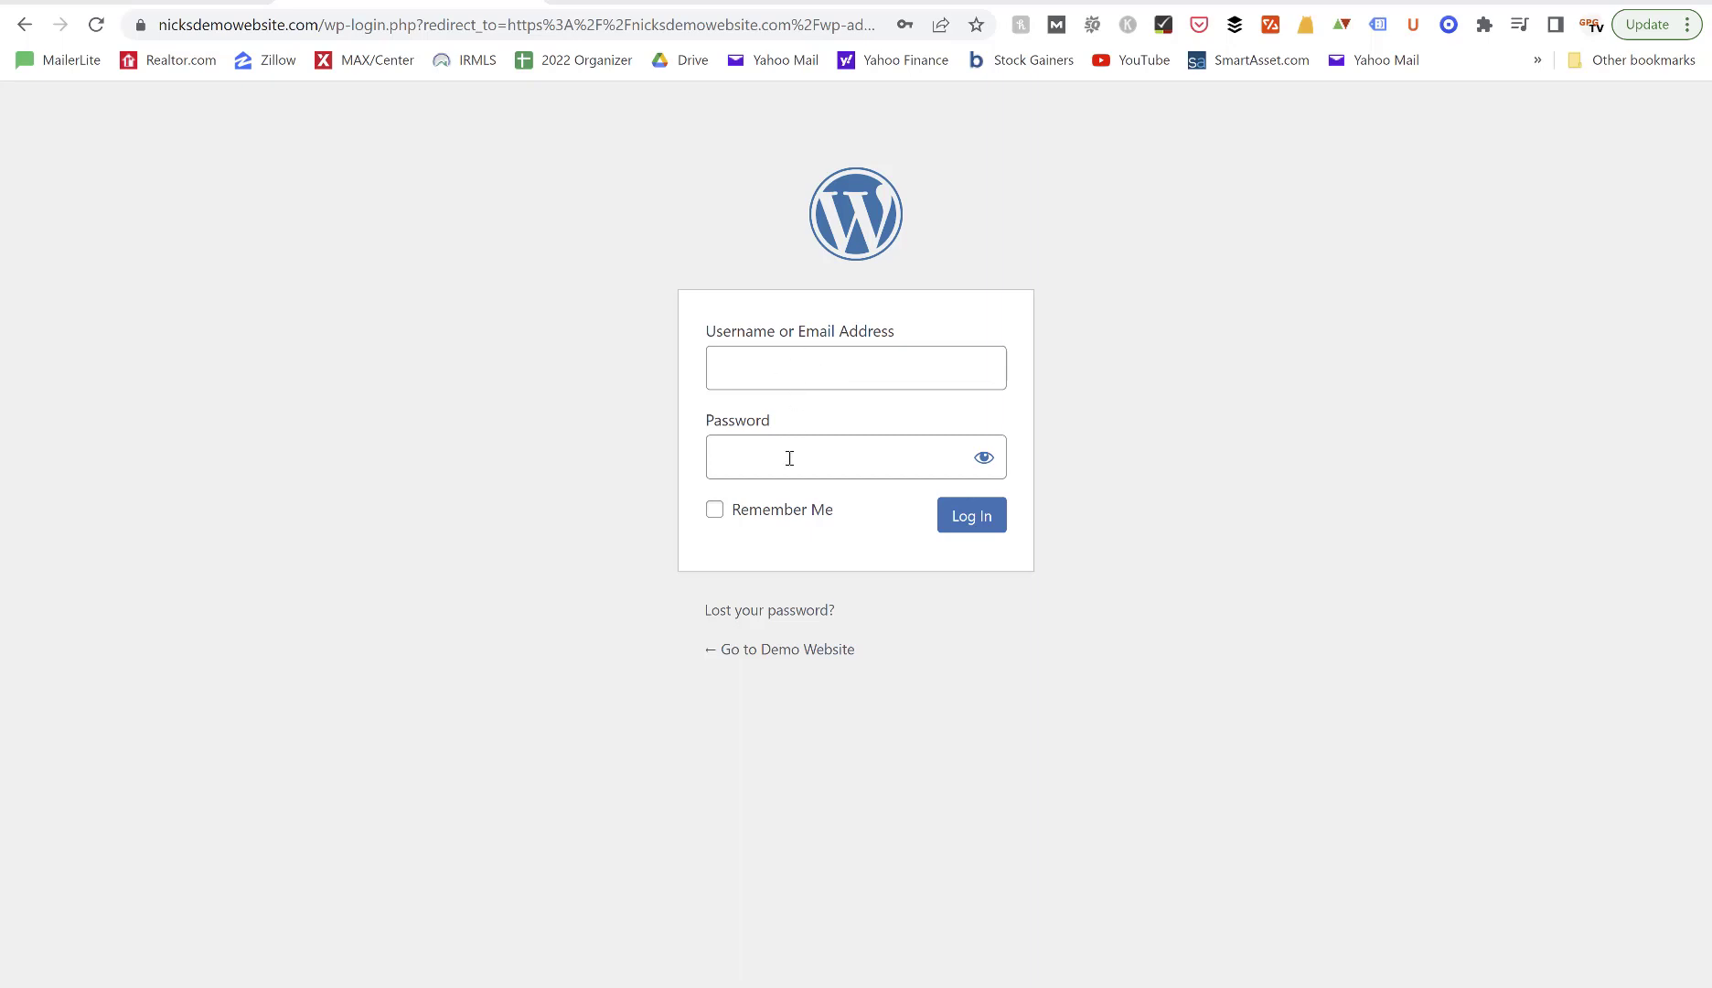
Log in to the demo website's WordPress admin dashboard.
click(972, 517)
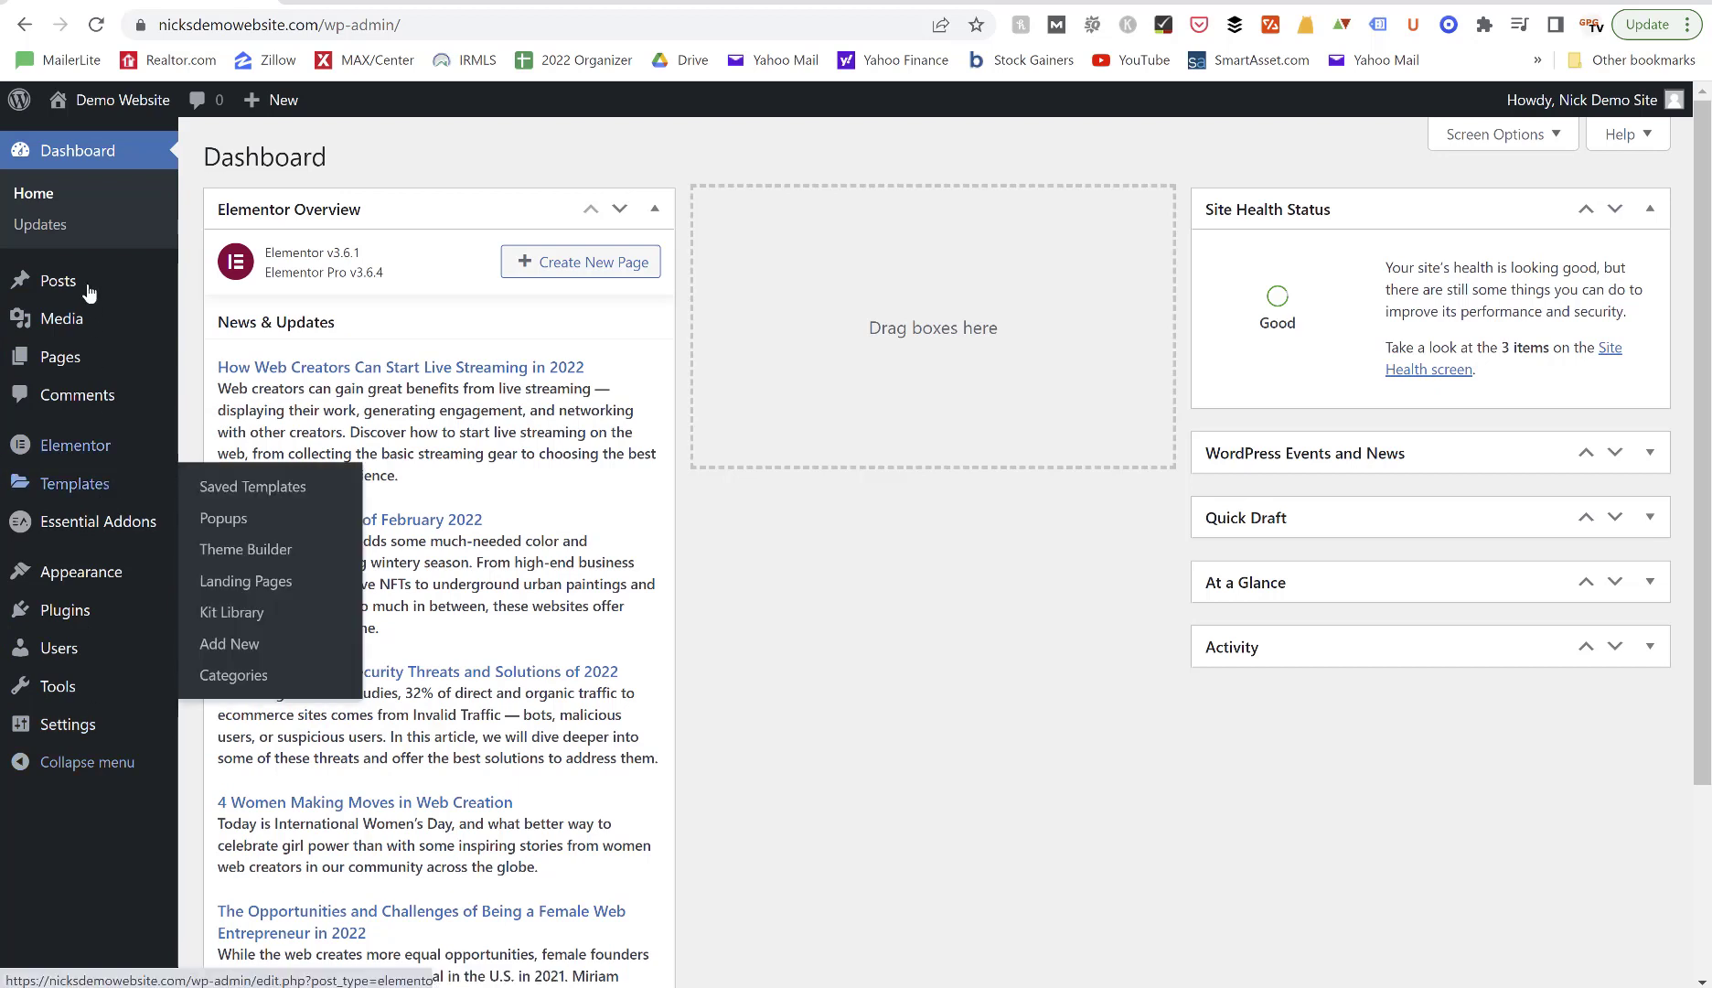
mouse_move(89, 290)
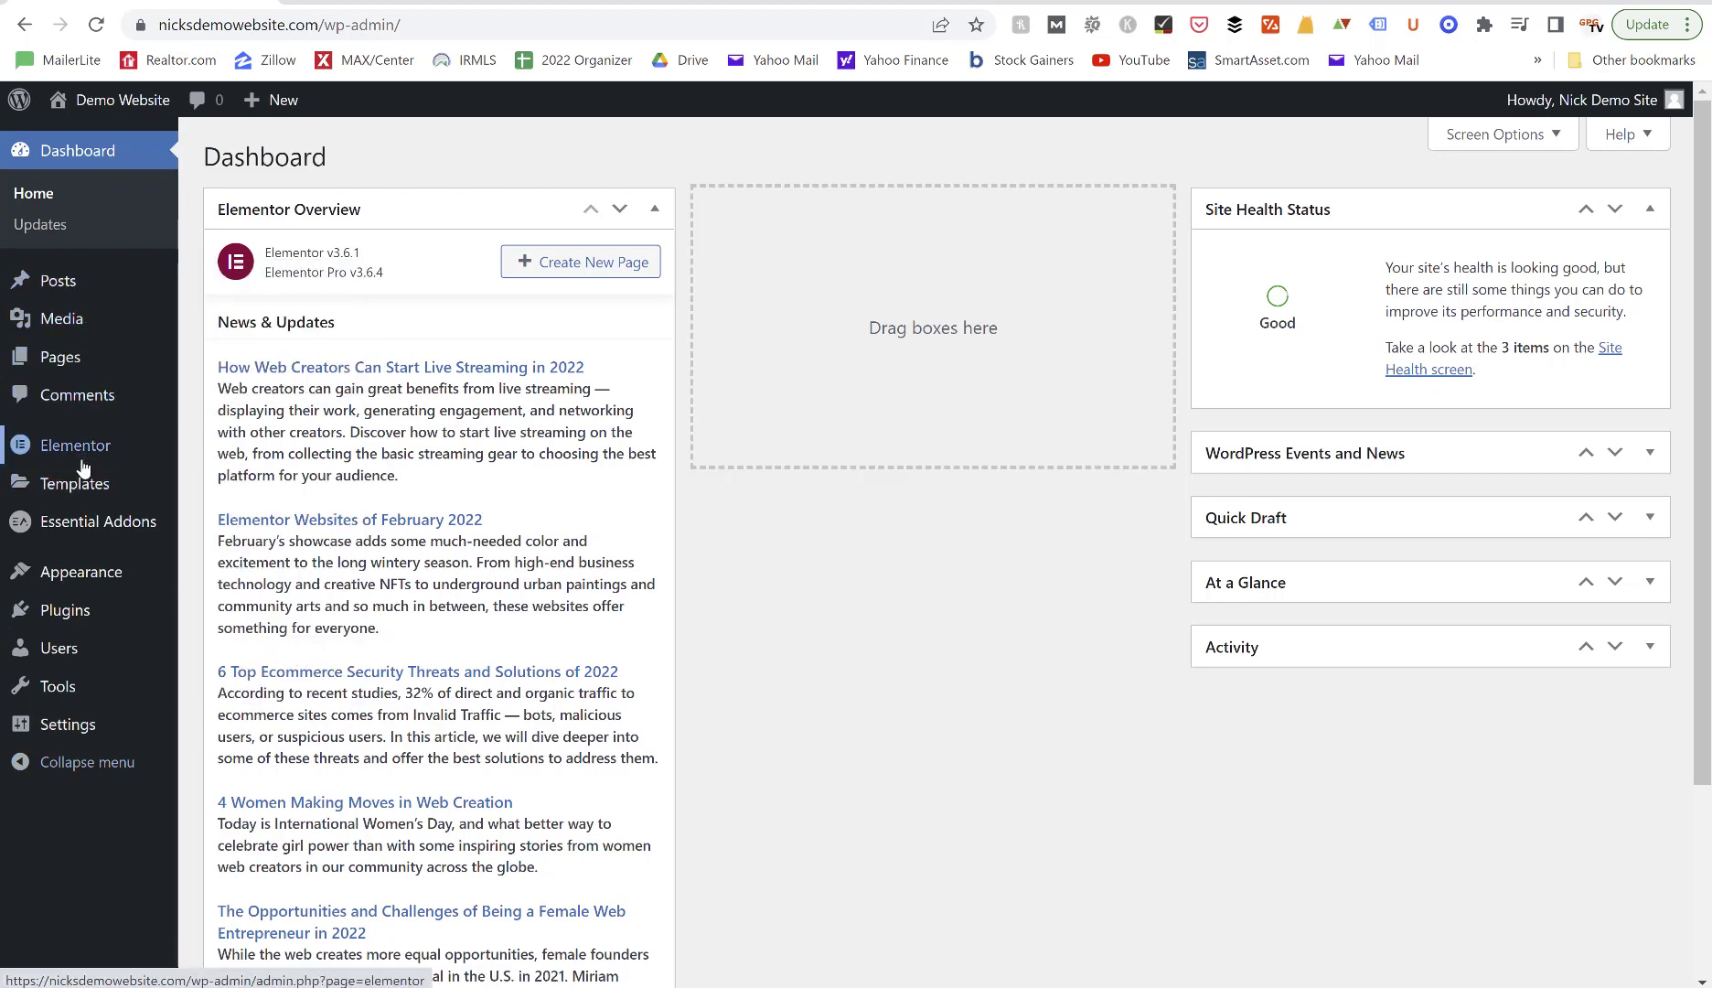
mouse_move(82, 465)
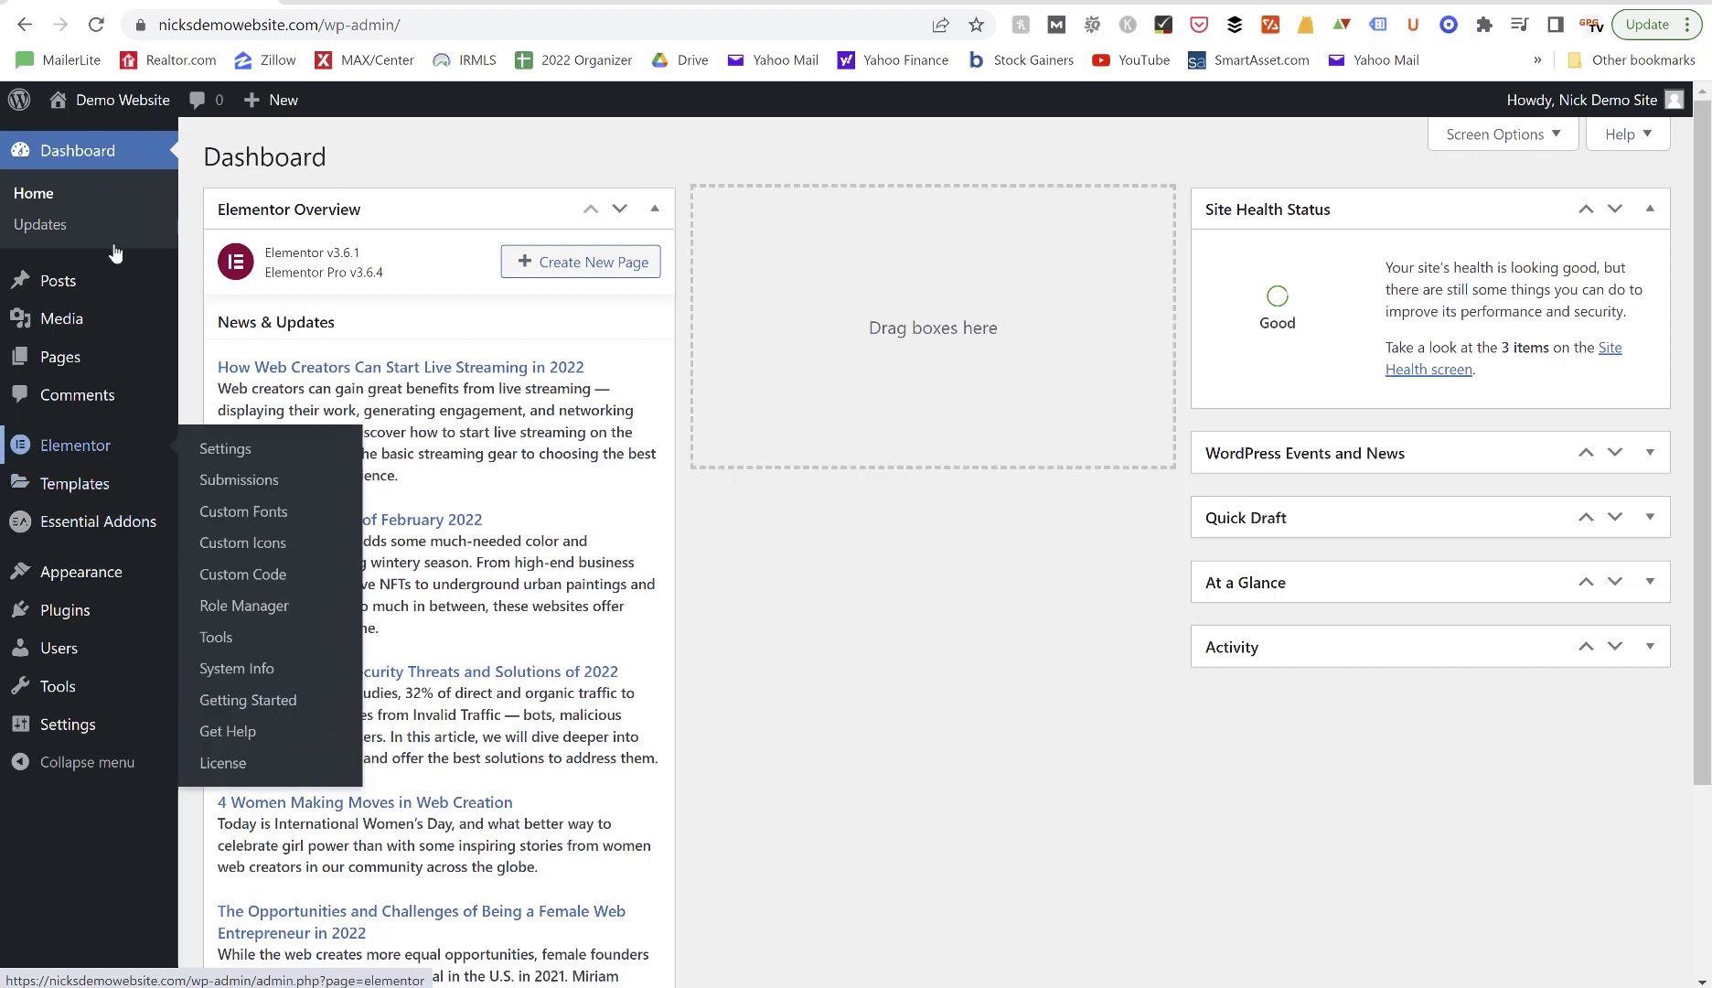
mouse_move(71, 700)
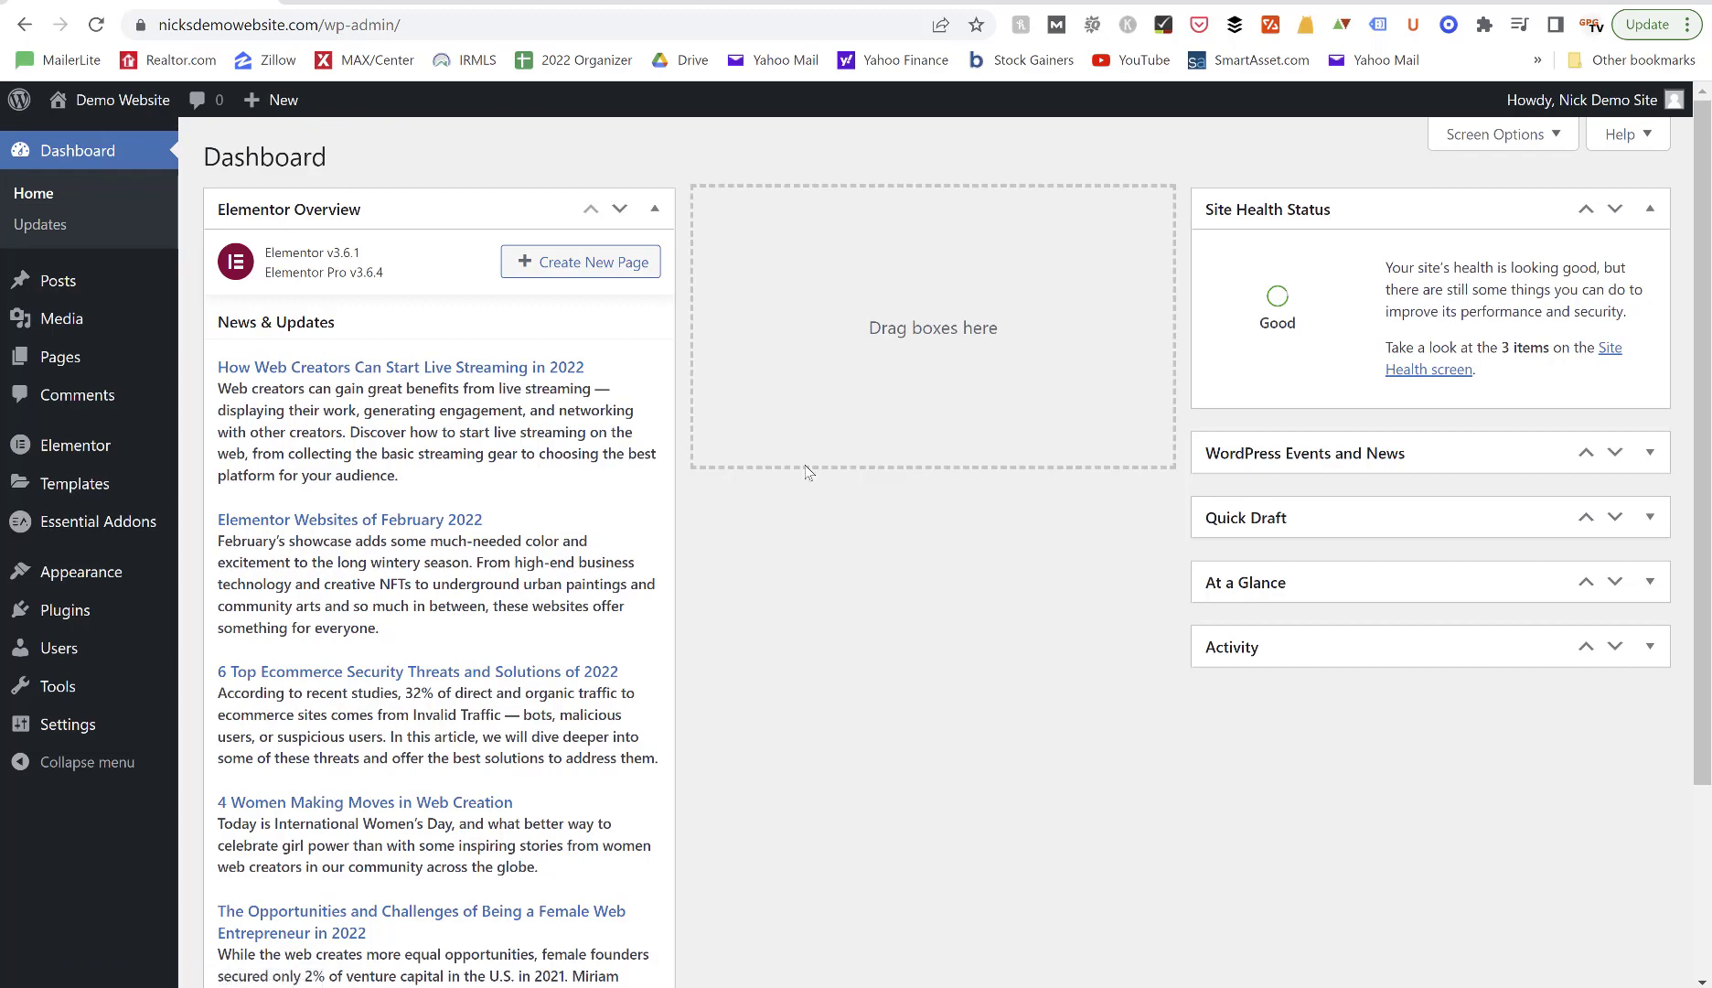
scroll(849, 488, down, 3)
scroll(849, 489, up, 3)
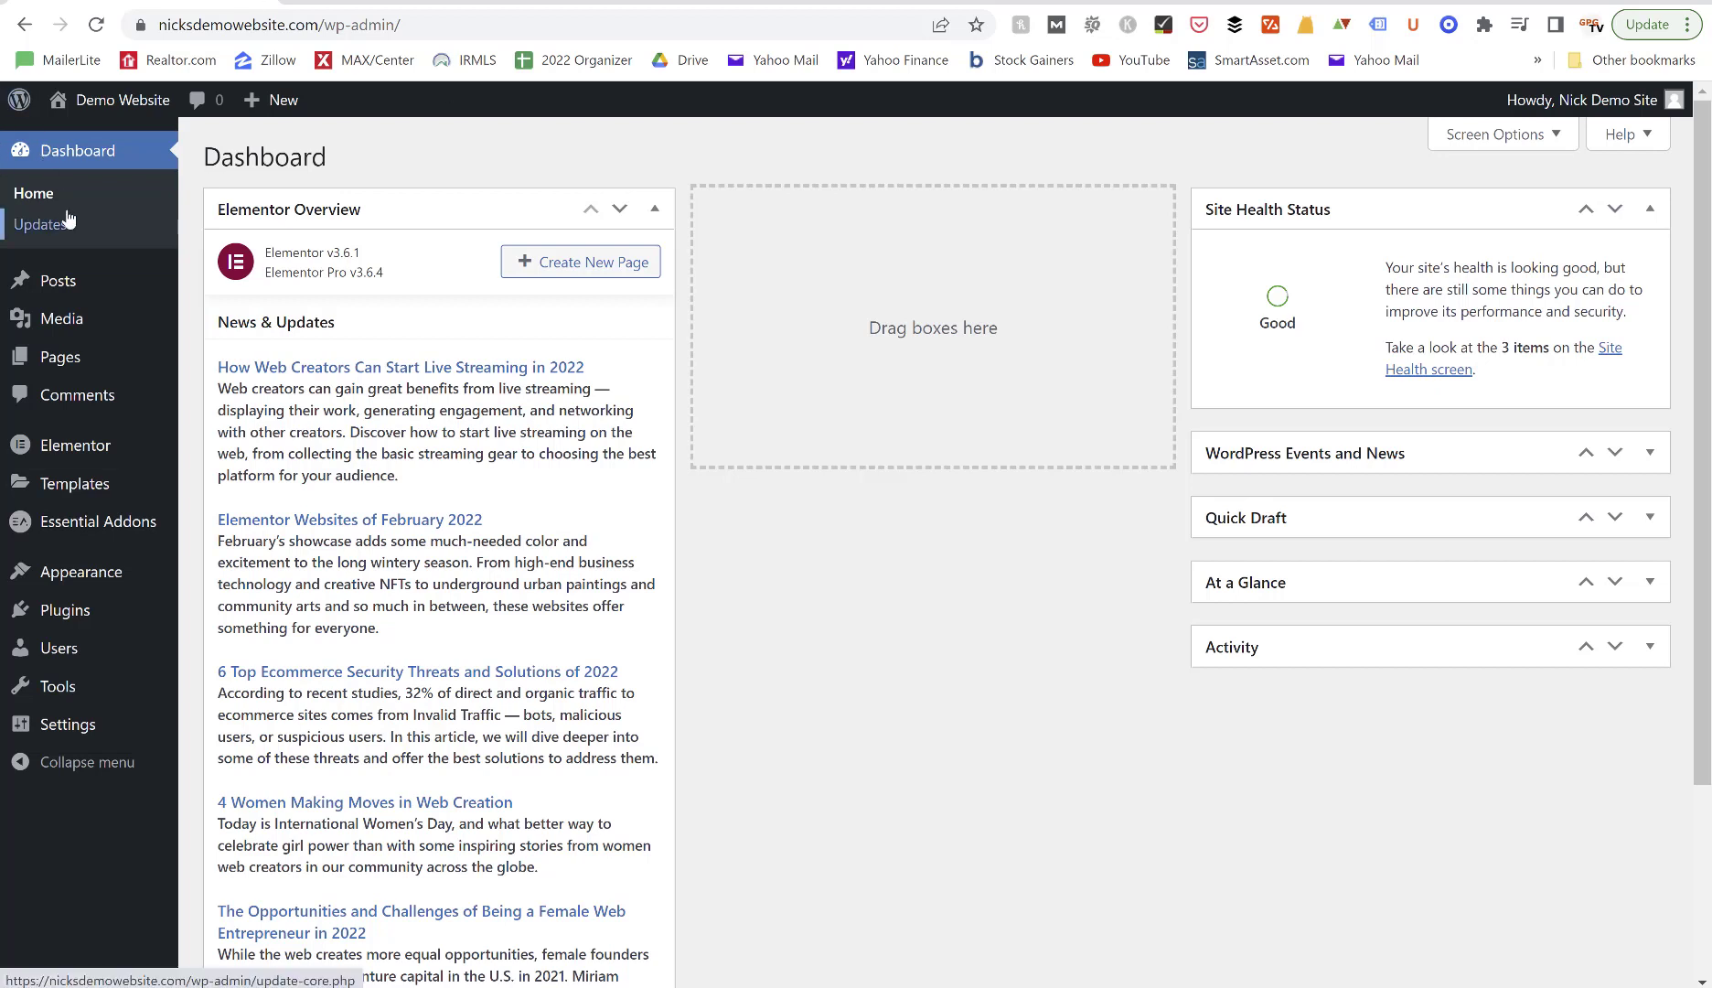
Open the list of all posts in a new browser tab and switch to it.
mouse_move(89, 286)
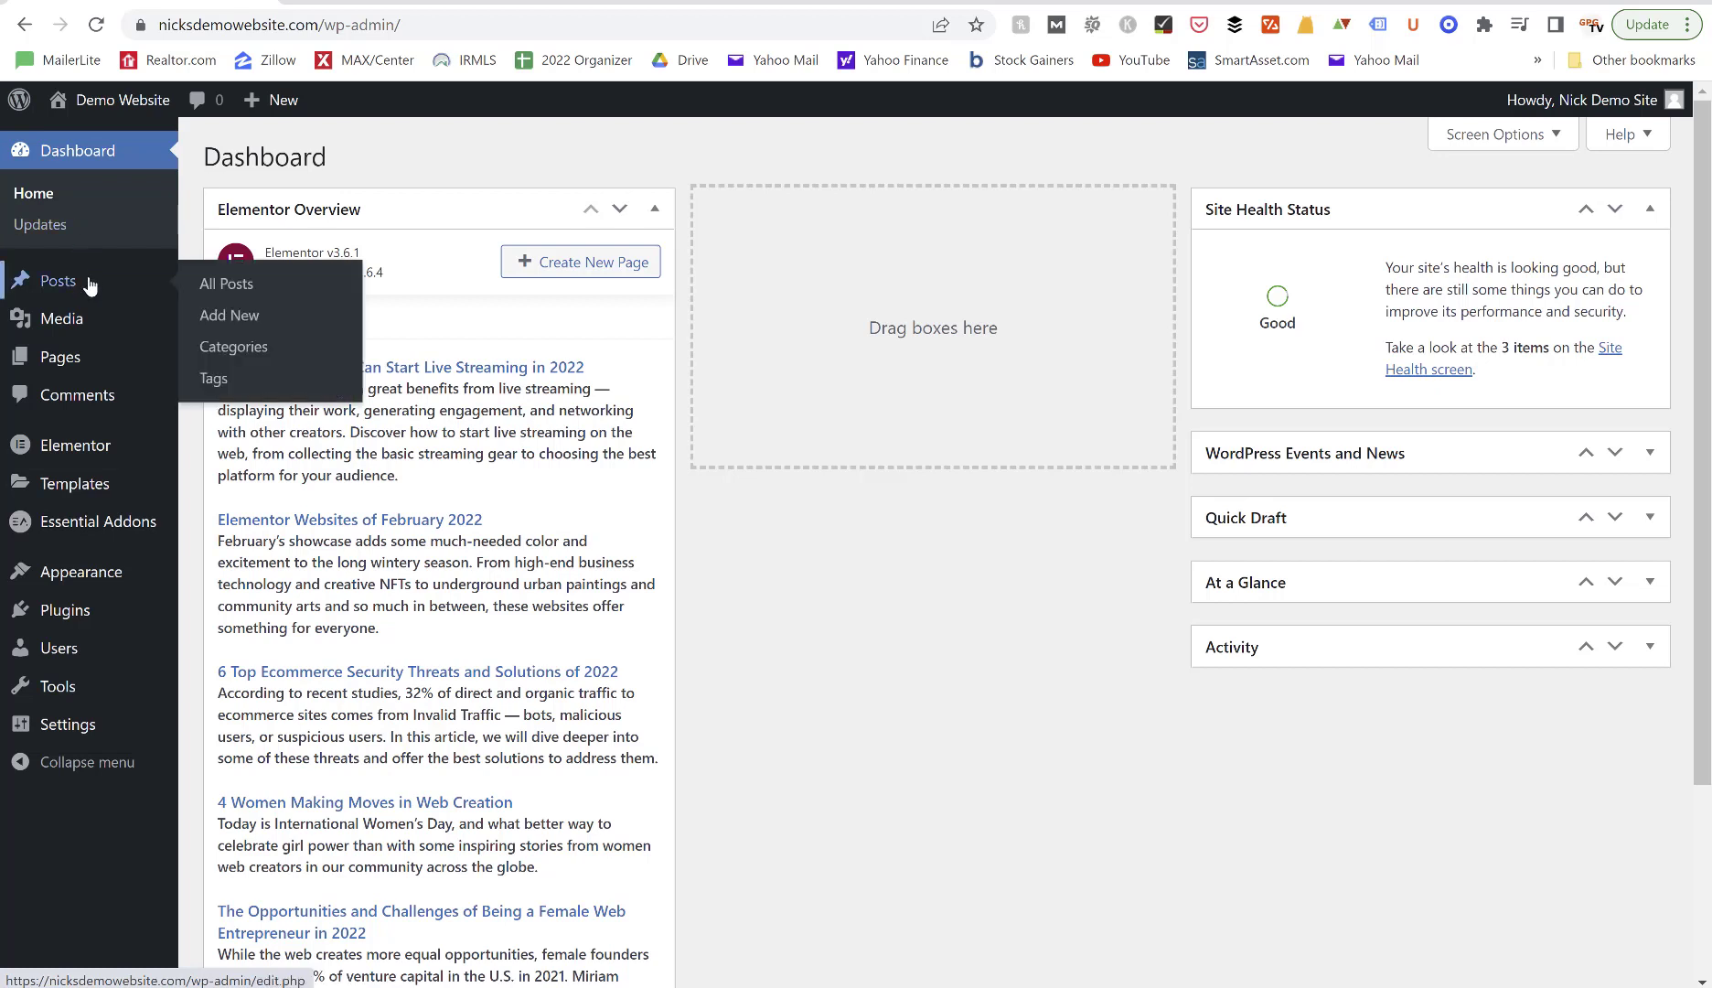
right_click(235, 287)
click(288, 300)
click(287, 294)
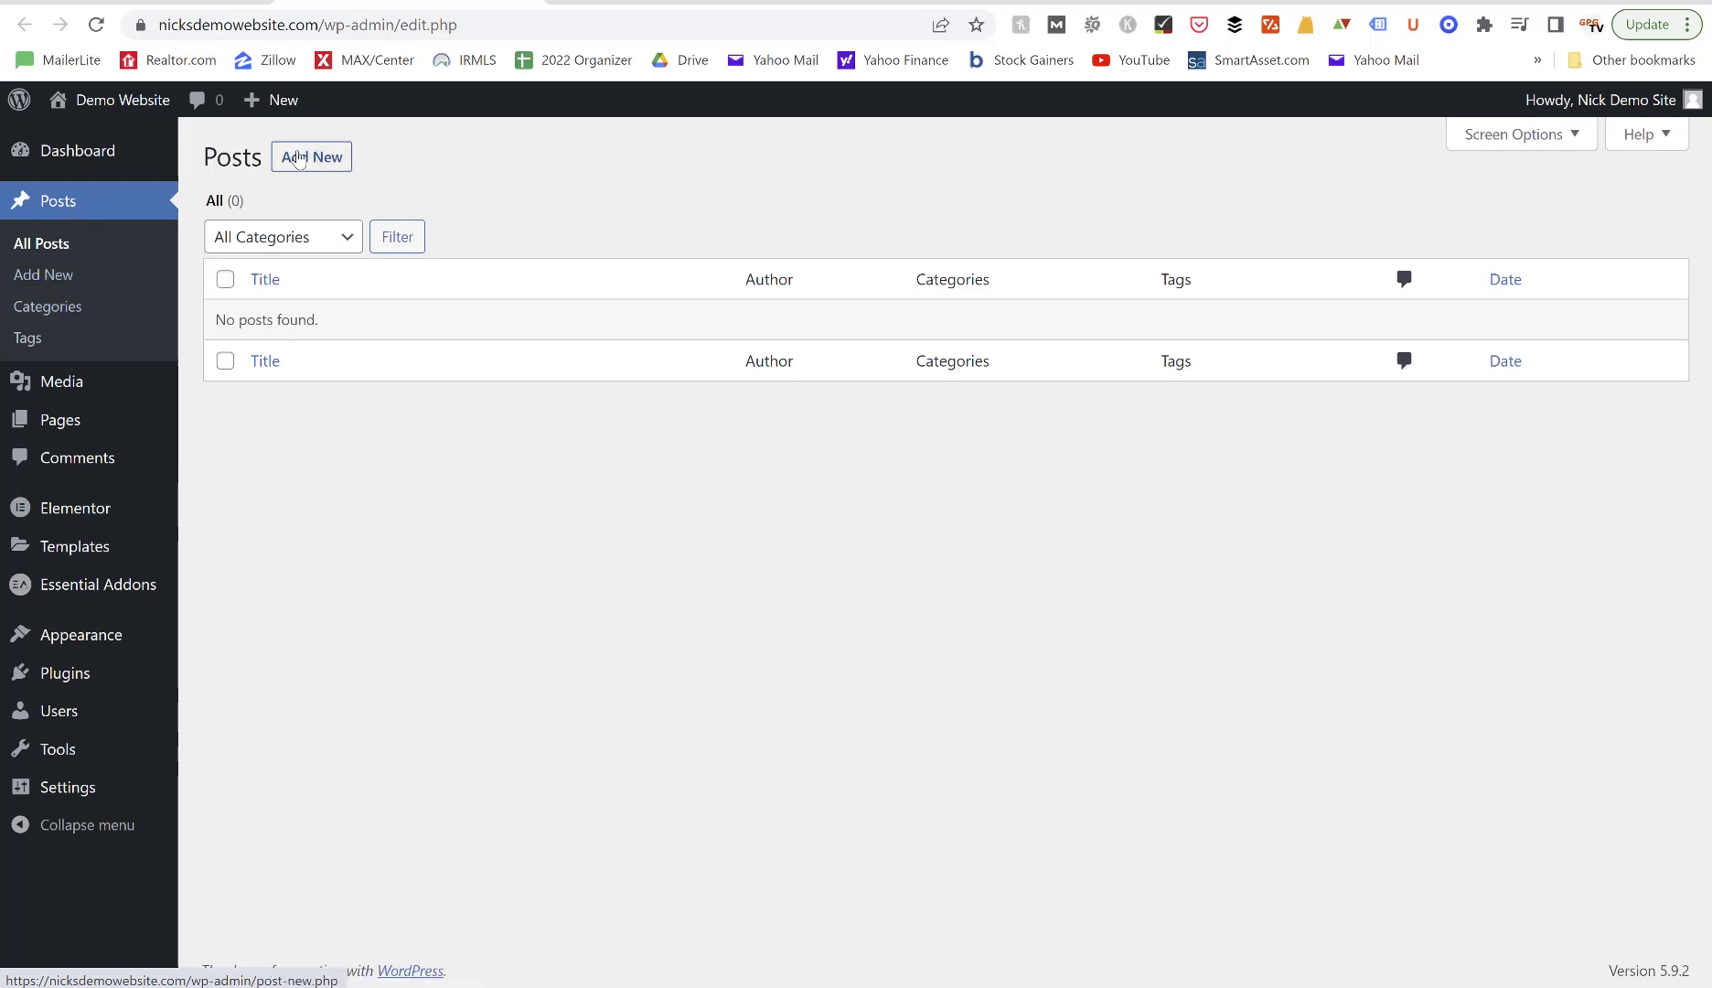
Start a new post from the posts list in a separate browser tab.
mouse_move(253, 105)
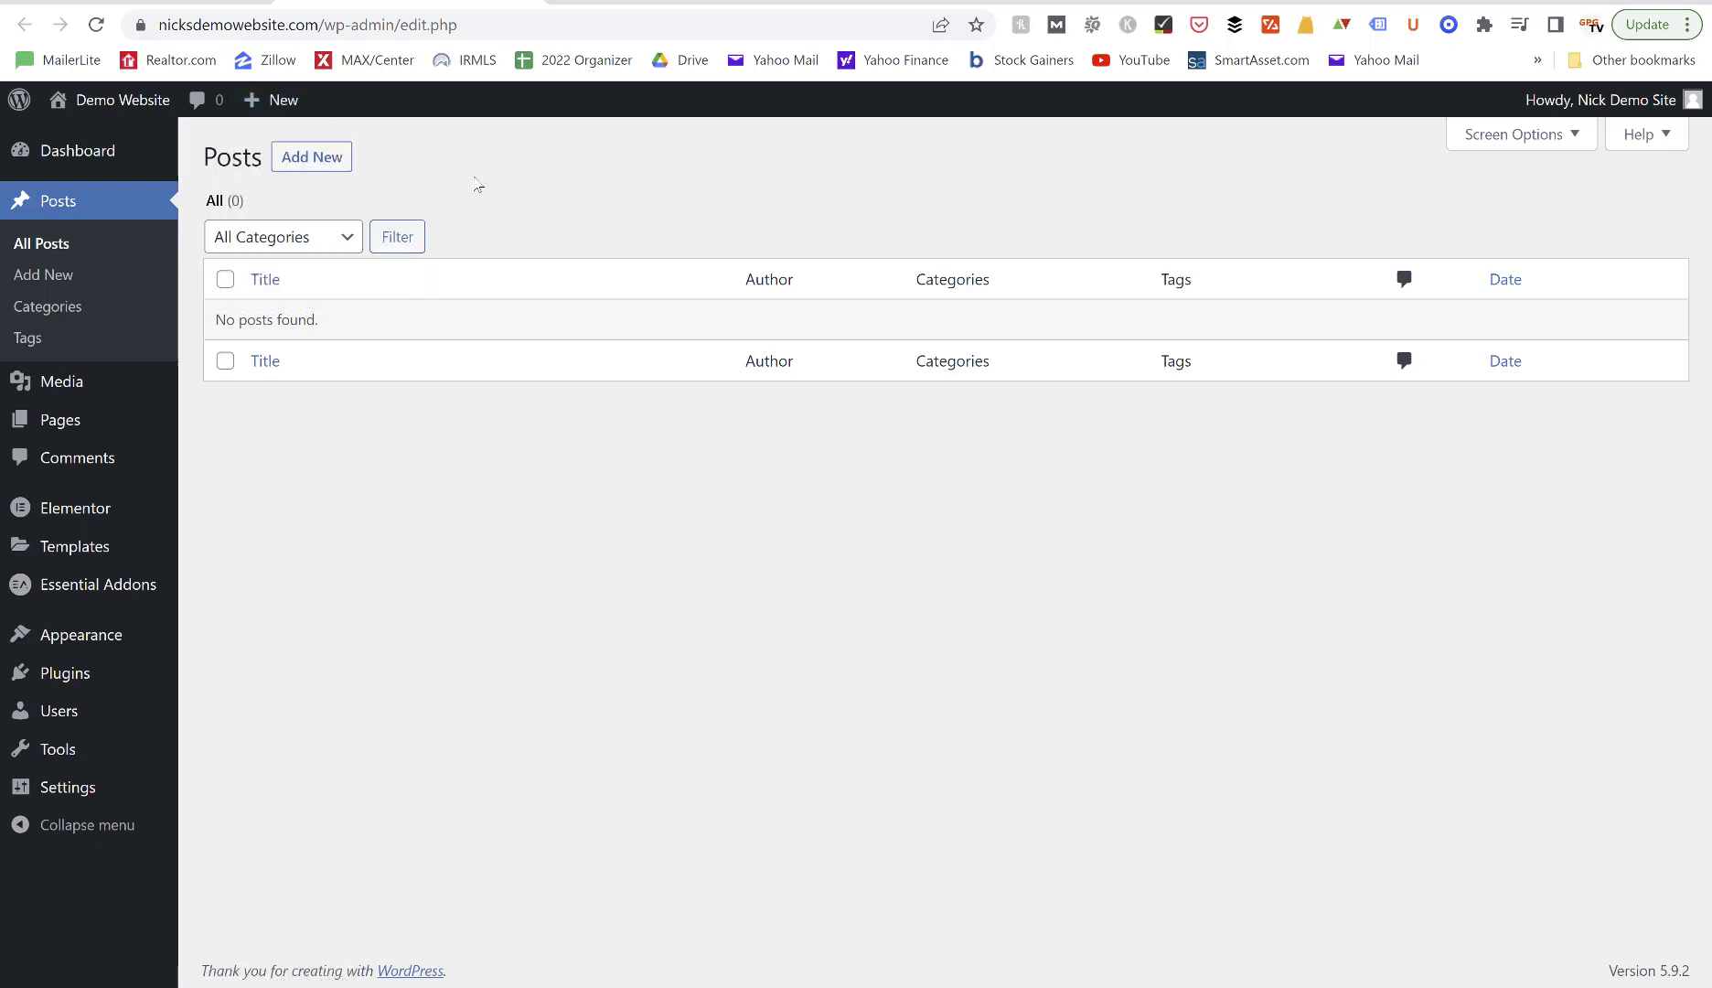
right_click(291, 156)
click(318, 172)
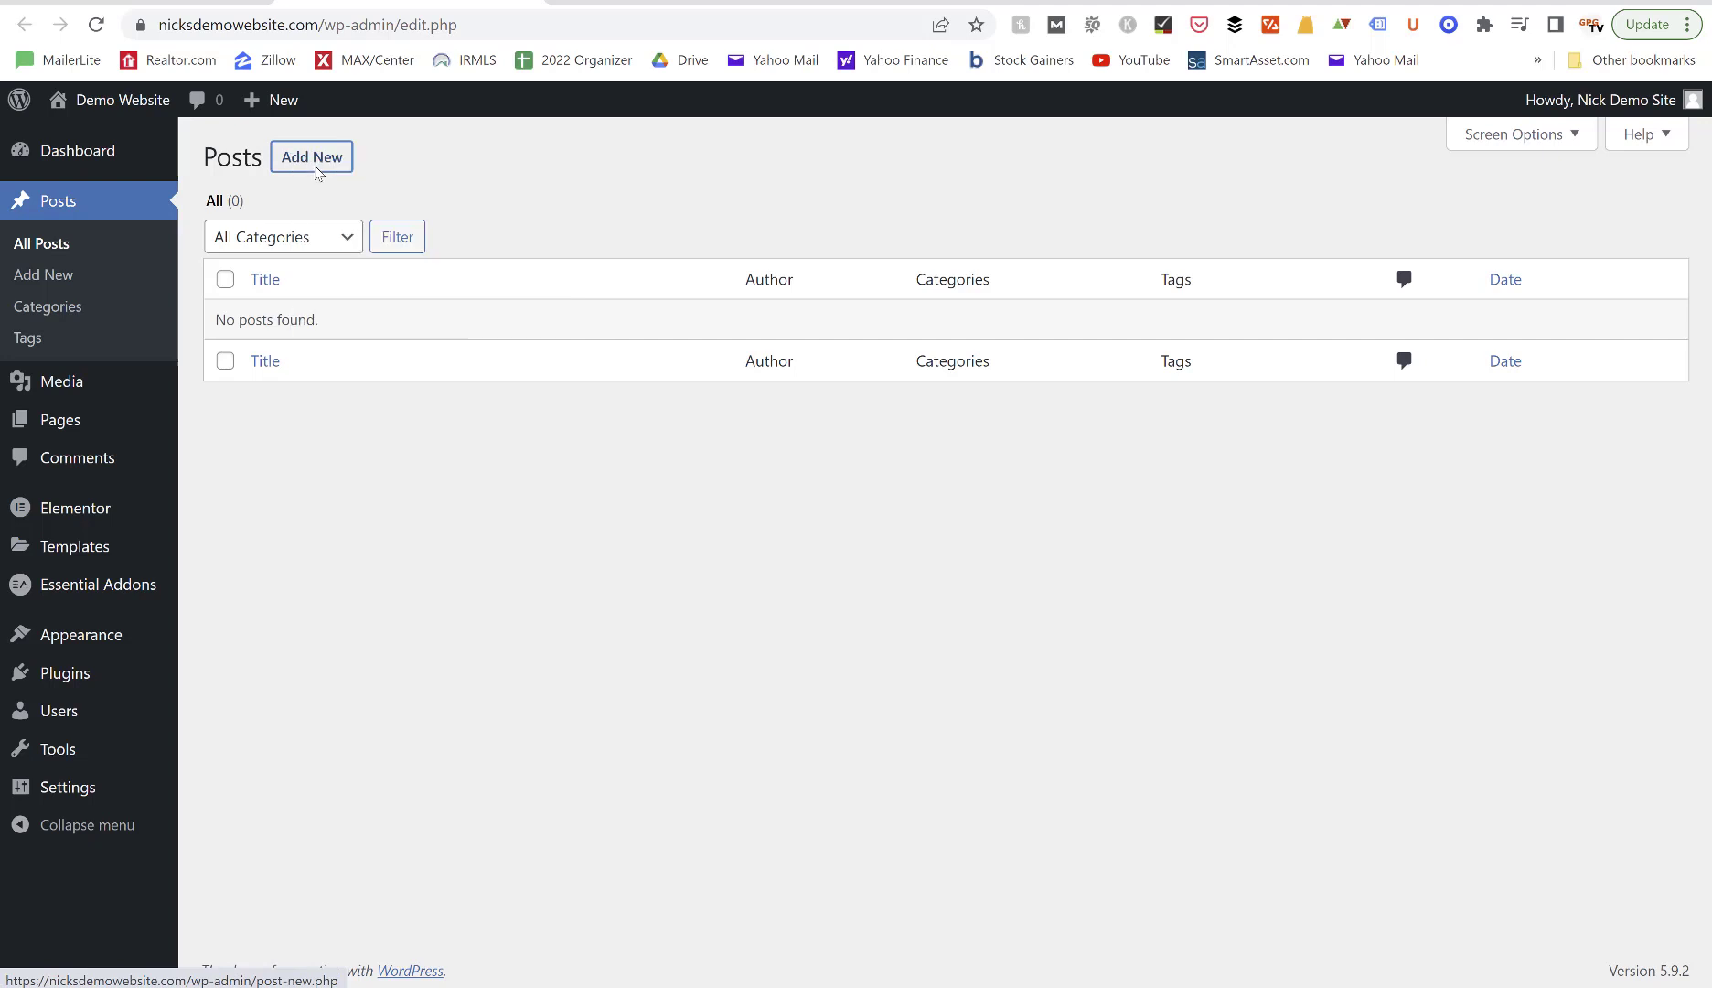
click(315, 164)
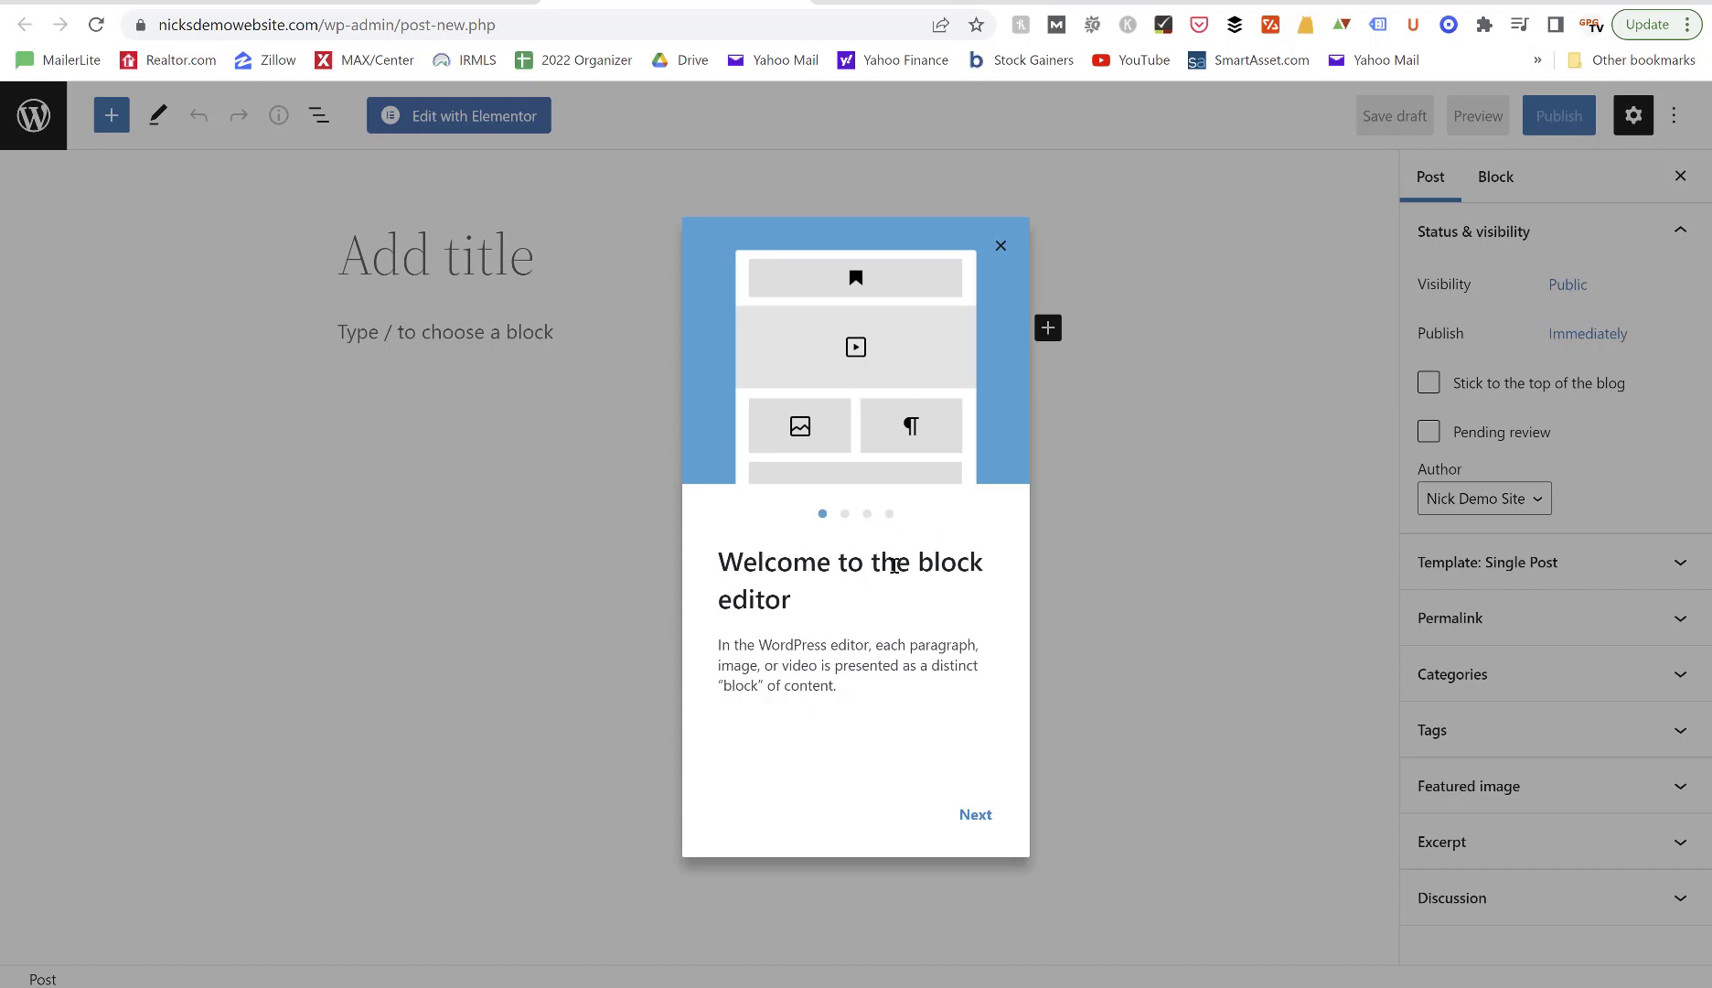
Go through every page of the block editor's welcome guide and dismiss it to get started.
click(976, 816)
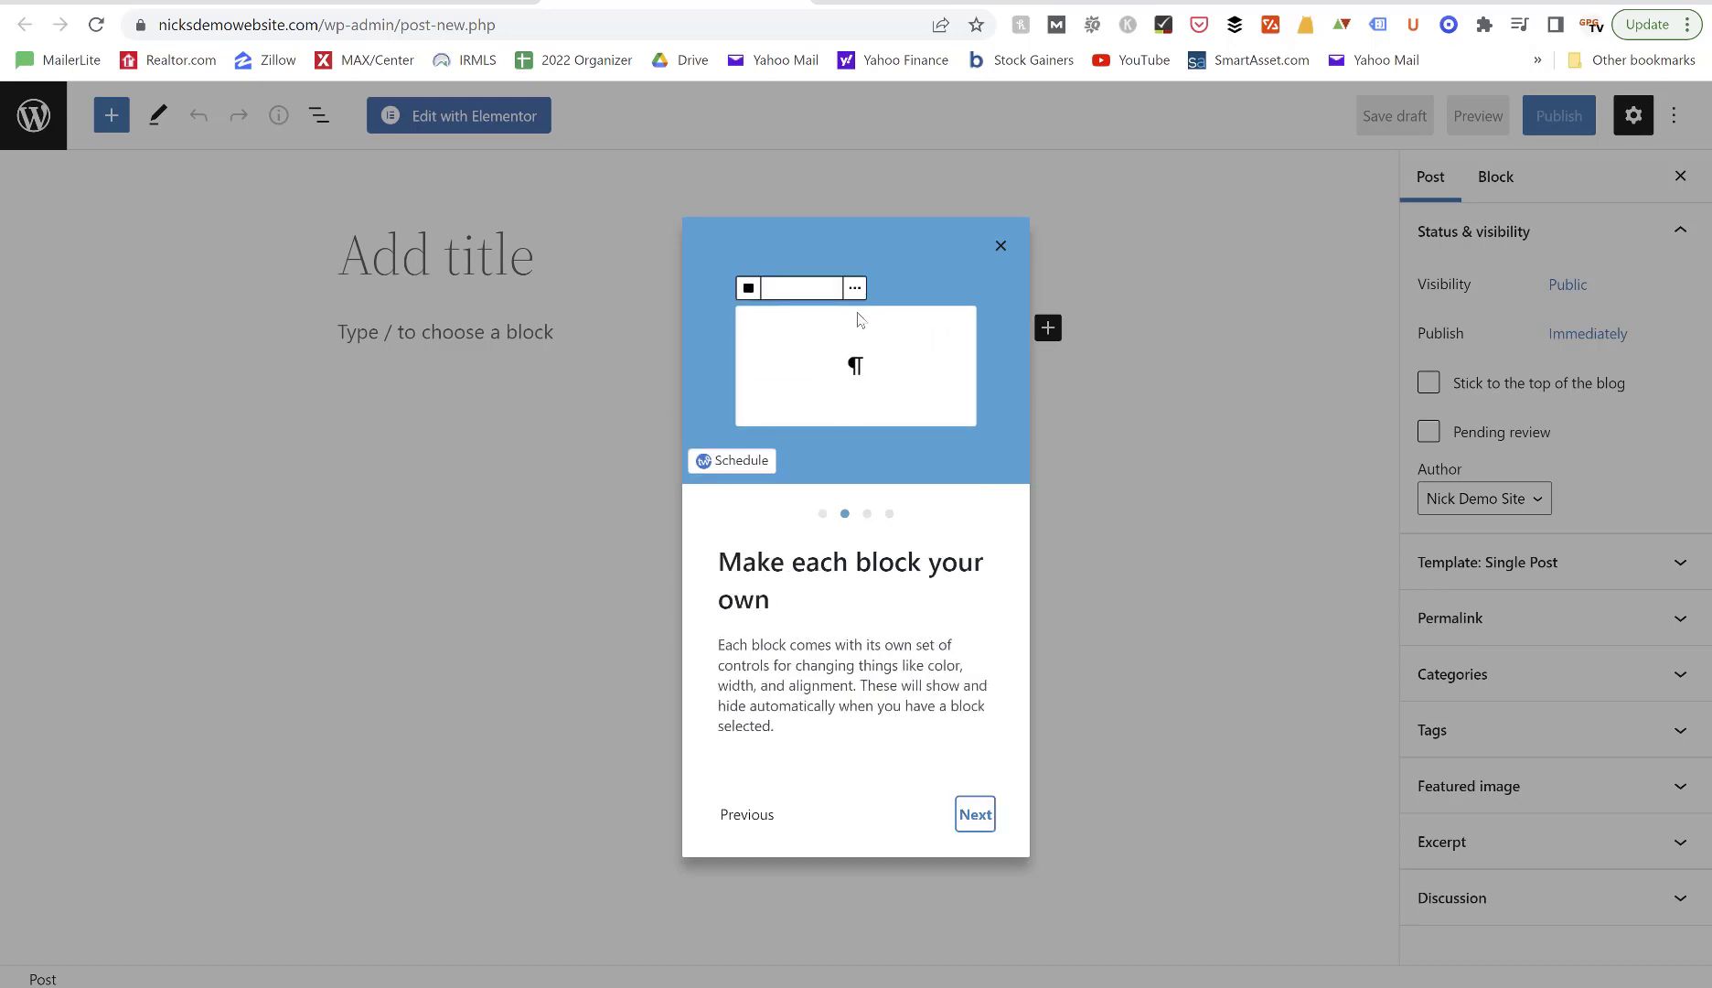
click(976, 816)
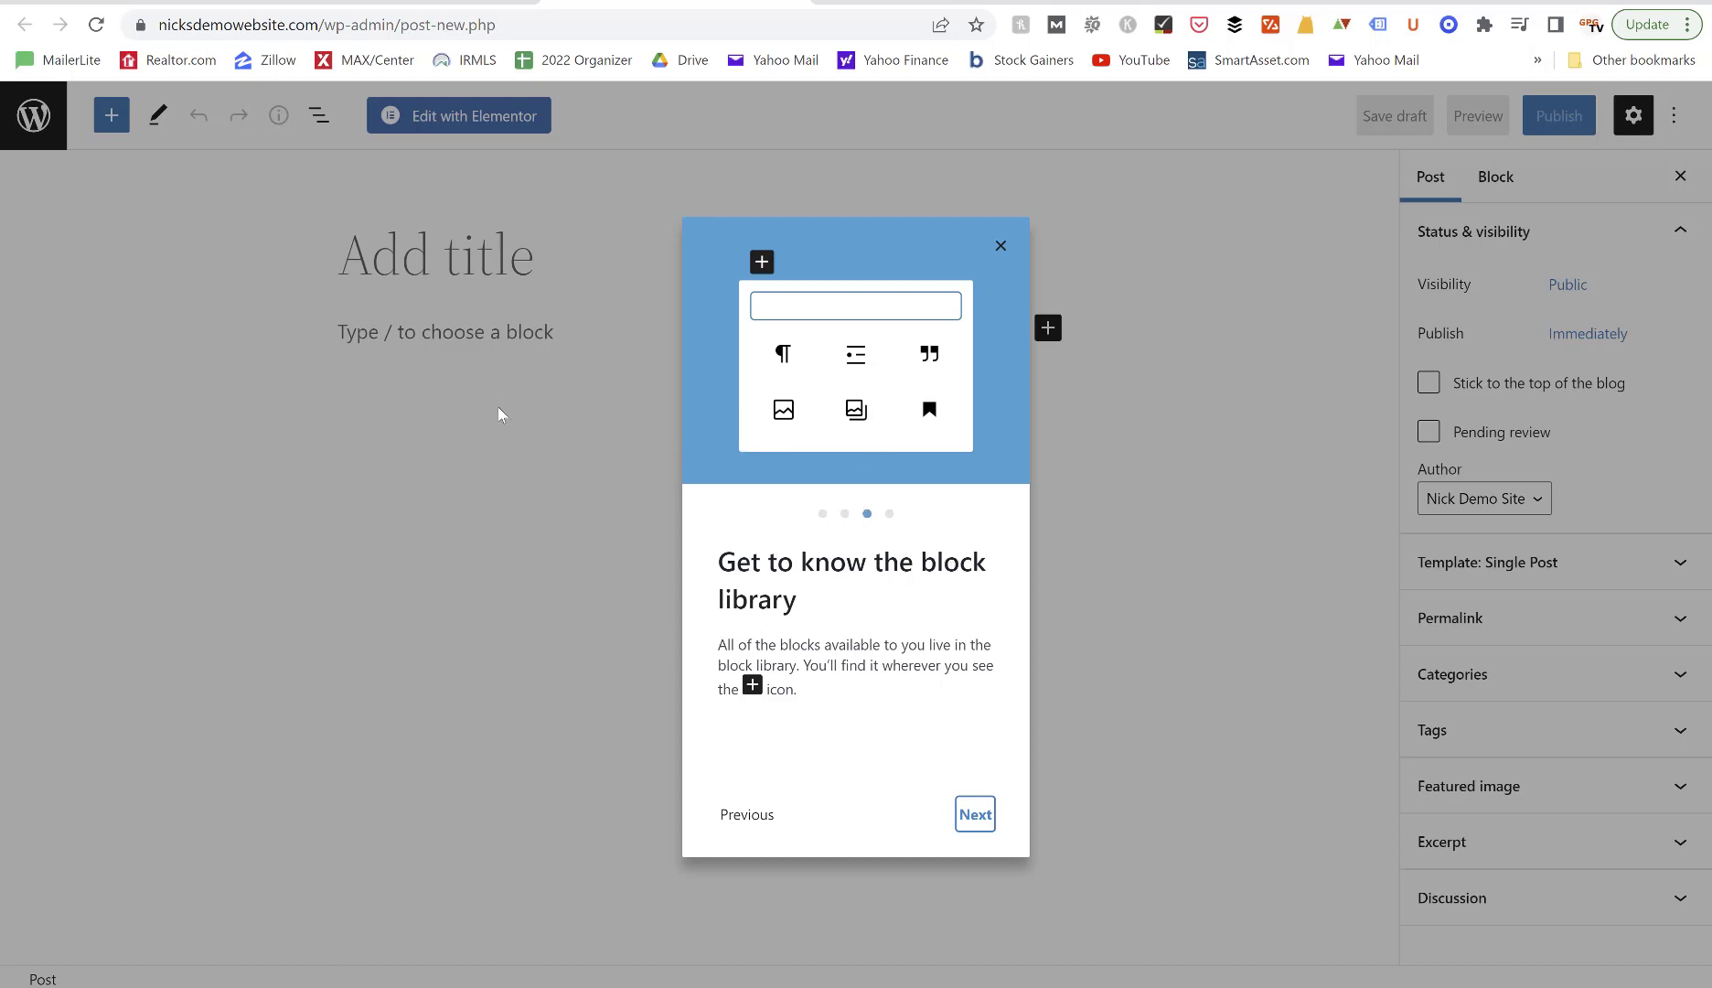
click(975, 815)
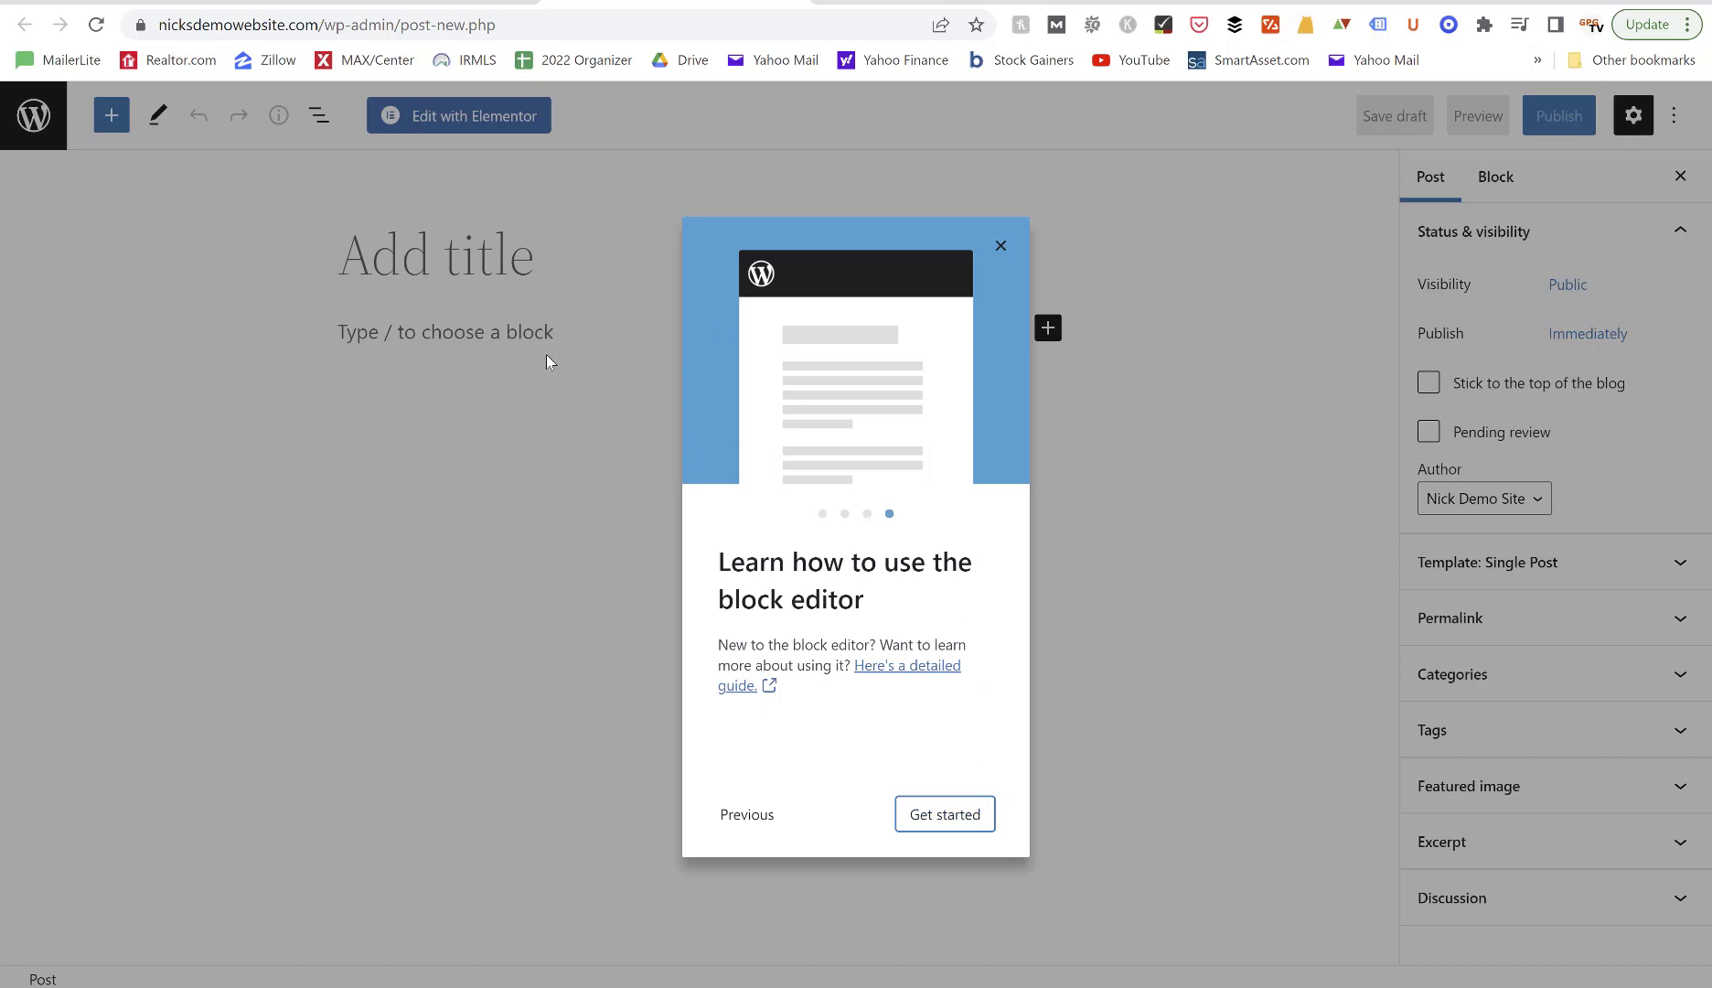
click(941, 820)
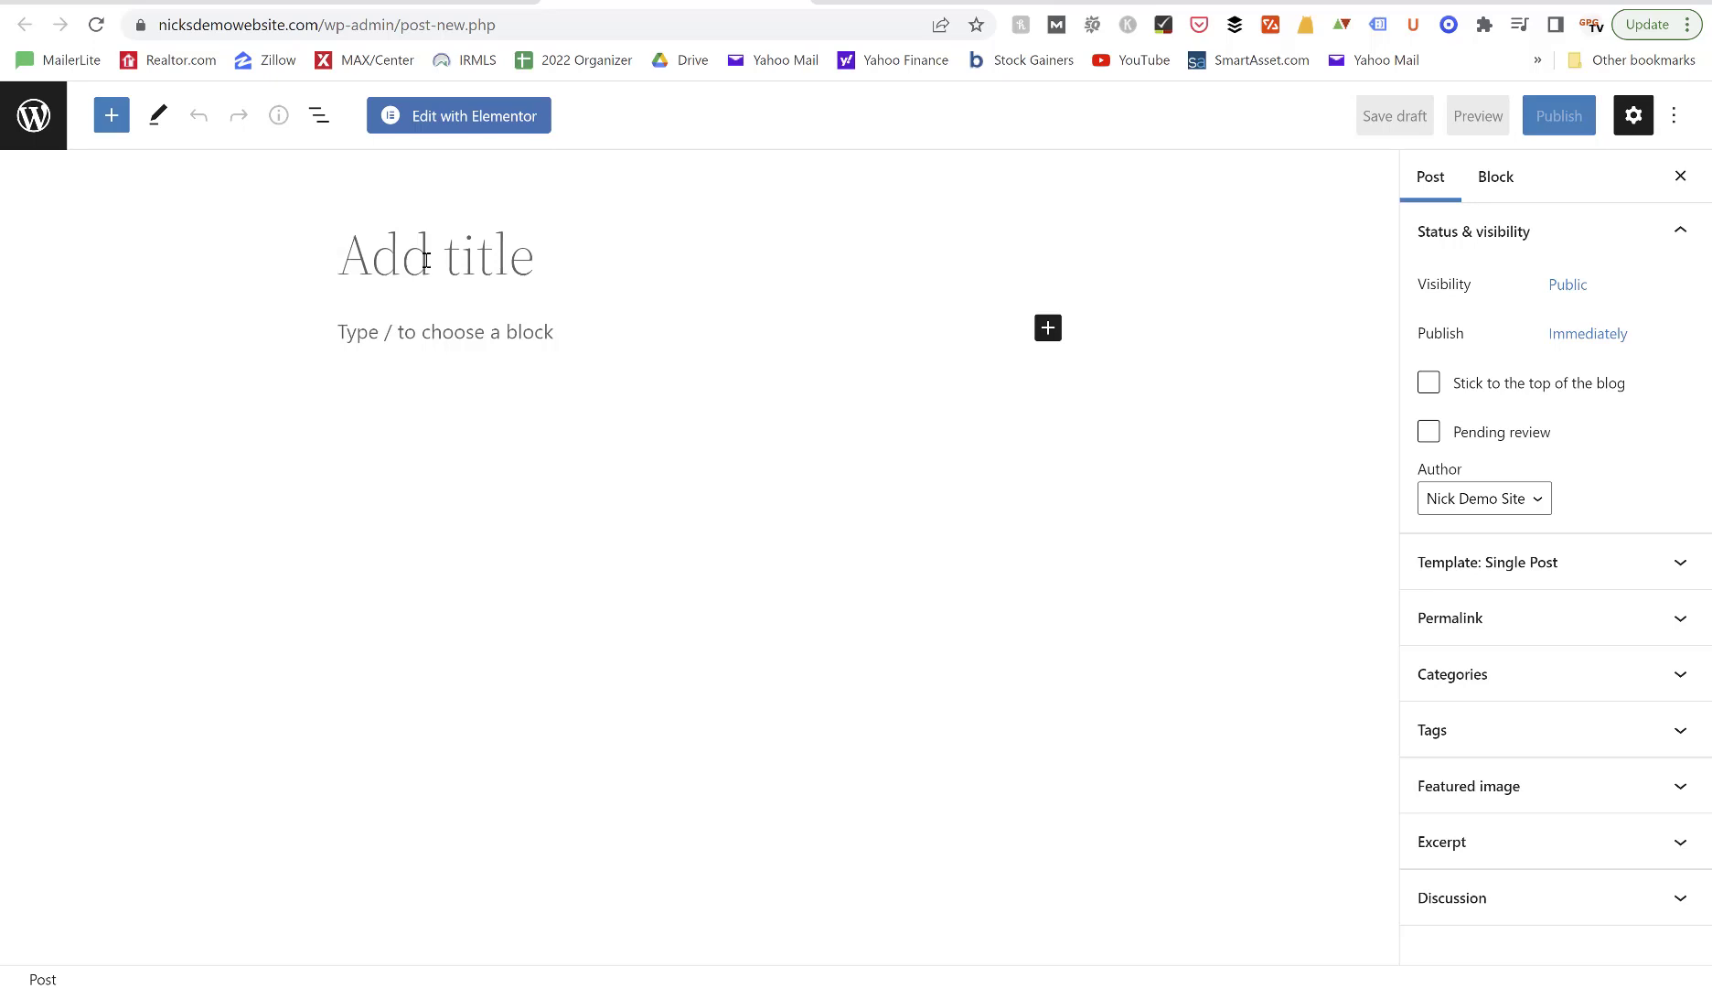
Title the new post "How to Lose Weight in 30 Days".
text(Ho)
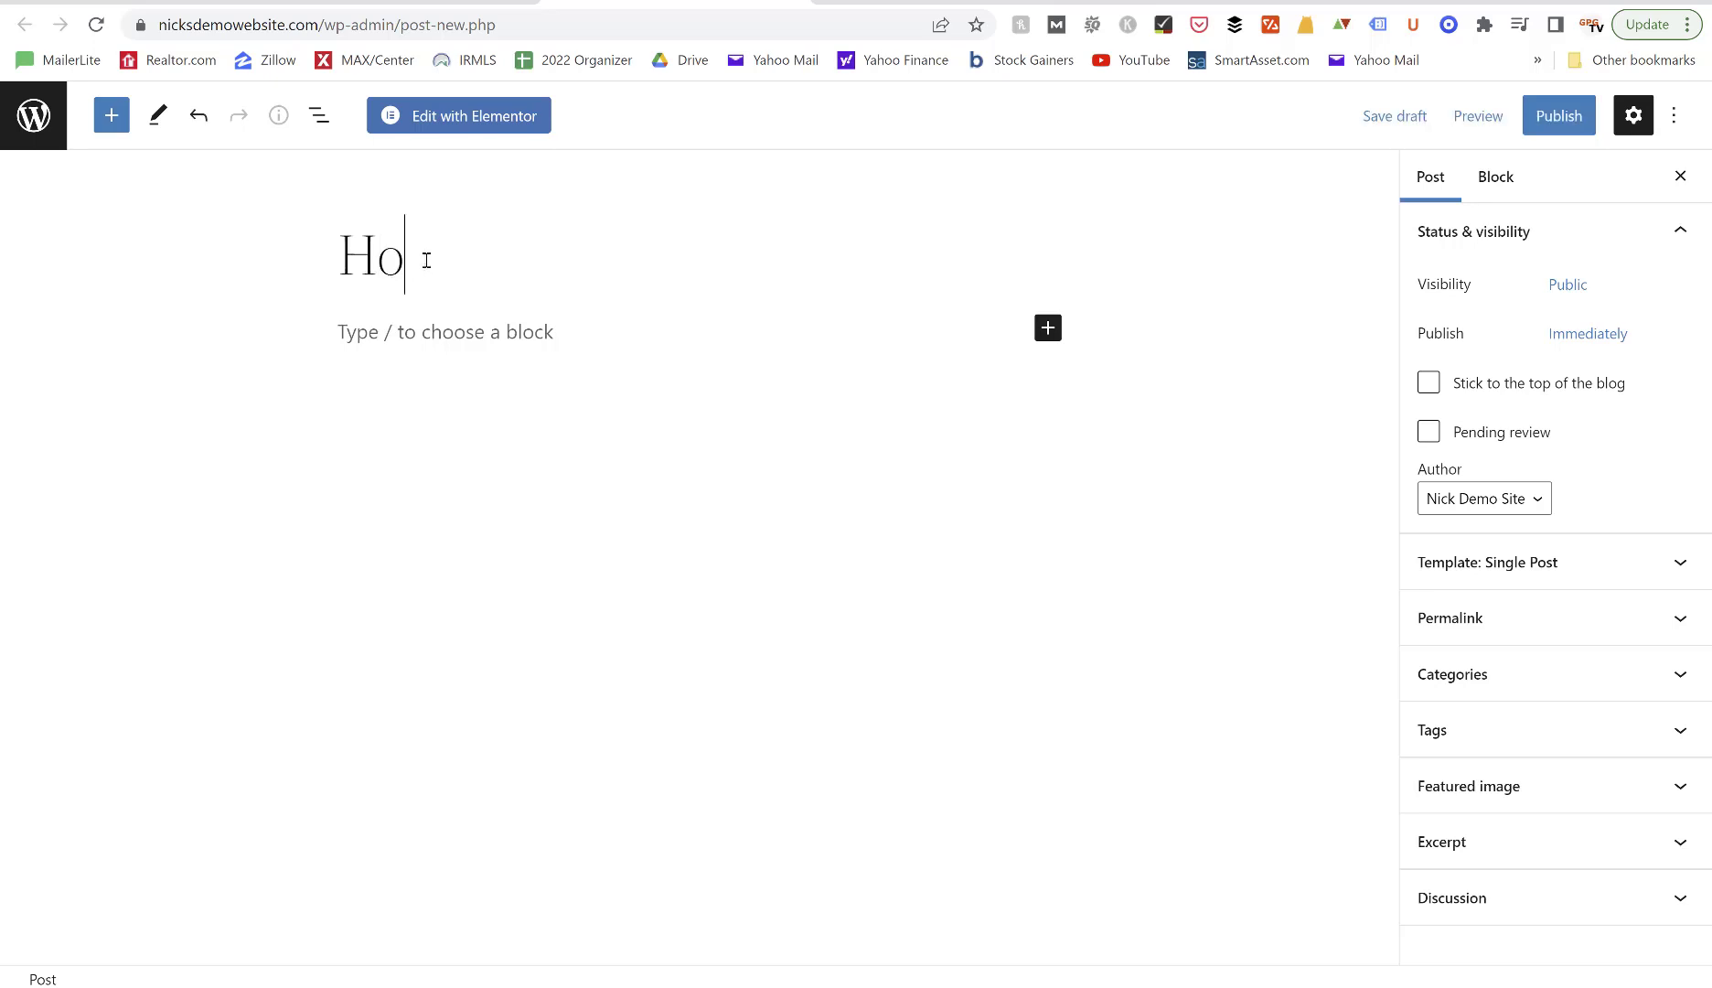
text(w to Lose Weight in 30 Days)
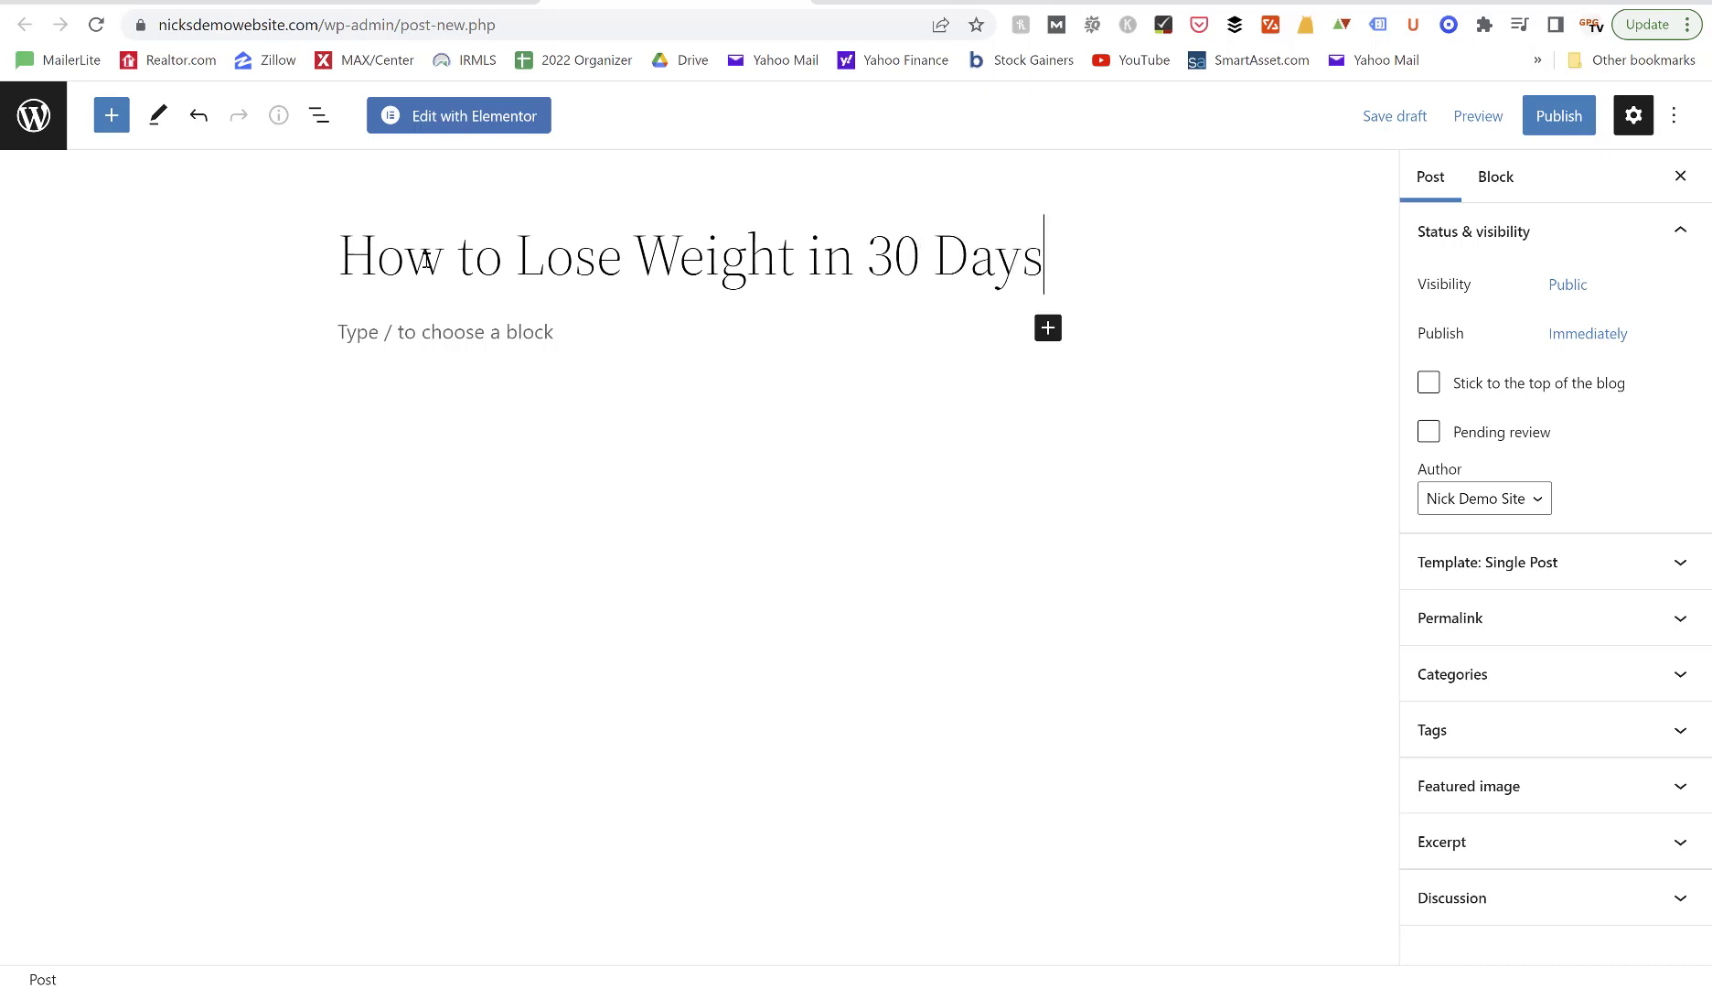
Write the opening paragraph "In this article I'm going to share with you how to lose 30 lbs in 90 days.".
click(453, 333)
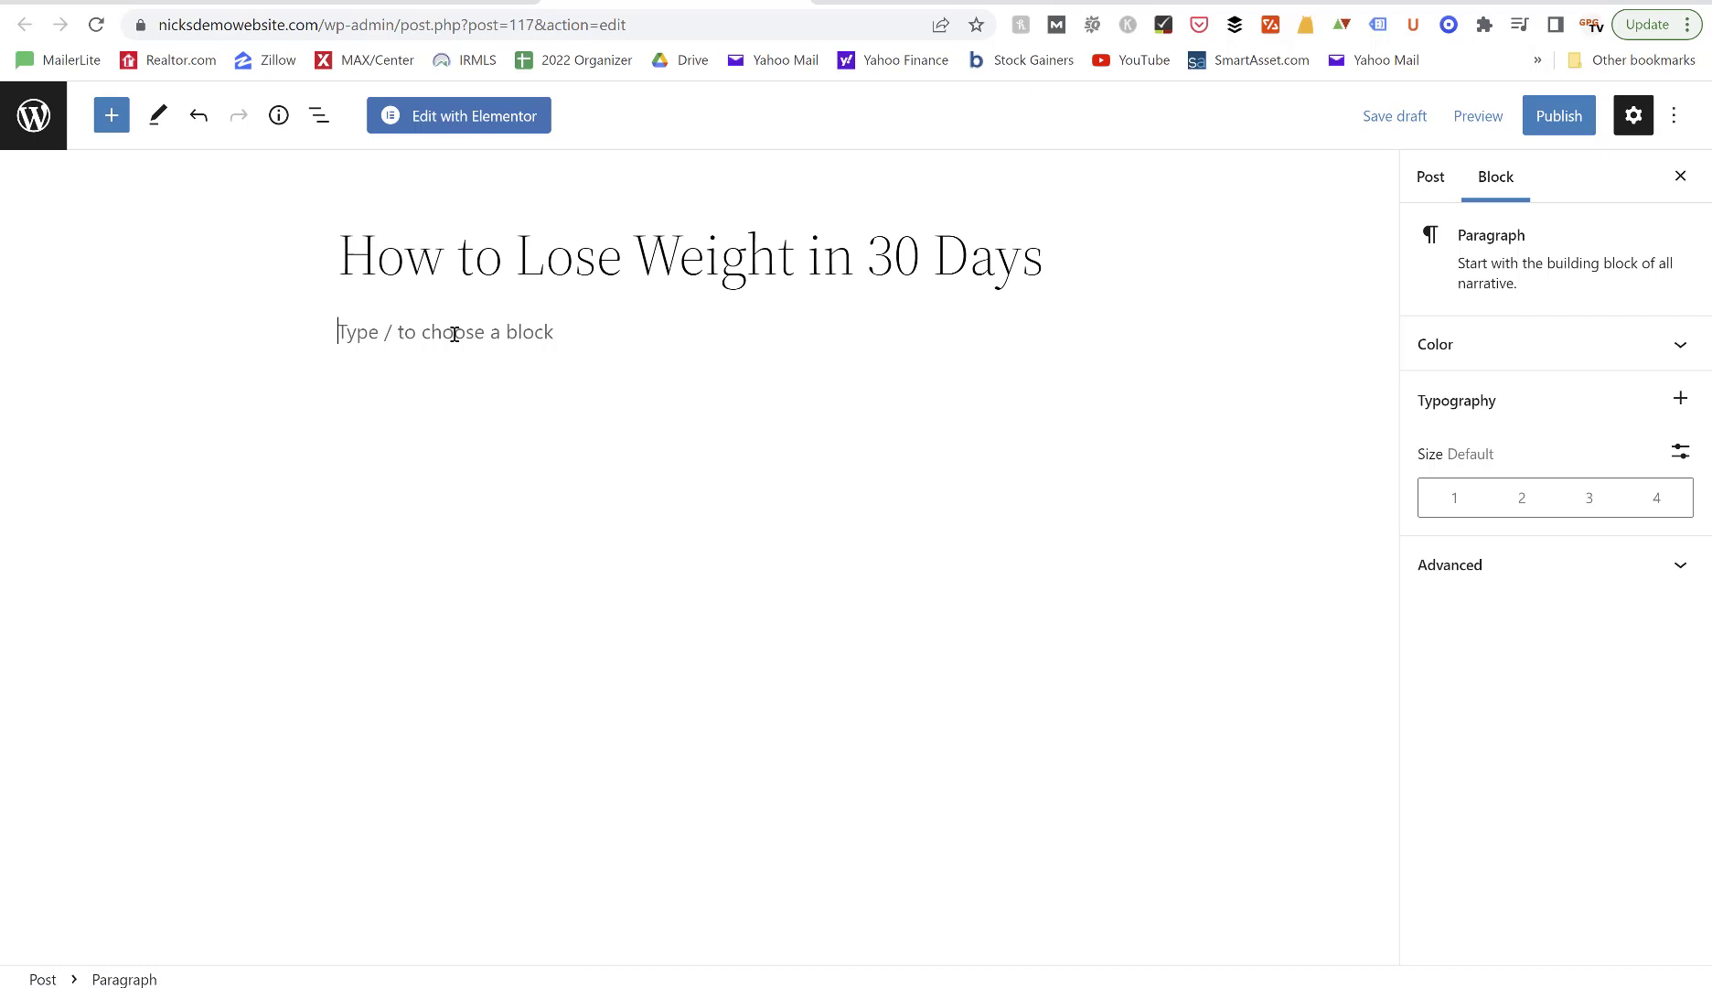
text(In this article I'm)
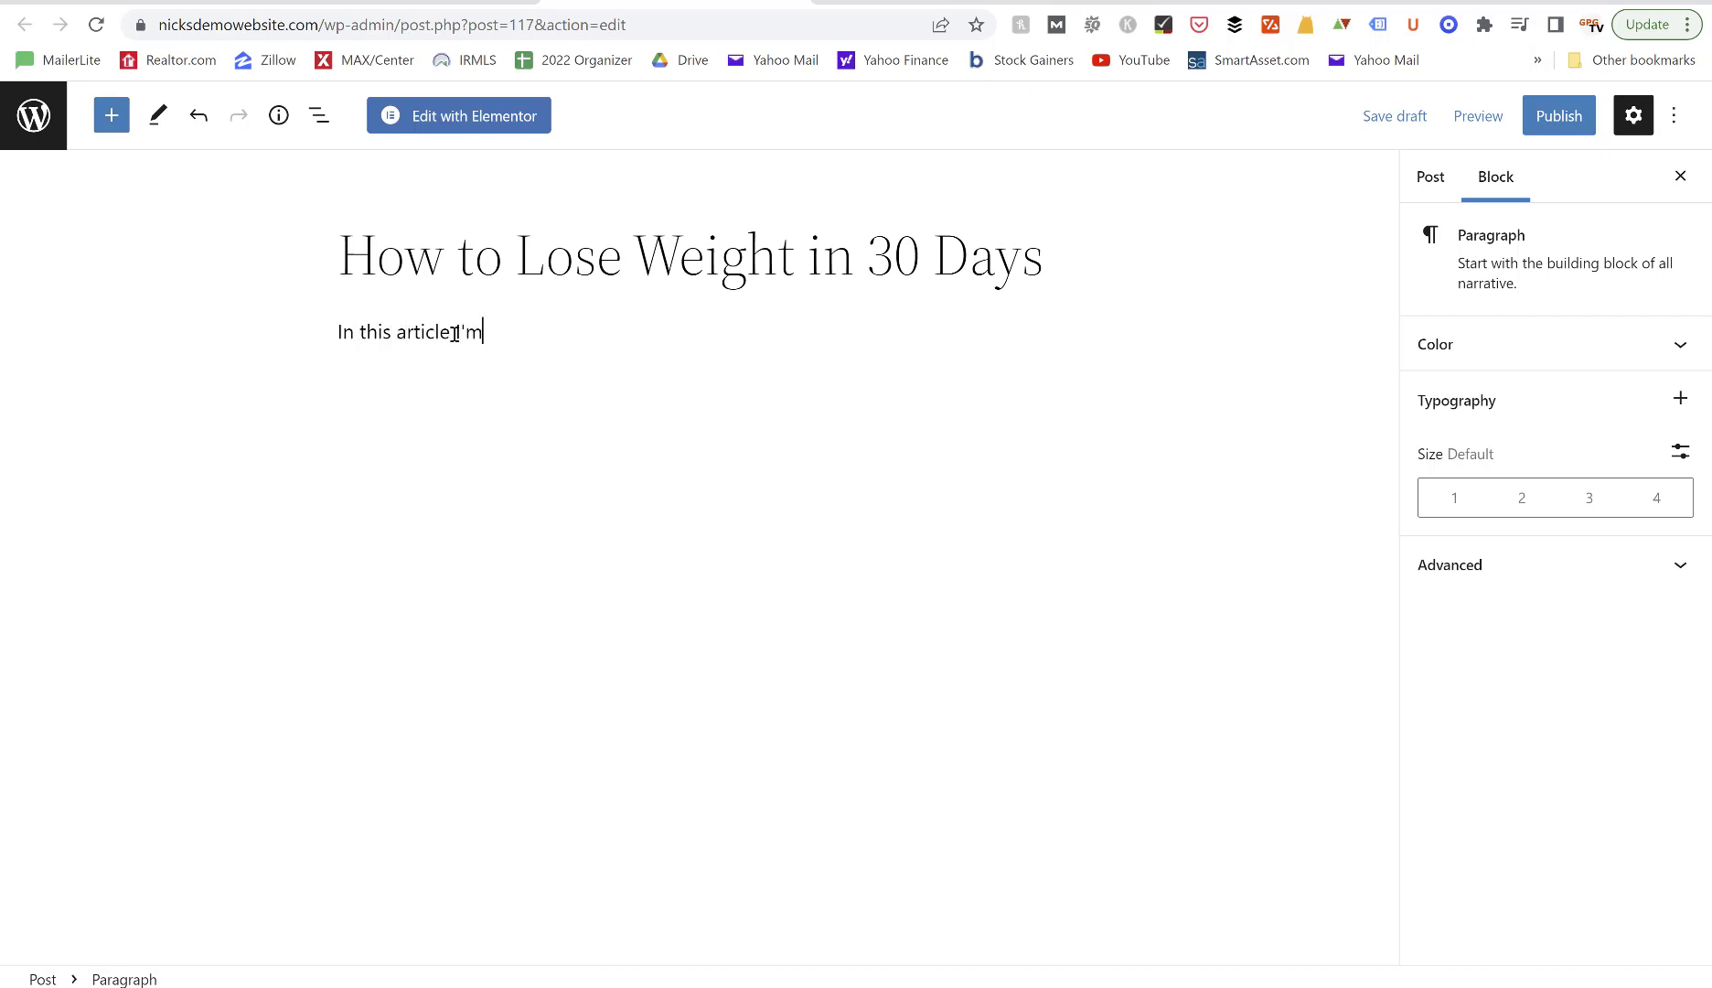
text( going to share with you how to l)
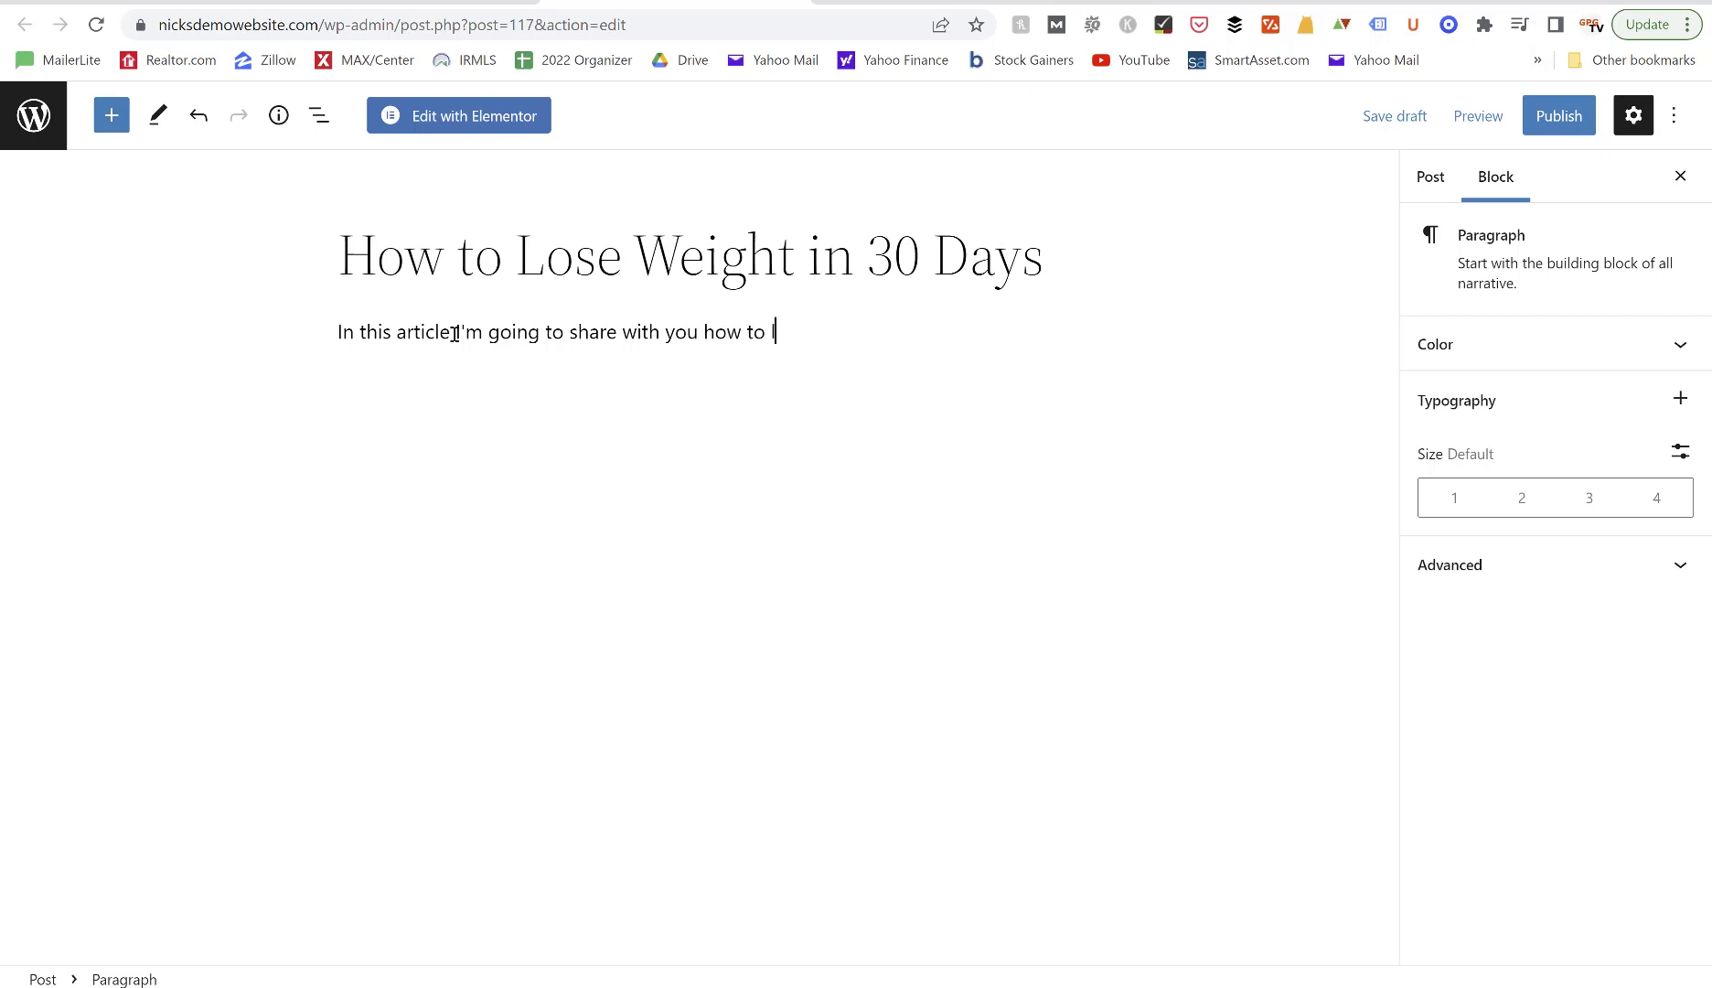
text(ose 30 lbs in 90 days.)
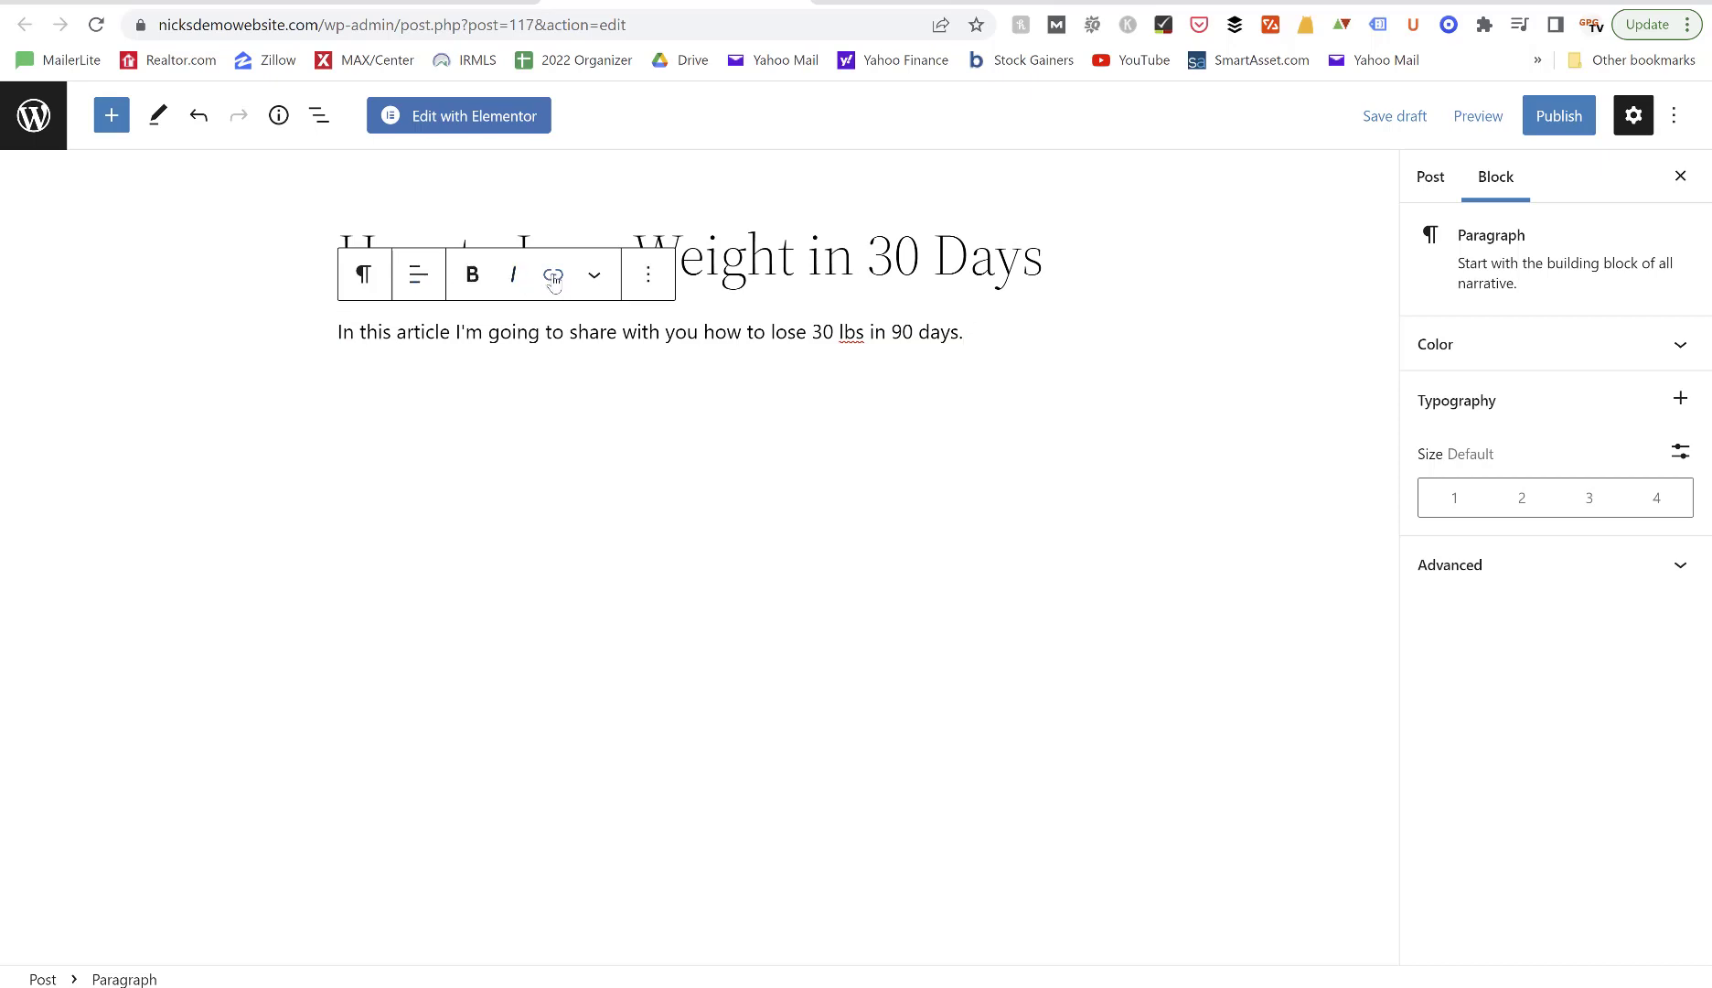
drag(771, 334, 862, 329)
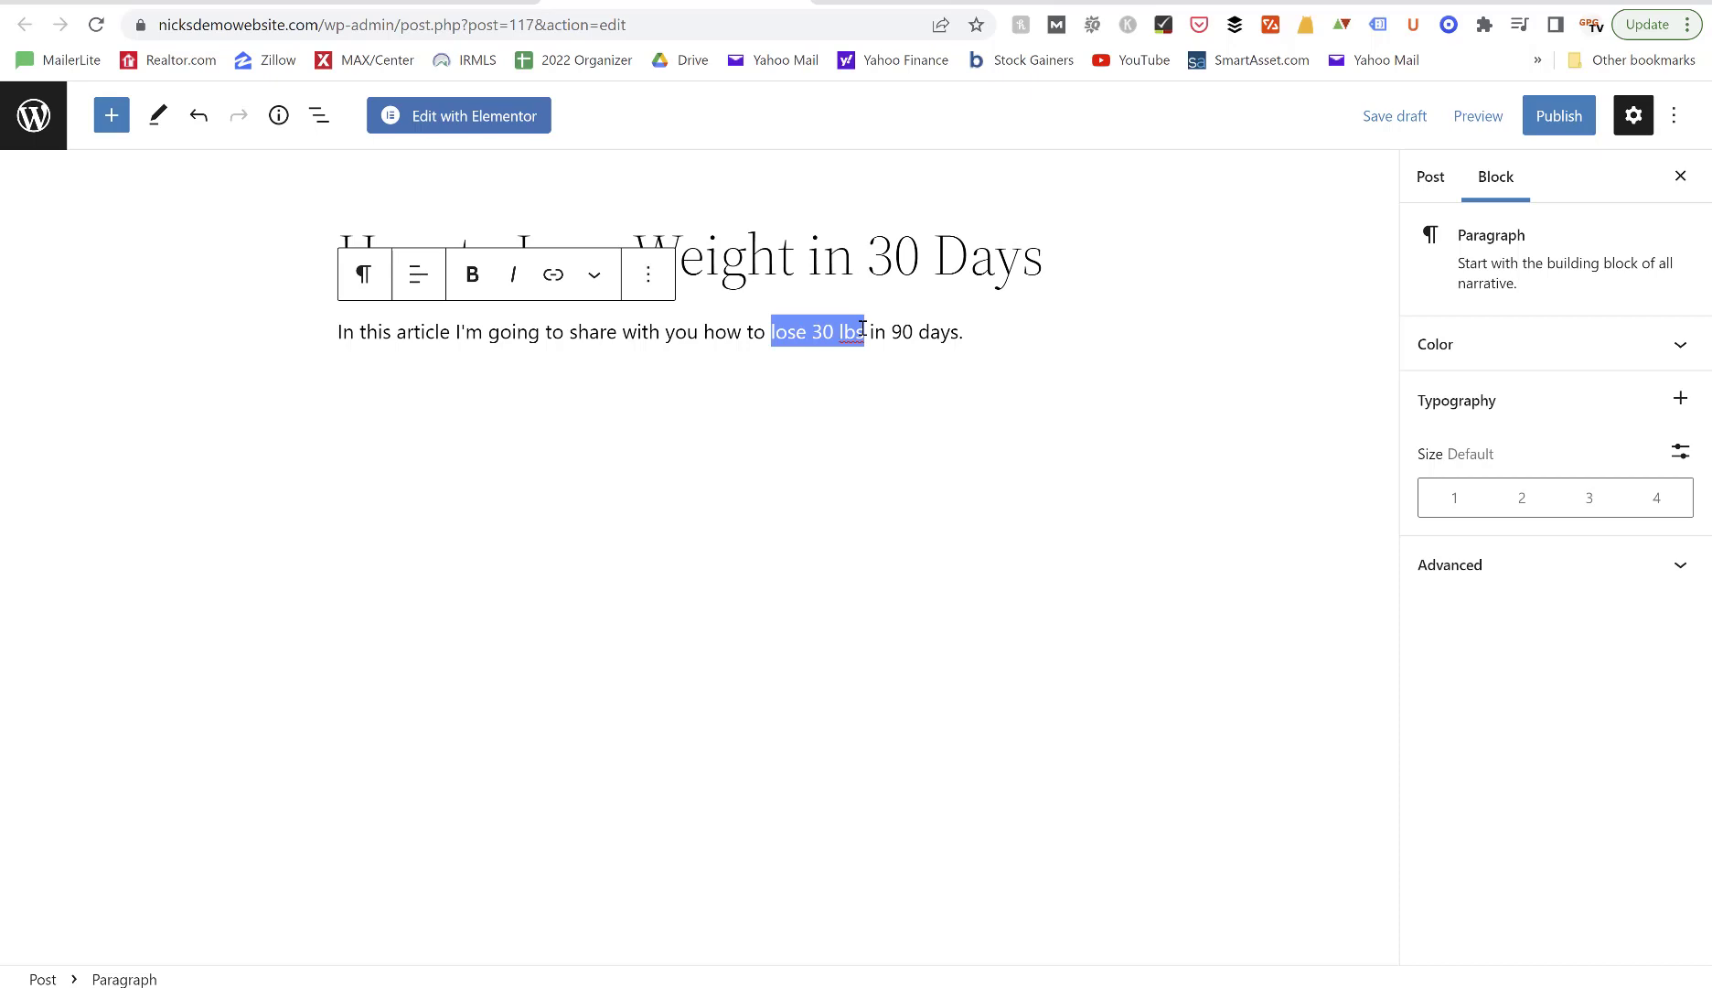
click(552, 276)
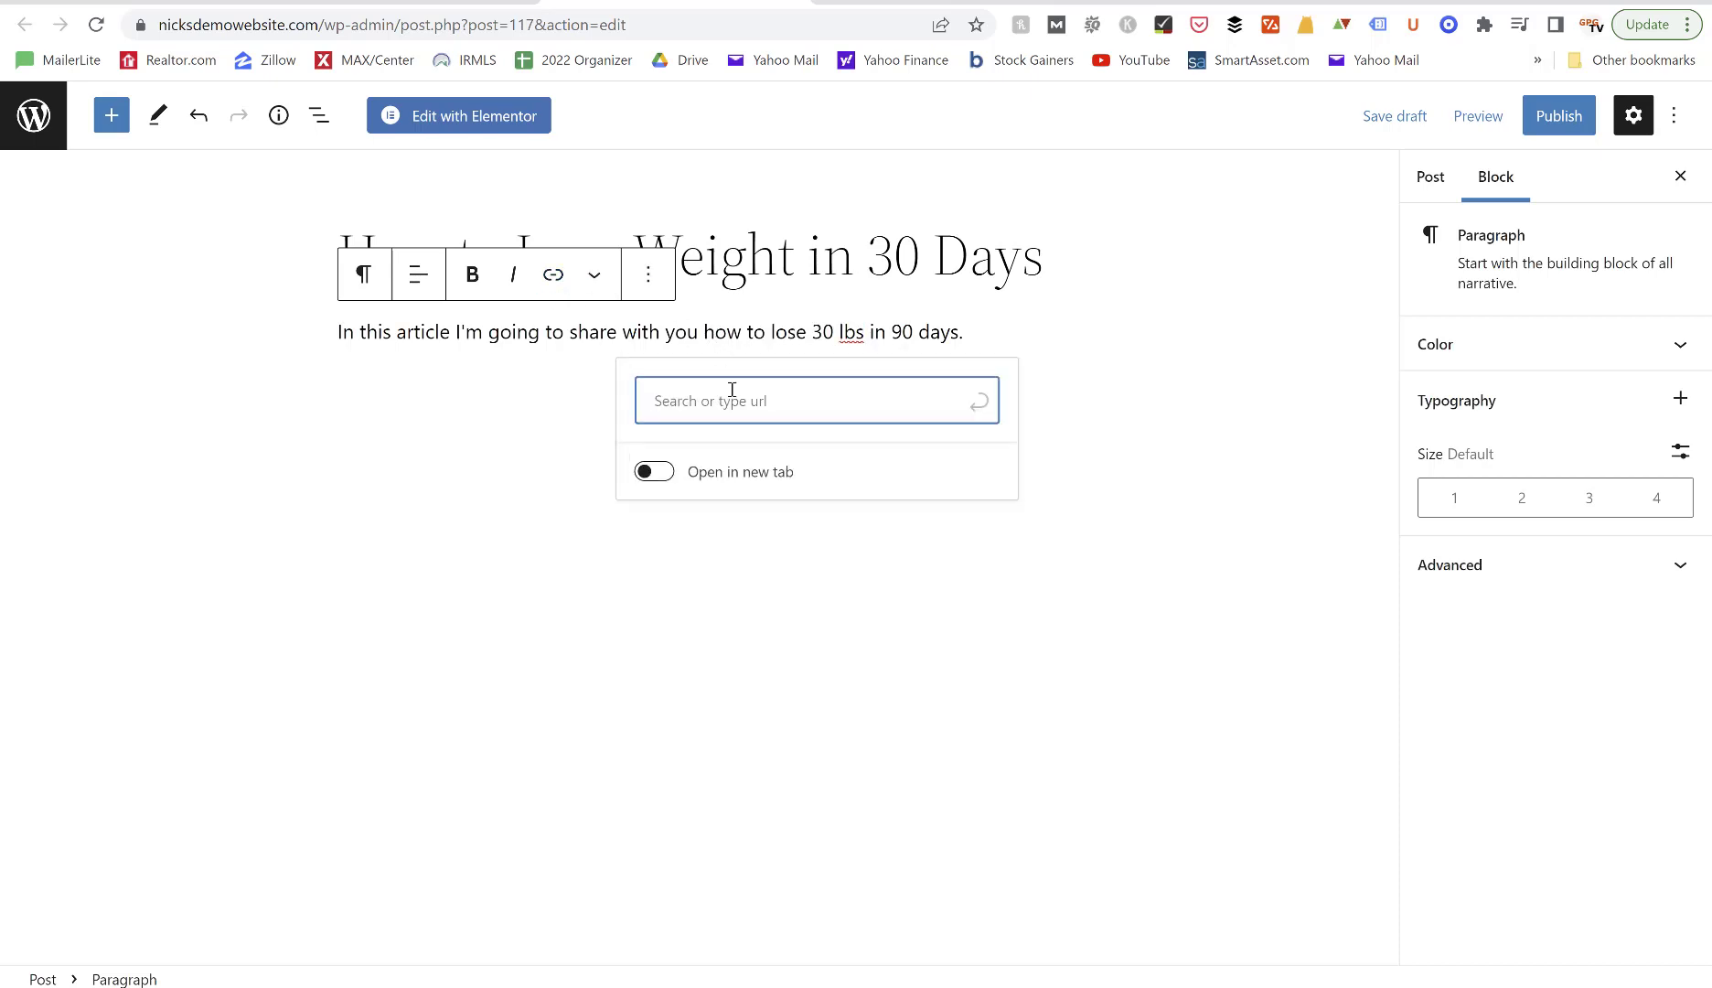
key(Return)
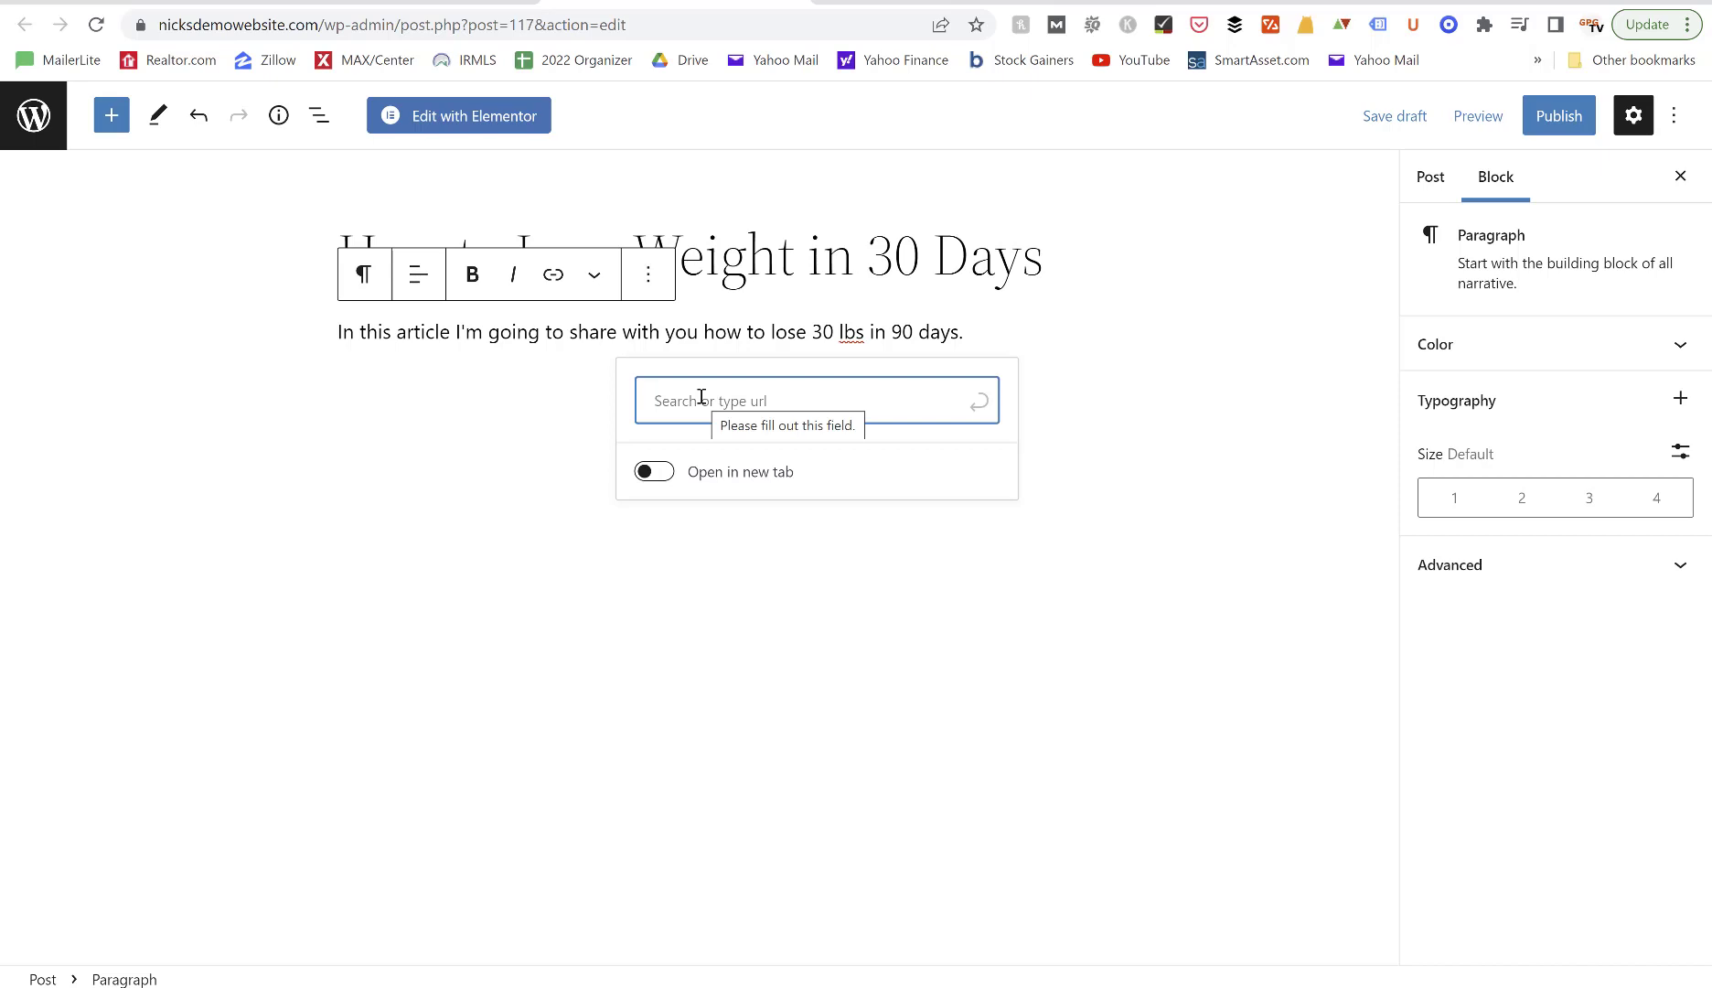
key(Escape)
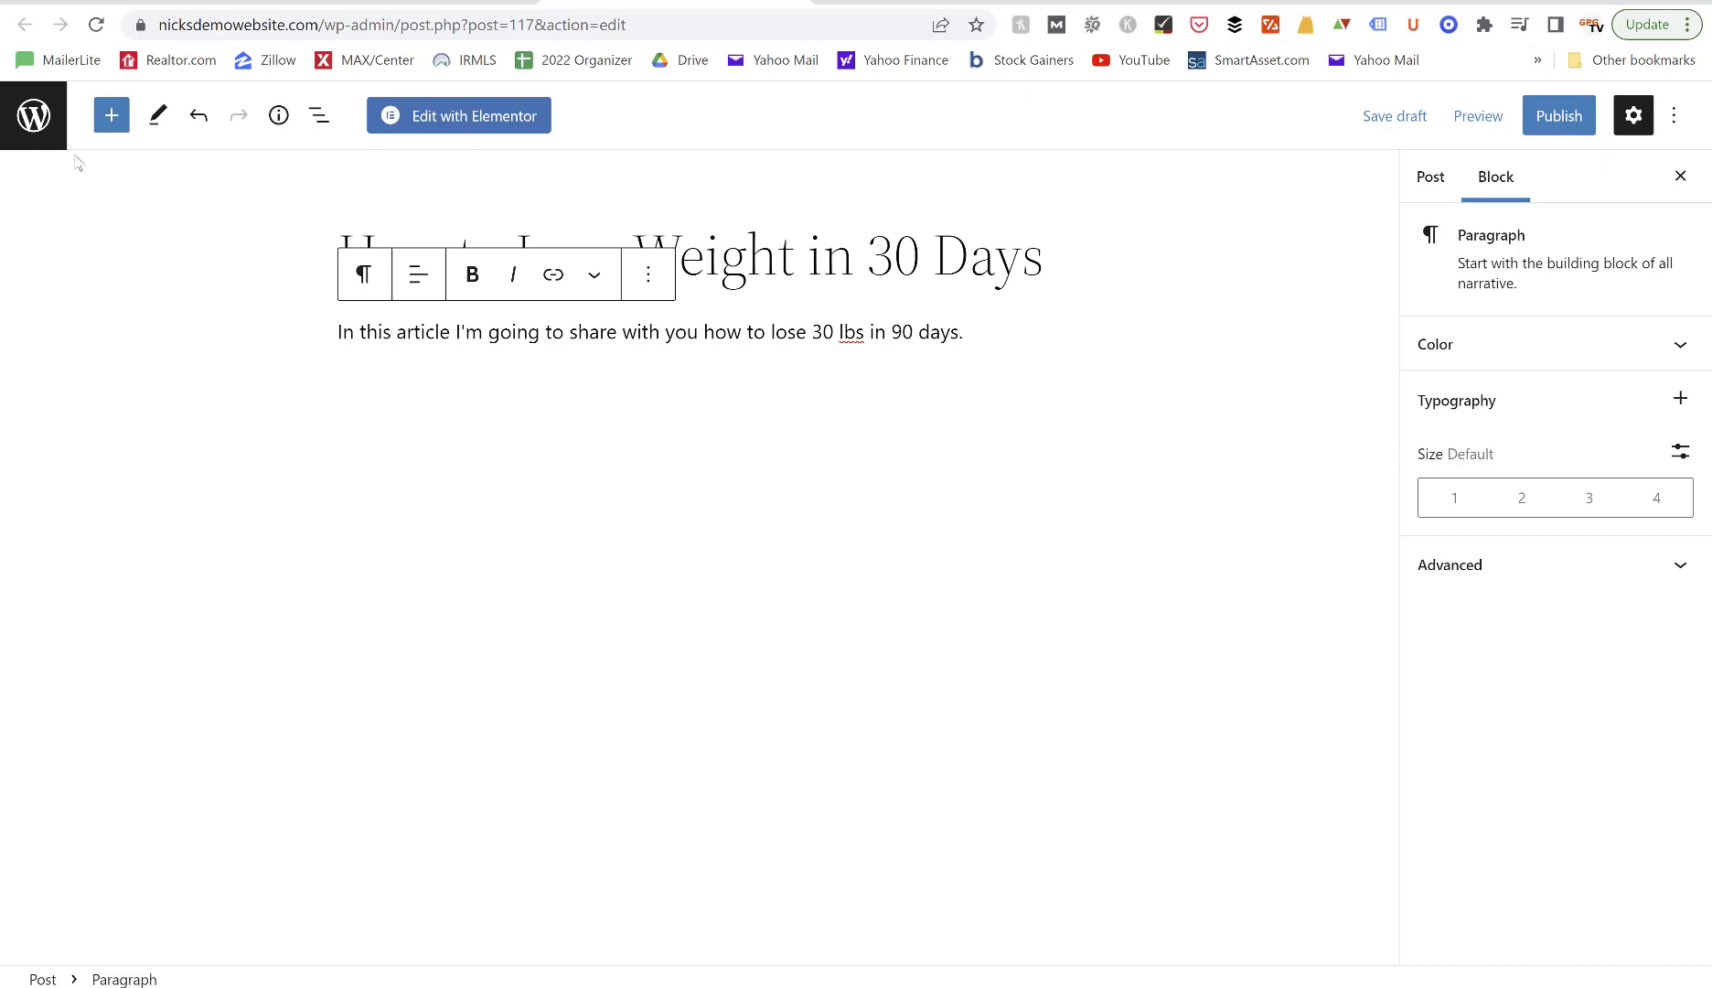
Insert an Image block from the block library below the opening paragraph.
click(113, 117)
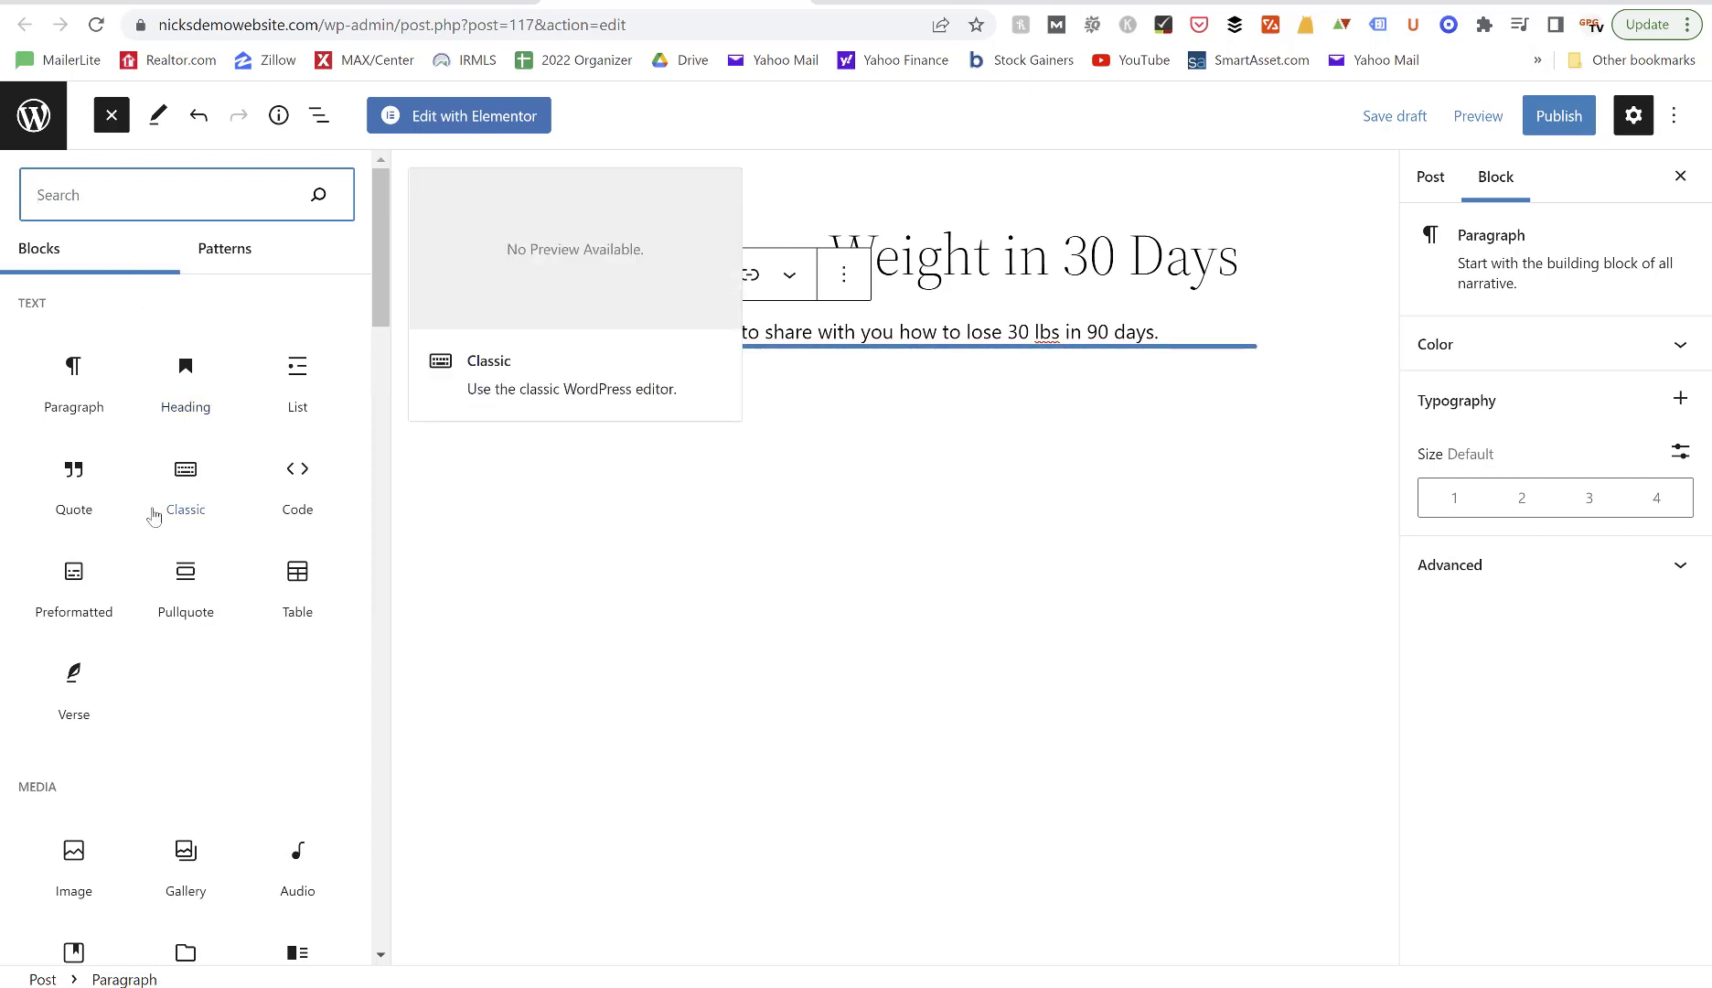
scroll(92, 739, down, 2)
click(75, 725)
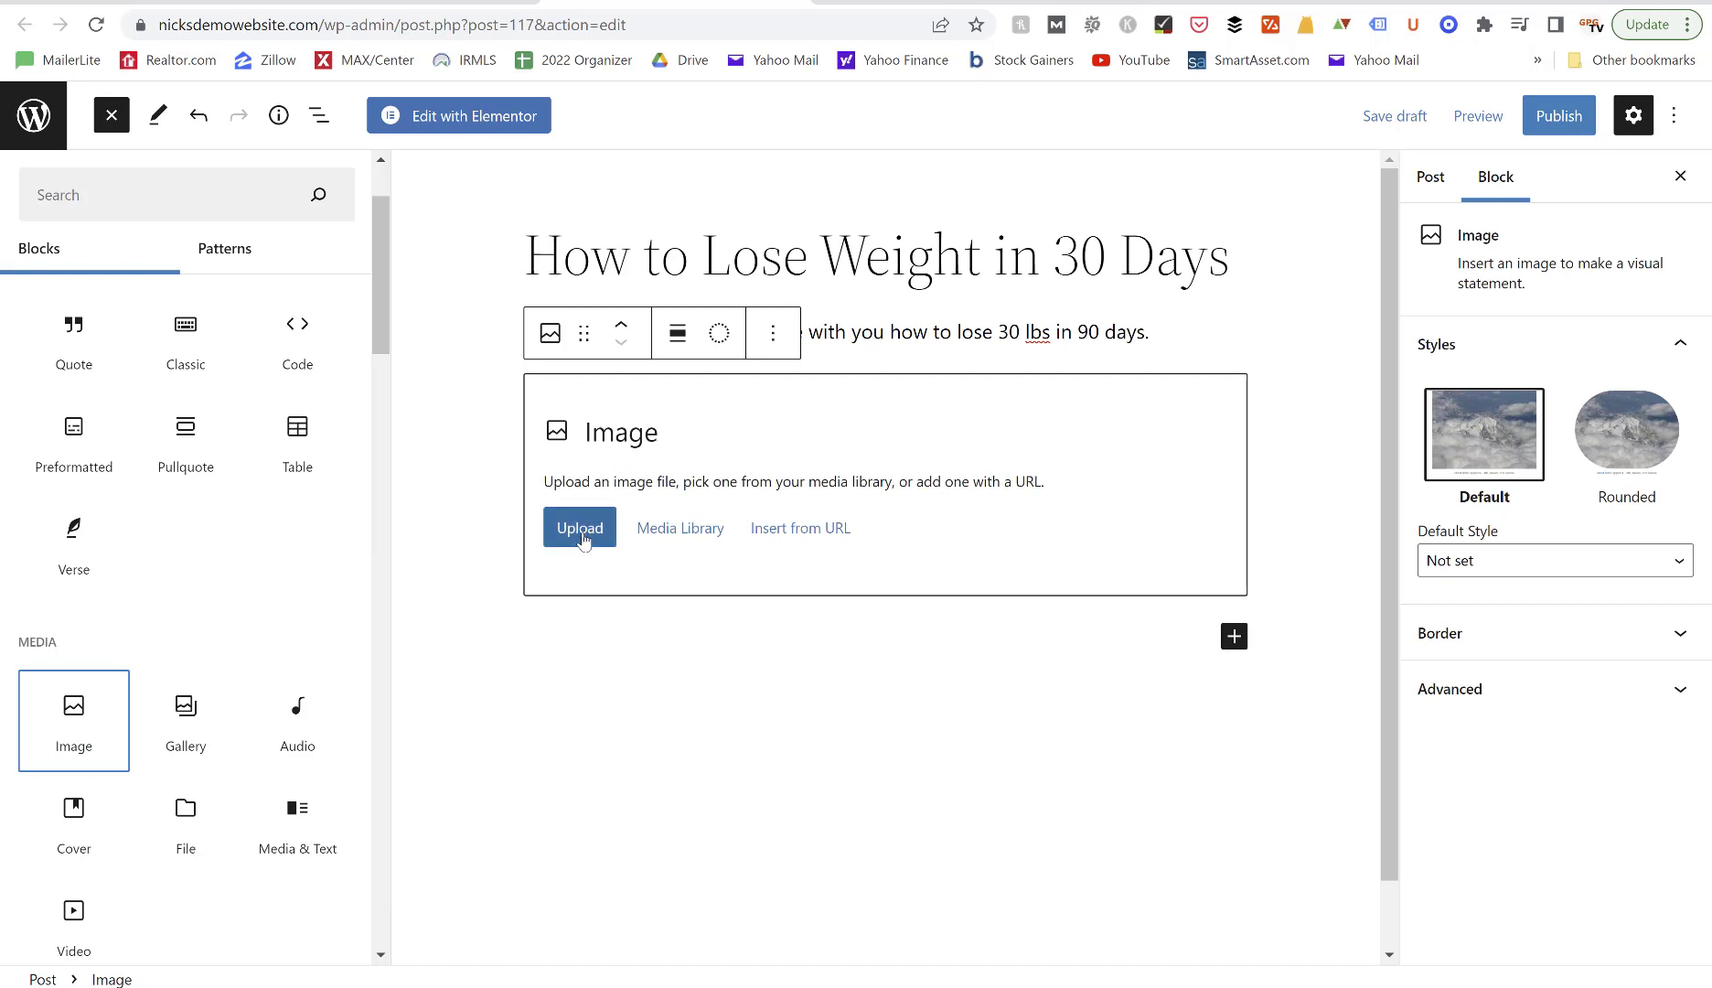
Close the block library and add an empty Paragraph block below the Image block.
click(1234, 637)
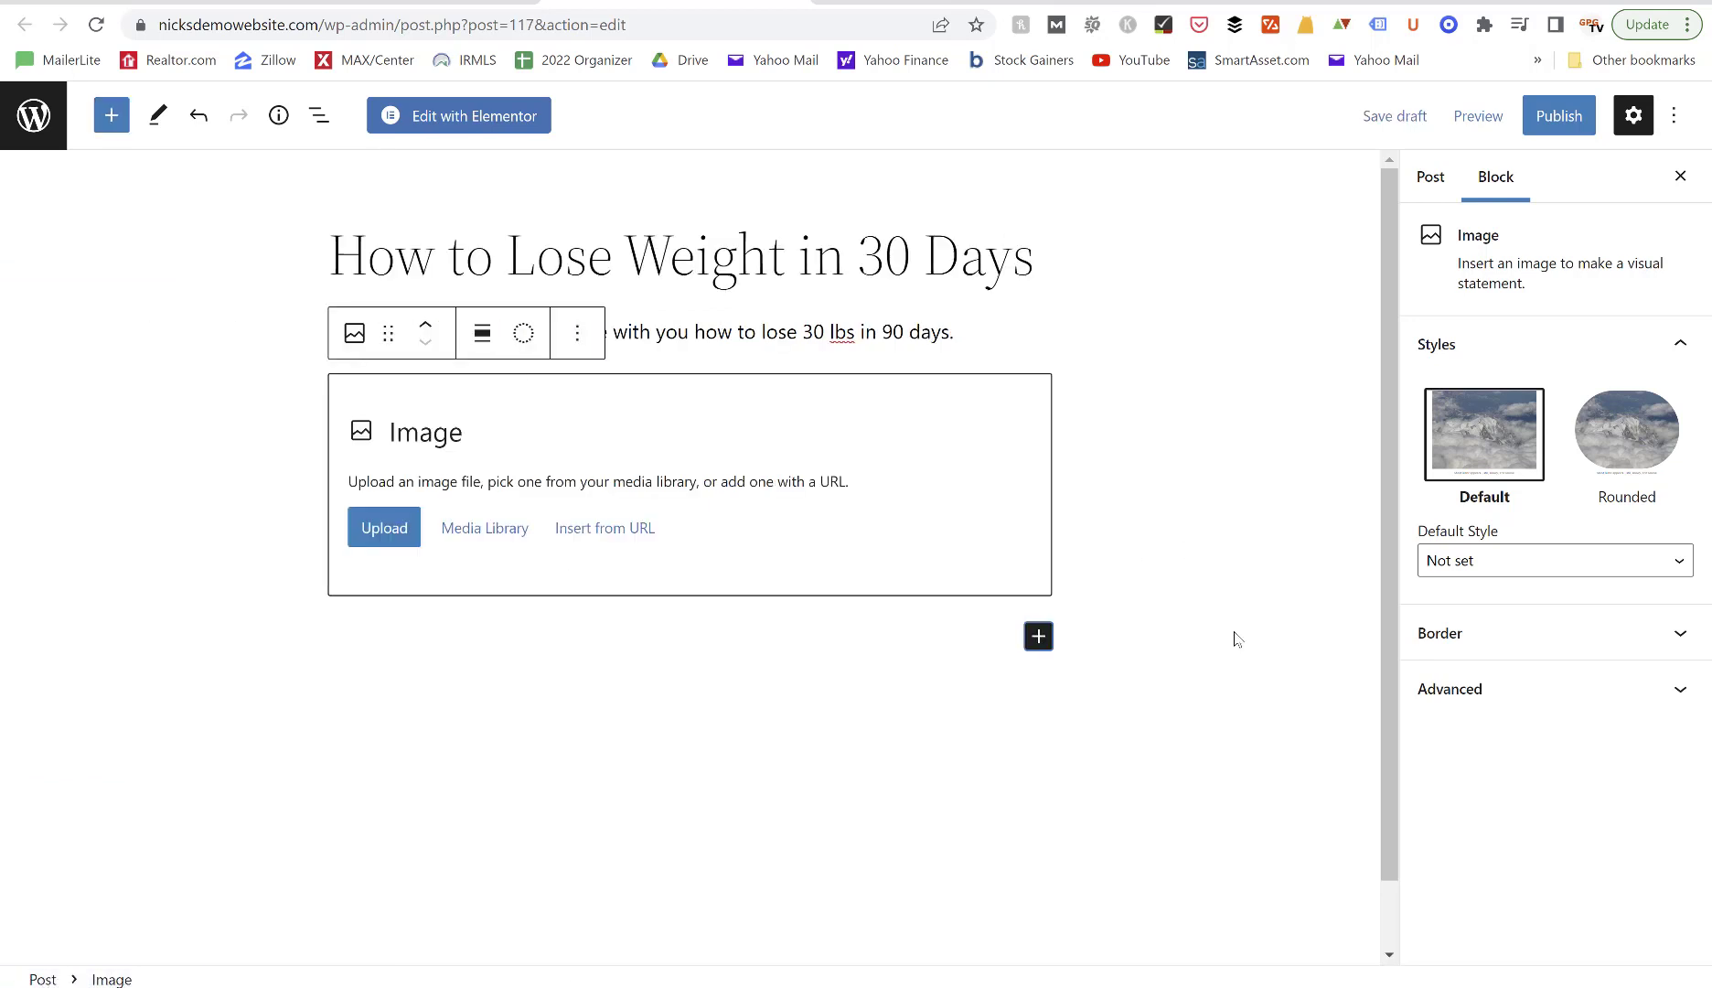
click(1037, 638)
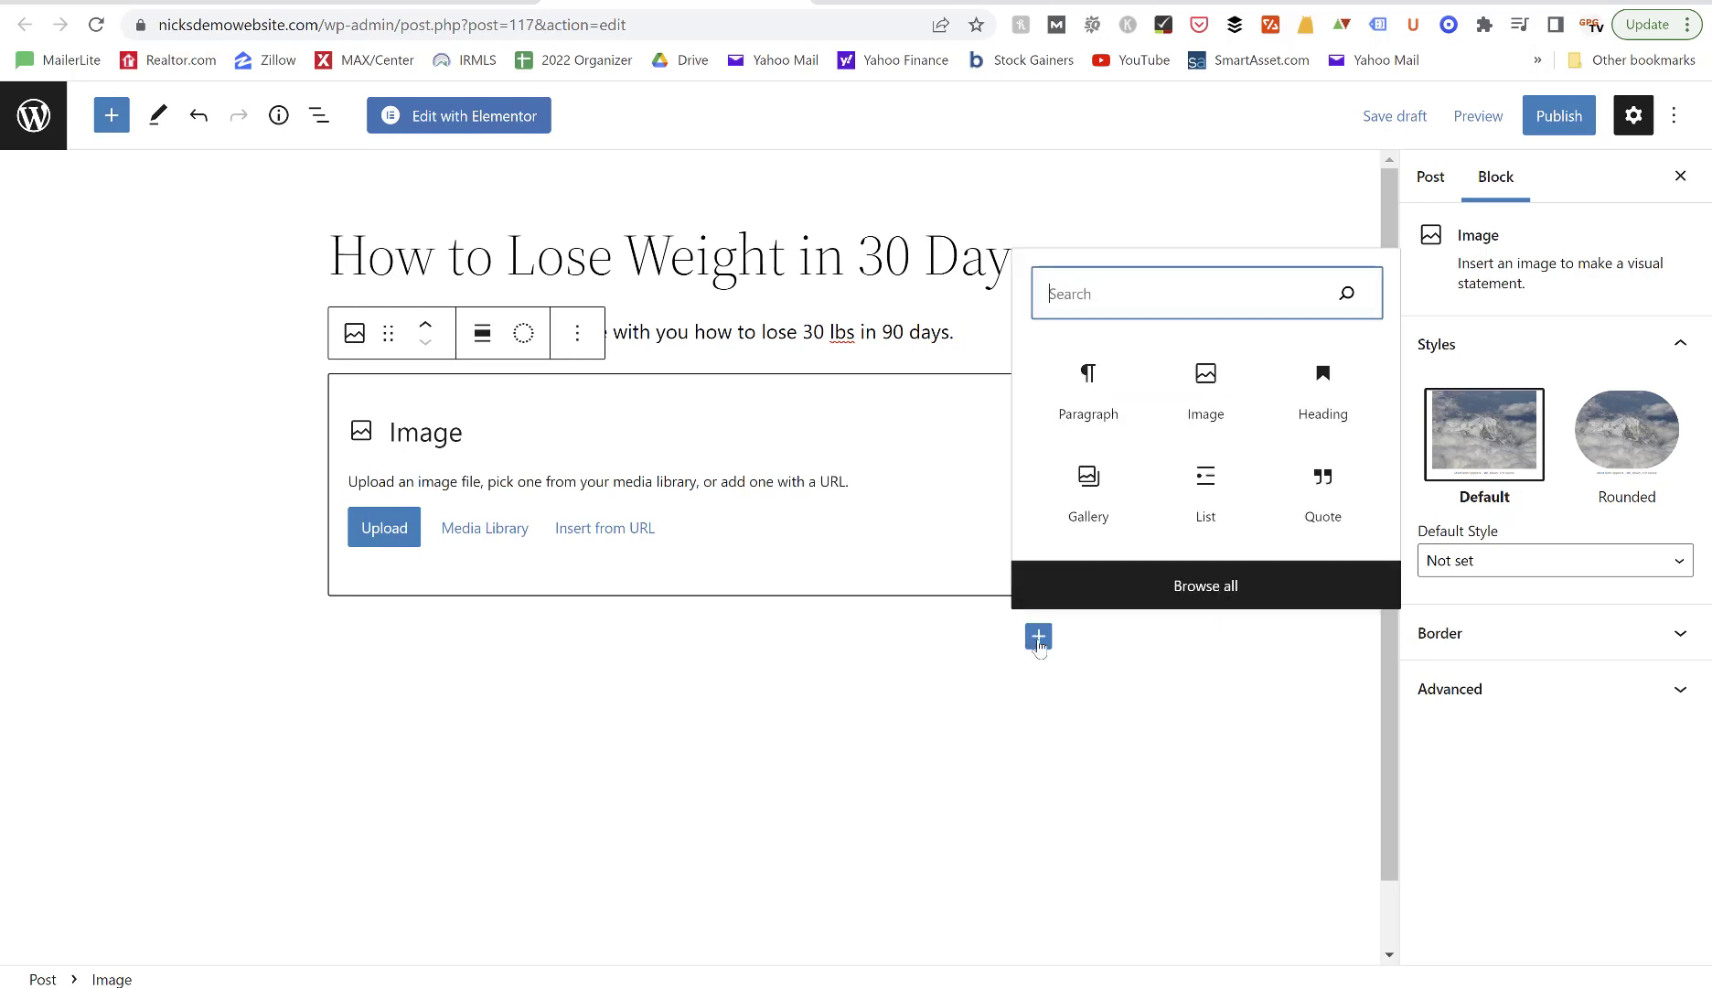
click(1091, 404)
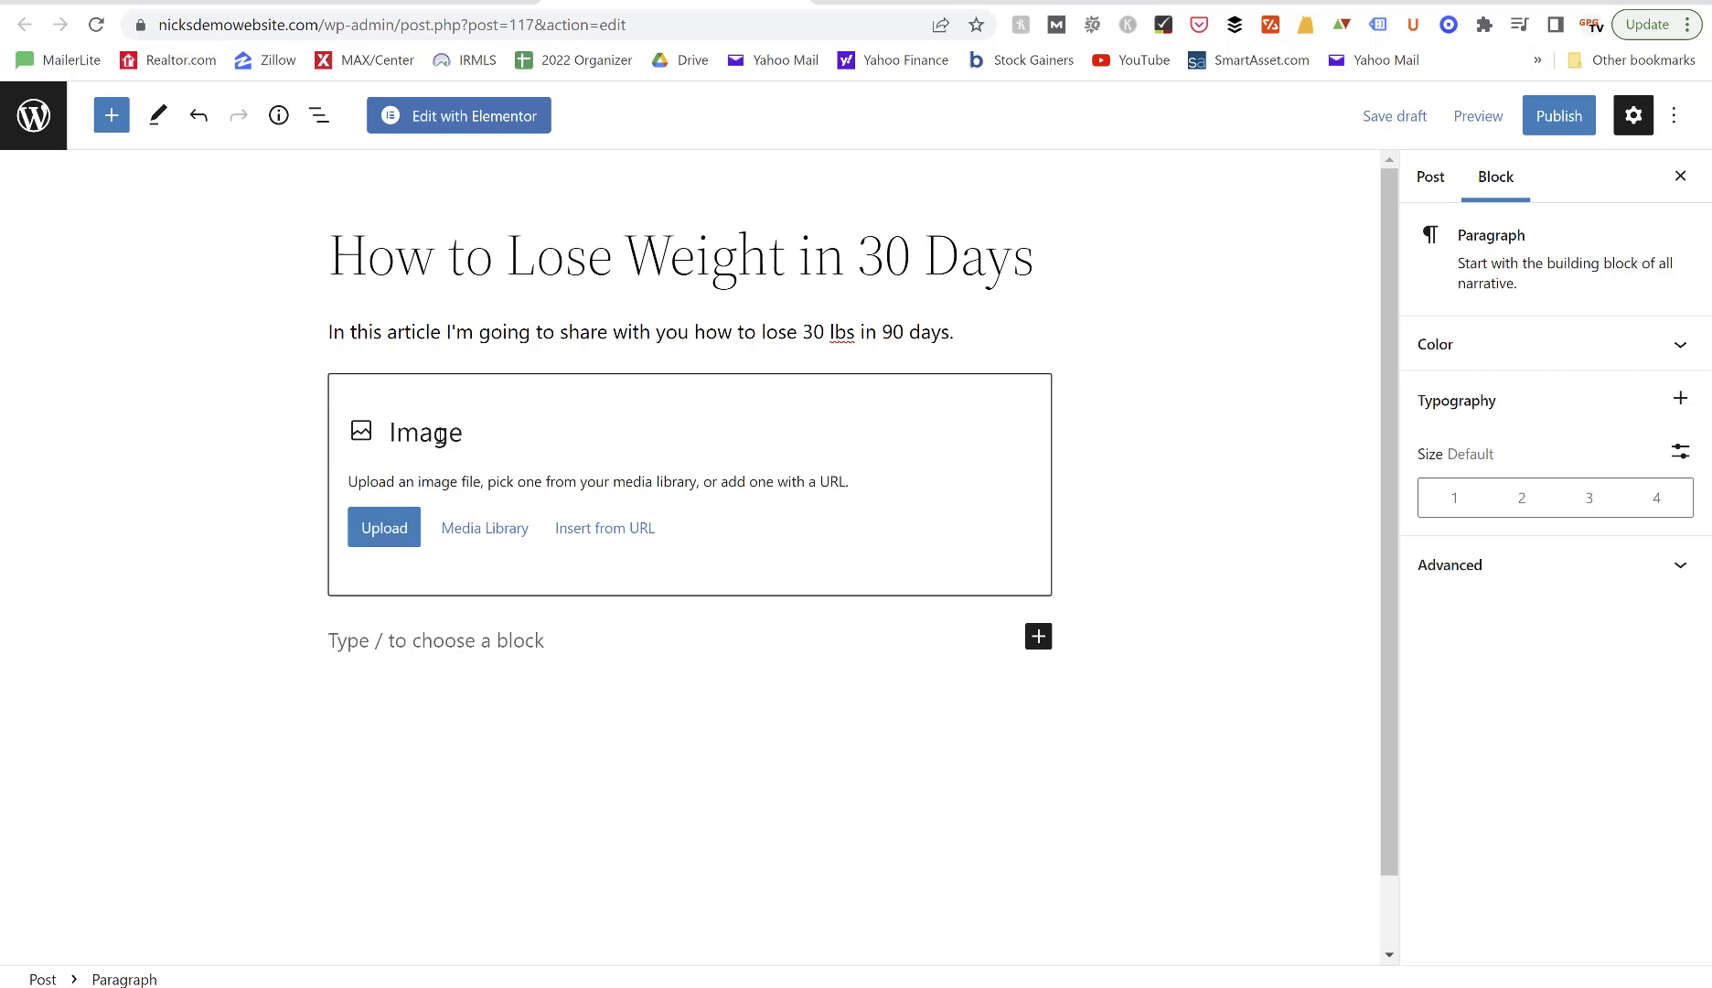
Open the block library and examine the previews and descriptions of its Text, Media and Design blocks.
click(110, 116)
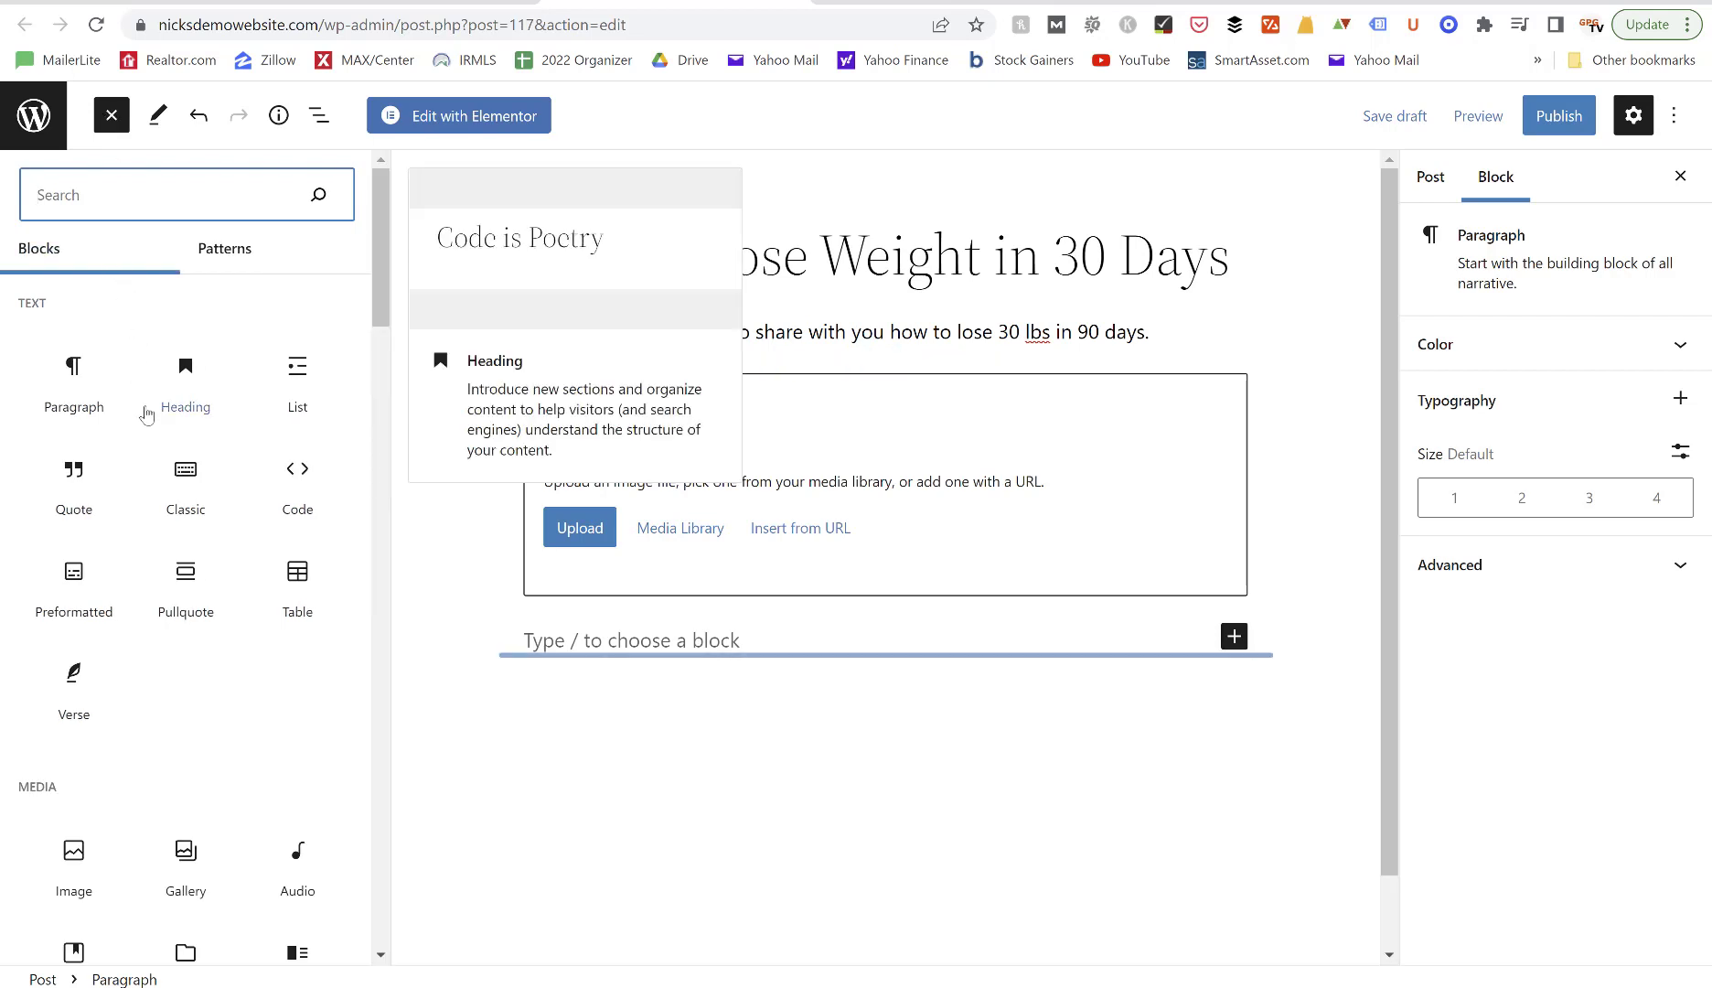
mouse_move(85, 403)
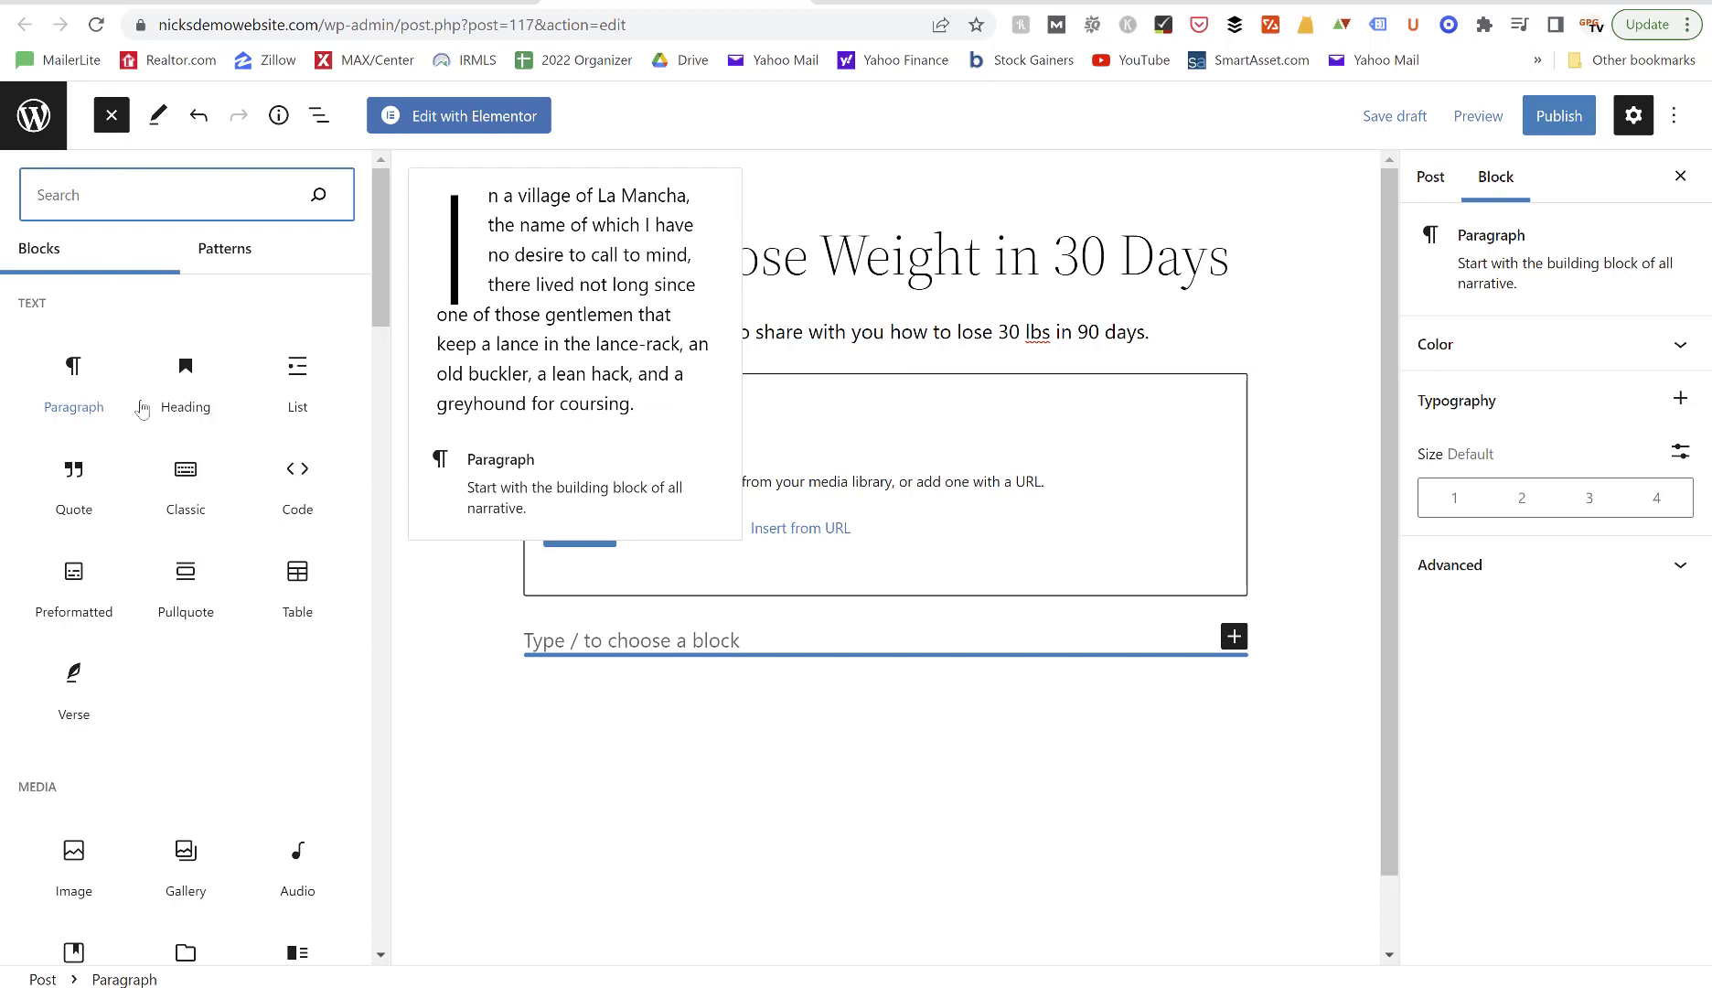
mouse_move(195, 416)
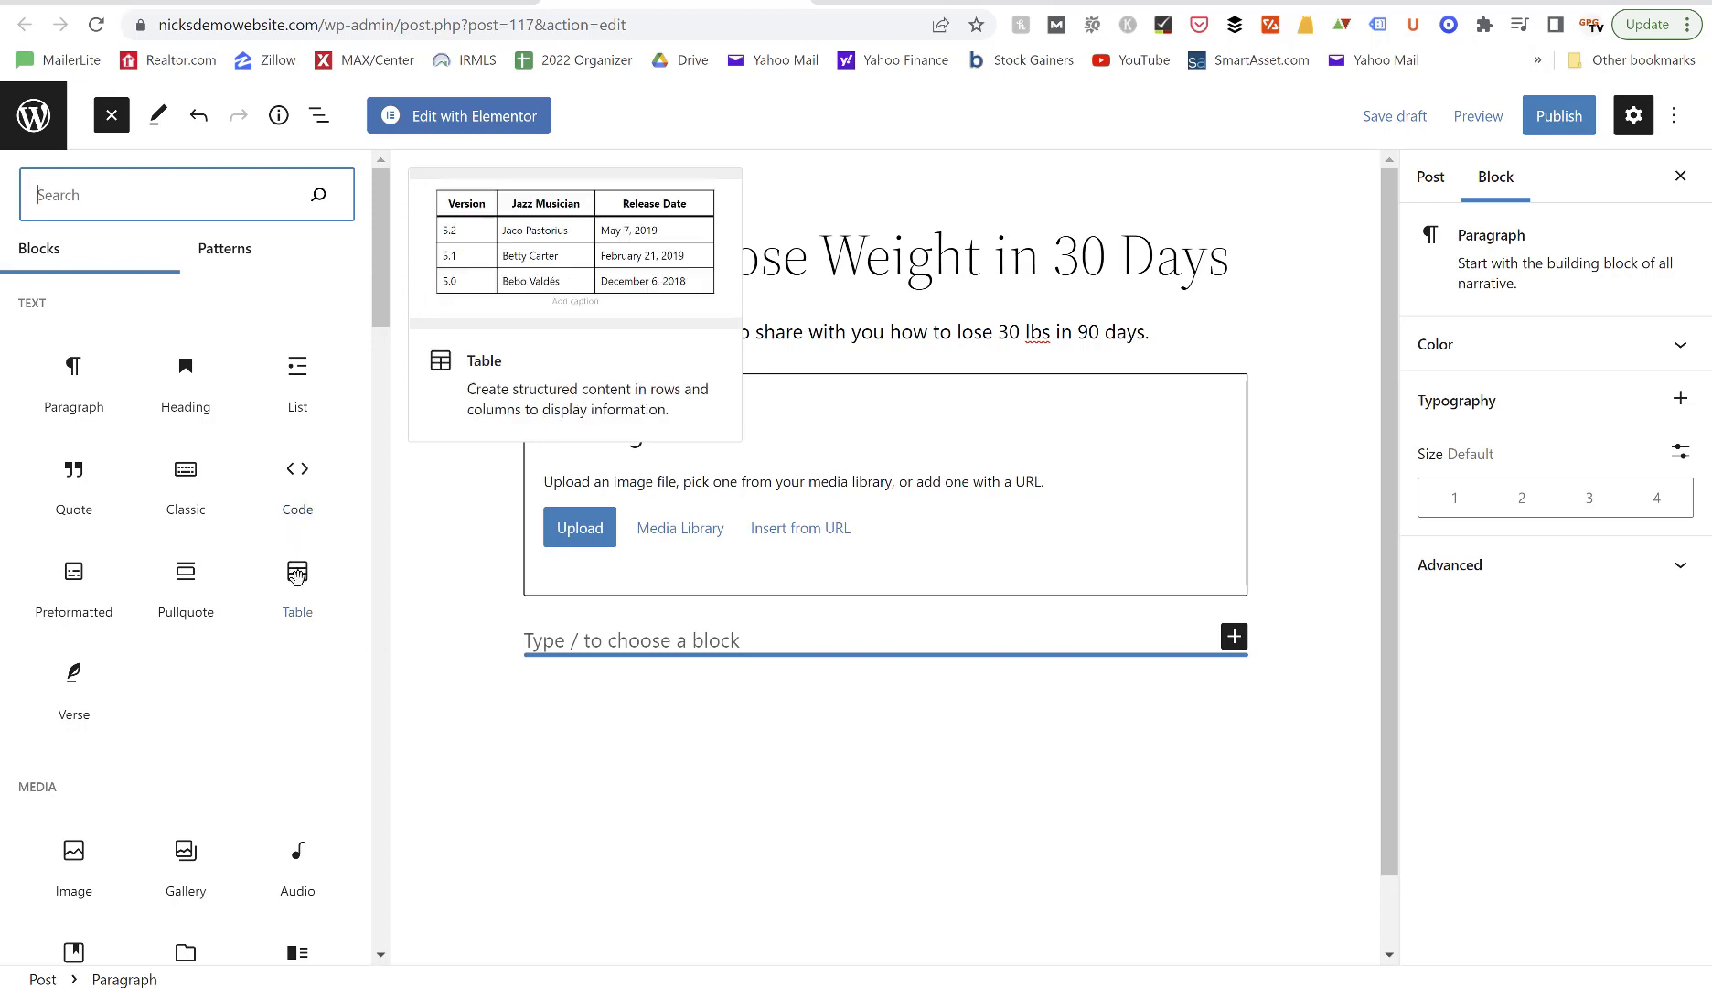
scroll(295, 574, down, 1)
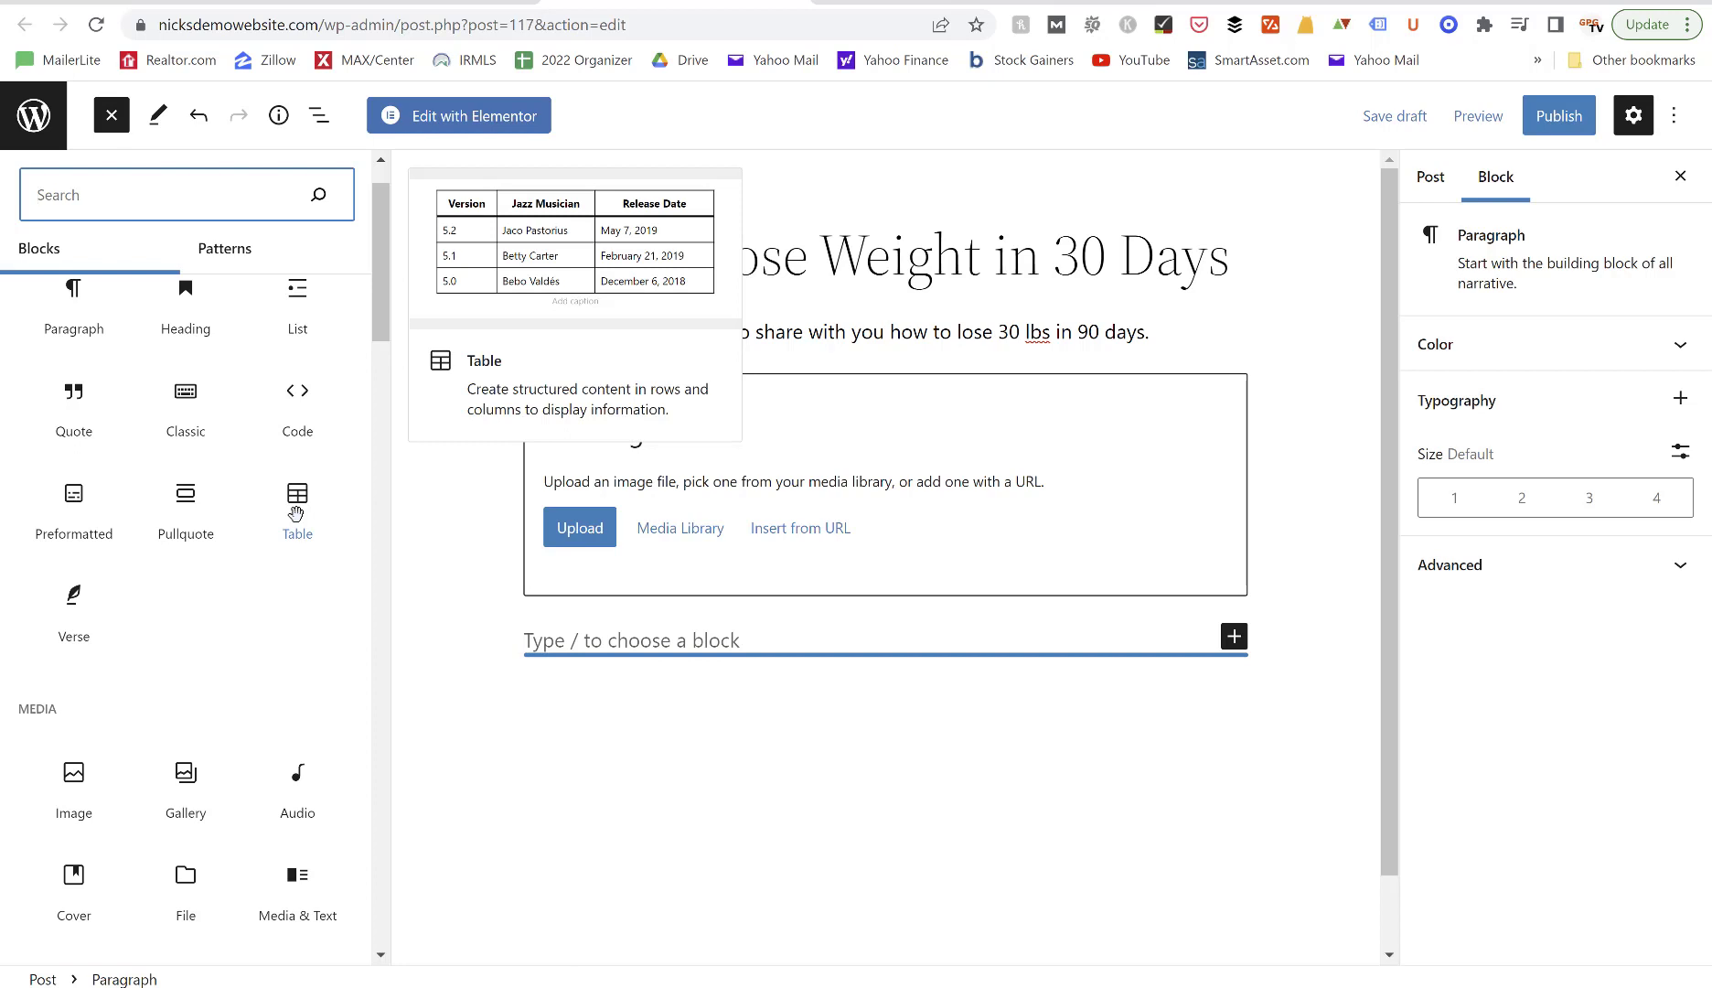
scroll(89, 512, down, 3)
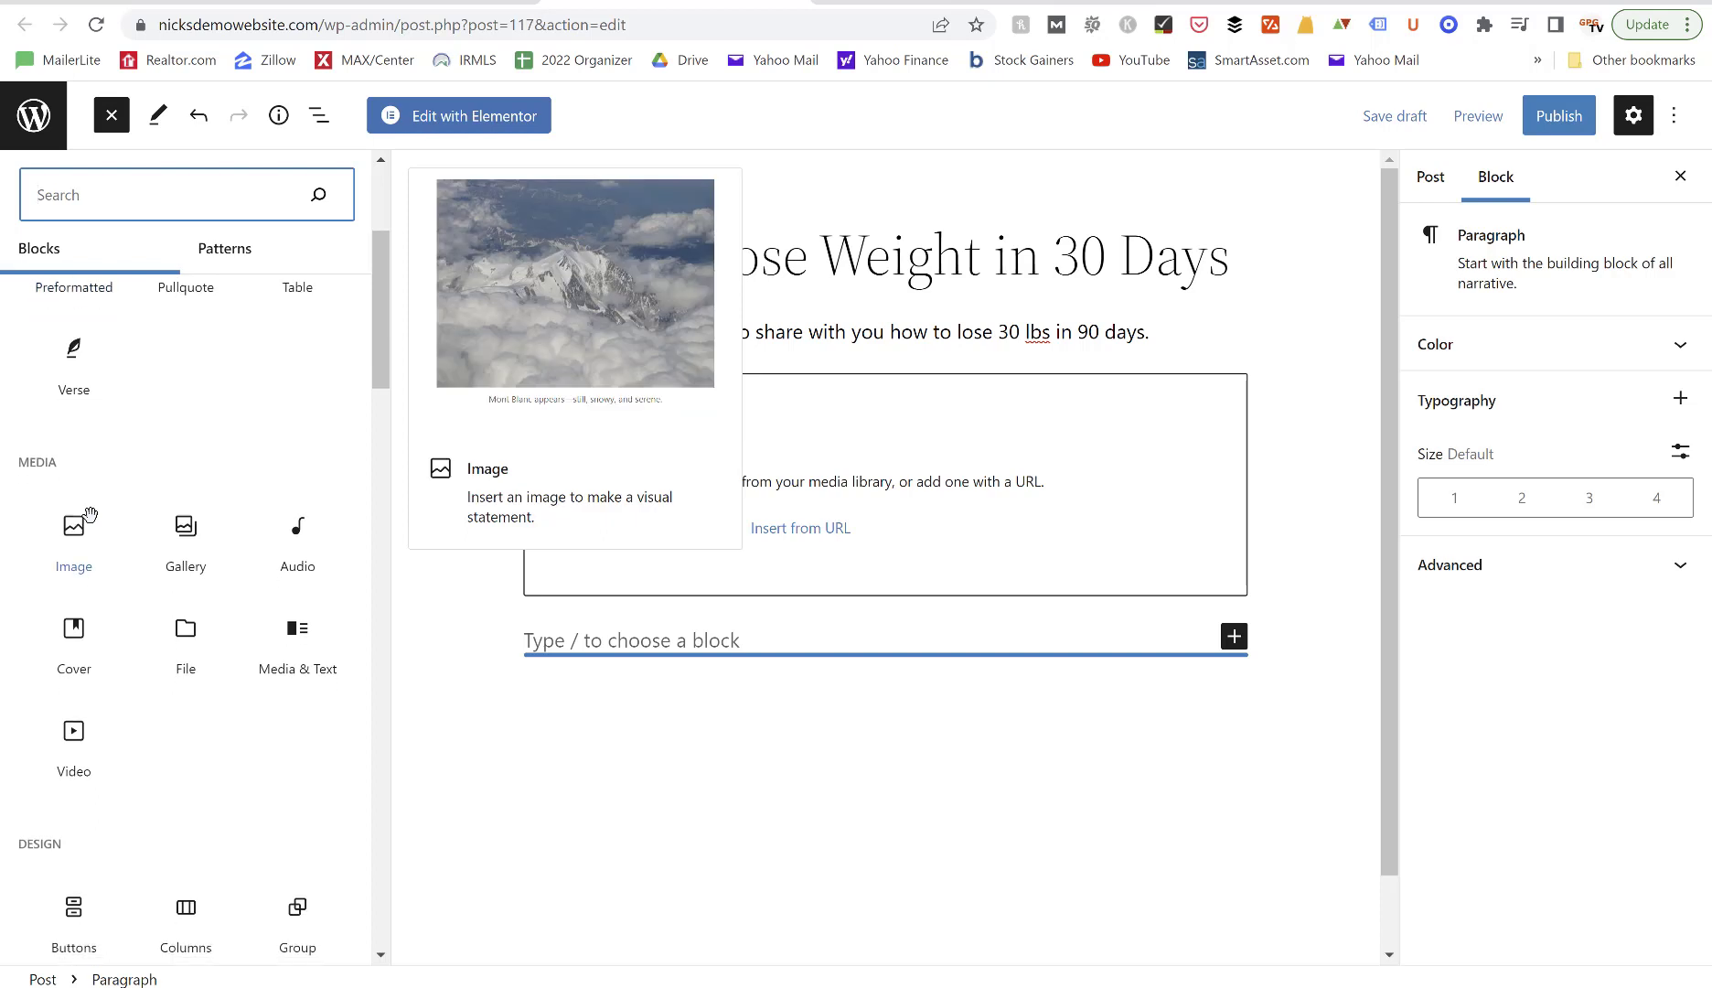
scroll(89, 515, down, 1)
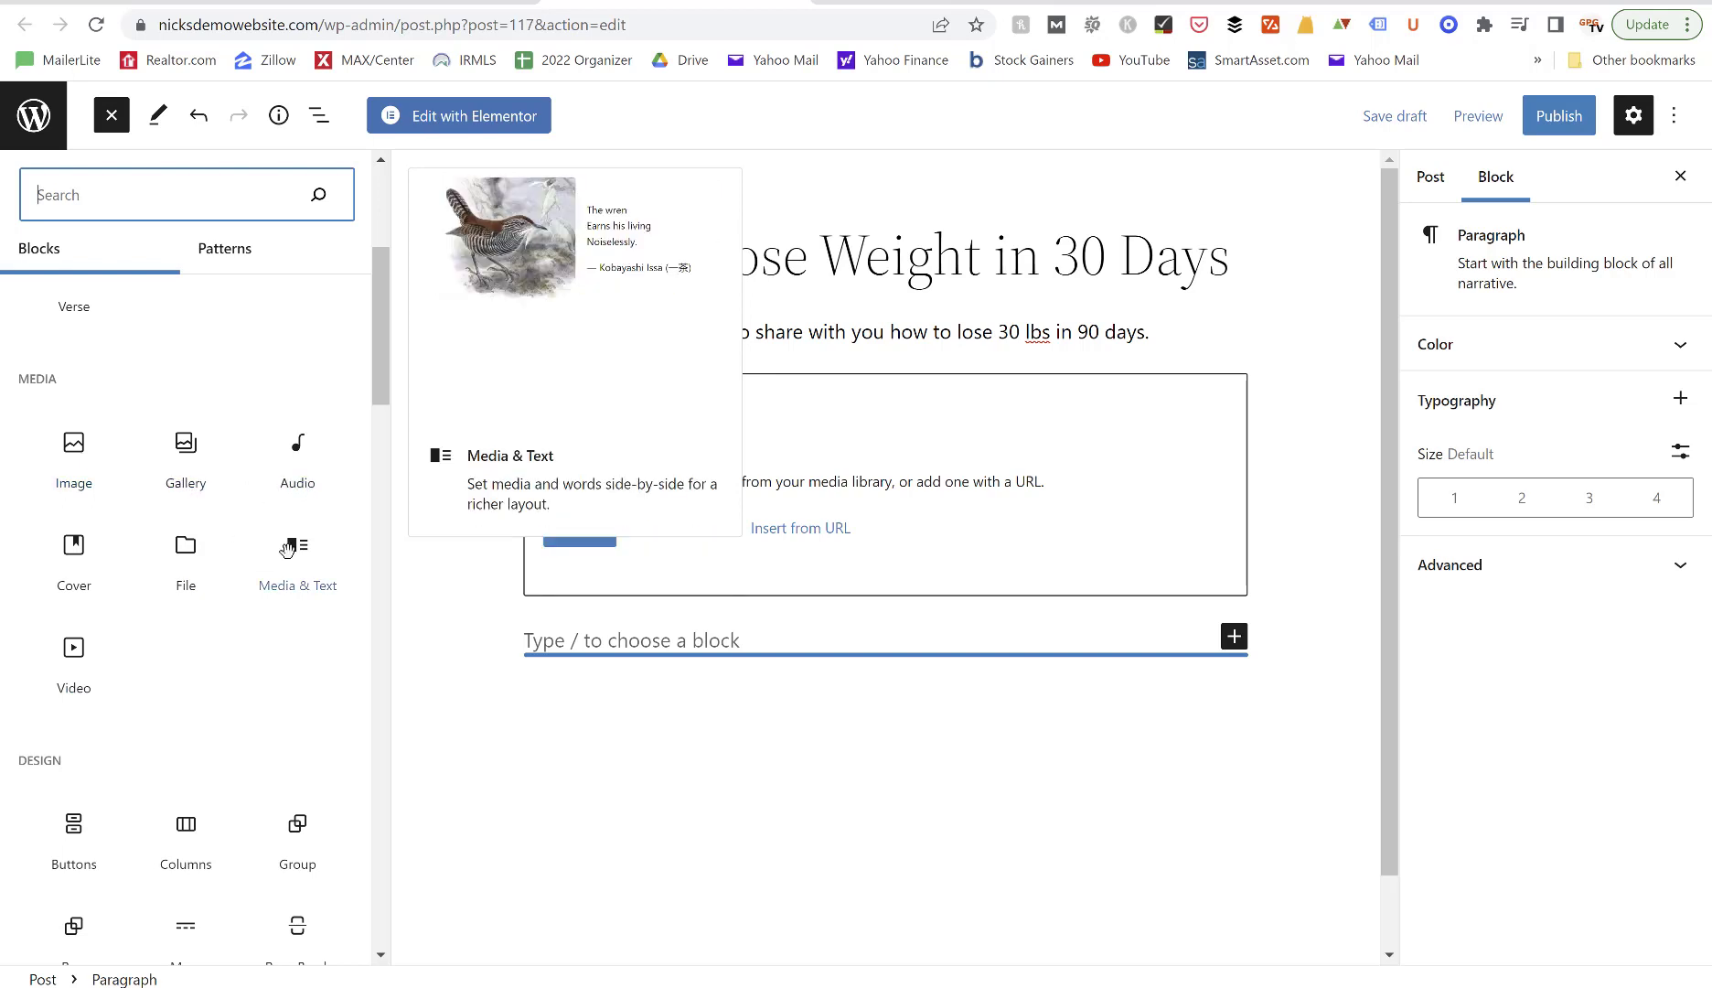
scroll(286, 546, down, 5)
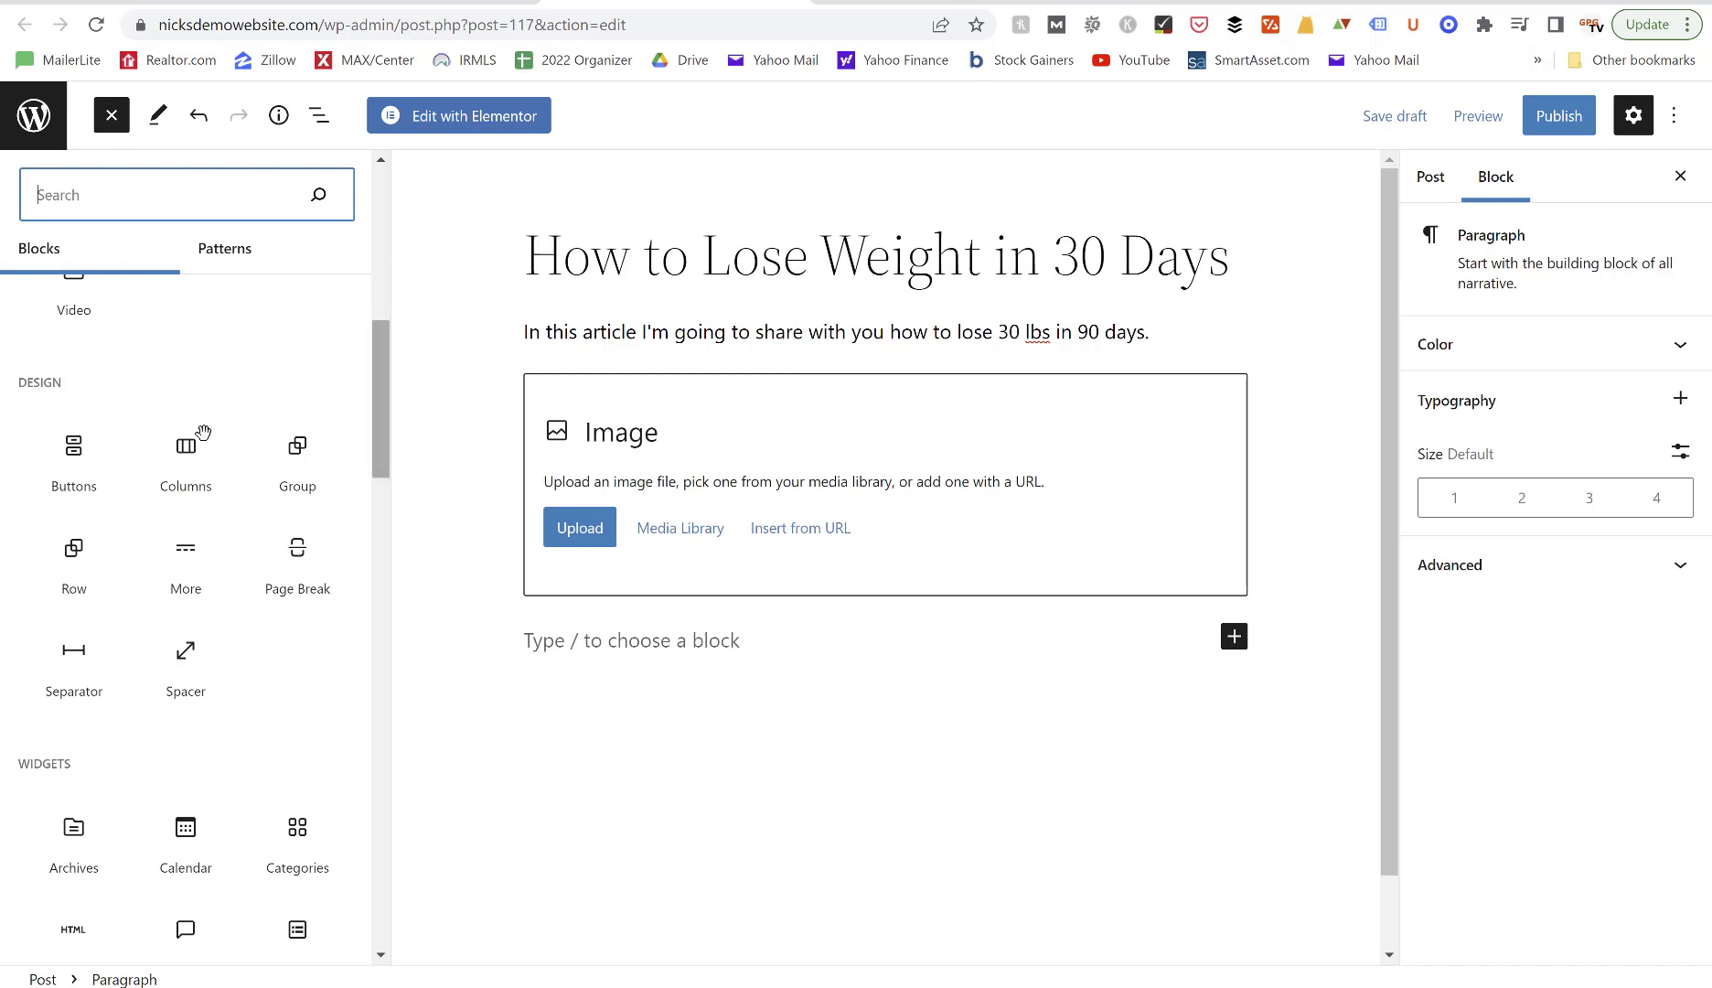
mouse_move(187, 469)
mouse_move(66, 547)
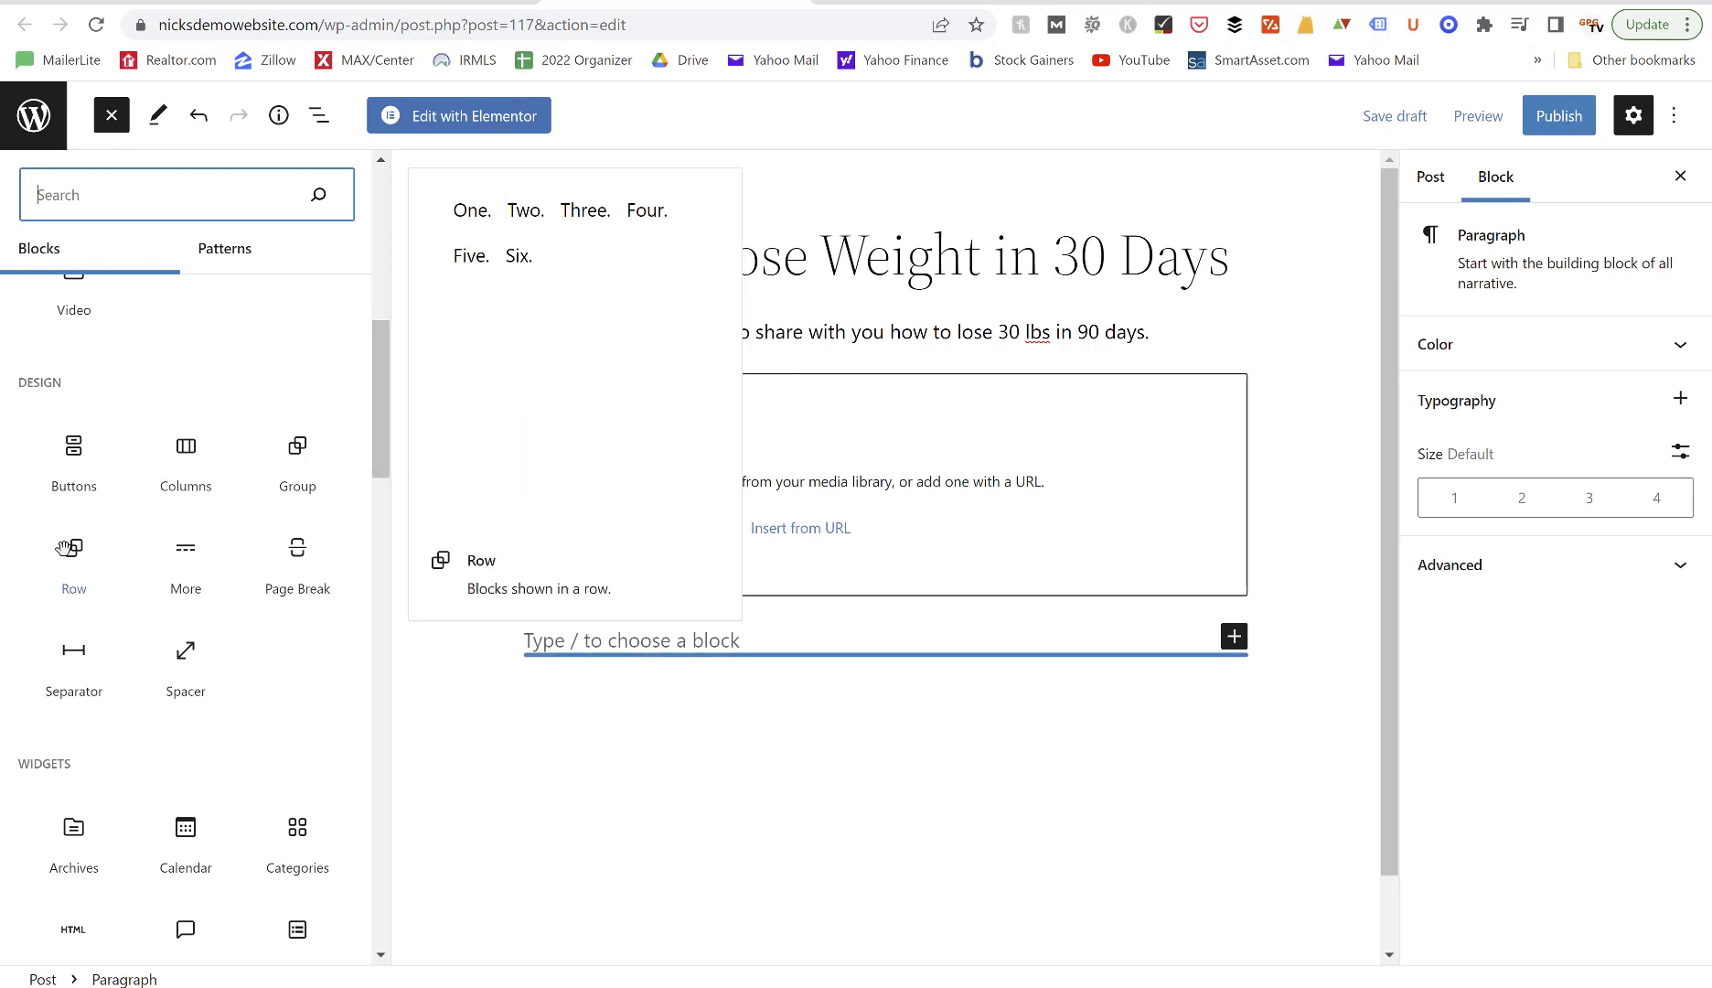
mouse_move(54, 649)
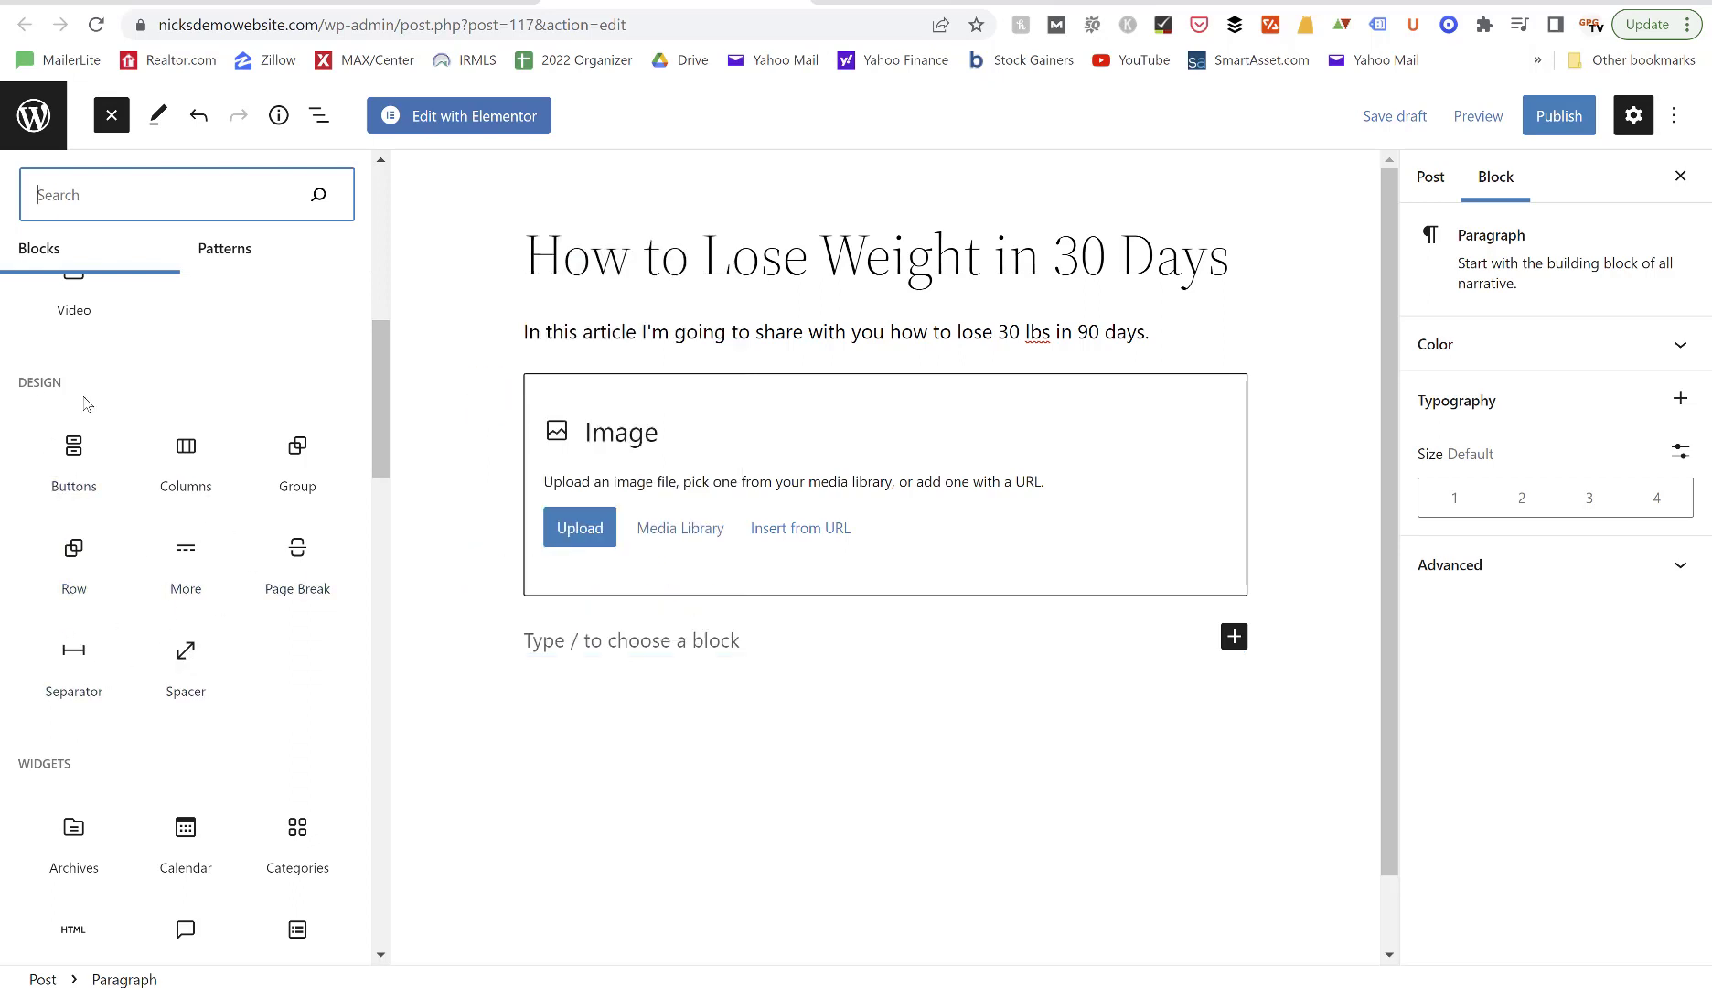
Review the Widgets, Theme and Embeds blocks offered in the block library, and close the library.
scroll(137, 544, down, 4)
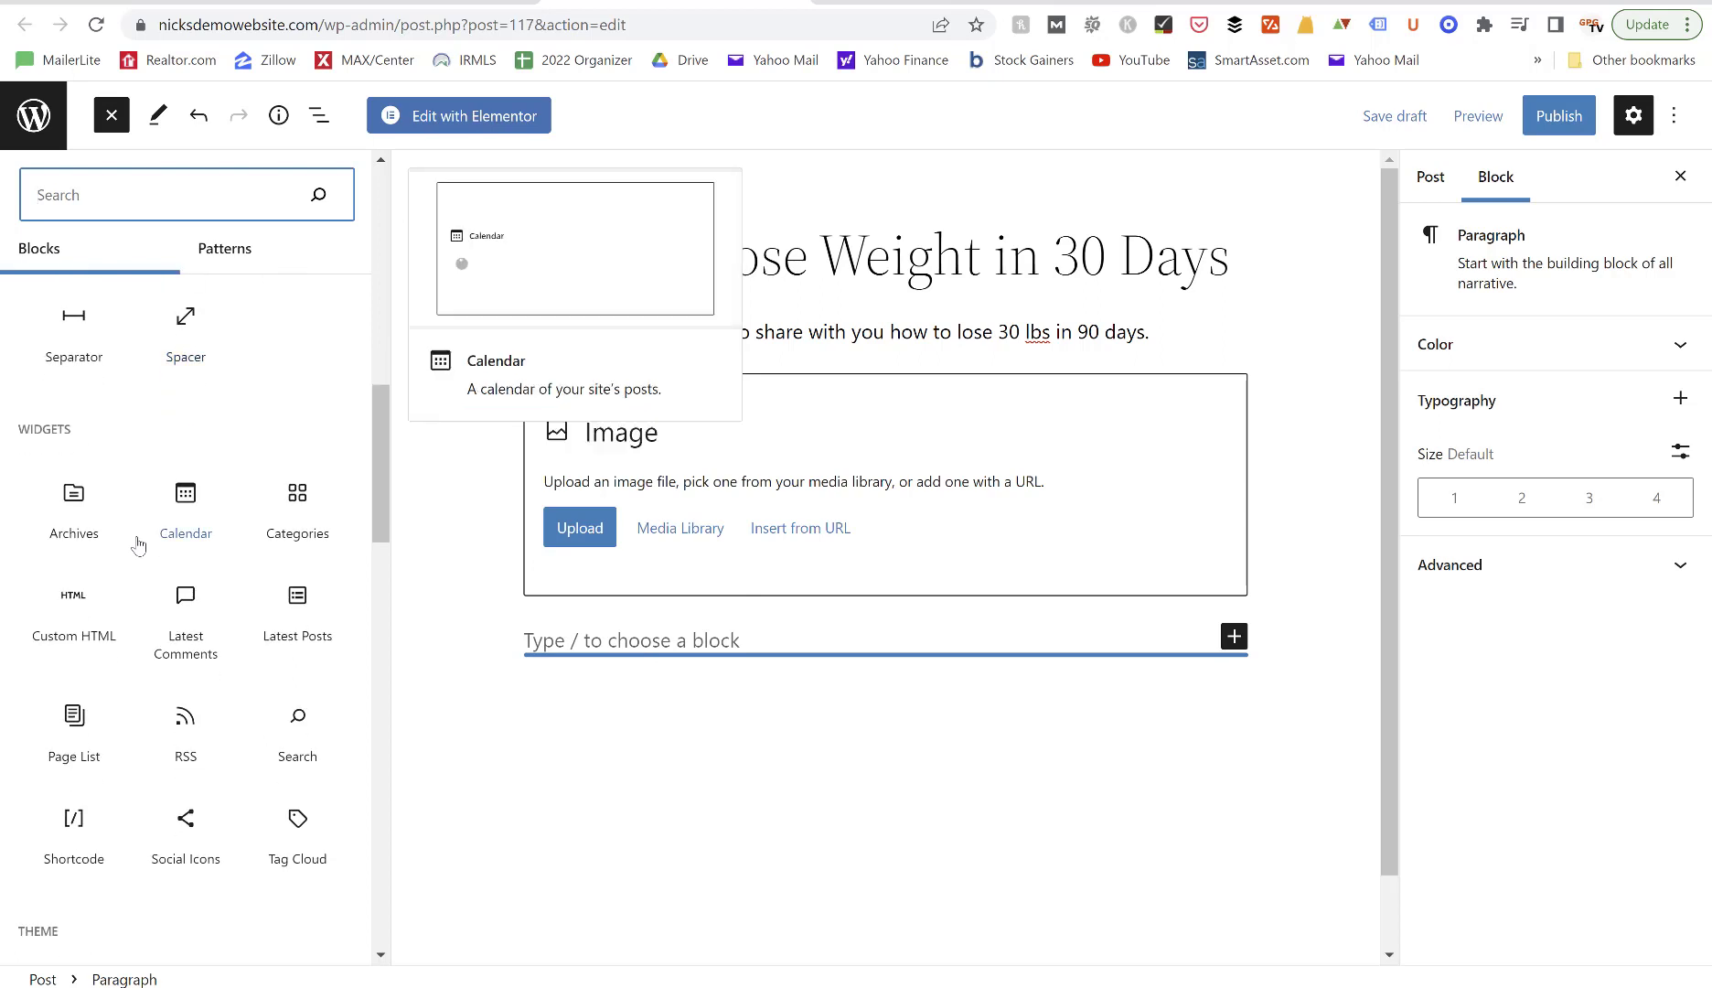
scroll(137, 544, down, 1)
mouse_move(332, 405)
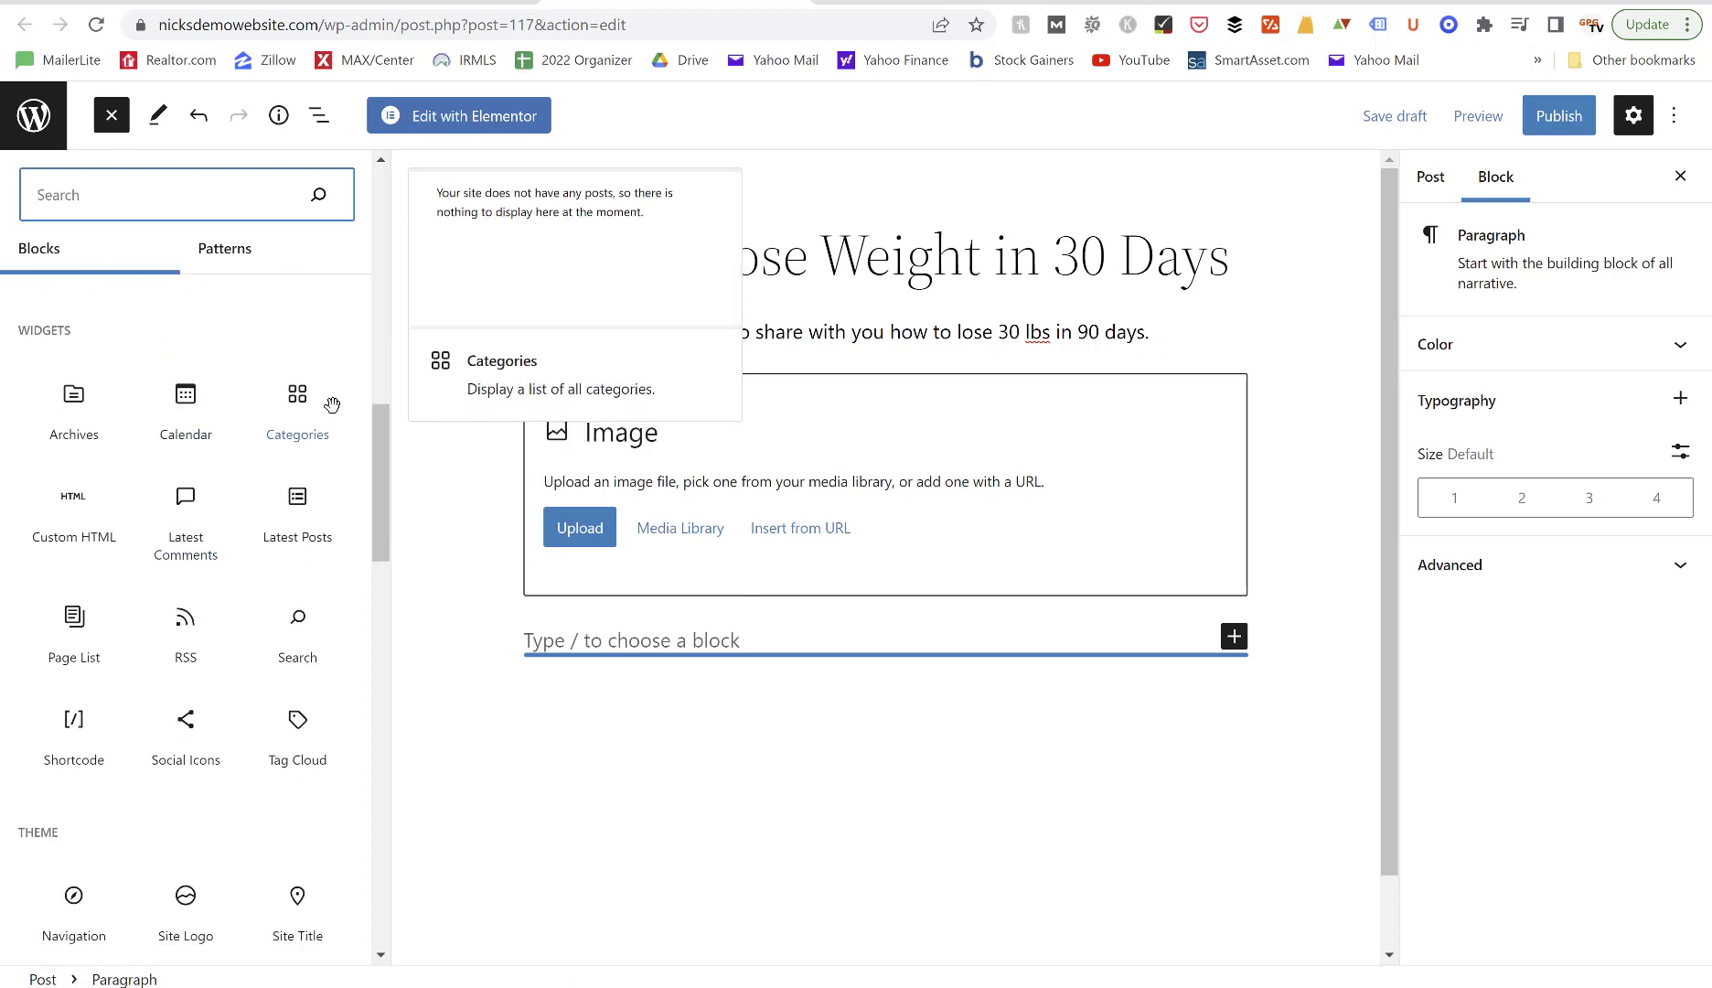
scroll(332, 404, down, 3)
mouse_move(178, 500)
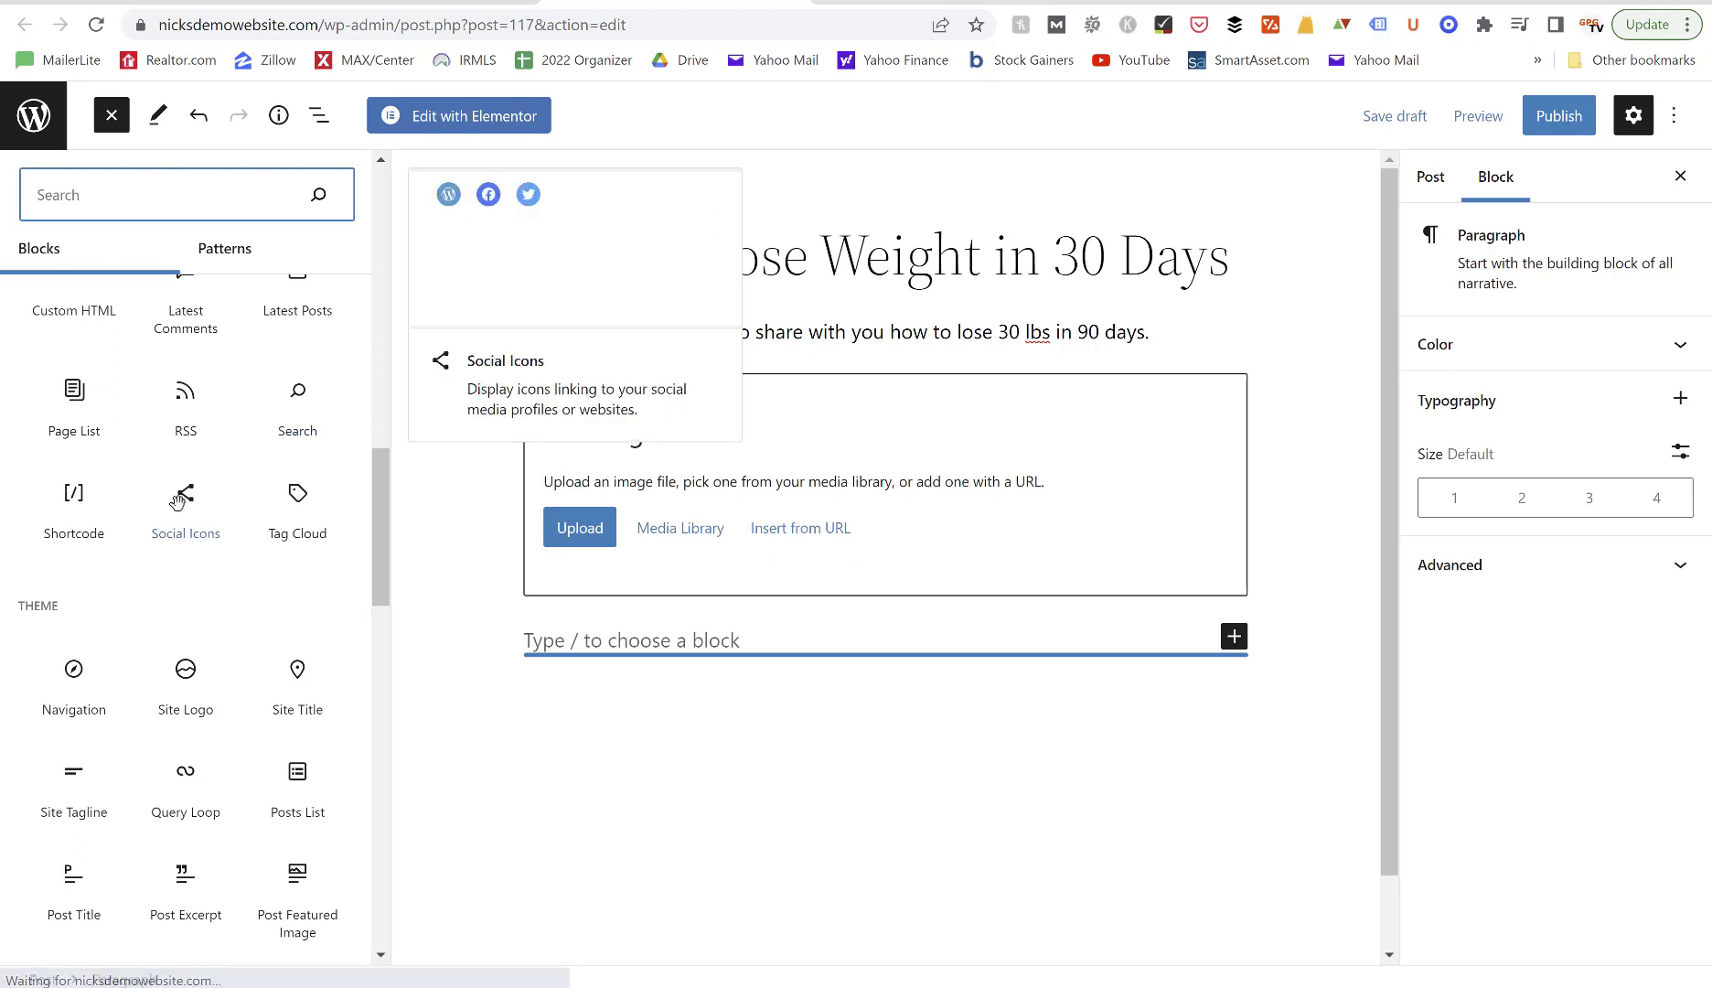
scroll(179, 500, down, 4)
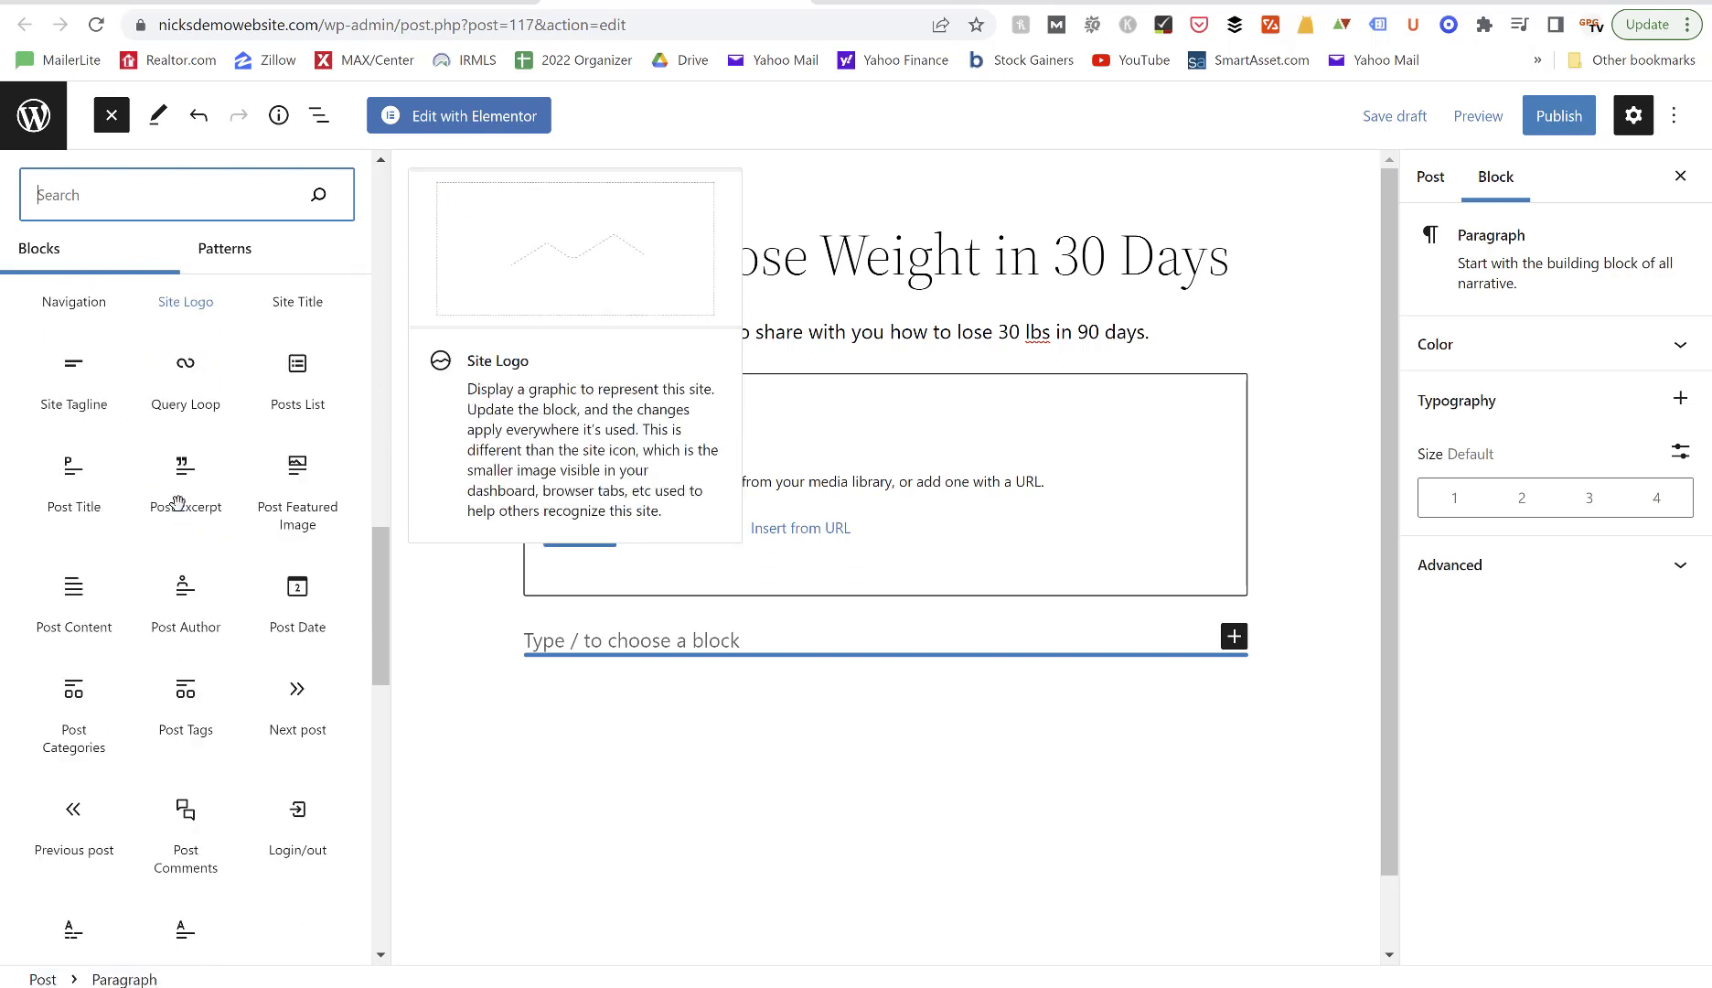
scroll(179, 500, down, 4)
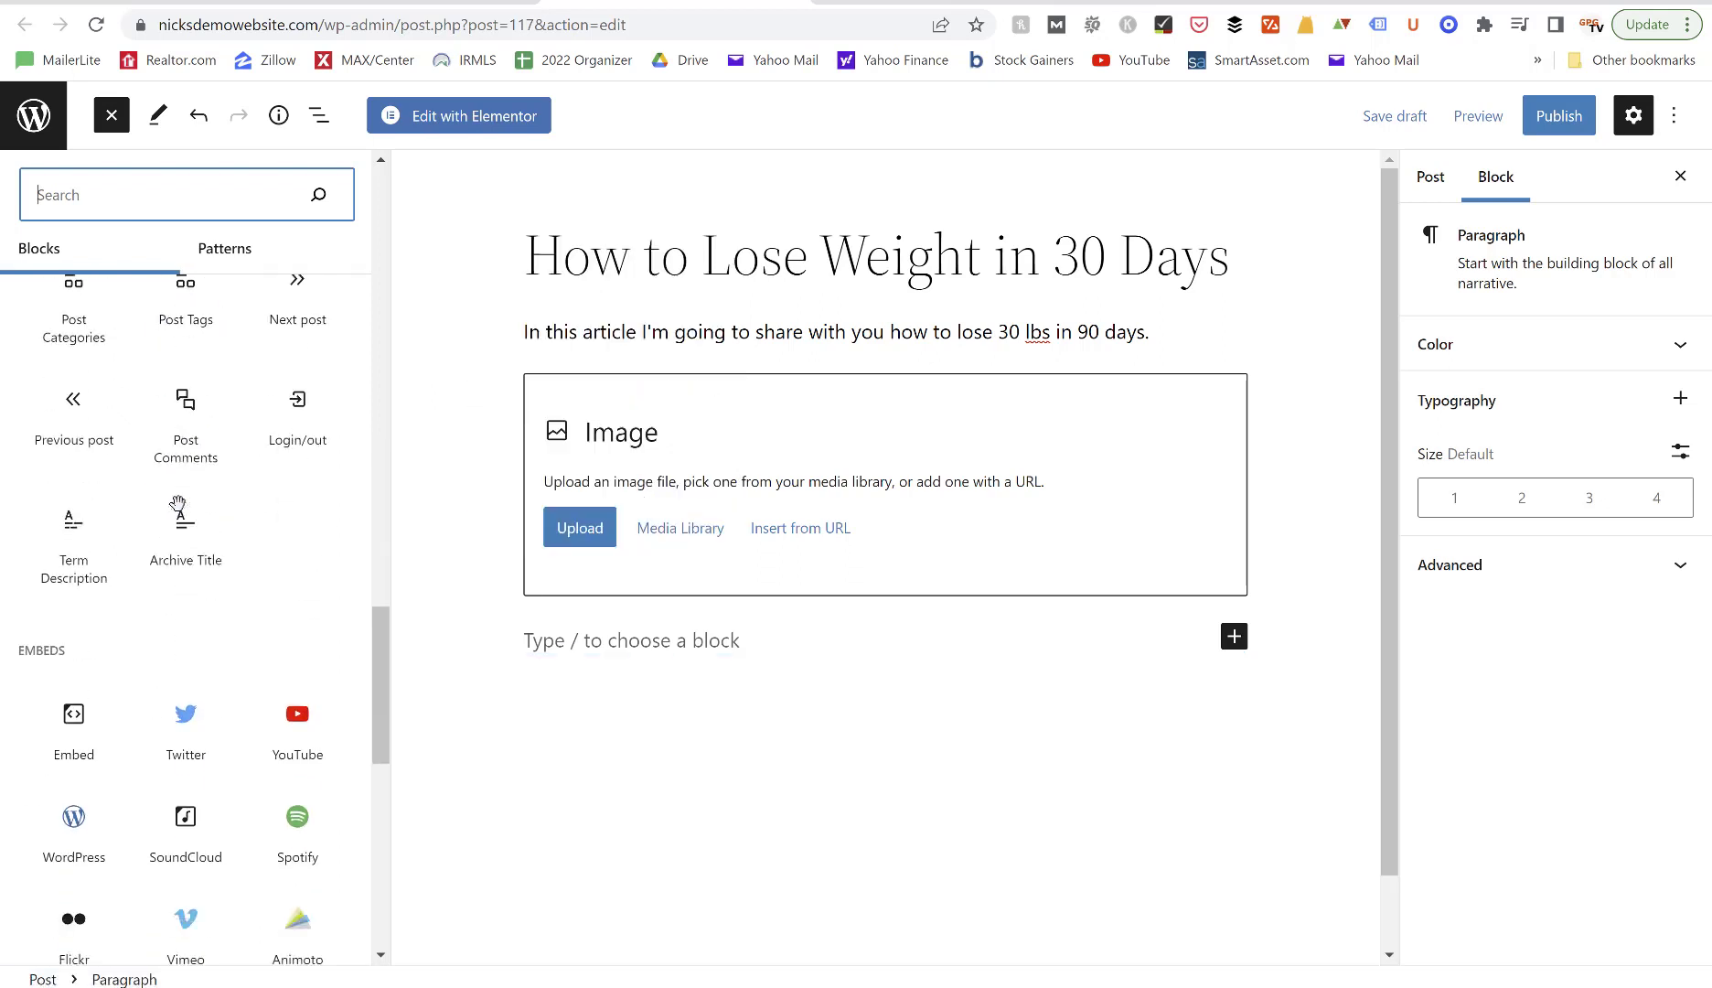
scroll(179, 500, down, 3)
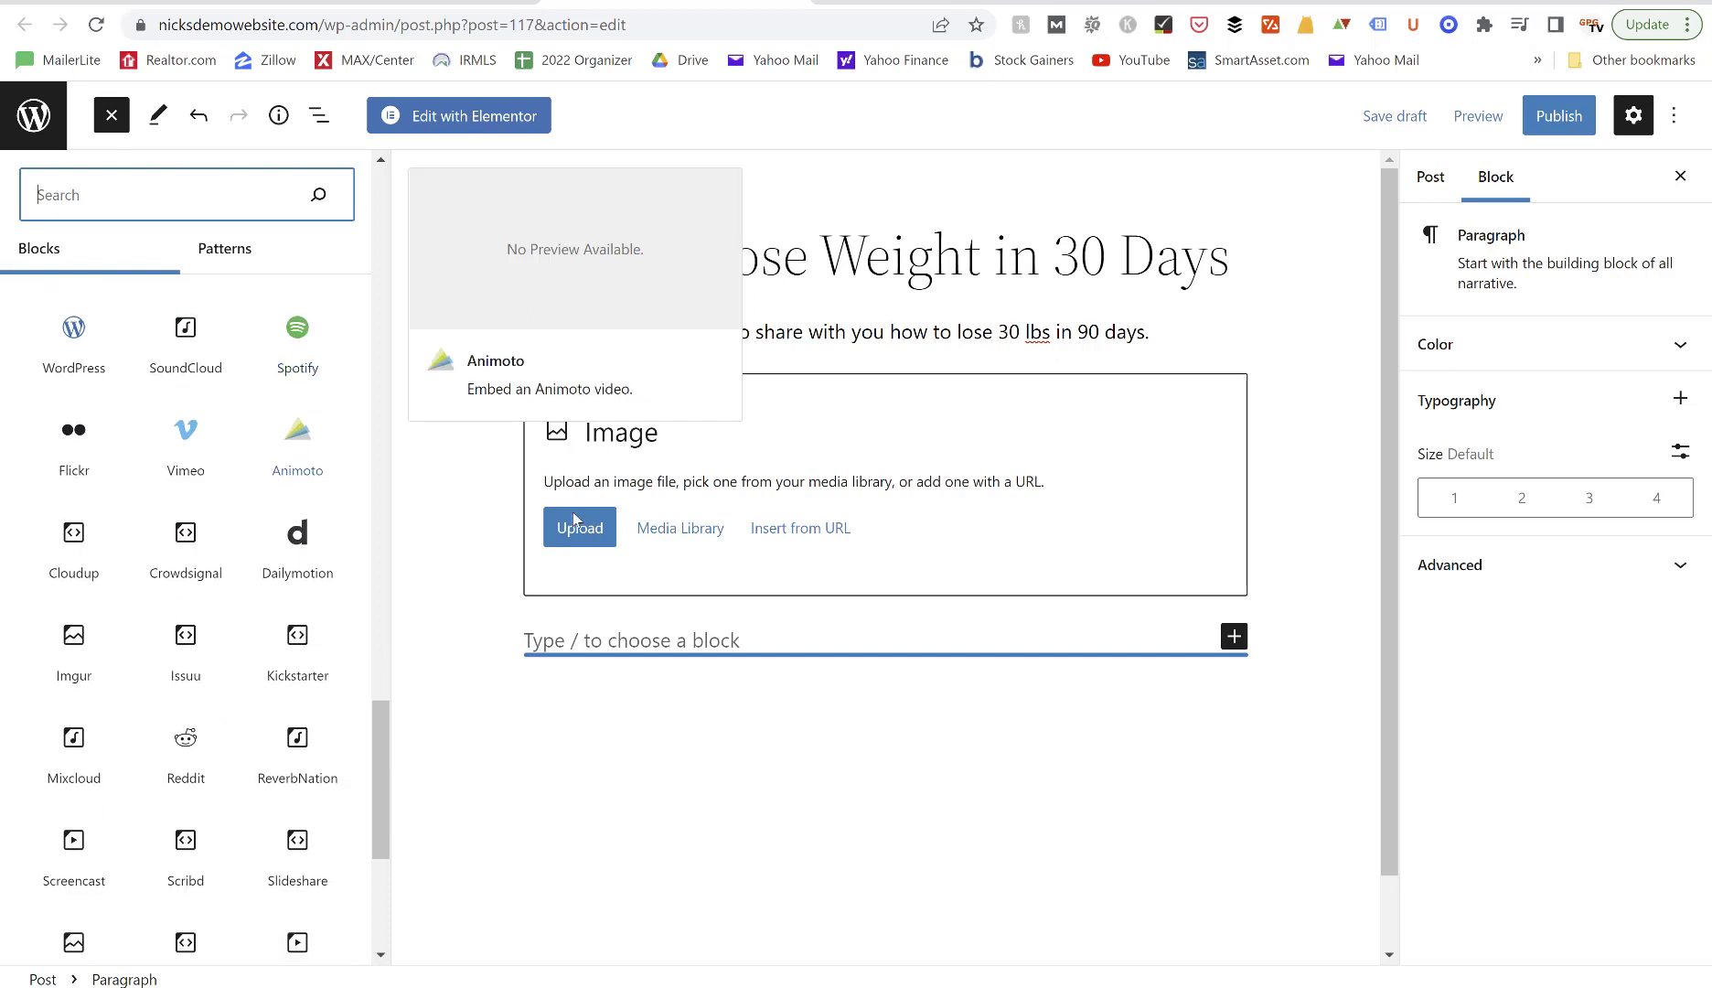
click(745, 682)
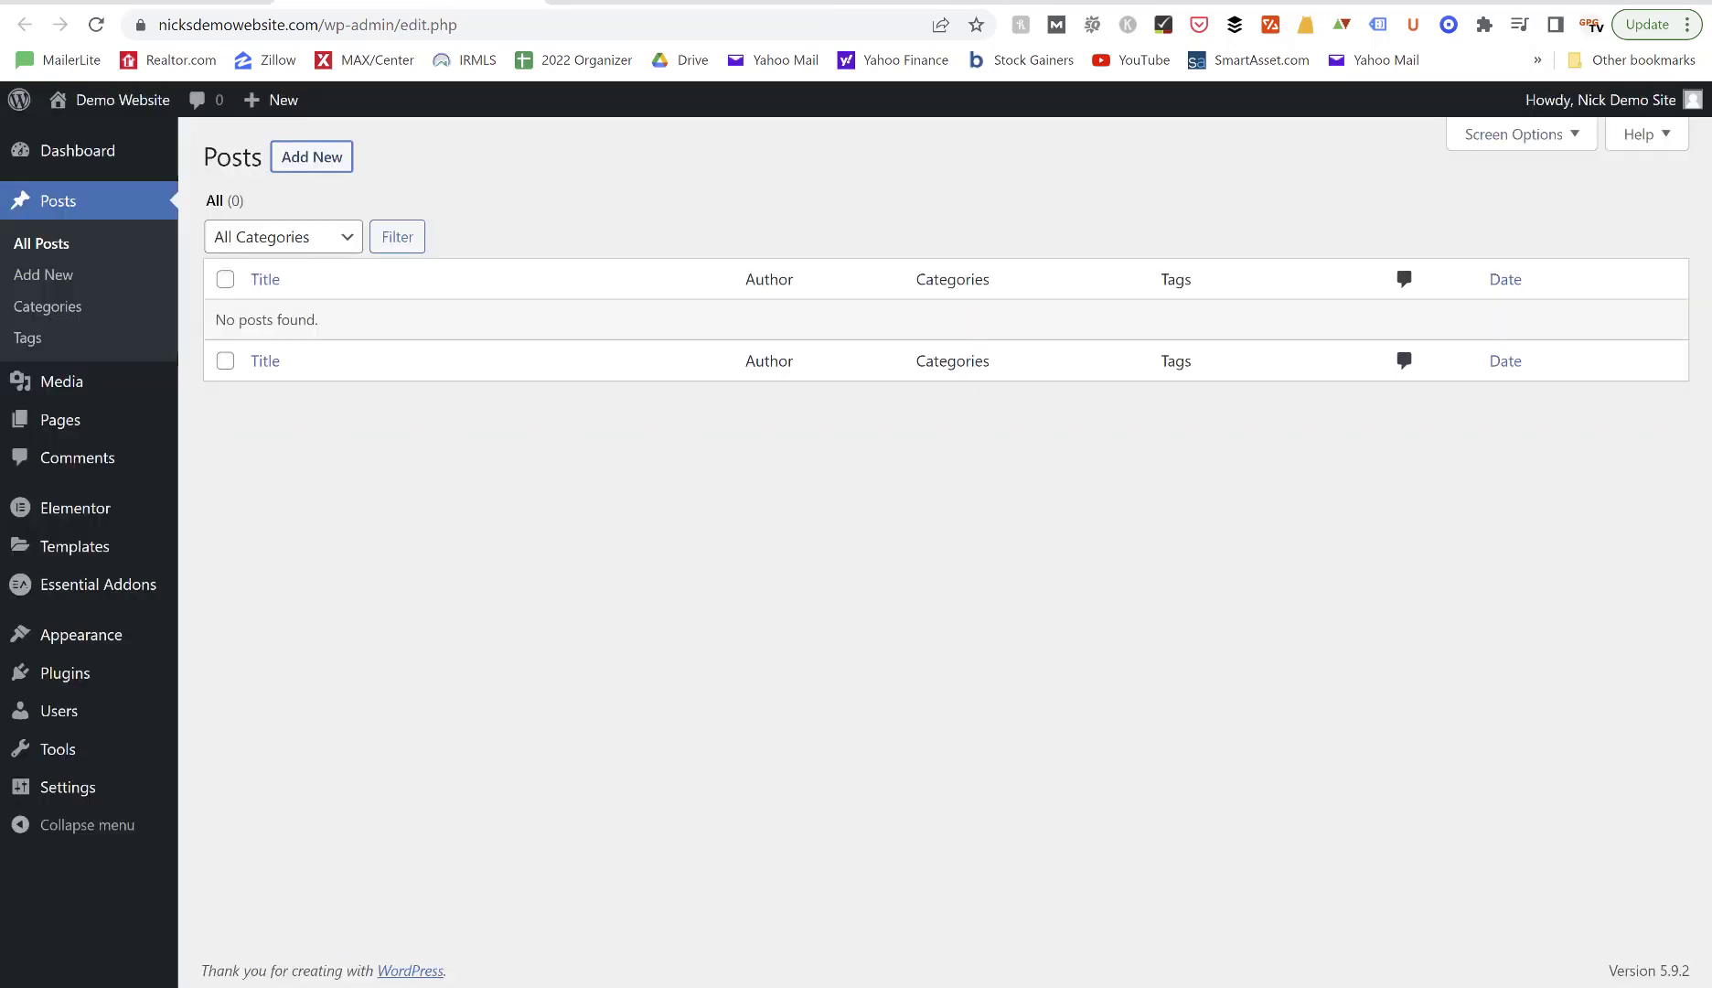
Return to the post editor, hide and reshow the settings sidebar, and display the Post settings after comparing them with the Block settings.
click(608, 2)
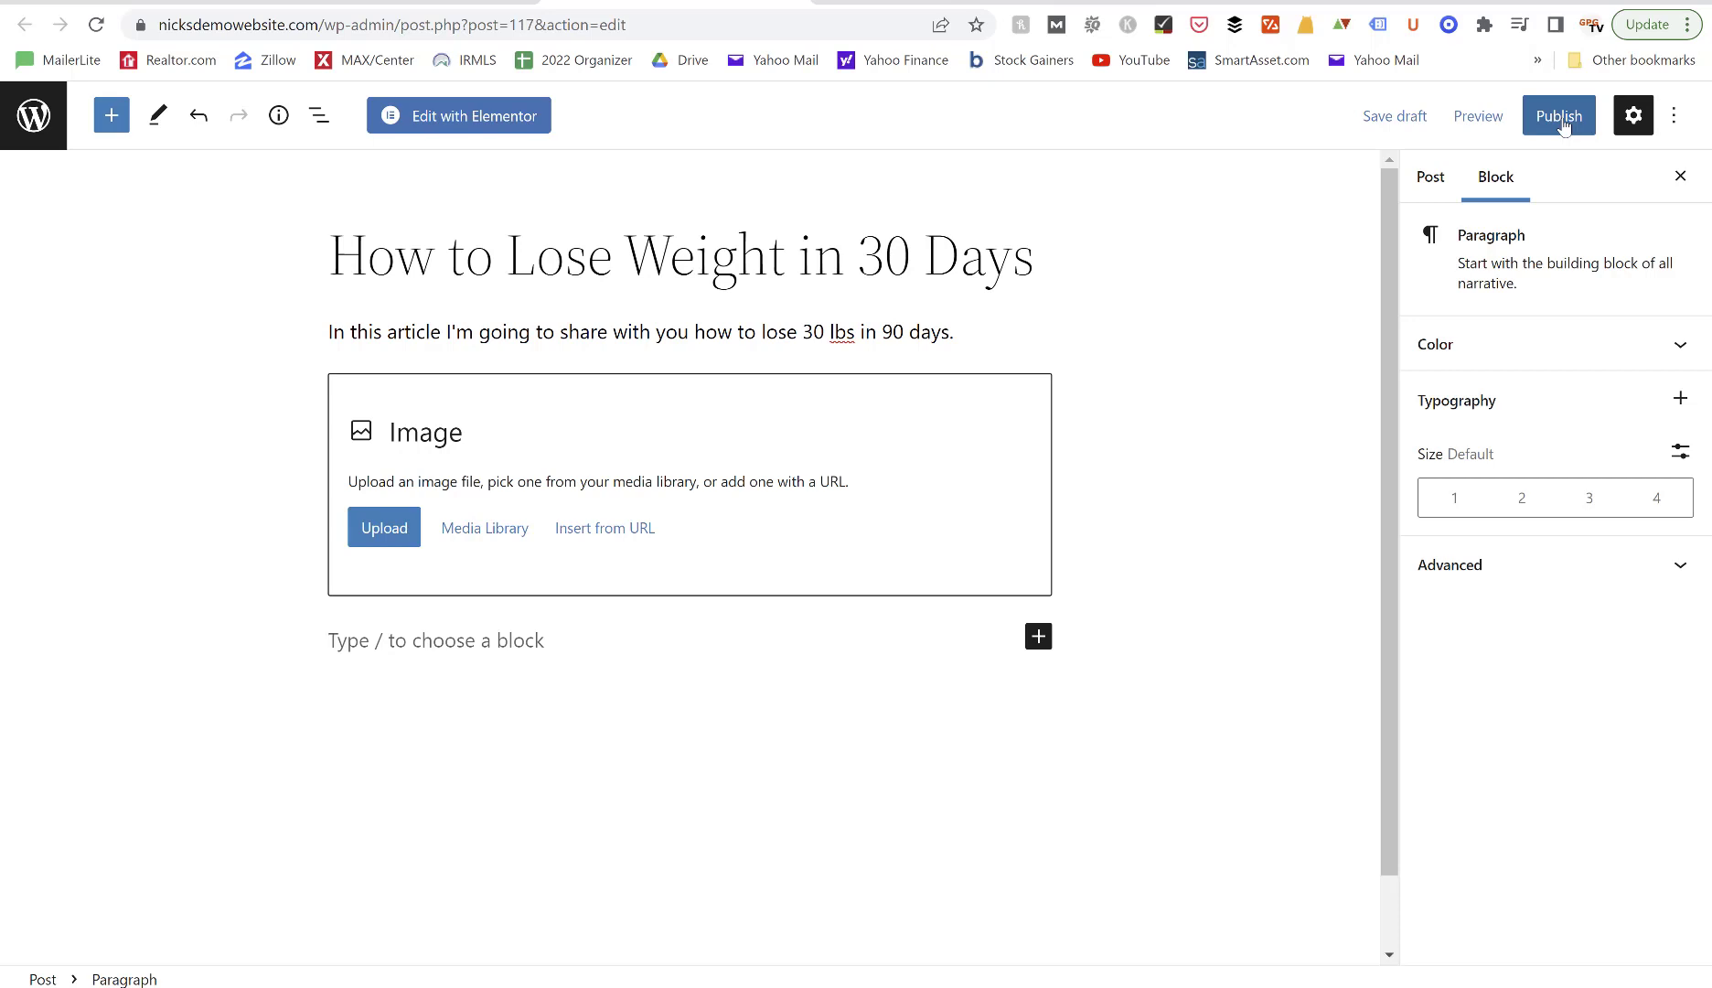
click(1633, 117)
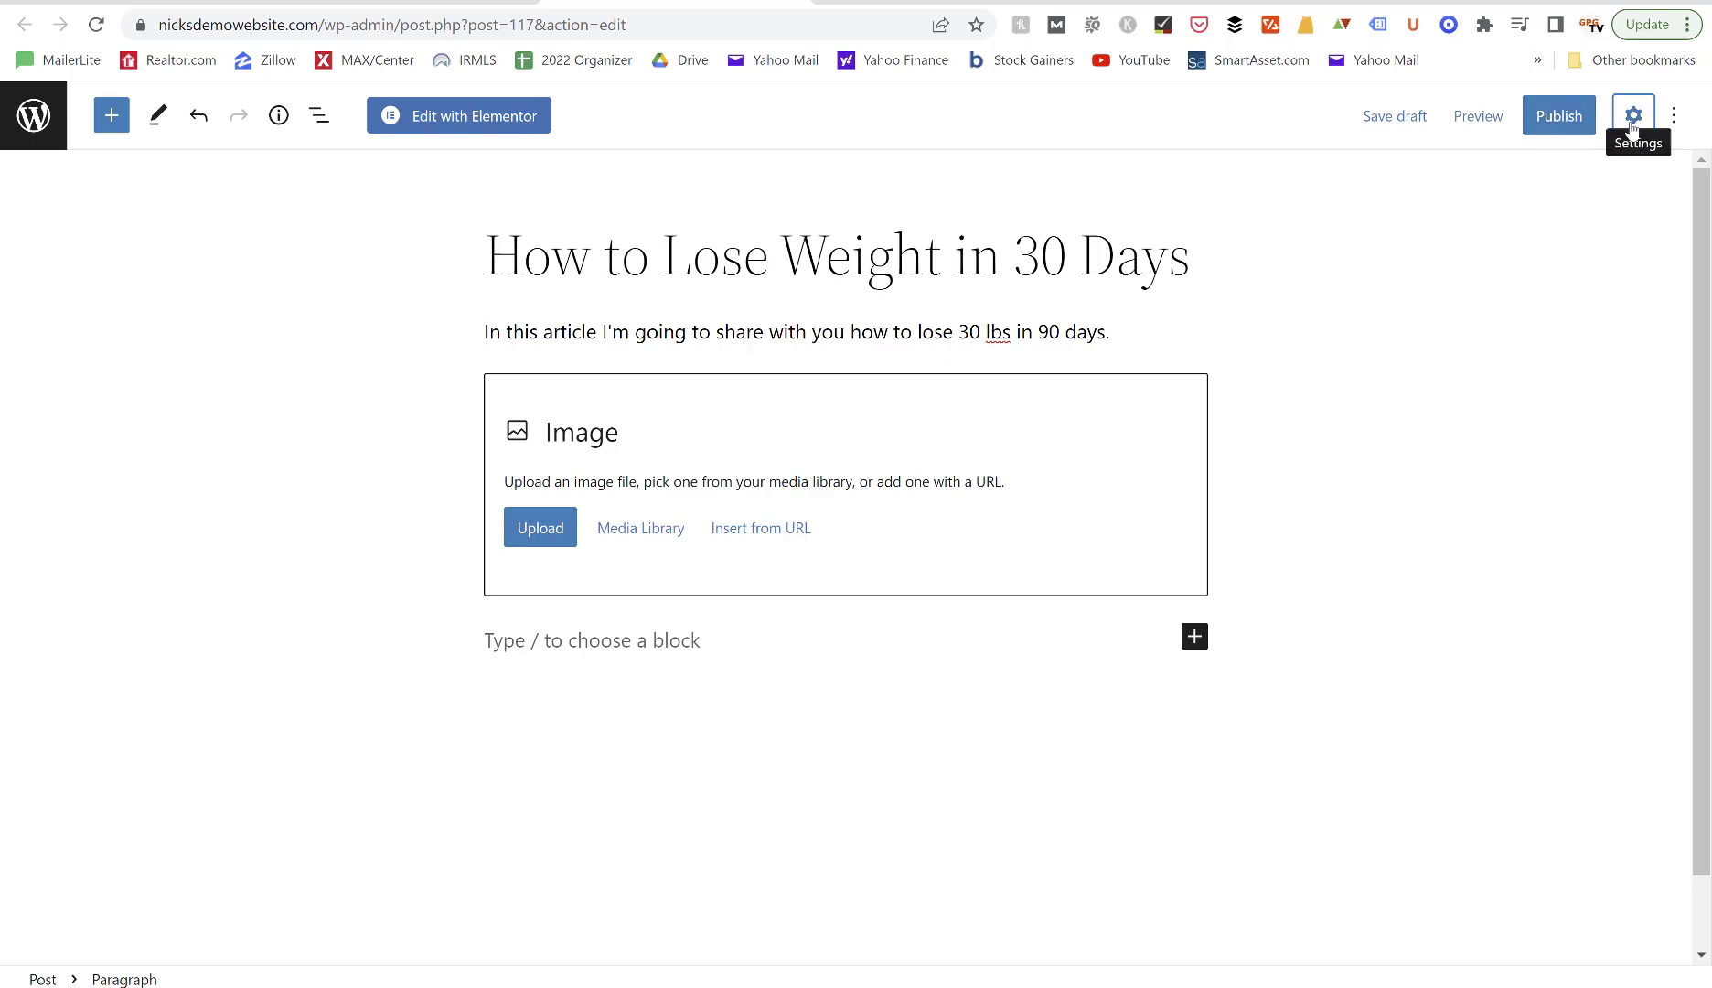
click(1633, 119)
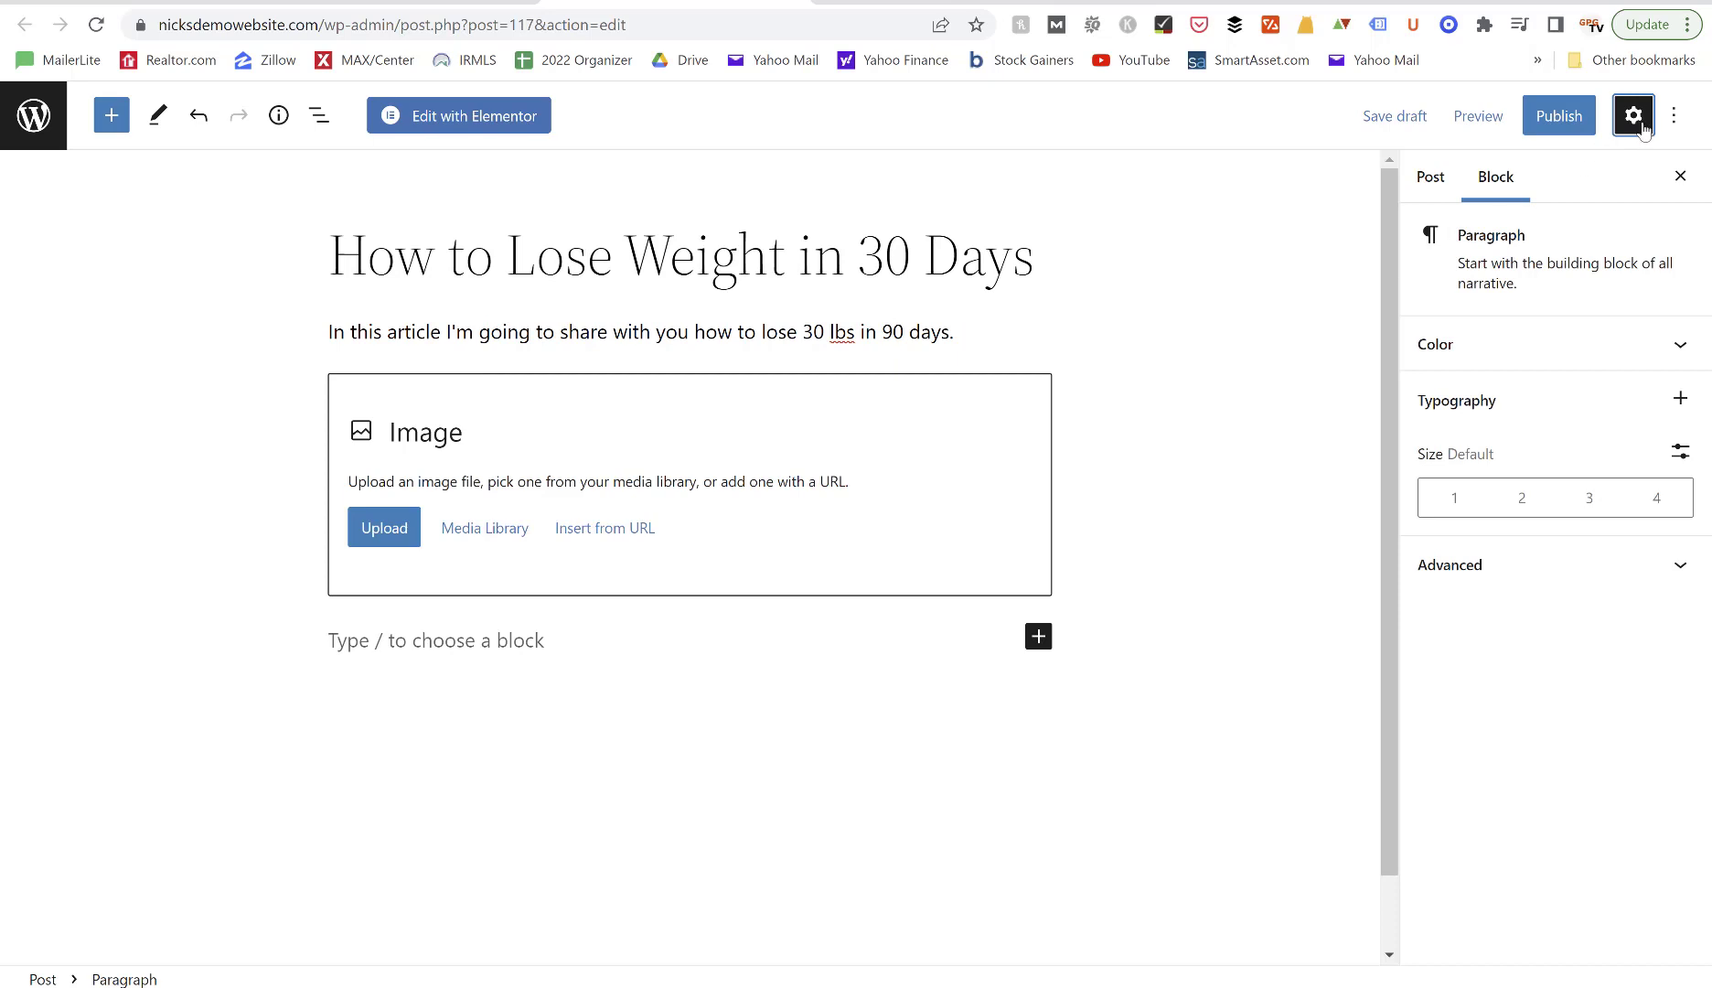
click(1432, 180)
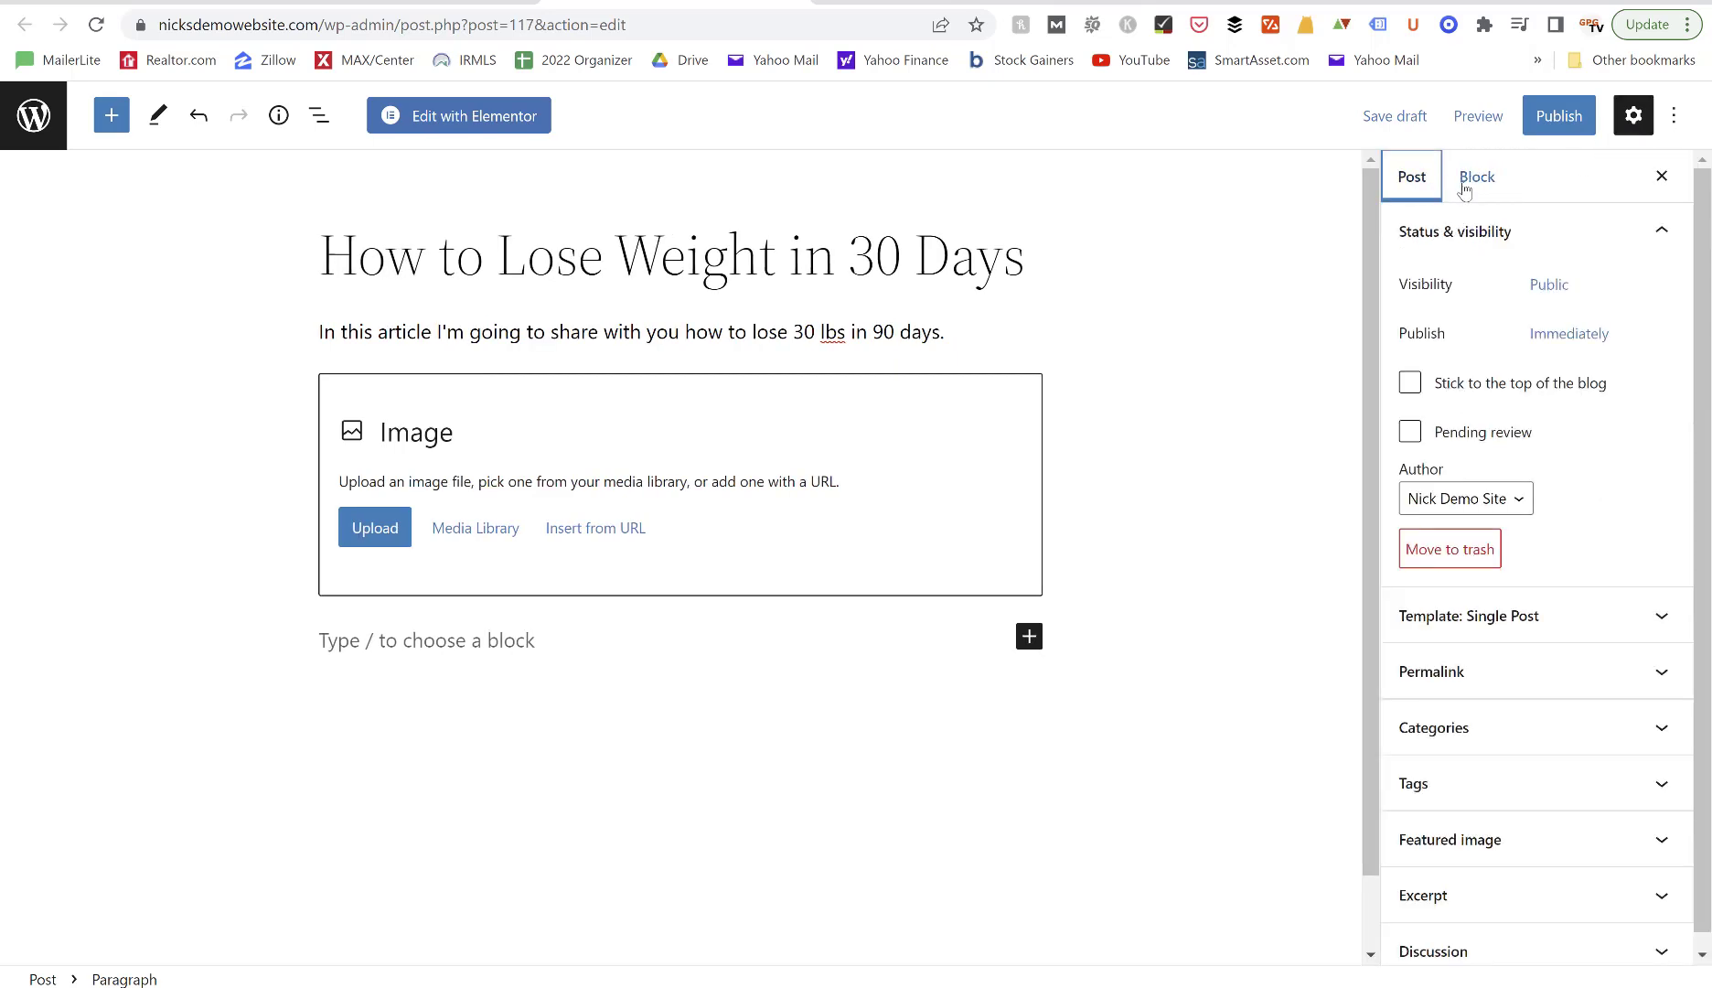
click(1475, 178)
click(1424, 187)
Examine the post's publish scheduling options, browse the calendar to April 2022, and close it without choosing a date.
click(1556, 335)
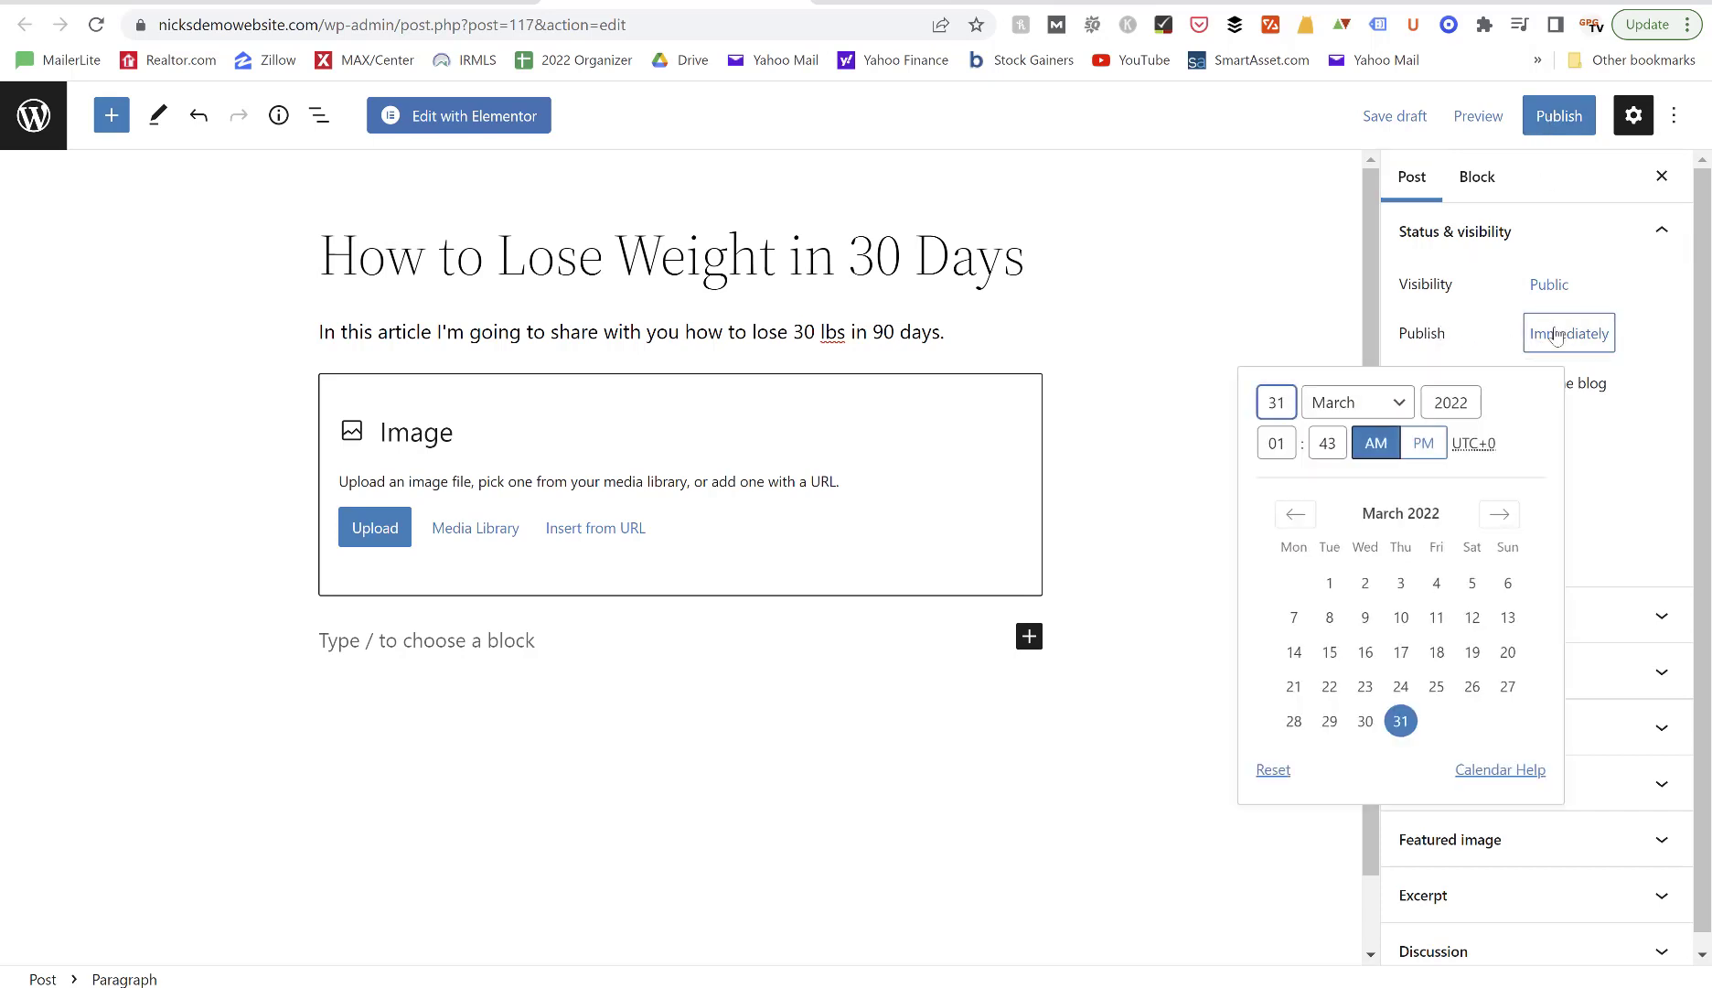
click(1498, 516)
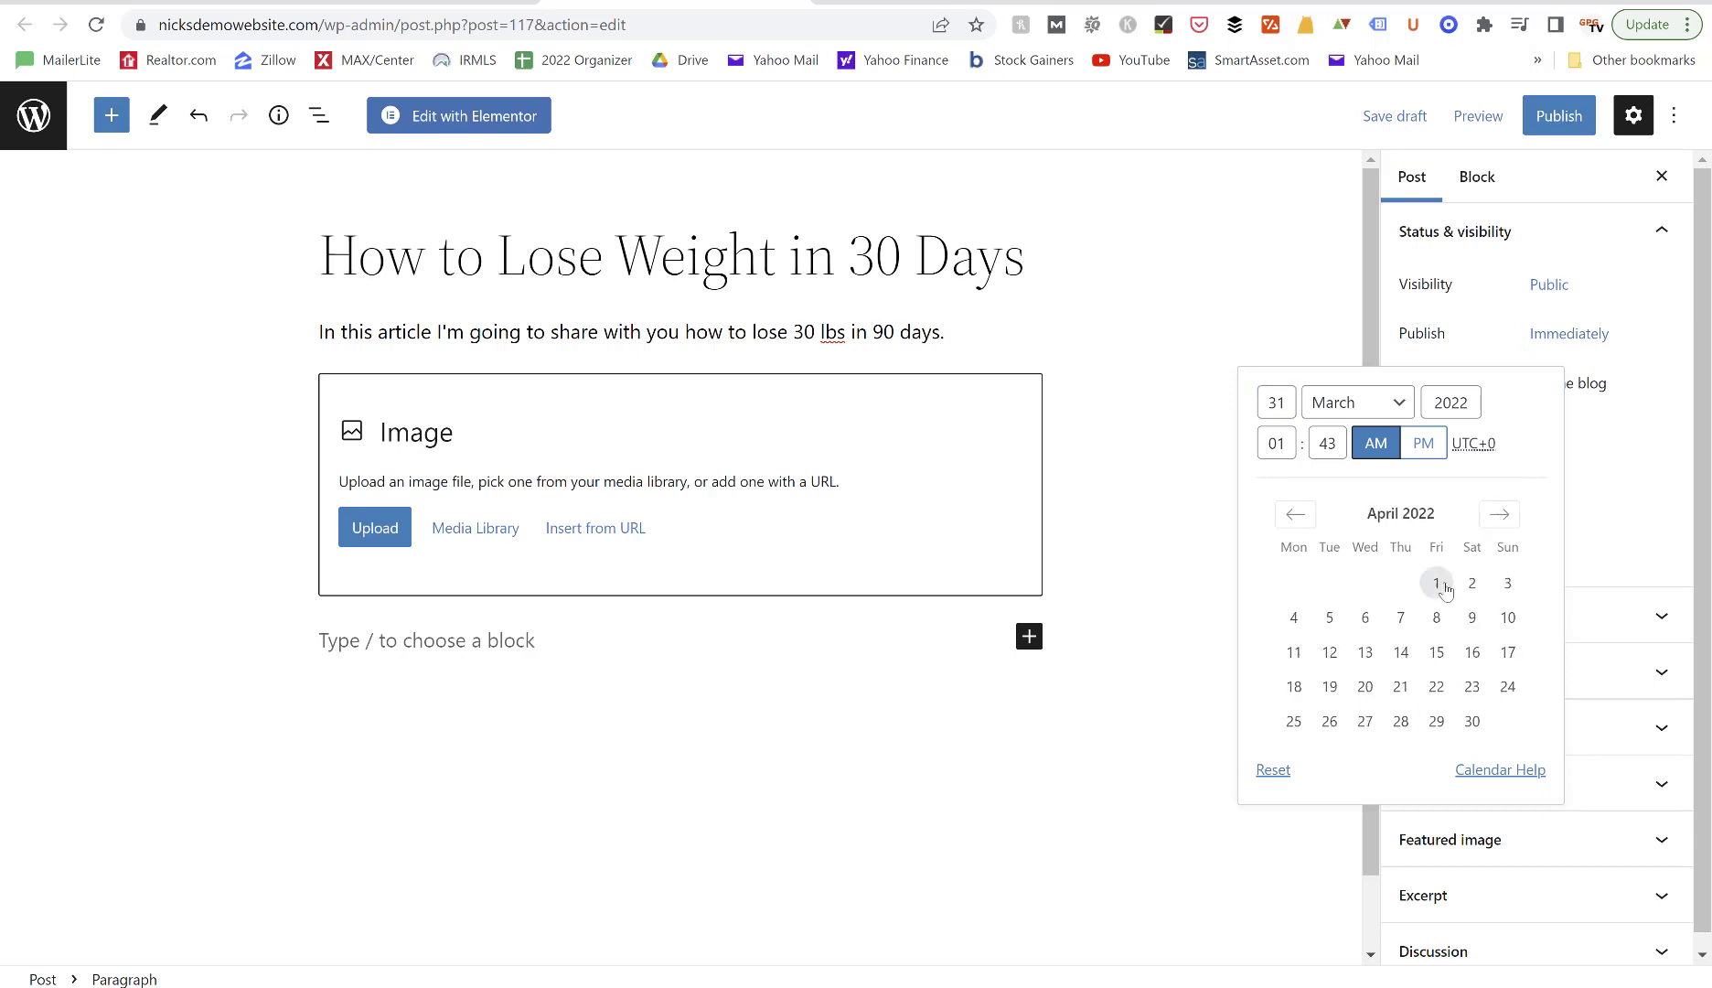
click(1592, 435)
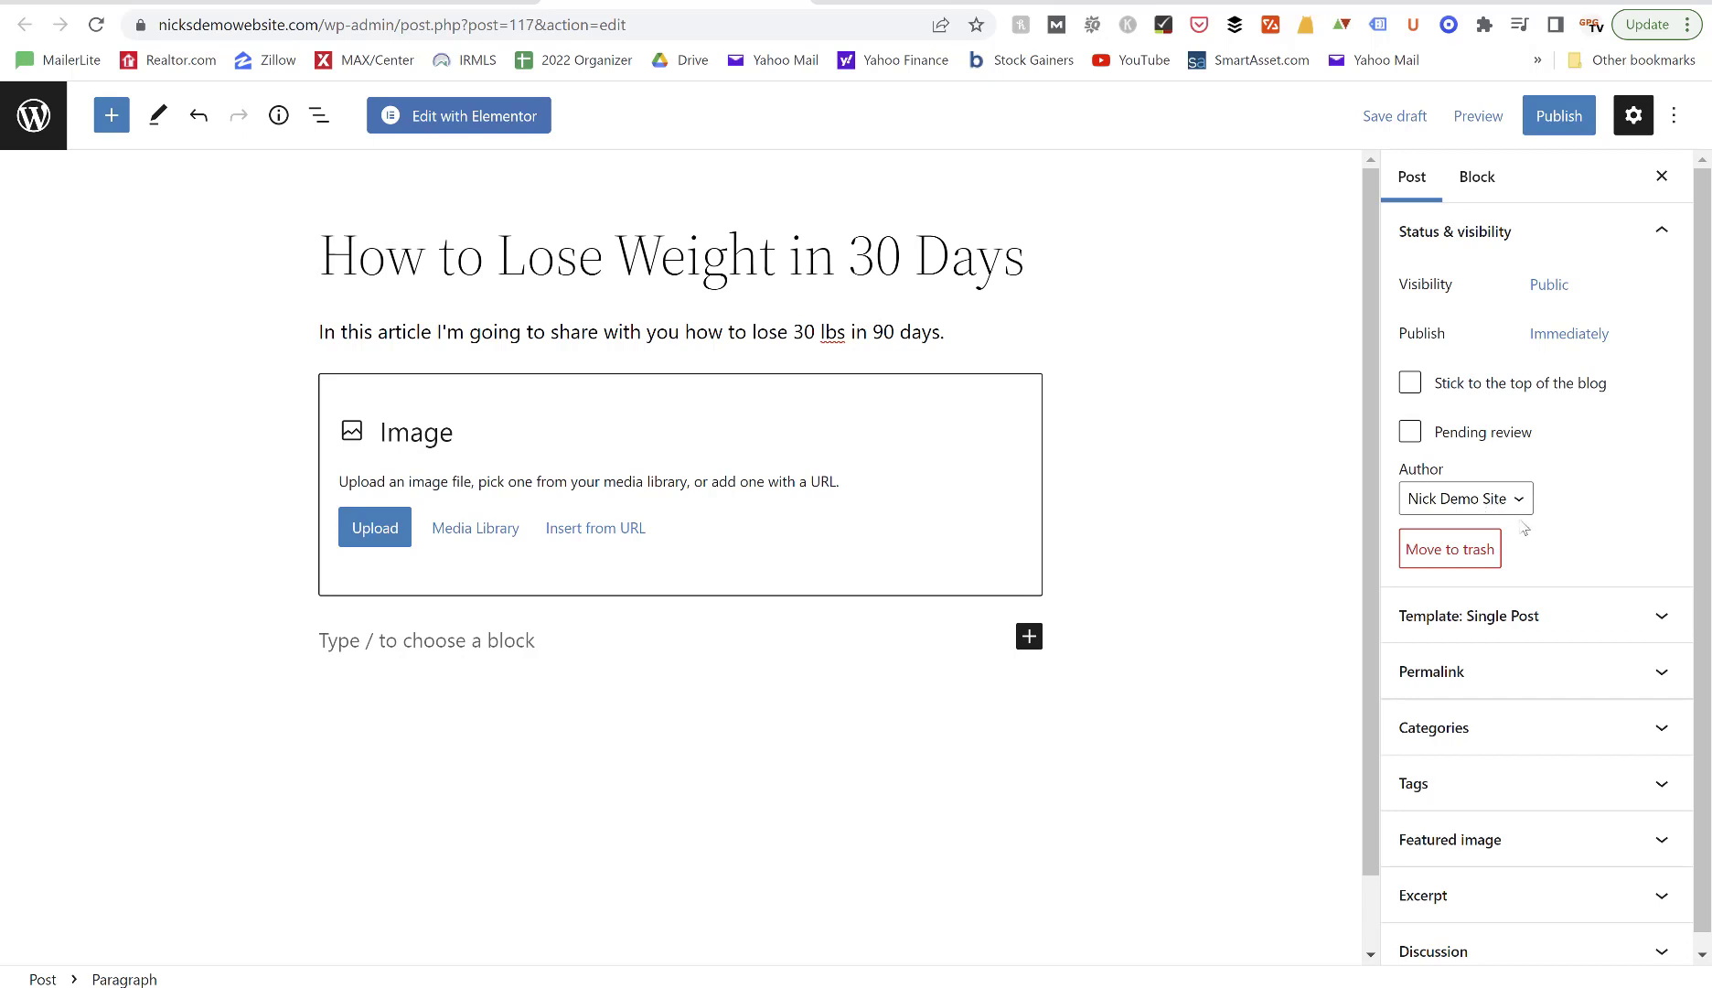
Review the available templates for the post without changing the selection, and view its permalink.
scroll(1525, 512, down, 1)
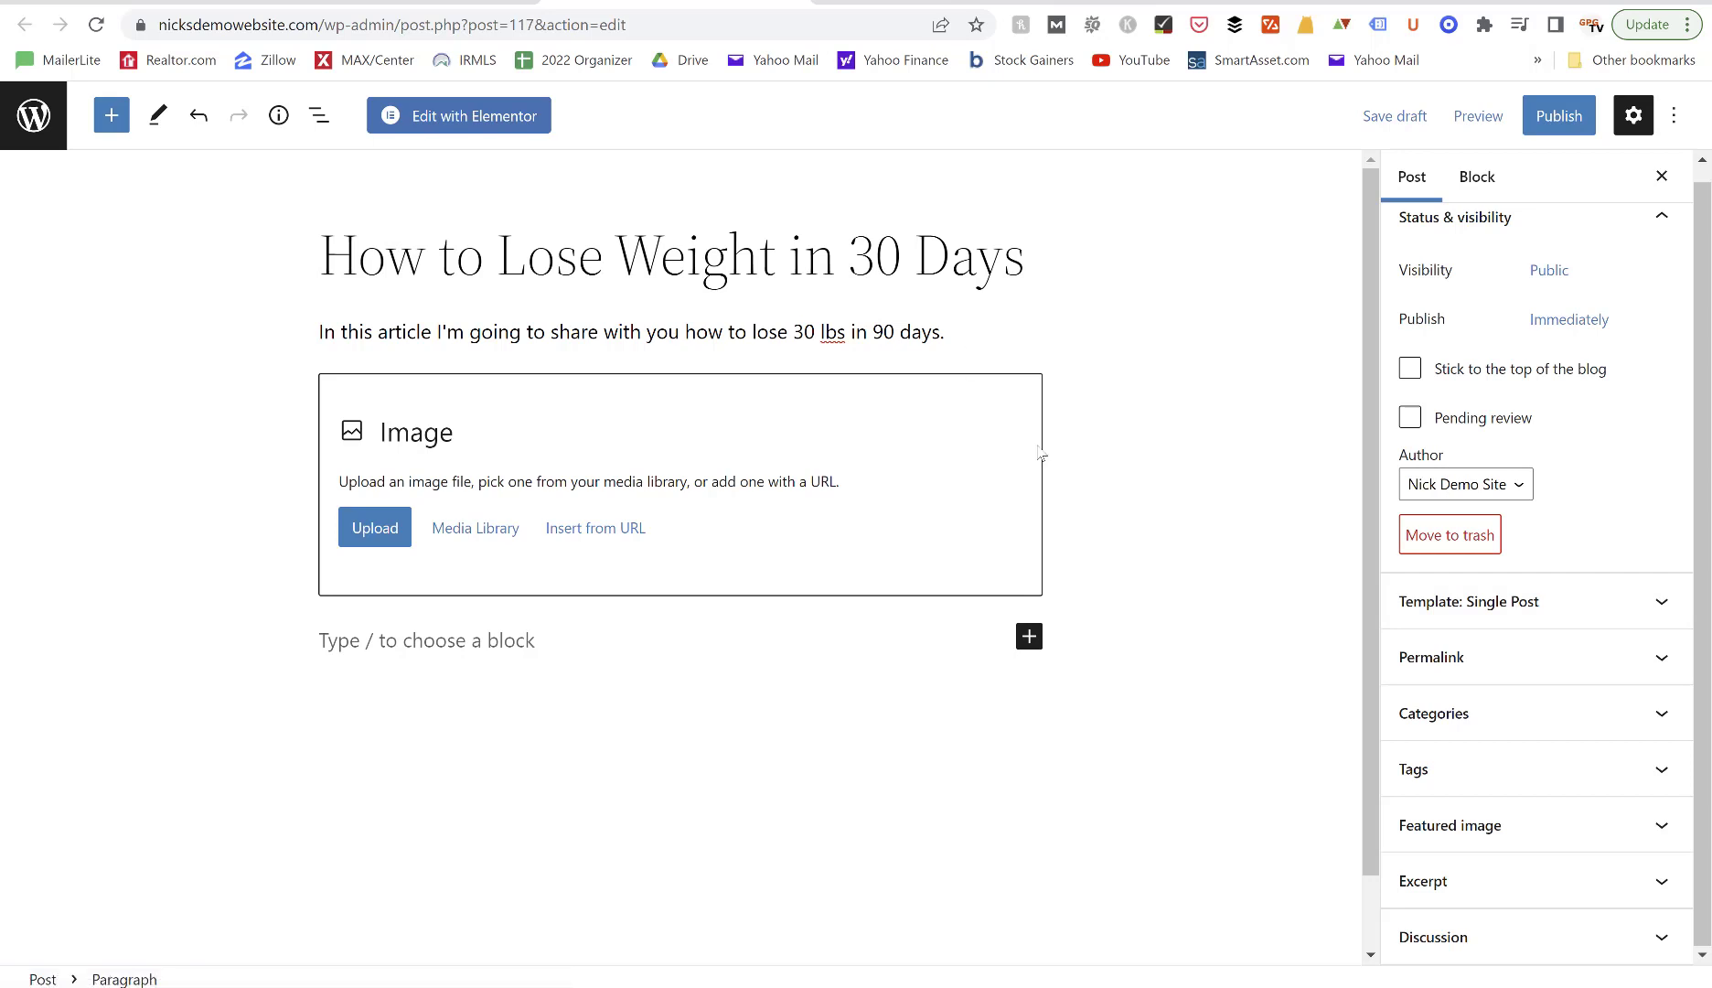
click(1531, 611)
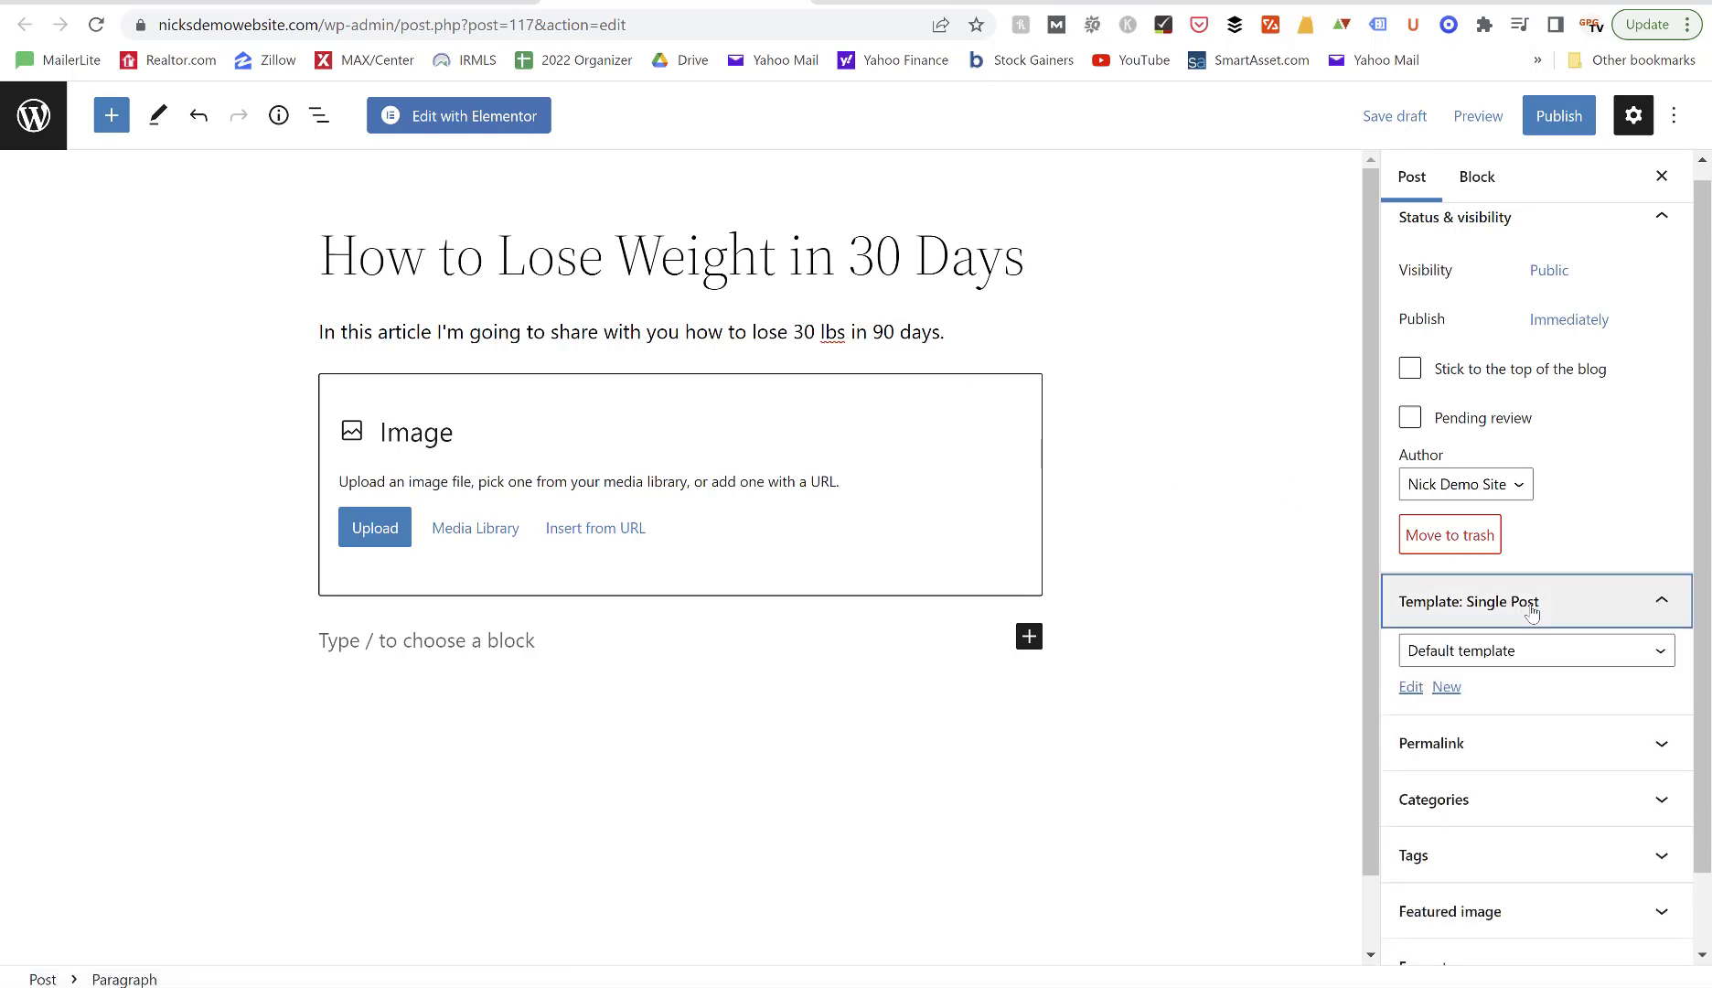
click(1535, 649)
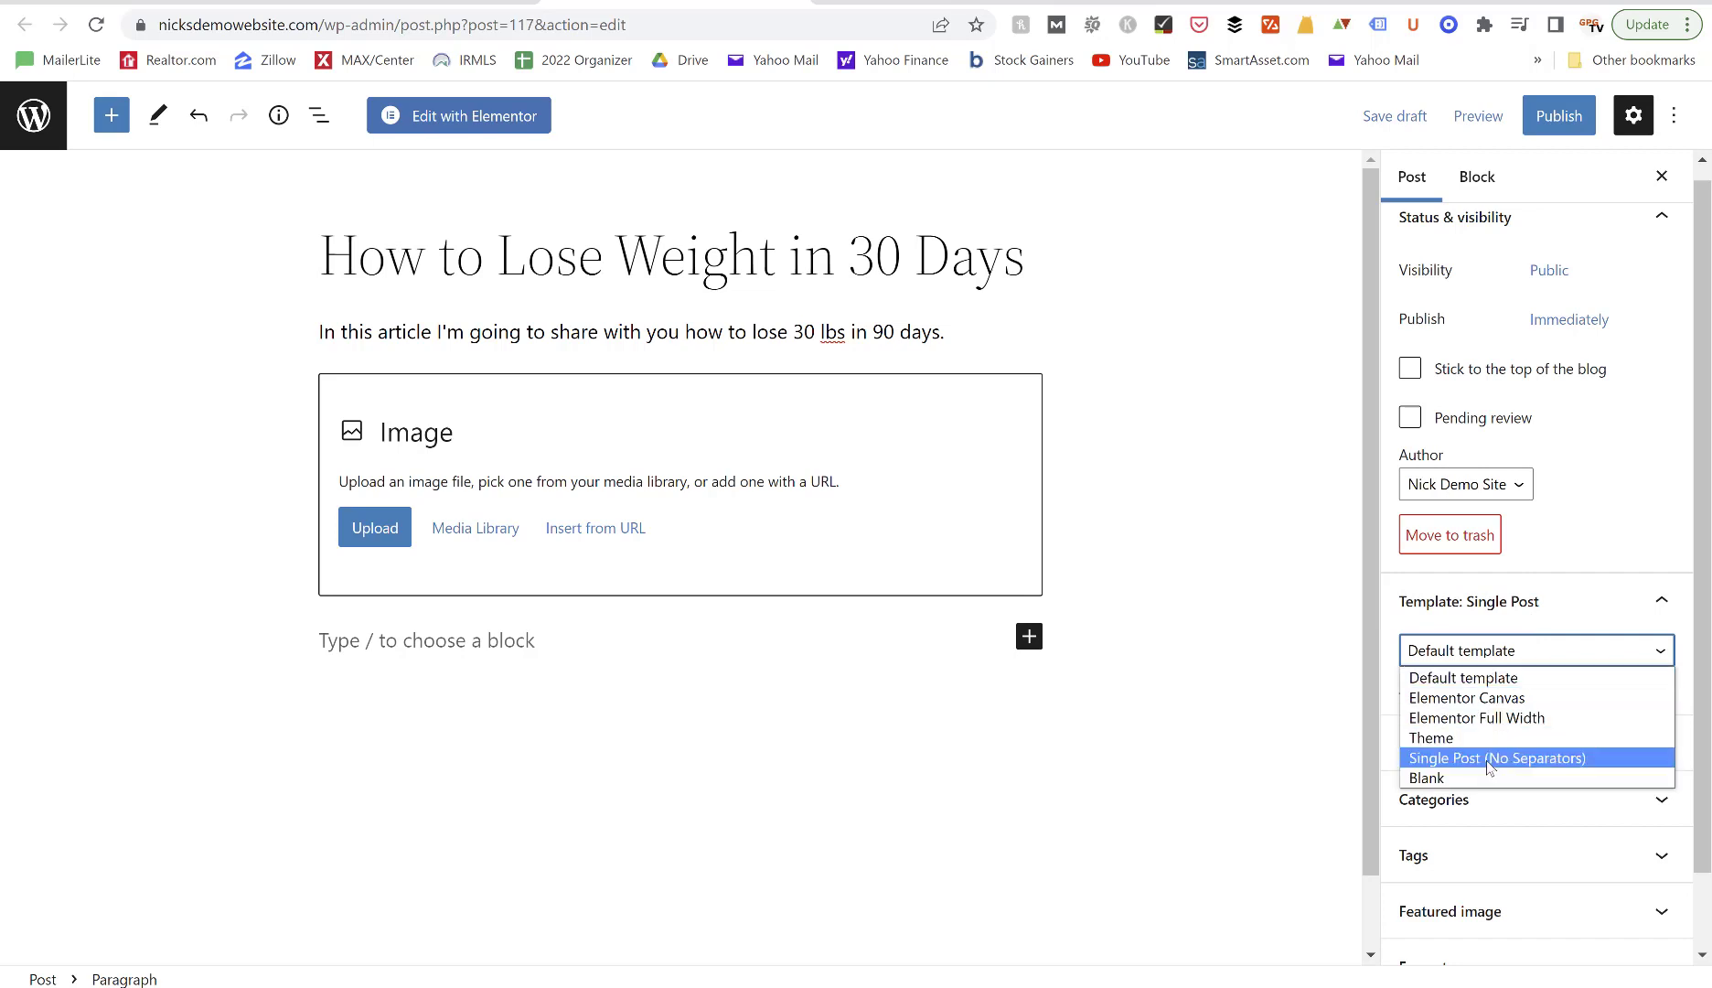
click(1595, 610)
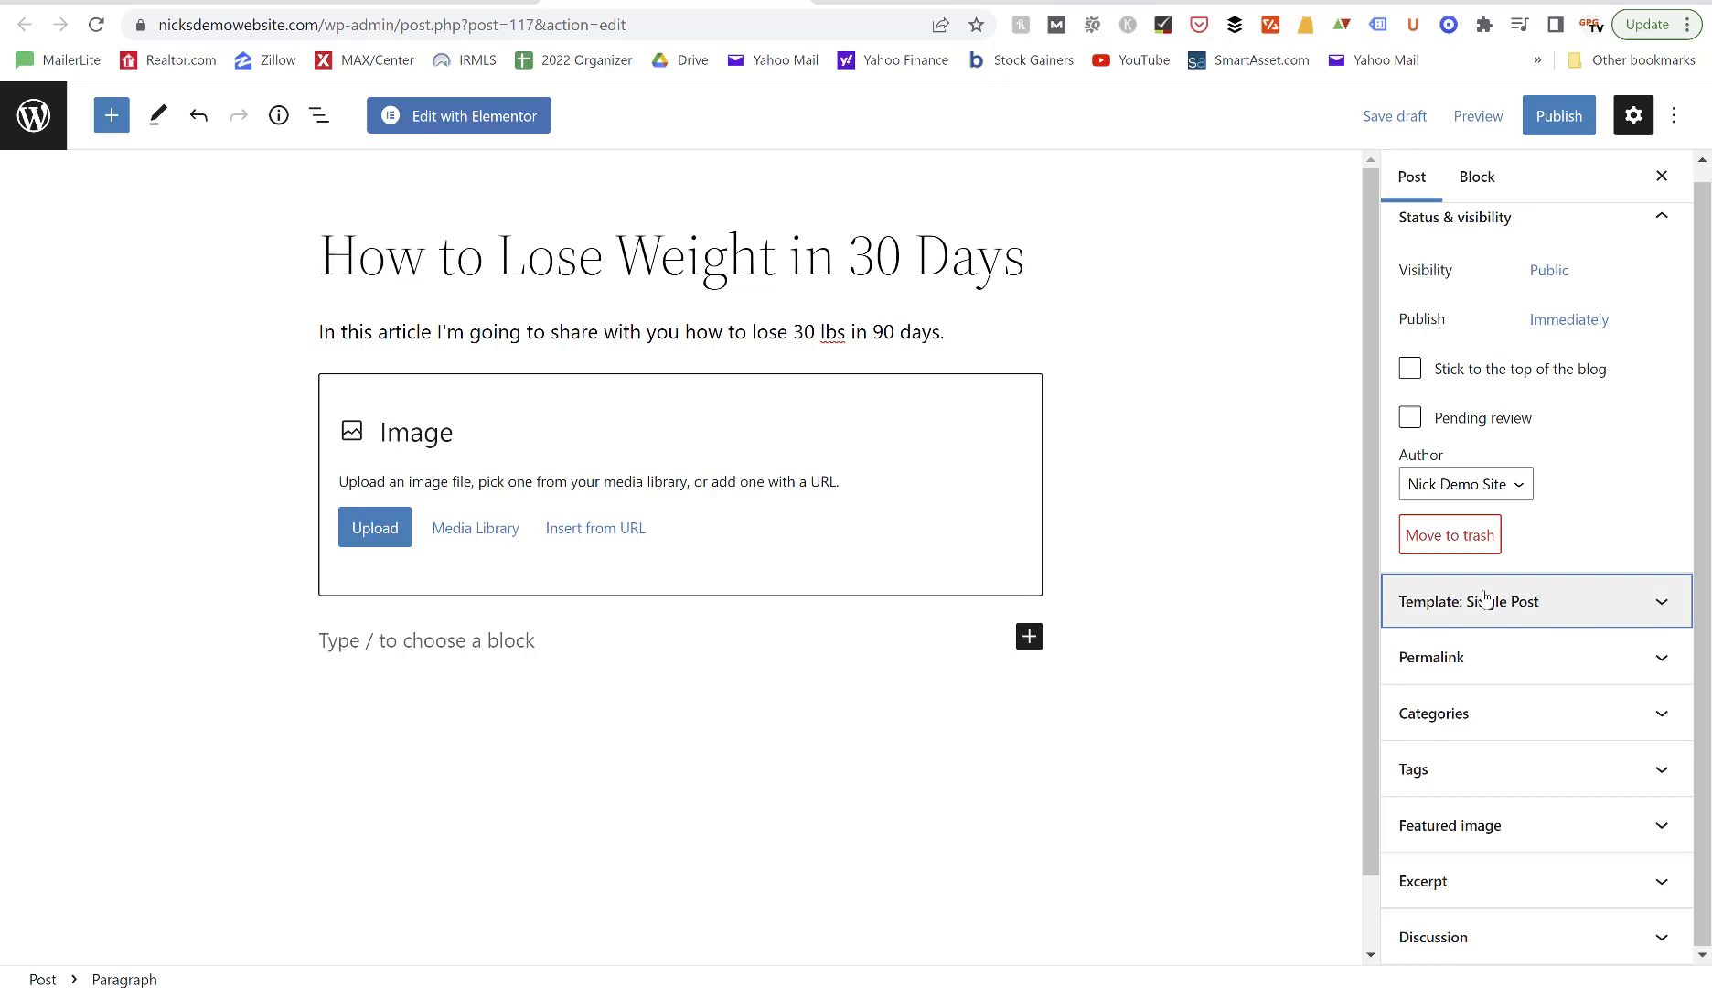
click(1544, 653)
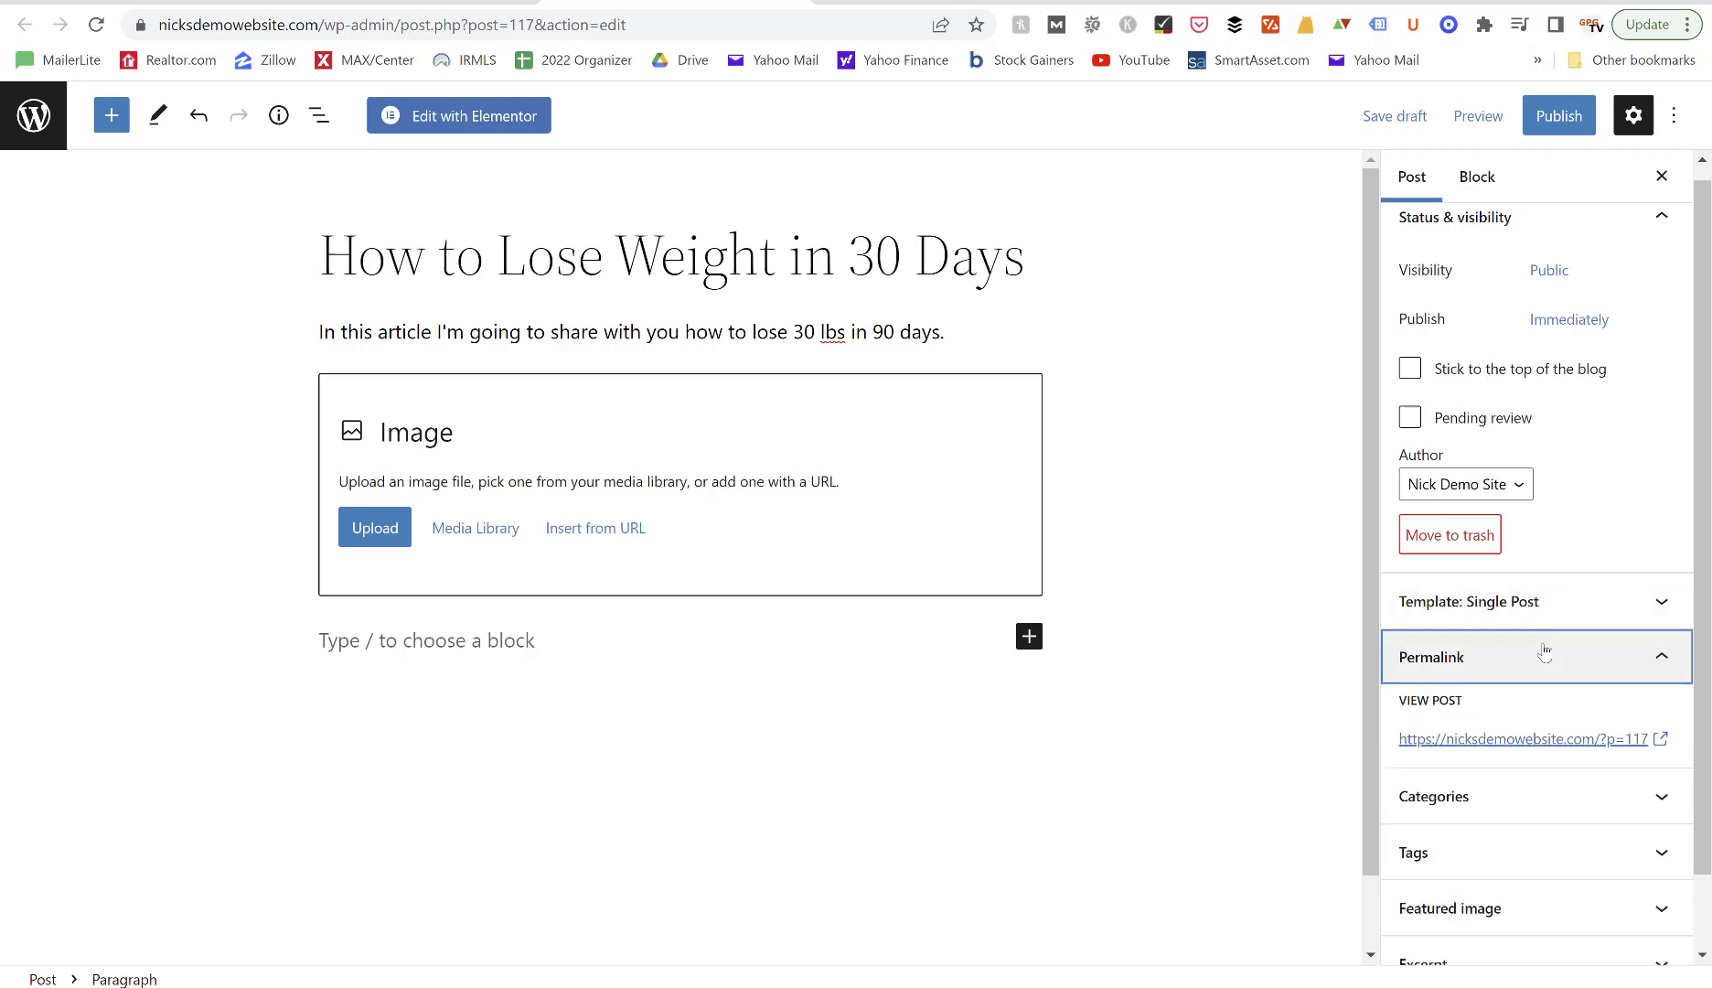
scroll(1544, 651, down, 1)
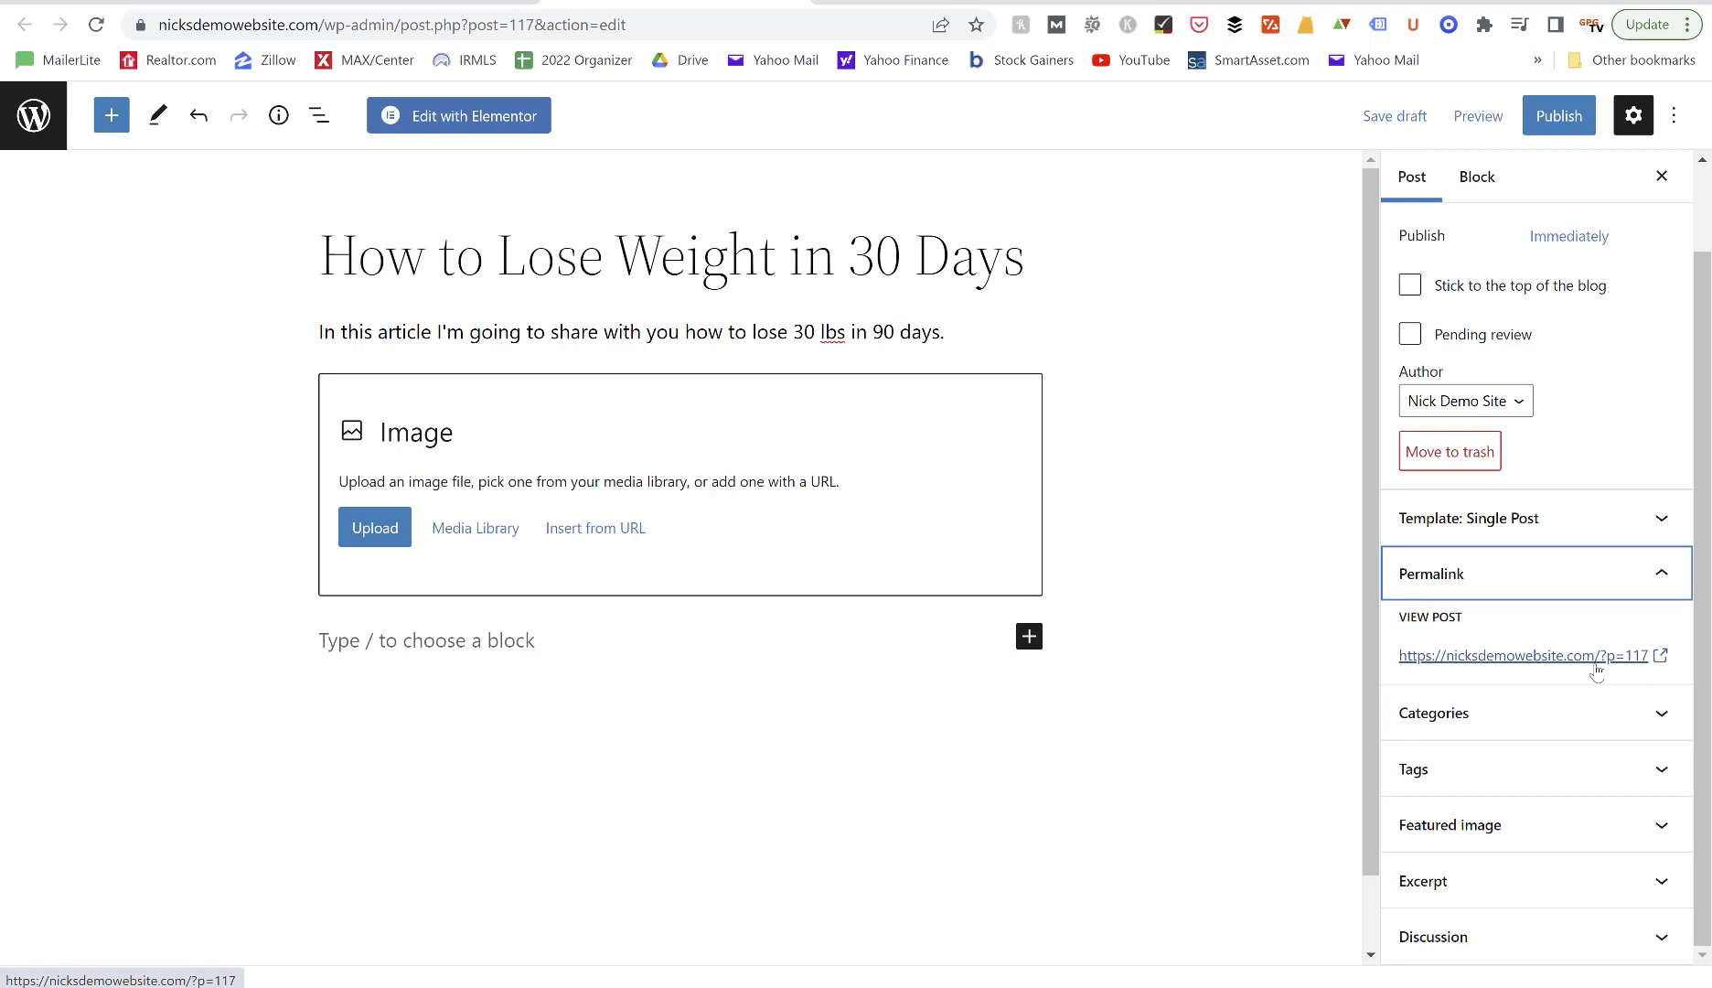
Browse the post's categories and assign the post to Fitness Tips.
click(1544, 721)
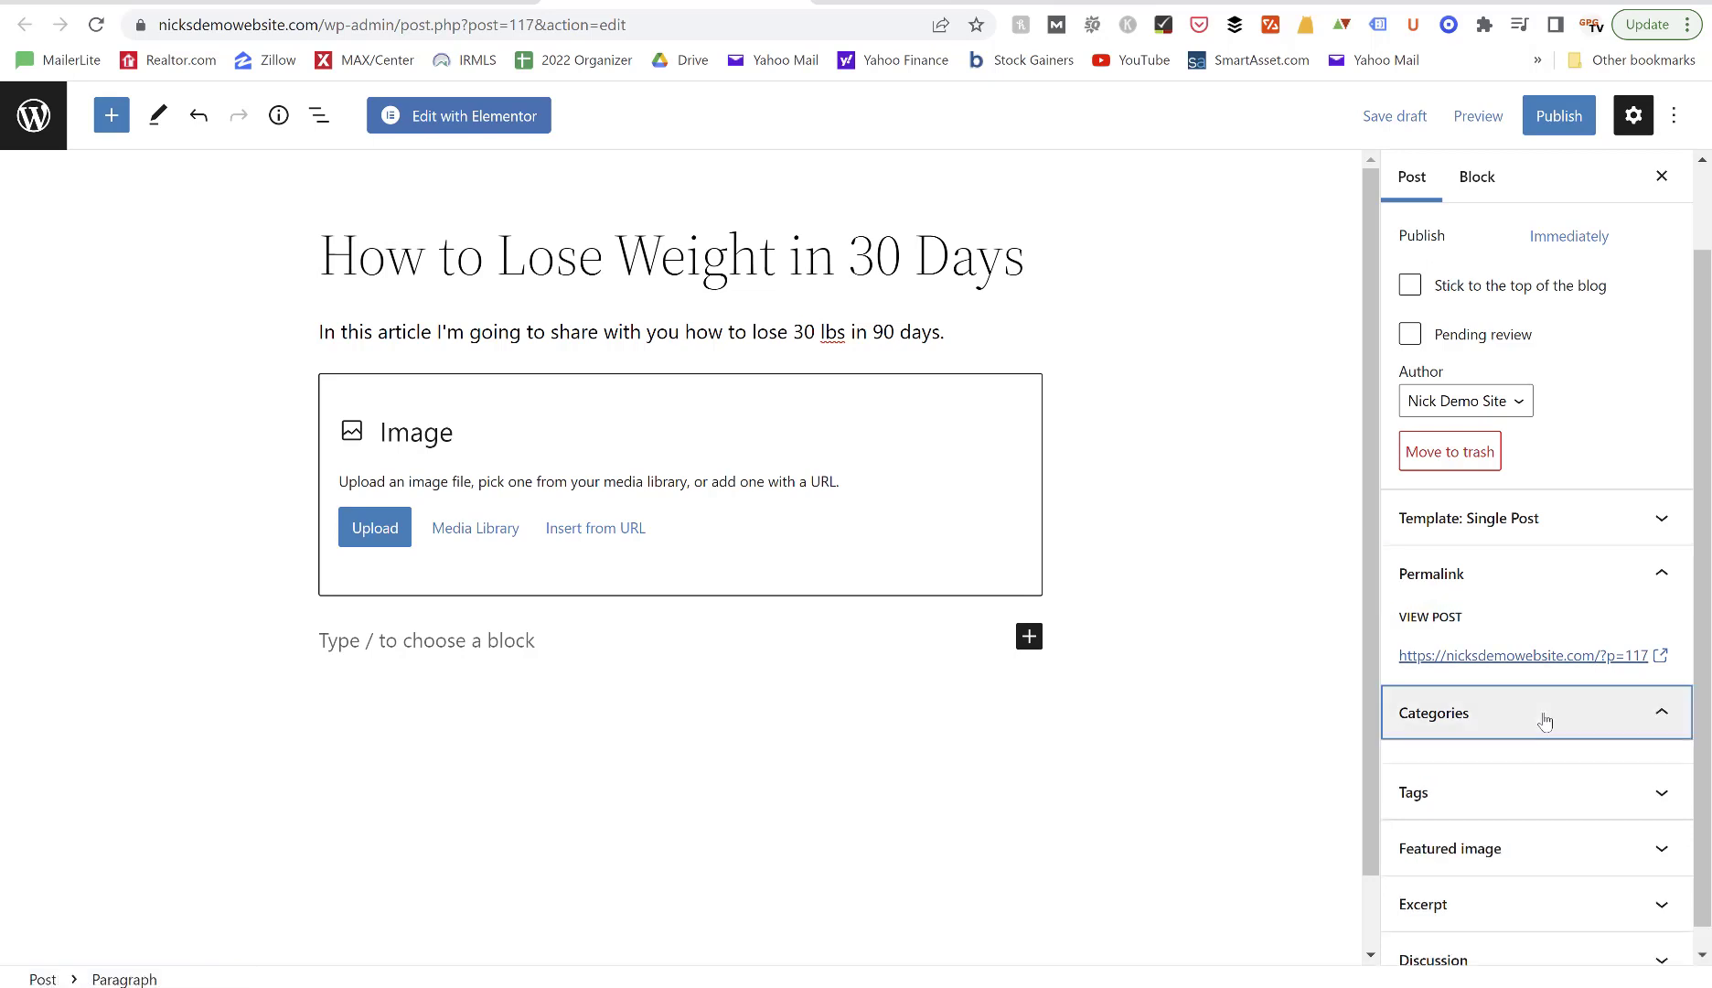
scroll(1543, 721, down, 5)
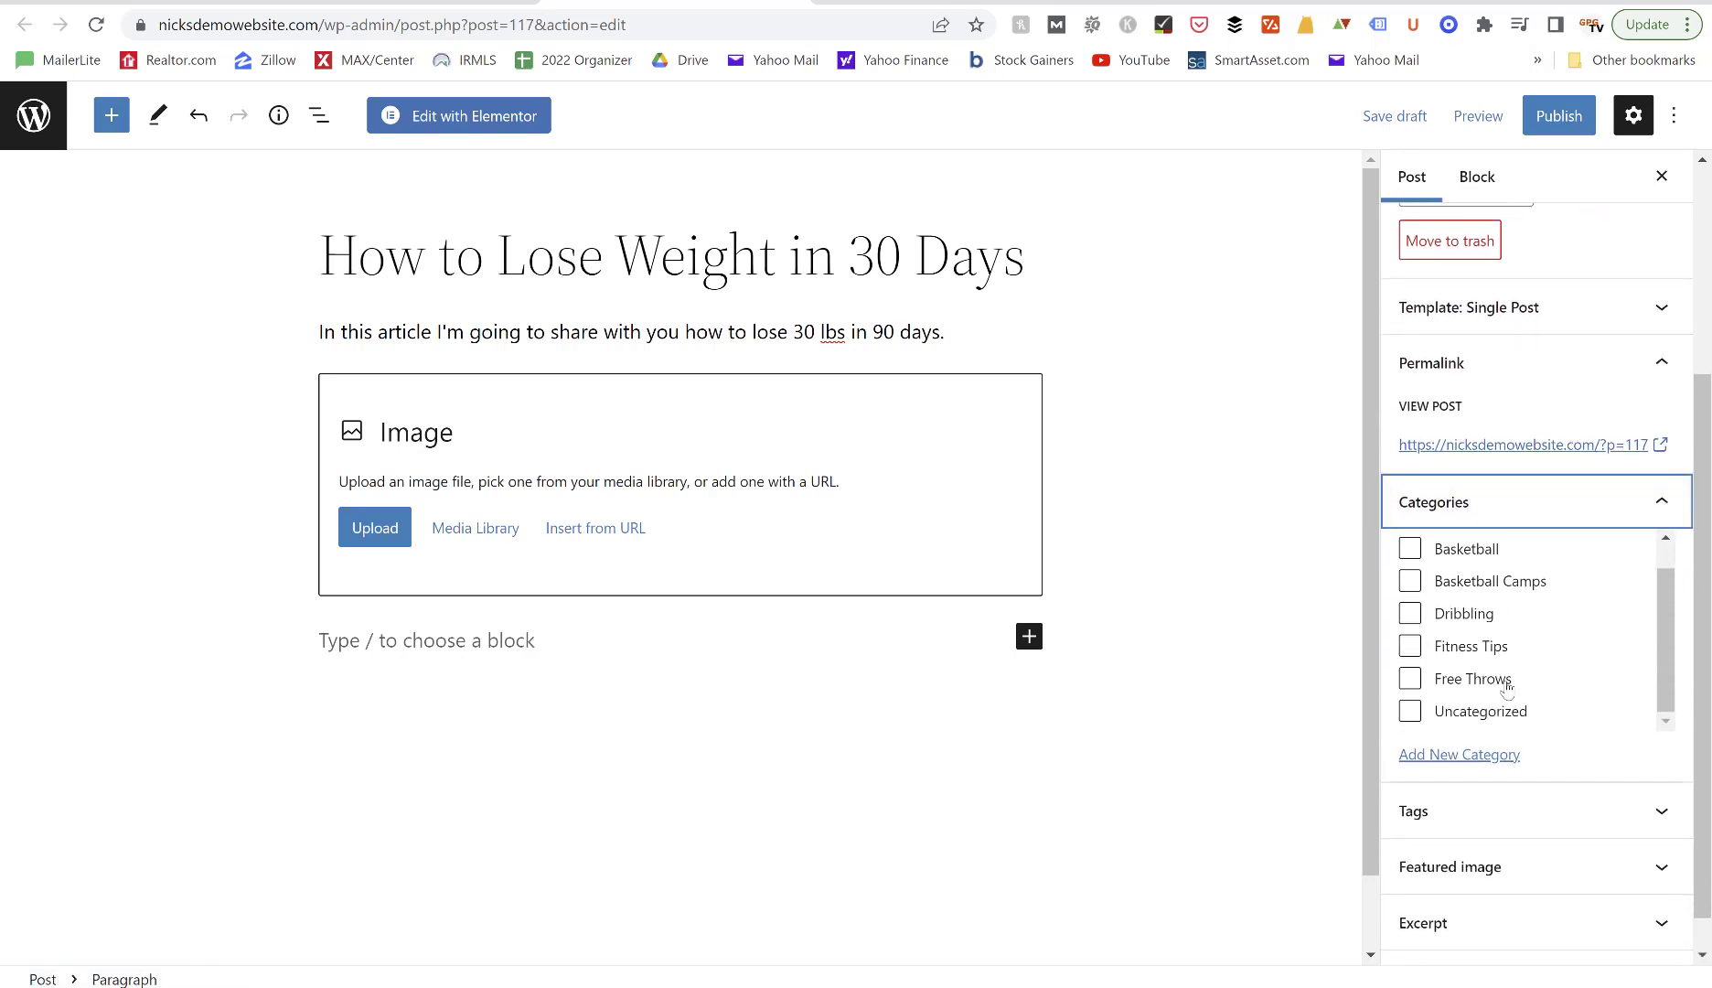
scroll(1472, 593, up, 1)
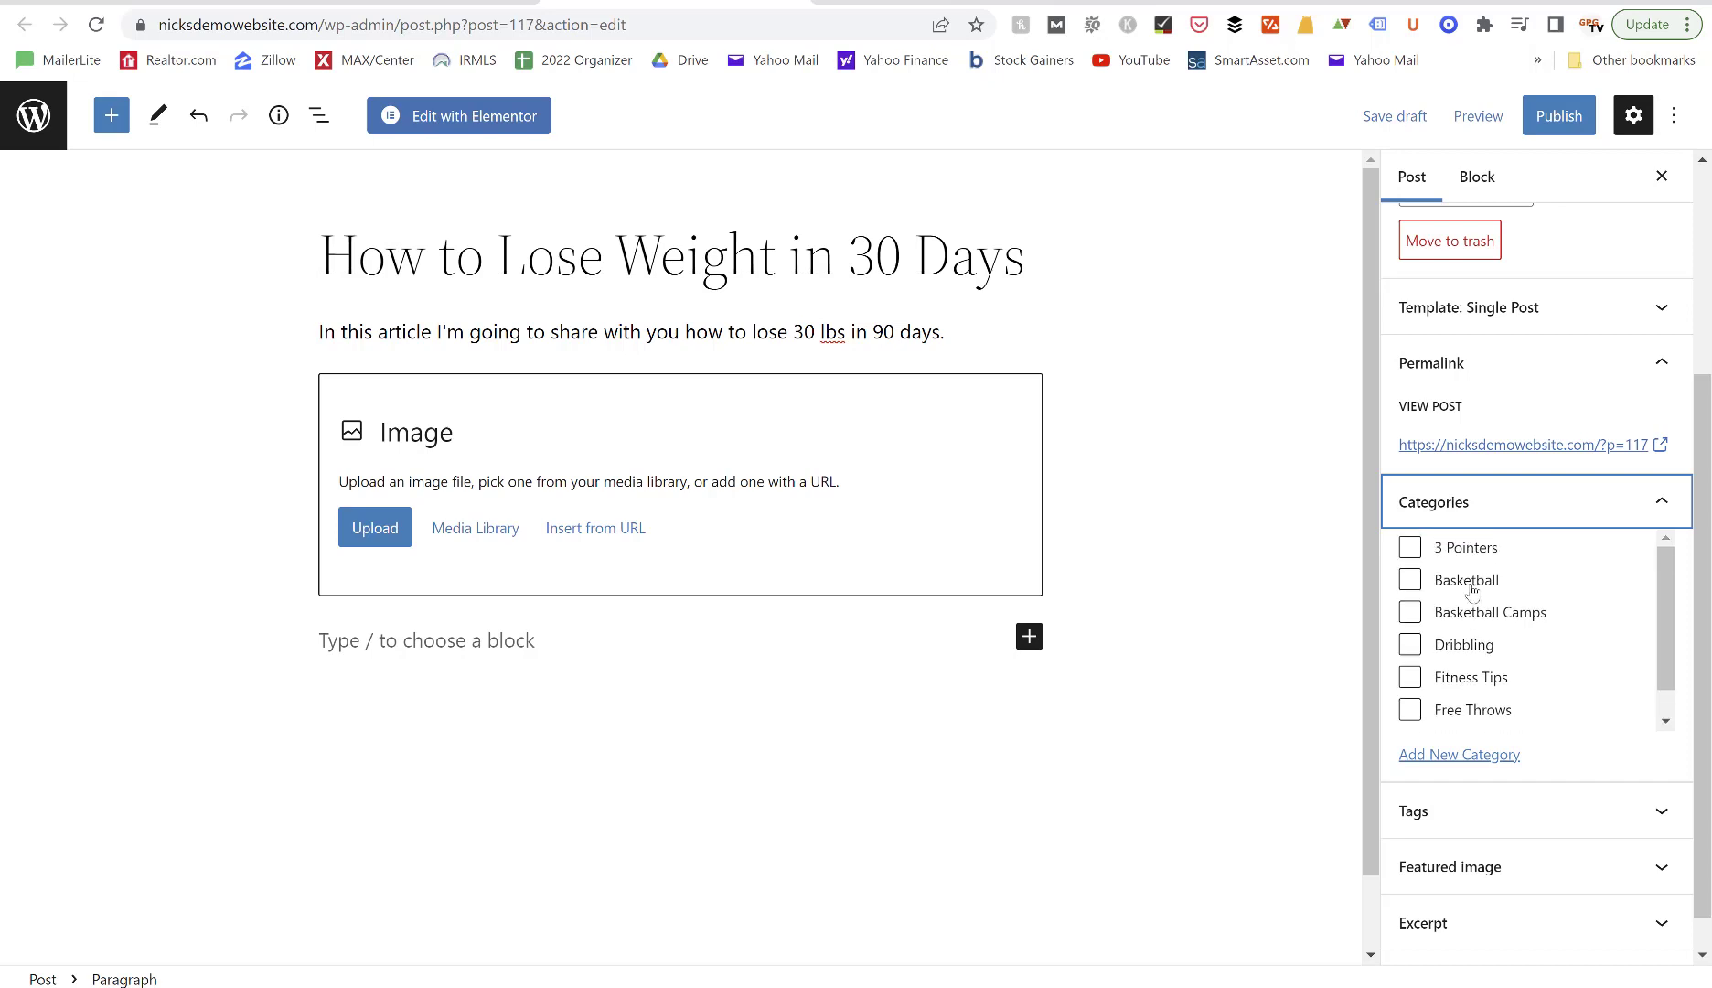
scroll(1470, 591, down, 1)
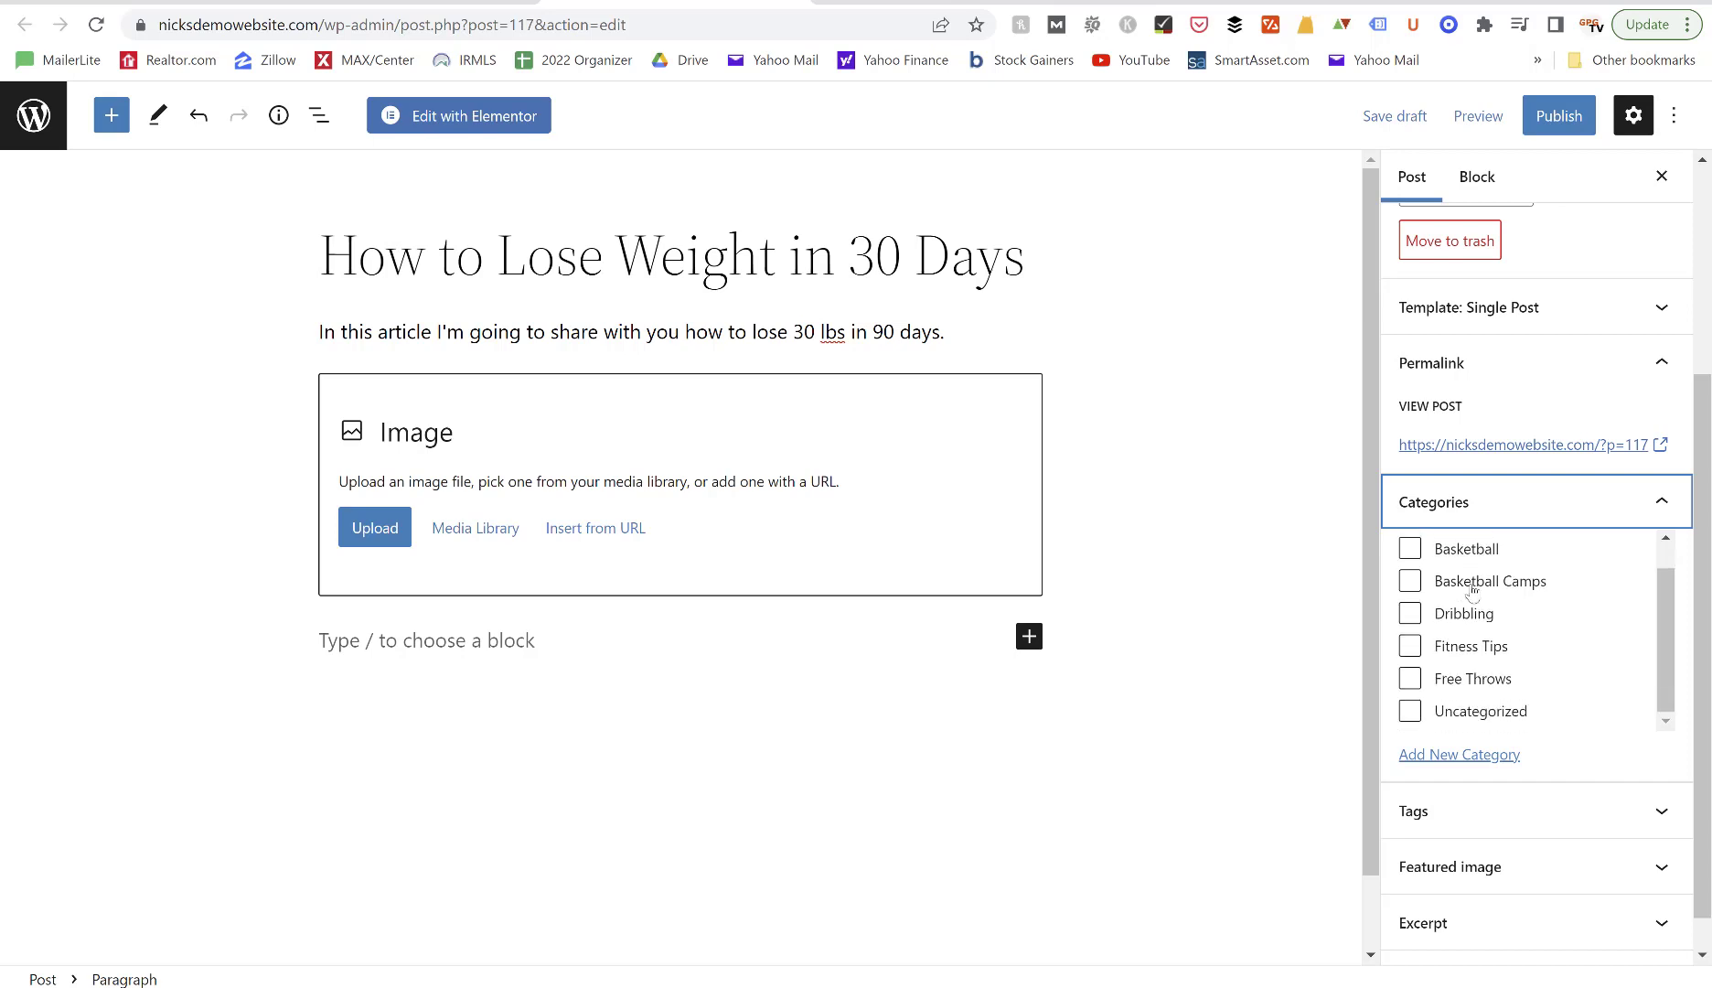
click(1454, 651)
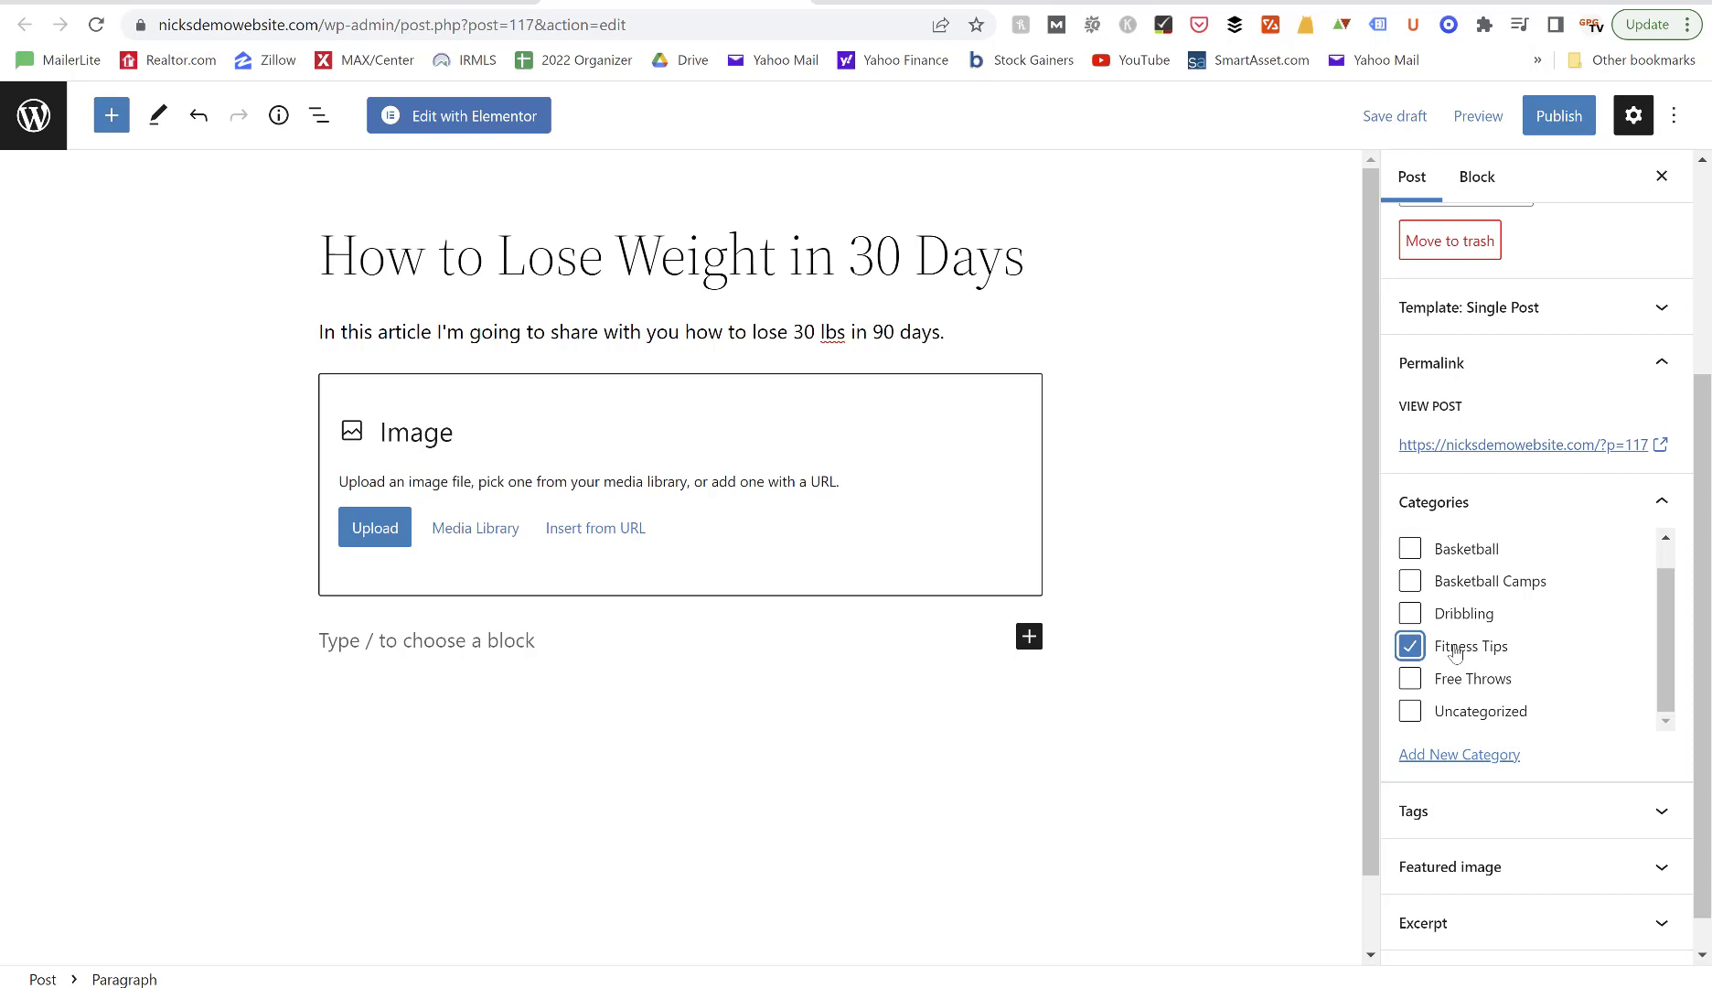
Expand the Tags and Featured image sections of the post settings to view their options.
scroll(1454, 651, down, 1)
click(1461, 772)
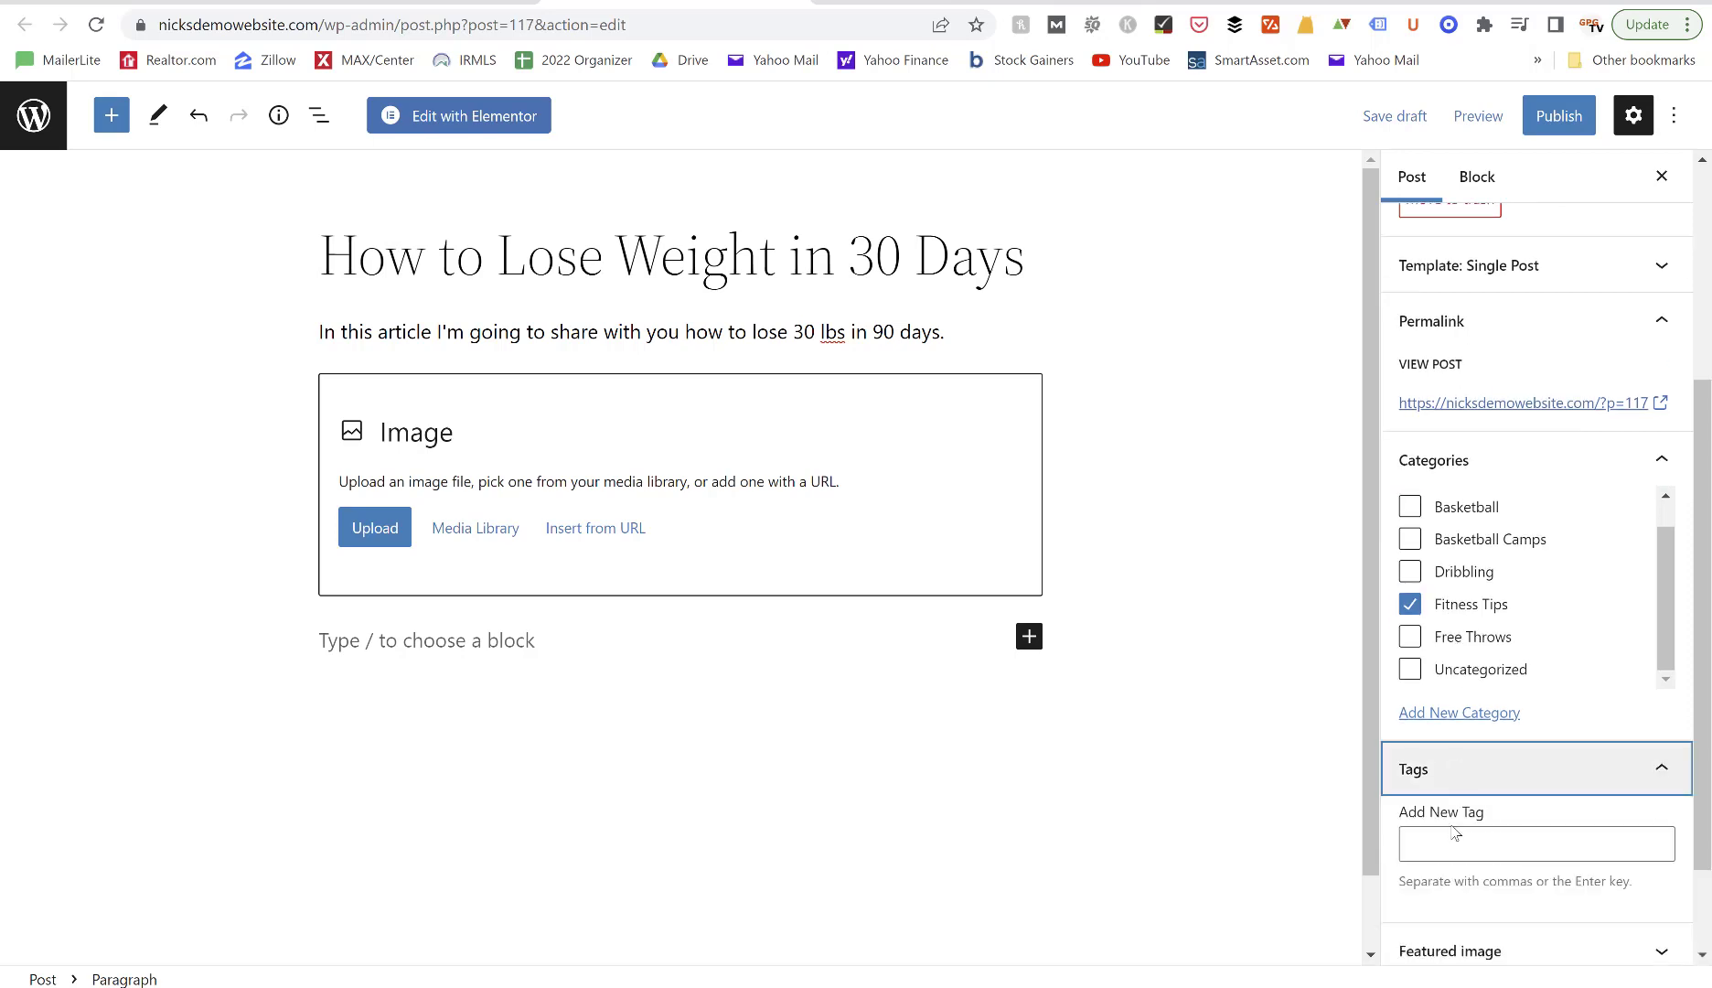
scroll(1450, 834, down, 3)
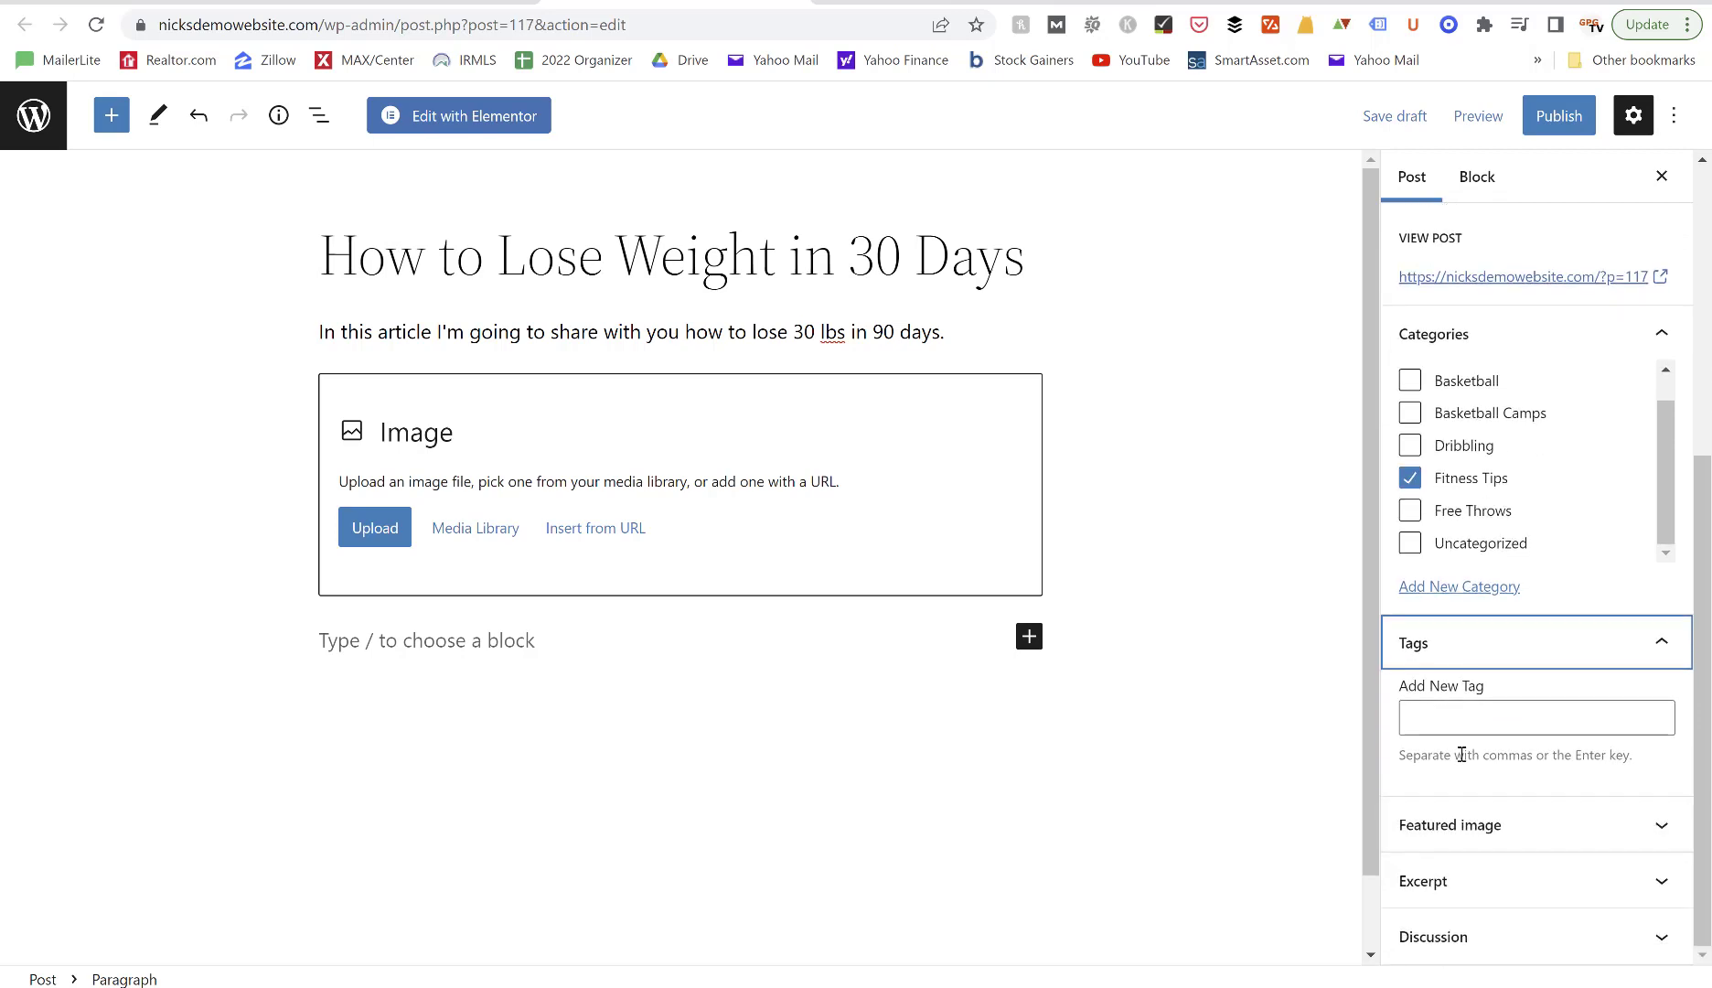
click(1454, 817)
scroll(1454, 814, down, 3)
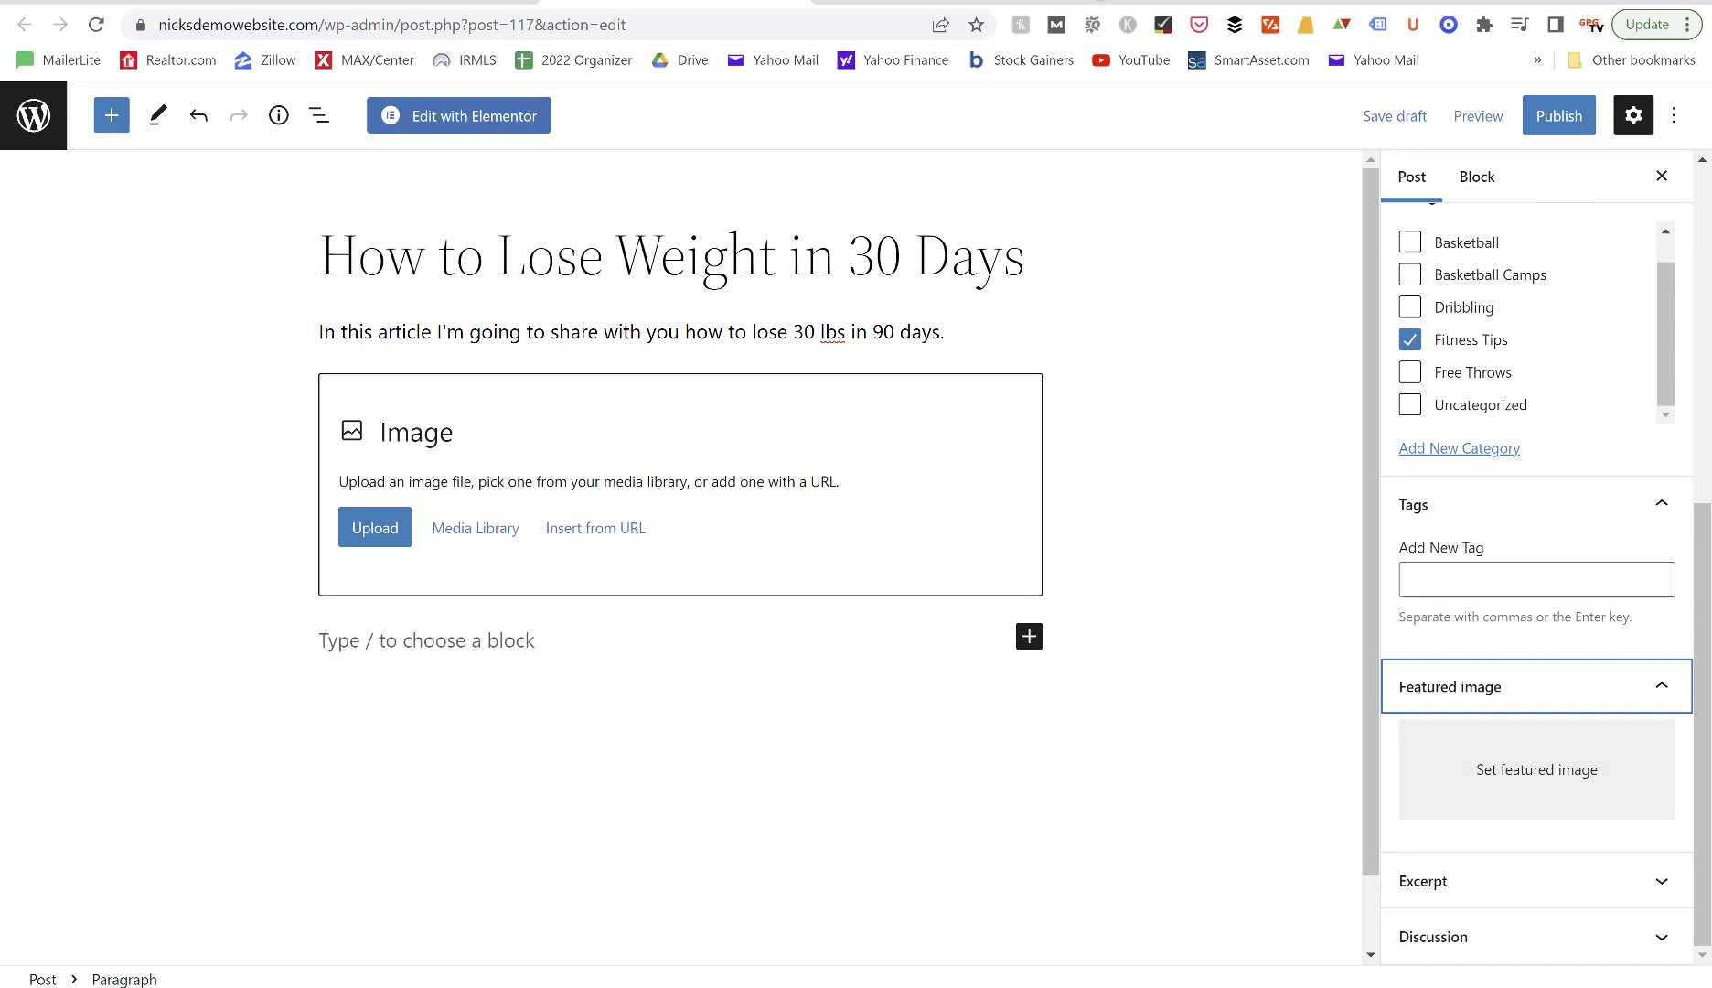
Open the Pexels website in a new browser tab and search its free photos for "fitness".
key(ctrl+t)
text(pexe)
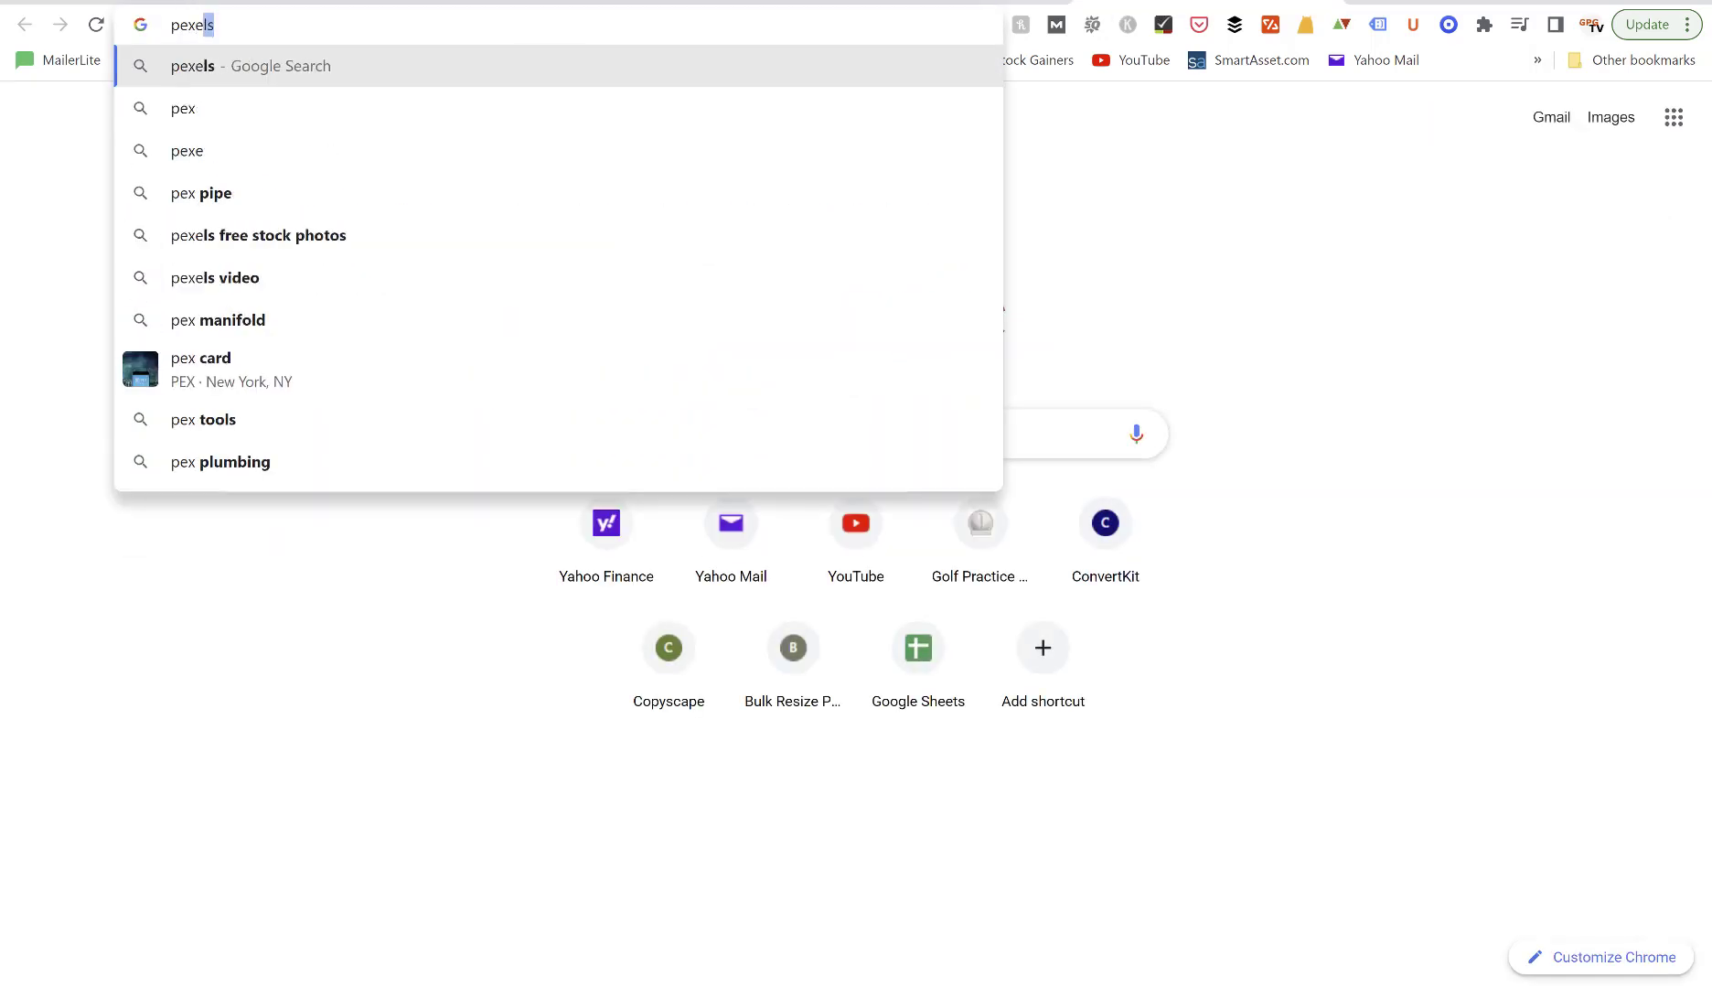
text(ls.)
key(Return)
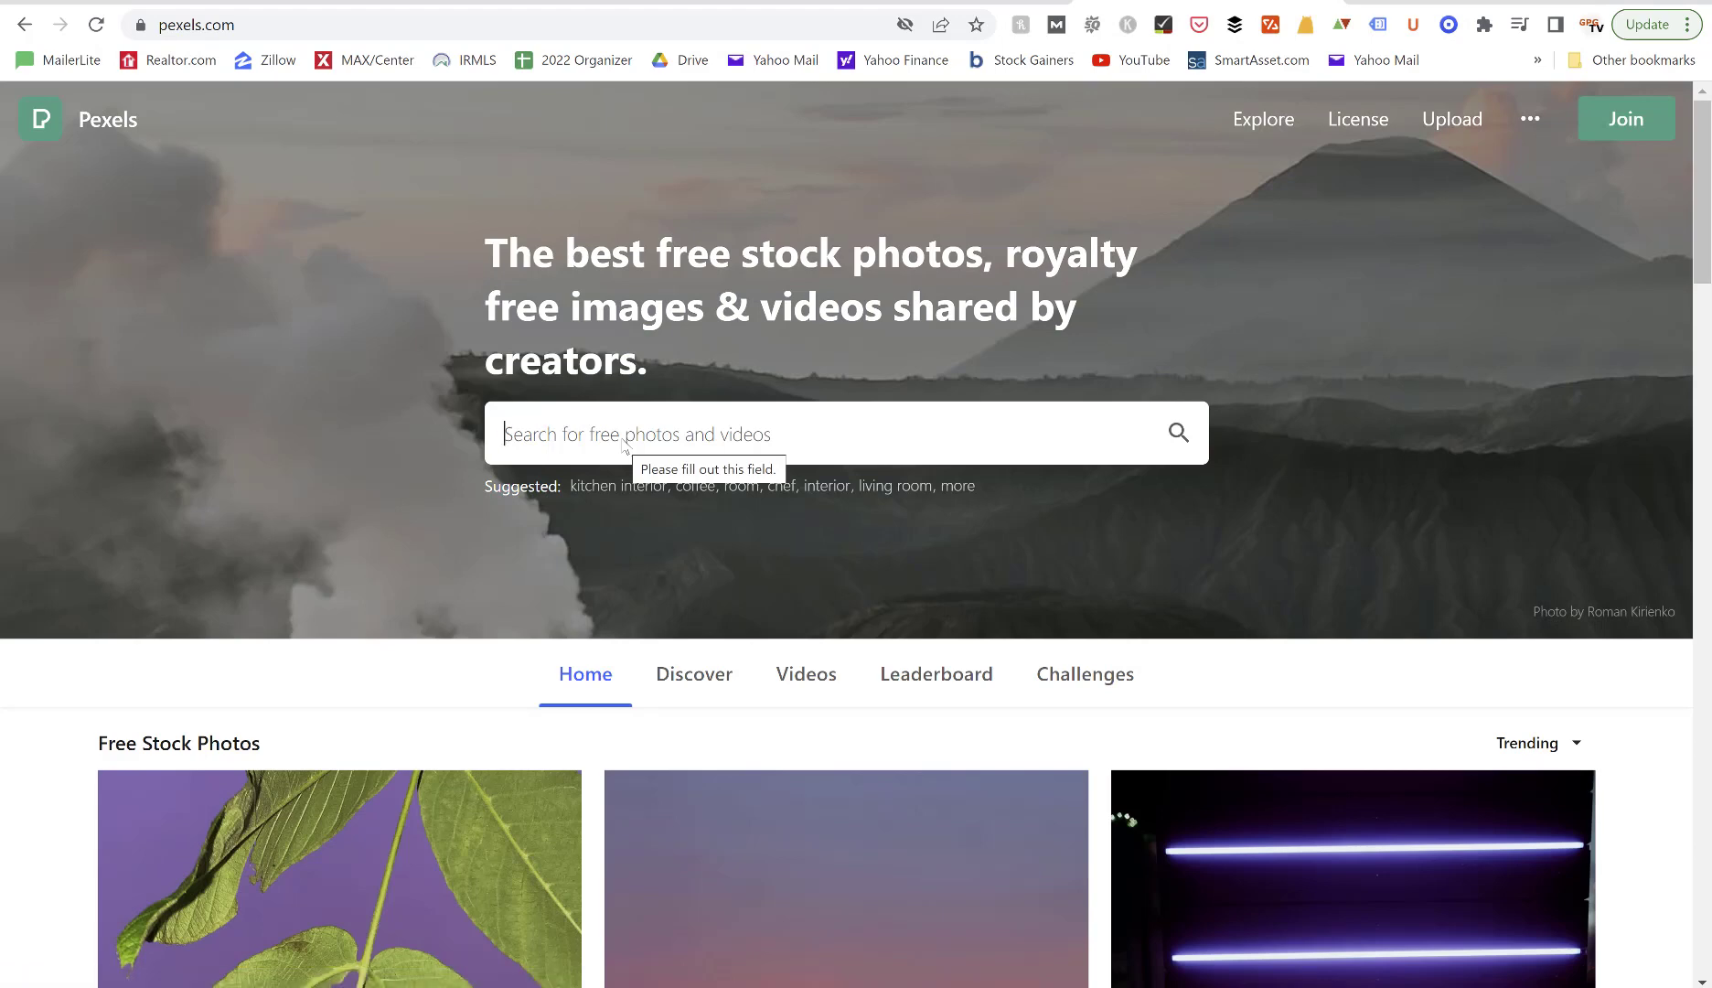
text(fitness)
key(Return)
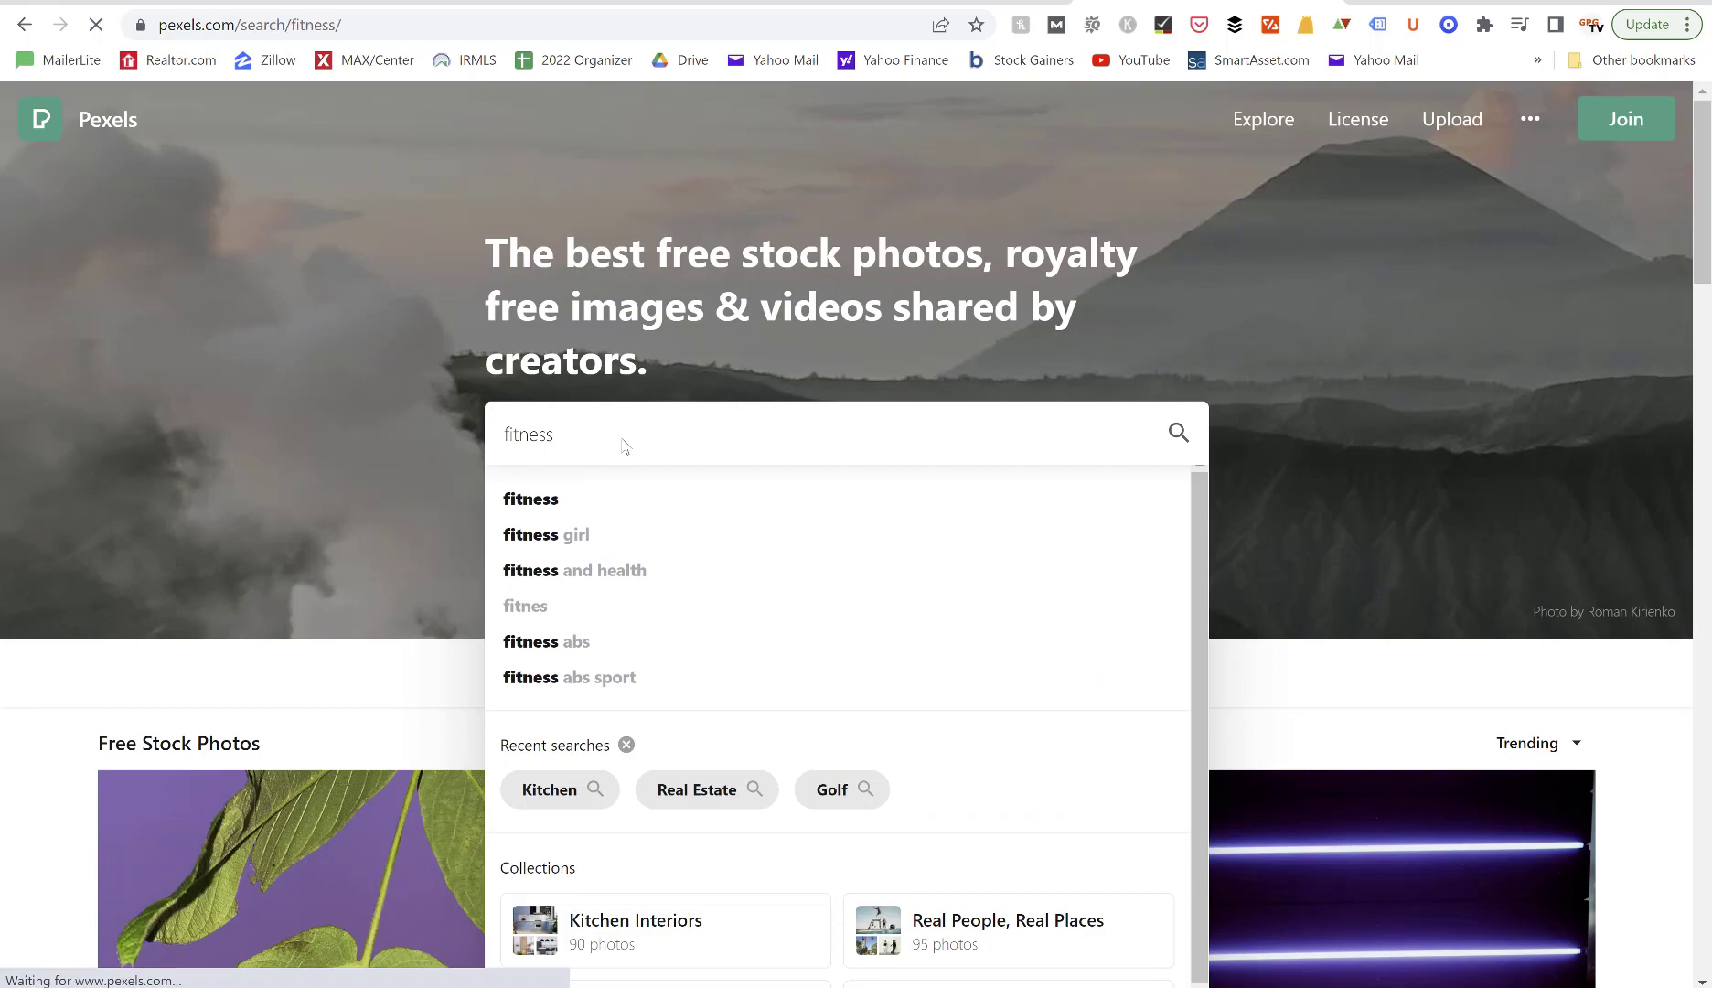
Download the photo of a hand gripping a barbell beside a blue sneaker in Medium size, 1280x853.
scroll(621, 447, down, 4)
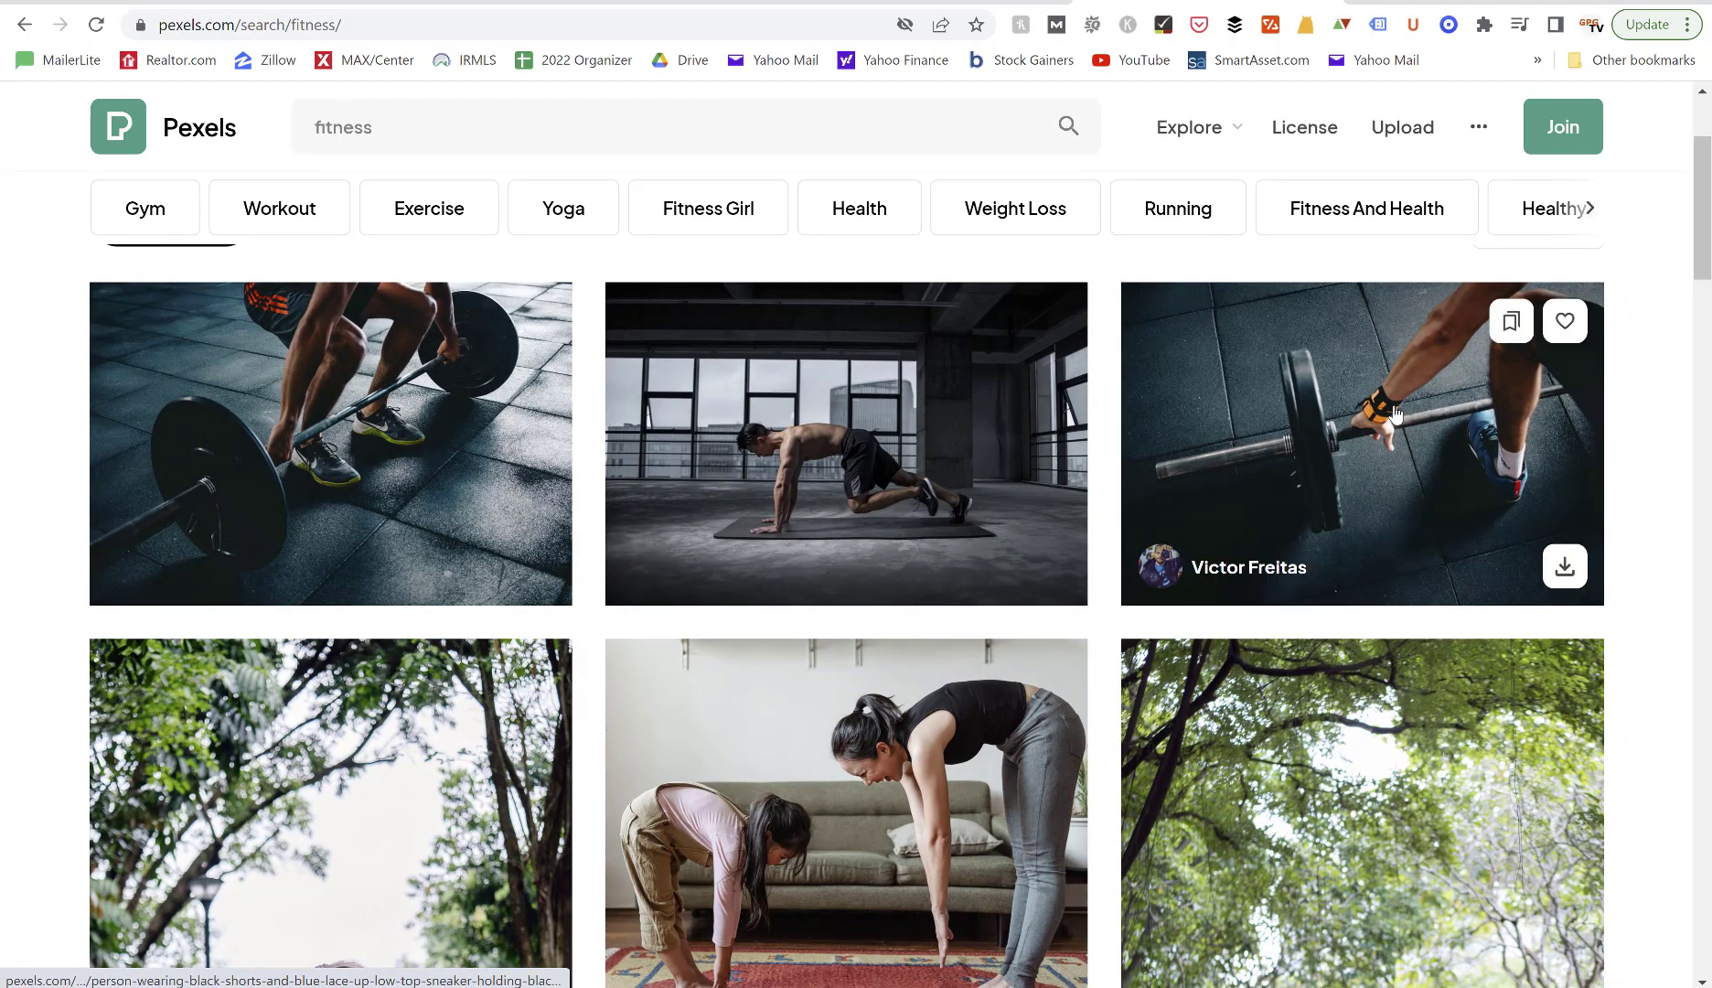
click(1394, 413)
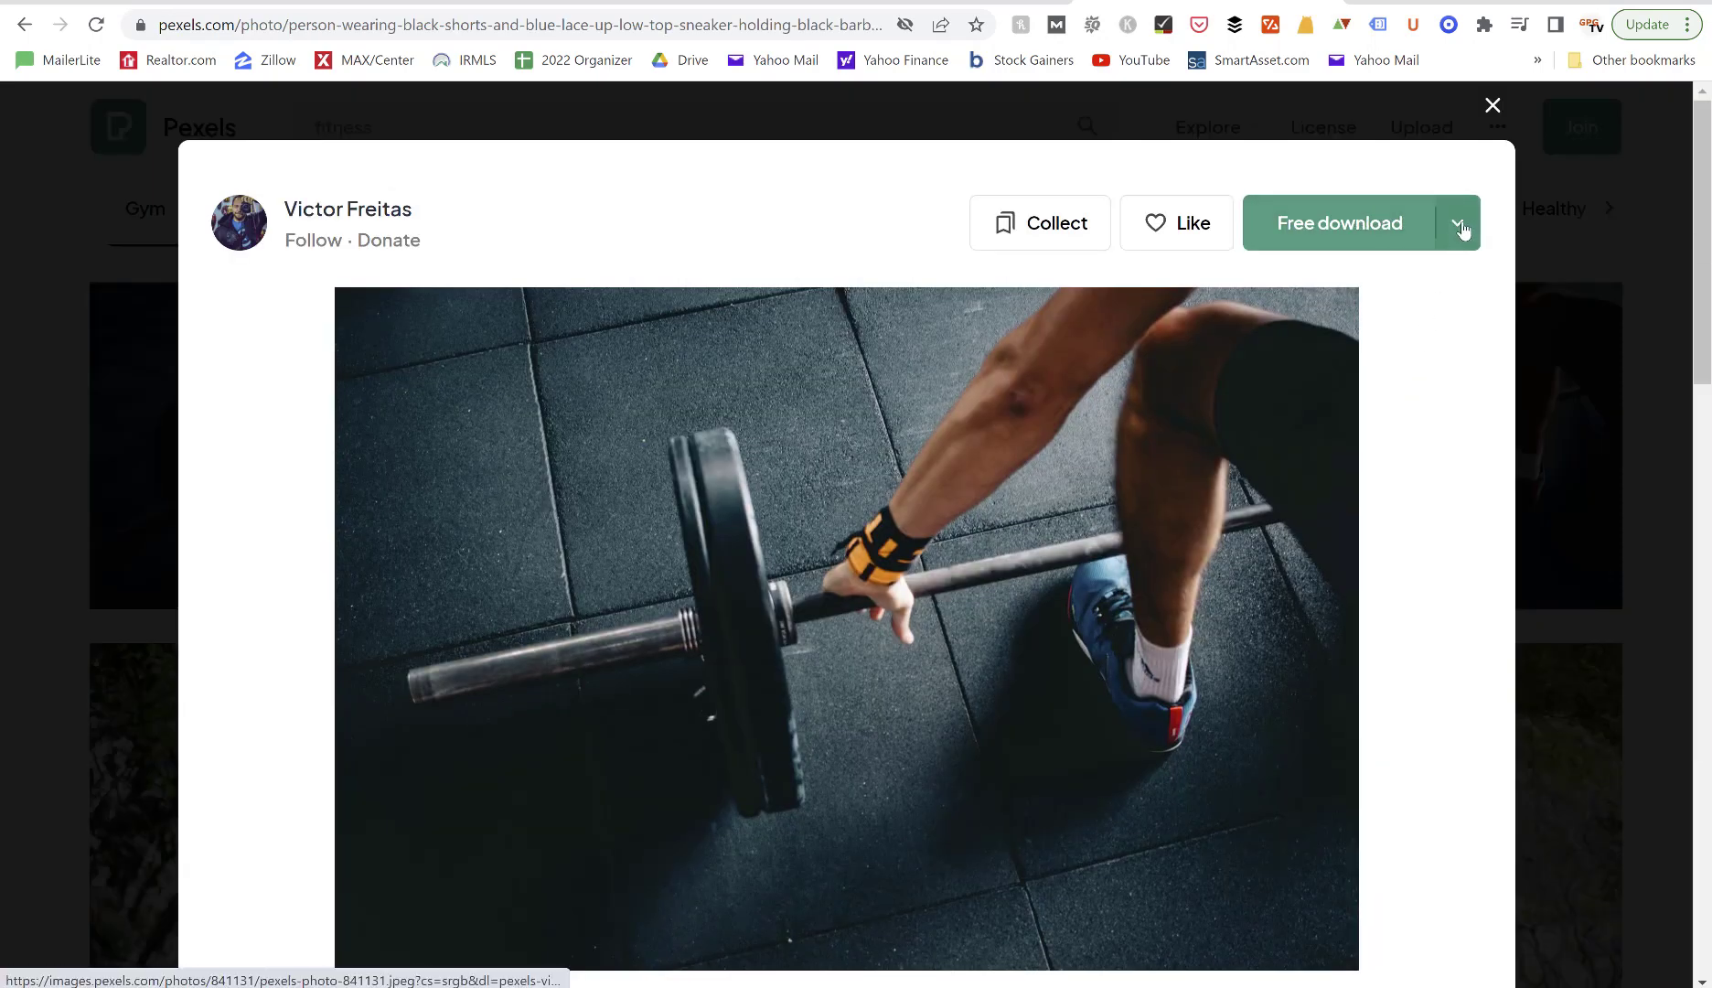
click(1458, 226)
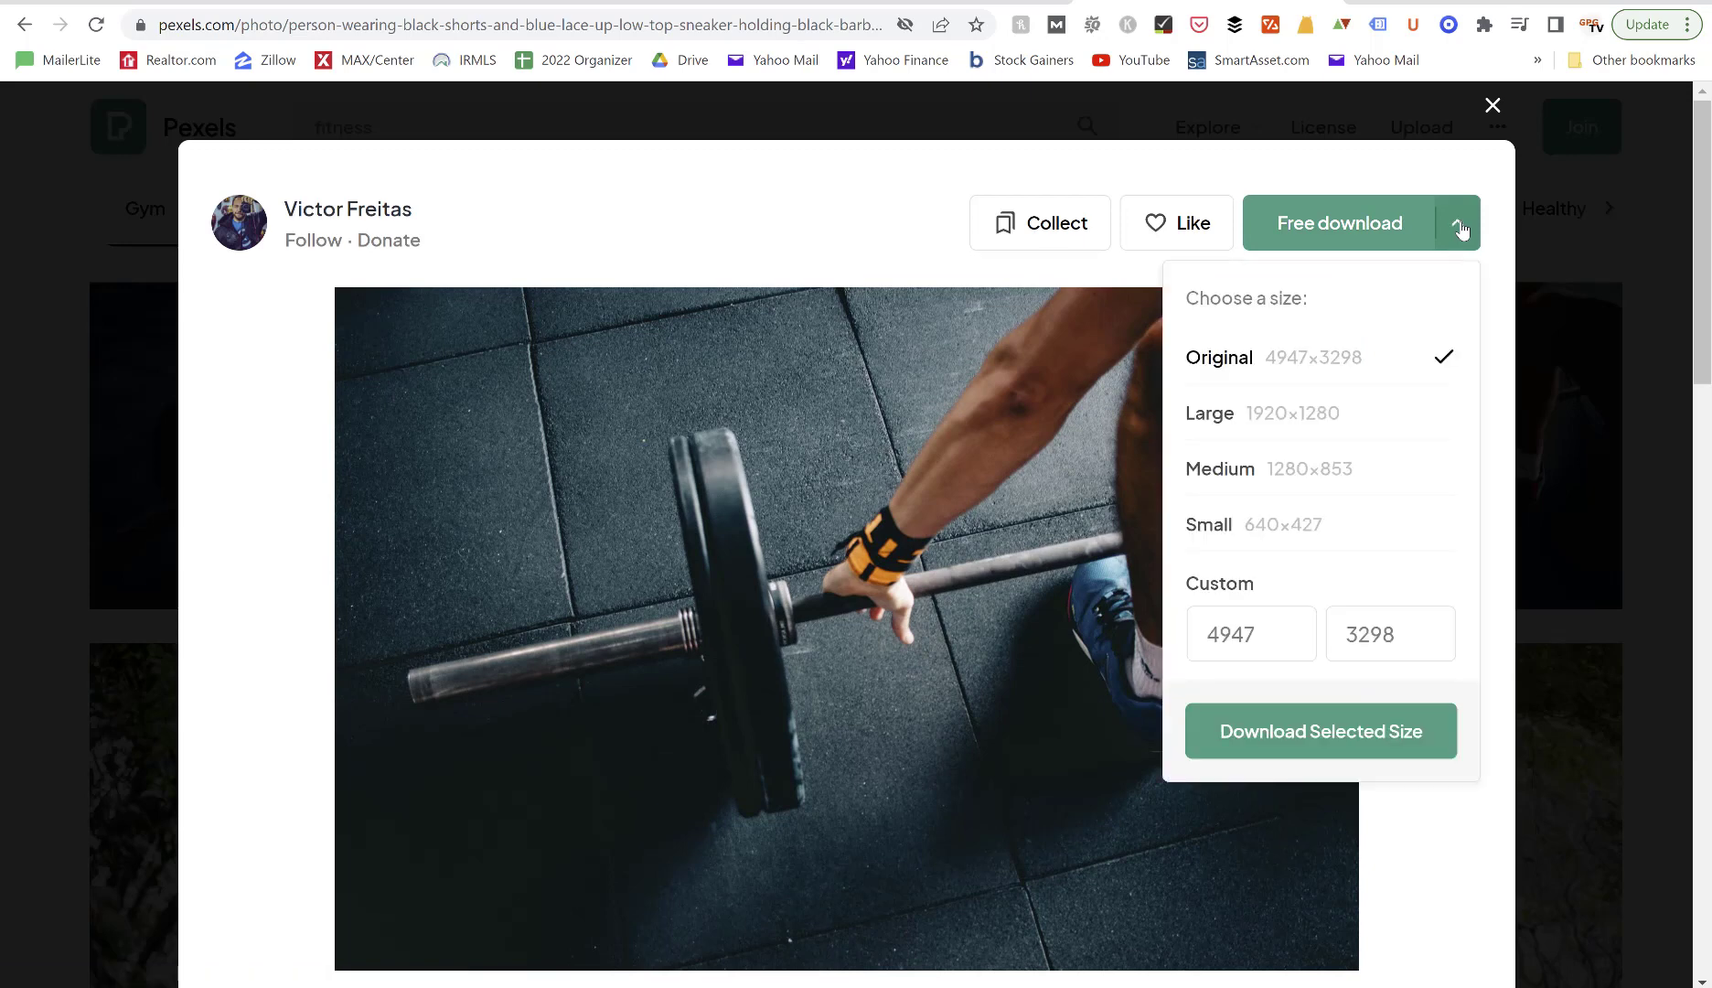
click(1341, 464)
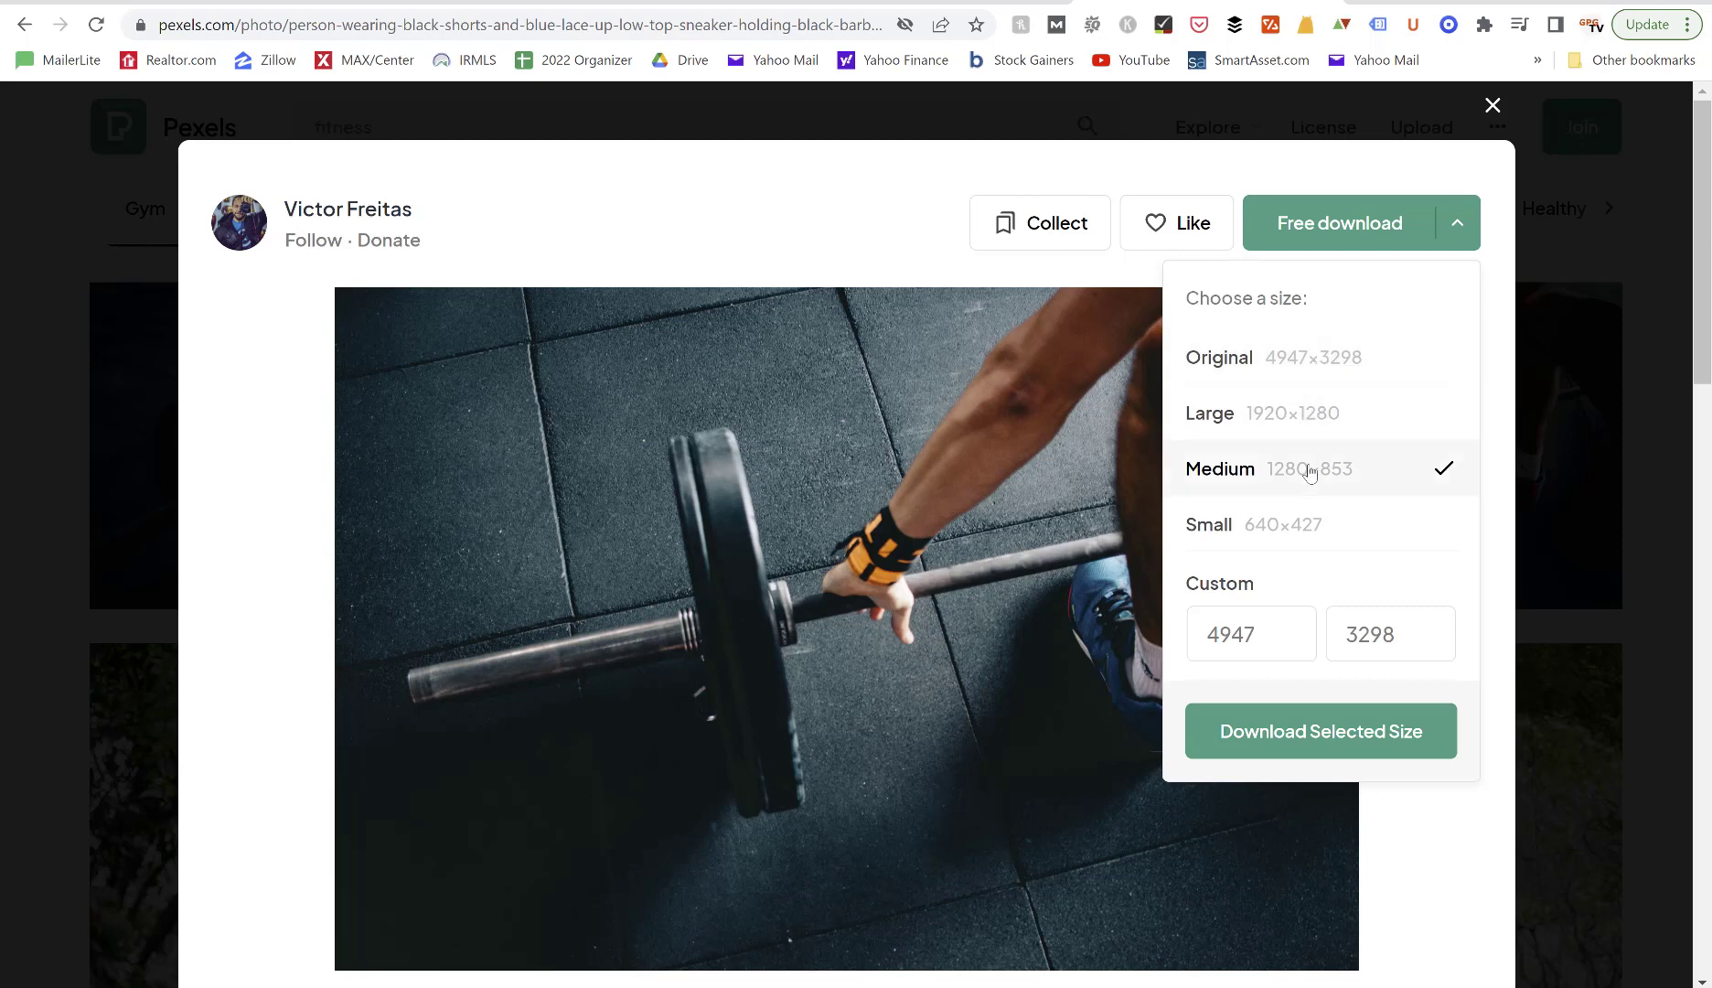
click(1297, 737)
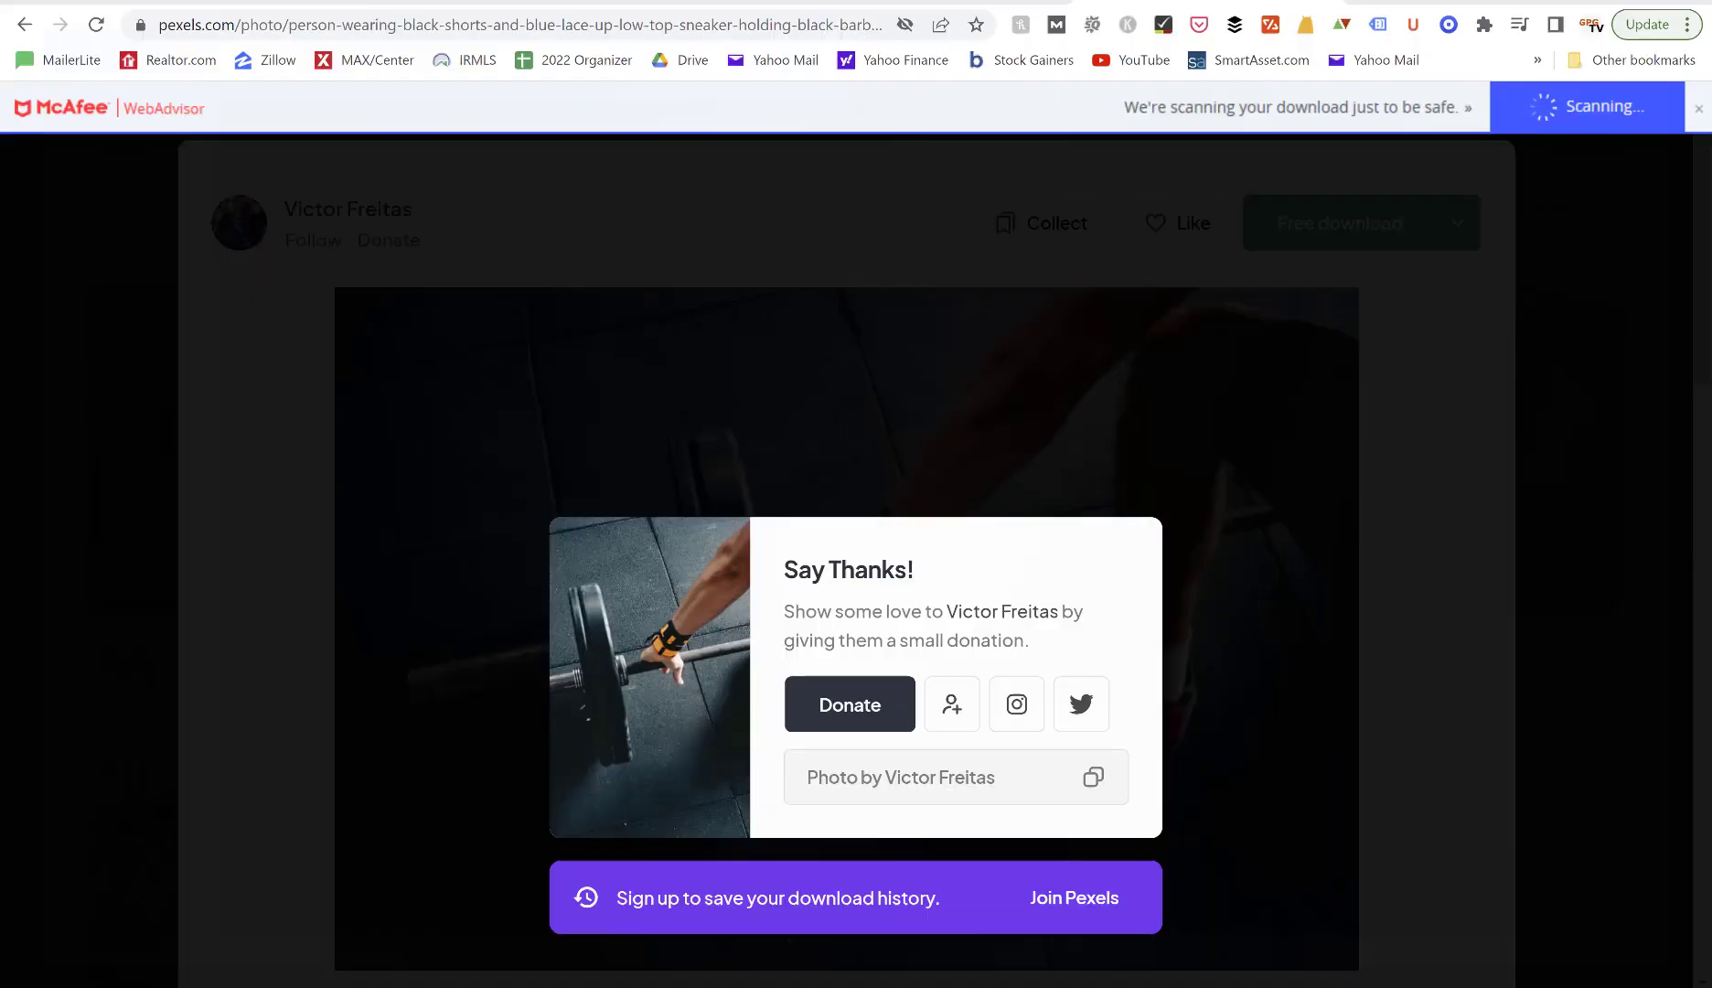
Return to the WordPress post editor and upload the downloaded barbell photo from the Downloads folder for the featured image.
click(672, 2)
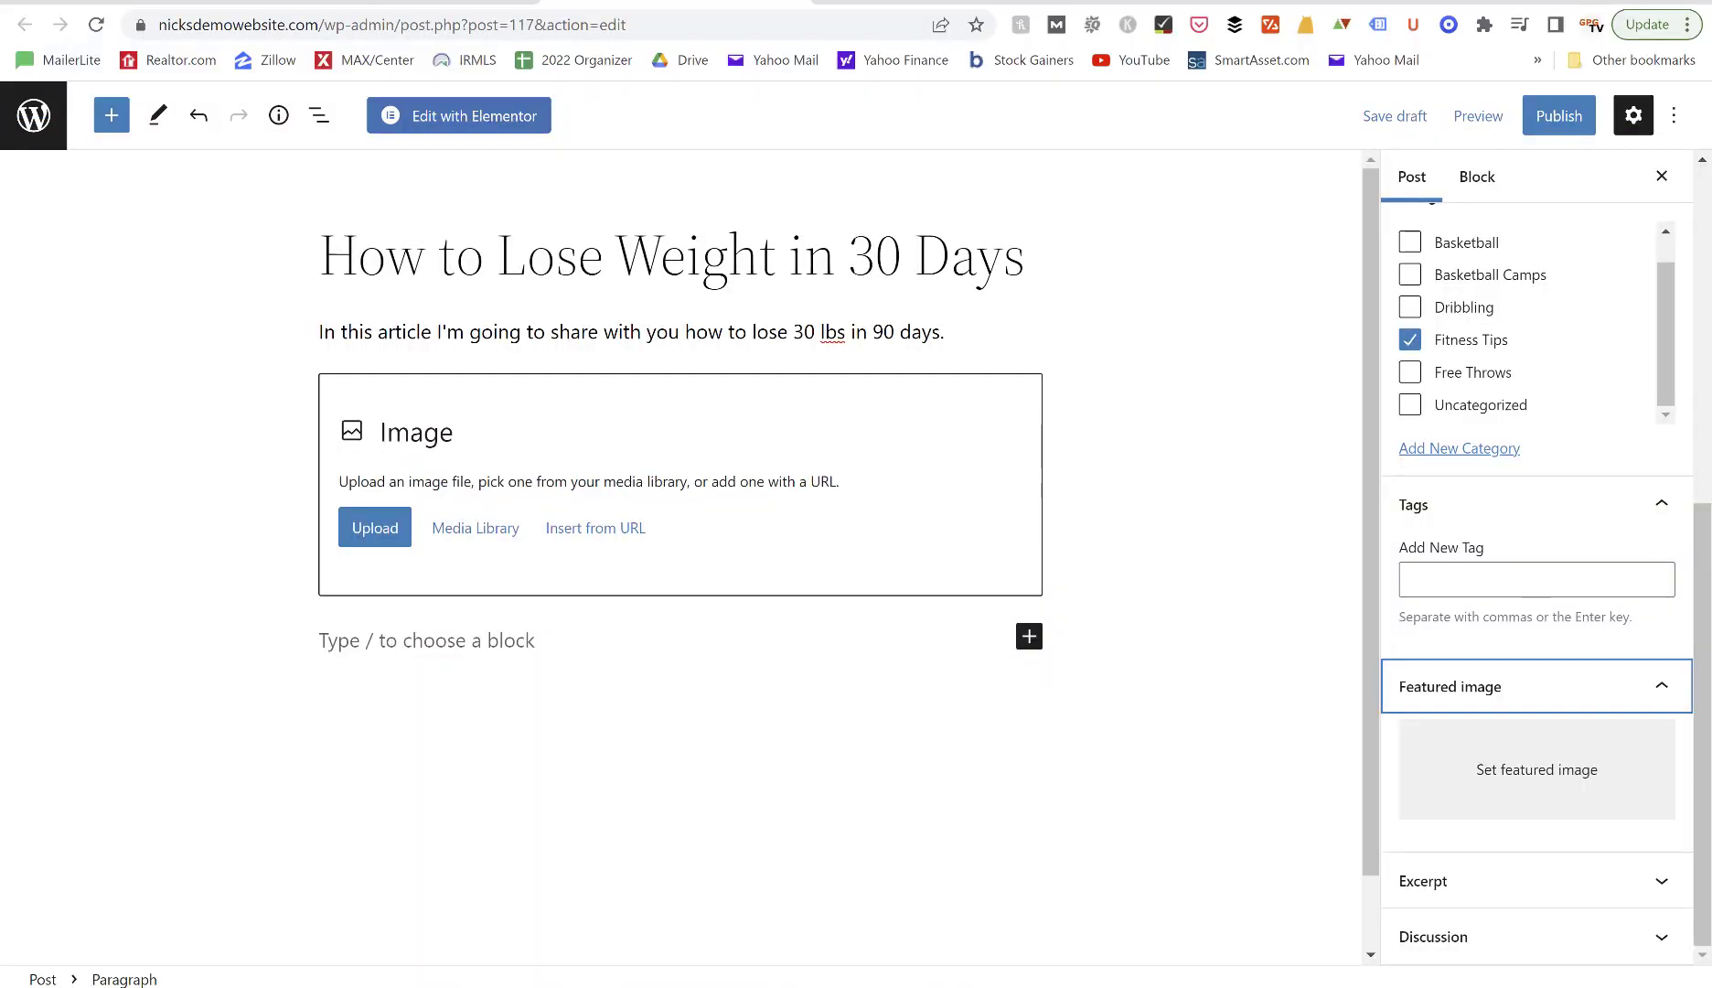
click(1516, 776)
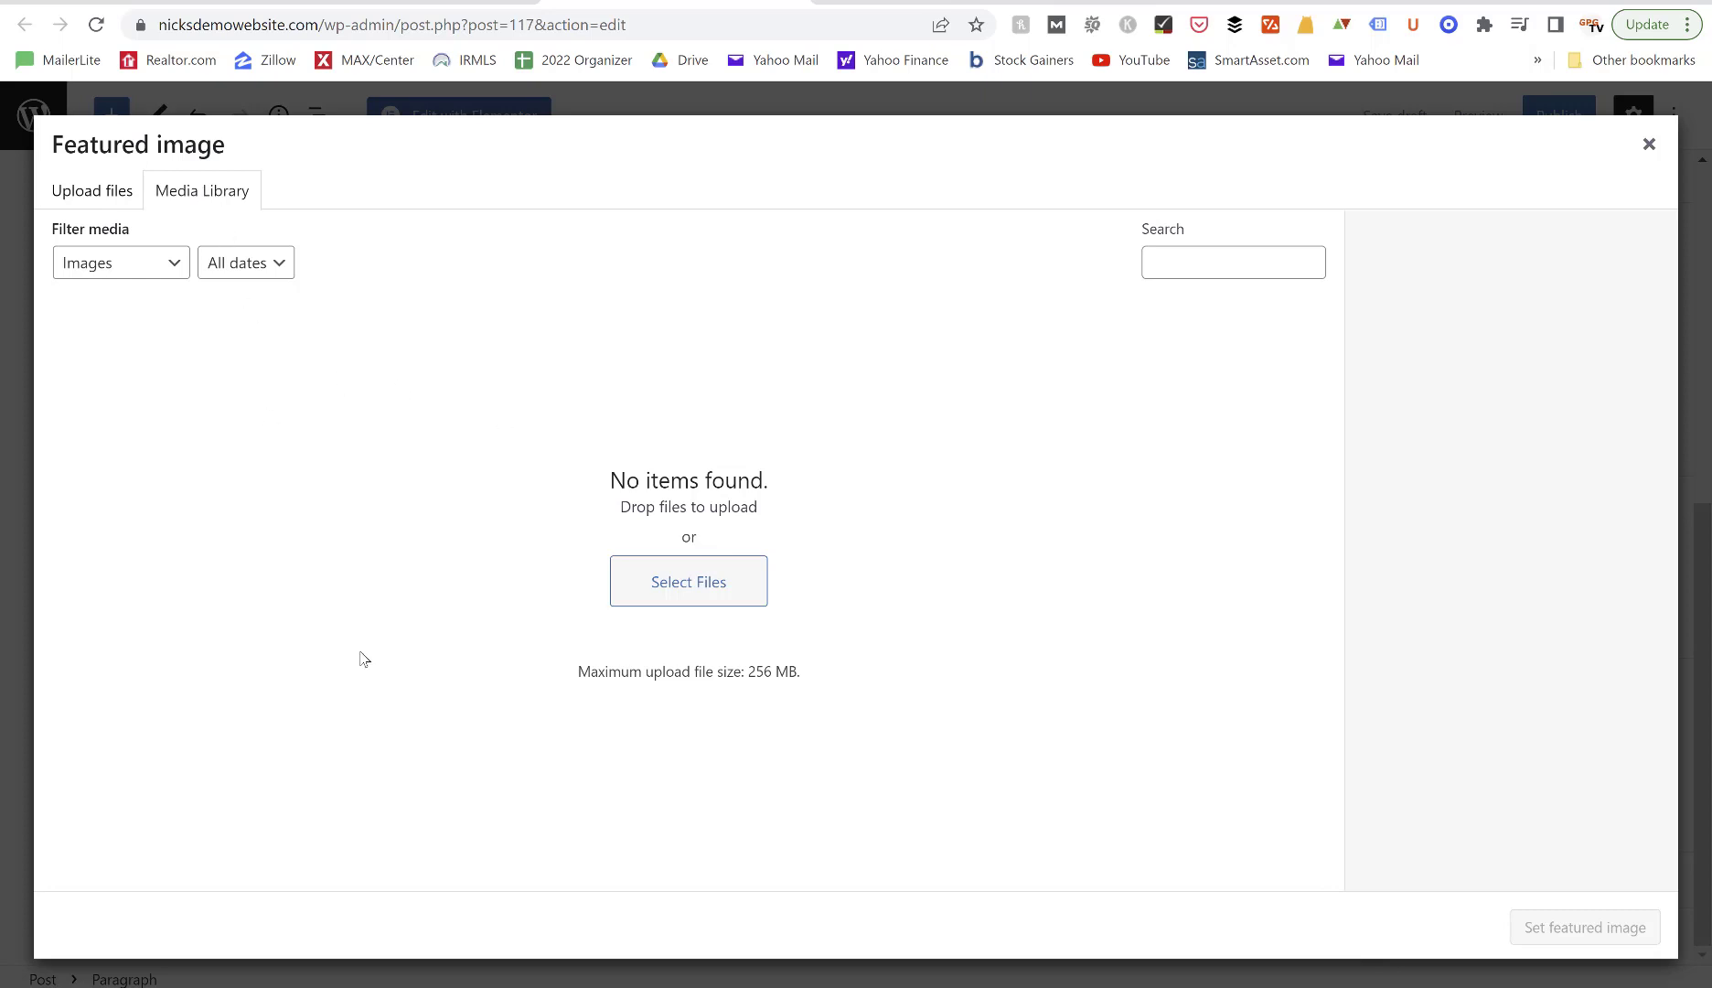
click(680, 586)
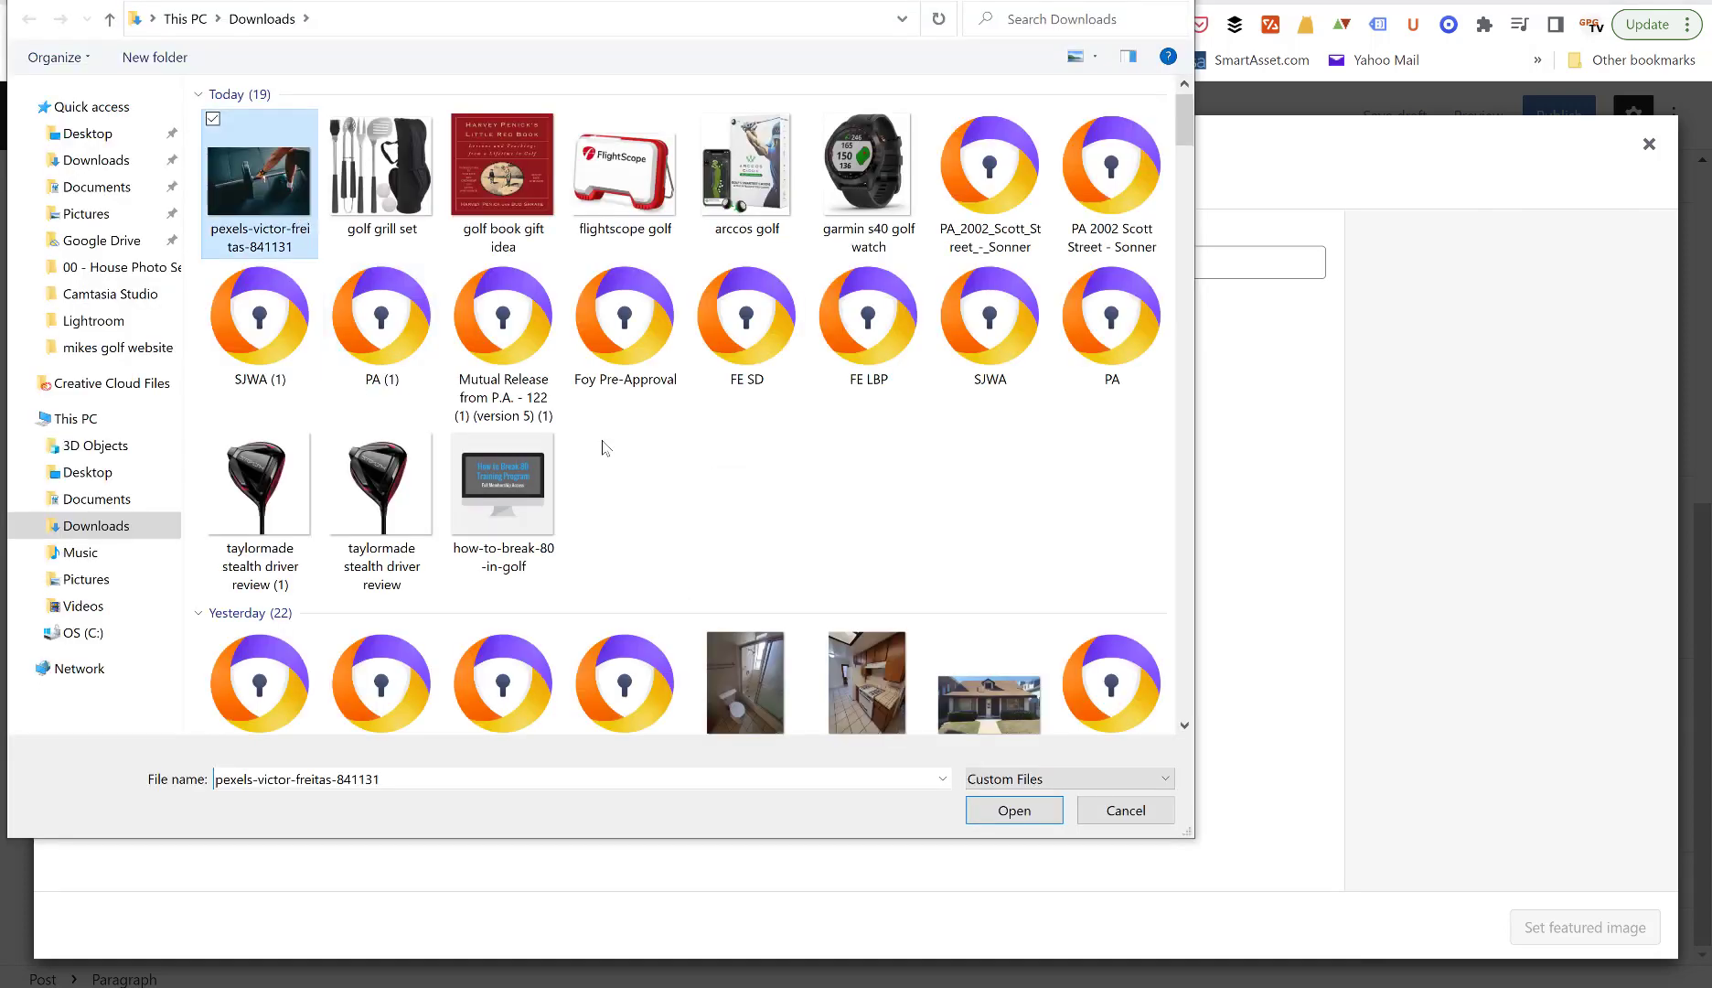
click(1040, 805)
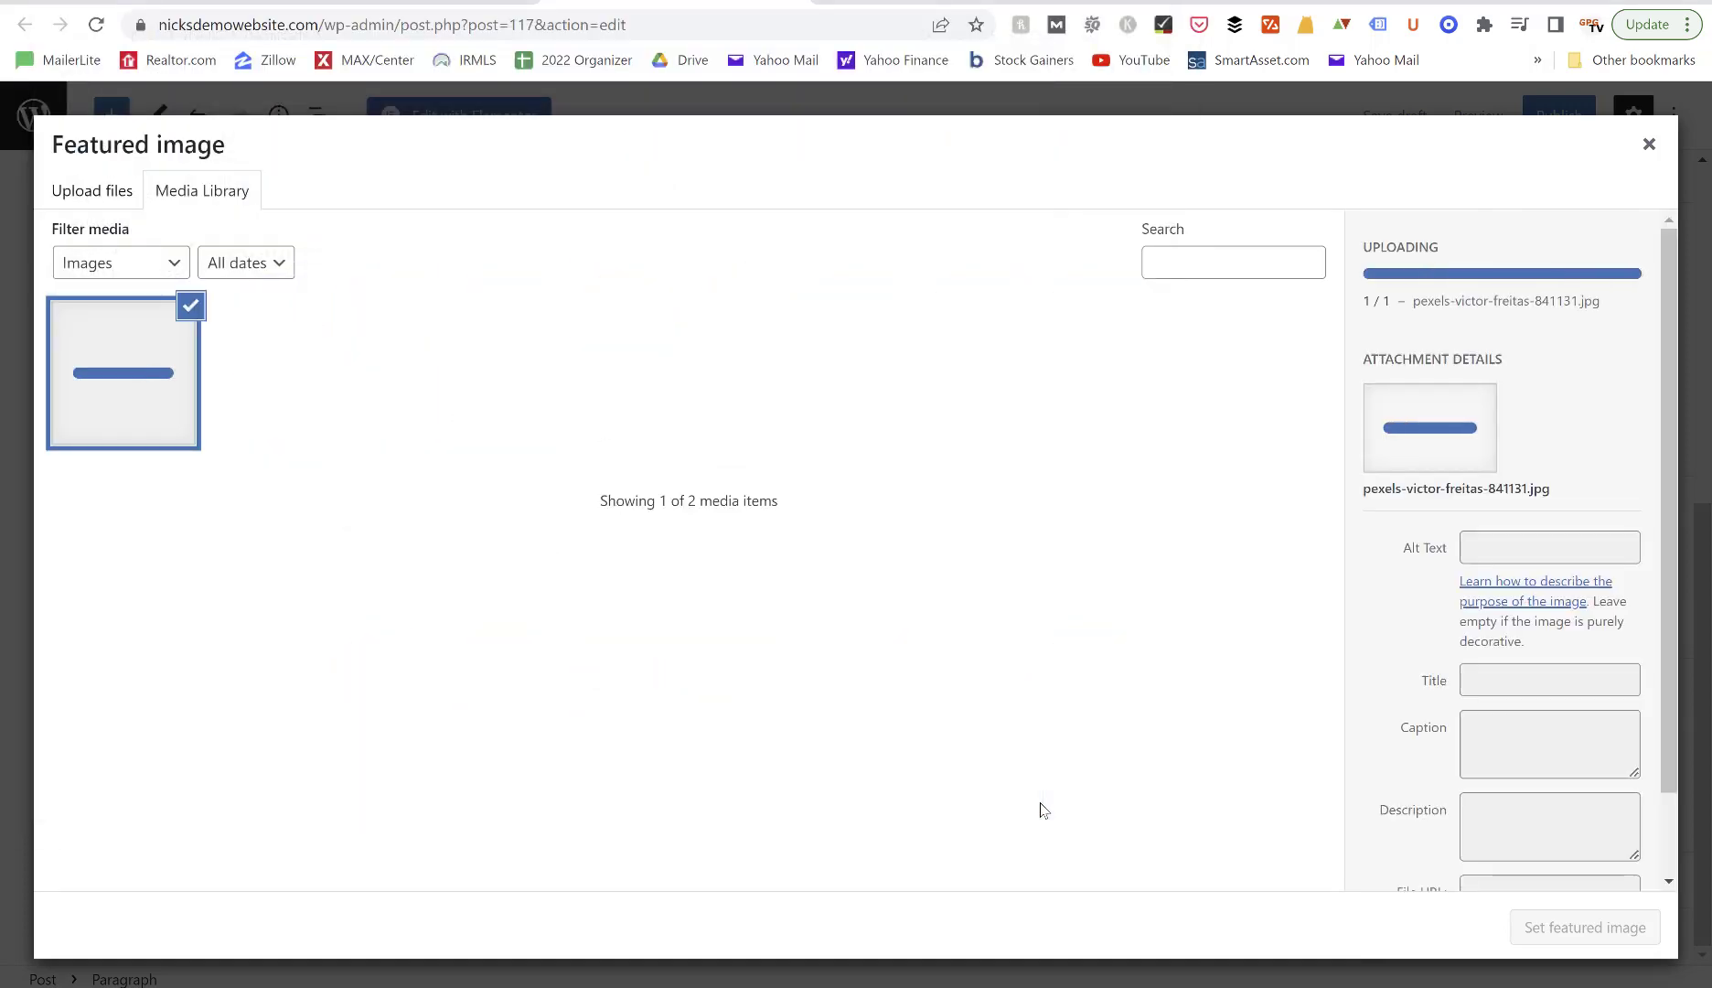
Set the uploaded photo's alt text and title to "fitness tips to lose weight" and make it the post's featured image.
click(1492, 537)
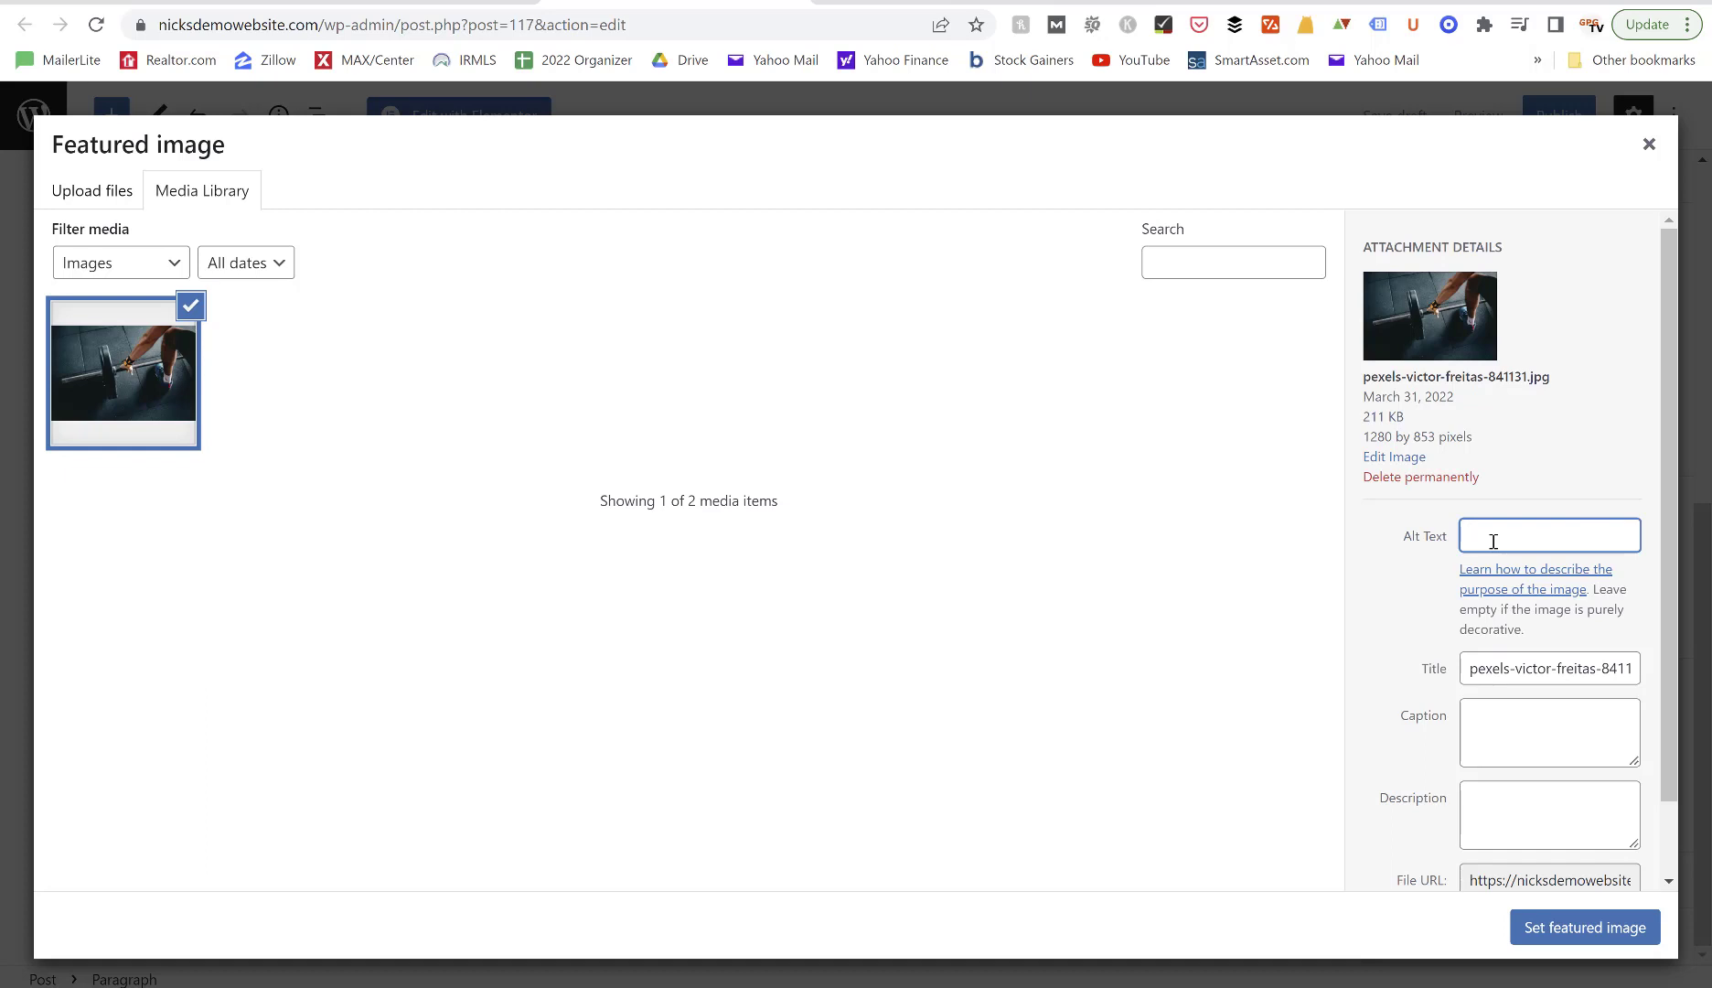
text(fitness tips to lose weight)
triple_click(1505, 536)
key(ctrl+c)
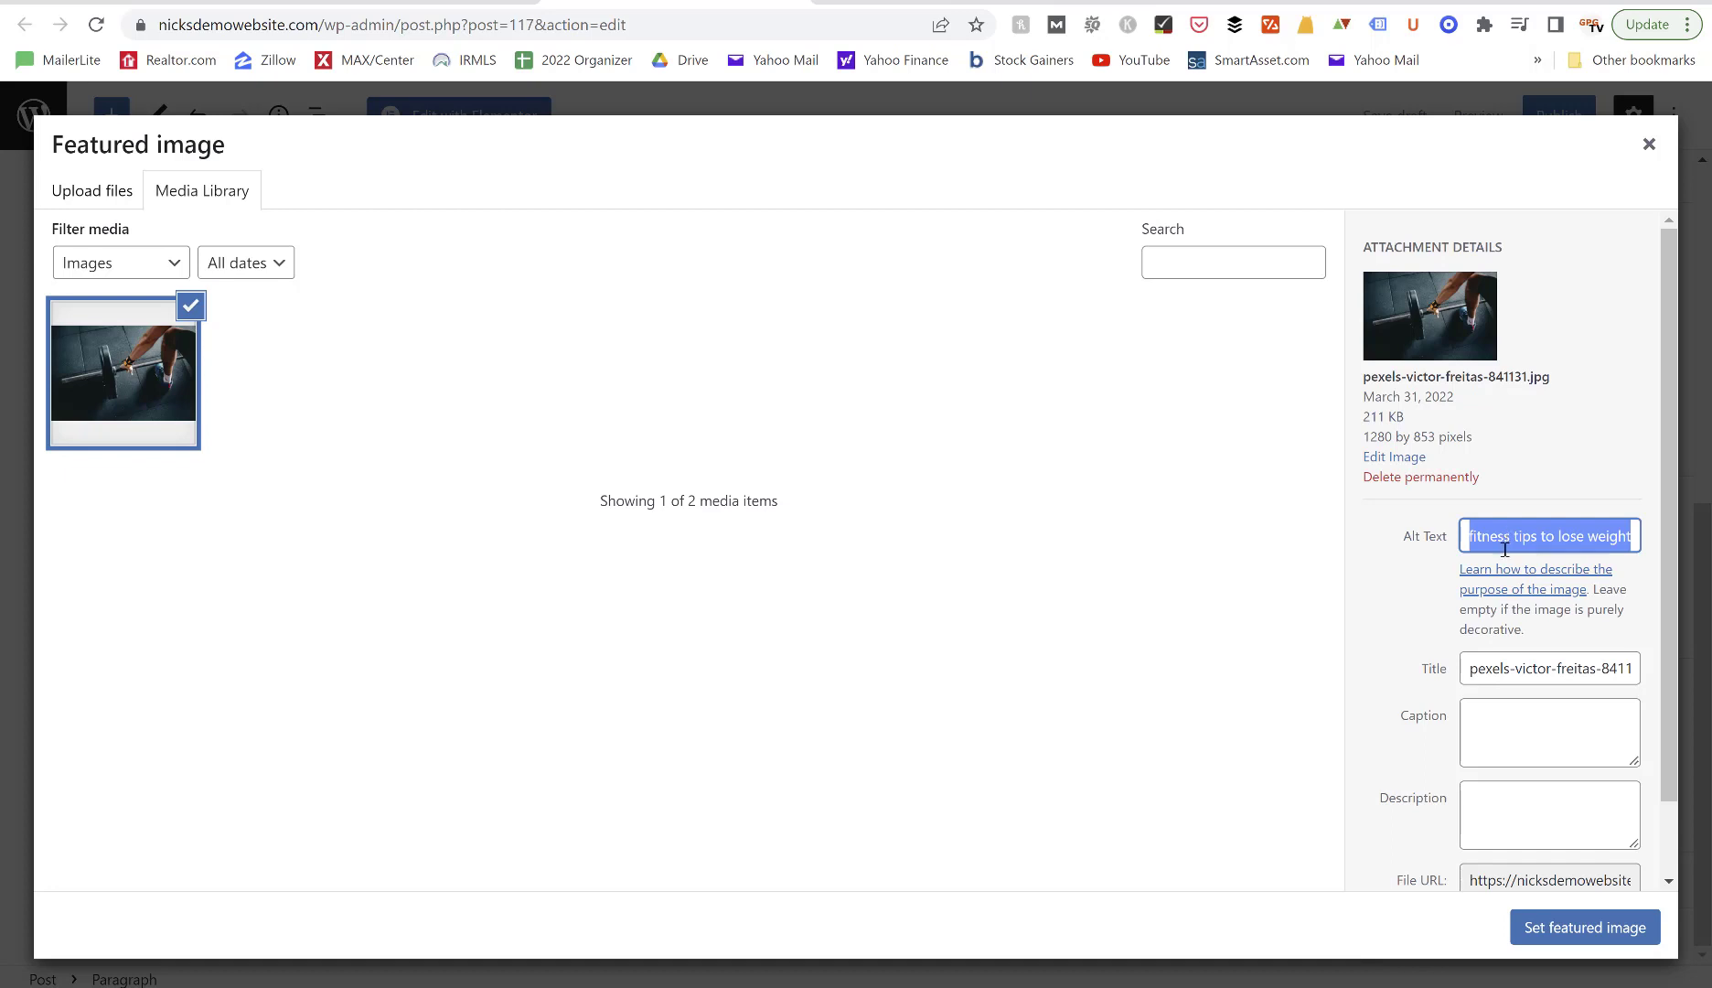
double_click(1497, 653)
key(ctrl+a)
key(ctrl+v)
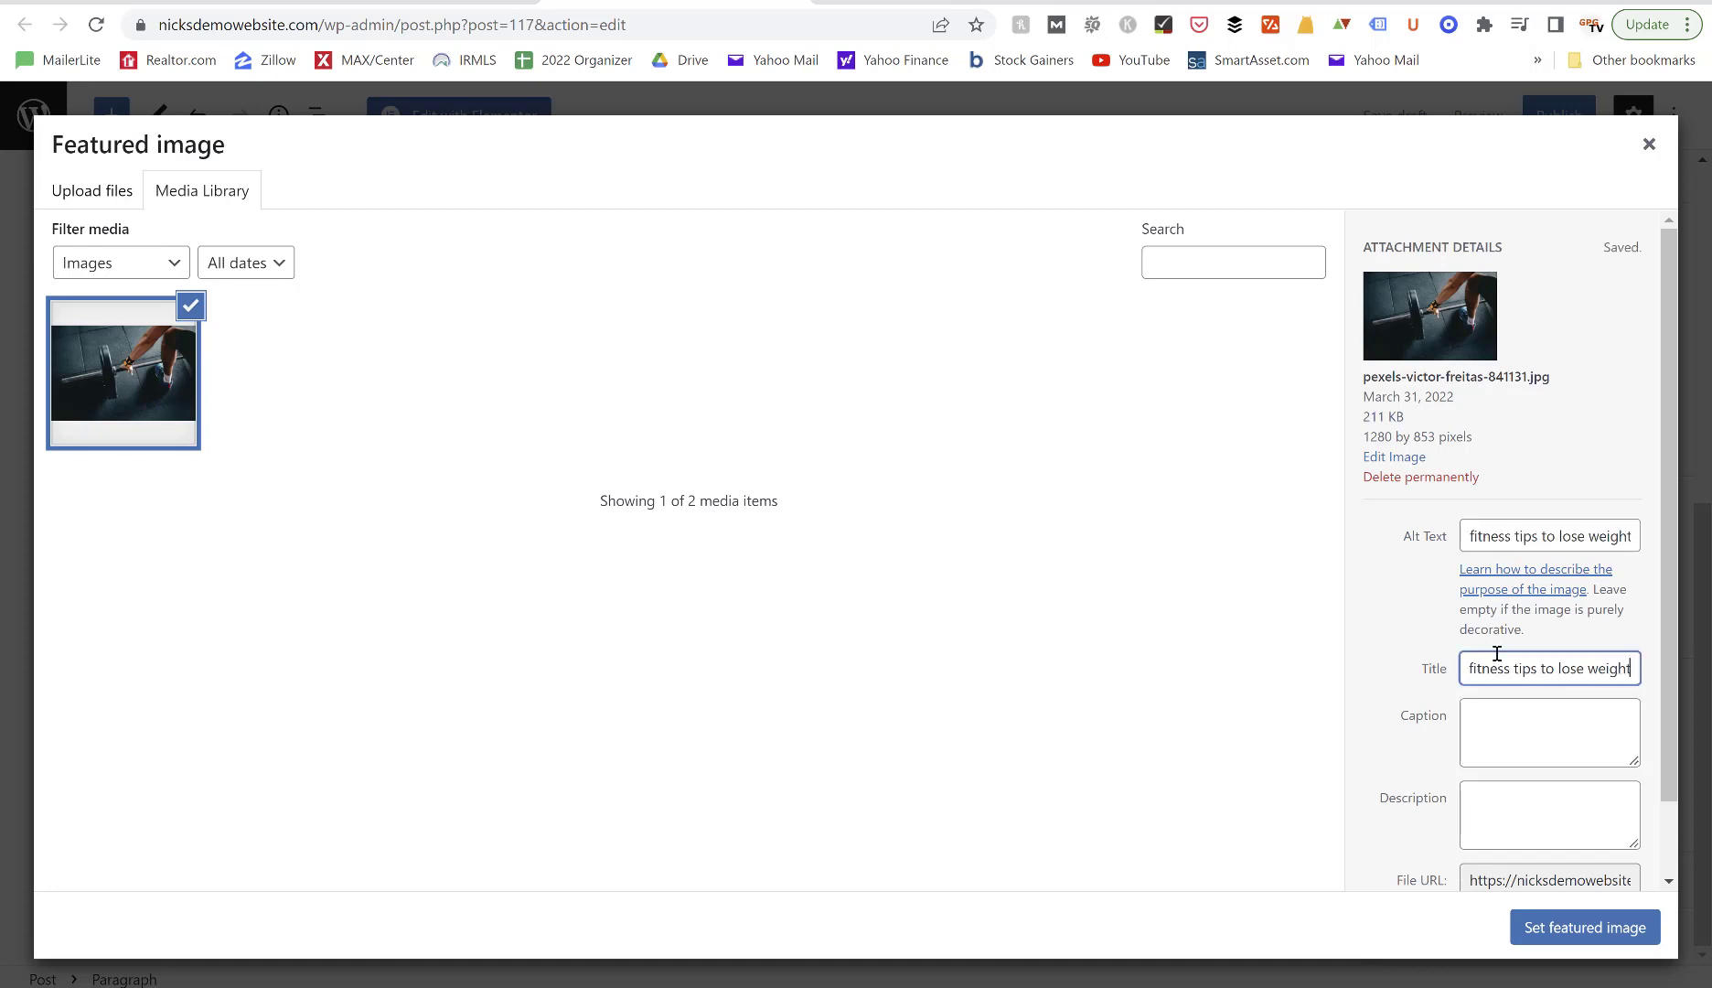
scroll(1495, 695, down, 2)
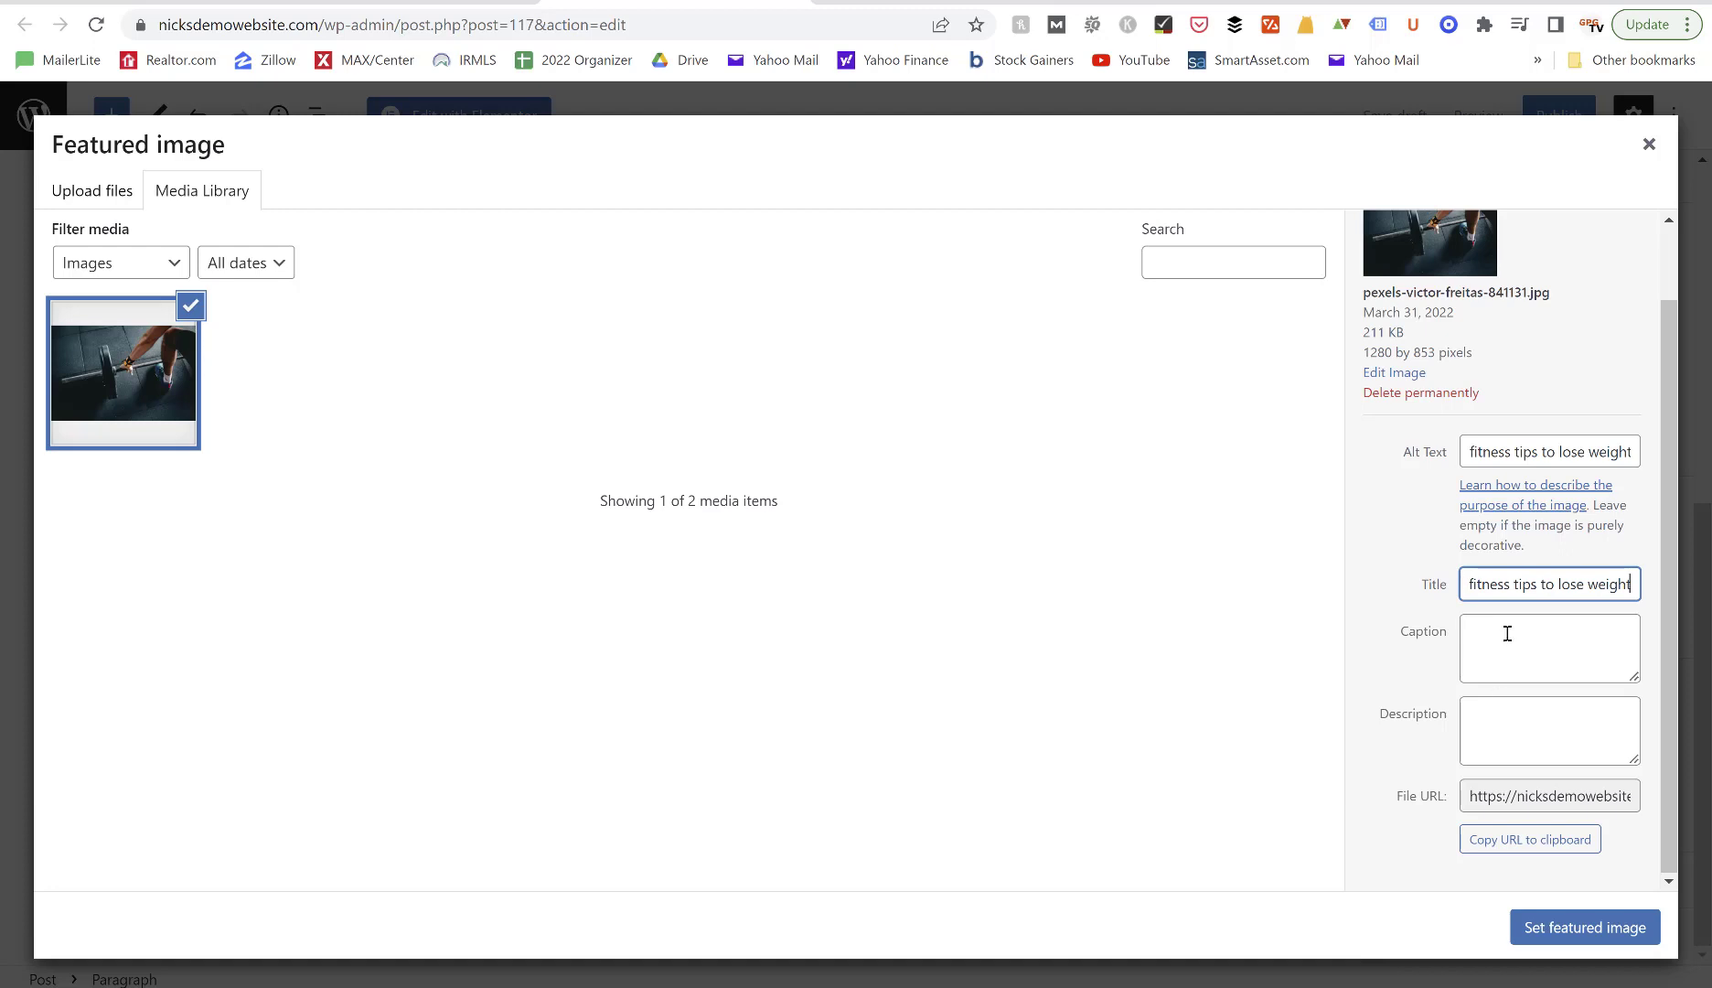
click(1567, 935)
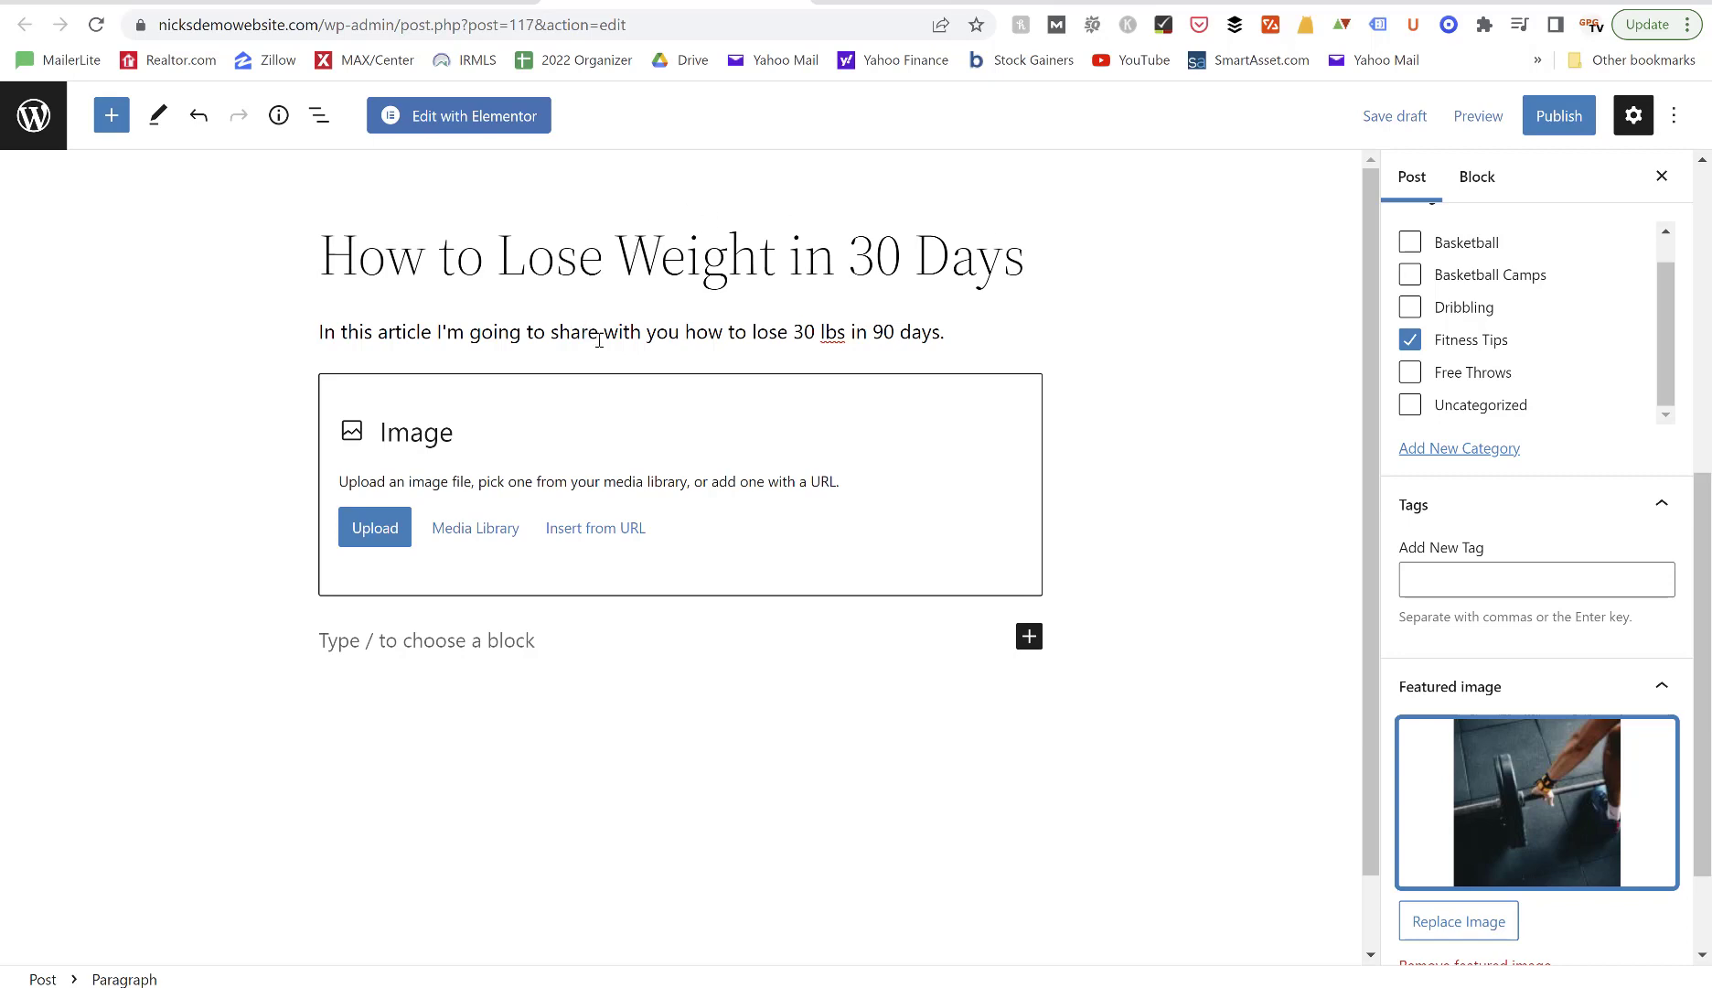
Review the post's categories, tags and featured image, and check the media library without choosing another image.
mouse_move(1502, 800)
scroll(1290, 480, down, 1)
scroll(1290, 480, up, 1)
scroll(1507, 375, up, 1)
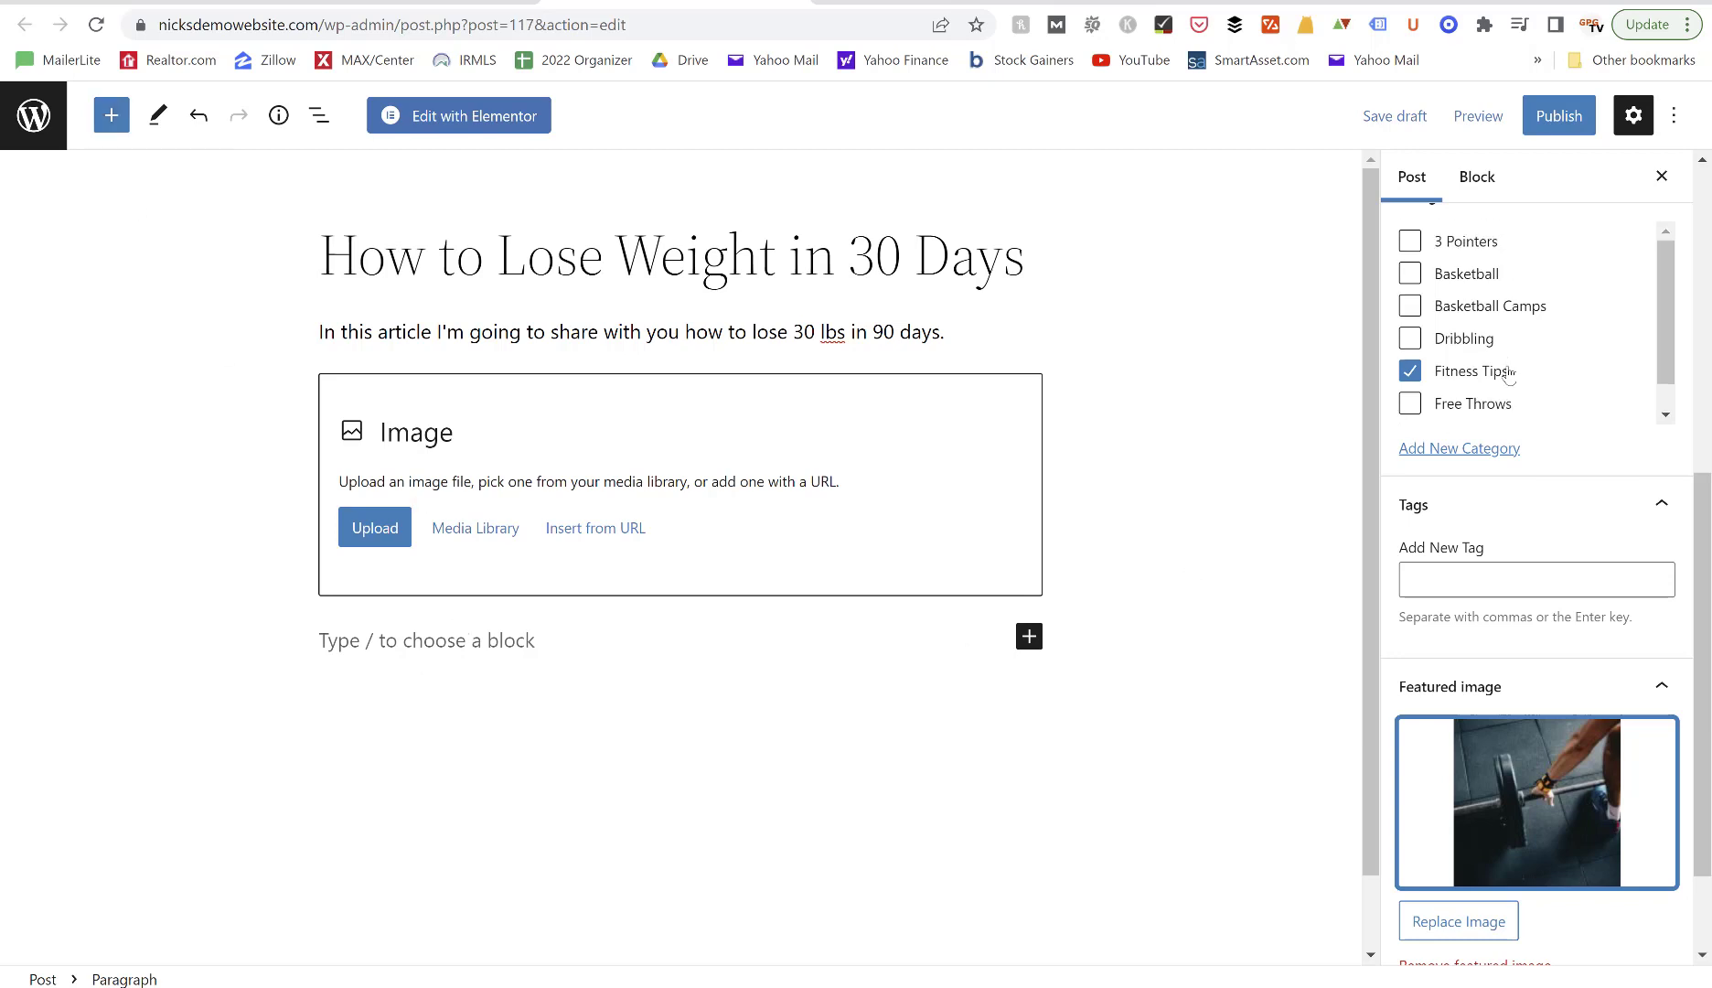
scroll(1508, 375, up, 2)
scroll(1509, 374, down, 2)
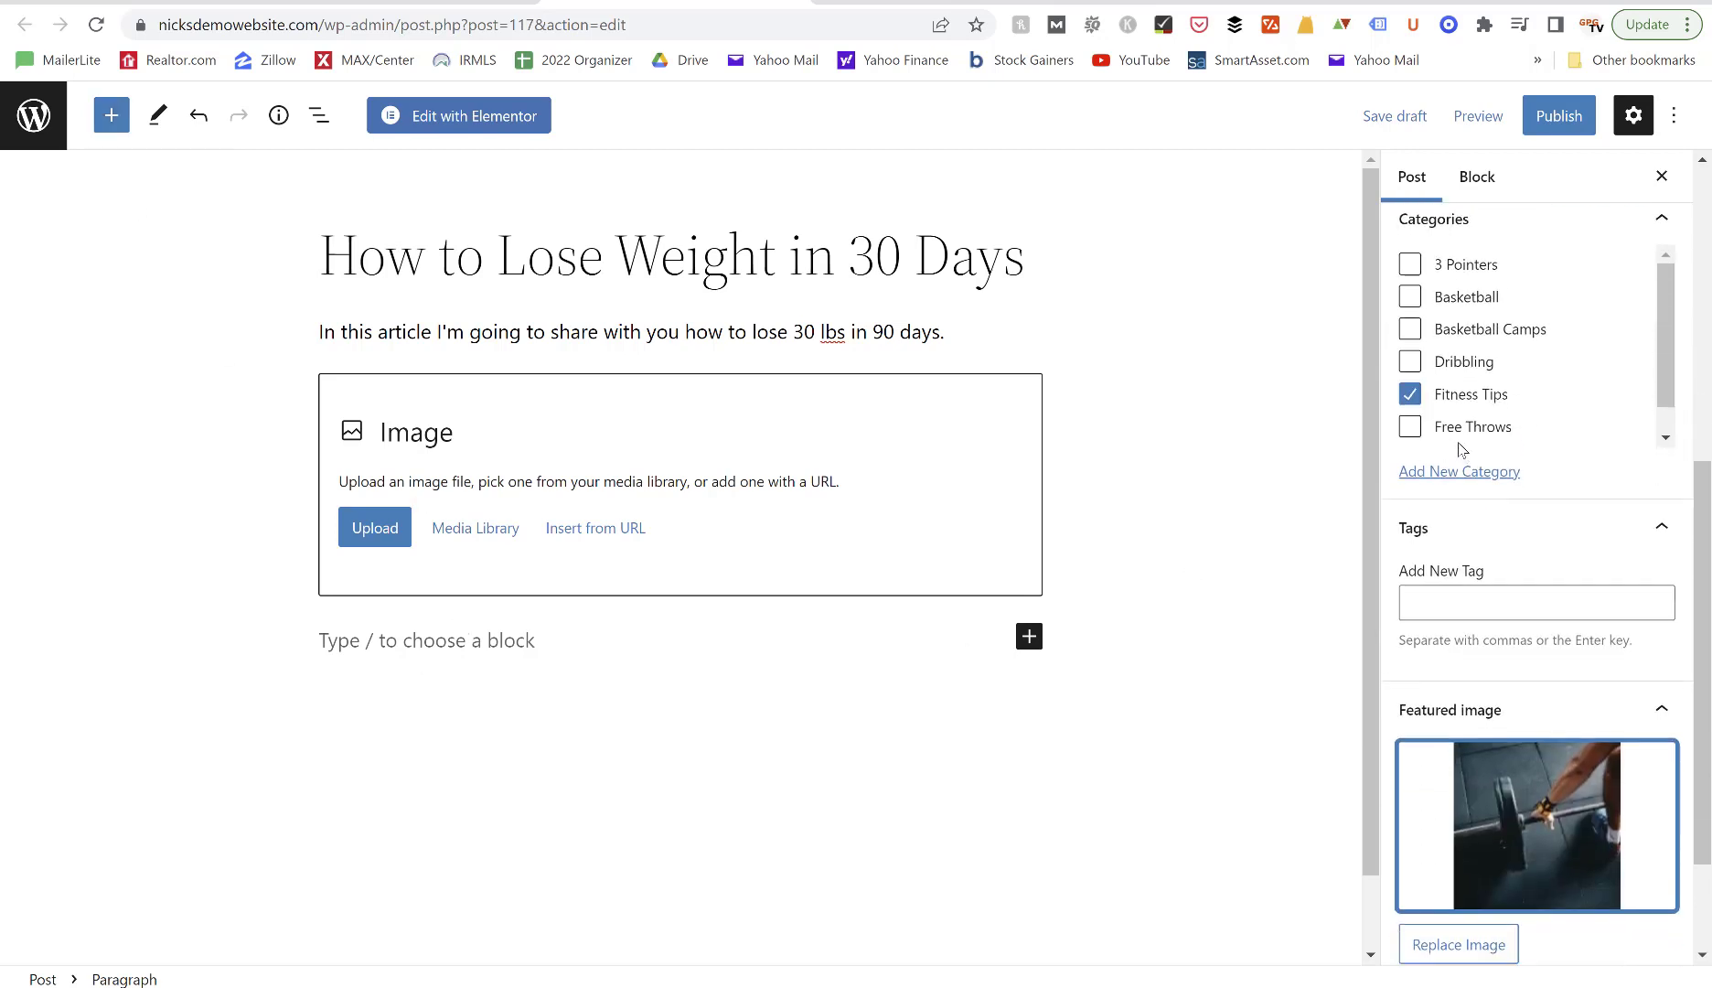
scroll(1458, 443, down, 1)
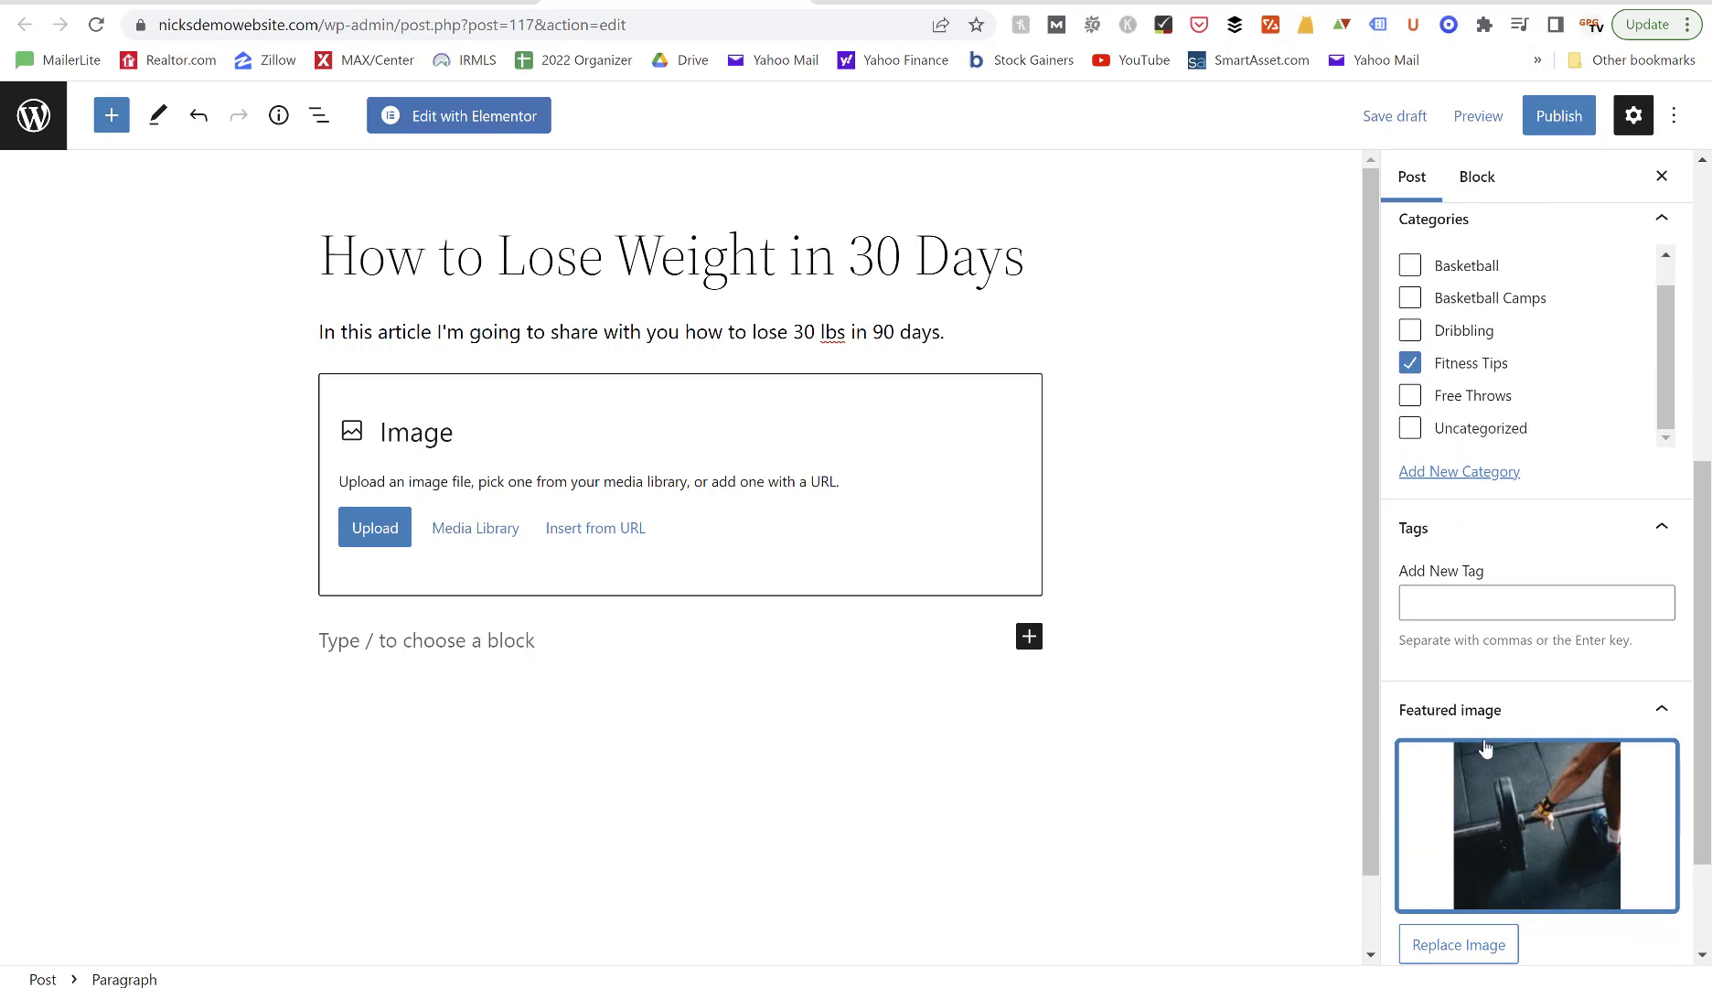
click(1488, 775)
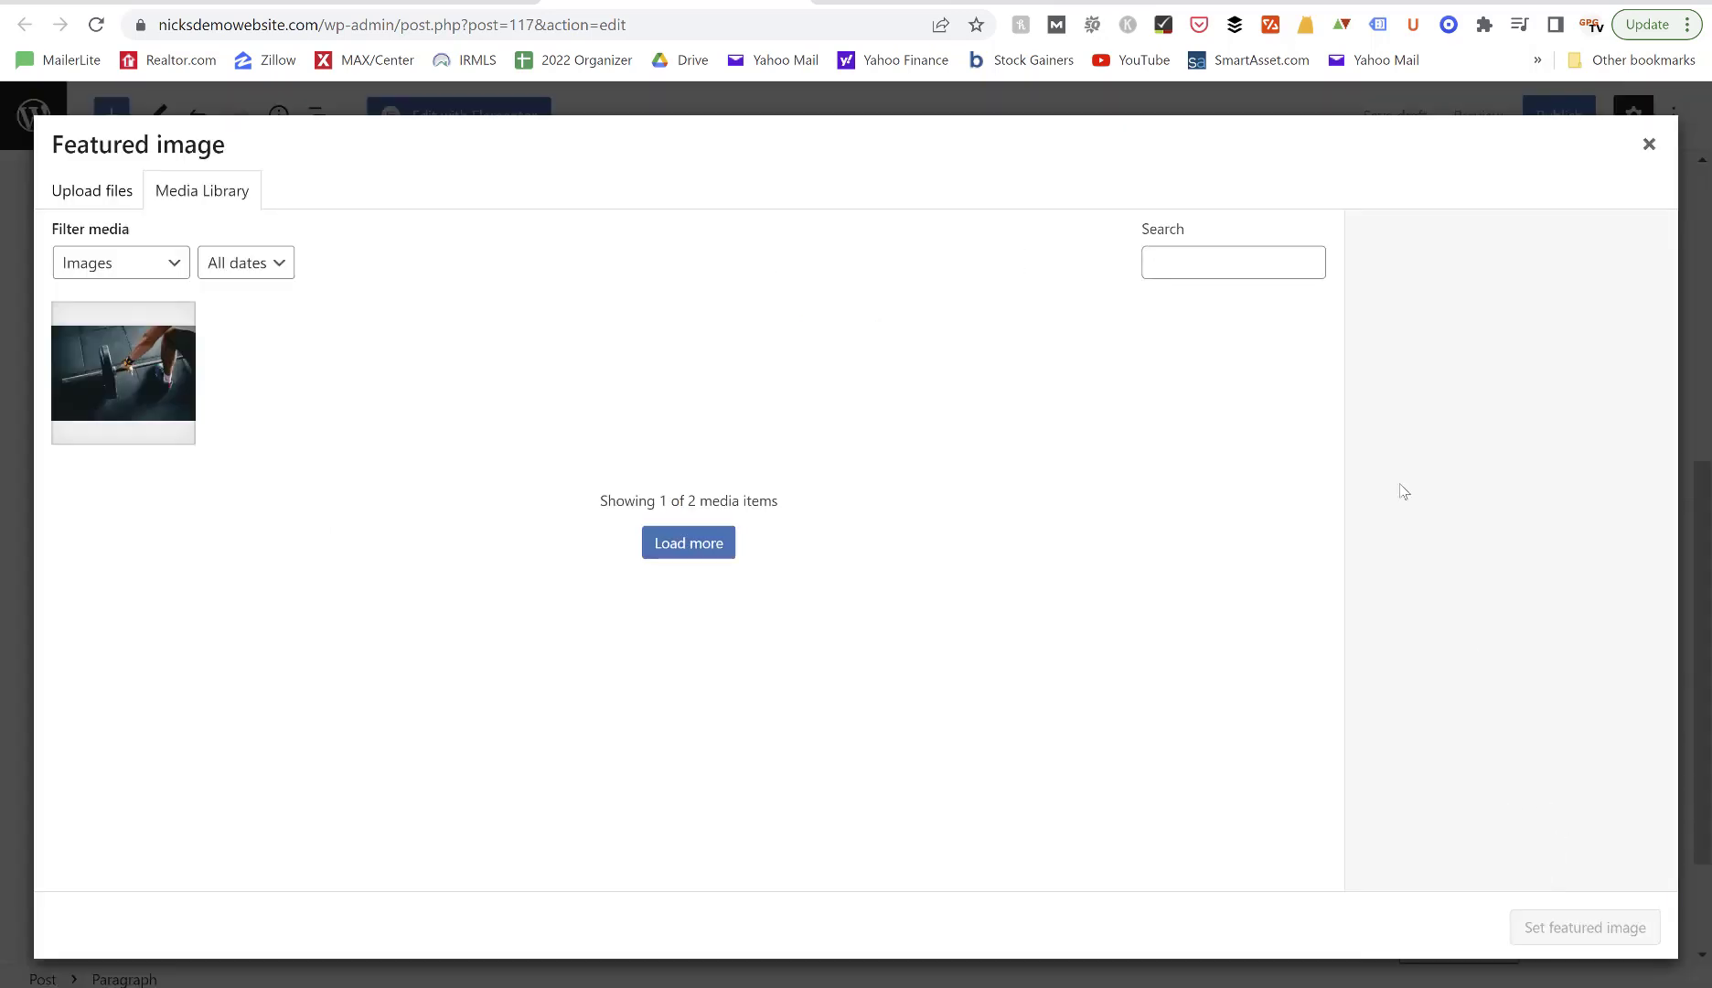
click(1649, 143)
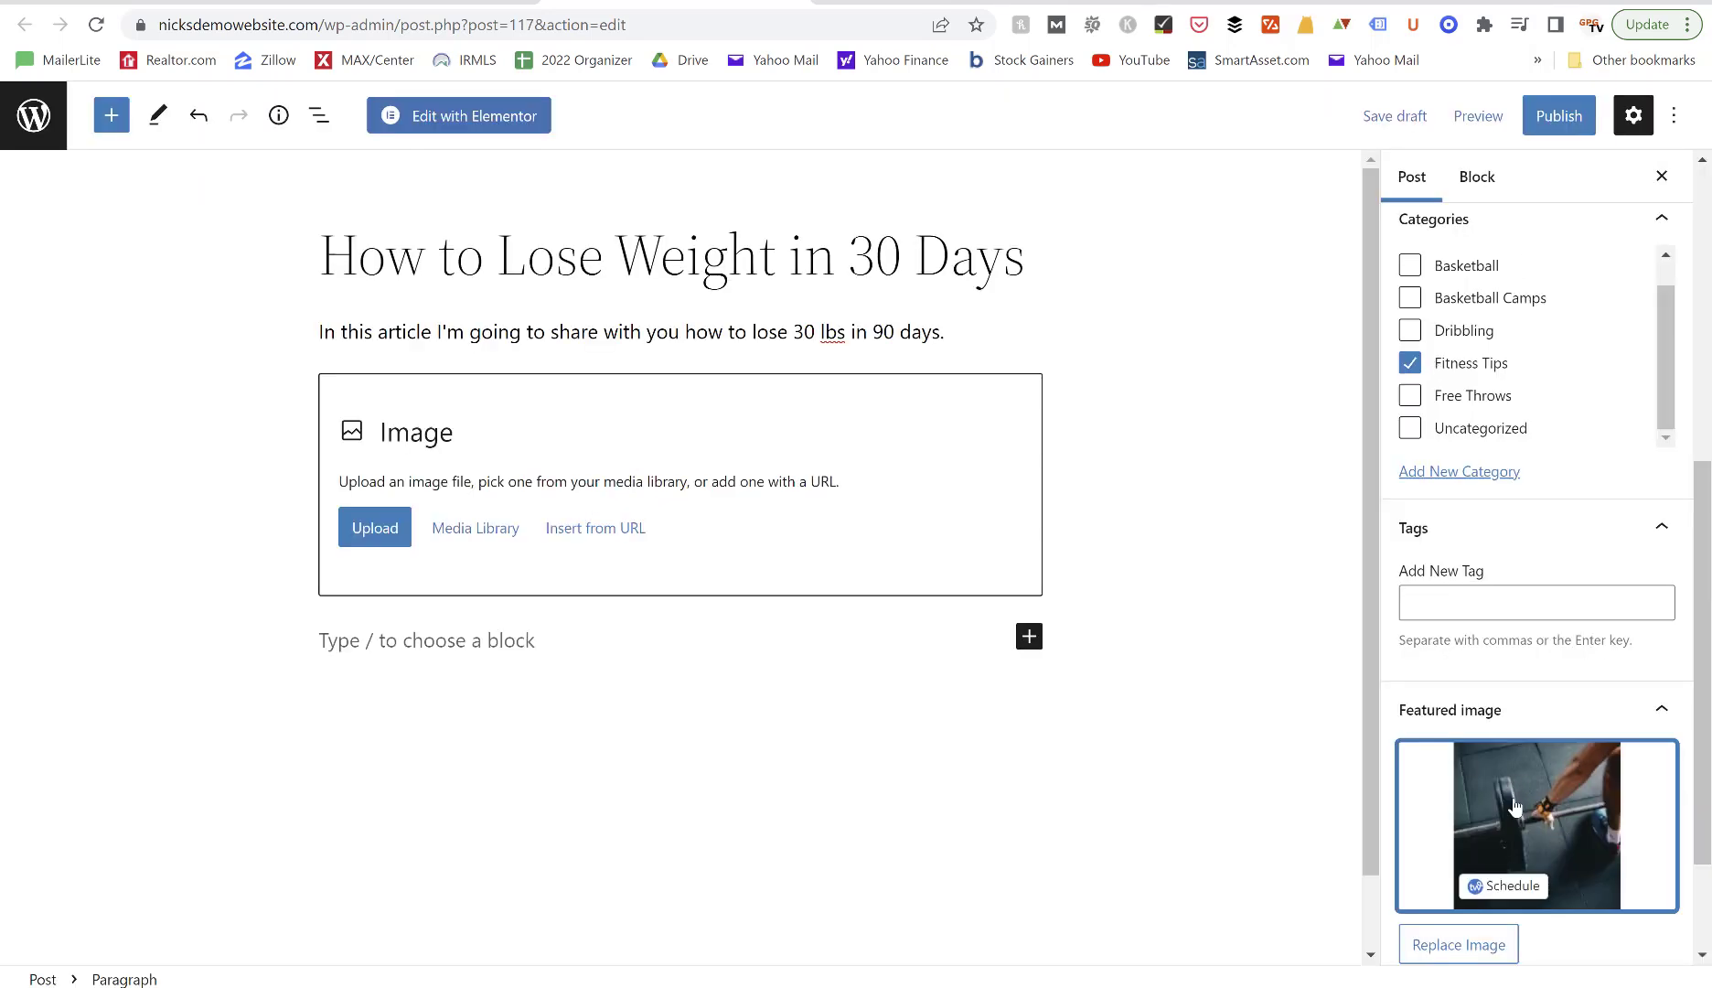
Check the post's publish date and time options and close them without changing the schedule.
scroll(1539, 711, up, 7)
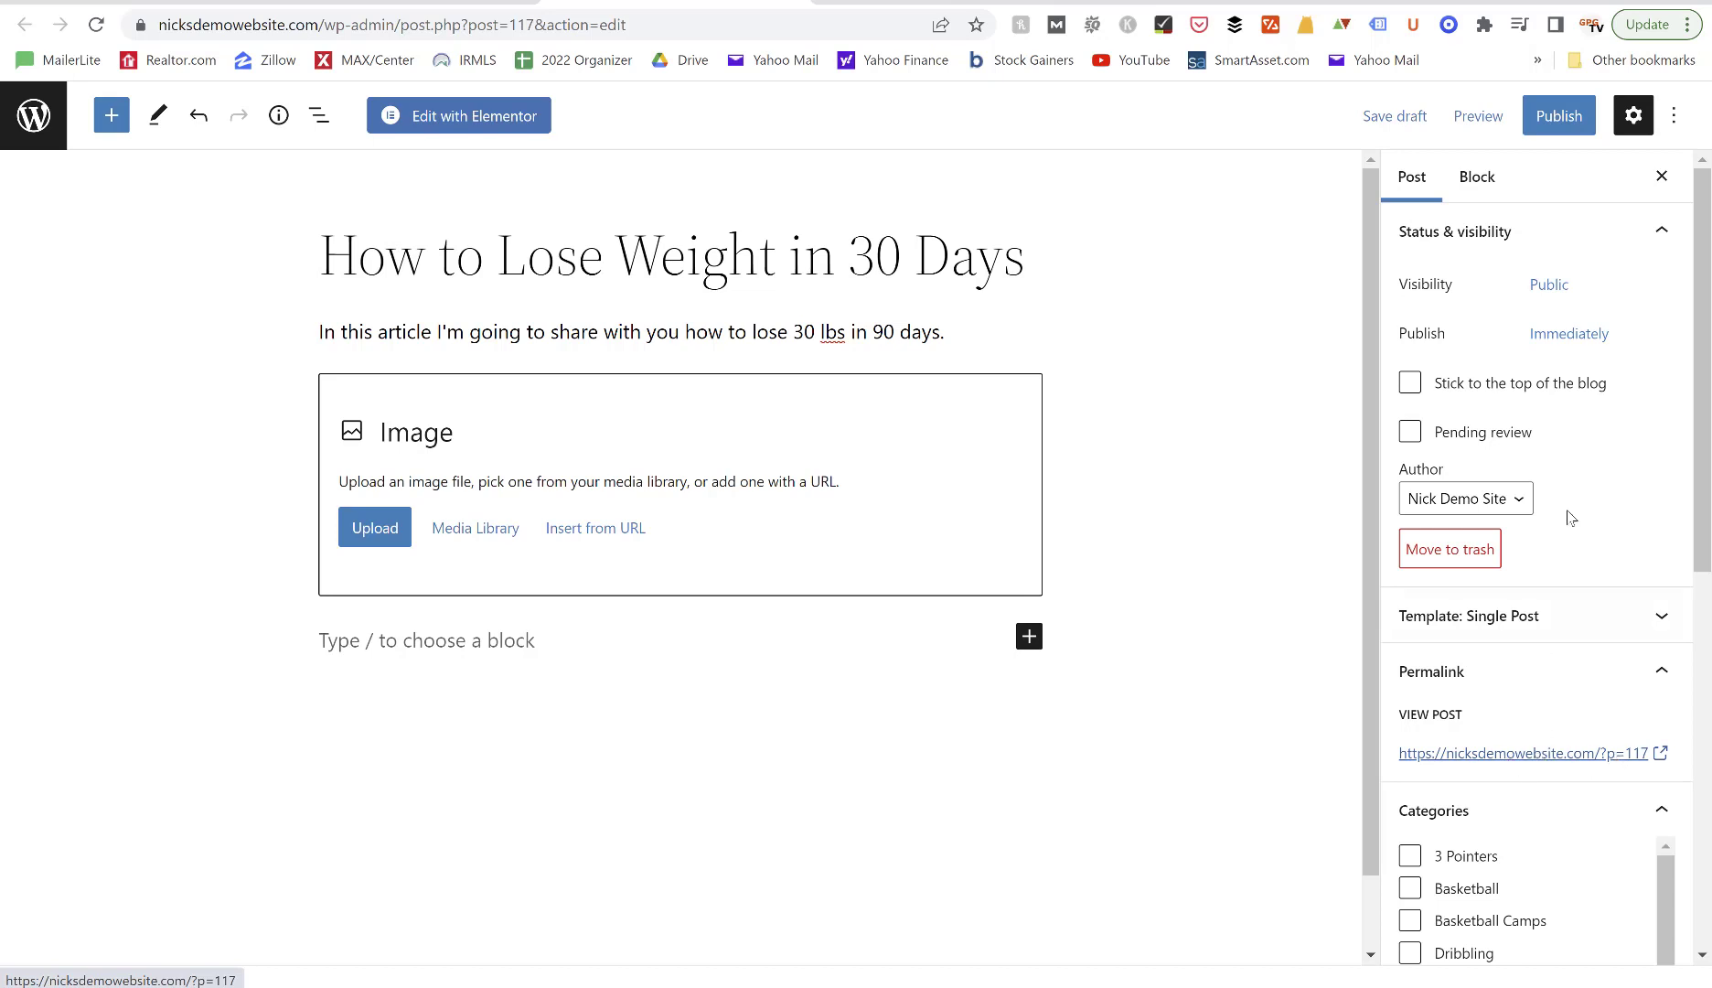
click(1563, 339)
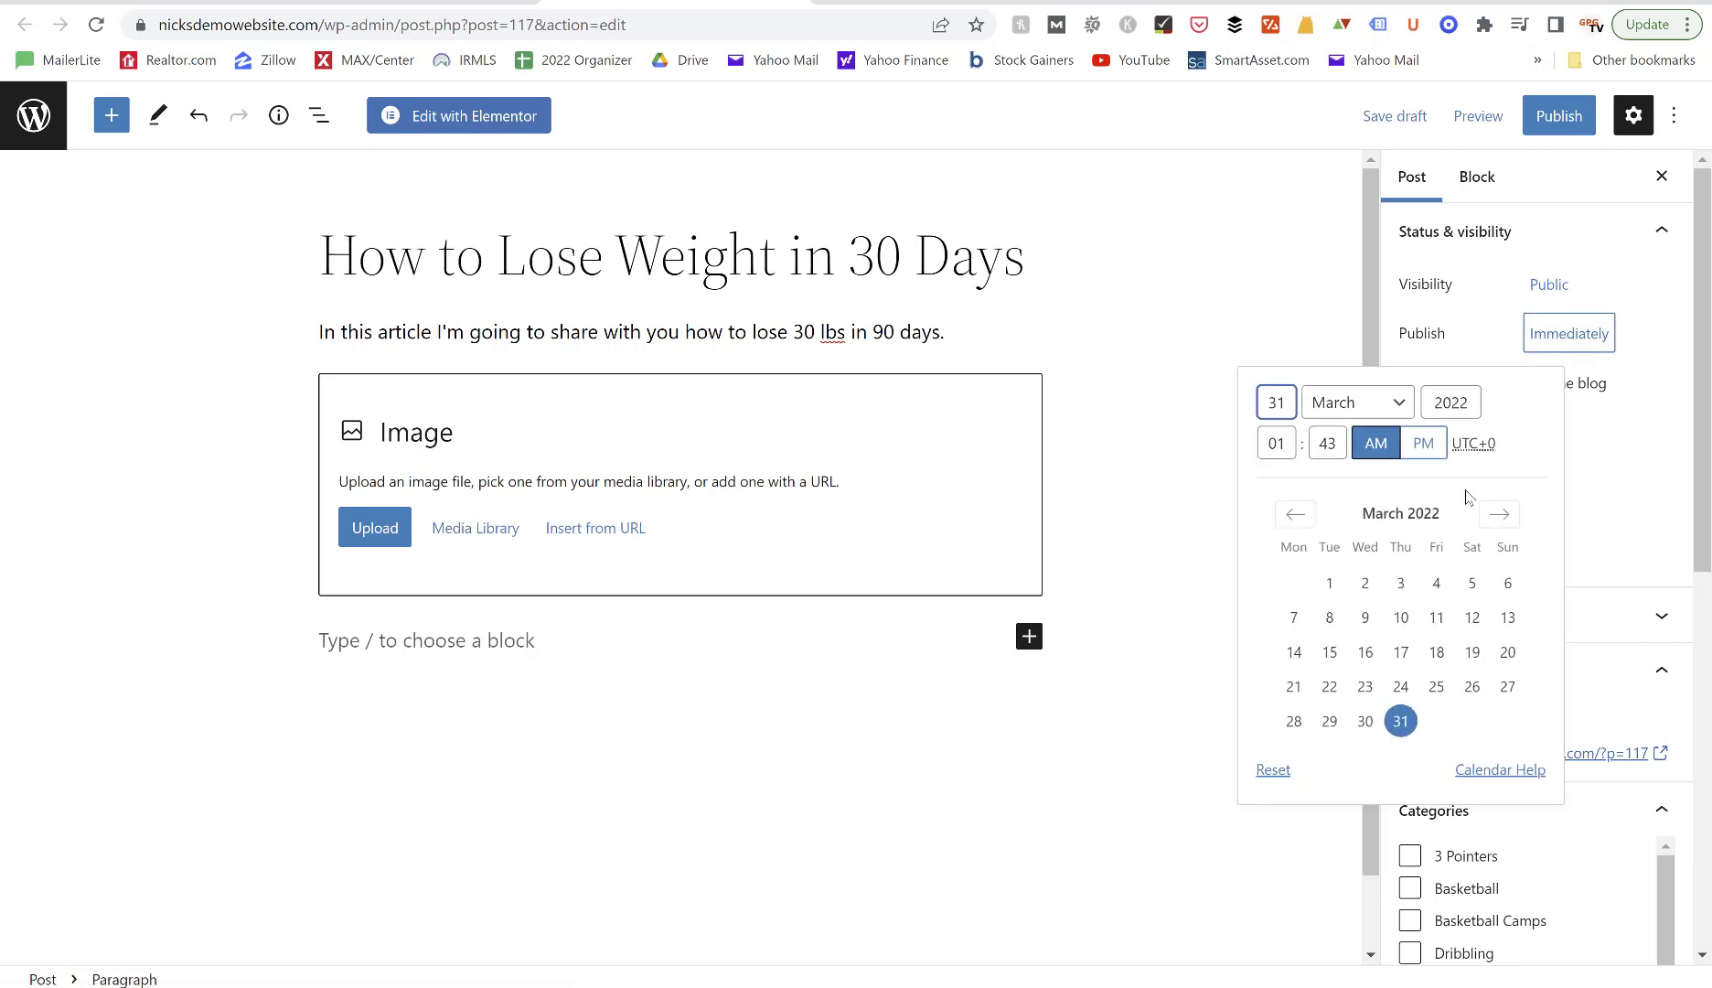
click(1286, 267)
Publish the post and refresh the list of all posts in the WordPress dashboard.
click(1547, 128)
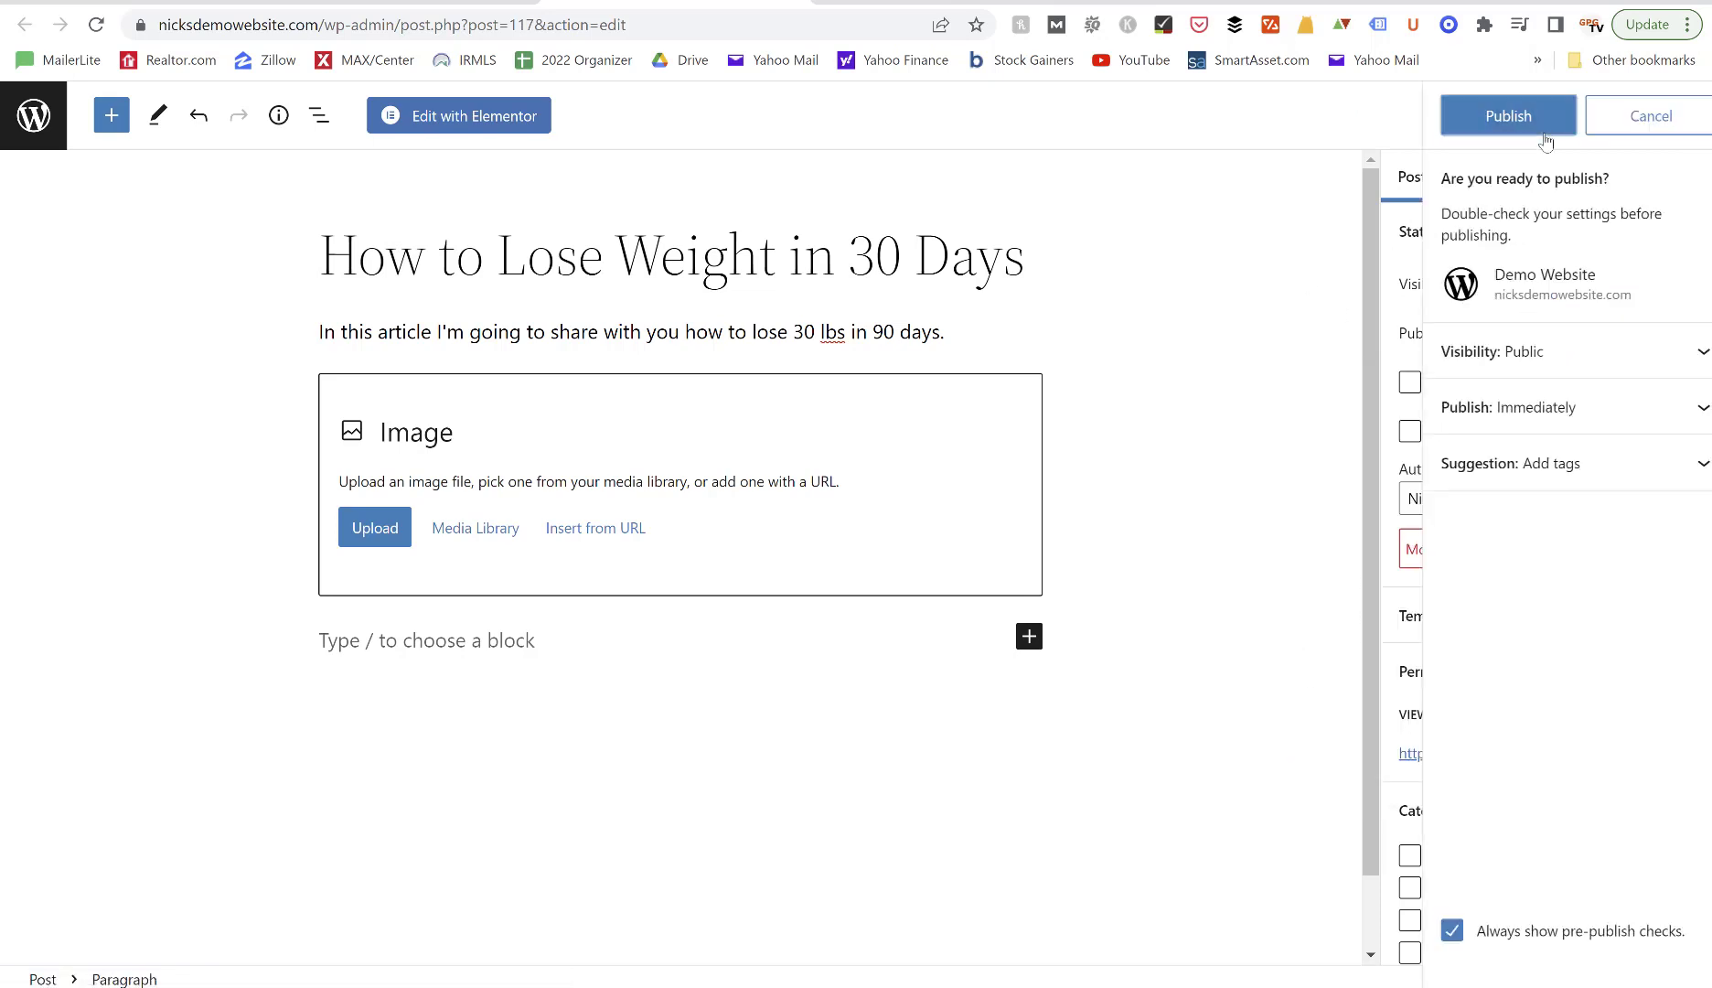
click(1481, 115)
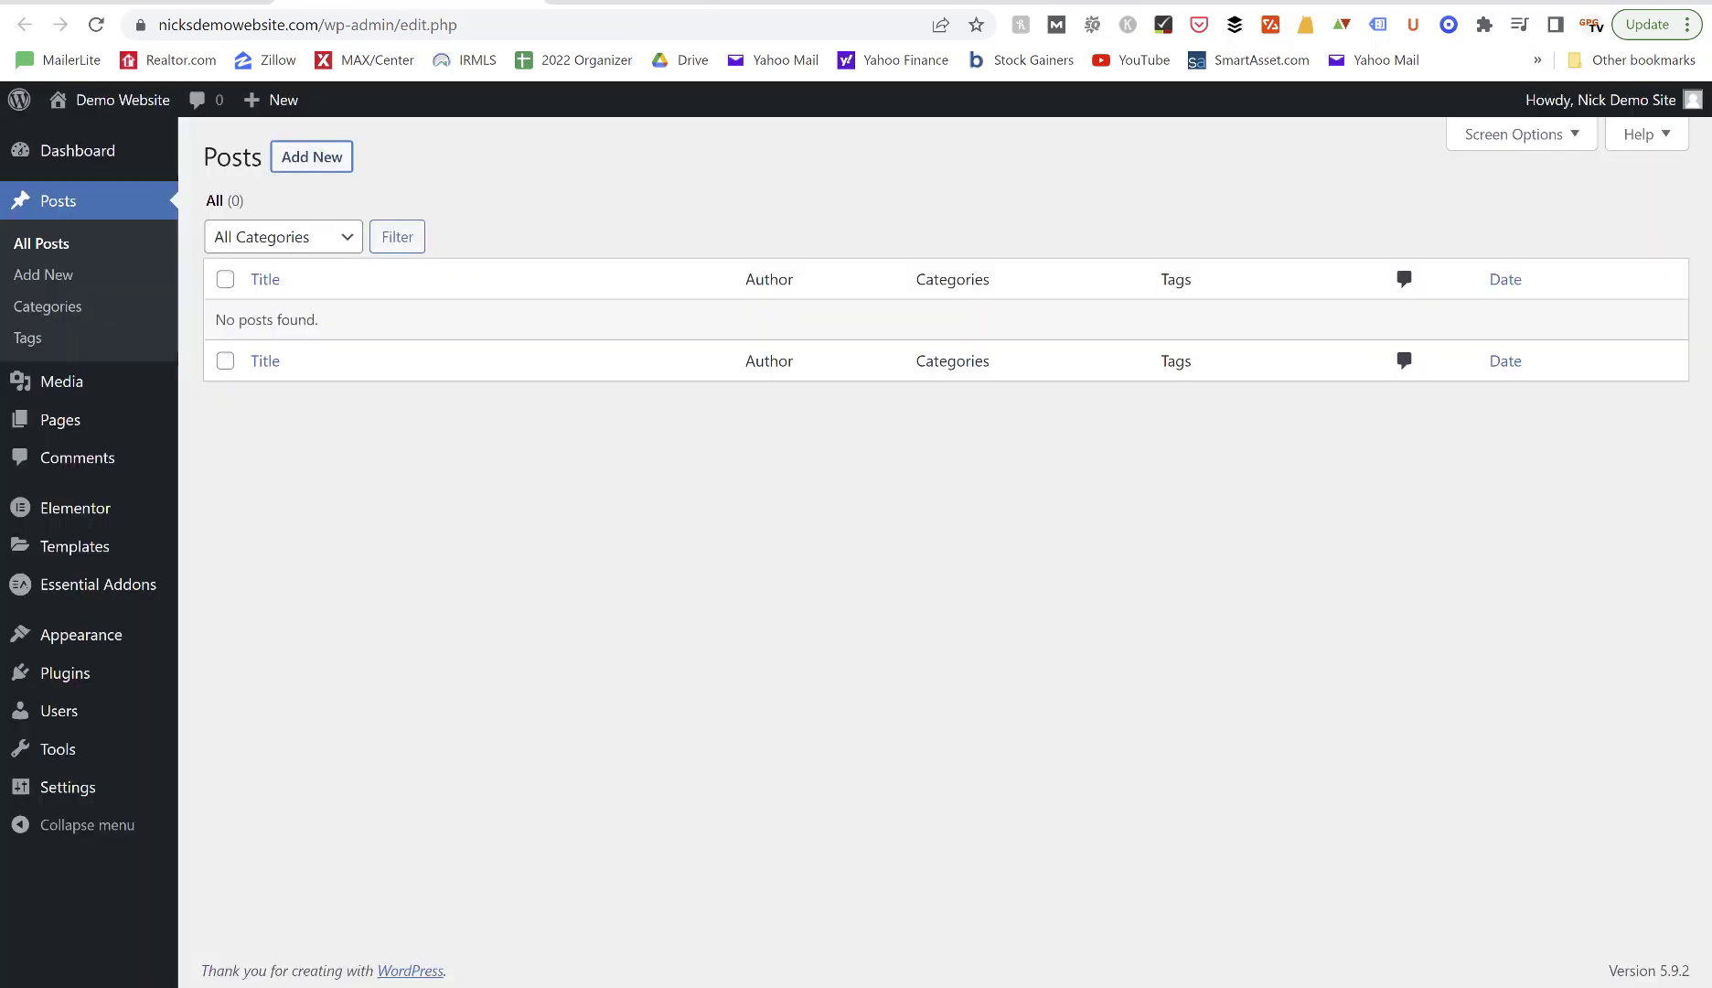
click(97, 25)
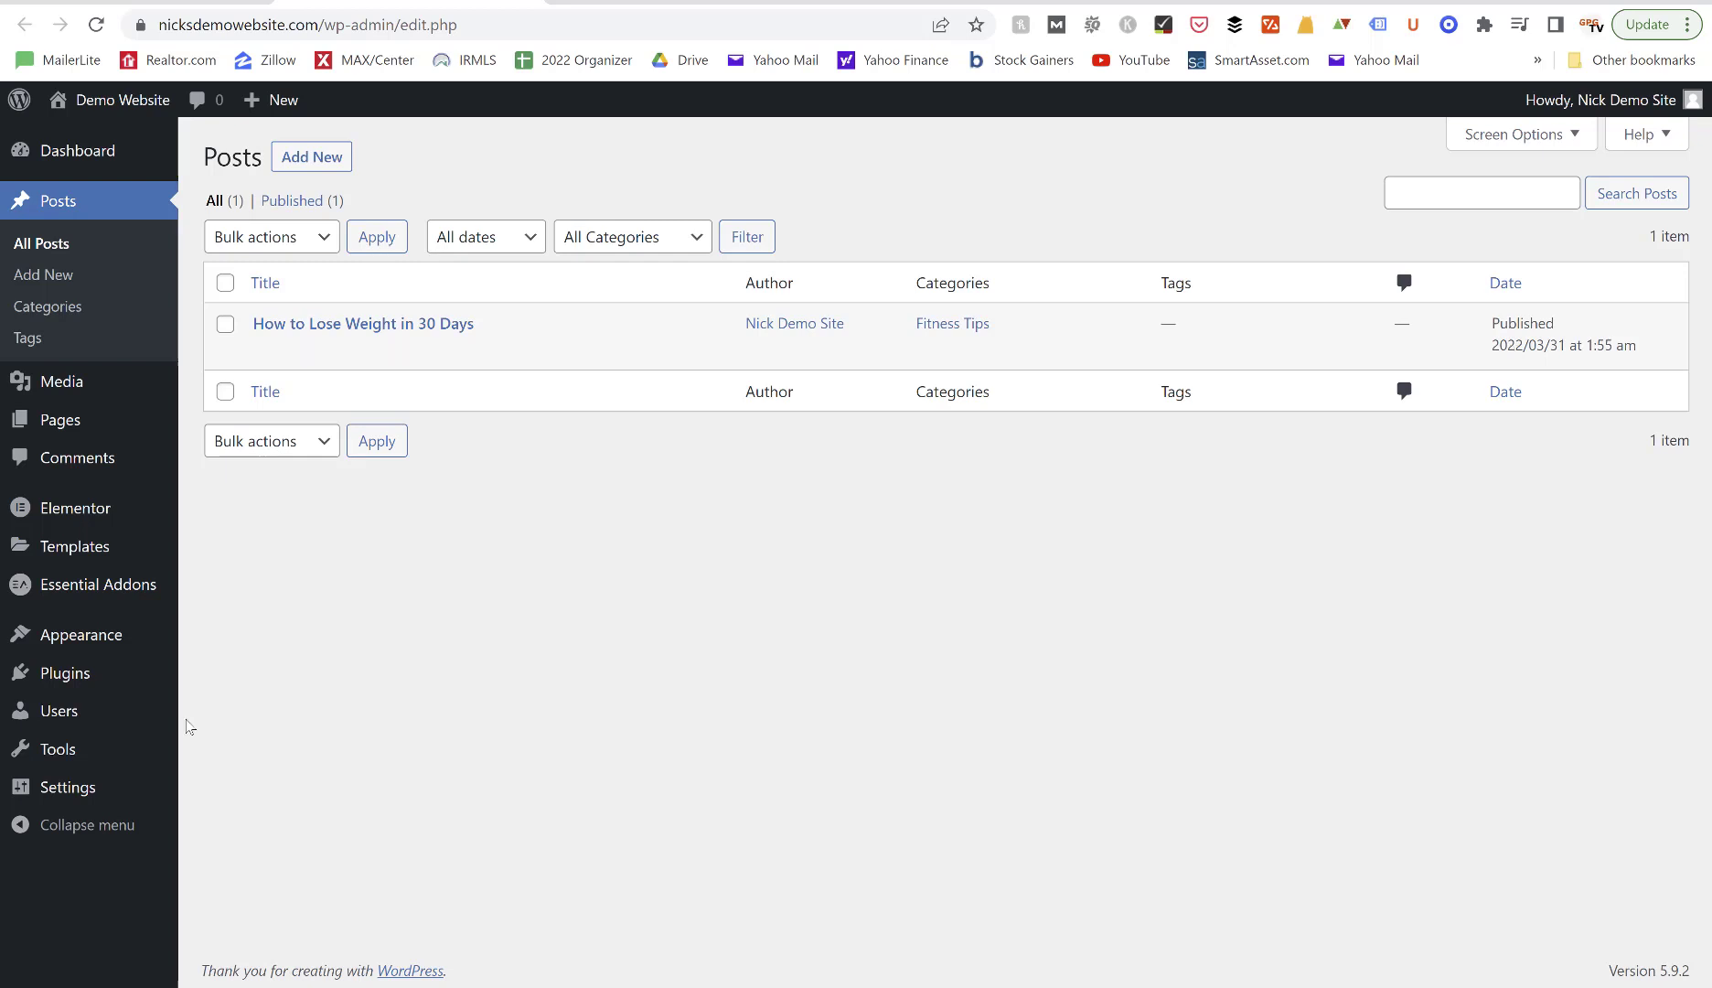
View the published post "How to Lose Weight in 30 Days" in a new browser tab and examine the page down to its footer.
mouse_move(102, 792)
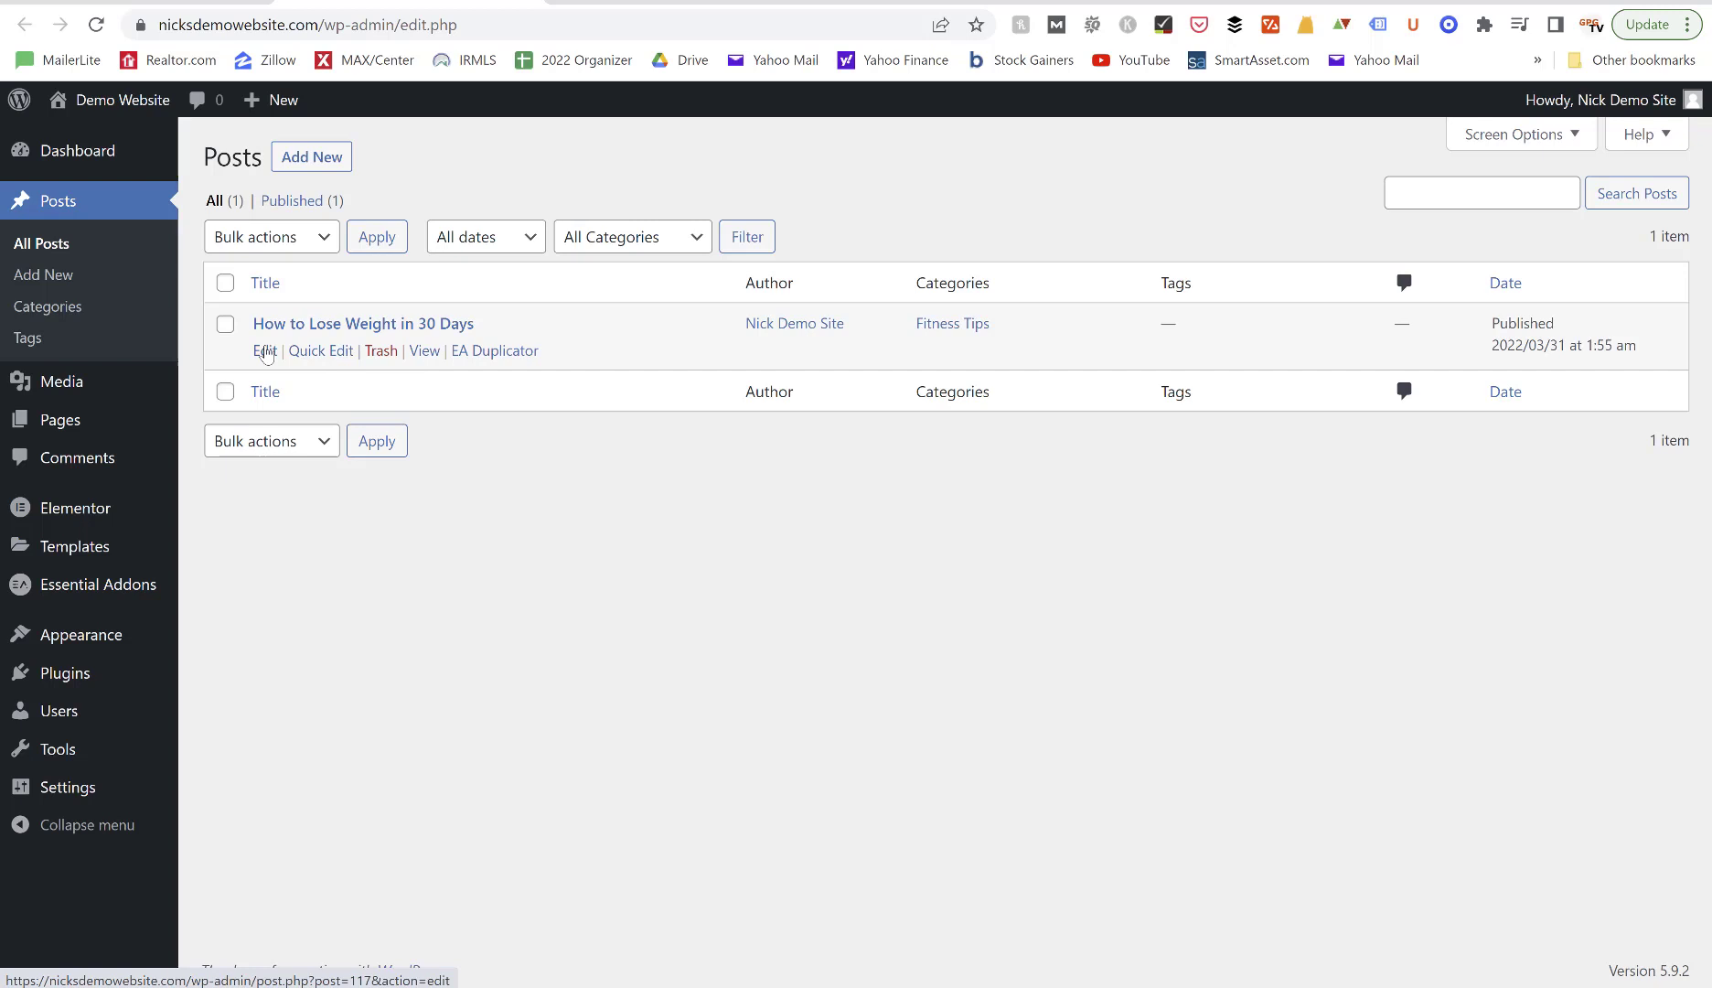
right_click(419, 357)
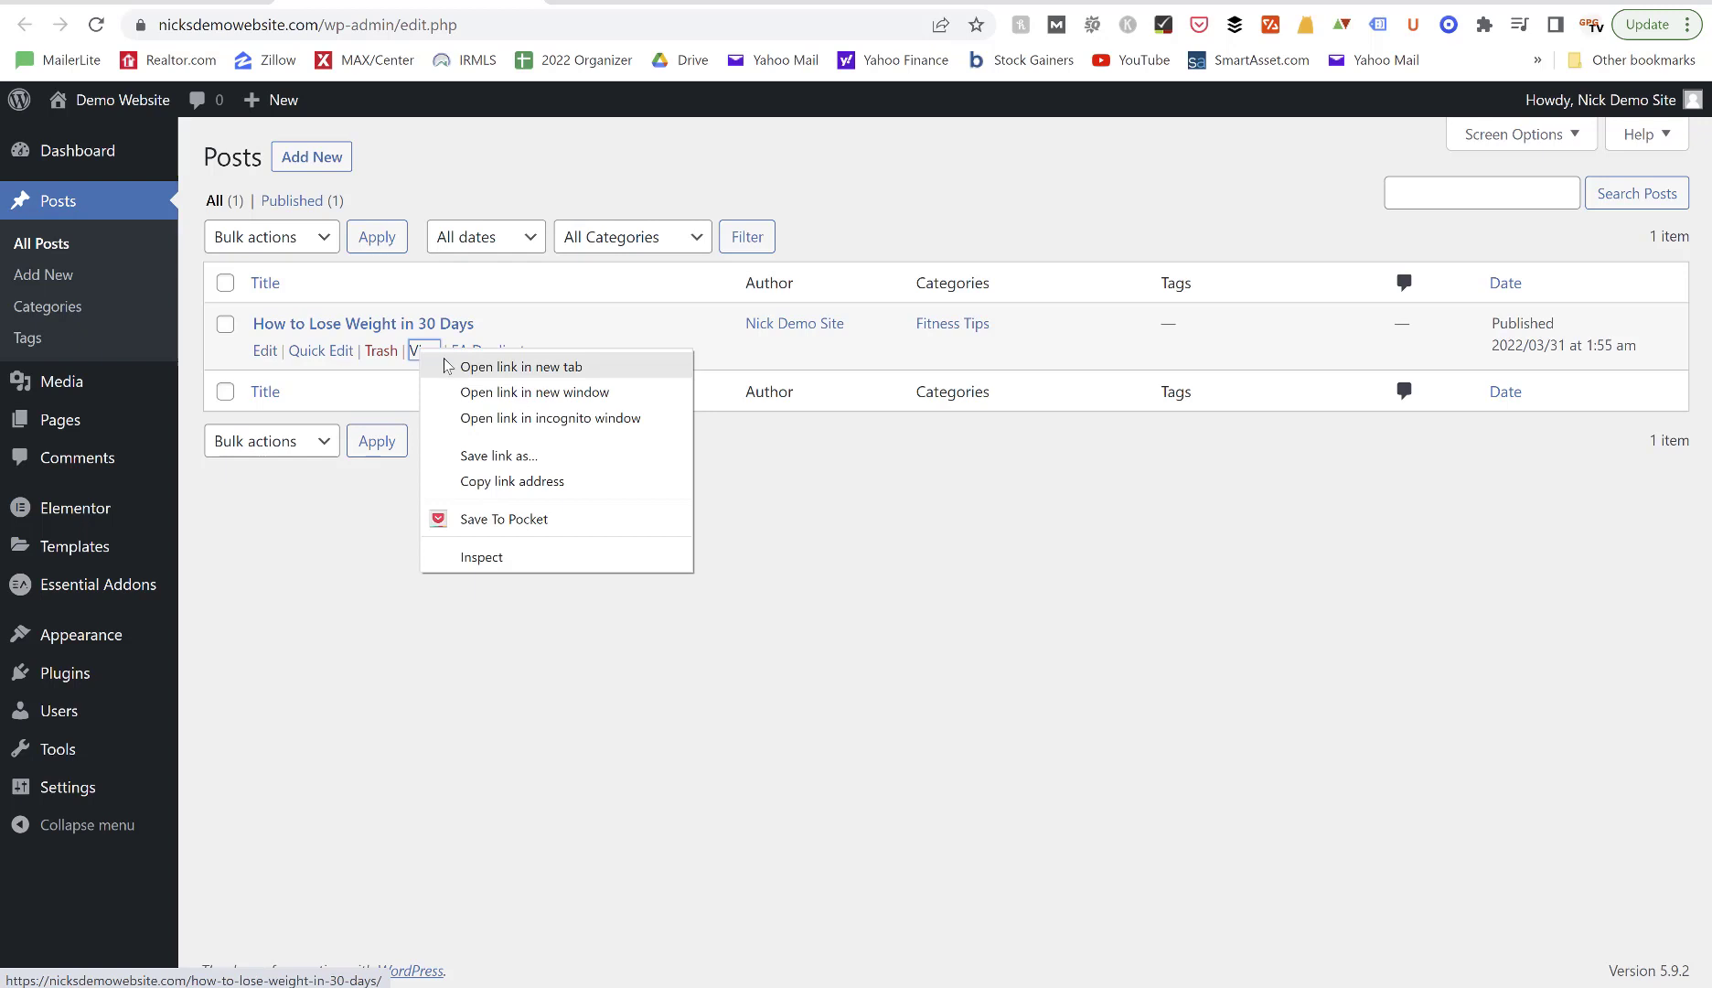
click(446, 366)
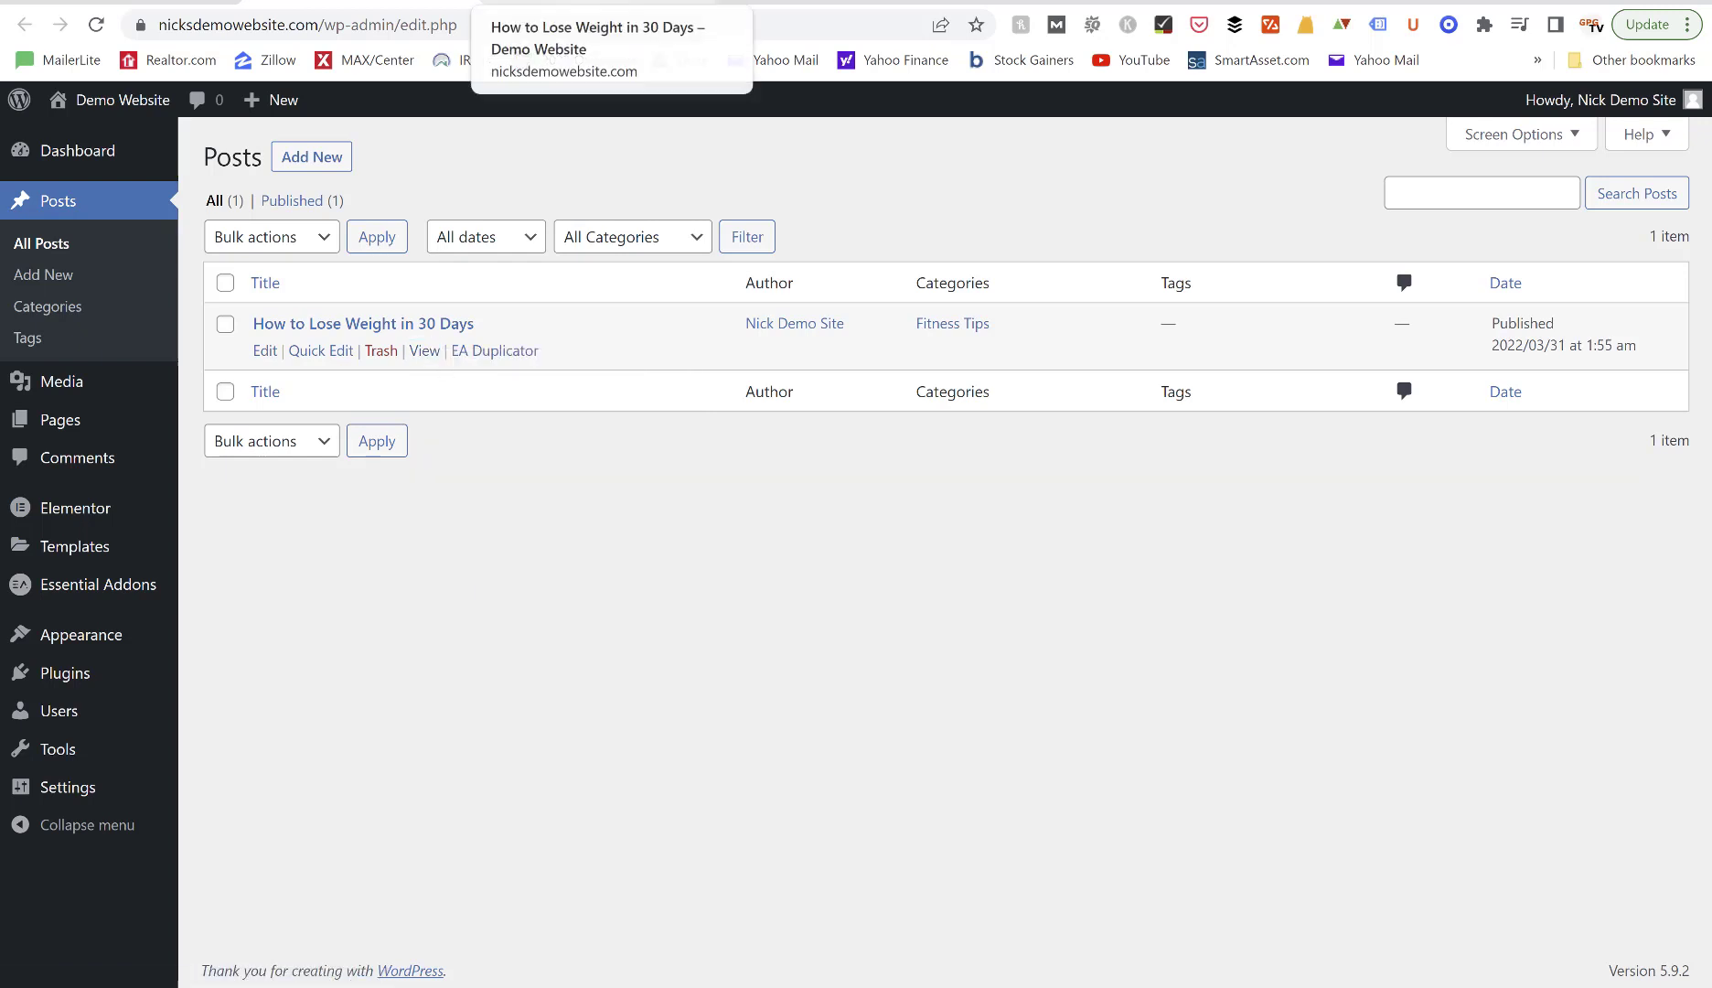
click(572, 3)
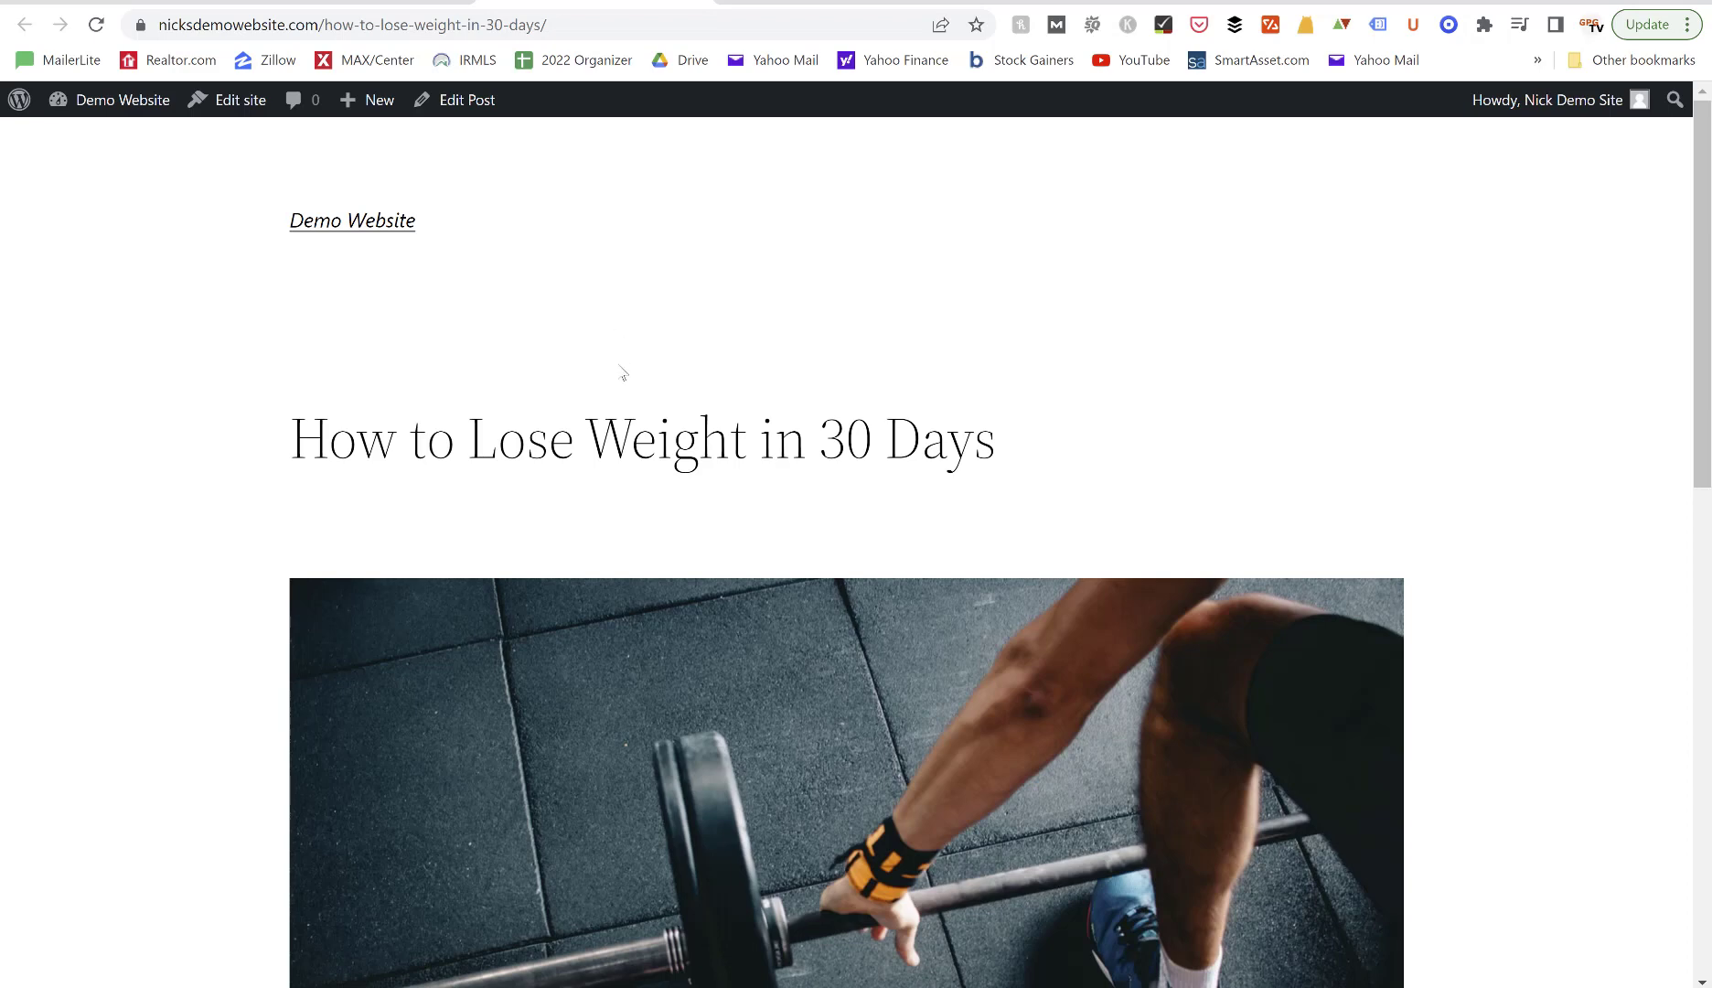
scroll(621, 371, down, 3)
scroll(618, 366, down, 7)
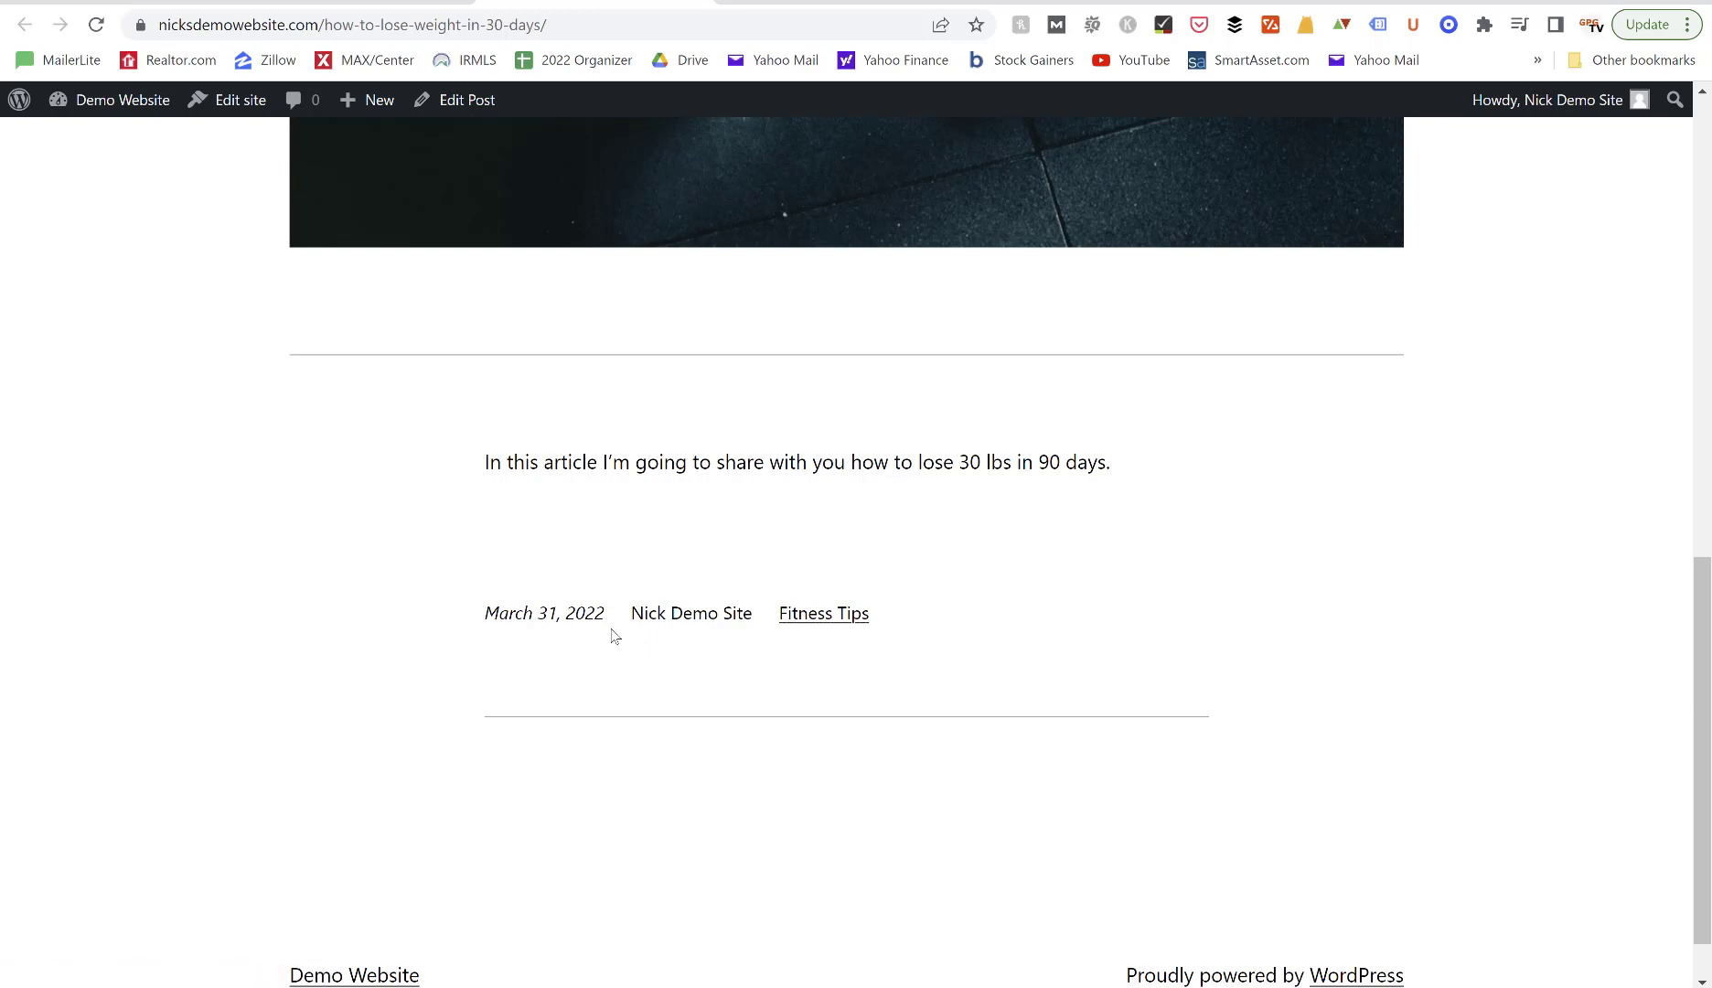
Return from the live post to the WordPress dashboard and open the post categories page.
scroll(668, 642, up, 8)
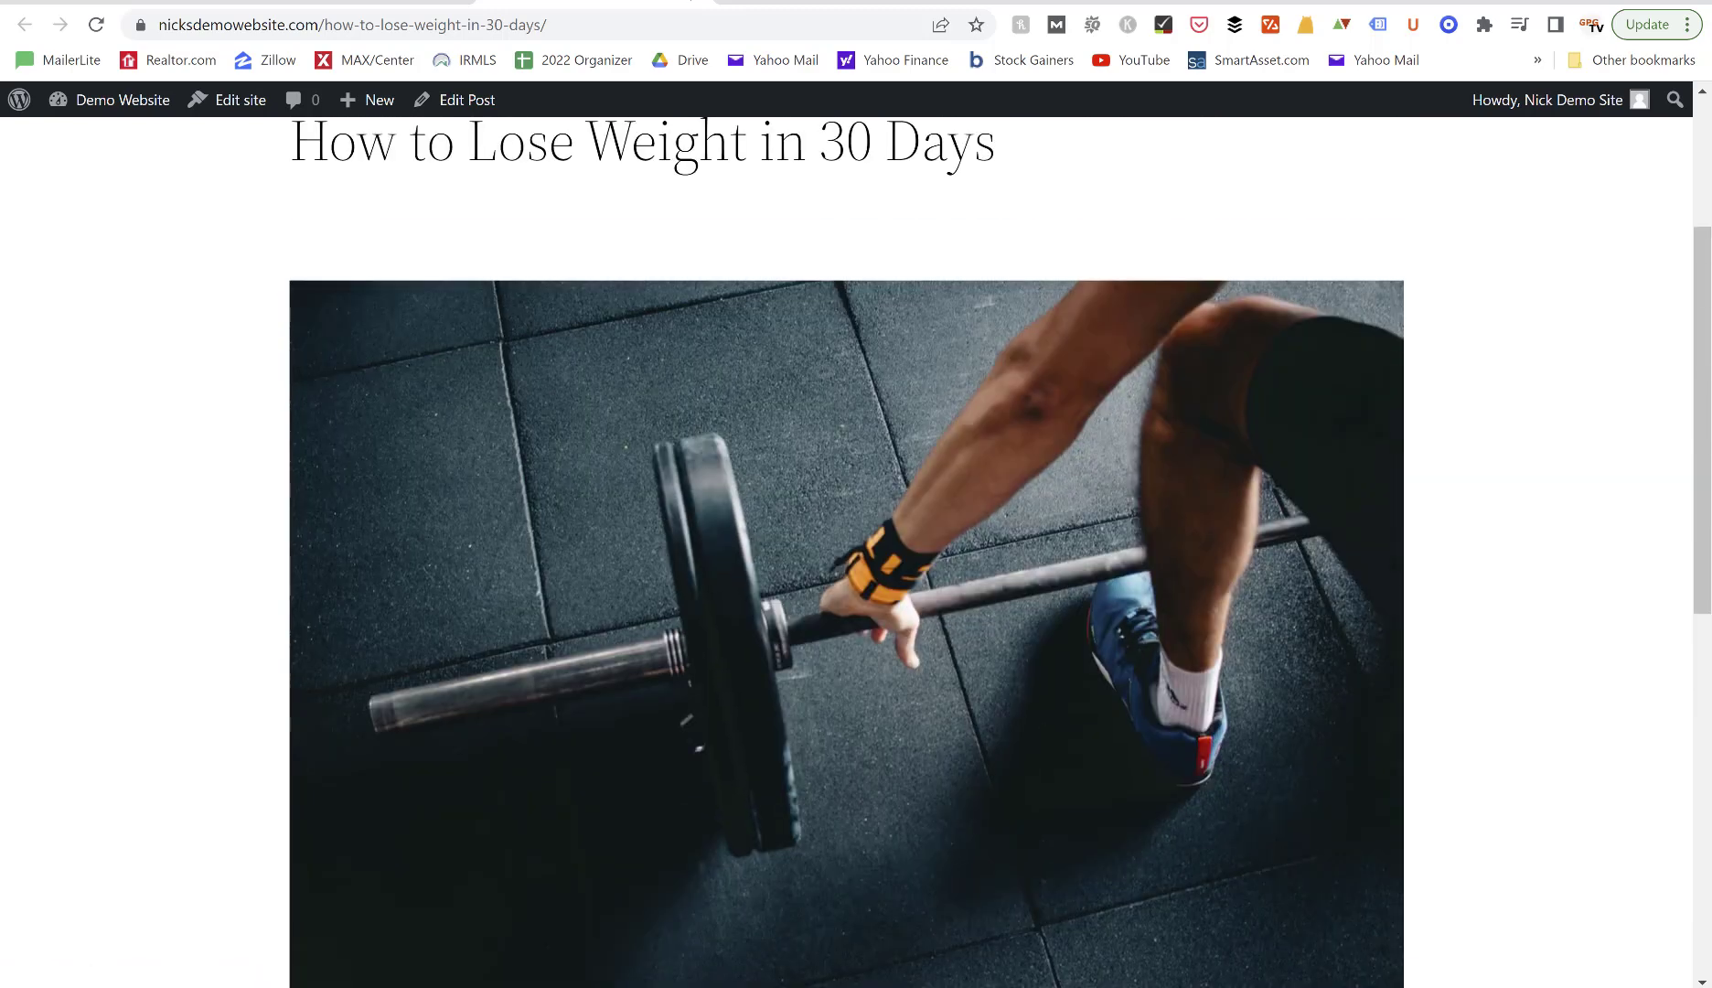
click(749, 3)
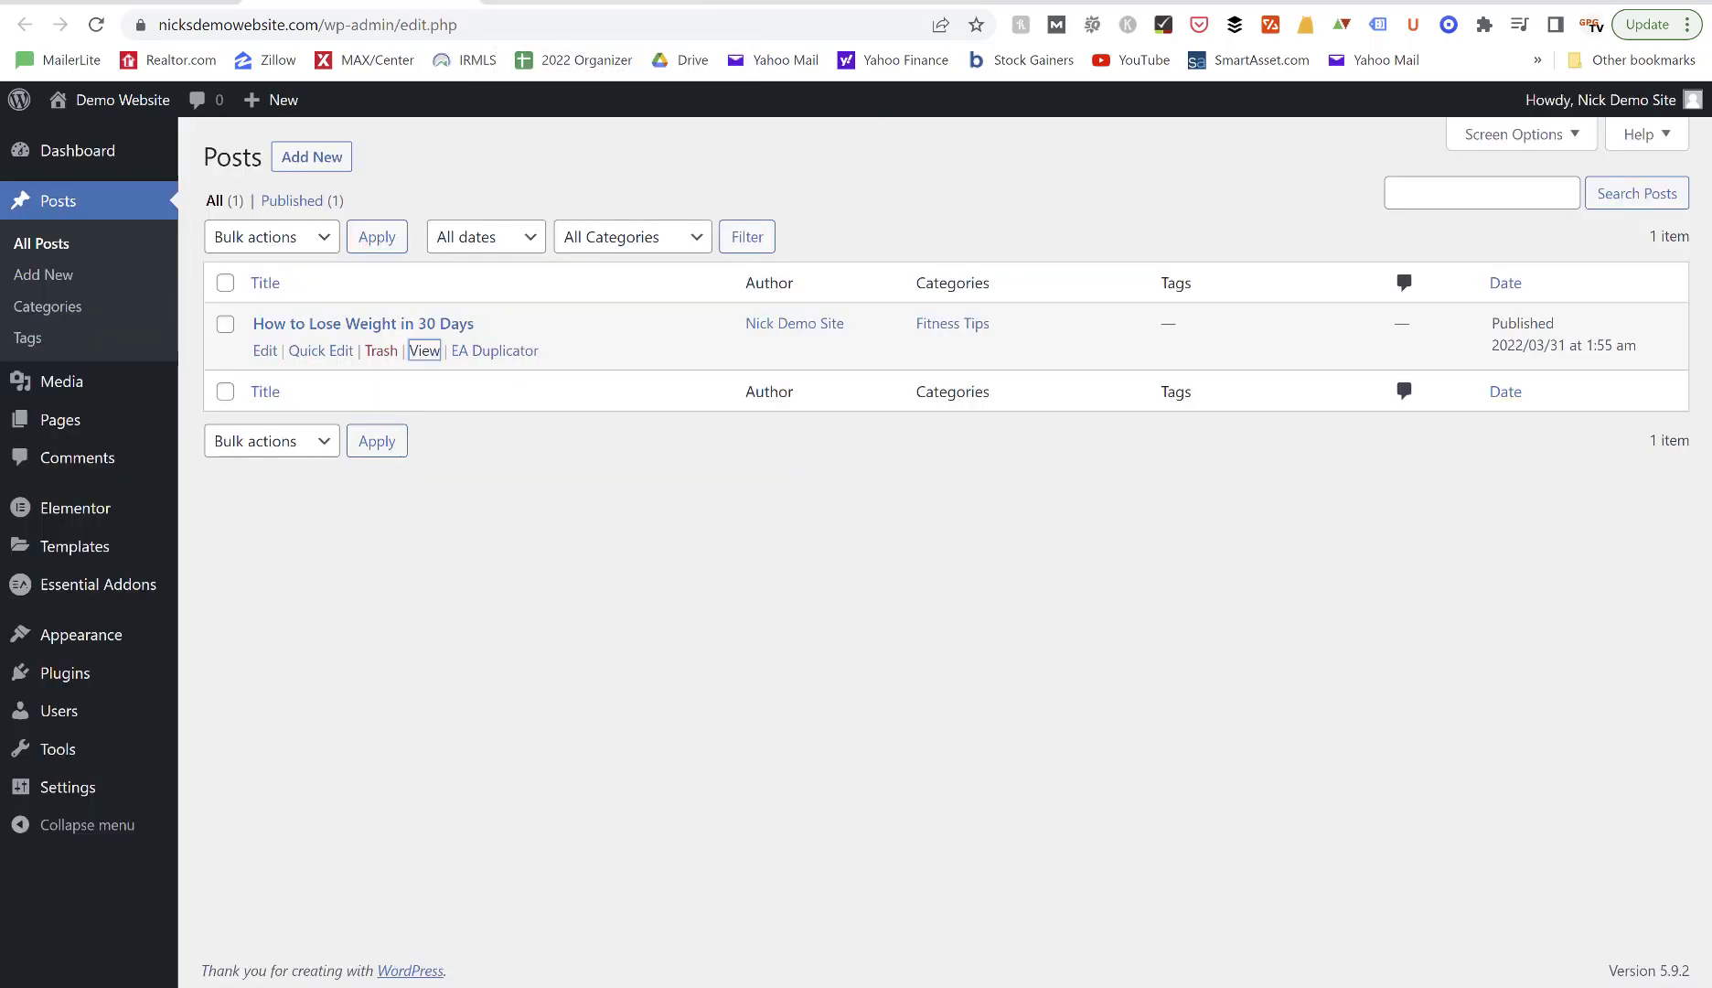
click(43, 308)
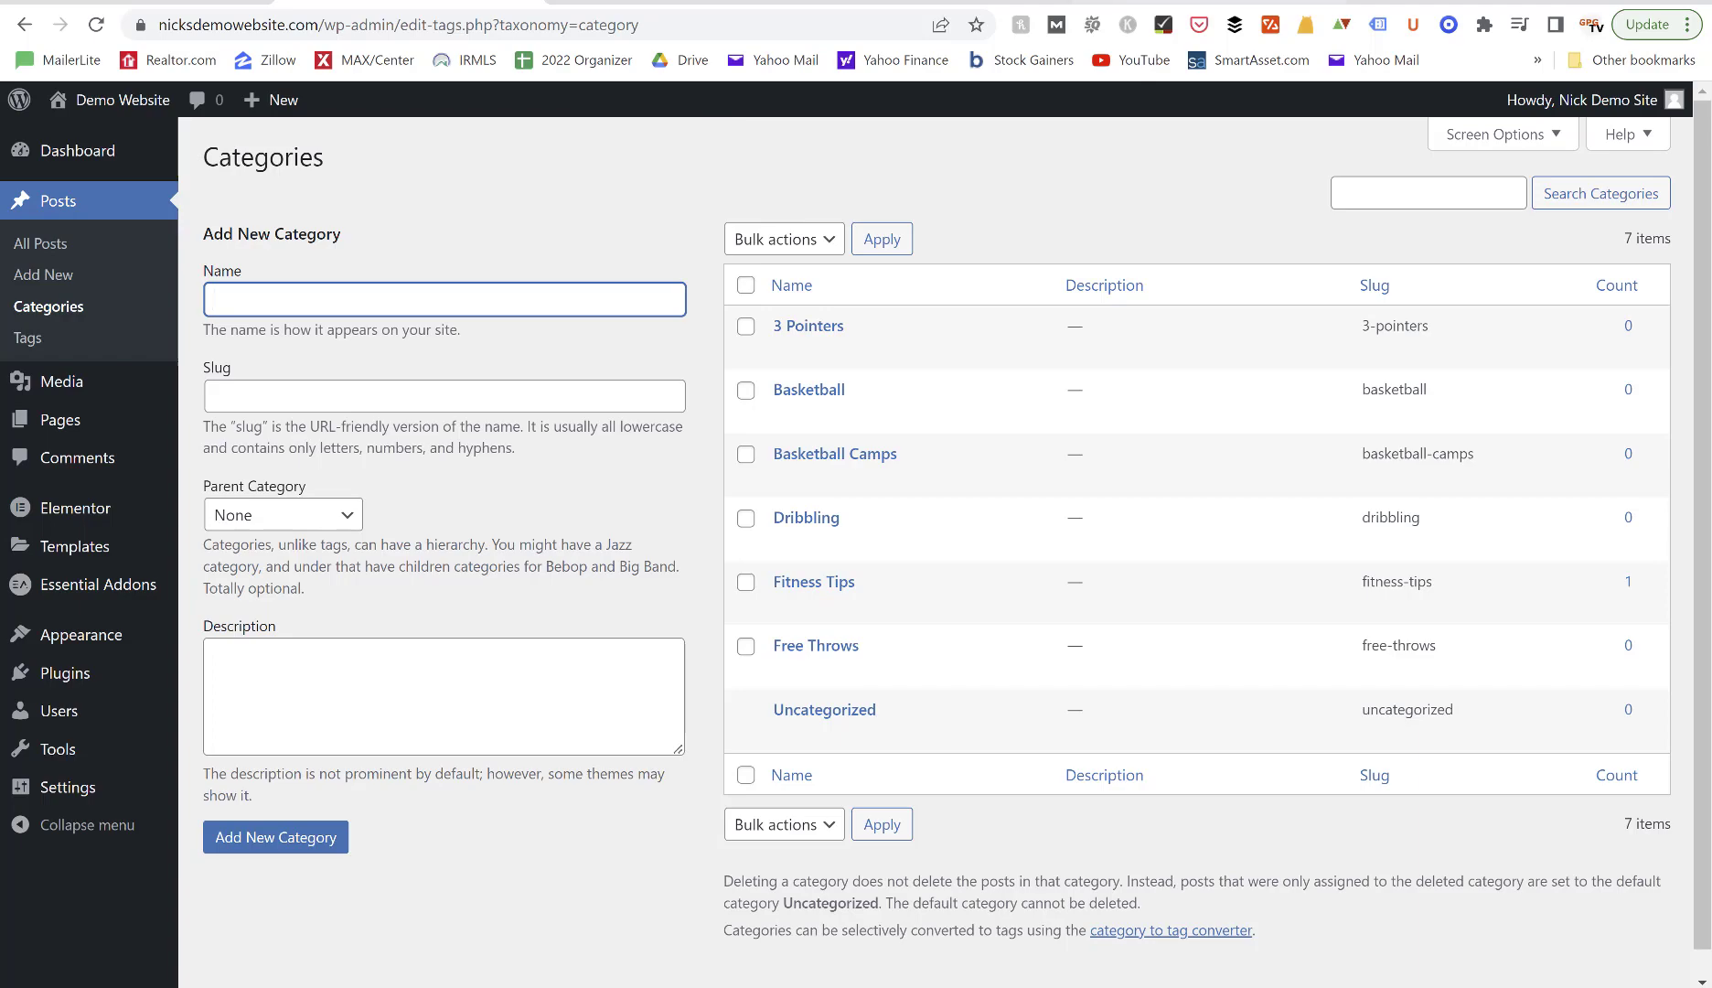
Search Google for "fitness tips to lose weight" in a new browser tab.
key(ctrl+t)
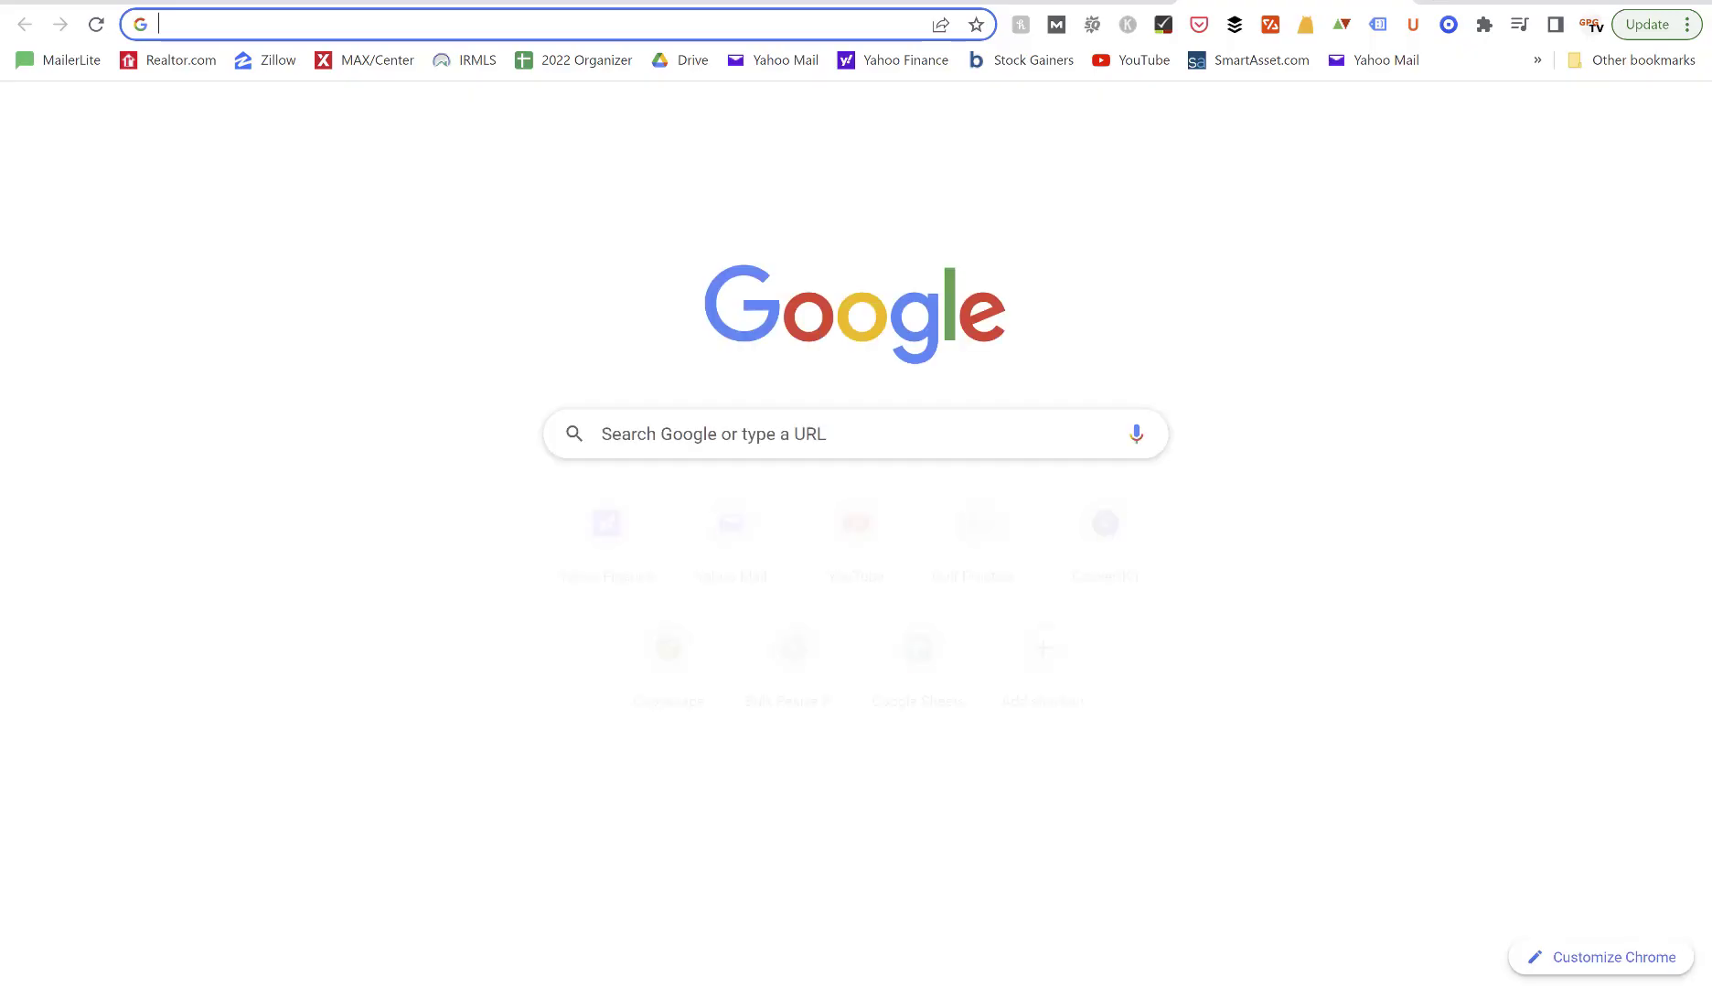
text(fitness tip)
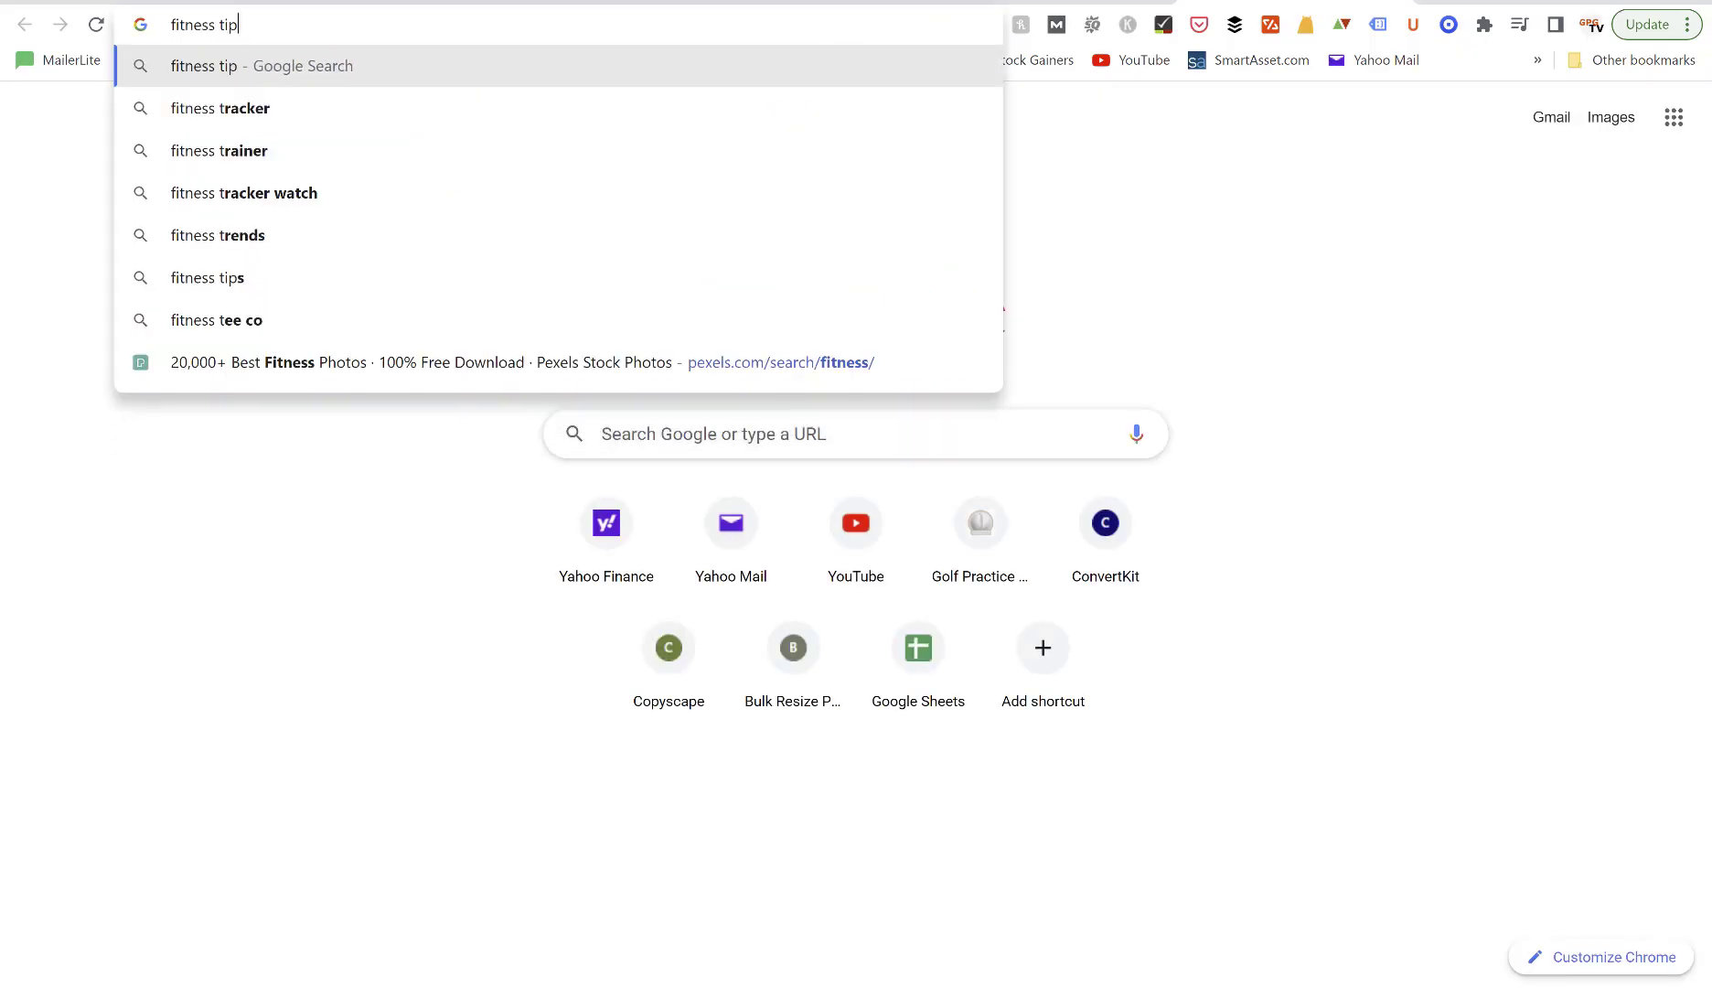
text(s to lose weight)
key(Return)
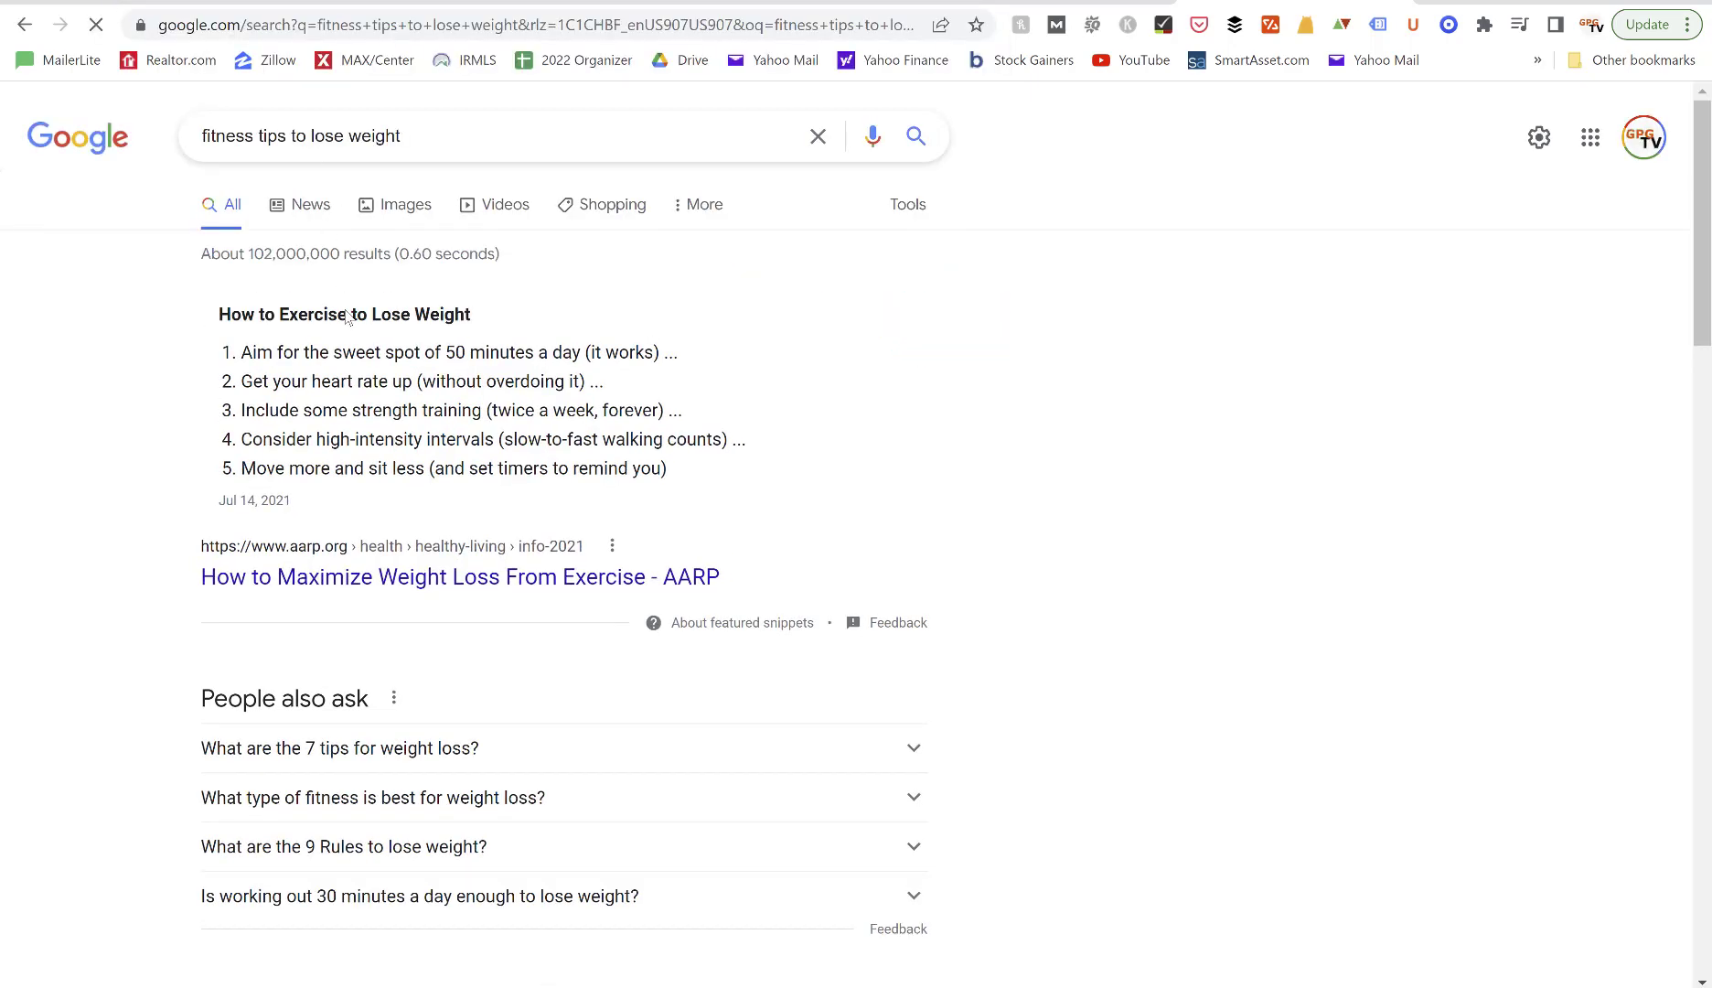
Examine the article titles in the Google results for fitness and weight loss topic ideas.
scroll(349, 317, down, 5)
scroll(349, 317, down, 5)
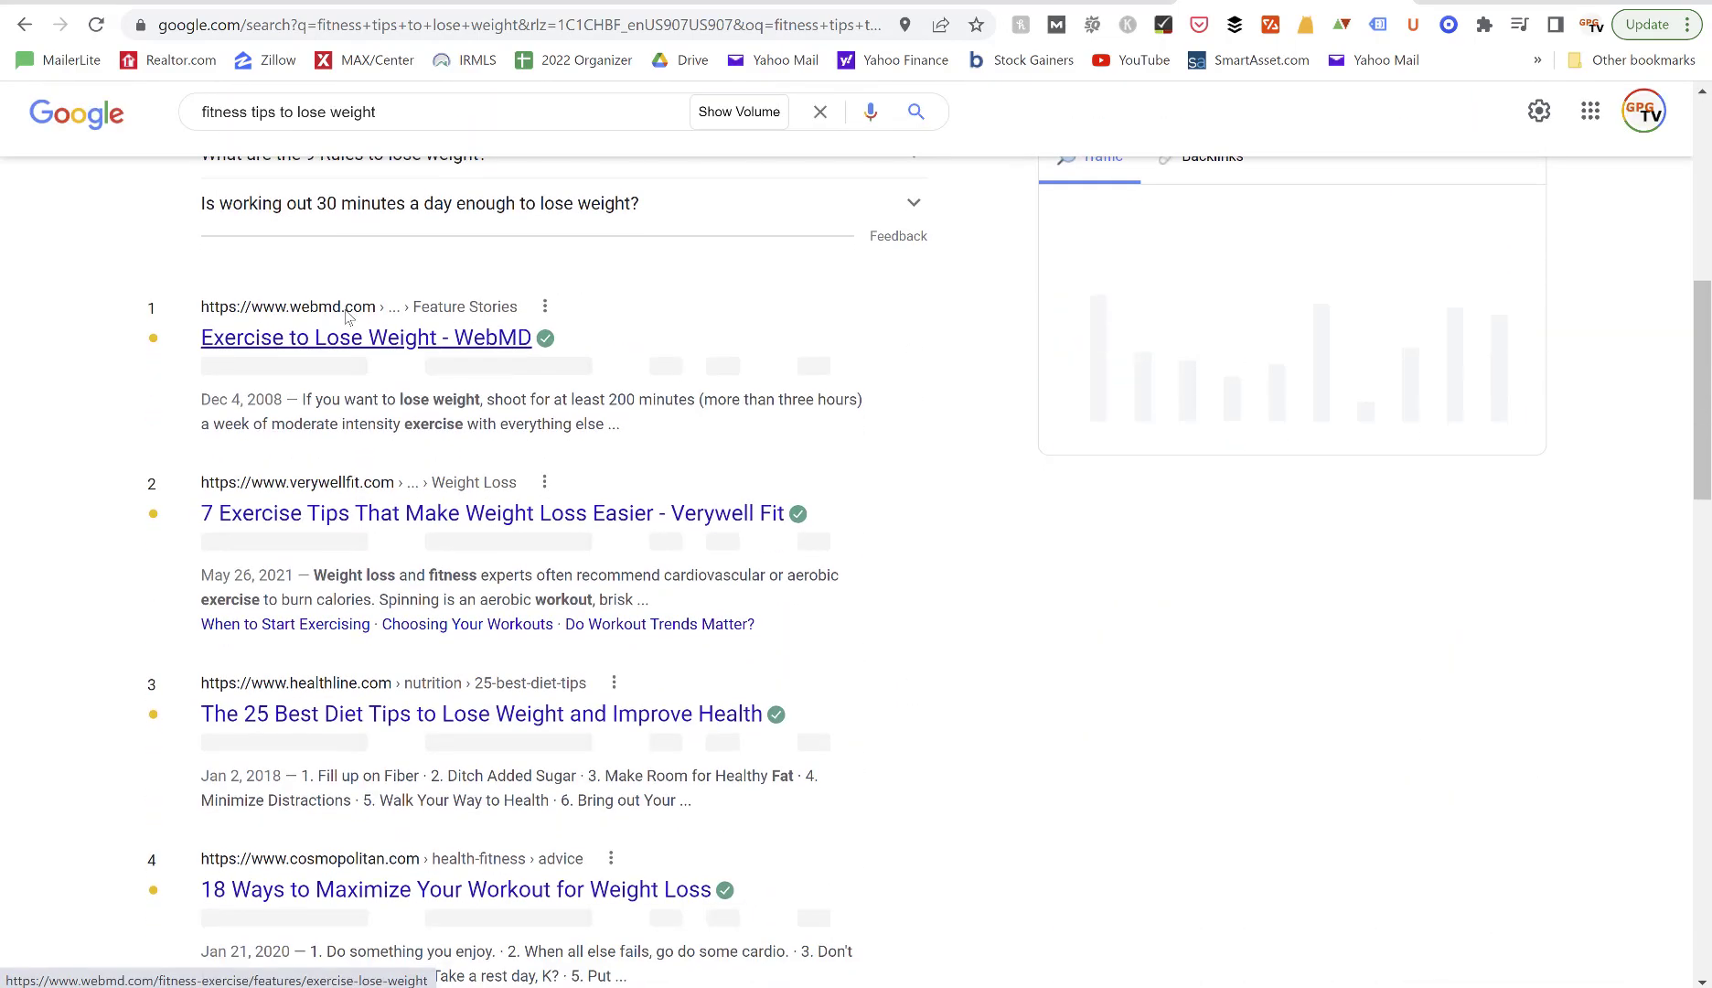
scroll(348, 316, up, 2)
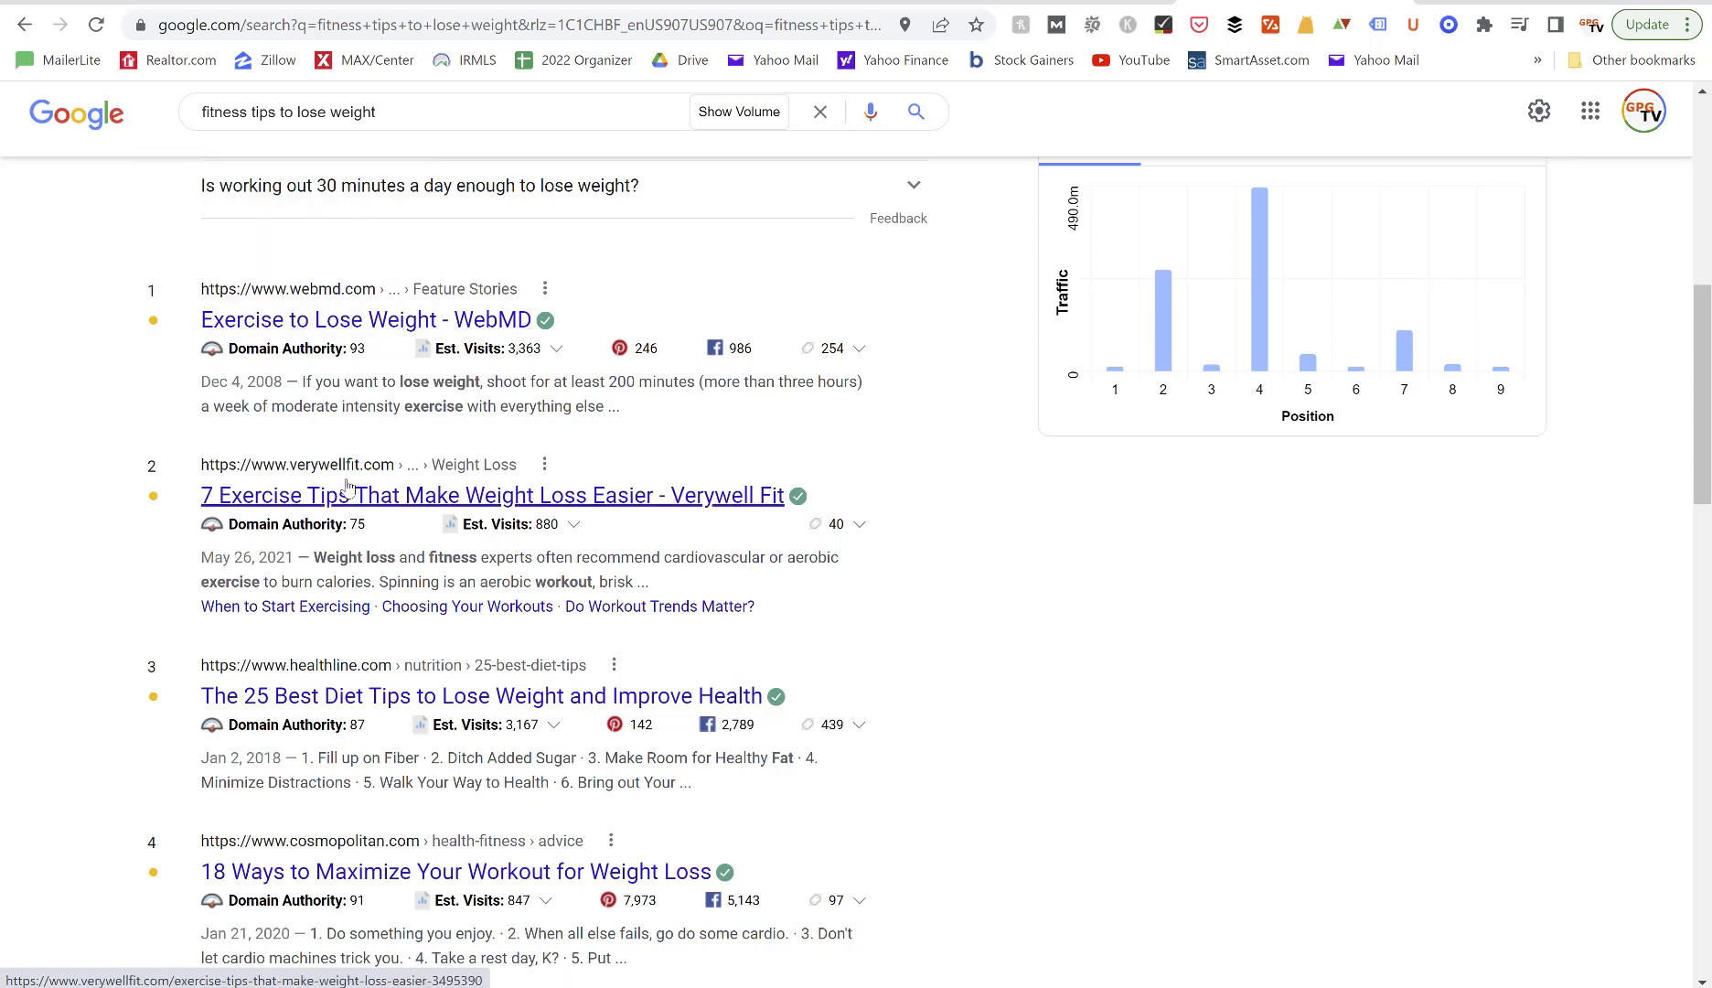
scroll(347, 492, down, 2)
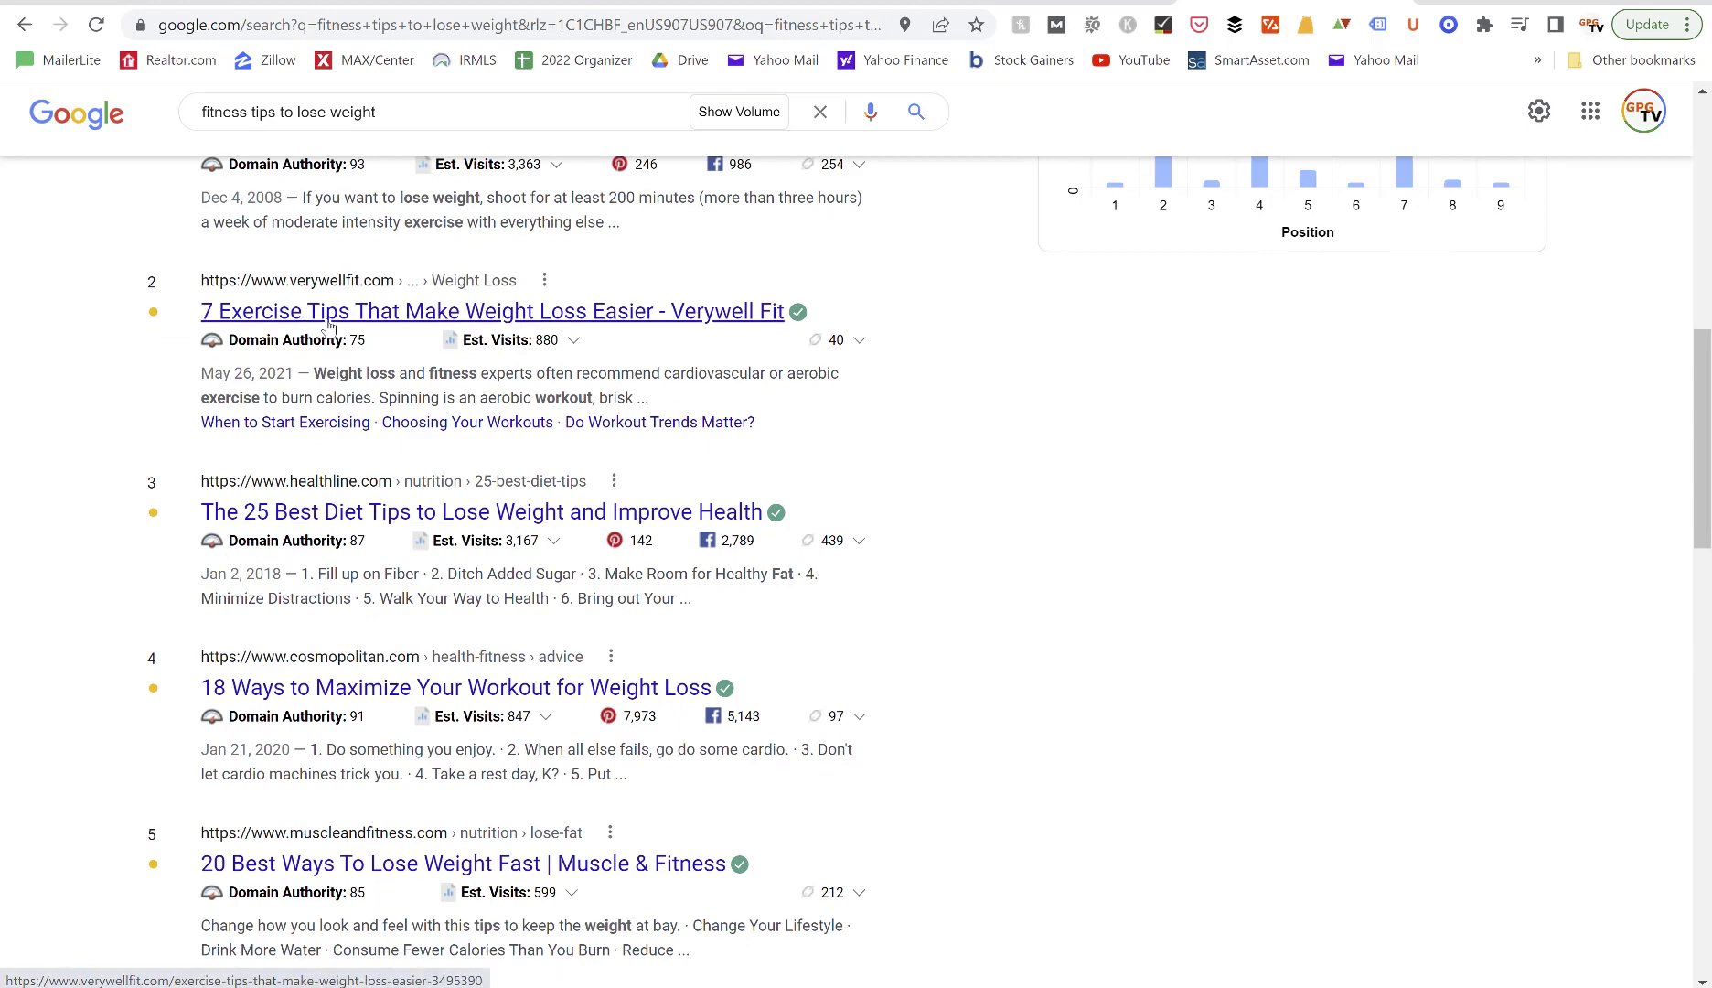
scroll(328, 327, down, 2)
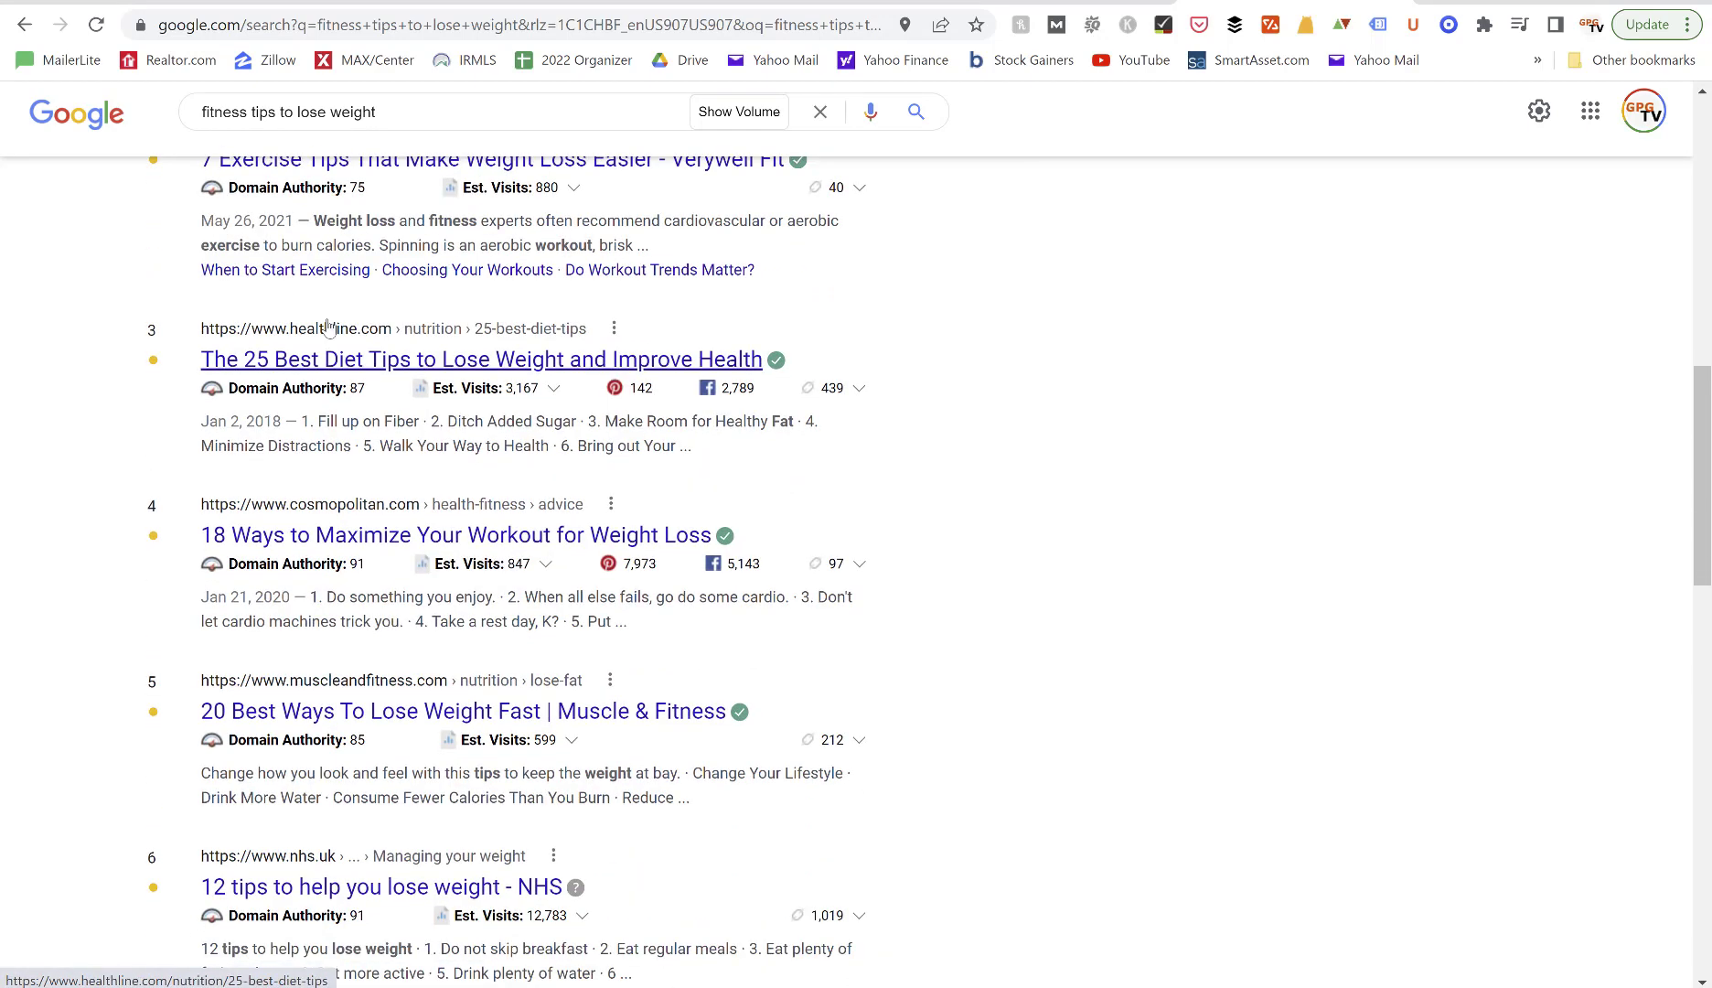
scroll(328, 327, up, 5)
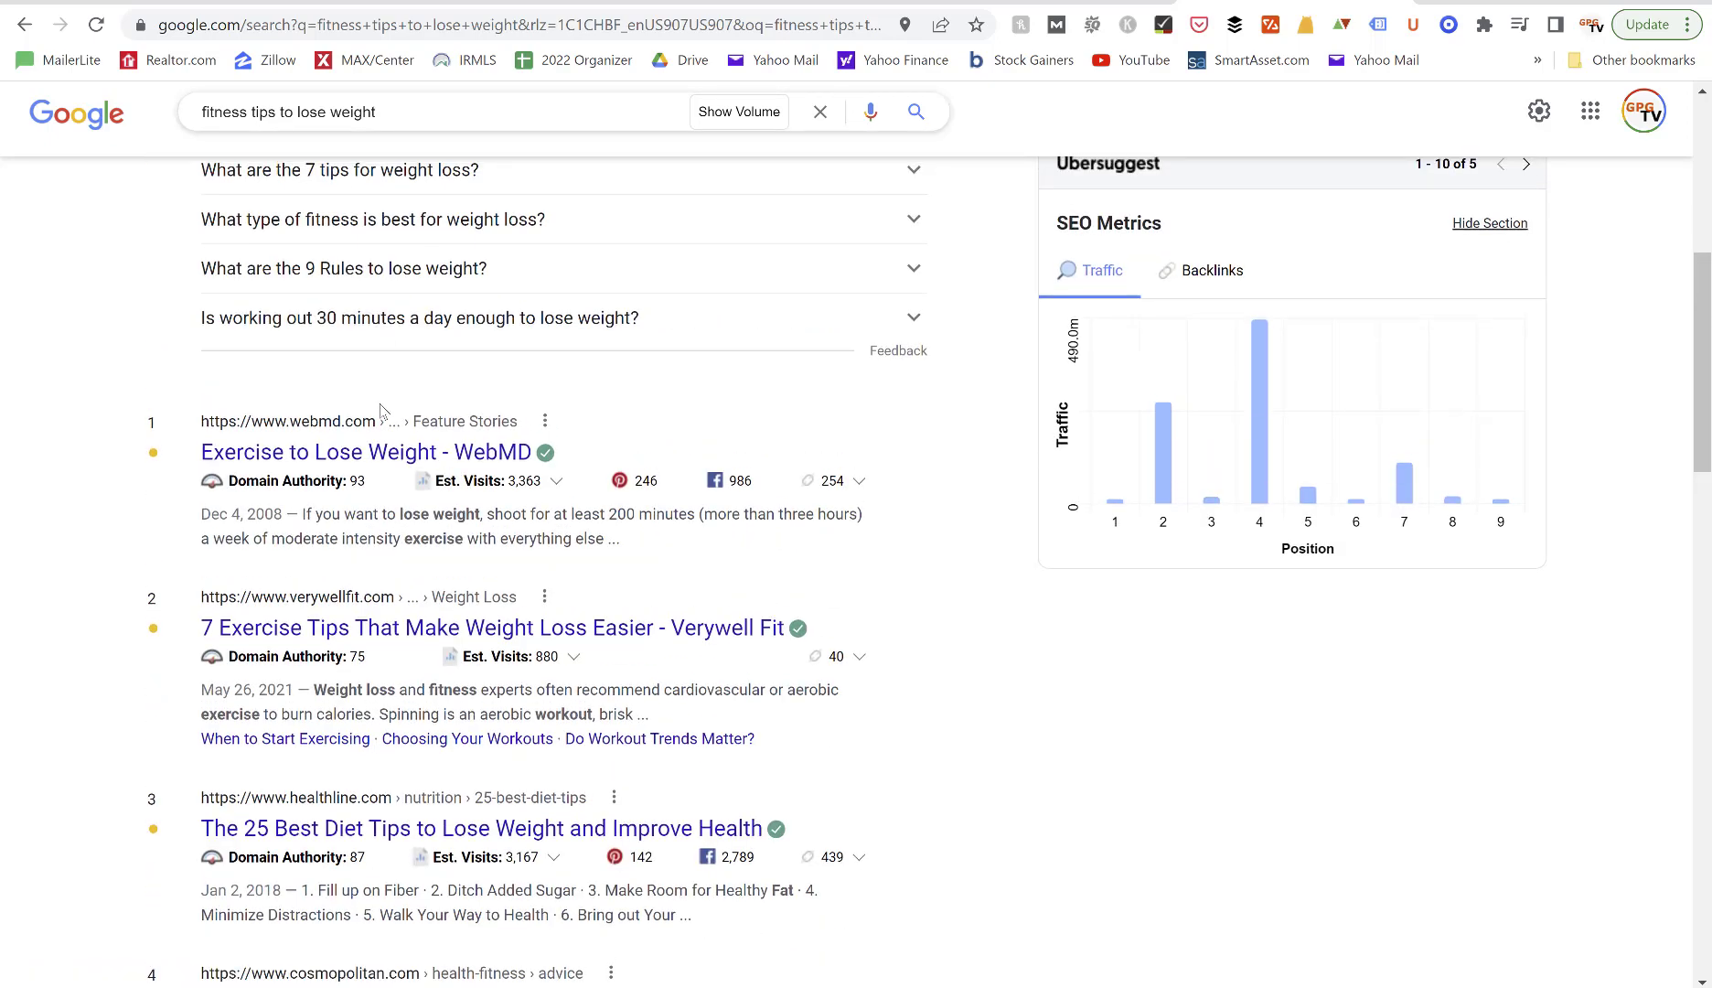
scroll(381, 489, down, 4)
scroll(380, 489, down, 3)
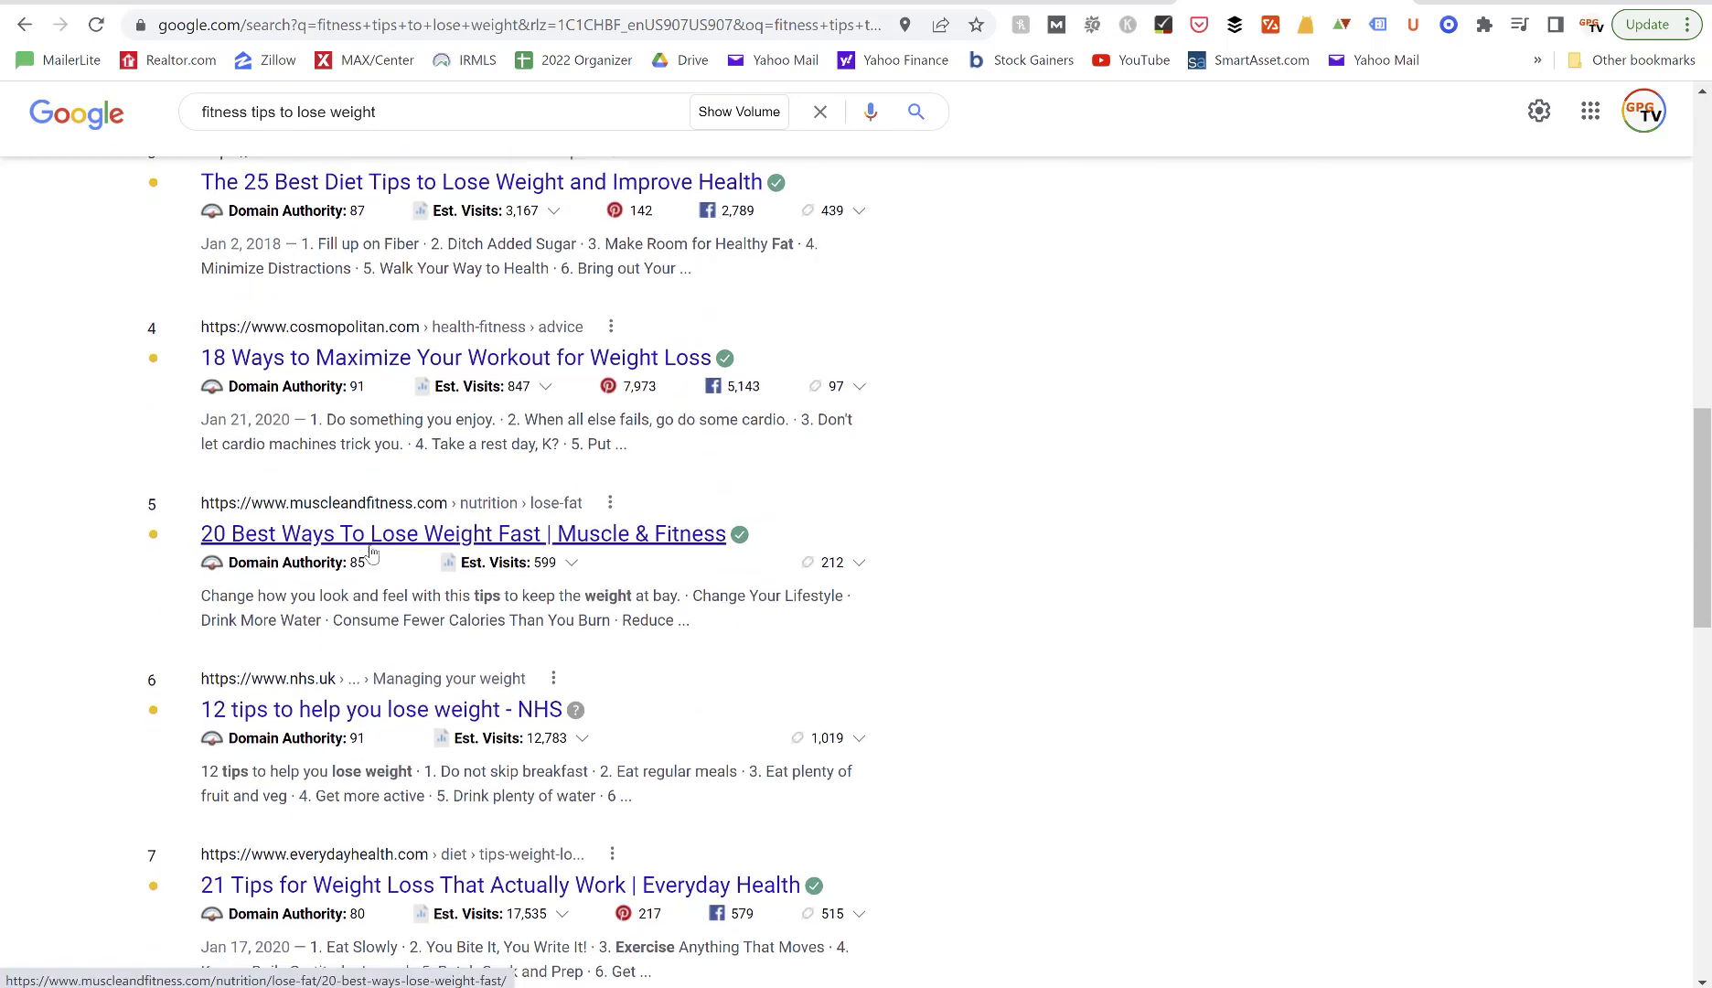
scroll(371, 553, down, 4)
scroll(371, 553, up, 3)
scroll(371, 554, up, 1)
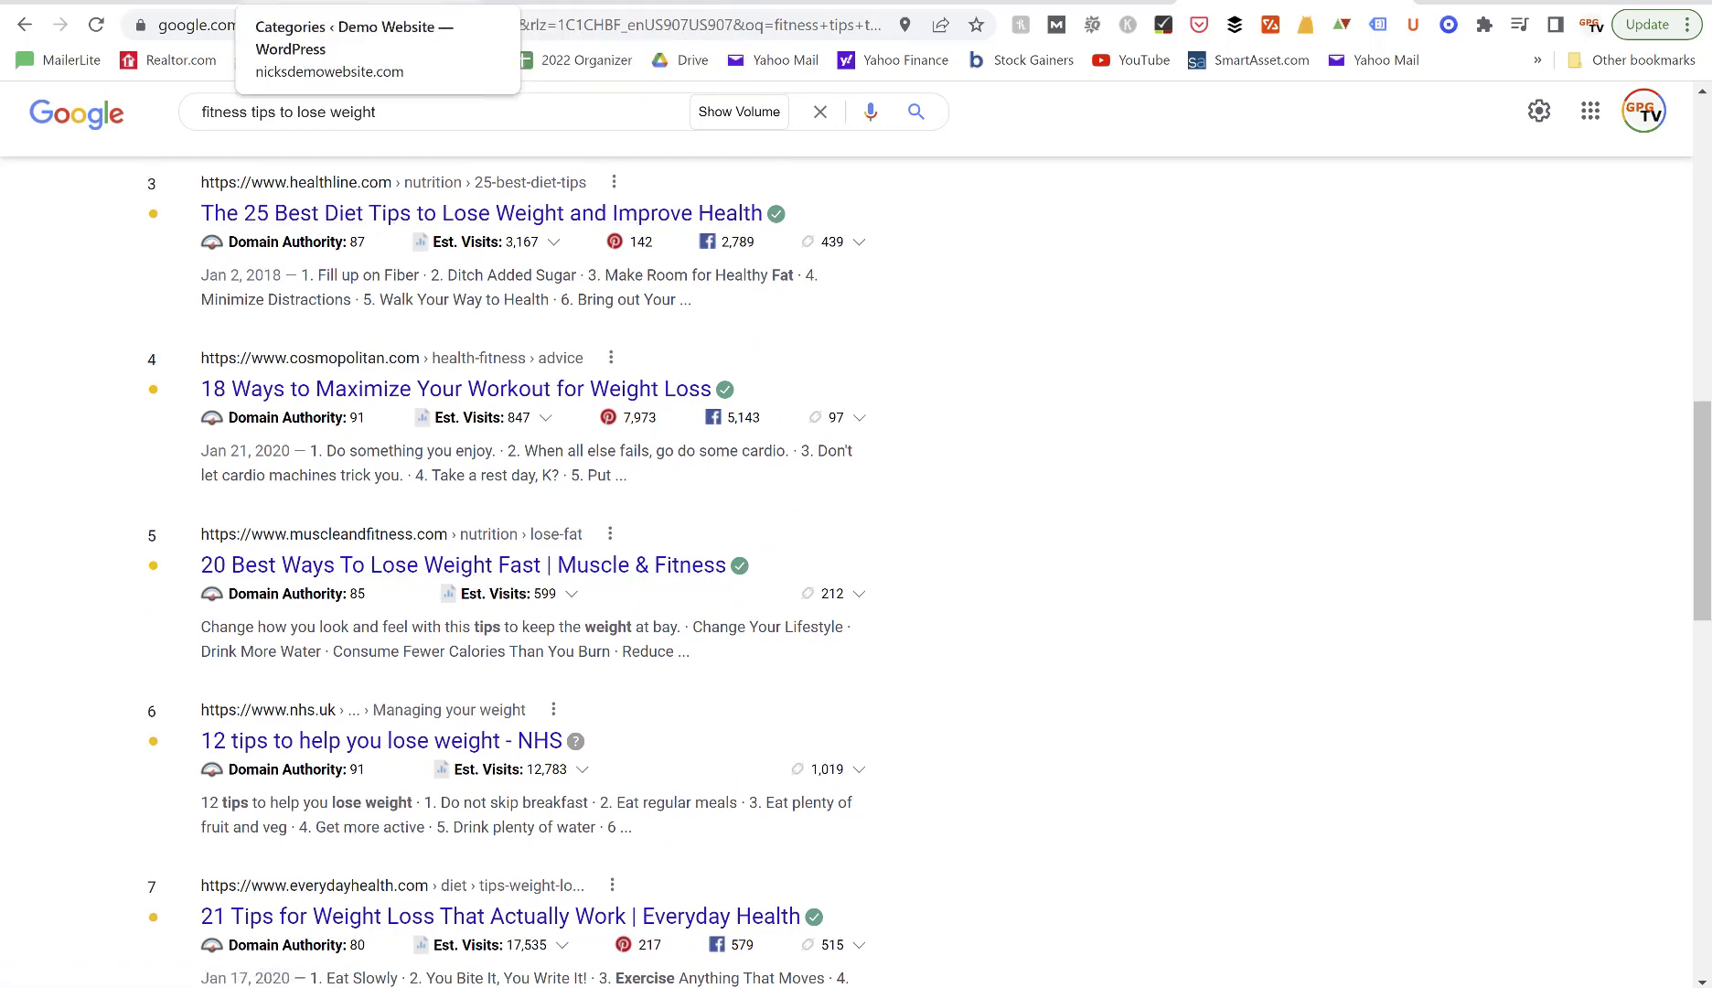
Return to the WordPress categories page and add a new category named "Weight Loss Tips" without a parent category.
click(576, 3)
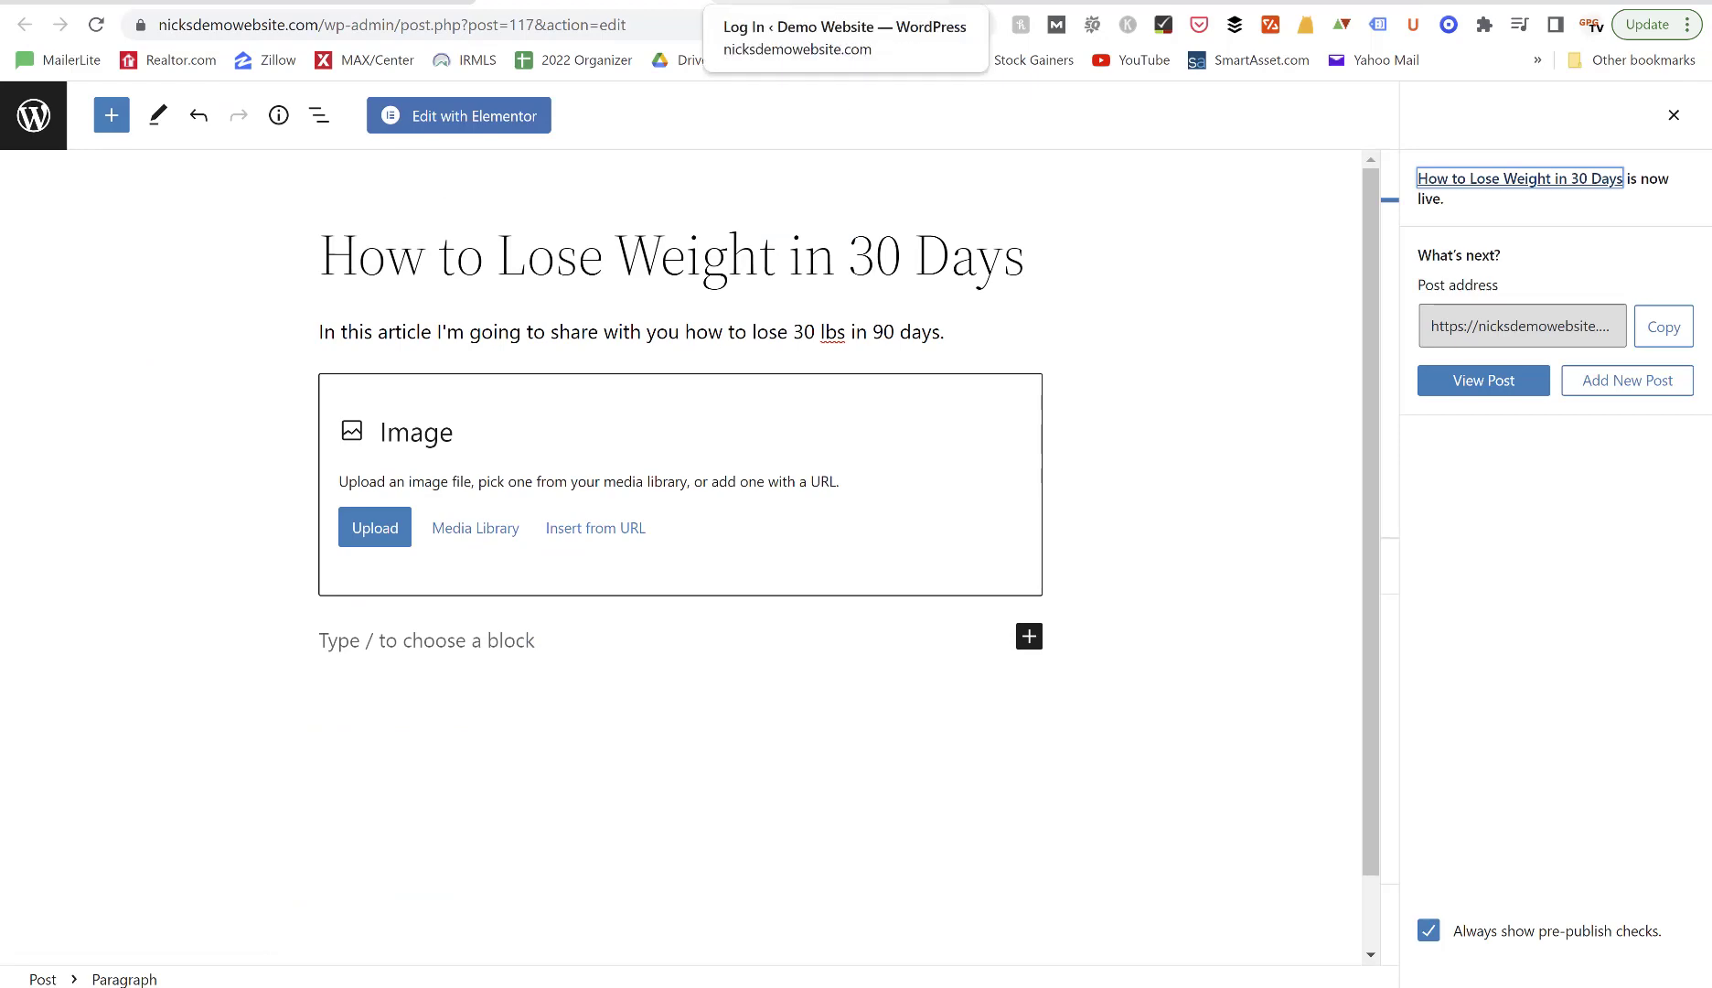
click(347, 5)
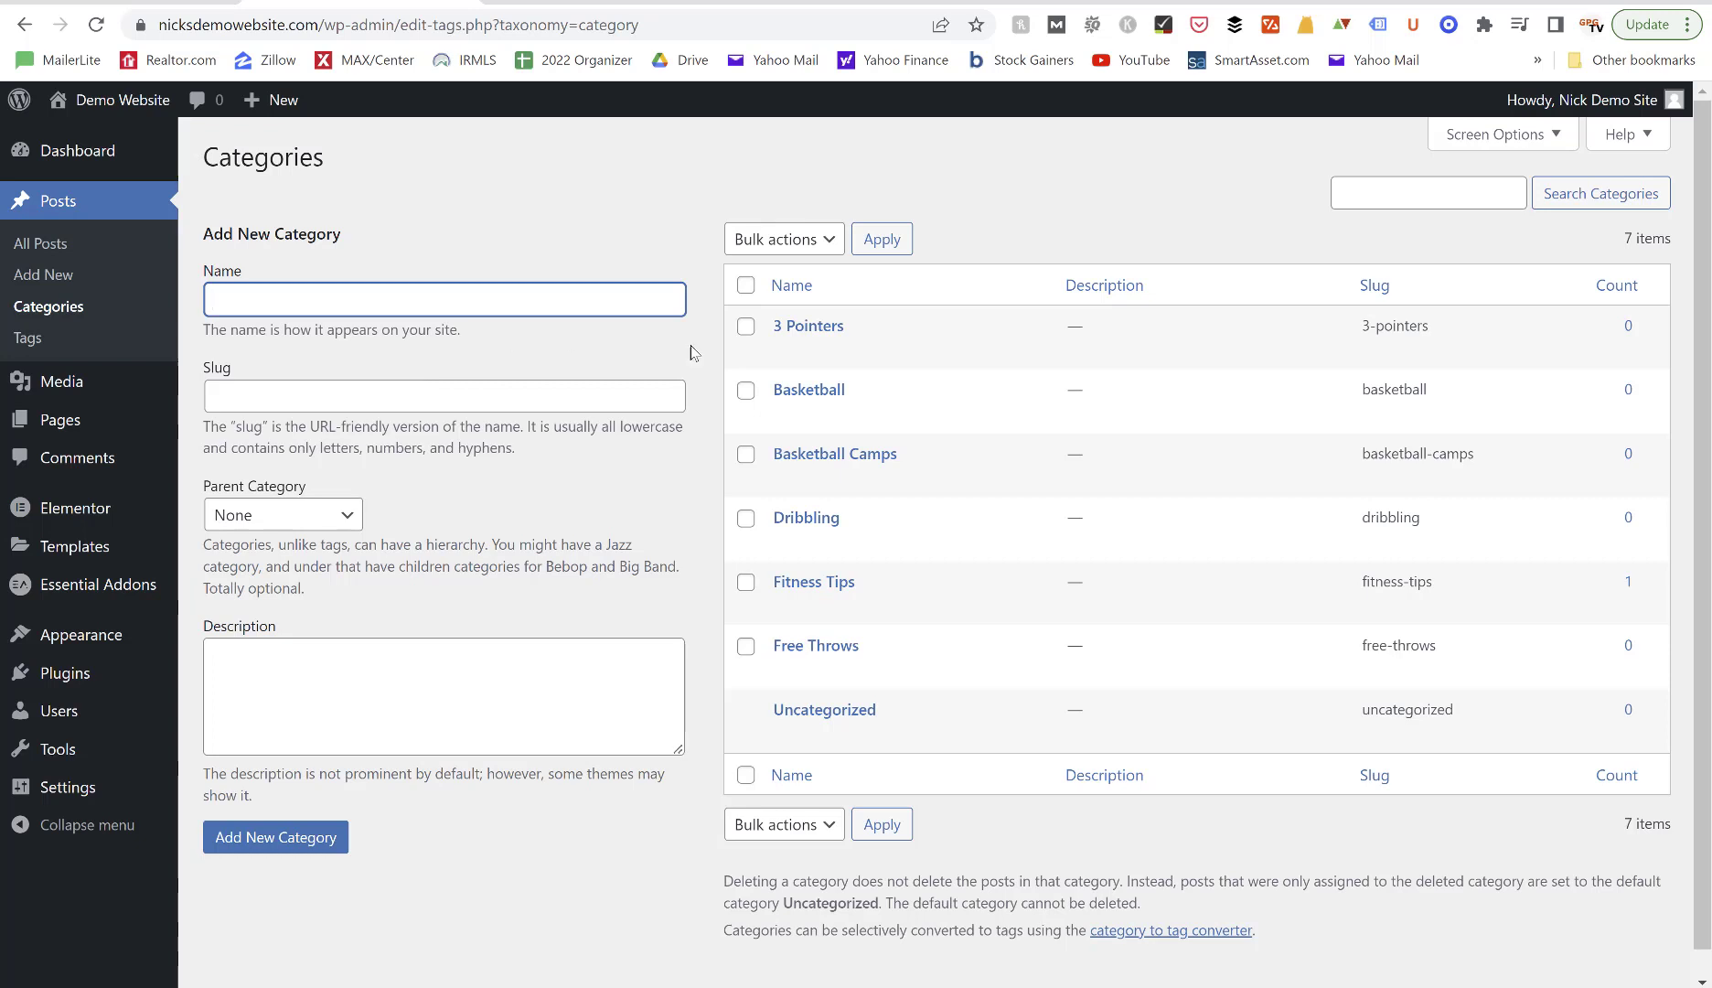
mouse_move(823, 351)
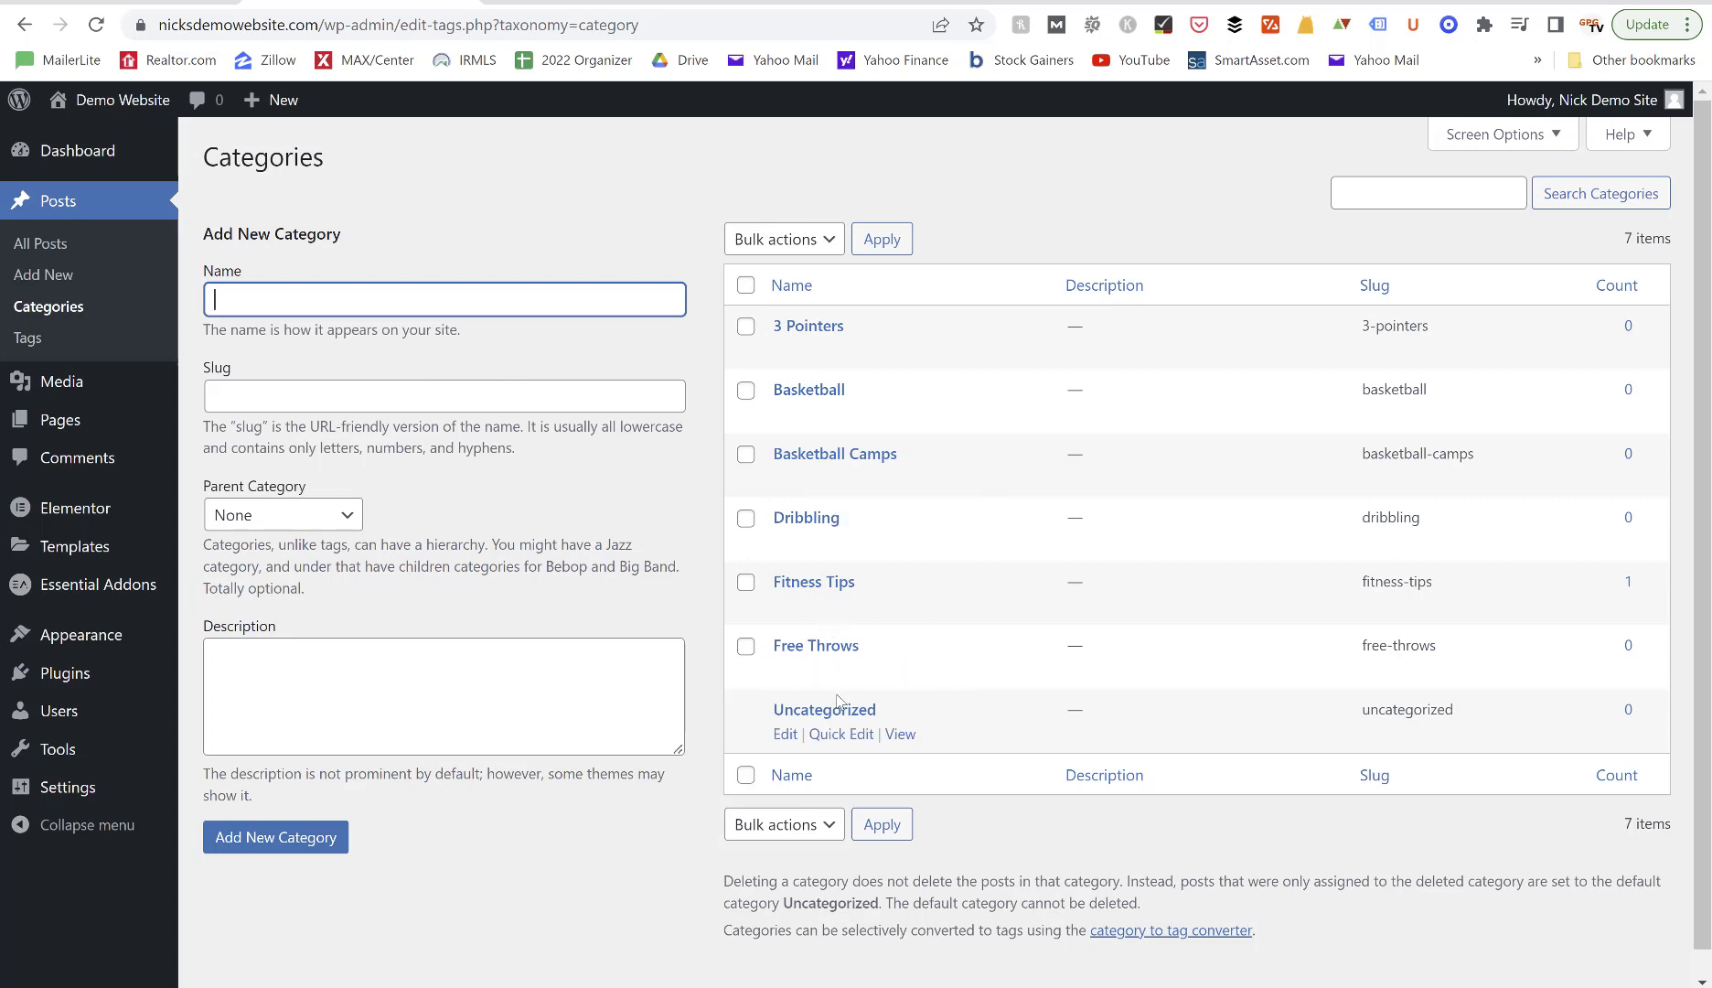
mouse_move(832, 492)
text(Weight Loss Tips)
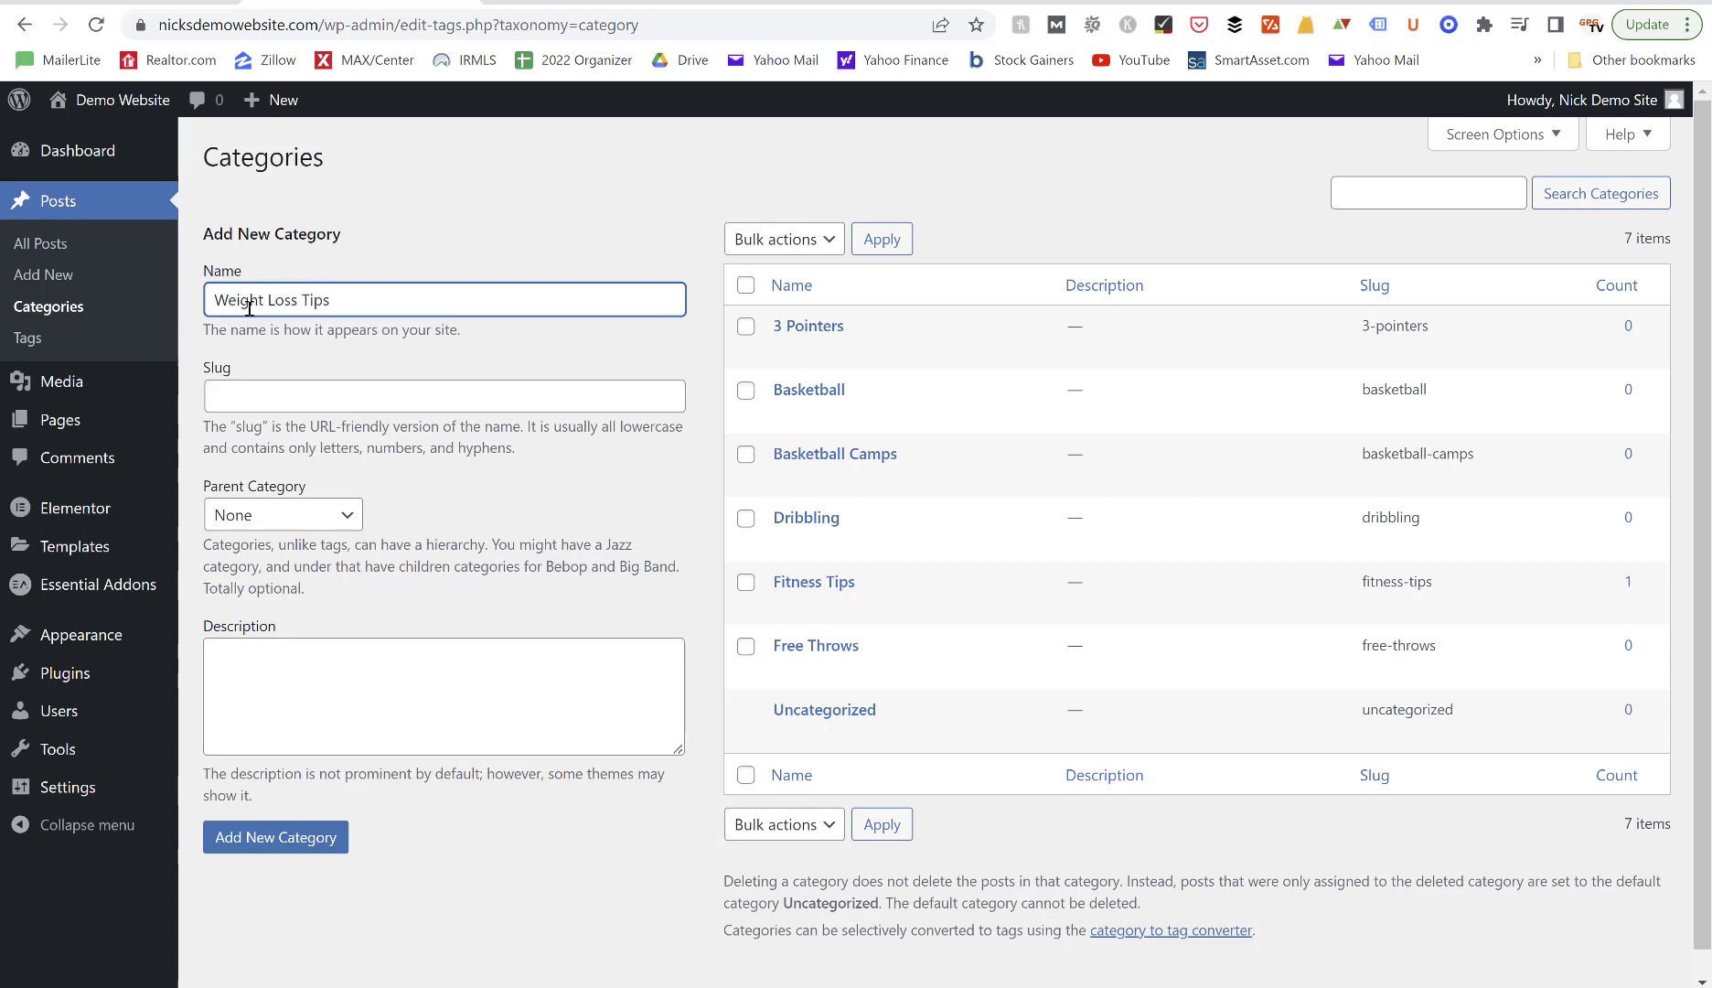
click(269, 843)
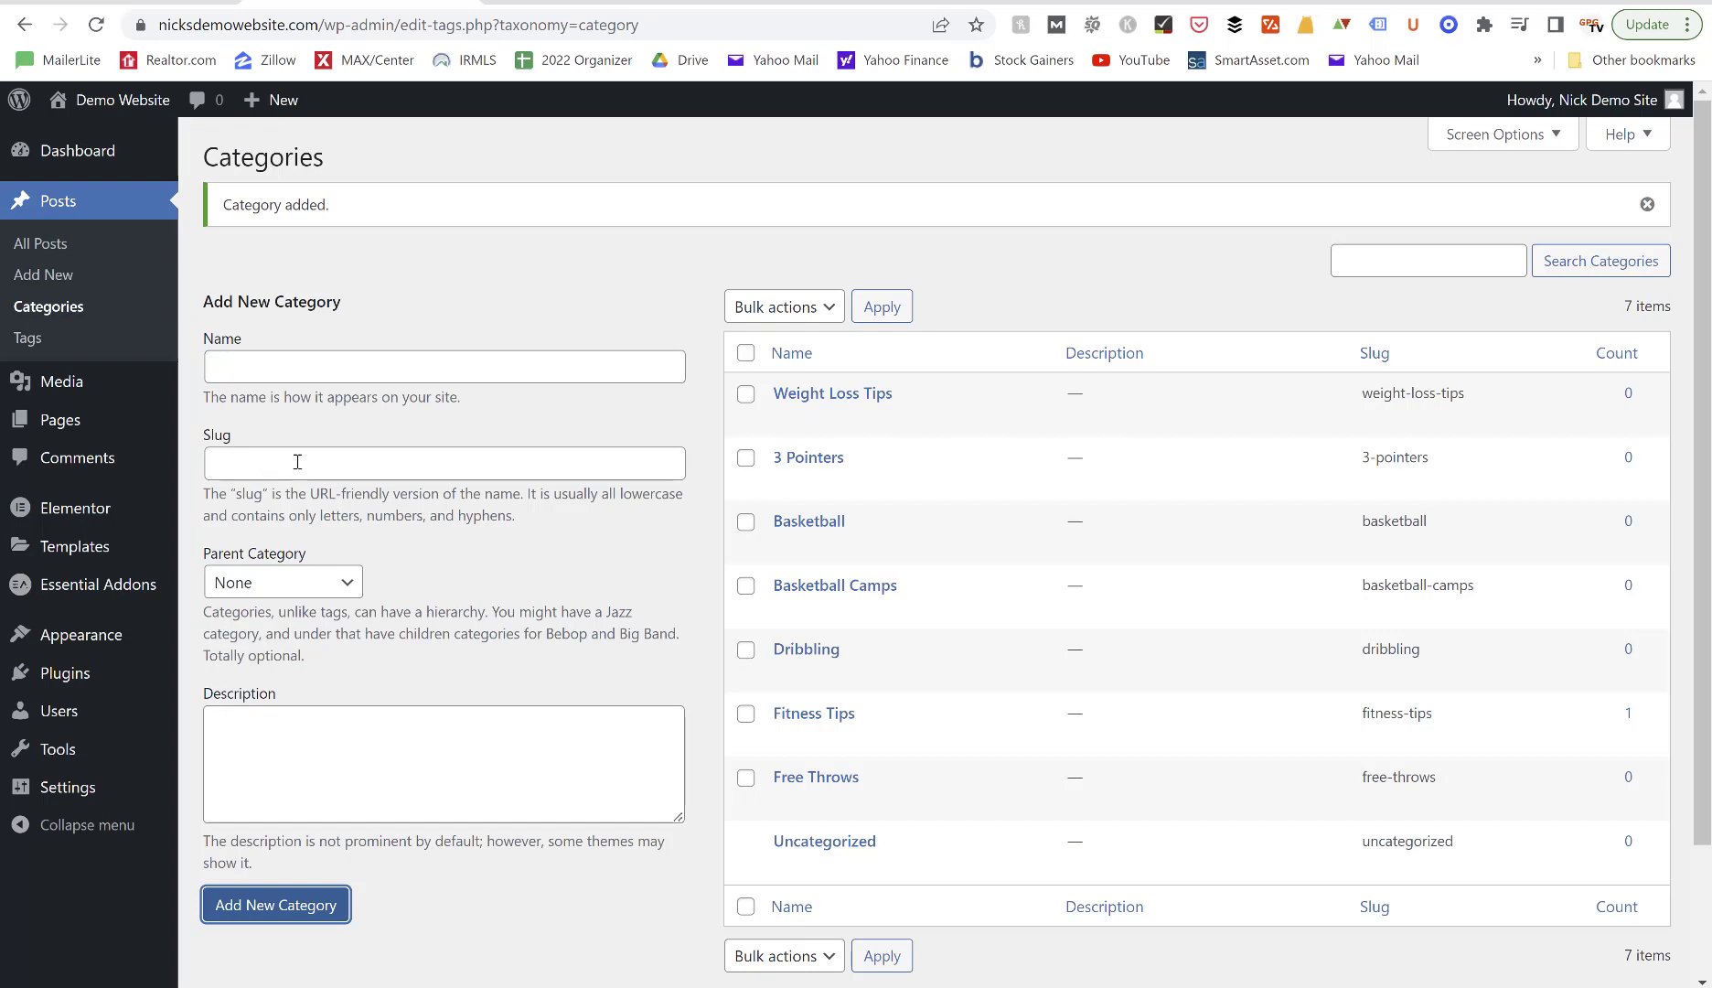
Look over the existing post tags, and open the site's general settings.
mouse_move(740, 412)
click(32, 339)
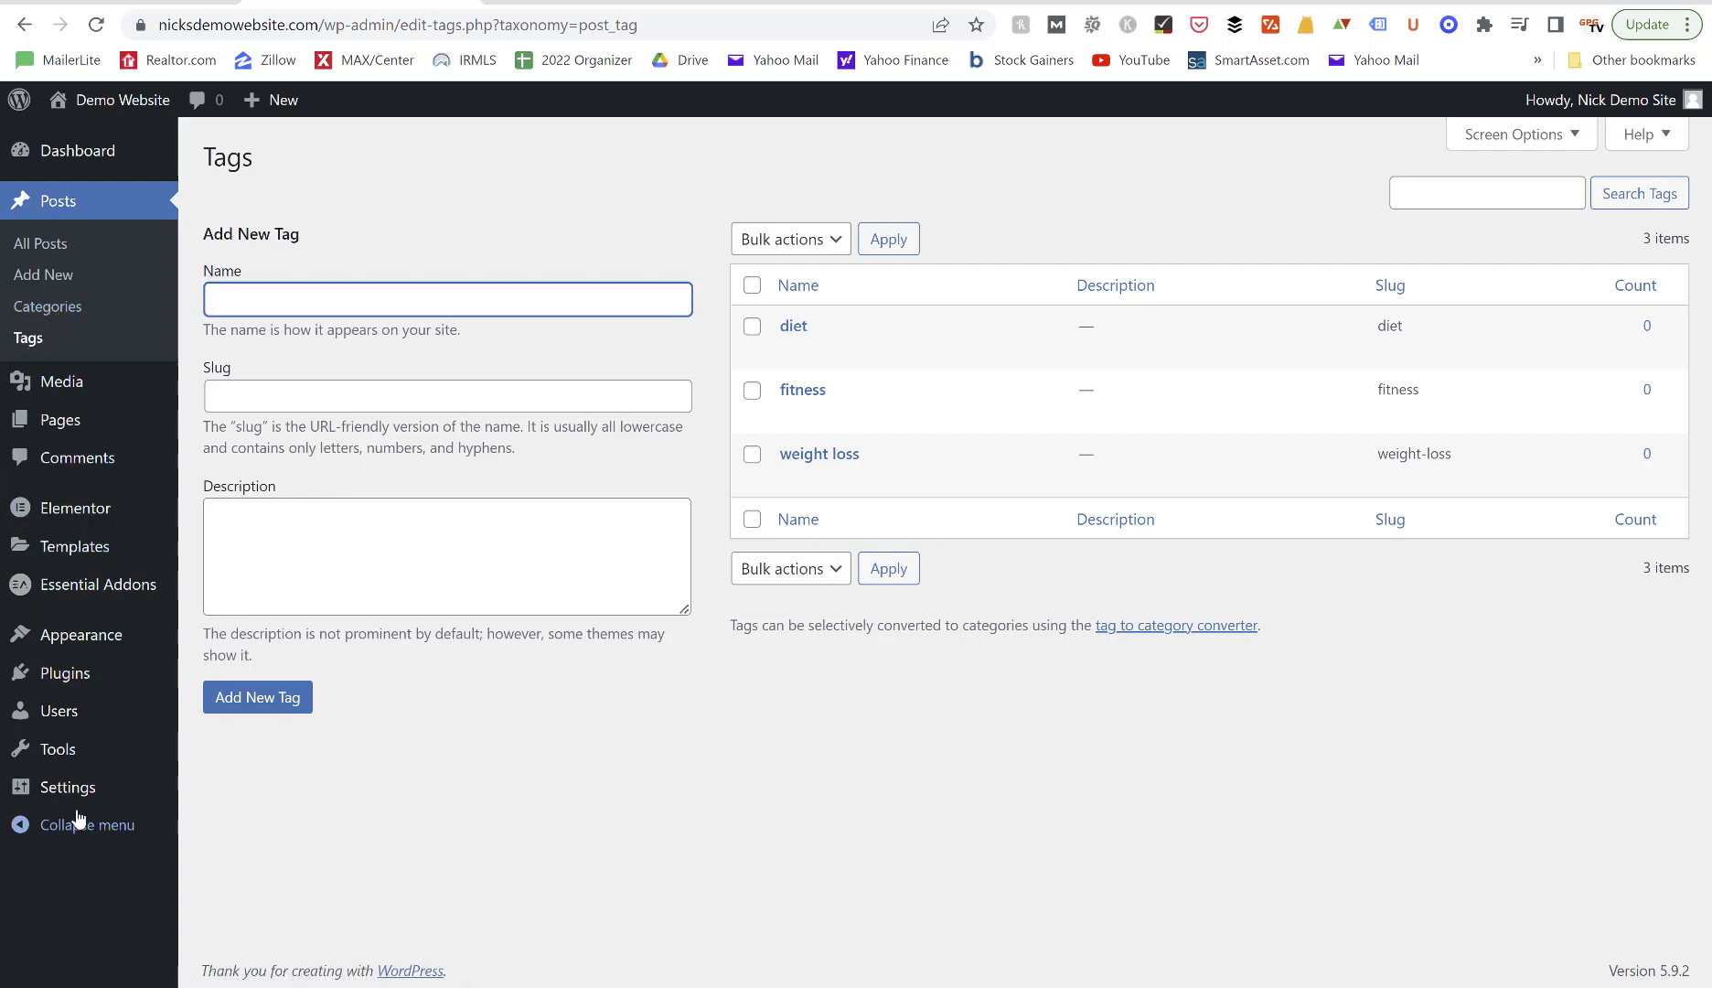
mouse_move(73, 802)
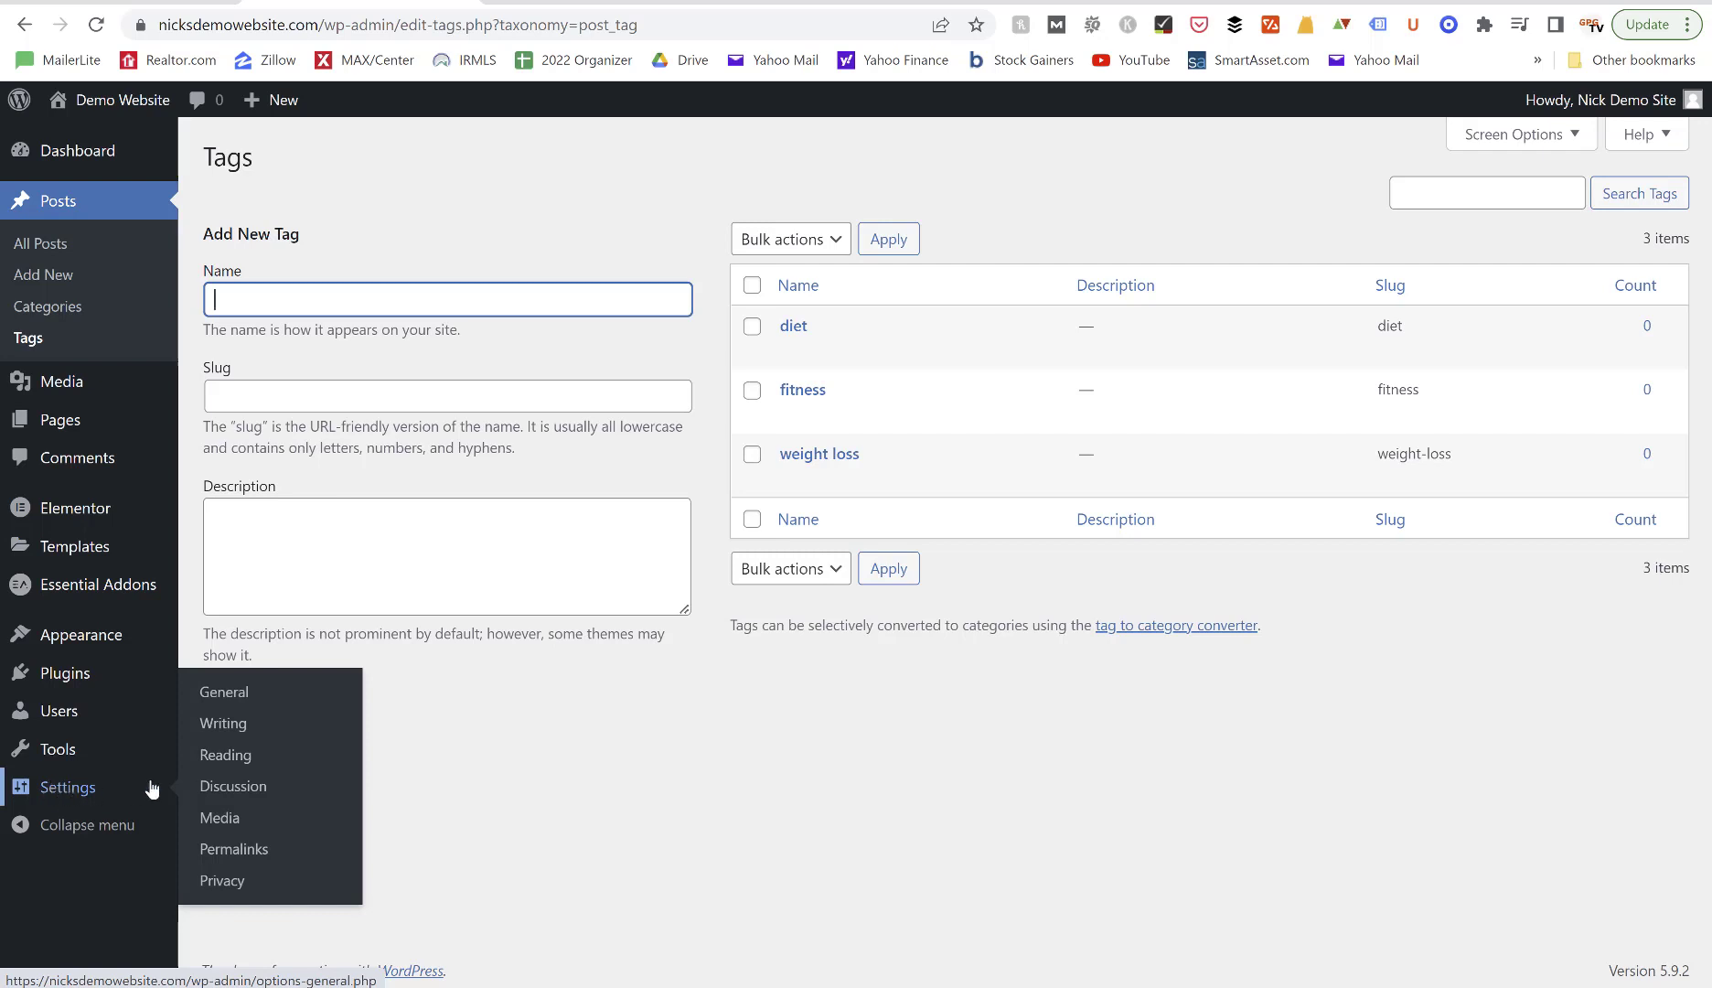
click(228, 697)
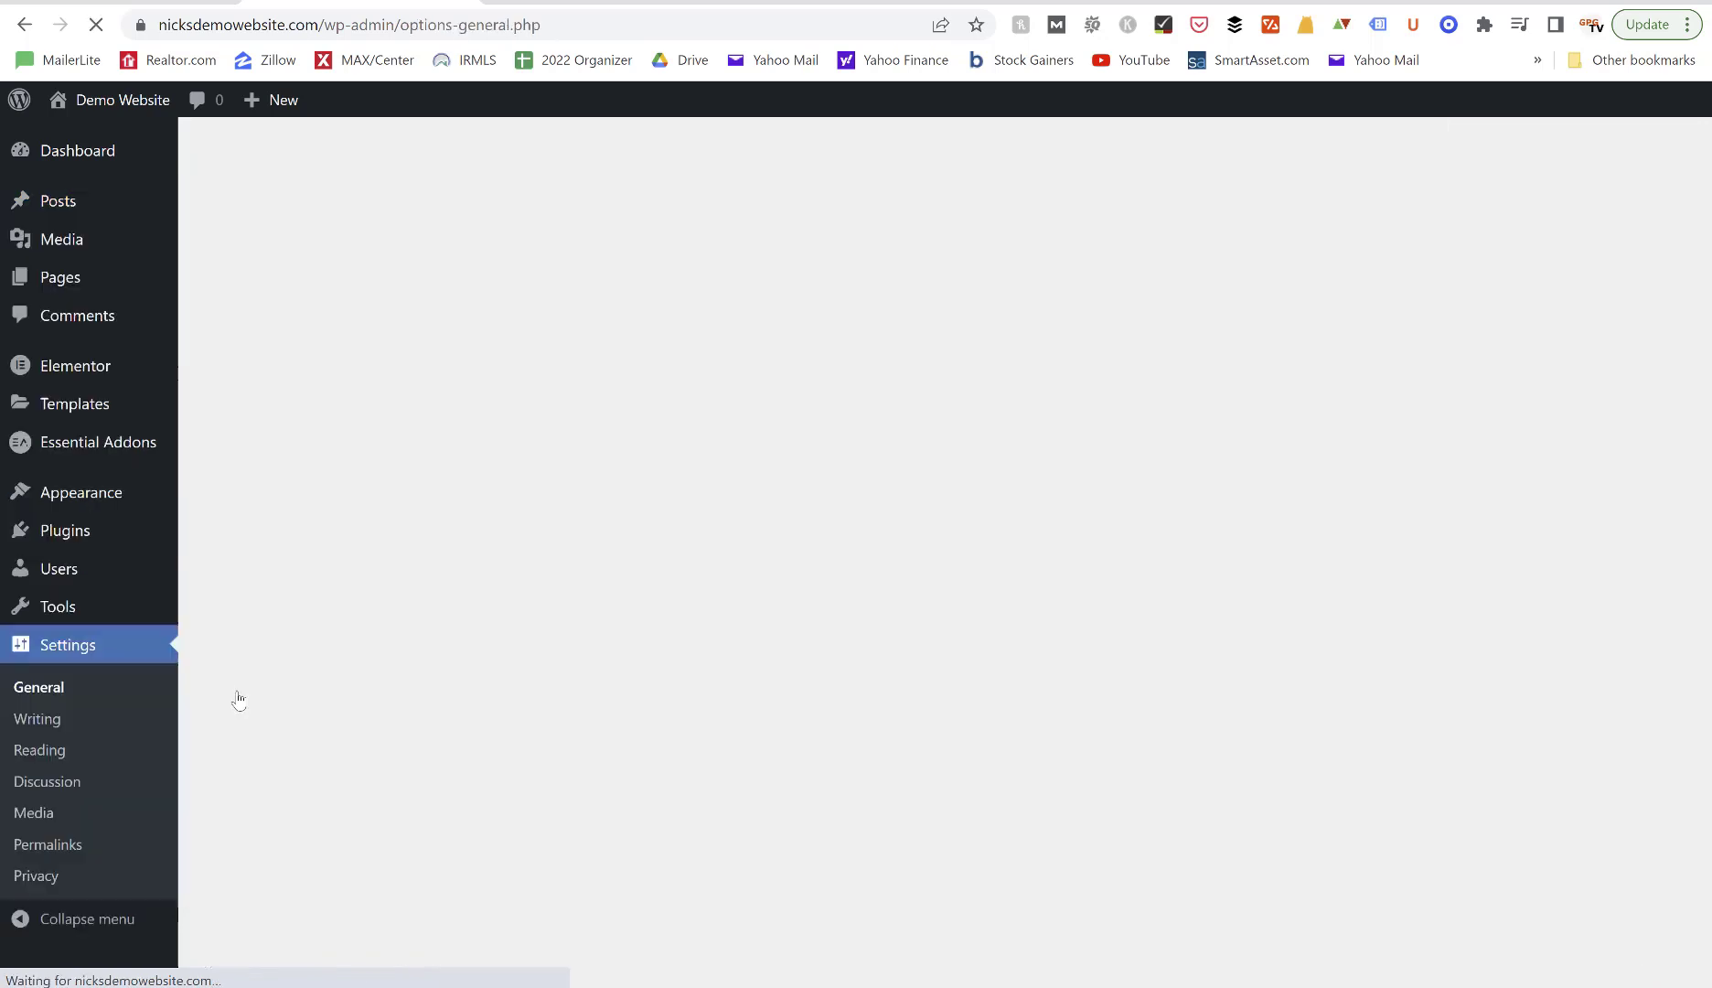
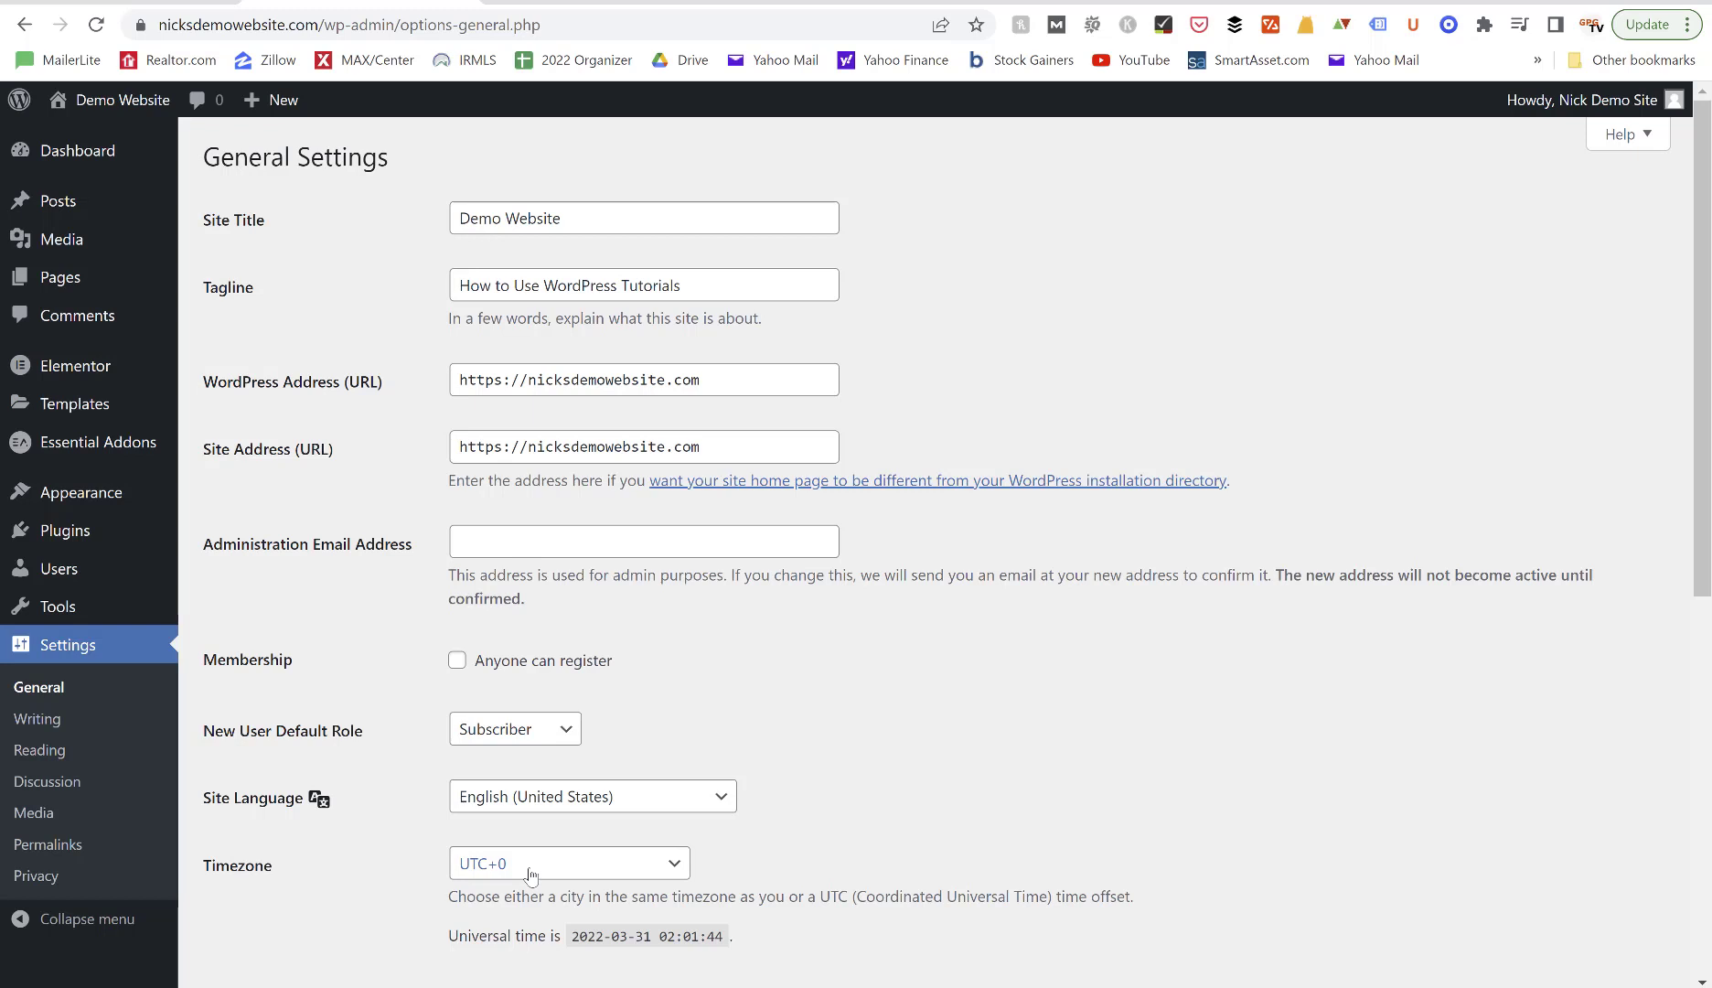
Set the site's timezone to Indiana - Indianapolis in the general settings.
click(531, 875)
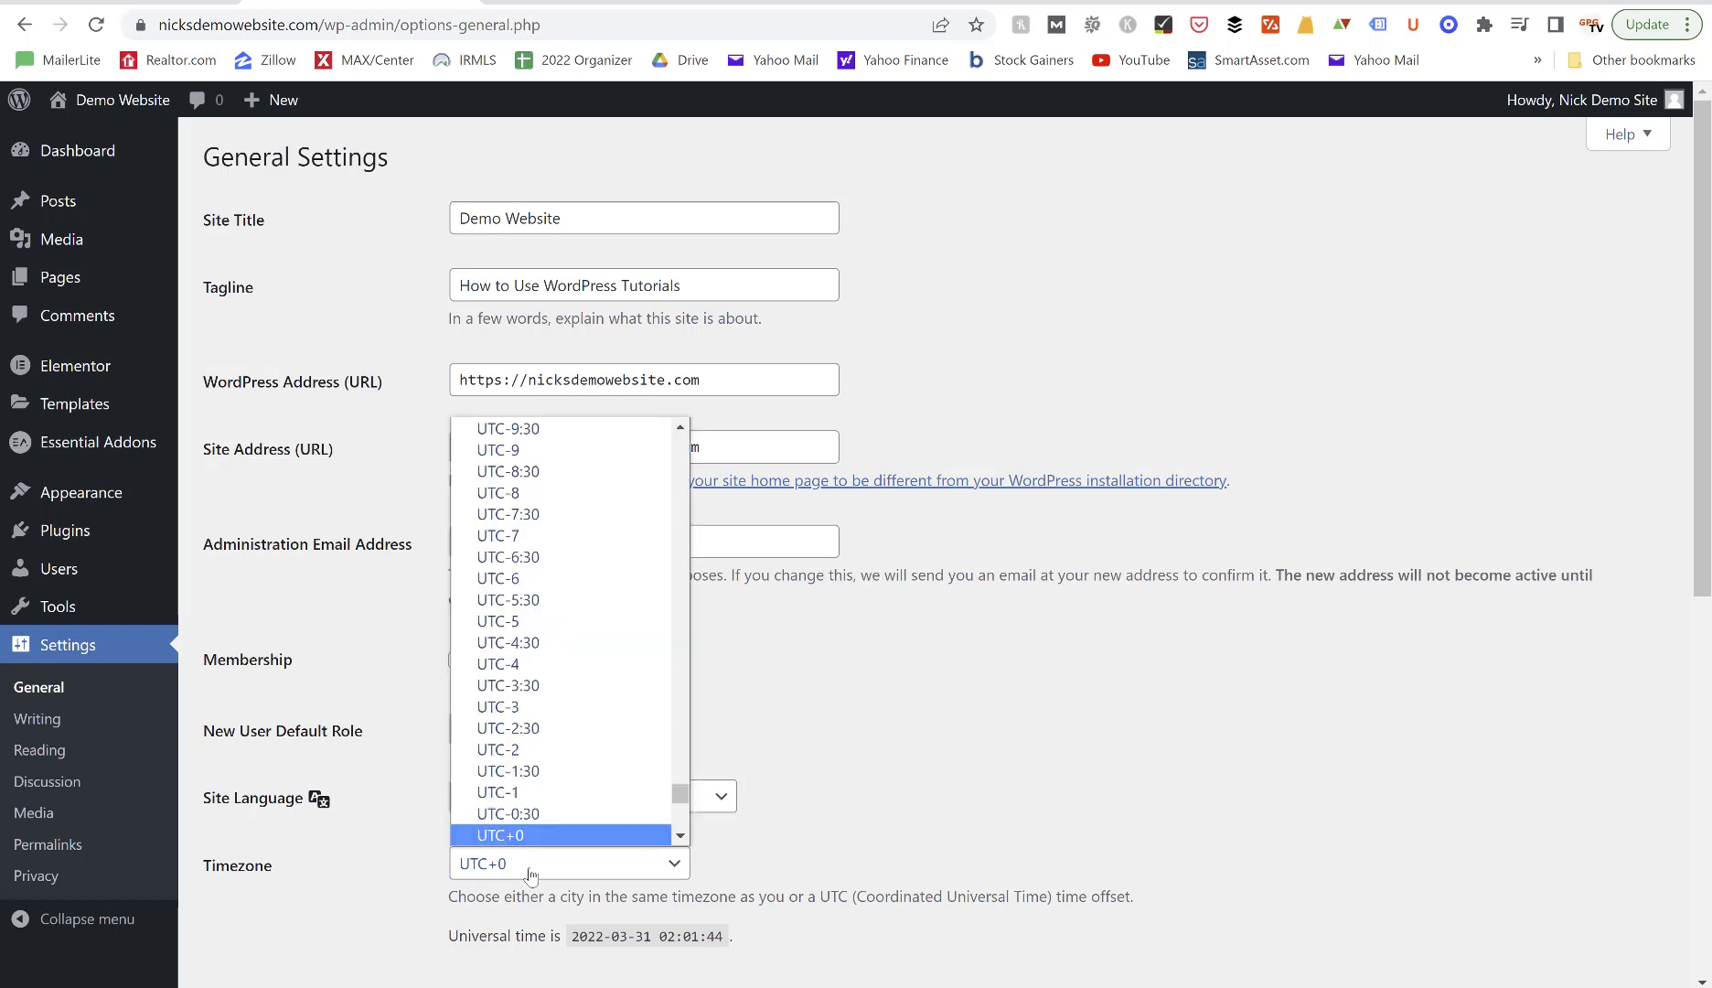
scroll(570, 559, up, 8)
scroll(572, 559, up, 20)
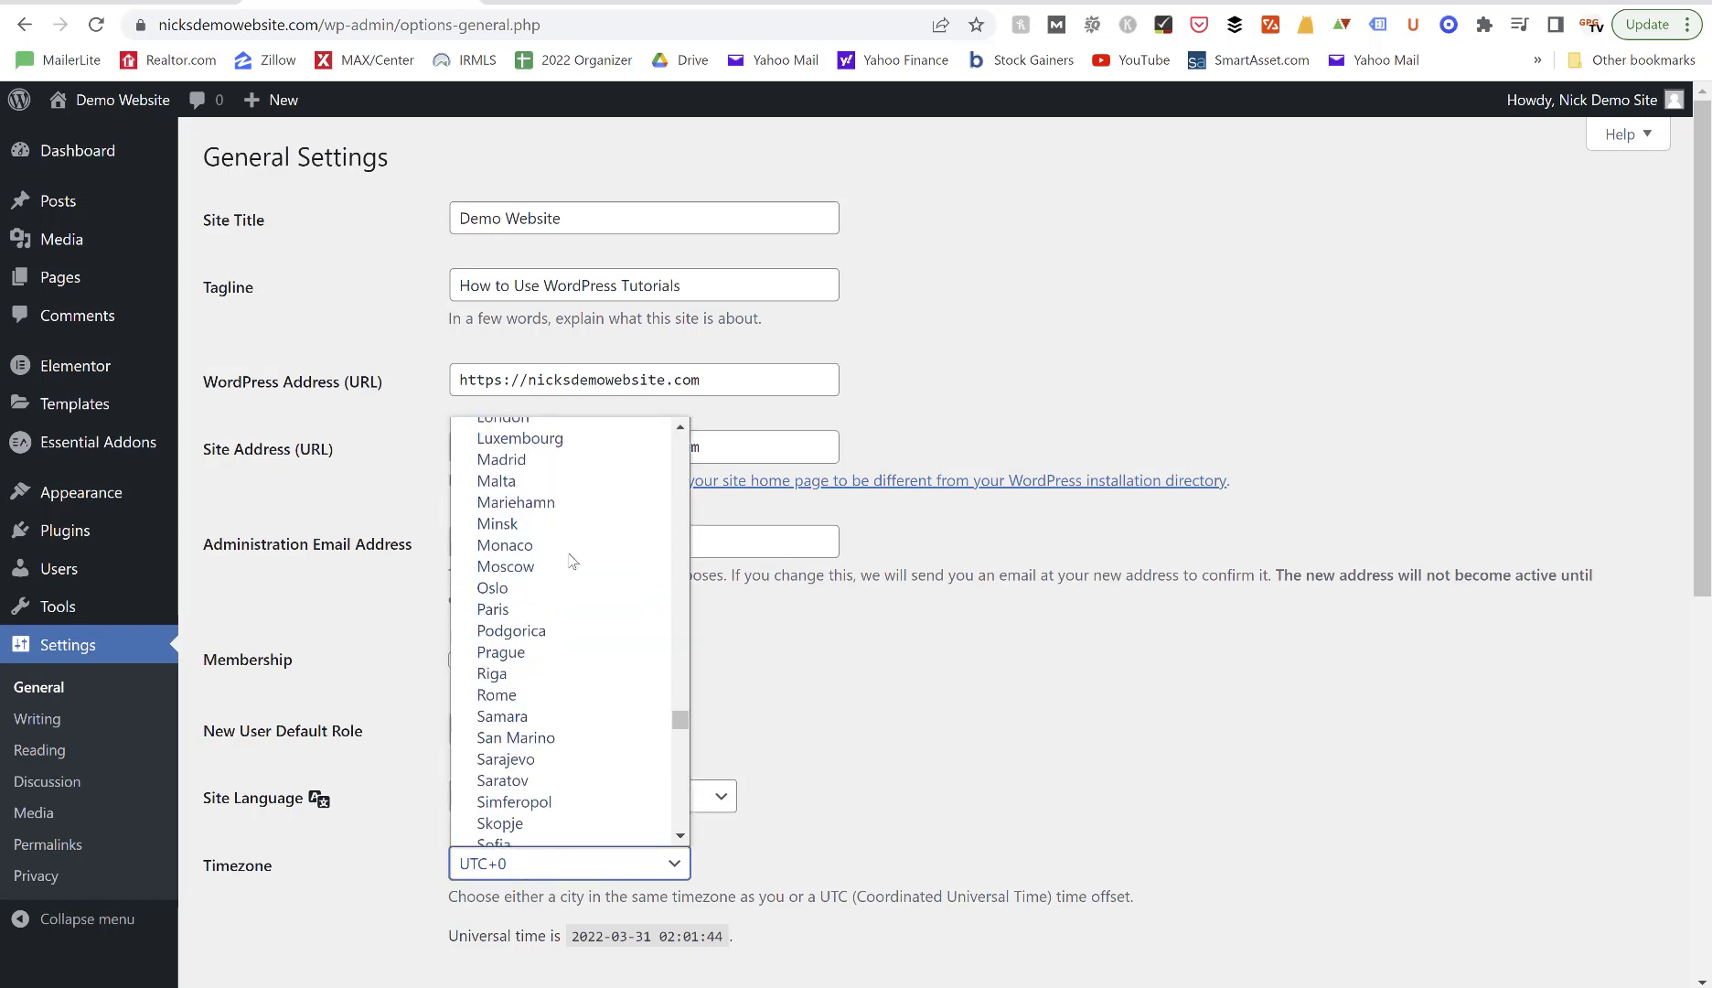
scroll(573, 560, up, 20)
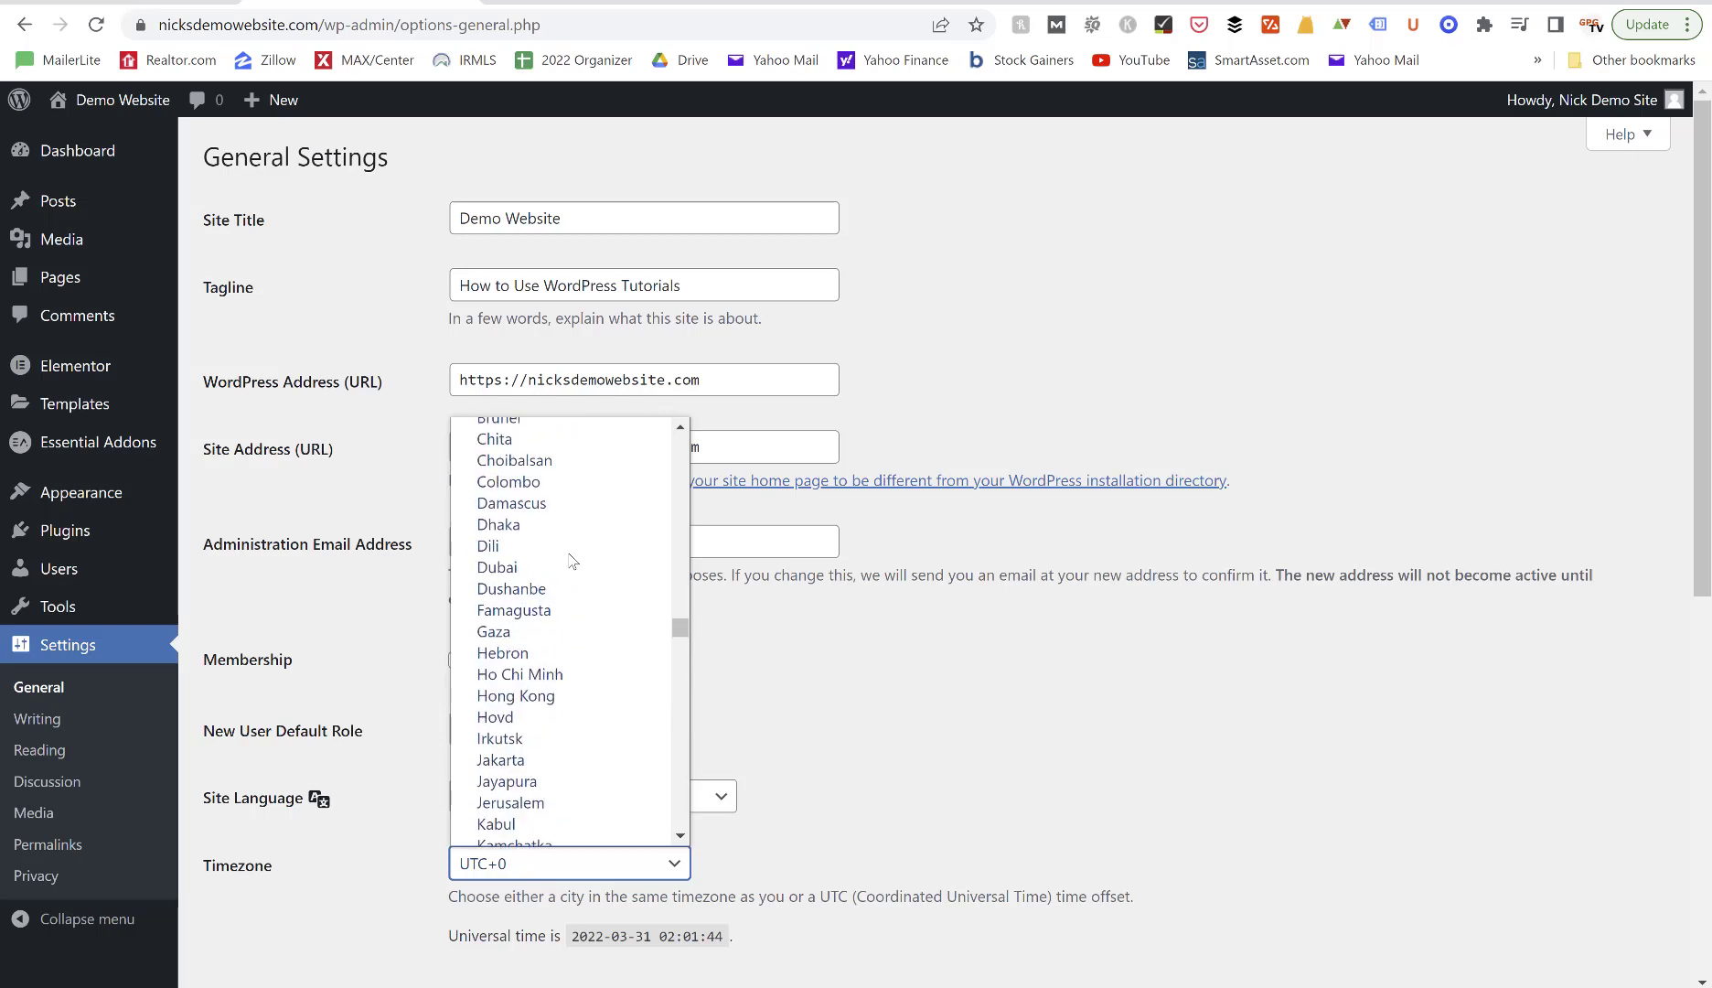
scroll(573, 559, up, 15)
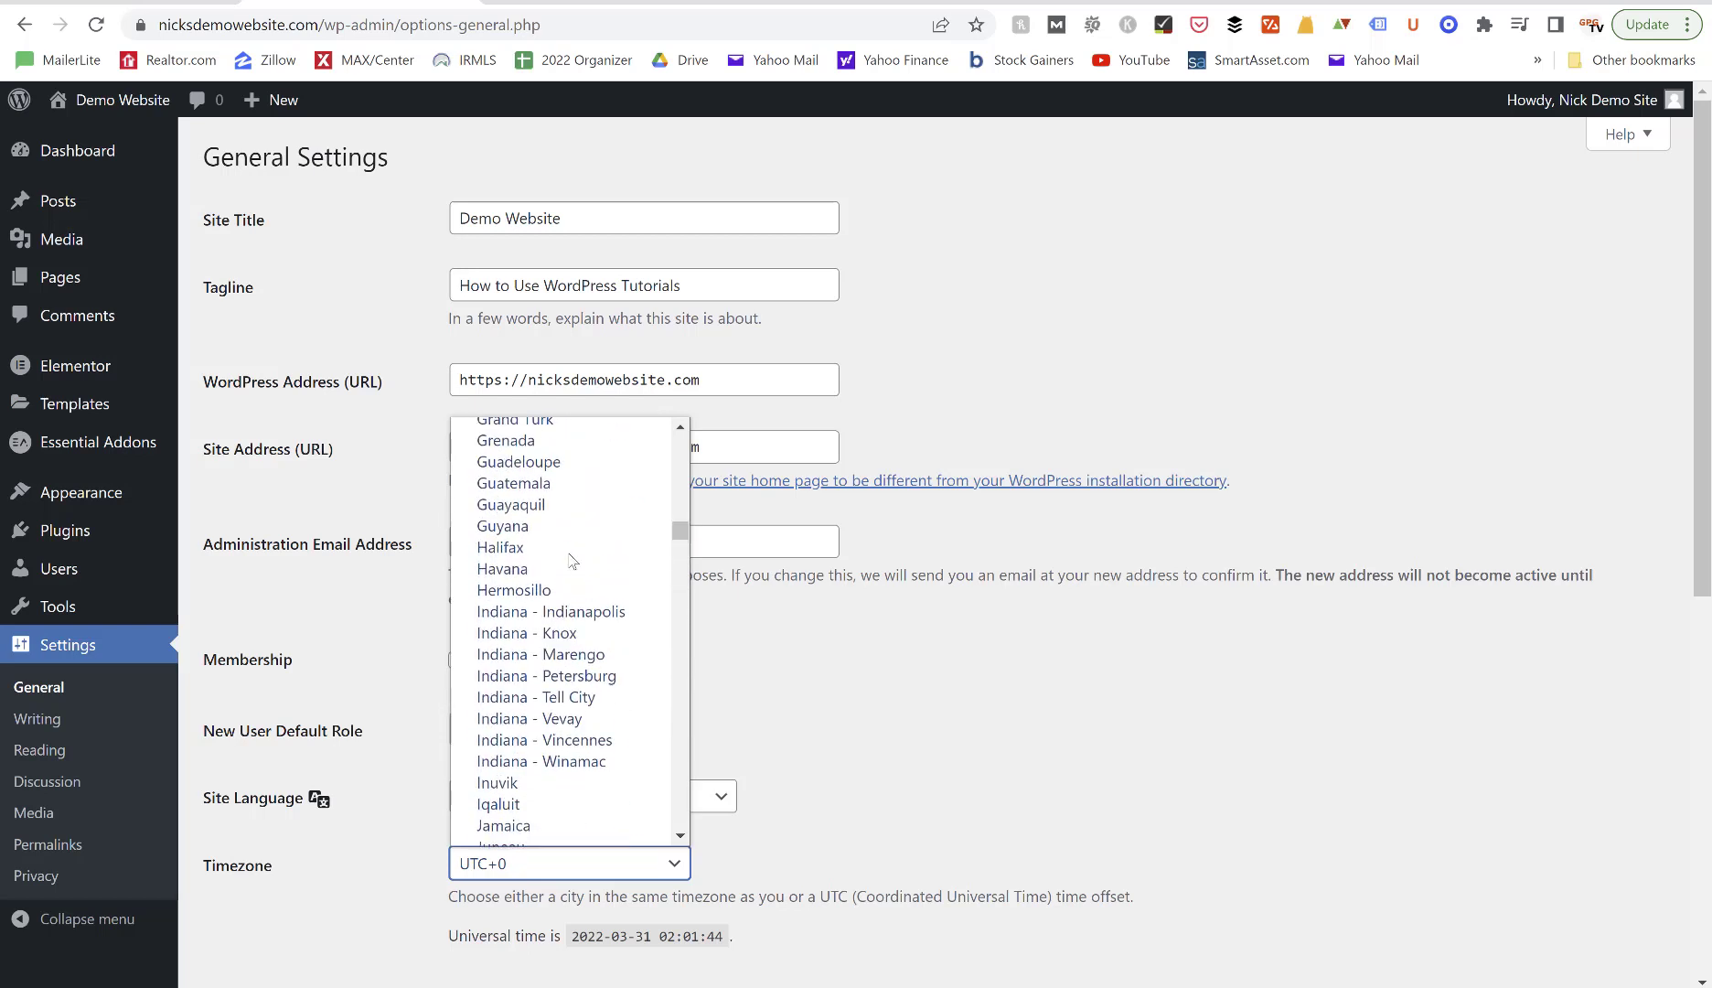
scroll(572, 560, up, 2)
scroll(572, 560, down, 3)
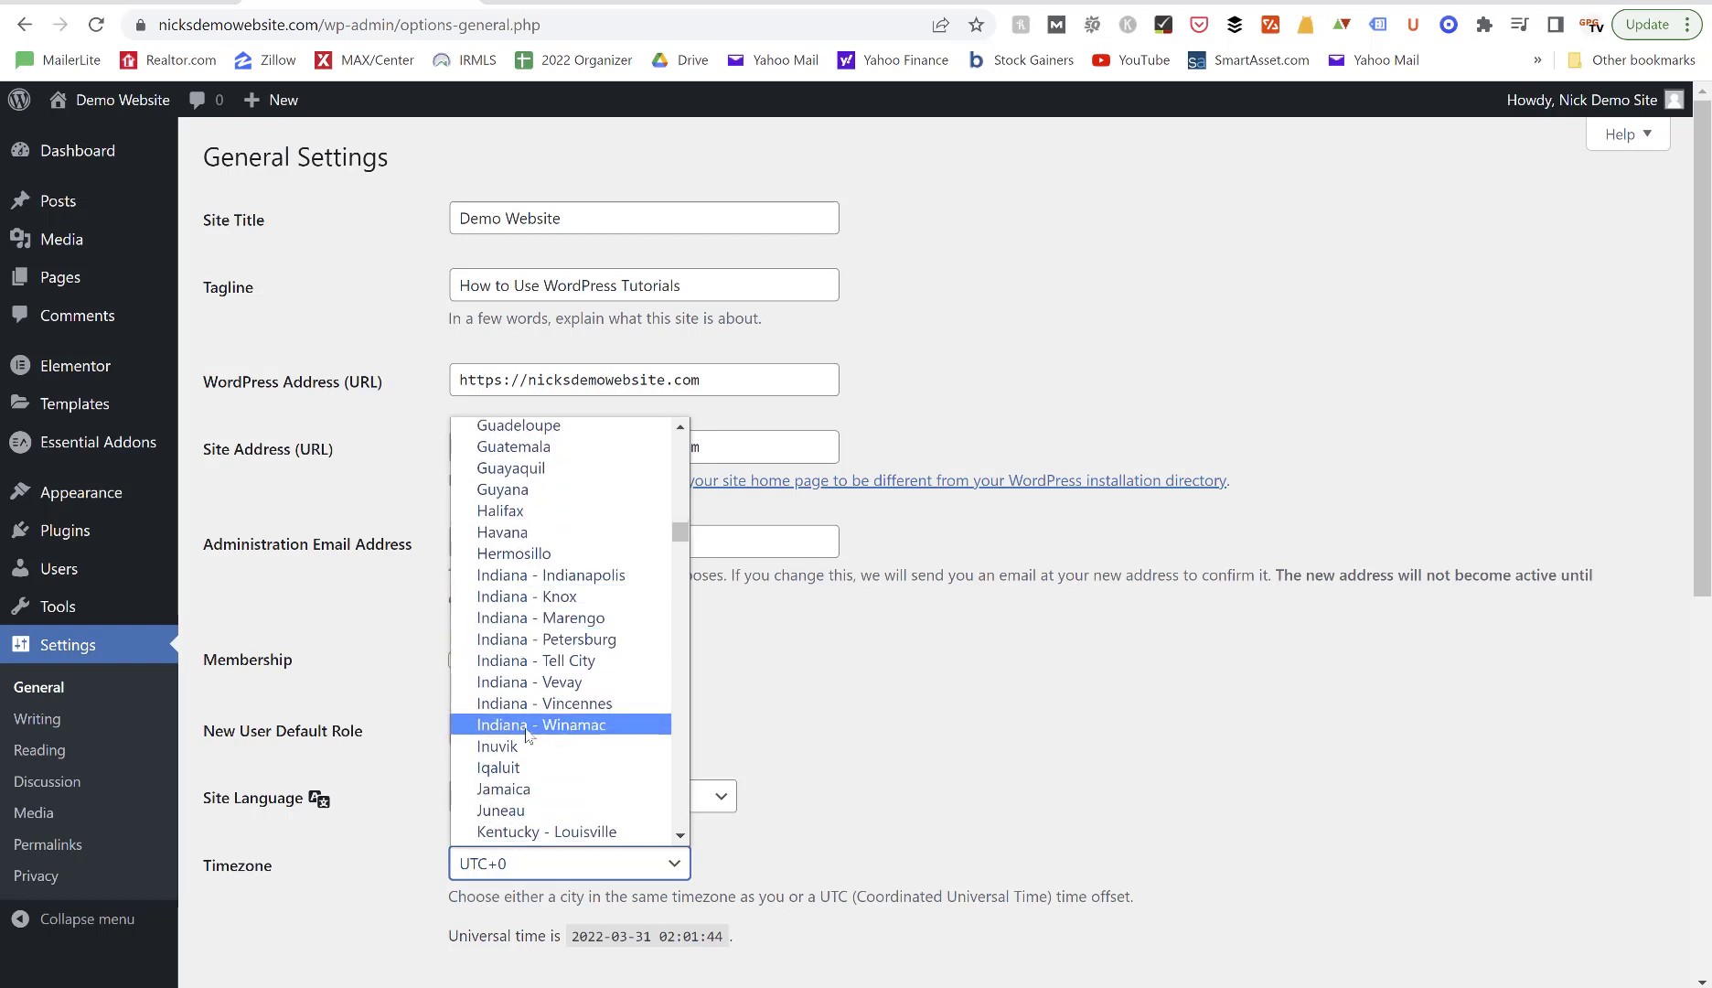
click(513, 581)
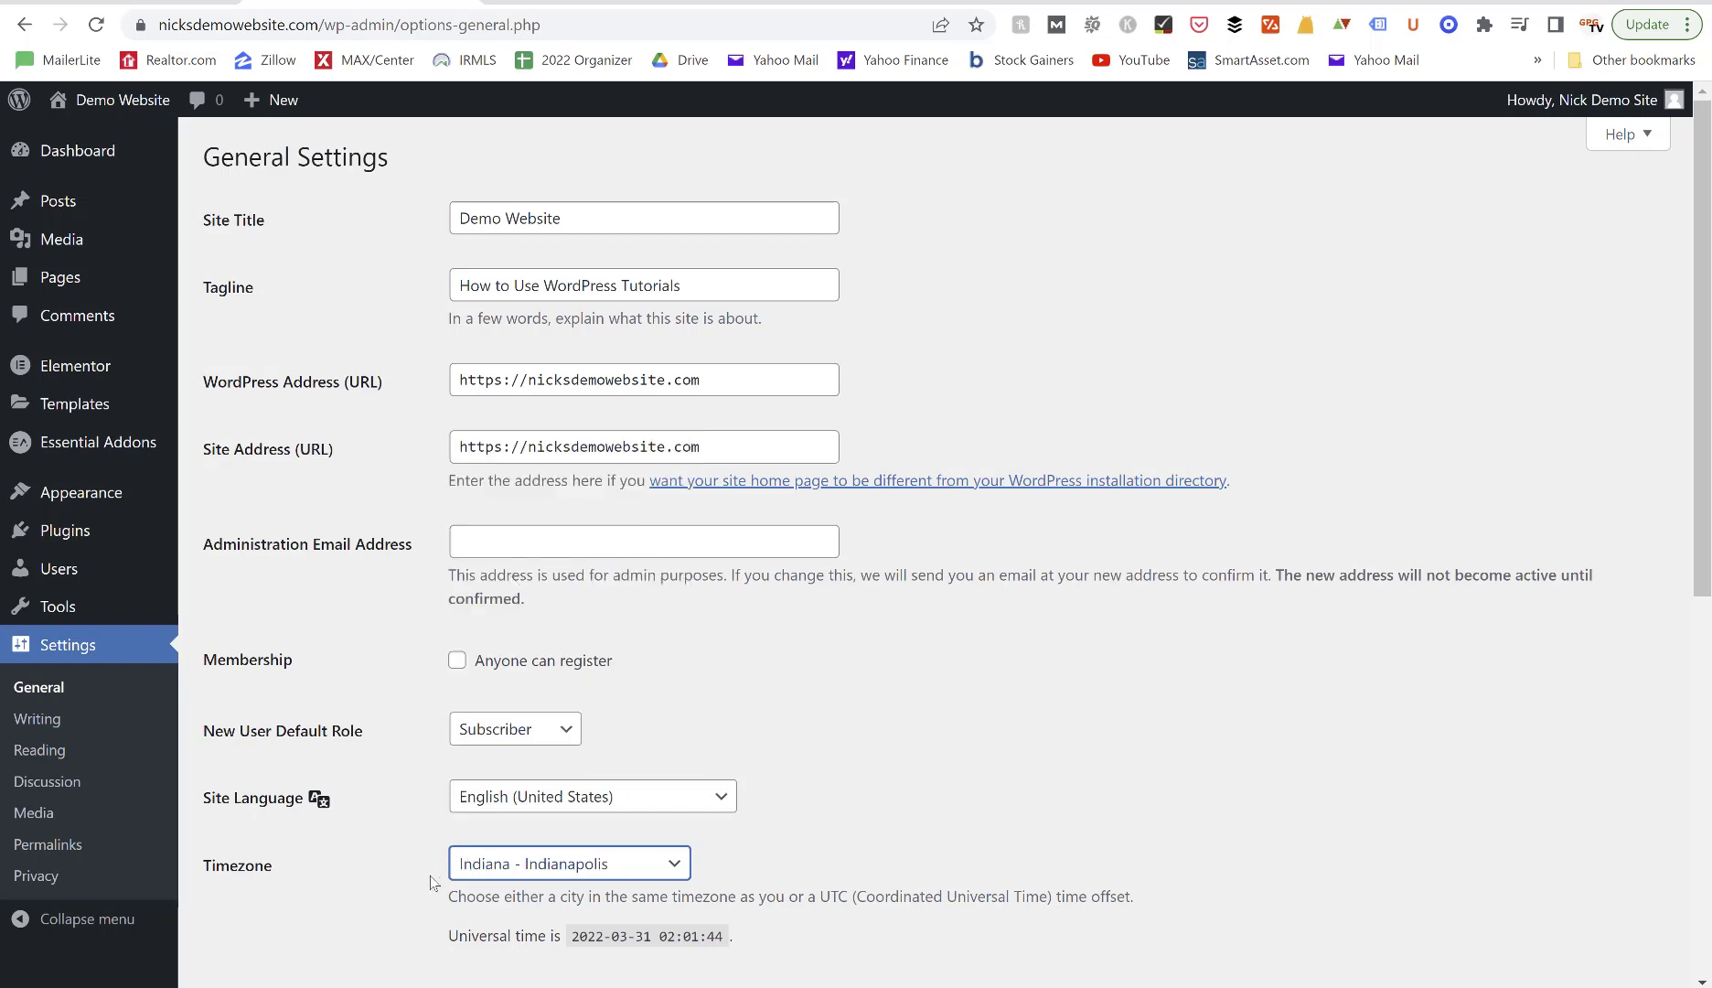
Review the date format, time format and week start options, and save the general settings.
scroll(431, 878, down, 3)
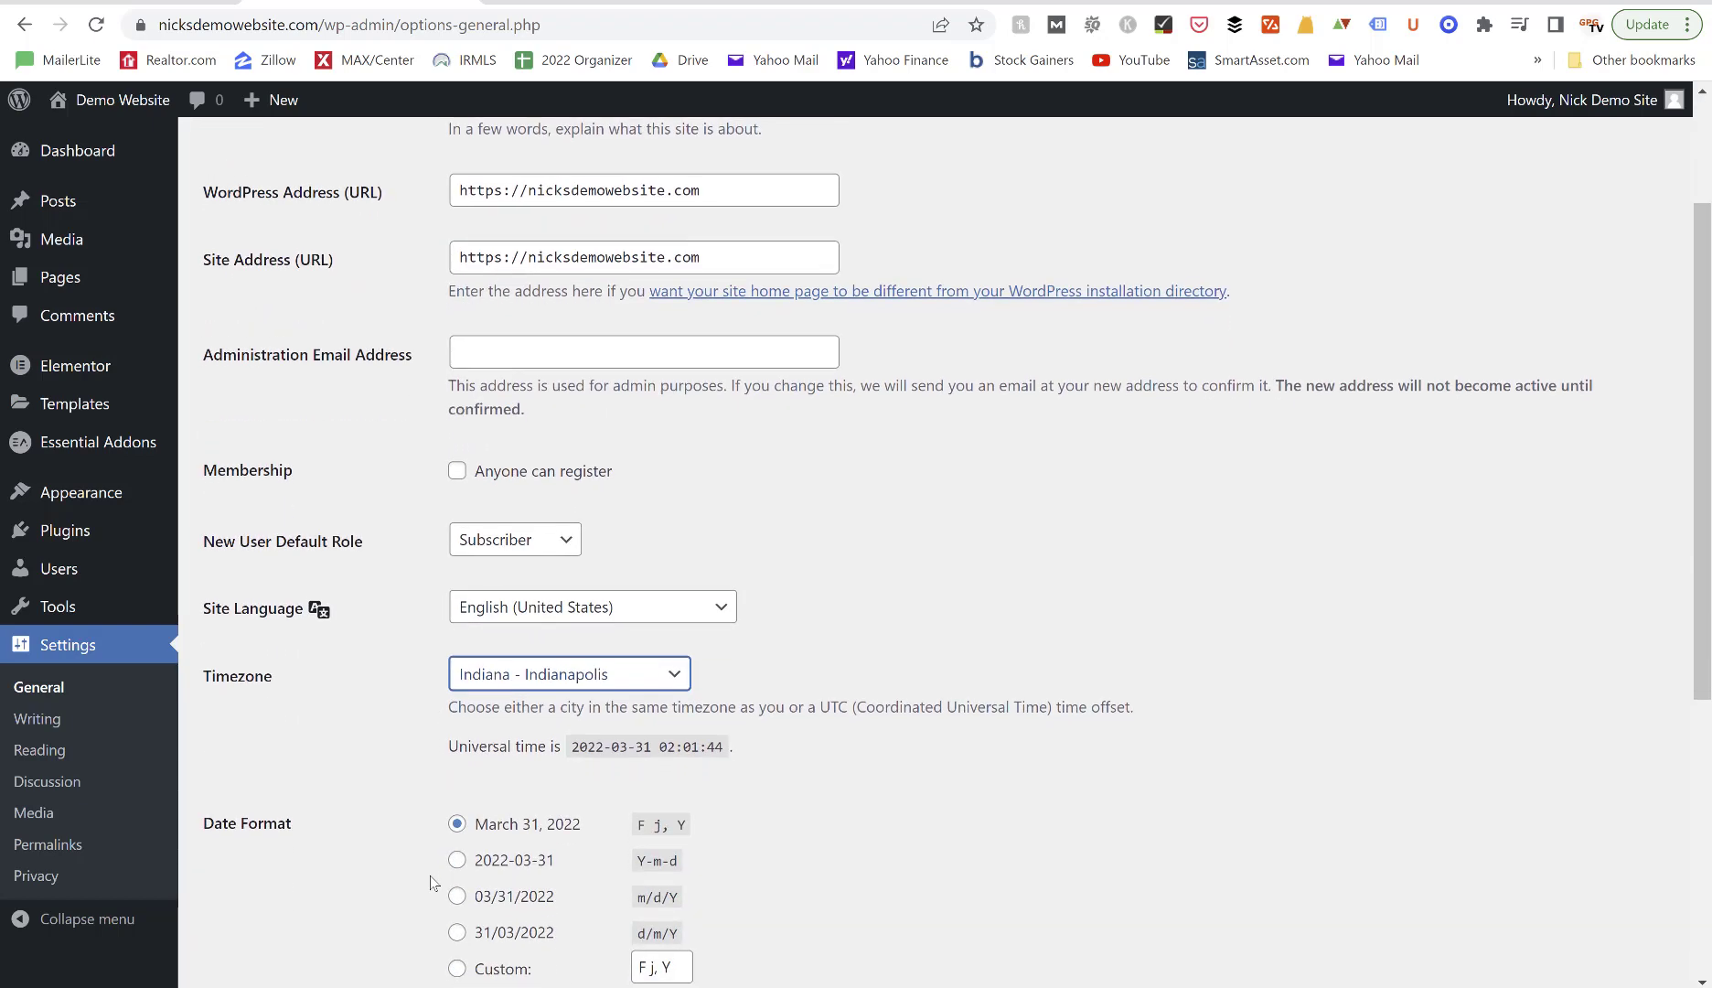
scroll(430, 876, down, 3)
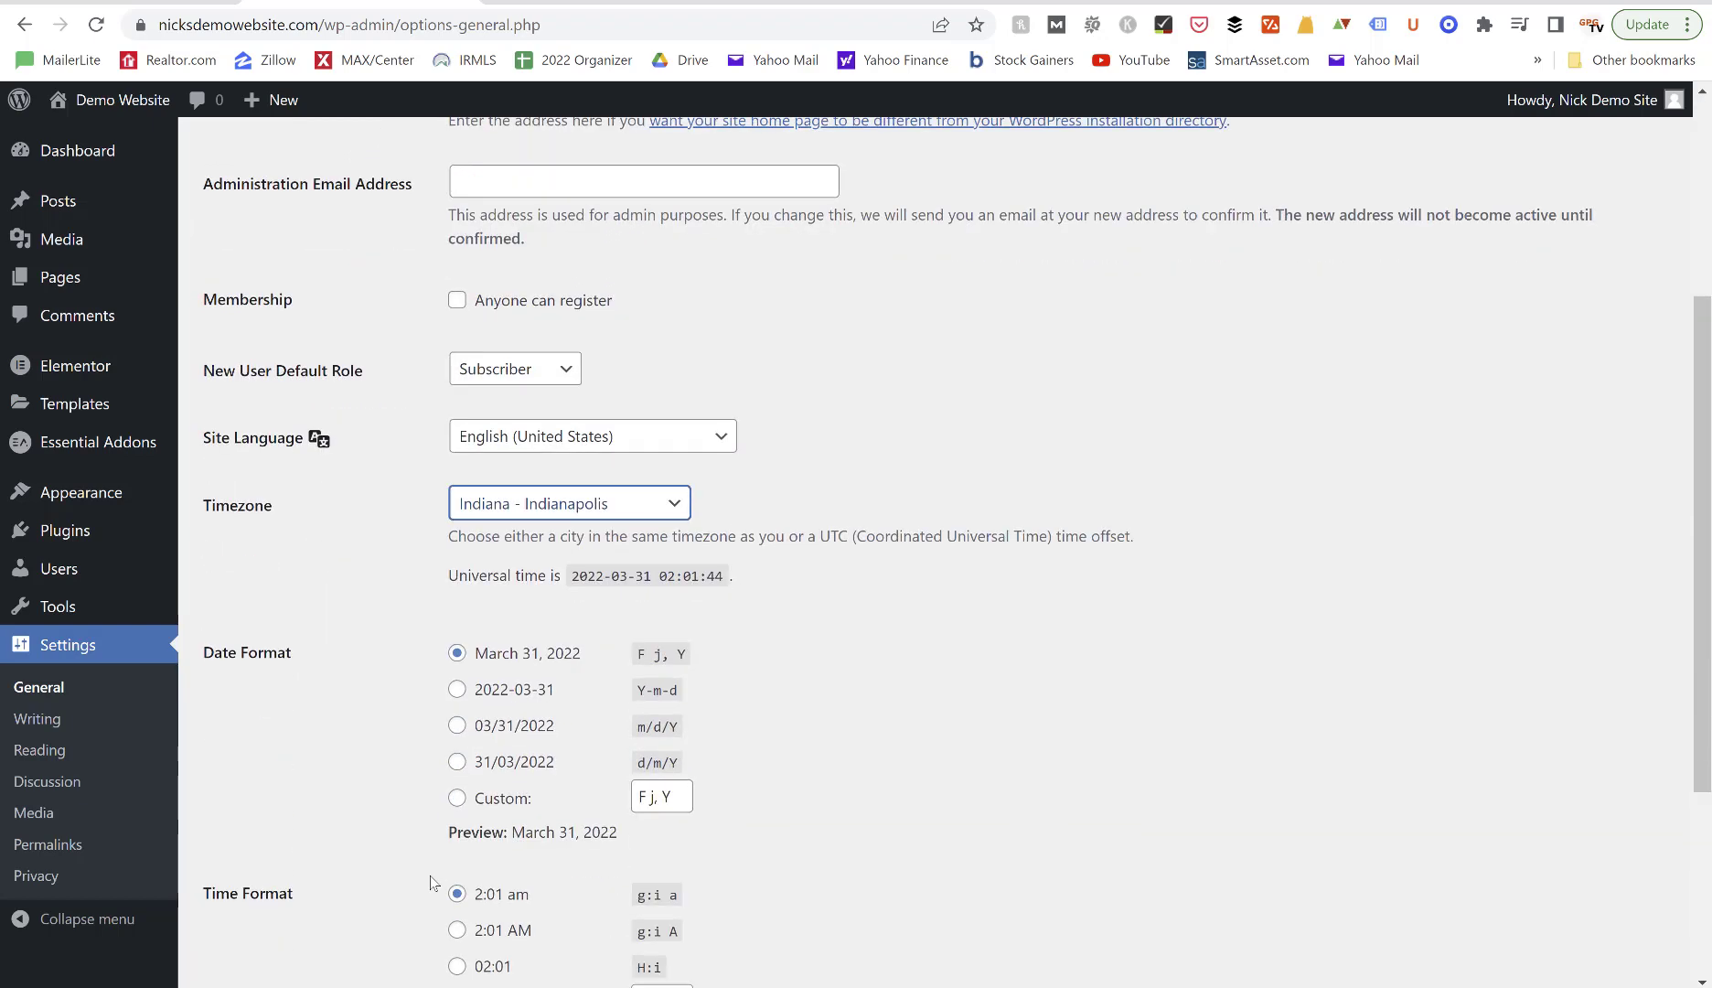
scroll(429, 874, down, 1)
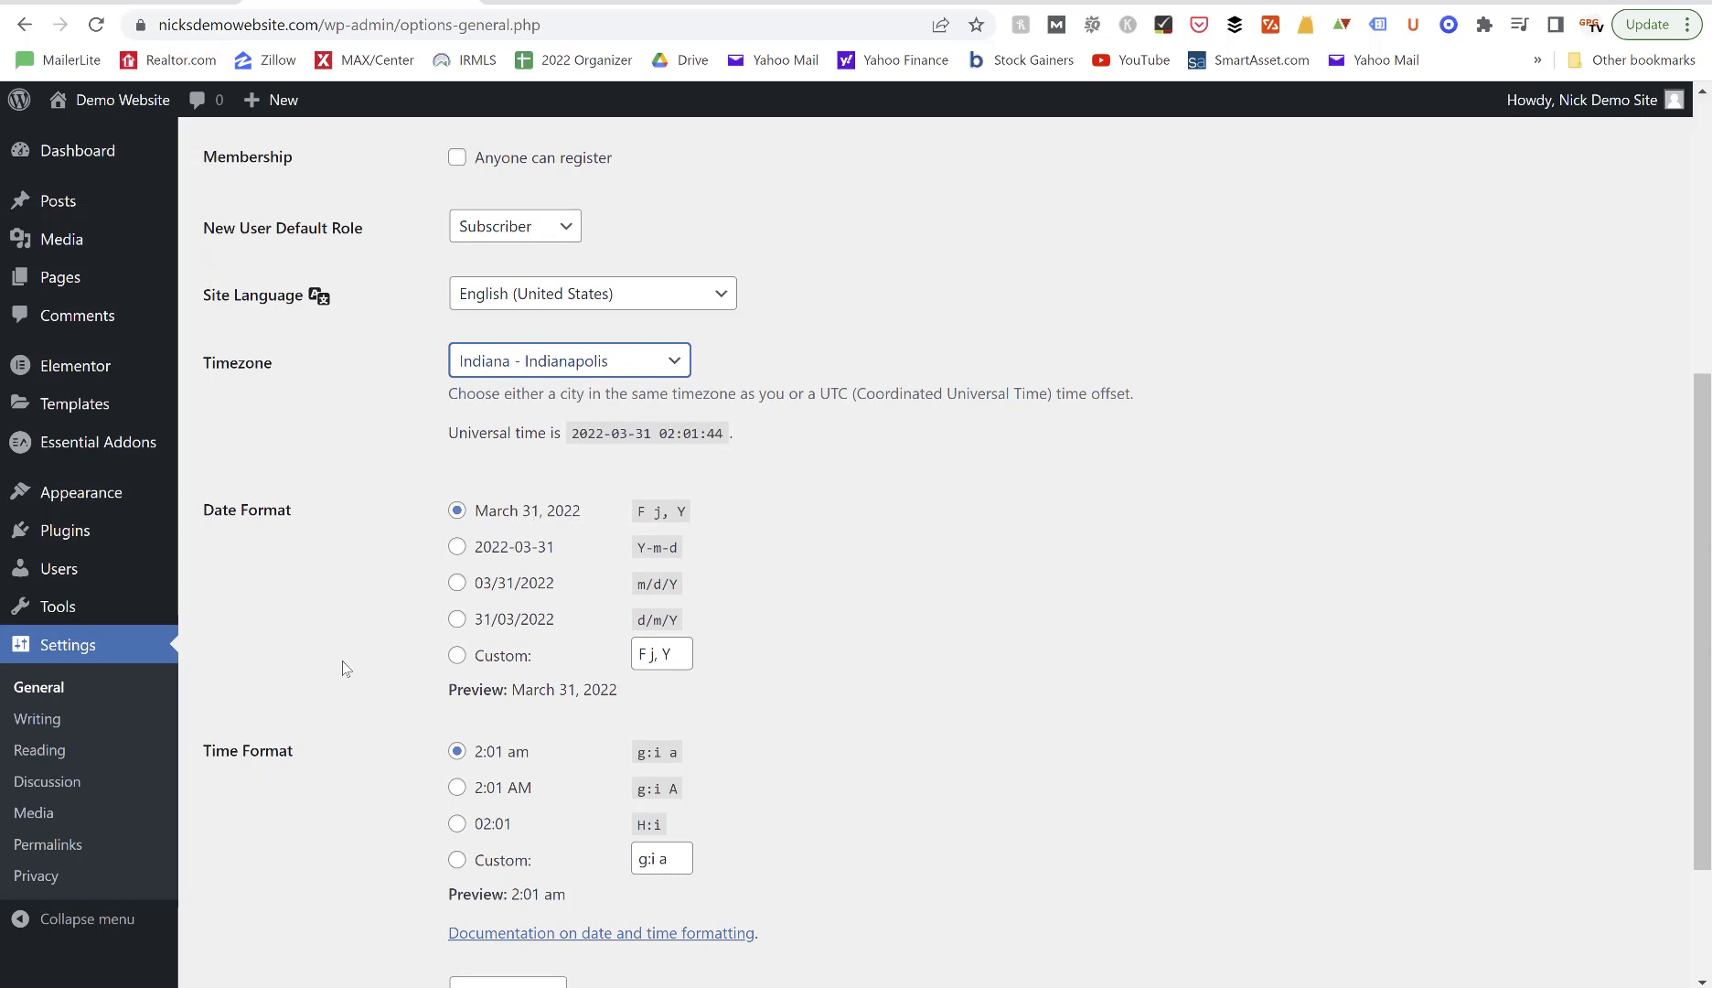
scroll(344, 662, down, 1)
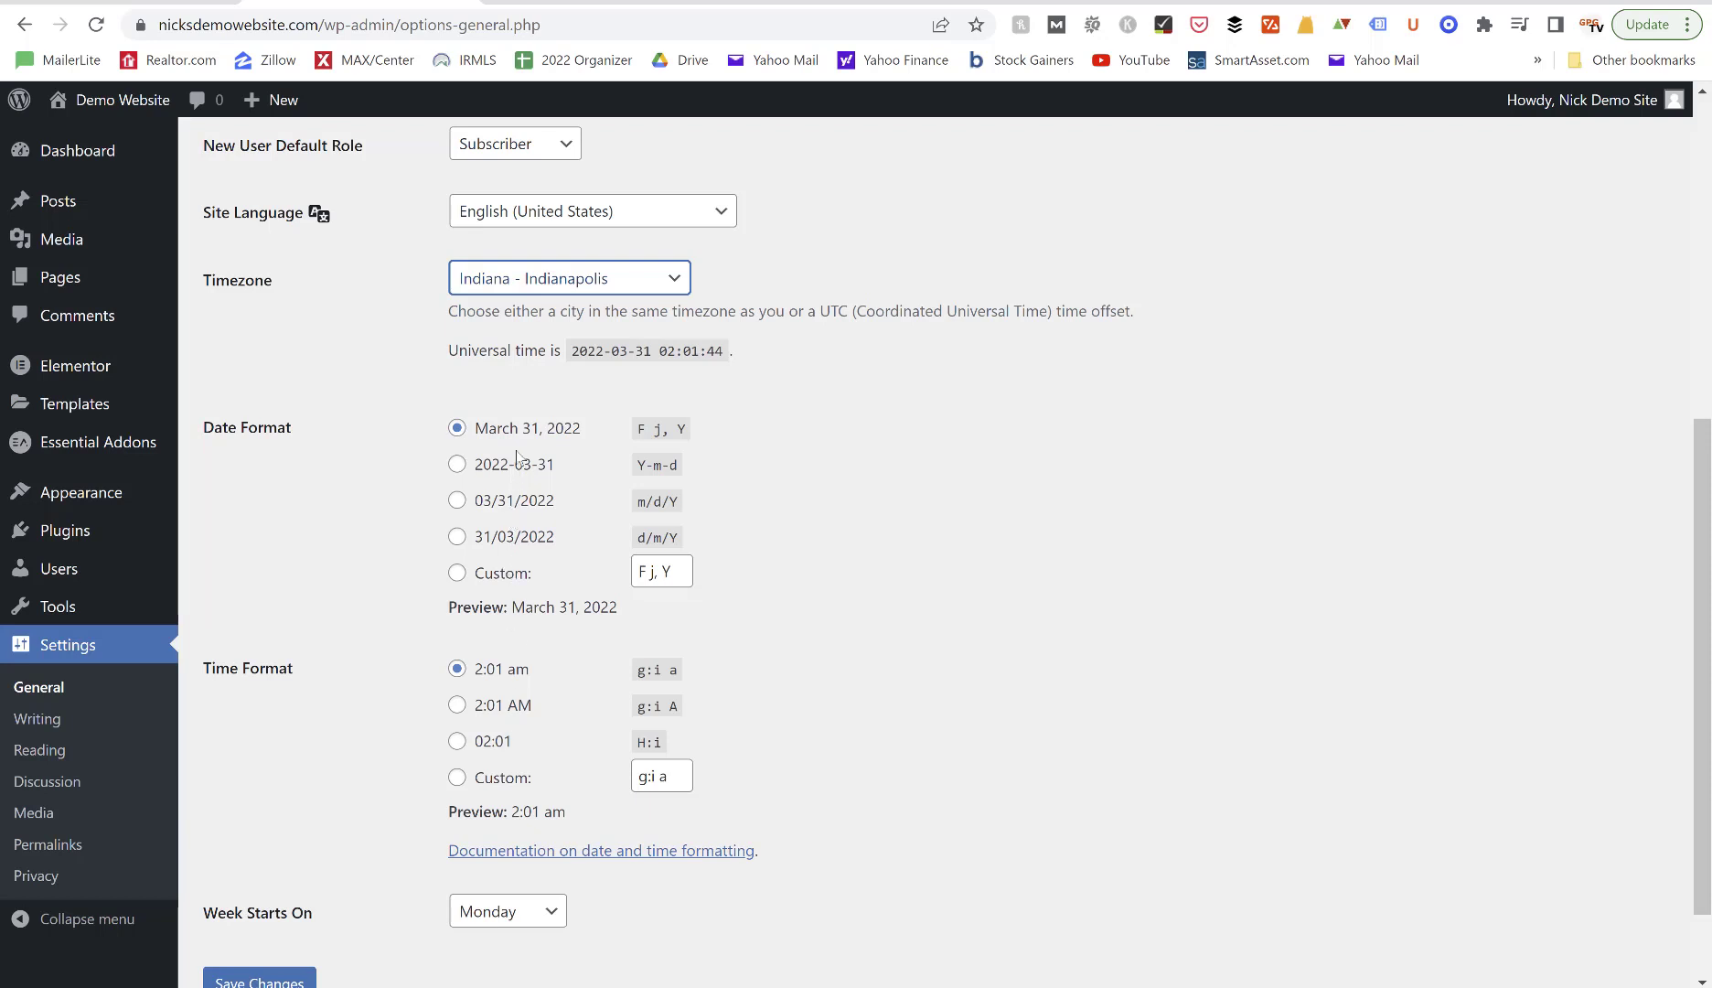
scroll(523, 512, down, 1)
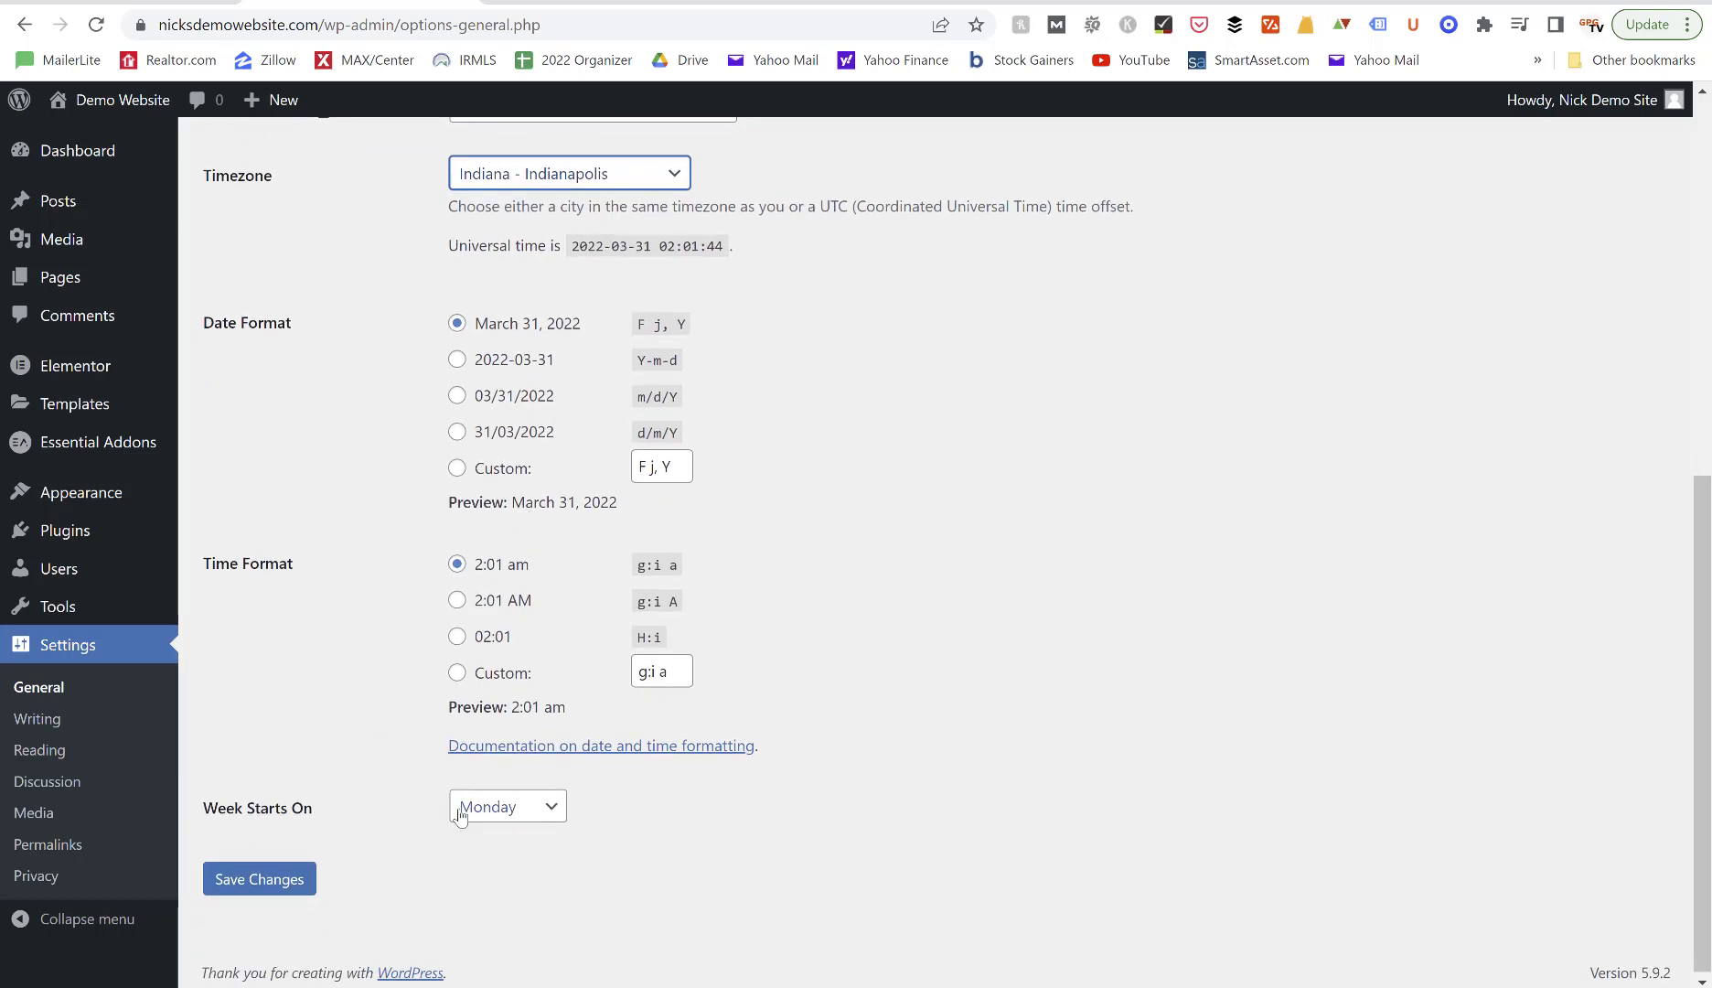
click(261, 879)
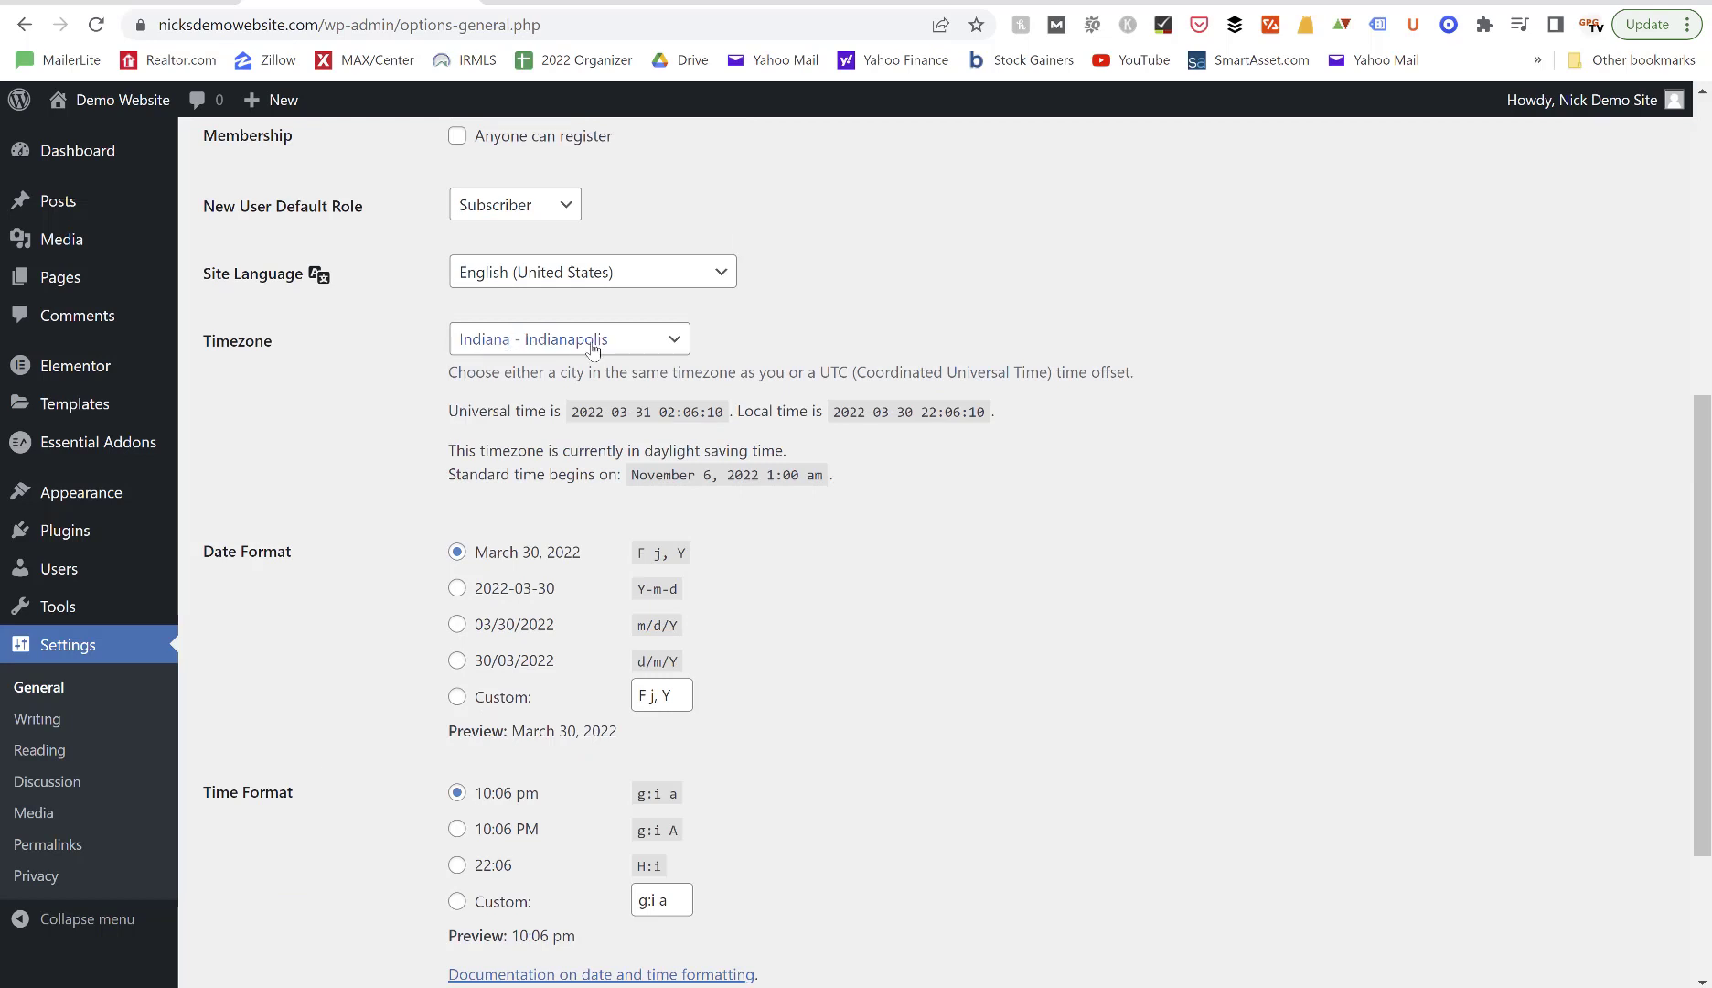
Open the writing settings and review the default category and format, keeping Uncategorized and Standard selected.
click(41, 719)
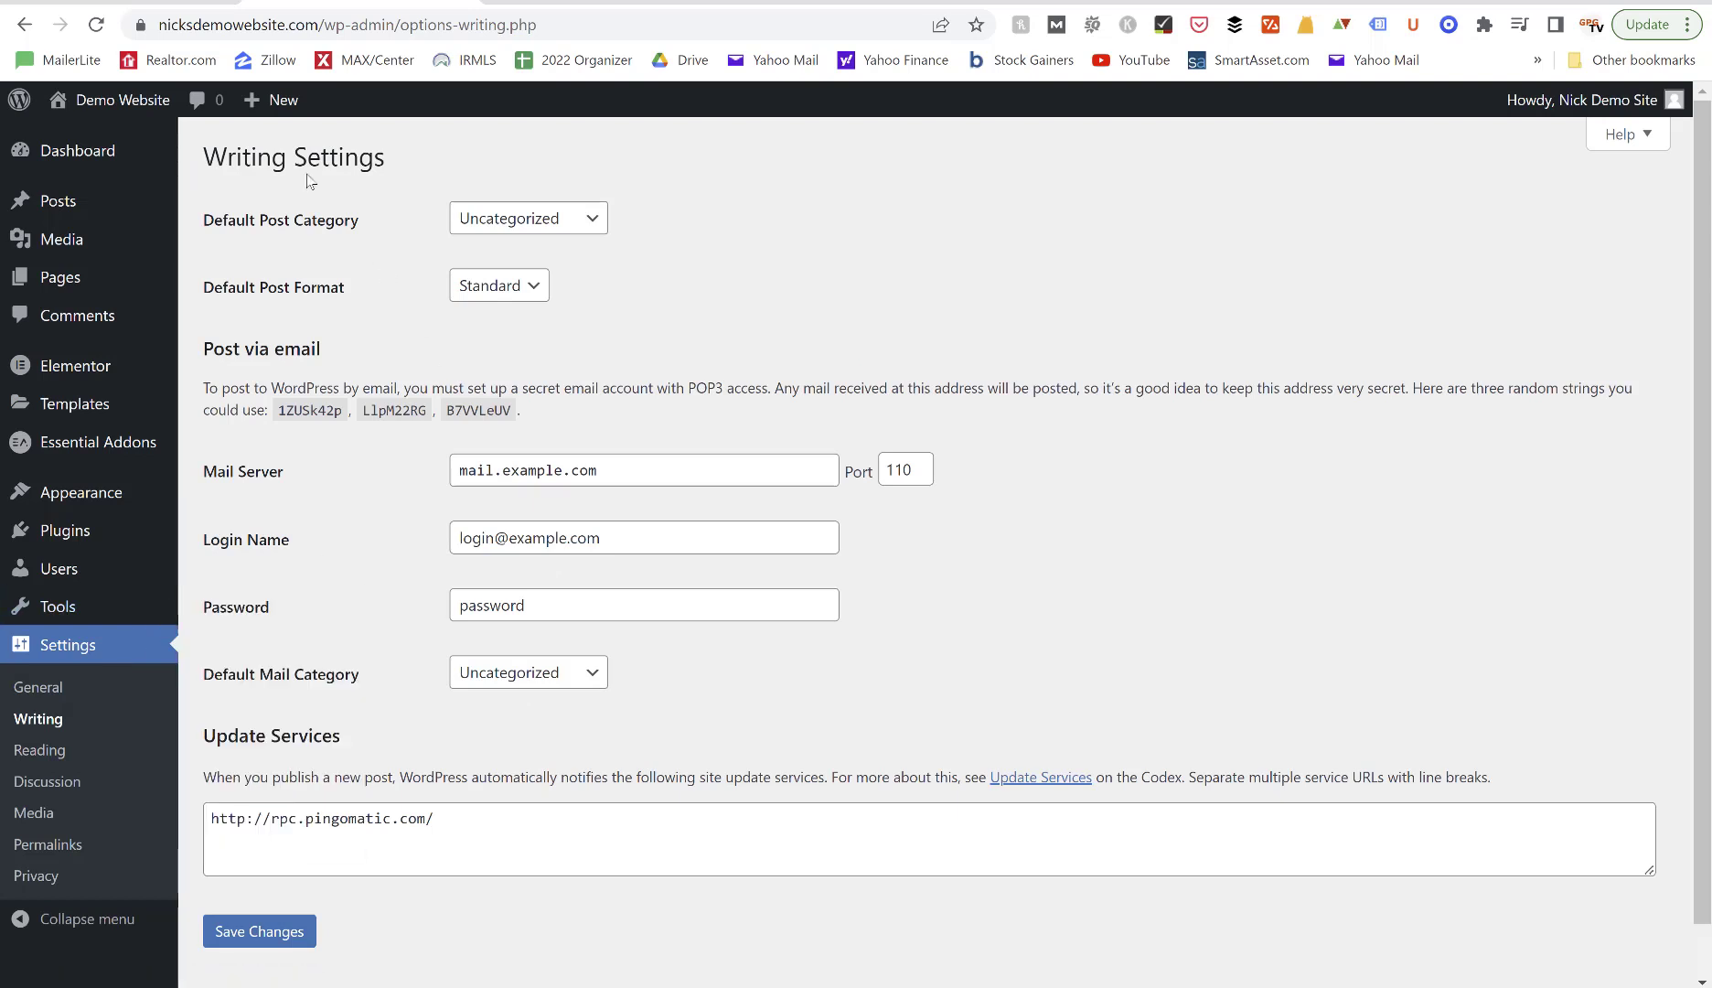
click(543, 225)
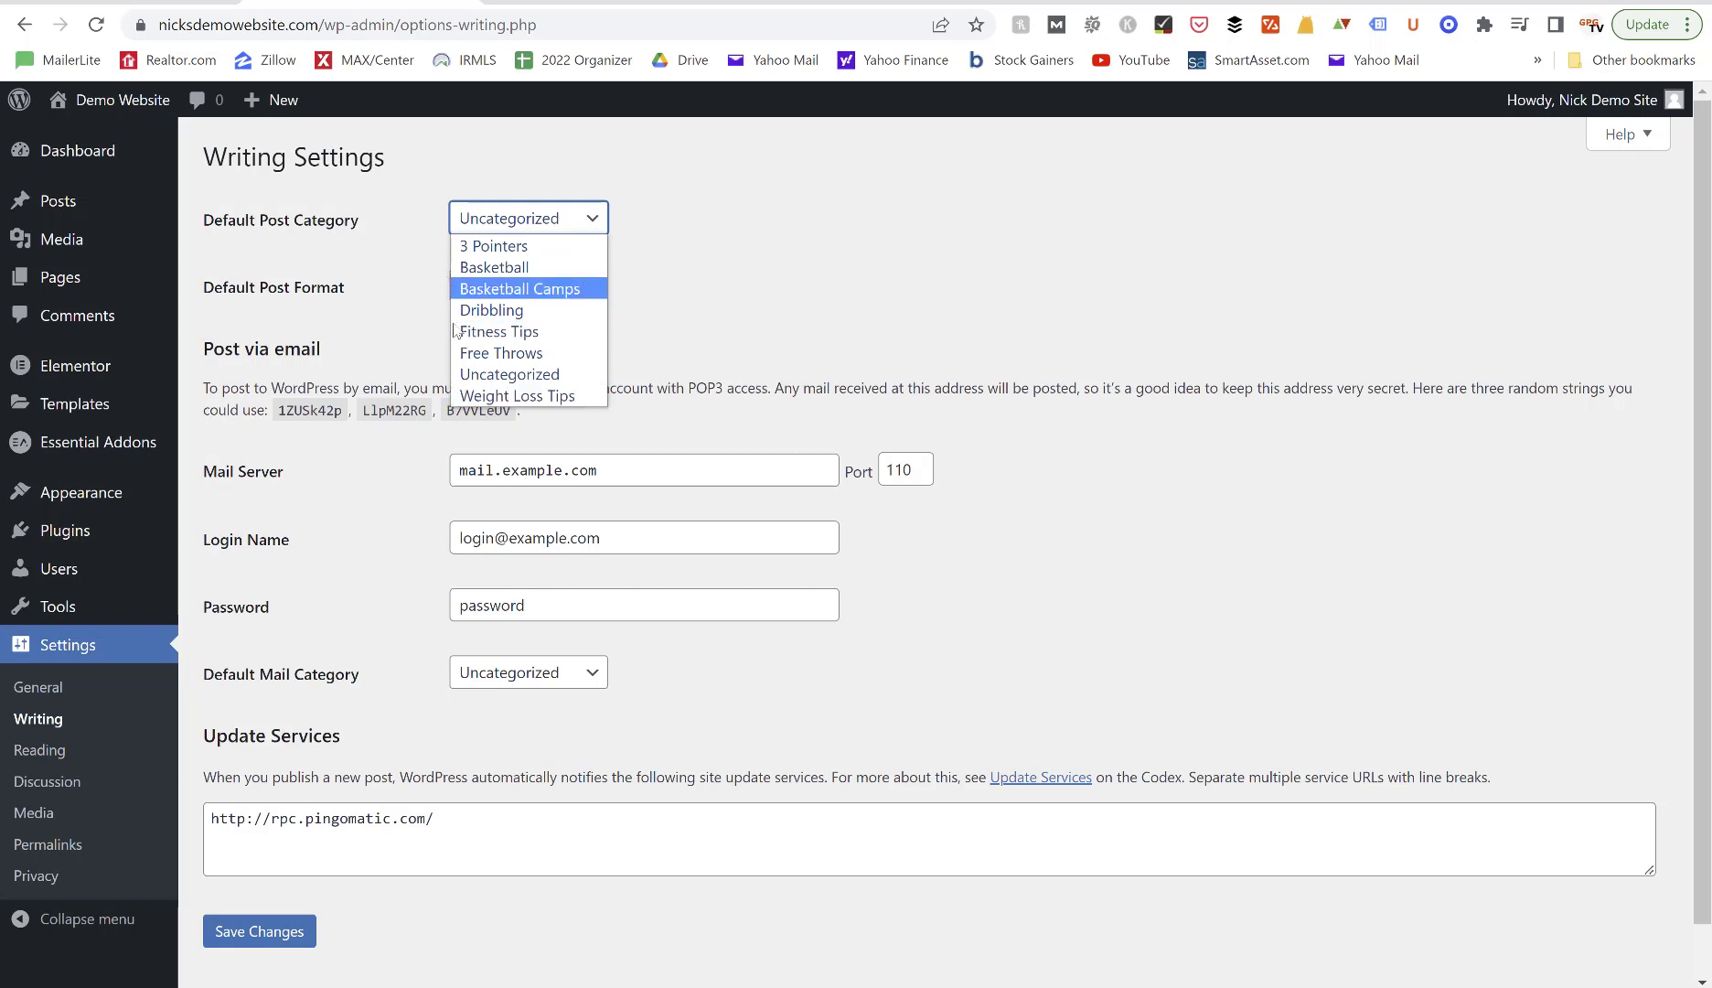
click(474, 382)
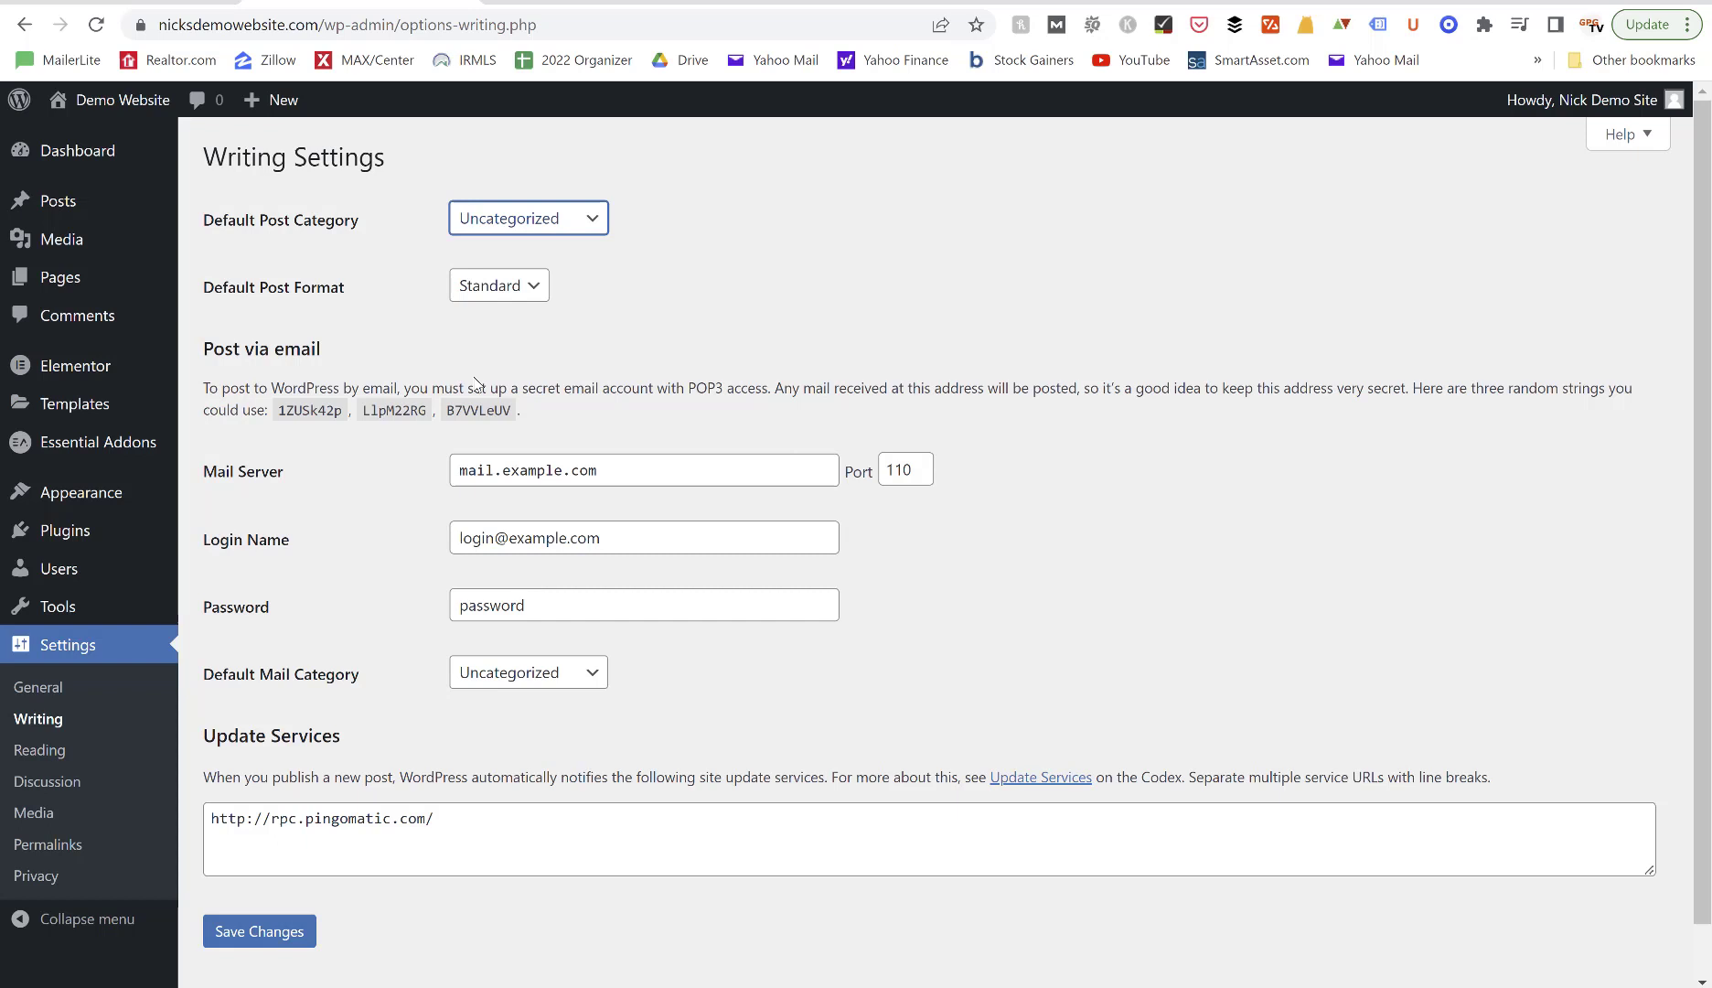
click(414, 284)
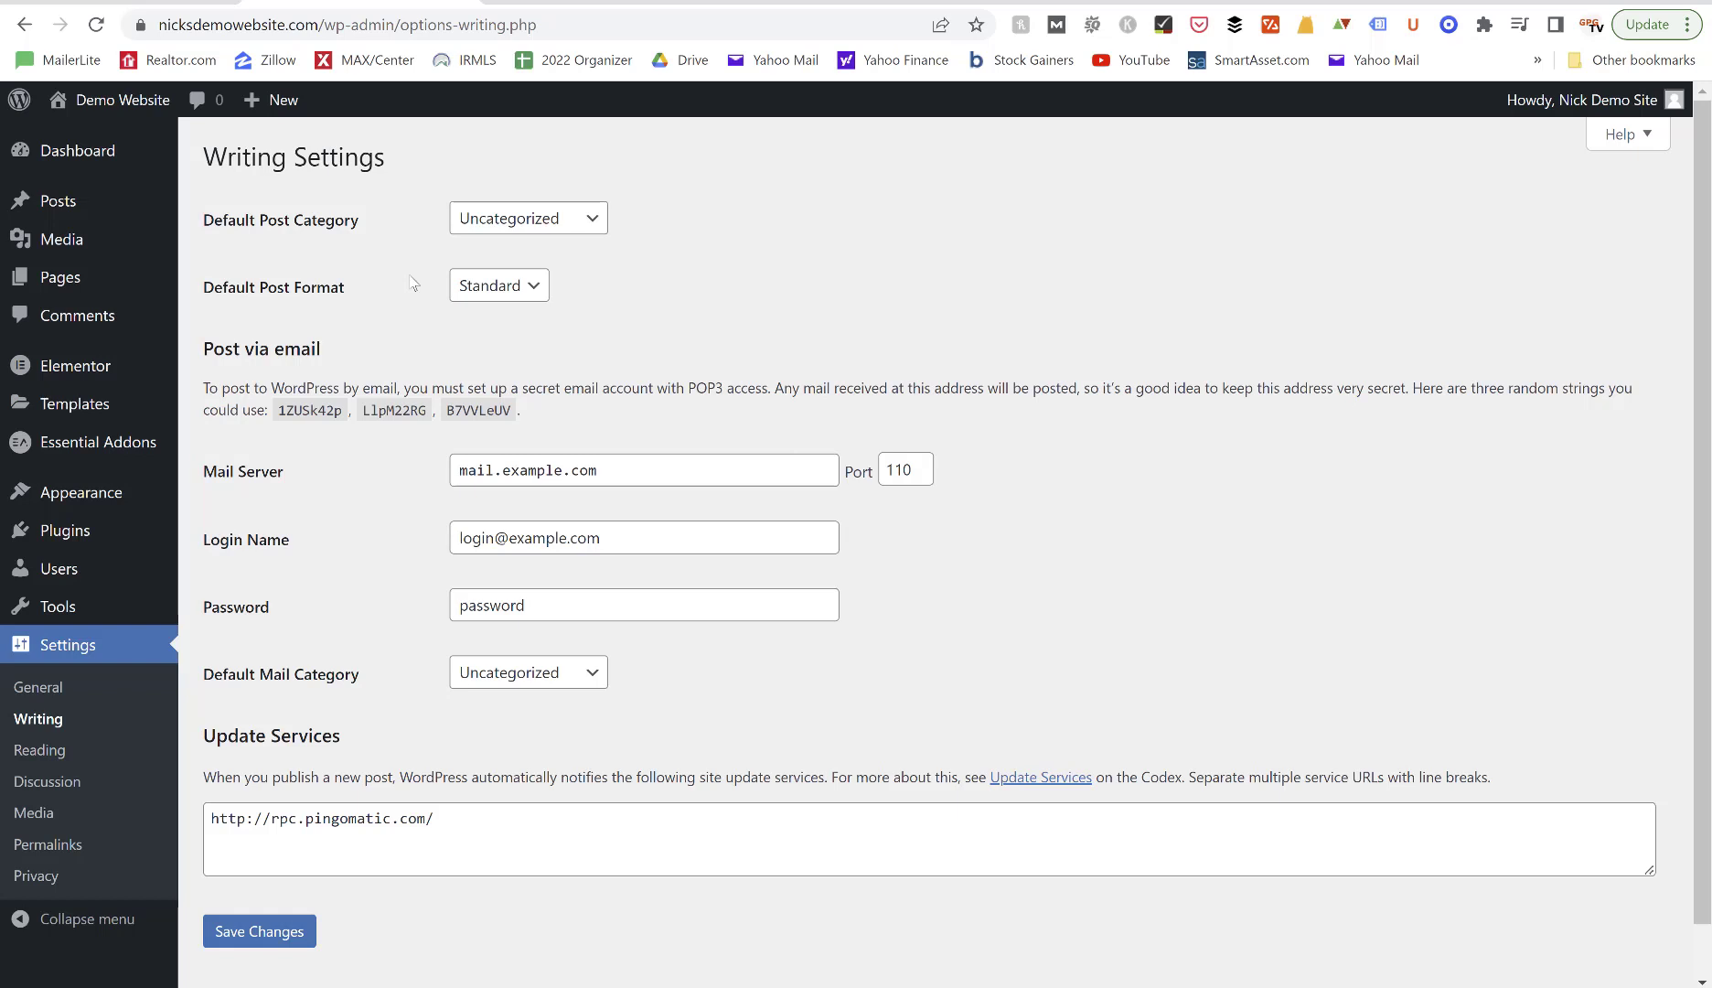
click(526, 288)
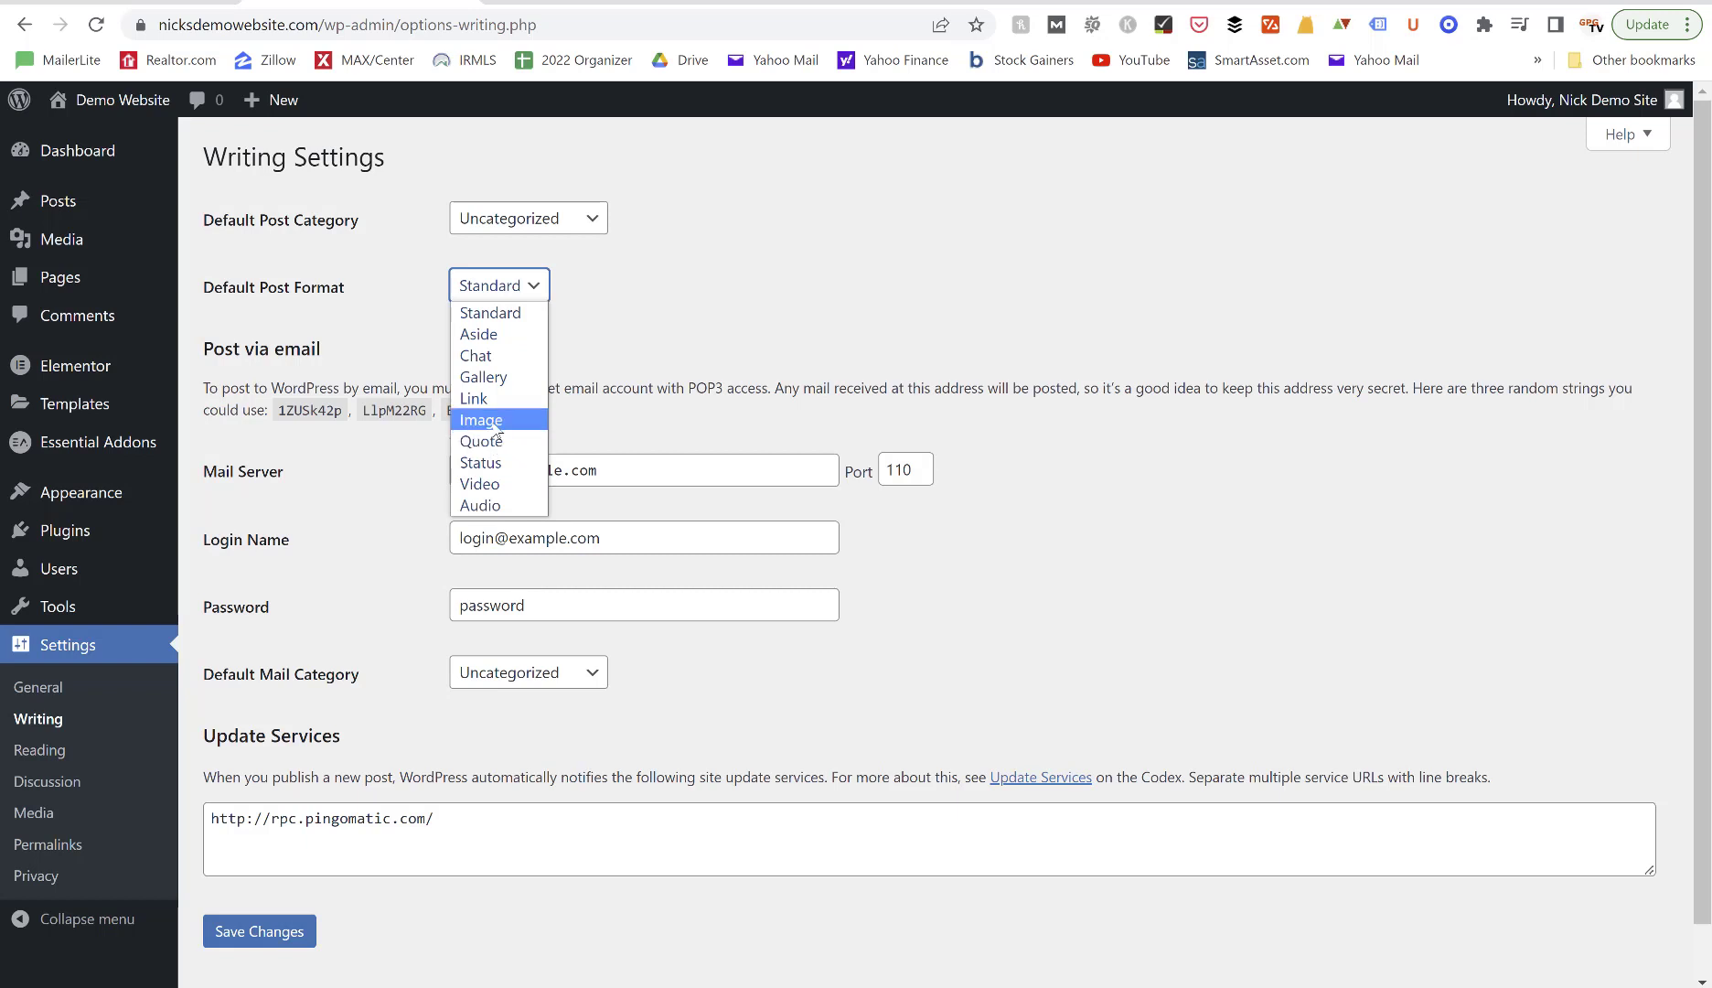
click(500, 313)
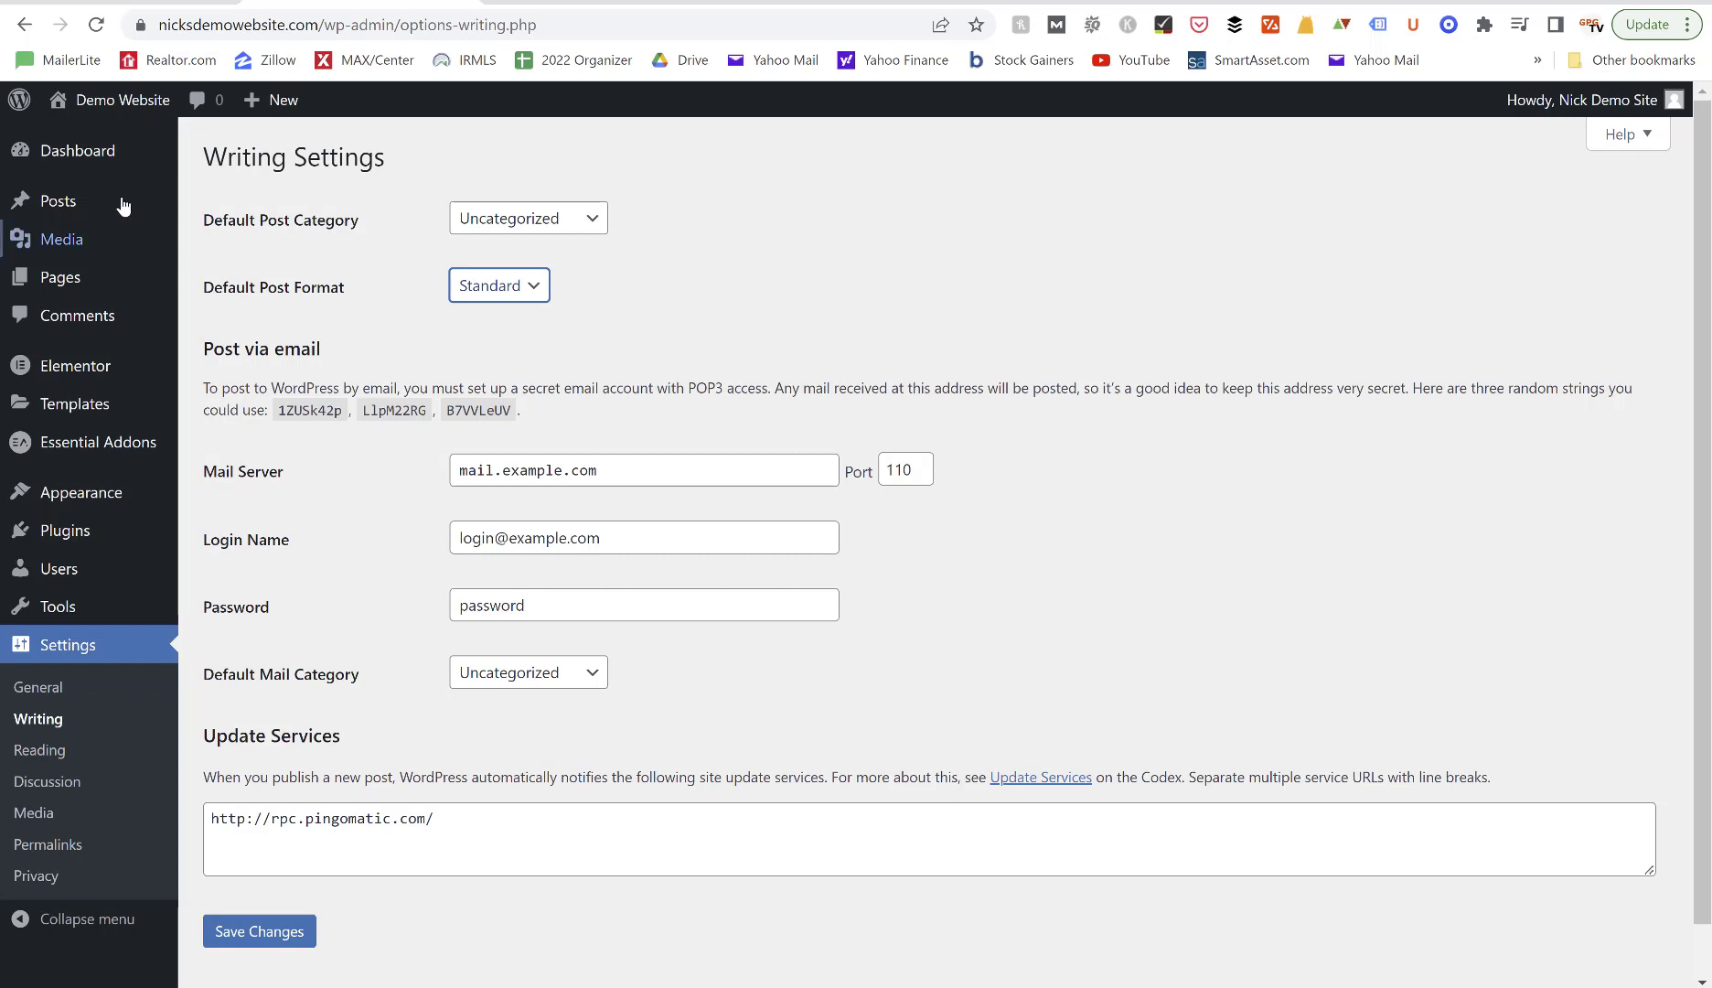
mouse_move(96, 205)
In the reading settings, set feed posts to include only an excerpt, and save the changes.
click(37, 754)
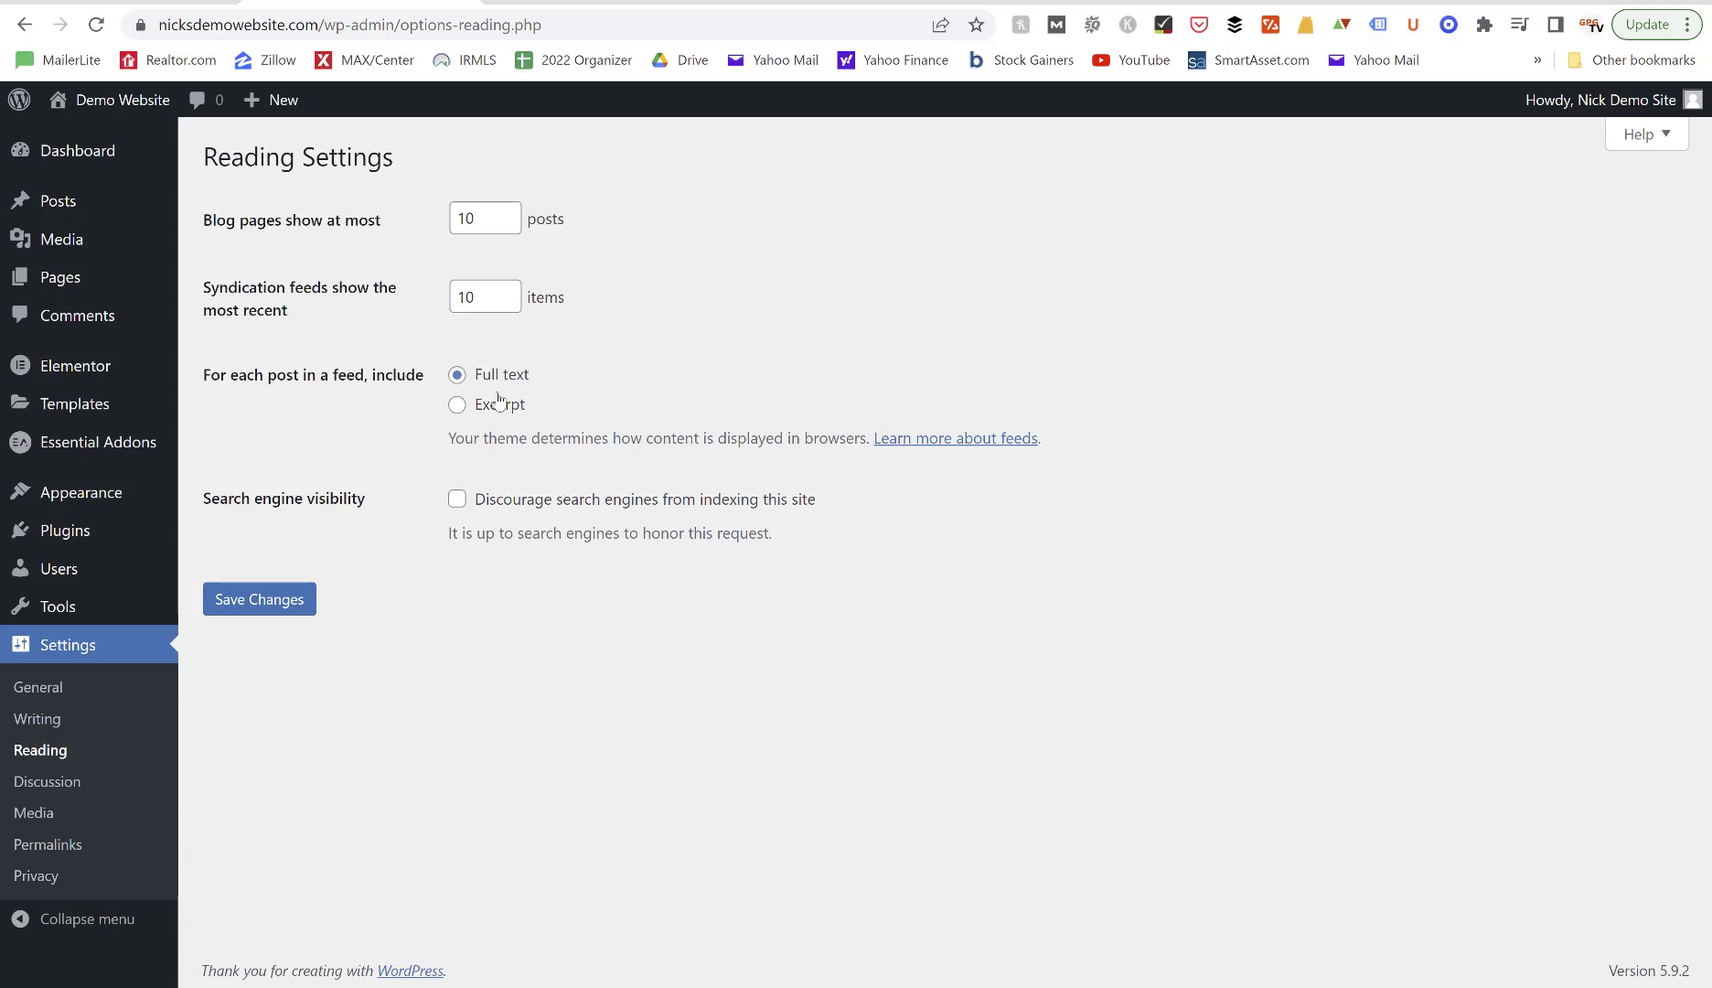
click(459, 406)
click(282, 599)
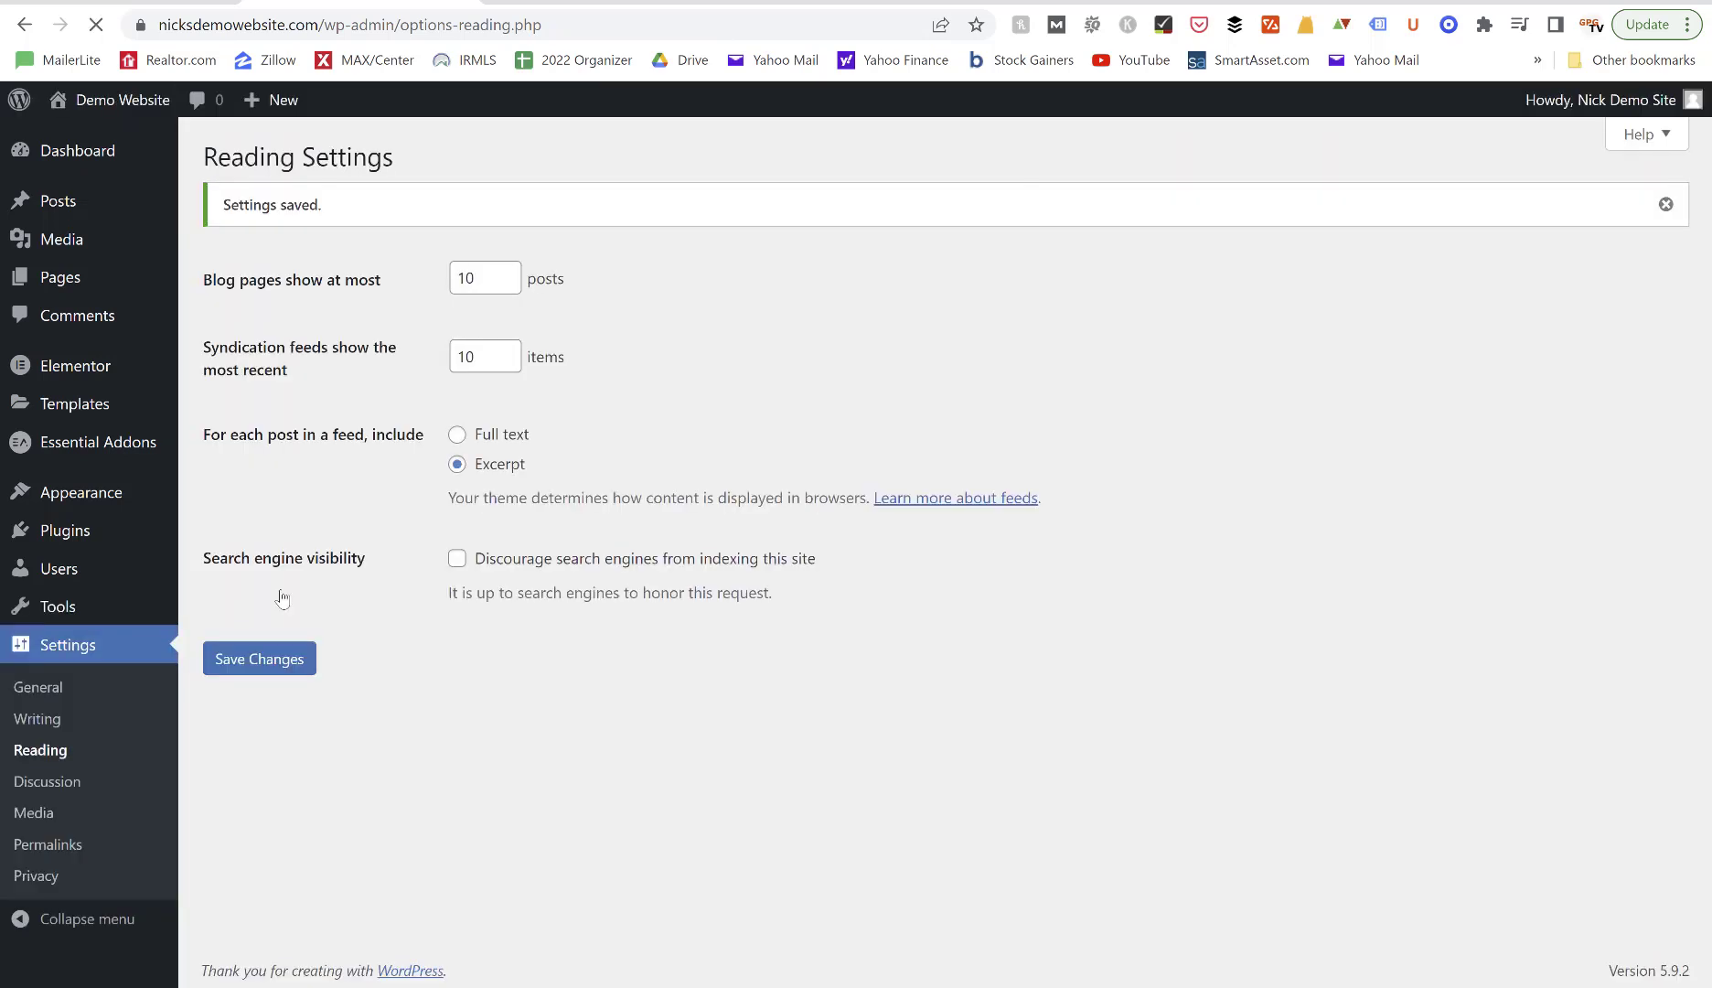
Review the discussion settings and require users to be registered and logged in to comment.
click(64, 779)
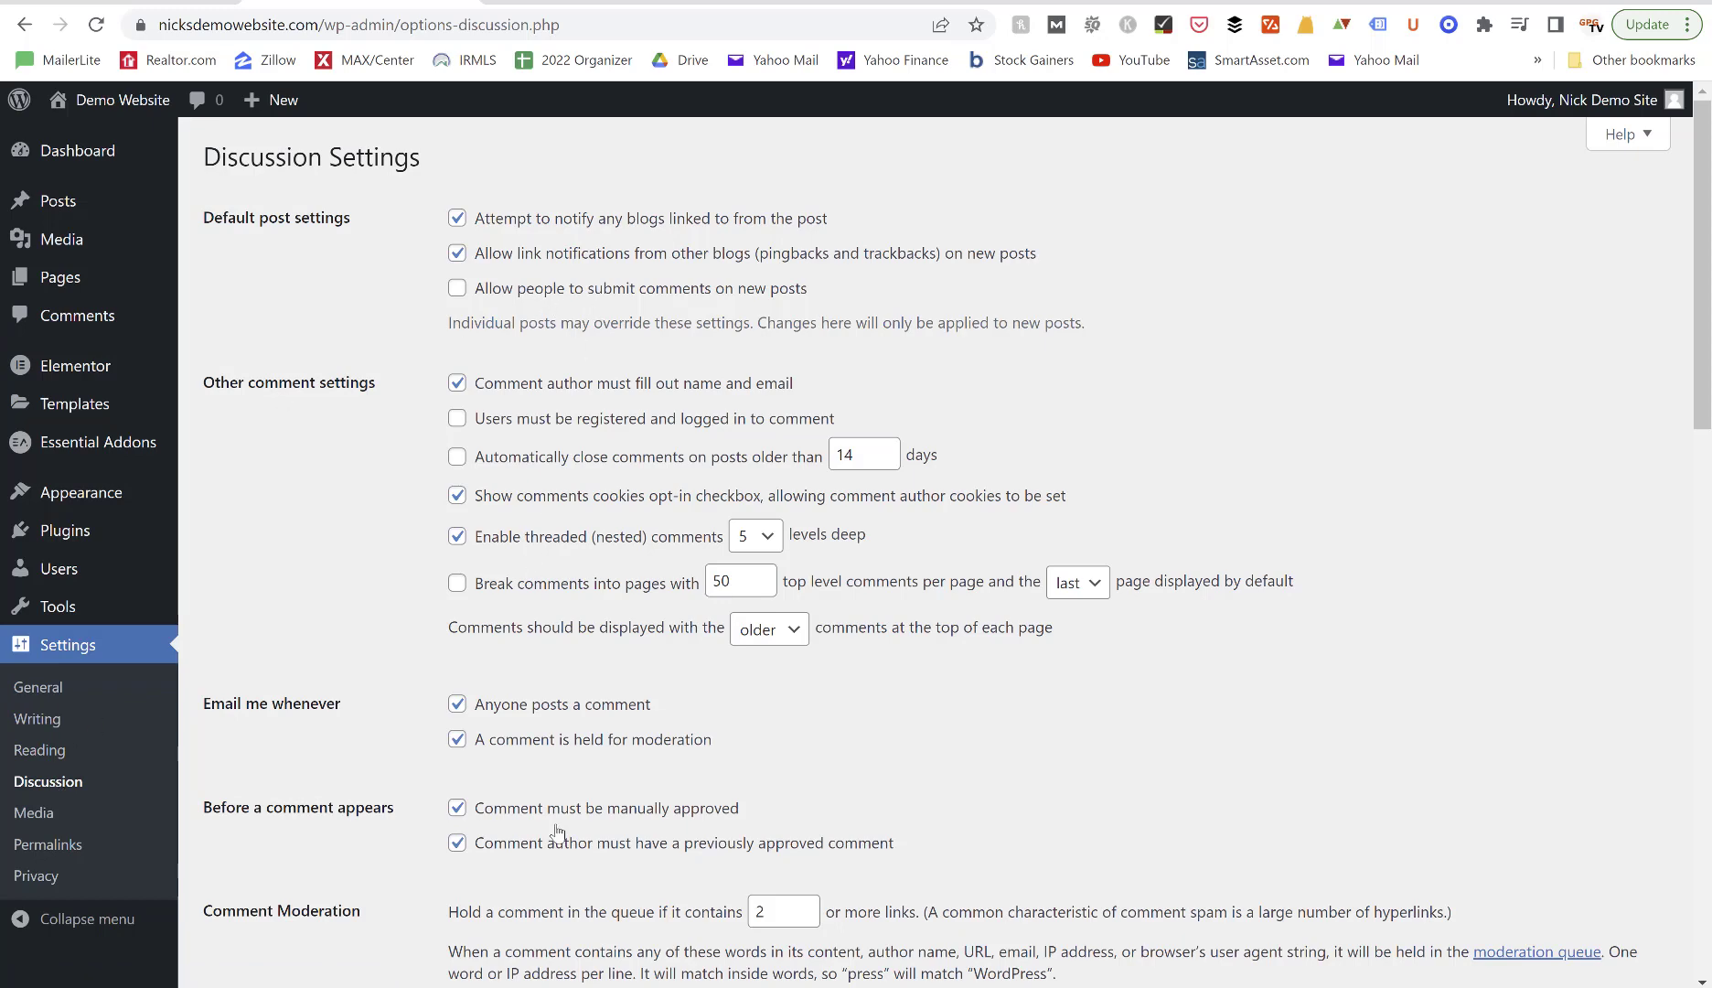
scroll(556, 830, down, 3)
scroll(558, 828, up, 3)
click(460, 293)
click(458, 422)
scroll(510, 677, down, 1)
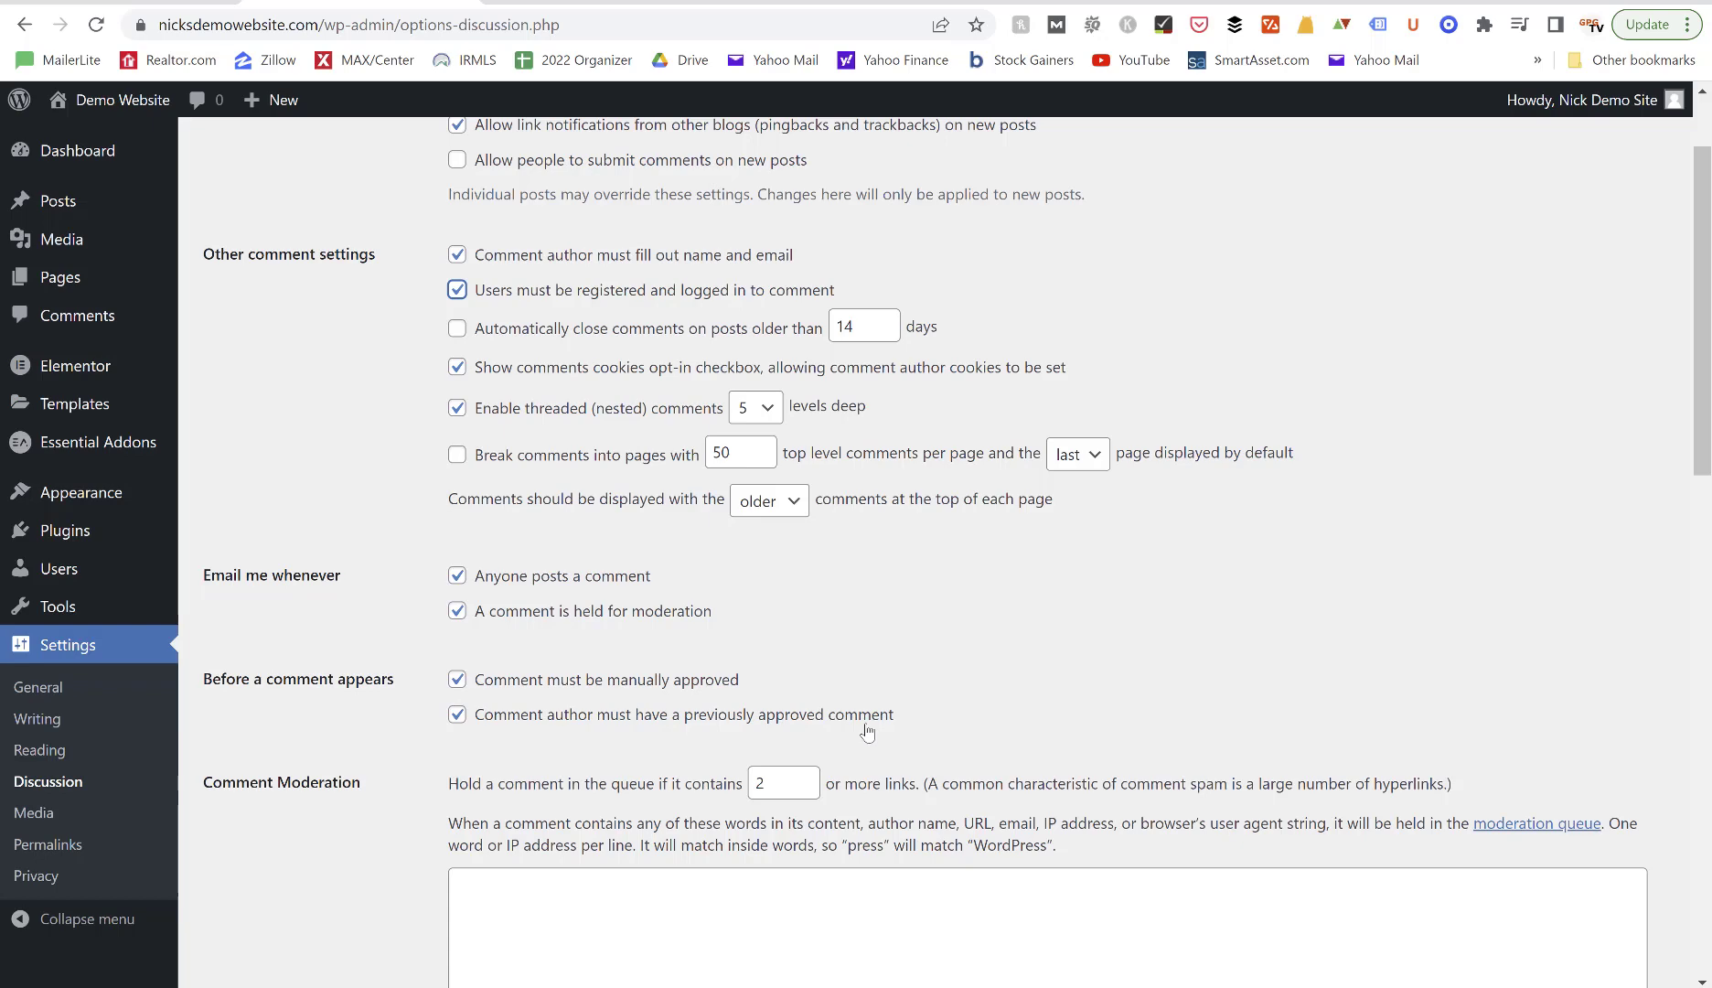
scroll(867, 731, up, 2)
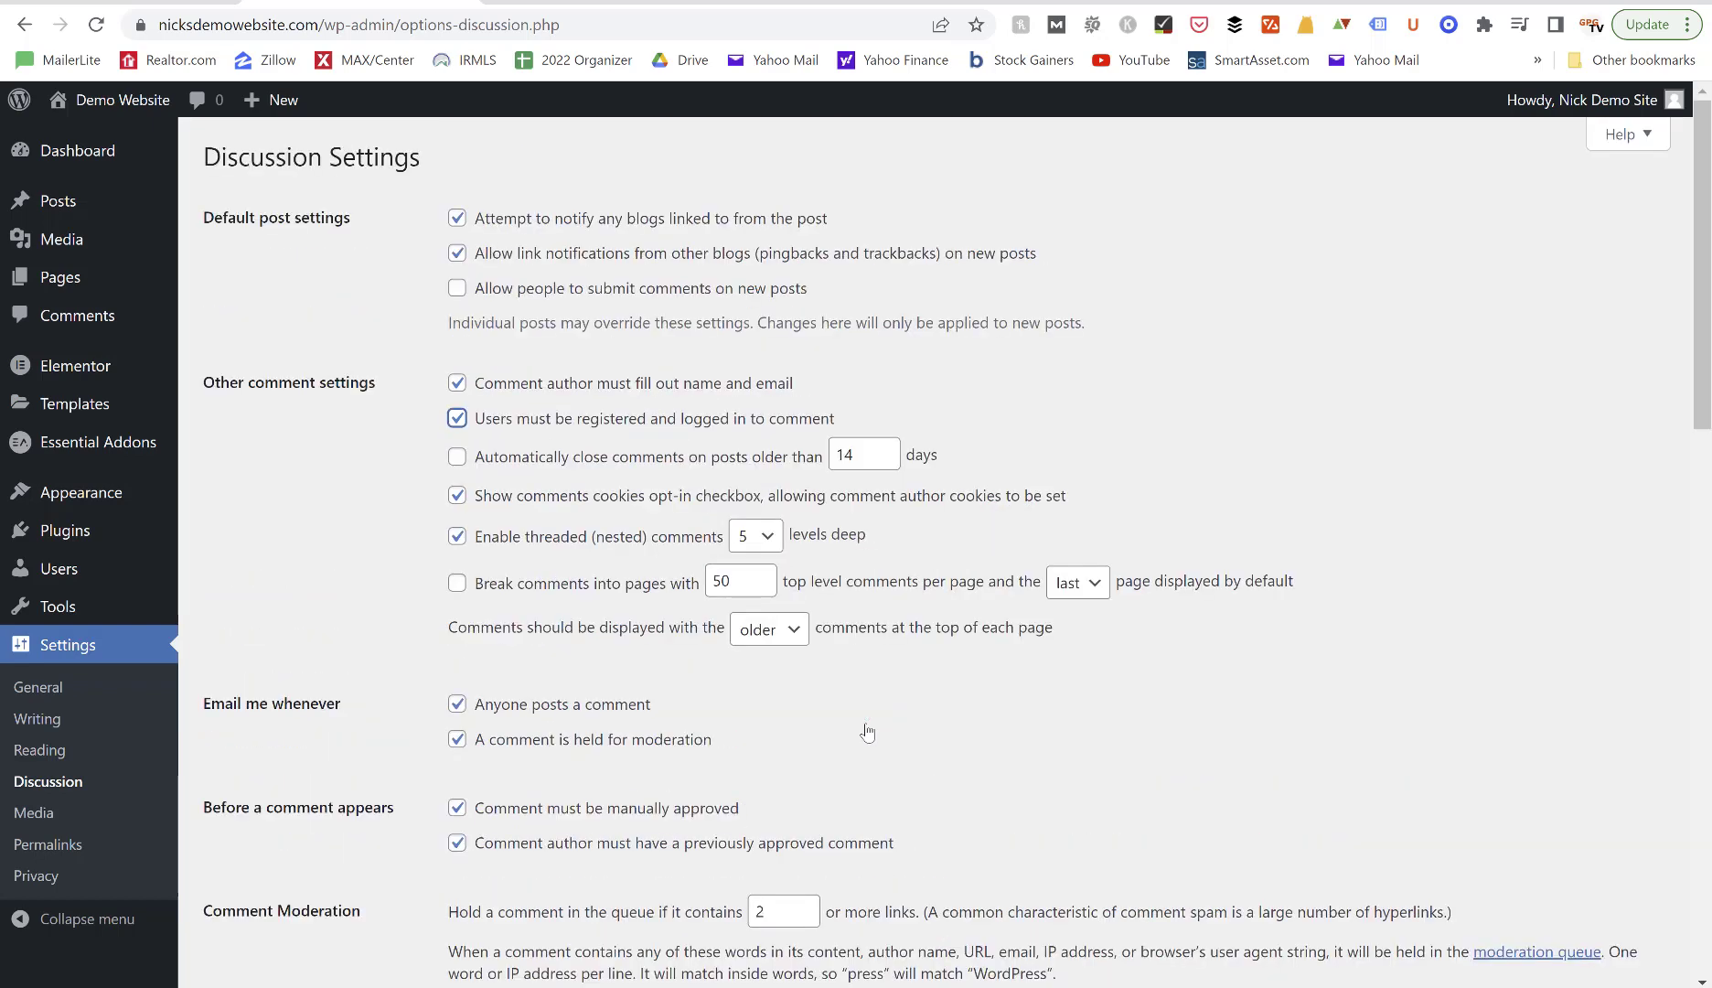
scroll(867, 731, down, 3)
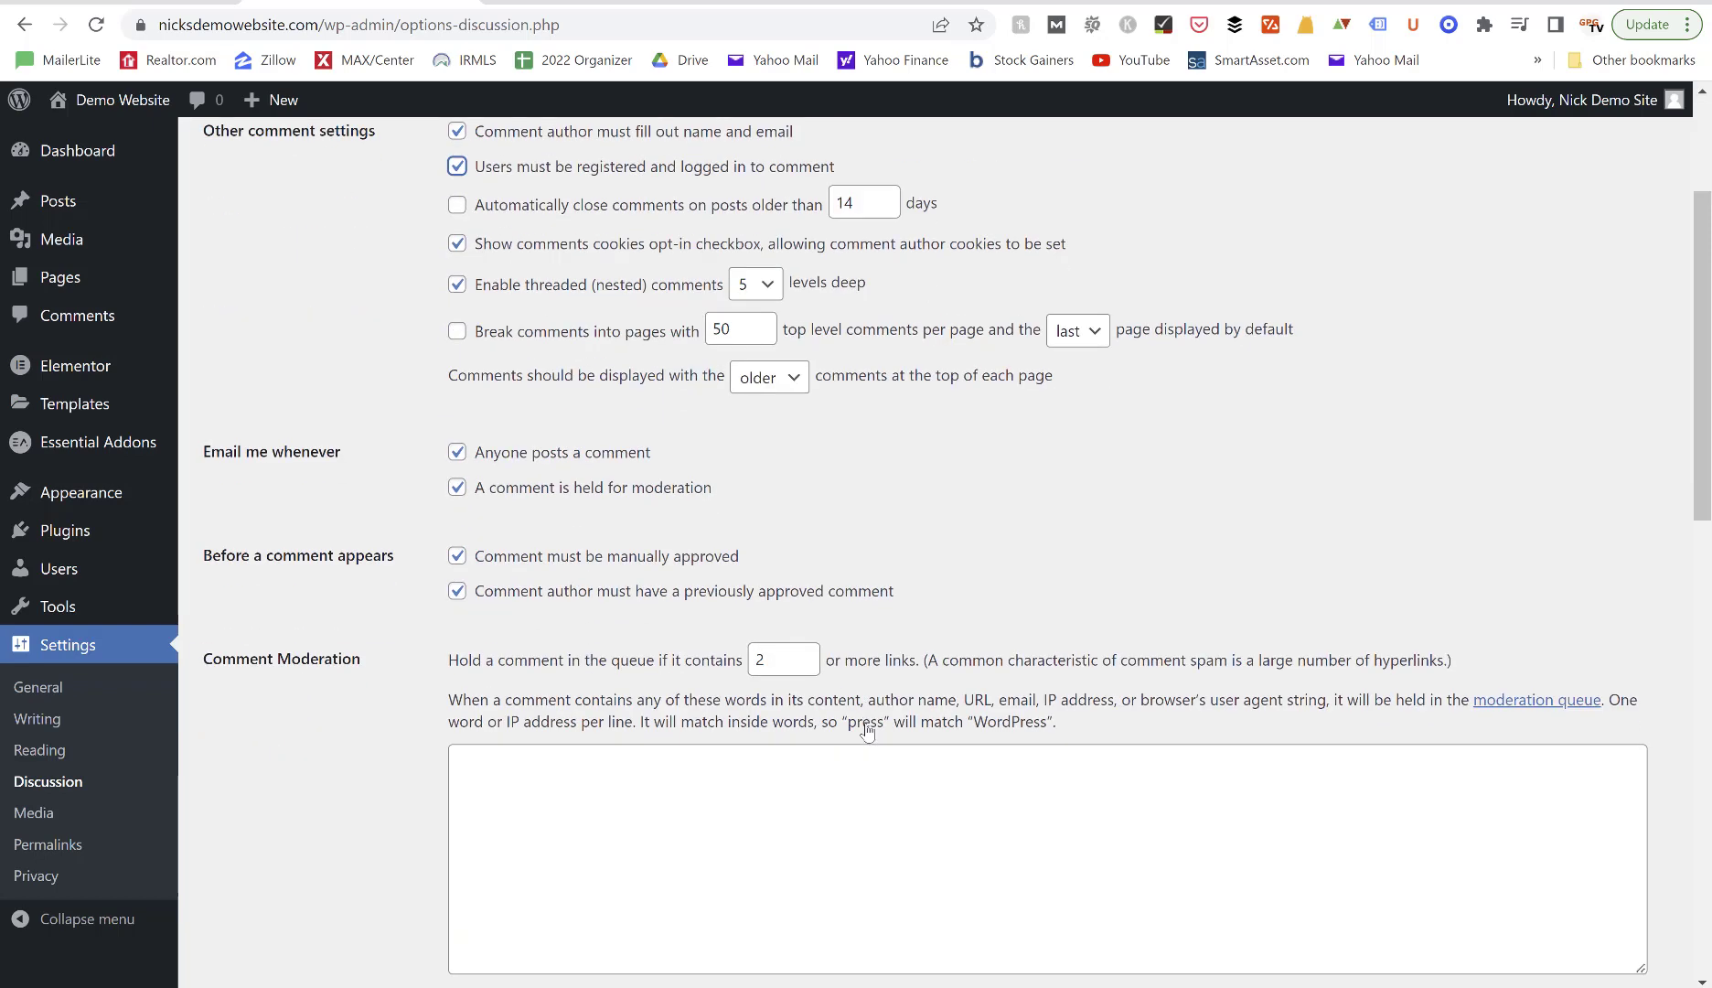
scroll(867, 731, down, 4)
scroll(867, 731, up, 6)
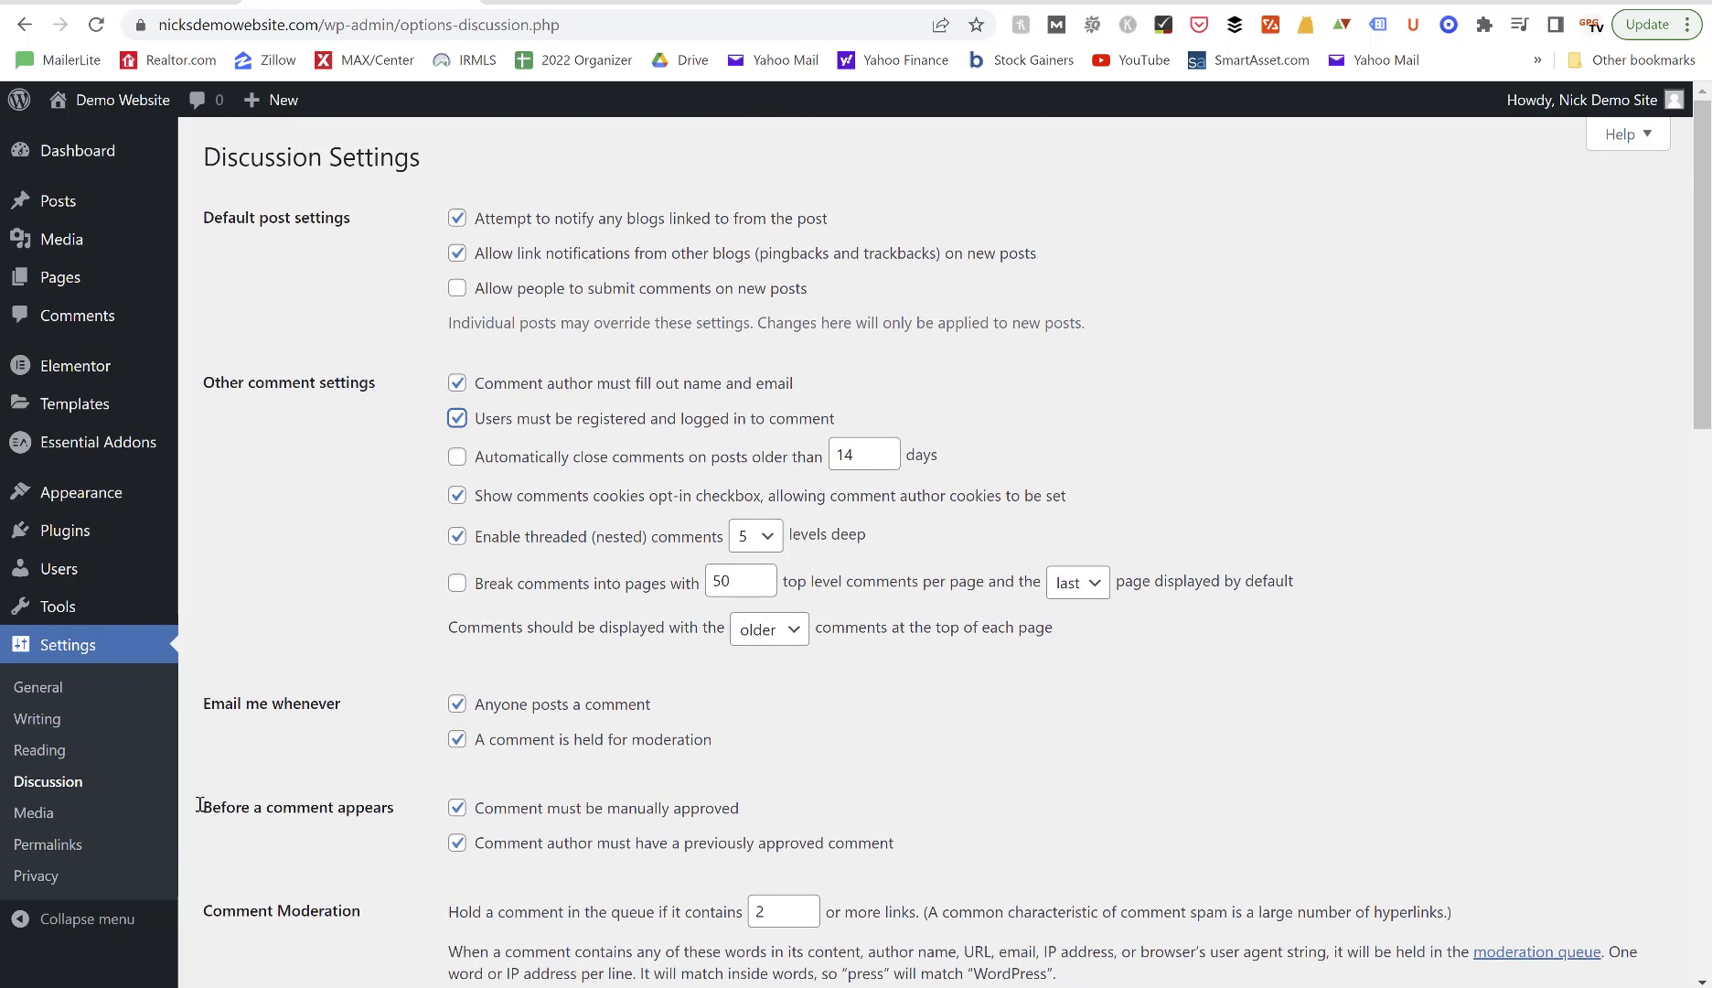
Look over the site's media, permalink and privacy settings pages in turn.
click(30, 817)
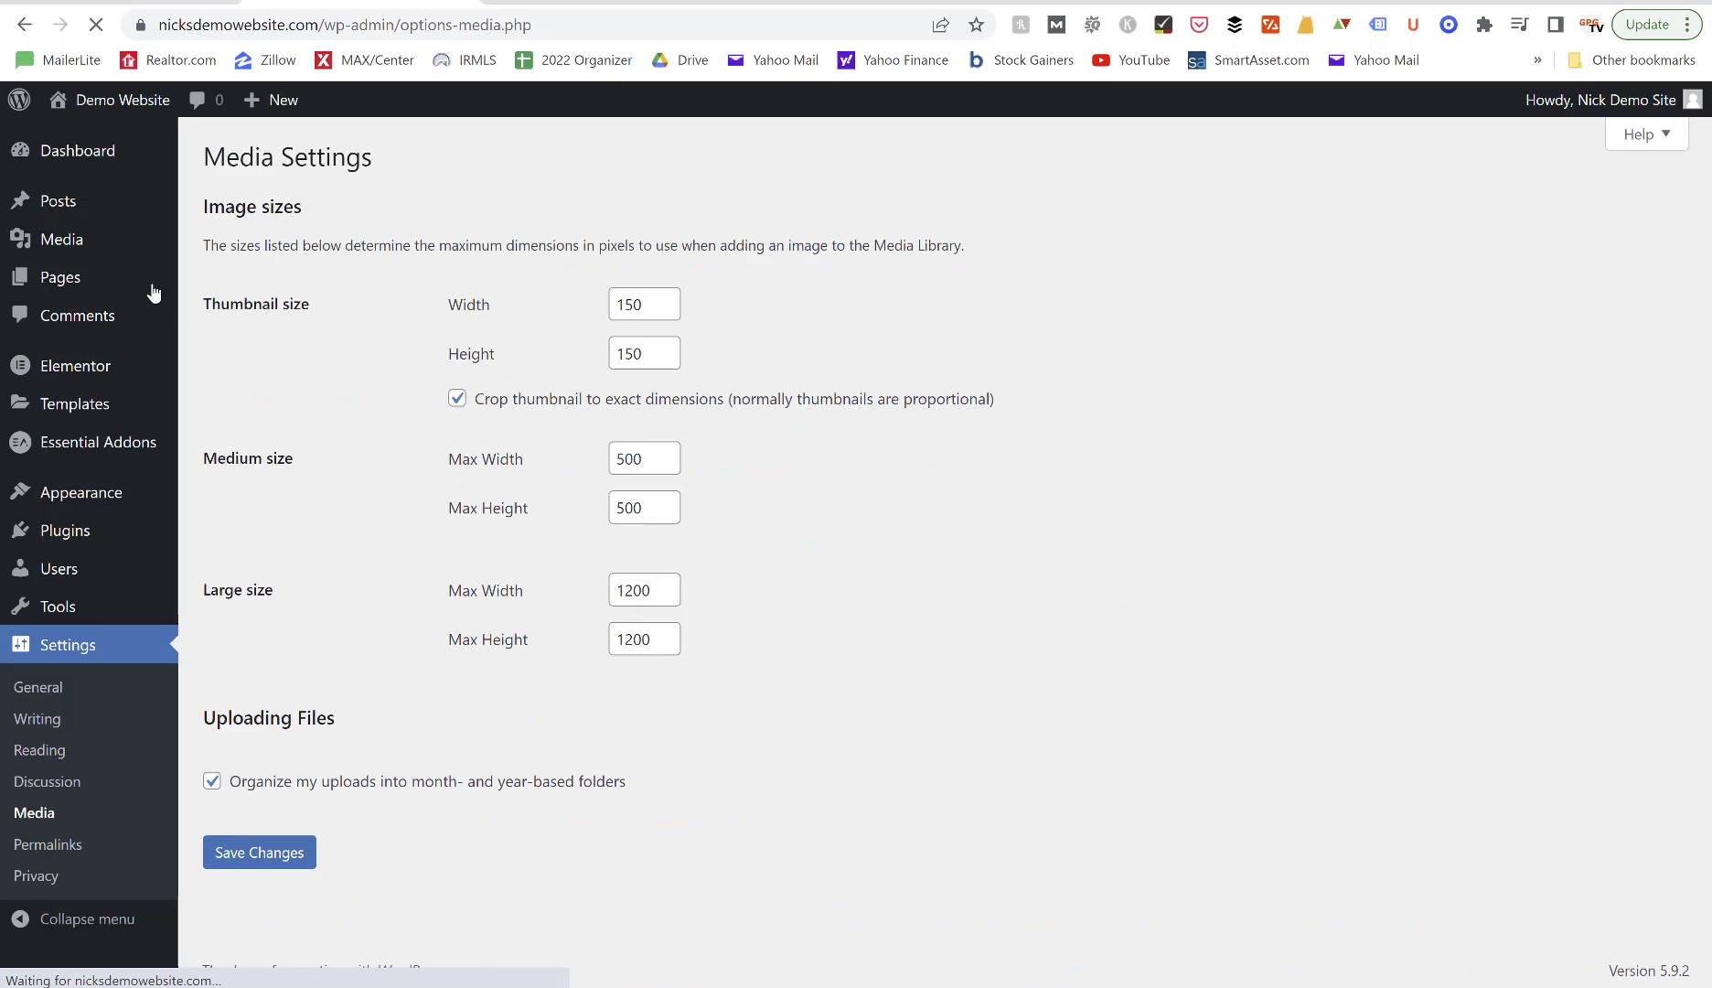
mouse_move(82, 239)
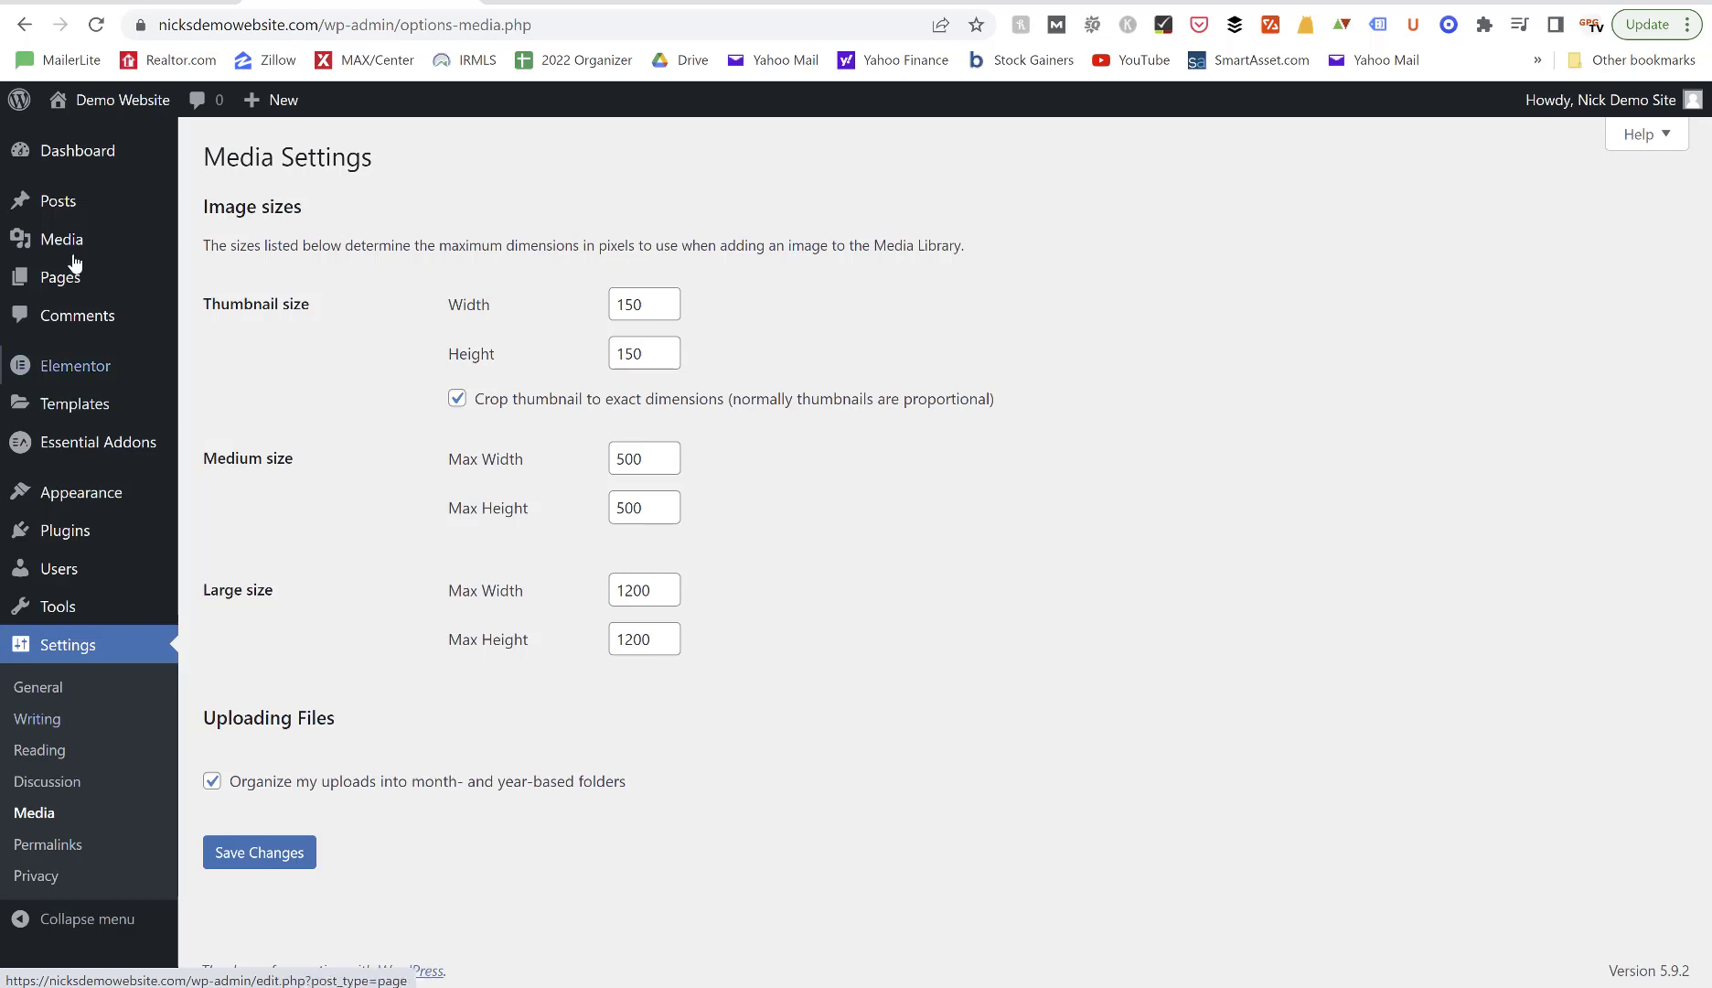
mouse_move(75, 207)
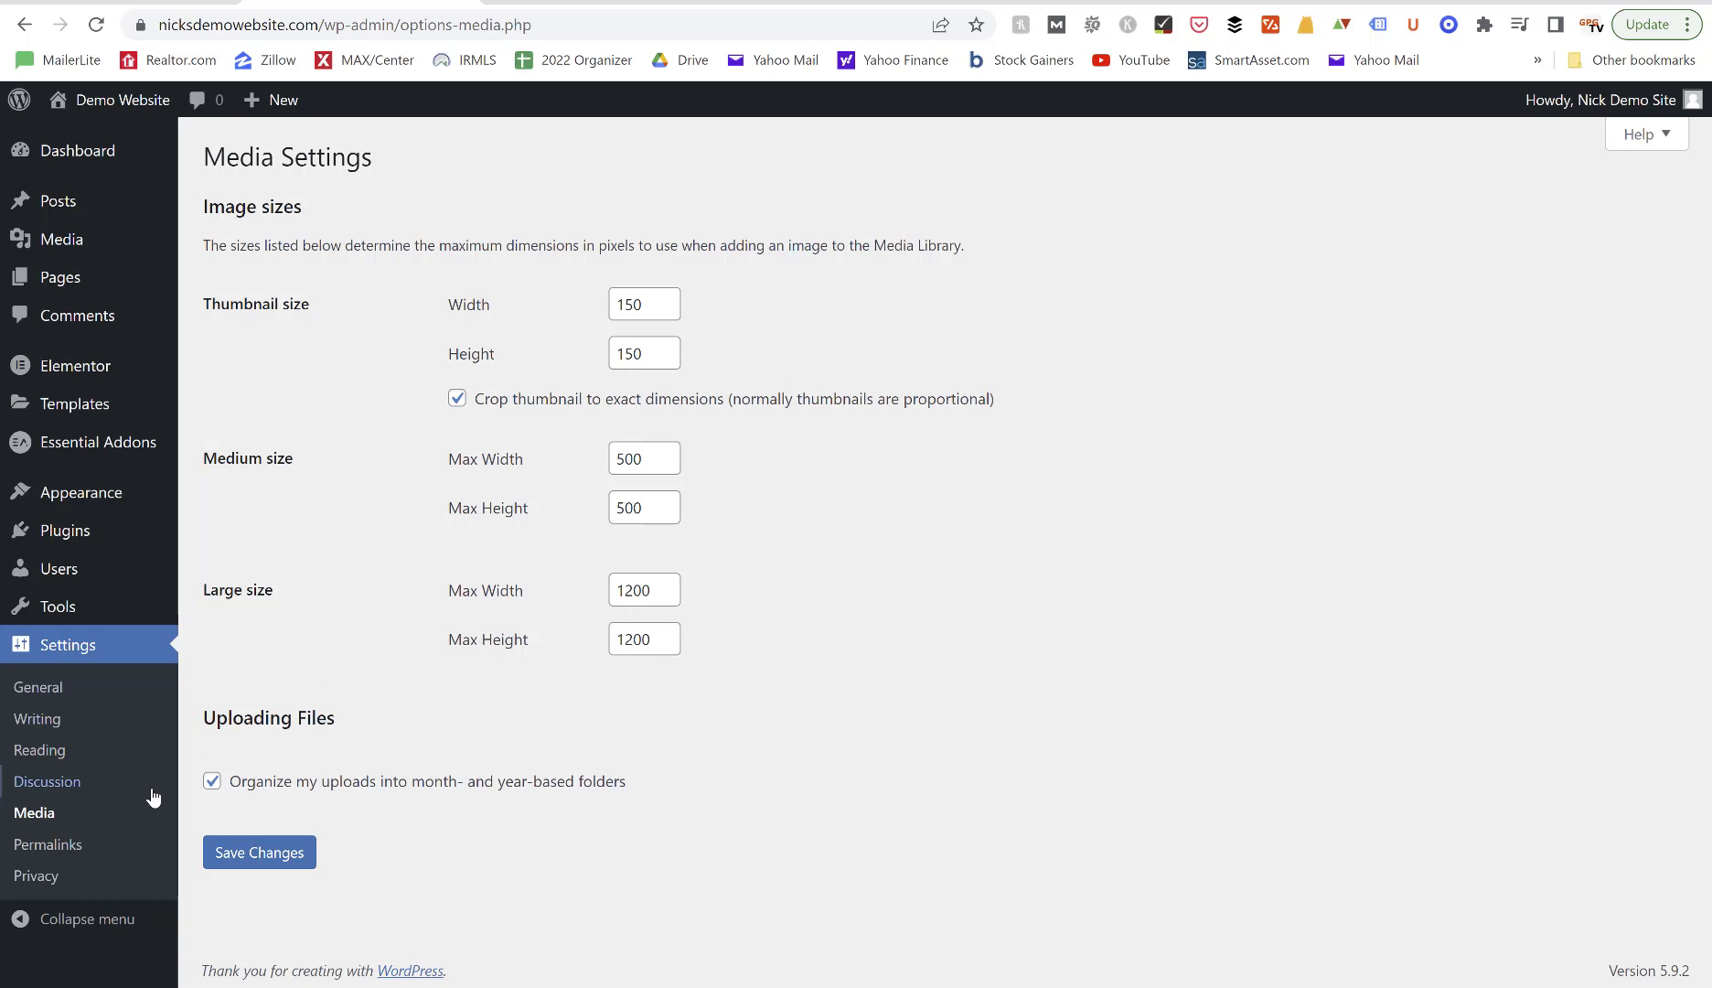
click(49, 851)
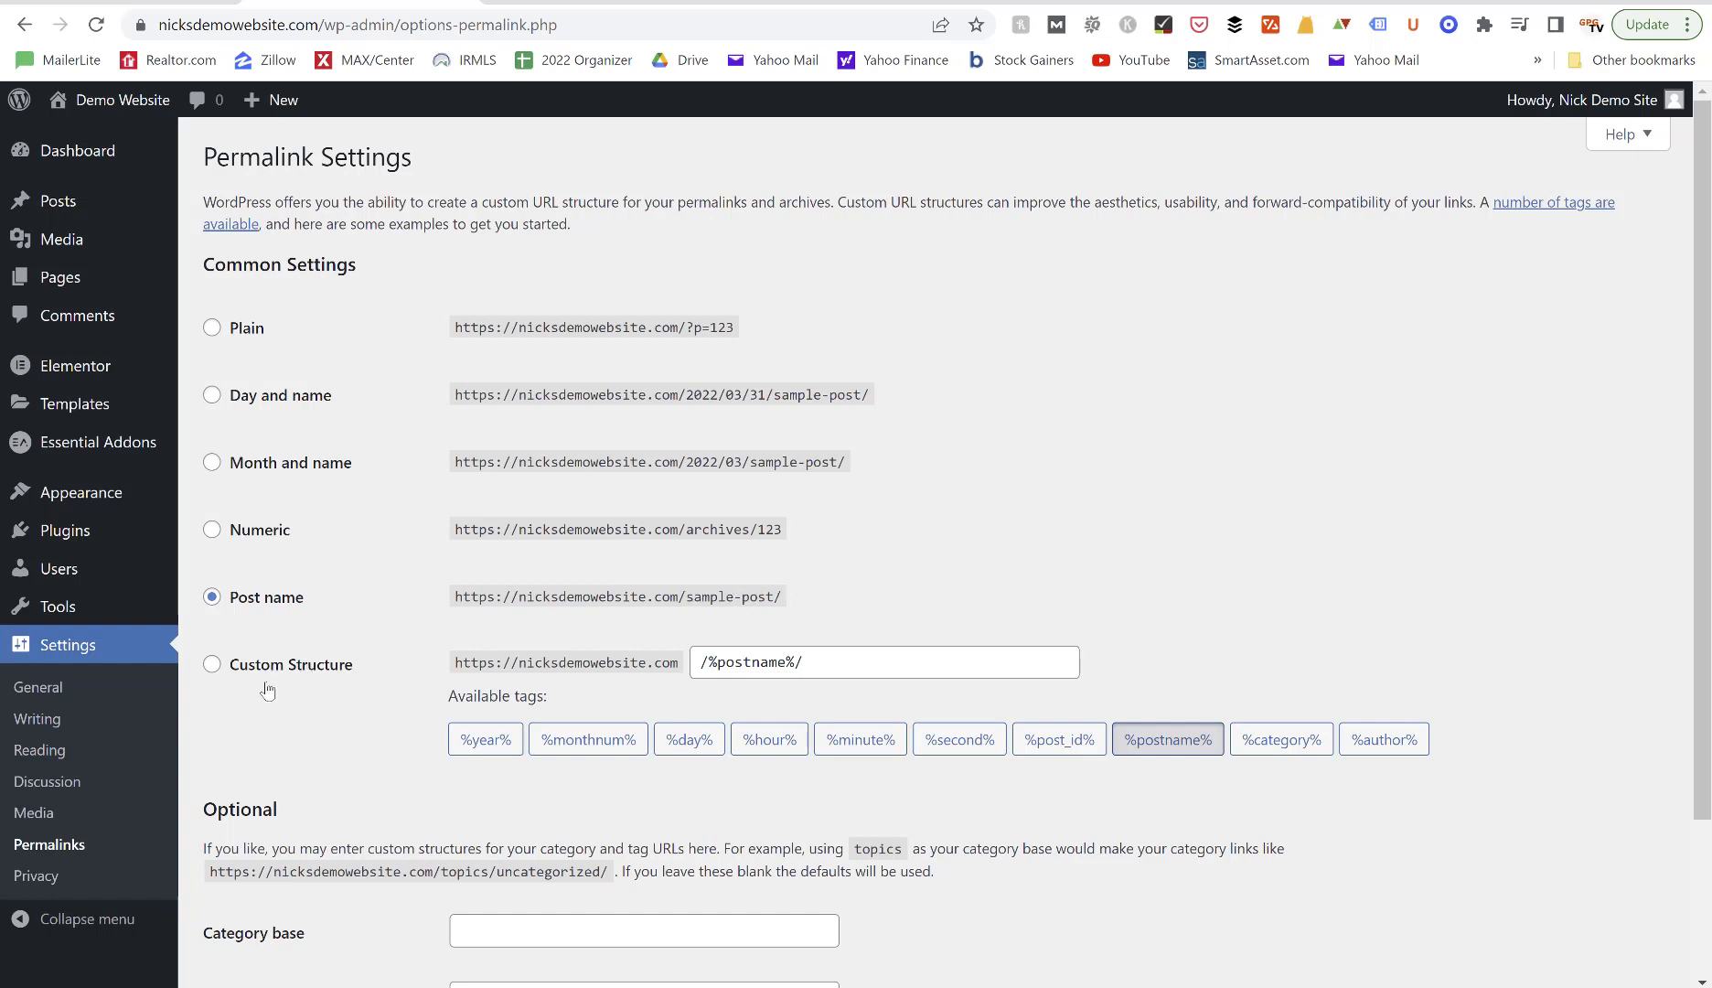
click(37, 882)
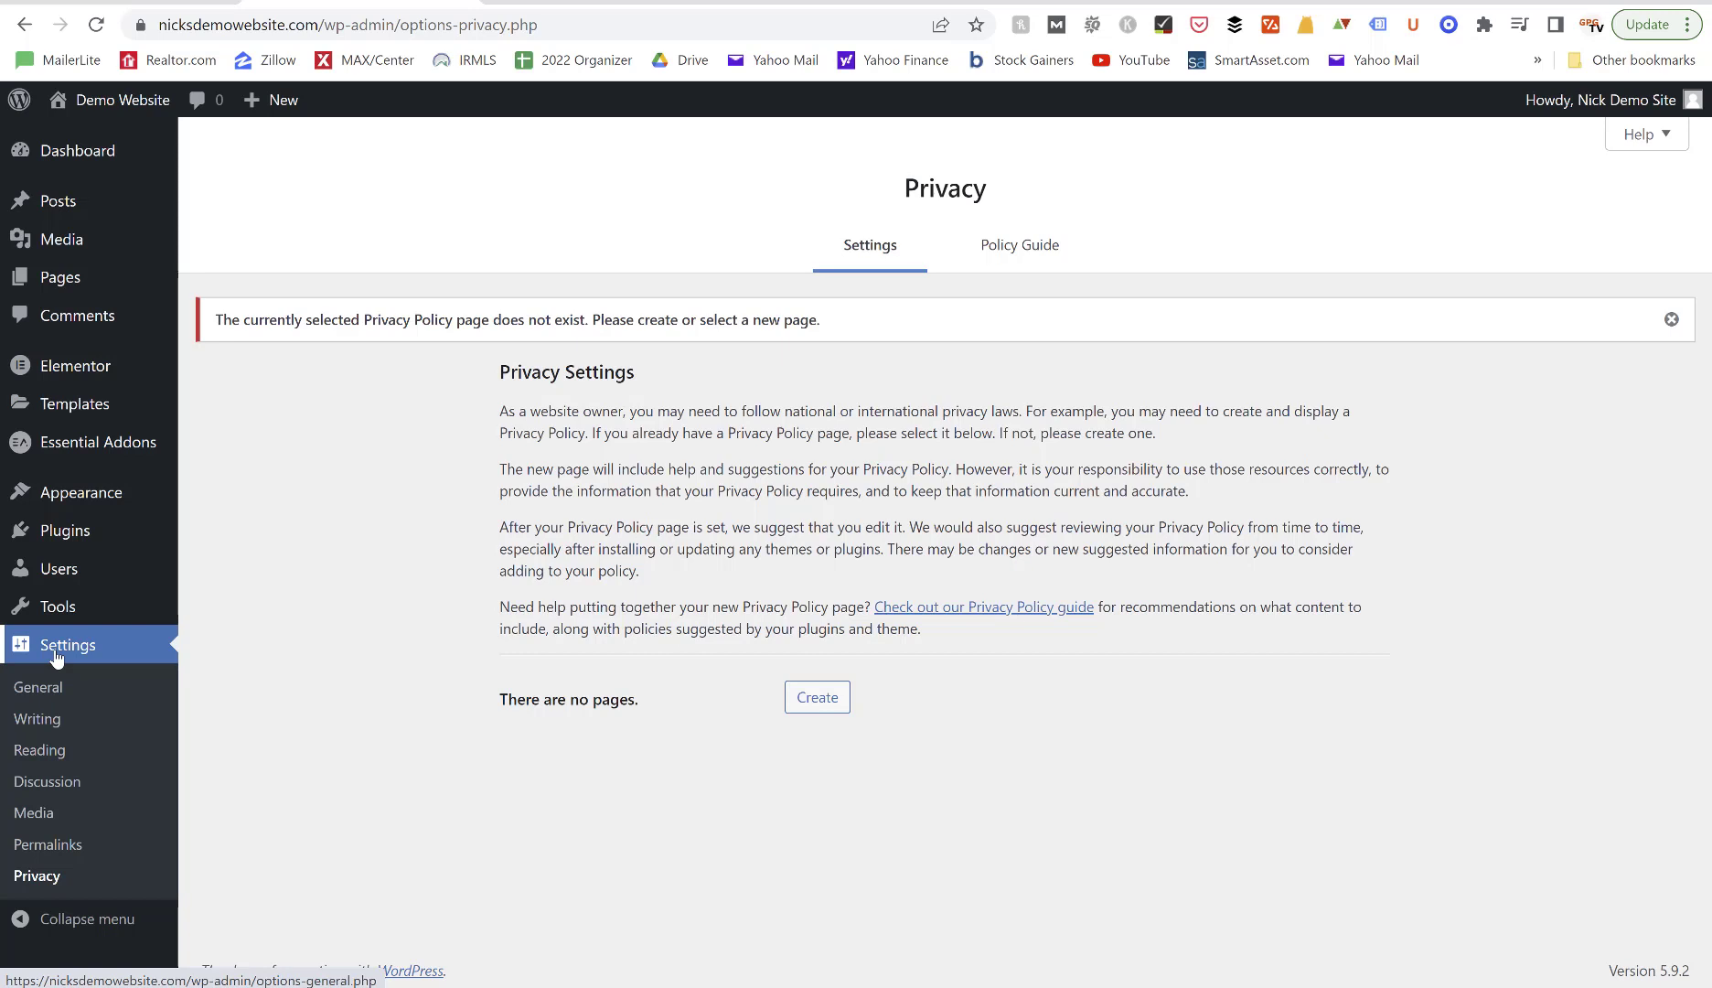
mouse_move(62, 623)
mouse_move(79, 211)
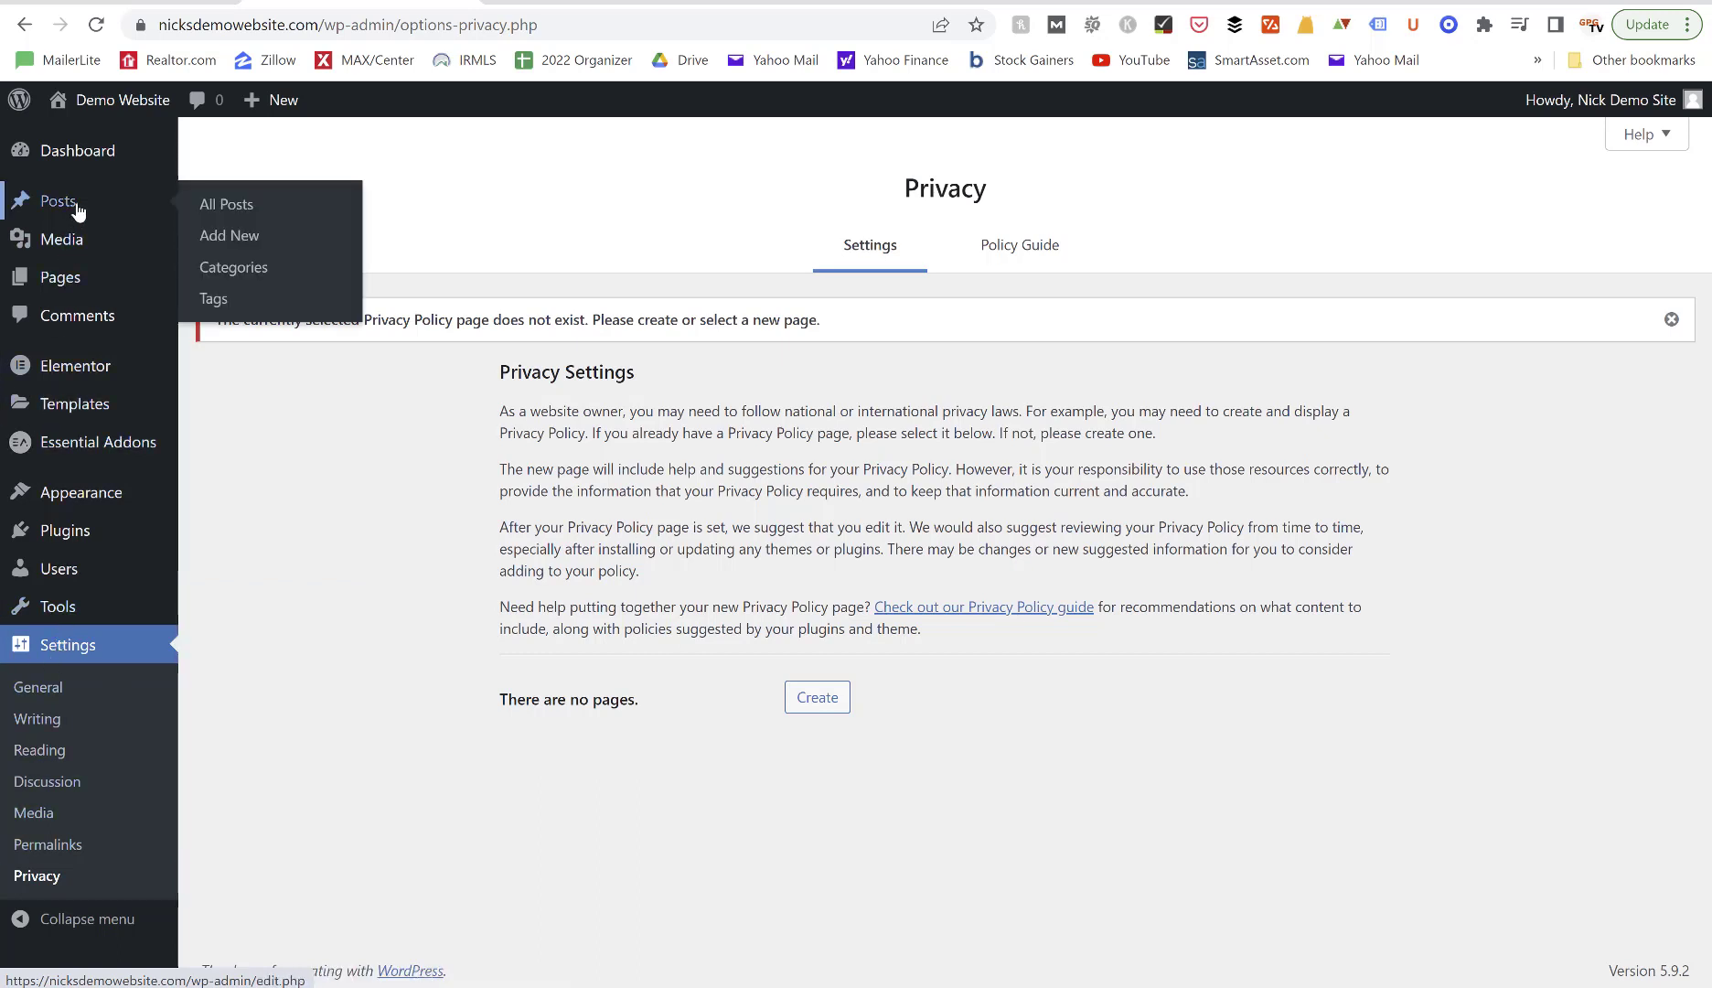
mouse_move(78, 139)
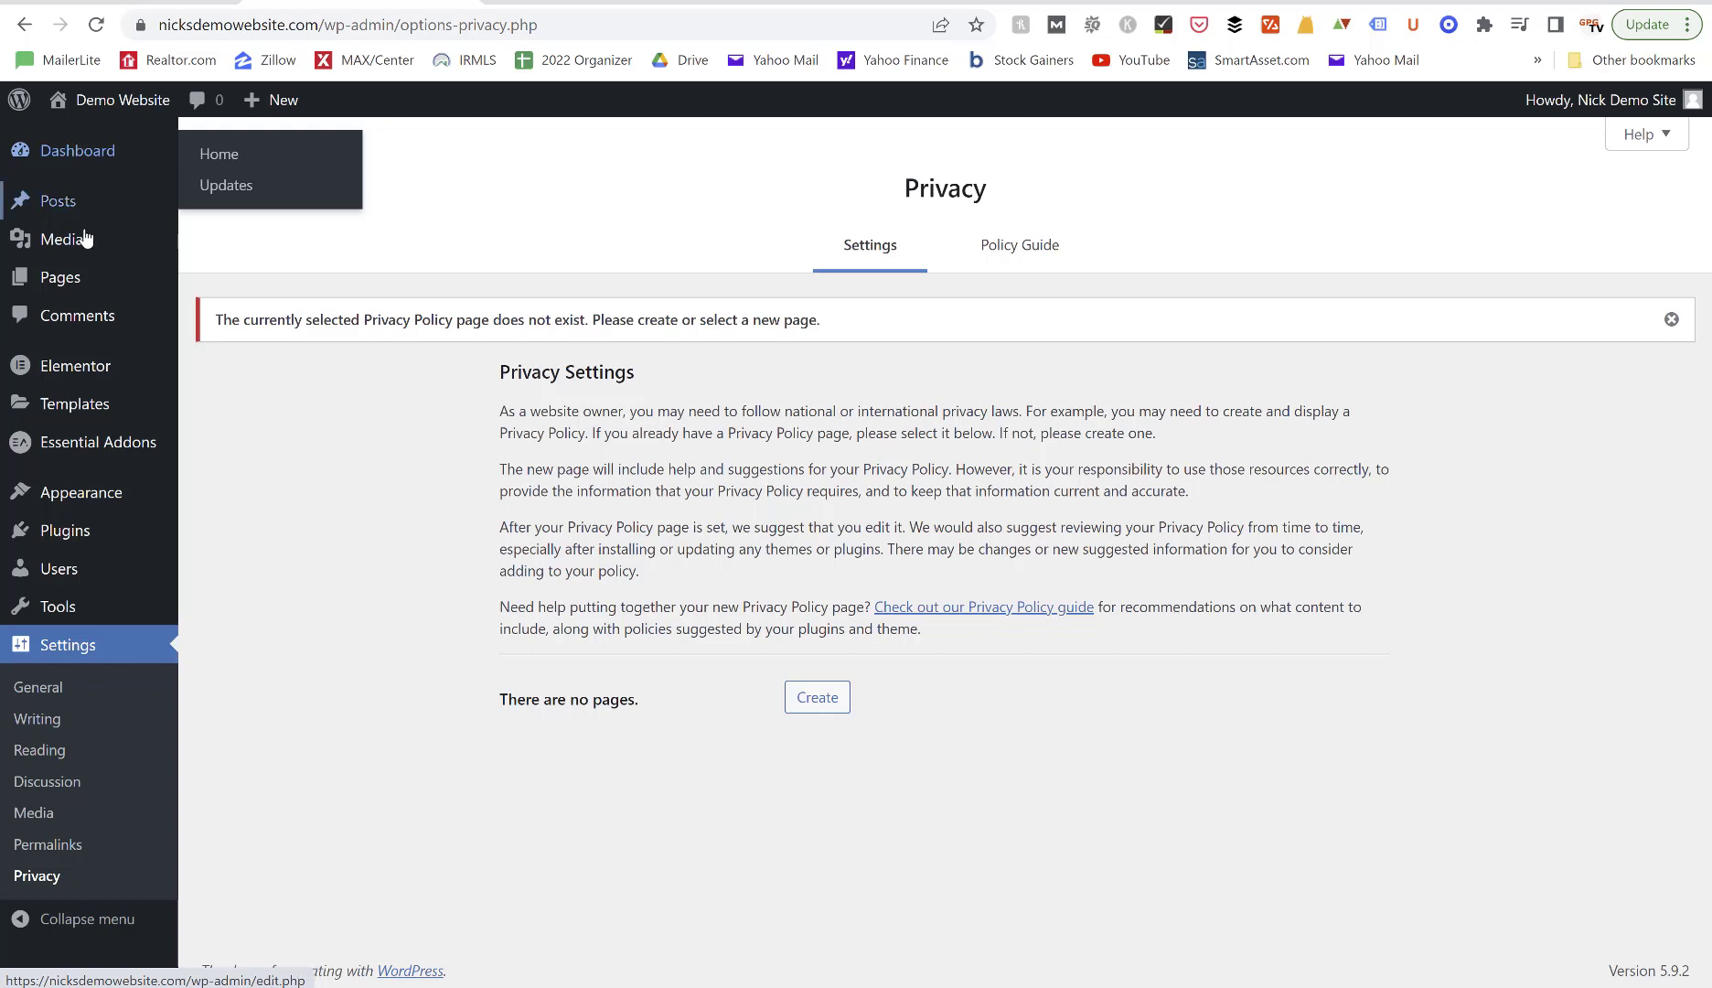
mouse_move(75, 505)
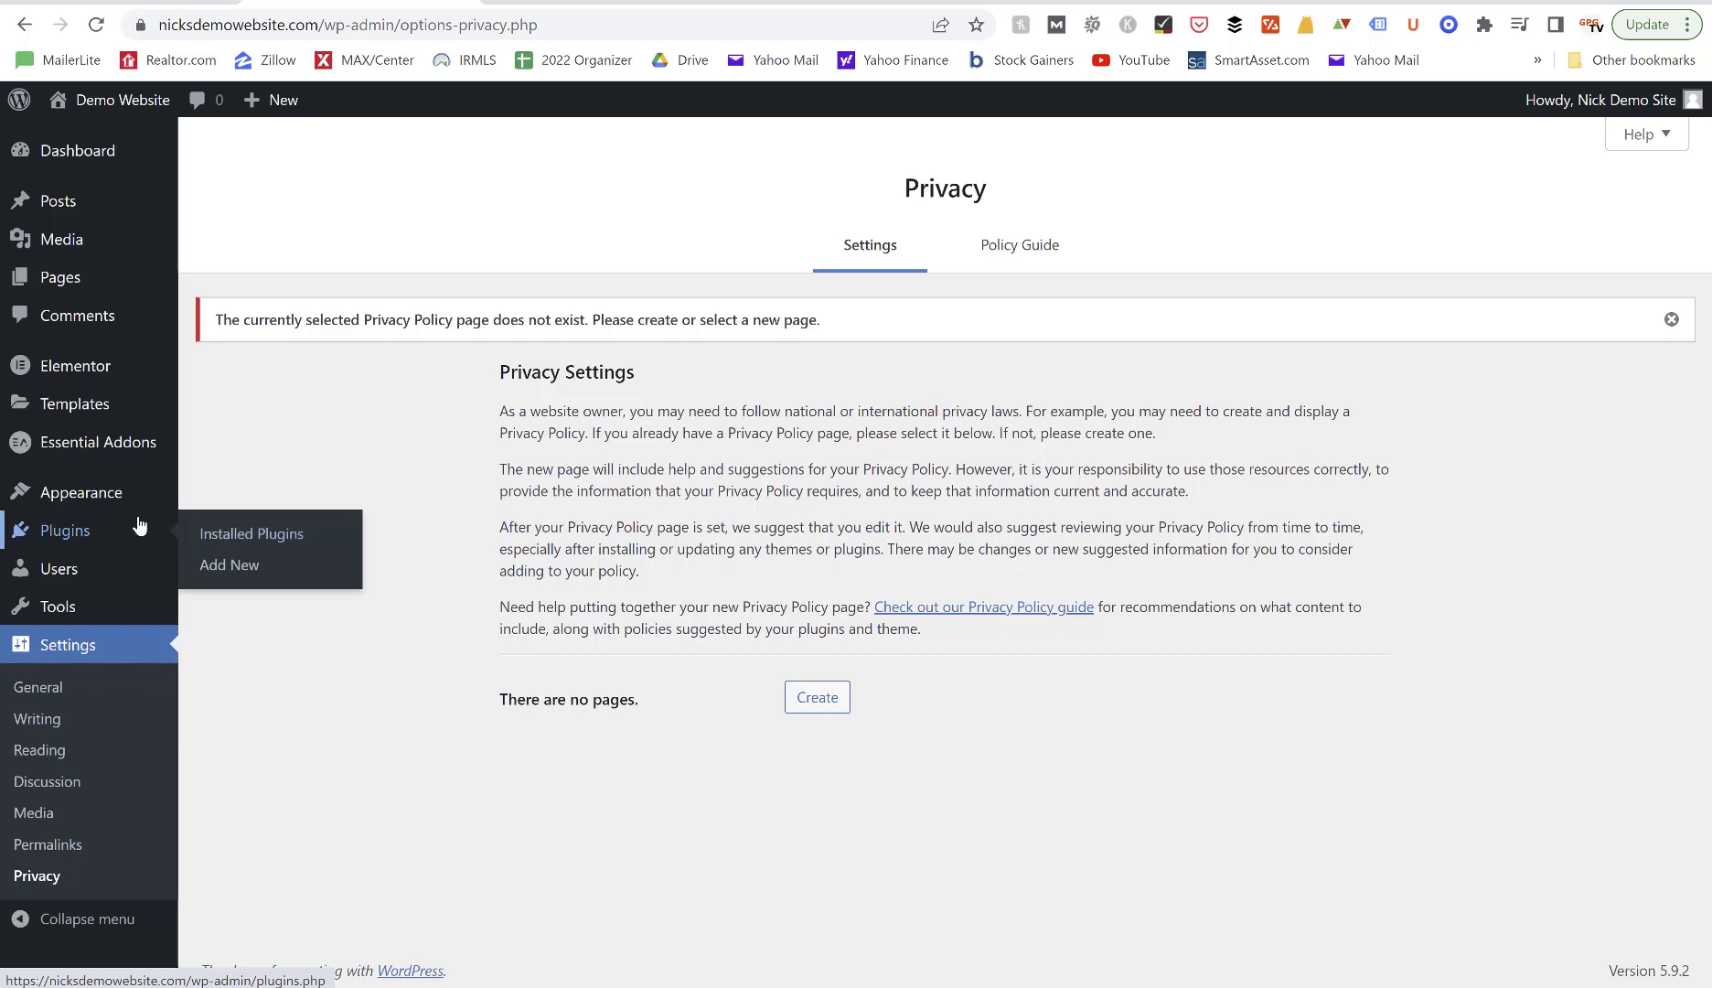
mouse_move(98, 621)
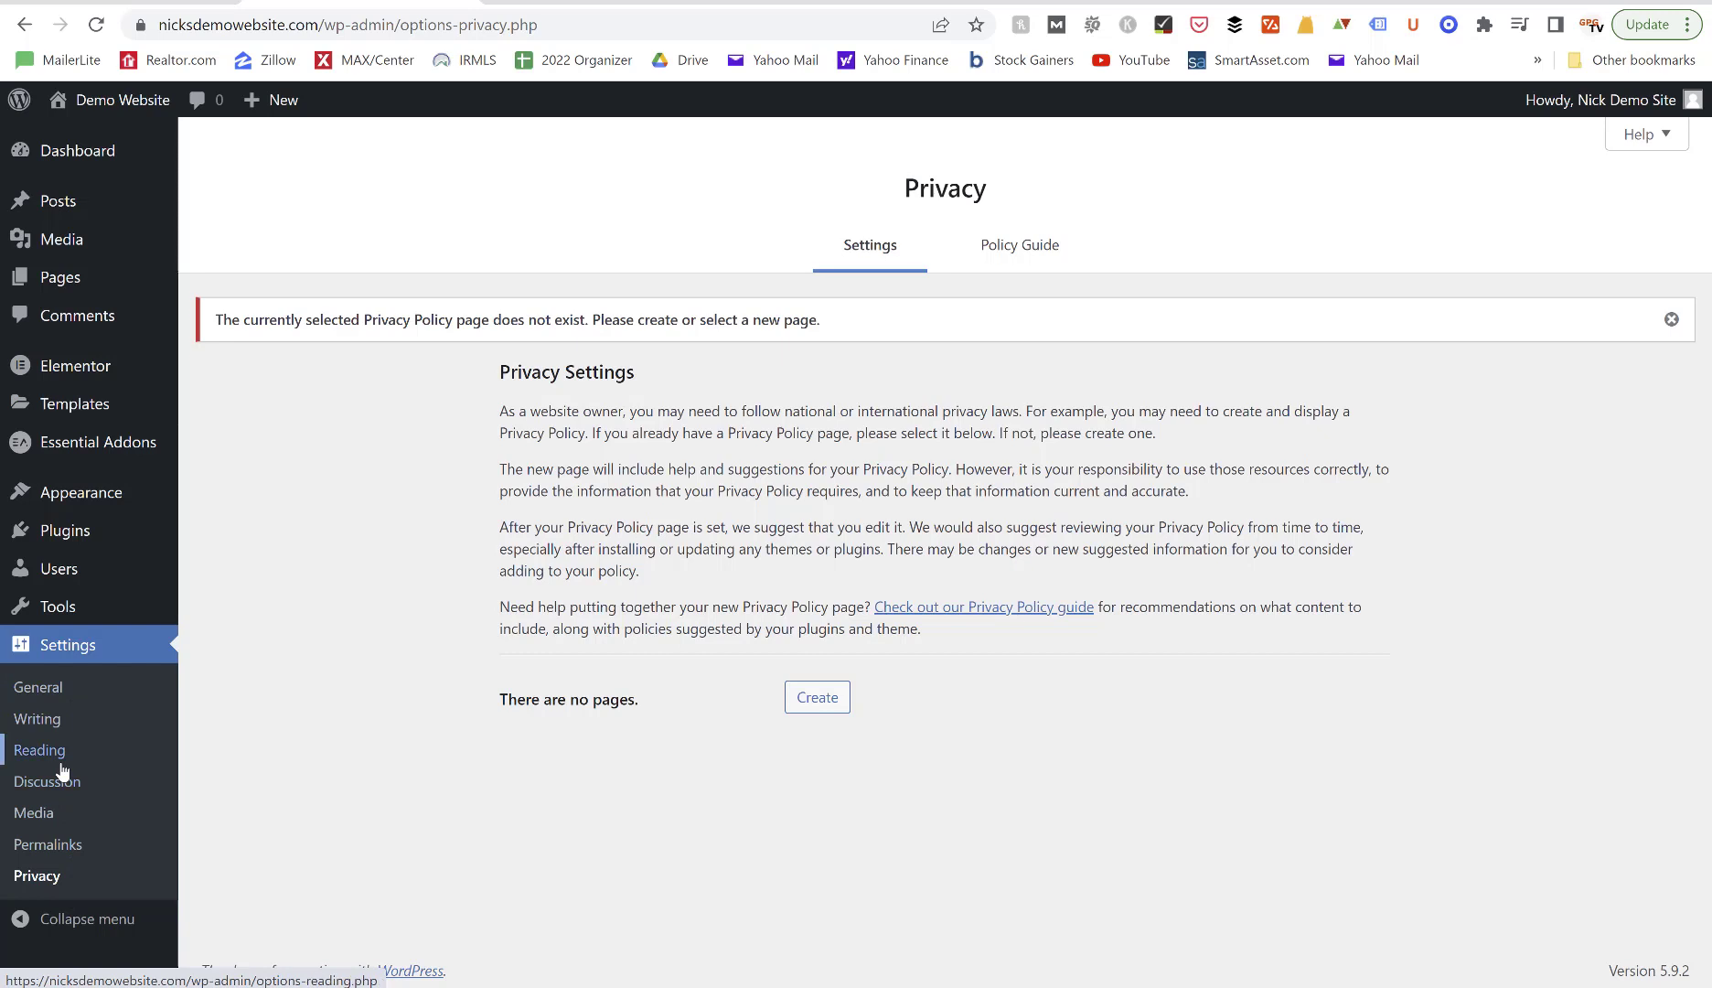
mouse_move(85, 573)
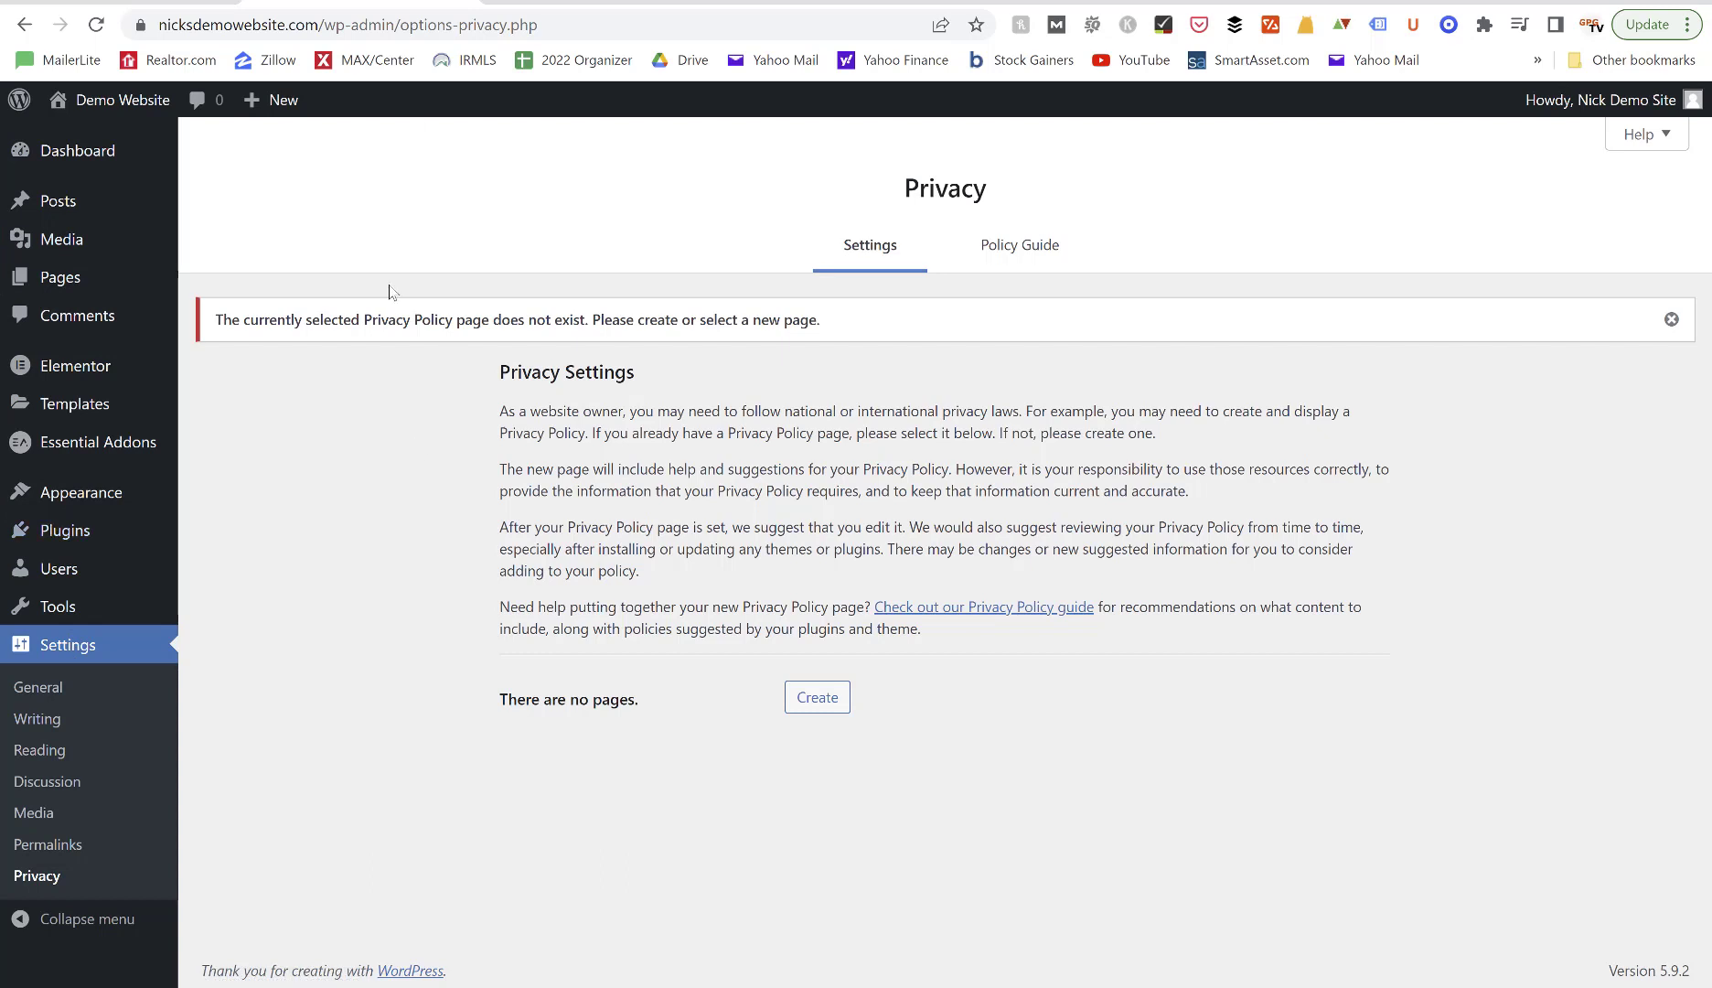
Open the site's Themes page in a new browser tab and view the current theme.
mouse_move(82, 480)
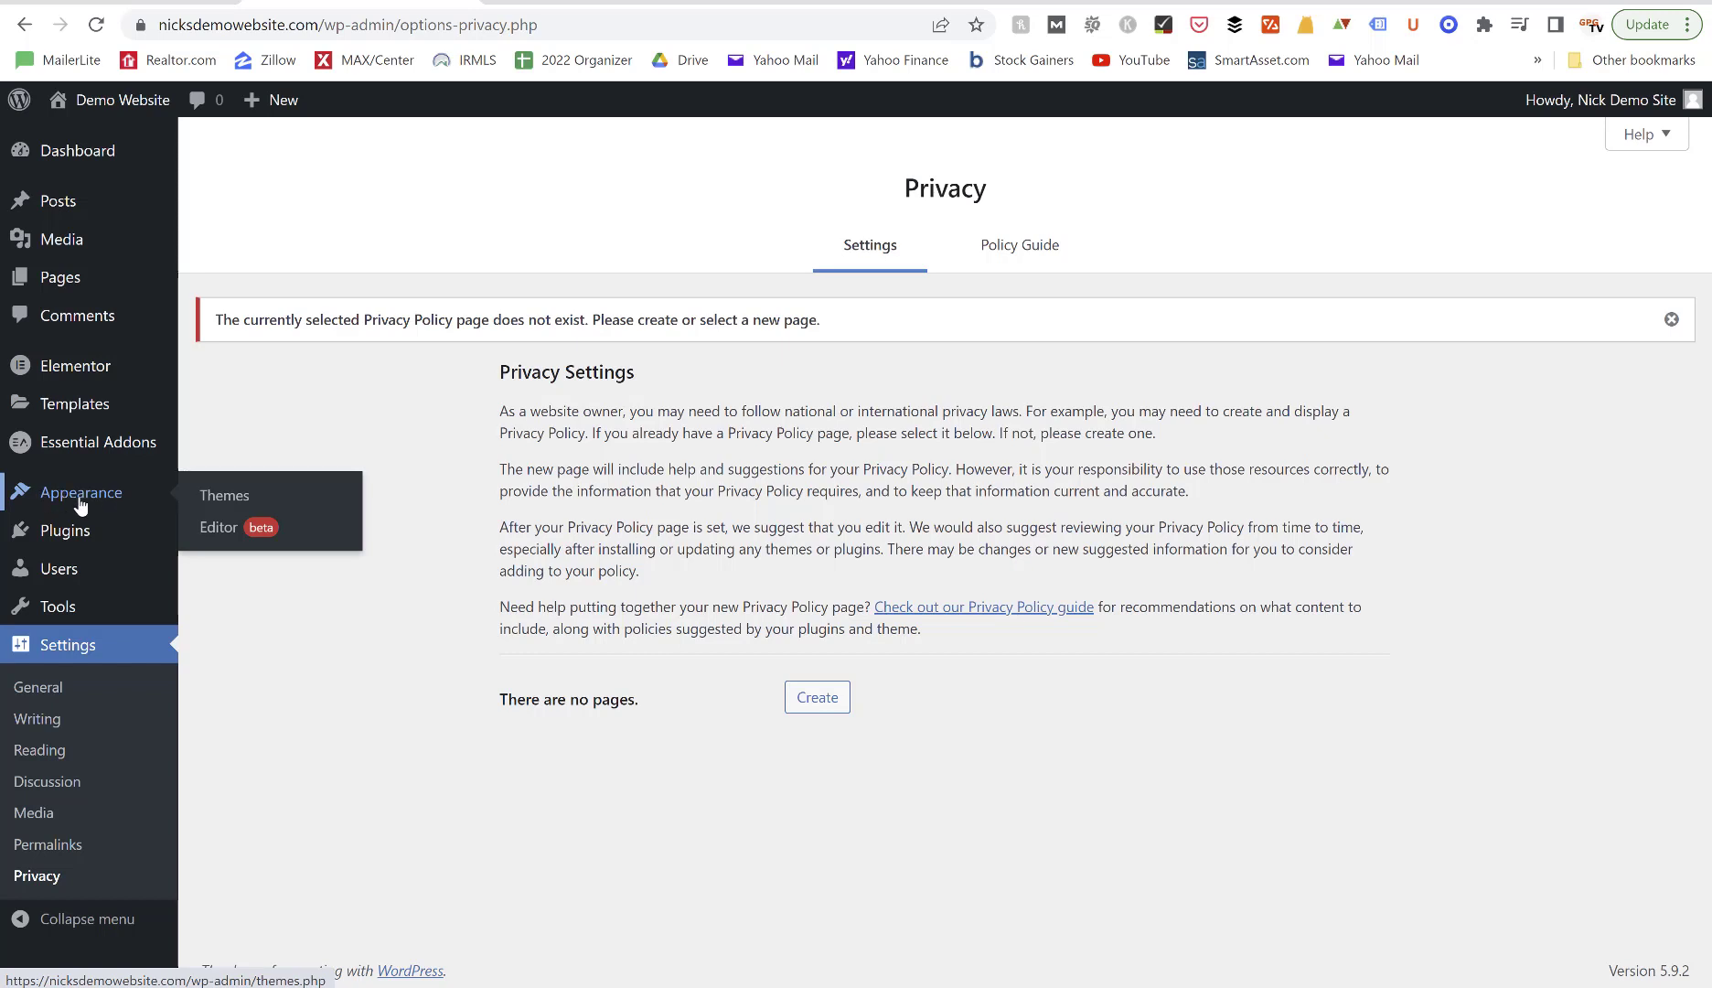
right_click(226, 503)
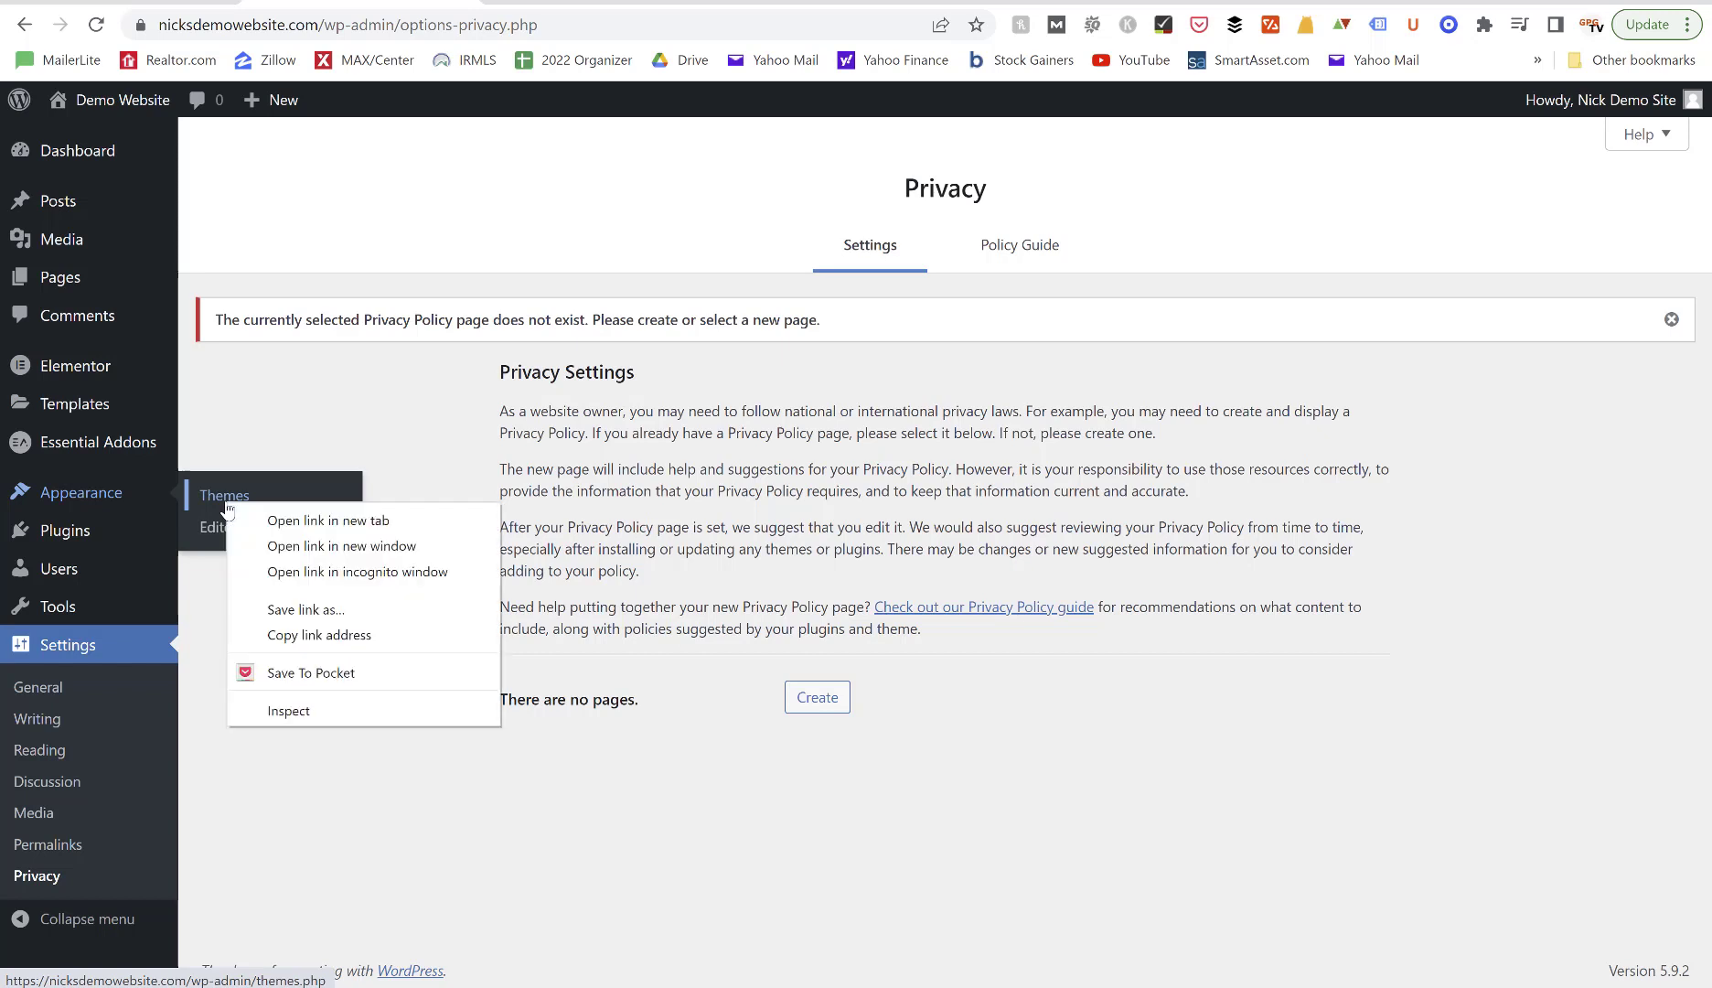
click(247, 517)
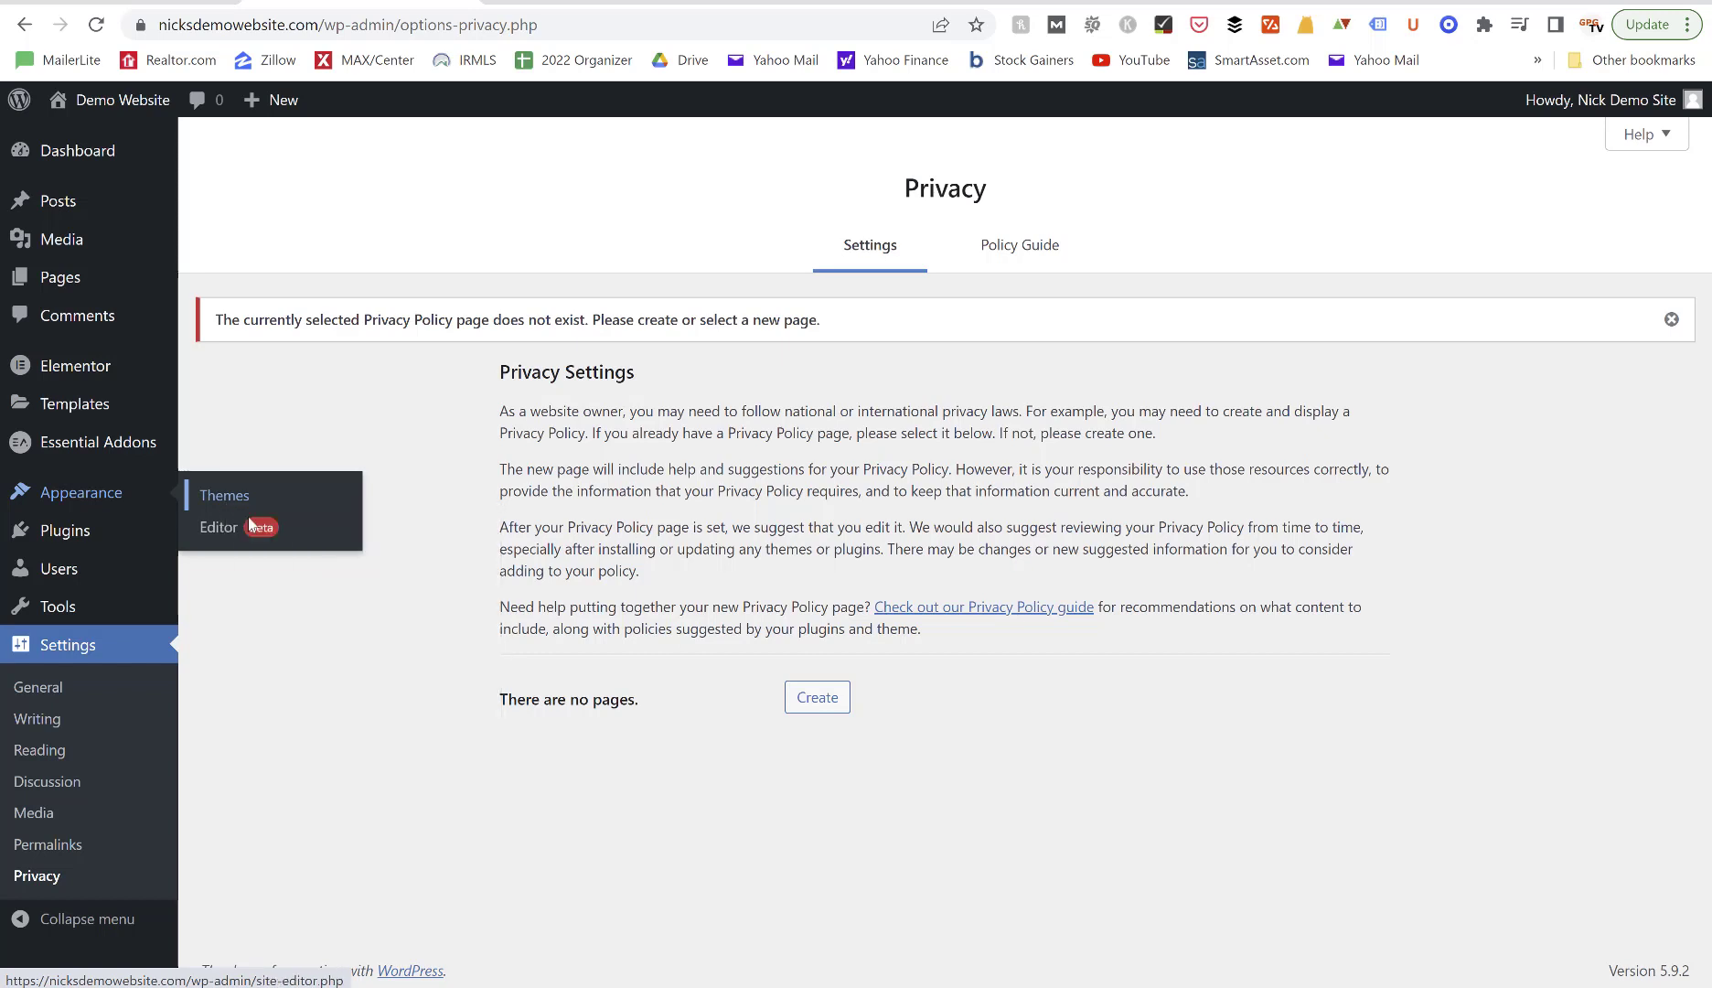
click(517, 3)
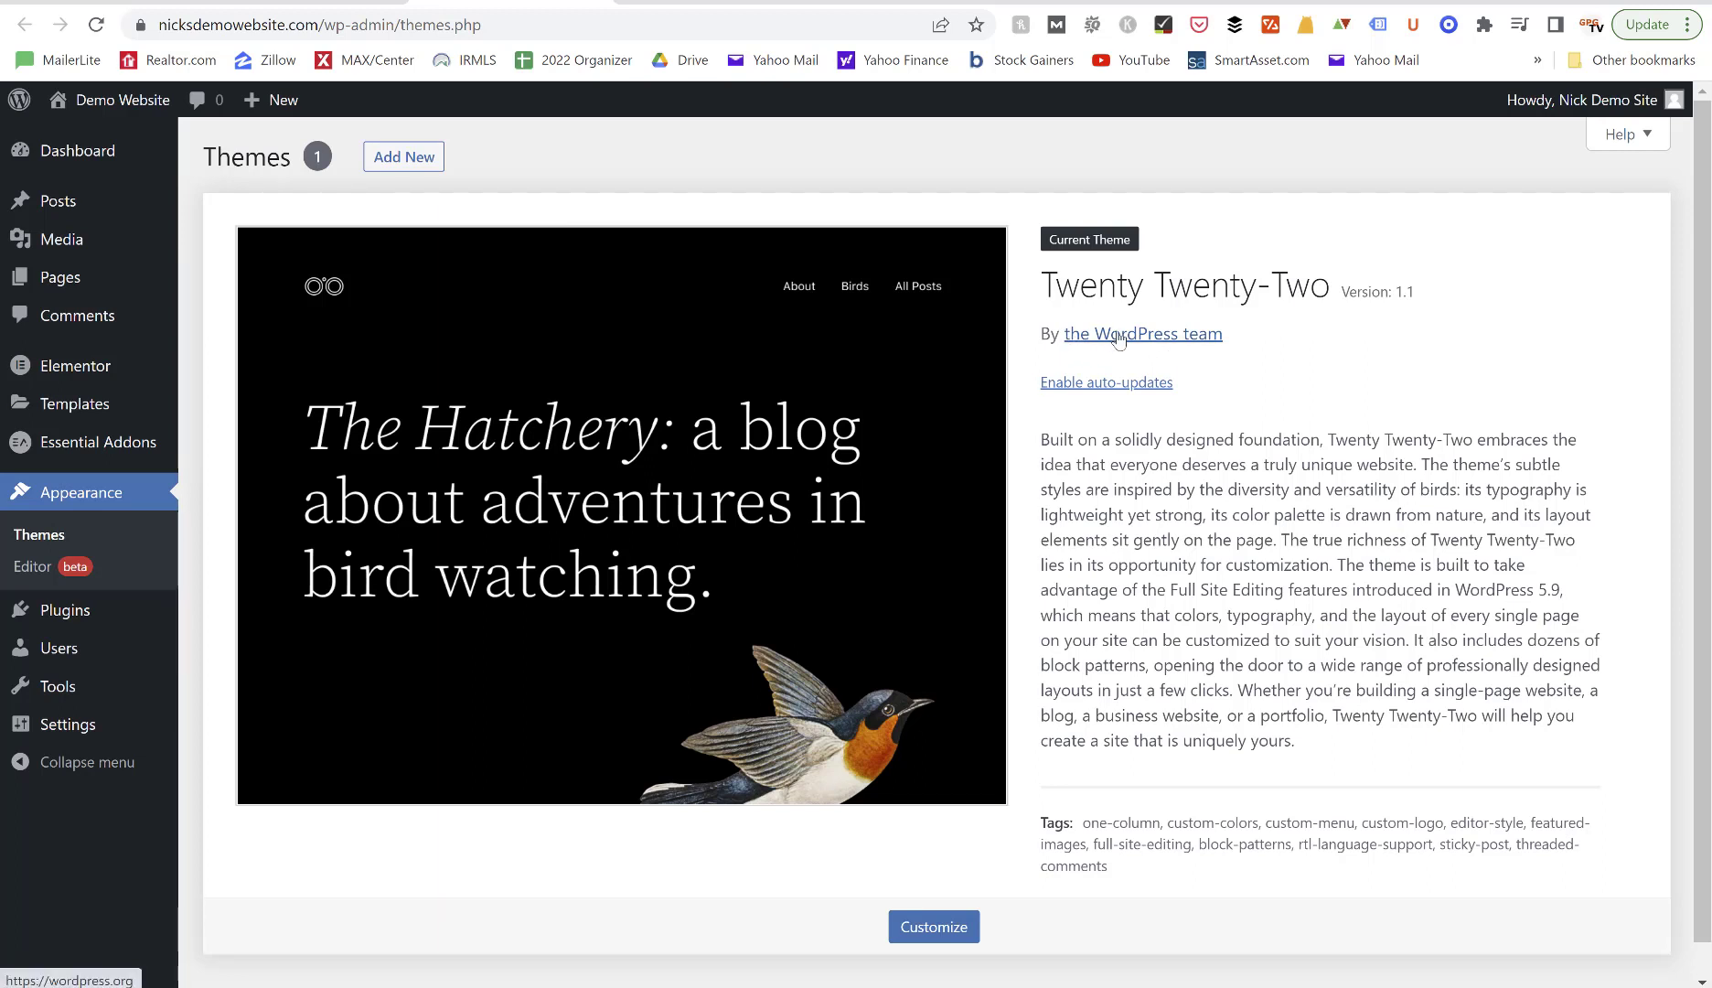
mouse_move(677, 367)
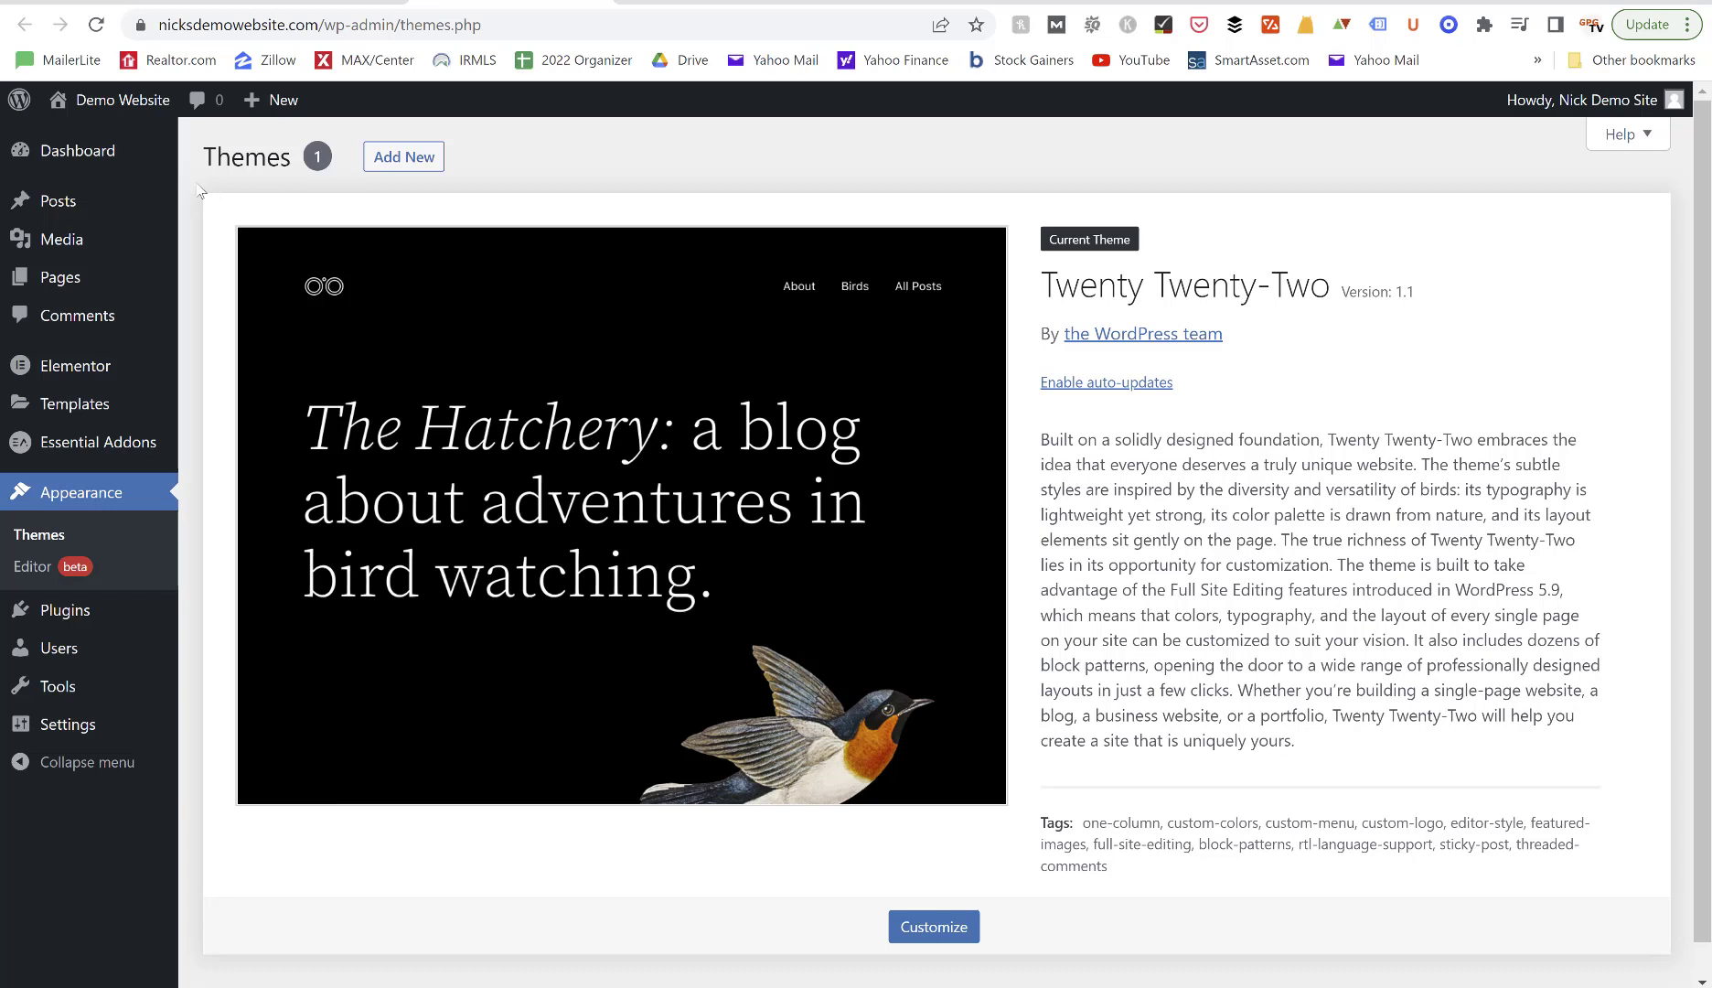
Open the live site's front page in a new tab, examine its theme layout and blog post, and return to the Themes page.
right_click(114, 103)
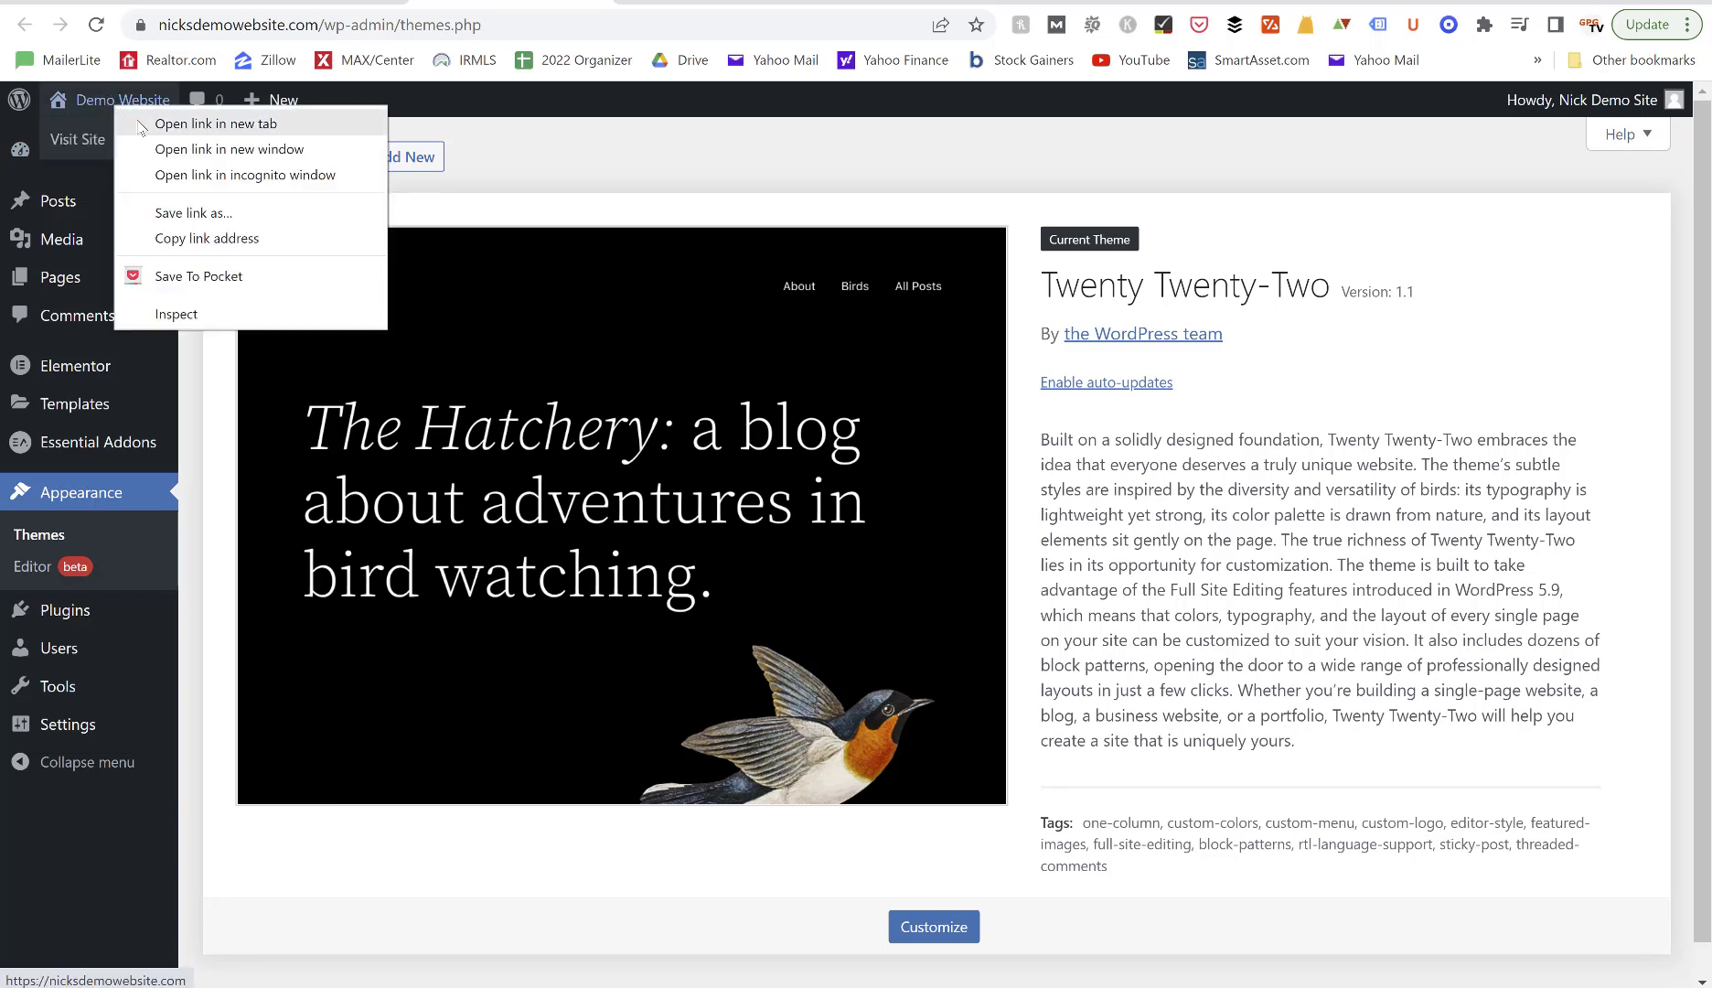
click(140, 128)
click(629, 2)
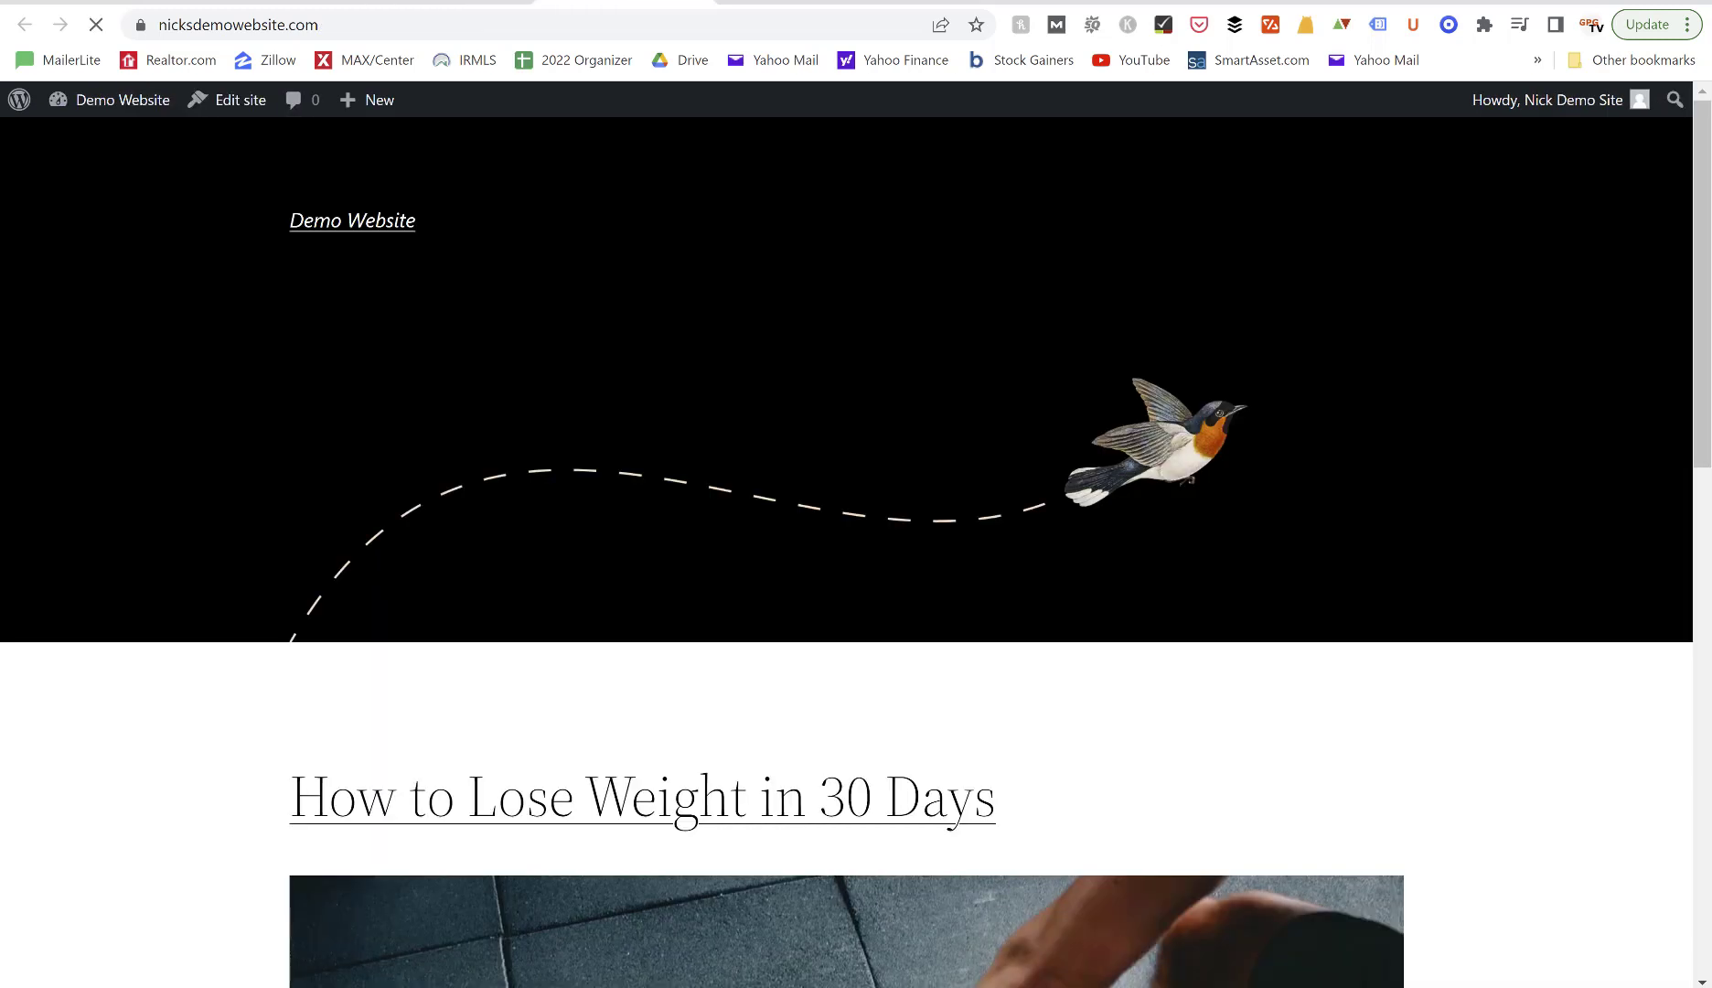
scroll(1012, 443, down, 8)
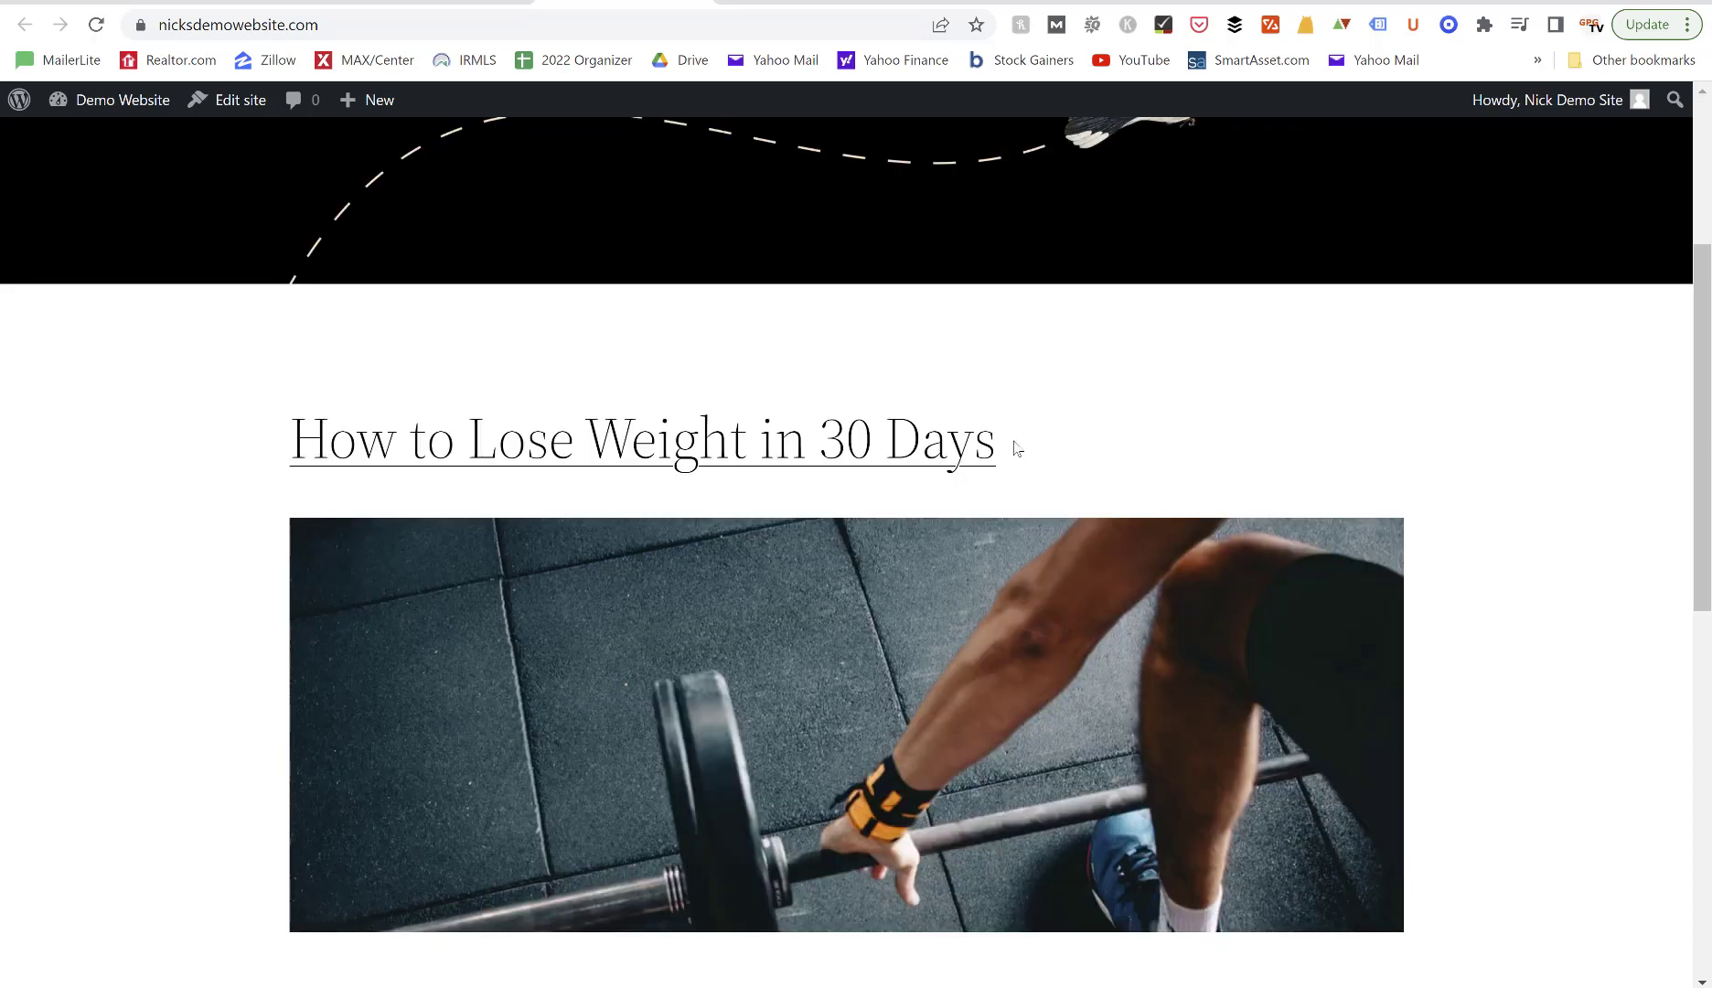
scroll(1012, 447, down, 5)
scroll(1013, 446, up, 15)
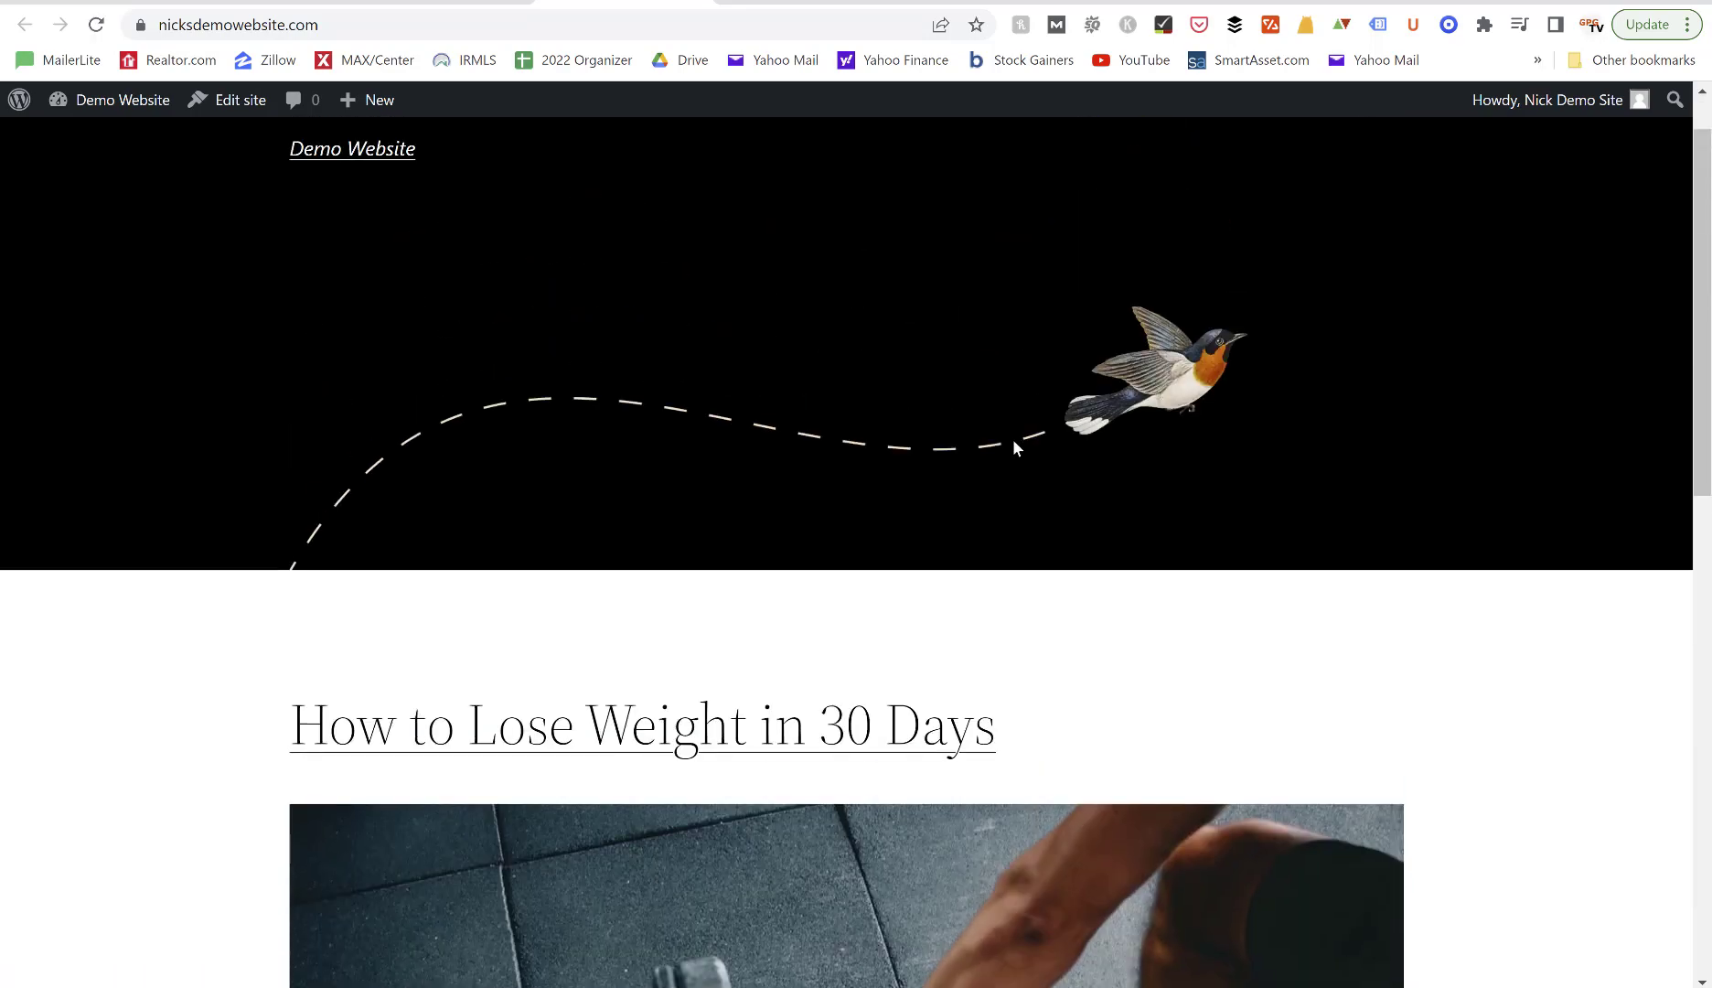
scroll(1014, 442, down, 10)
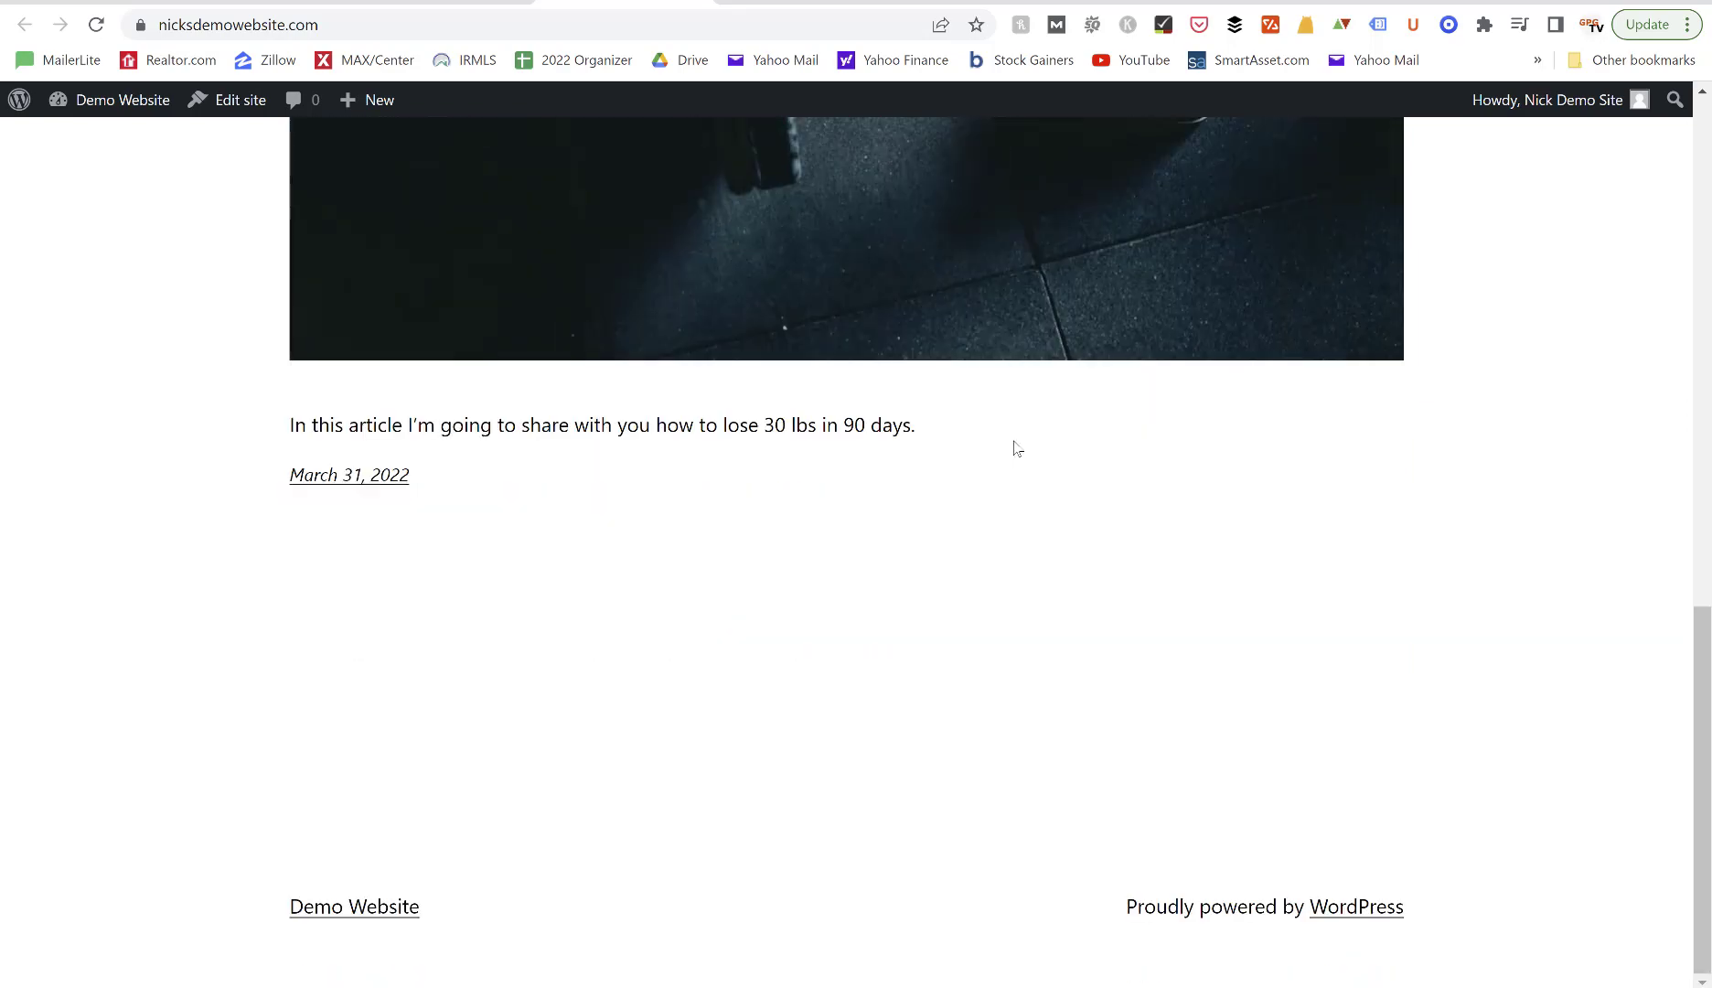
scroll(1014, 443, up, 10)
scroll(1014, 447, up, 1)
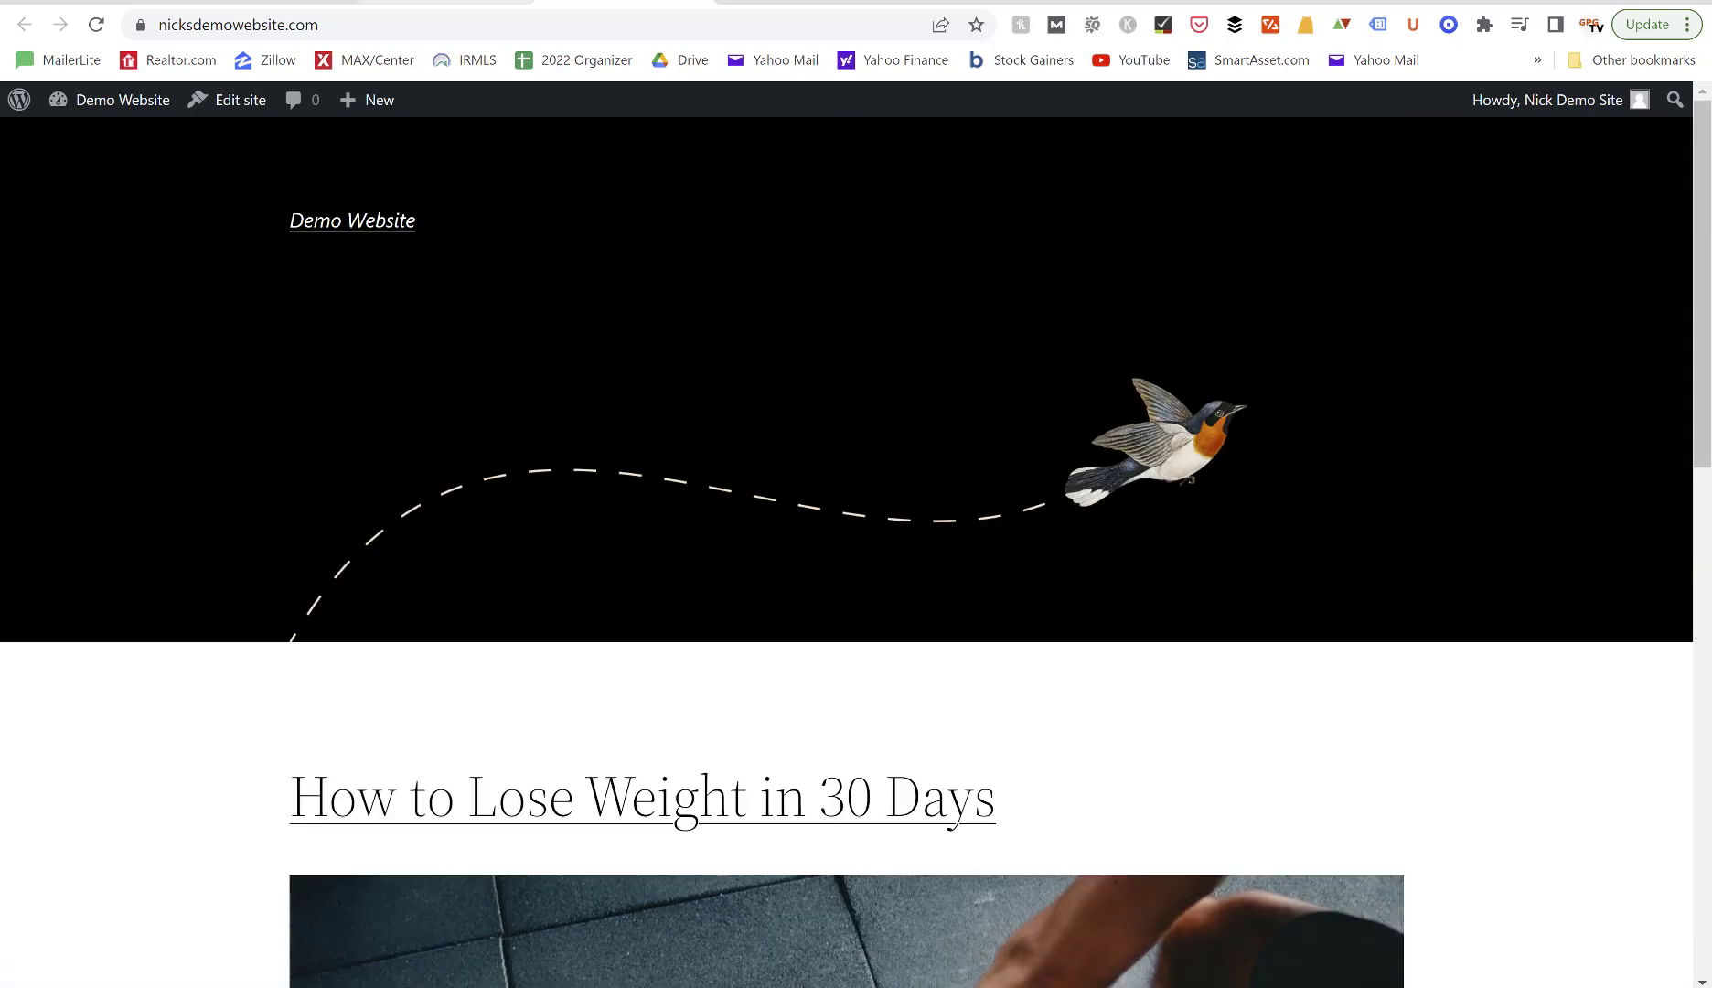
click(447, 2)
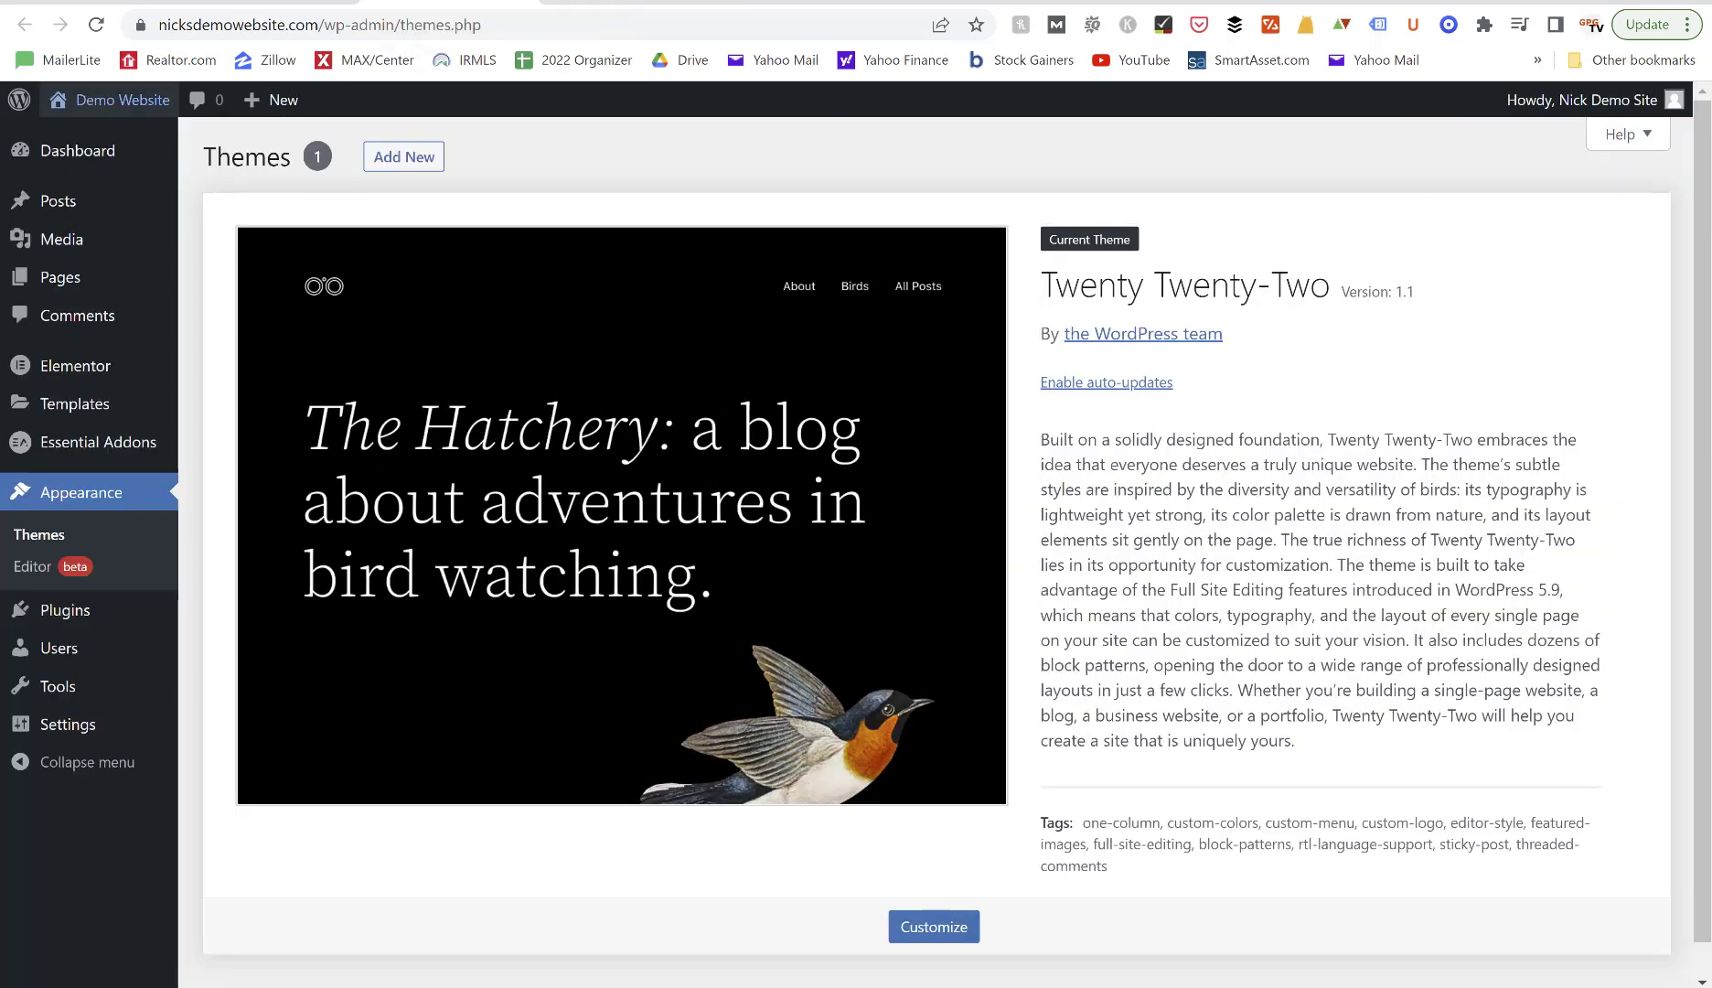
Open the directory for adding new themes and browse the popular themes, comparing designs such as Hello Elementor, Twenty Twenty and Astra.
click(402, 159)
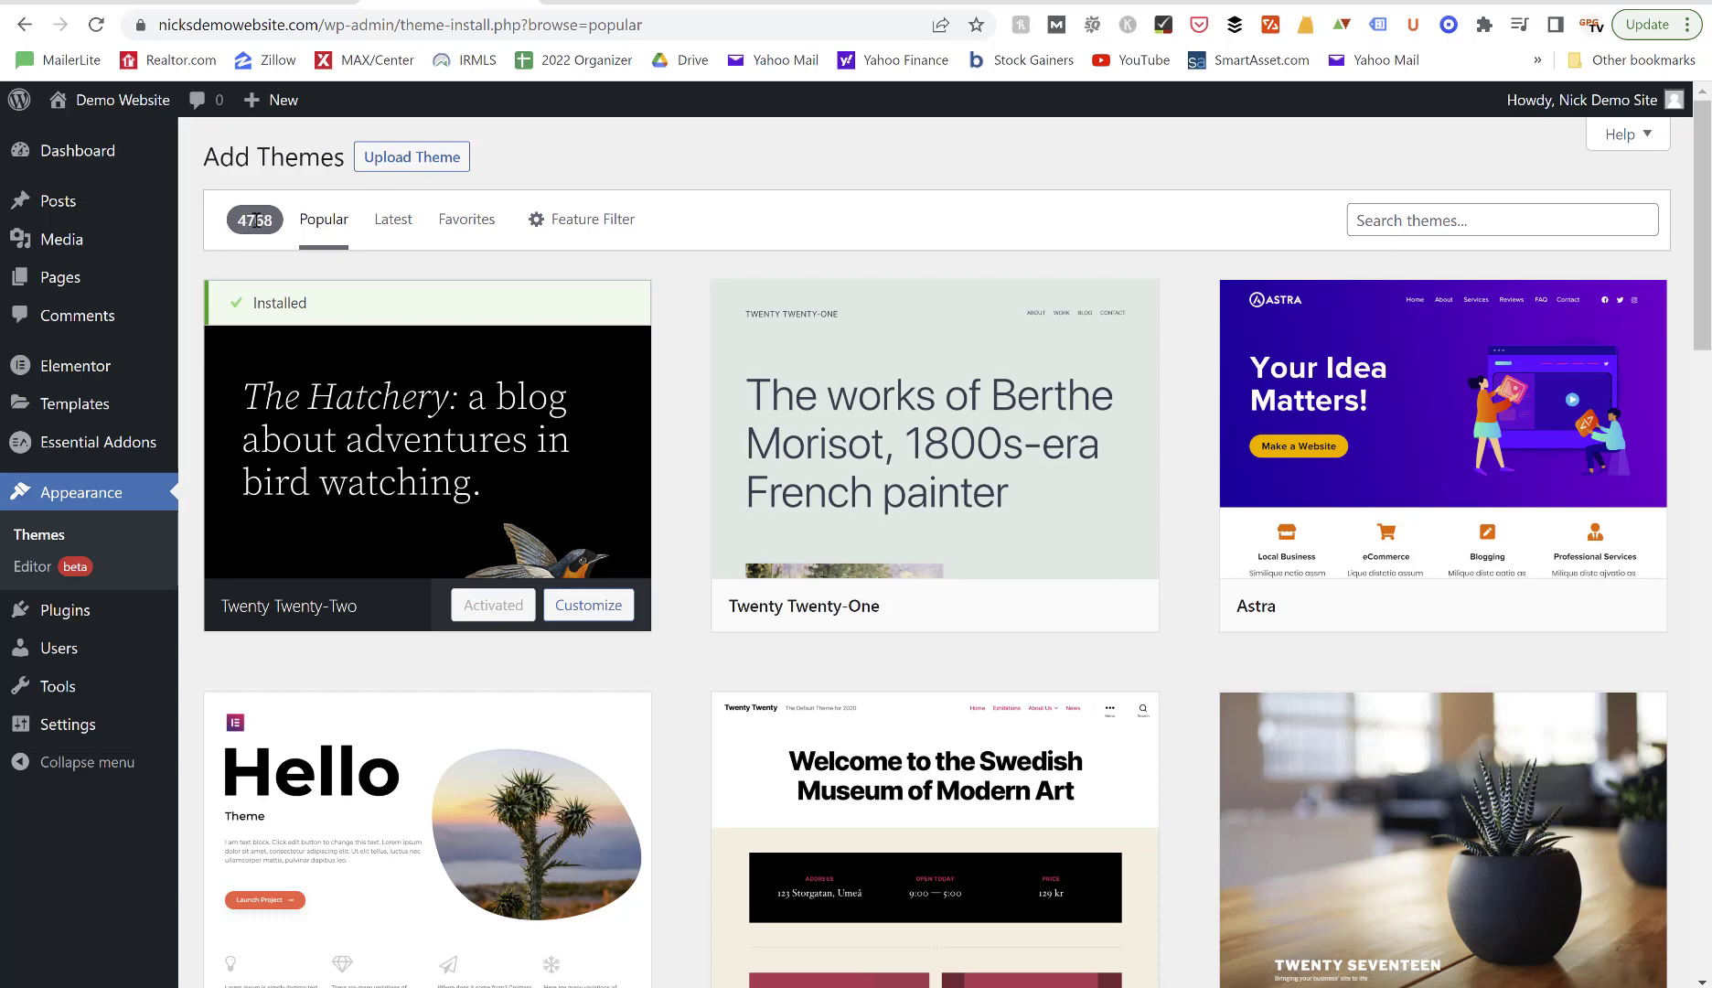
scroll(1012, 371, down, 5)
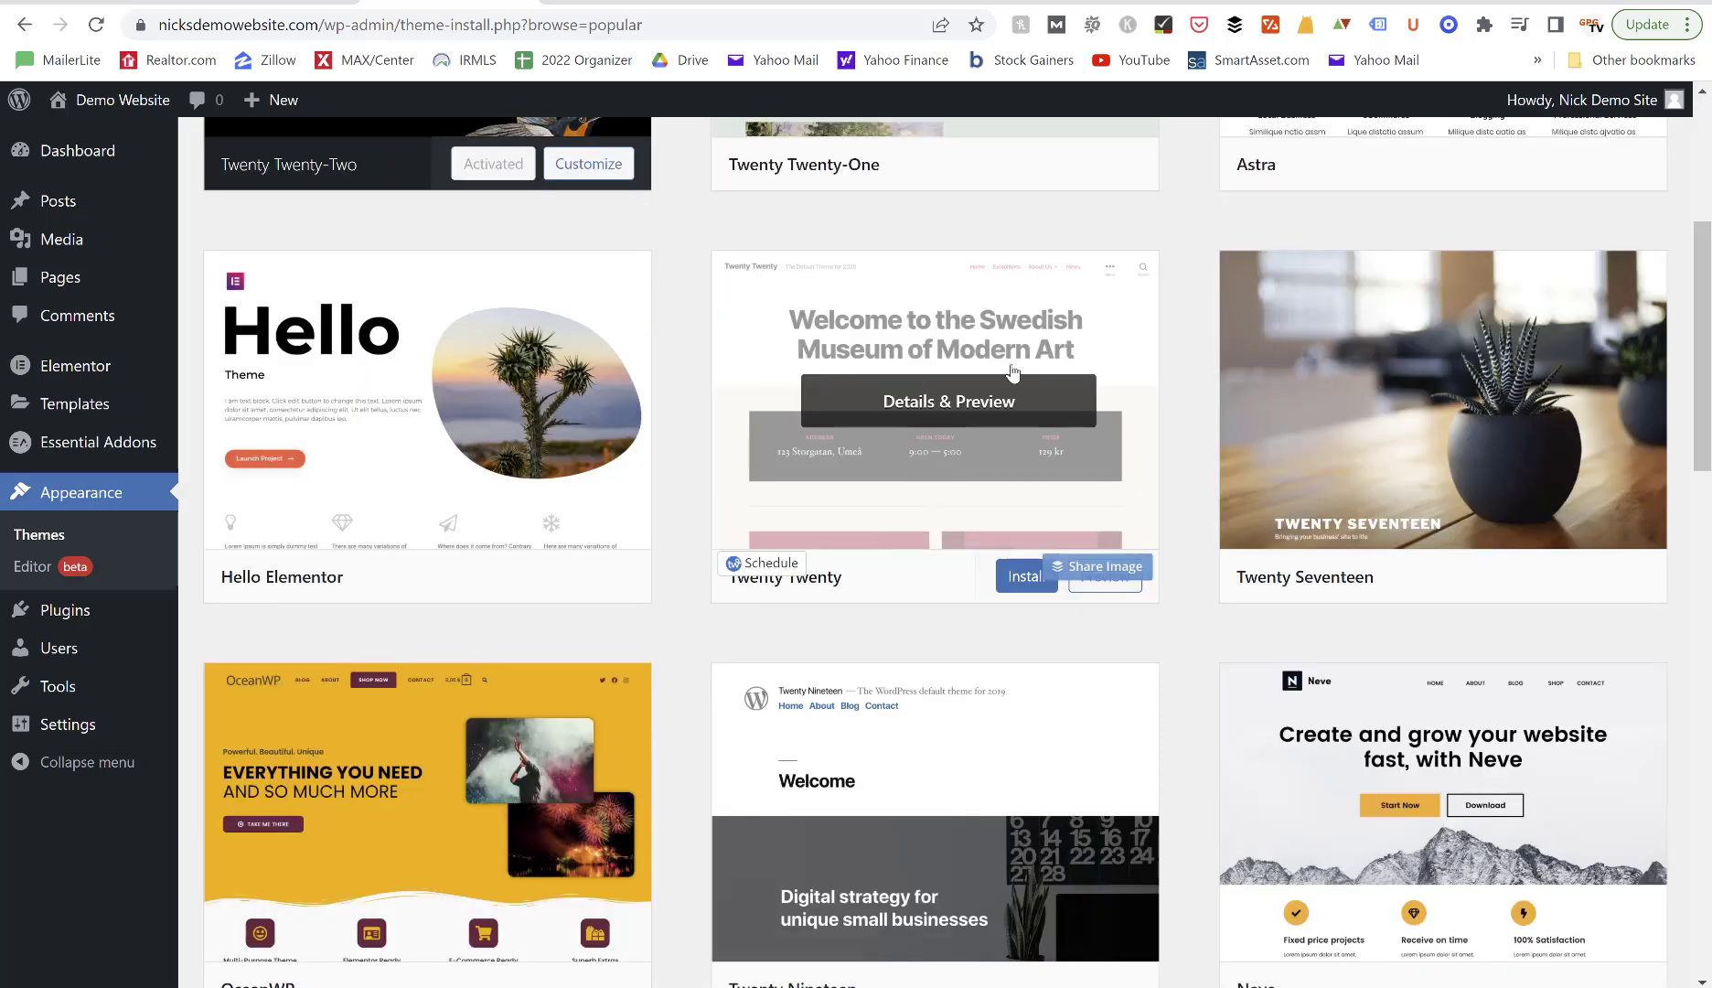
scroll(1012, 371, up, 2)
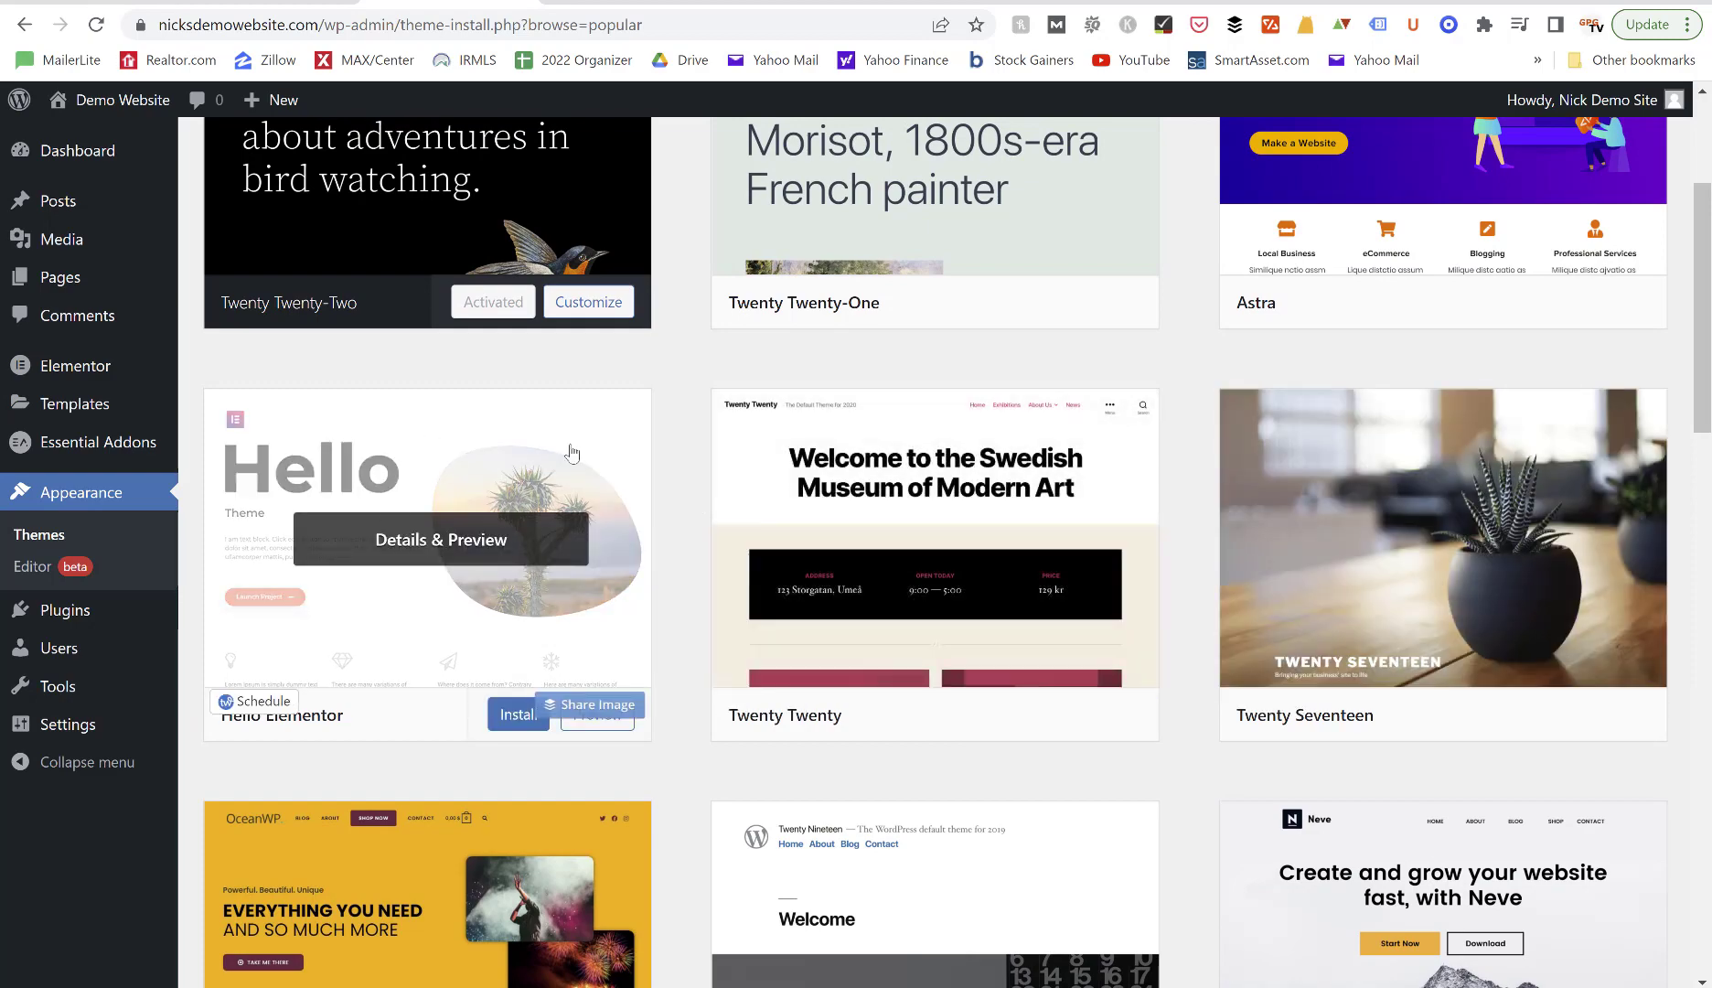
scroll(1402, 508, down, 2)
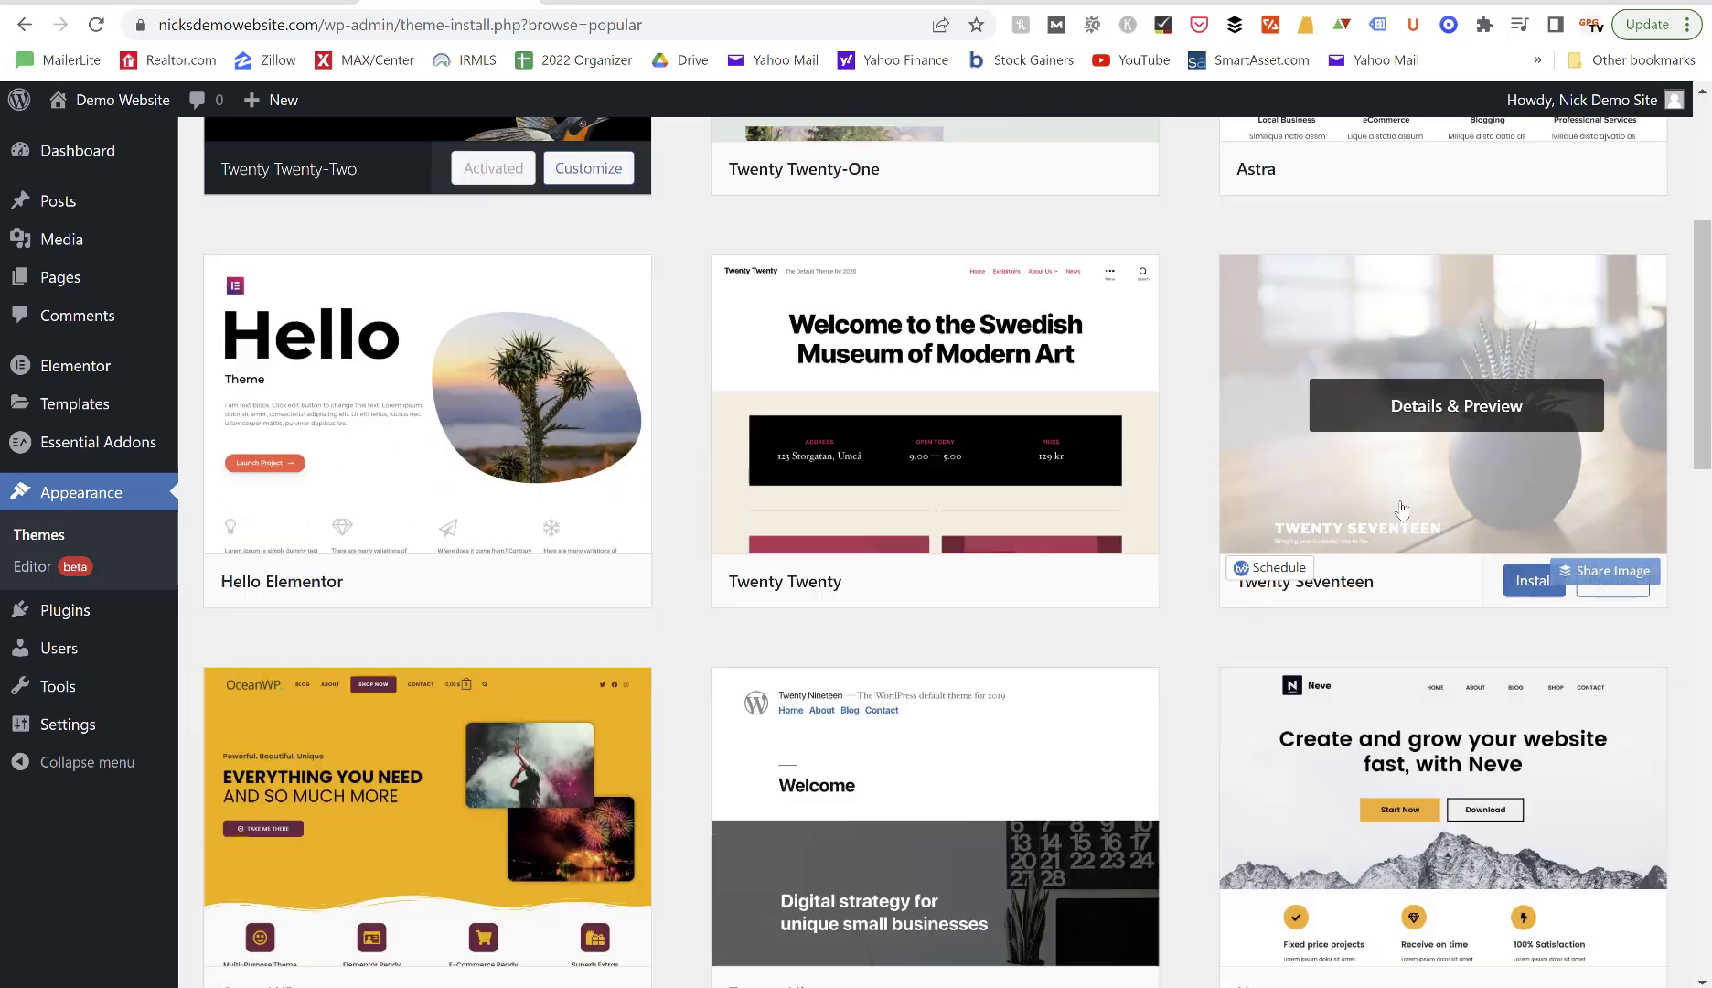
scroll(1402, 509, down, 3)
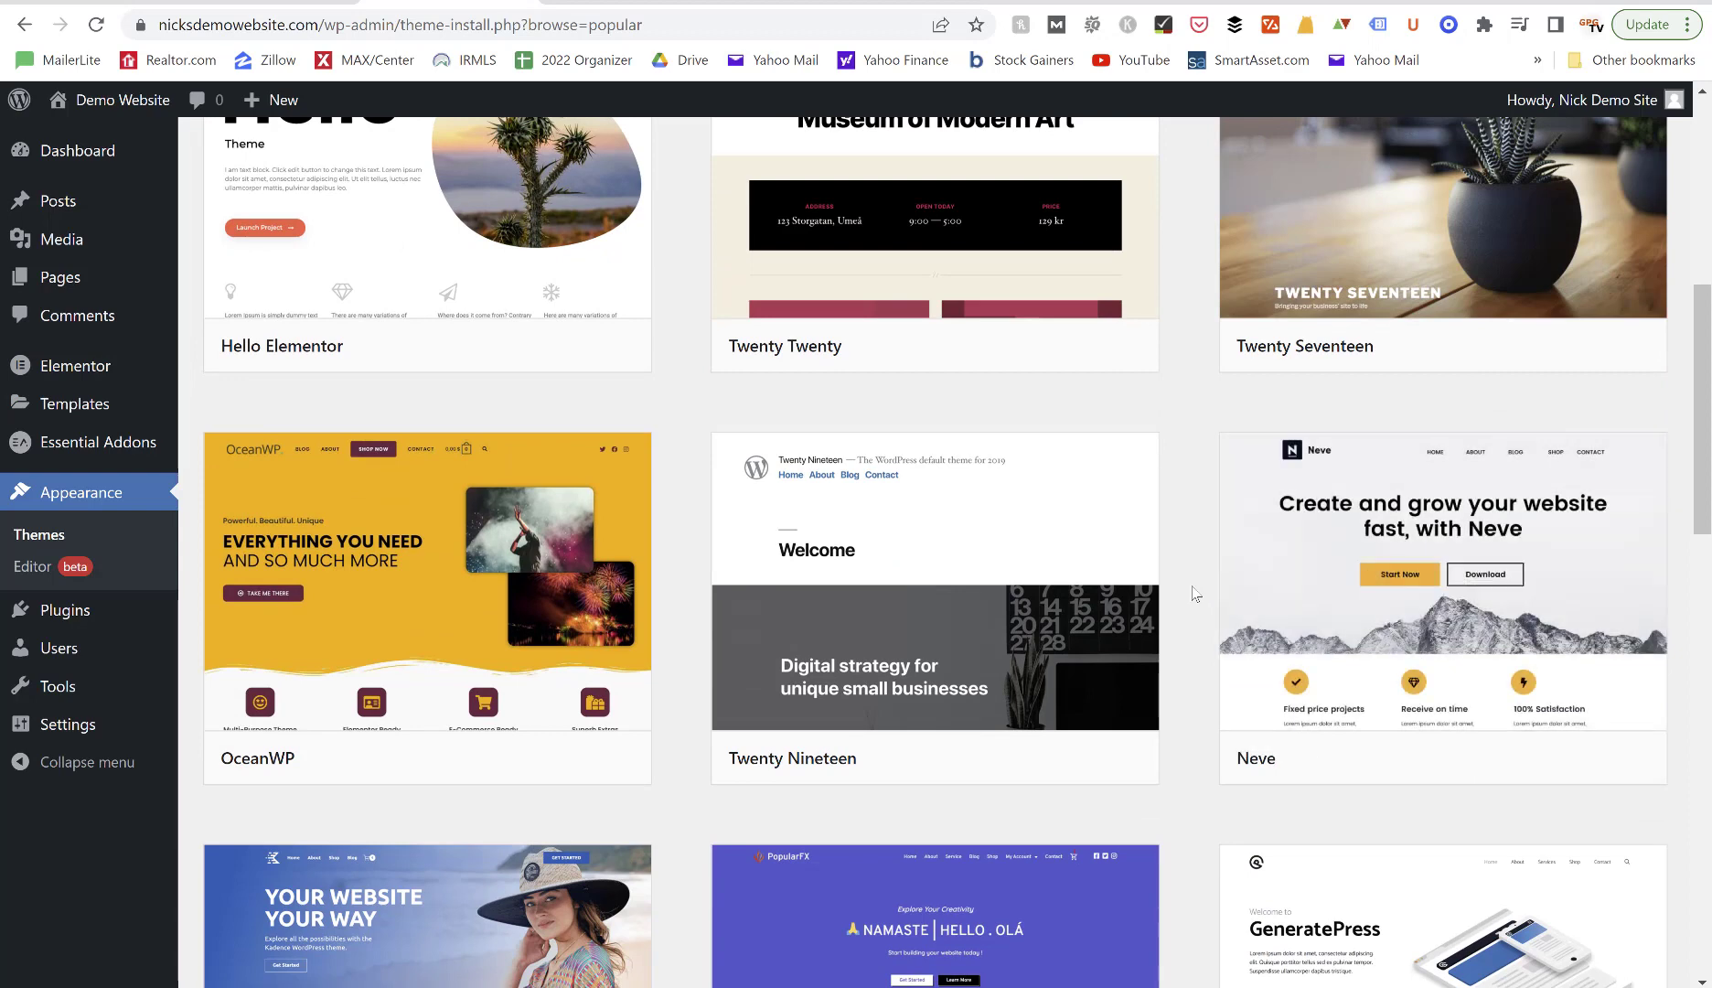
scroll(1194, 593, down, 1)
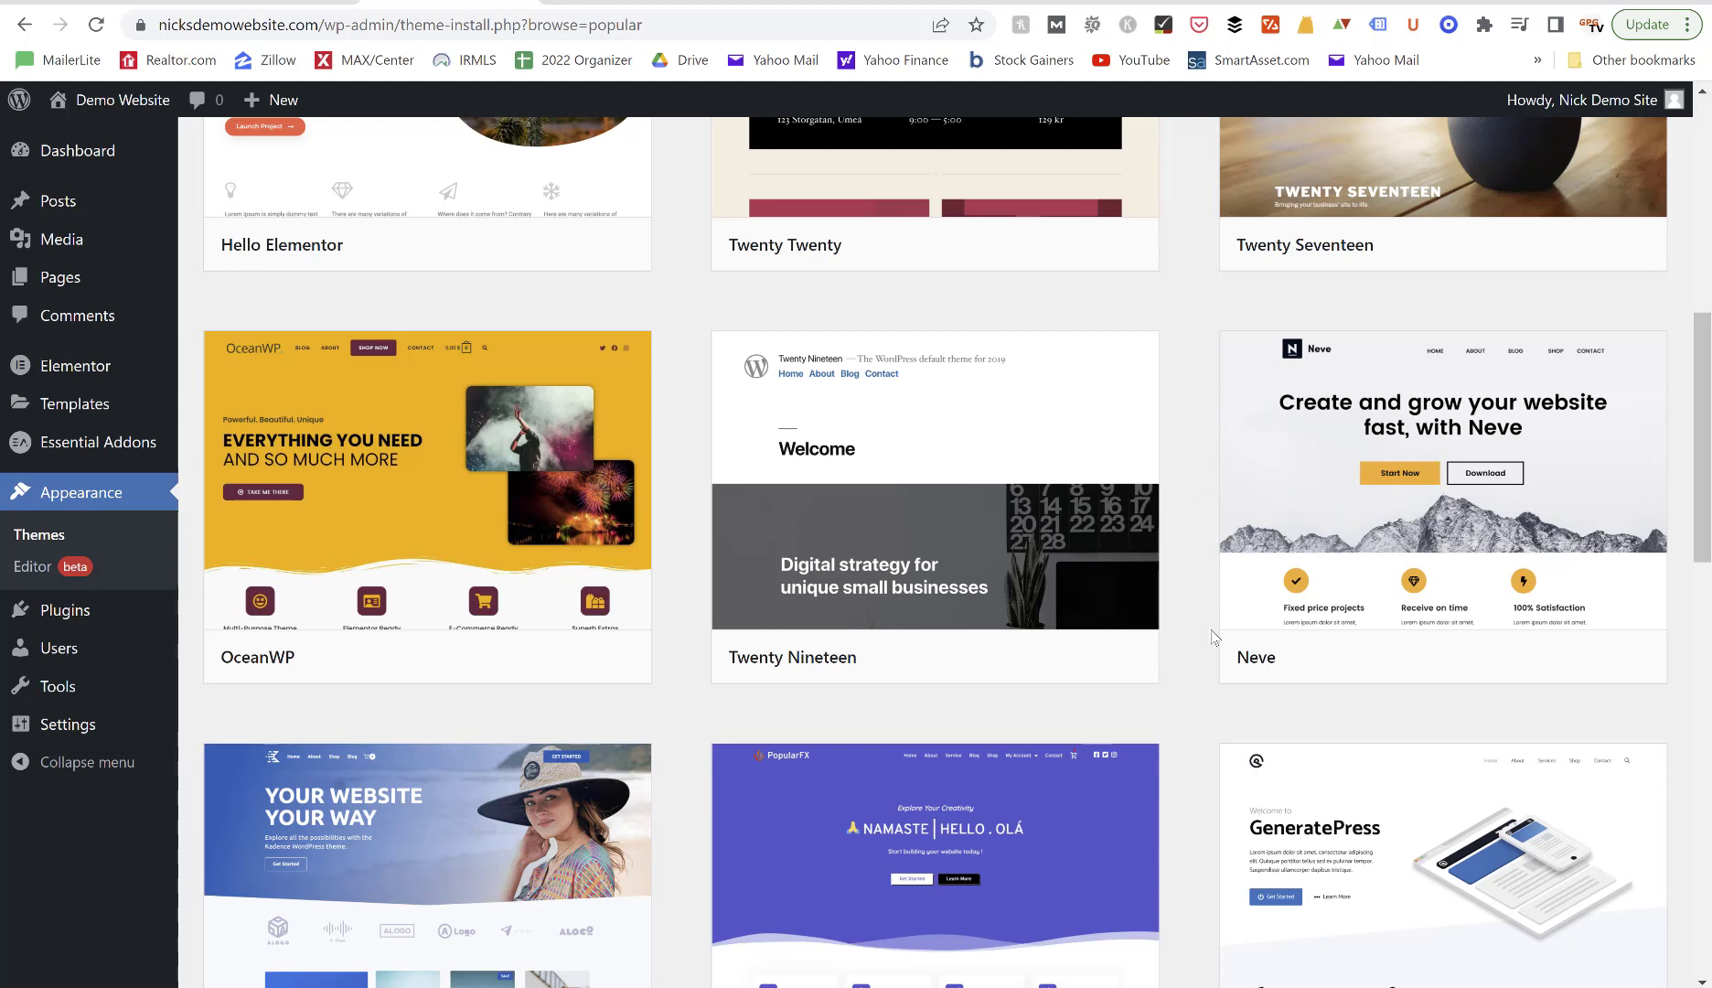
scroll(1212, 637, down, 5)
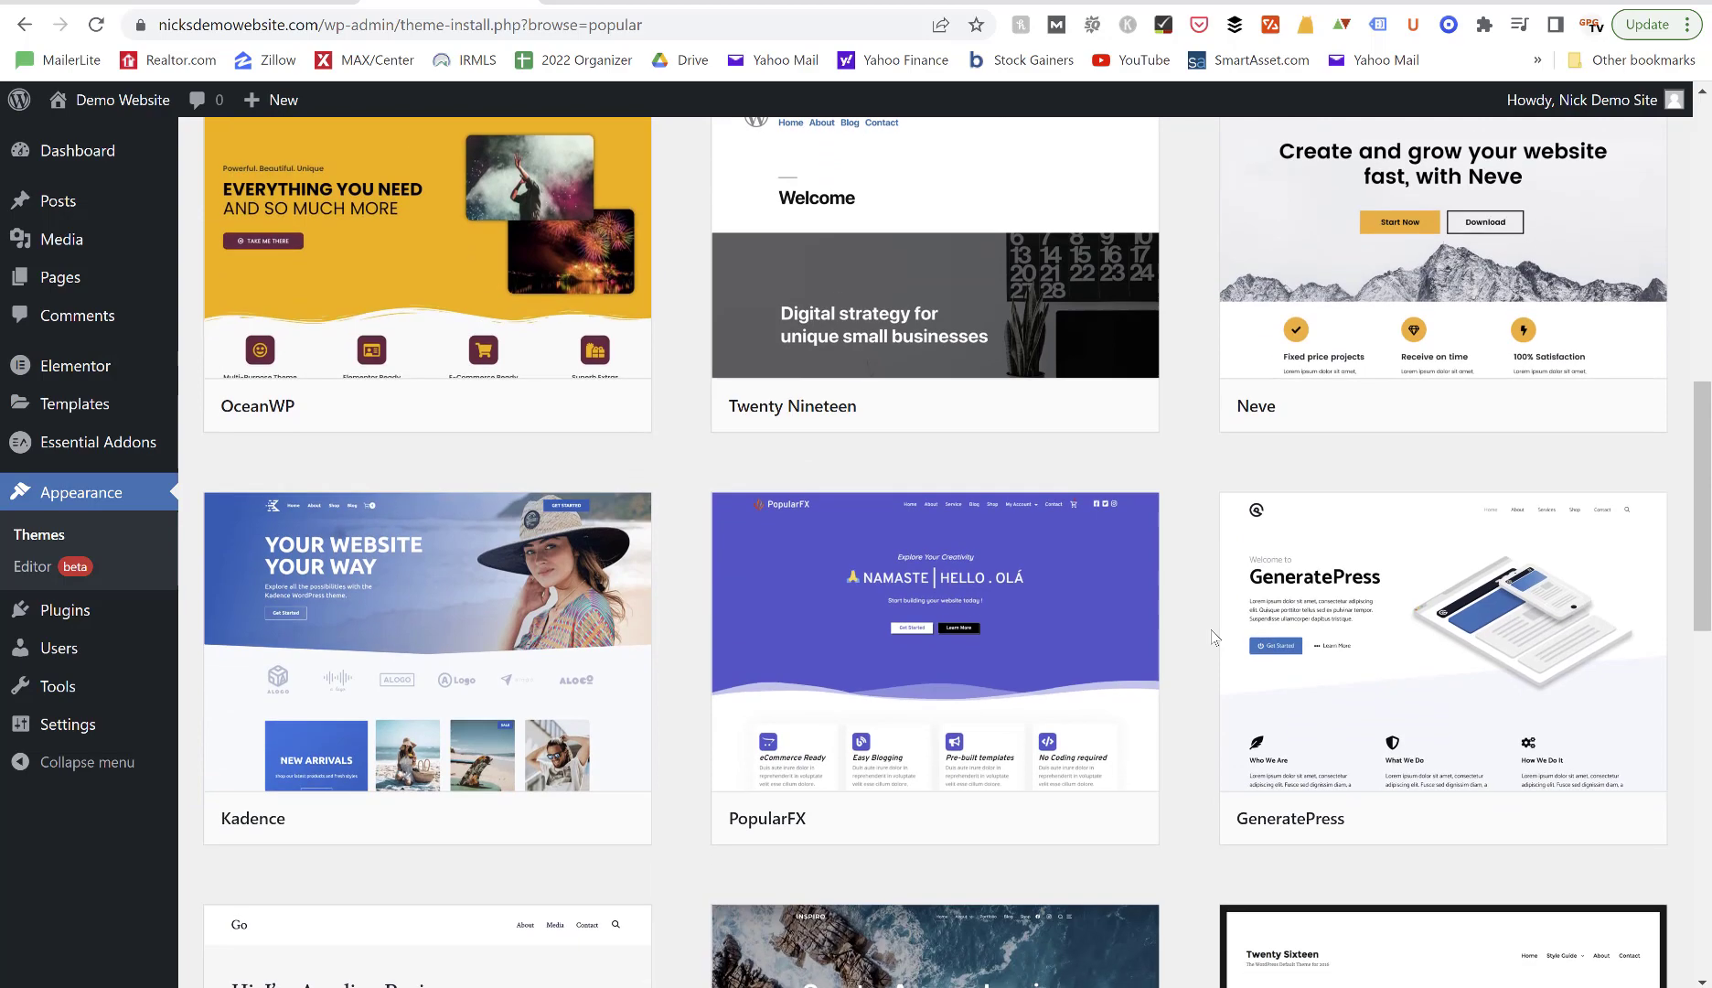
scroll(1213, 637, down, 4)
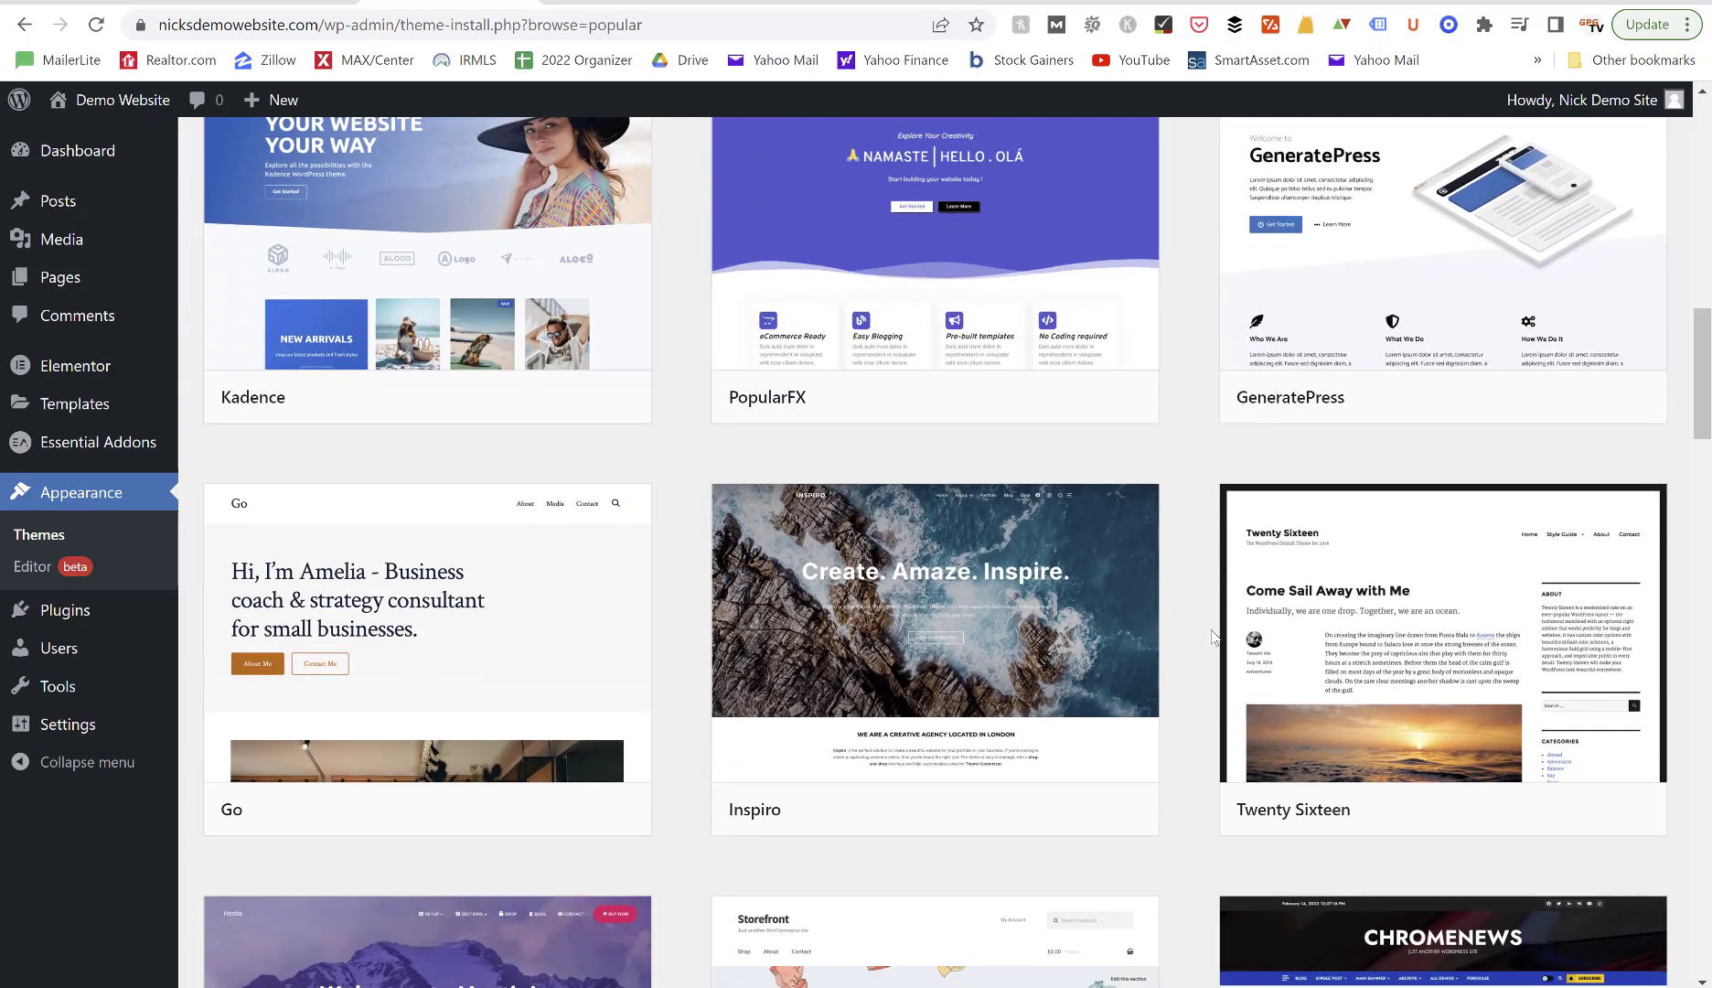
scroll(1212, 637, down, 2)
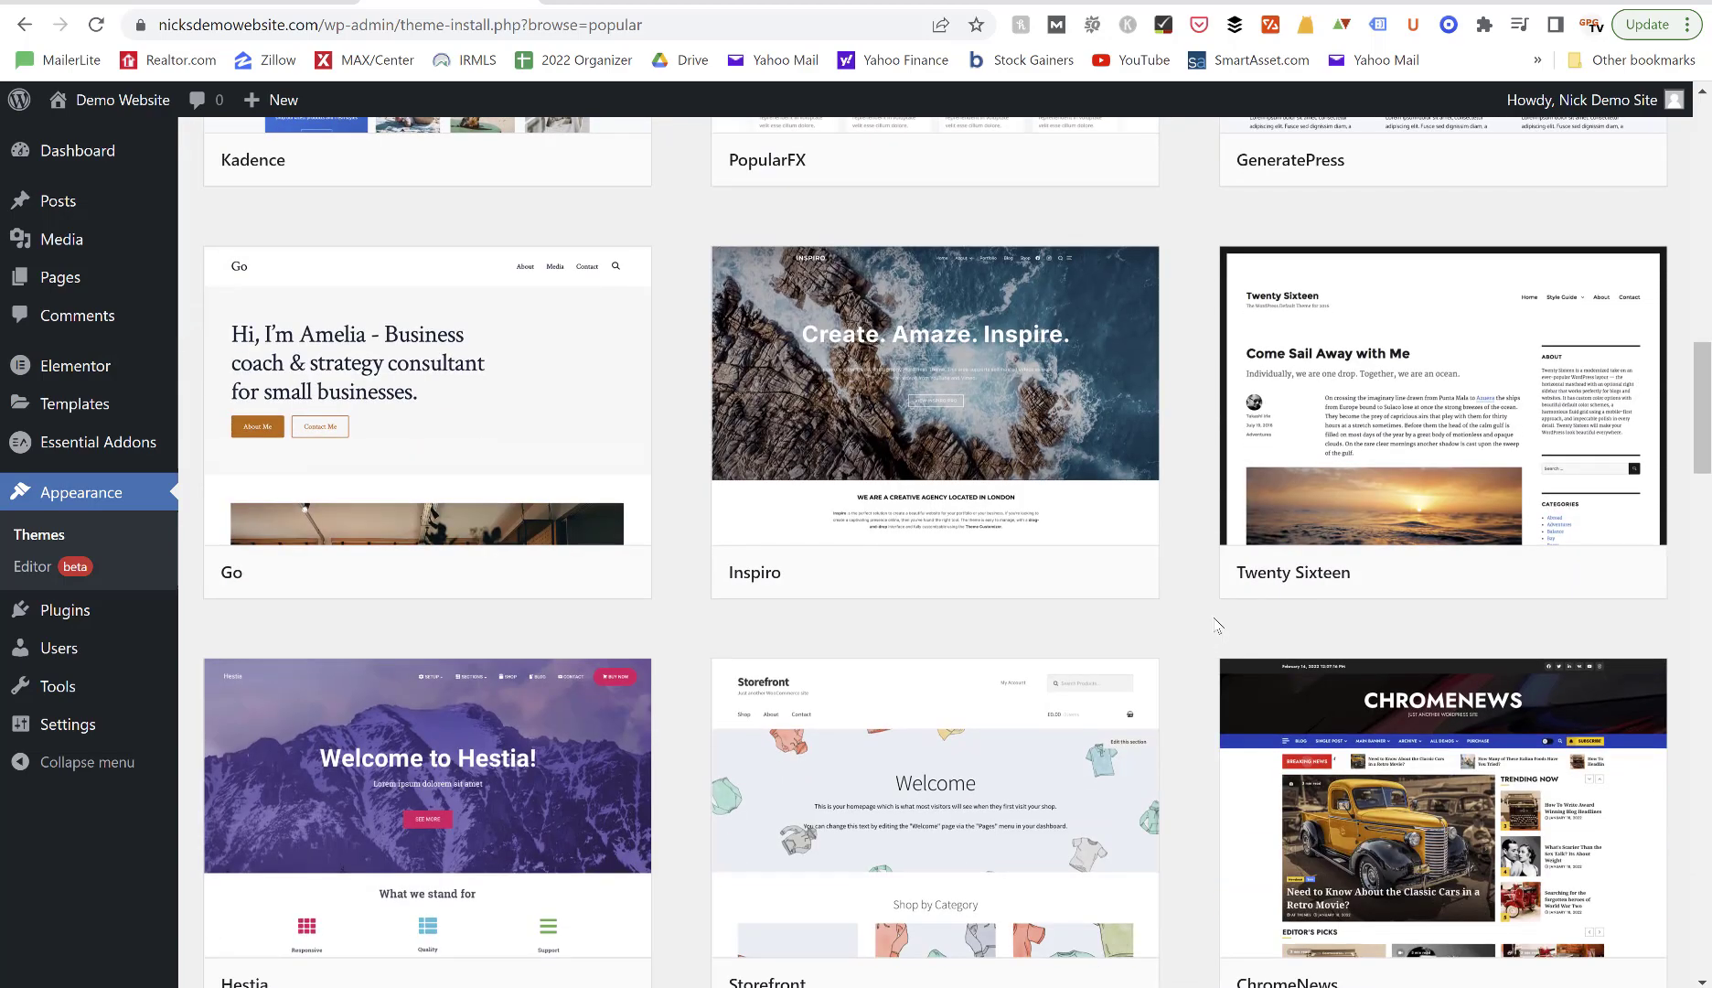
mouse_move(1376, 364)
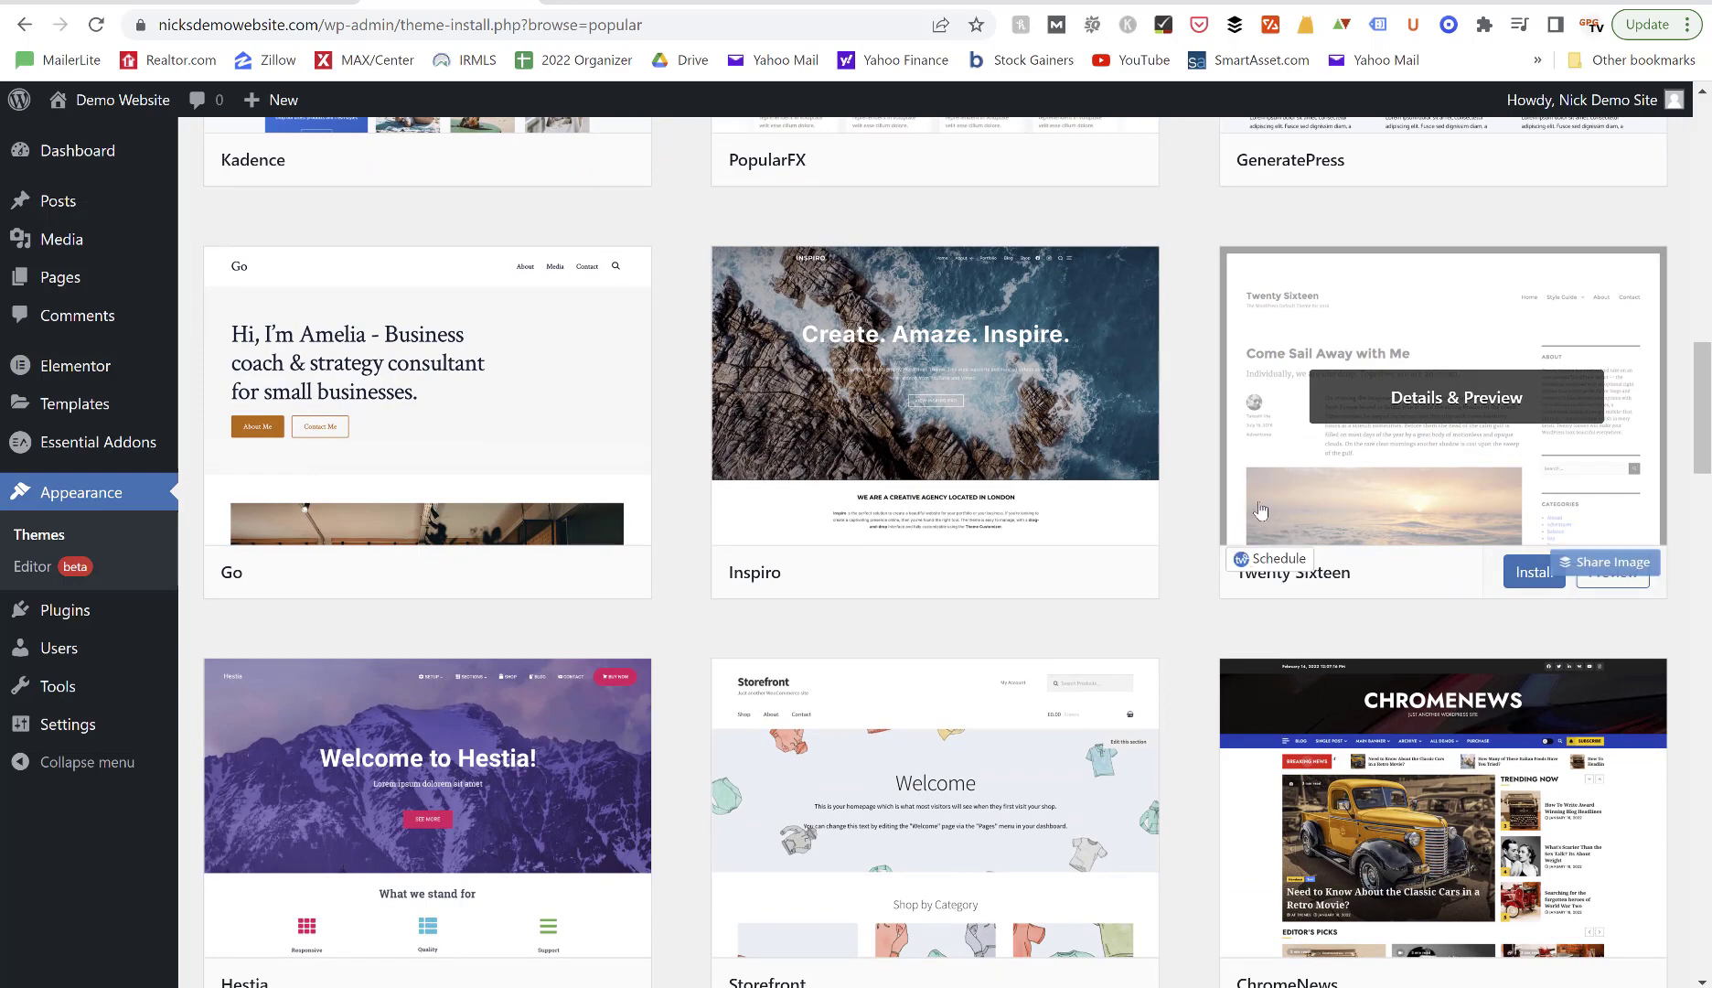
scroll(1200, 543, down, 4)
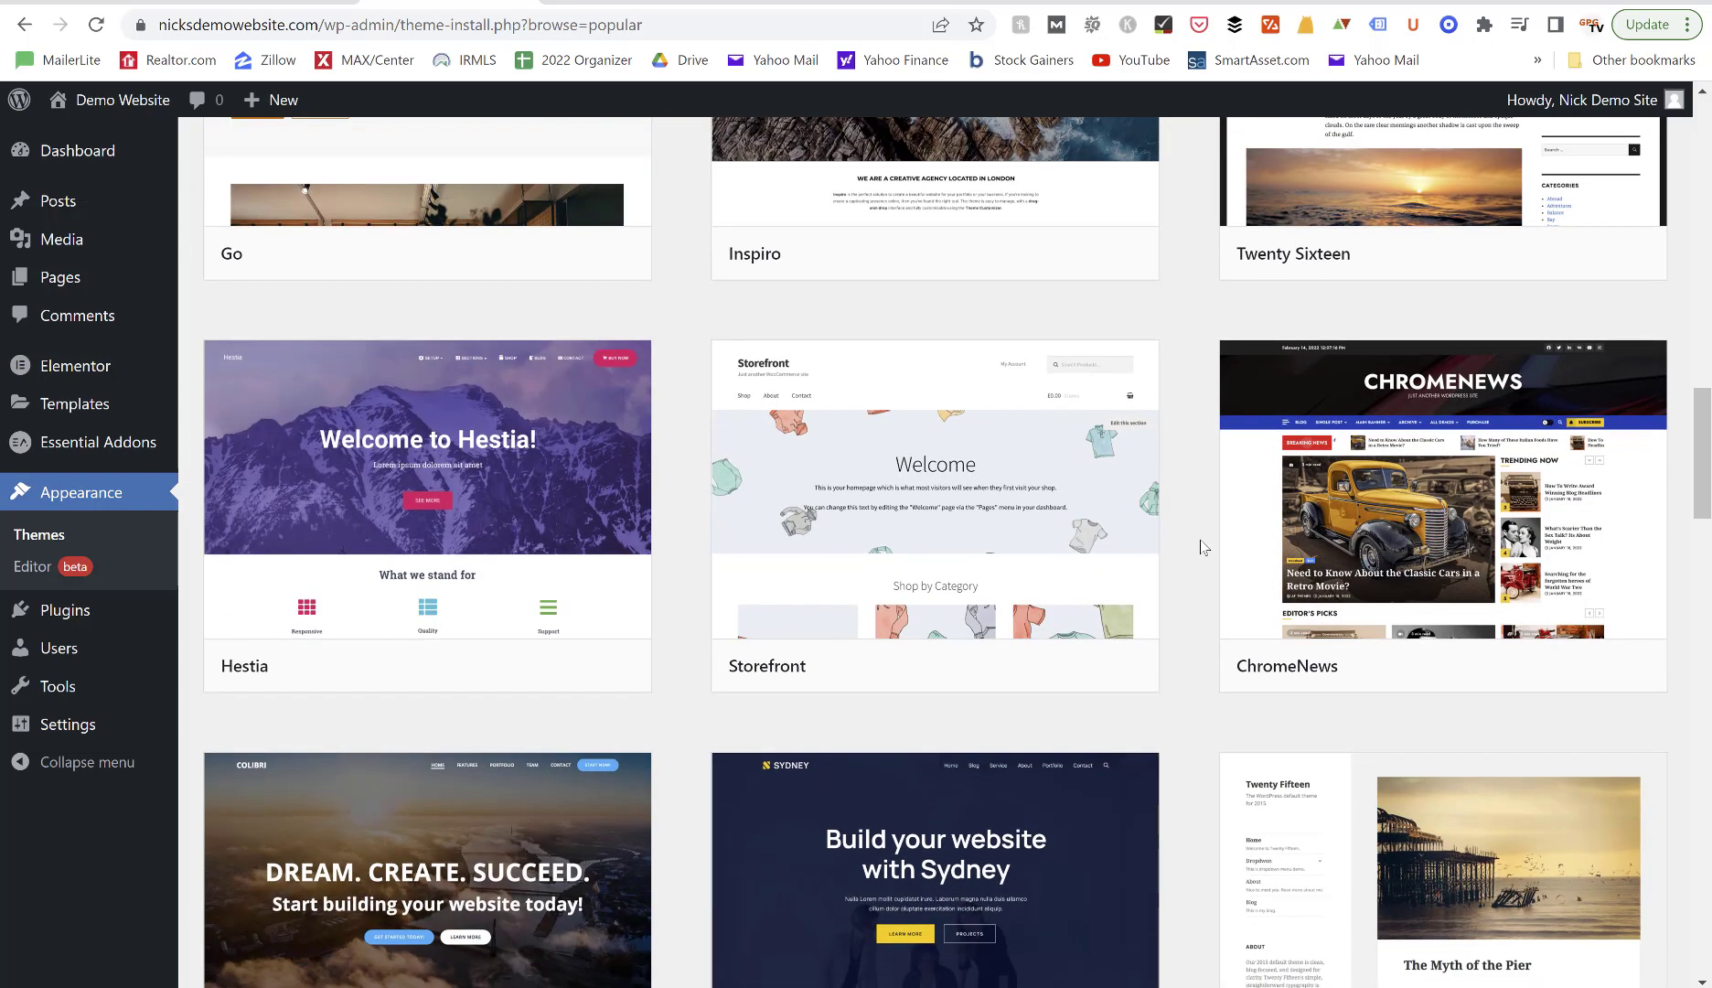
scroll(1202, 545, down, 2)
mouse_move(1279, 466)
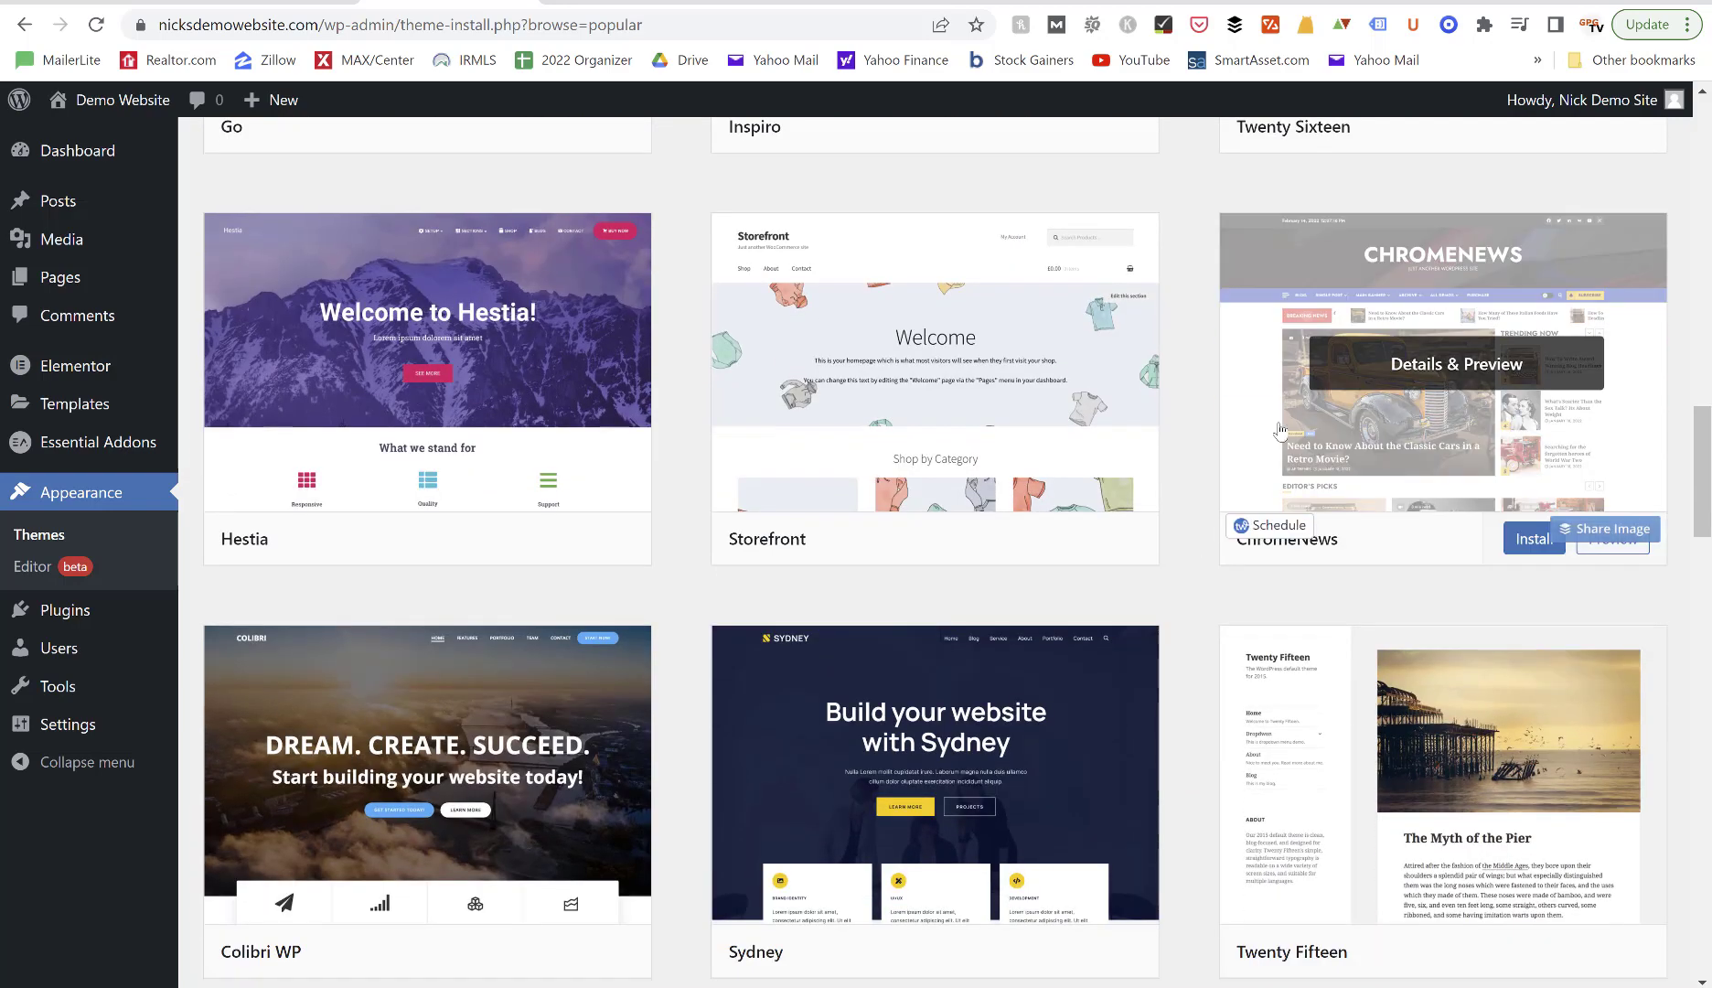
scroll(1184, 437, down, 2)
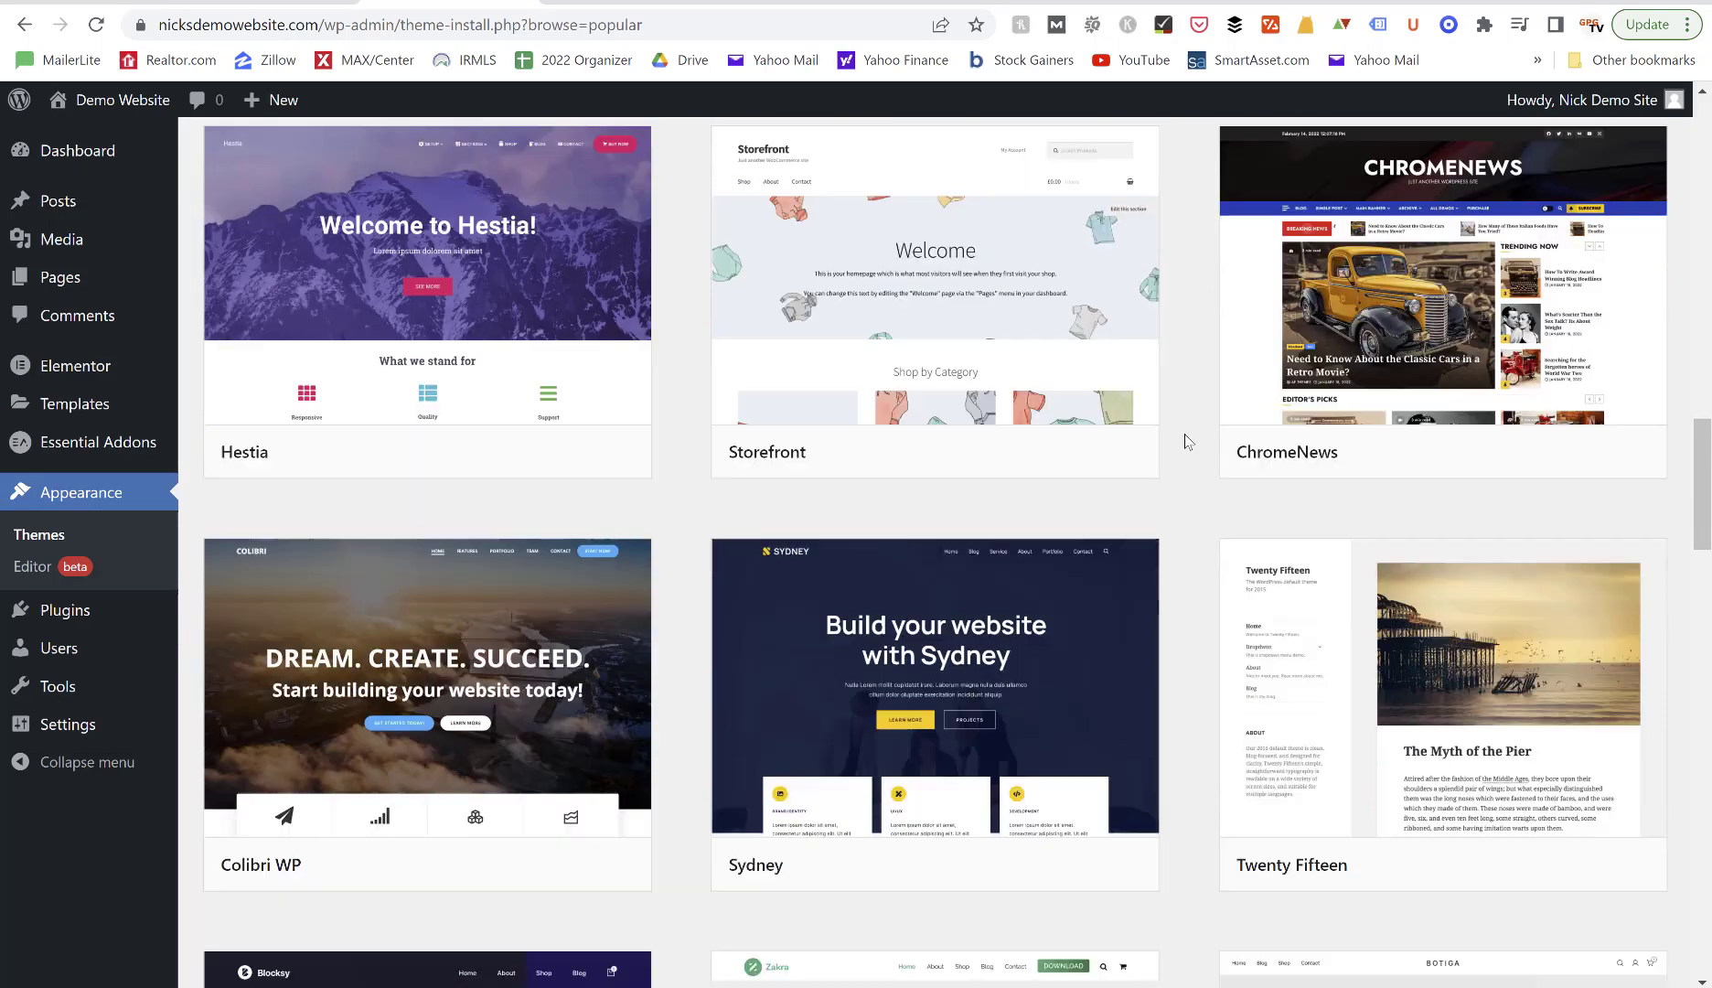
scroll(1186, 442, down, 10)
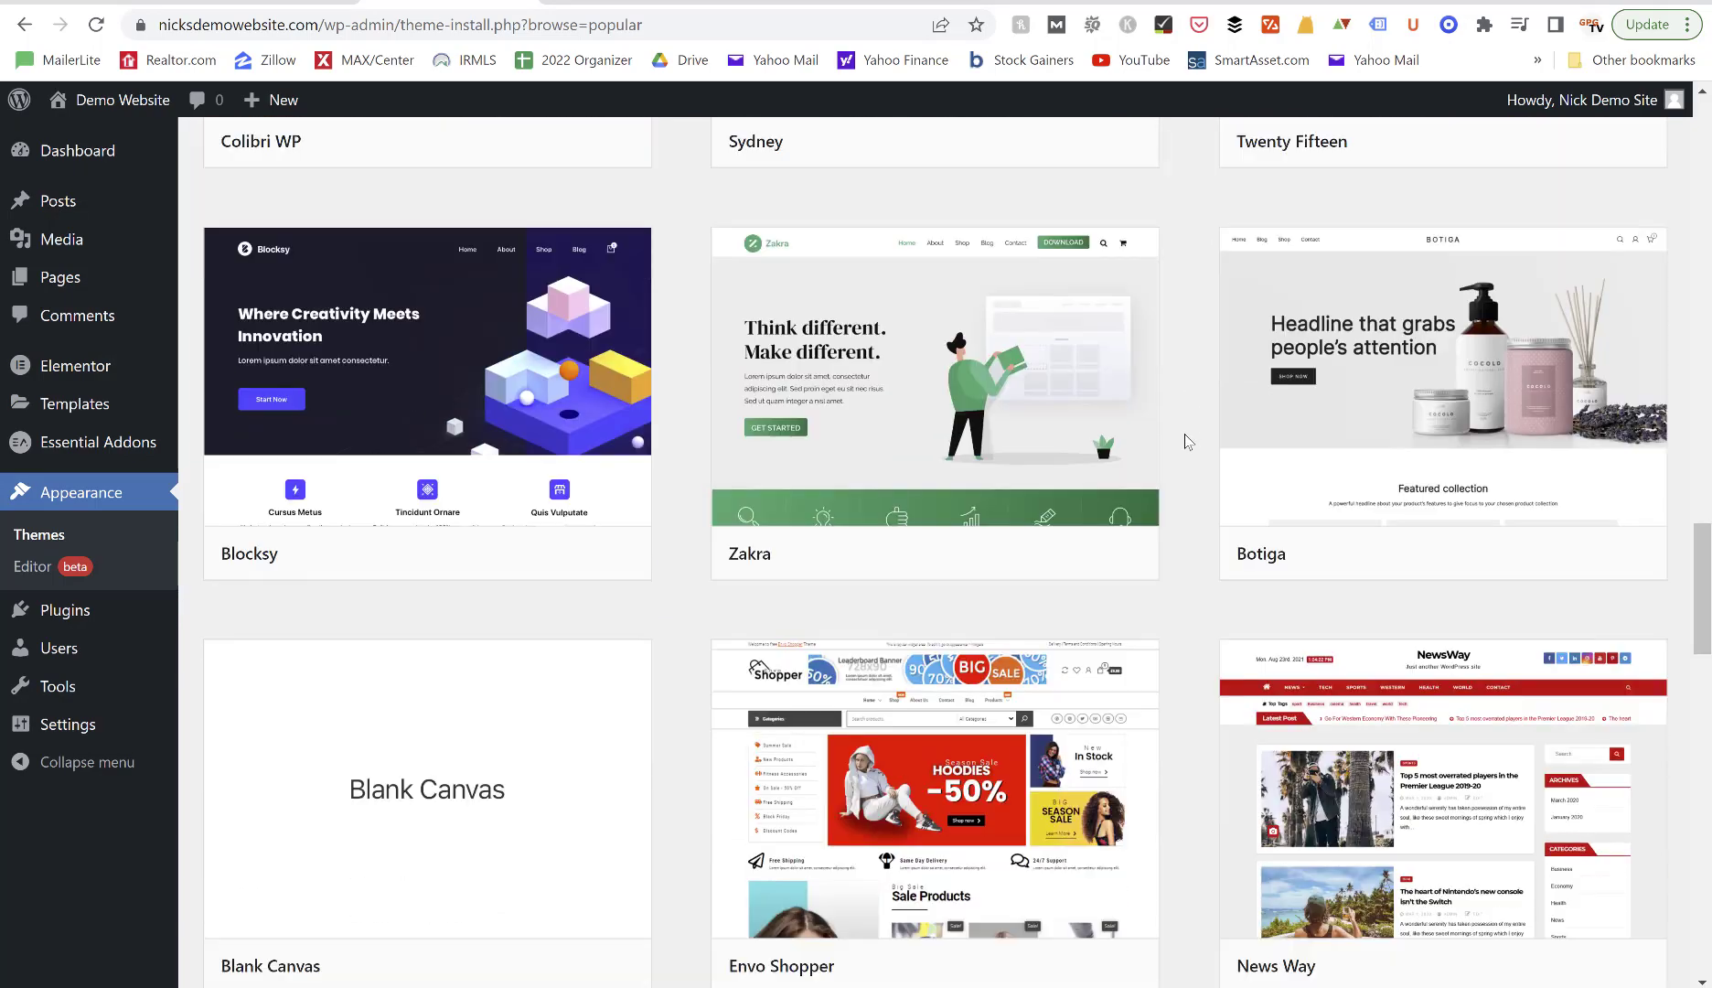
scroll(1183, 434, up, 20)
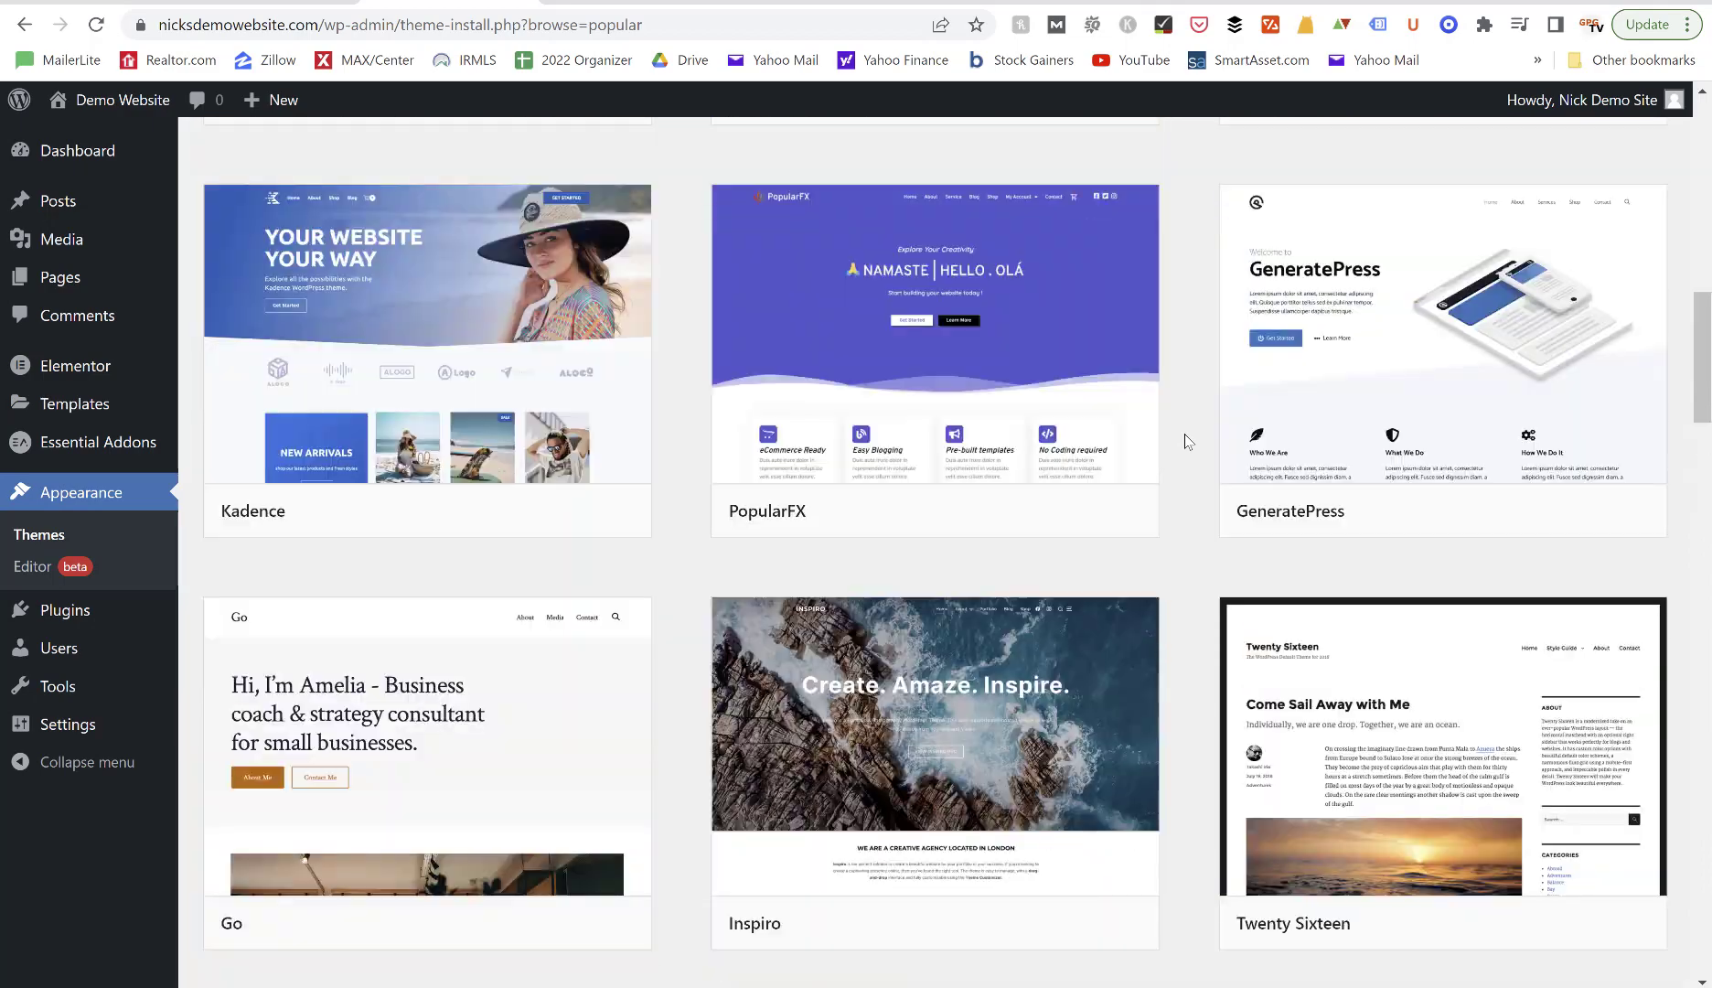
scroll(1183, 434, up, 8)
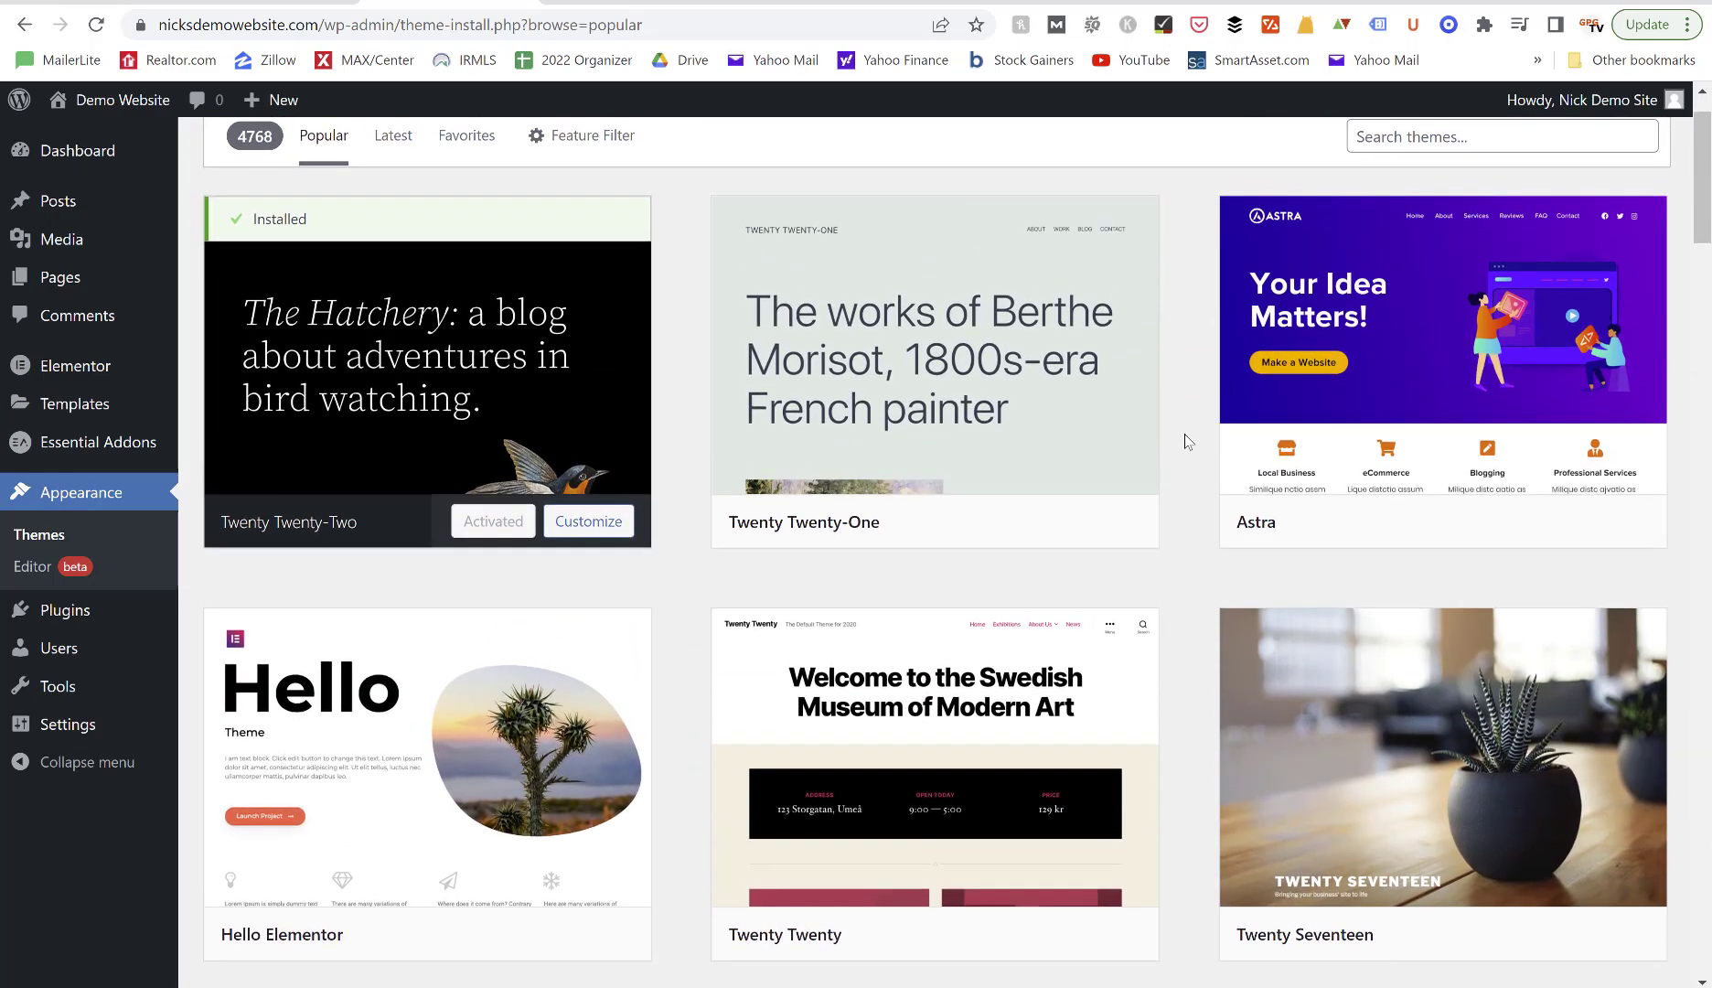
scroll(1183, 433, down, 3)
scroll(1183, 434, up, 5)
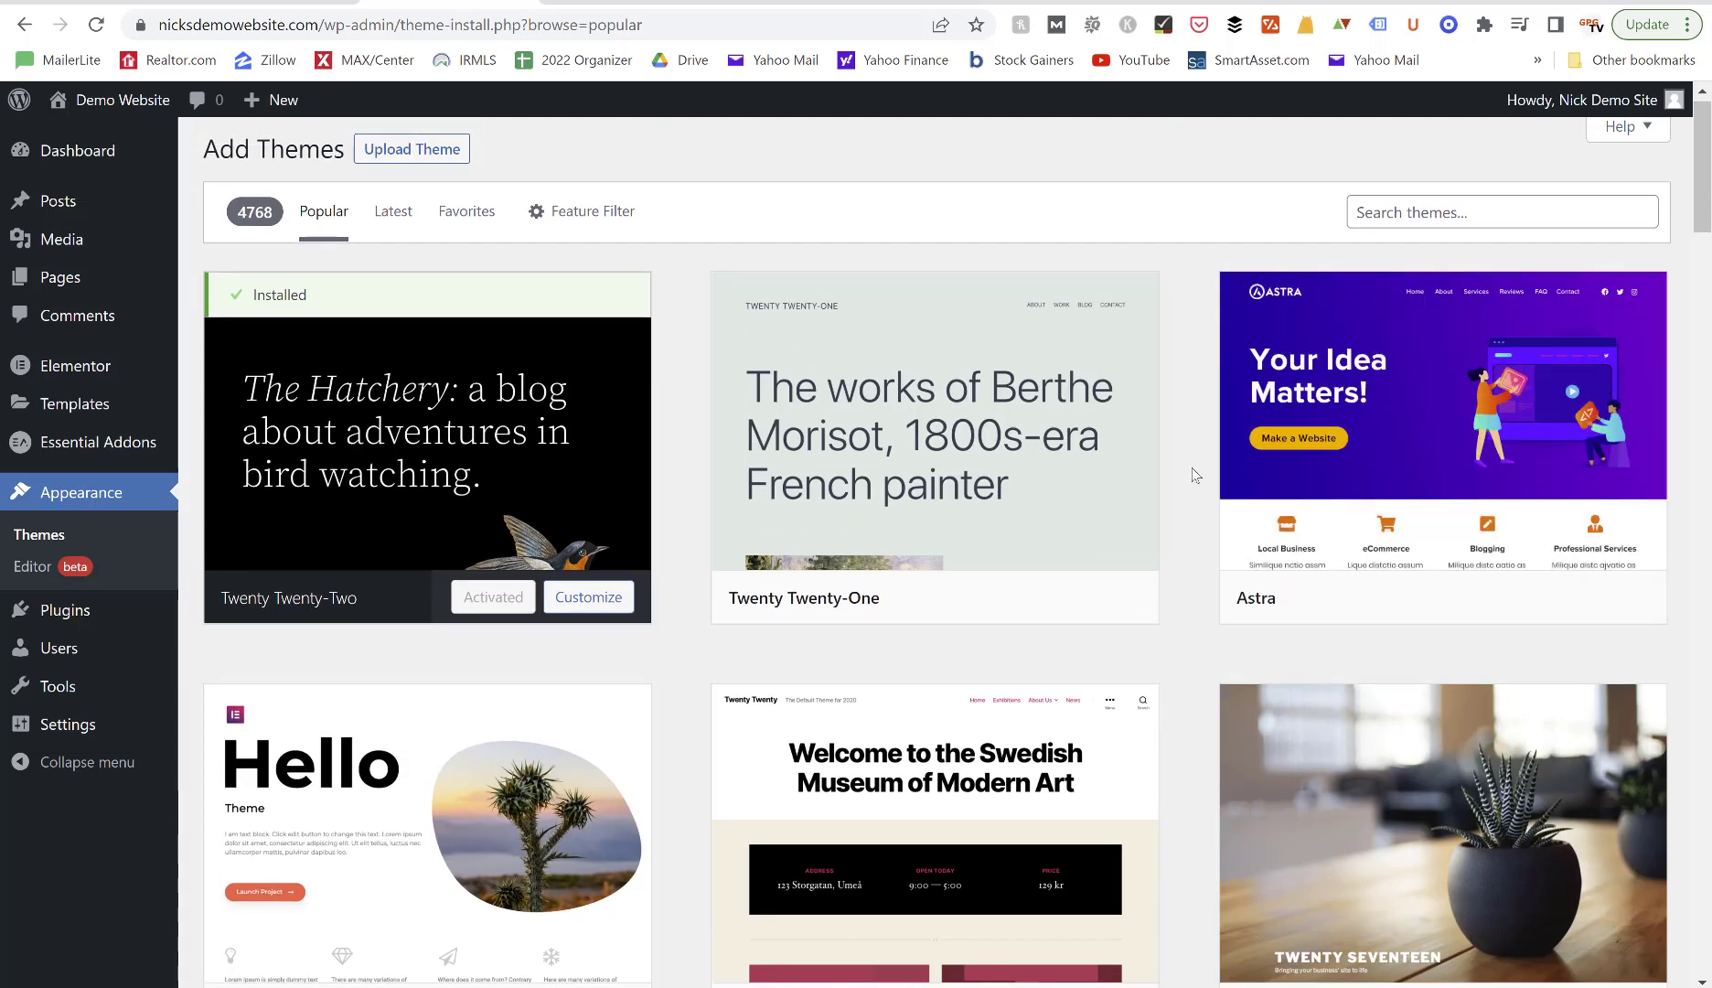
scroll(1194, 474, up, 1)
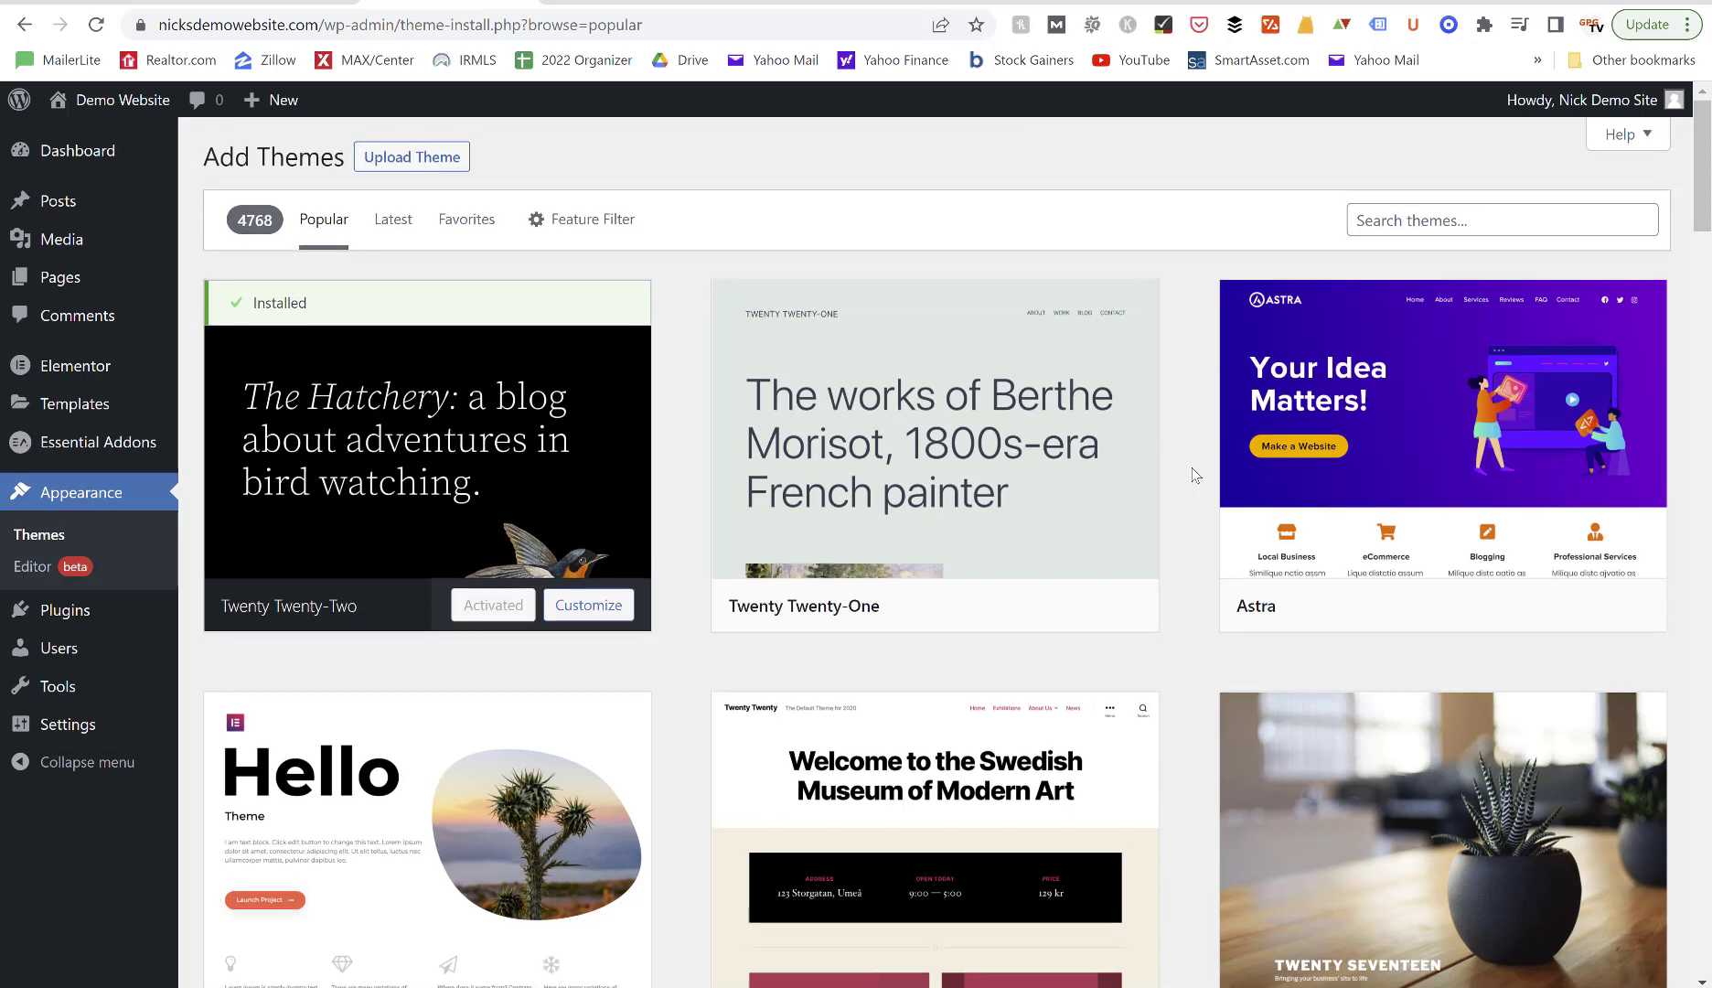
scroll(1194, 474, down, 1)
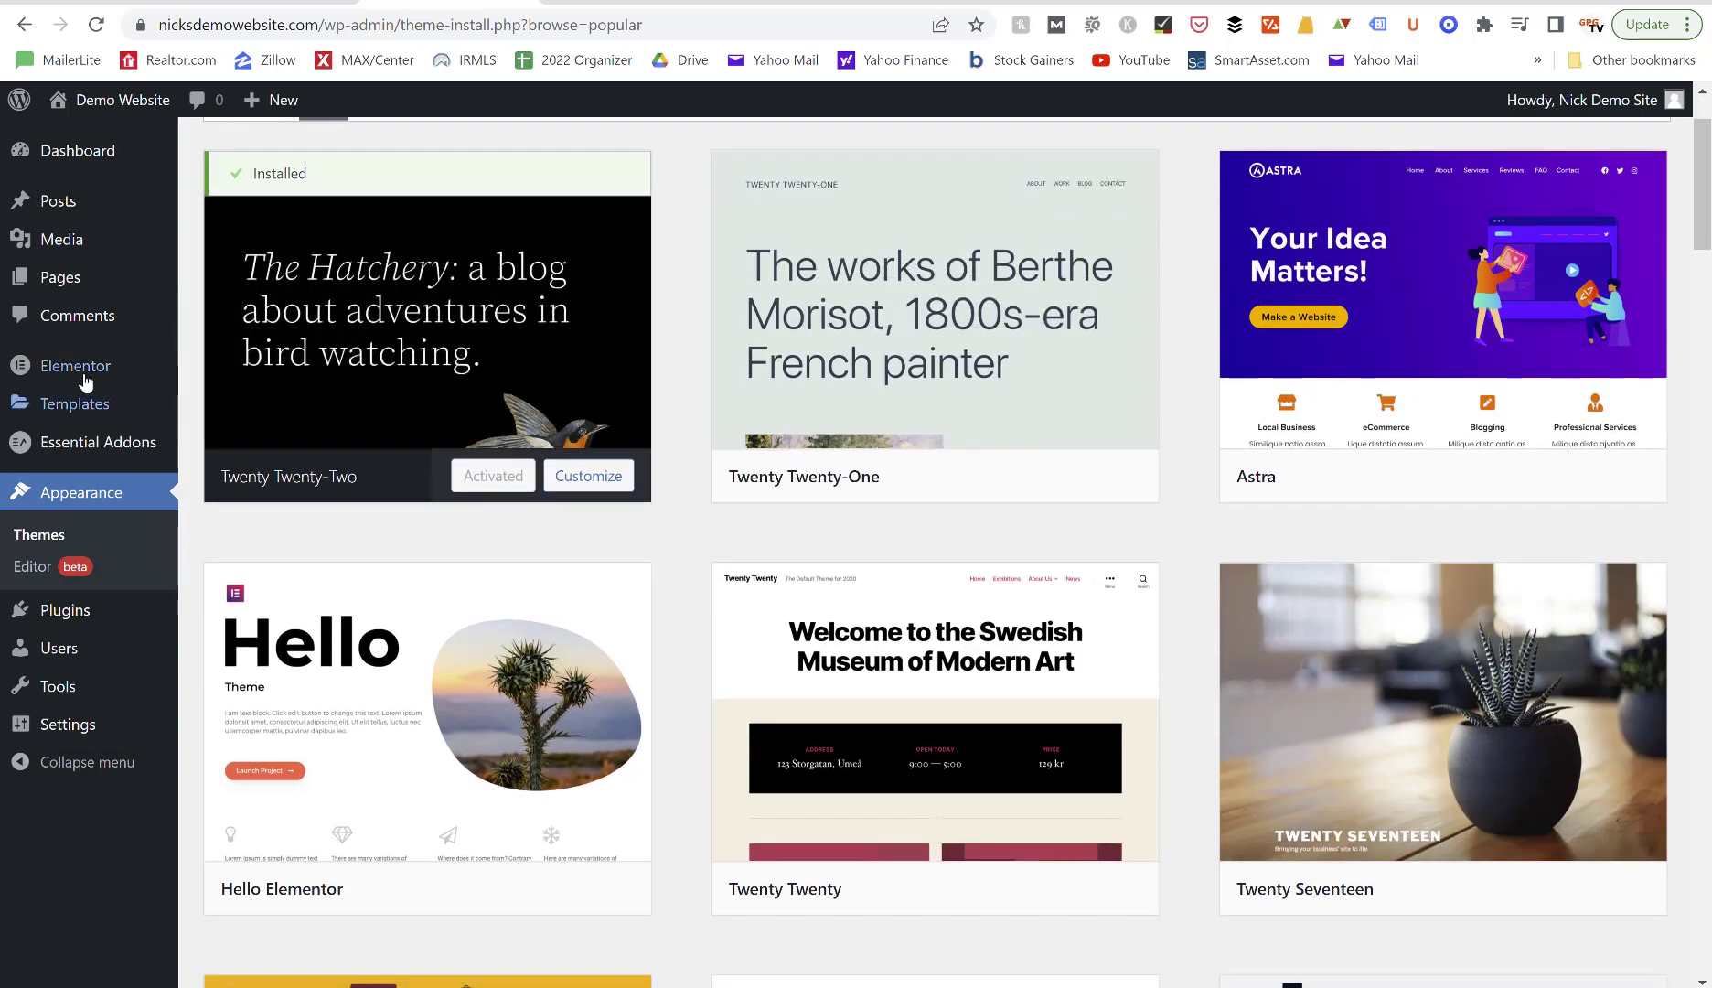
mouse_move(72, 374)
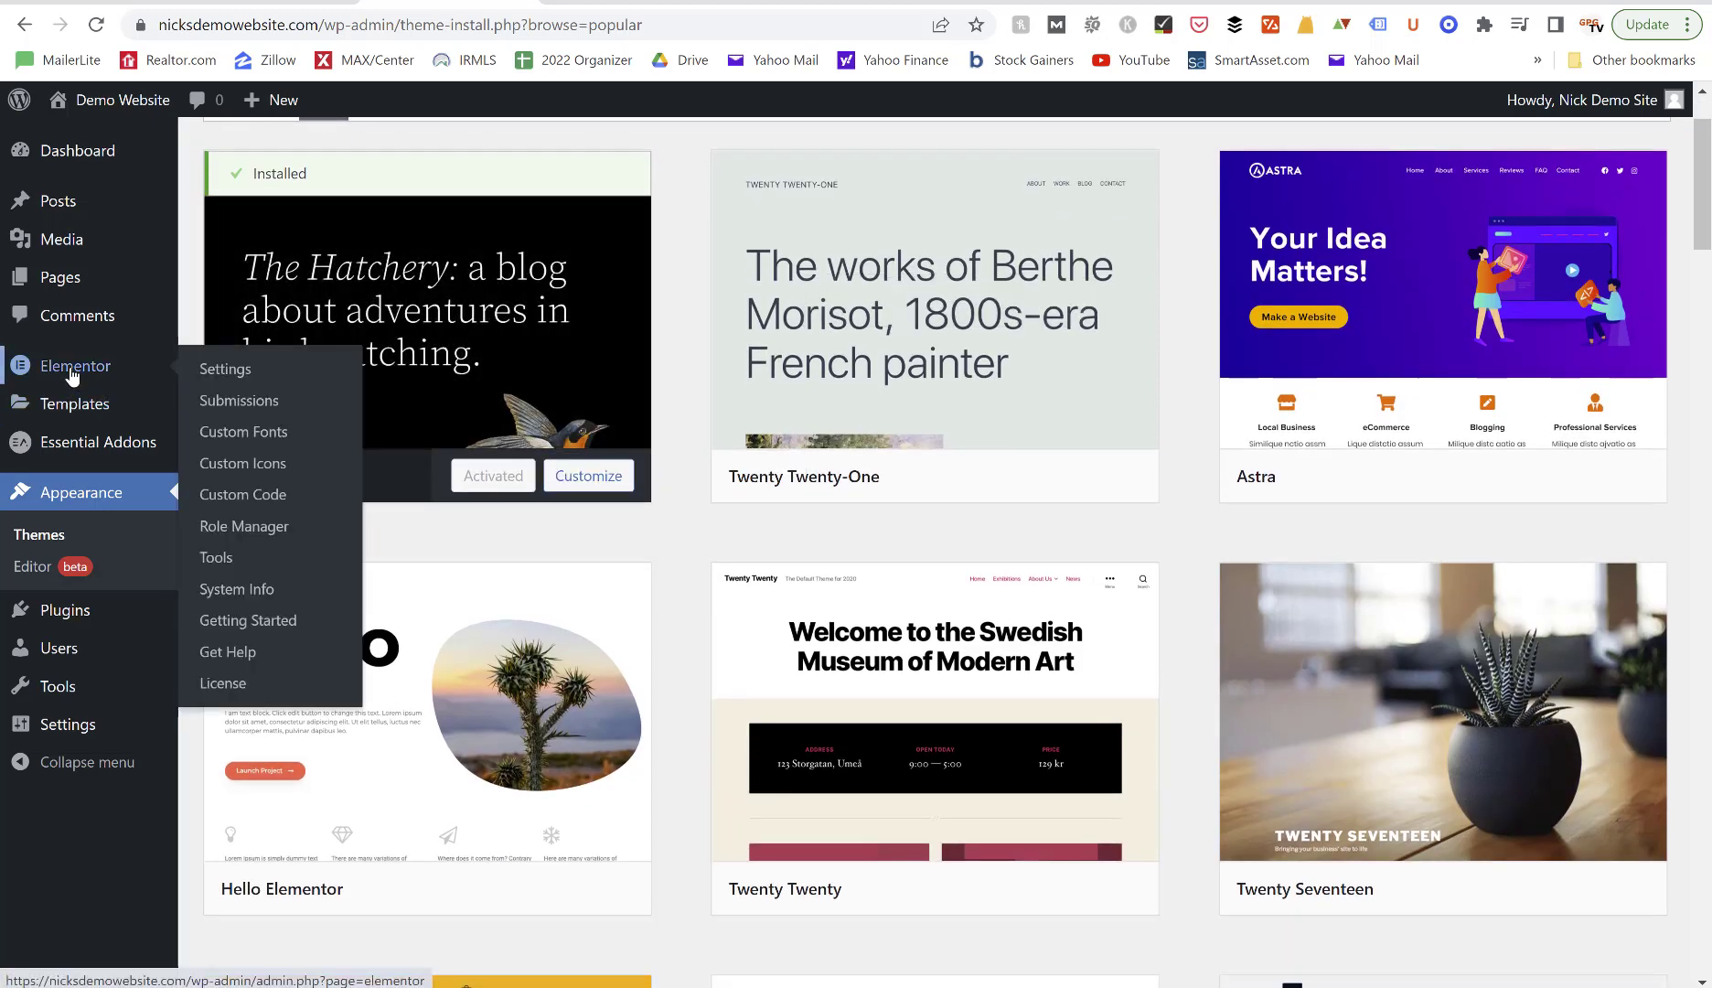
scroll(673, 617, down, 1)
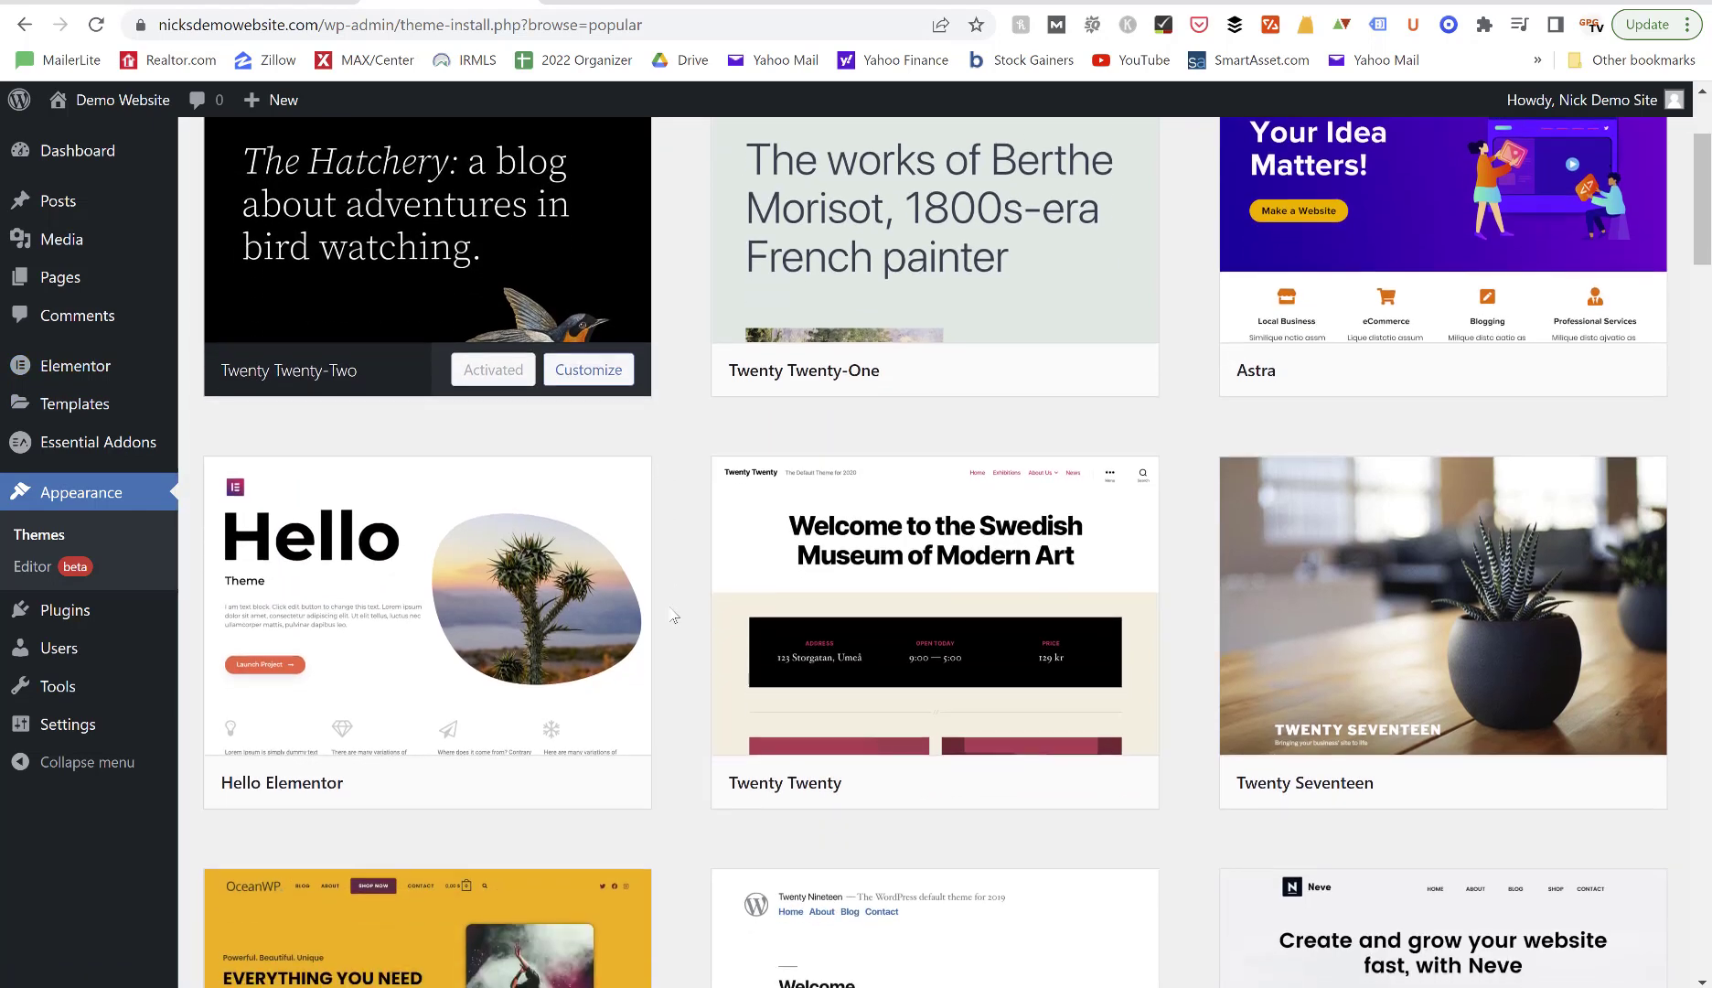
mouse_move(398, 593)
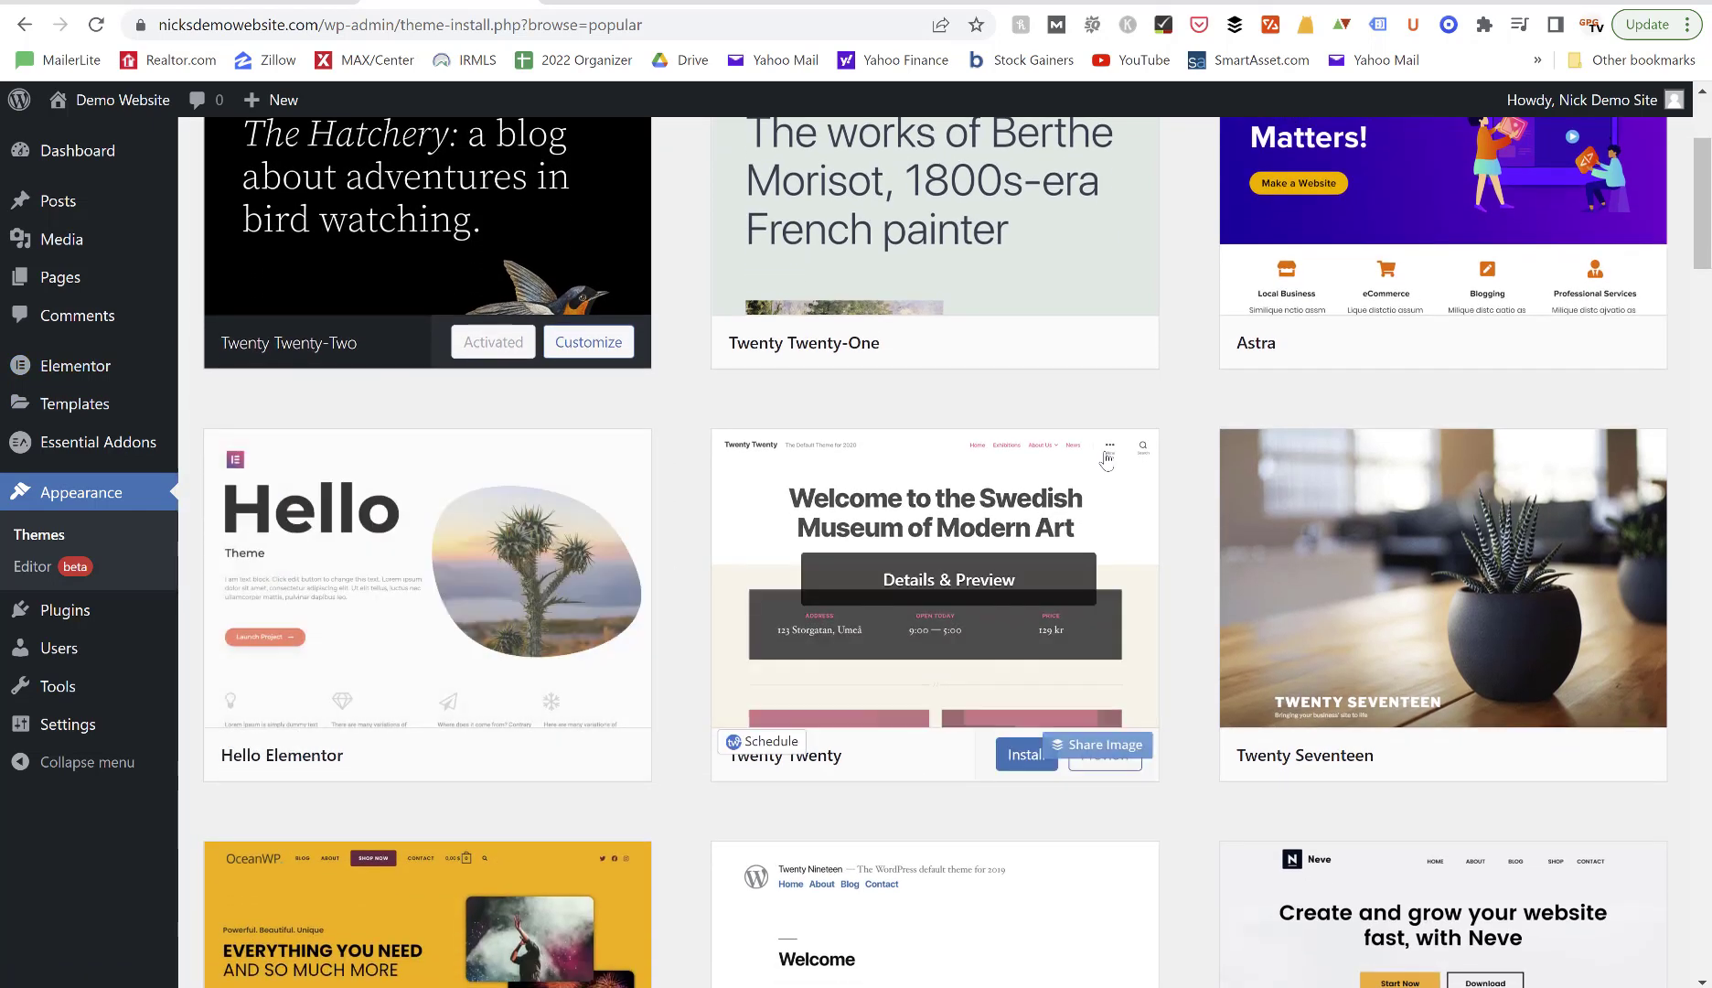
scroll(1207, 395, up, 2)
scroll(1205, 395, up, 1)
mouse_move(1467, 430)
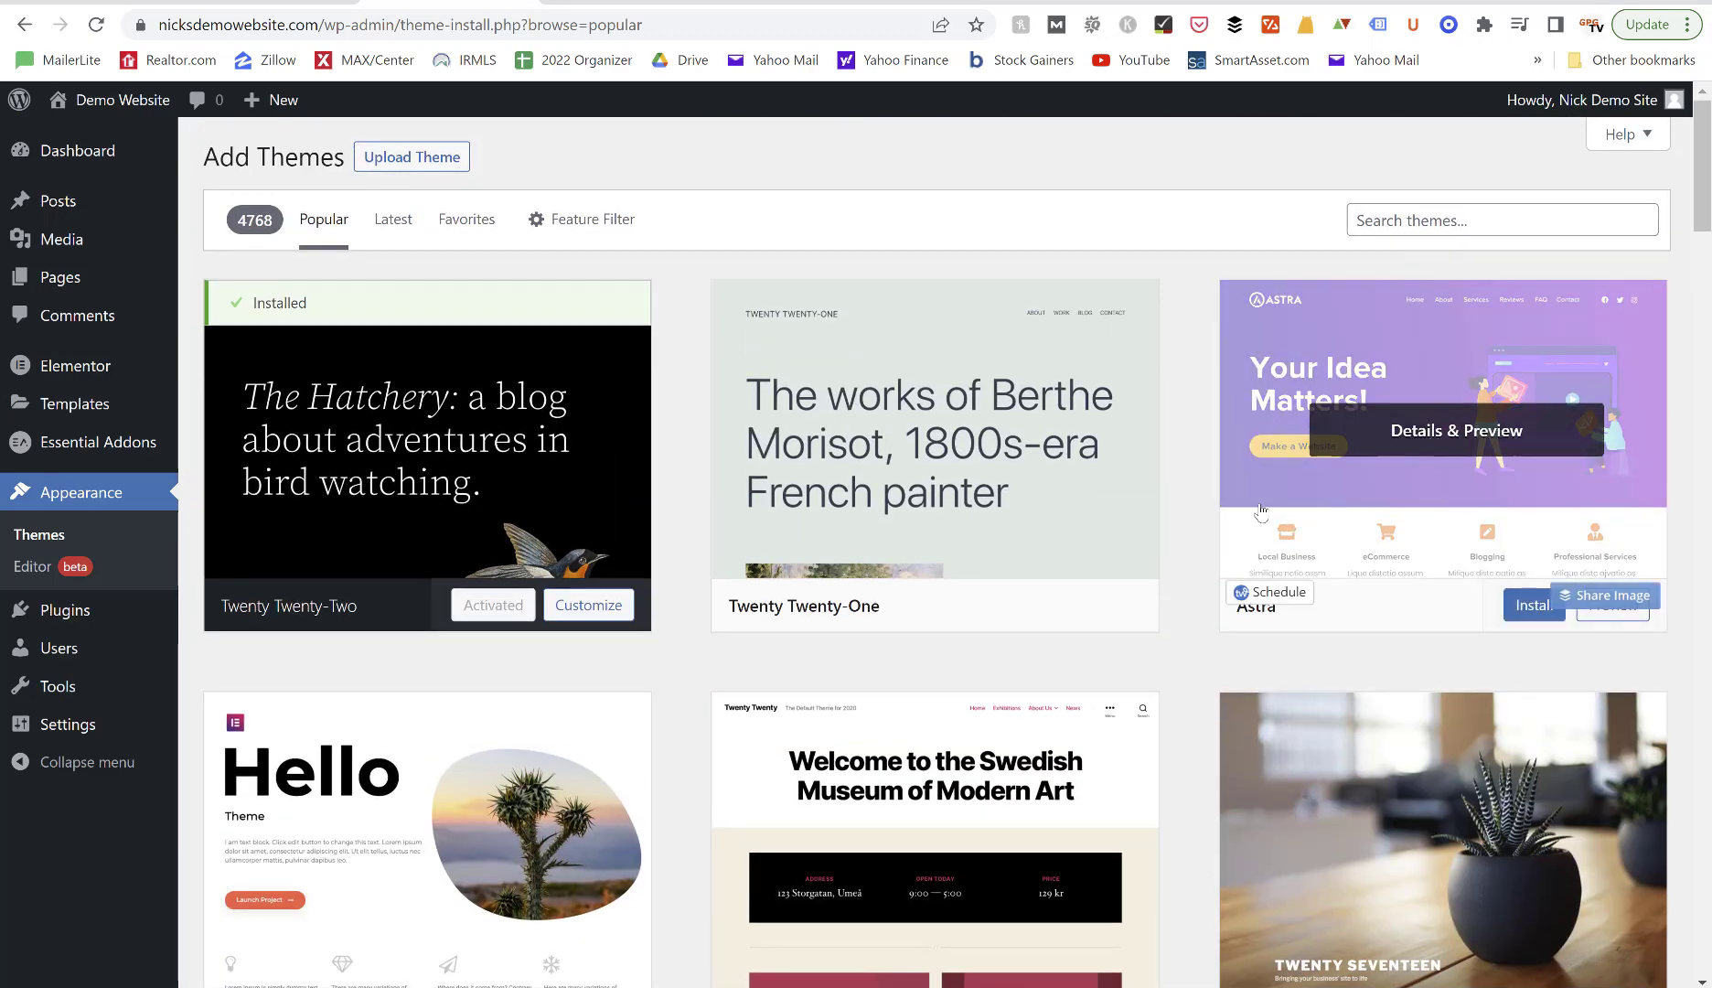
Install the Hello Elementor theme in a new browser tab and activate it on the site.
scroll(1170, 547, down, 3)
mouse_move(507, 736)
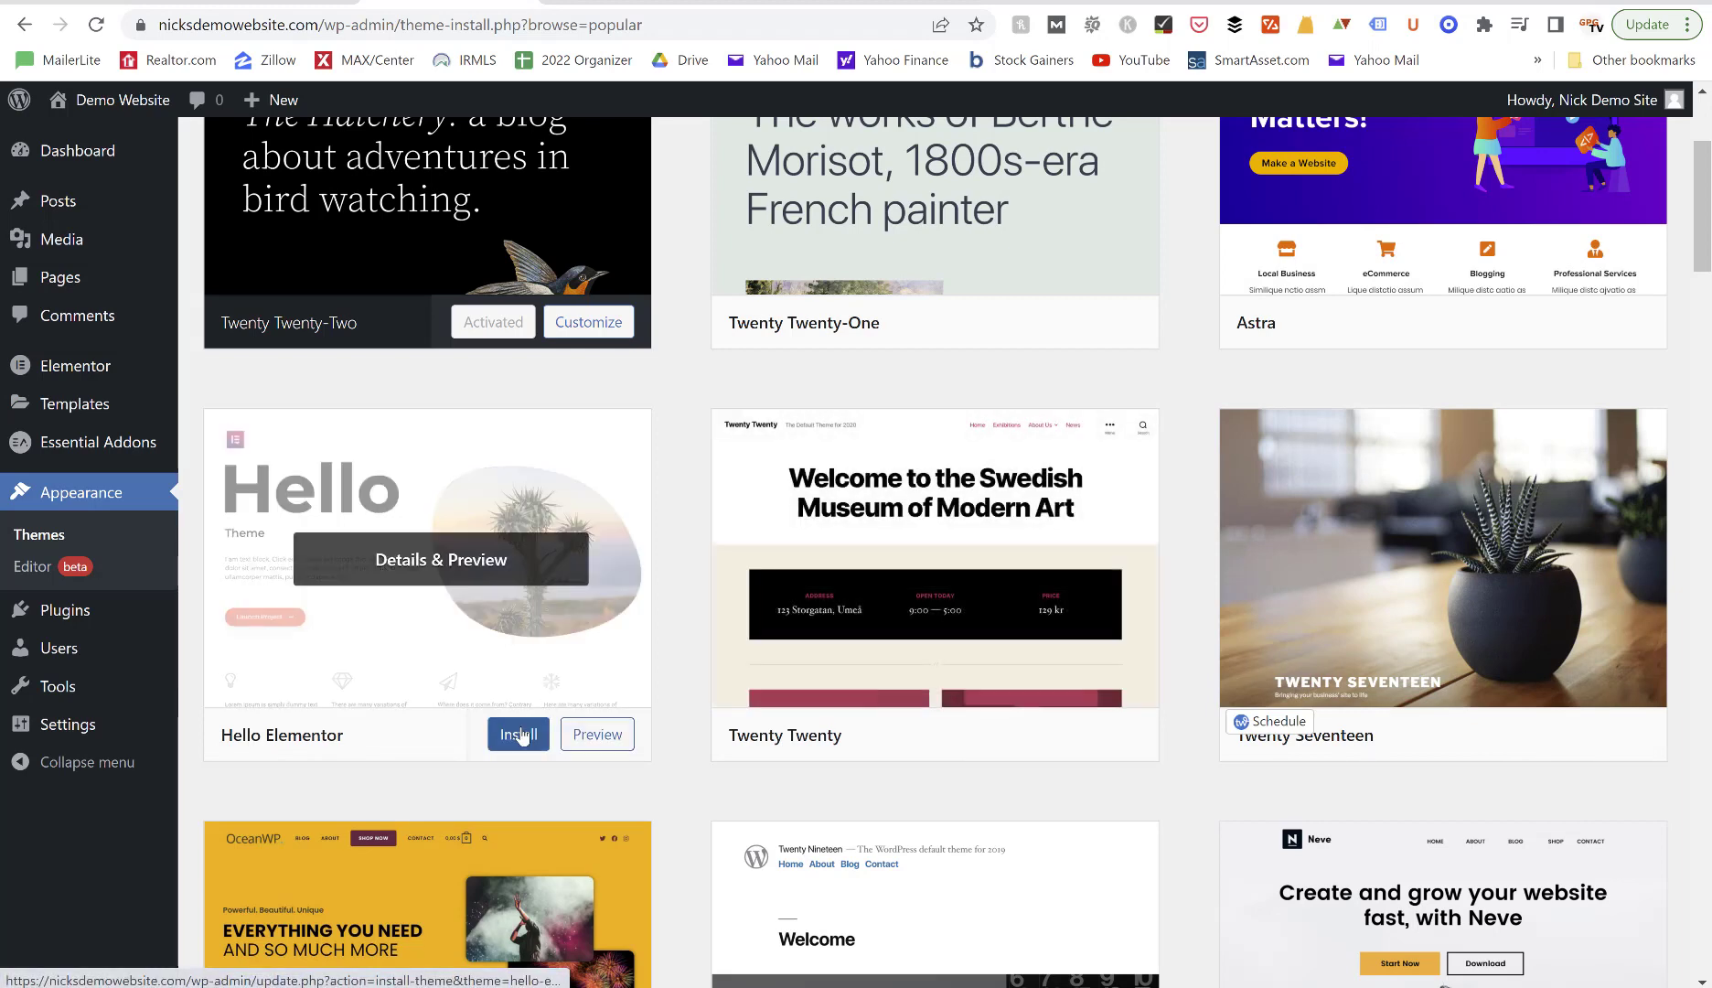
right_click(513, 734)
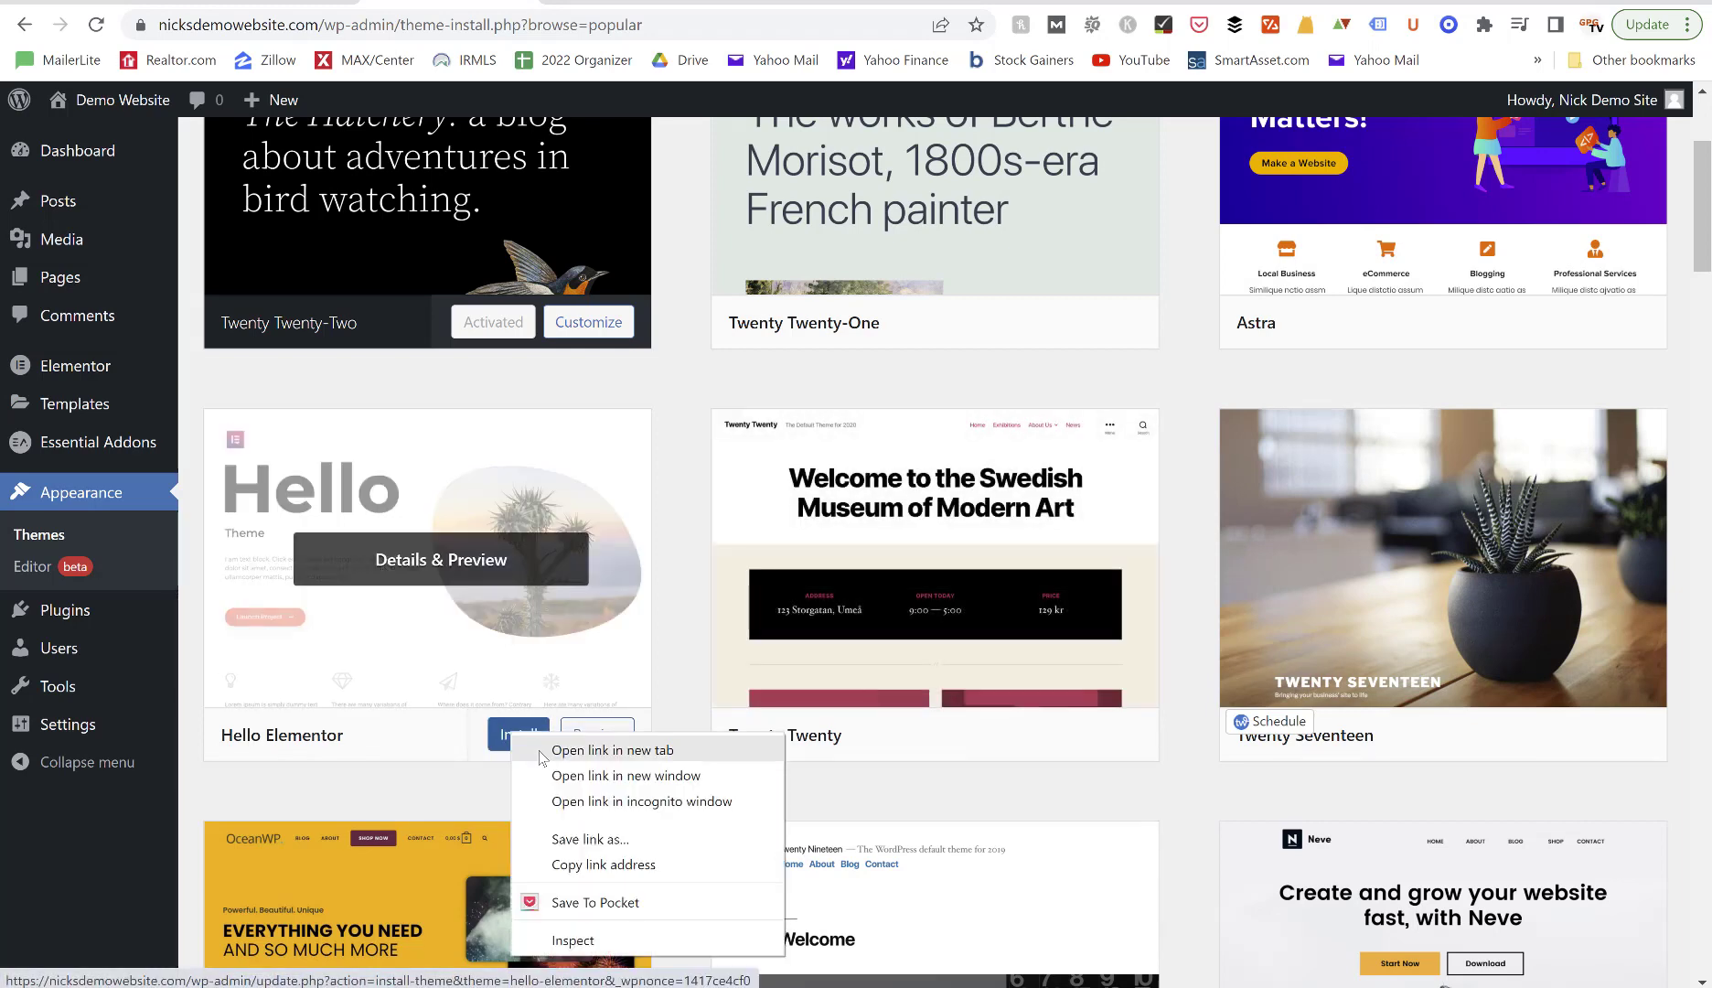
key(Escape)
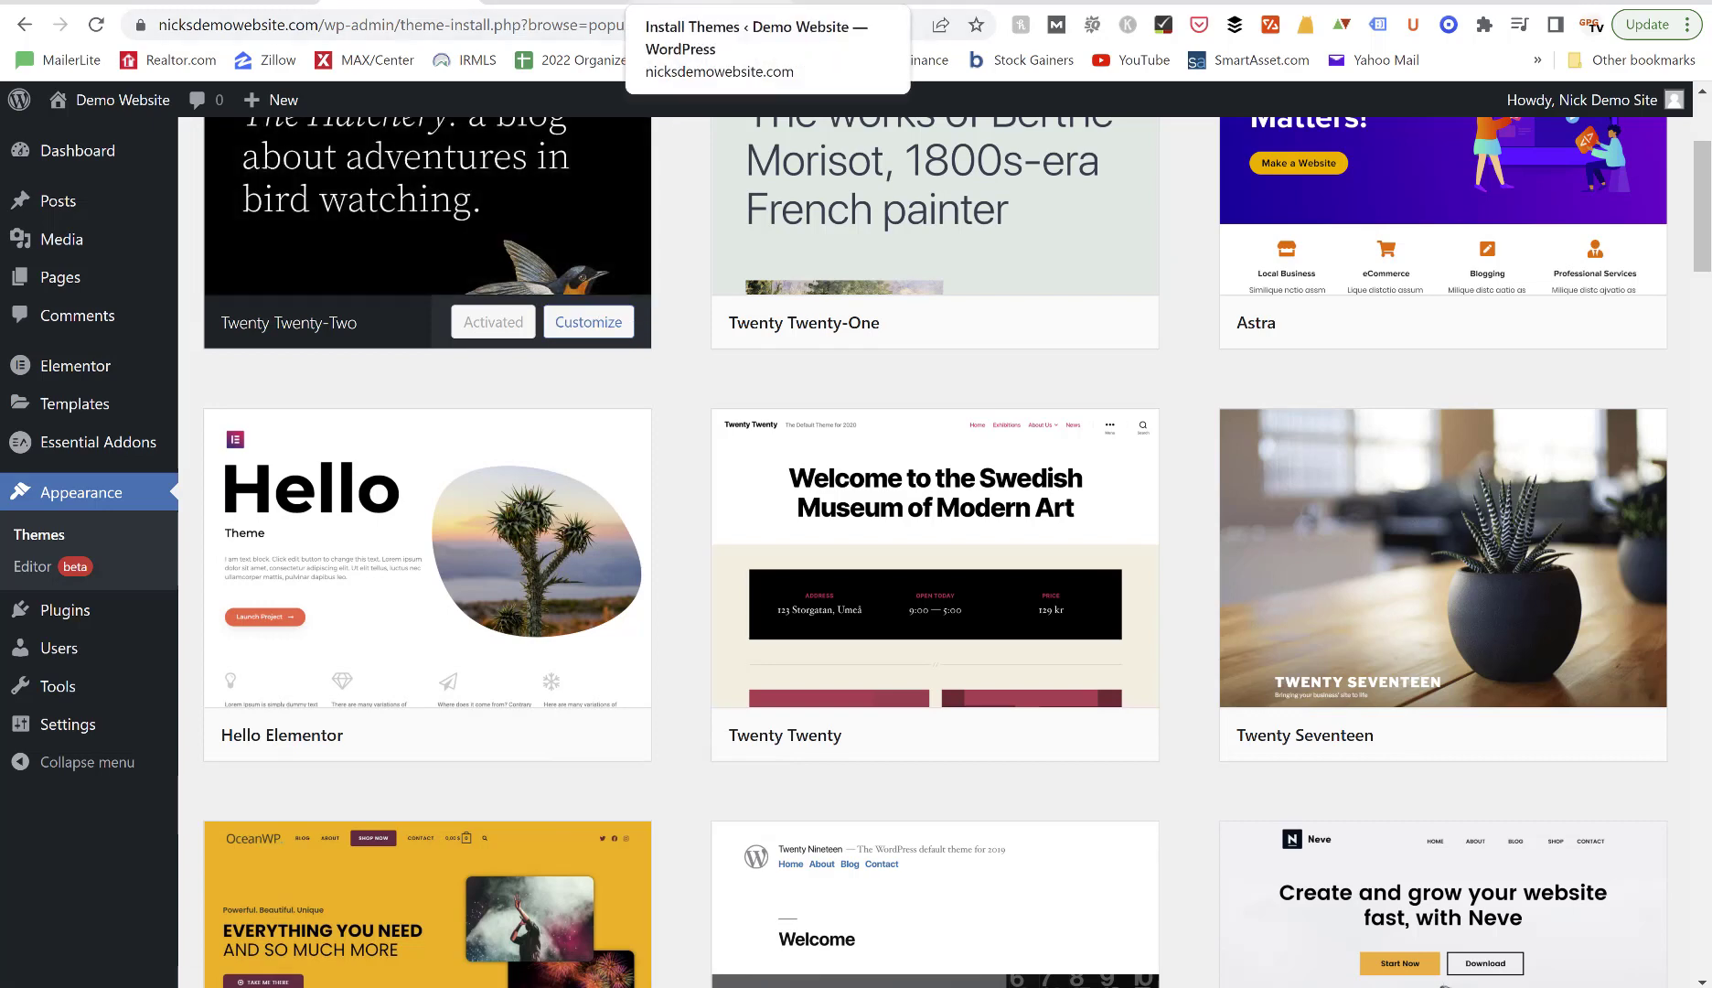
click(710, 1)
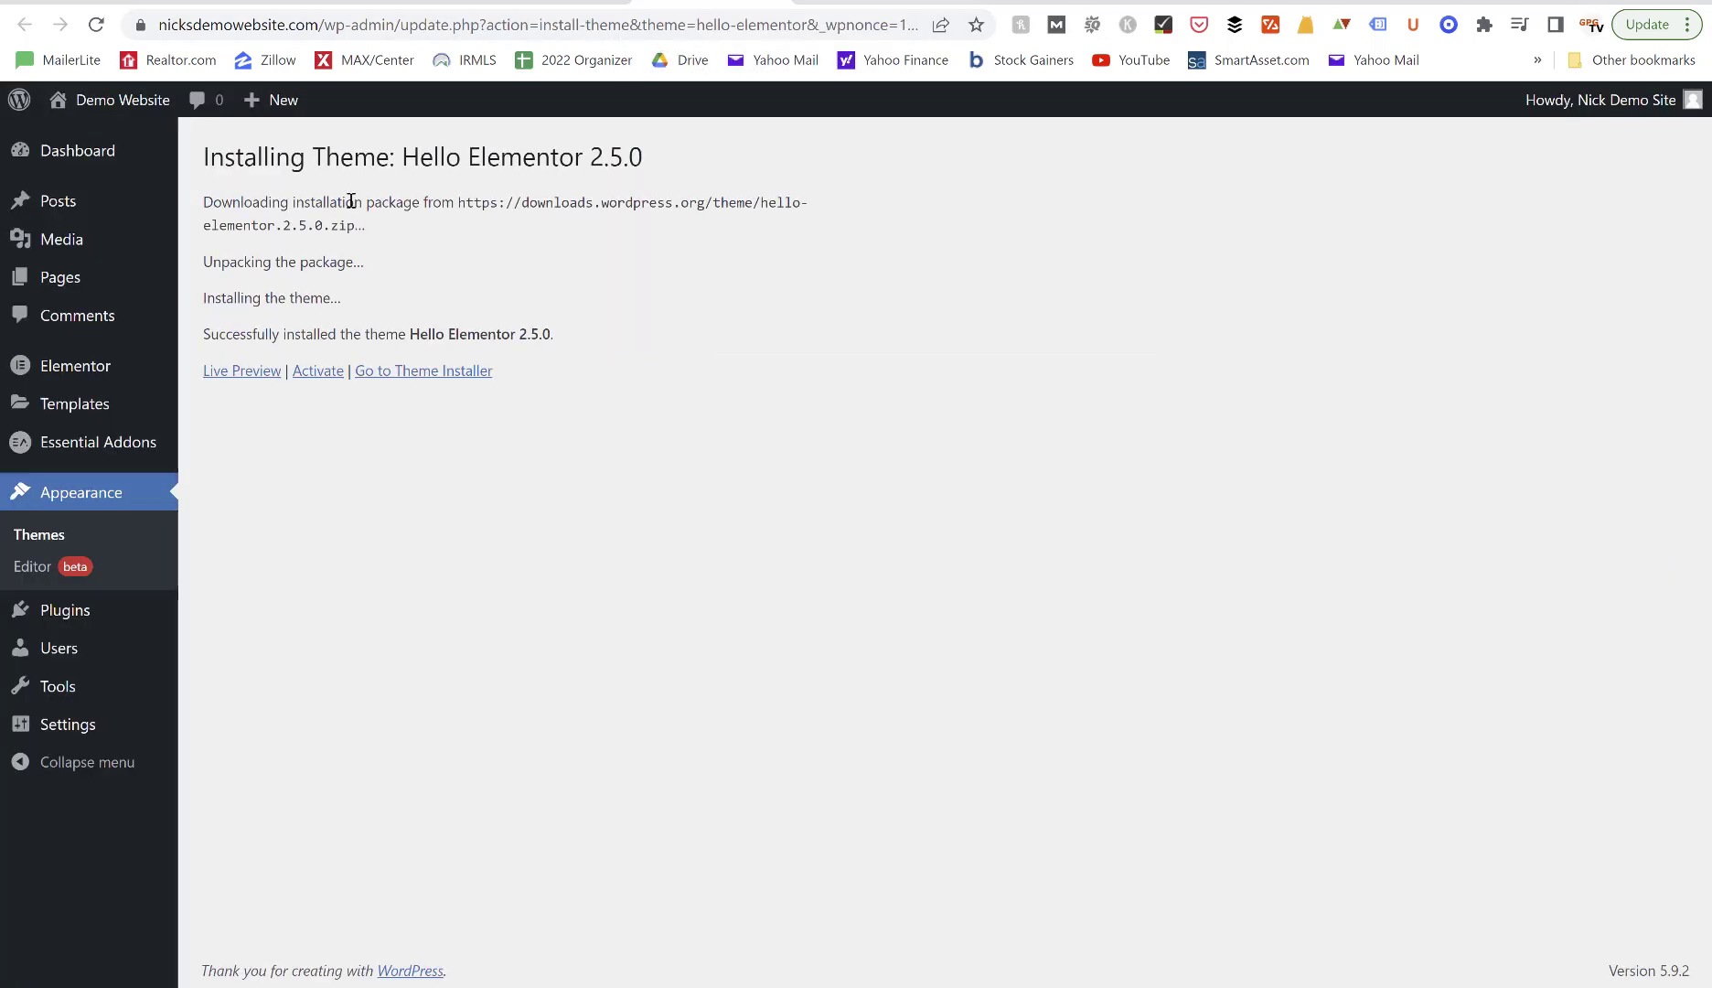
click(312, 377)
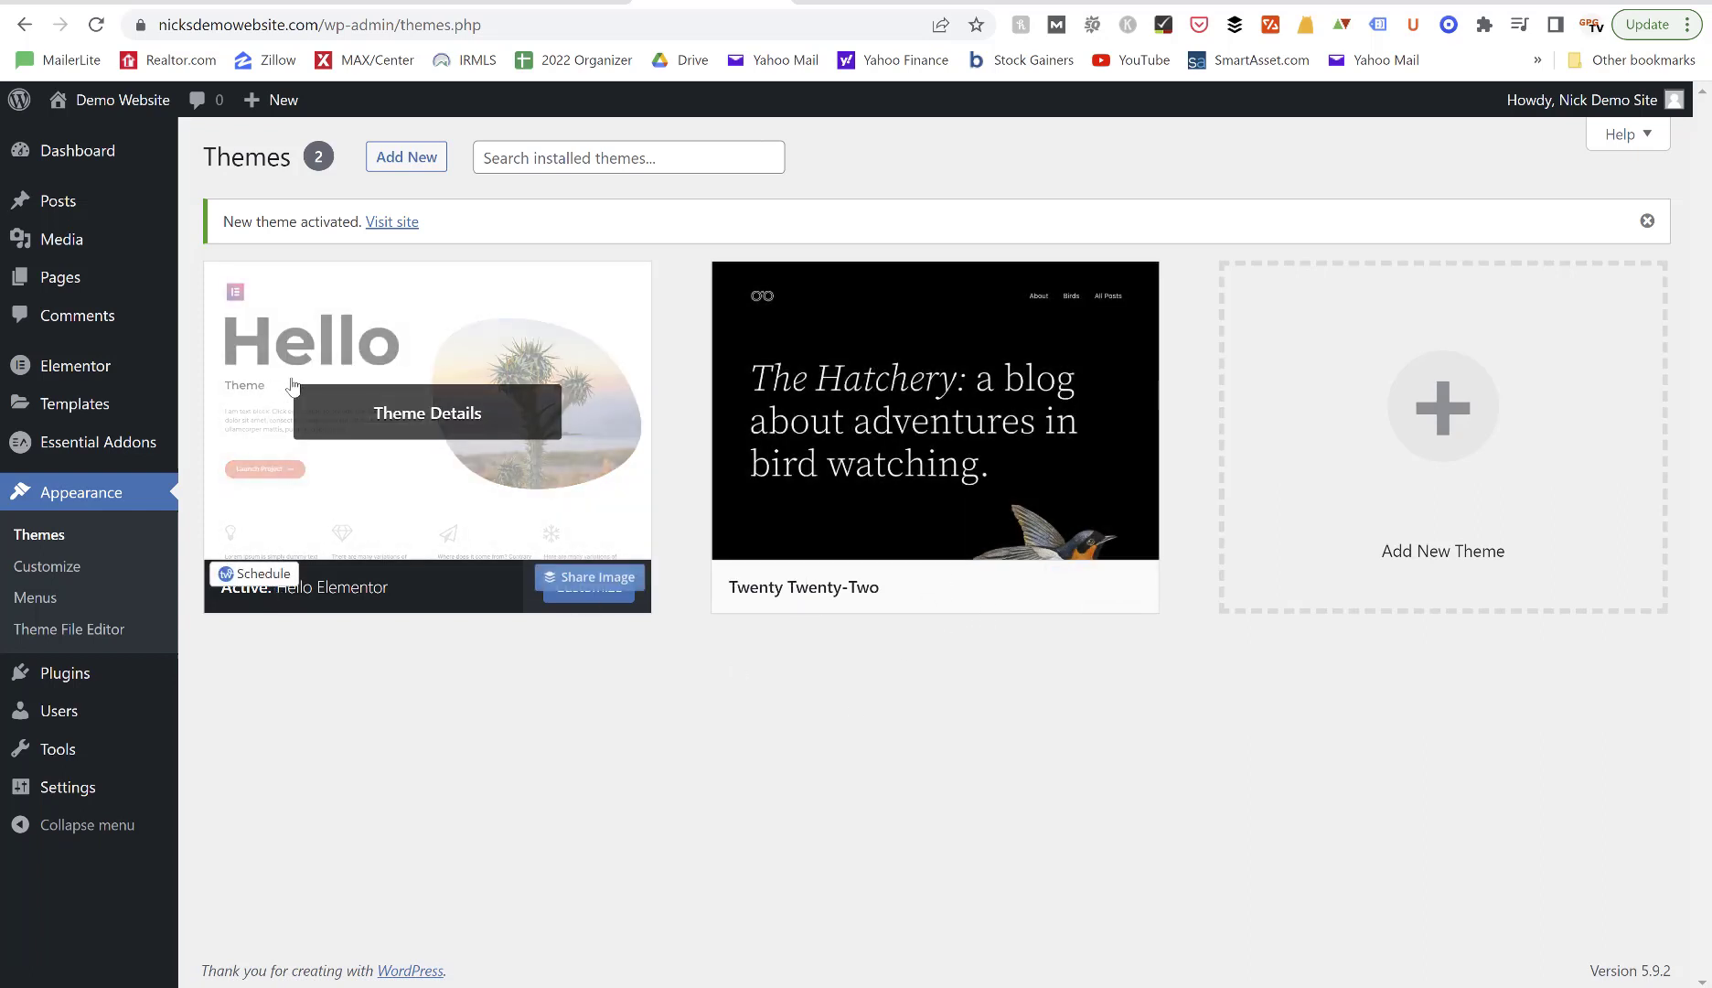
Open the live site in a new browser tab and examine the front page's layout under the Hello Elementor theme.
right_click(103, 102)
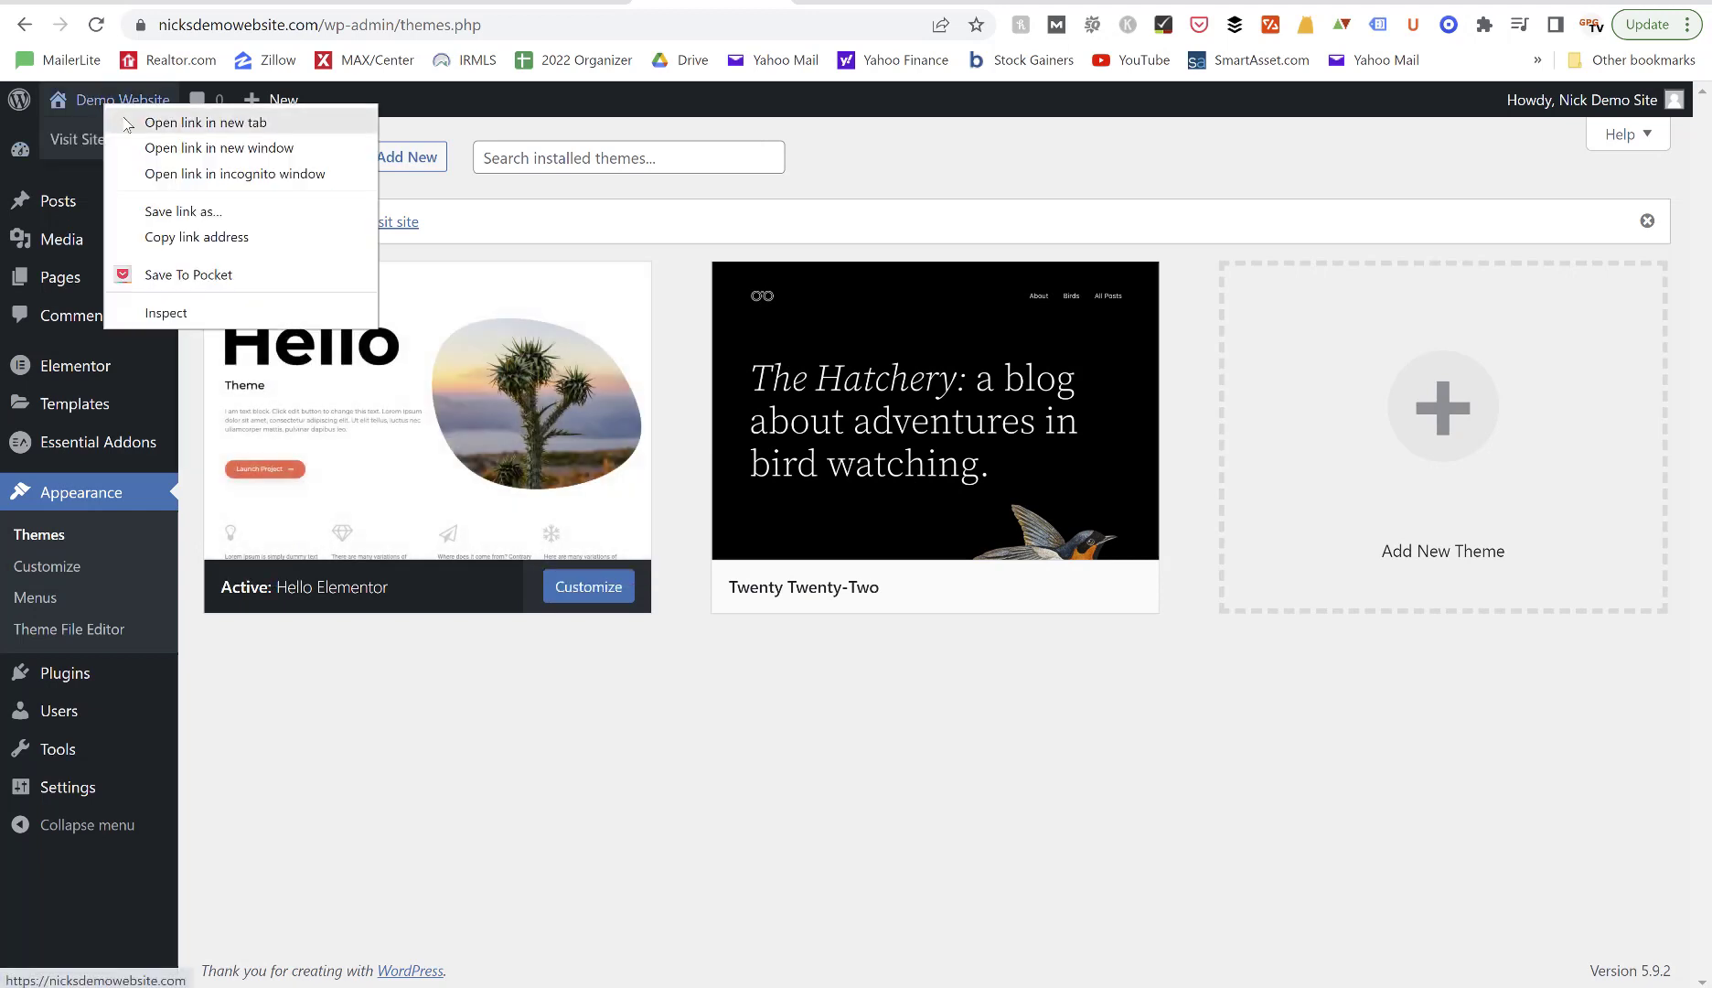
key(Escape)
click(123, 100)
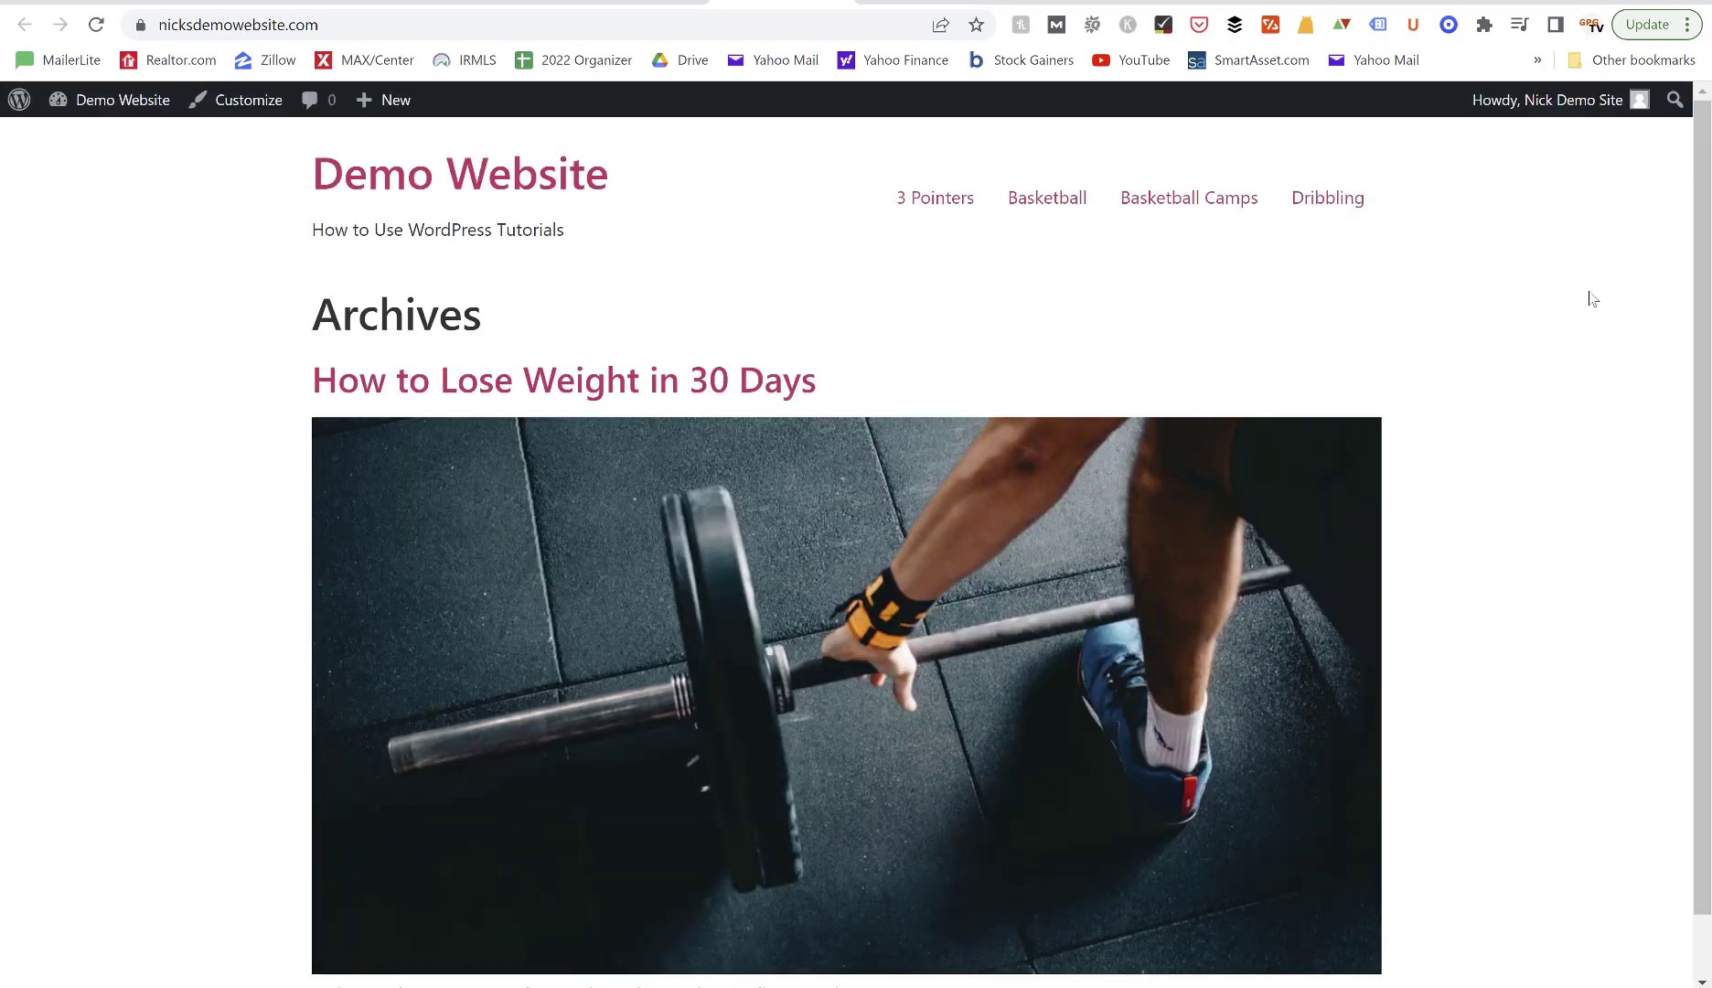
scroll(1542, 607, down, 1)
scroll(1542, 606, up, 1)
Return to the browser tab with the theme directory and browse the popular themes, such as OceanWP, Kadence and GeneratePress.
click(640, 1)
click(782, 3)
click(640, 2)
mouse_move(68, 366)
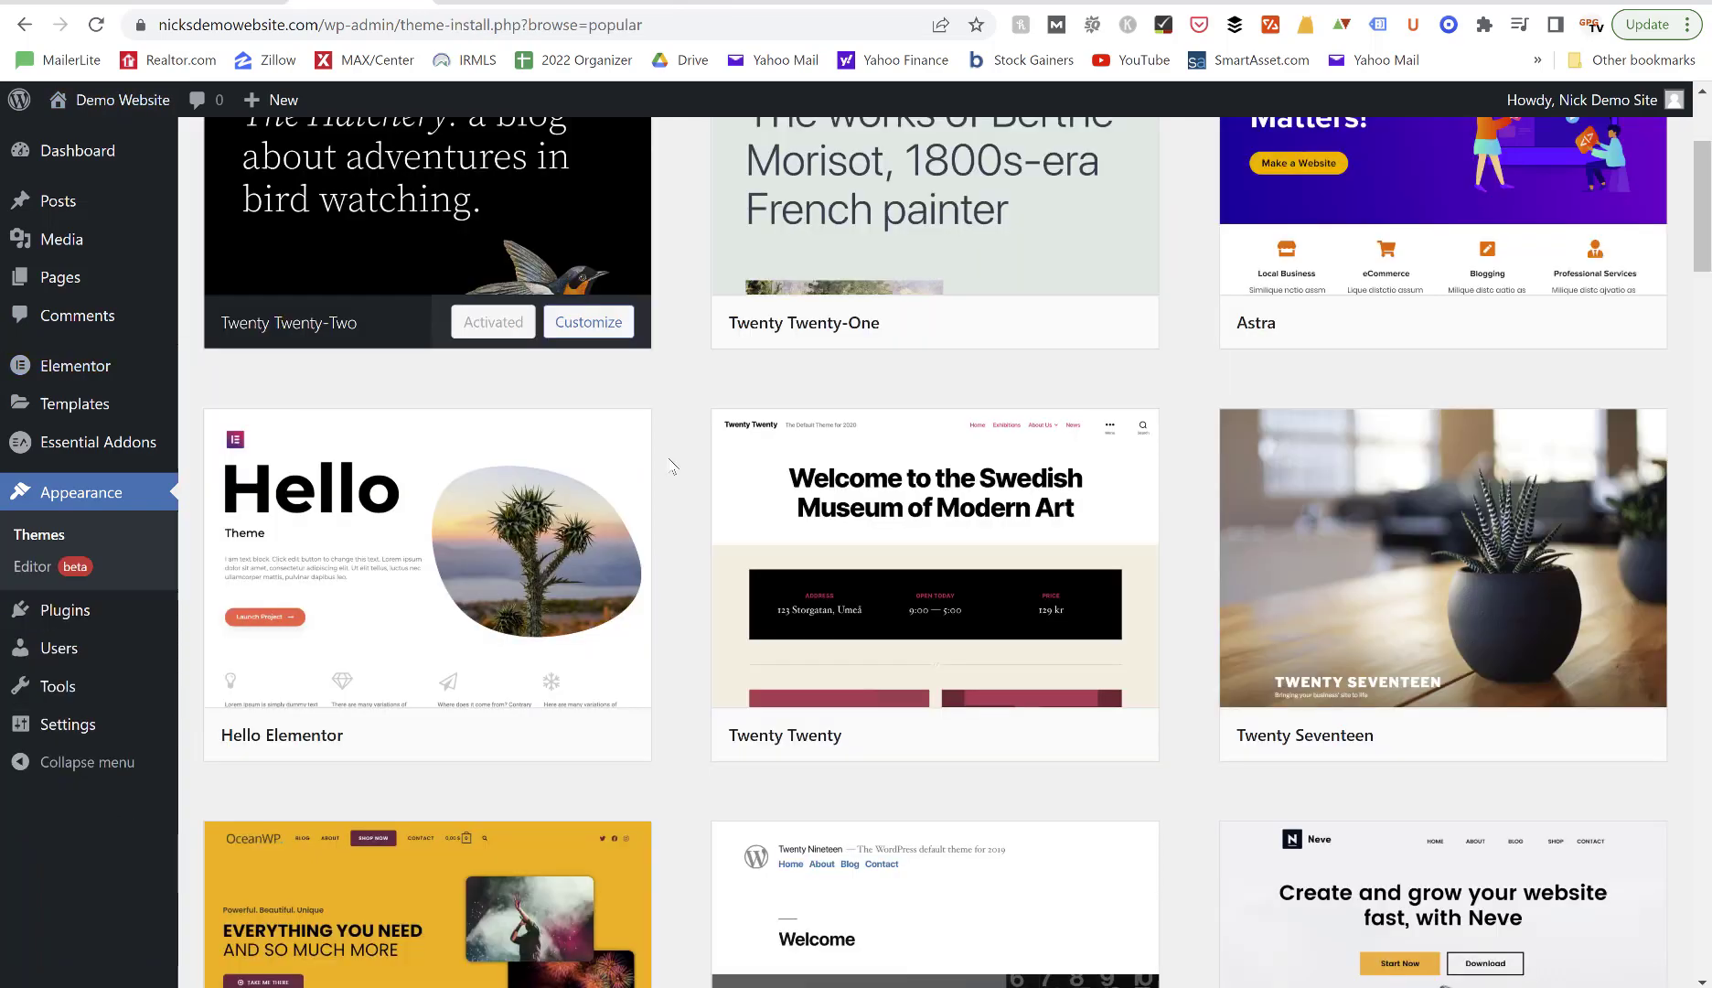
scroll(672, 467, up, 3)
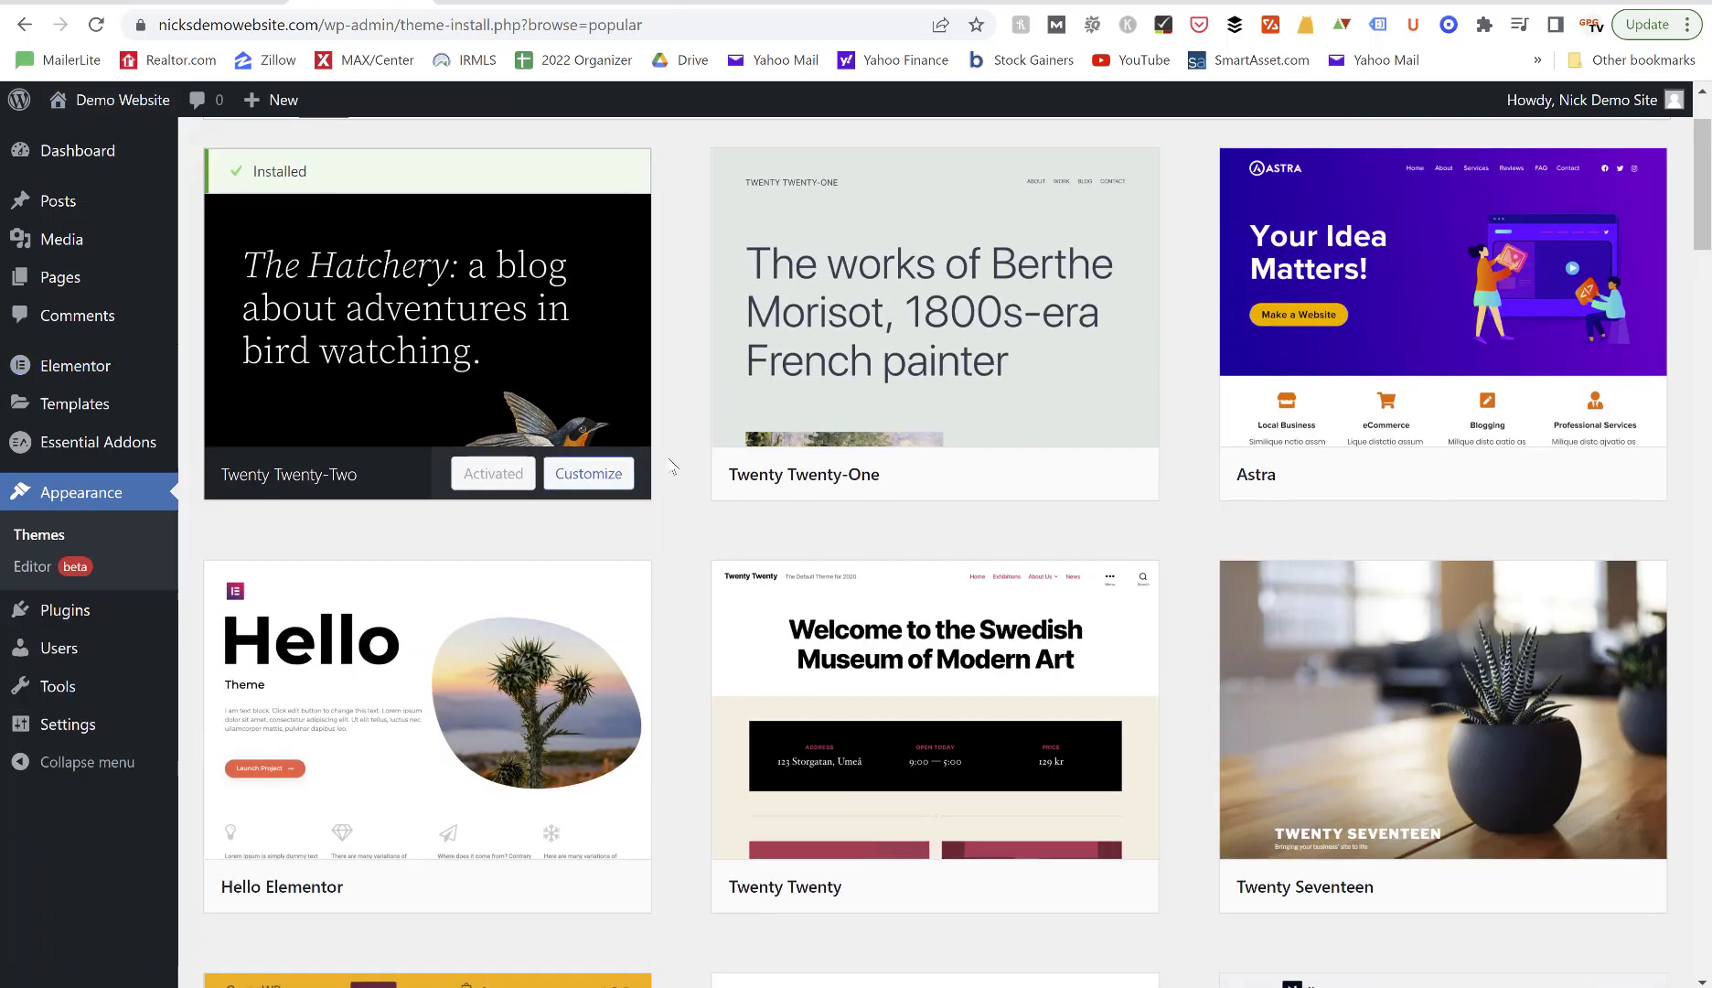
scroll(672, 467, down, 15)
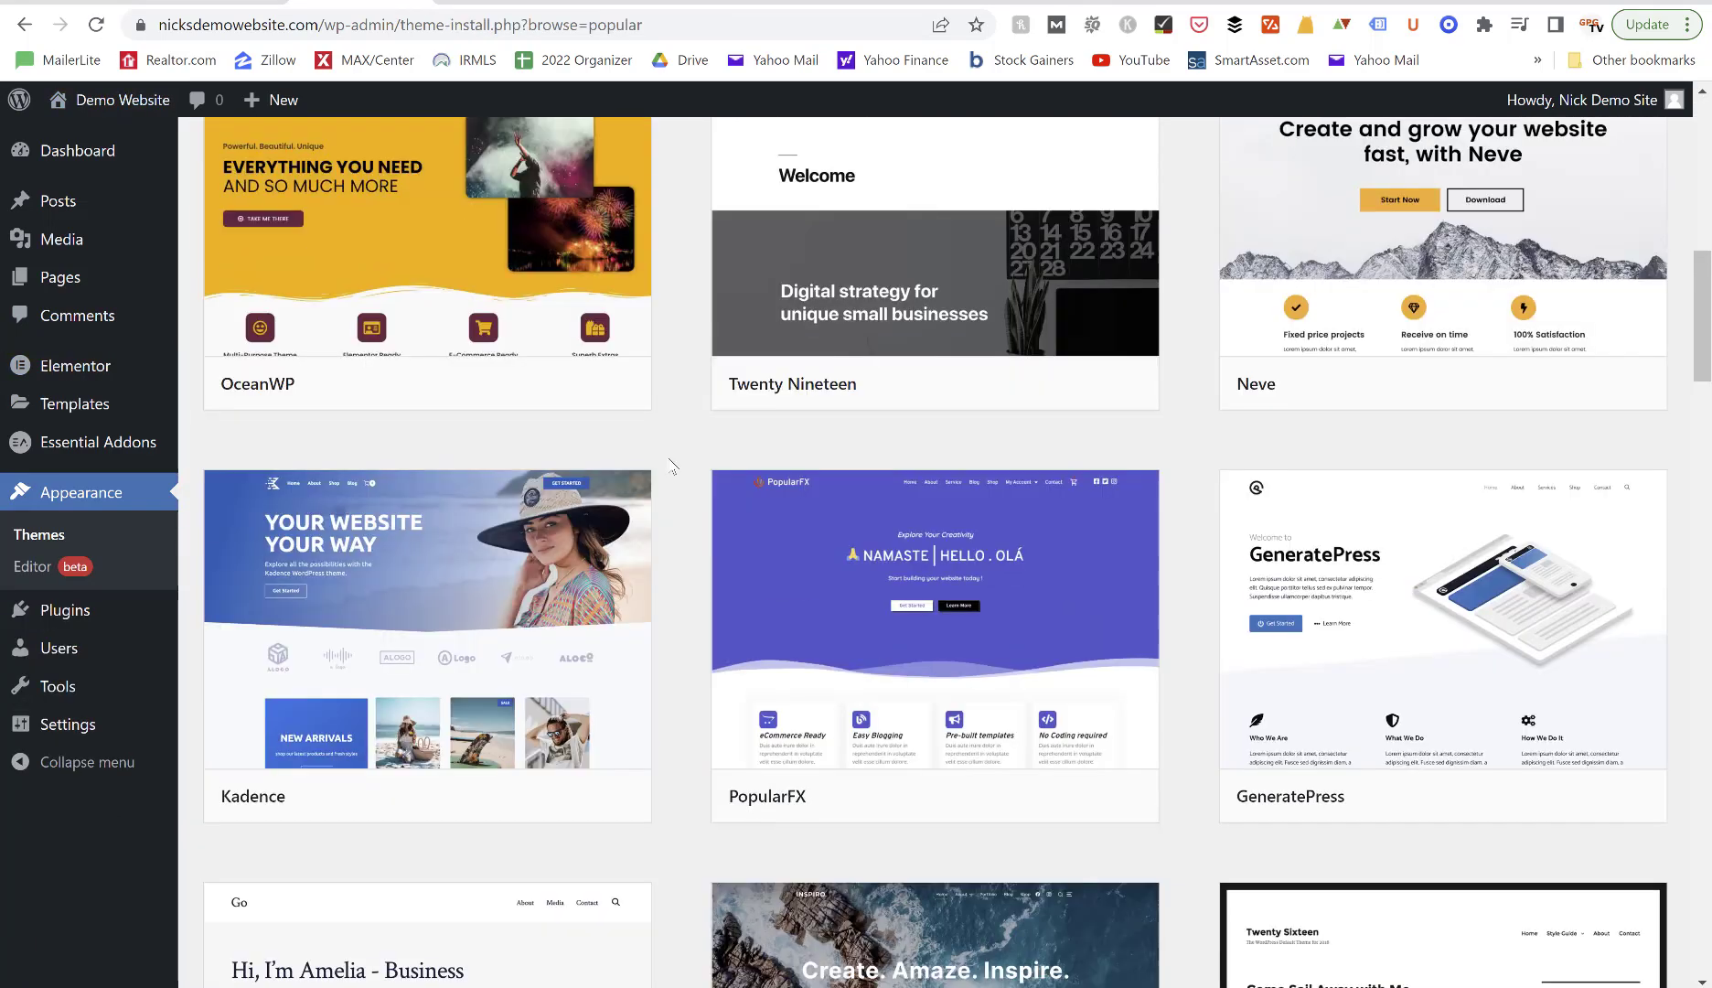
scroll(672, 466, up, 15)
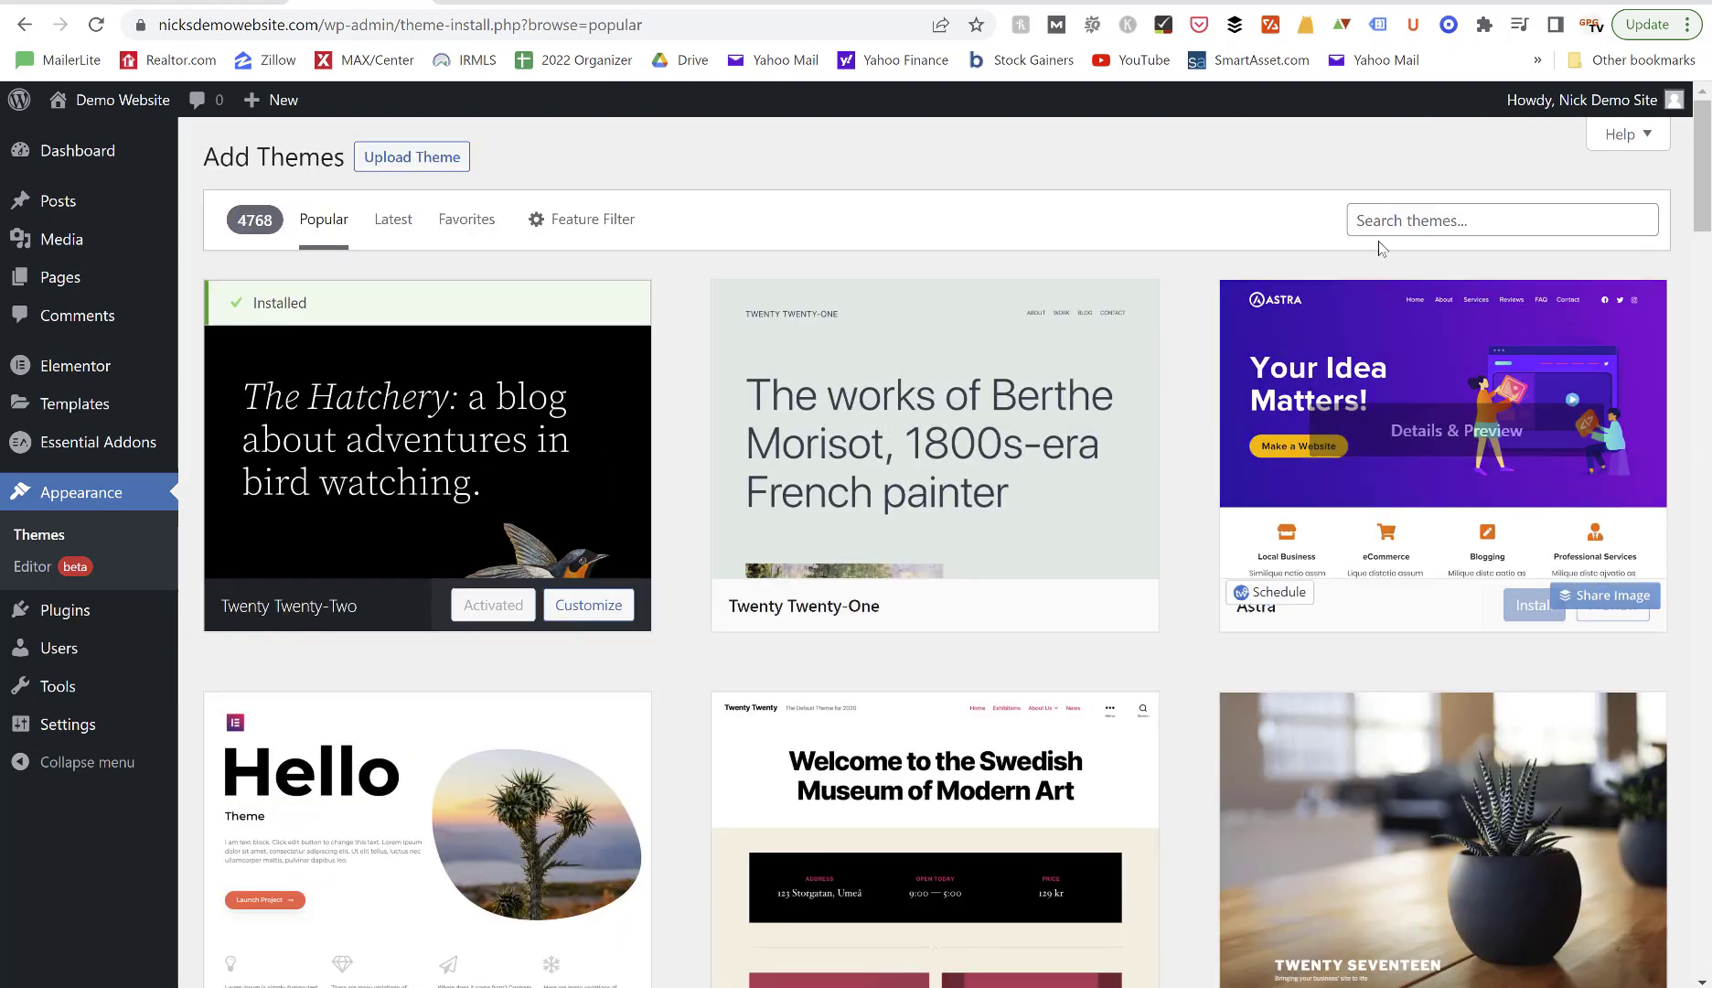
Search the theme directory for "real estate" and browse the designs of the matching themes.
click(1386, 219)
text(real e)
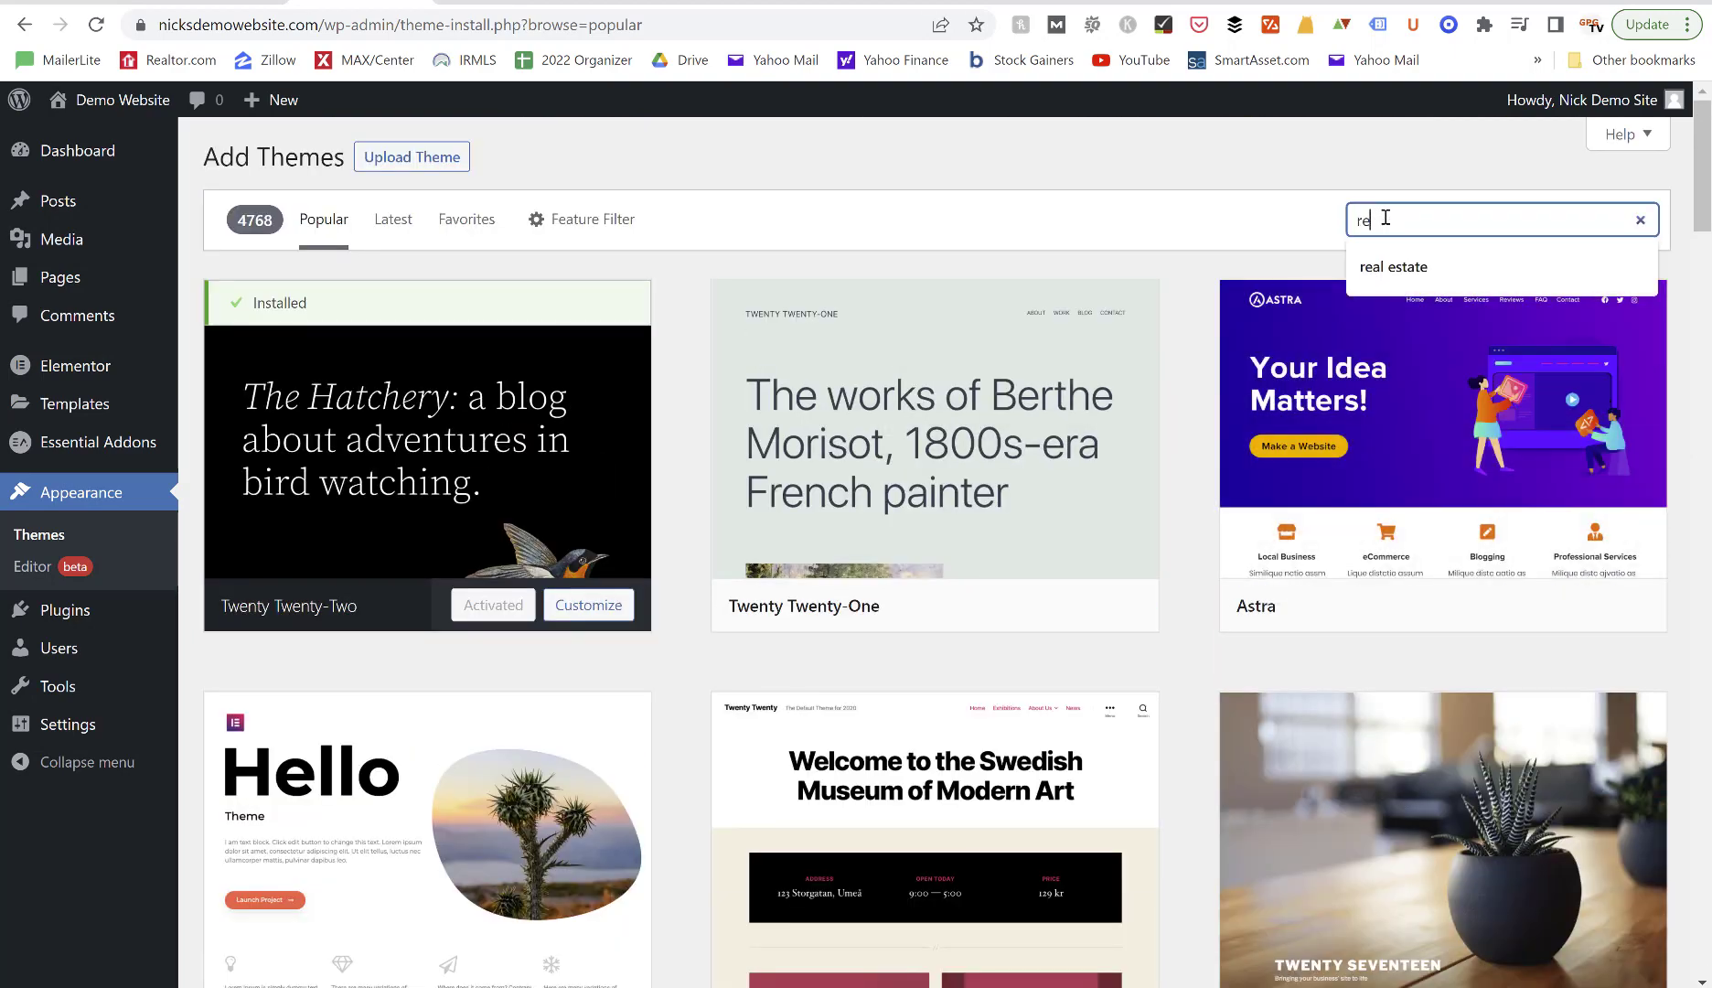
text(state)
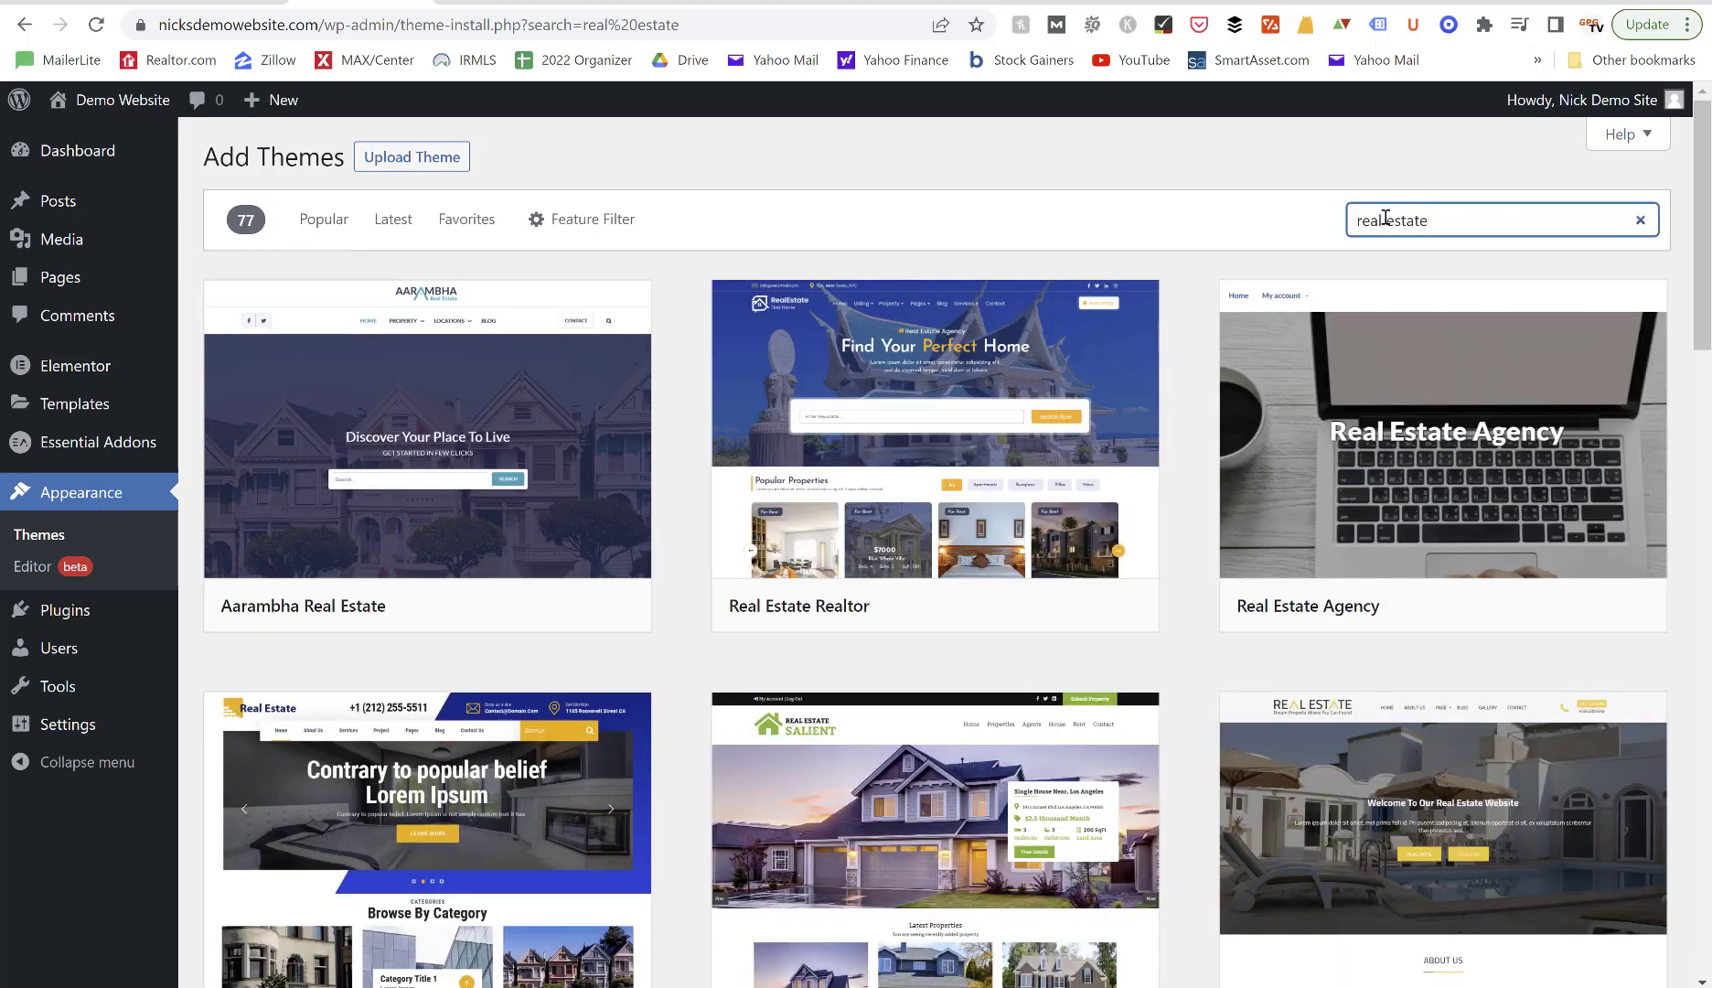
mouse_move(1049, 522)
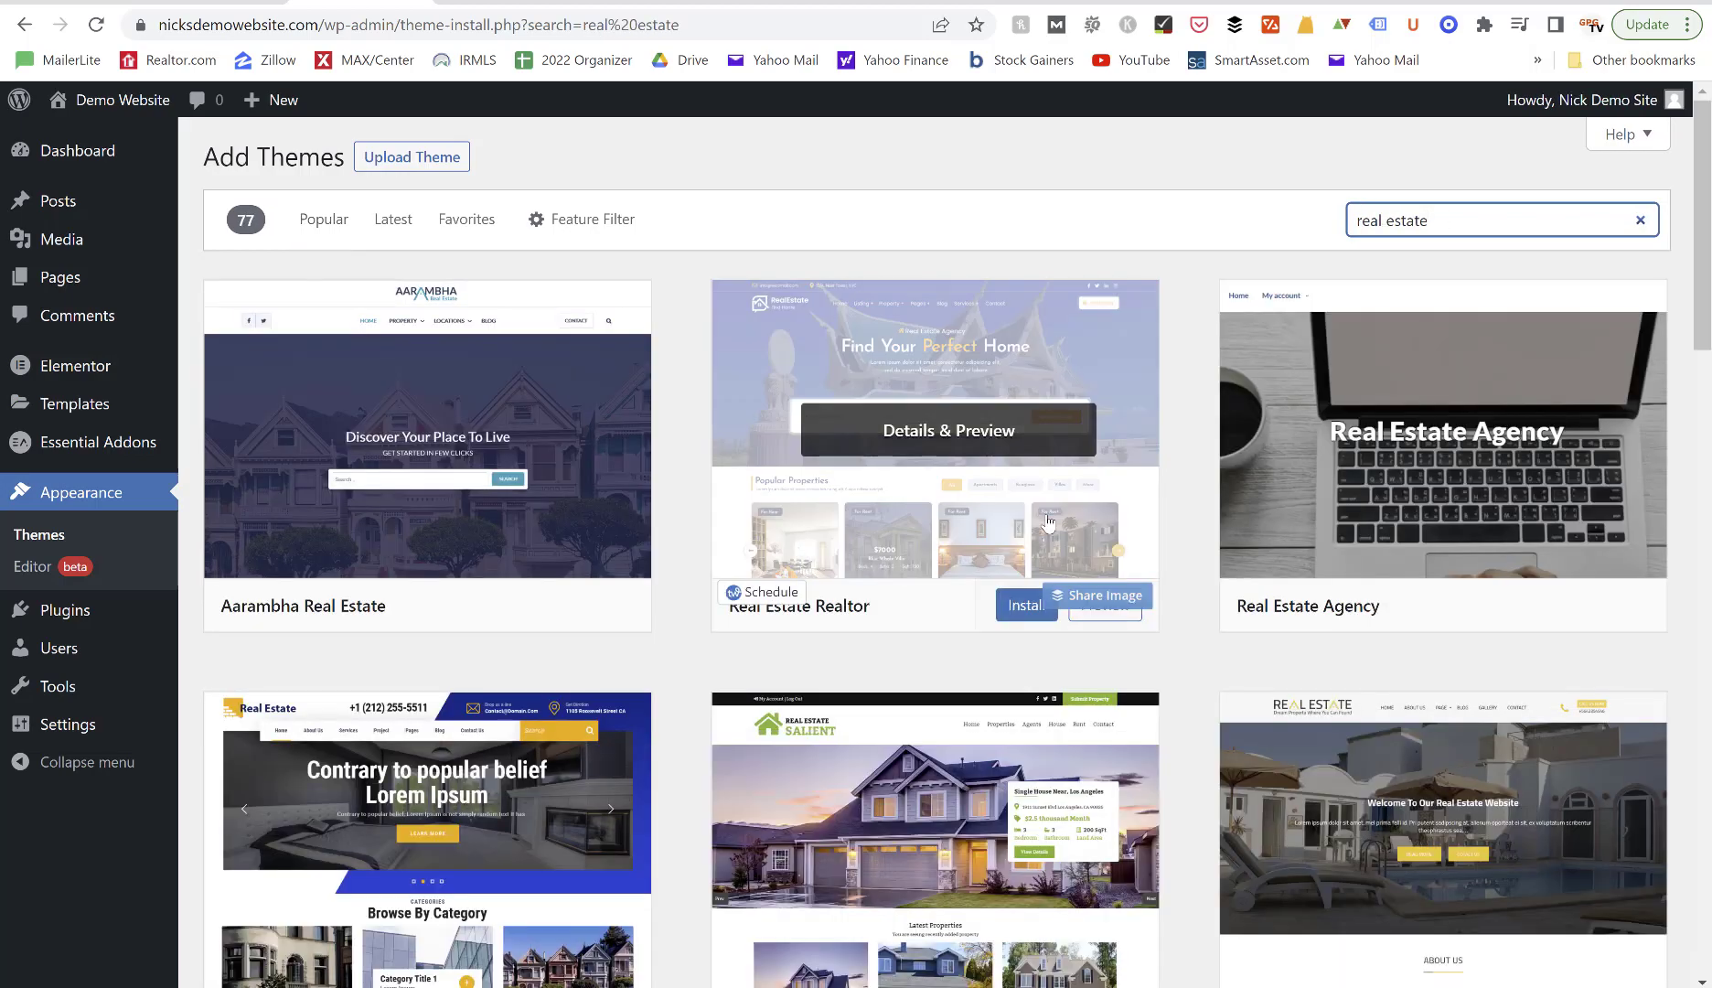
scroll(1049, 521, down, 3)
mouse_move(1404, 499)
scroll(1404, 498, down, 1)
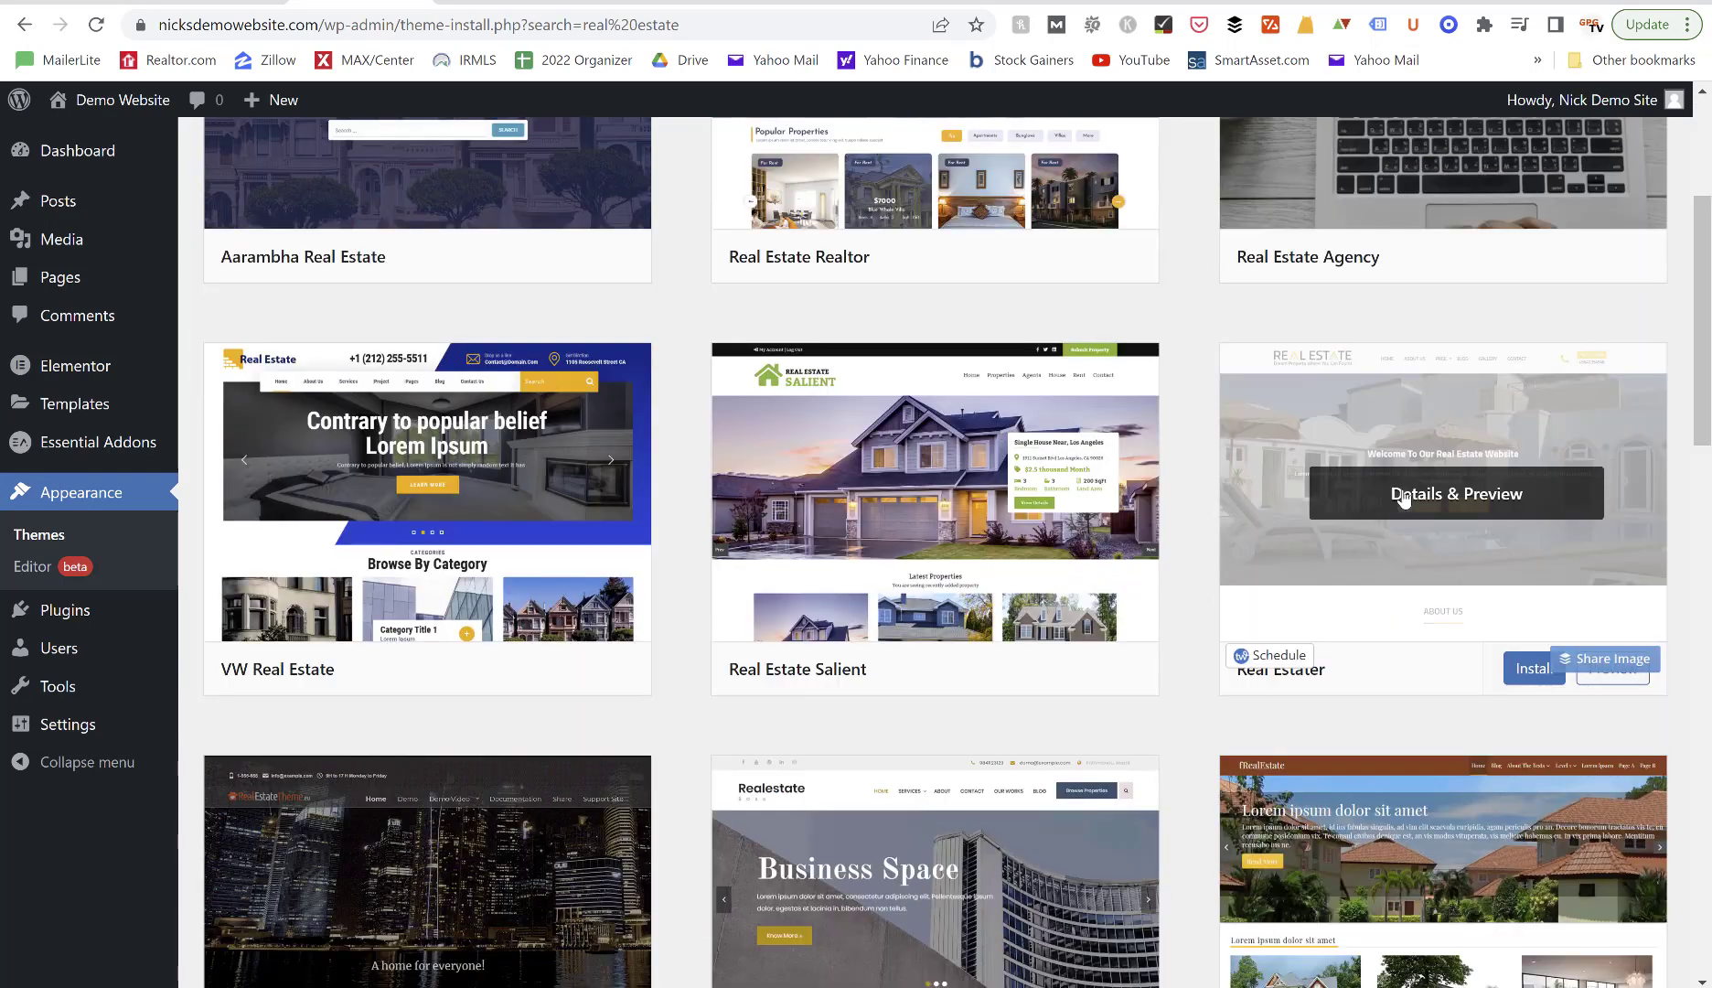
scroll(1403, 499, down, 6)
scroll(1404, 499, up, 10)
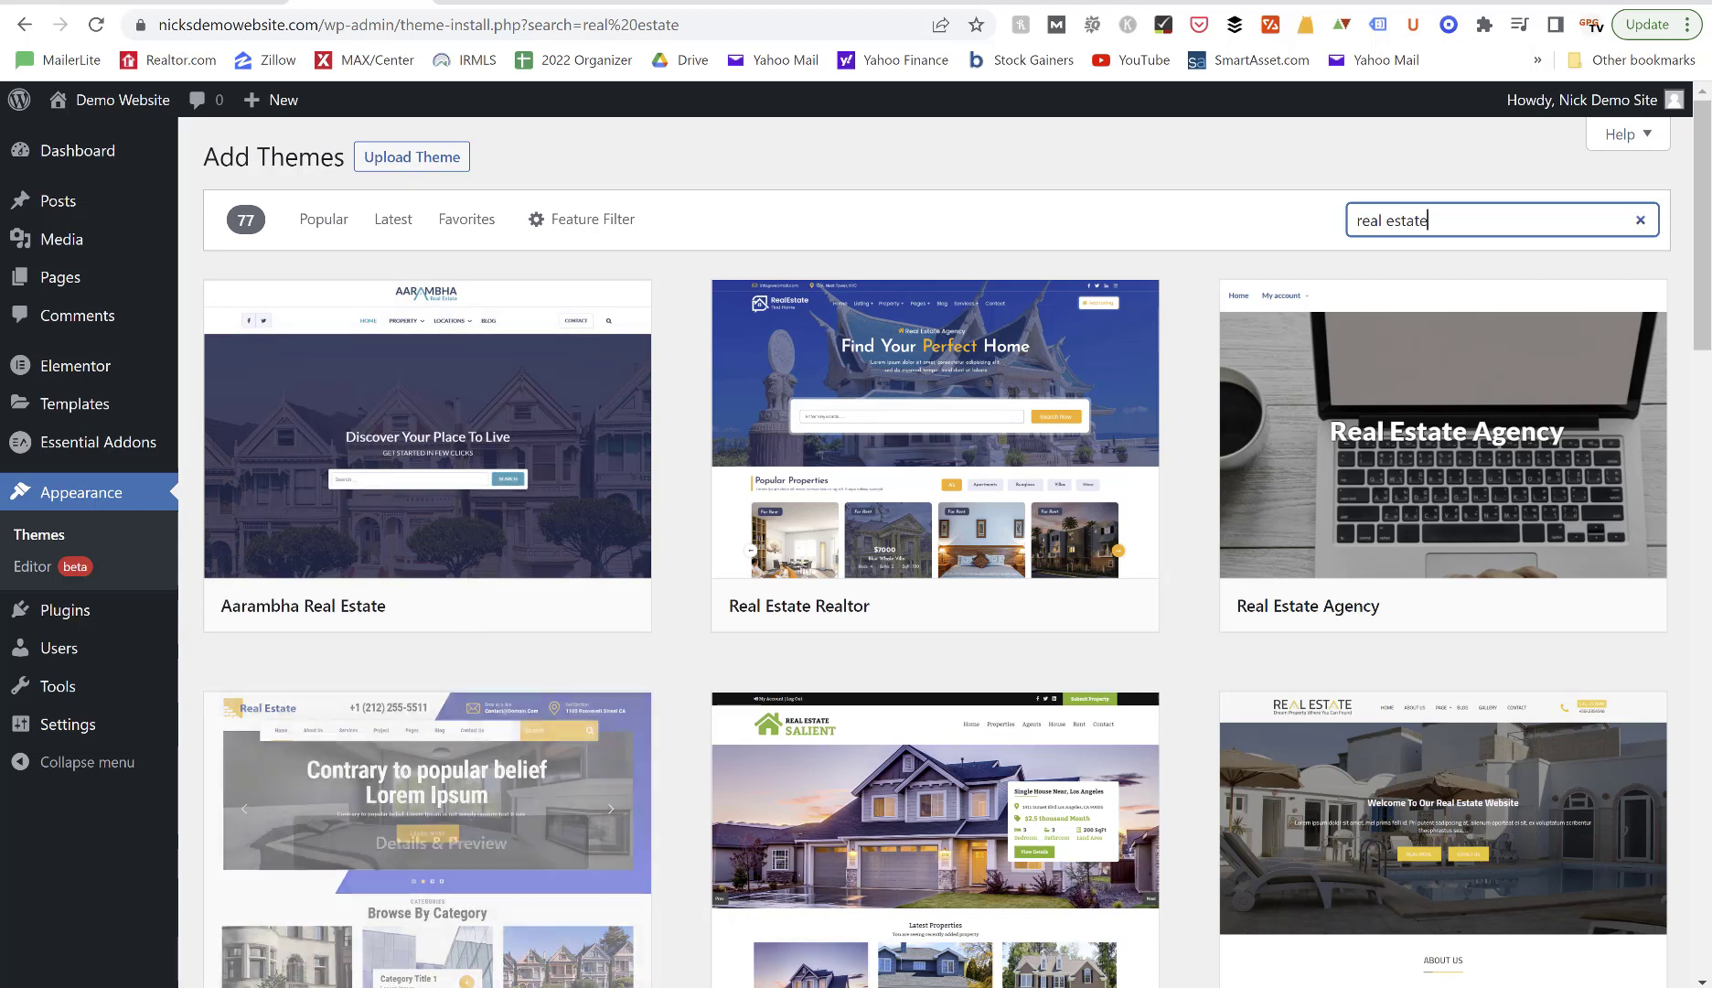
mouse_move(576, 985)
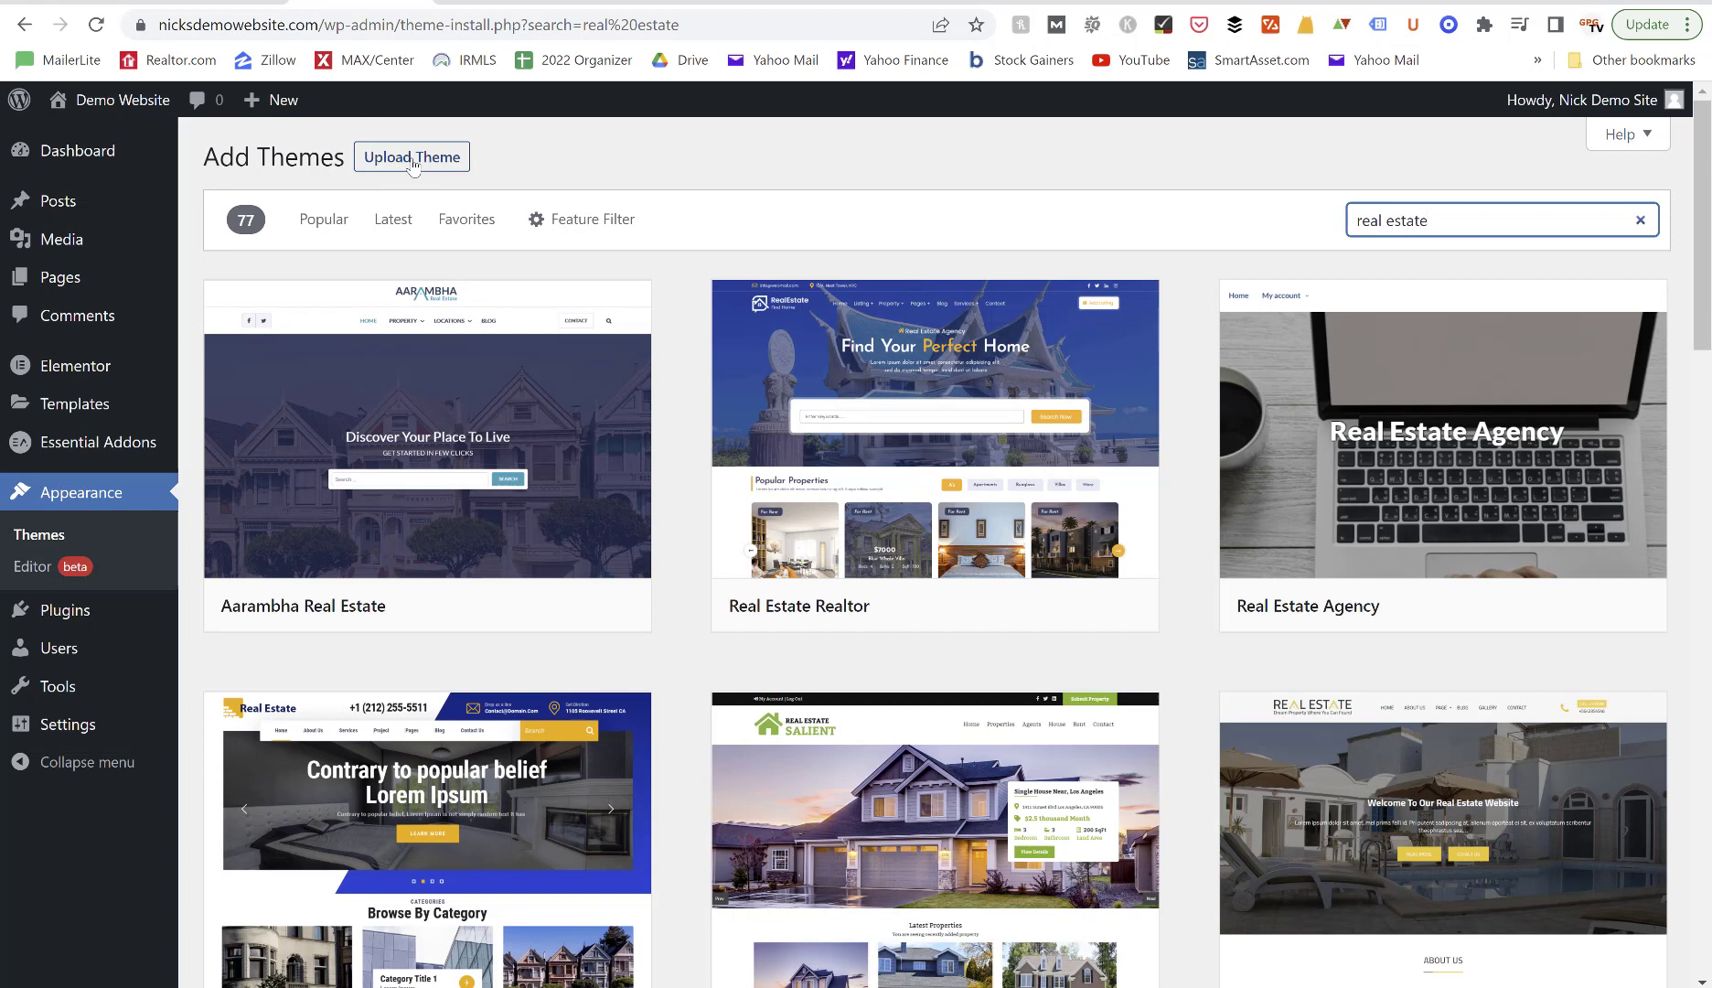
click(578, 276)
mouse_move(514, 601)
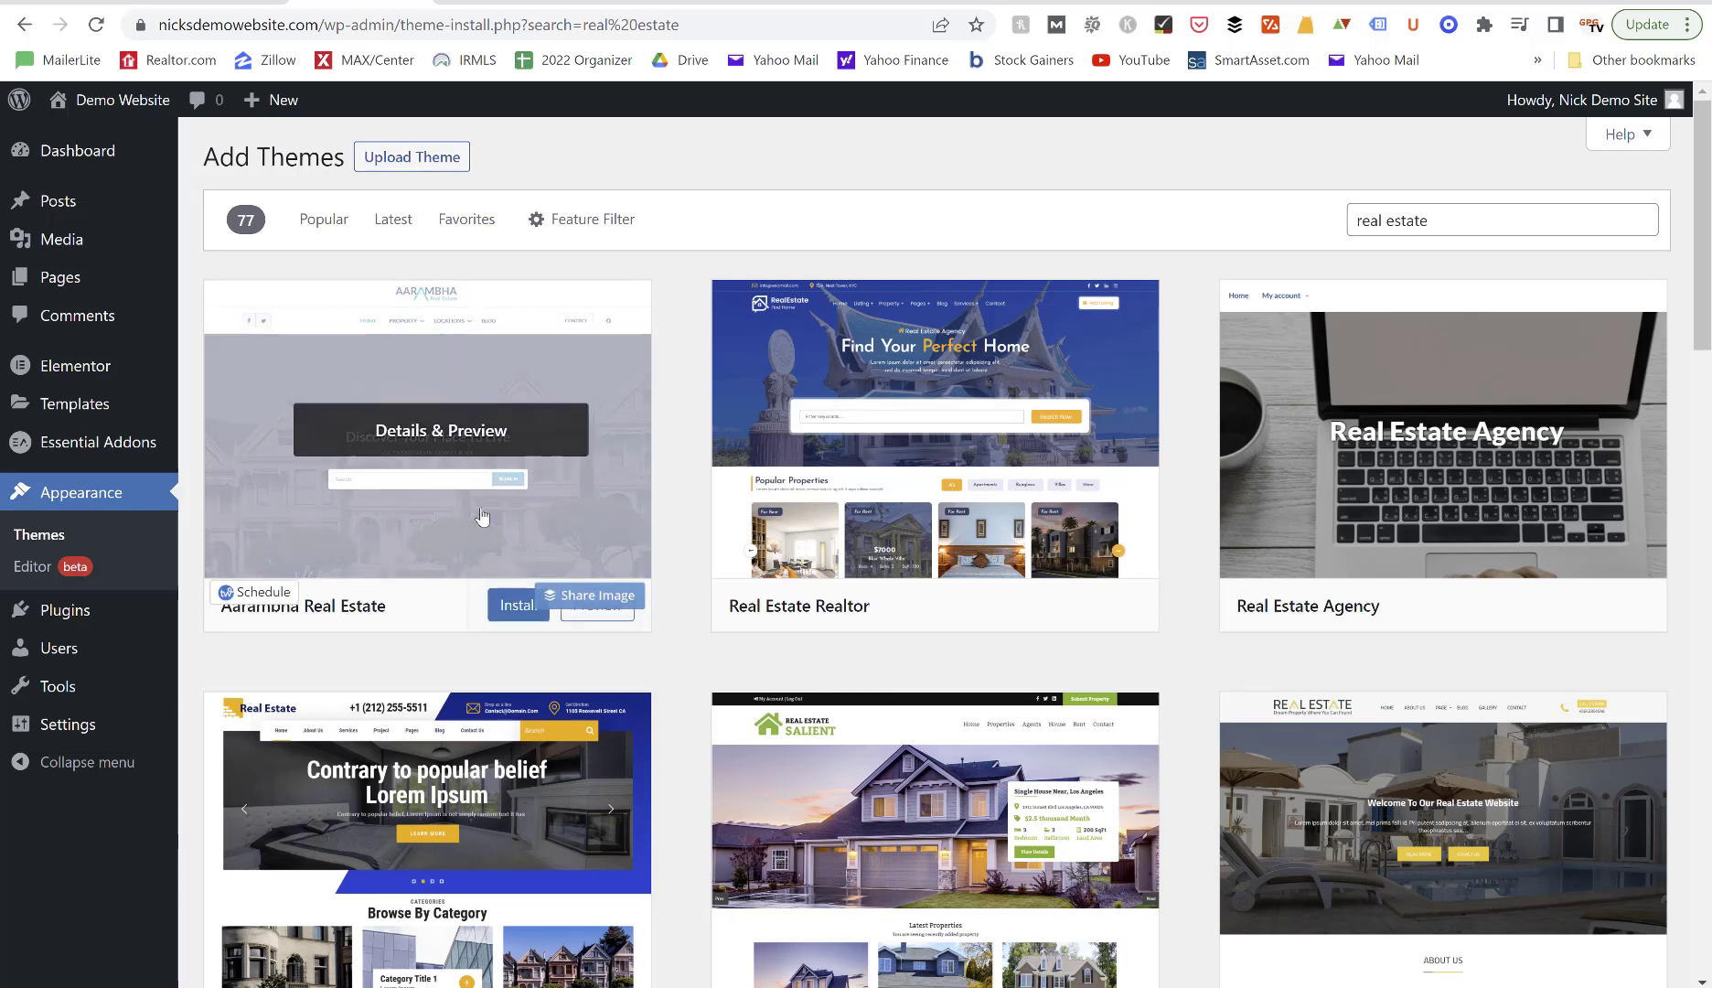
mouse_move(83, 391)
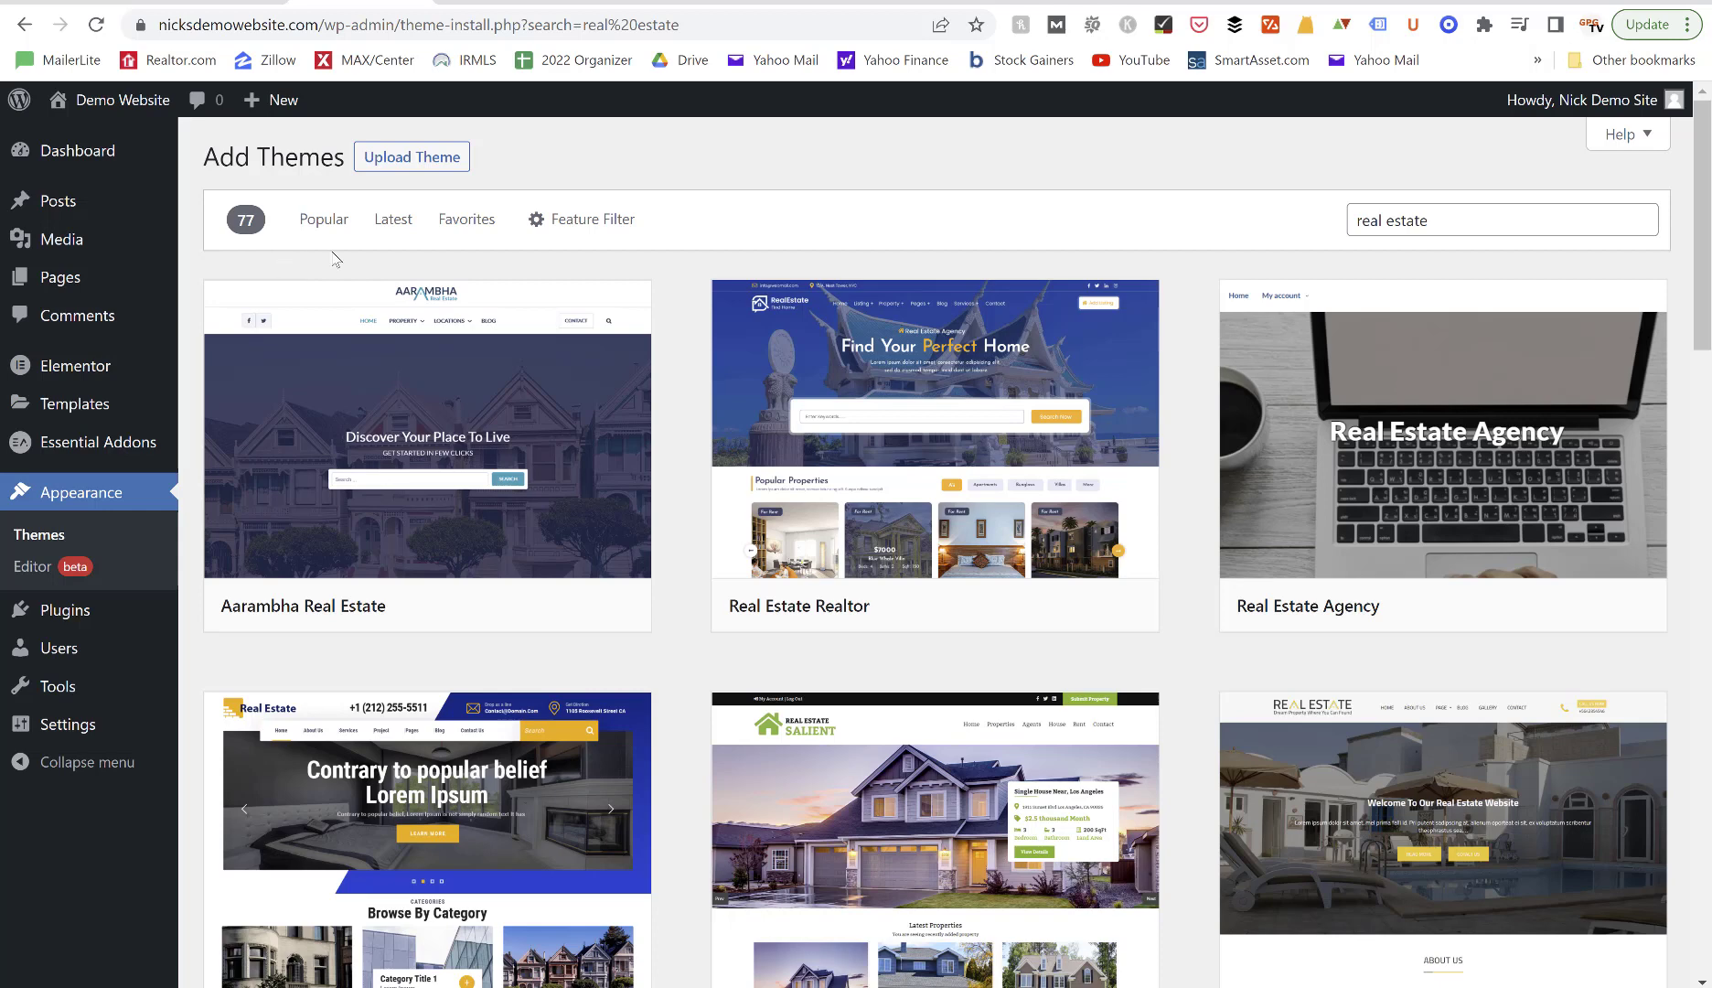
mouse_move(631, 464)
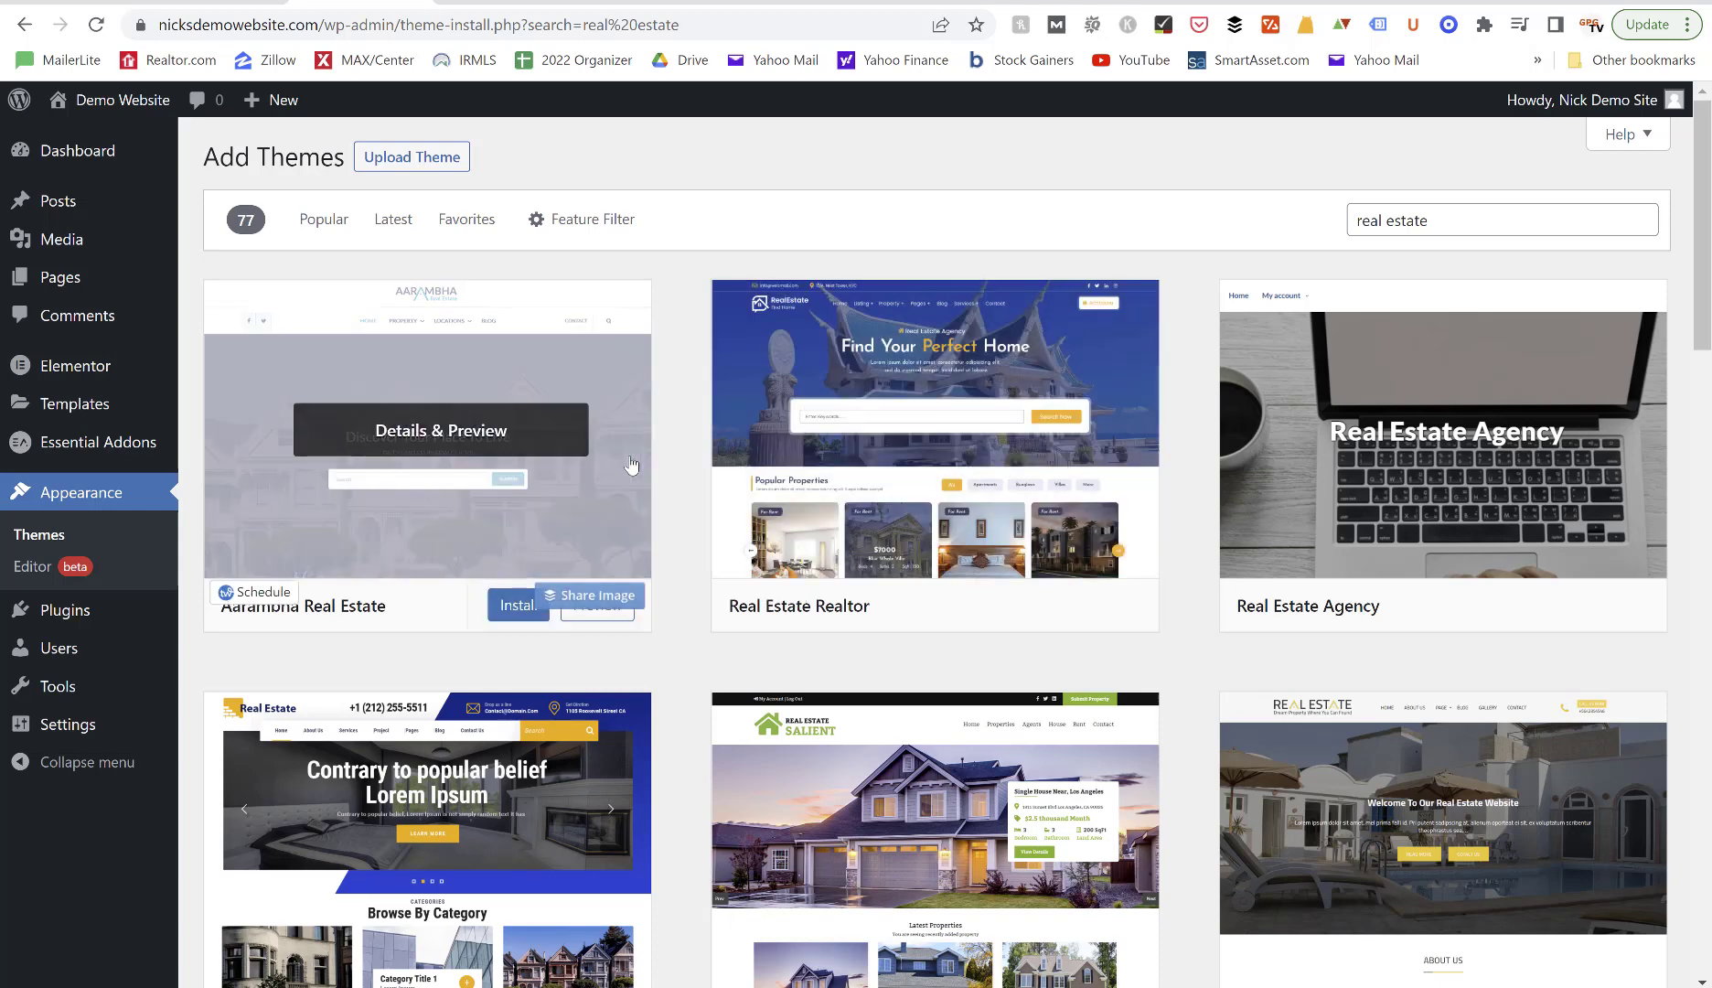
Review the site's installed plugins and open the directory for adding plugins to browse the featured ones.
mouse_move(155, 596)
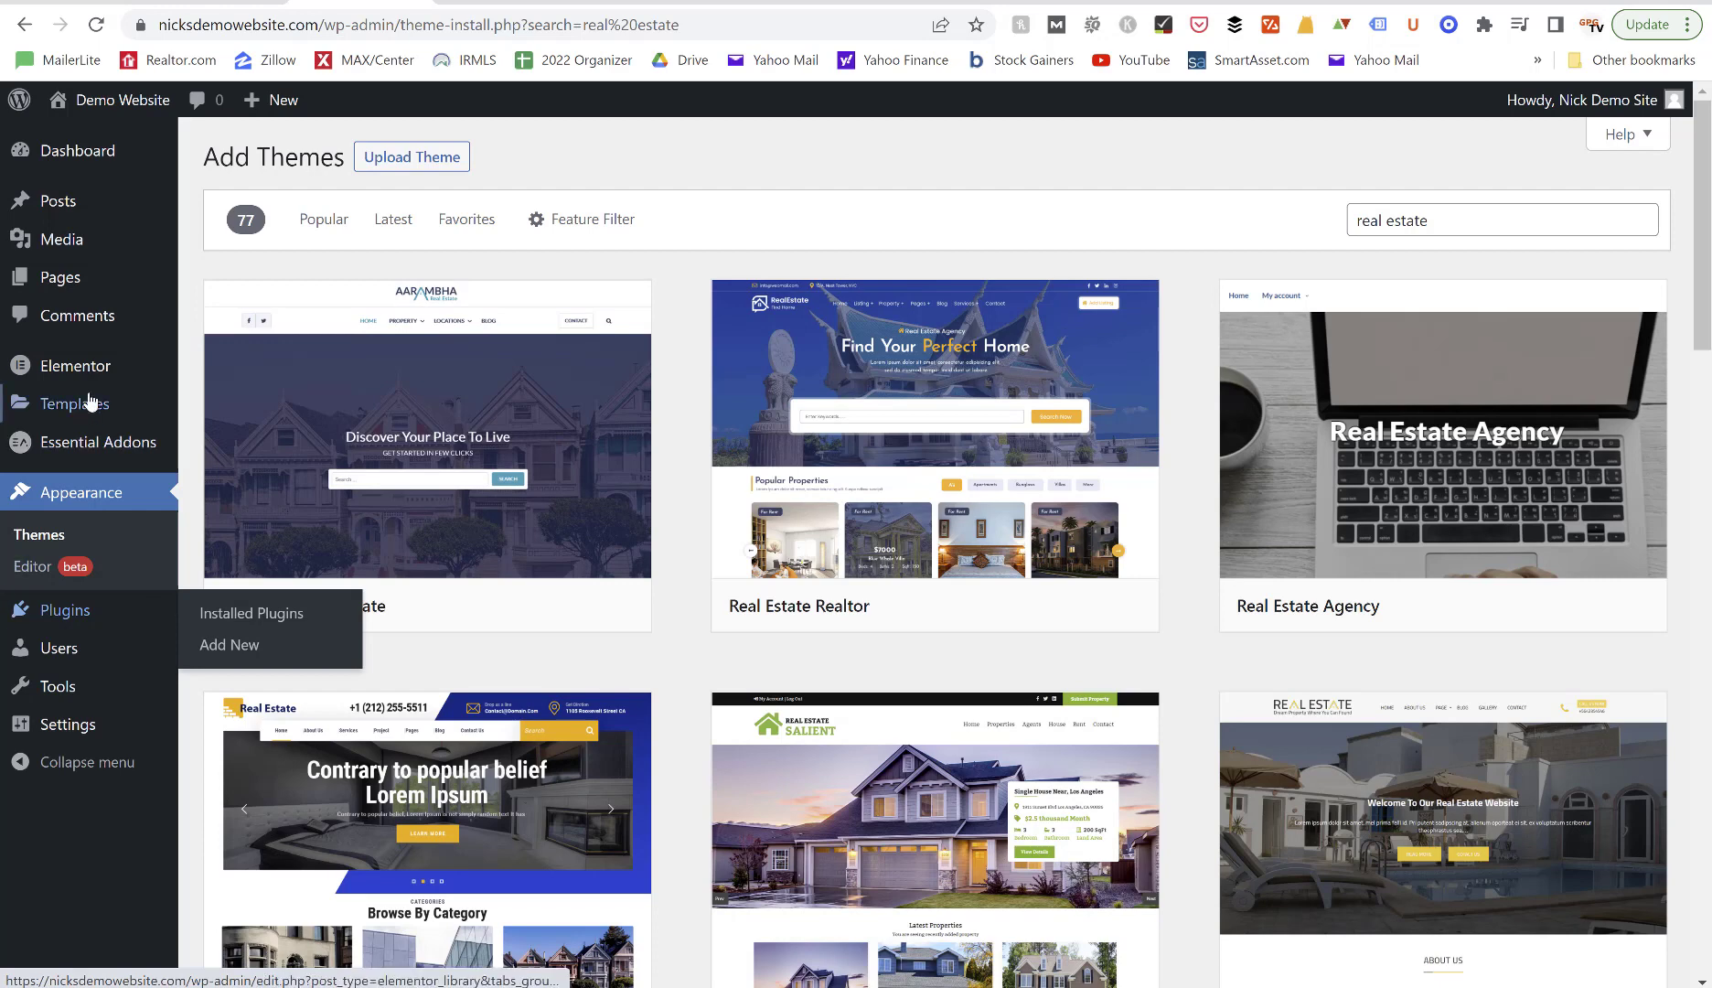
mouse_move(107, 619)
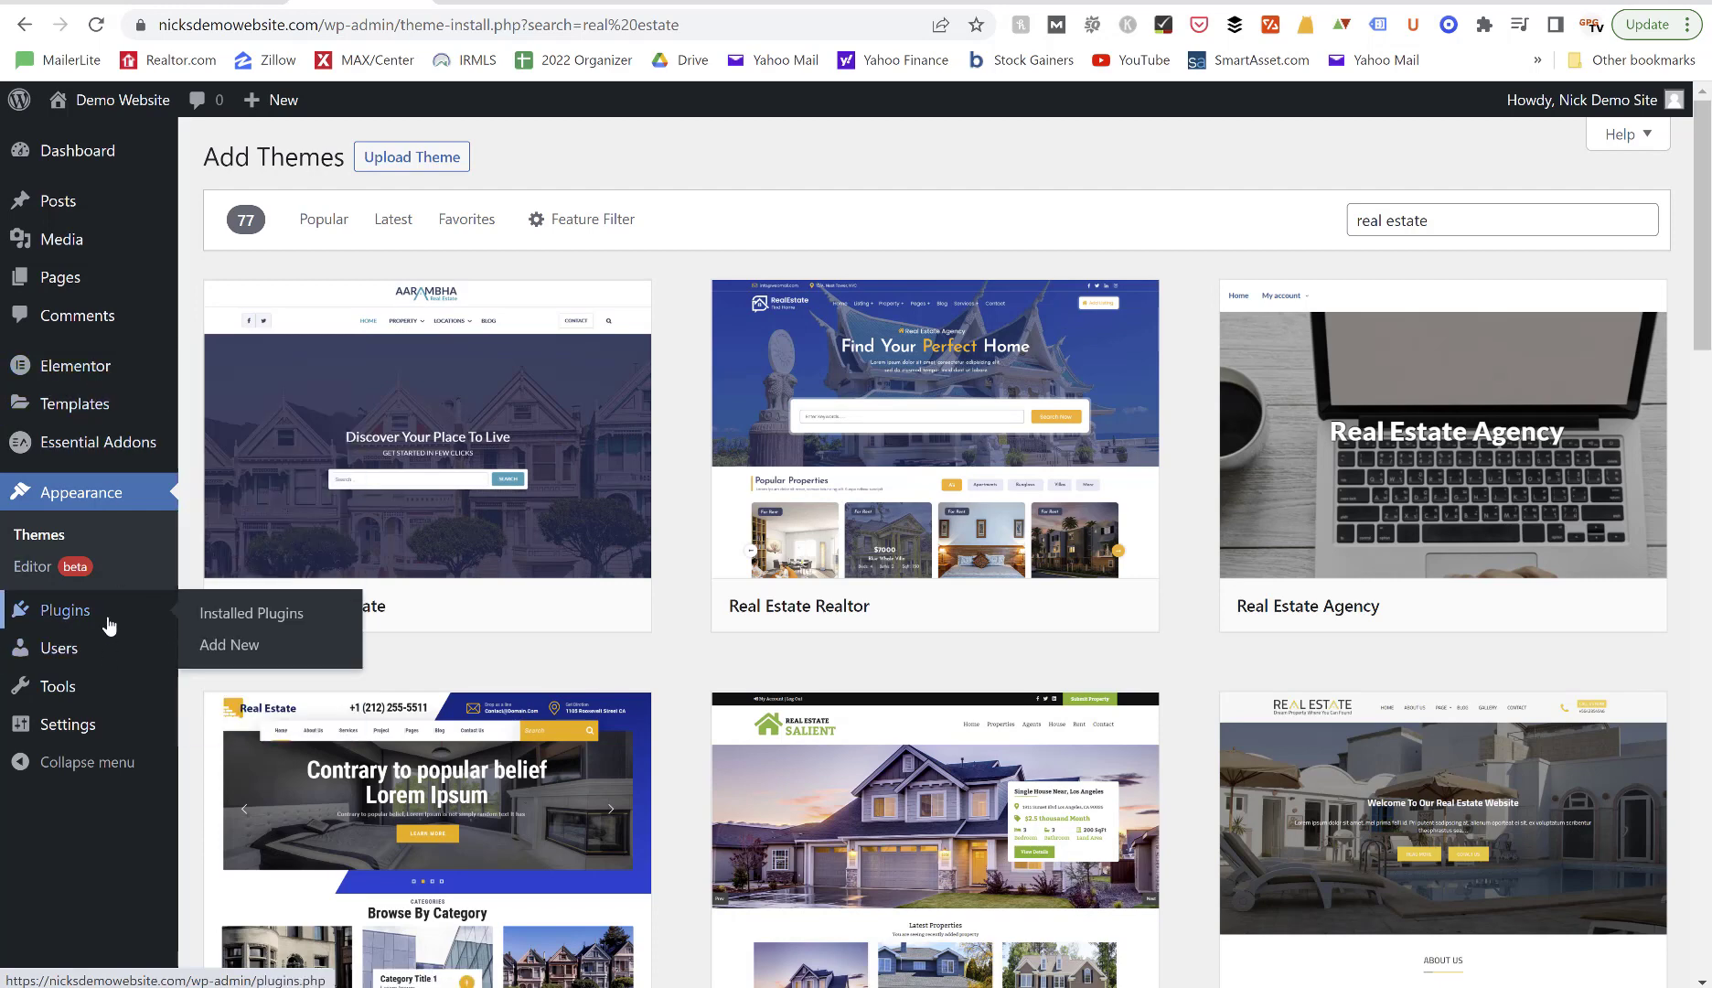
click(237, 614)
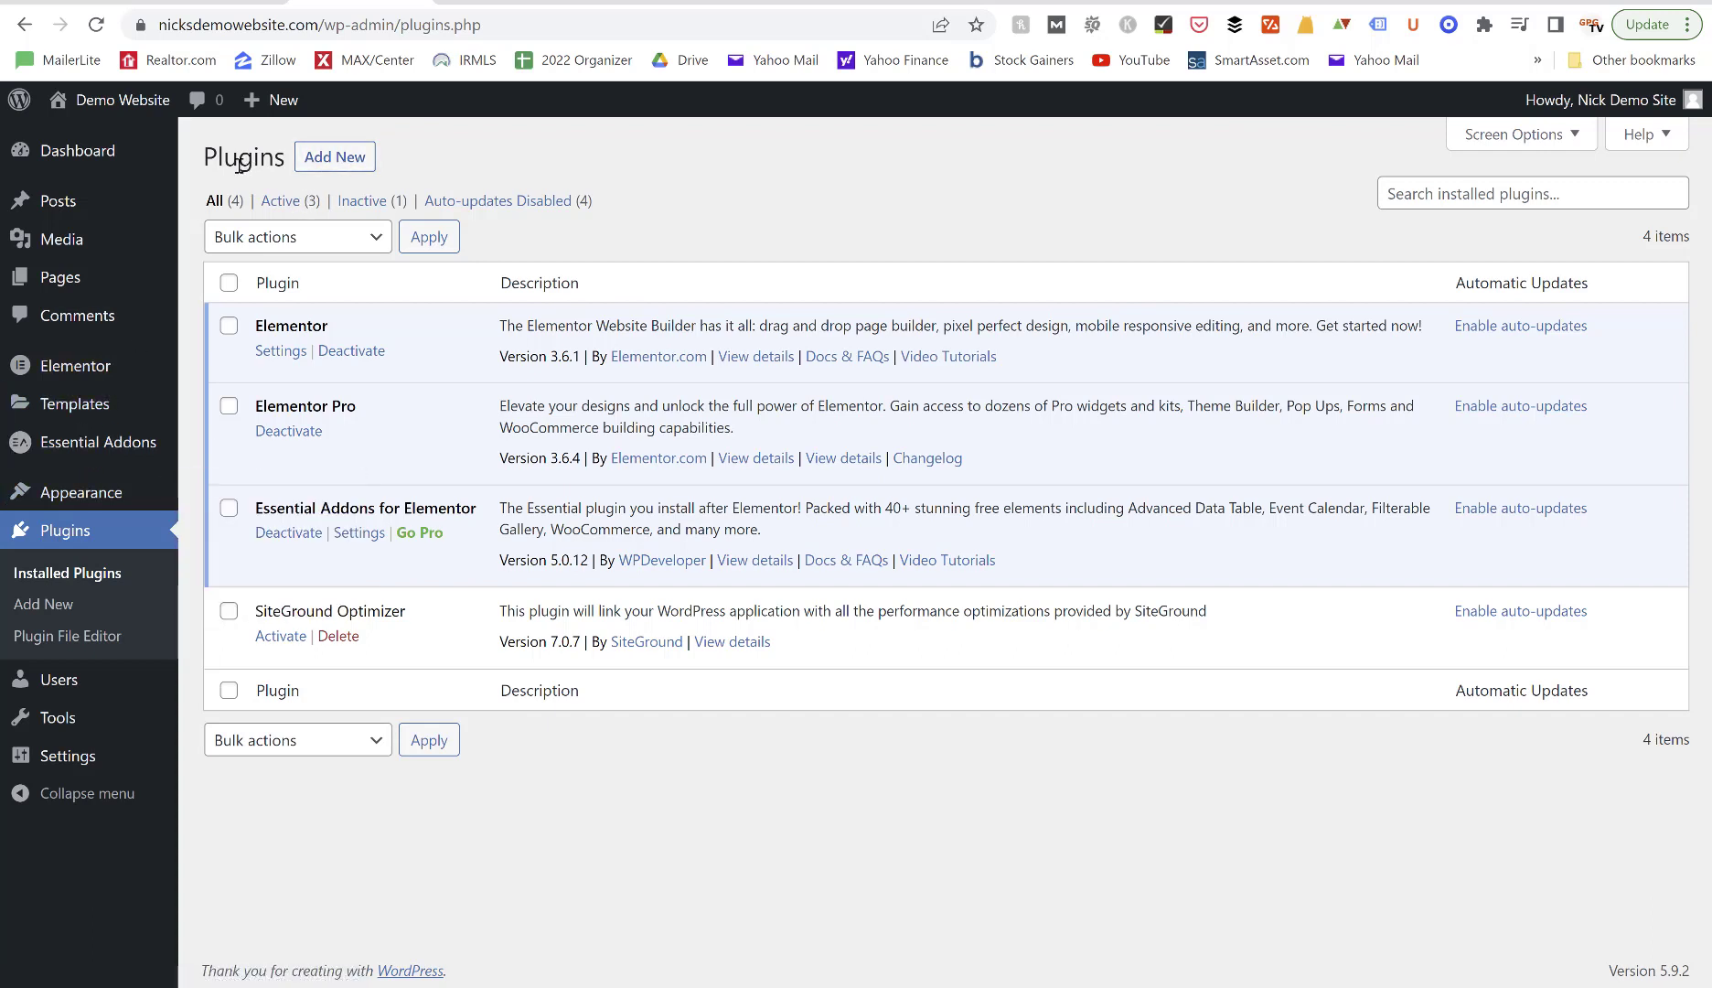
click(329, 167)
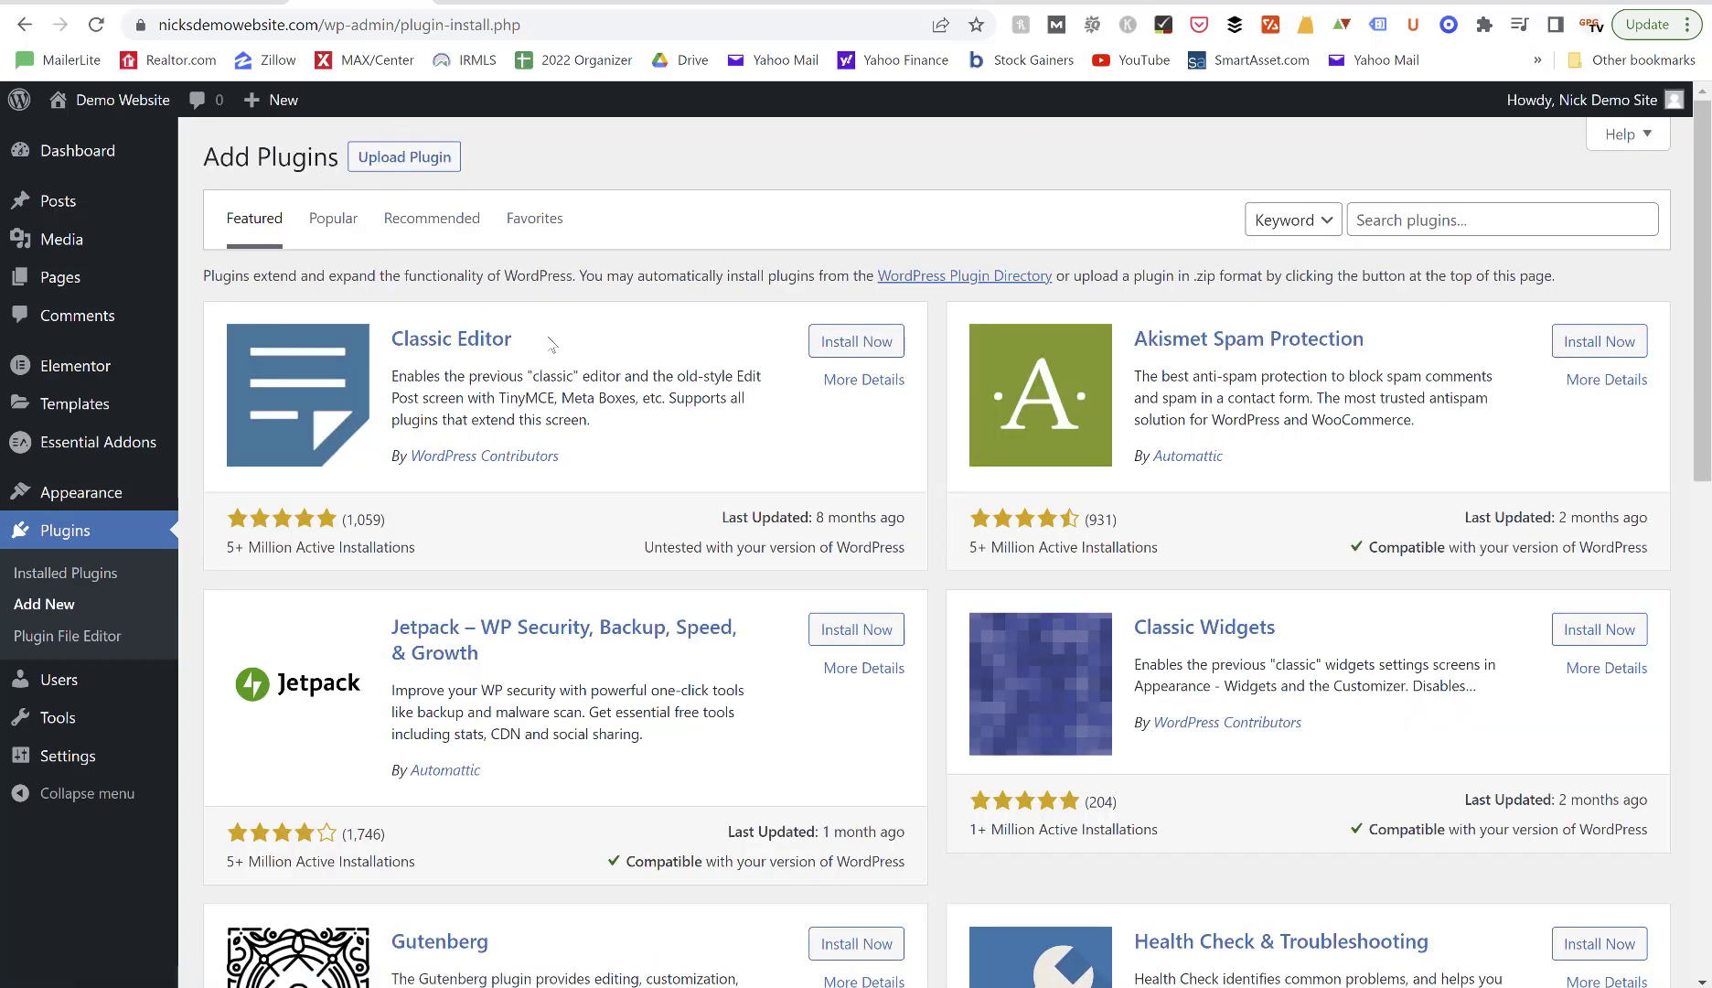
scroll(551, 344, down, 14)
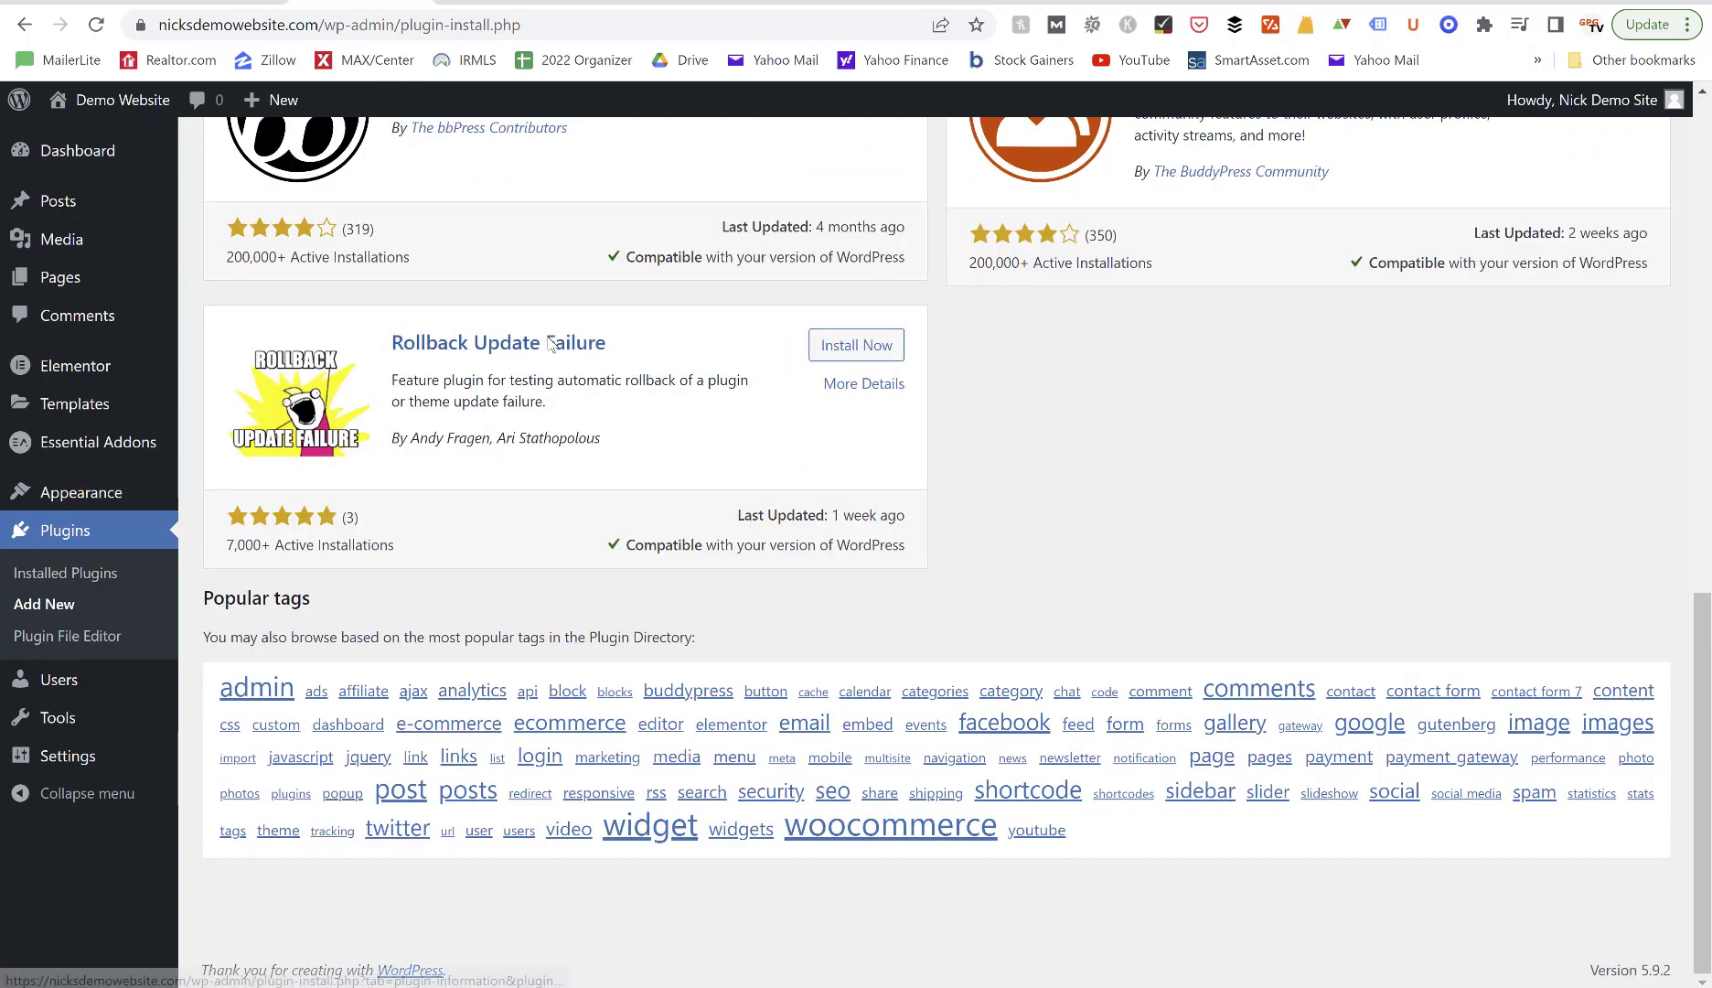
scroll(551, 344, up, 14)
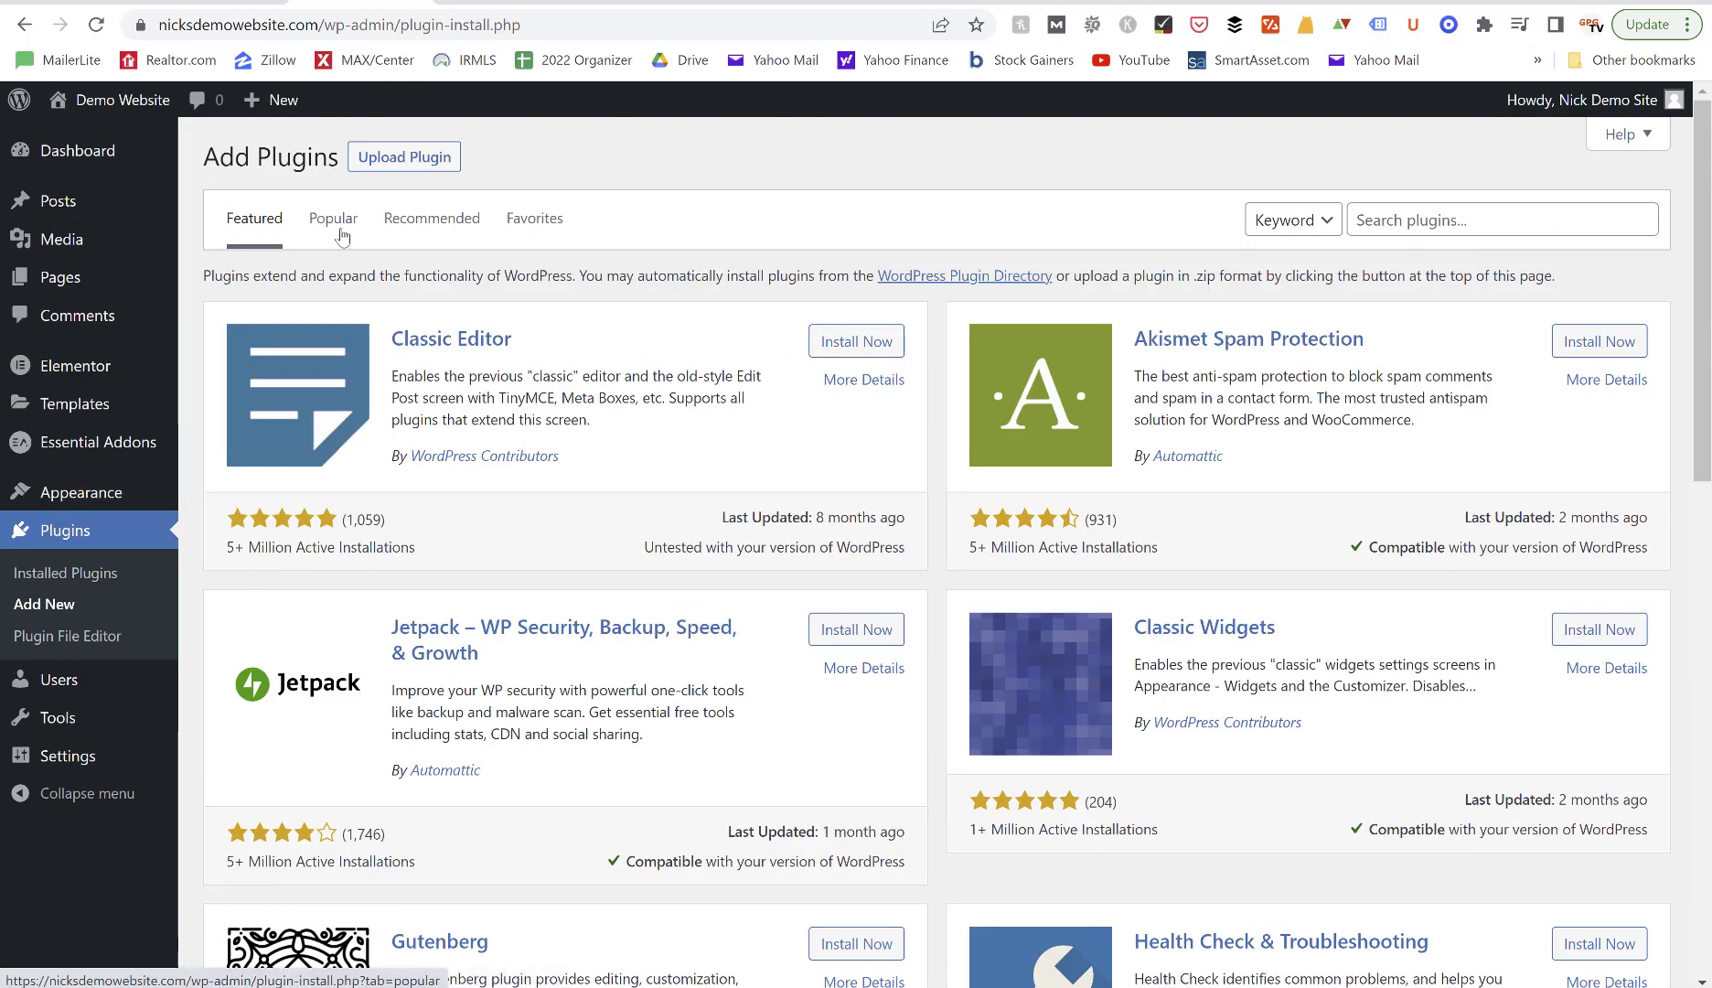
Search the plugin directory for "elementor" and examine the Elementor Website Builder and its add-ons.
click(1402, 211)
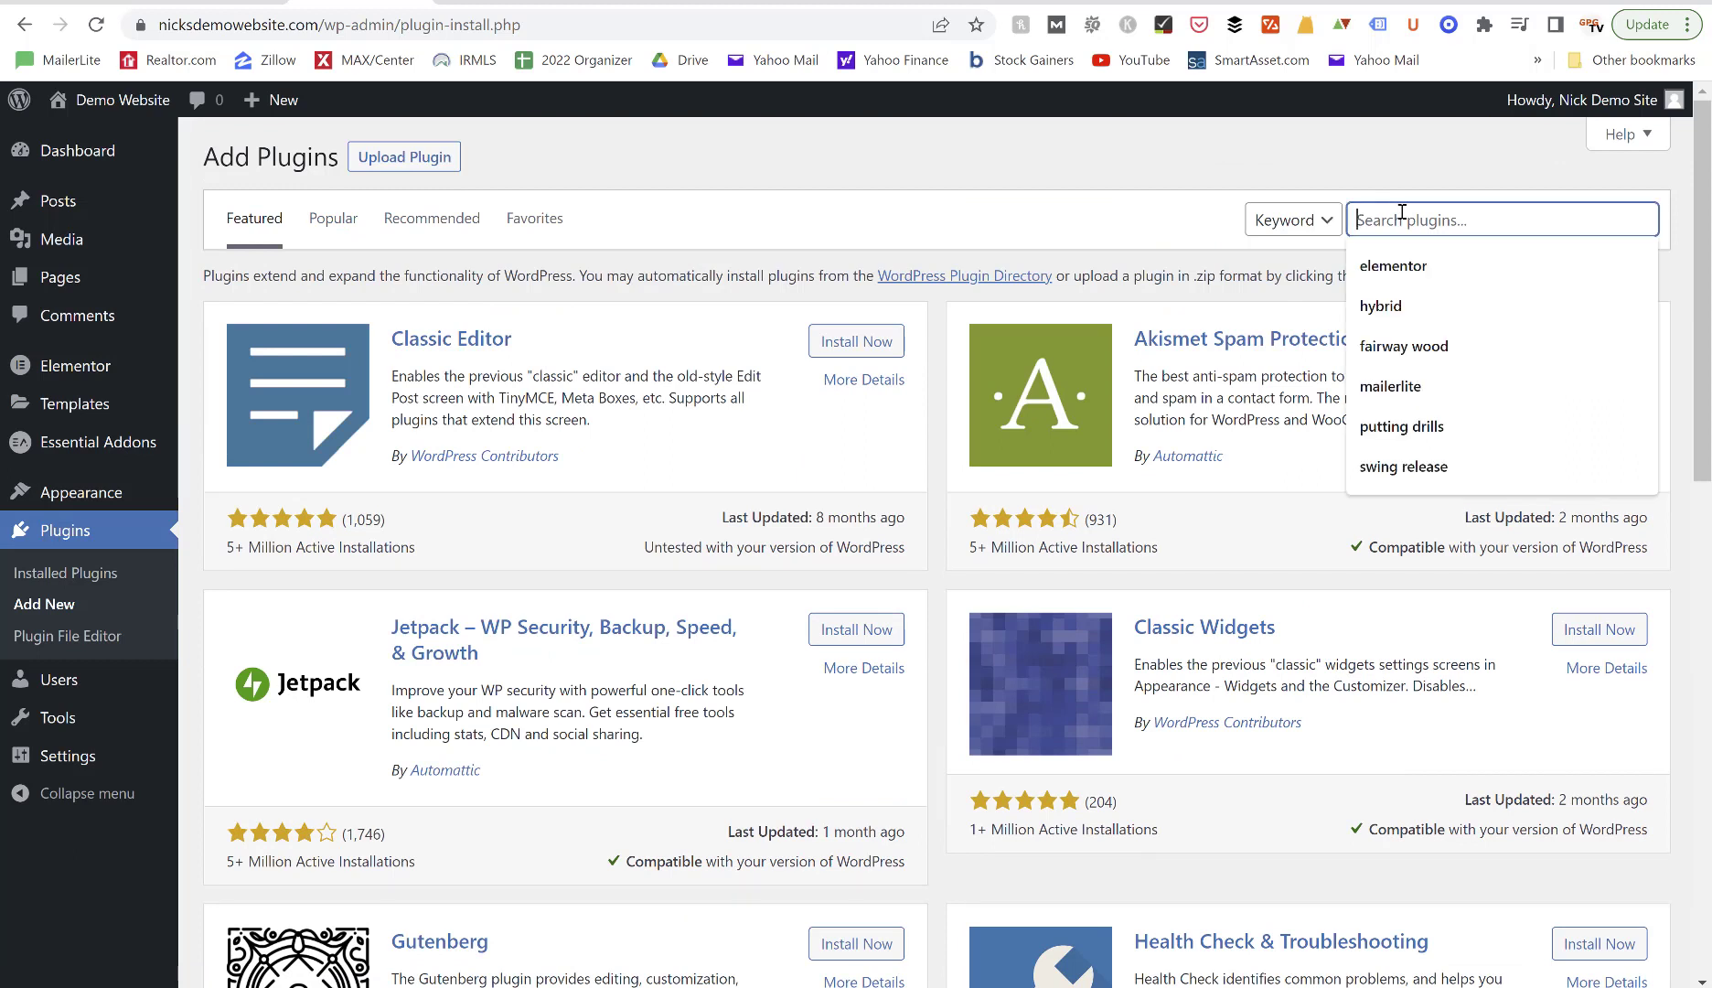
text(elementor)
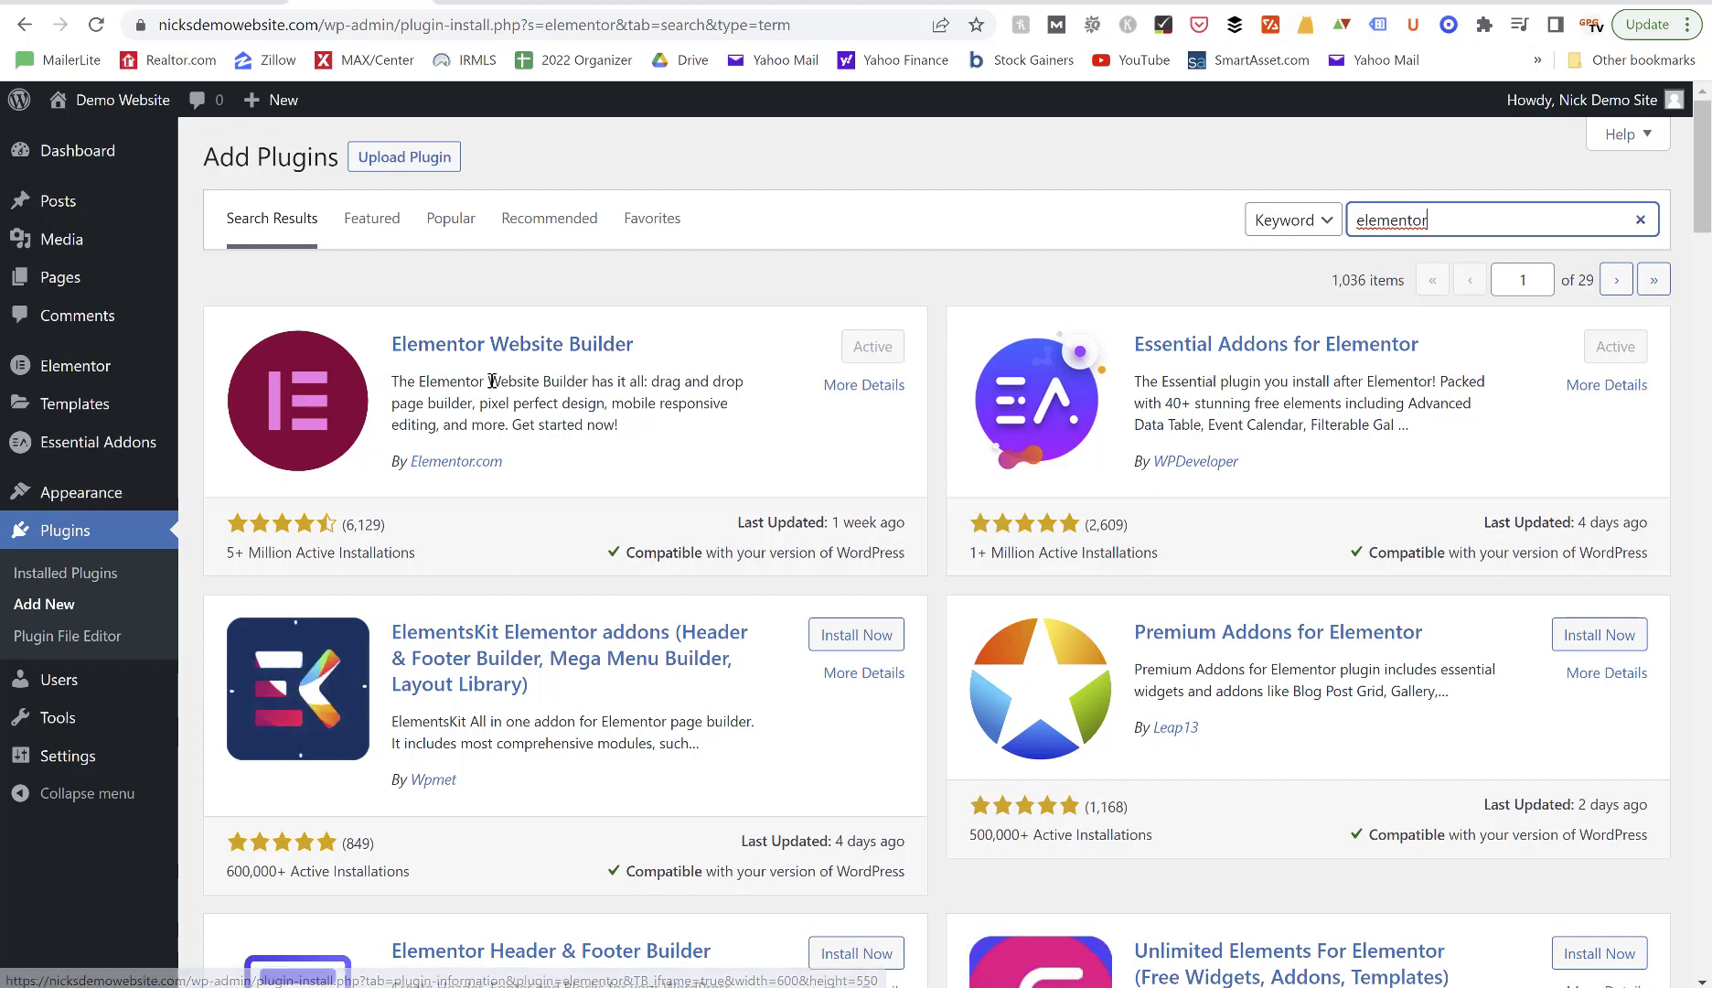
scroll(492, 380, down, 1)
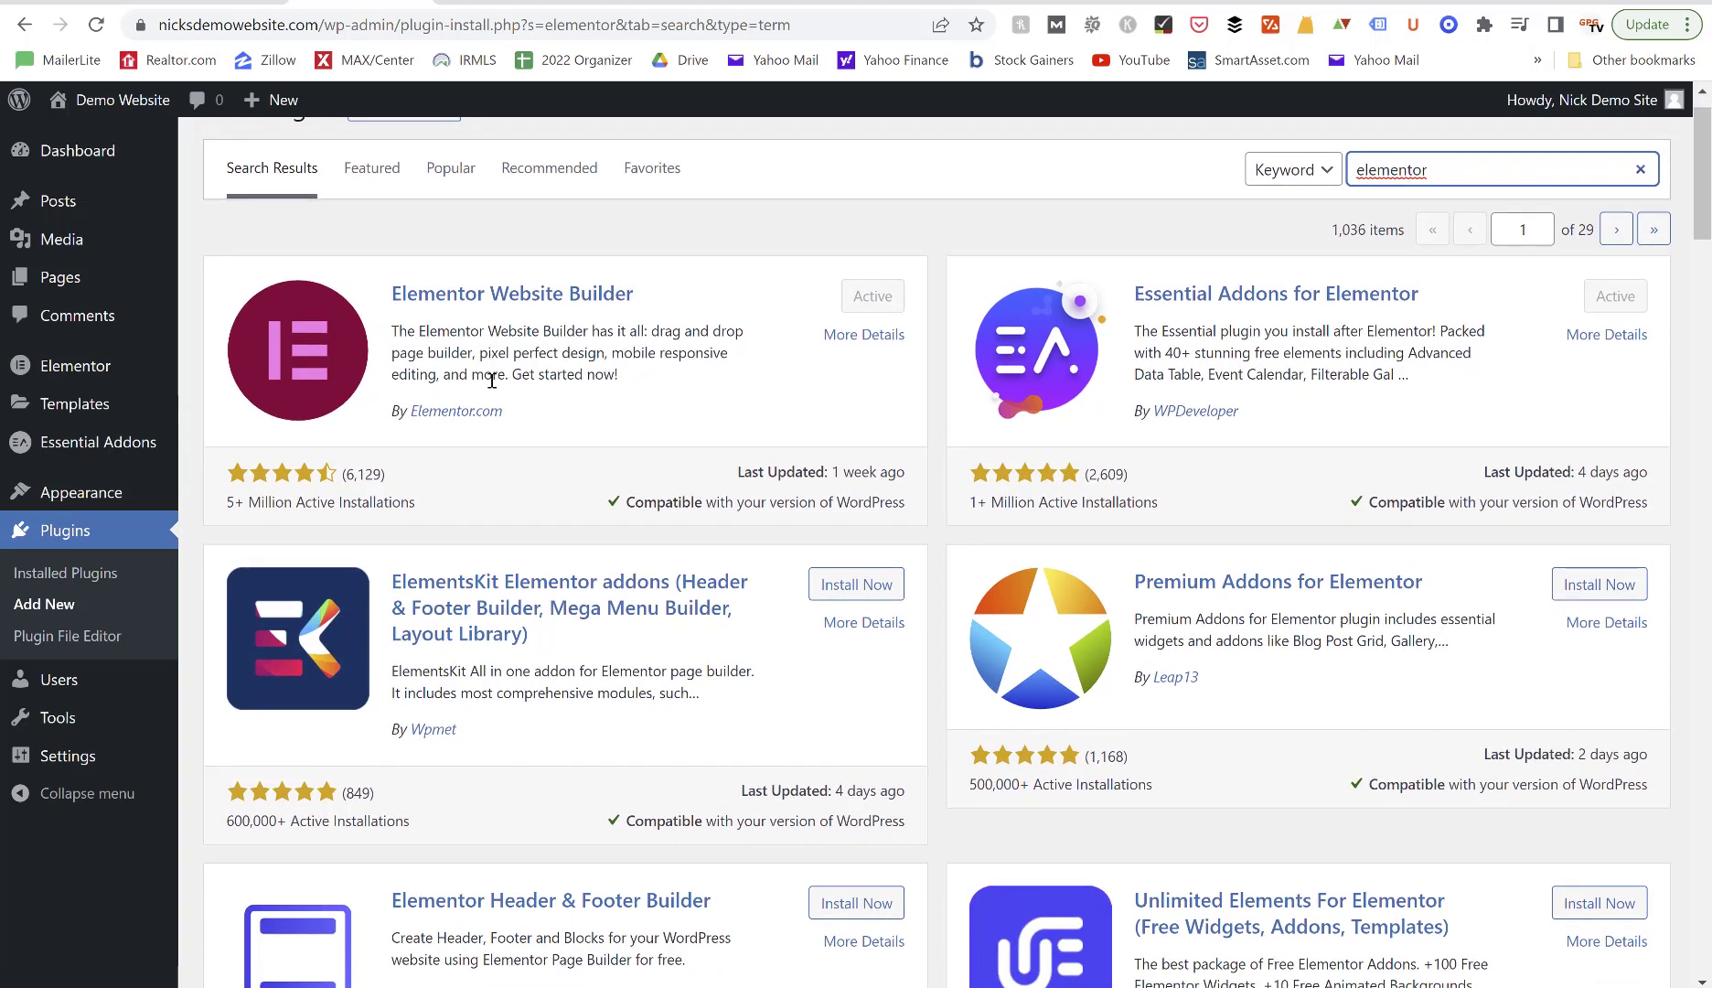
scroll(492, 381, up, 1)
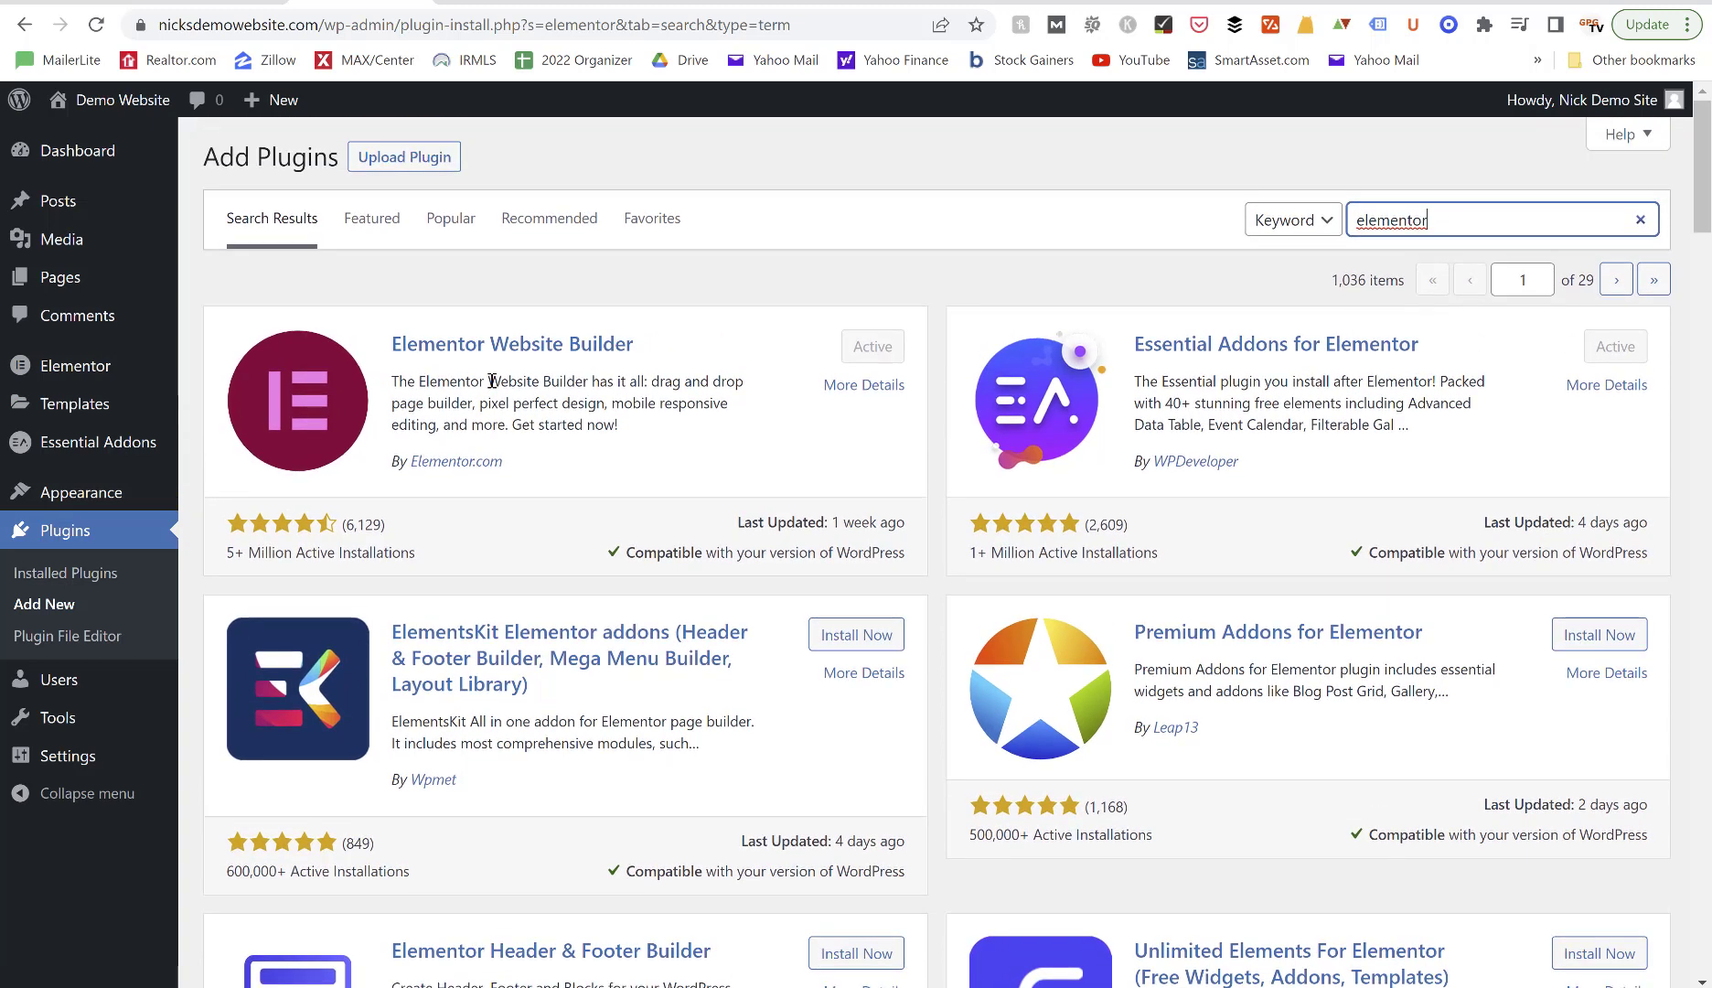
Search the plugin directory for "yoast seo" to find SEO plugins.
double_click(1421, 219)
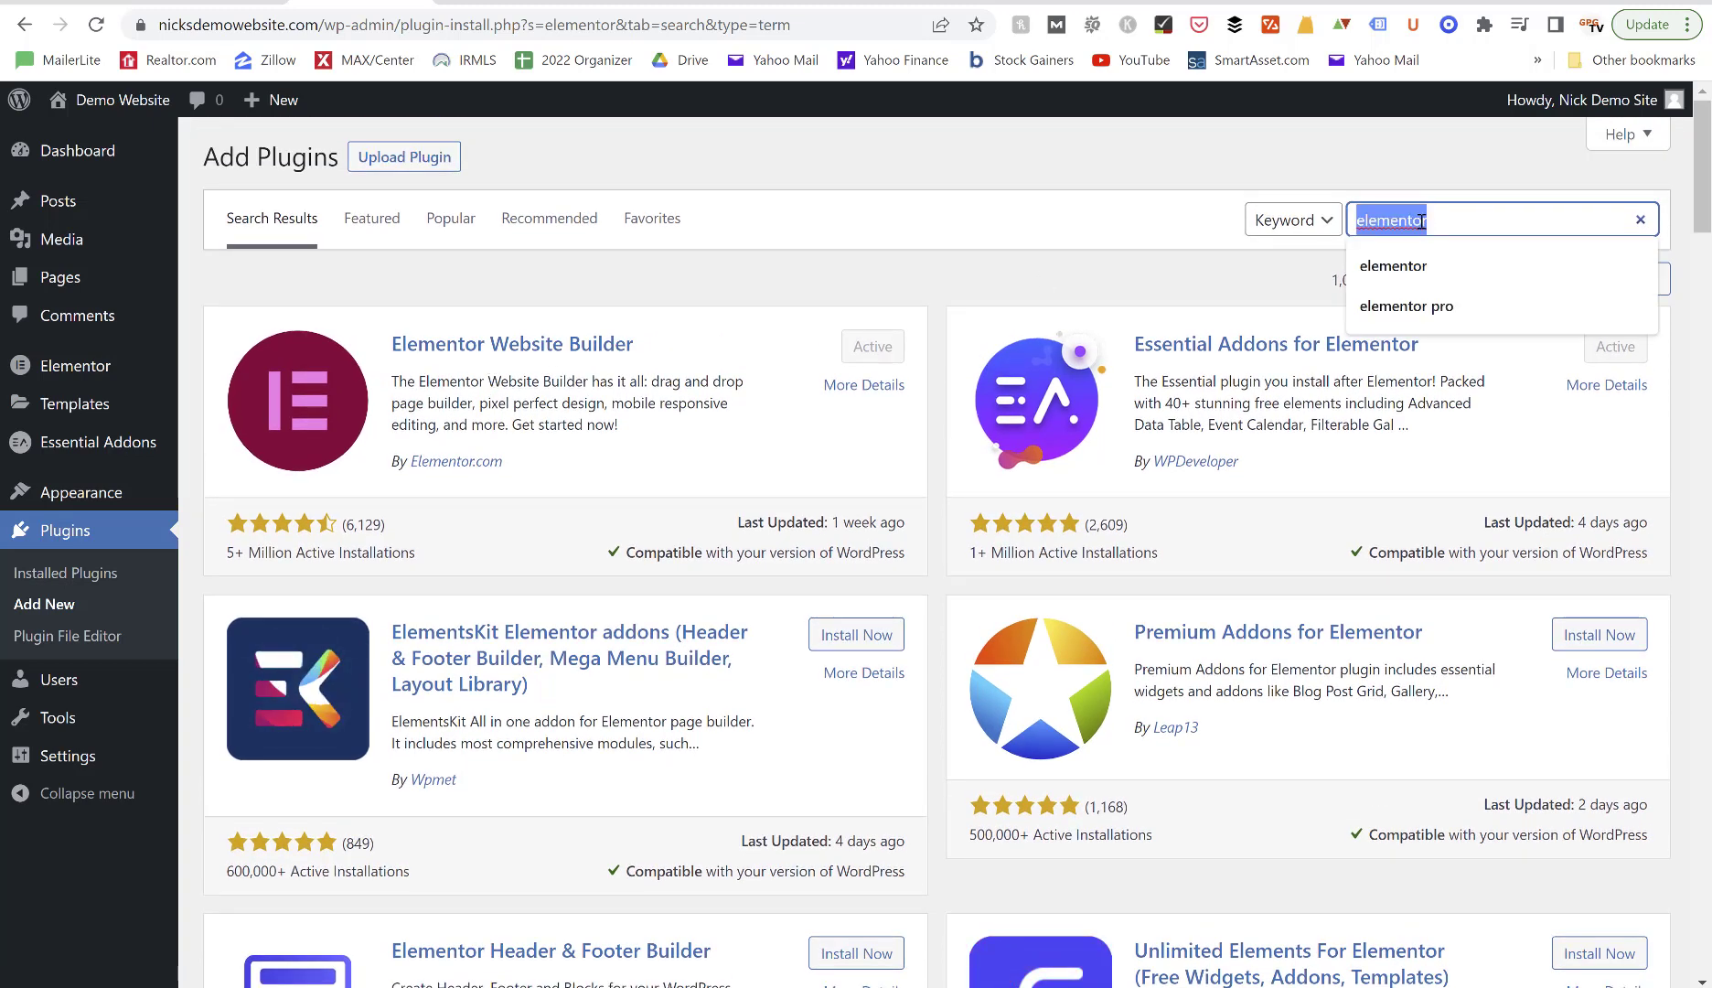
text(yoa)
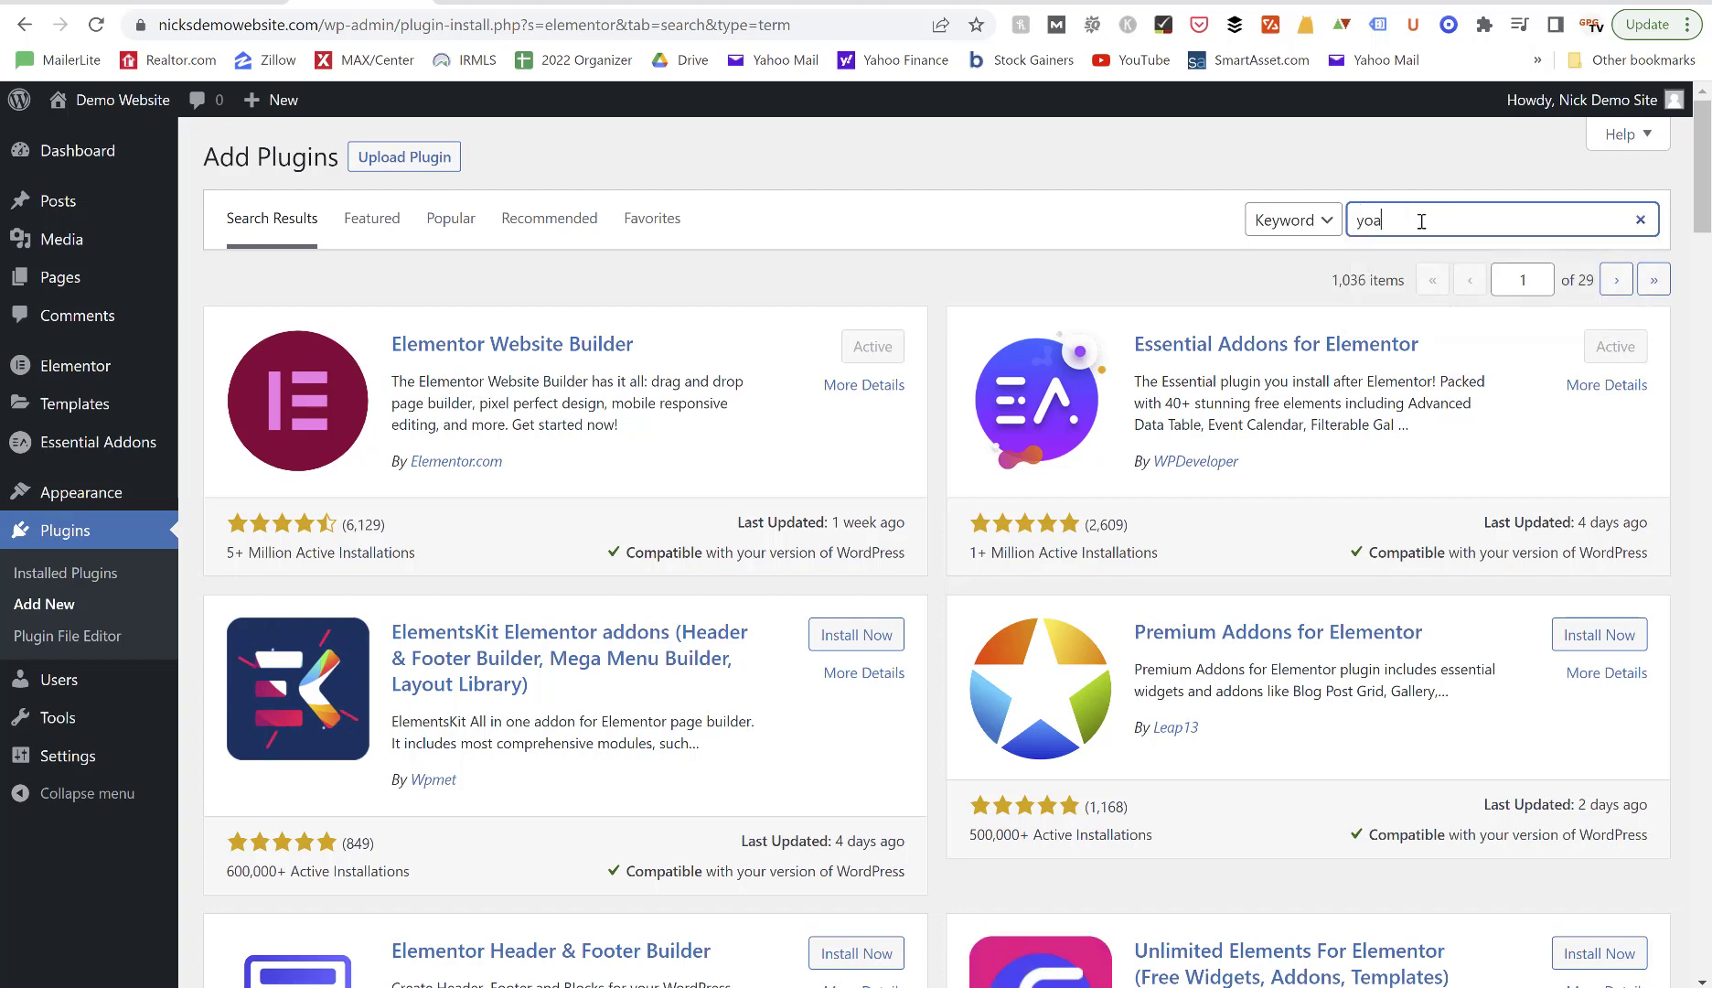
text(st seo)
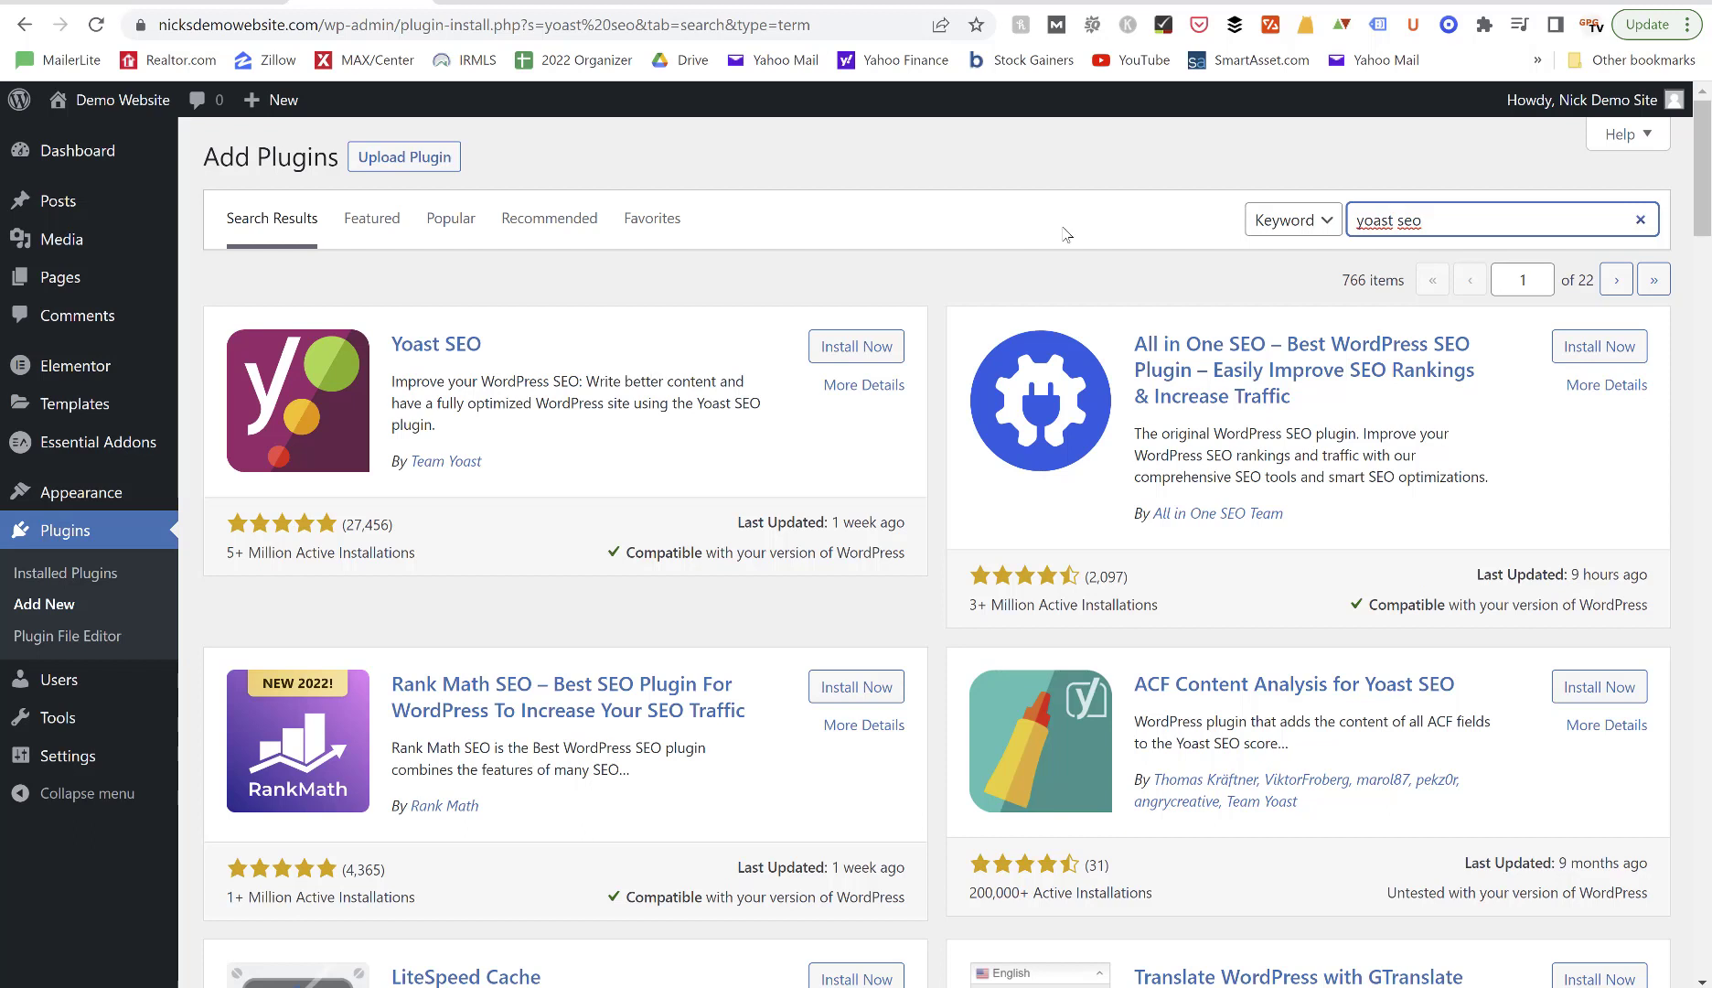
Search the plugin directory for "social icons" and browse the matching social media icon plugins.
triple_click(1427, 225)
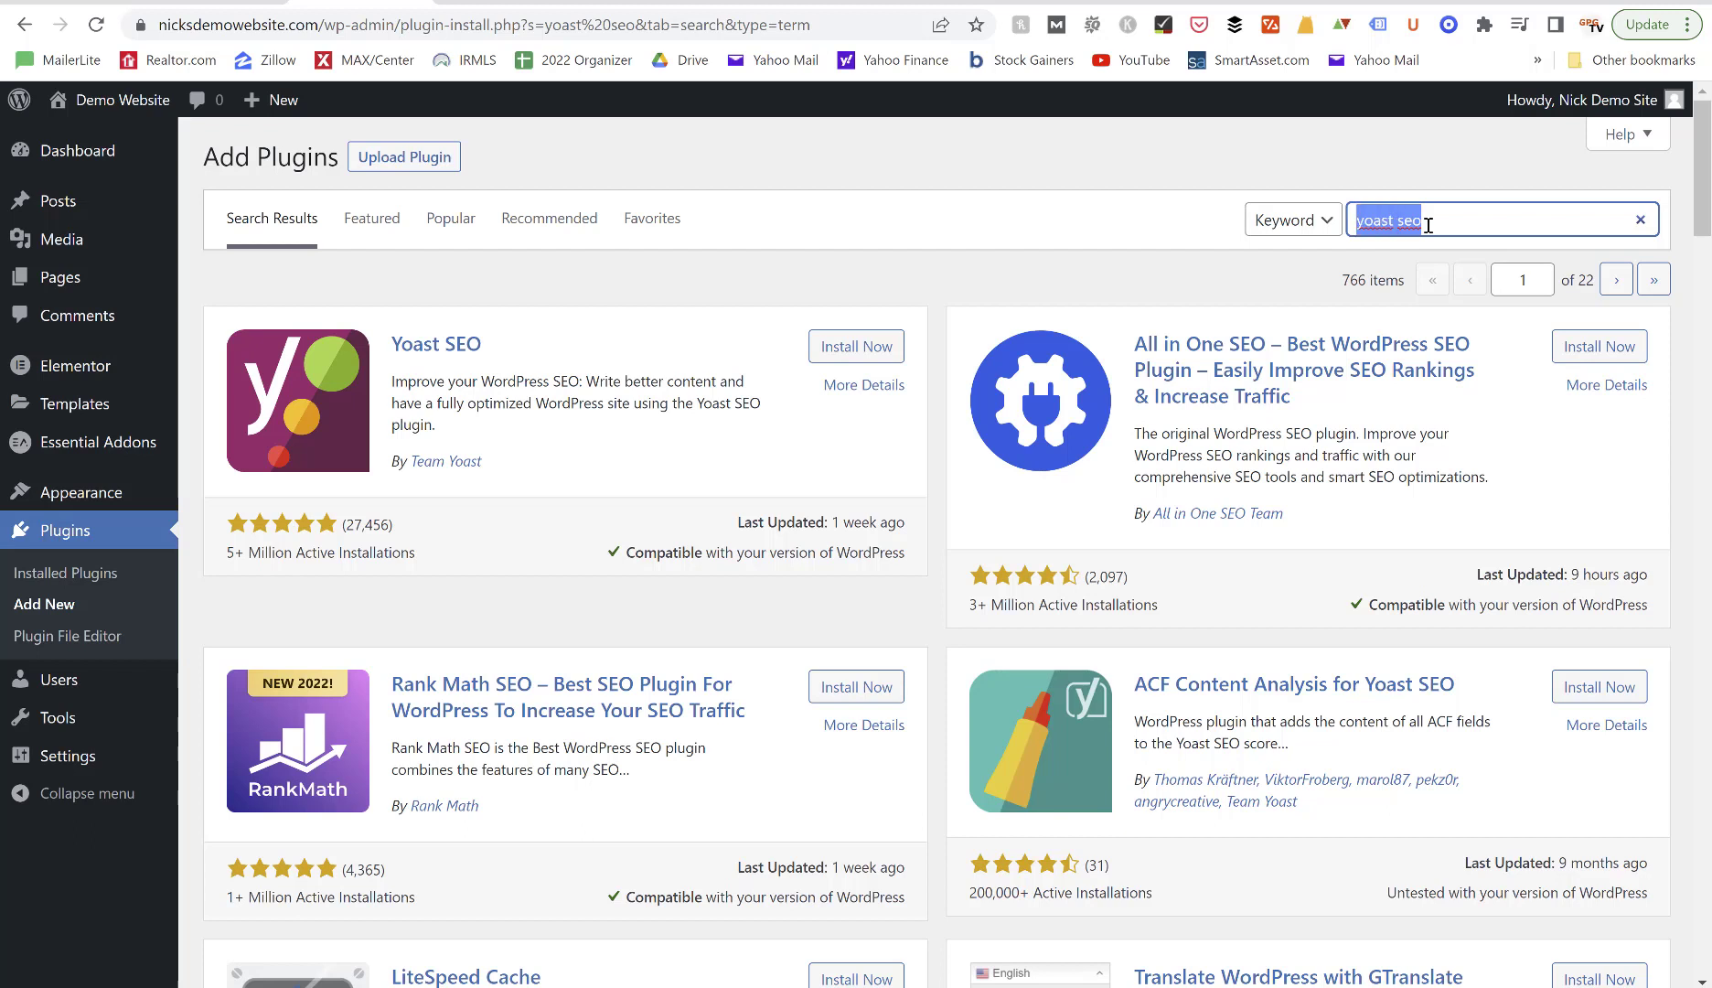
text(social)
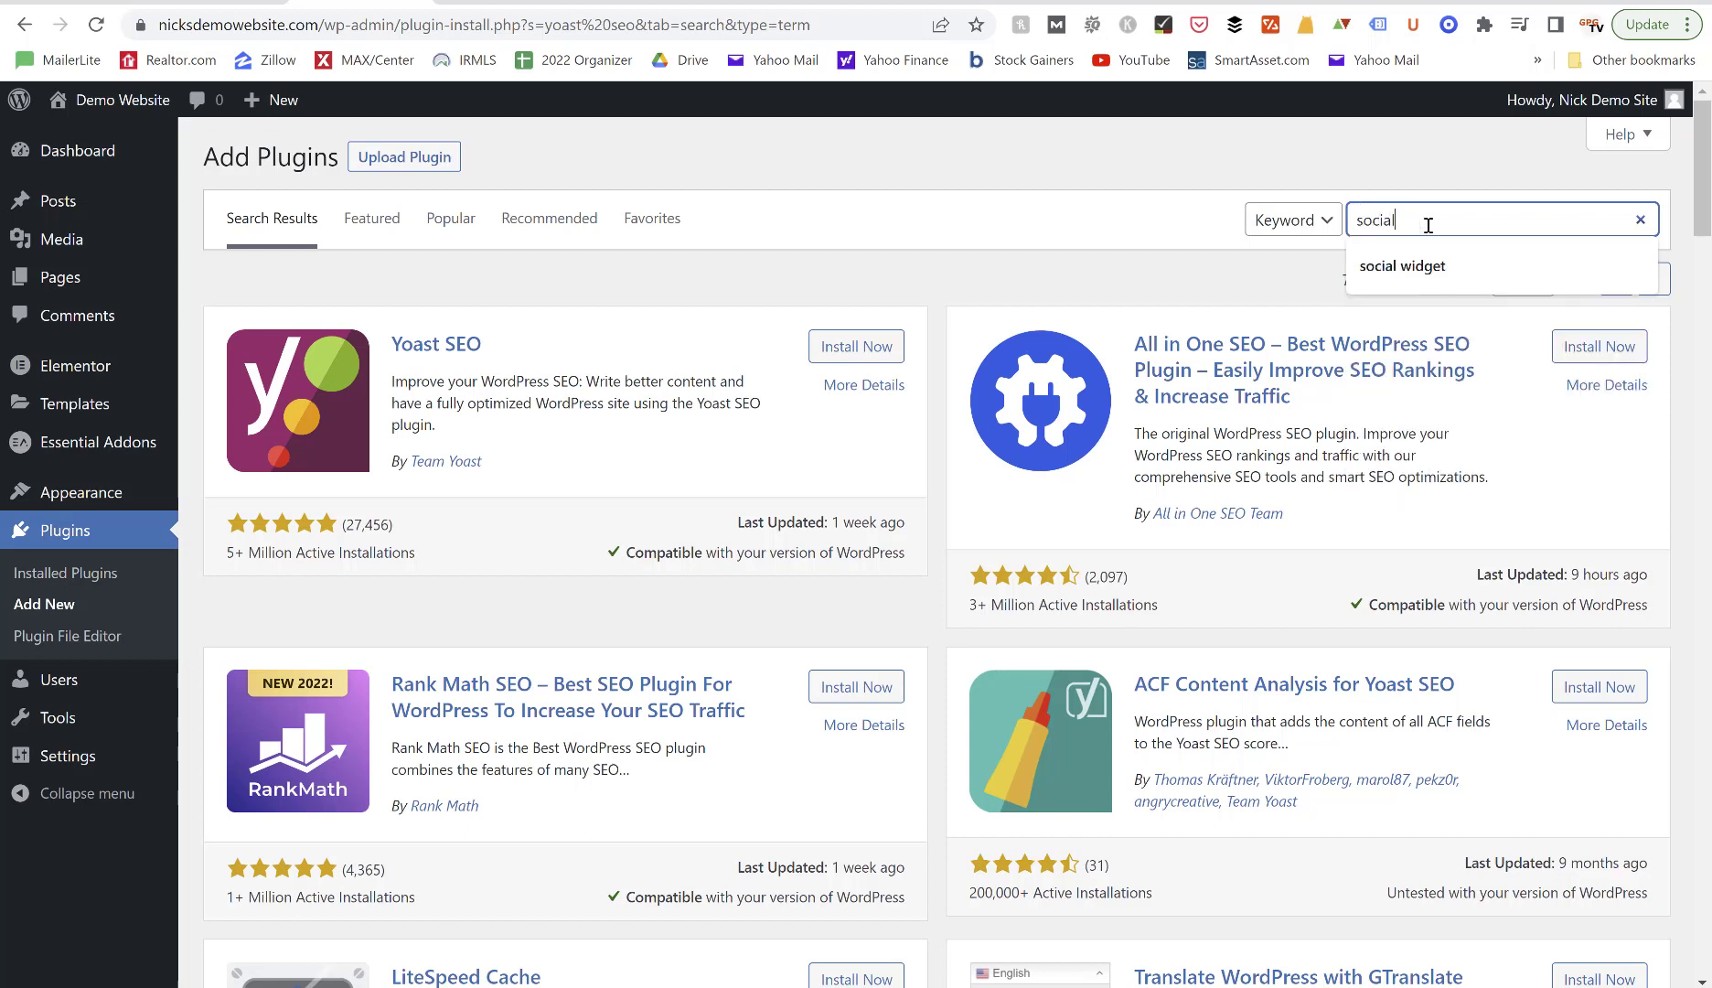
text( icons)
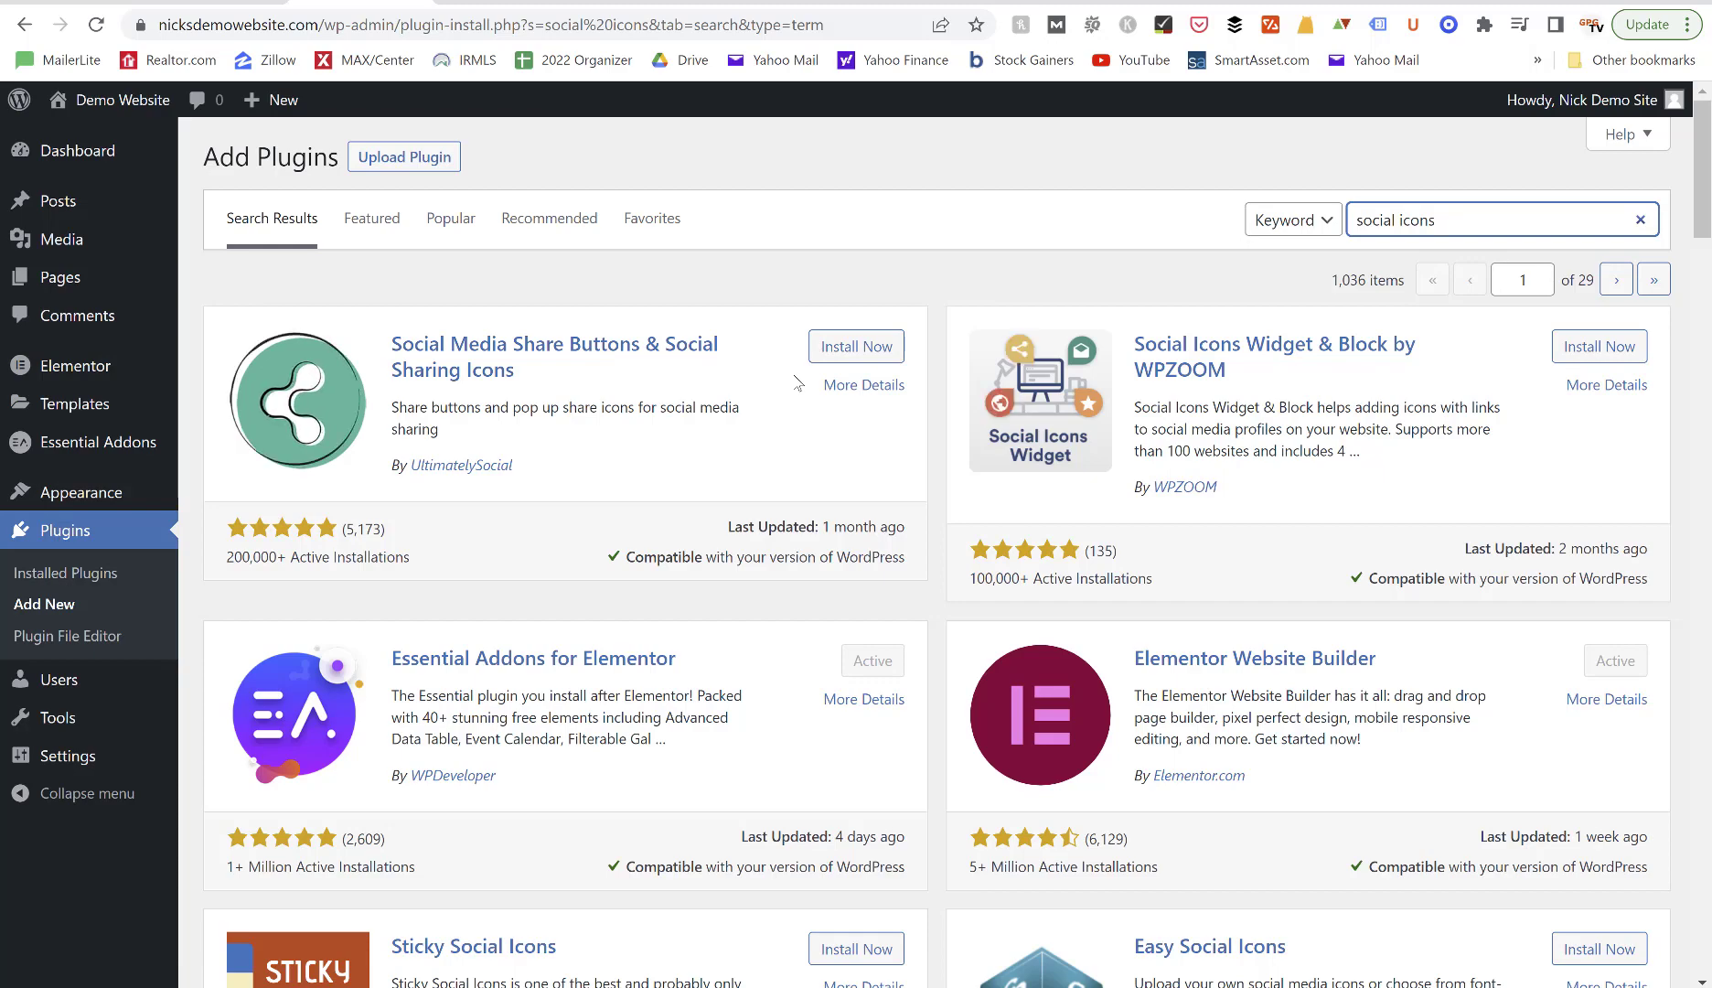
scroll(756, 433, down, 8)
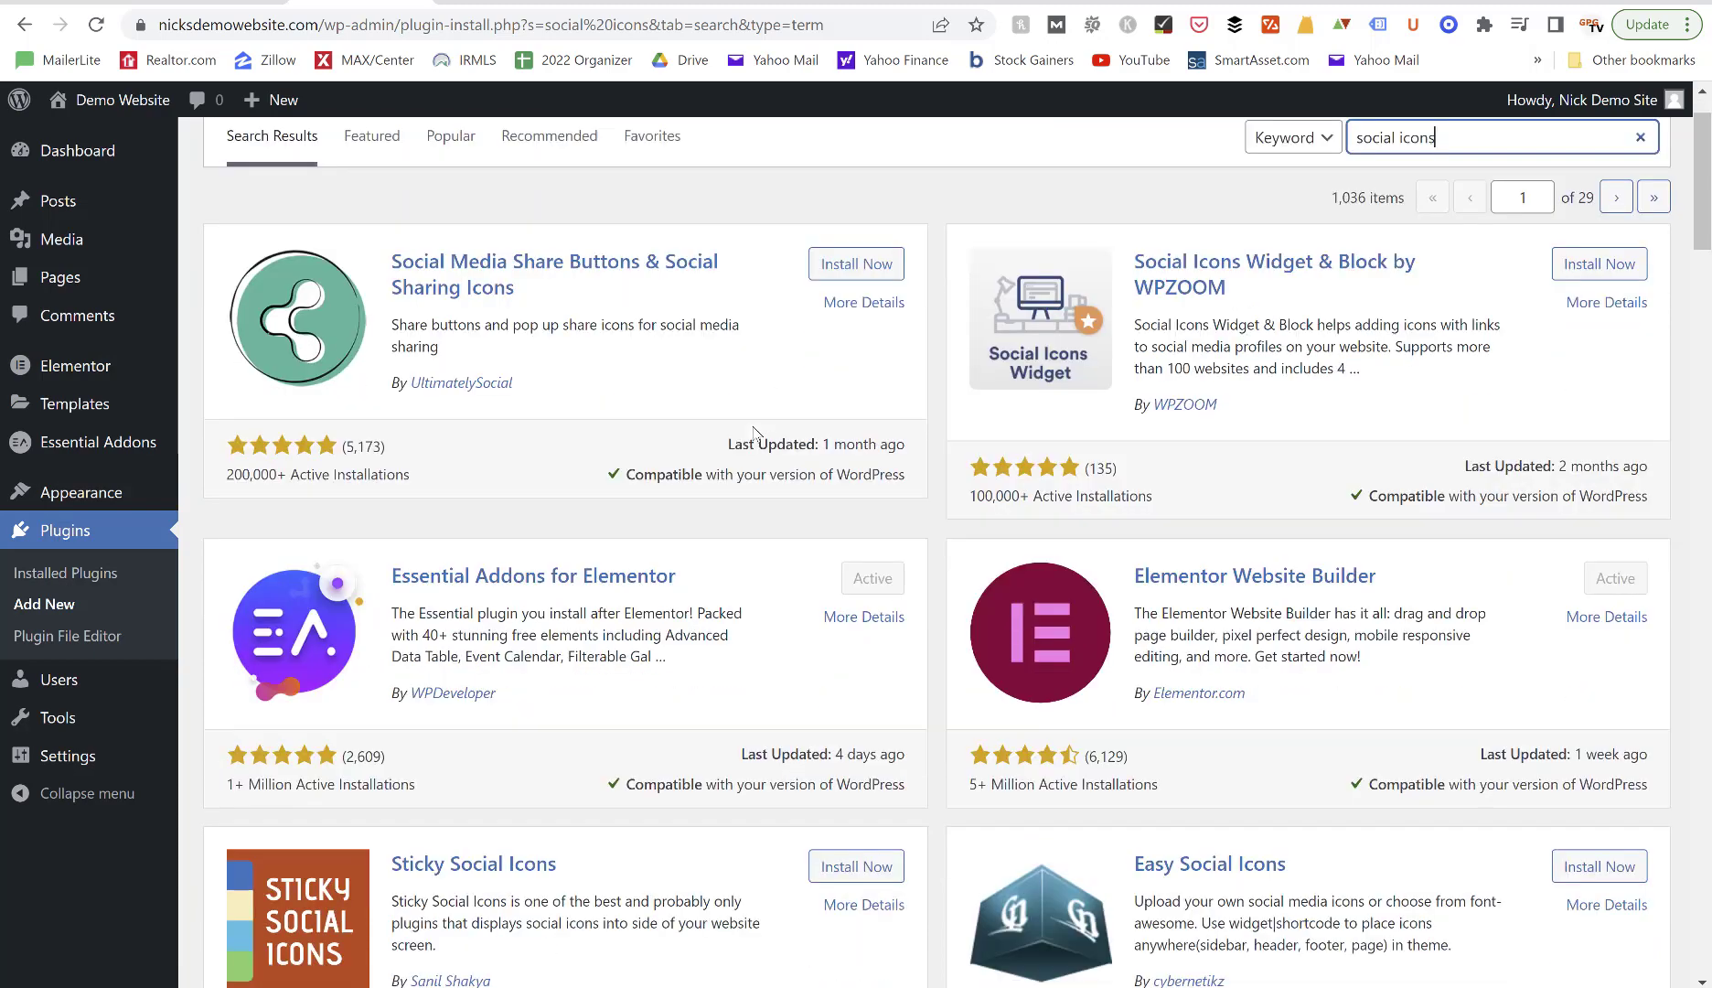
scroll(756, 432, down, 4)
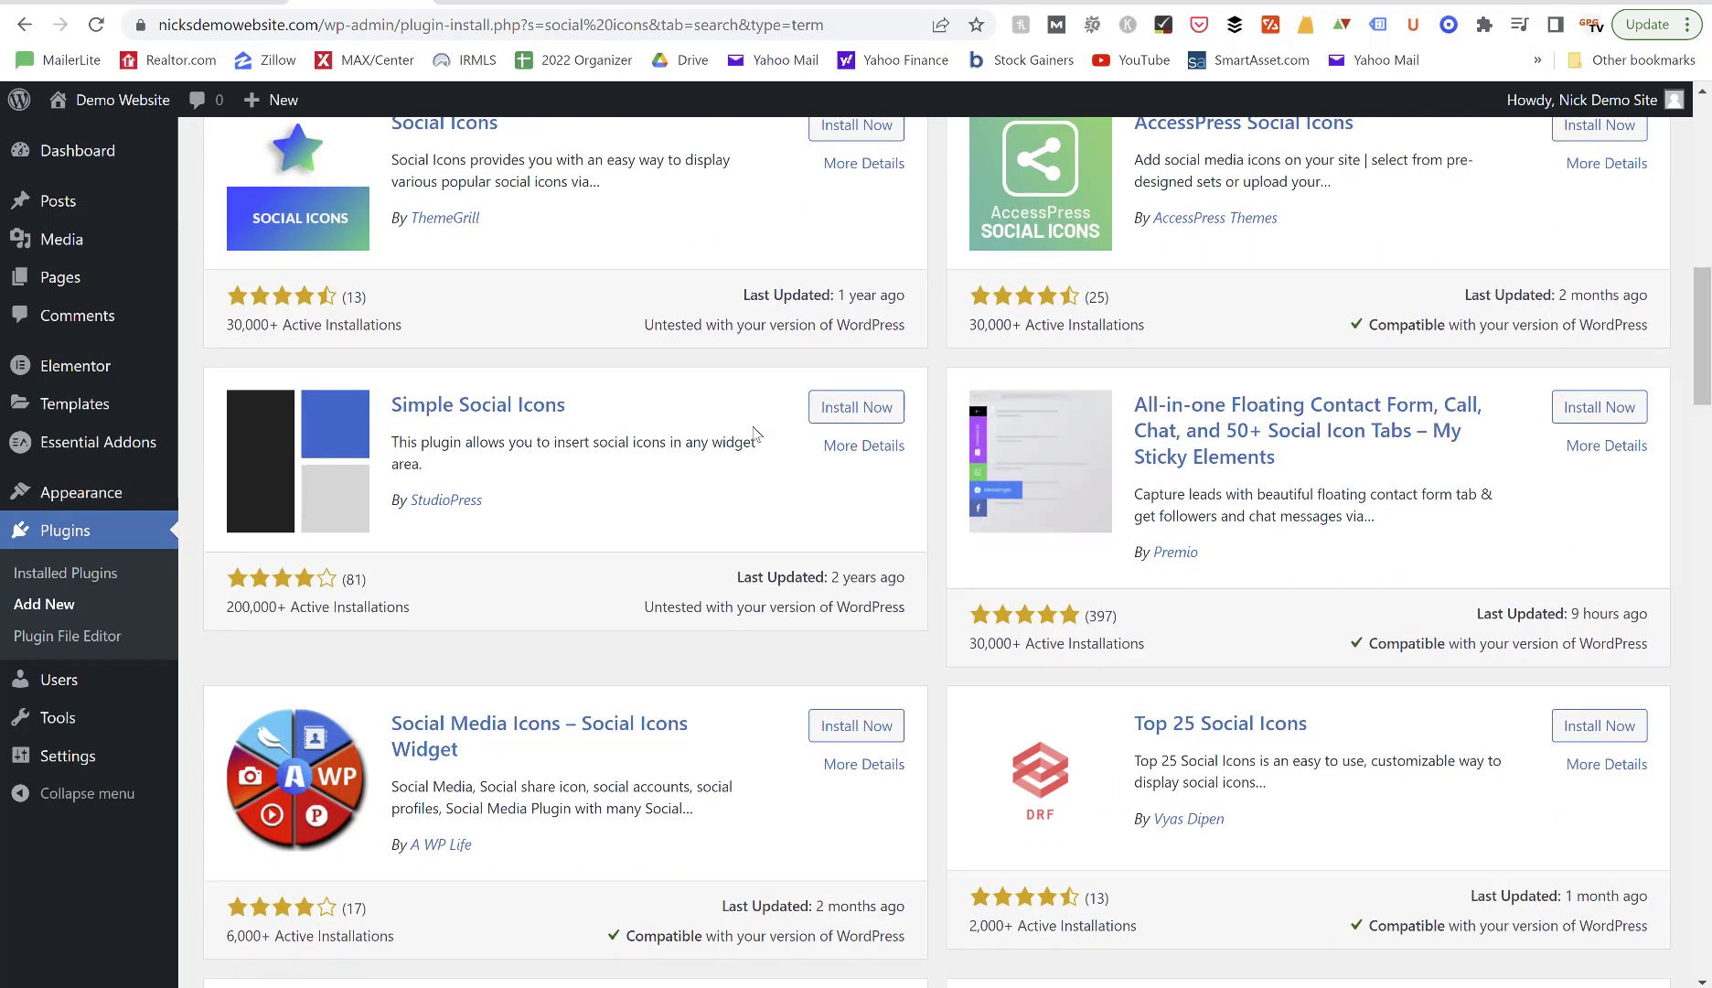
scroll(755, 432, down, 3)
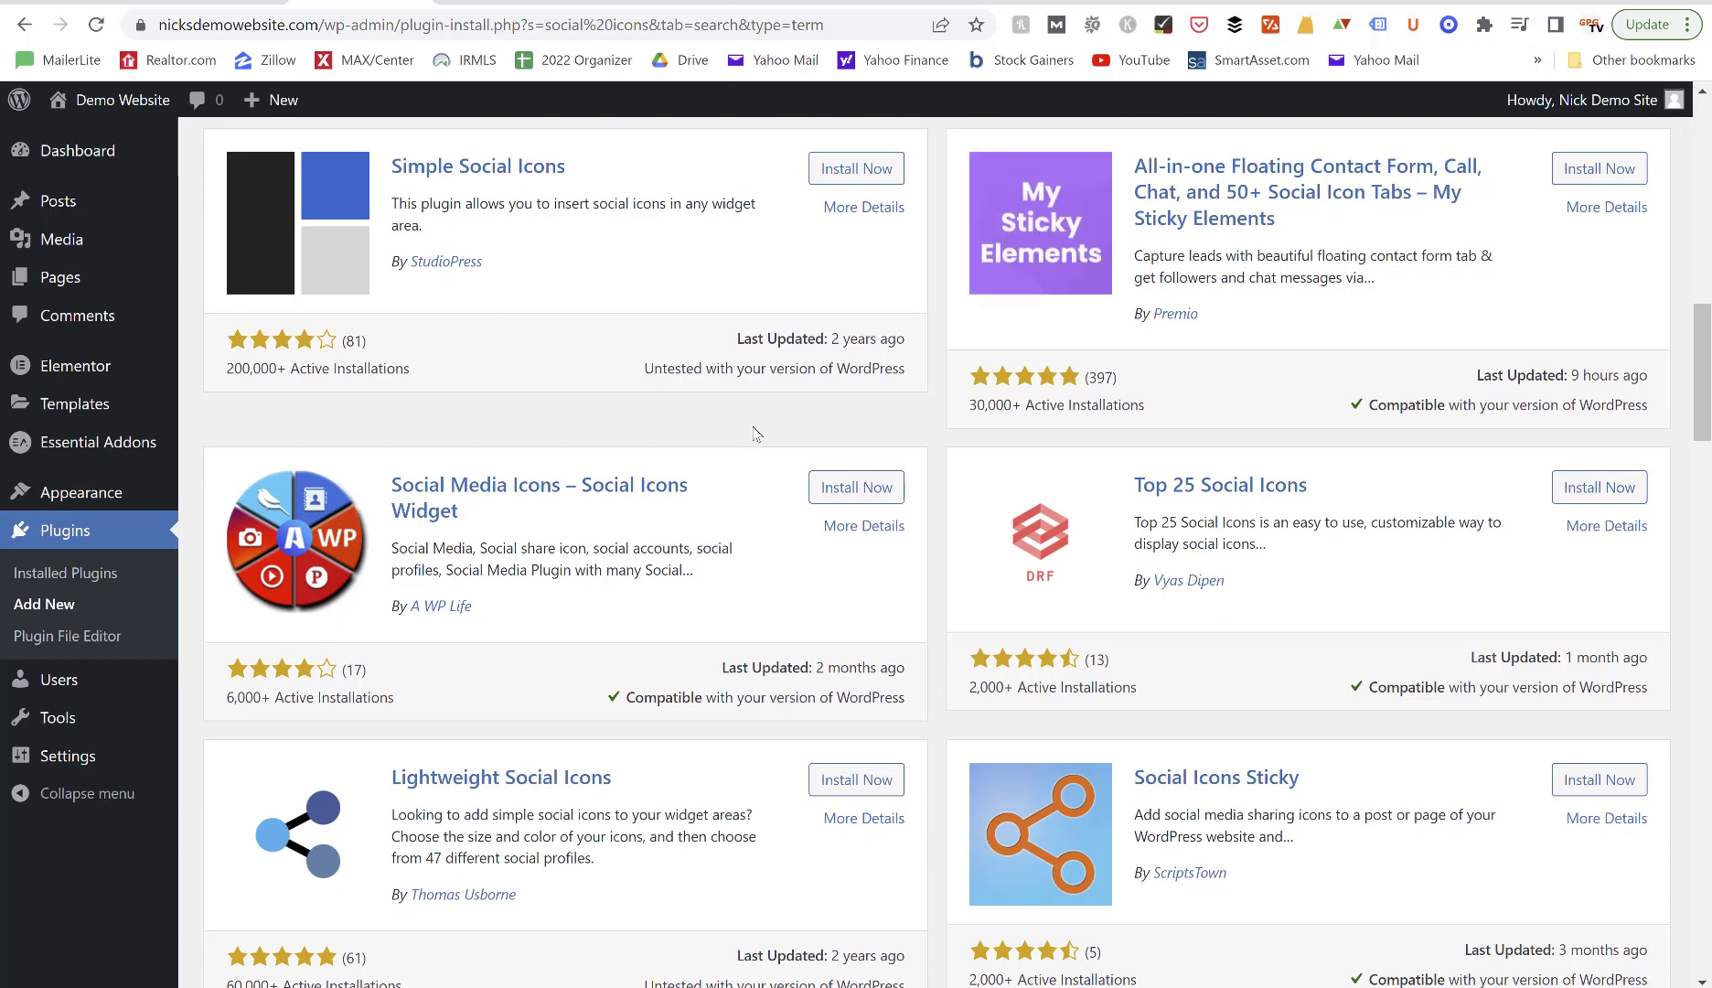
scroll(755, 433, up, 15)
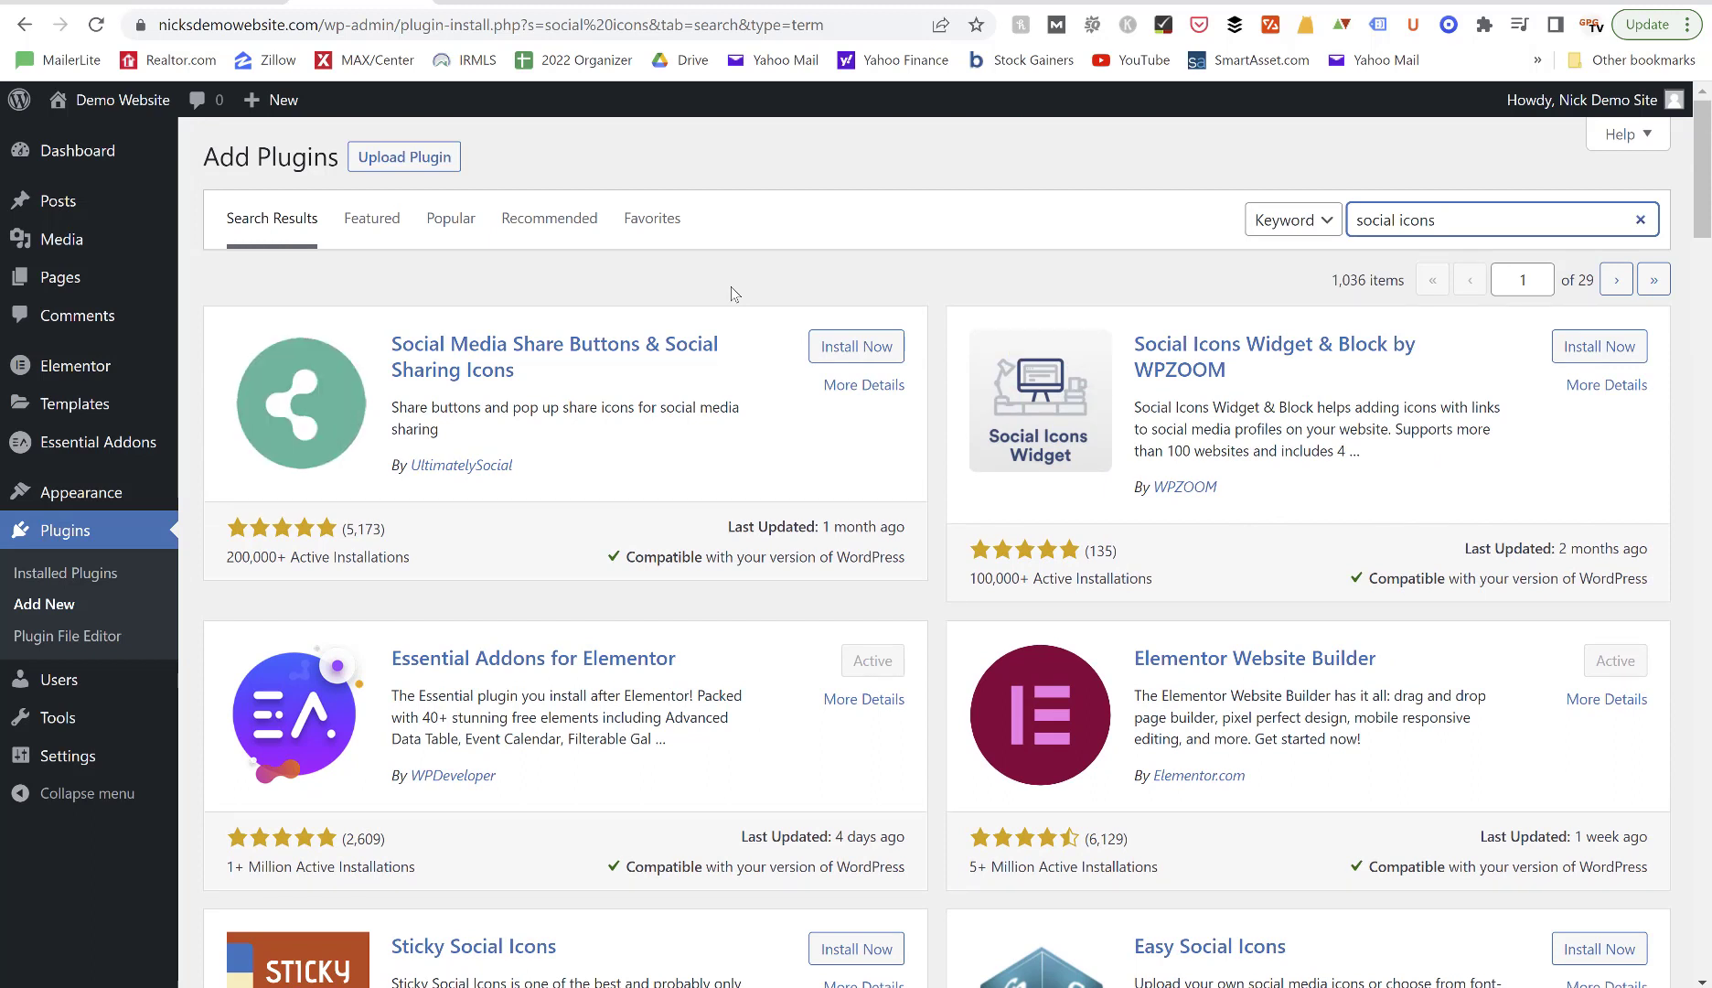
Search the plugin directory for "cache" to find caching plugins.
triple_click(1481, 214)
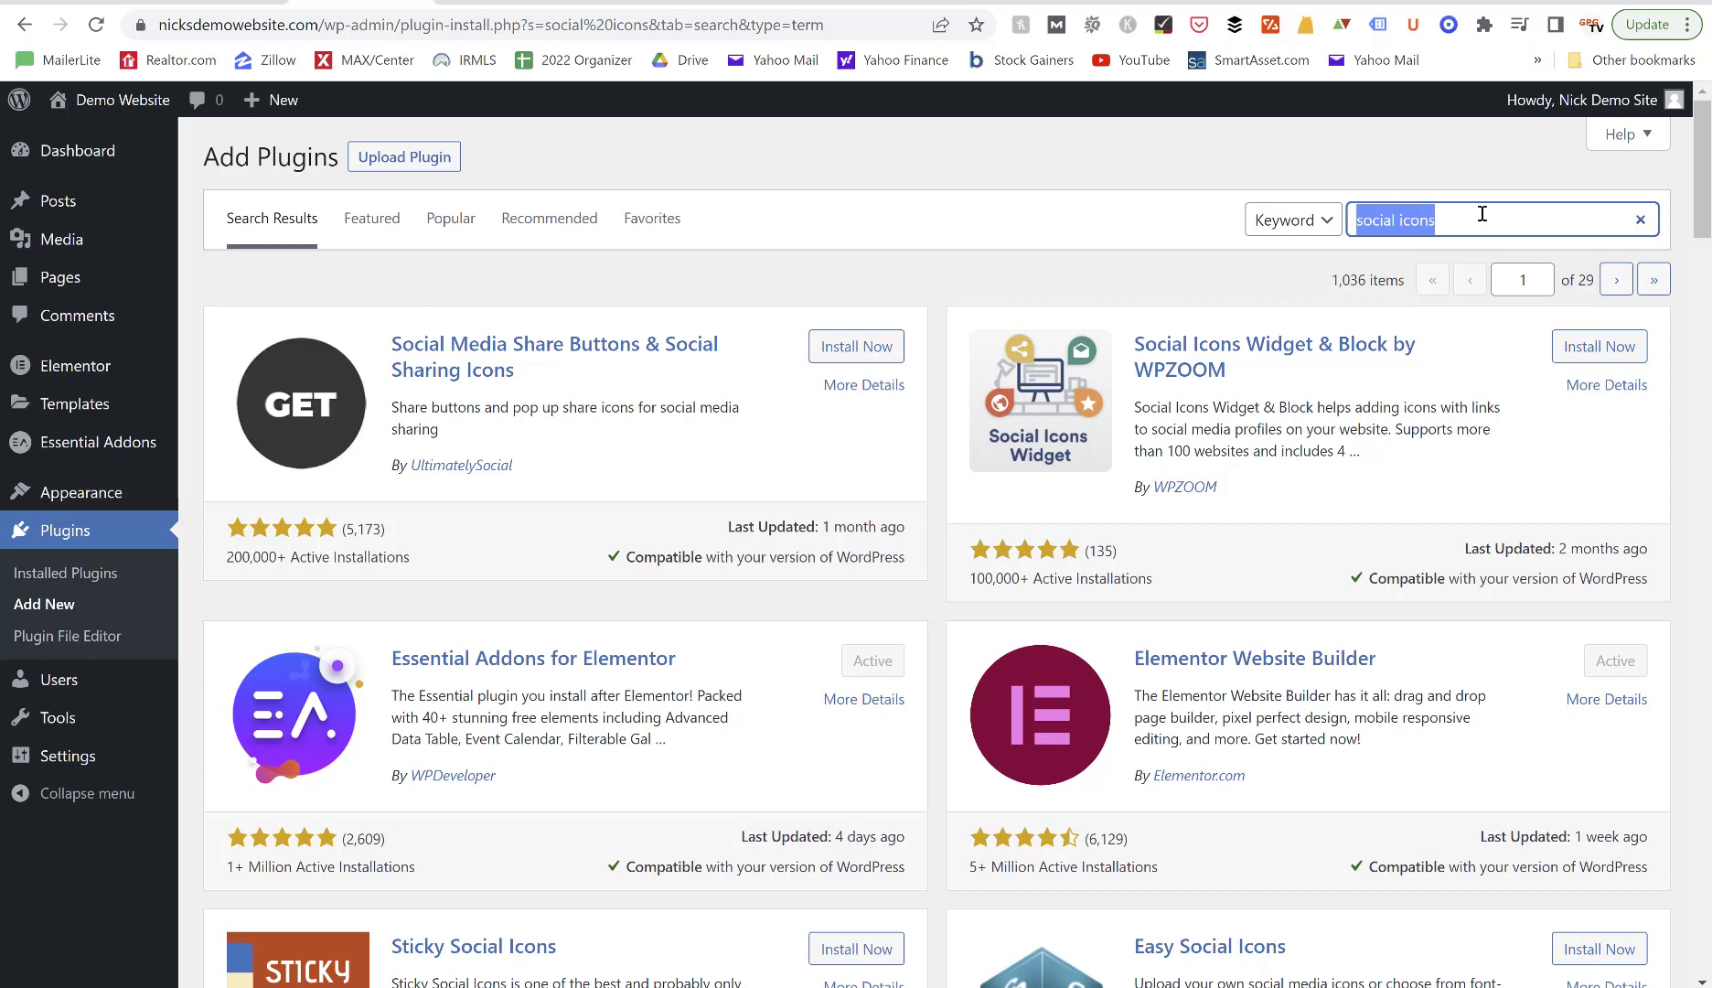
text(cas)
key(BackSpace)
text(che)
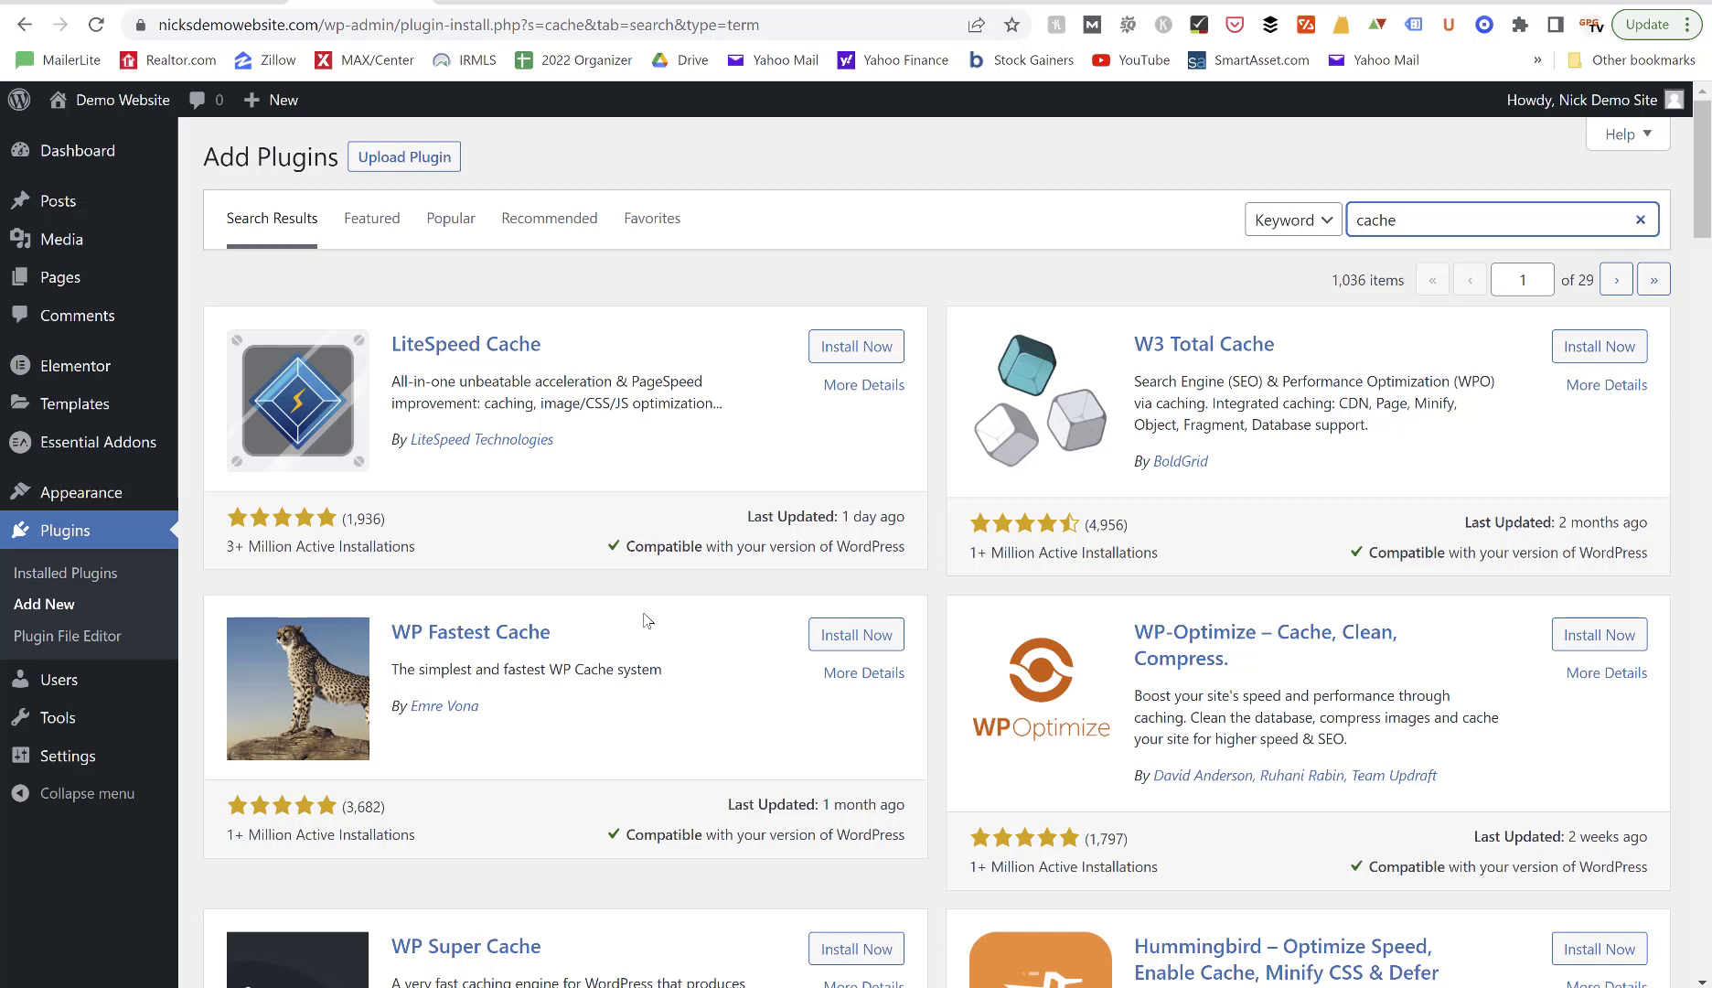
Search the plugin directory for "security" to find security plugins.
double_click(1419, 224)
text(security)
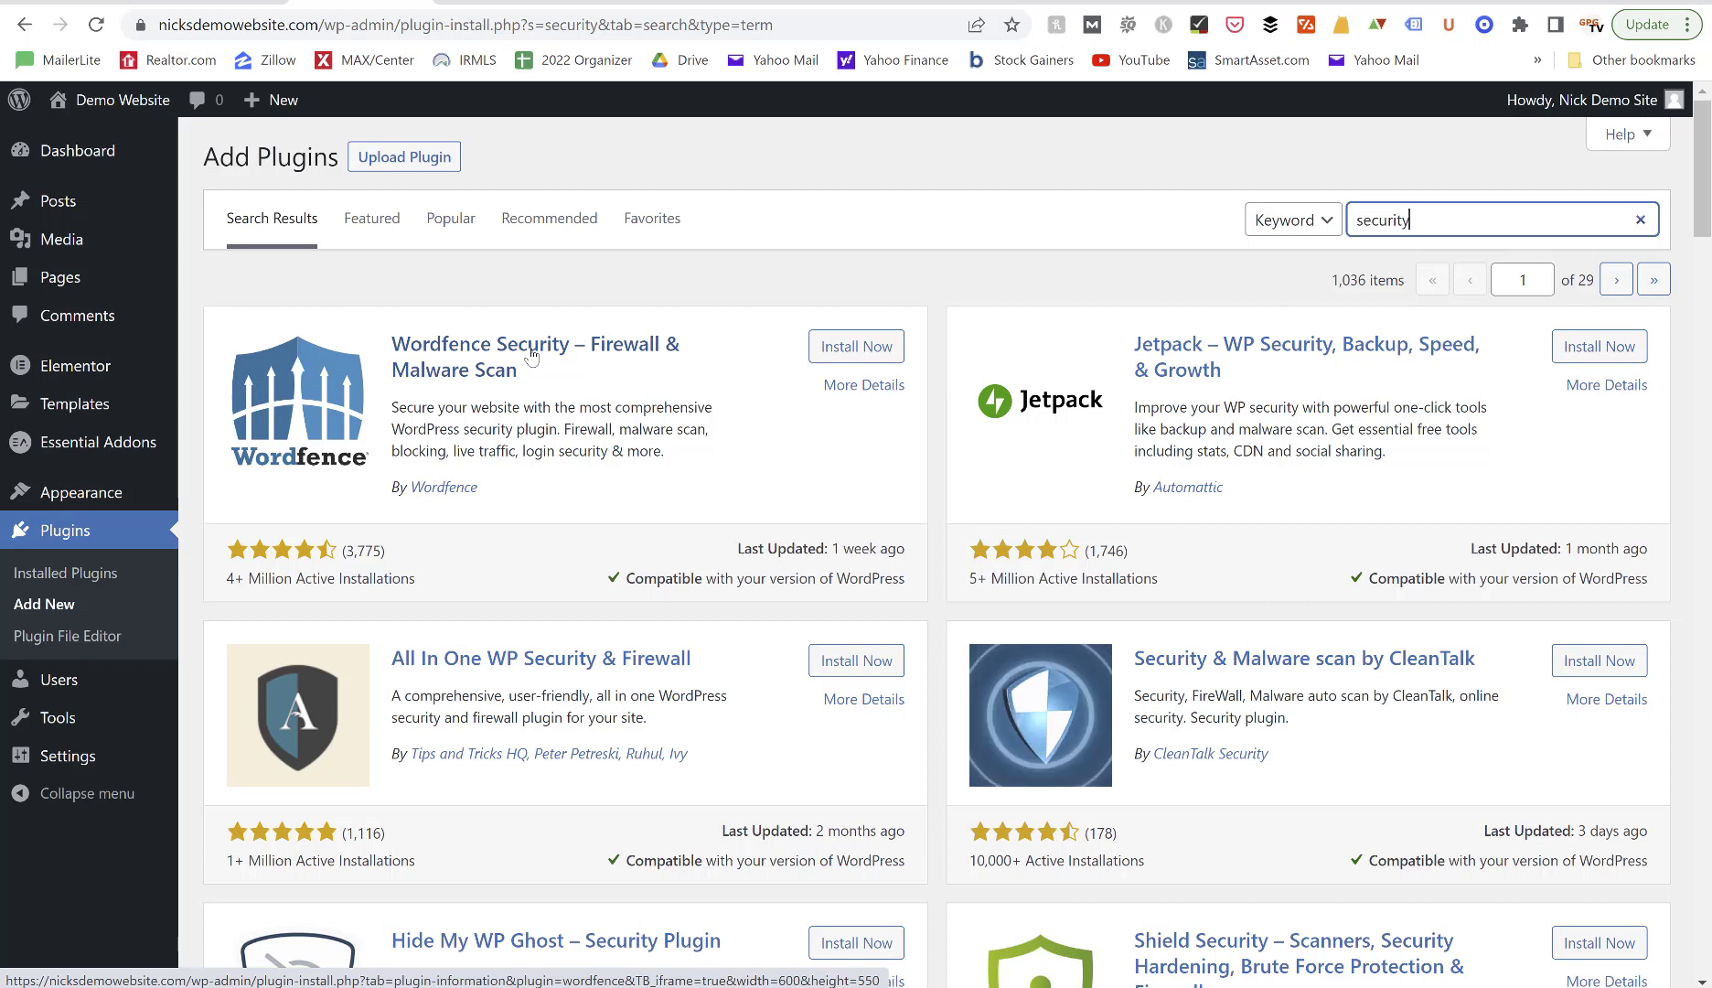
Replace the plugin search term with "backup" to find backup plugins.
key(BackSpace)
key(BackSpace)
key(BackSpace)
key(BackSpace)
key(BackSpace)
key(BackSpace)
key(BackSpace)
key(BackSpace)
text(backup)
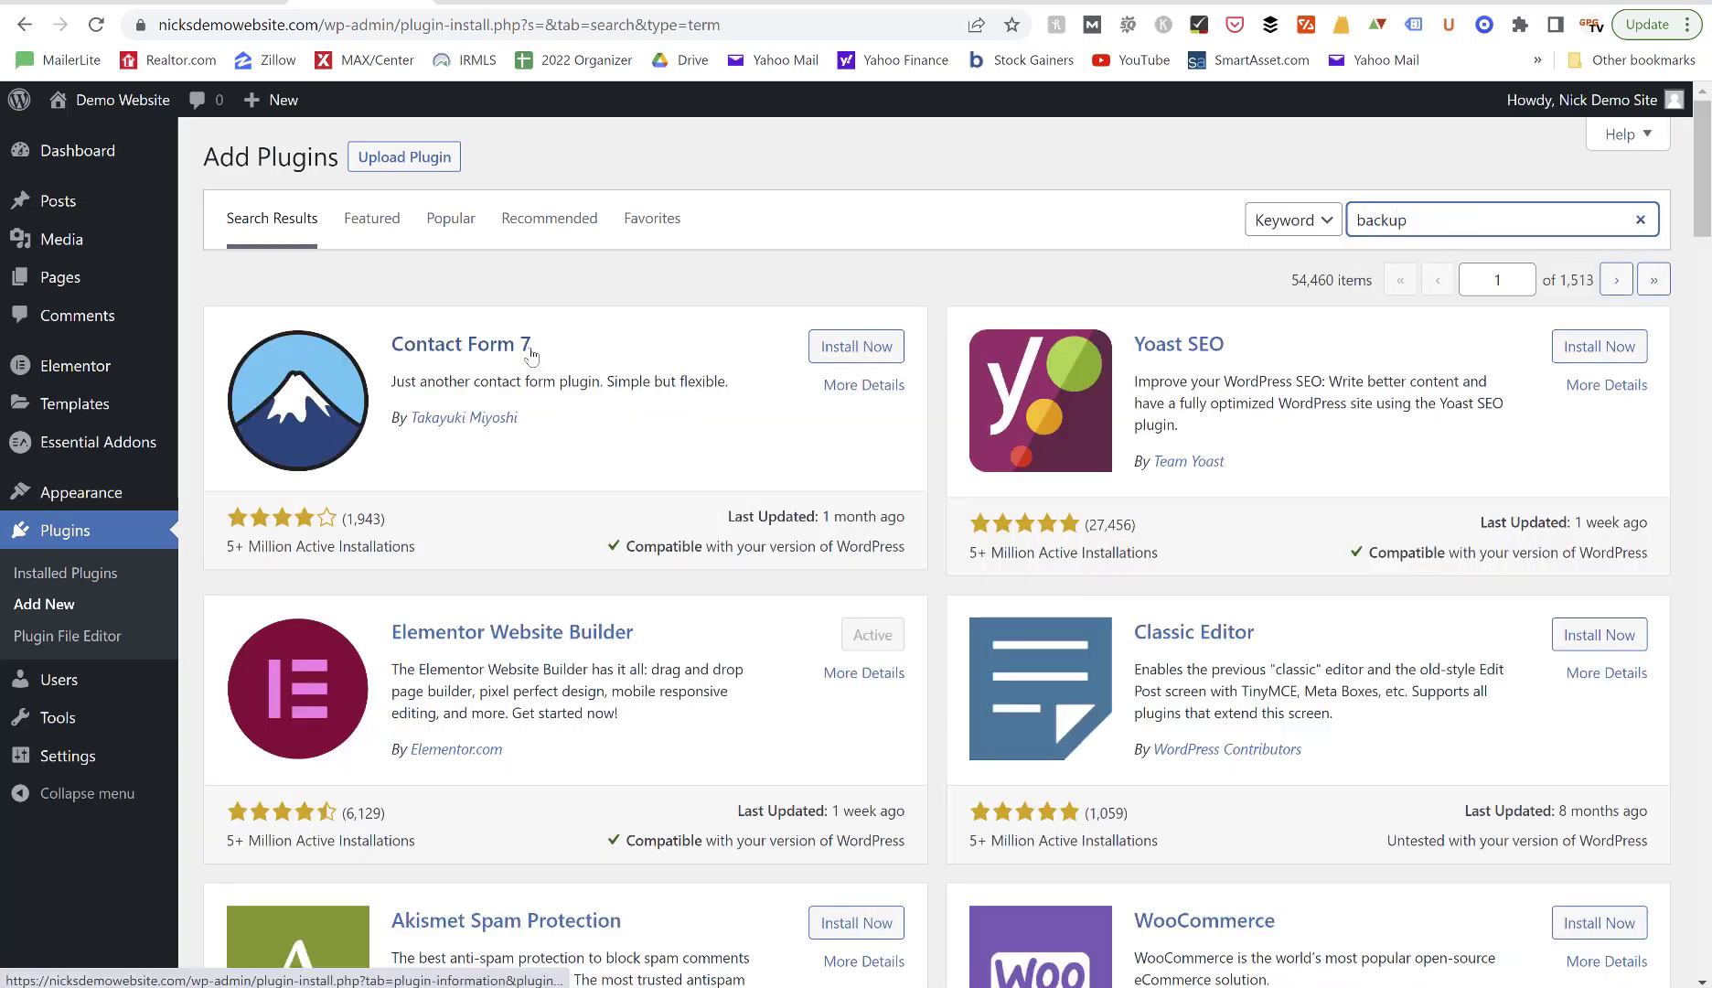
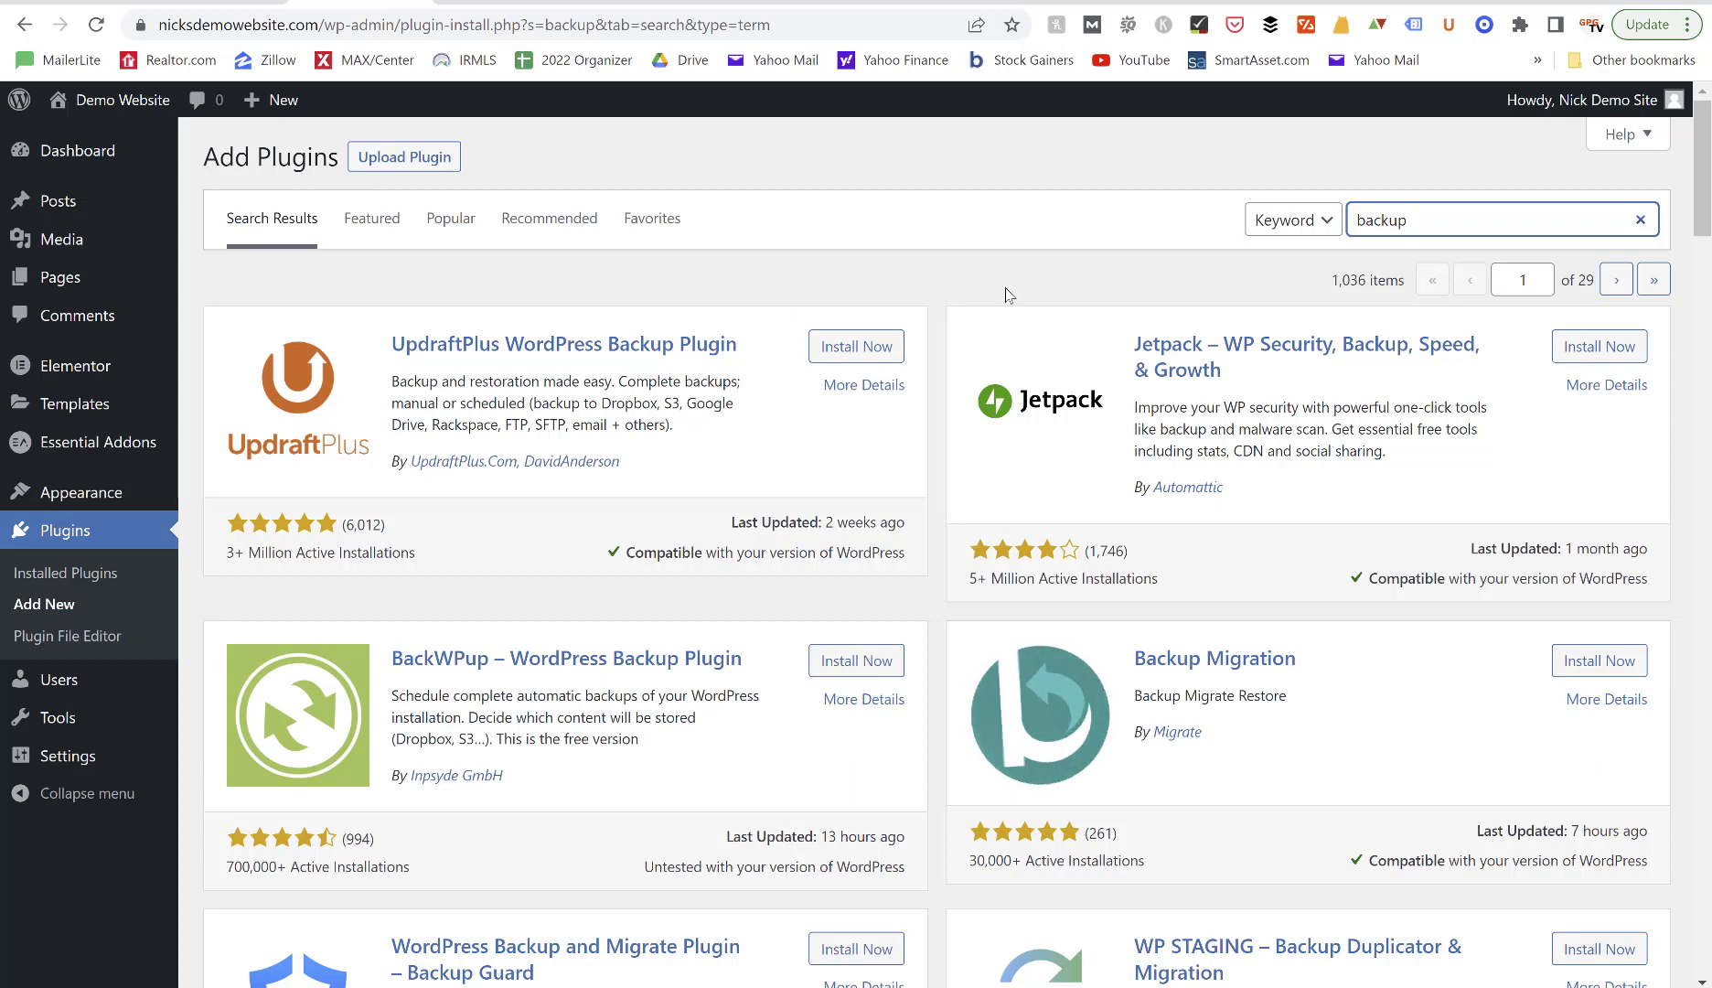
Clear the plugin search term to return to the unfiltered plugin list.
double_click(1419, 222)
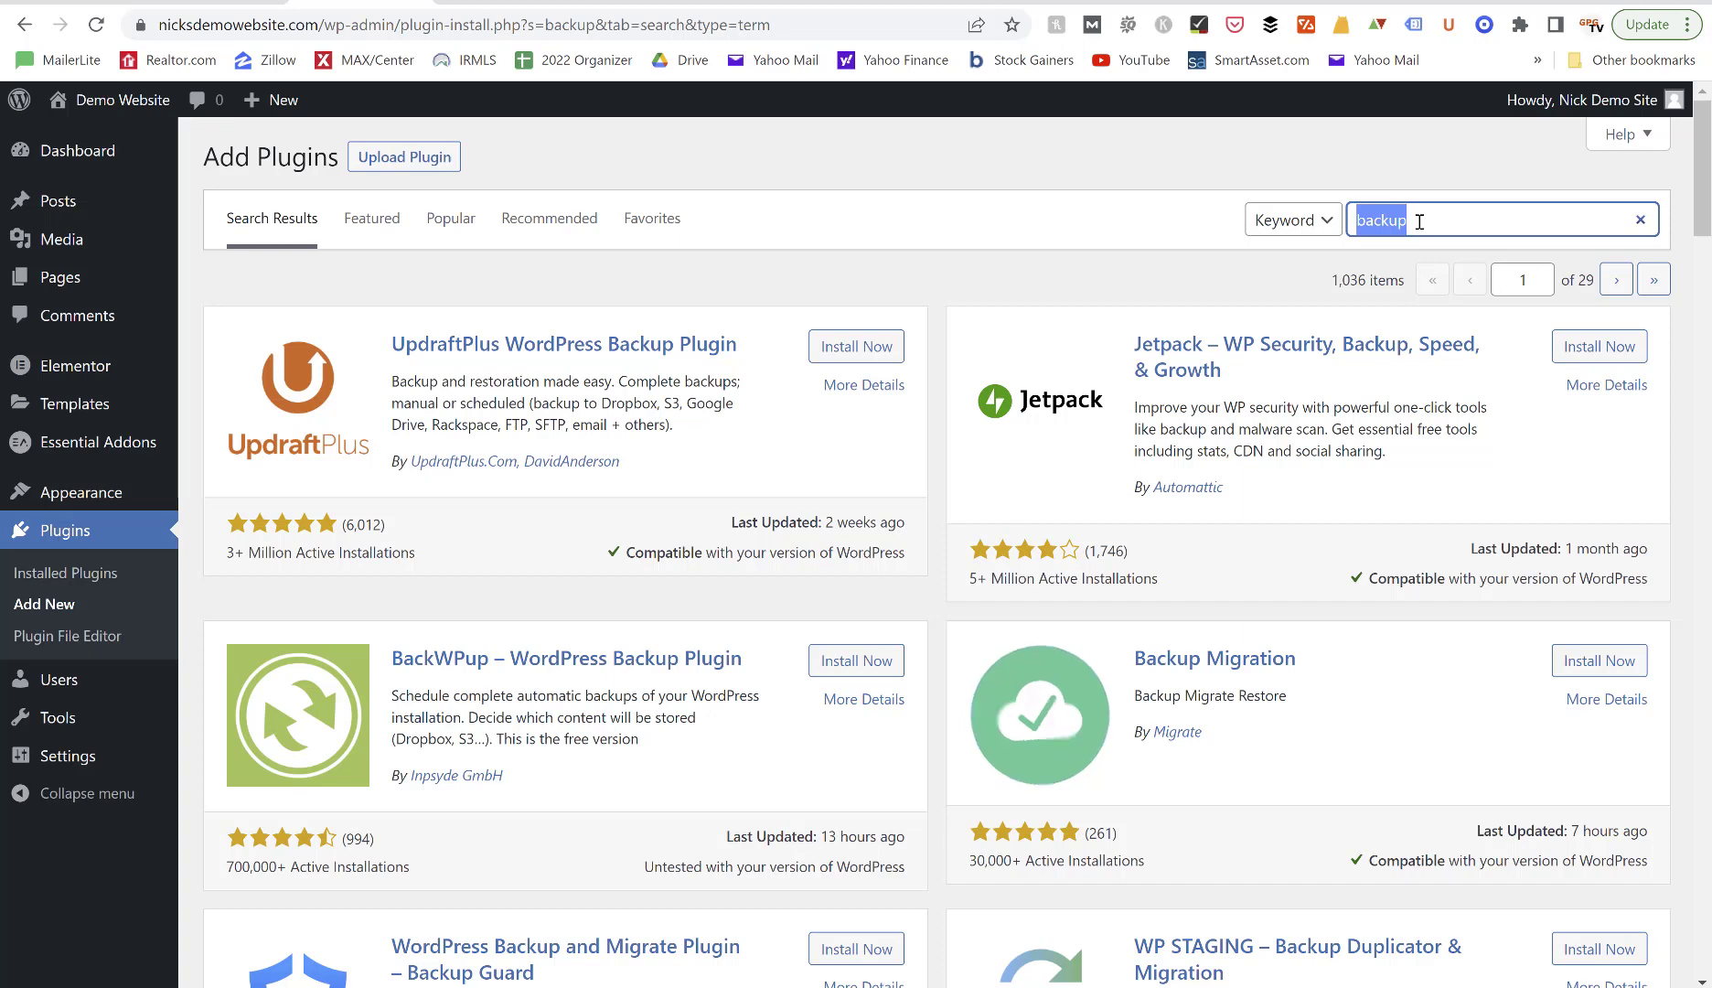
key(BackSpace)
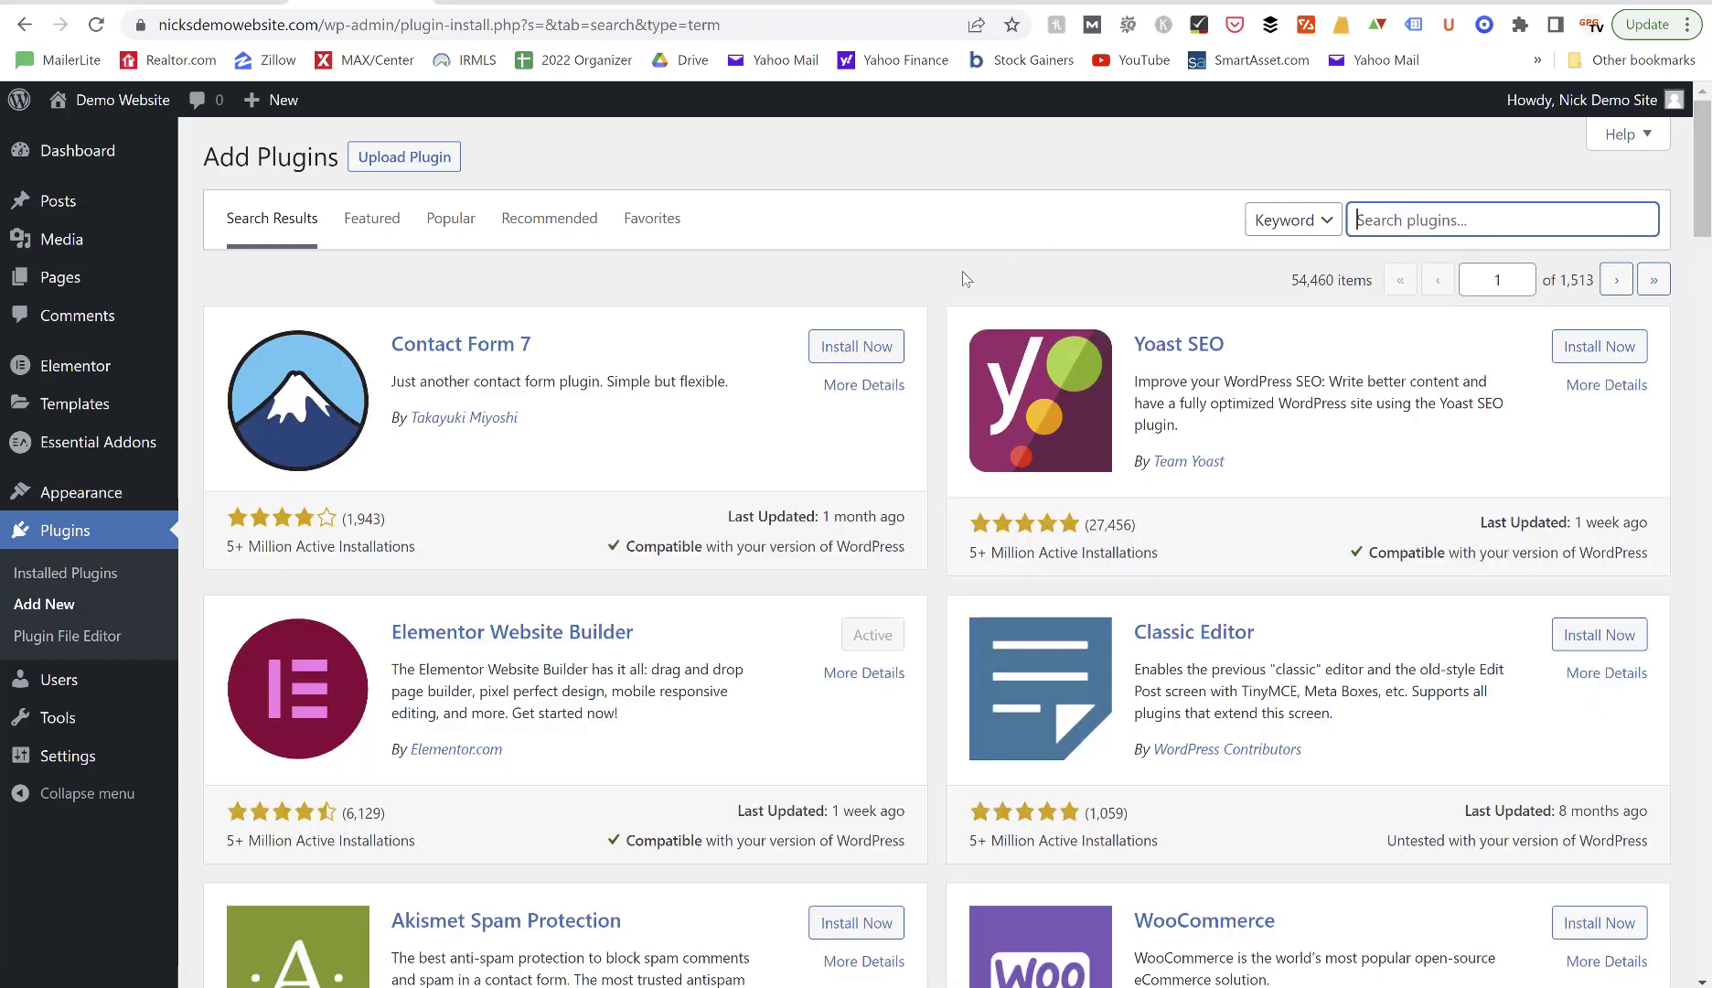
click(962, 274)
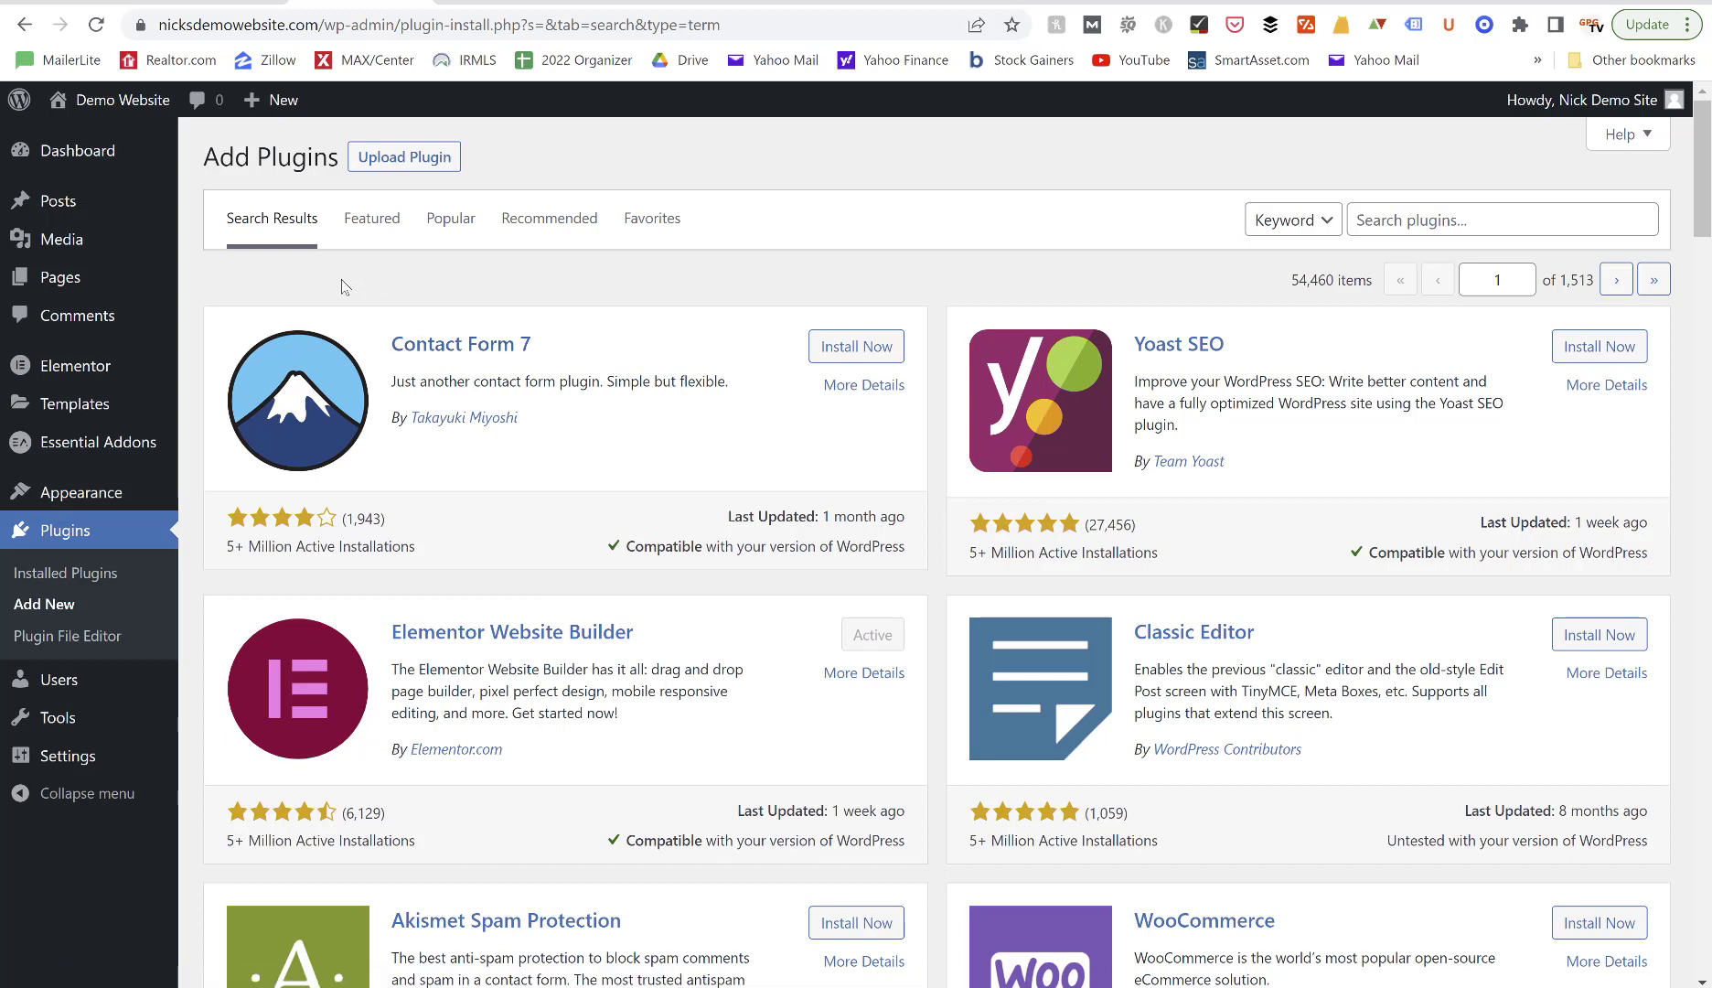
Open the editor for a new page in a separate browser tab and switch to it.
mouse_move(69, 382)
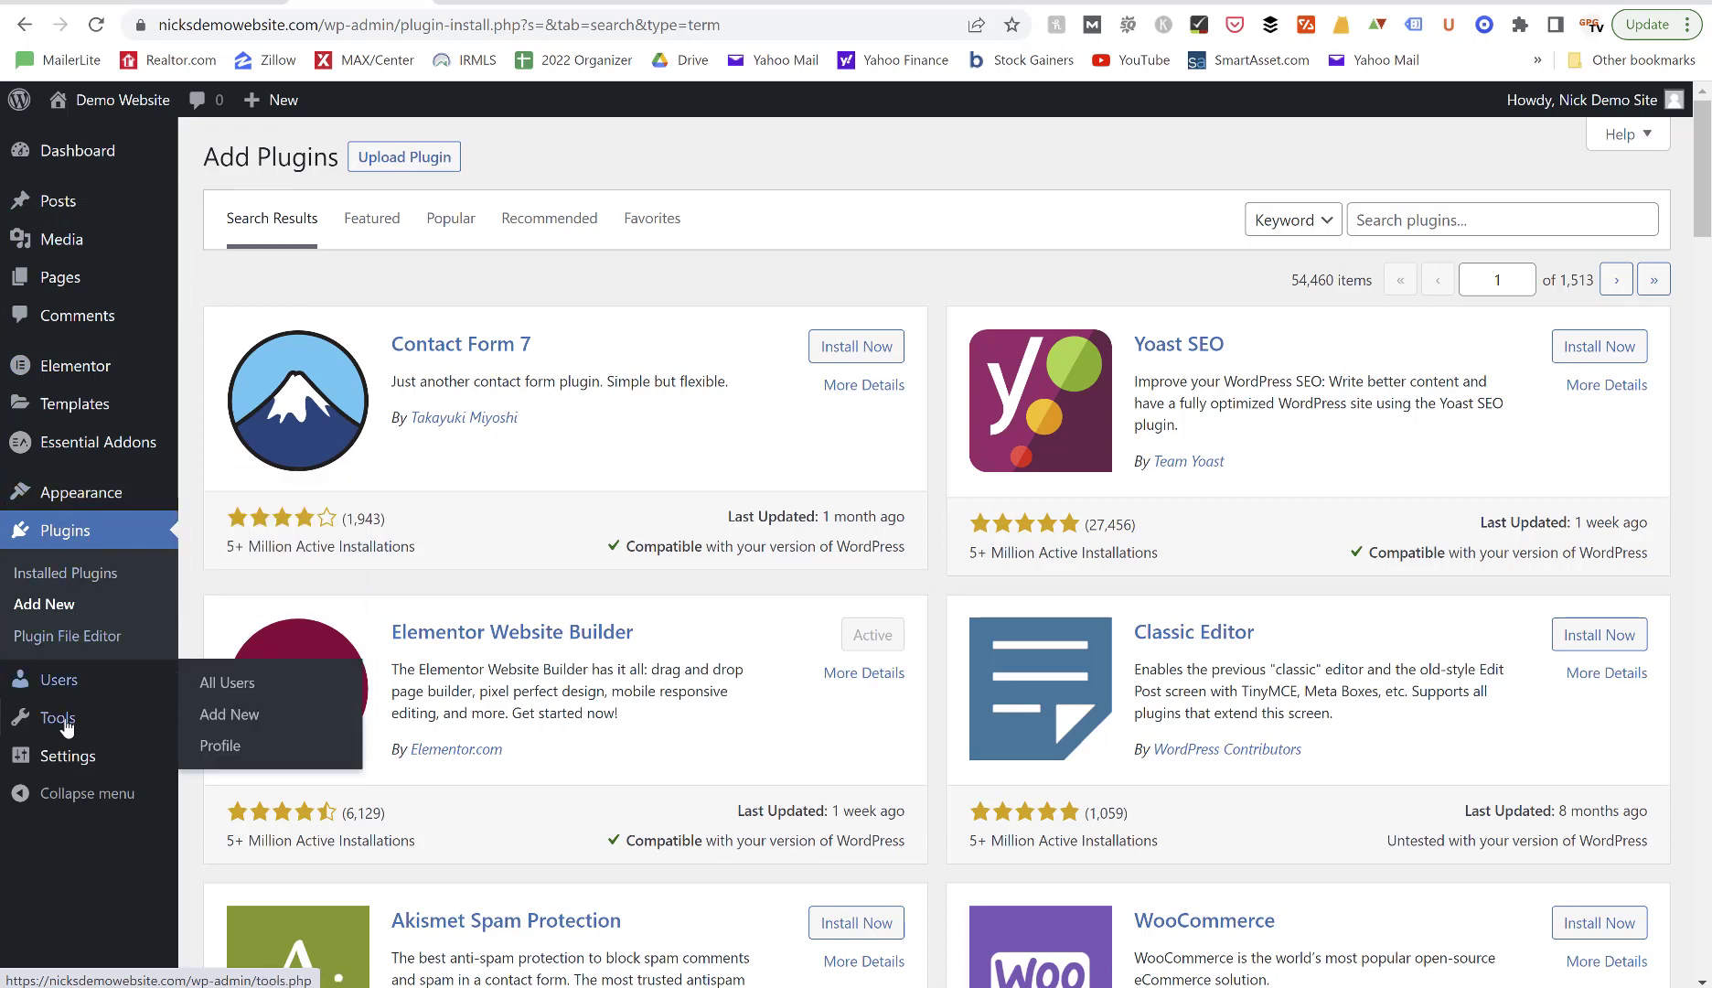
mouse_move(68, 747)
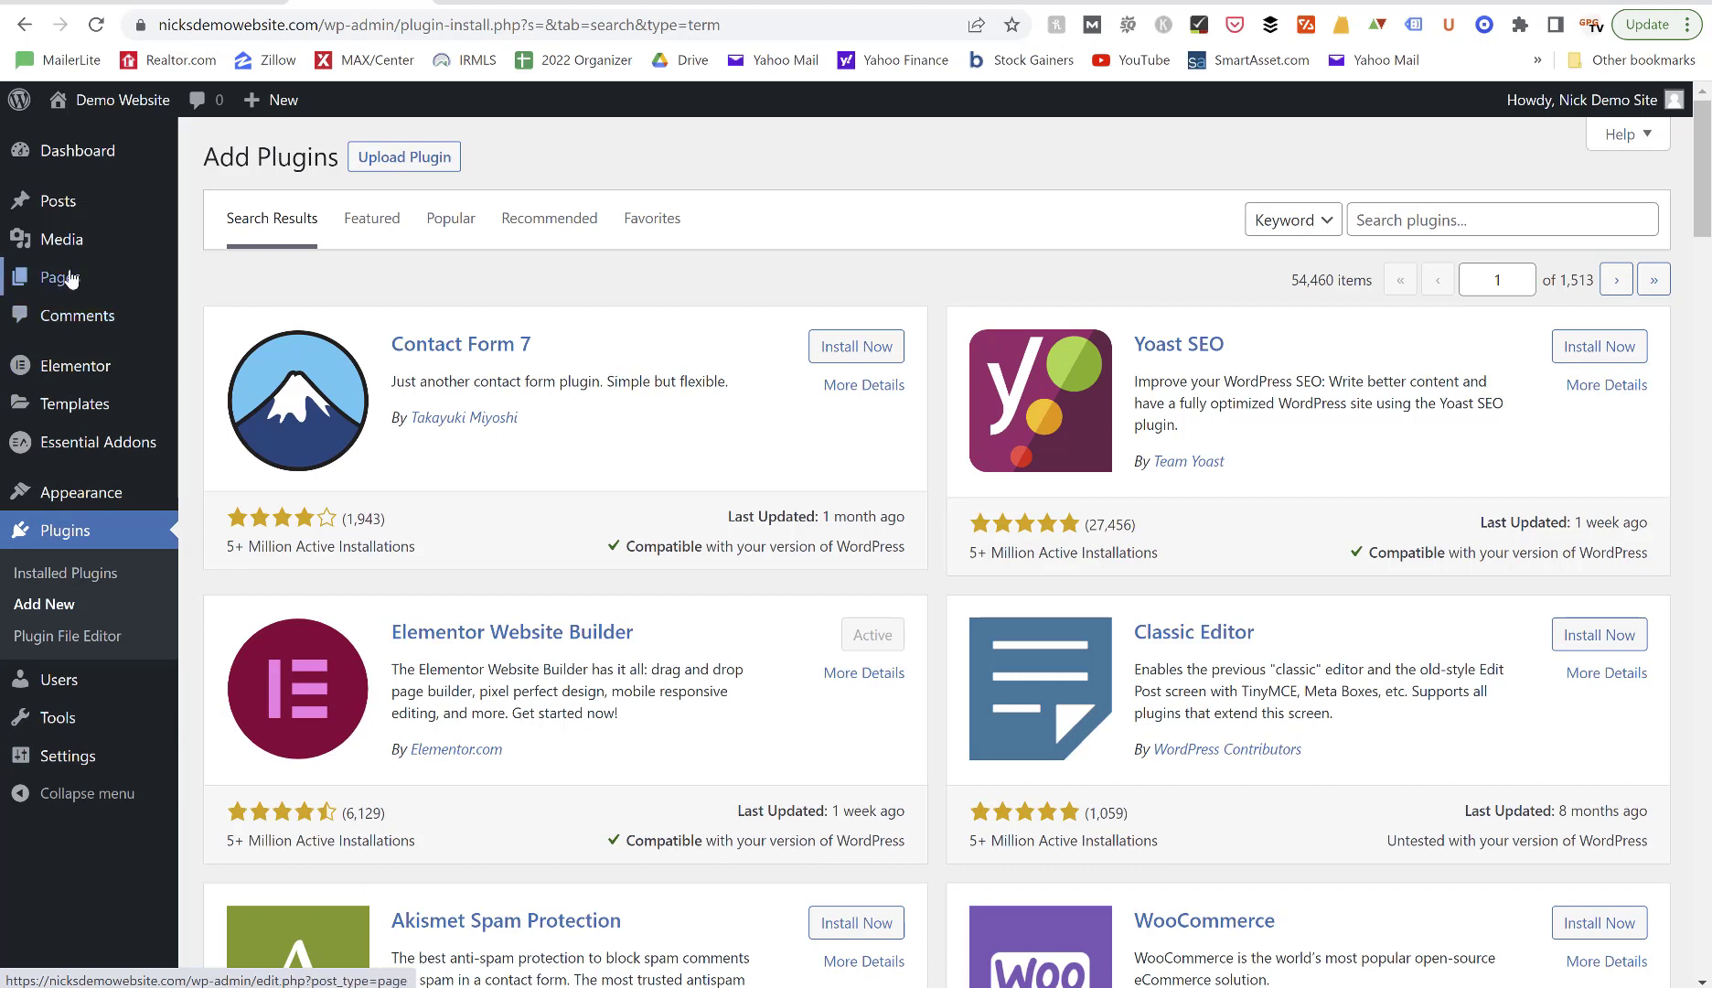
mouse_move(77, 289)
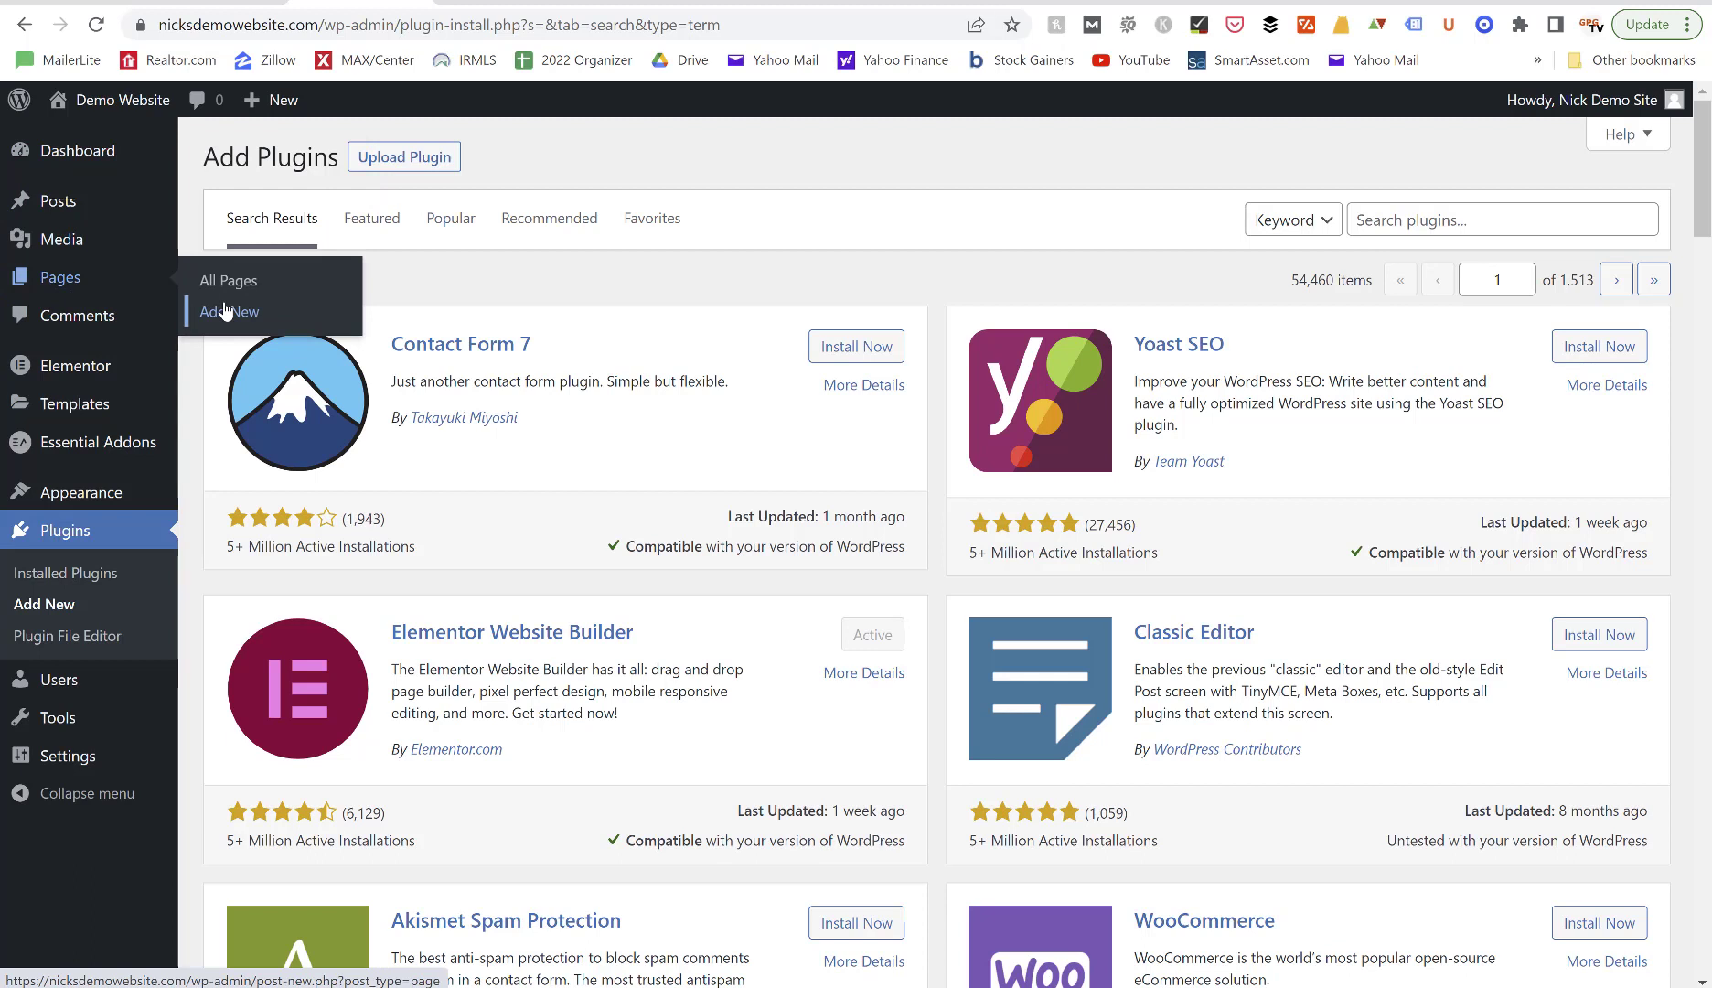
mouse_move(78, 199)
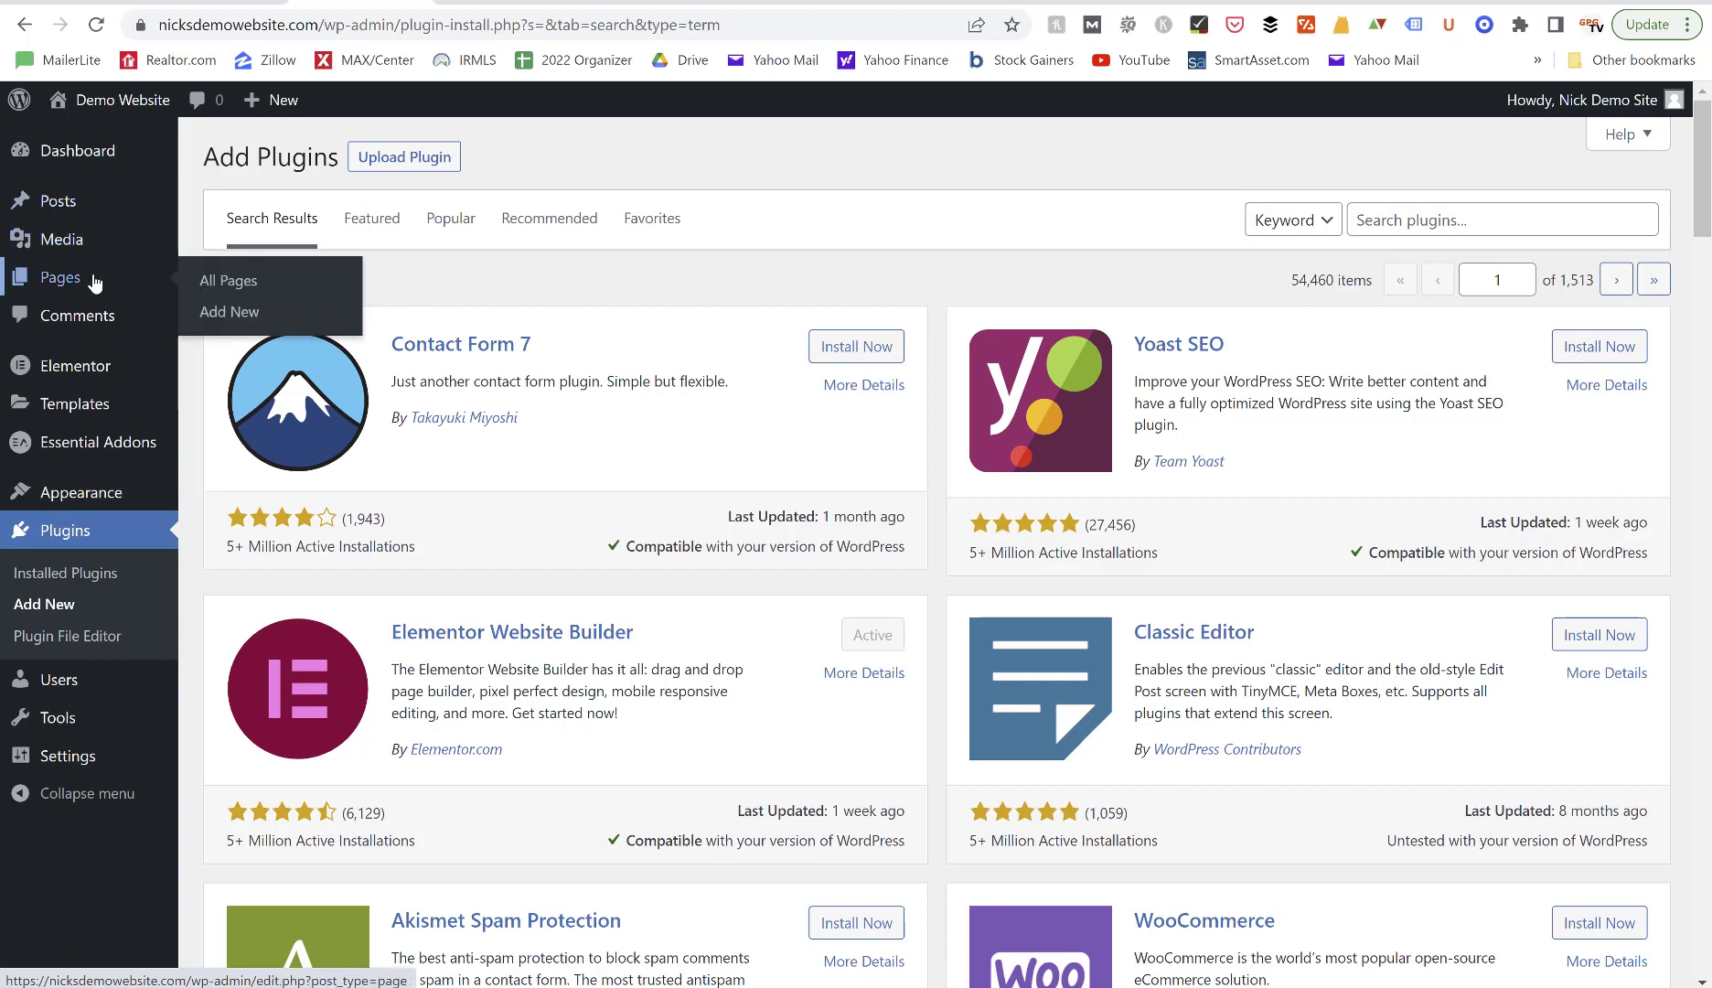
right_click(220, 316)
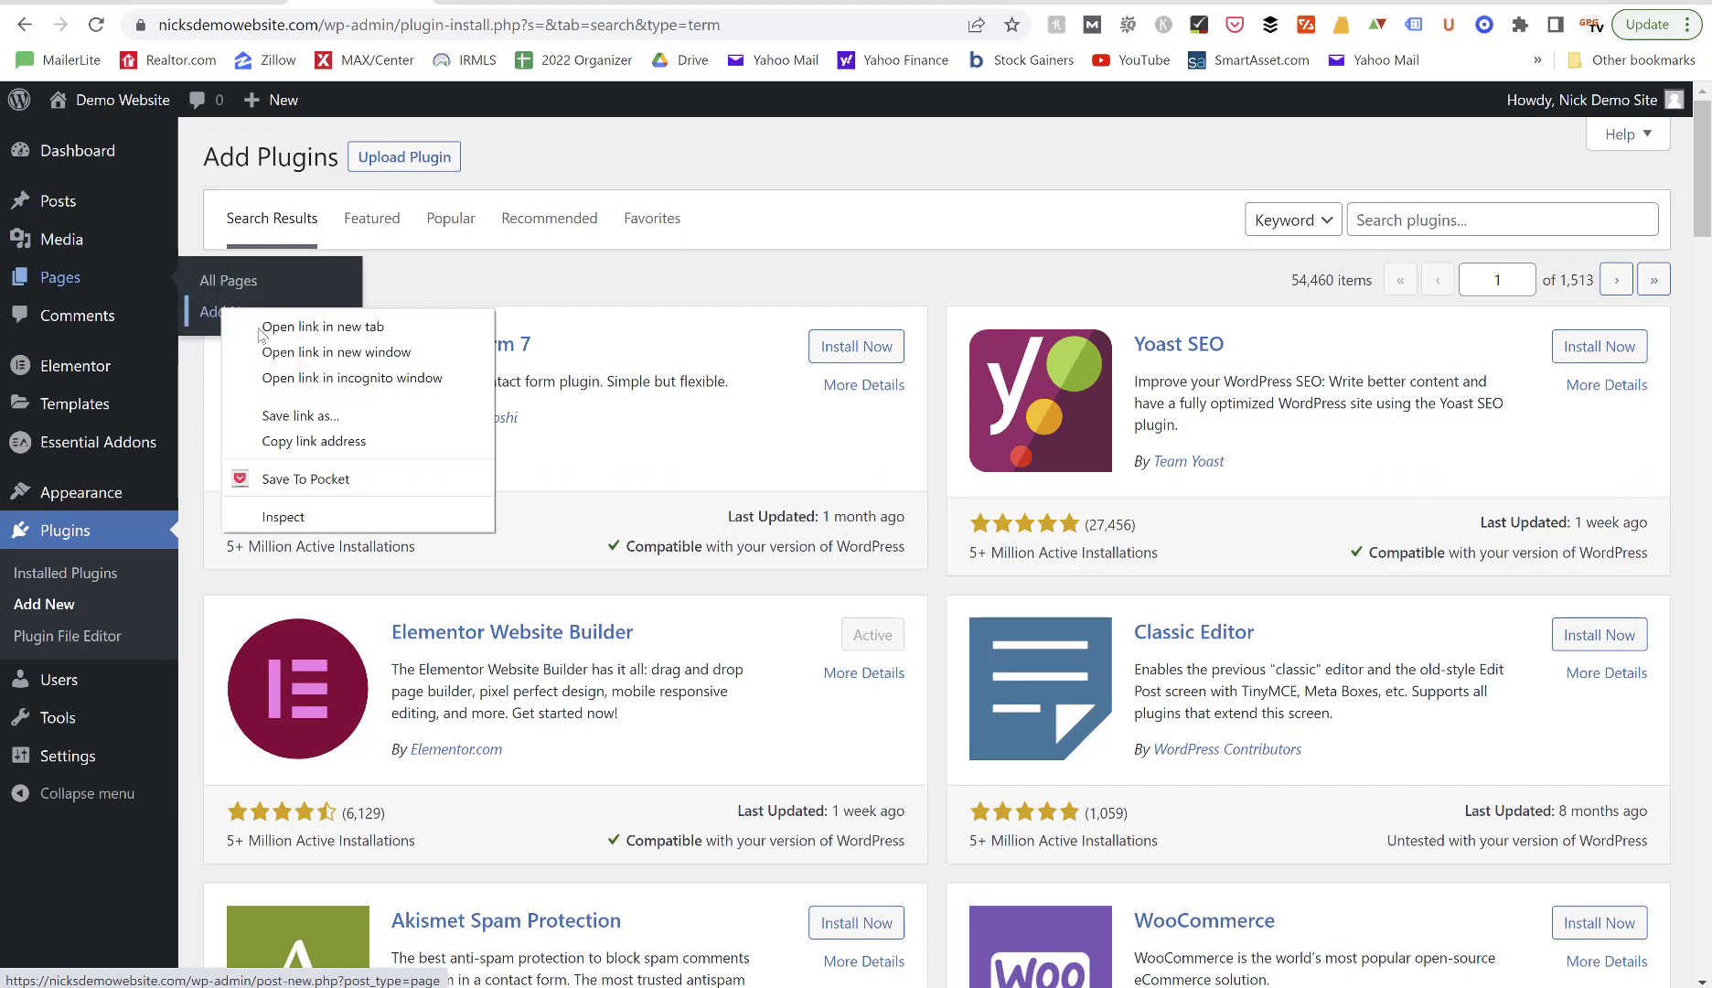
click(265, 327)
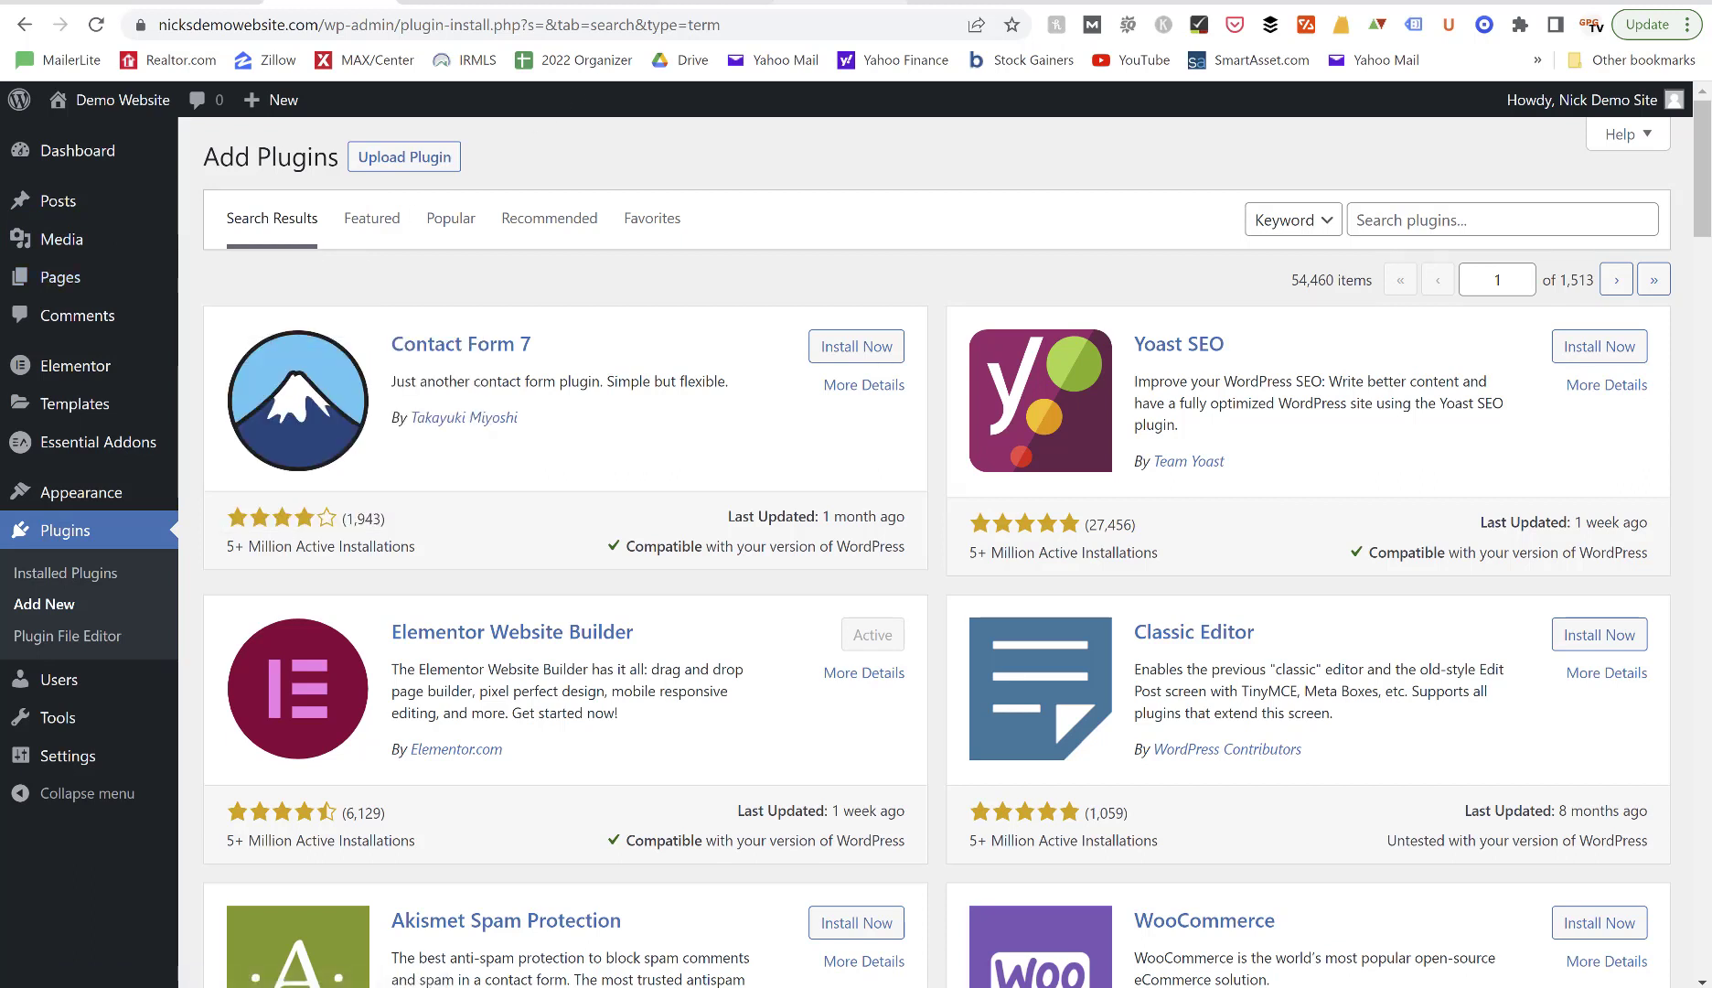
click(842, 3)
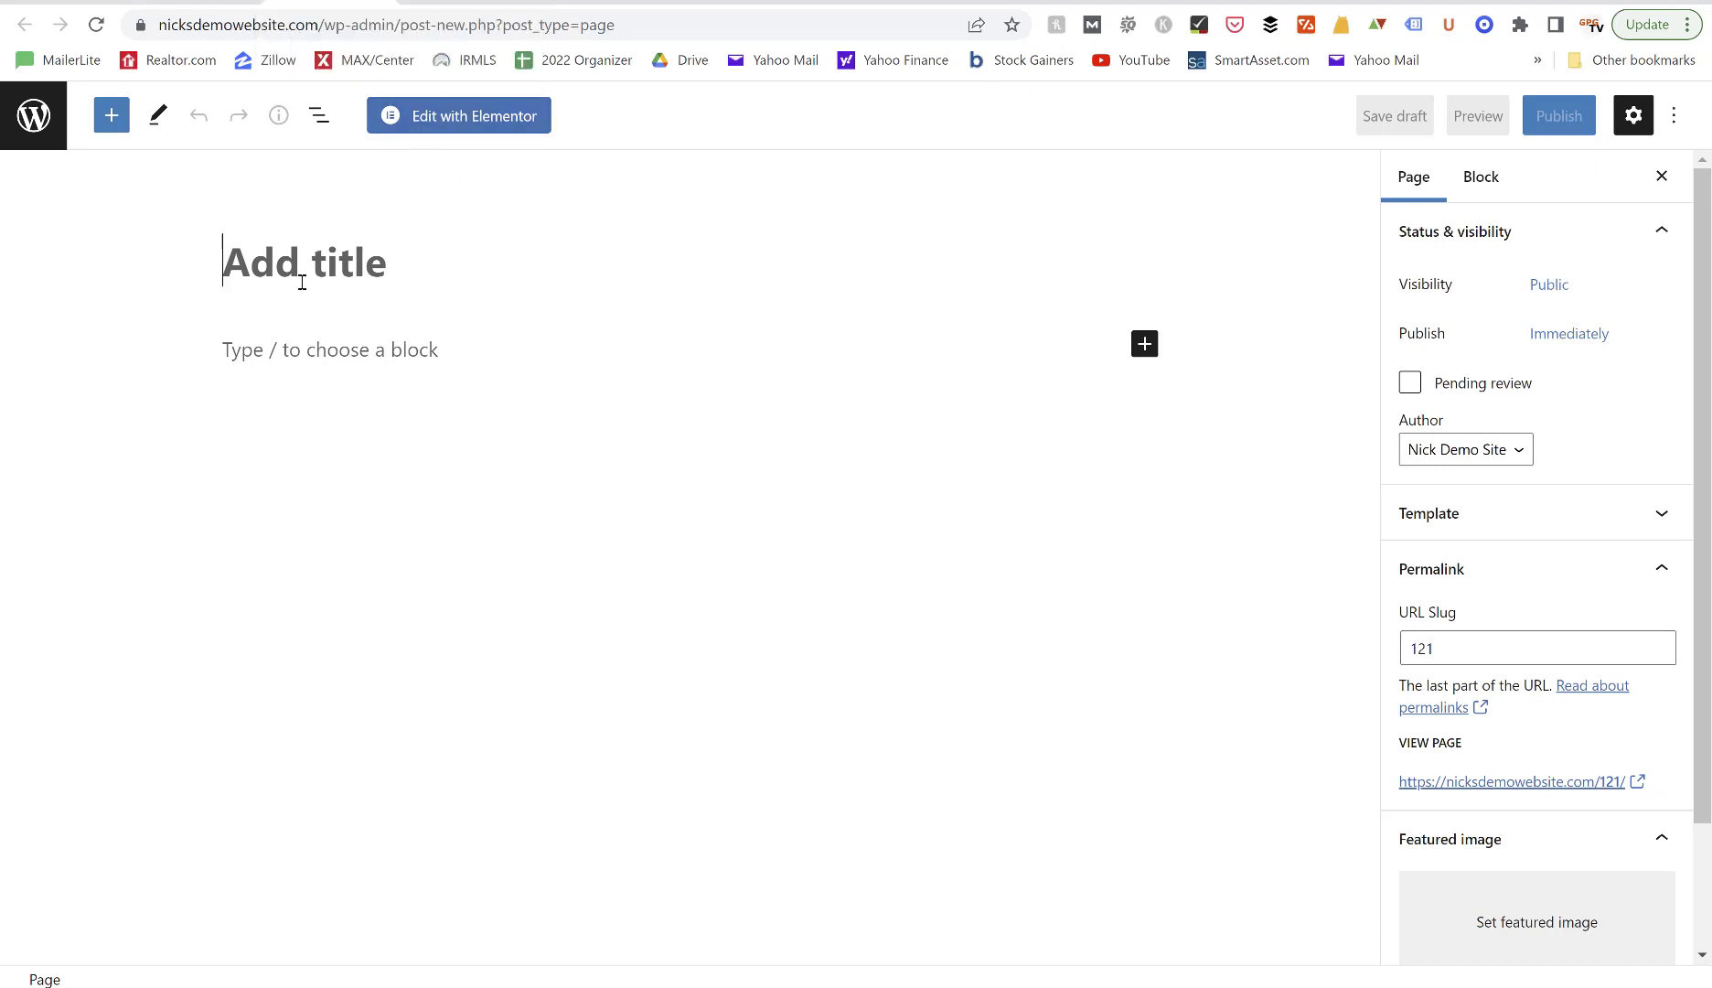
Title the new page "About" and save it as a draft.
text(About)
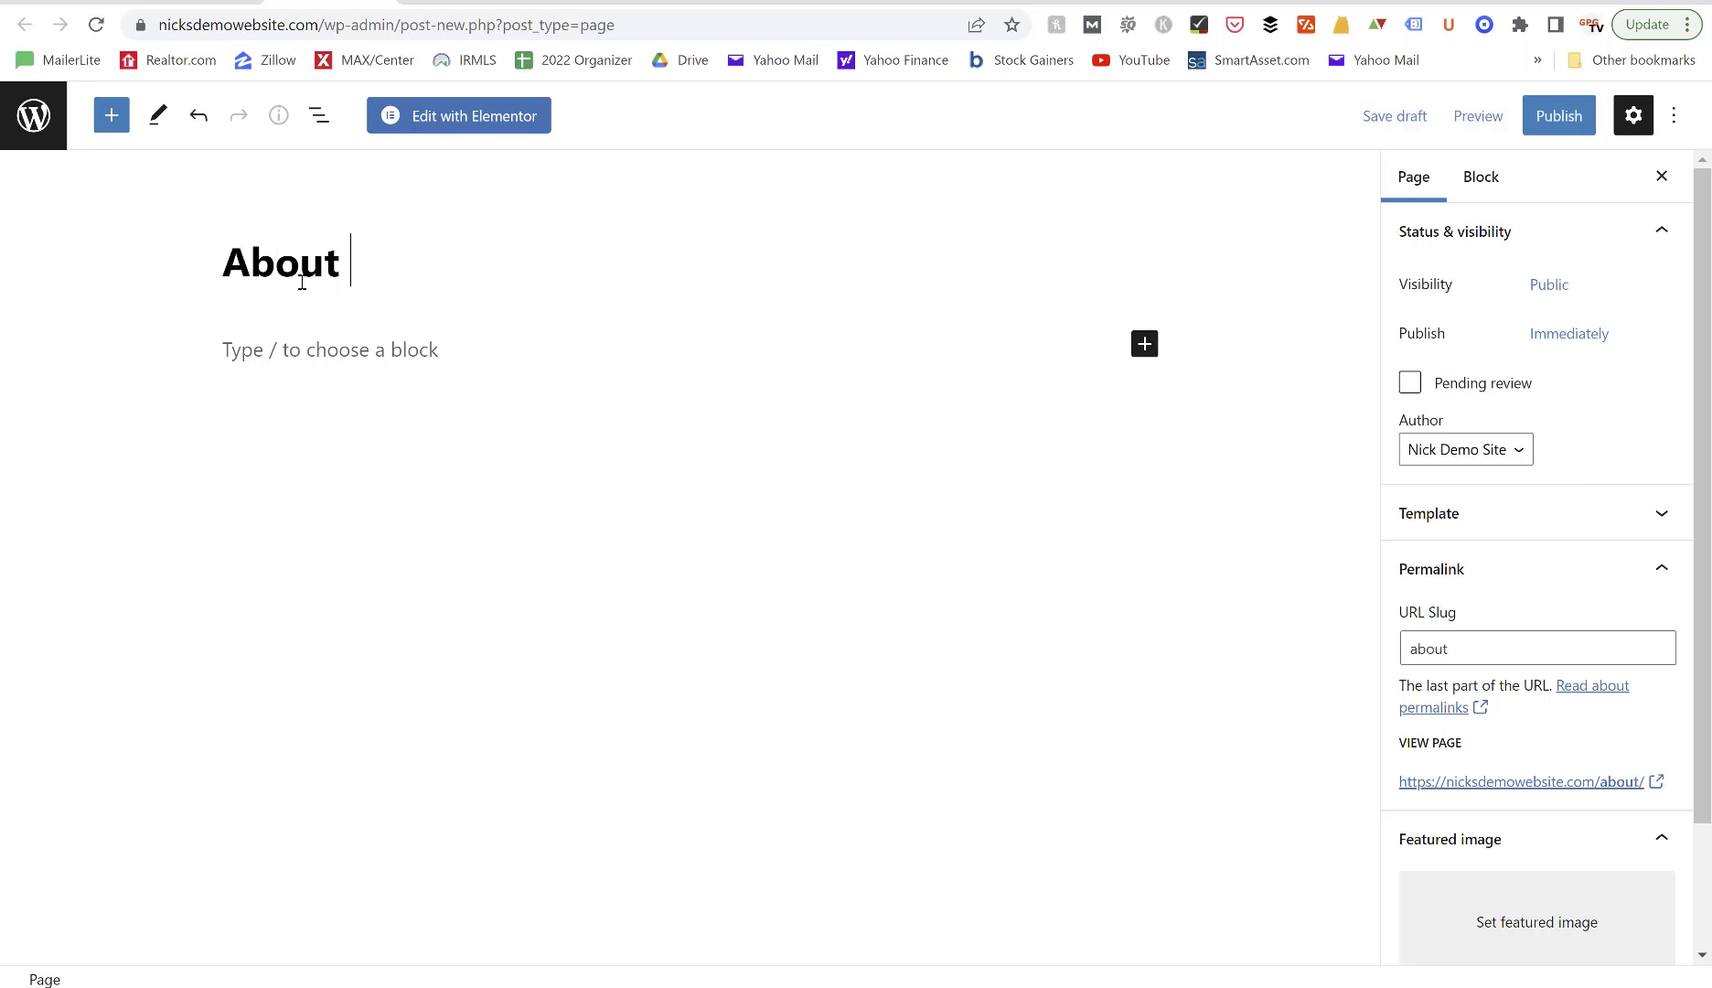
text( Page)
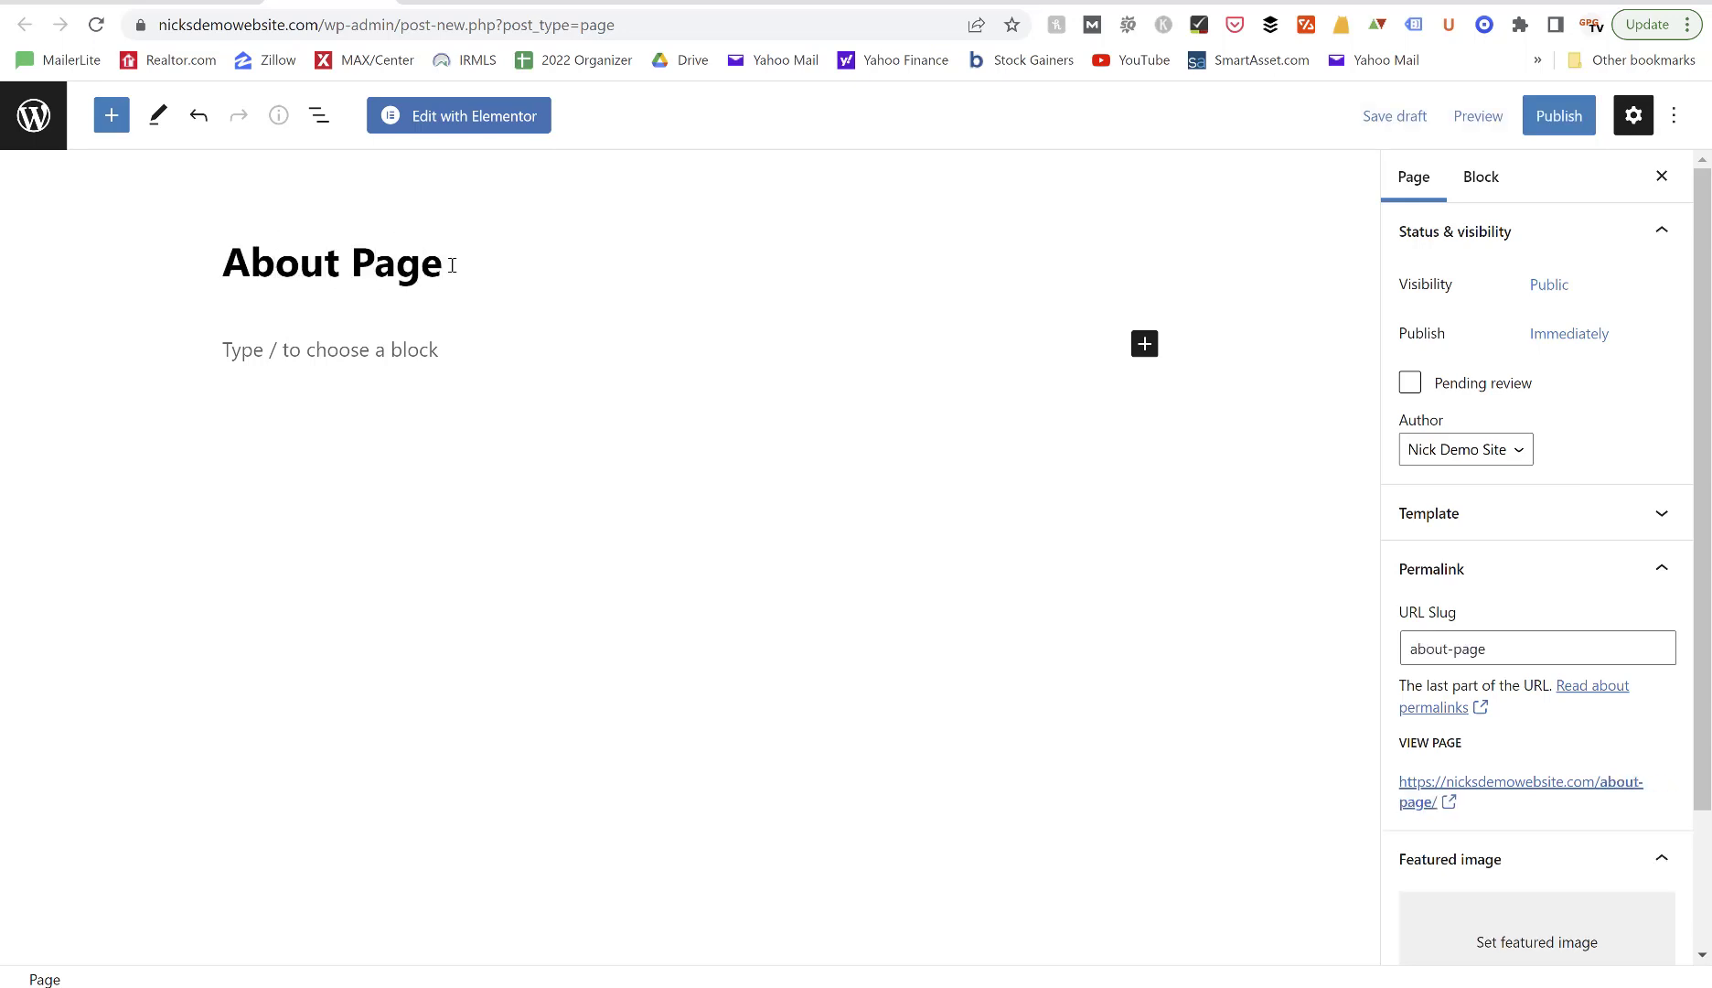
key(BackSpace)
key(BackSpace)
key(BackSpace)
key(BackSpace)
key(BackSpace)
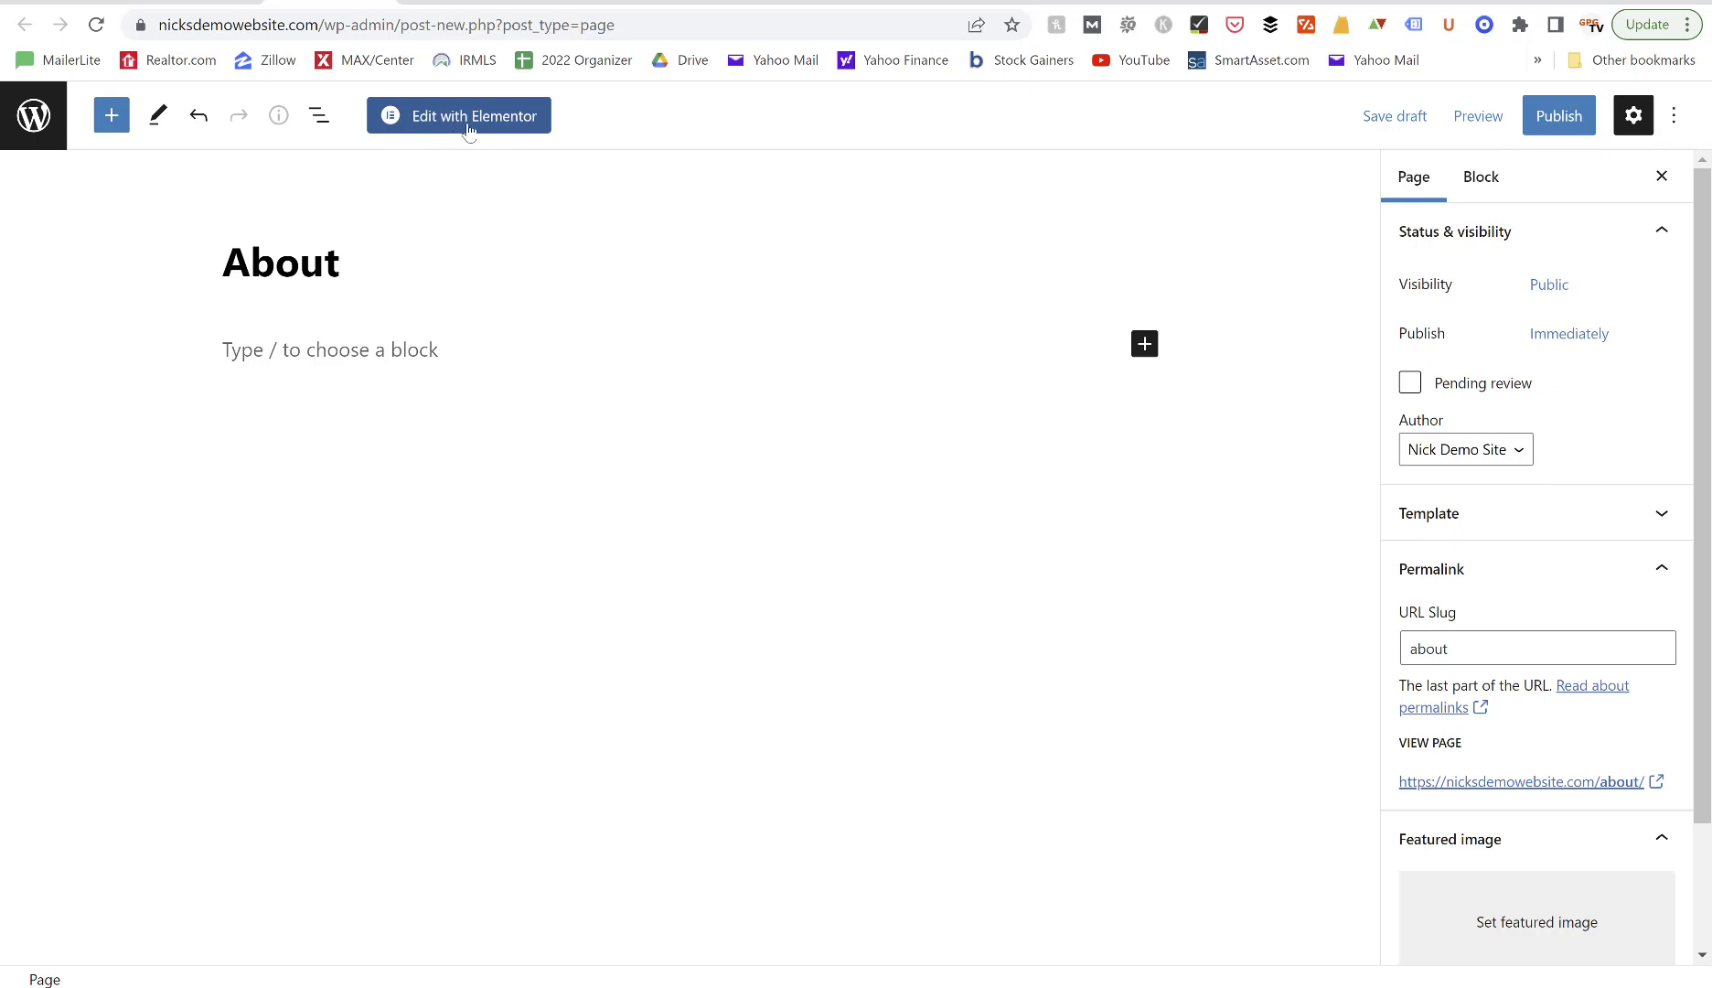
click(1393, 117)
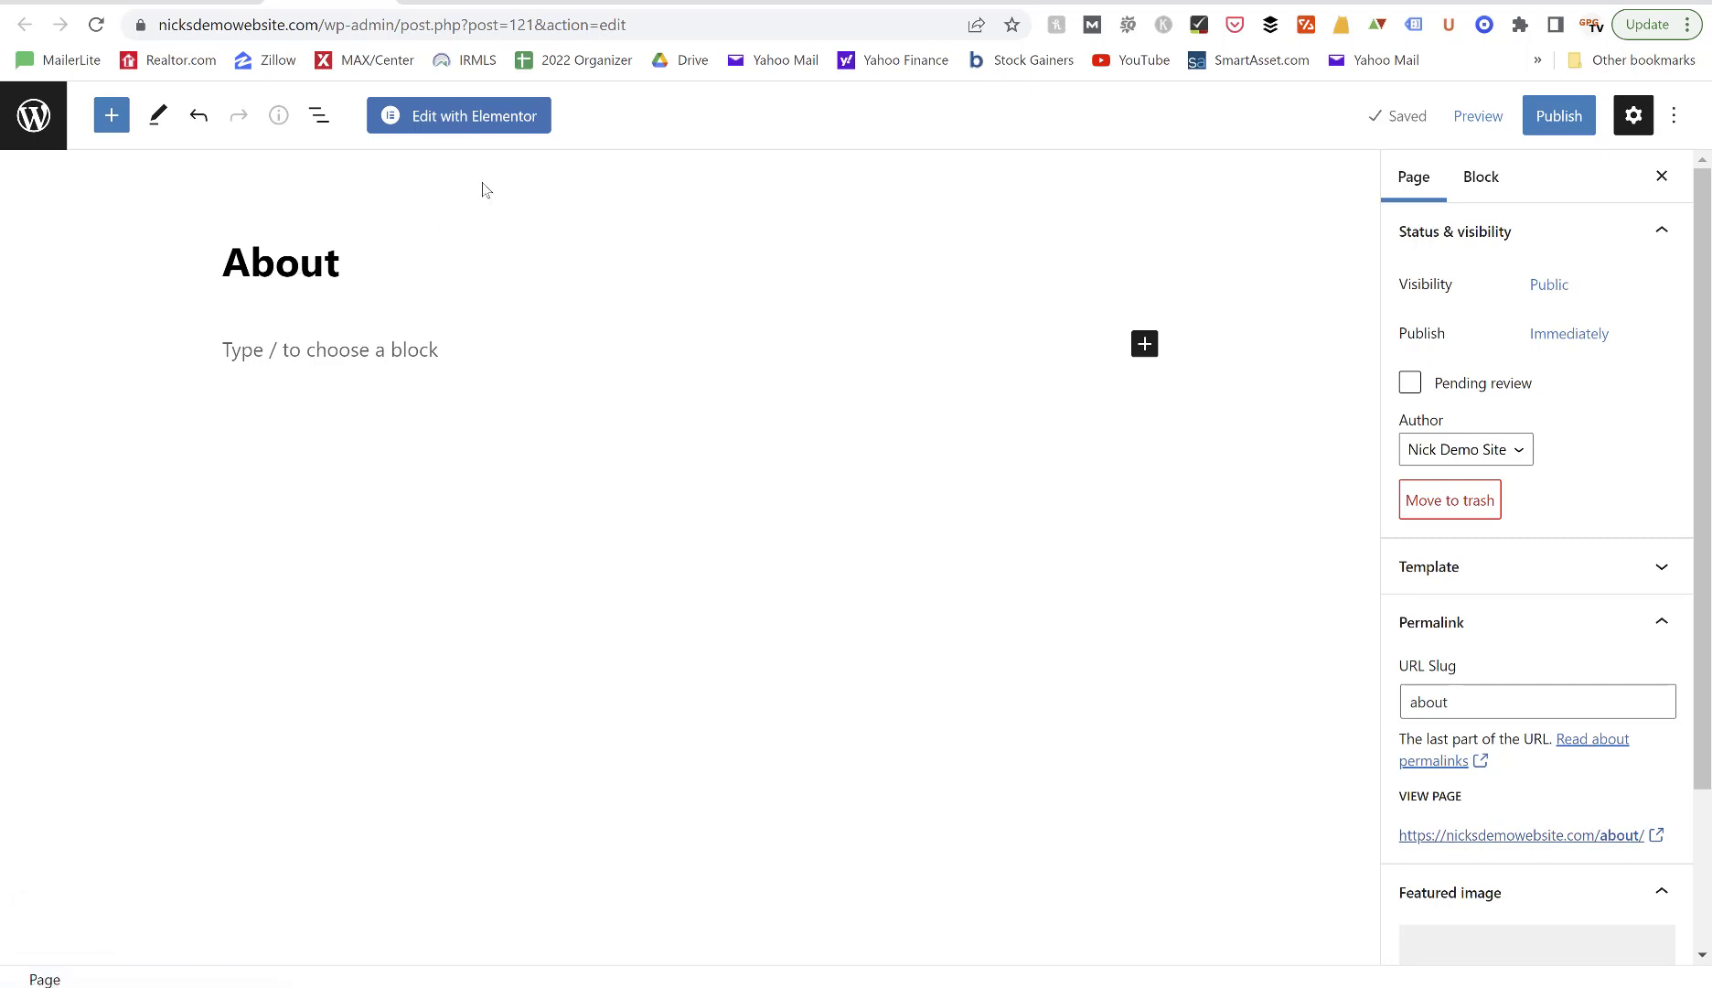
Open the About draft in Elementor and add a Heading widget with an Image widget directly below it.
click(473, 125)
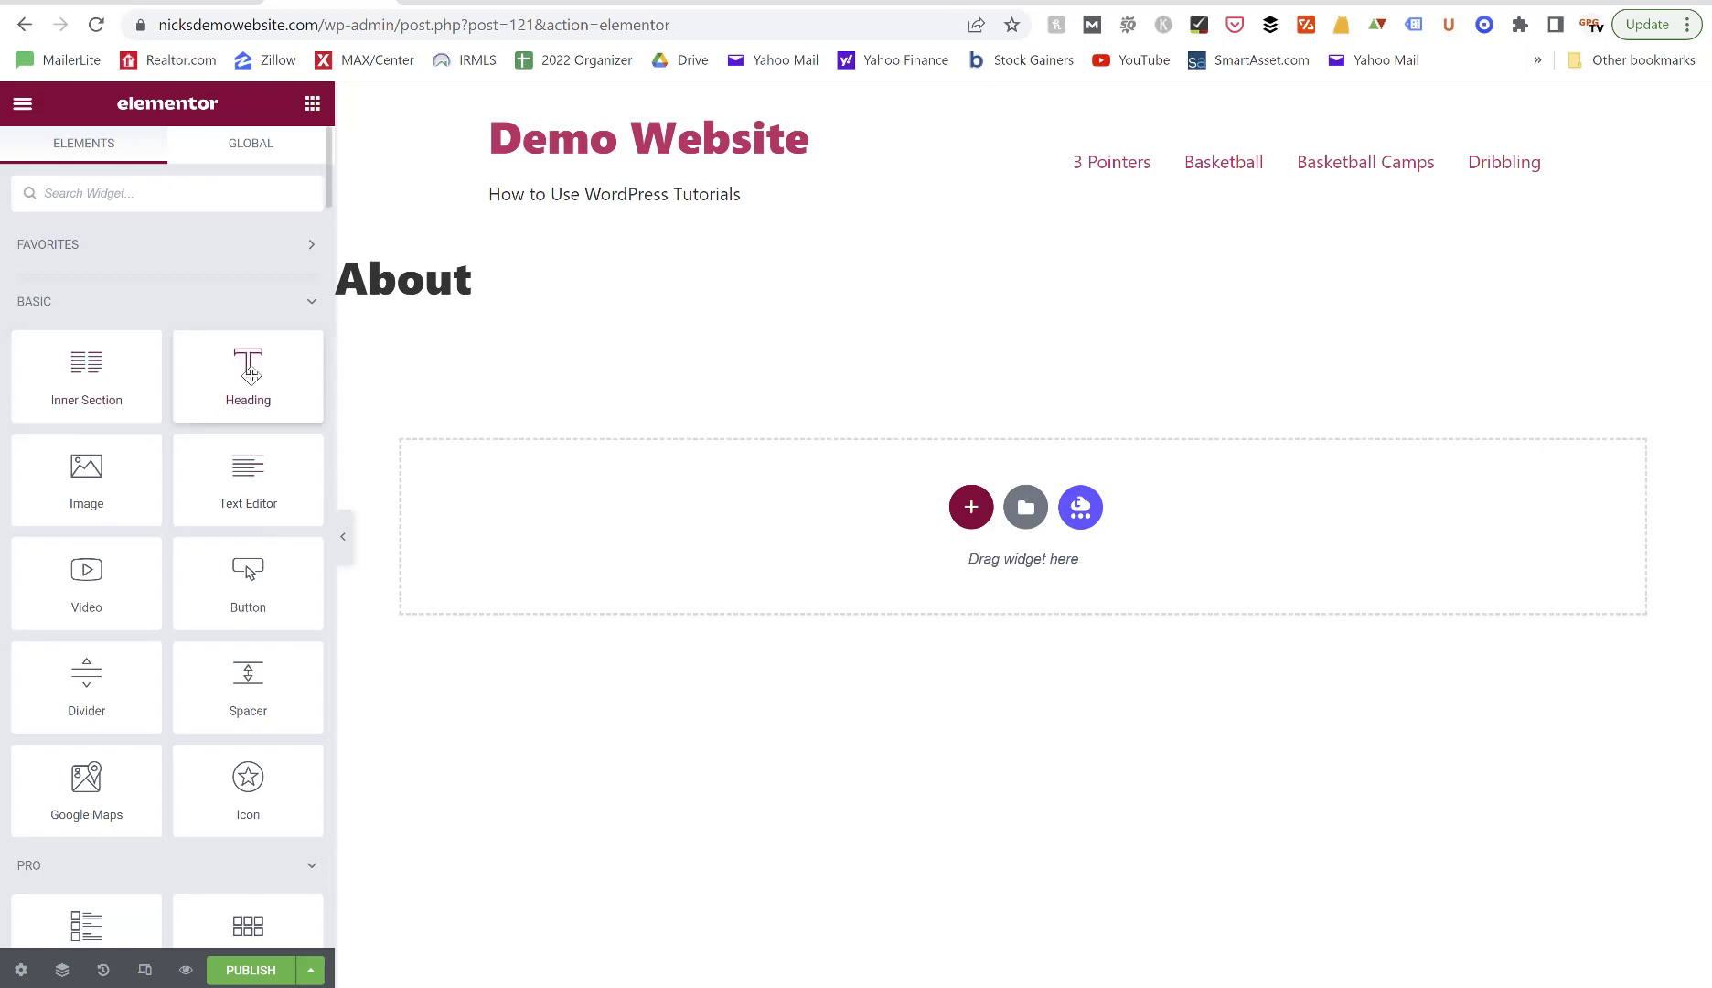
drag(248, 374, 593, 487)
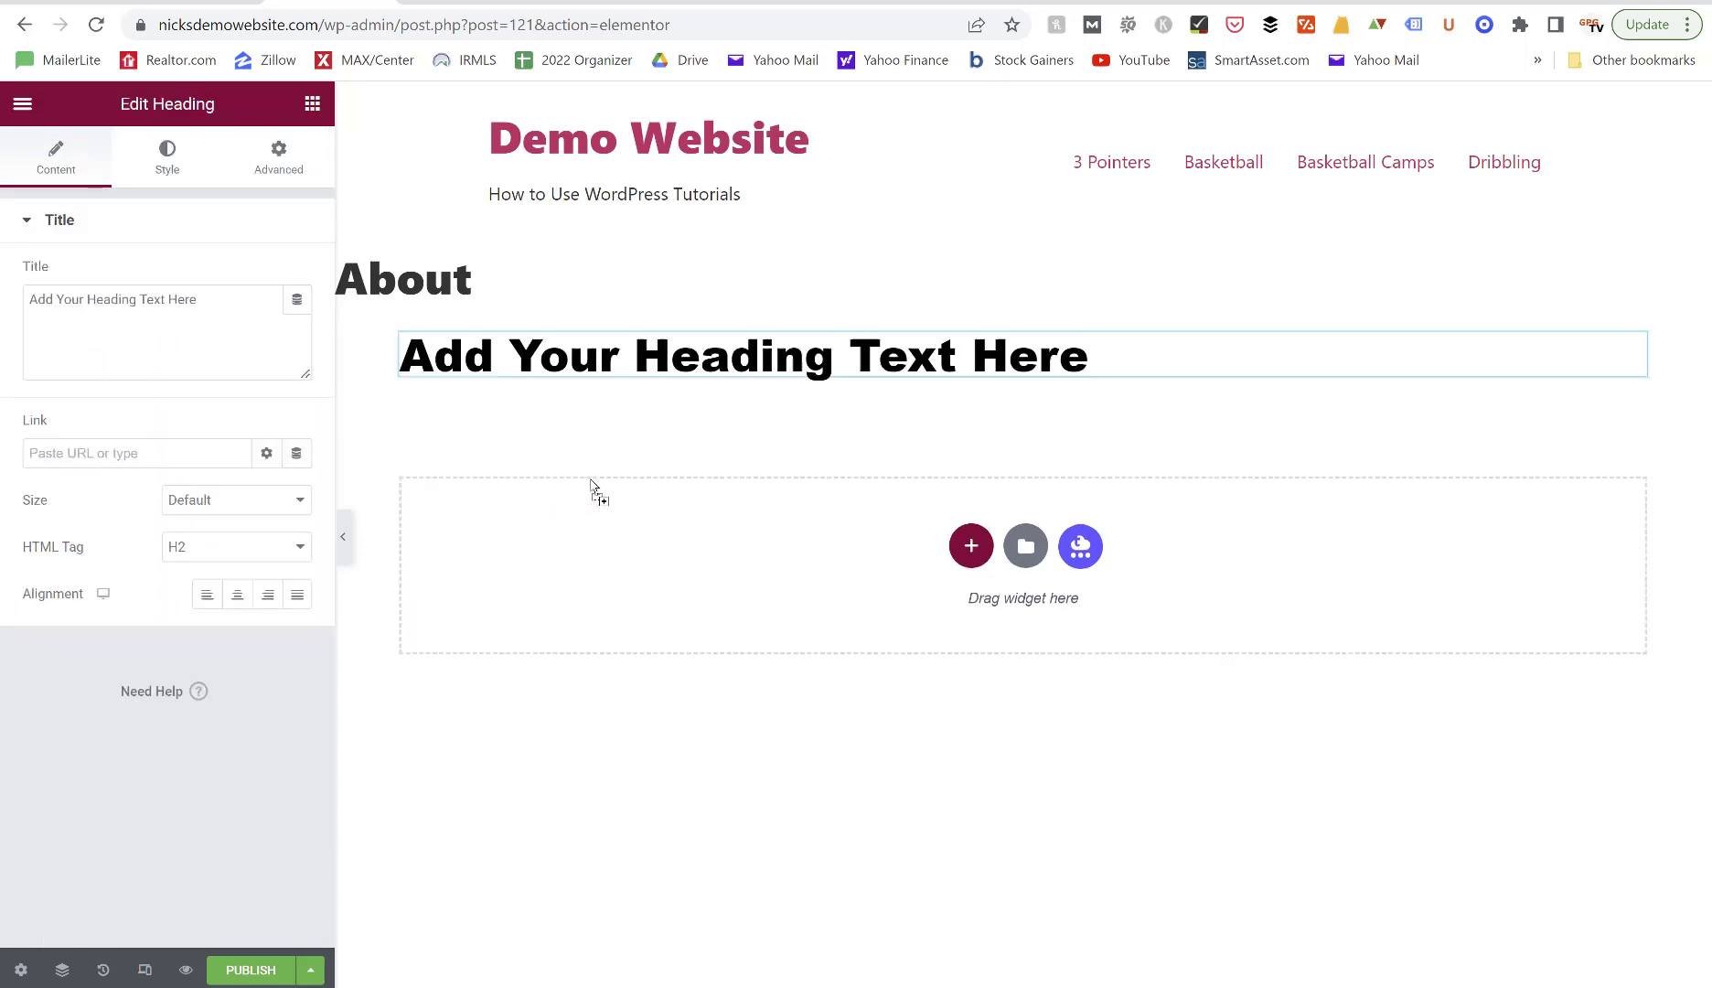
click(313, 106)
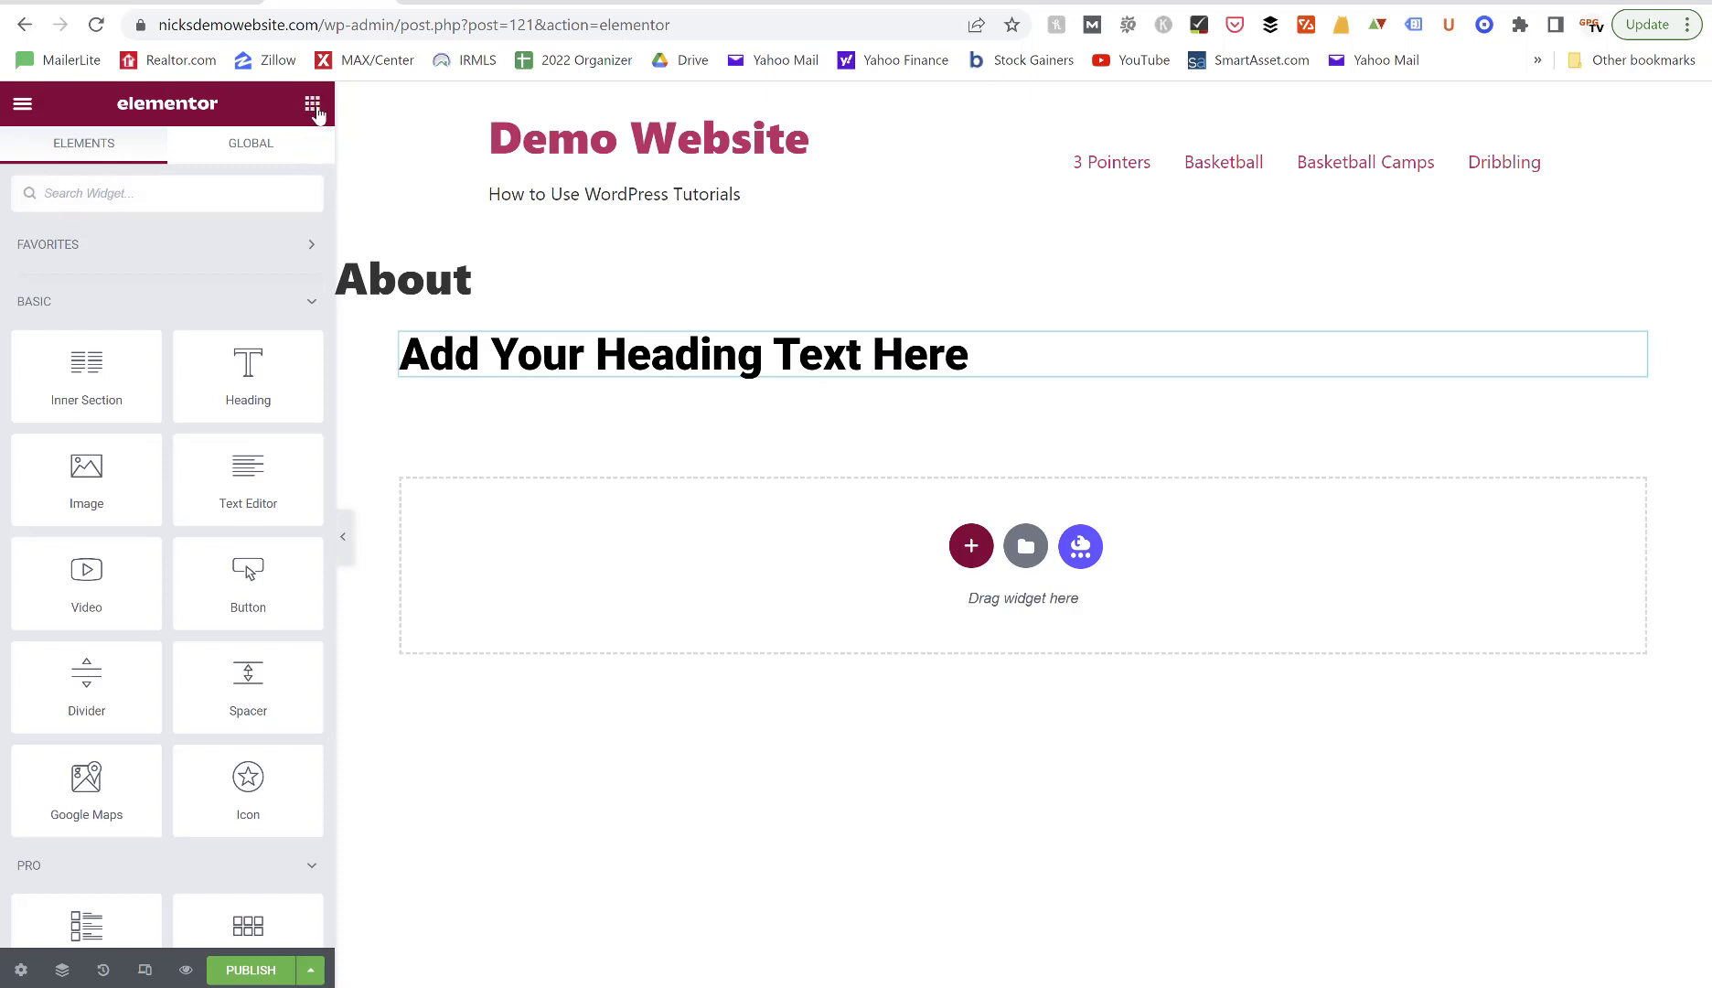
drag(101, 480, 477, 384)
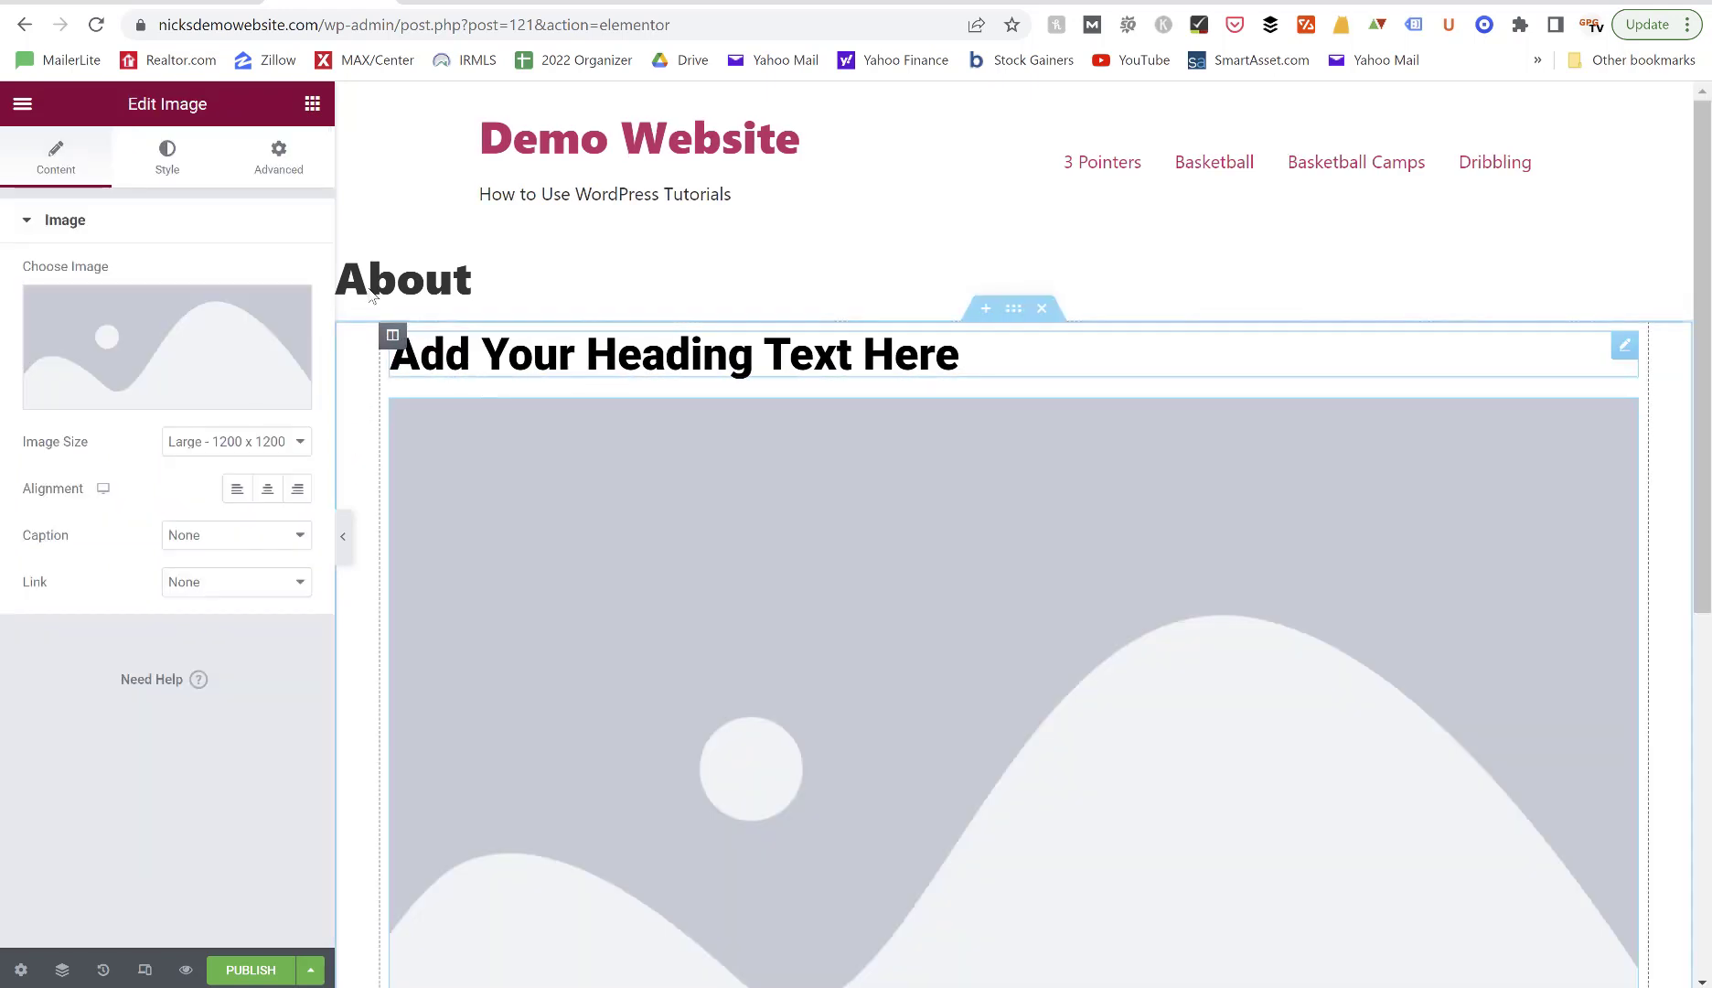
Add a Text Editor widget below the image, and insert an Inner Section between the image and the text.
click(312, 104)
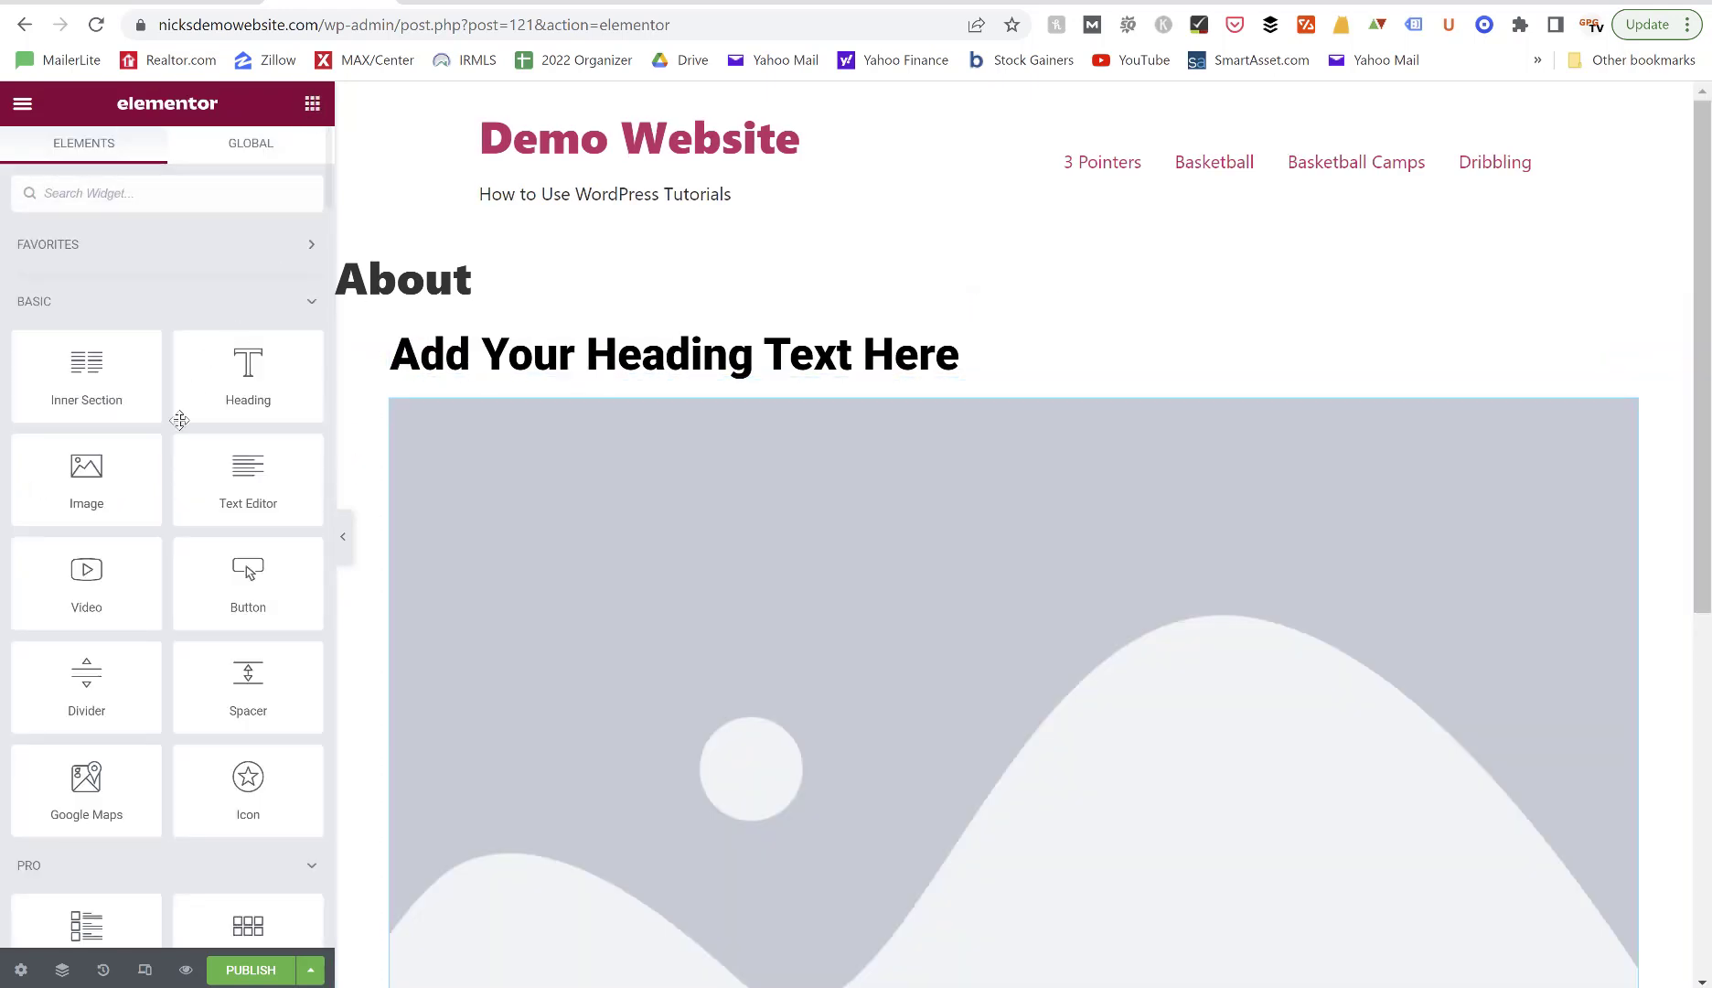
scroll(575, 638, down, 2)
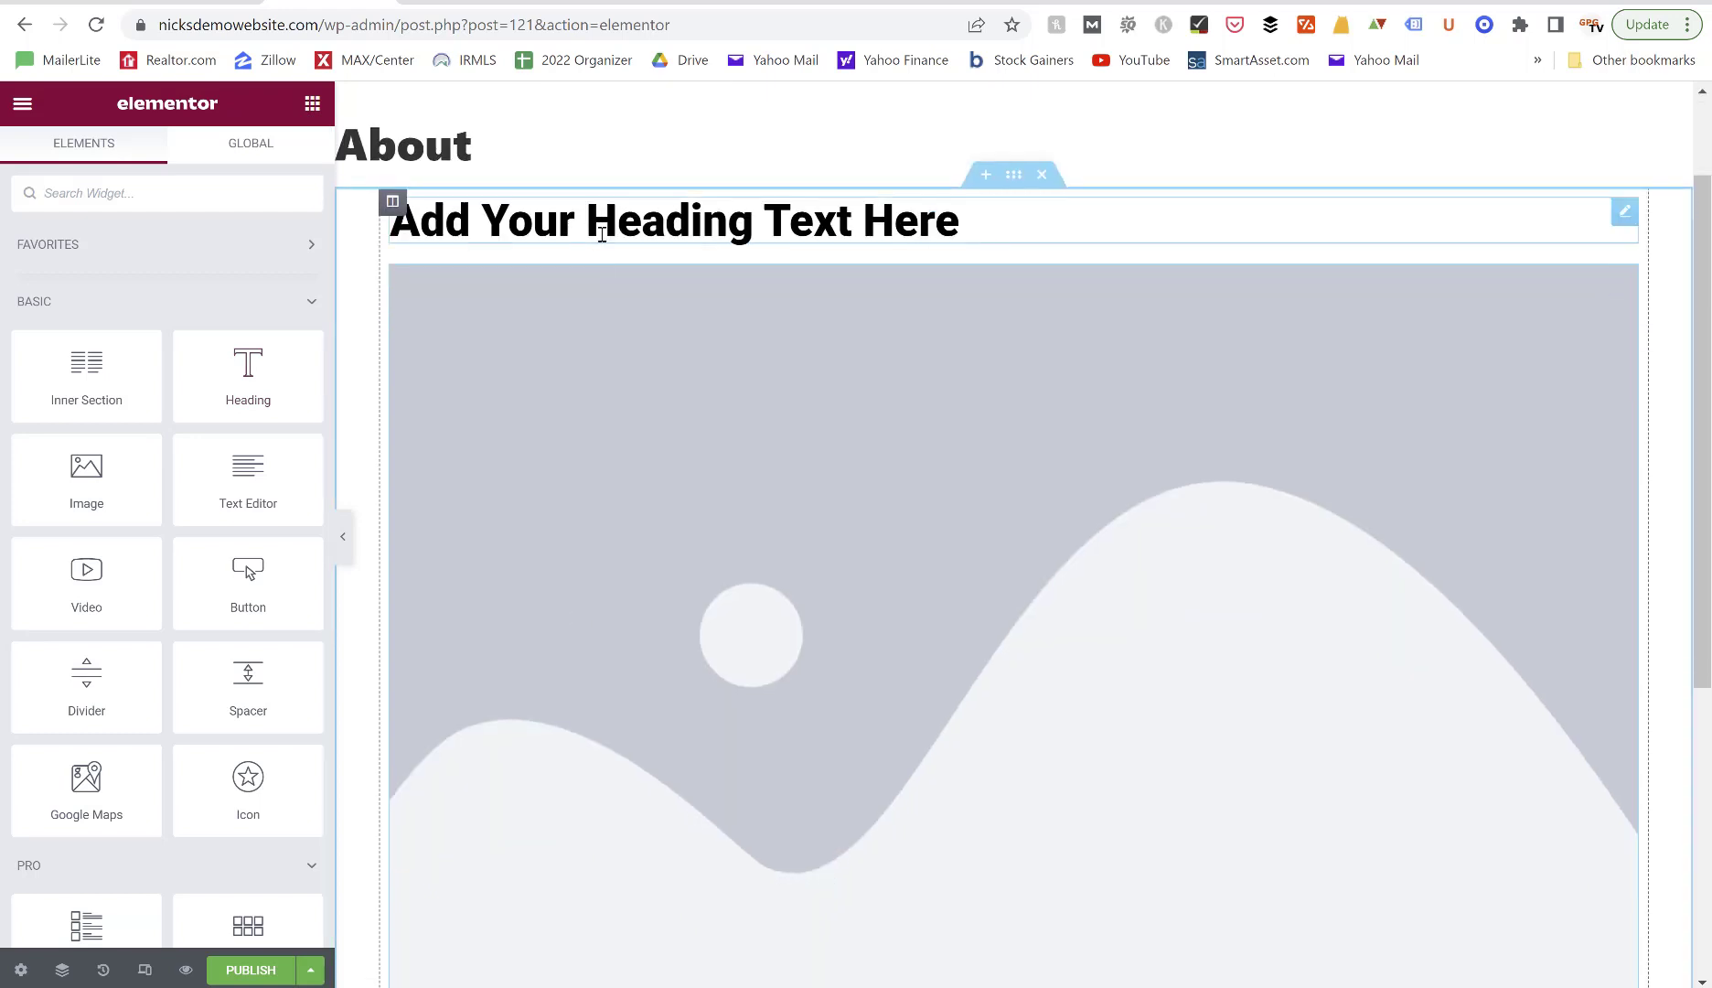
scroll(576, 509, down, 5)
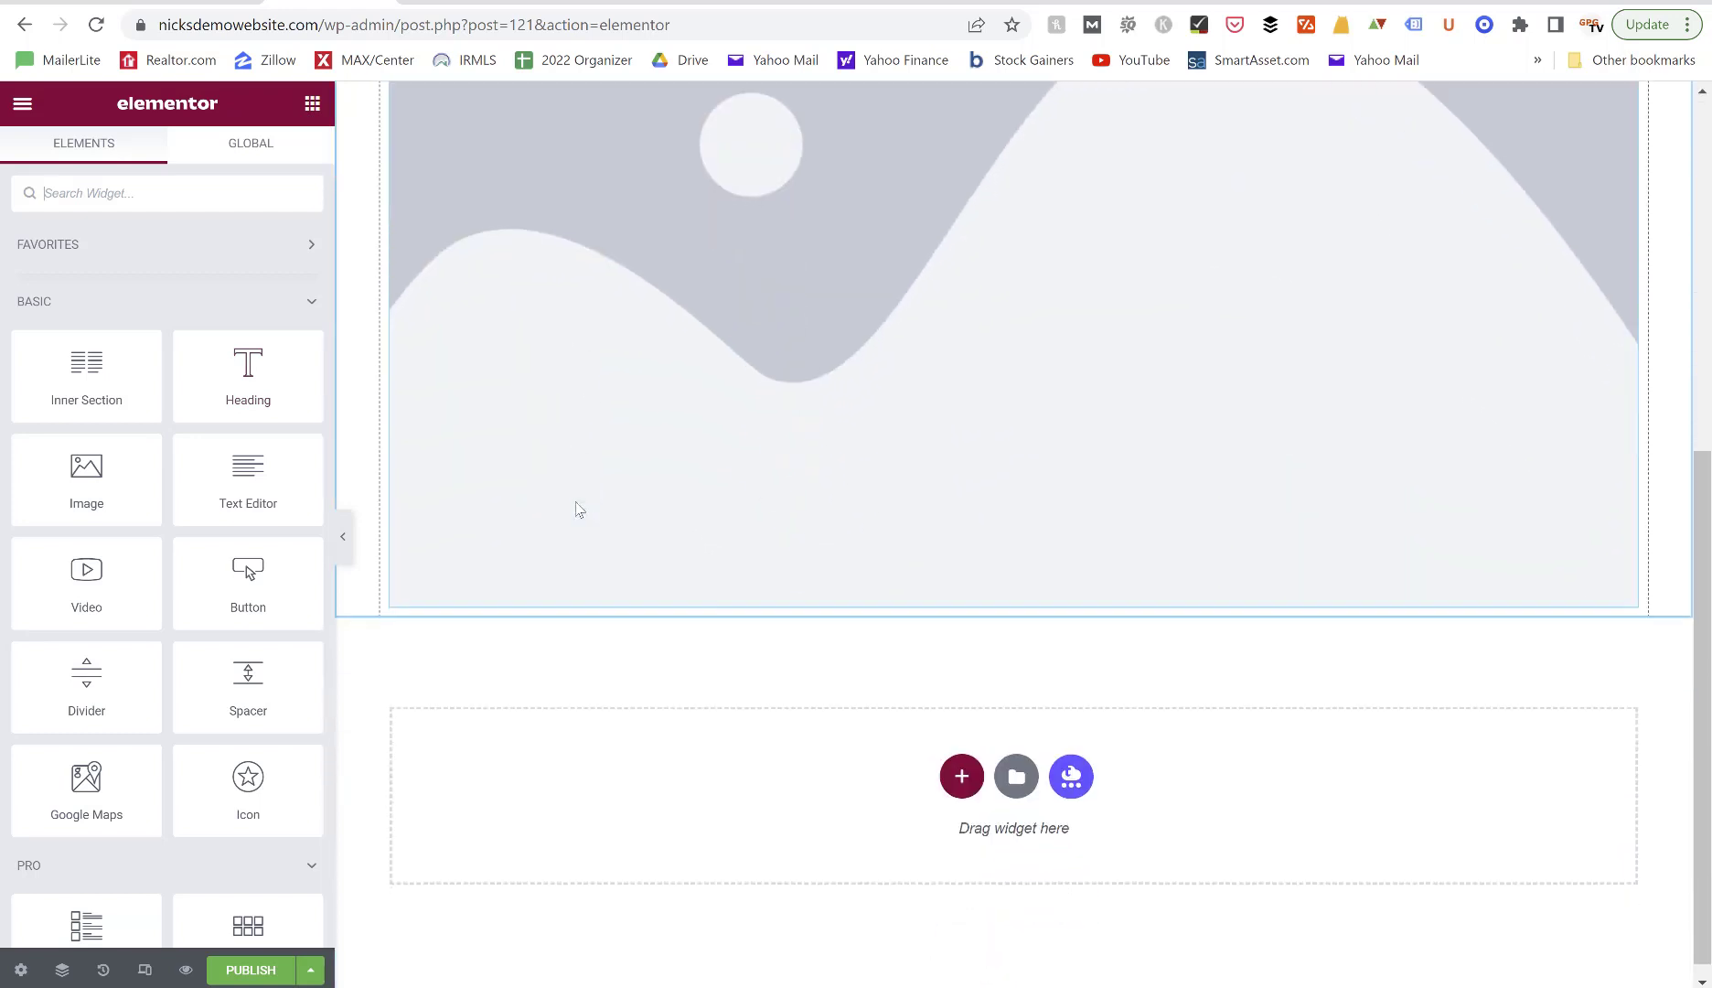
drag(256, 471, 519, 613)
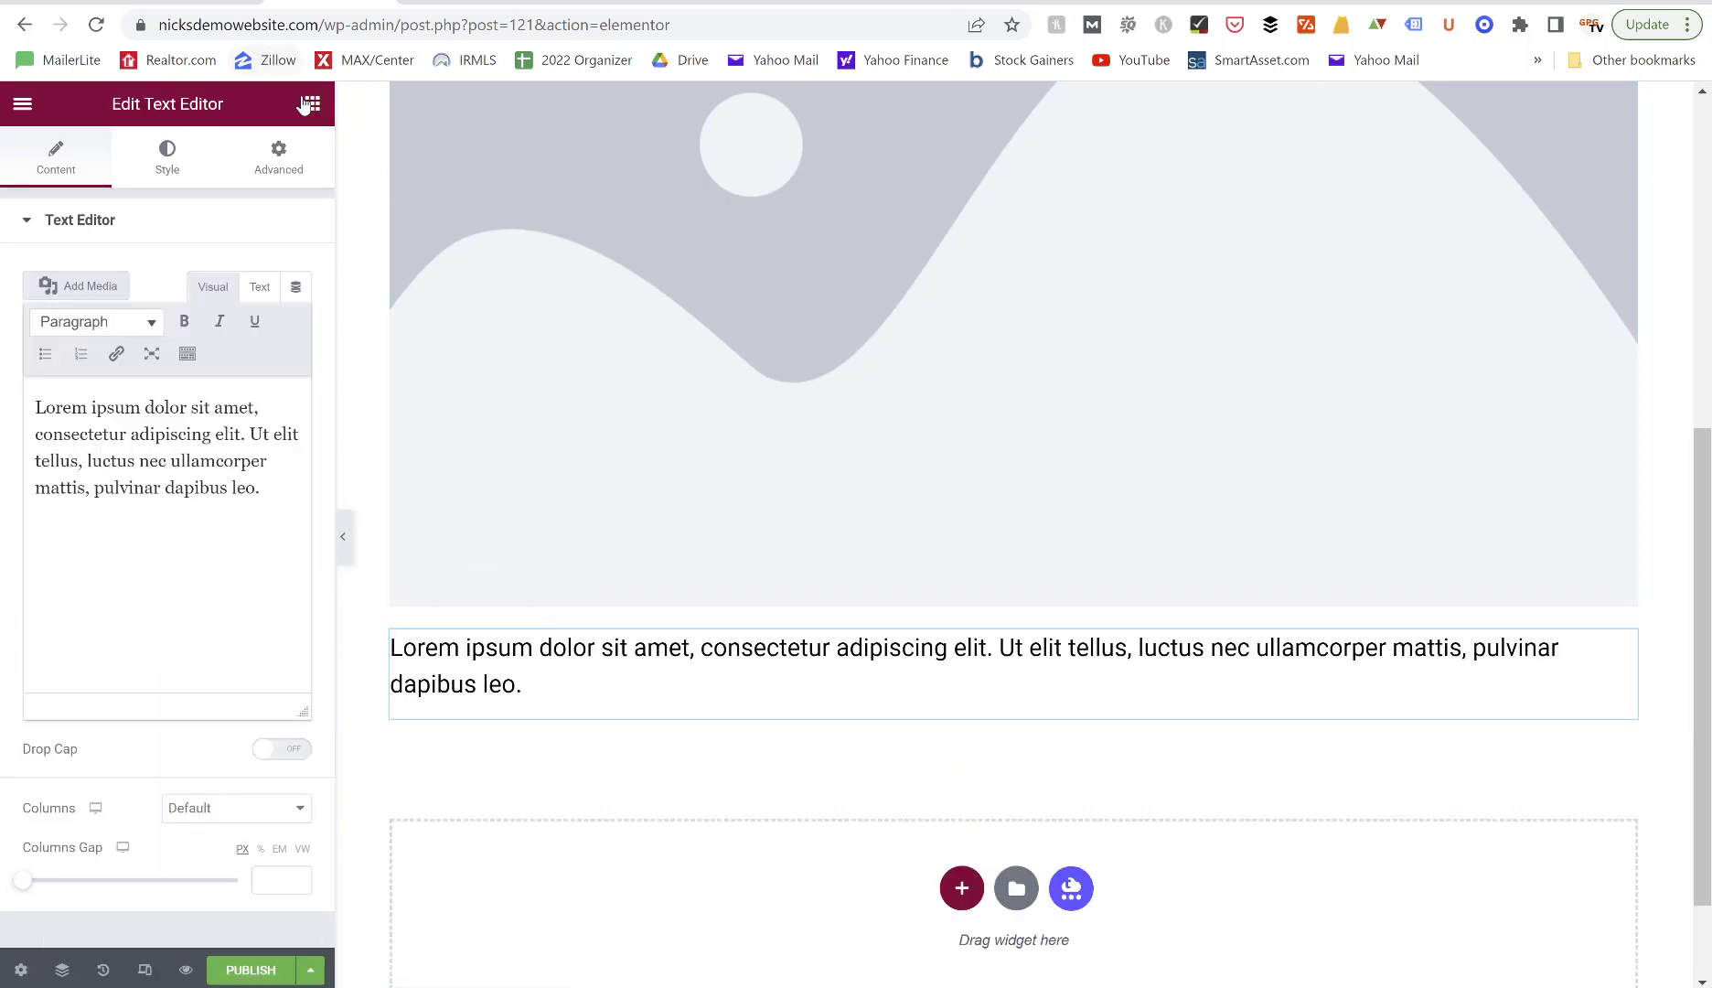
click(308, 104)
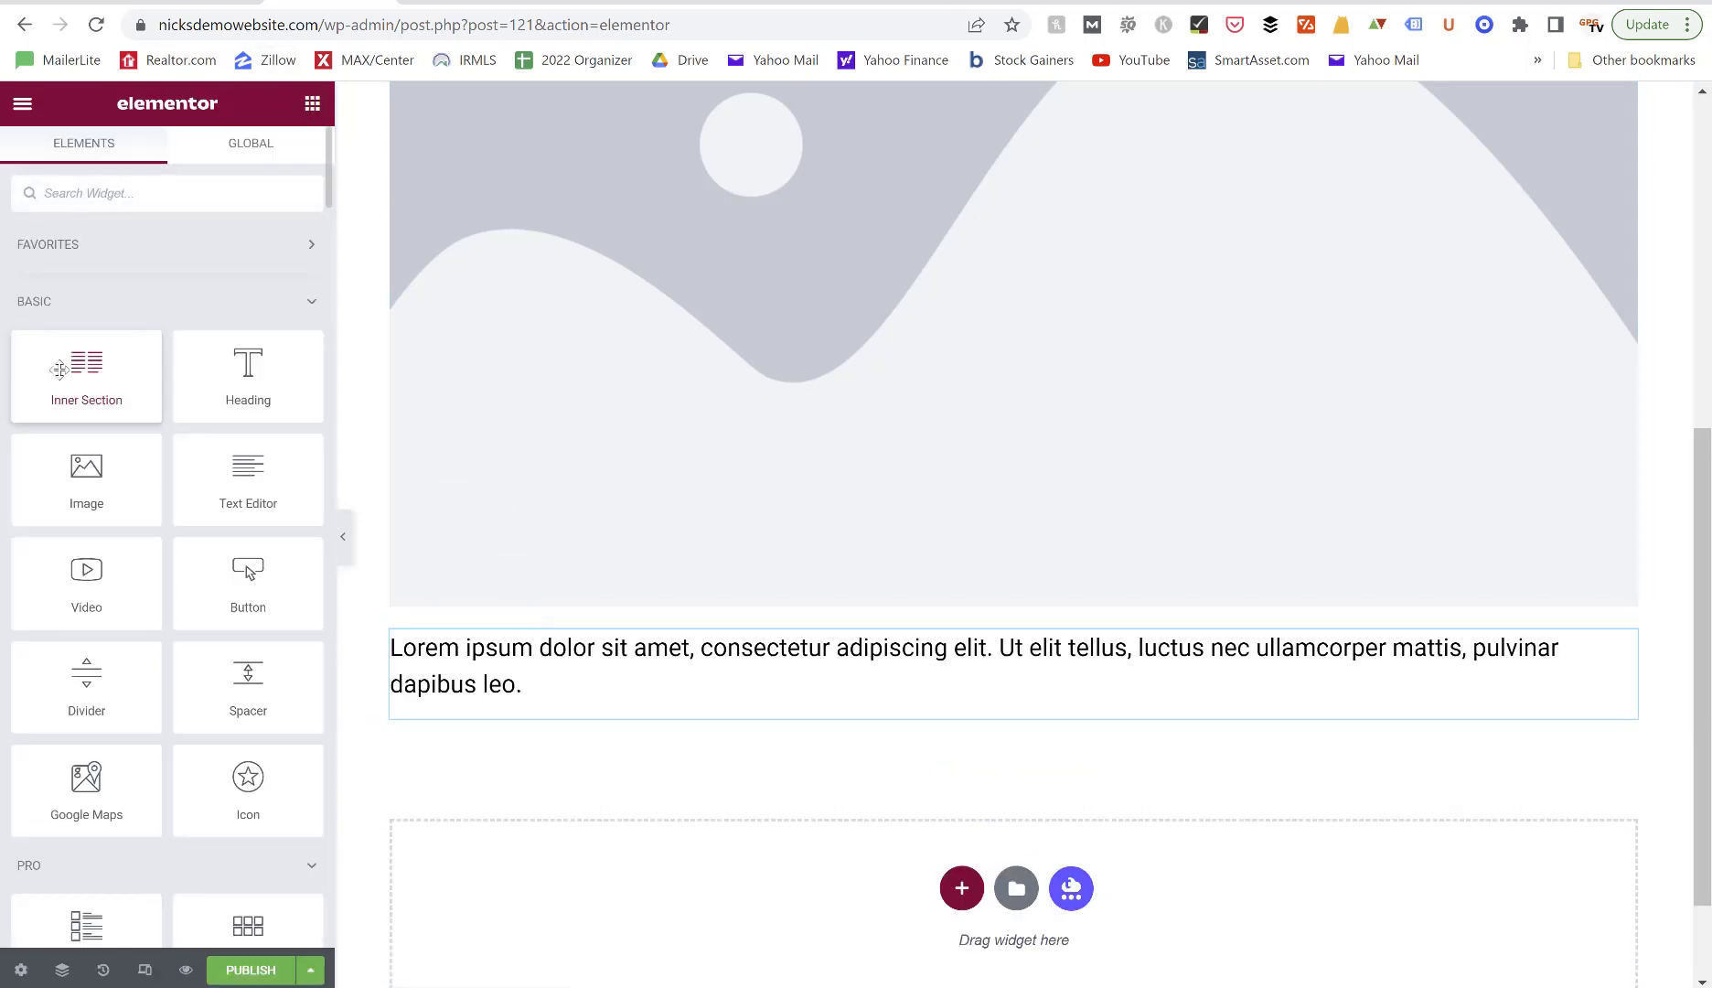
drag(59, 369, 517, 615)
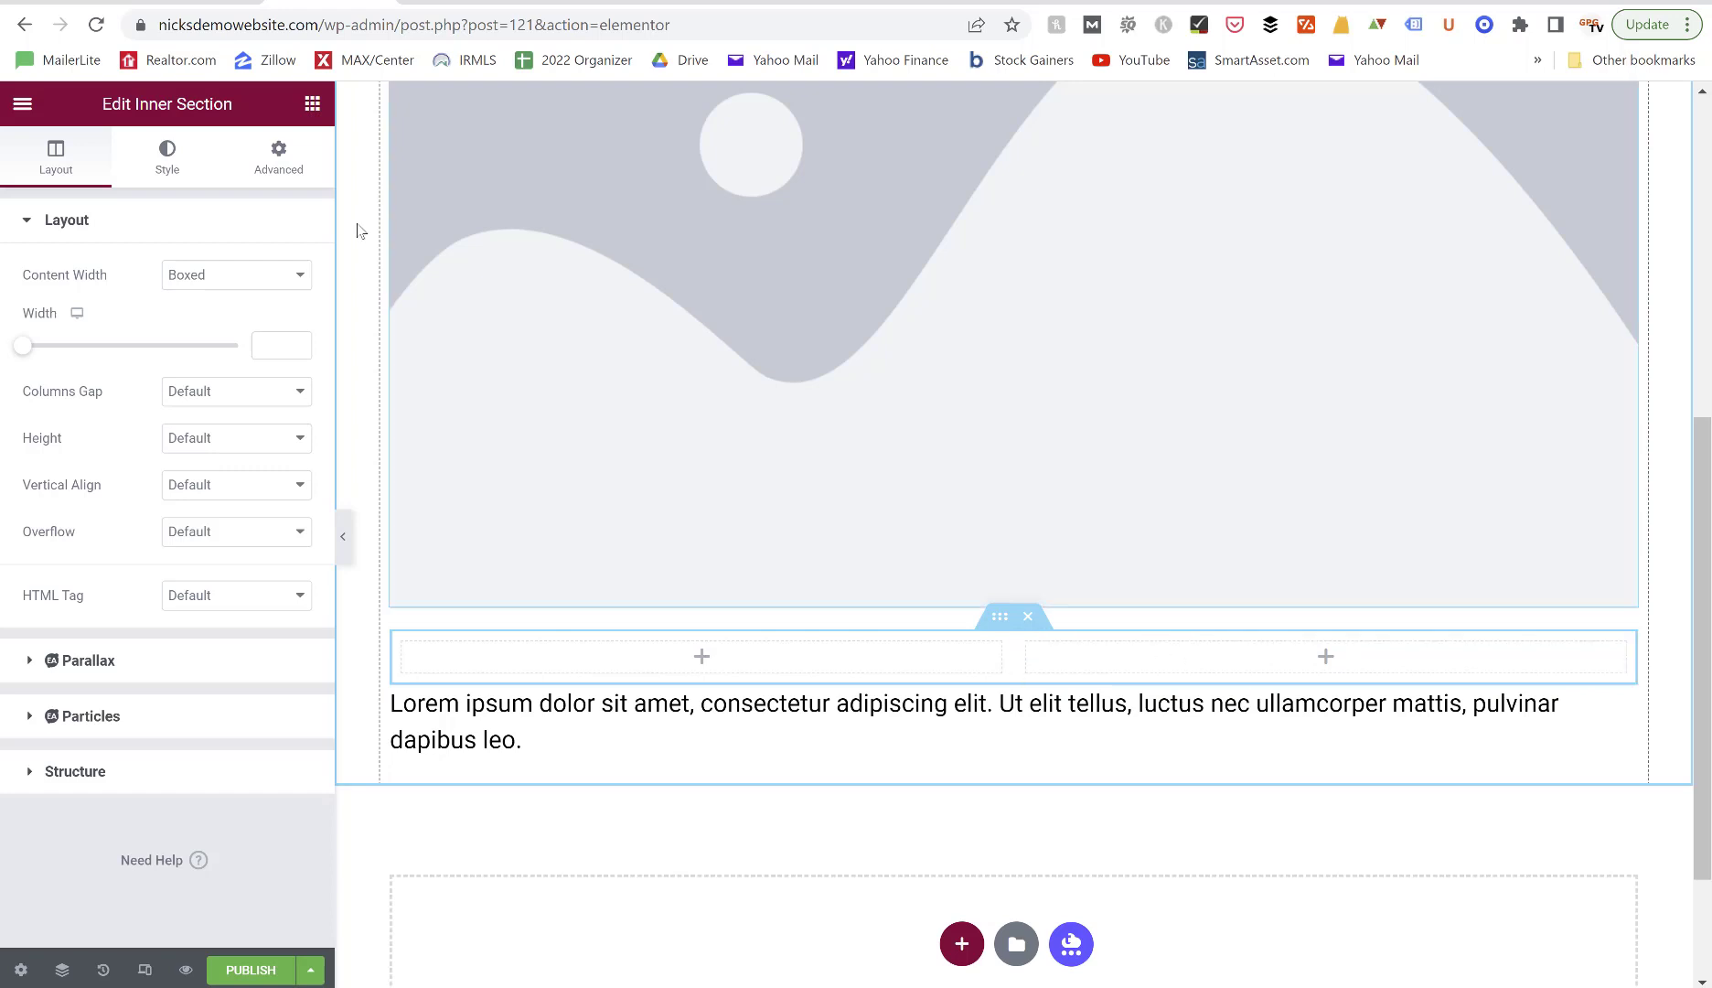
Return to the widget list and examine the About page's layout from the heading down to the text block.
click(312, 105)
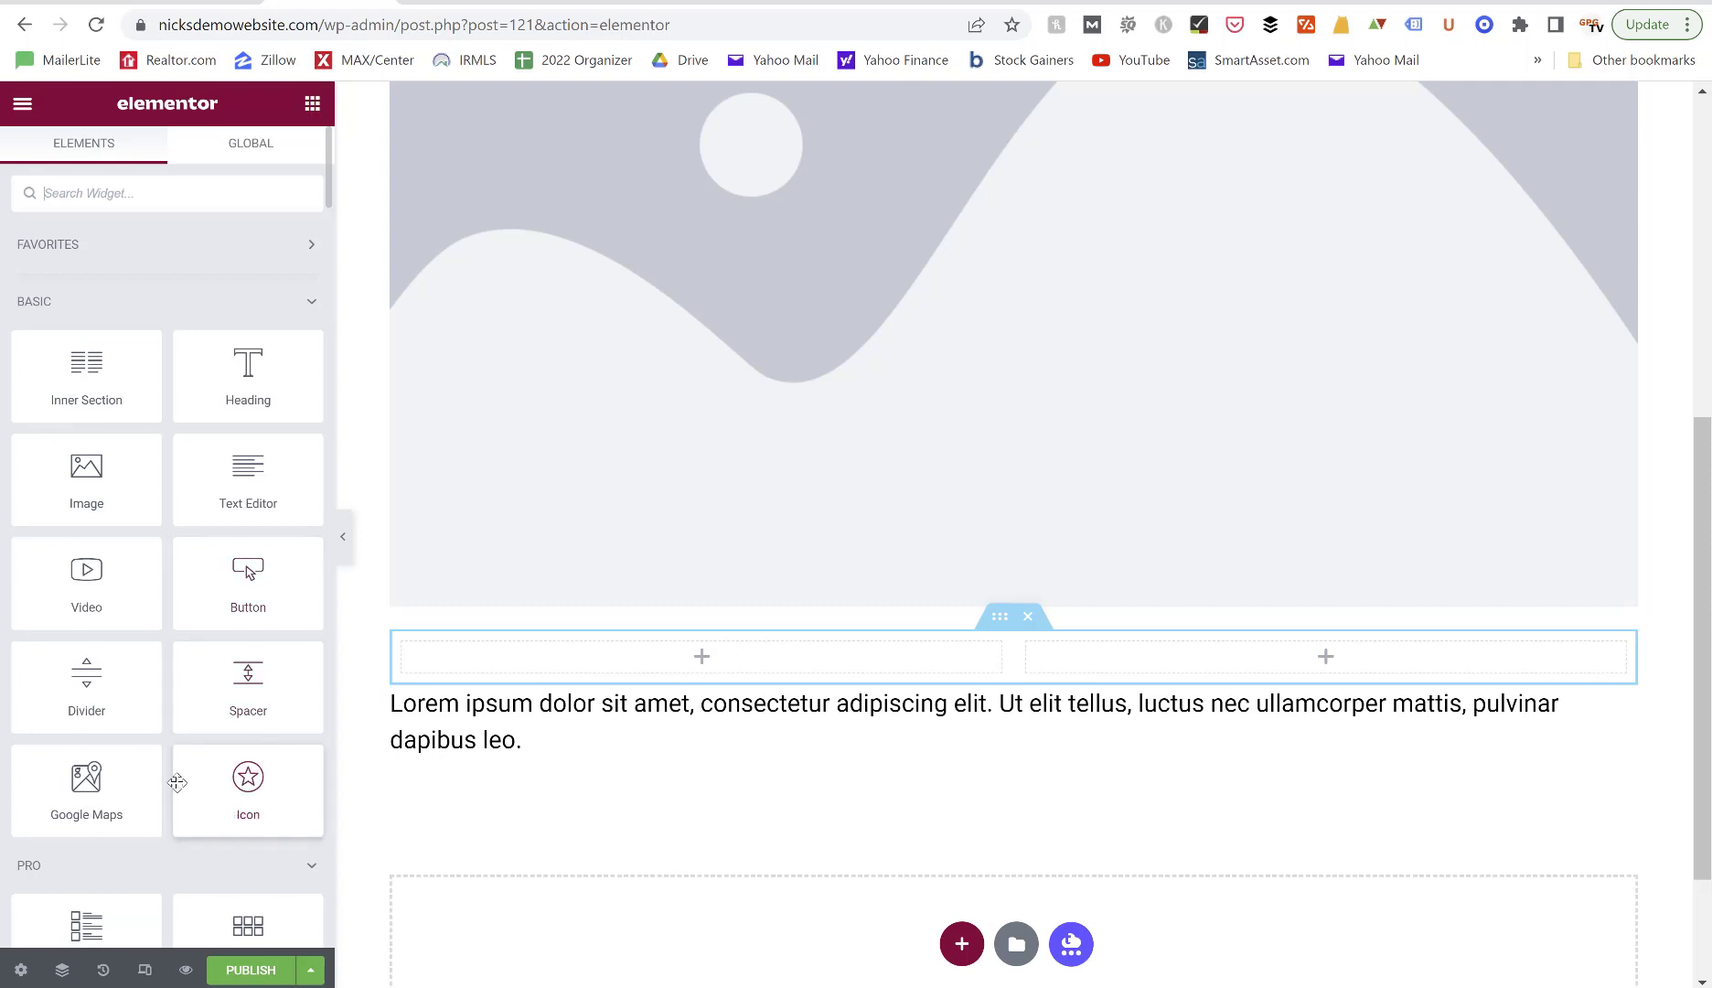
scroll(713, 422, up, 4)
scroll(658, 302, up, 2)
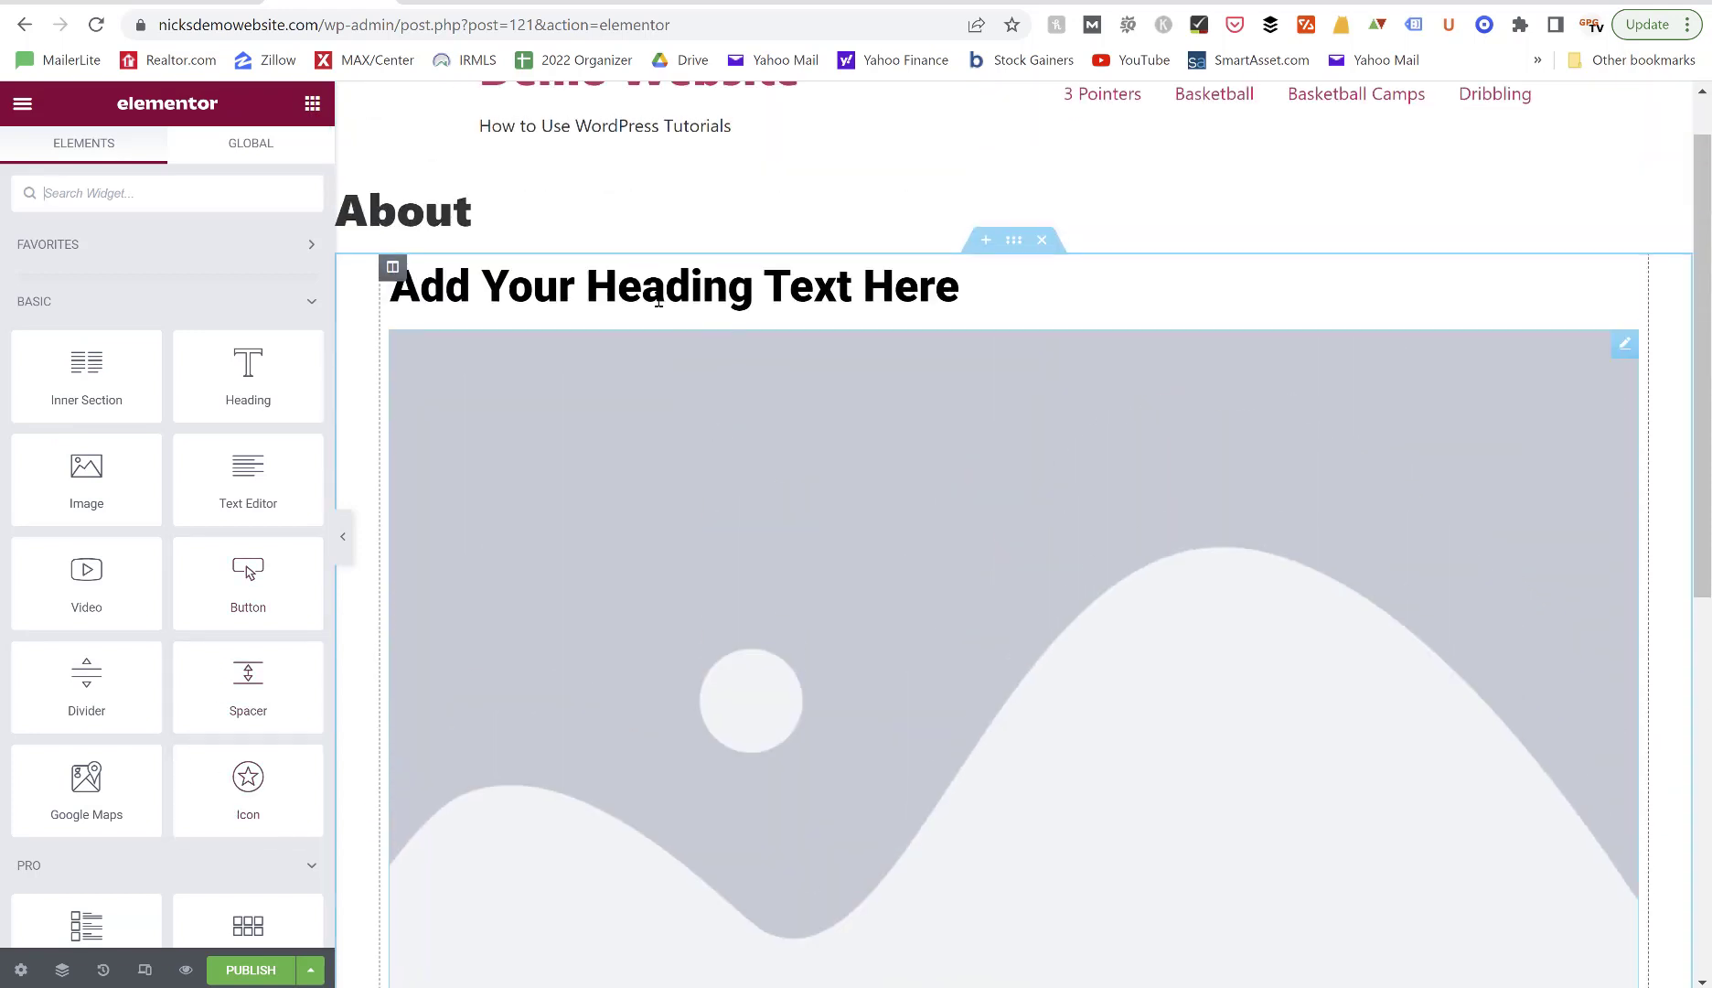
scroll(623, 286, down, 3)
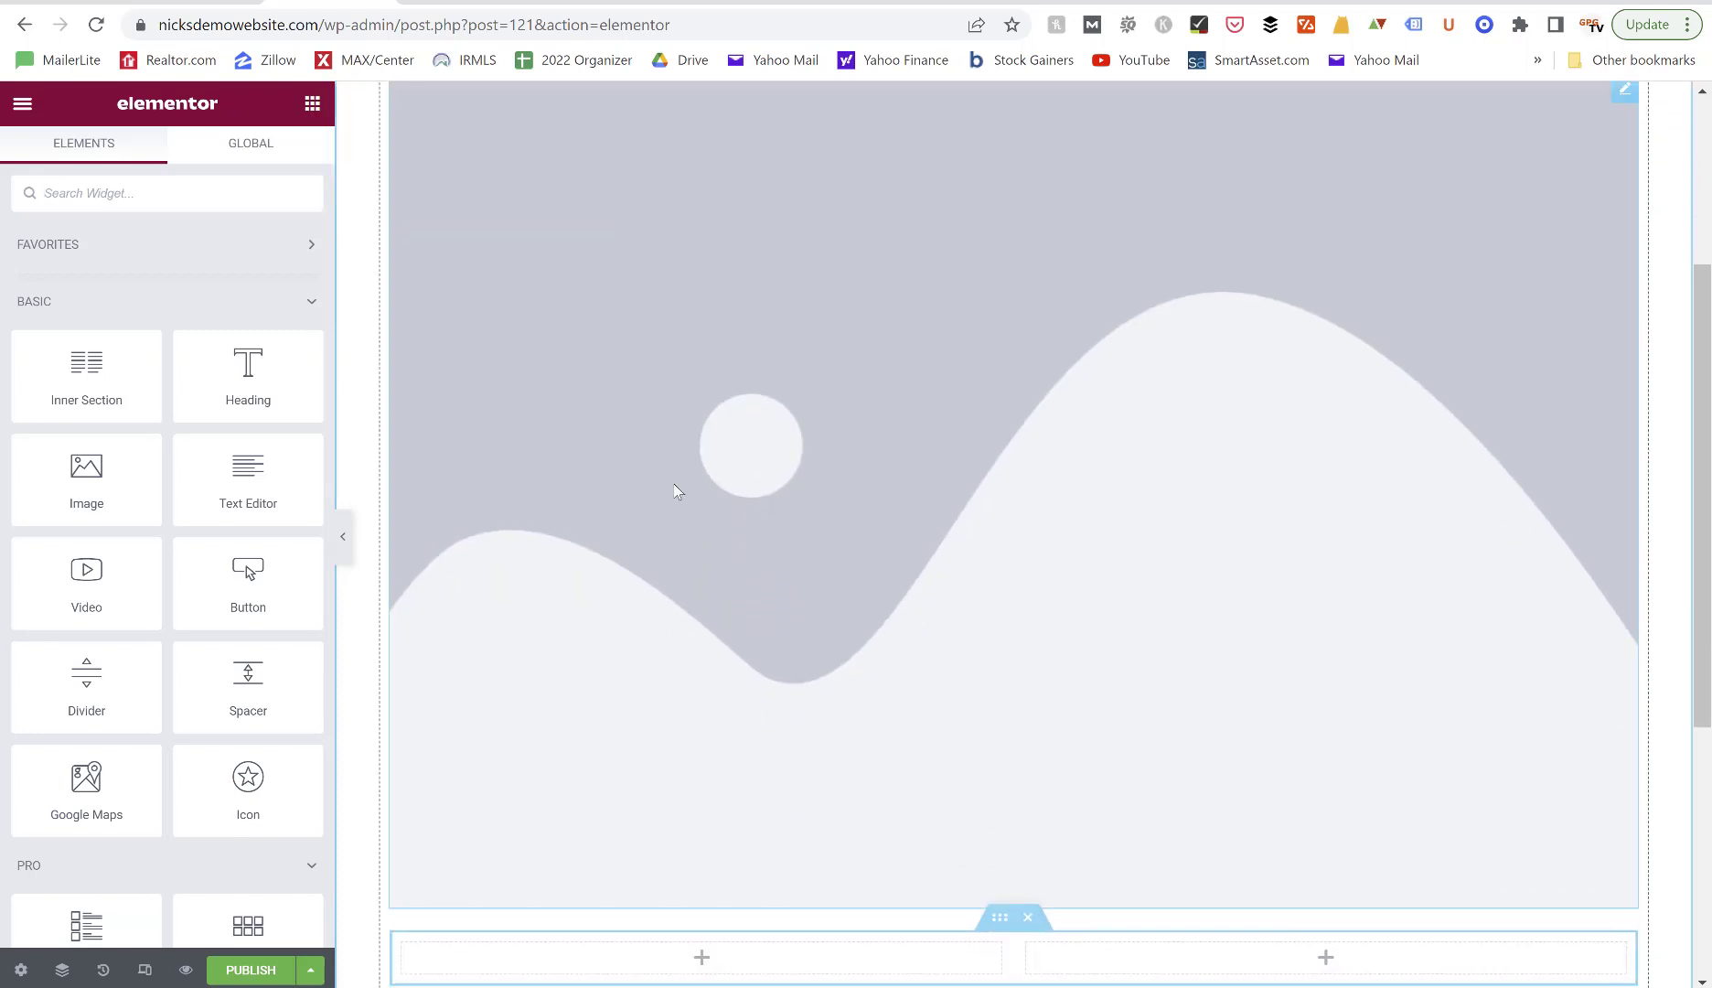
scroll(676, 491, up, 3)
scroll(634, 539, down, 3)
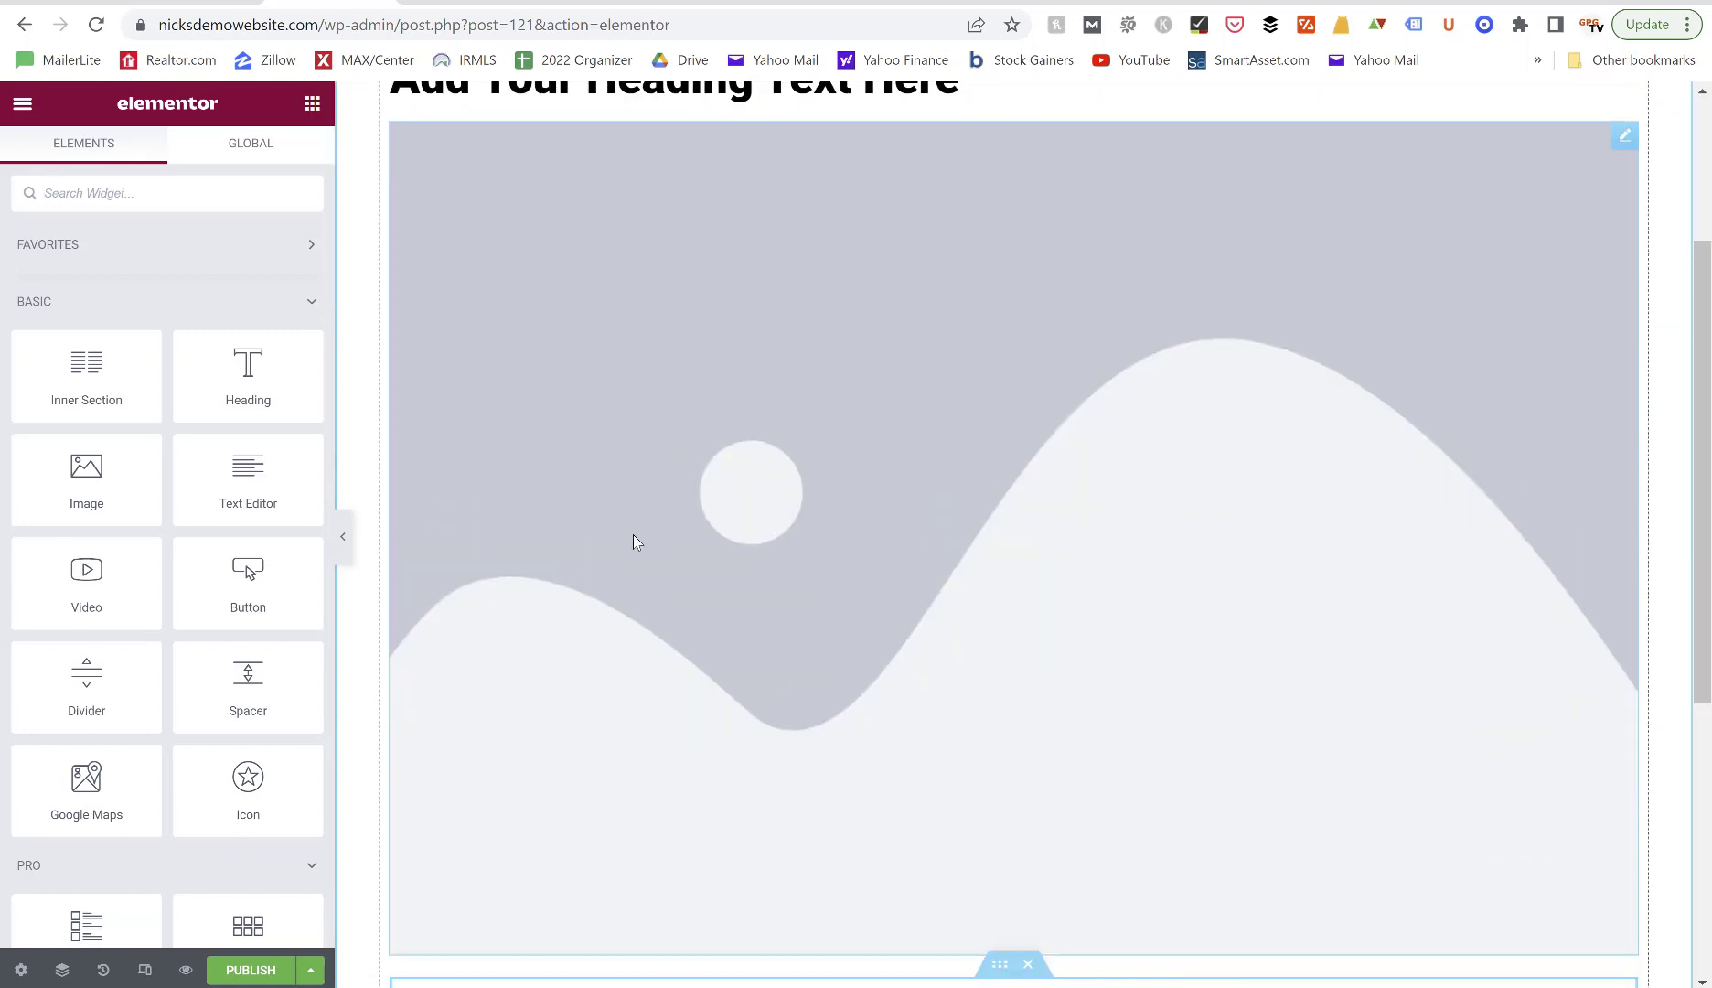
scroll(606, 499, down, 5)
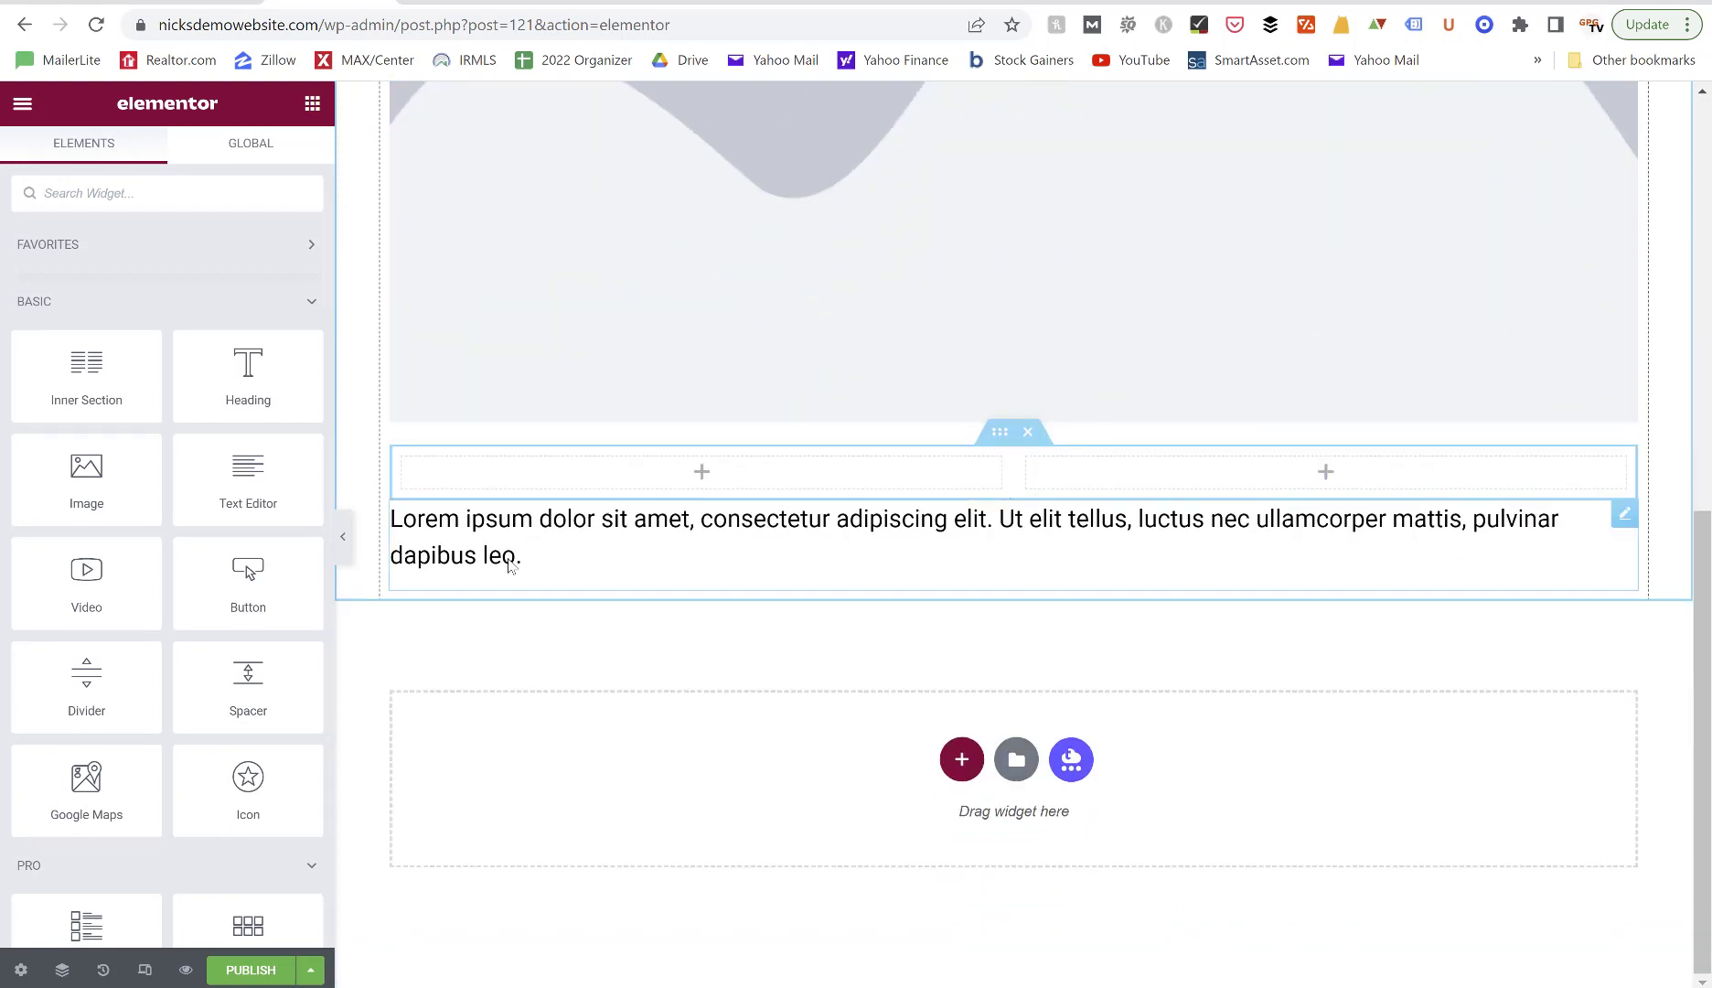
scroll(510, 562, up, 5)
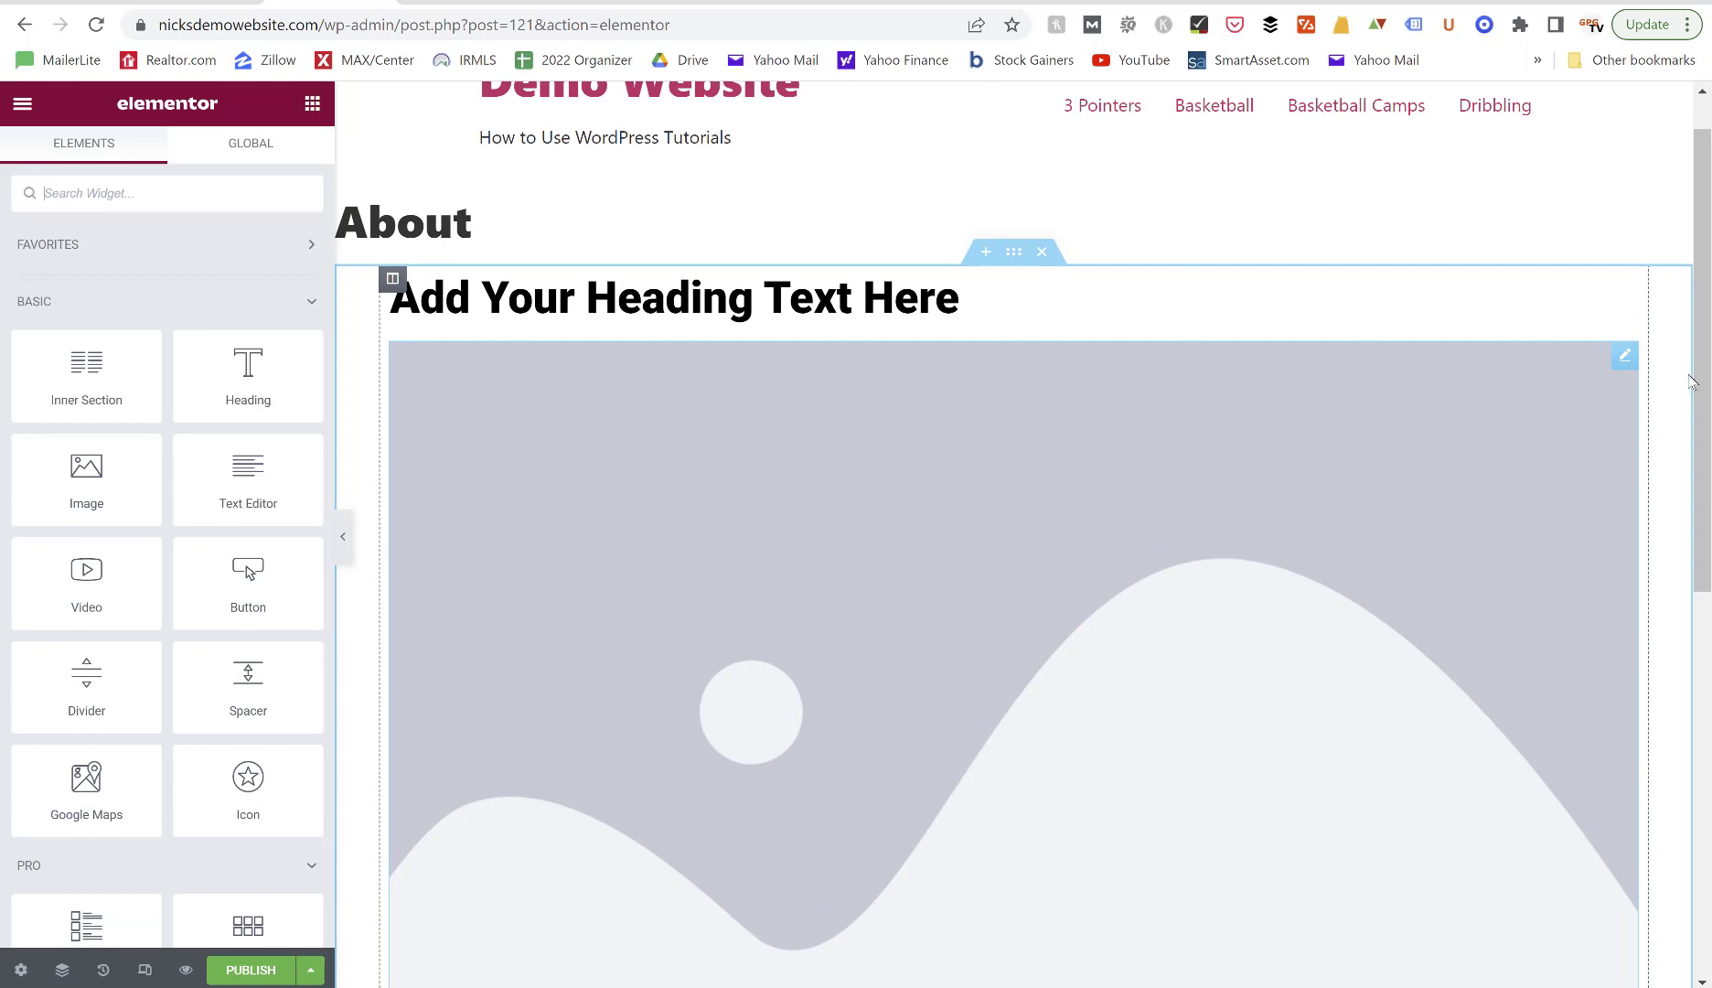
scroll(1041, 462, down, 6)
scroll(1041, 462, up, 4)
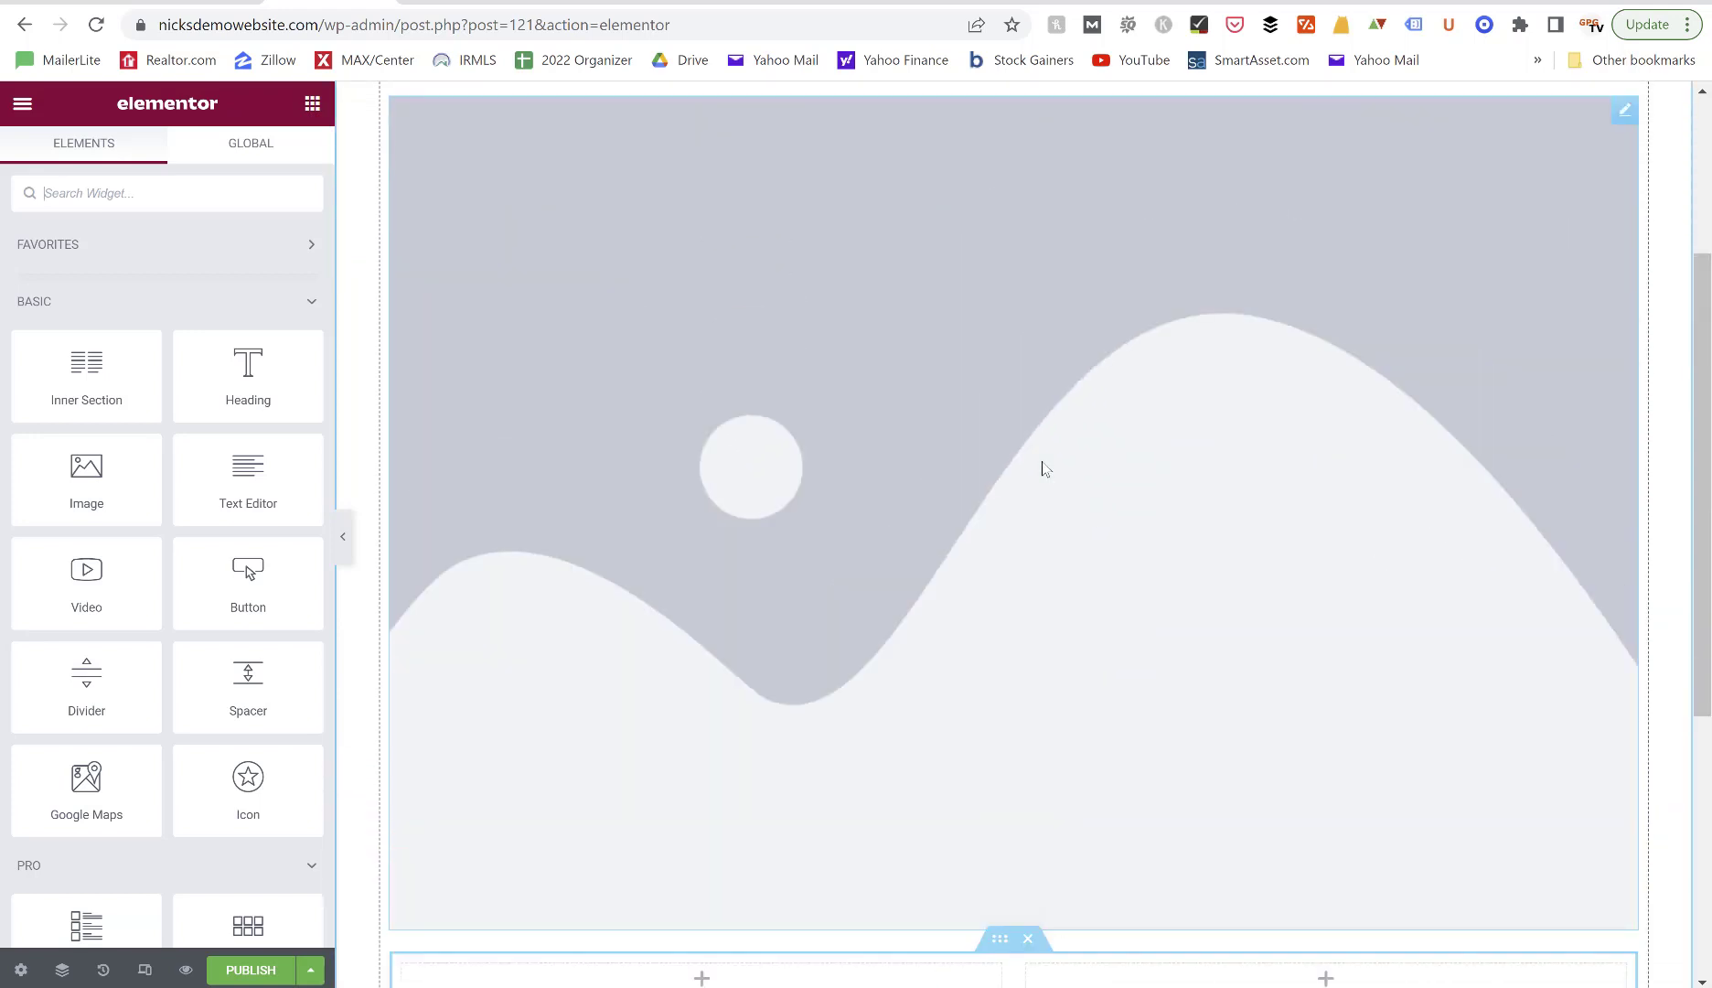
scroll(1041, 462, up, 1)
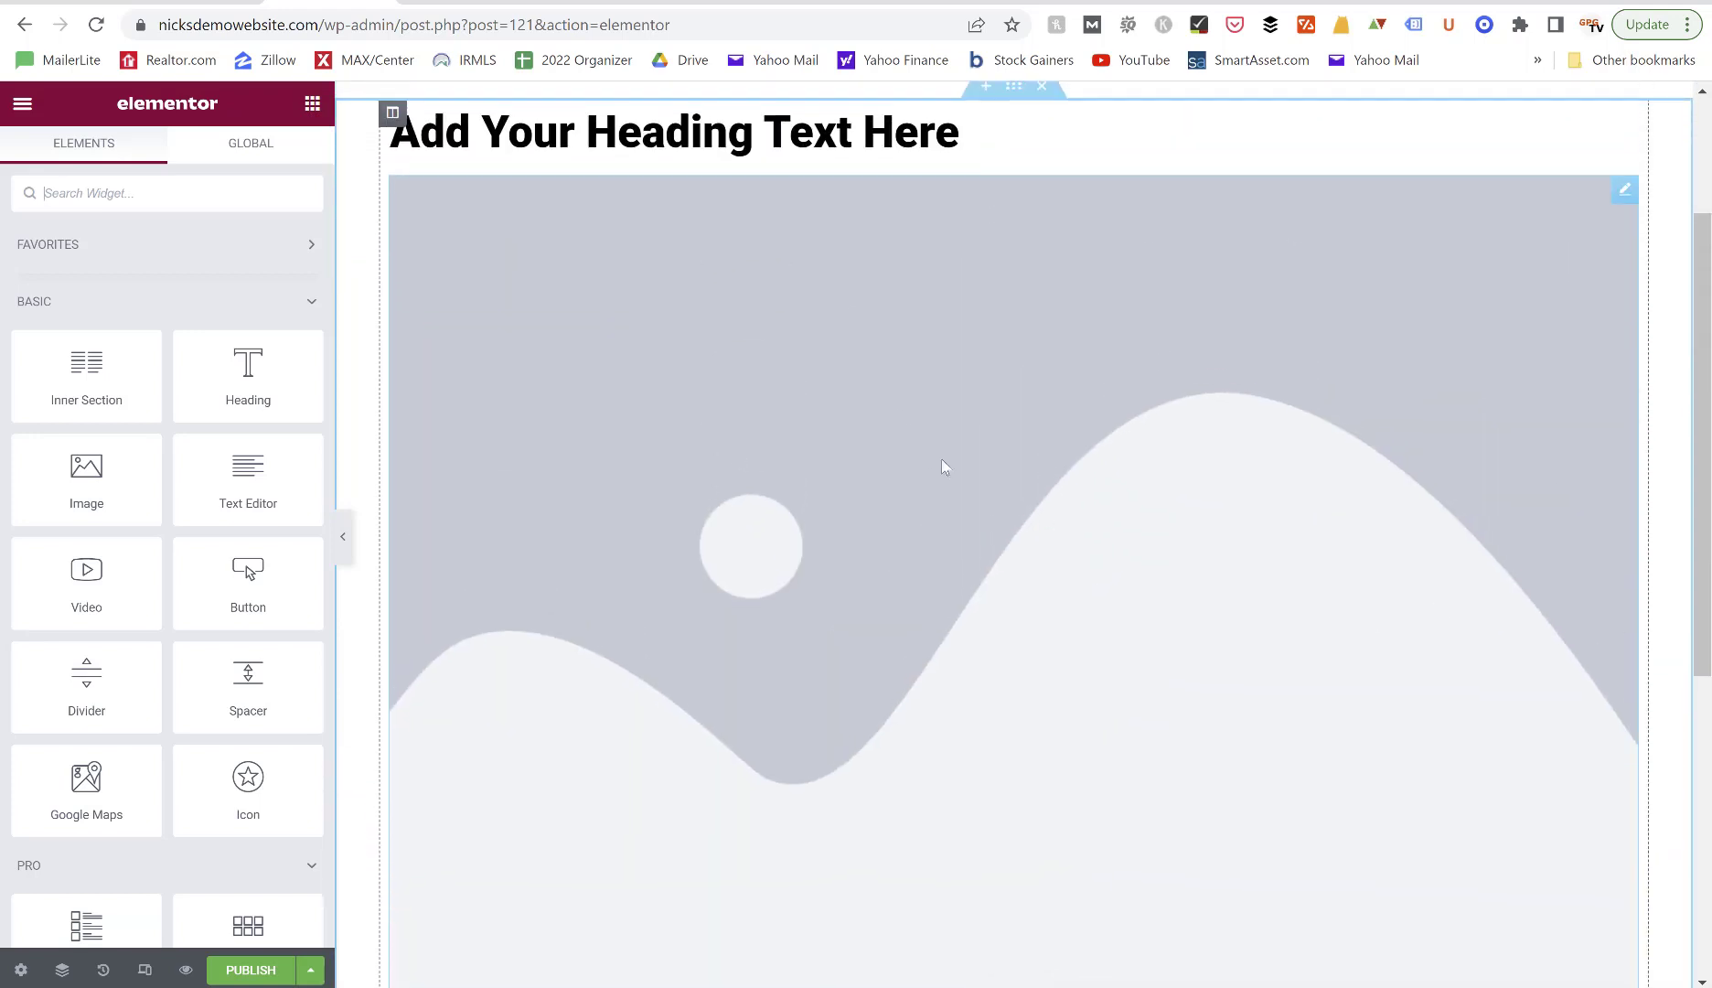
Move the image into the first column of the Inner Section and the text block into its second column.
scroll(942, 466, down, 6)
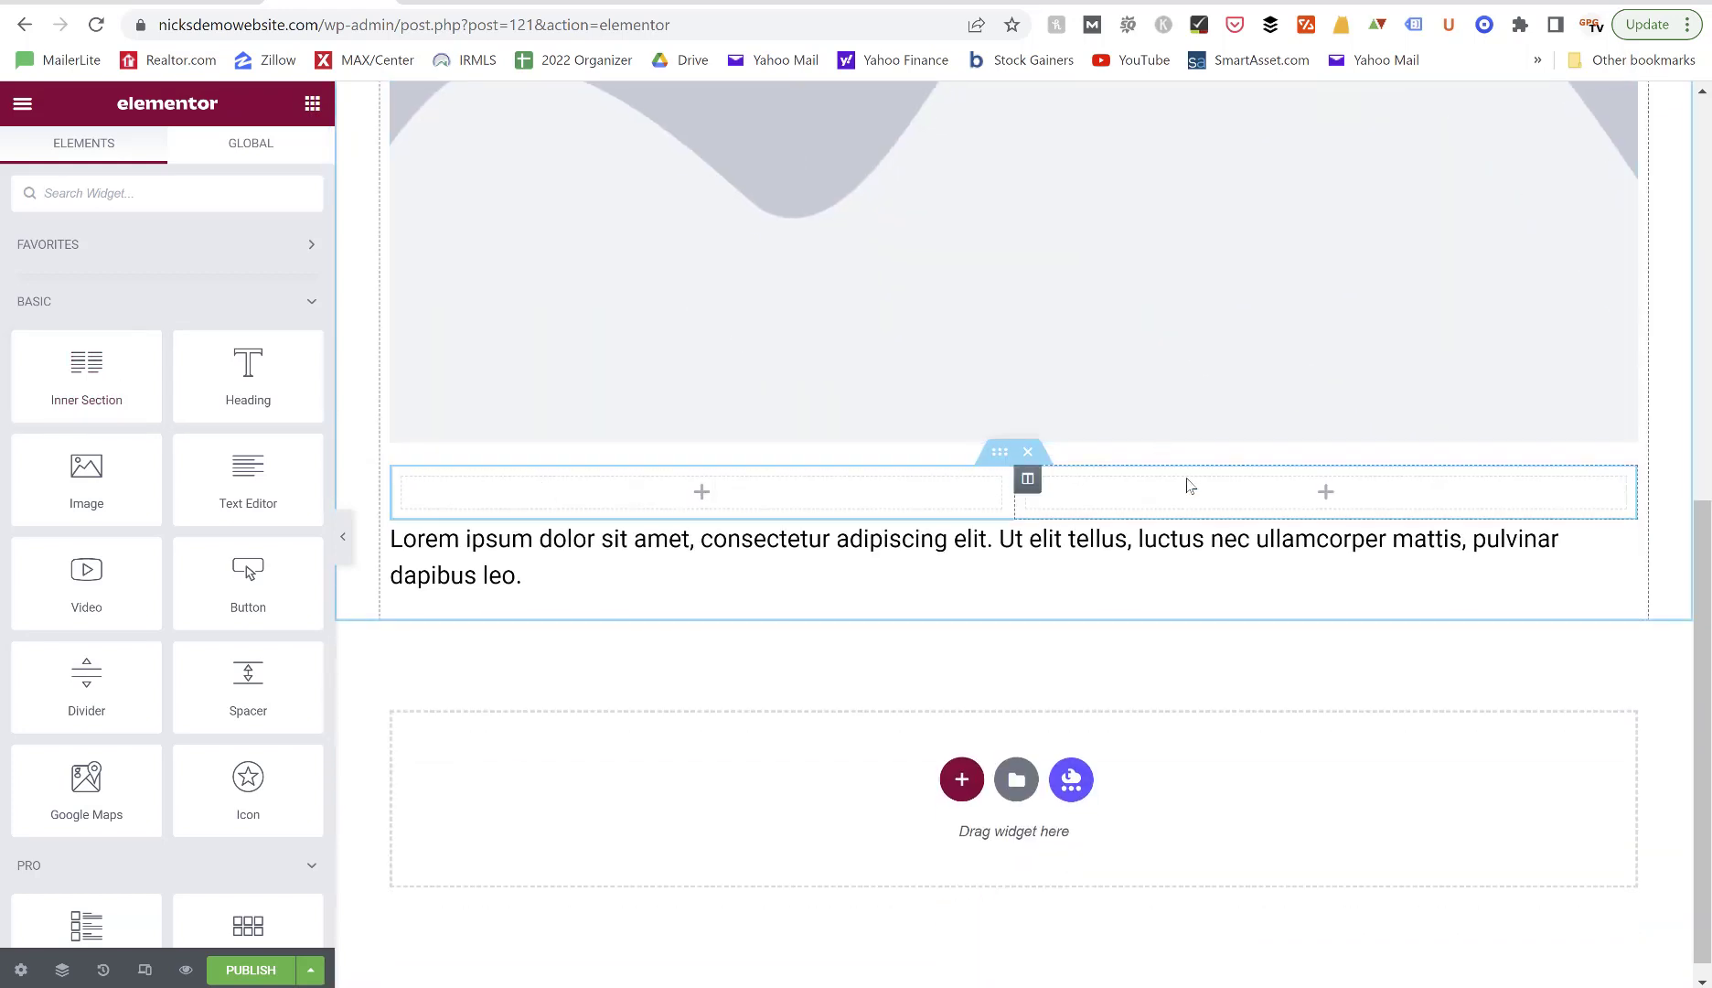
scroll(1187, 484, up, 6)
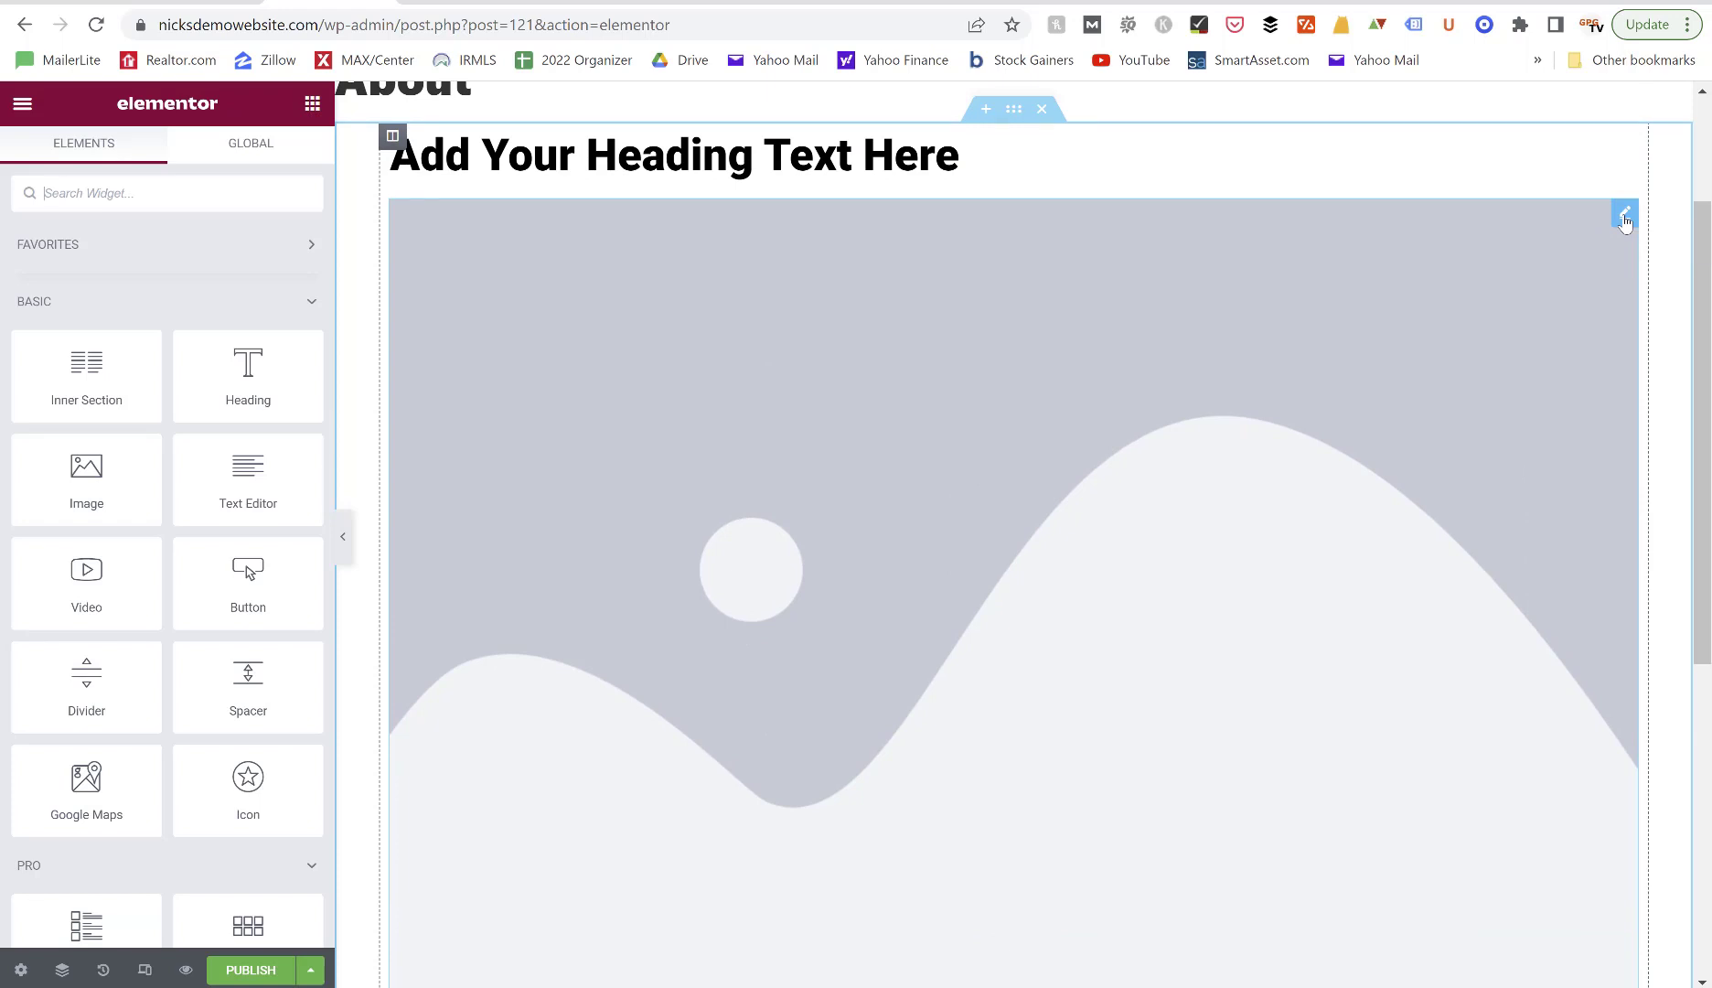
drag(1623, 220, 699, 415)
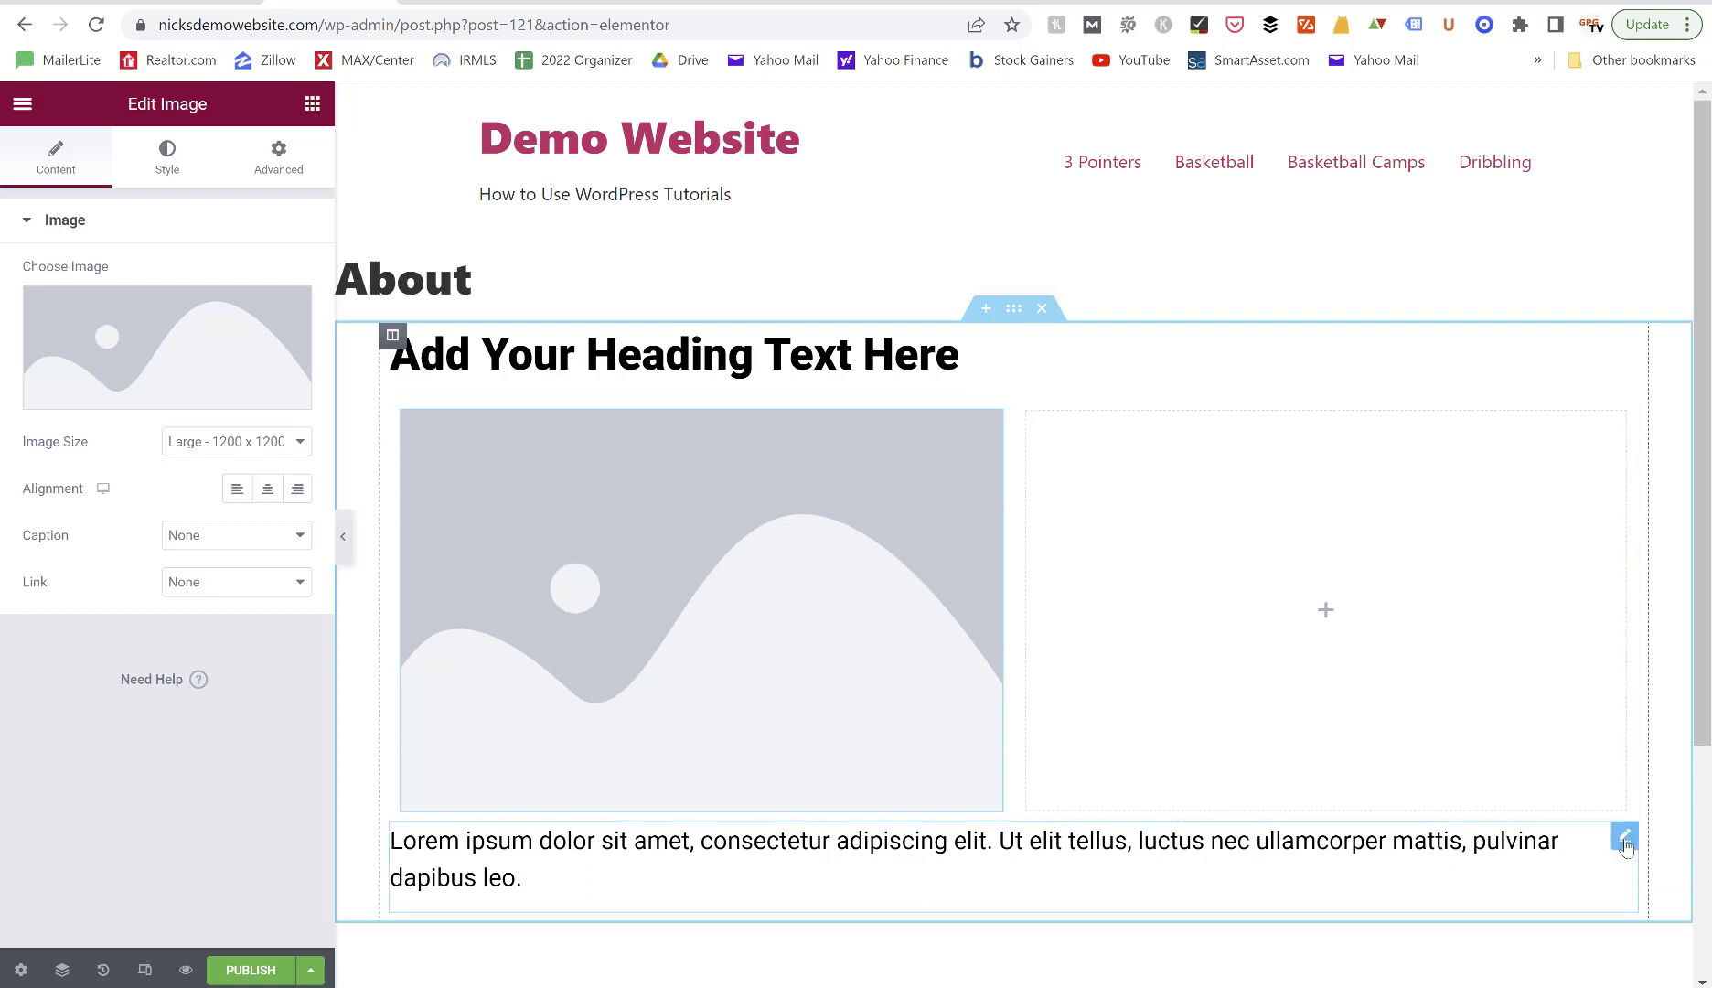
drag(1624, 841, 1397, 628)
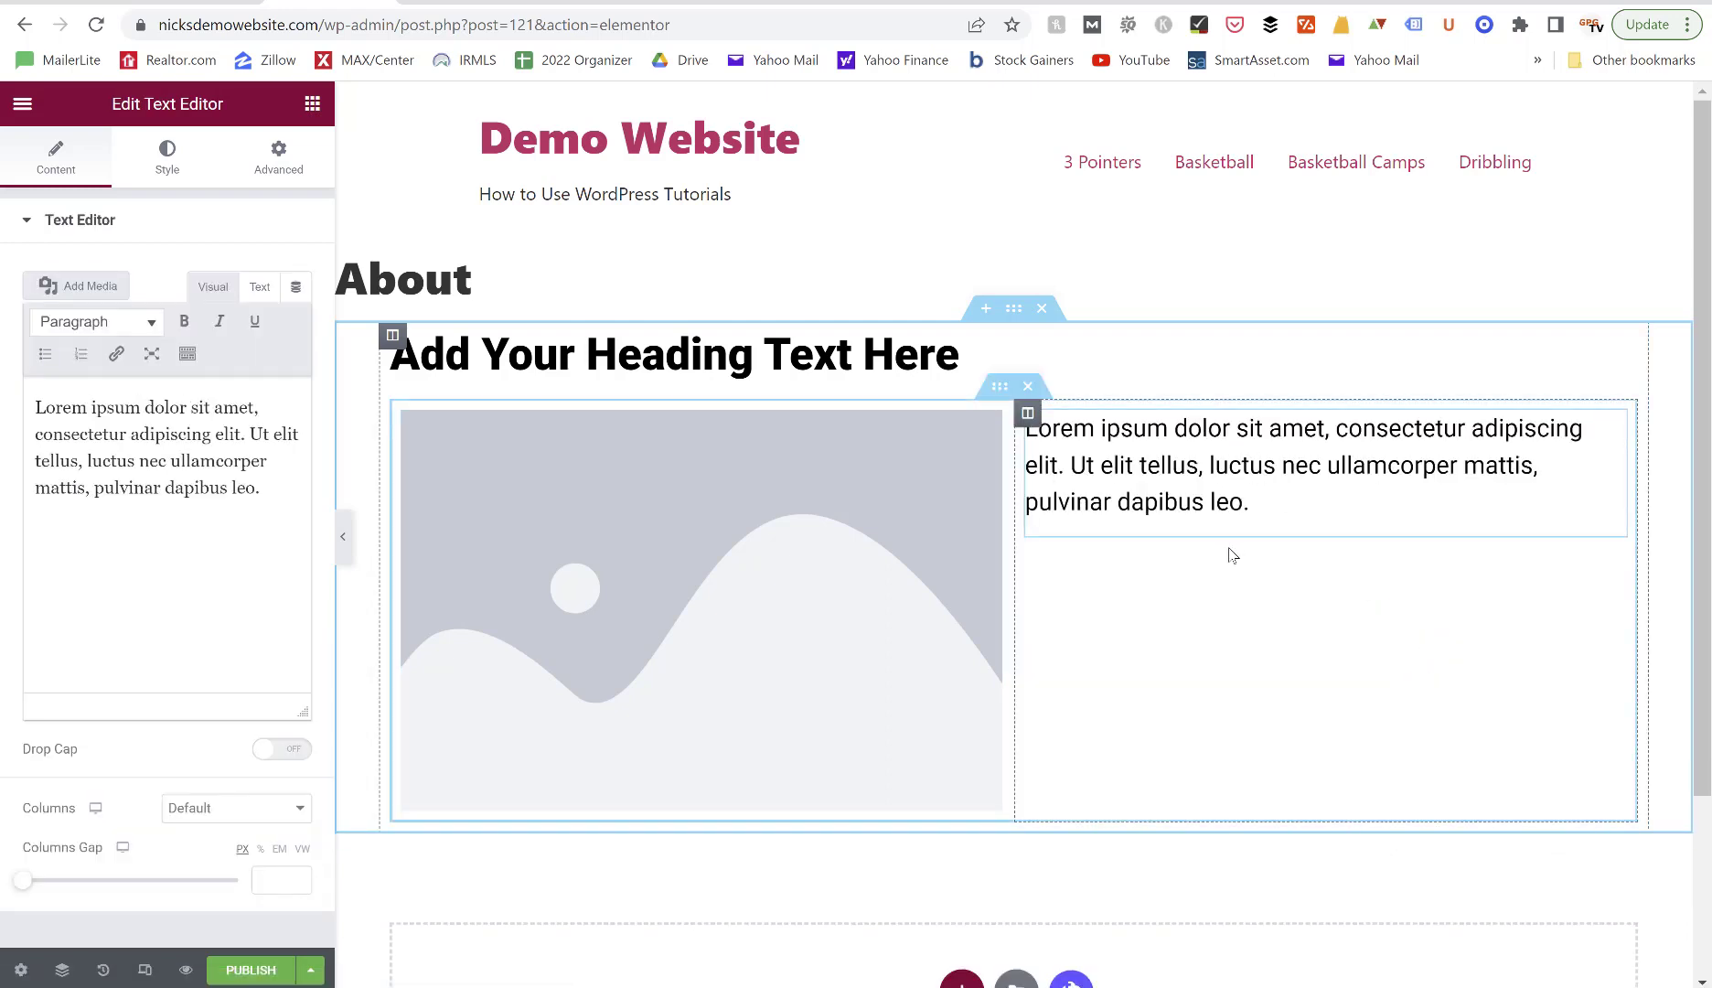
Replace the placeholder heading text with "About" followed by the site owner's full name.
triple_click(722, 355)
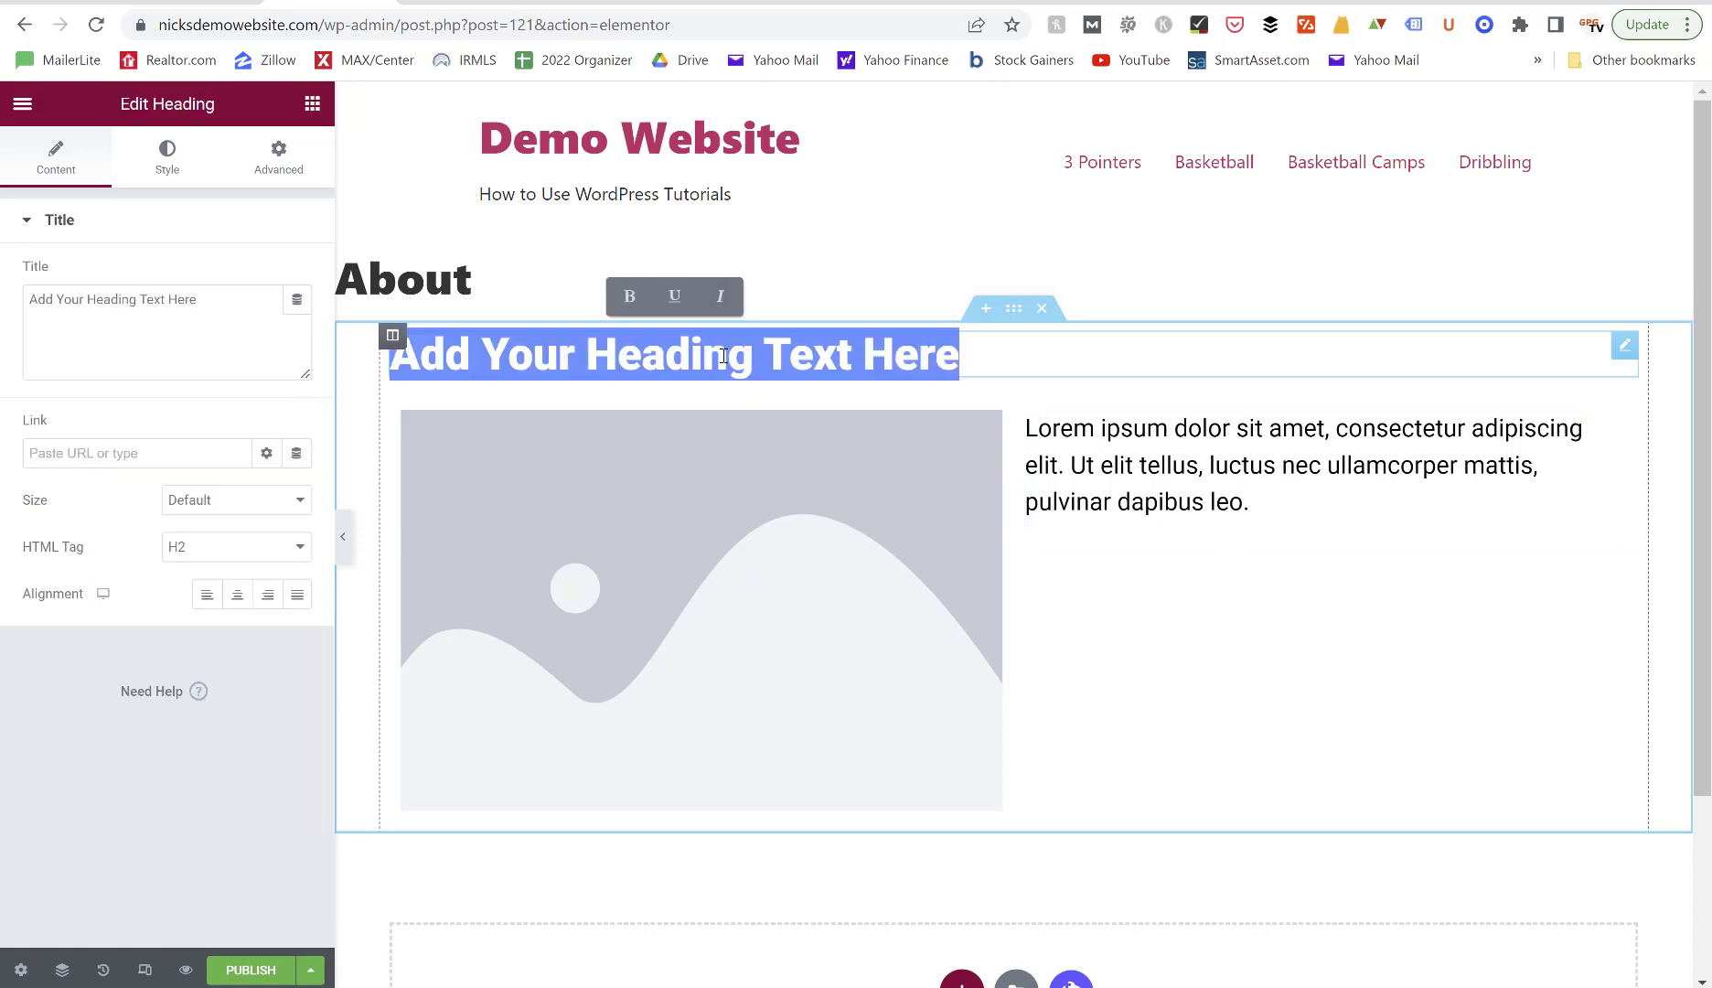
text(About Nikc)
key(BackSpace)
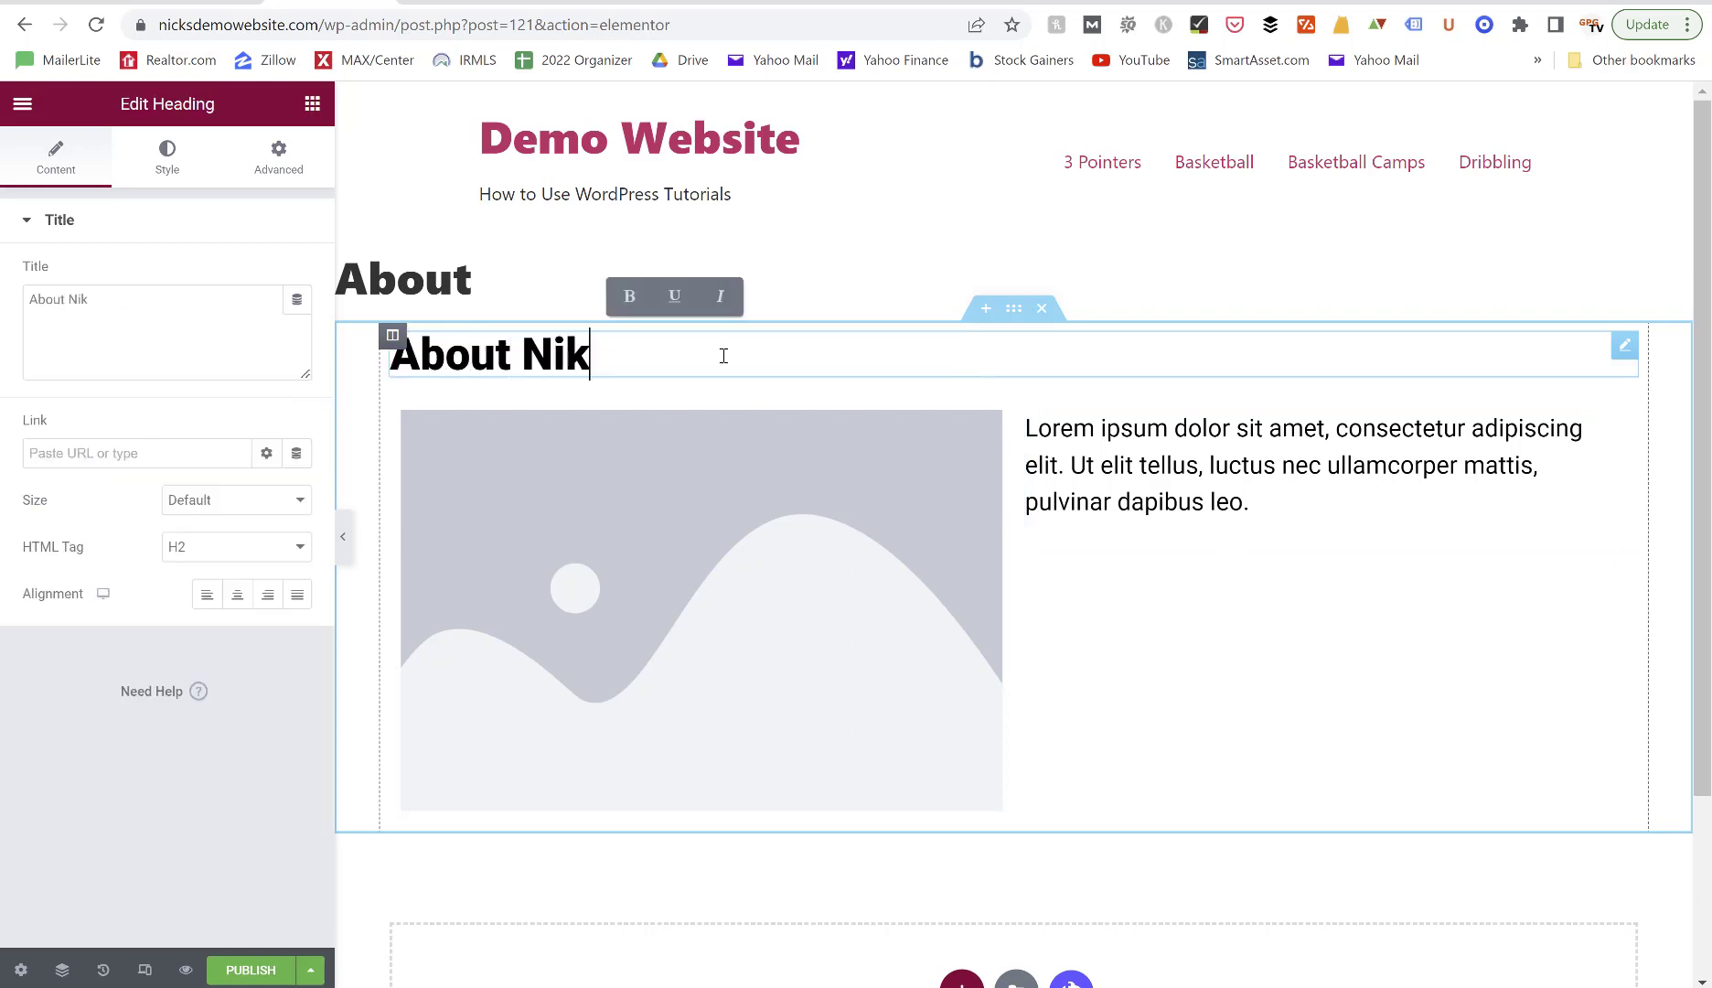
text(ck Foy)
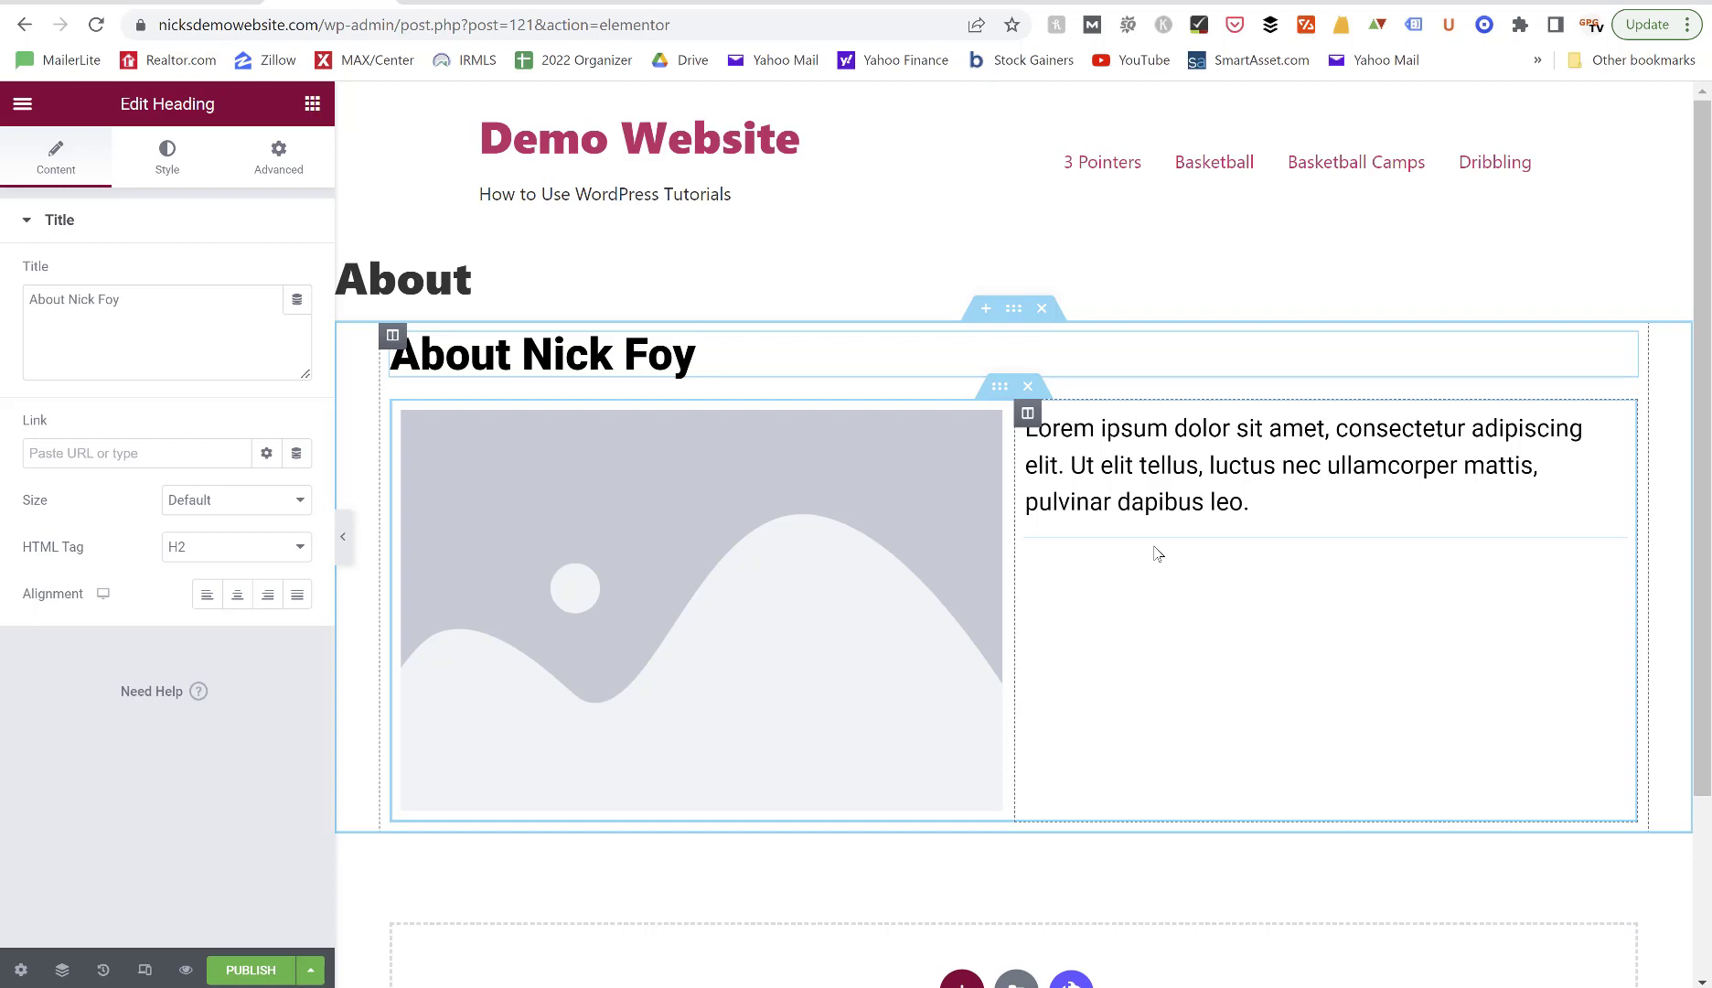
Add a Google Maps widget in a new section below the image and text columns.
scroll(1156, 551, down, 1)
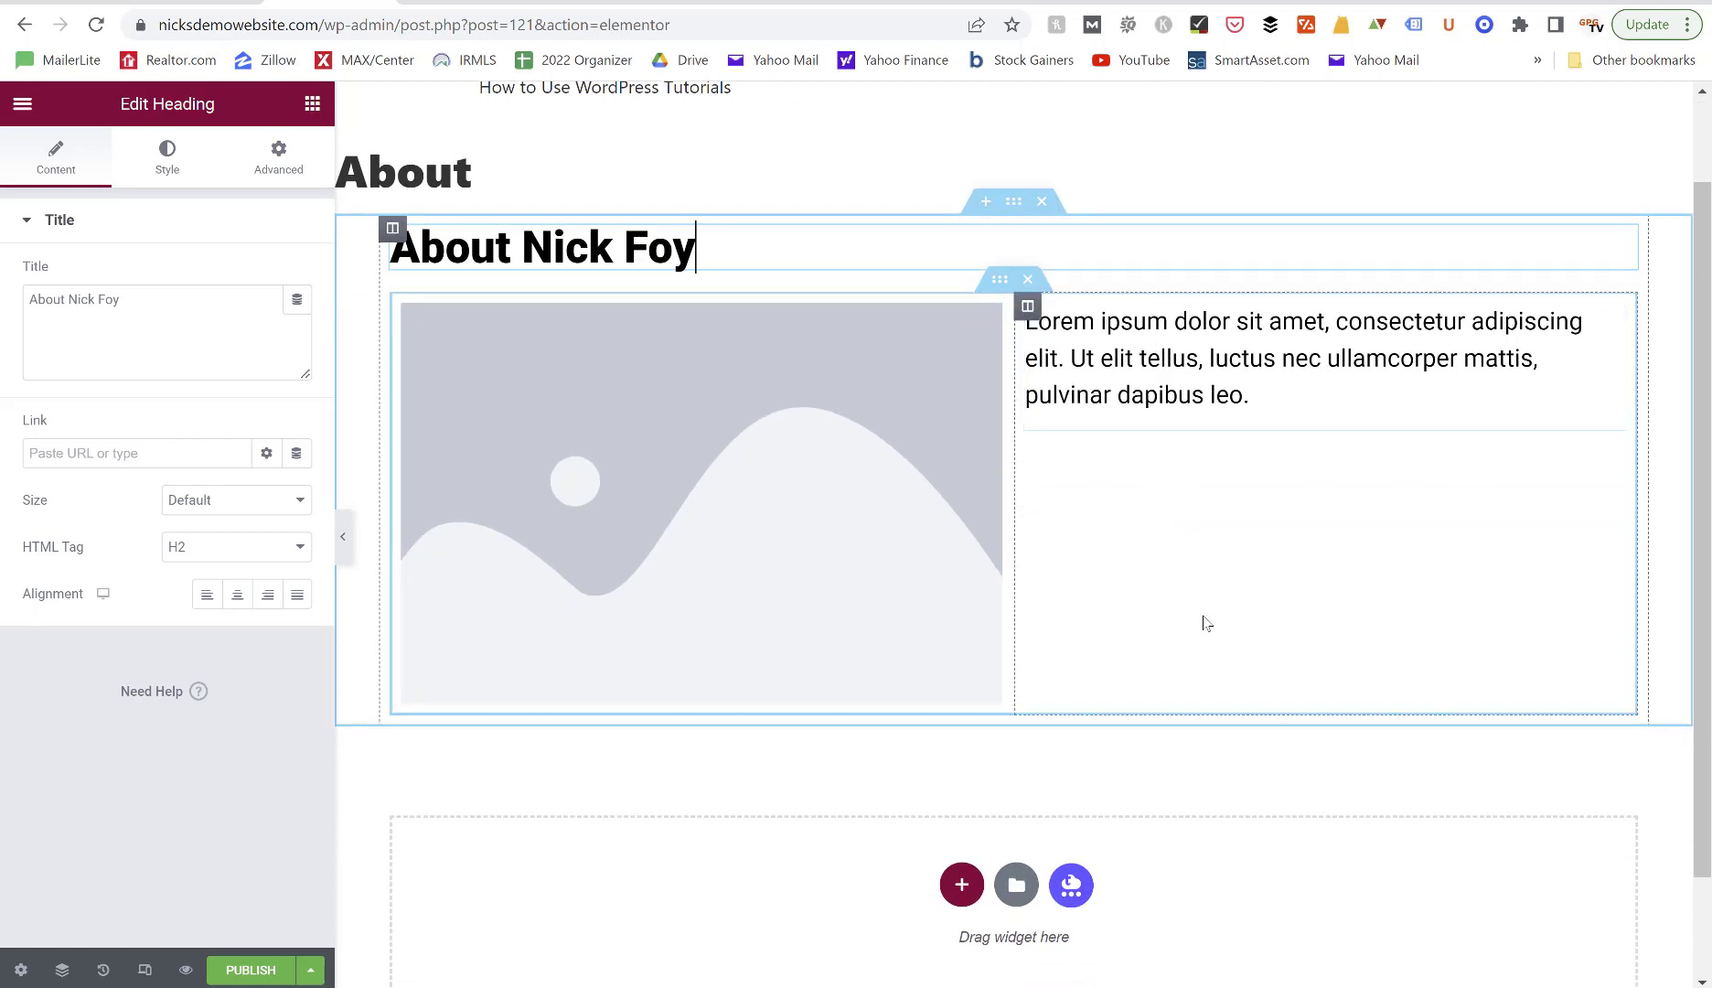
scroll(1203, 623, down, 1)
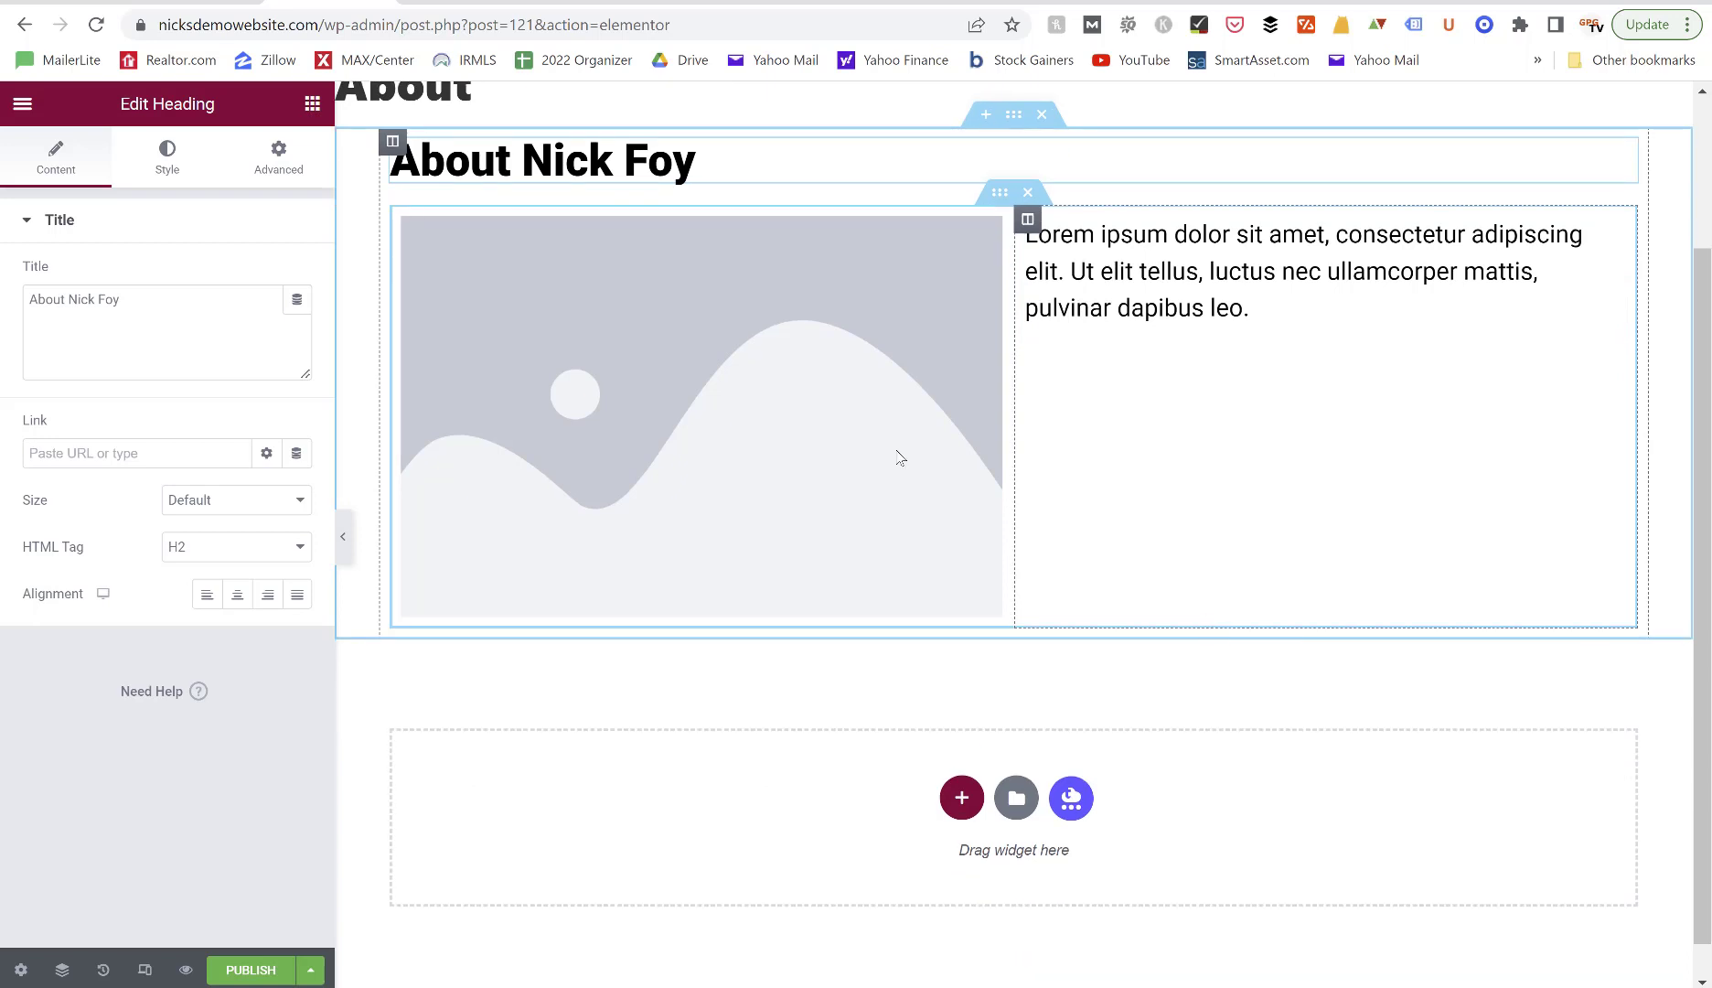
click(313, 107)
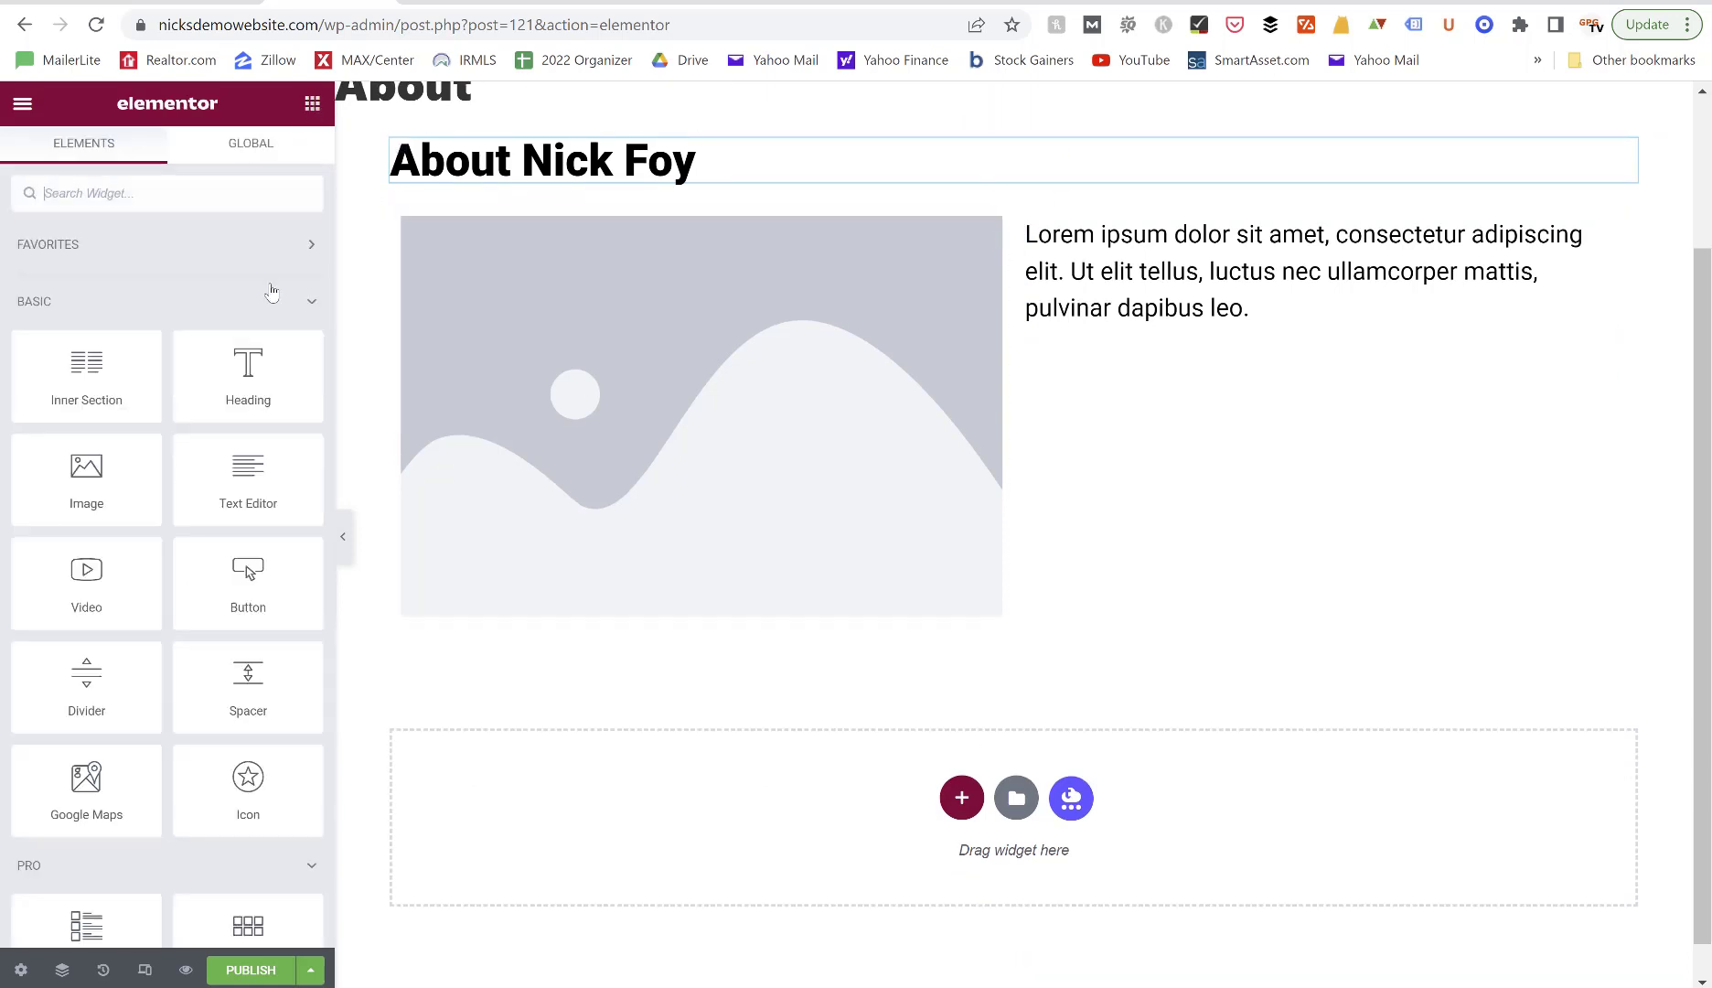
scroll(212, 522, down, 3)
scroll(213, 526, down, 1)
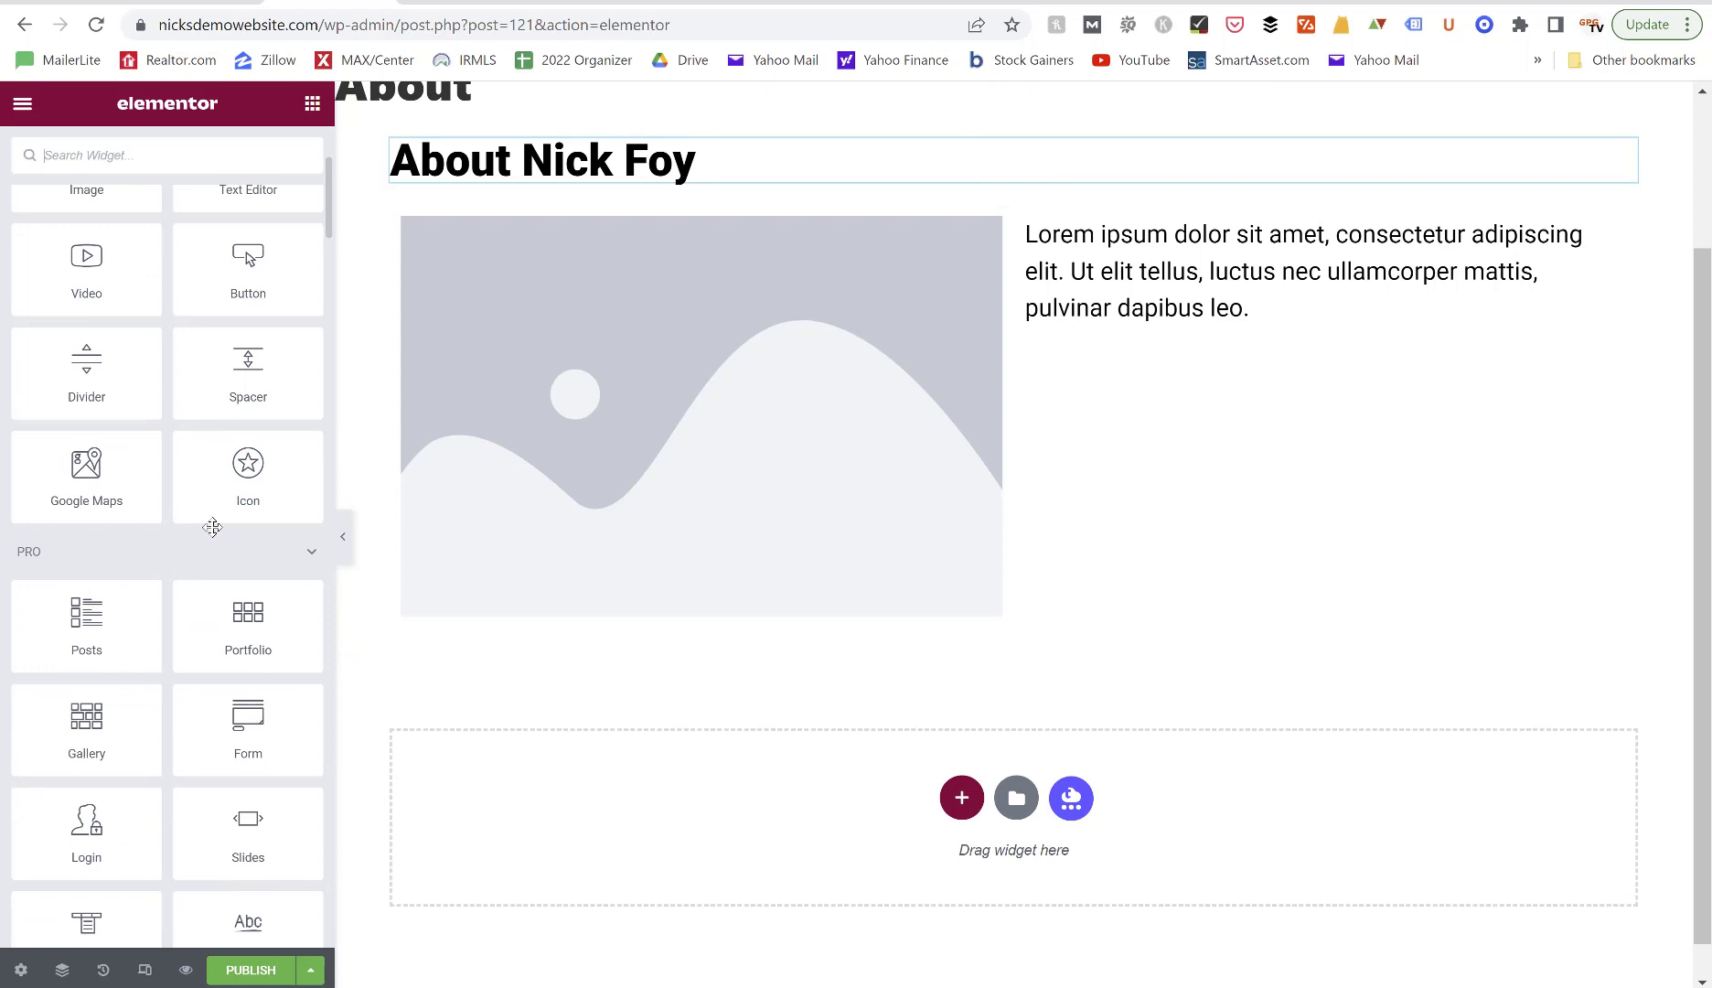
drag(84, 471, 863, 837)
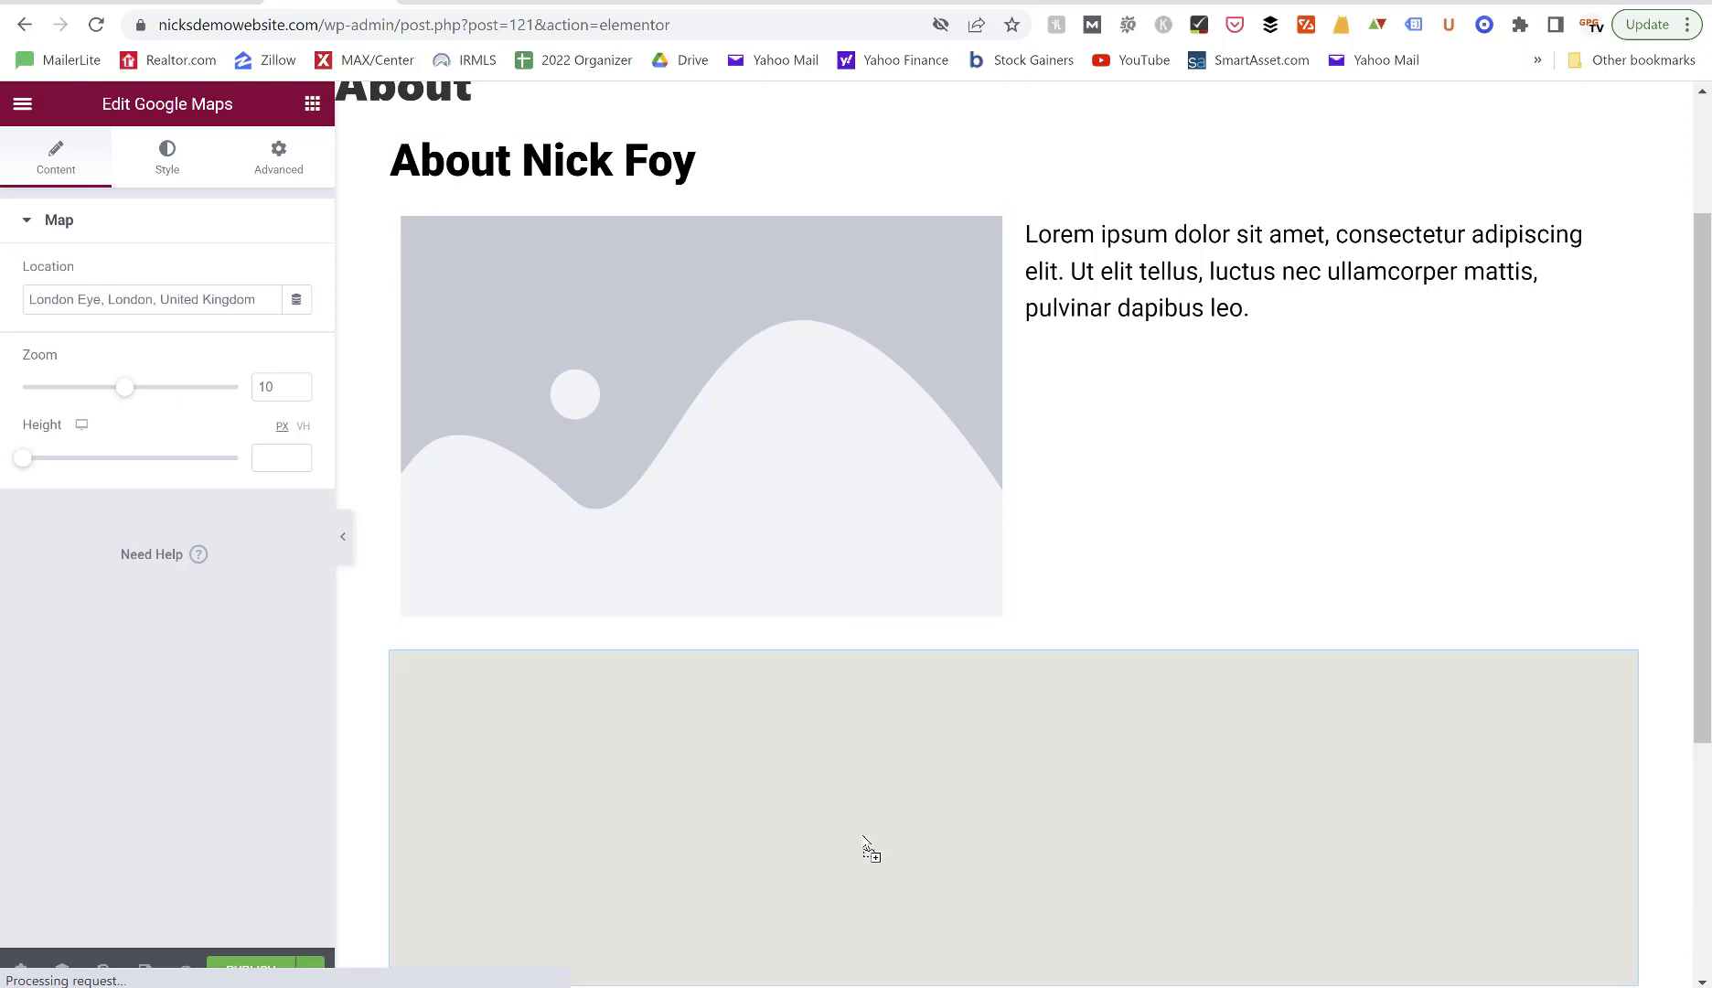
scroll(1173, 466, down, 3)
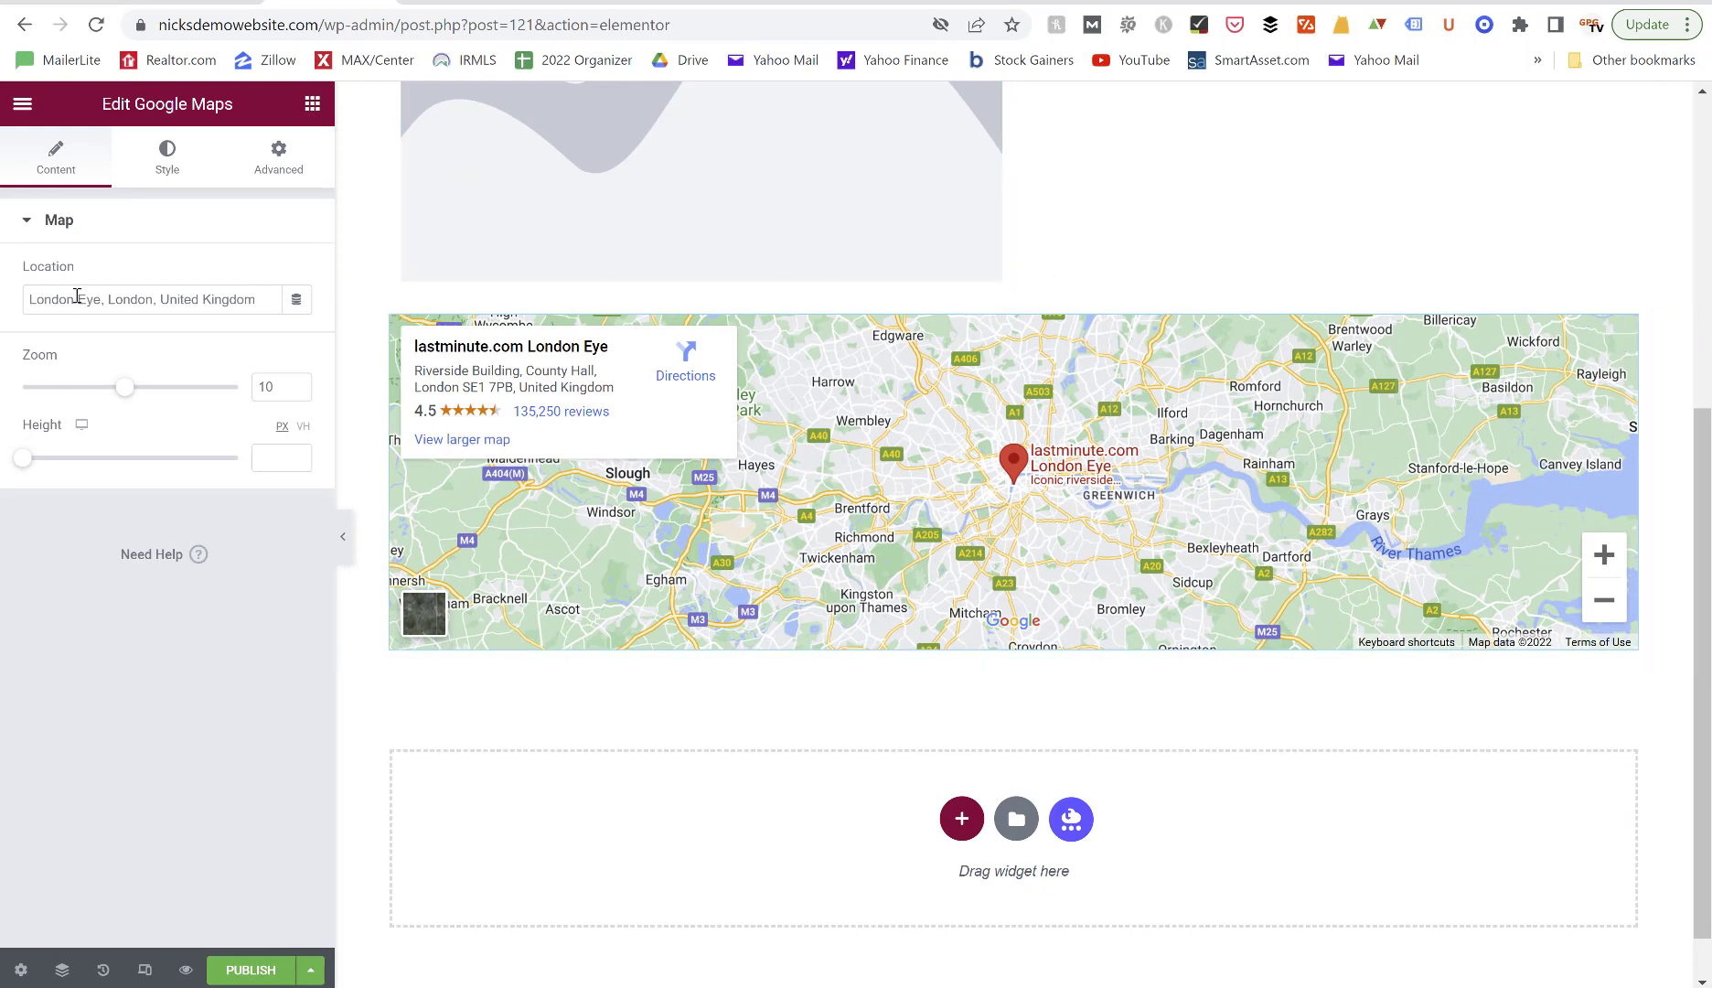
Return to the widget list and look through the available Basic, Pro and General widgets.
scroll(830, 394, up, 5)
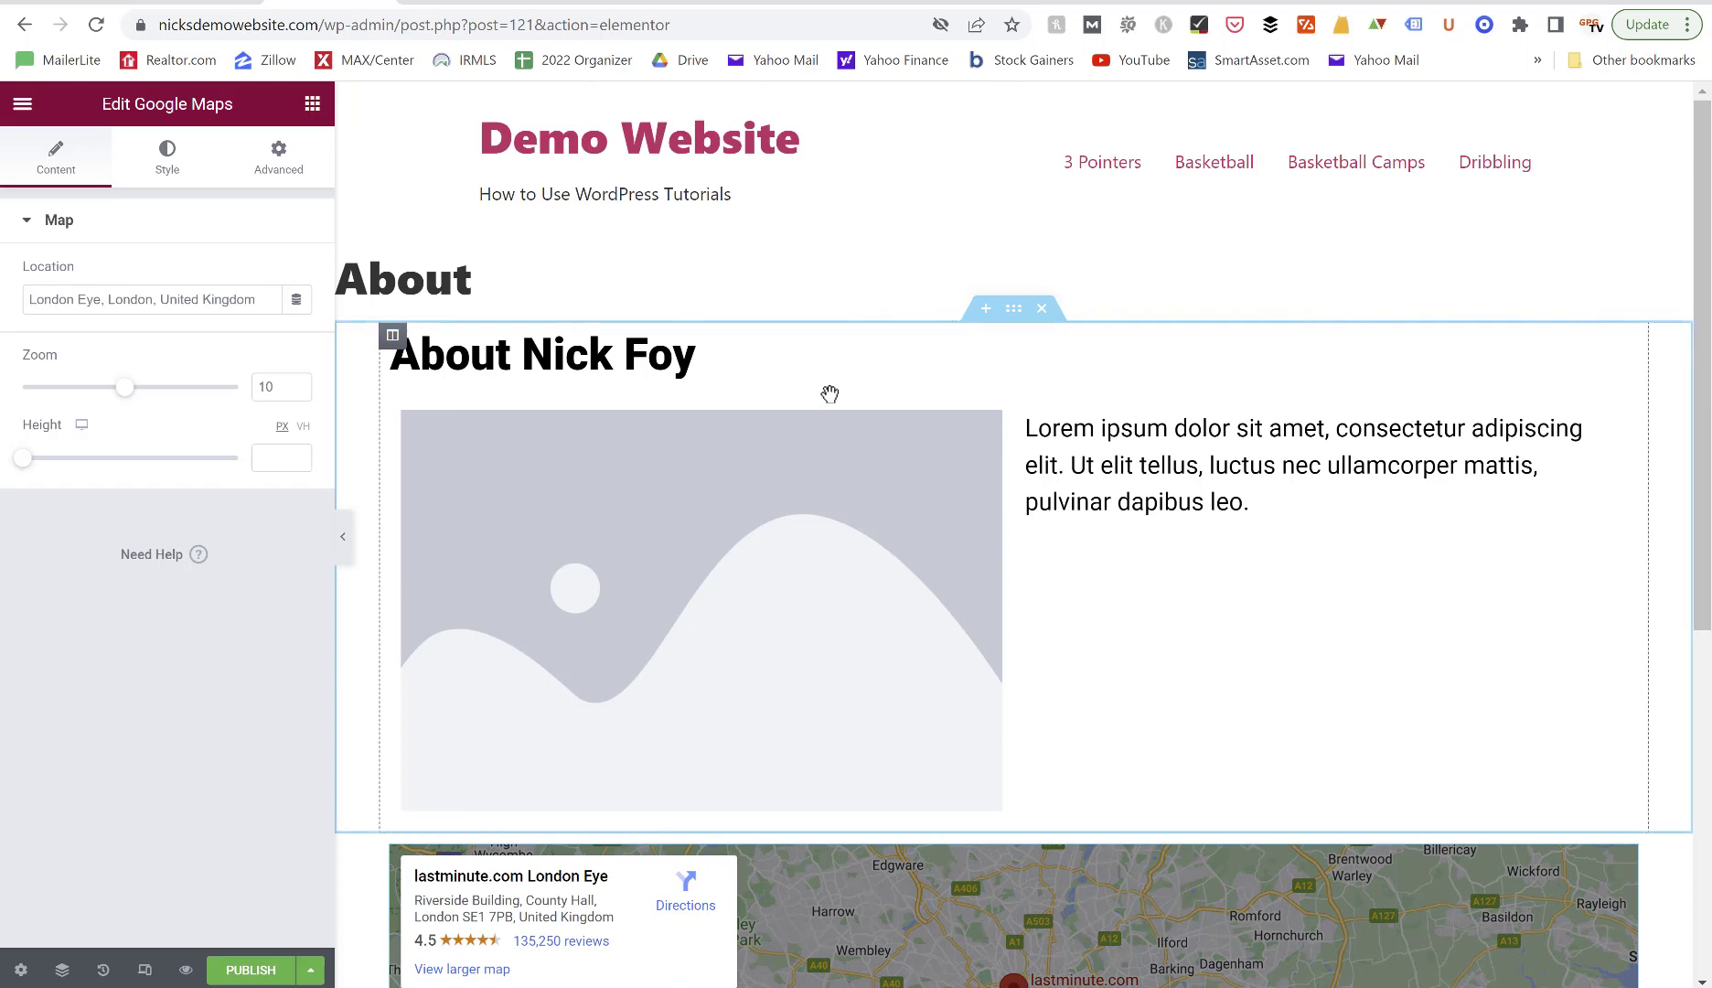
click(311, 105)
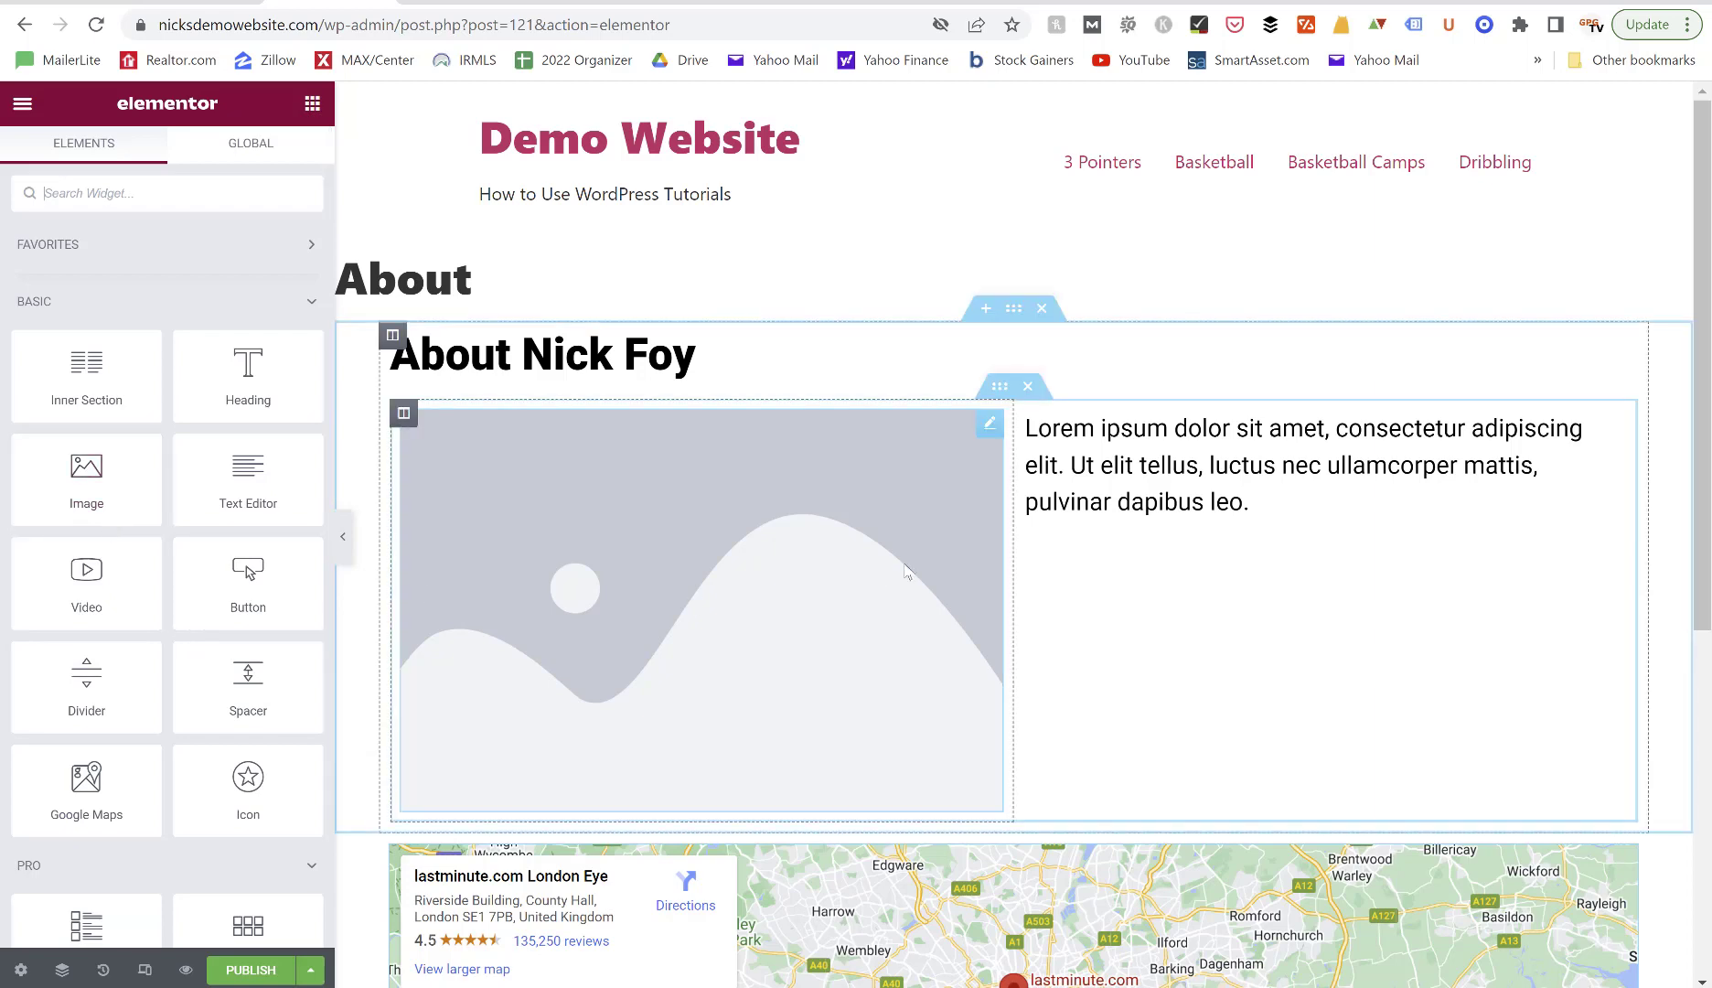
scroll(172, 651, down, 6)
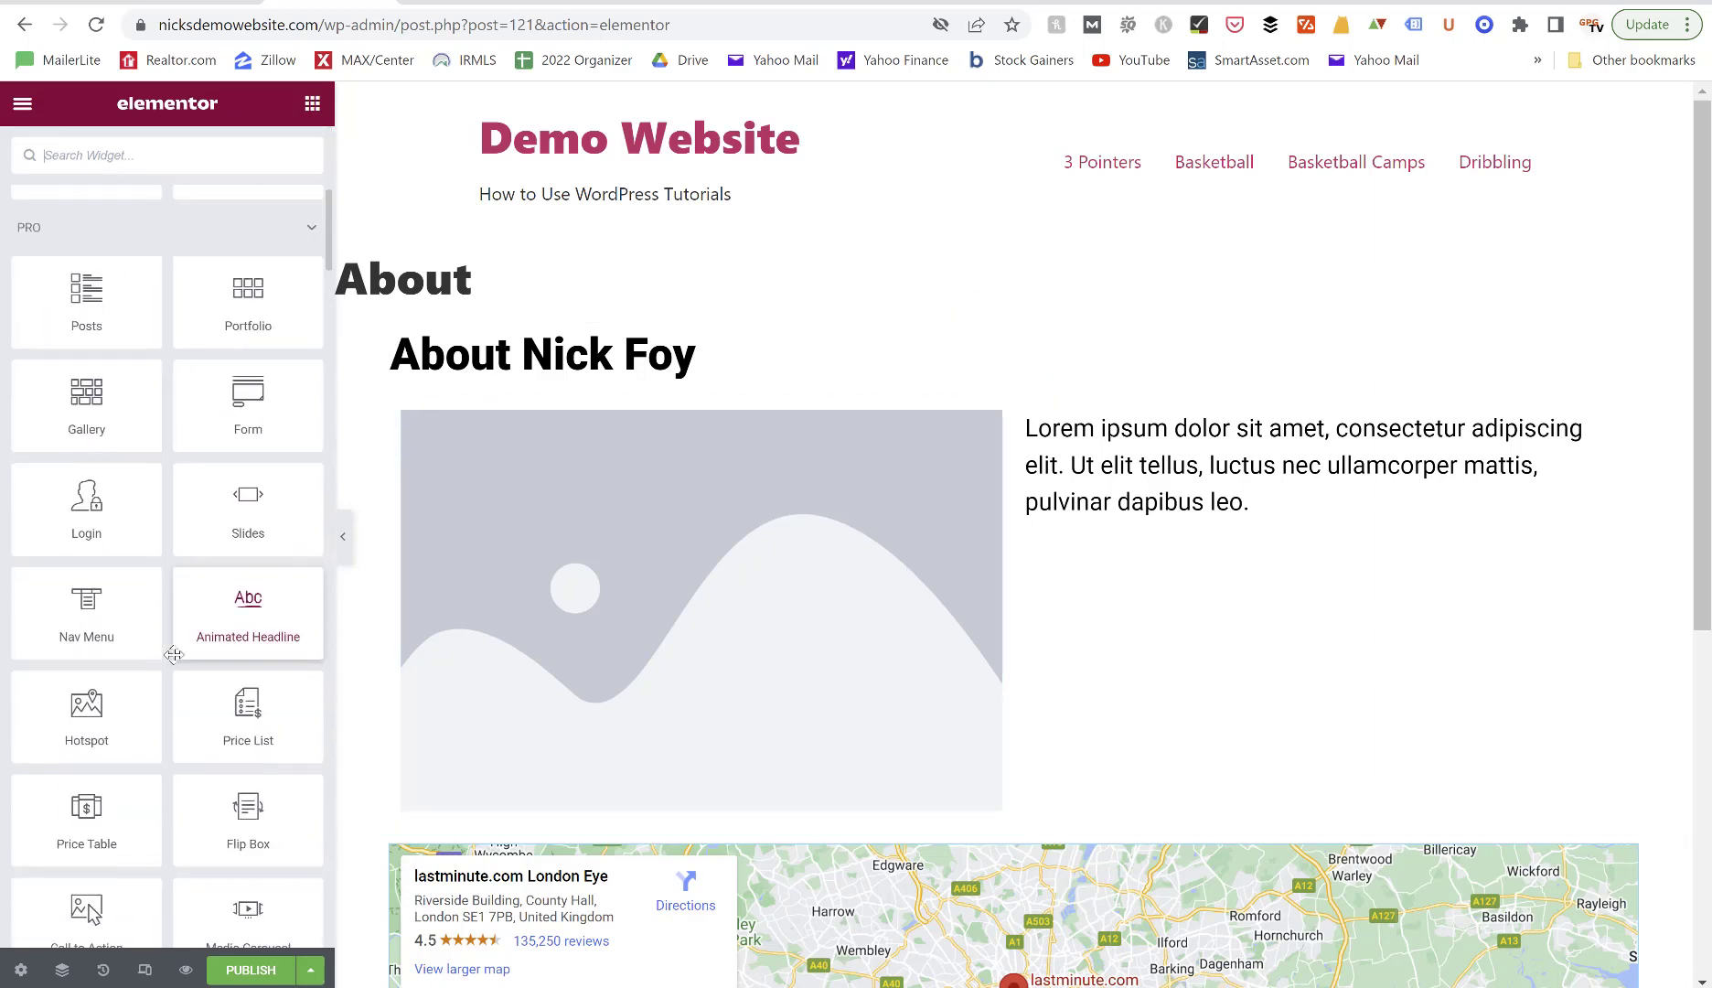
scroll(898, 538, down, 3)
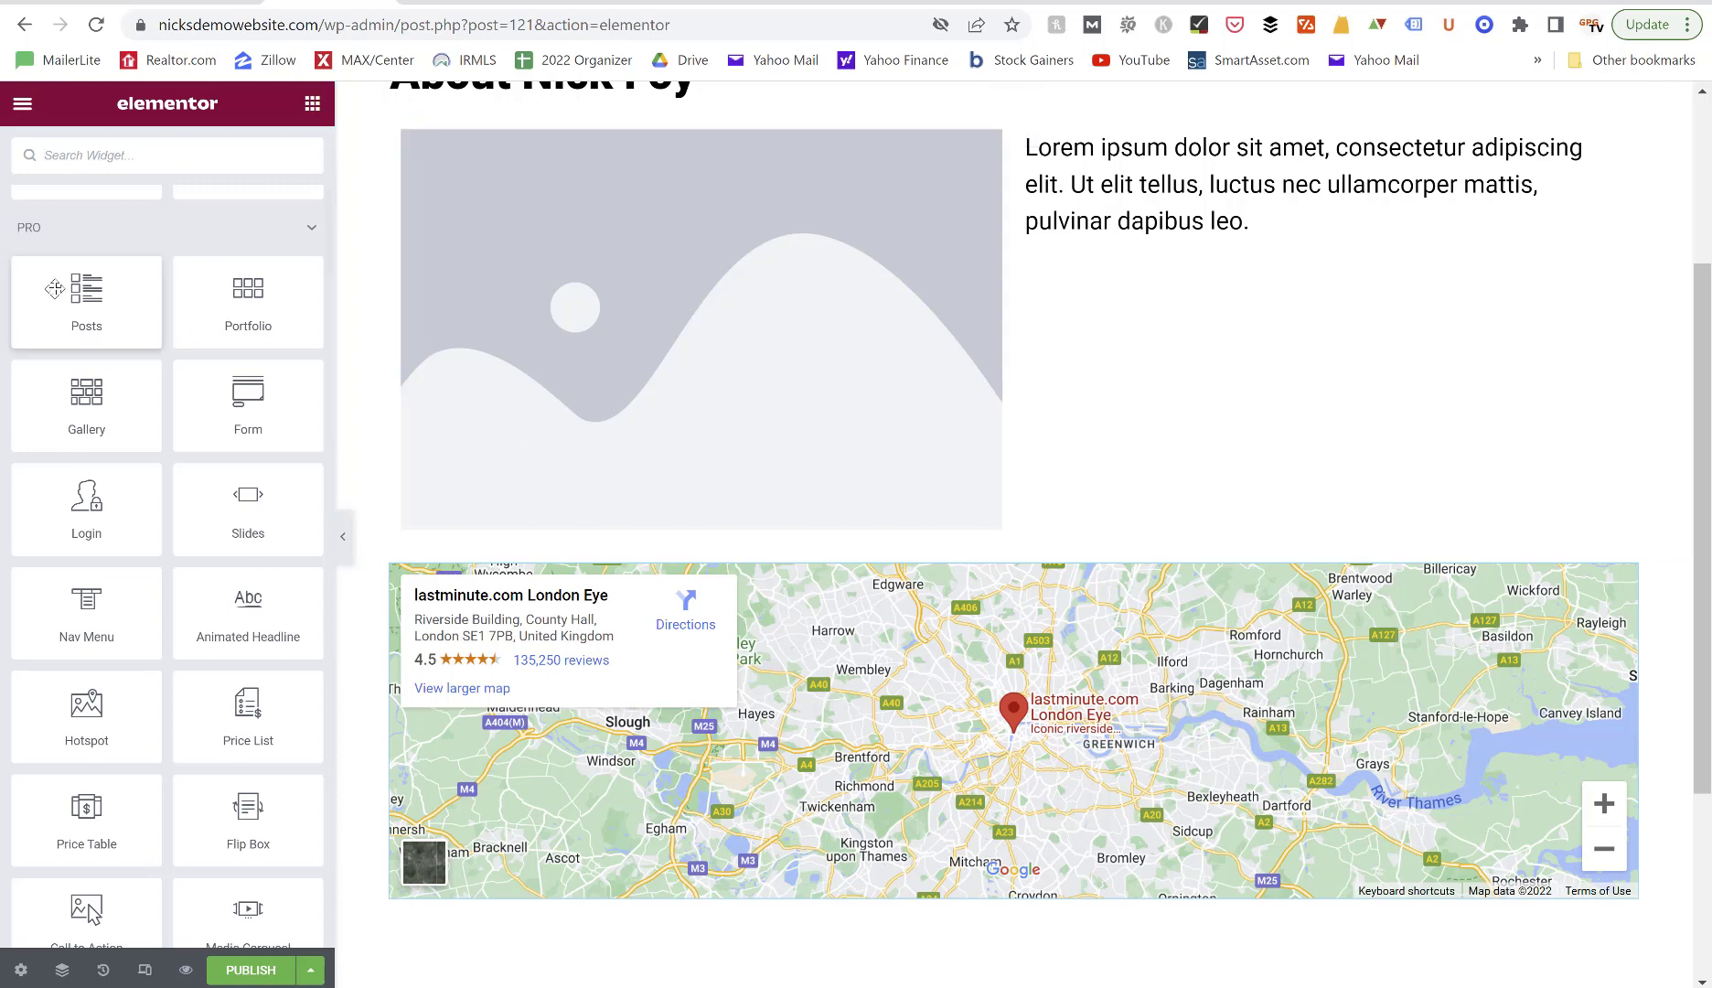
scroll(55, 288, up, 7)
scroll(55, 288, down, 6)
scroll(54, 289, down, 4)
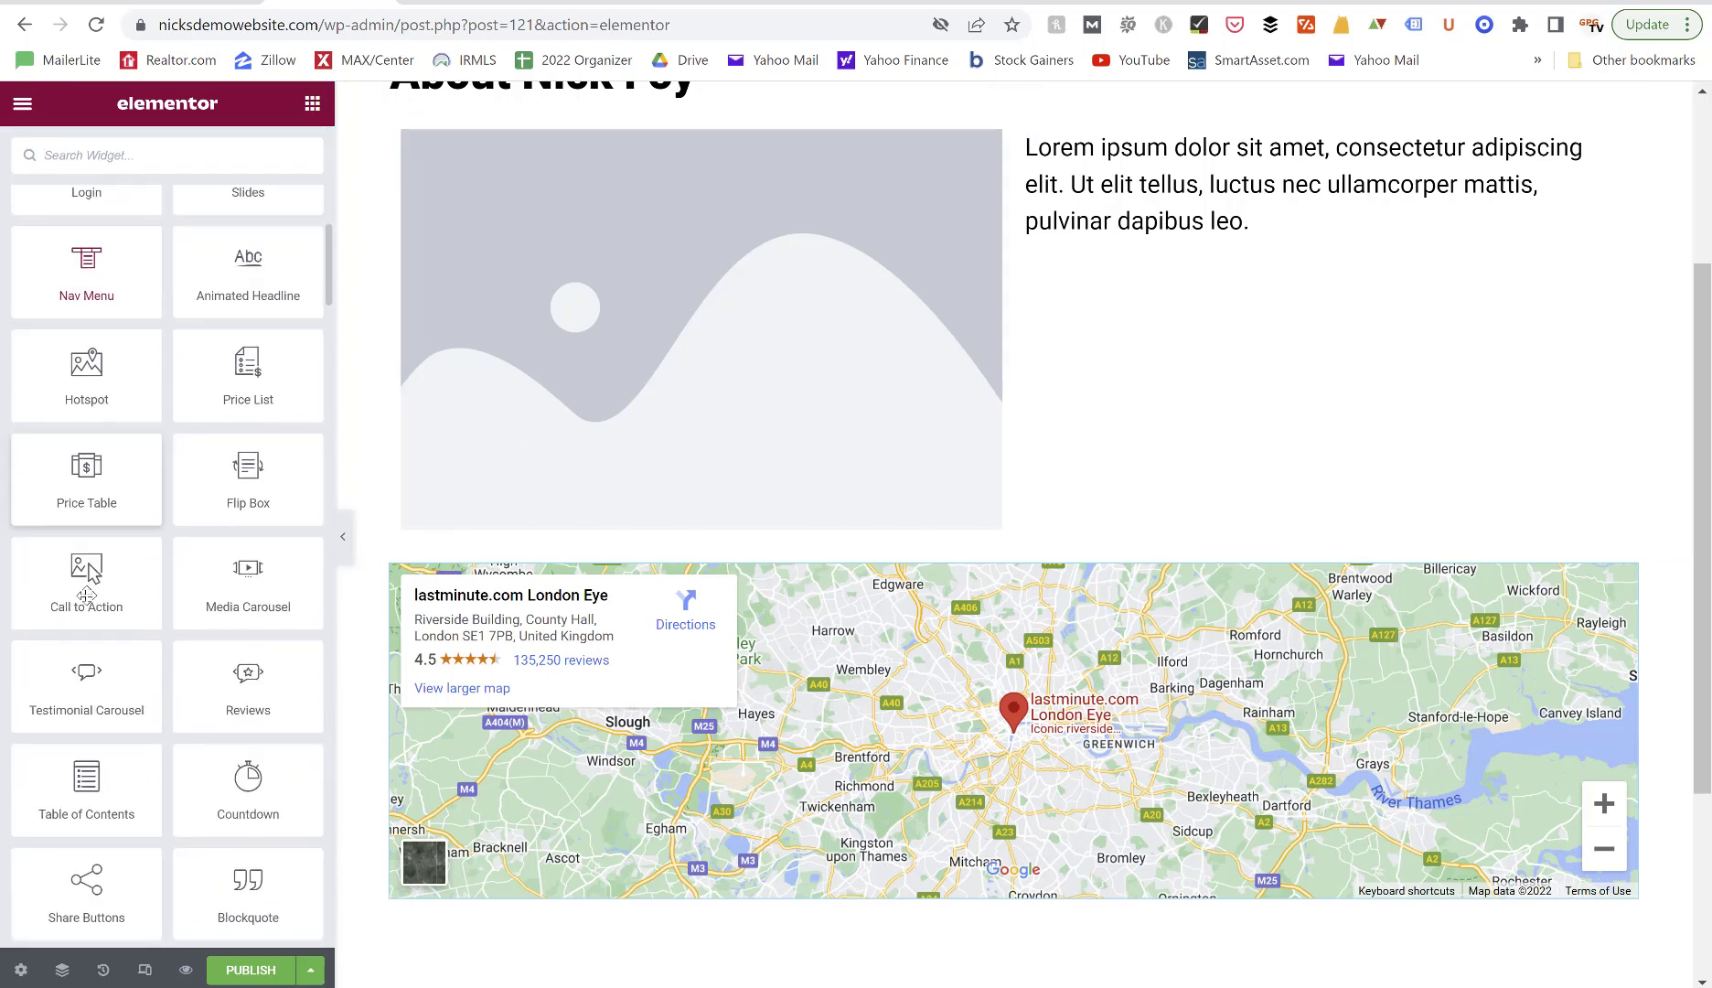
scroll(88, 572, down, 9)
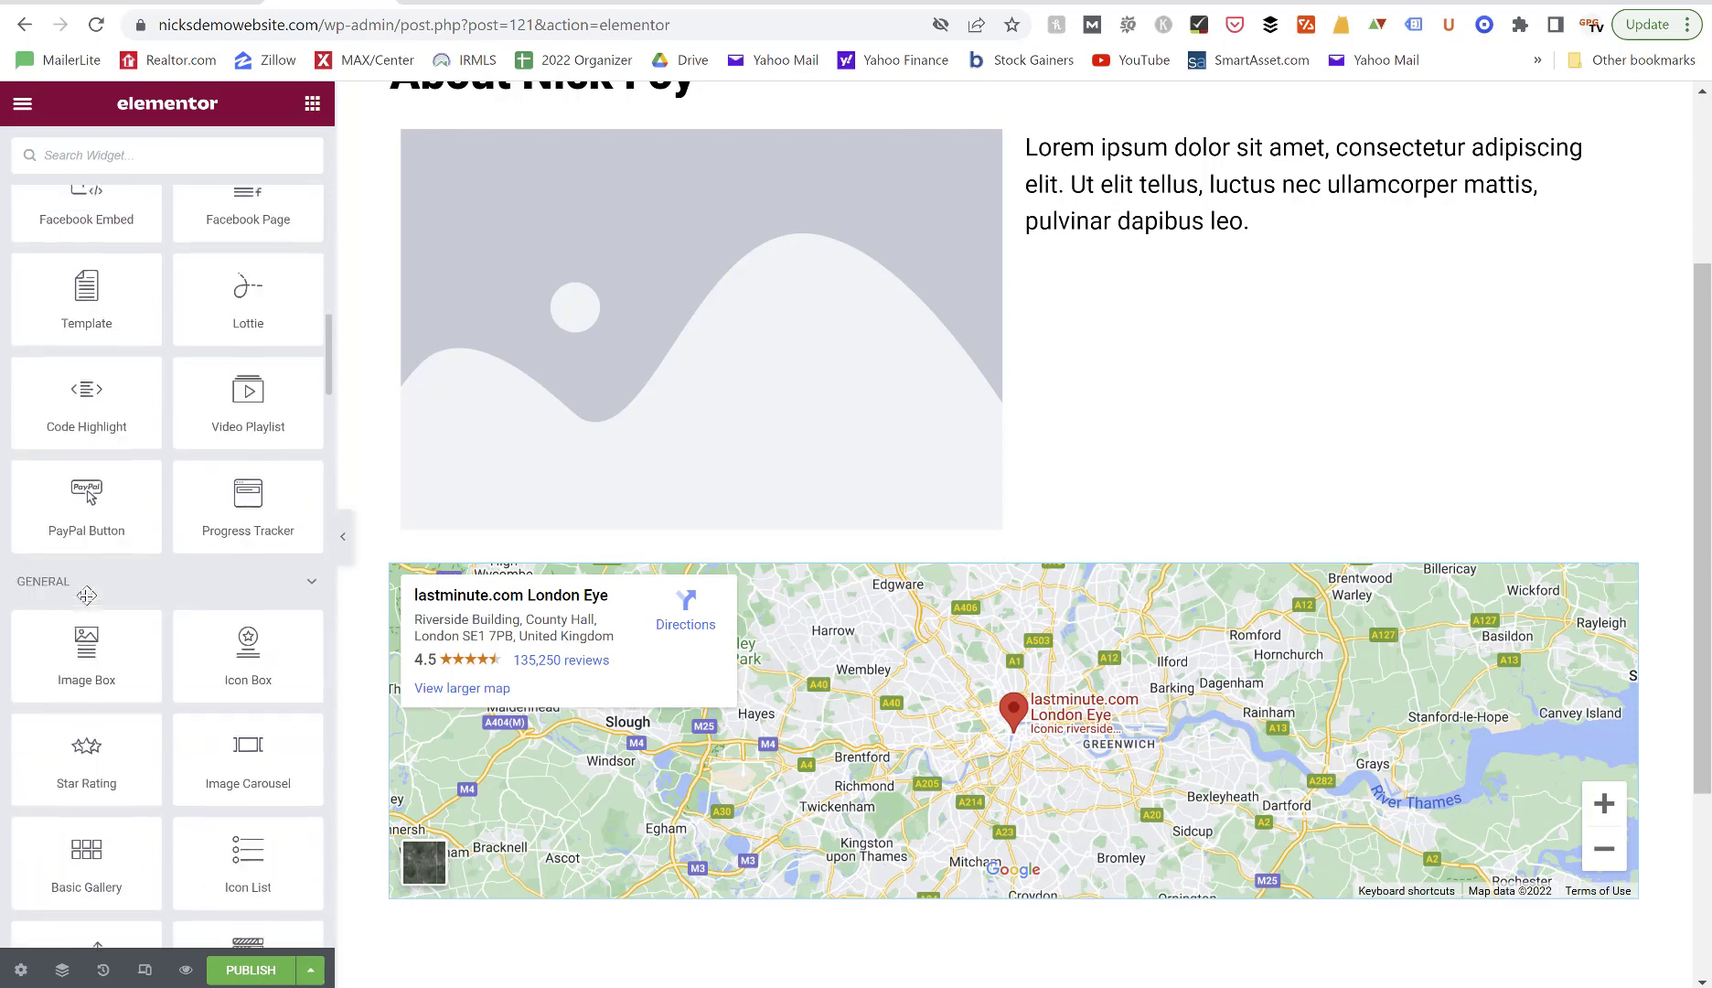
scroll(843, 395, up, 3)
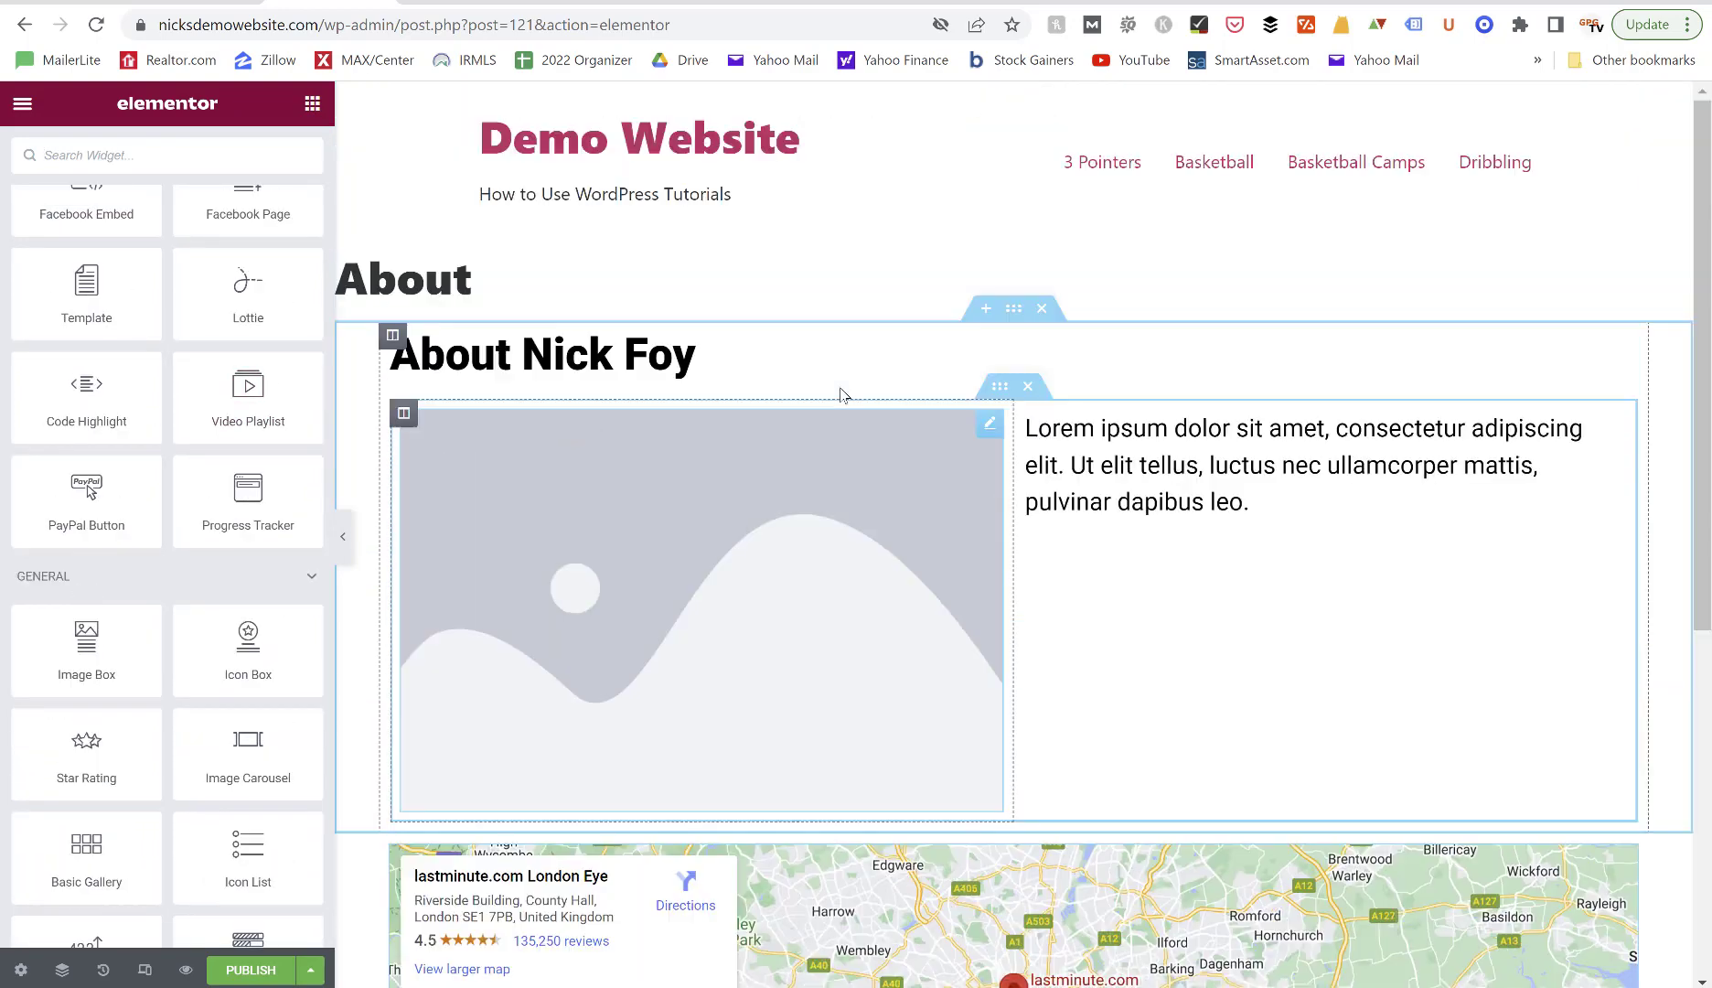
Examine the About page's layout from the heading and two-column section down to the map.
scroll(1257, 699, down, 2)
scroll(1259, 697, up, 1)
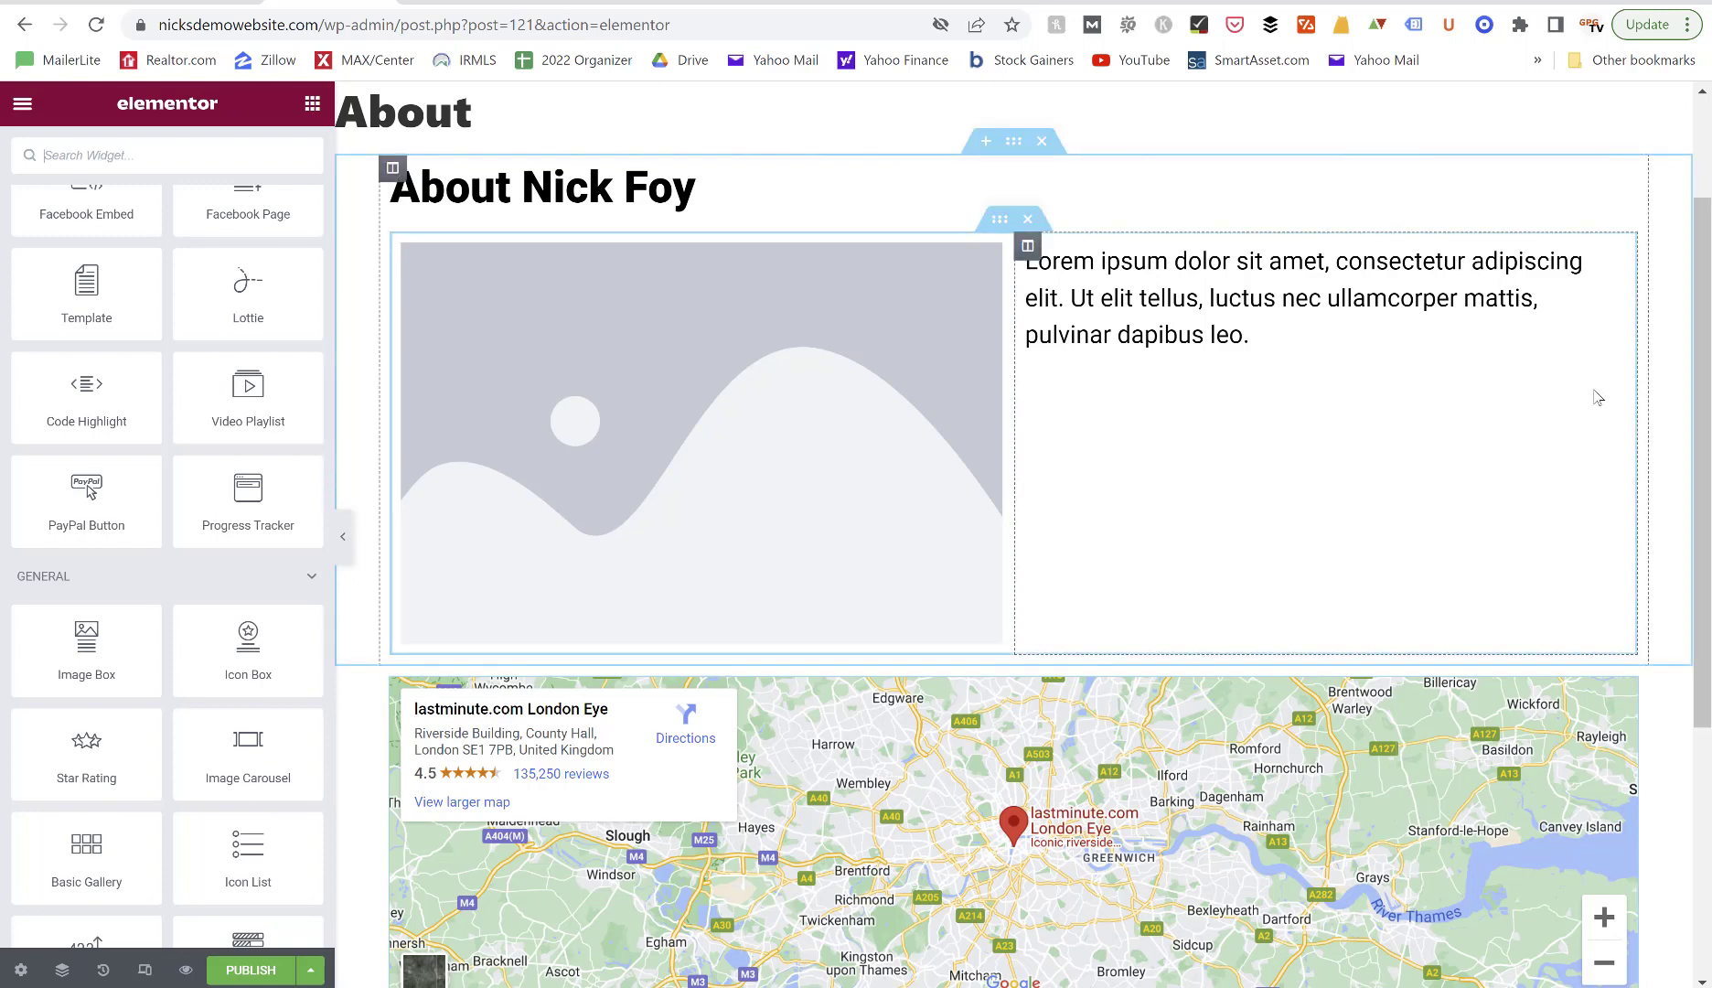
scroll(1598, 398, up, 2)
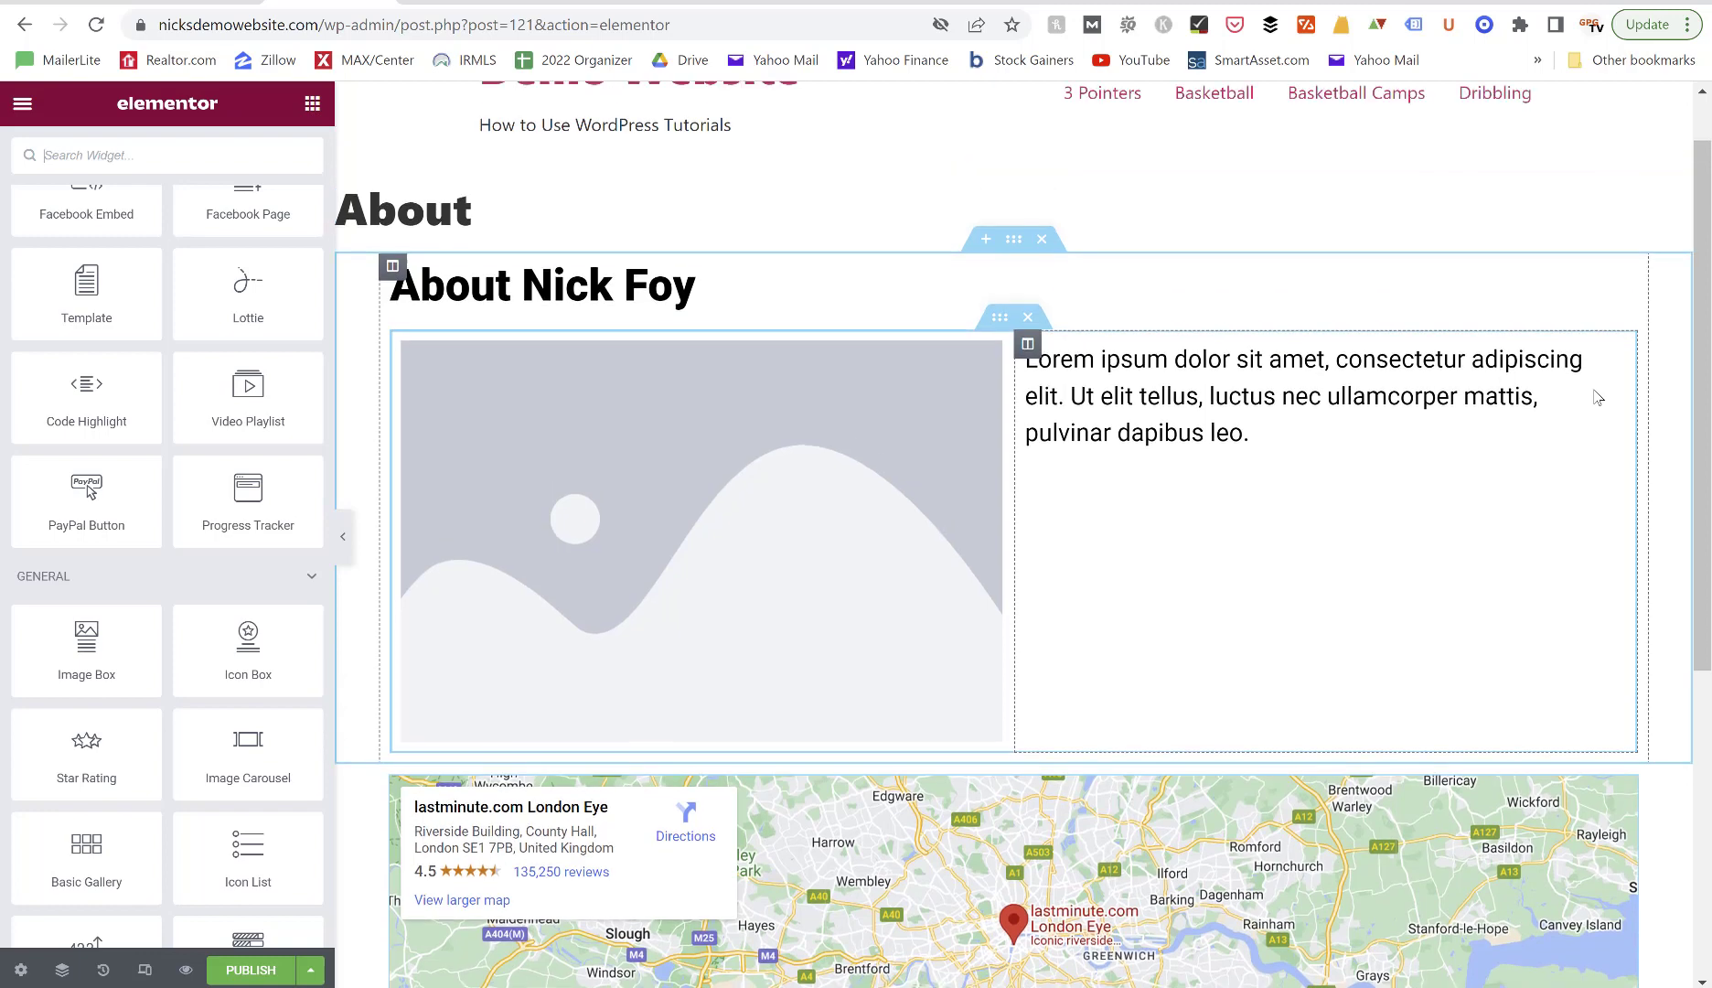
scroll(1597, 398, down, 2)
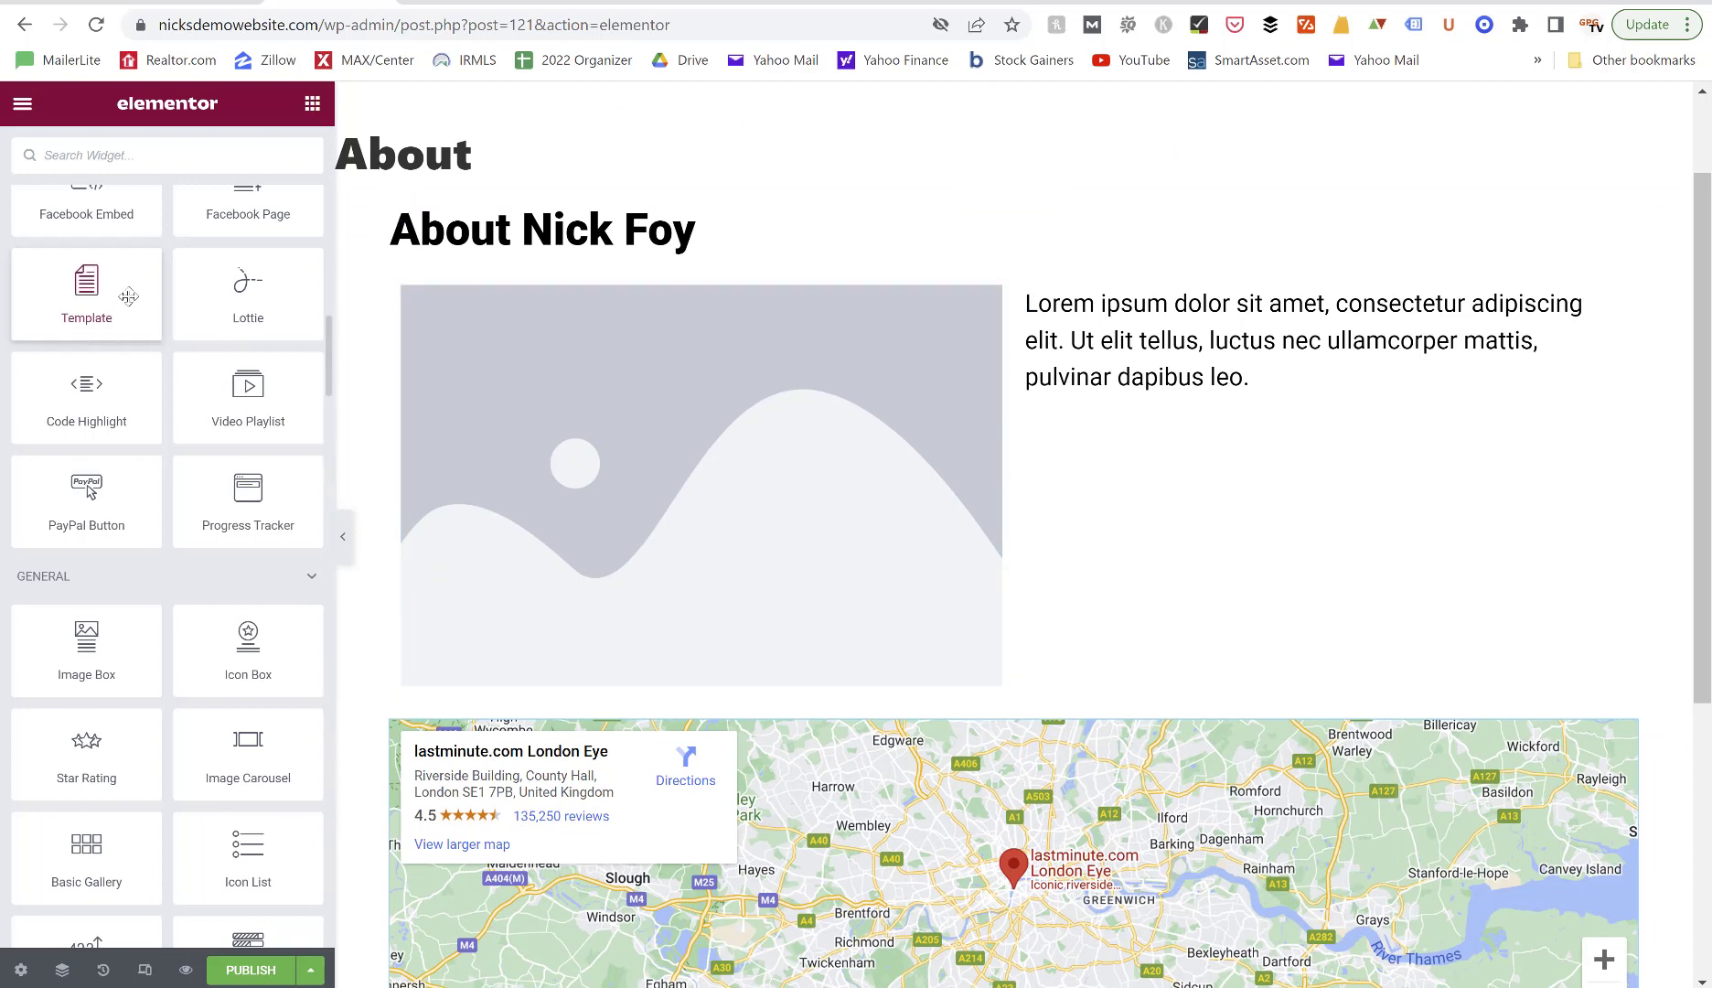
scroll(128, 296, up, 10)
scroll(128, 295, up, 8)
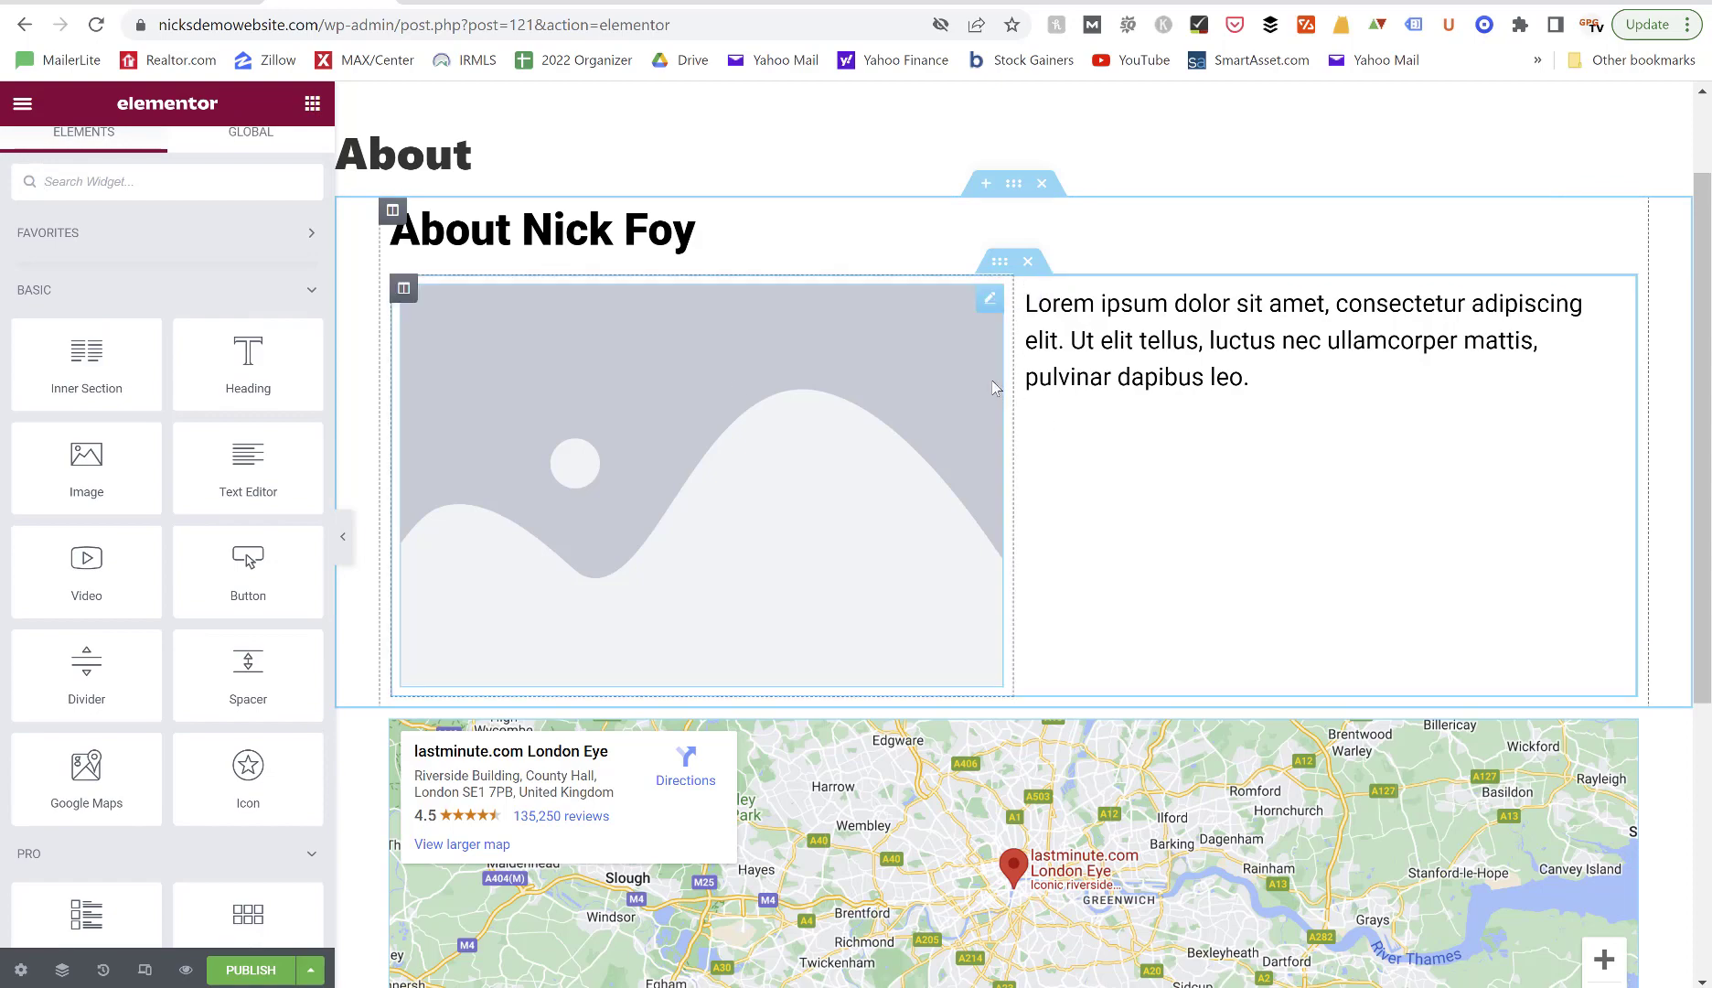
scroll(1106, 447, down, 5)
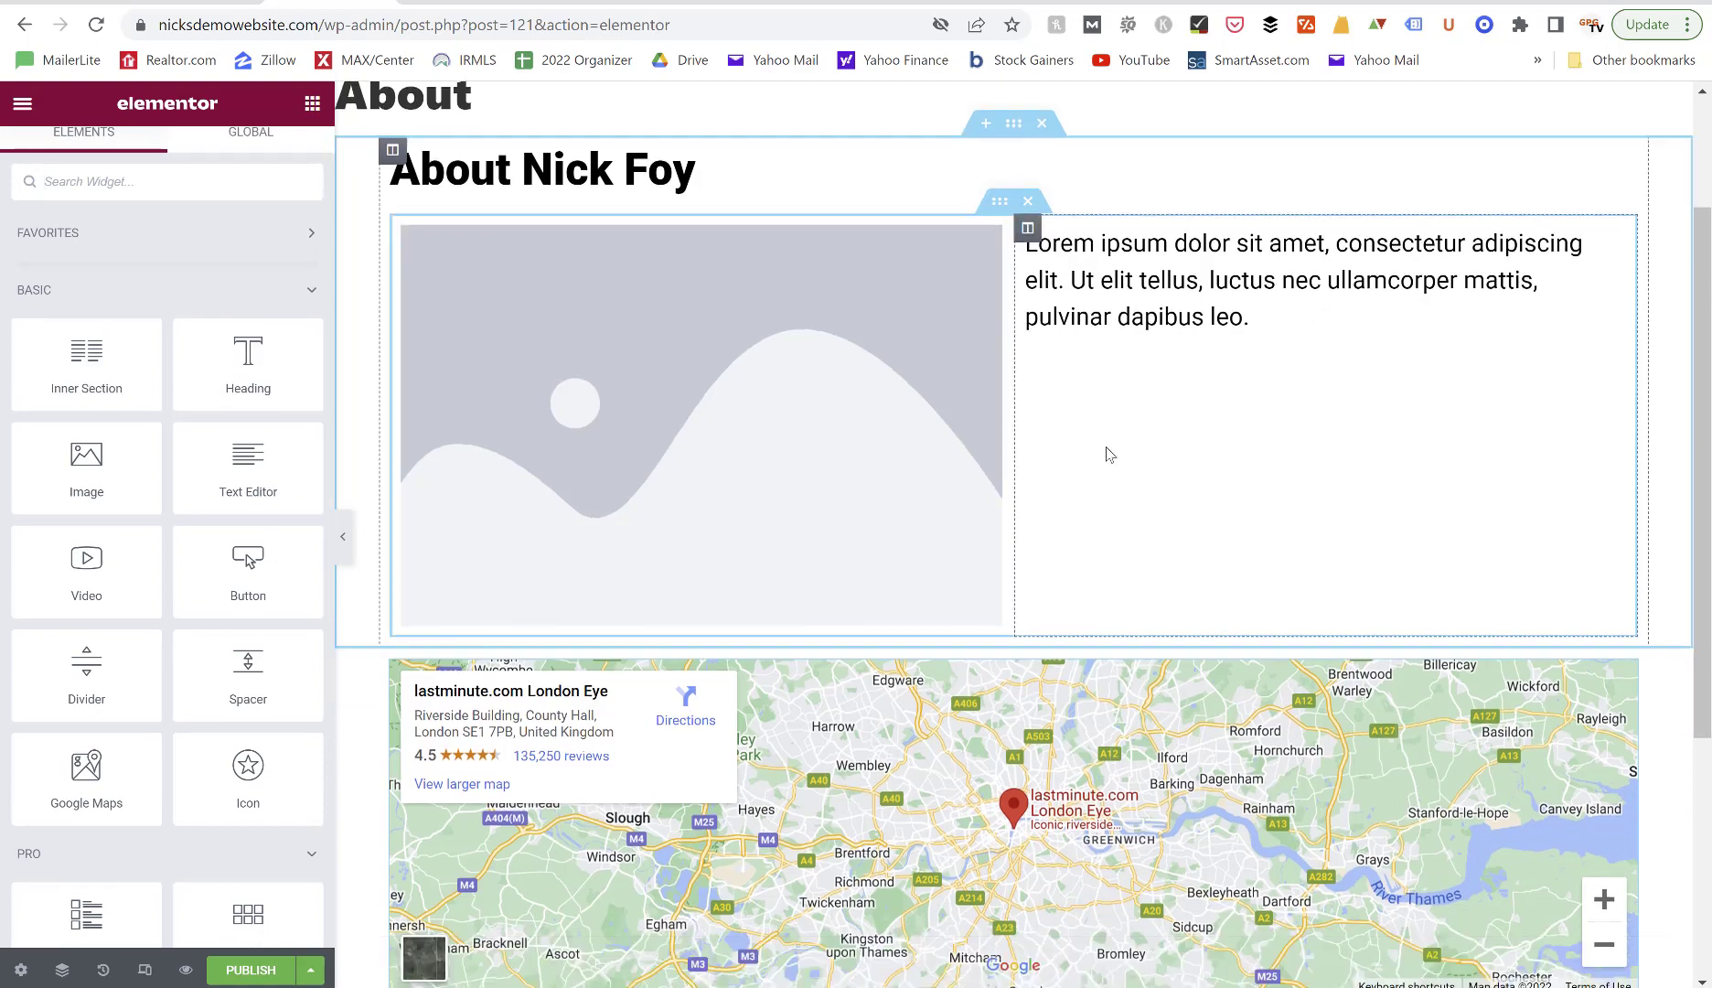
scroll(1107, 450, up, 6)
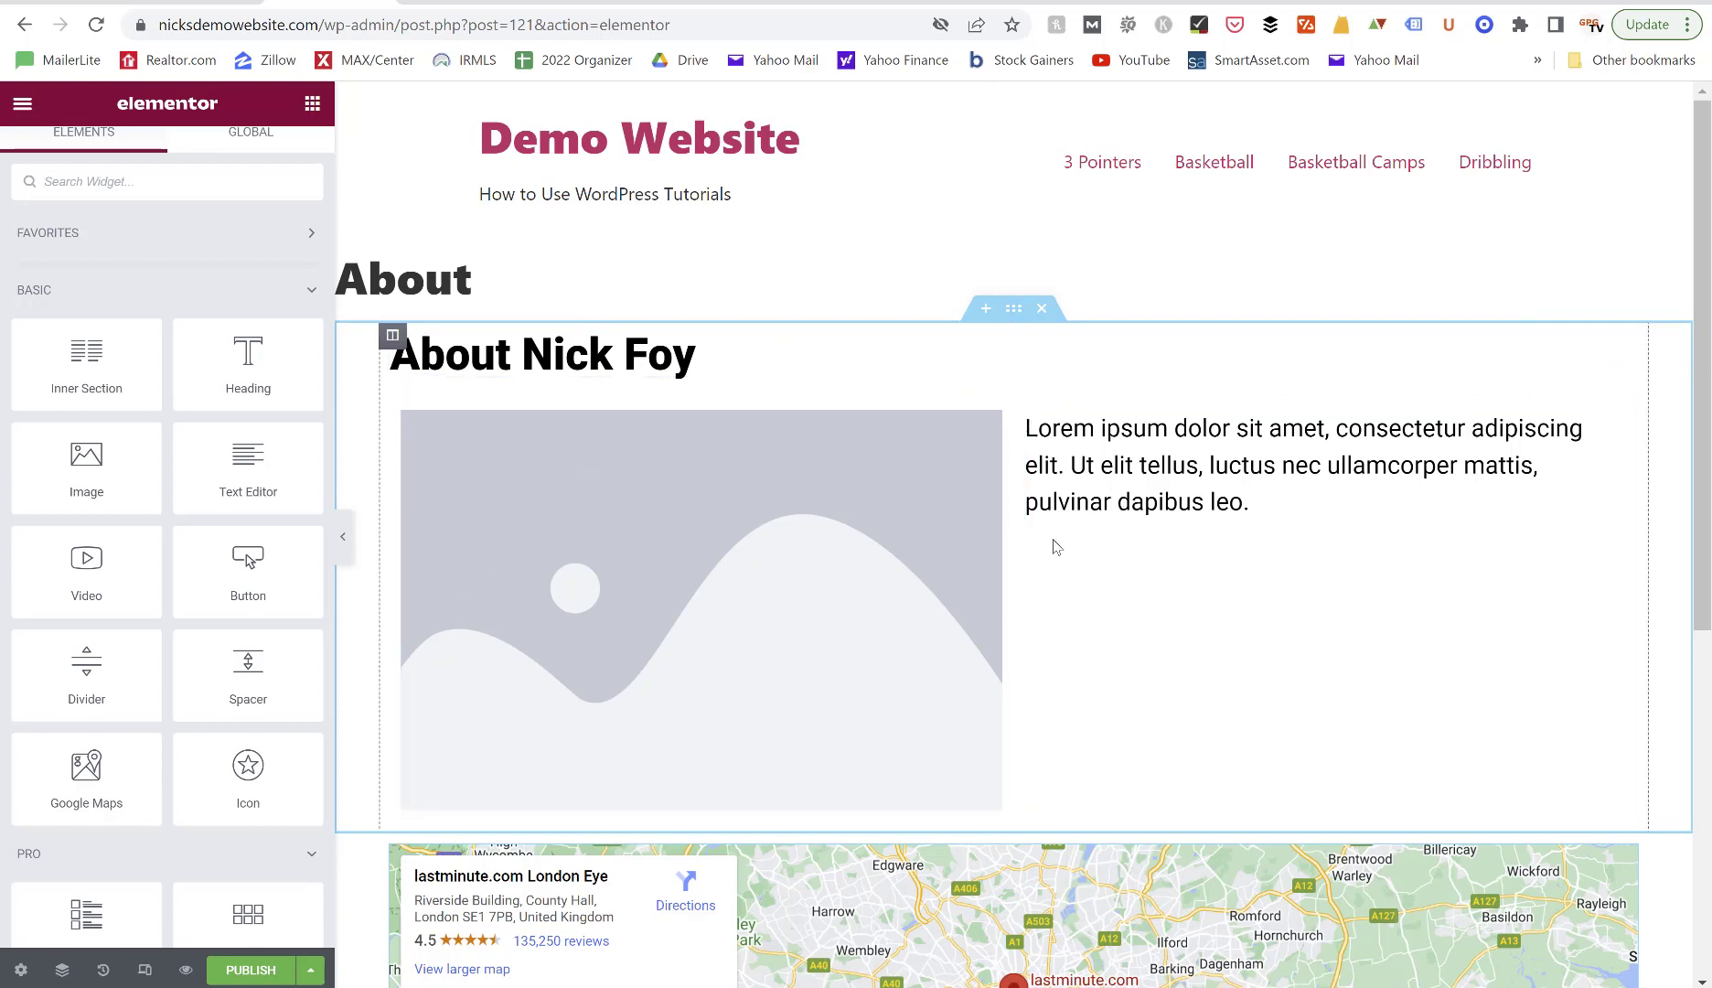
Set the top and bottom margins of the map's section to 41 px.
scroll(1052, 539, down, 5)
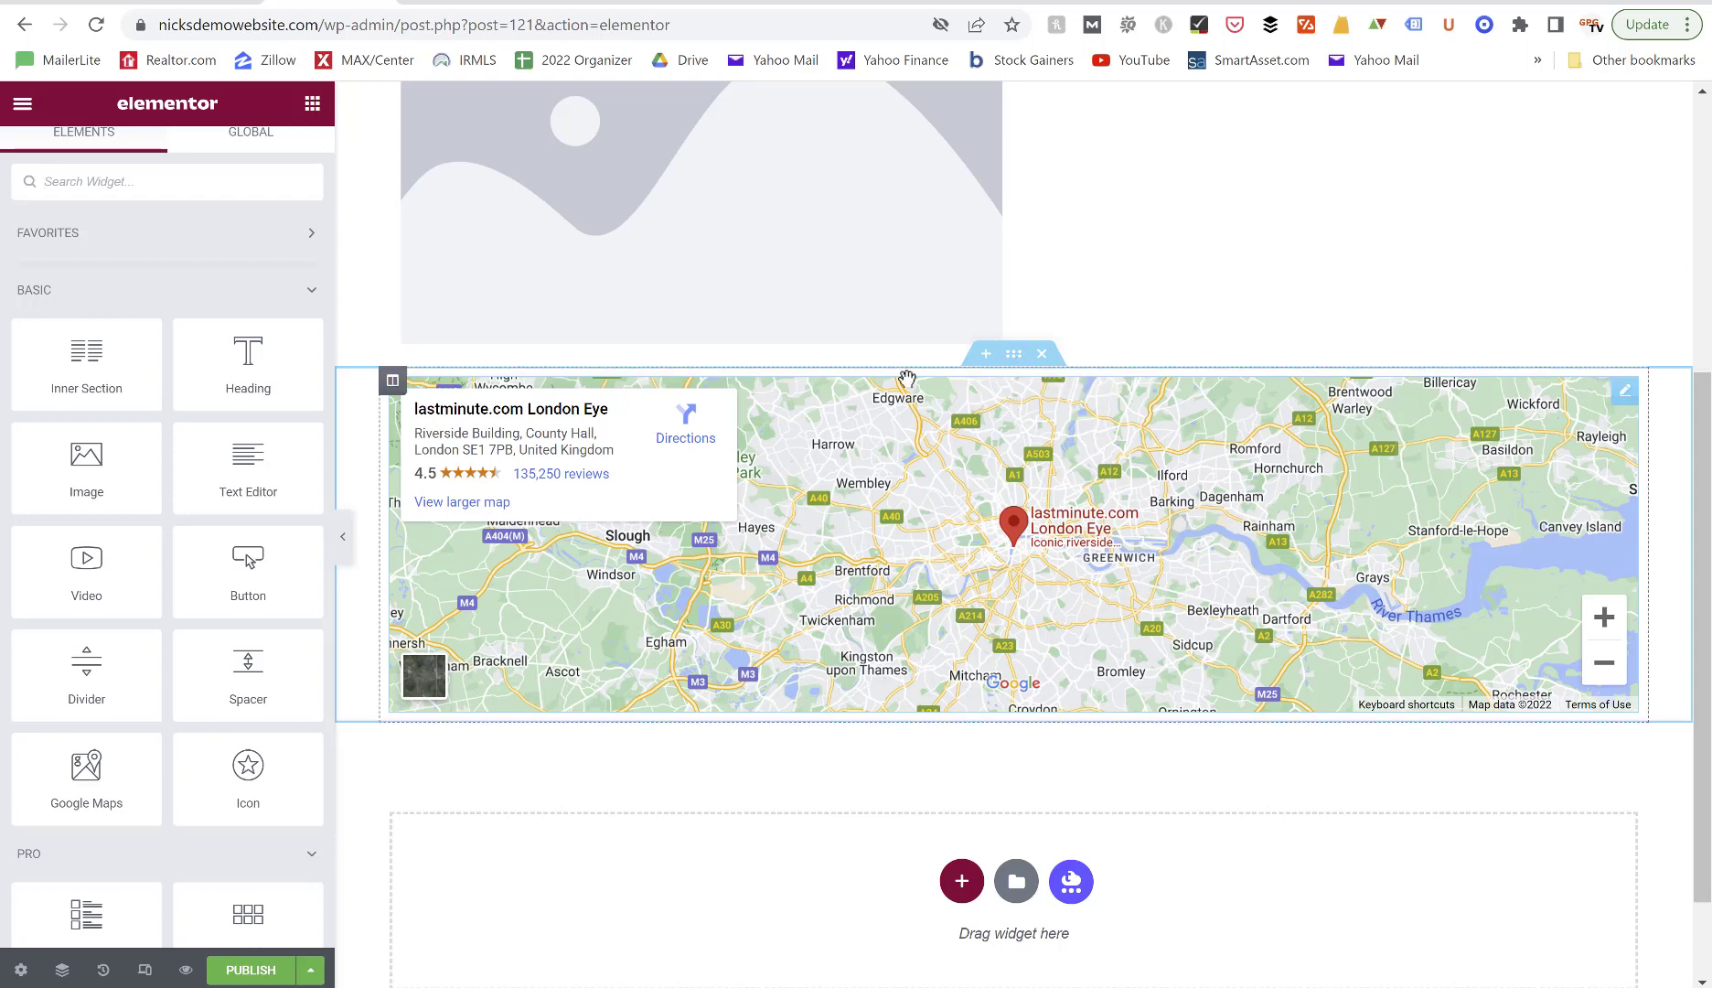
scroll(900, 377, up, 2)
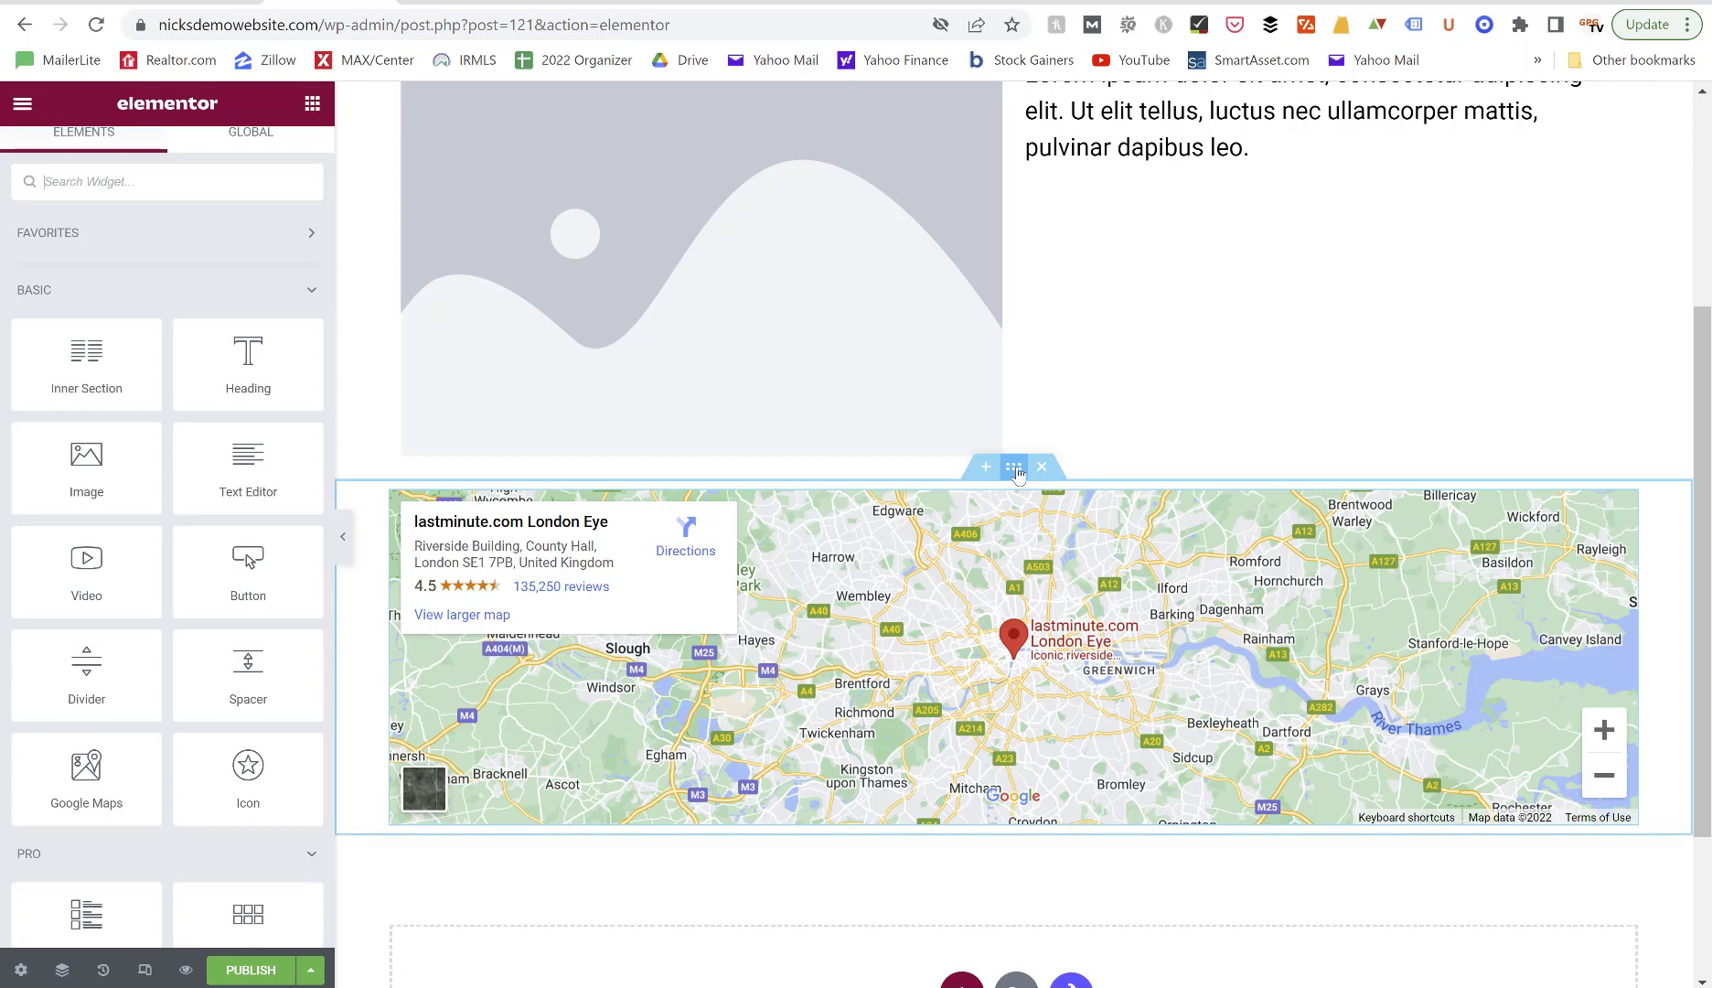
click(1015, 469)
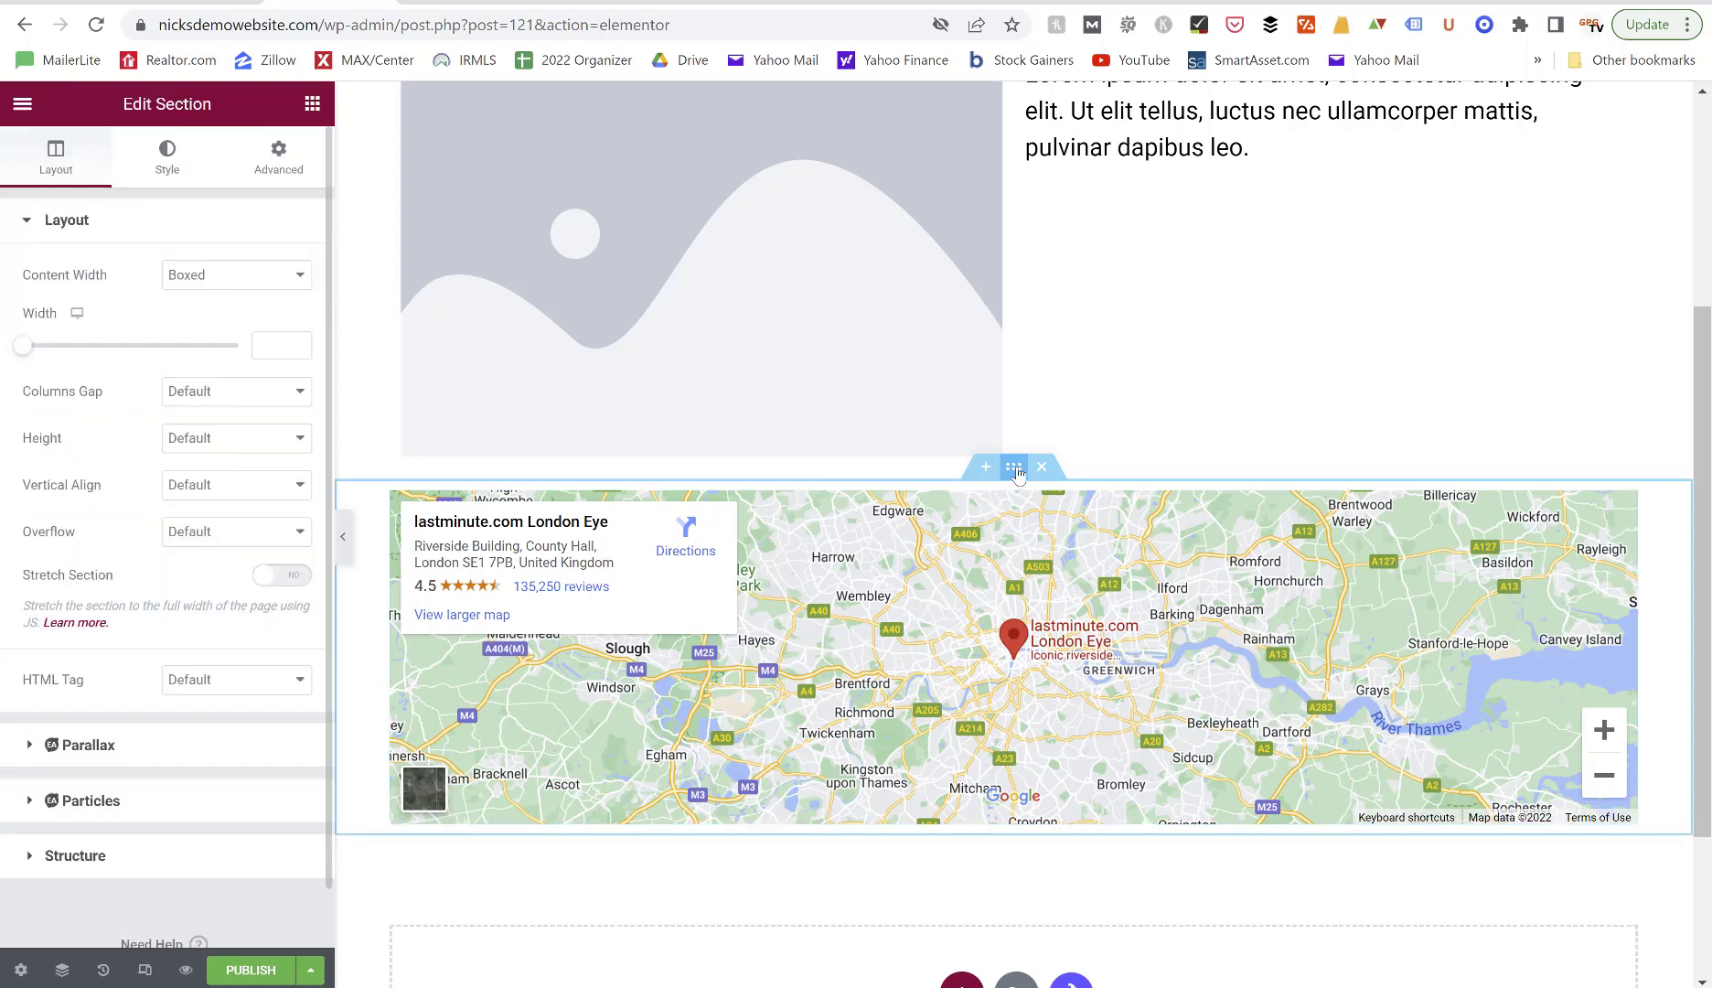
click(279, 162)
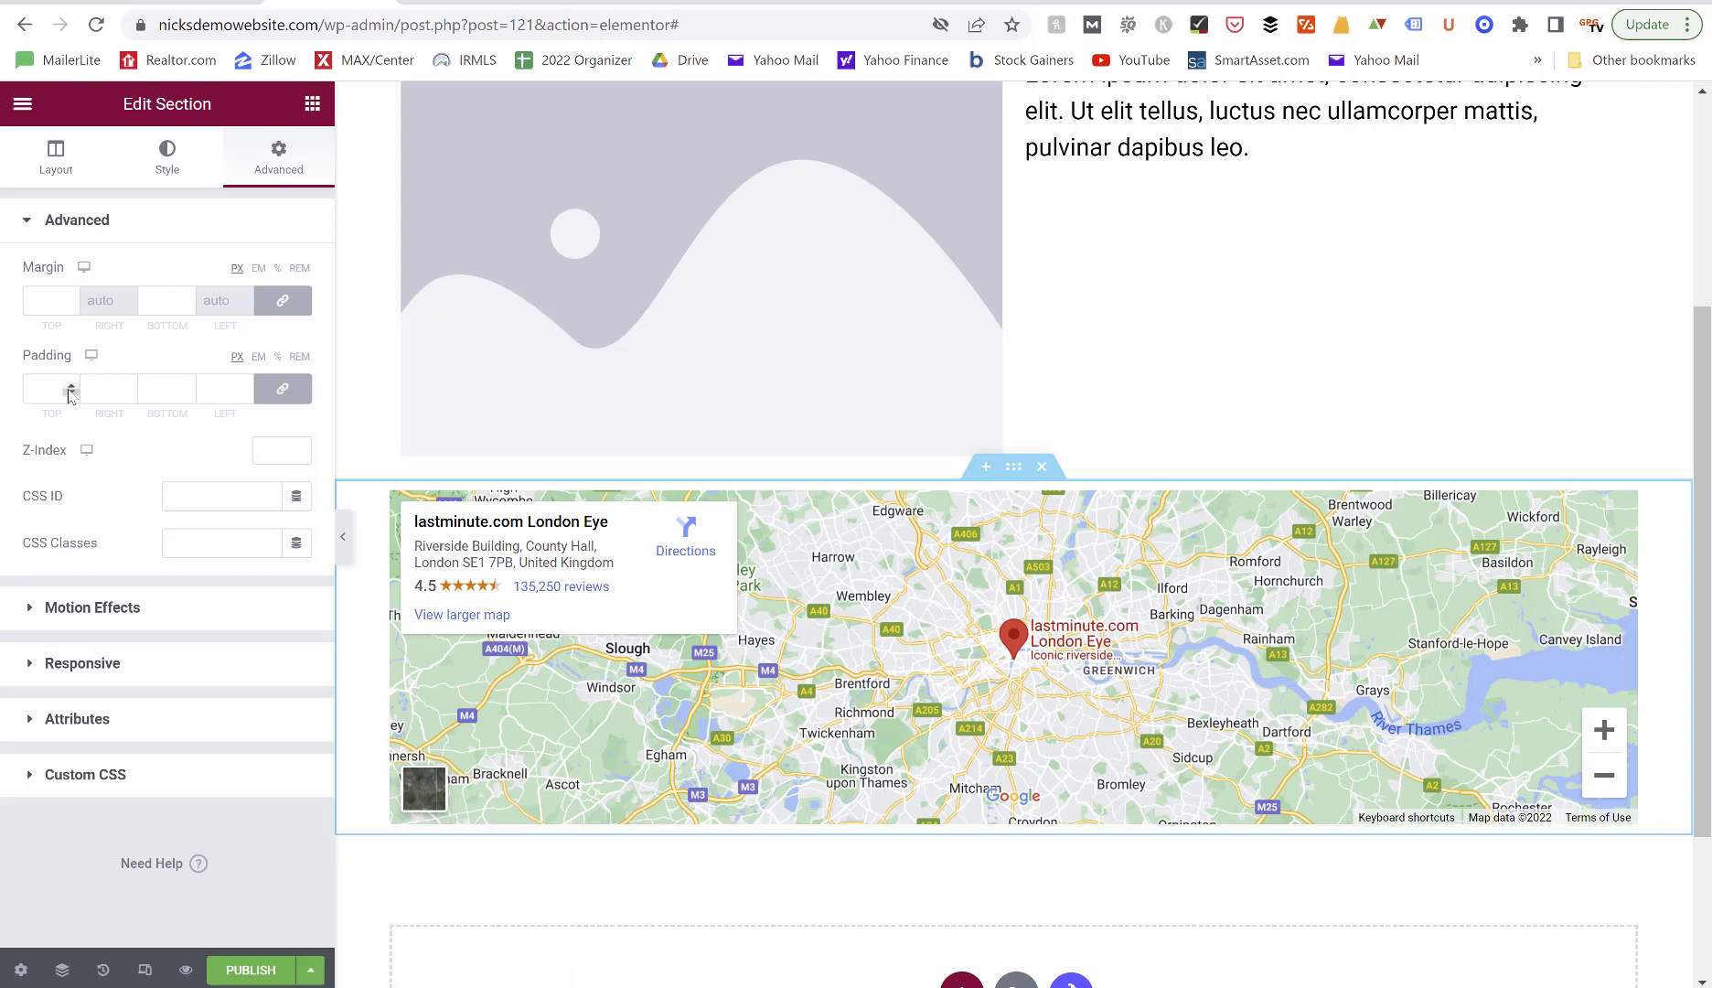
click(71, 297)
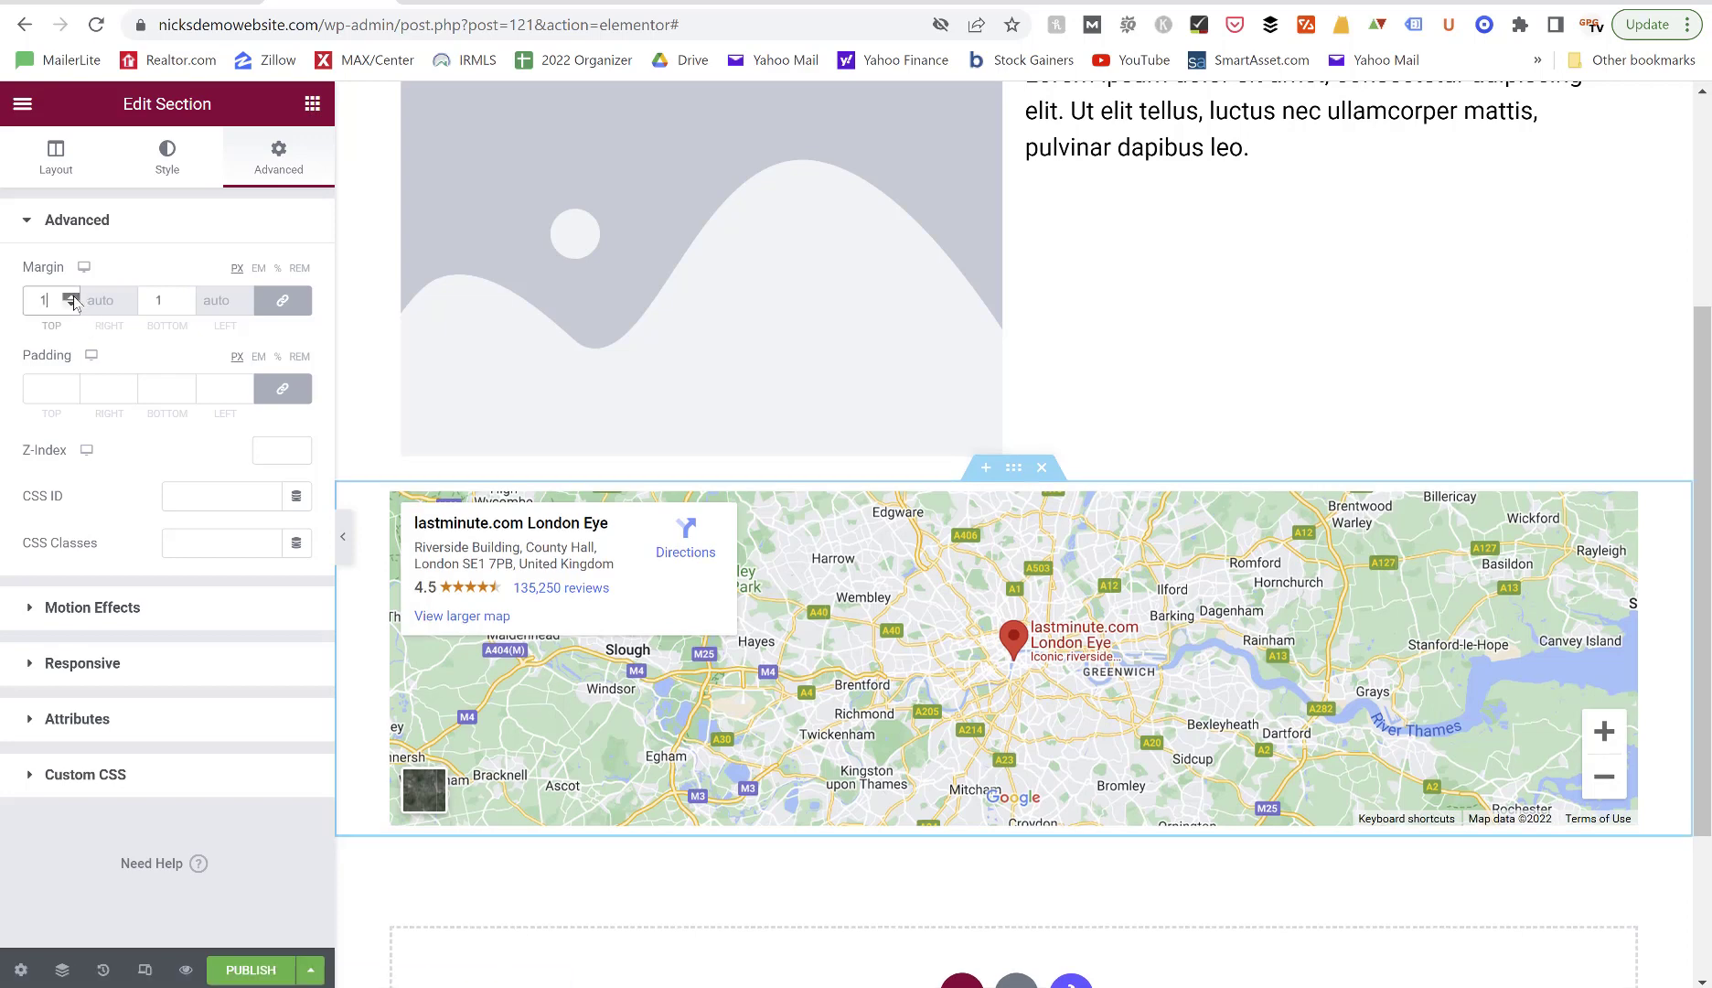
click(71, 297)
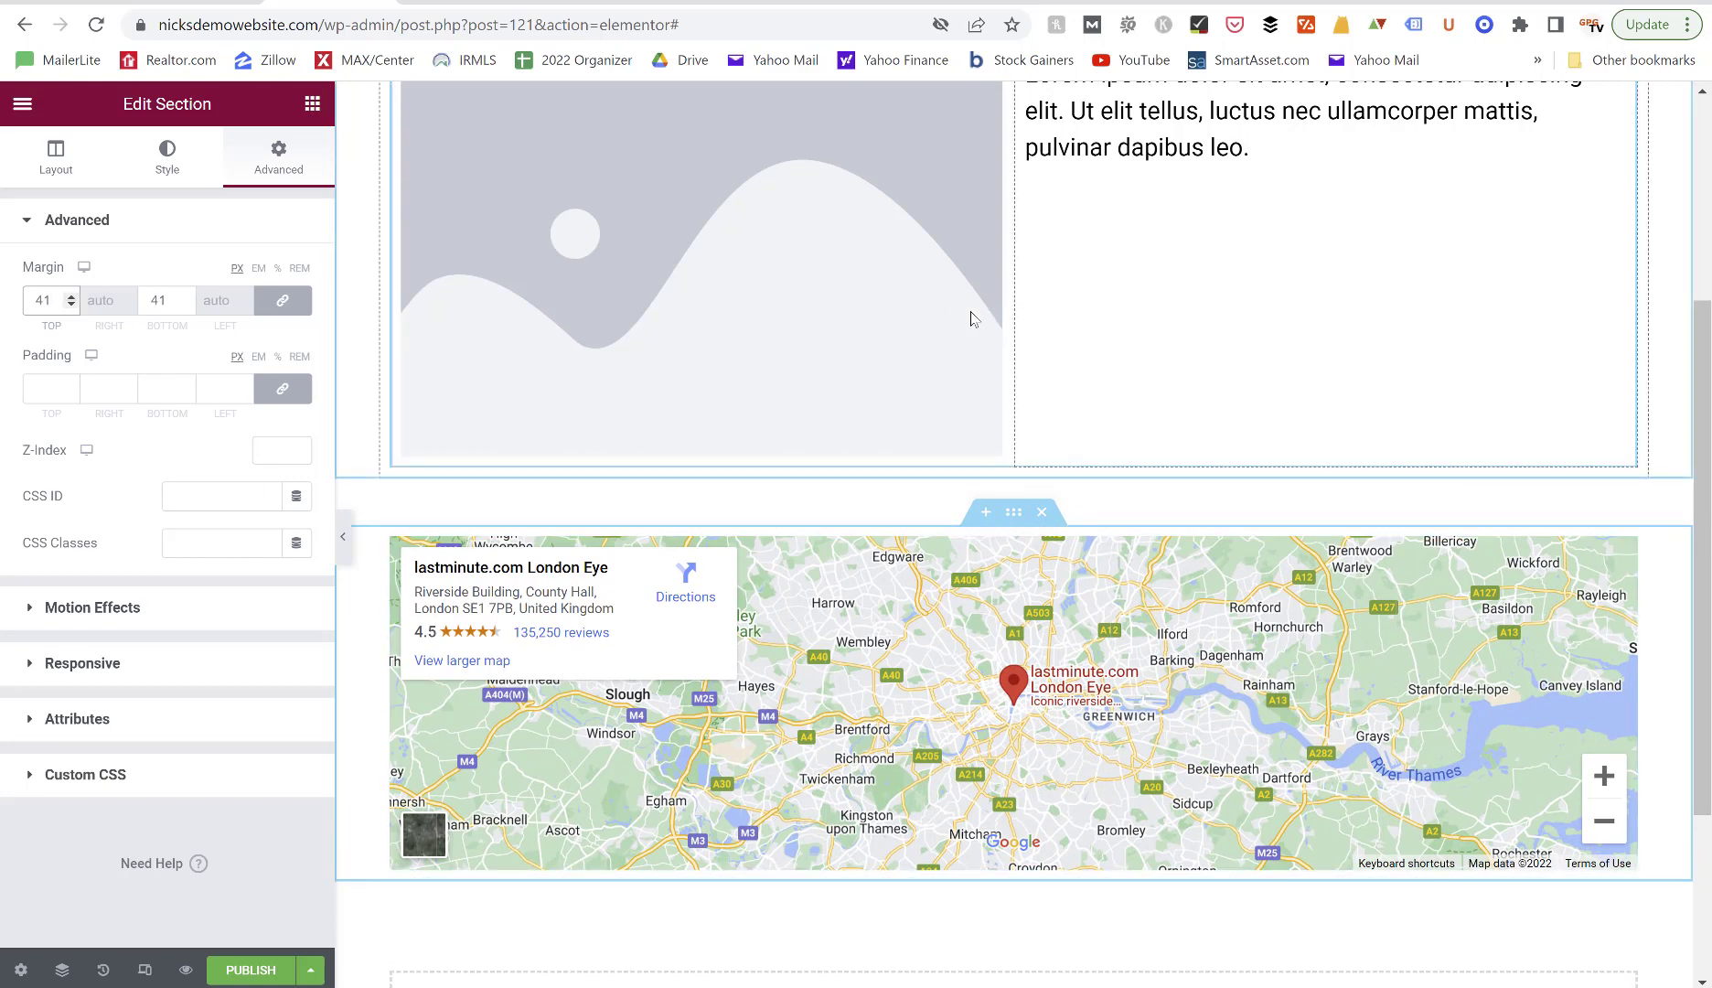
scroll(920, 307, up, 3)
scroll(922, 311, down, 2)
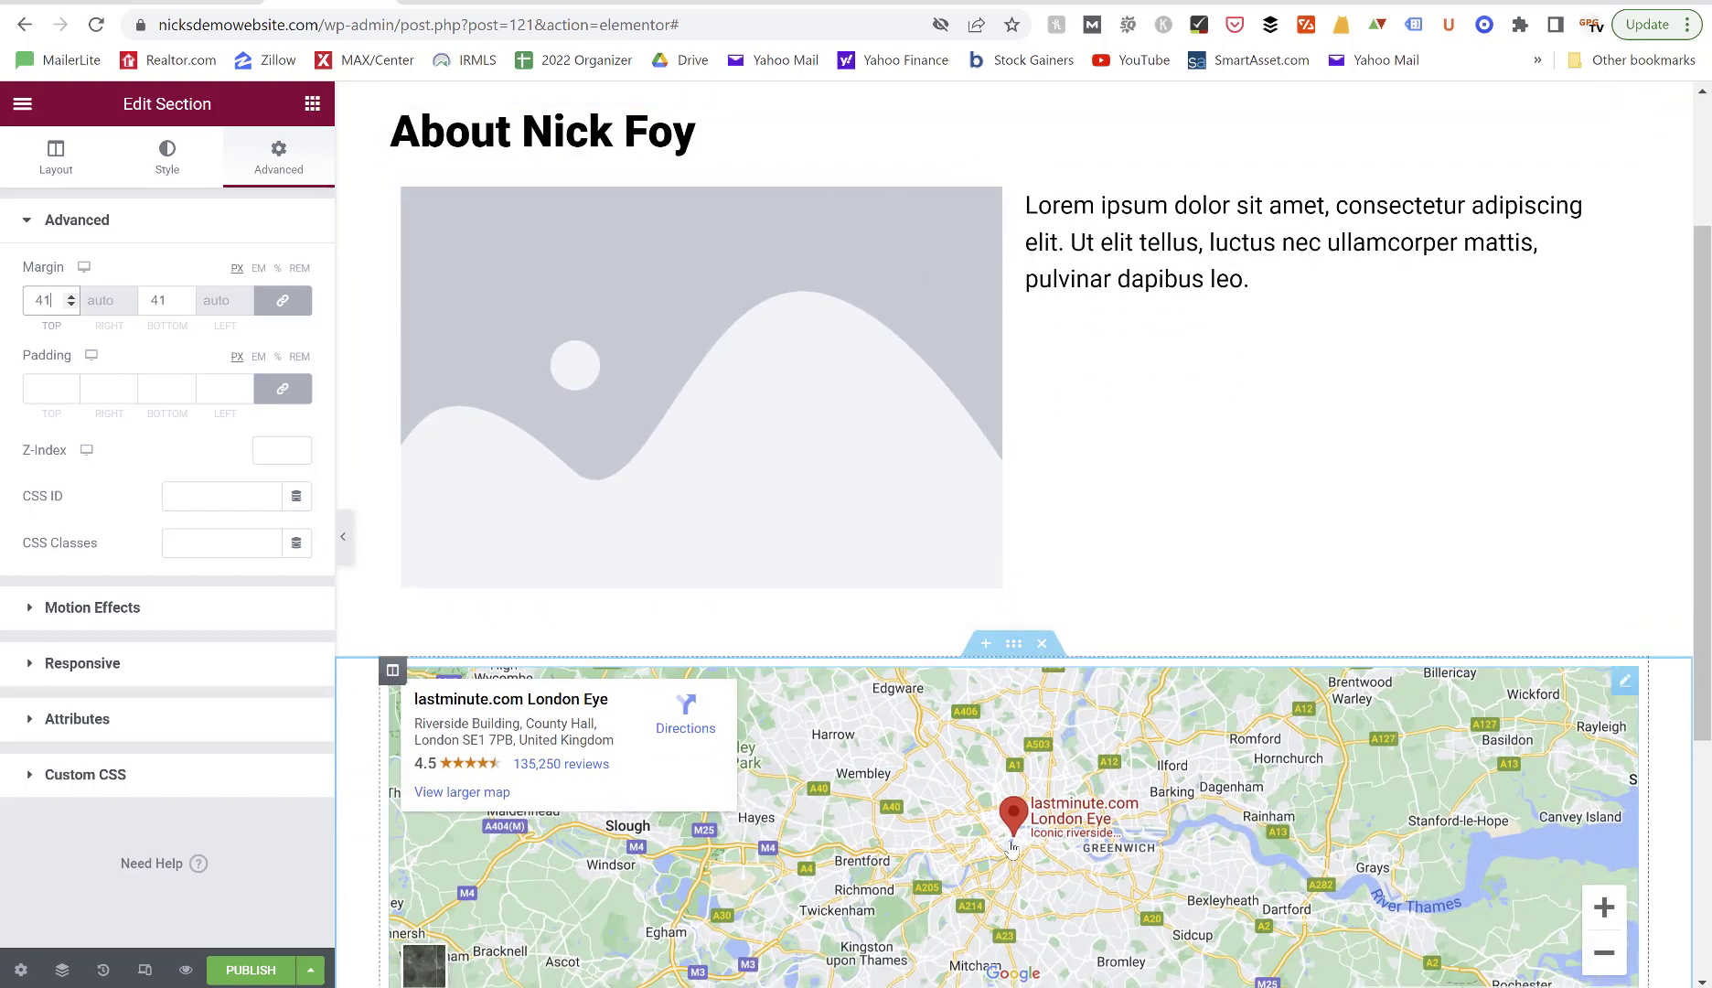
Review the map section's layout options and its advanced margin and padding settings.
scroll(1021, 695, down, 3)
scroll(1017, 736, up, 3)
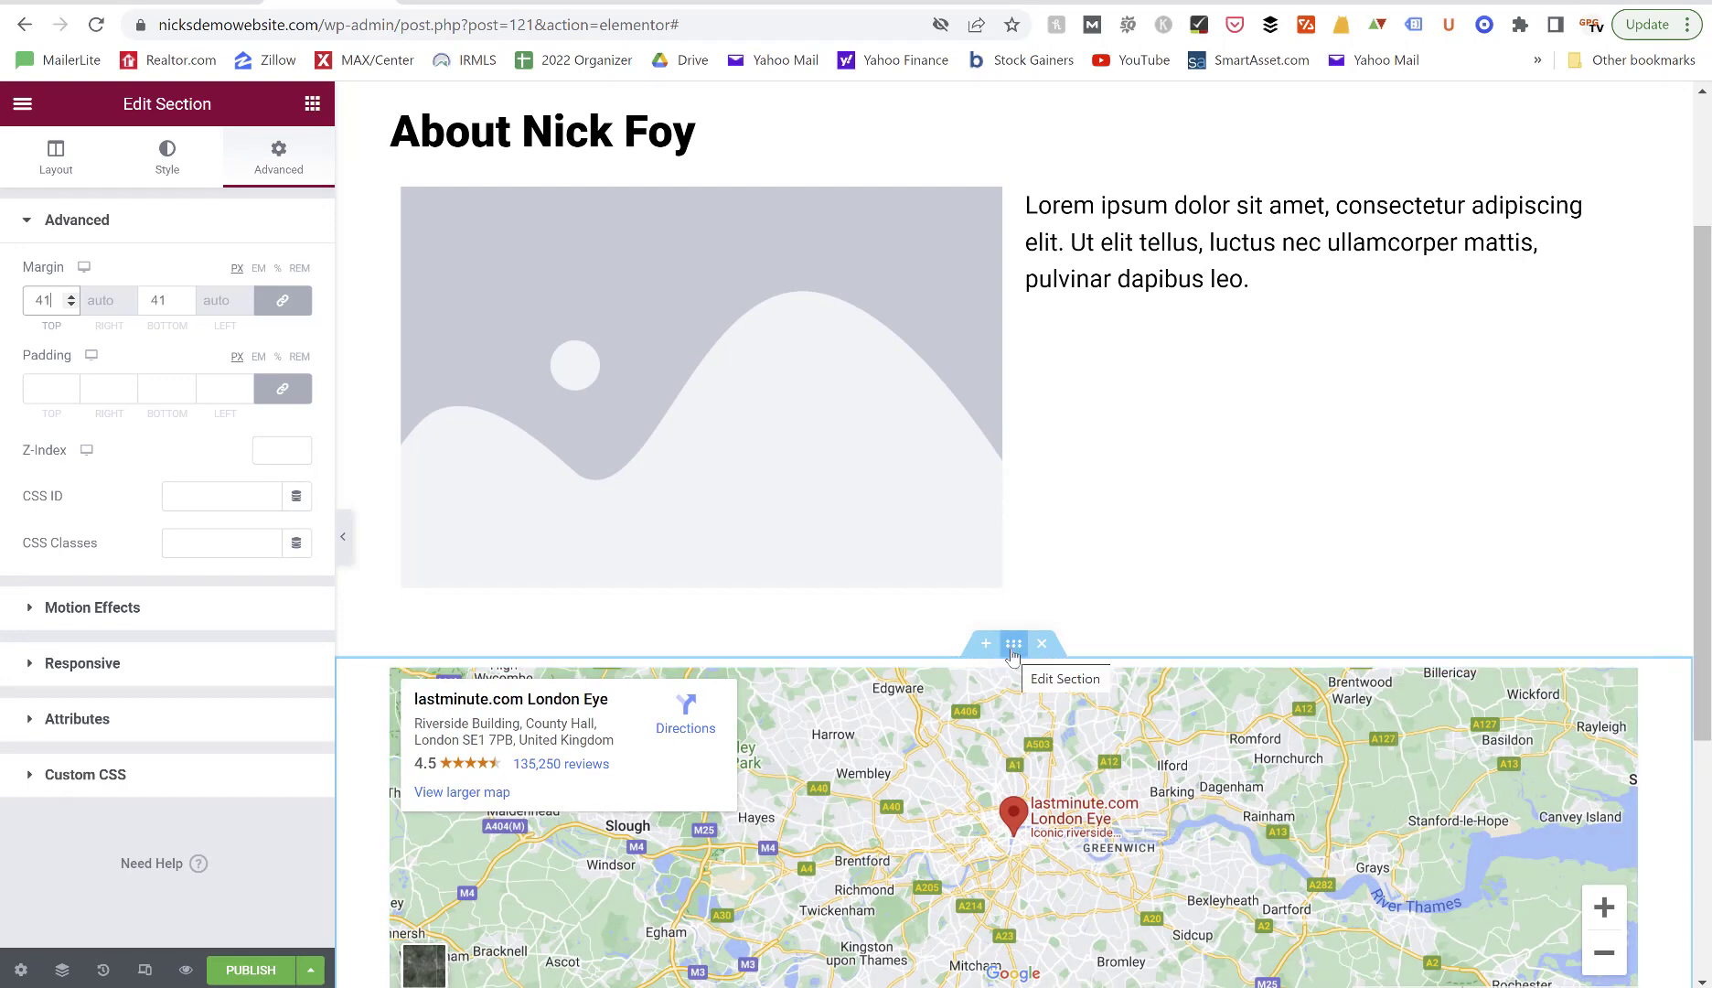
right_click(1014, 655)
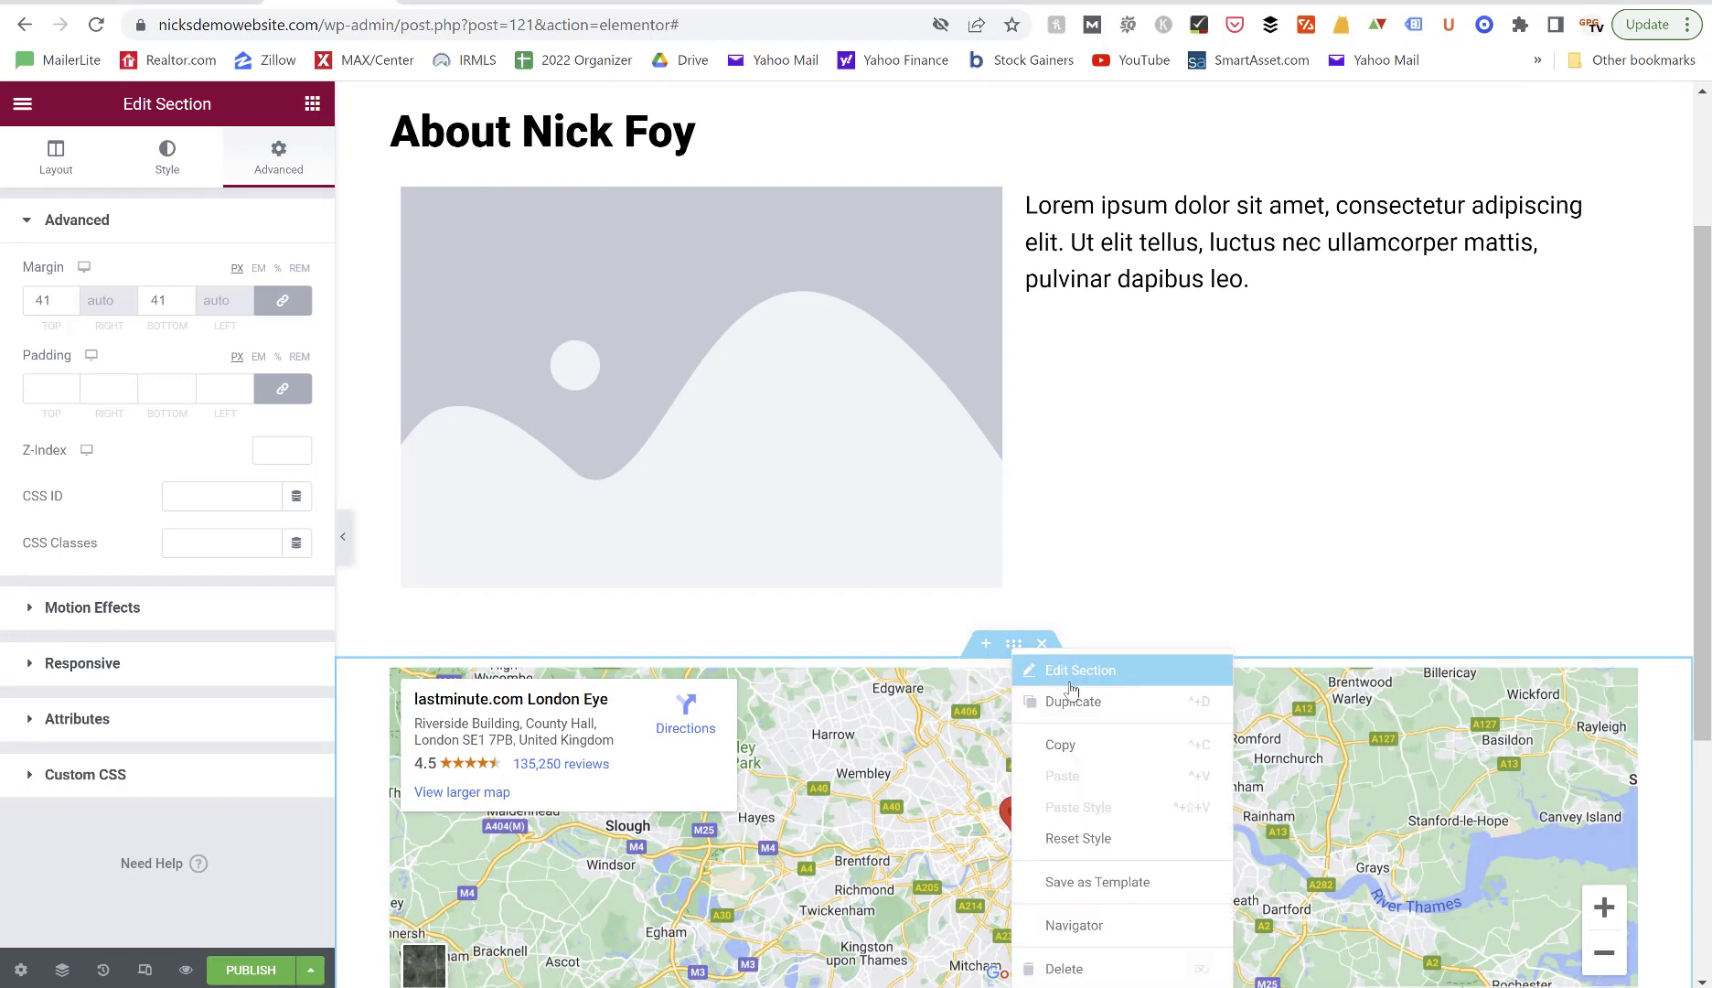
click(1013, 647)
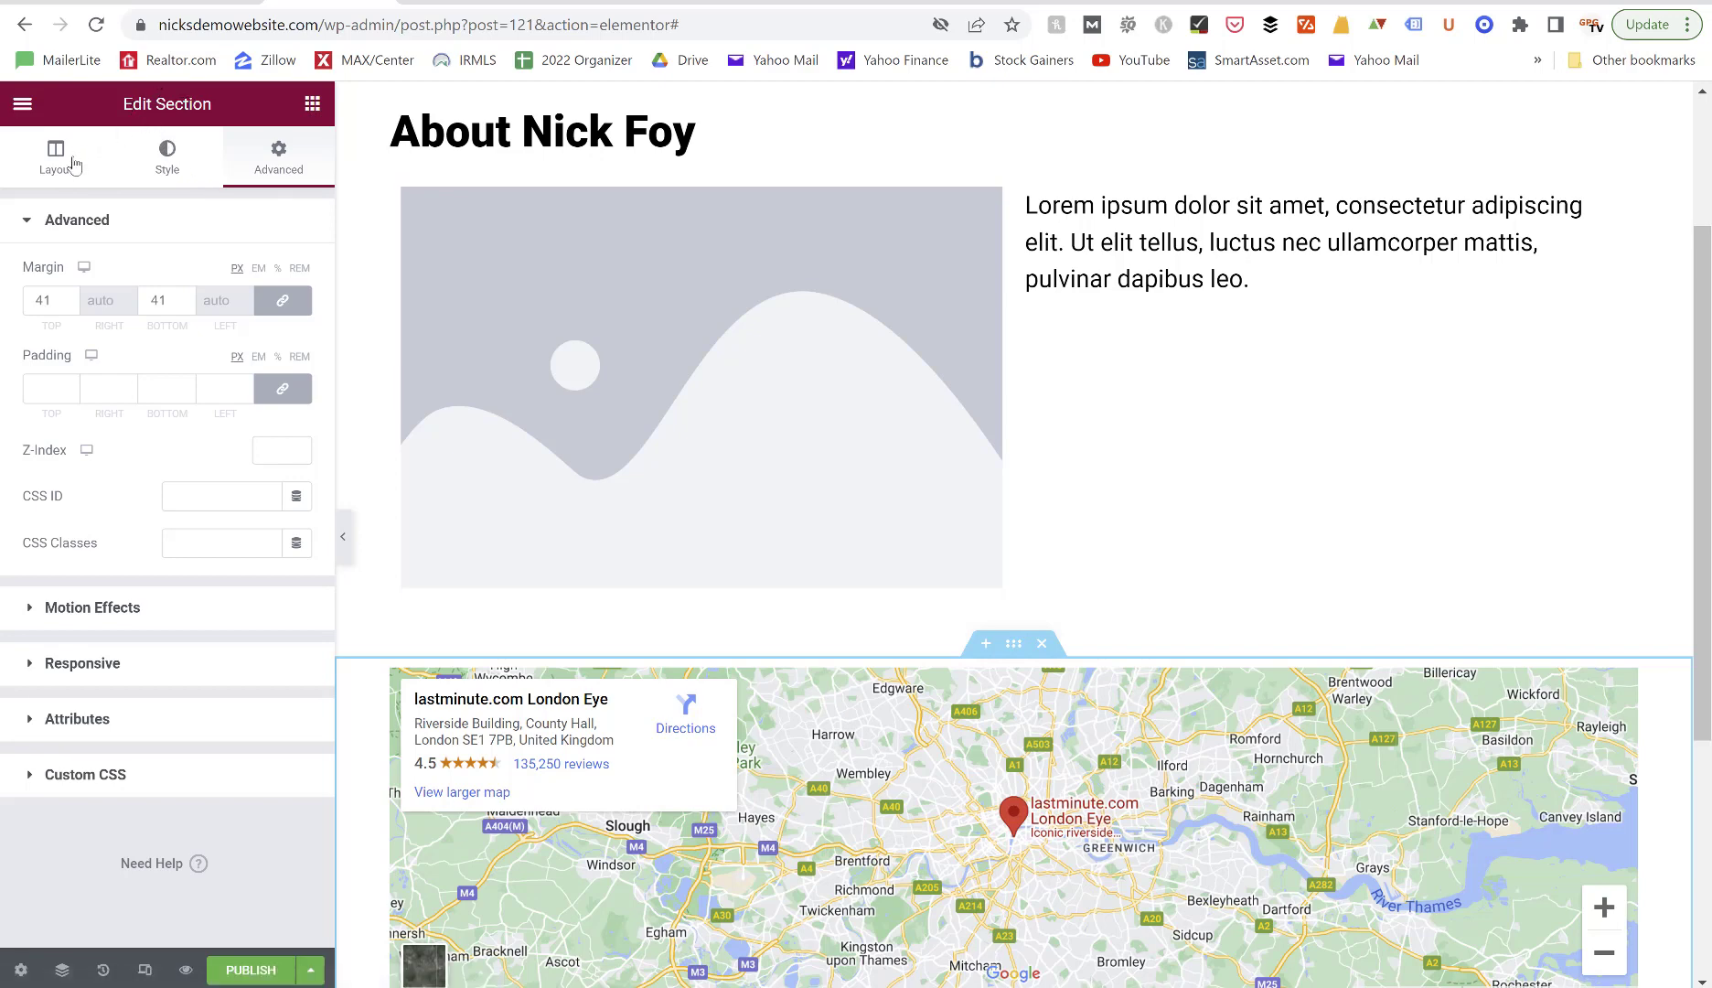
click(49, 177)
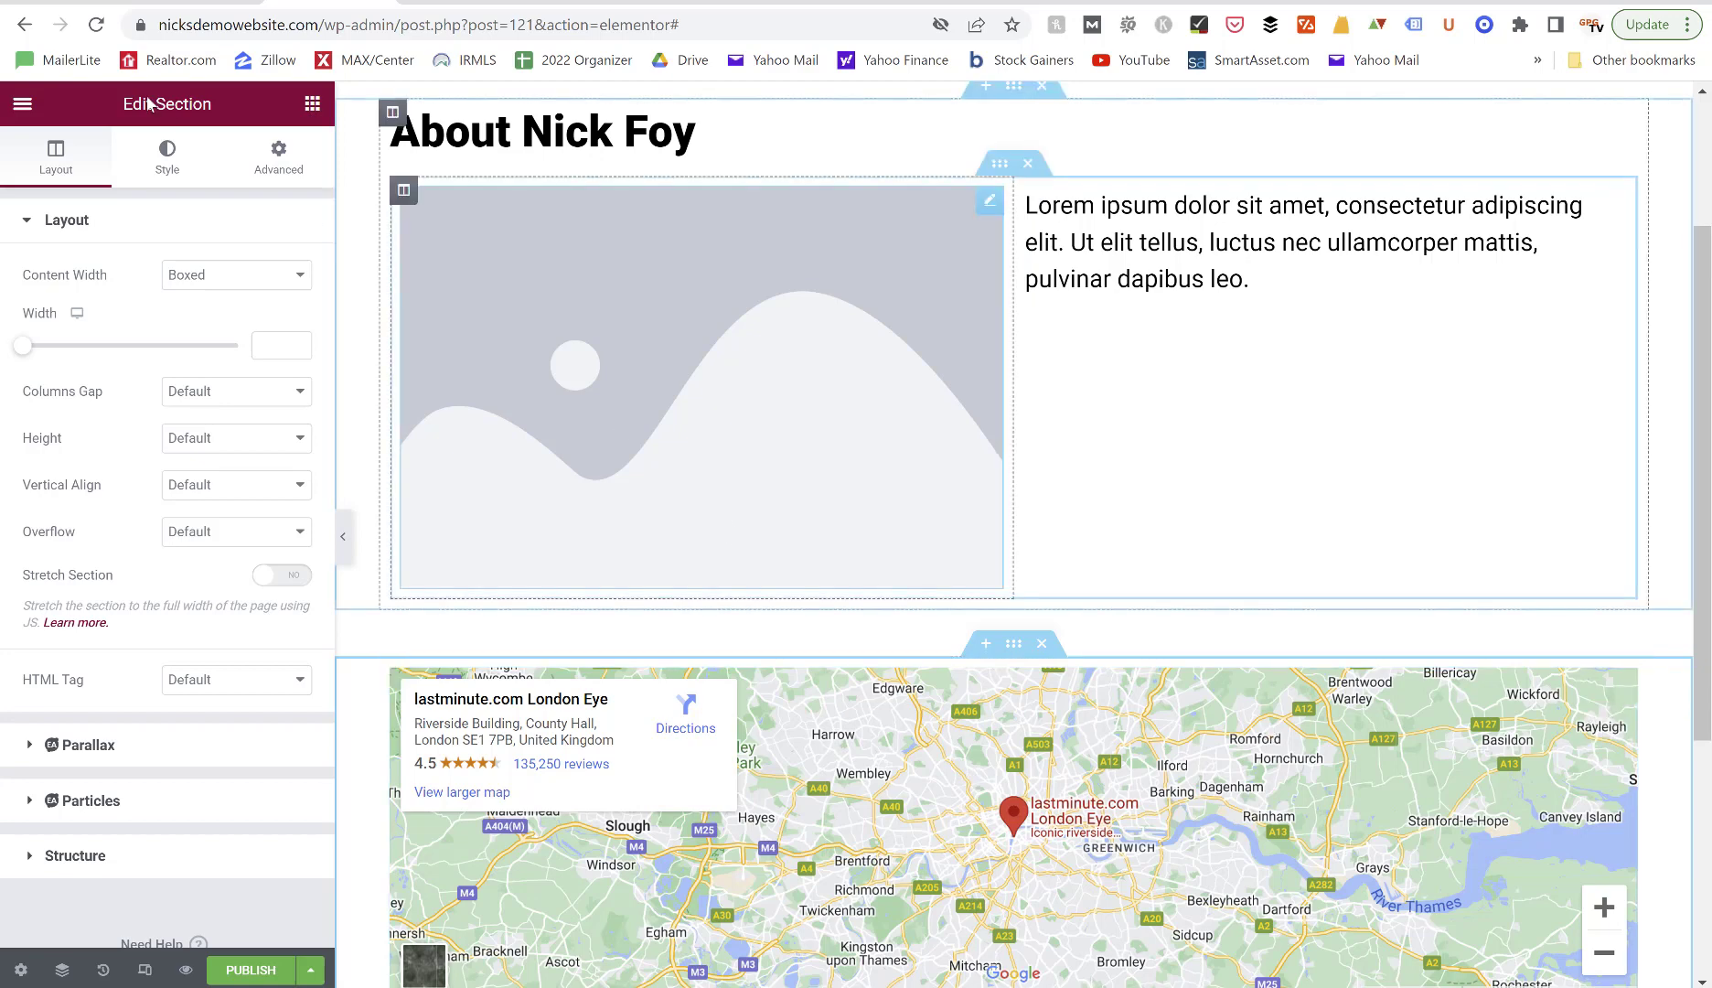
click(291, 176)
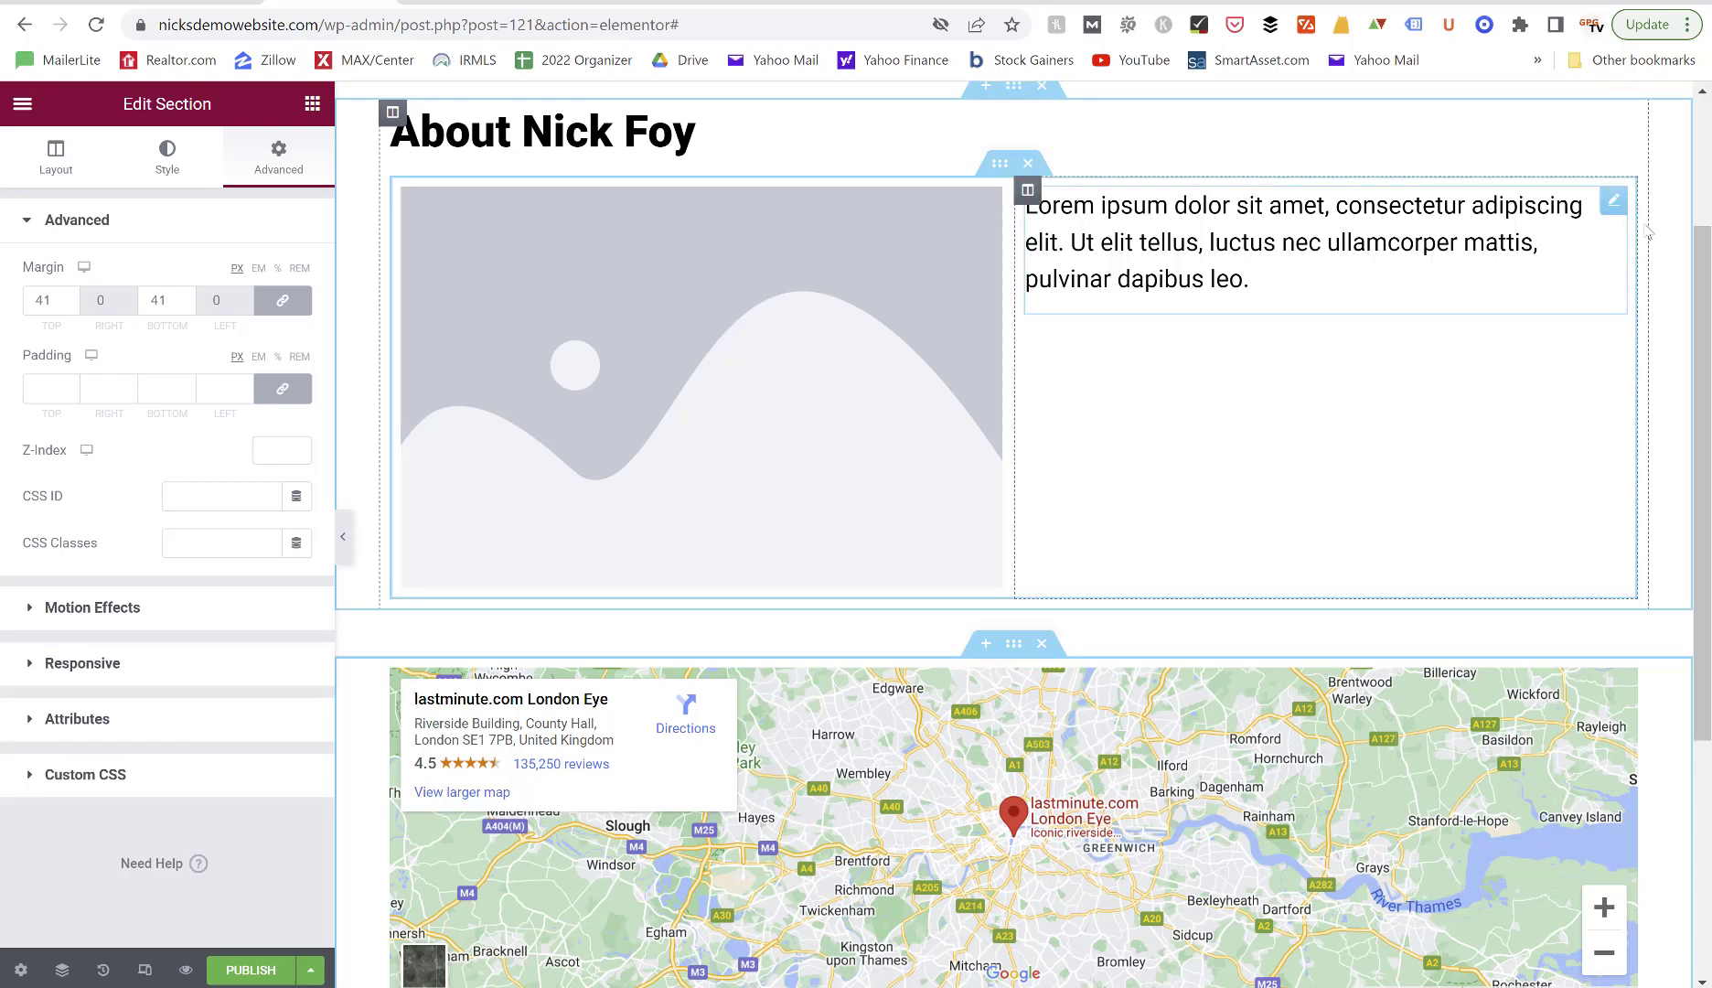
Examine the text widget's content and advanced settings, the layout settings of the section containing it, and the whole page down to the map.
click(1613, 200)
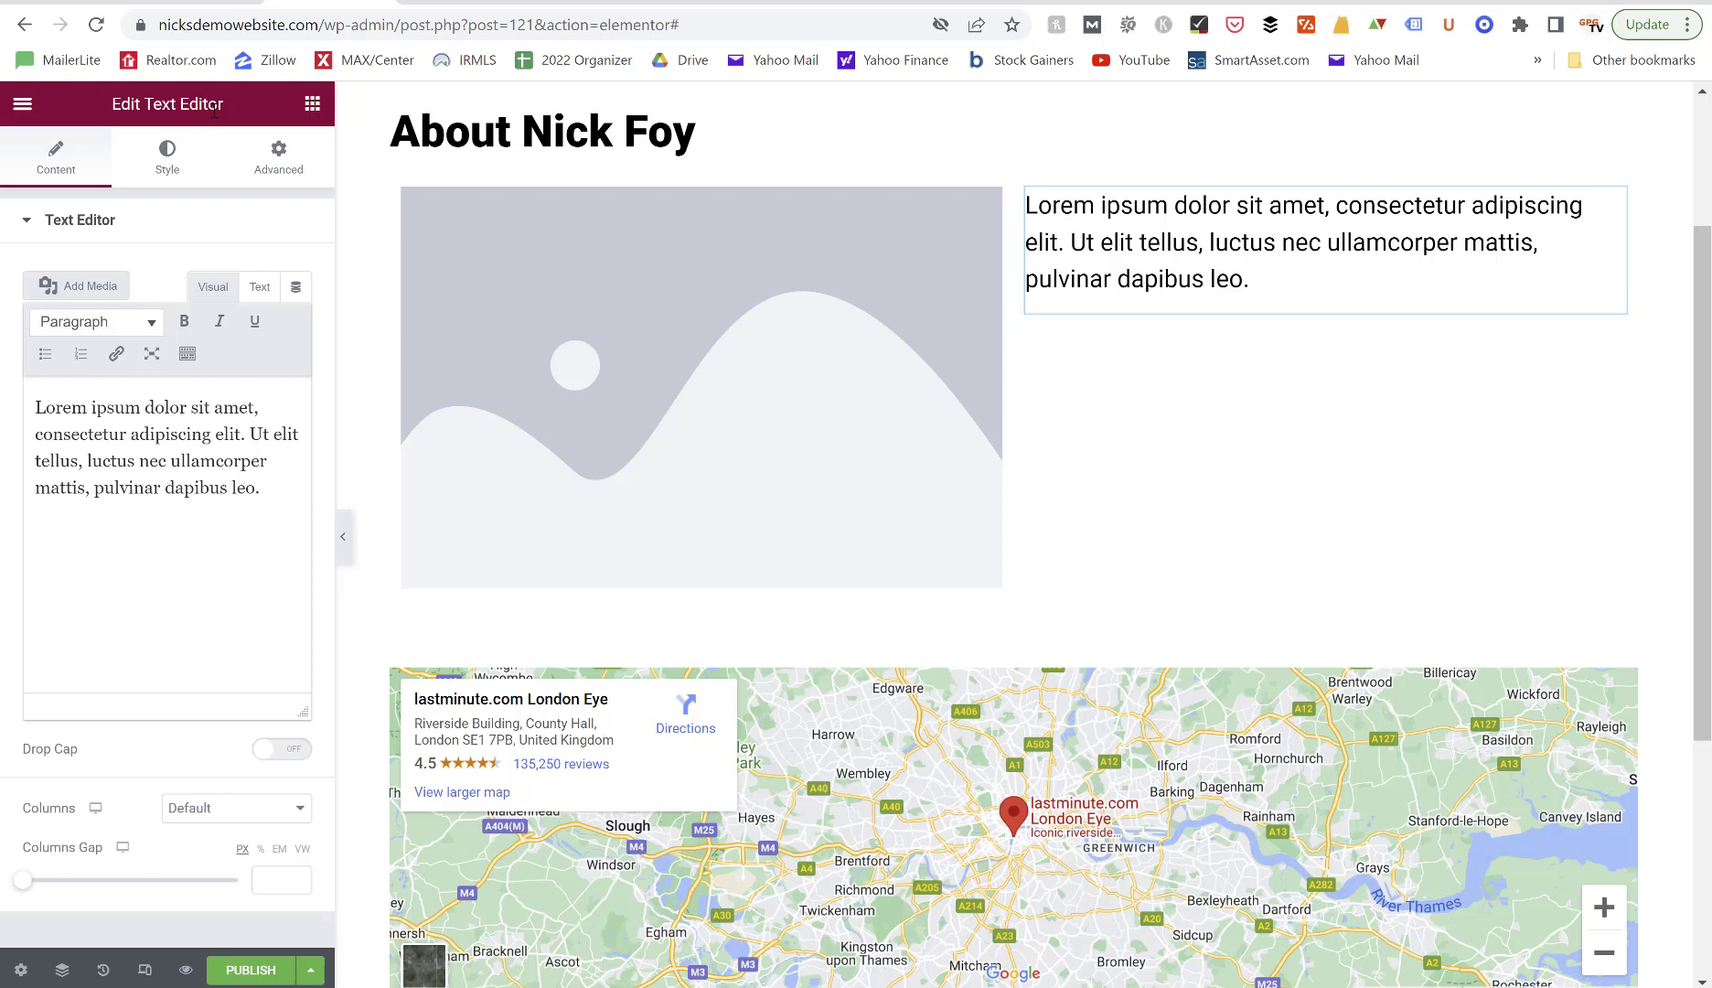
click(279, 157)
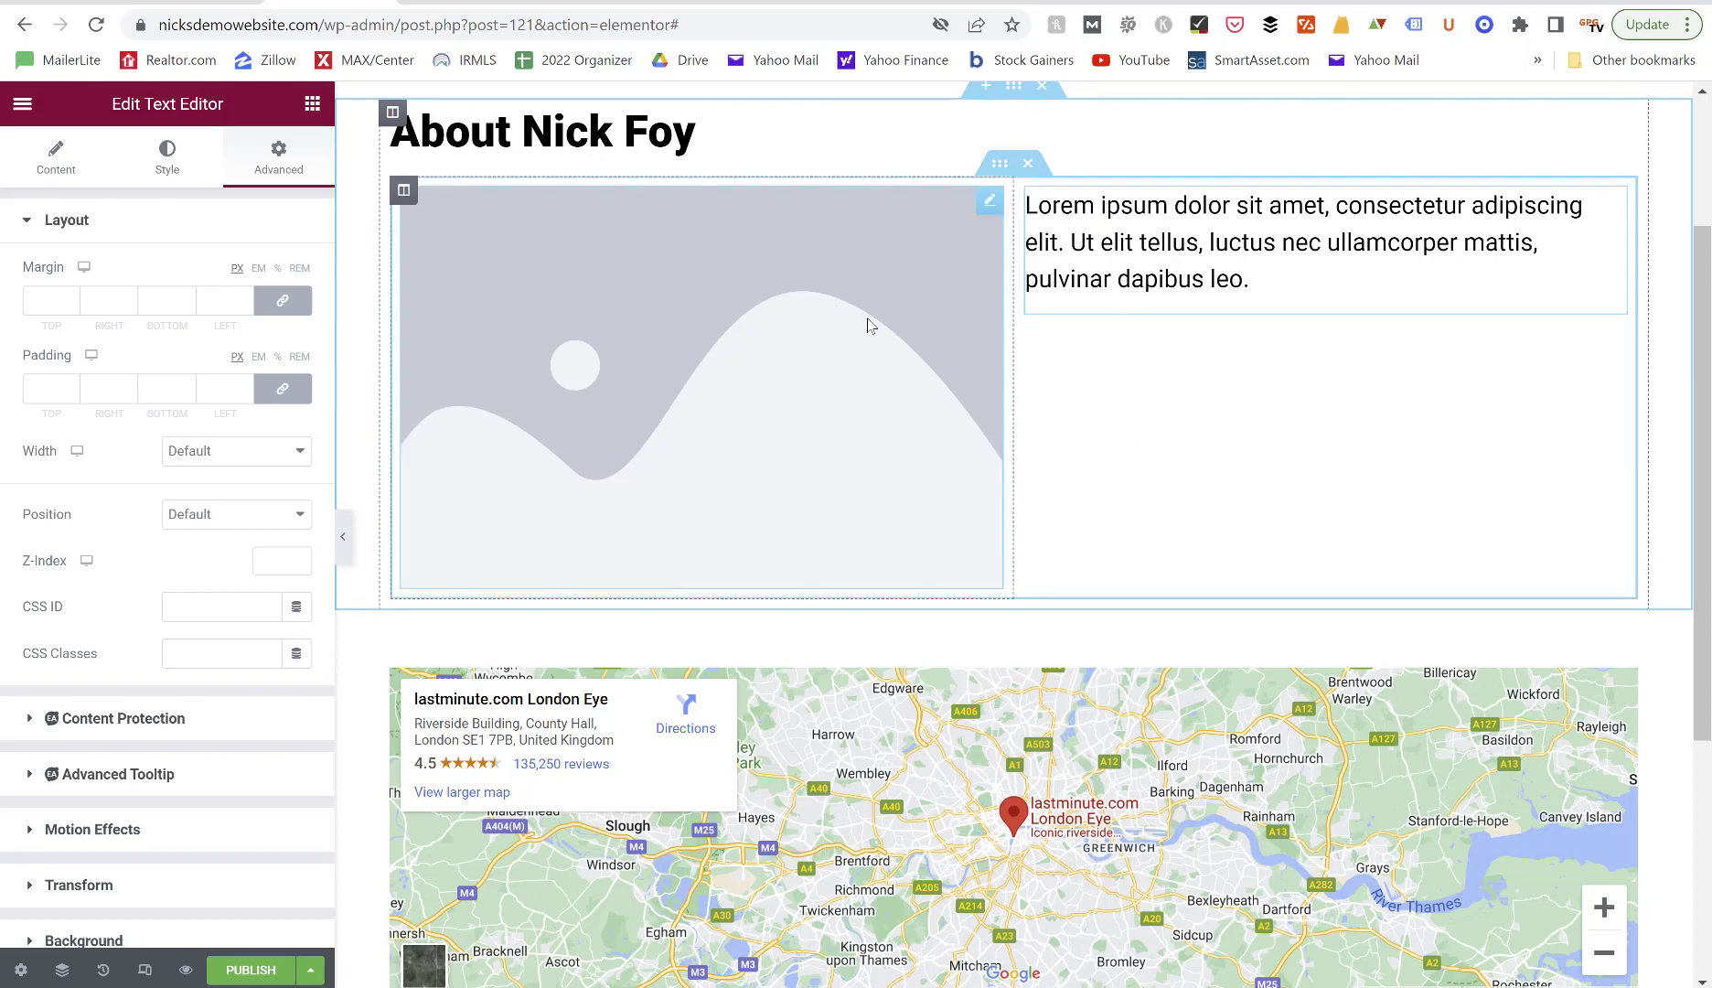
click(1014, 89)
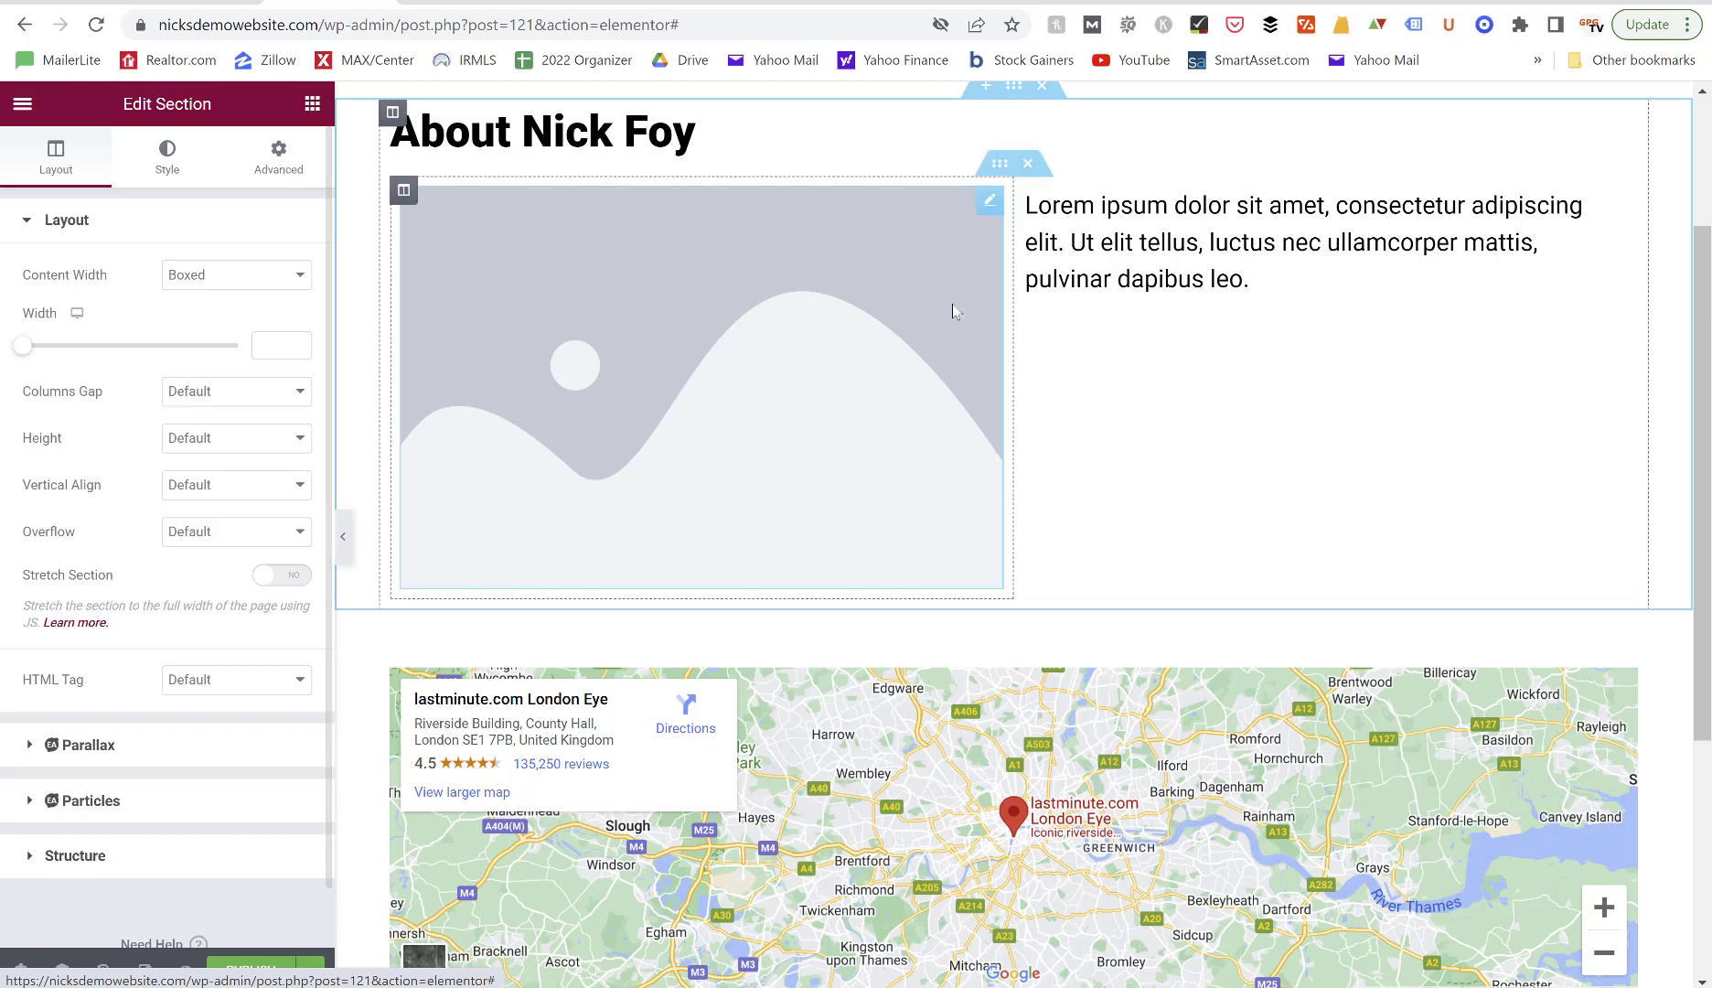
scroll(953, 311, up, 1)
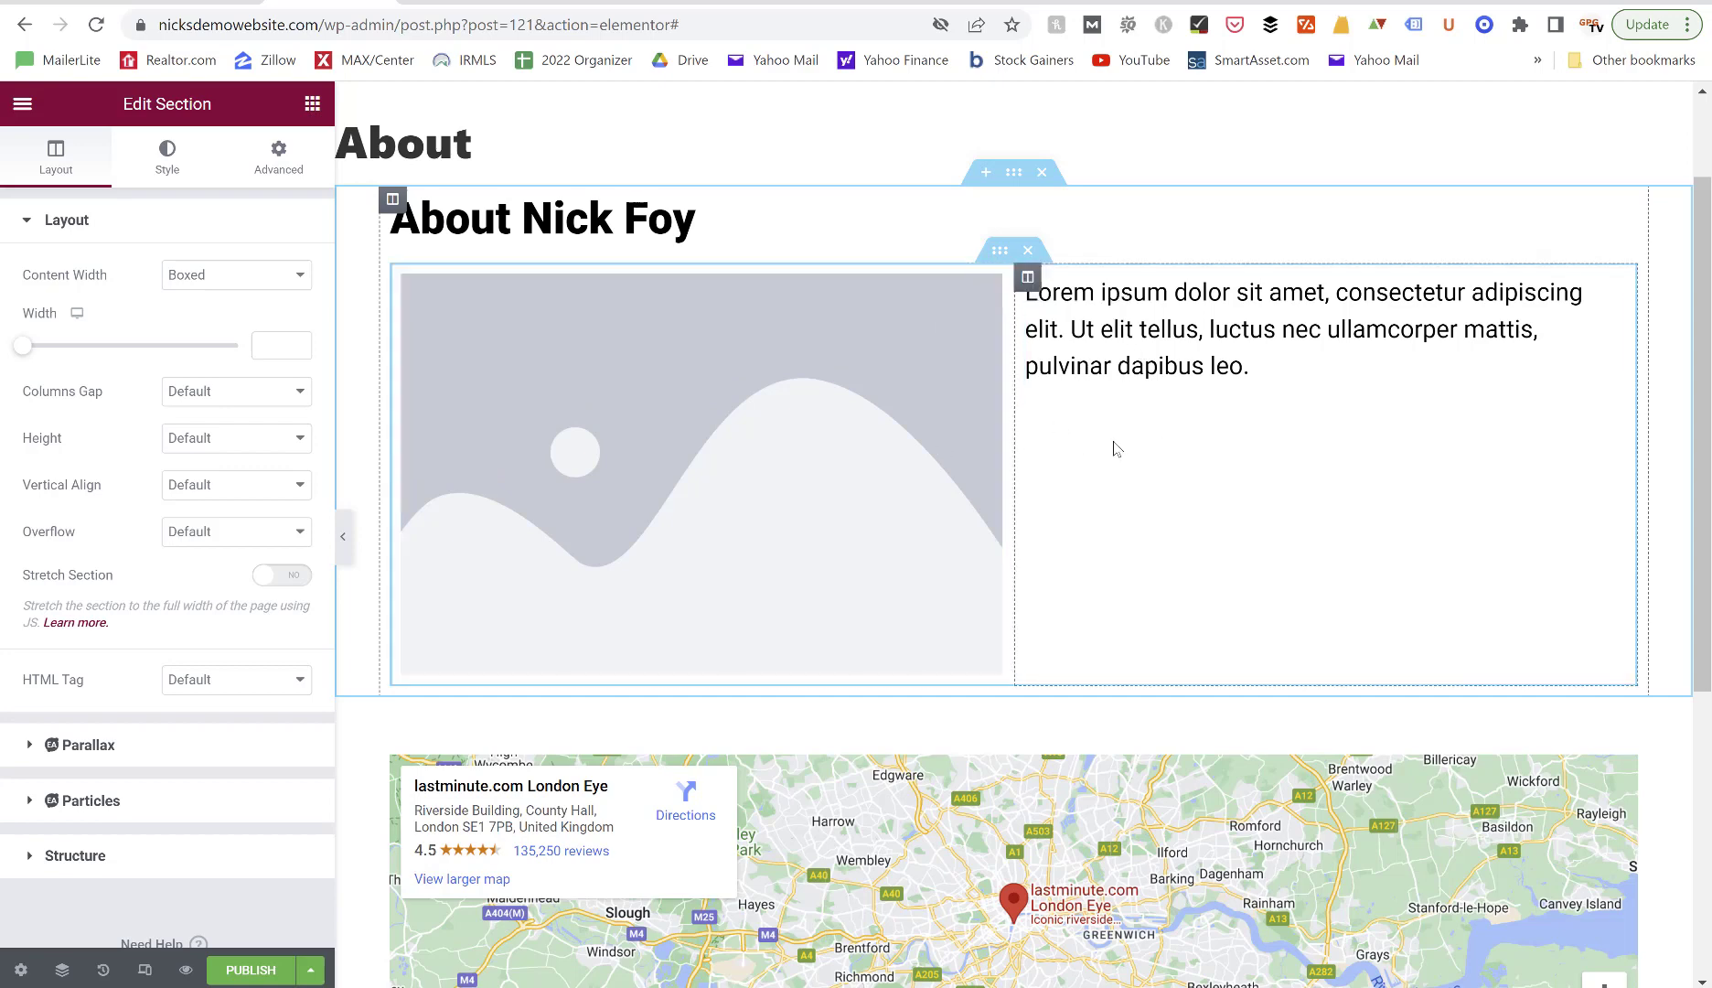
scroll(1165, 465, down, 4)
scroll(1165, 464, down, 3)
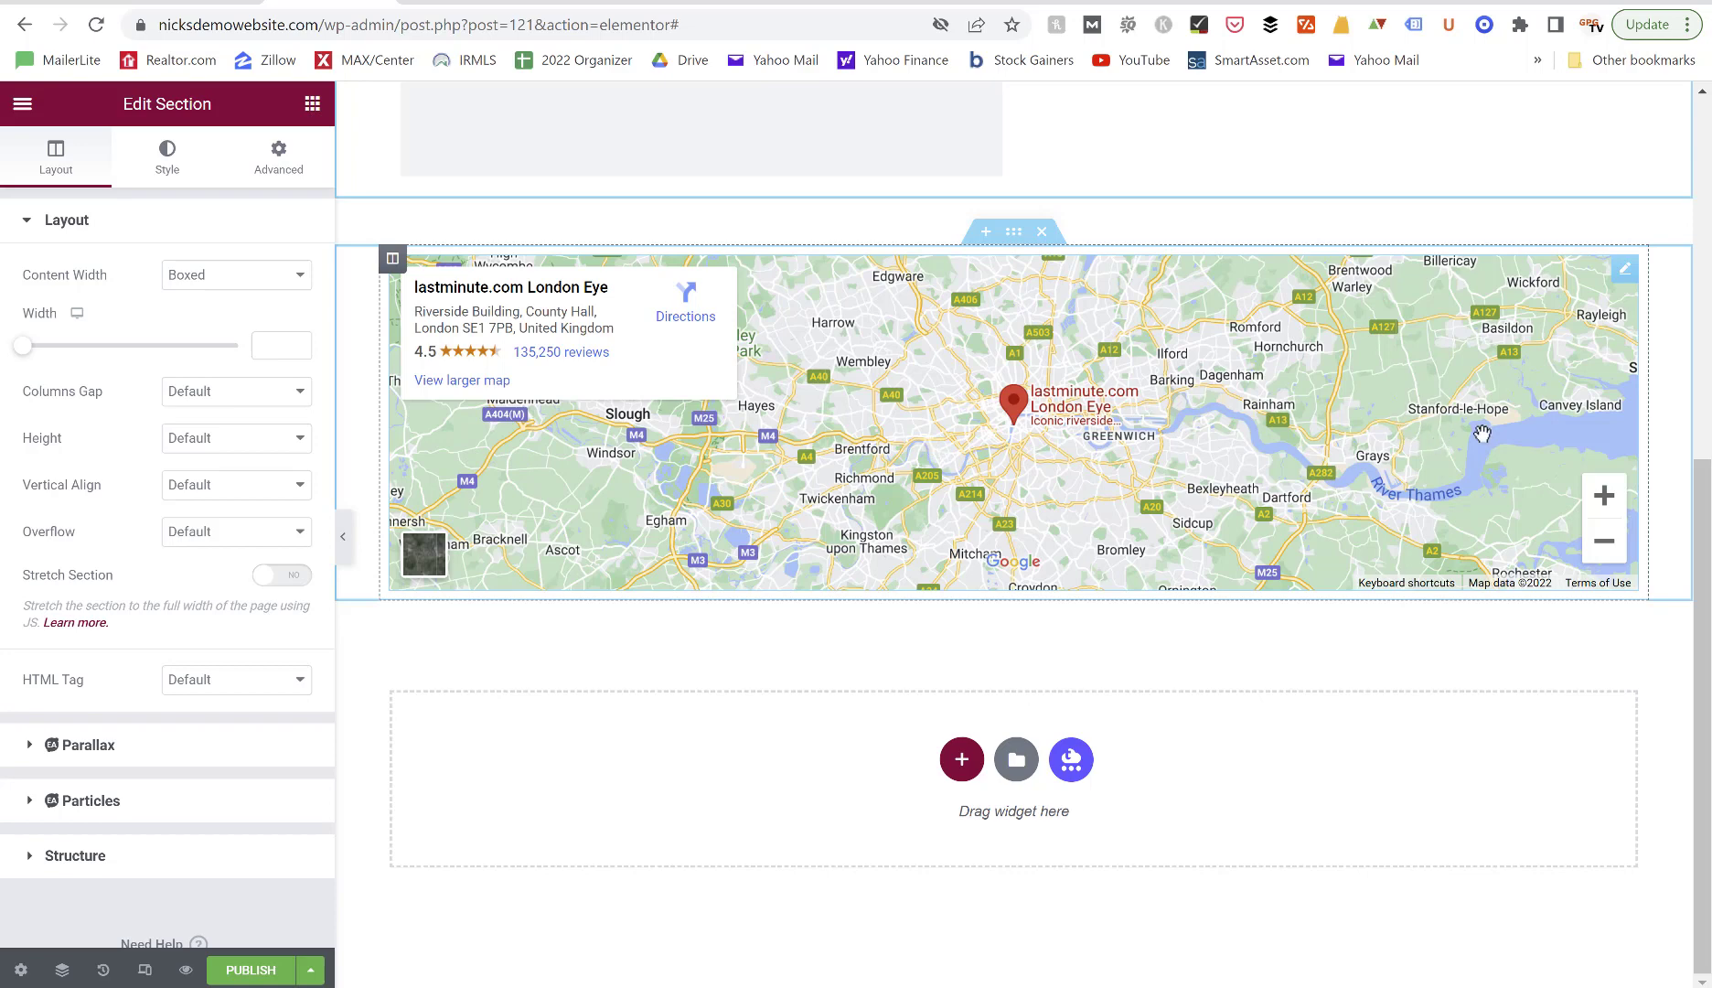
scroll(551, 453, up, 7)
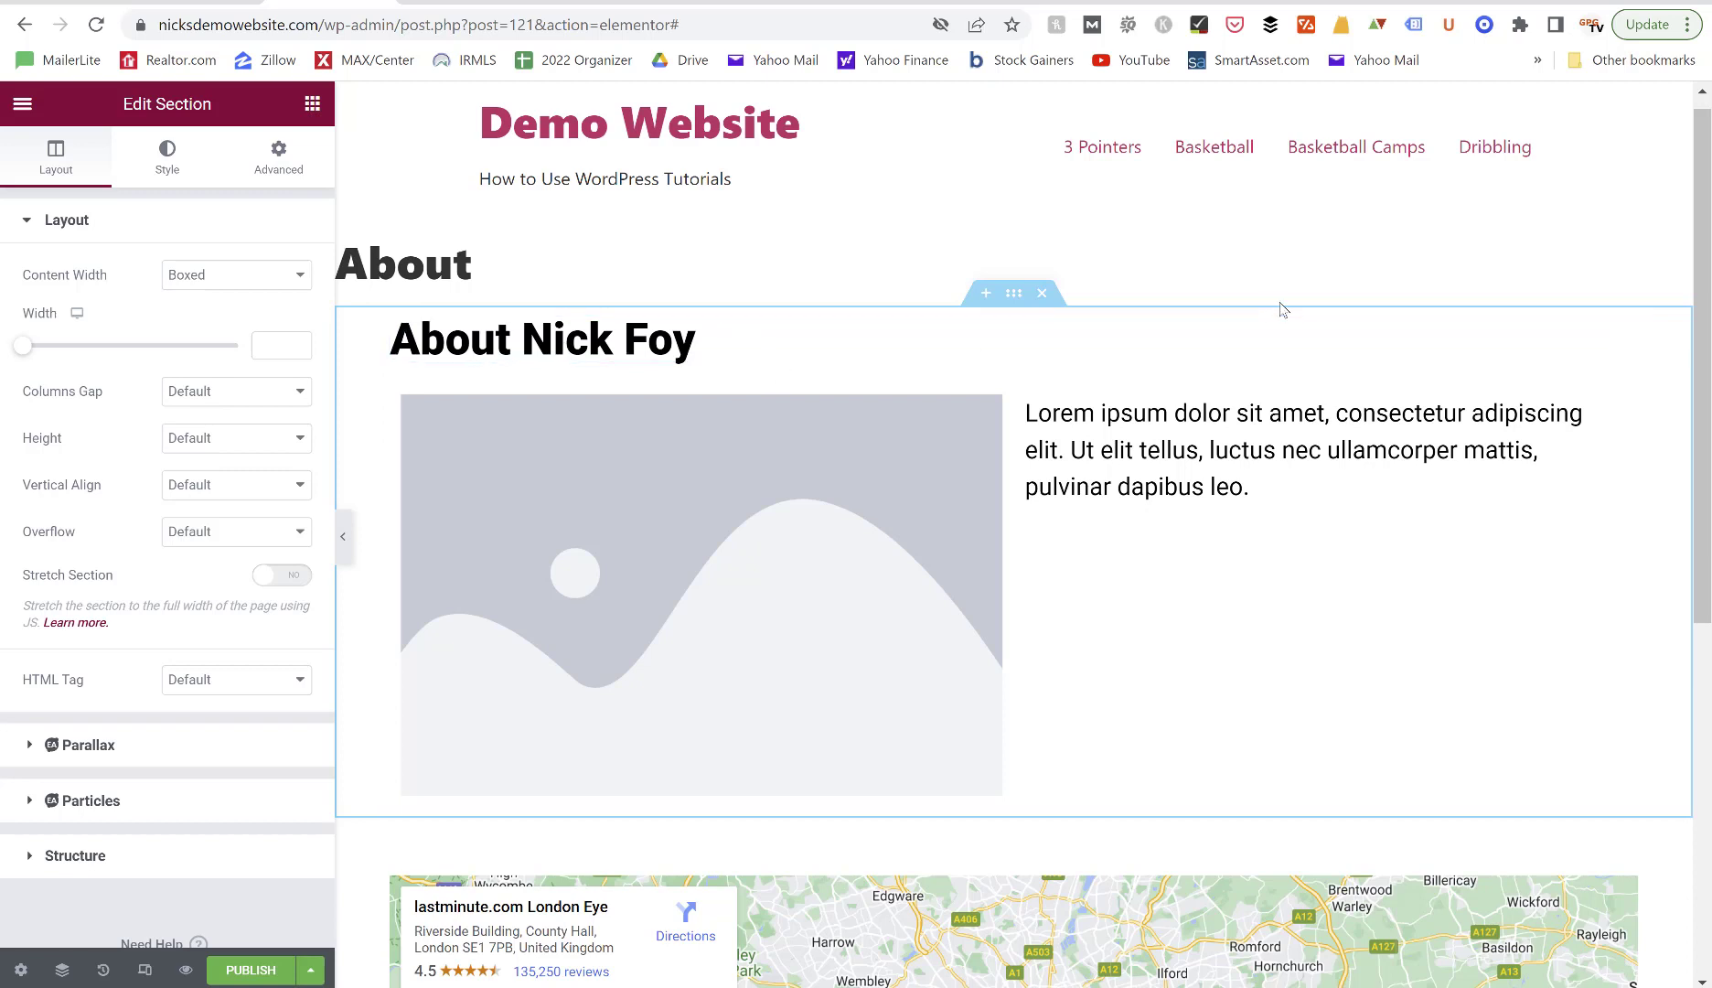
Examine the heading's settings and the actions available for the text and image widgets below it.
click(600, 346)
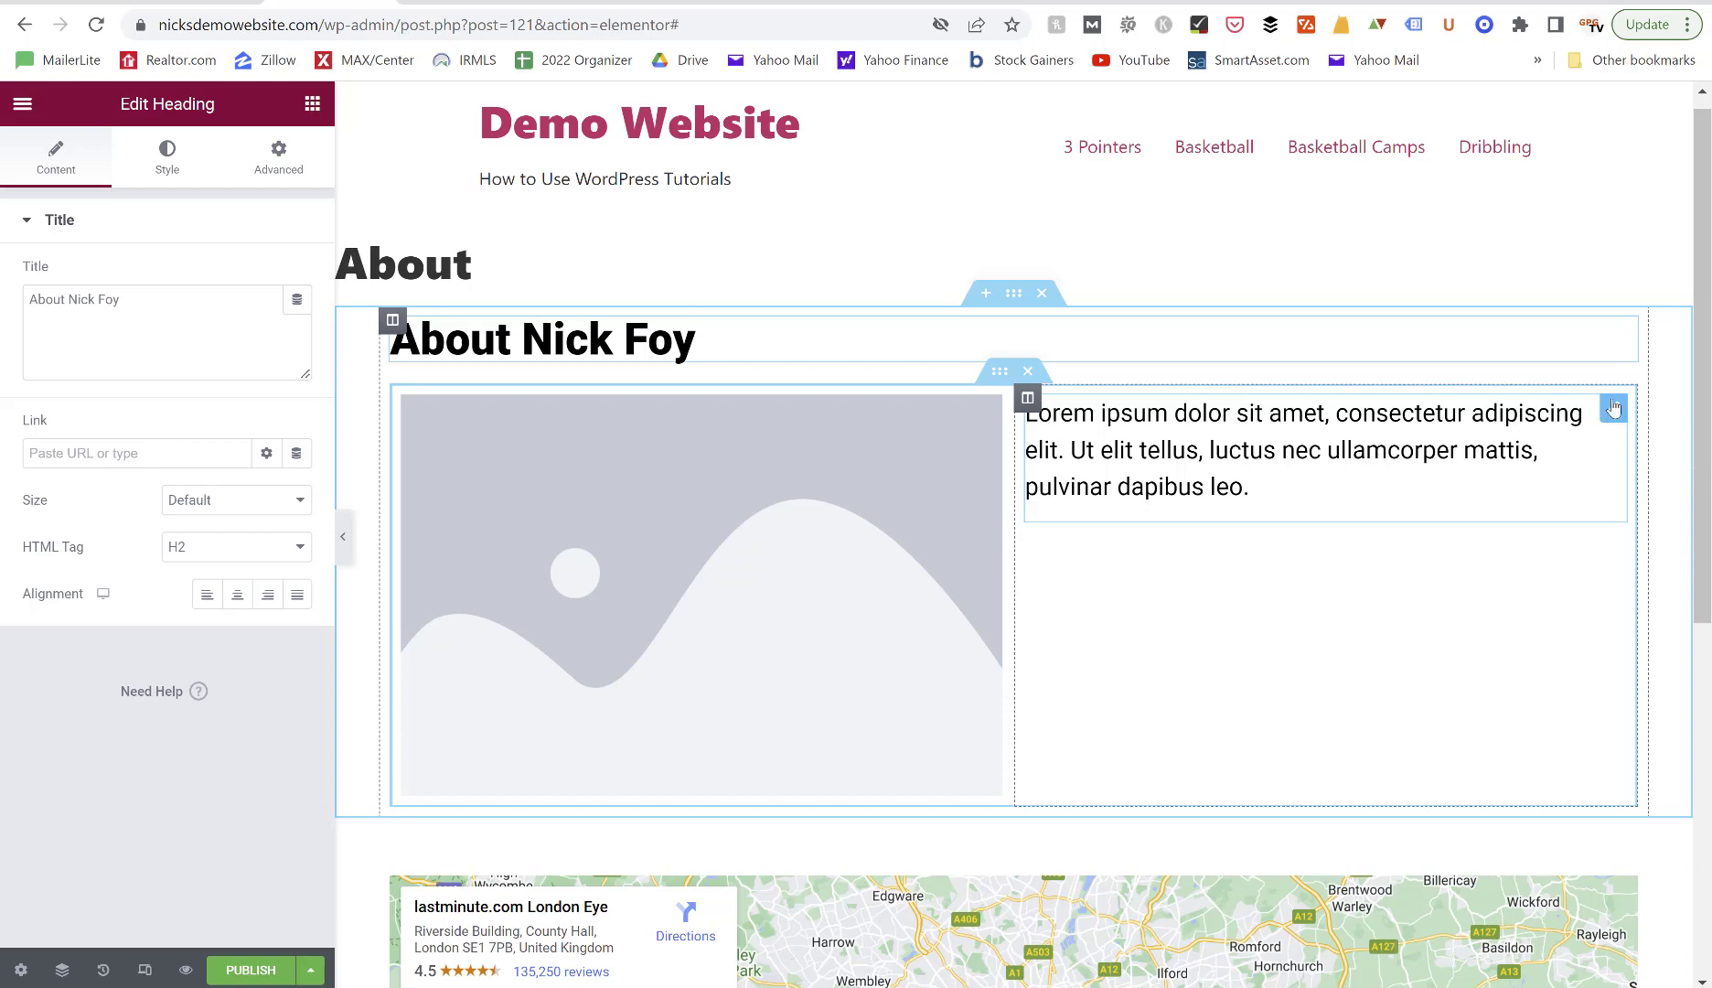
right_click(1442, 413)
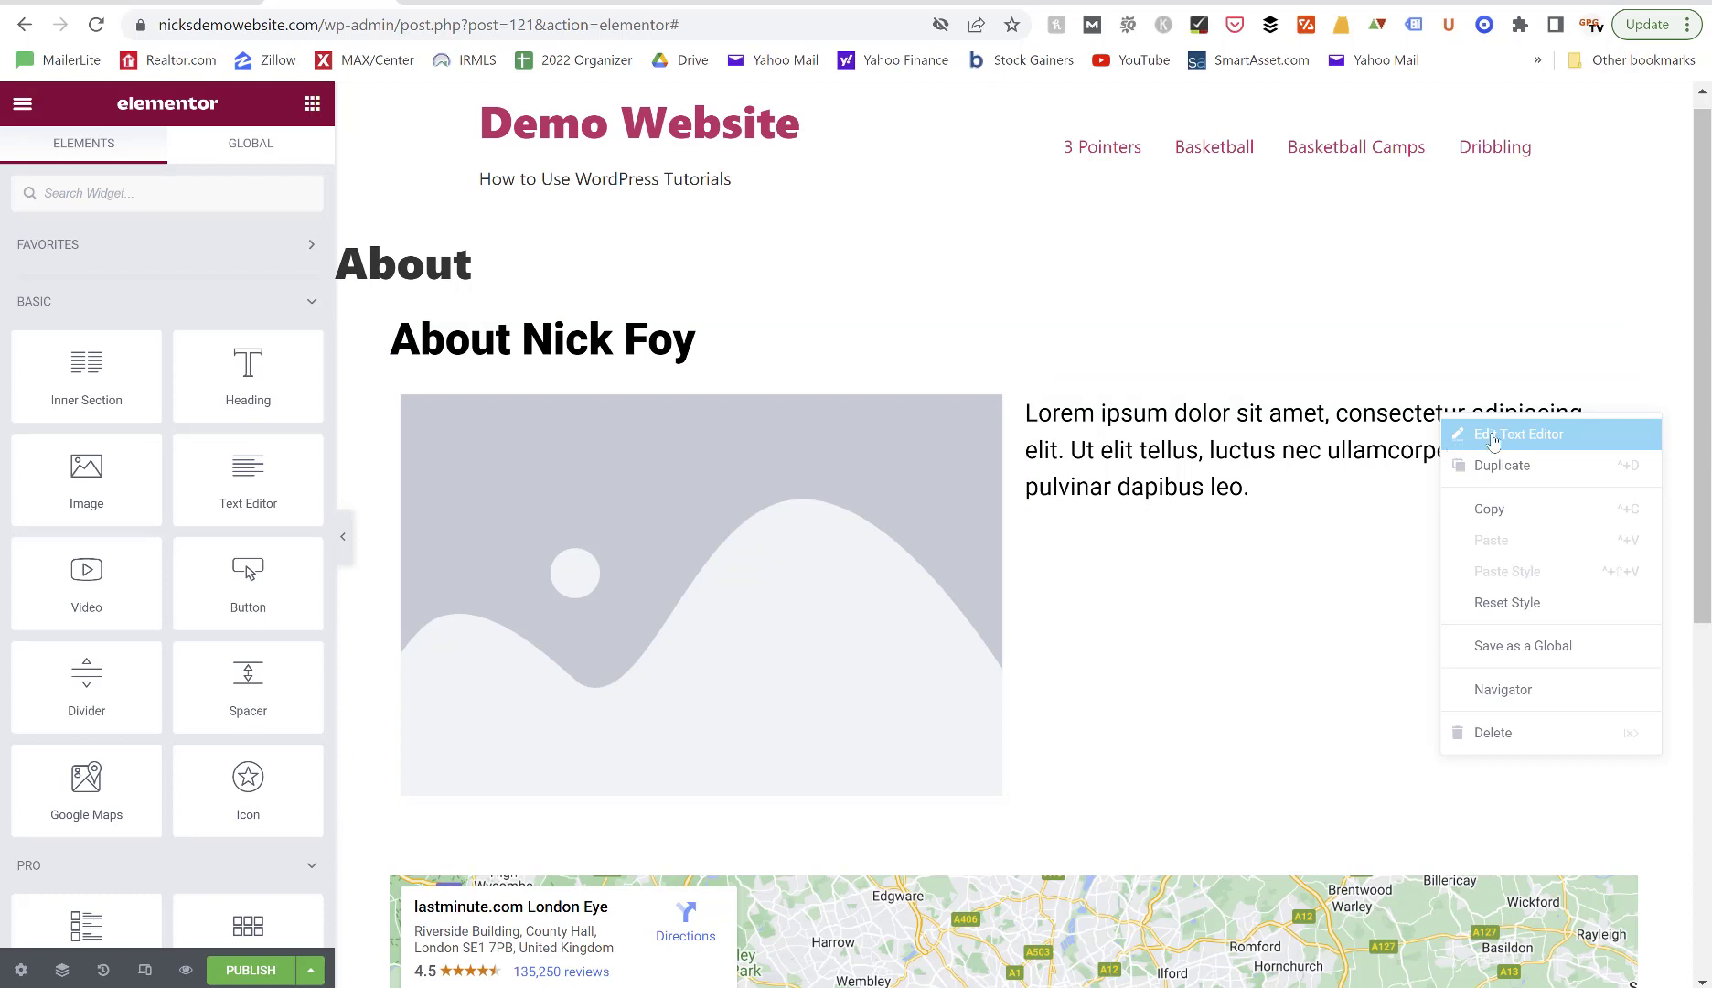
right_click(741, 520)
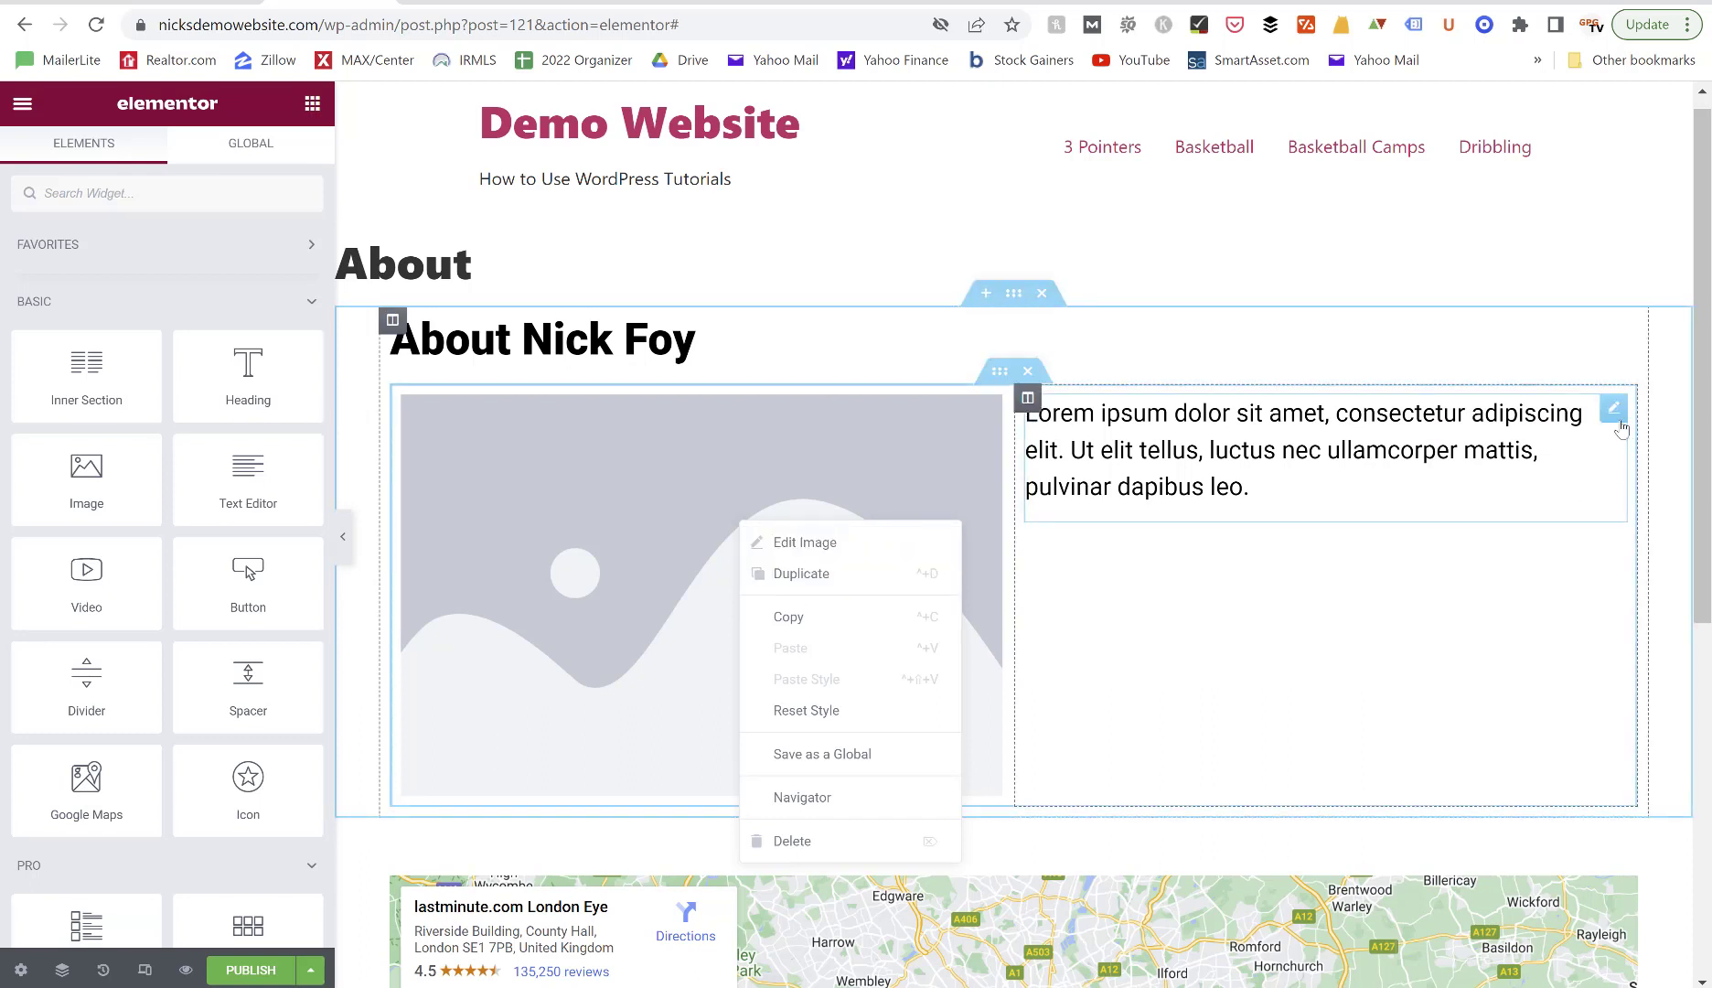
Center the heading above the image and text columns and set its text color to green #1DD181.
click(1625, 332)
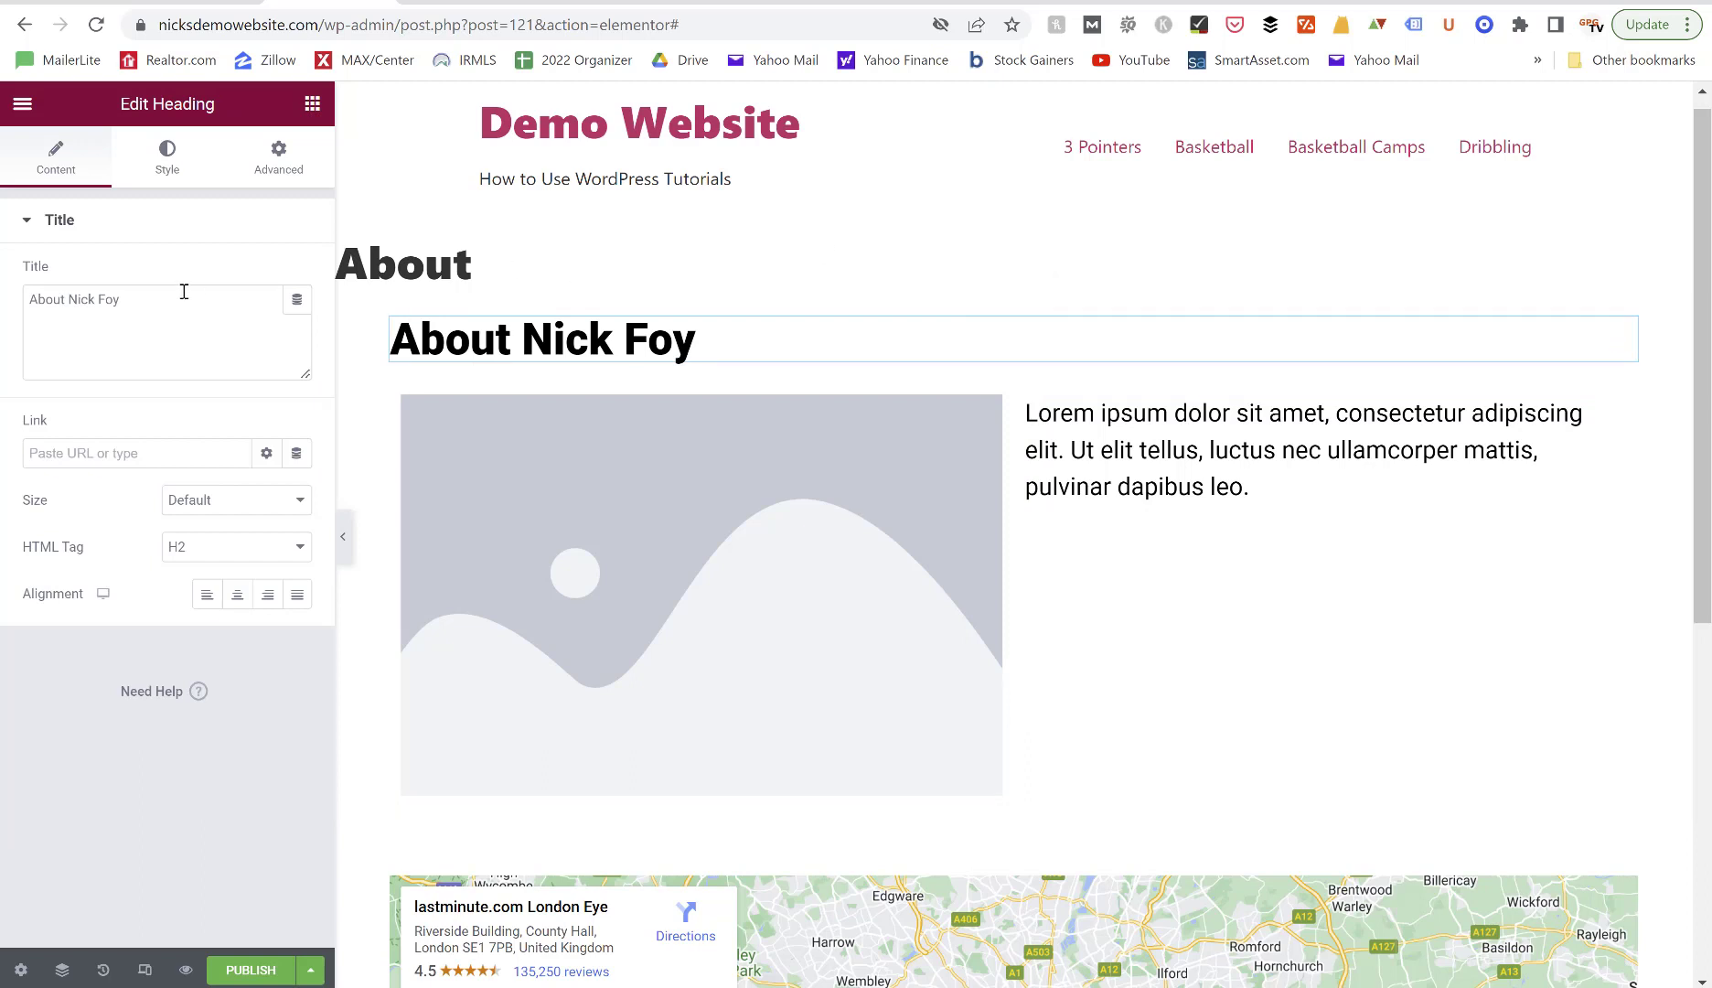
click(237, 595)
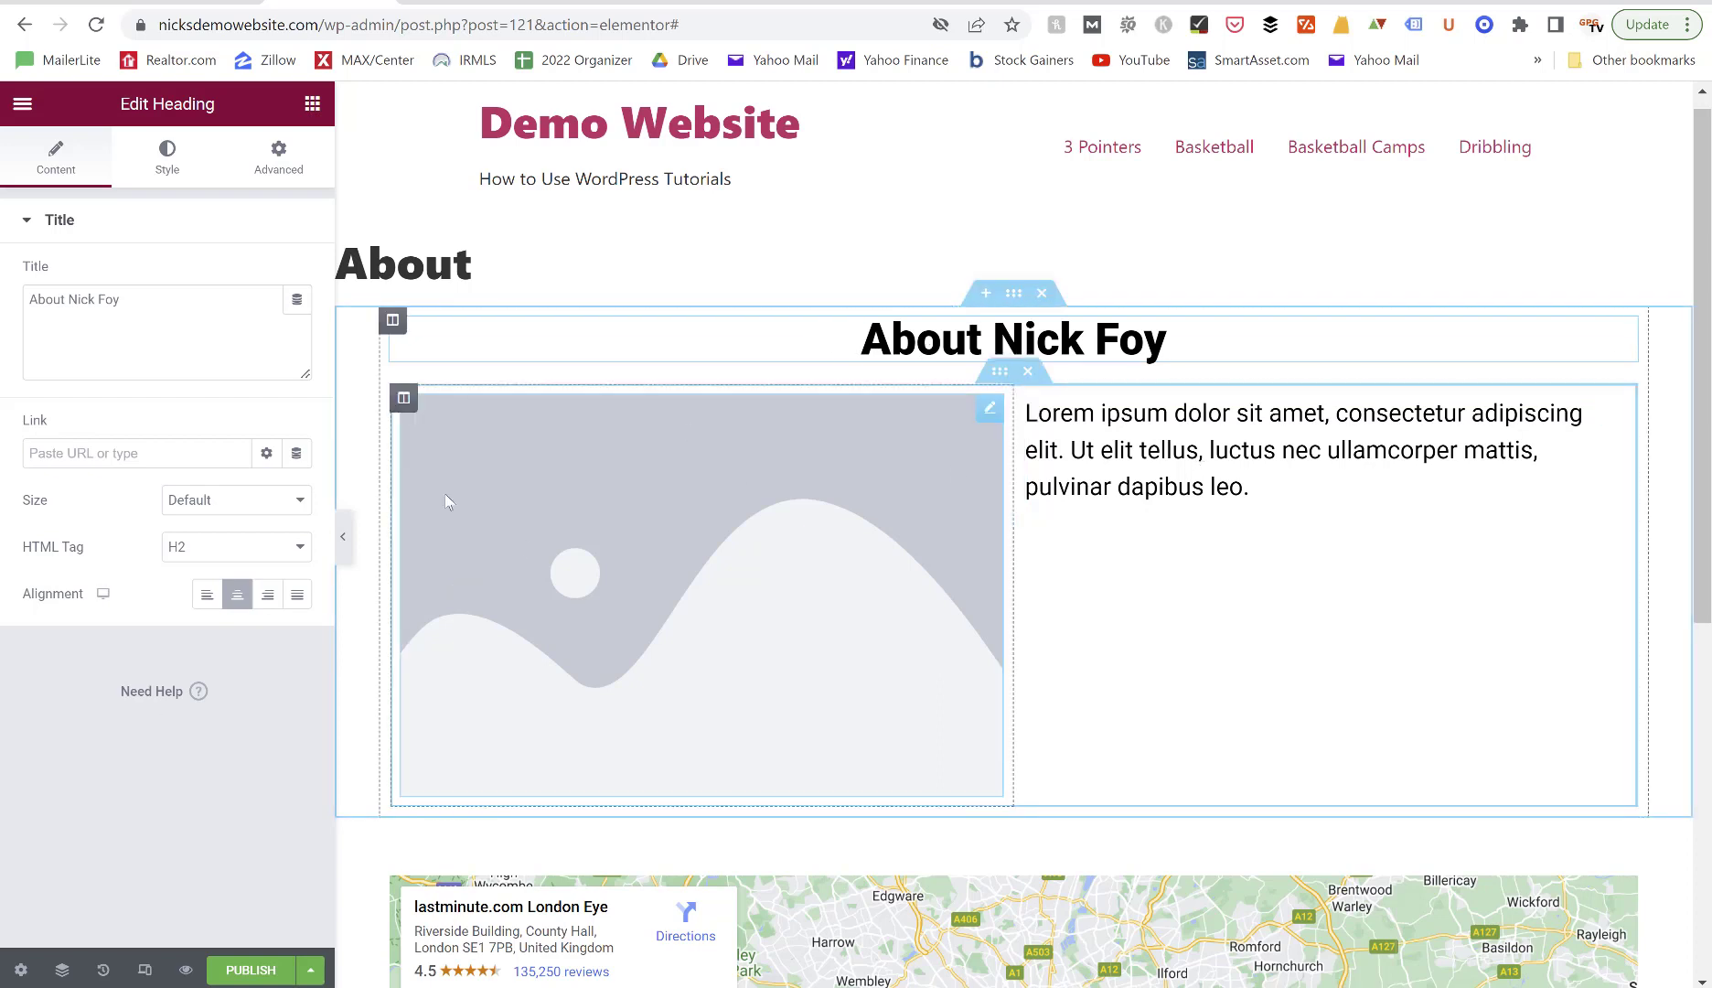
click(162, 165)
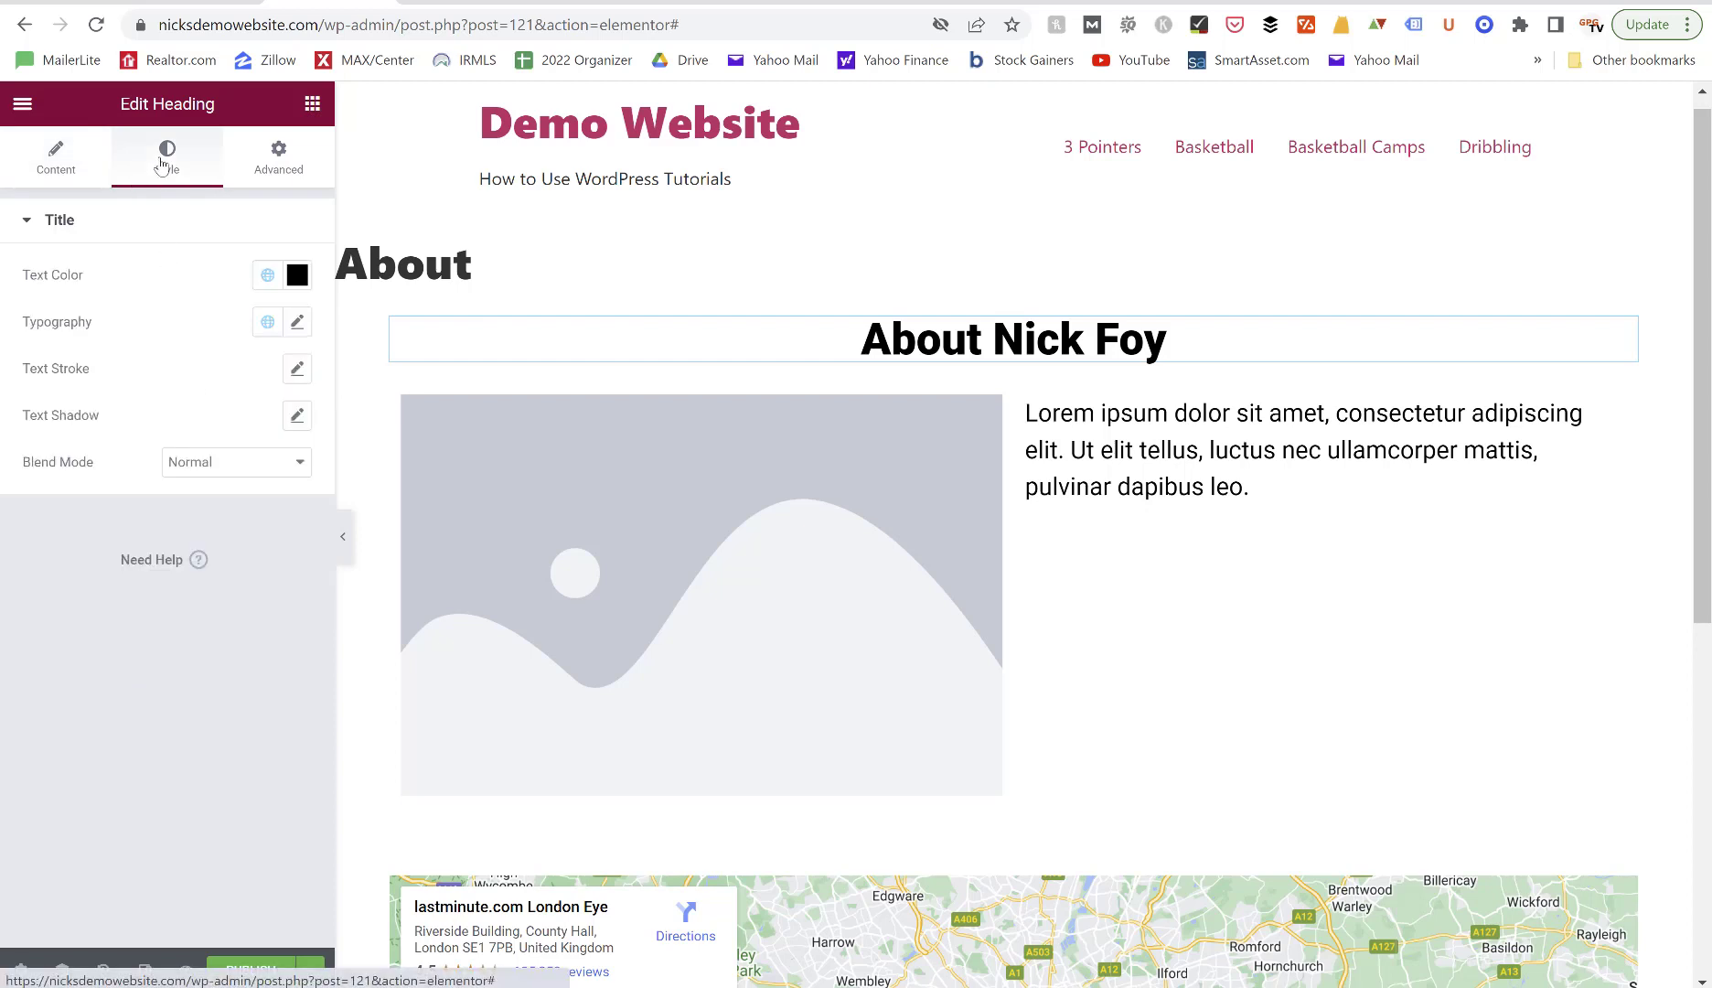
click(297, 278)
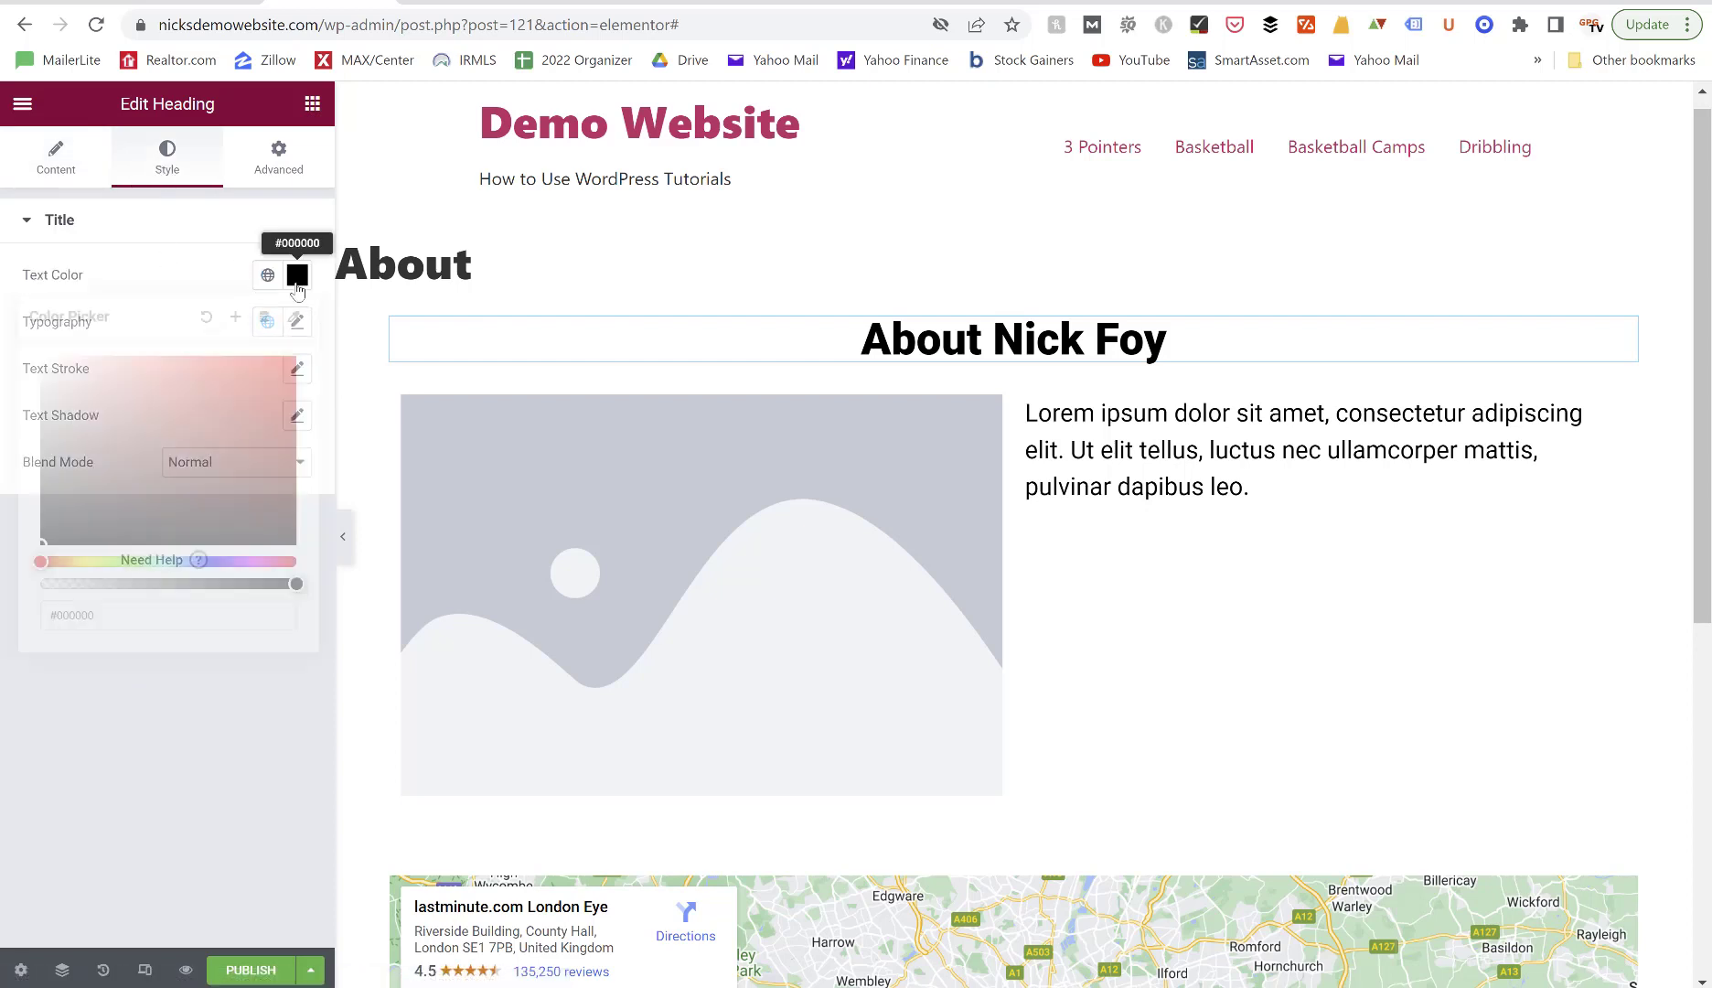
click(261, 390)
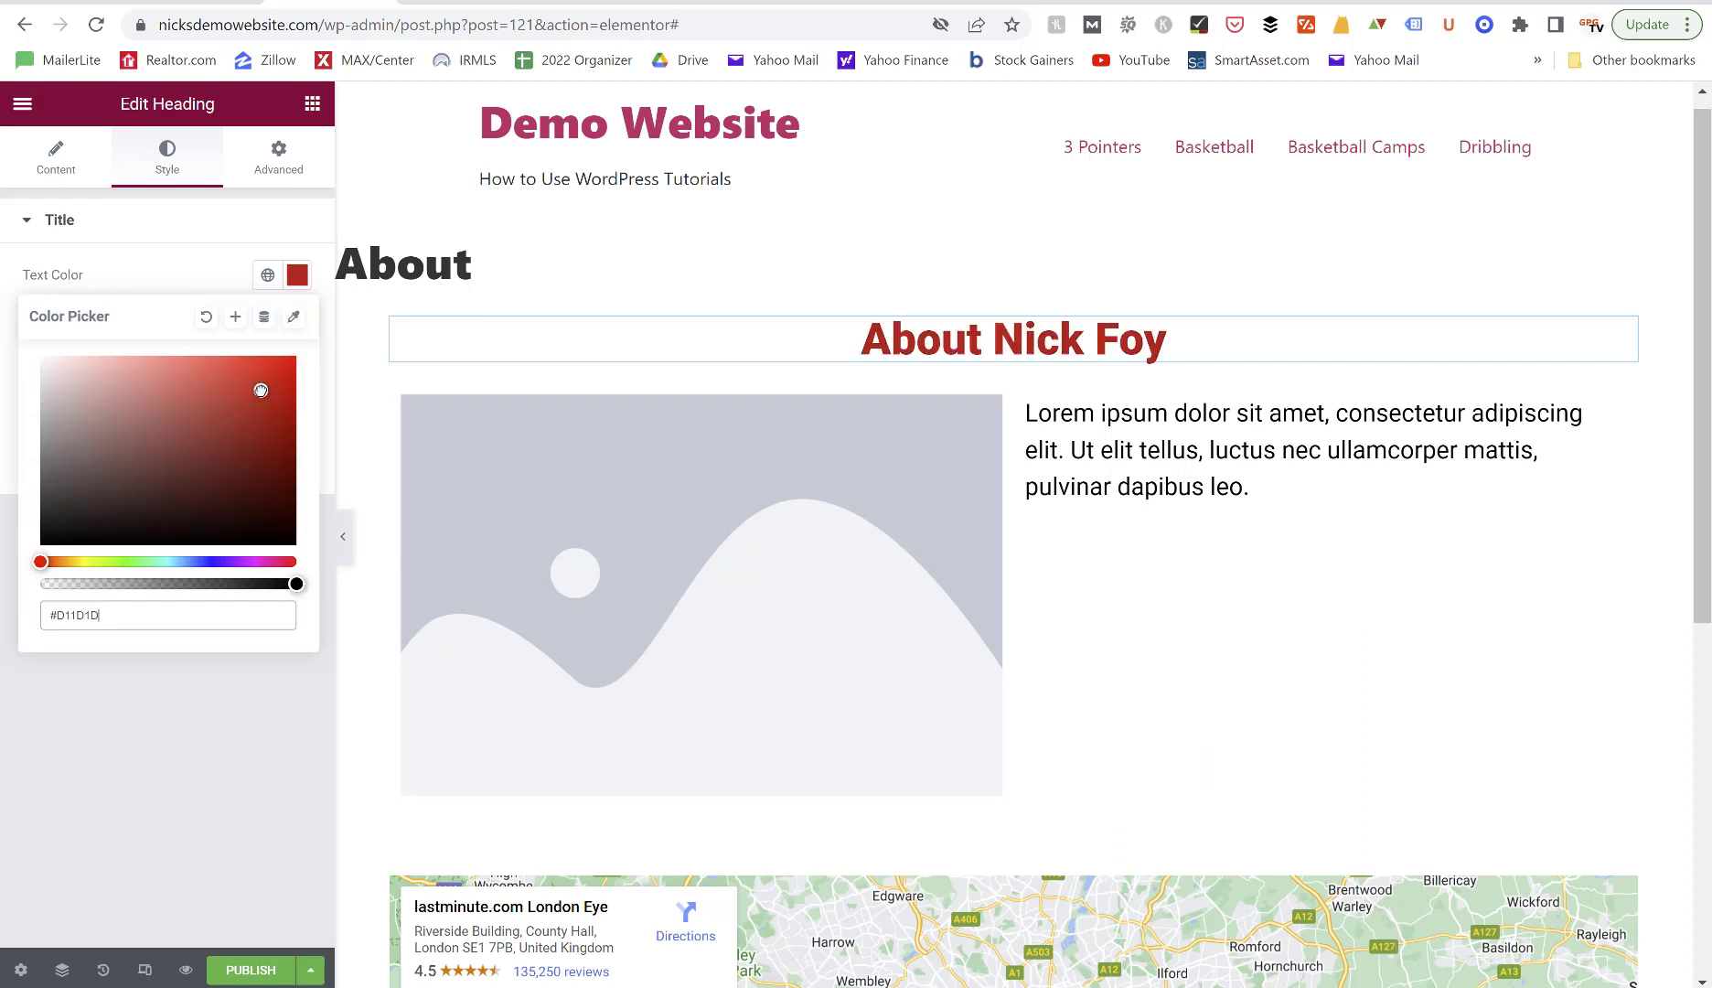
click(150, 560)
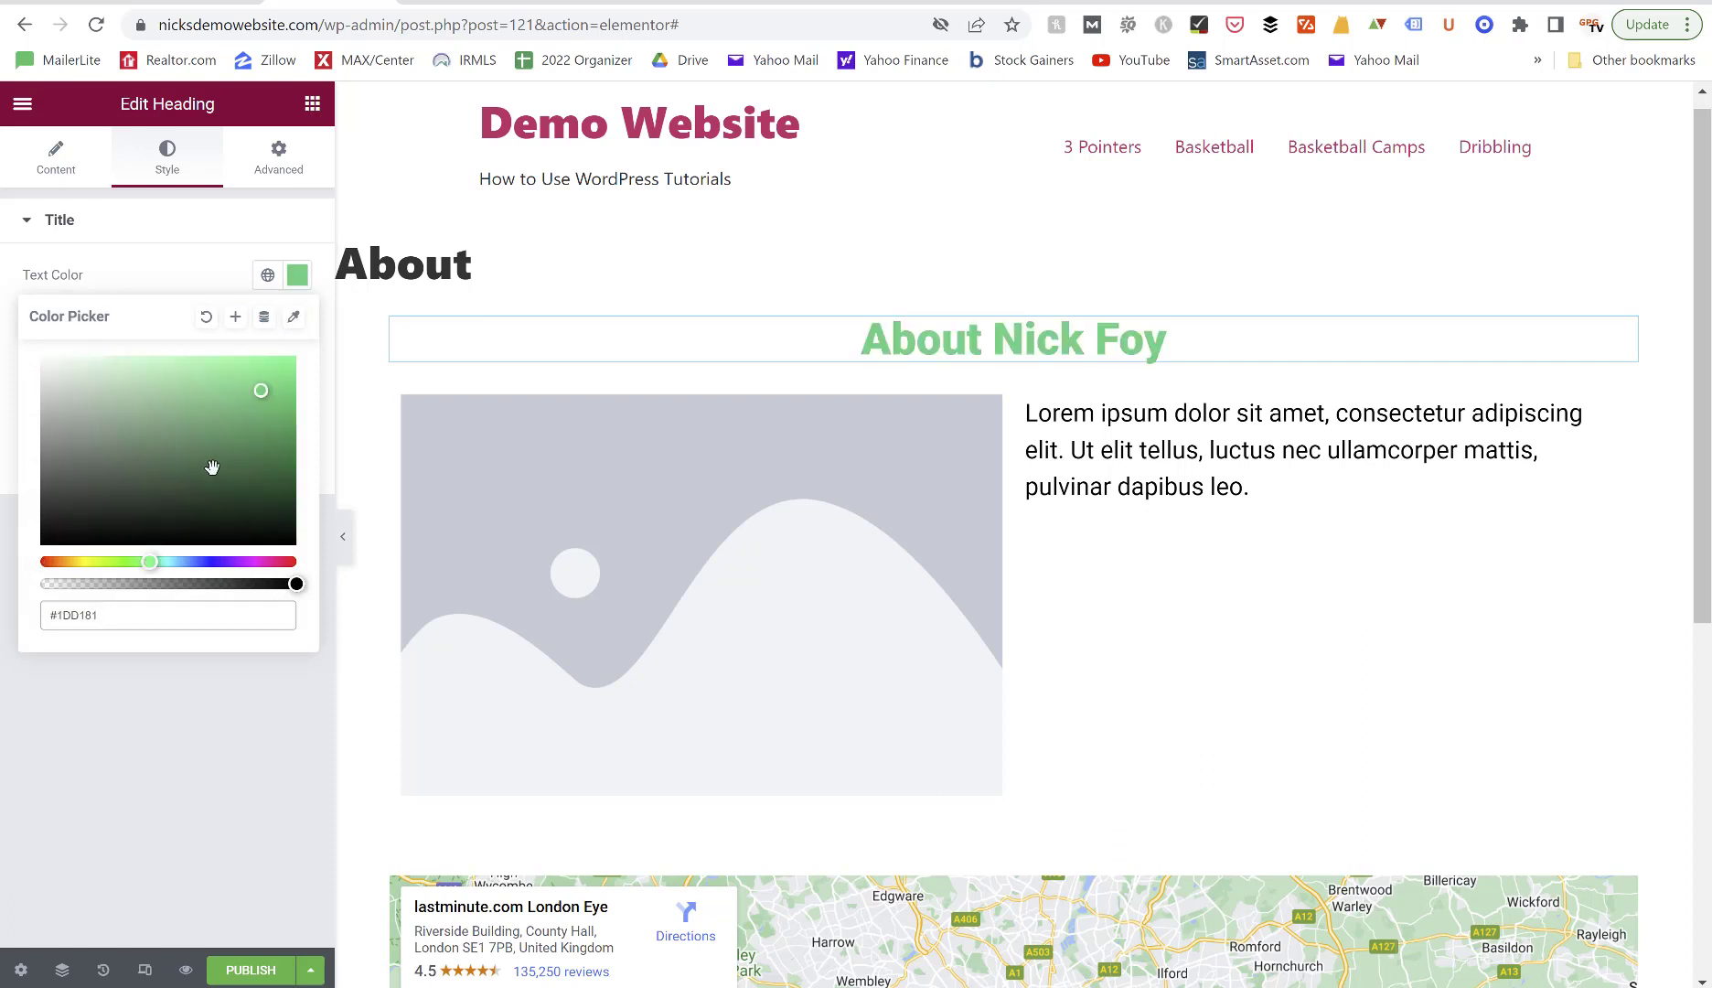
click(209, 284)
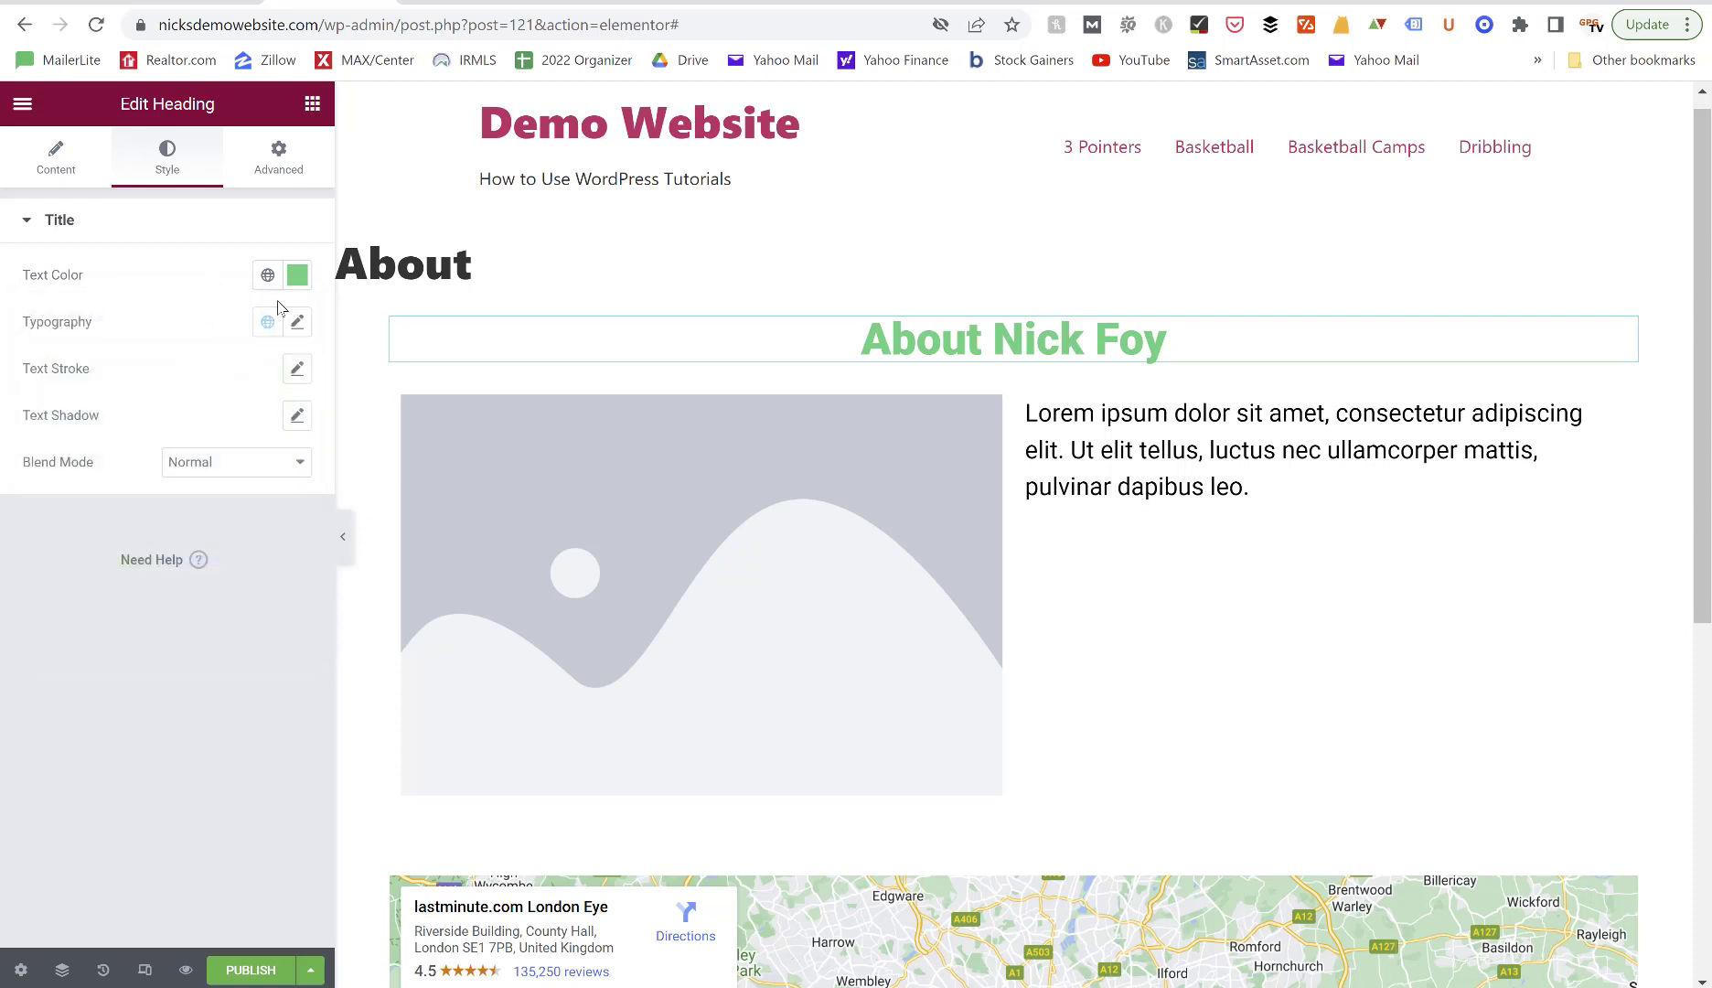
Try the Road Rage font family on the heading, then restore Roboto.
click(297, 324)
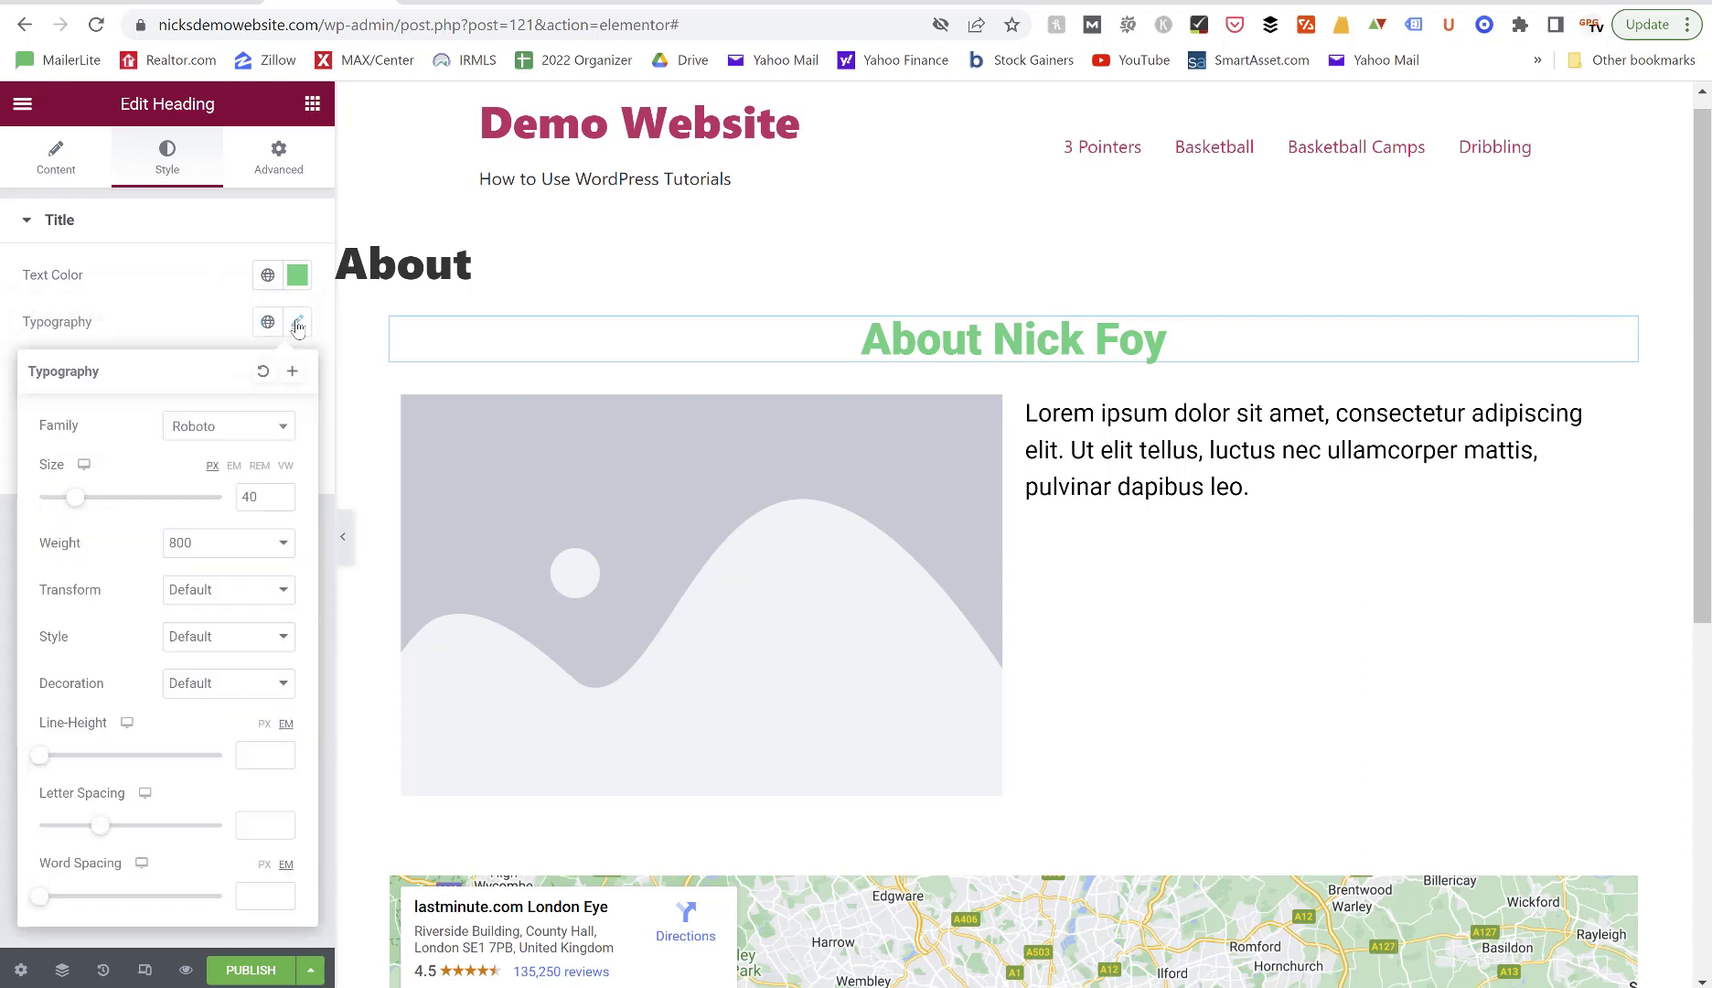
click(232, 422)
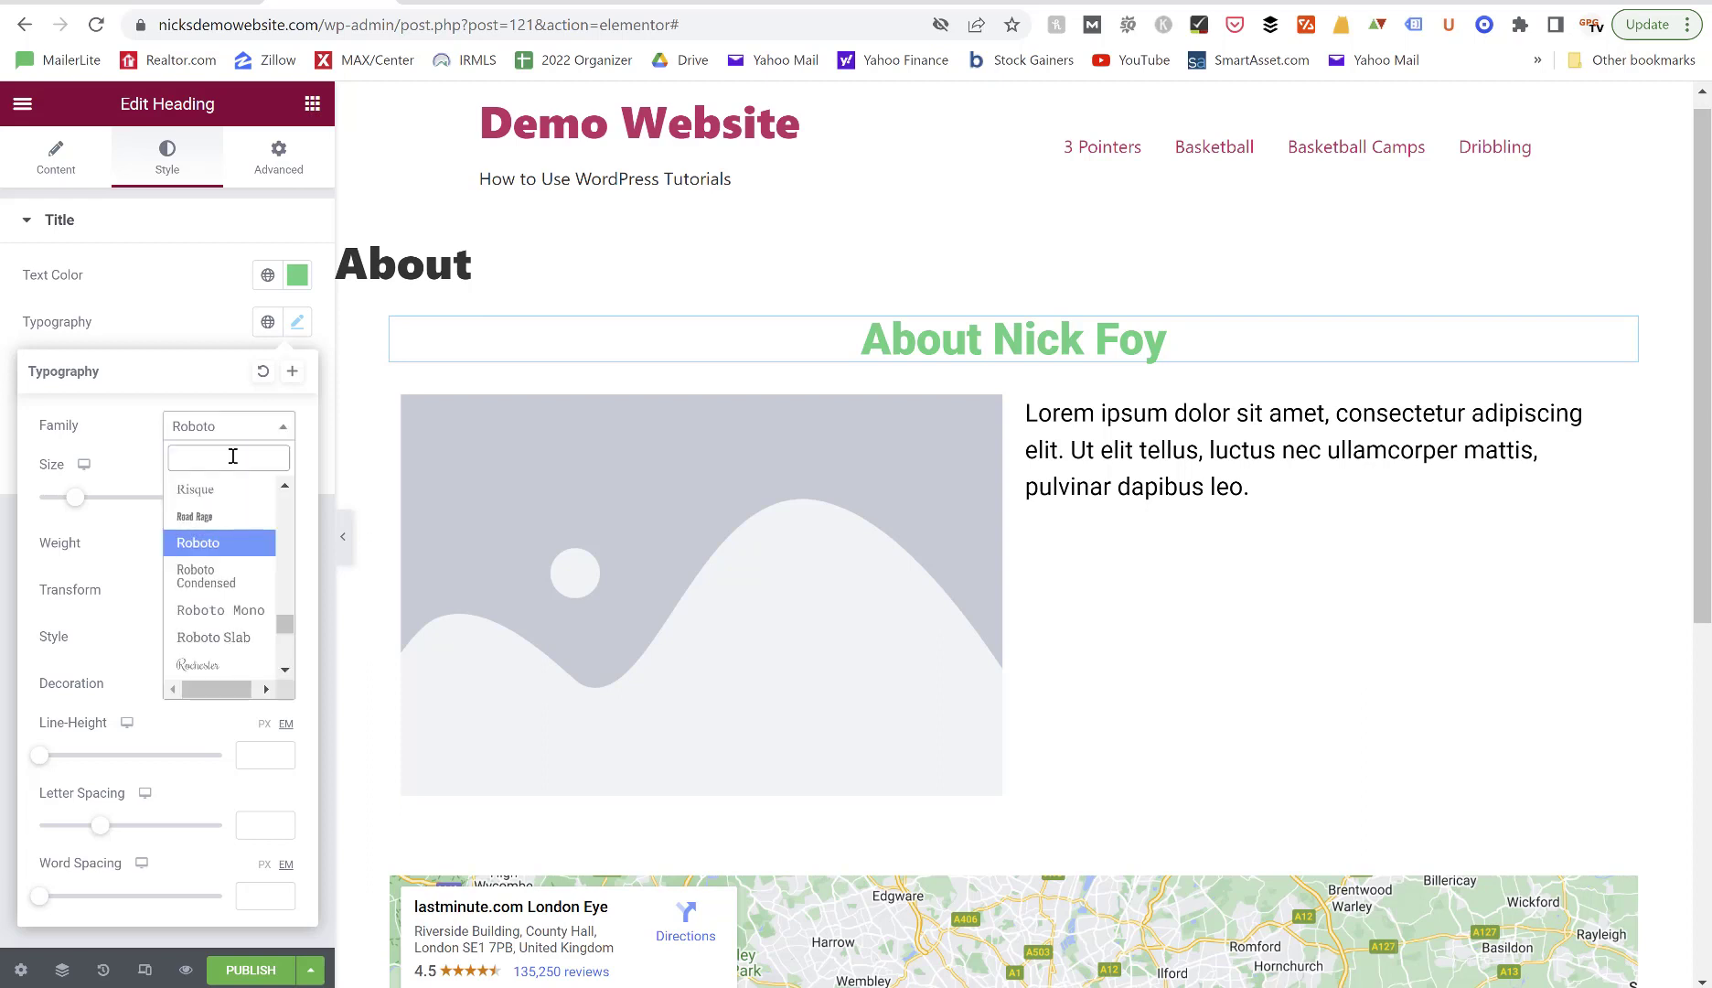
click(229, 518)
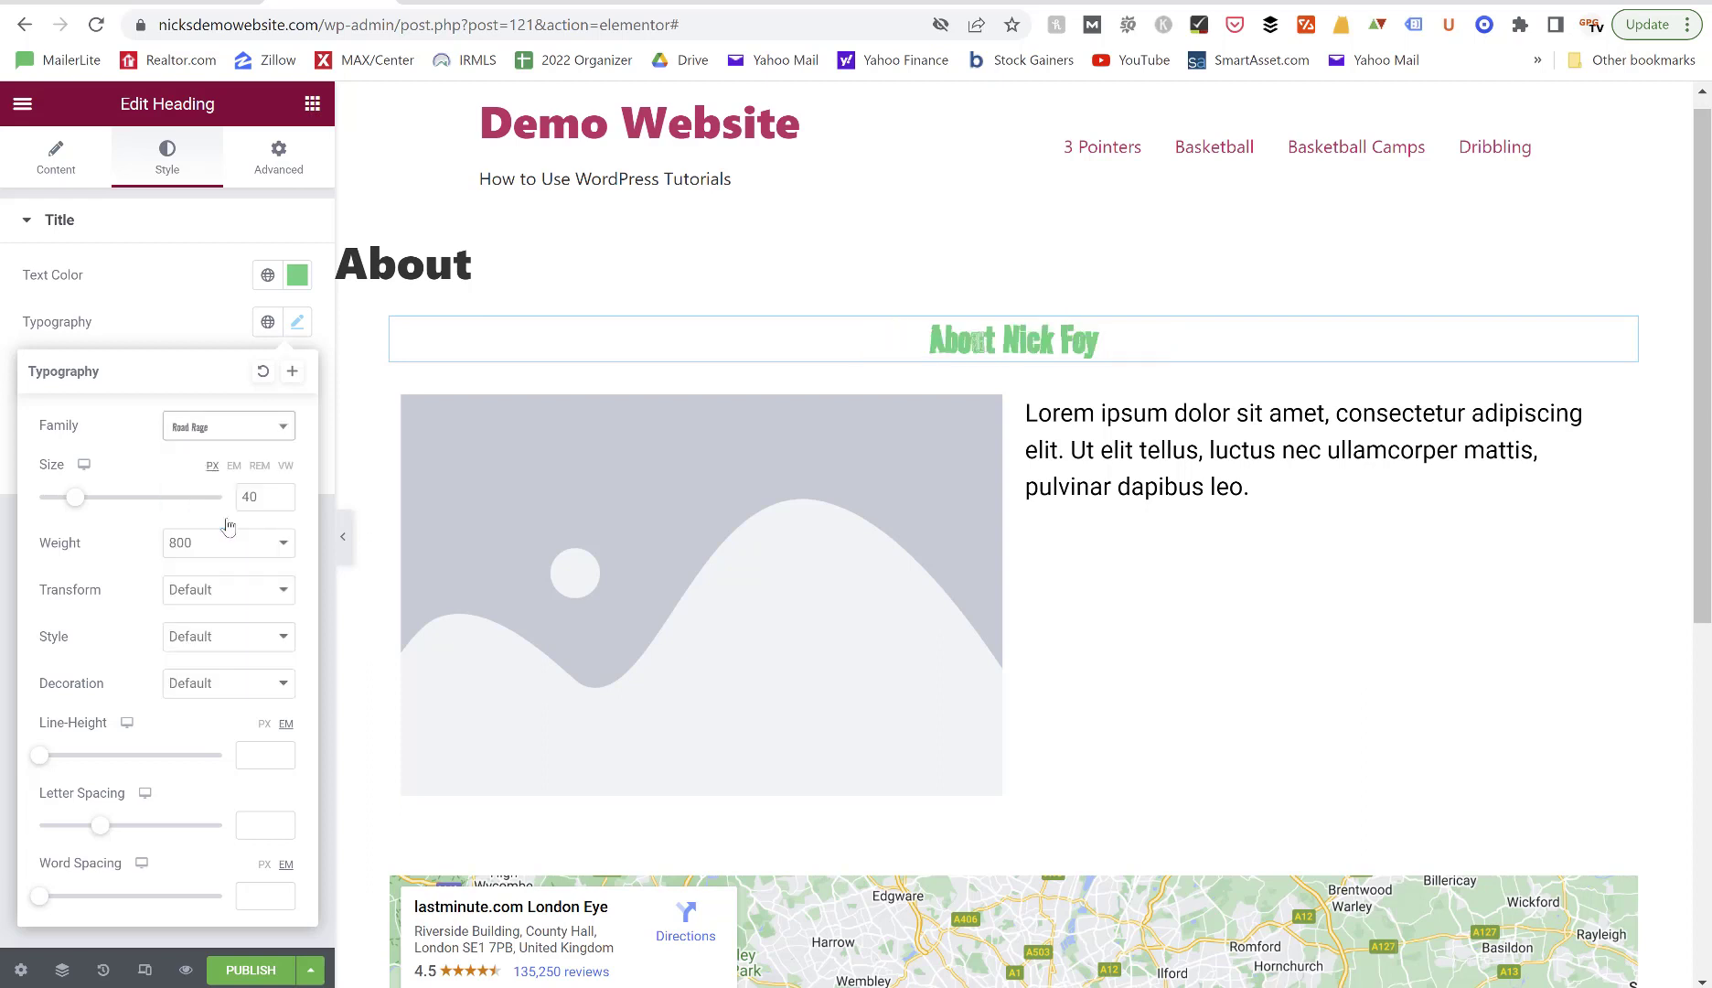
click(231, 427)
click(224, 545)
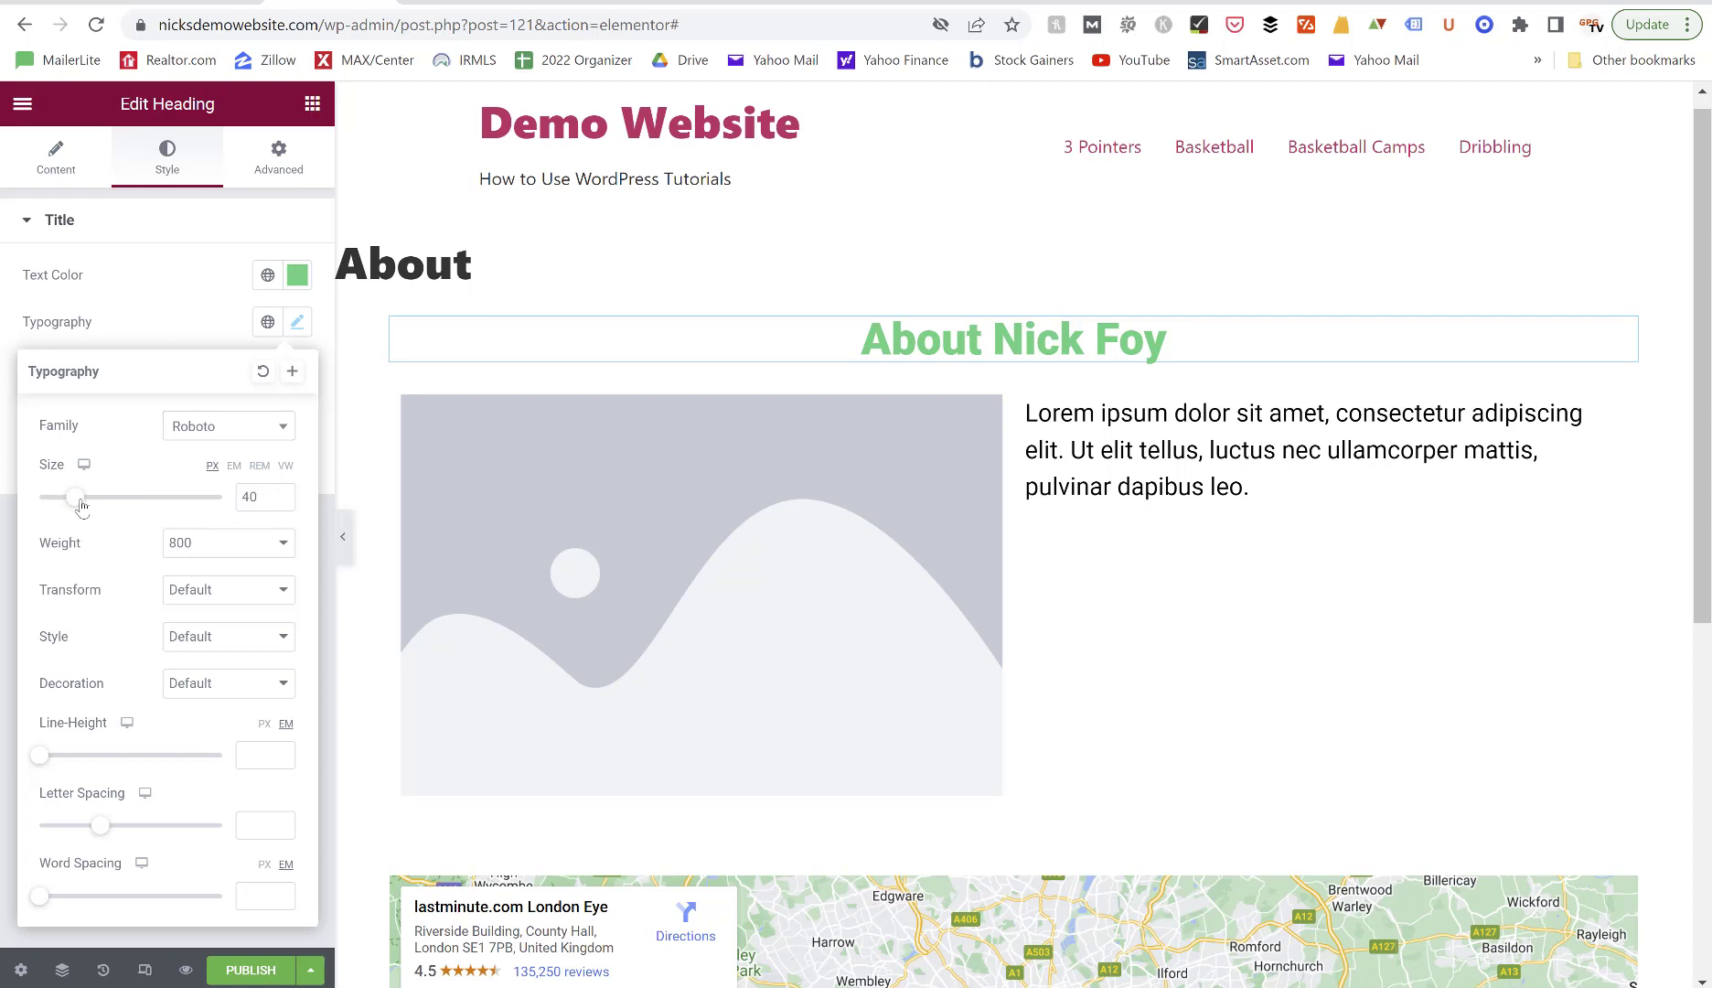
Enlarge the heading's font size to 72 px.
drag(77, 498, 153, 502)
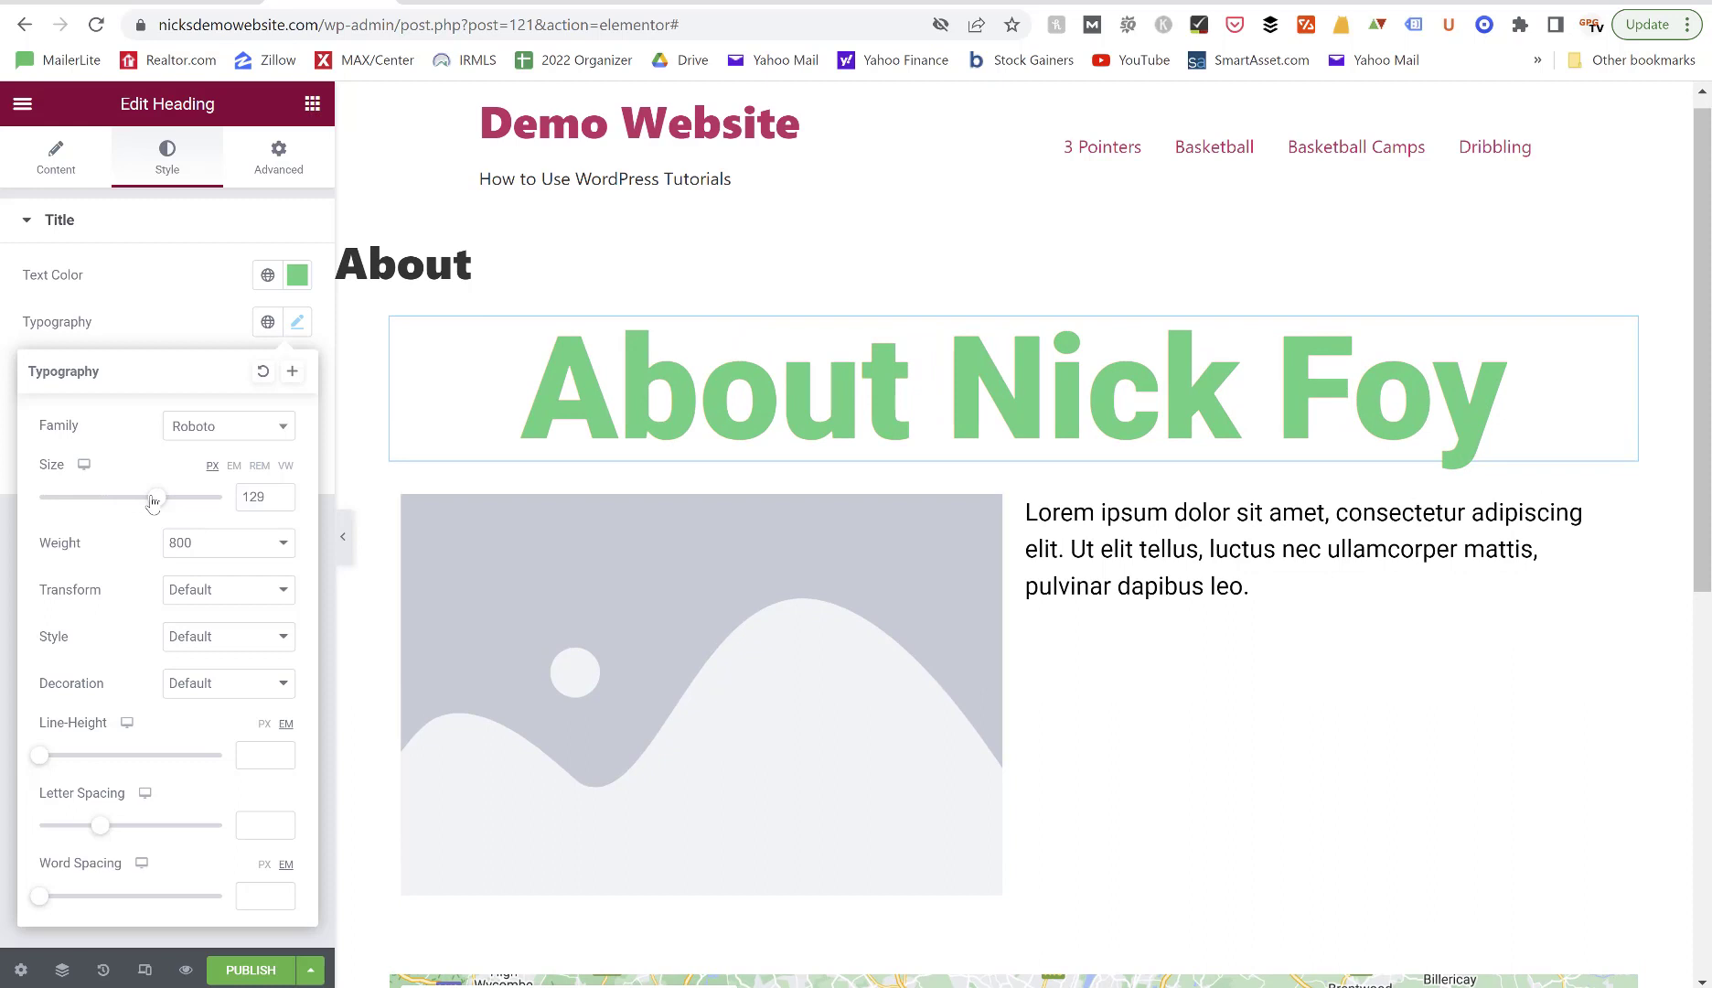
drag(153, 502, 101, 503)
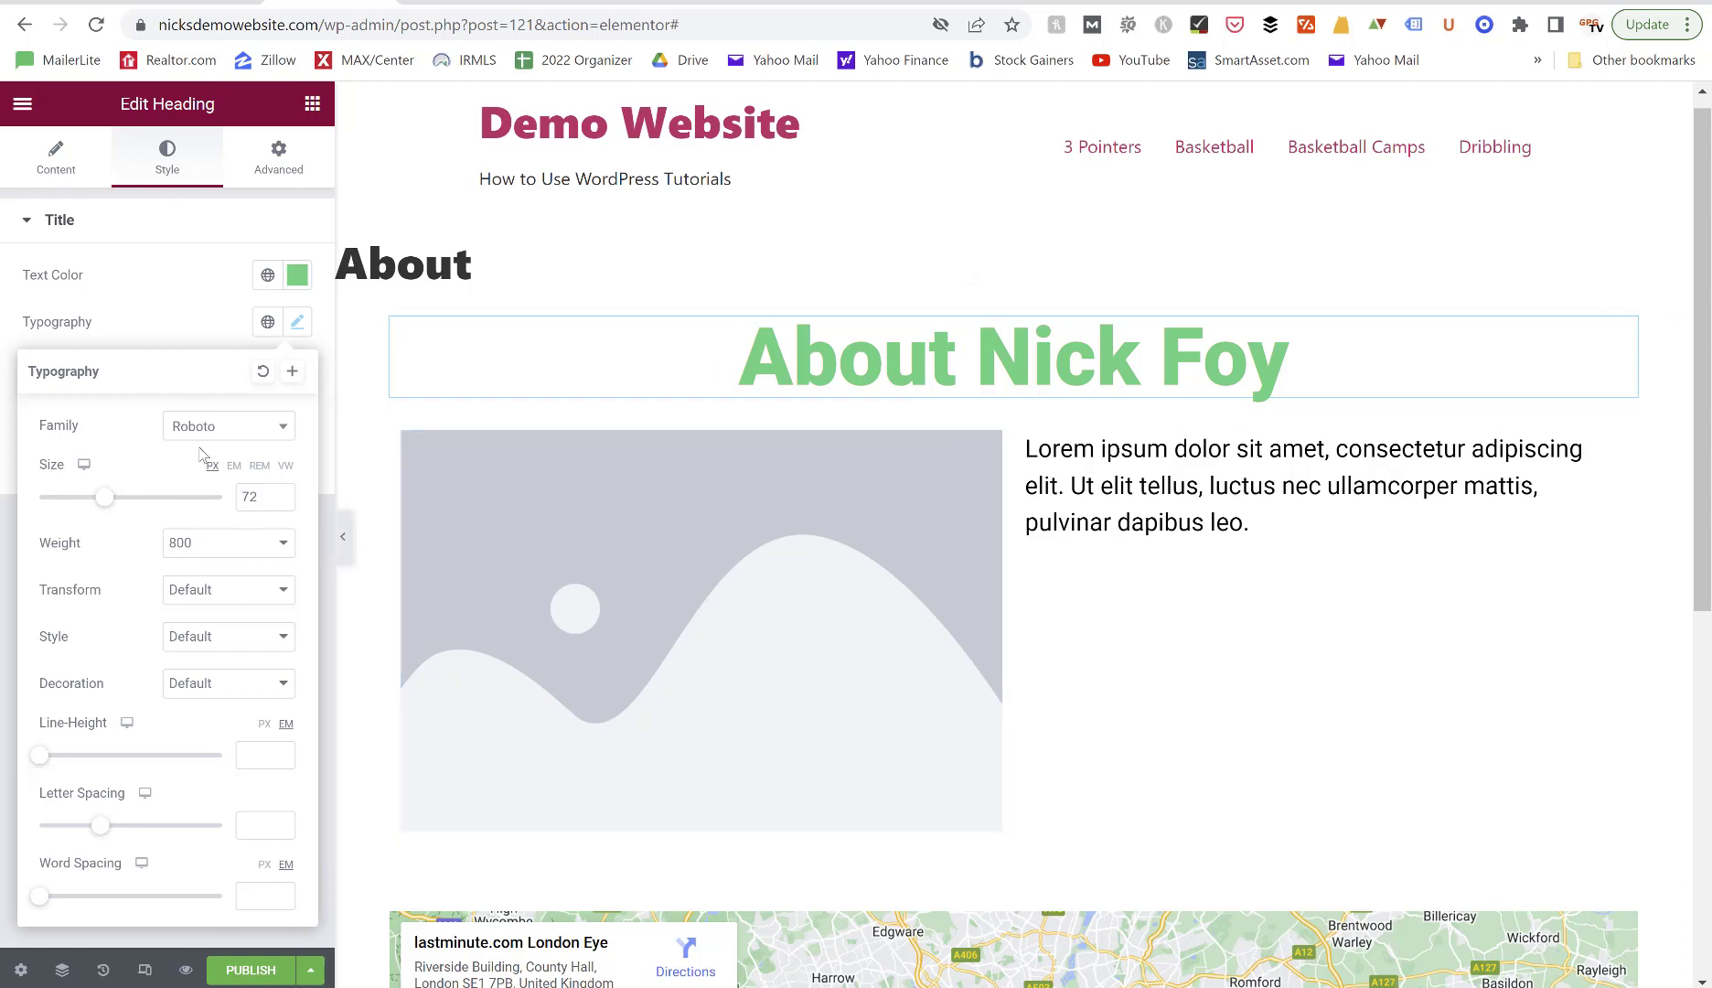
Try a font weight of 200 on the heading, then restore 800.
click(203, 549)
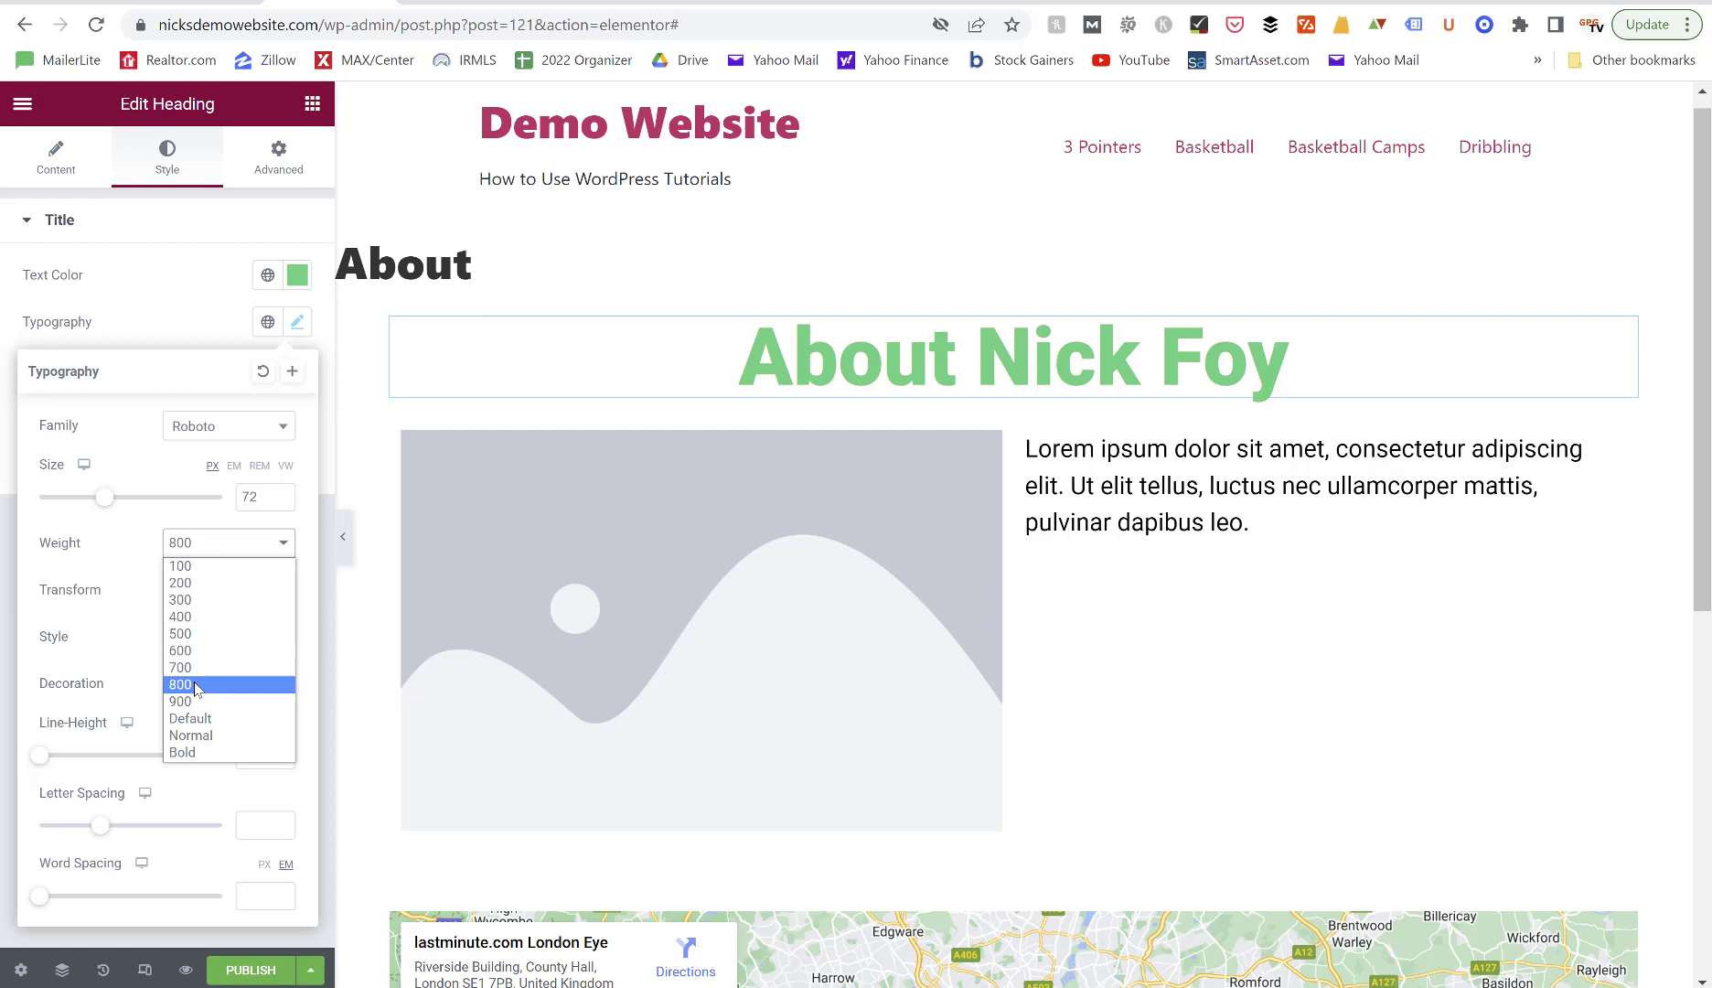
click(185, 584)
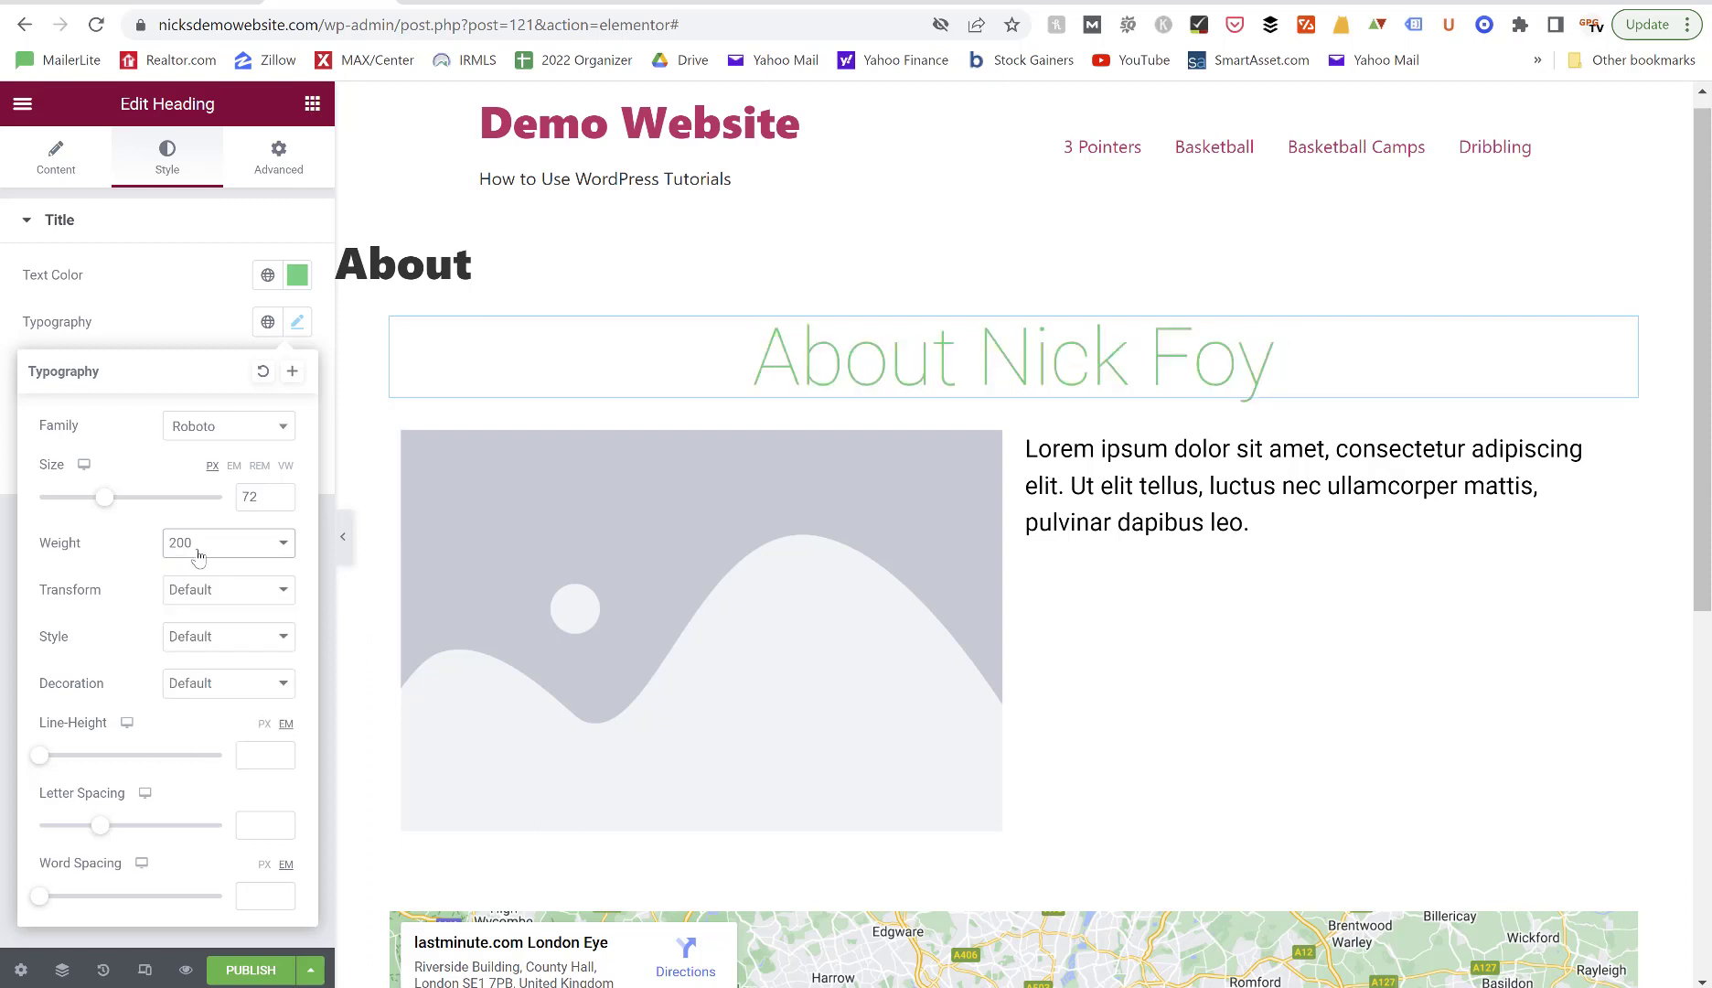
click(199, 545)
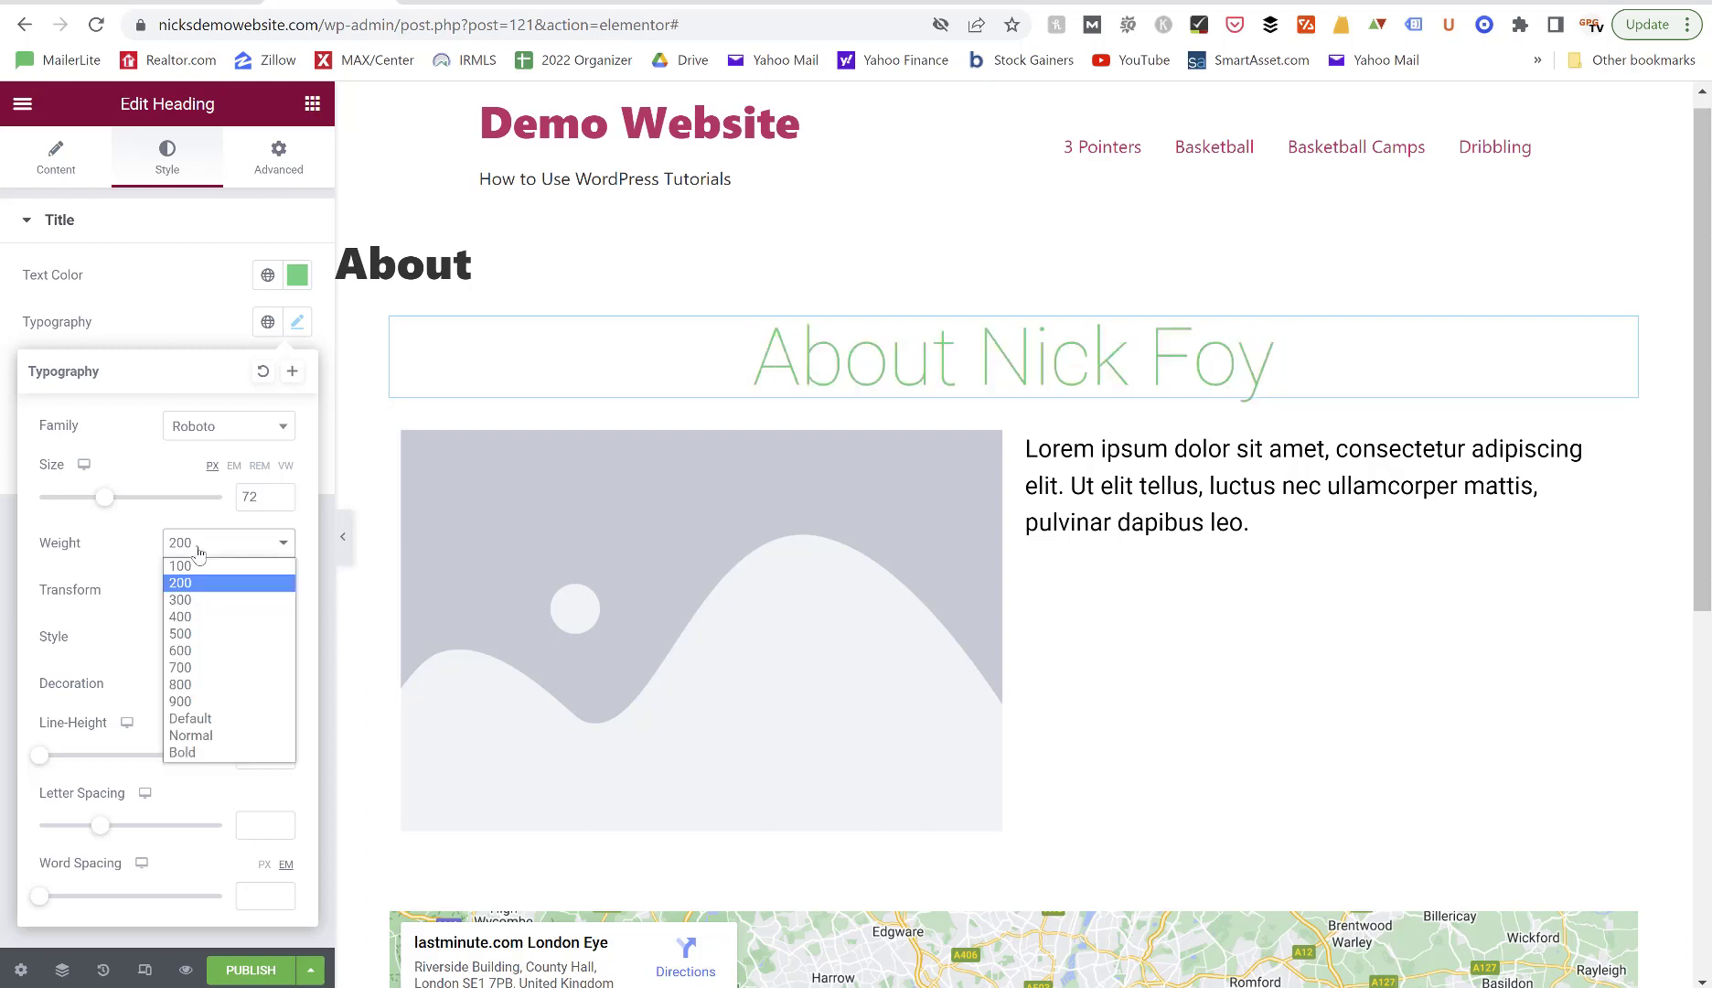
click(193, 691)
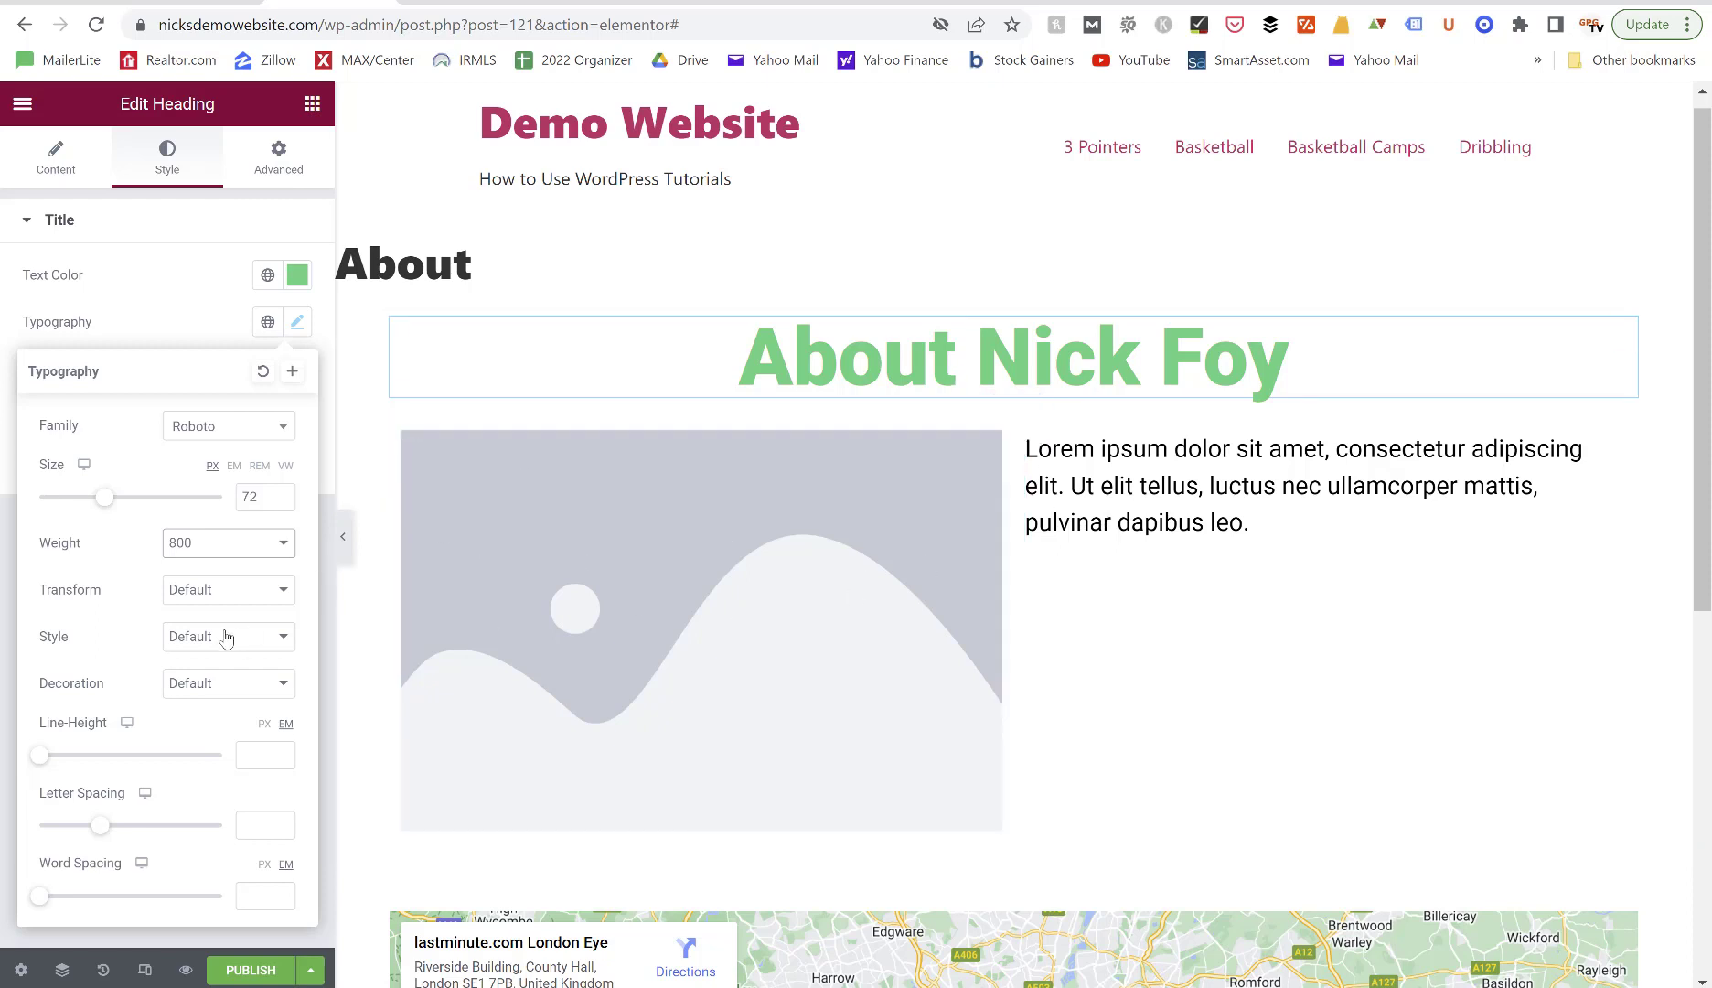
Transform the heading's text to uppercase and open its advanced margin and padding settings.
click(211, 600)
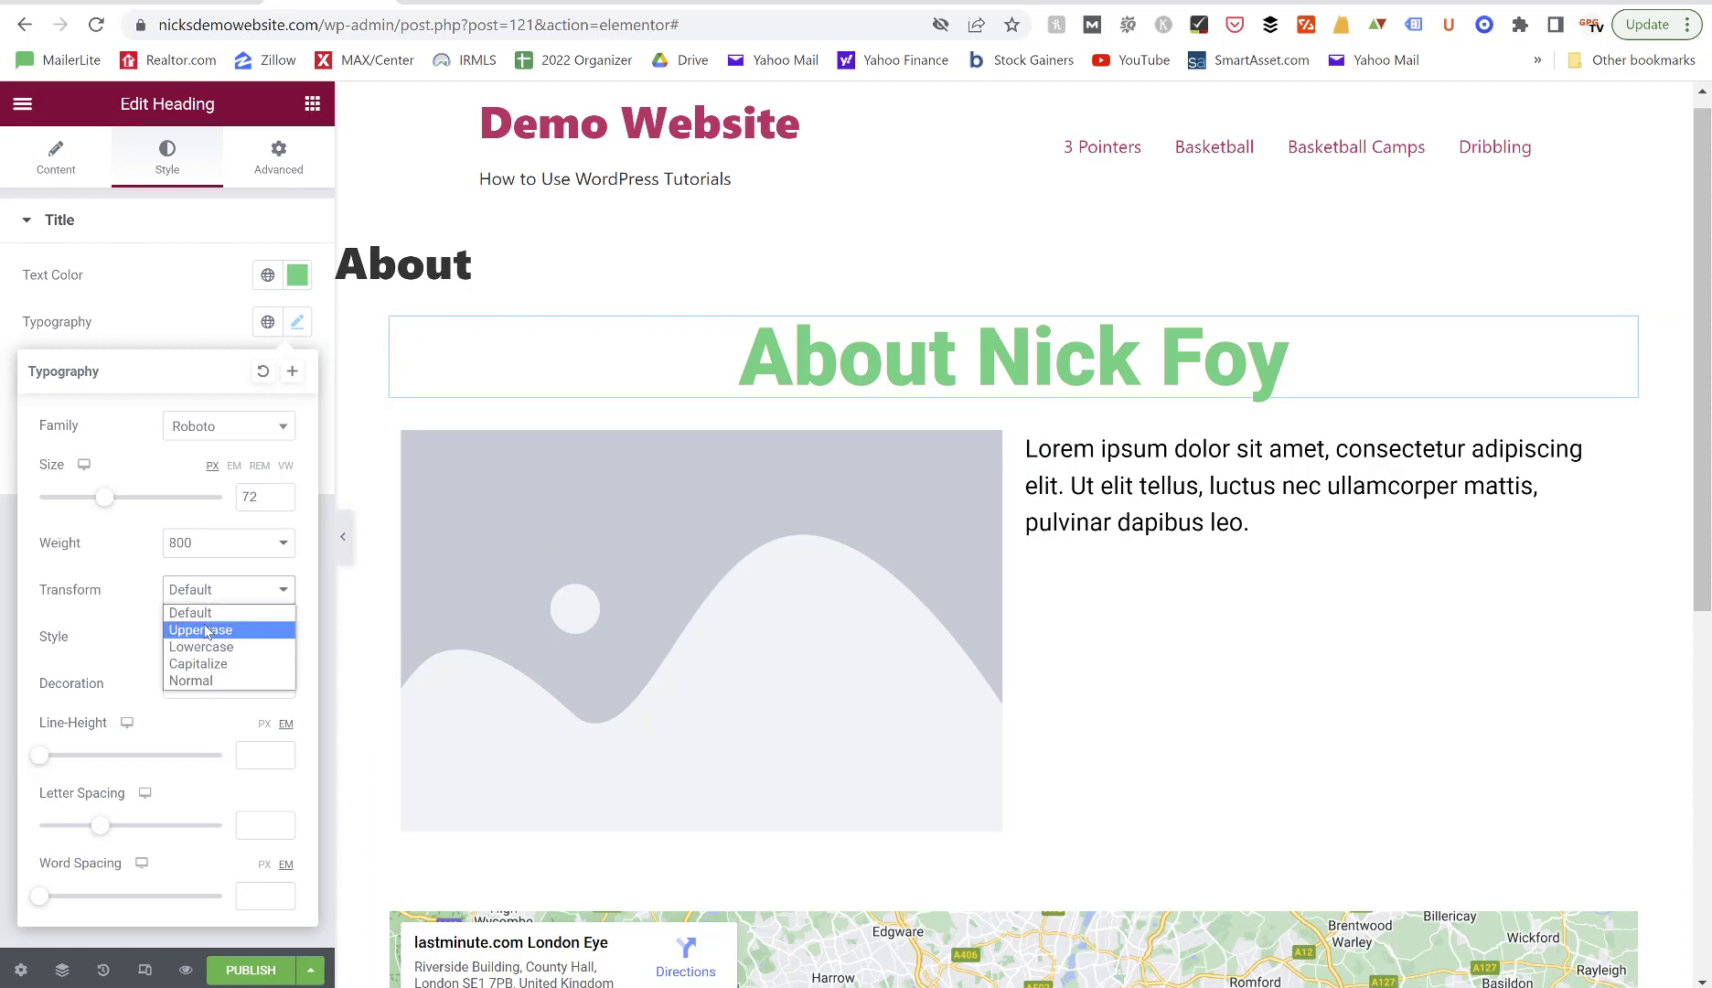
click(206, 627)
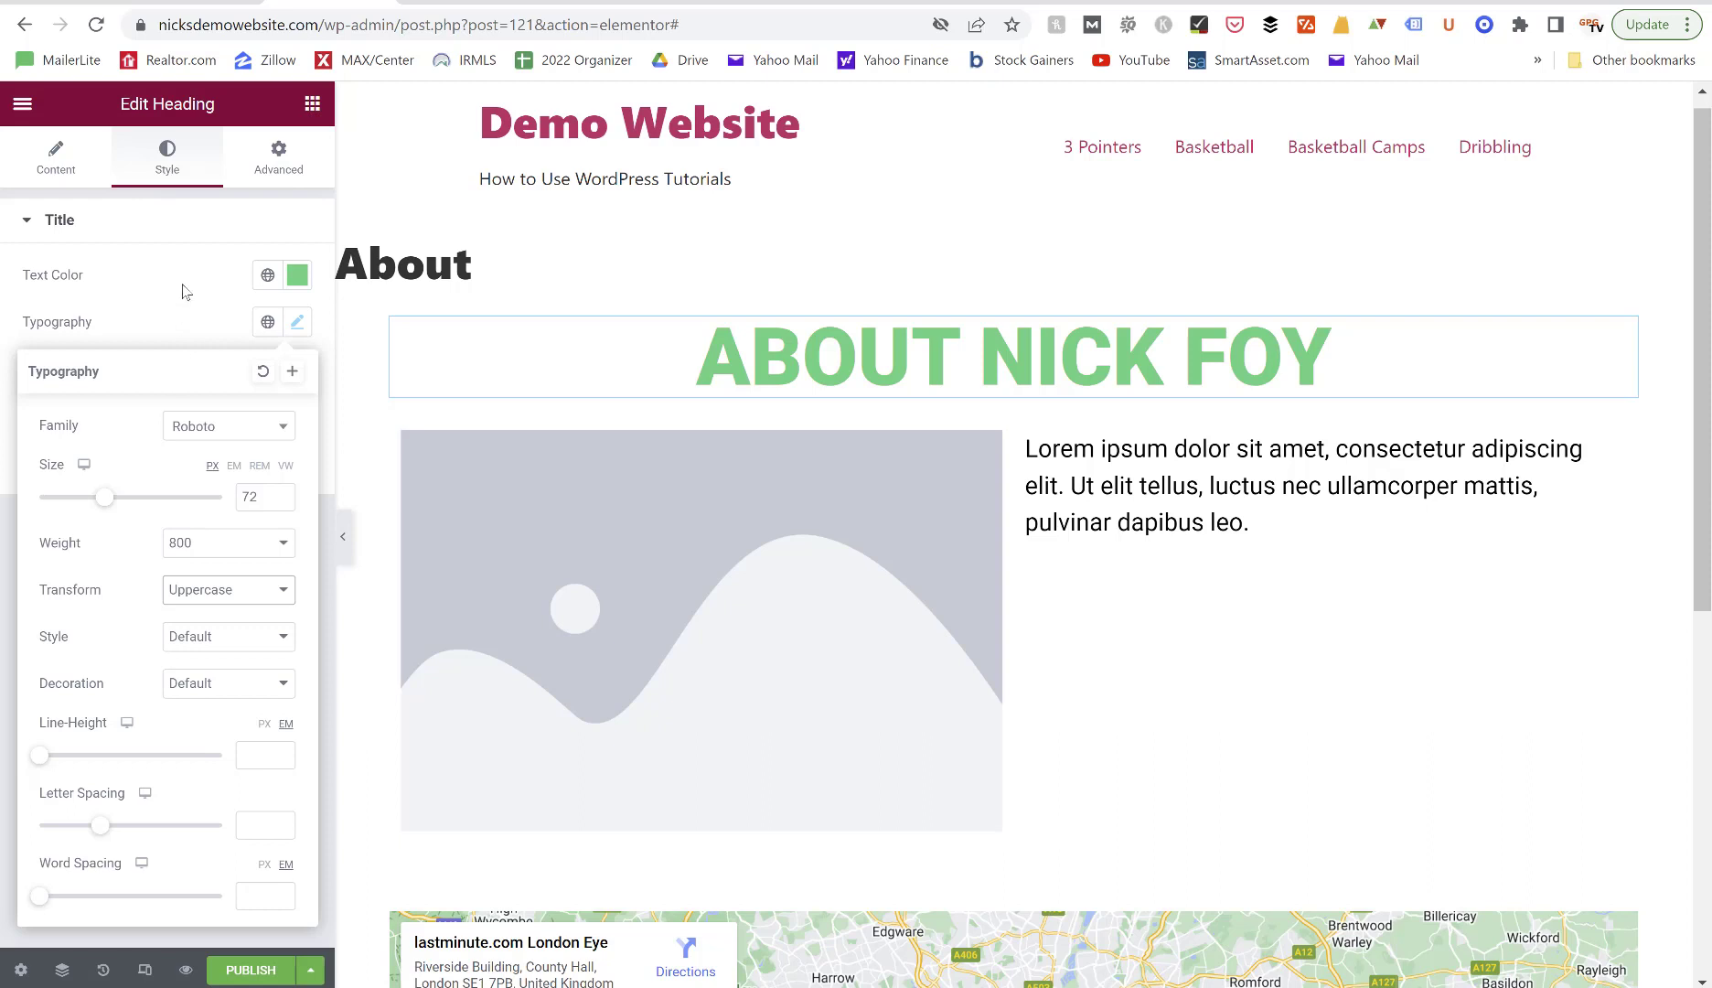
click(53, 162)
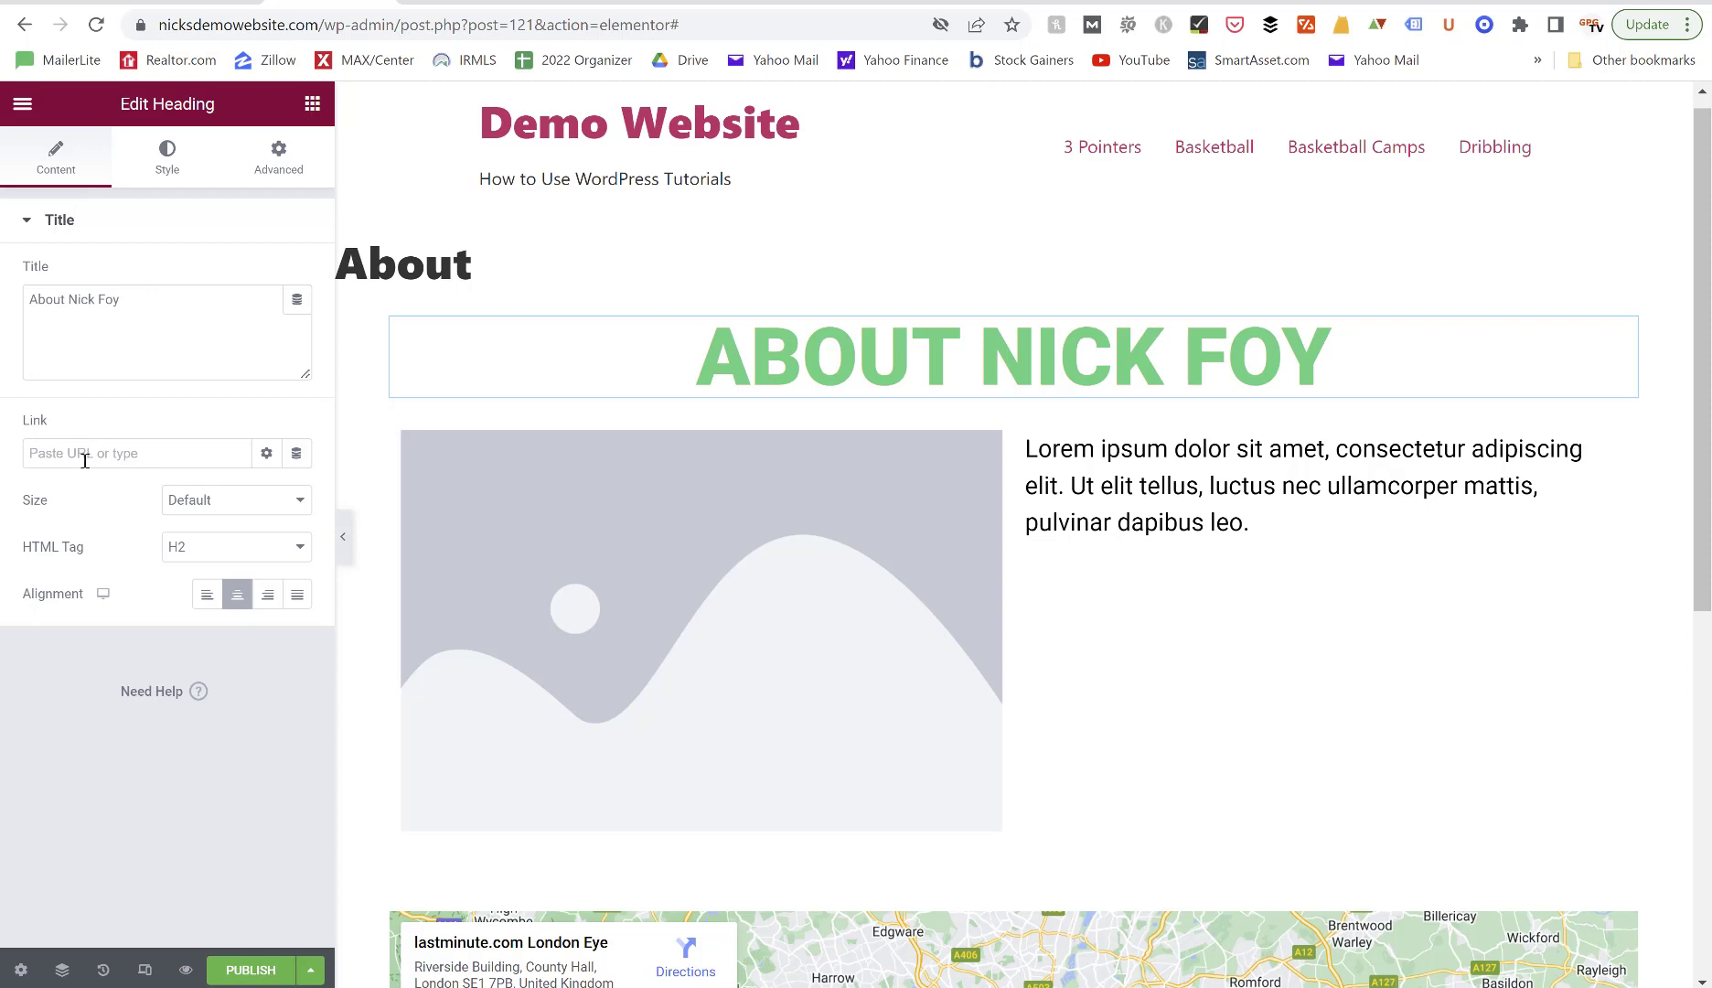
click(276, 160)
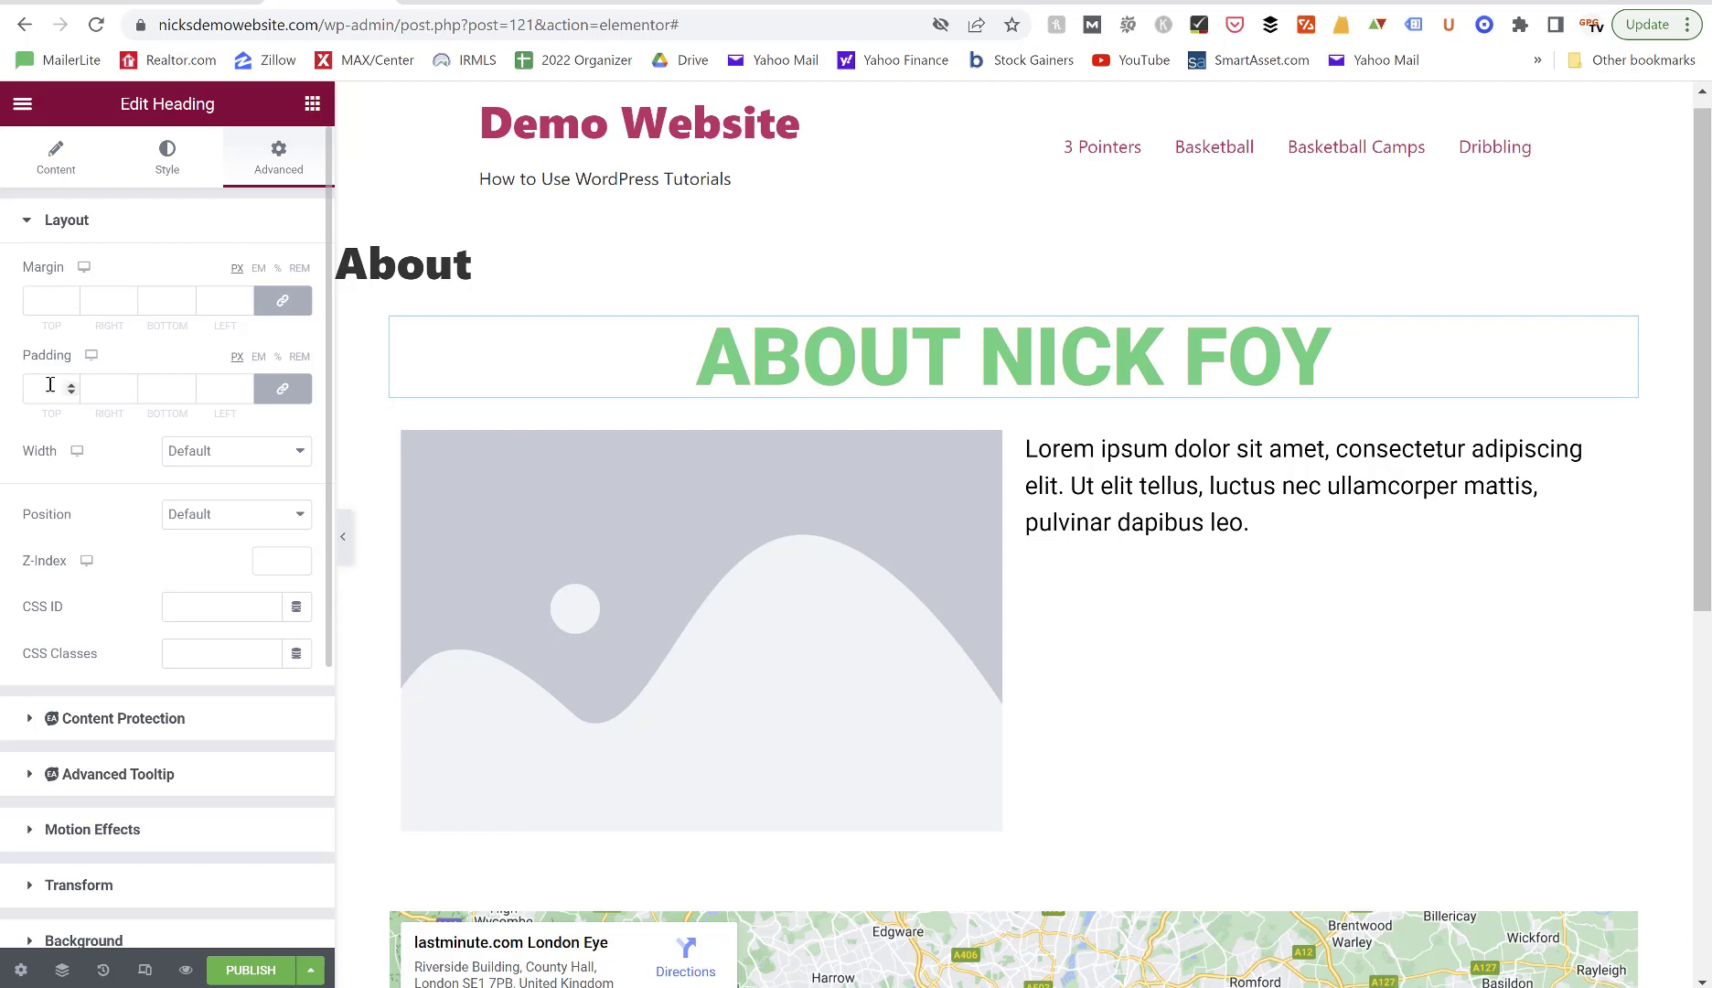
Set all four of the heading's margins to 20 px and unlink the margin values.
click(69, 297)
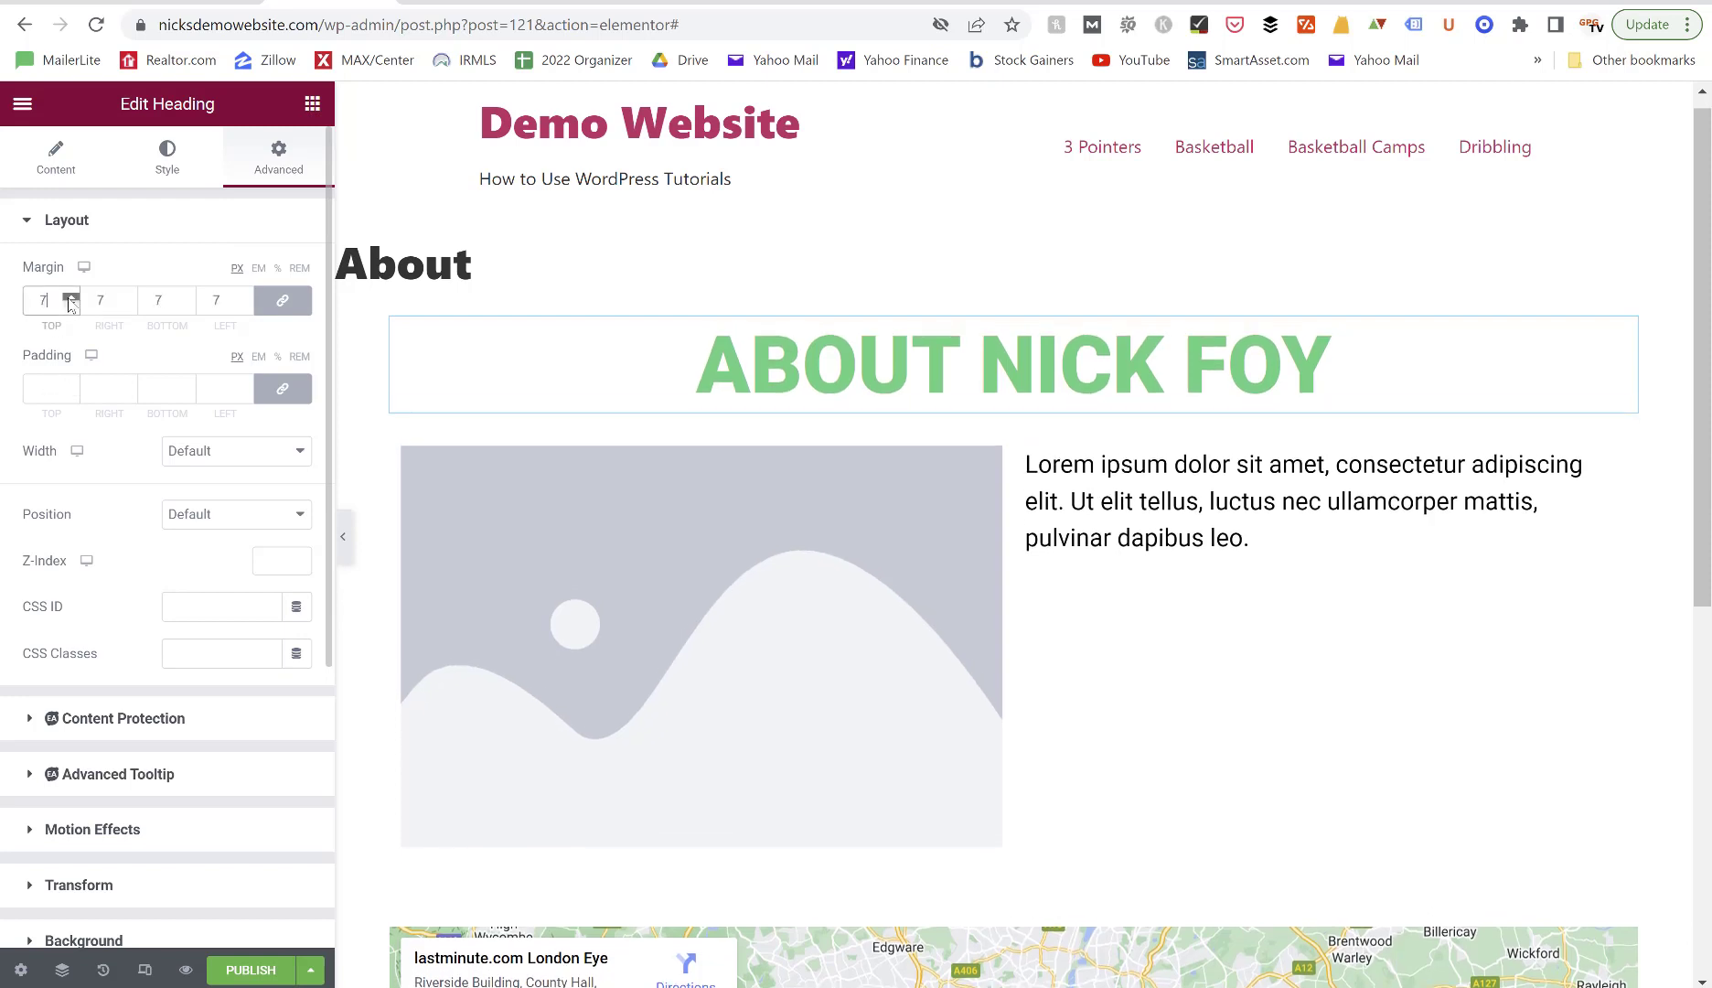
drag(69, 297, 69, 298)
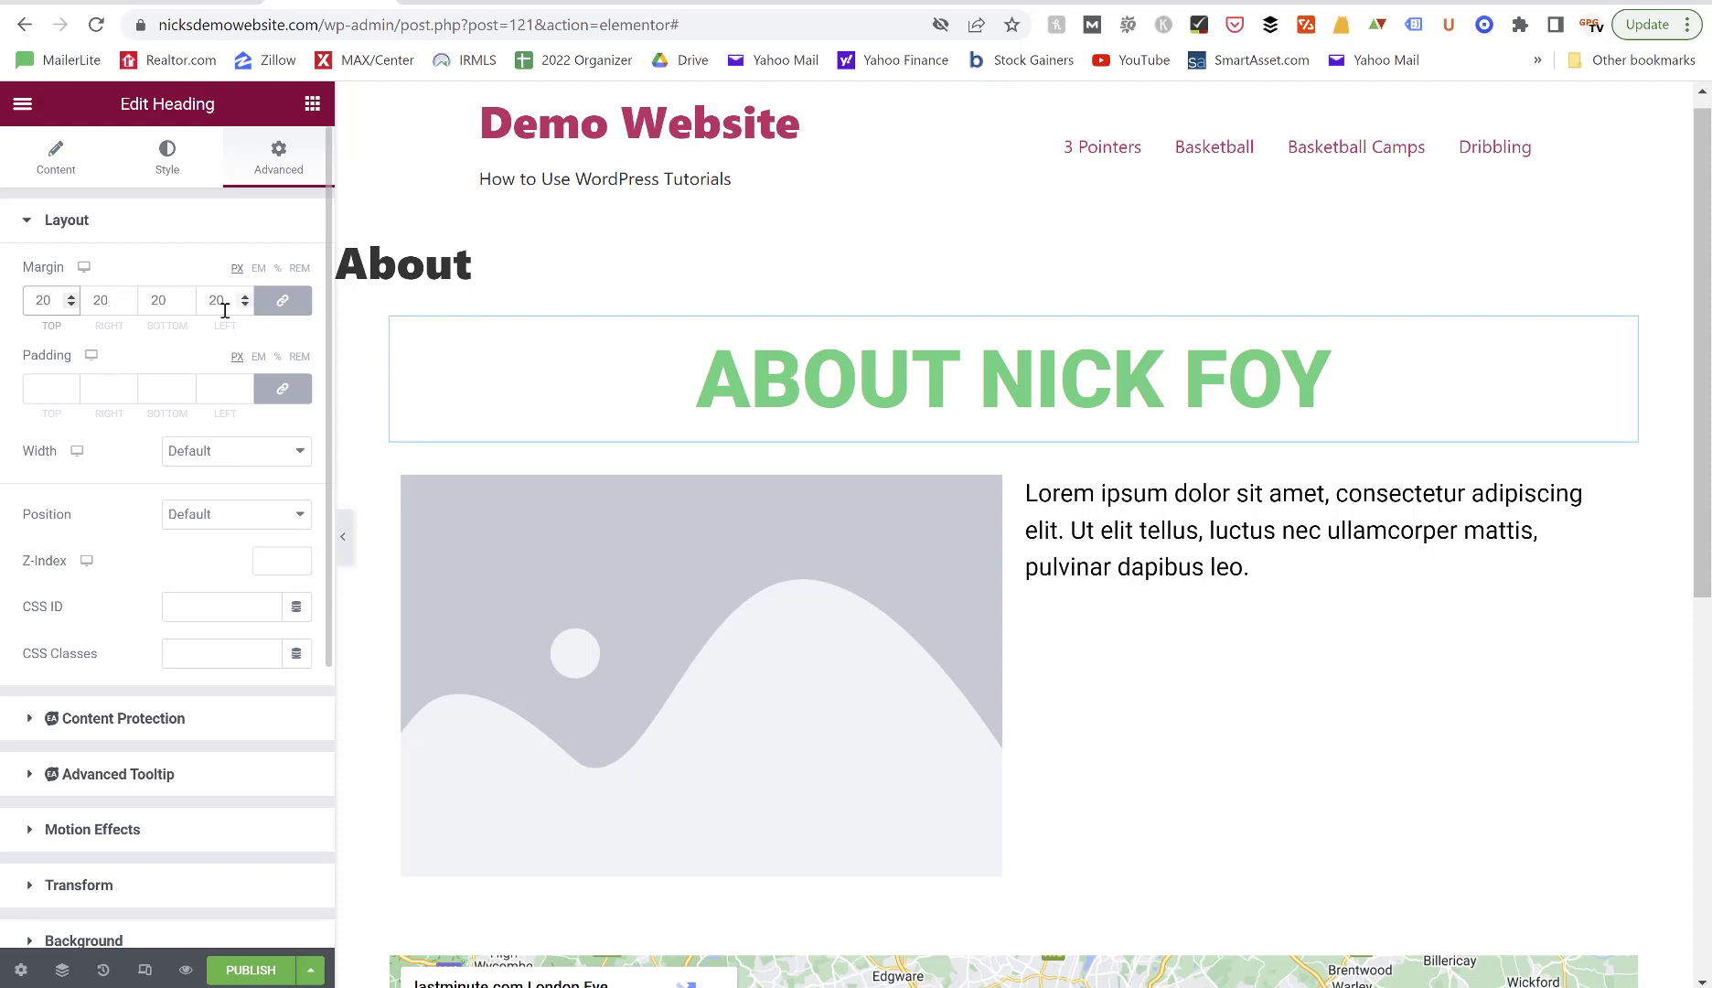
click(279, 302)
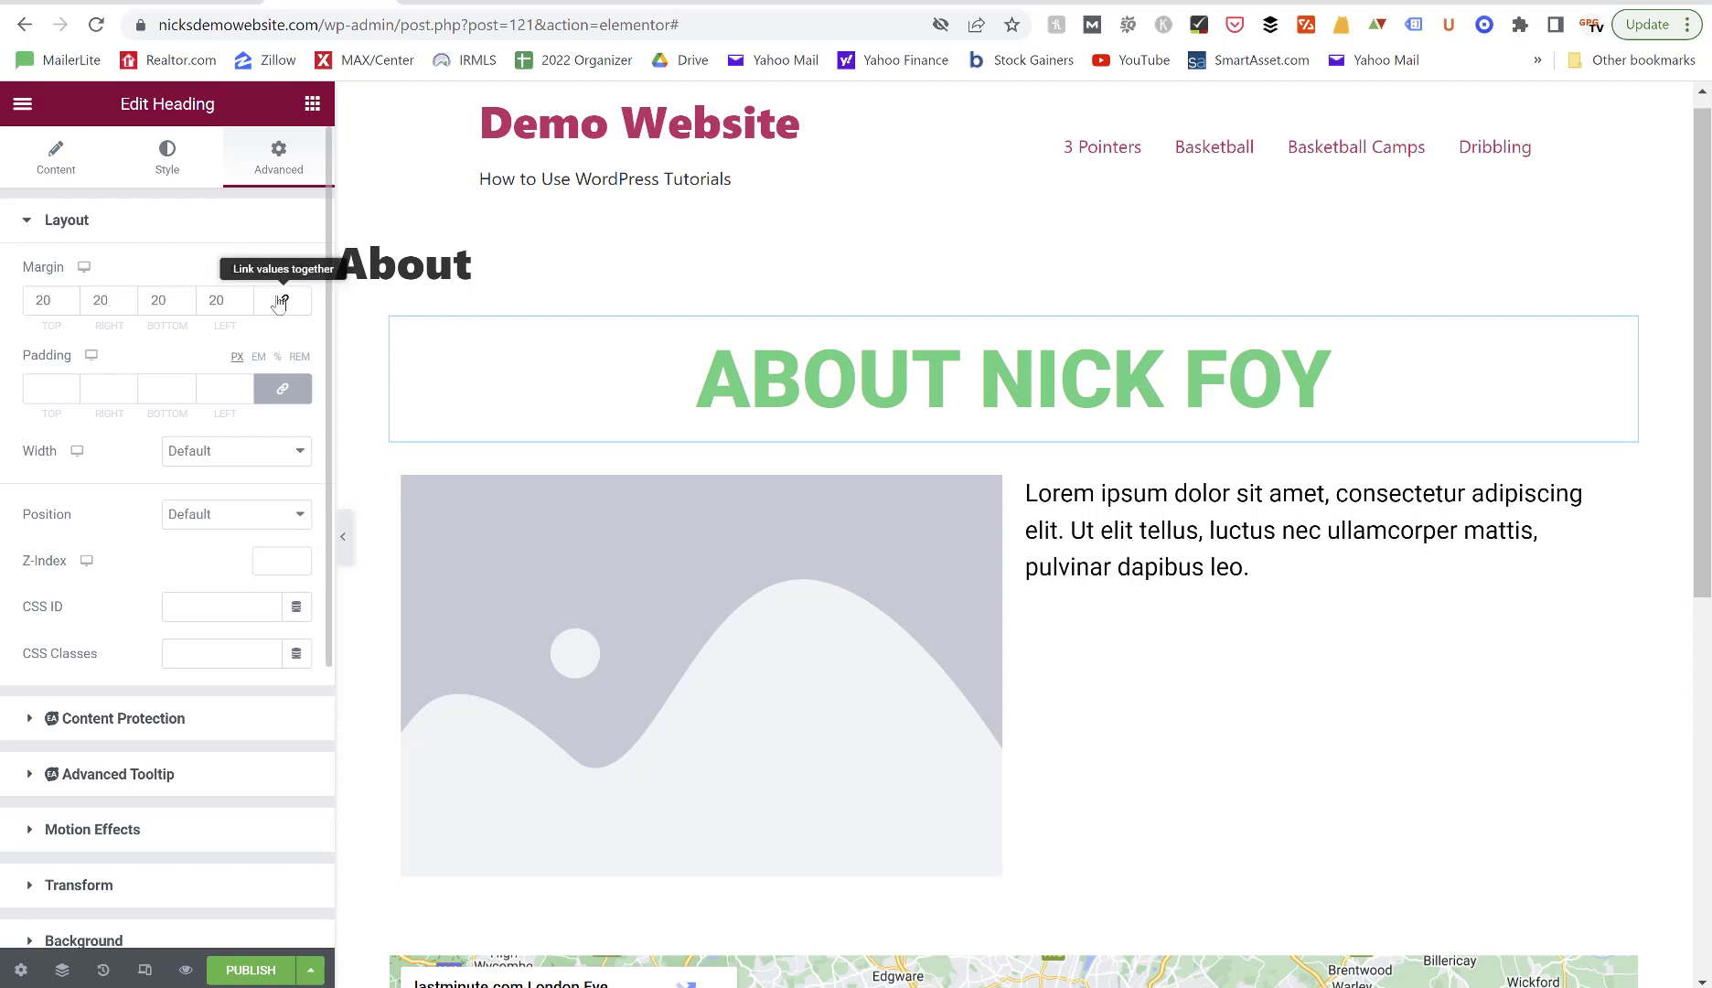
Set the heading's left and right margins to 0 and its bottom margin to 30 px.
double_click(228, 301)
text(0)
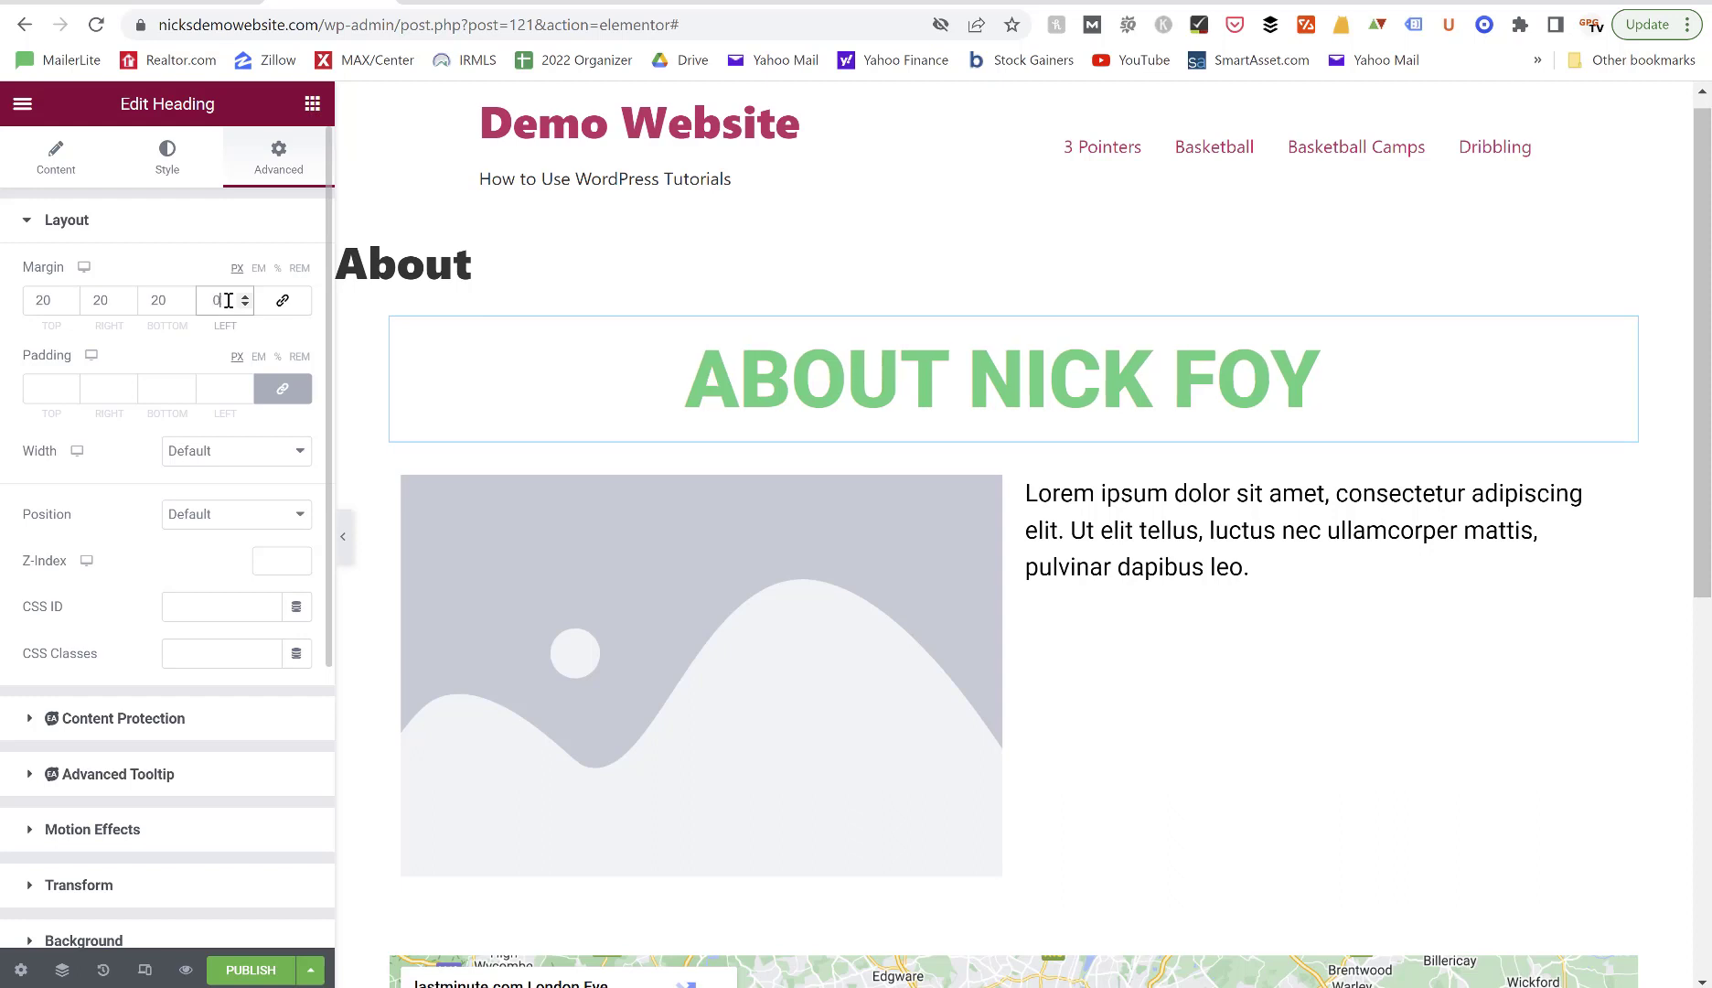
double_click(164, 300)
text(0)
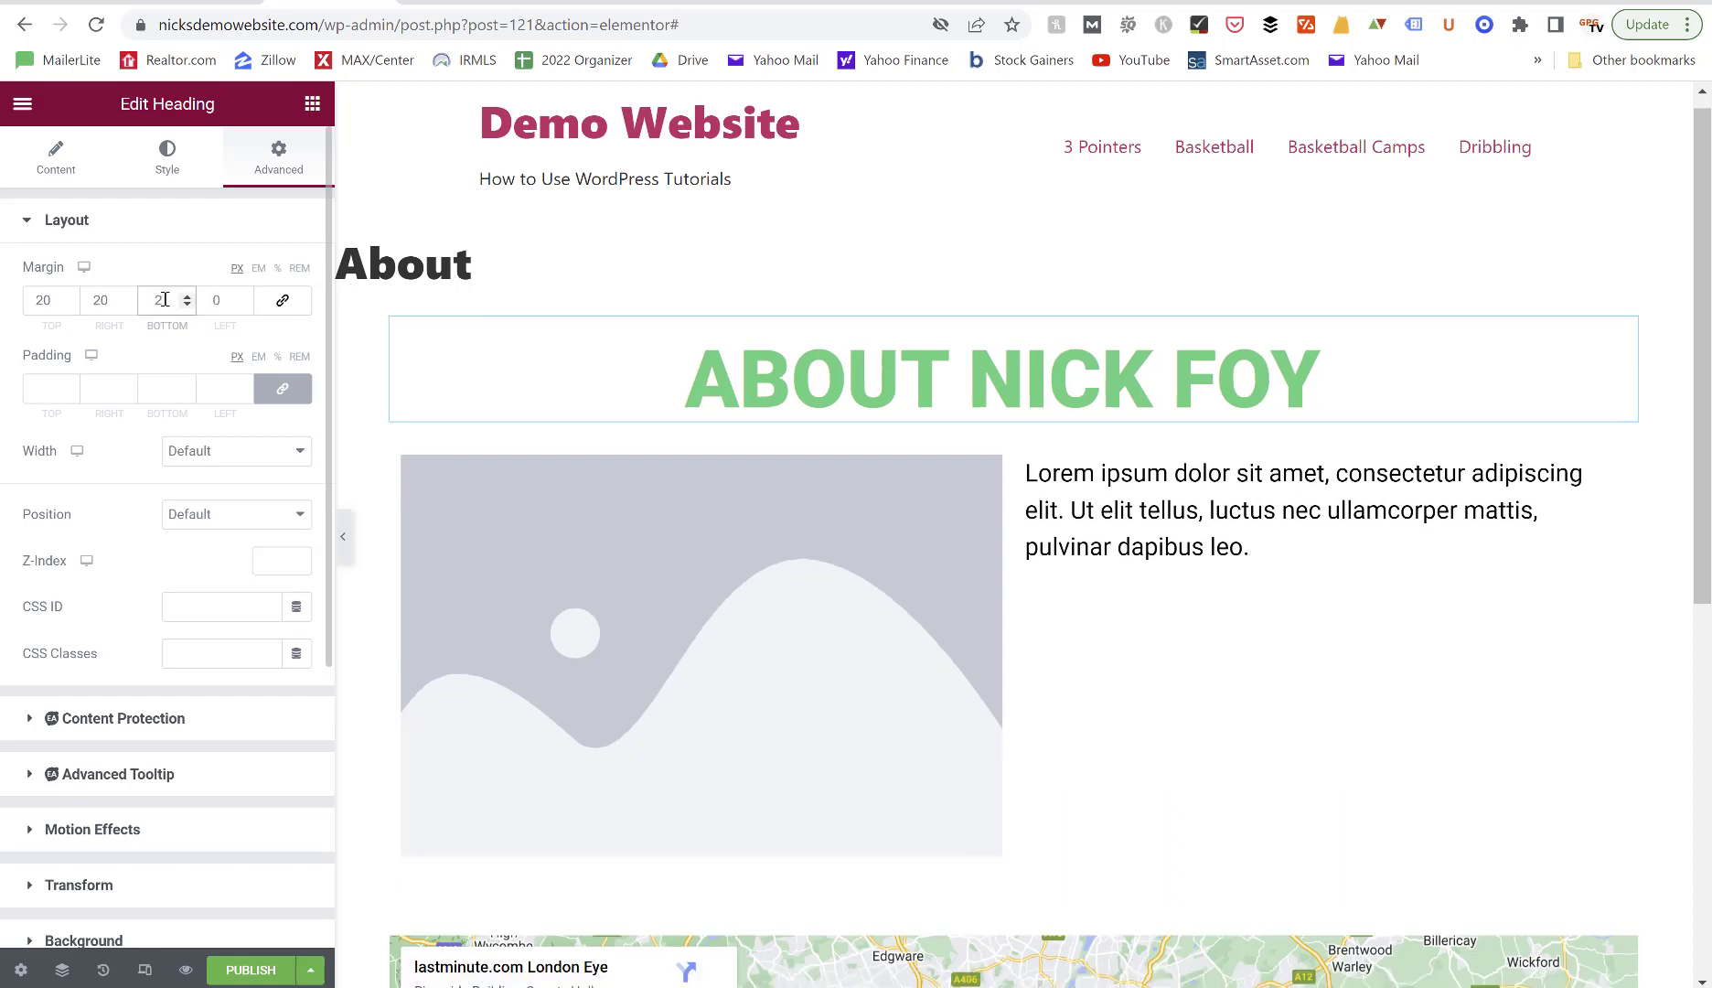
double_click(116, 301)
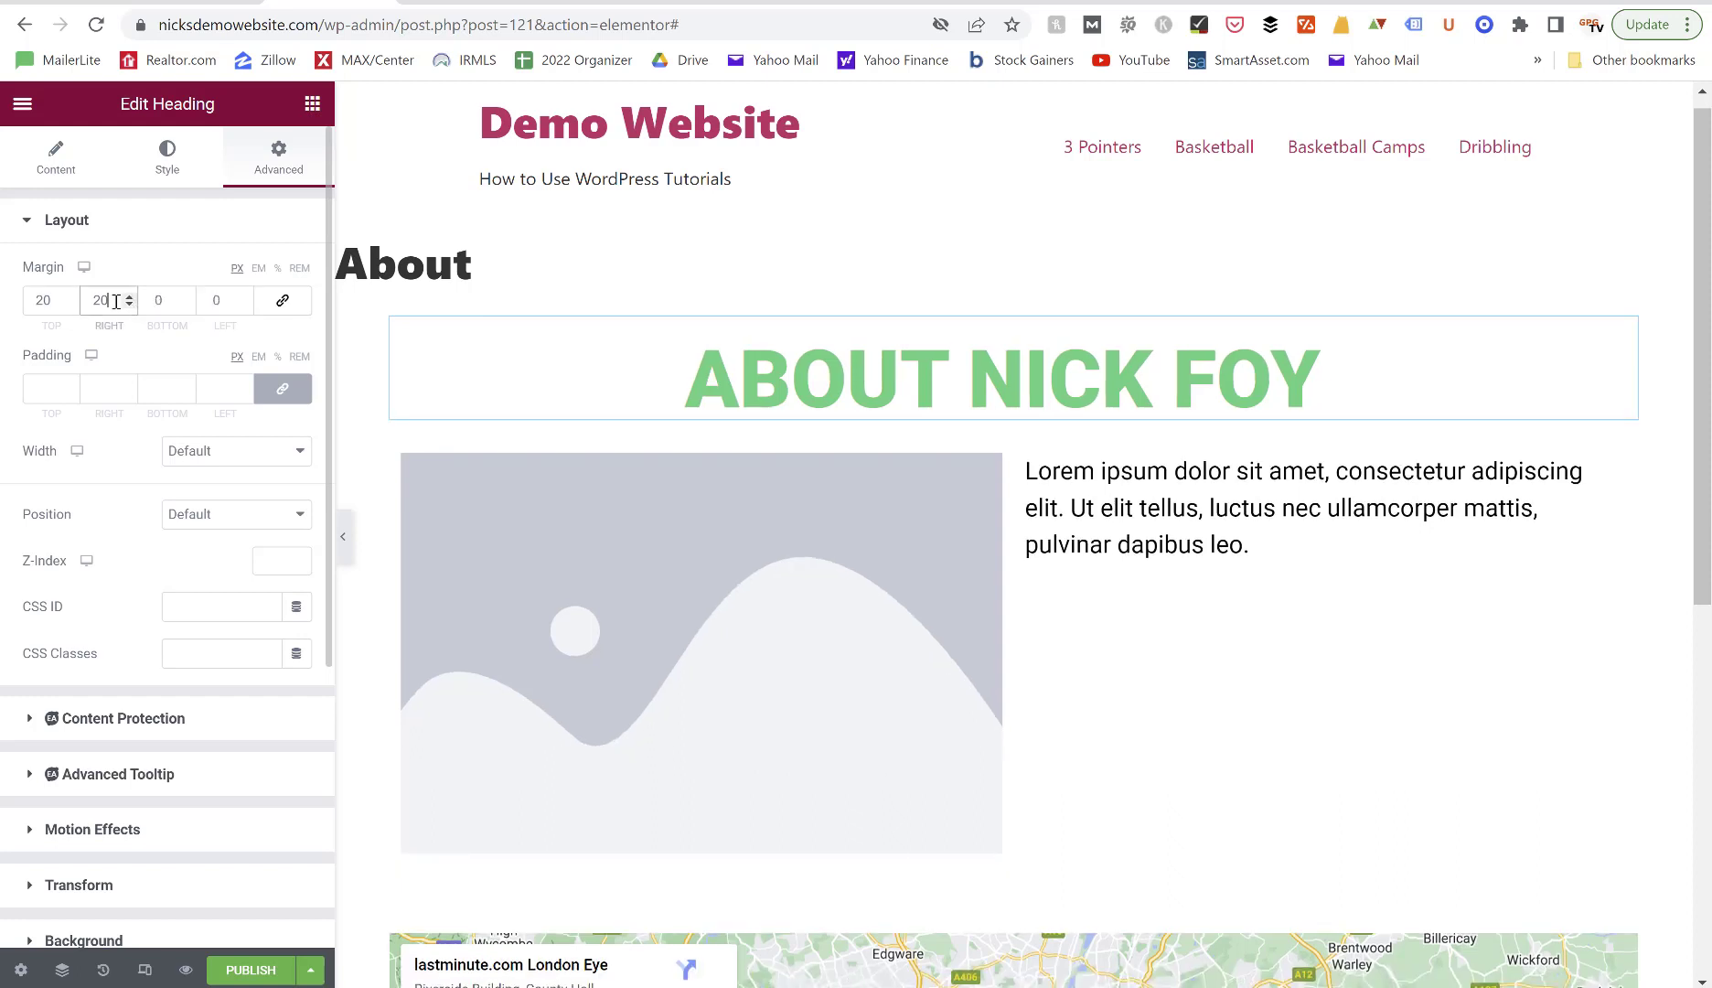
text(0)
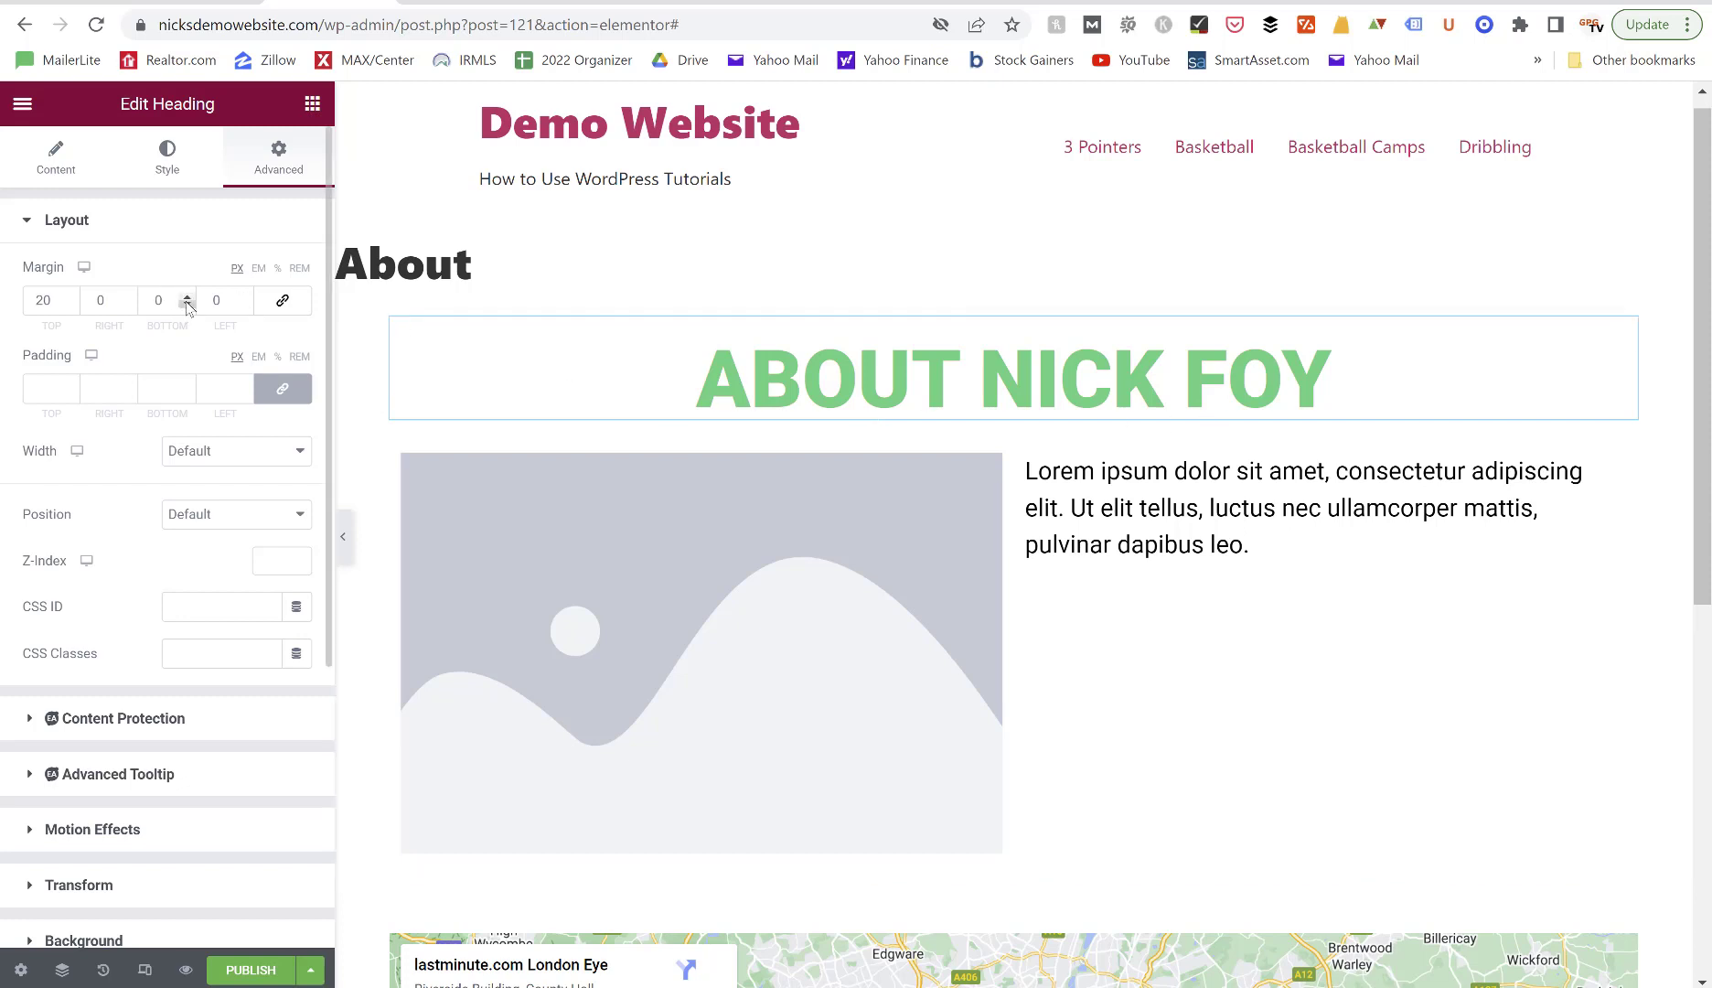
drag(186, 302, 186, 302)
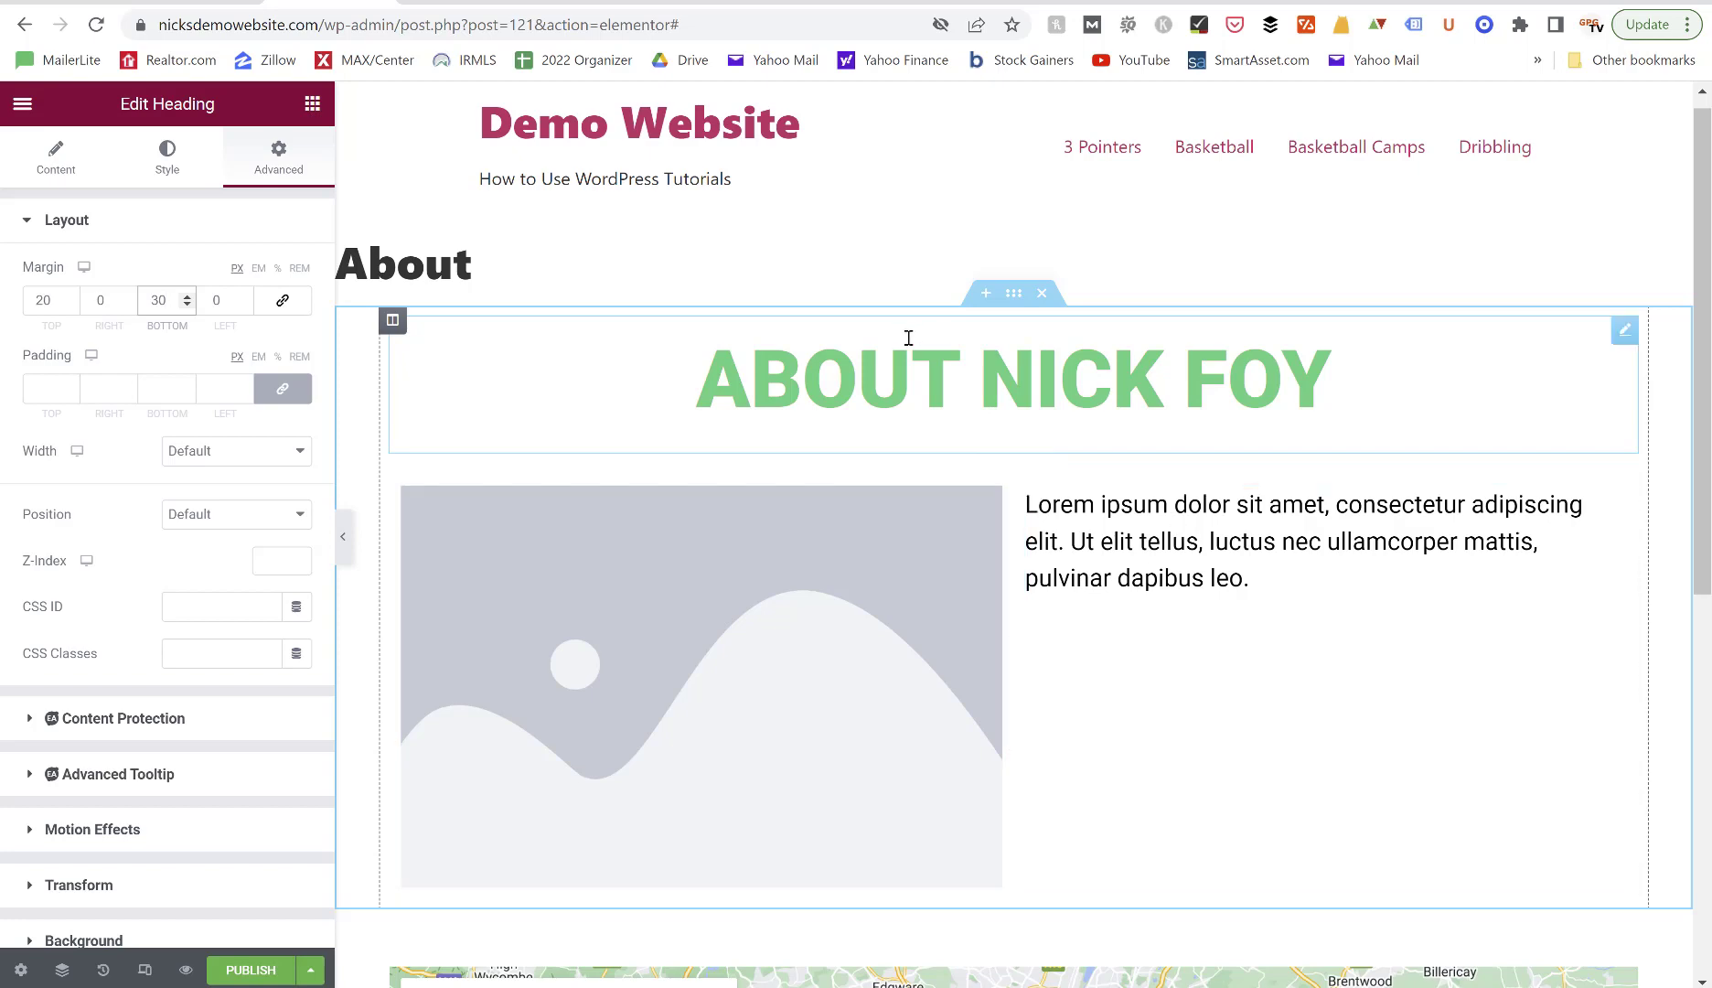
Open the heading's Responsive visibility settings for desktop, tablet and mobile.
scroll(802, 480, down, 2)
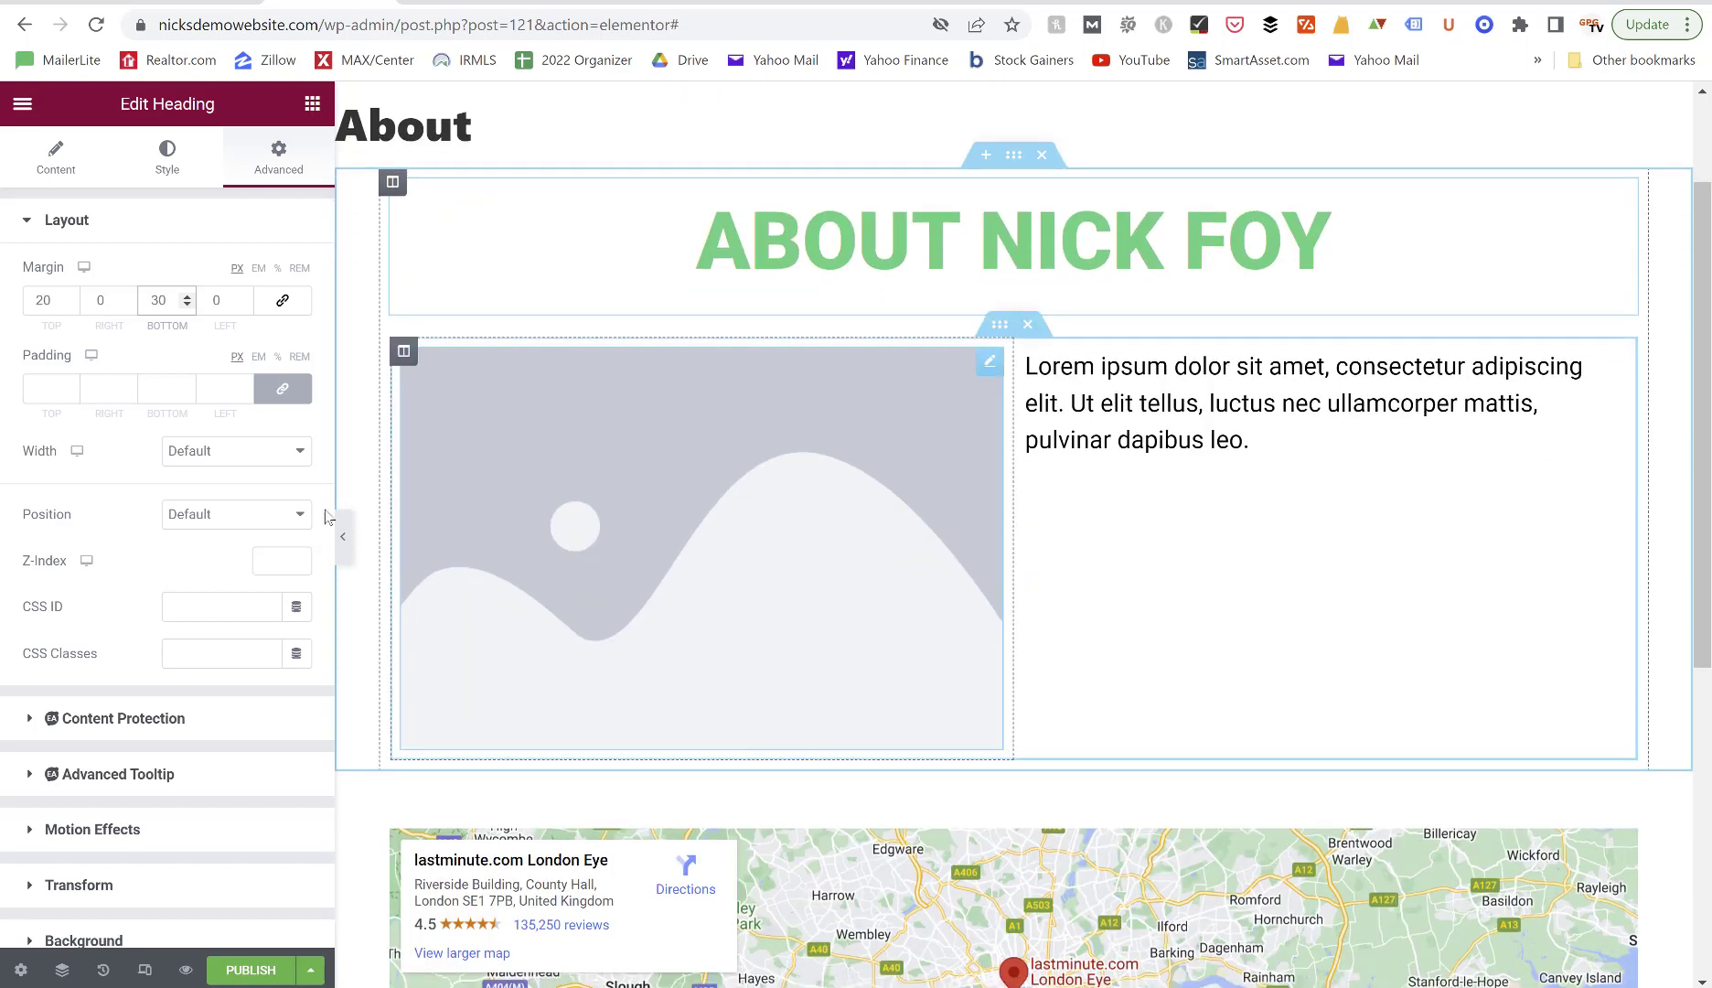
scroll(223, 535, down, 5)
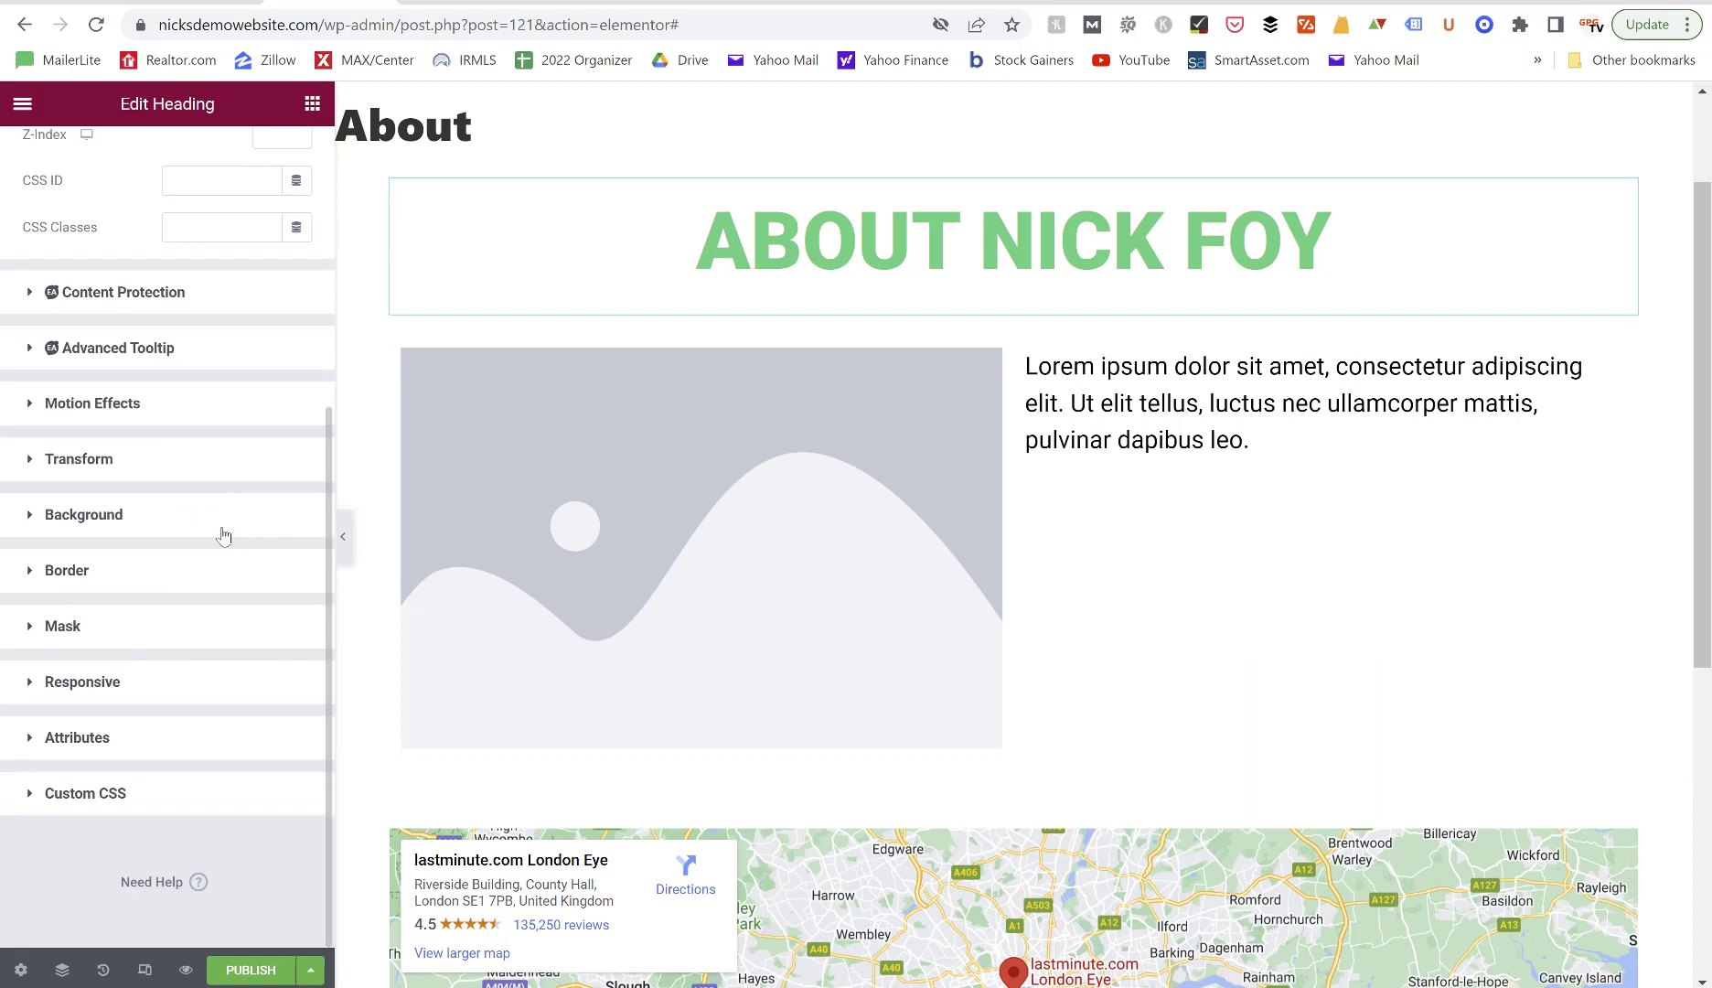
click(30, 683)
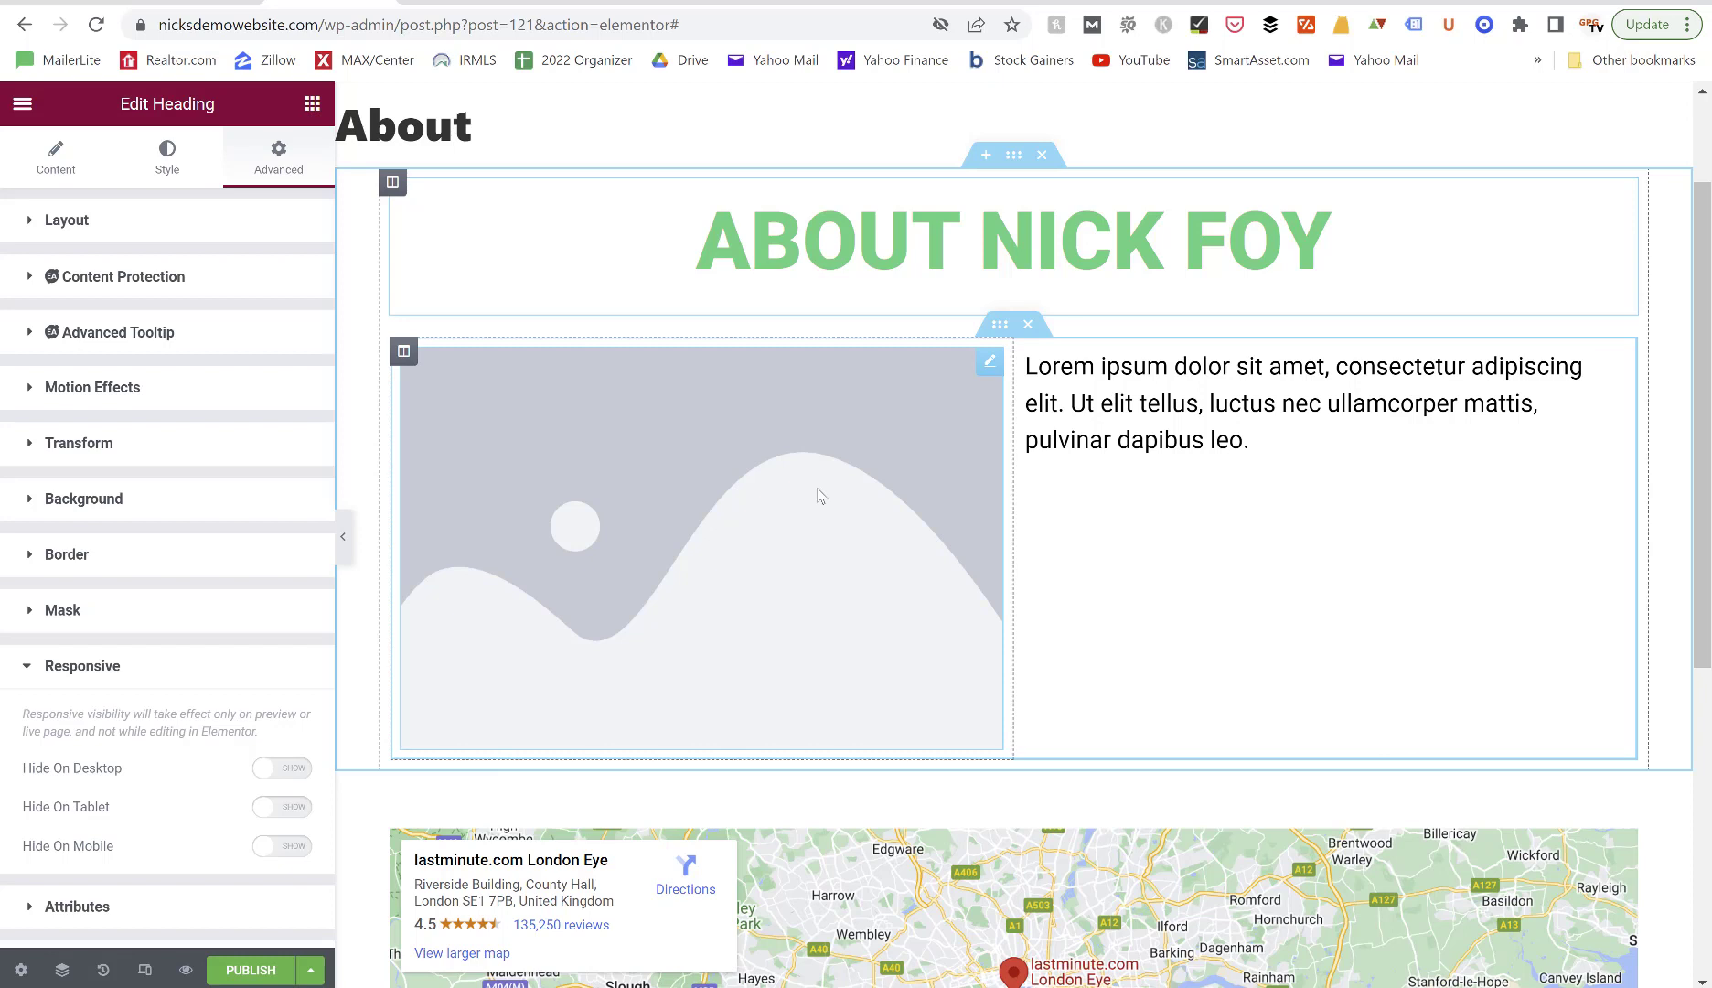
Switch the page to the mobile responsive view and examine how the header, heading, image and text are laid out.
click(144, 971)
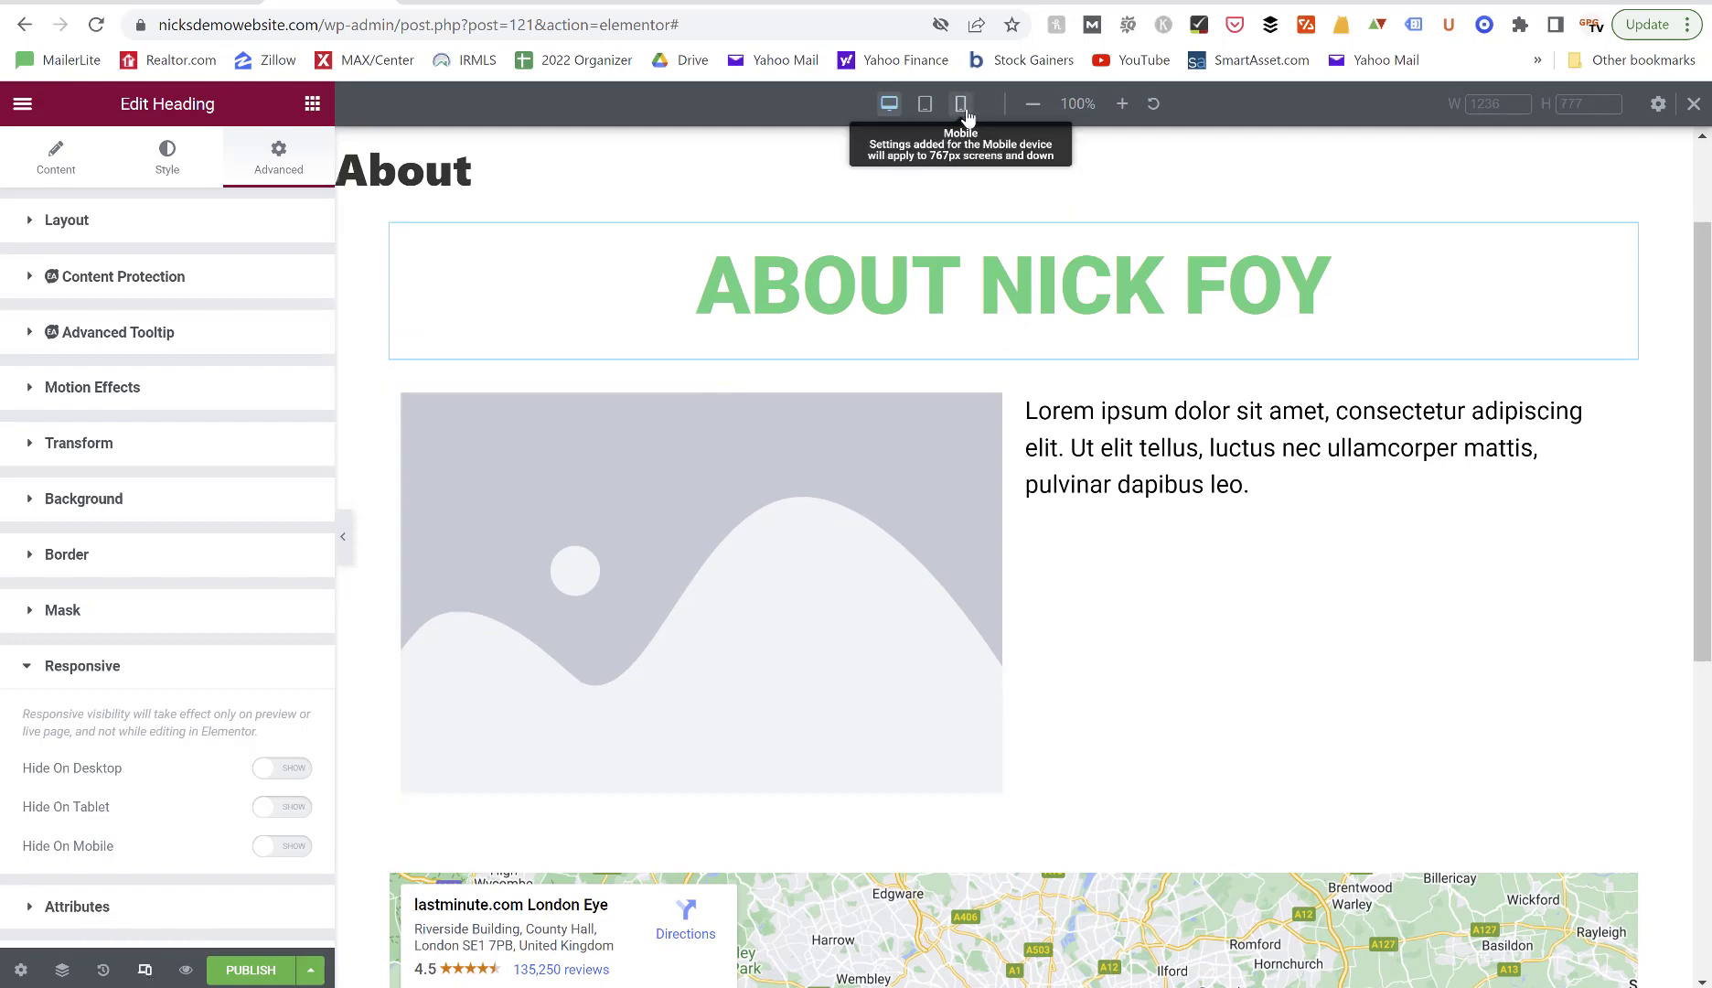
click(965, 111)
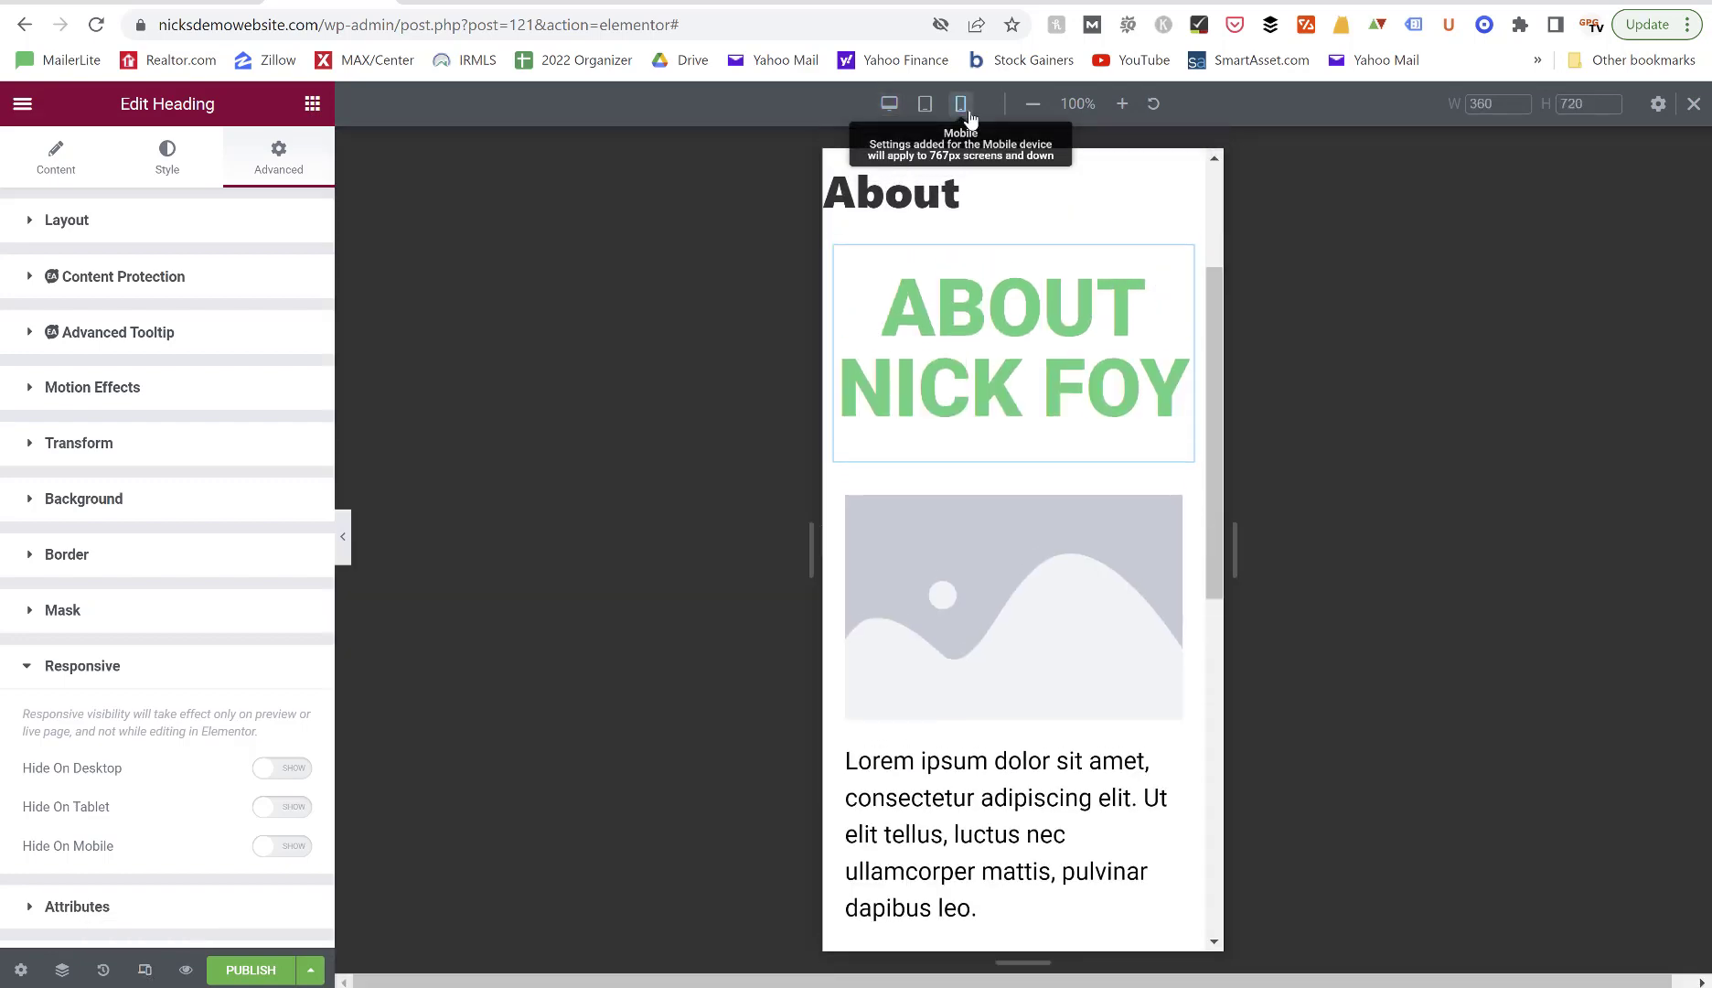
scroll(1001, 322, up, 3)
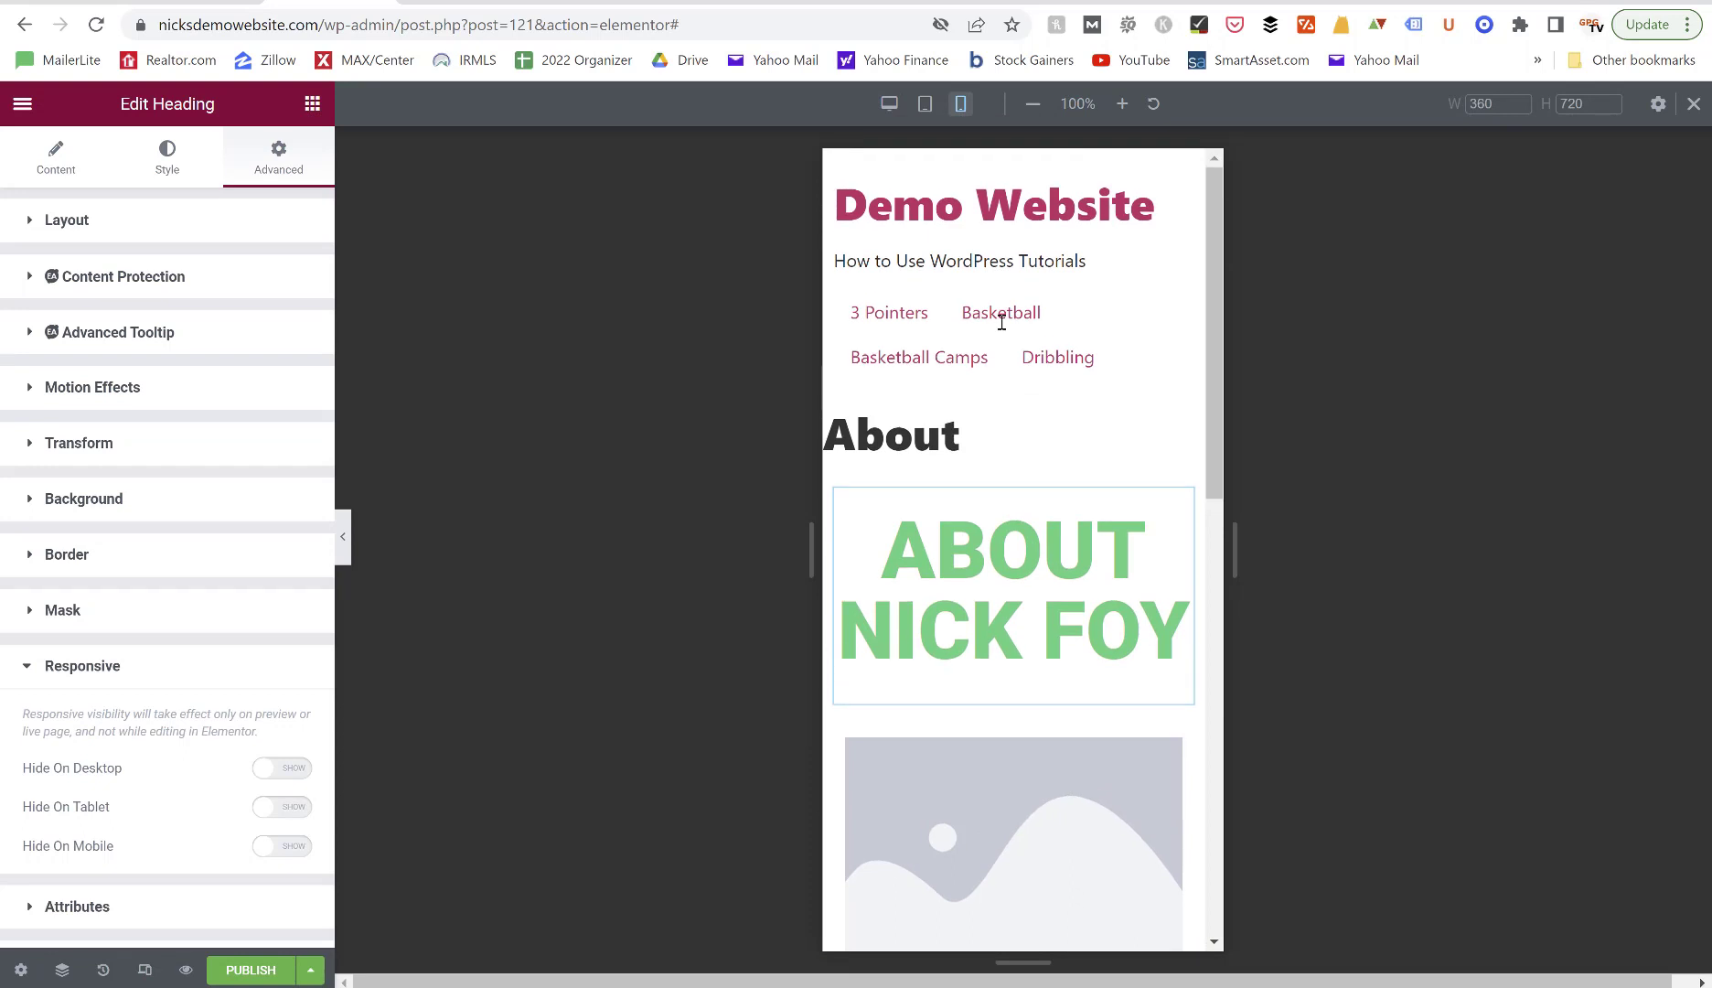
scroll(1001, 322, down, 3)
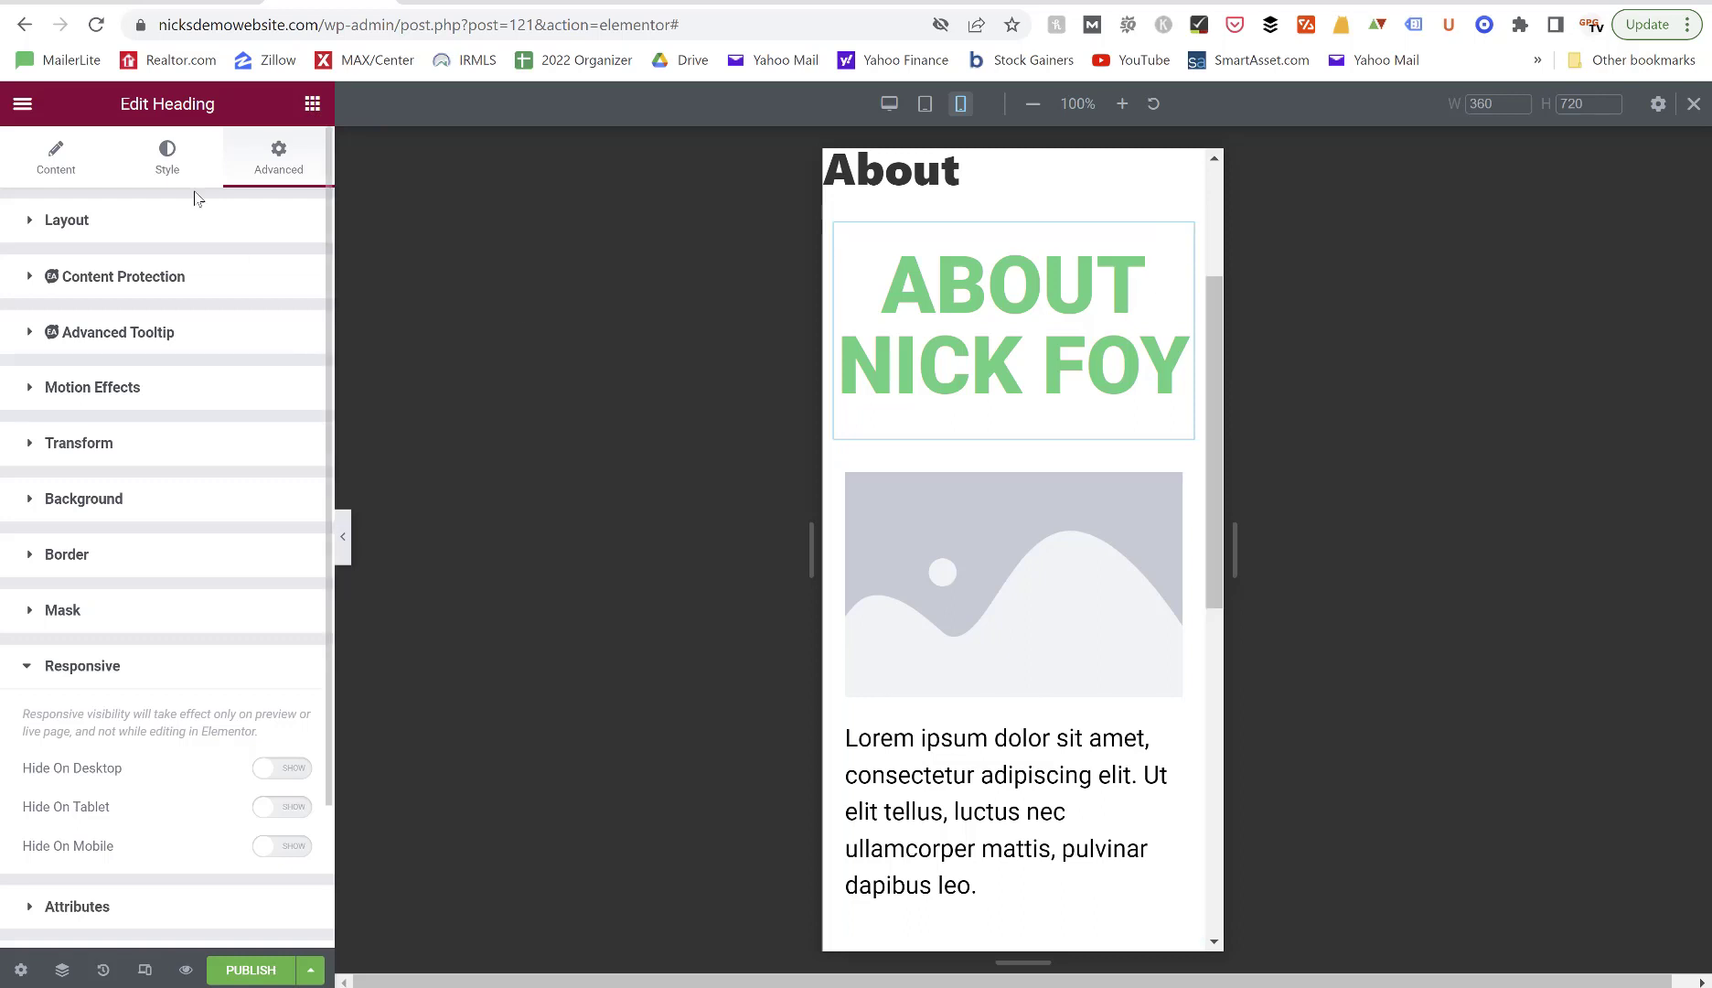
Reduce the green About heading's mobile font size so the title fits on a single line.
click(166, 174)
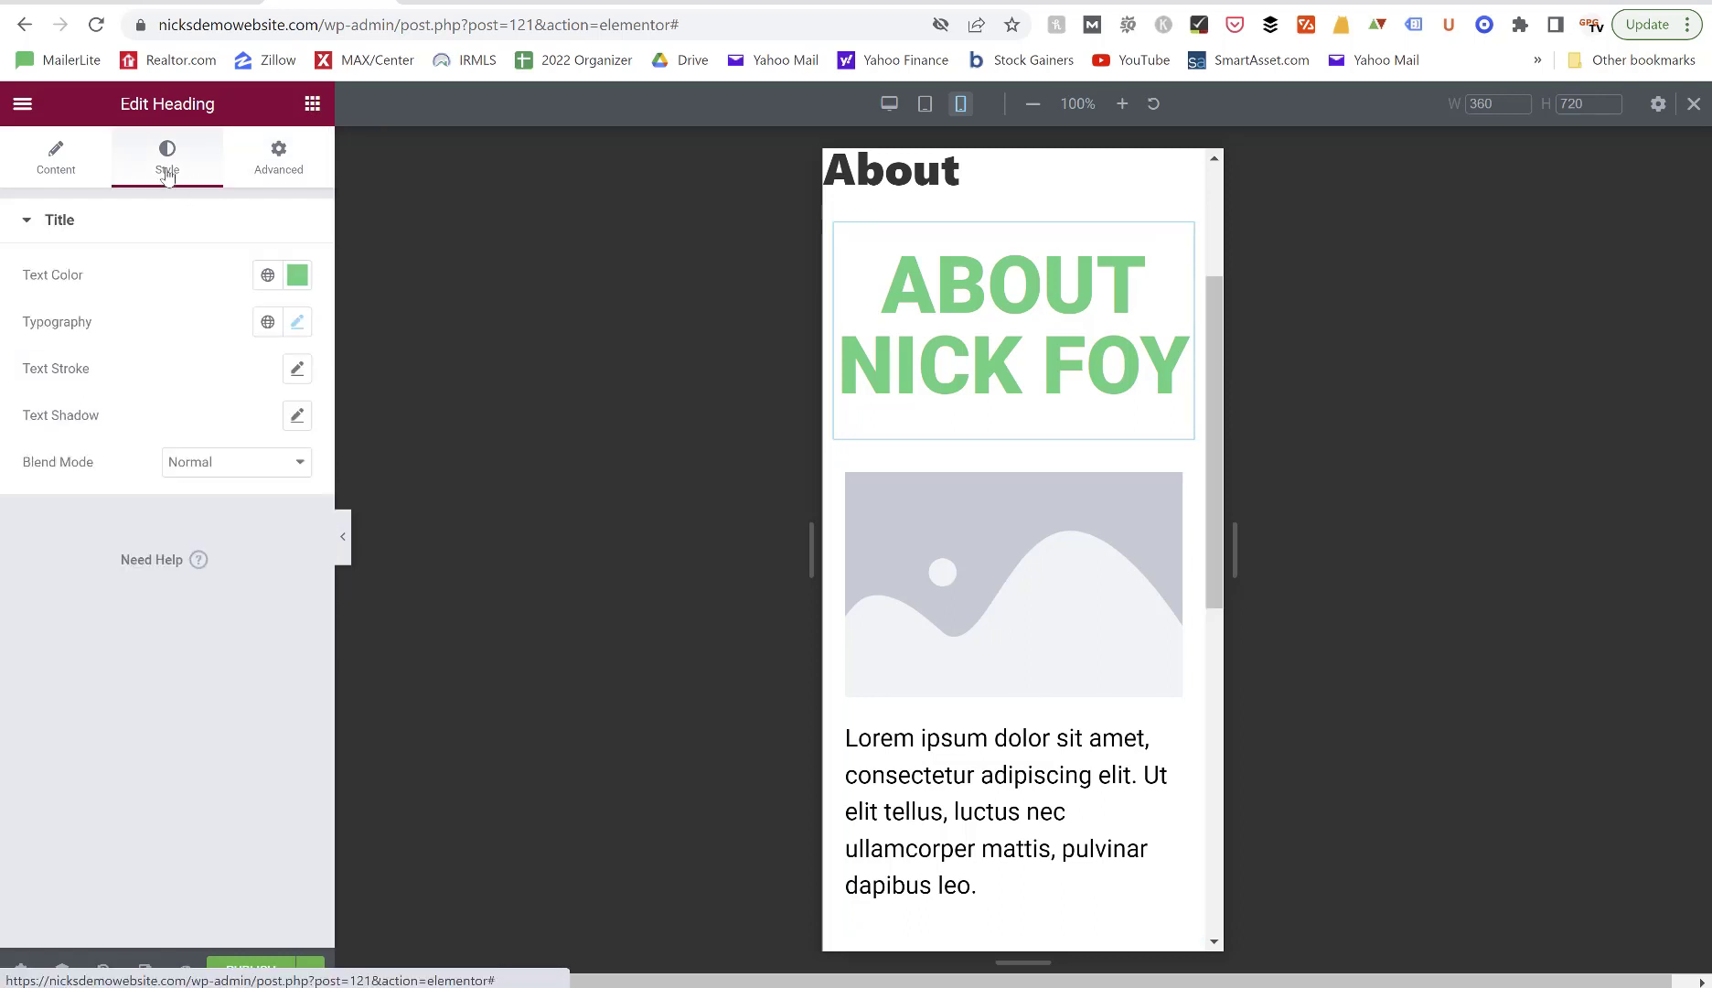
click(296, 322)
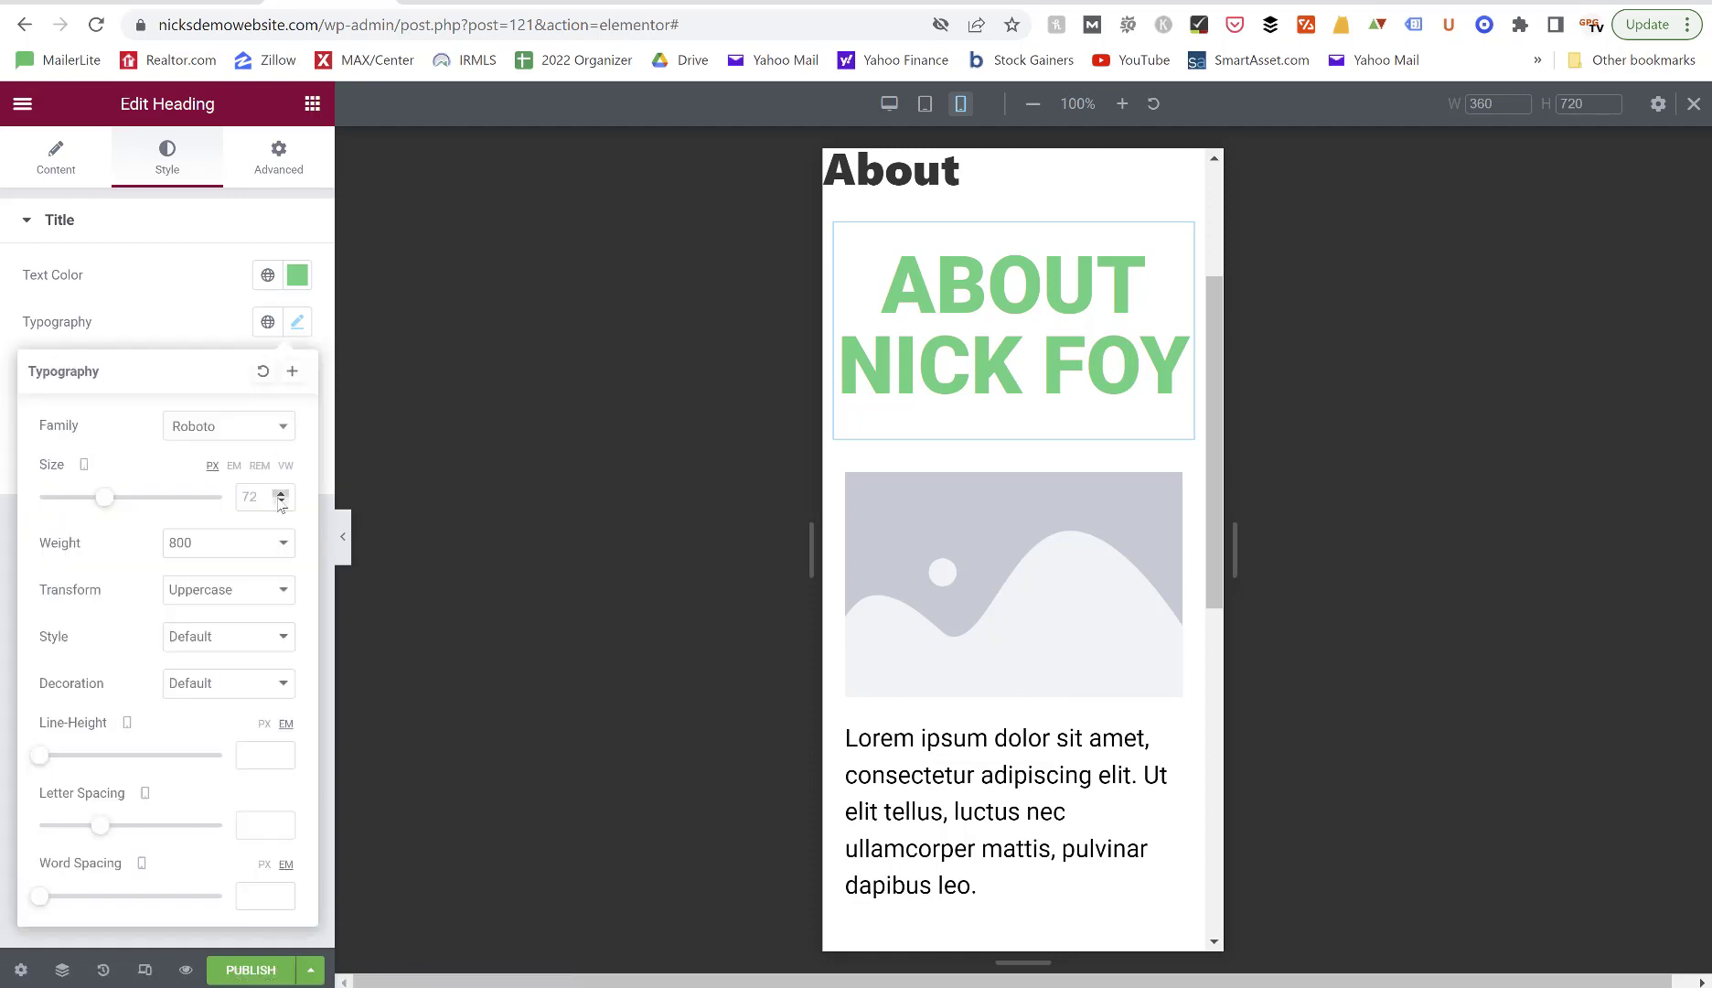
drag(279, 503, 284, 504)
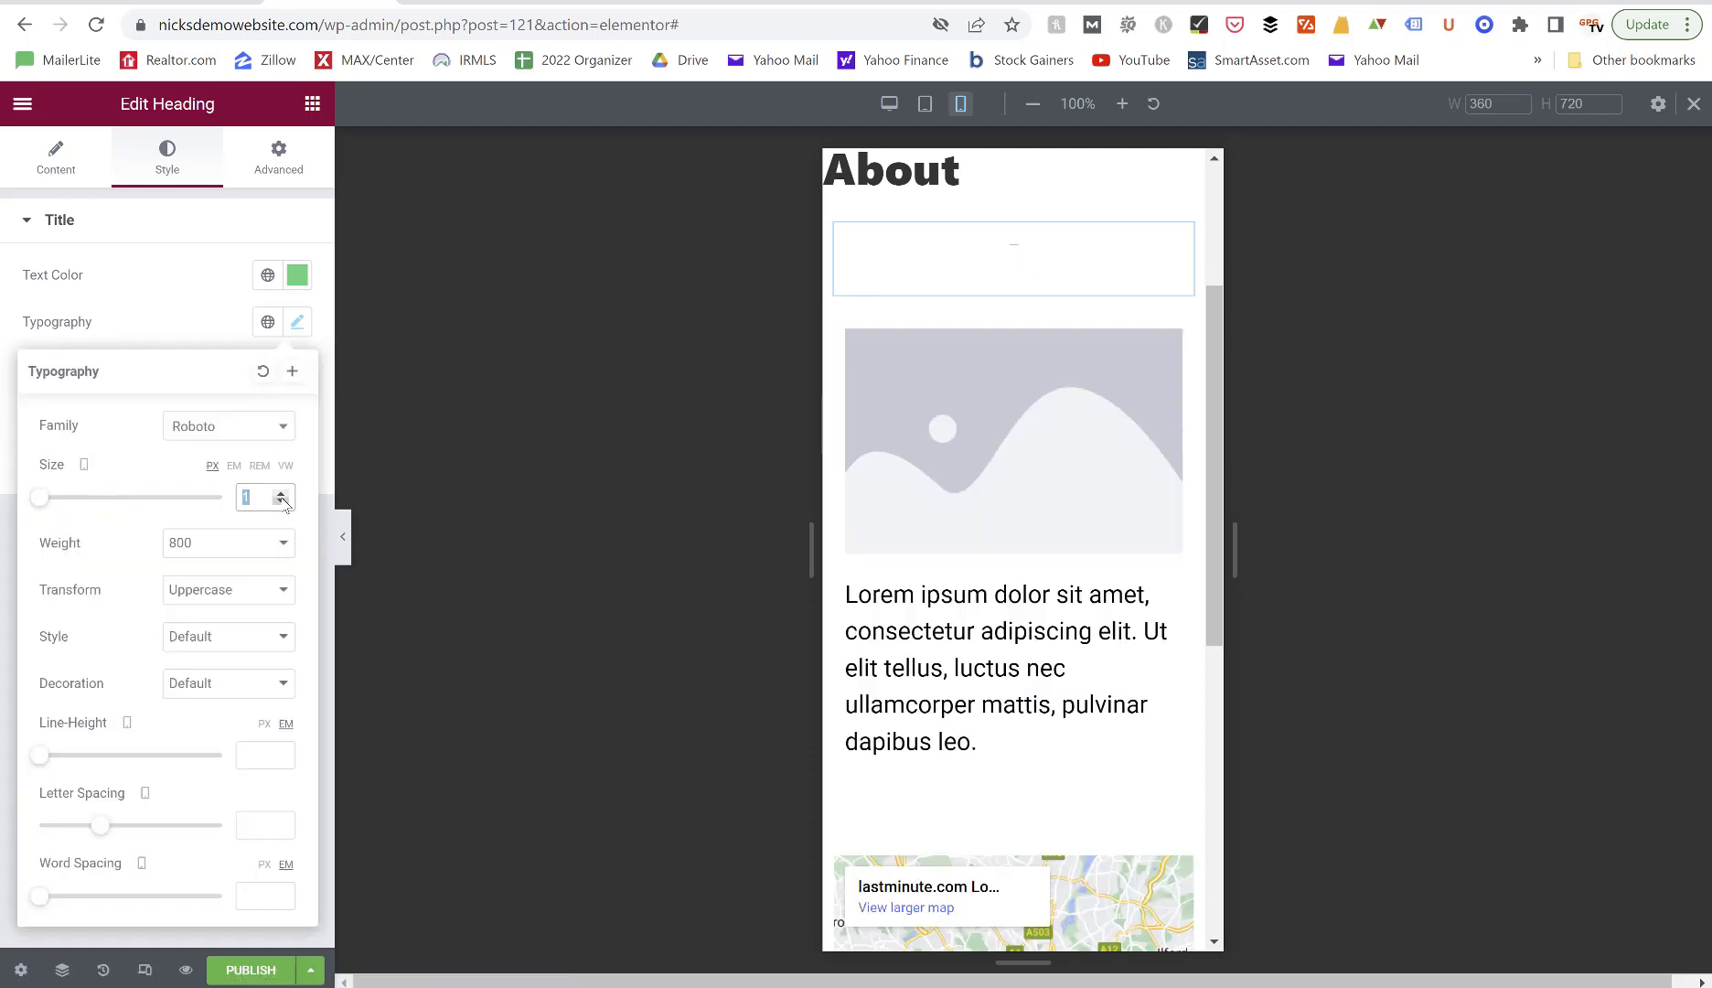
text(10)
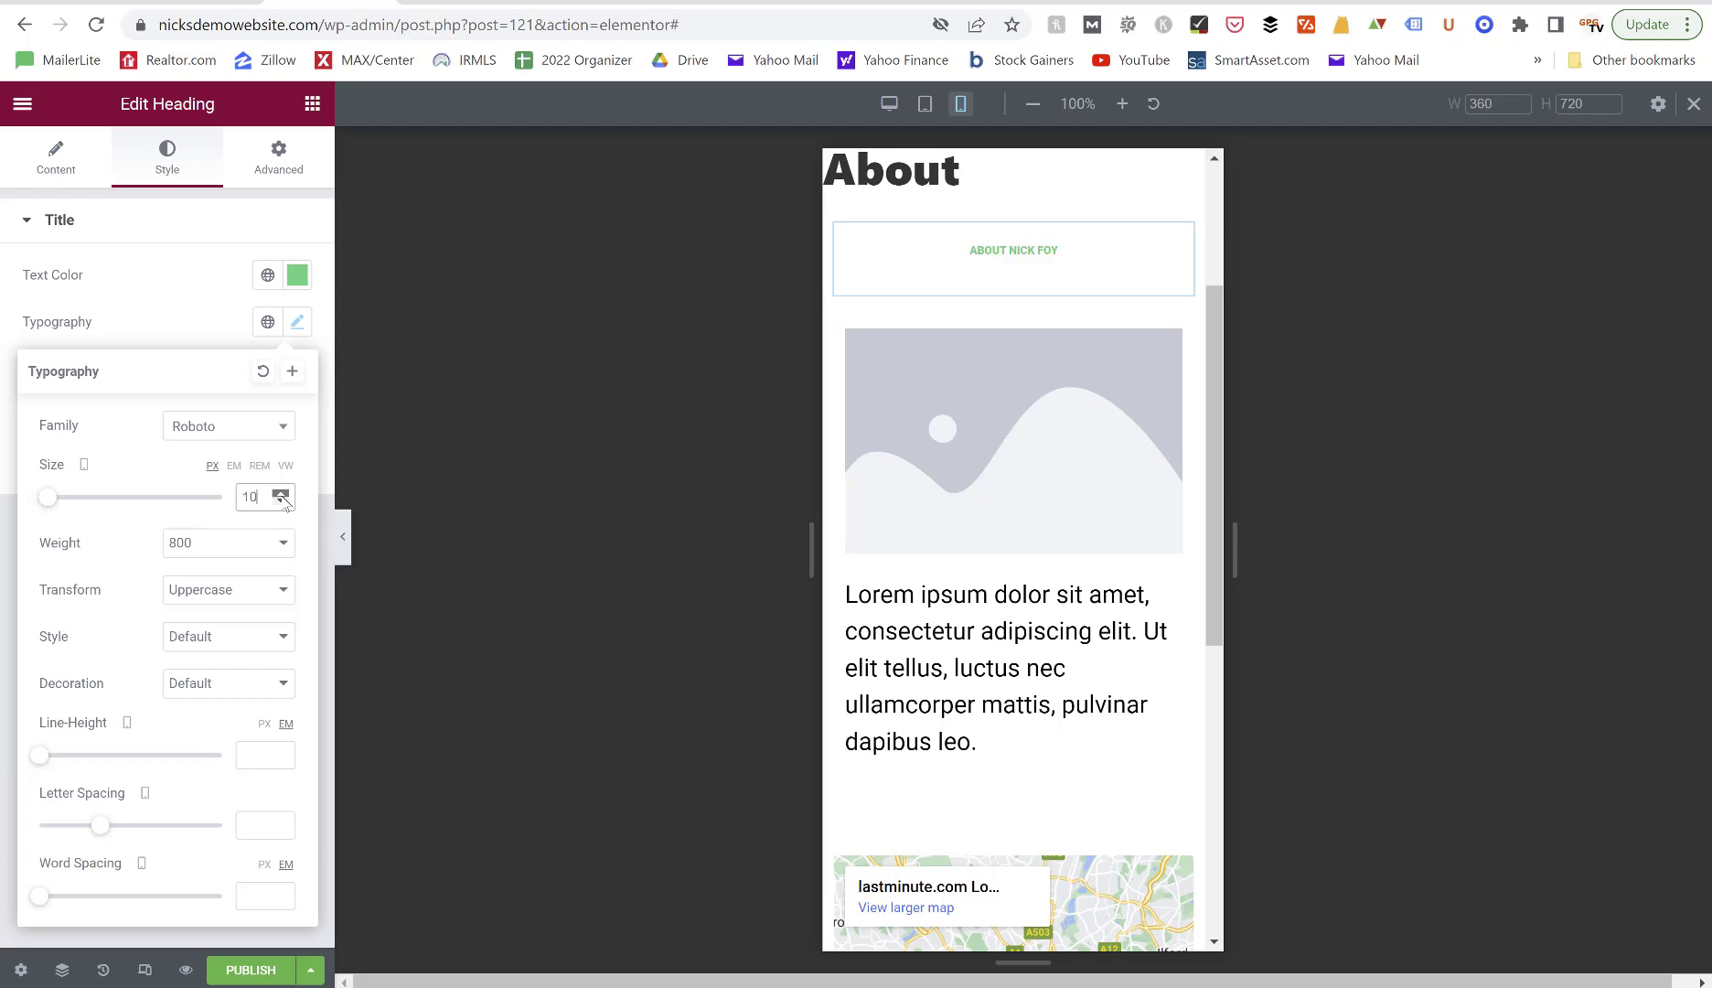
drag(283, 498, 283, 499)
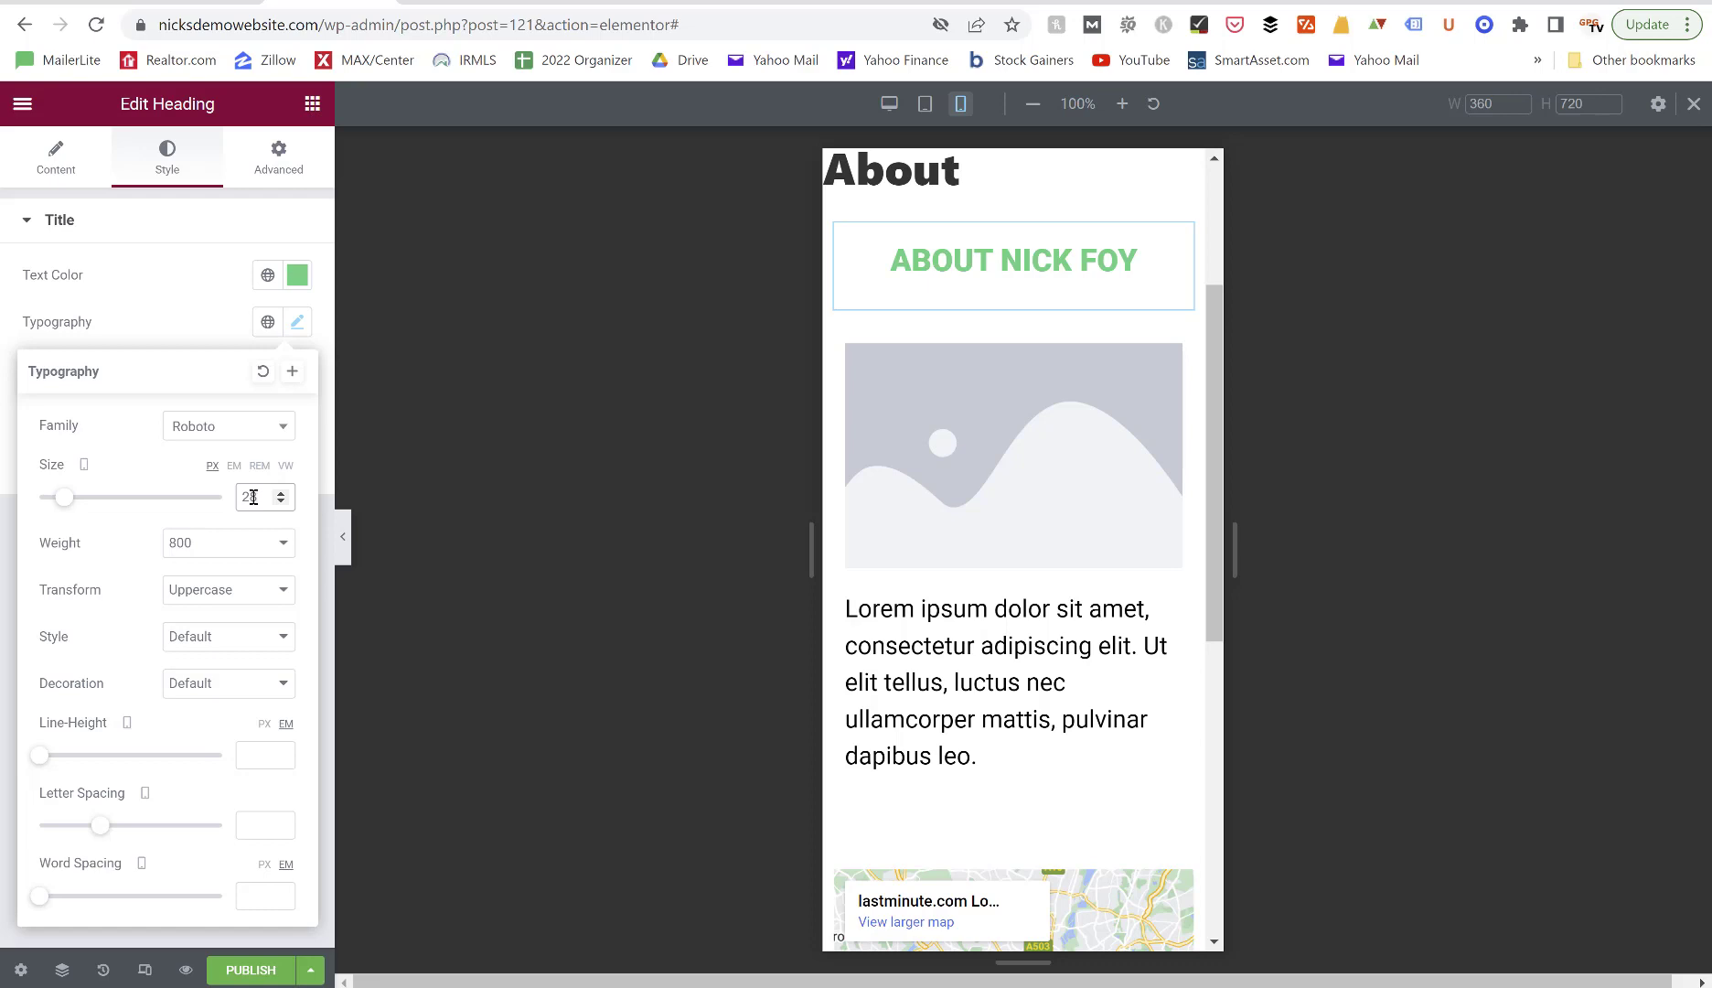
Compare the resized heading between the desktop and mobile previews, and review the mobile page from its header to the map.
click(890, 105)
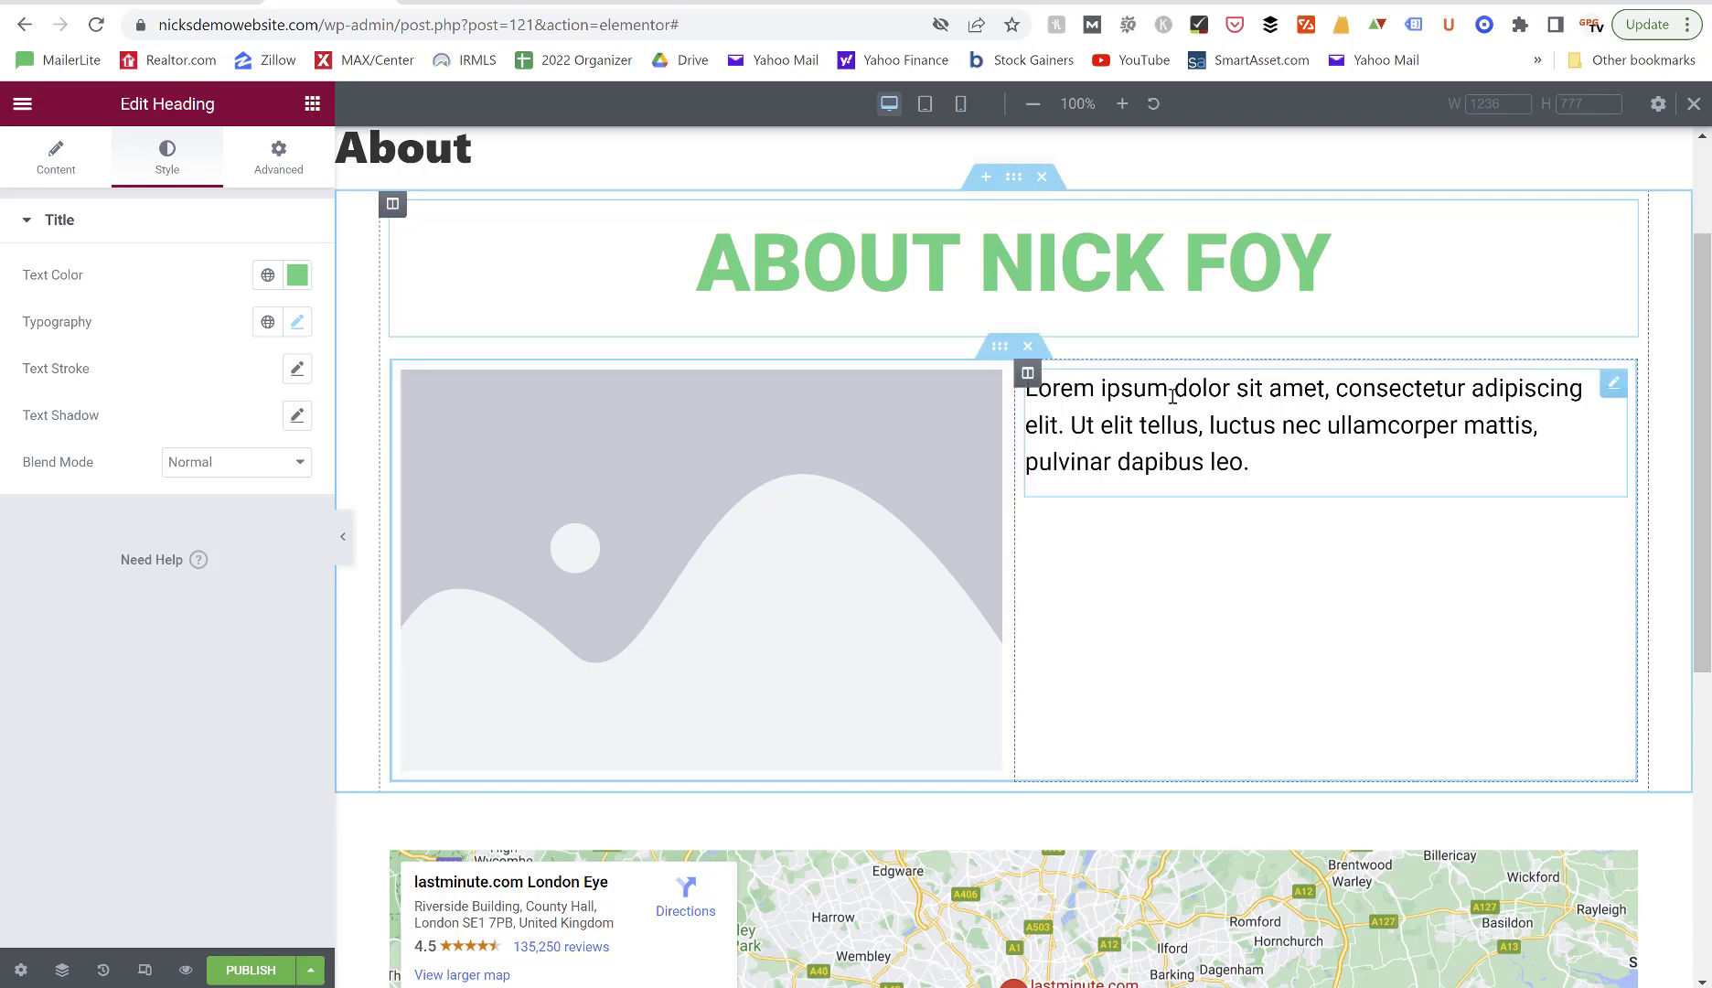
click(961, 104)
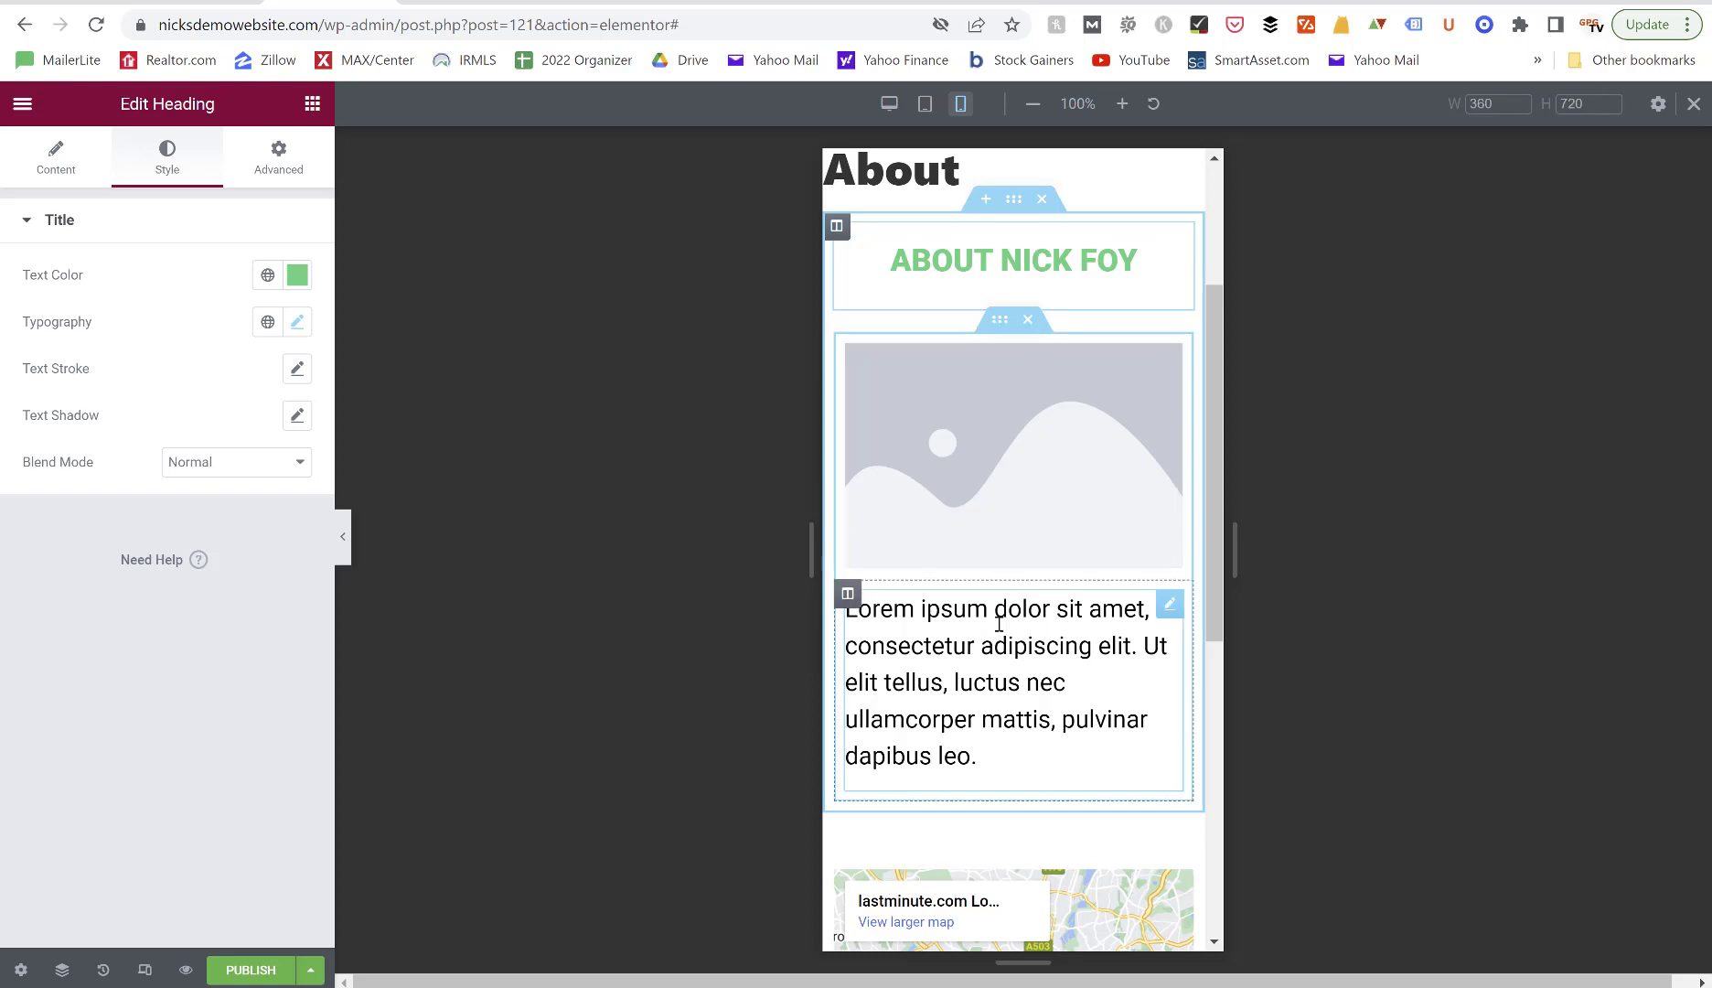
scroll(998, 624, up, 2)
scroll(999, 623, down, 6)
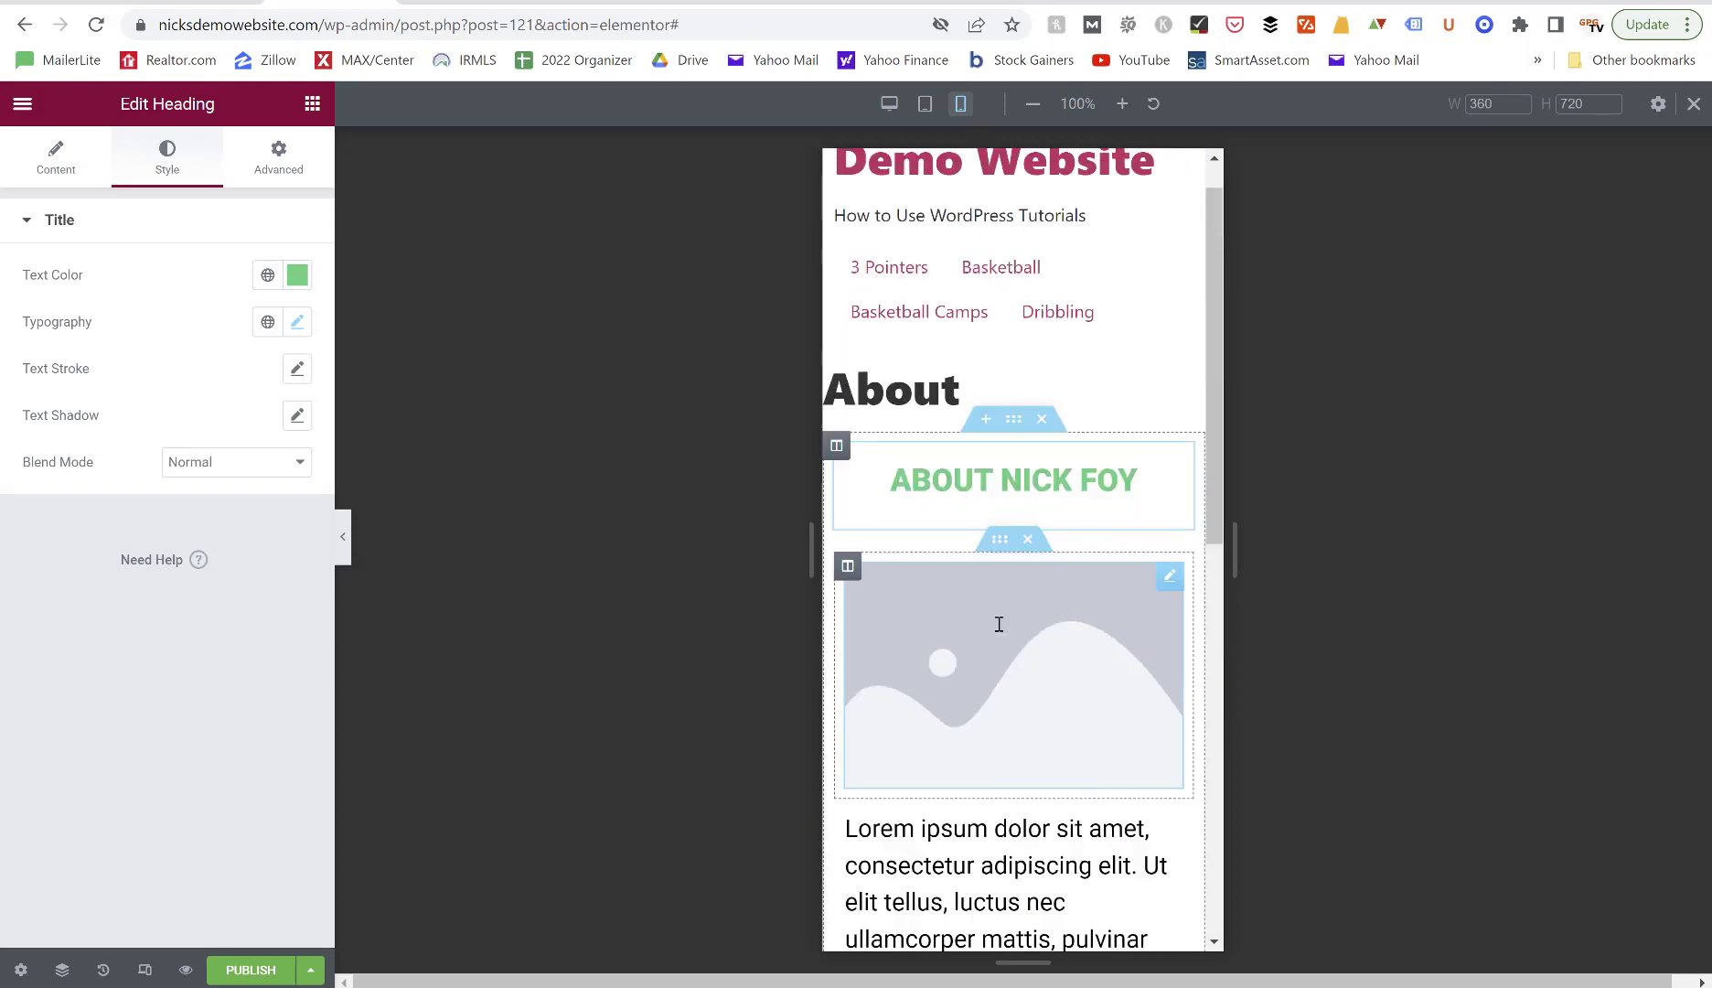
scroll(998, 624, up, 6)
scroll(999, 624, down, 2)
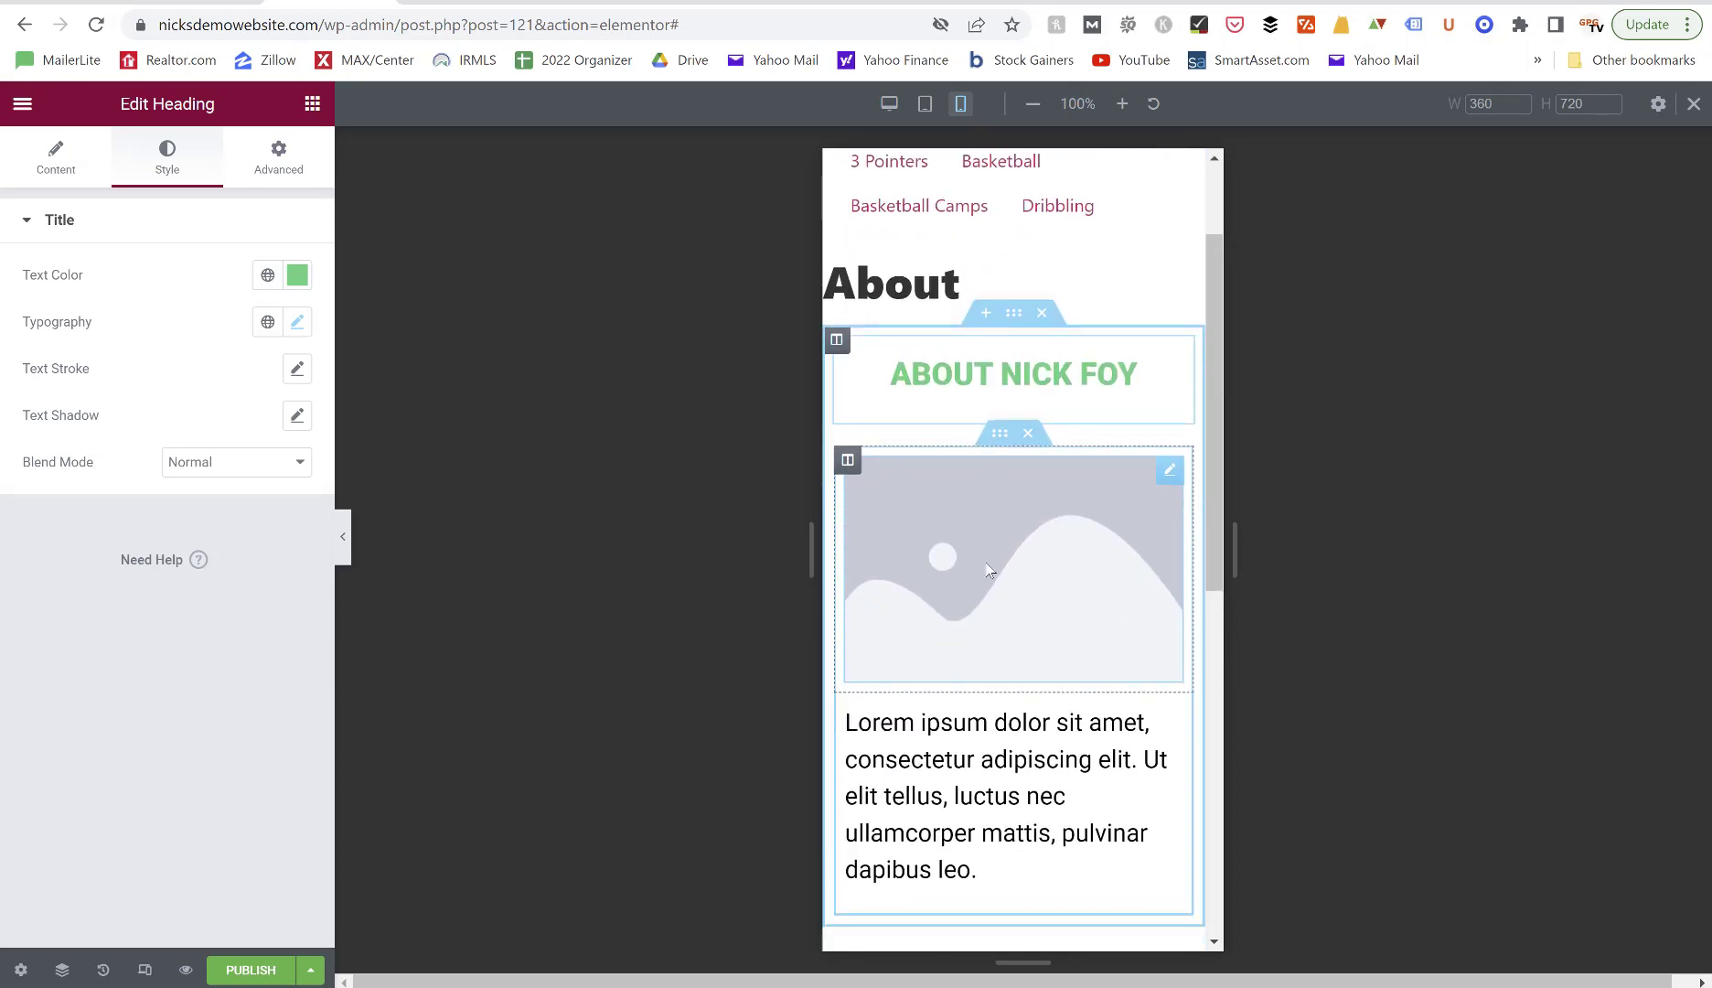
scroll(989, 811, down, 2)
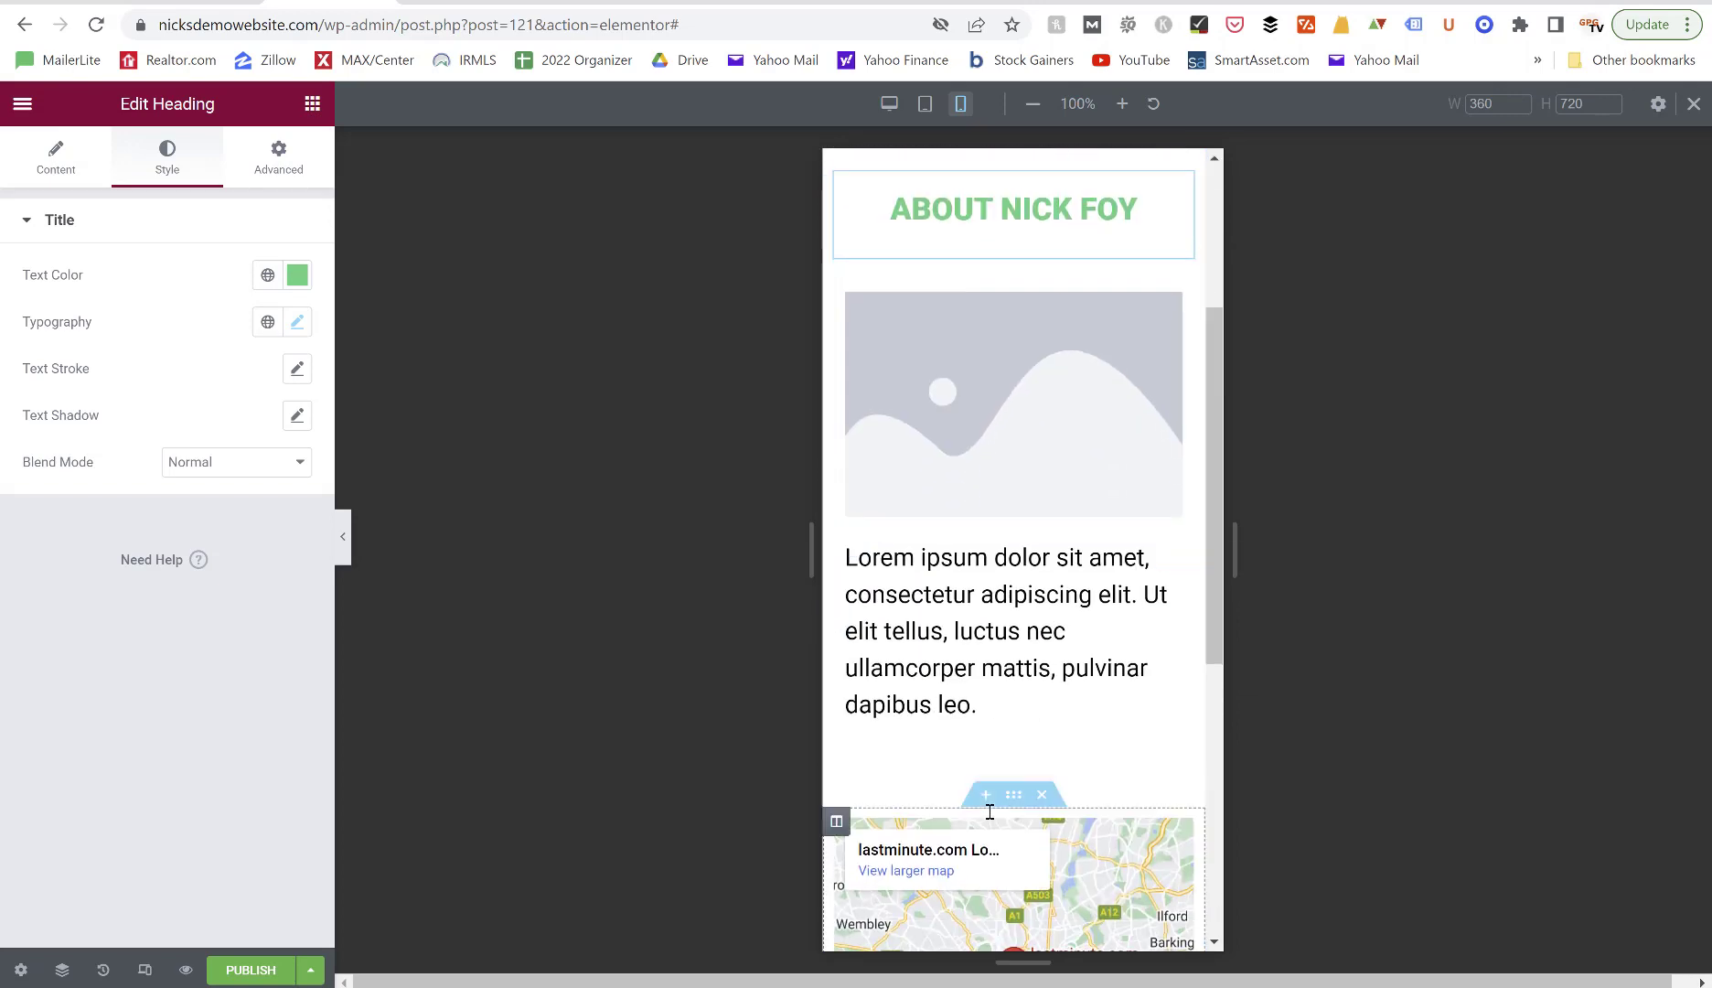
Check the page layout in the desktop, tablet and mobile previews, including the map section on mobile.
click(887, 107)
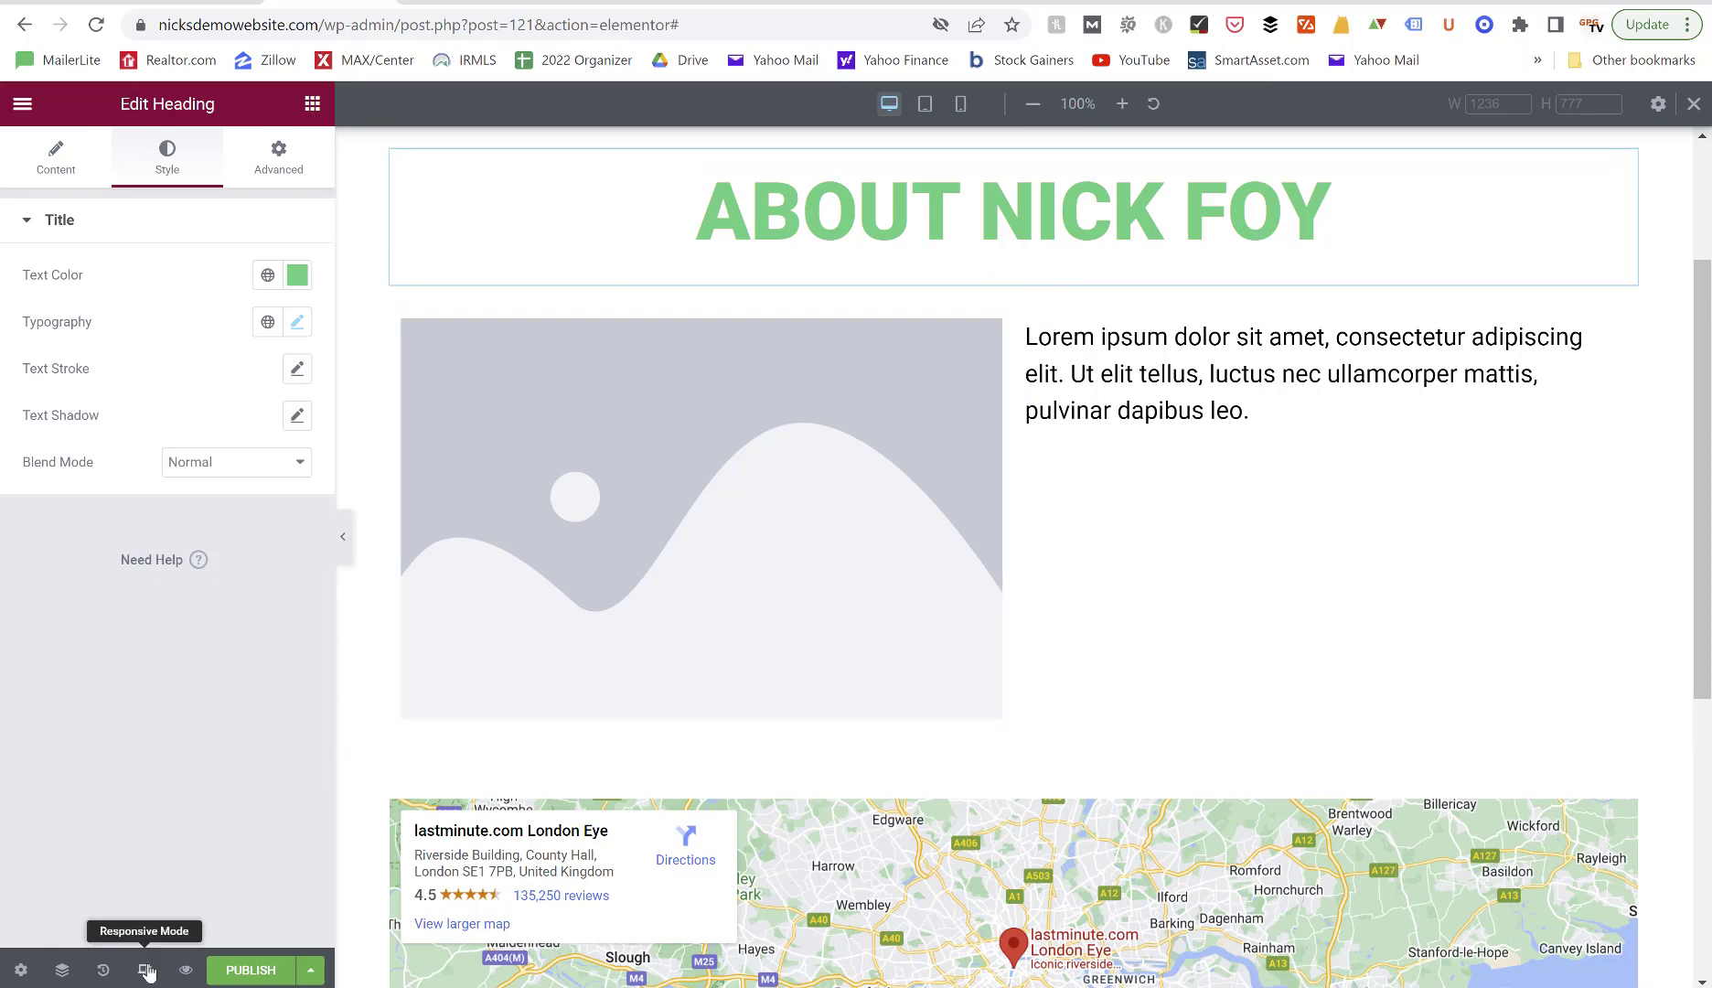
click(925, 103)
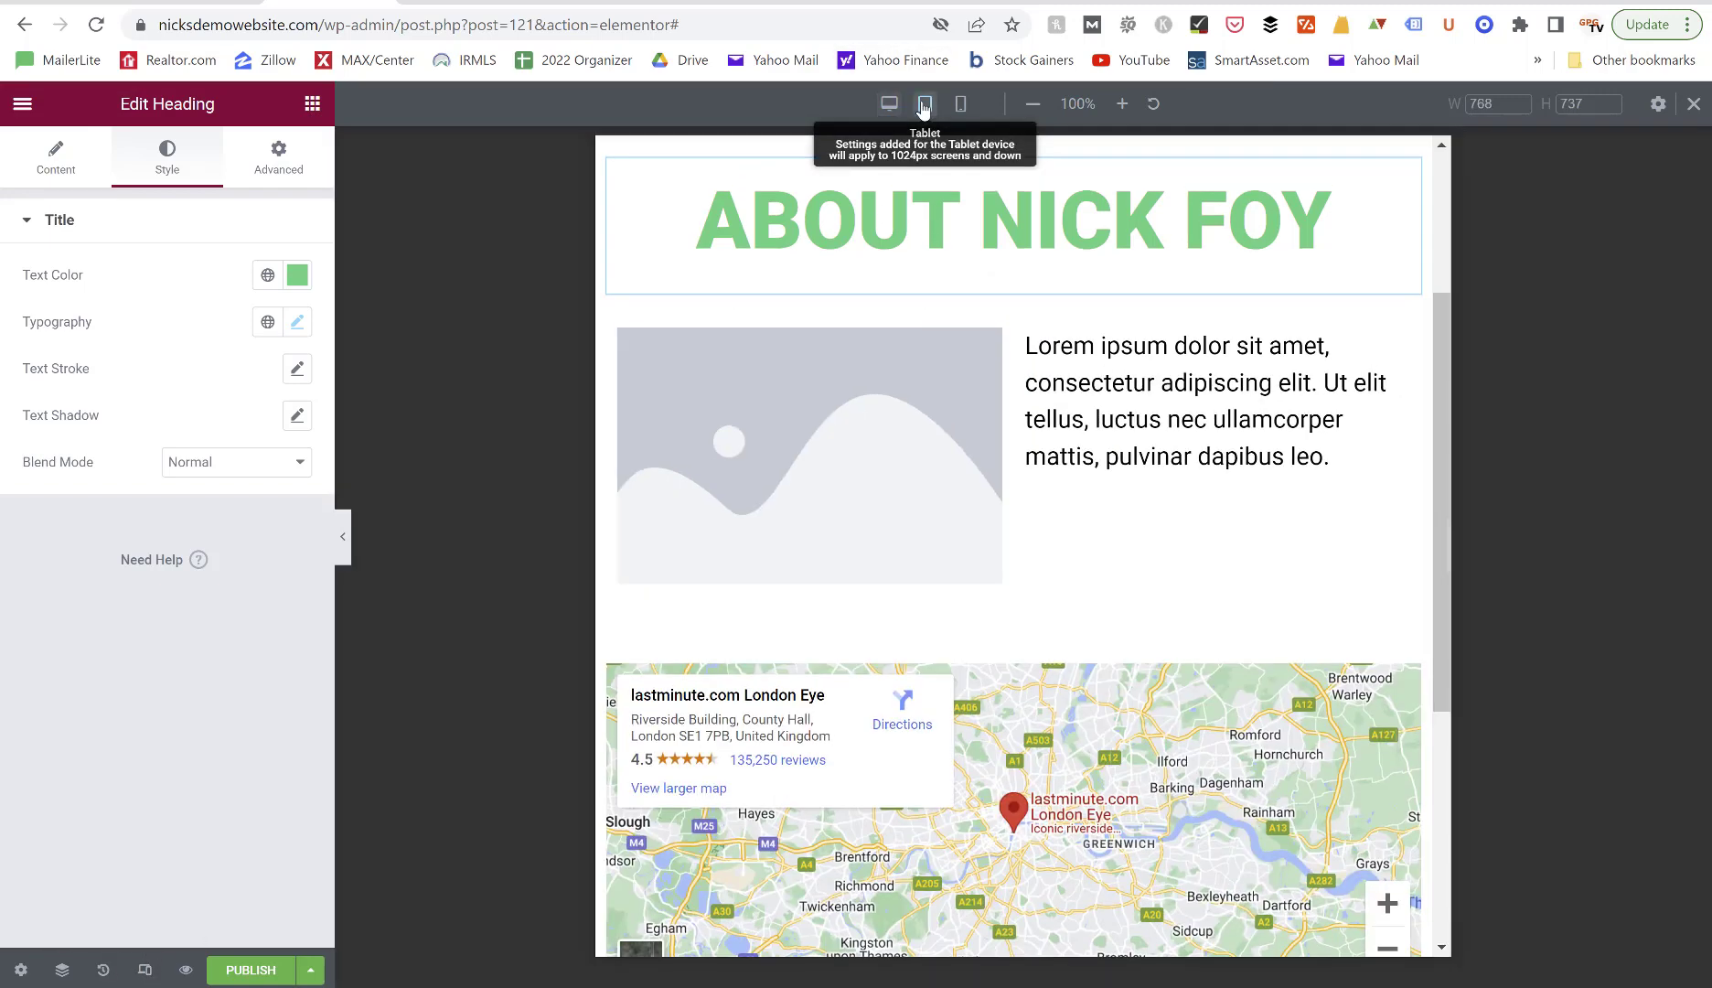
click(959, 106)
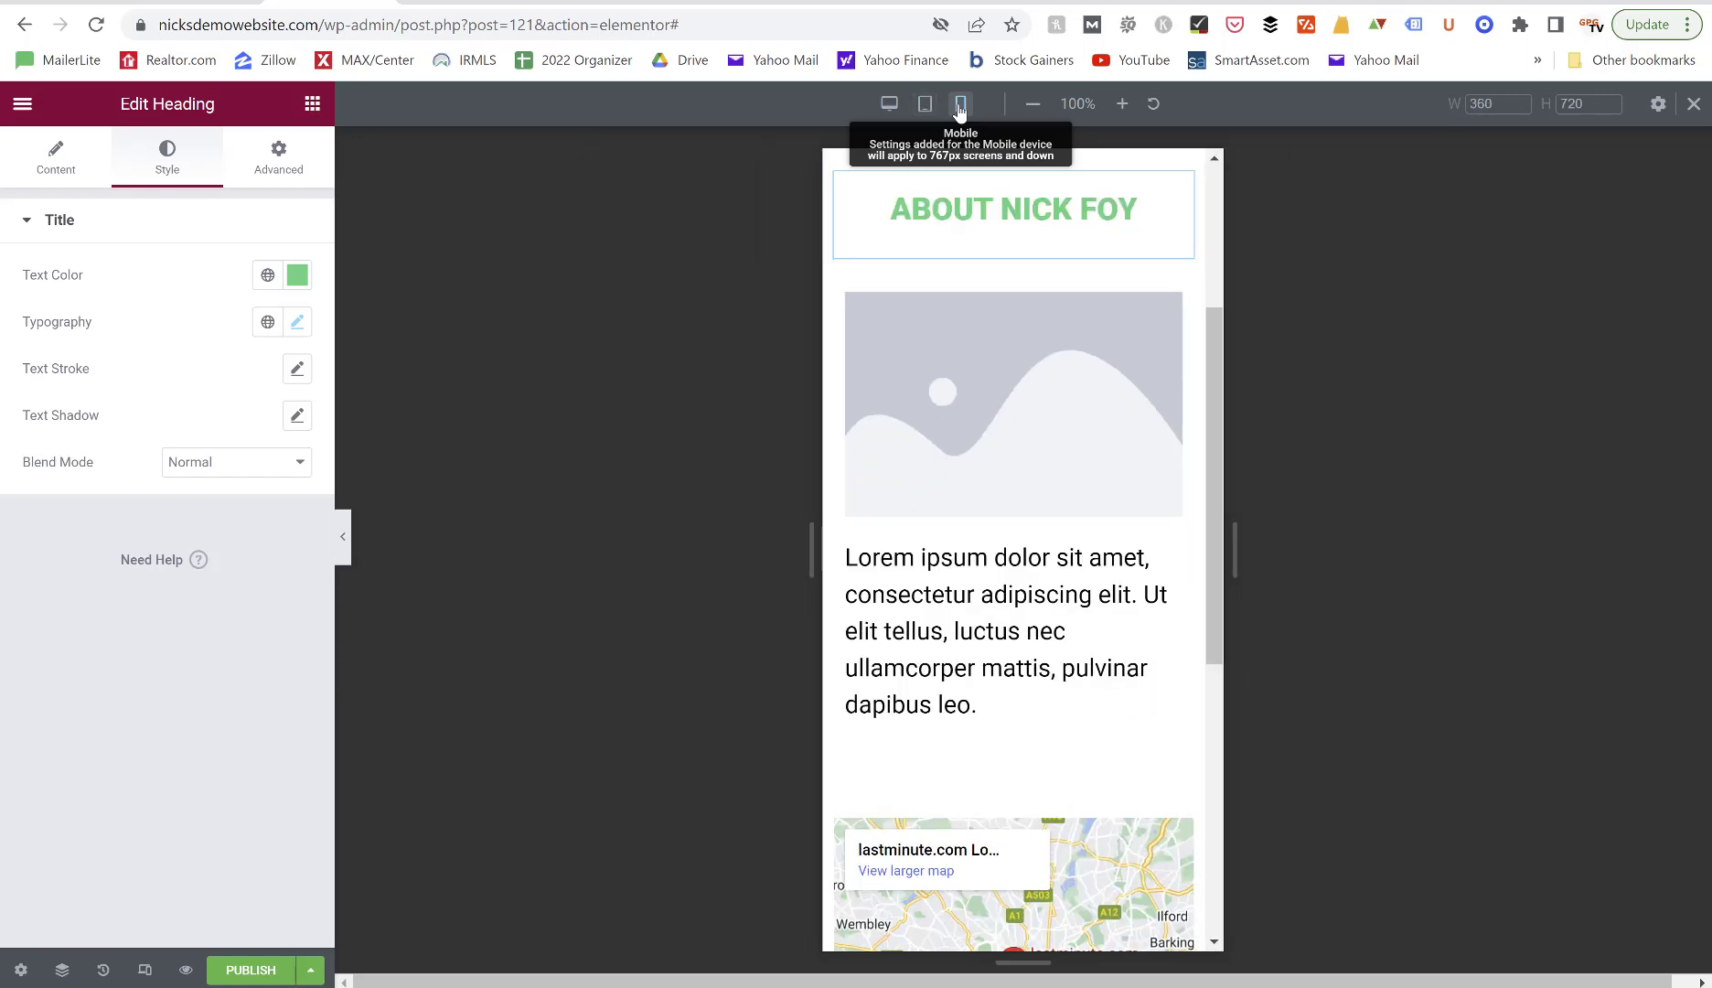
scroll(987, 574, down, 4)
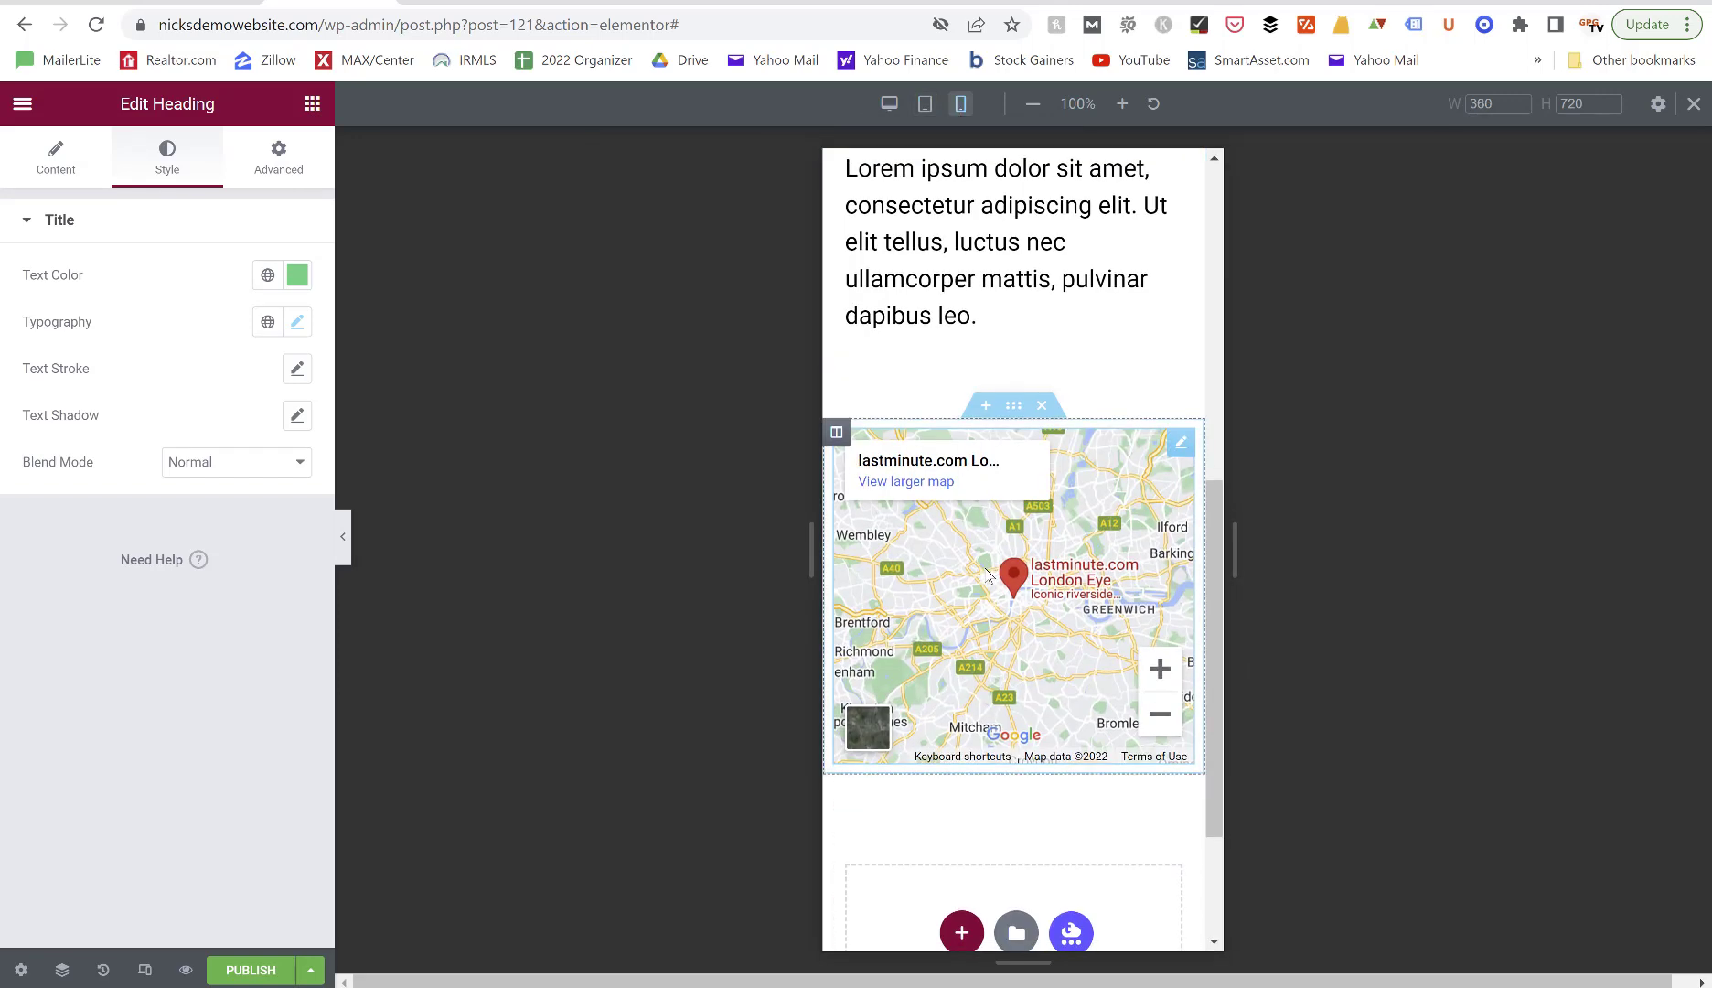
scroll(988, 574, up, 4)
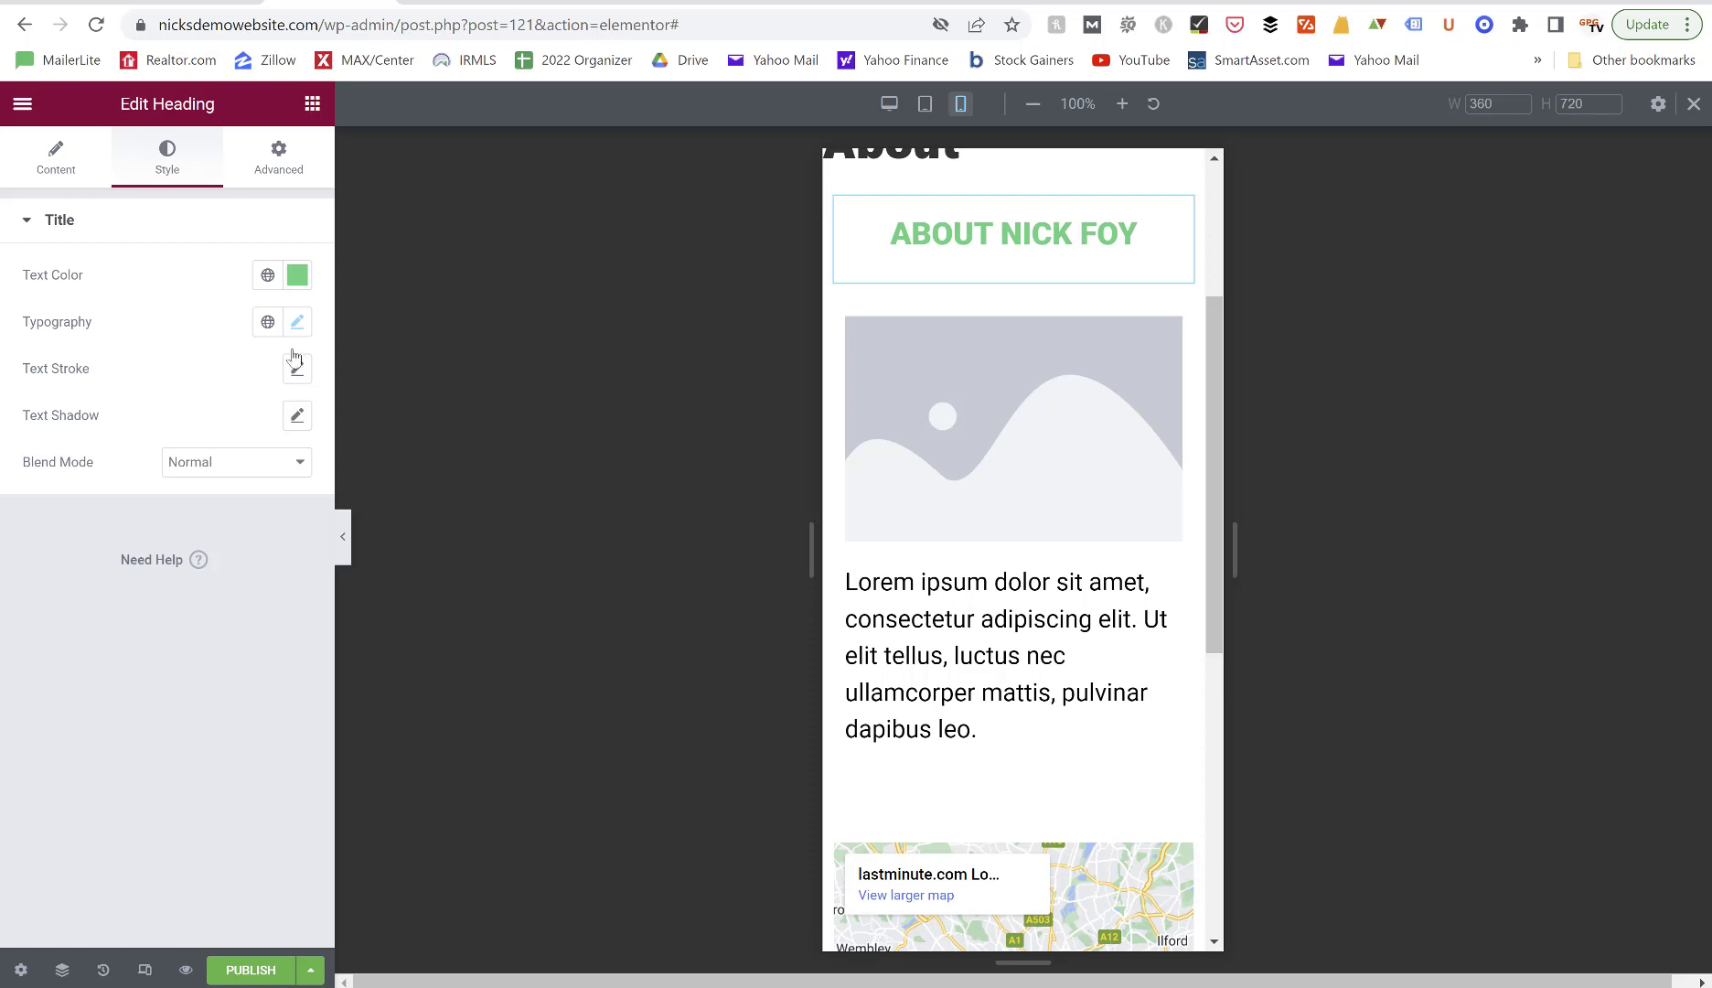
Set the heading's mobile margins to 0 on all sides and check its spacing in the desktop preview.
click(286, 163)
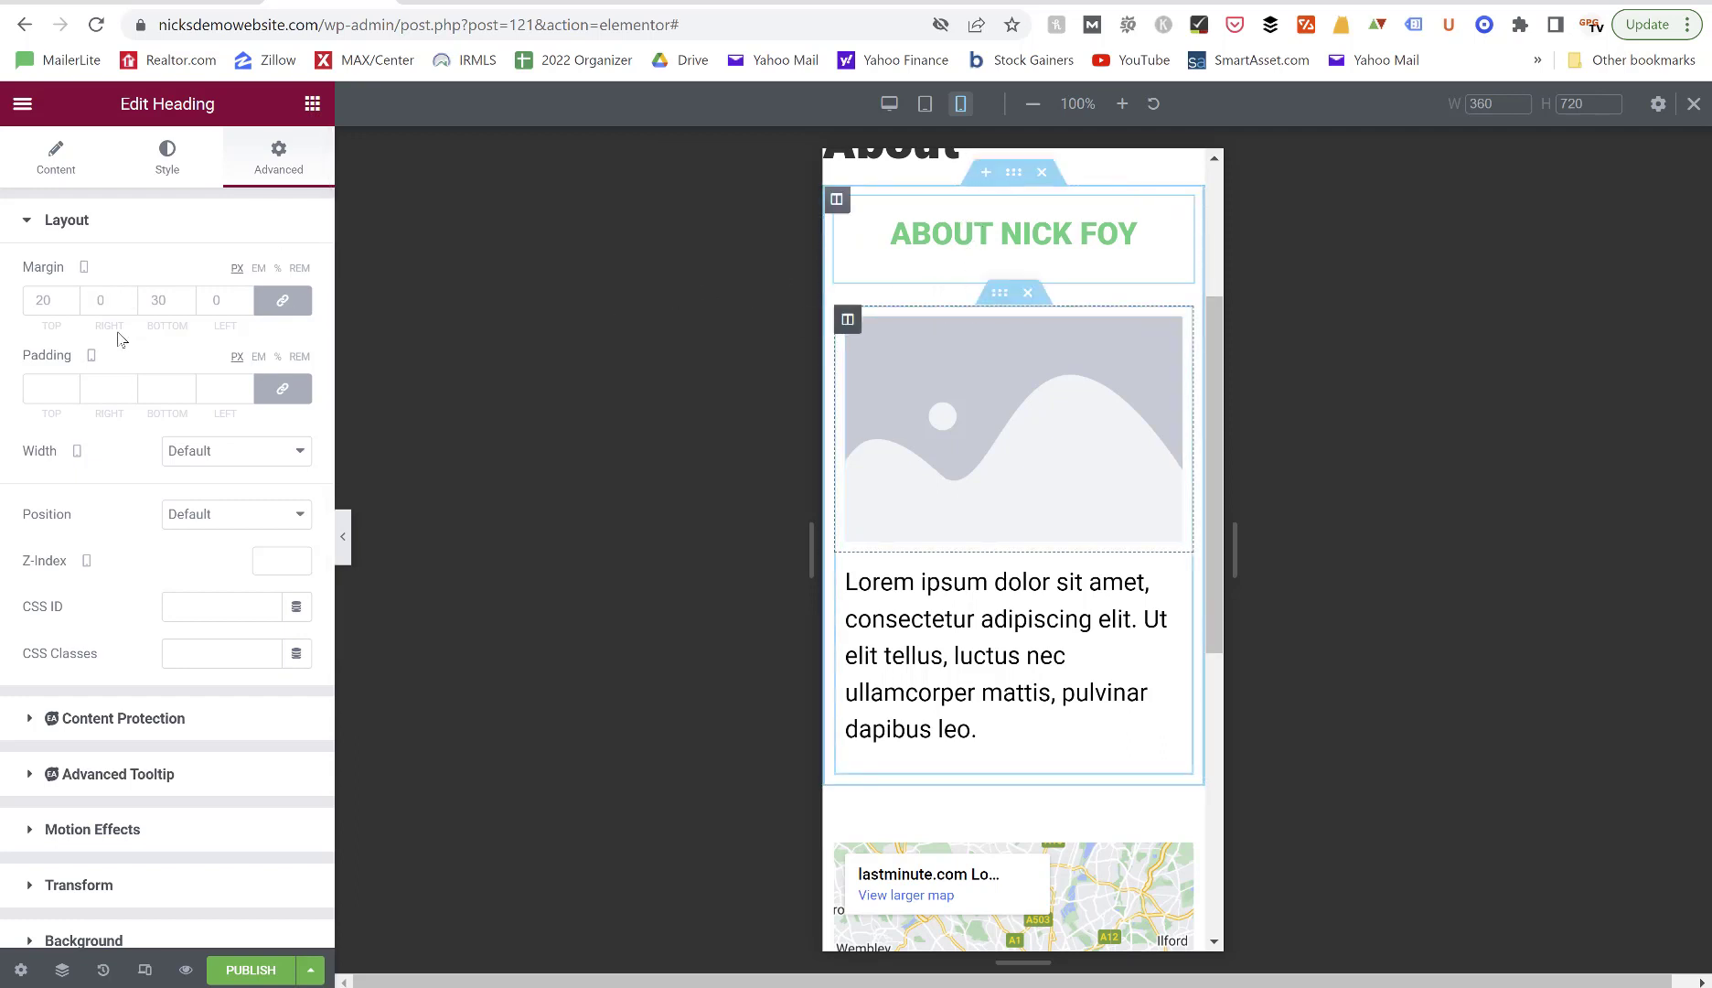
click(167, 307)
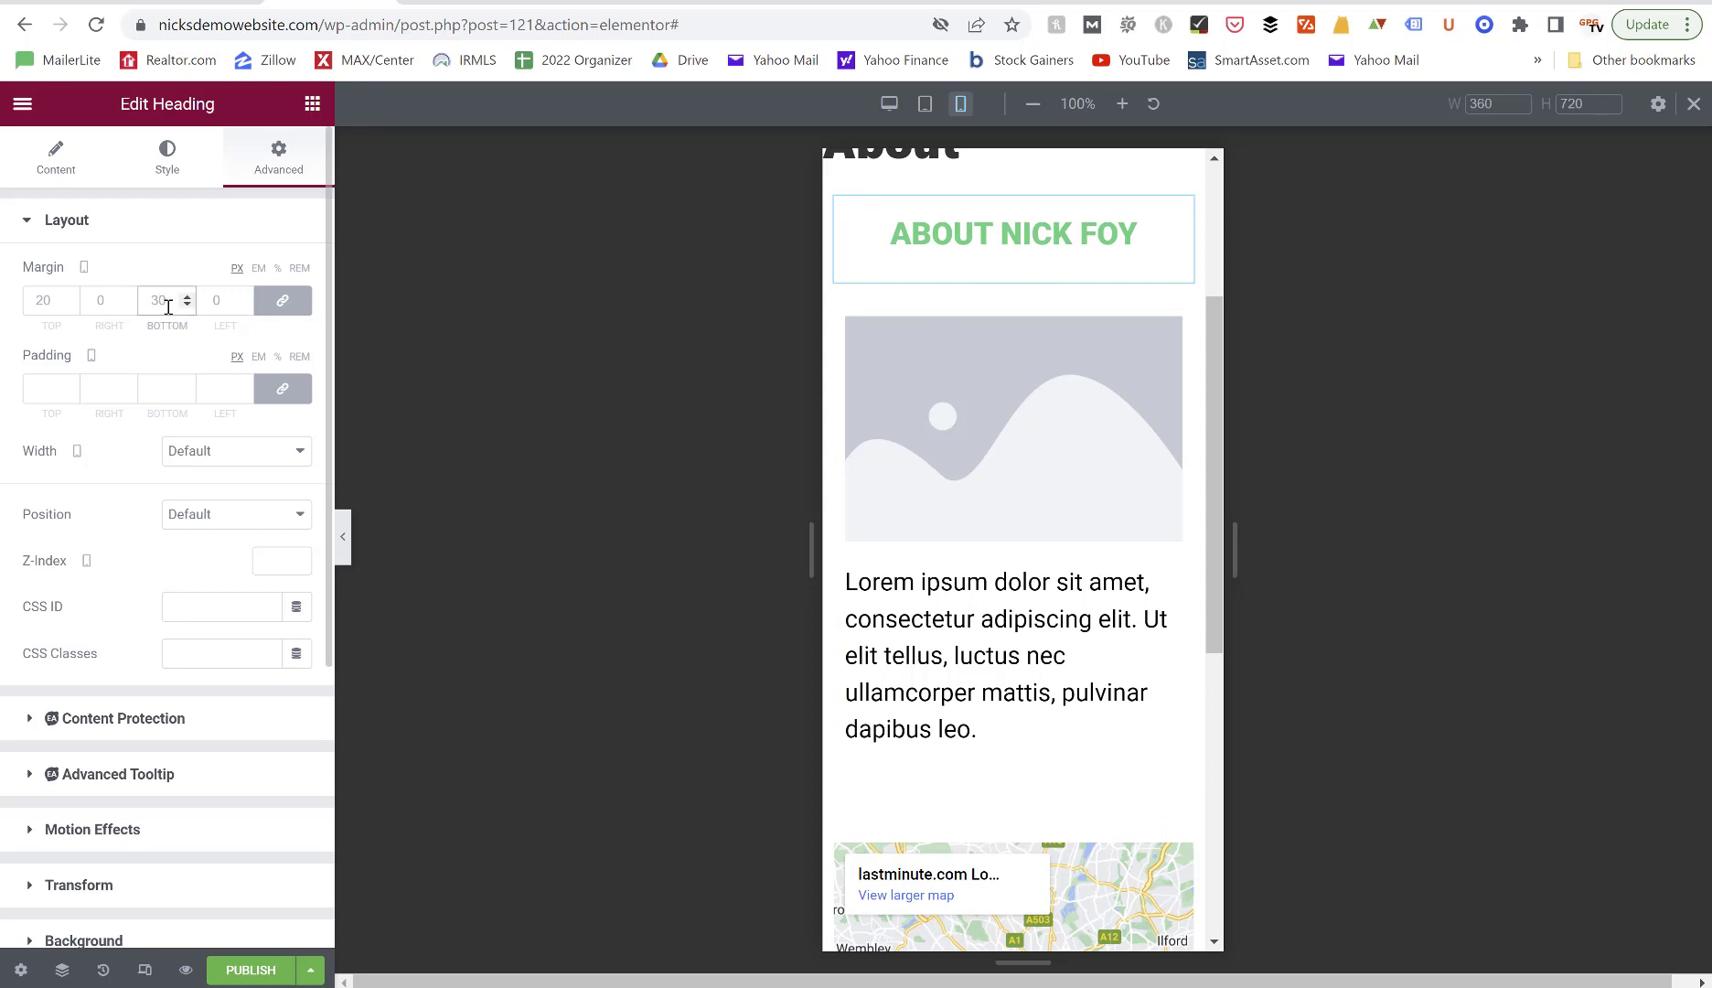
text(0)
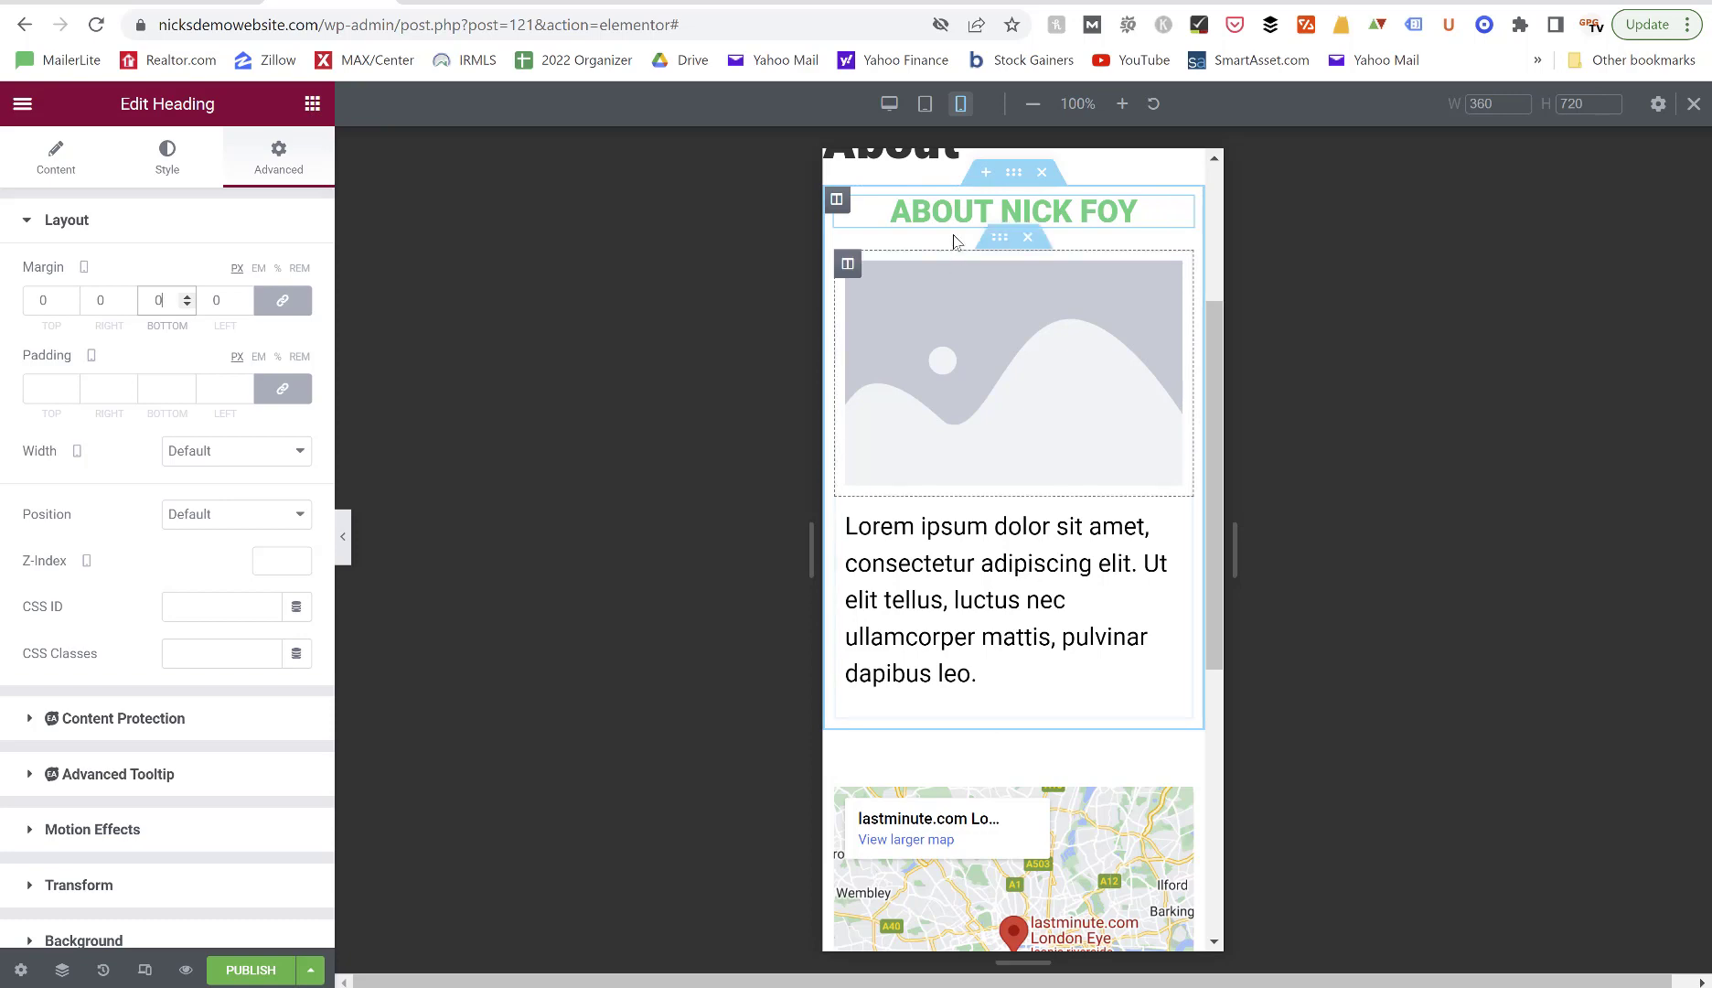
click(889, 105)
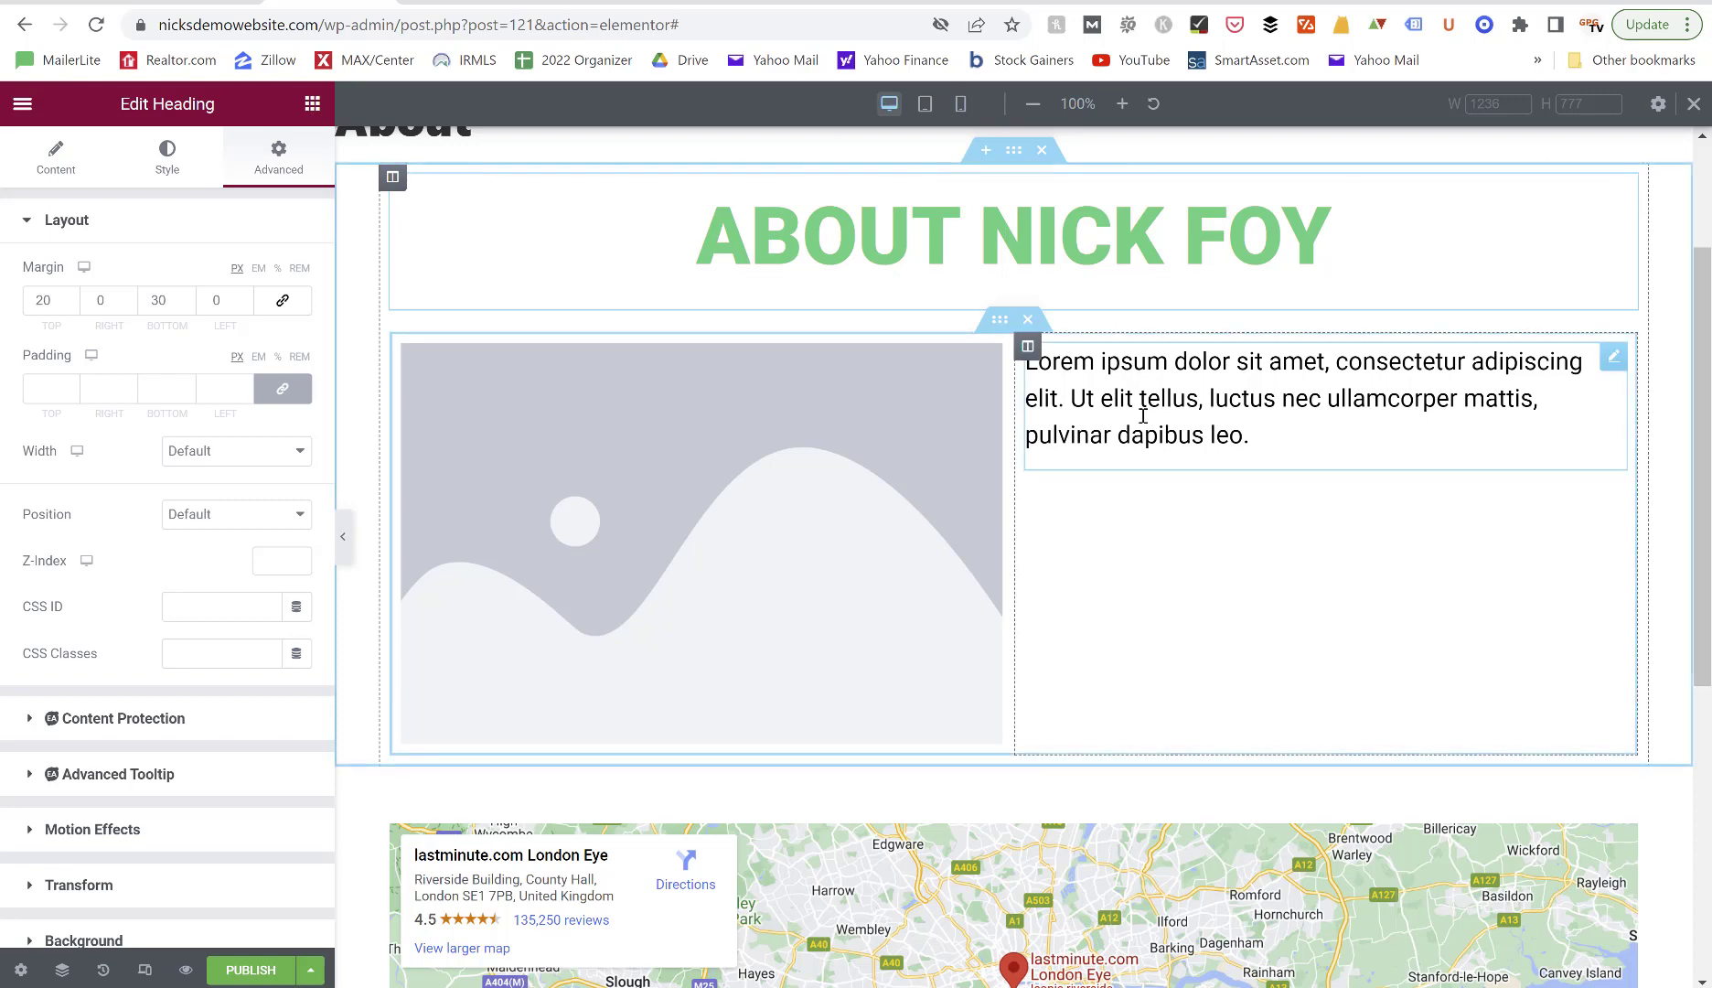
scroll(1143, 416, up, 3)
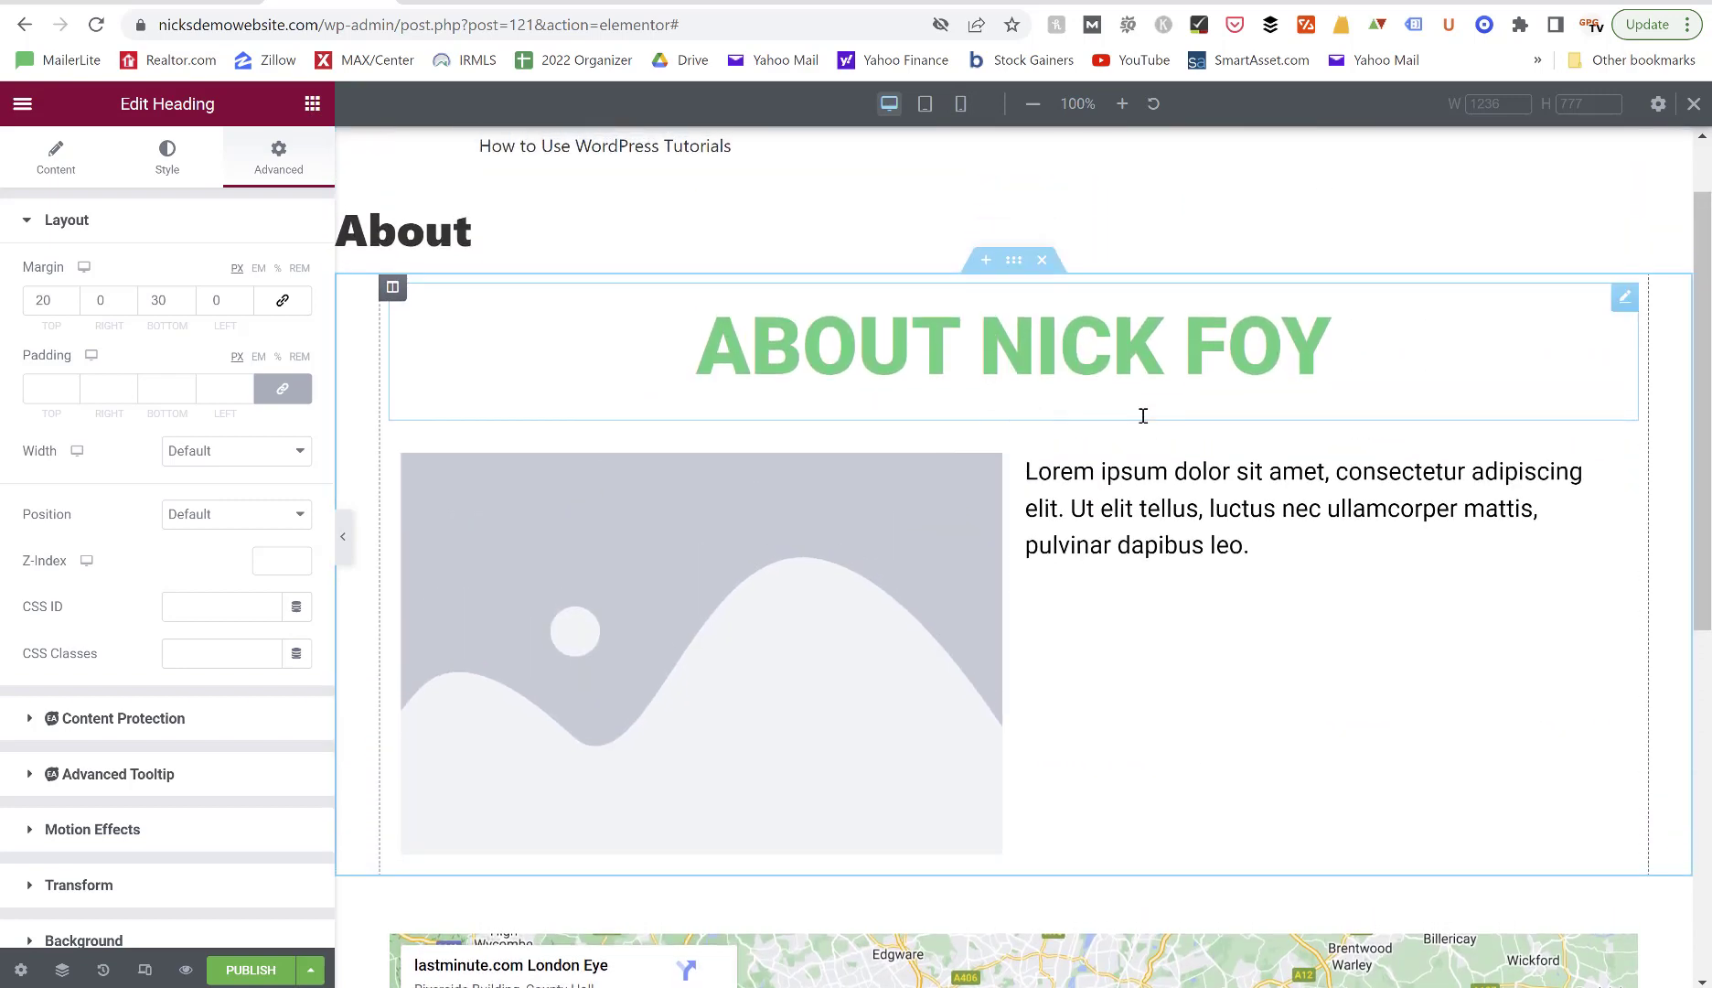
scroll(1143, 416, down, 2)
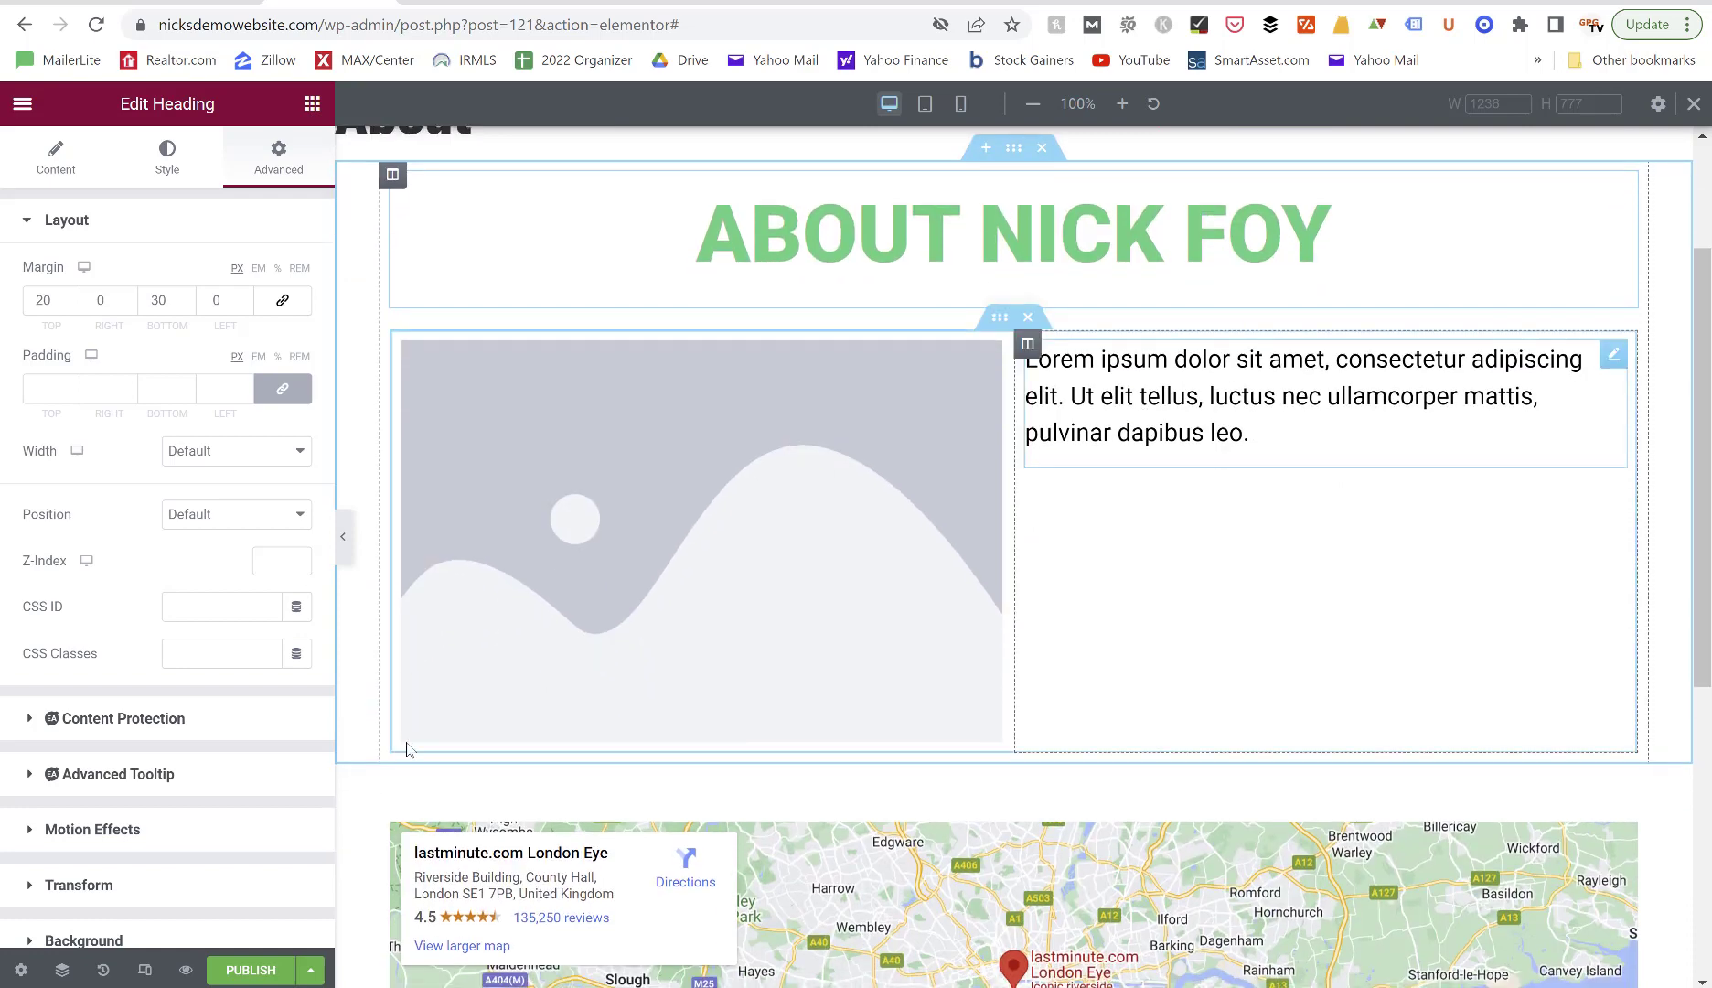
Examine the heading's Motion Effects and Transform settings along with the other advanced options.
scroll(183, 867, down, 5)
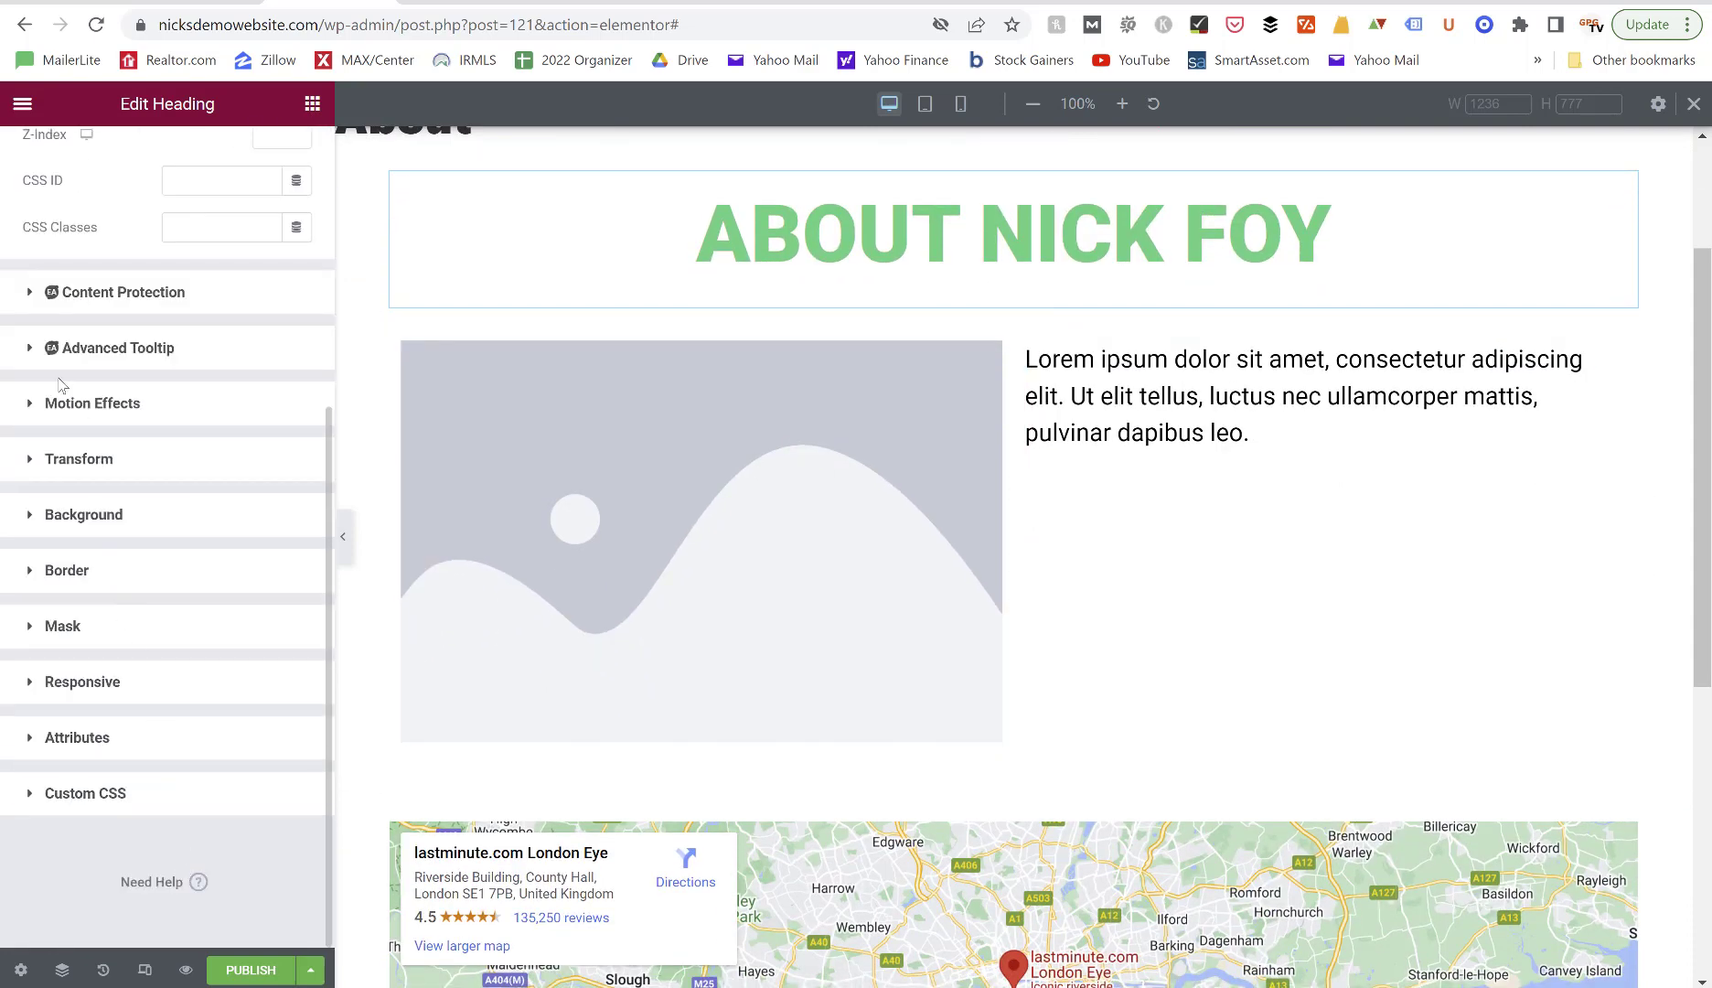
click(30, 405)
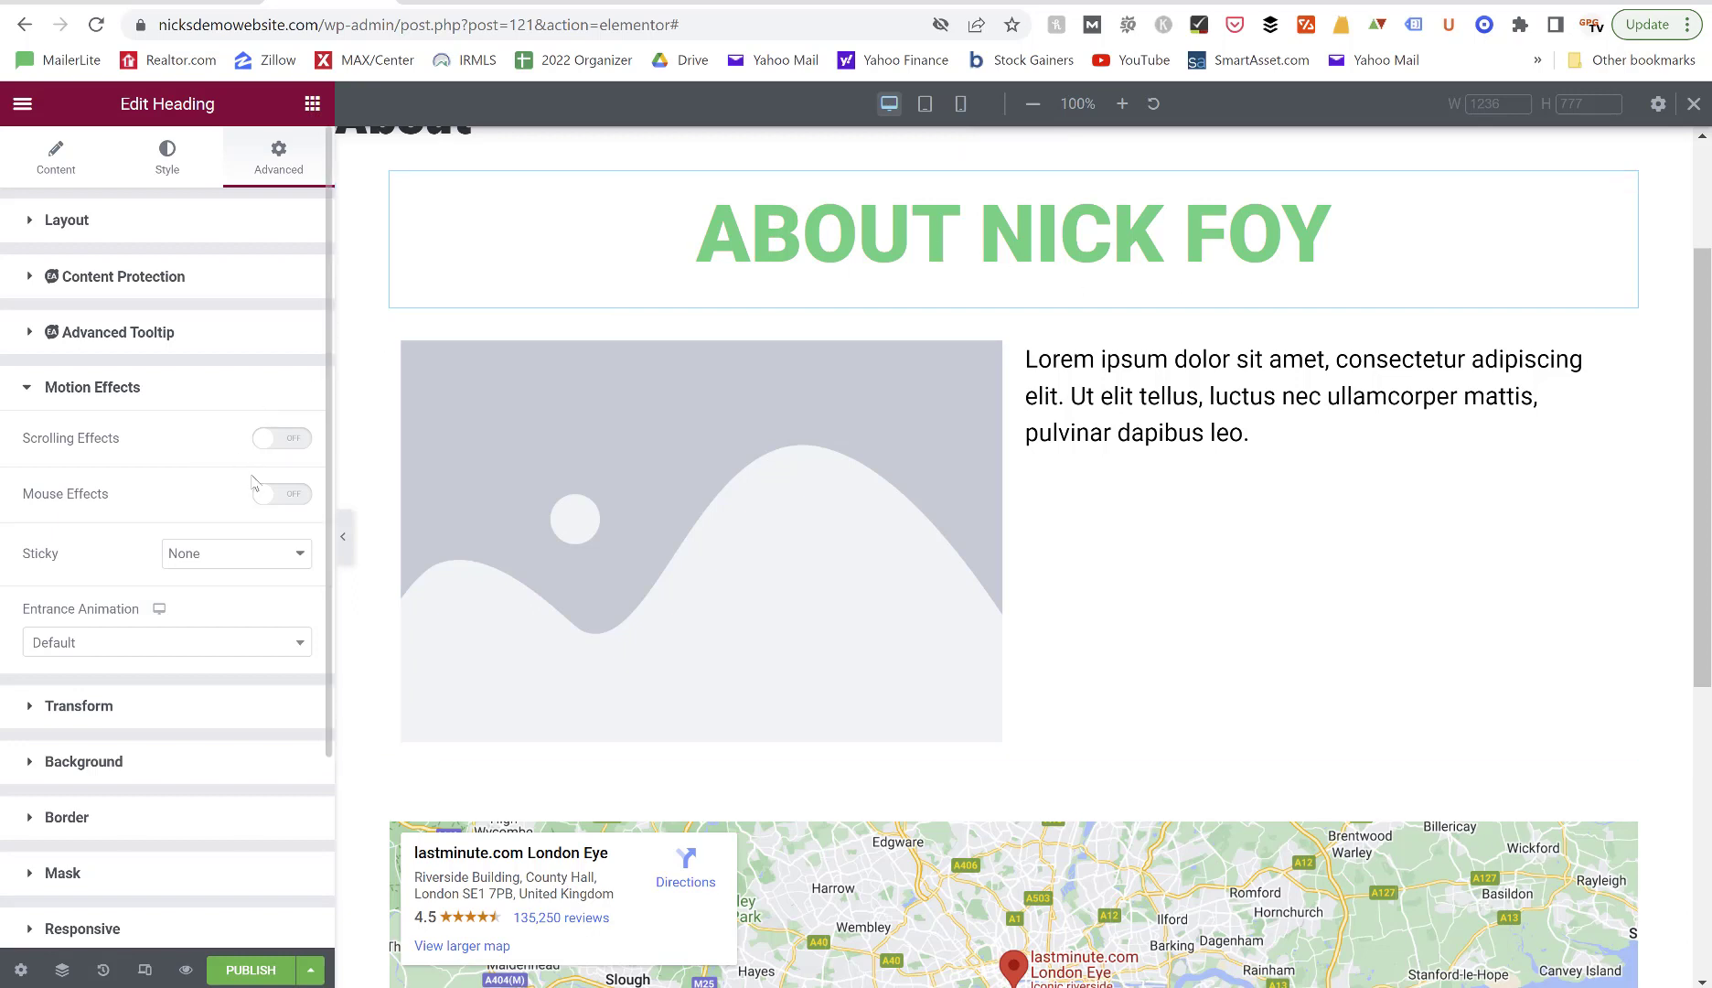
click(27, 711)
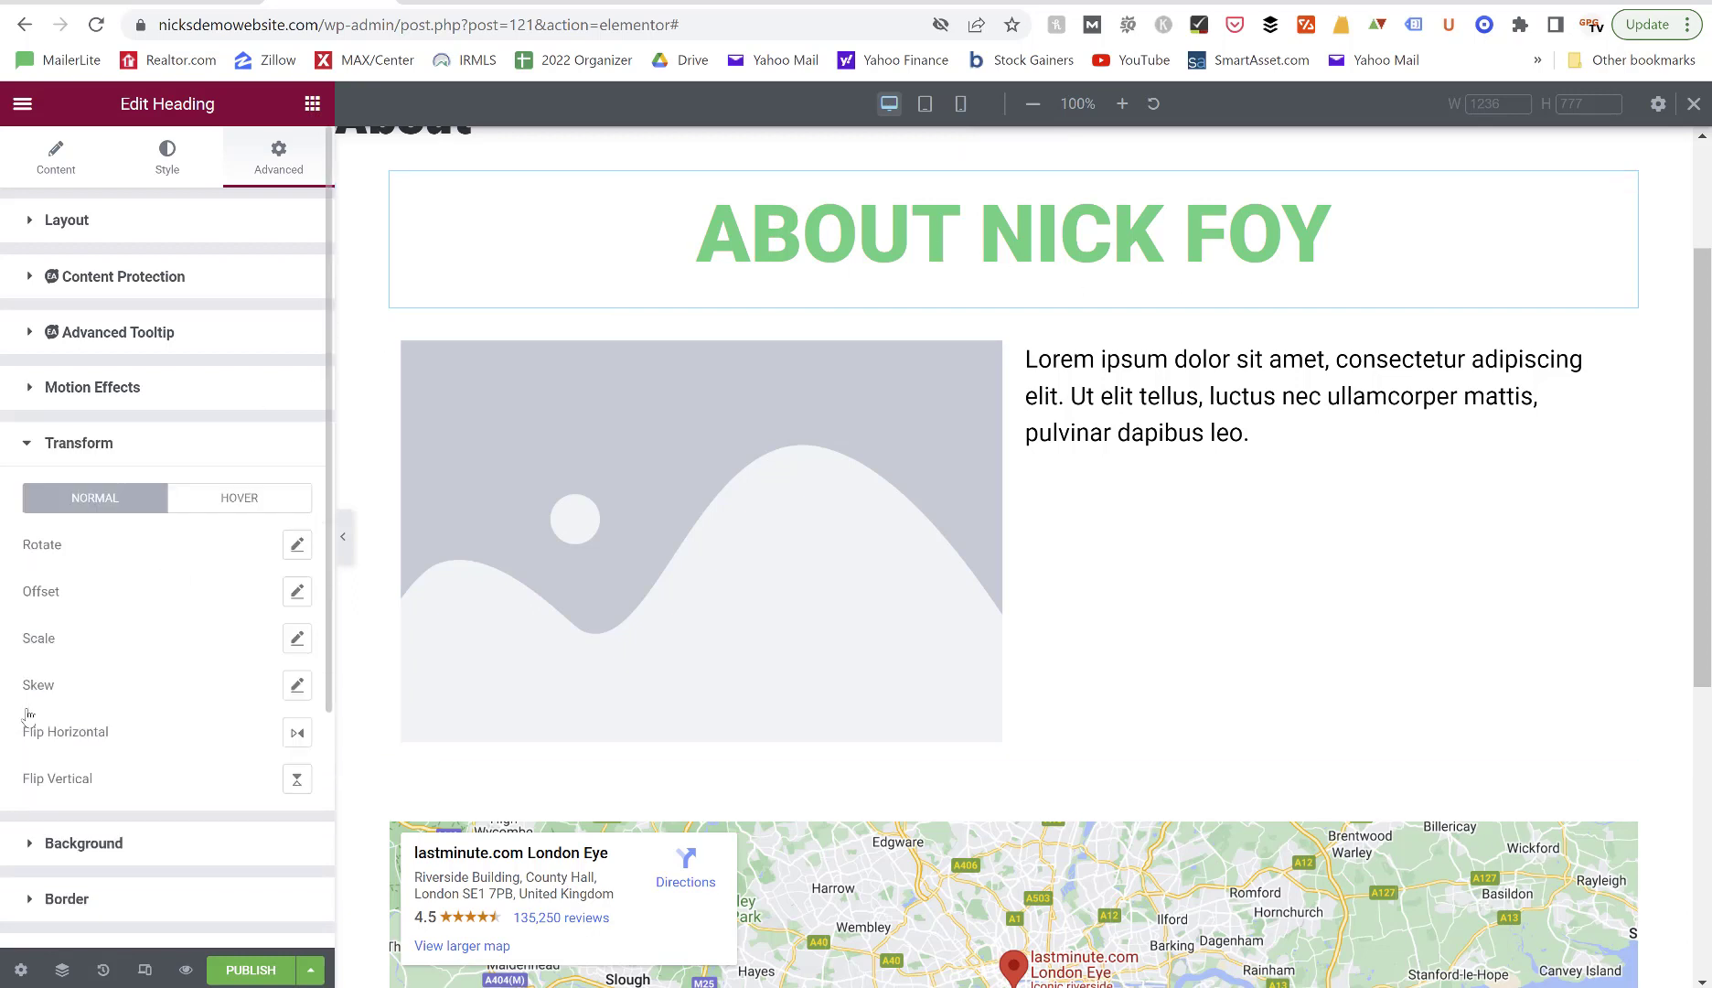
scroll(27, 715, down, 3)
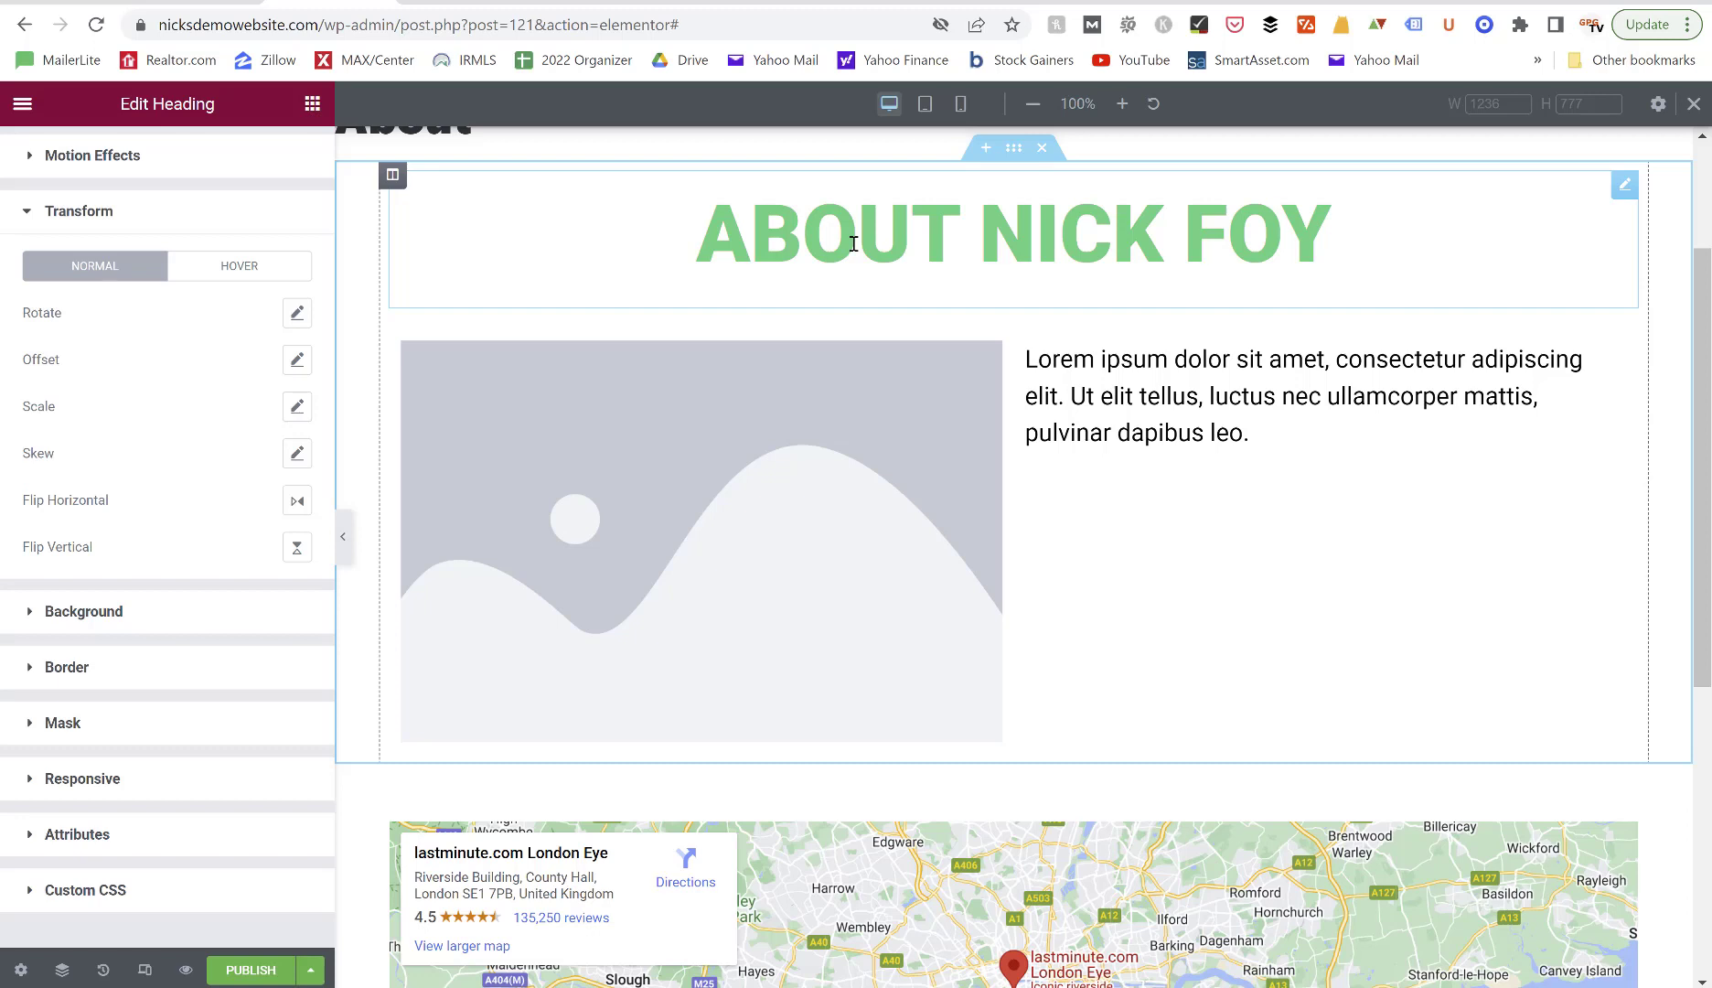
click(27, 220)
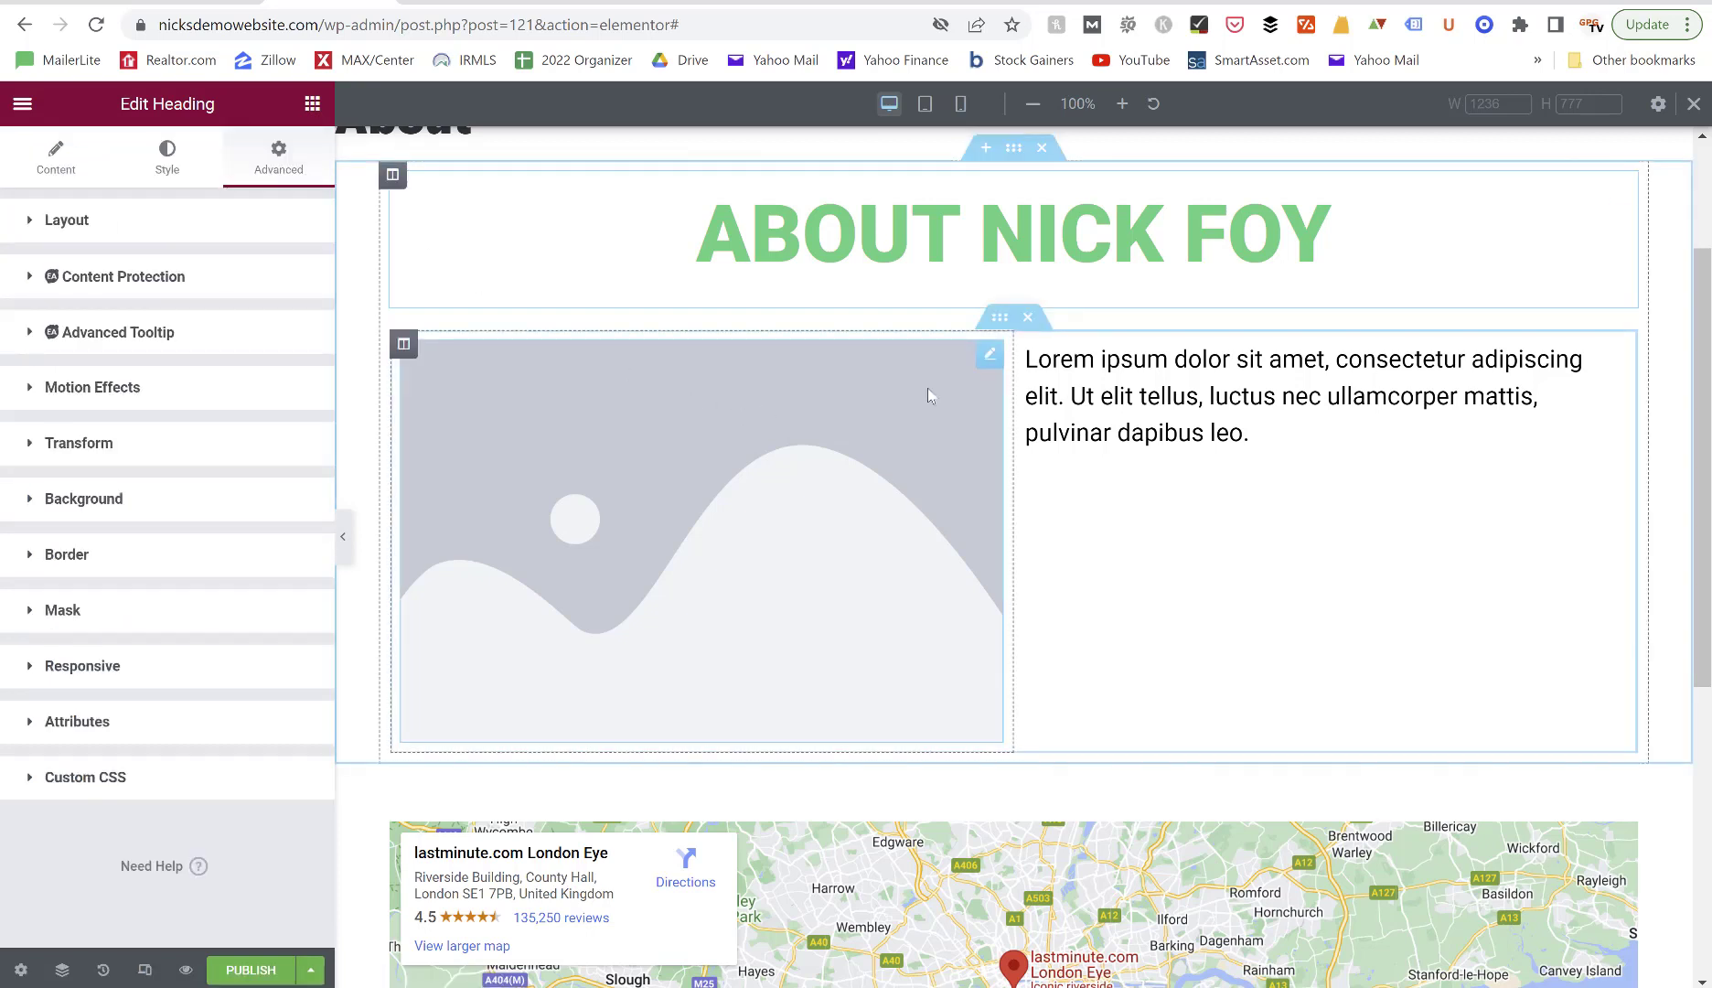
Select the placeholder image for editing, look over its link choices, and set its width to 82%.
click(989, 360)
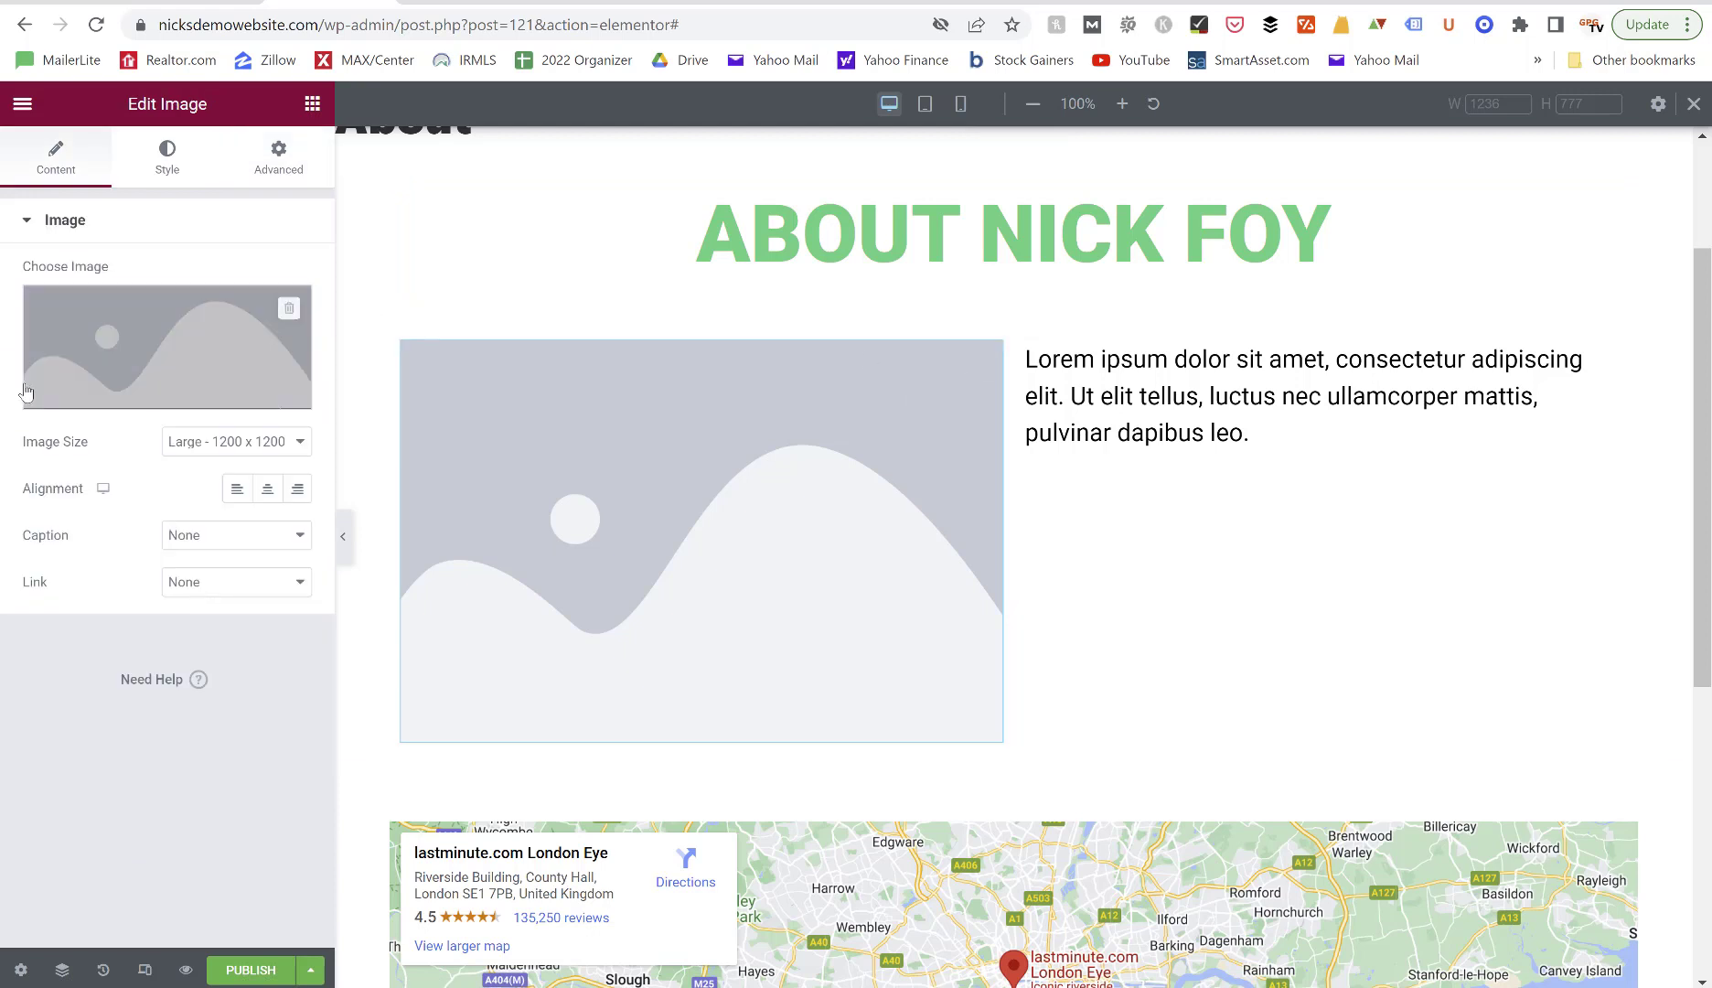
mouse_move(167, 404)
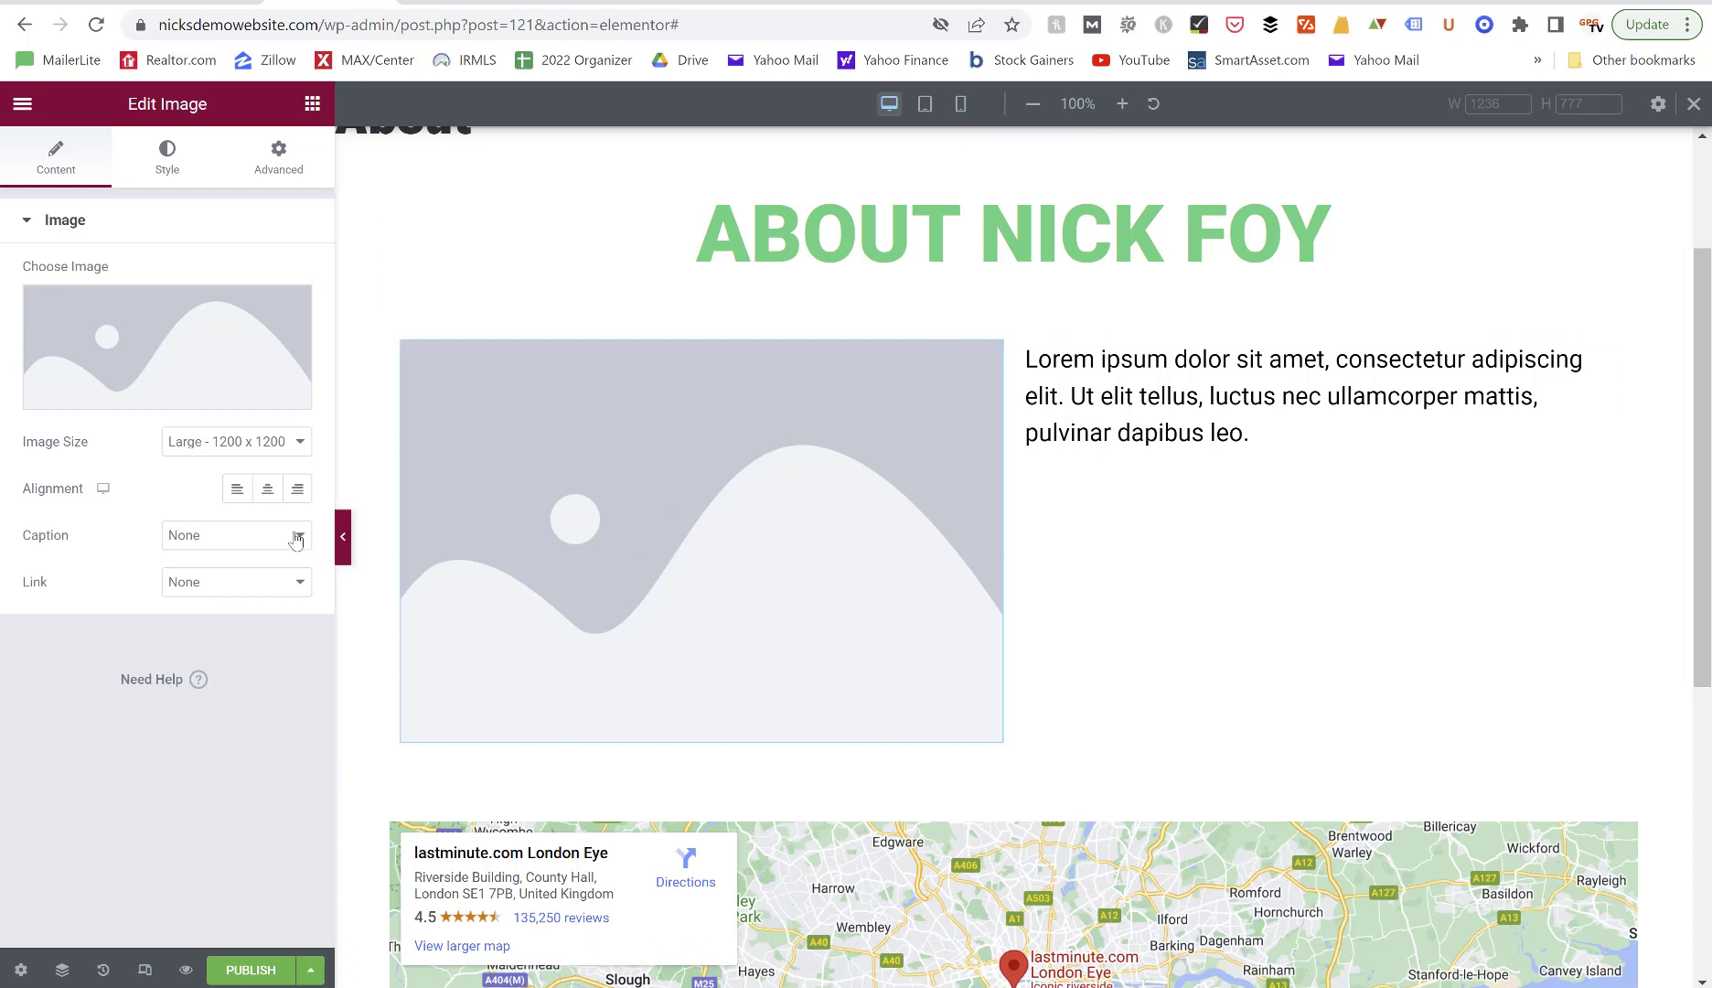
click(243, 584)
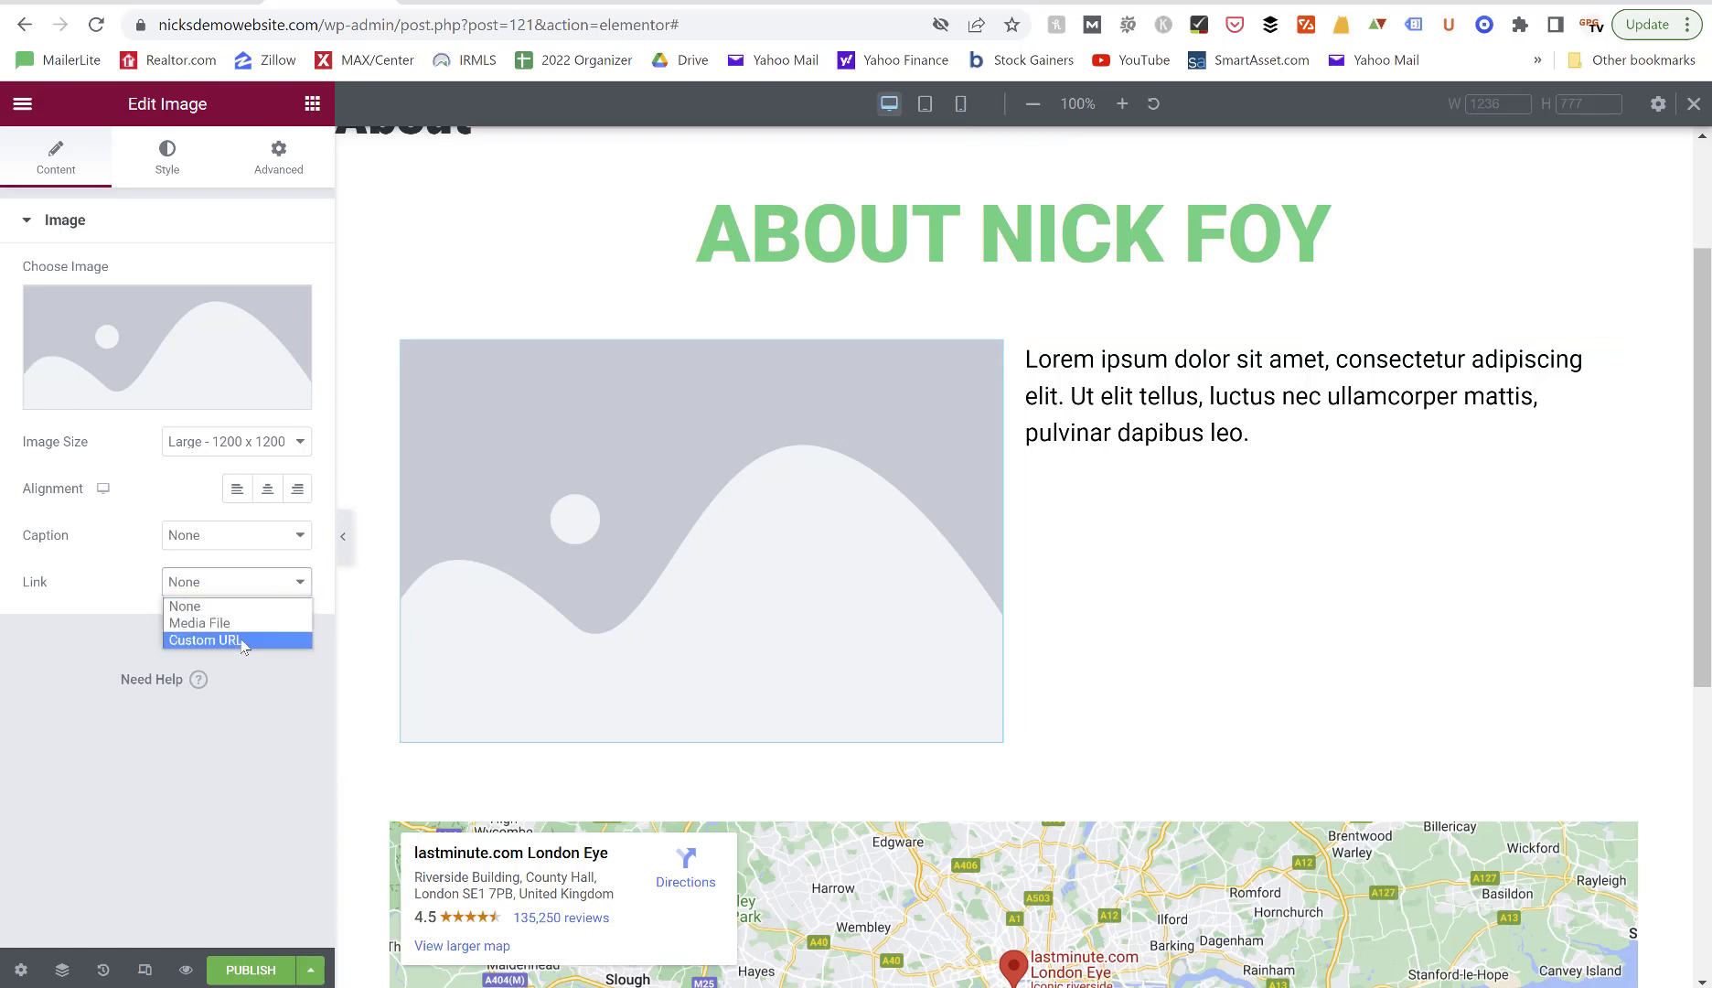
click(205, 581)
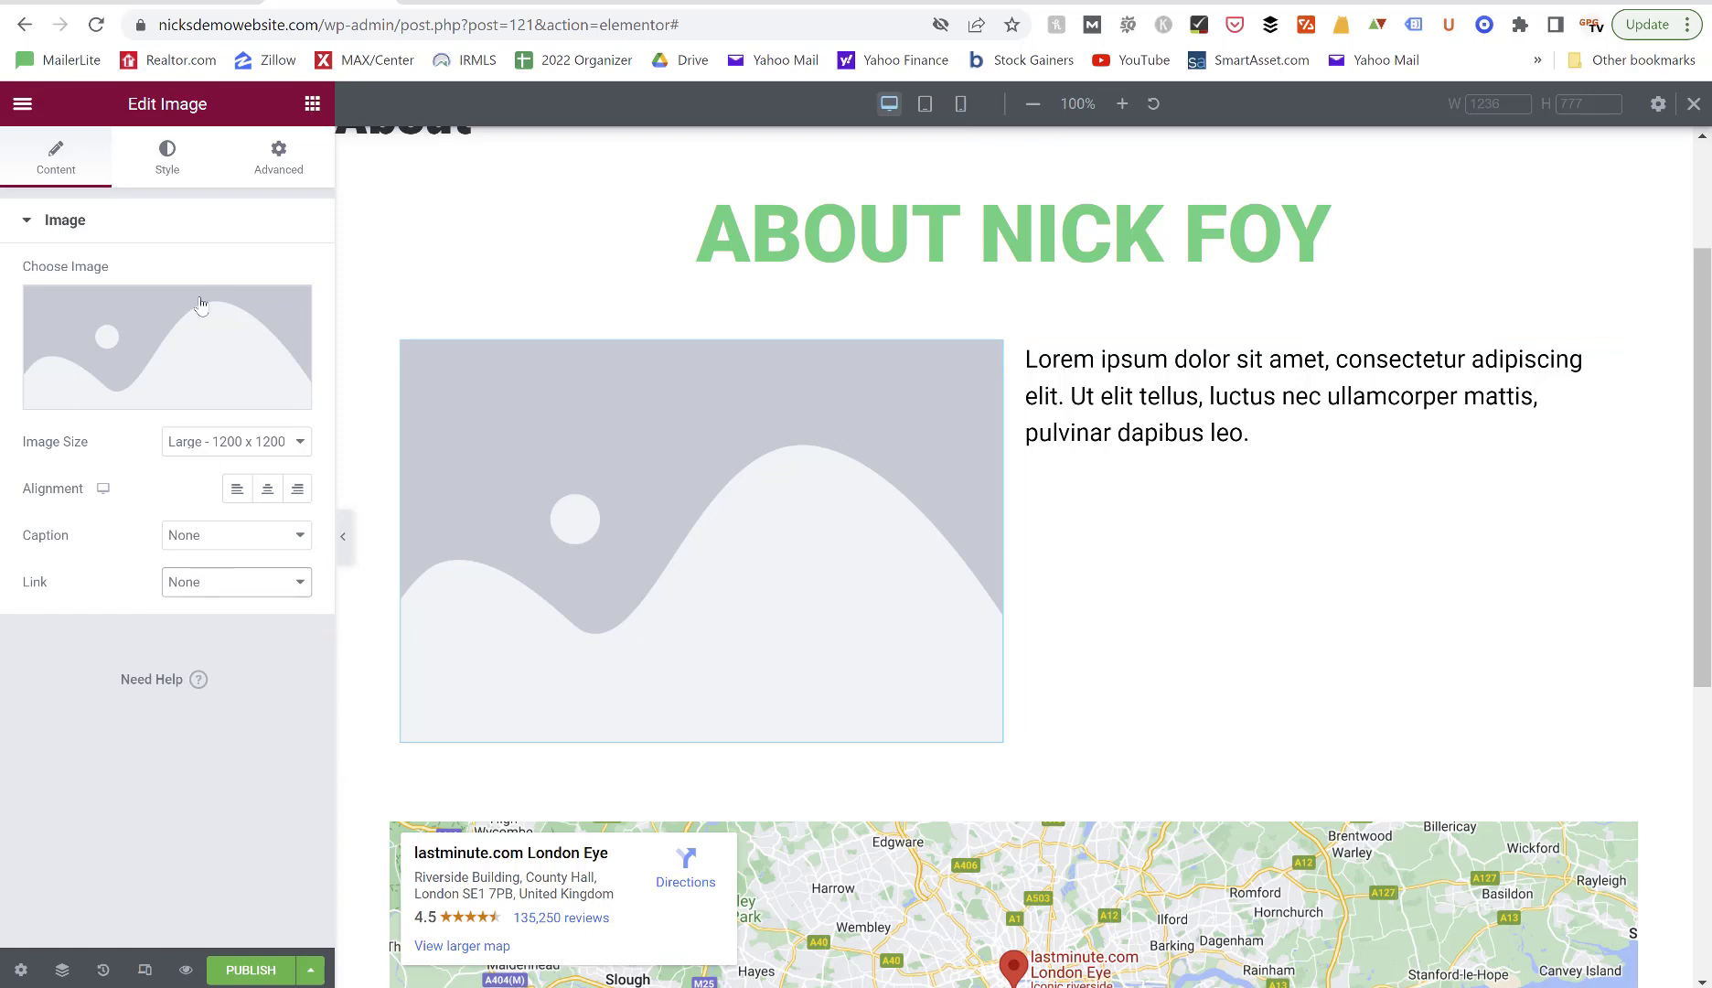
click(166, 157)
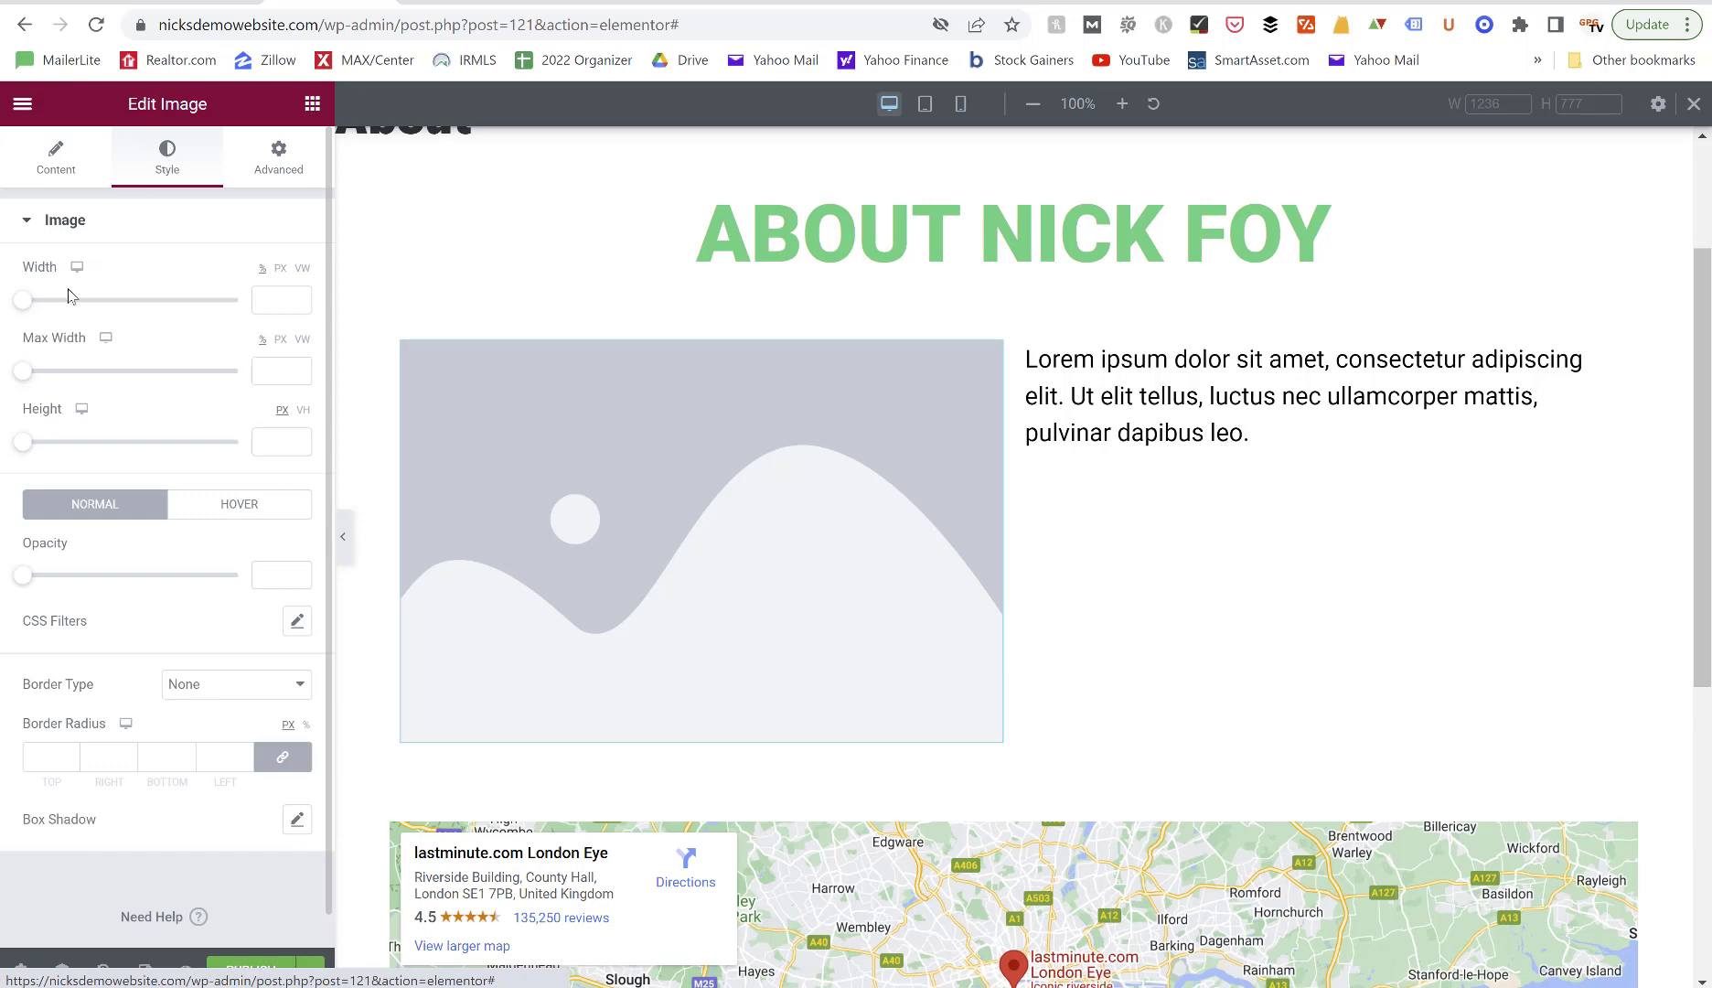
drag(24, 304, 200, 287)
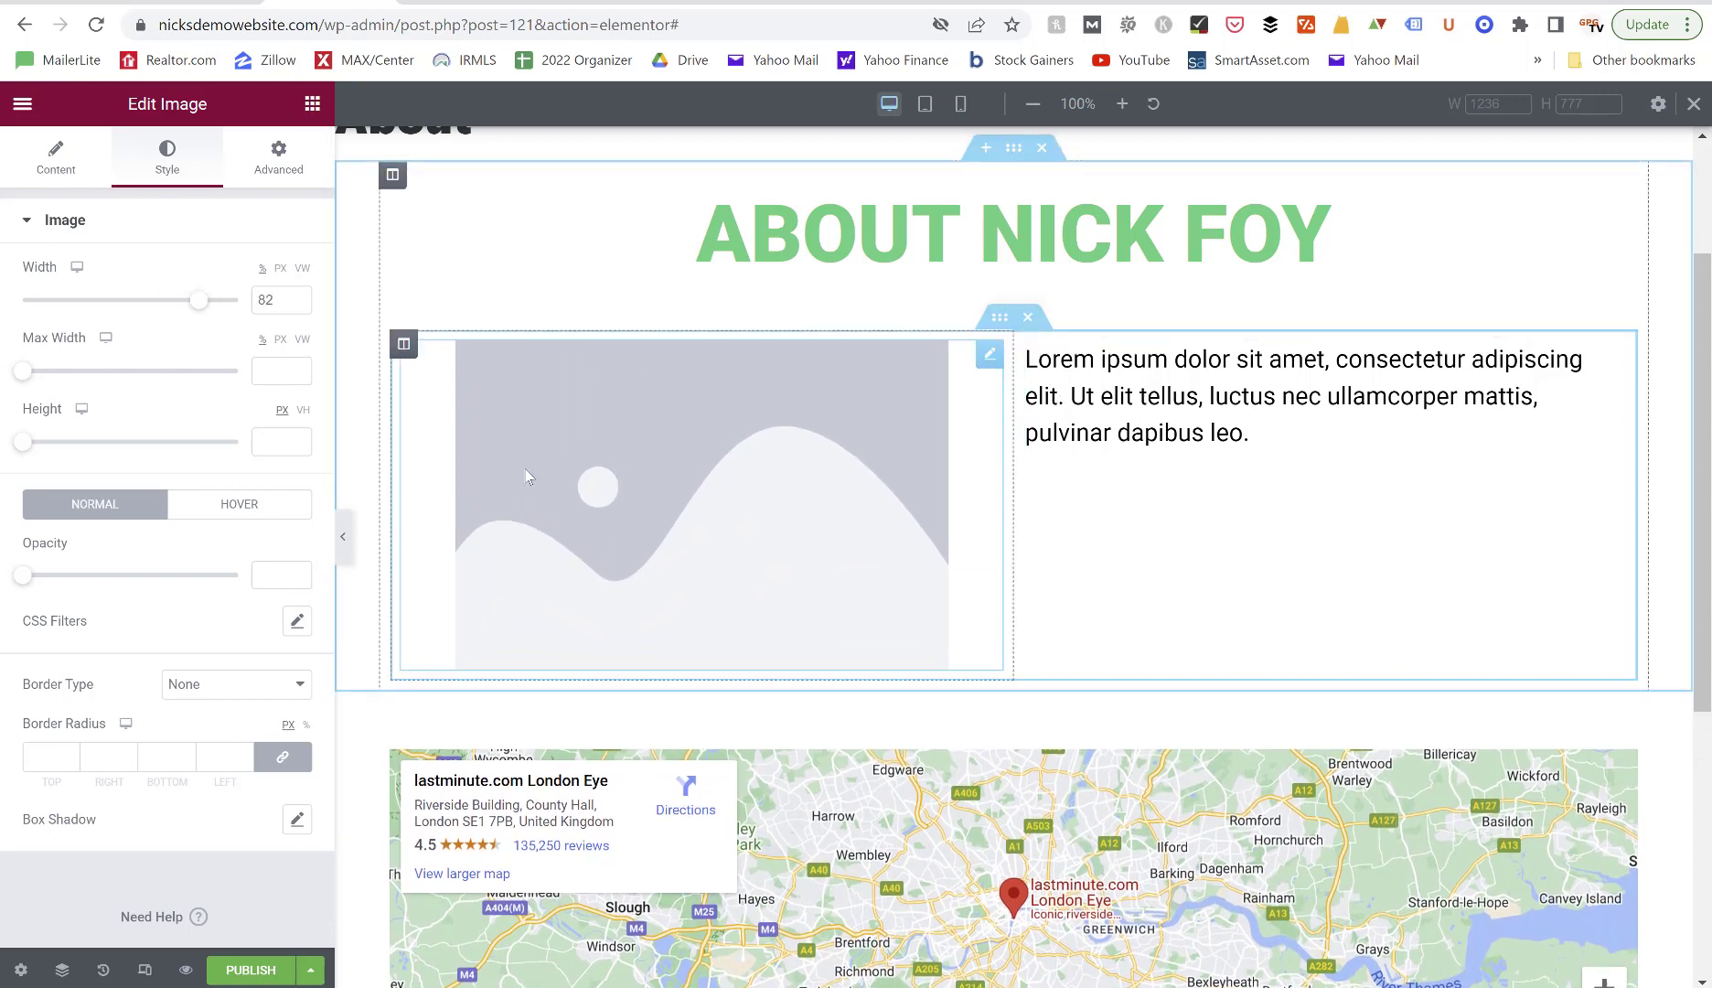
Apply the Pulse Grow hover animation to the placeholder image.
click(221, 516)
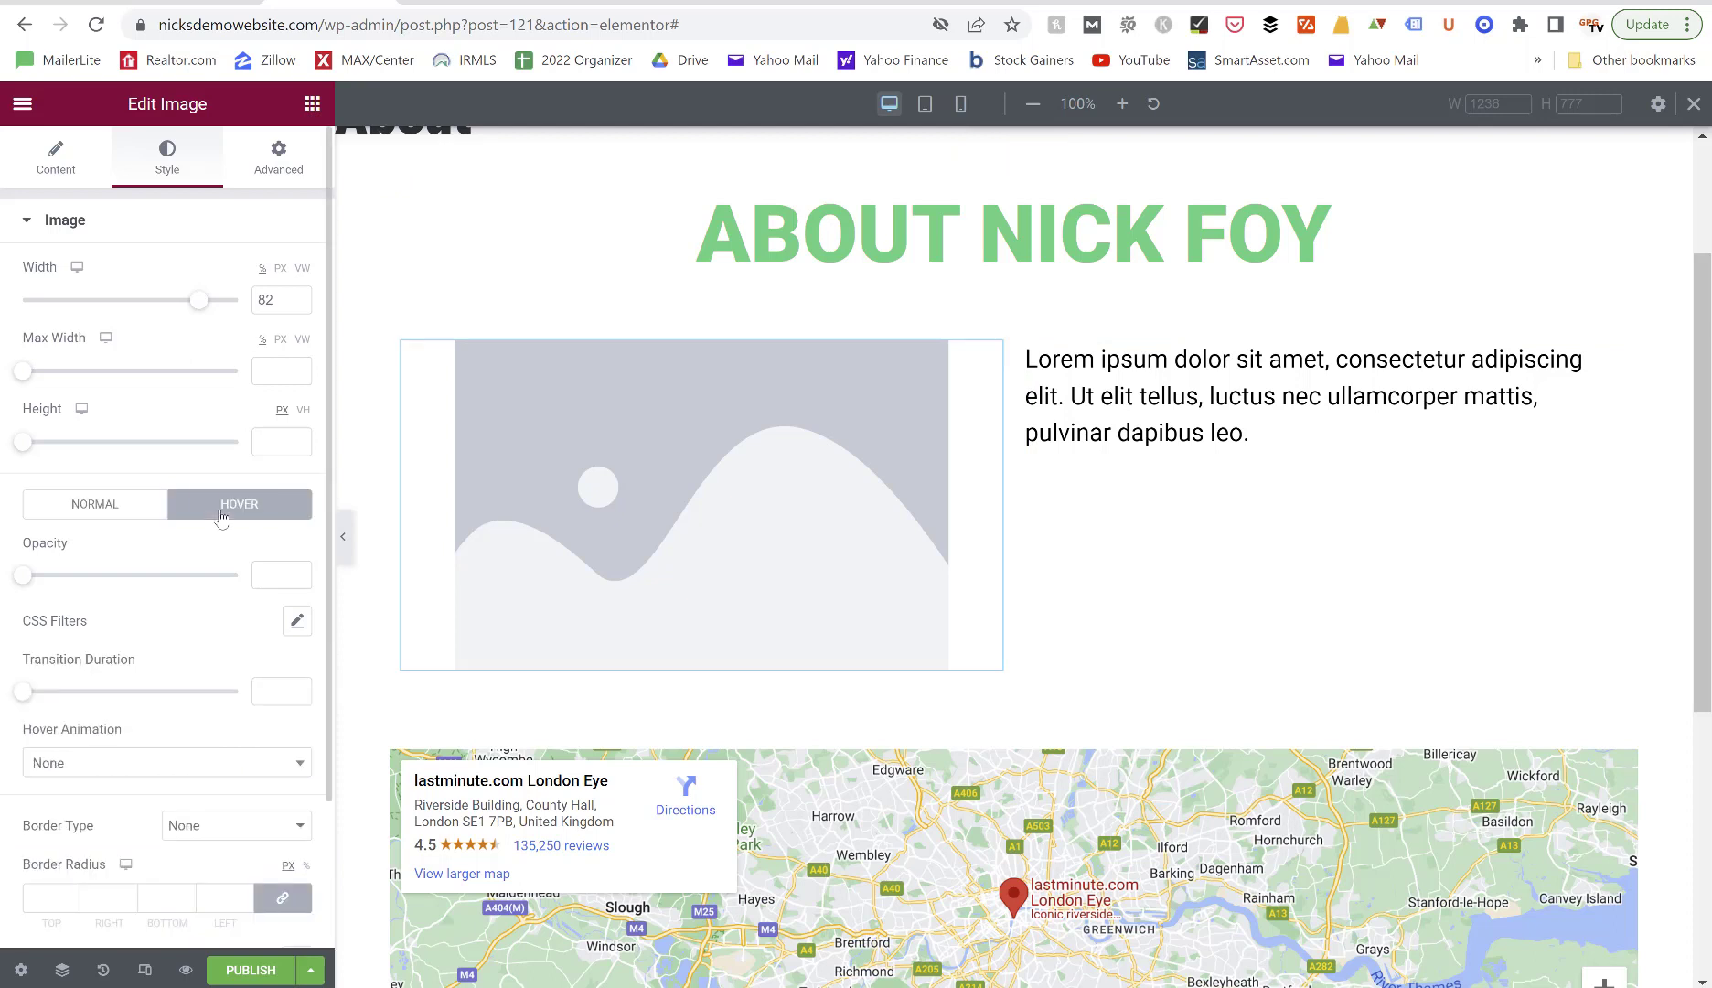
scroll(105, 654, down, 2)
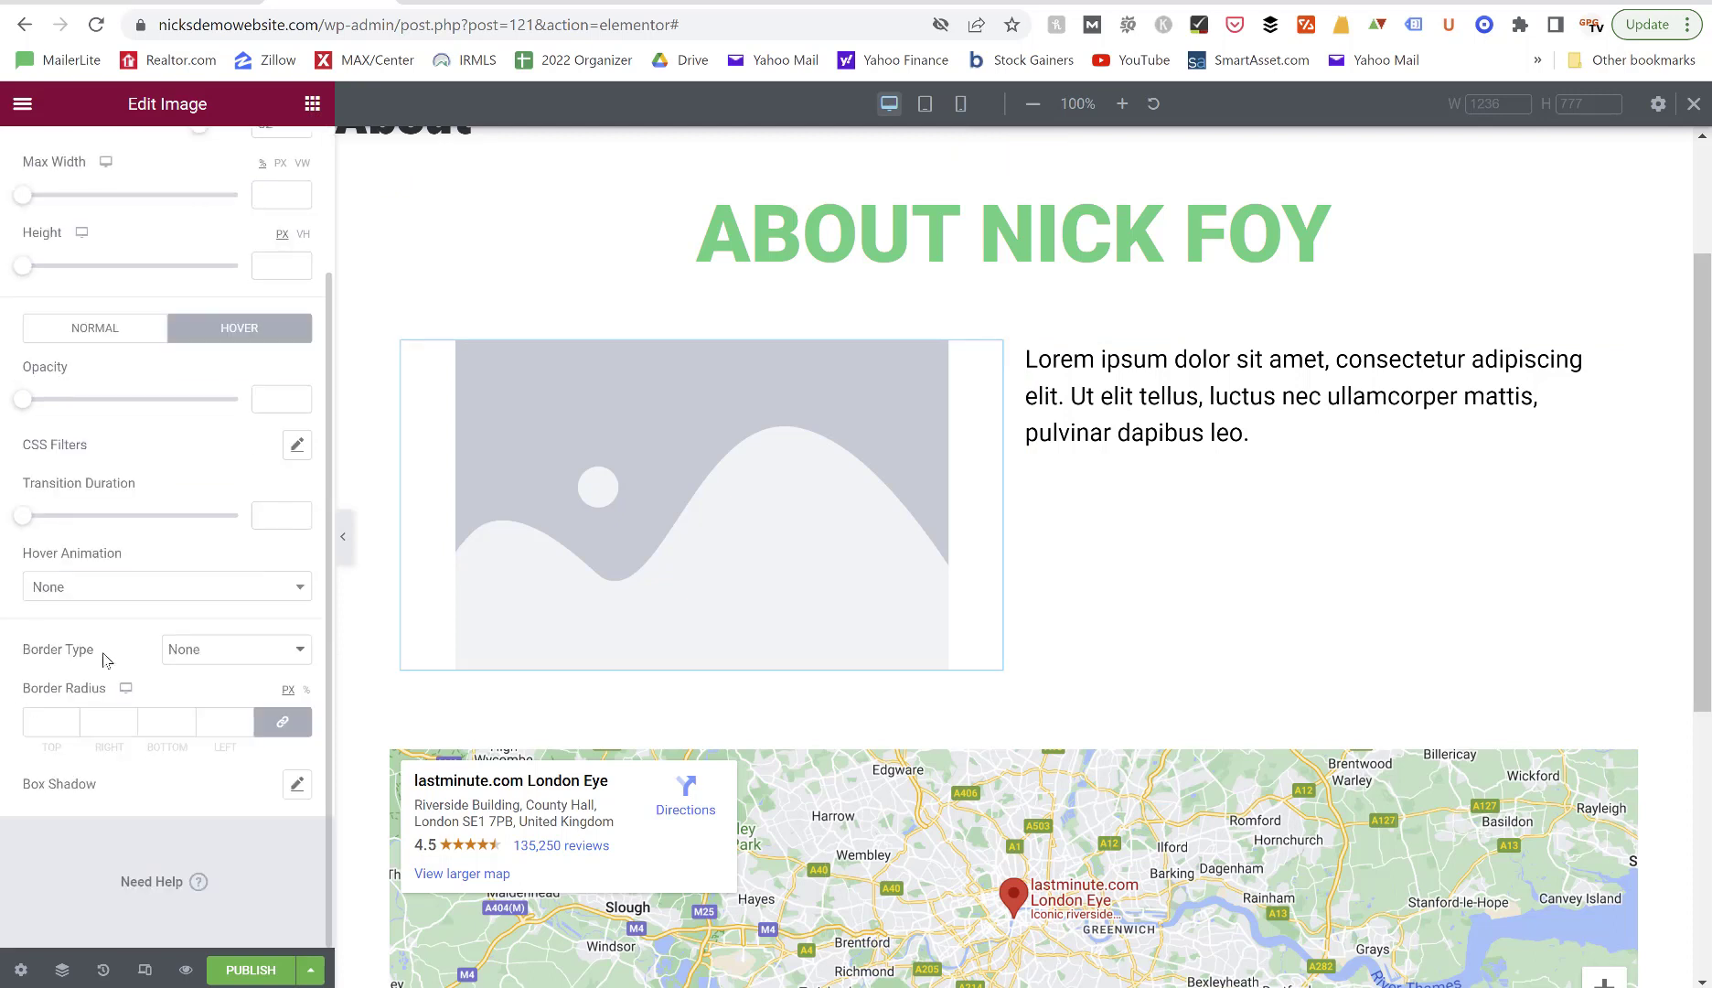
click(116, 587)
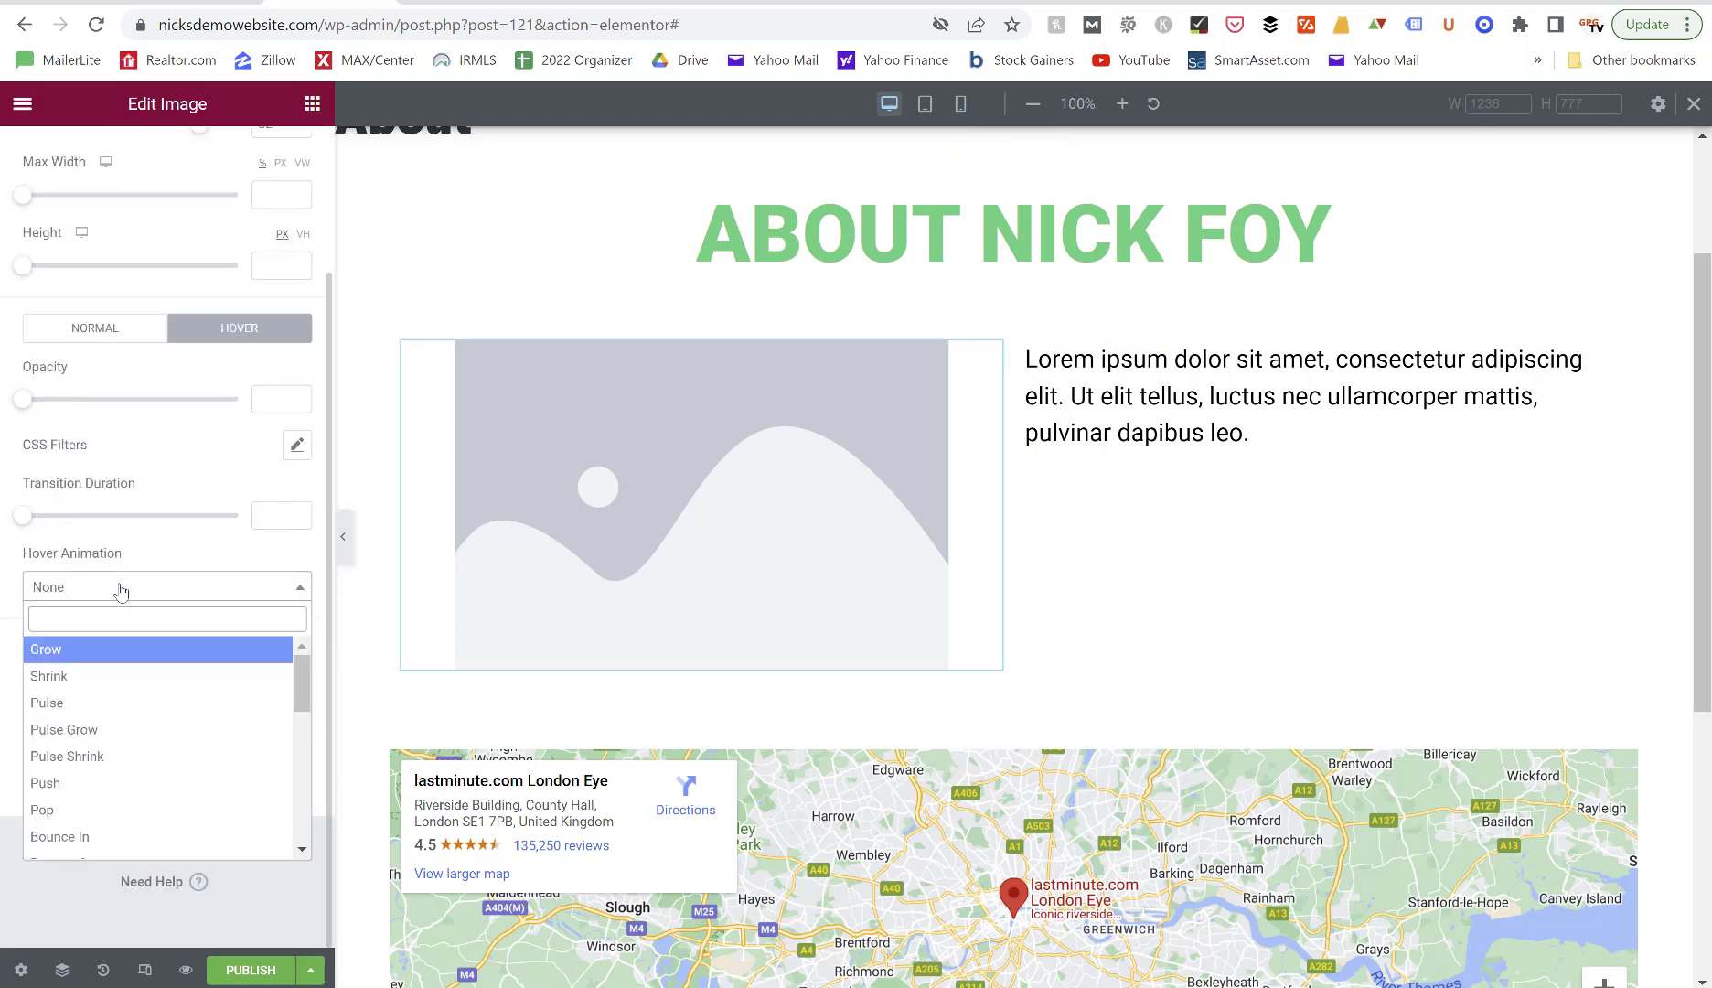
click(102, 728)
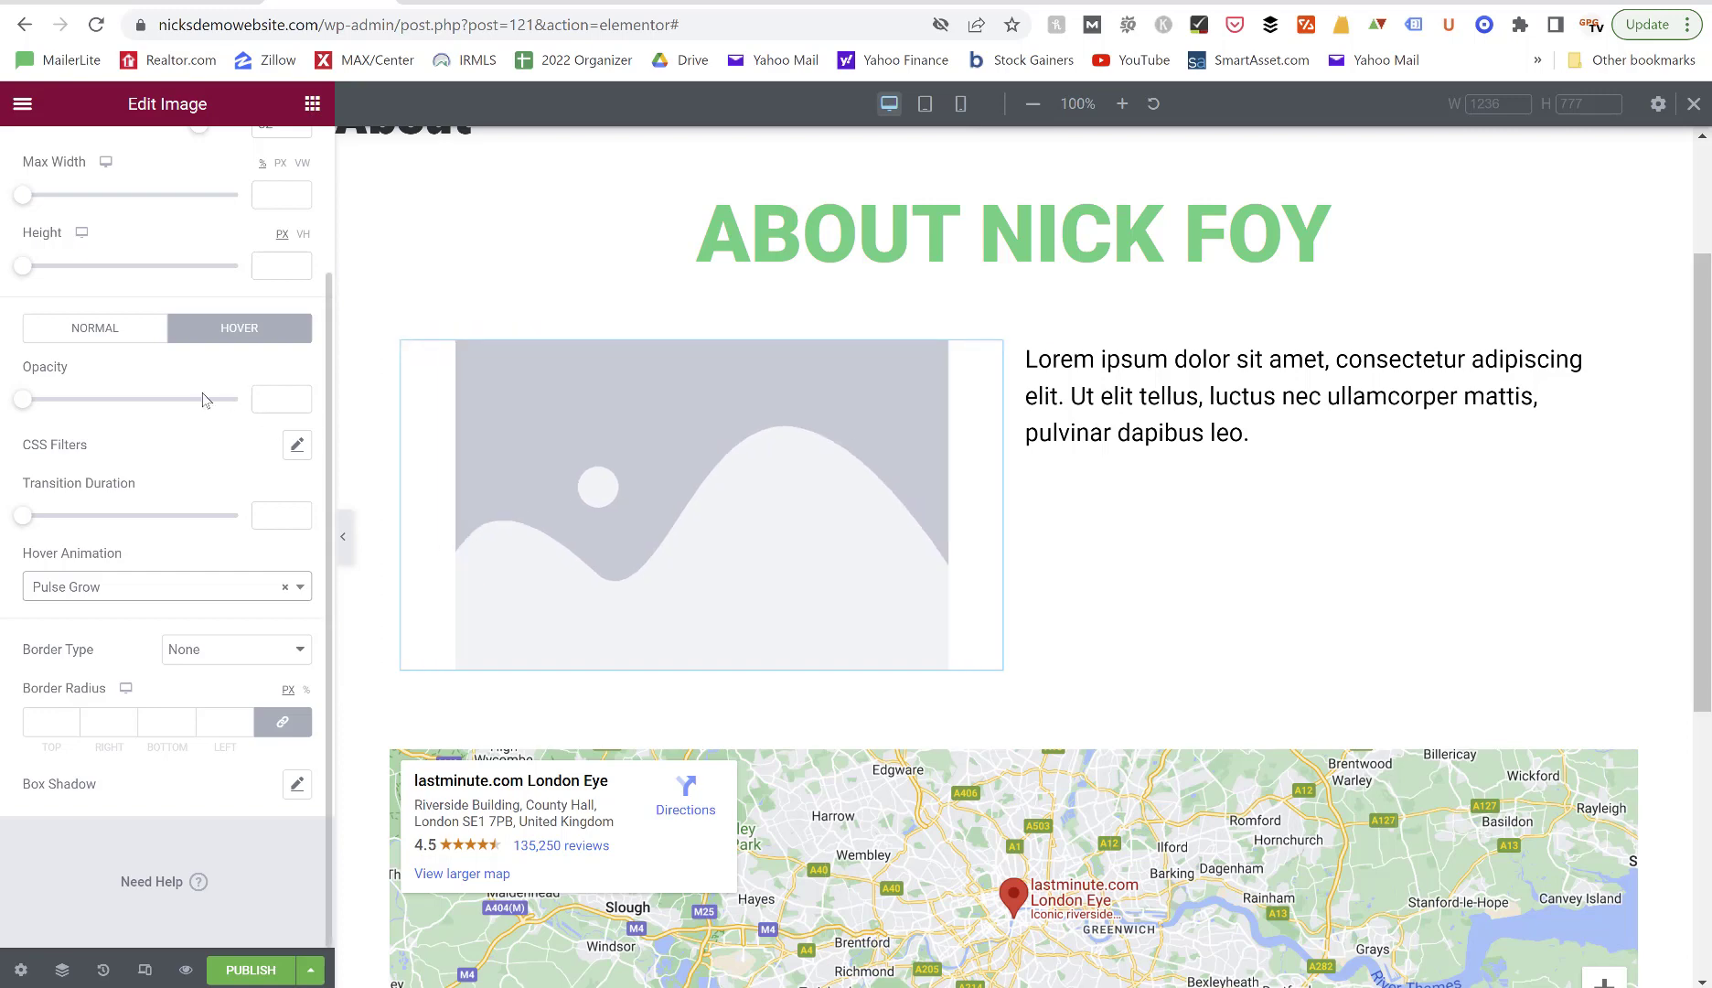
scroll(203, 400, up, 3)
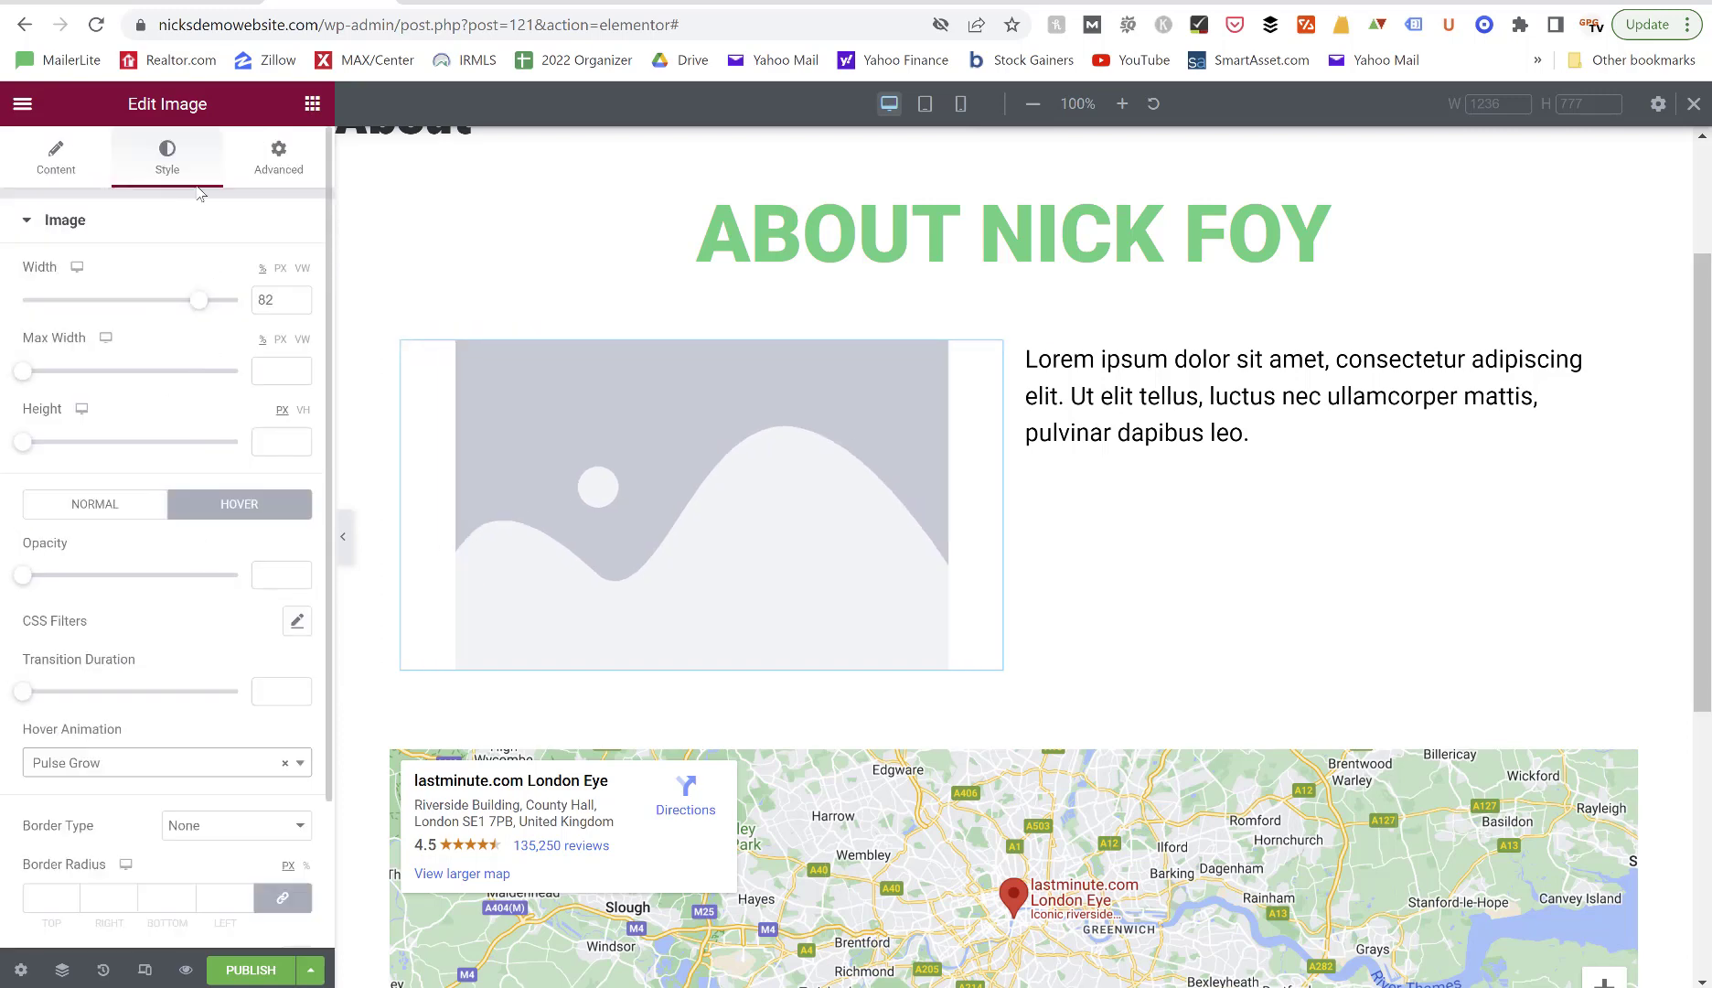
Look through the image's advanced options and open its Responsive visibility settings.
click(262, 162)
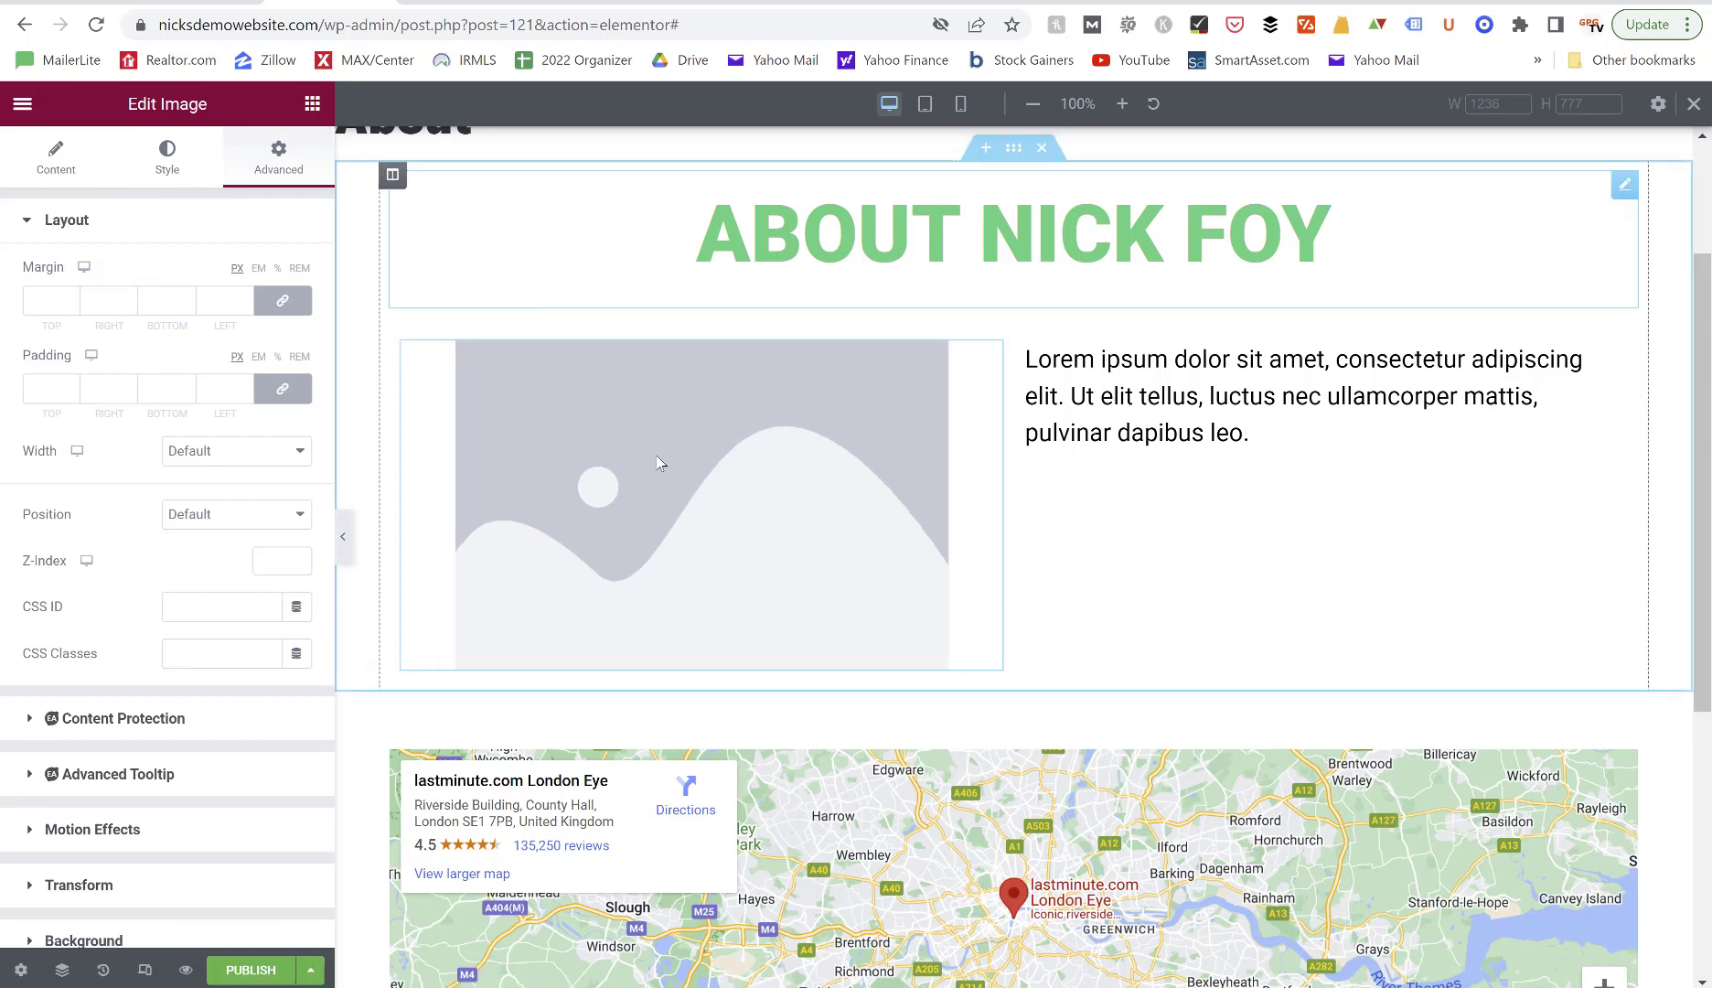
scroll(41, 496, down, 5)
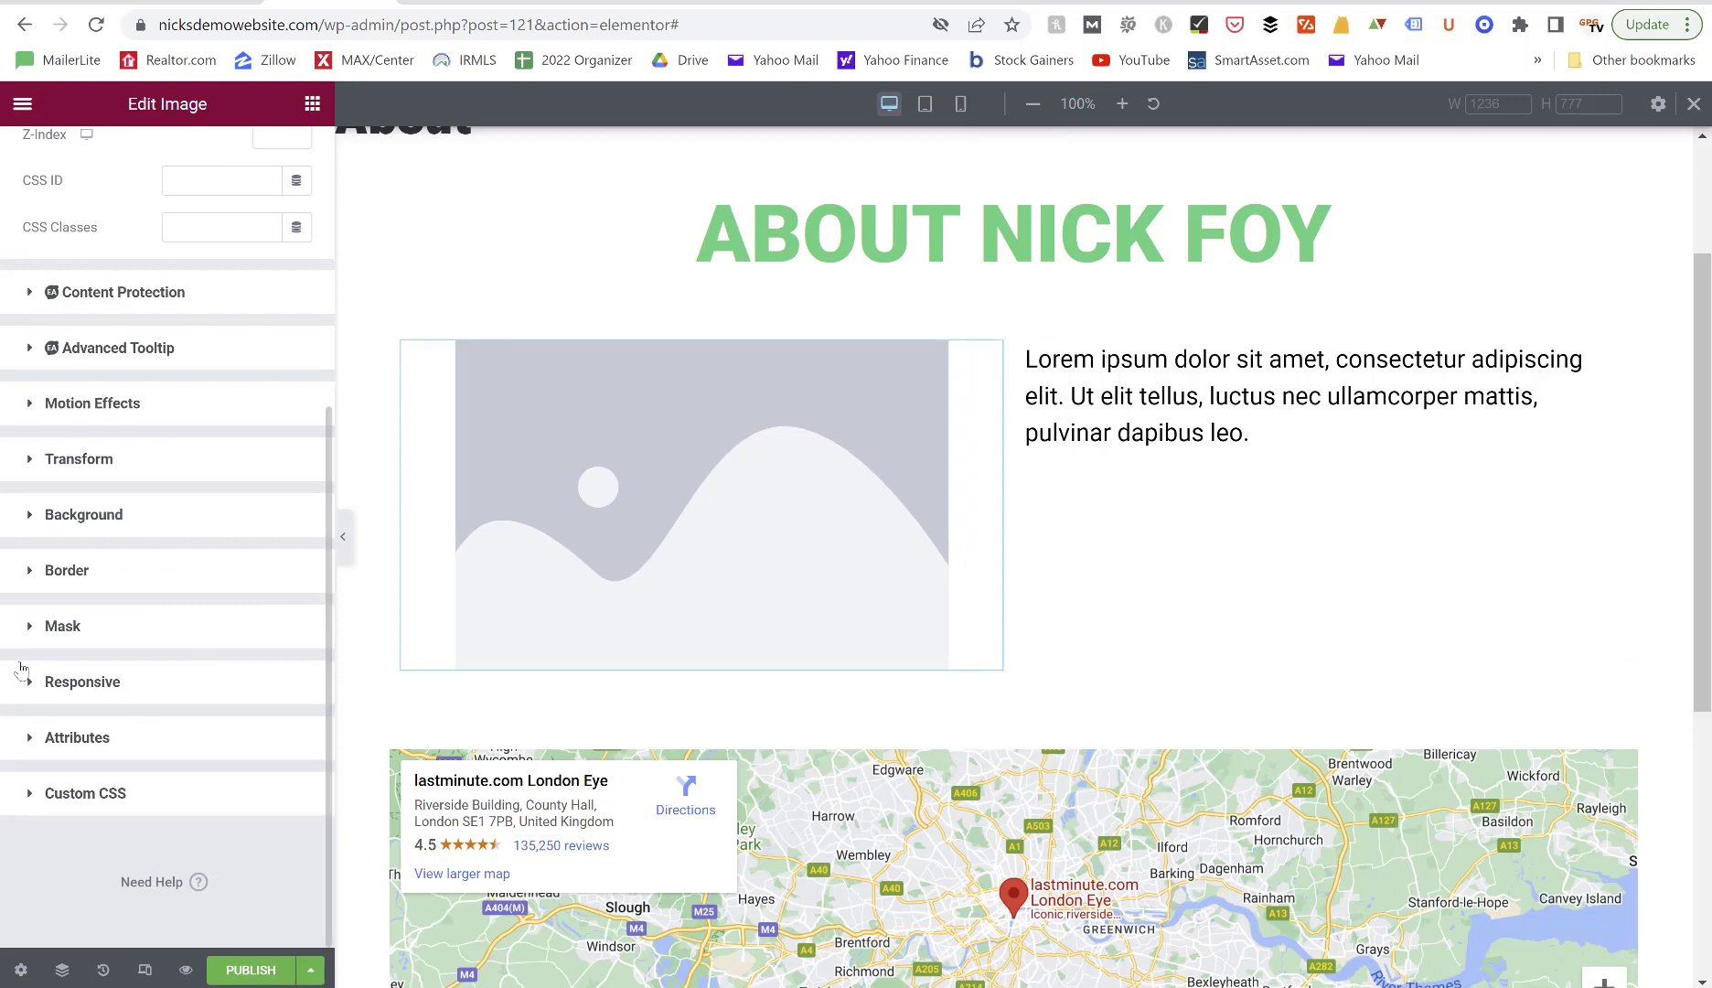
click(69, 684)
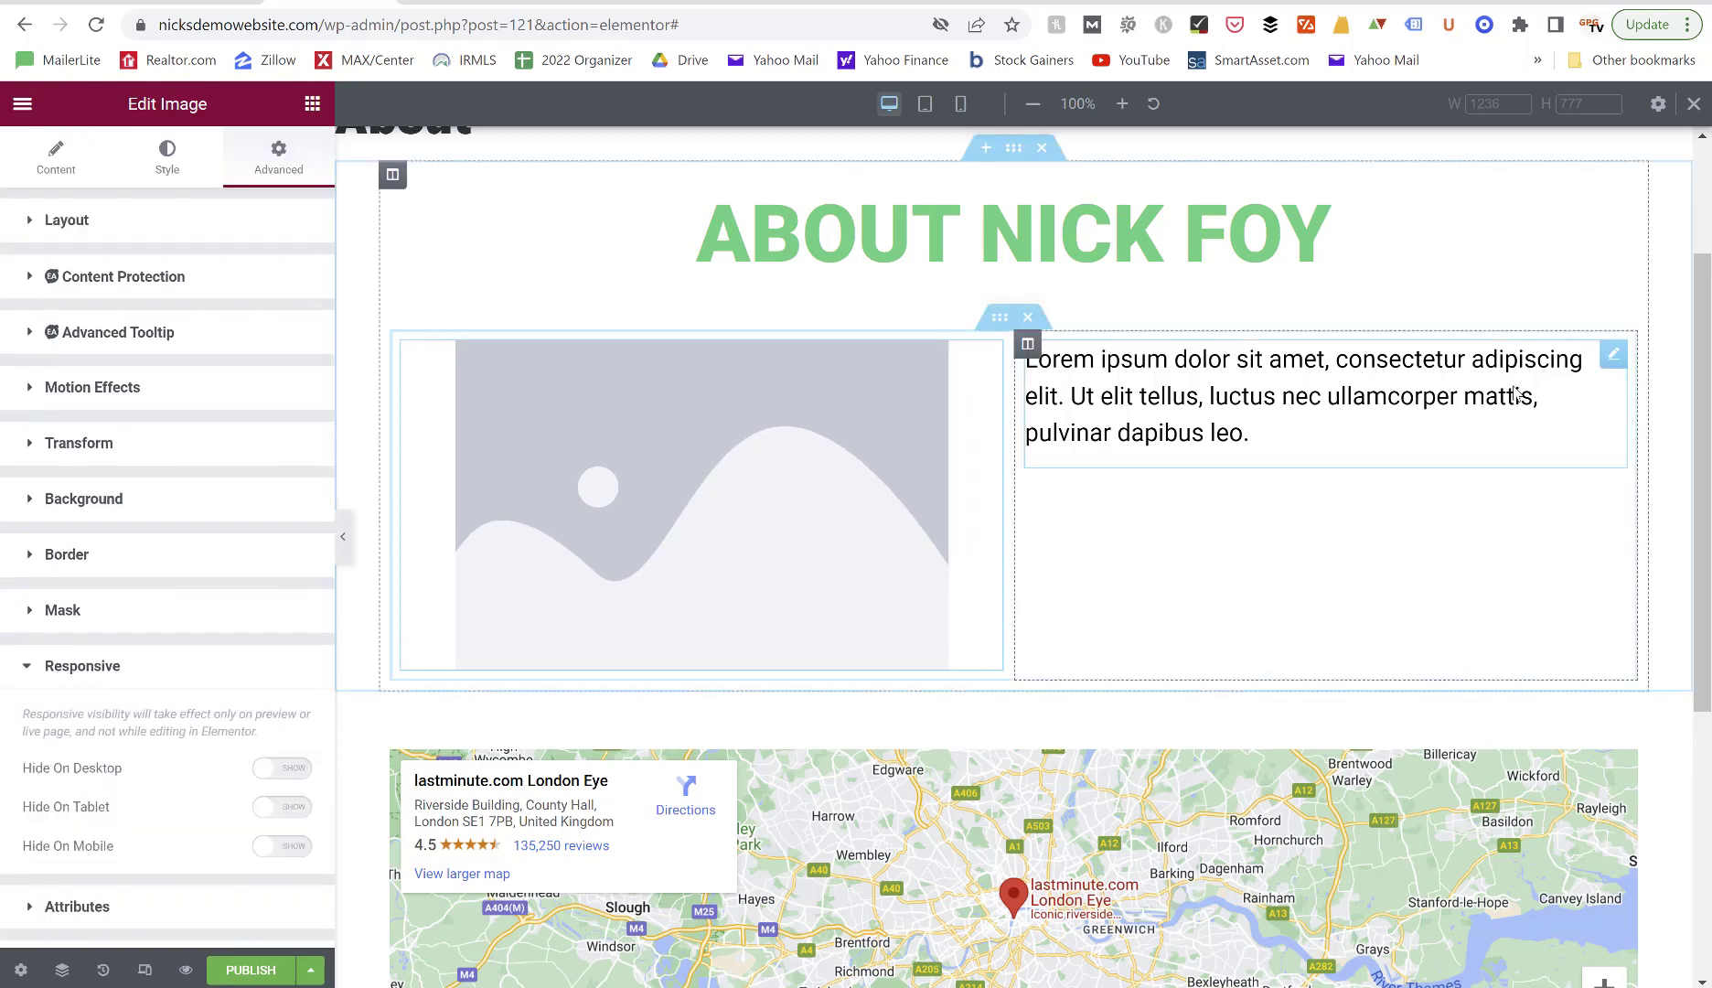
Select the Lorem ipsum text for editing and look over its advanced and style options.
click(1613, 357)
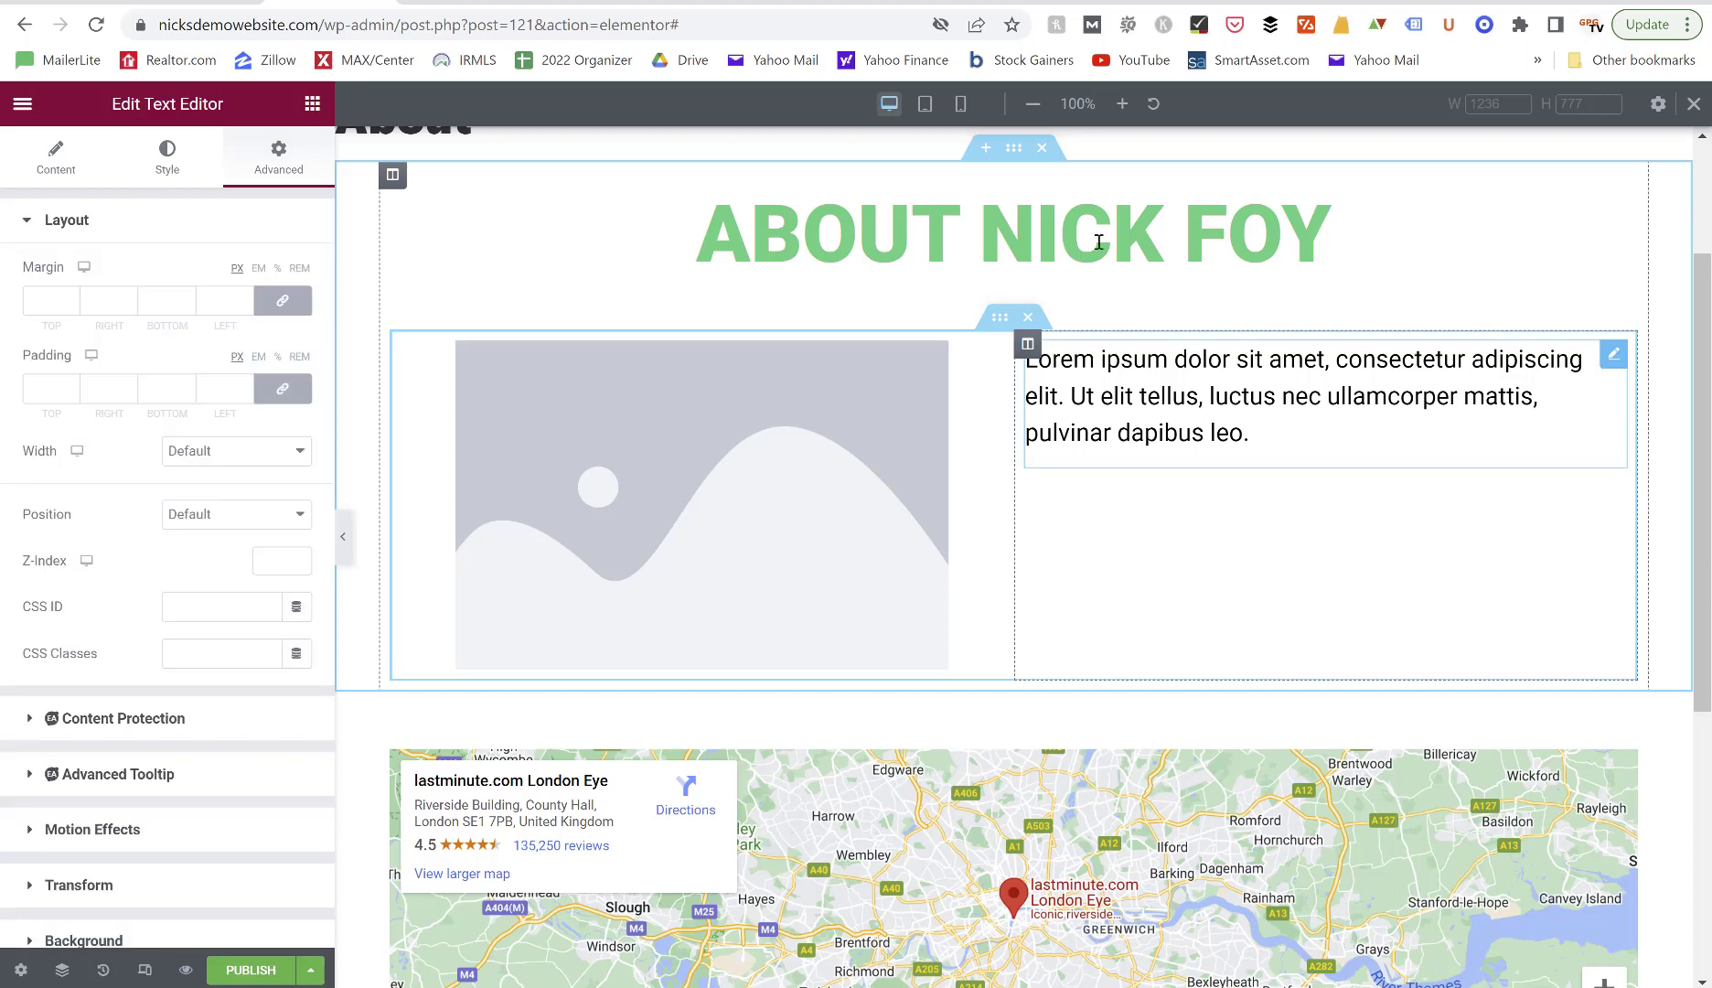
click(1239, 433)
click(168, 157)
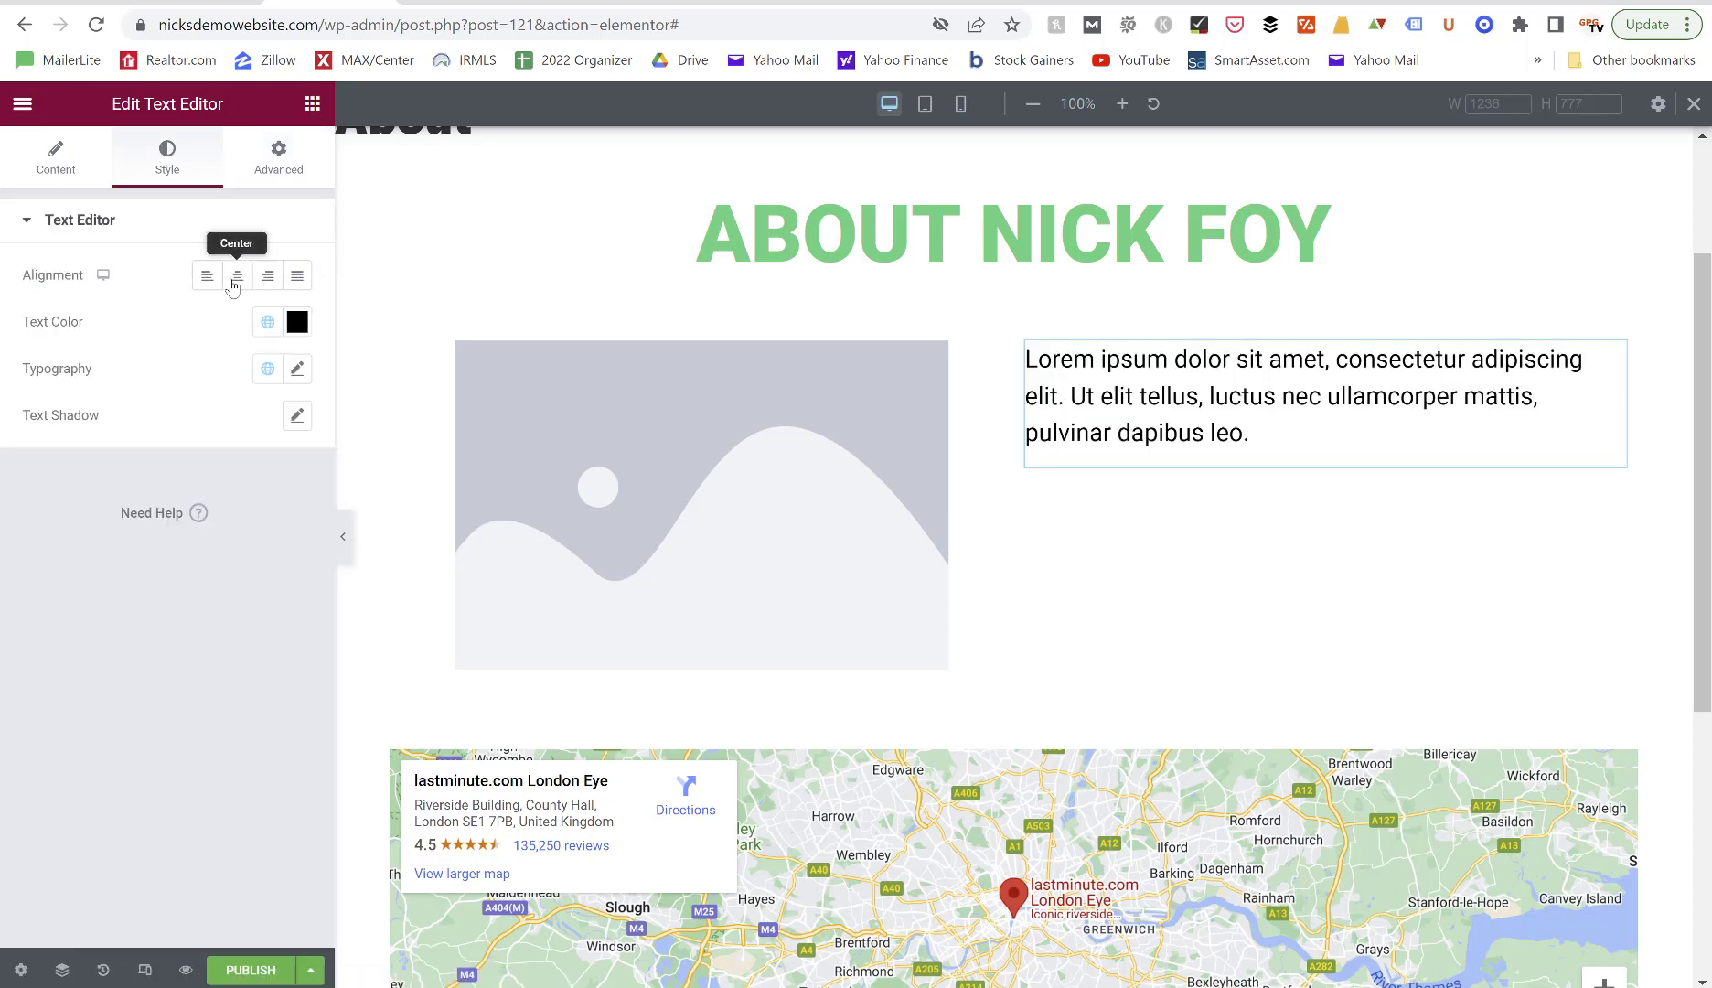
Set the zoom of the London Eye map to 16 and view it with the rest of the page.
scroll(1154, 530, down, 3)
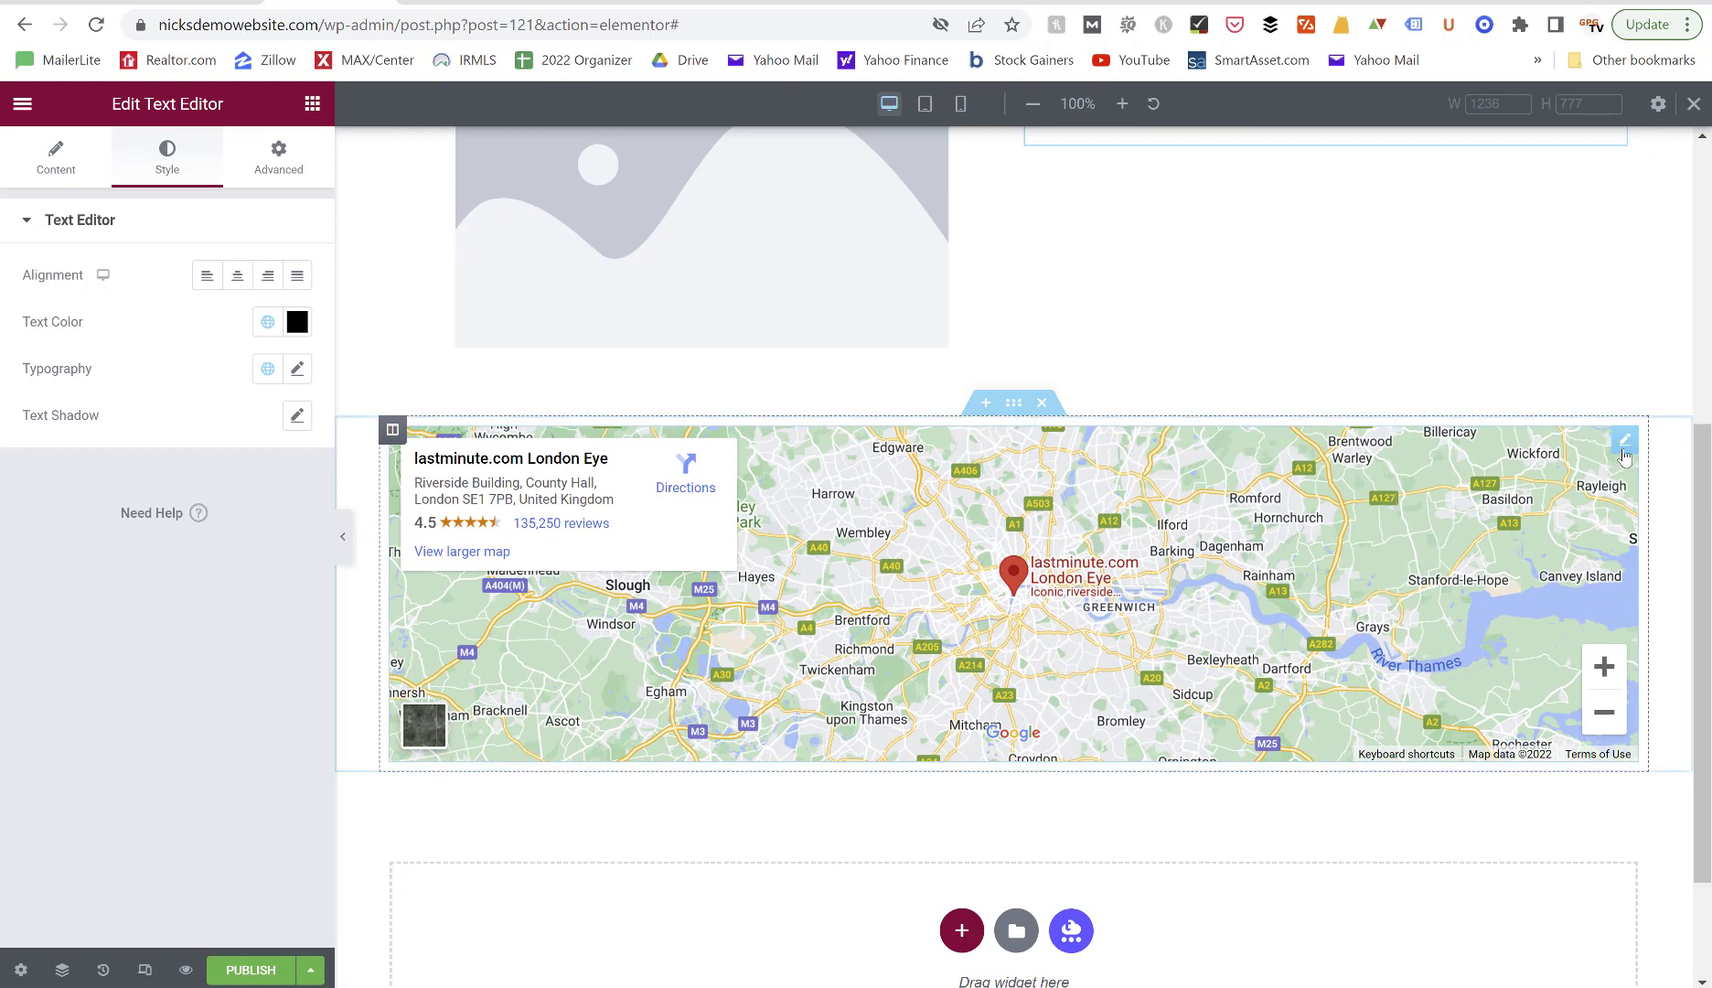
click(1623, 443)
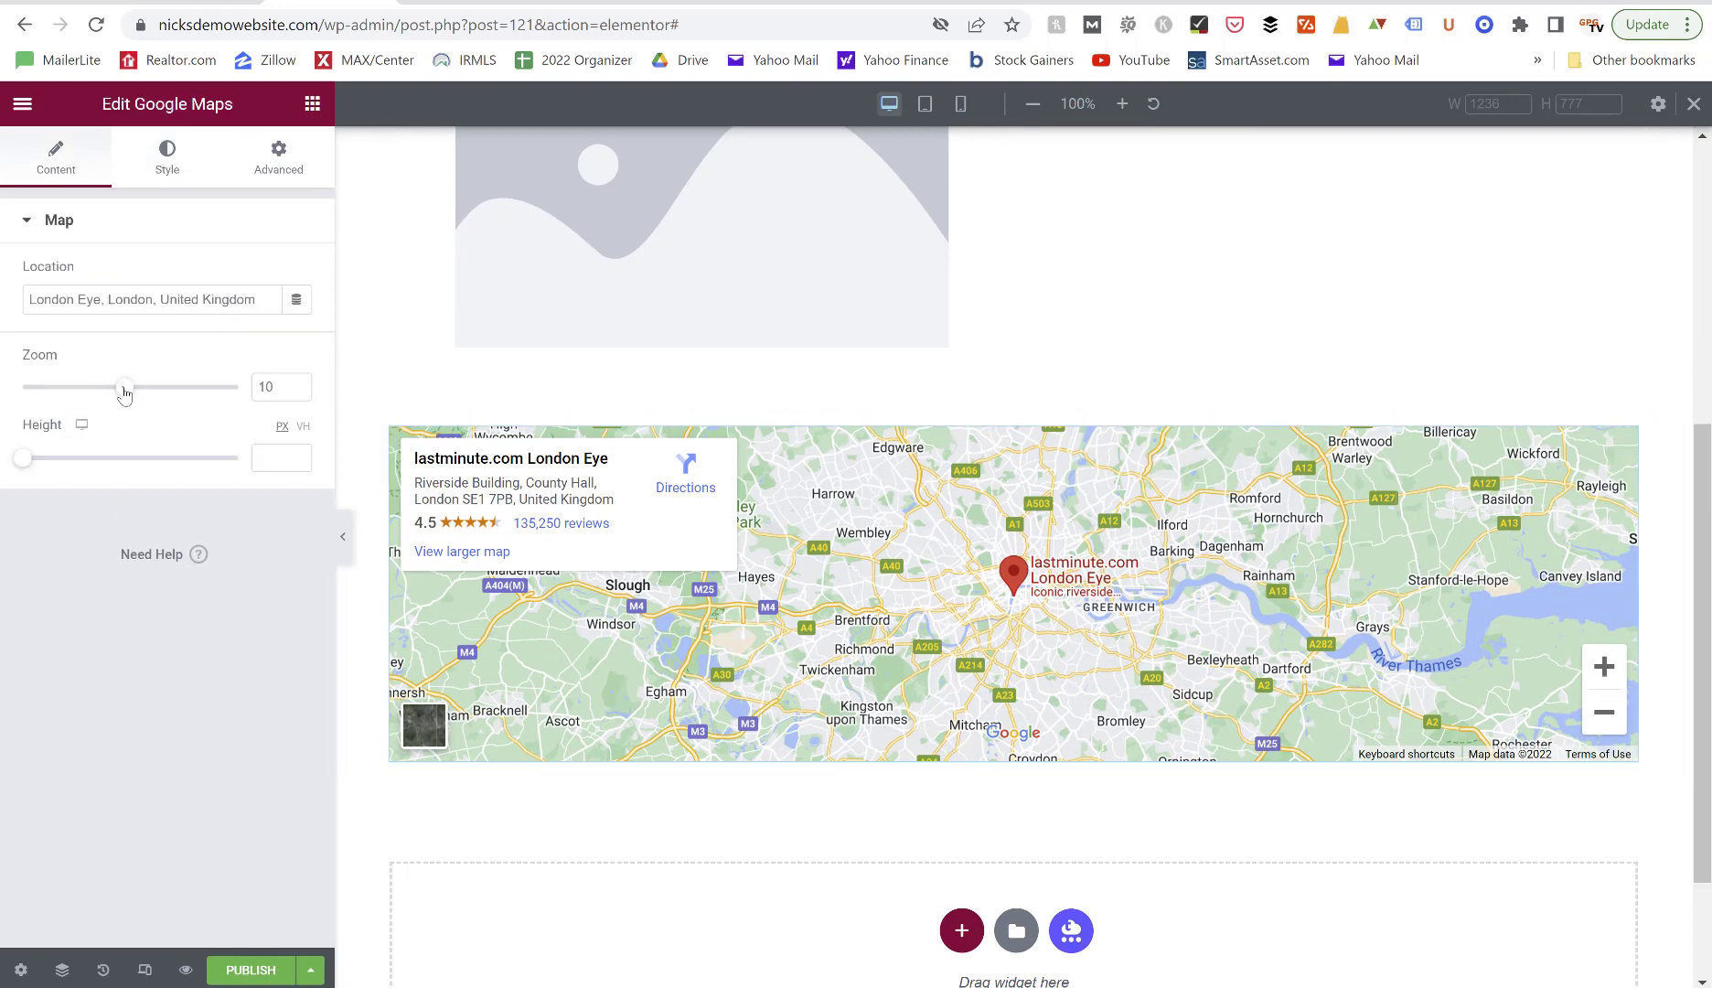
drag(124, 392, 190, 400)
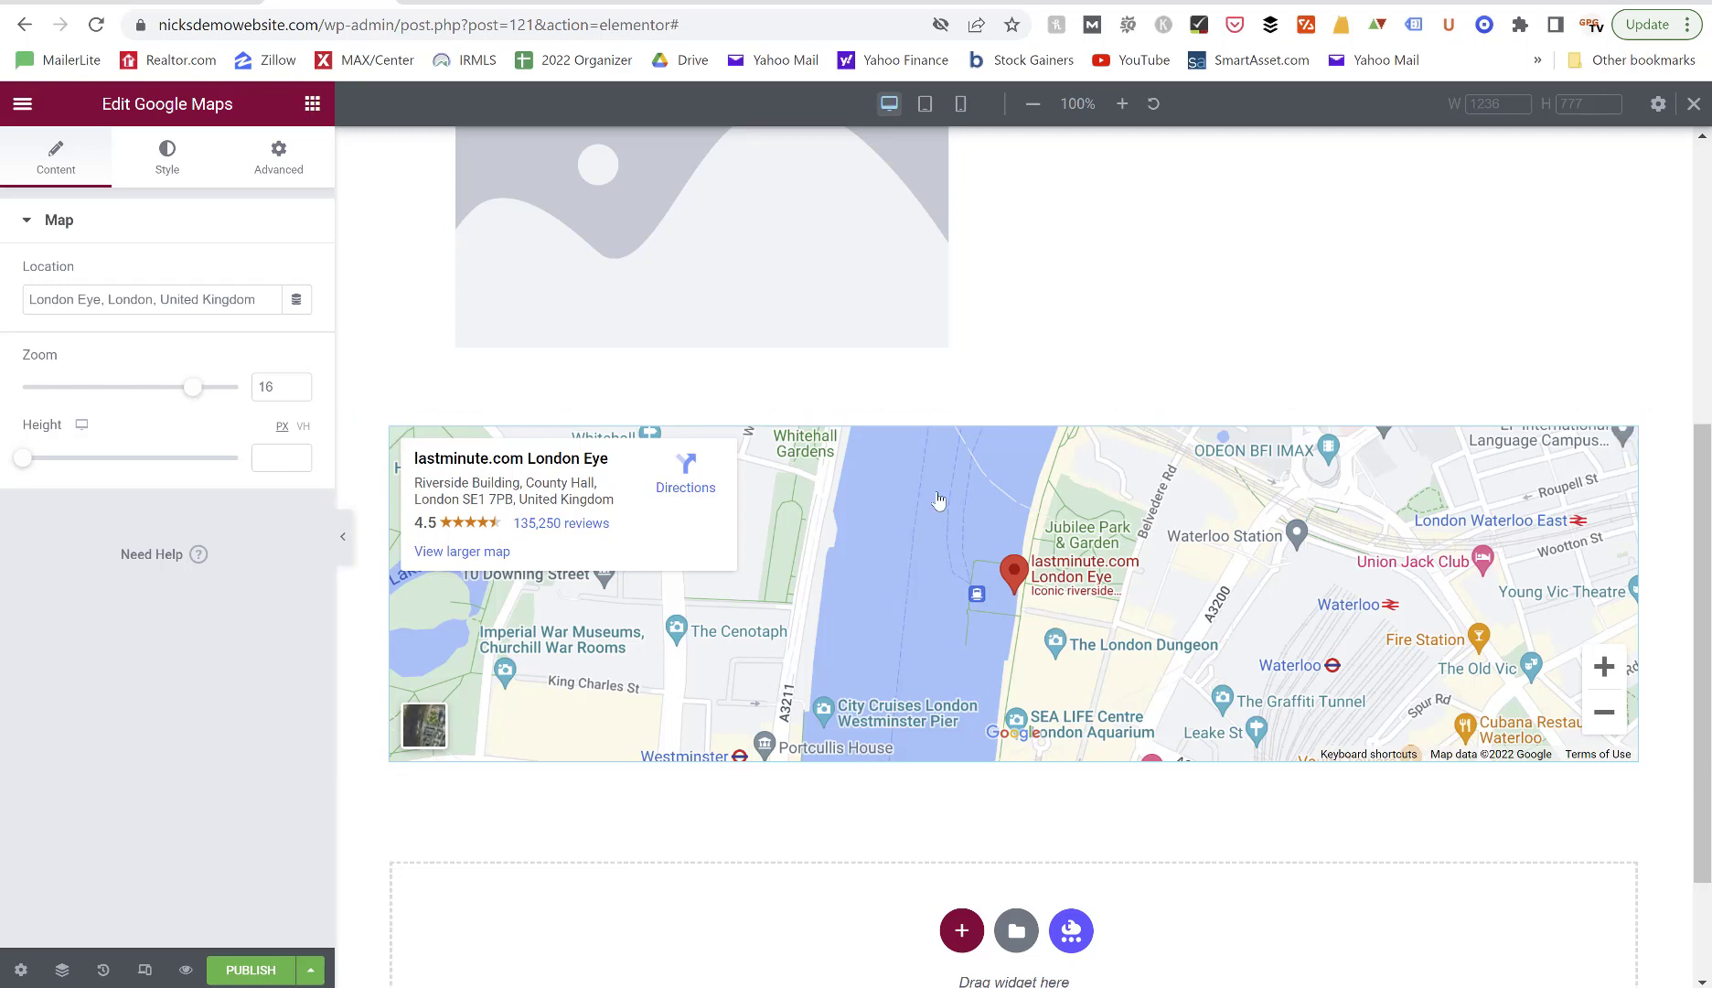
scroll(1093, 551, up, 5)
scroll(1089, 555, down, 2)
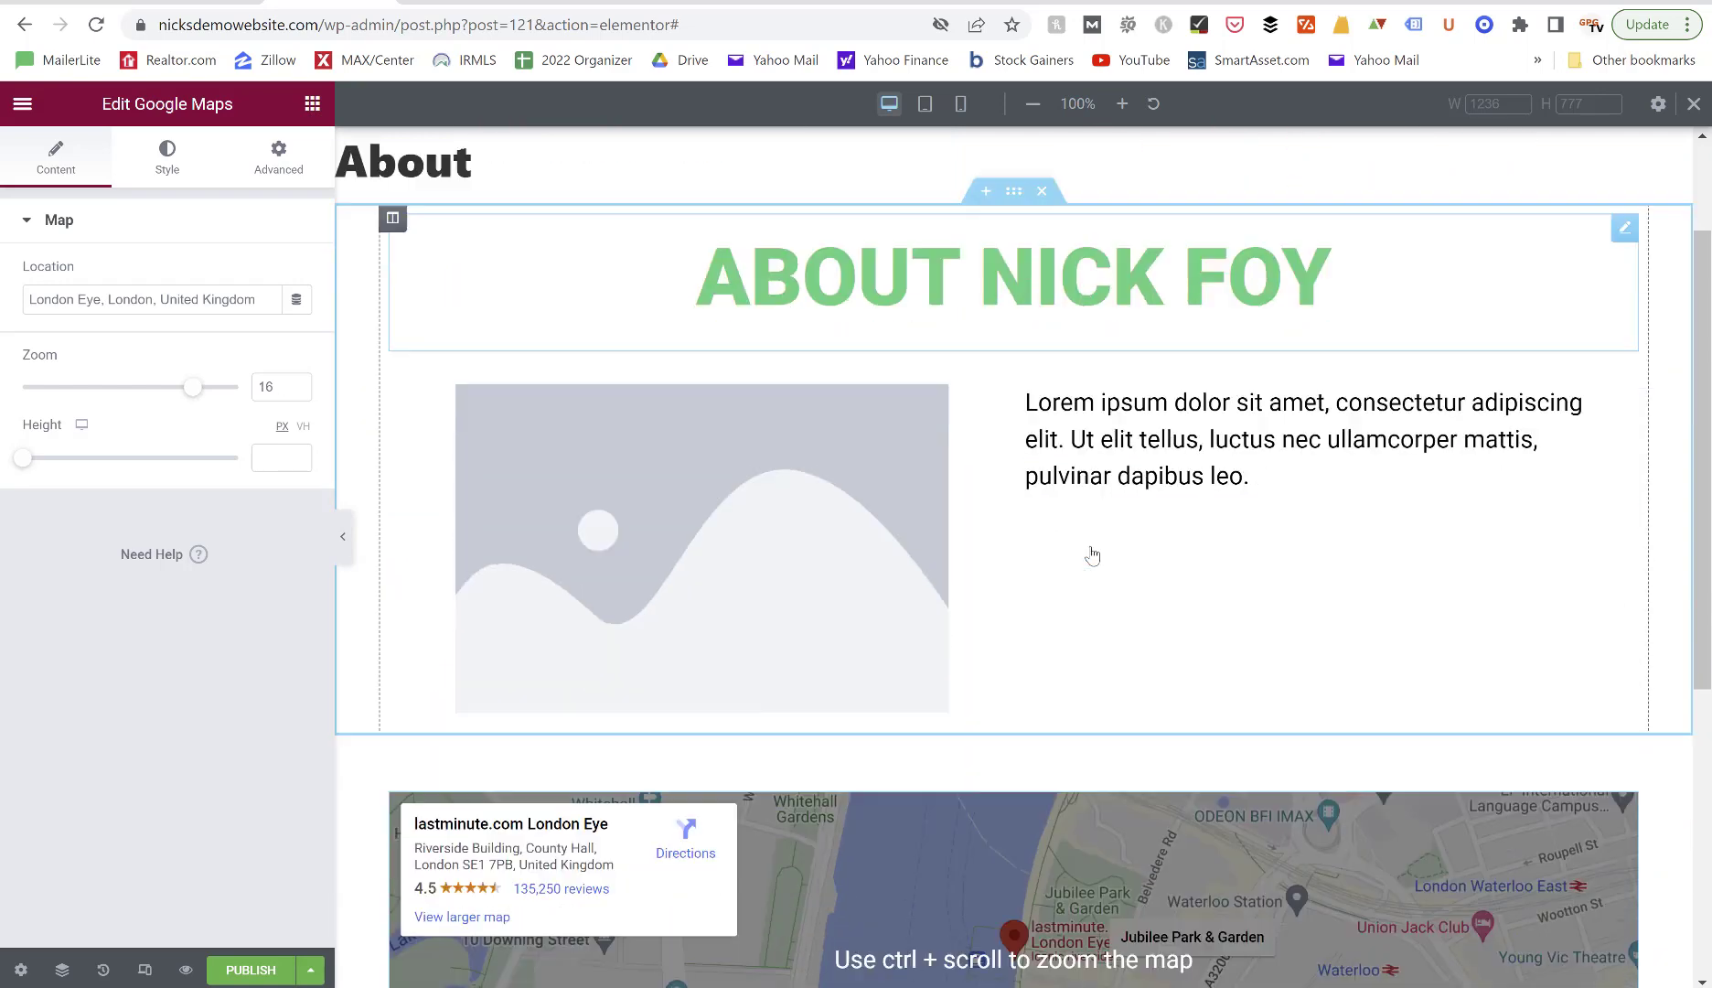
Browse the available widgets, open the page's save options, and look over the page layout.
click(312, 103)
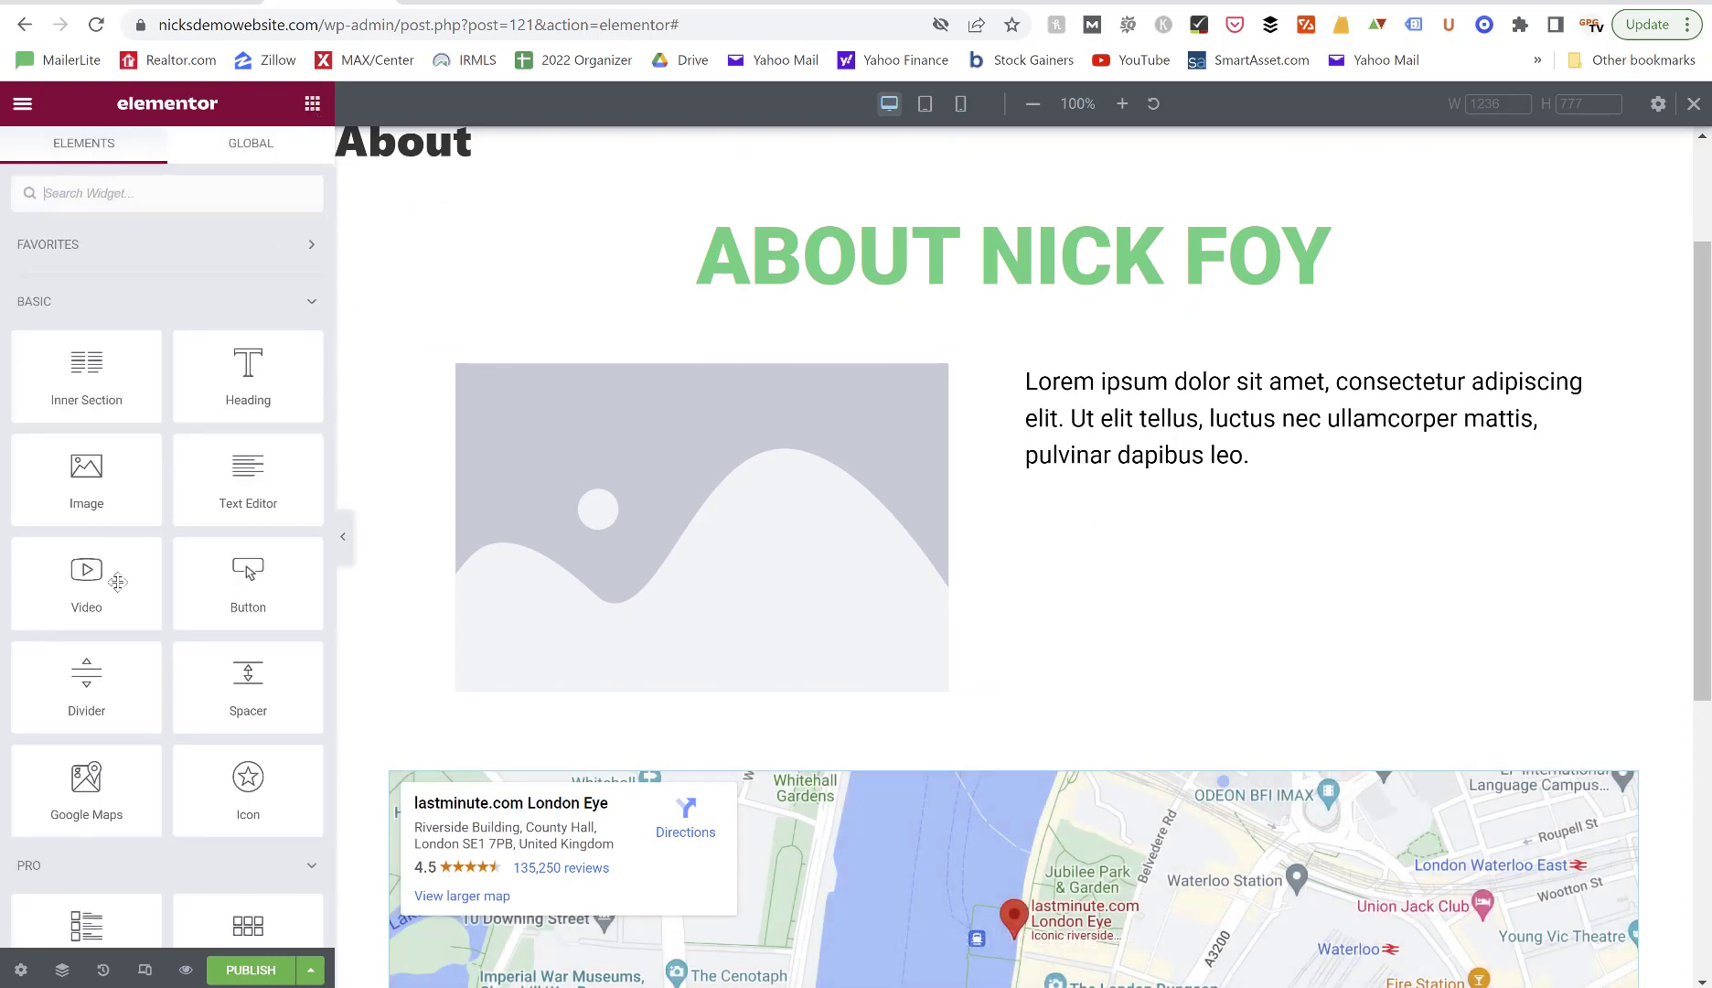
scroll(117, 582, down, 10)
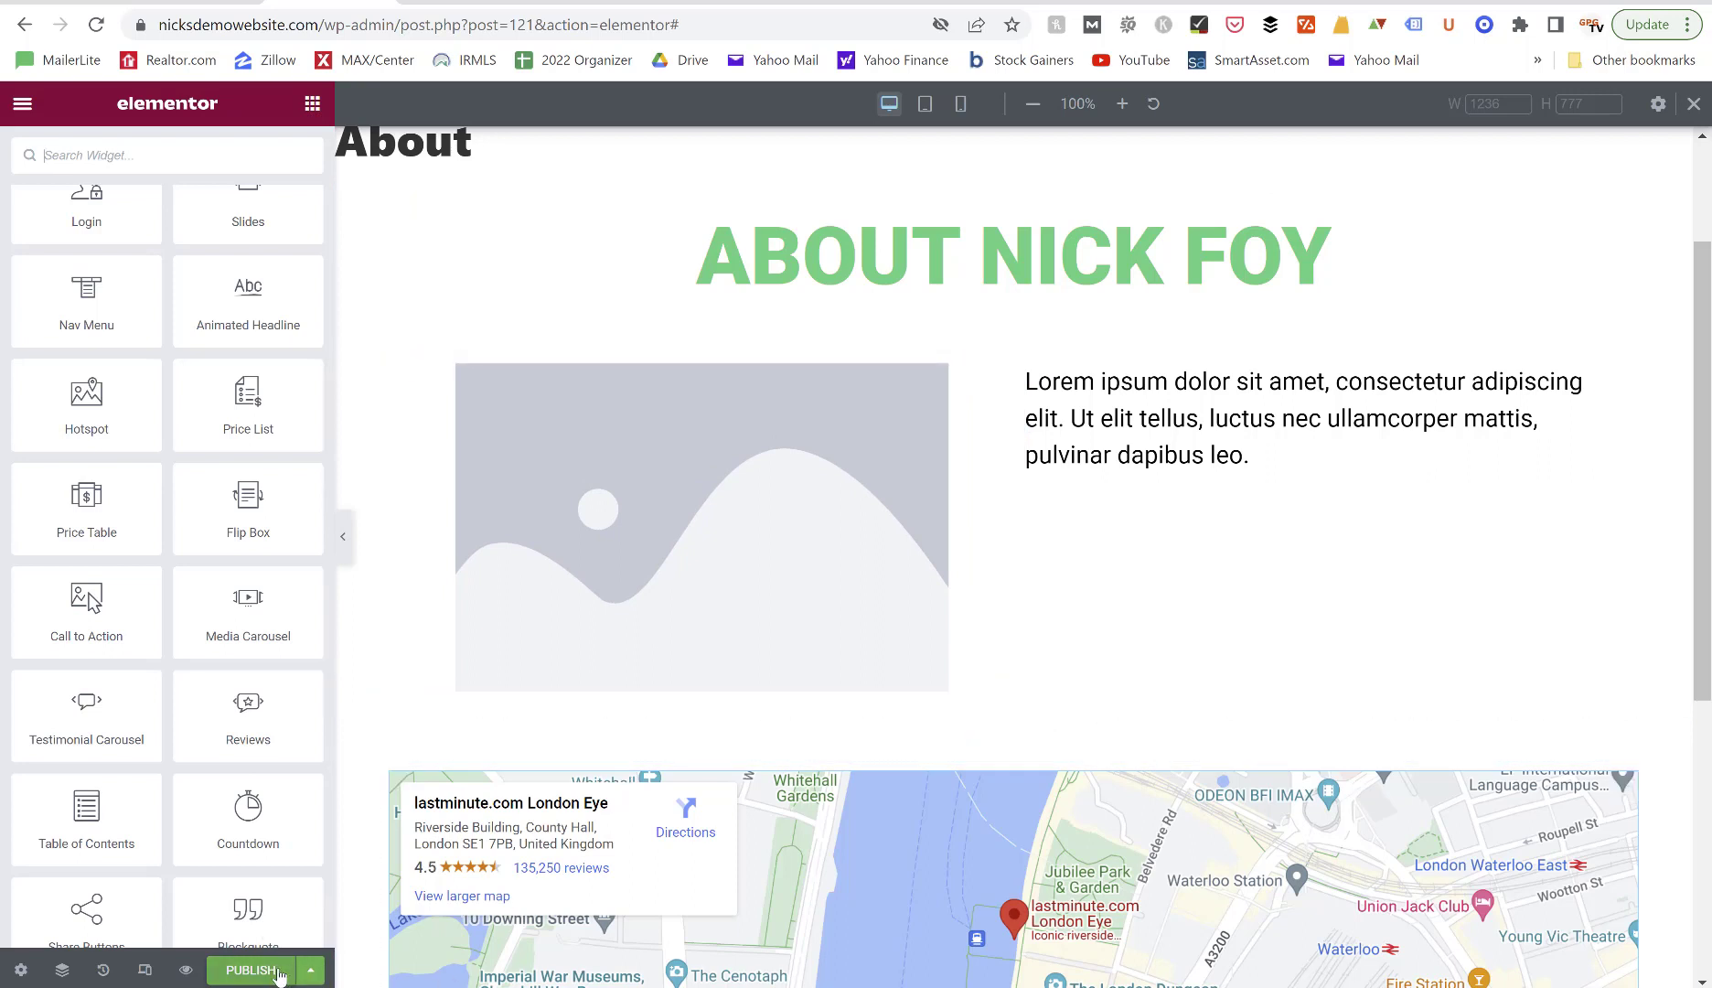
click(308, 973)
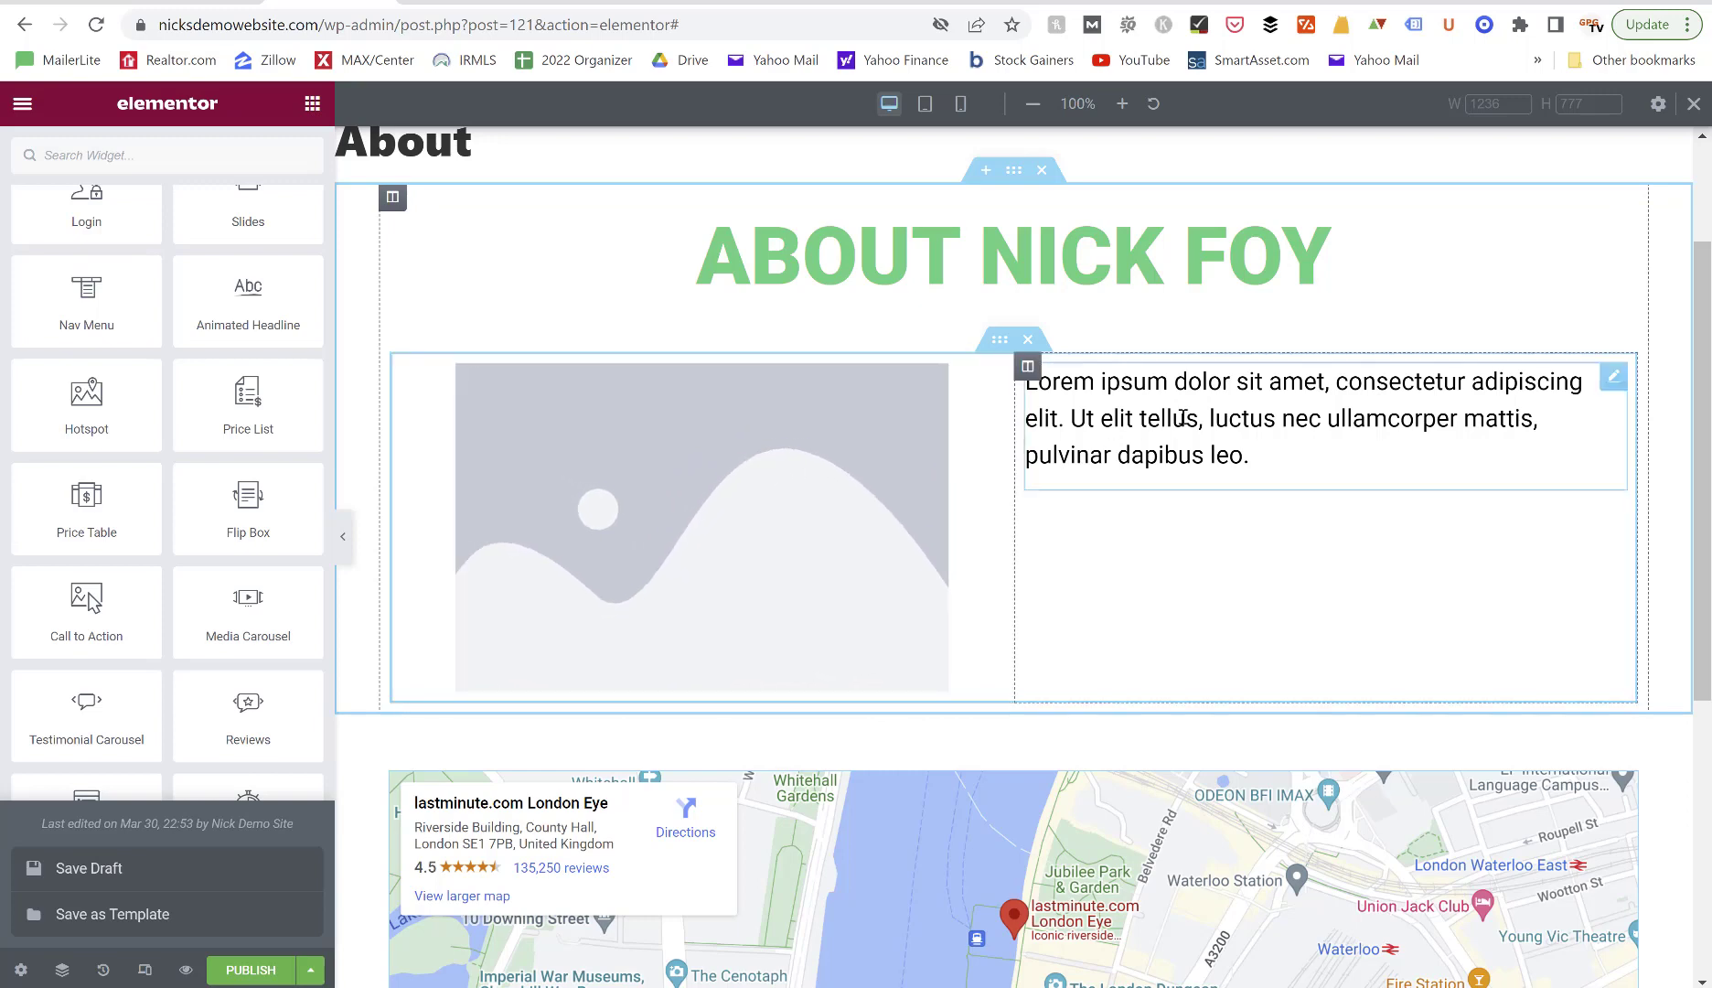
scroll(1142, 571, down, 1)
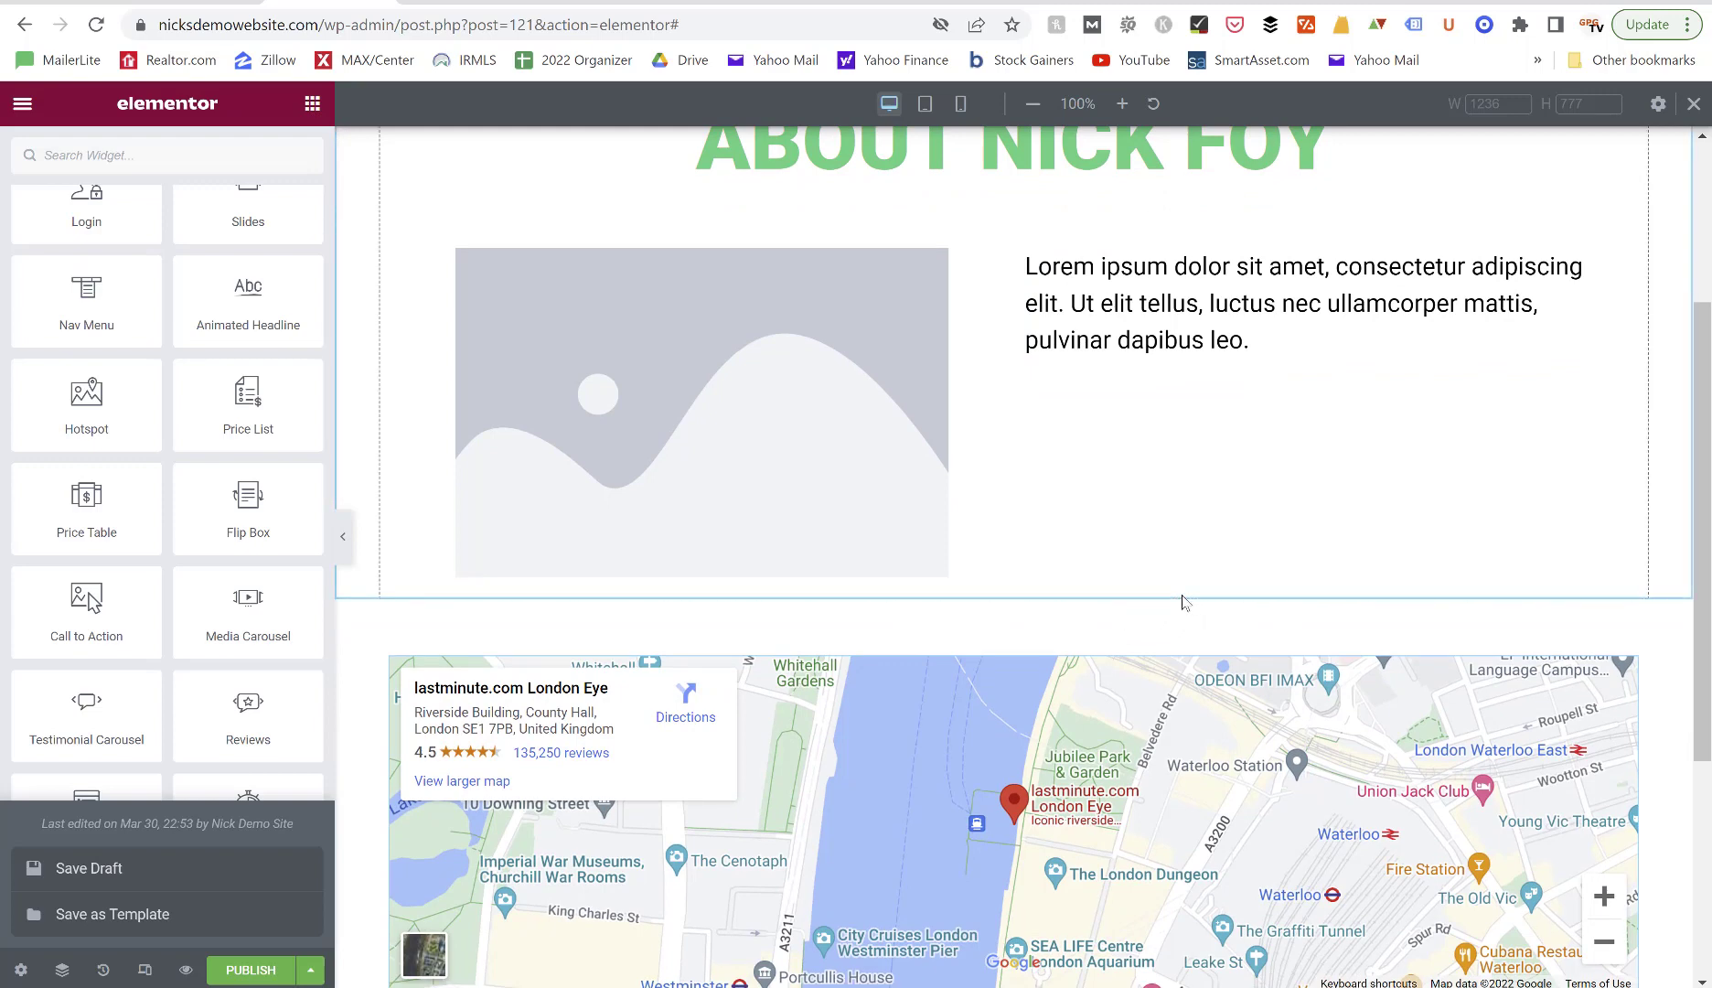
scroll(1180, 594, up, 2)
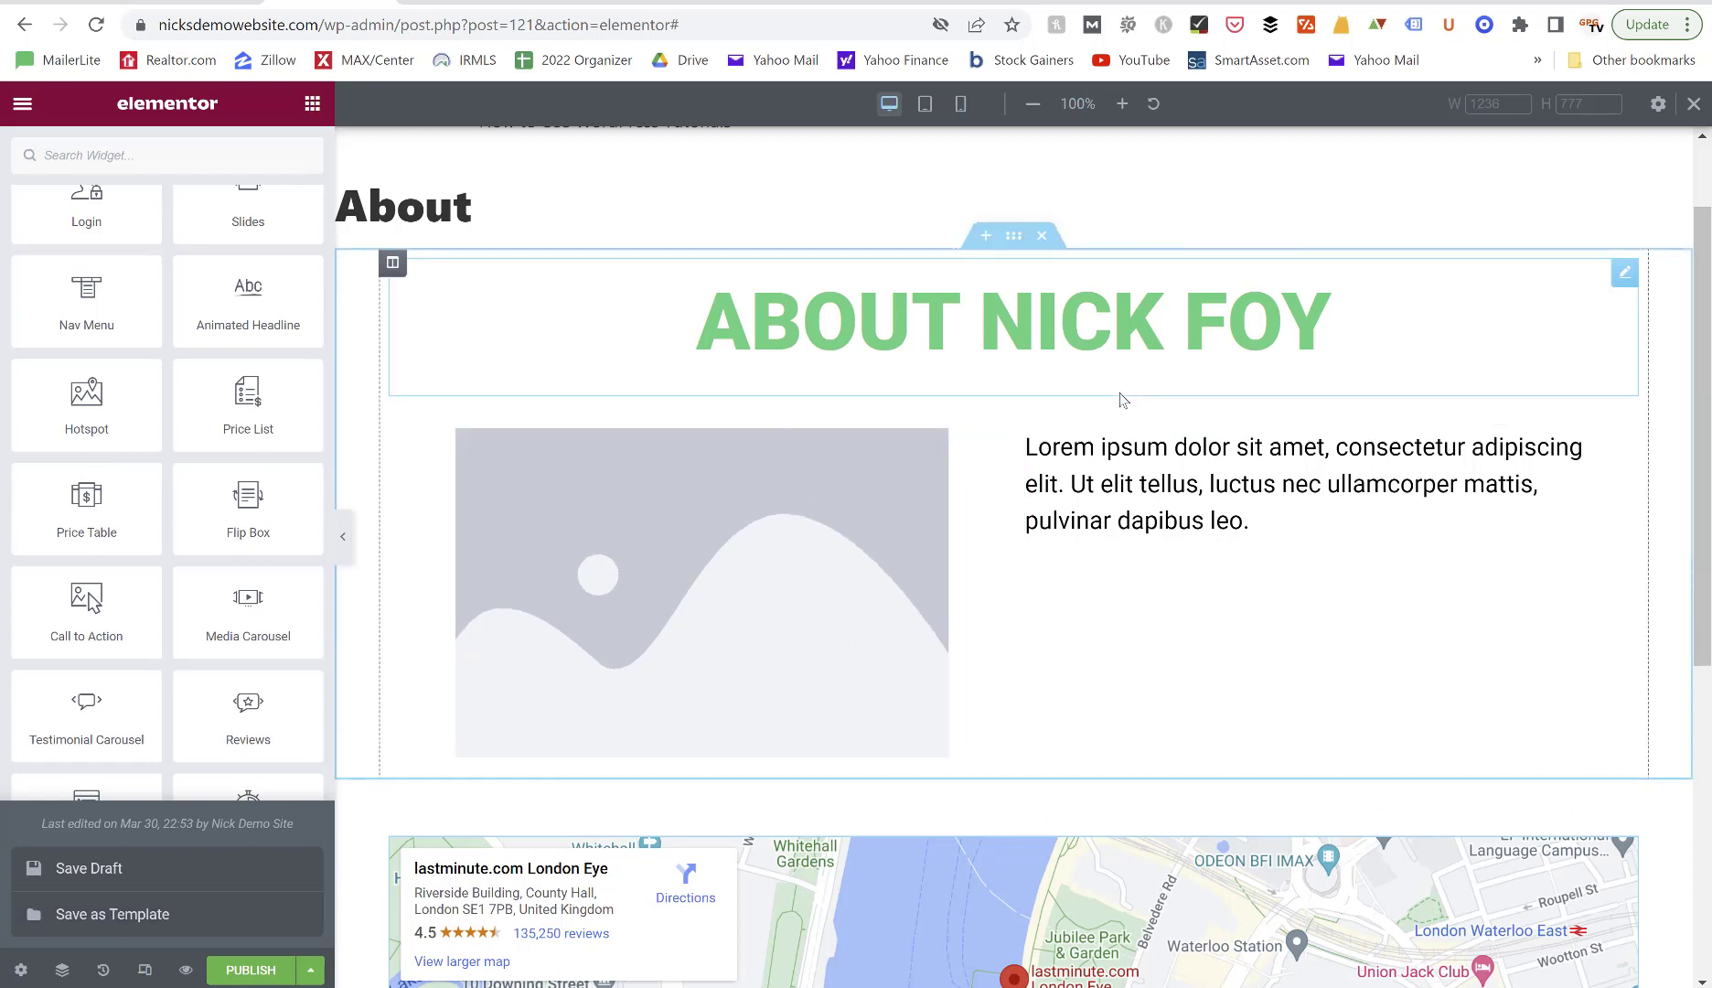
scroll(1123, 400, up, 1)
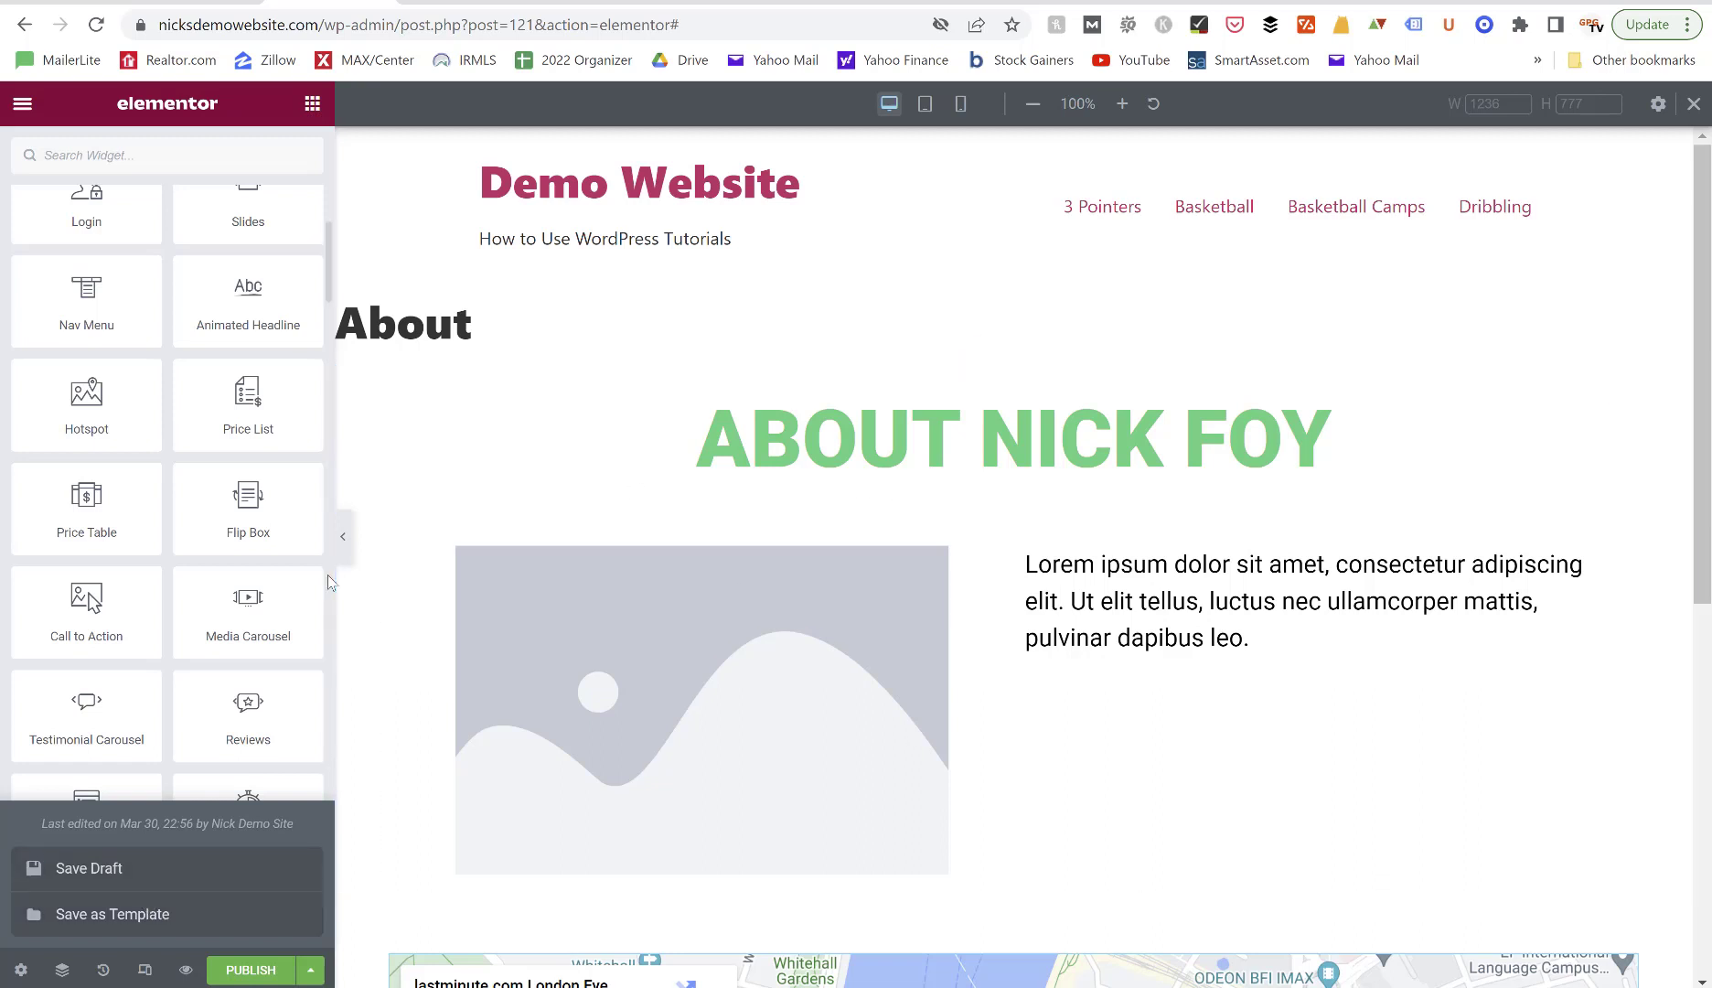
Open the page preview and check the heading, the image's hover animation, the text and the map.
click(185, 971)
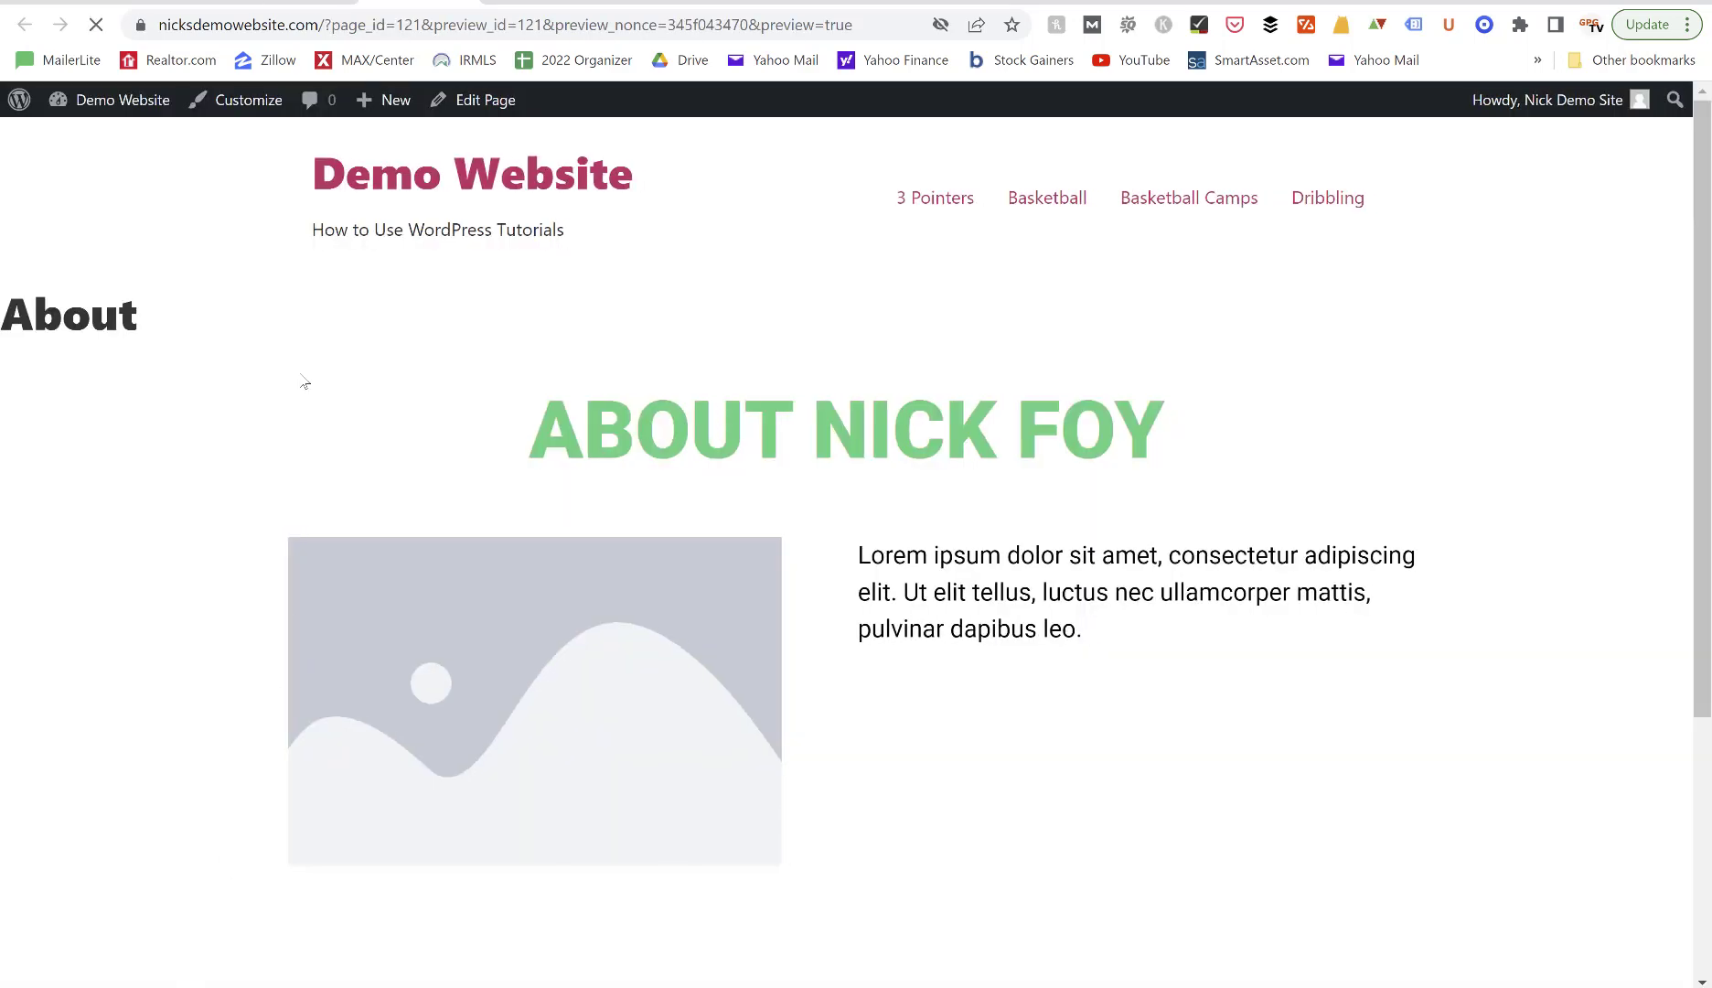
scroll(618, 601, down, 4)
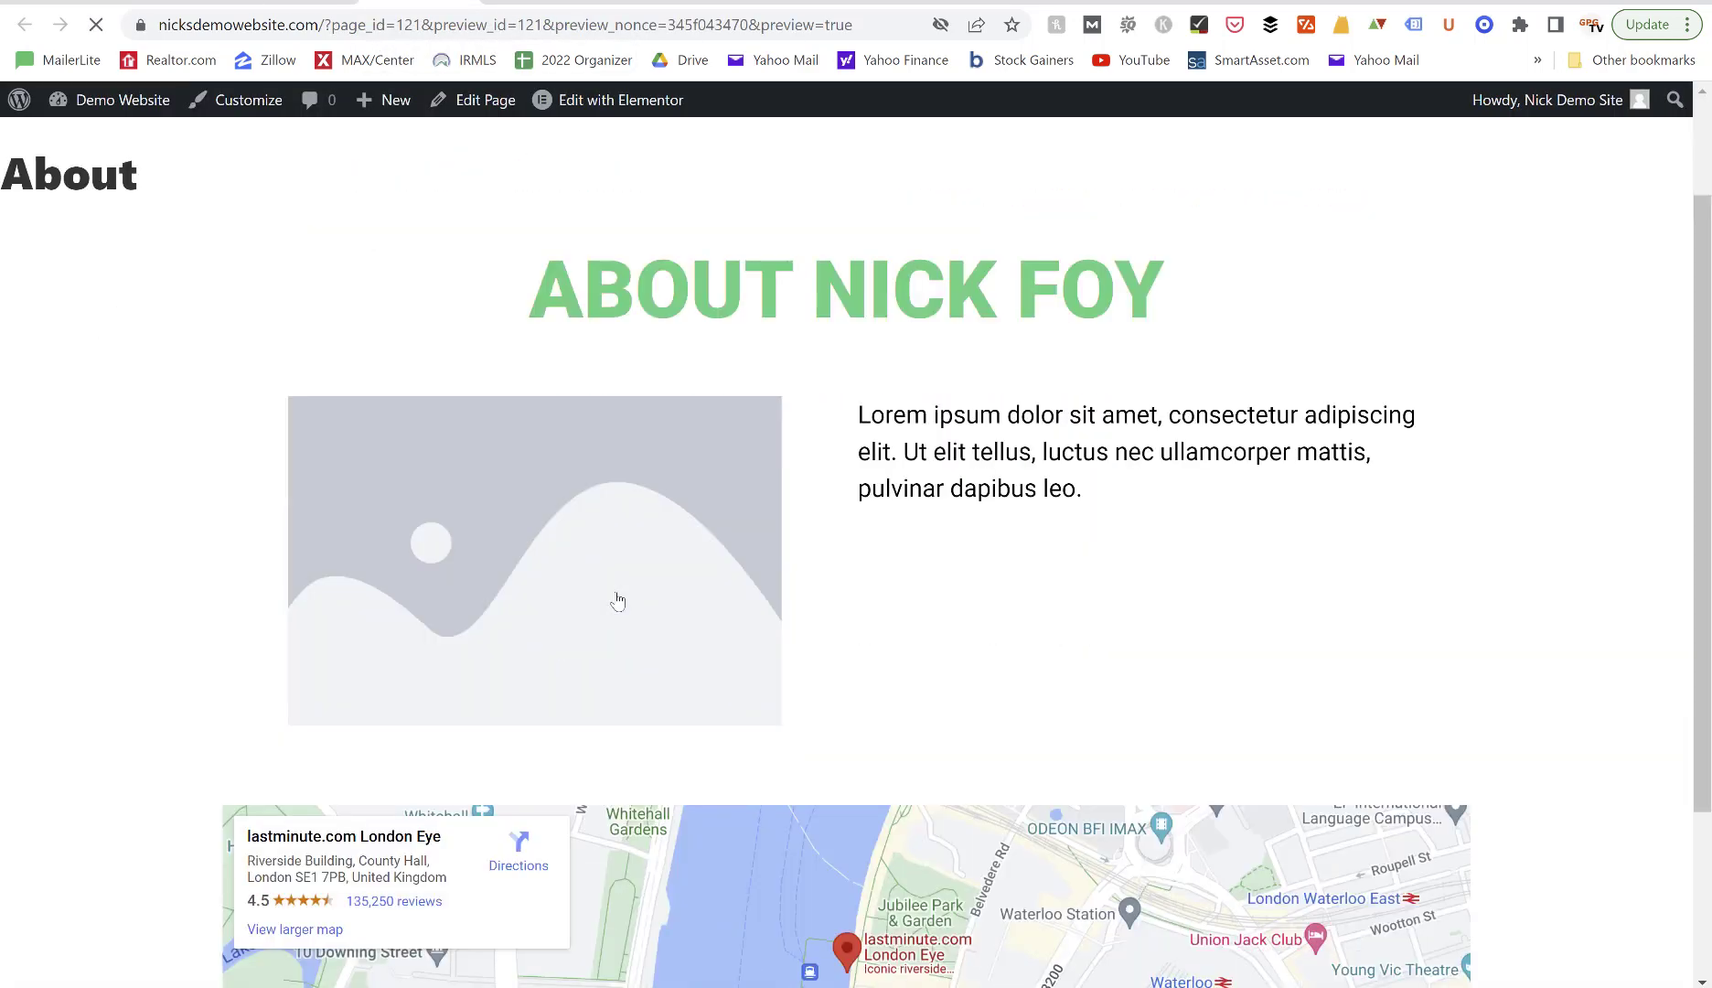
scroll(618, 601, up, 4)
scroll(619, 601, down, 4)
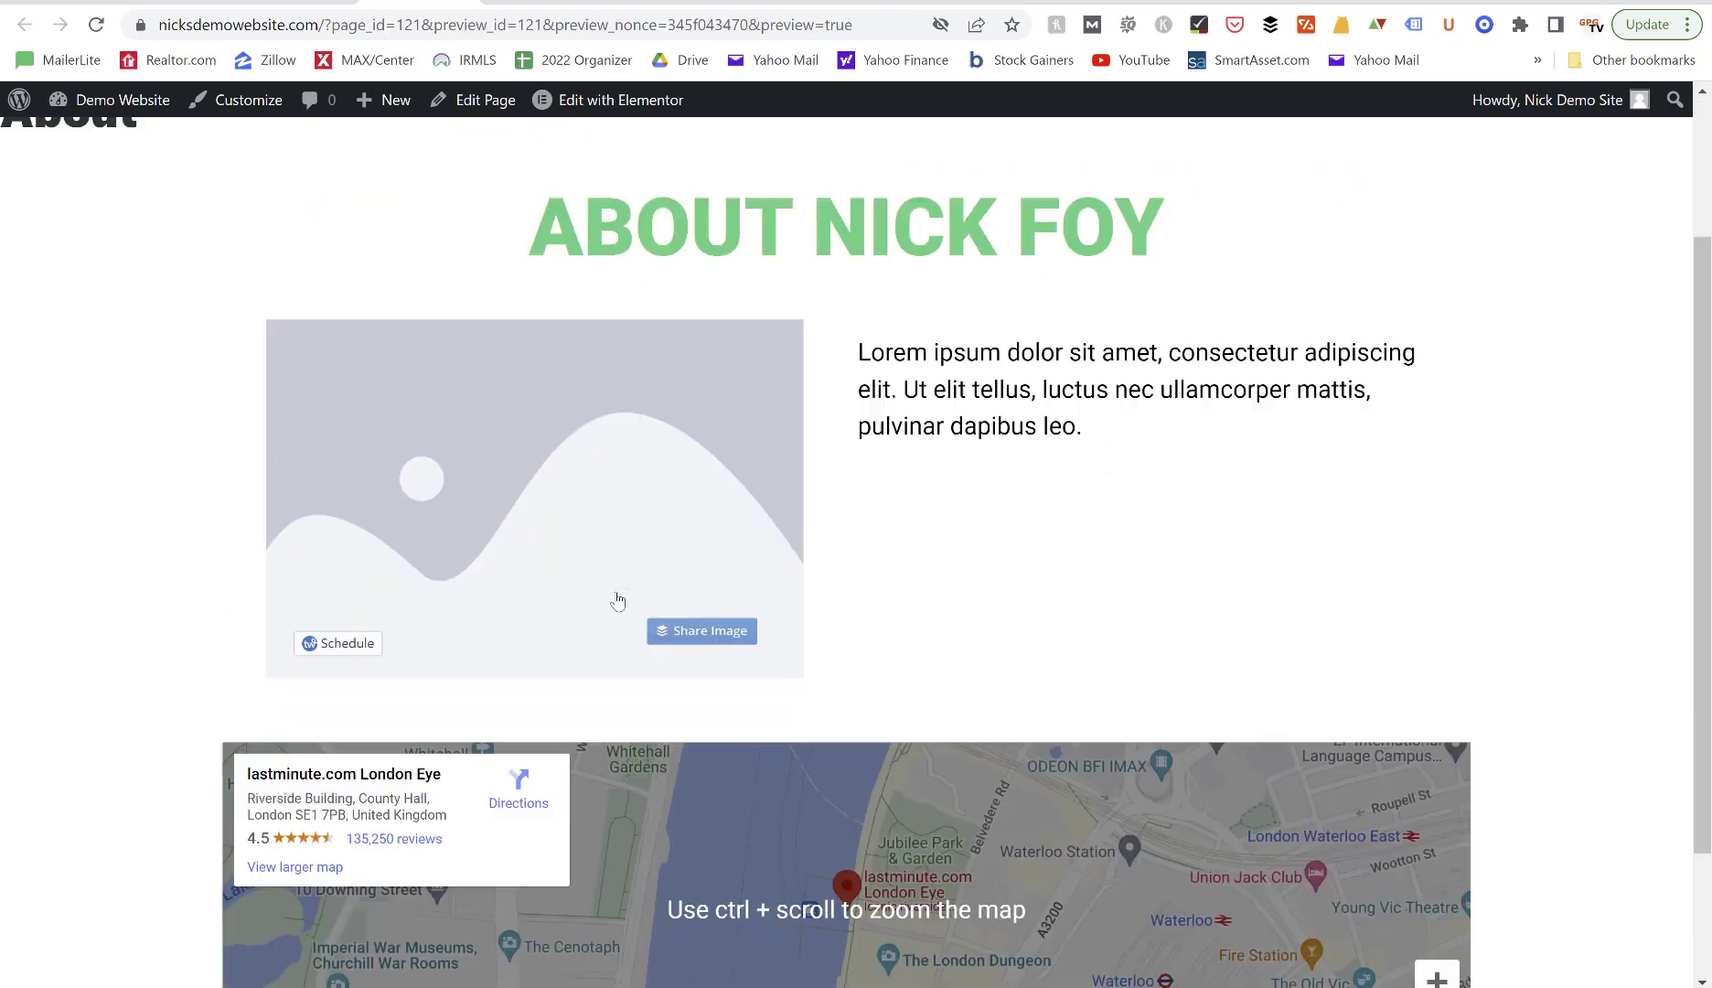
scroll(618, 601, up, 4)
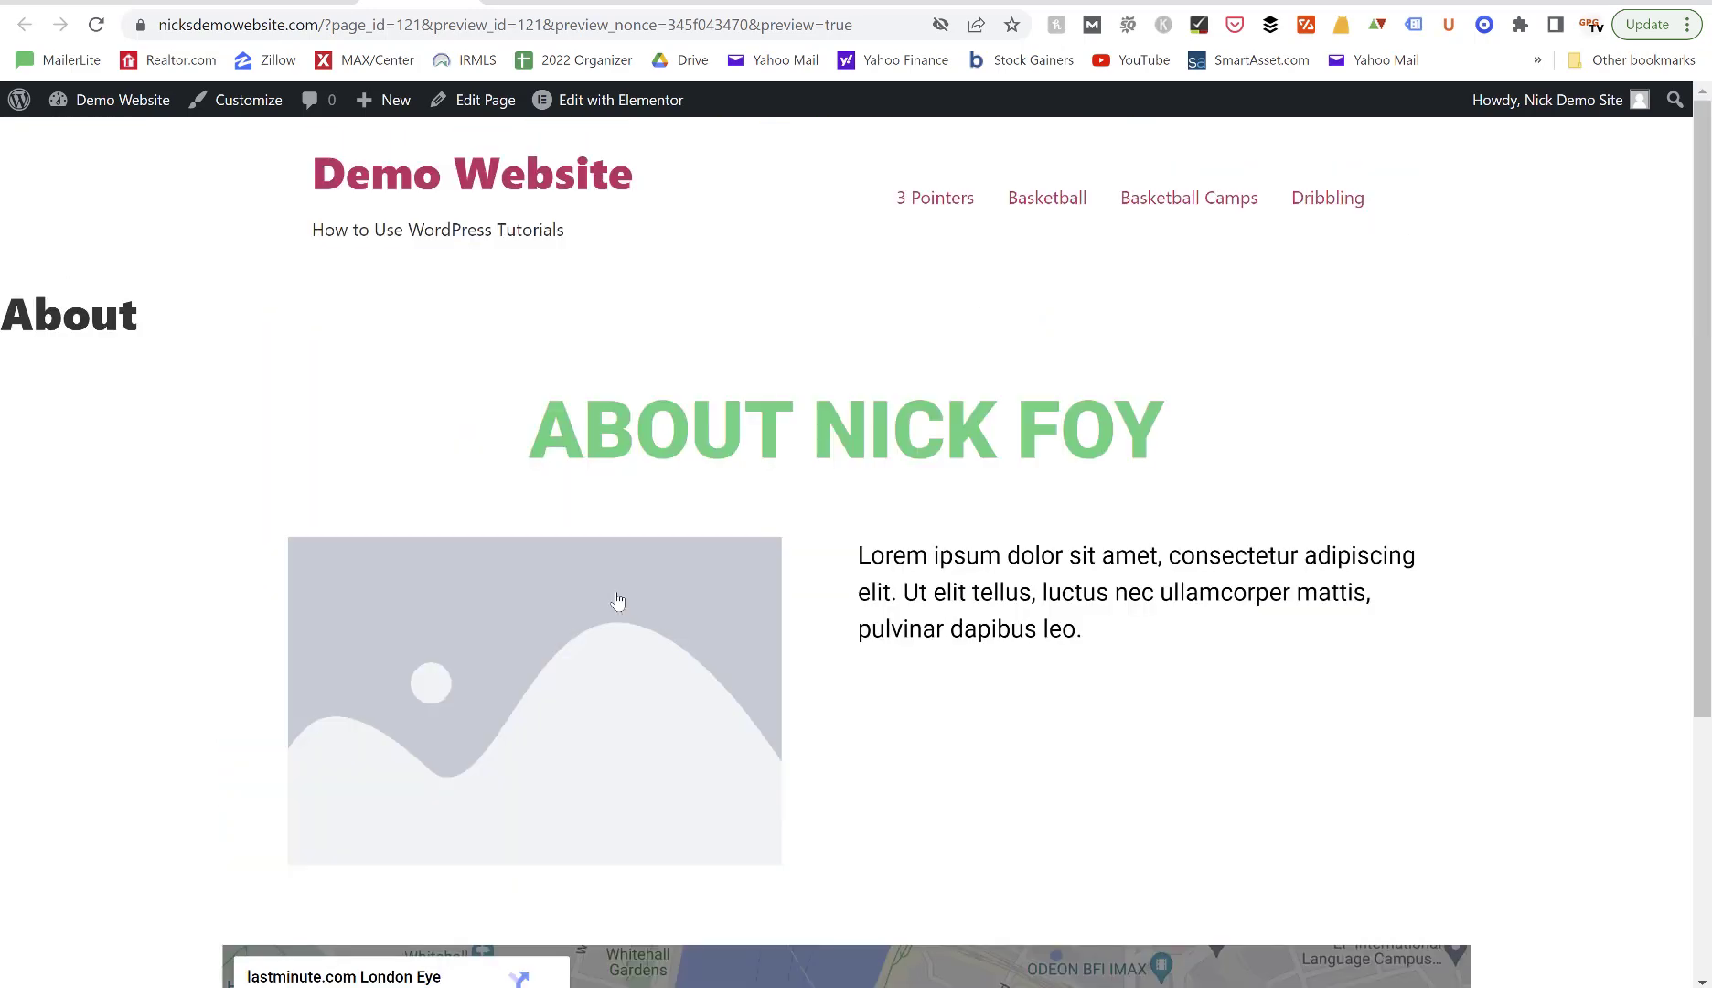
mouse_move(618, 600)
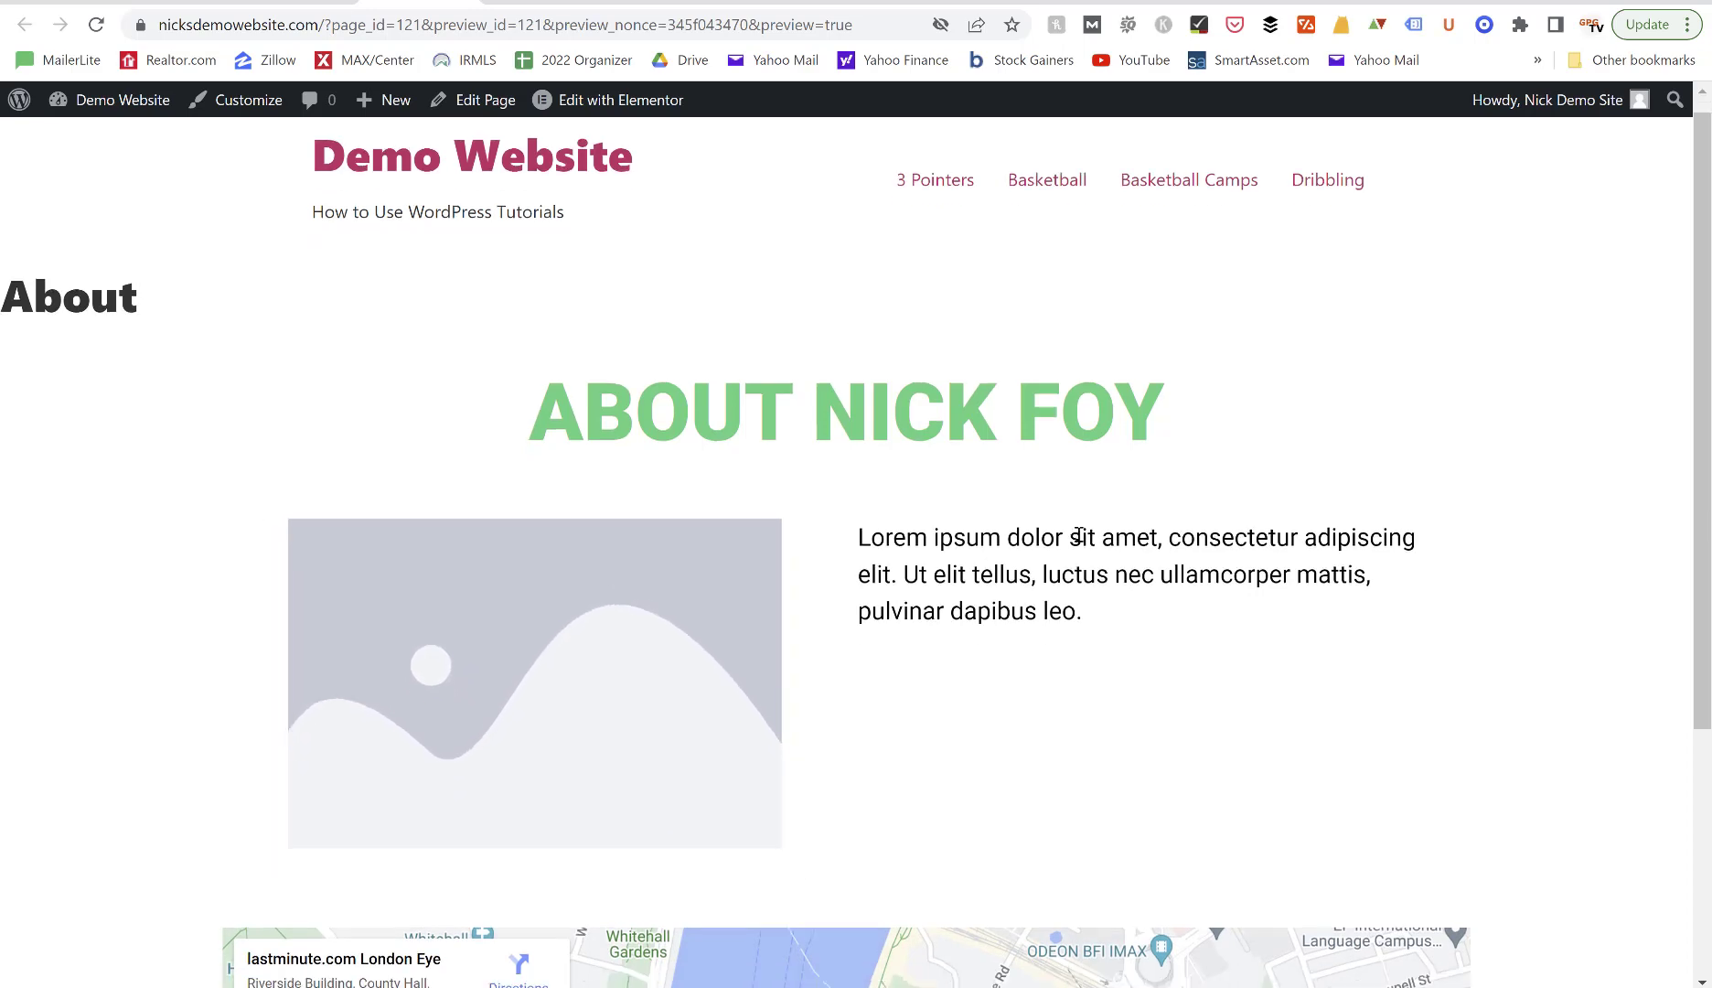
scroll(1078, 534, down, 2)
scroll(1078, 534, down, 2)
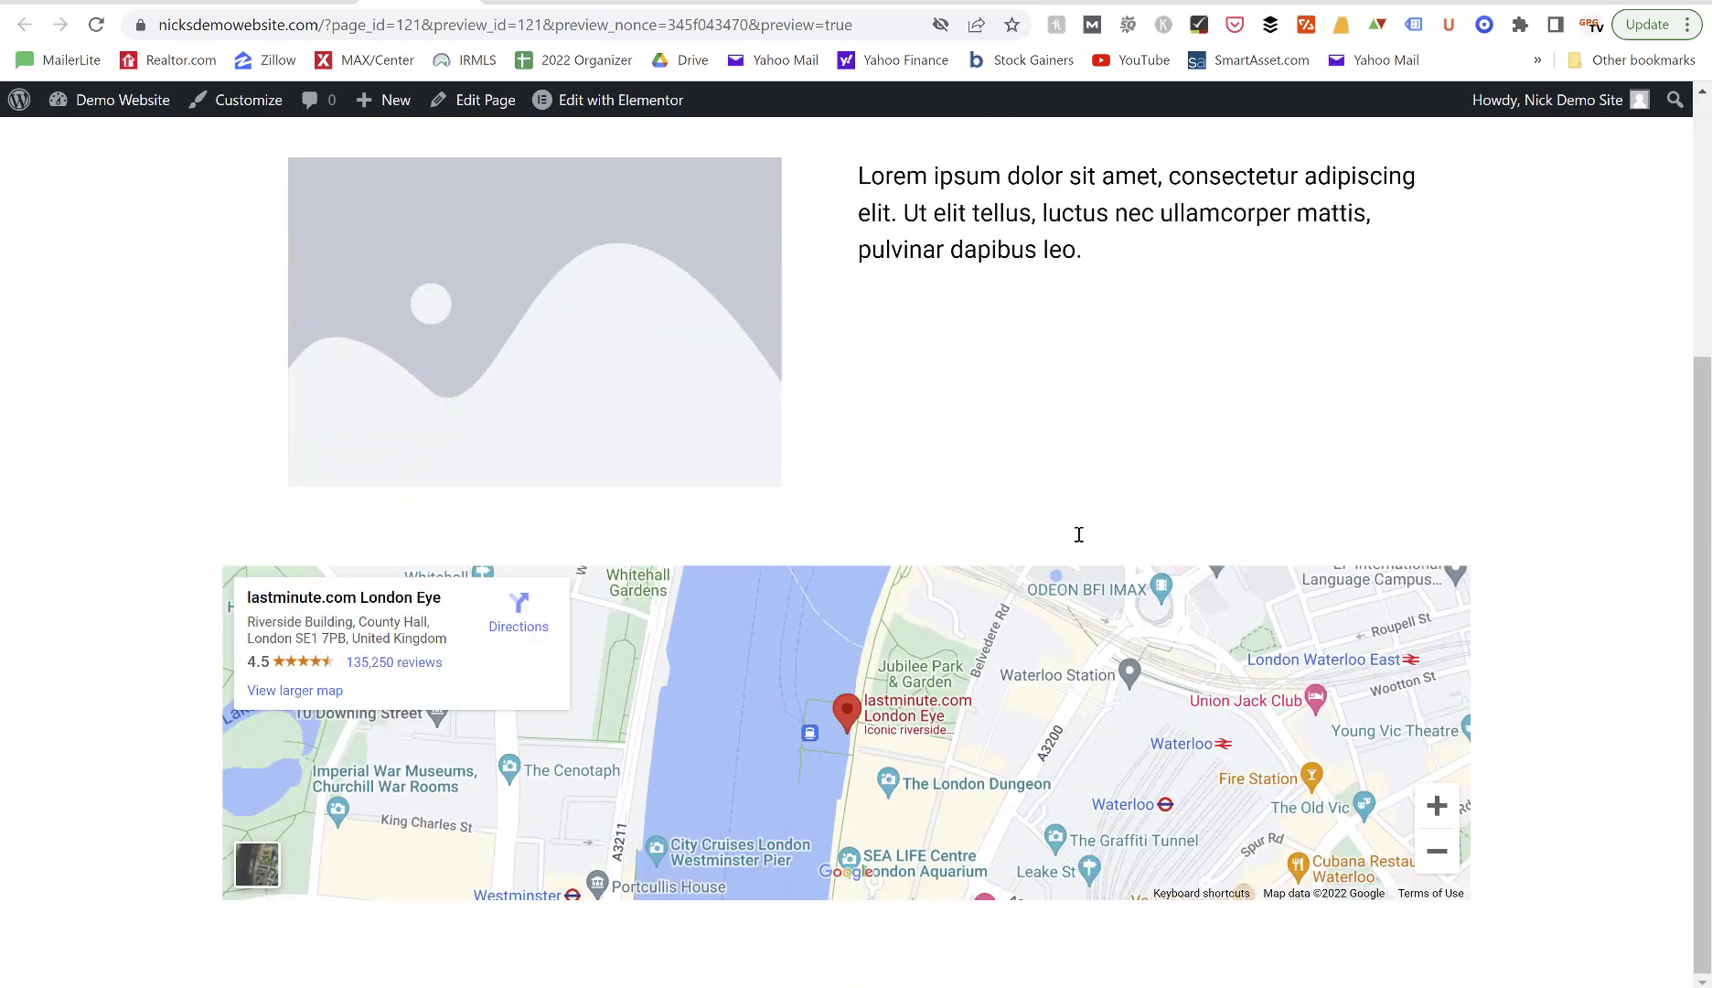
scroll(1078, 534, up, 5)
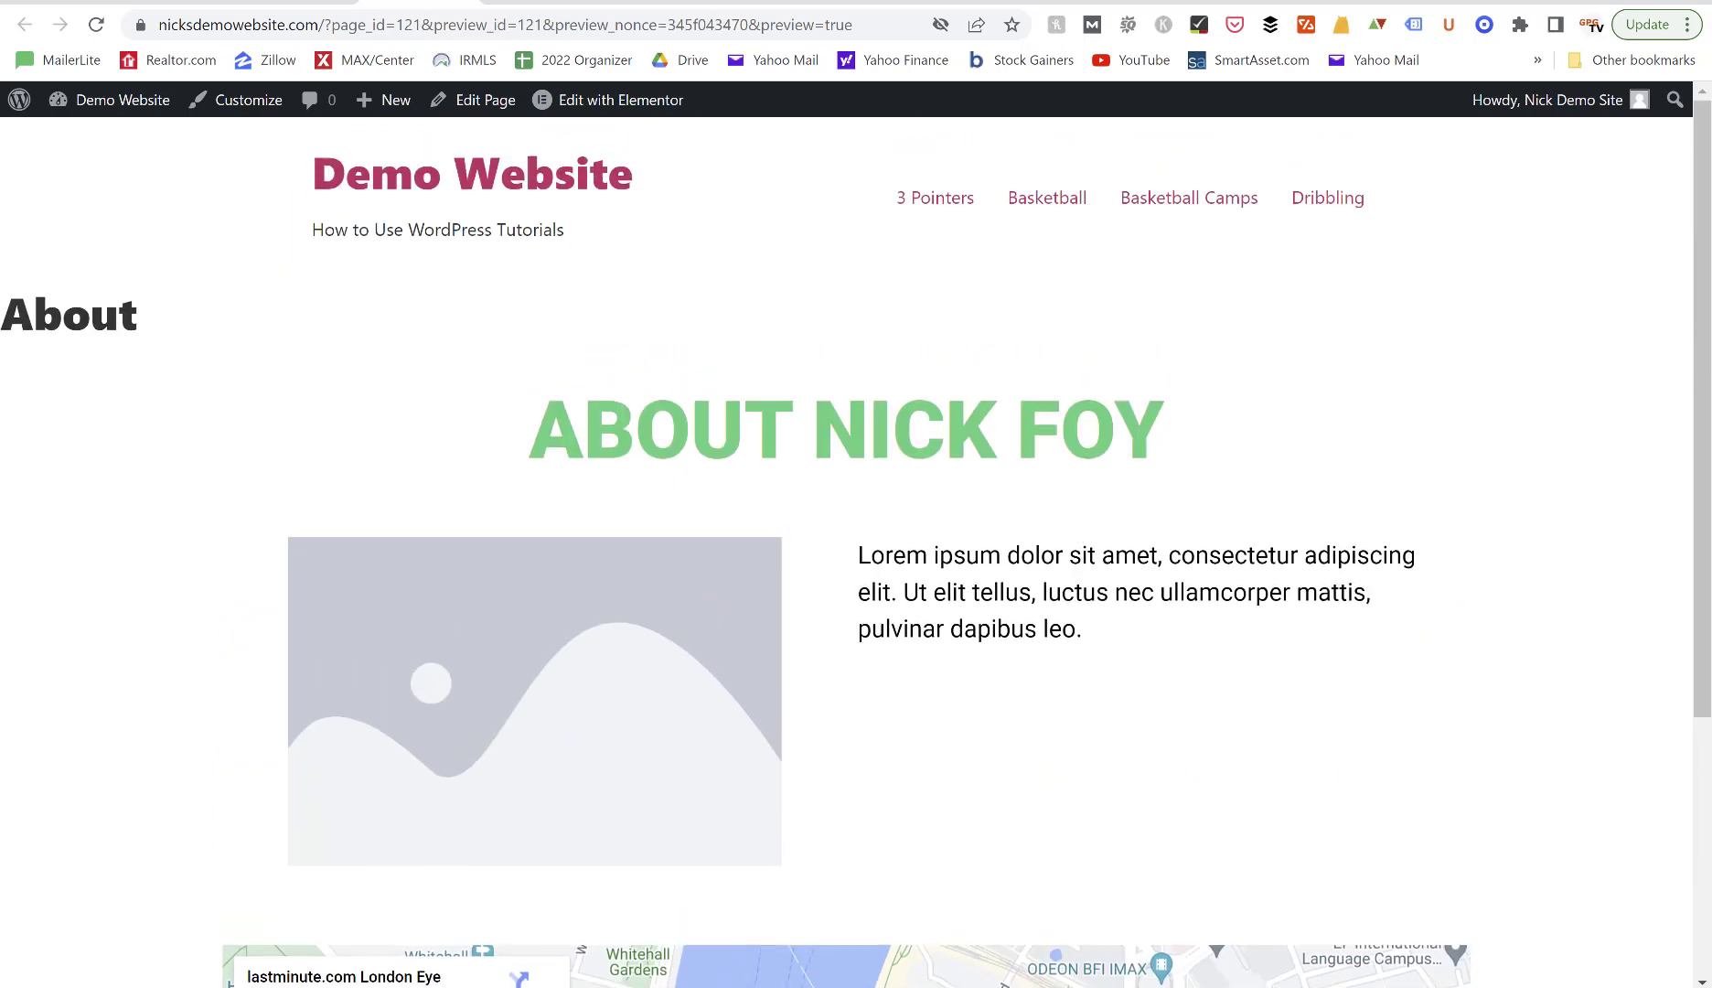
Return to the editor and shorten the green heading's title to "About".
click(932, 458)
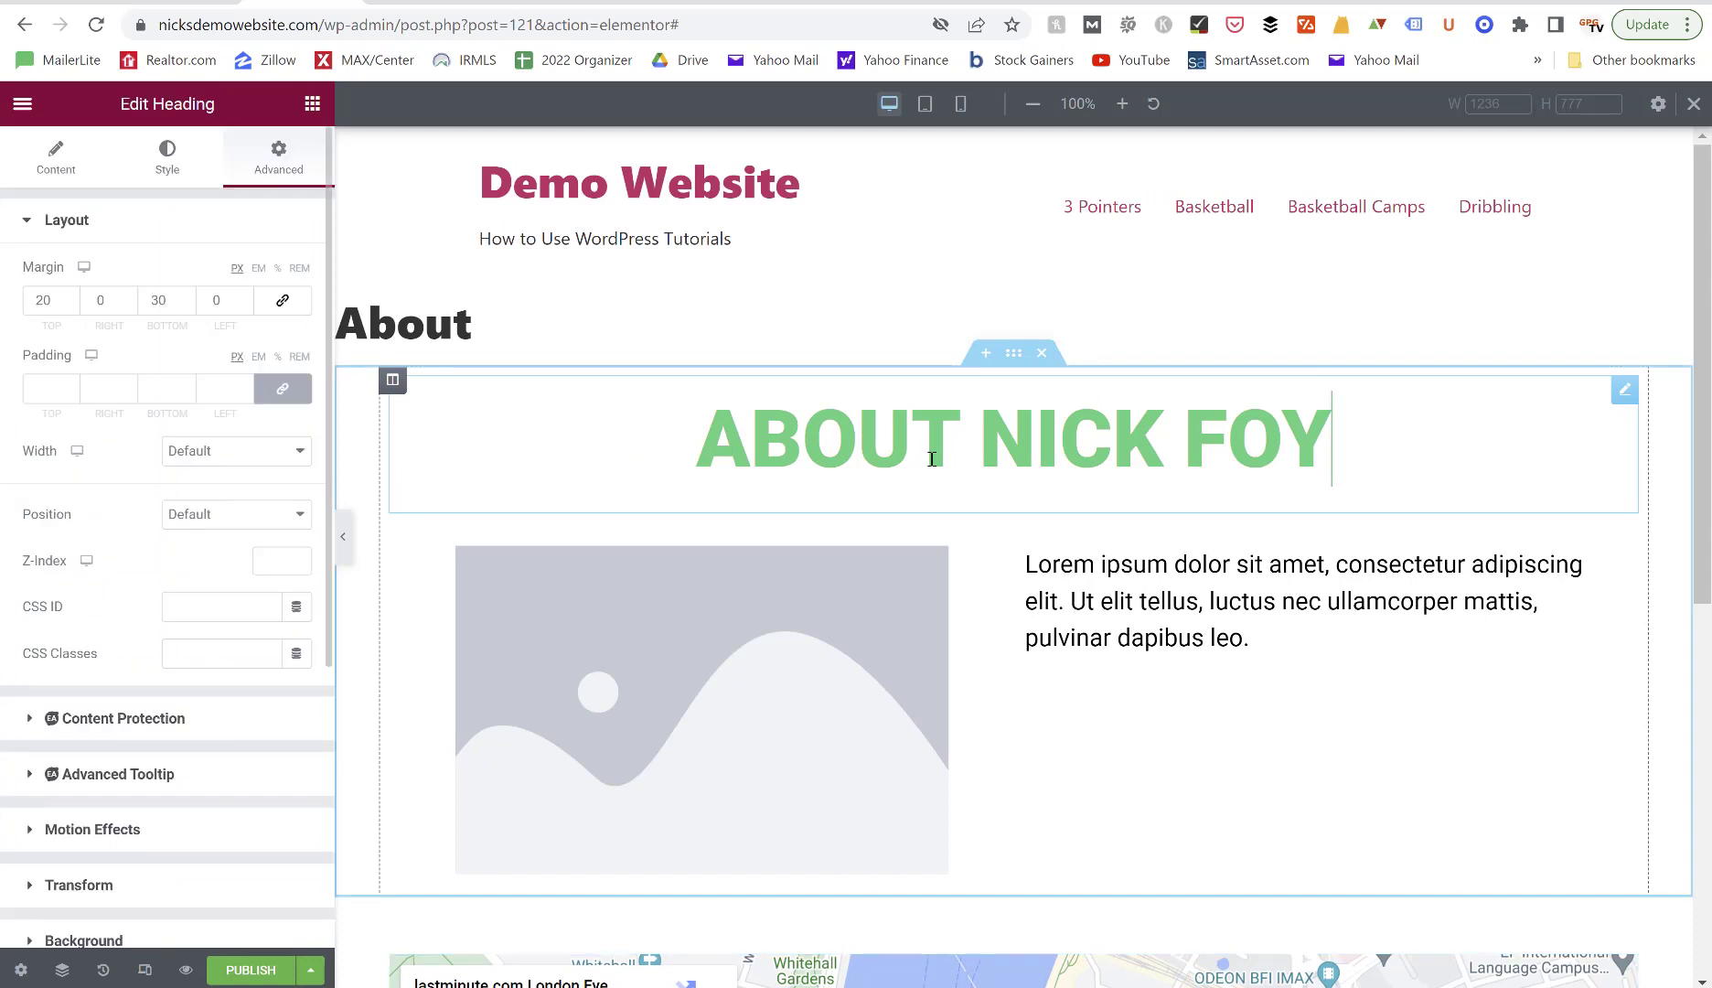
click(47, 170)
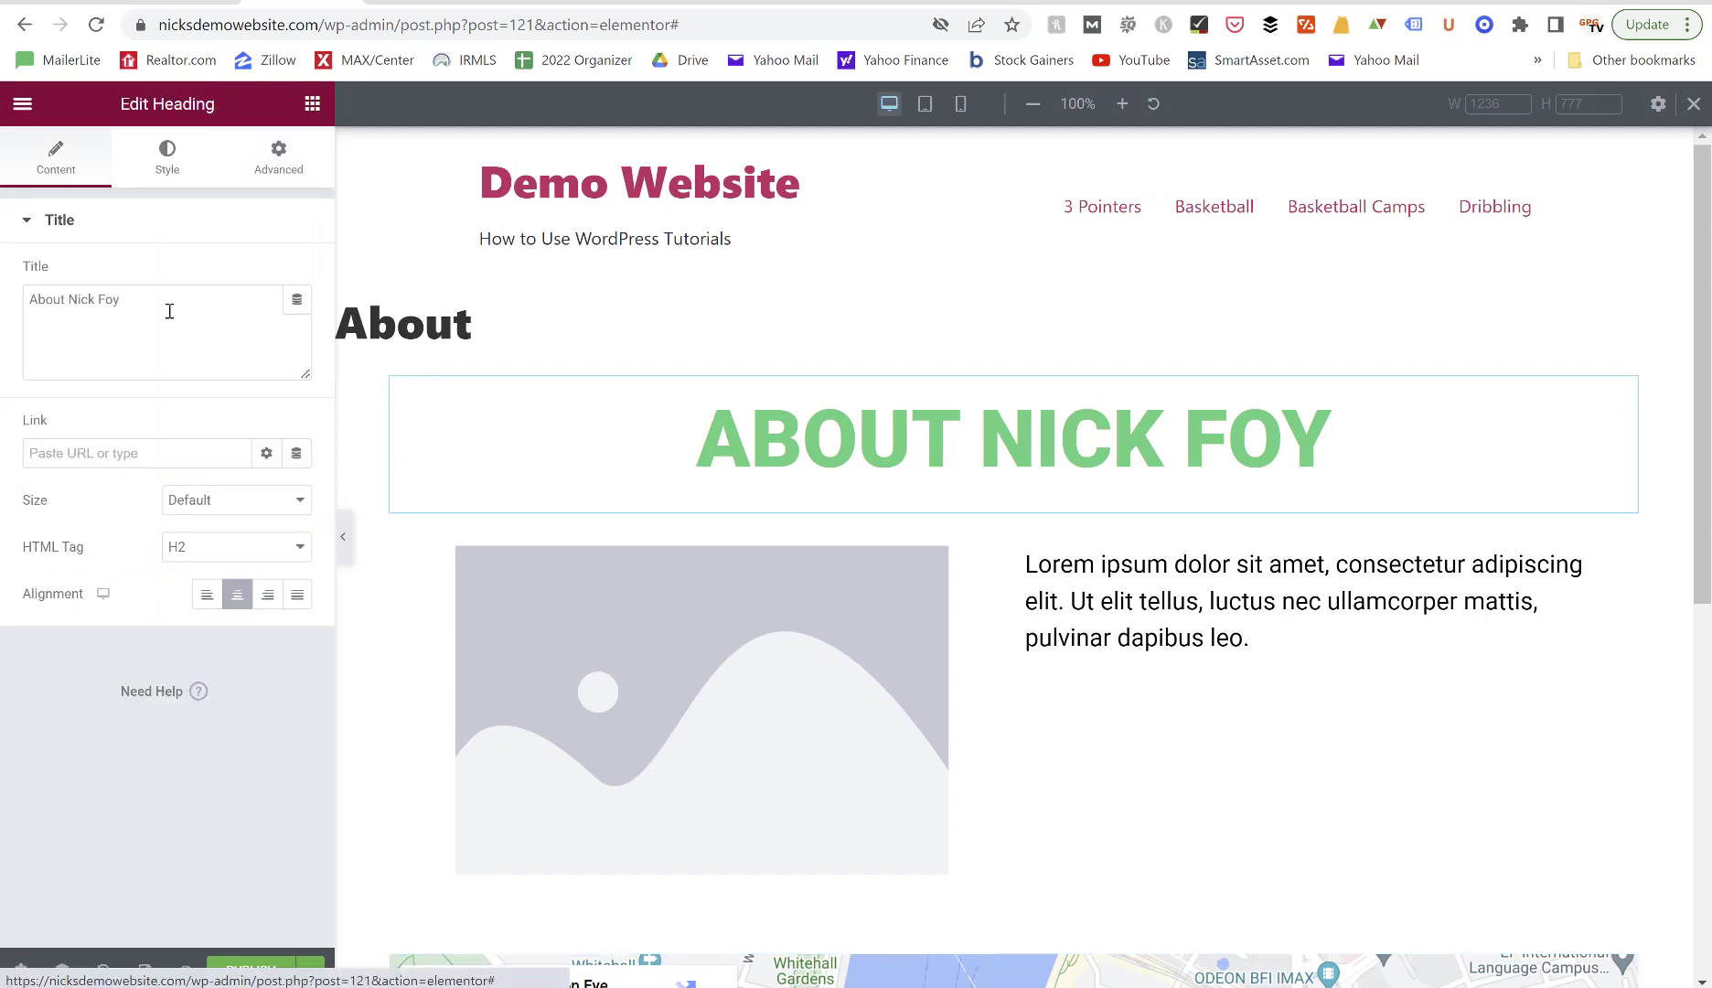
drag(128, 293, 76, 291)
key(BackSpace)
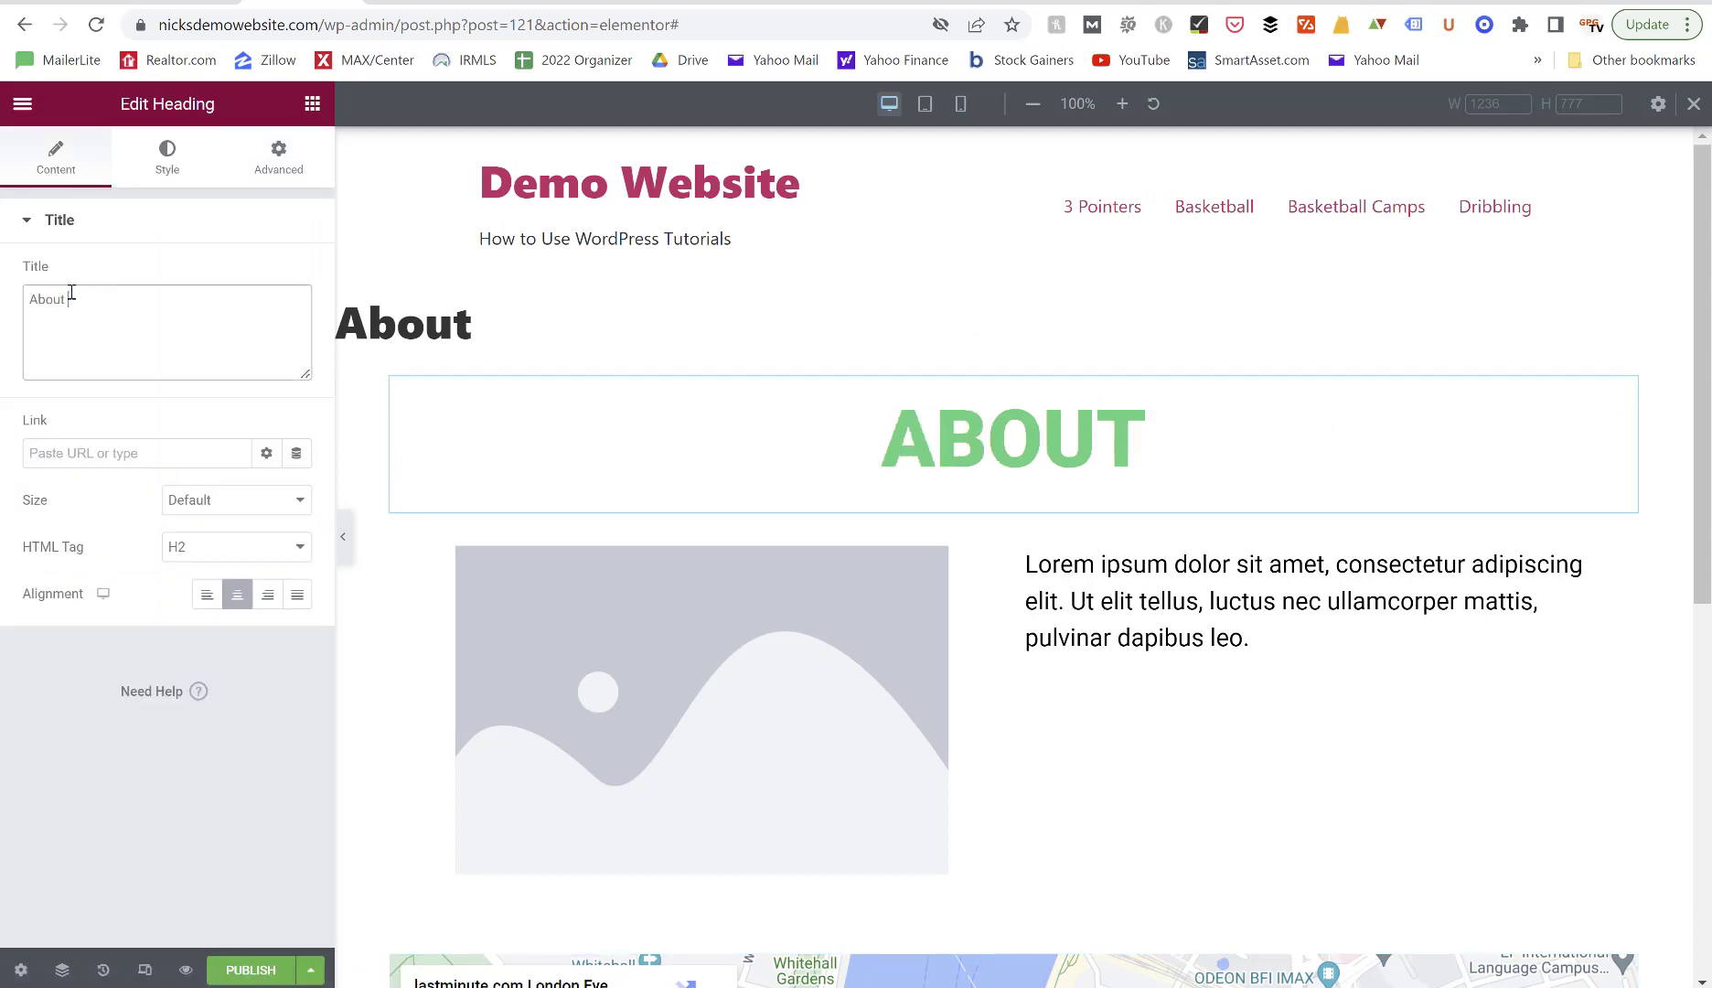
Save the page as a draft and view it in the page preview.
click(303, 975)
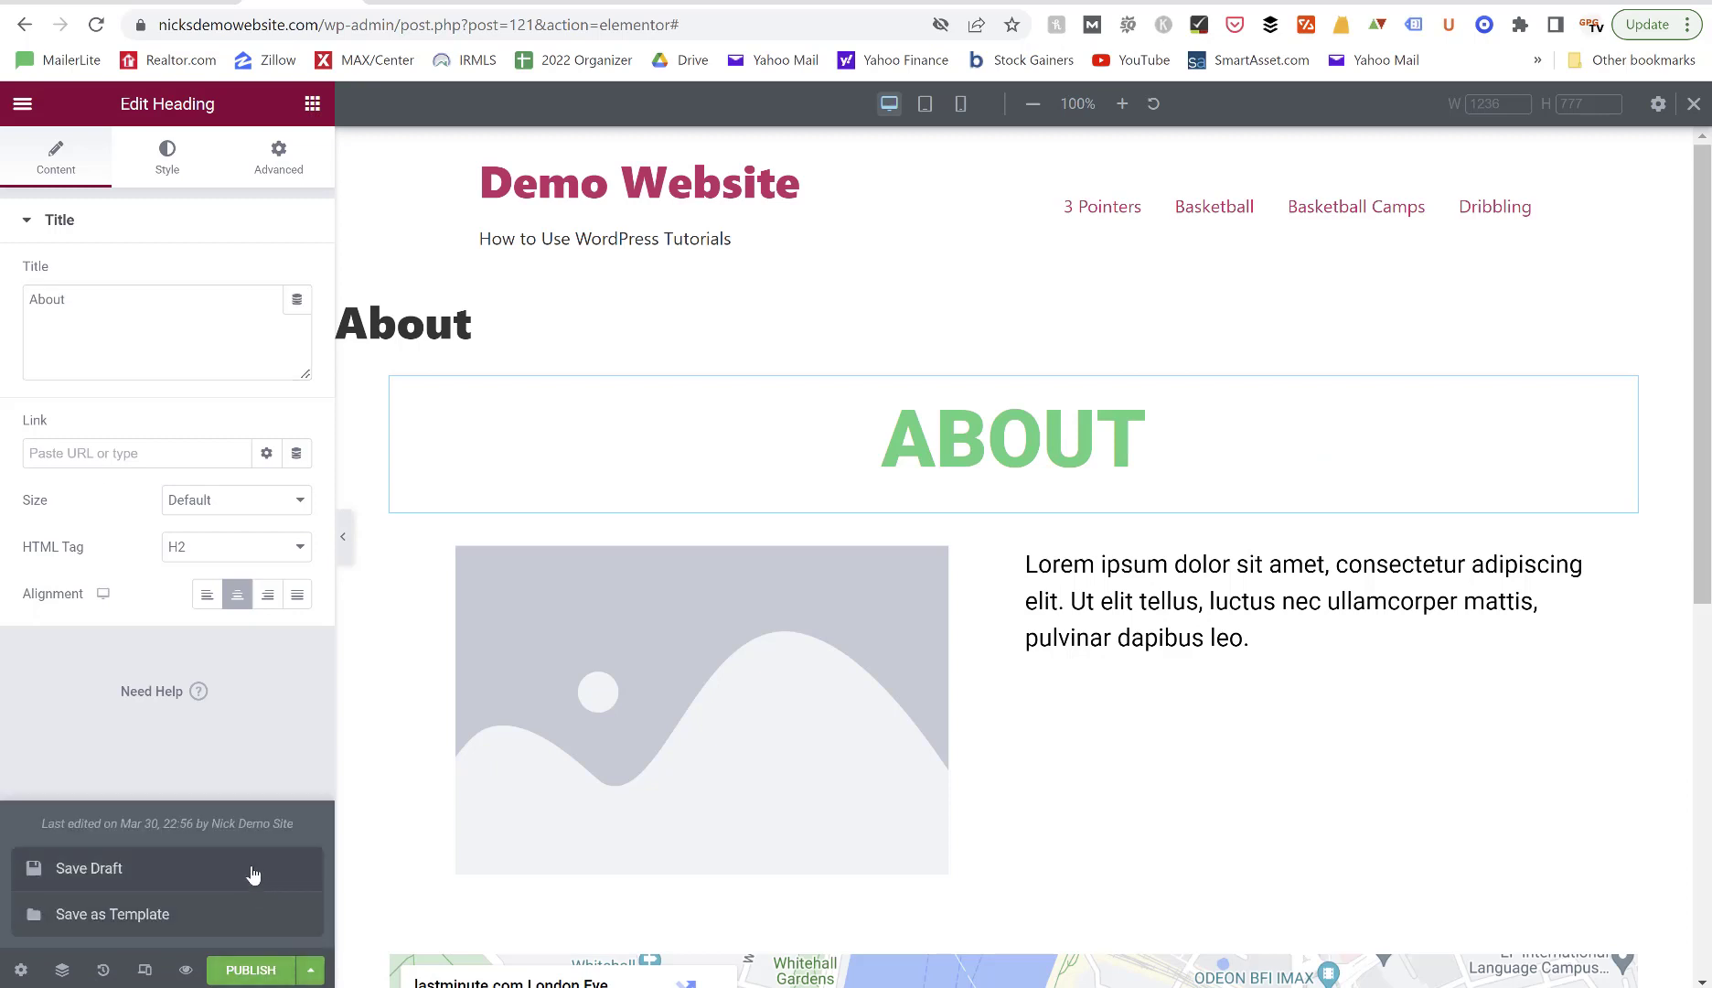
click(253, 873)
click(537, 3)
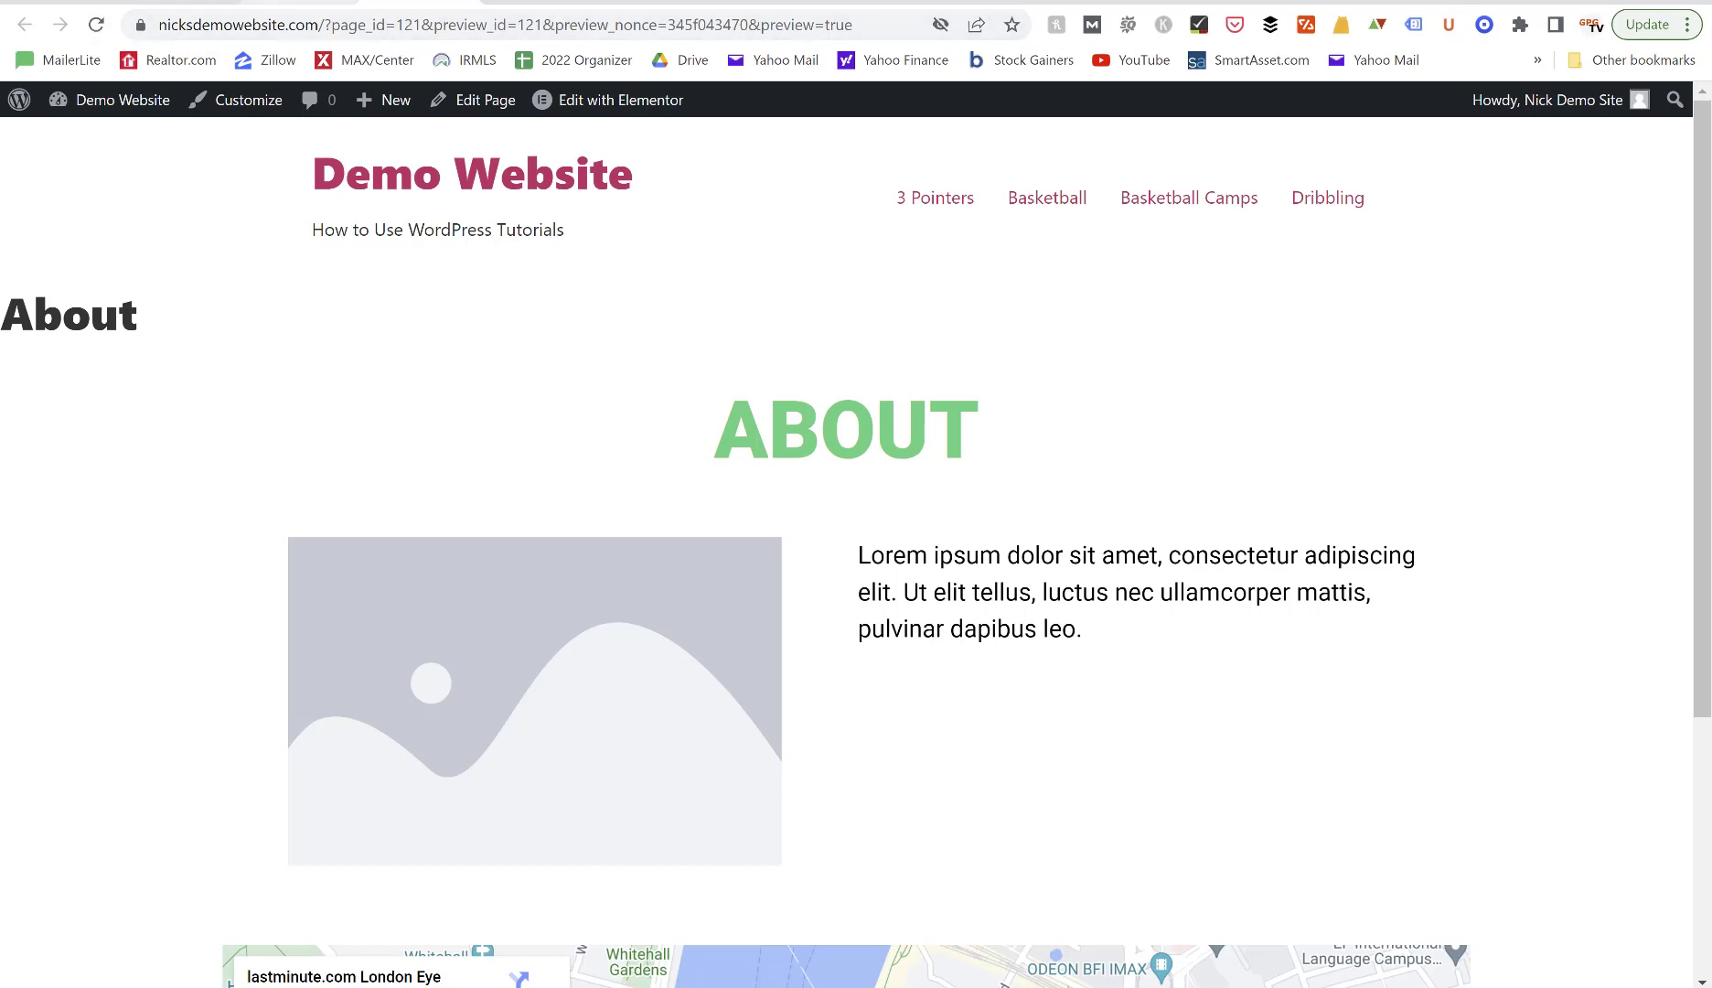
Compare the editor with the page preview and look over the previewed page down to the map.
click(340, 2)
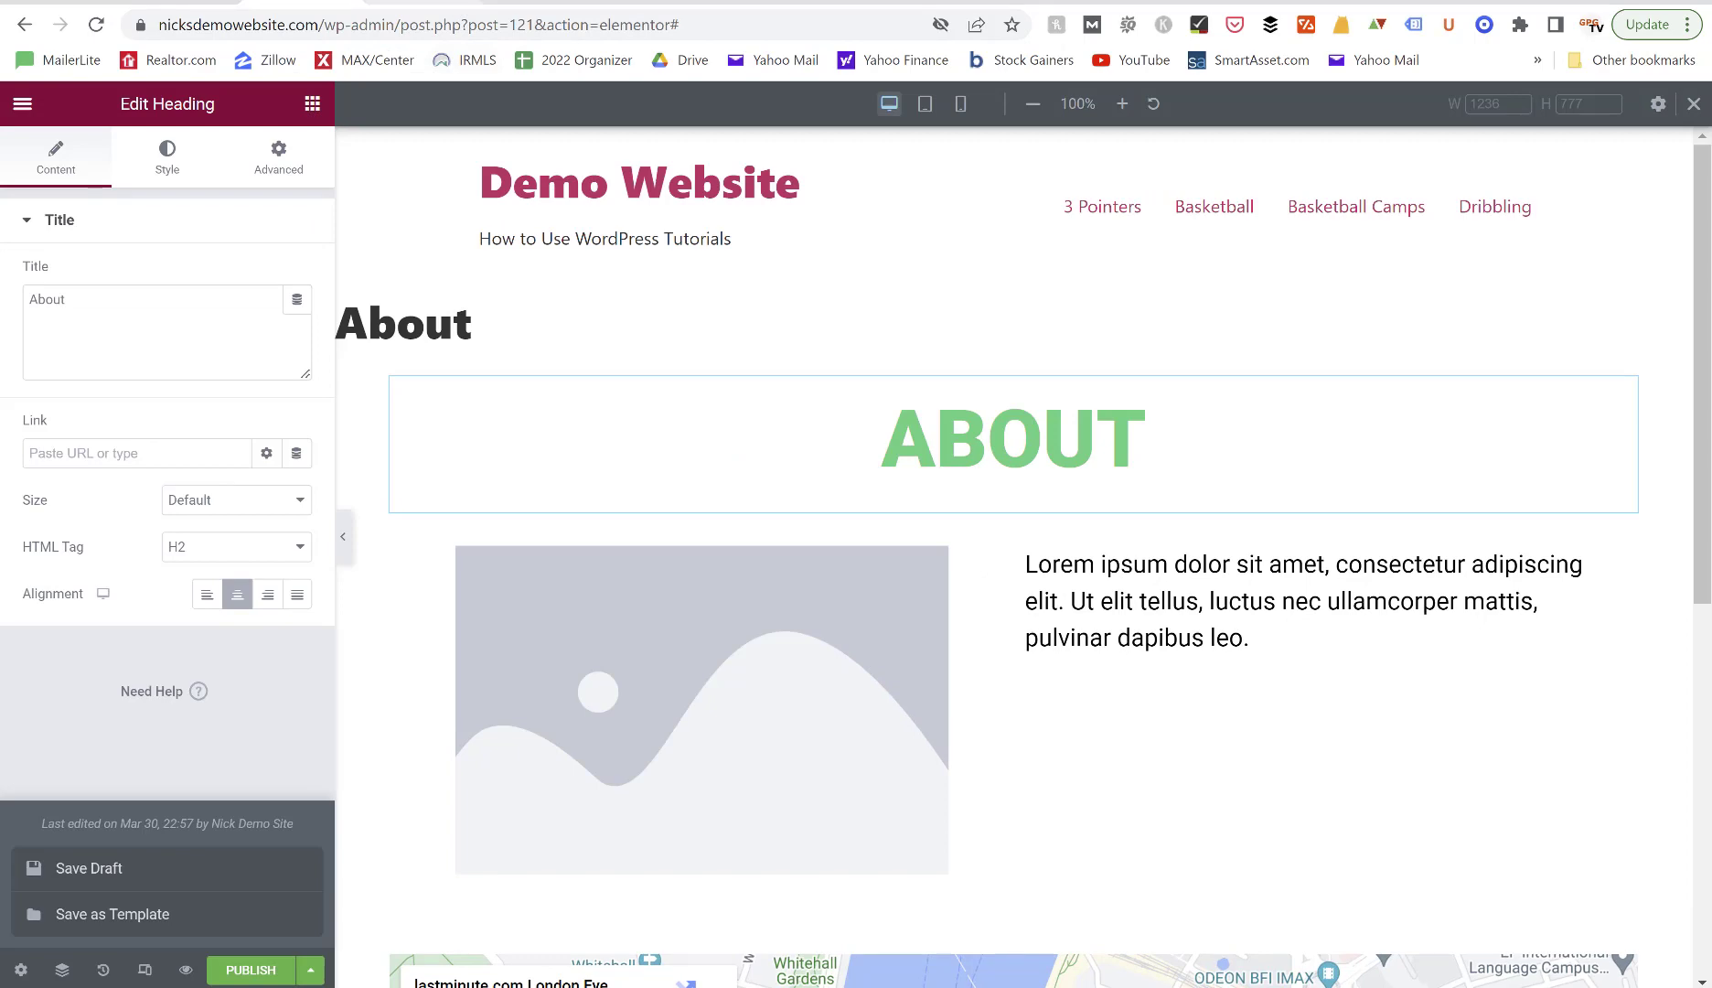
click(416, 2)
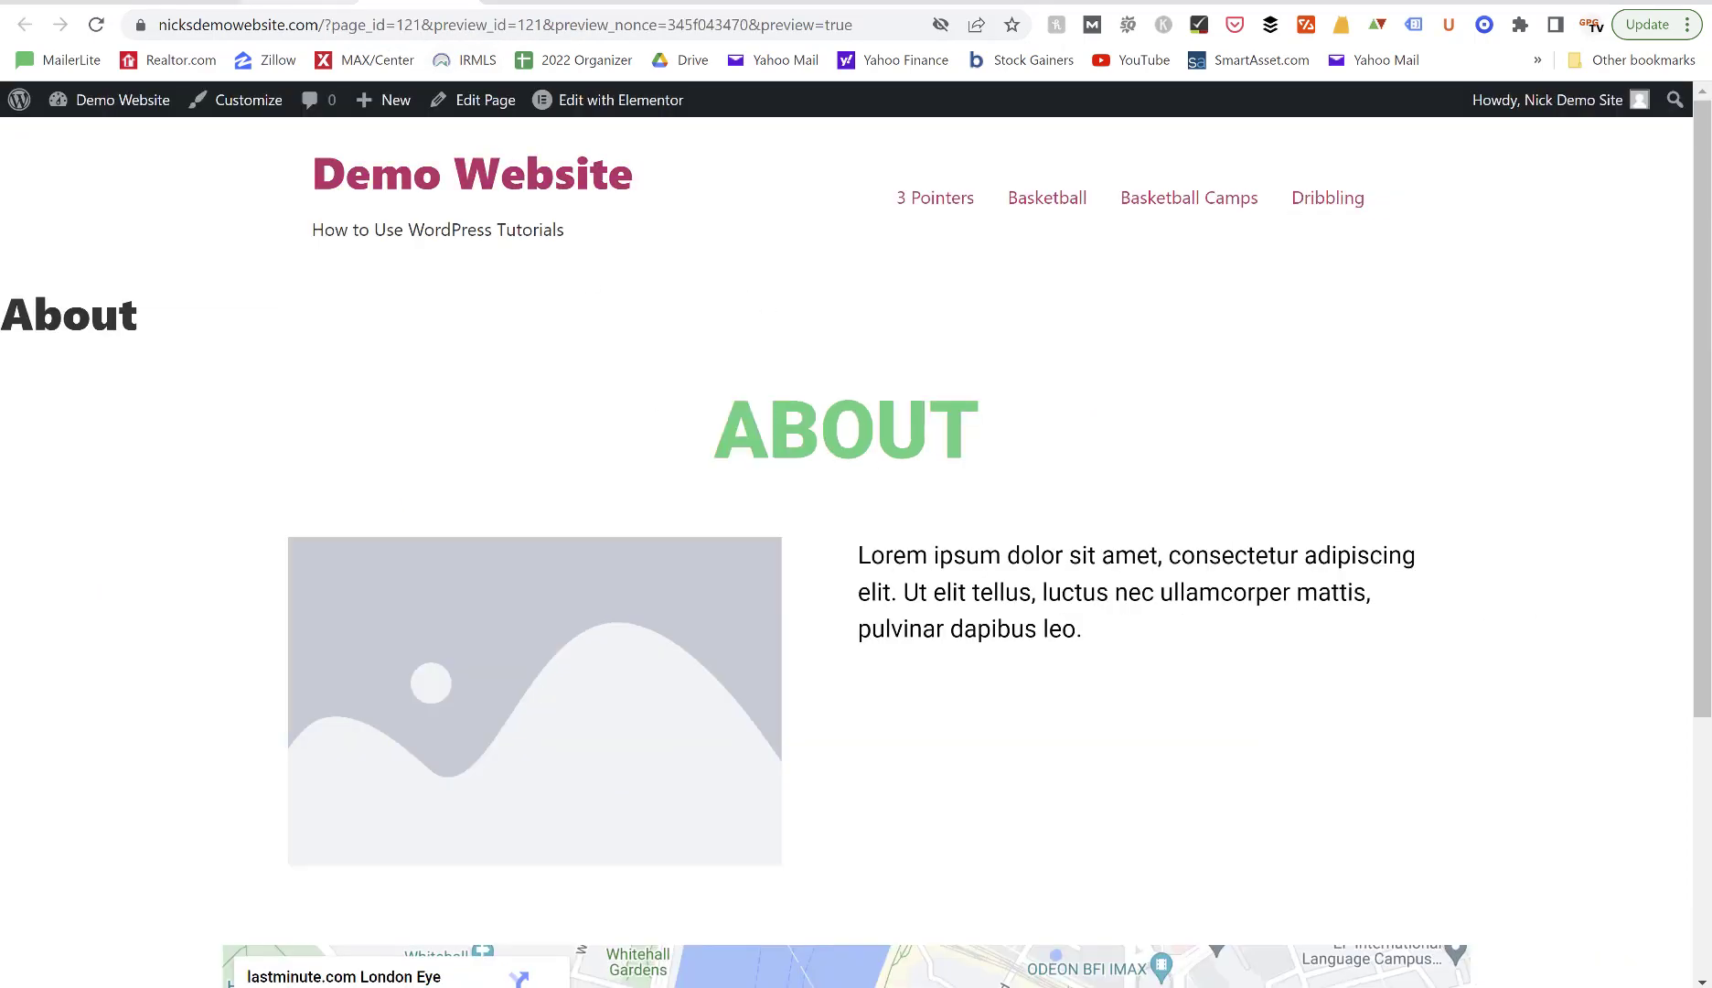
click(340, 2)
click(416, 1)
scroll(926, 610, down, 4)
scroll(927, 610, up, 4)
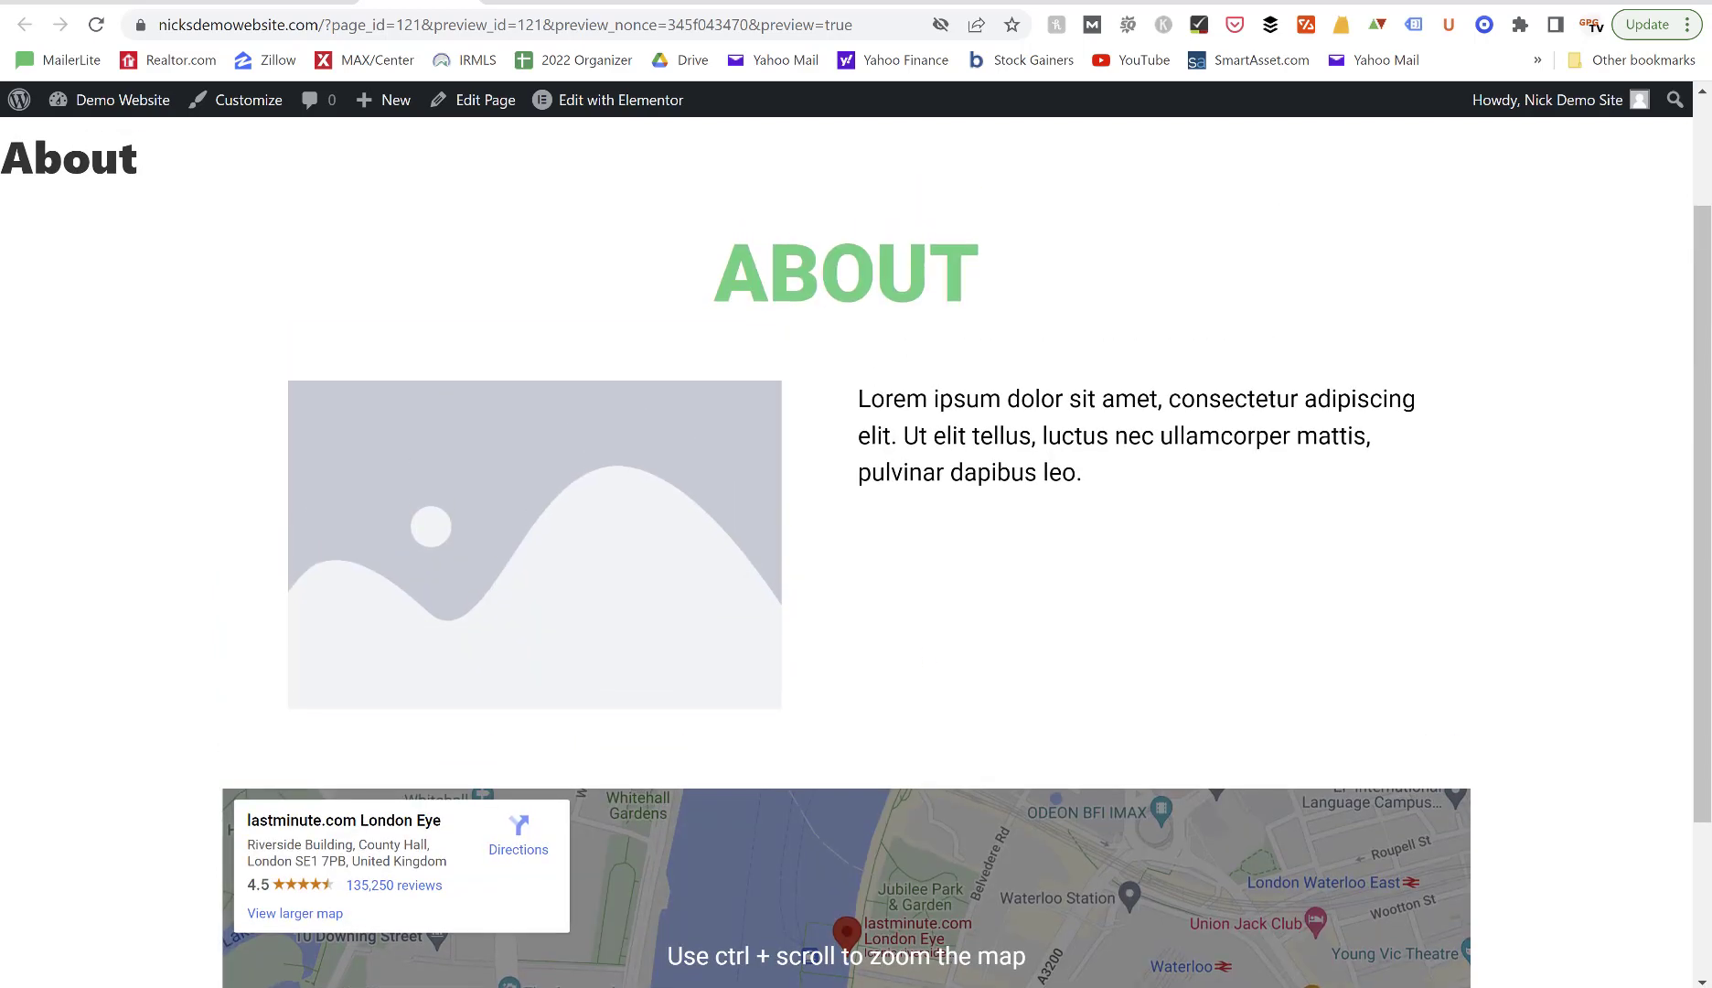
Switch between the editor and the page preview, checking the two headings, the image, the text and the map.
click(340, 2)
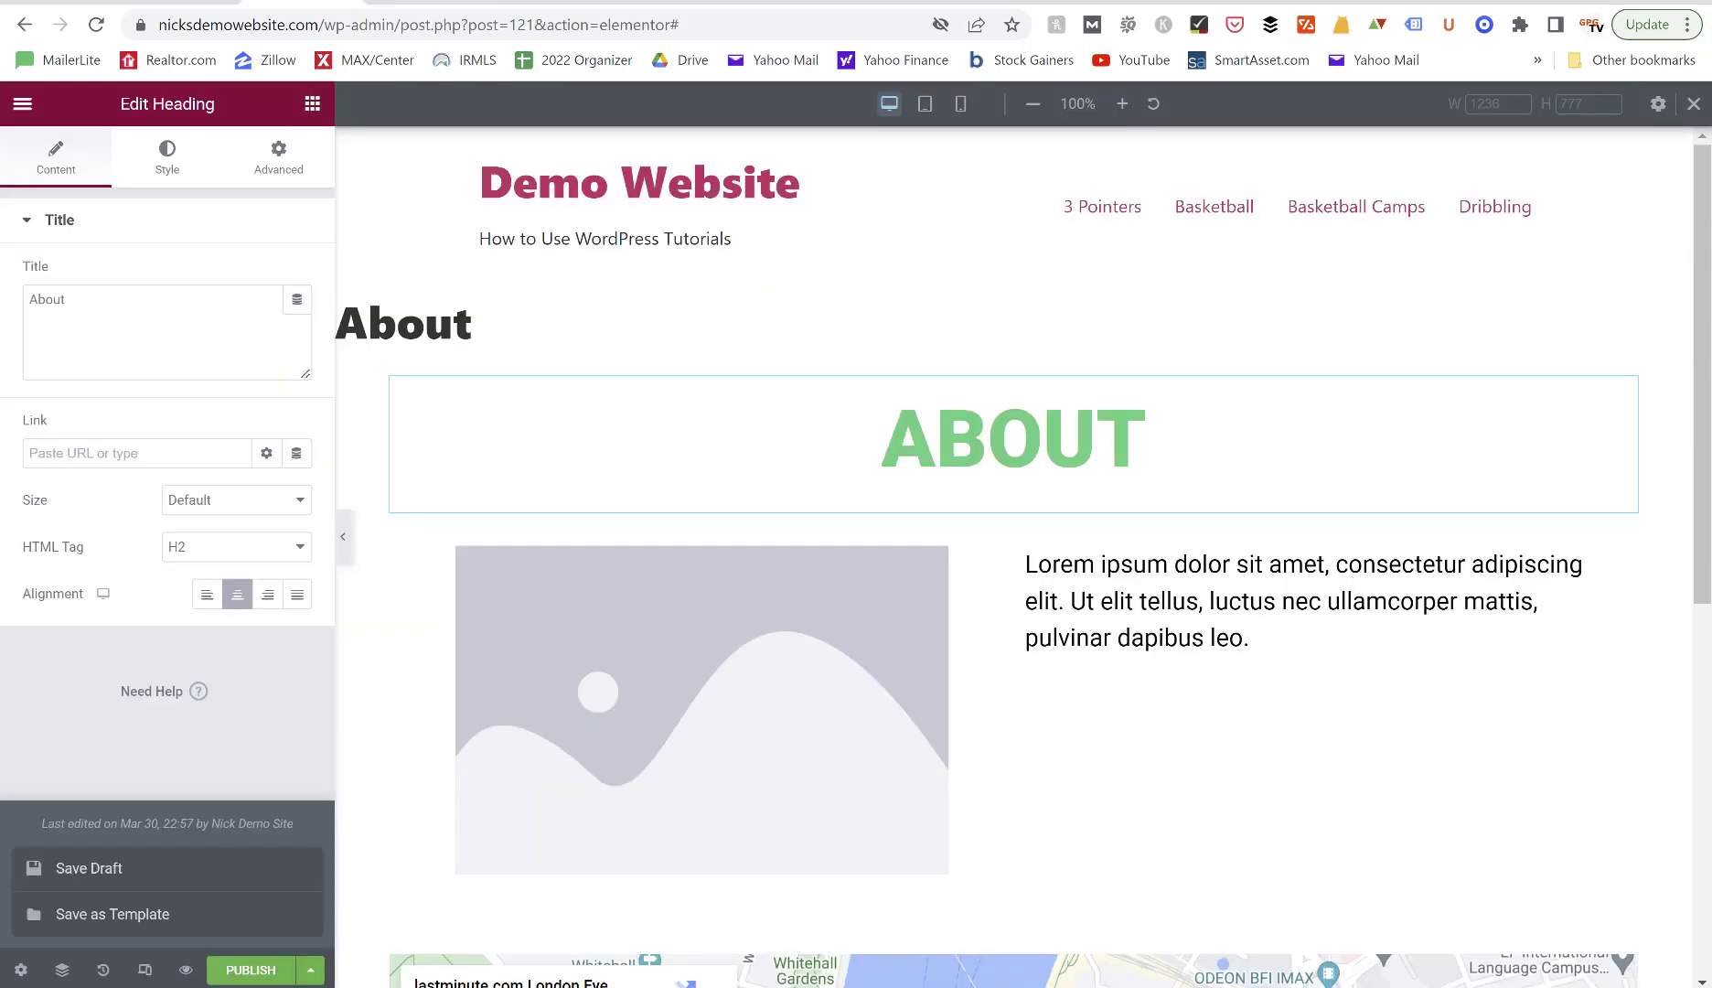
click(416, 2)
scroll(693, 366, down, 3)
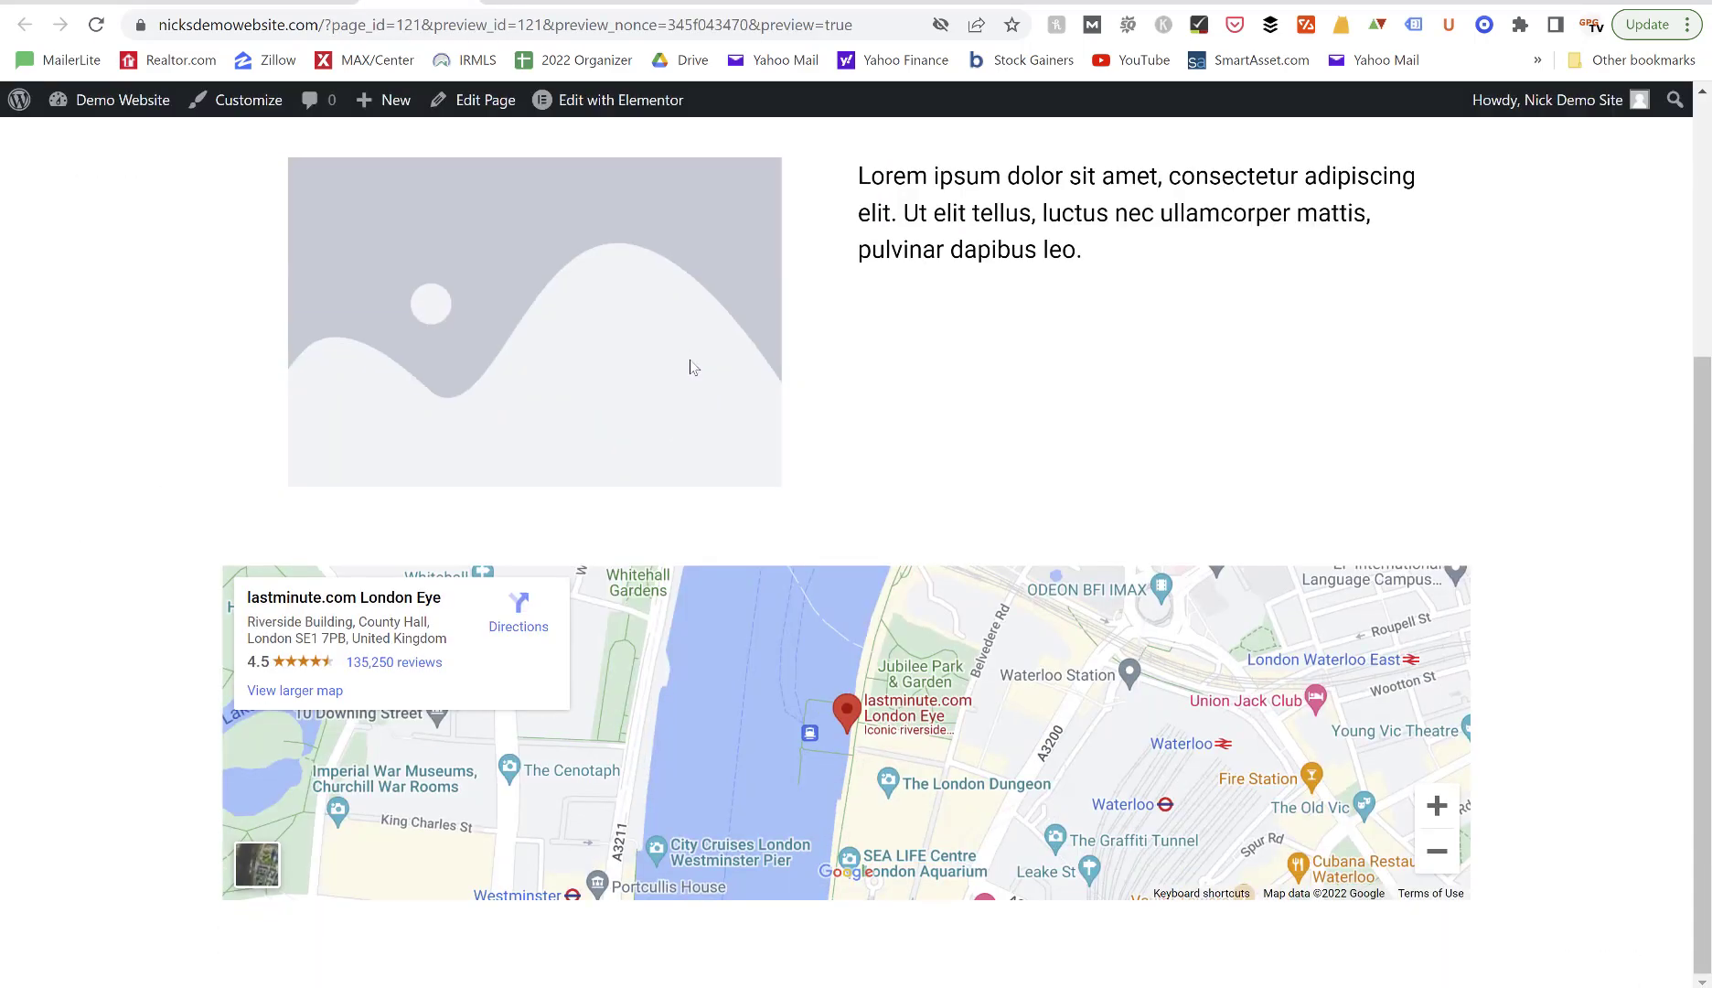
scroll(692, 366, up, 4)
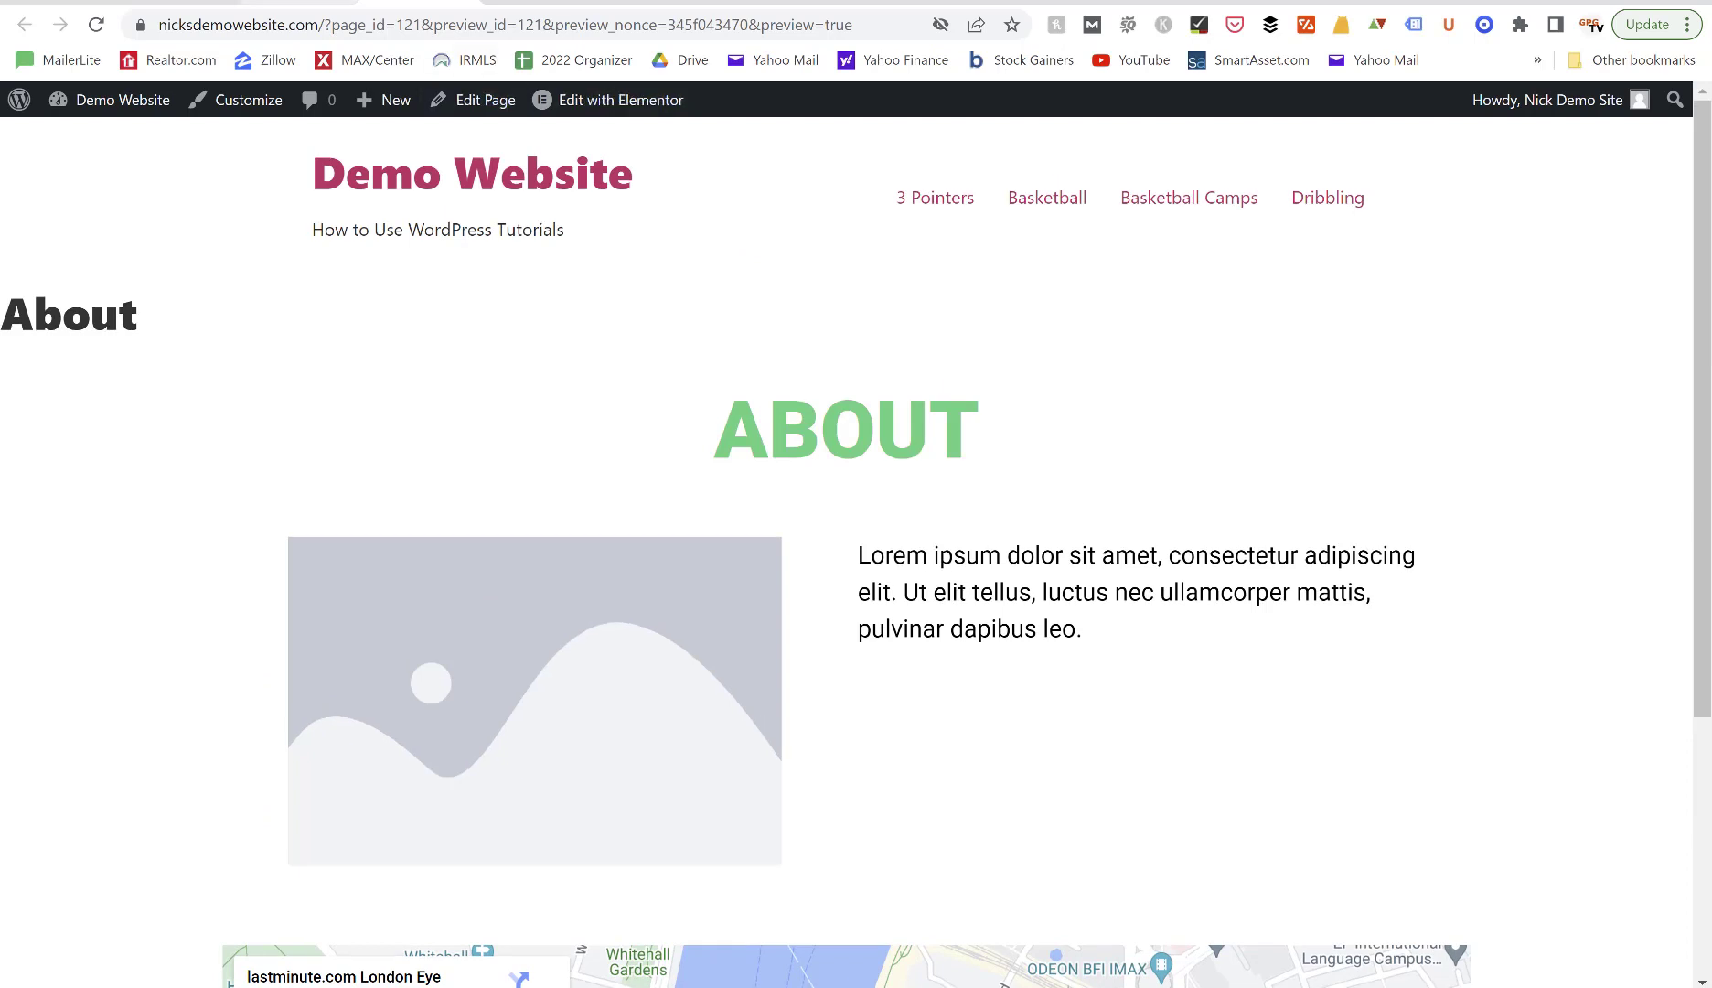
Return to the editor, open the page settings and view the available status options for the About page.
click(340, 3)
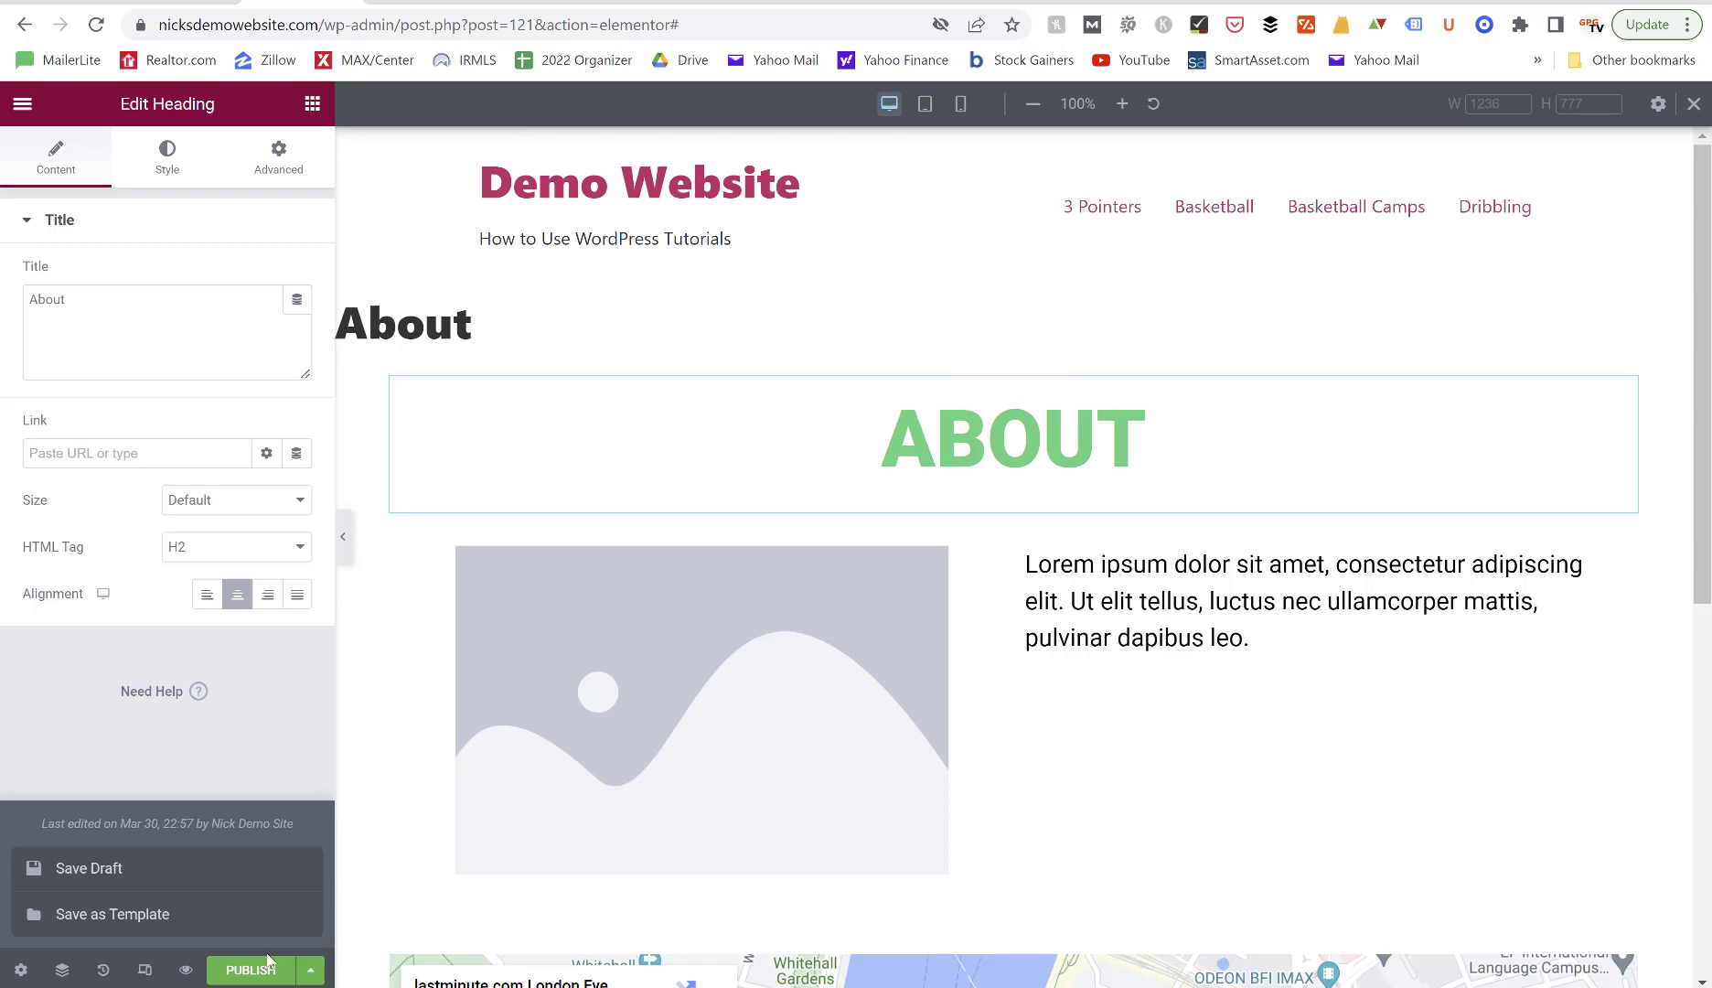
click(21, 971)
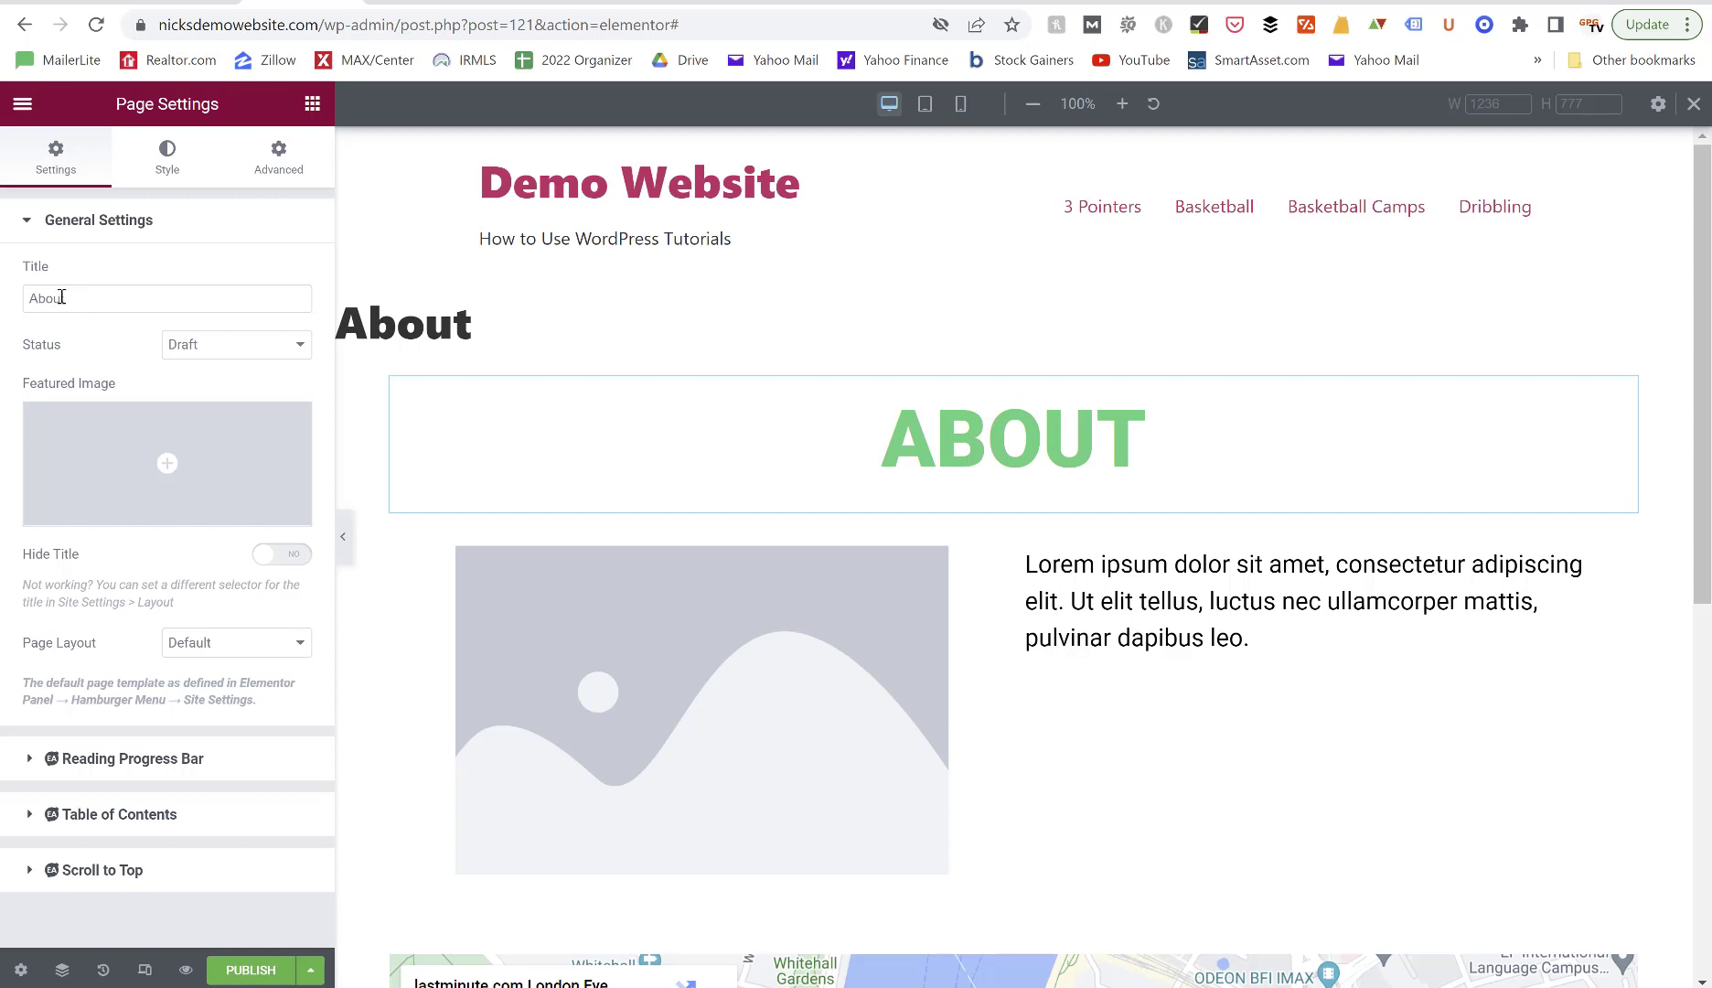
click(195, 353)
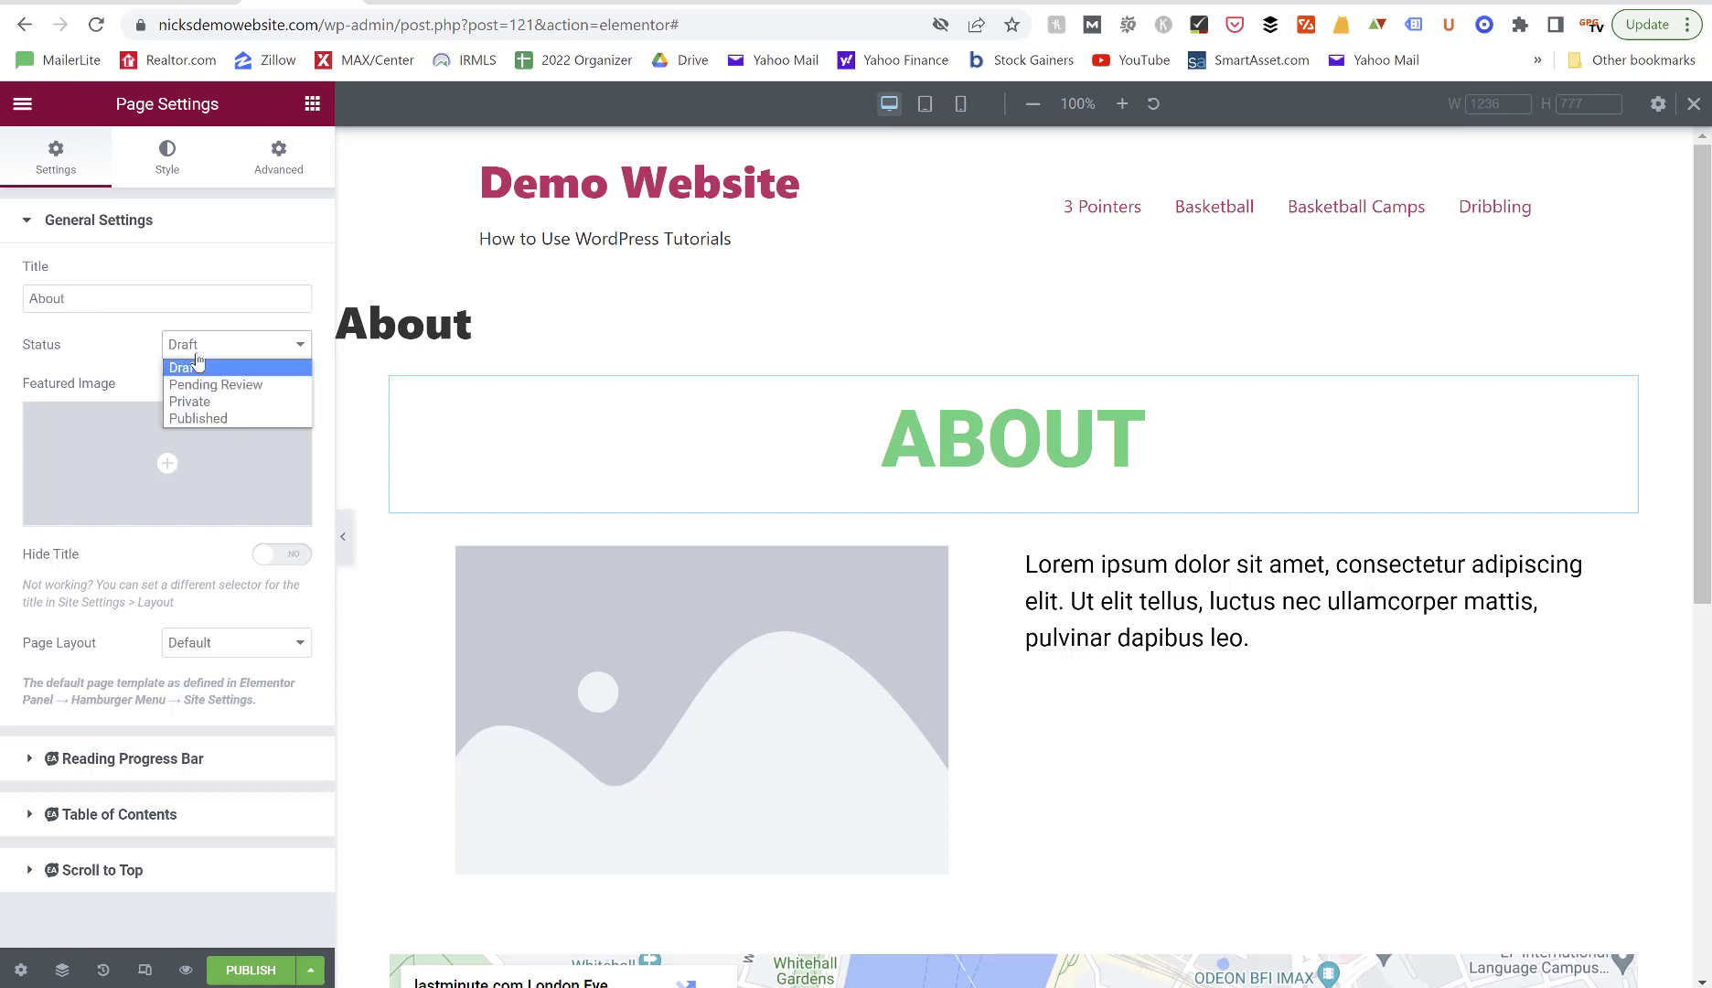
click(131, 353)
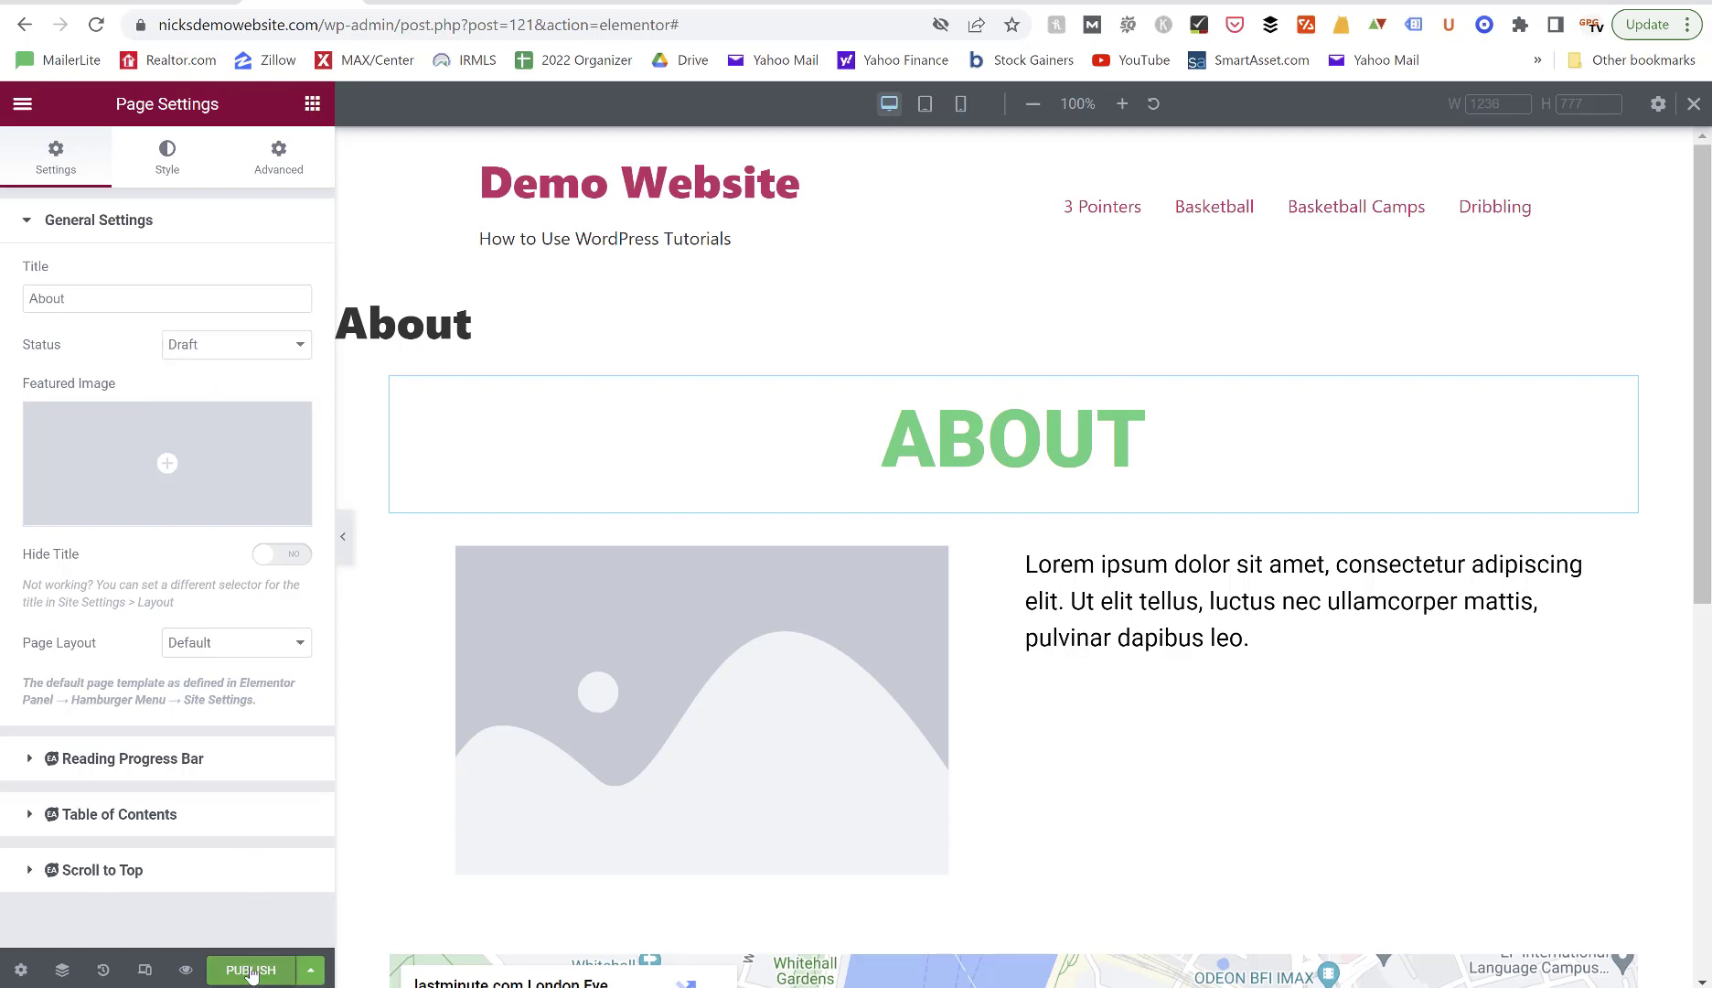
Try the Hide Title option on and off, and leave the page's default title hidden.
click(265, 555)
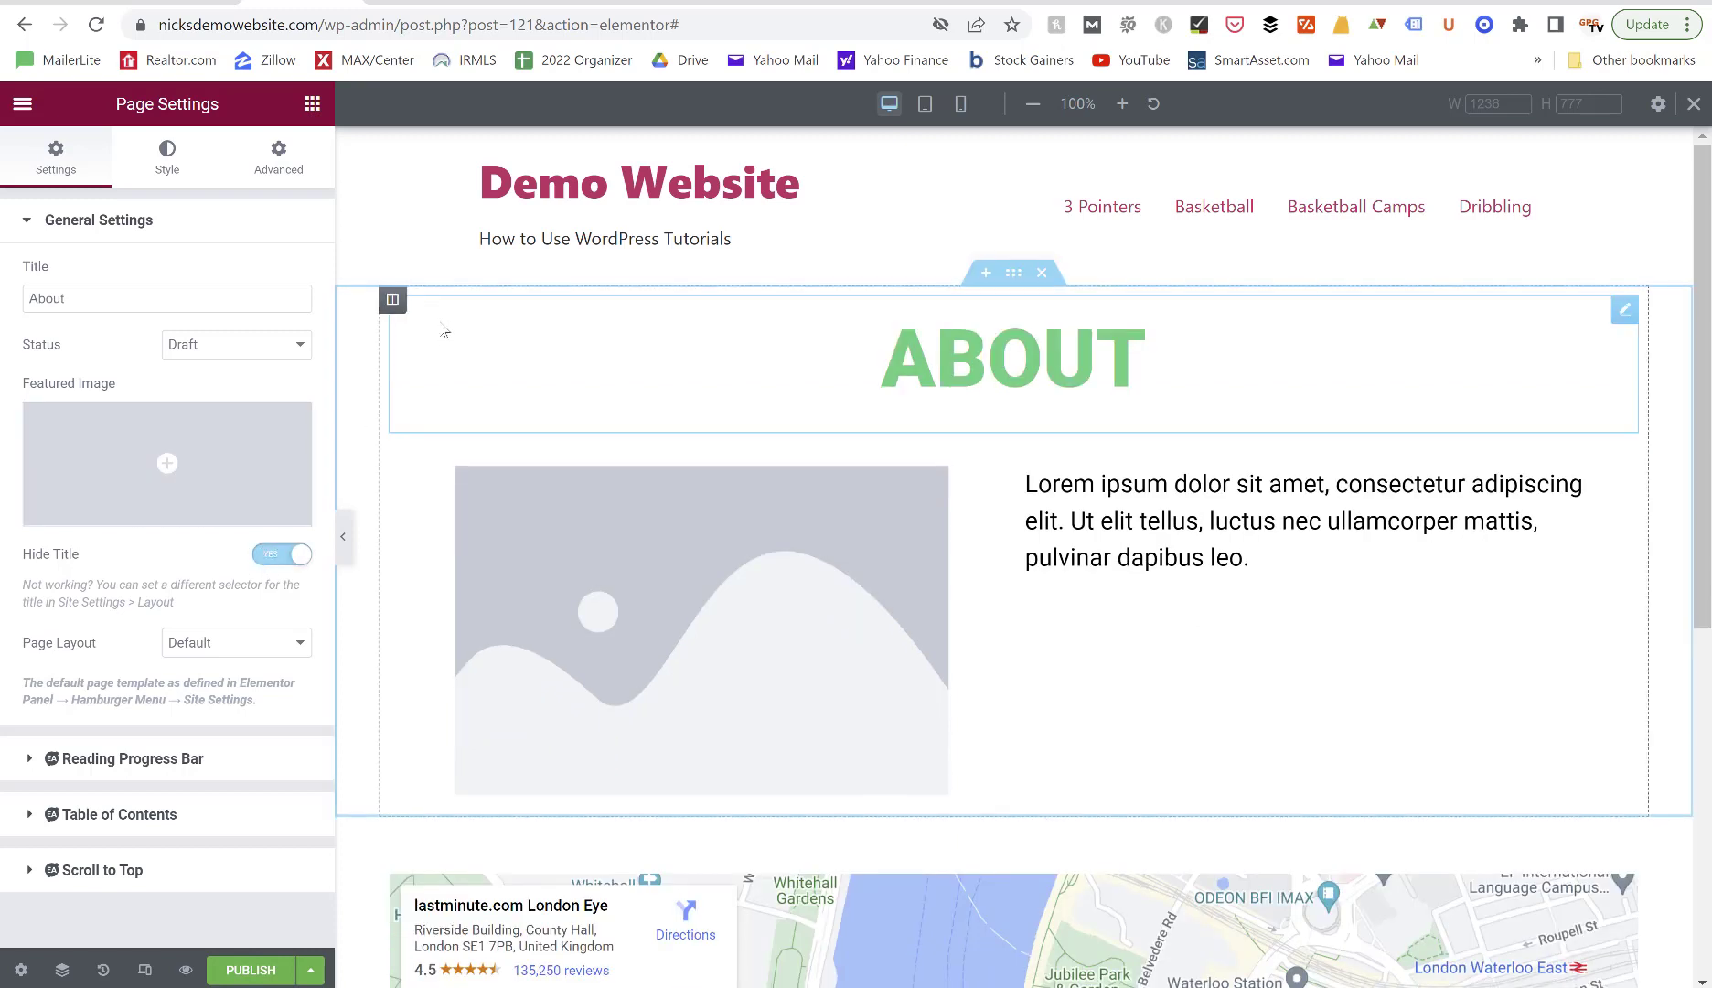
click(304, 570)
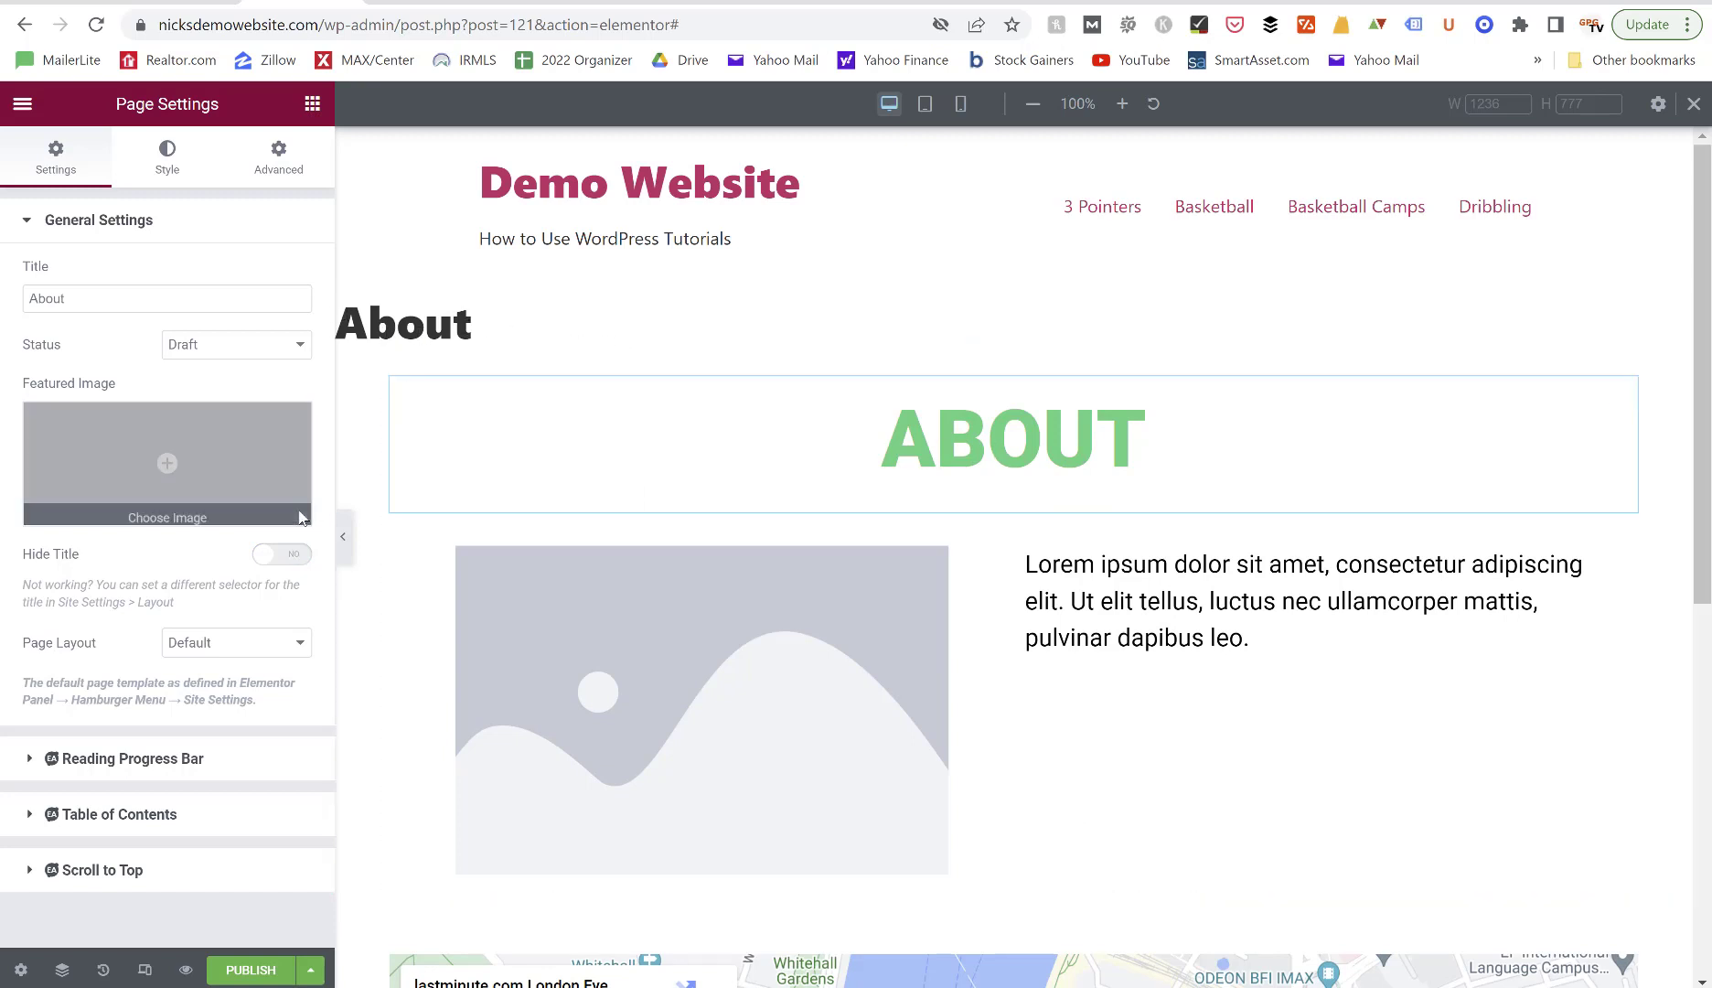
click(261, 563)
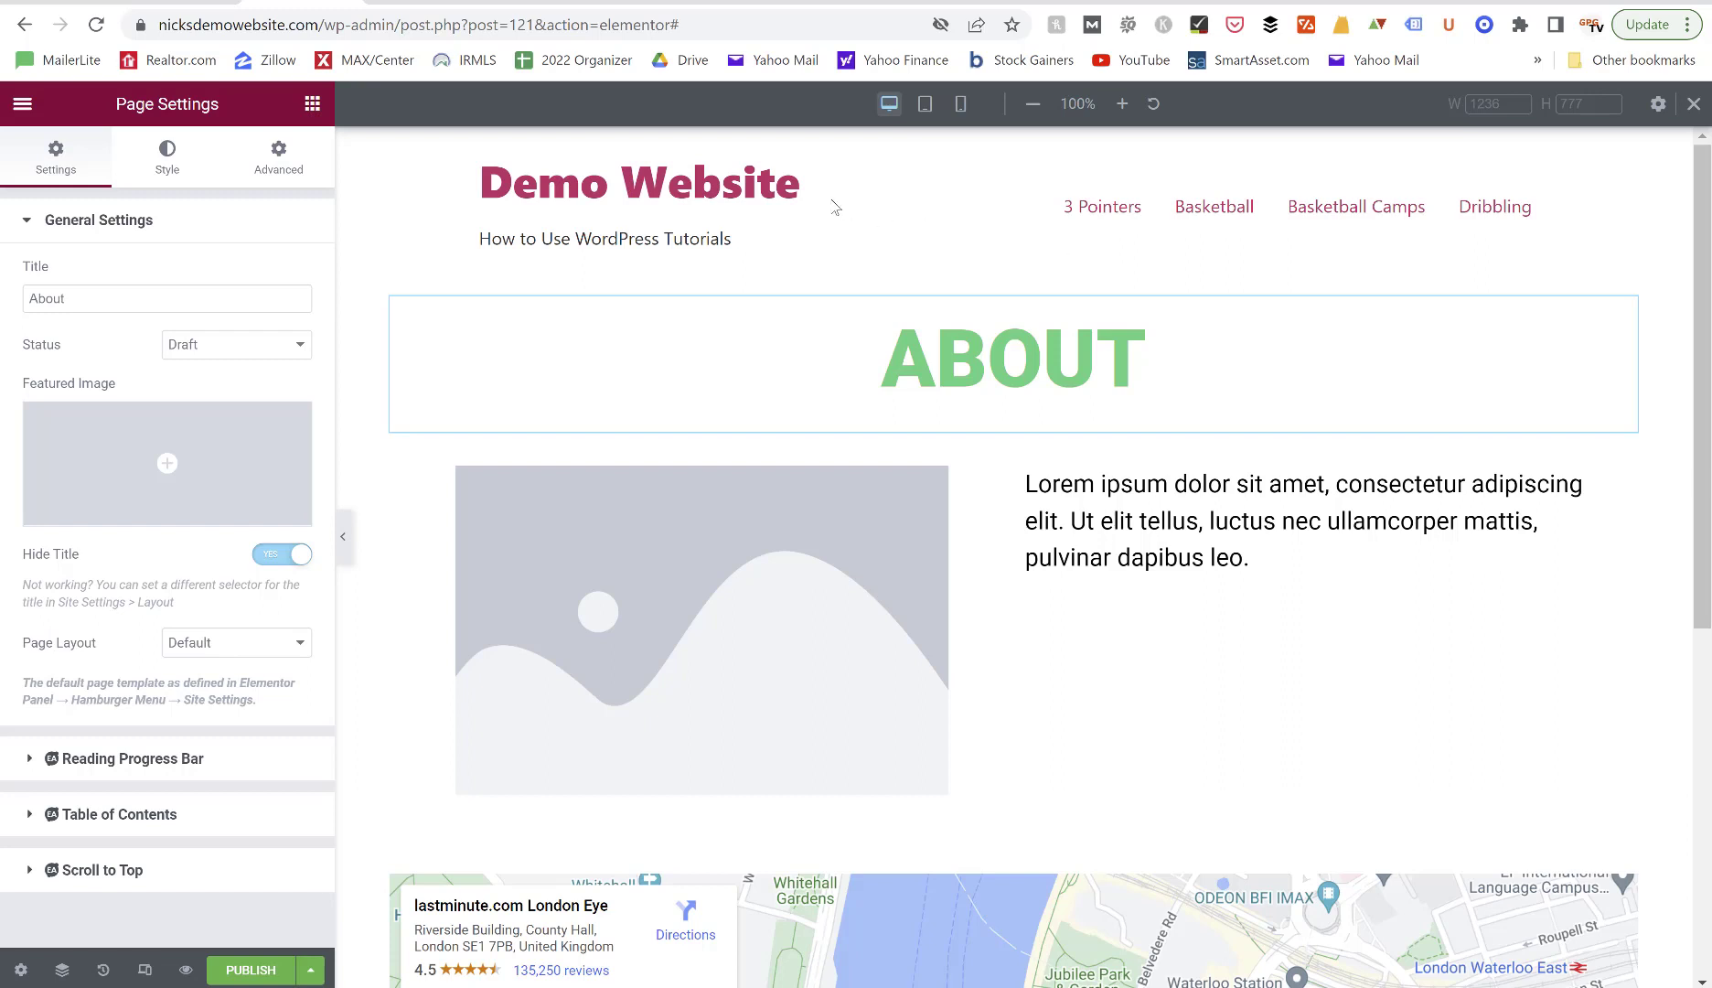
Set the page layout to Elementor Canvas and look over the page from the heading to the end.
click(194, 649)
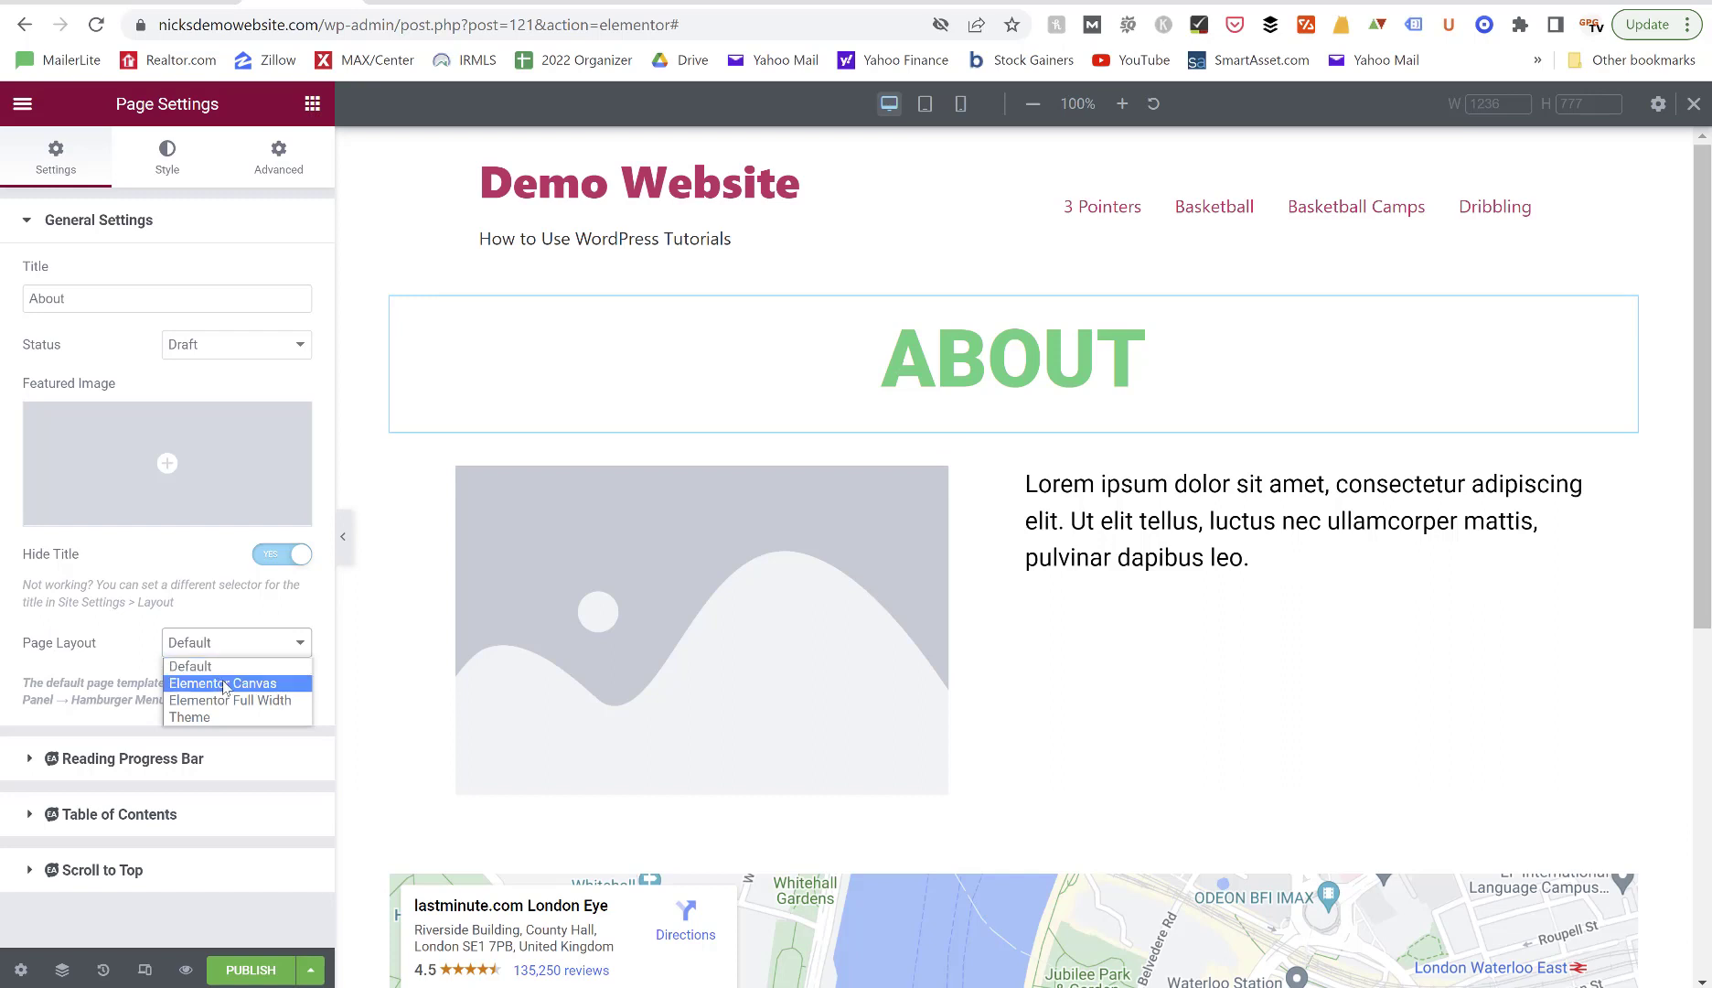
click(227, 686)
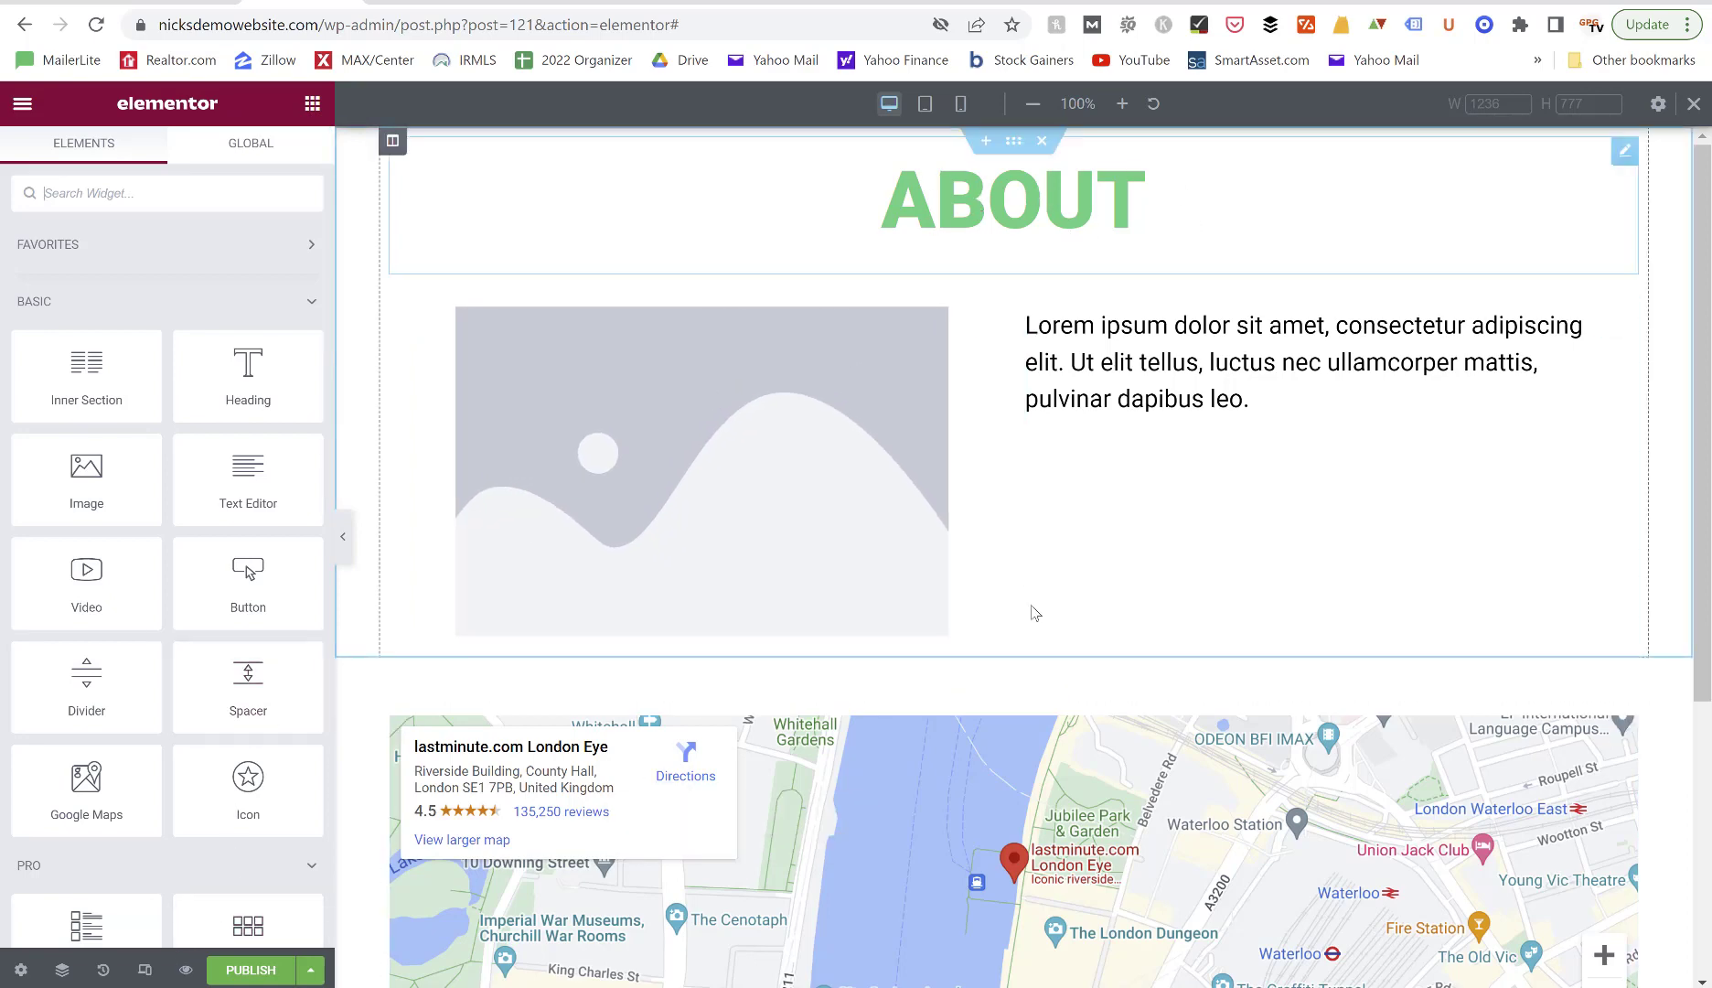
scroll(1032, 614, down, 5)
scroll(1032, 613, up, 5)
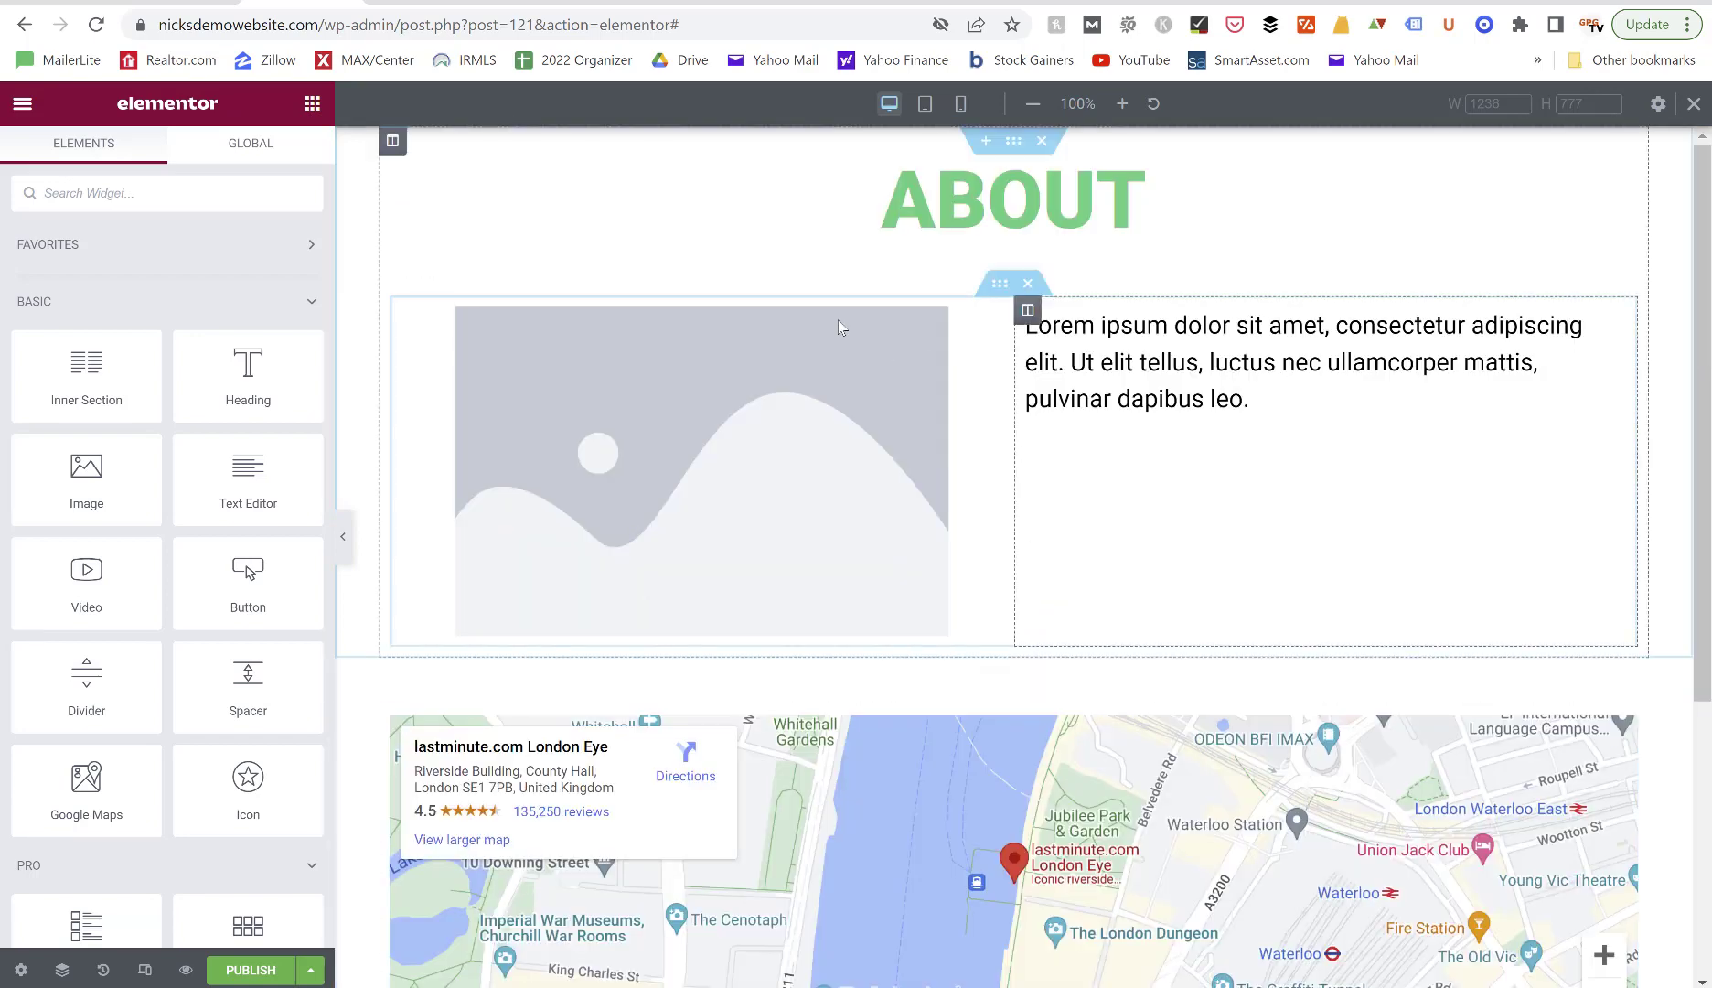
scroll(811, 617, down, 5)
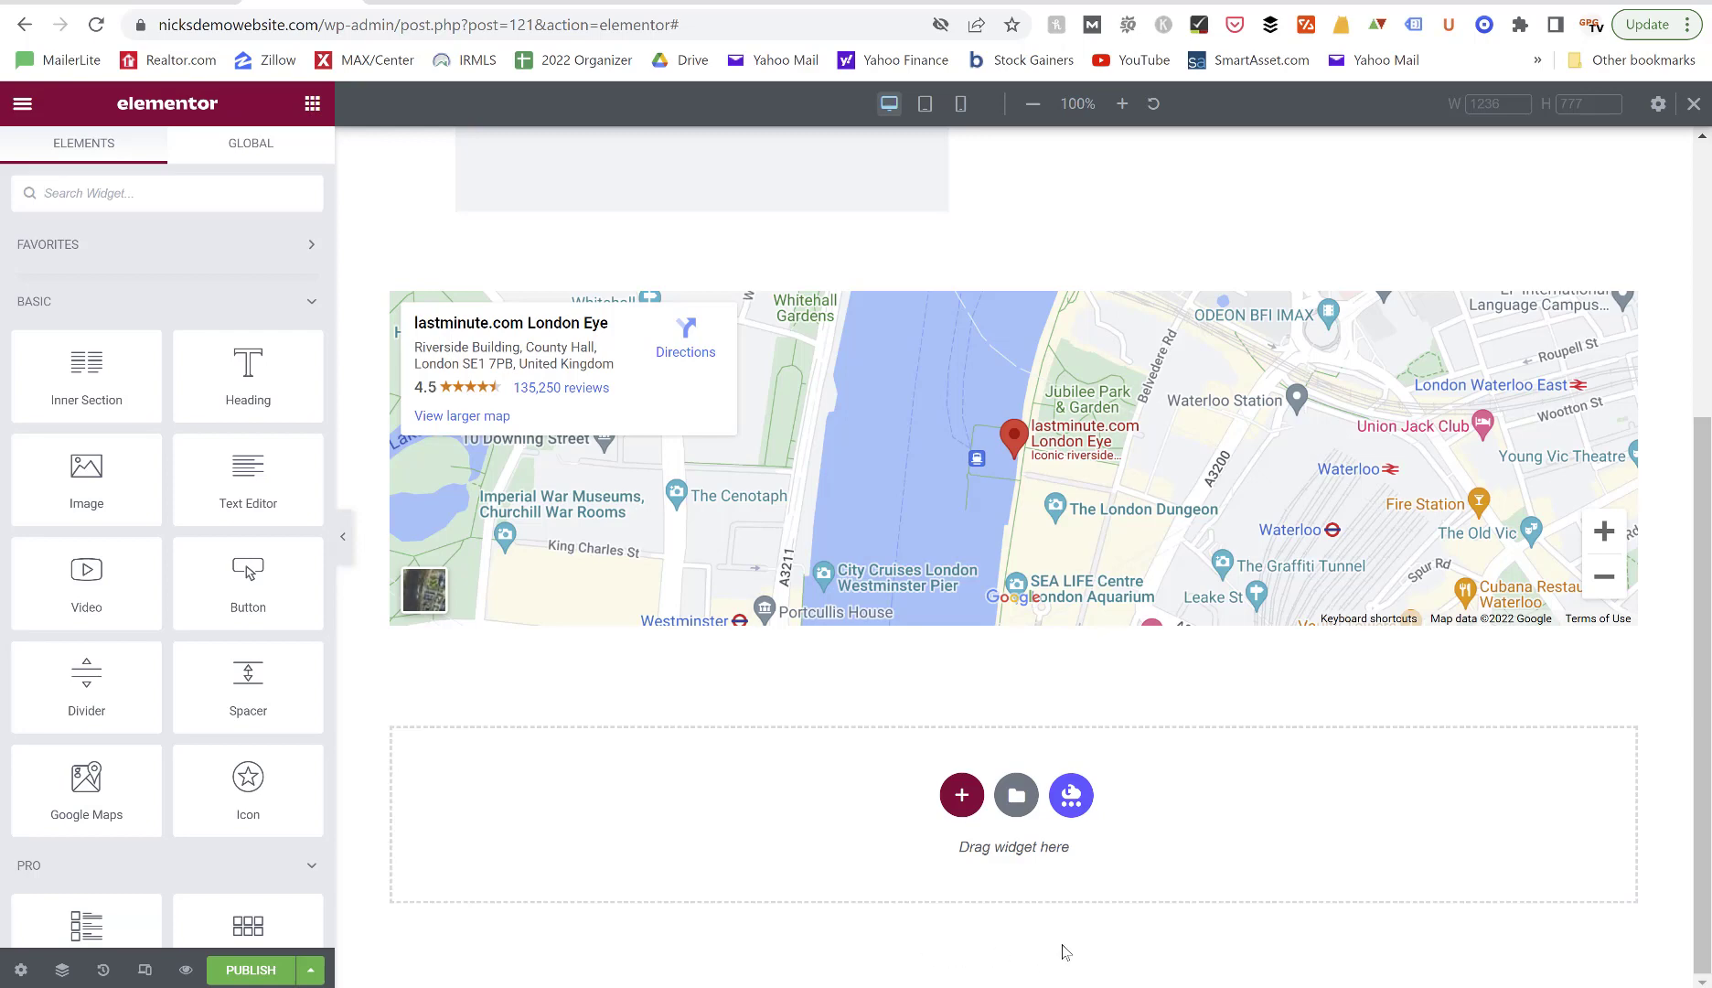
scroll(1063, 951, up, 5)
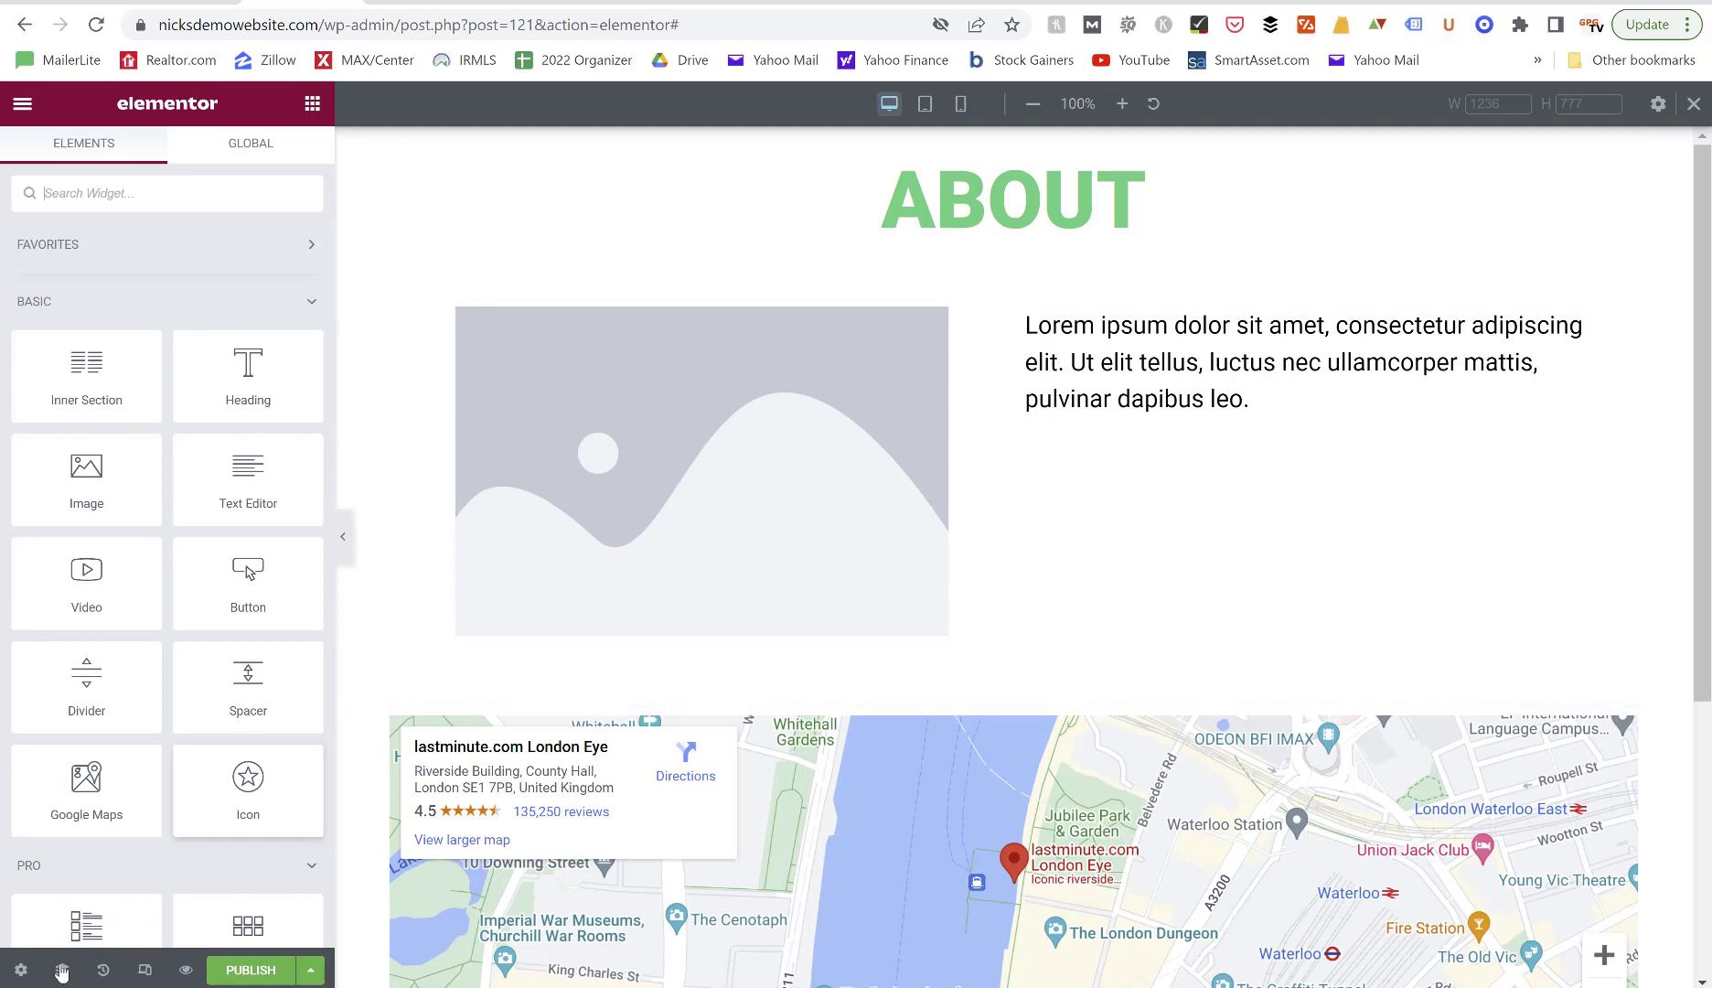
Reopen the page settings and set the page layout back to Default.
click(21, 971)
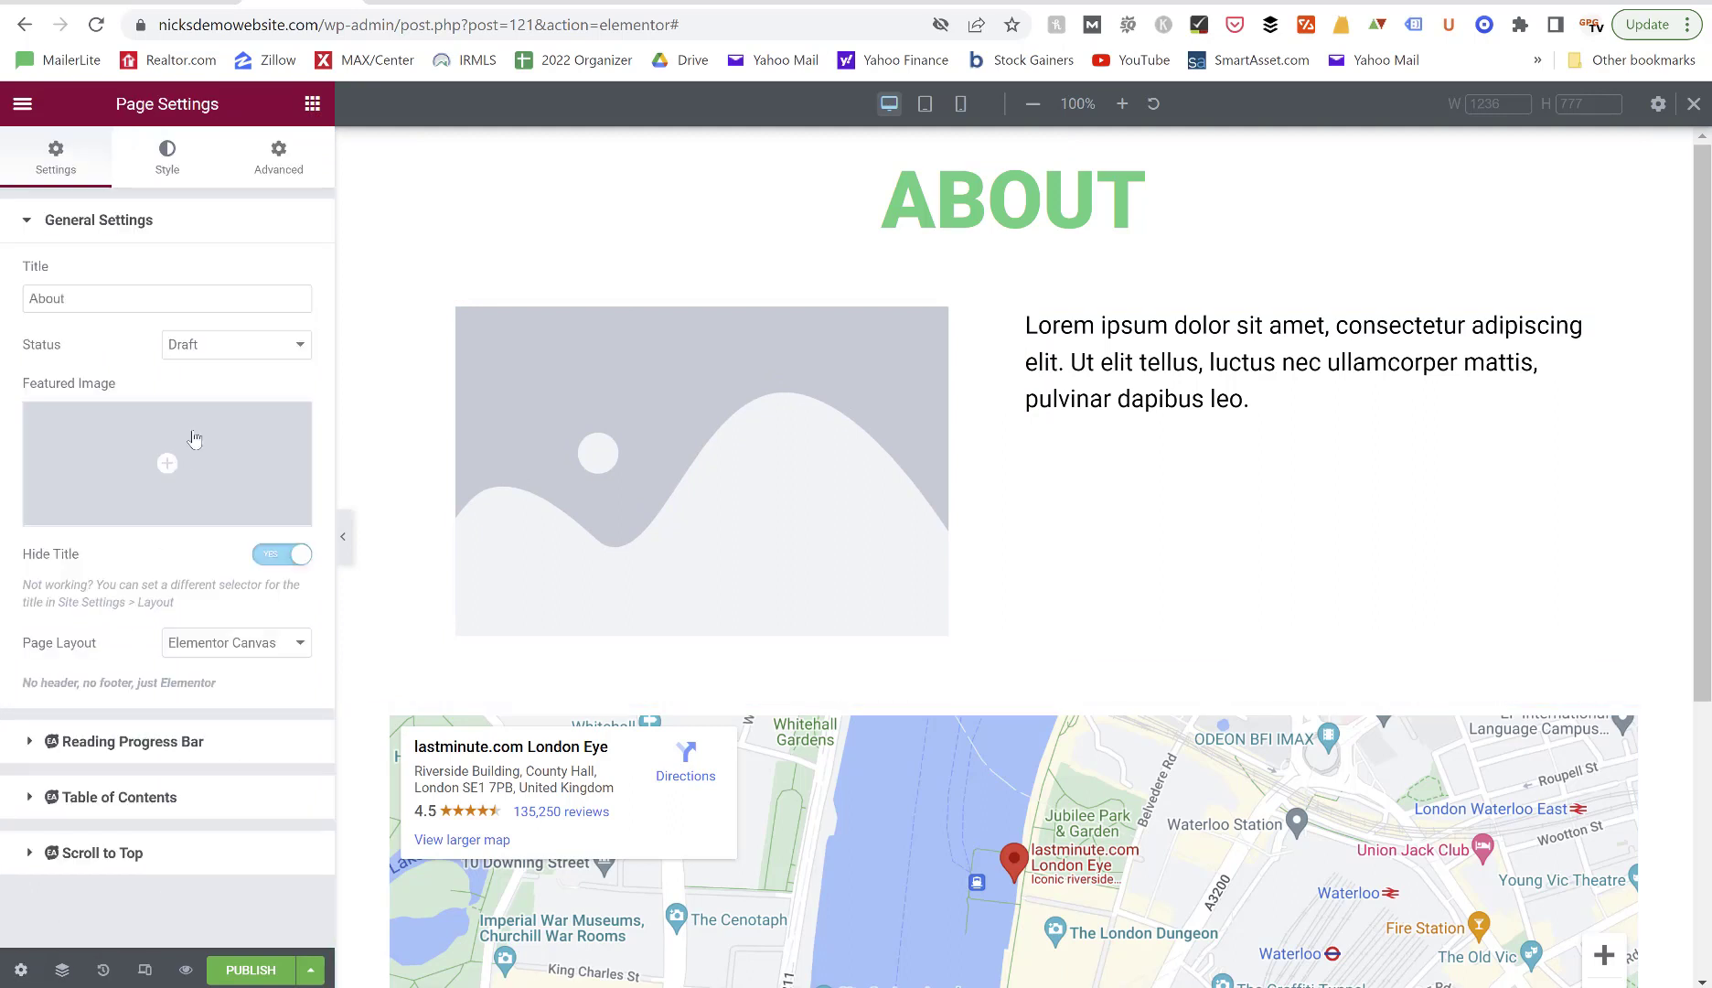
click(217, 646)
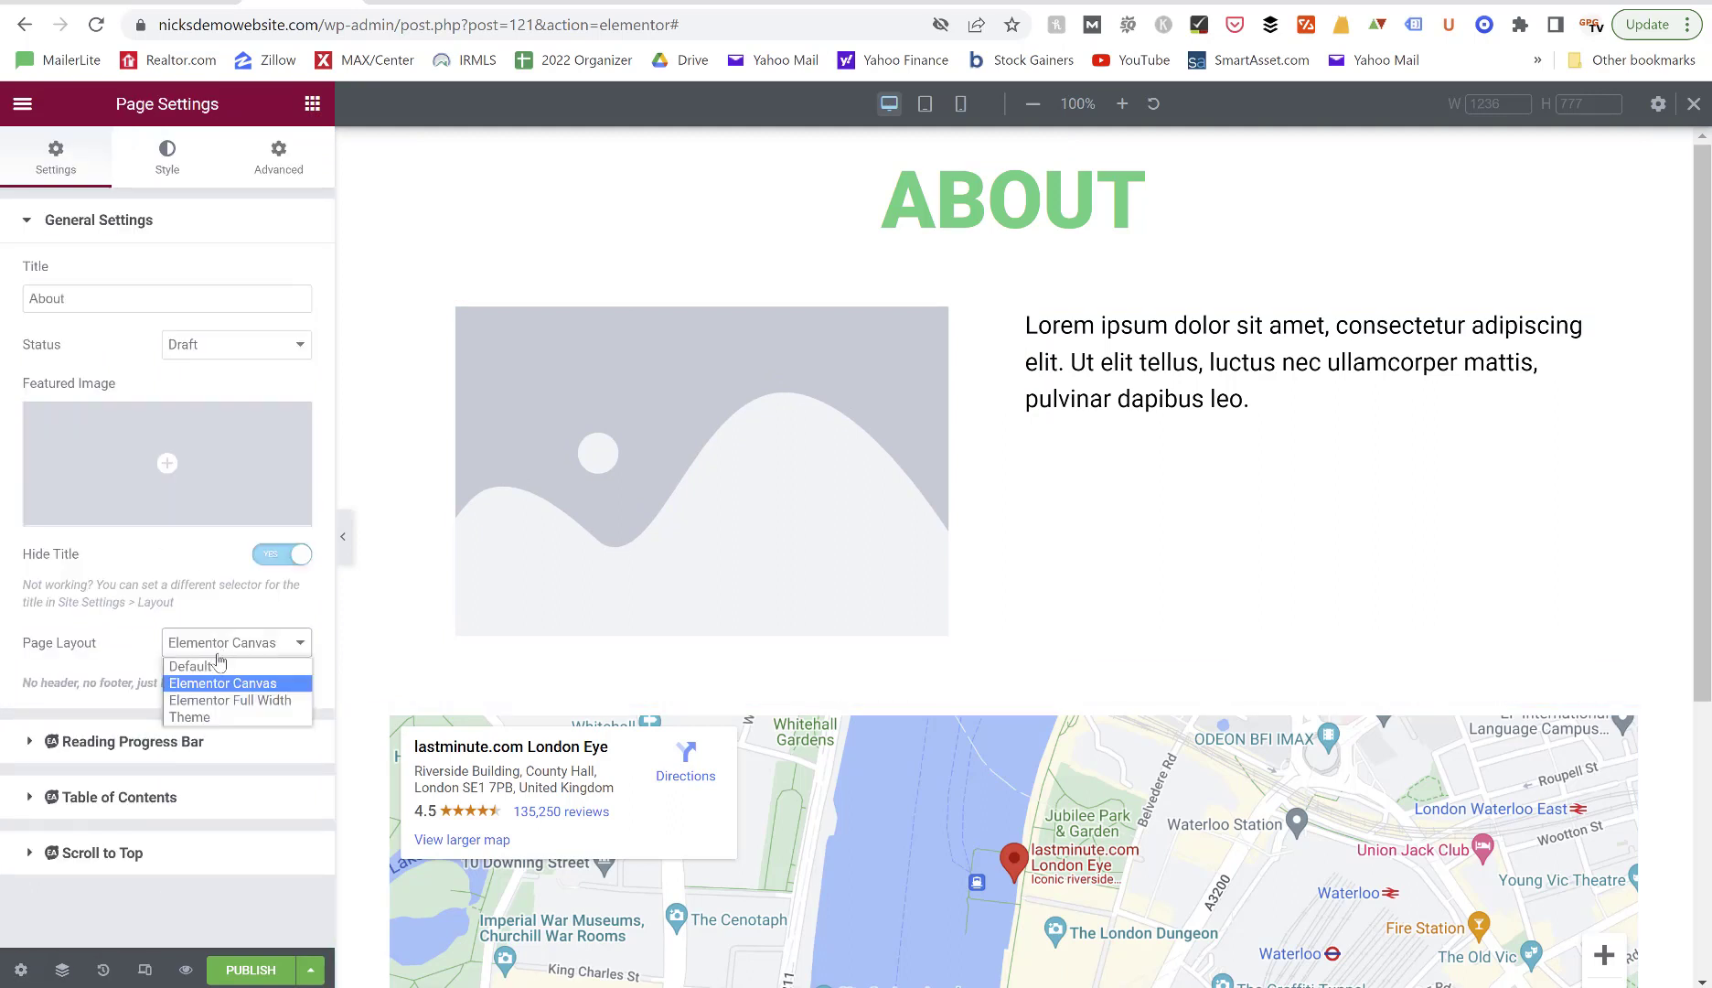
click(191, 666)
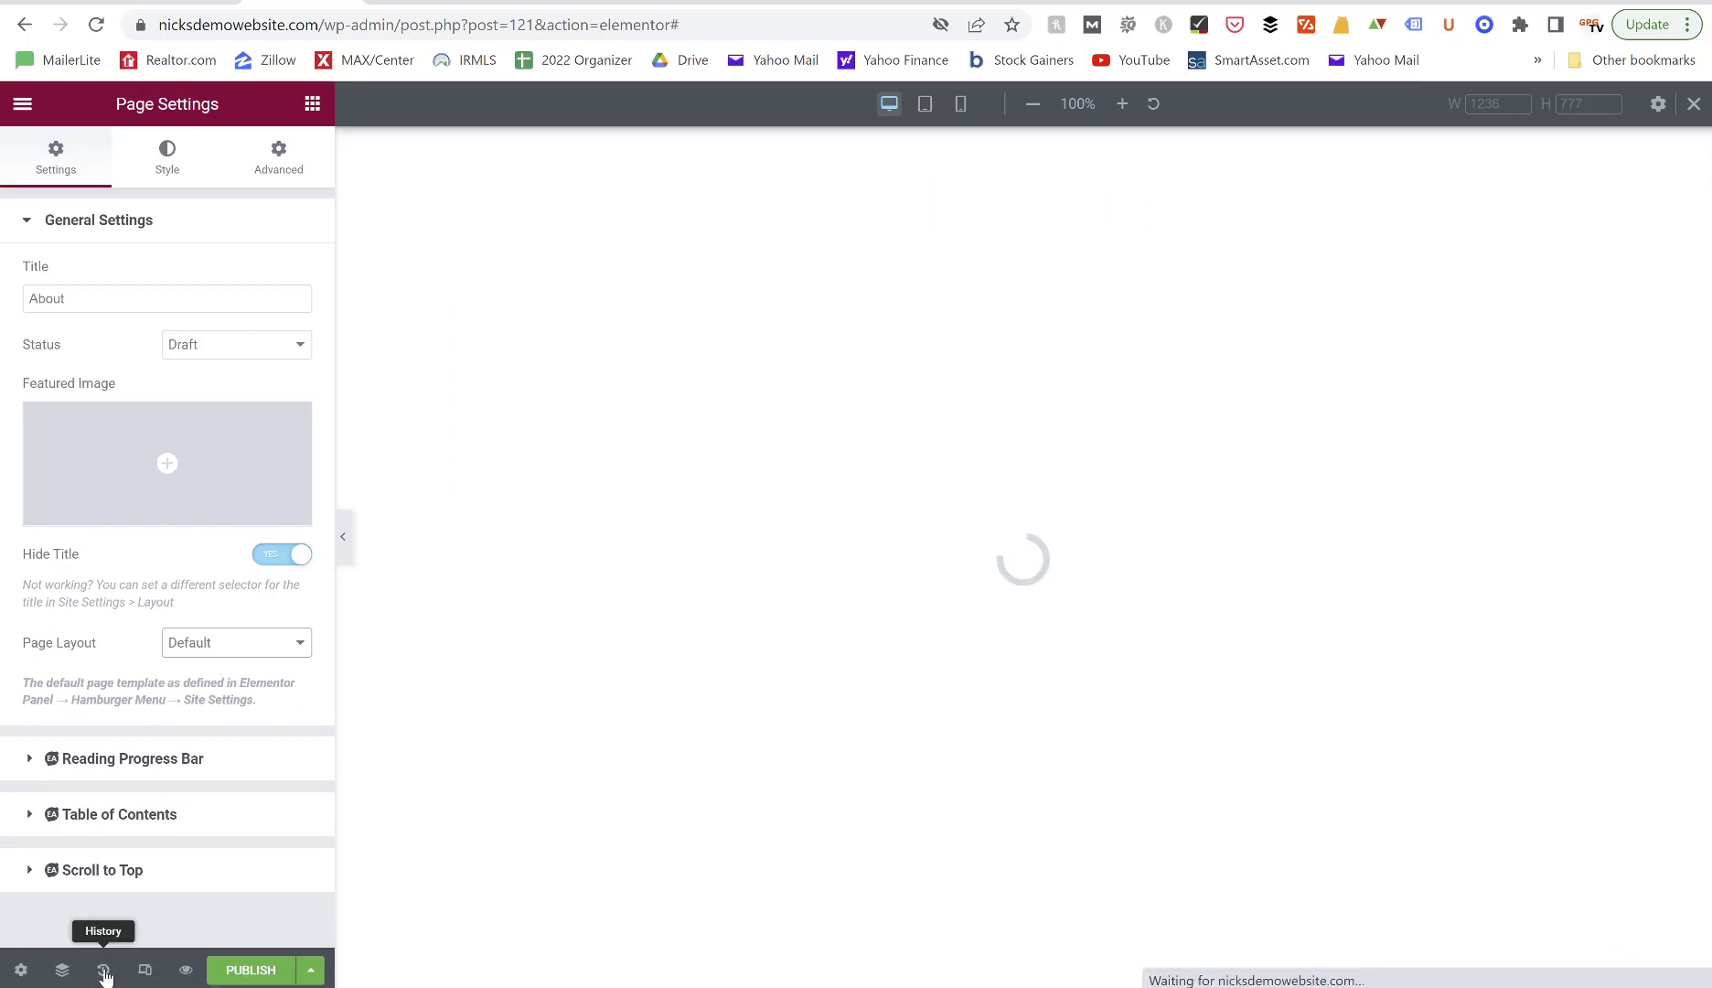
Look through the page's edit history and view its sections in the Navigator, closing the Navigator again.
click(104, 971)
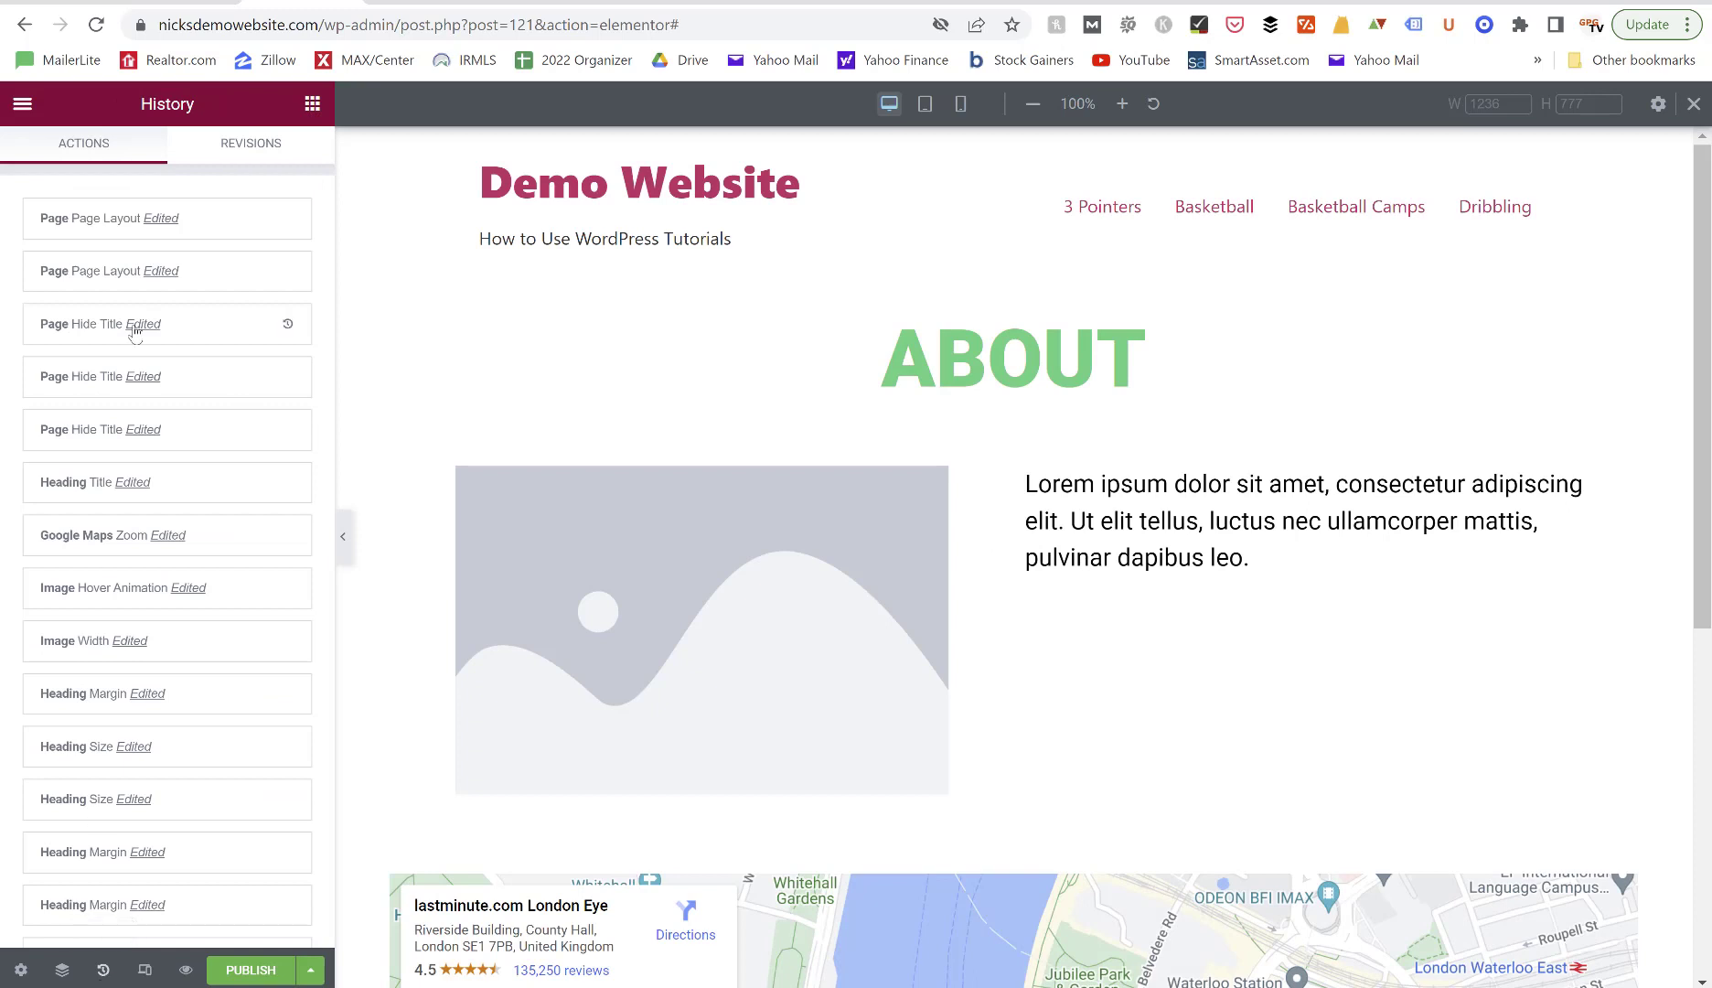
scroll(114, 755, down, 5)
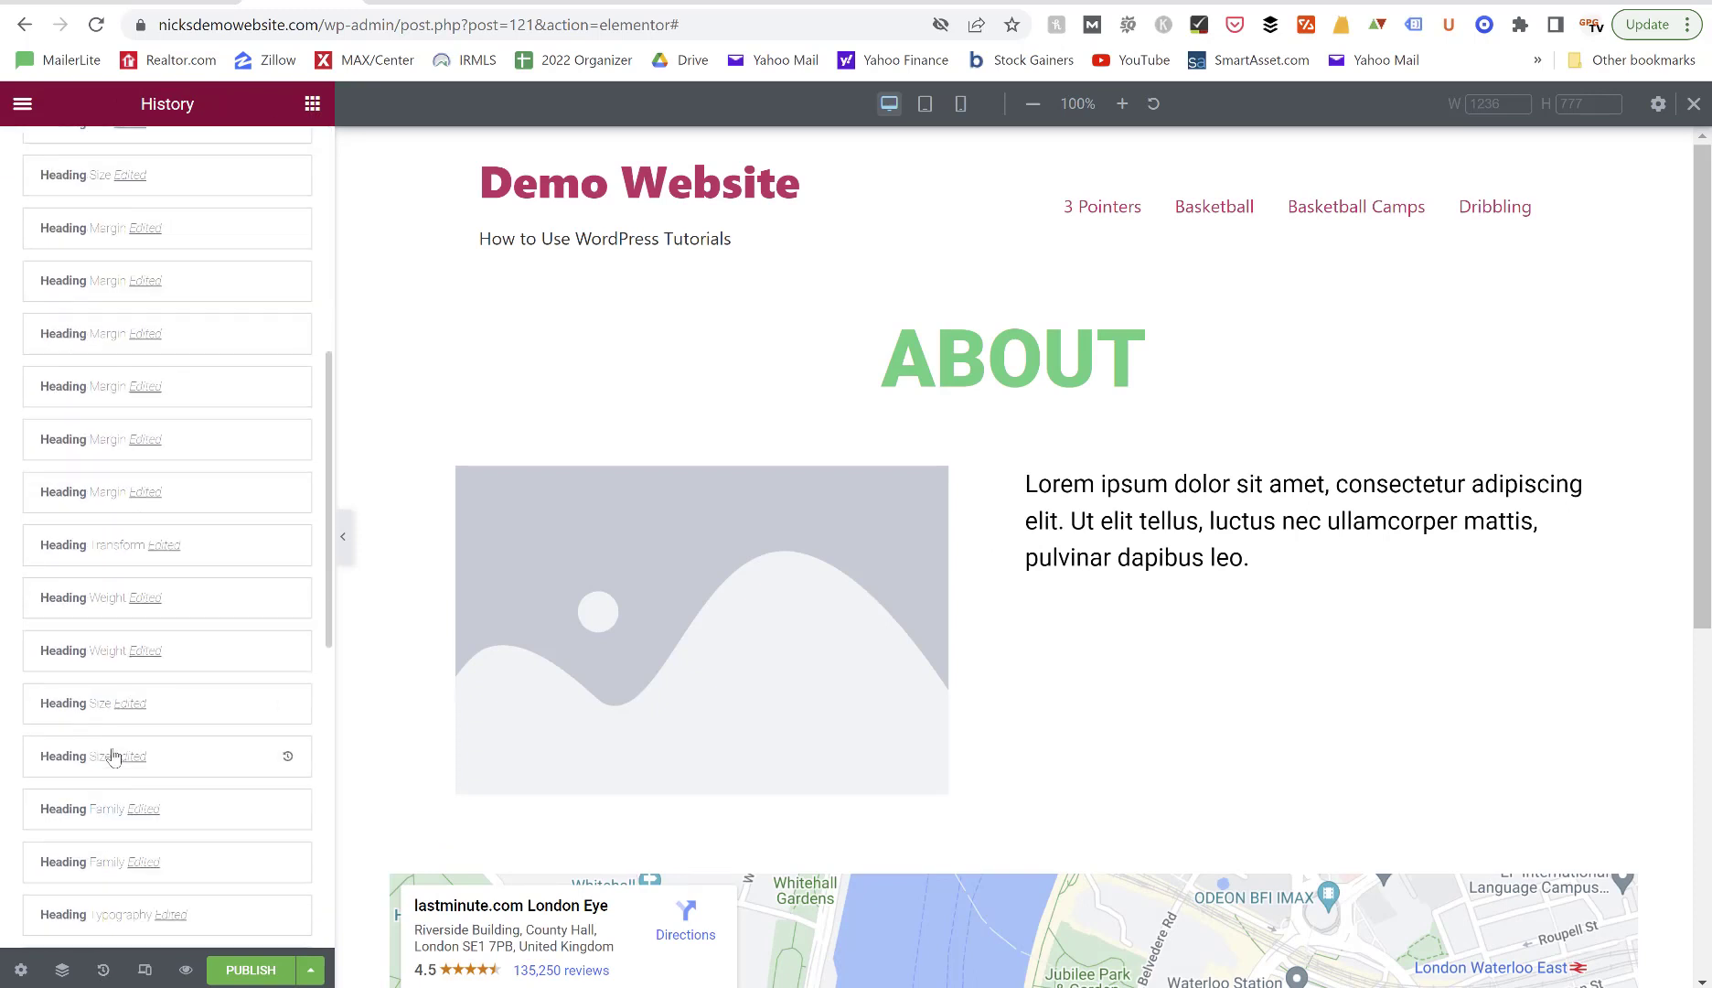
scroll(113, 755, up, 5)
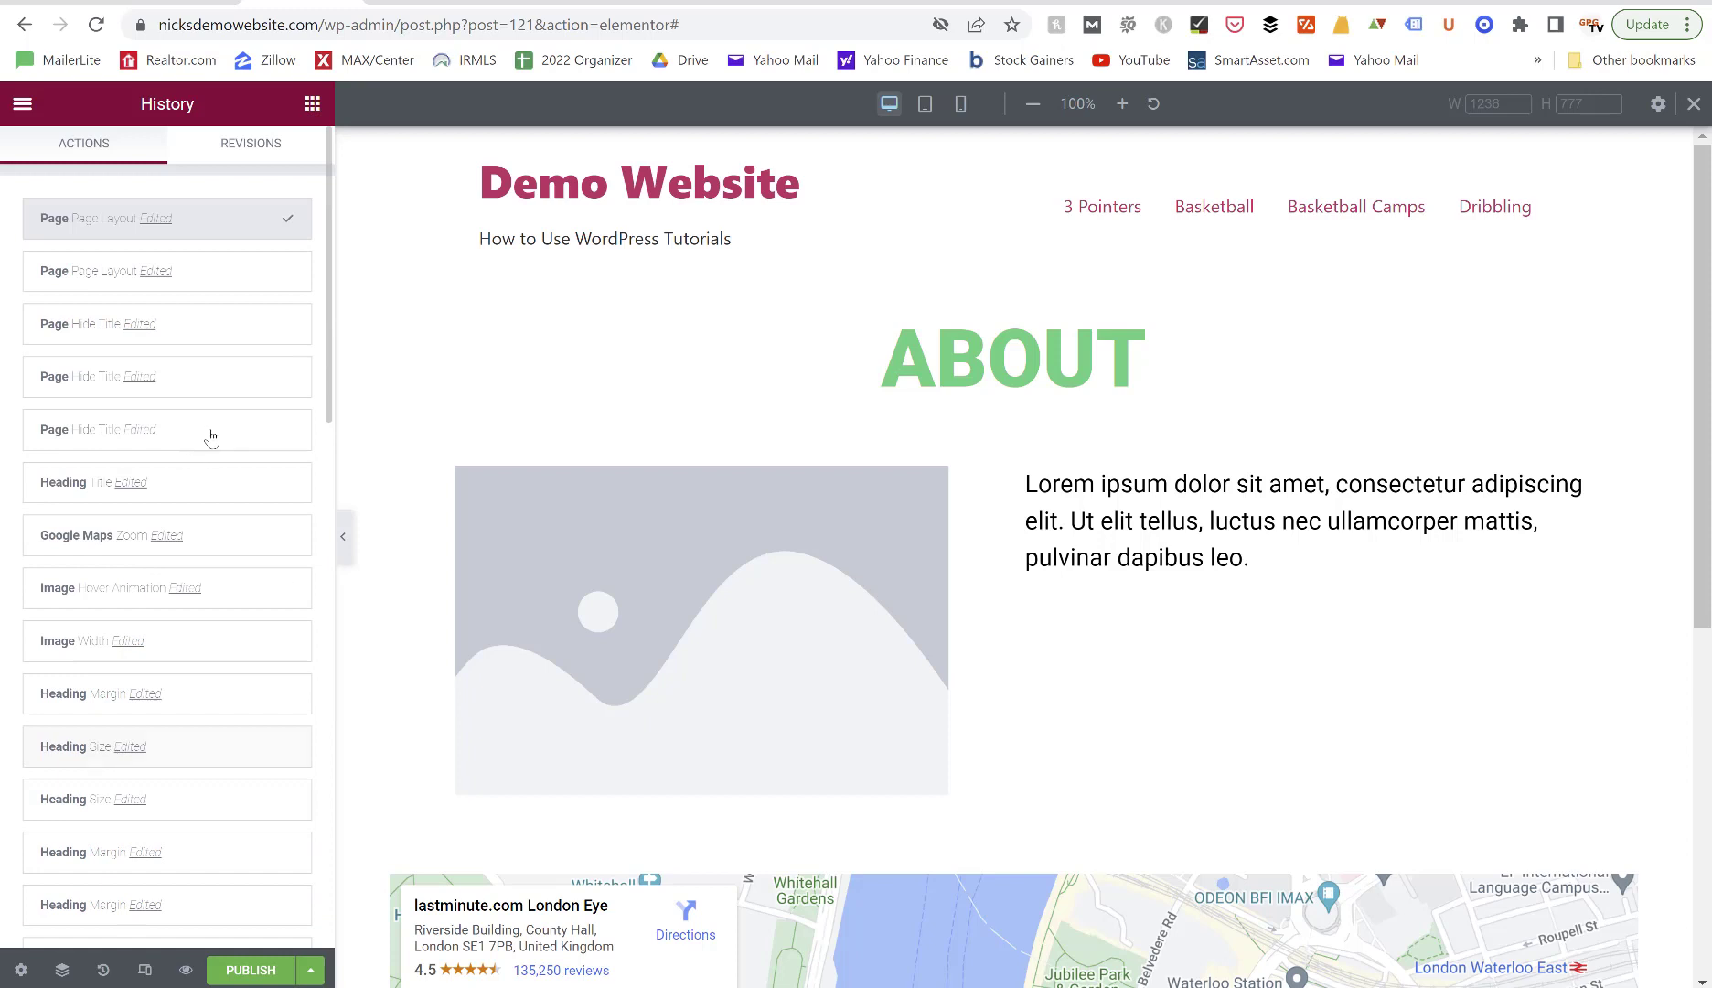
click(289, 489)
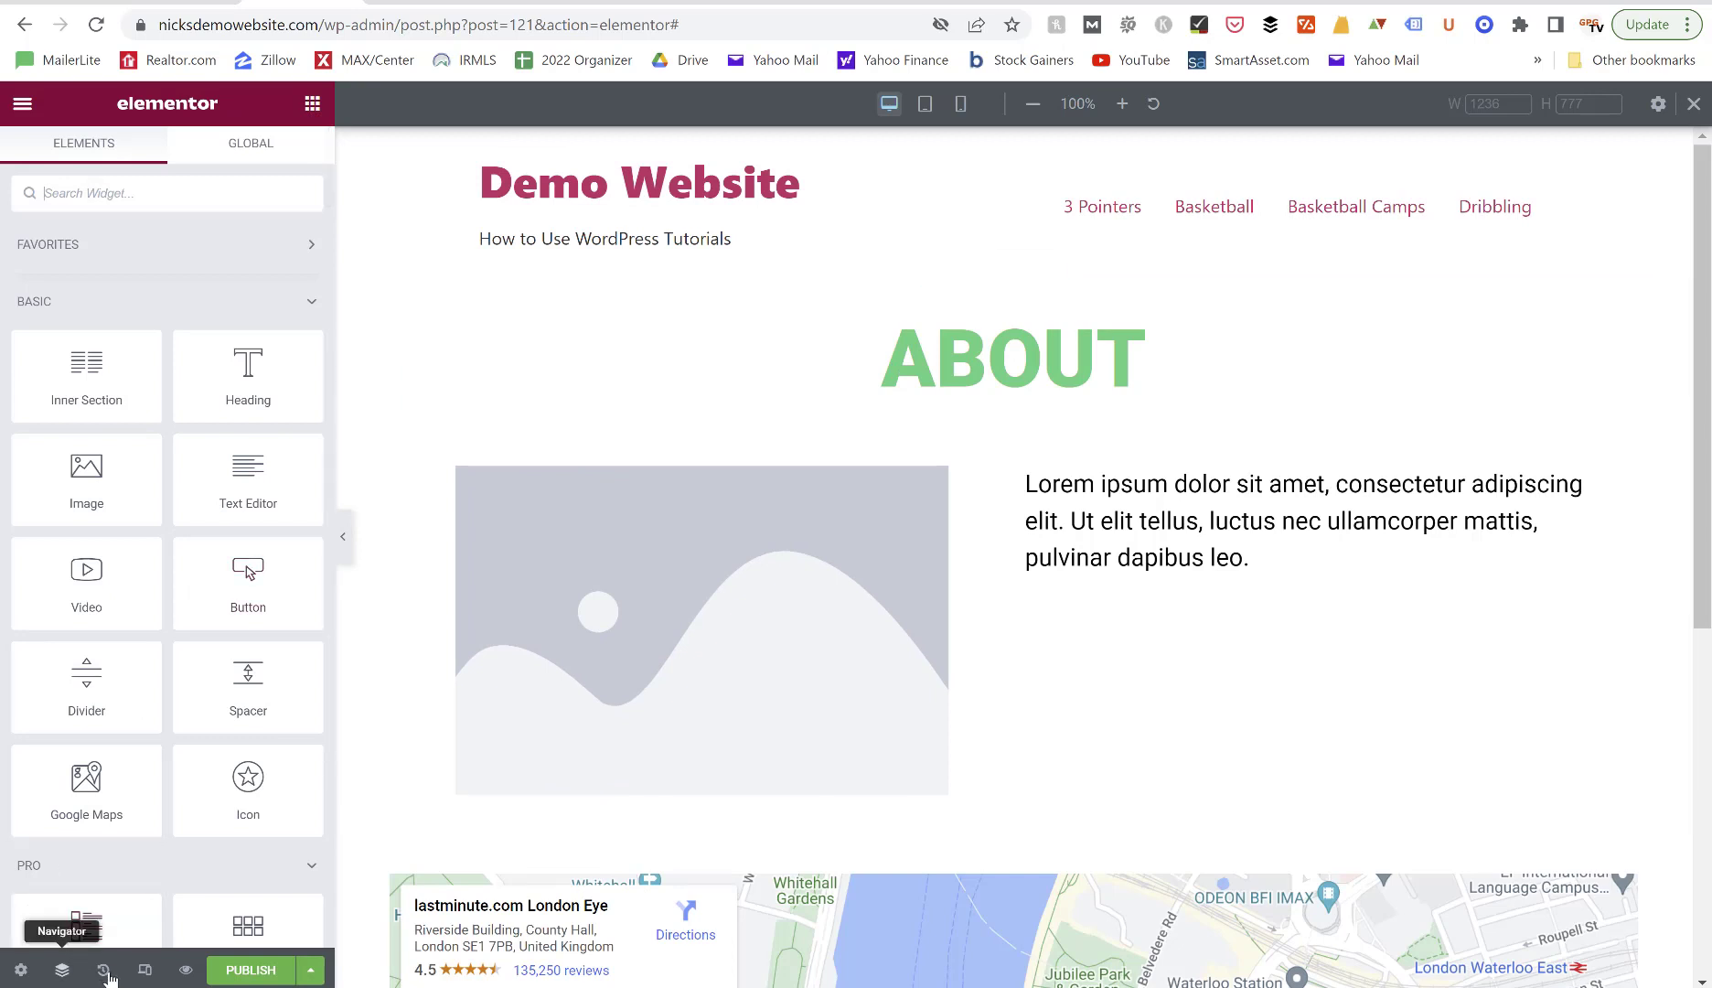
click(62, 973)
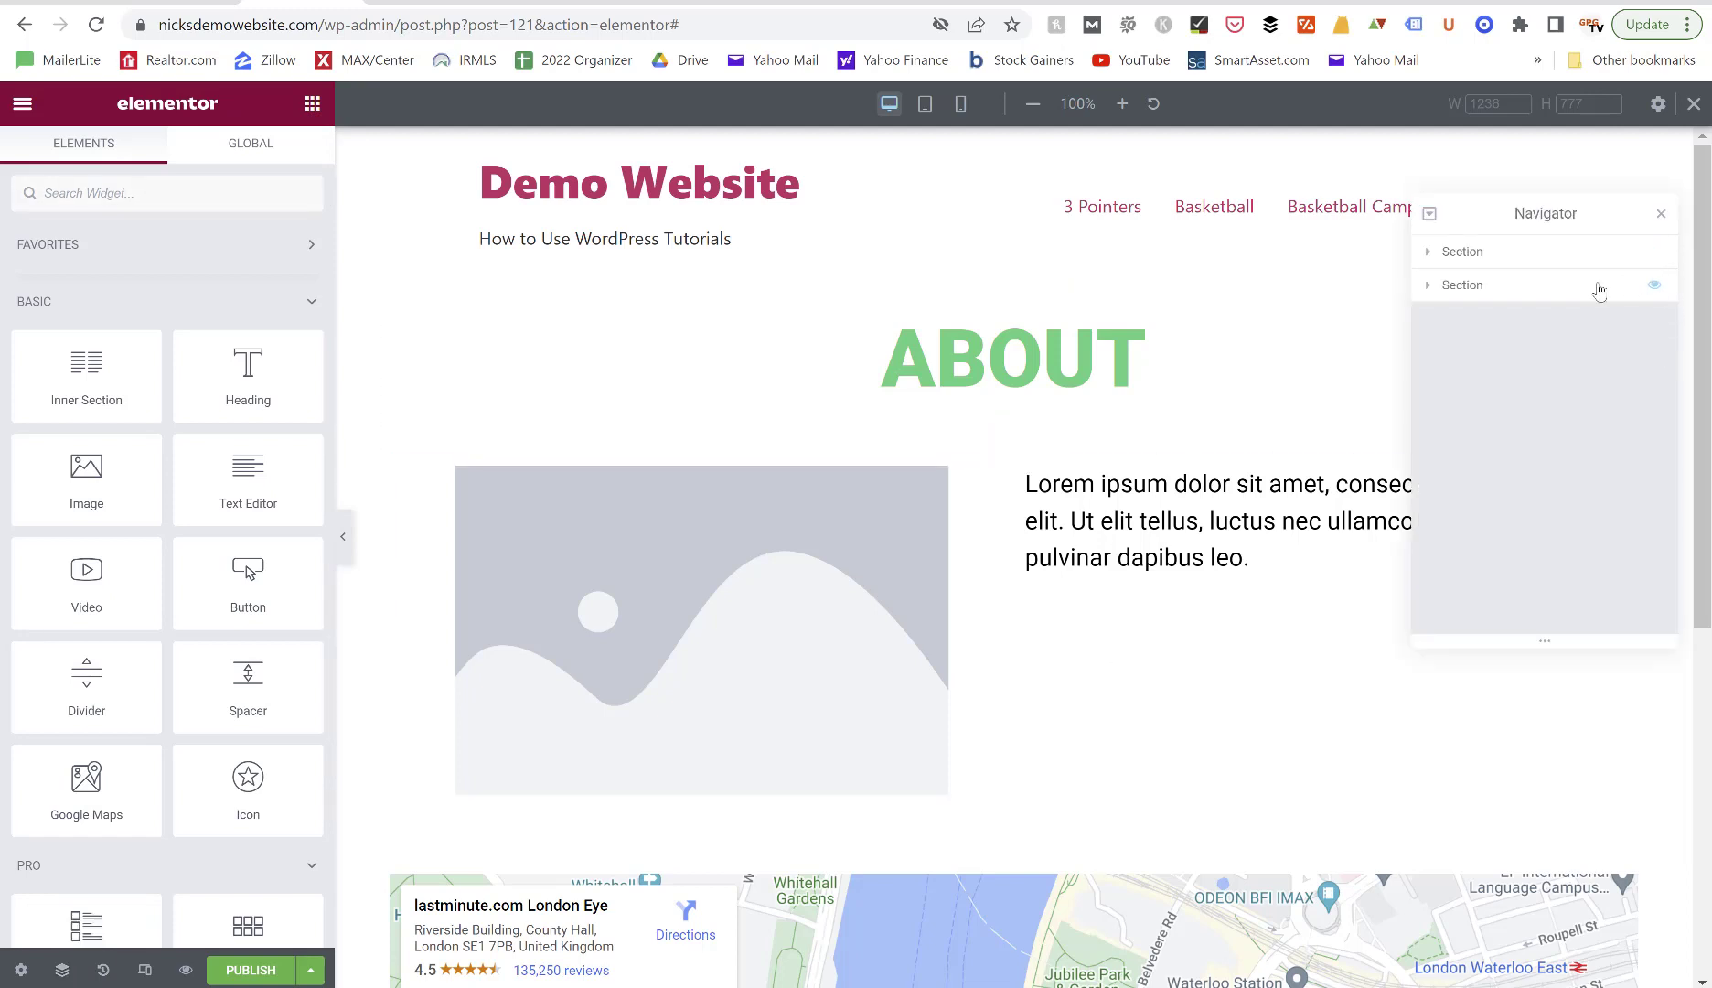
click(1665, 209)
Move the map section above the section with the About heading, image and text, and check the new order.
scroll(951, 663, down, 6)
scroll(951, 664, up, 4)
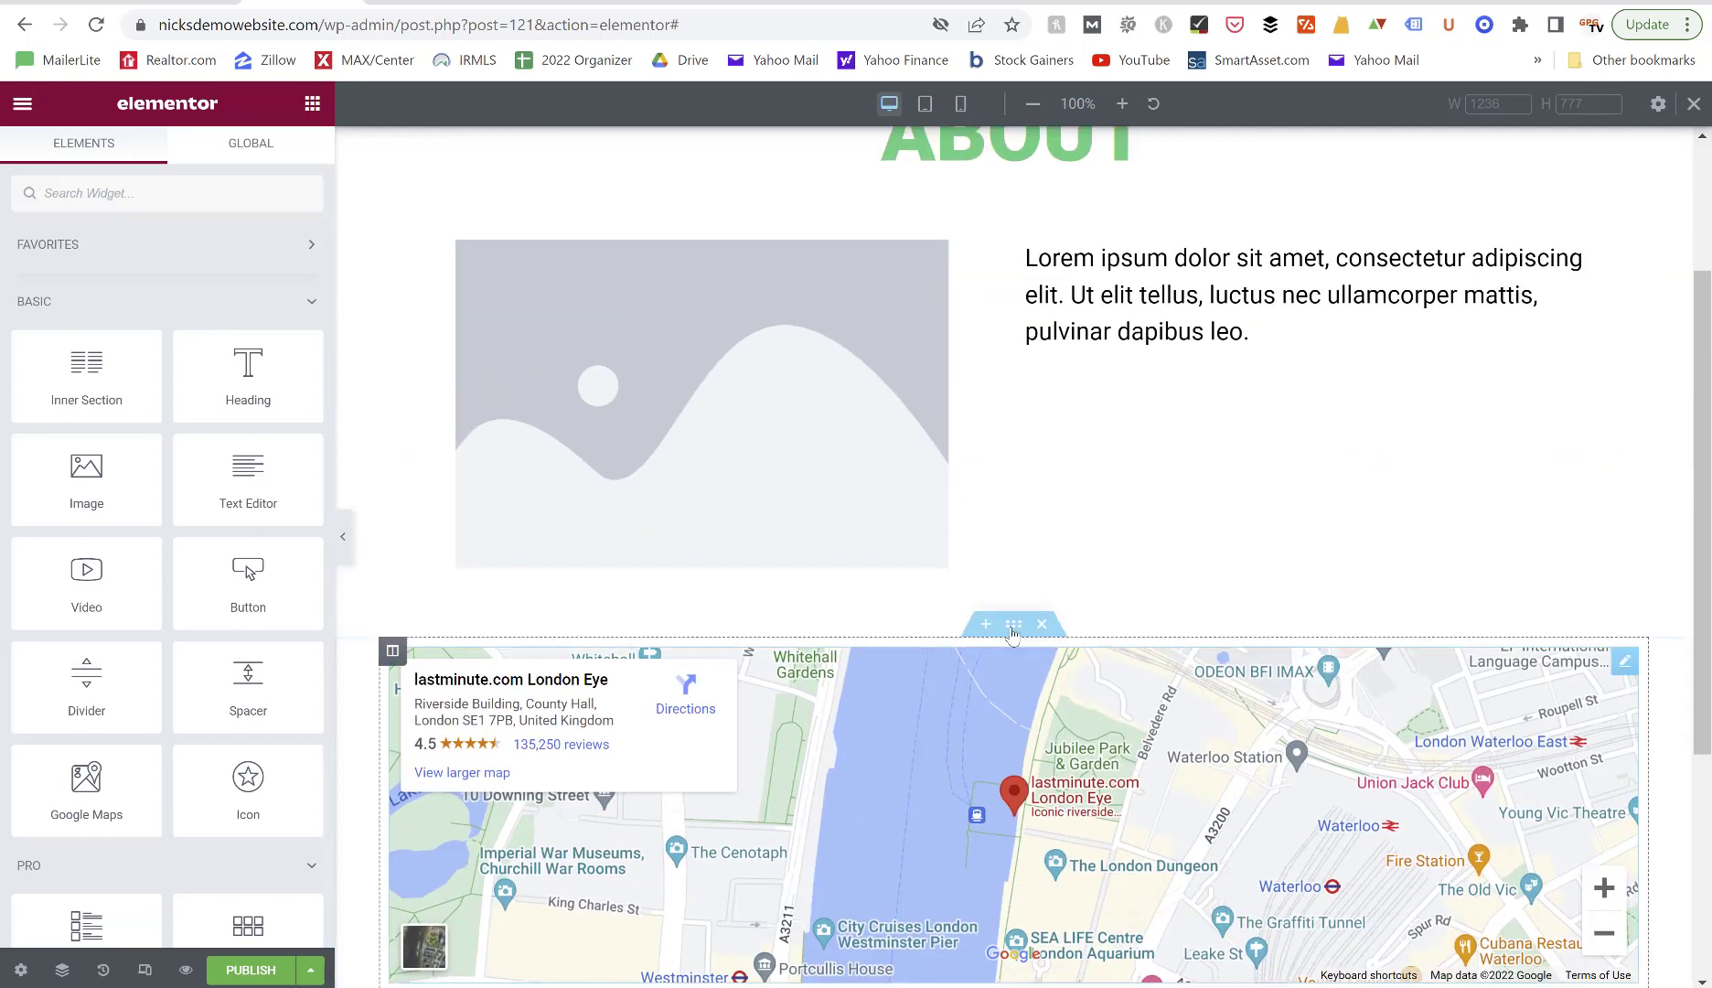
drag(1014, 635, 998, 249)
scroll(943, 573, up, 5)
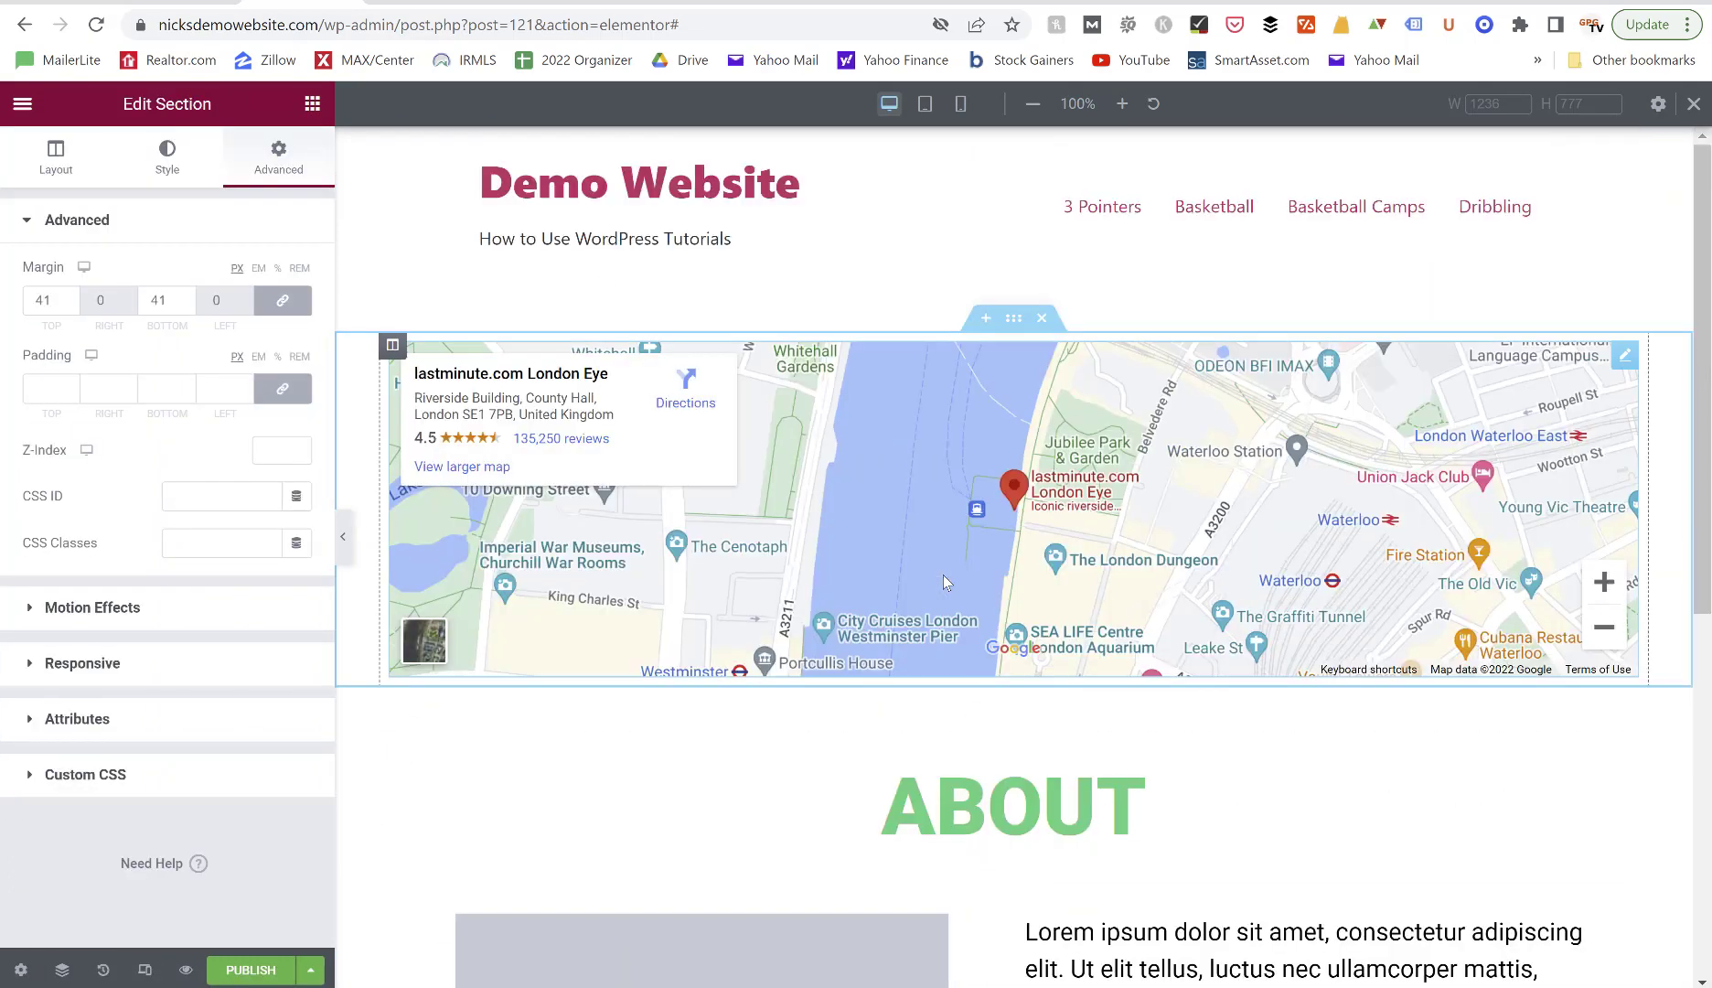
scroll(878, 417, down, 1)
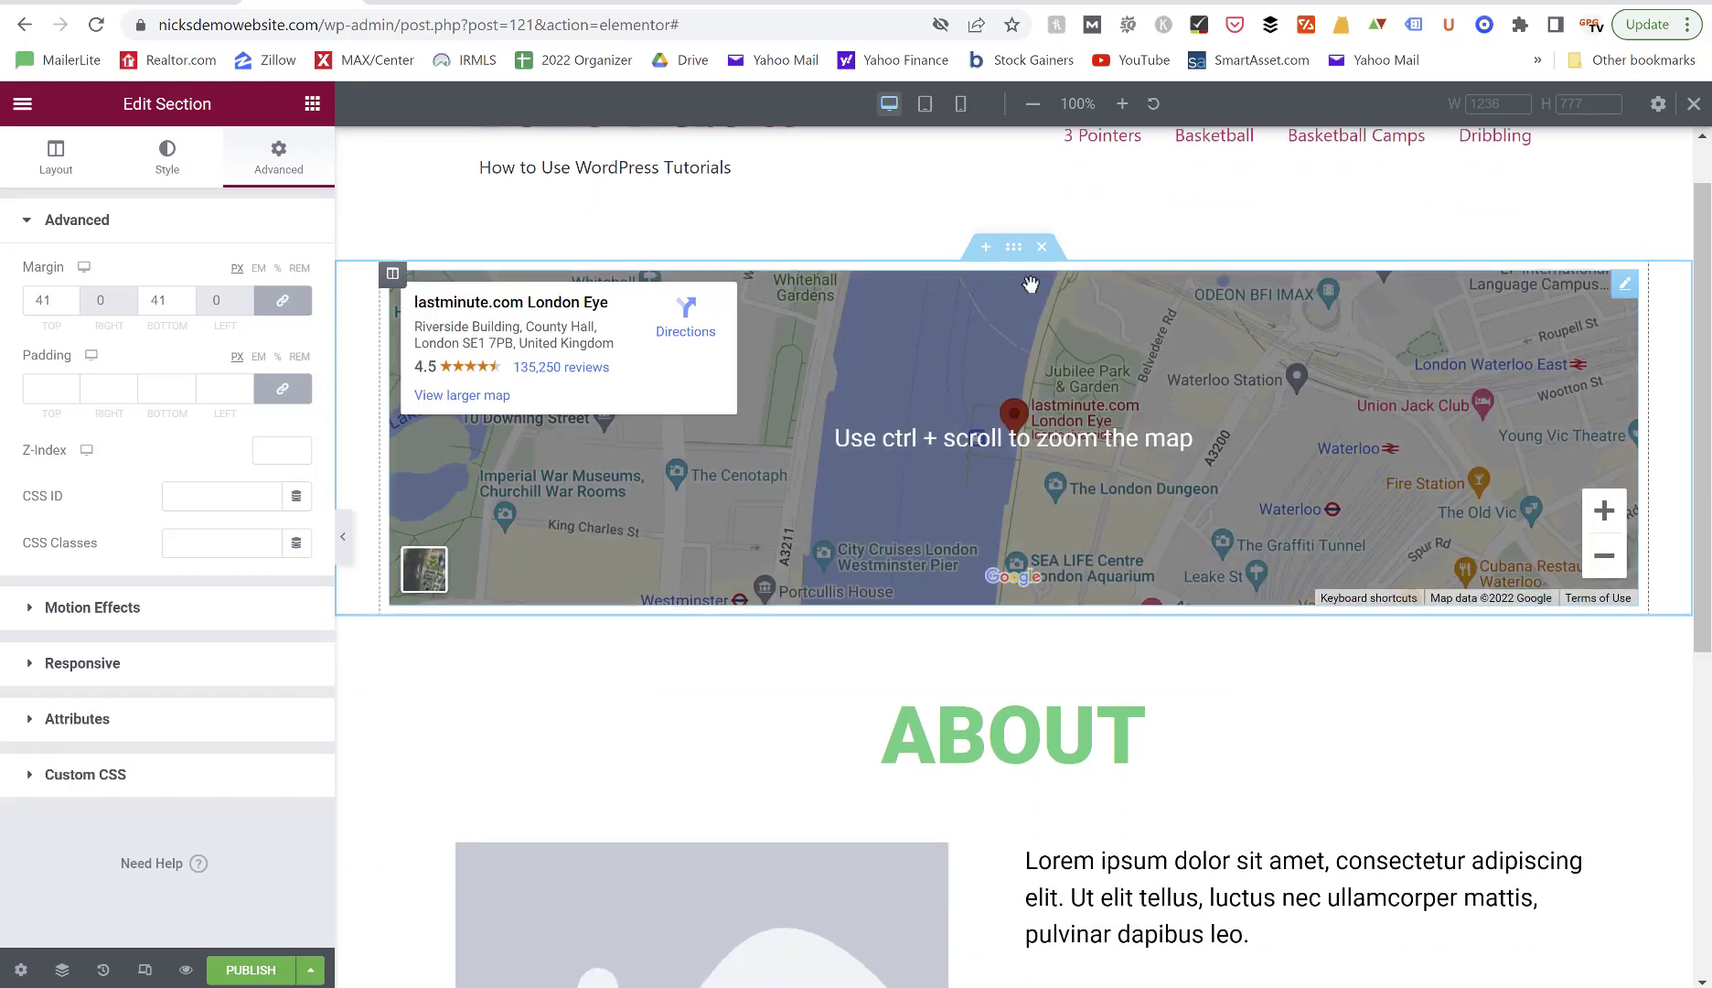
scroll(951, 420, down, 5)
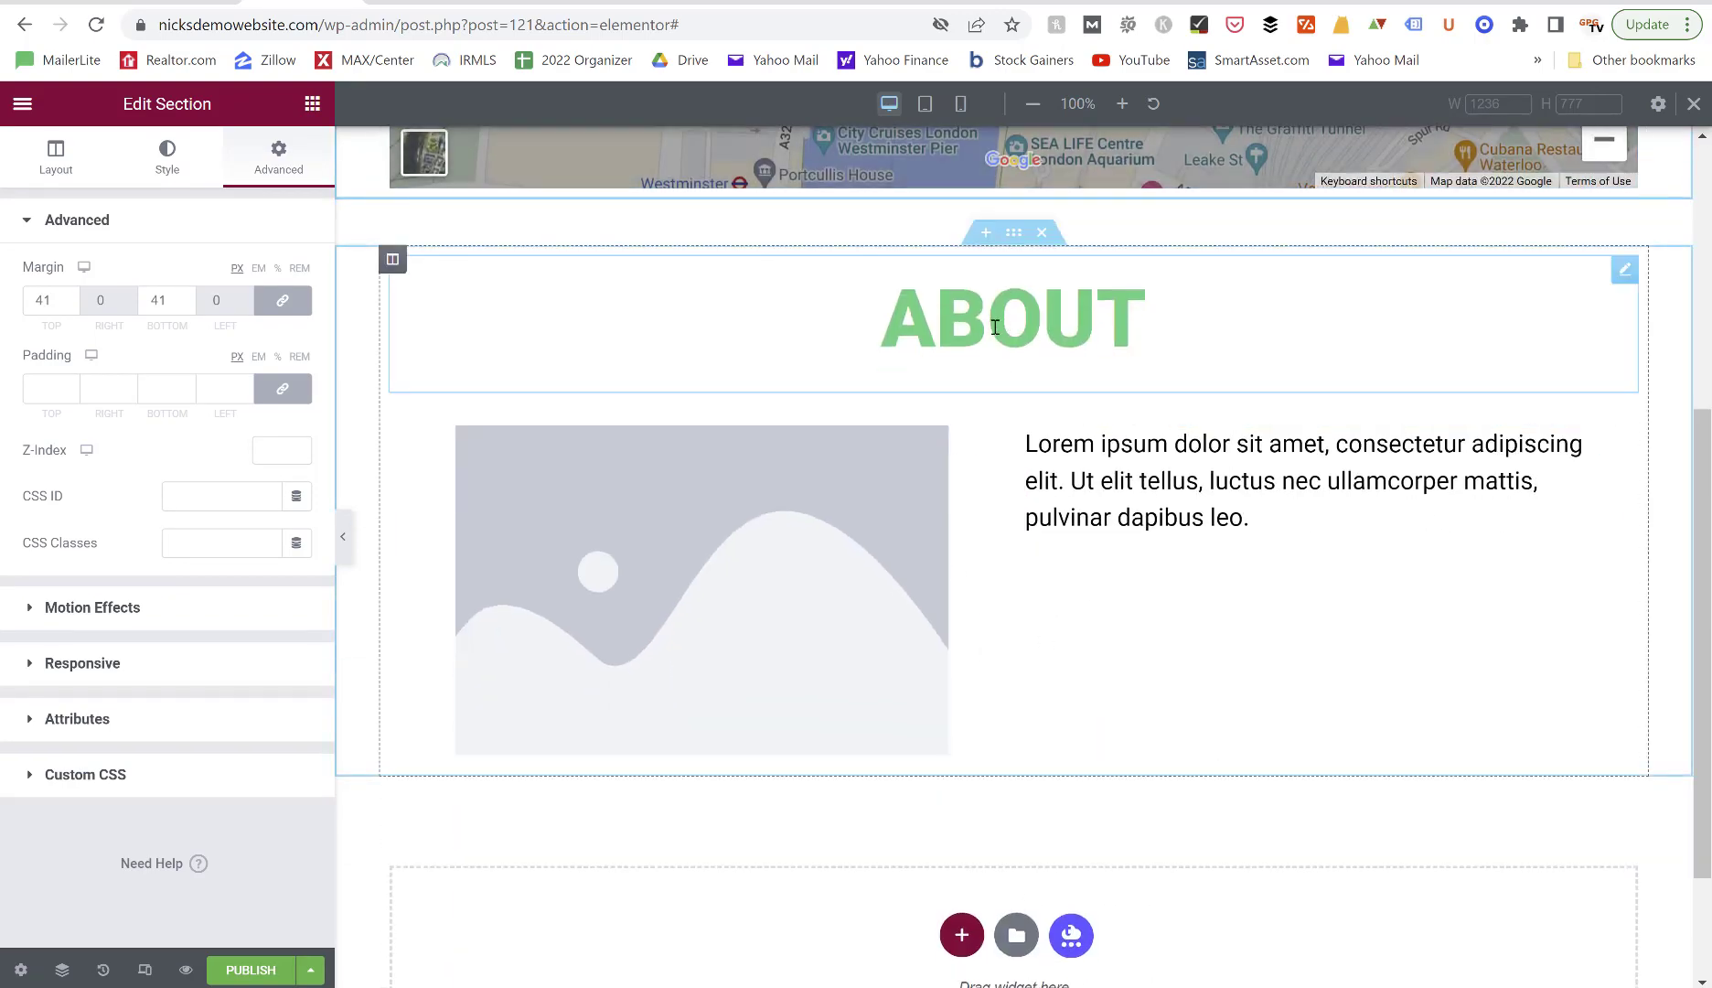
scroll(1001, 301, up, 5)
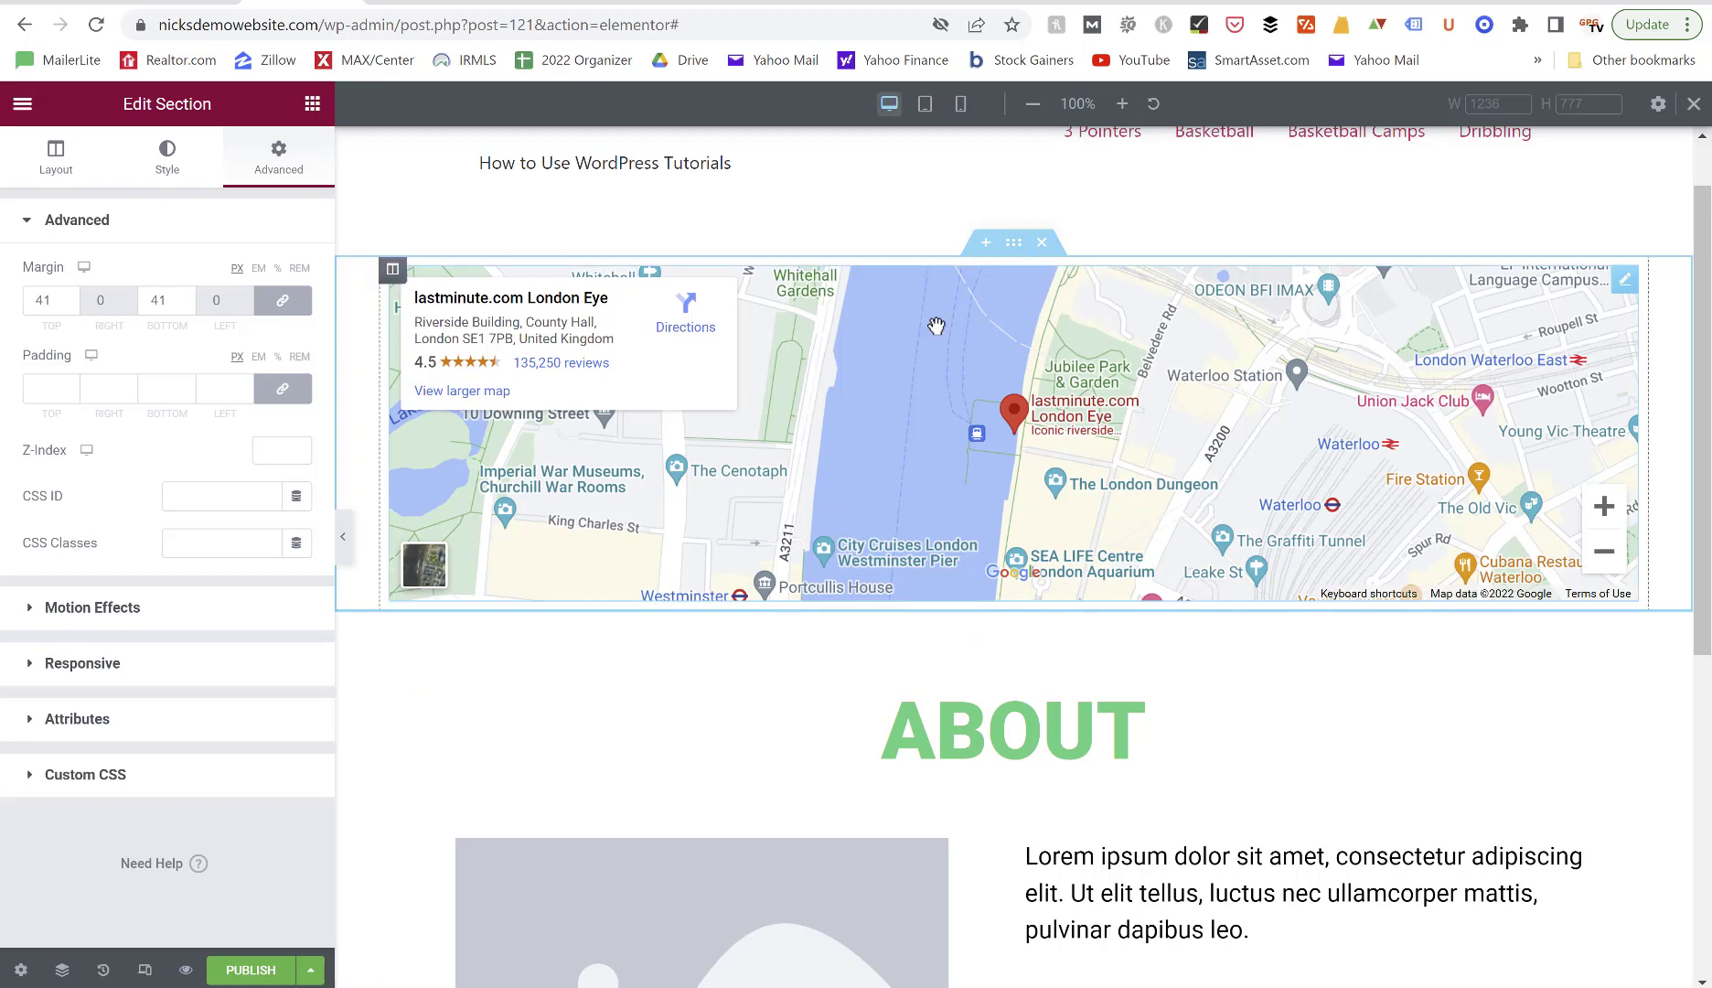
scroll(936, 326, down, 3)
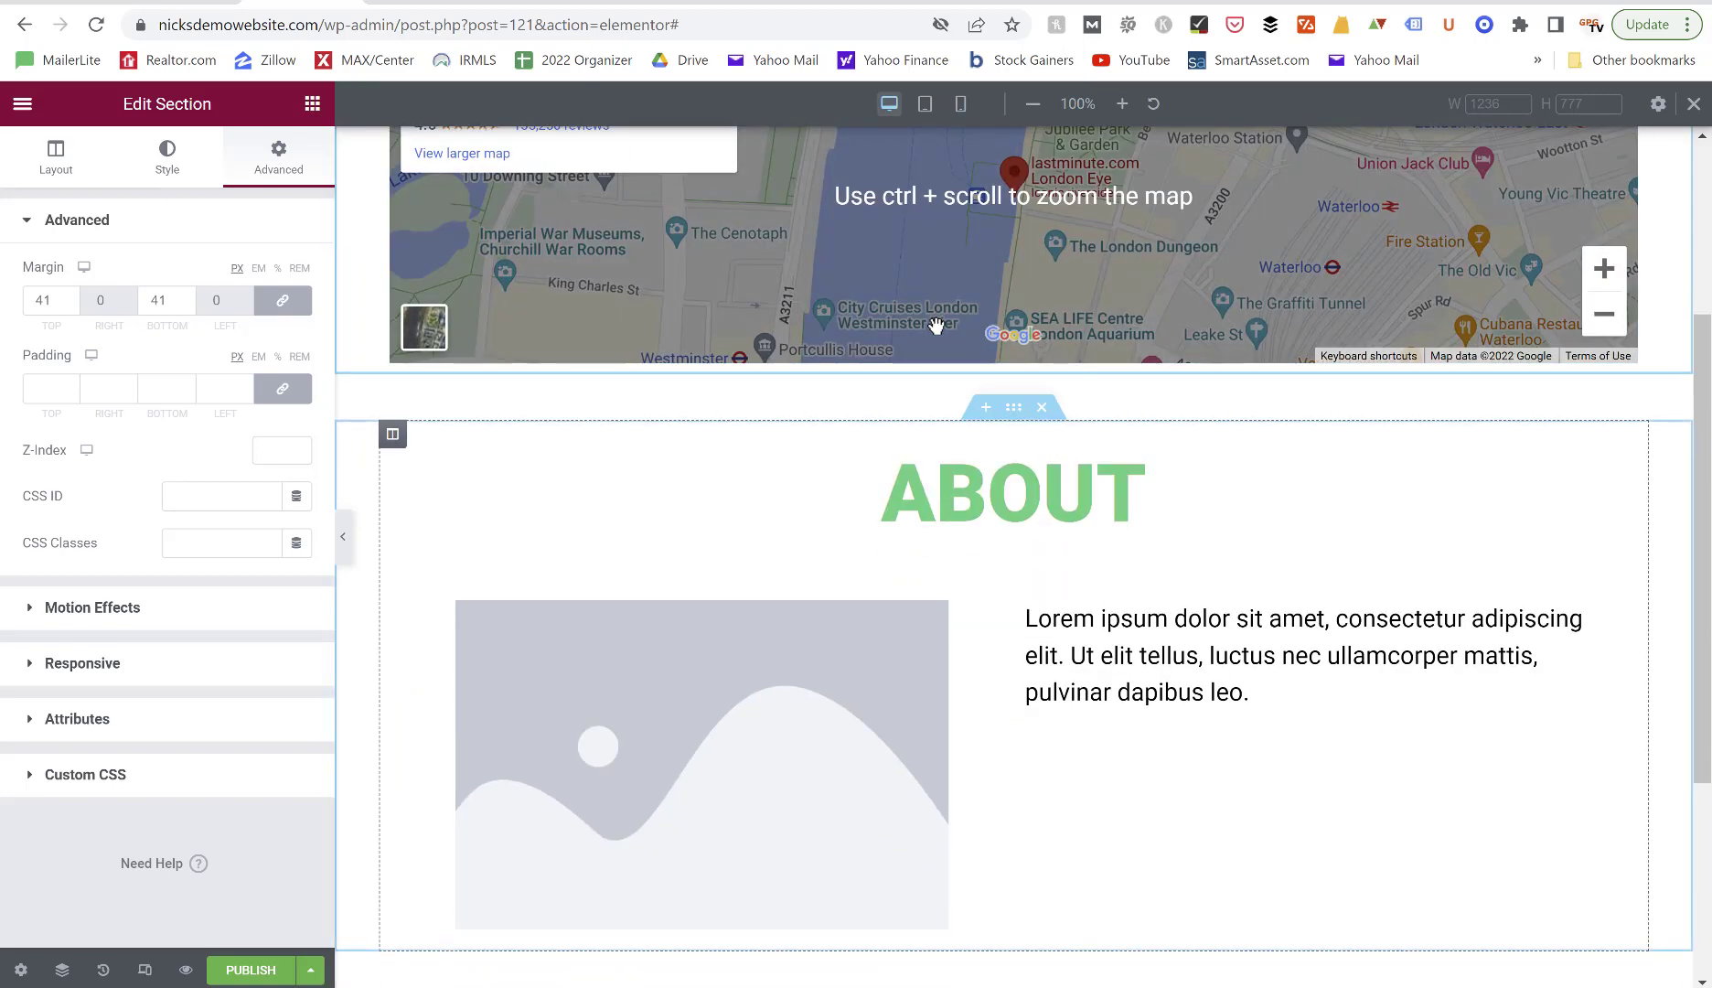
scroll(936, 325, up, 3)
scroll(904, 366, down, 3)
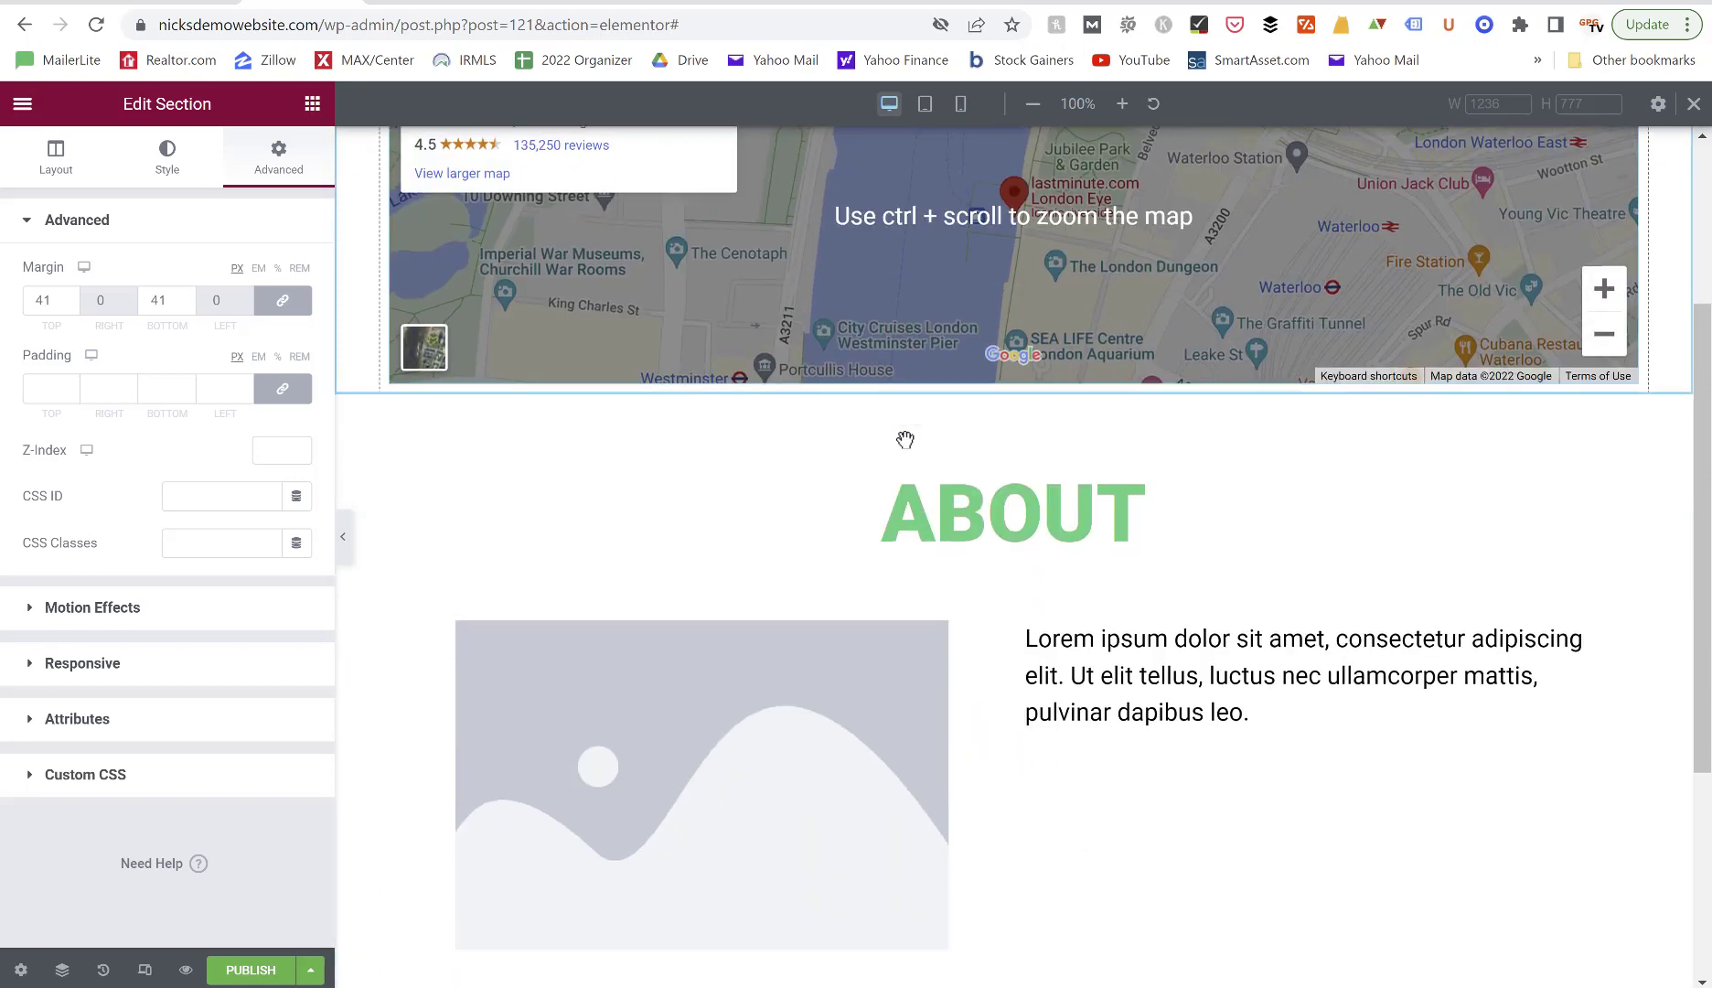
Move the map section back below the About section in the Navigator and check the page order.
click(62, 970)
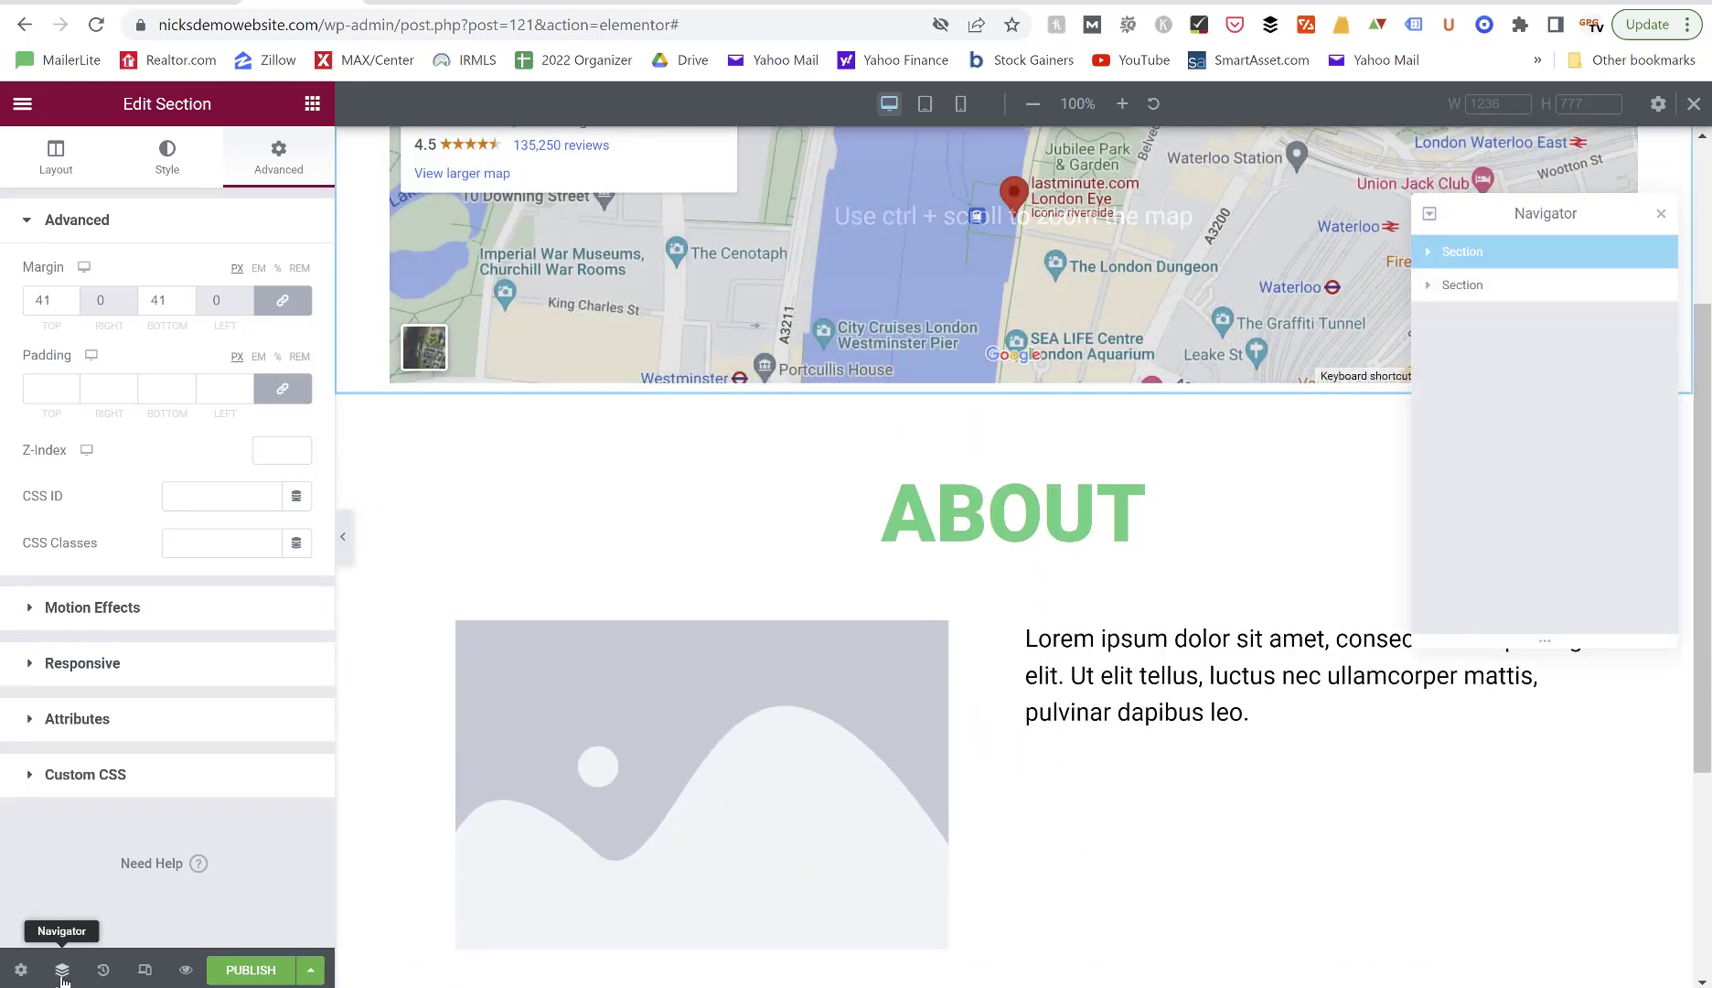
drag(1456, 261, 1452, 306)
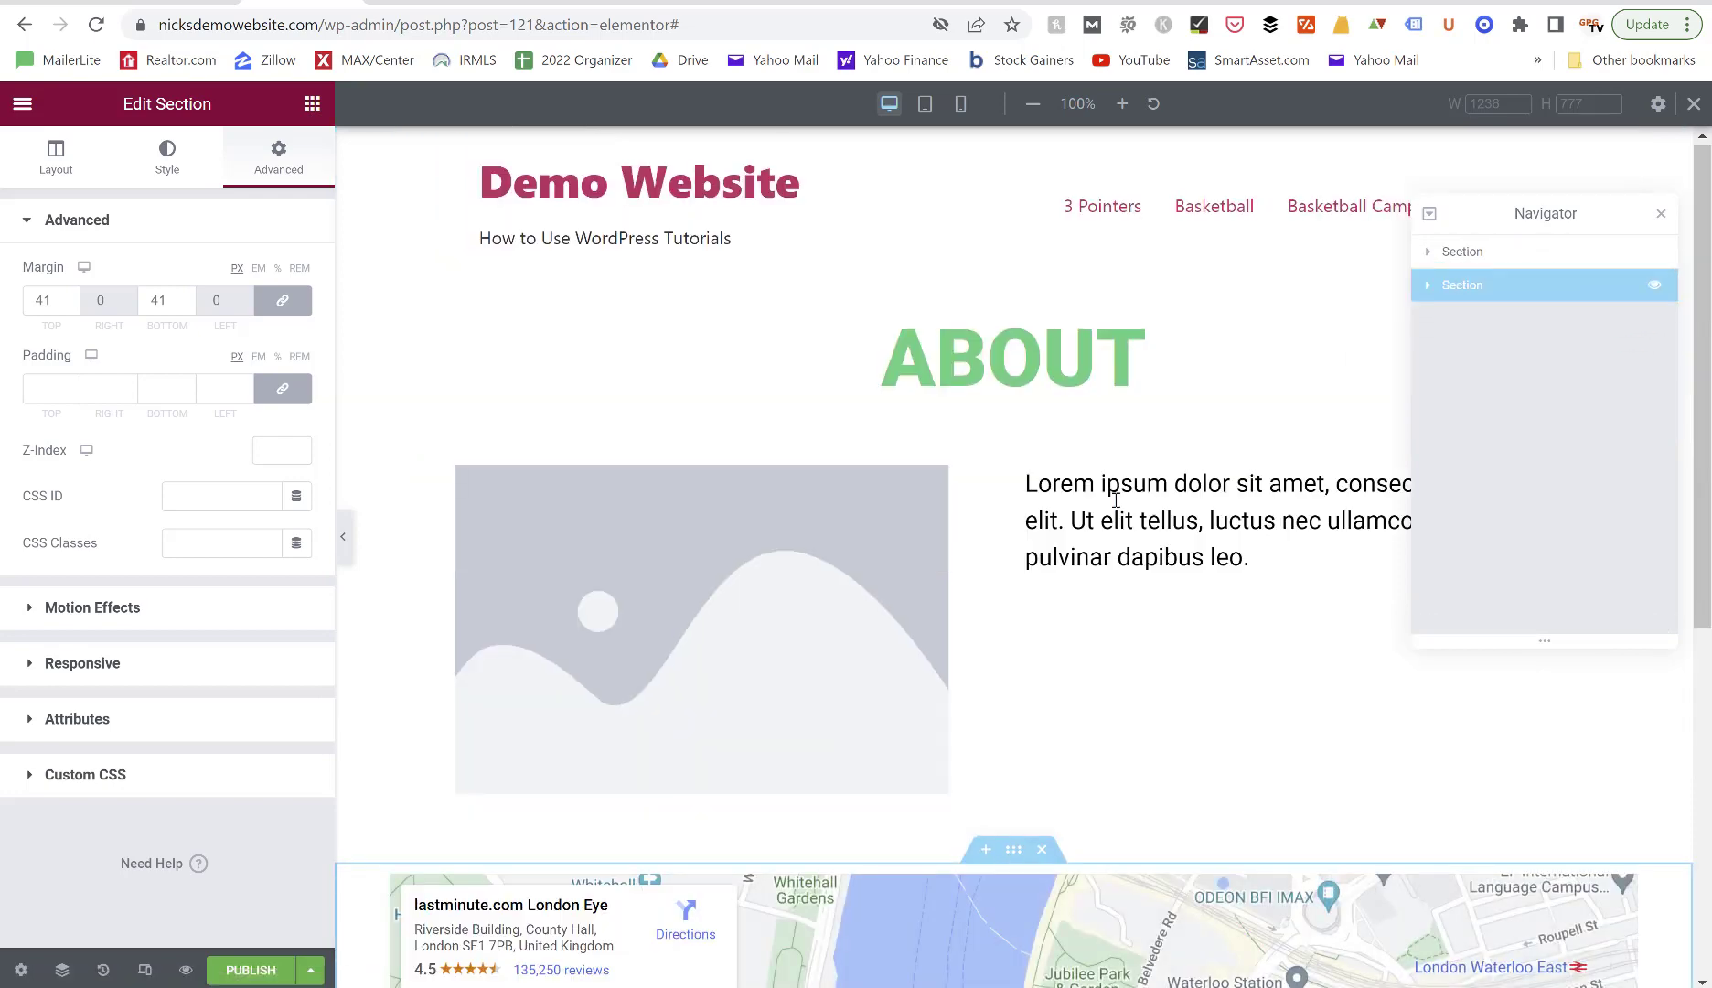
scroll(1116, 500, down, 4)
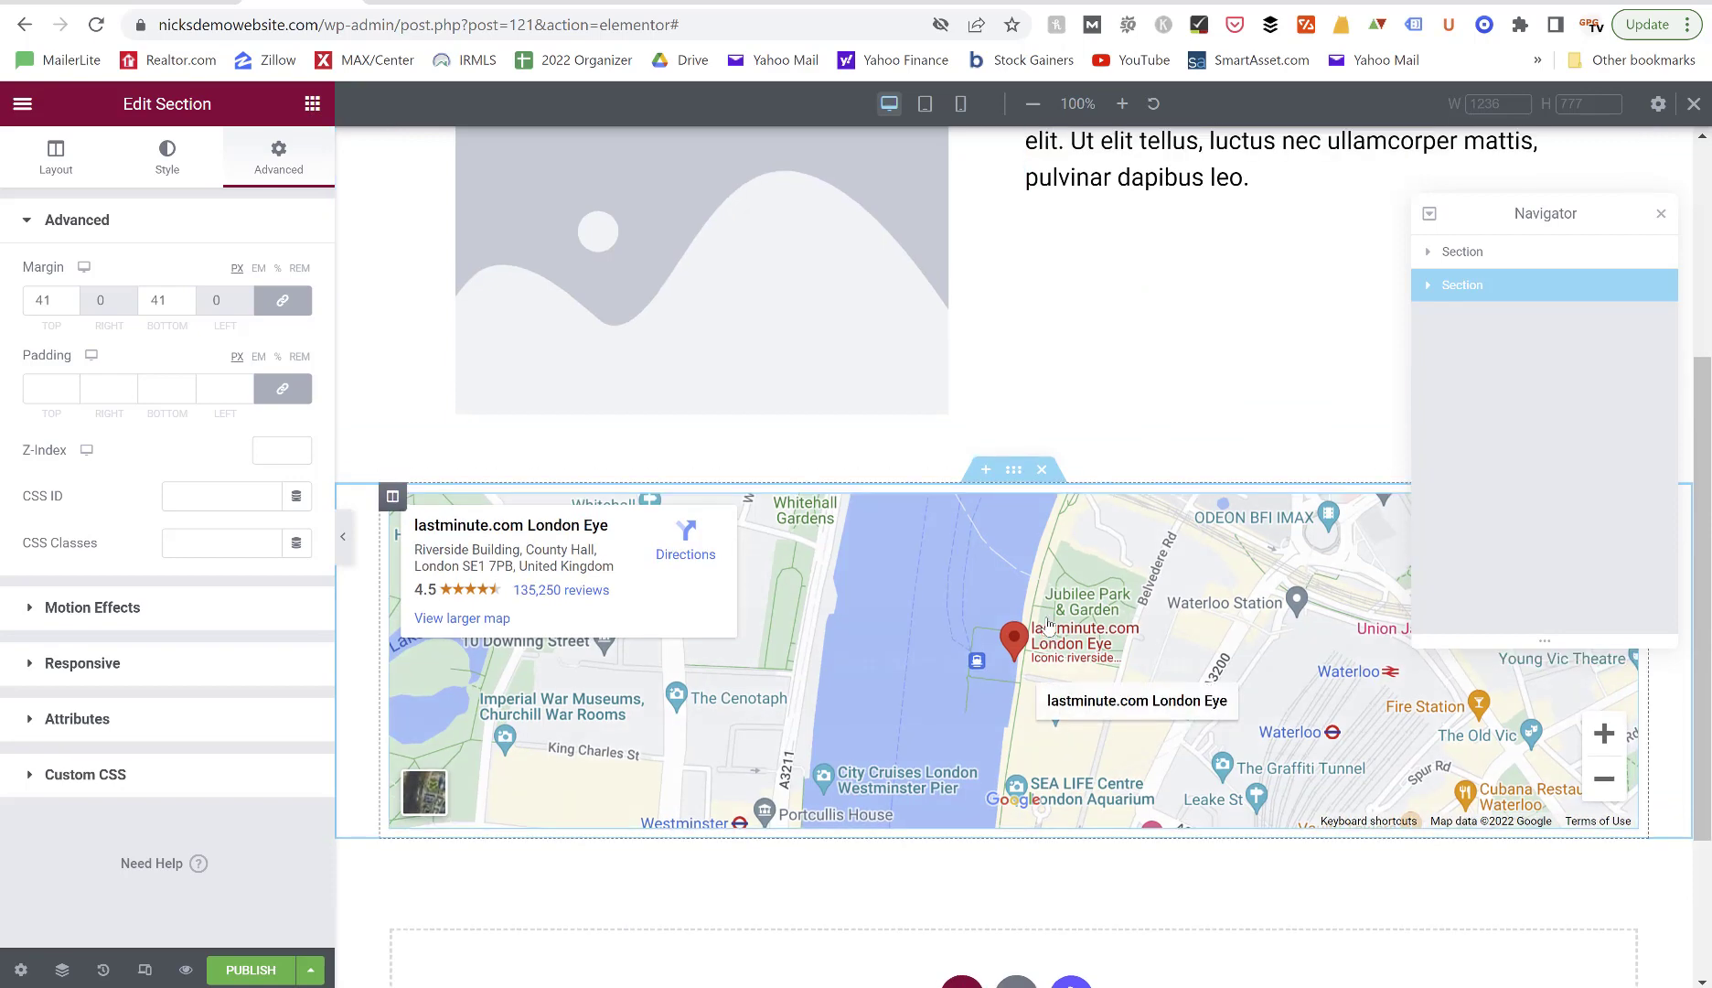
scroll(1049, 624, up, 4)
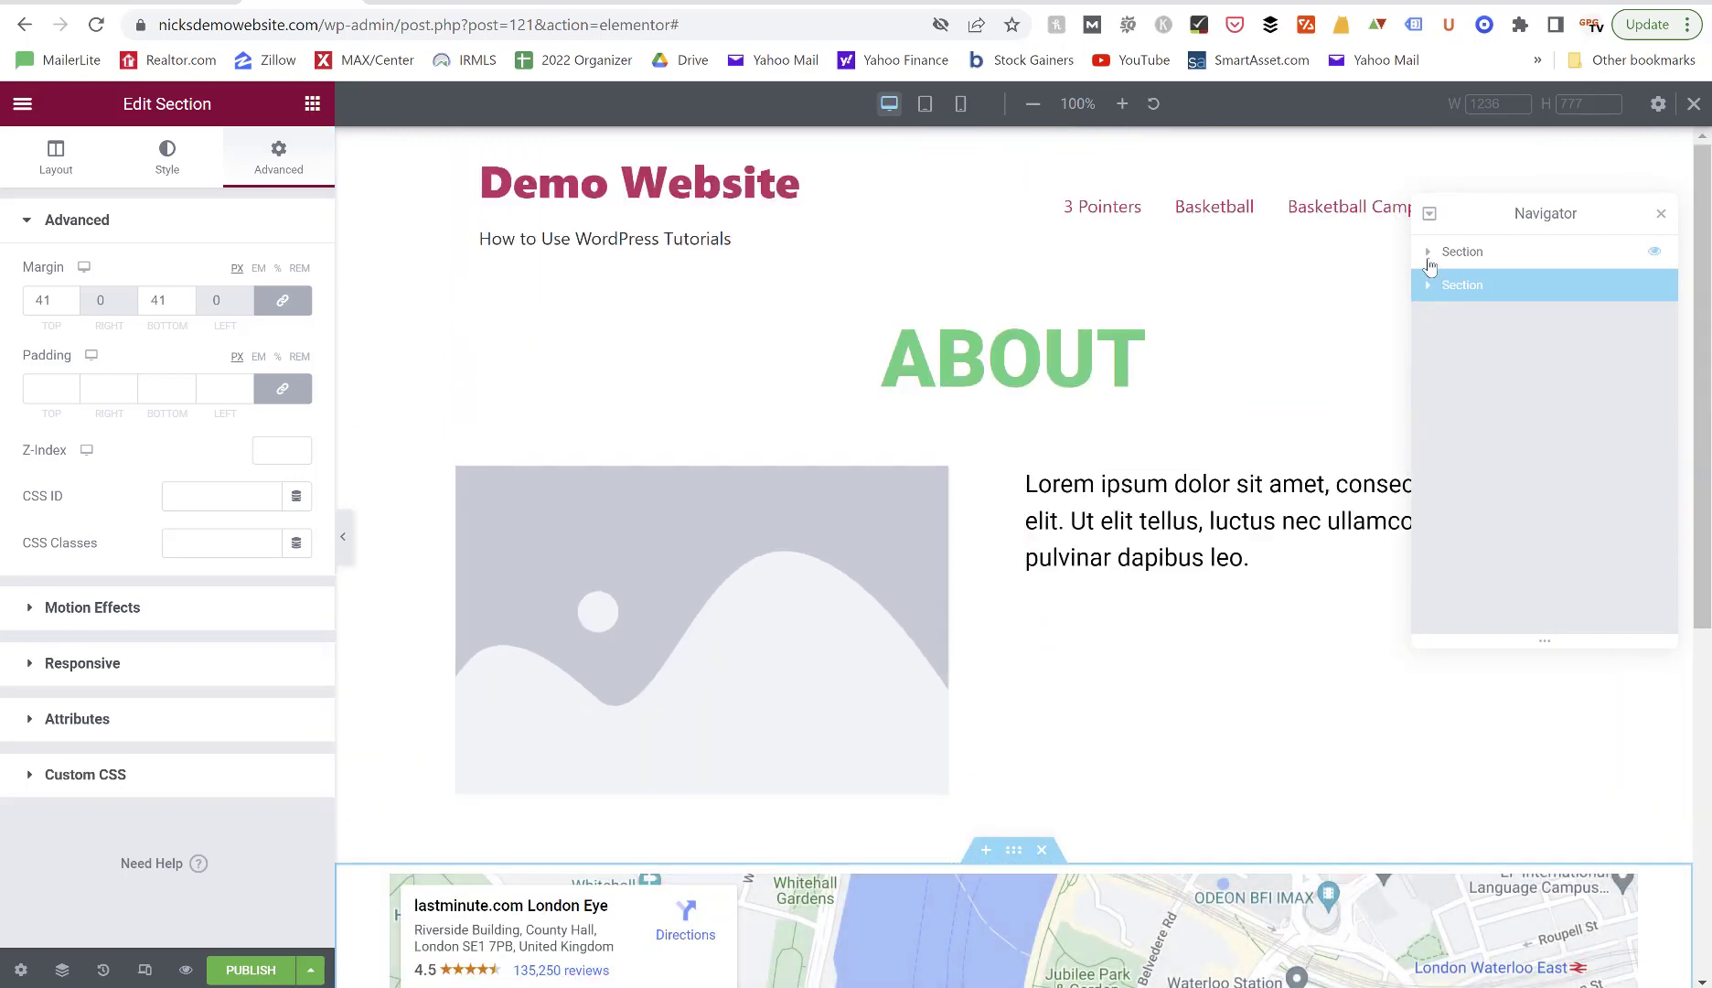
Expand both page sections in the Navigator, opening the first one down to its heading and the inner section's two columns.
click(1427, 253)
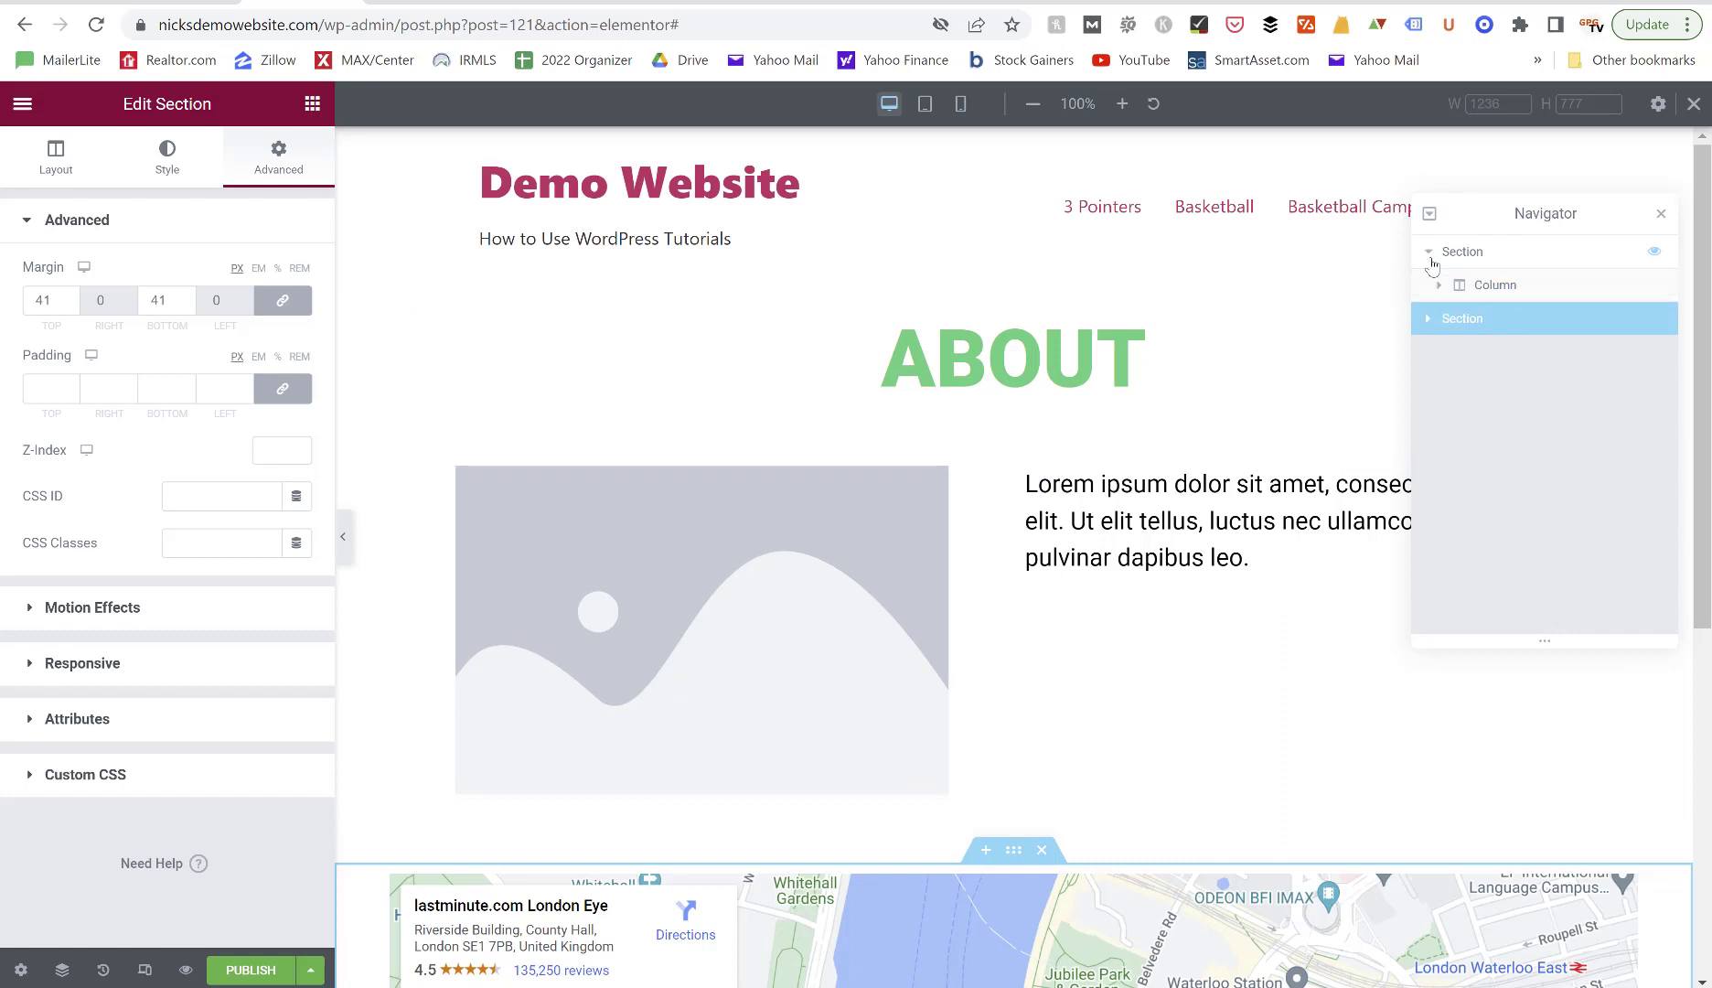
click(1427, 318)
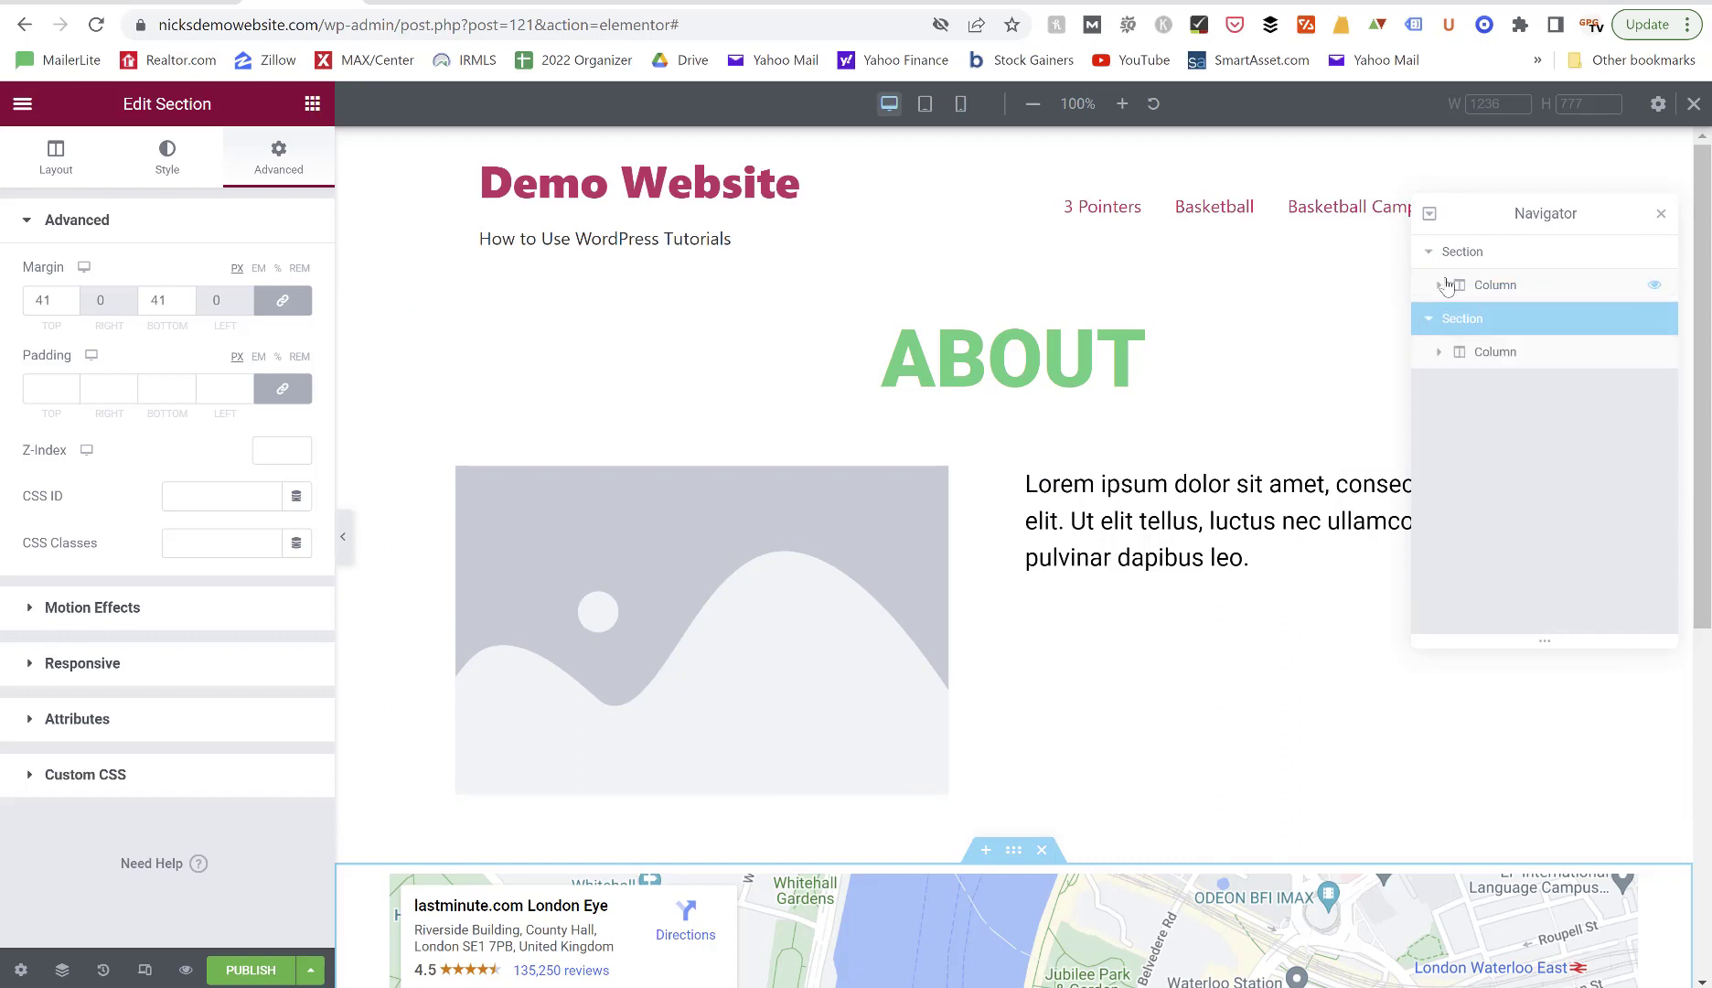
click(1439, 289)
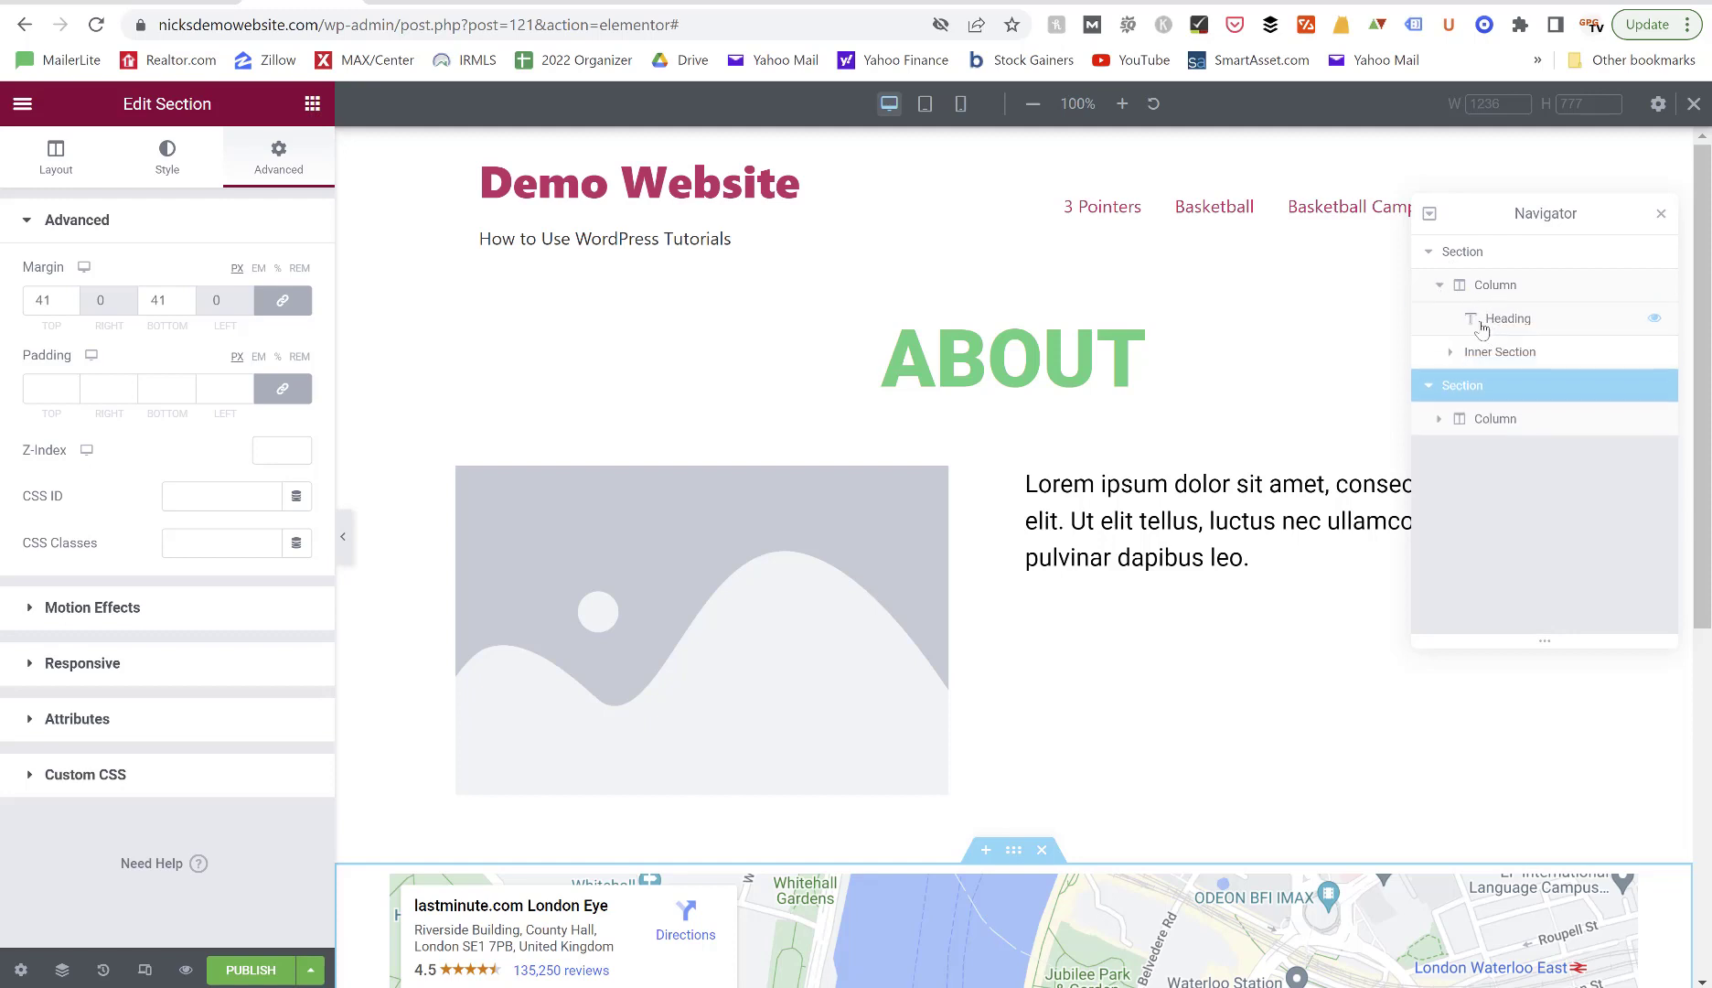
click(1449, 352)
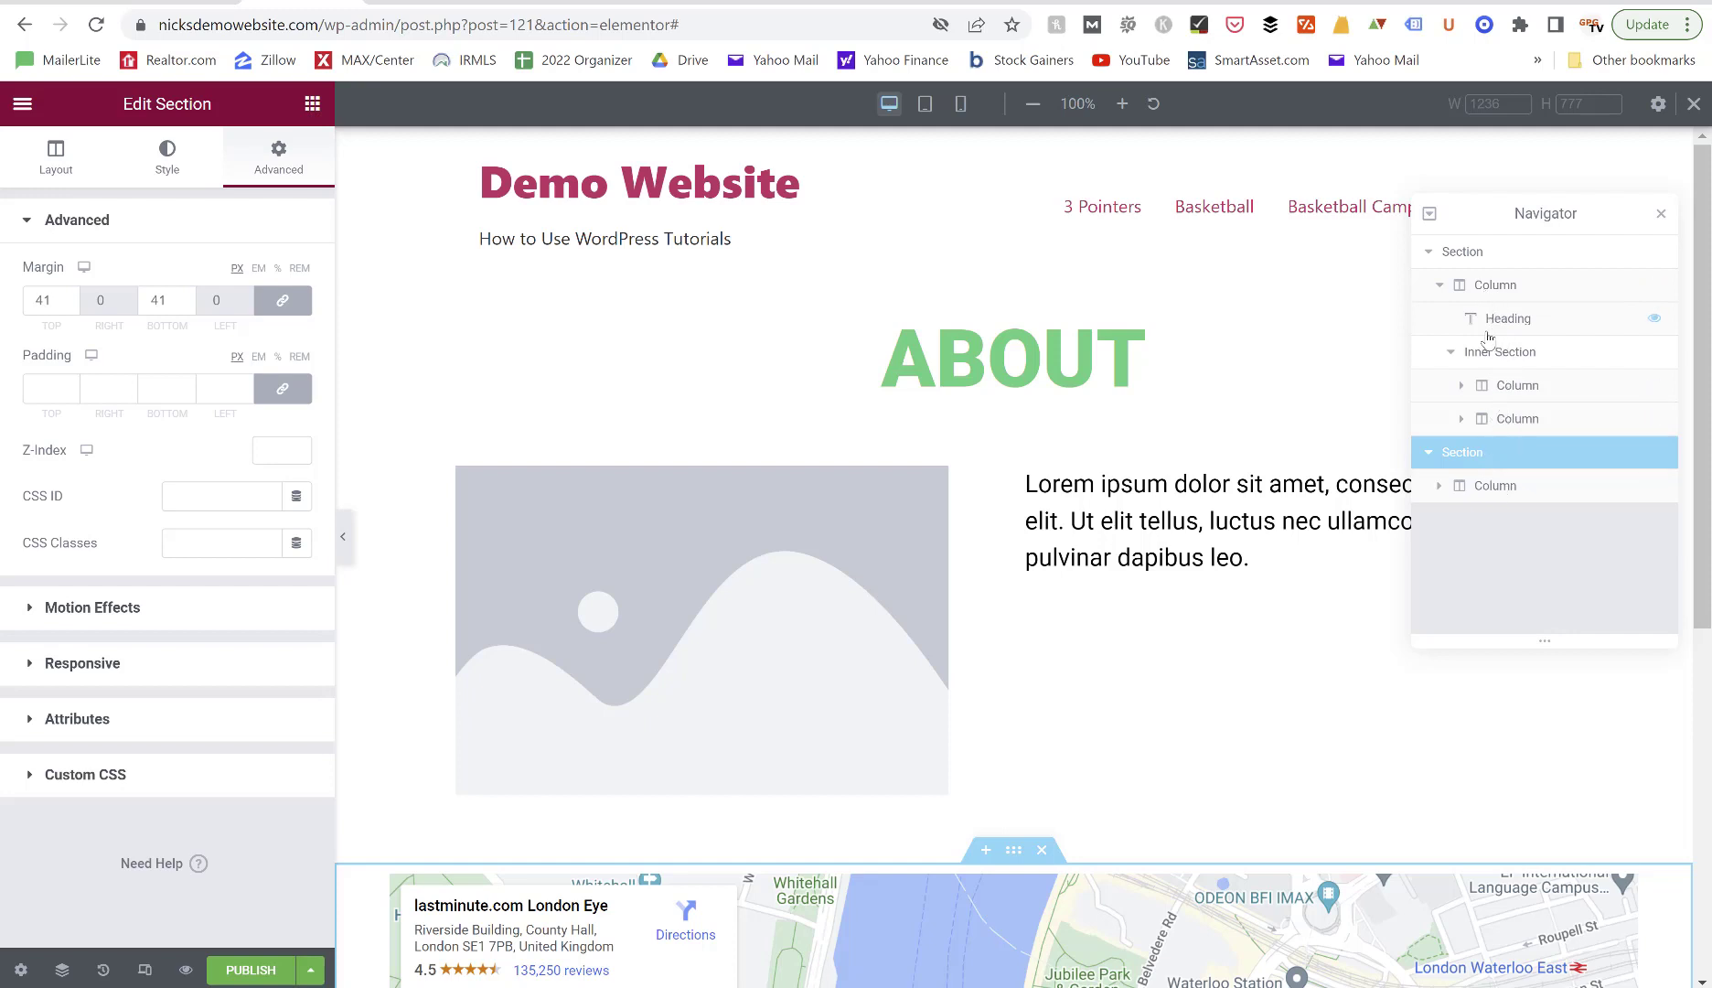
Hide the inner section with the image and text from the Navigator, show it again, and close the Navigator.
click(1654, 355)
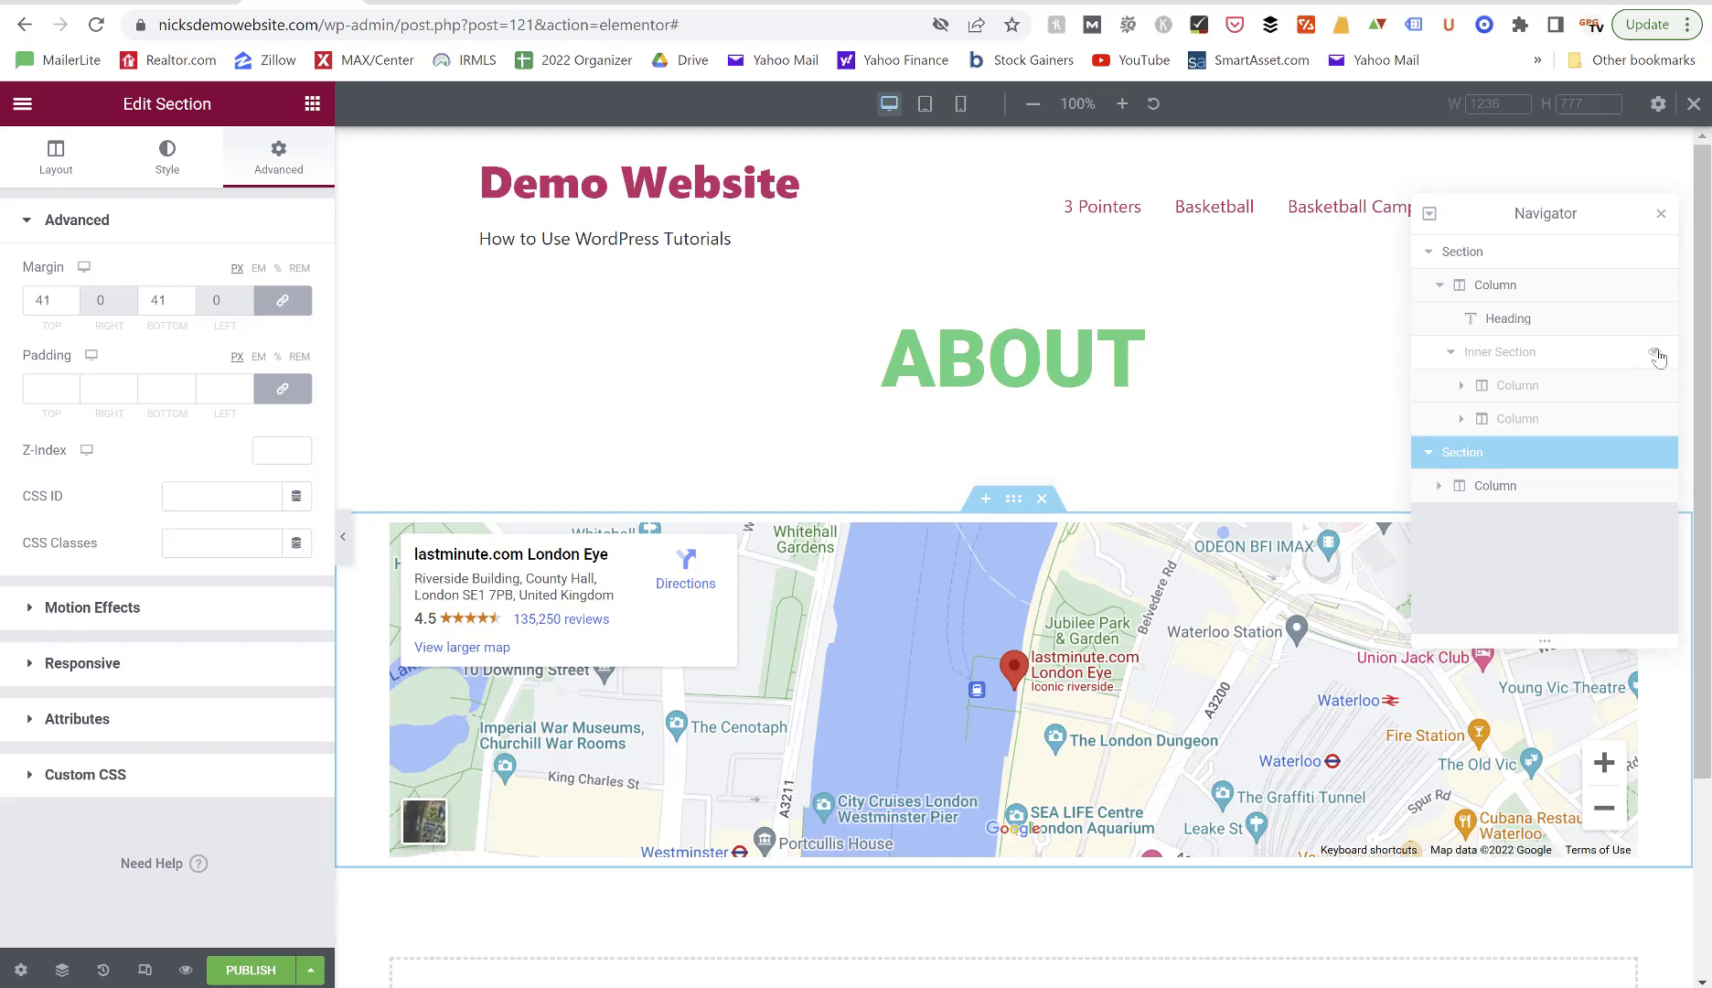
click(1655, 353)
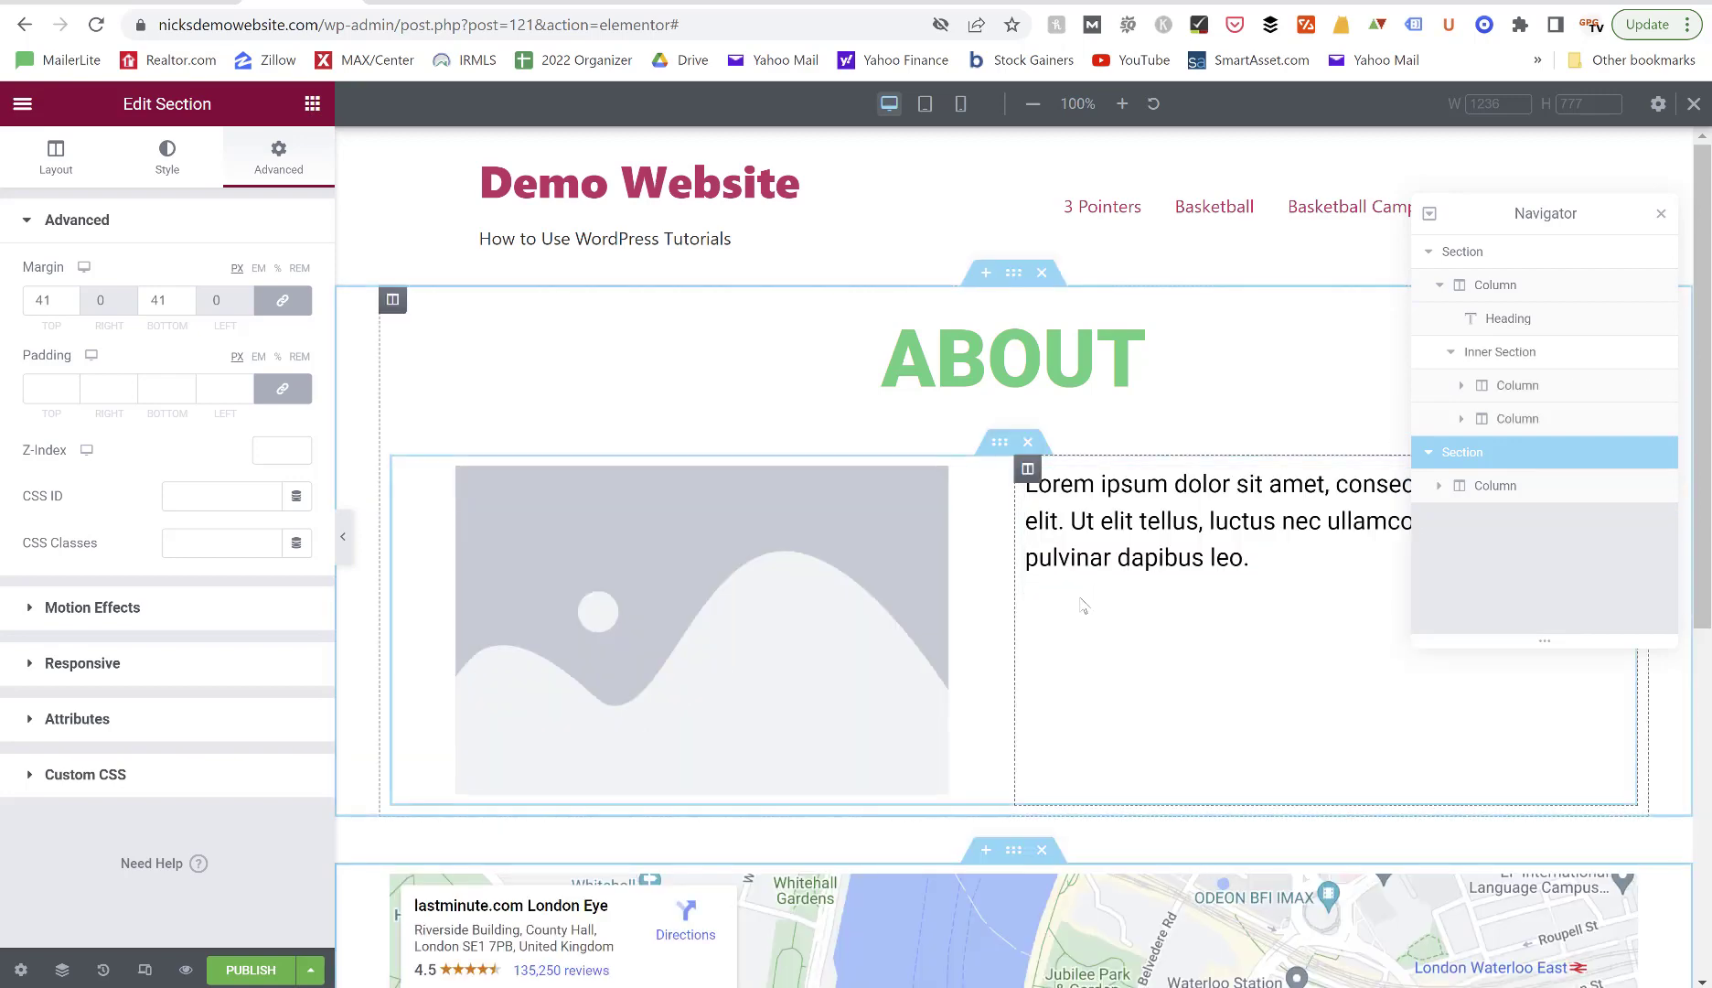
click(1663, 218)
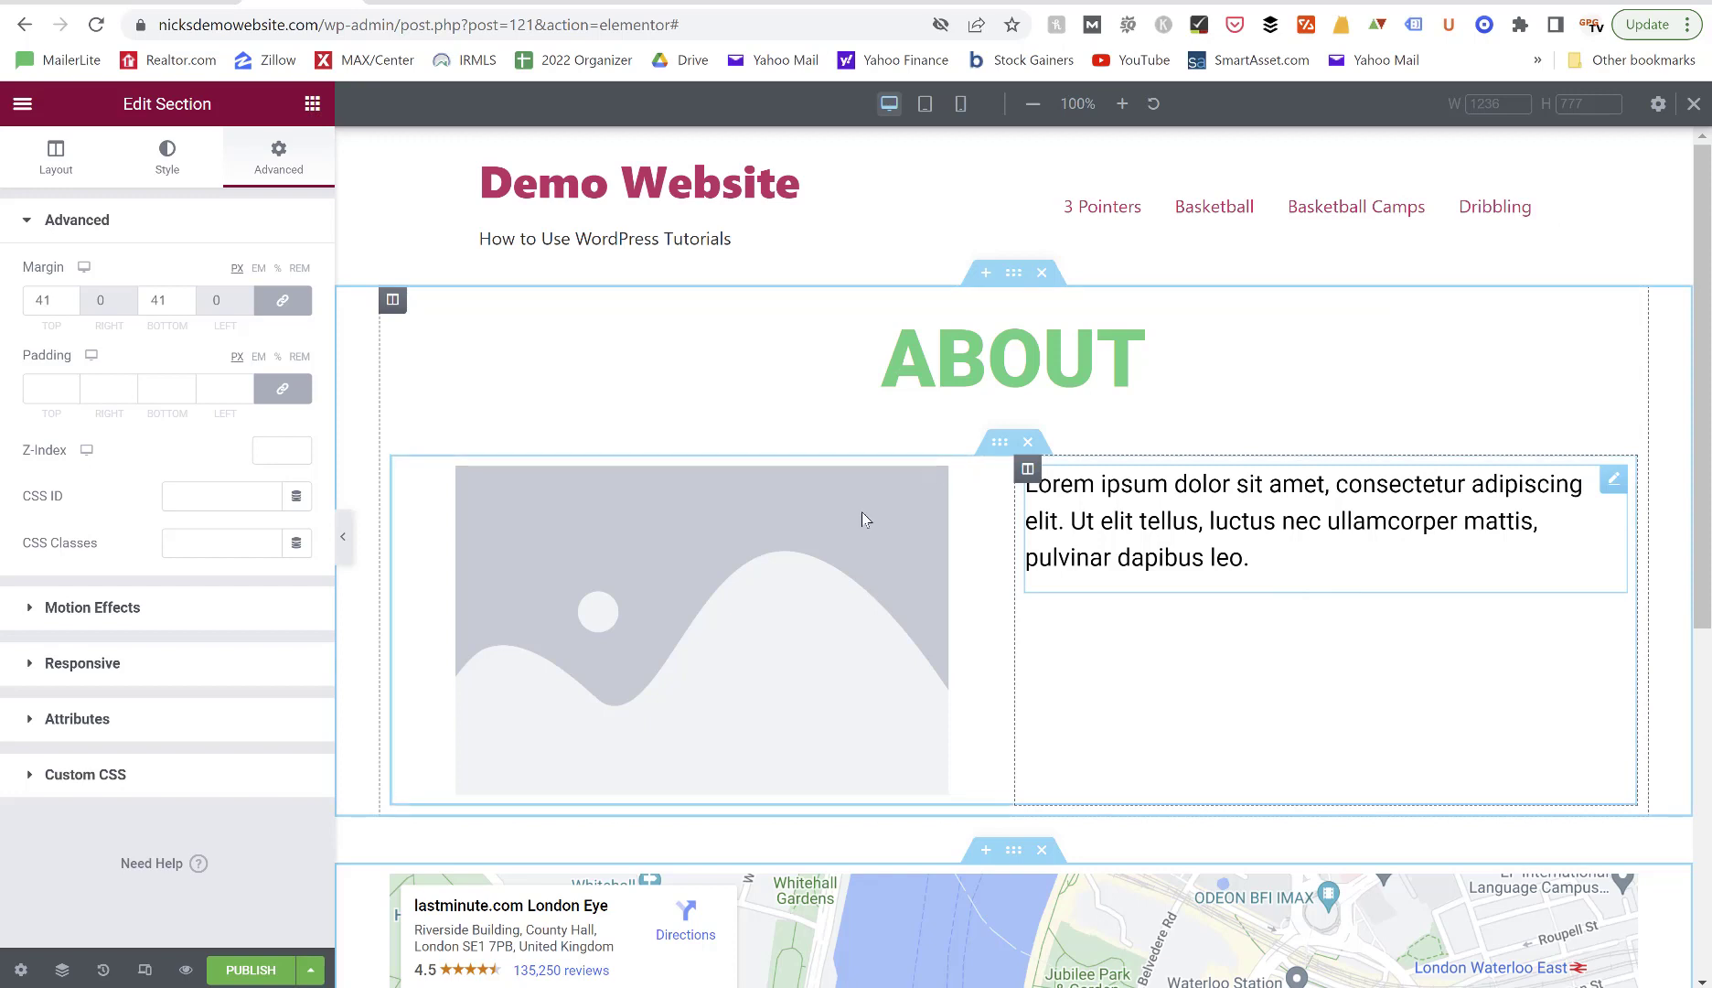
Copy the About section, paste it below the map section, and check the duplicate on the page.
right_click(1013, 279)
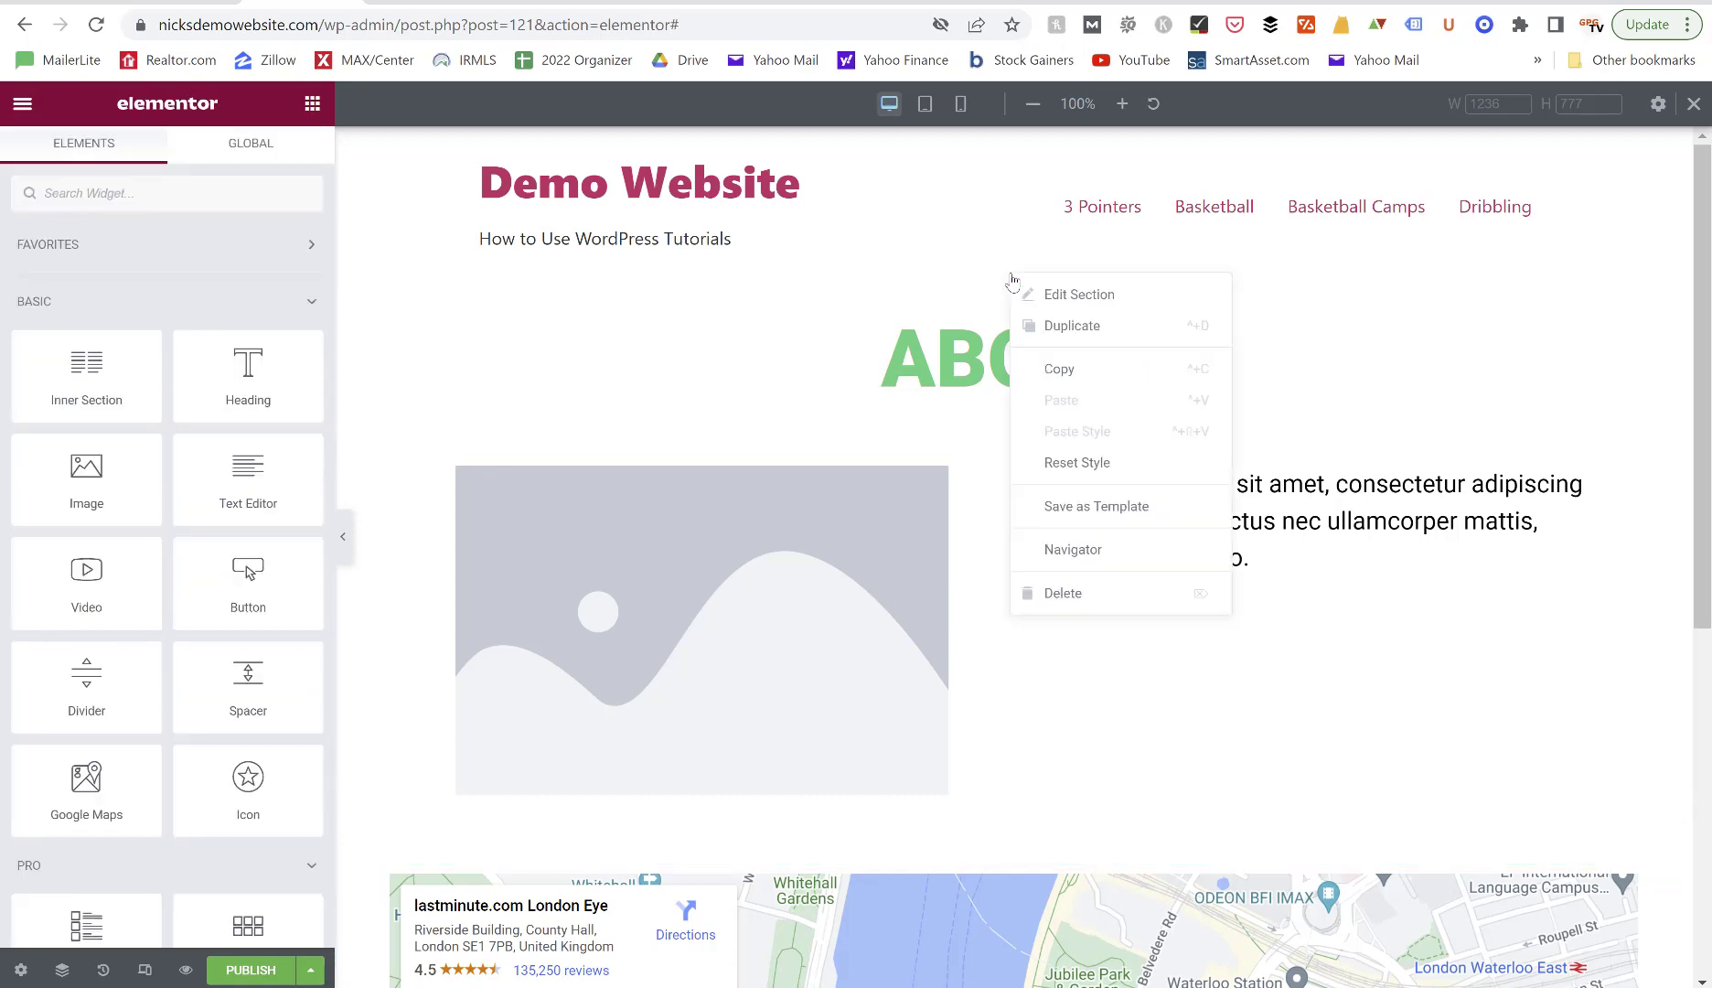
click(1056, 371)
scroll(1040, 635, down, 7)
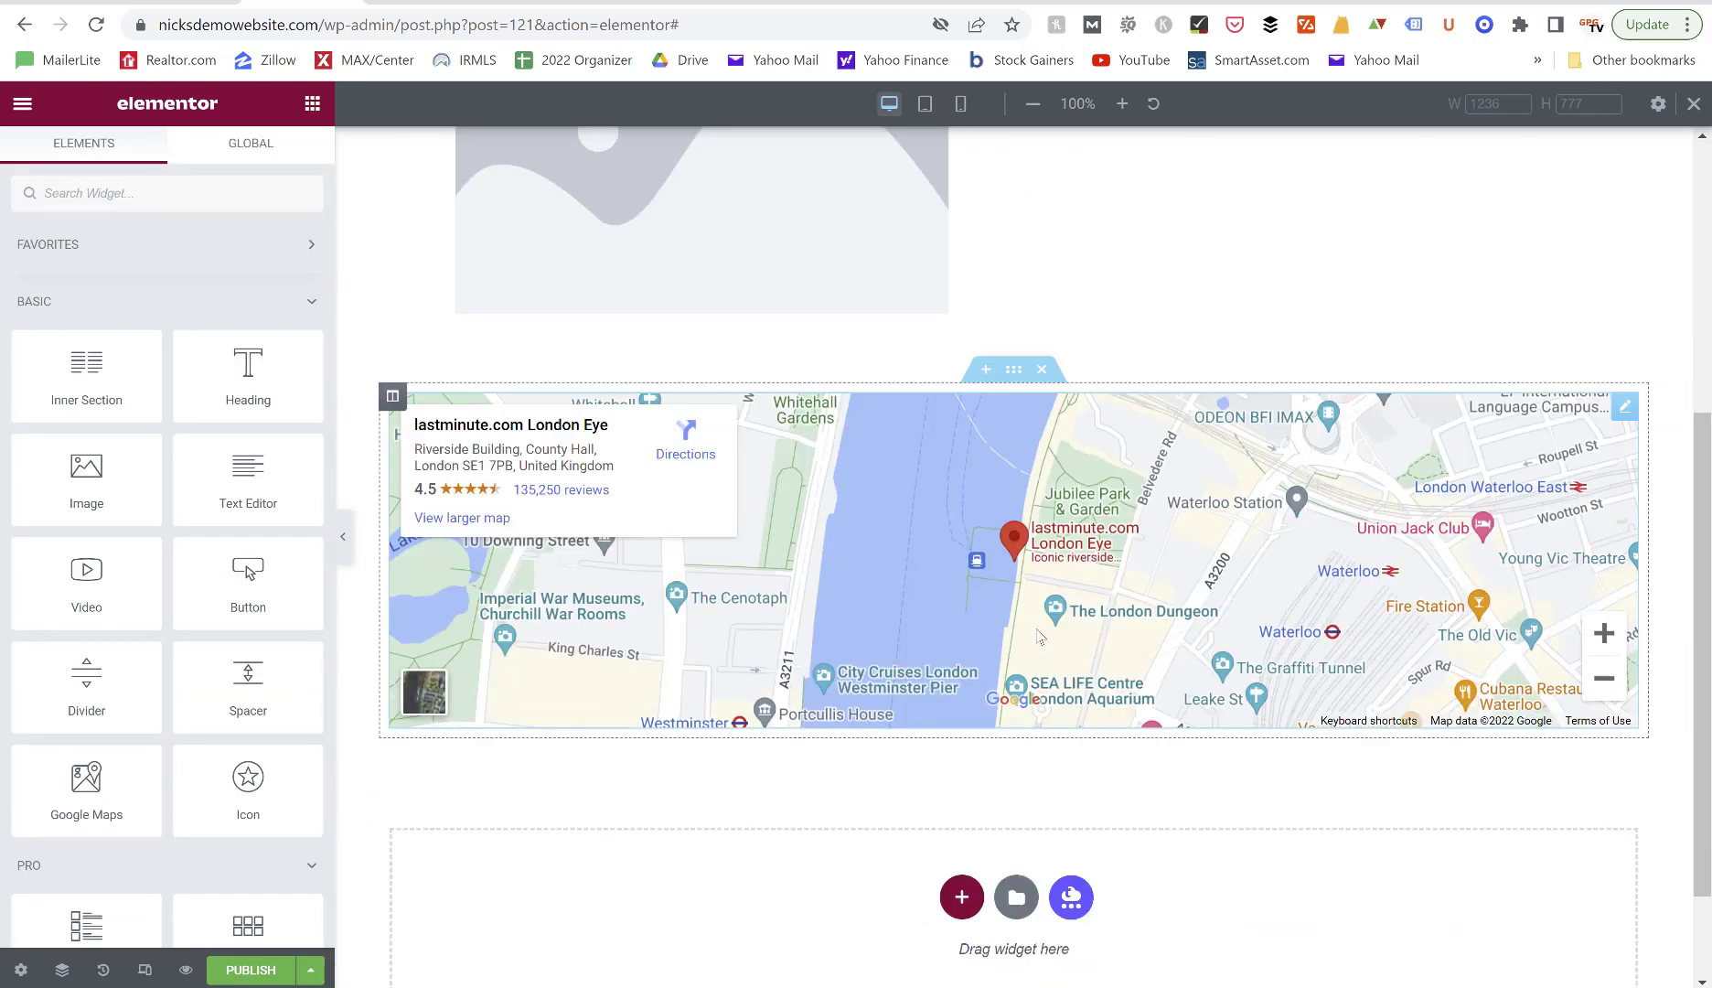
right_click(684, 768)
click(731, 784)
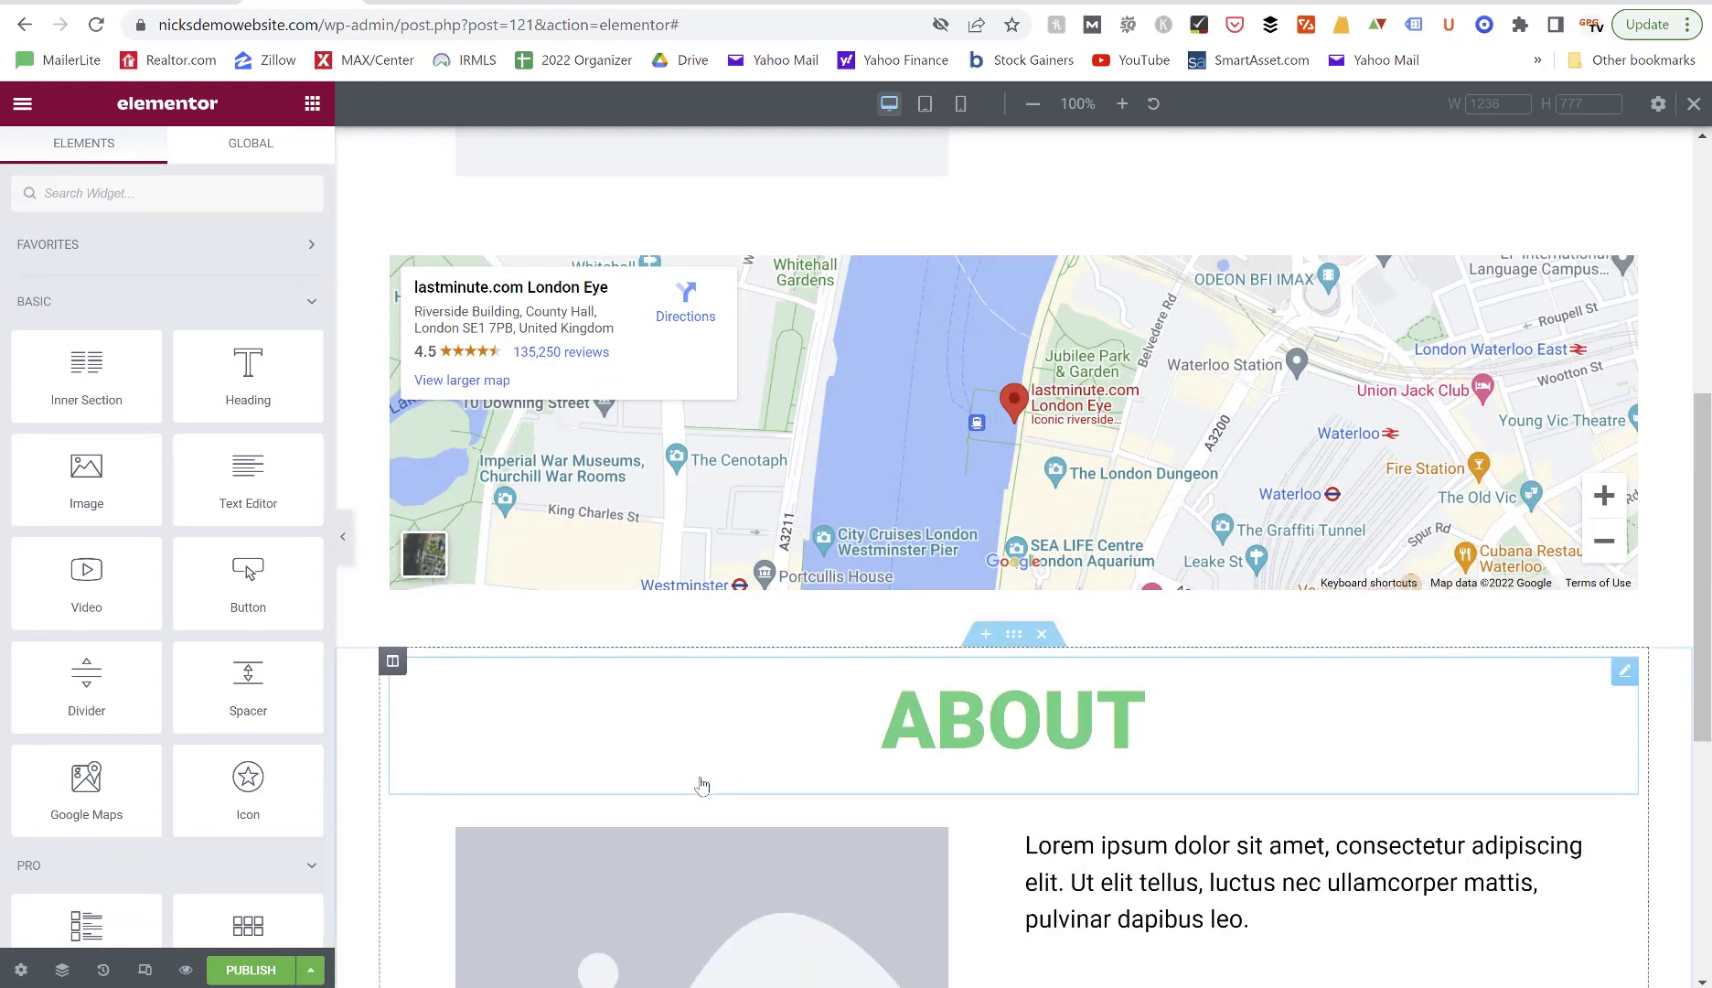
scroll(703, 784, down, 4)
scroll(702, 785, up, 10)
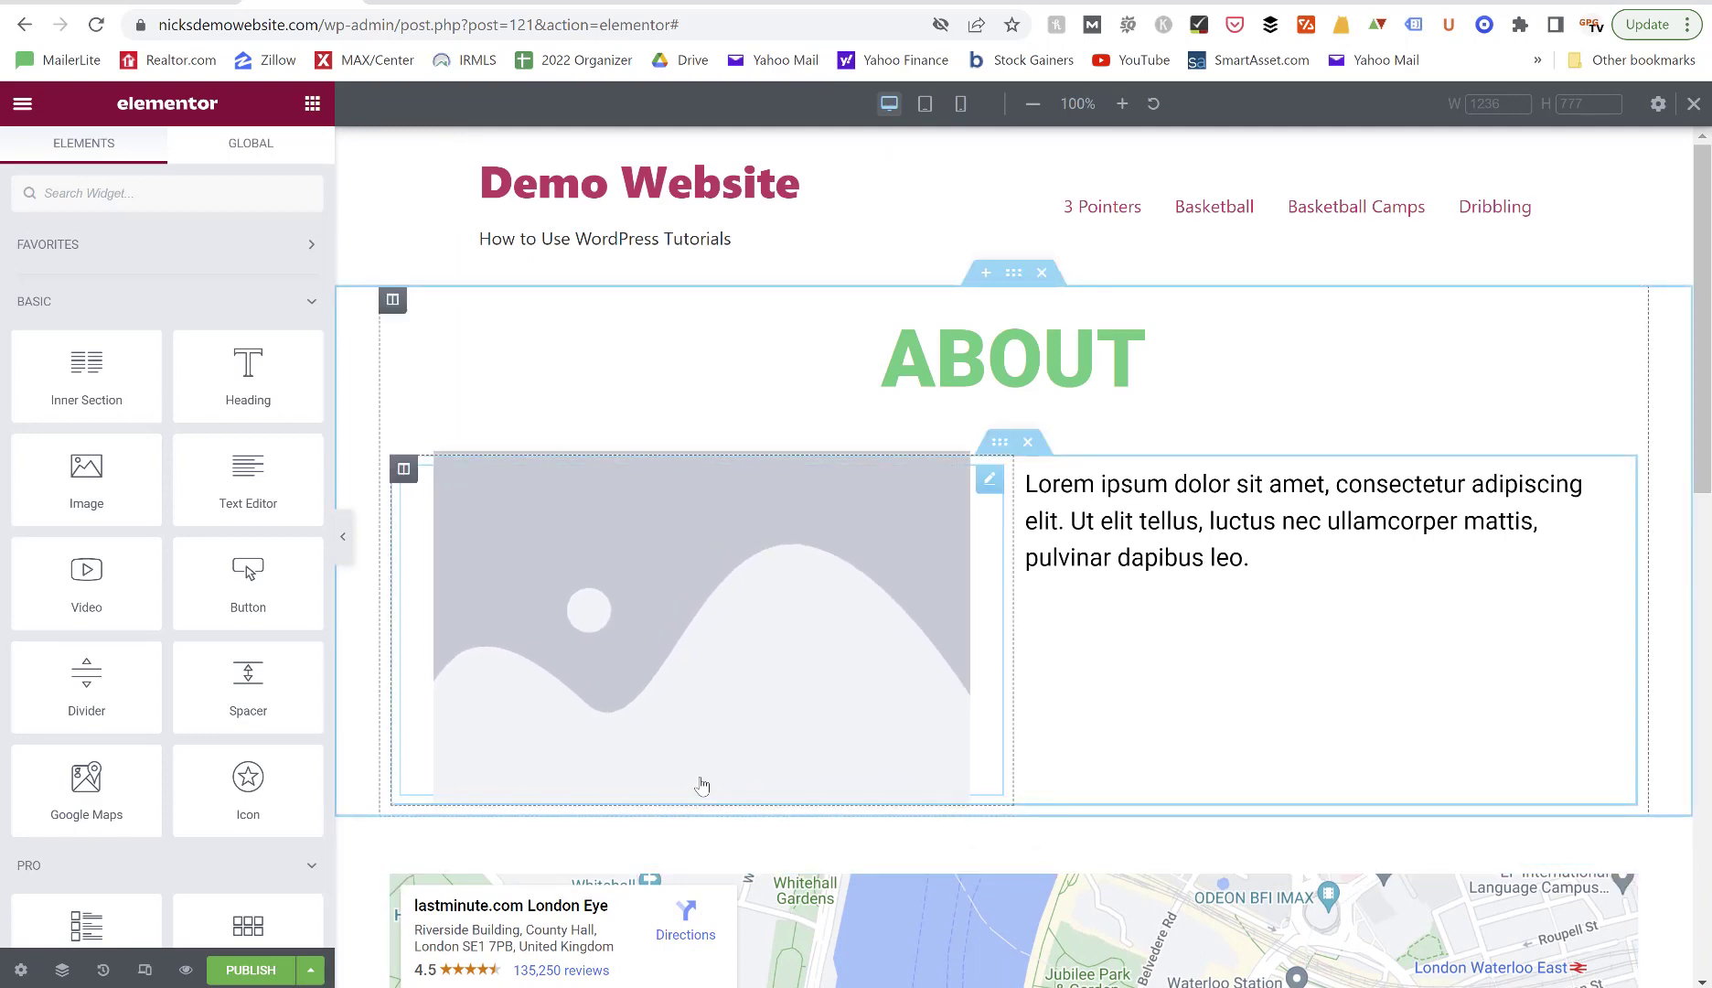
Delete the About section, the map section and the pasted About copy so the page is empty.
scroll(701, 785, down, 4)
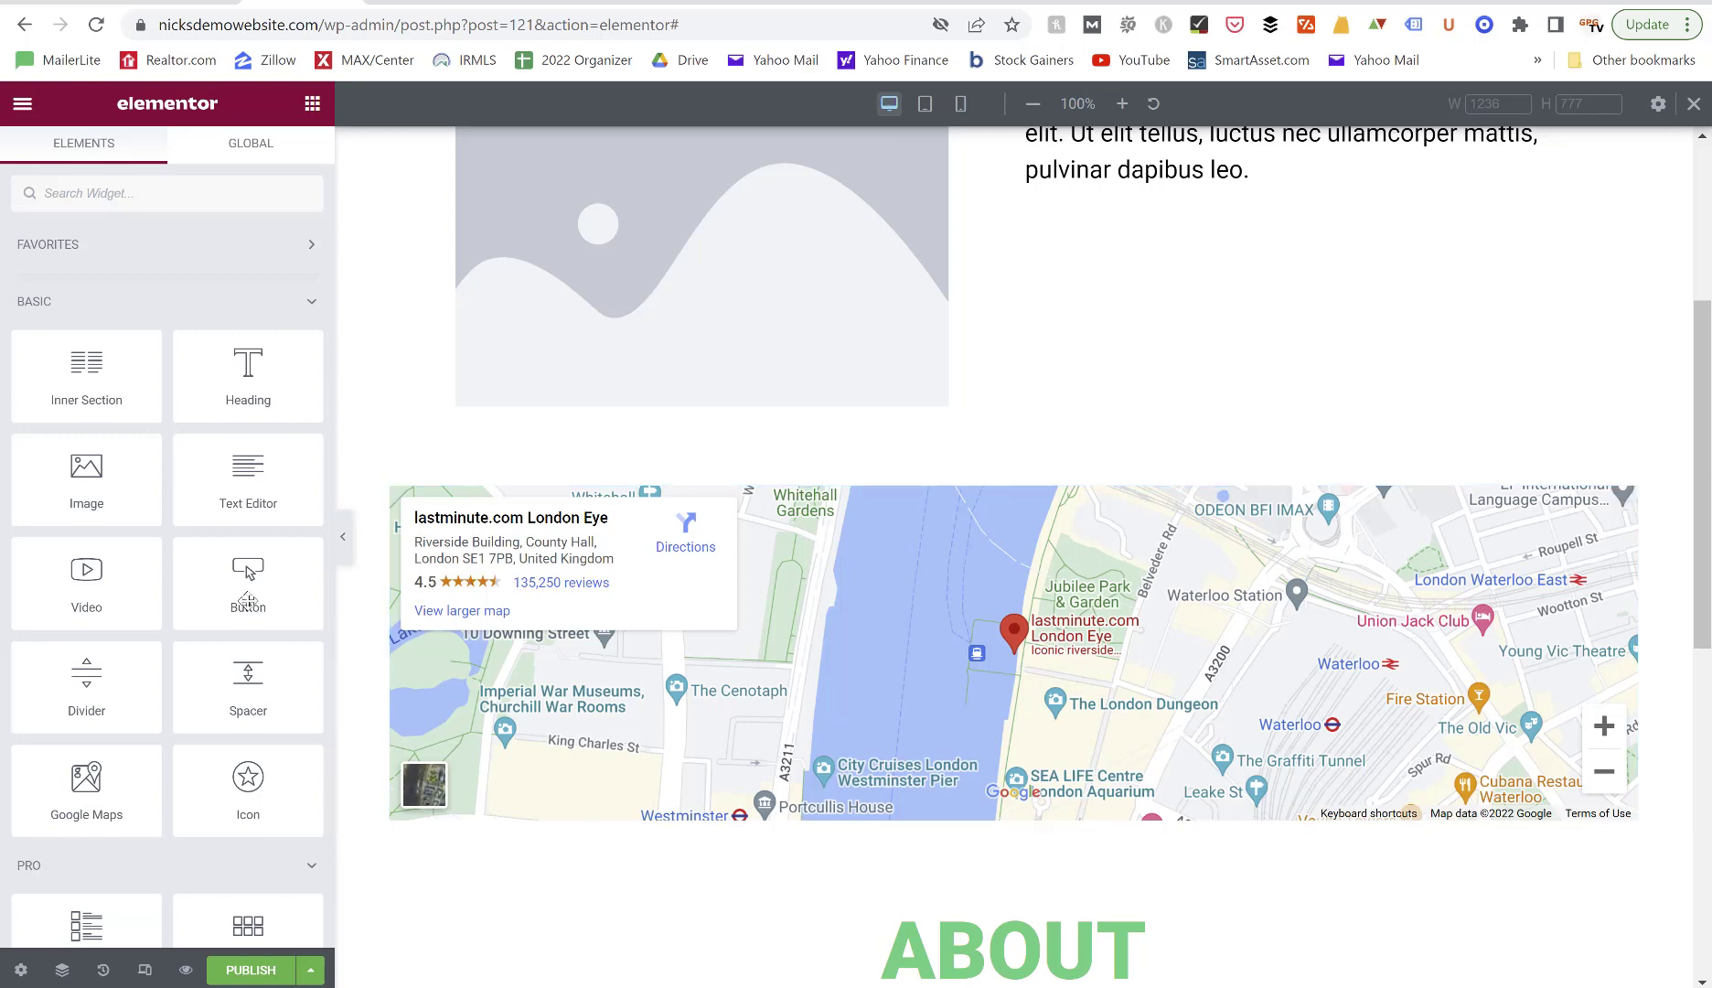
scroll(248, 498, down, 1)
scroll(248, 600, down, 3)
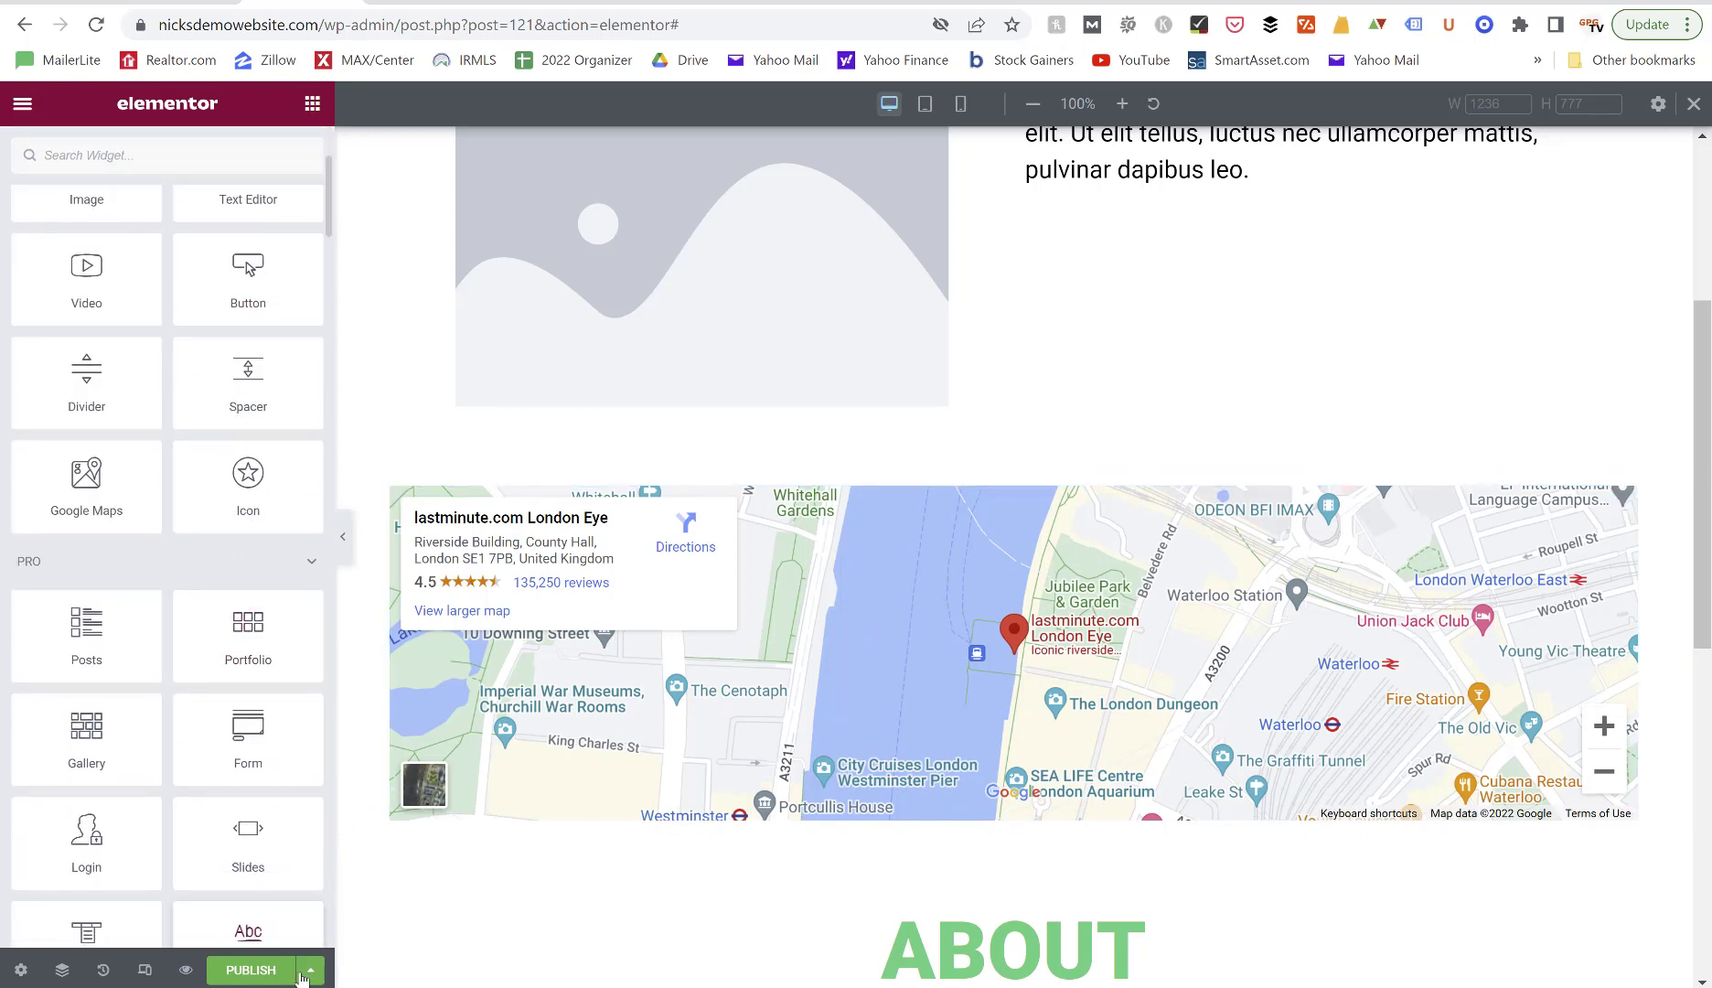
scroll(814, 611, down, 5)
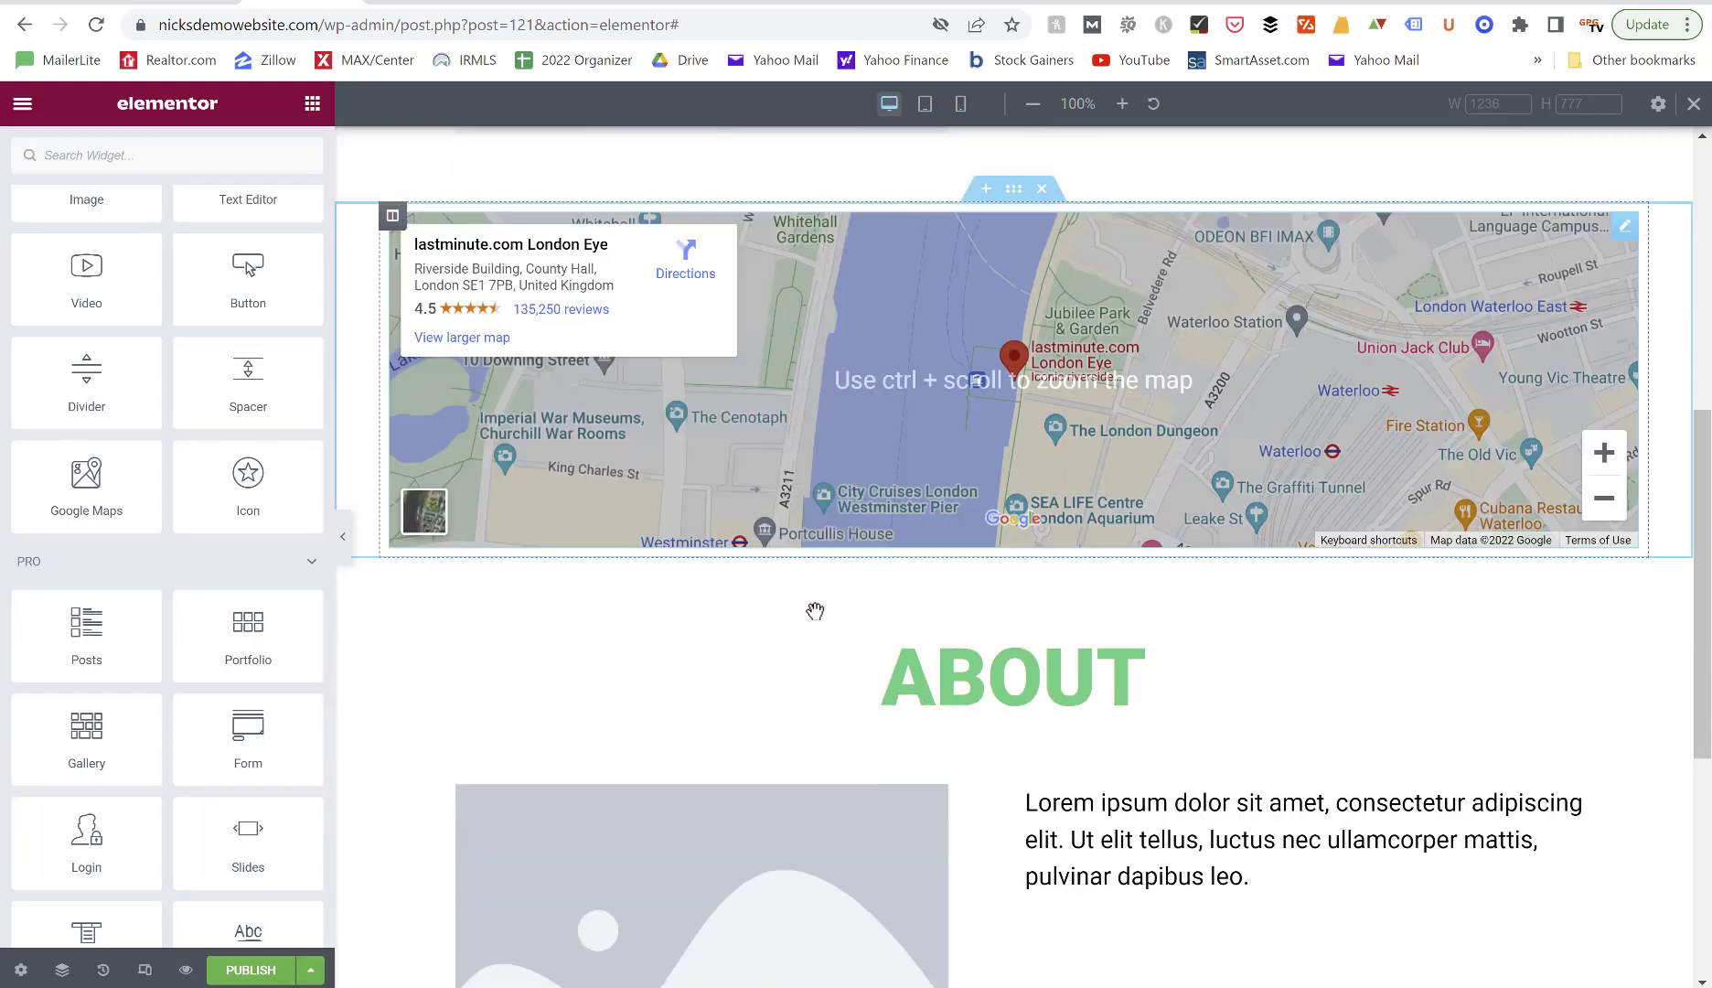
scroll(814, 611, down, 3)
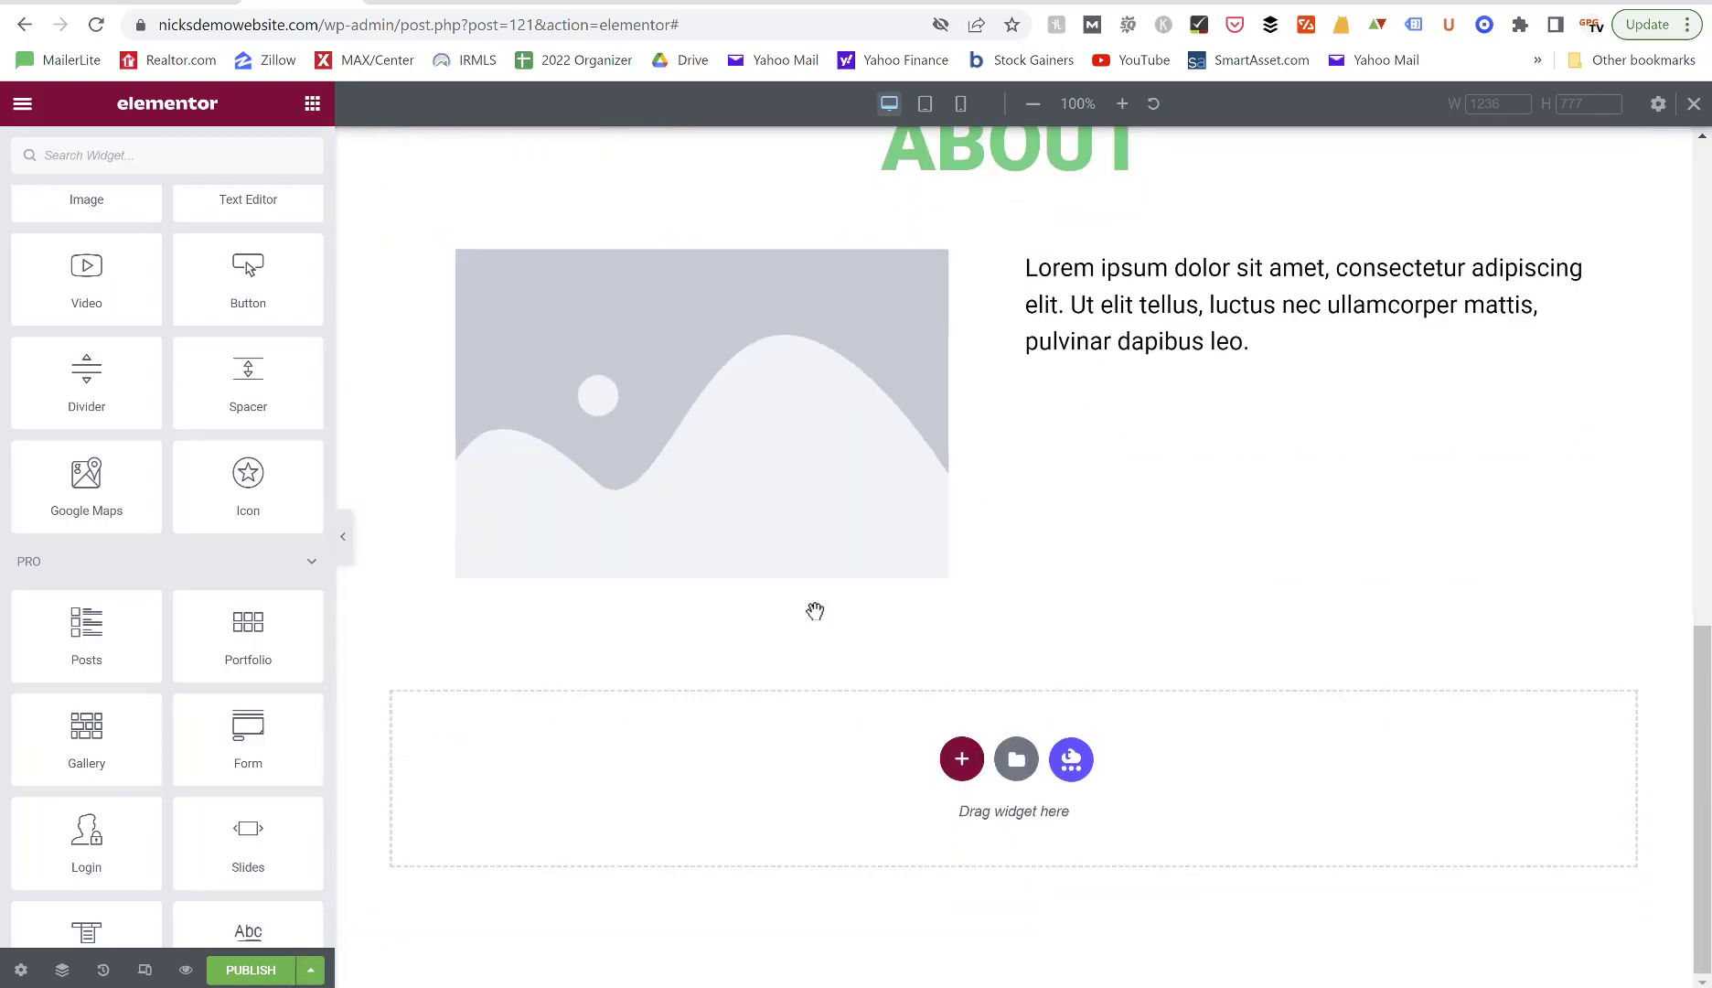
scroll(814, 611, up, 8)
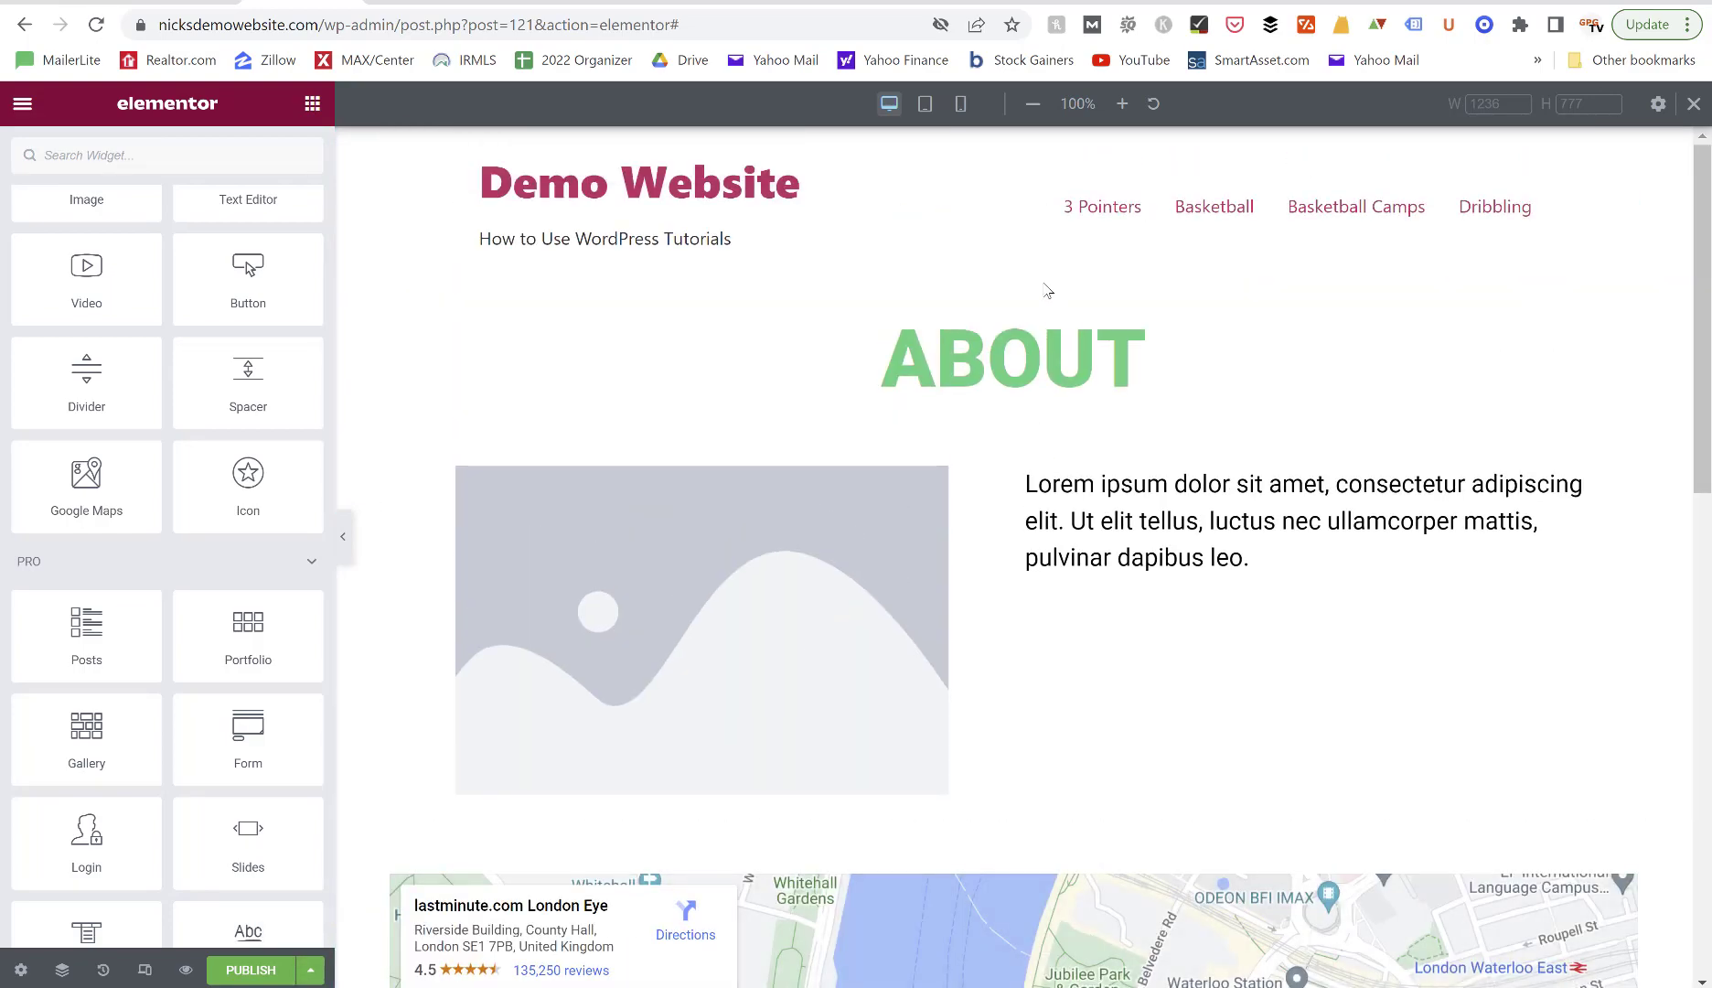
drag(1048, 291, 1049, 295)
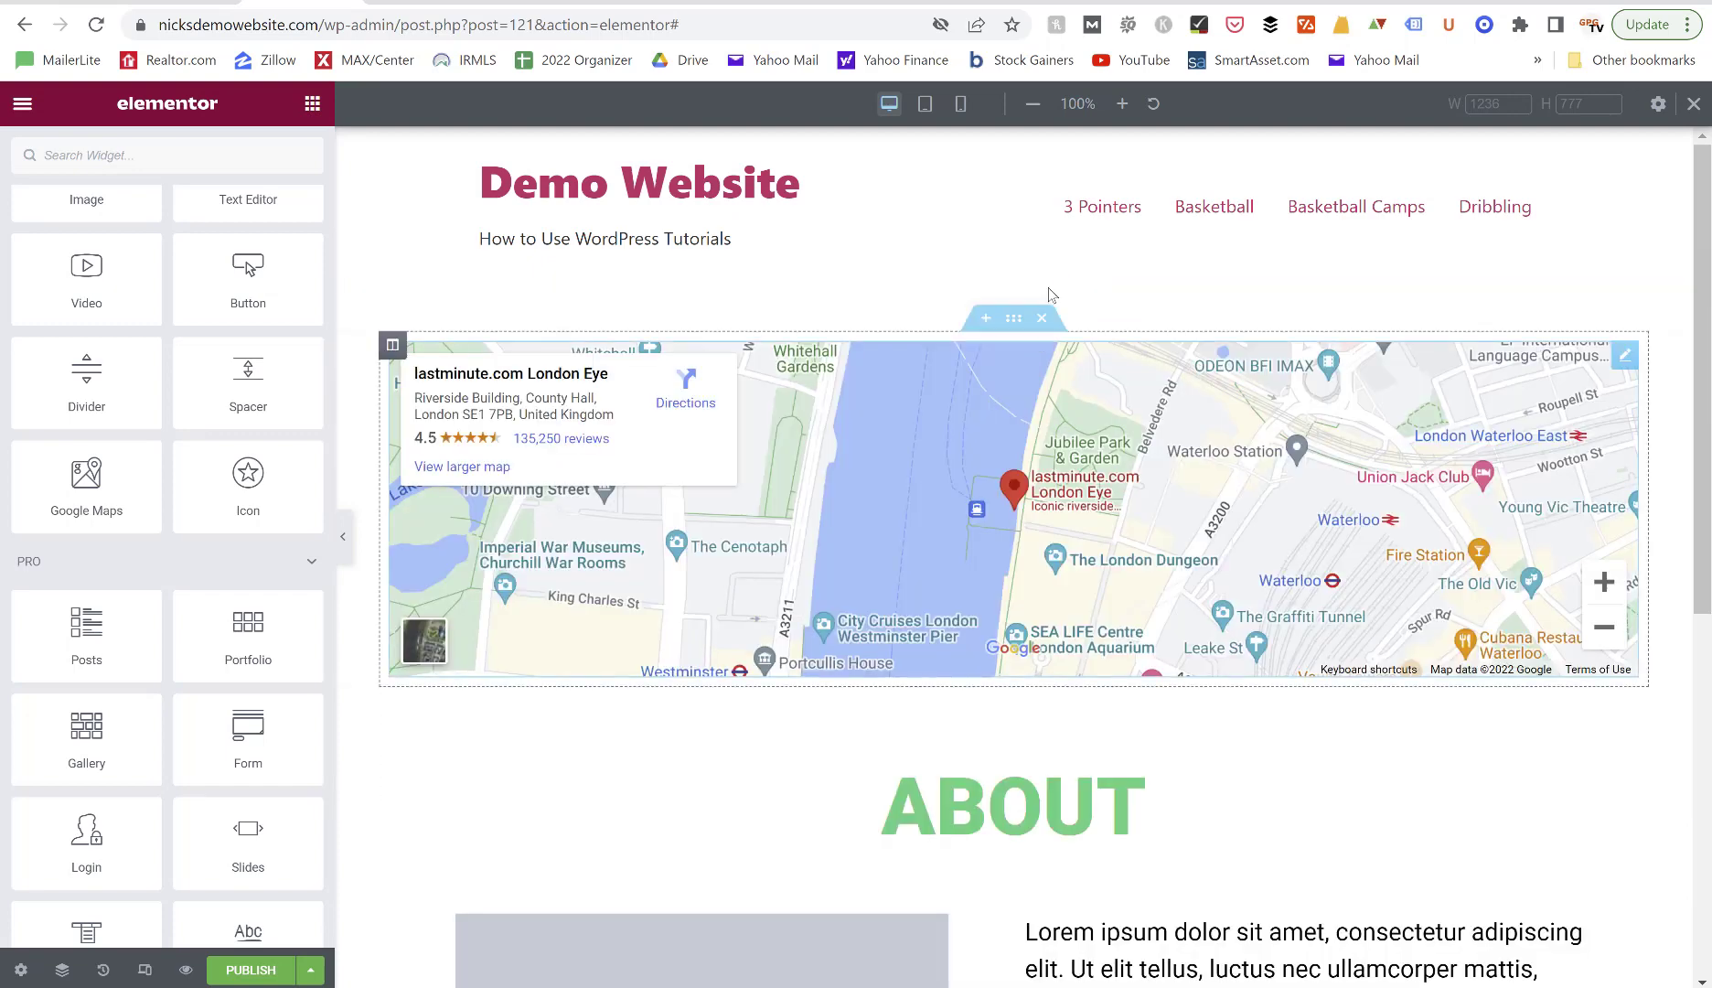
click(1042, 318)
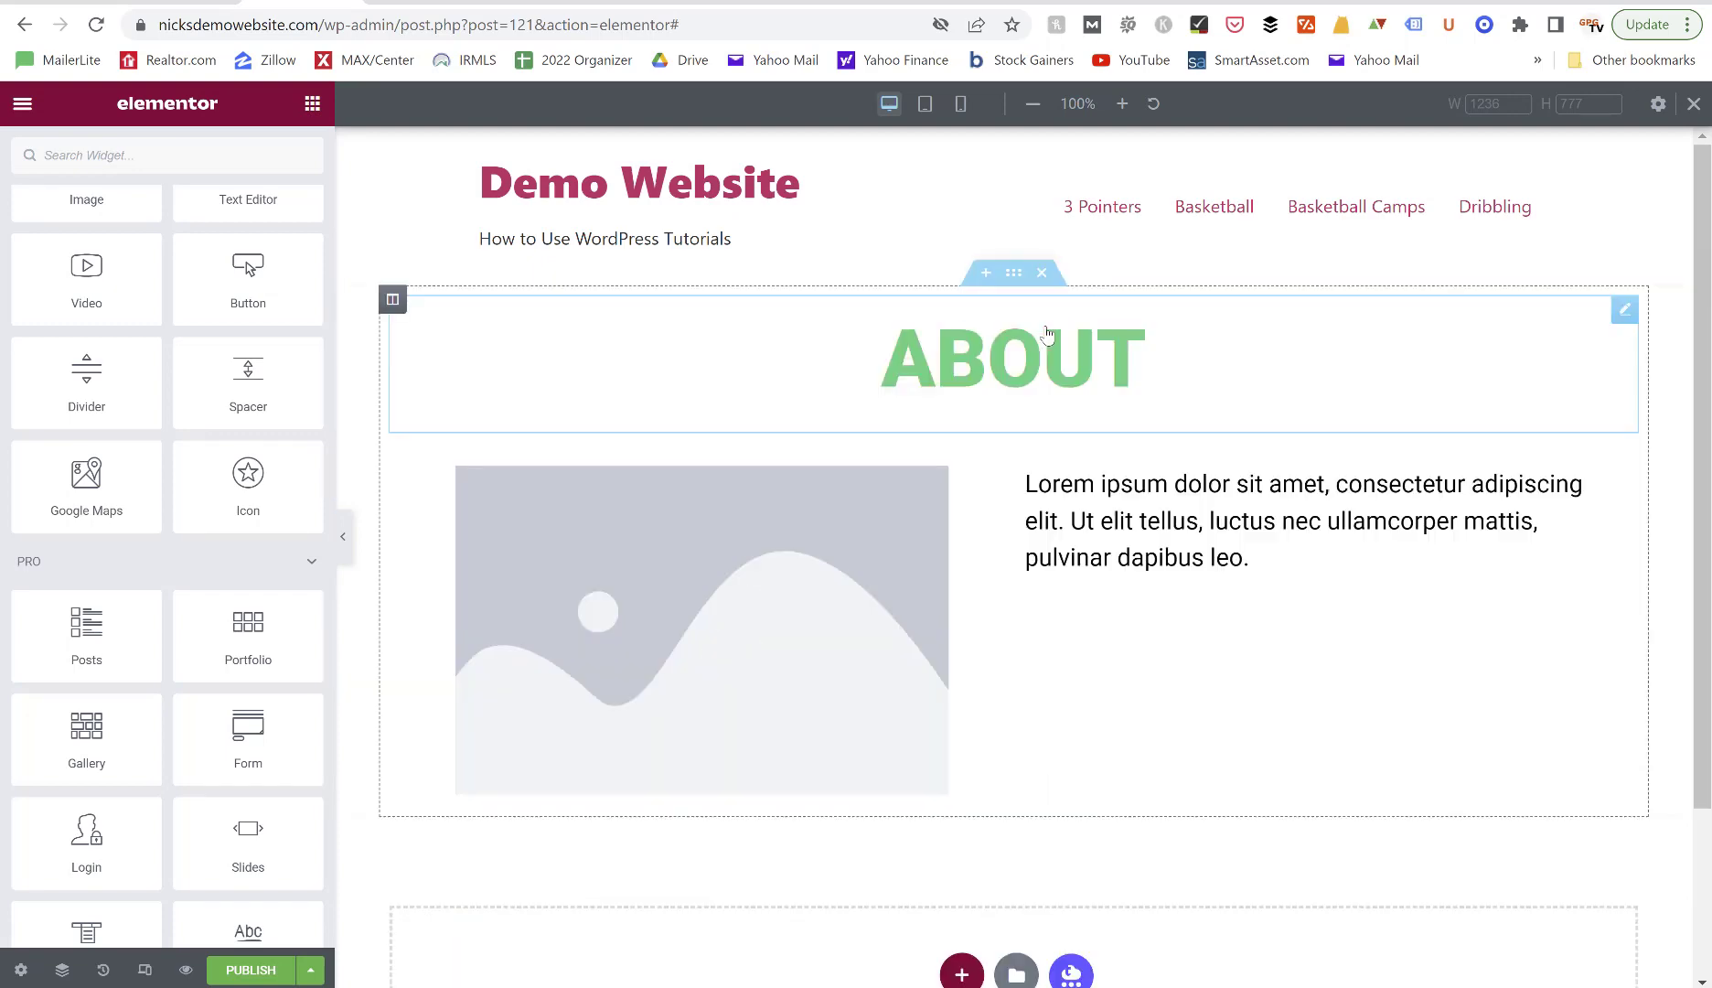
click(1041, 274)
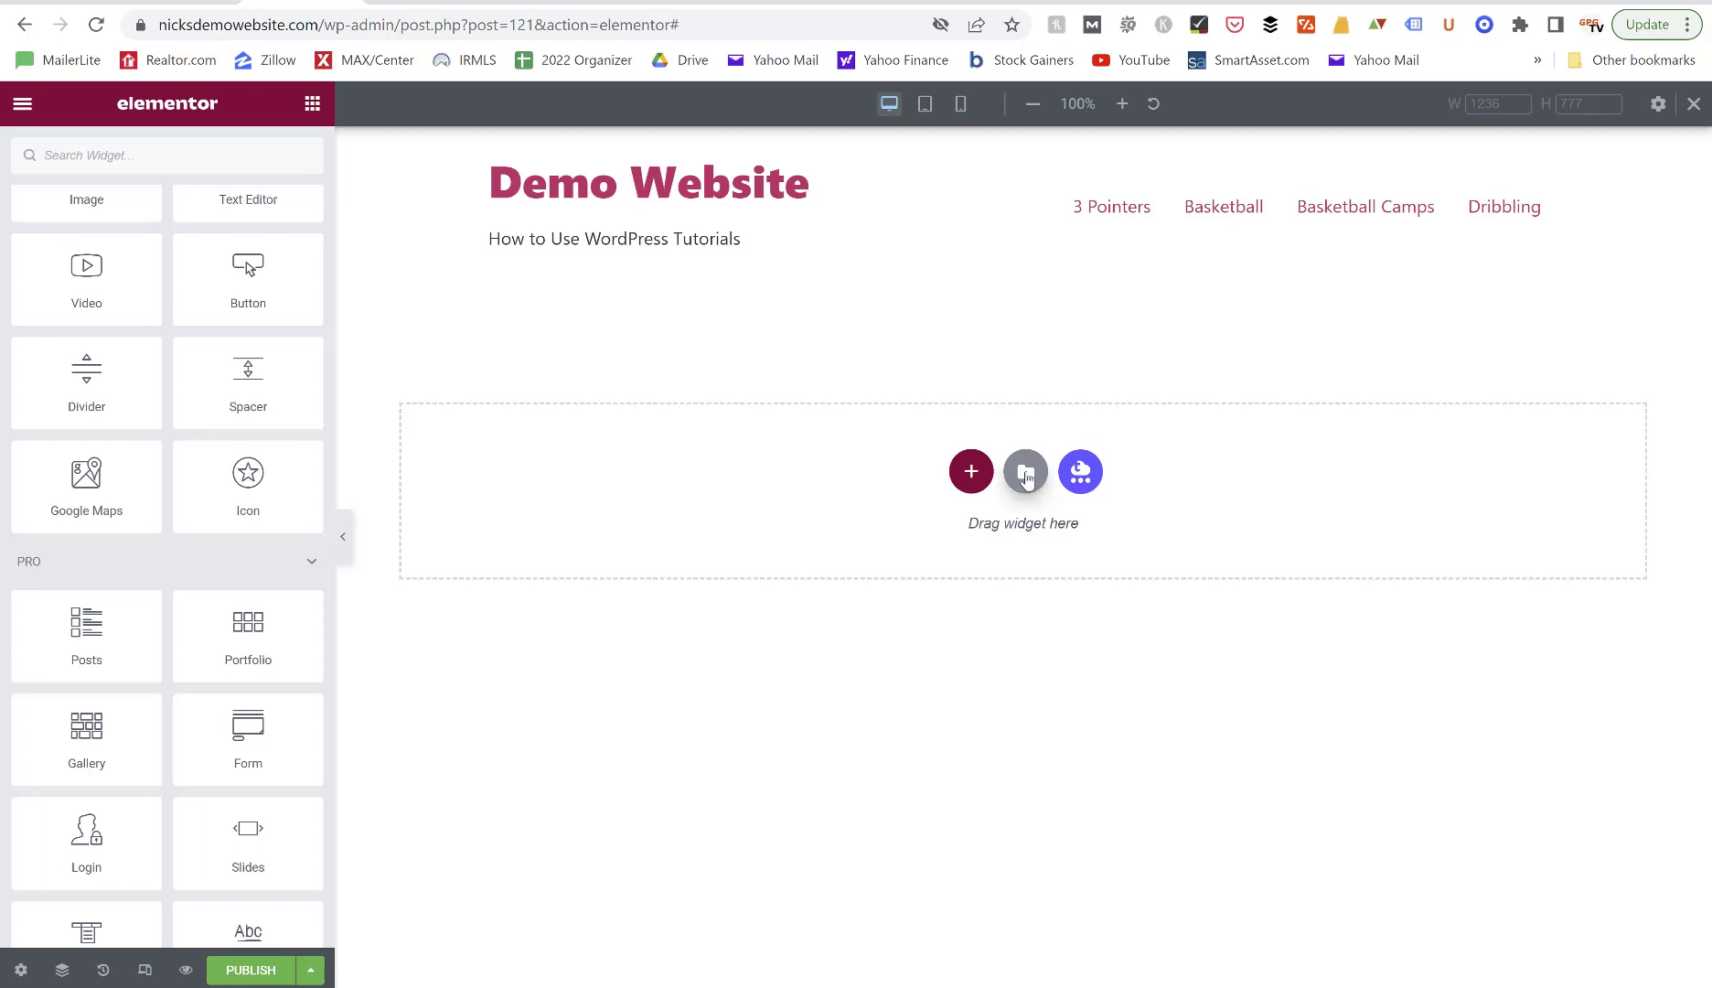
Browse the ready-made page templates in the Elementor template library, closing it without inserting one.
click(1026, 472)
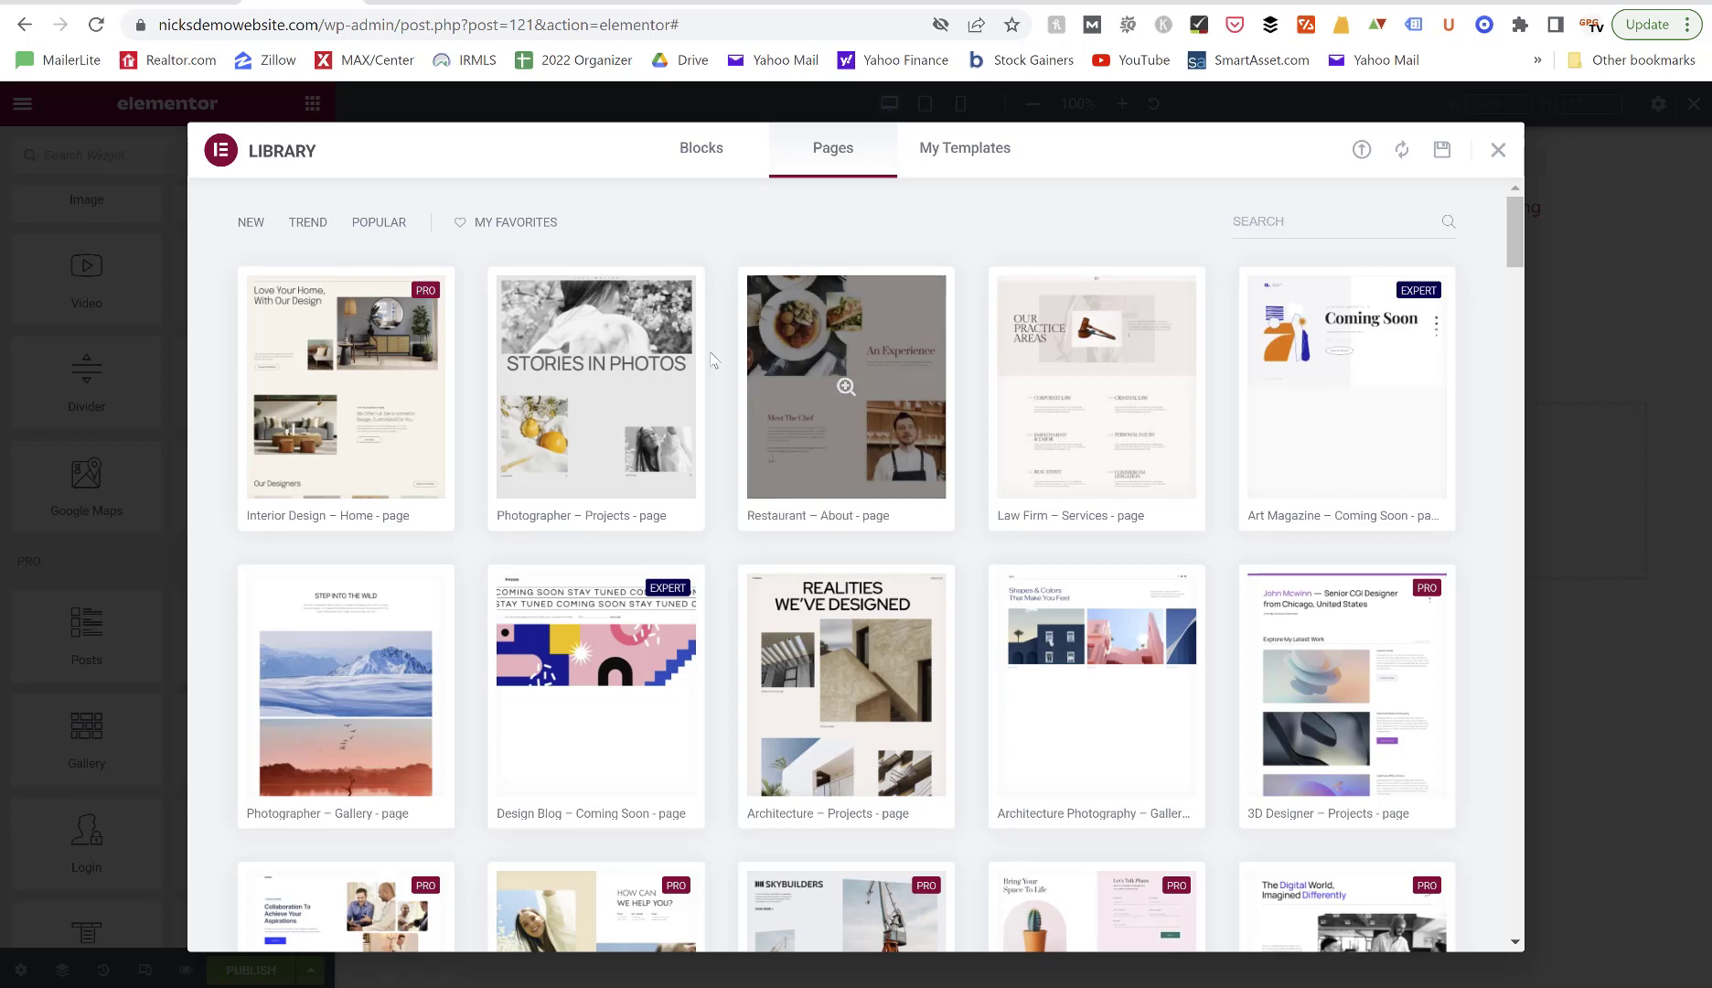
scroll(712, 359, down, 3)
scroll(712, 359, down, 7)
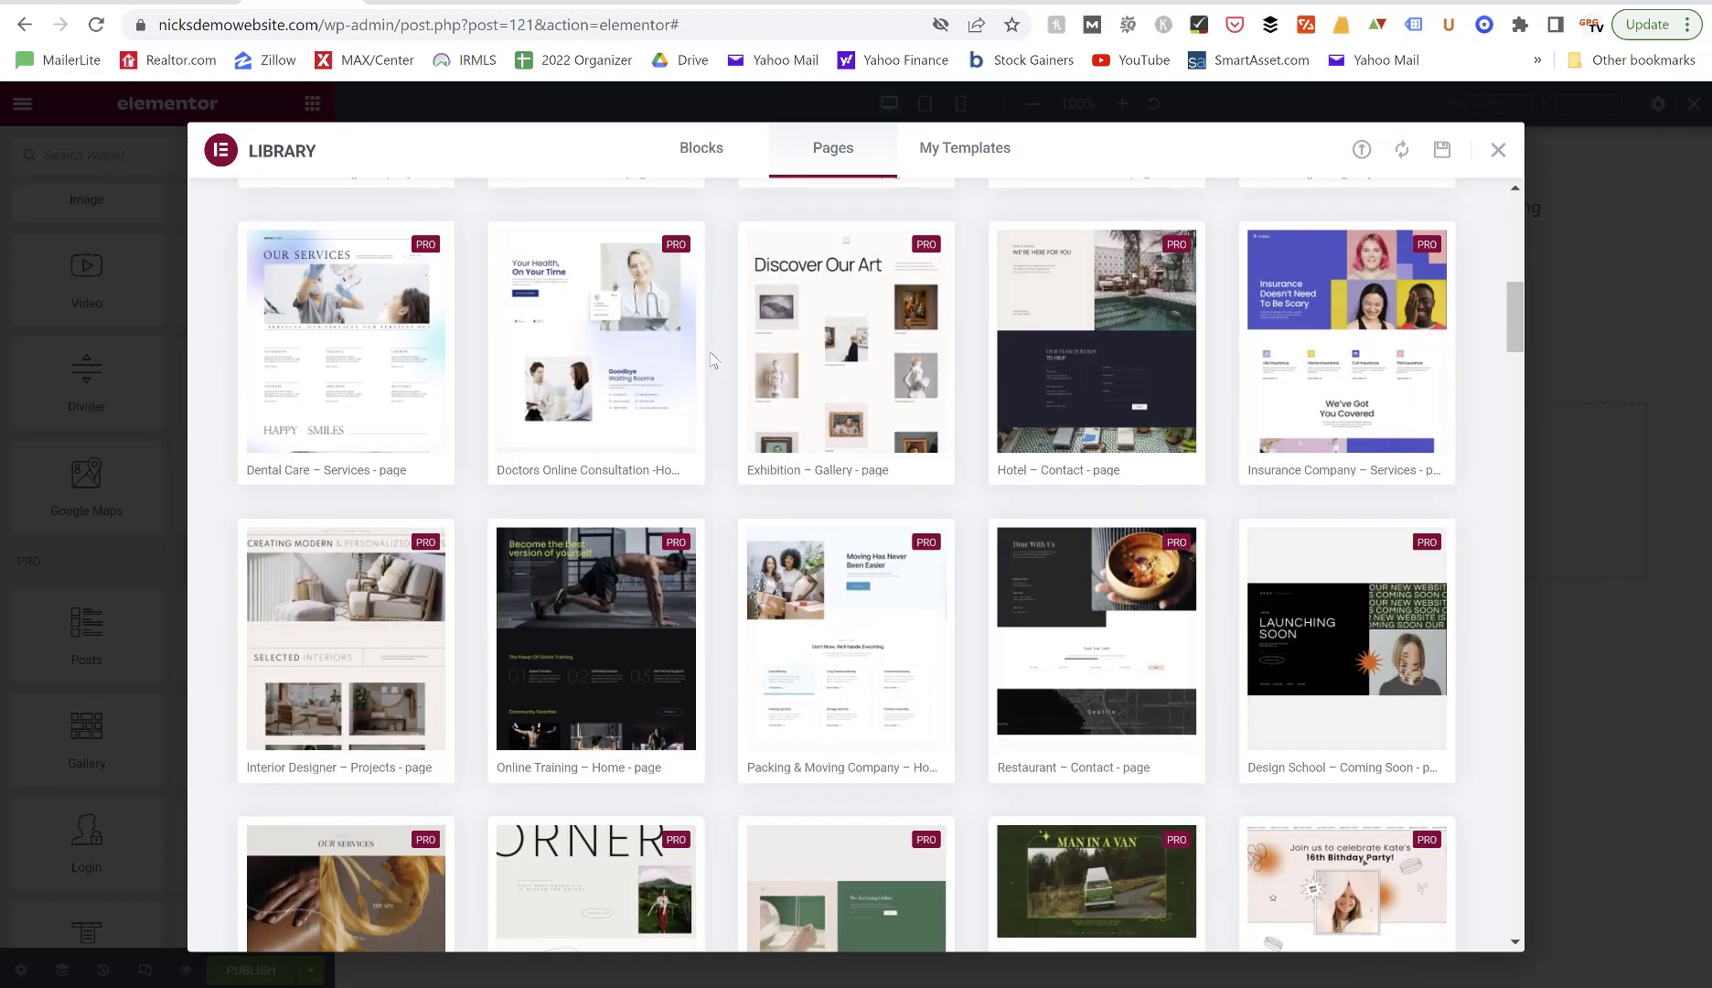
scroll(711, 359, down, 10)
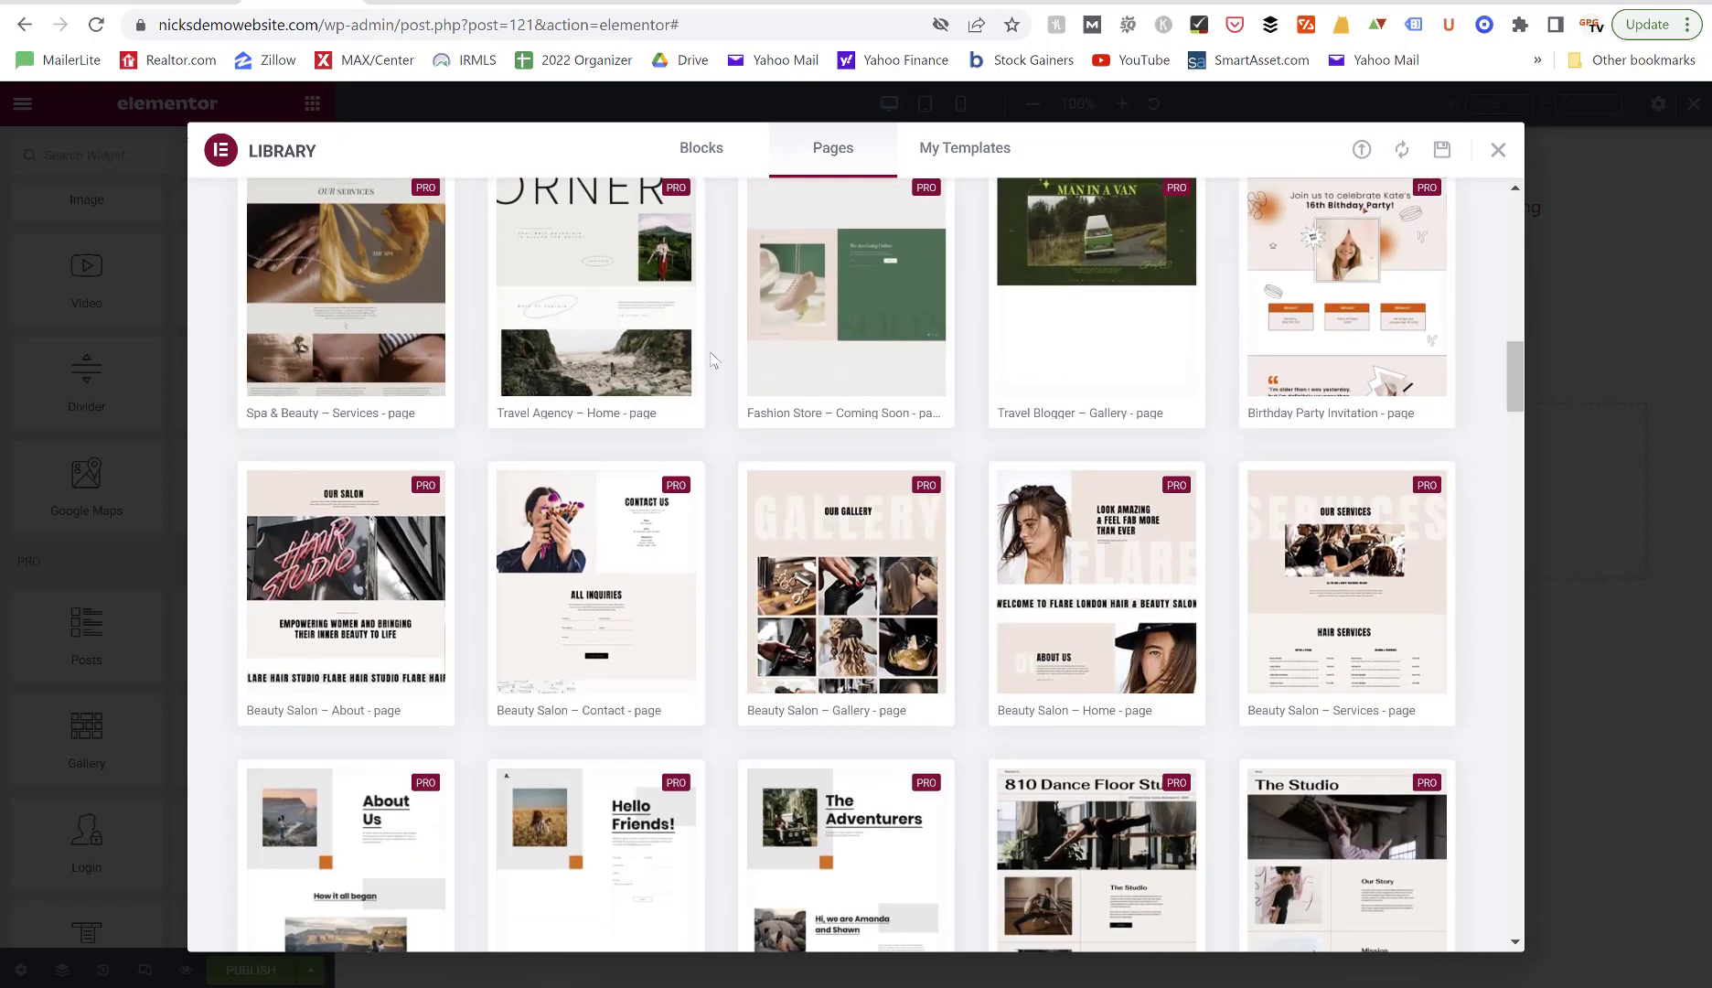
scroll(711, 360, down, 3)
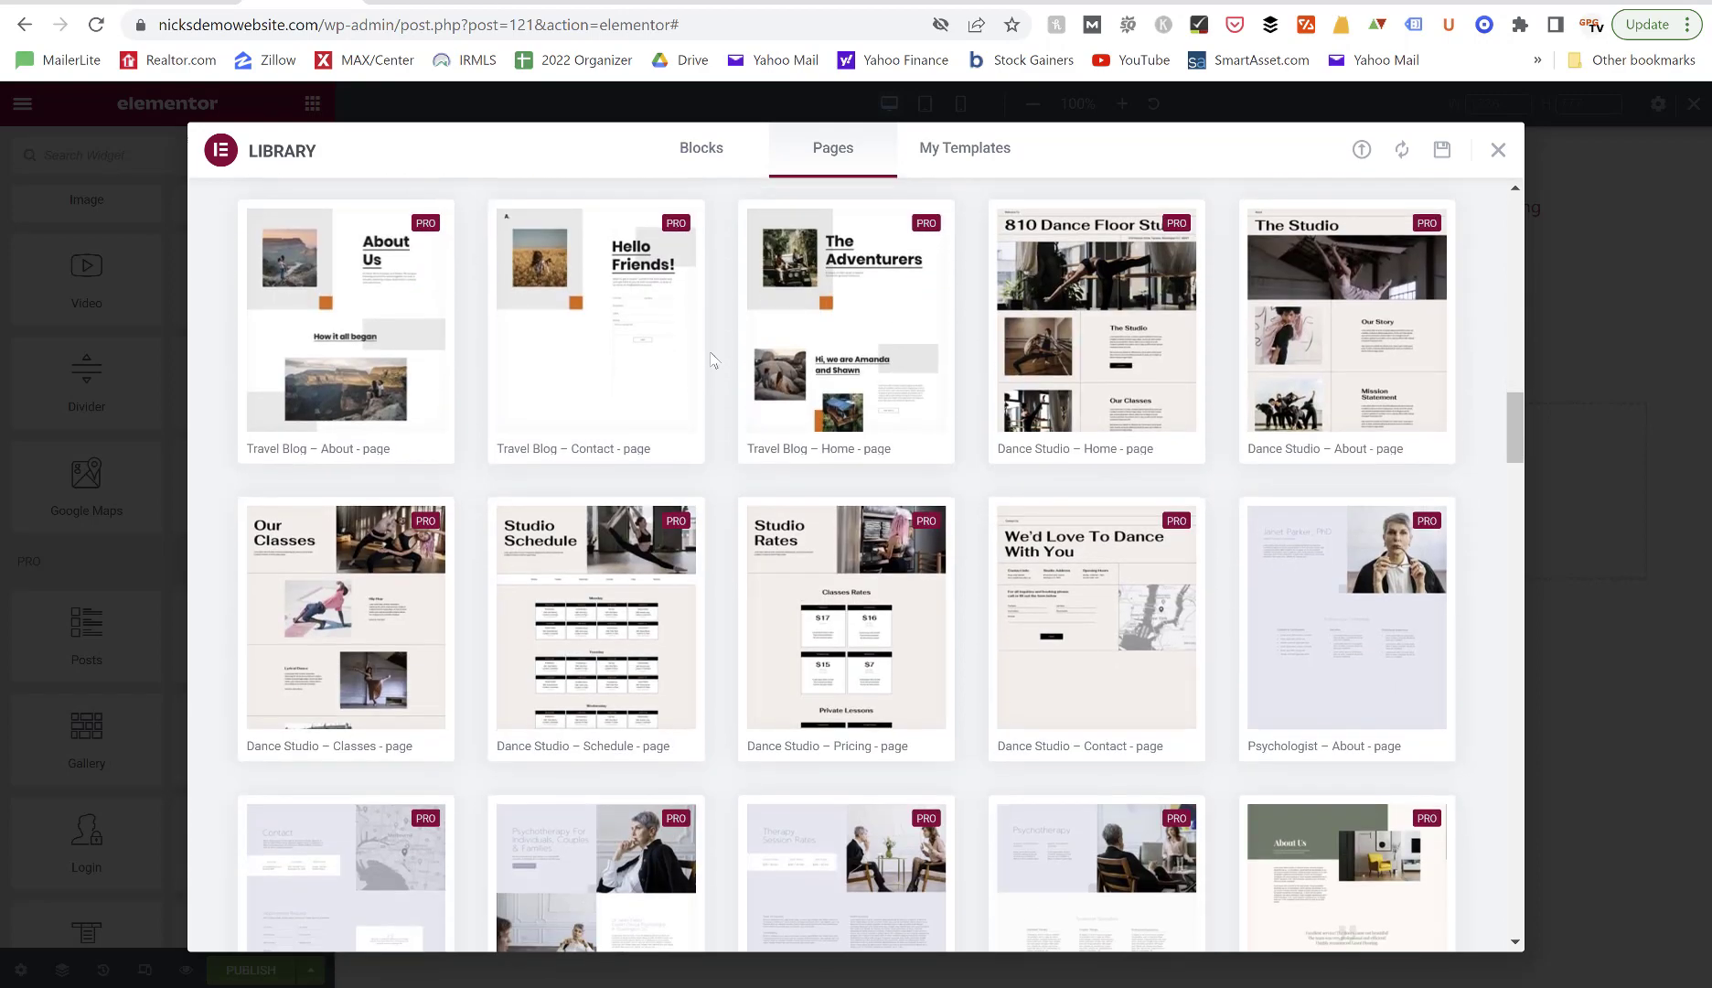
mouse_move(884, 393)
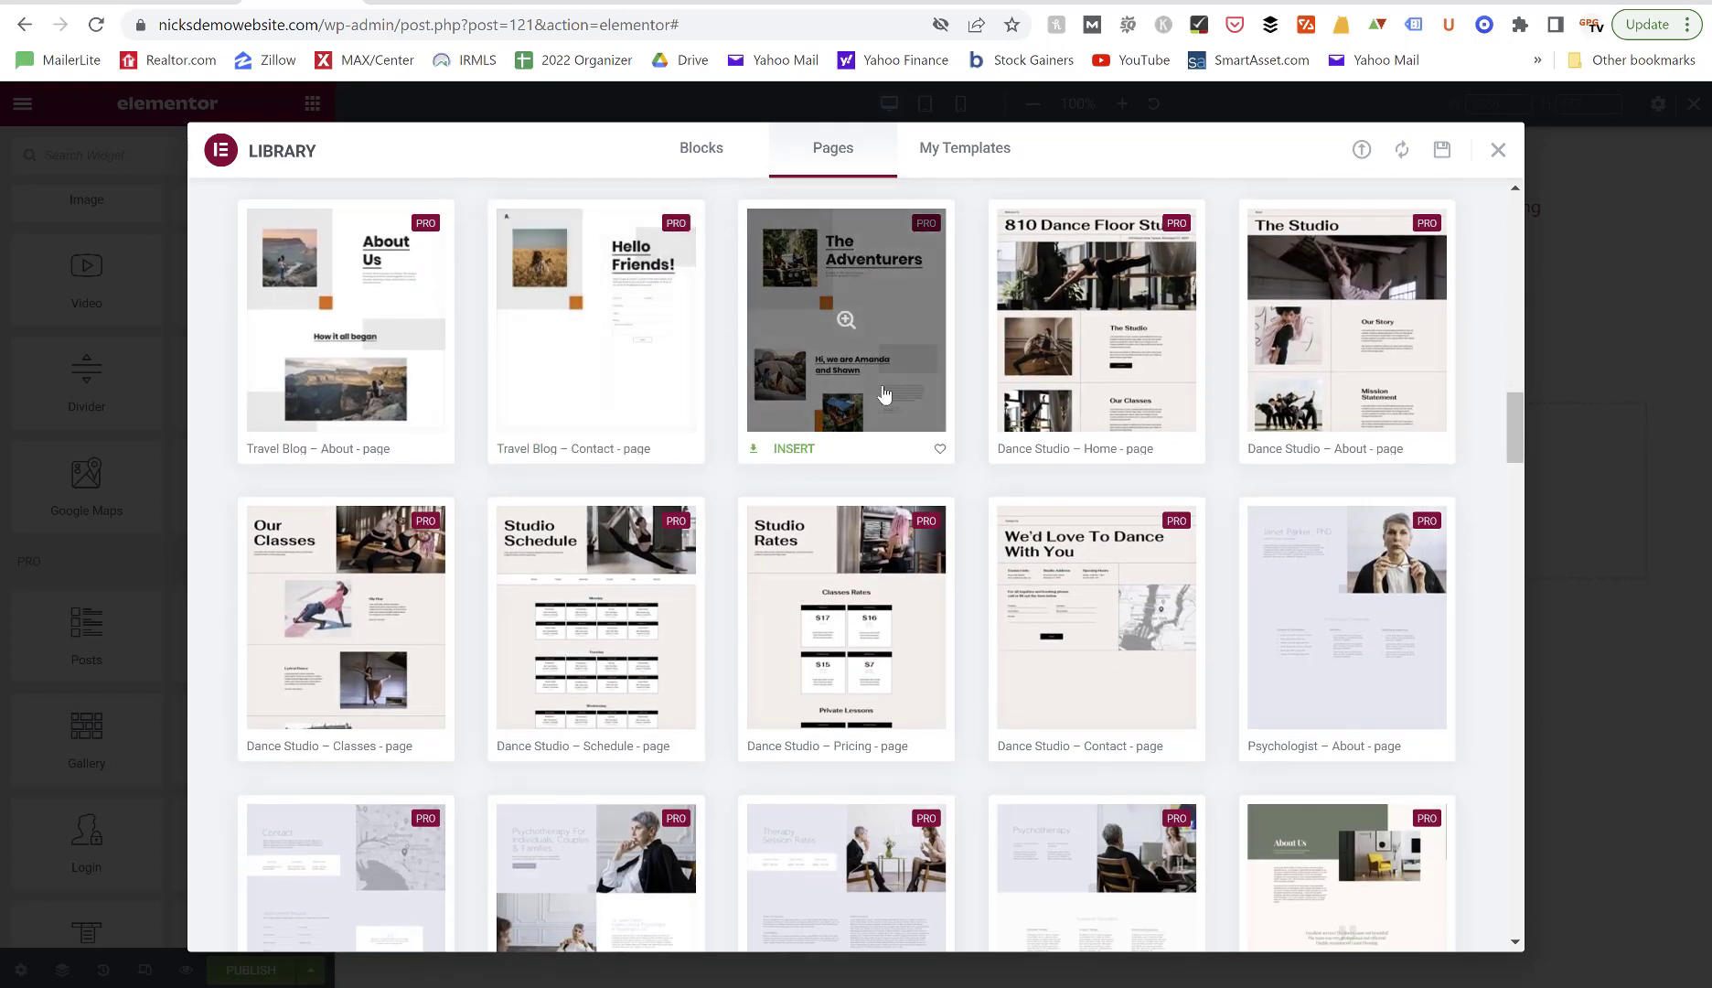
scroll(883, 393, down, 3)
mouse_move(1097, 512)
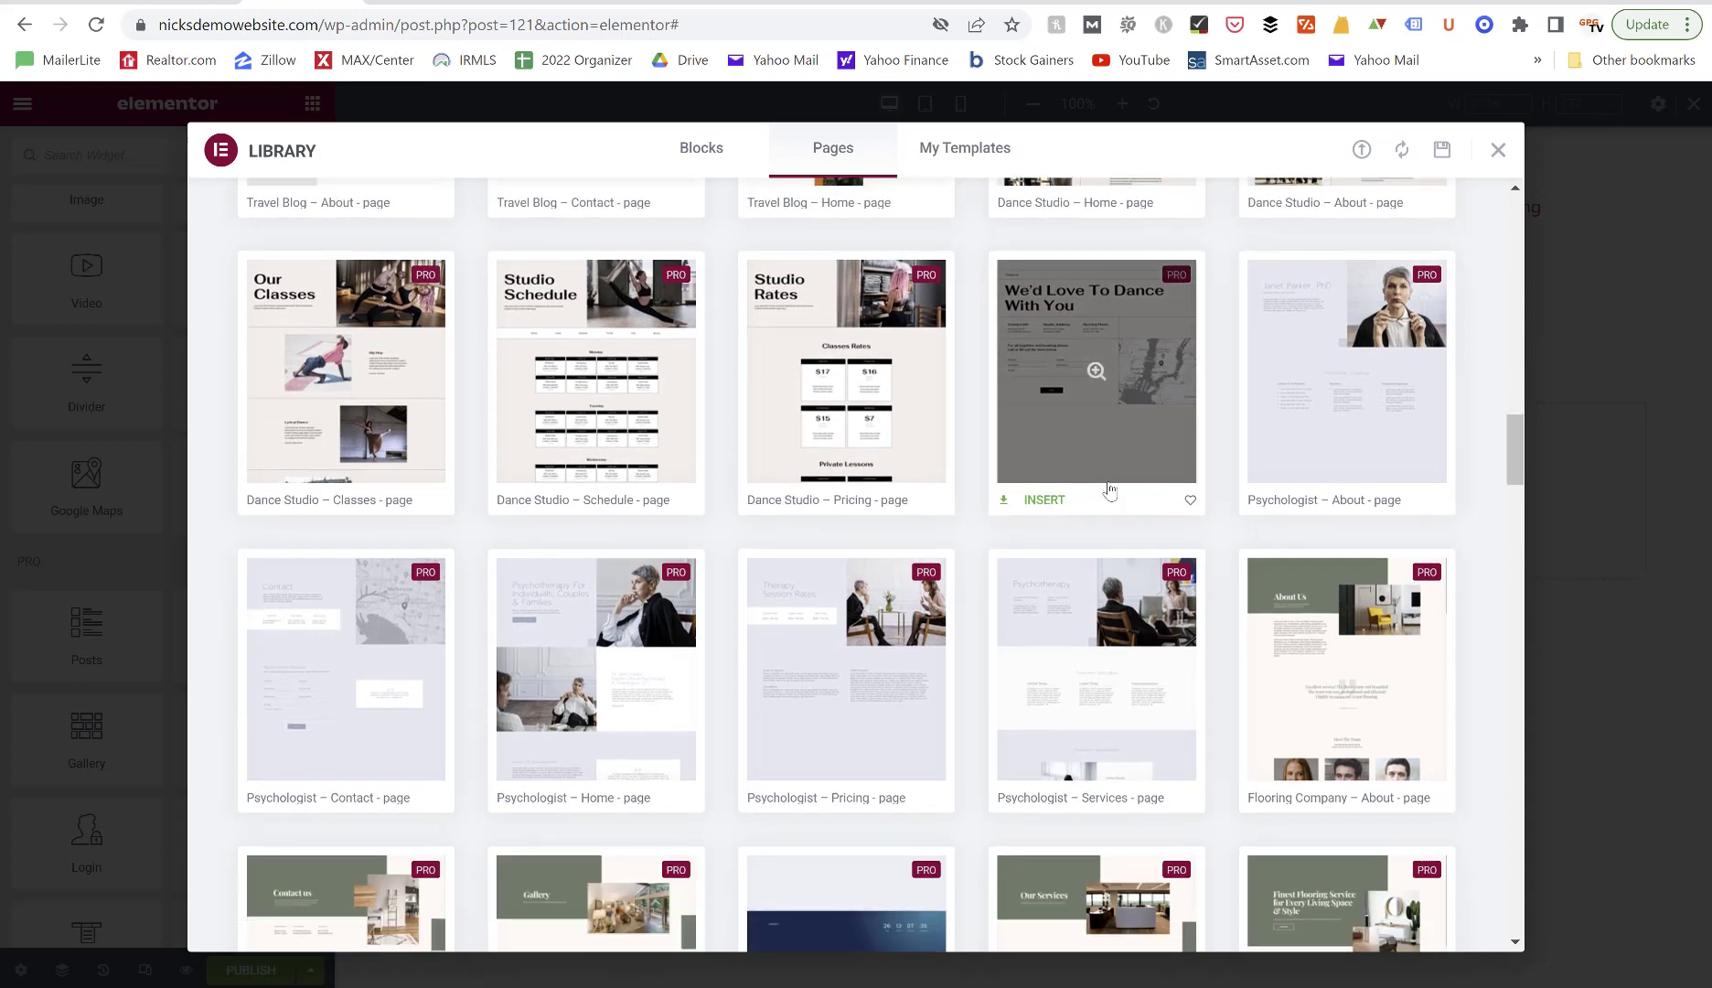
mouse_move(828, 404)
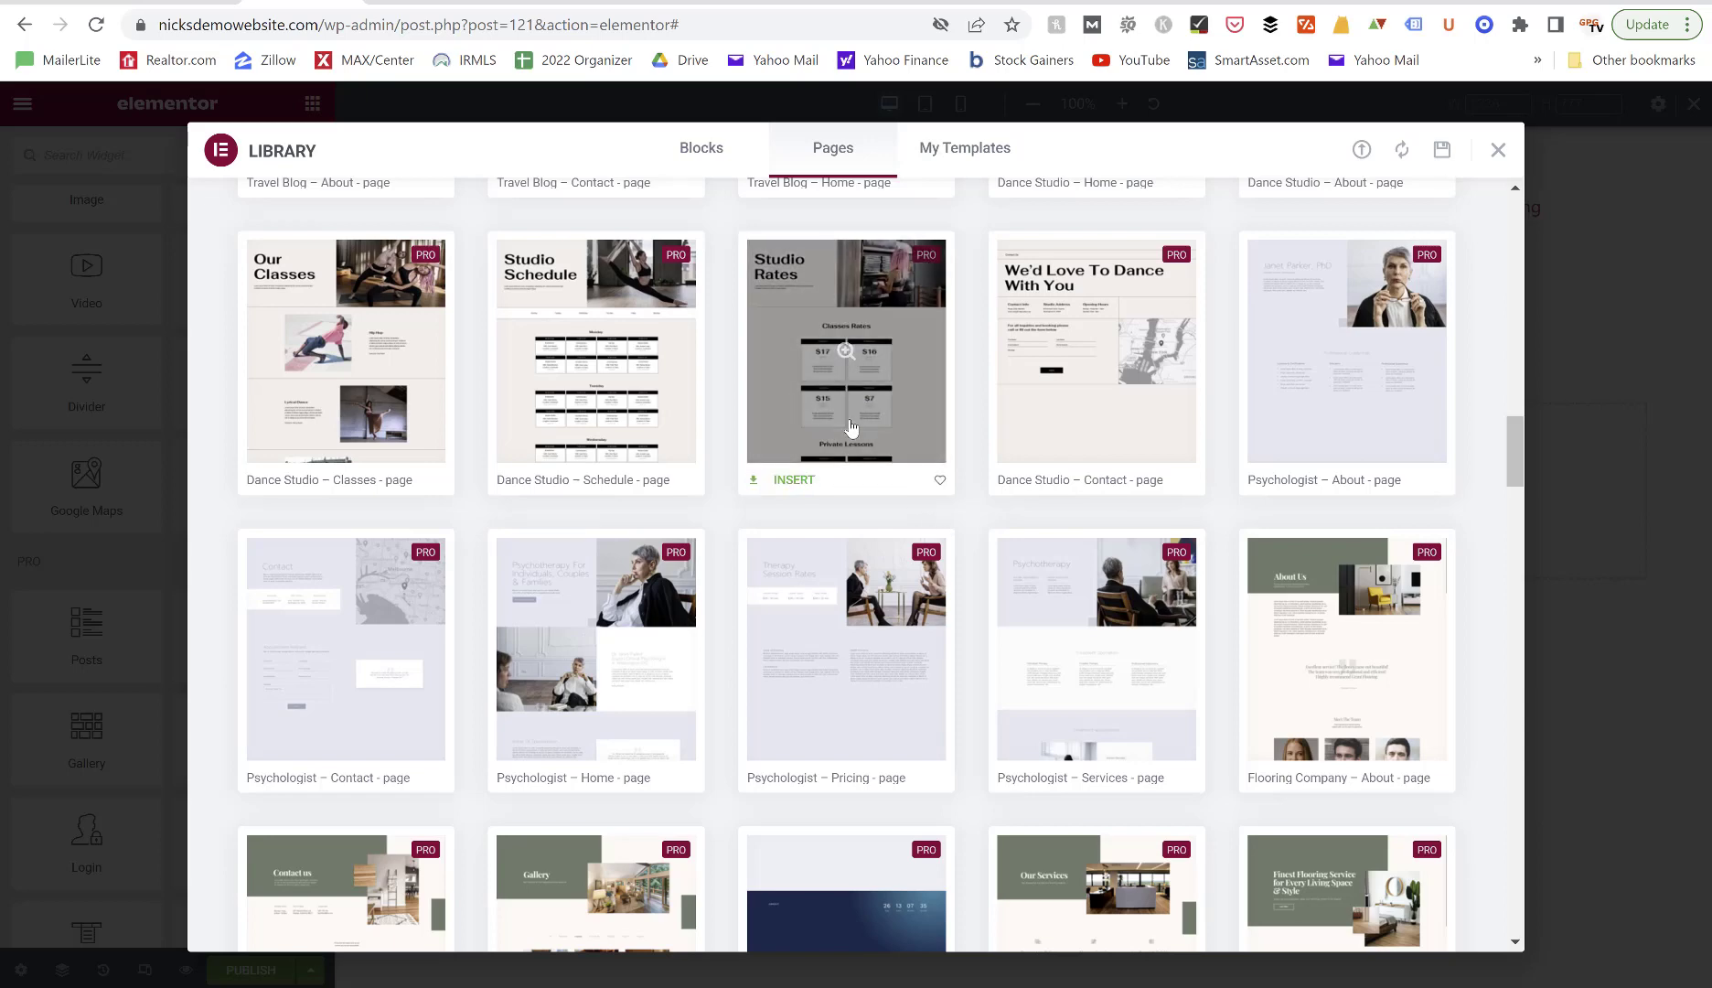
mouse_move(631, 430)
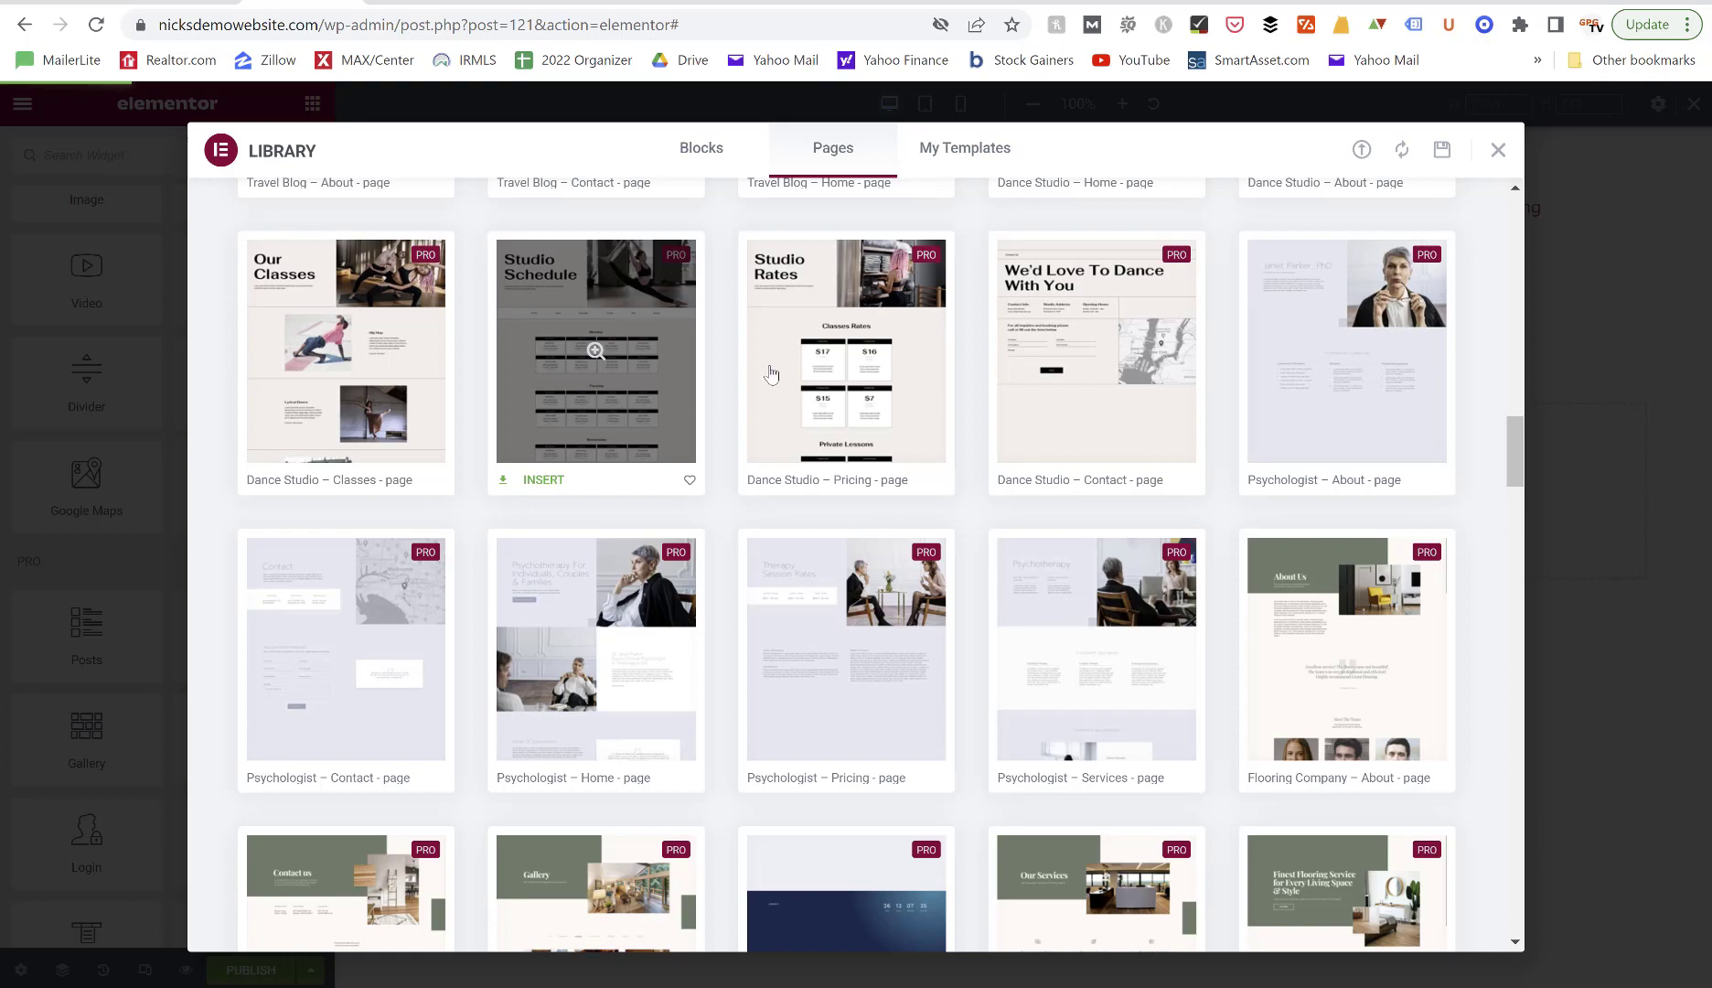
scroll(771, 375, up, 1)
scroll(771, 375, up, 10)
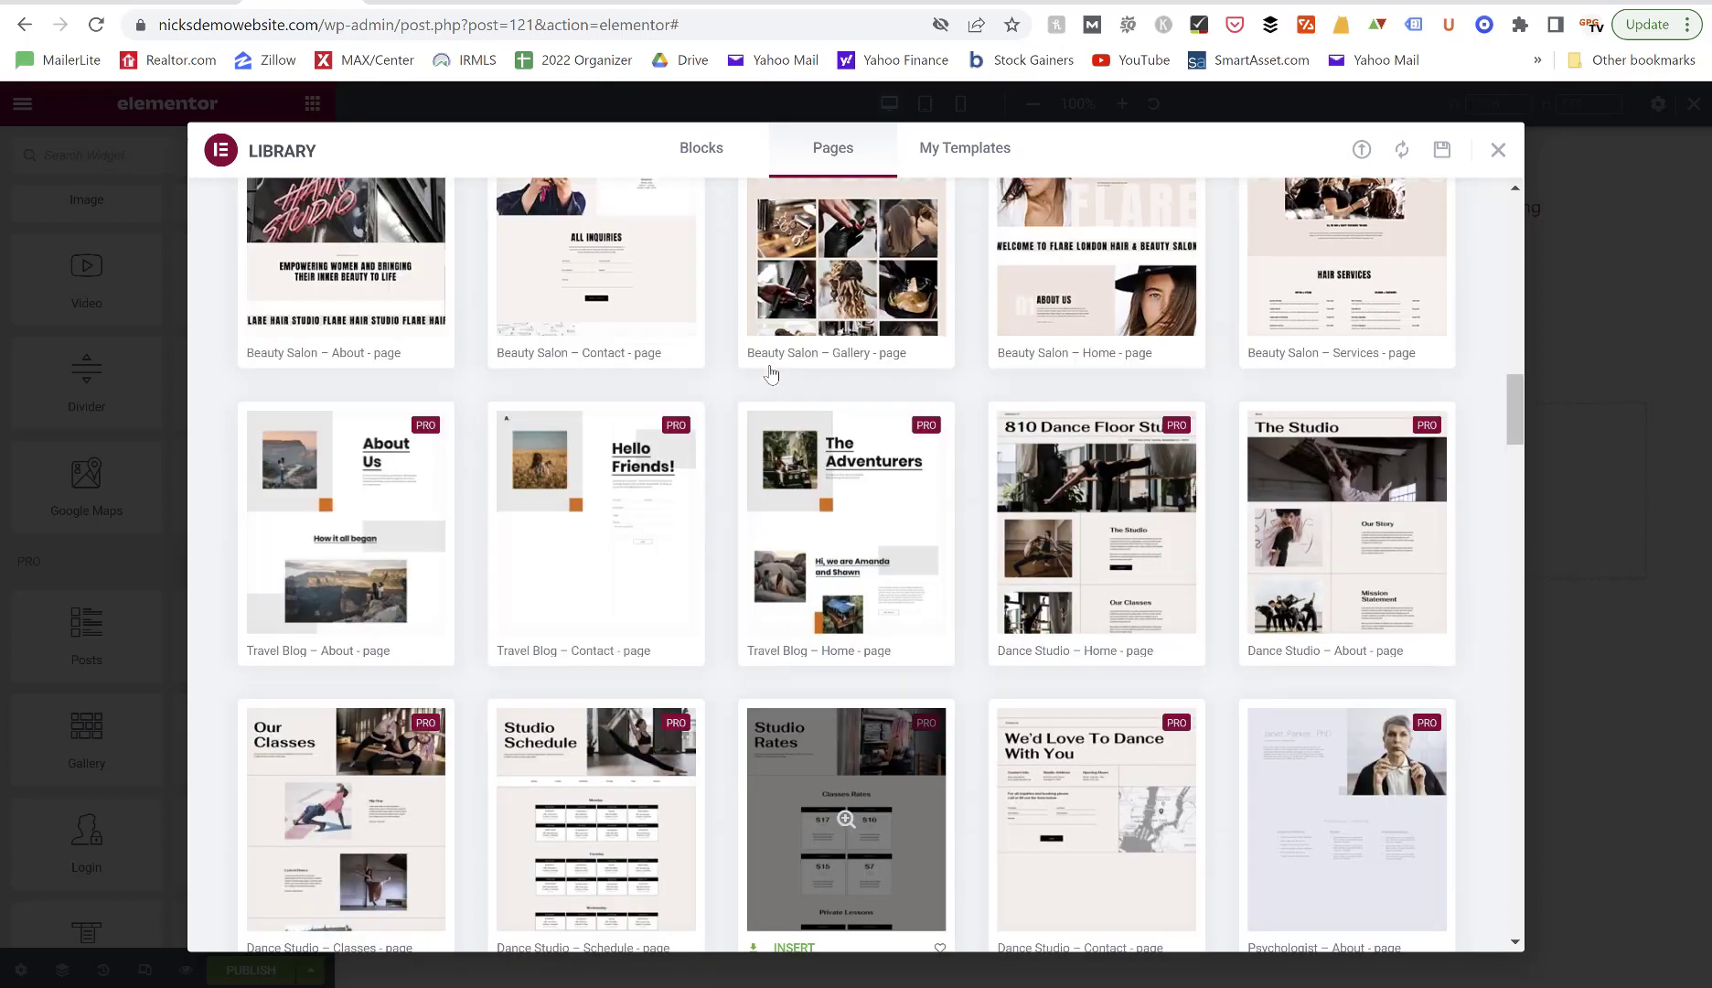
scroll(771, 373, up, 3)
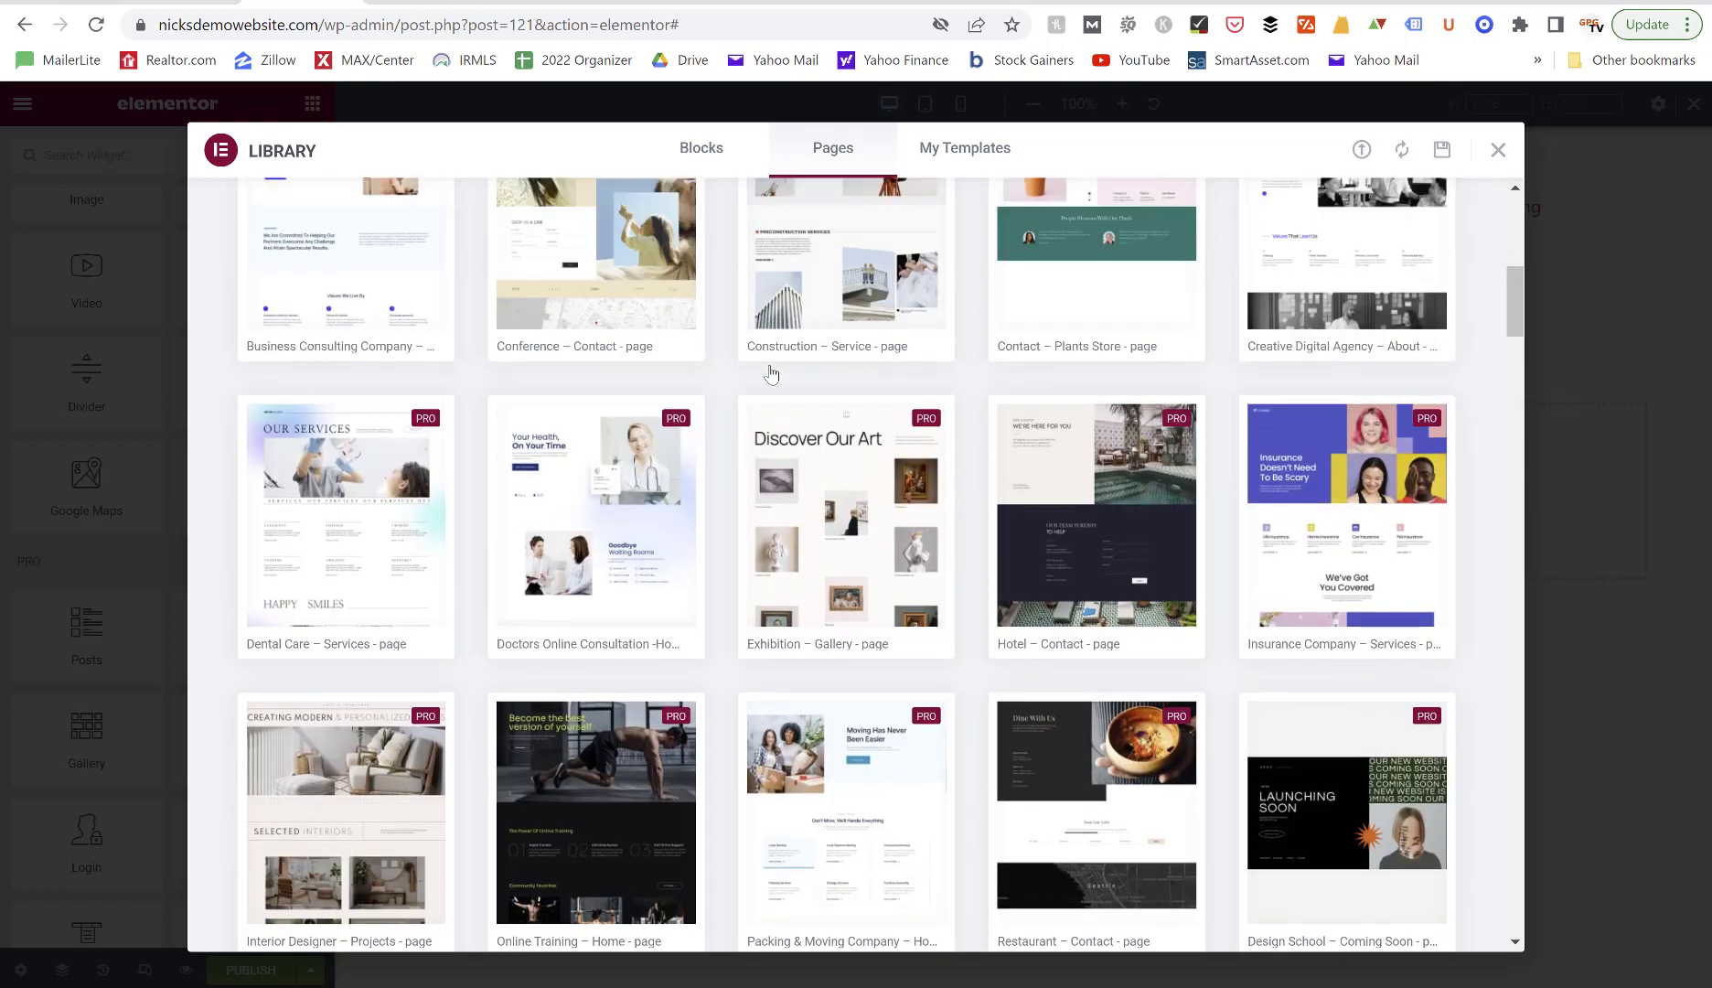
mouse_move(679, 420)
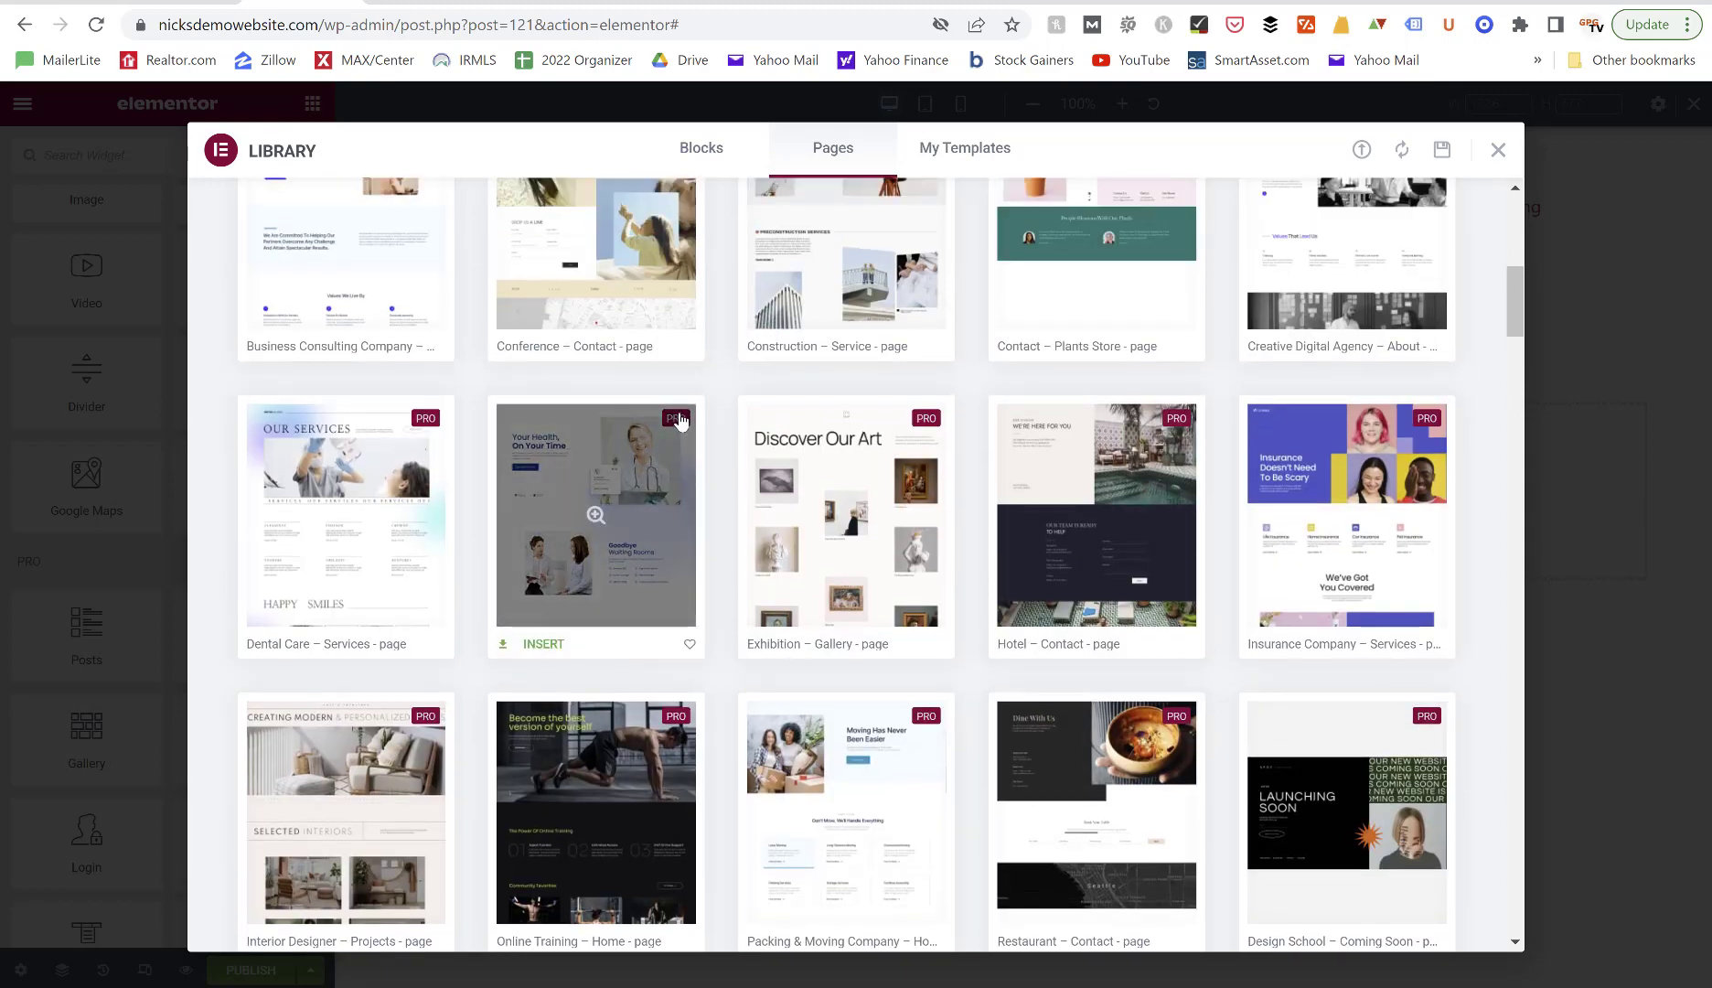
scroll(732, 343, up, 3)
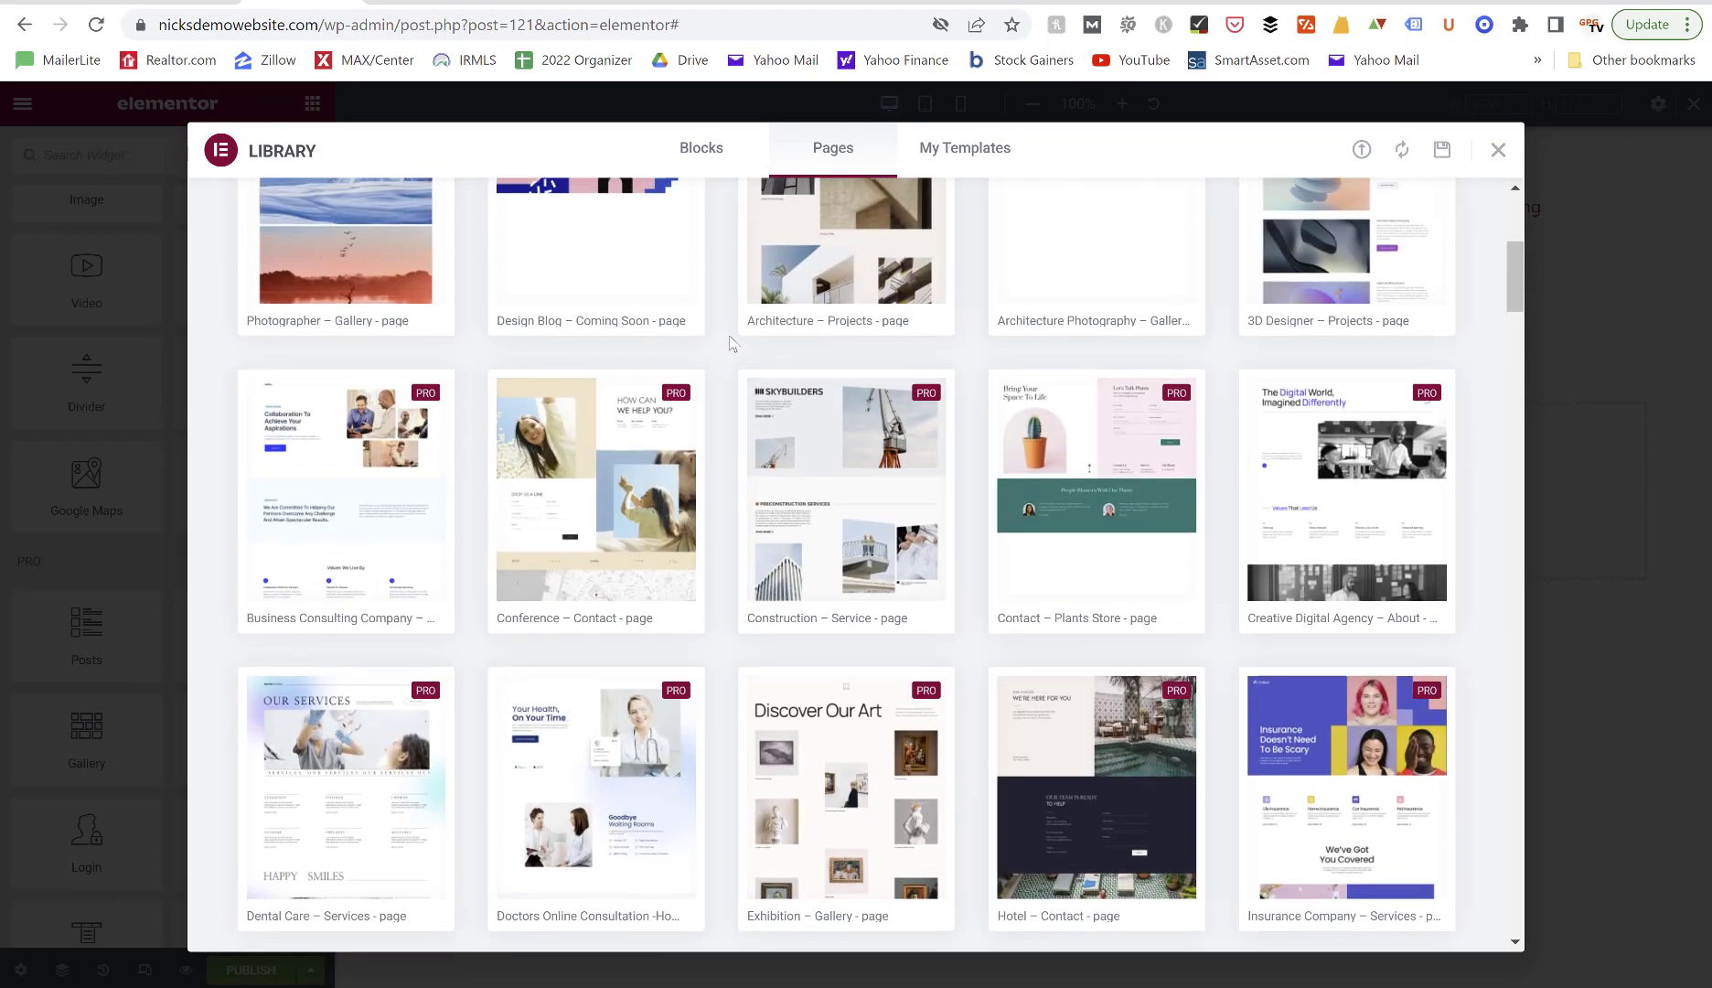
scroll(731, 343, up, 5)
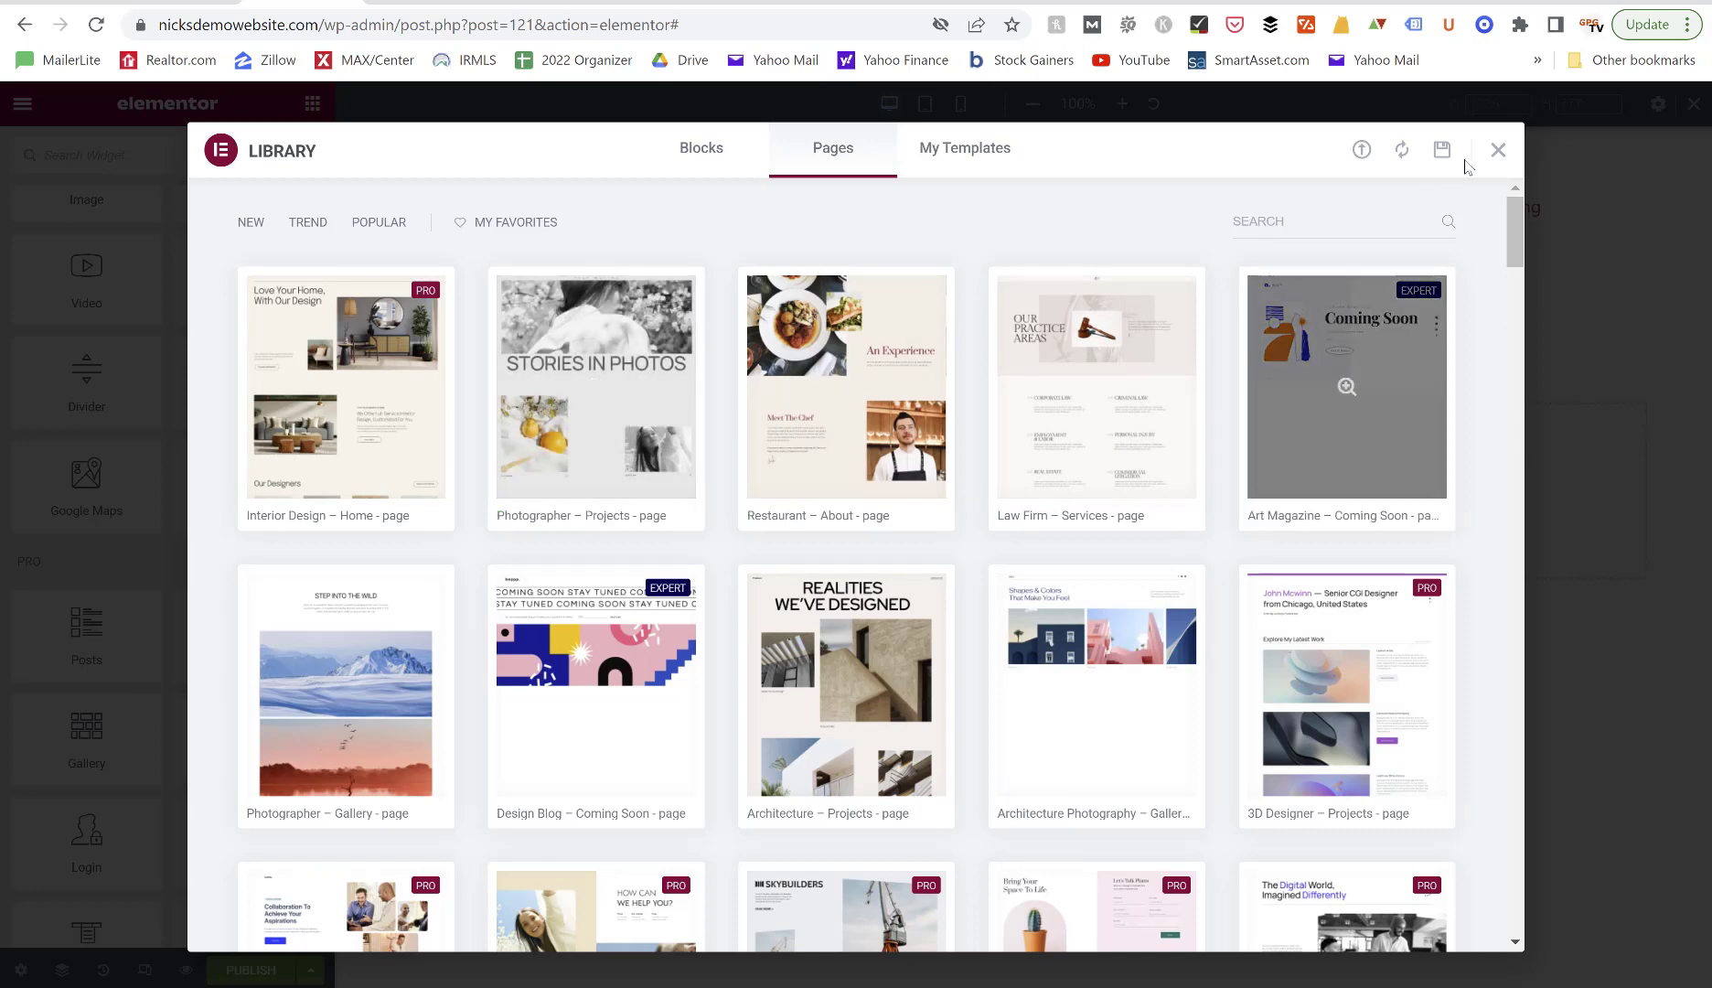
click(1507, 154)
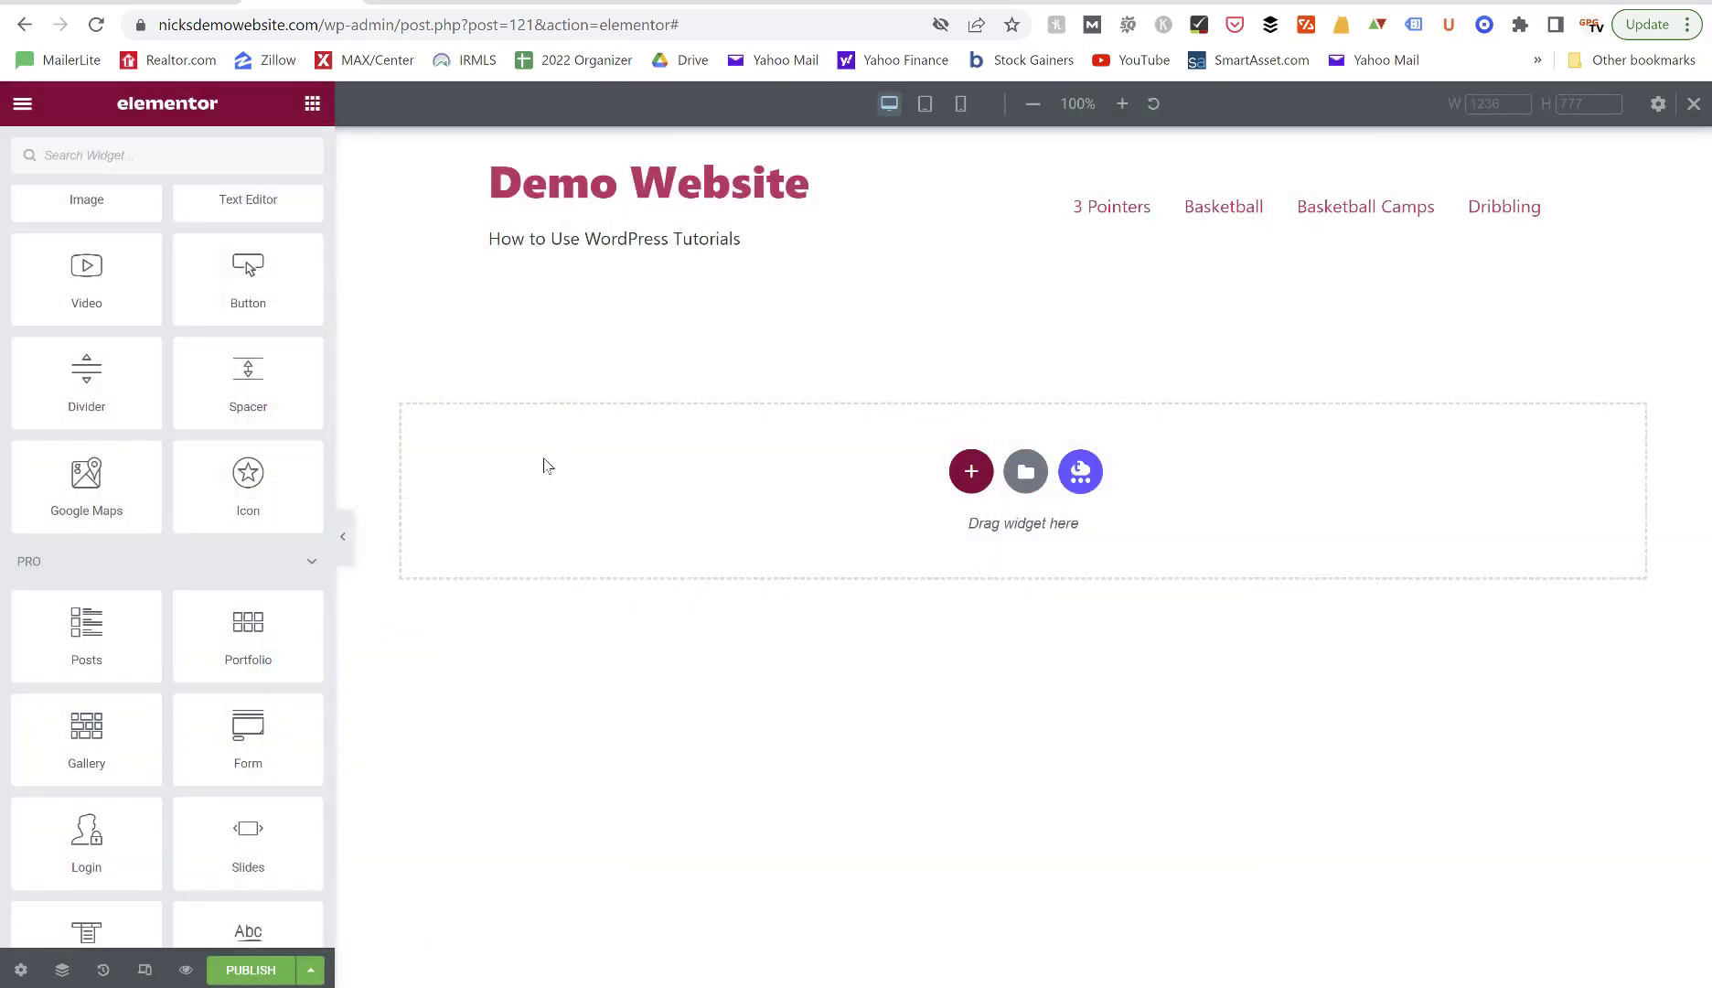
Browse the Elementor widget list, examining the Basic, Pro and General widgets available for the page.
scroll(55, 467, down, 6)
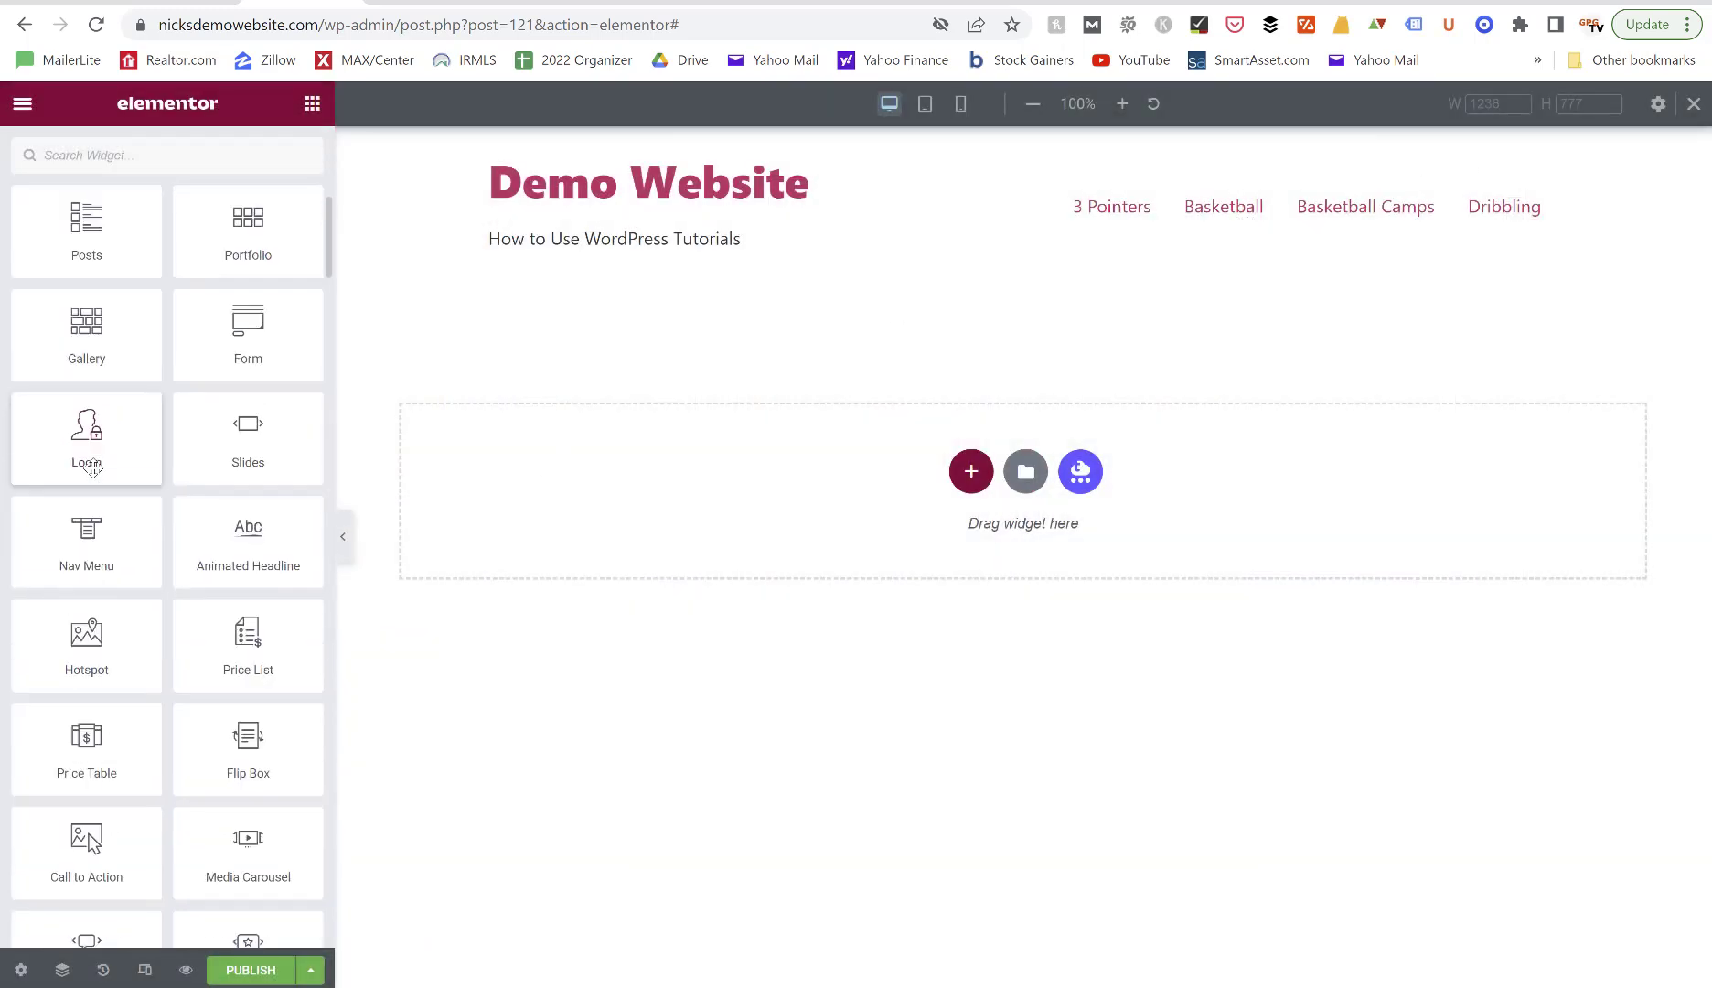
scroll(94, 478, up, 4)
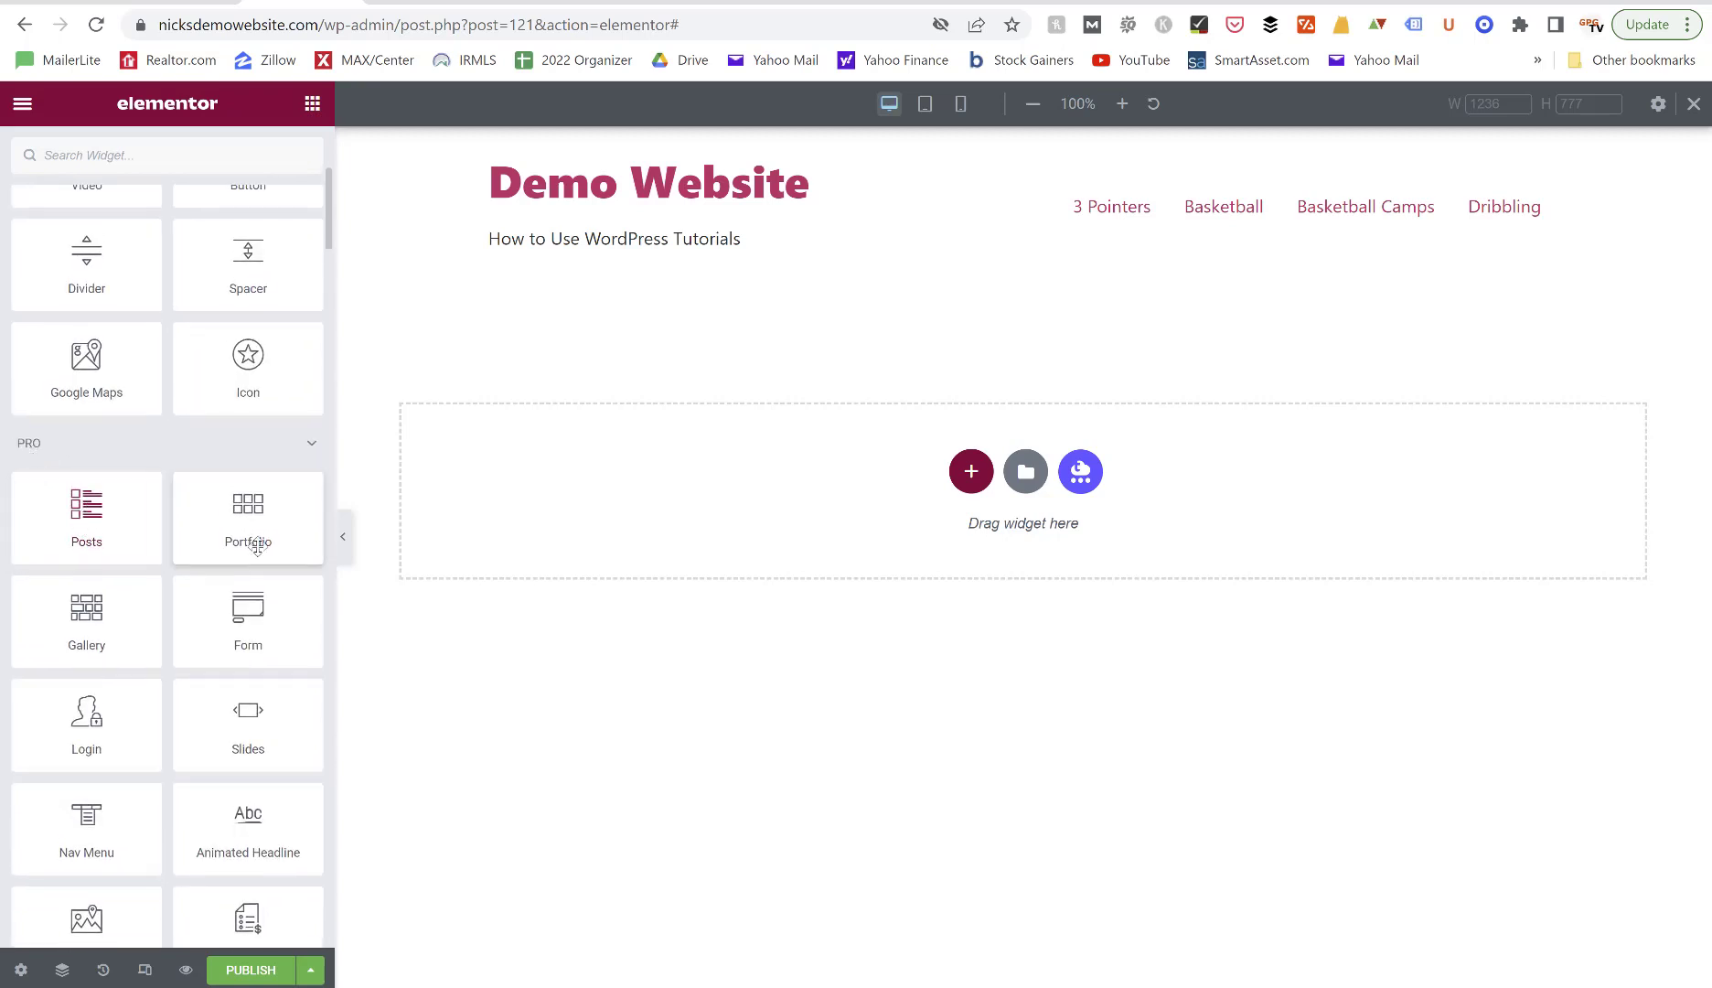
scroll(256, 542, down, 3)
scroll(260, 546, down, 1)
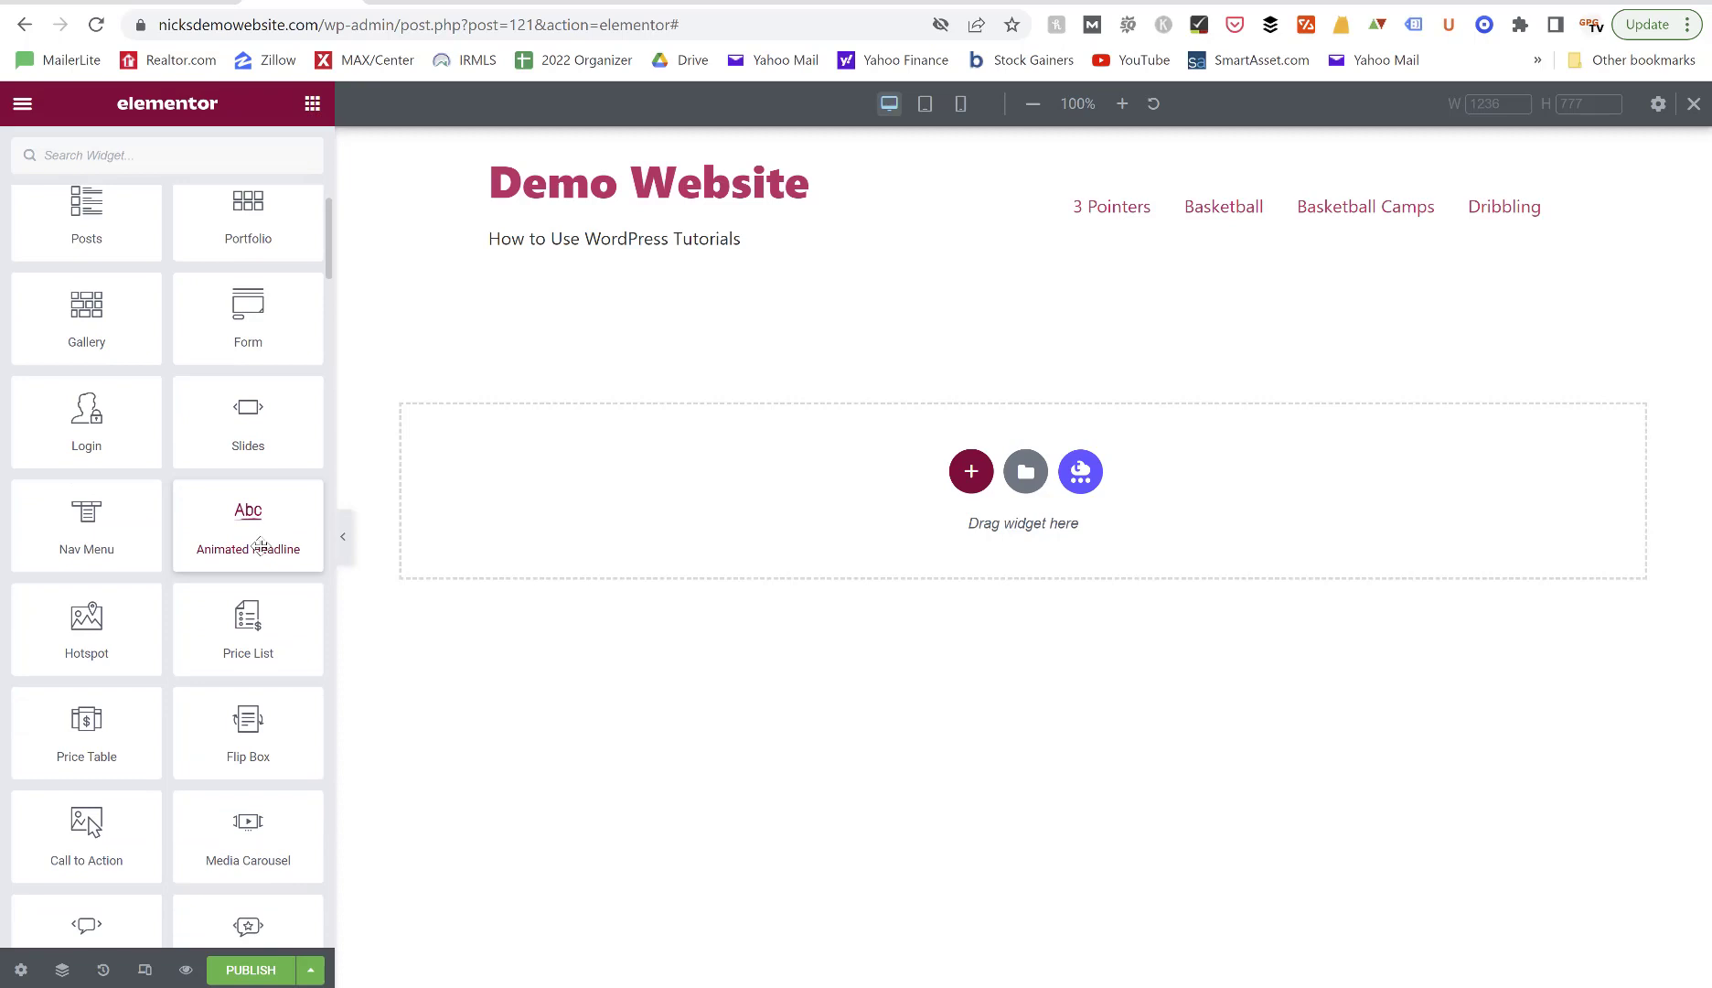
scroll(260, 545, up, 3)
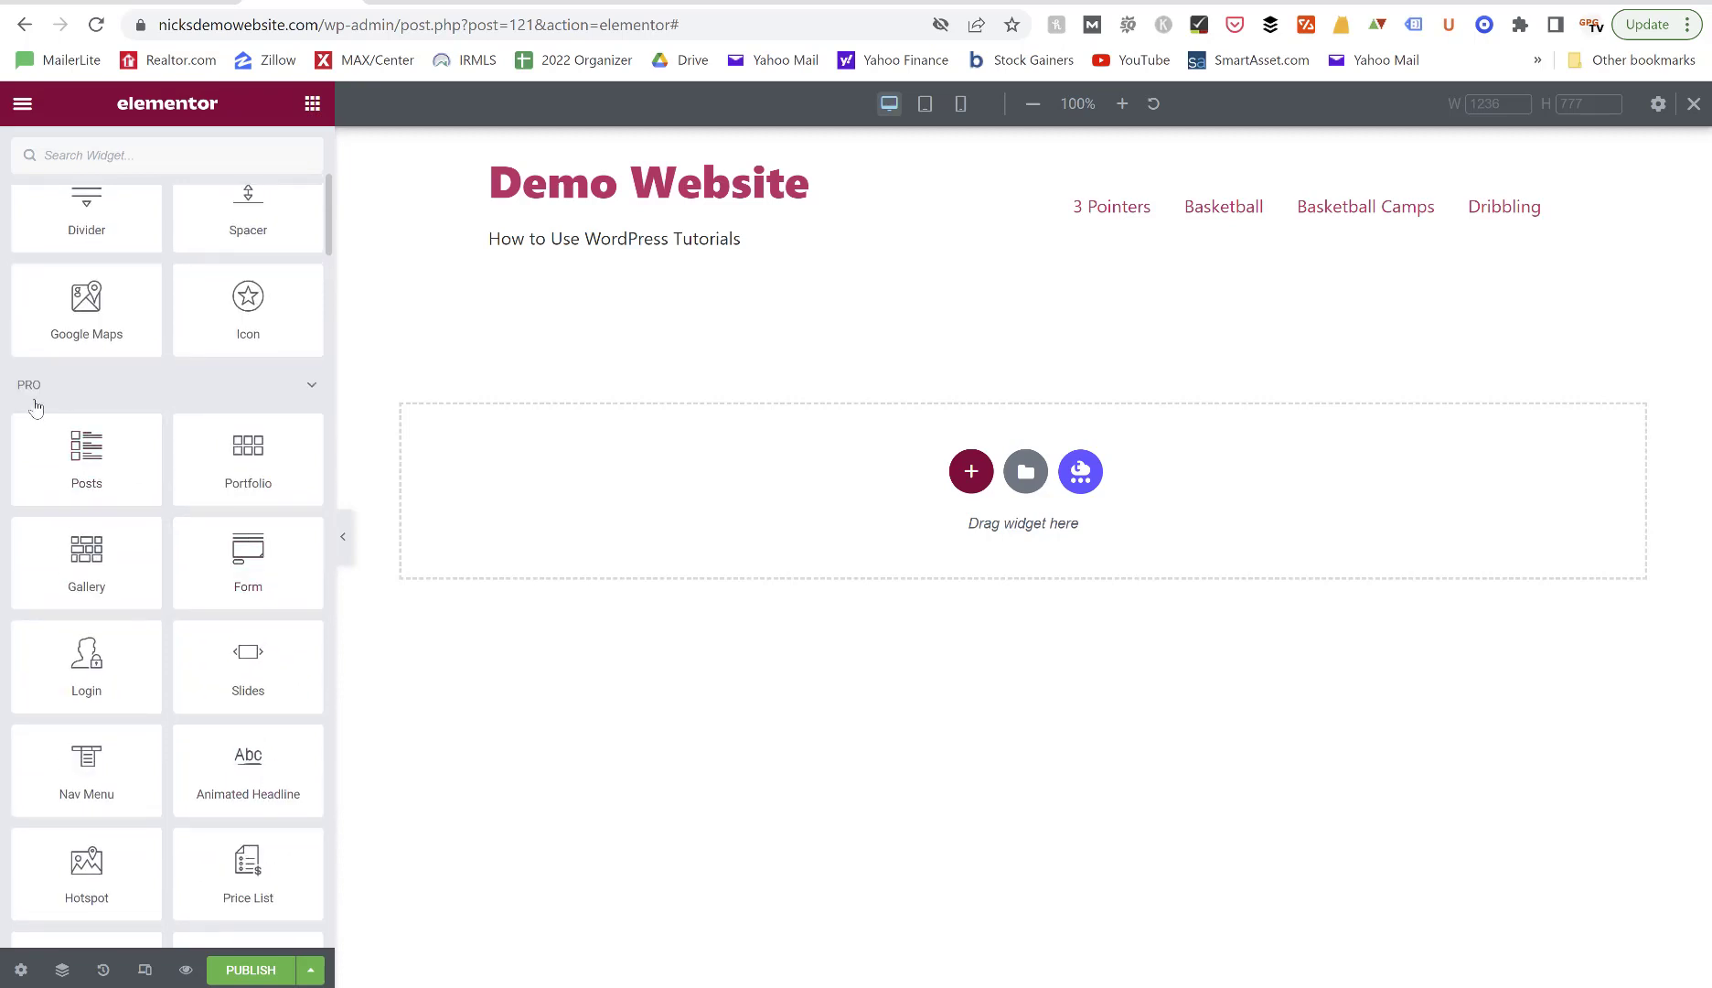
scroll(100, 539, down, 2)
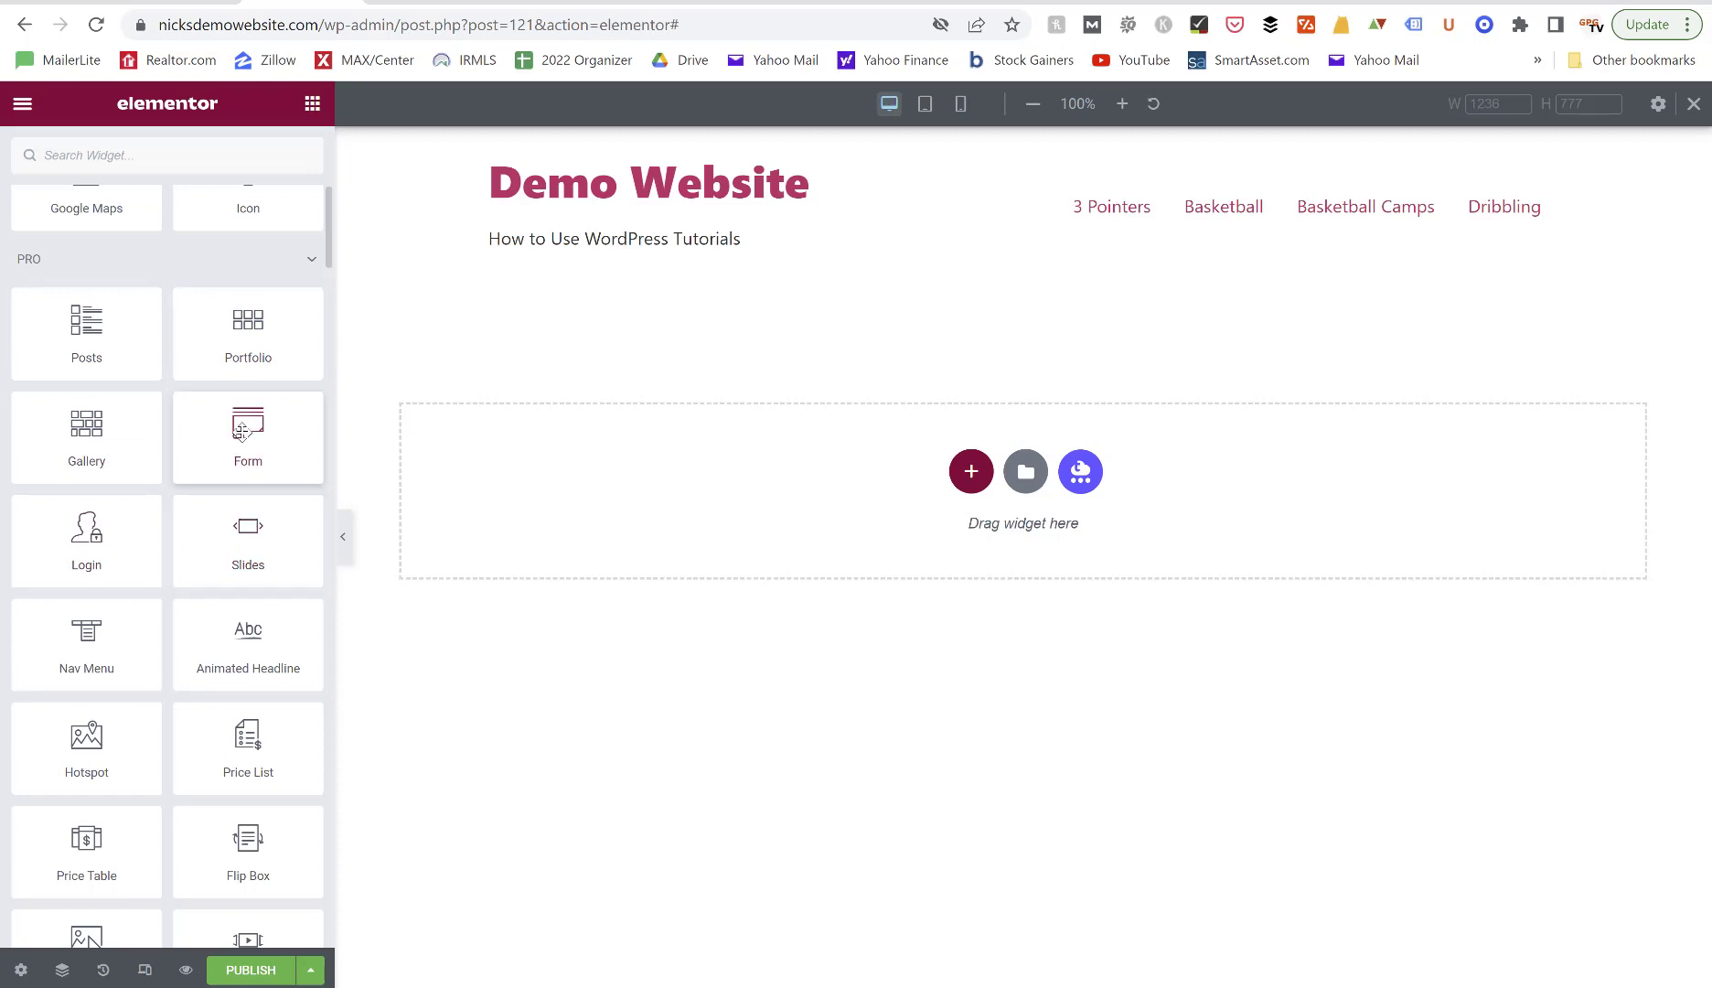
scroll(241, 432, down, 4)
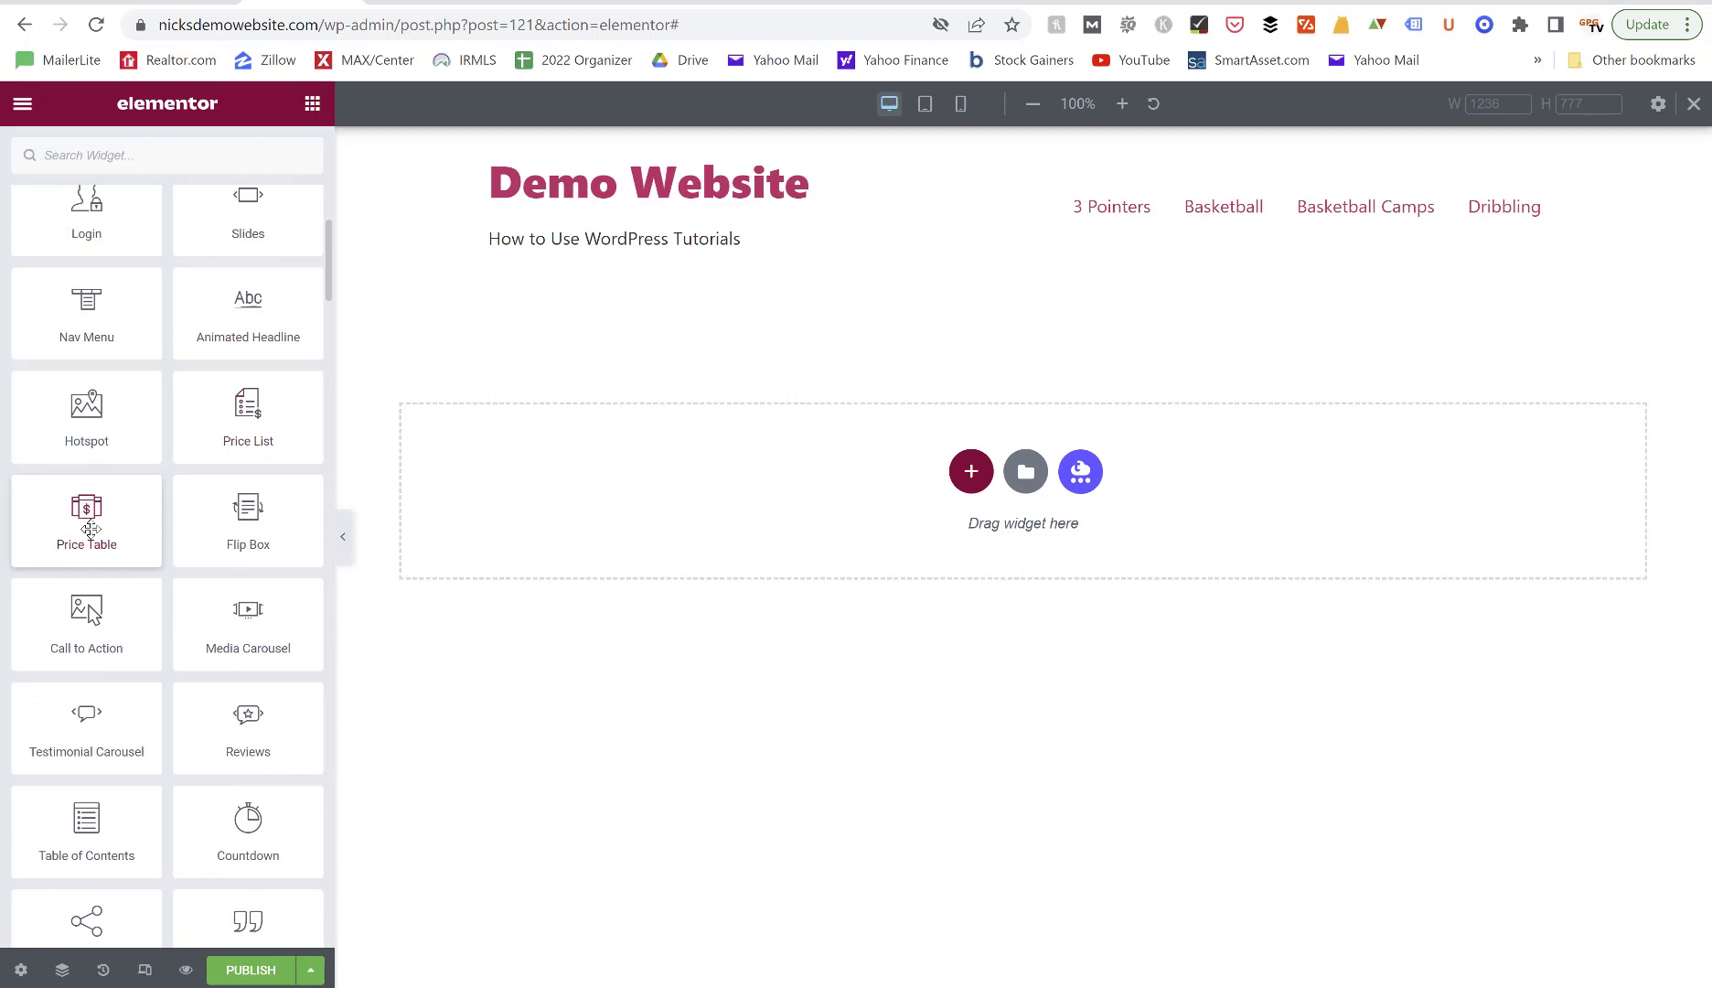
scroll(90, 529, down, 2)
scroll(90, 528, down, 2)
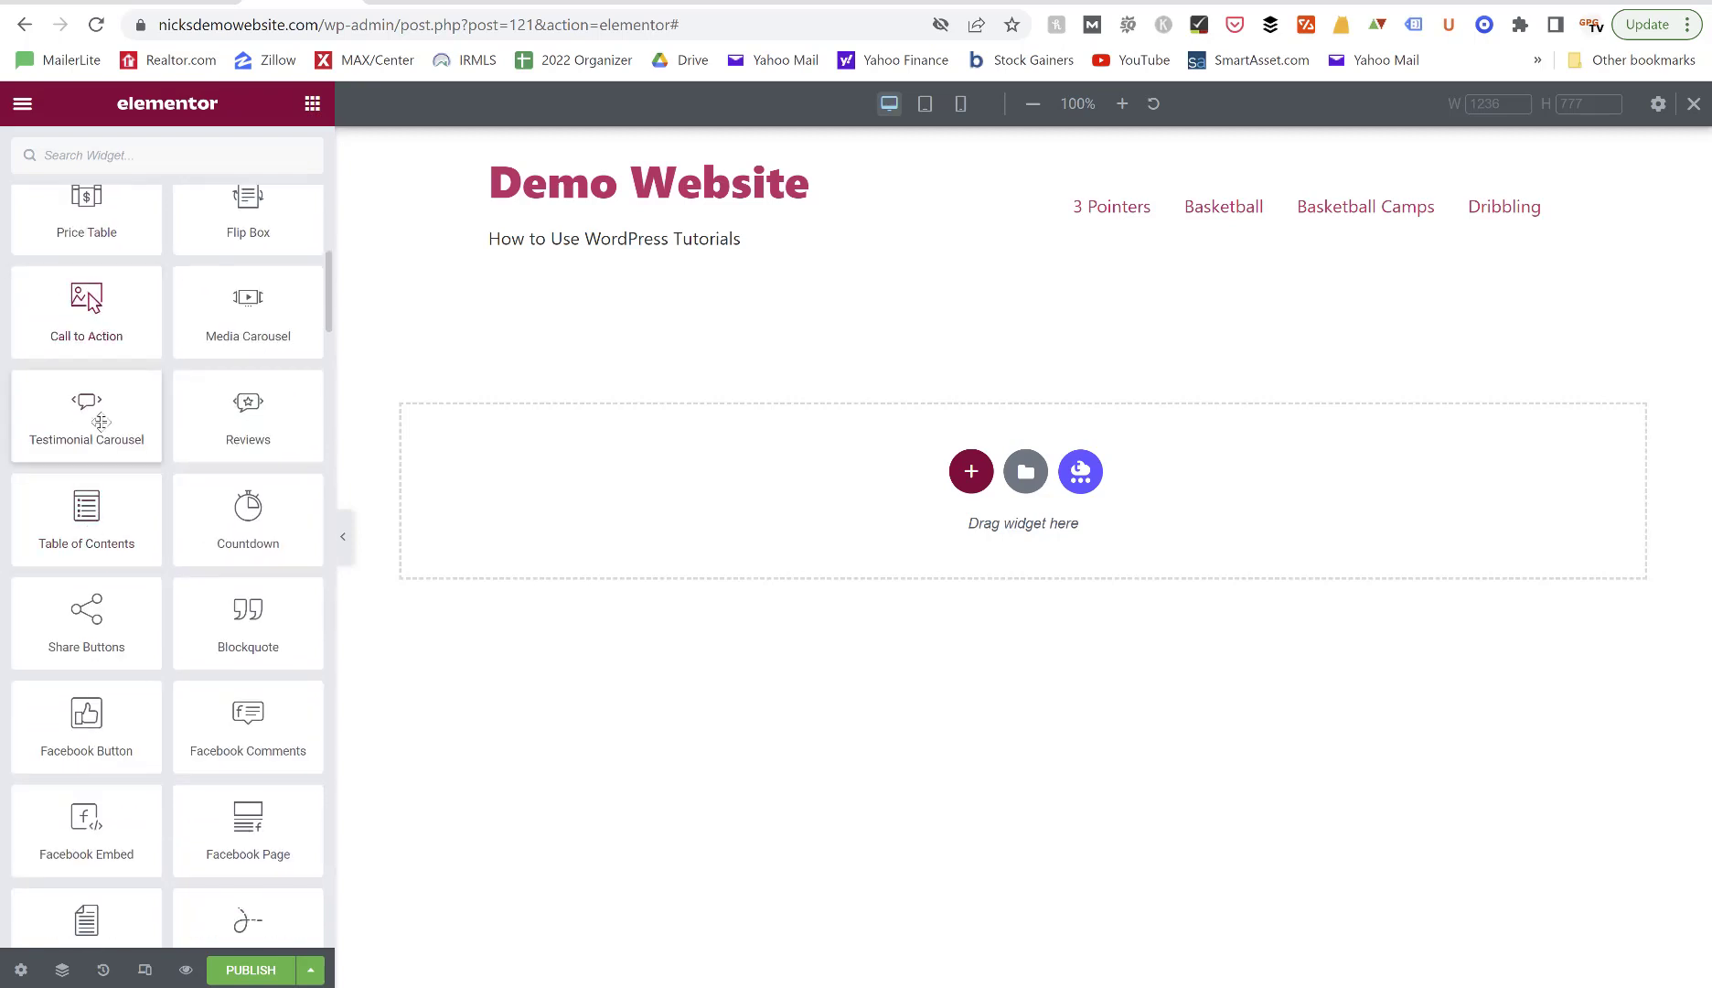
scroll(100, 421, down, 2)
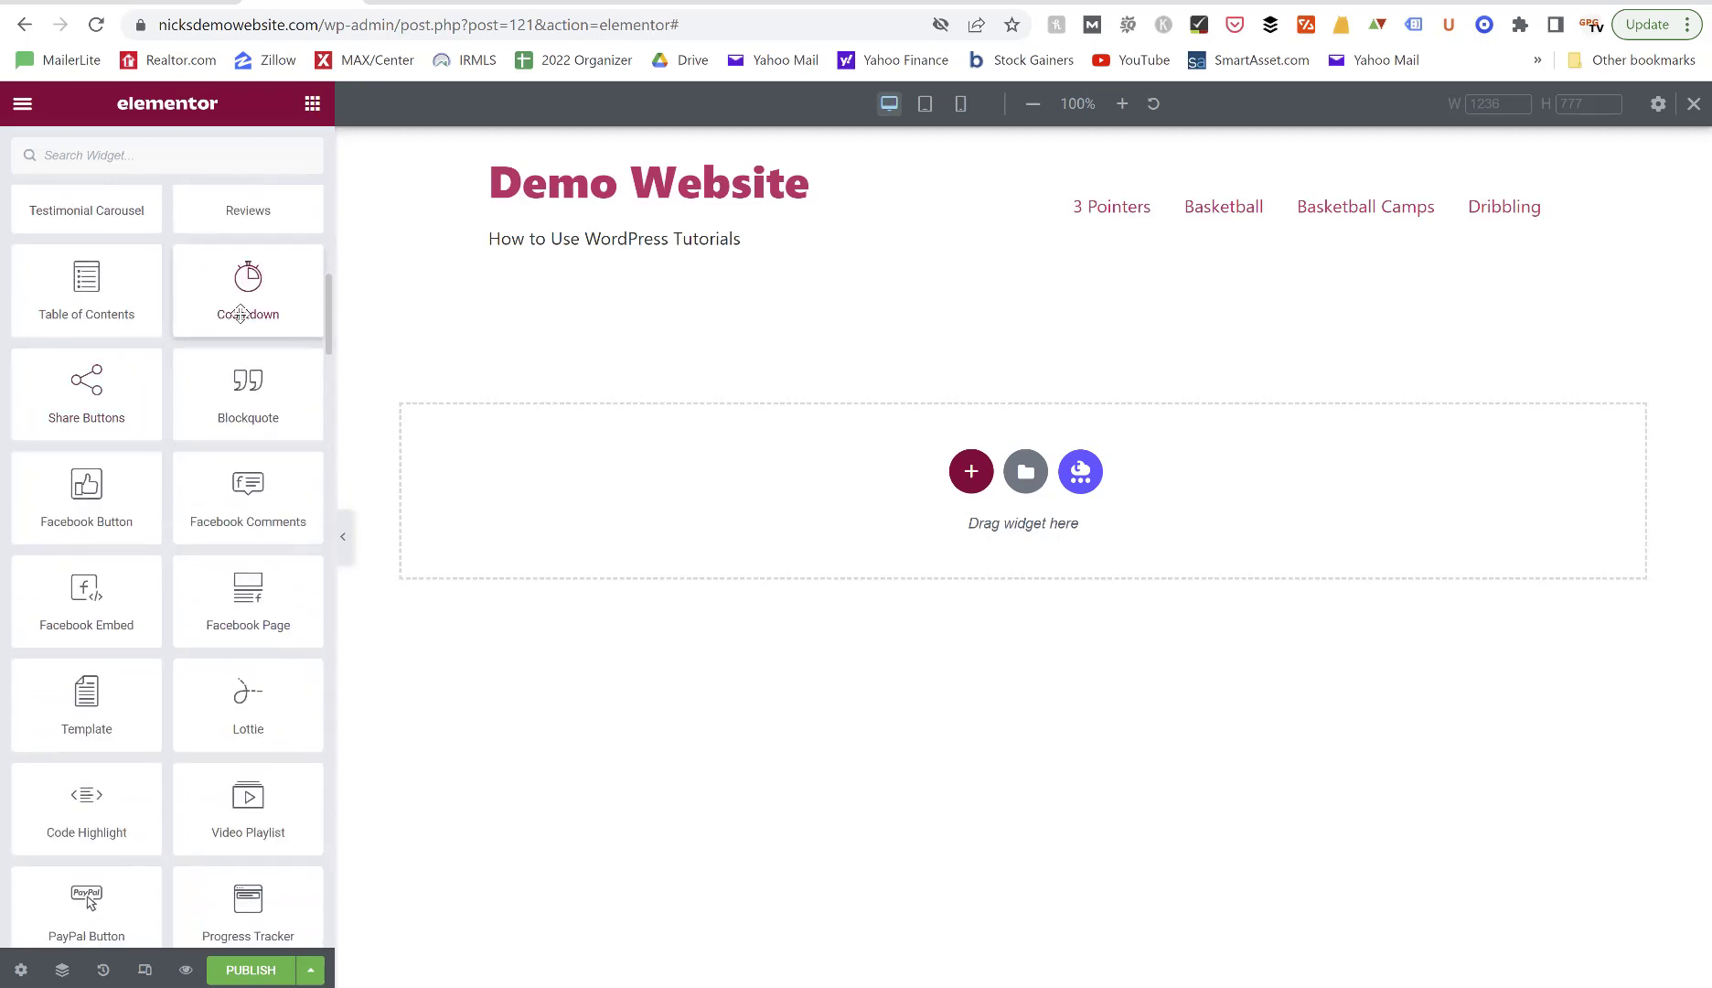
scroll(107, 498, down, 3)
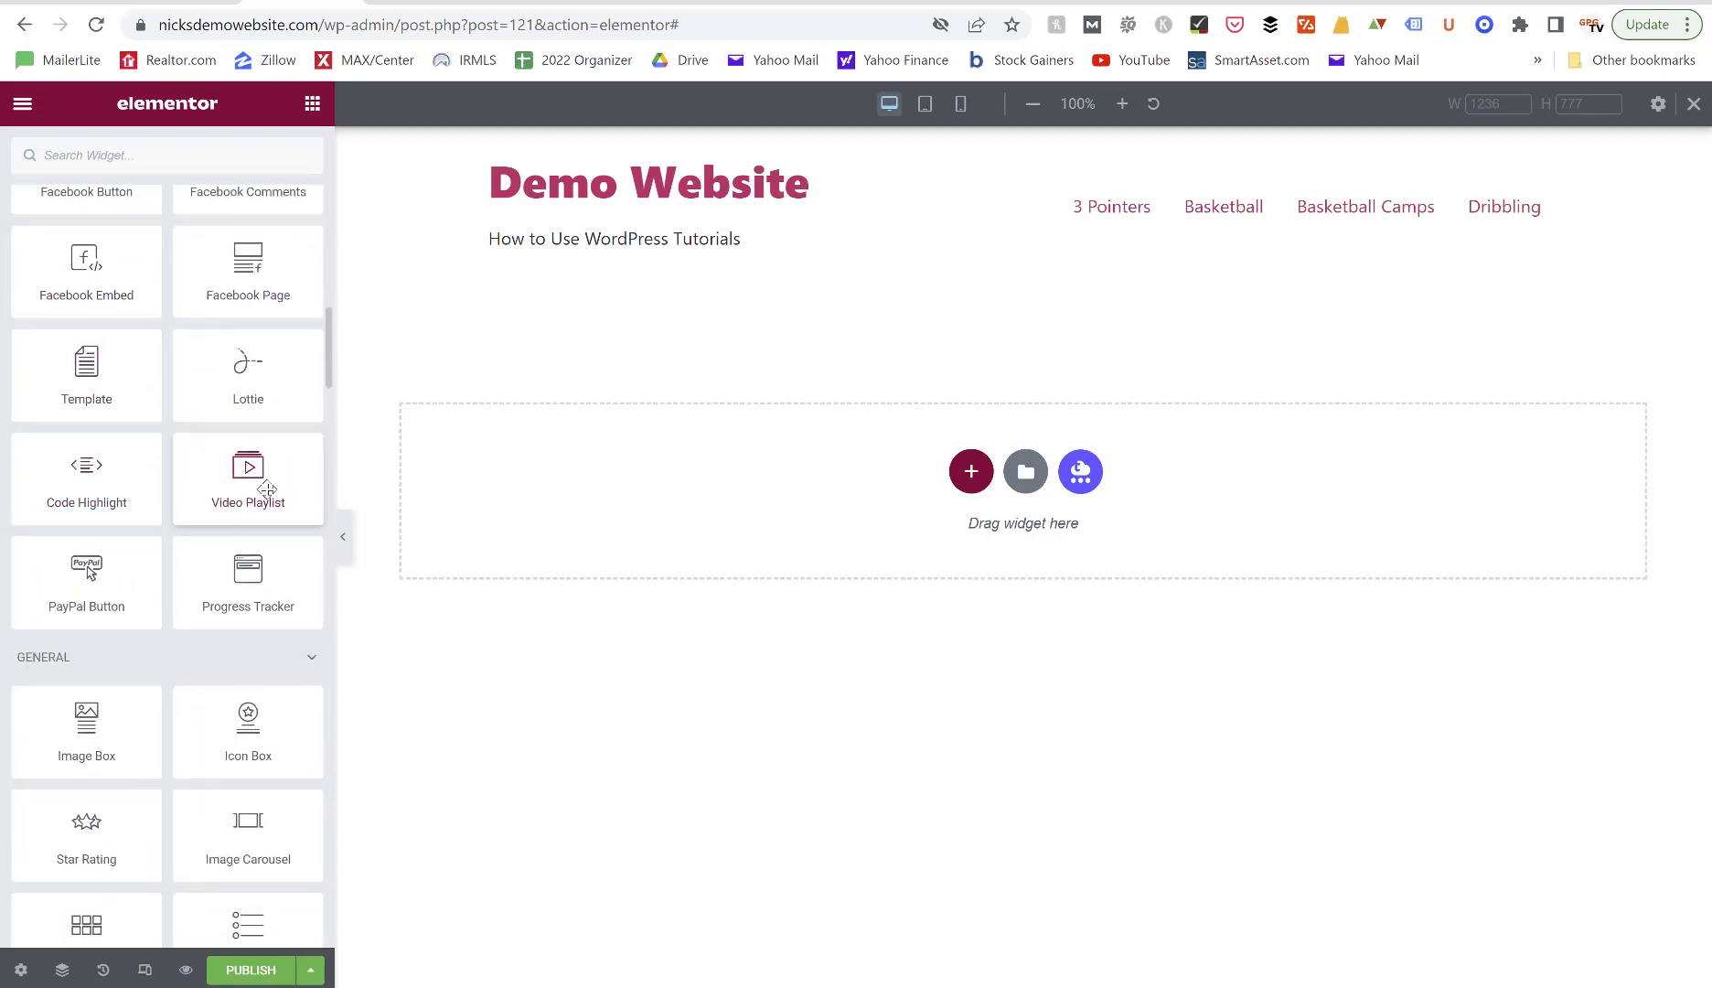
scroll(266, 489, up, 2)
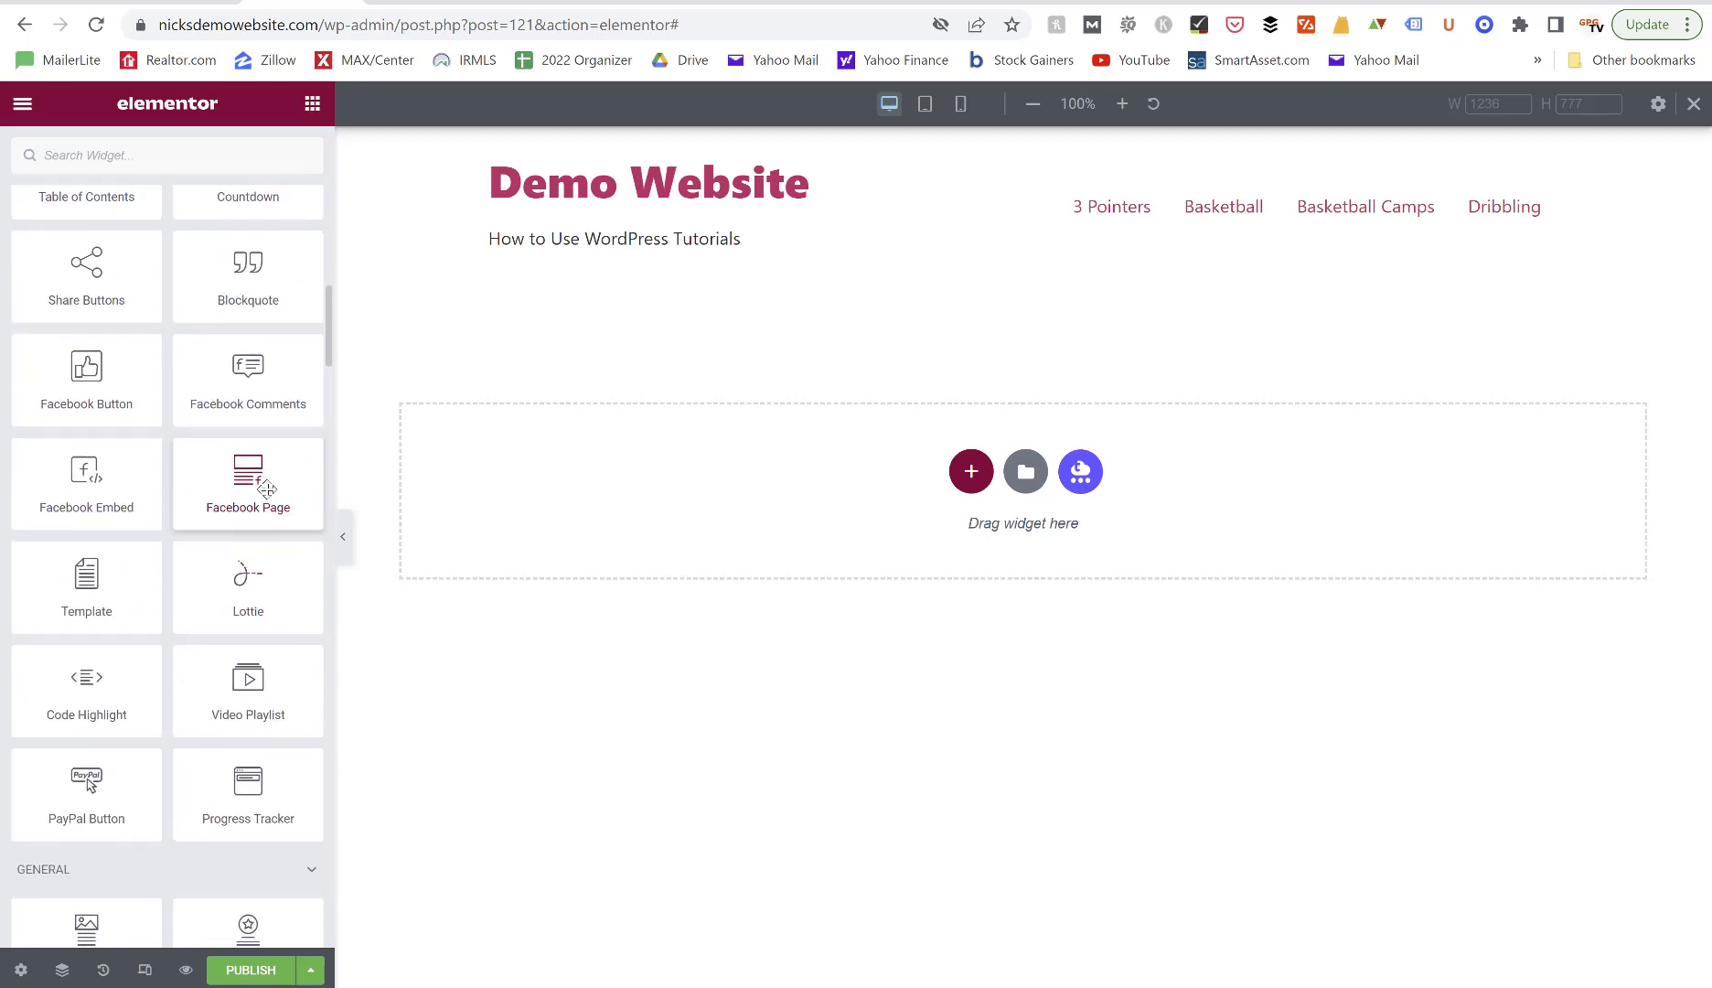
scroll(55, 549, up, 10)
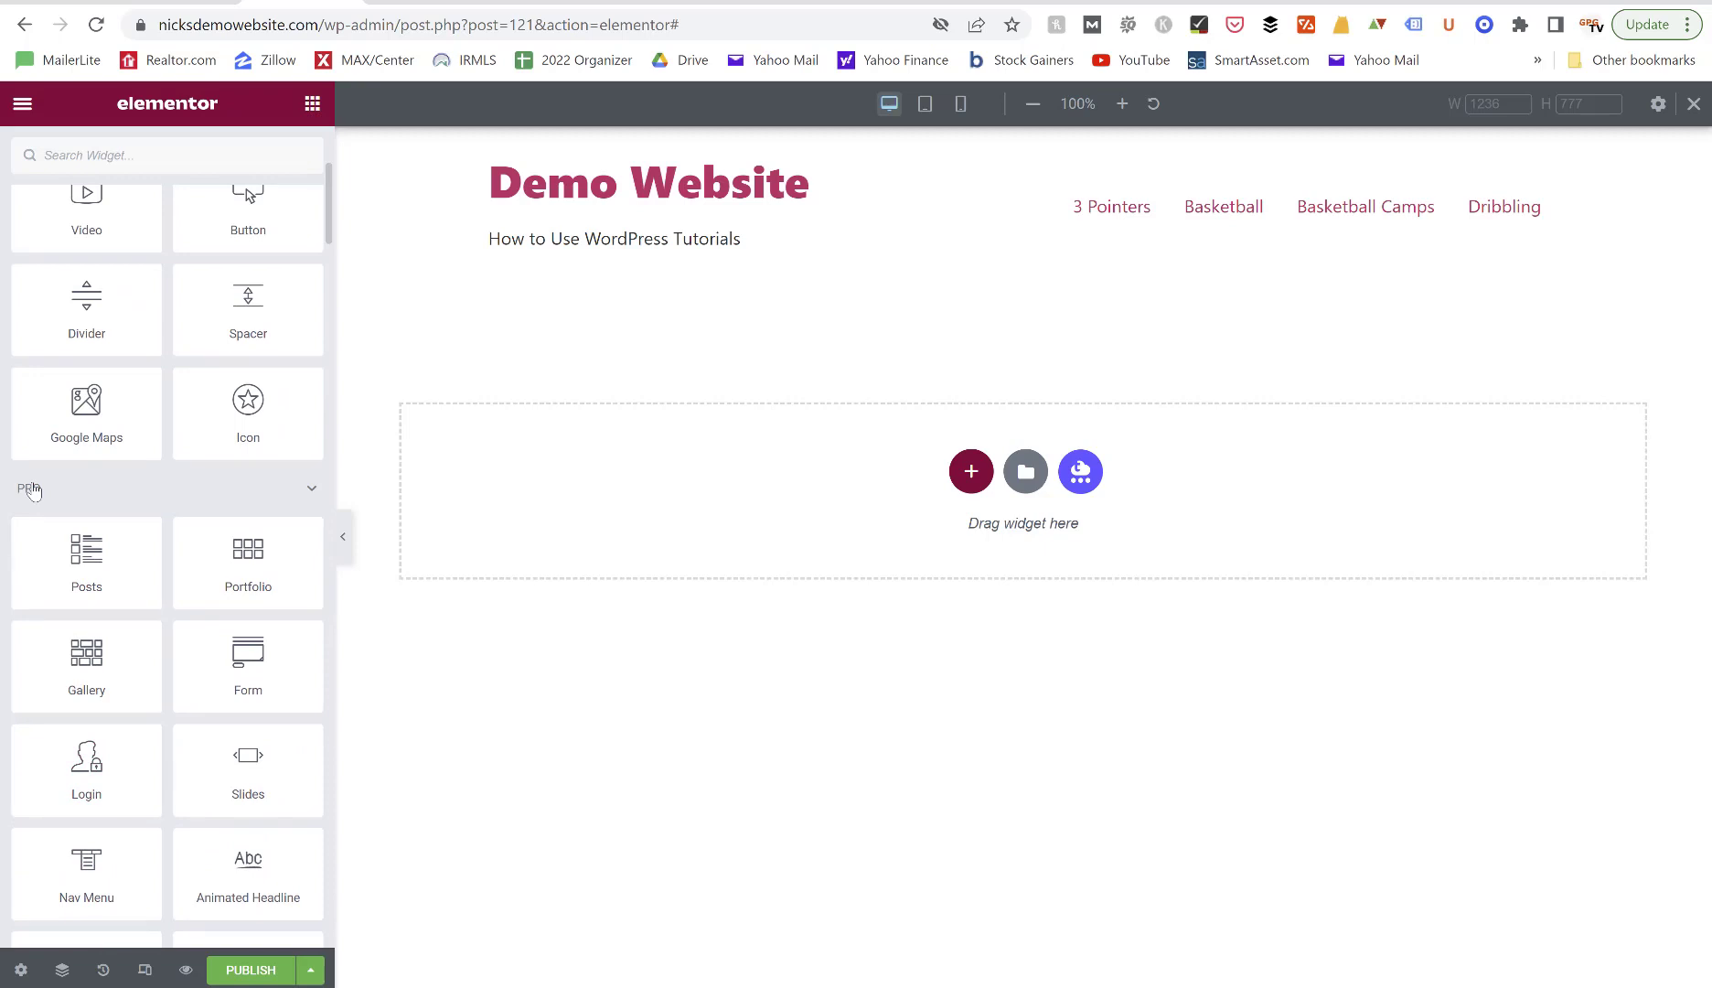
scroll(33, 491, up, 4)
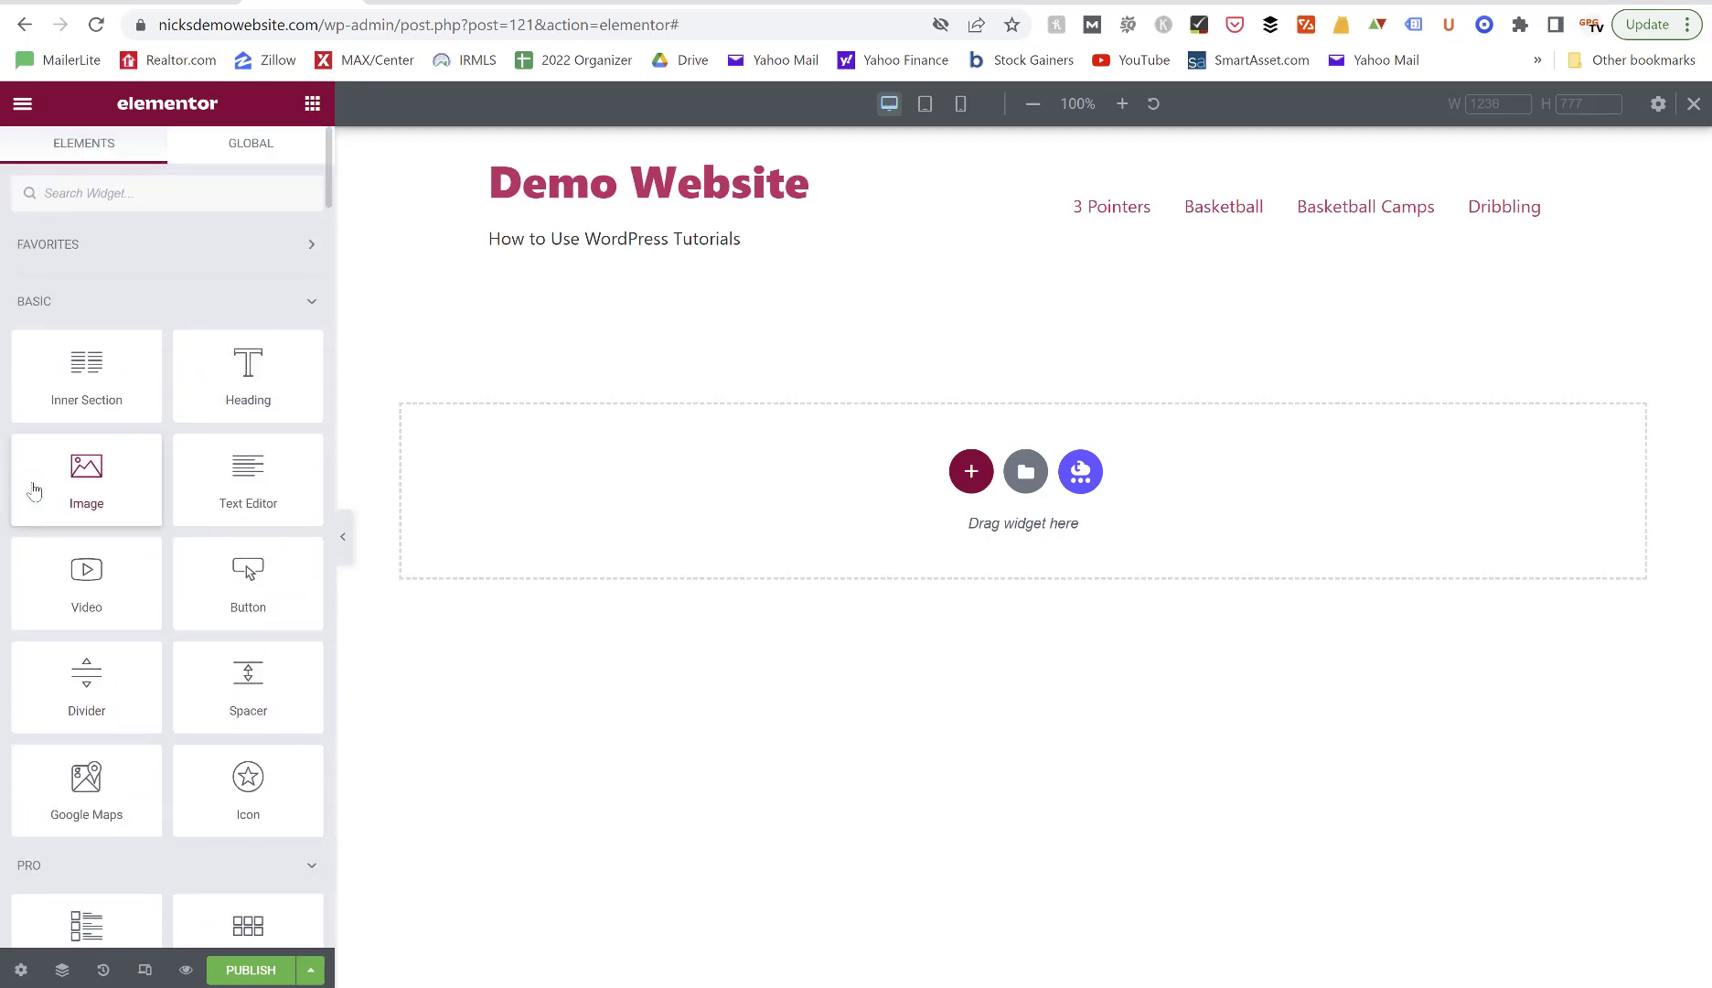
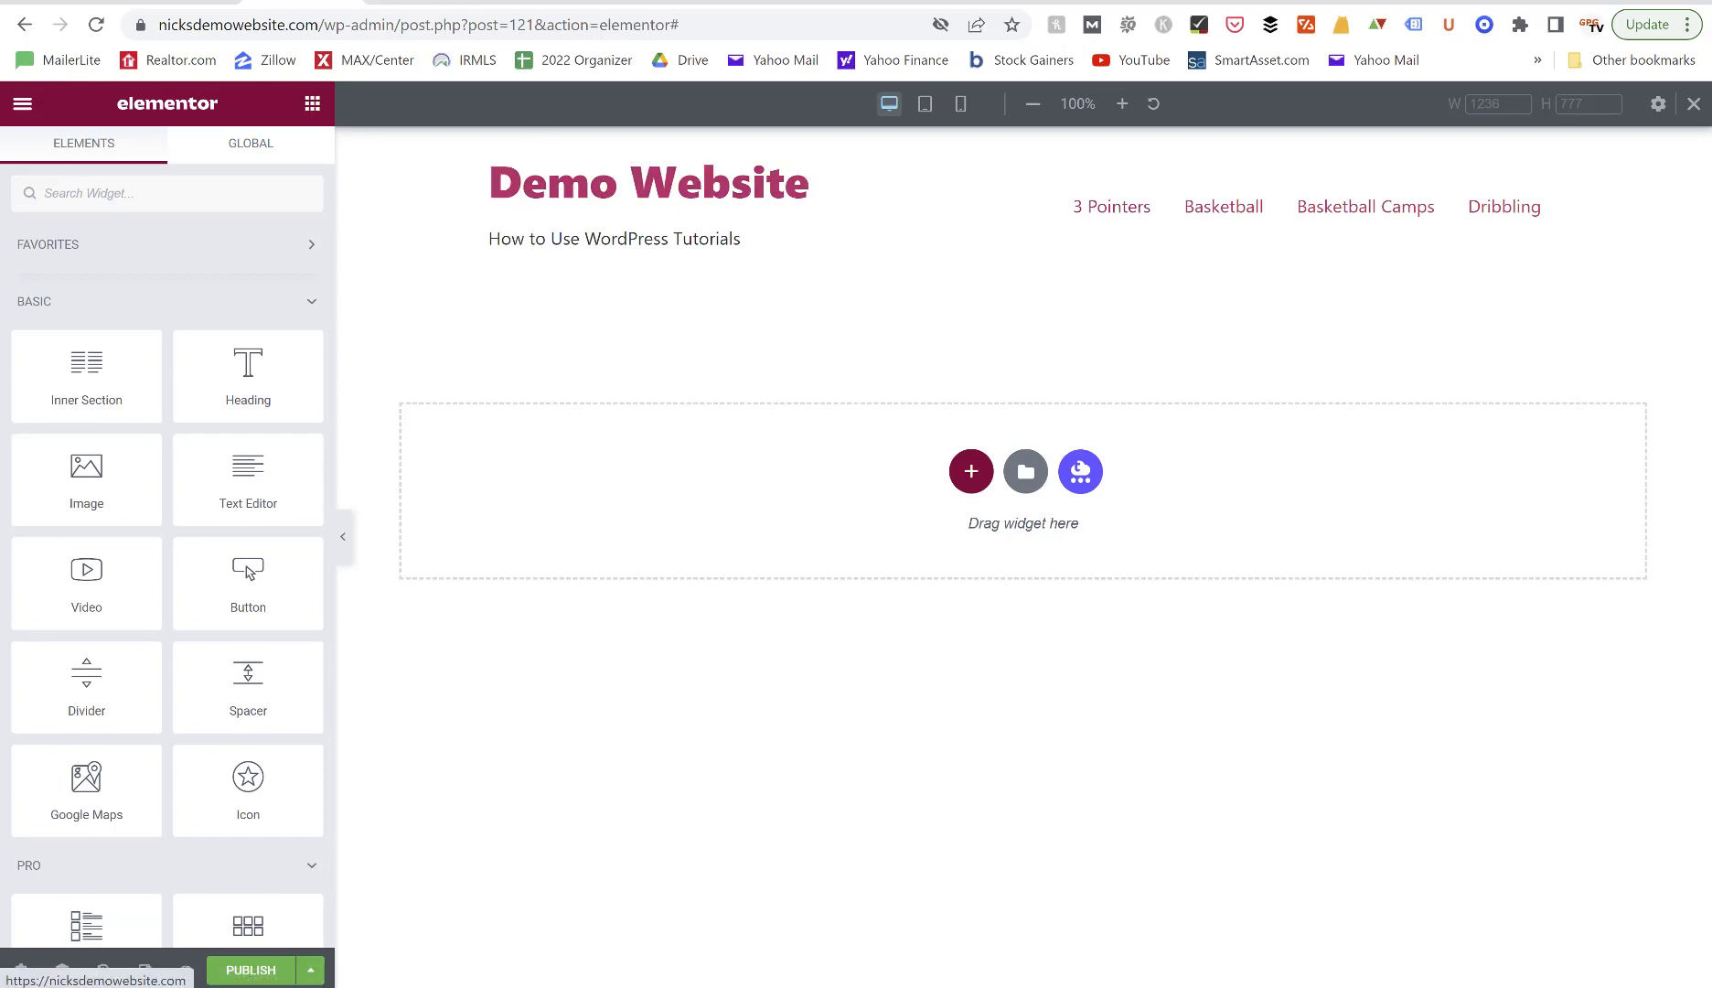
Switch to the WordPress dashboard, reload it and open the Menus screen under Appearance.
click(65, 2)
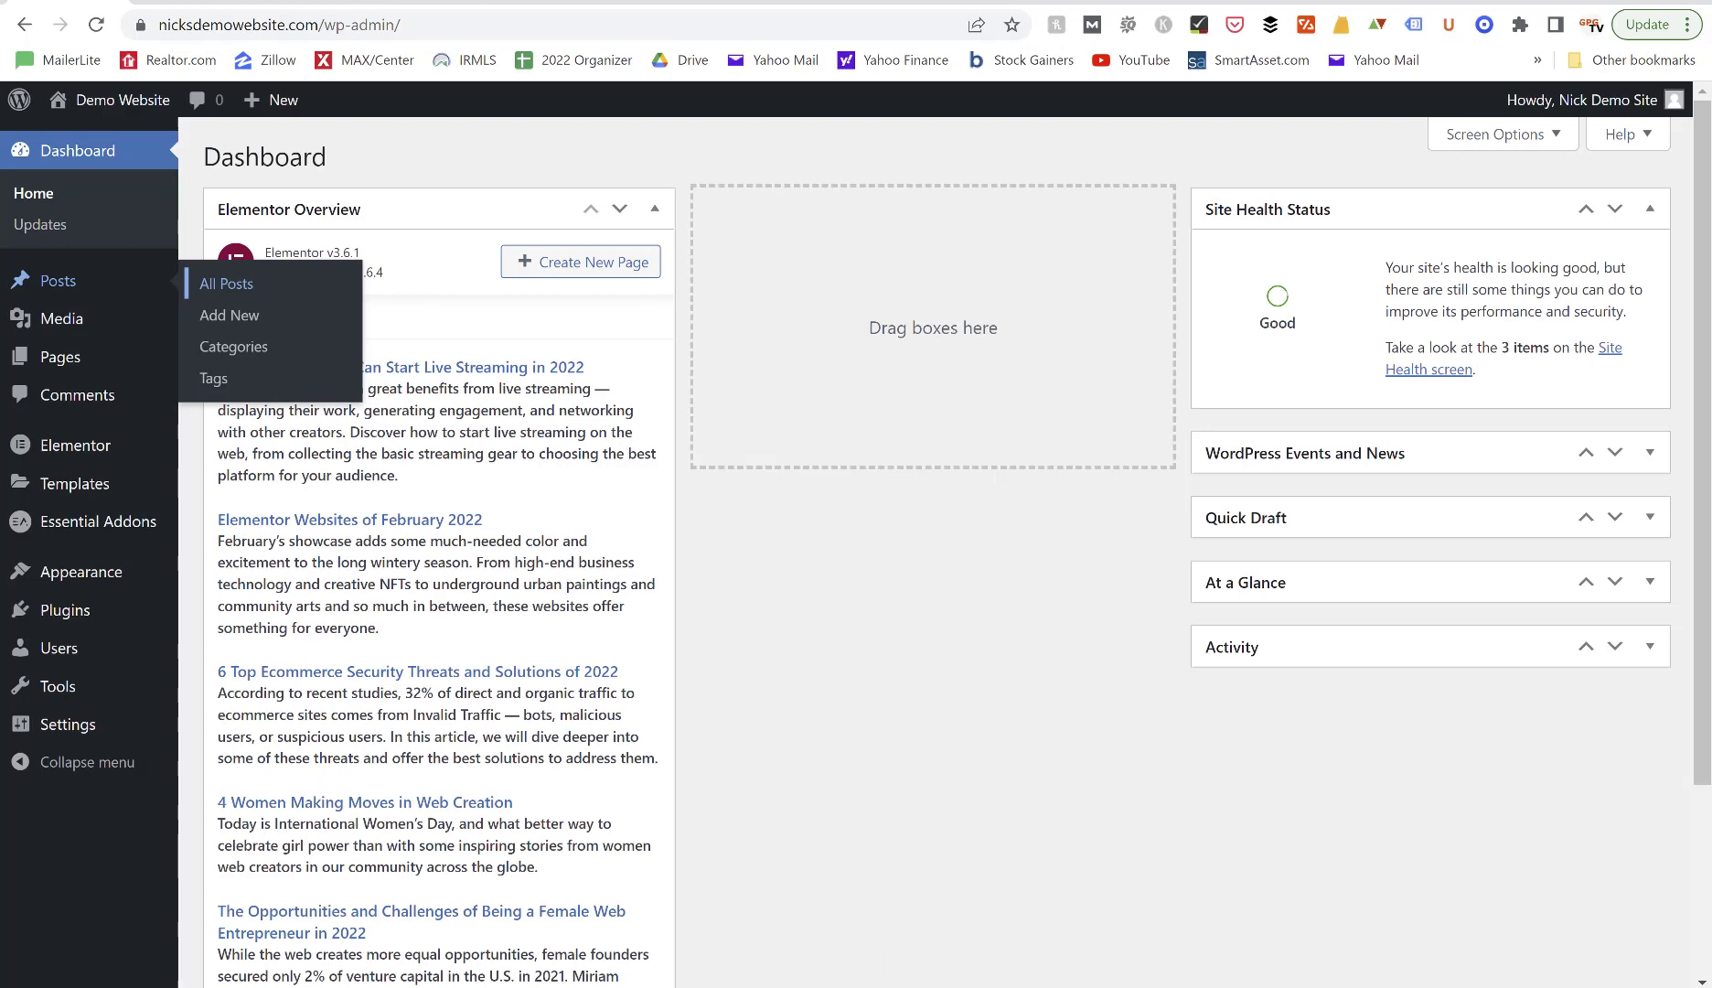
mouse_move(78, 574)
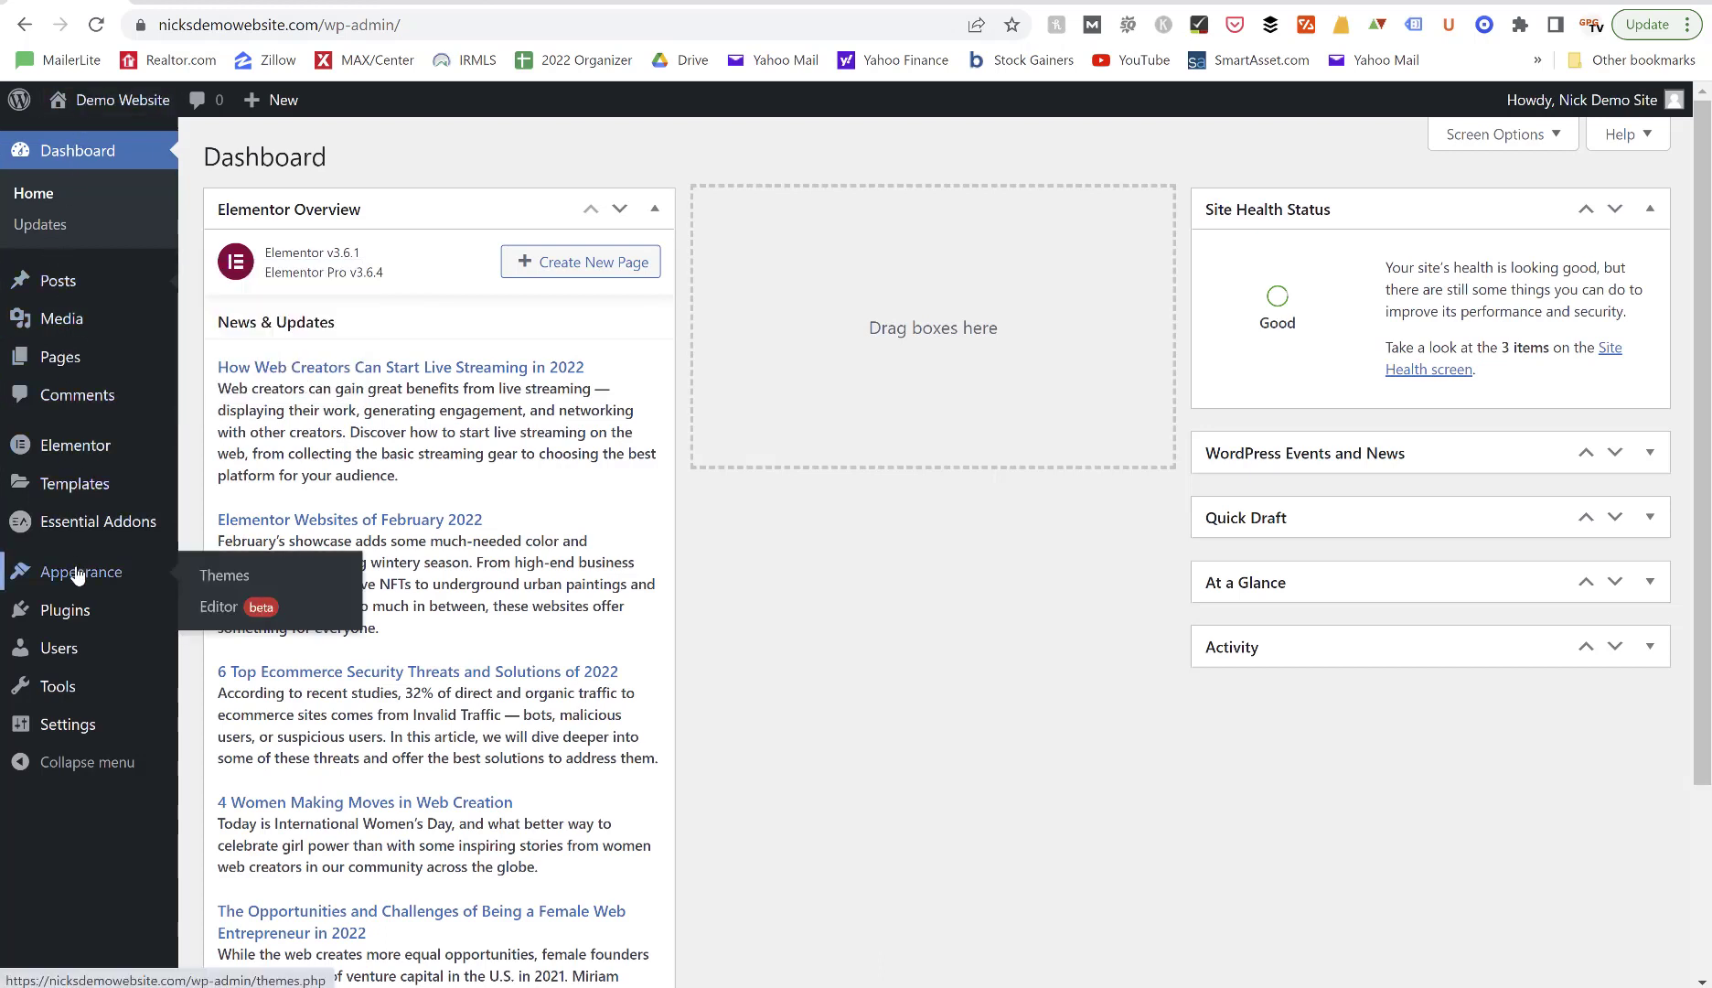
click(97, 26)
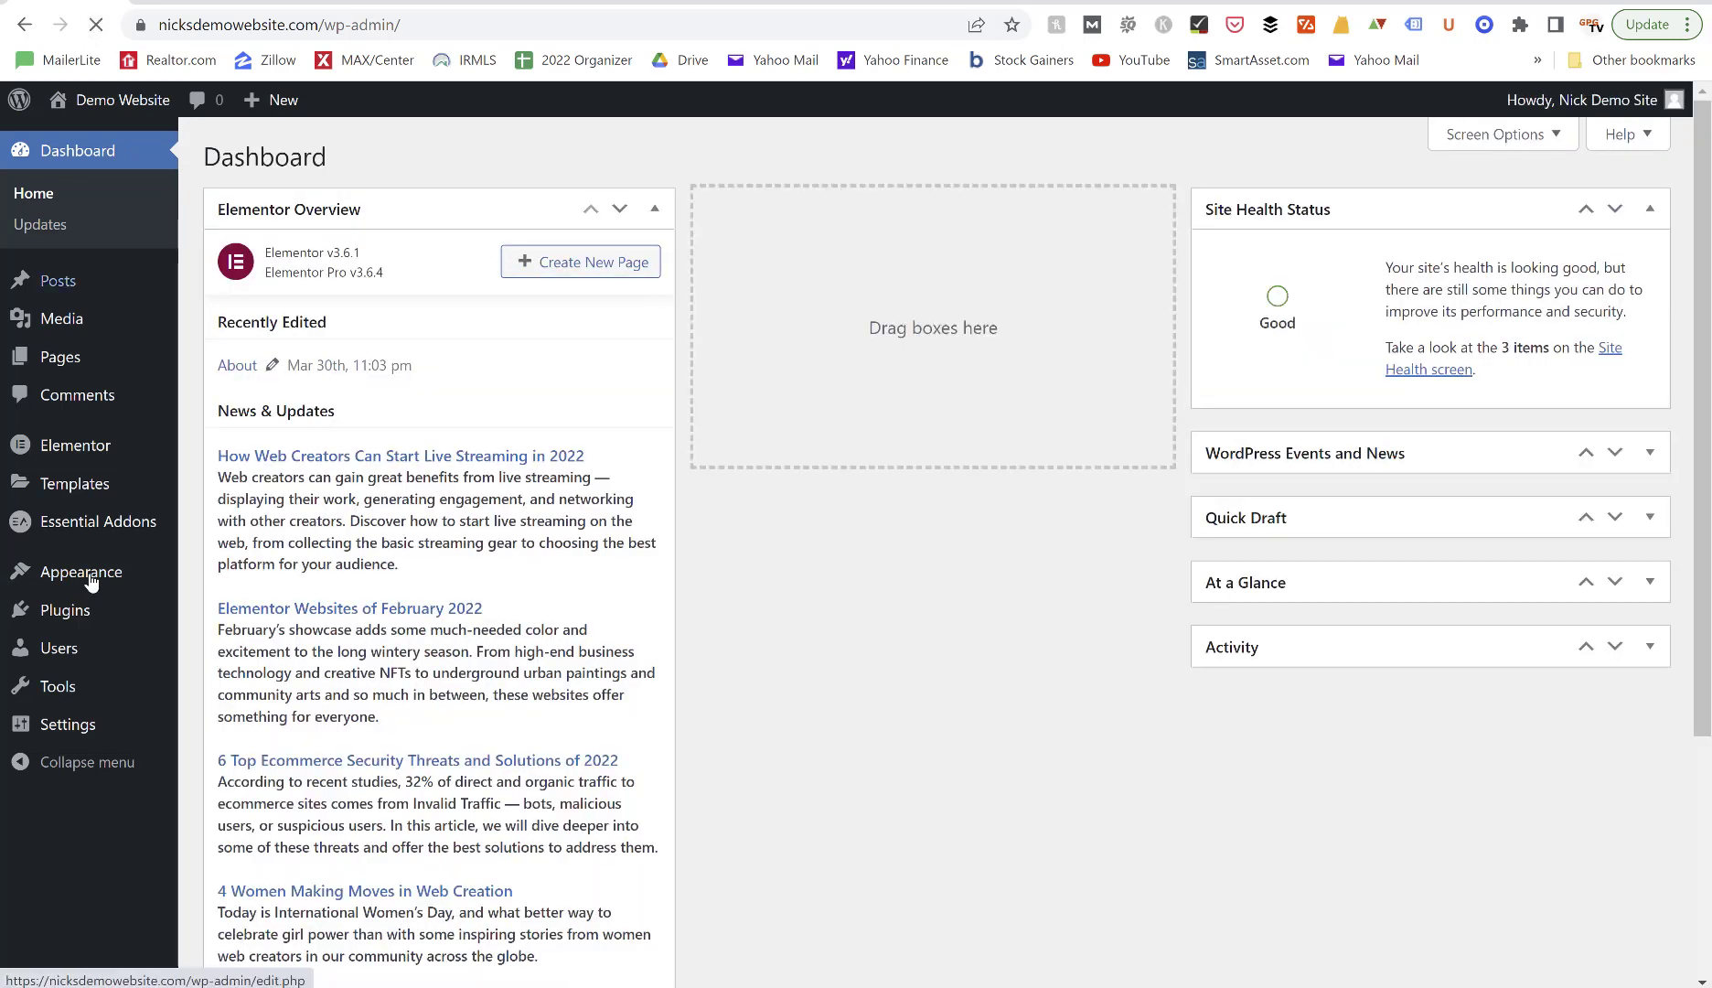
mouse_move(94, 573)
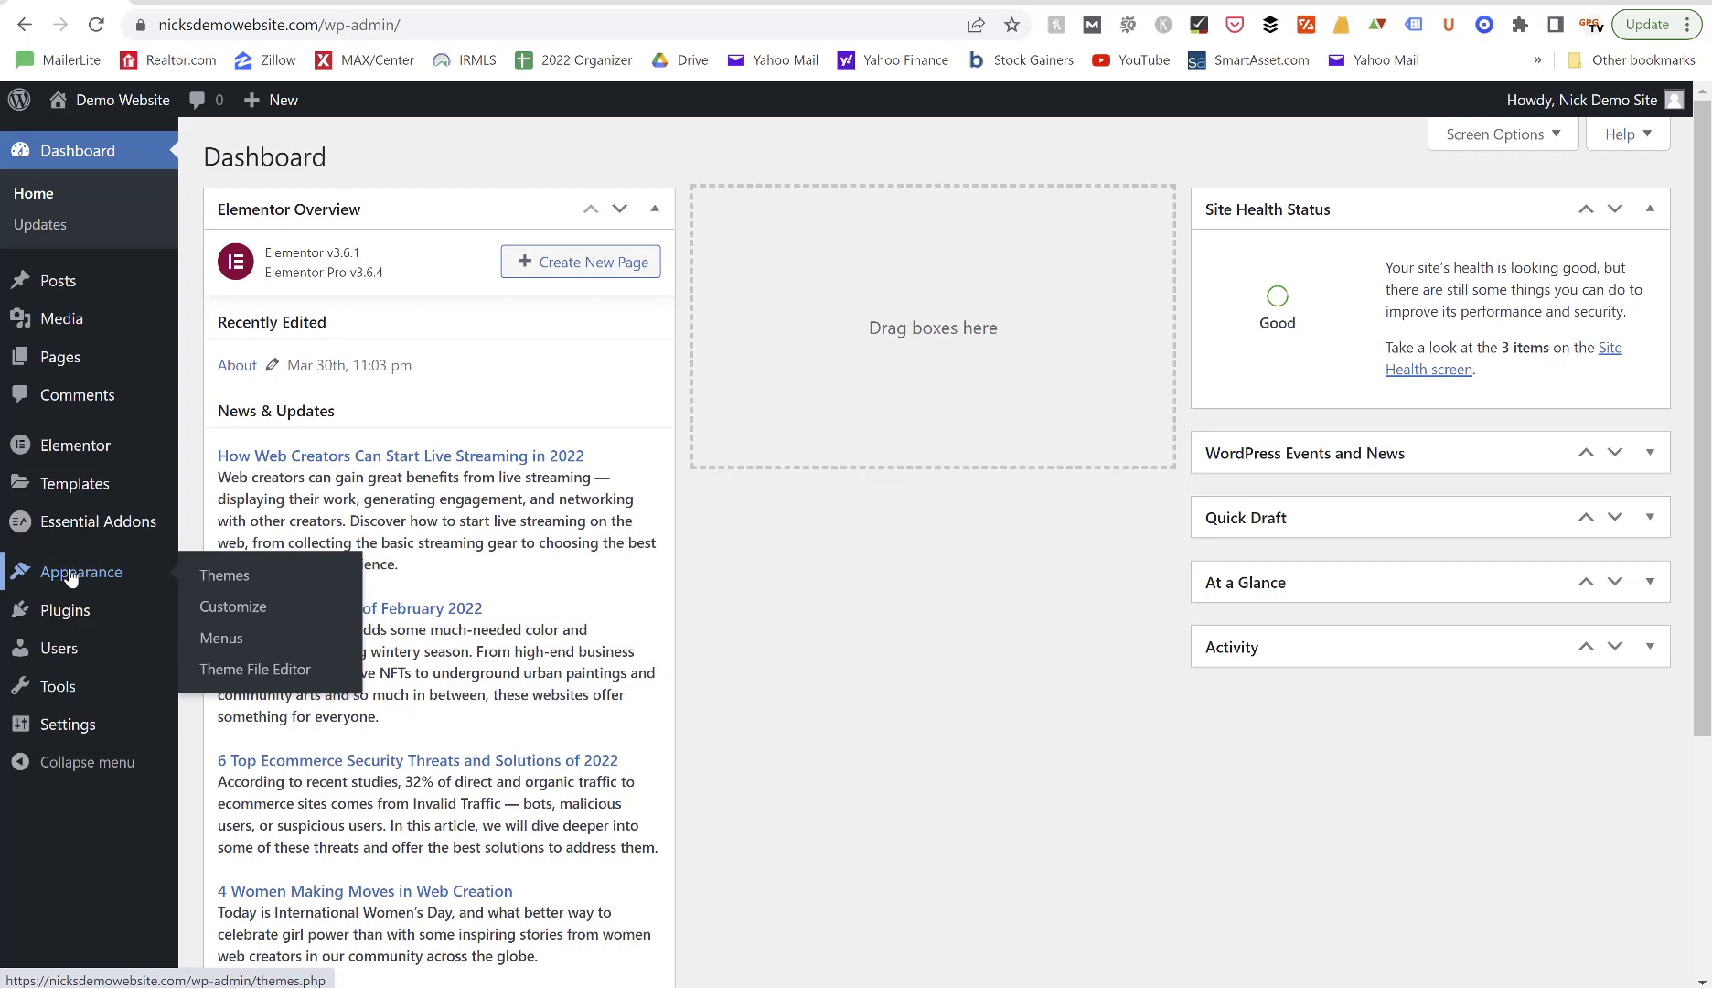
click(221, 644)
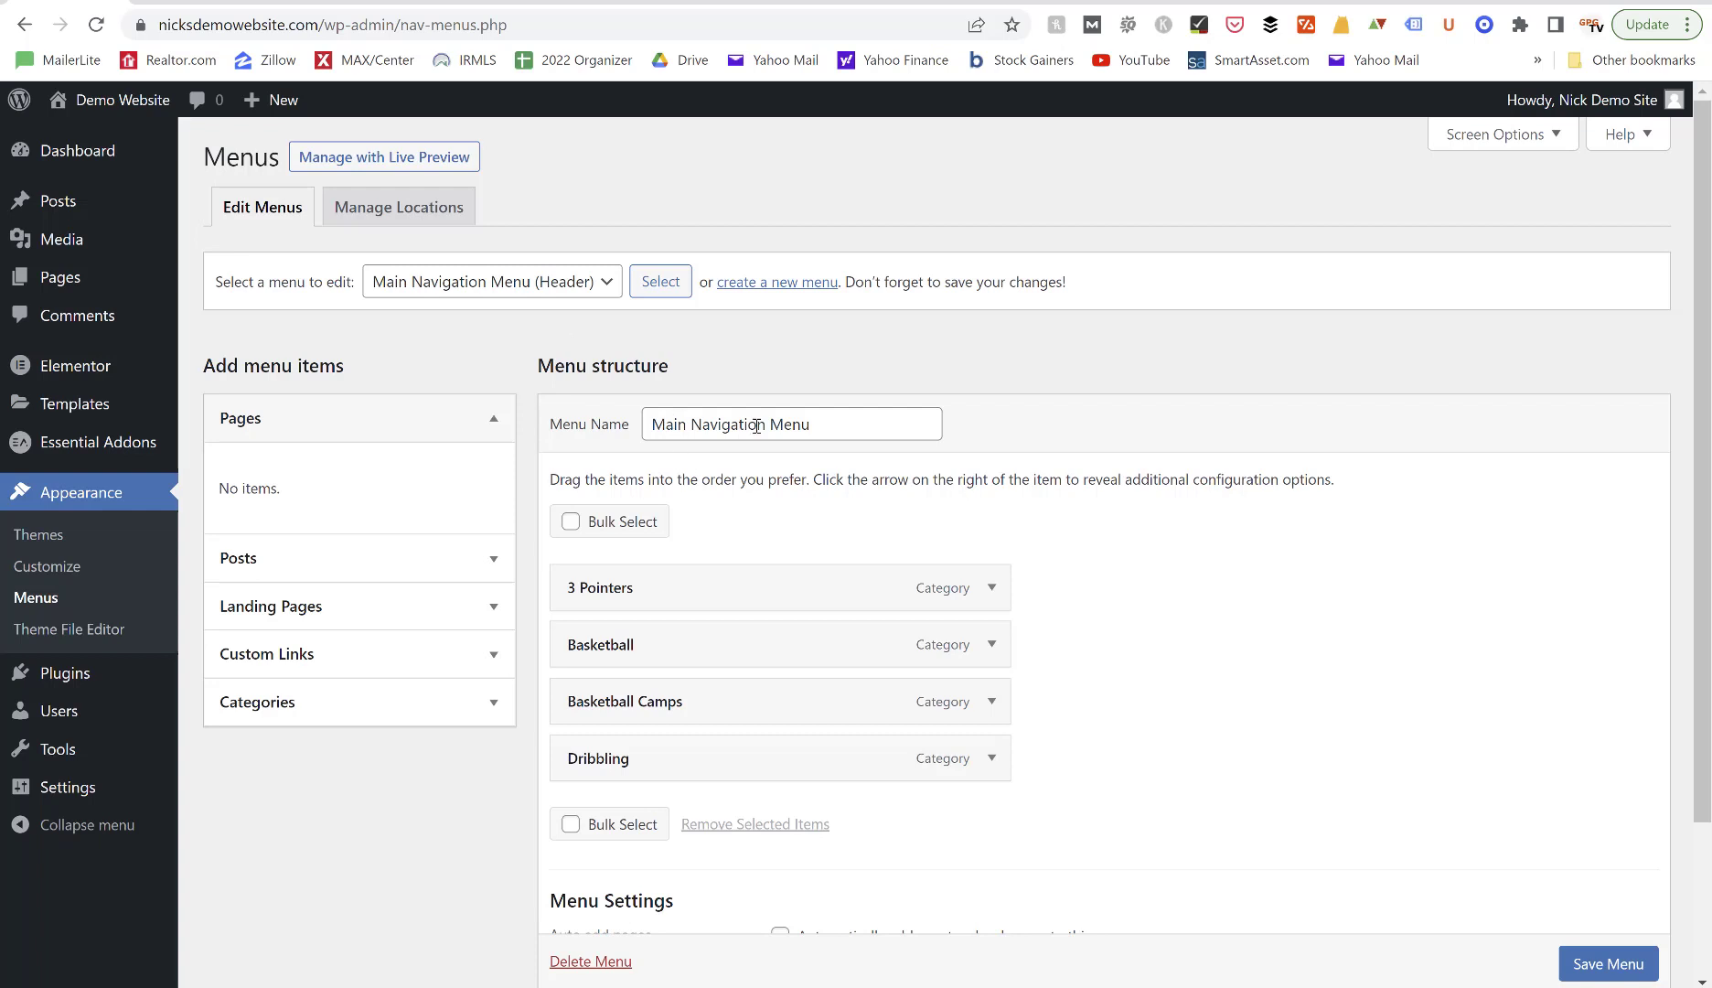
Examine the Main Navigation Menu's structure and settings and the Custom Links and Pages sources for new items.
scroll(814, 432, down, 1)
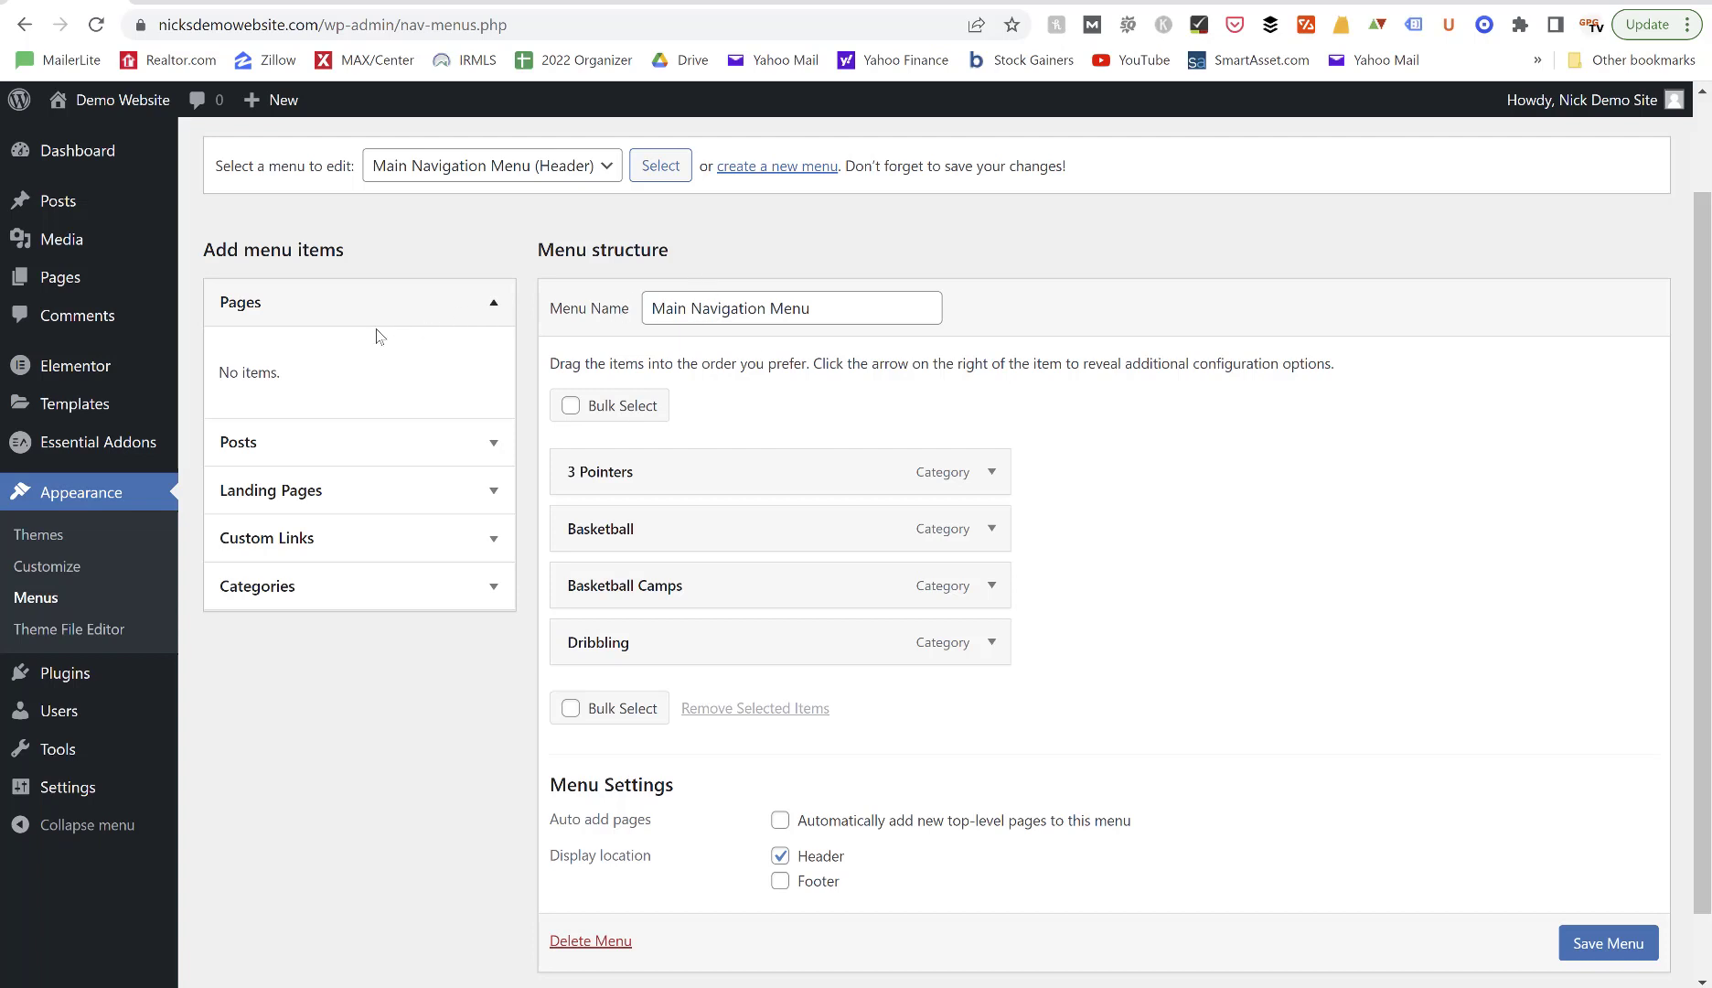
click(489, 538)
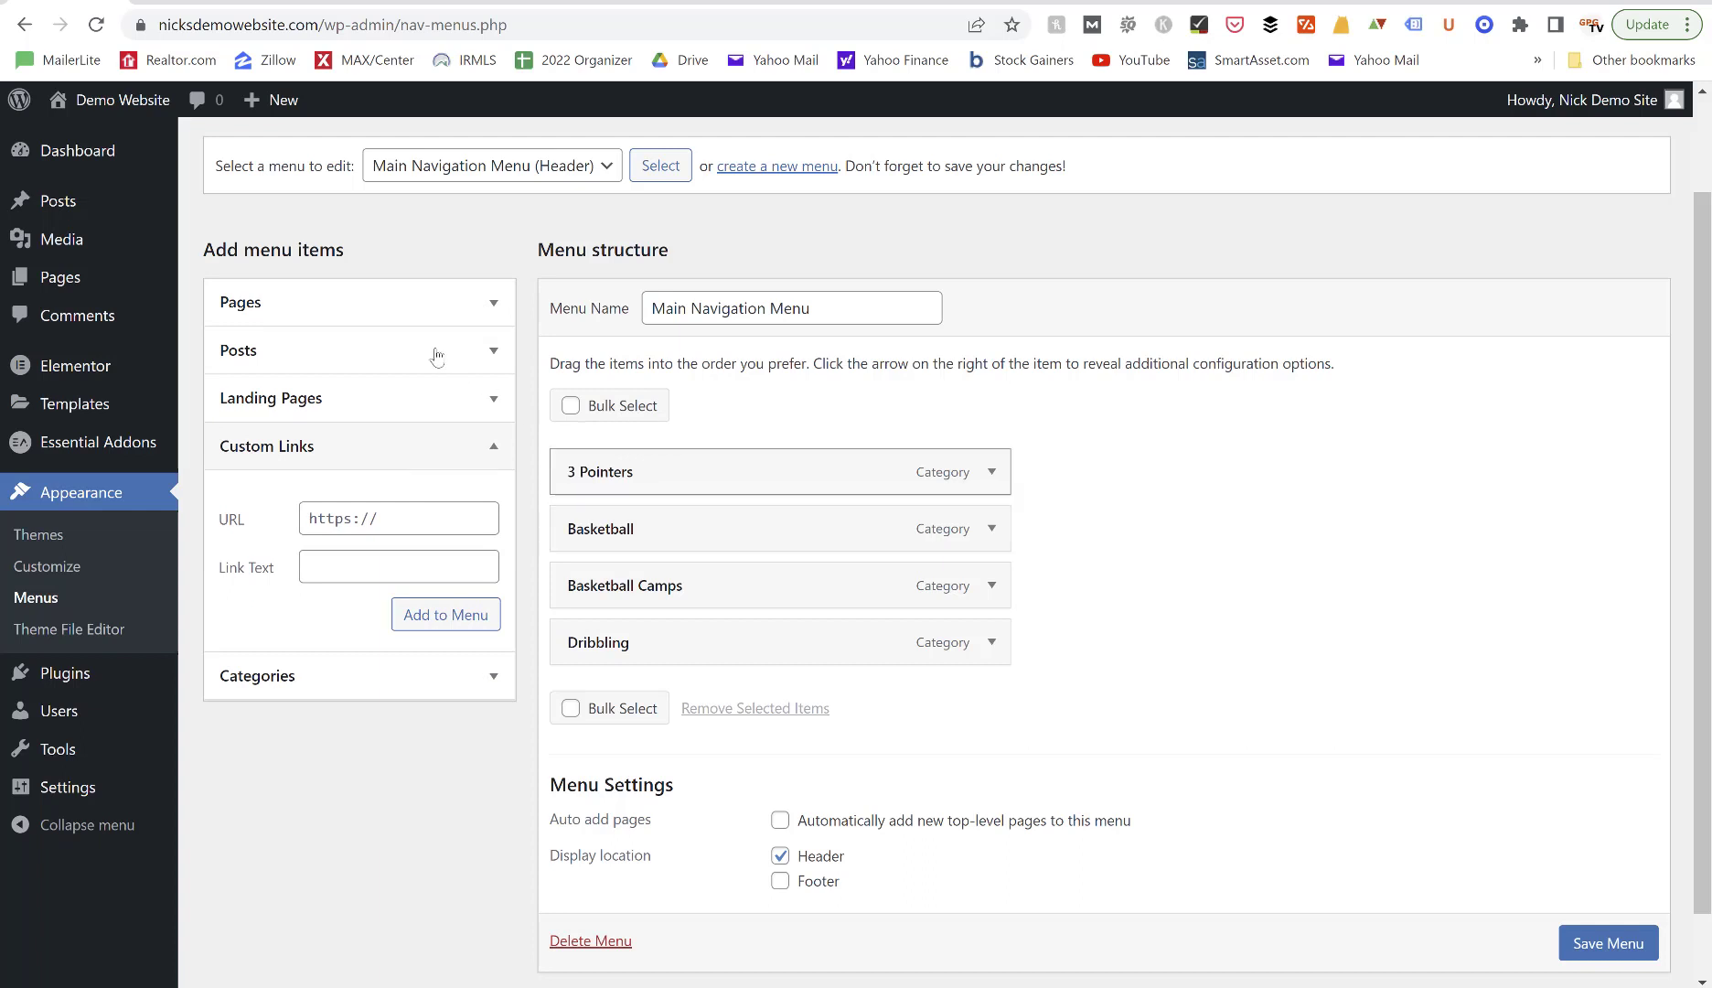
click(494, 311)
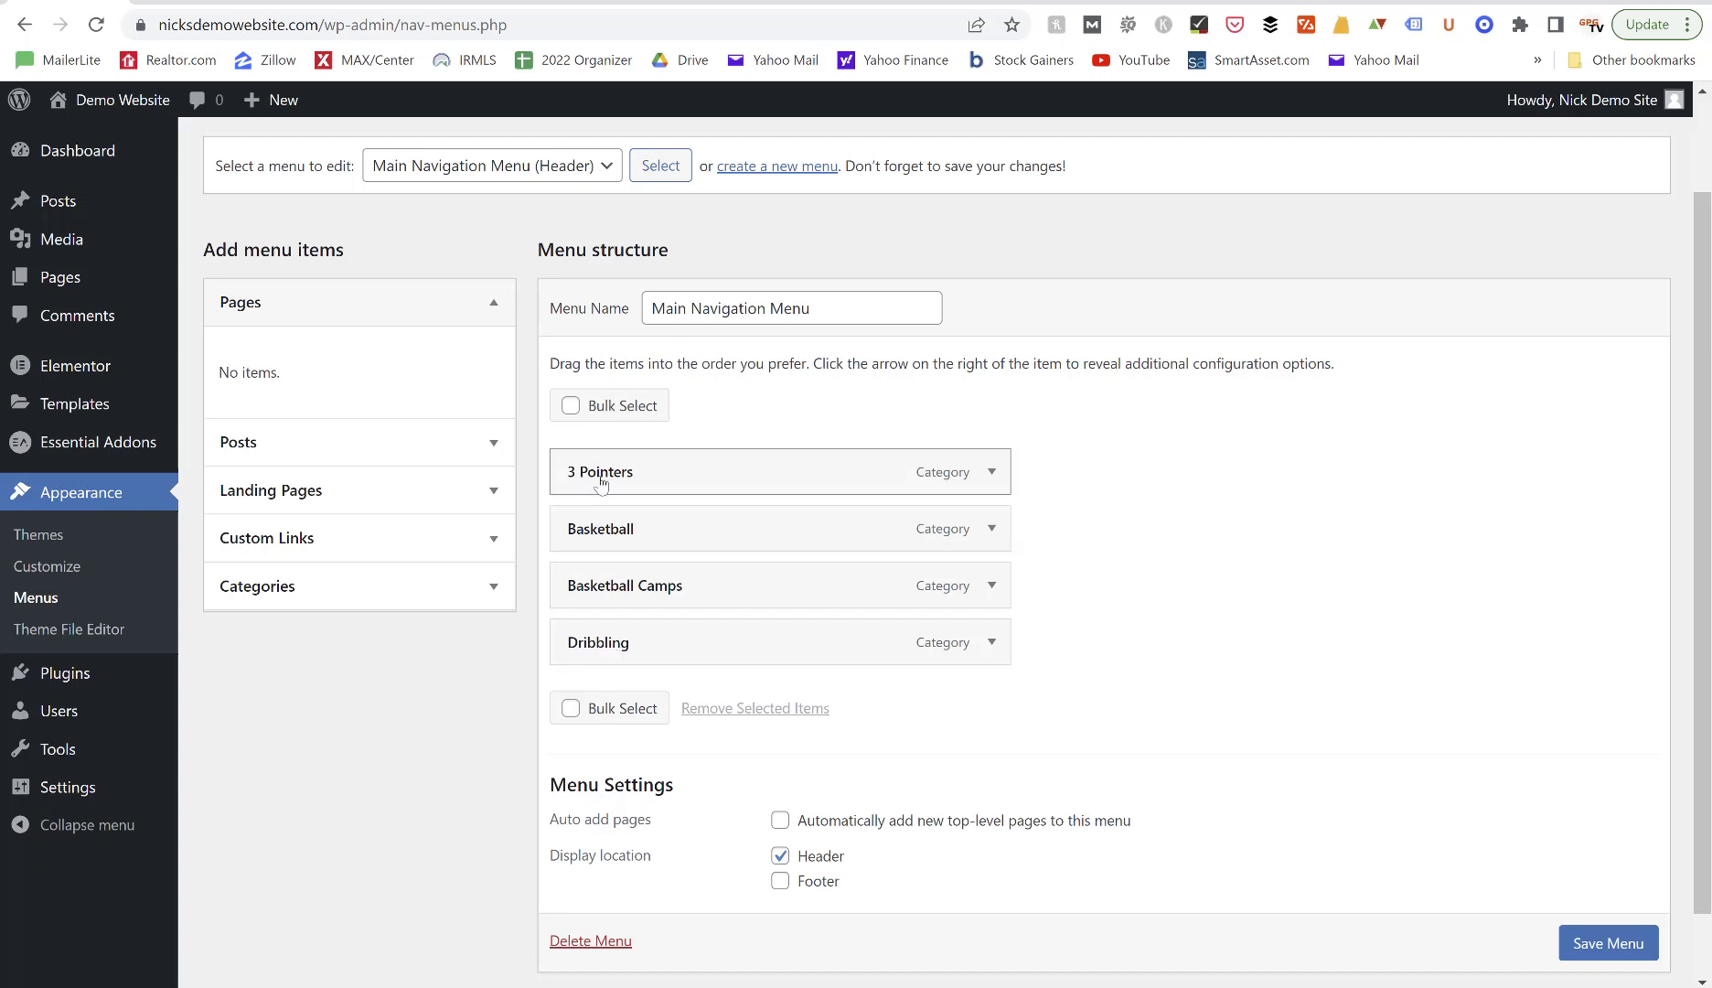
click(494, 541)
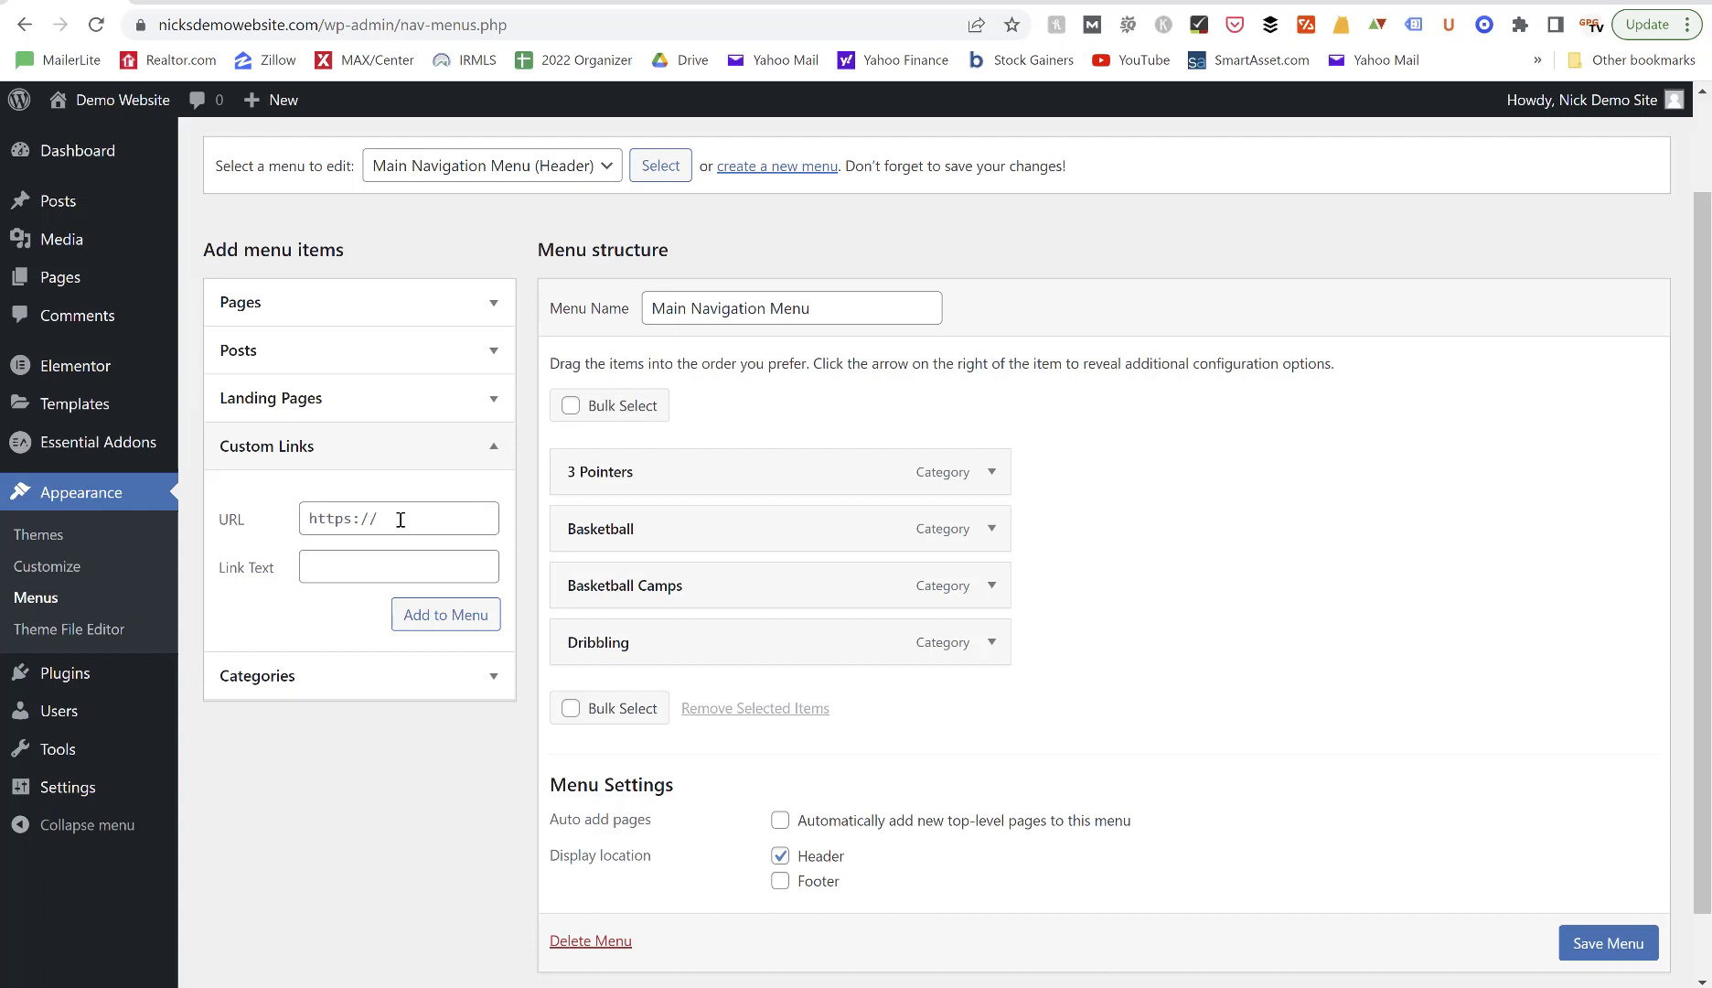
click(335, 567)
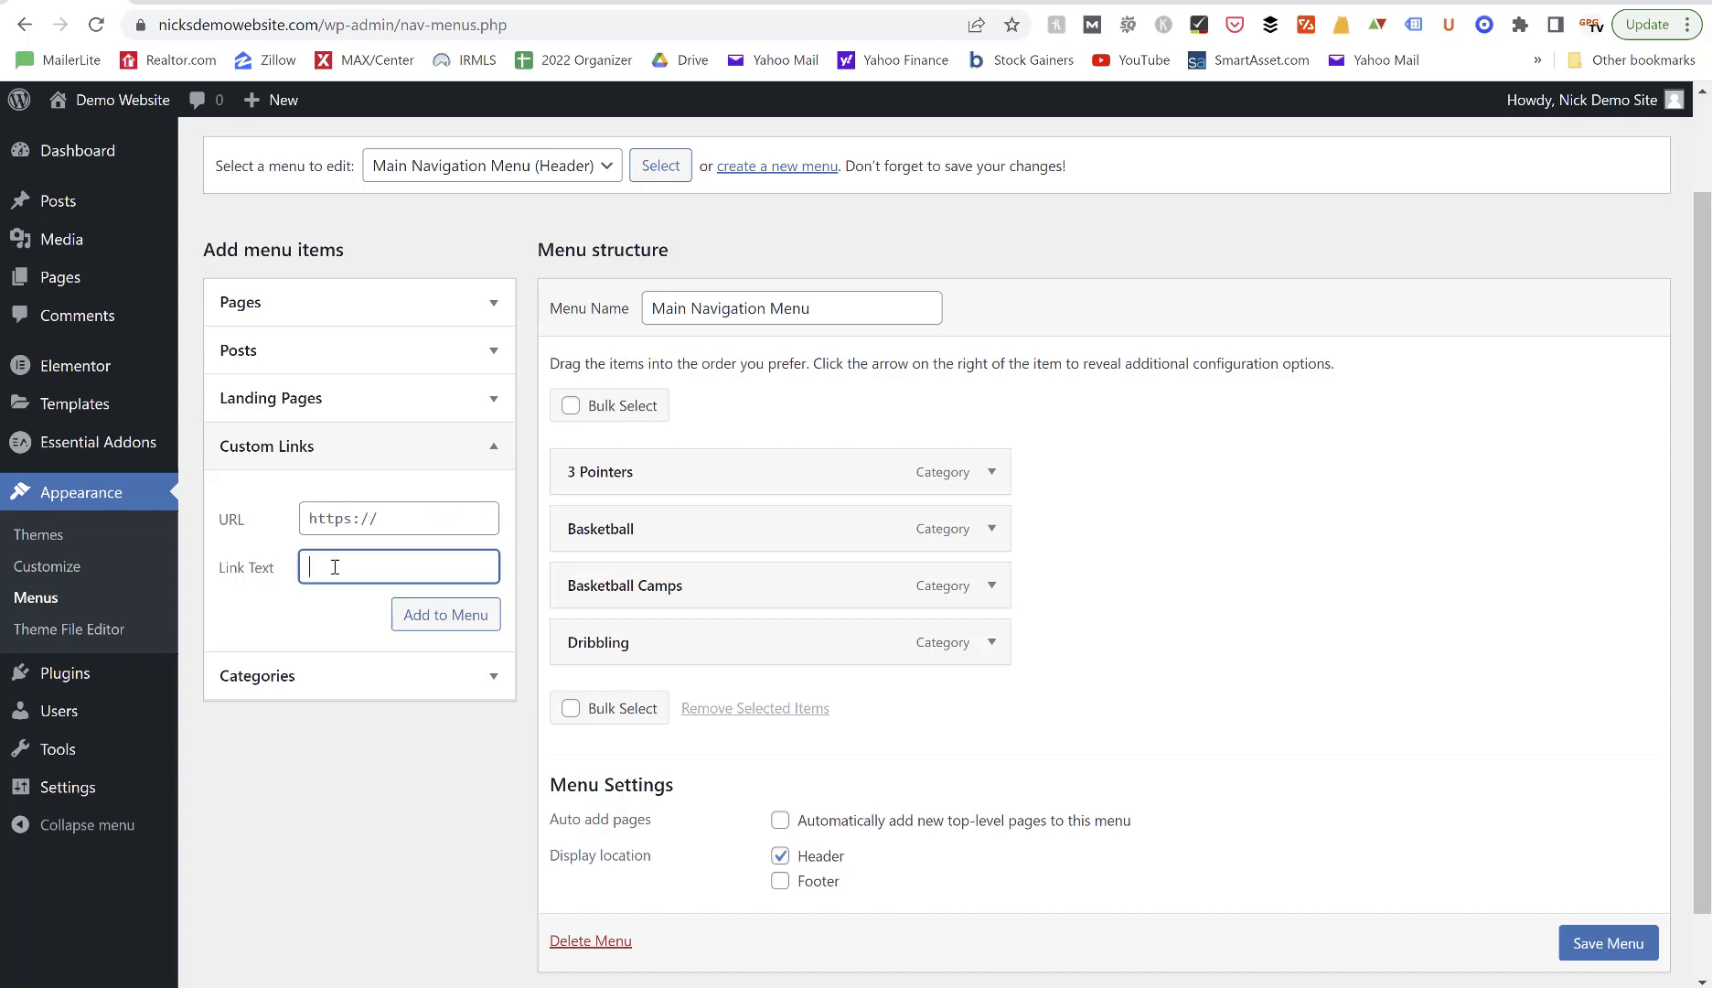
click(326, 515)
text(https)
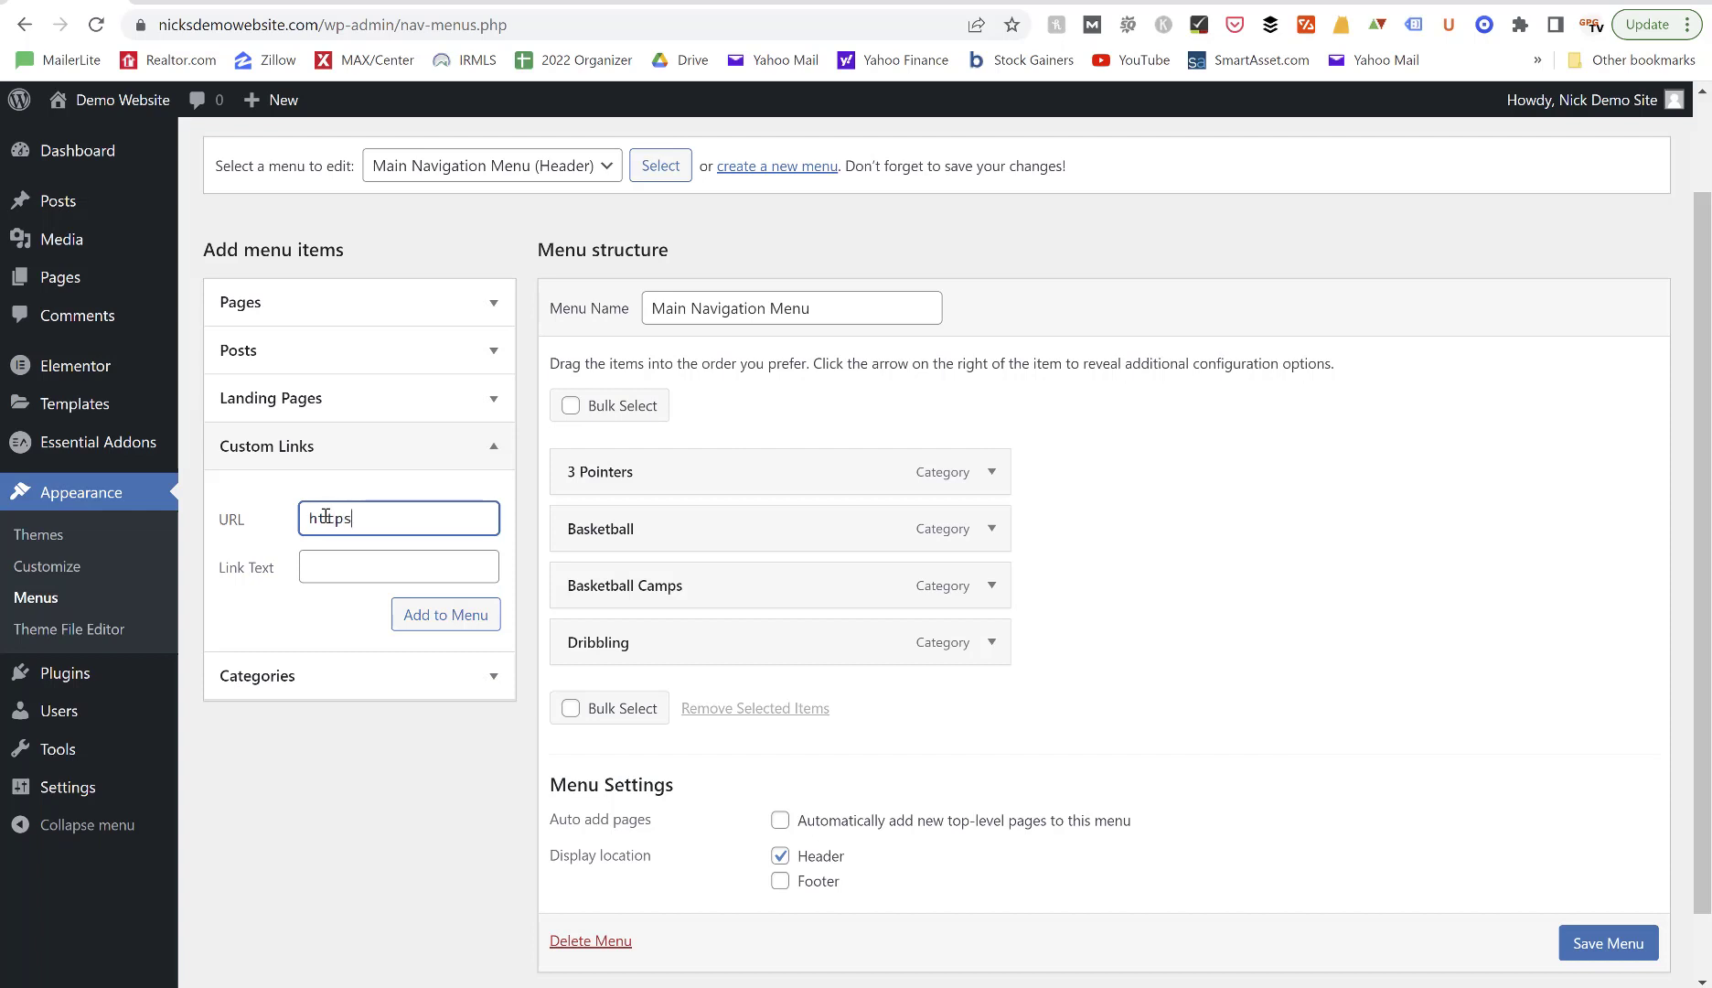
text(://nicksdemowebsite.com/)
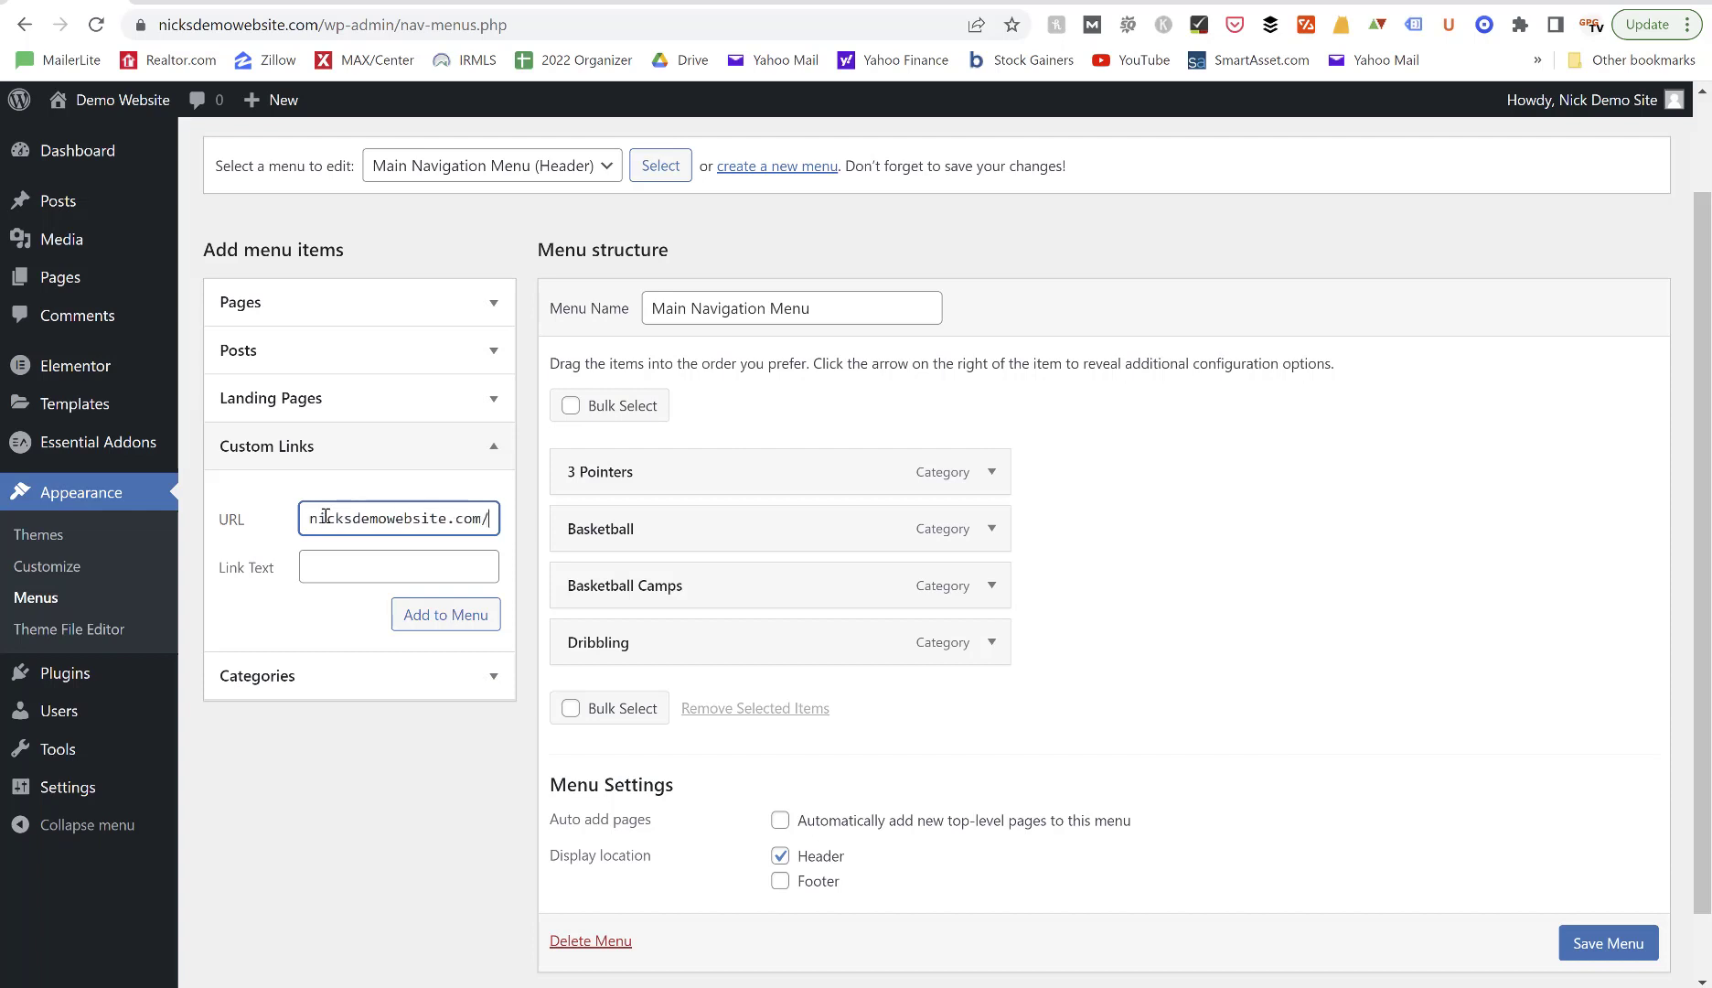
text(about/)
click(329, 564)
text(Abou)
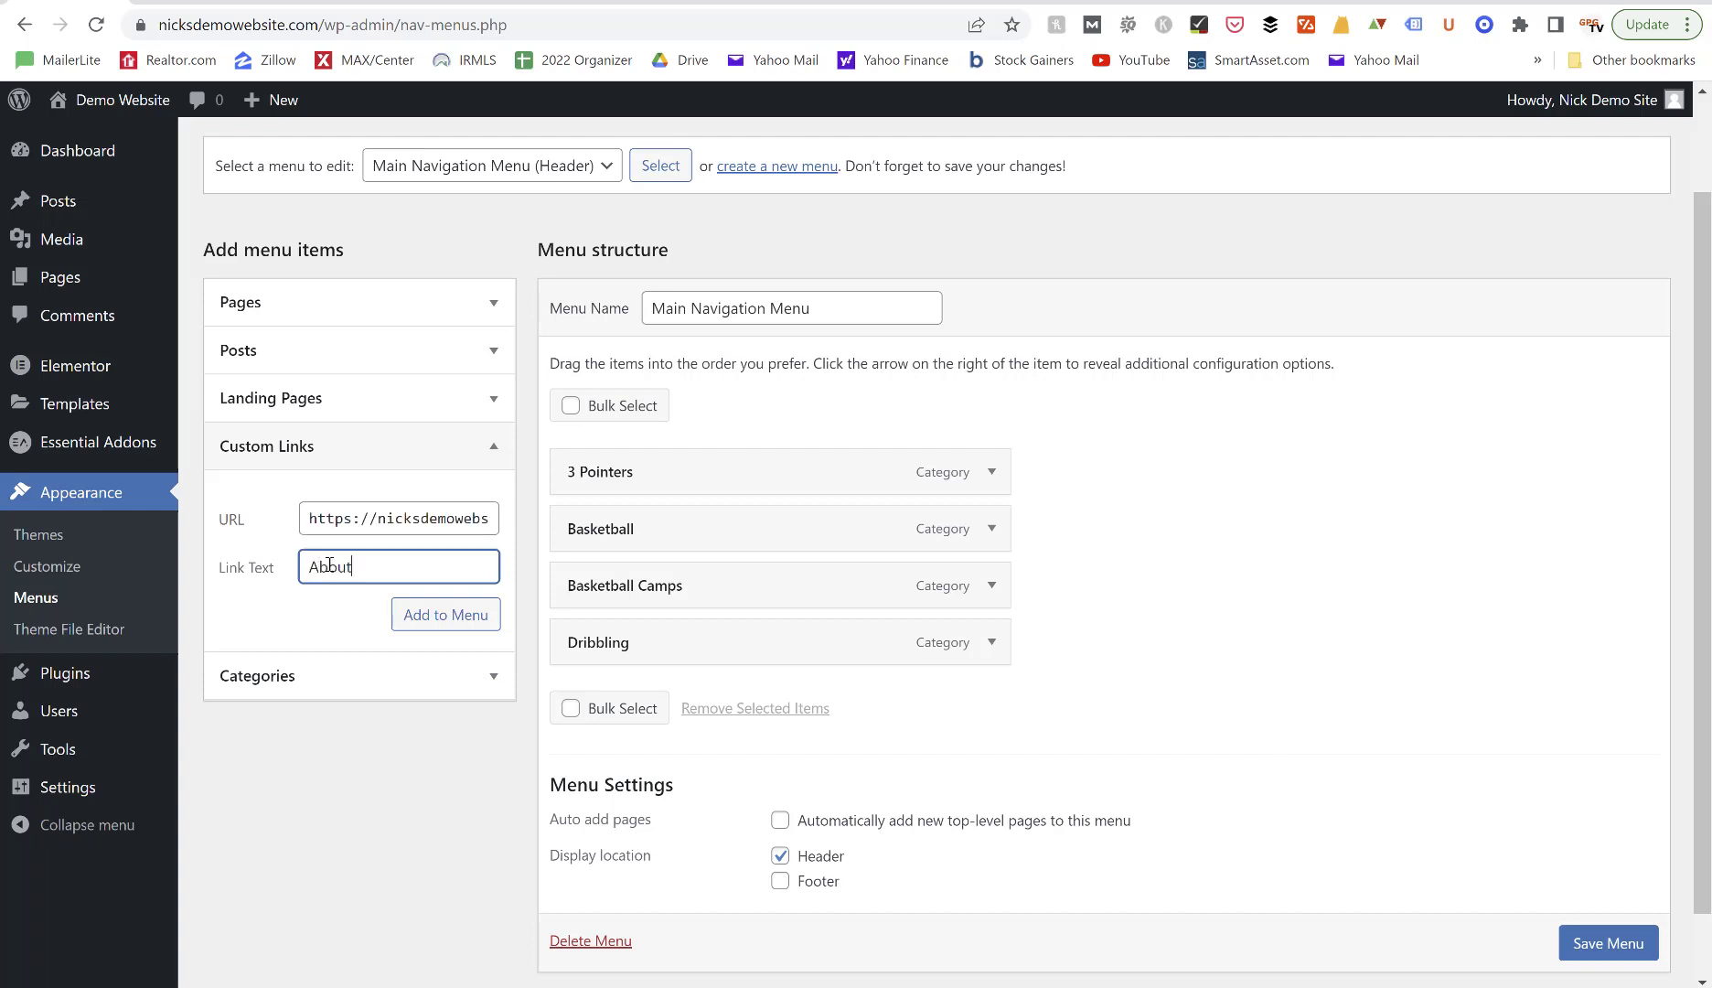
Check the Pages source for items that can be added to the menu.
click(485, 299)
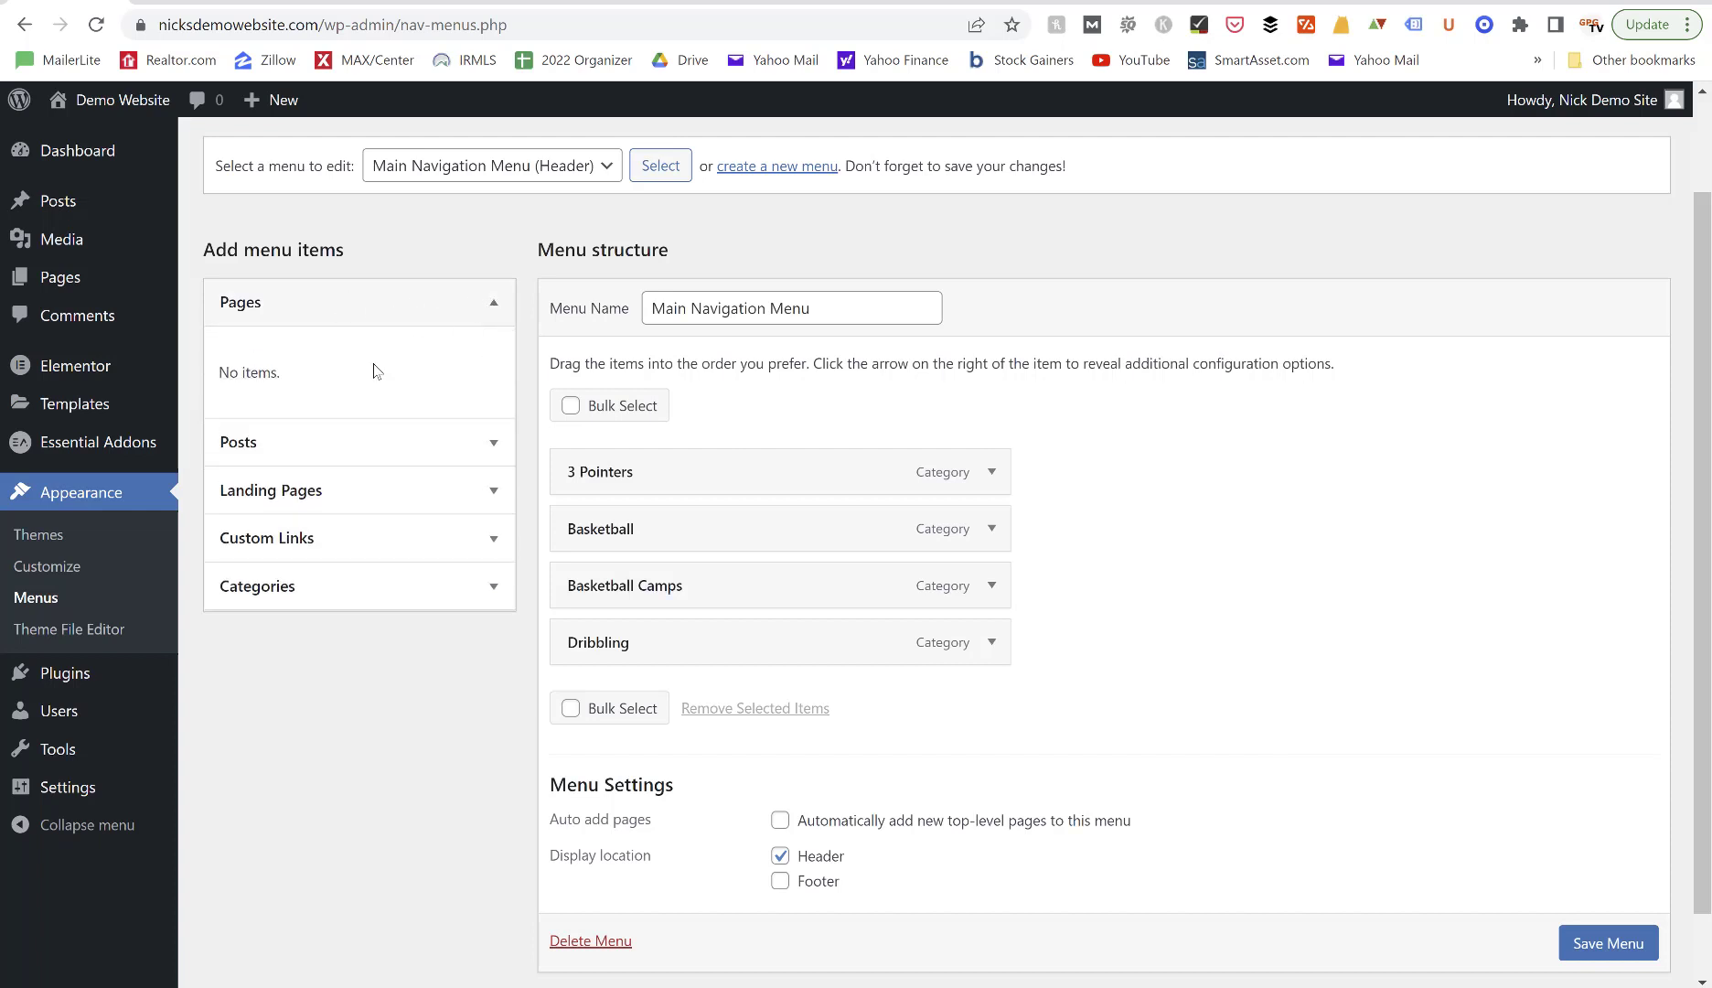
click(498, 303)
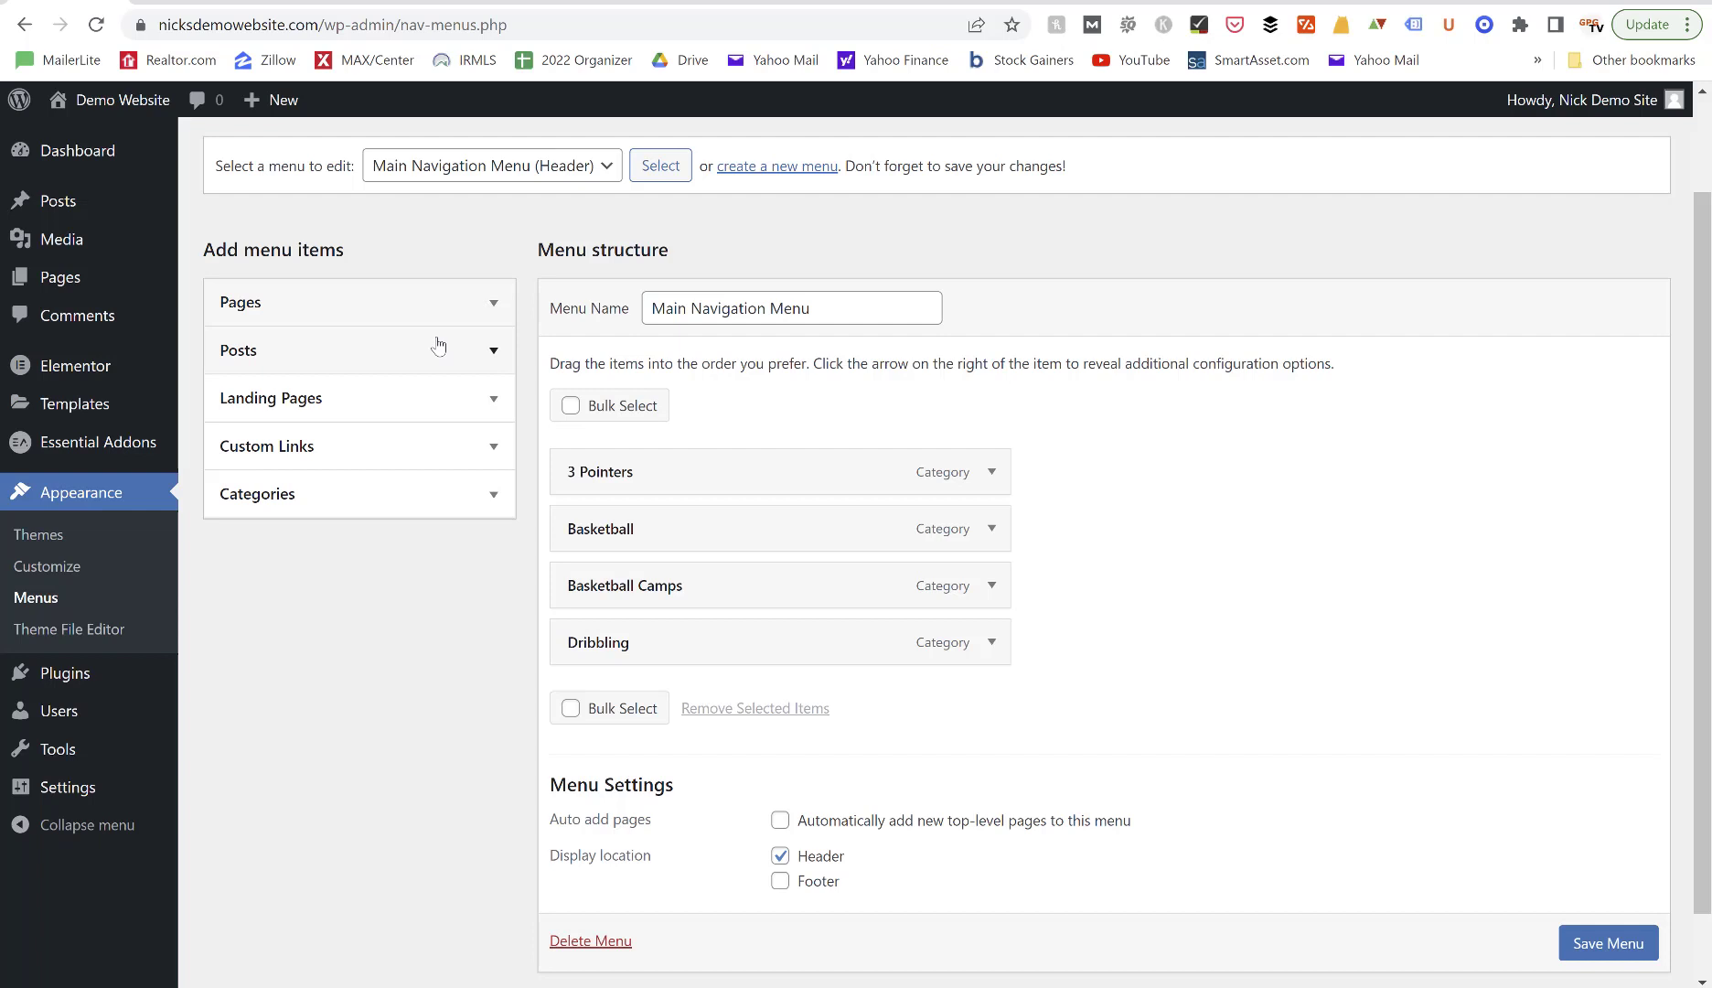
click(496, 302)
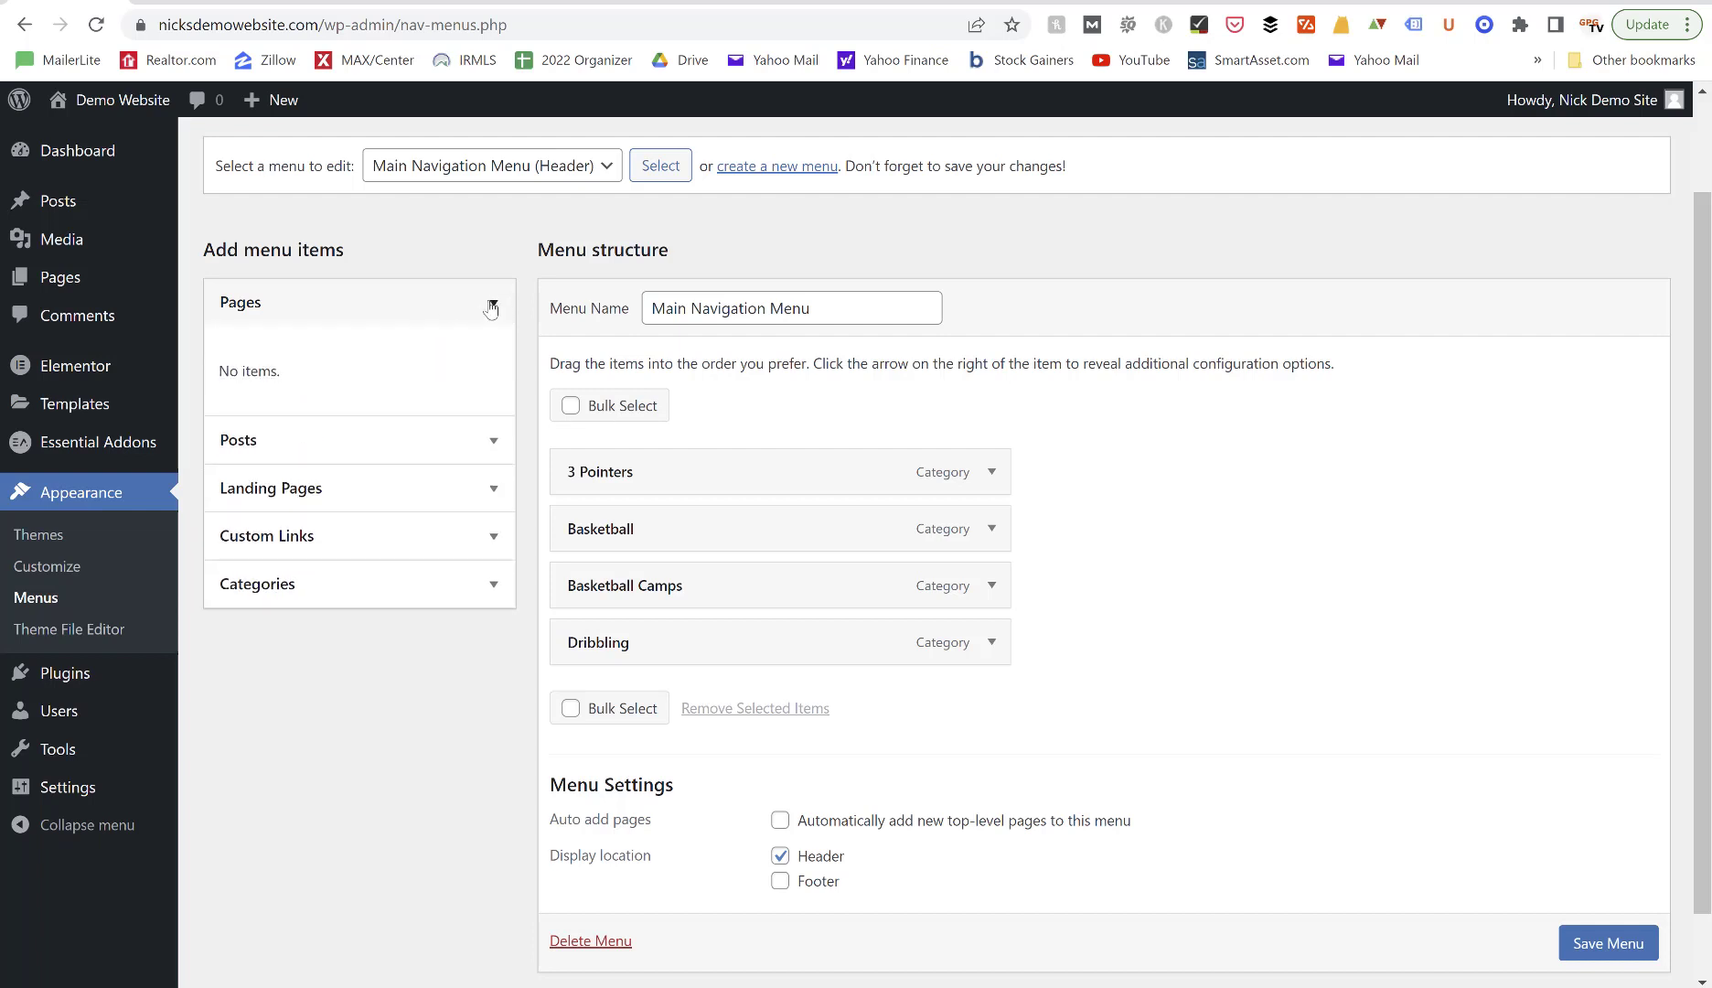
click(493, 302)
Add the About custom link to the Main Navigation Menu and move it above 3 Pointers as the first item.
click(493, 447)
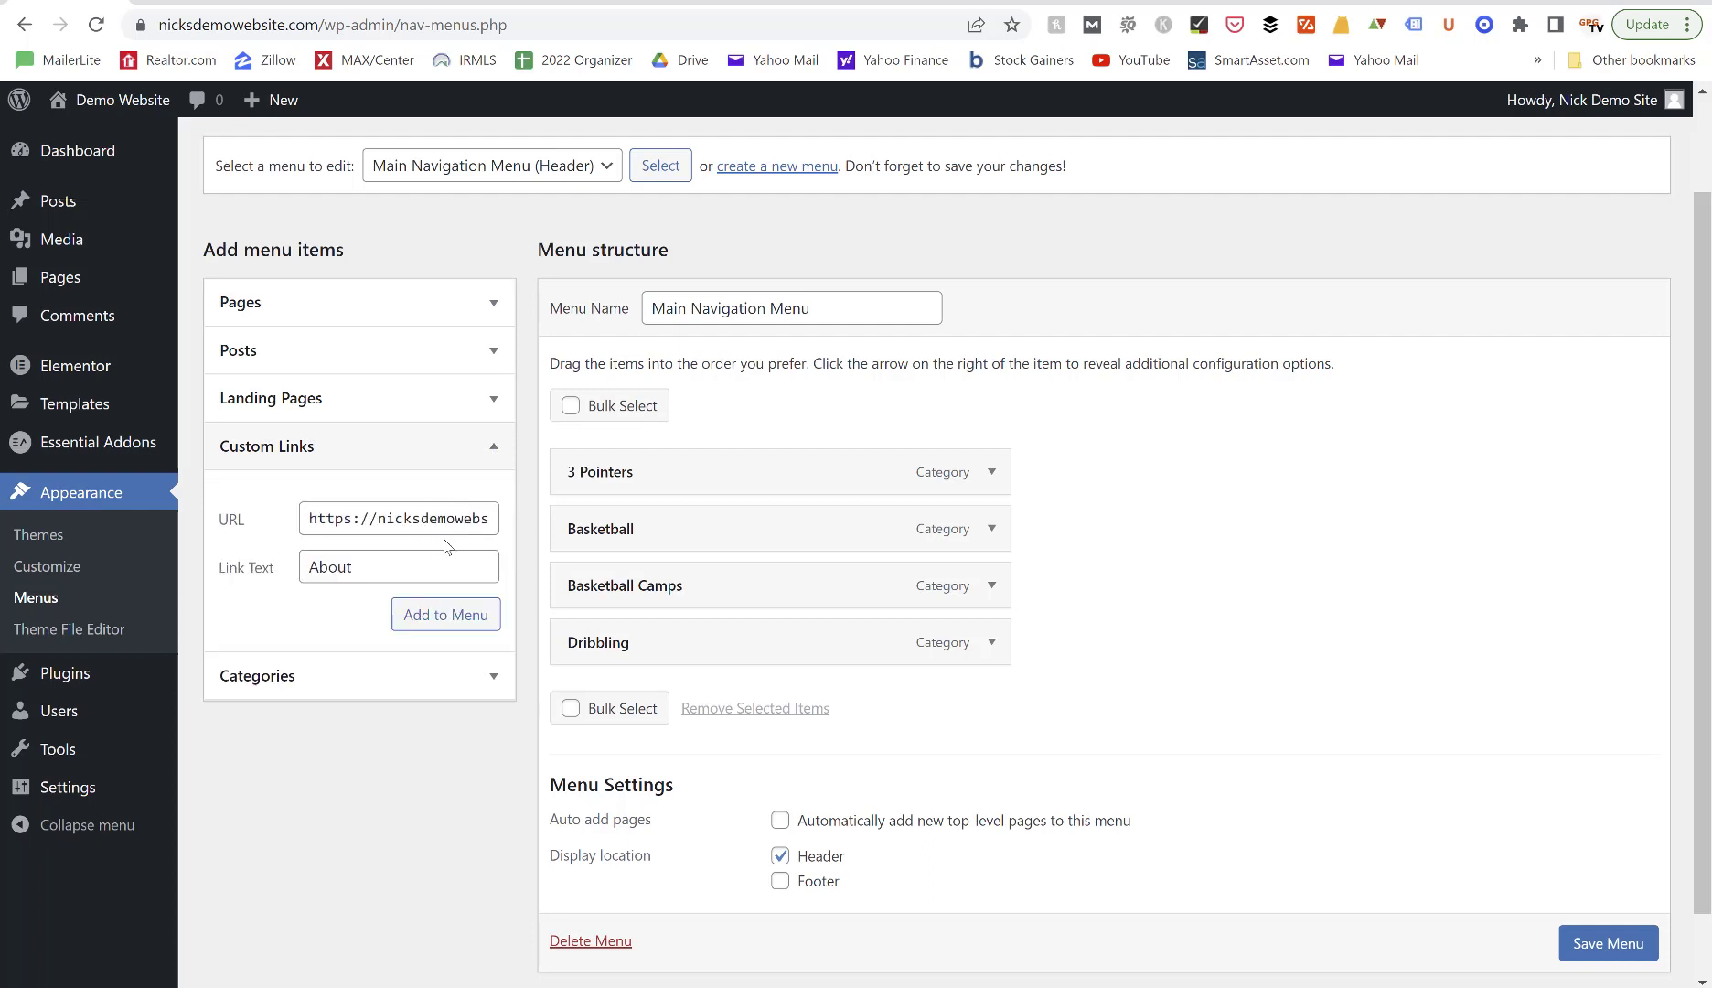
click(446, 618)
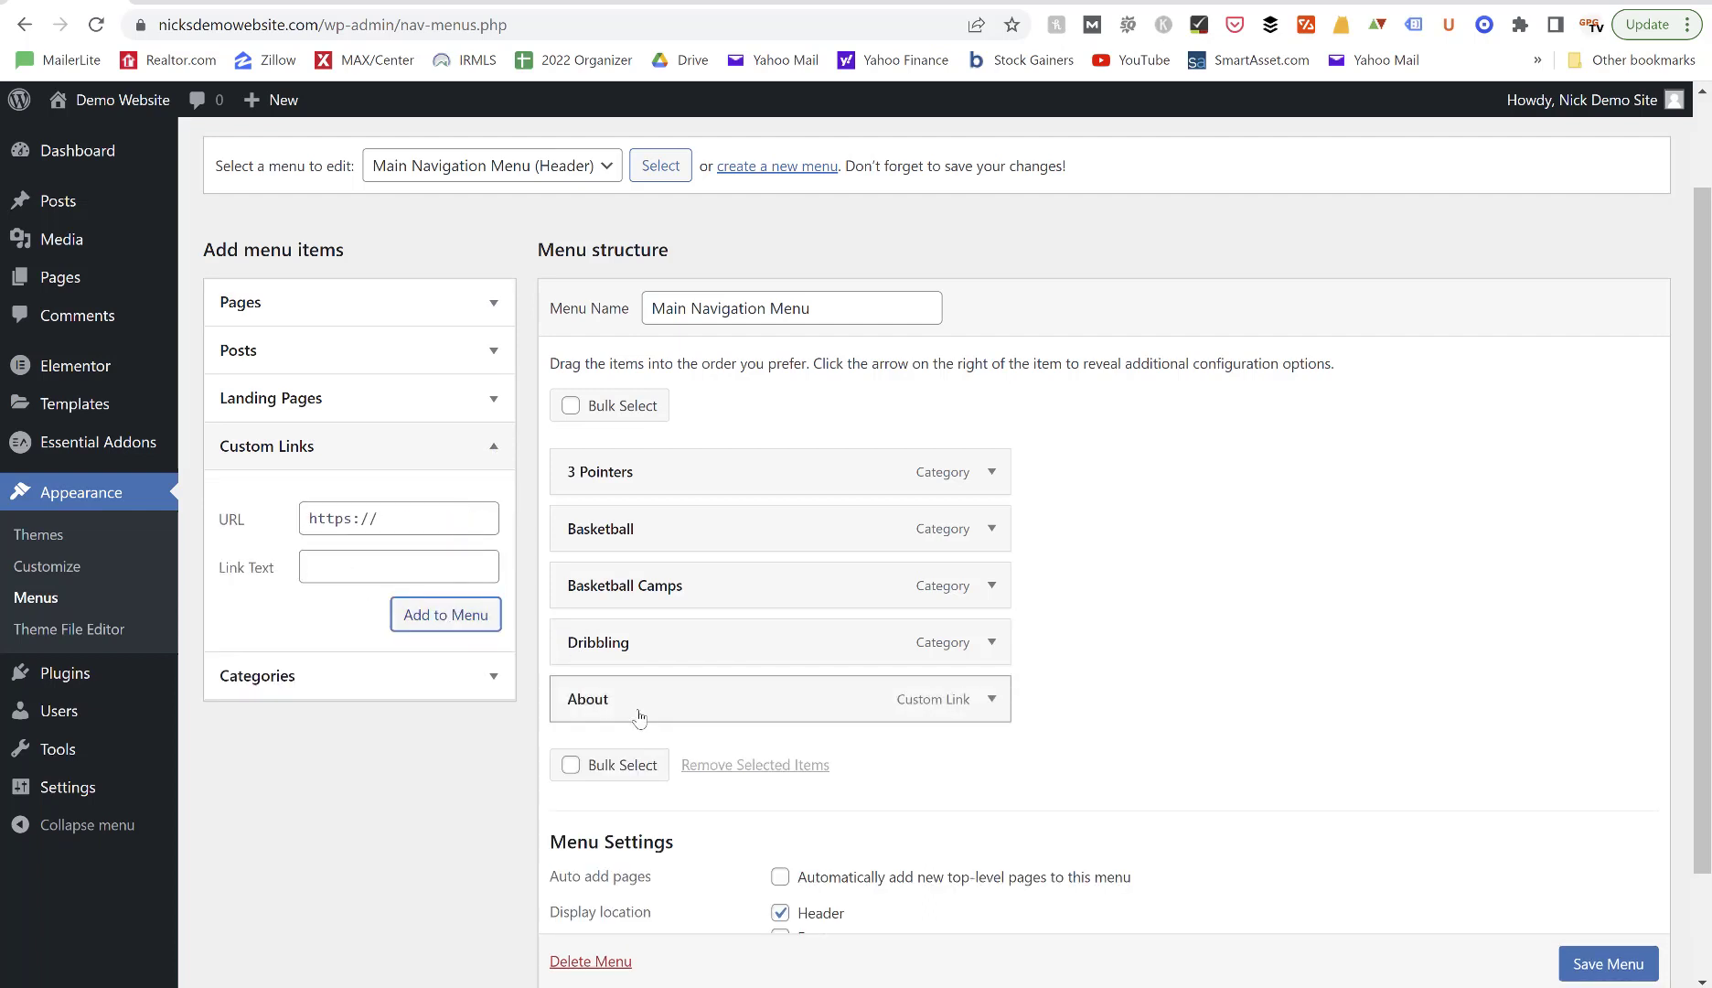
drag(638, 717, 722, 516)
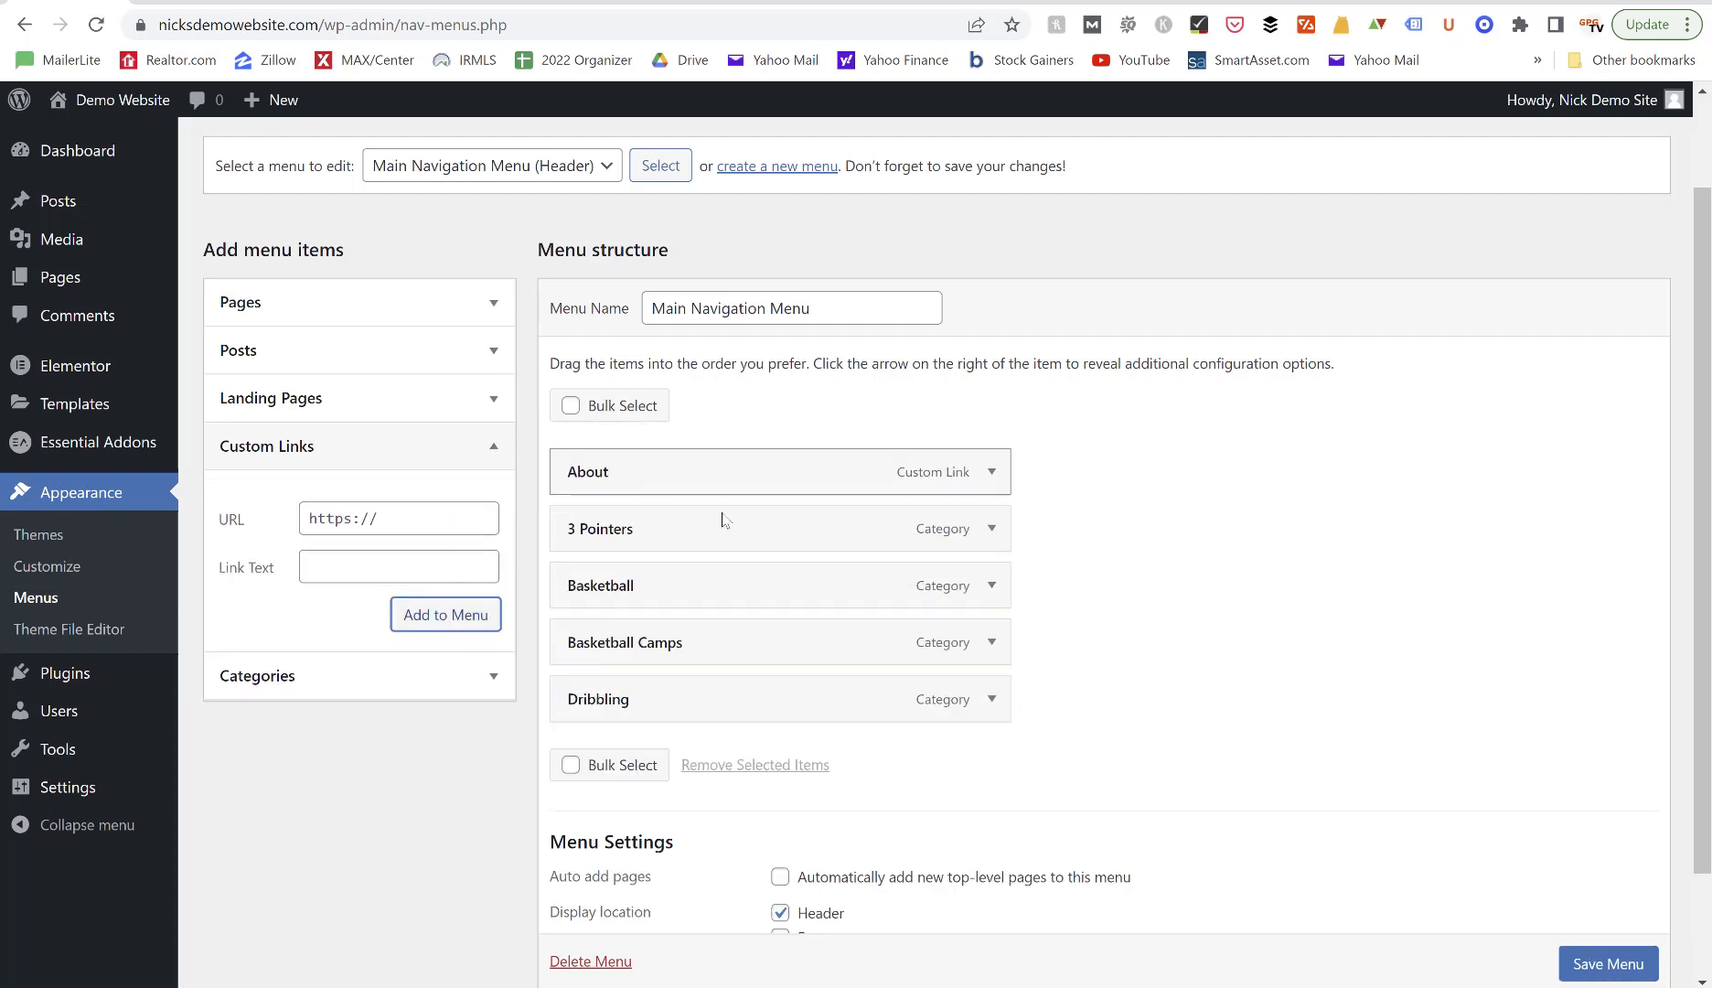
Remove the 3 Pointers, Basketball, Basketball Camps and Dribbling category items from the Main Navigation Menu.
click(992, 530)
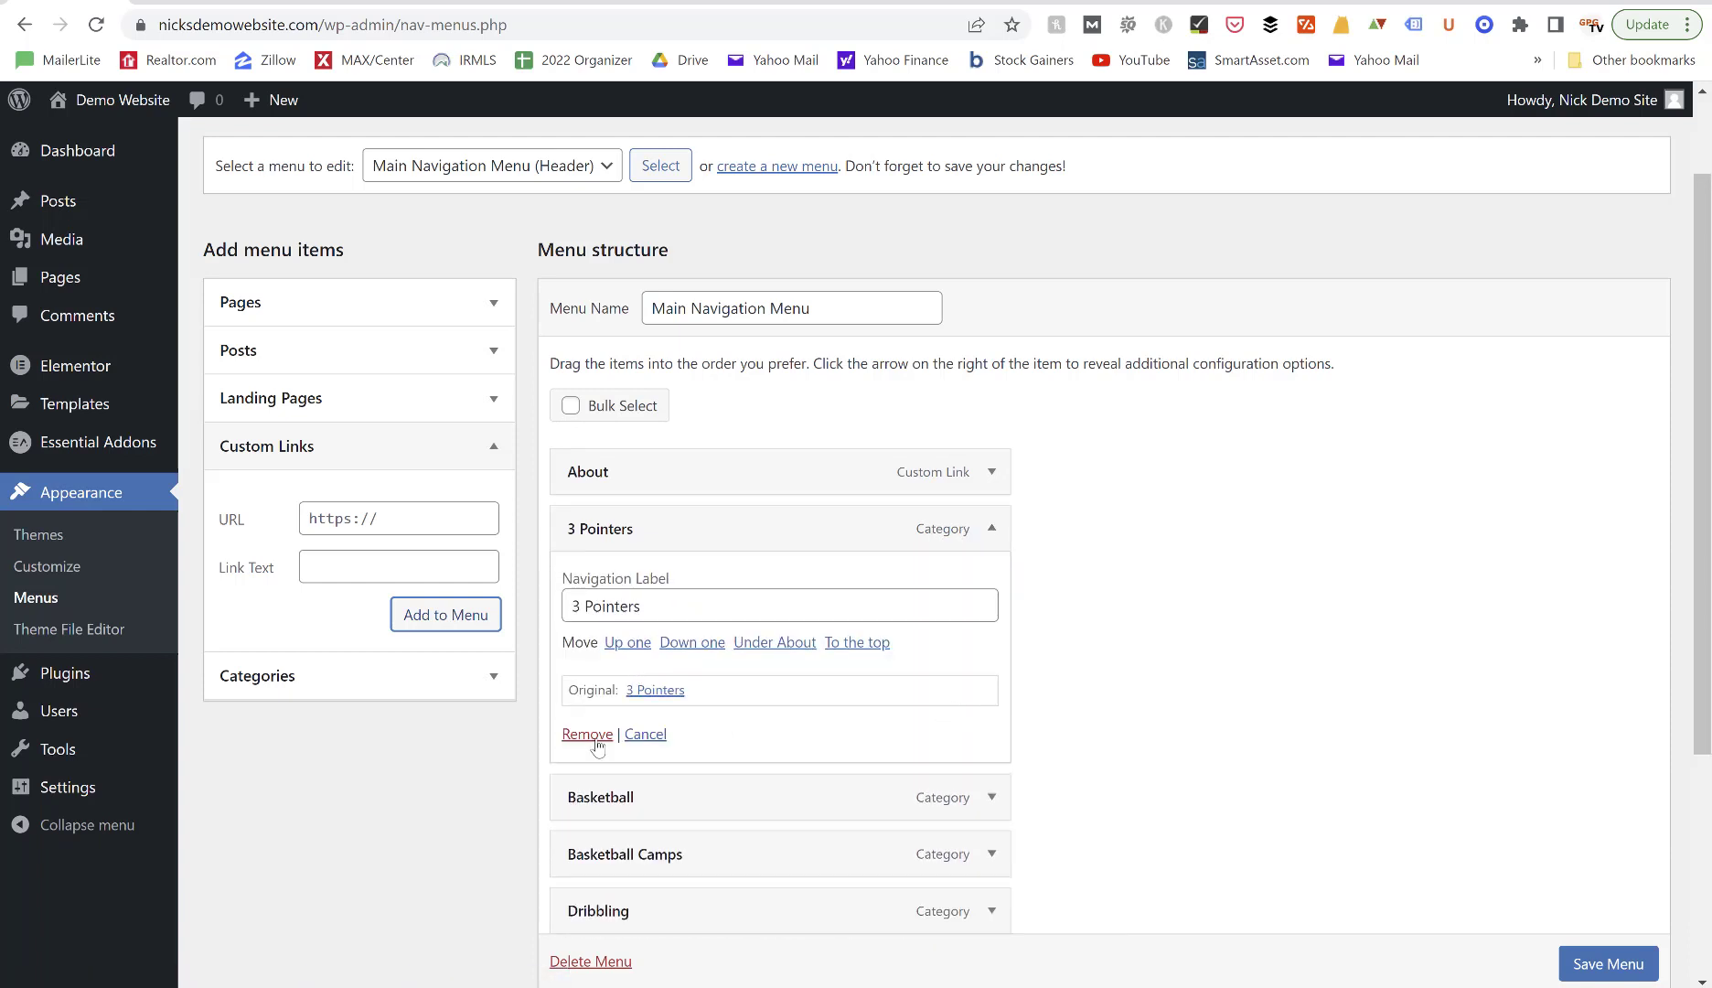
click(590, 739)
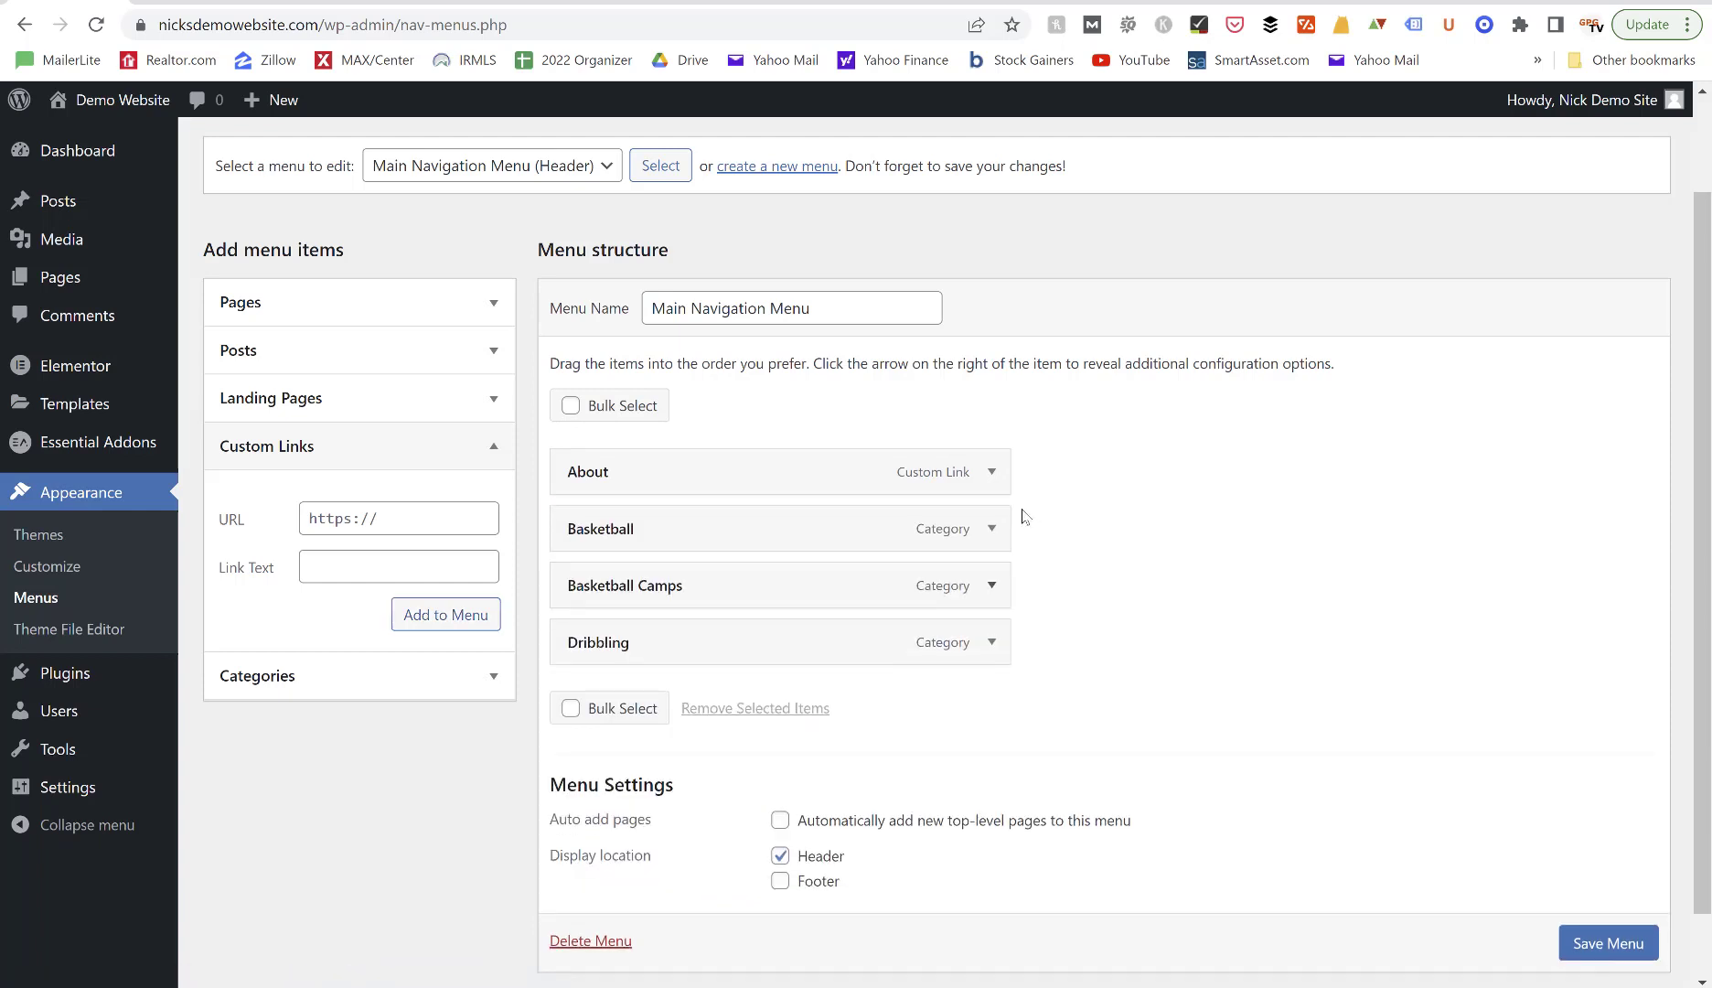
click(992, 530)
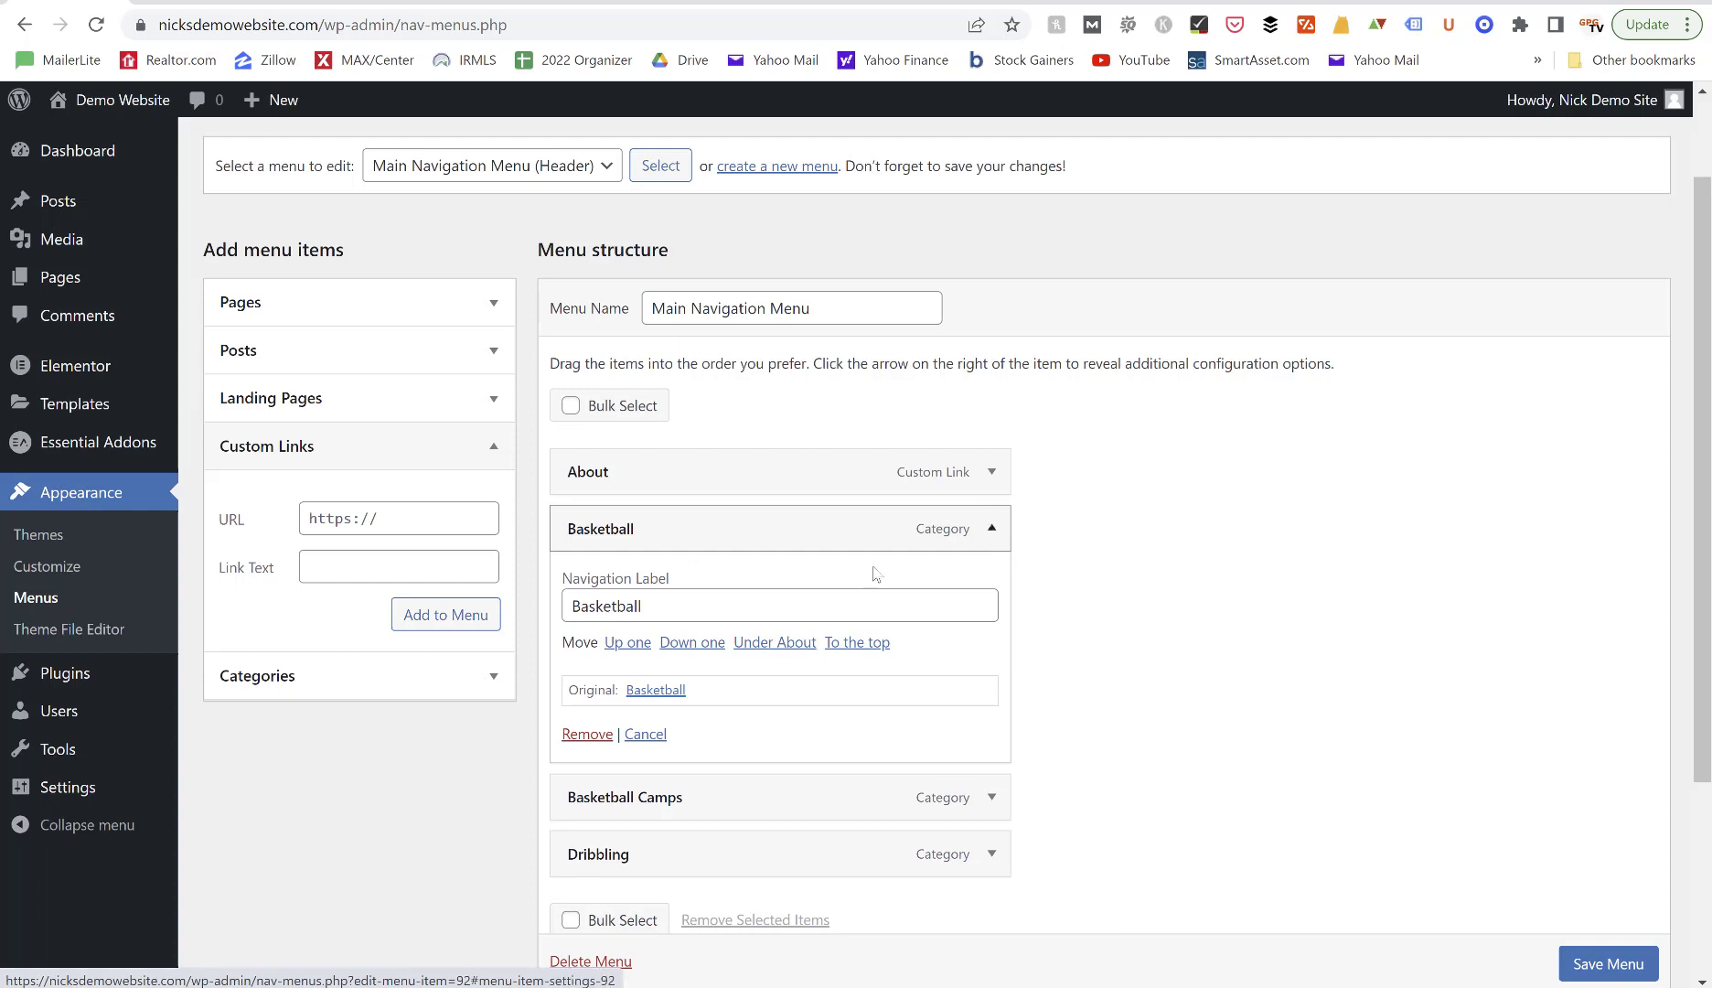
click(586, 735)
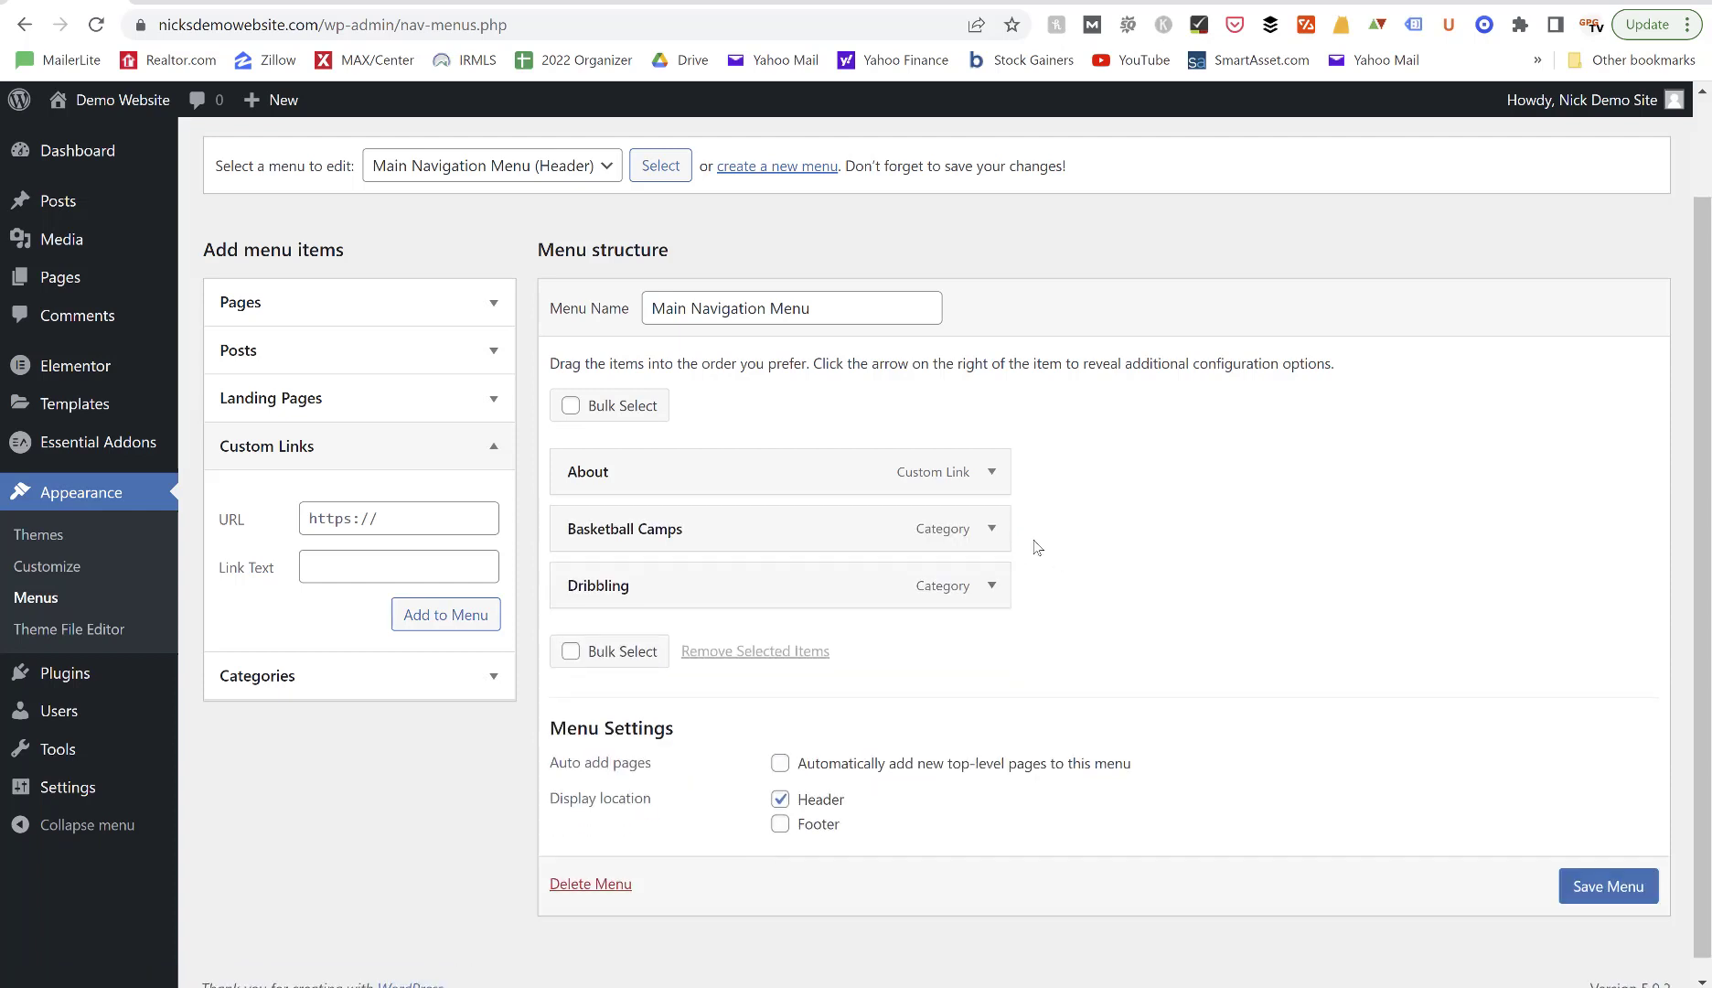
click(991, 530)
click(586, 734)
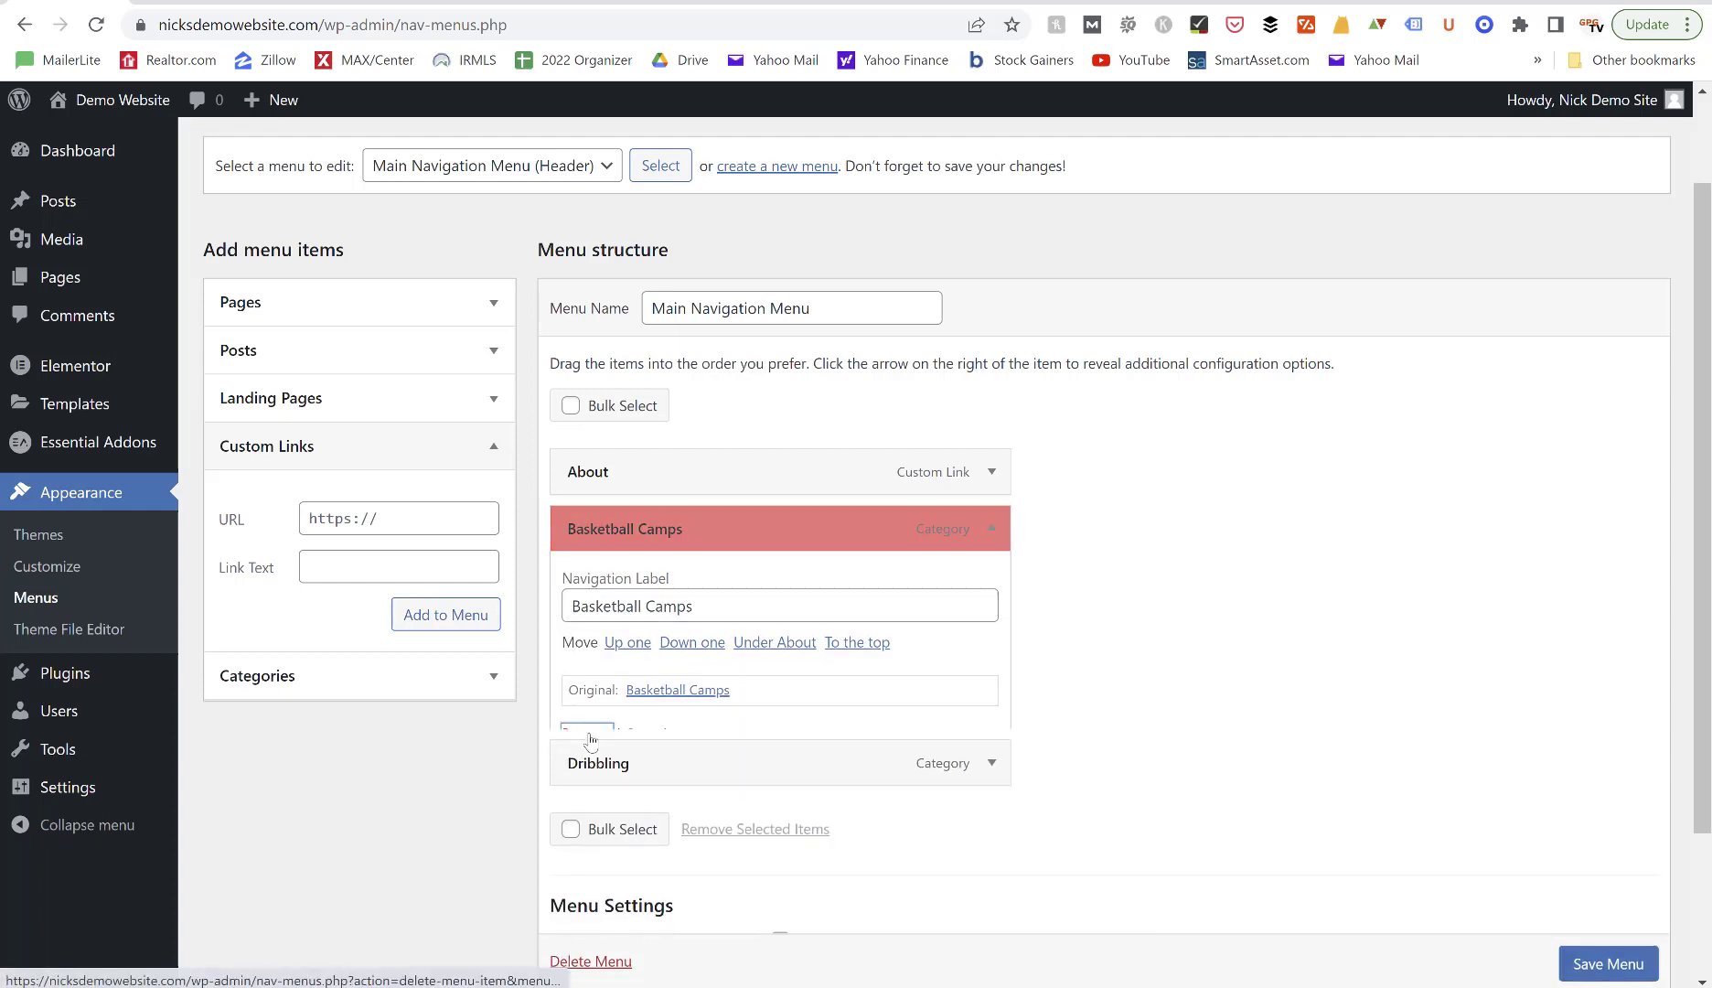
click(992, 568)
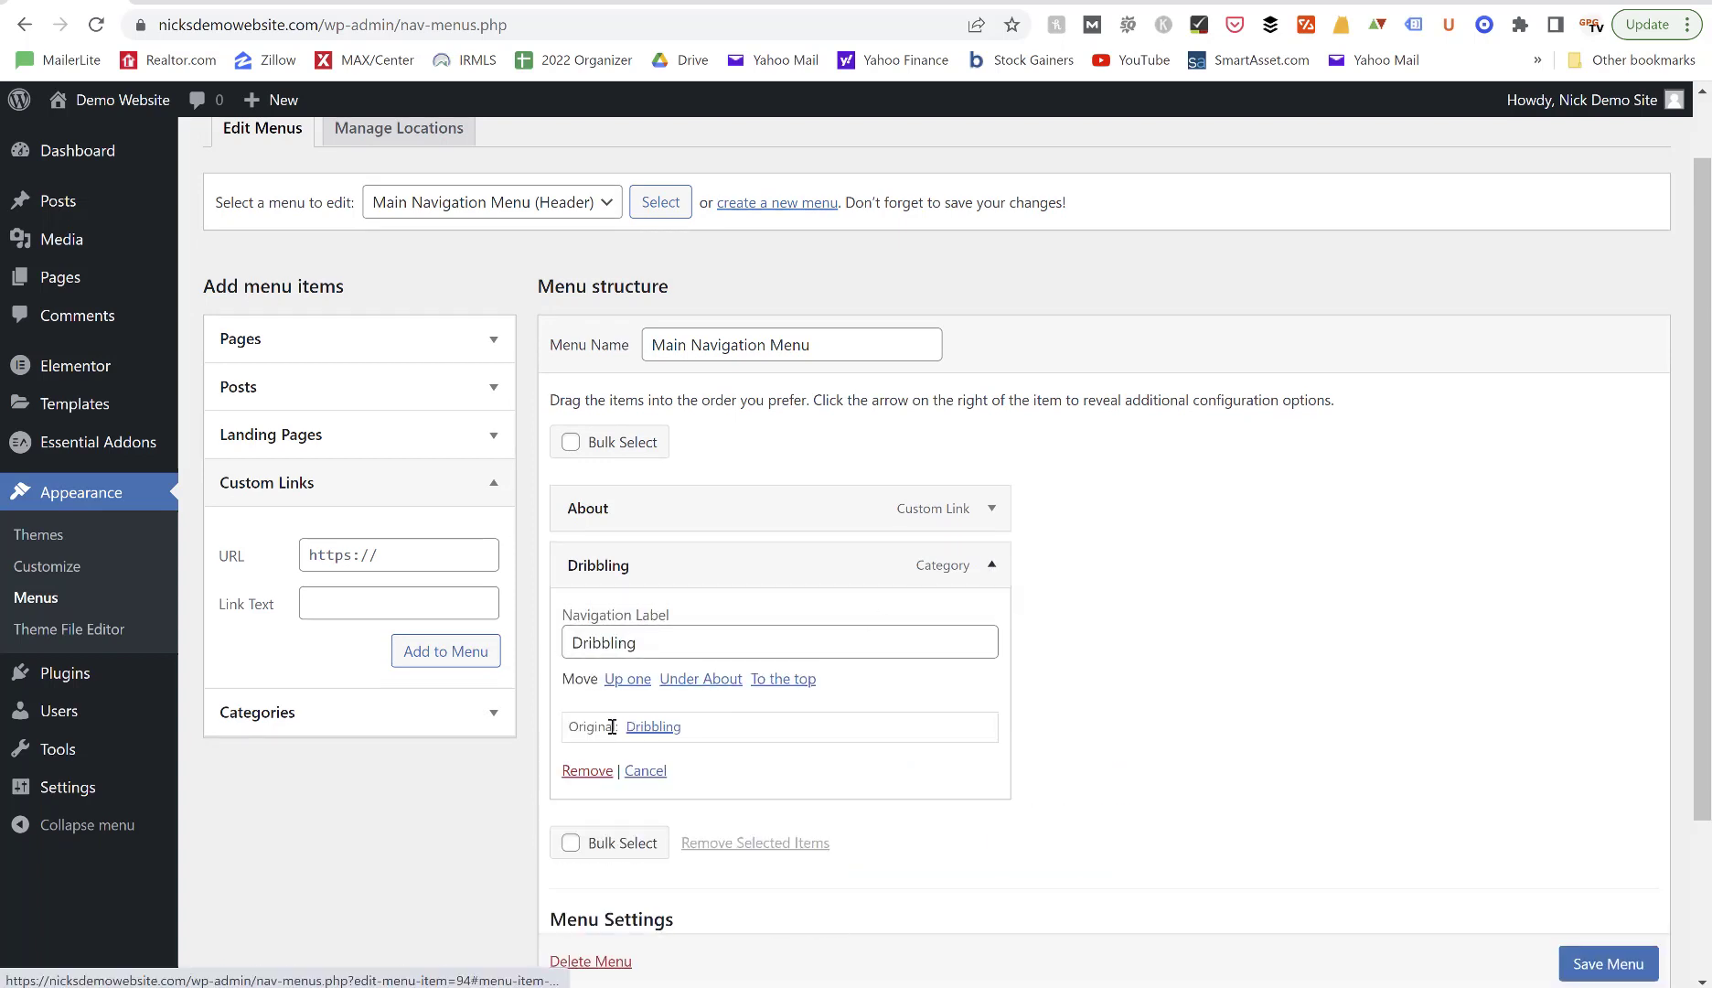
click(581, 771)
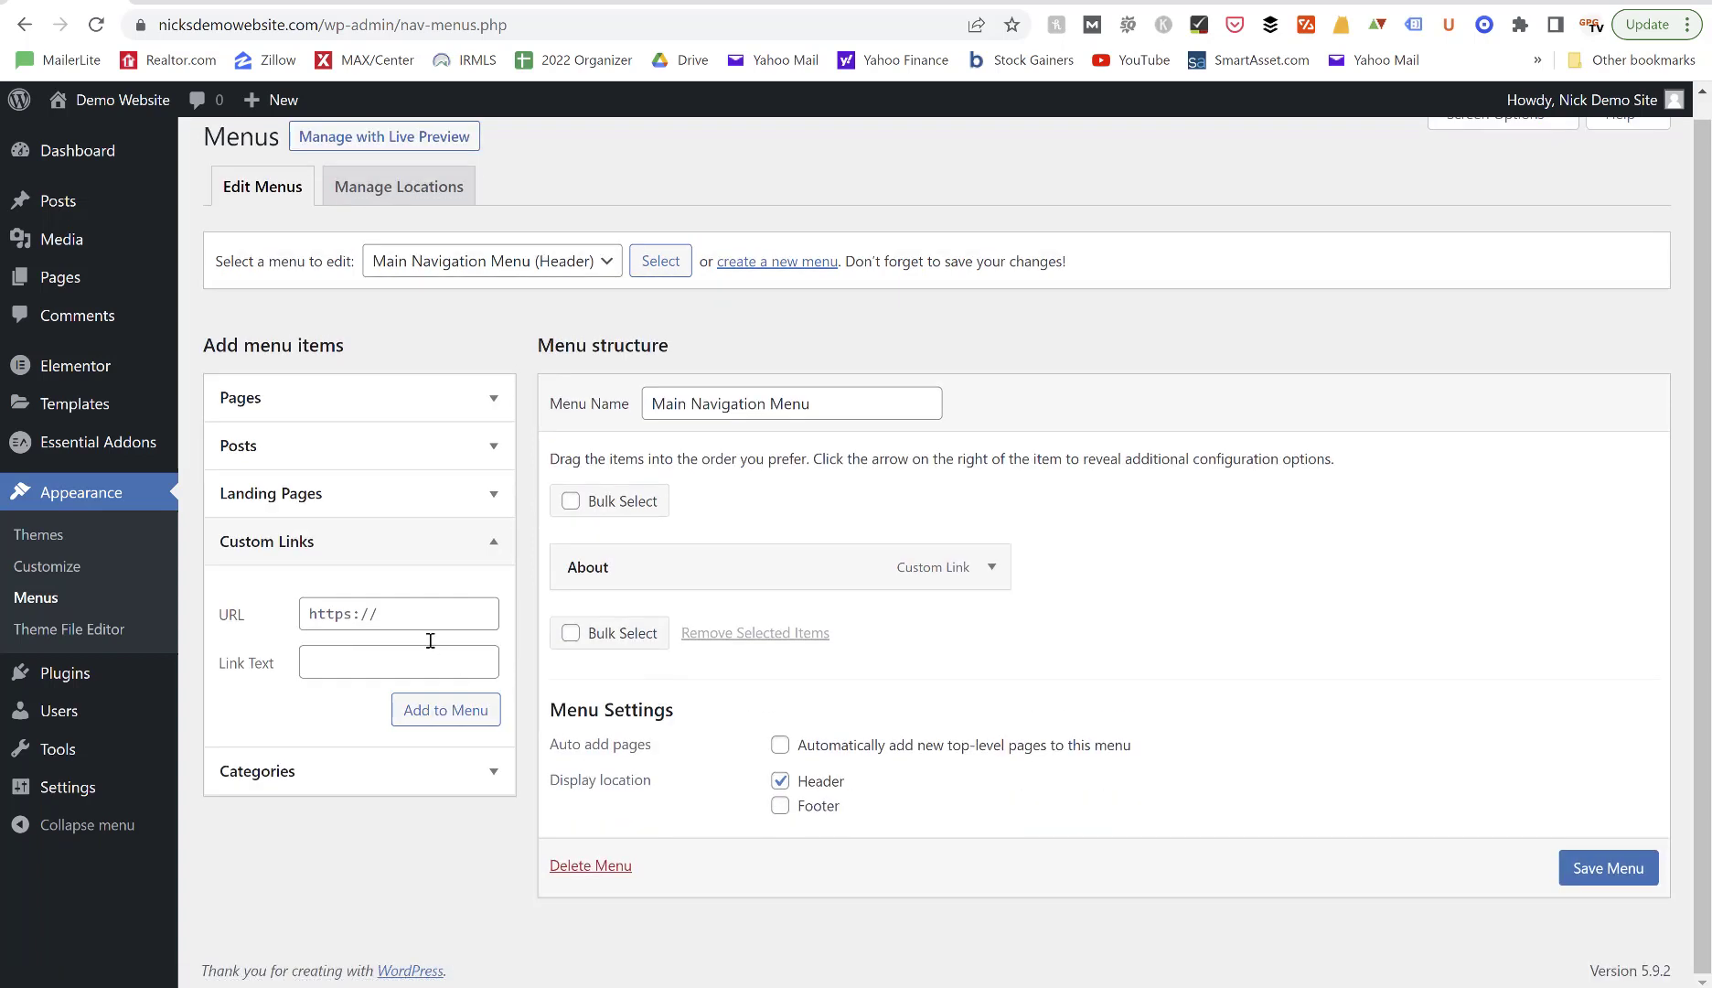
click(330, 630)
text(ht)
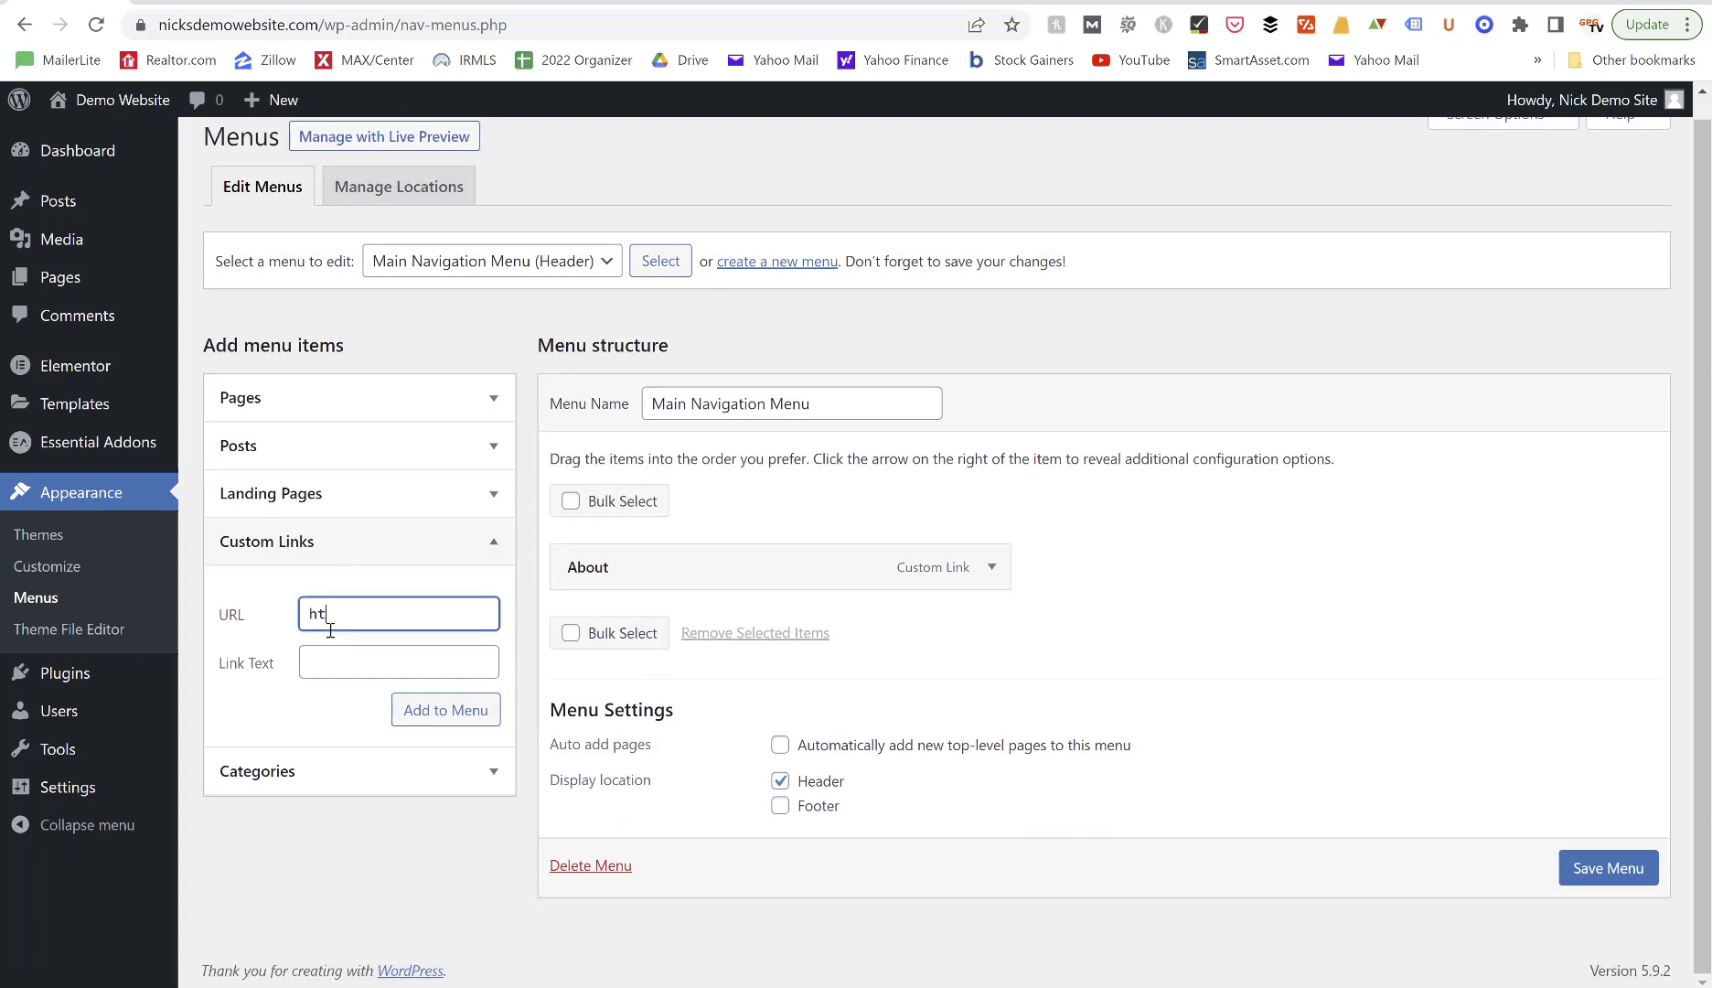
text(tps://nick)
text(sdemowebsite.com/)
key(ctrl+a)
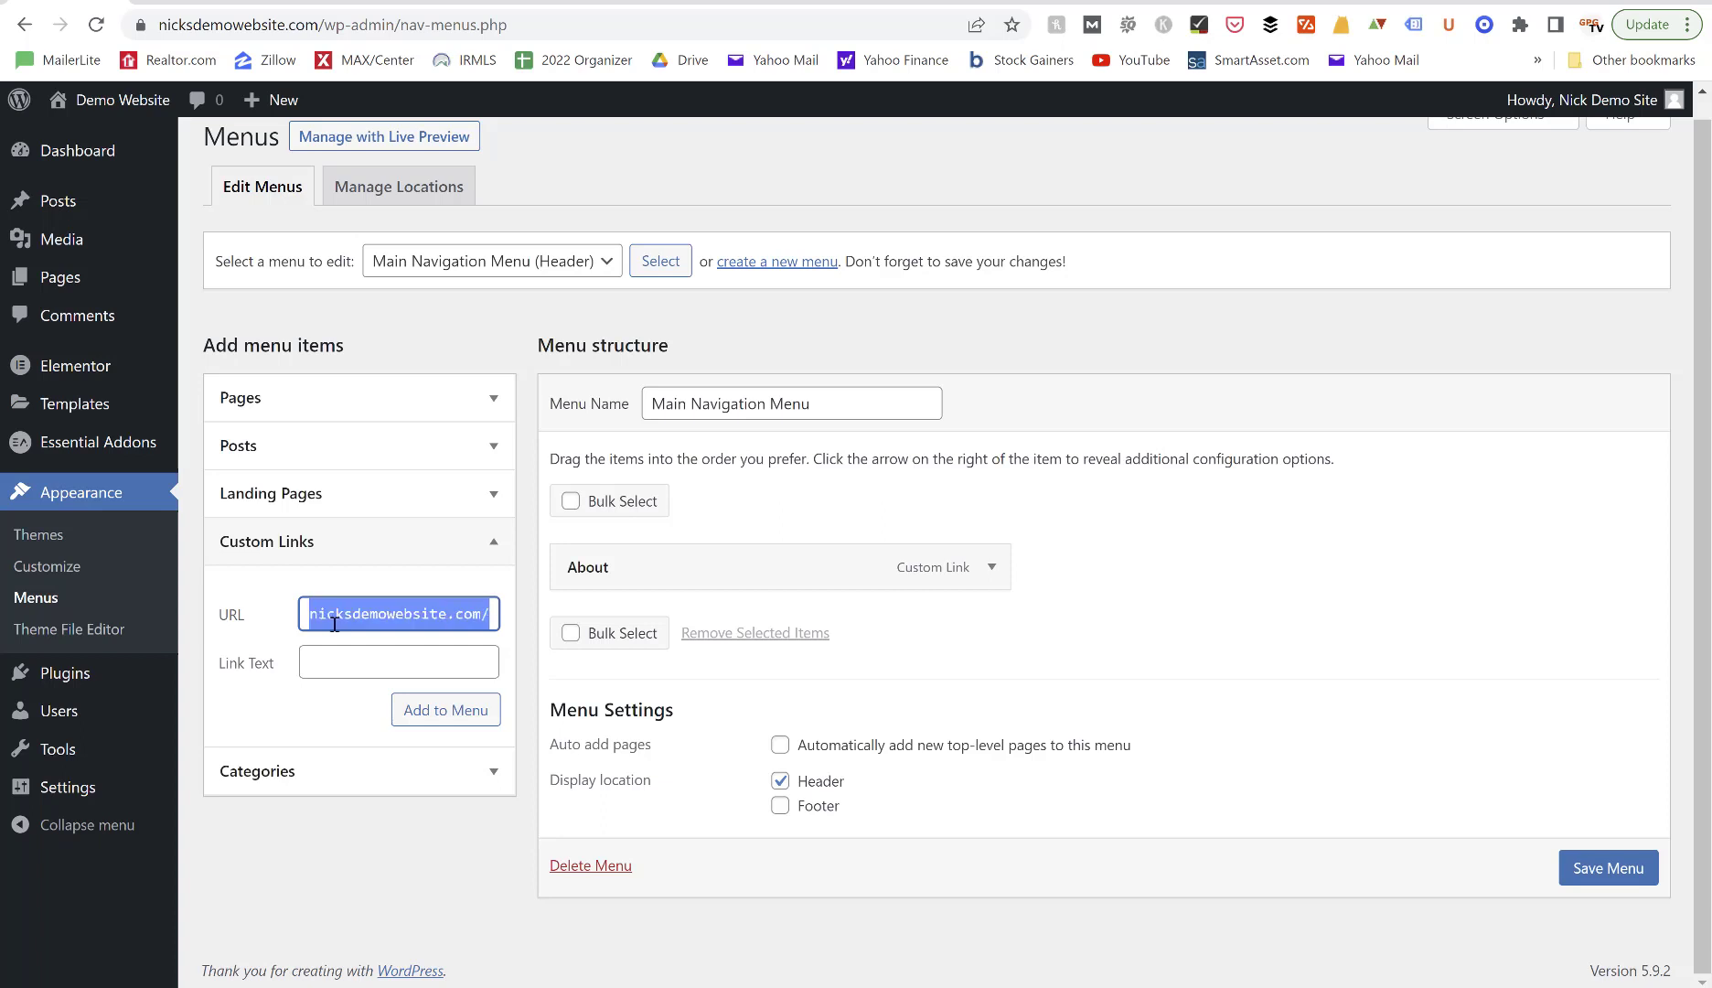
click(339, 651)
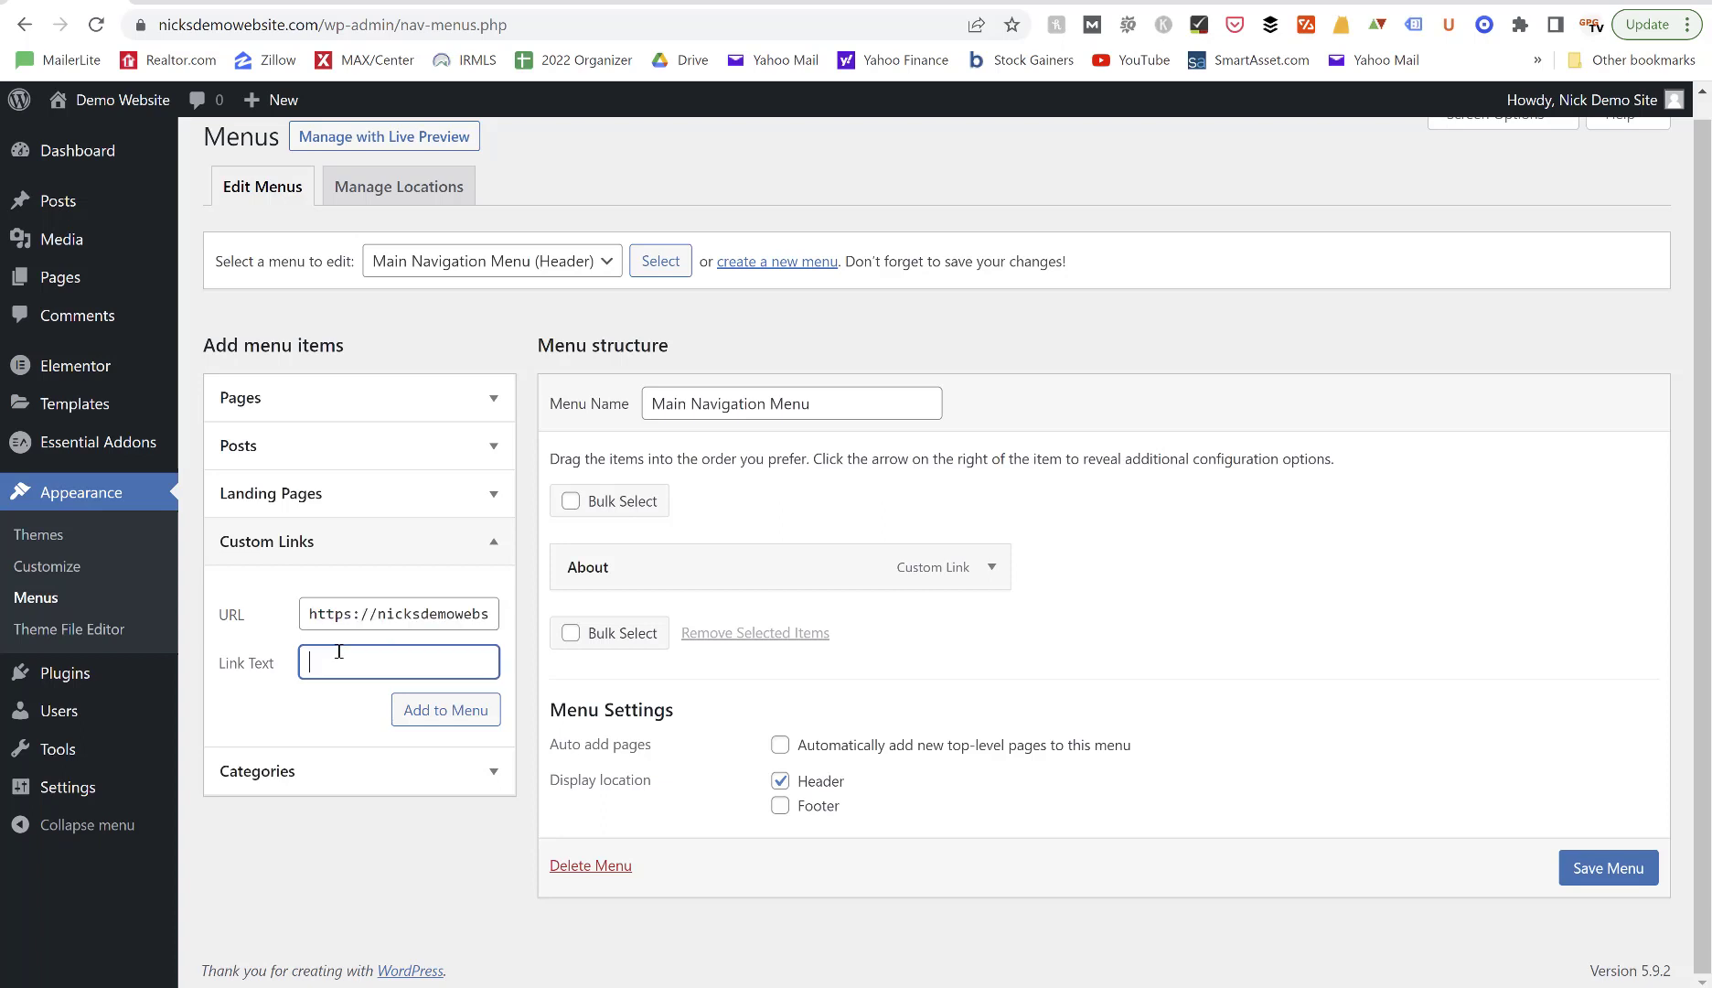
text(Home)
click(446, 710)
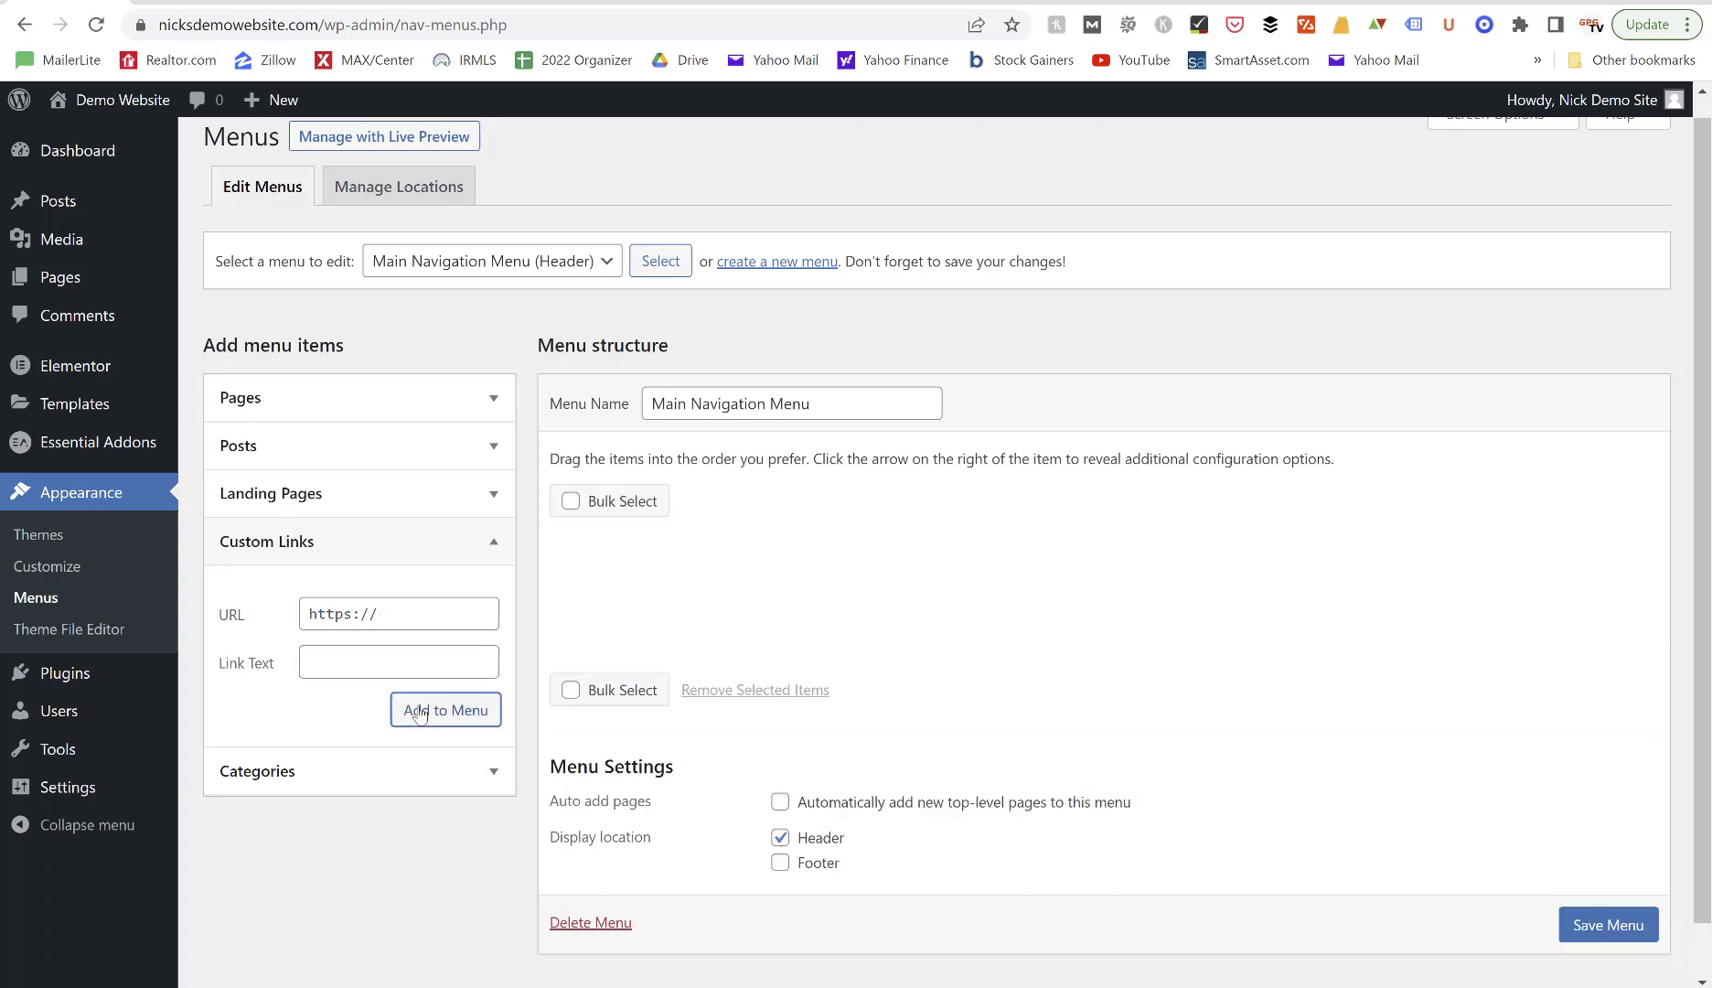
drag(655, 622, 653, 543)
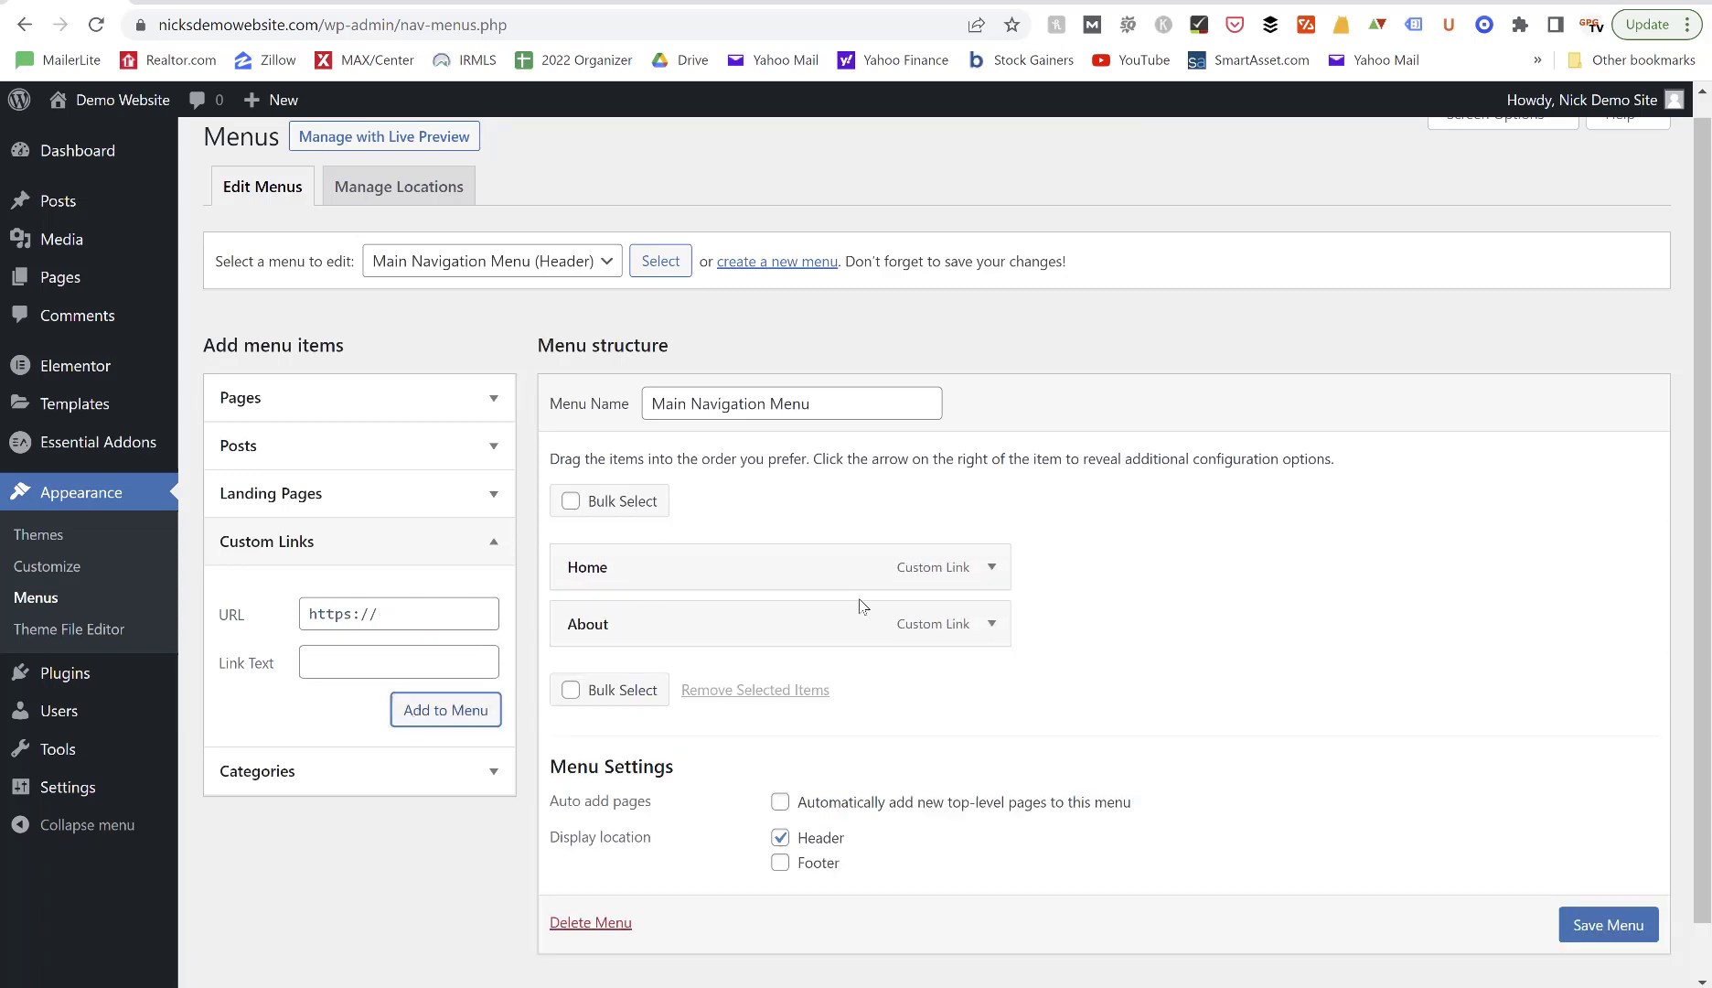
click(415, 621)
text(nicksdemowebsite.com/)
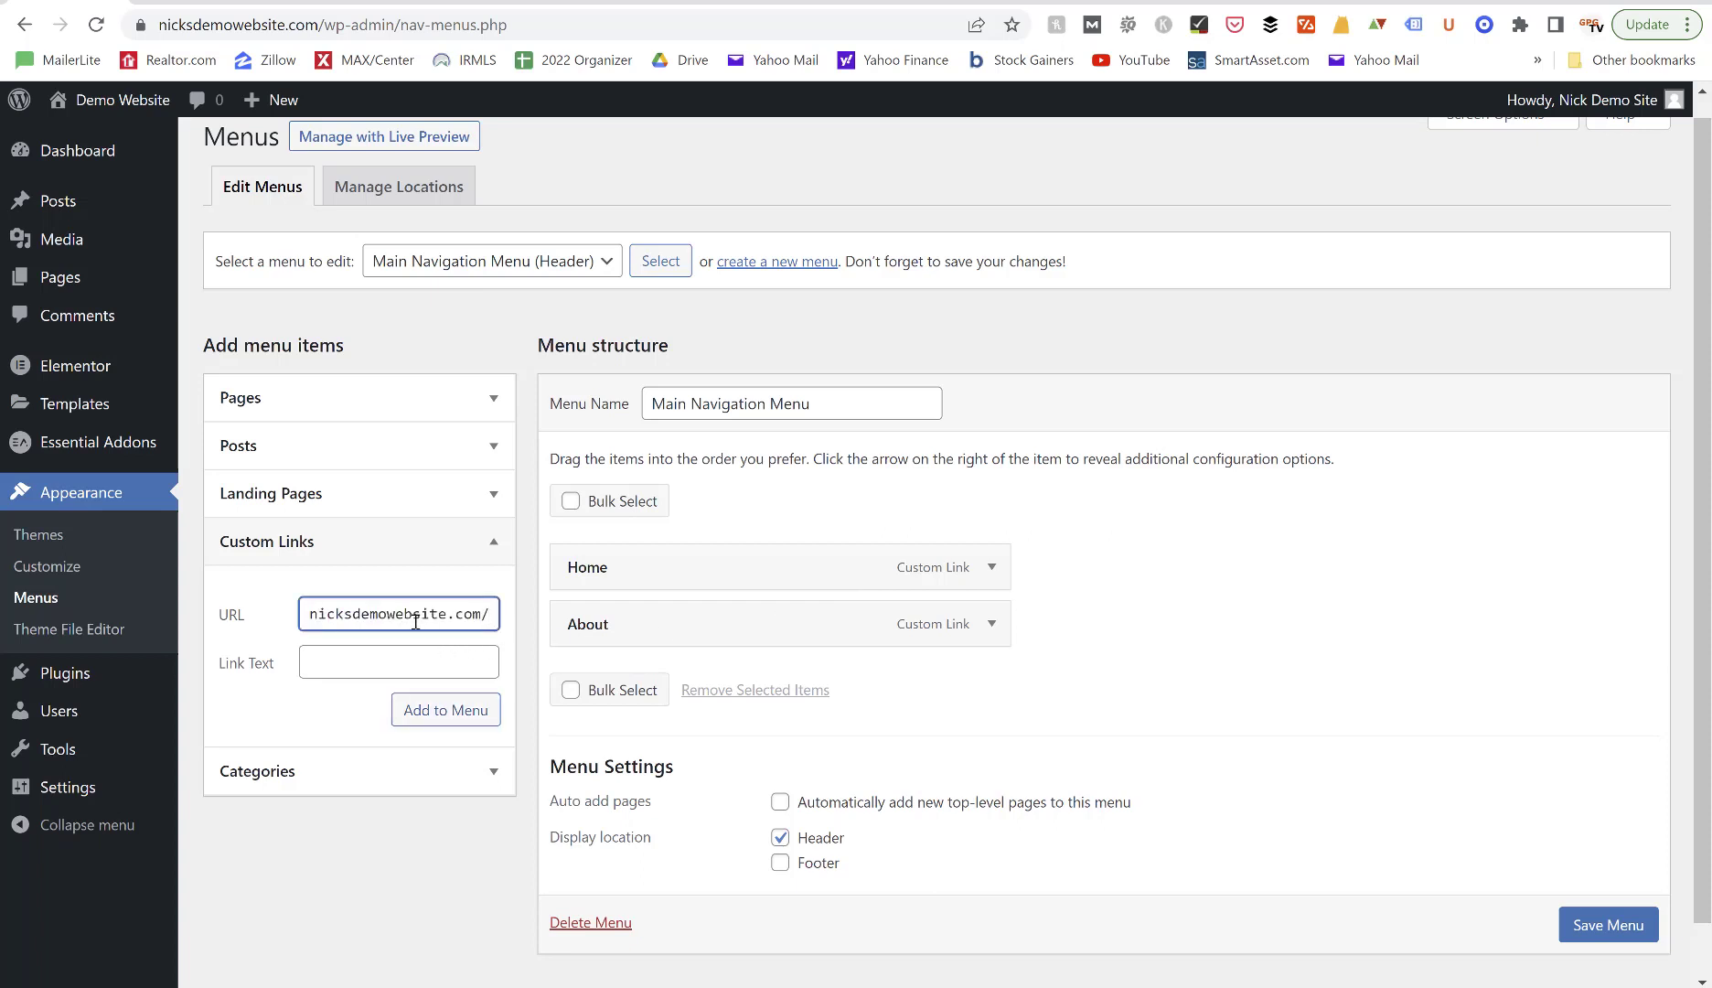
text(contact)
click(413, 650)
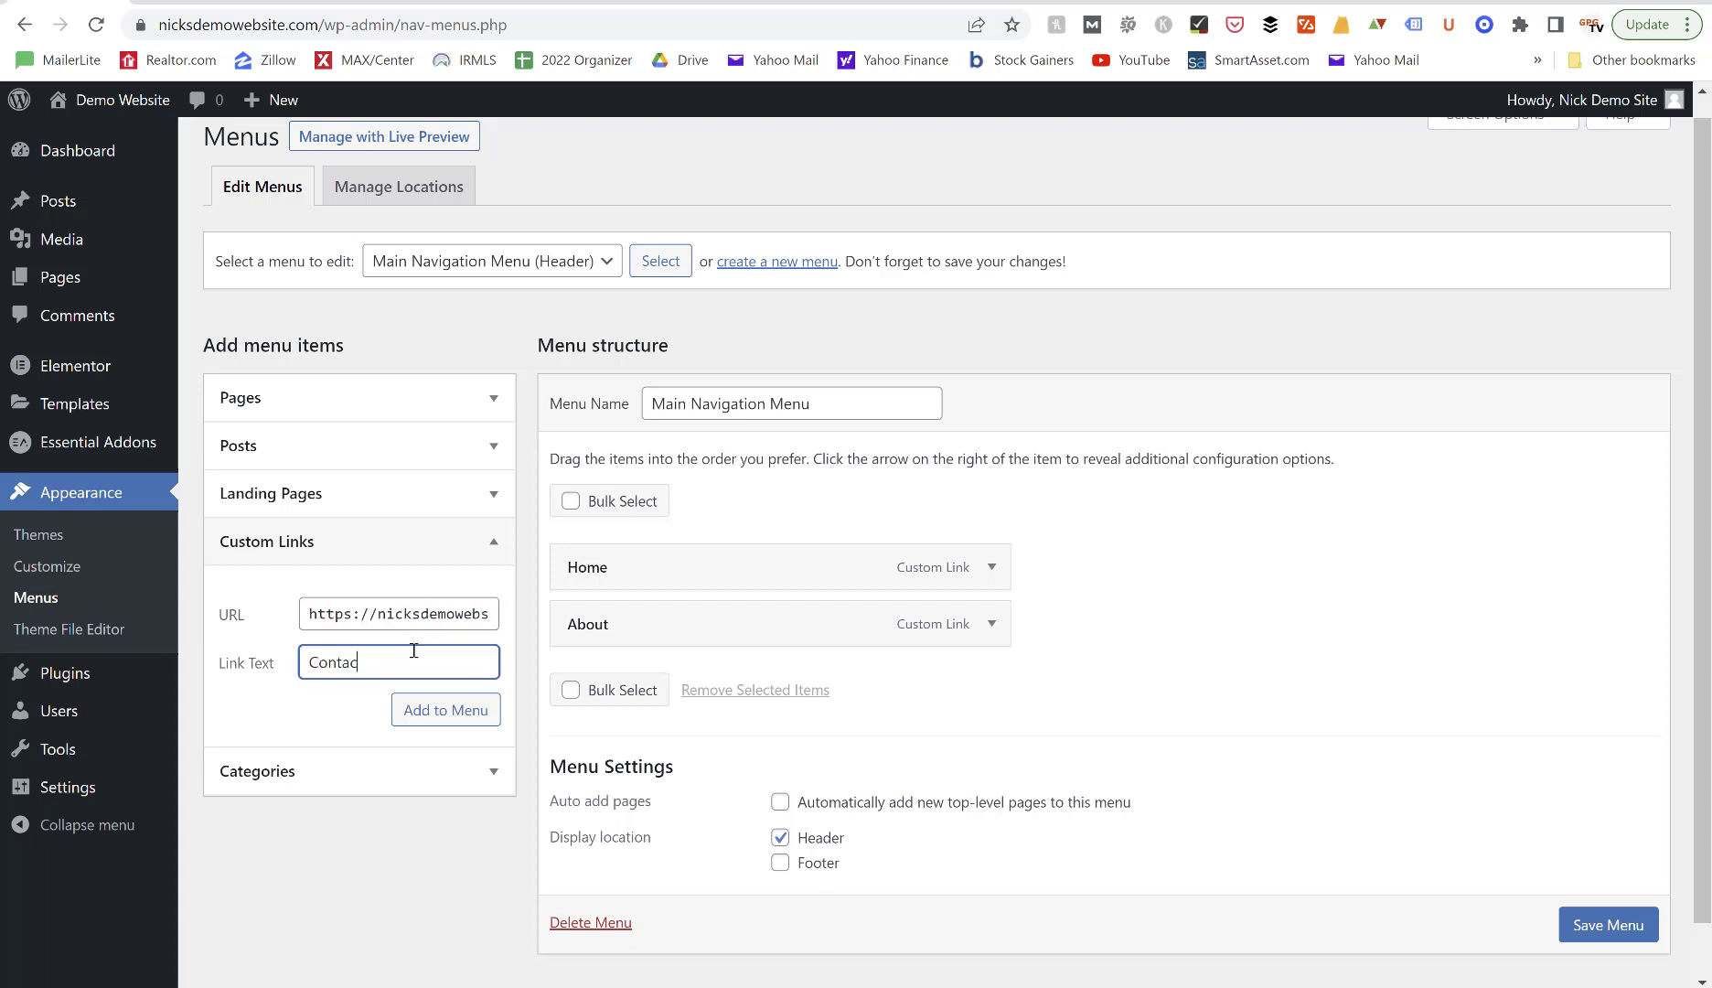
click(425, 709)
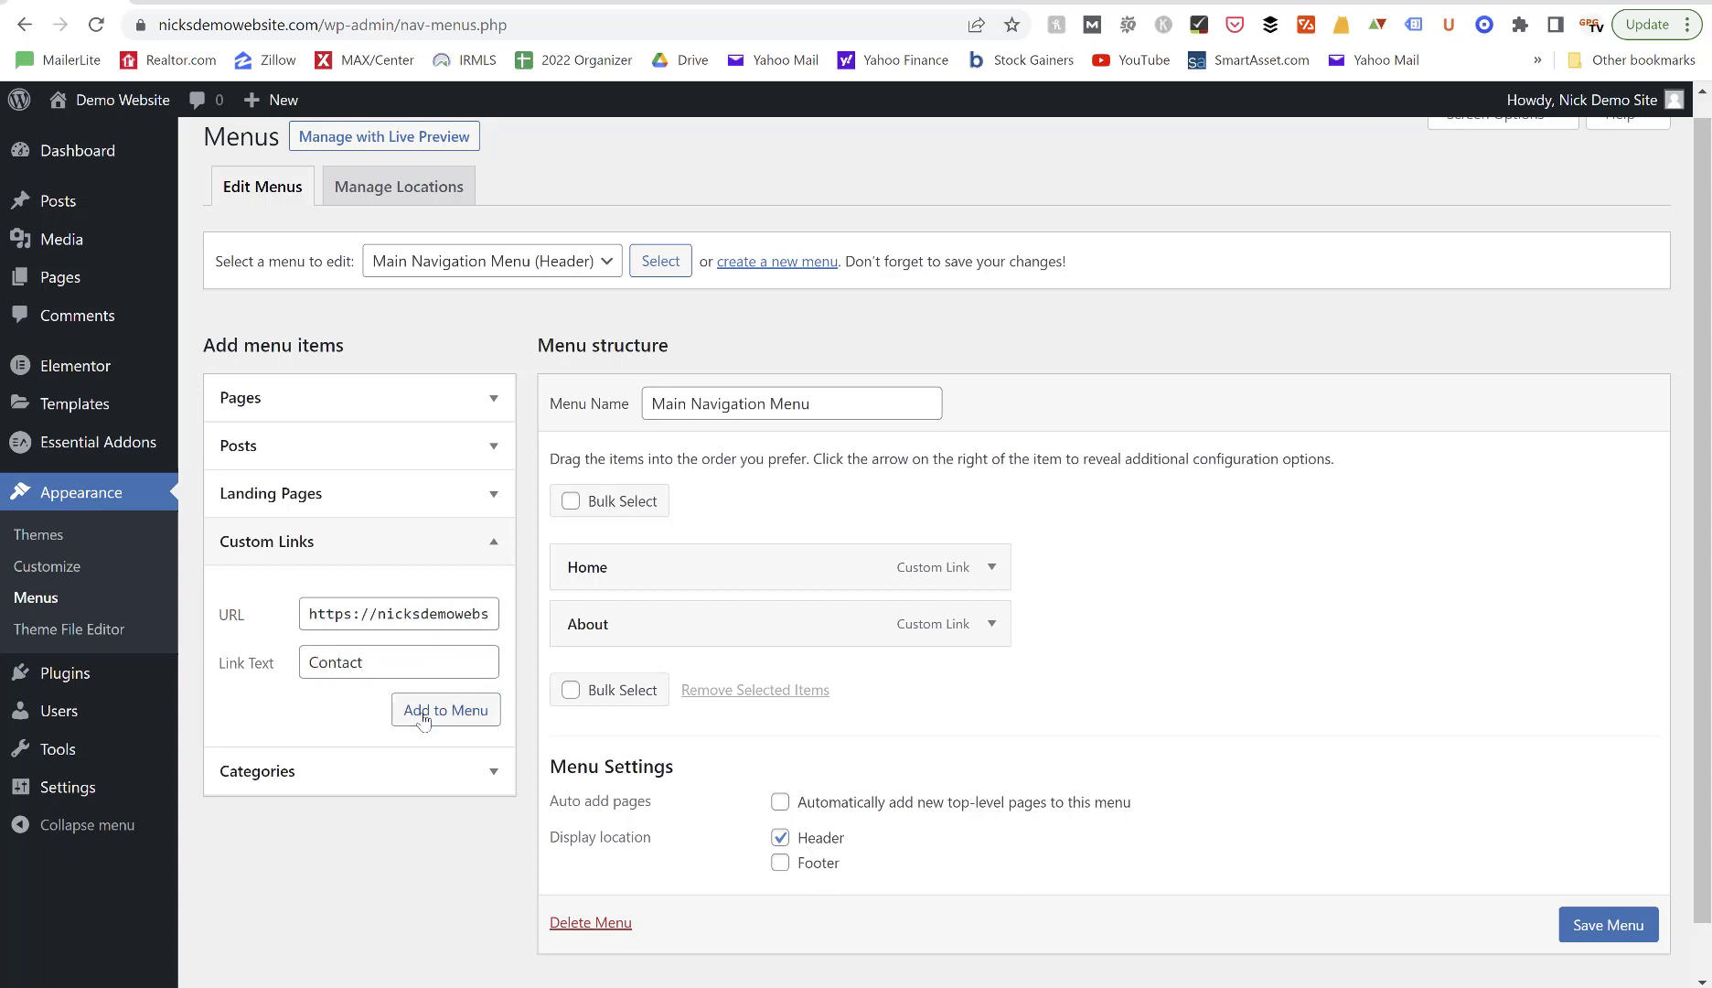
click(422, 618)
text(nicksdemowebsite.com/)
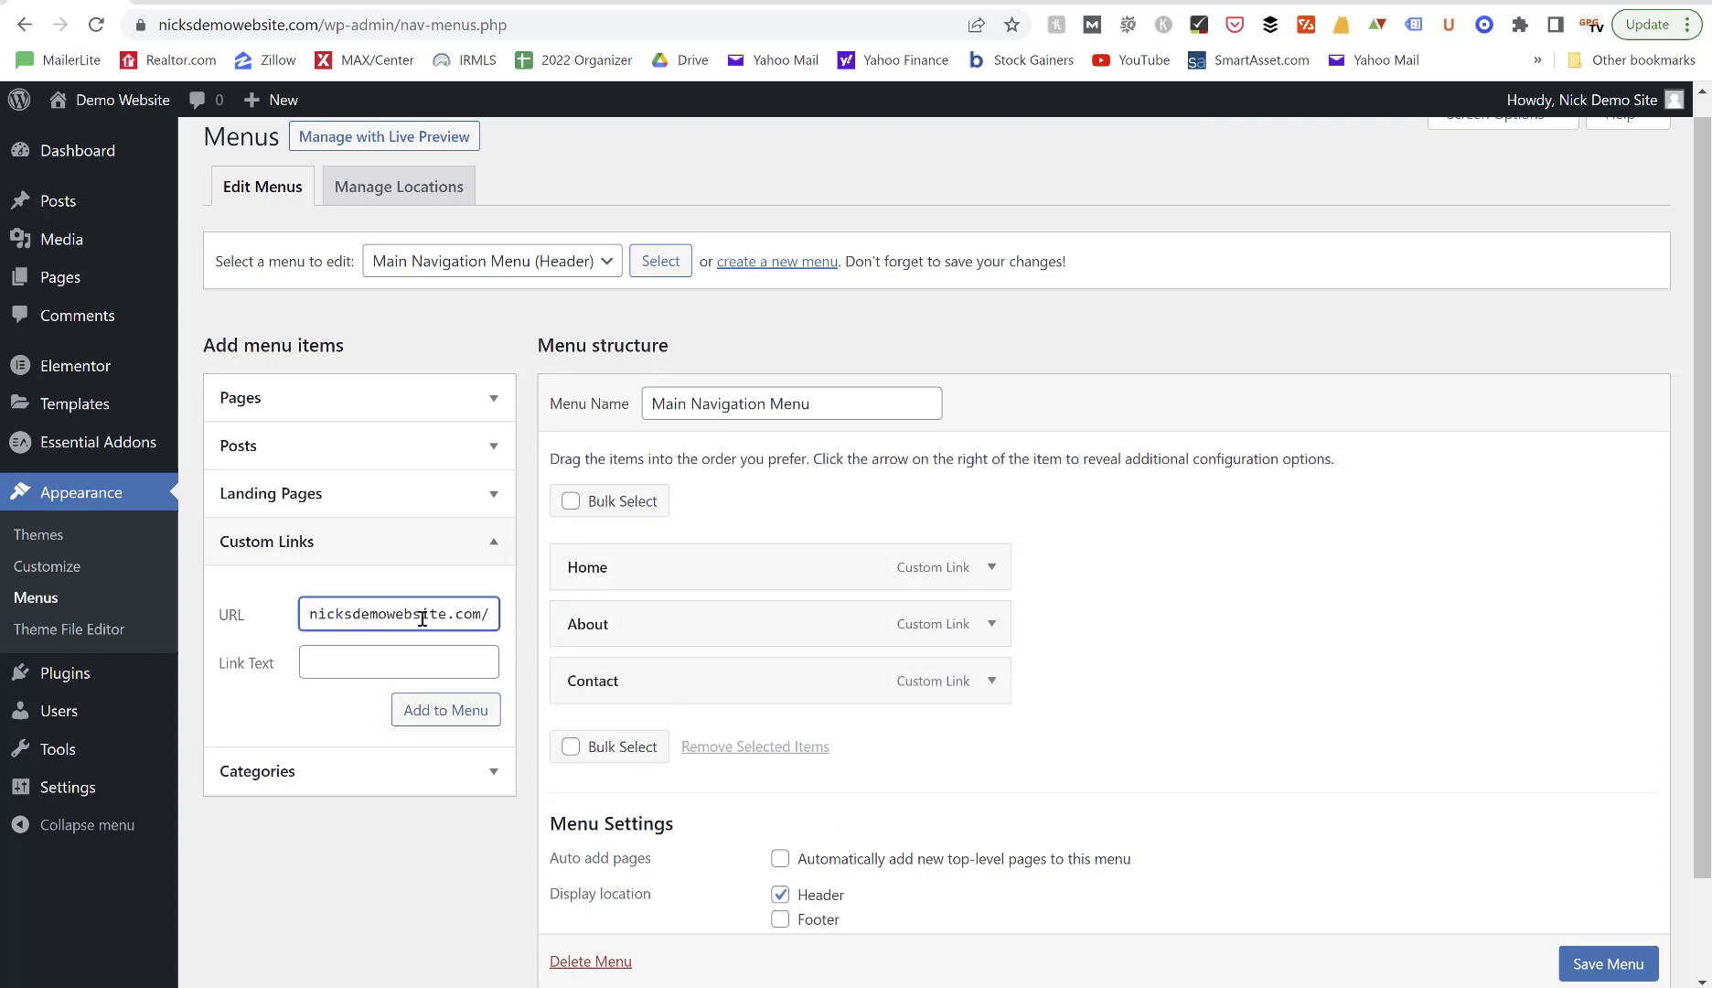
text(Store)
click(355, 665)
text(S)
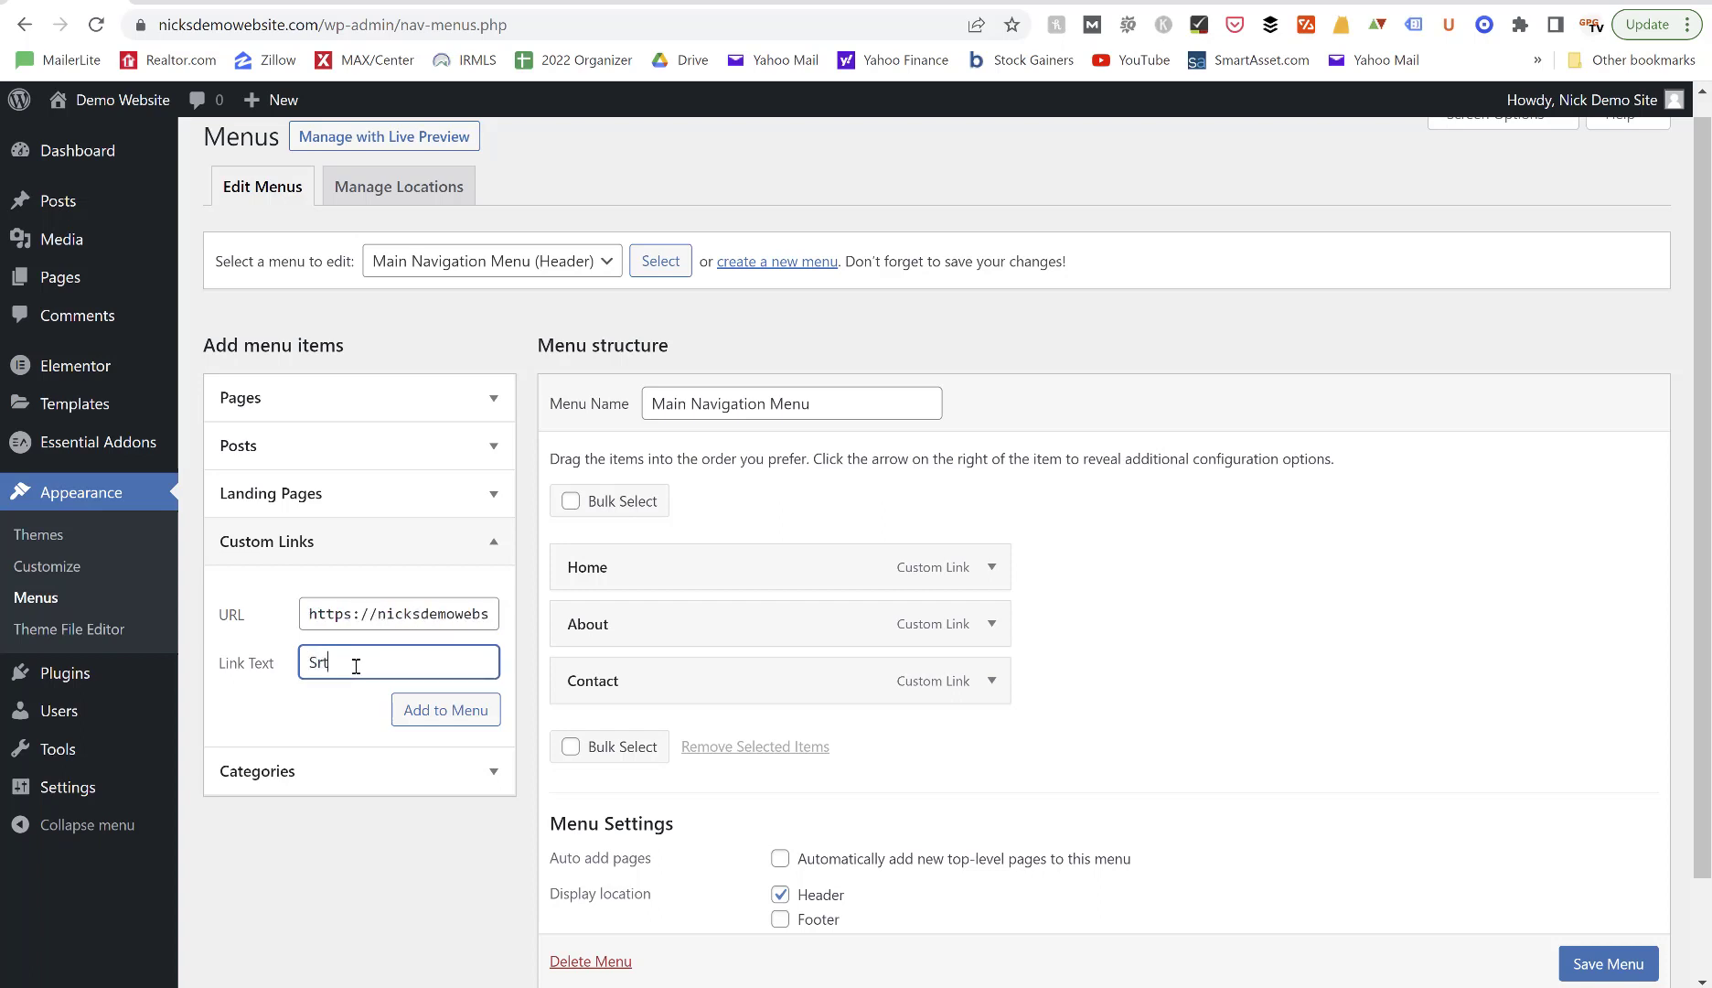
text(tore)
click(419, 714)
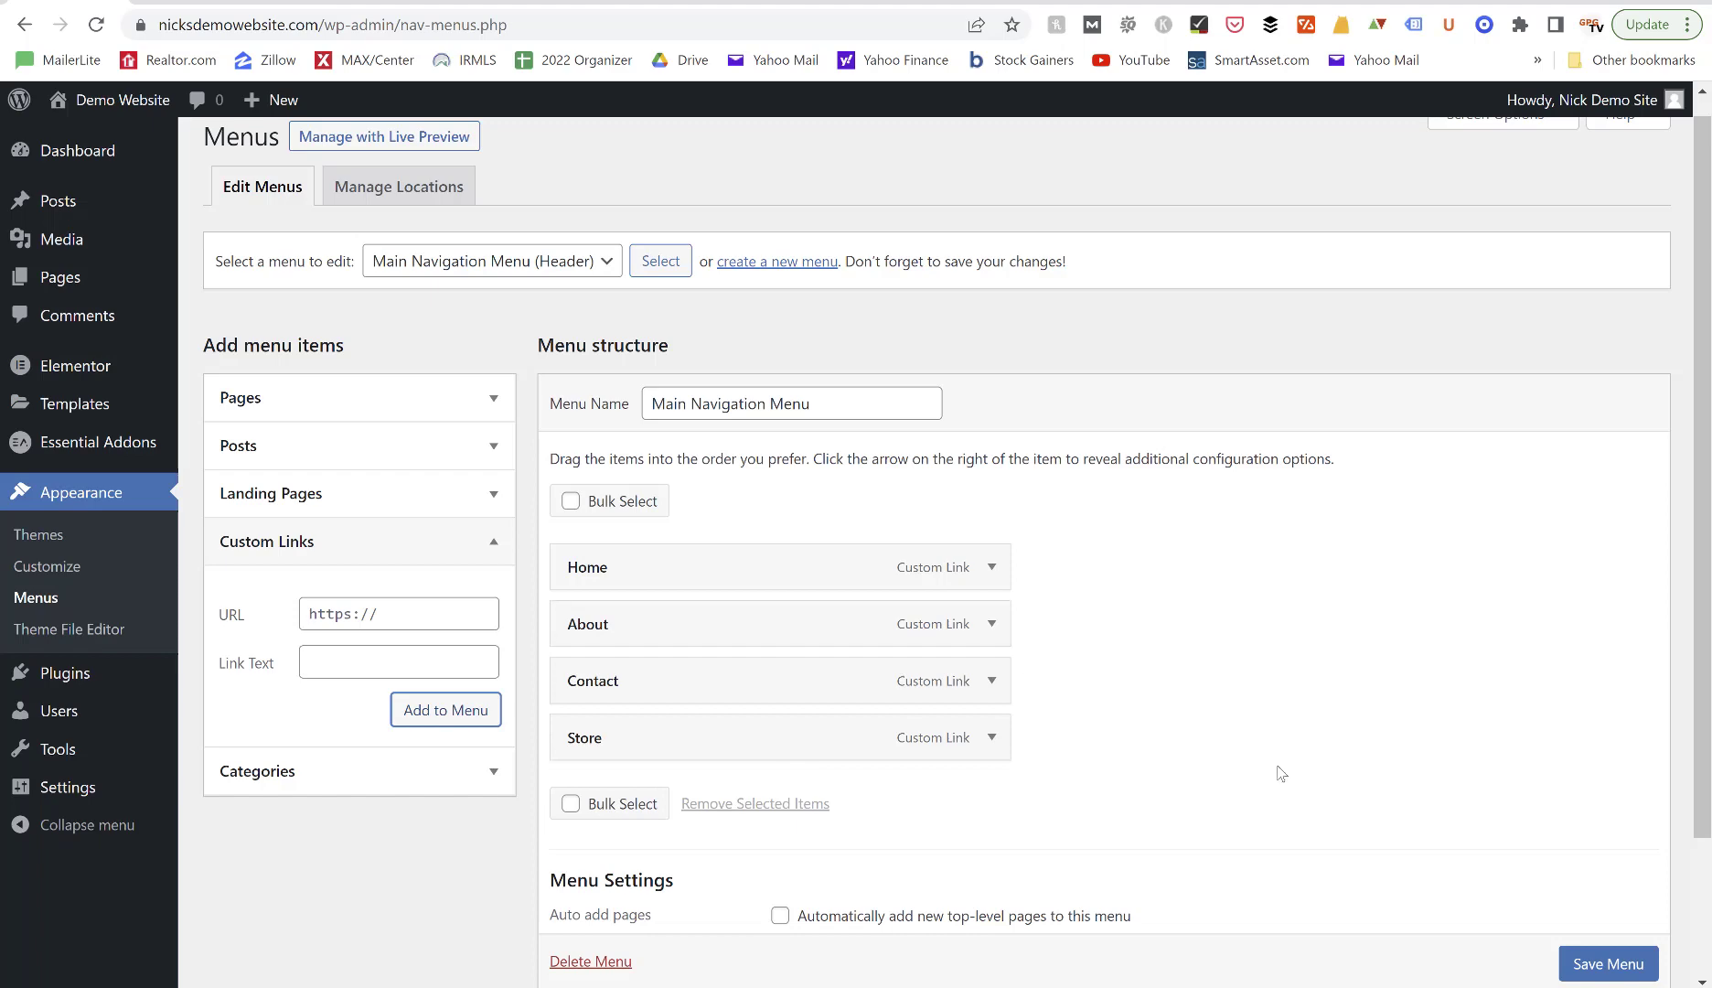
click(1581, 962)
scroll(1581, 962, down, 1)
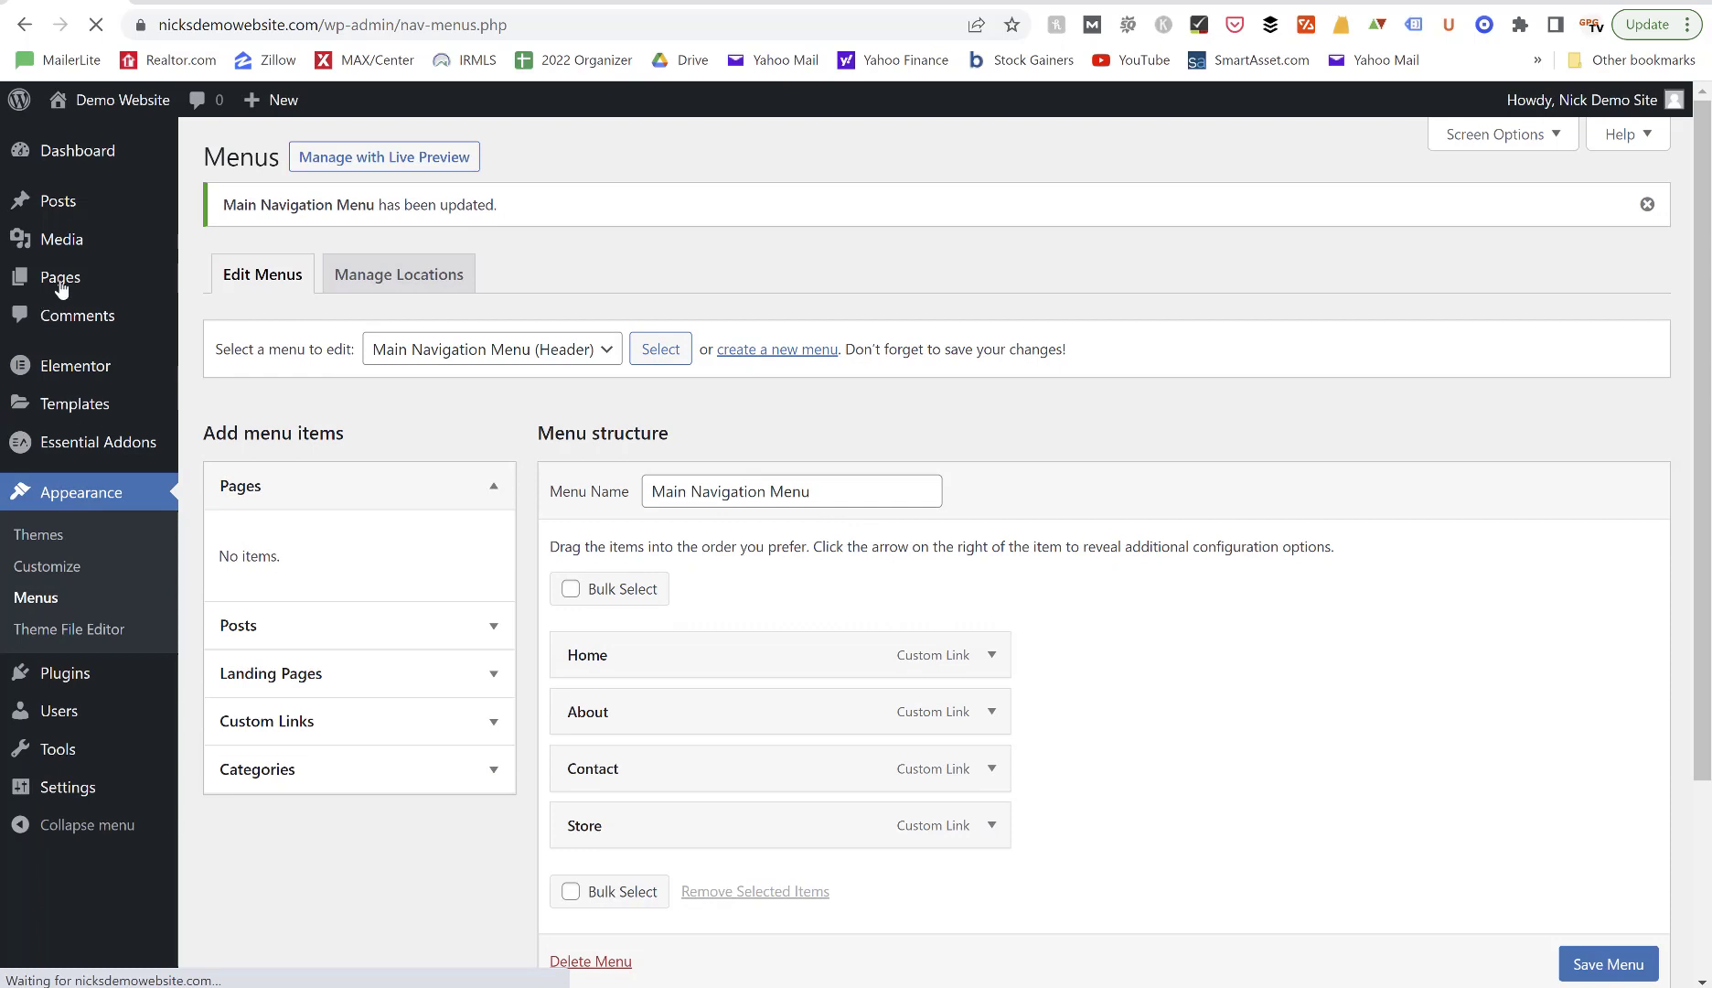
Open four blank new-page editors in separate browser tabs and switch to the first one.
mouse_move(81, 286)
right_click(212, 302)
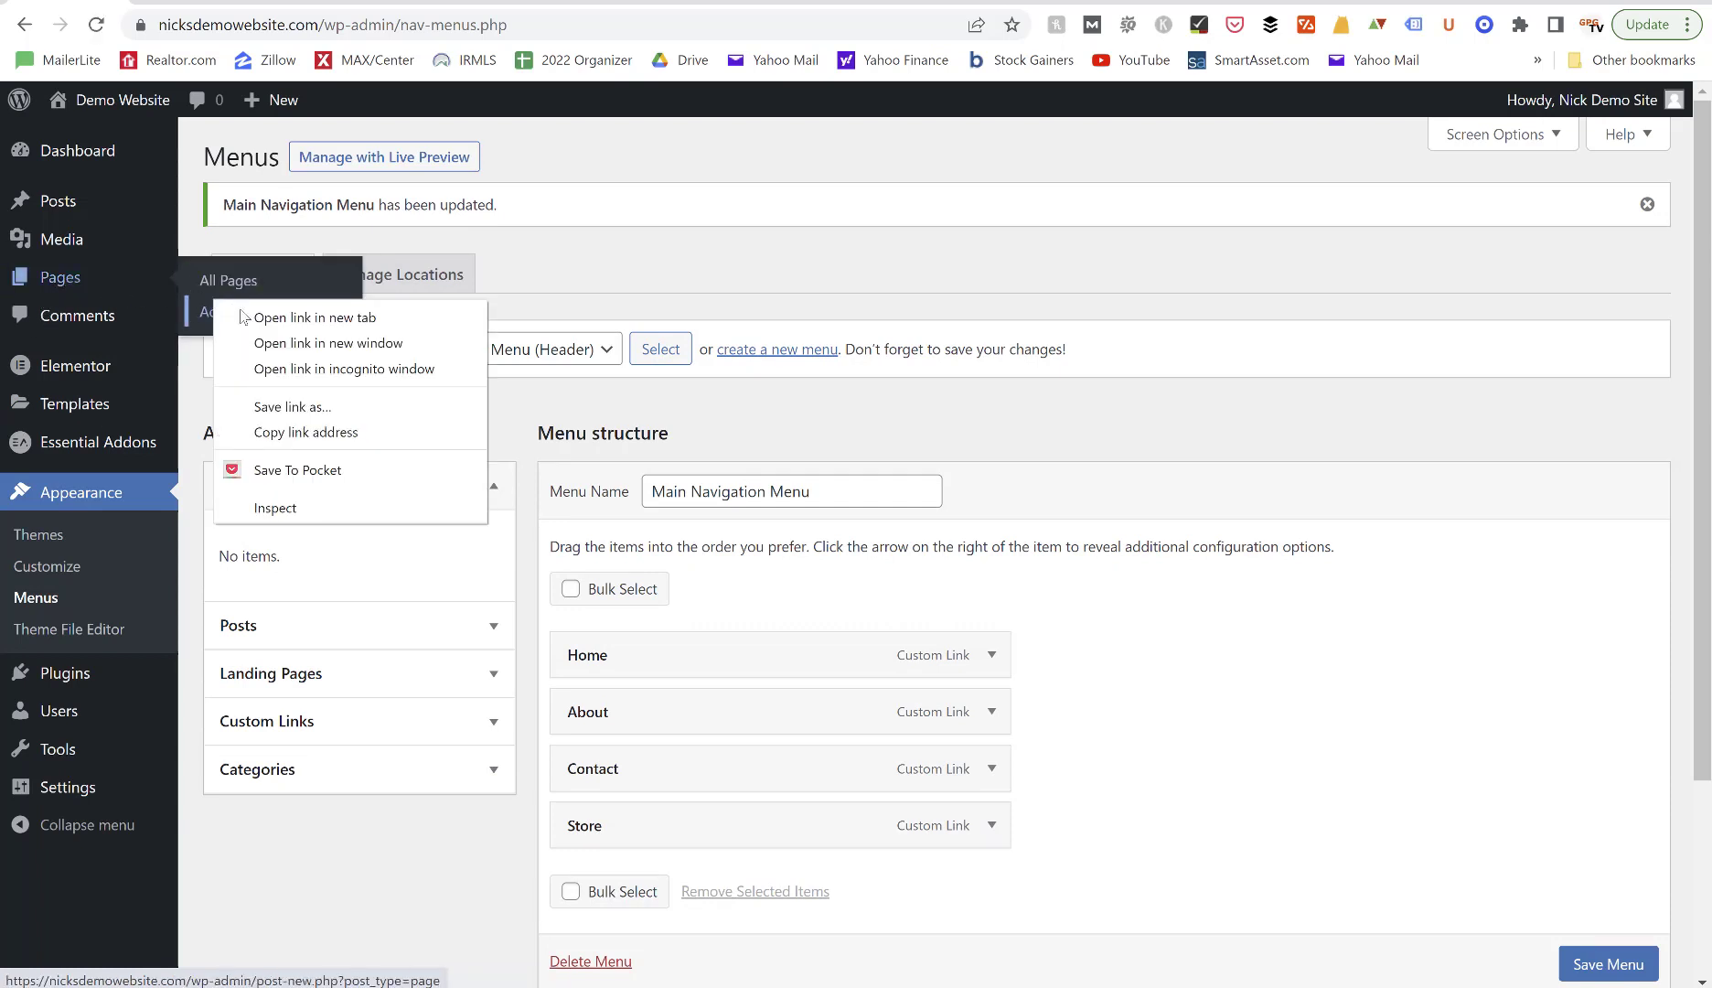
key(Escape)
right_click(219, 316)
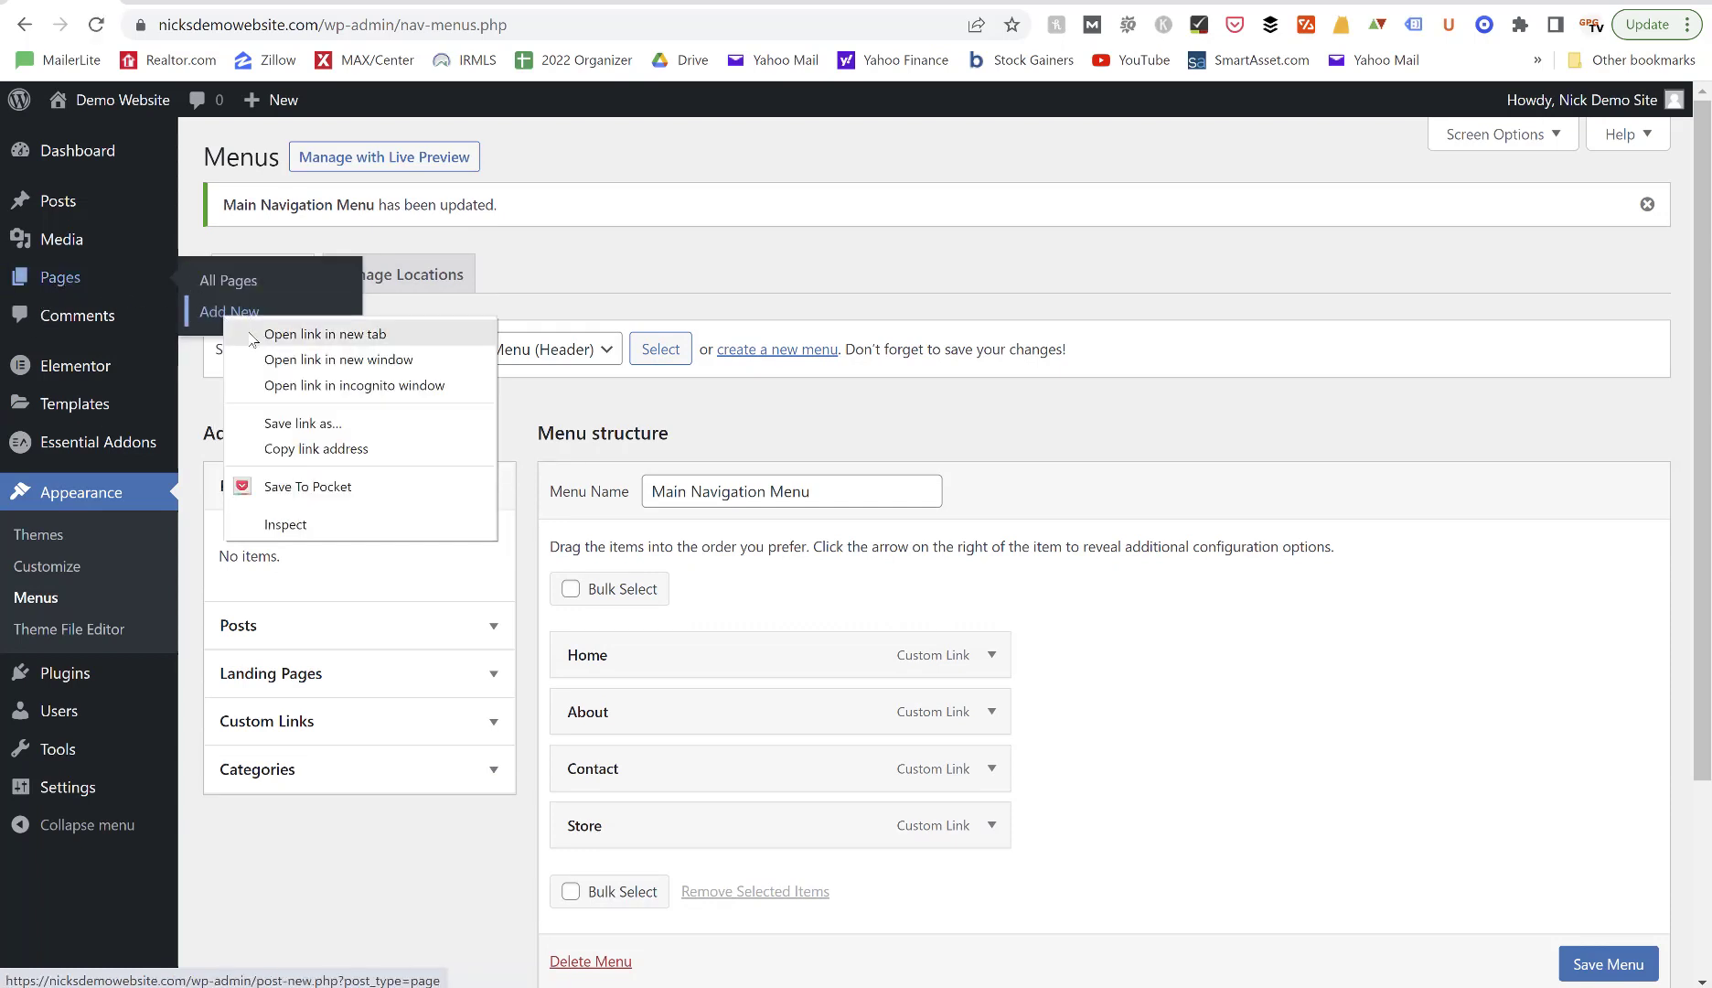
key(Escape)
right_click(228, 320)
key(Escape)
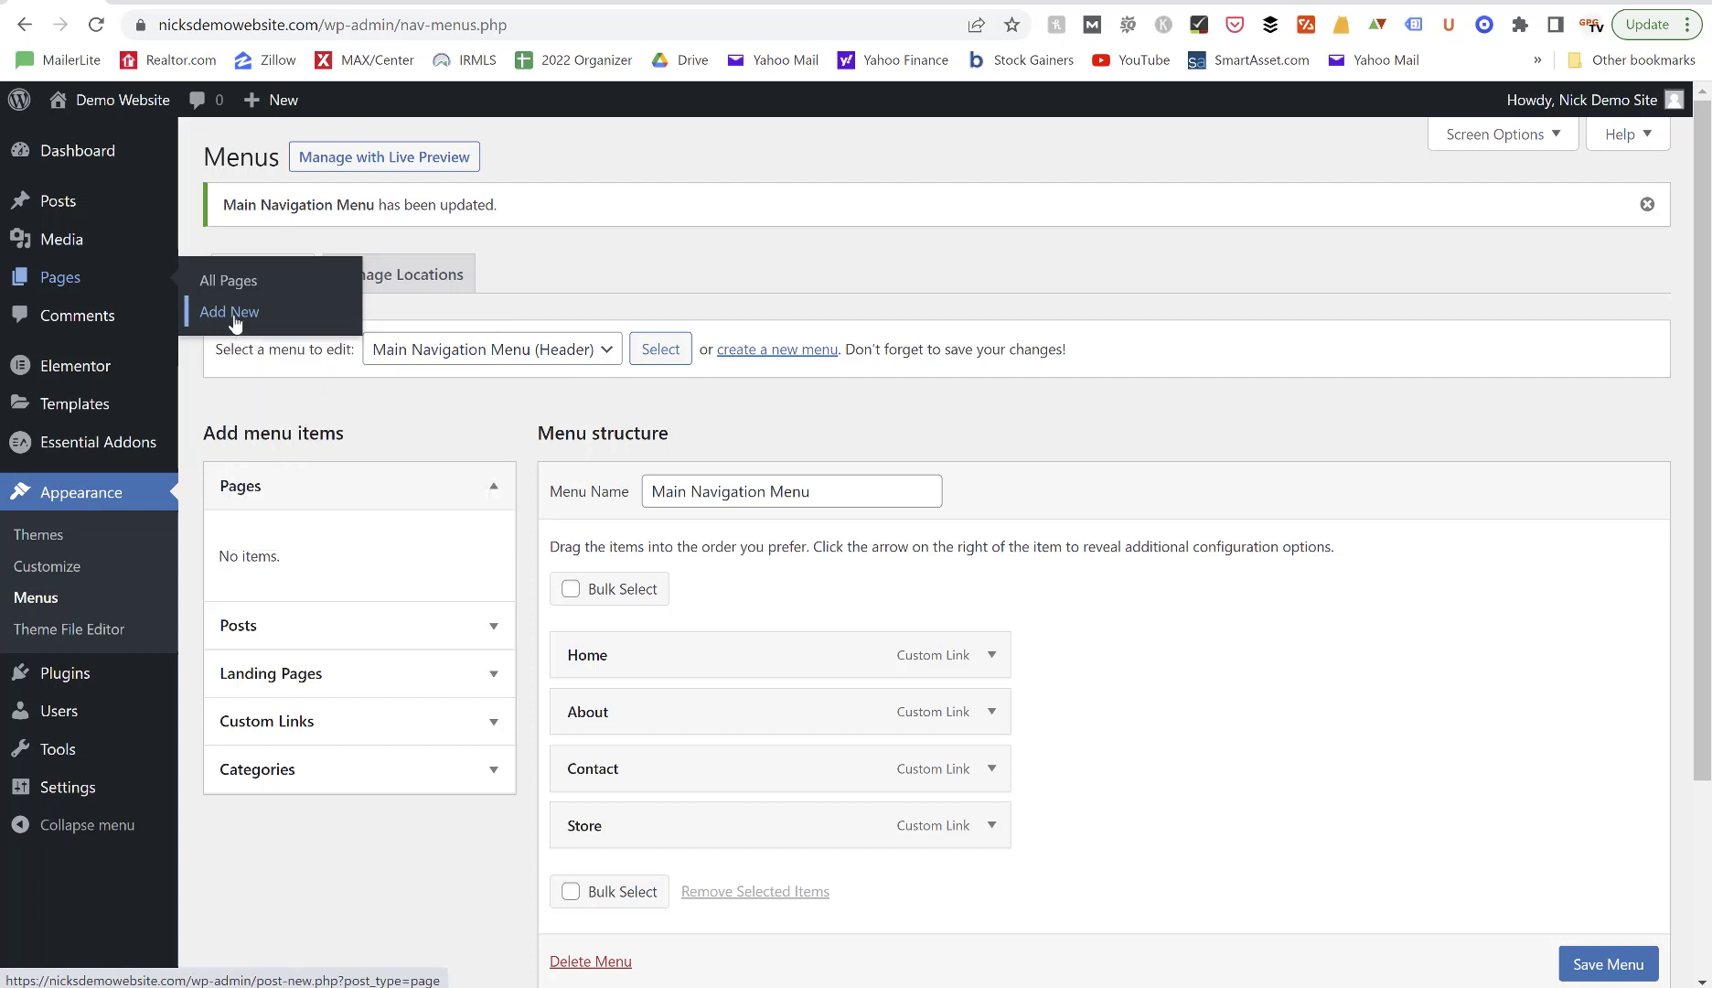
right_click(234, 322)
key(Escape)
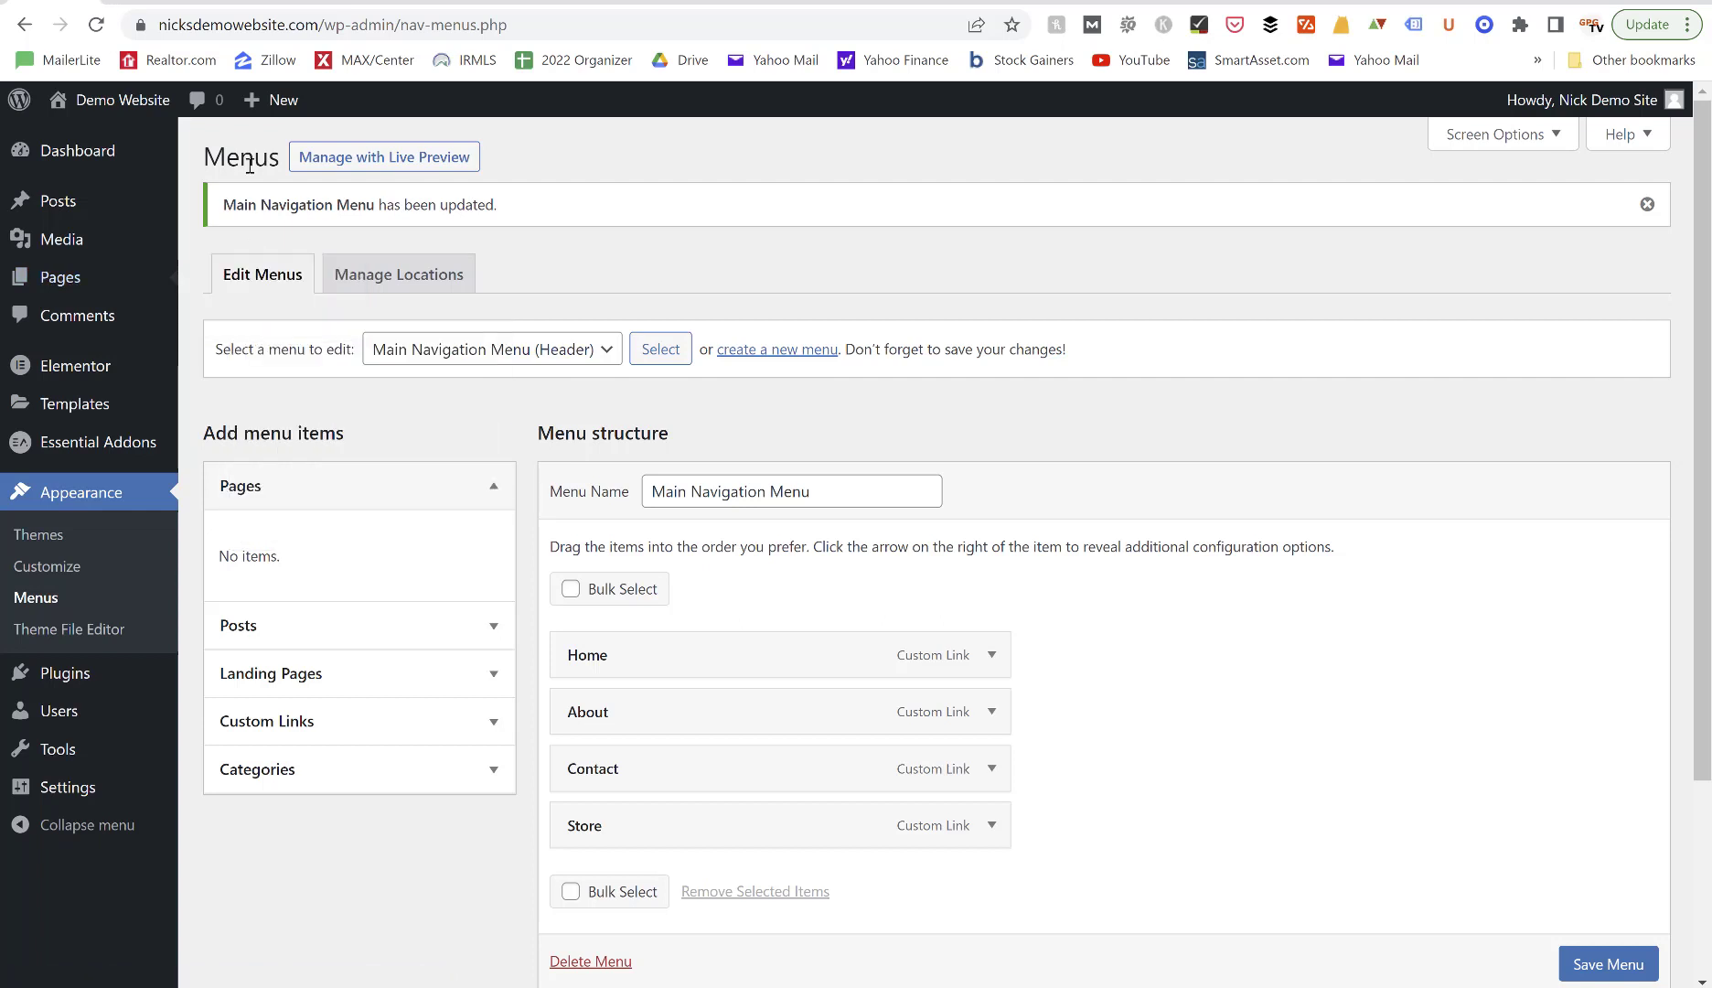
click(144, 2)
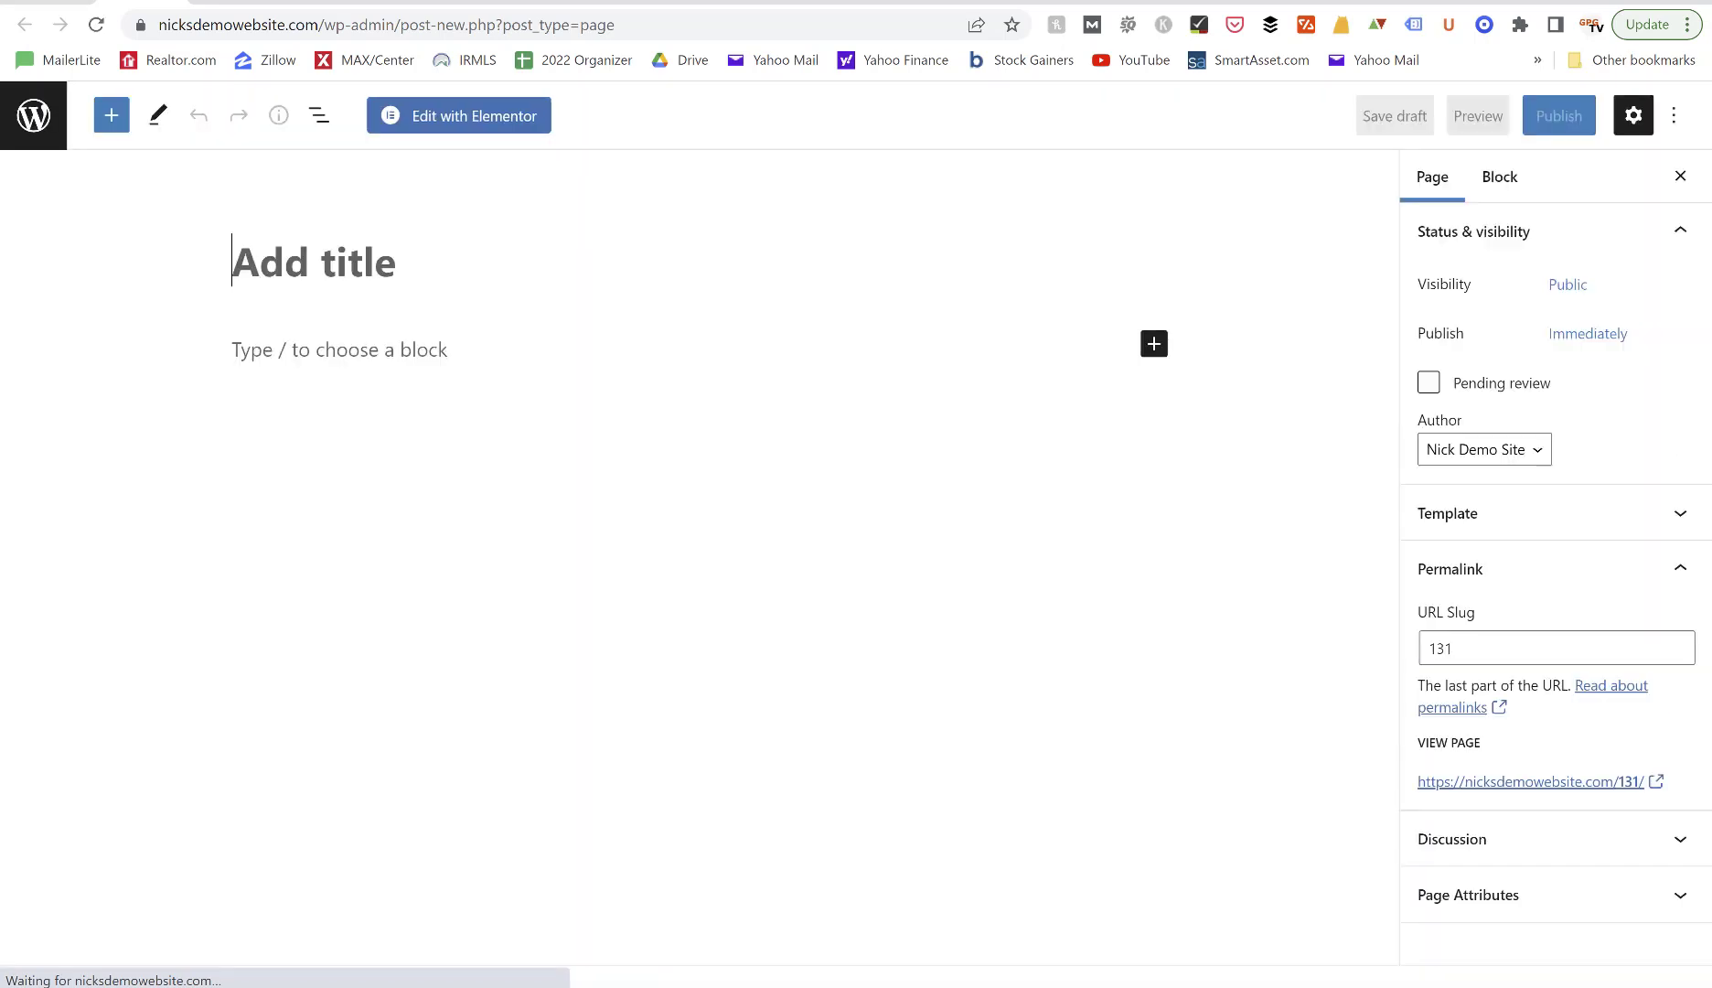
text(ABout)
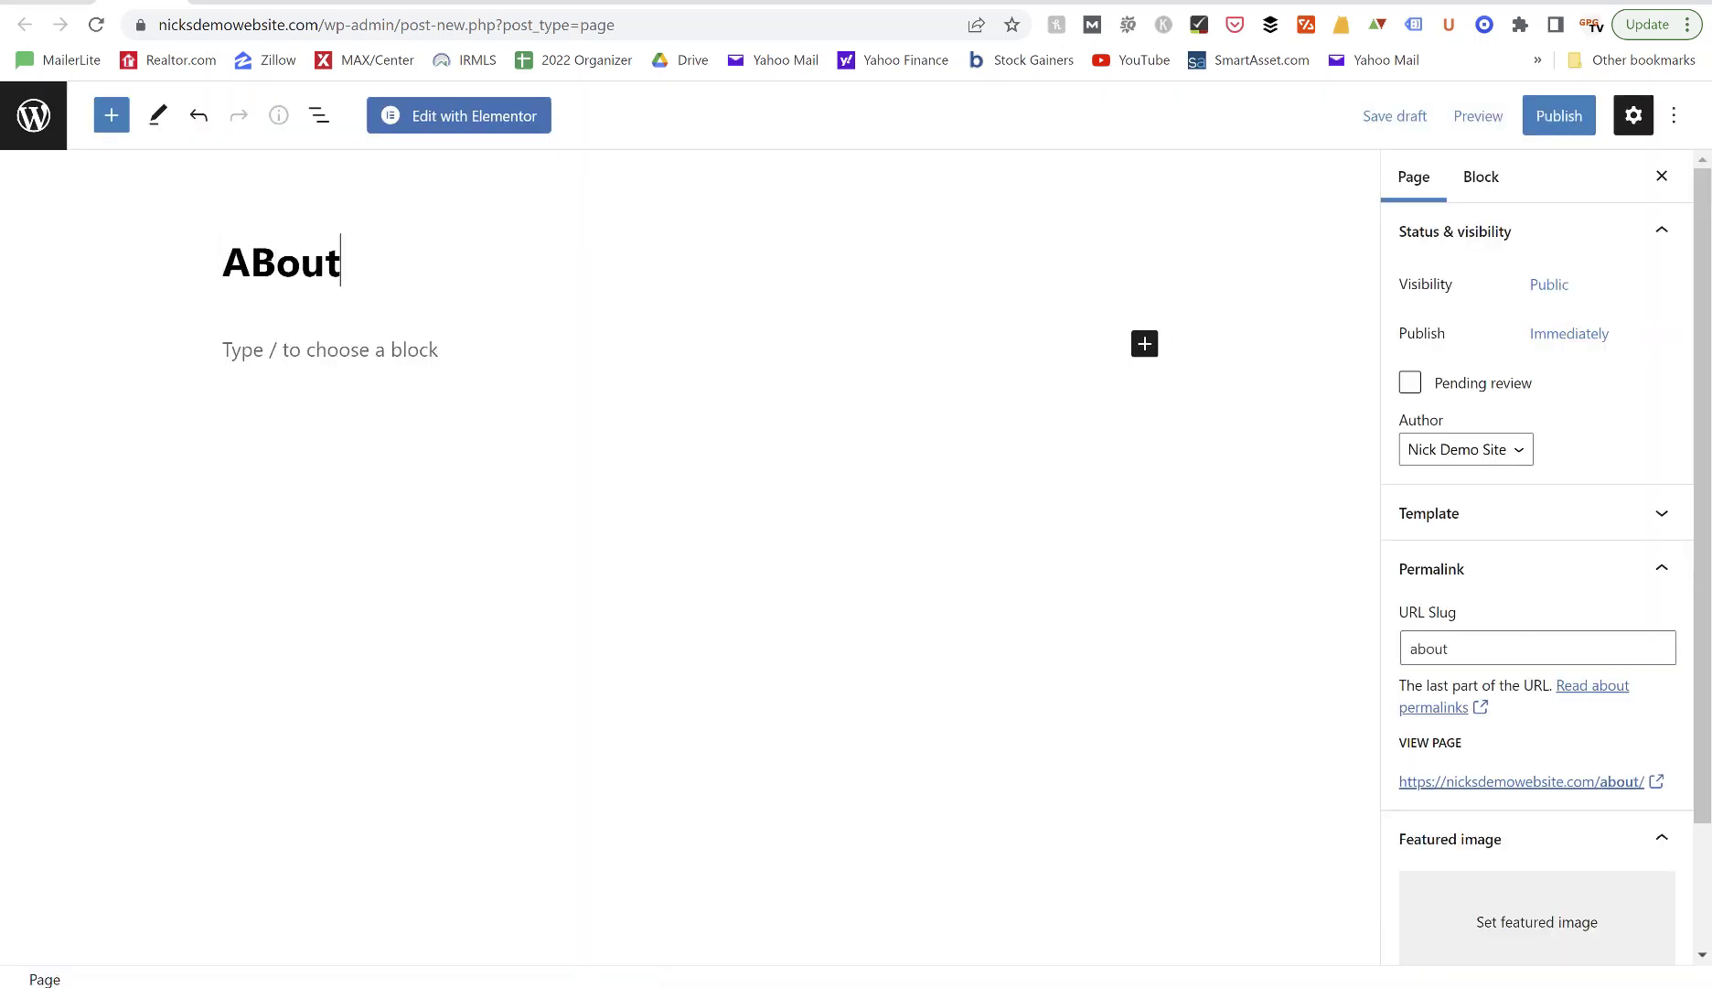
key(BackSpace)
key(BackSpace)
key(BackSpace)
key(BackSpace)
key(BackSpace)
Title the first new page Home and publish it.
text(Home)
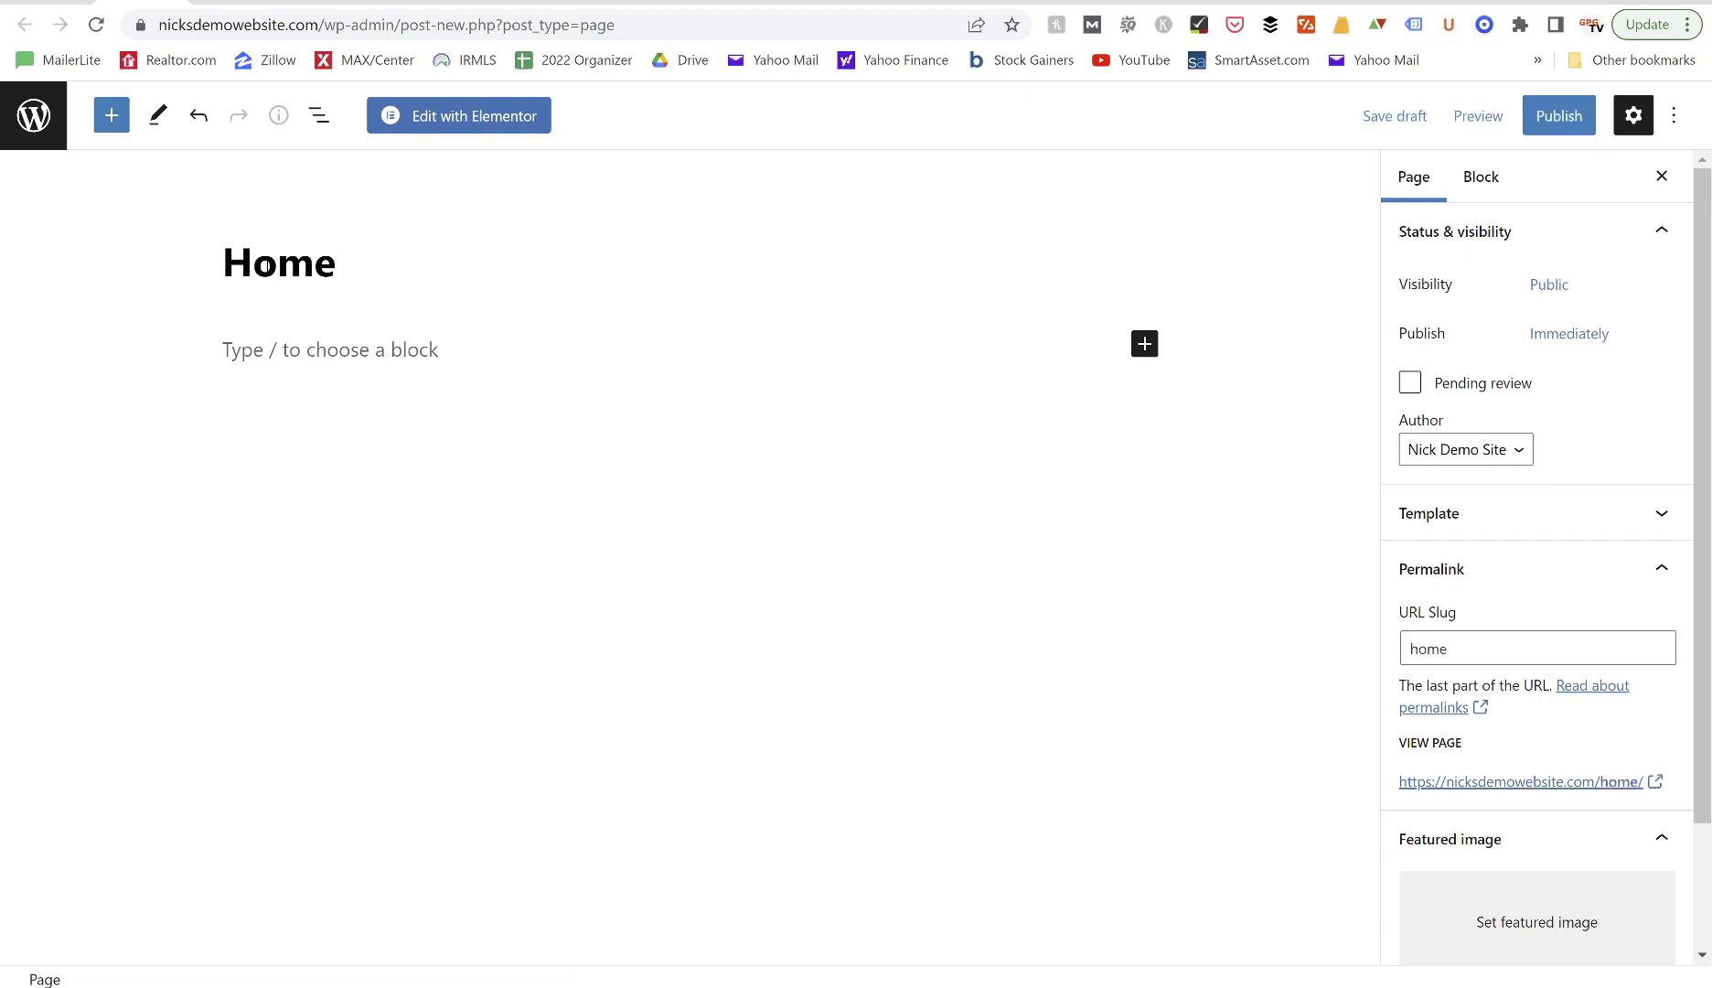
click(1558, 116)
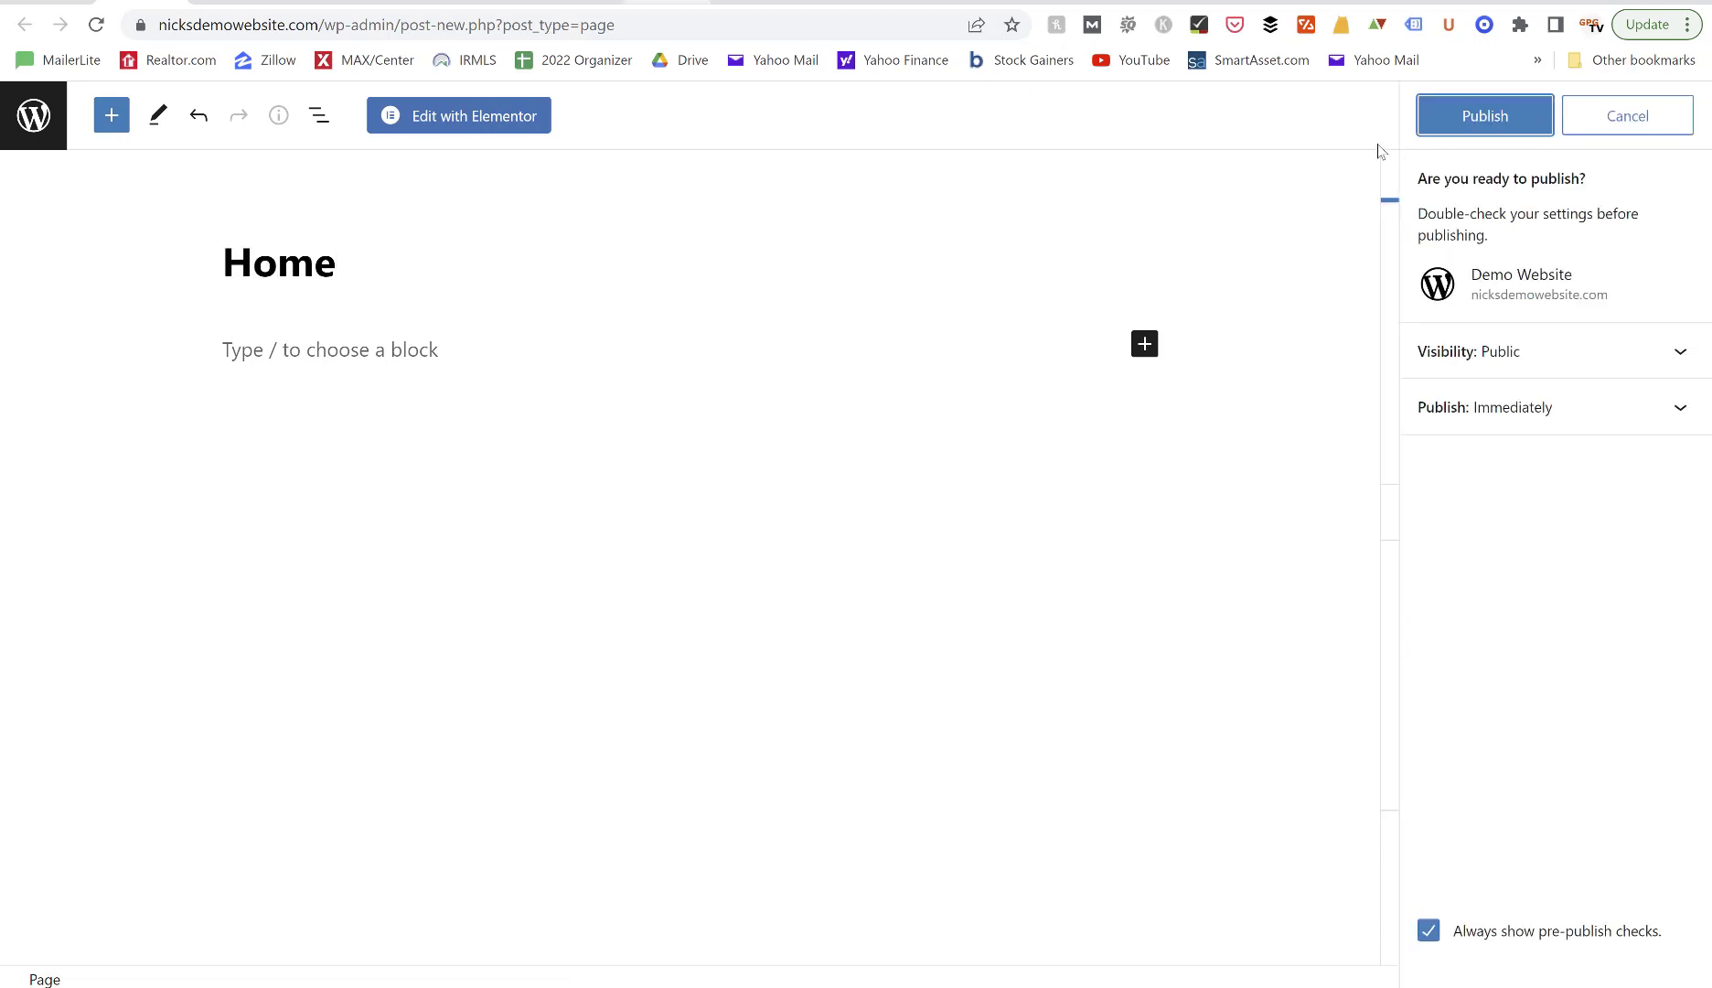
click(1457, 132)
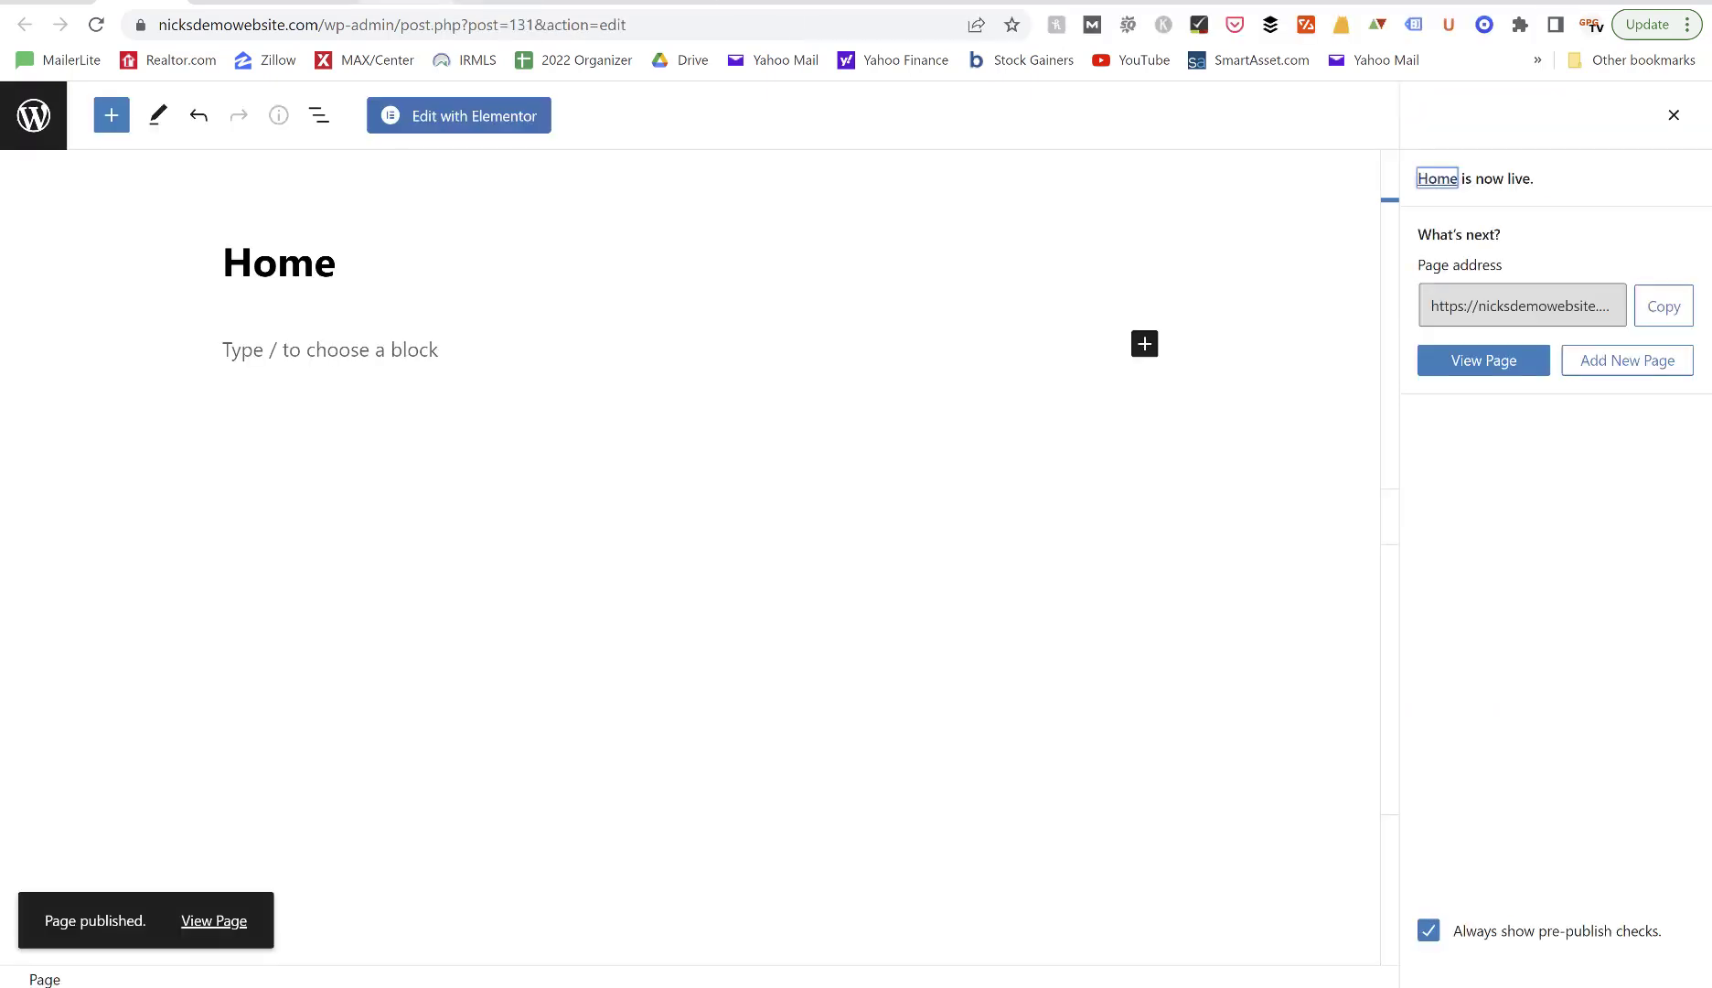
Title the second new page About and publish it.
click(230, 2)
text(About)
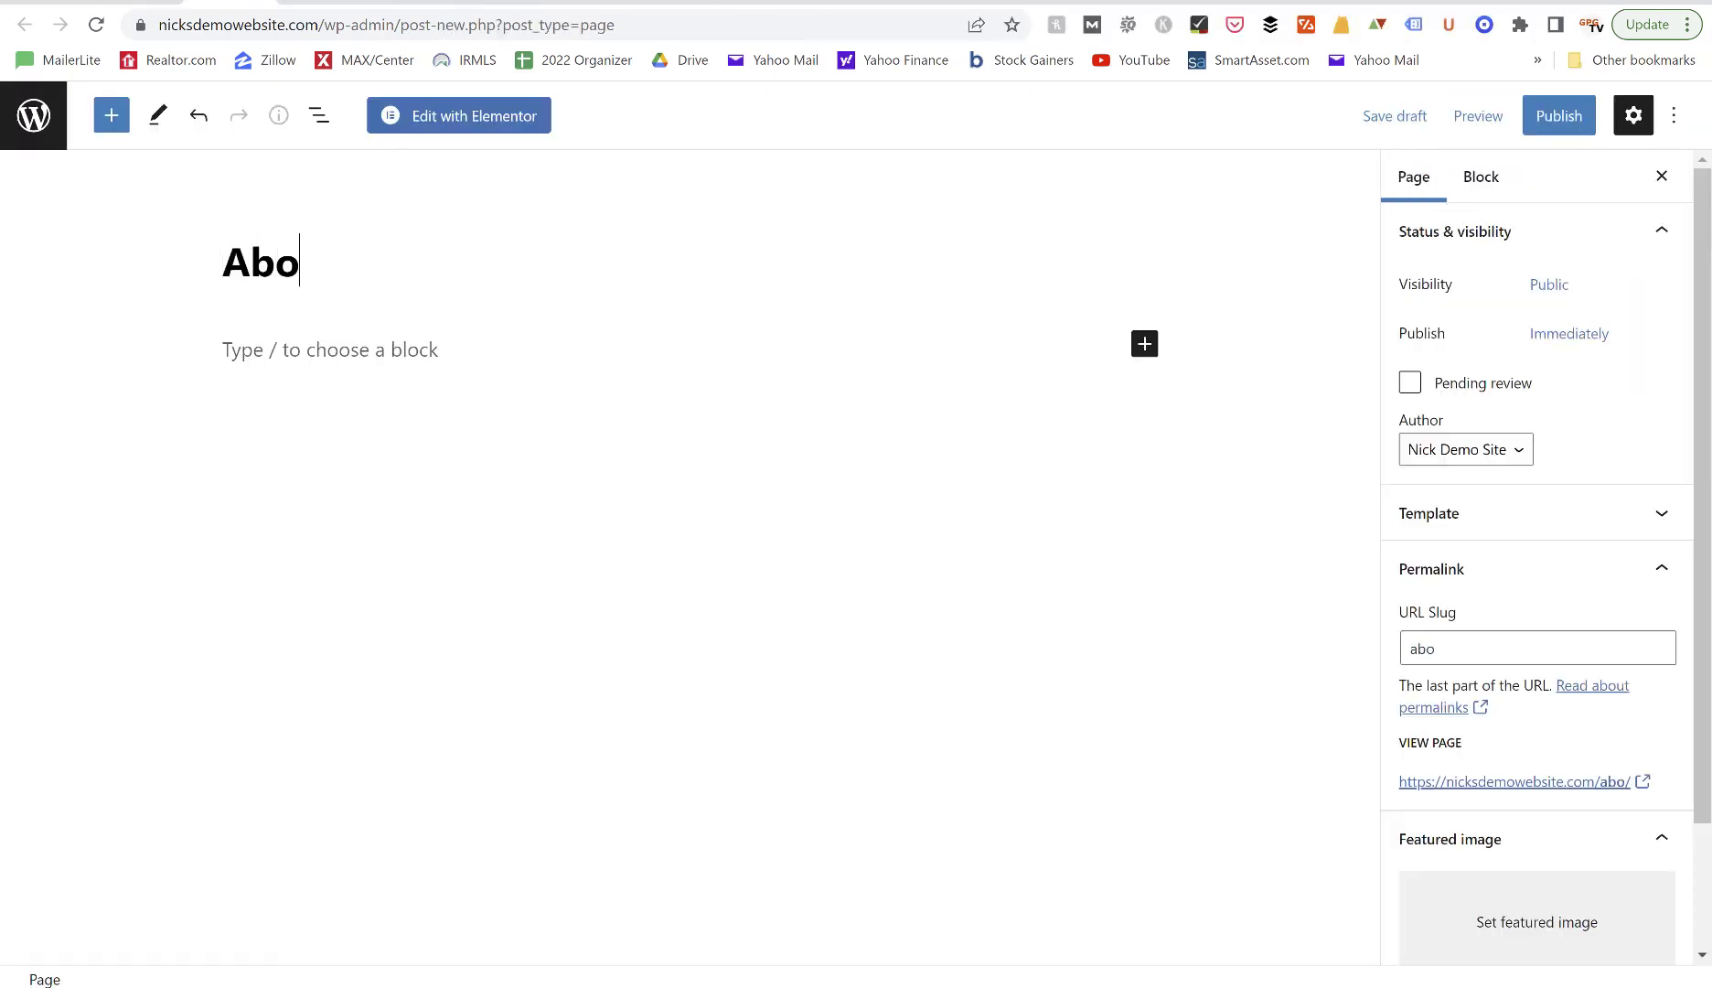
click(1572, 133)
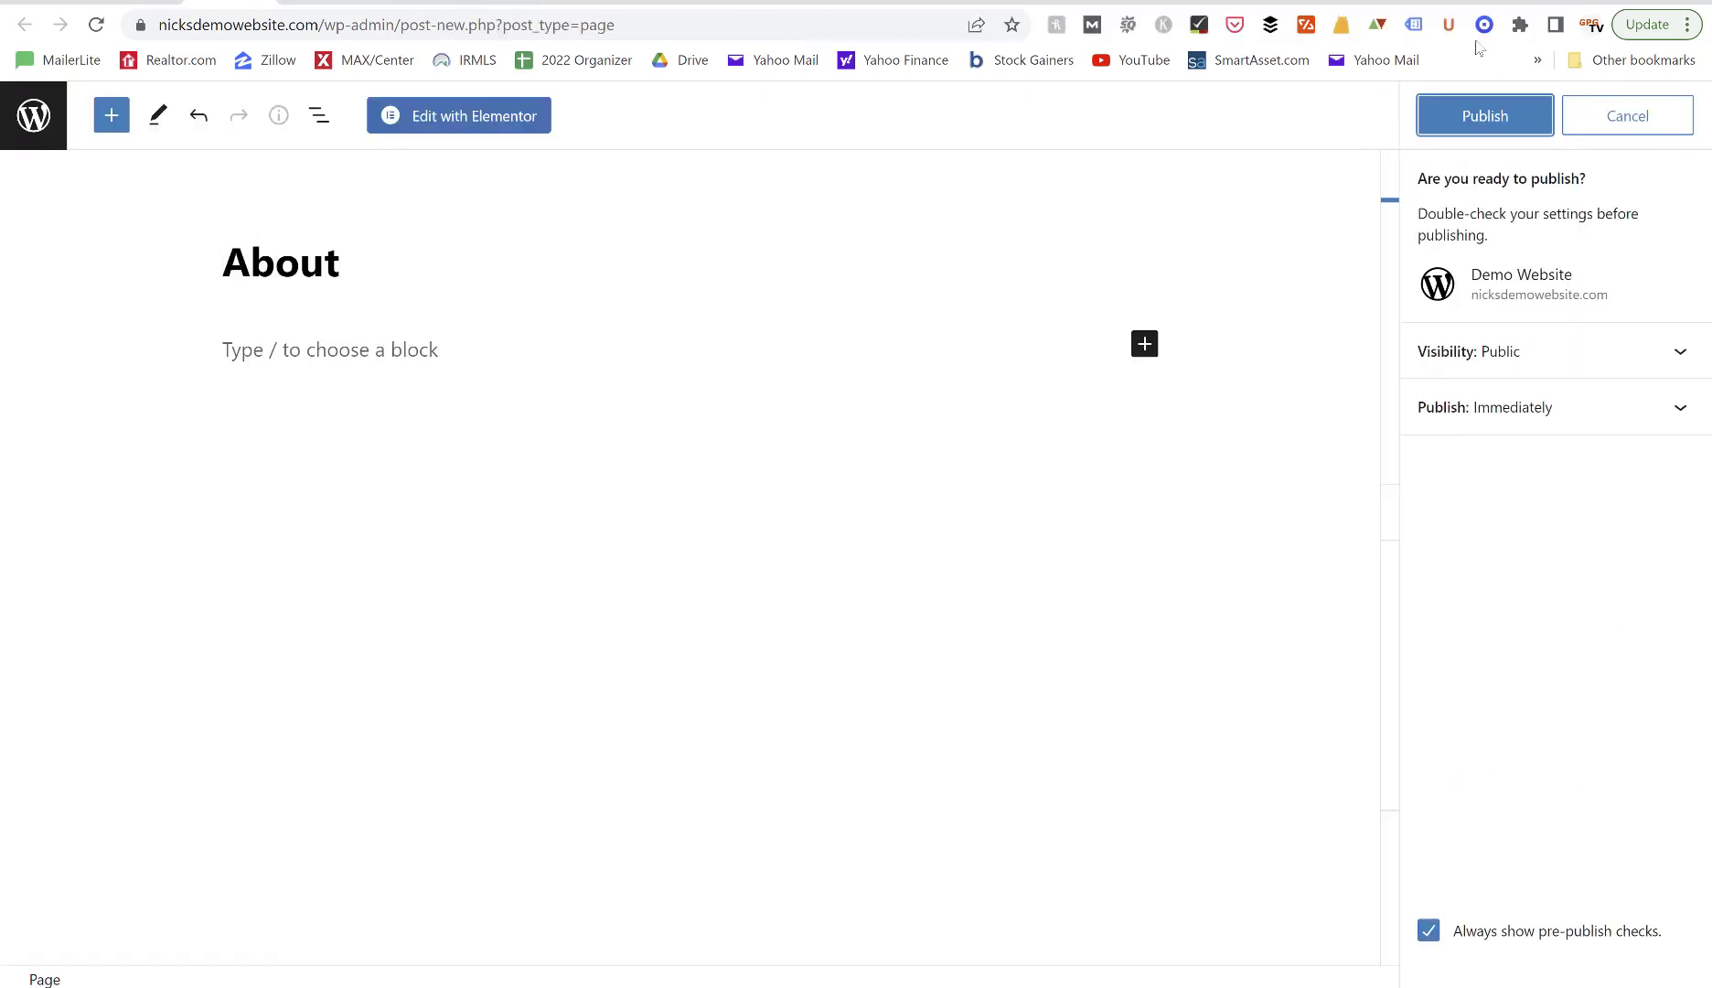
click(1464, 115)
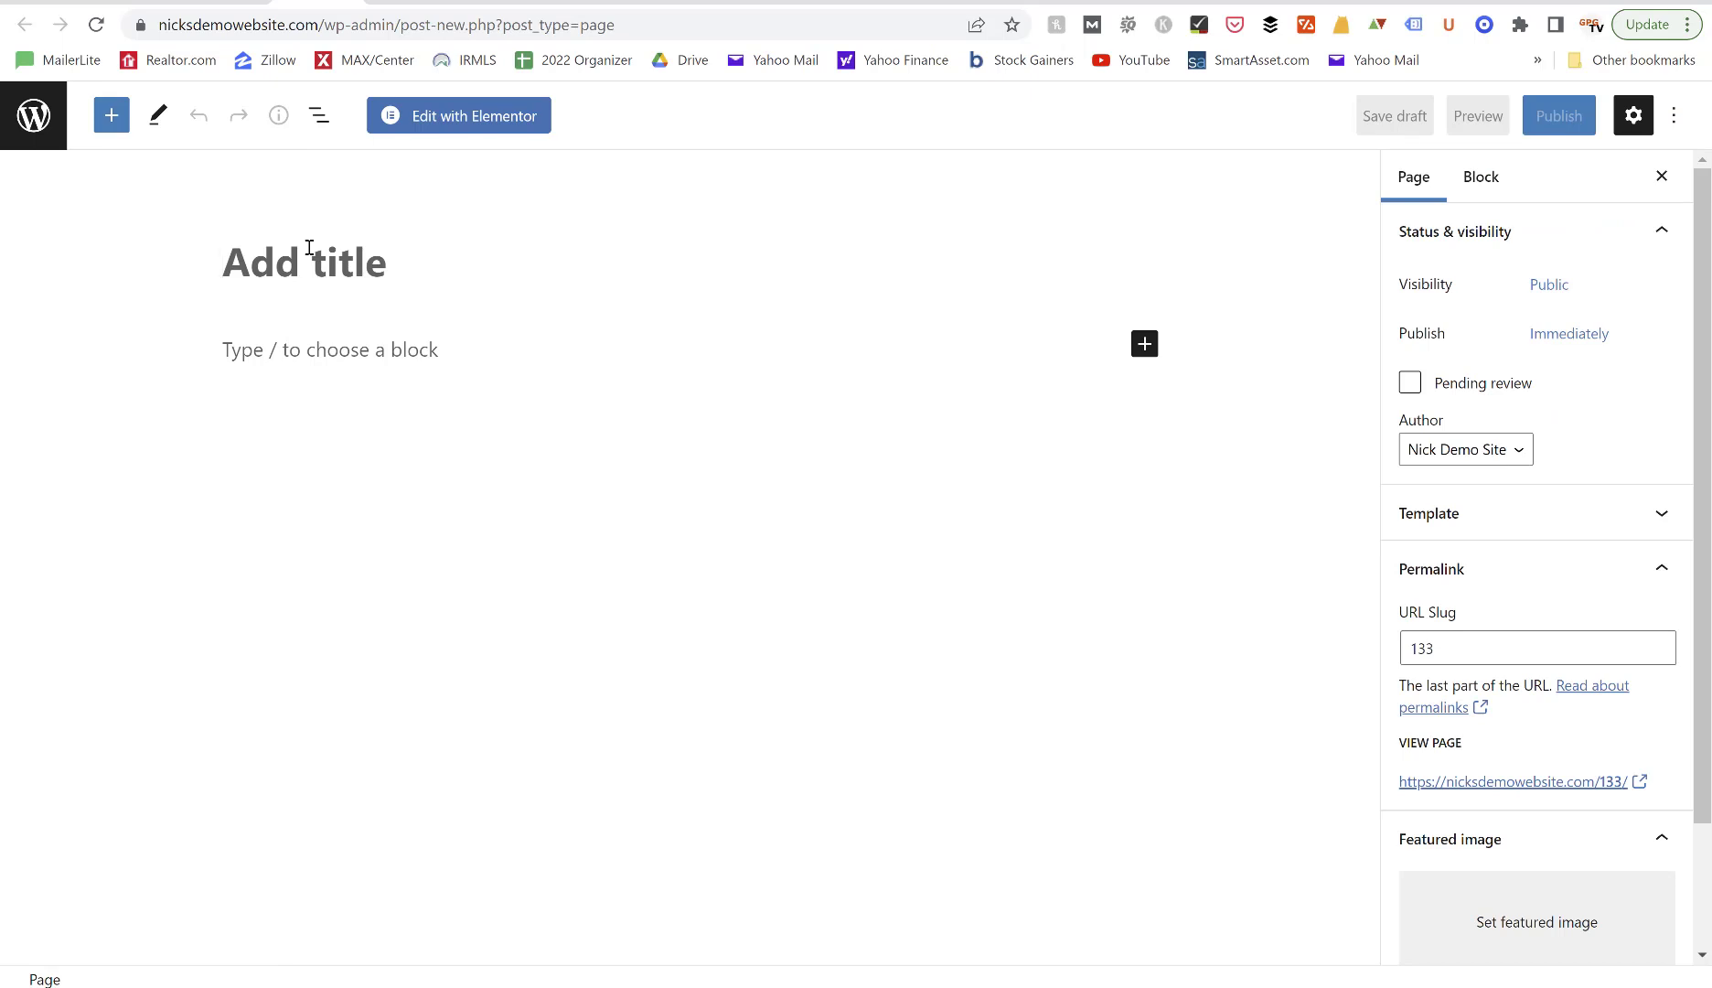
Title the third new page Contact and publish it.
text(Contact)
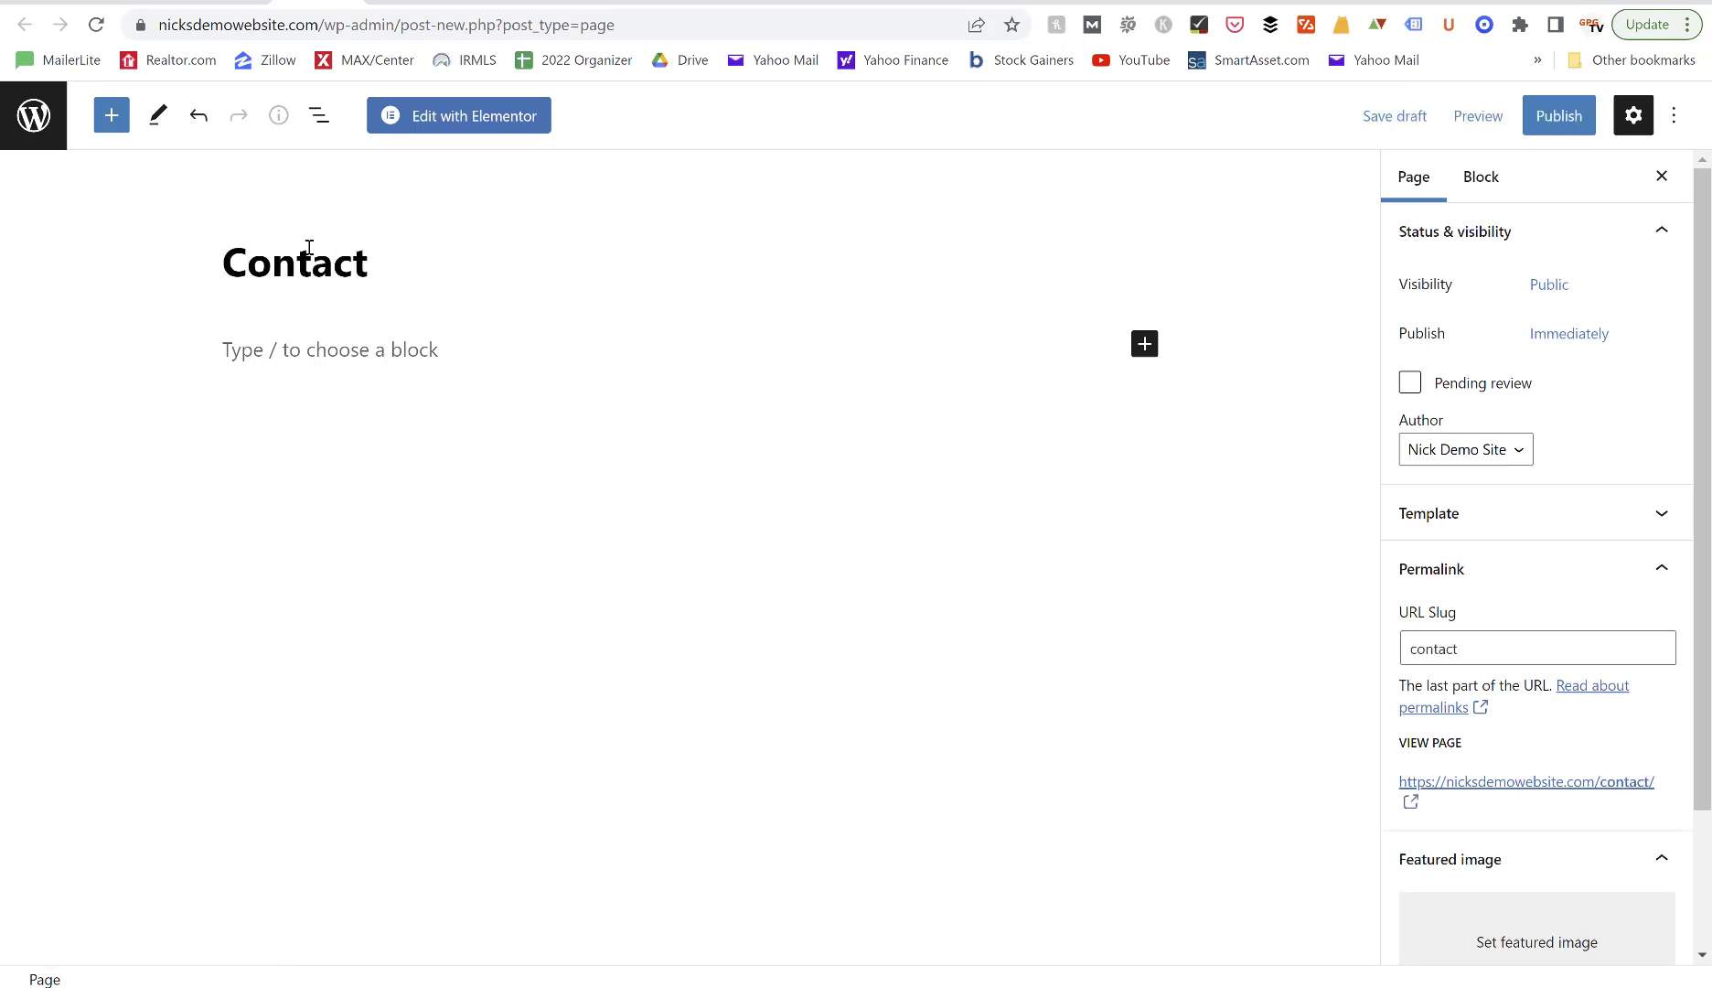
click(1548, 133)
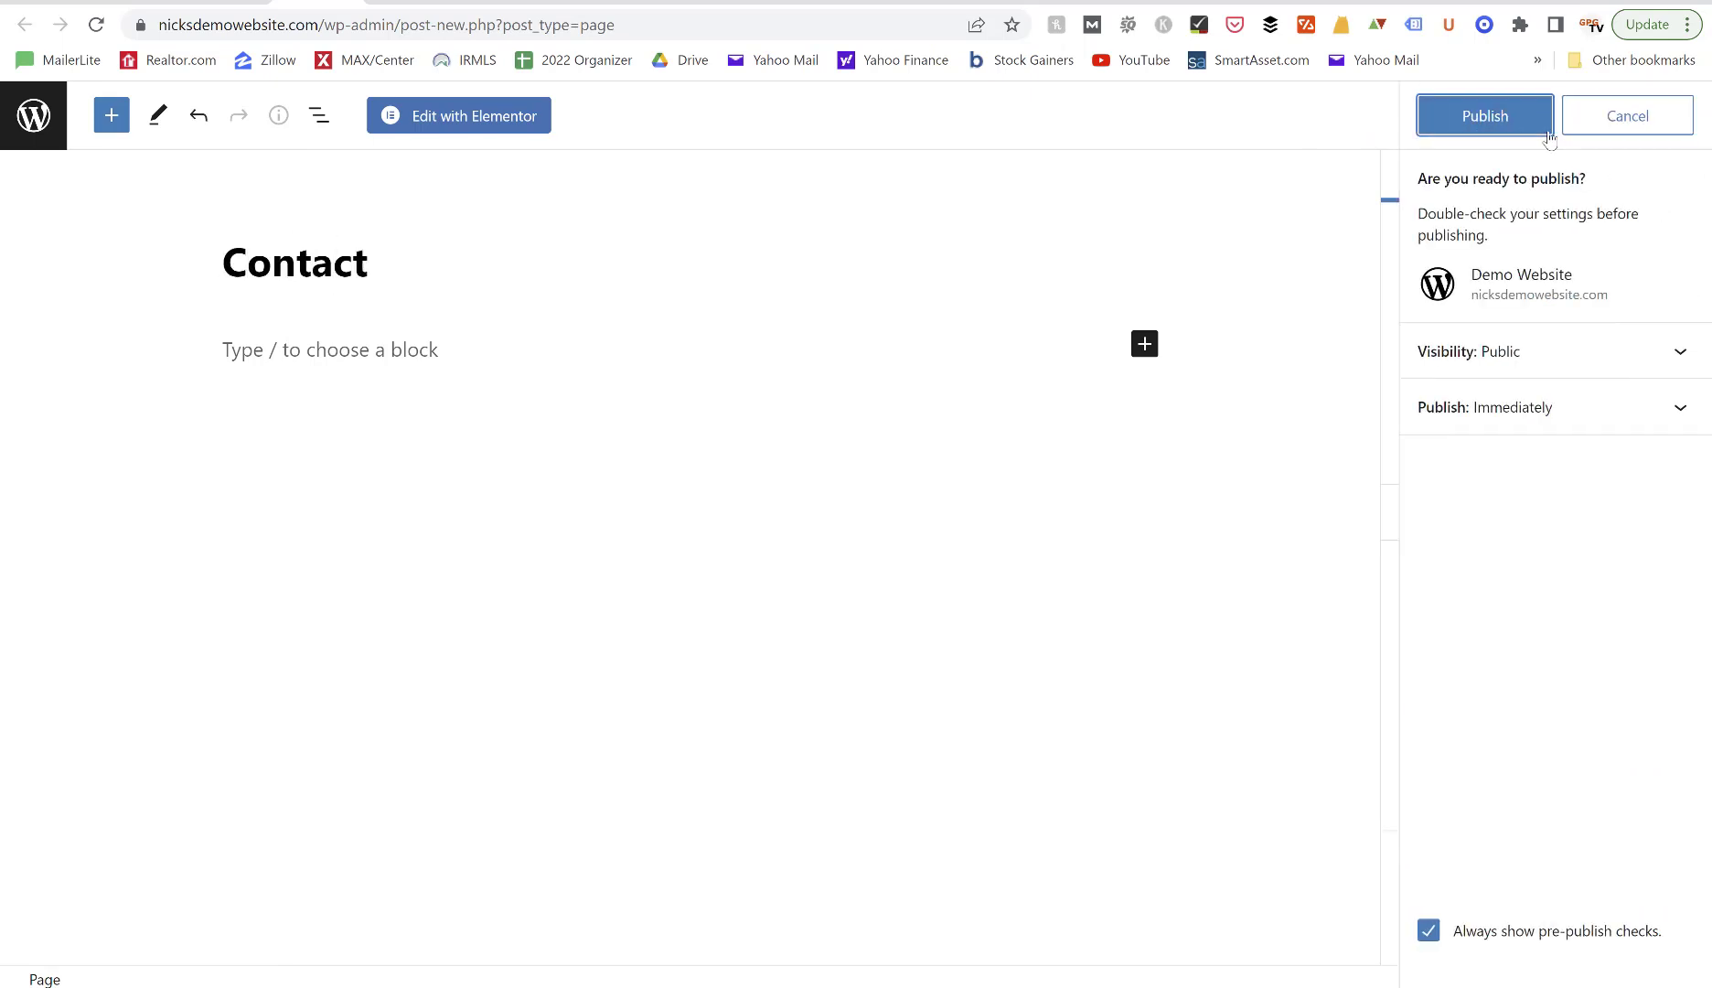
click(1470, 115)
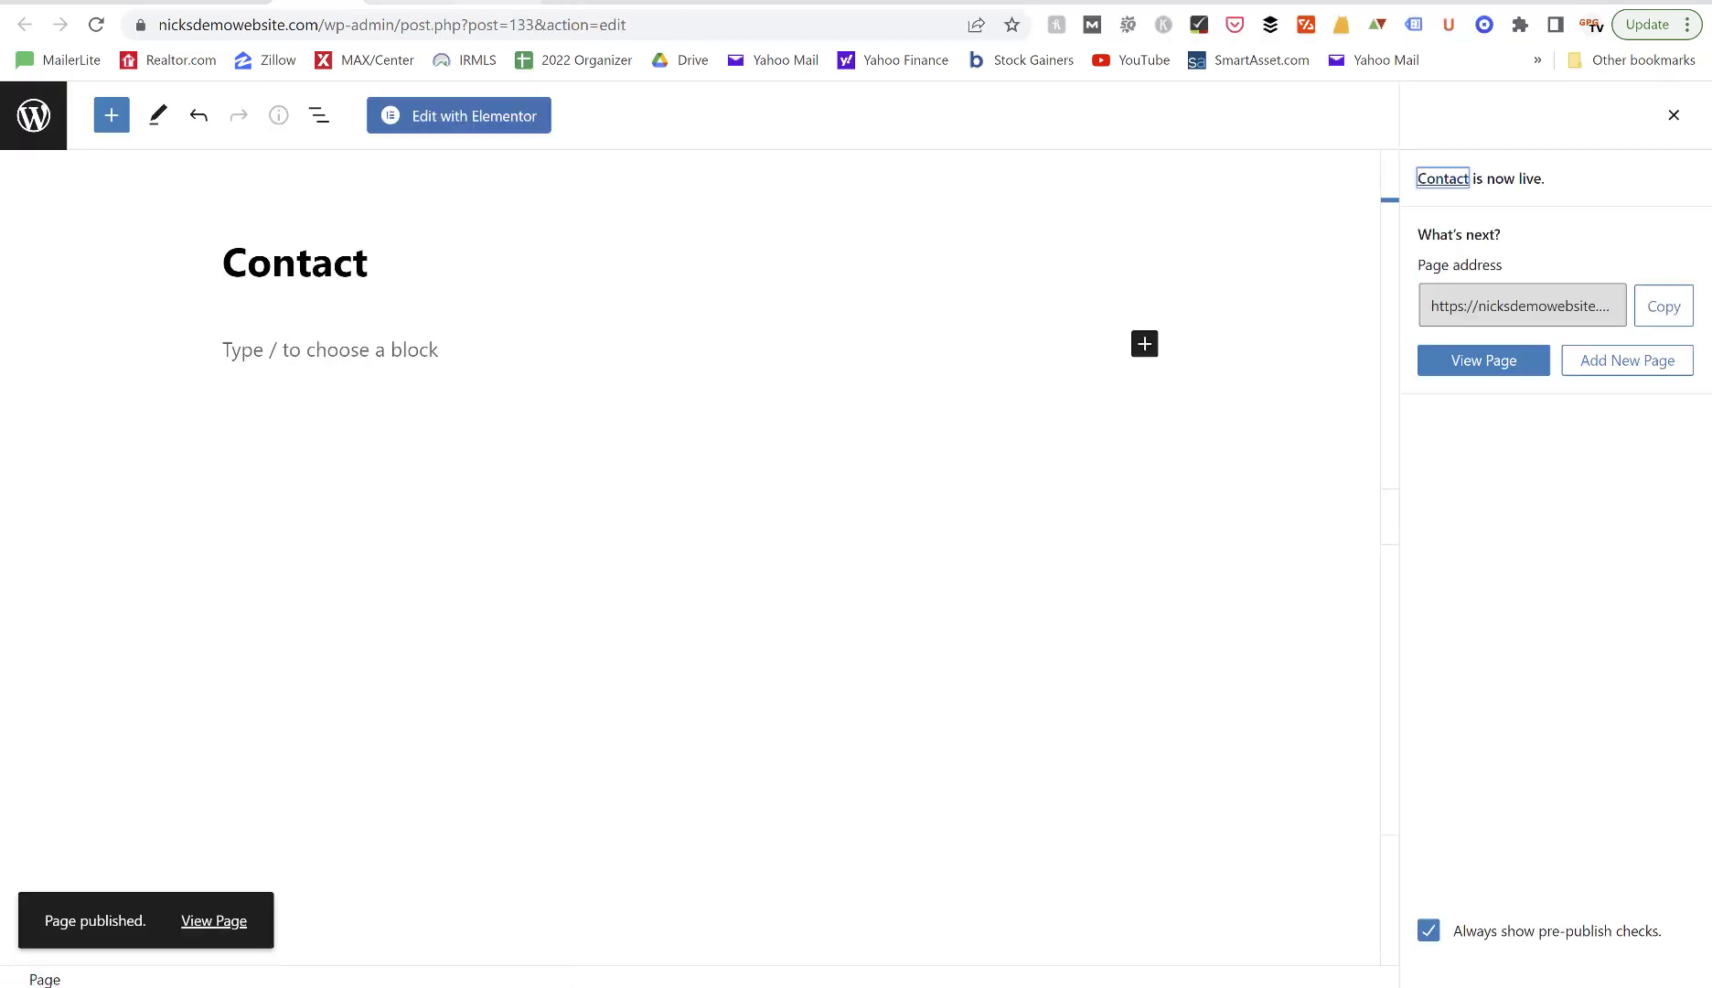
Title the fourth new page Store and publish it.
click(408, 2)
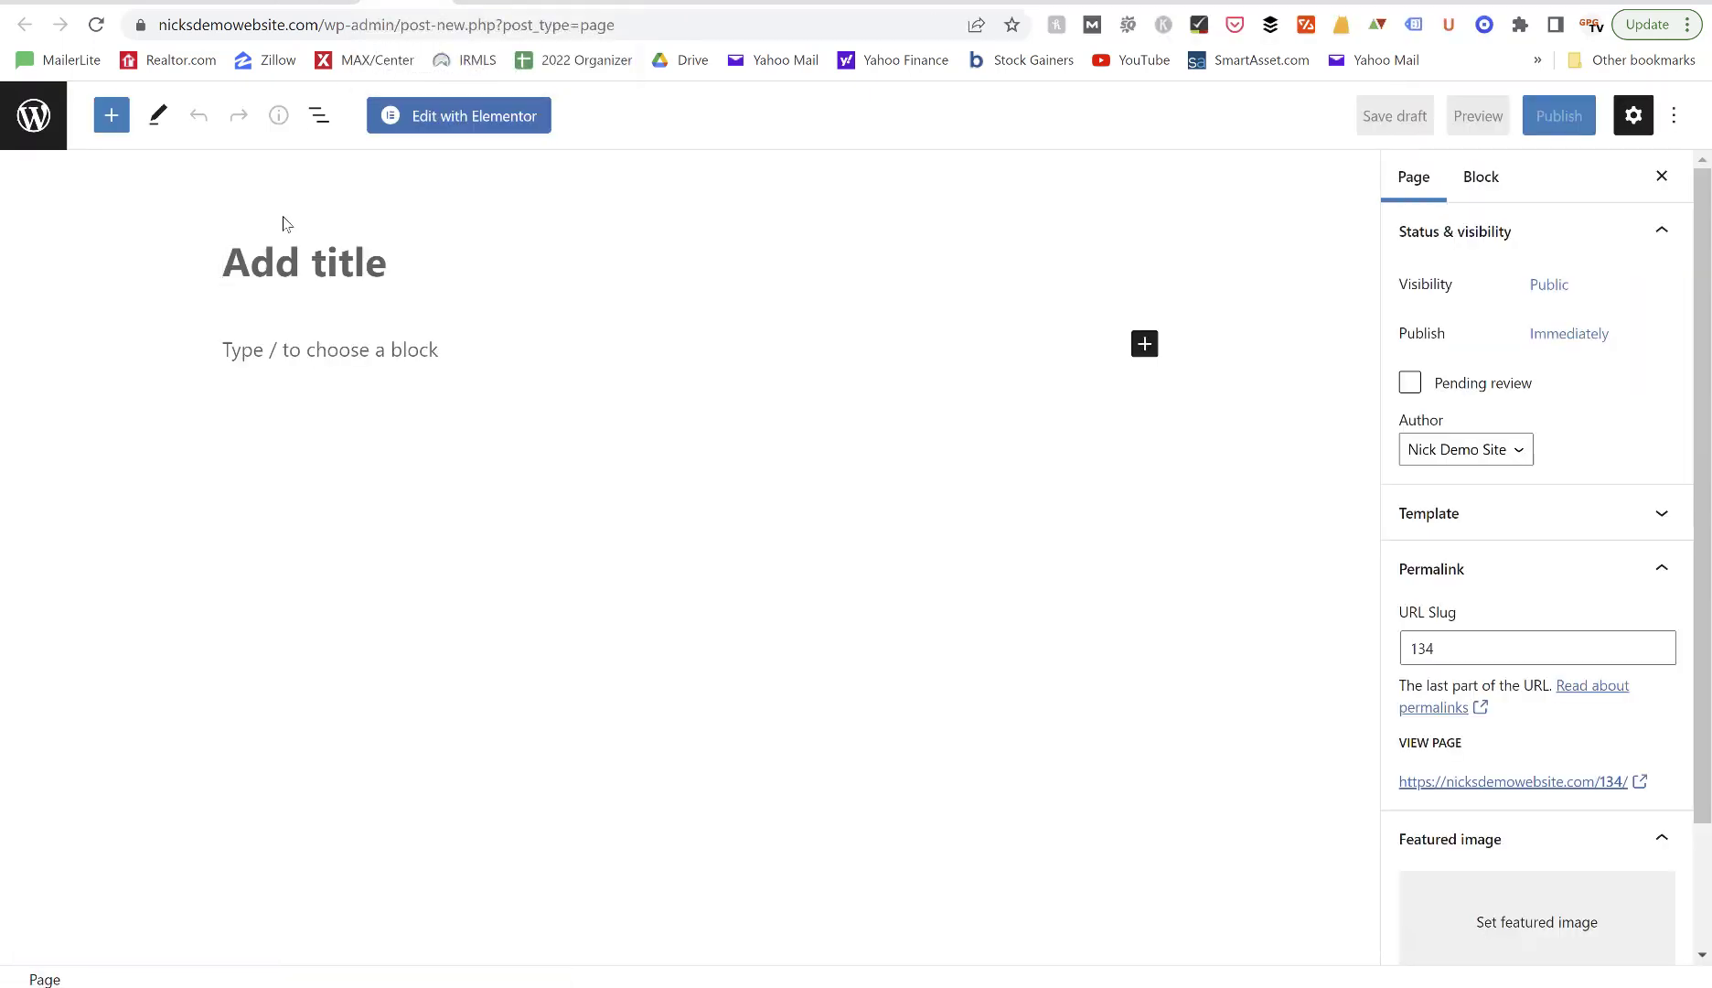
click(275, 262)
text(Store)
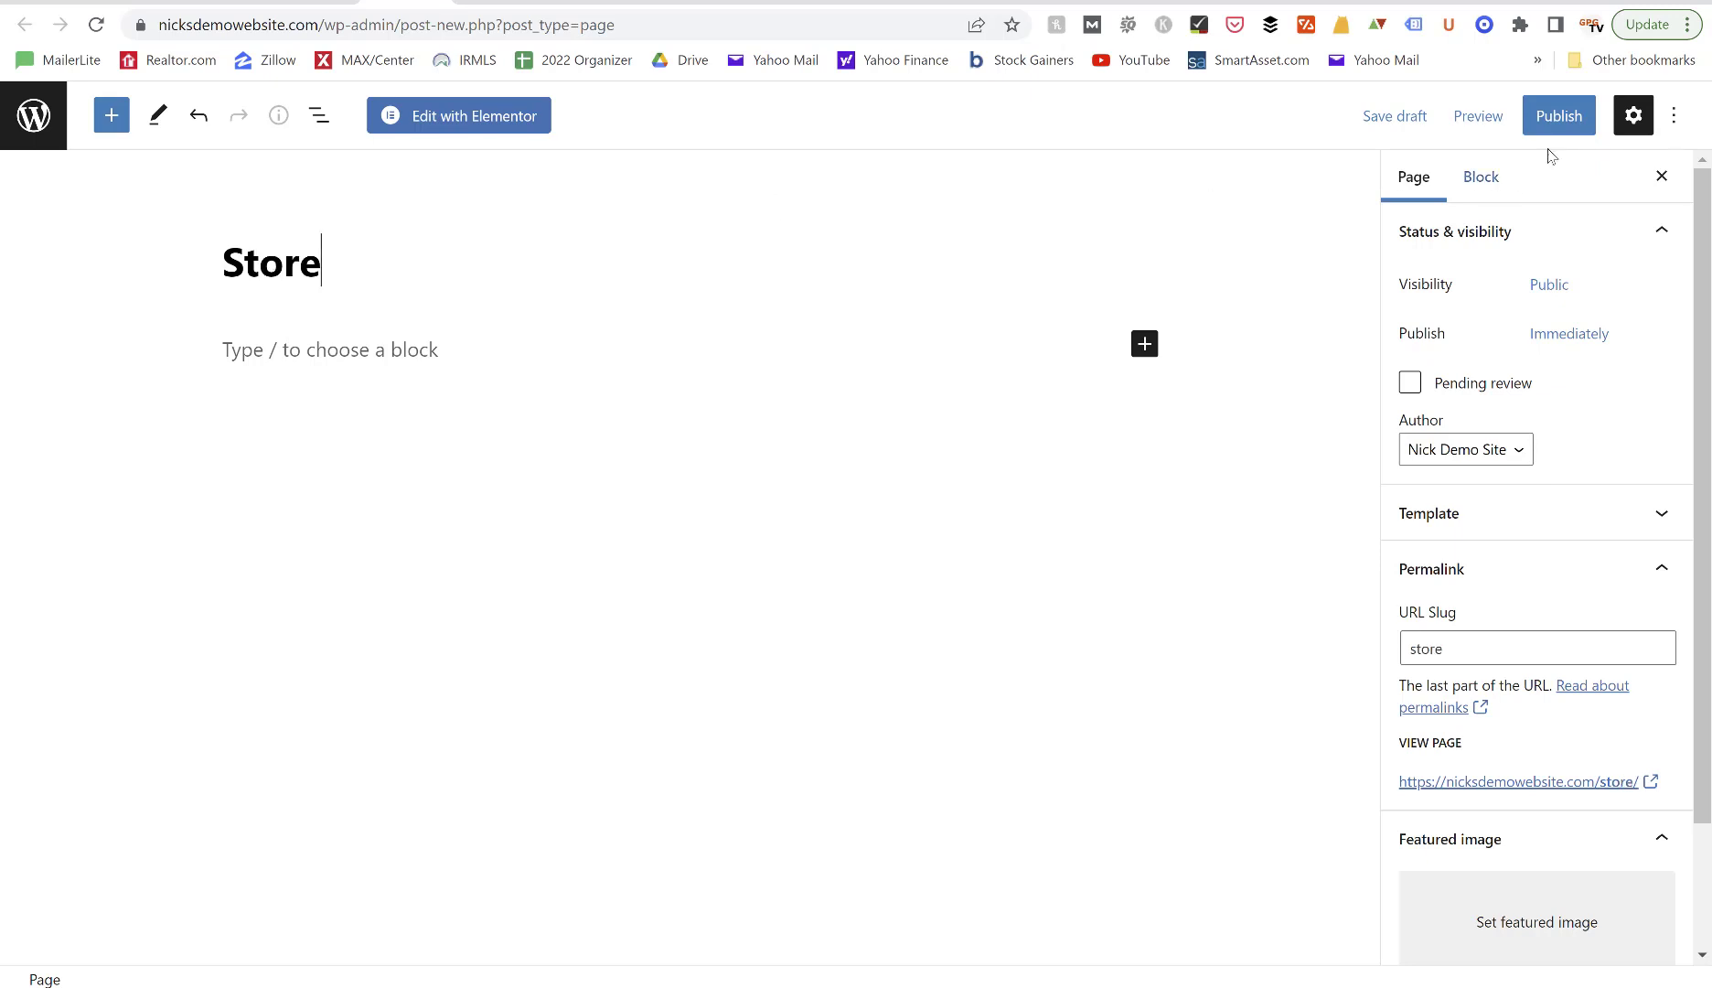
click(1556, 113)
click(1482, 117)
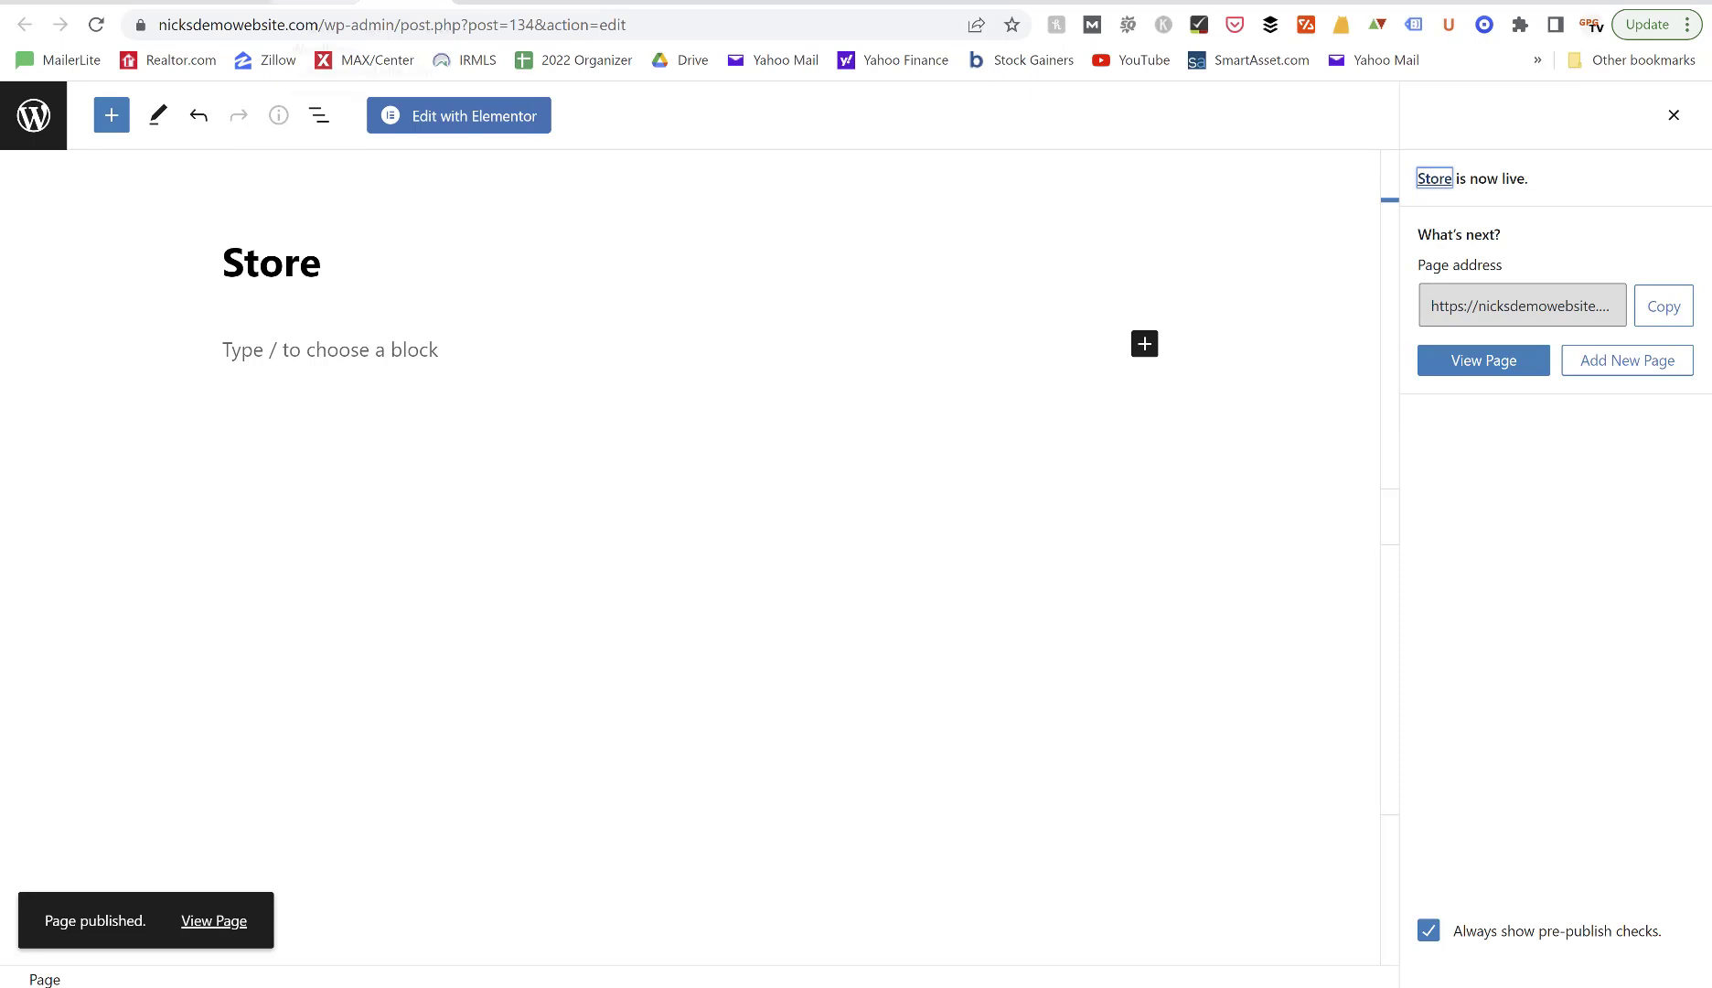
Return to the menu editor, save the Main Navigation Menu again and check its display location settings.
click(402, 3)
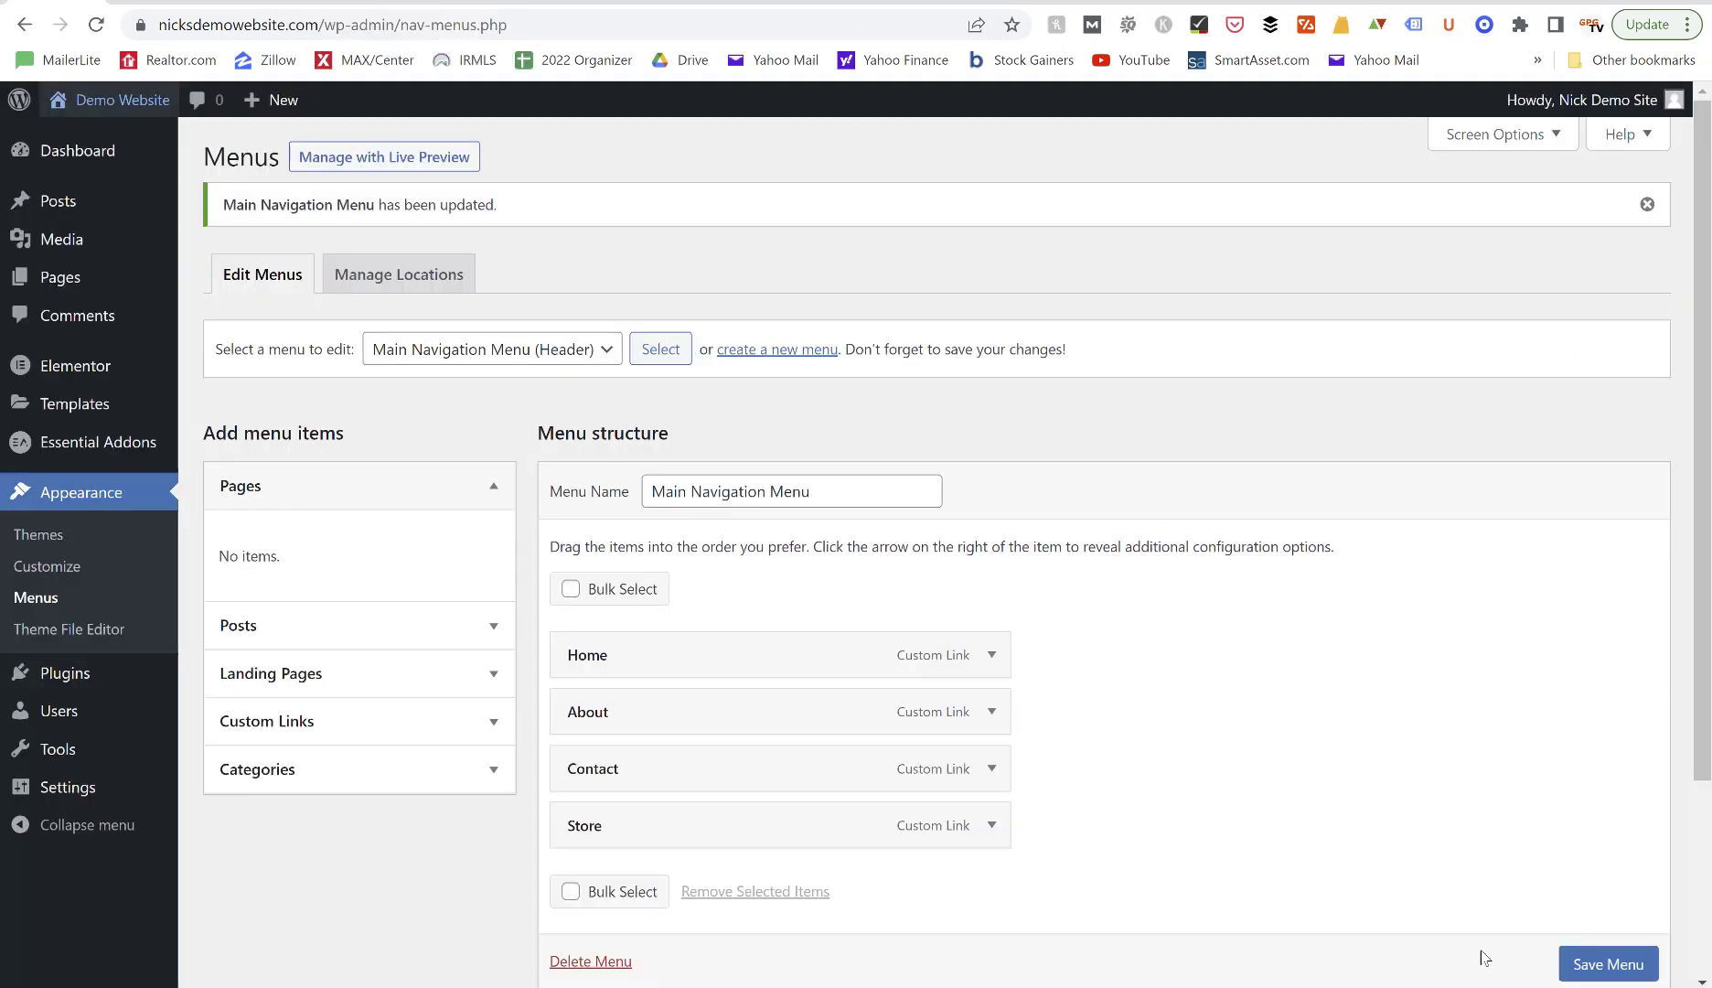
scroll(1606, 967, down, 1)
click(1606, 966)
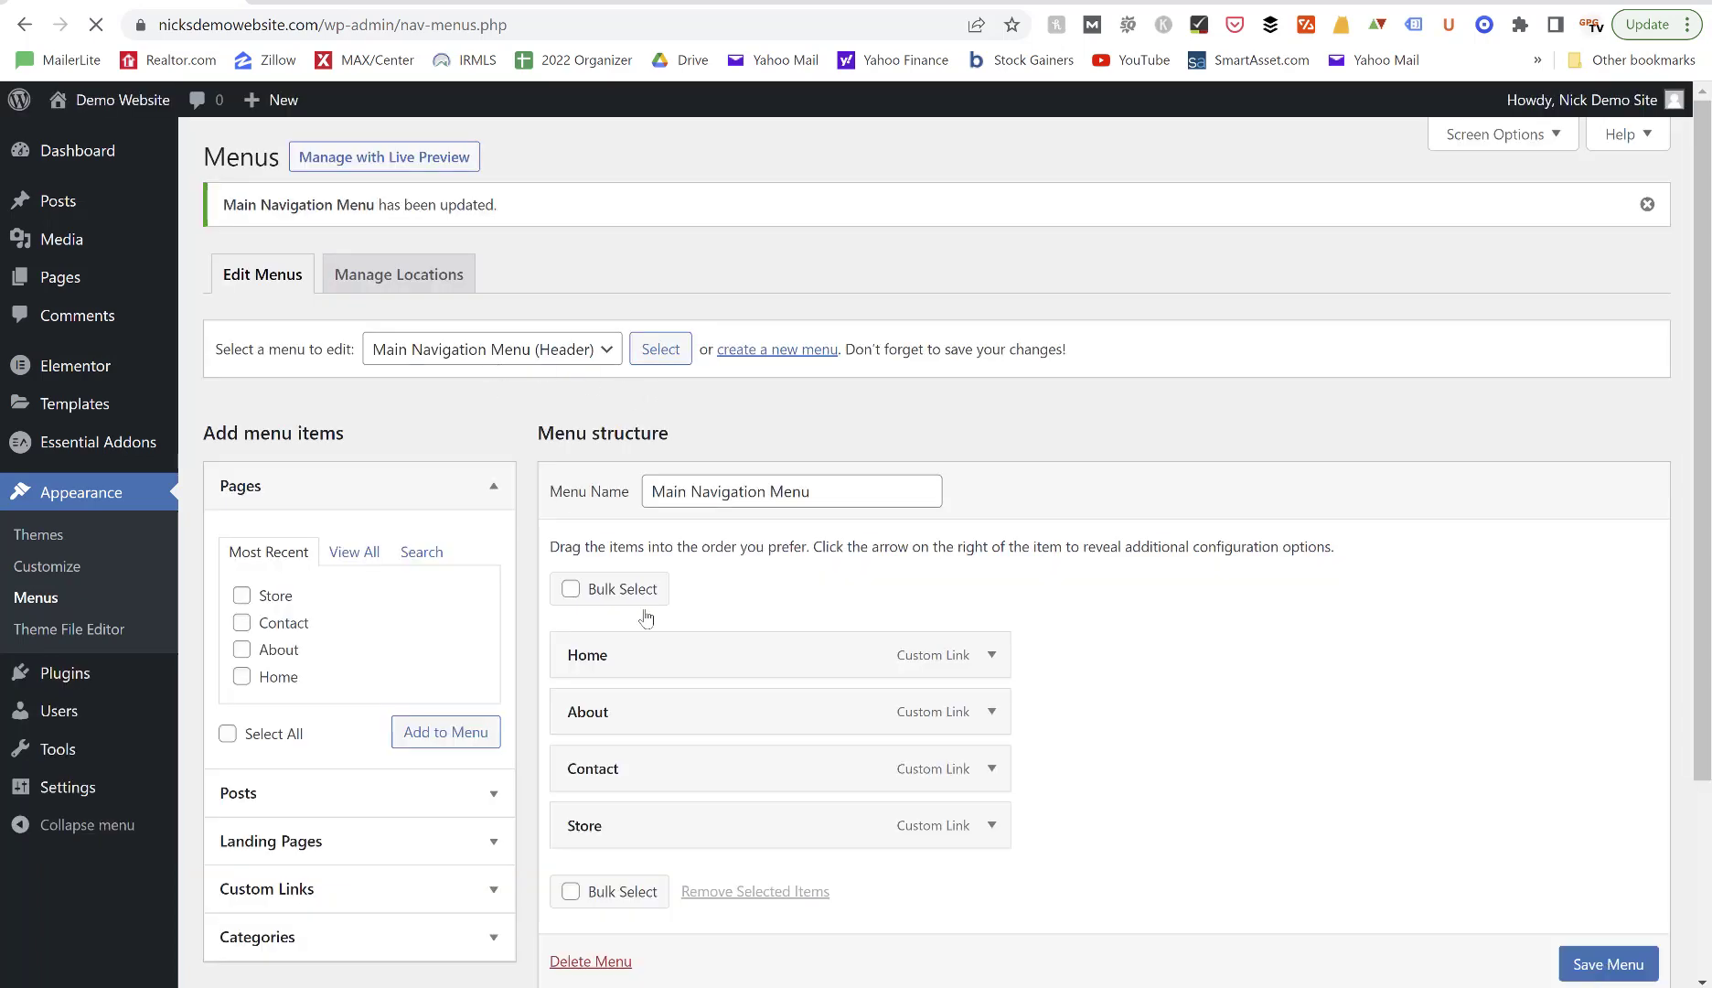
scroll(645, 618, down, 2)
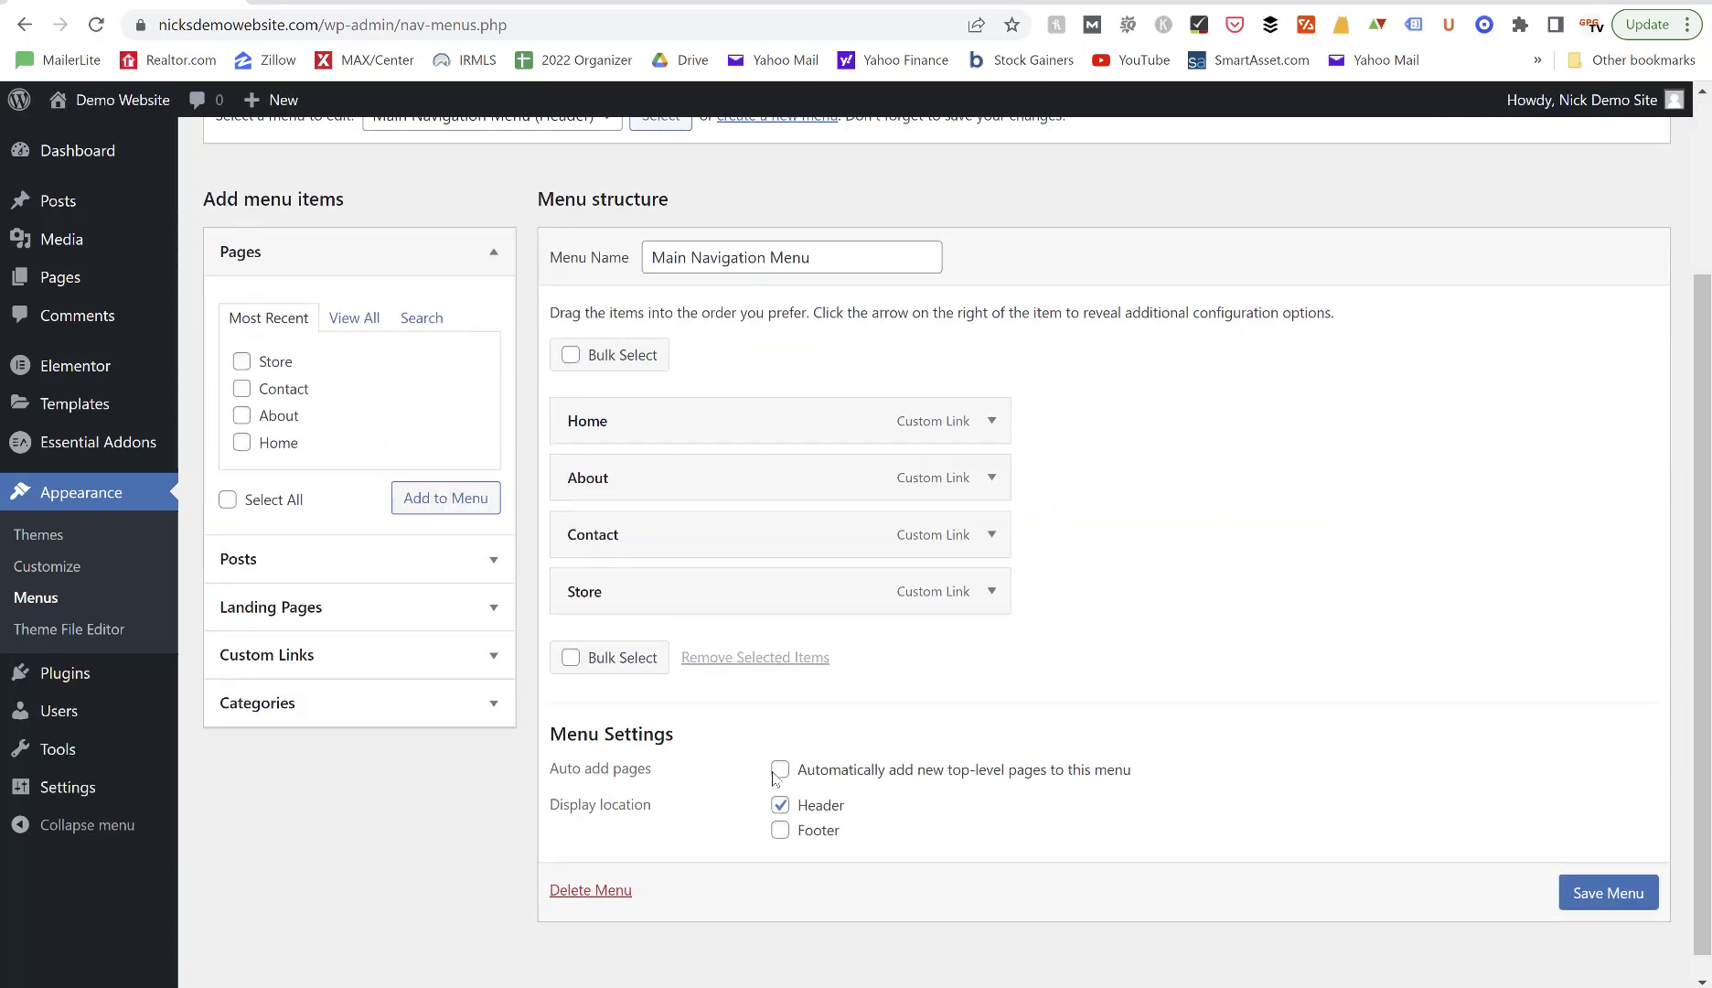
scroll(775, 777, down, 1)
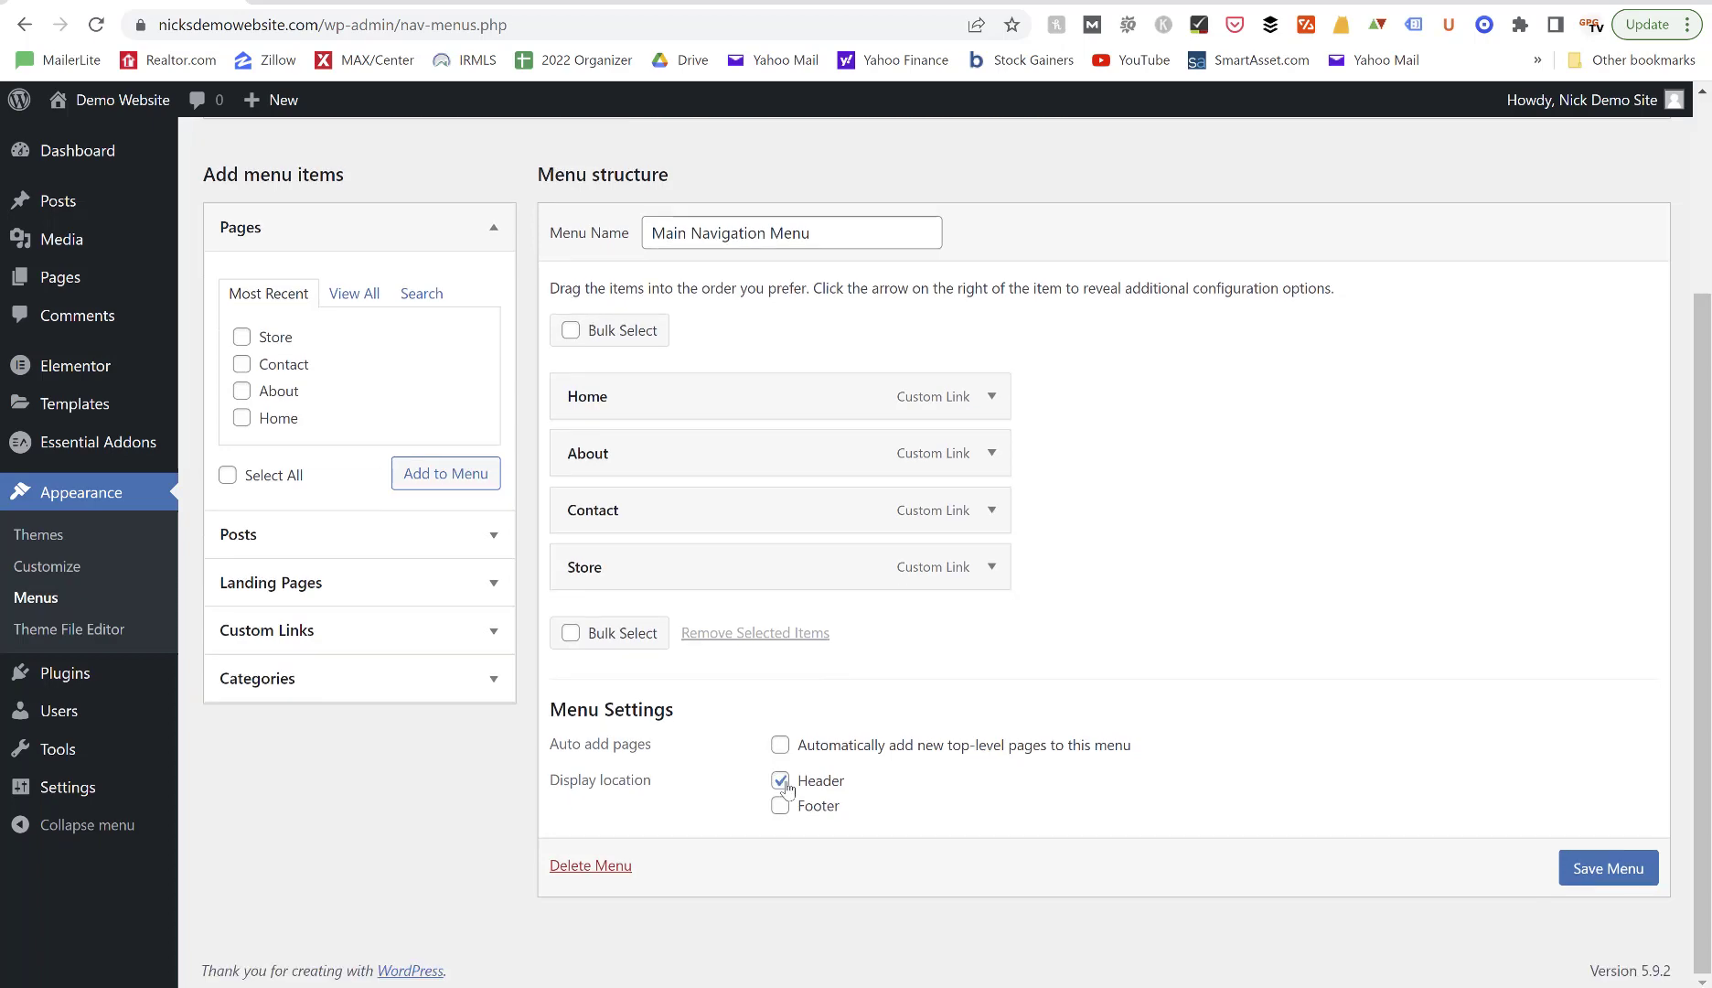
key(Return)
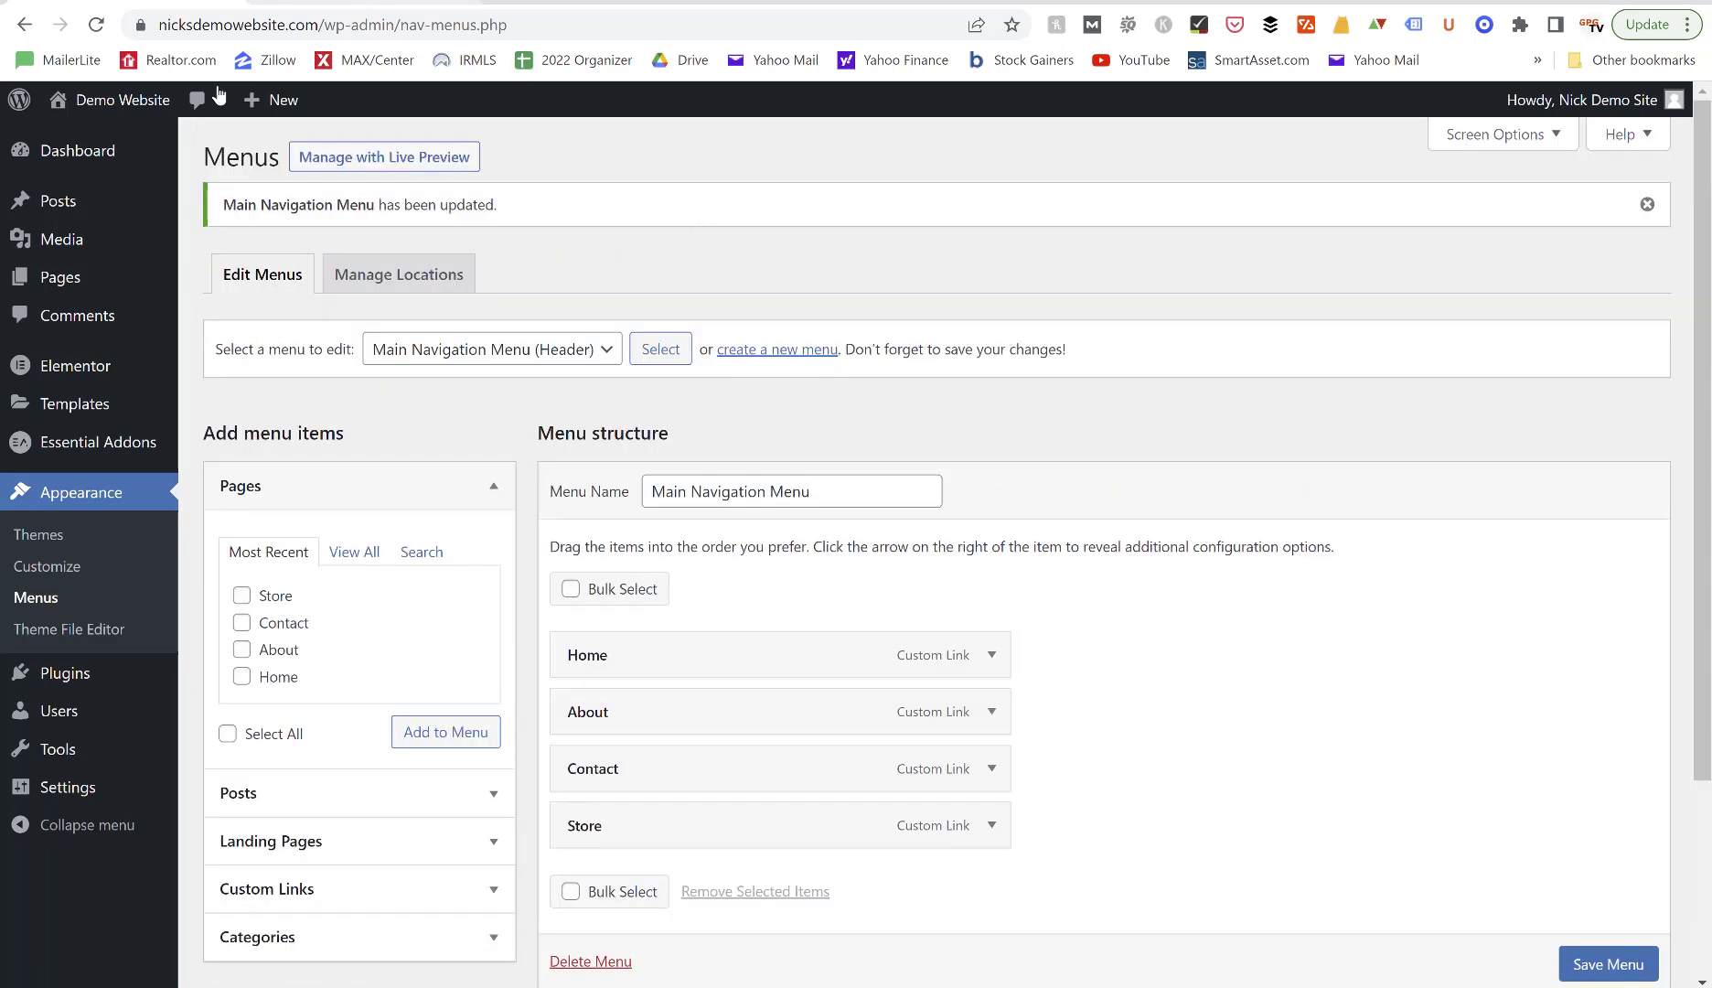
Open the live site in a new browser tab and open its About and Contact links in separate tabs.
right_click(126, 101)
click(157, 124)
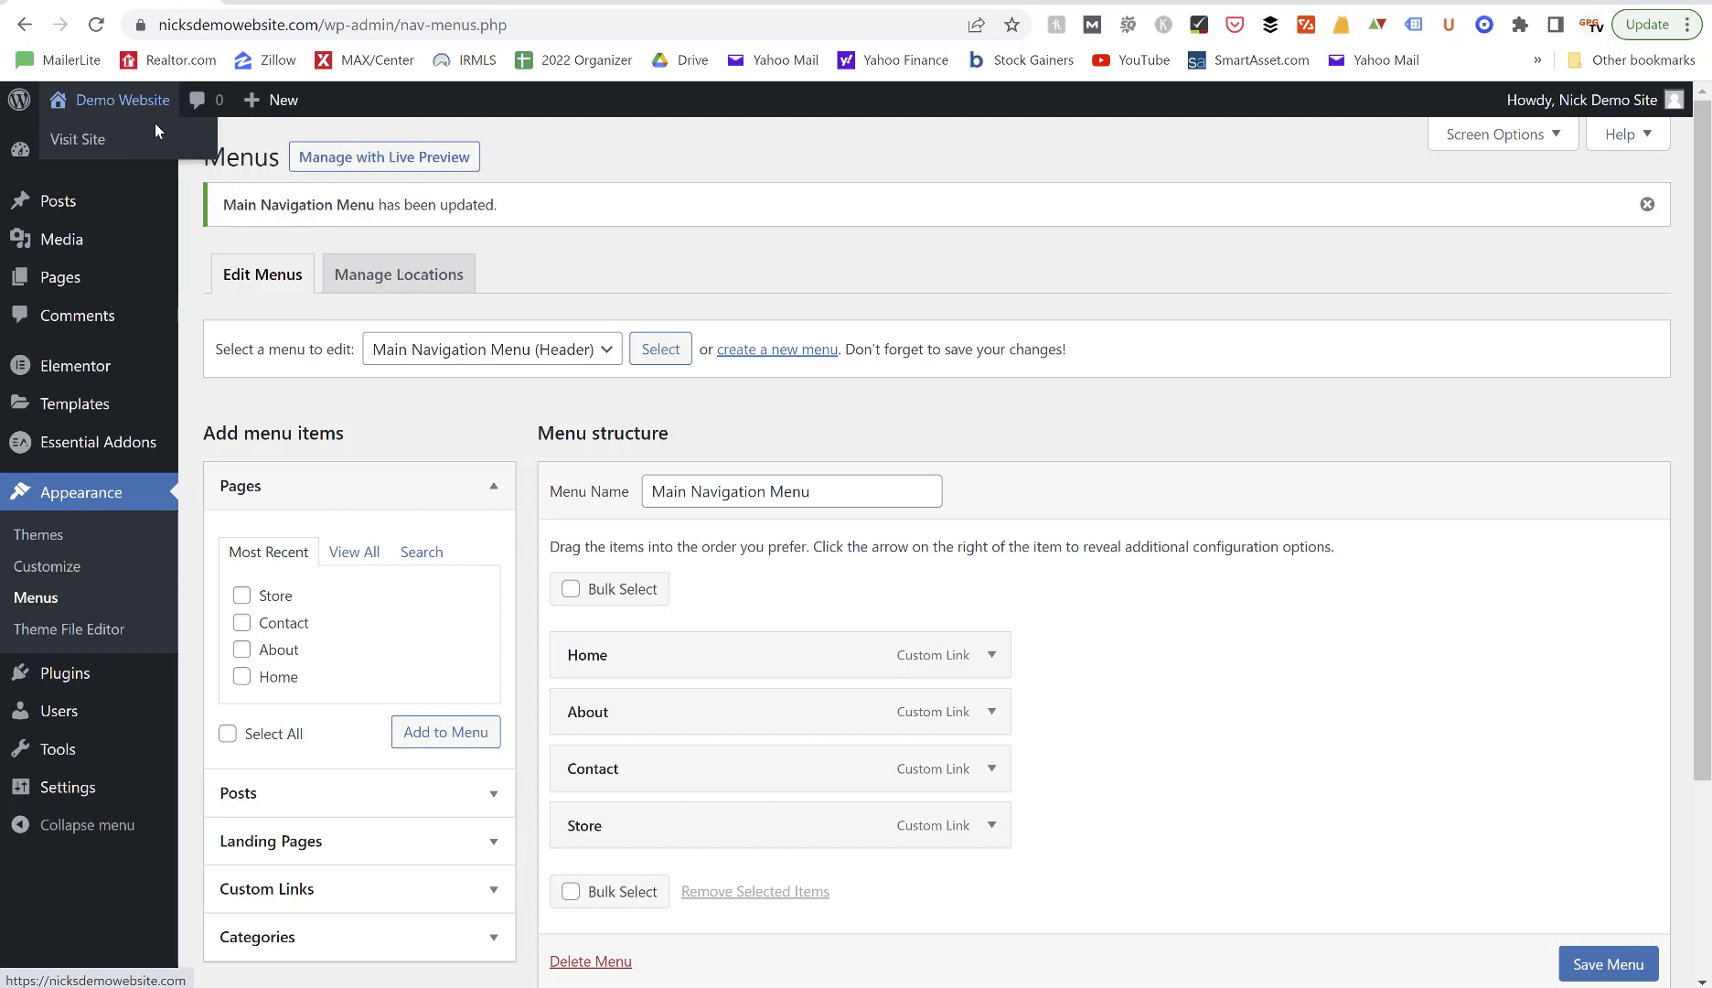
click(311, 4)
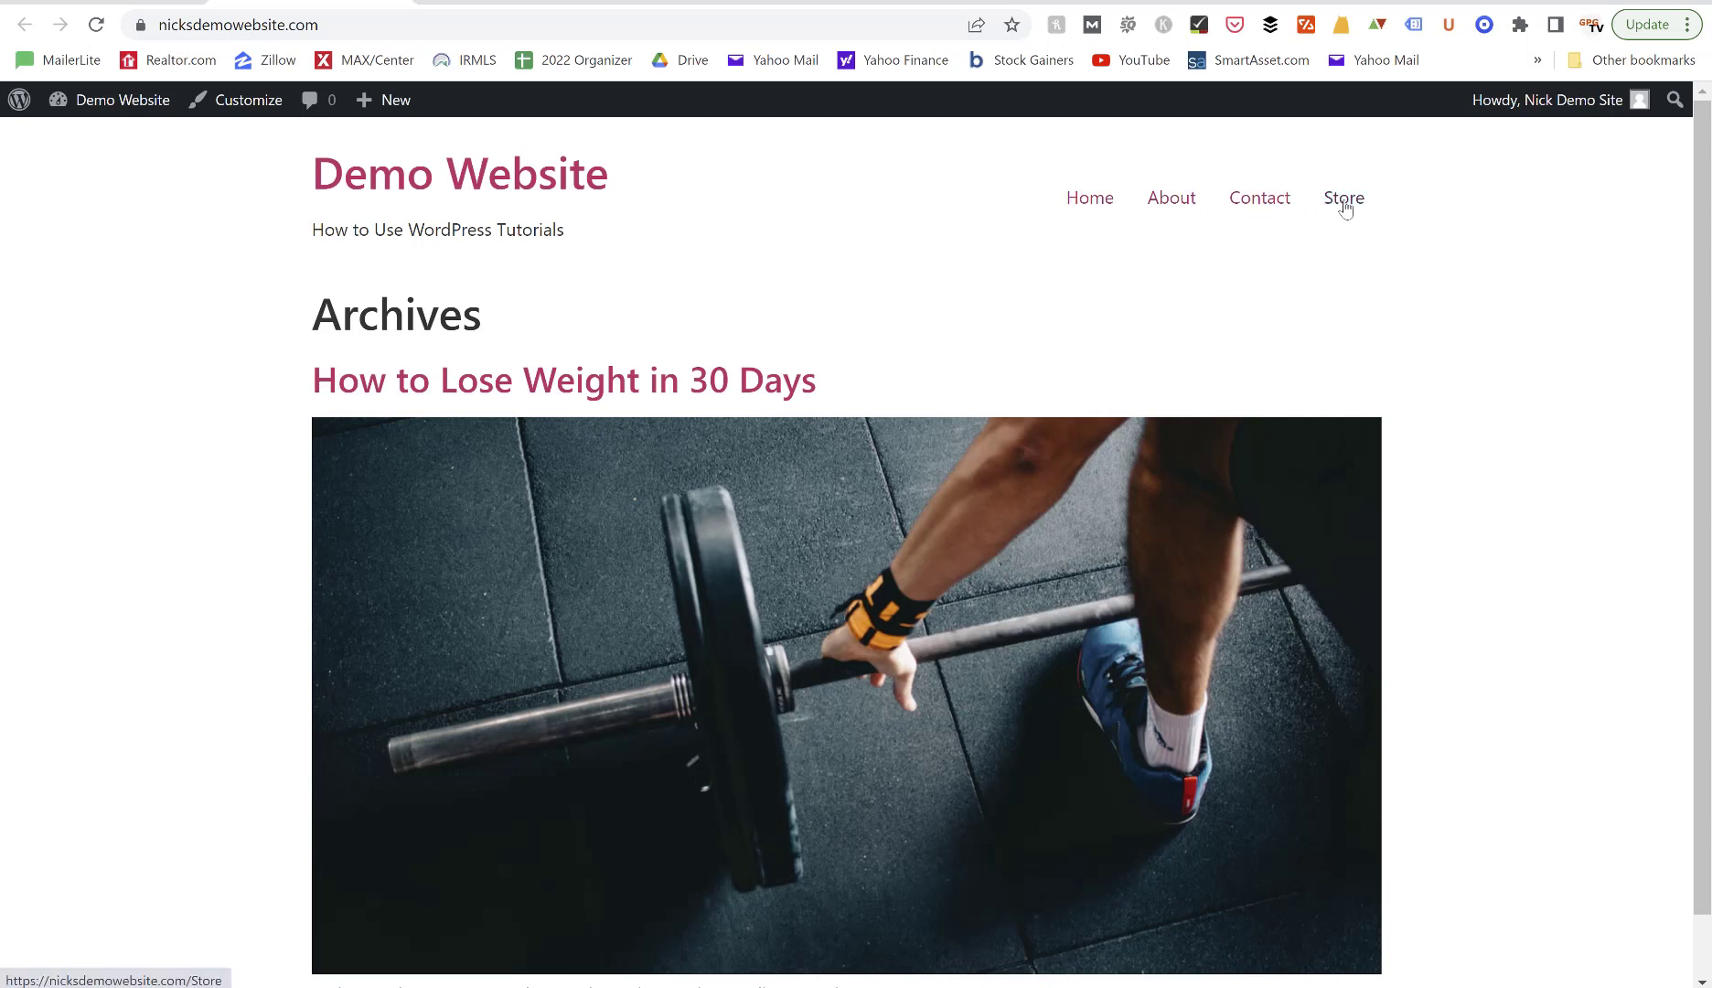
right_click(1166, 208)
key(Escape)
right_click(1243, 197)
click(1269, 211)
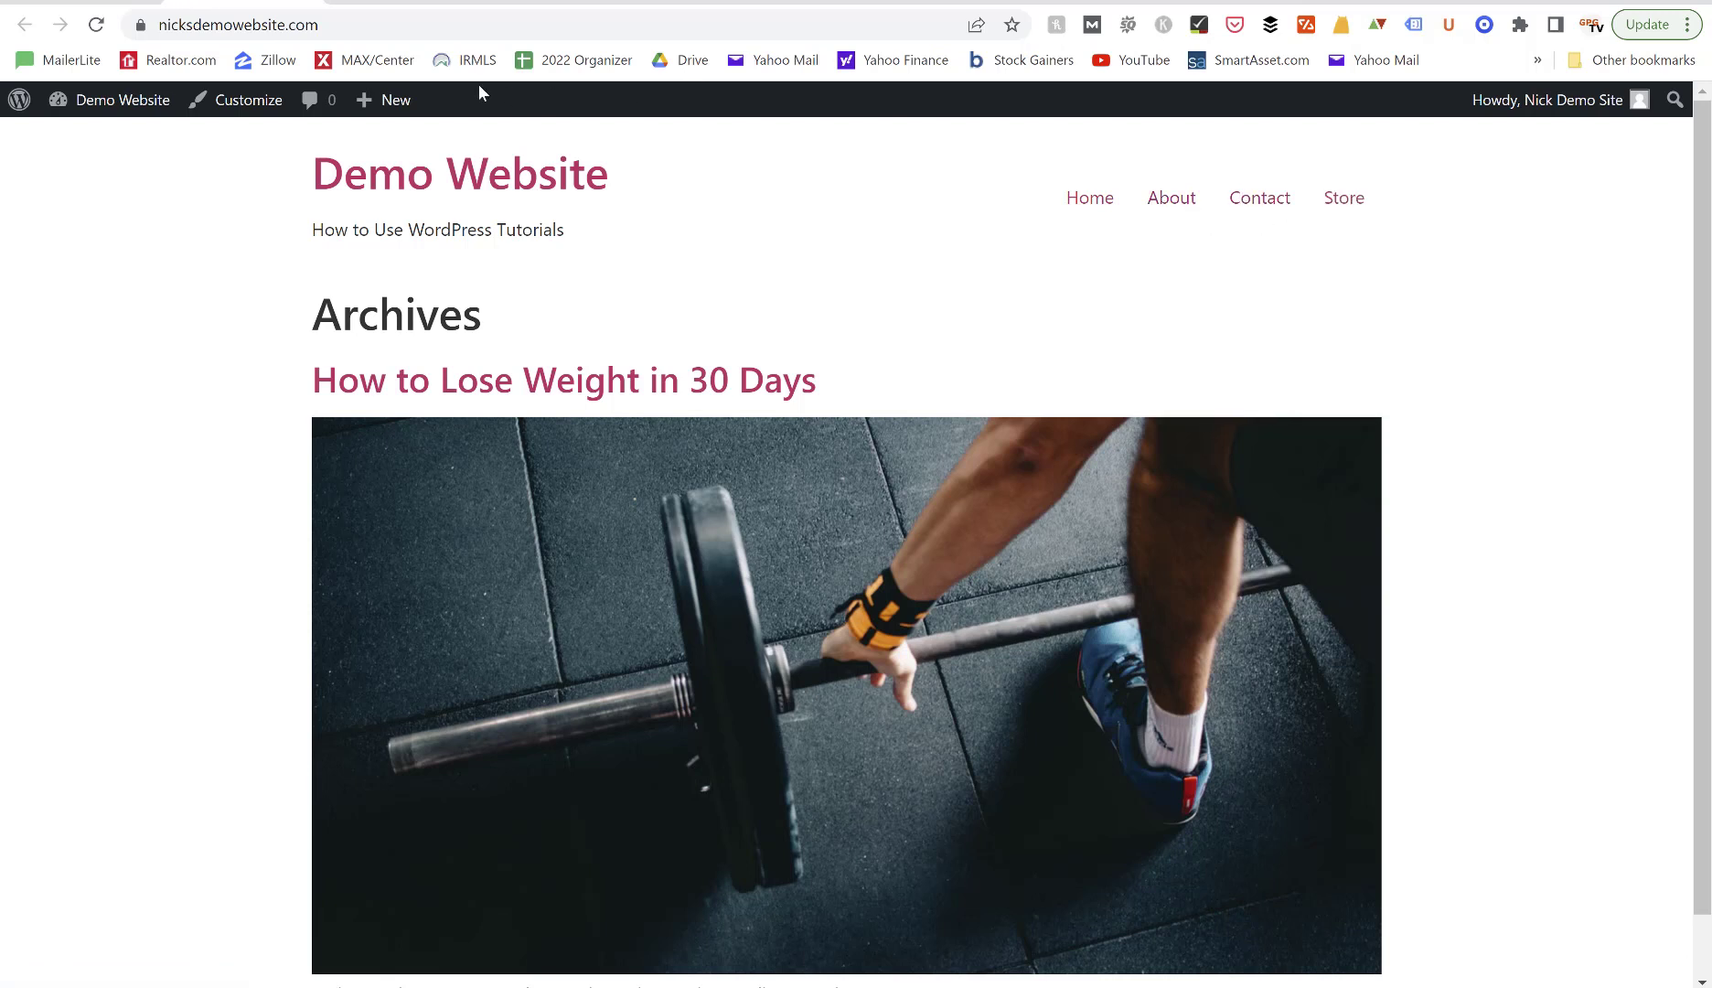
Check the live About page and its navigation links, looking through the other open page tabs.
mouse_move(389, 107)
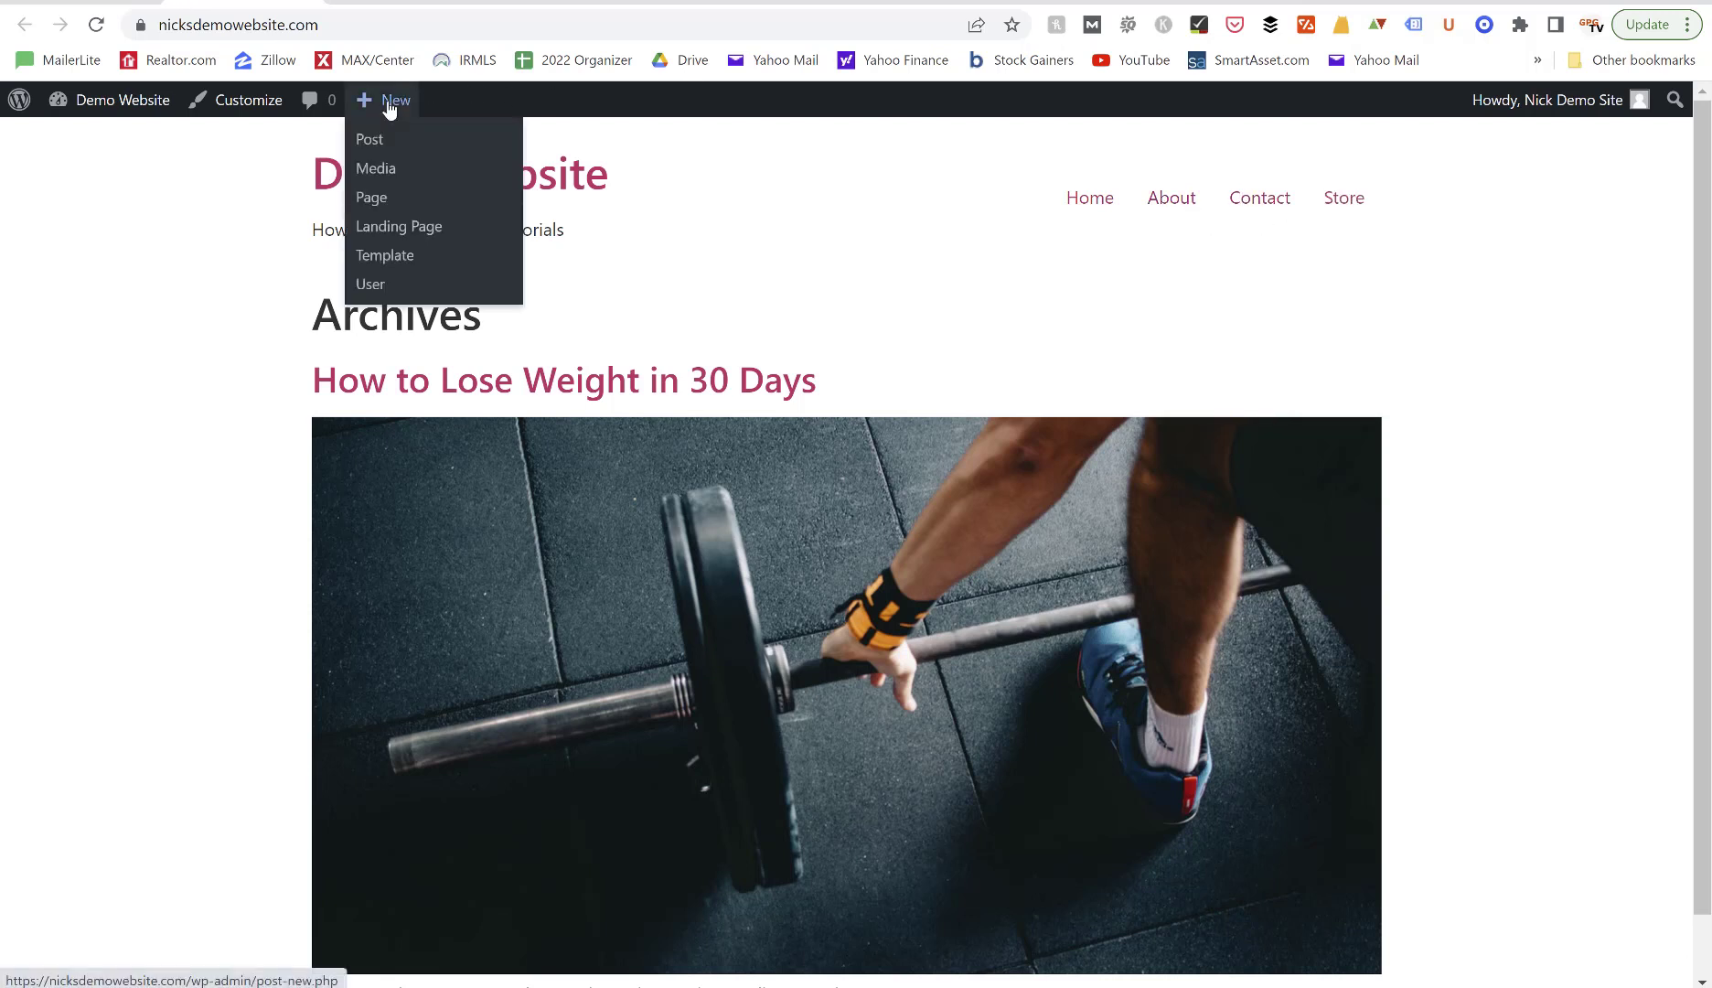
click(372, 198)
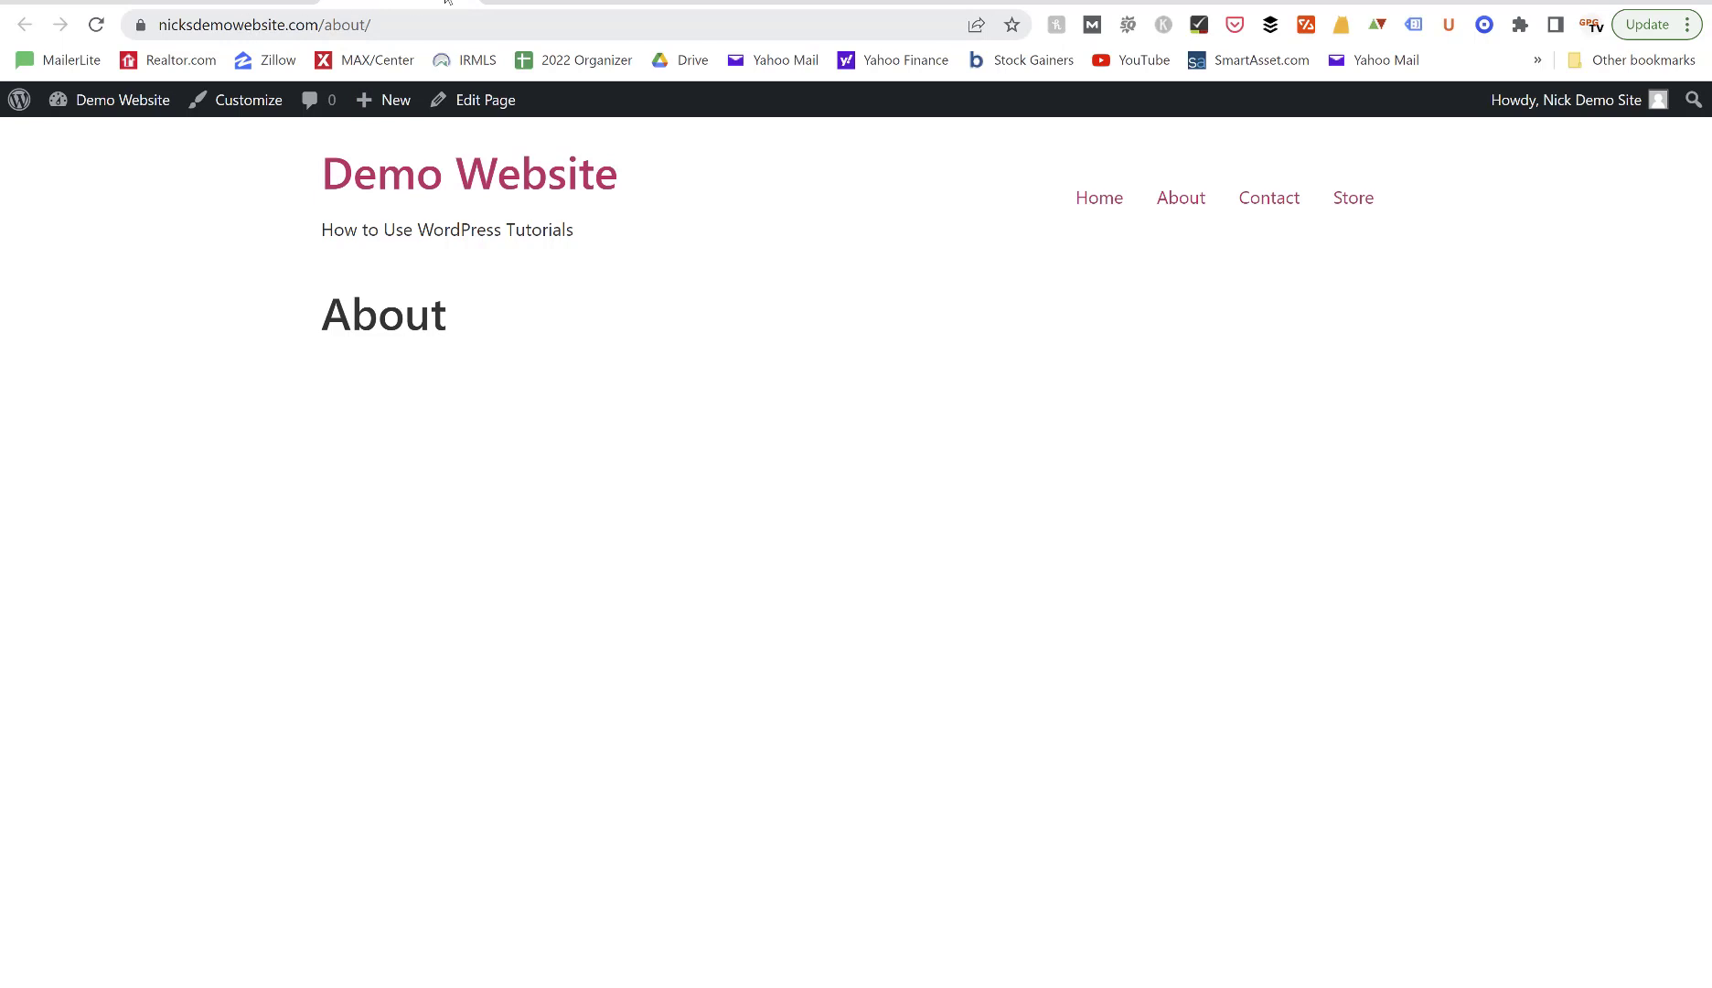
click(557, 2)
click(717, 2)
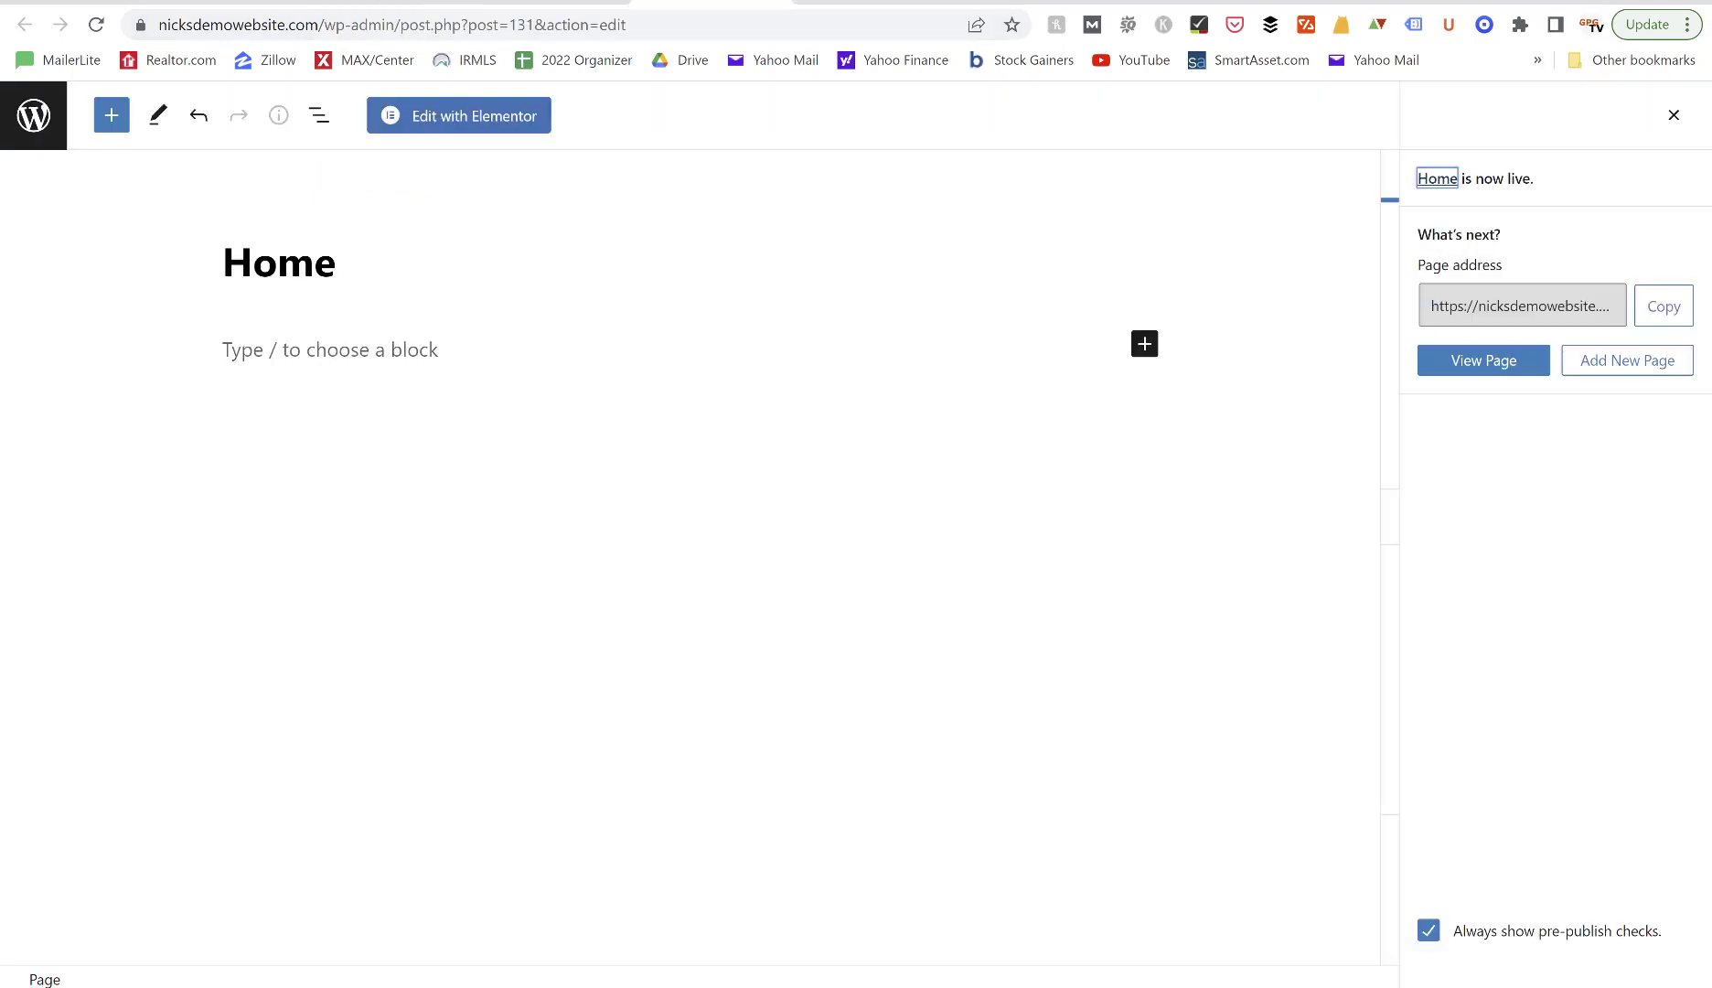
click(553, 1)
click(398, 2)
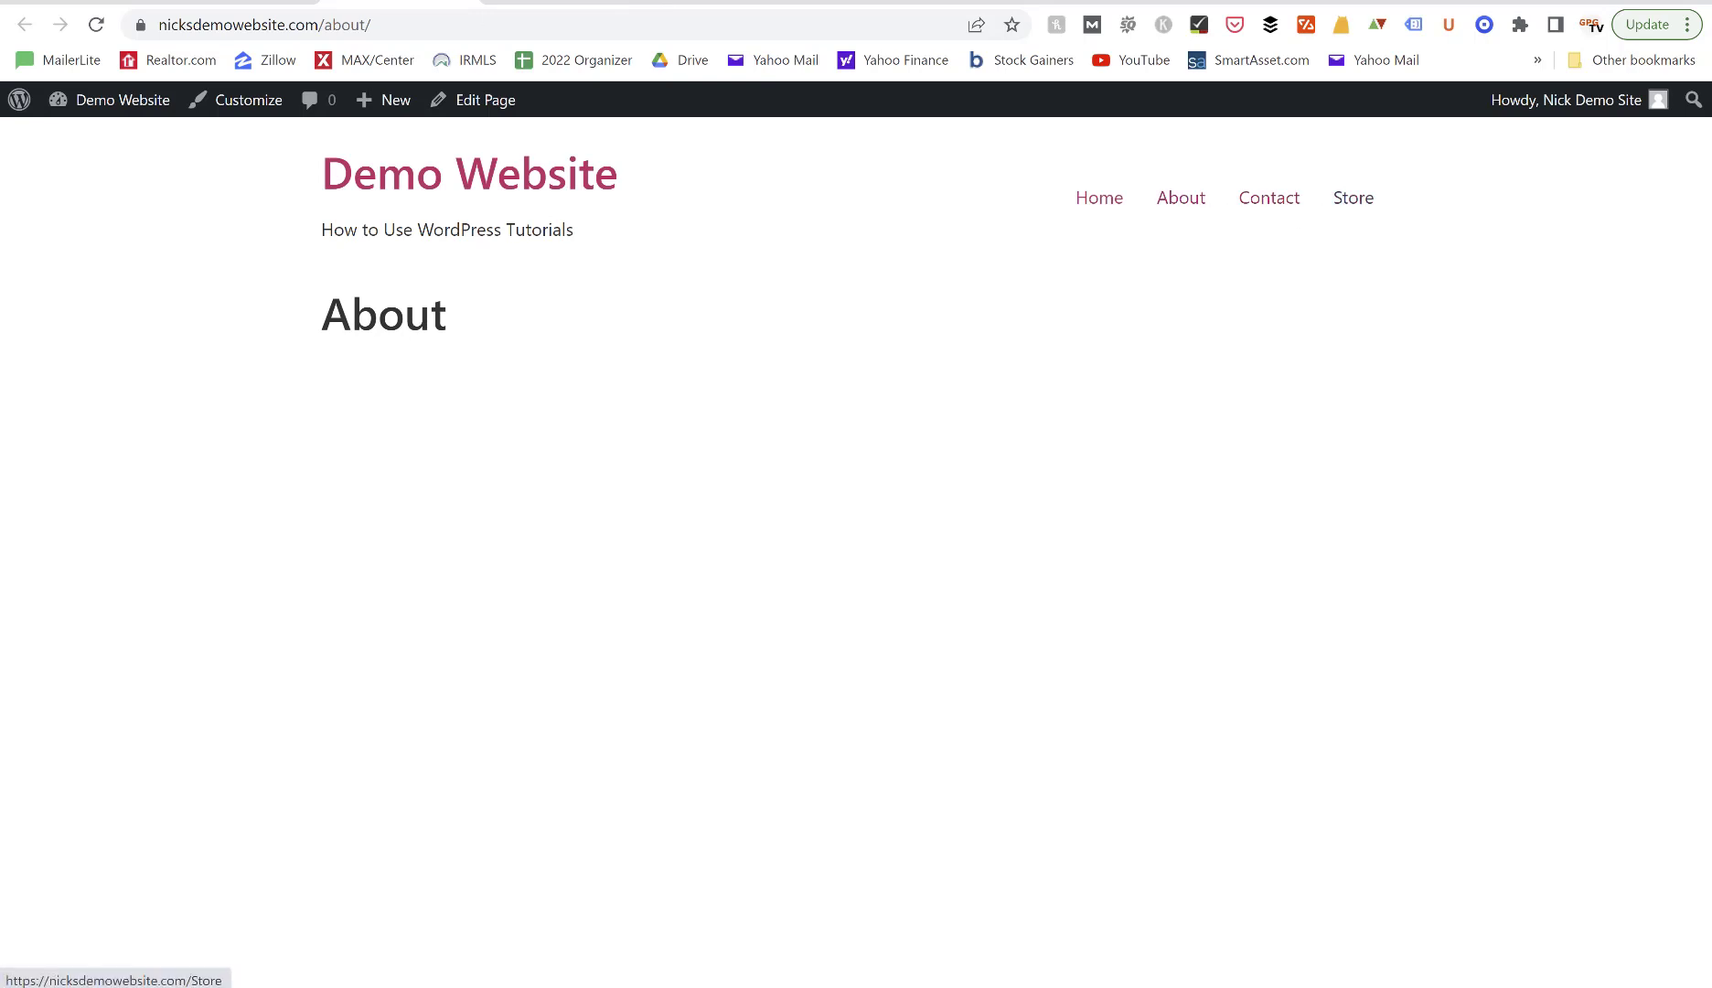
In the Reading settings, make the homepage display a static page and choose Home for it.
click(82, 3)
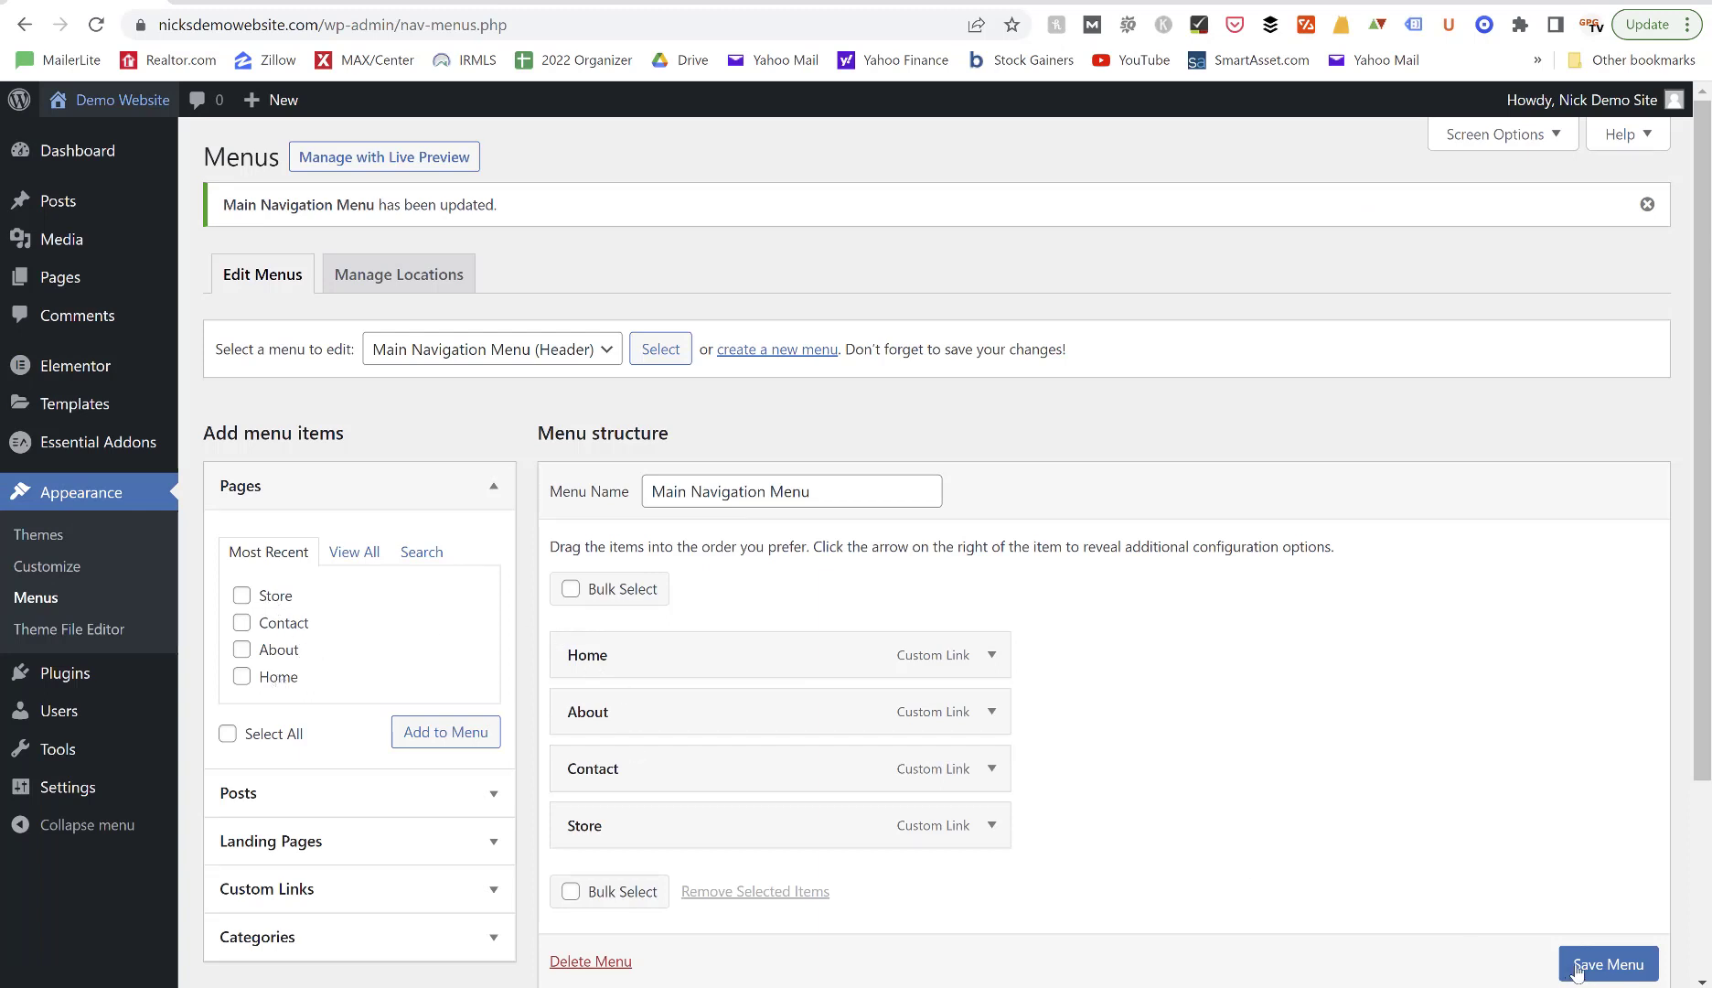
scroll(791, 761, down, 3)
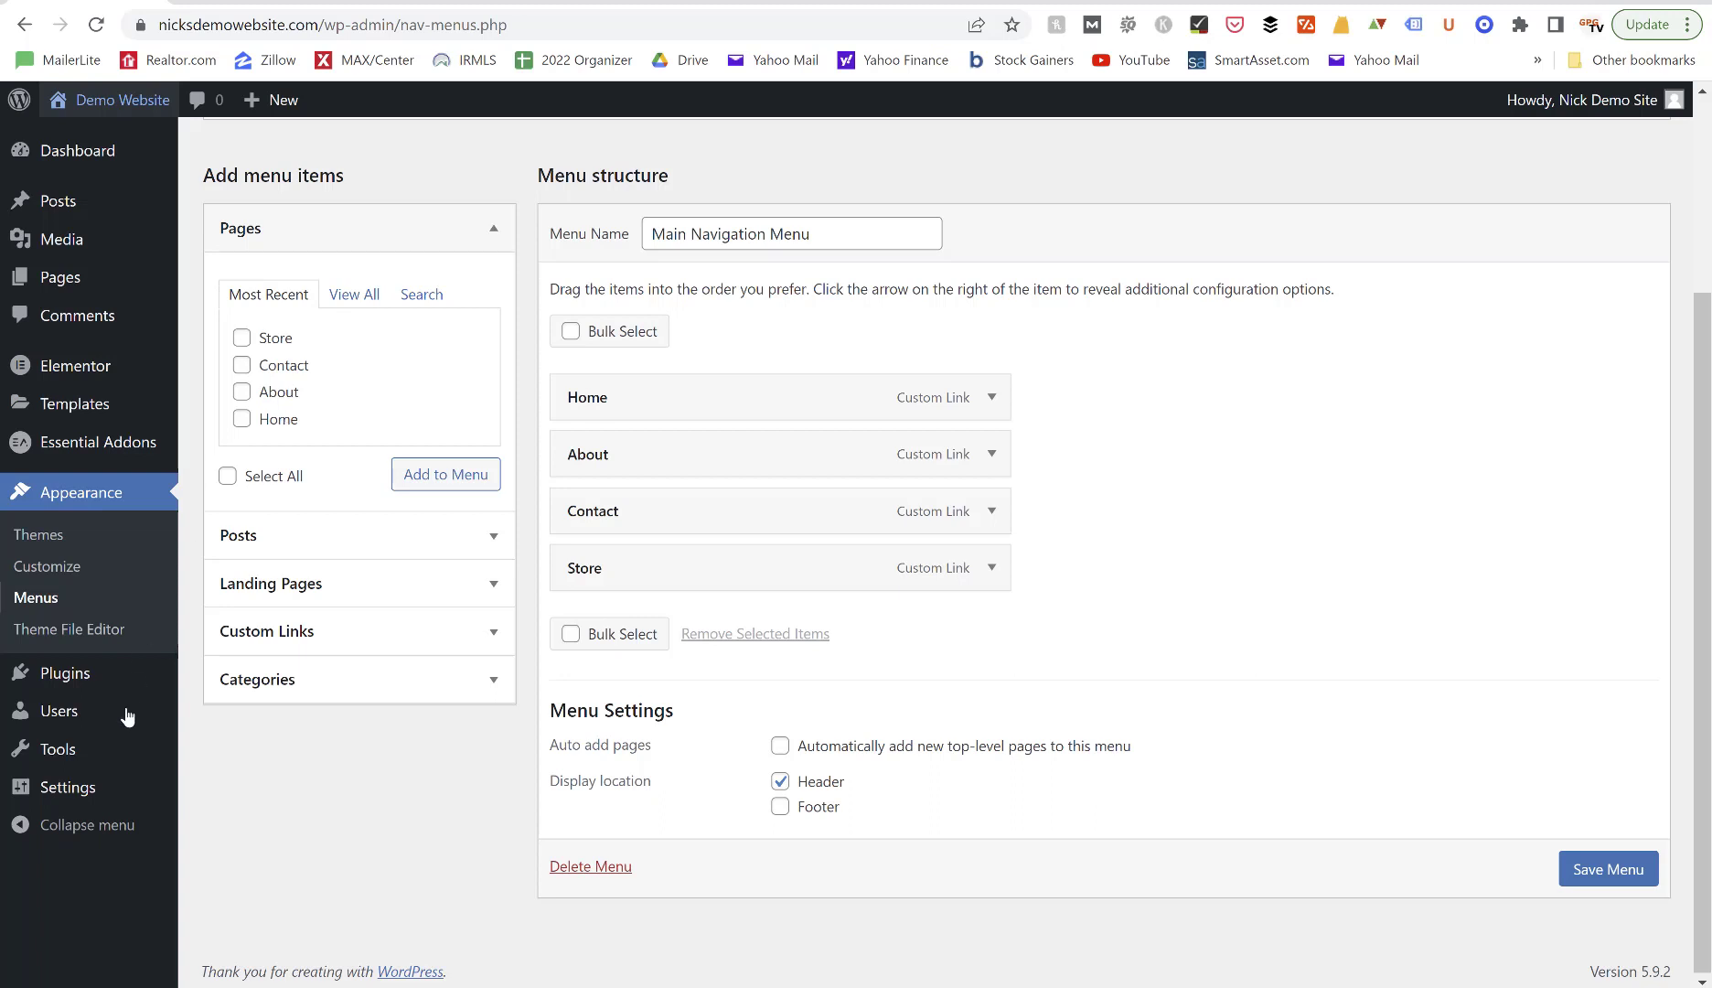
mouse_move(89, 791)
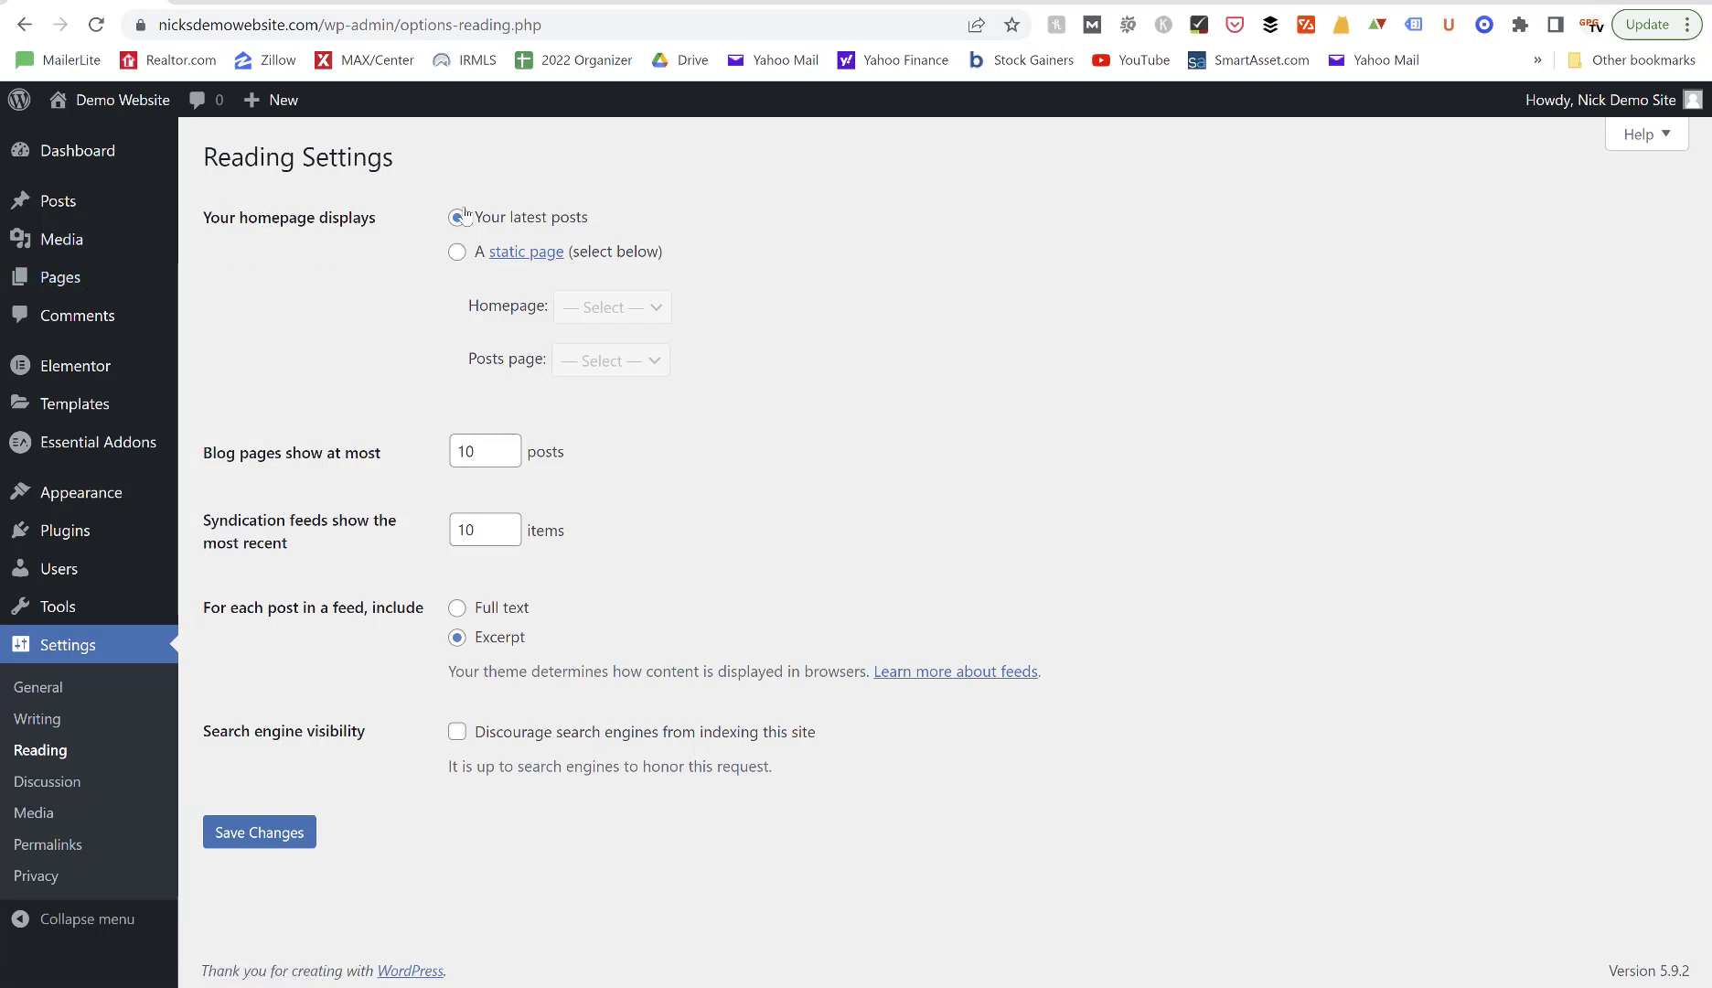
mouse_move(61, 282)
click(456, 252)
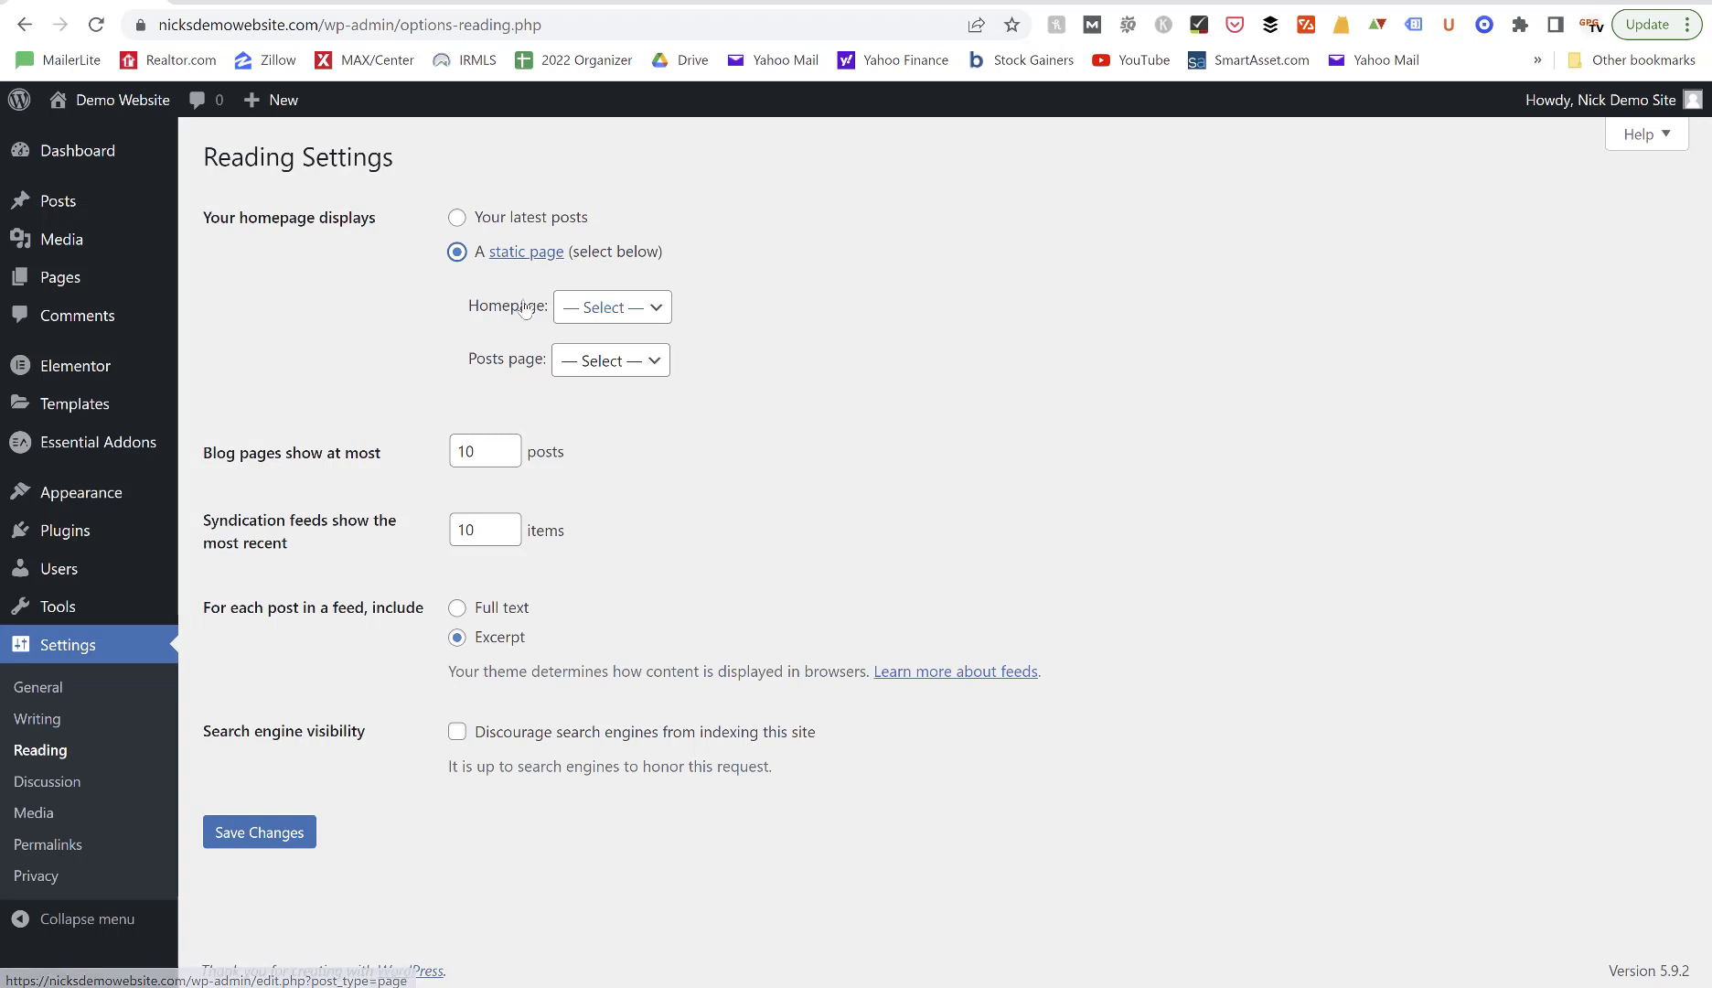
click(594, 311)
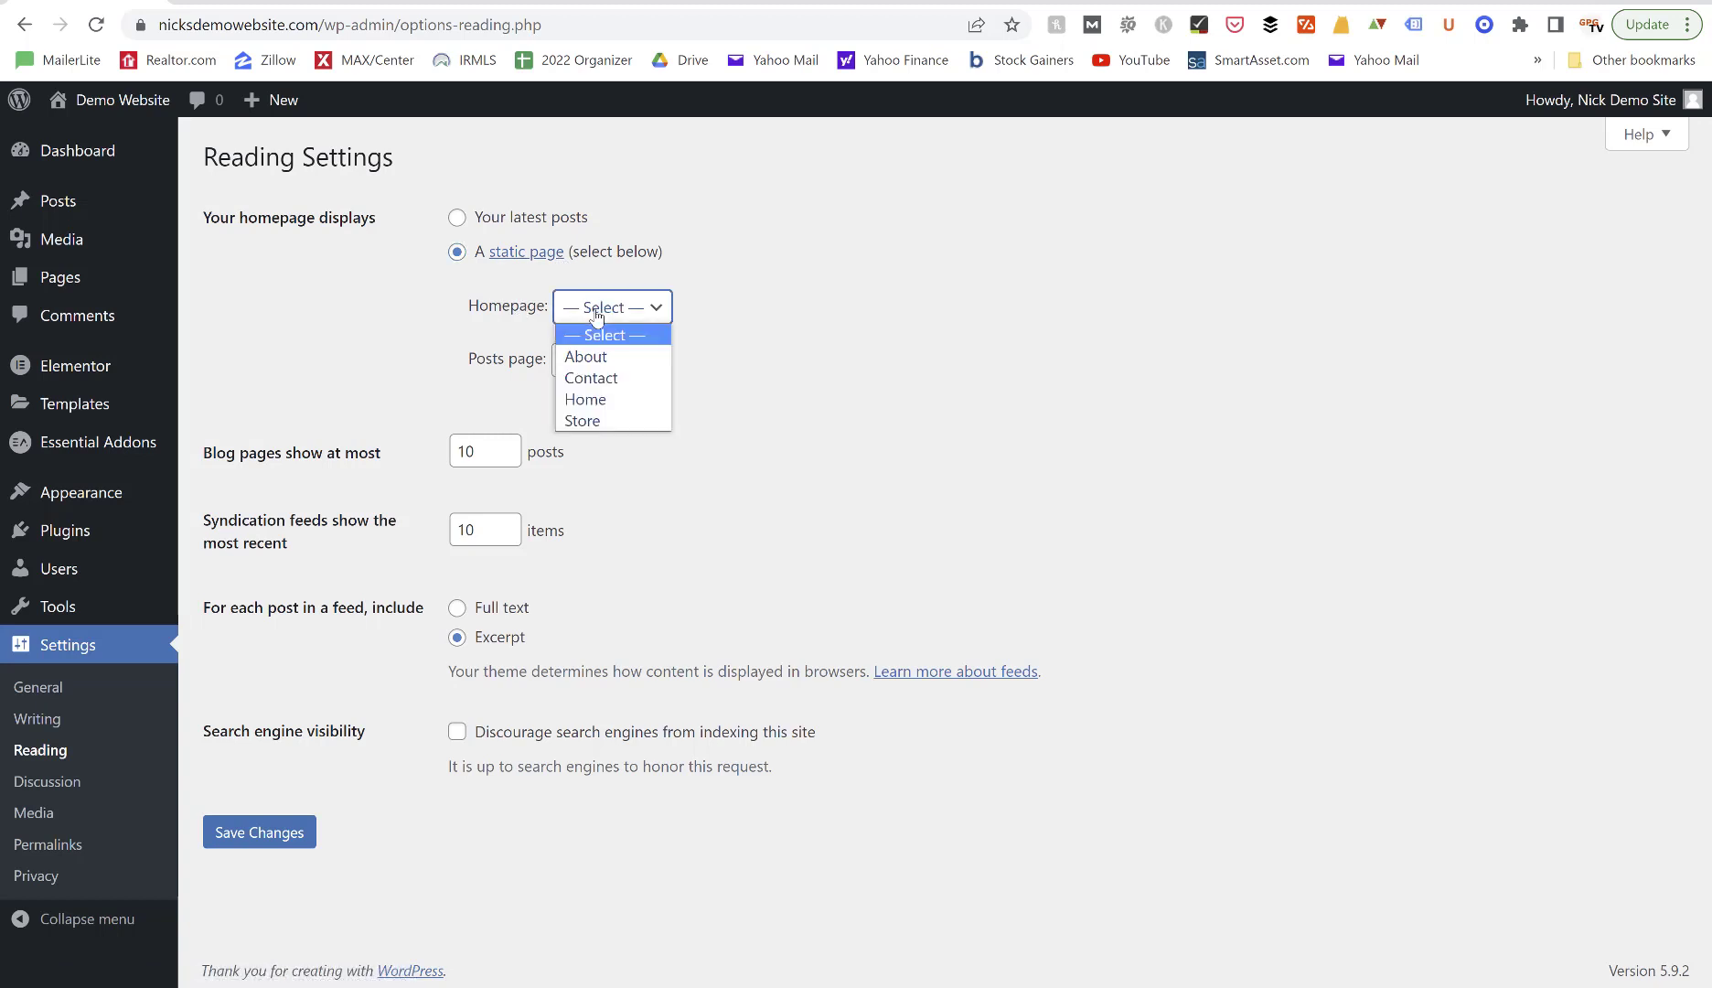
click(588, 409)
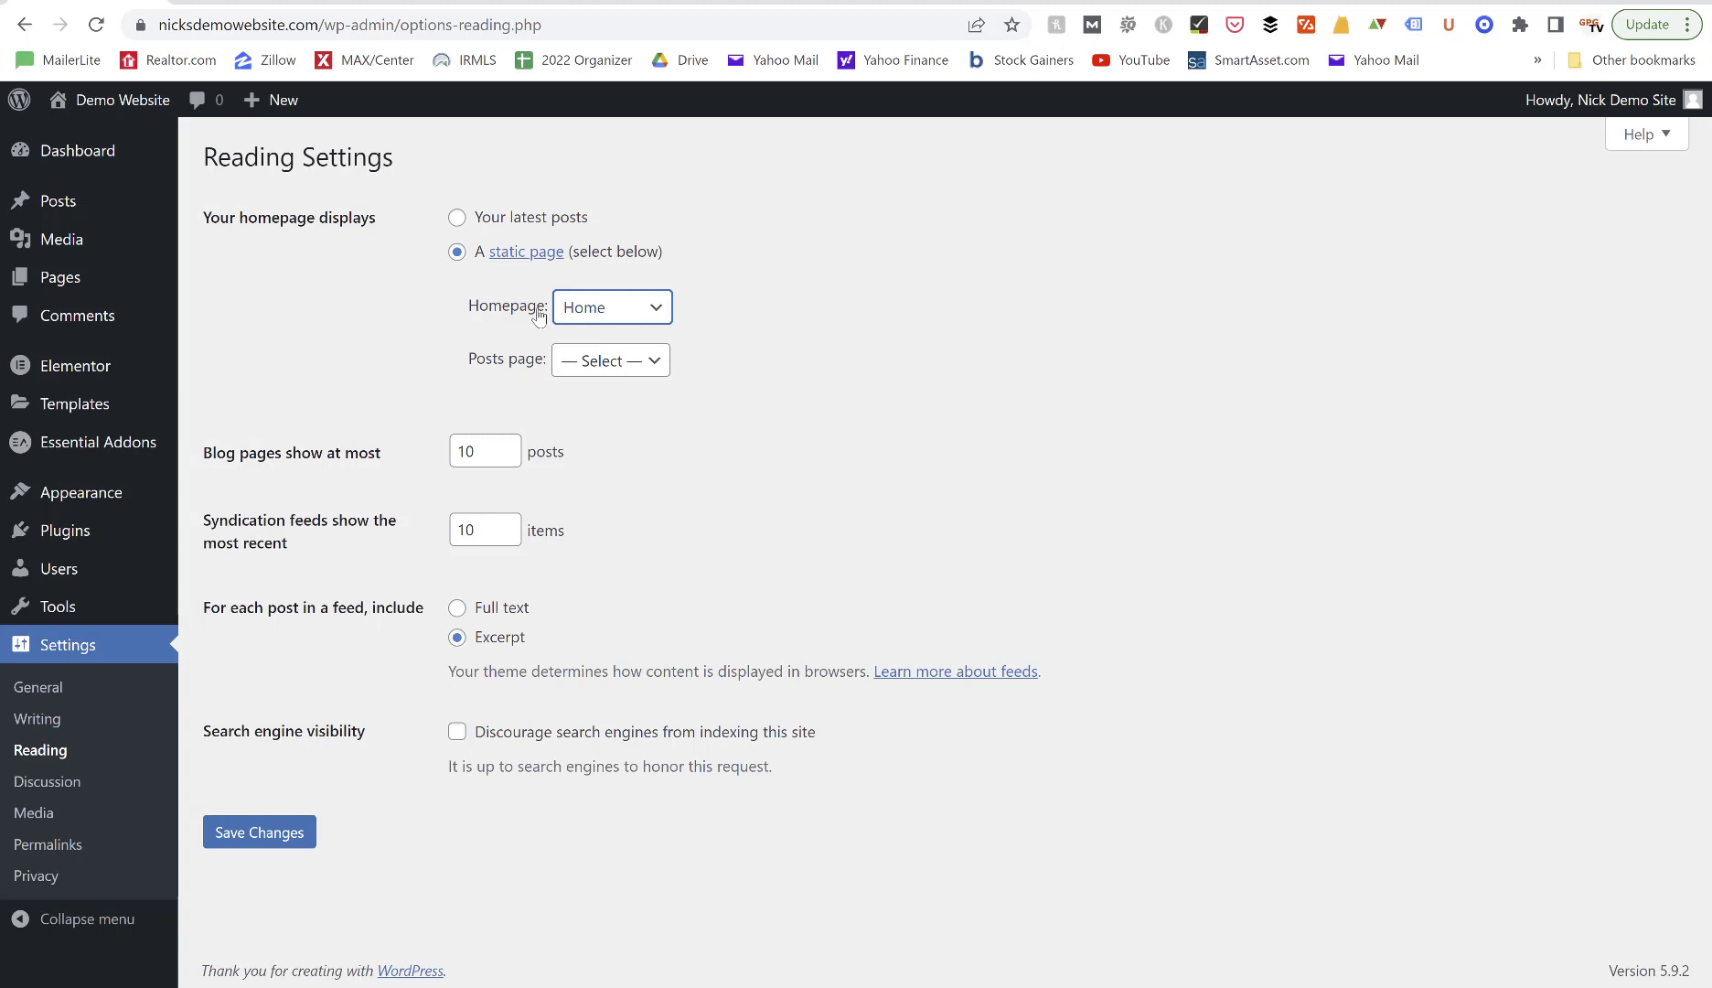
Create a new page titled Blog in a separate browser tab and publish it.
mouse_move(269, 100)
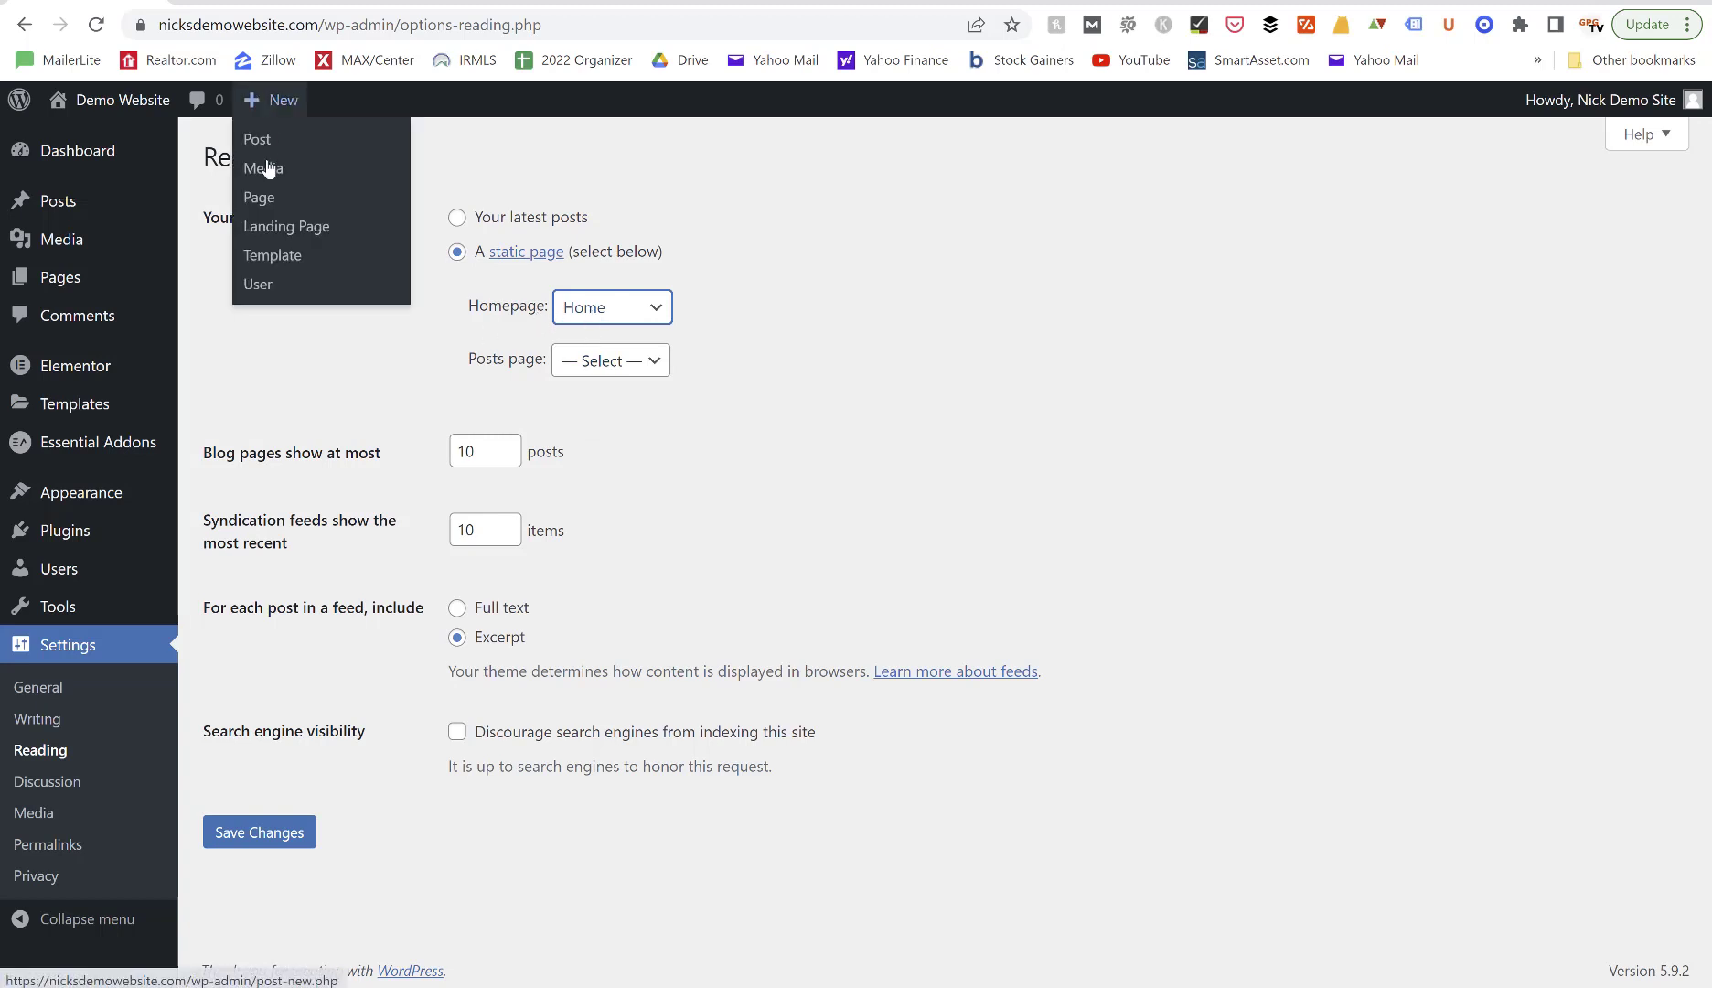
right_click(263, 198)
click(287, 208)
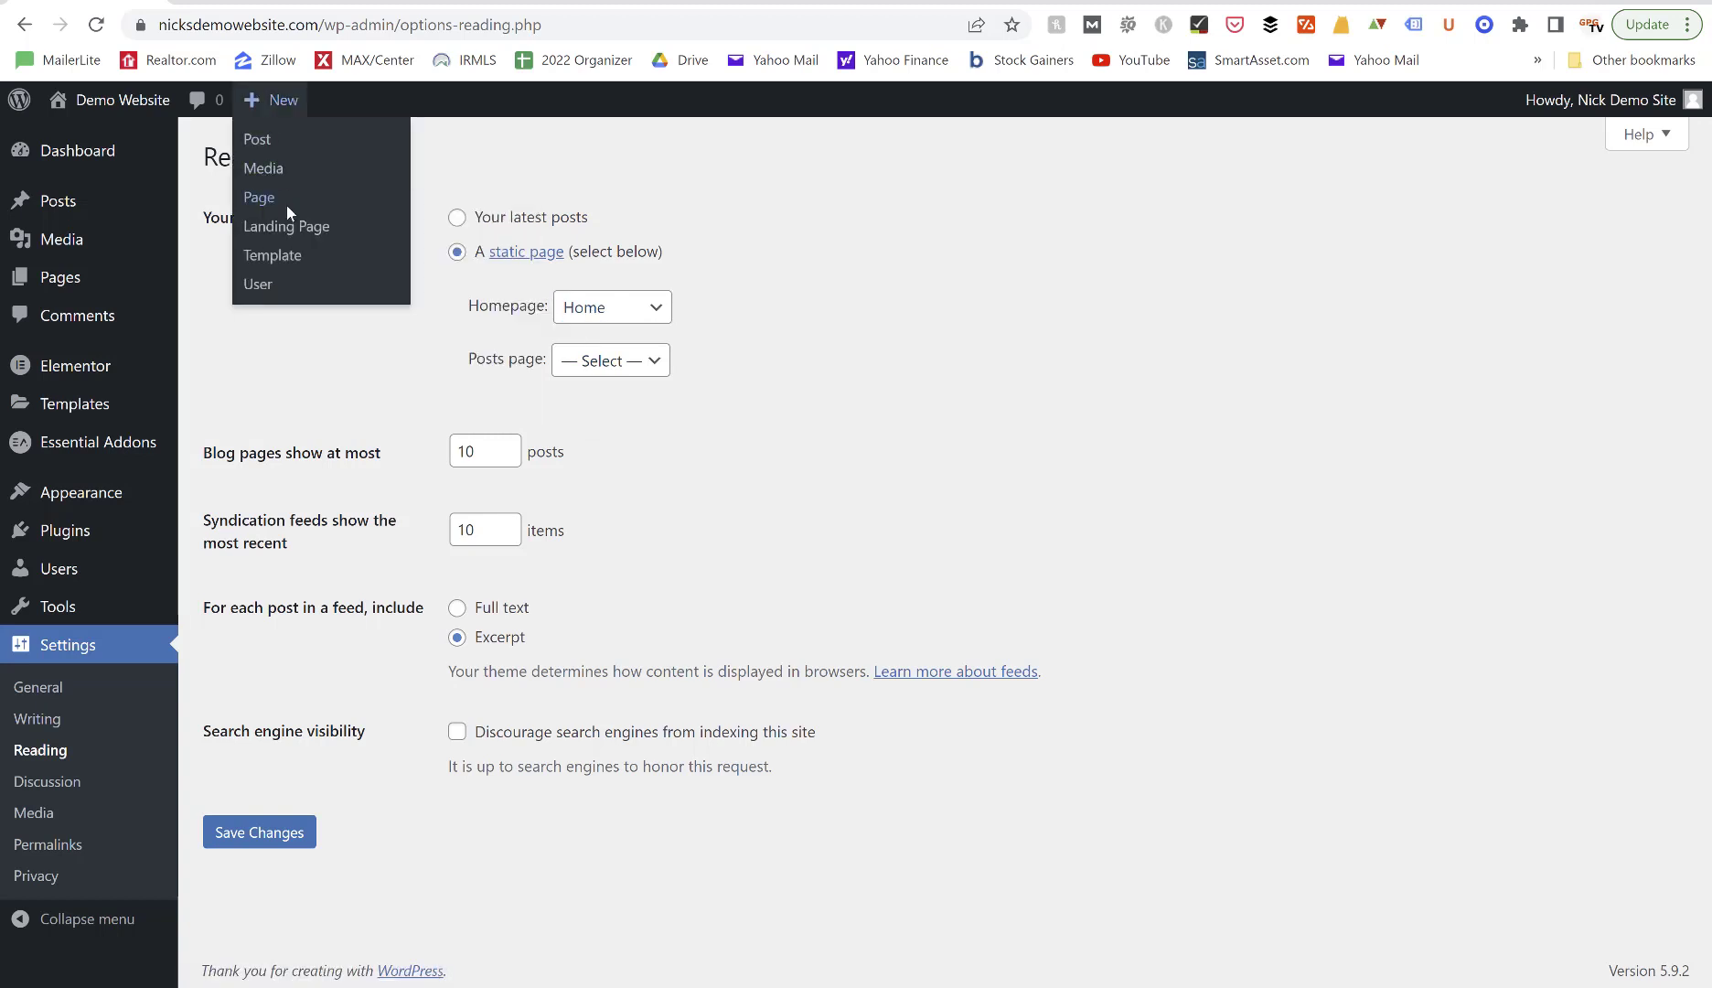
key(ctrl+Tab)
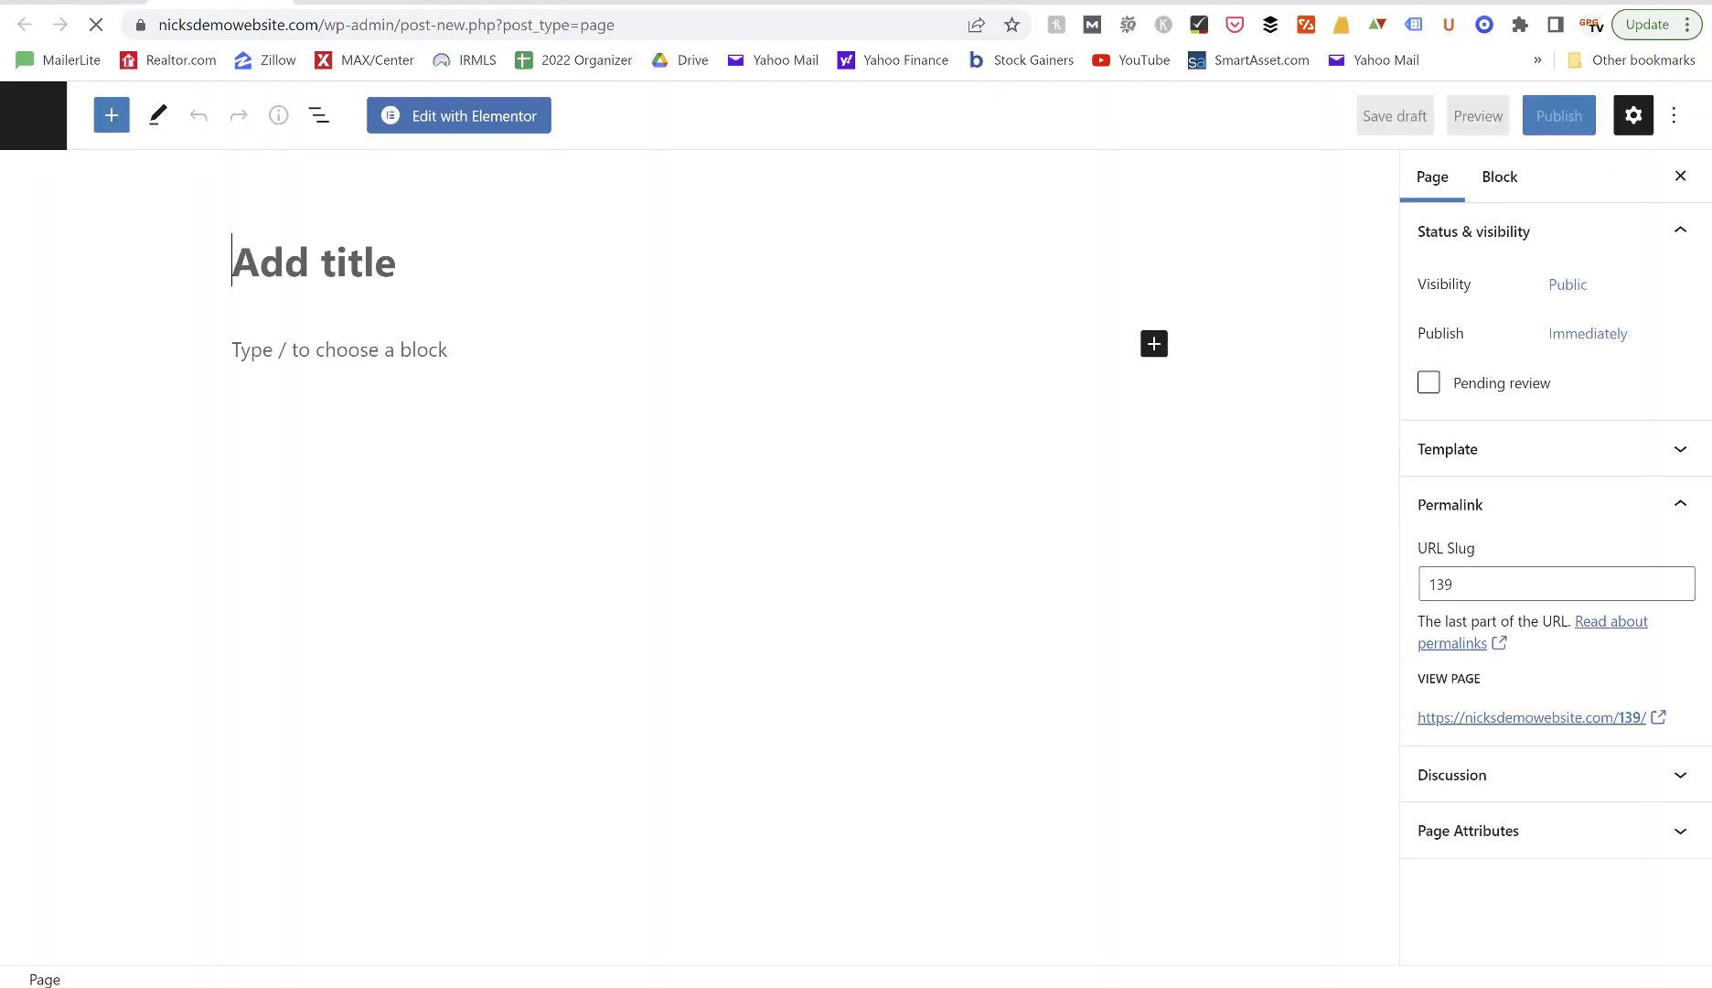
text(Blog)
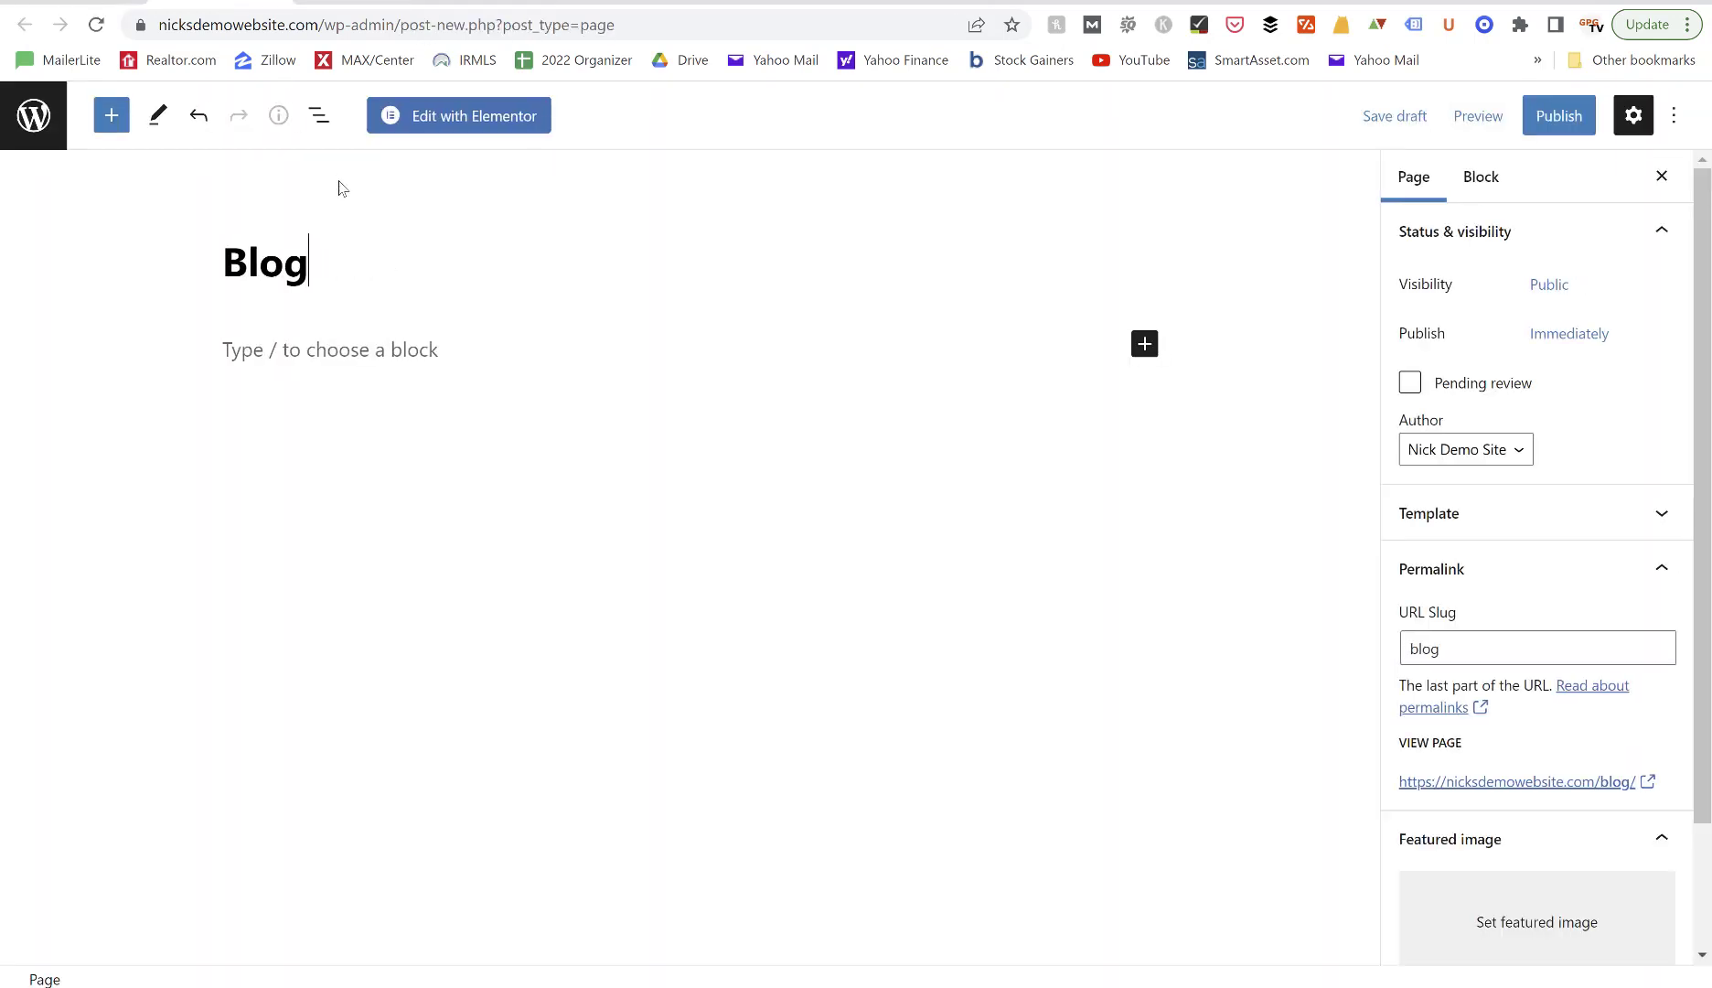
click(1565, 119)
click(1504, 121)
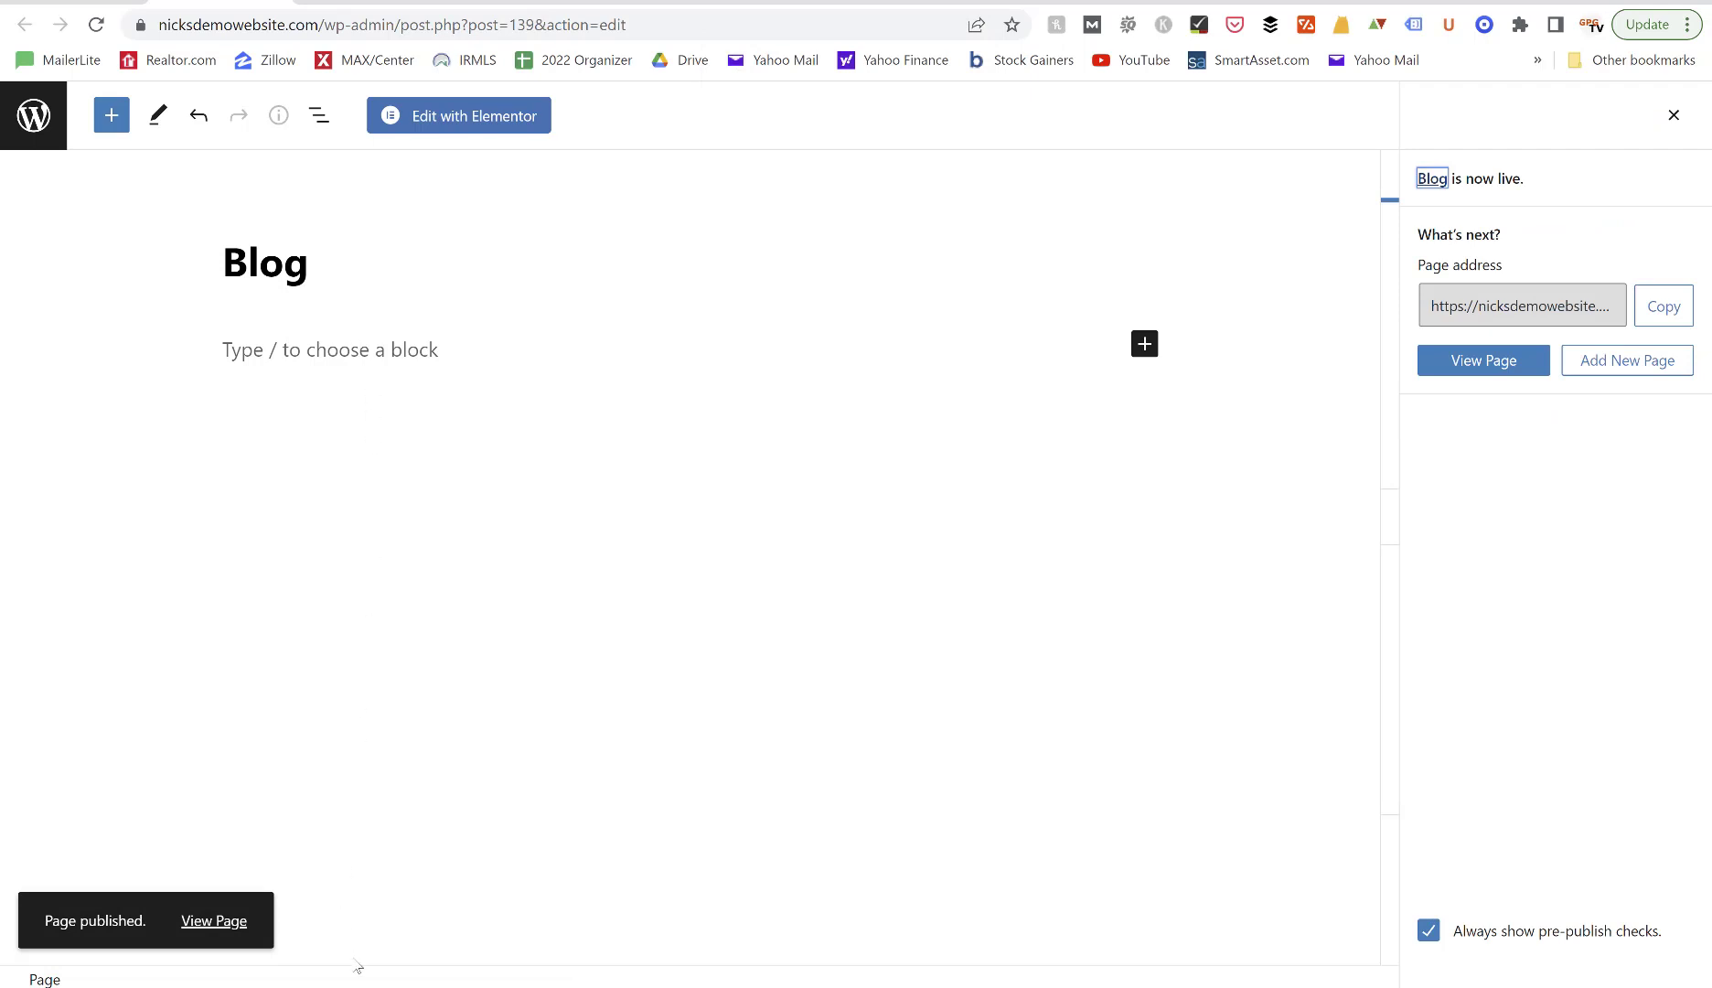
Save the Reading settings to load the new page, set the posts page to Blog and save the changes.
key(ctrl+Tab)
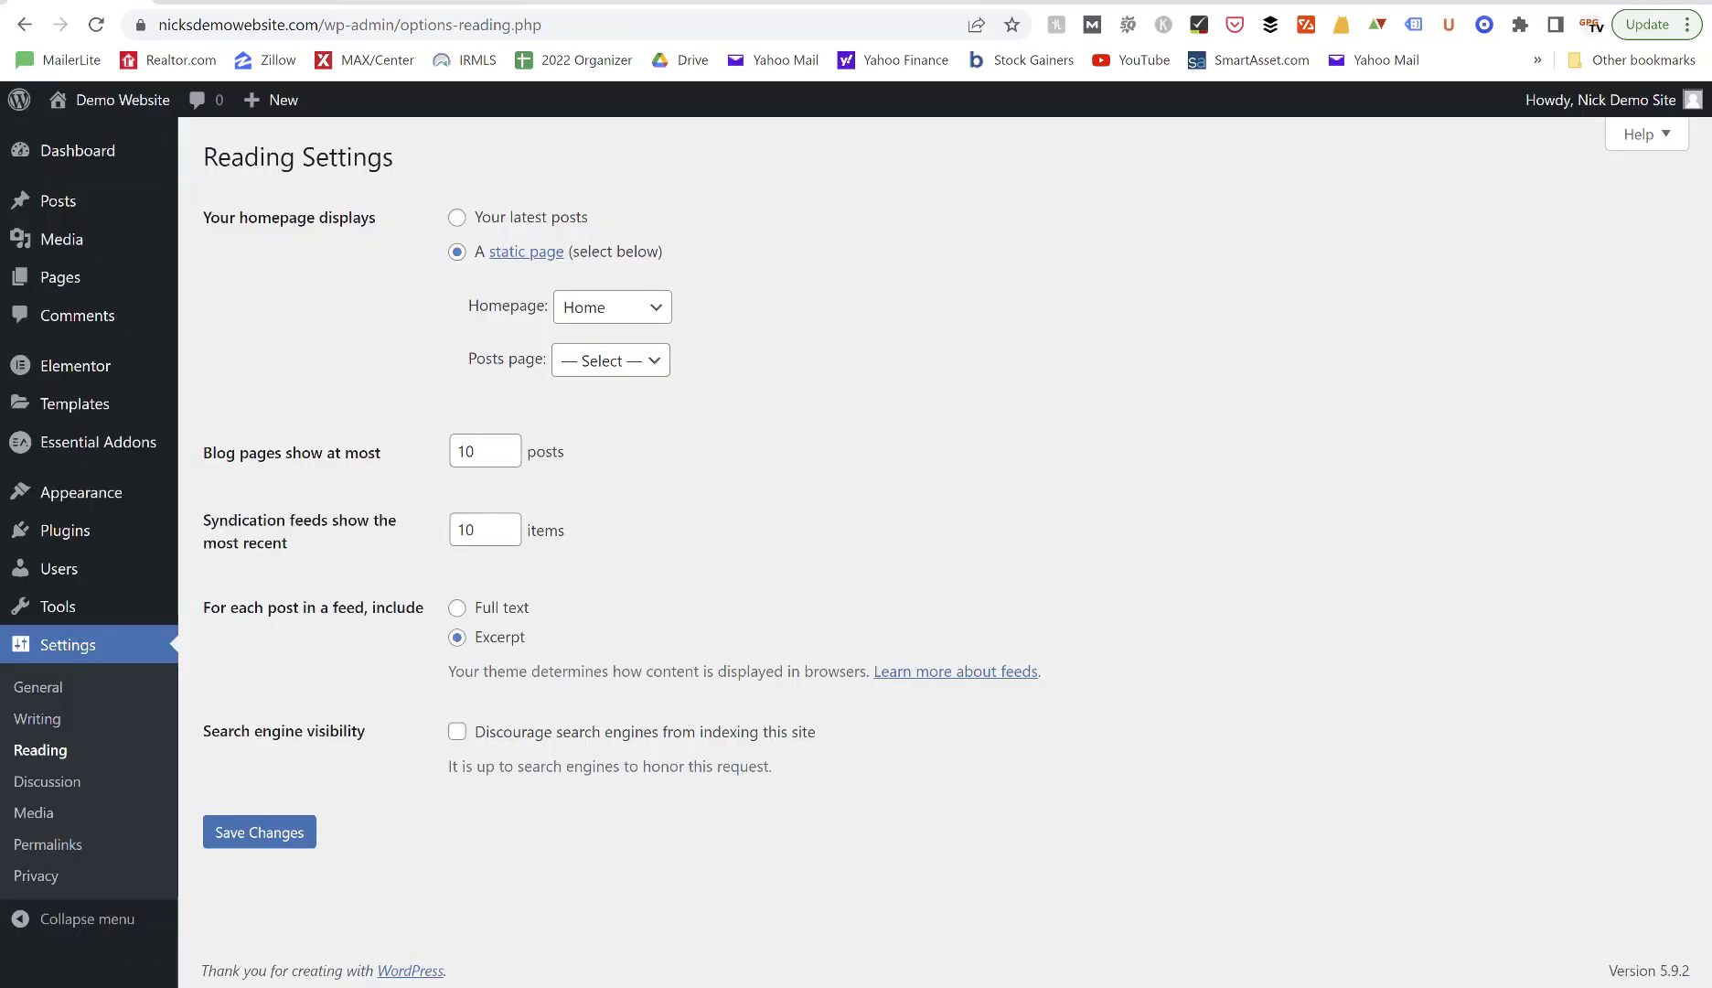
click(273, 831)
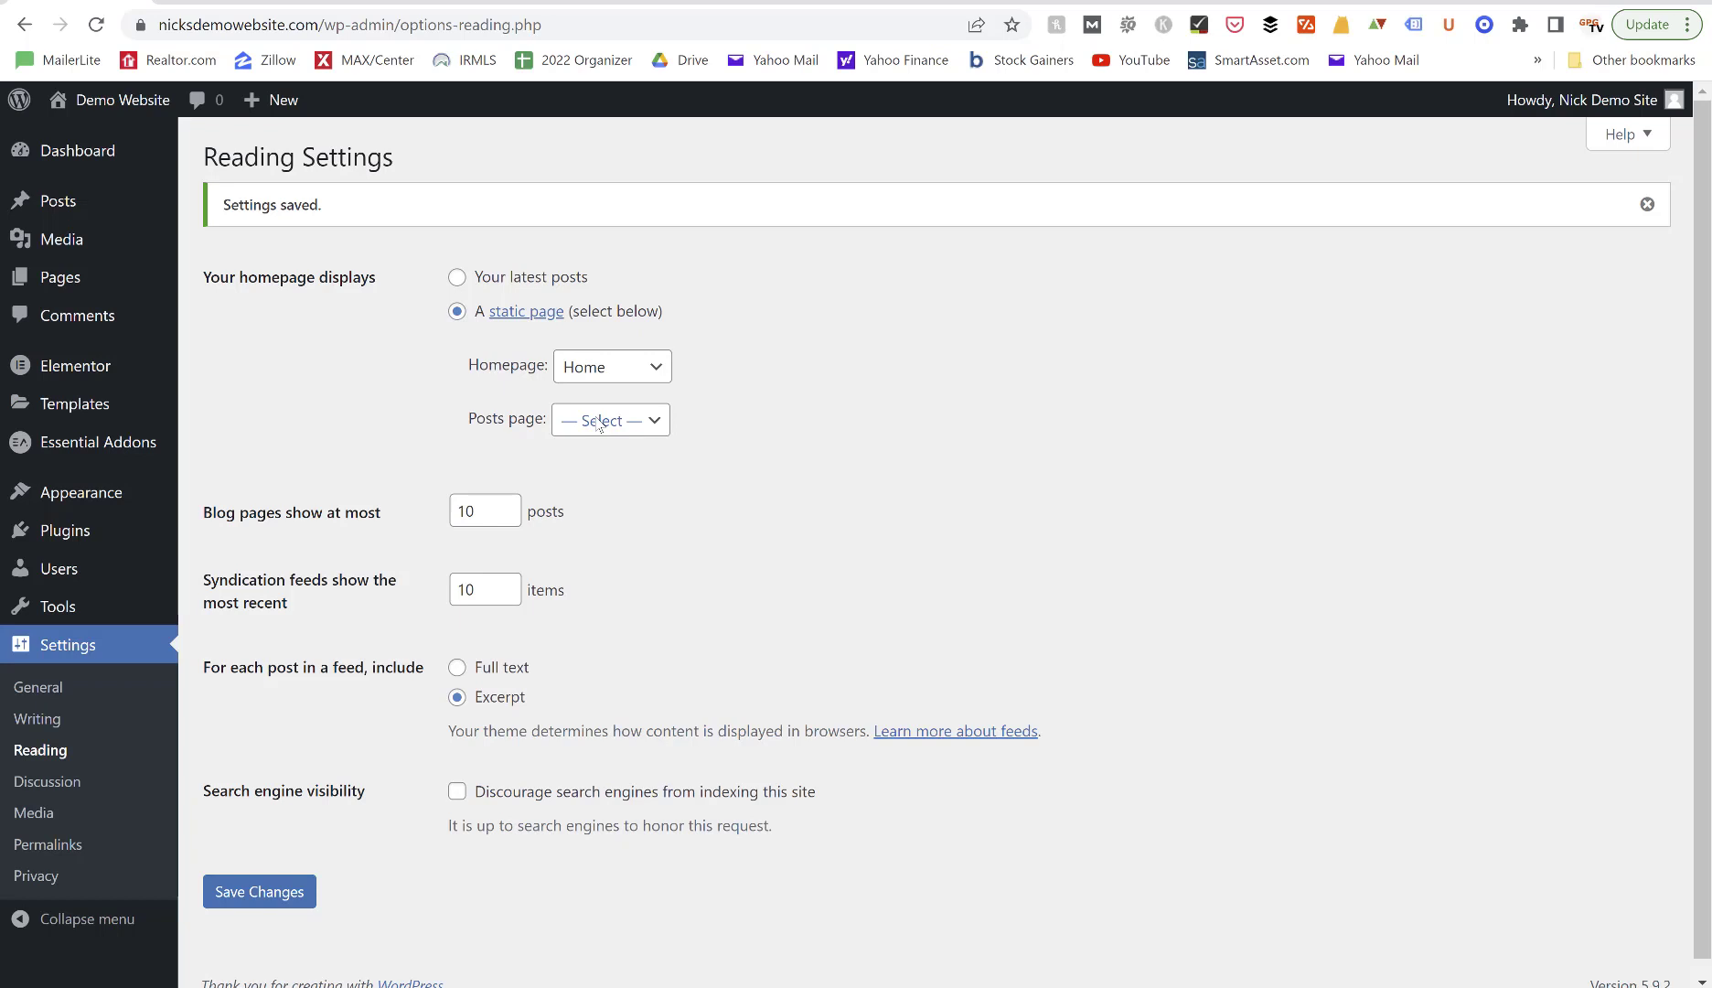
click(596, 421)
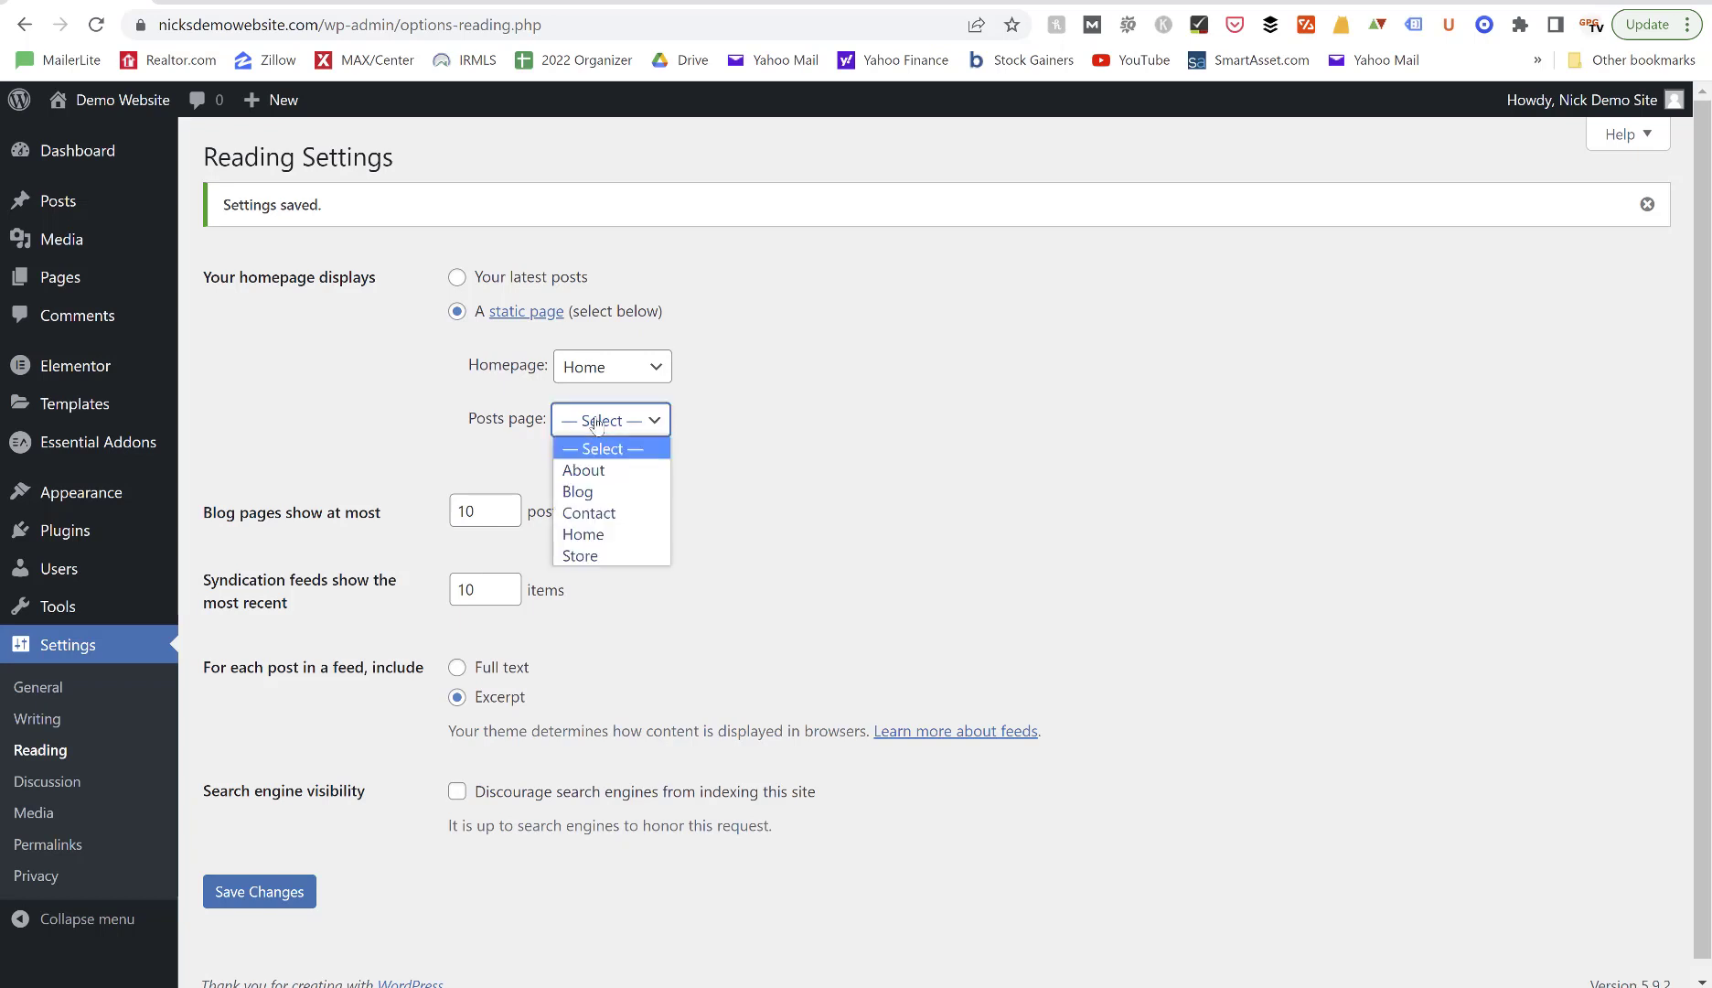
click(631, 492)
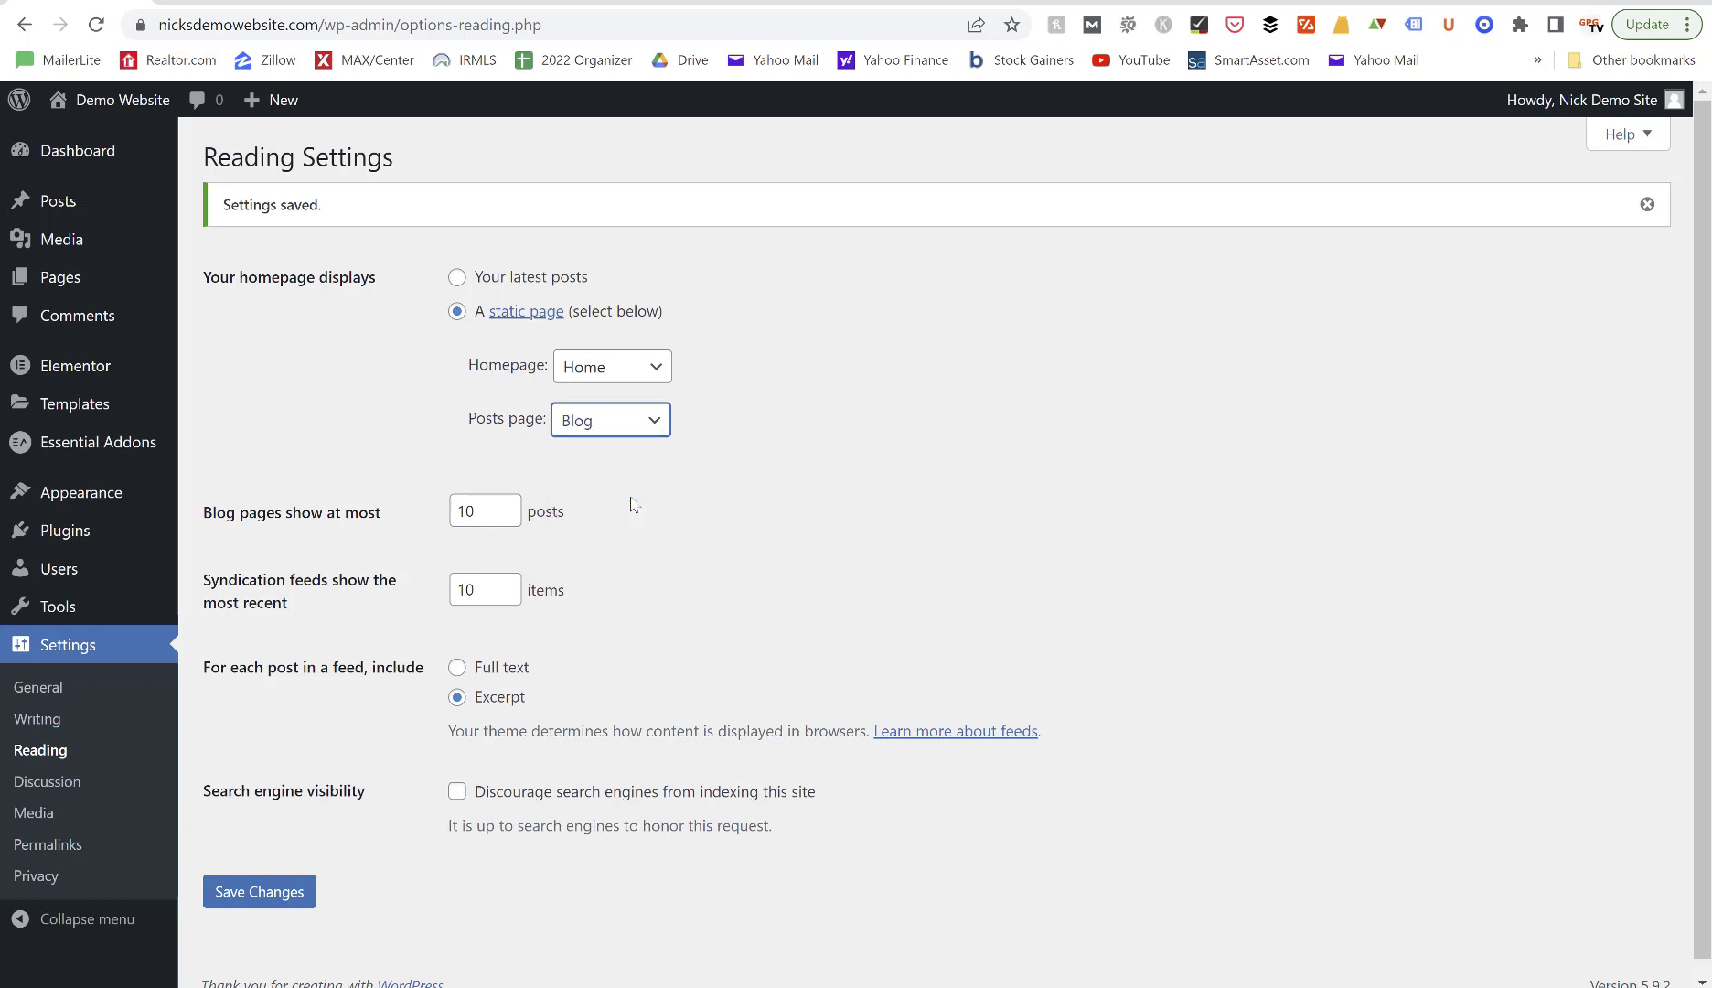
click(264, 889)
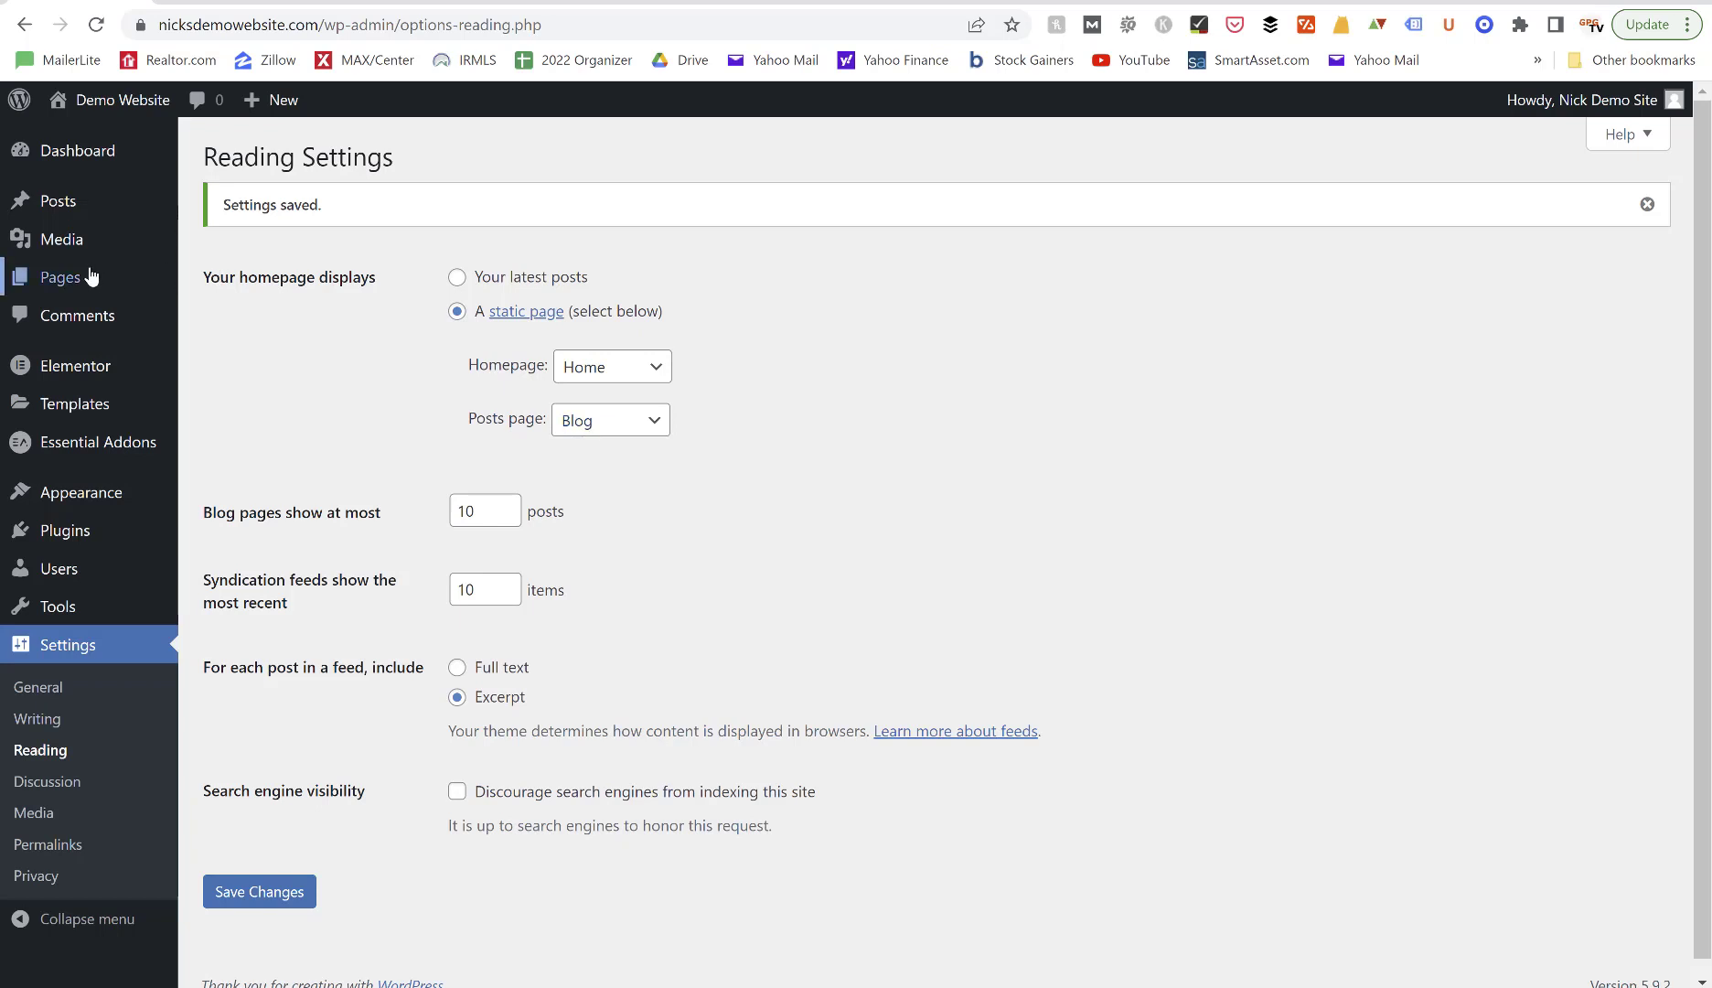
Open the list of all pages to review which ones serve as front page and posts page.
mouse_move(89, 276)
click(233, 284)
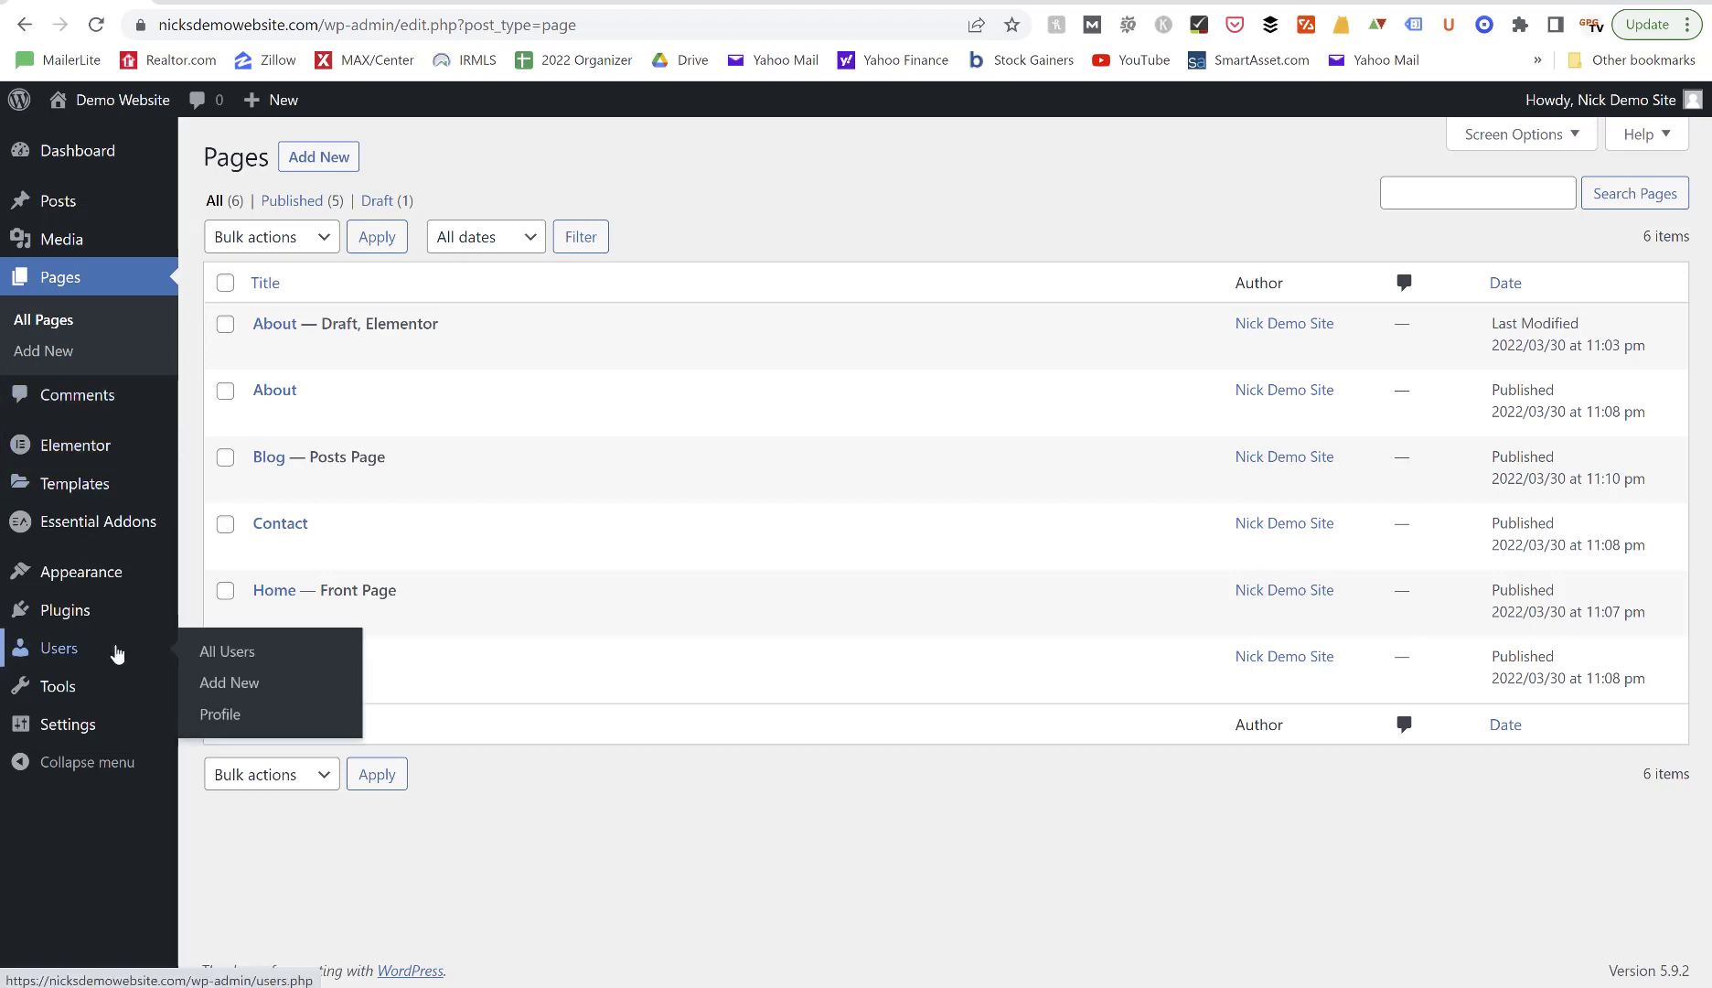
Open the Site Identity settings in the theme customizer.
mouse_move(106, 487)
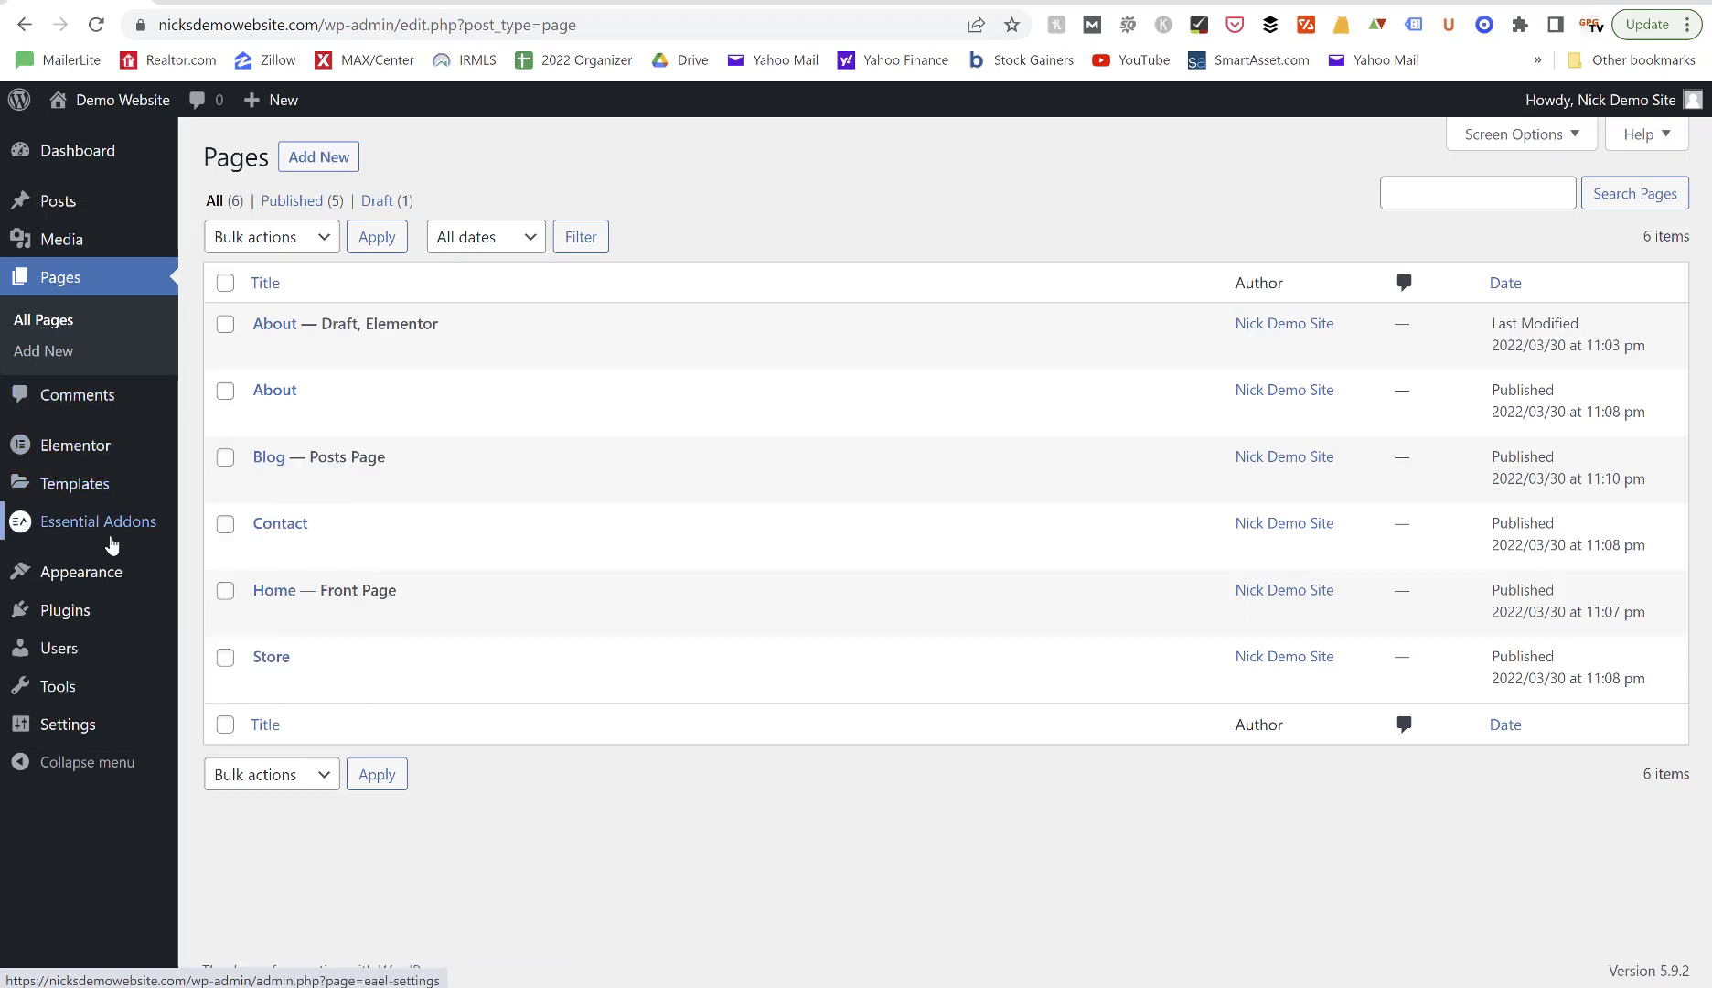
mouse_move(112, 581)
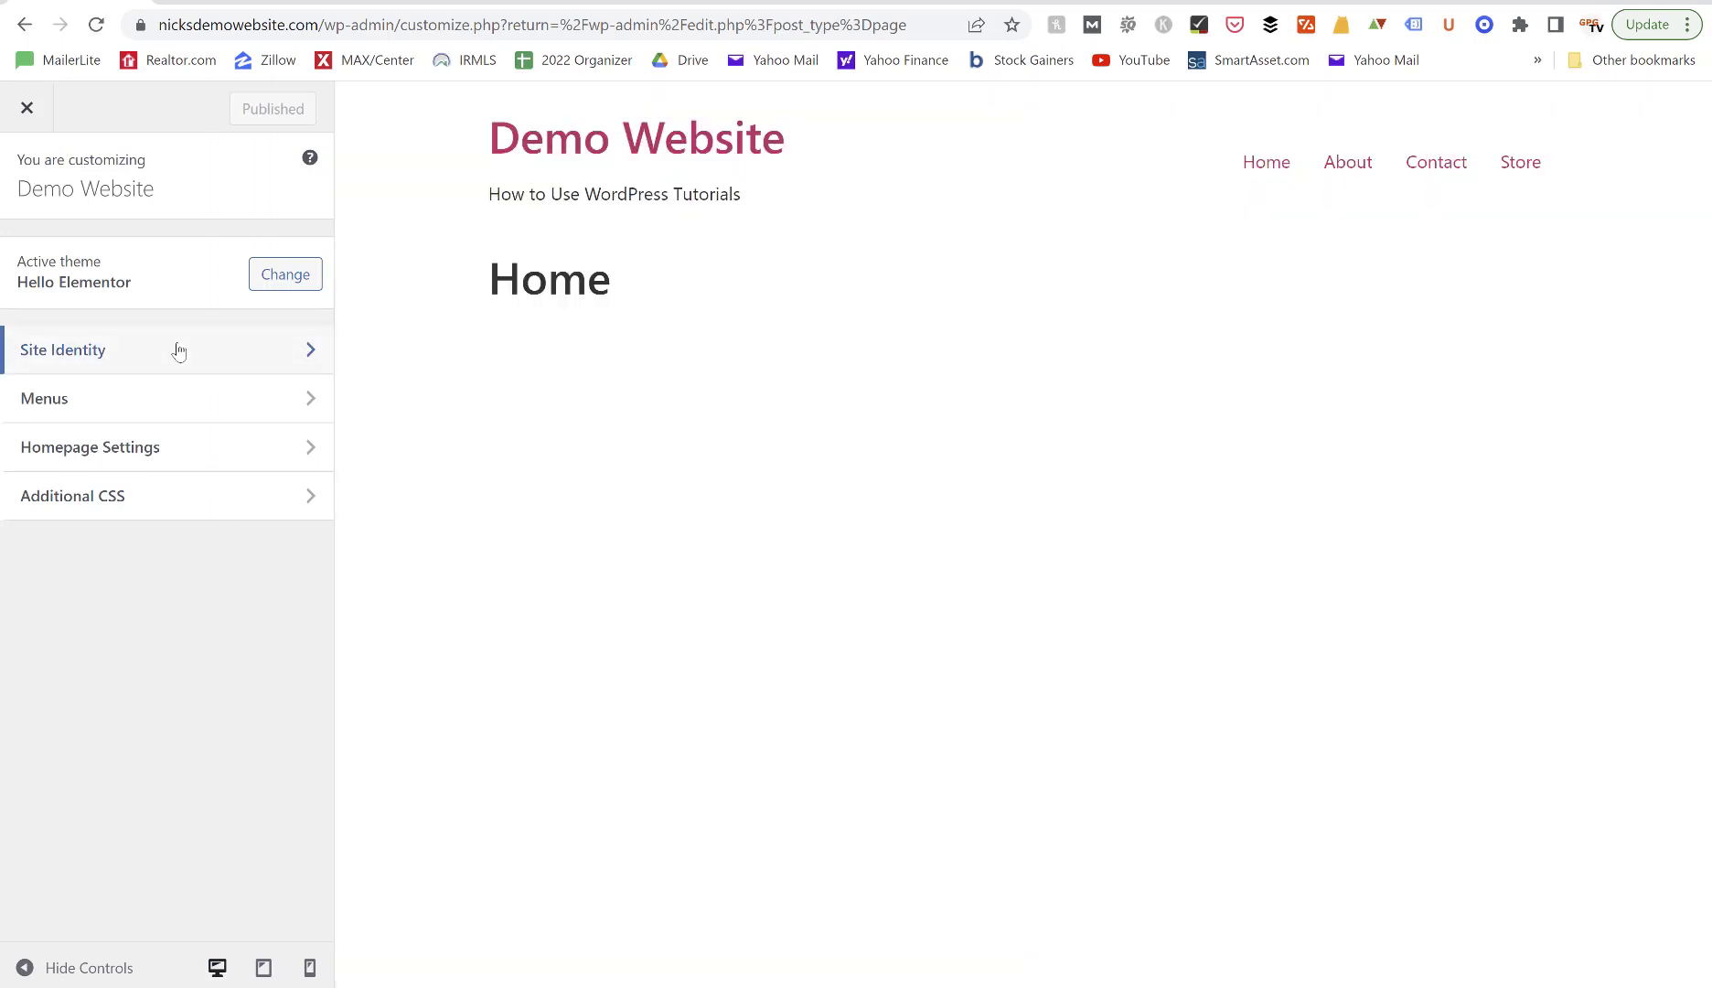
click(180, 352)
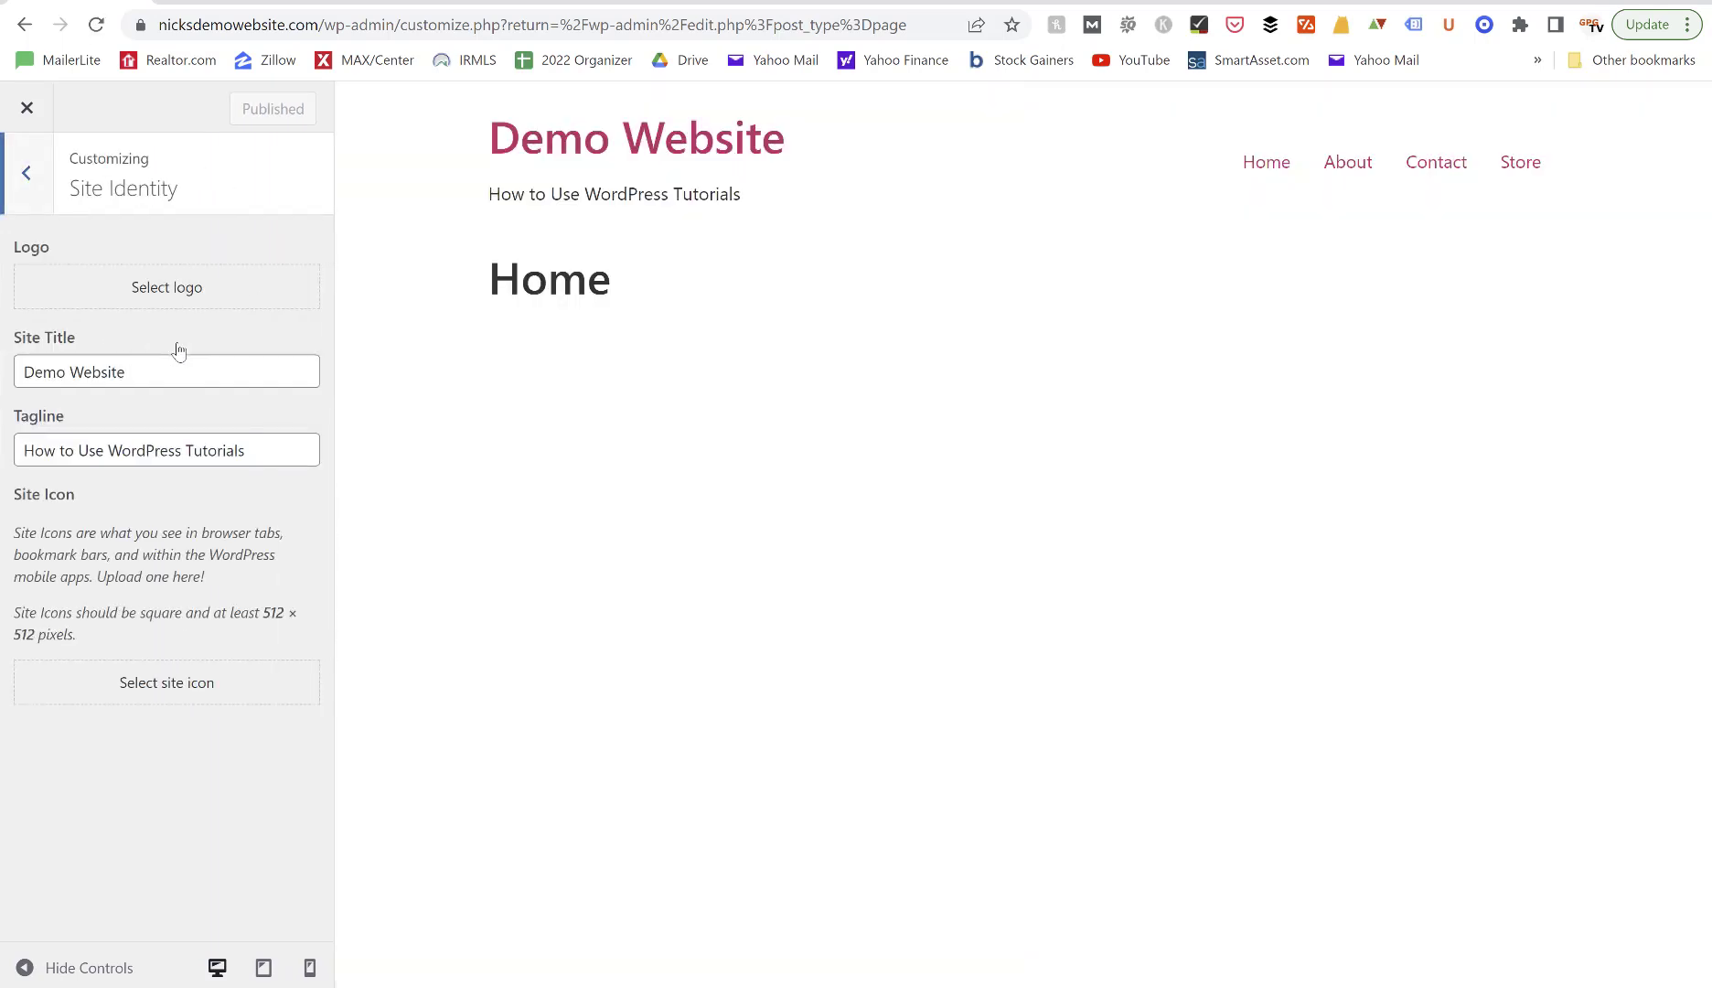
Set the barbell photo from the media library as the site logo without cropping it, and publish the change.
click(181, 293)
click(181, 293)
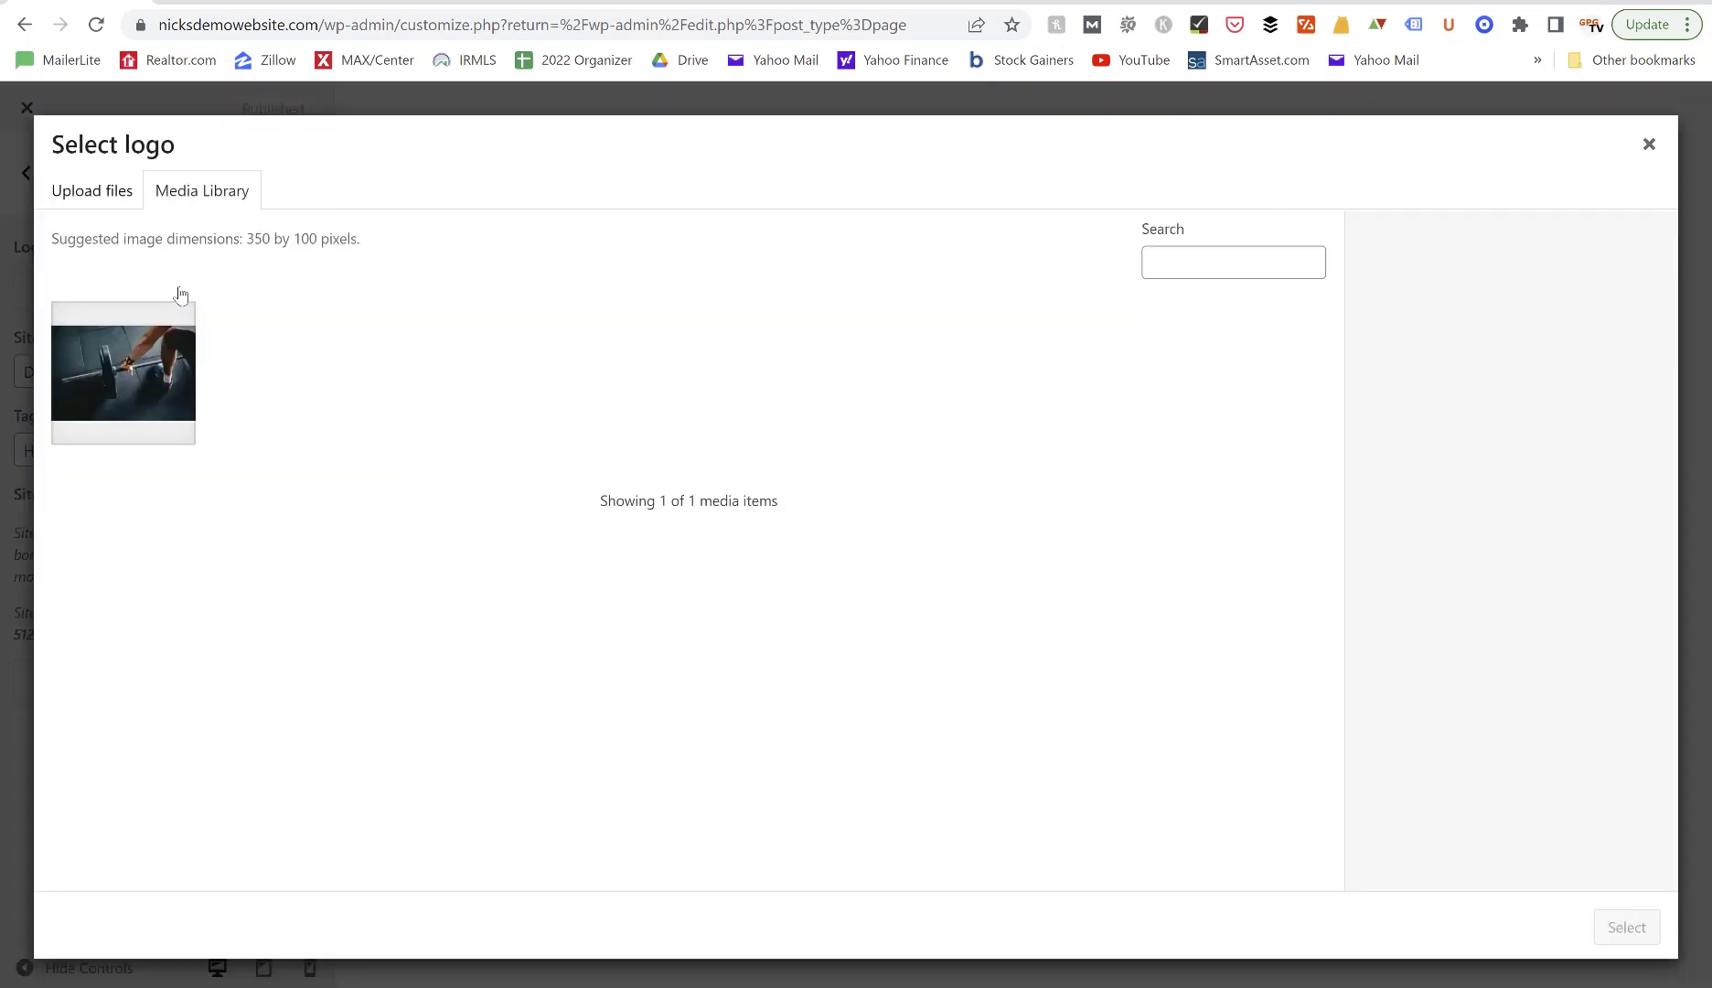
click(124, 416)
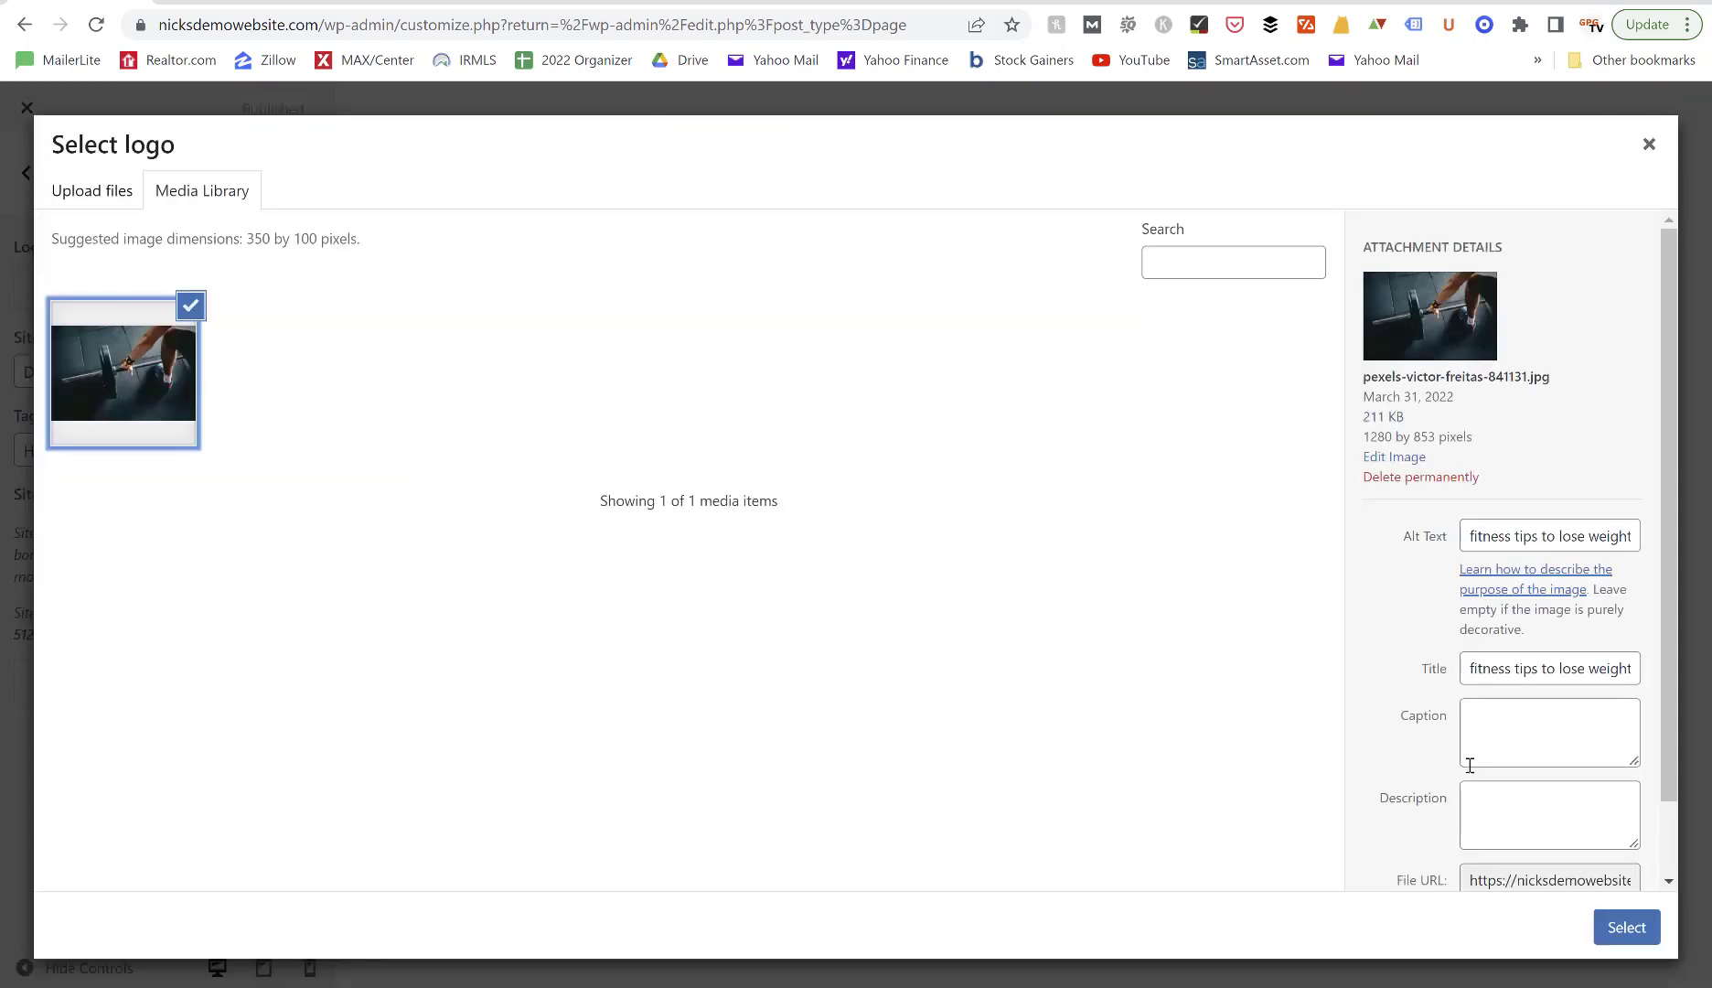
click(1625, 931)
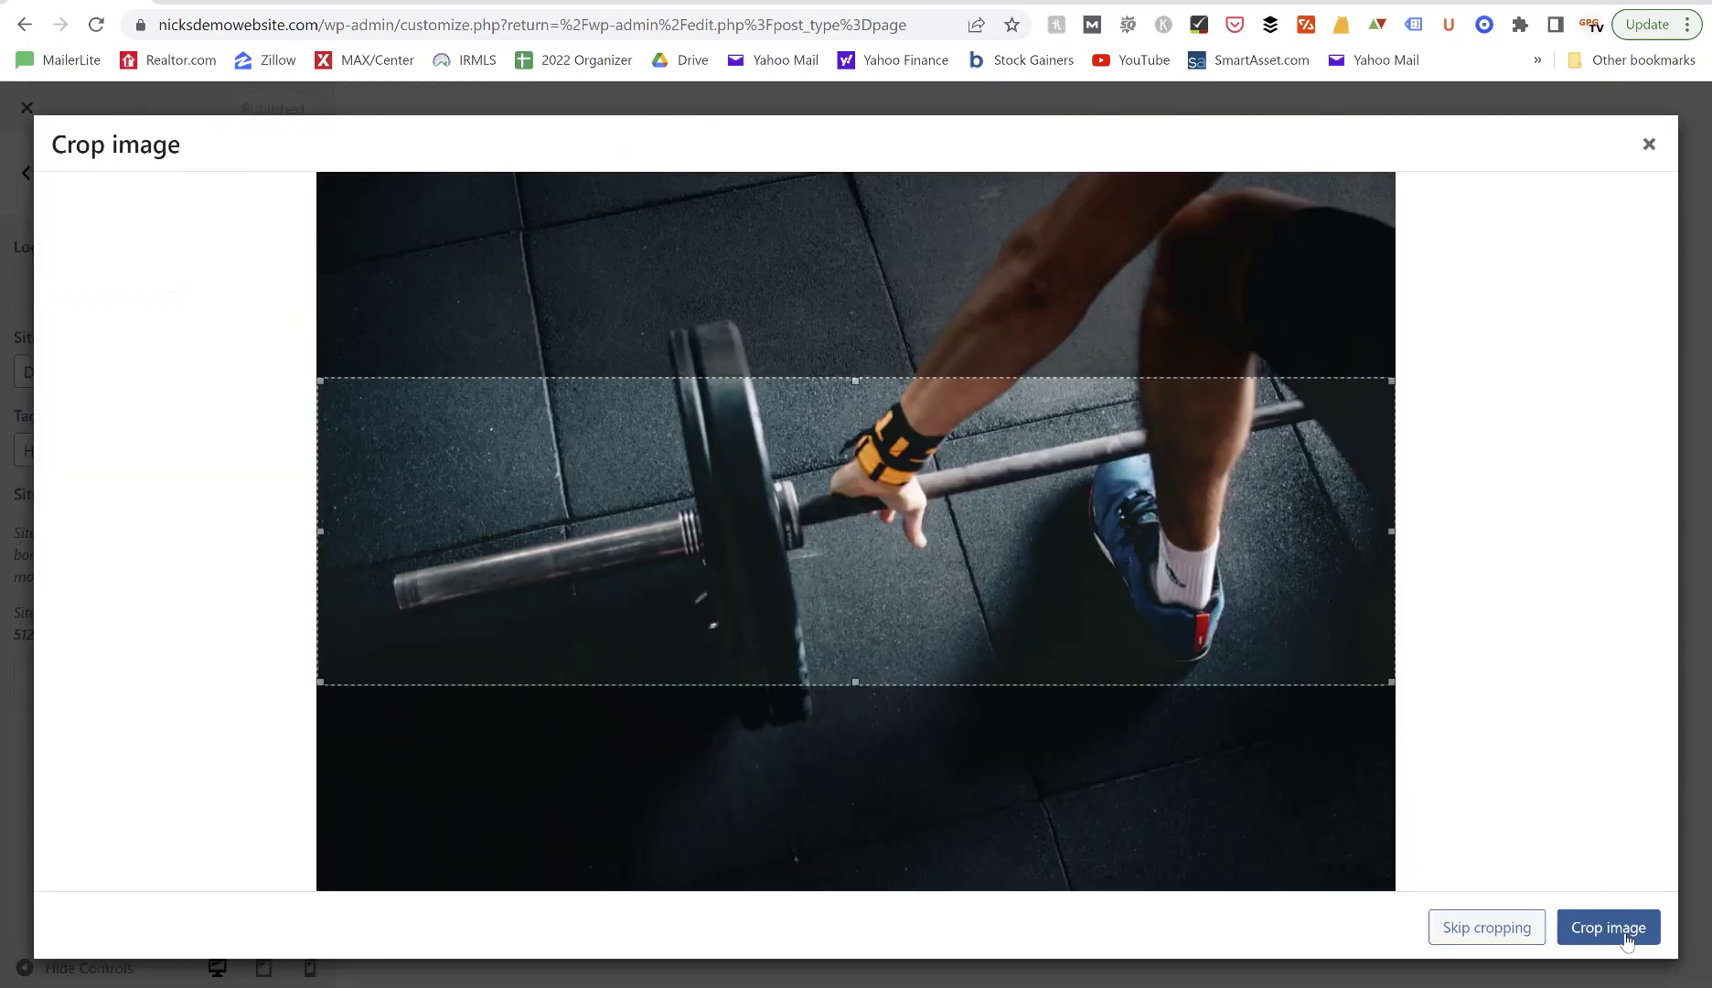
drag(993, 573, 944, 766)
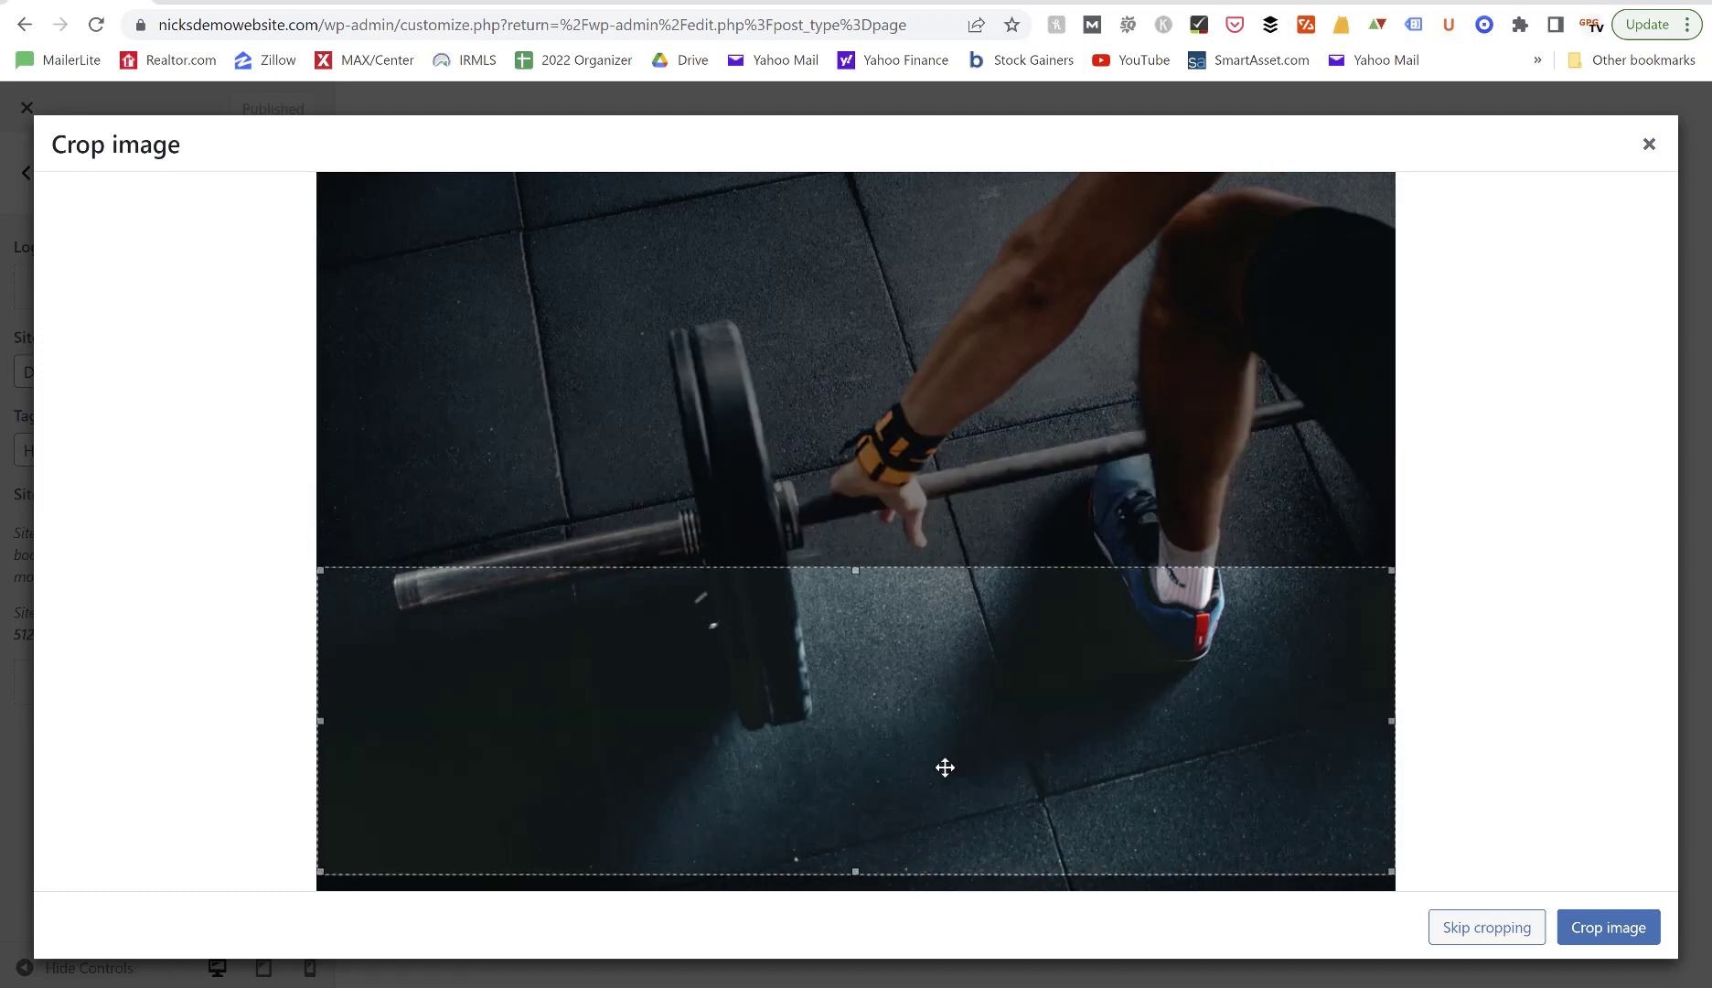
click(1478, 925)
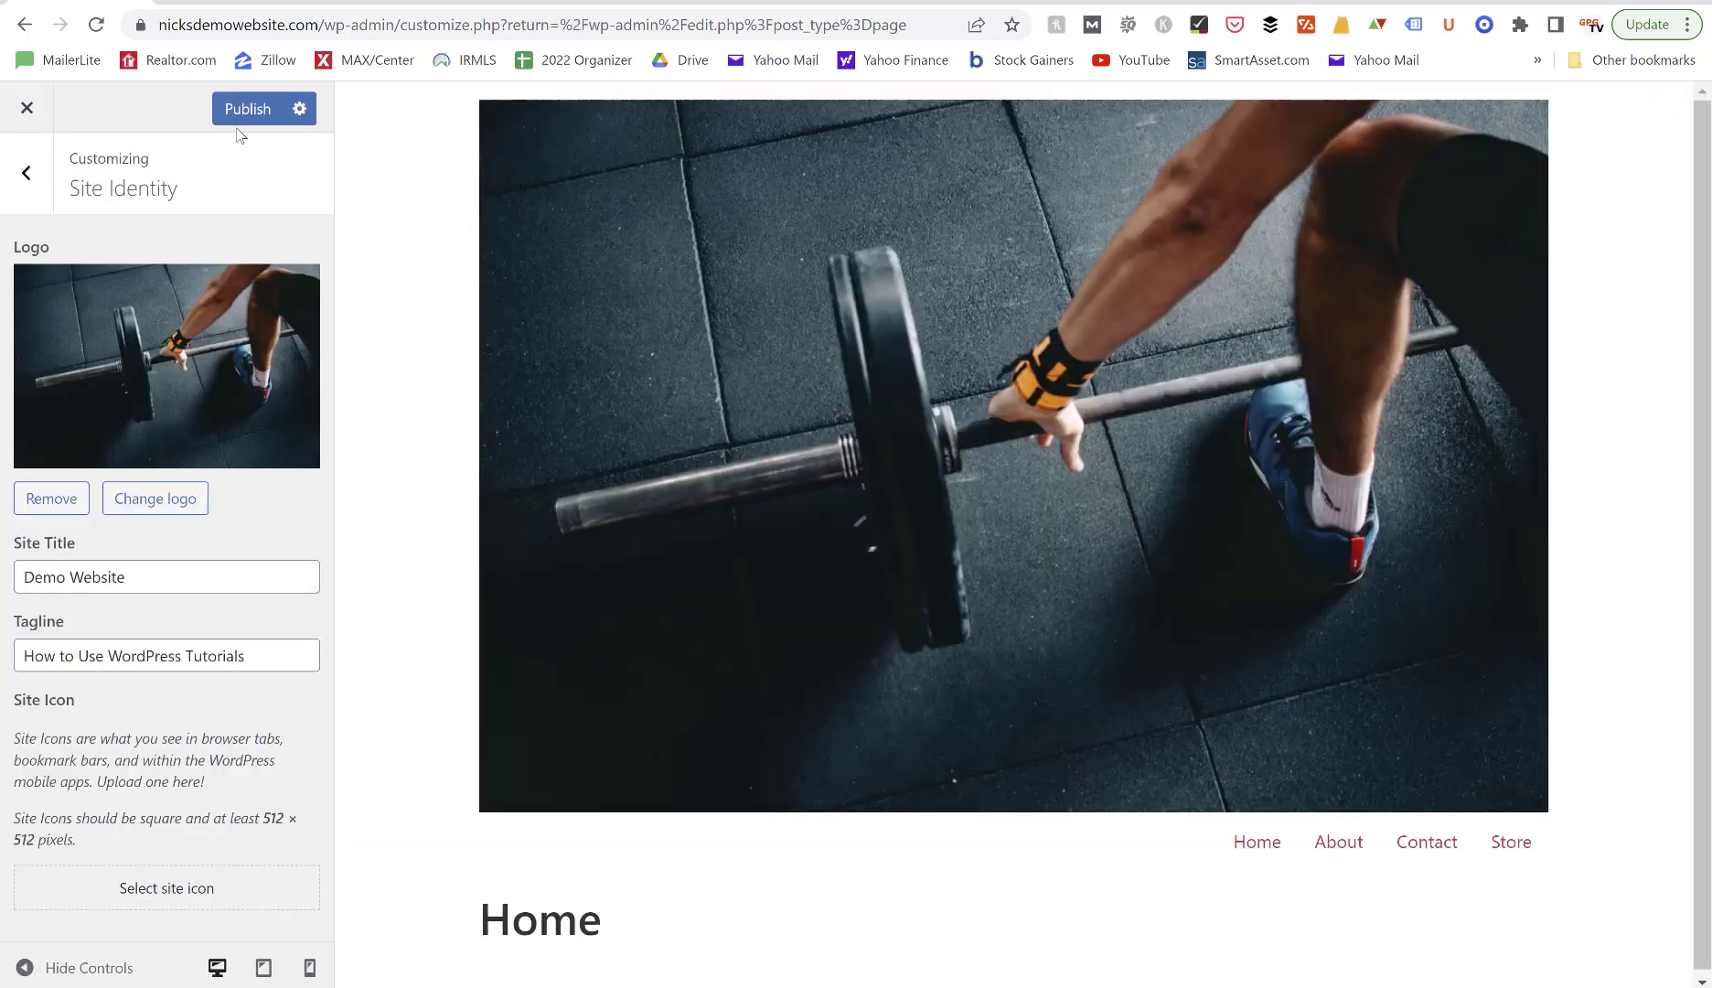
click(240, 111)
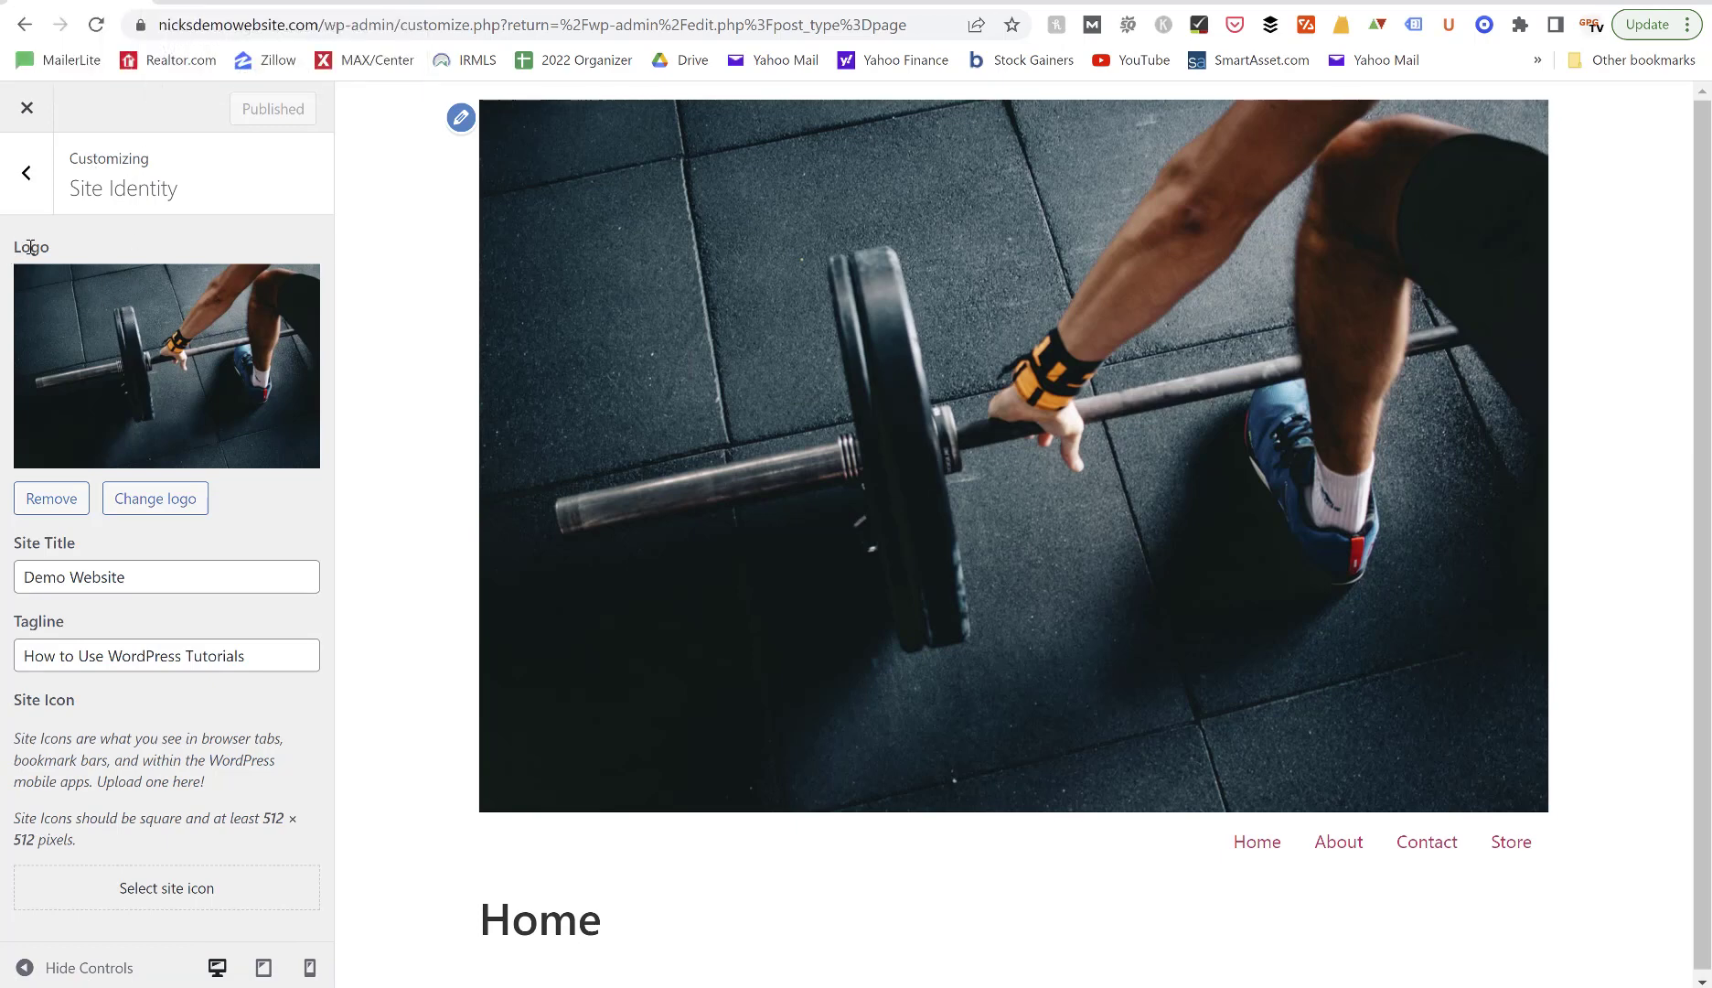
Switch to the Elementor editor, add a single-column section and place a Nav Menu widget in it.
click(94, 317)
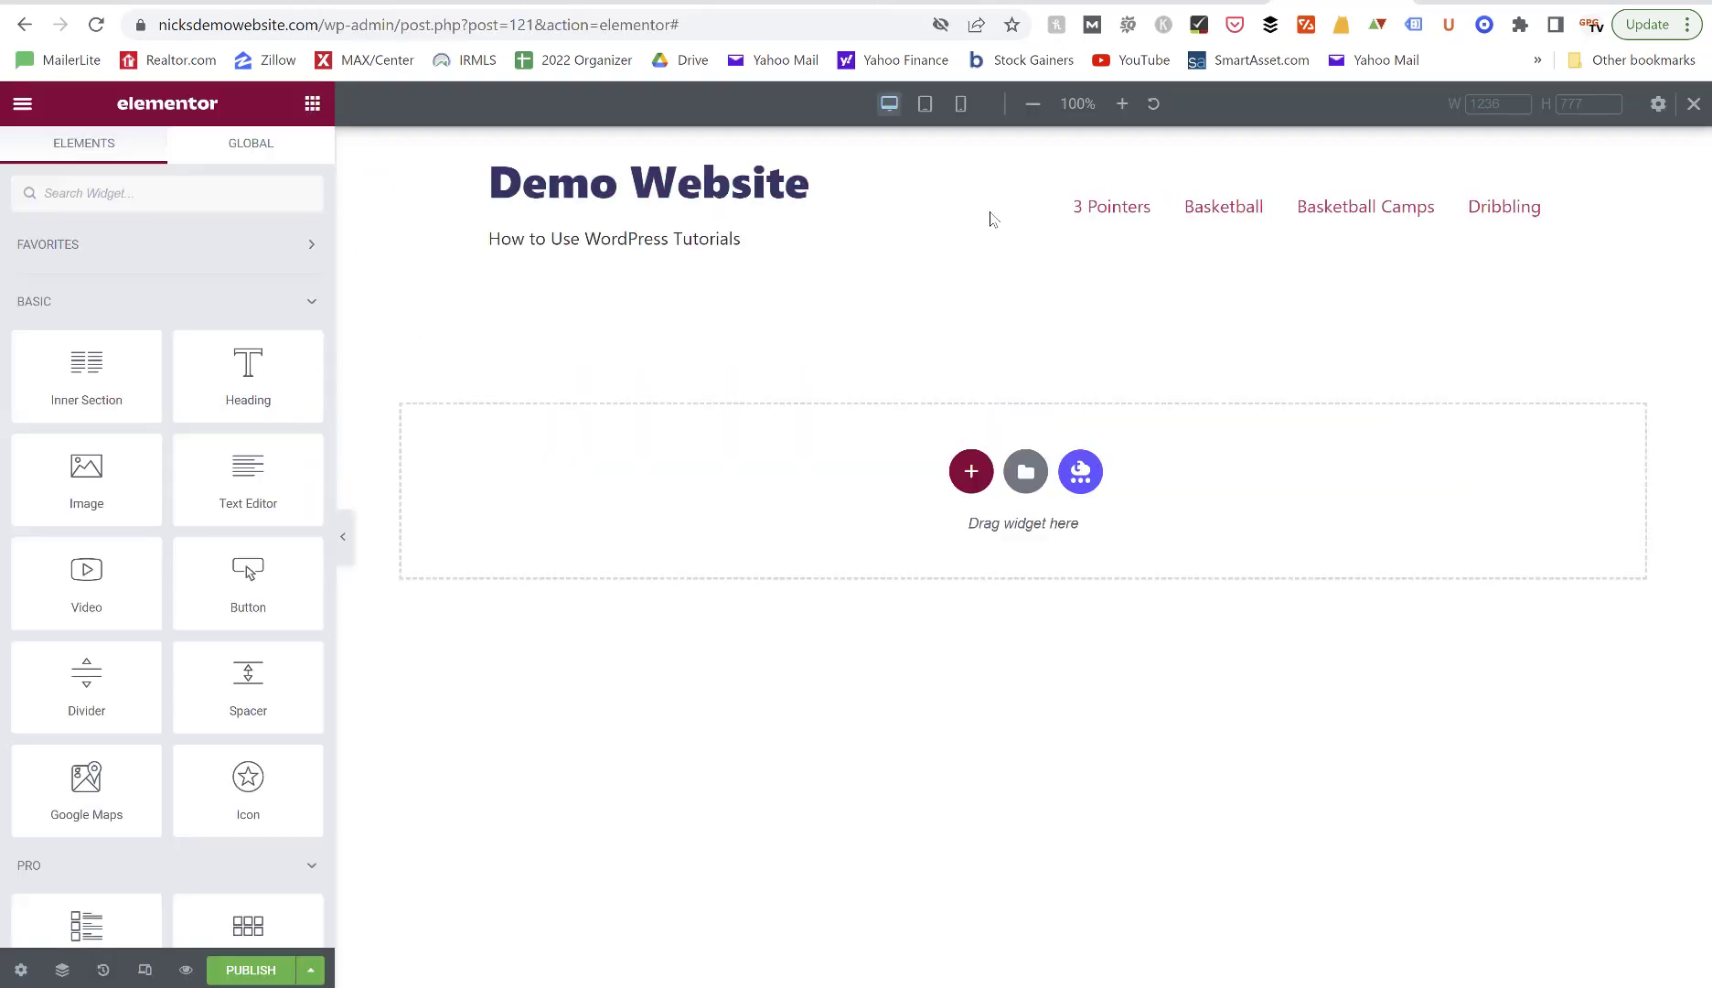
click(971, 472)
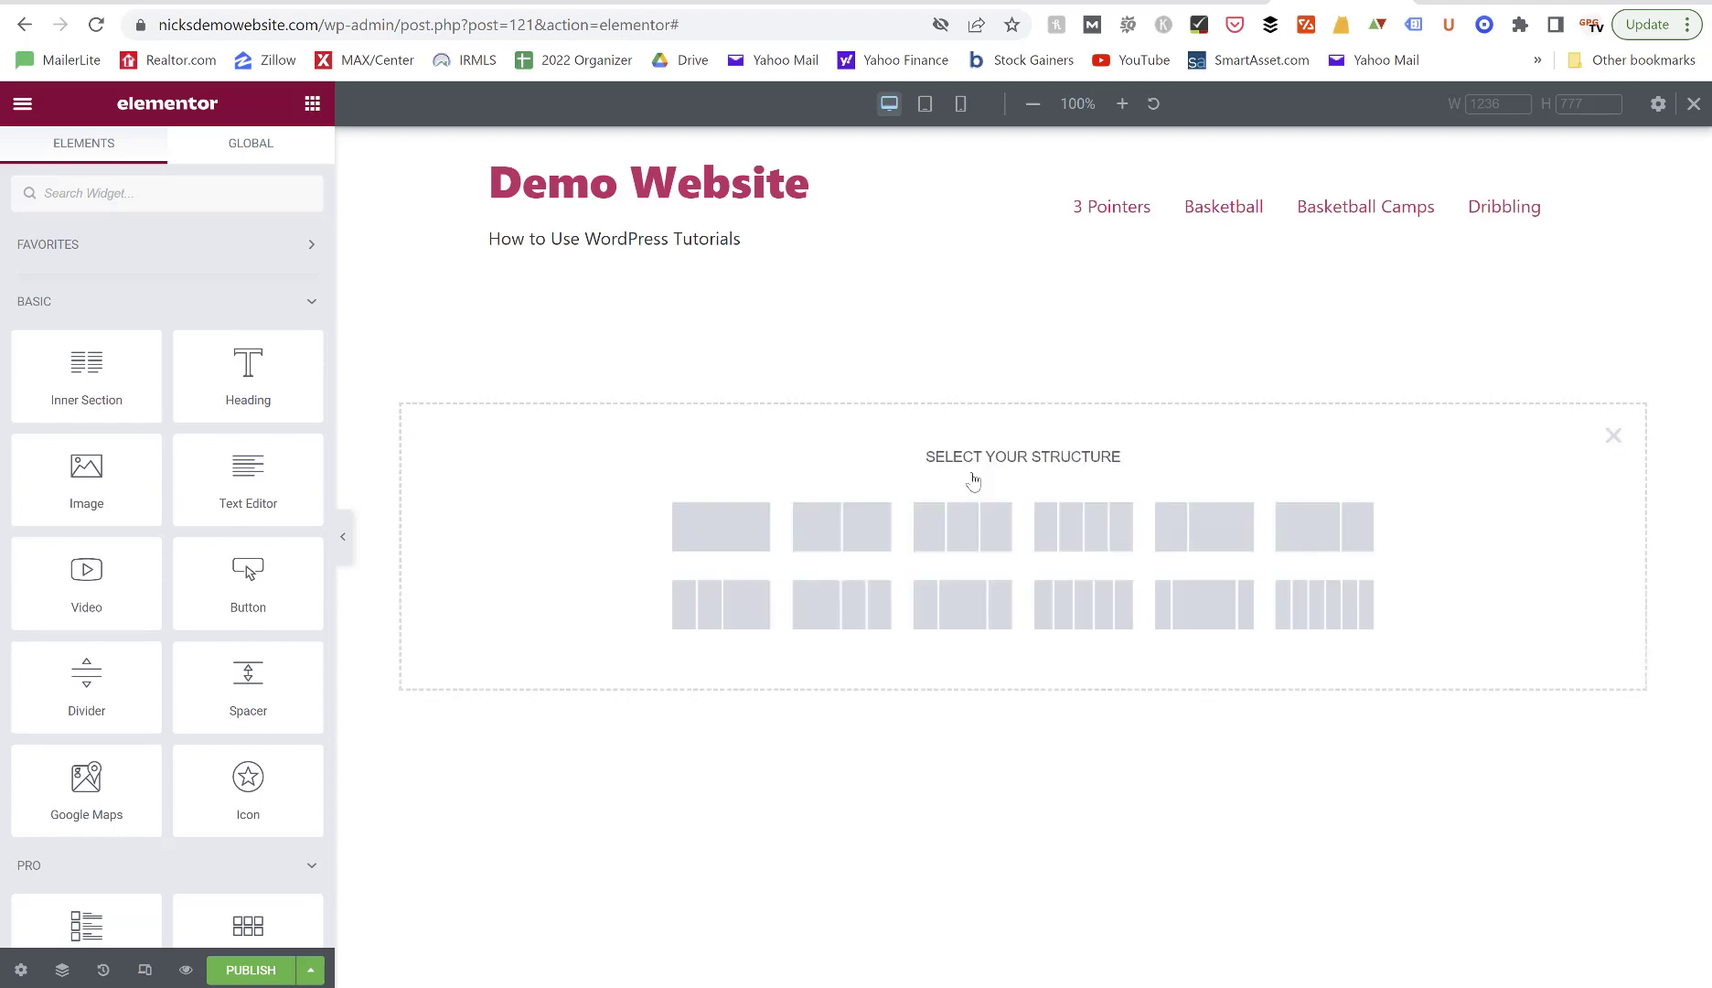
click(727, 530)
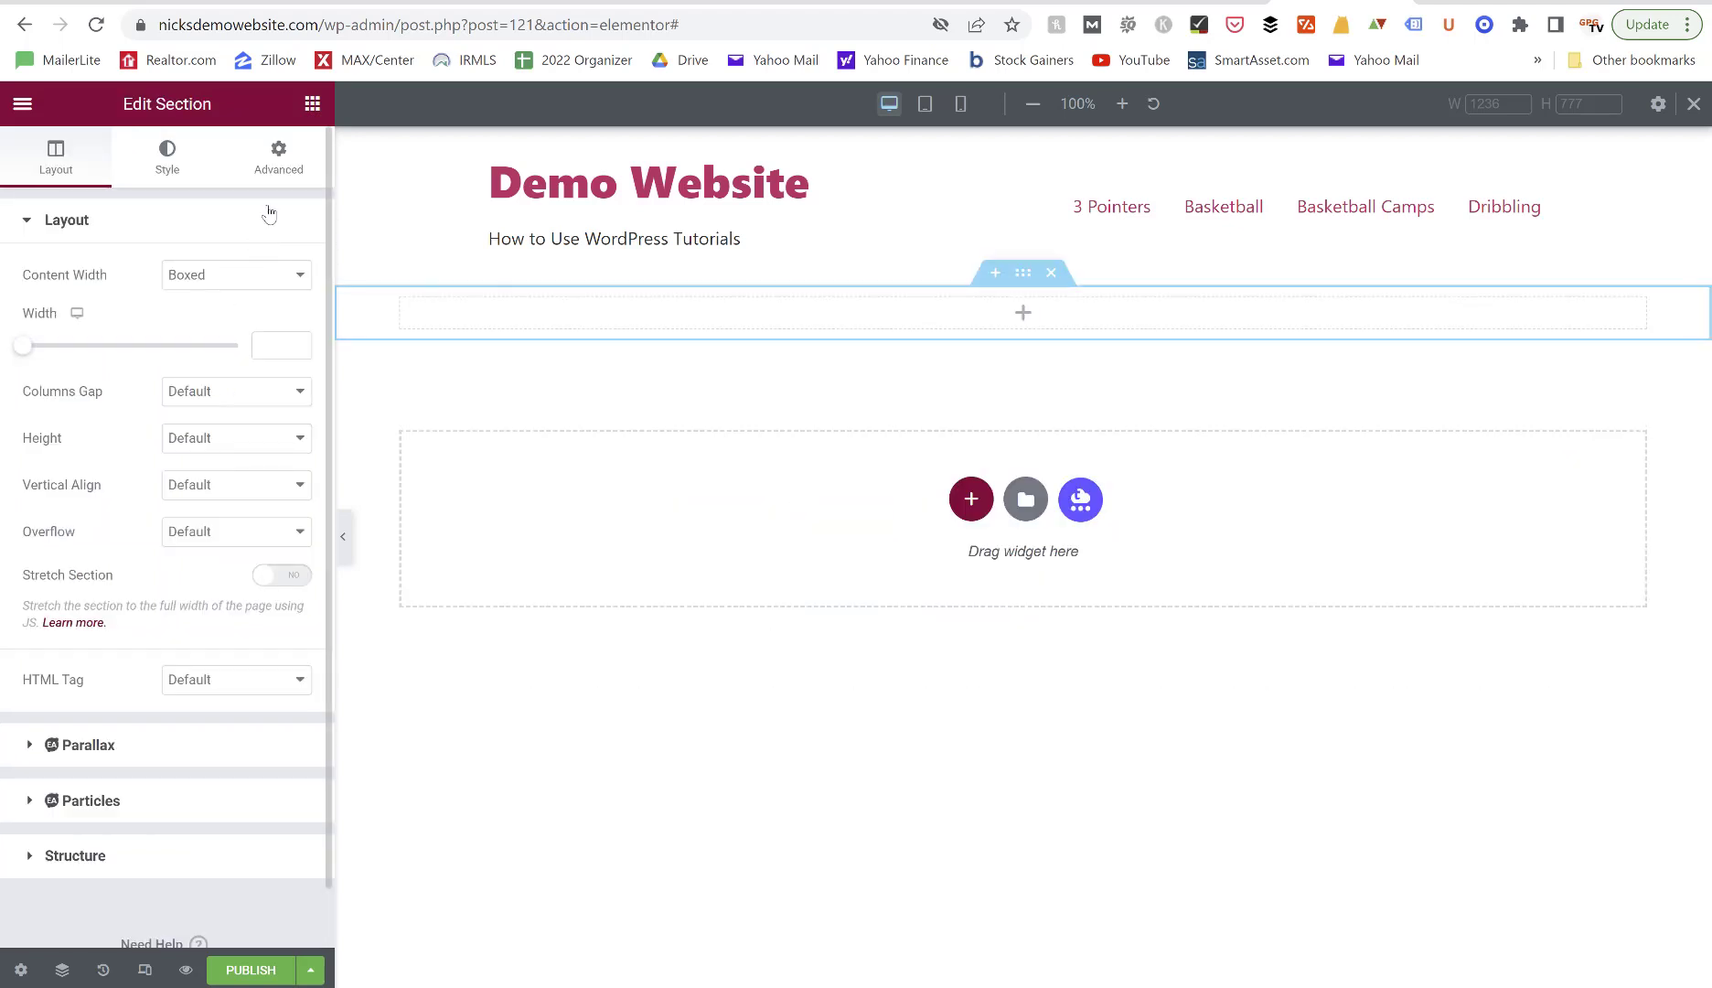
click(312, 105)
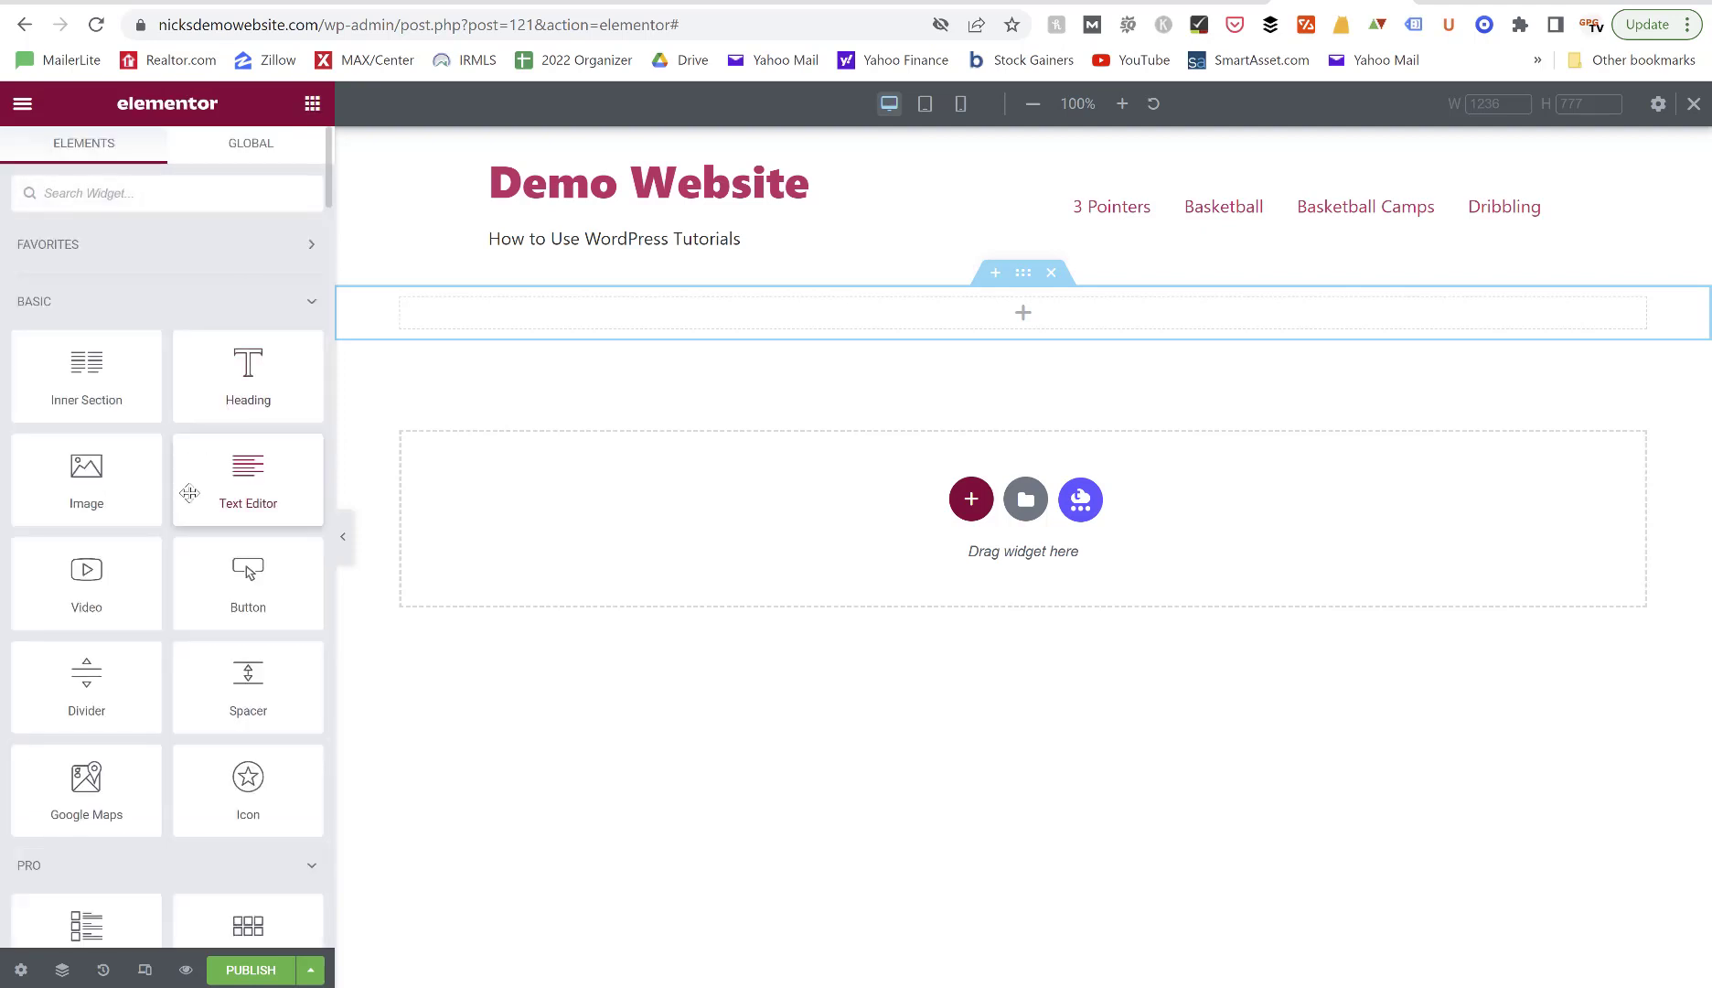
scroll(189, 493, down, 10)
scroll(189, 494, up, 5)
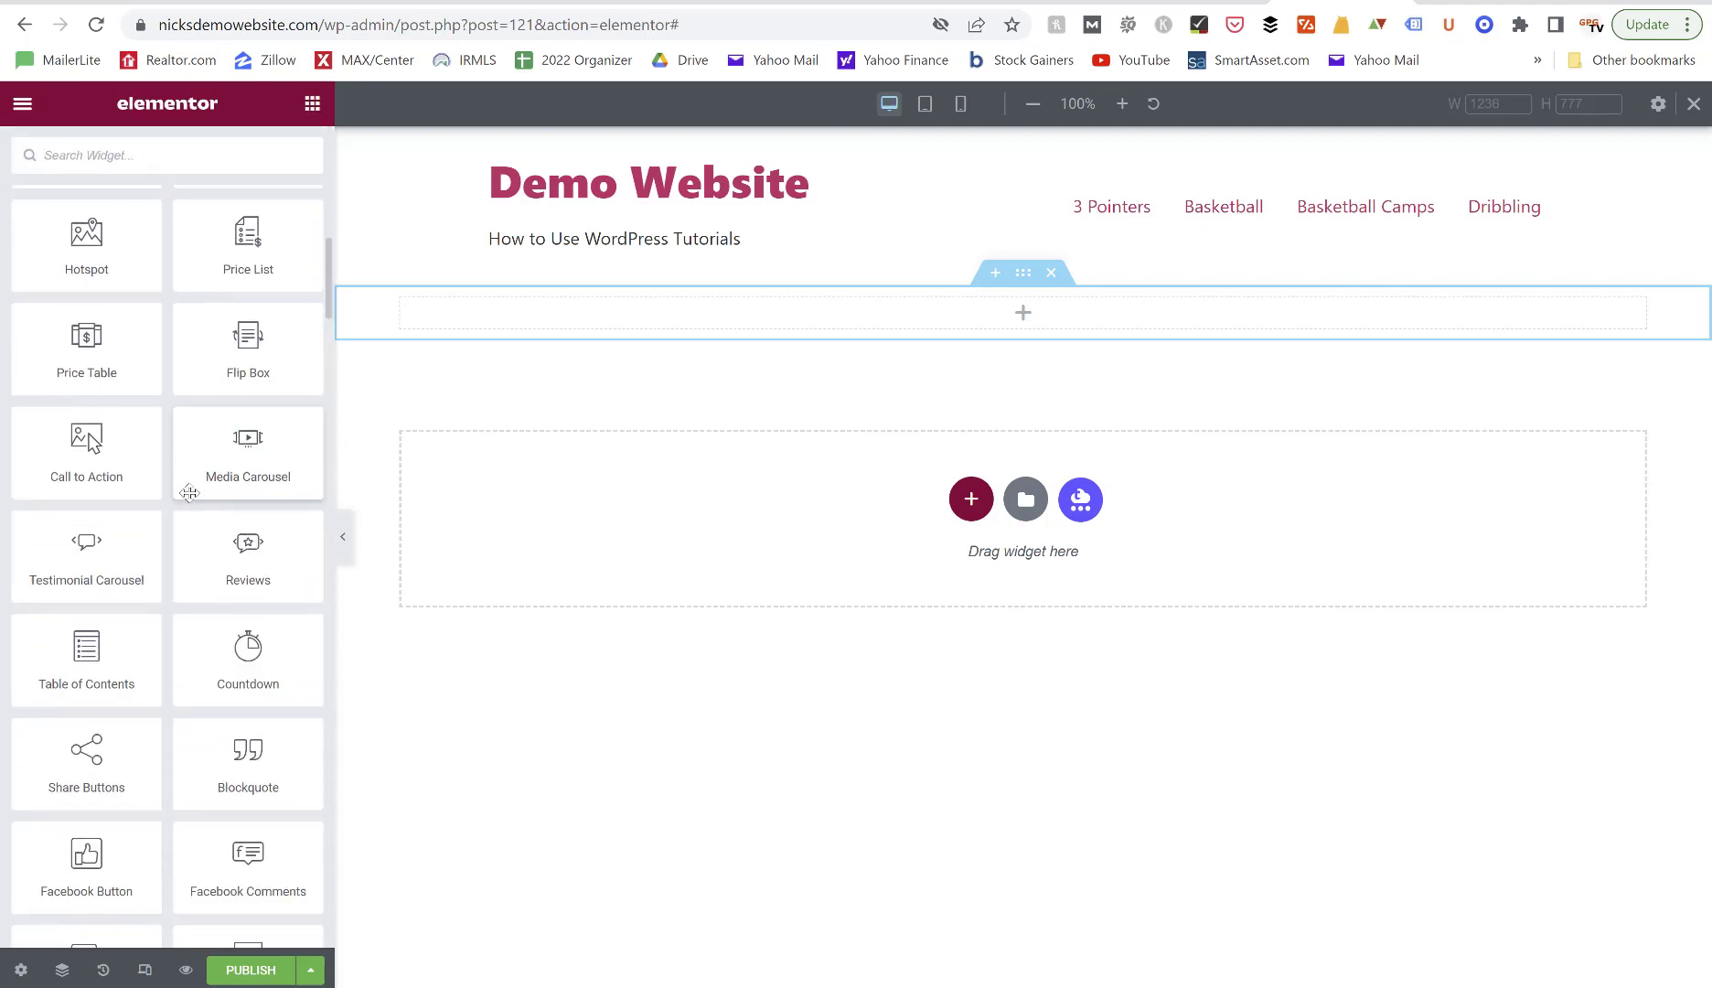
scroll(189, 494, down, 2)
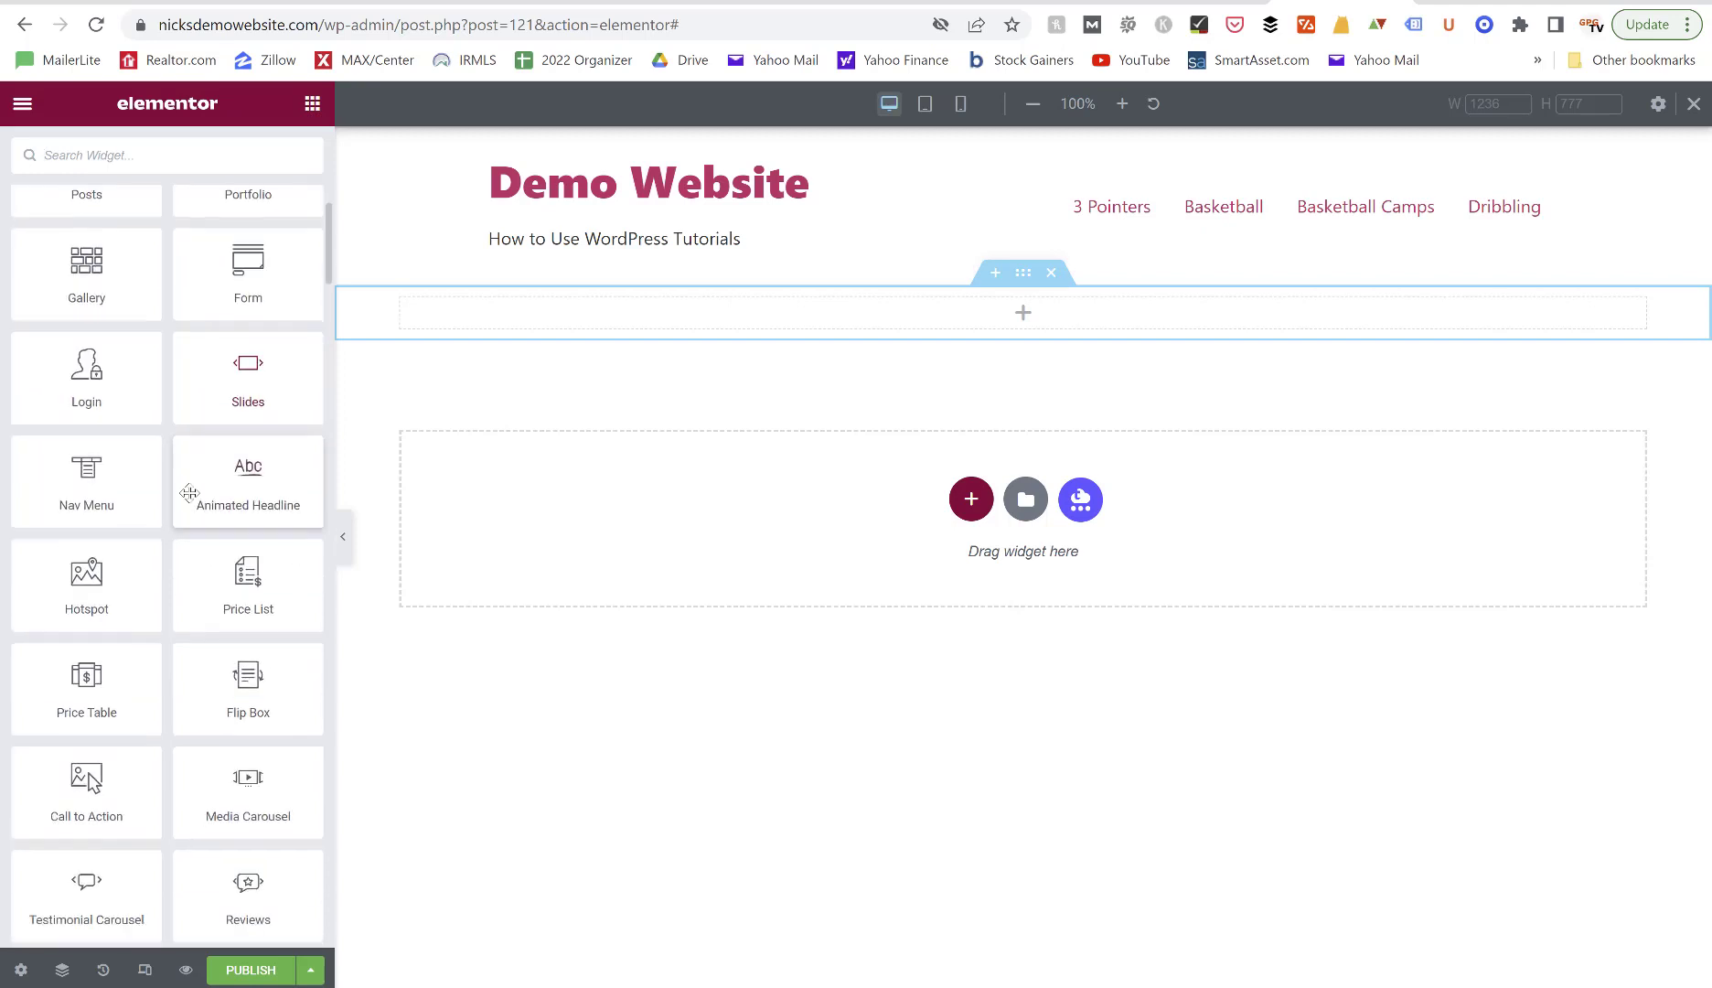
drag(100, 416, 942, 334)
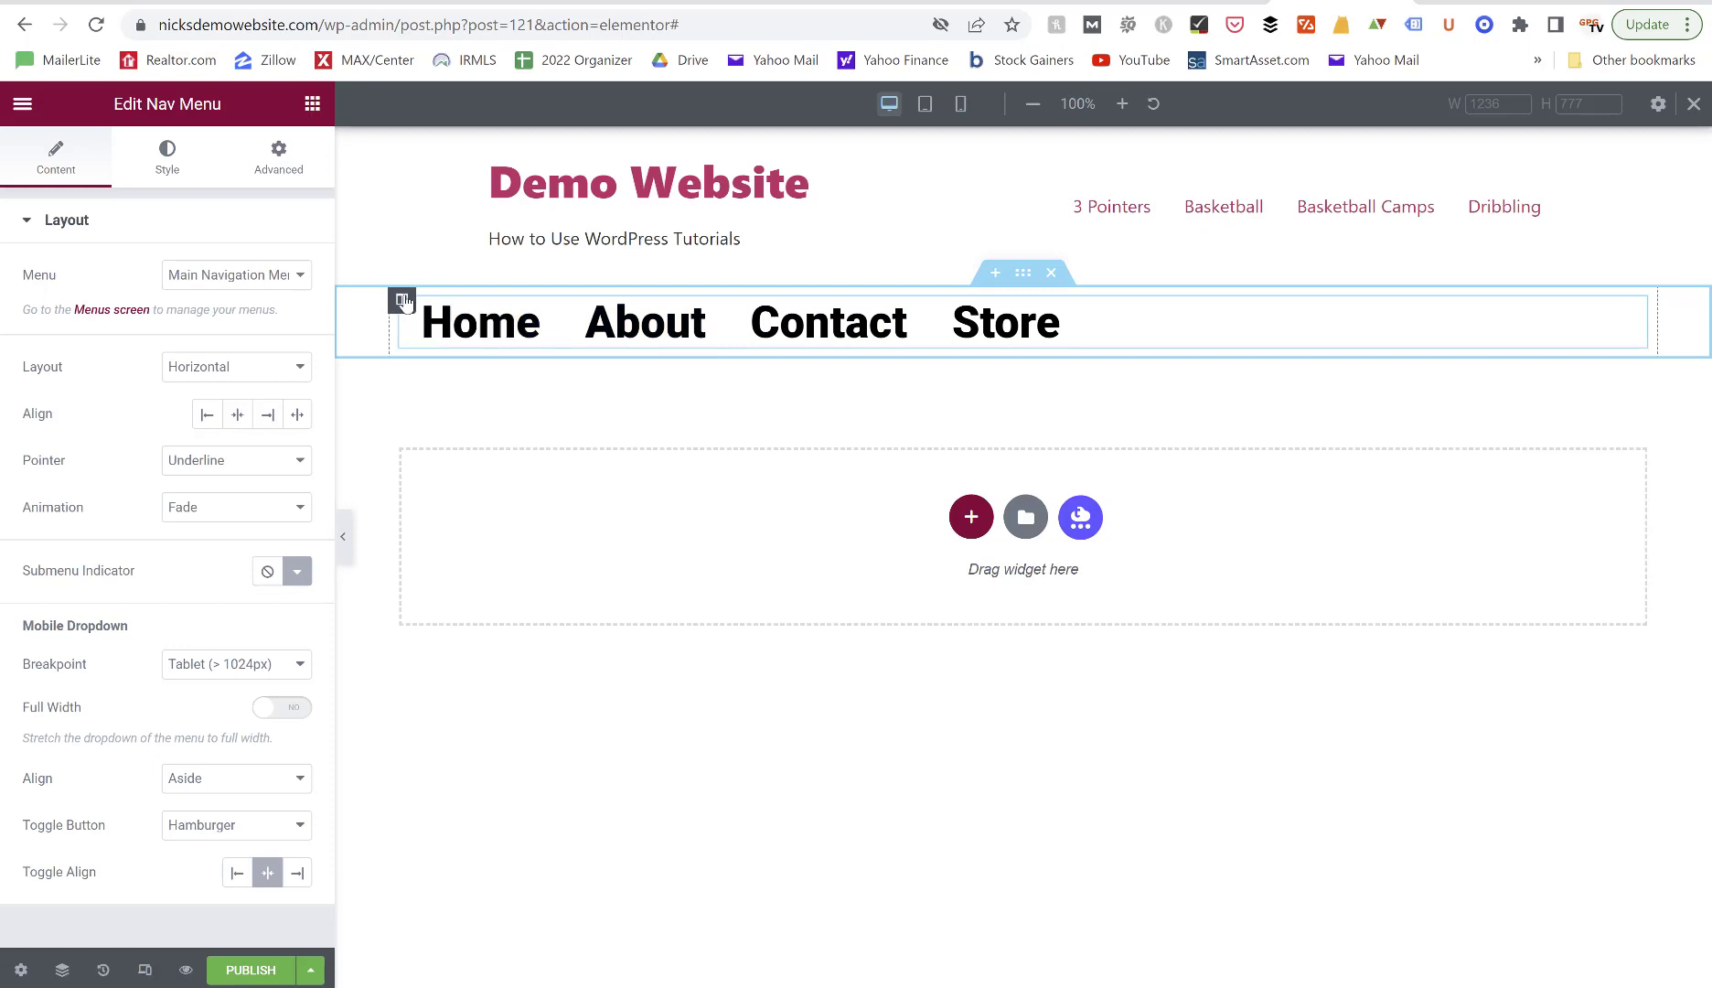
Add a new column to the nav menu's section and place the empty column before the menu.
right_click(405, 303)
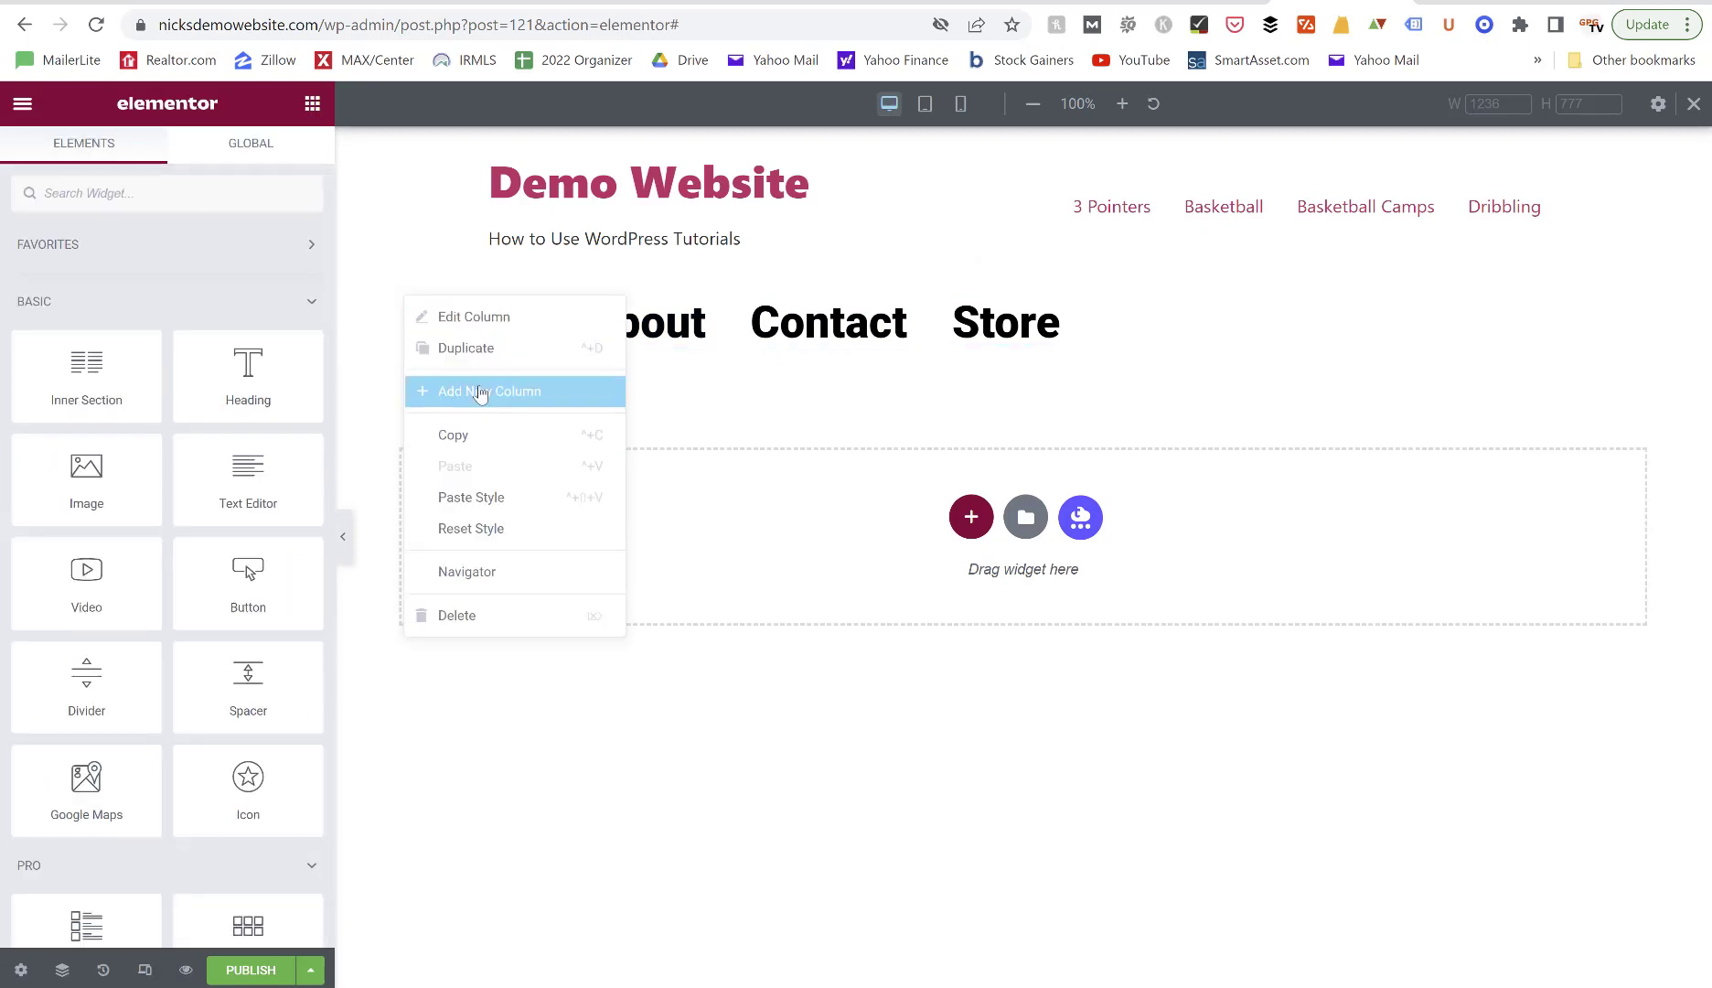
click(480, 394)
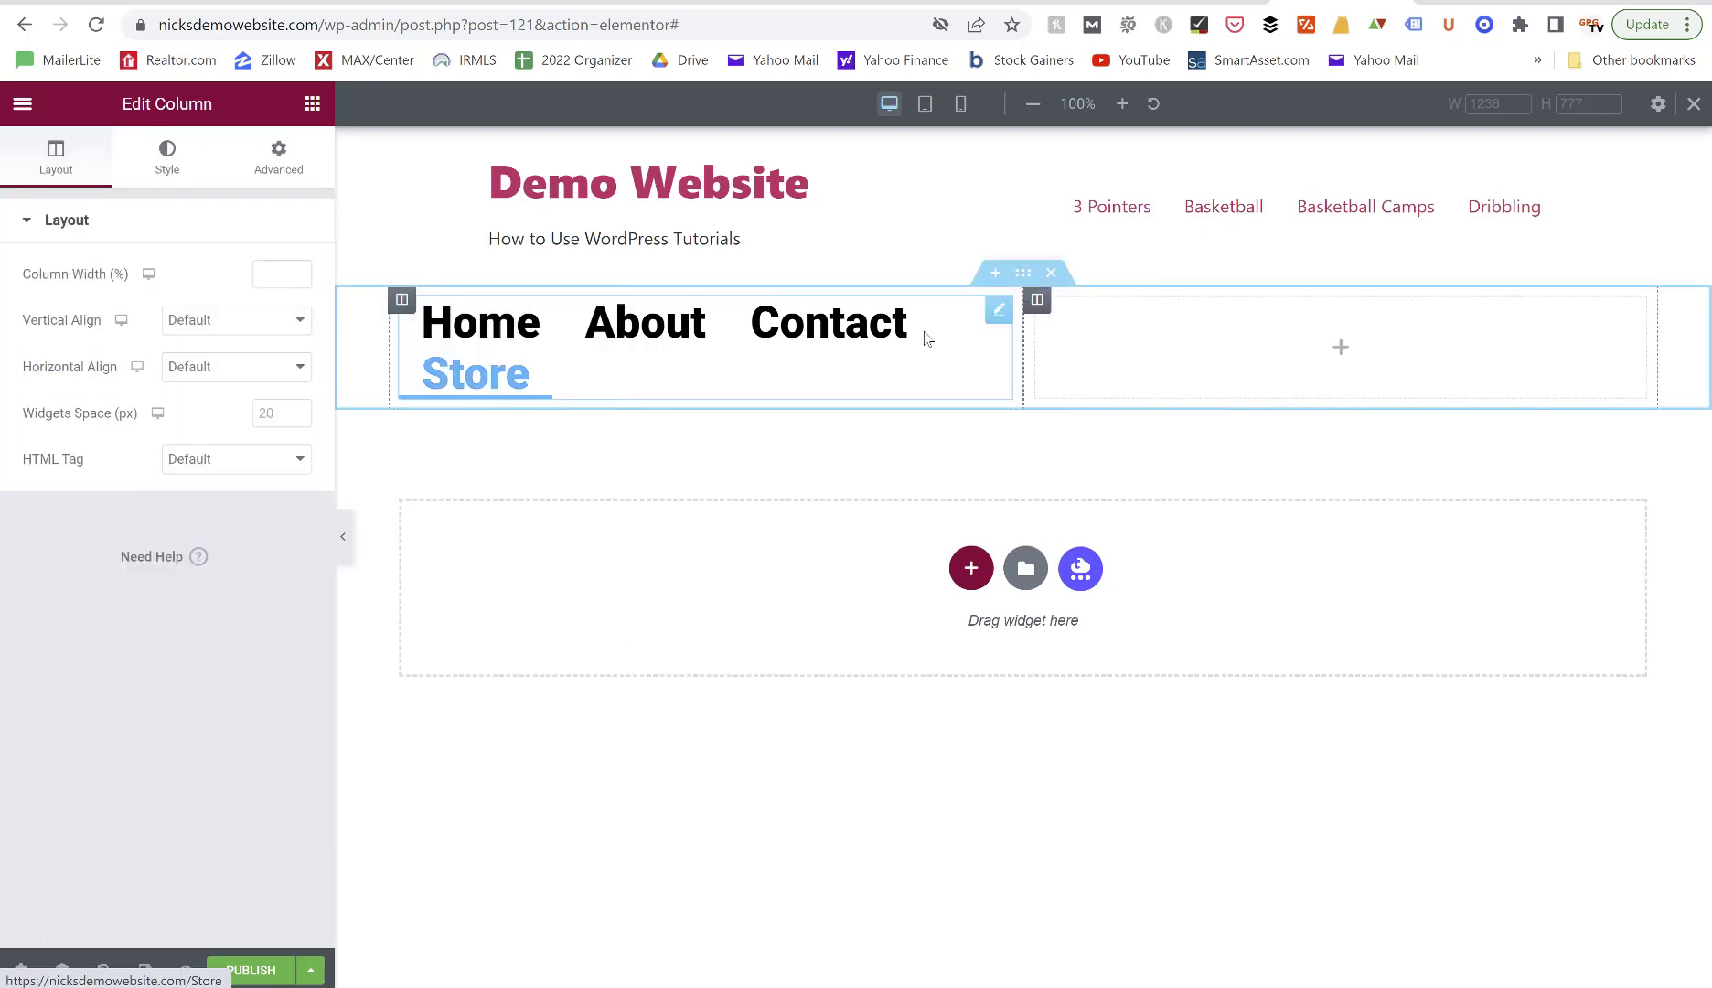
drag(1033, 298, 526, 342)
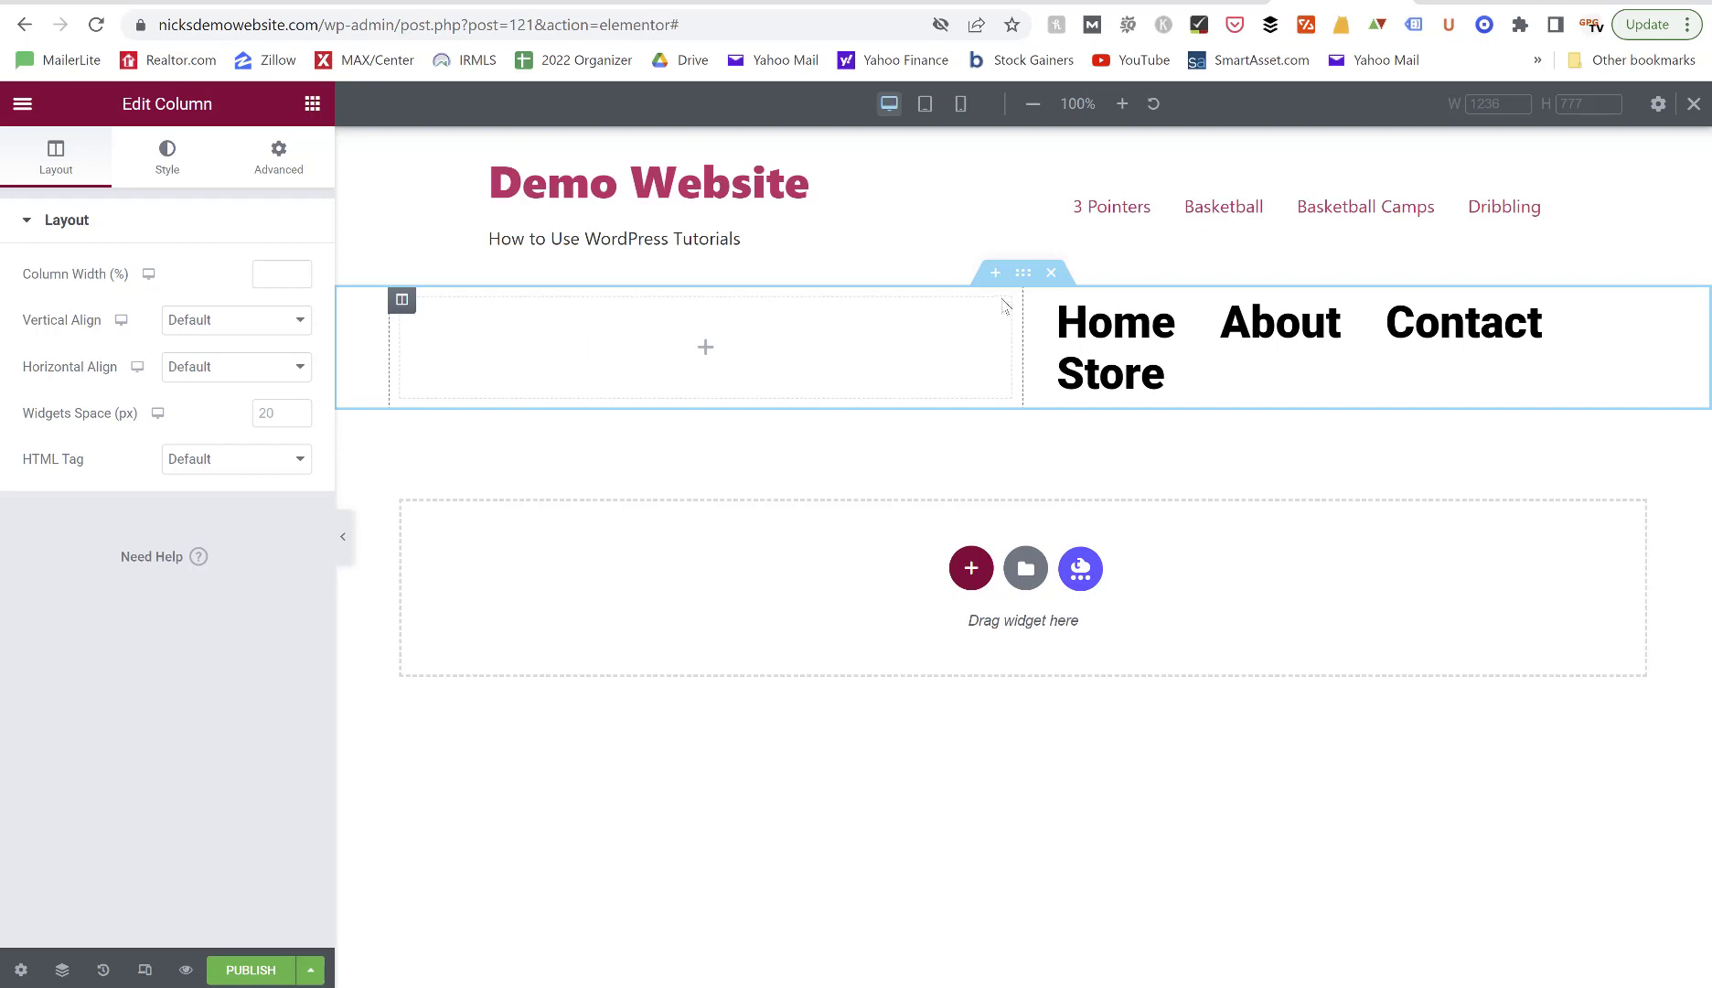
Add an Image widget to the empty column and insert the barbell photo from the media library.
click(311, 103)
scroll(178, 563, down, 15)
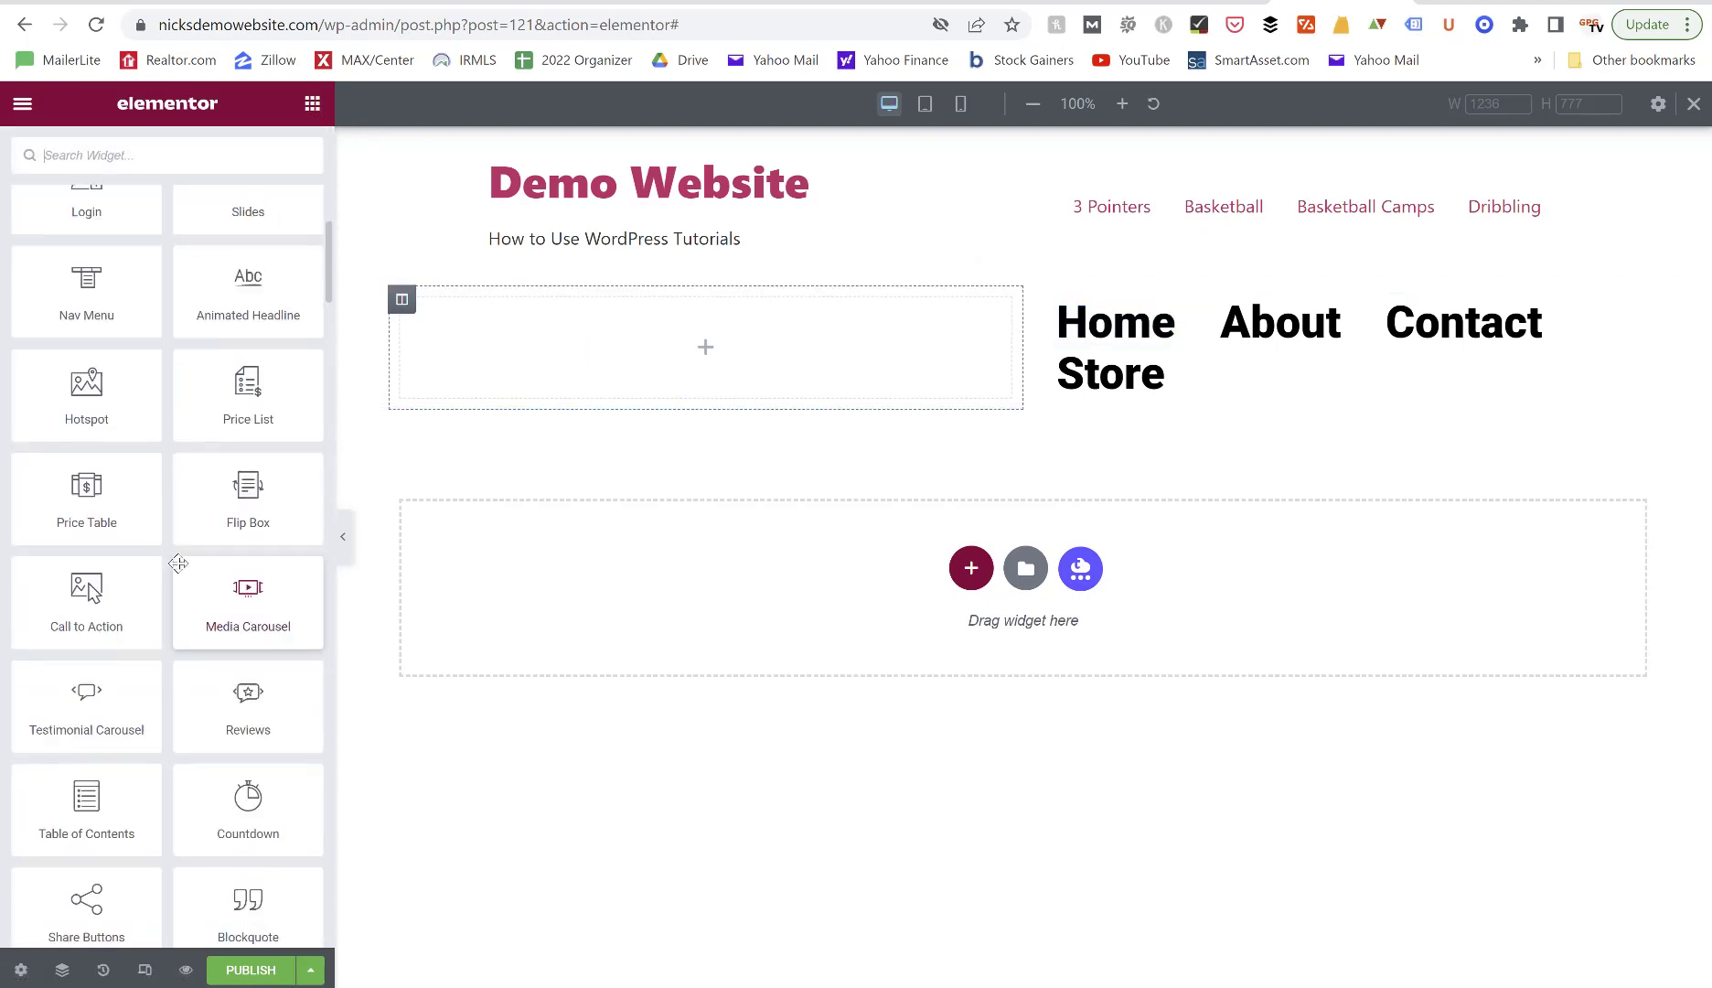
scroll(179, 564, down, 15)
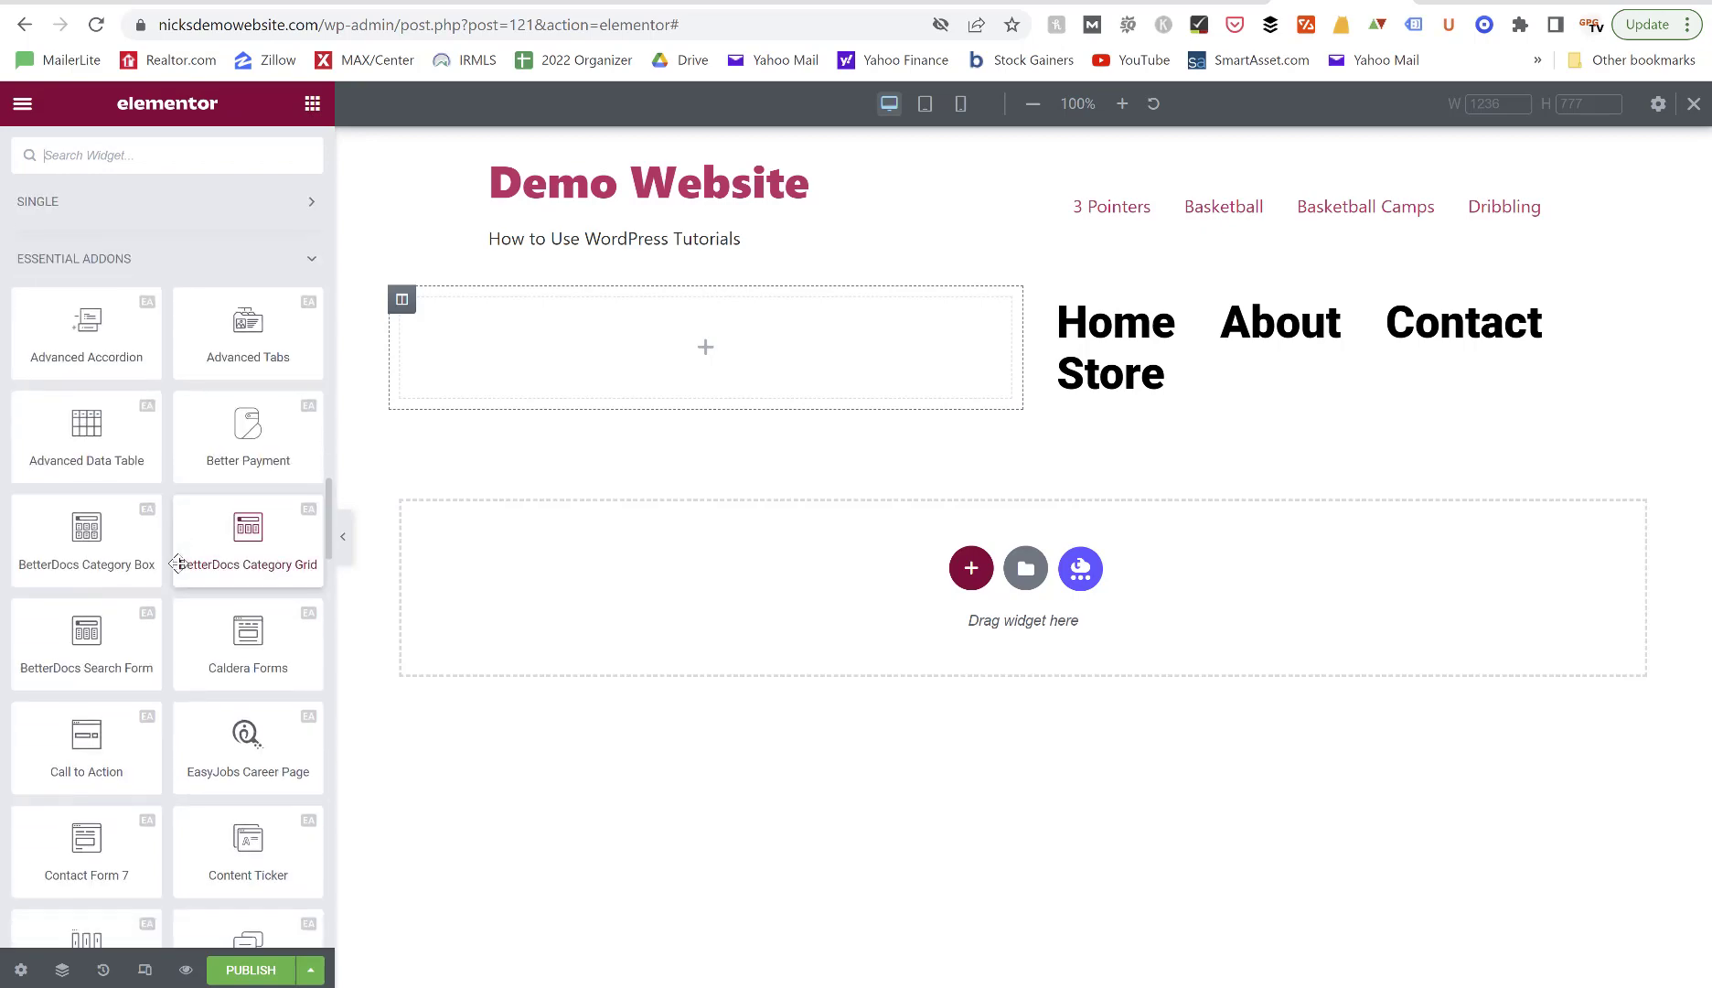
scroll(178, 563, down, 15)
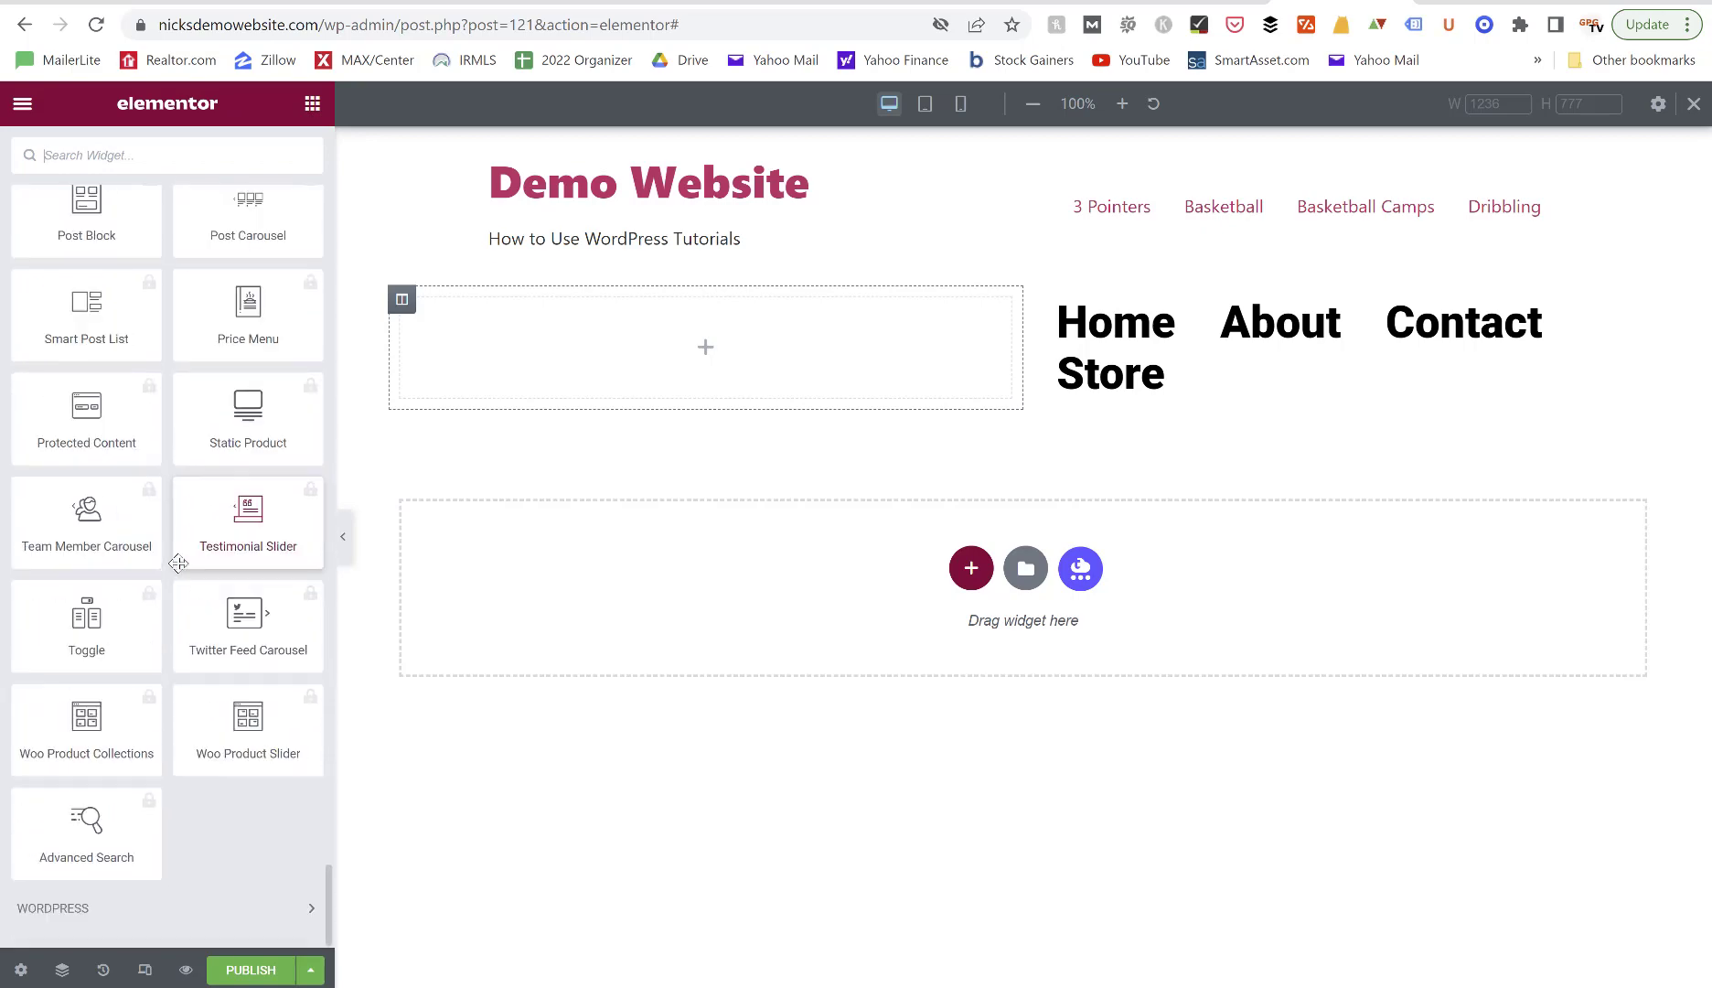
scroll(178, 563, up, 20)
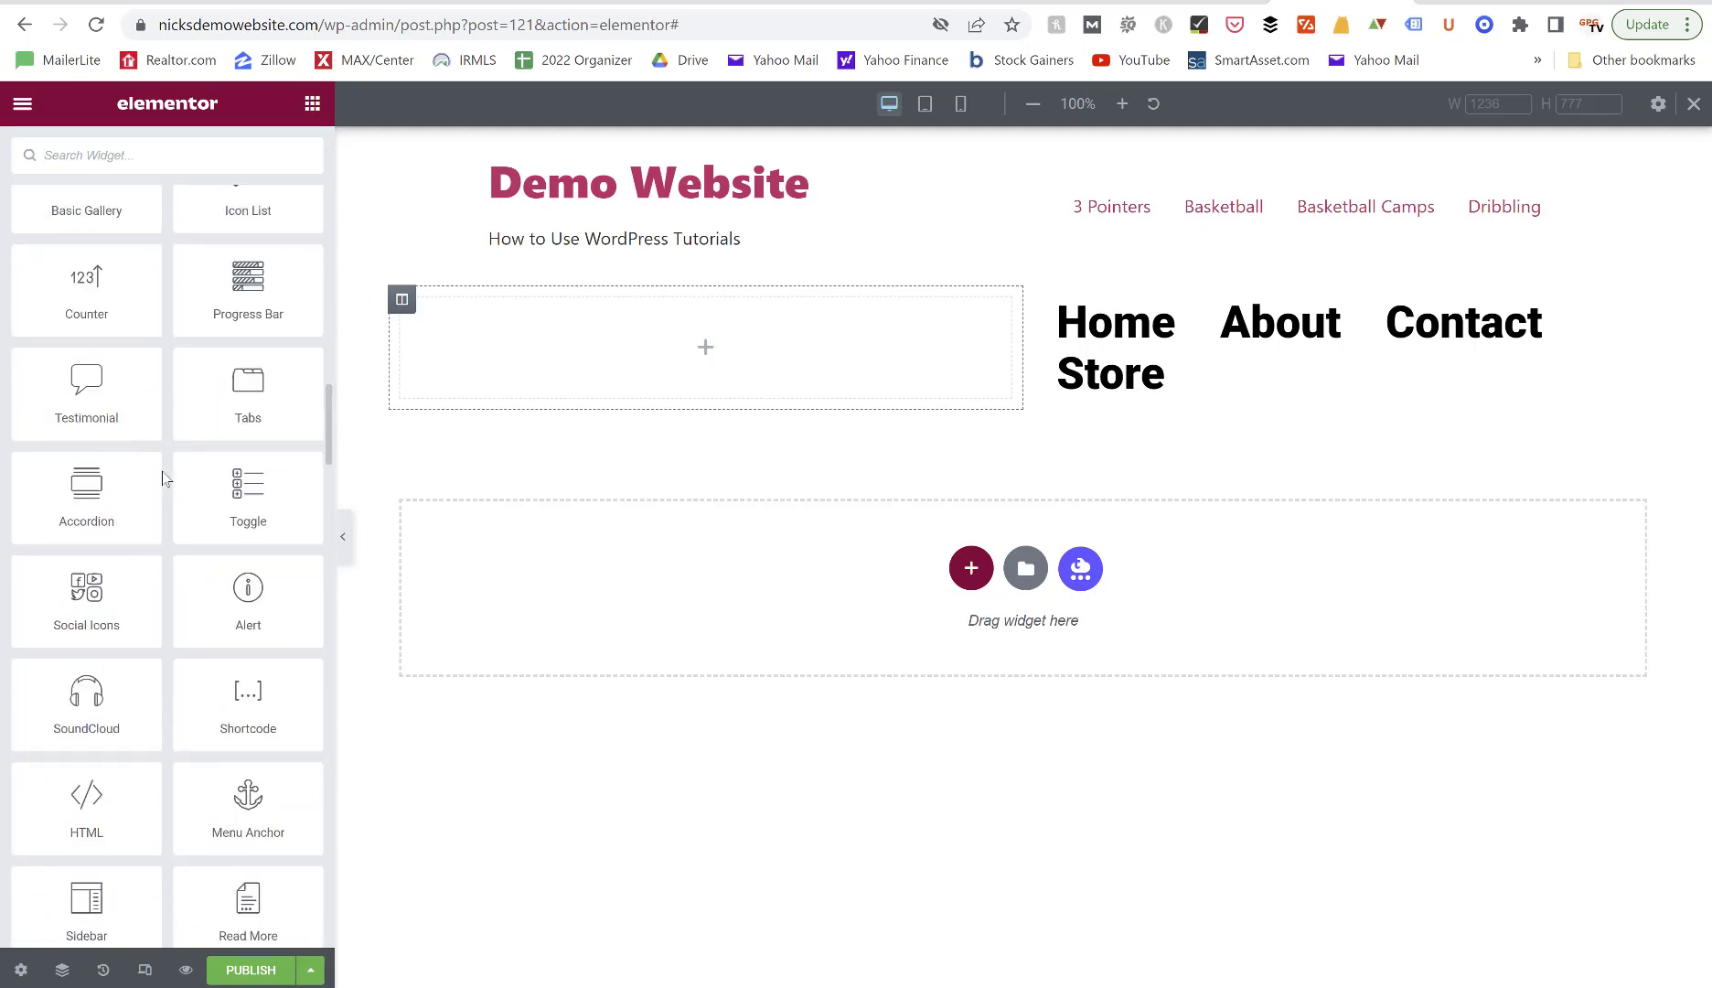
scroll(163, 478, up, 5)
scroll(160, 473, down, 1)
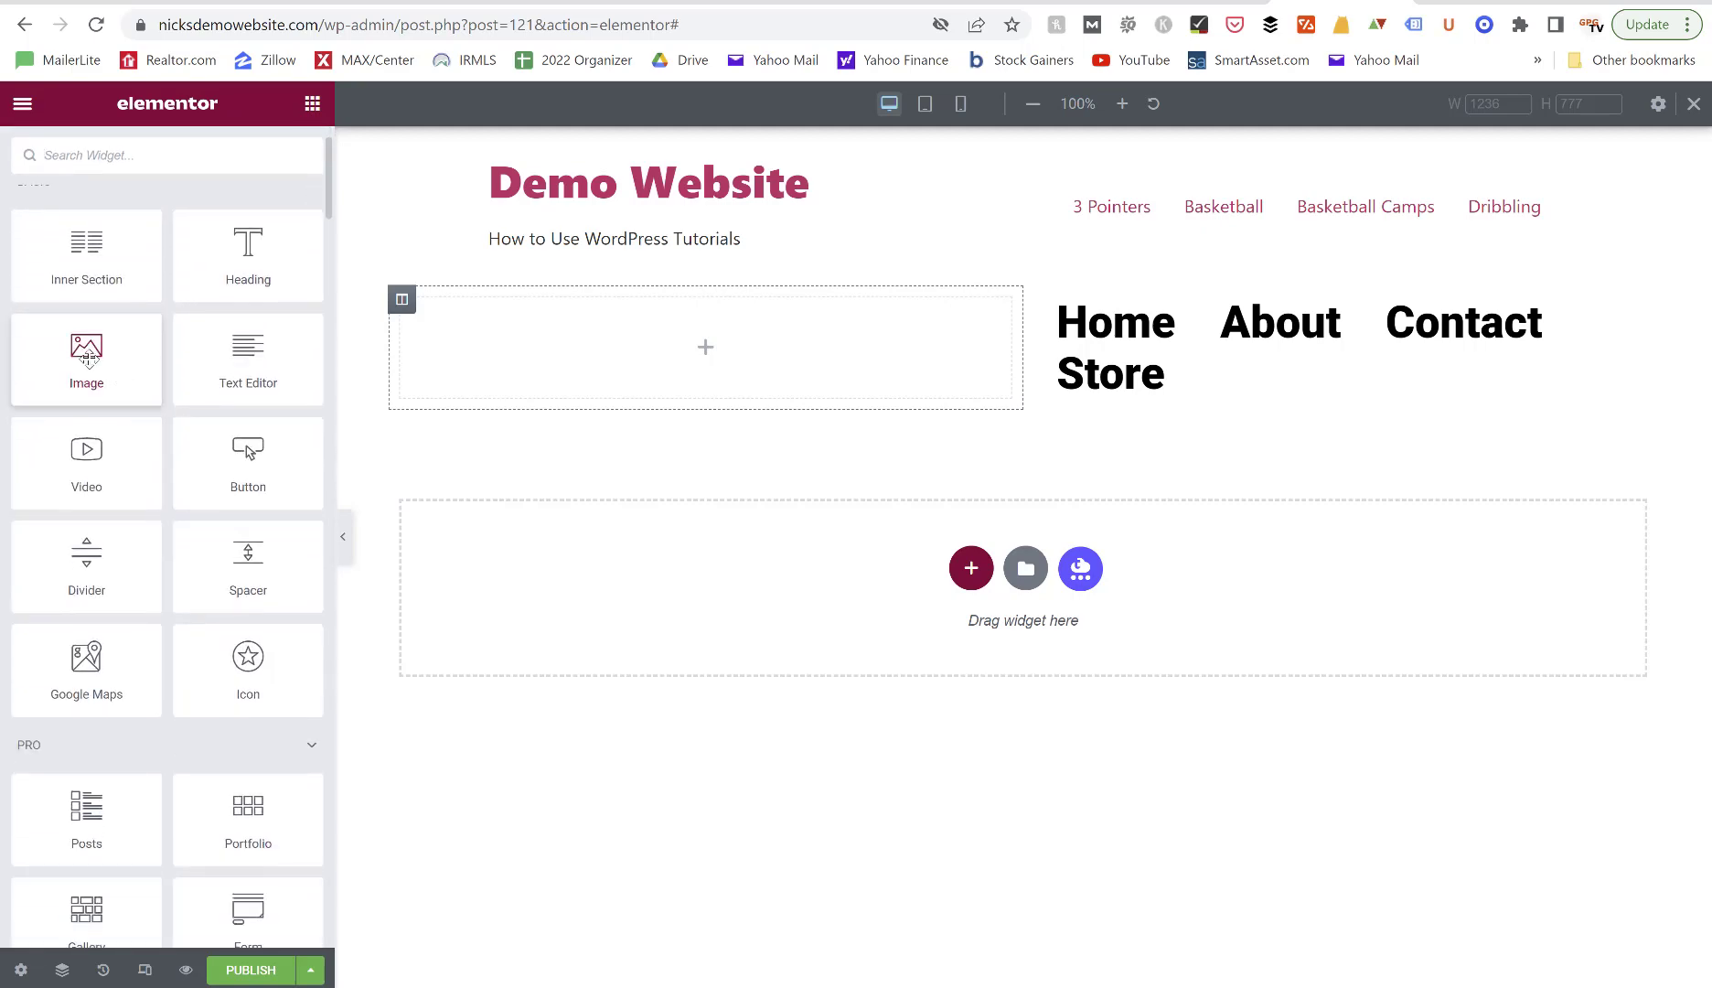
drag(87, 357, 623, 369)
click(207, 392)
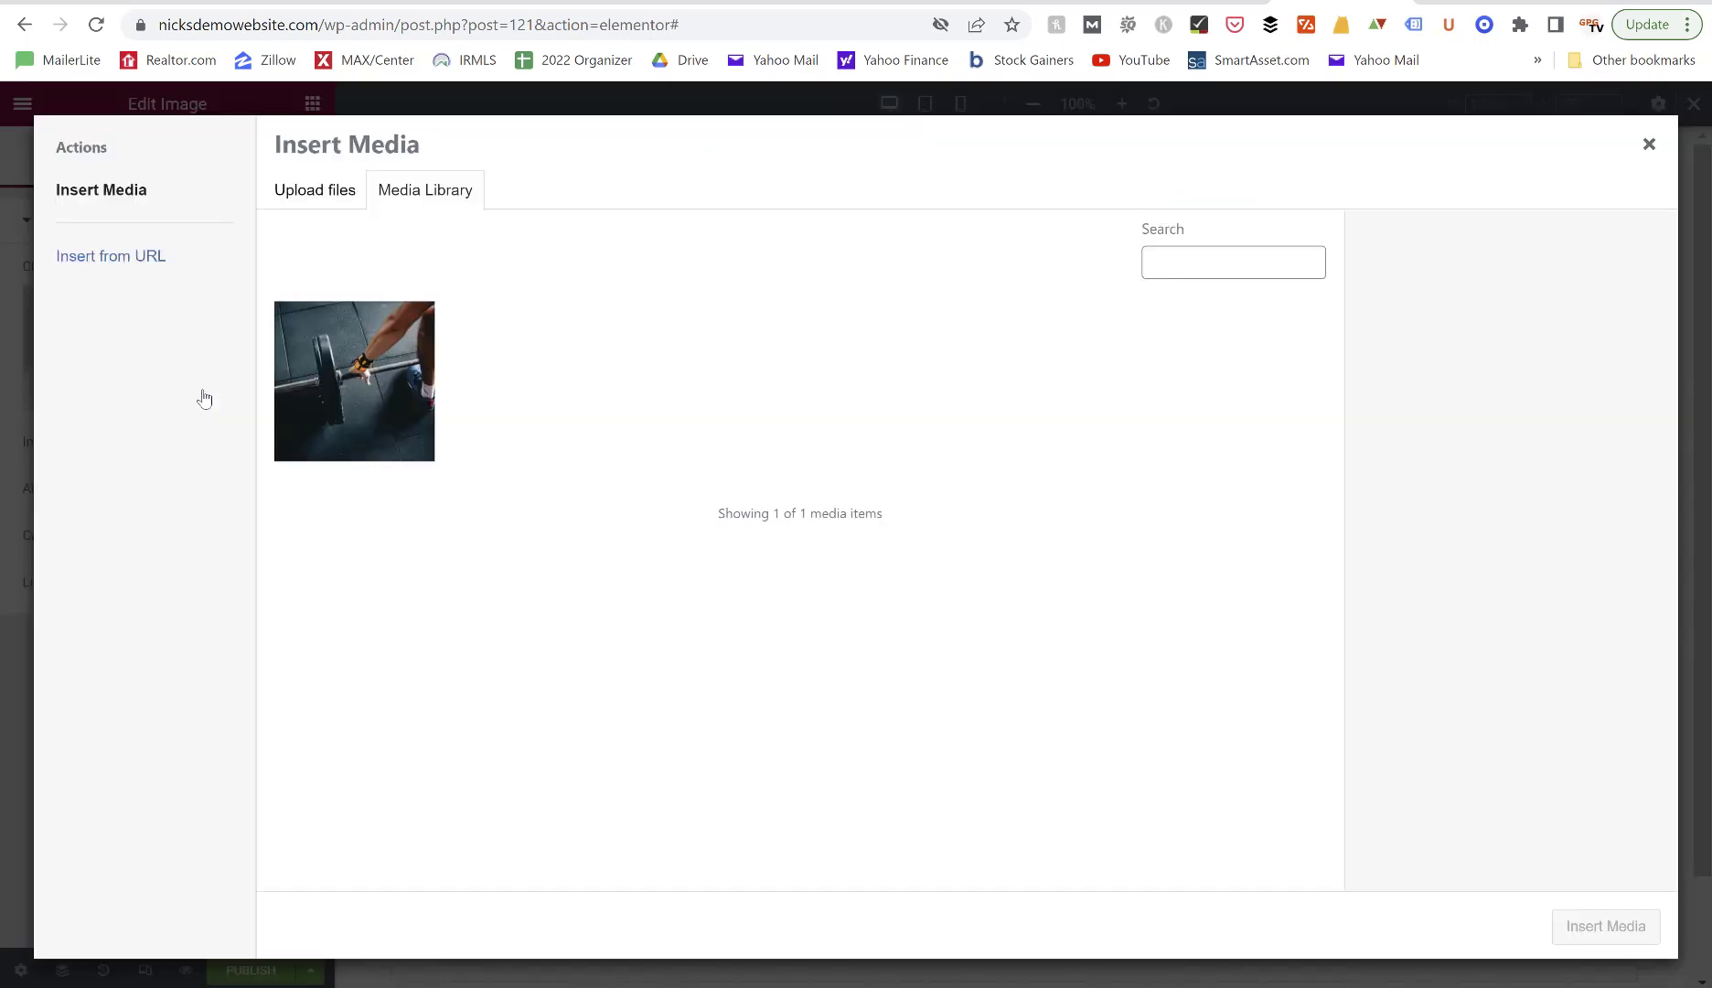
click(354, 389)
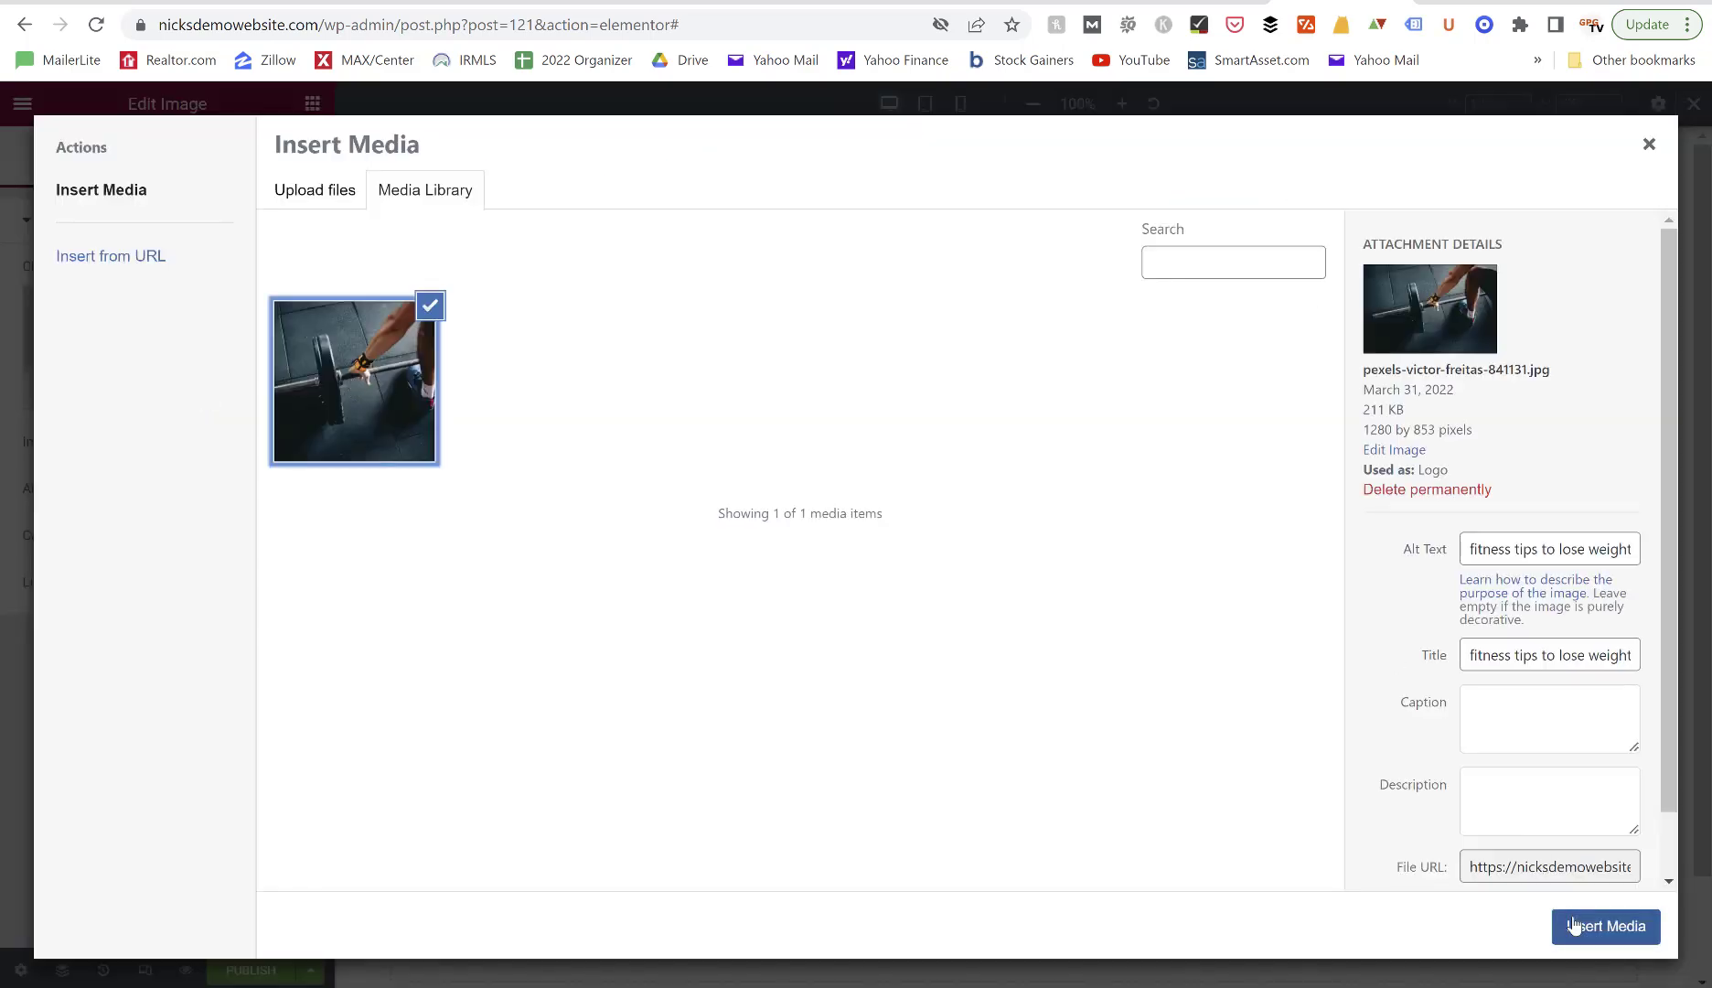
click(1569, 925)
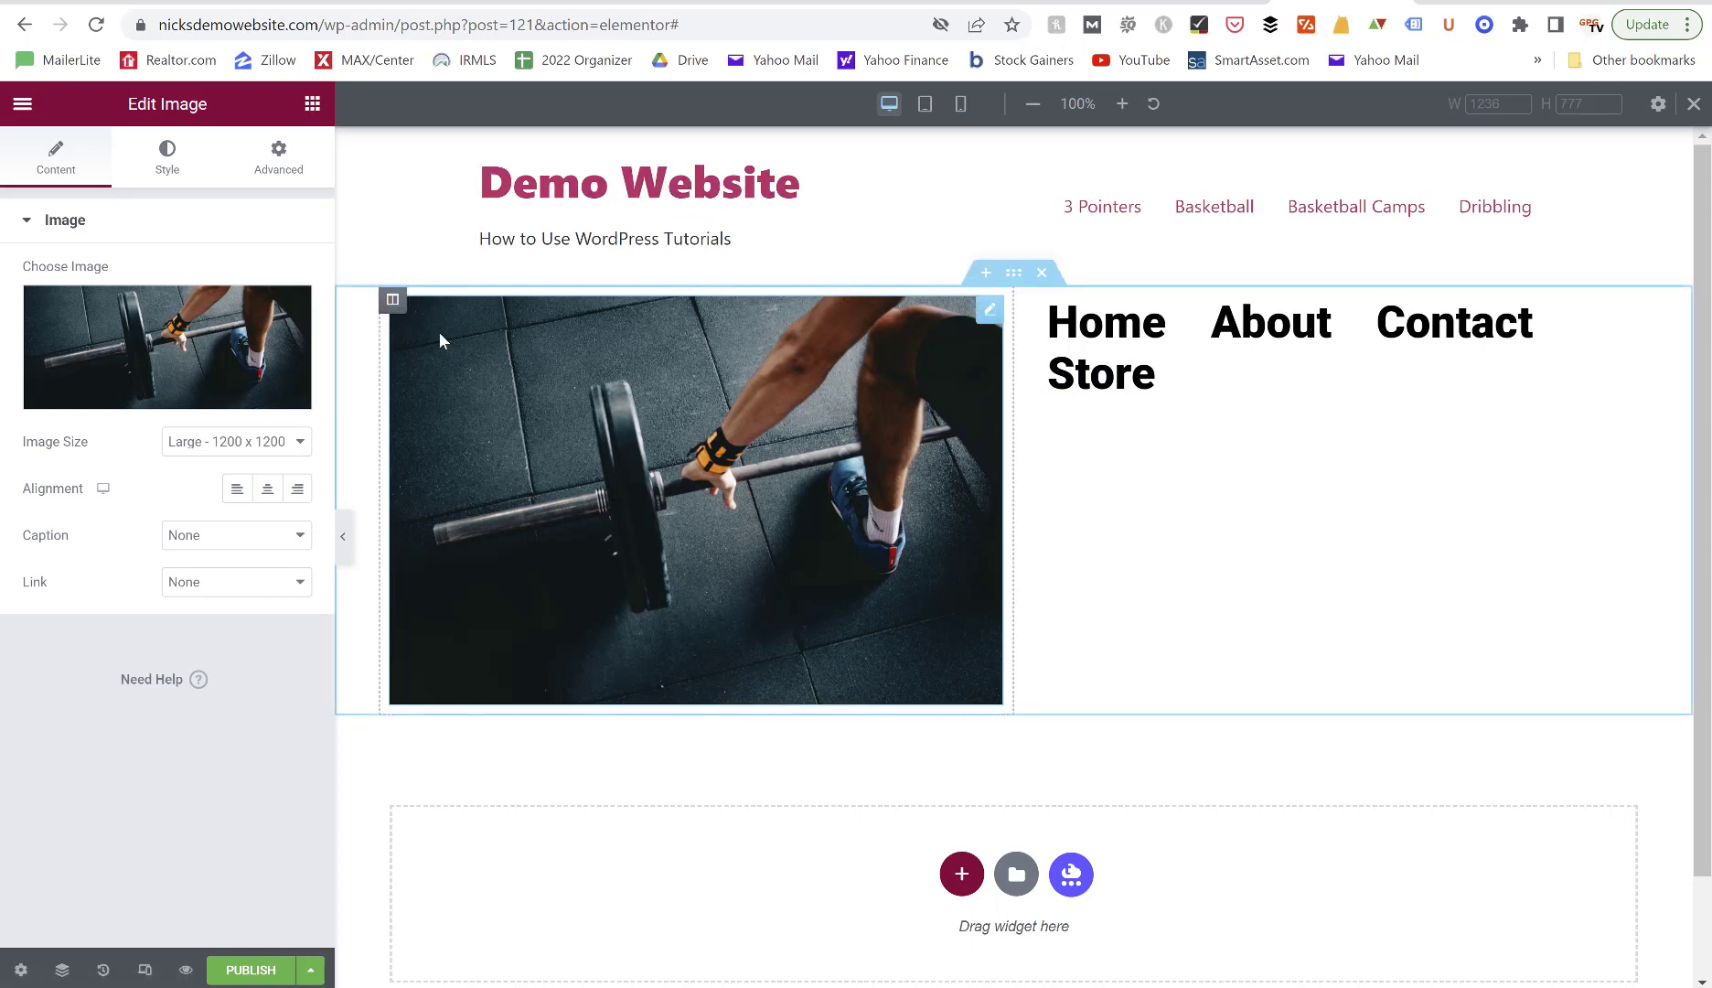
Set the width of the image column to 10%.
click(393, 303)
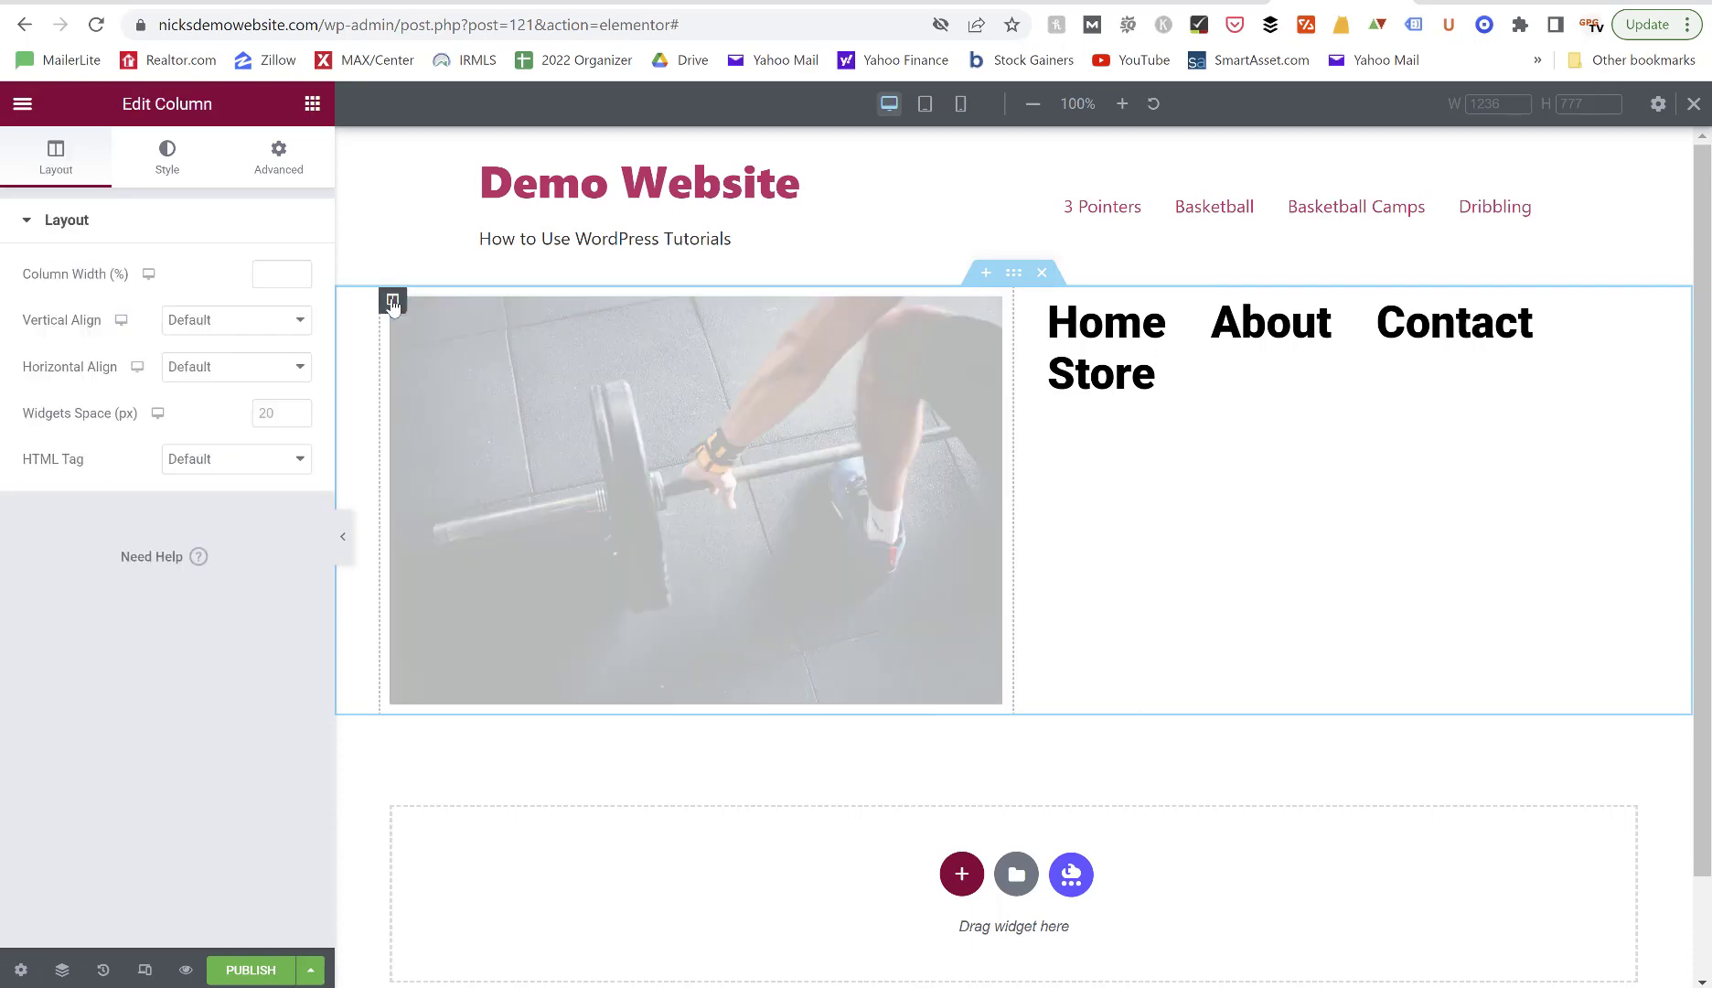
click(263, 276)
text(10)
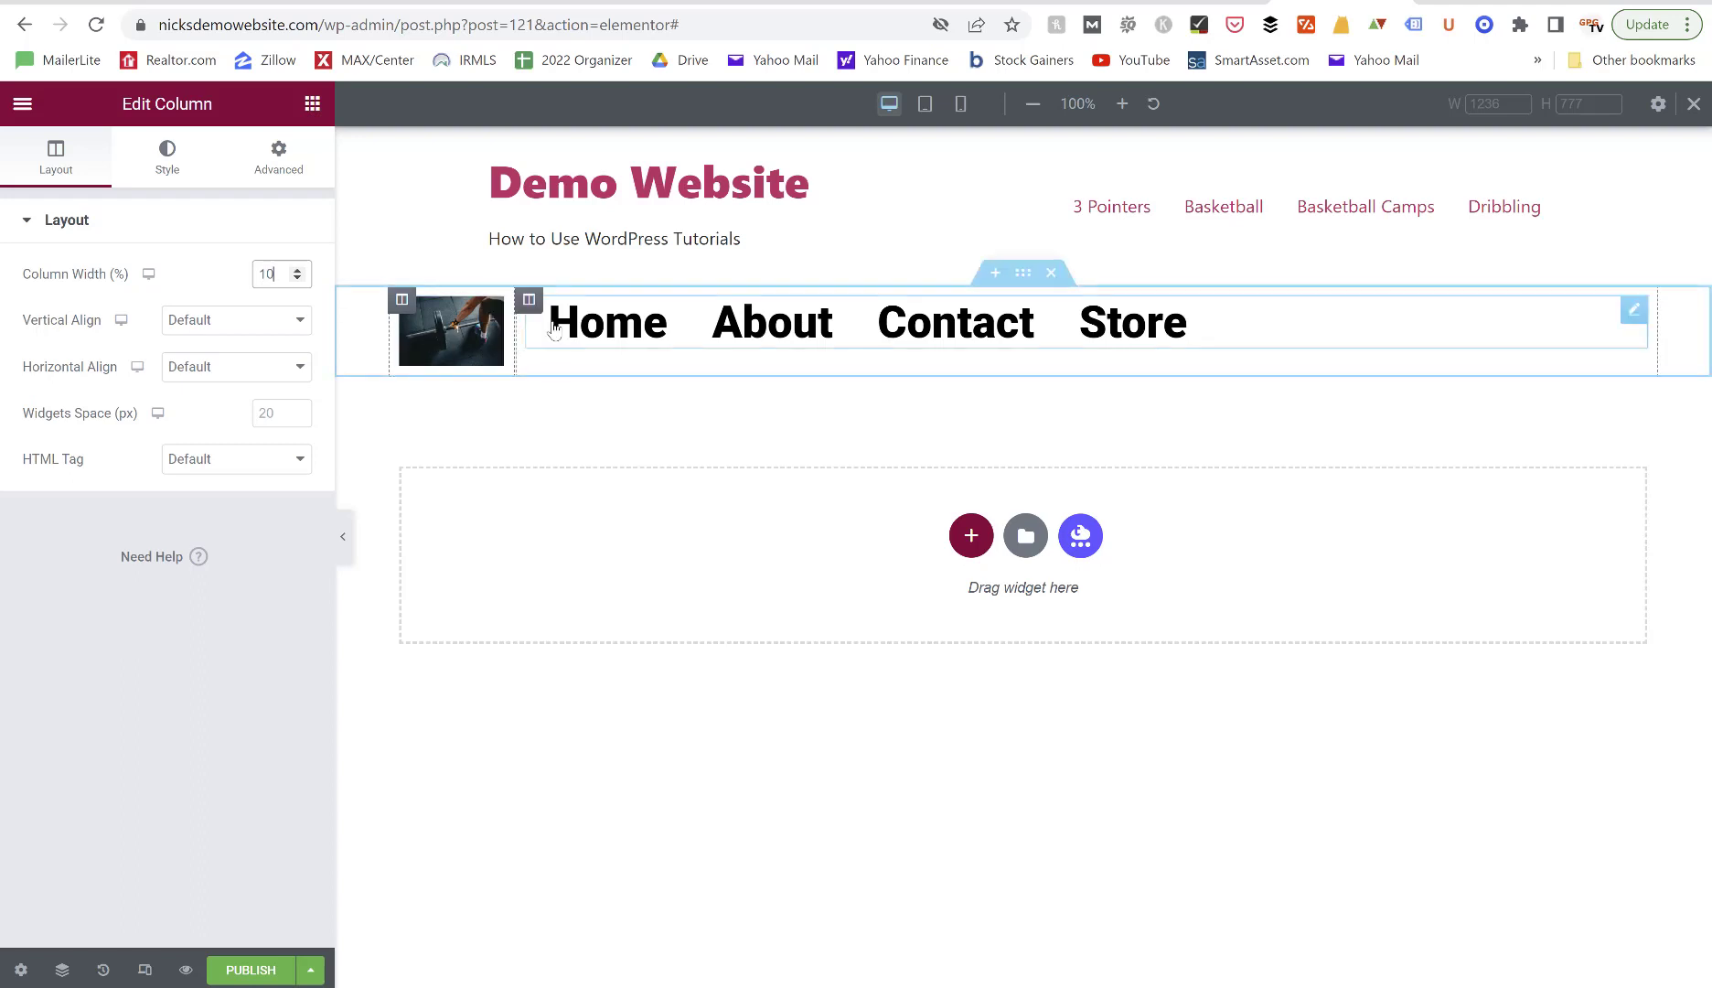
Try center, right and left alignment on the Nav Menu widget, and clear the alignment setting again.
click(530, 306)
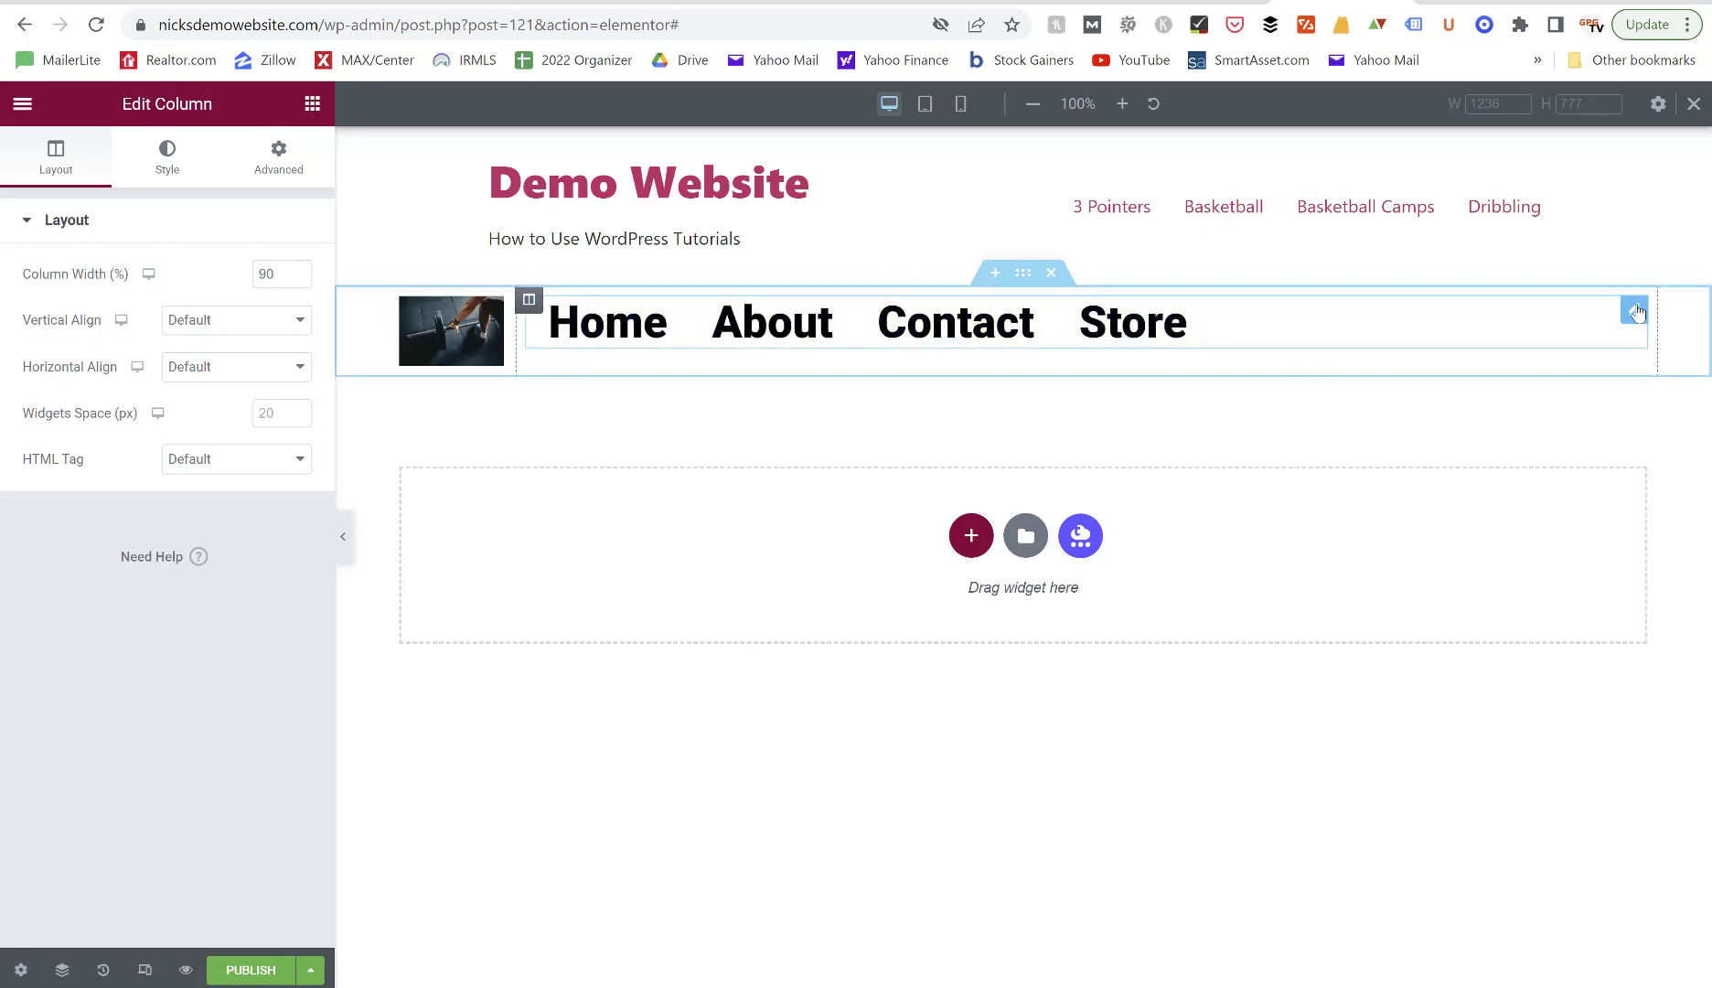
click(1635, 311)
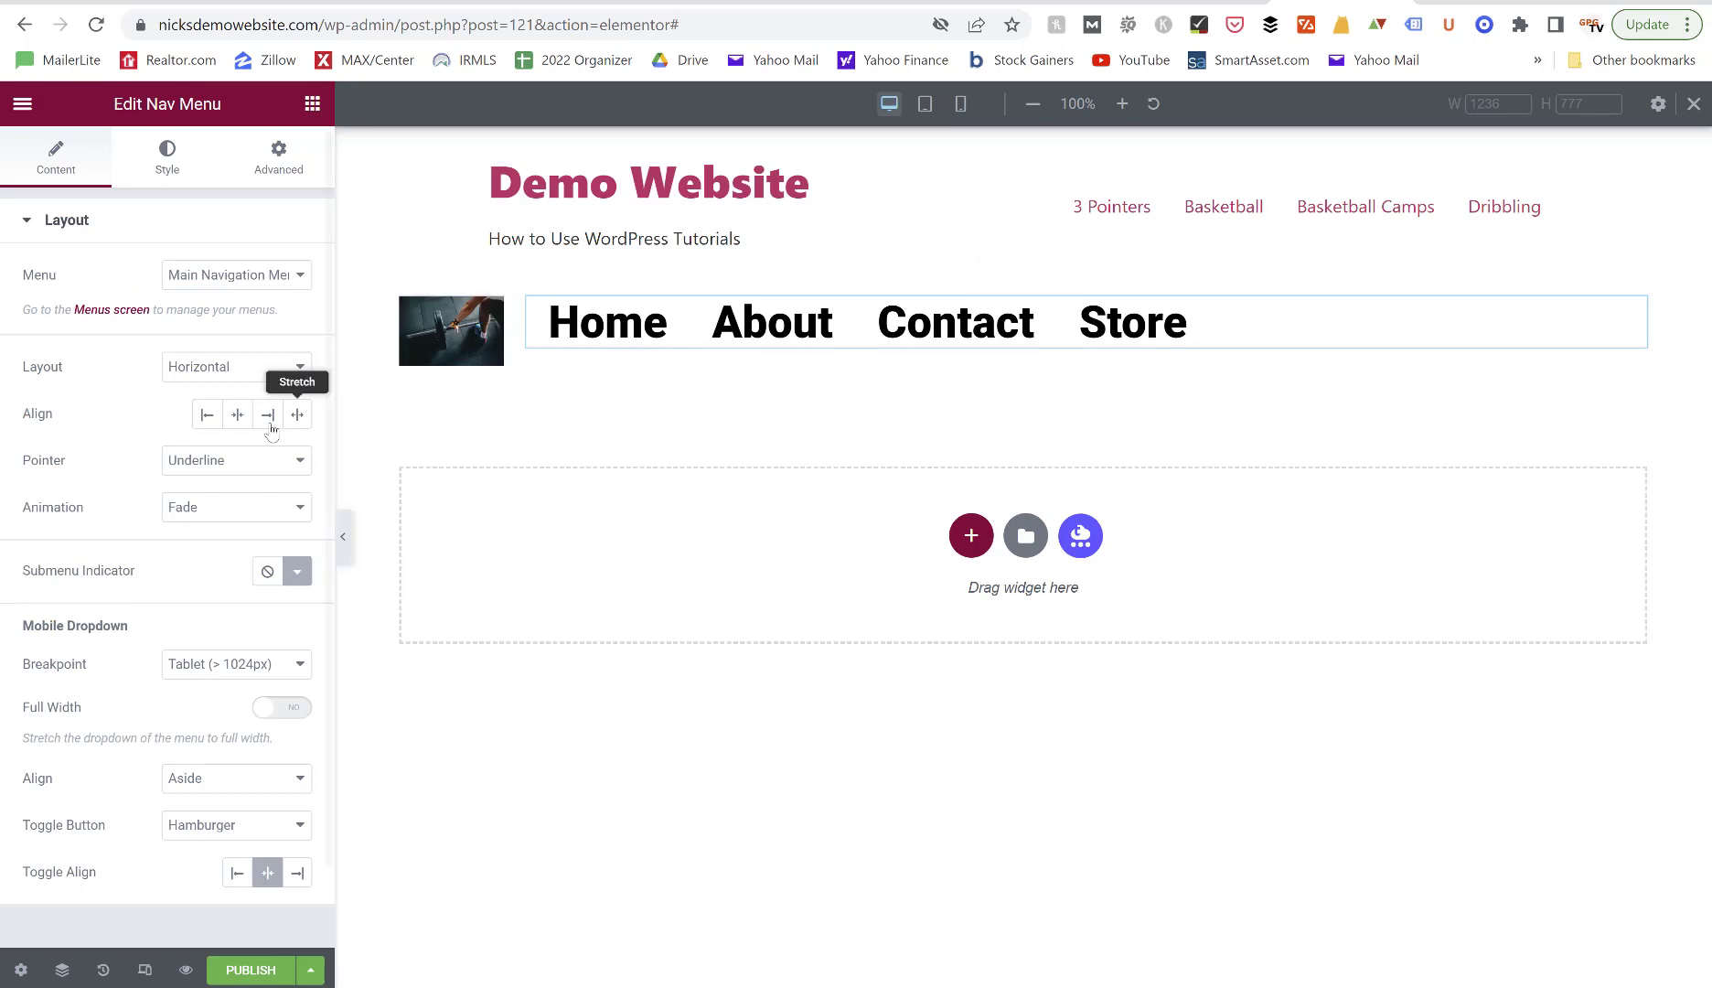
click(239, 419)
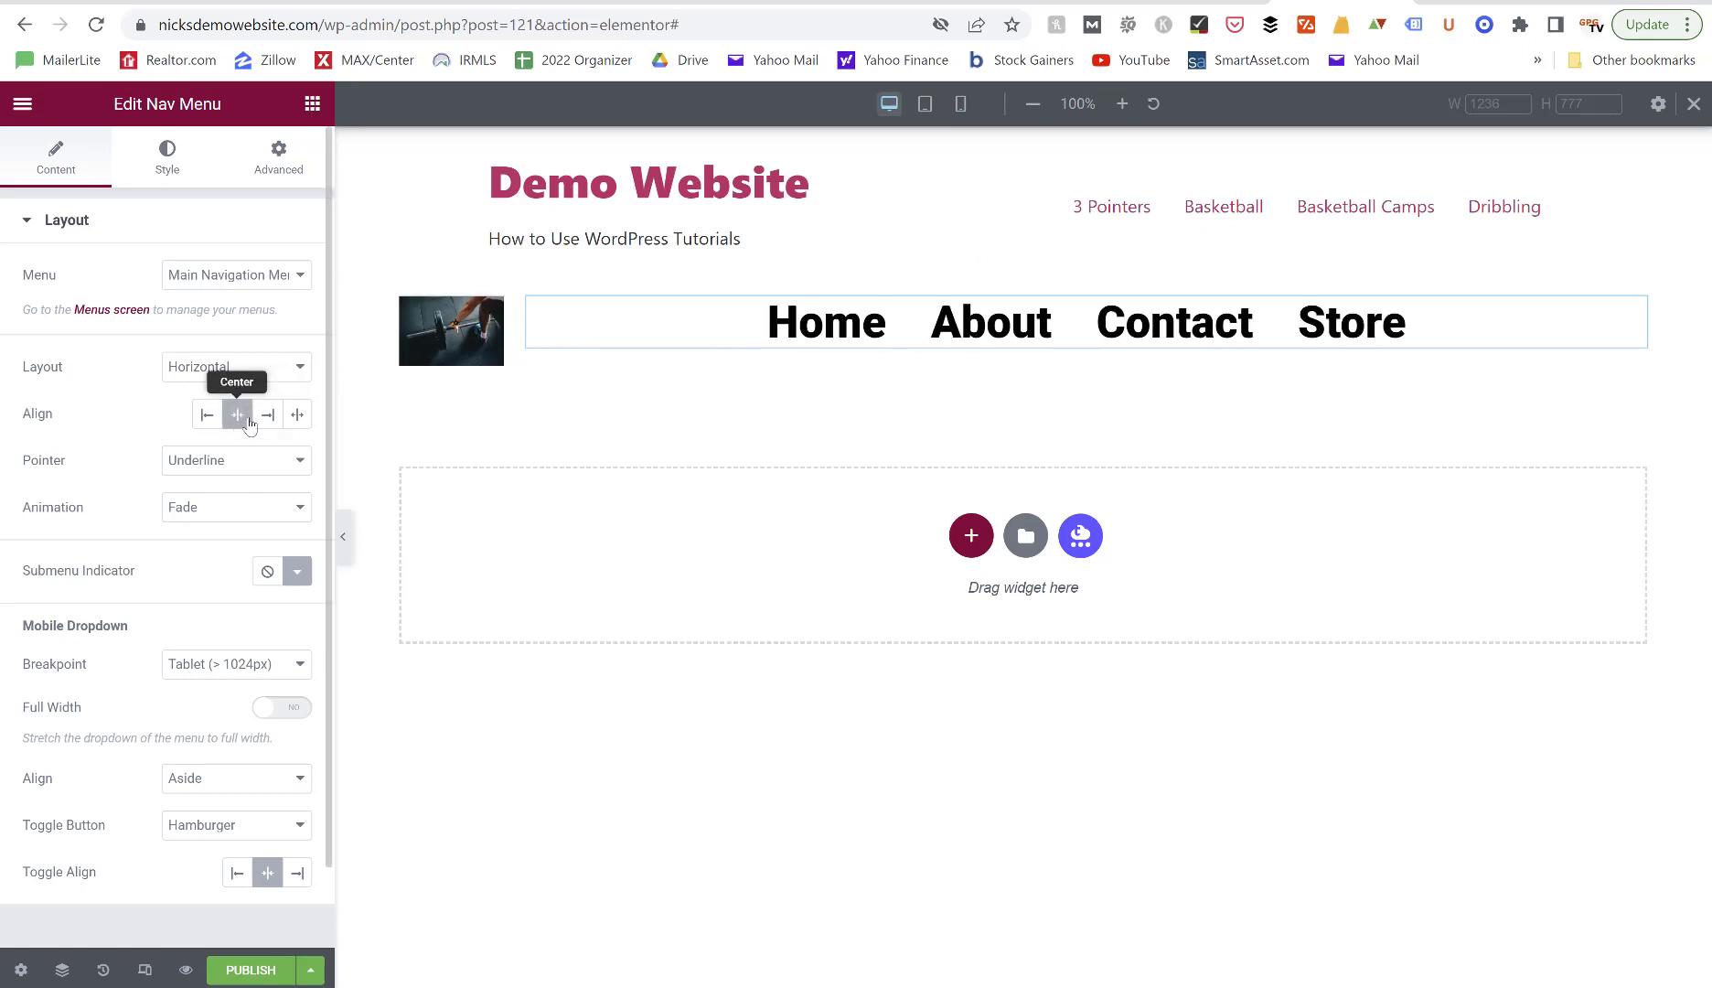
click(265, 420)
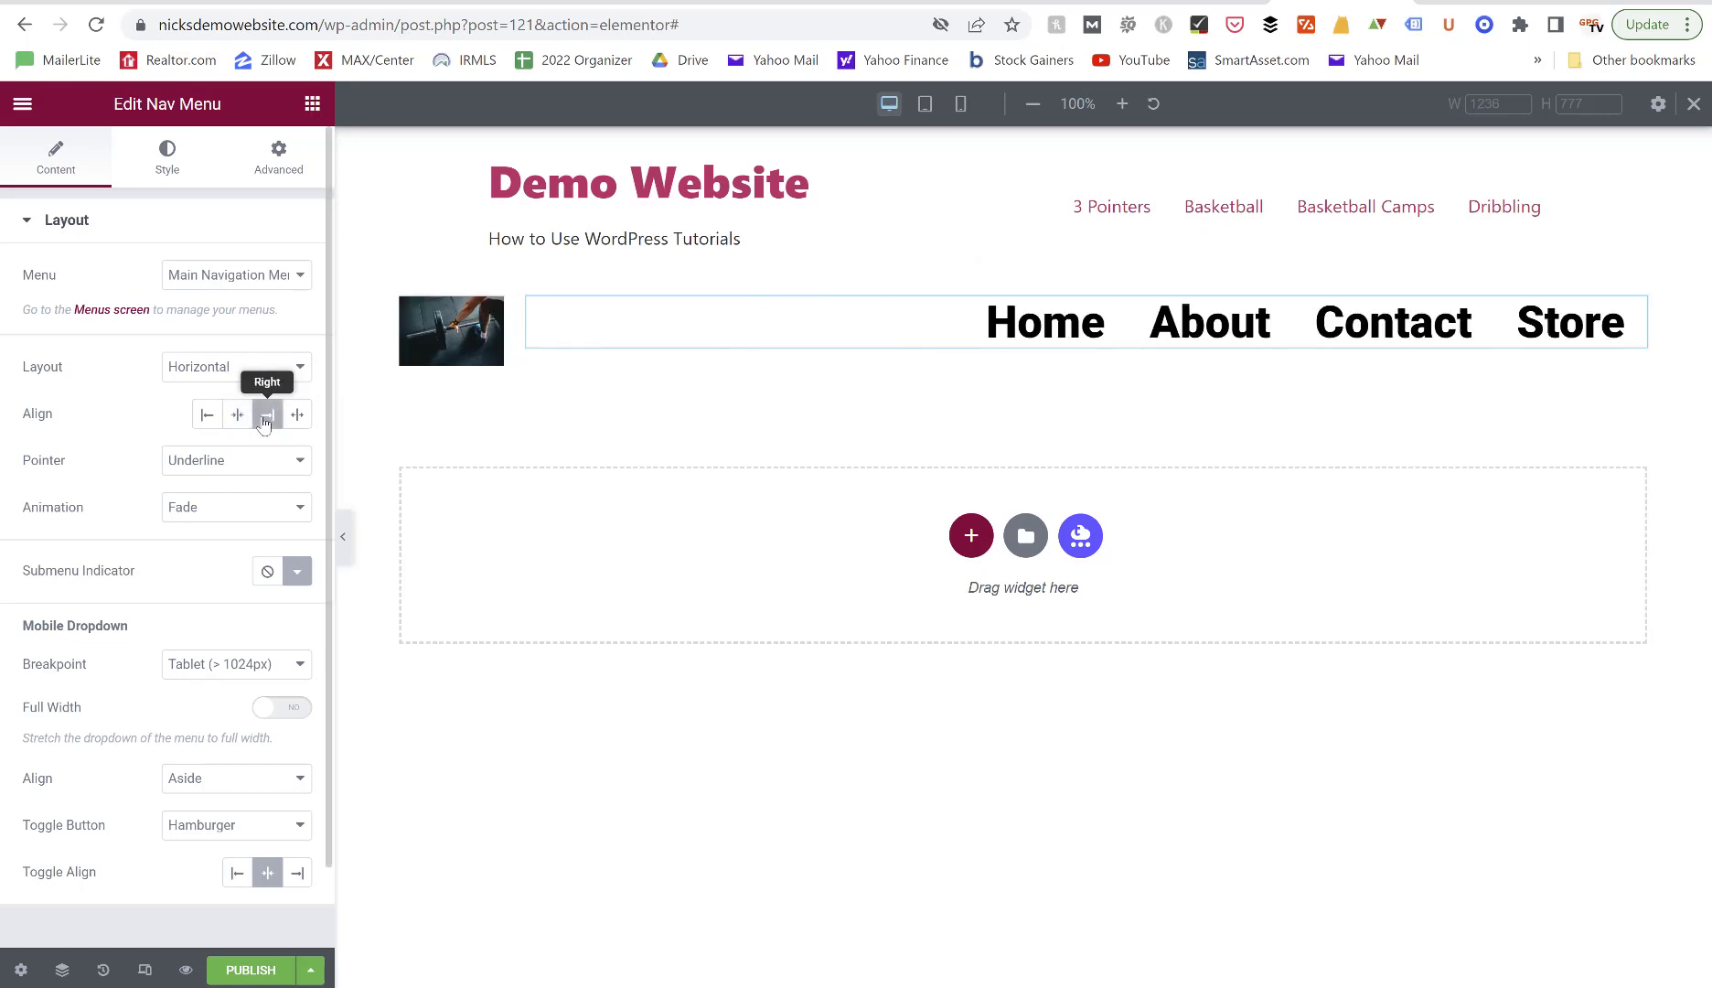
click(207, 417)
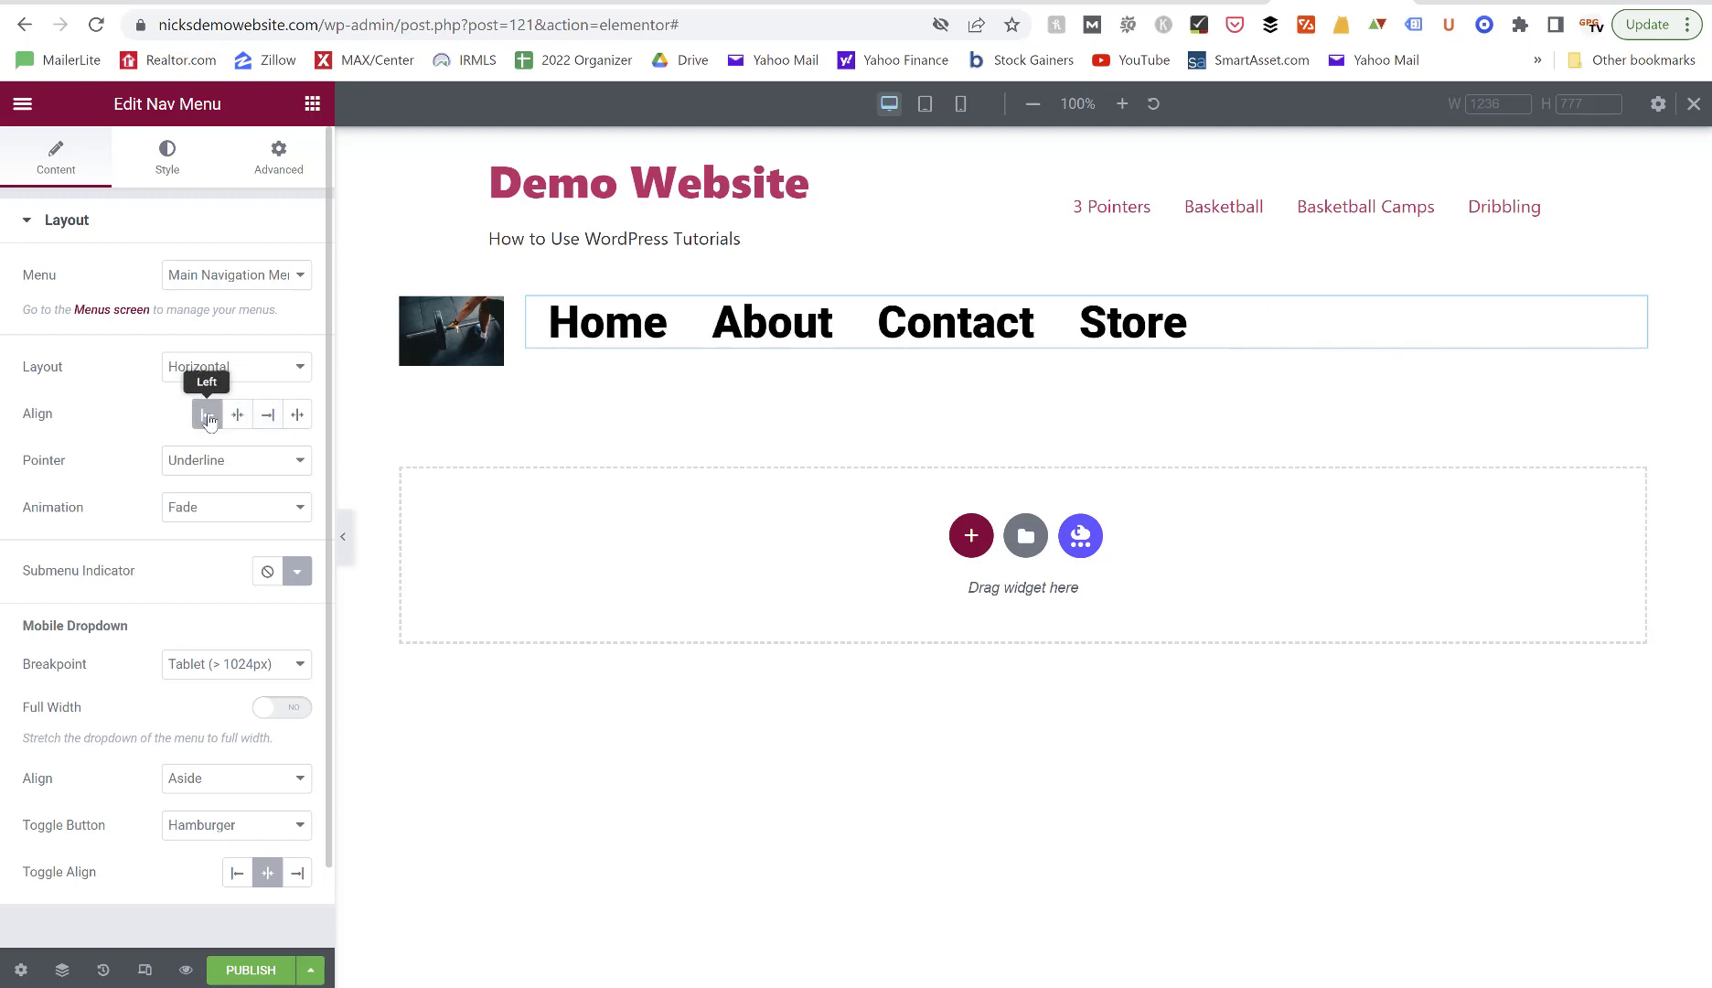
click(208, 417)
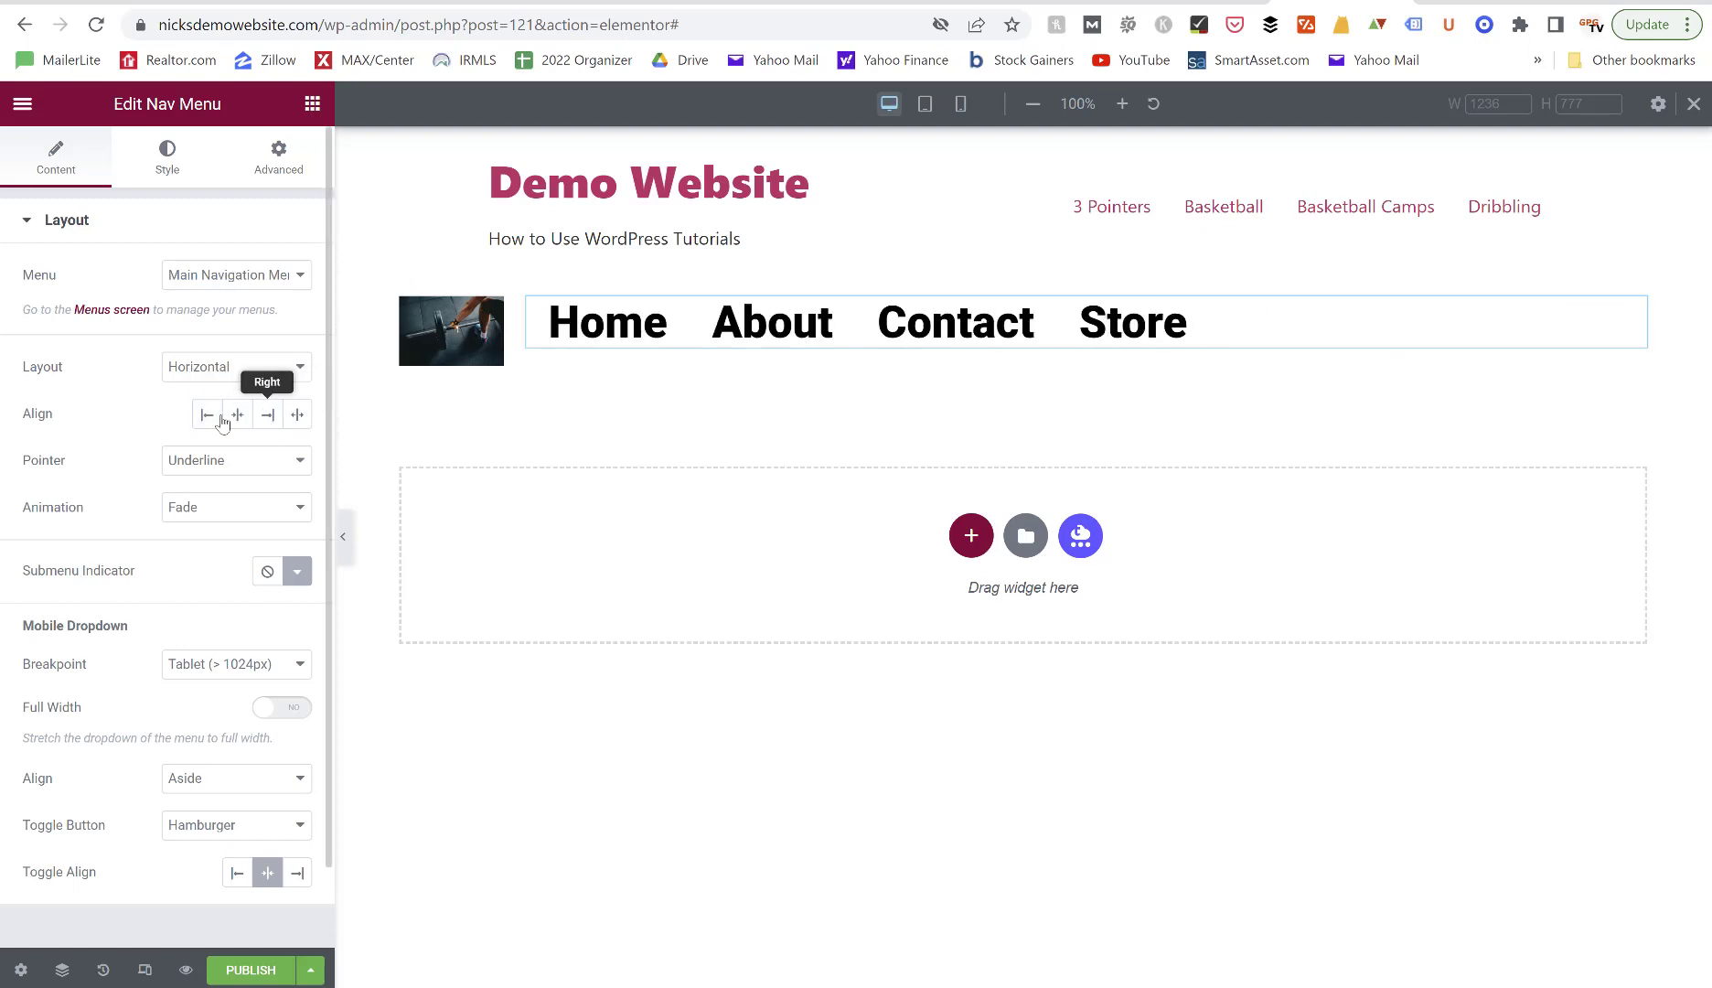
Unlink the Nav Menu widget's padding values and set its left padding to 45 px.
click(277, 158)
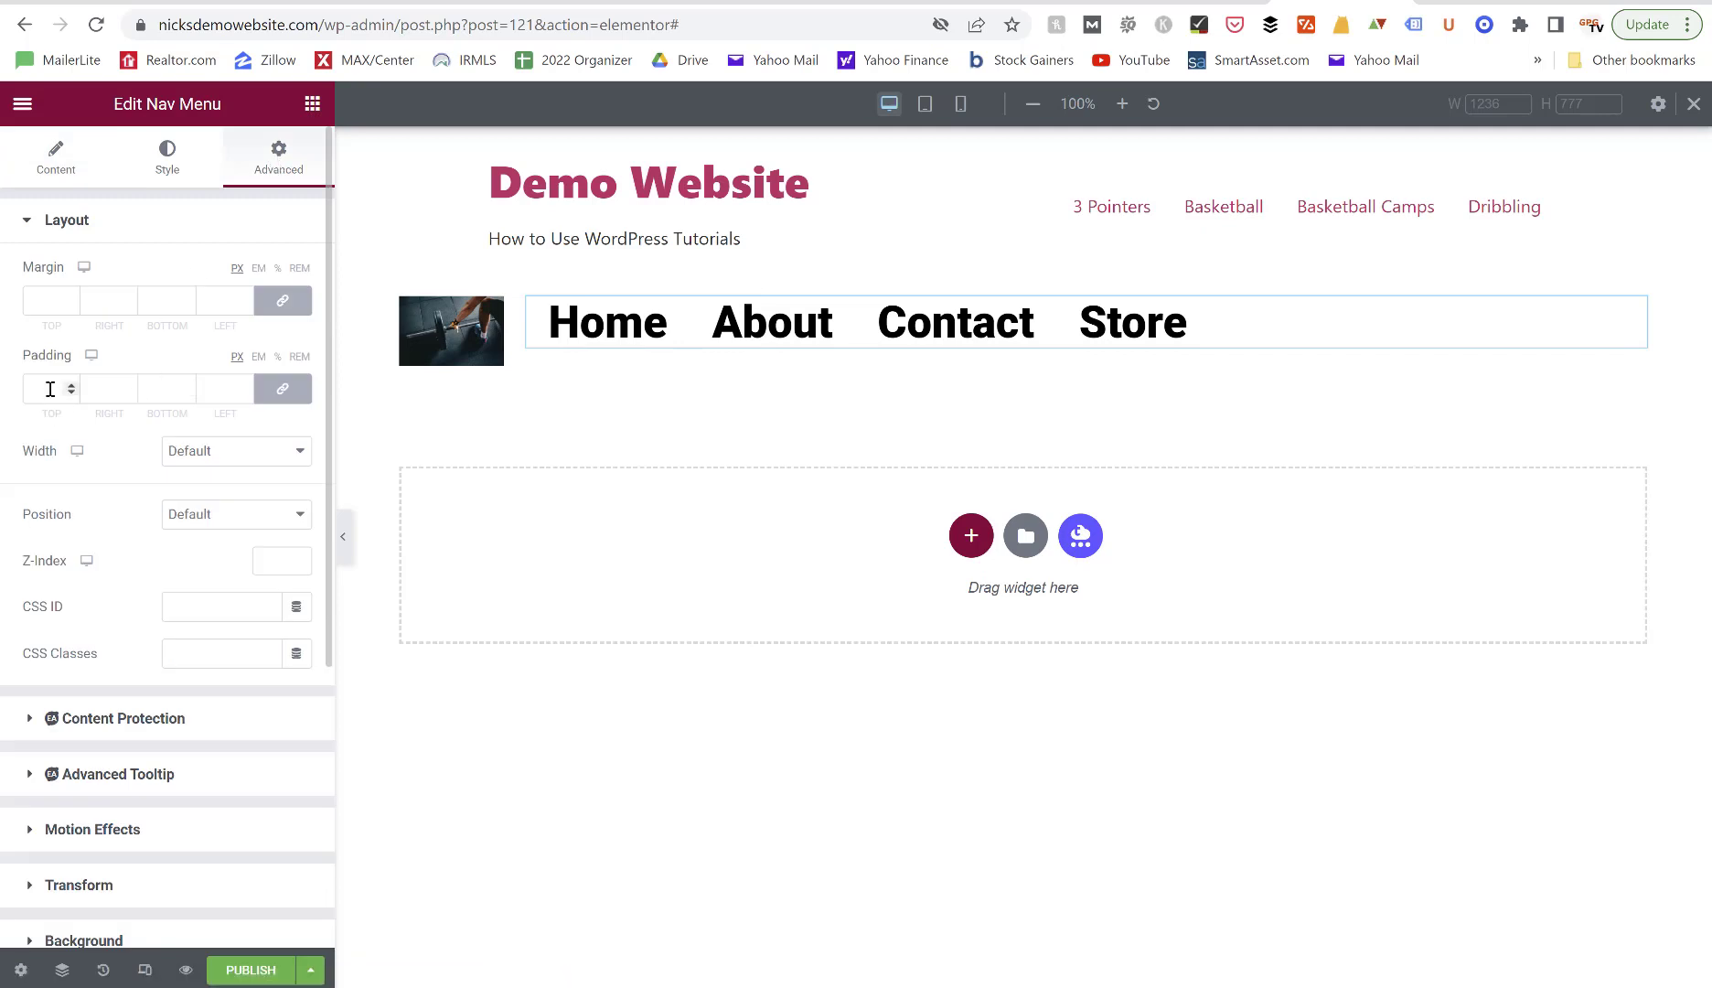
click(280, 392)
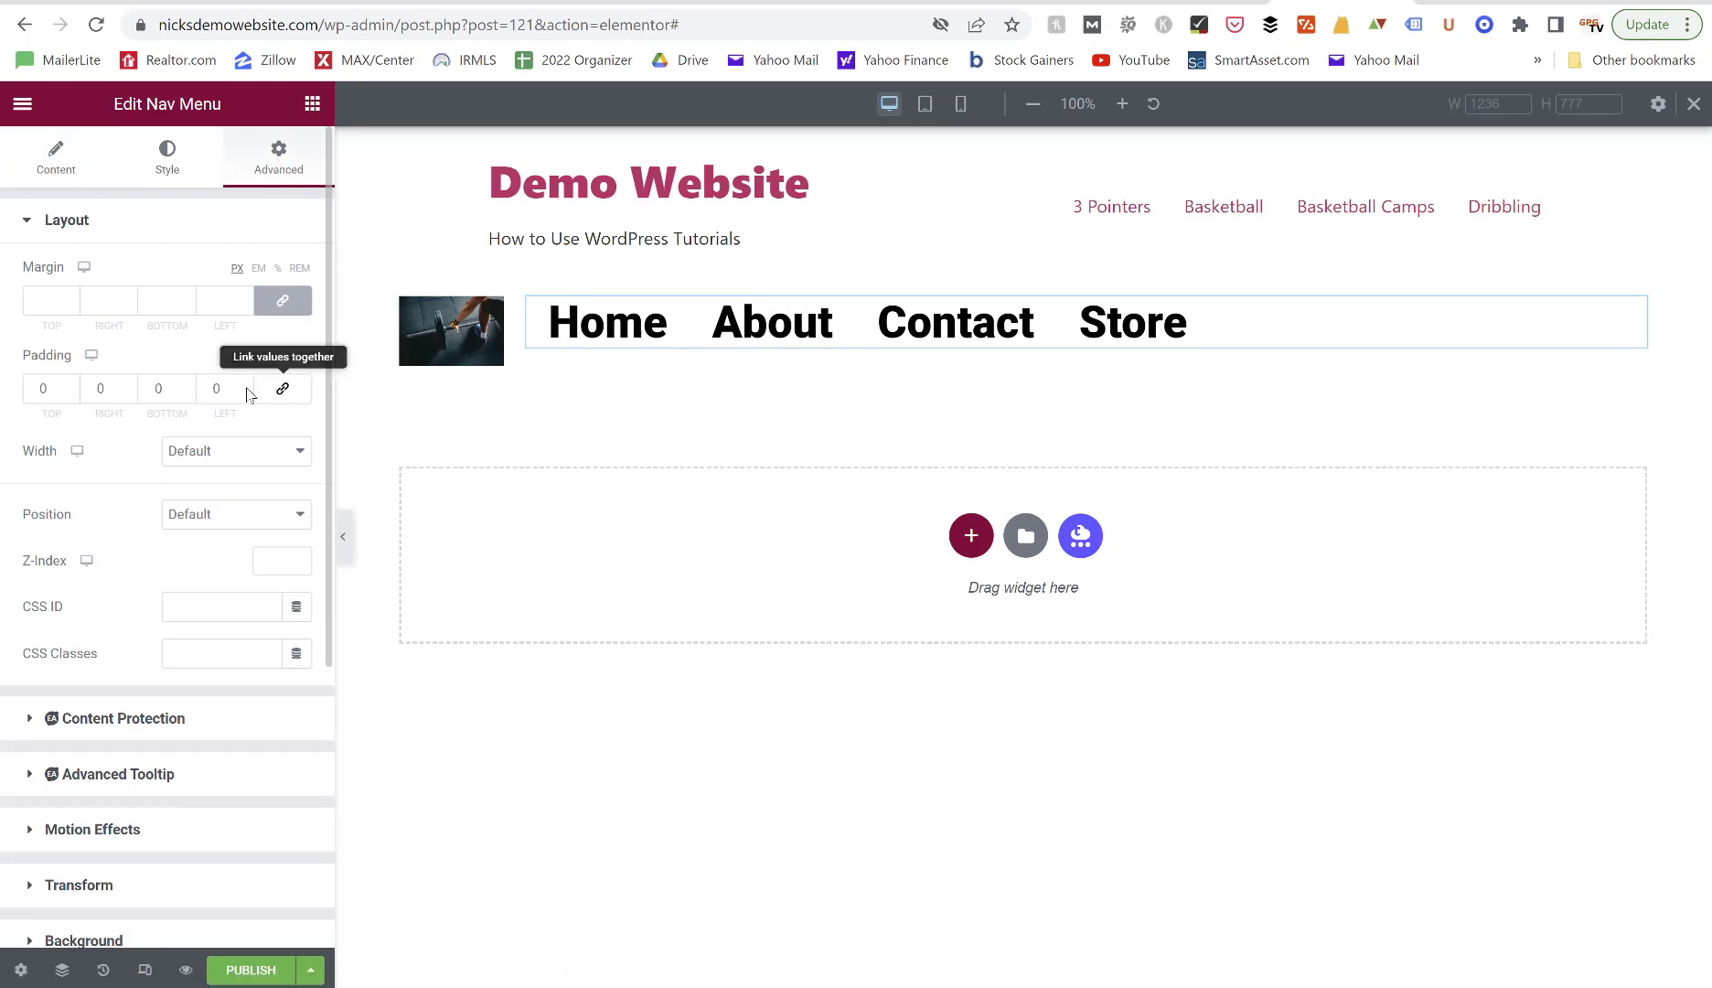
click(244, 386)
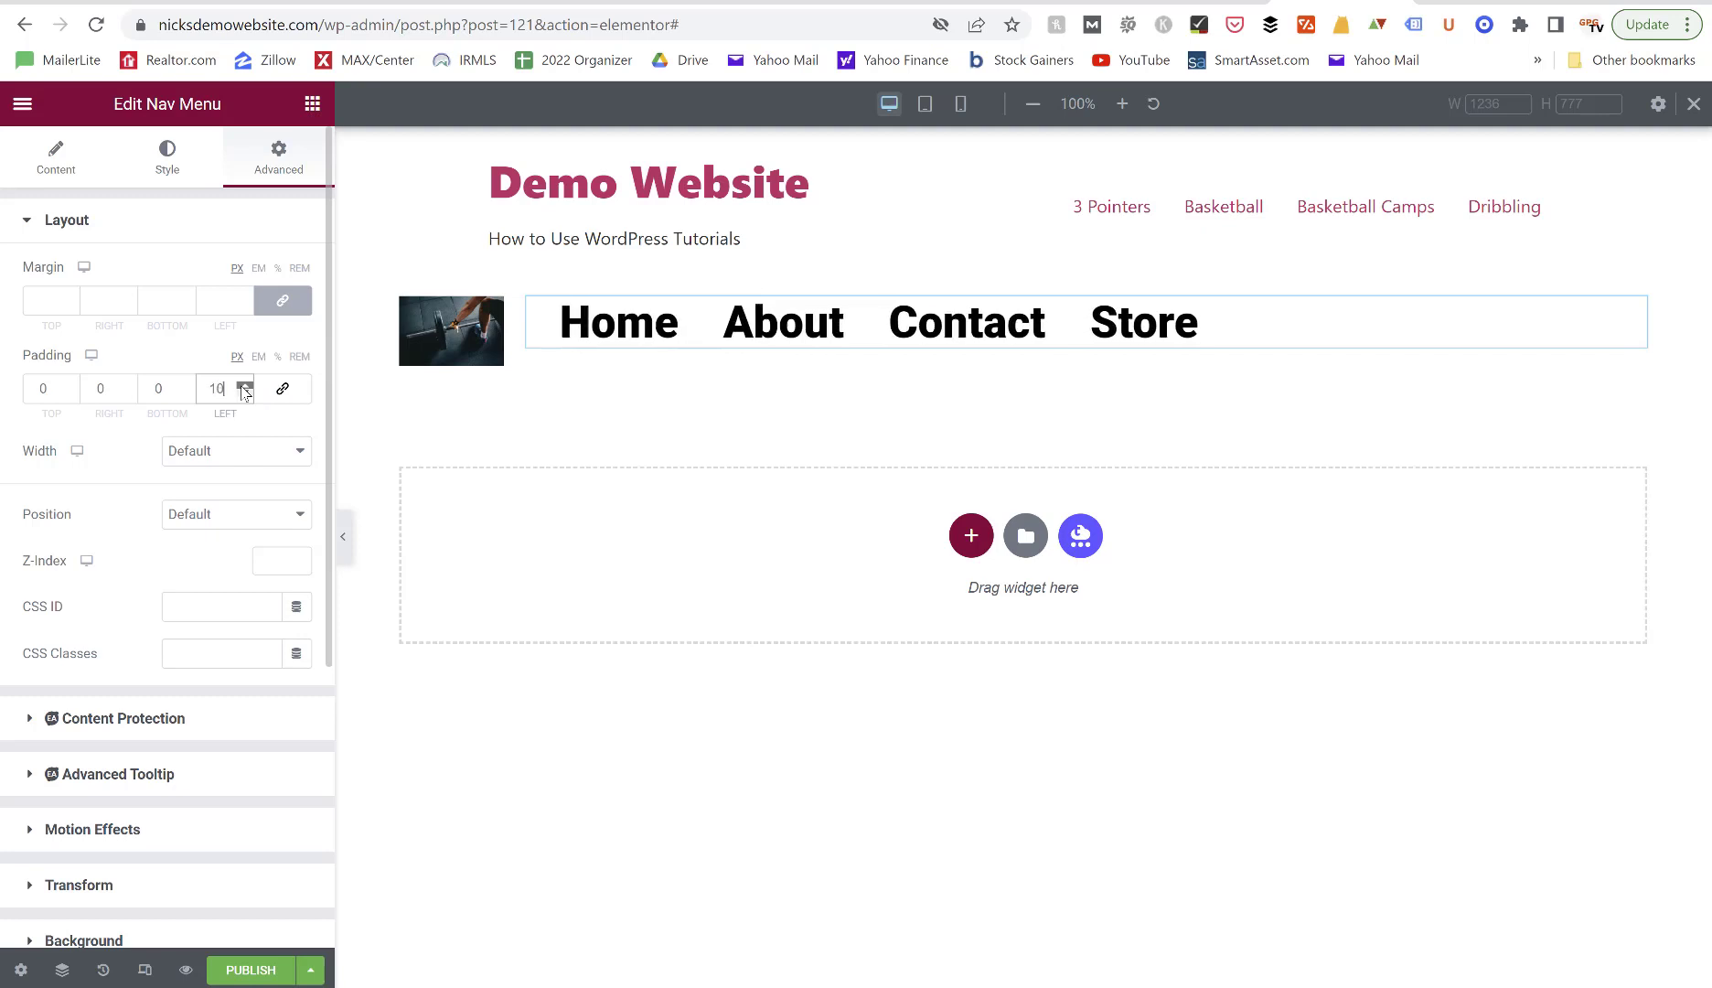
drag(243, 387, 243, 387)
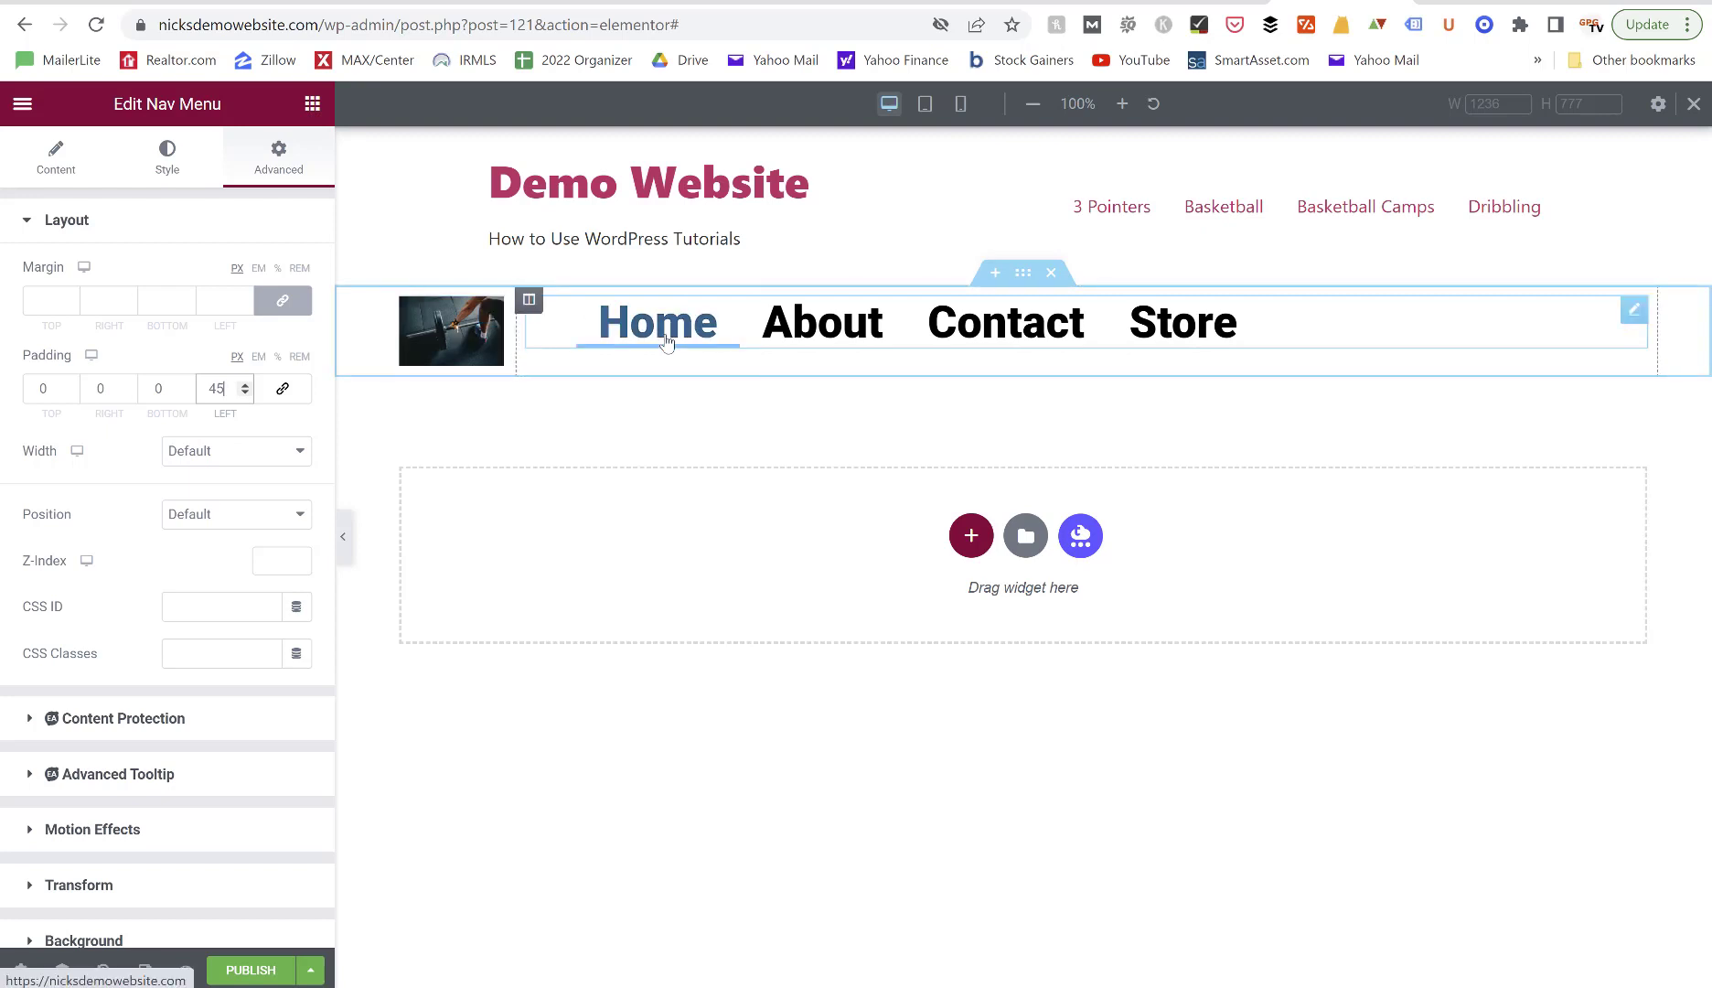
Set the Nav Menu's main menu typography size to 22 px.
click(153, 174)
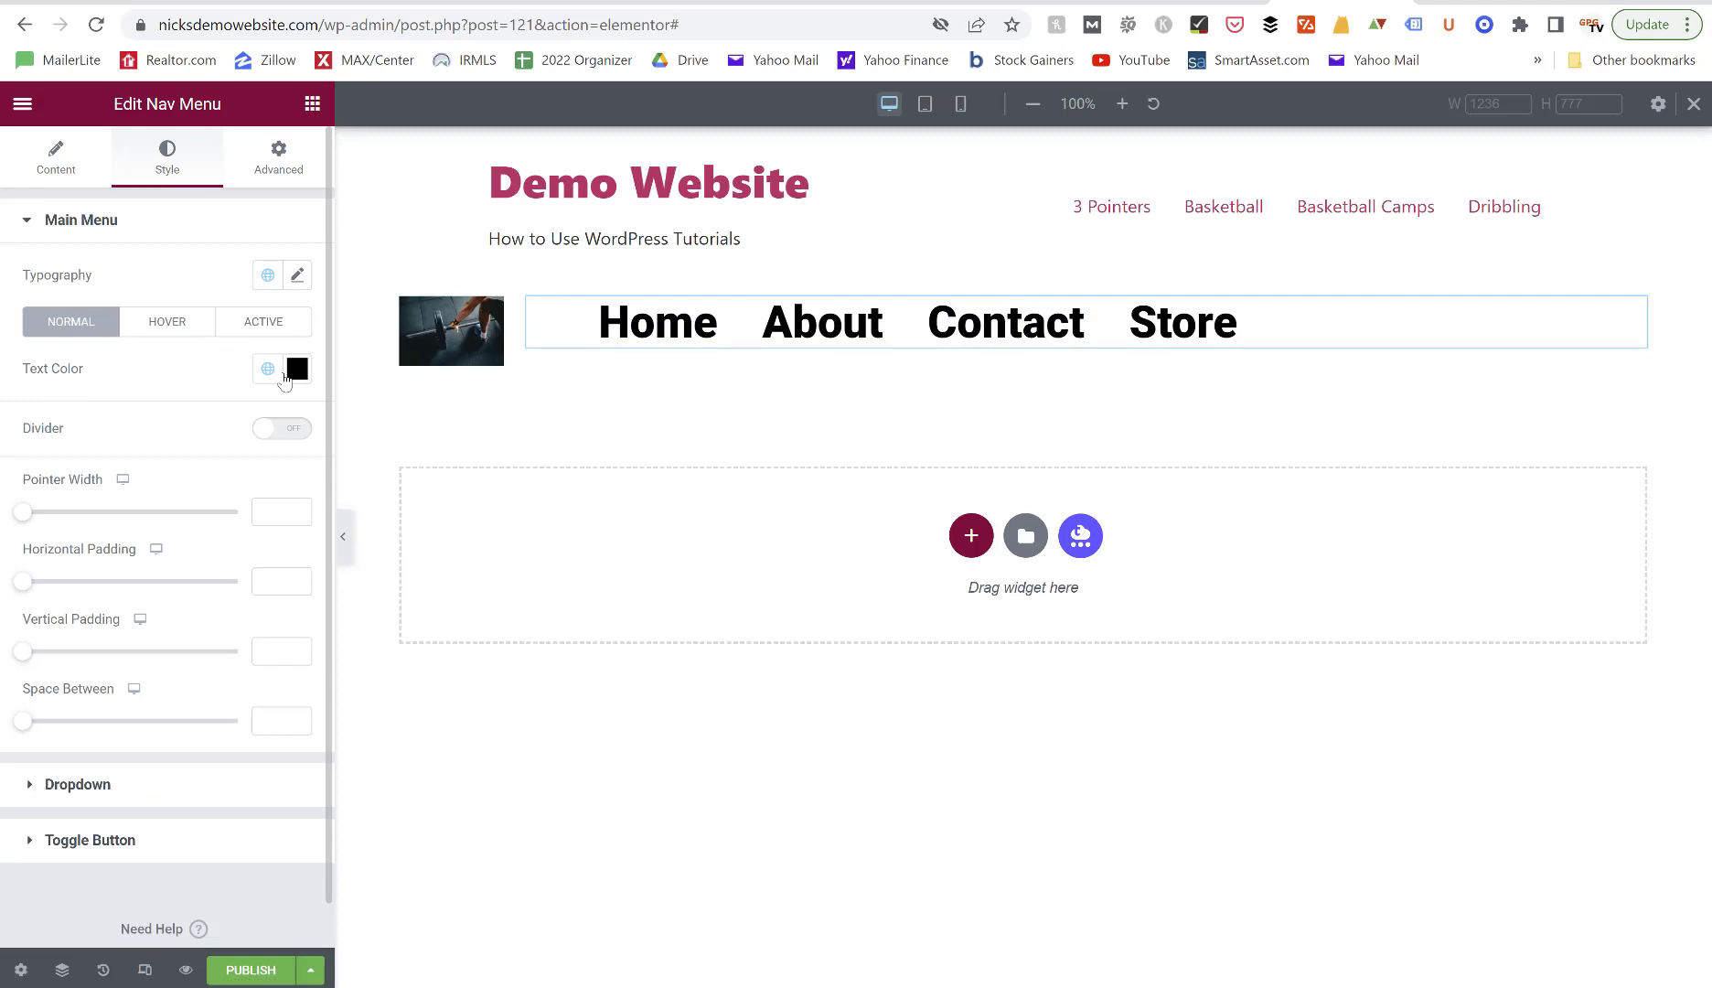
click(298, 276)
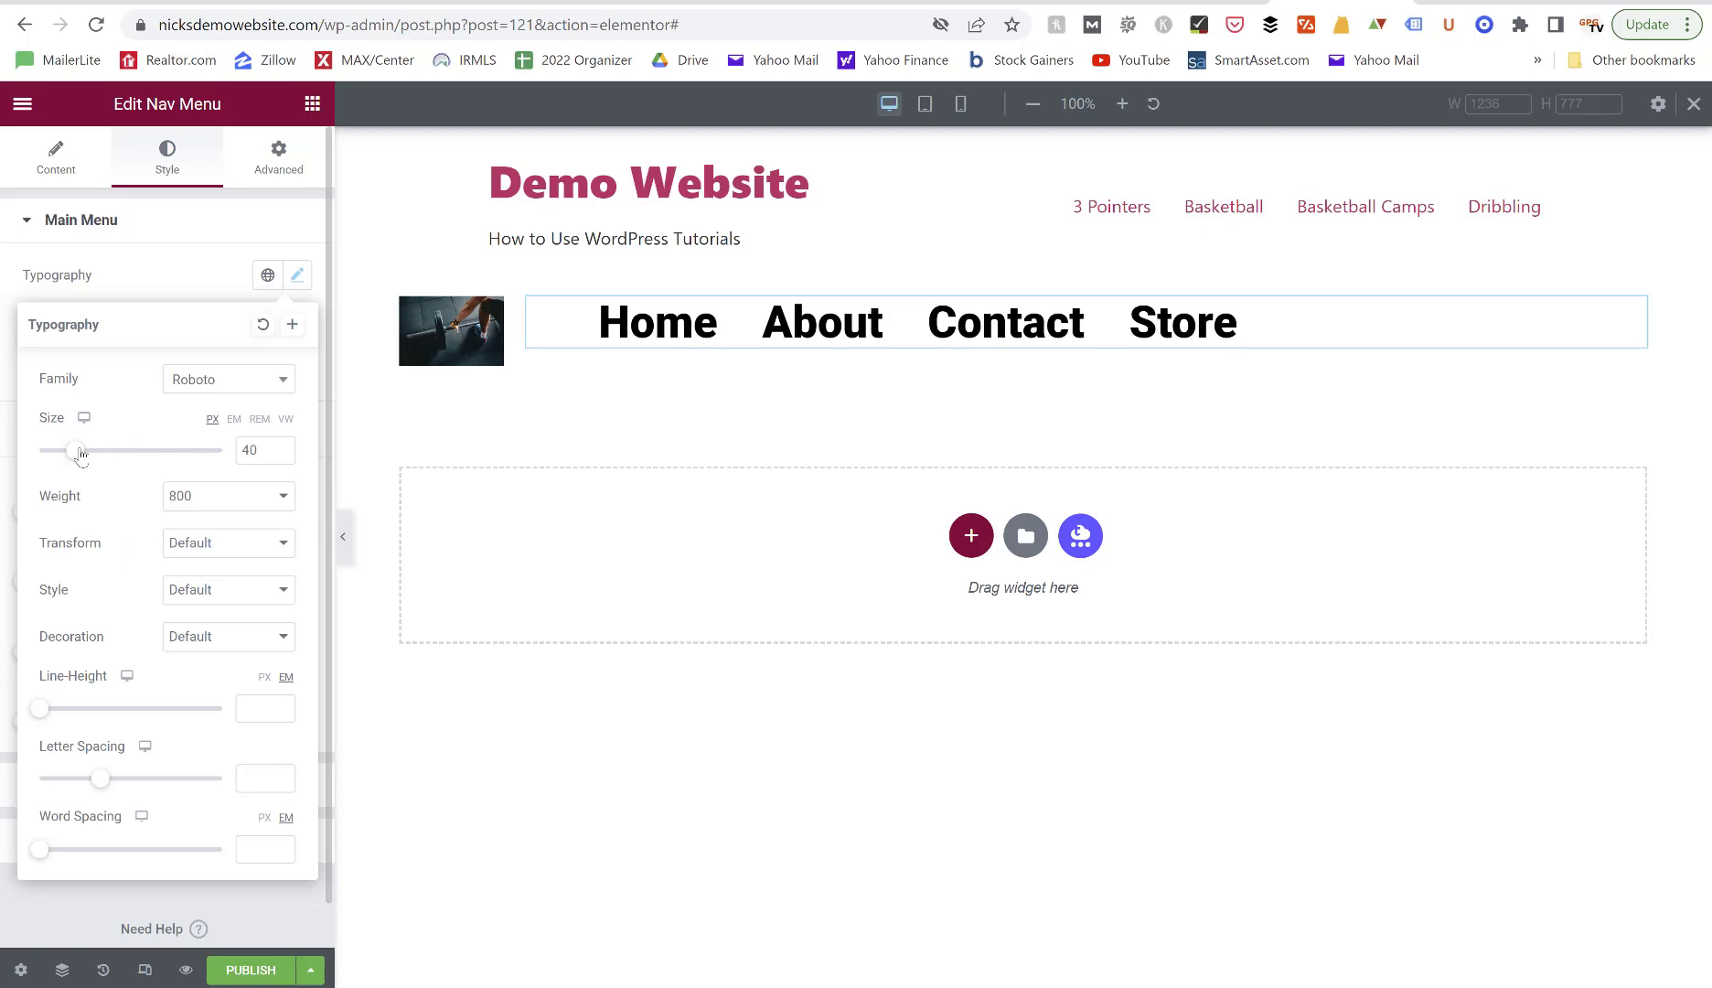
drag(75, 451, 57, 457)
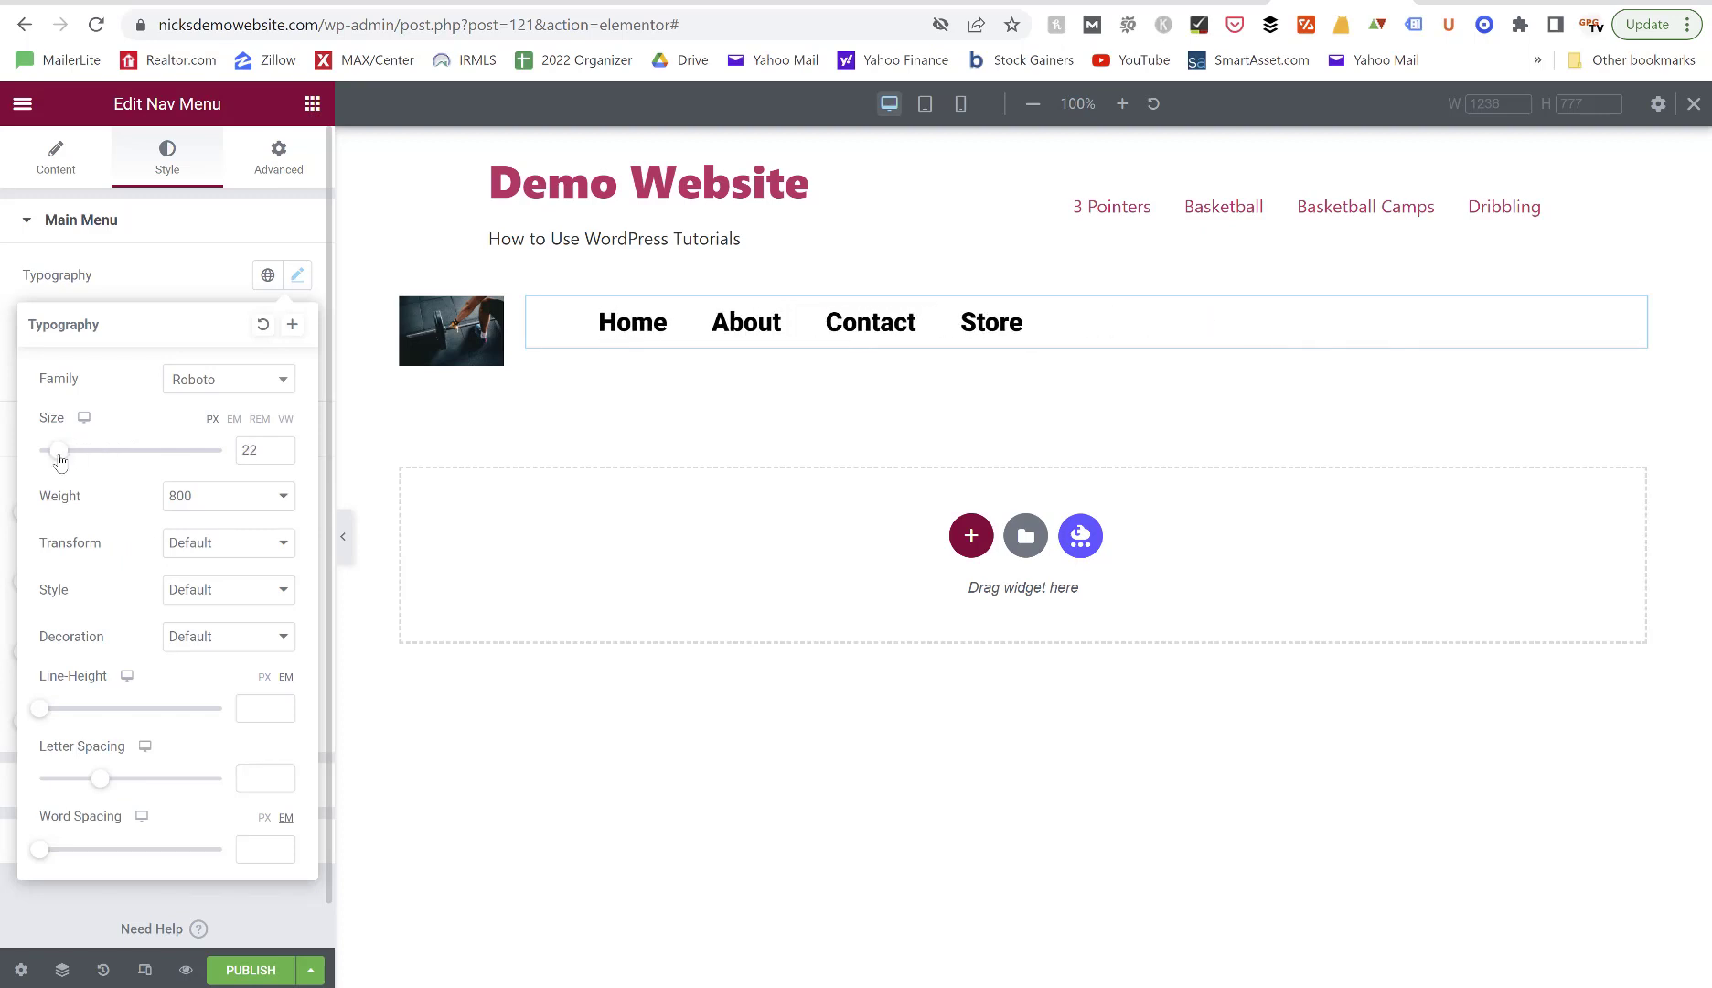
click(283, 447)
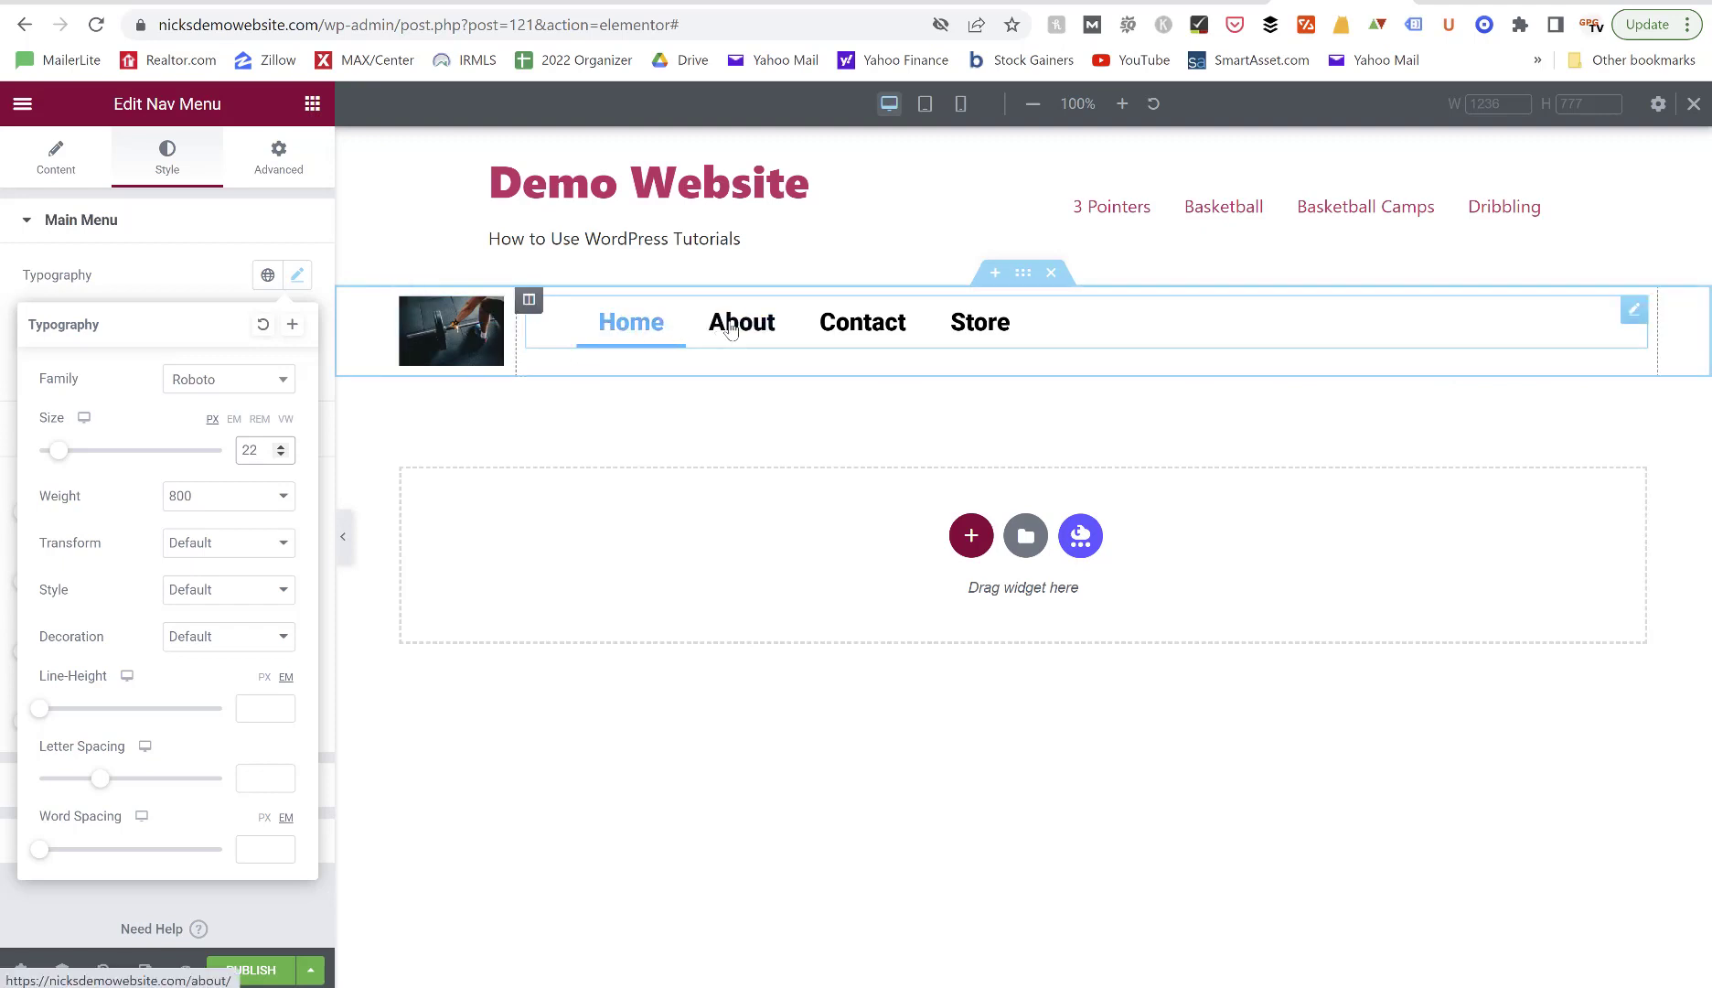
Select the barbell image beside the menu and view its available link options.
click(454, 343)
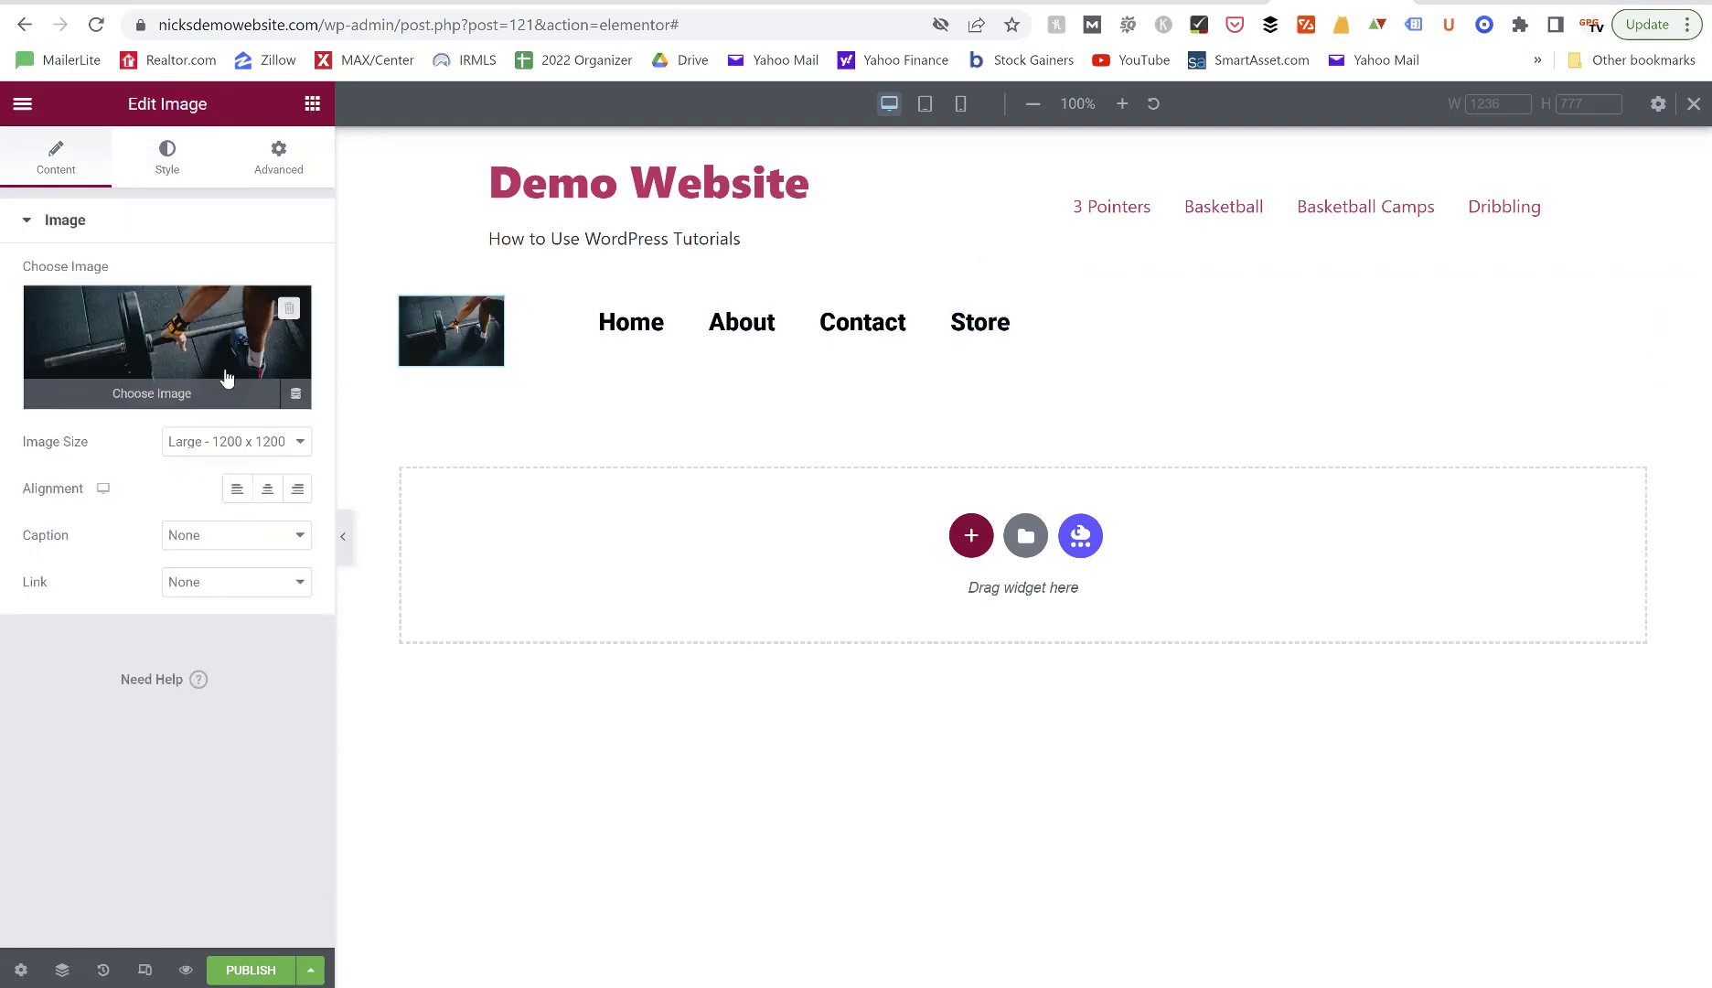
click(229, 583)
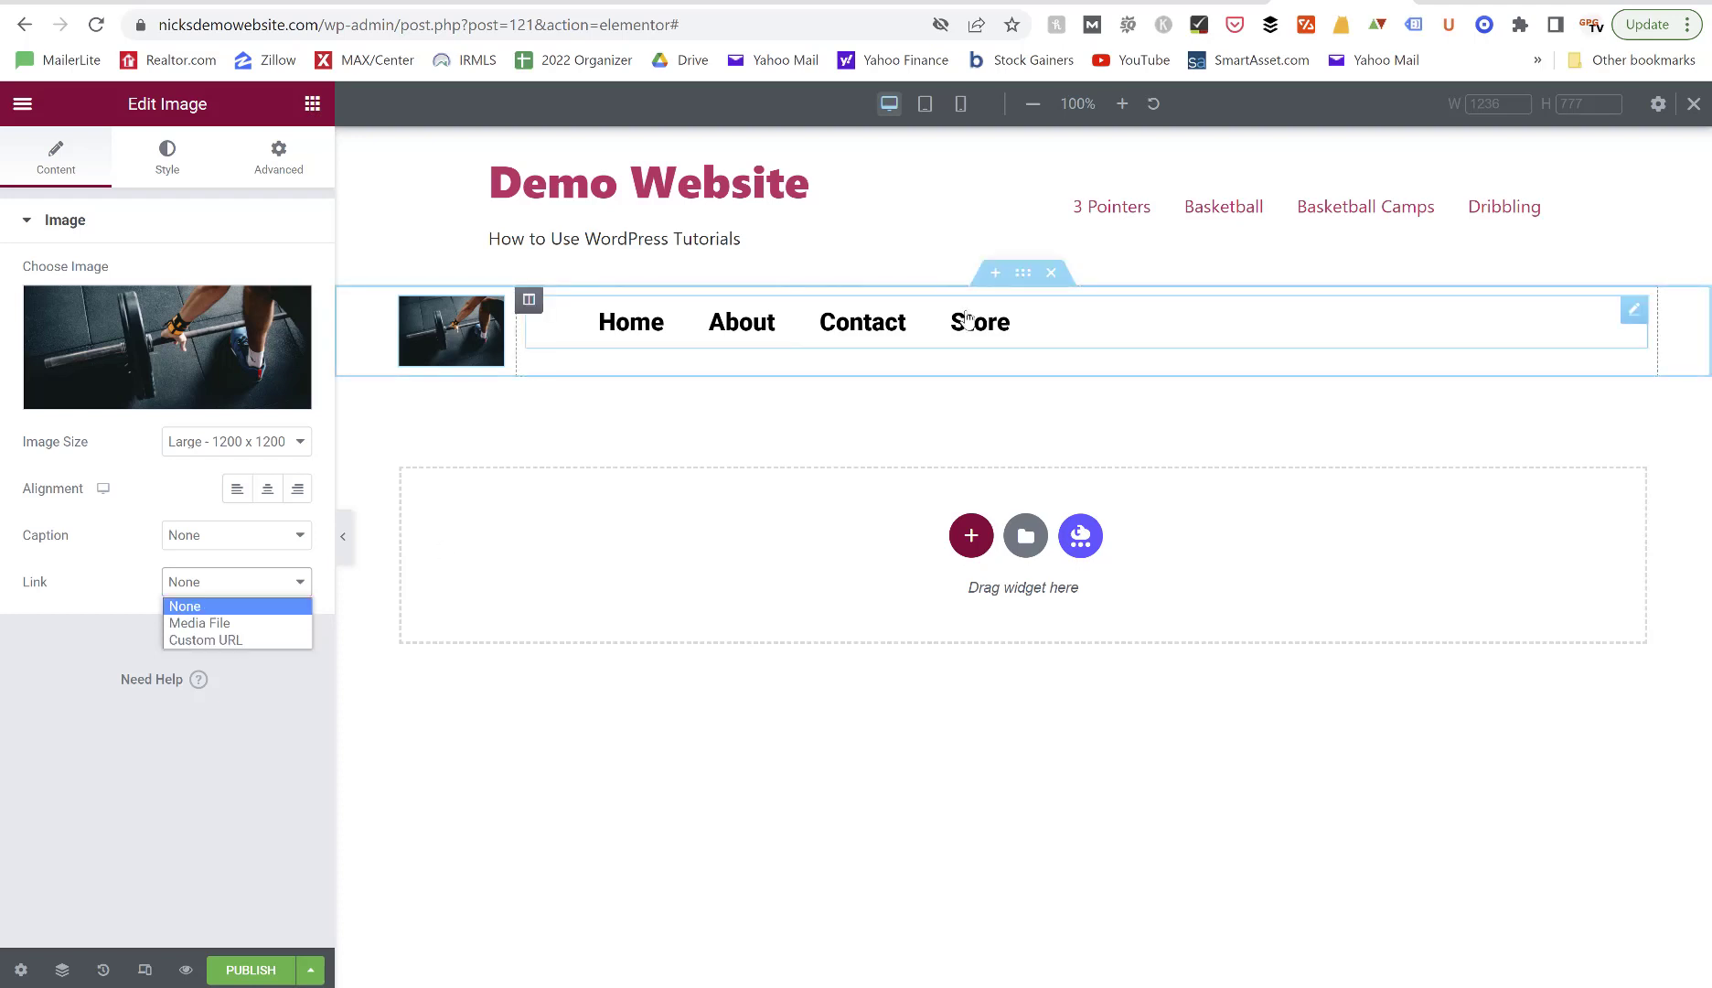
Save the image-and-menu section as a template named Header, view the template's extra actions, and close the library.
right_click(1021, 289)
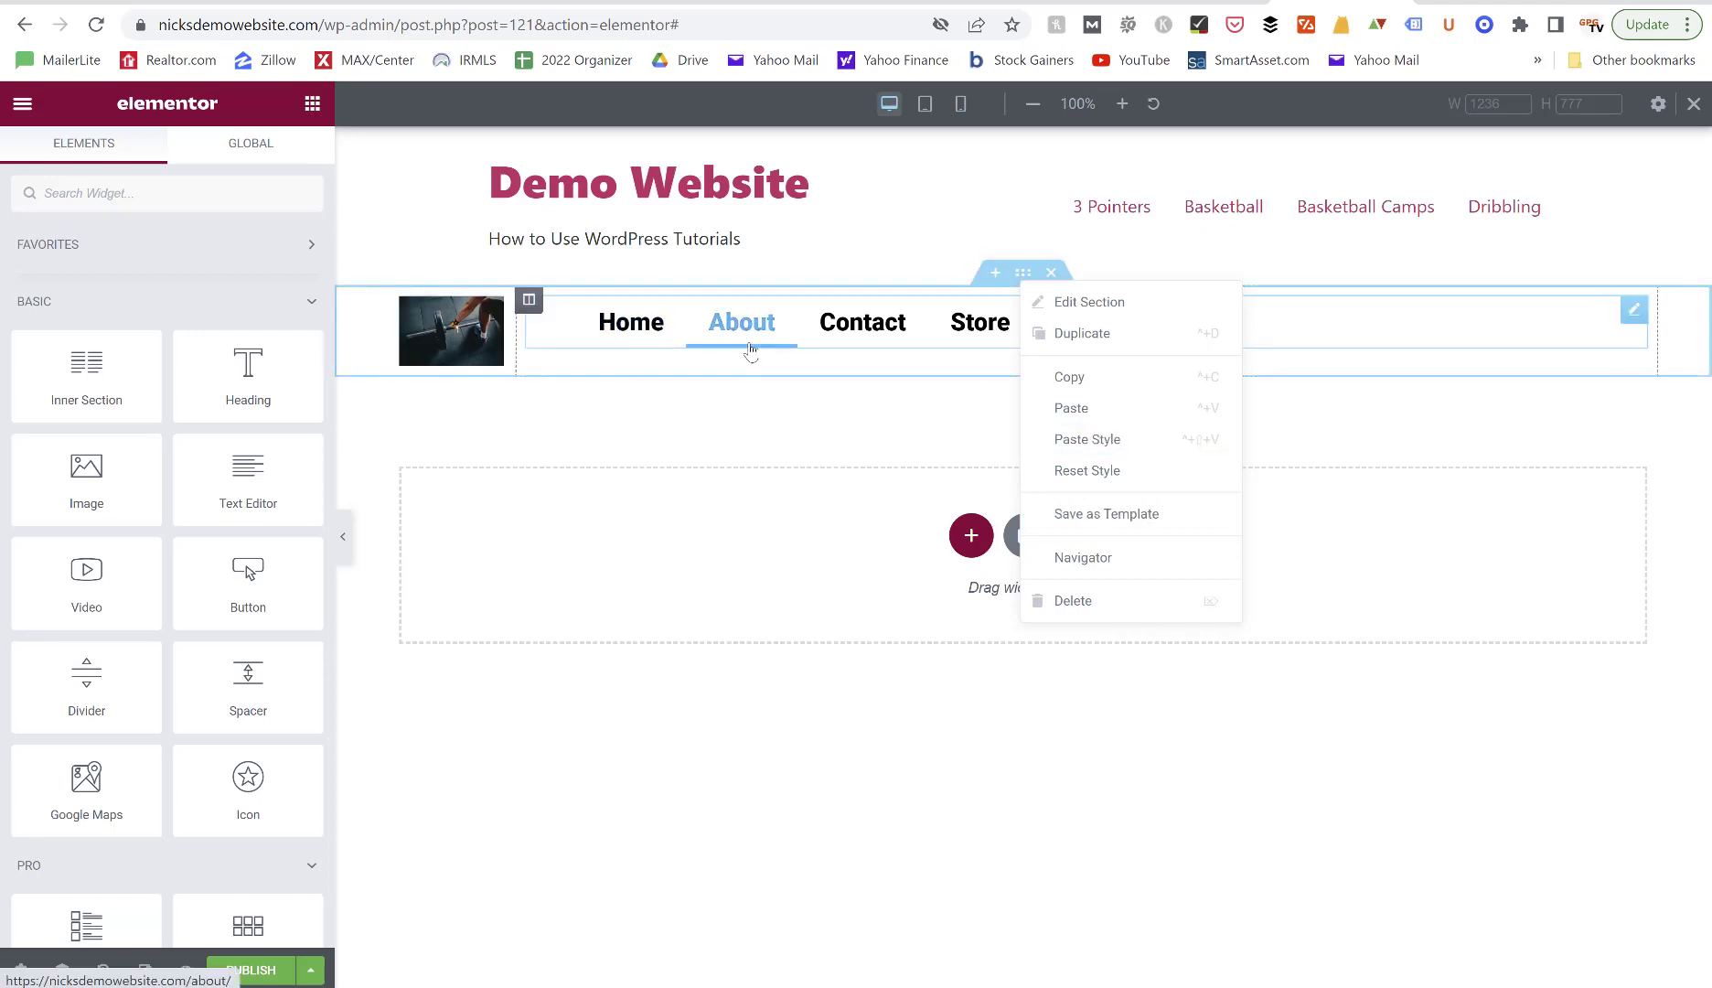
click(1095, 531)
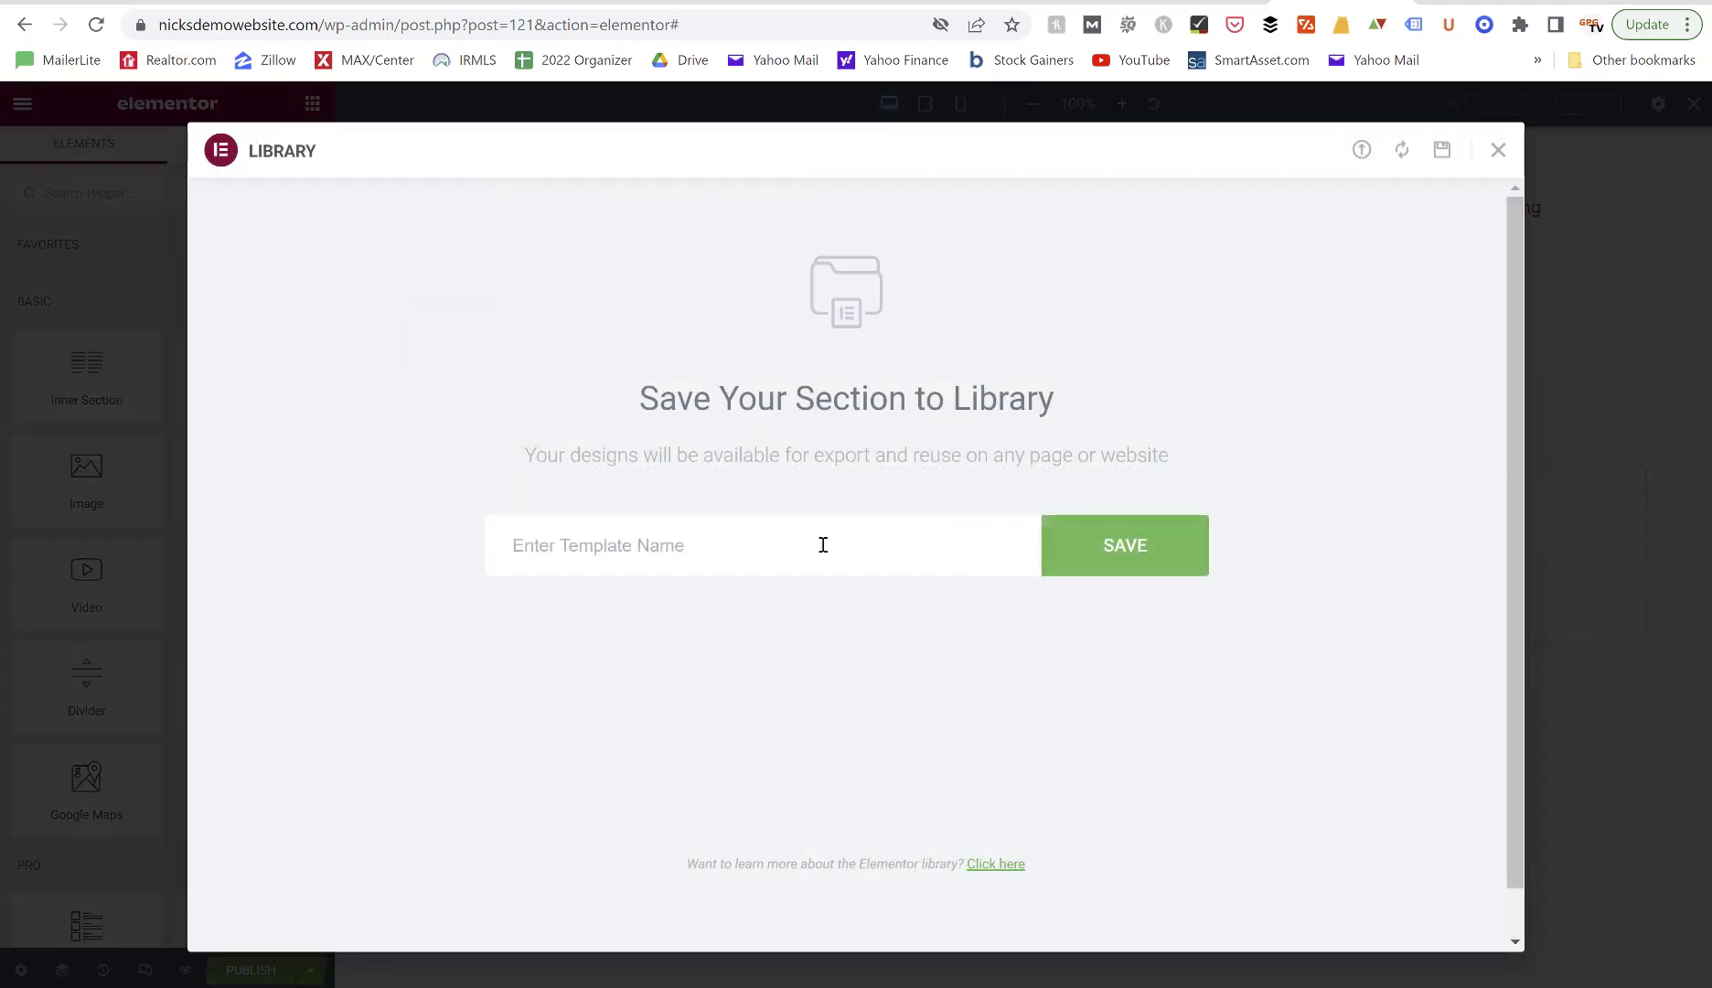
text(Header)
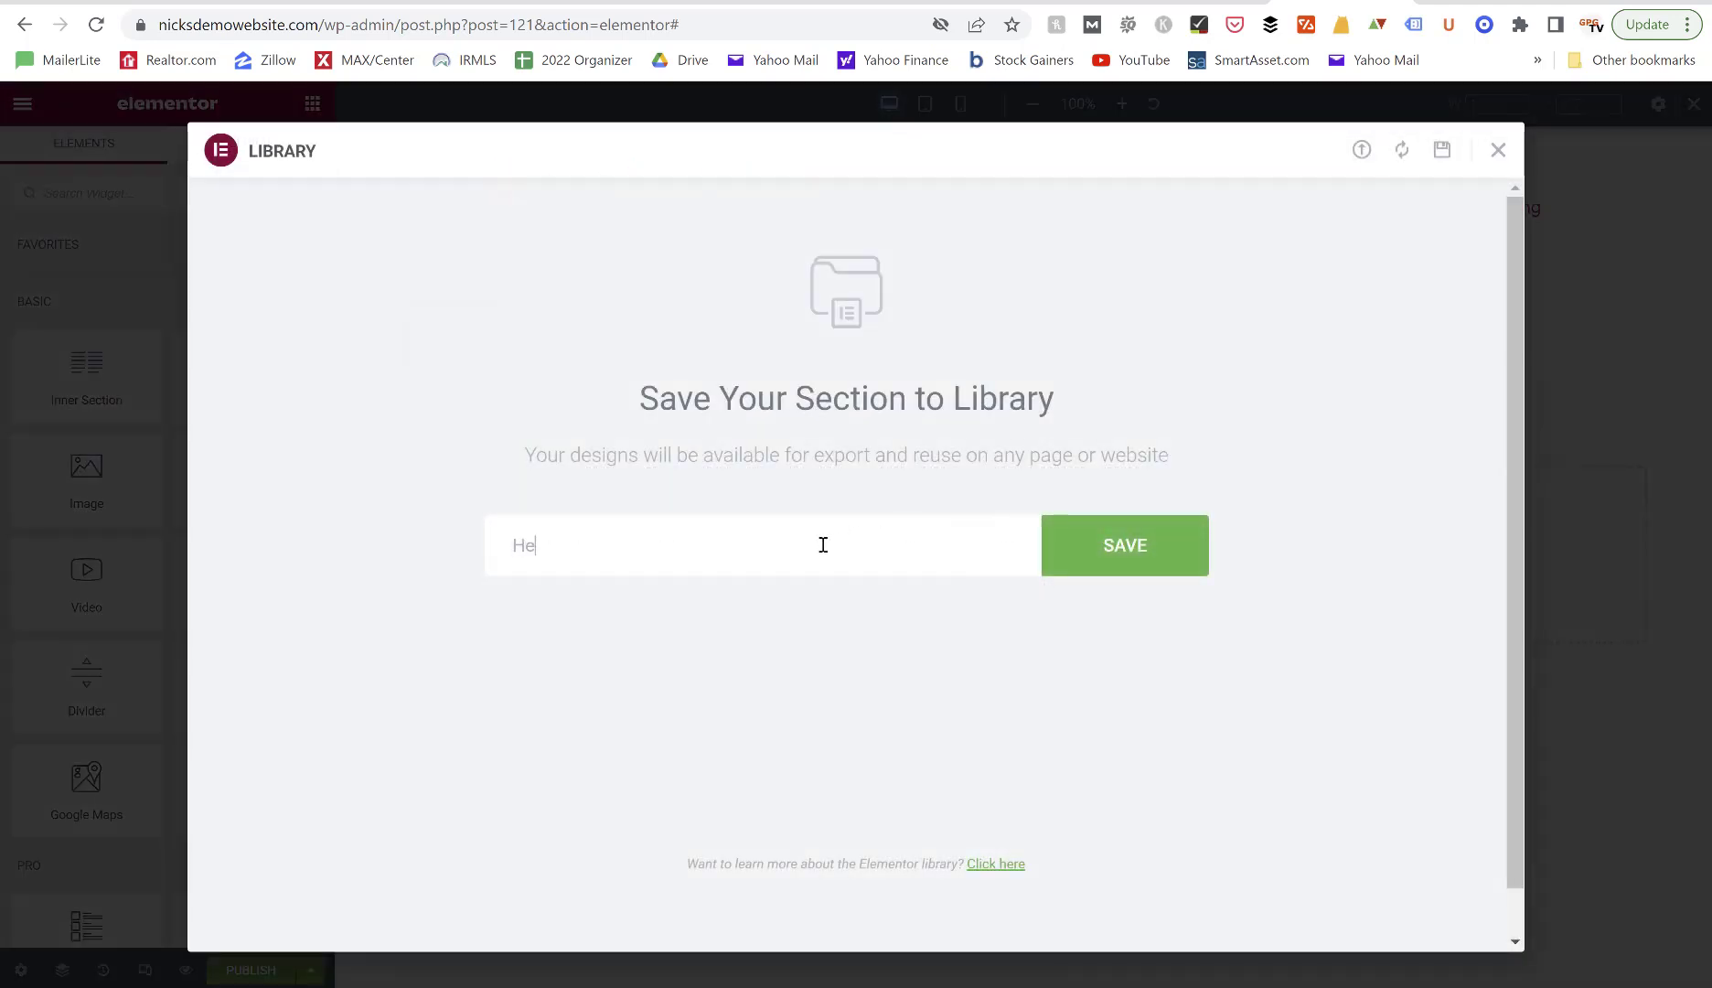
click(1105, 552)
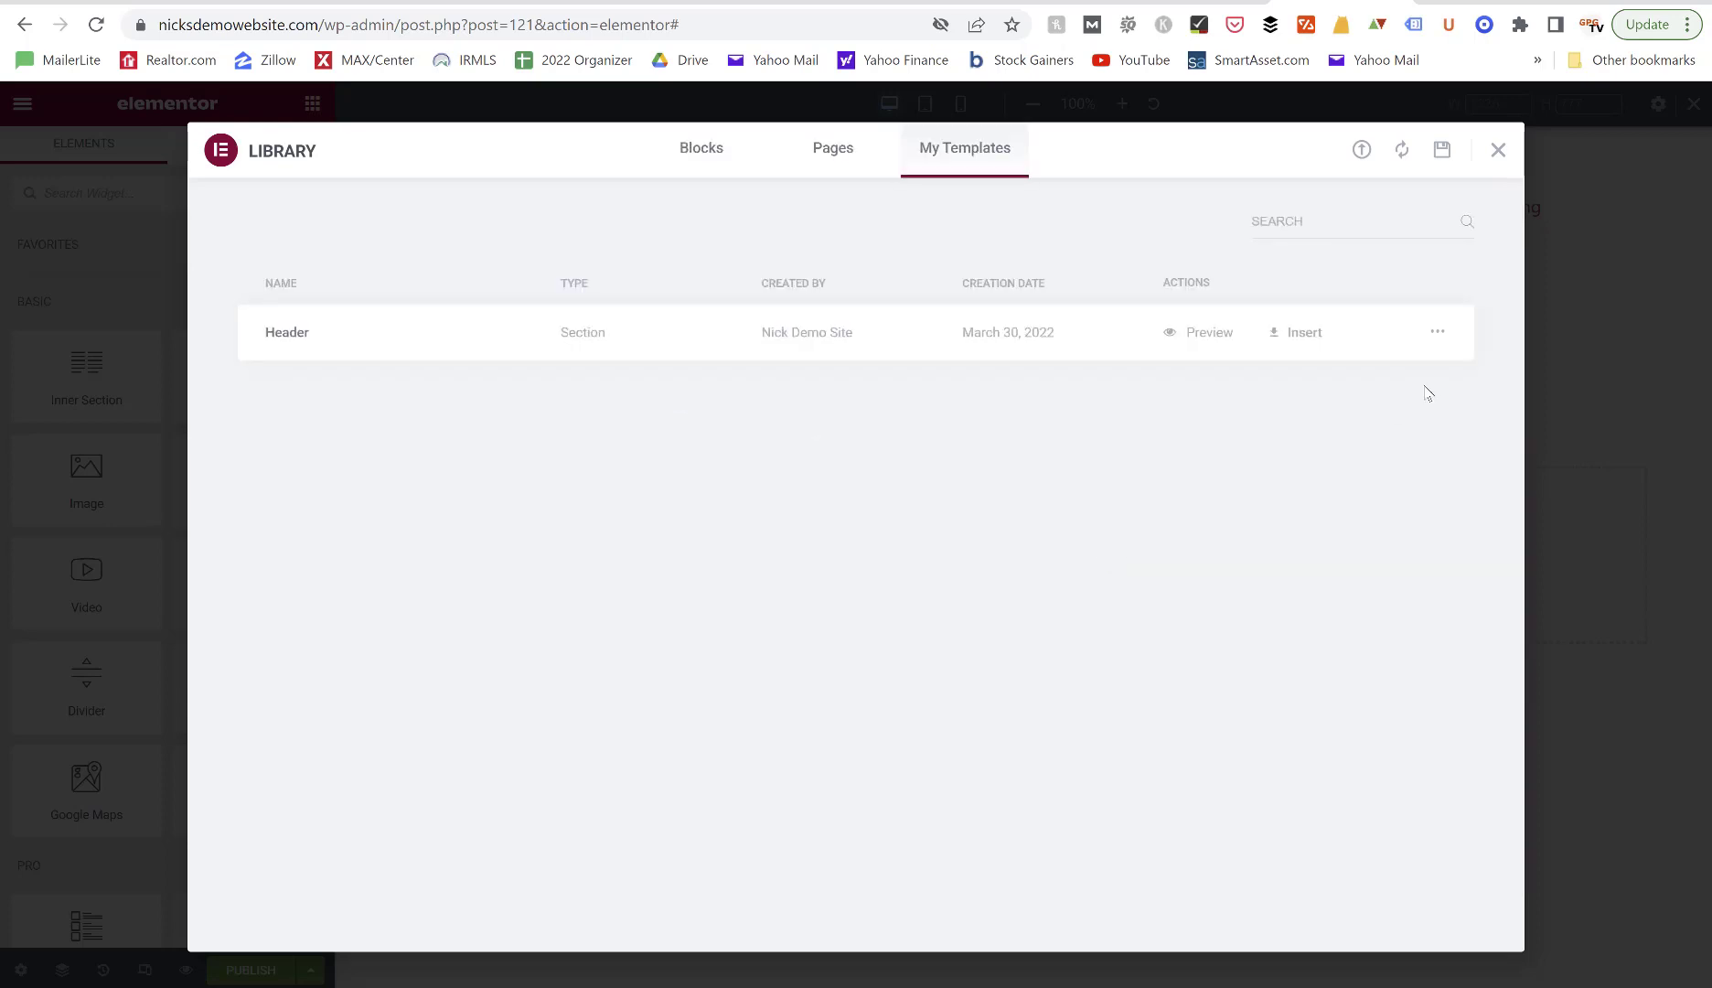
click(1438, 333)
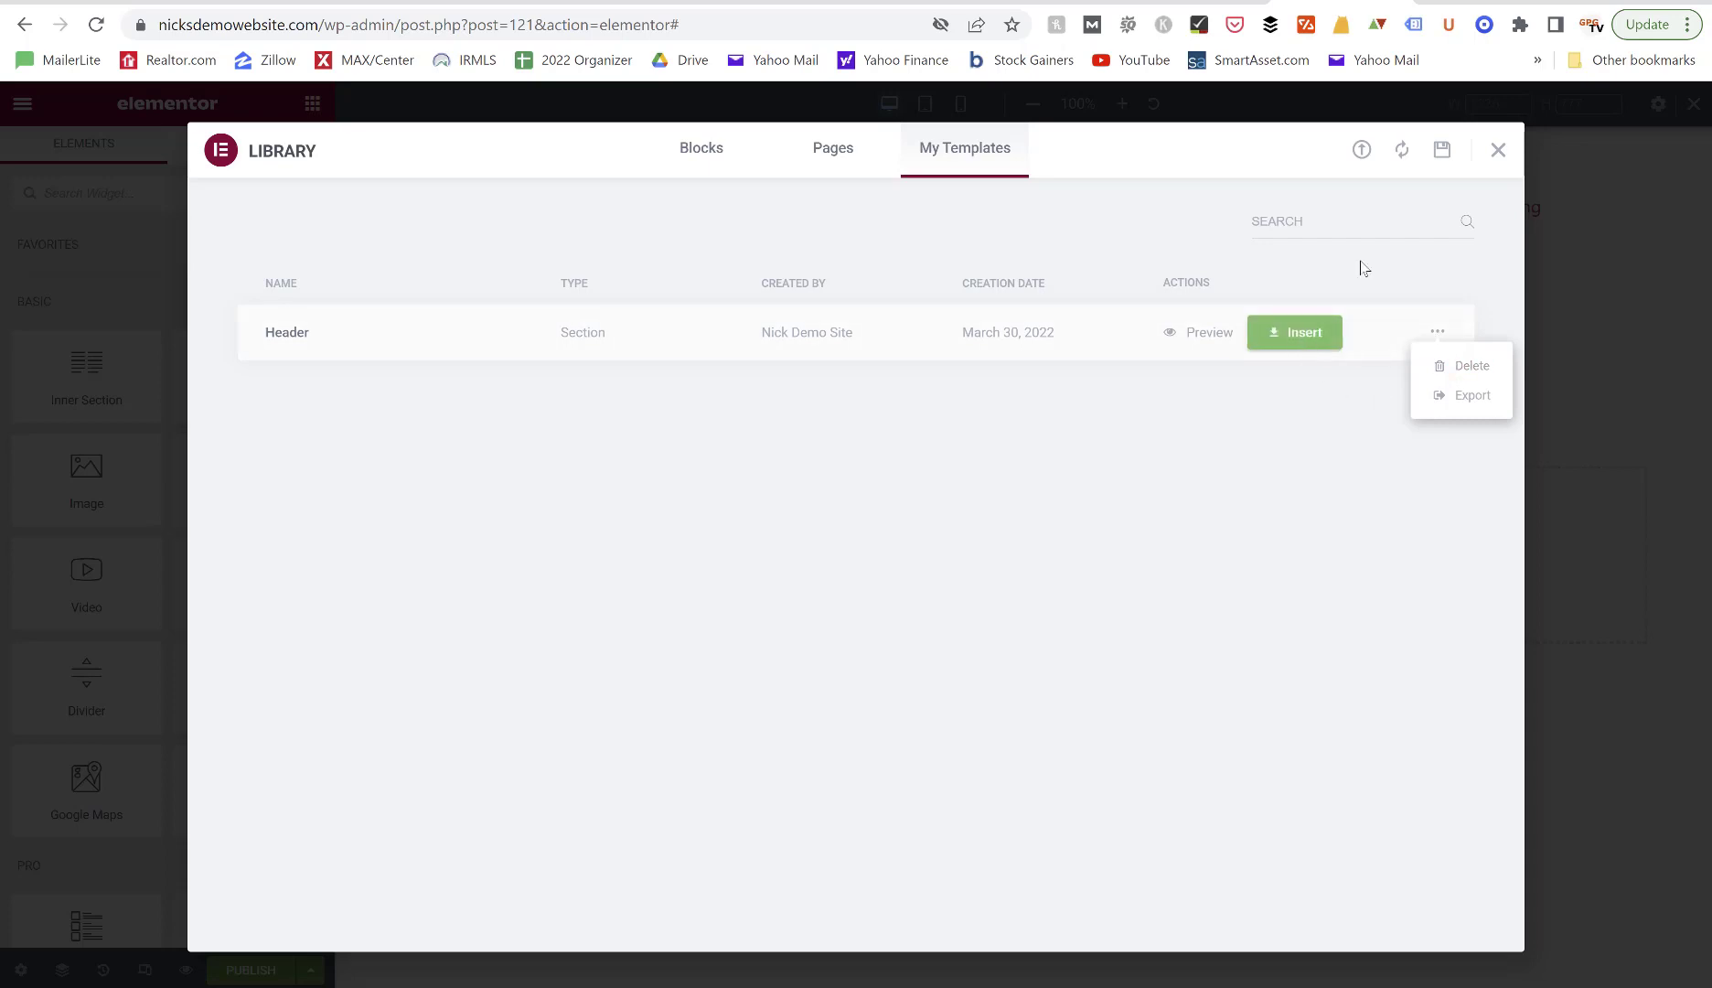
click(1497, 150)
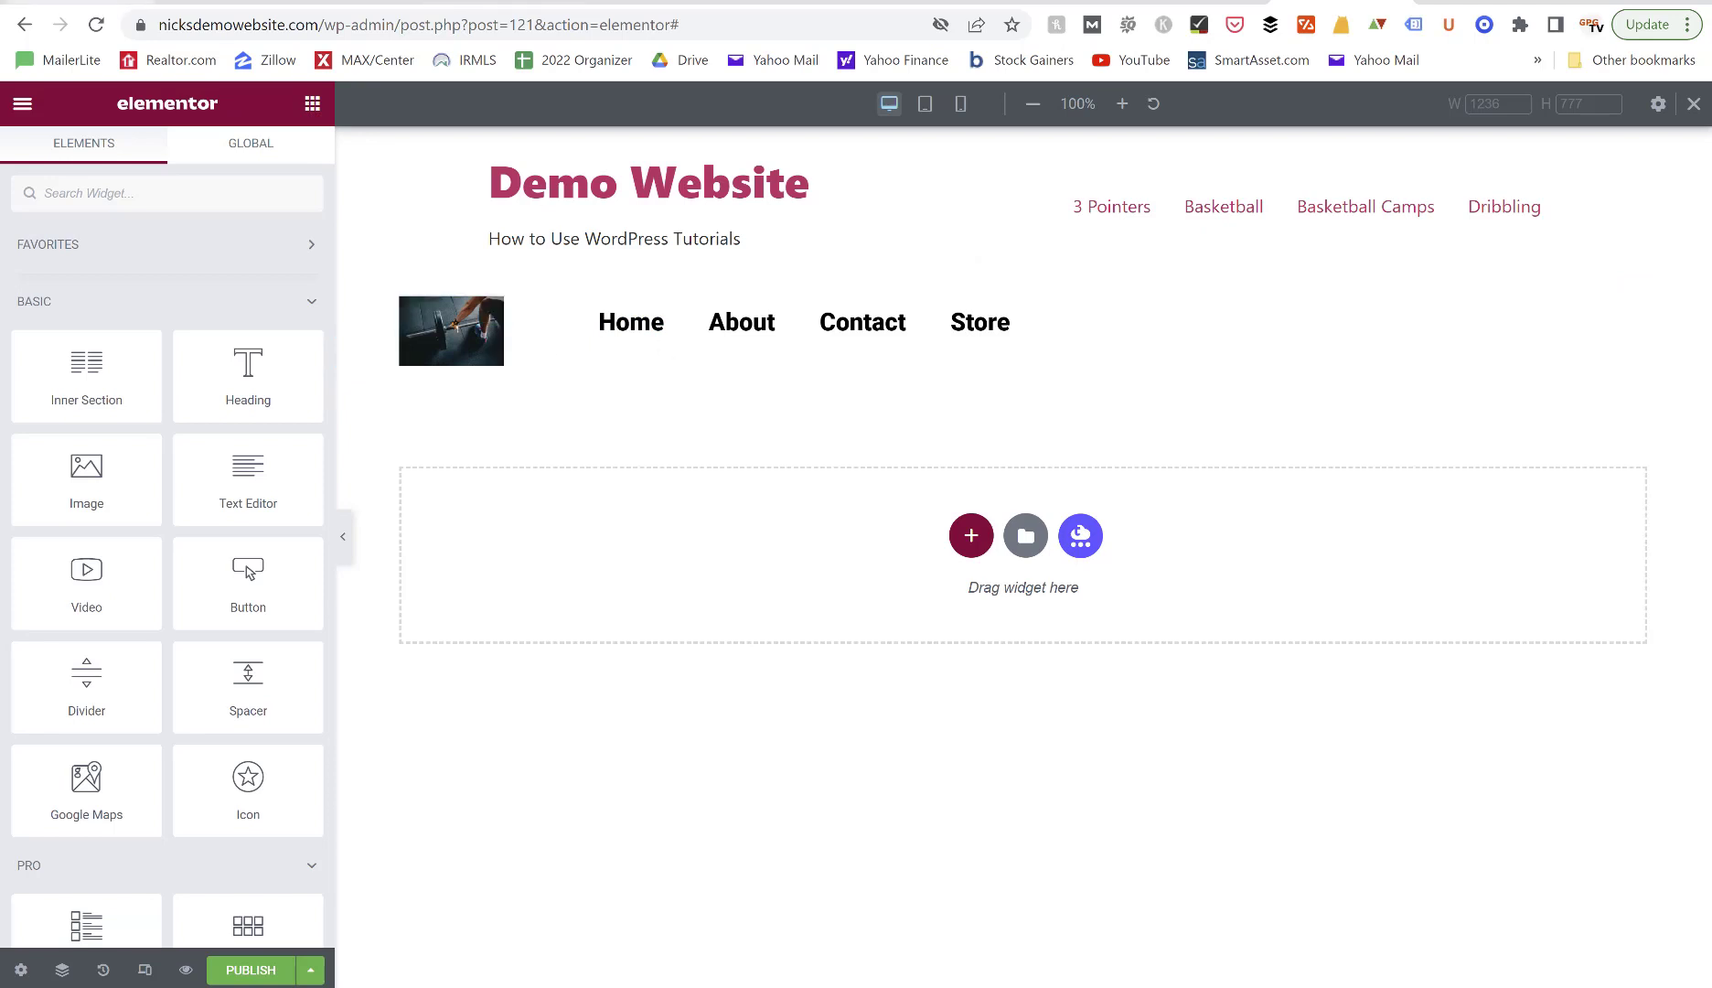
Switch to the Customizer, close the logo picker, and leave for the WordPress Media Library.
click(78, 2)
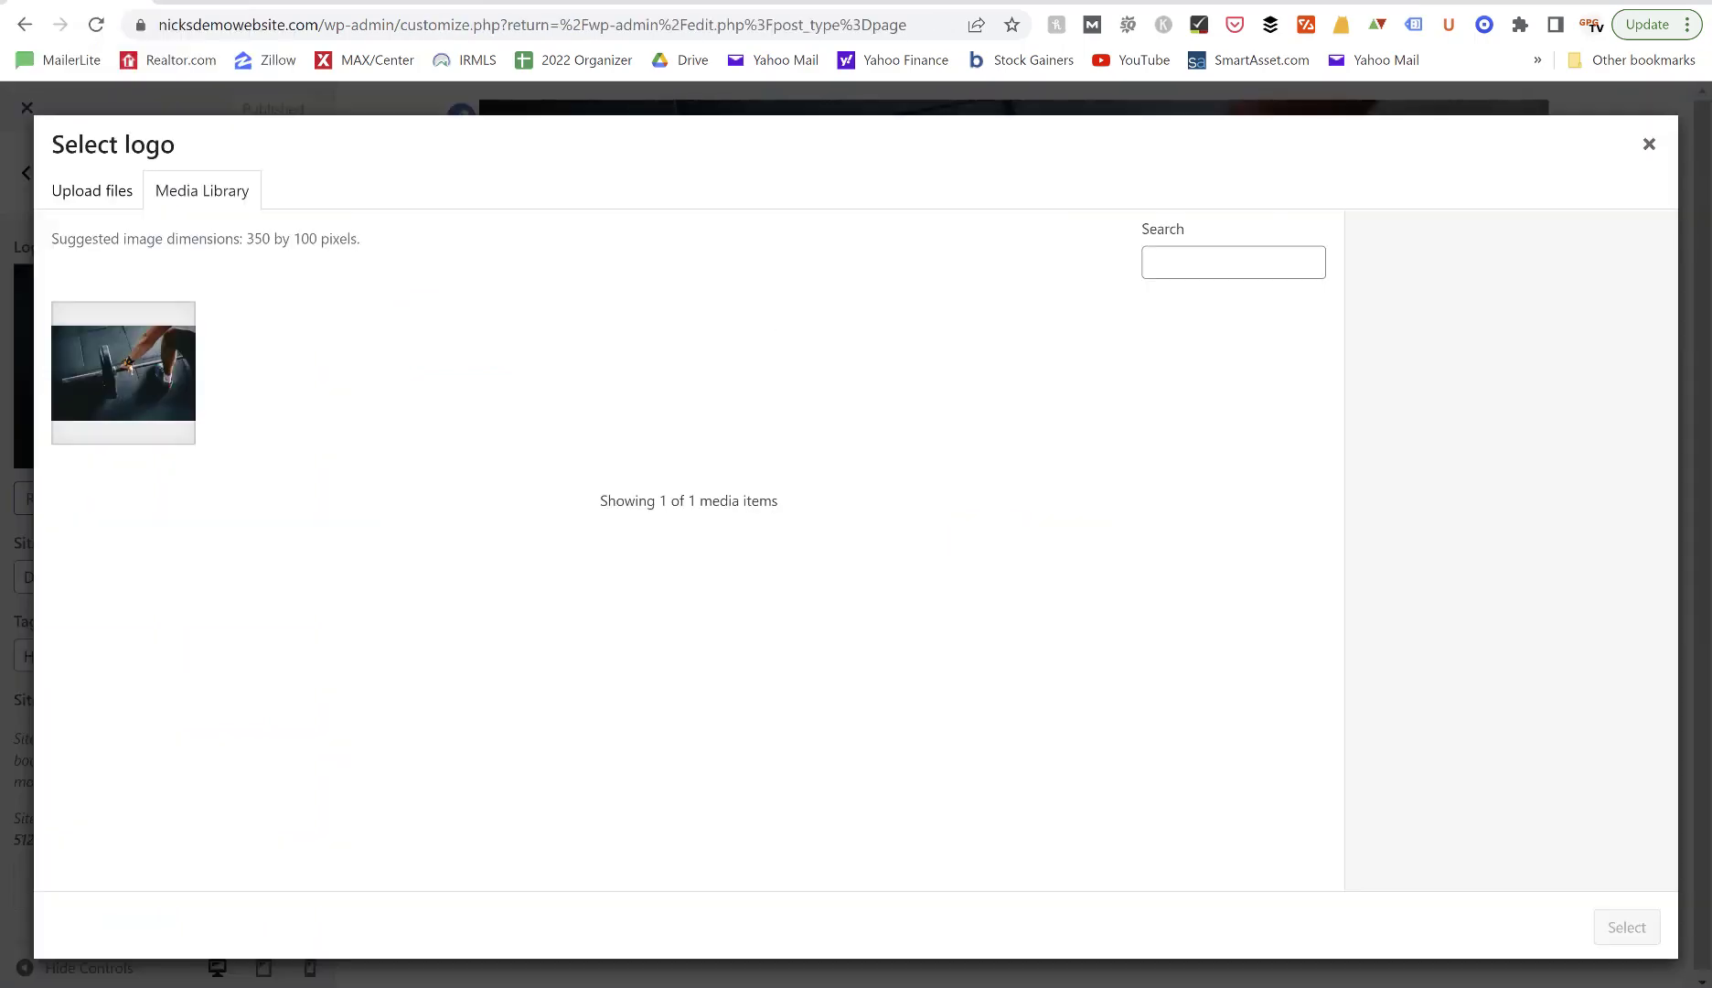
click(1649, 145)
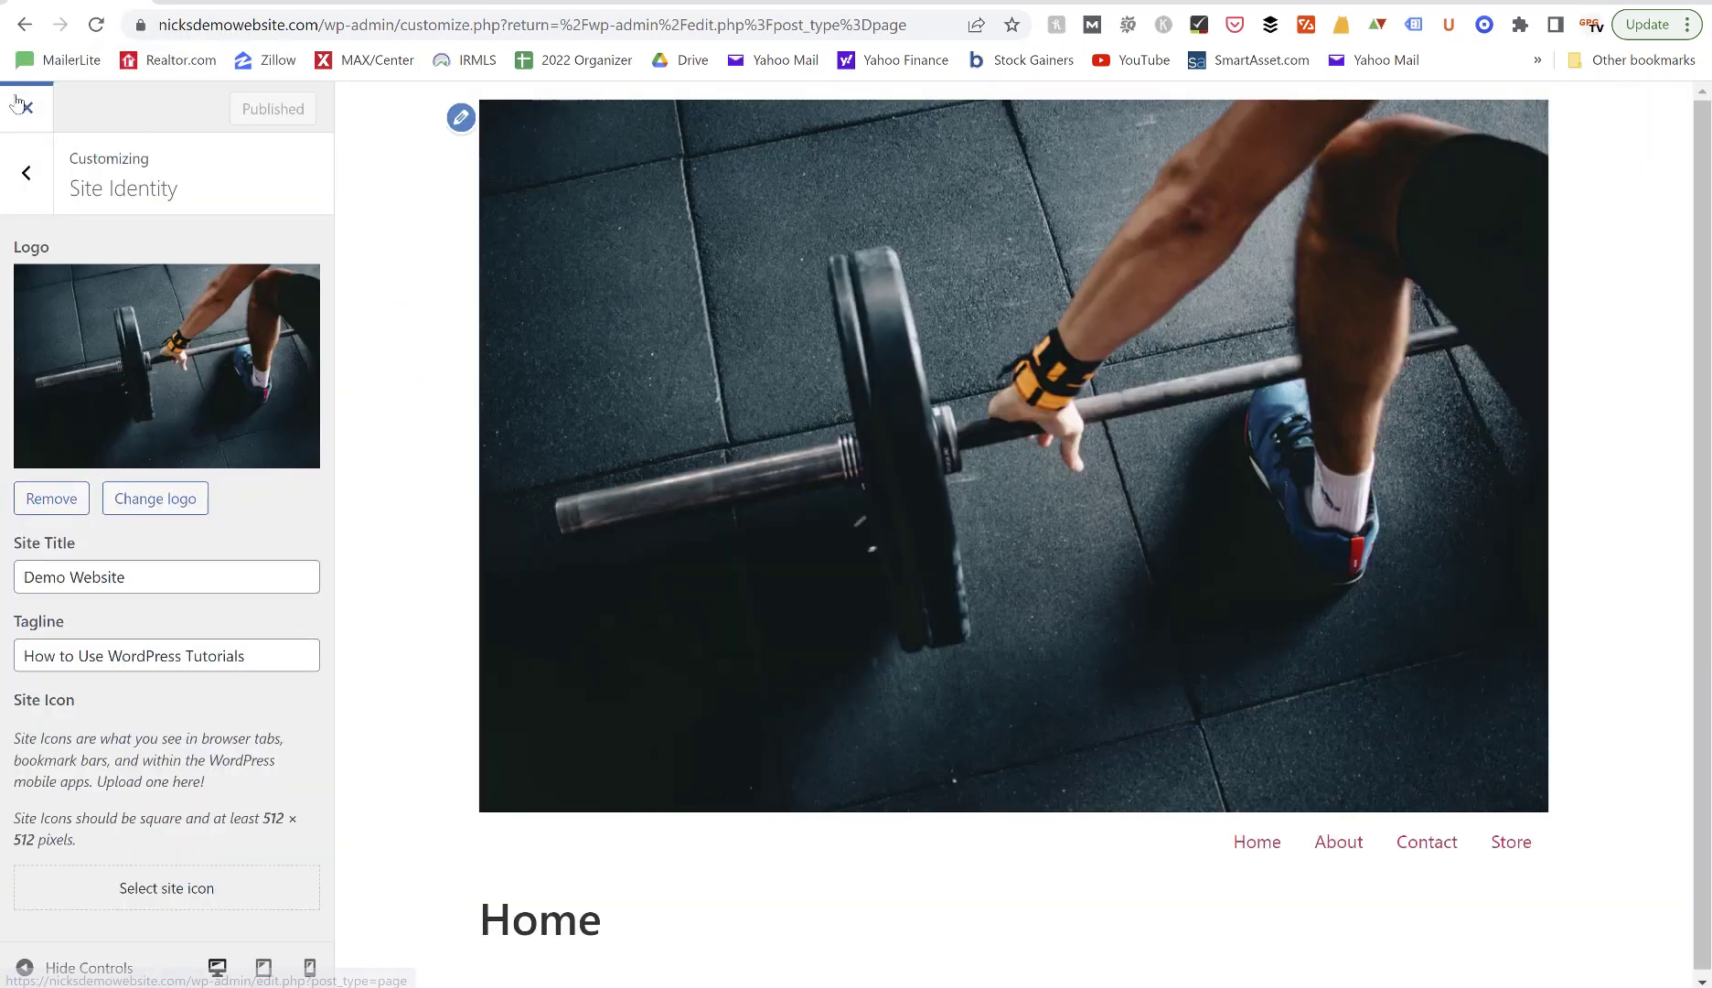
click(19, 102)
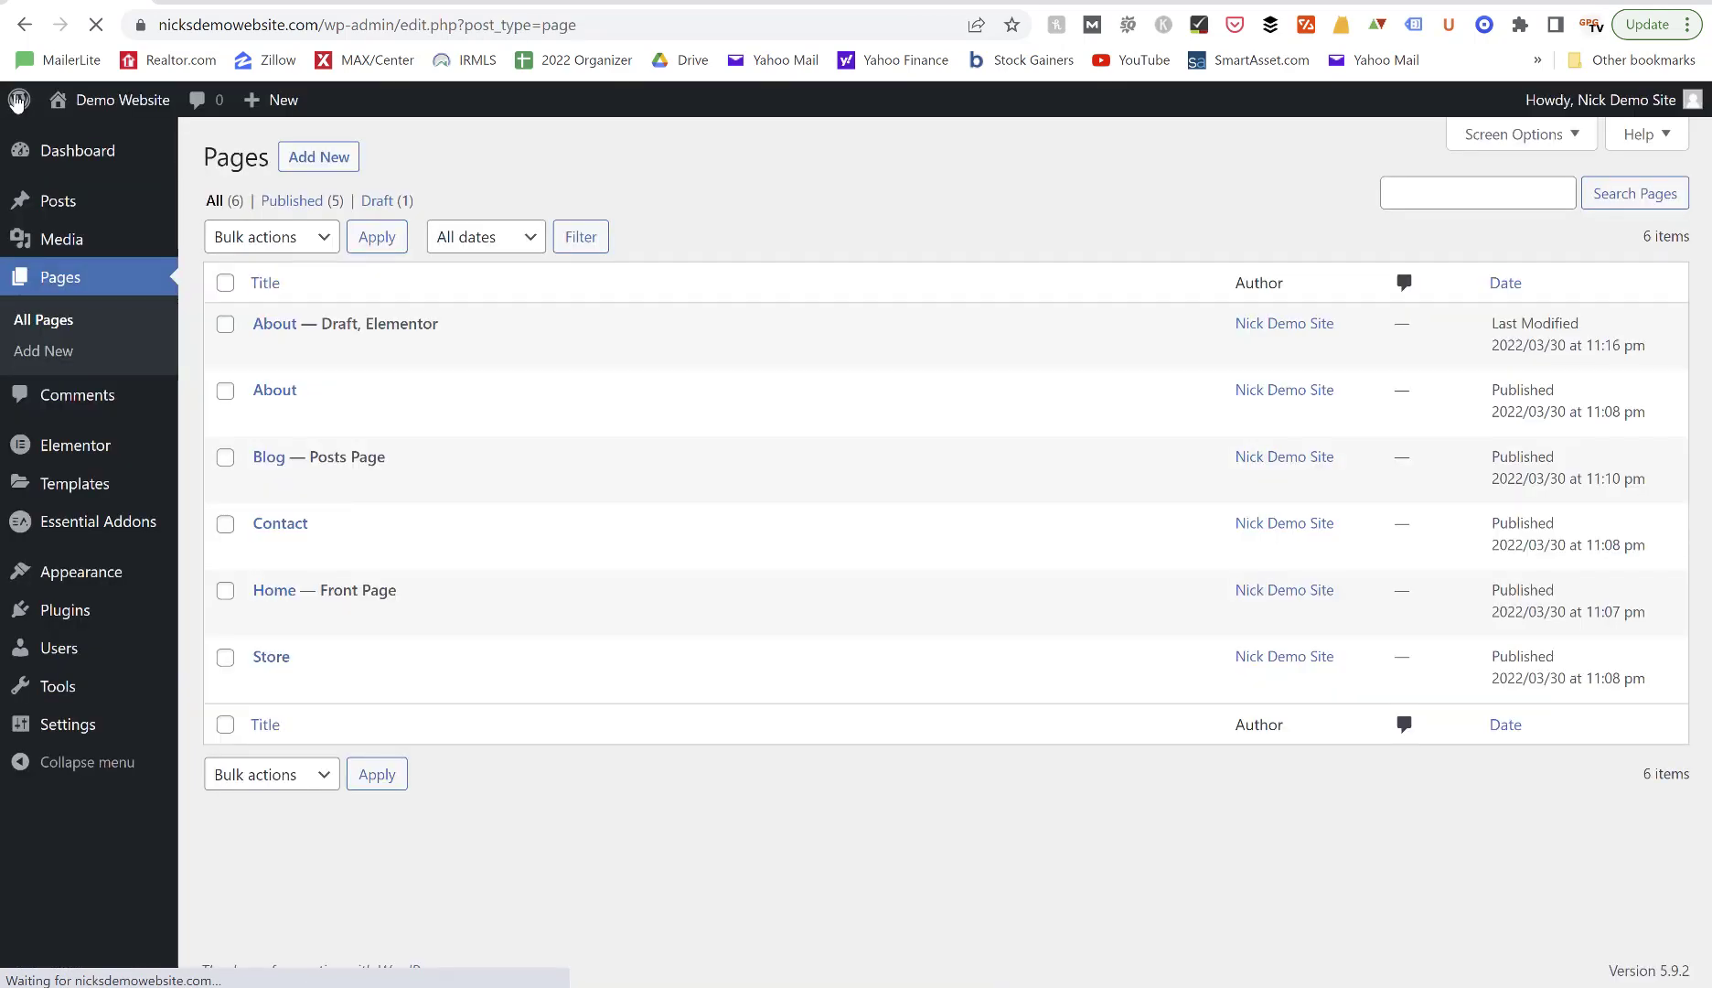
mouse_move(60, 245)
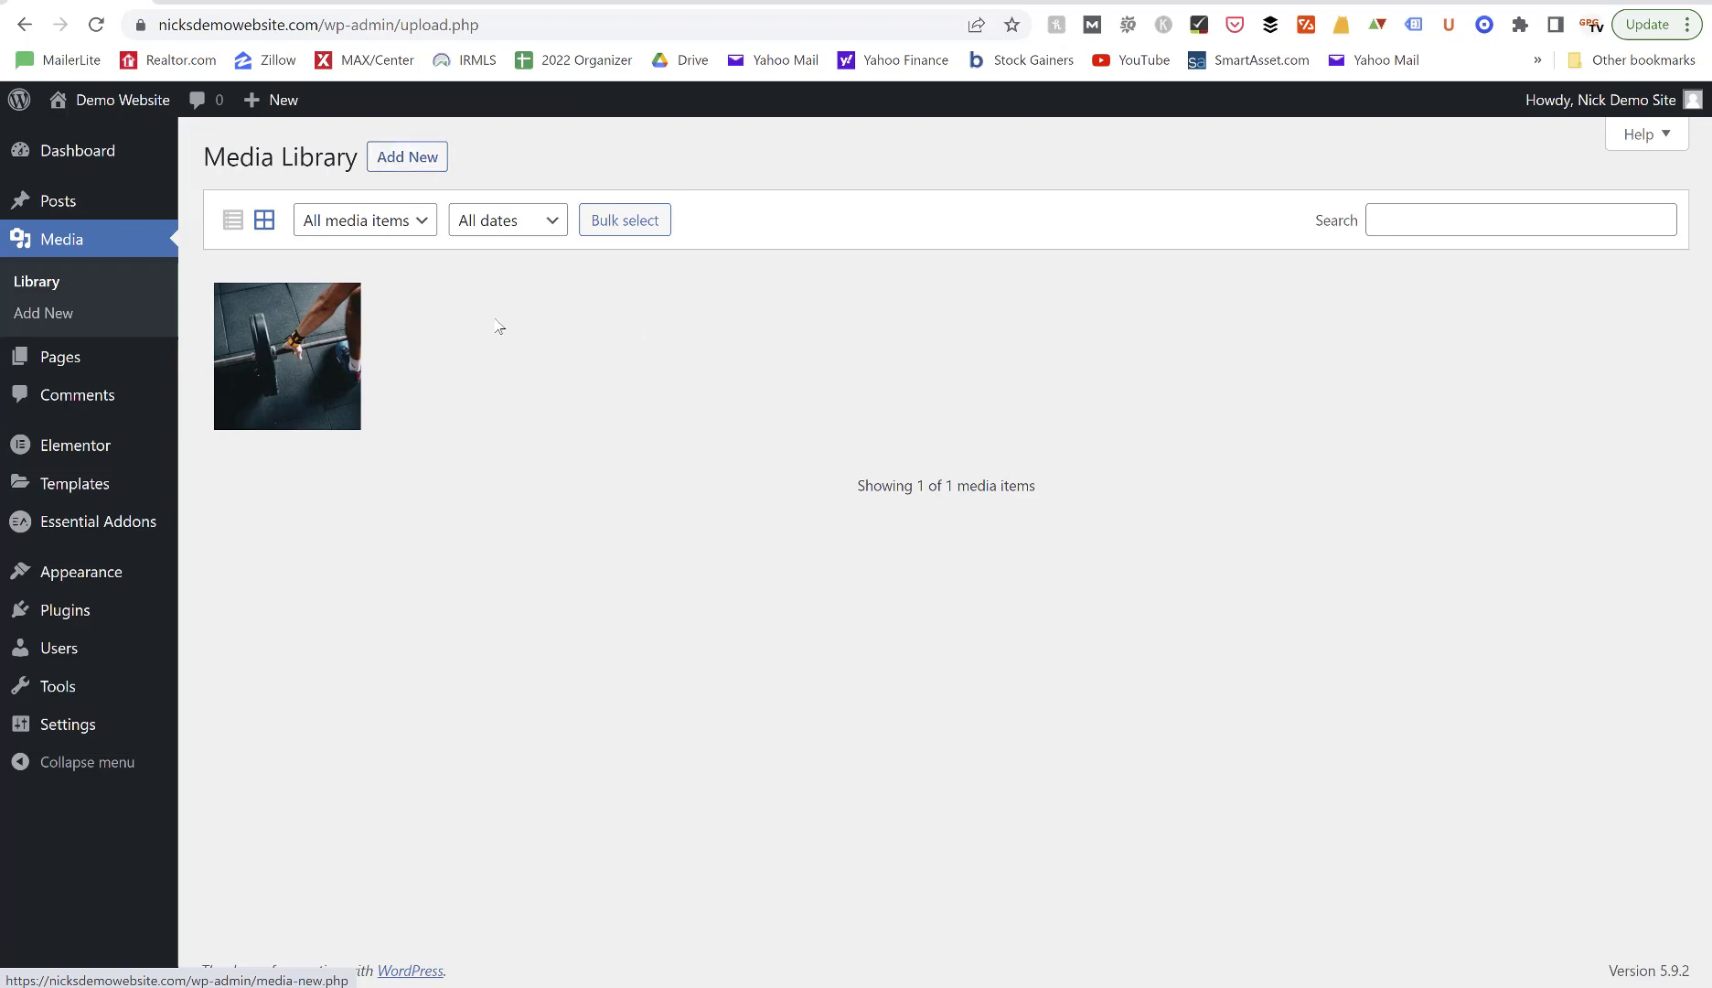
Examine the barbell photo's attachment details, close them, and show the upload area for new media.
click(292, 364)
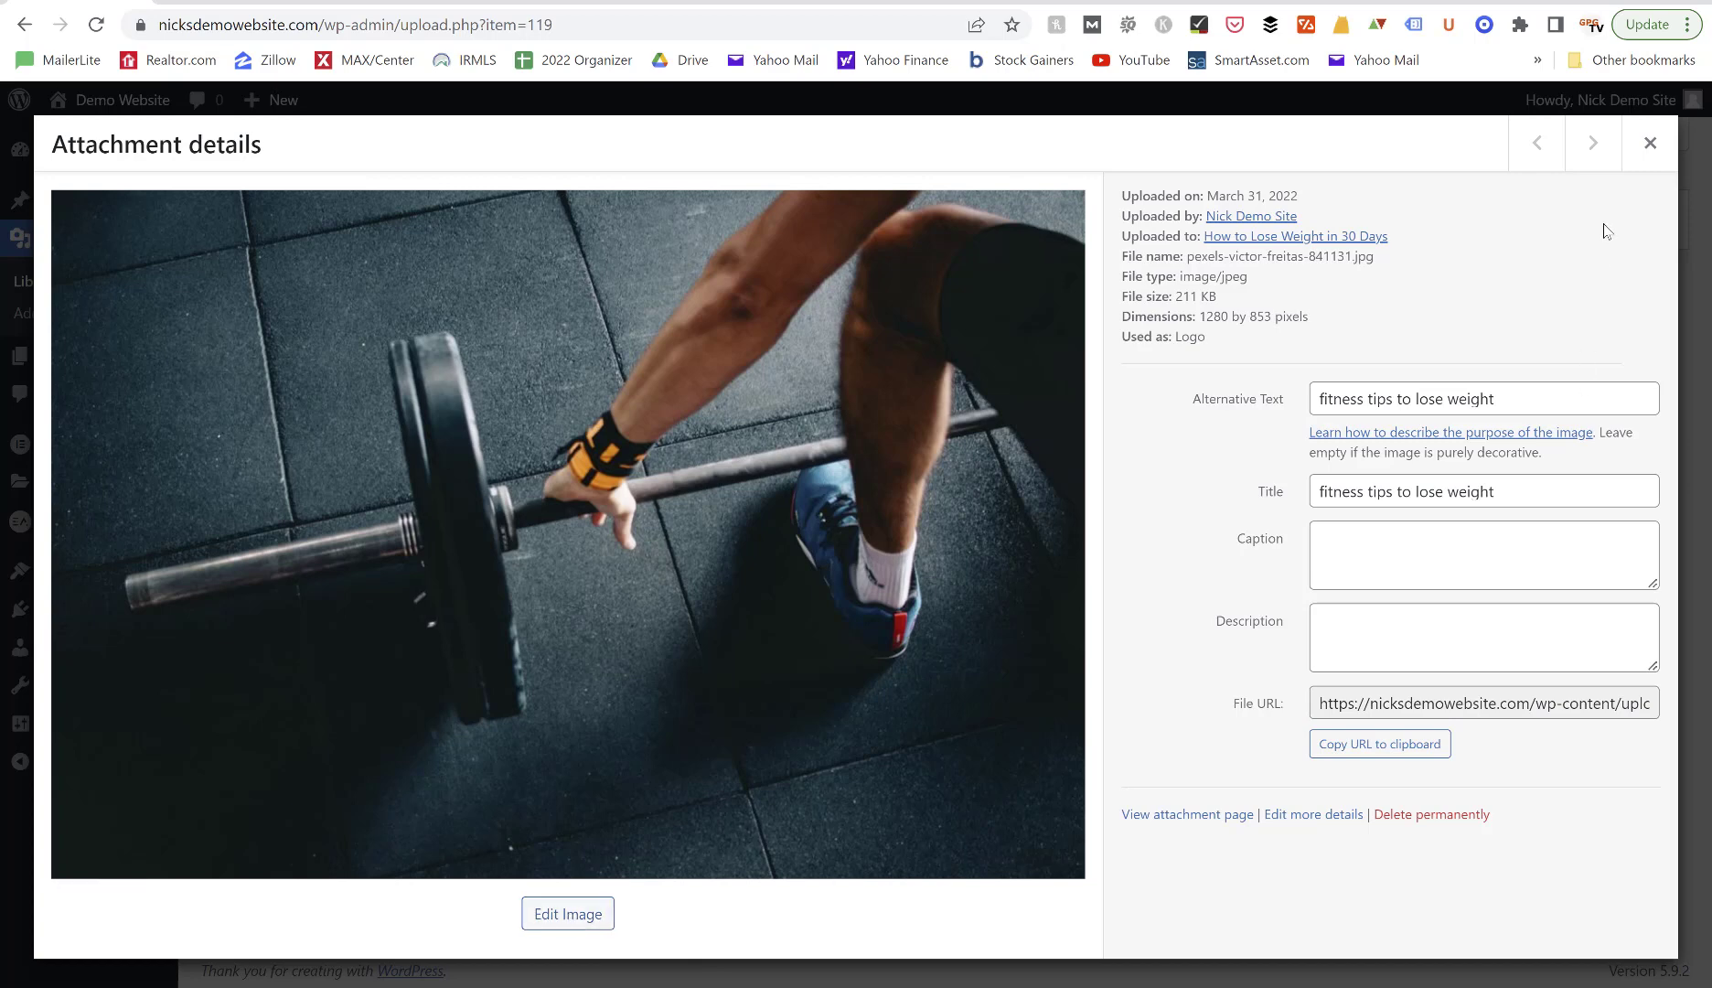
click(1649, 145)
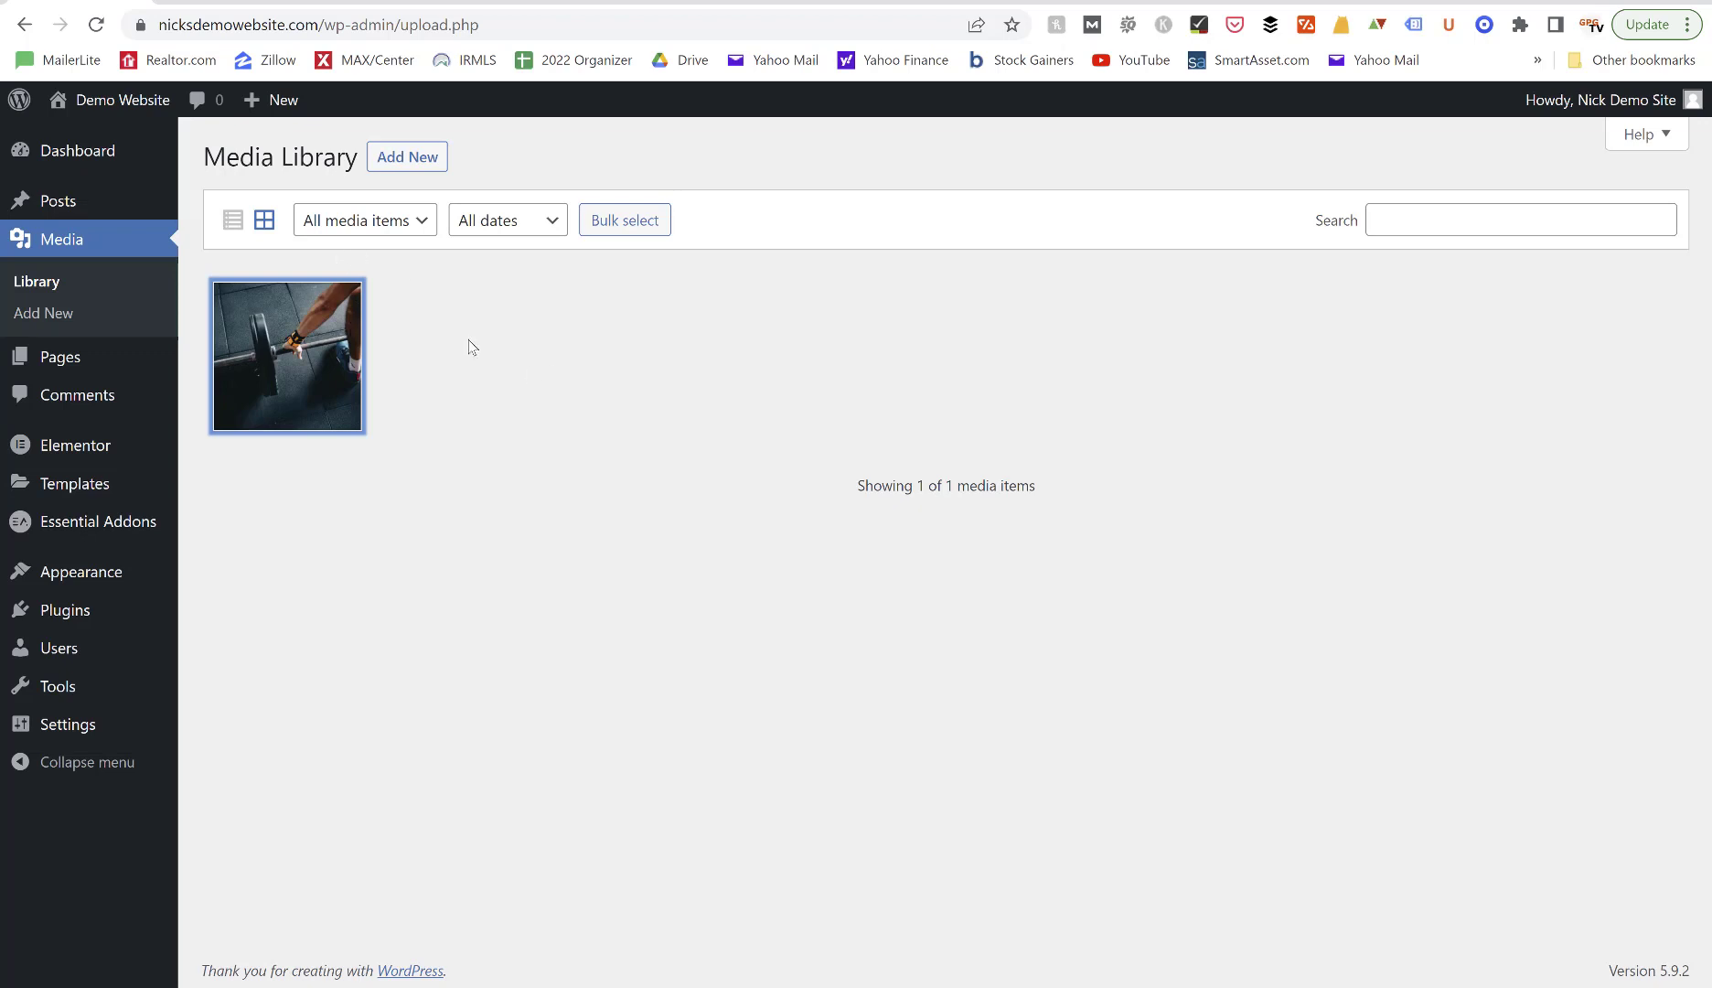
click(406, 161)
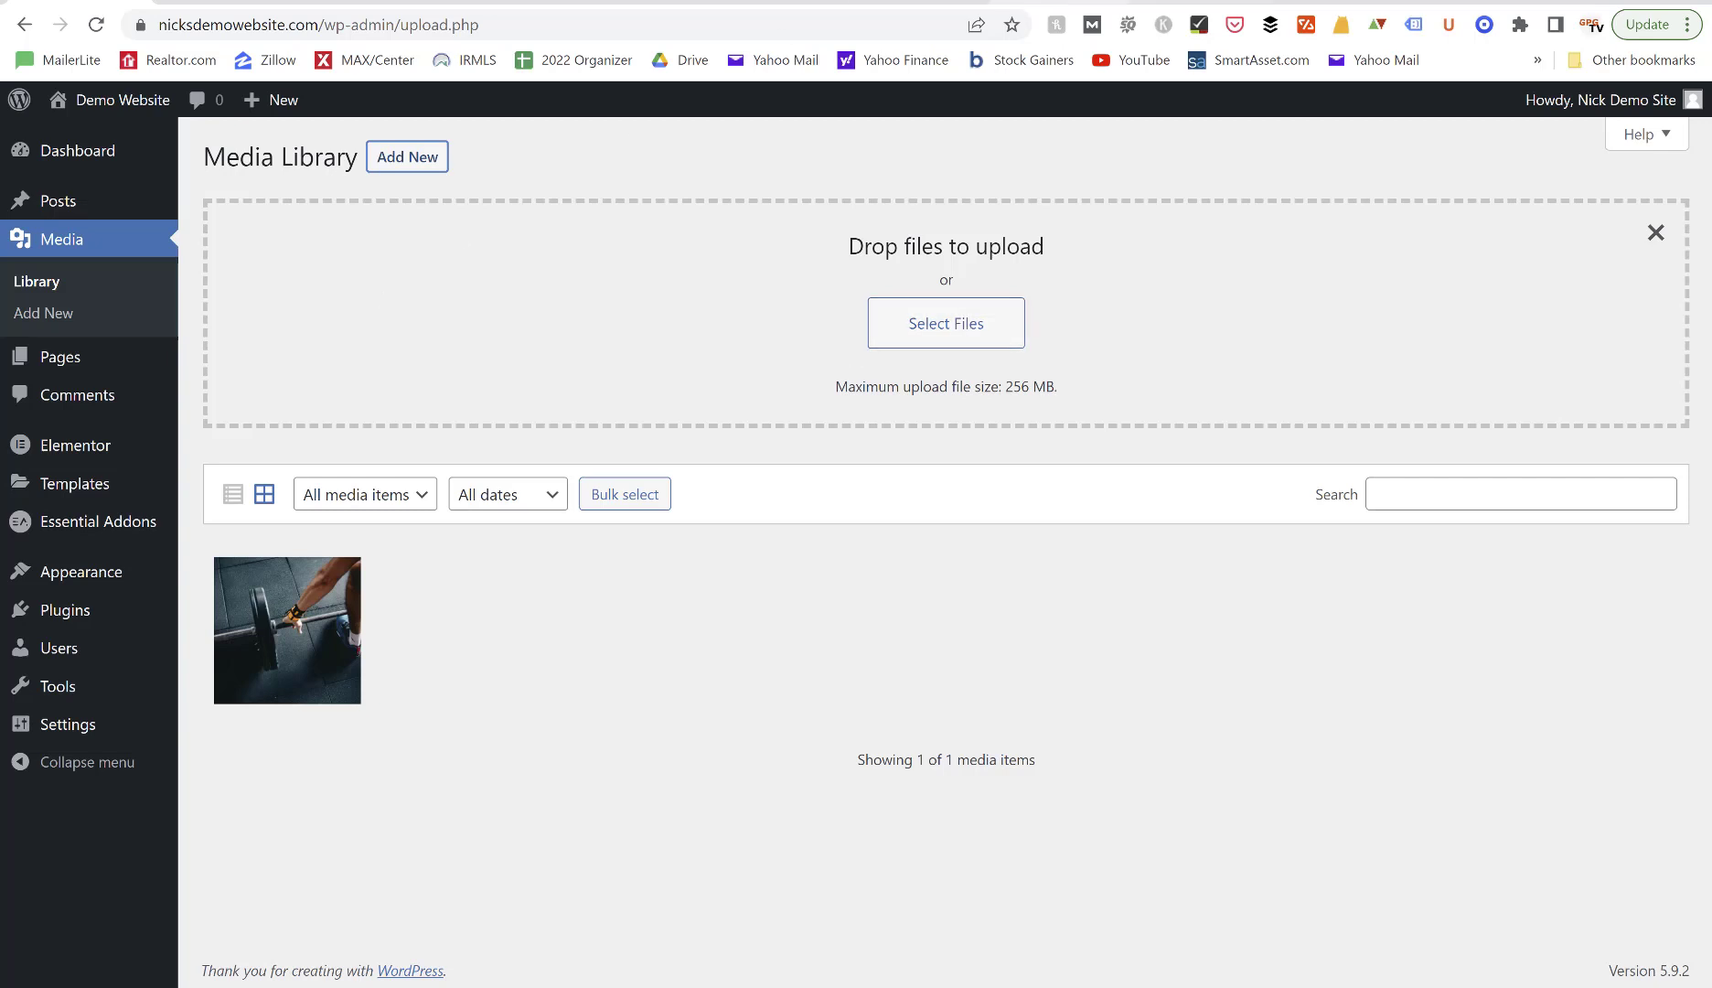
Return to the Elementor page, add a Video widget below the image-and-menu section, and select its YouTube link.
click(1342, 2)
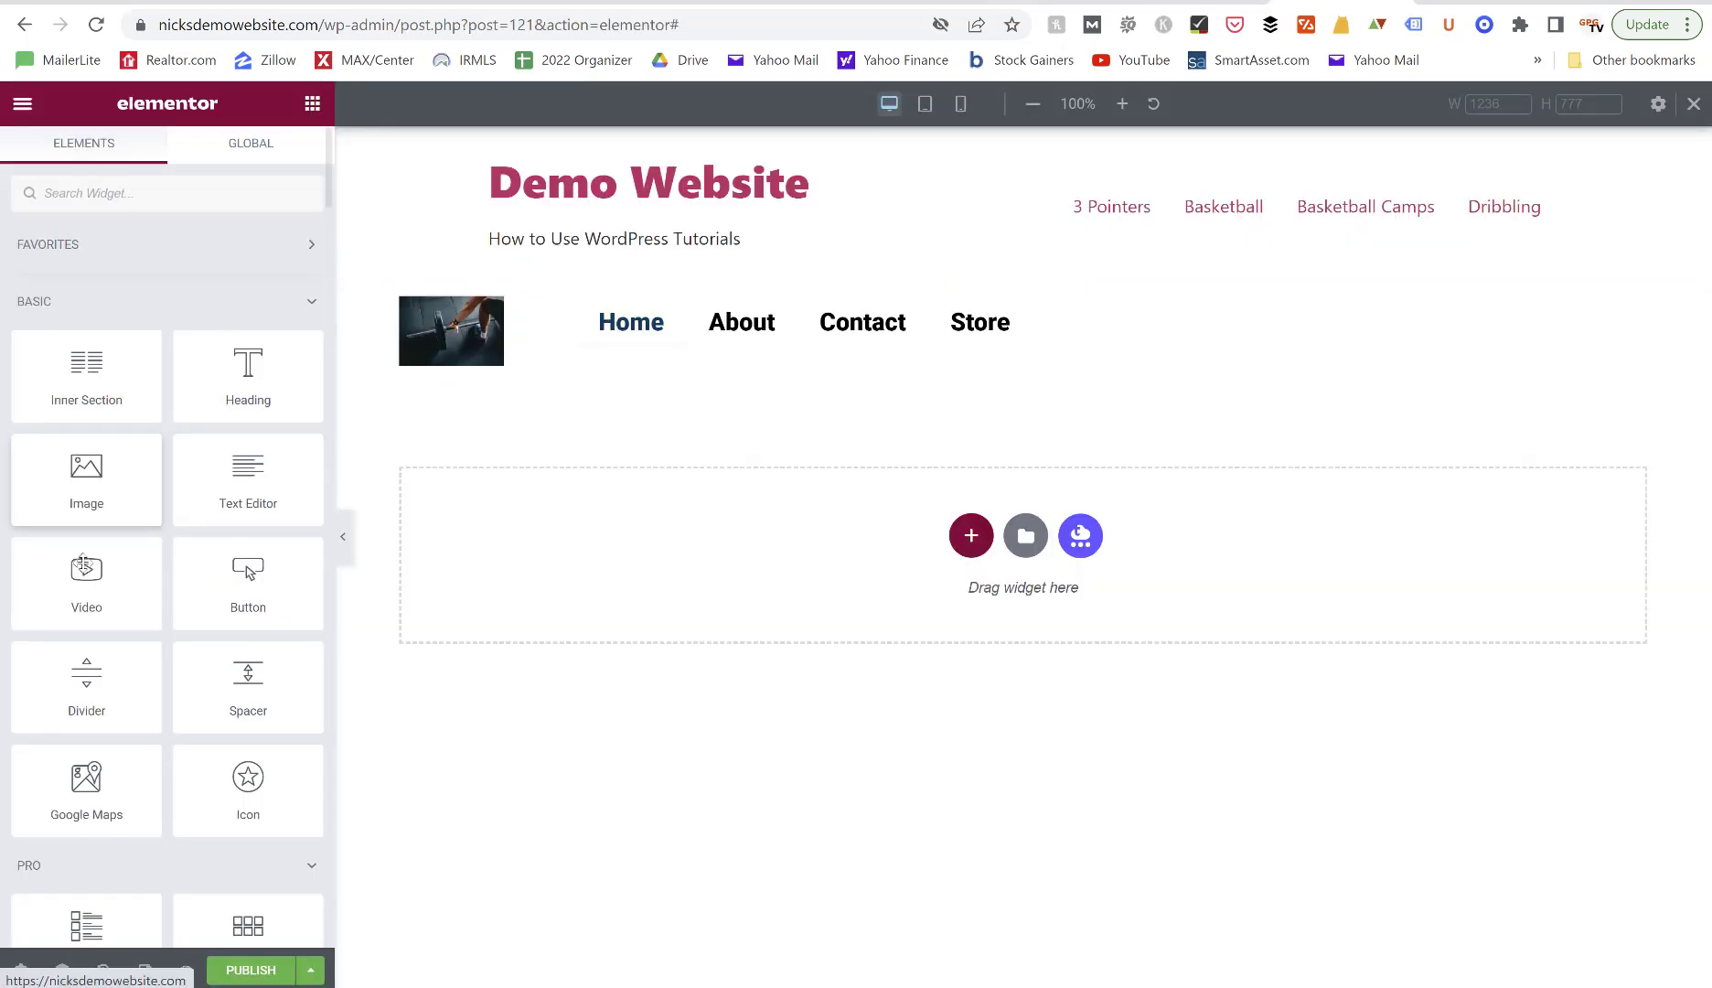
drag(87, 580, 607, 546)
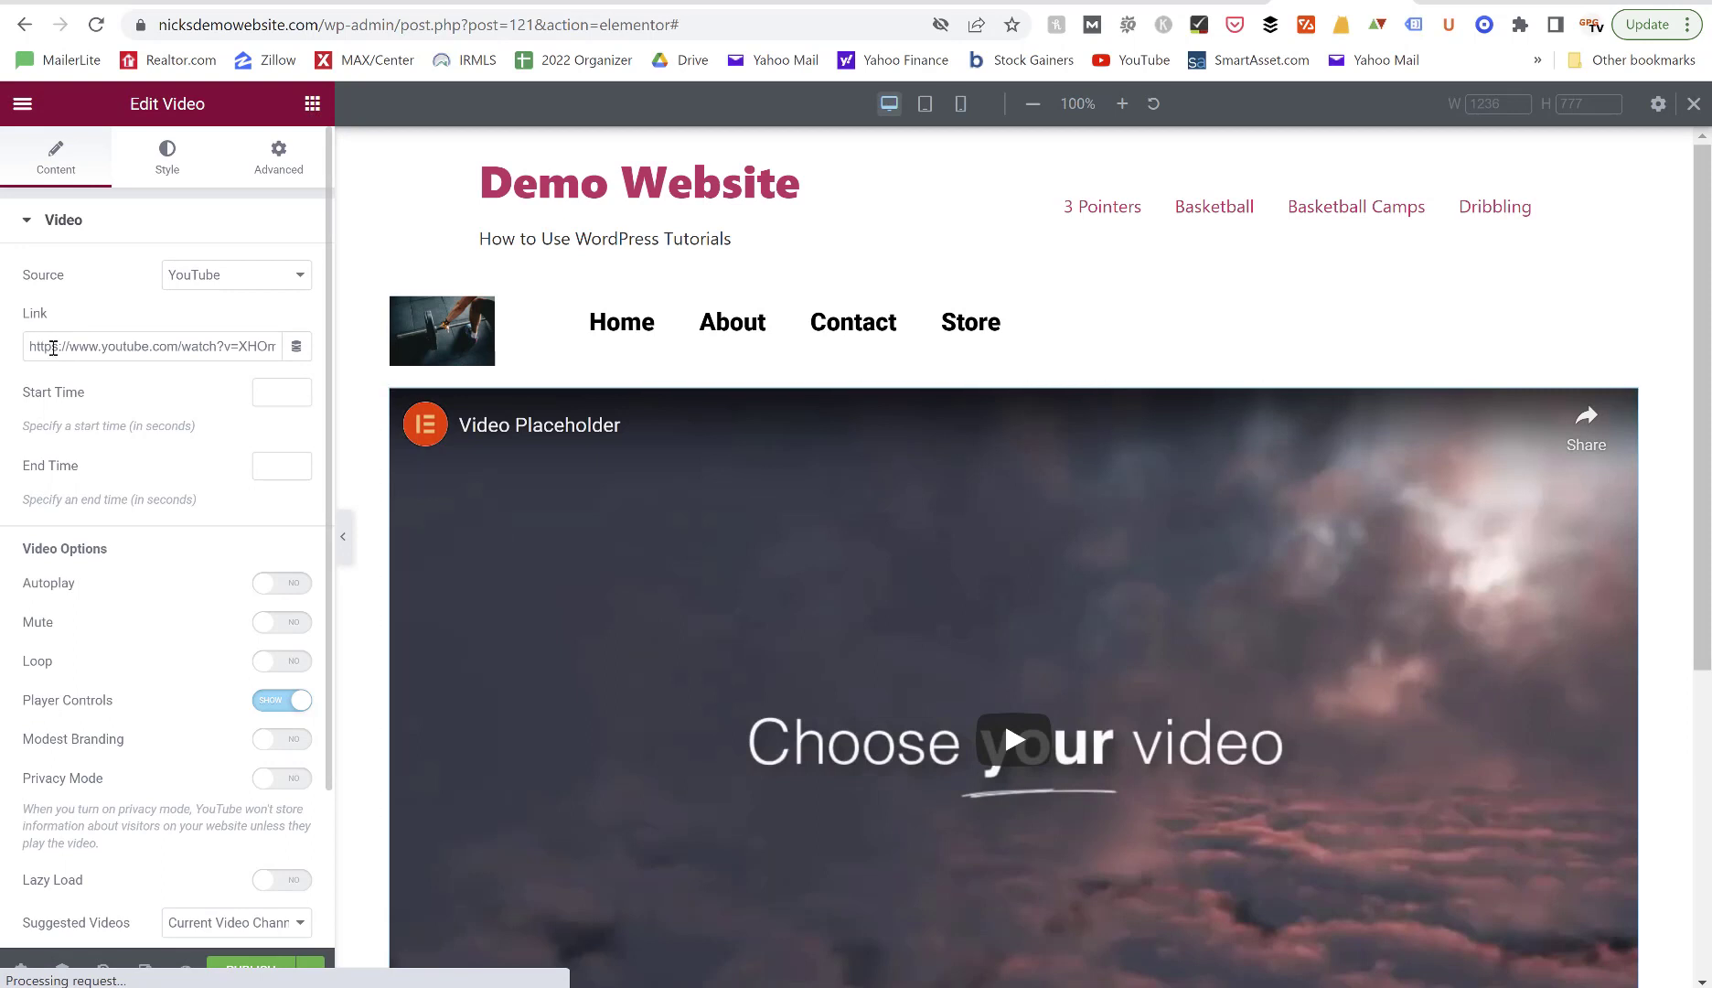
triple_click(53, 347)
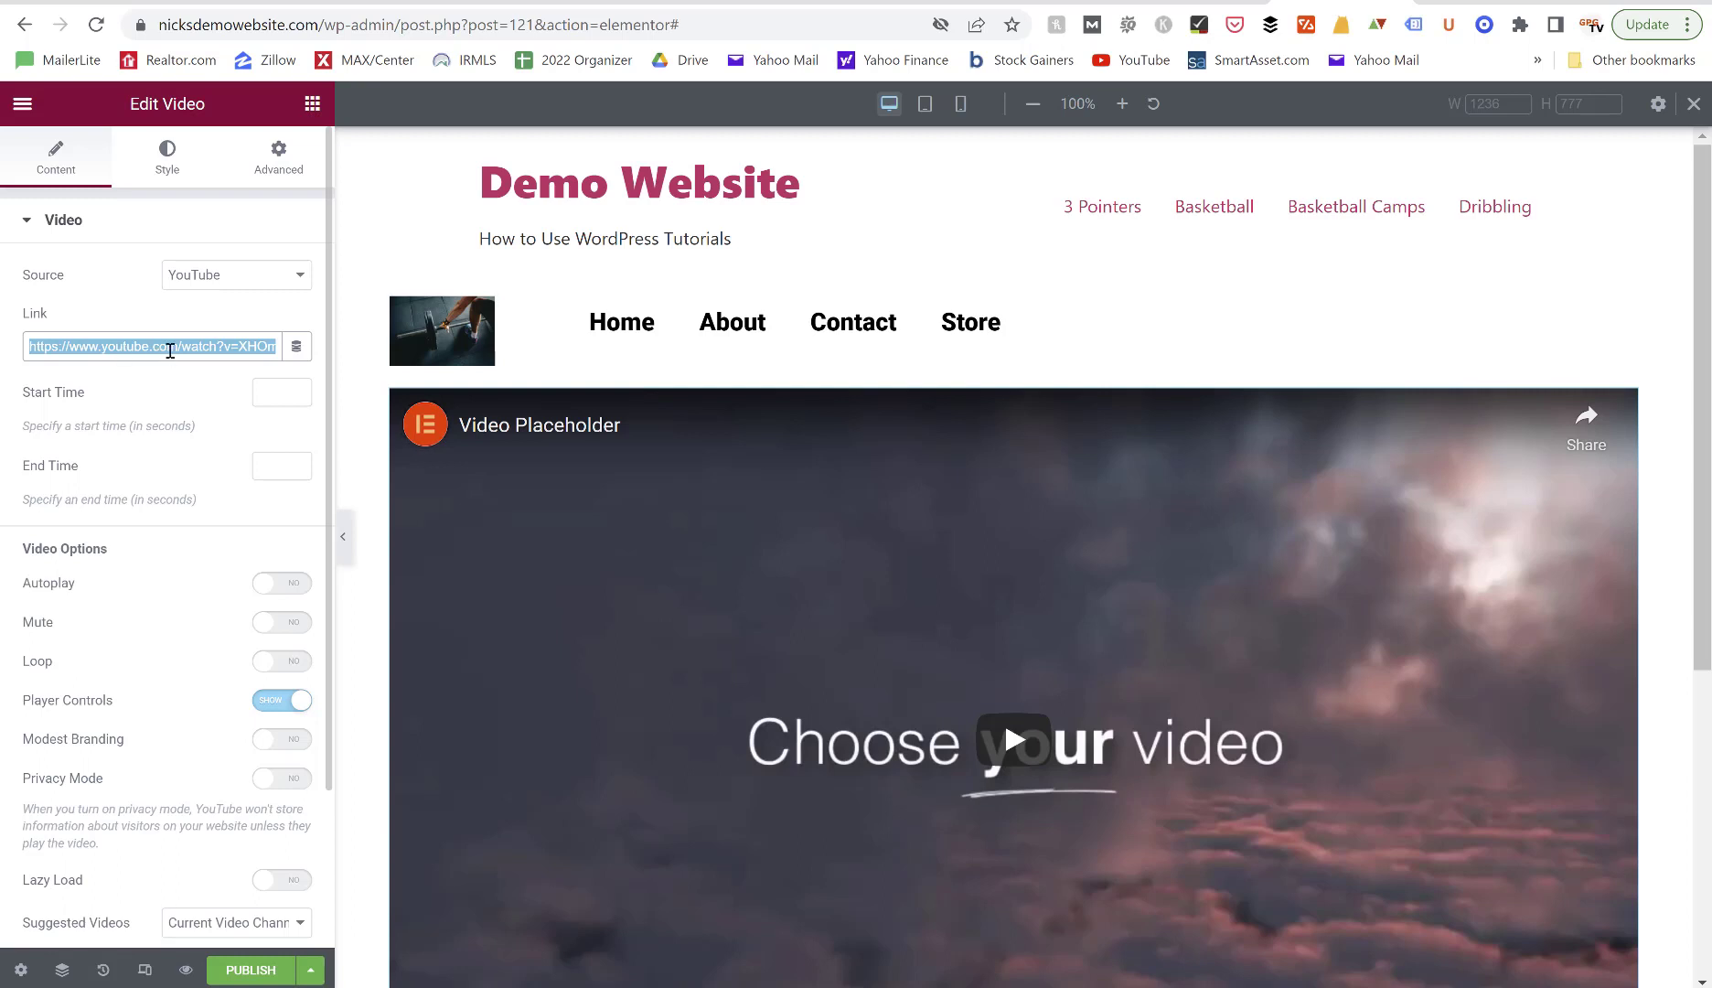
scroll(770, 626, down, 1)
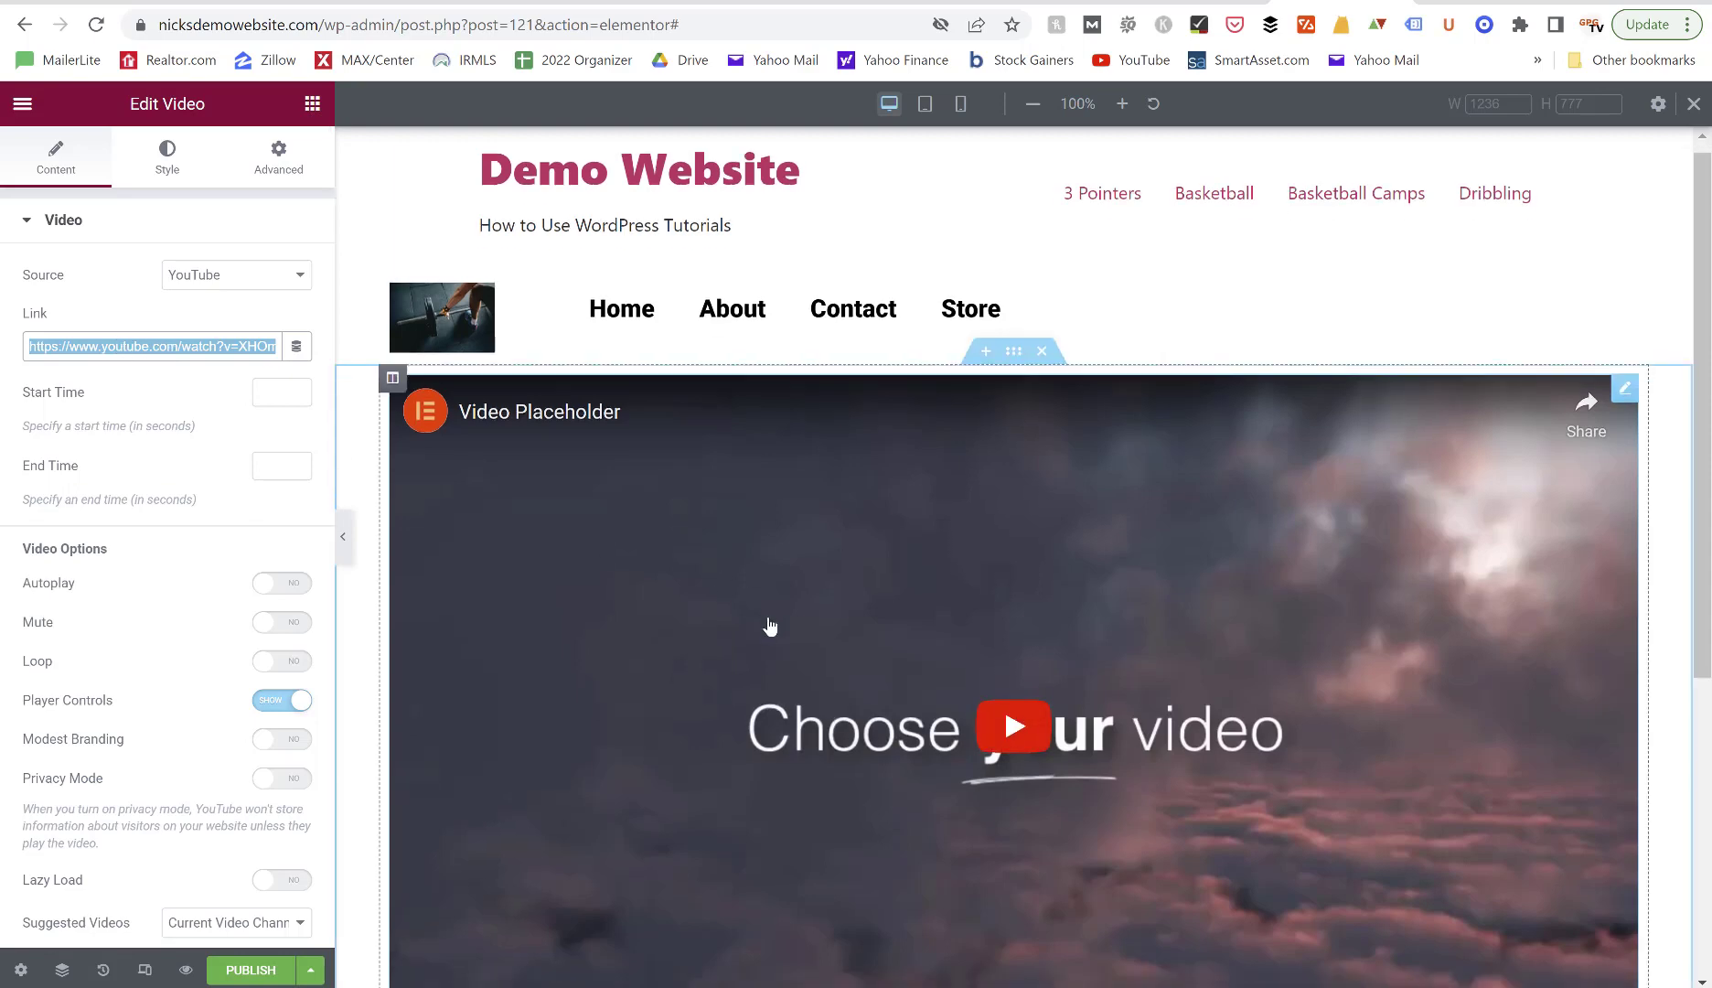
scroll(770, 626, down, 3)
scroll(770, 626, up, 2)
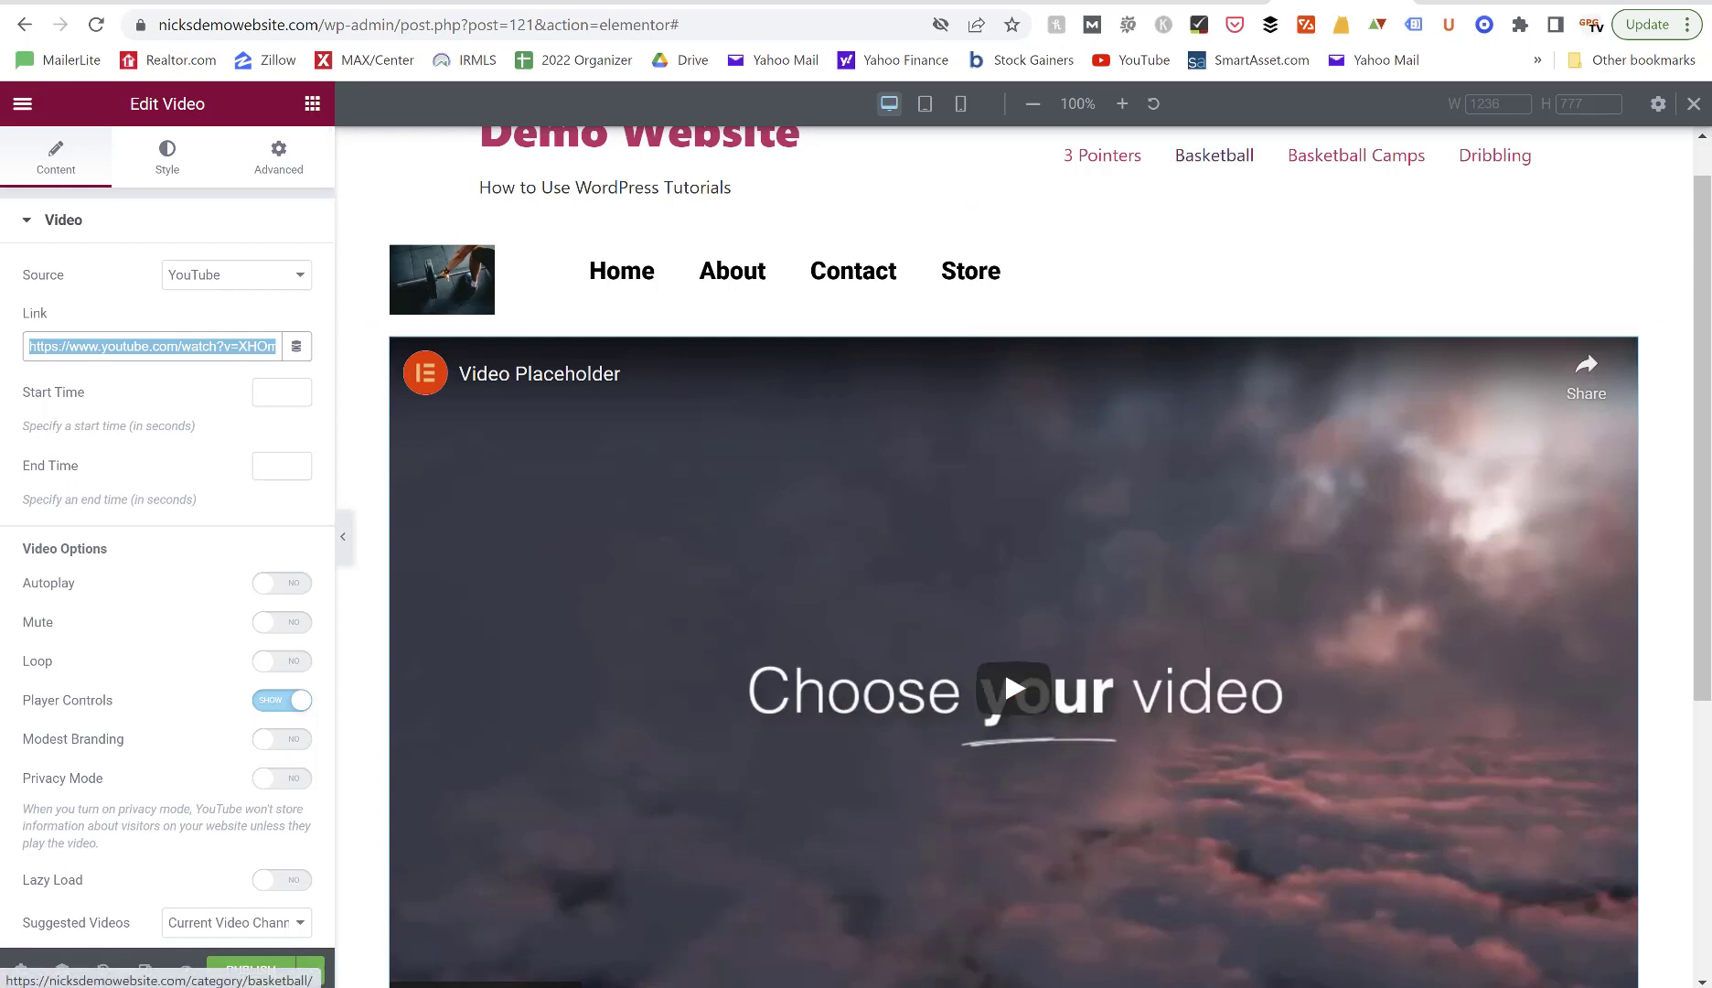
Go back to the Media Library and look through the media type filters and the barbell photo's attachment details.
click(78, 2)
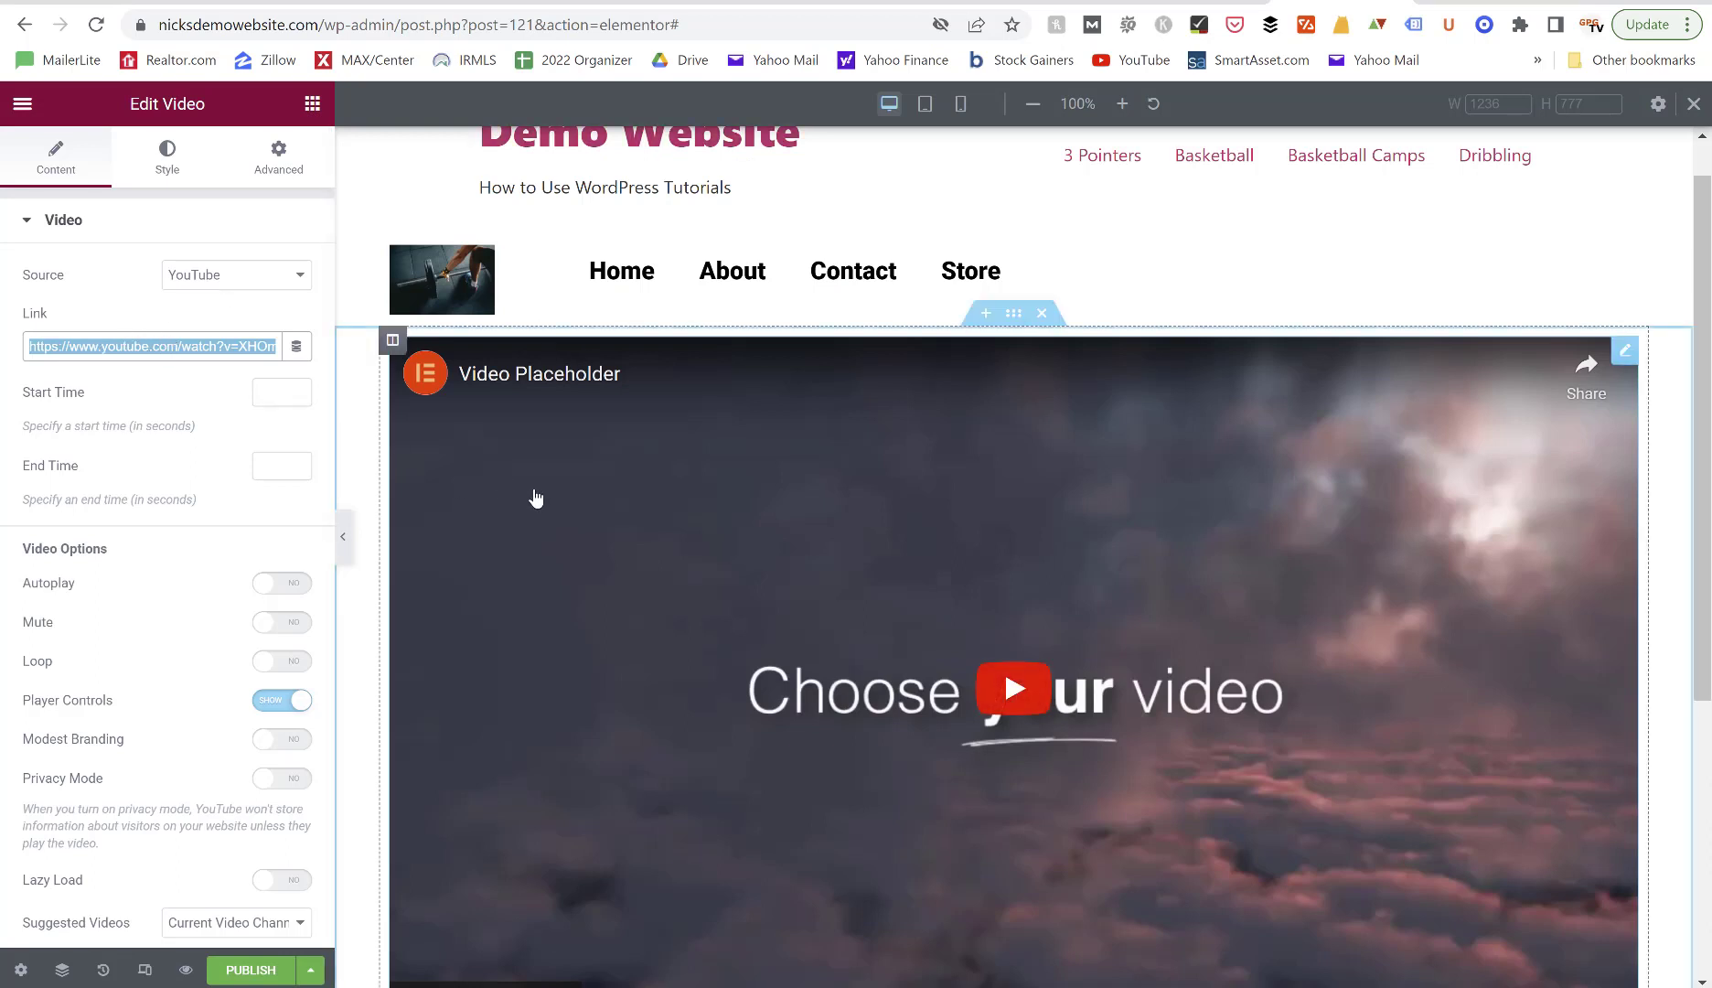
scroll(903, 665, down, 2)
scroll(903, 666, down, 1)
scroll(902, 662, up, 2)
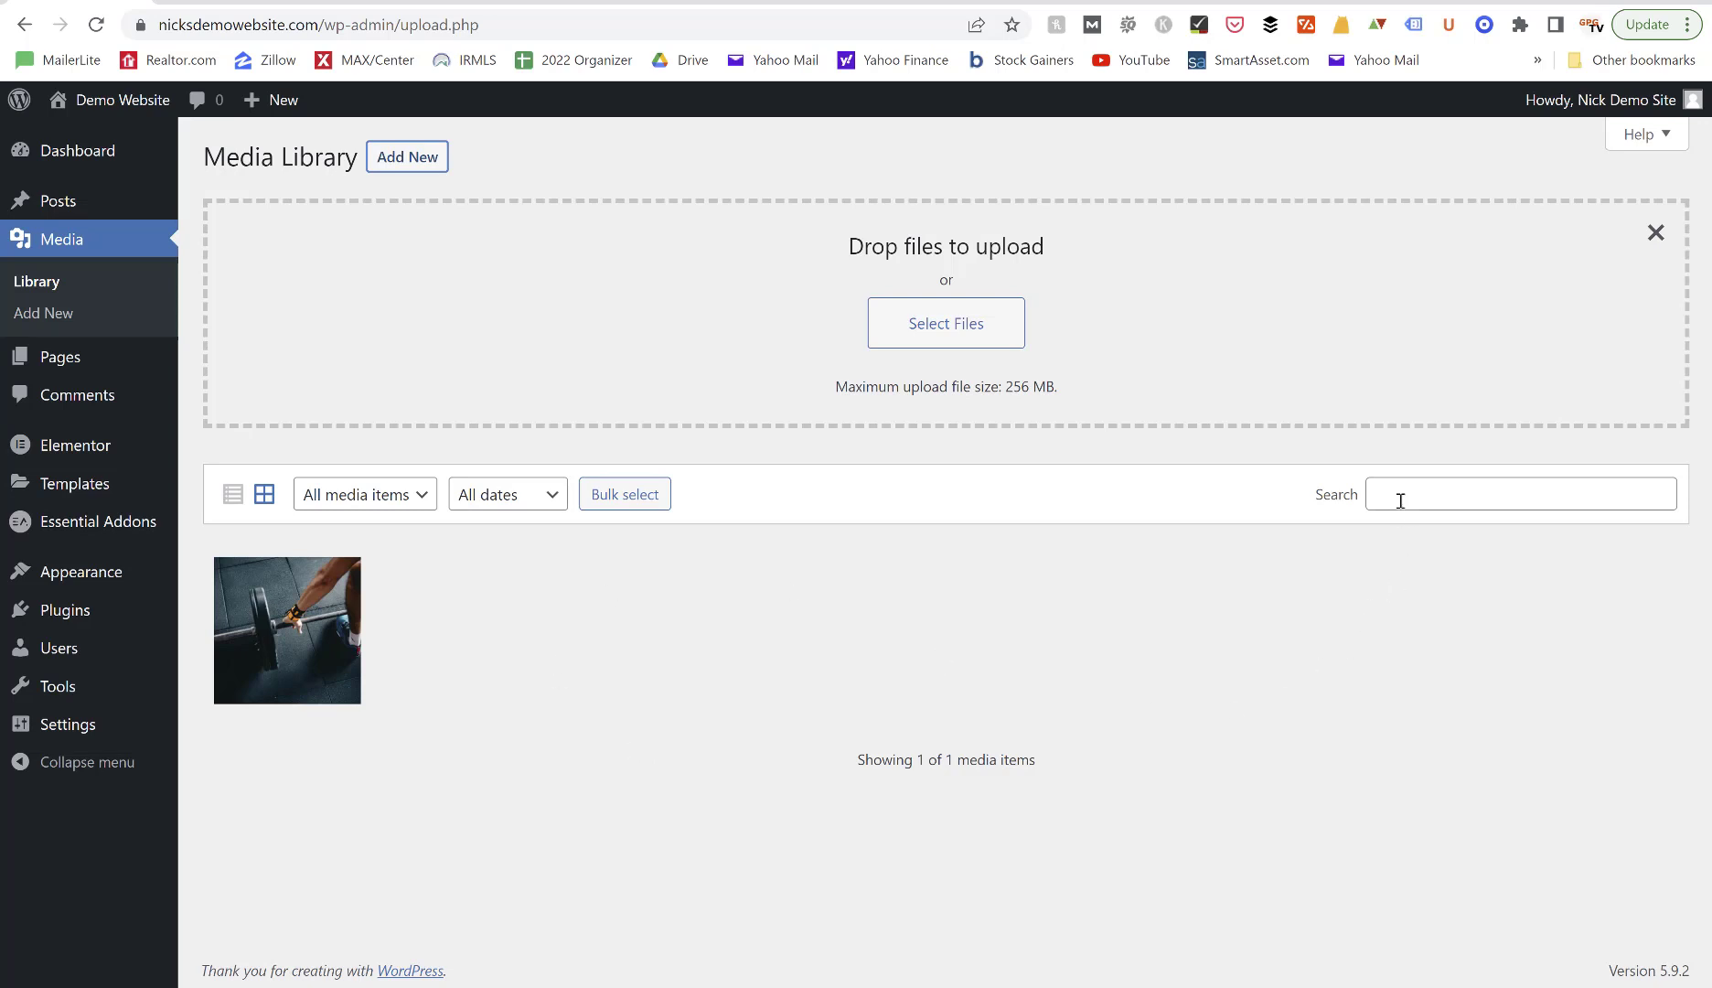
click(422, 494)
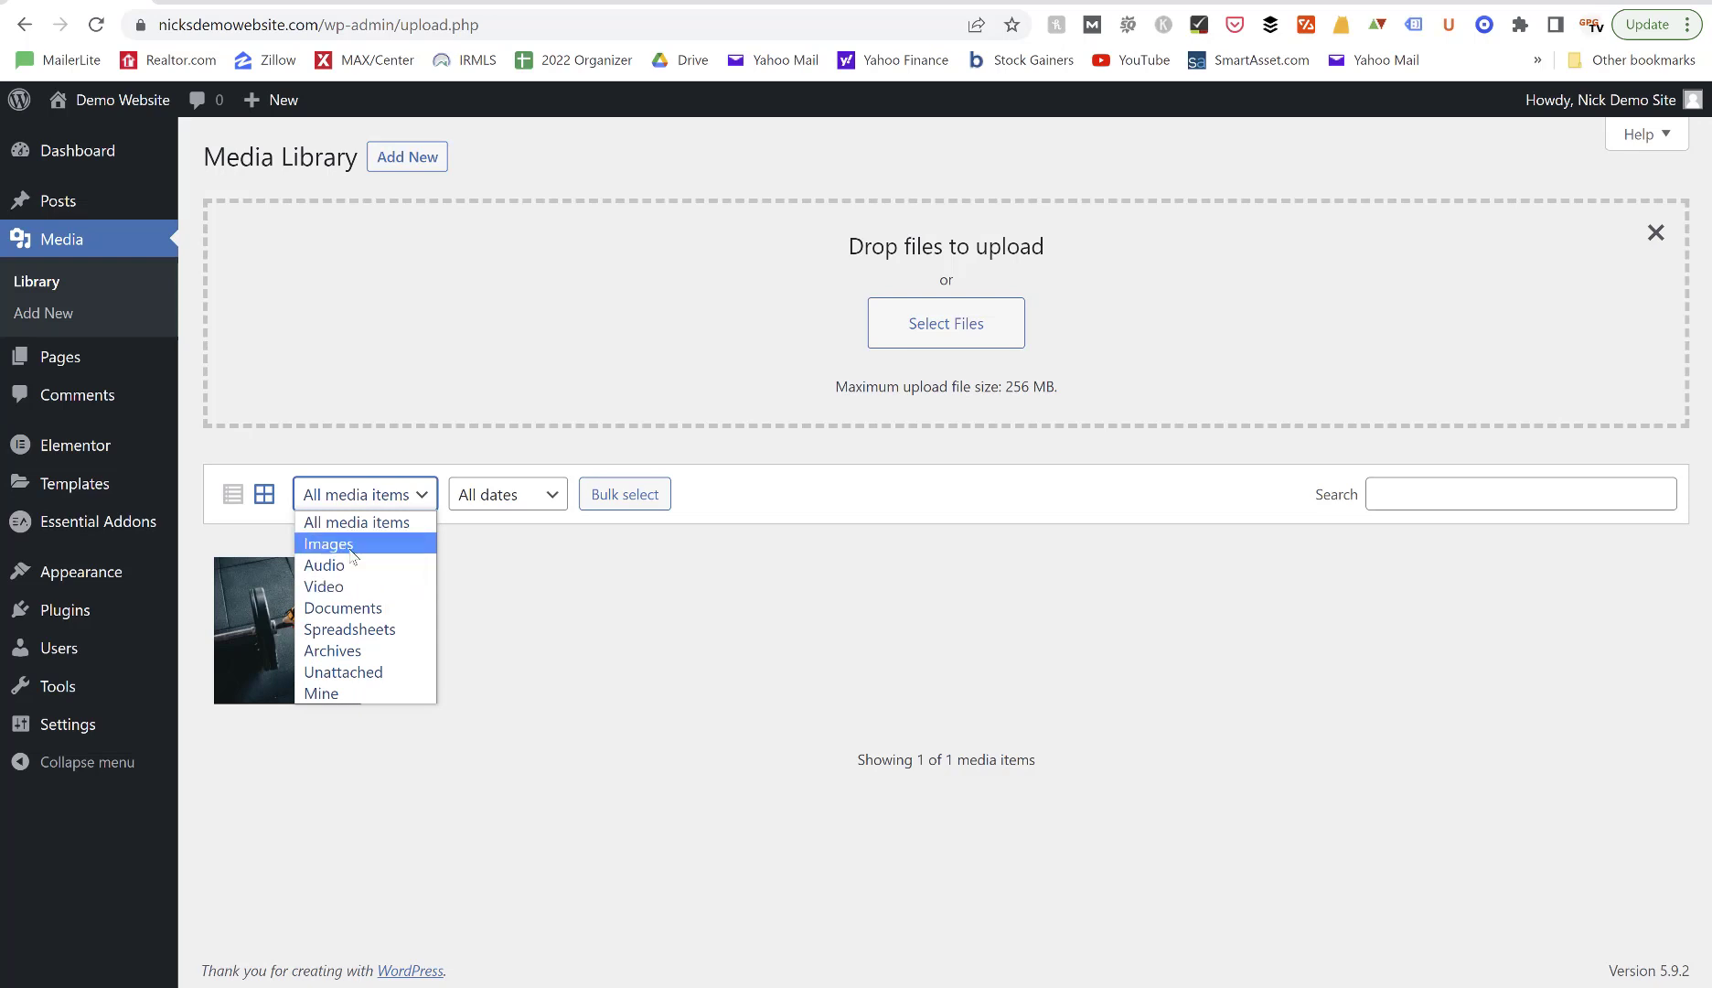
click(509, 563)
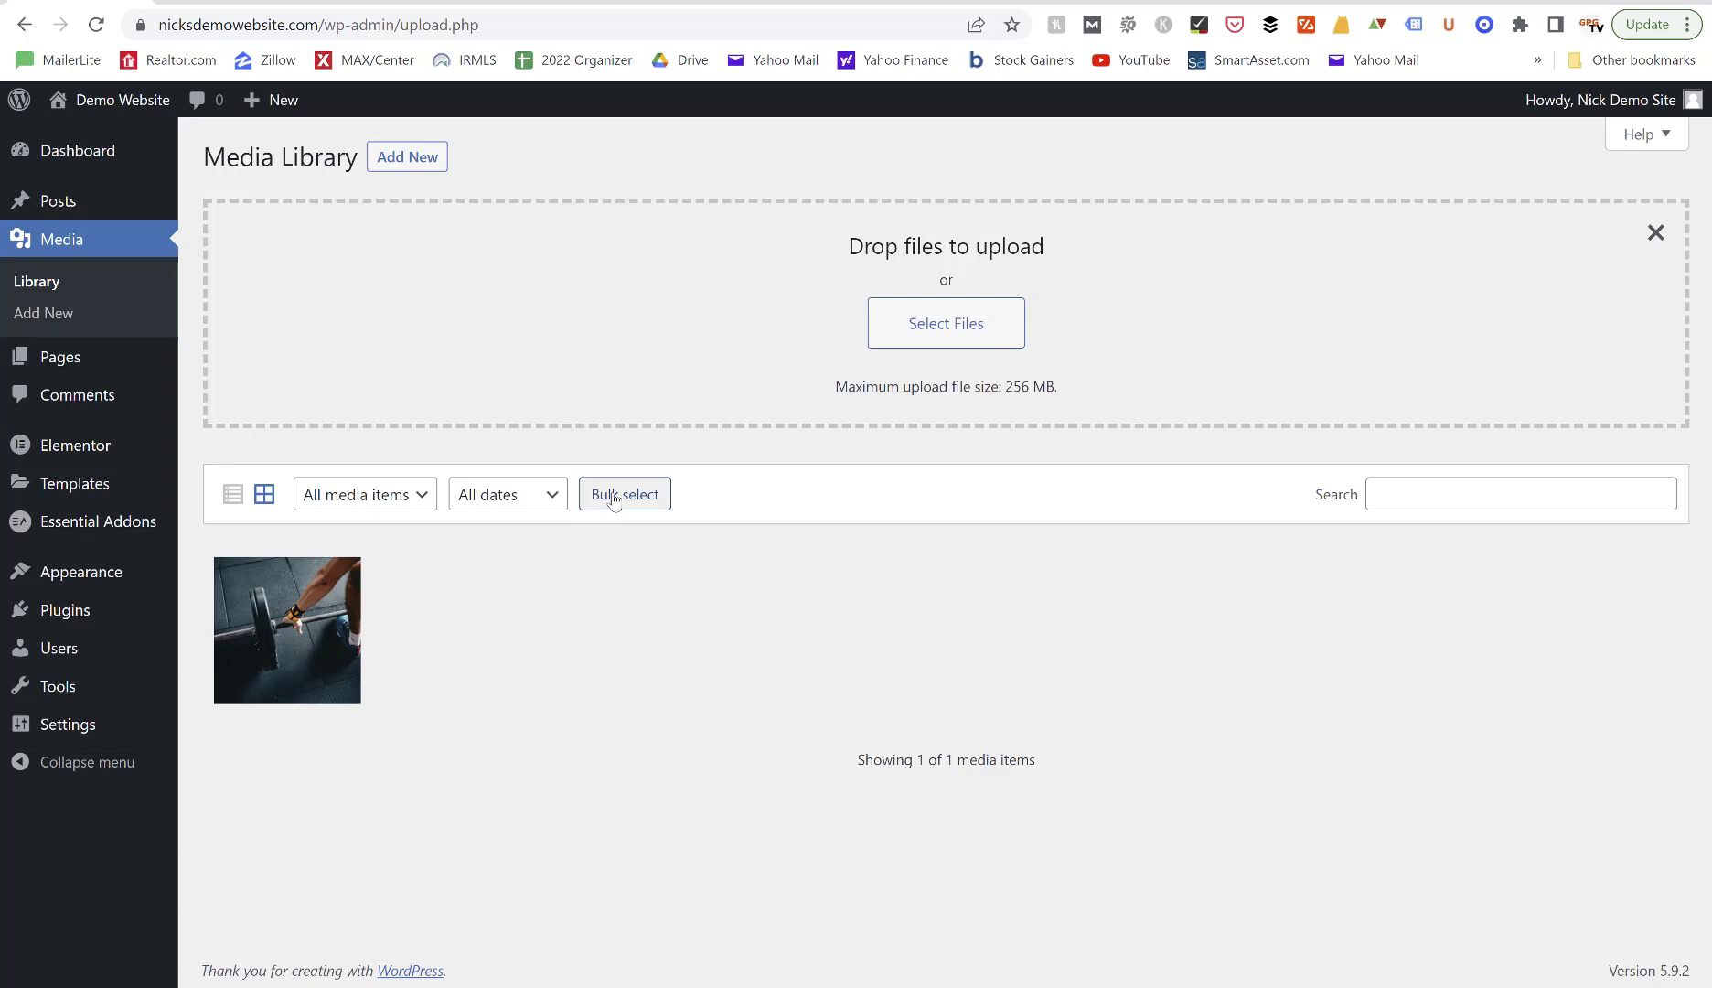
click(276, 643)
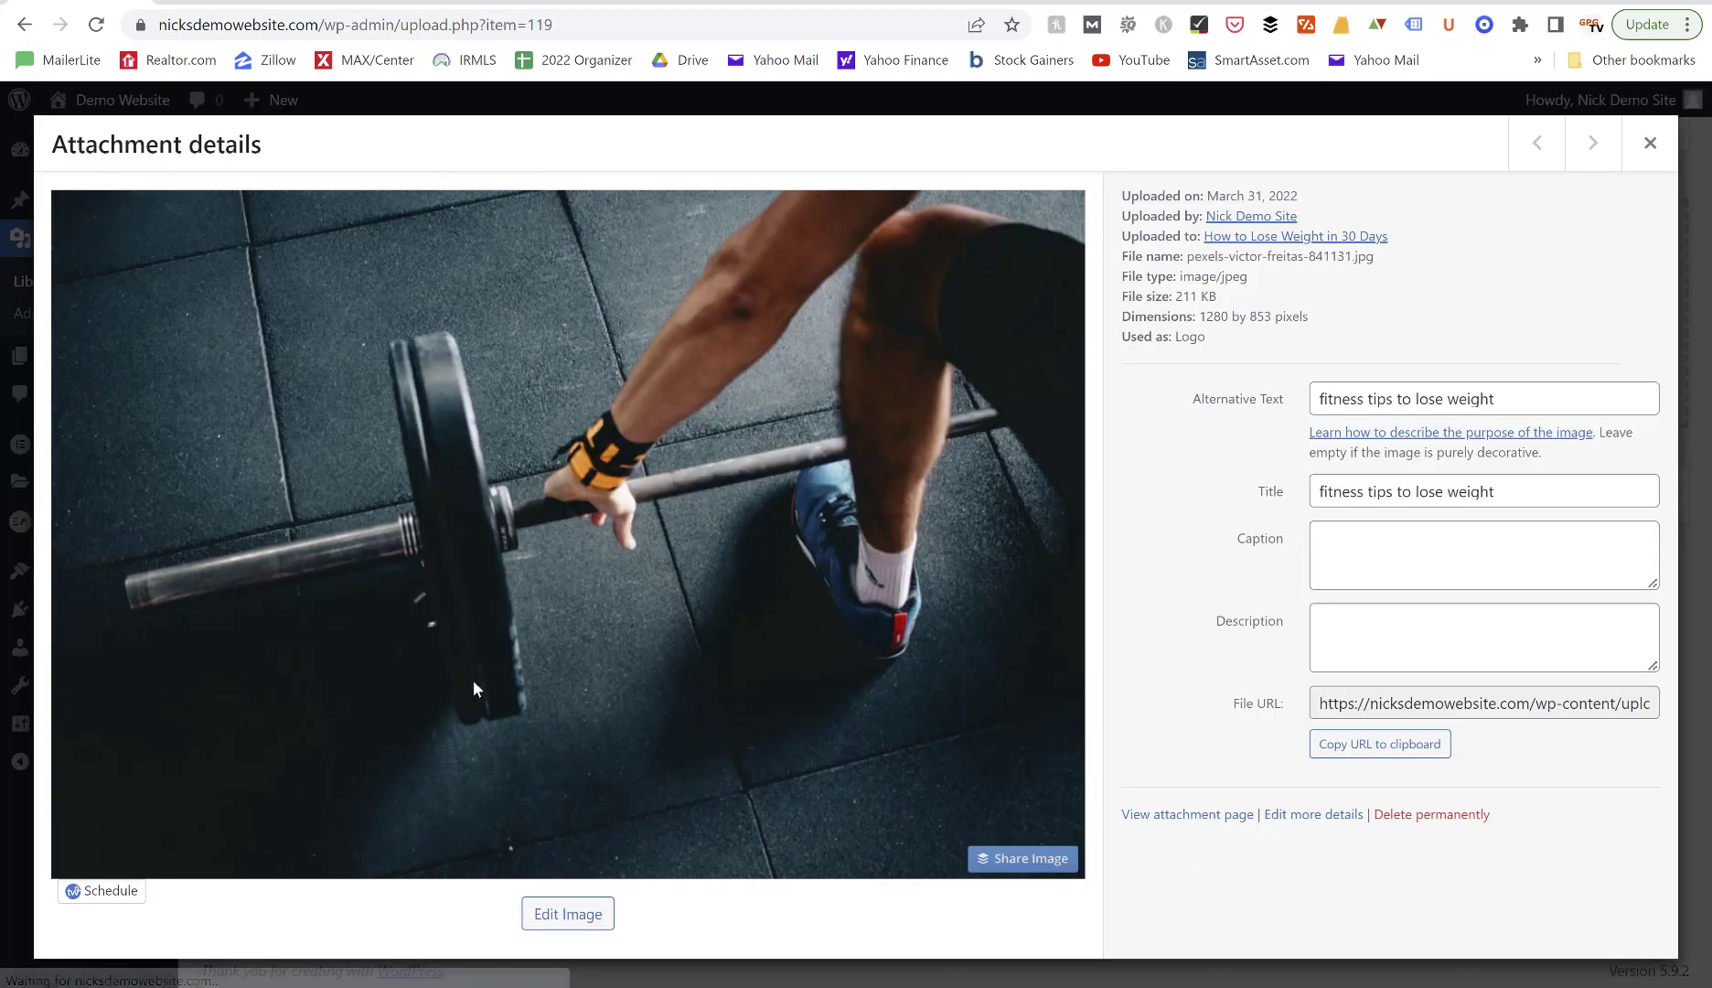
click(1651, 144)
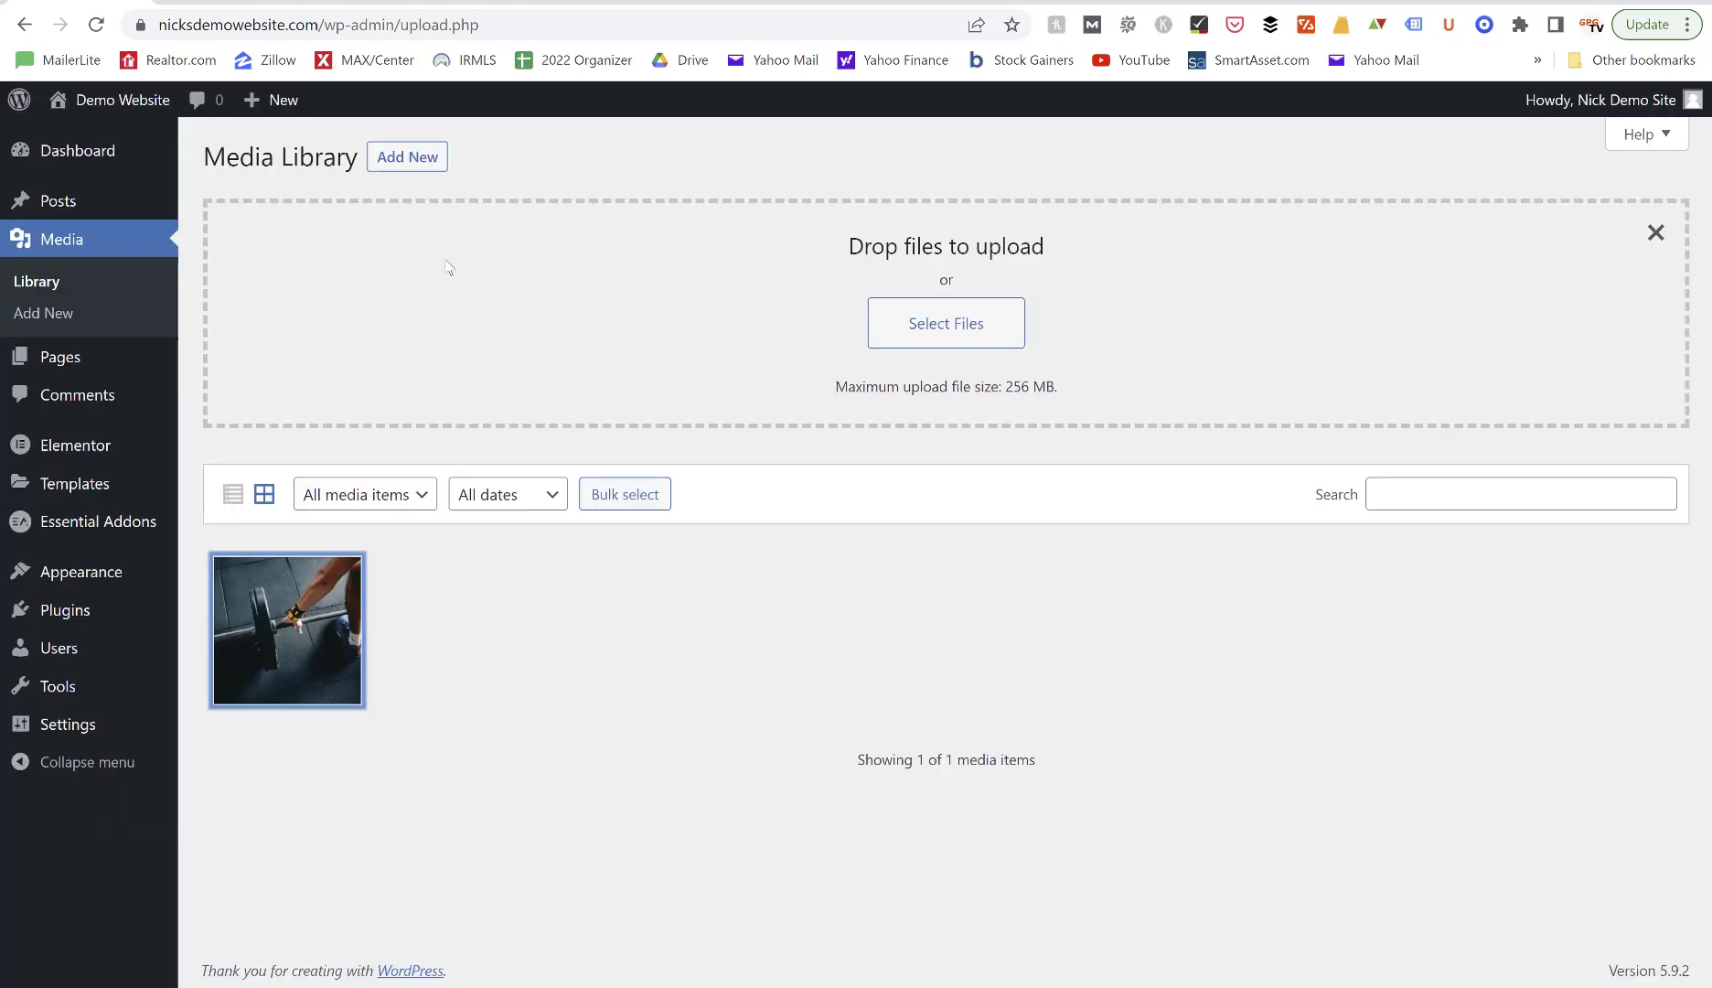
mouse_move(48, 153)
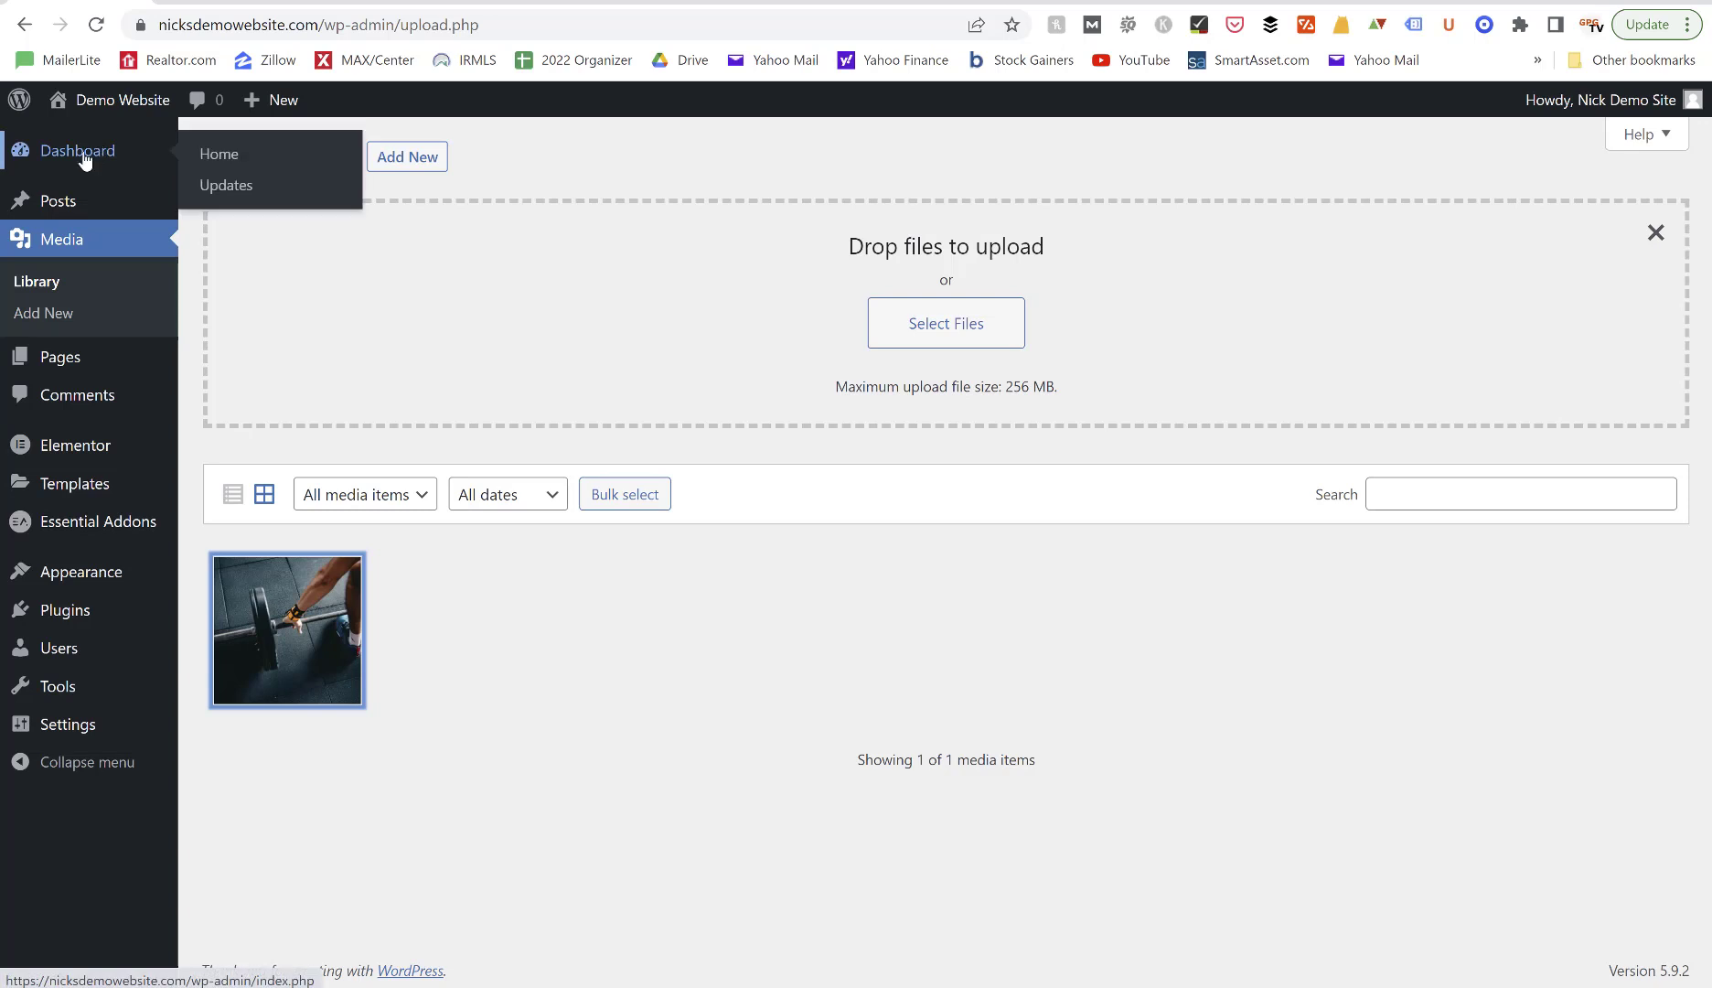
mouse_move(62, 203)
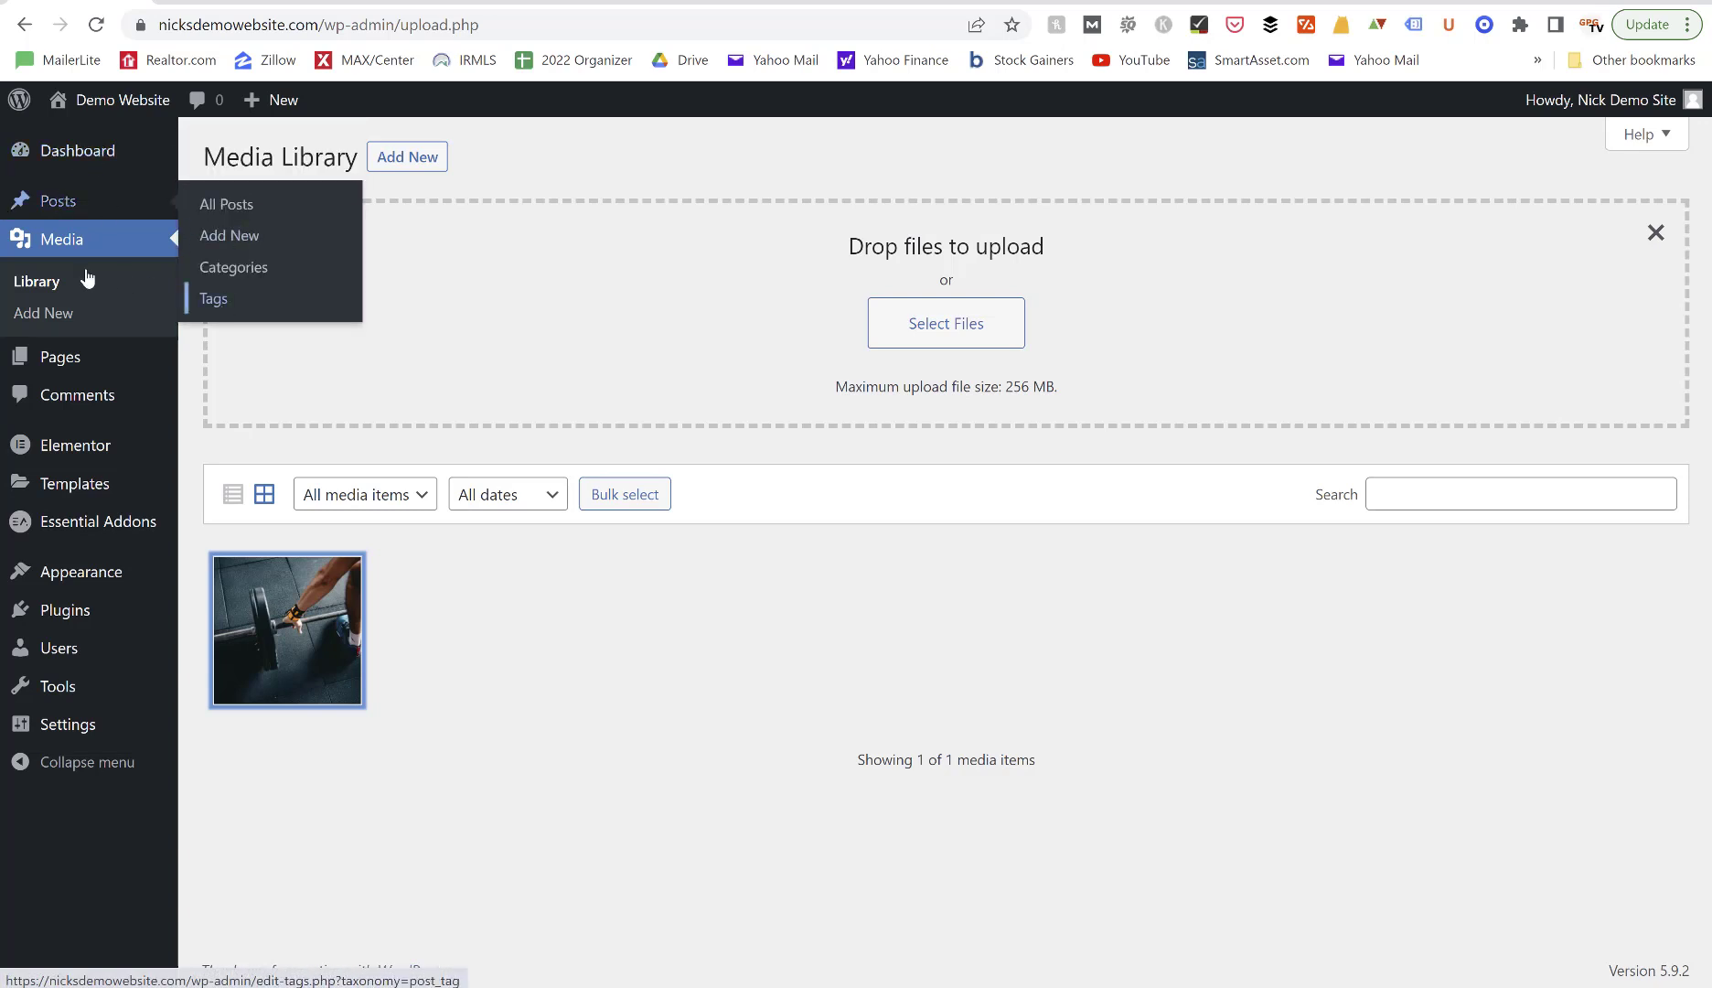
mouse_move(61, 361)
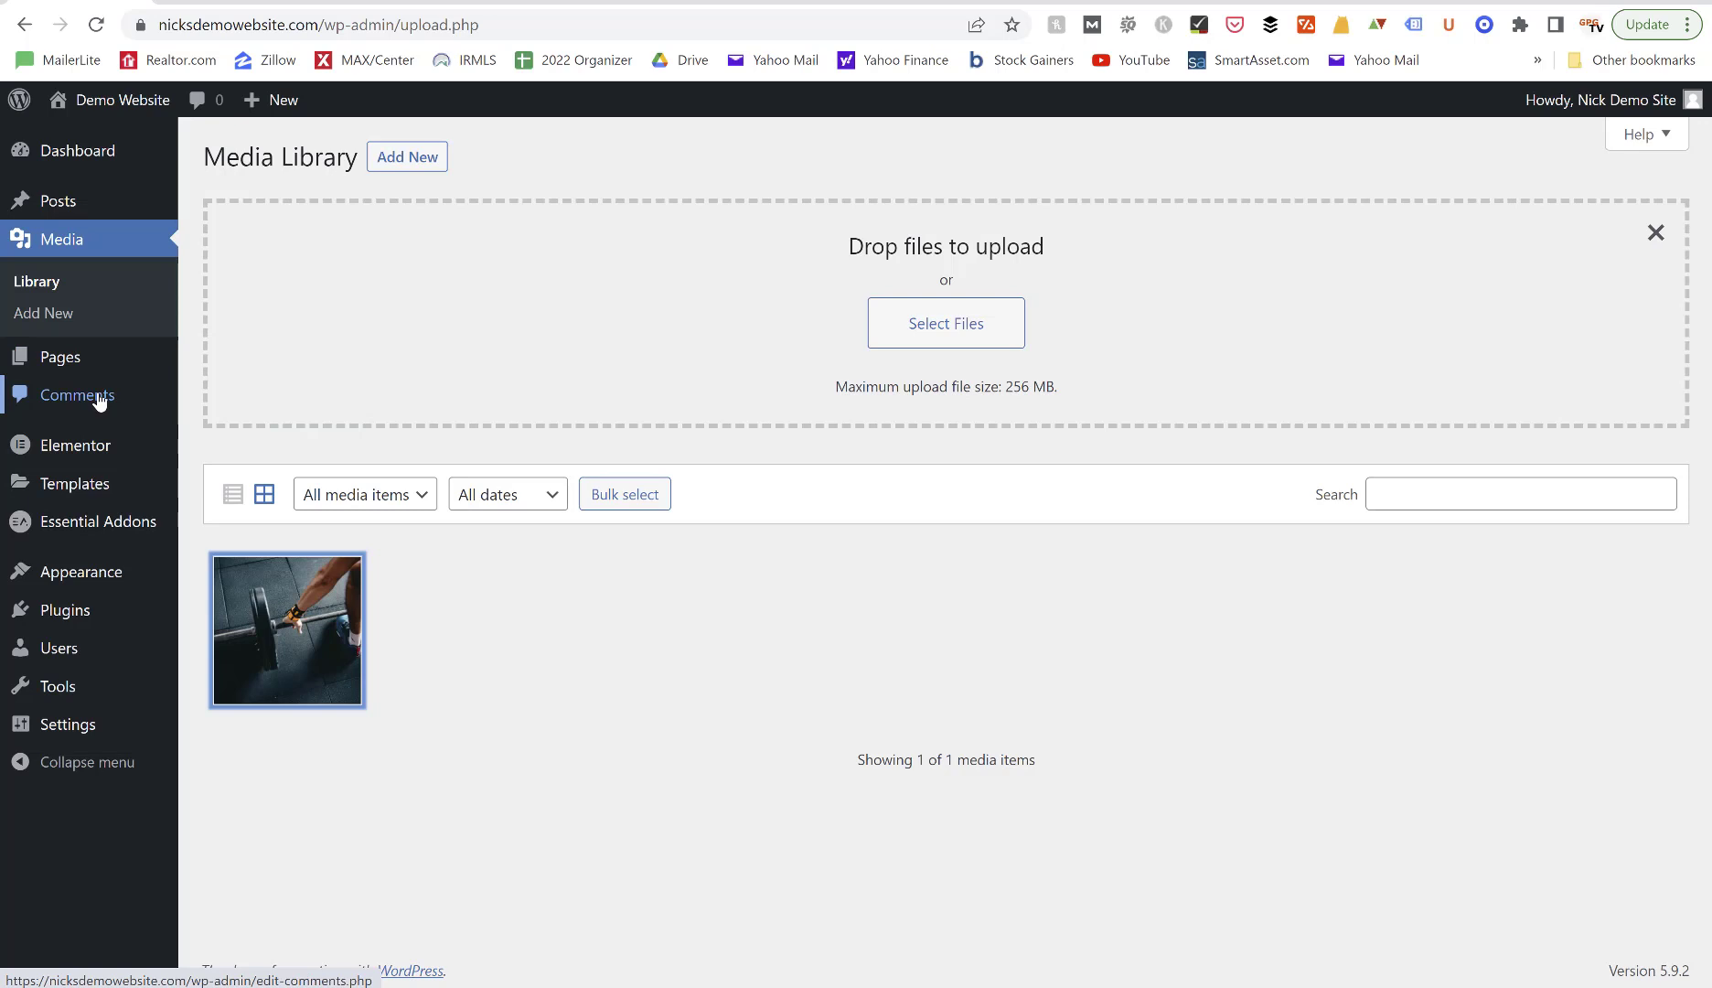
mouse_move(78, 442)
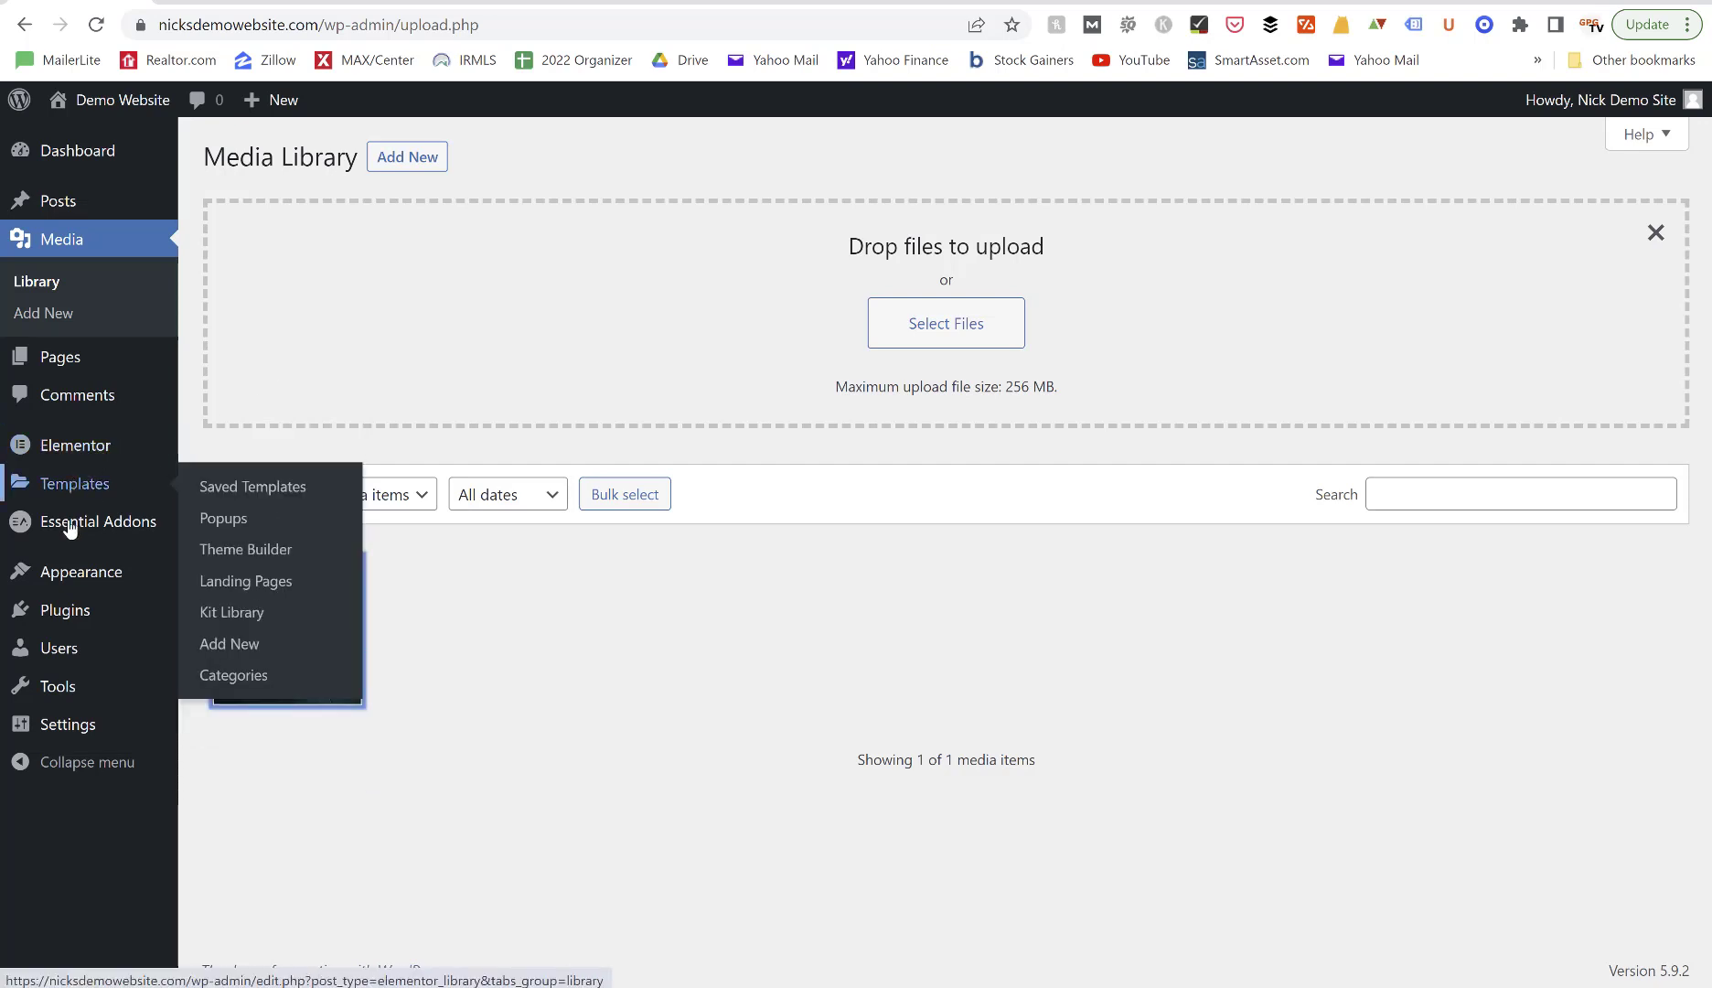
mouse_move(174, 585)
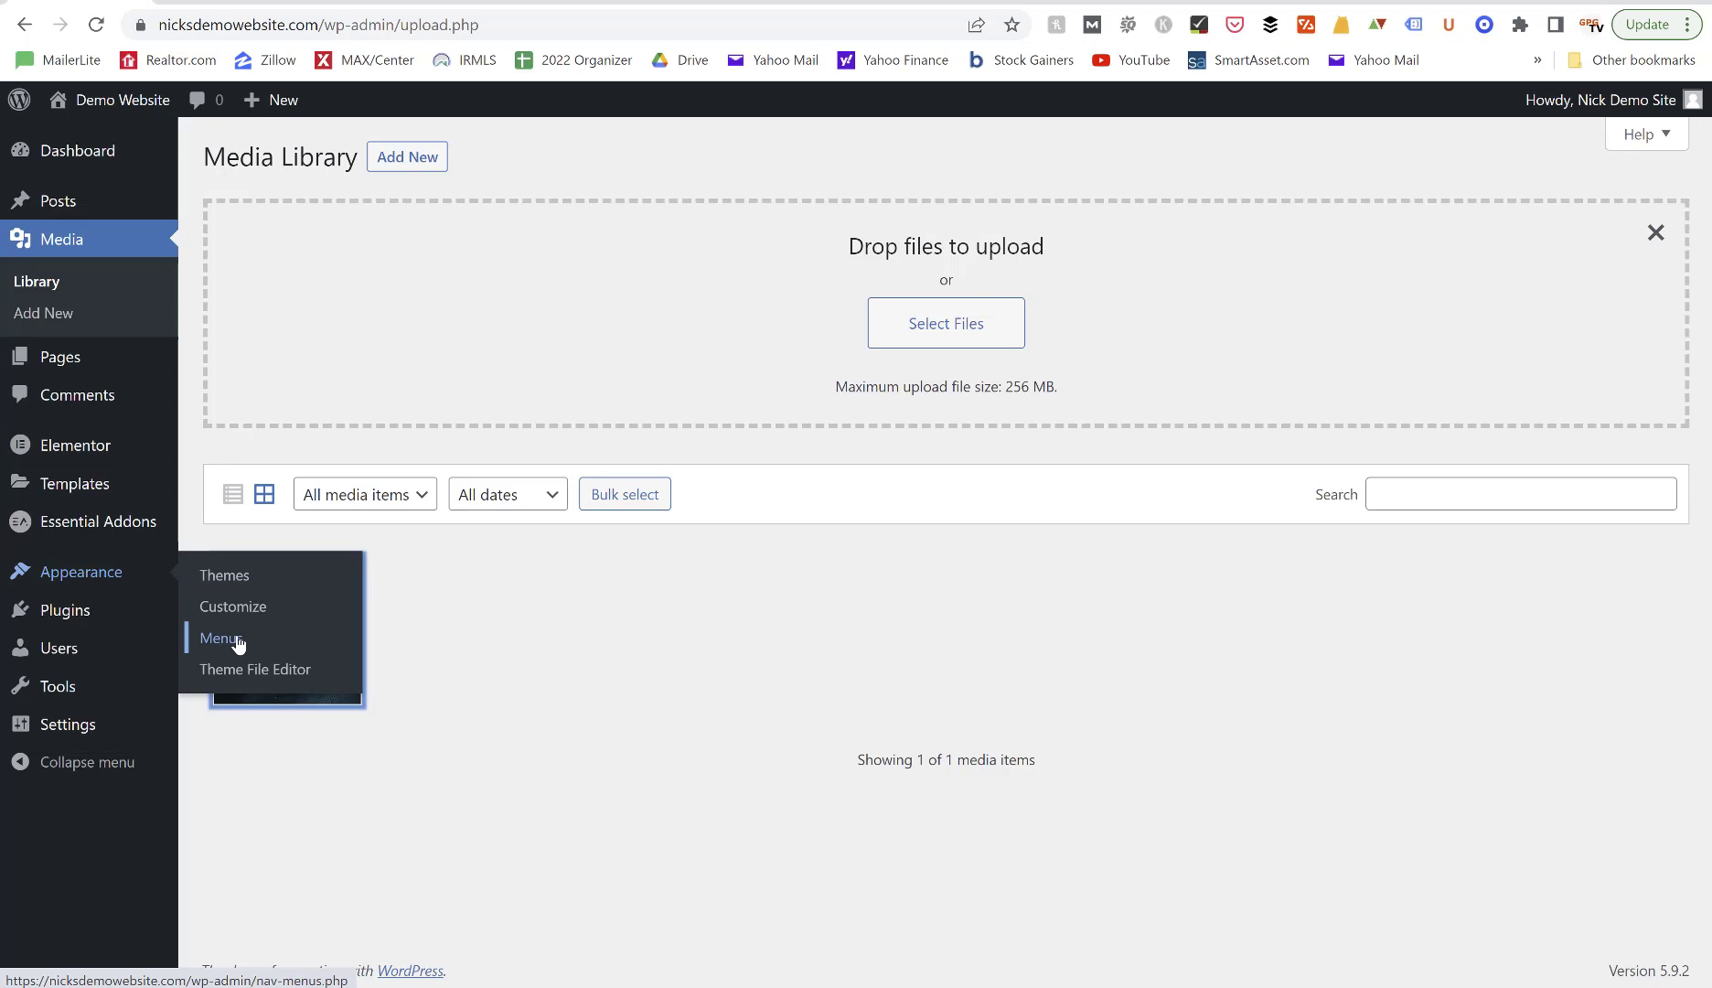
mouse_move(71, 604)
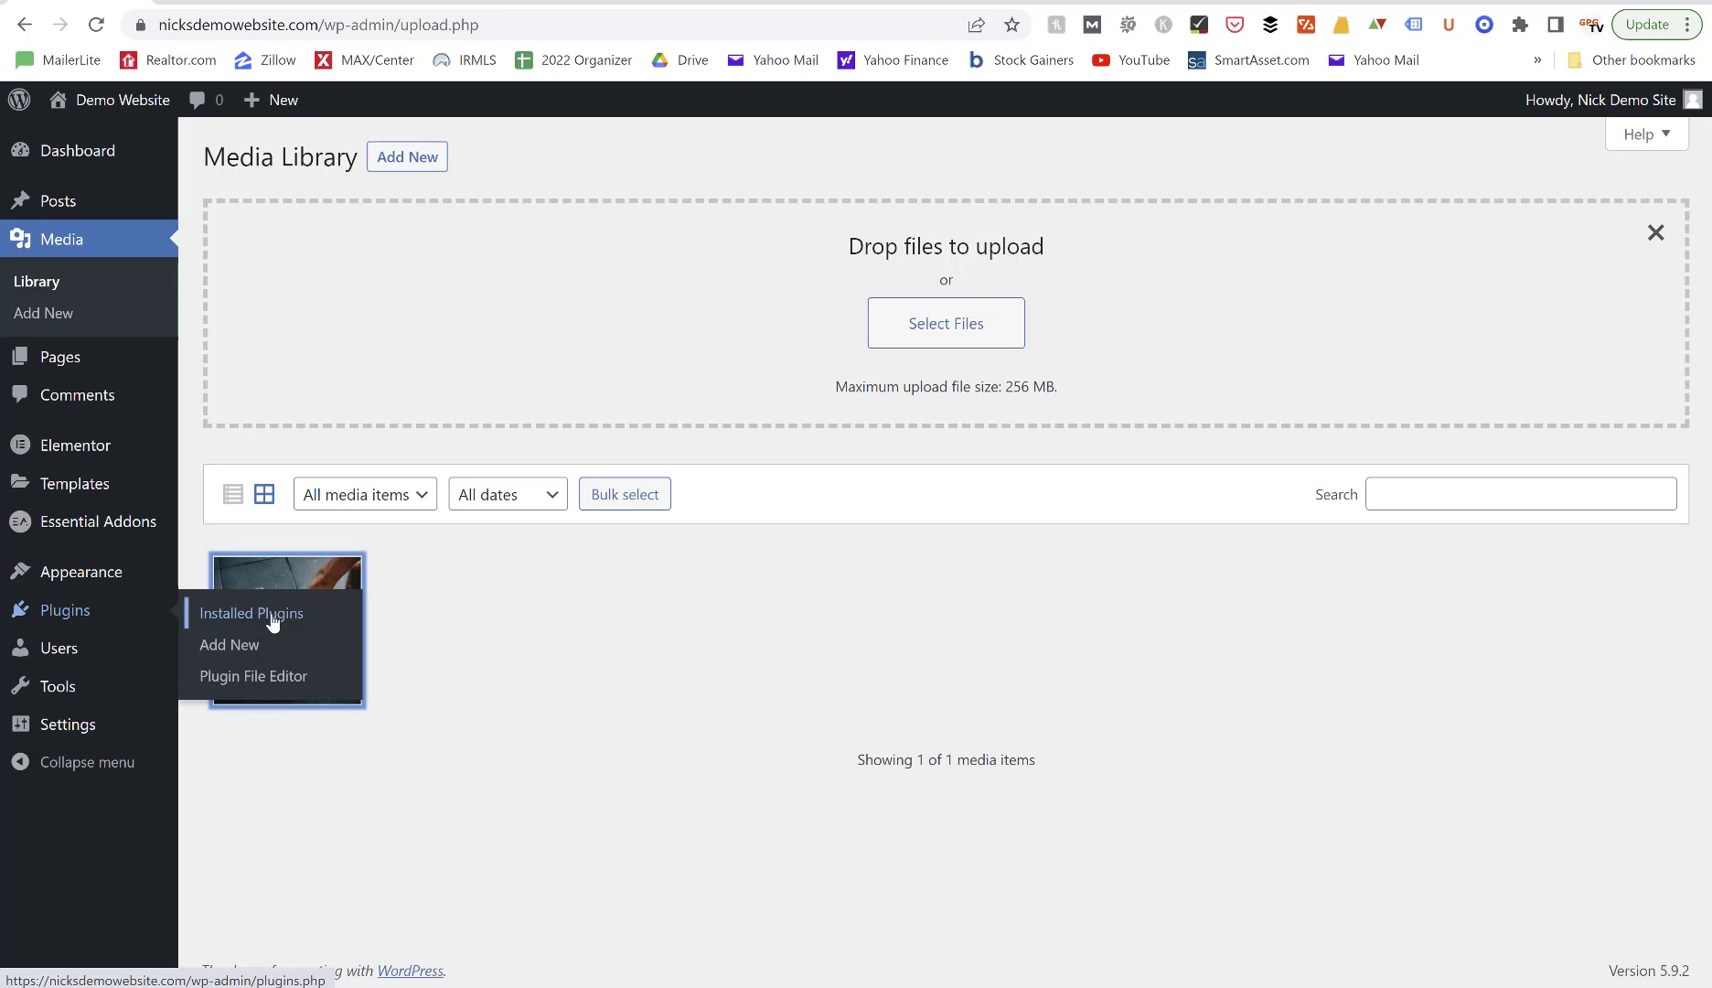
mouse_move(94, 633)
mouse_move(63, 665)
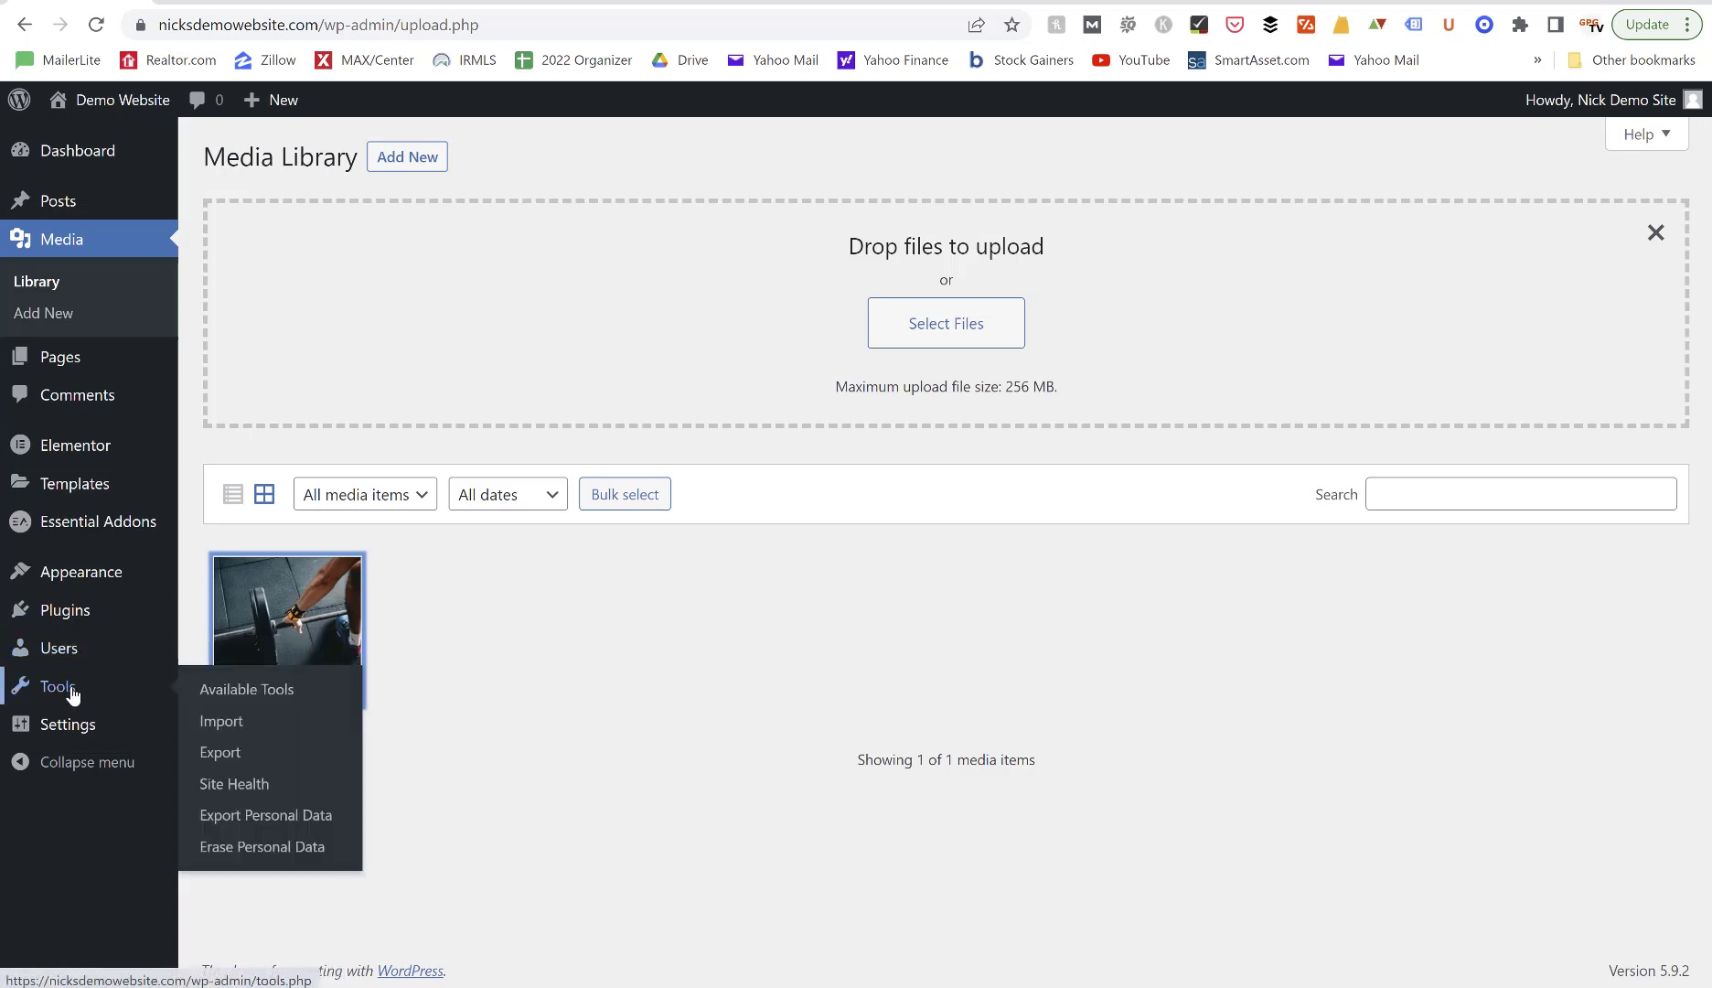
mouse_move(77, 728)
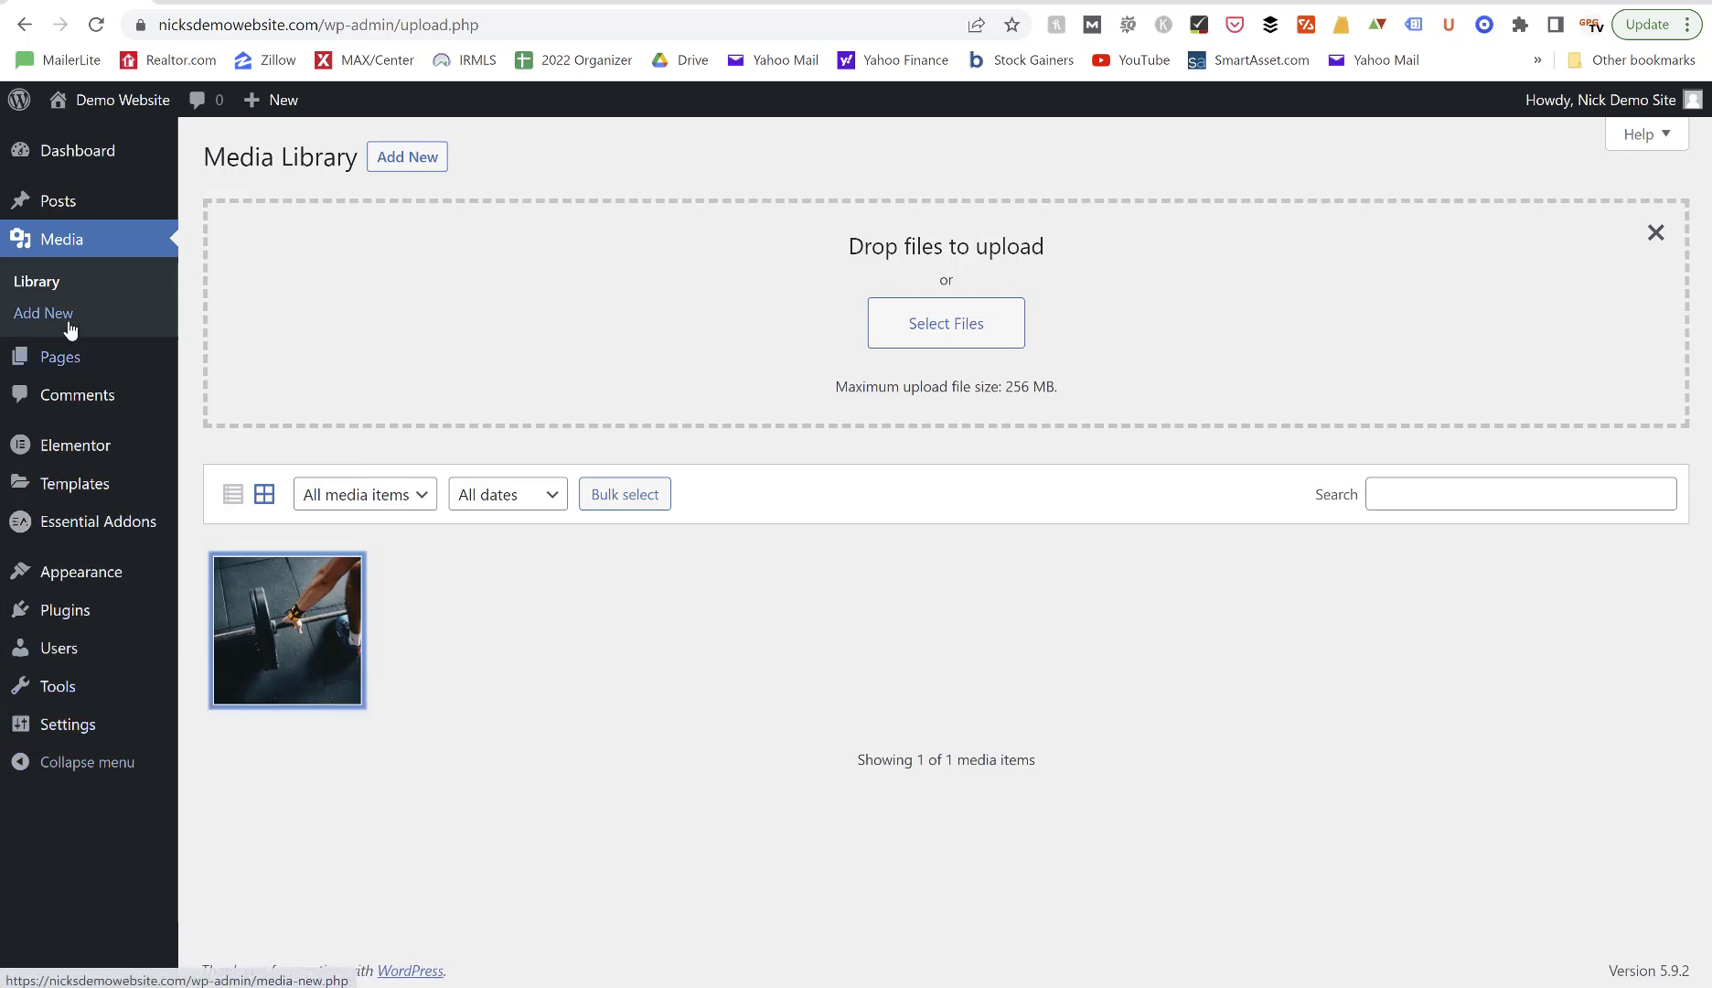
mouse_move(79, 160)
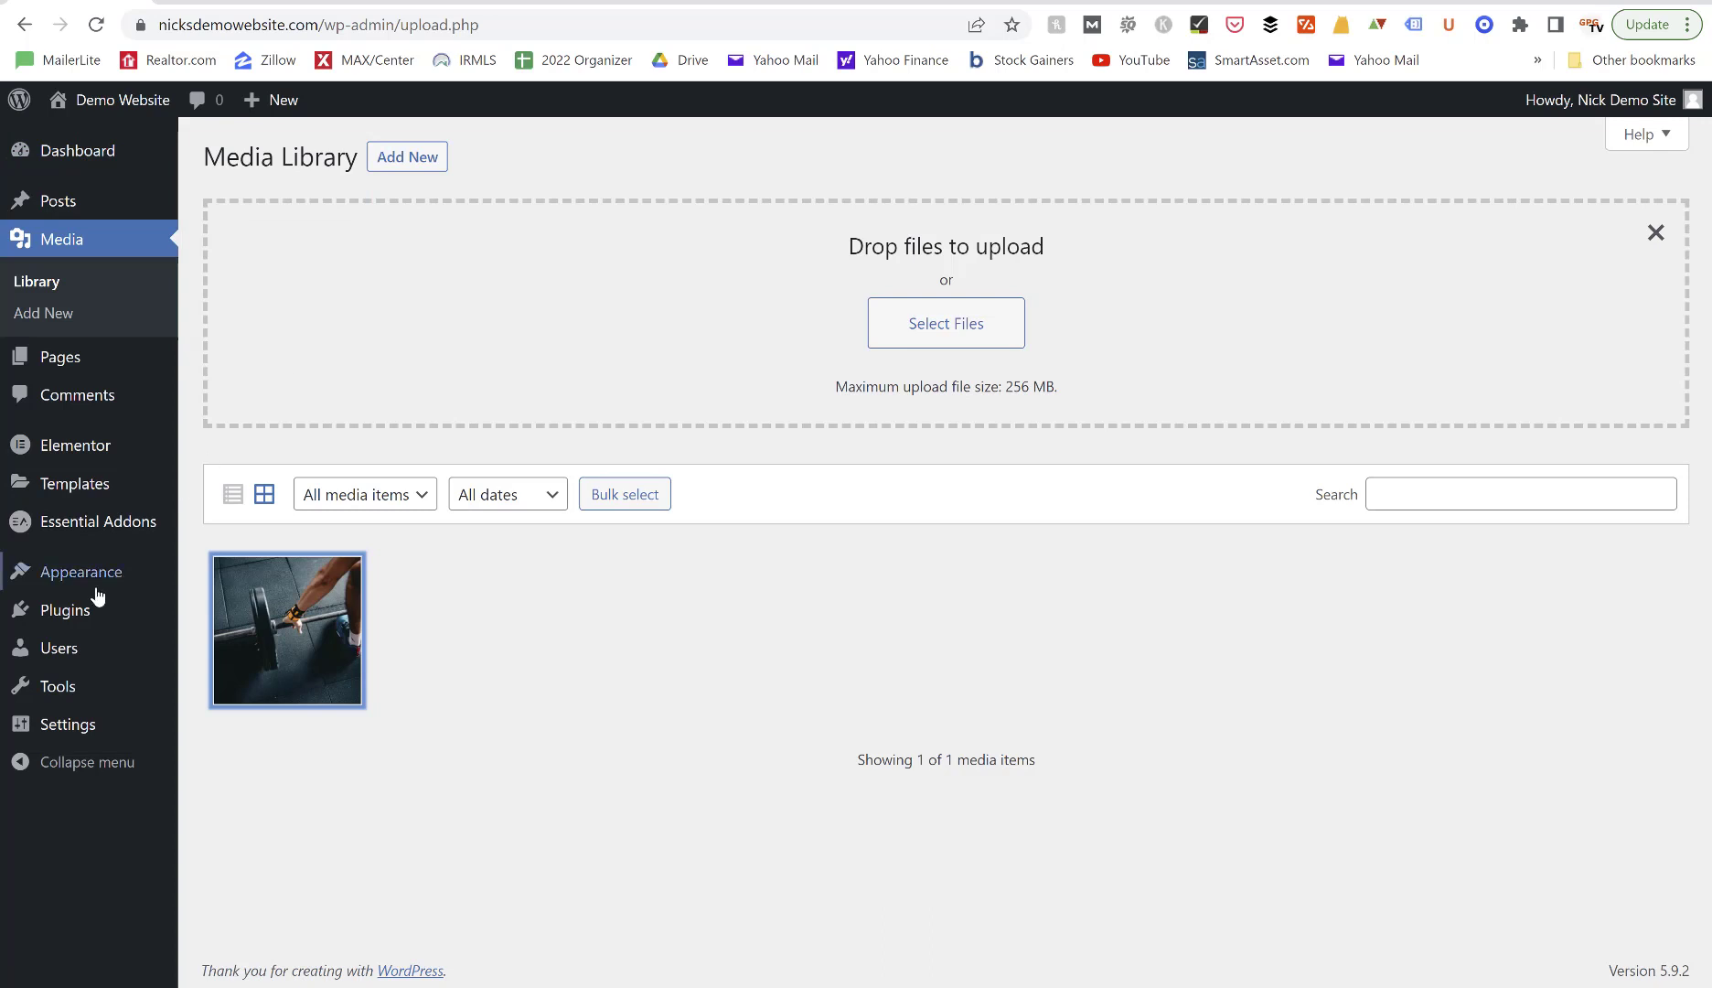
mouse_move(94, 588)
mouse_move(103, 356)
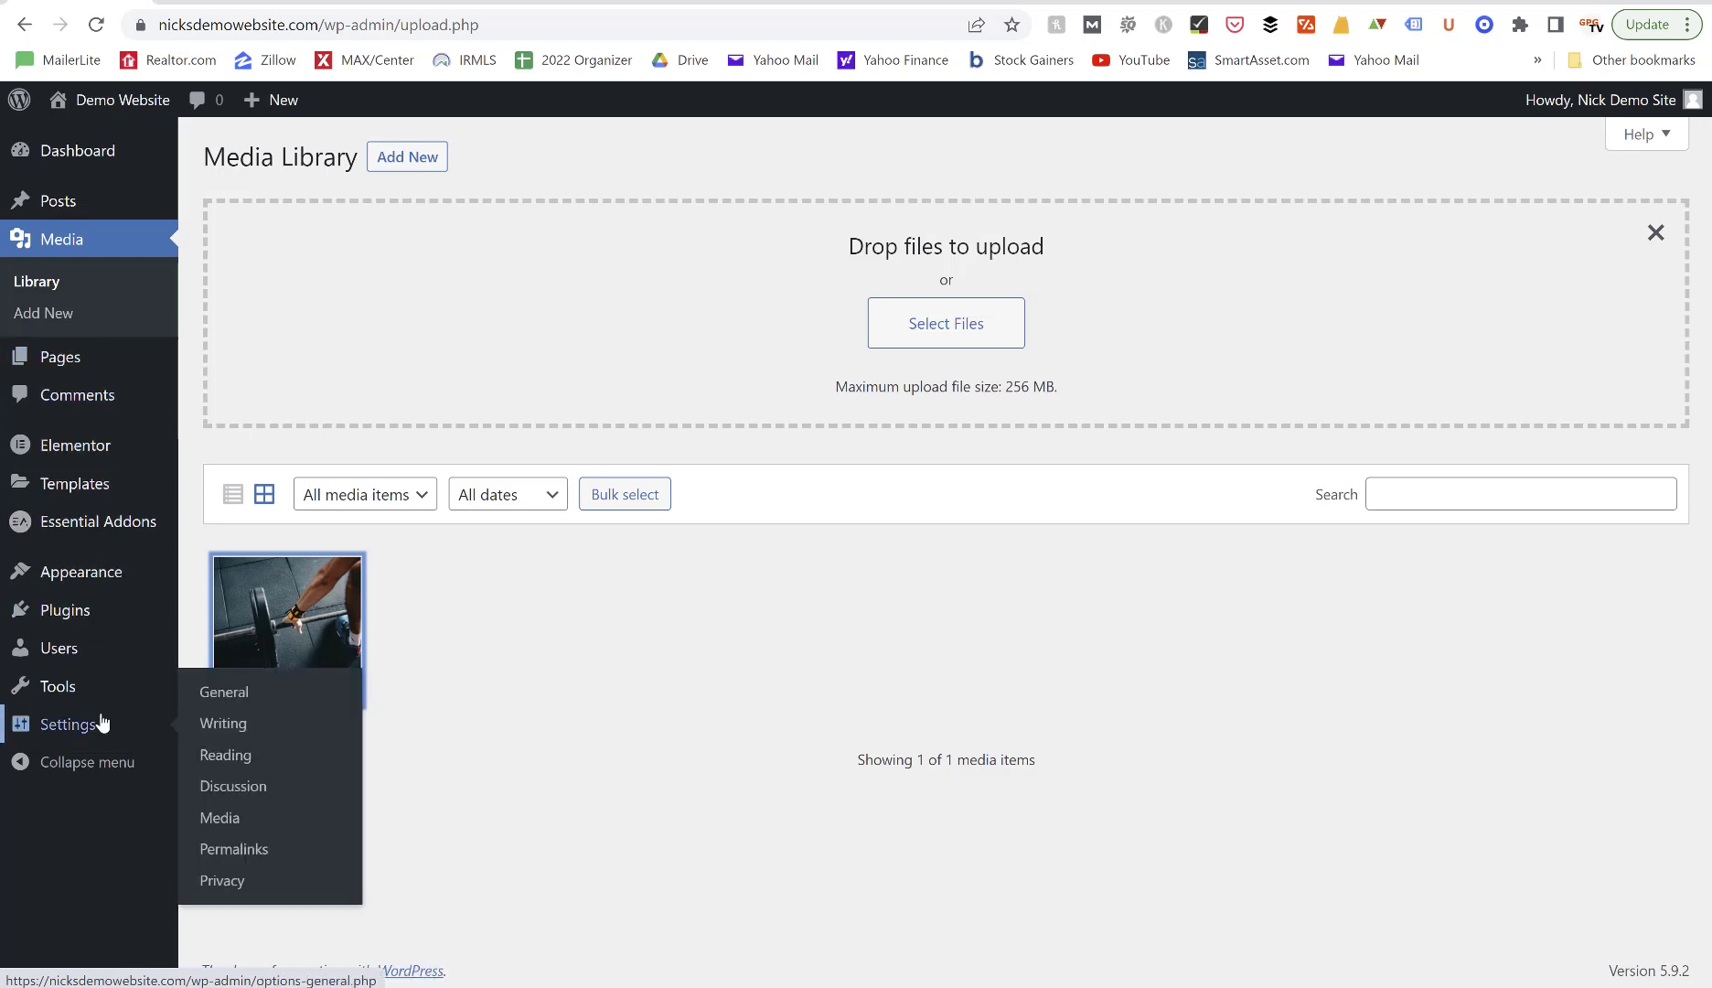
mouse_move(100, 202)
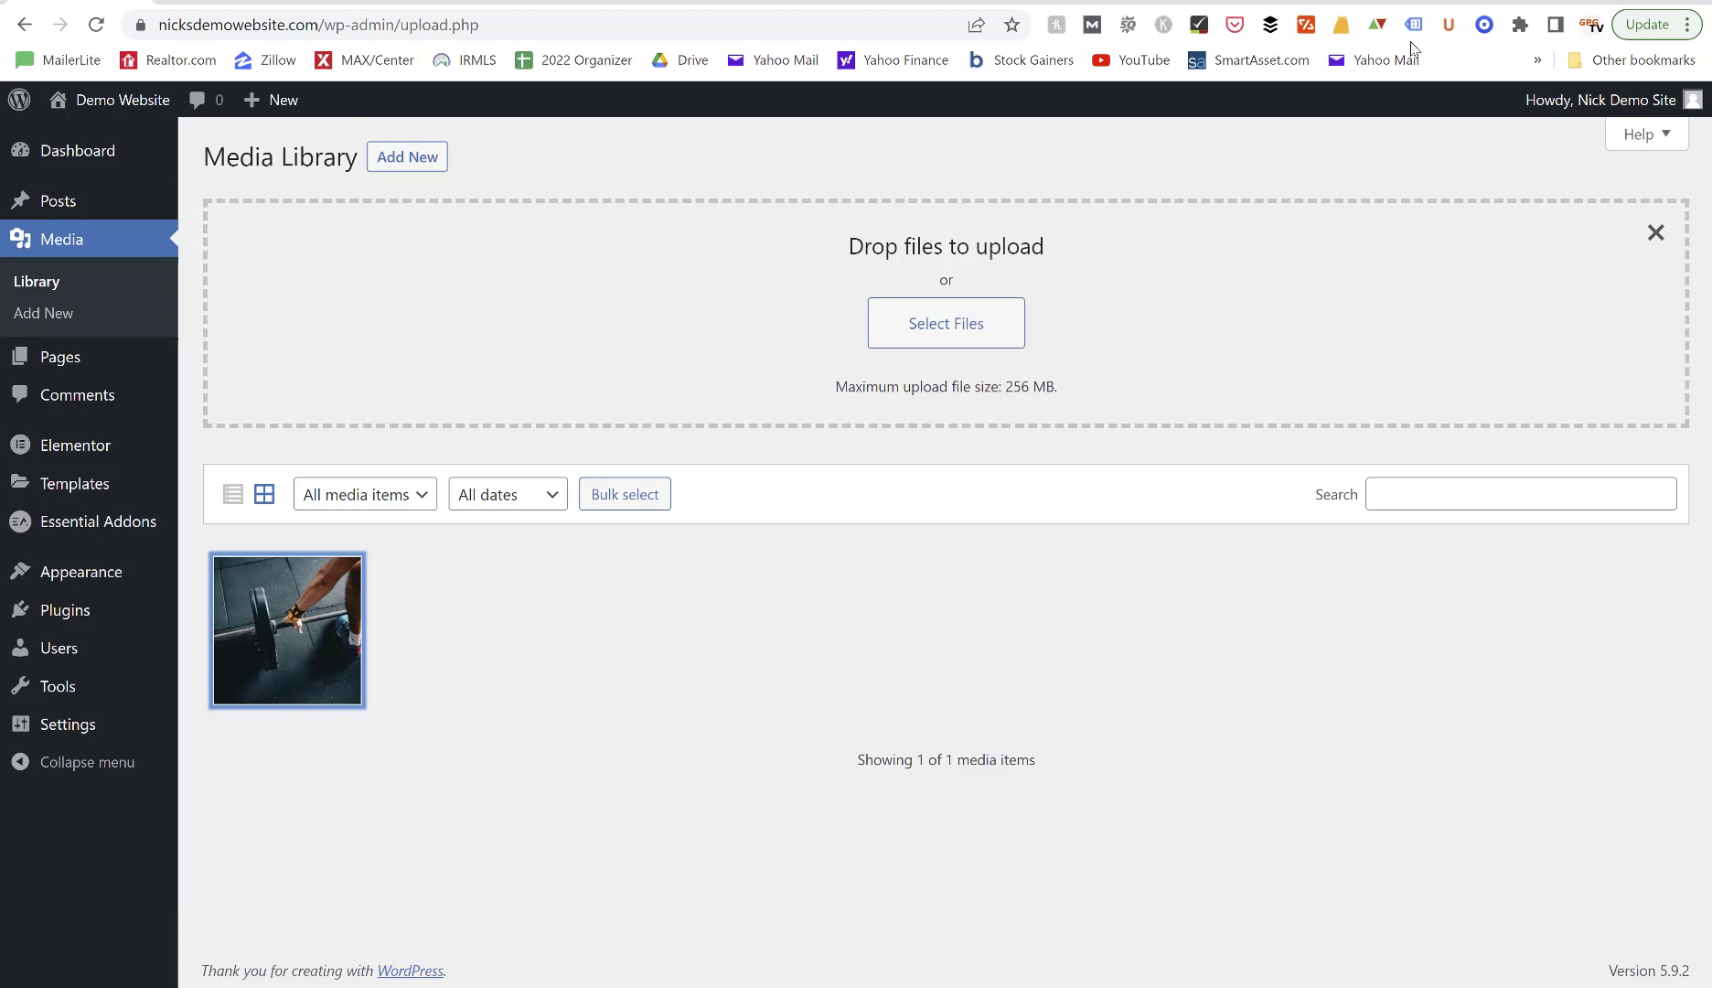
Search Google in a new browser tab for "high school golf tips" and open the "10 Tips for High School Golfers - Golf Practice Guides" result.
click(1443, 2)
text(h)
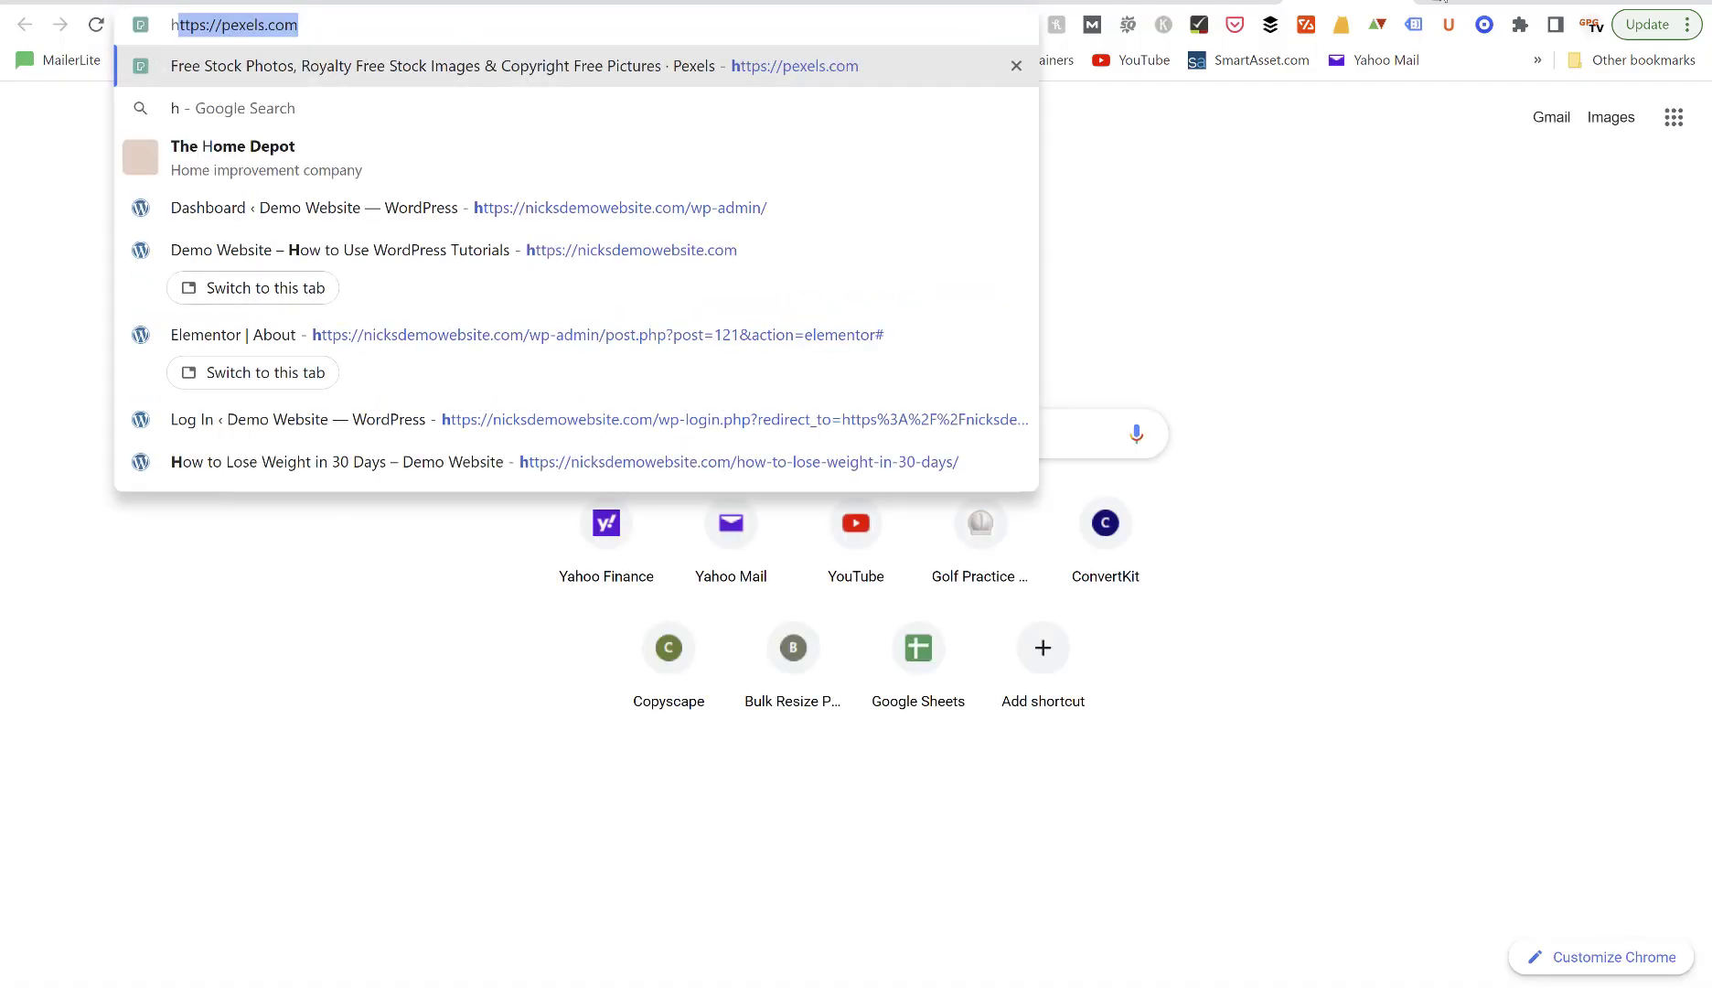
text(igh school golf tips)
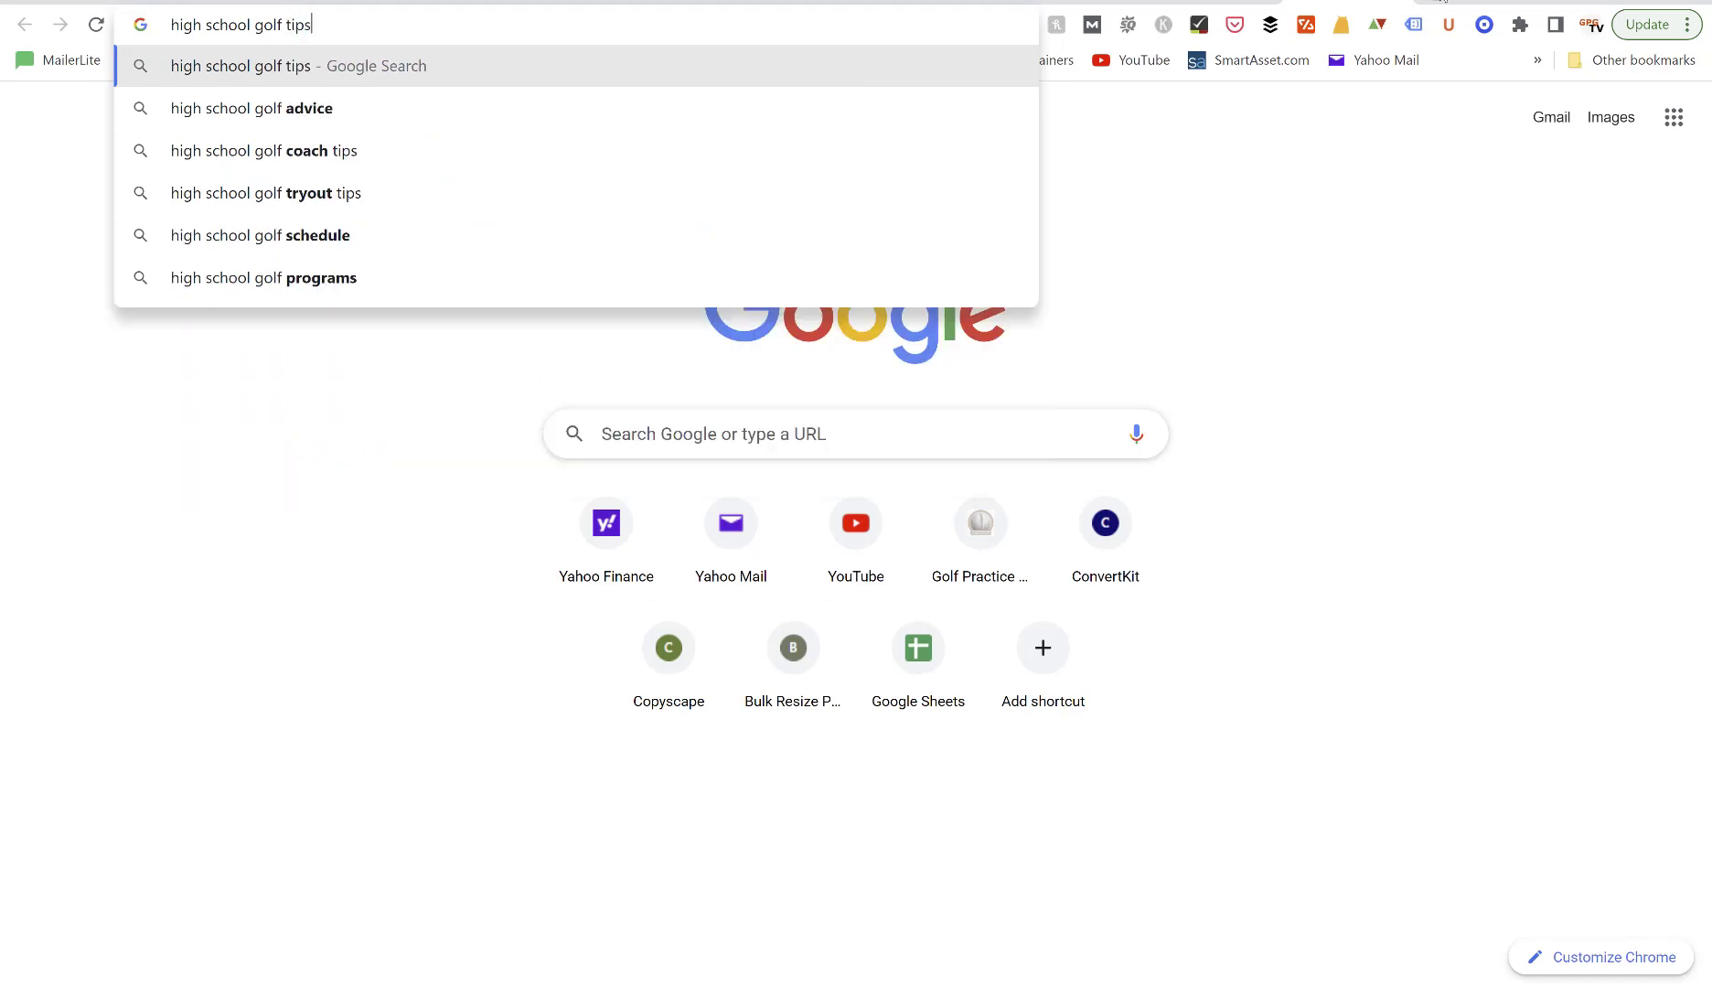
key(Return)
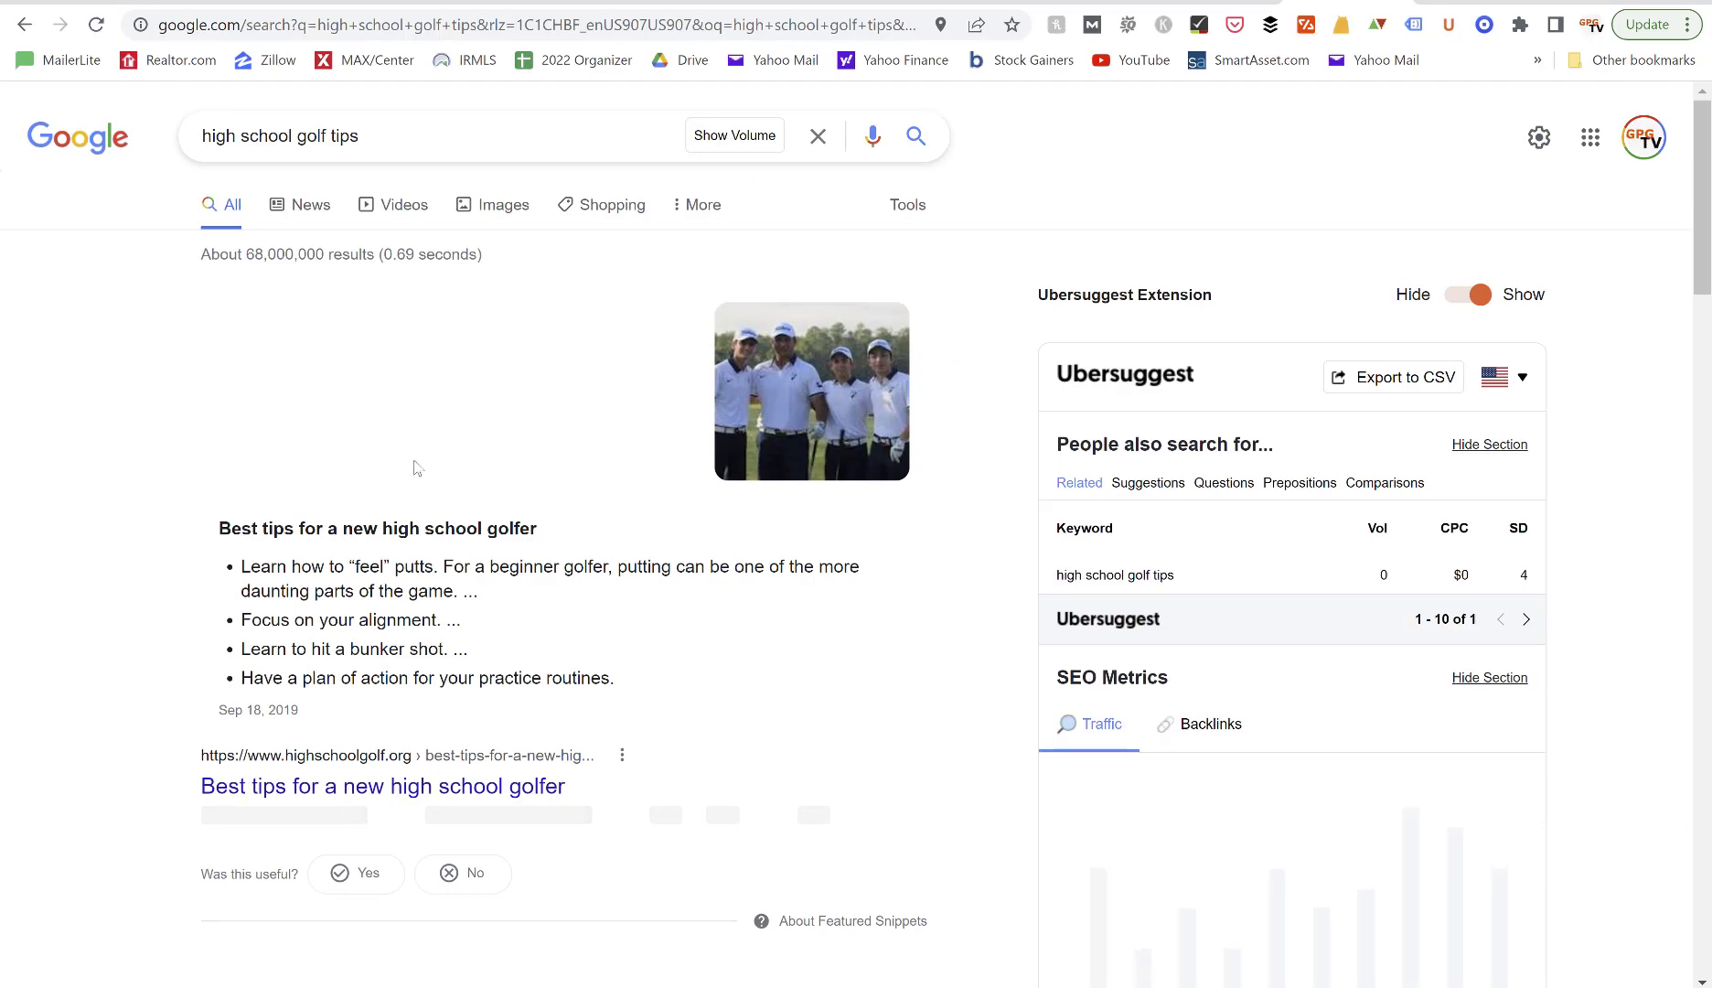
scroll(413, 466, down, 8)
scroll(413, 466, down, 2)
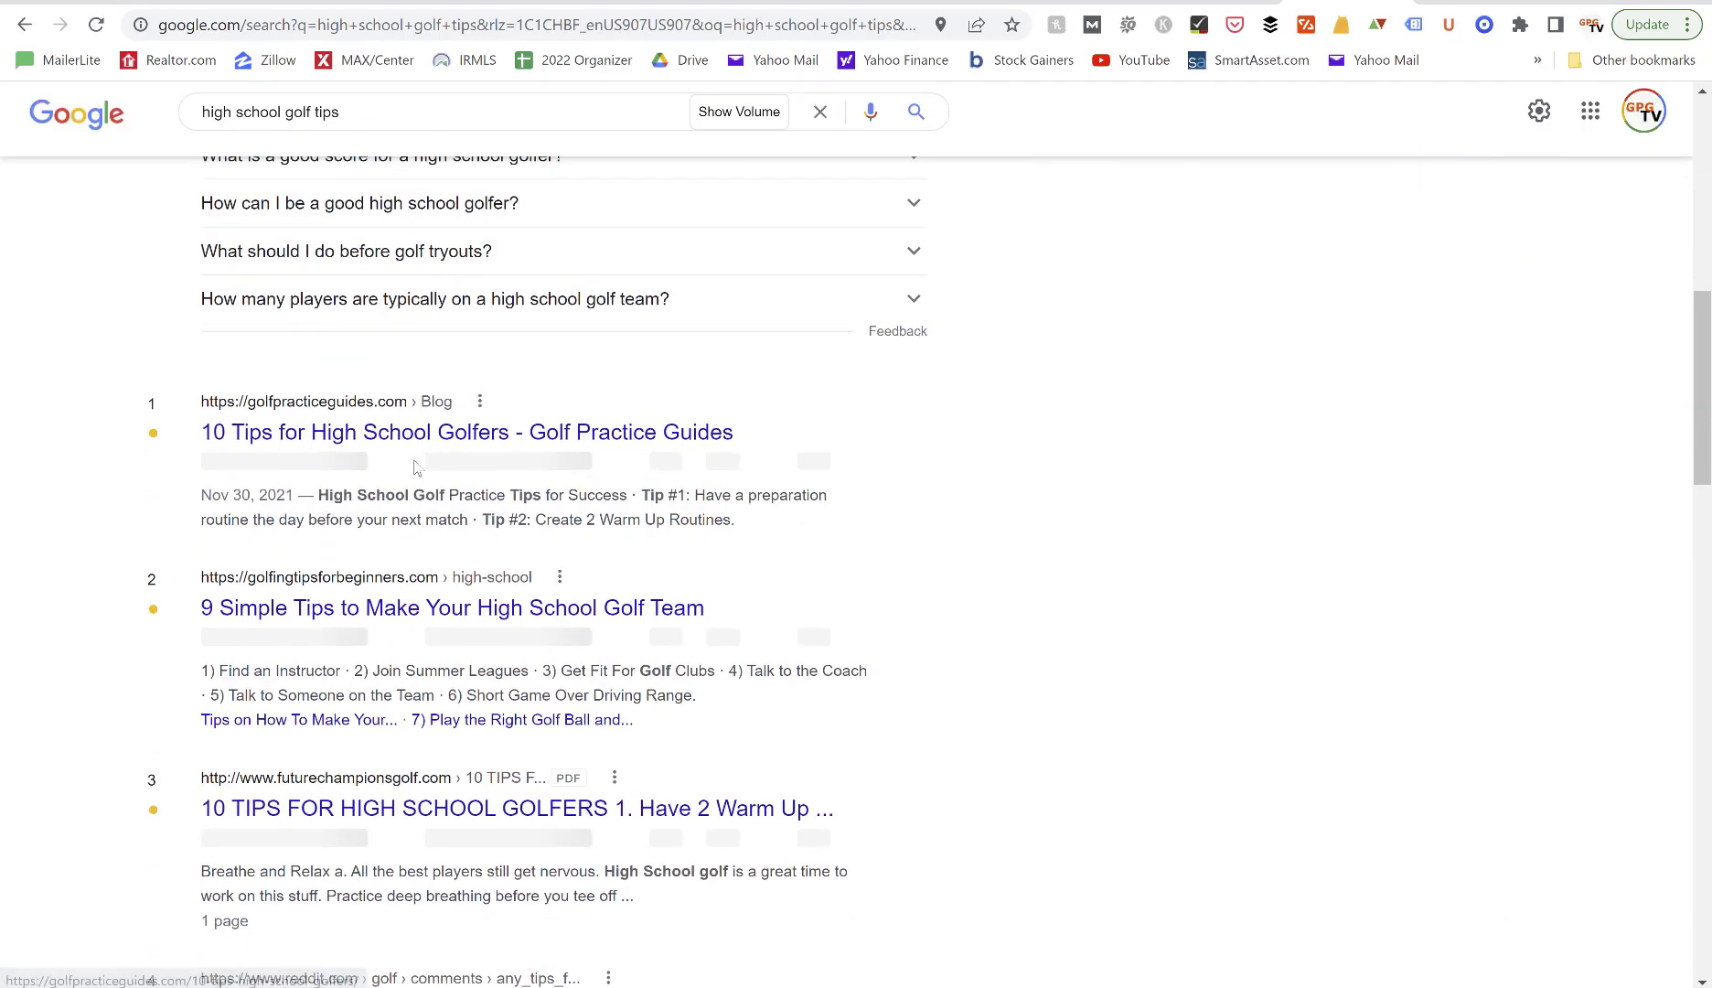
mouse_move(156, 412)
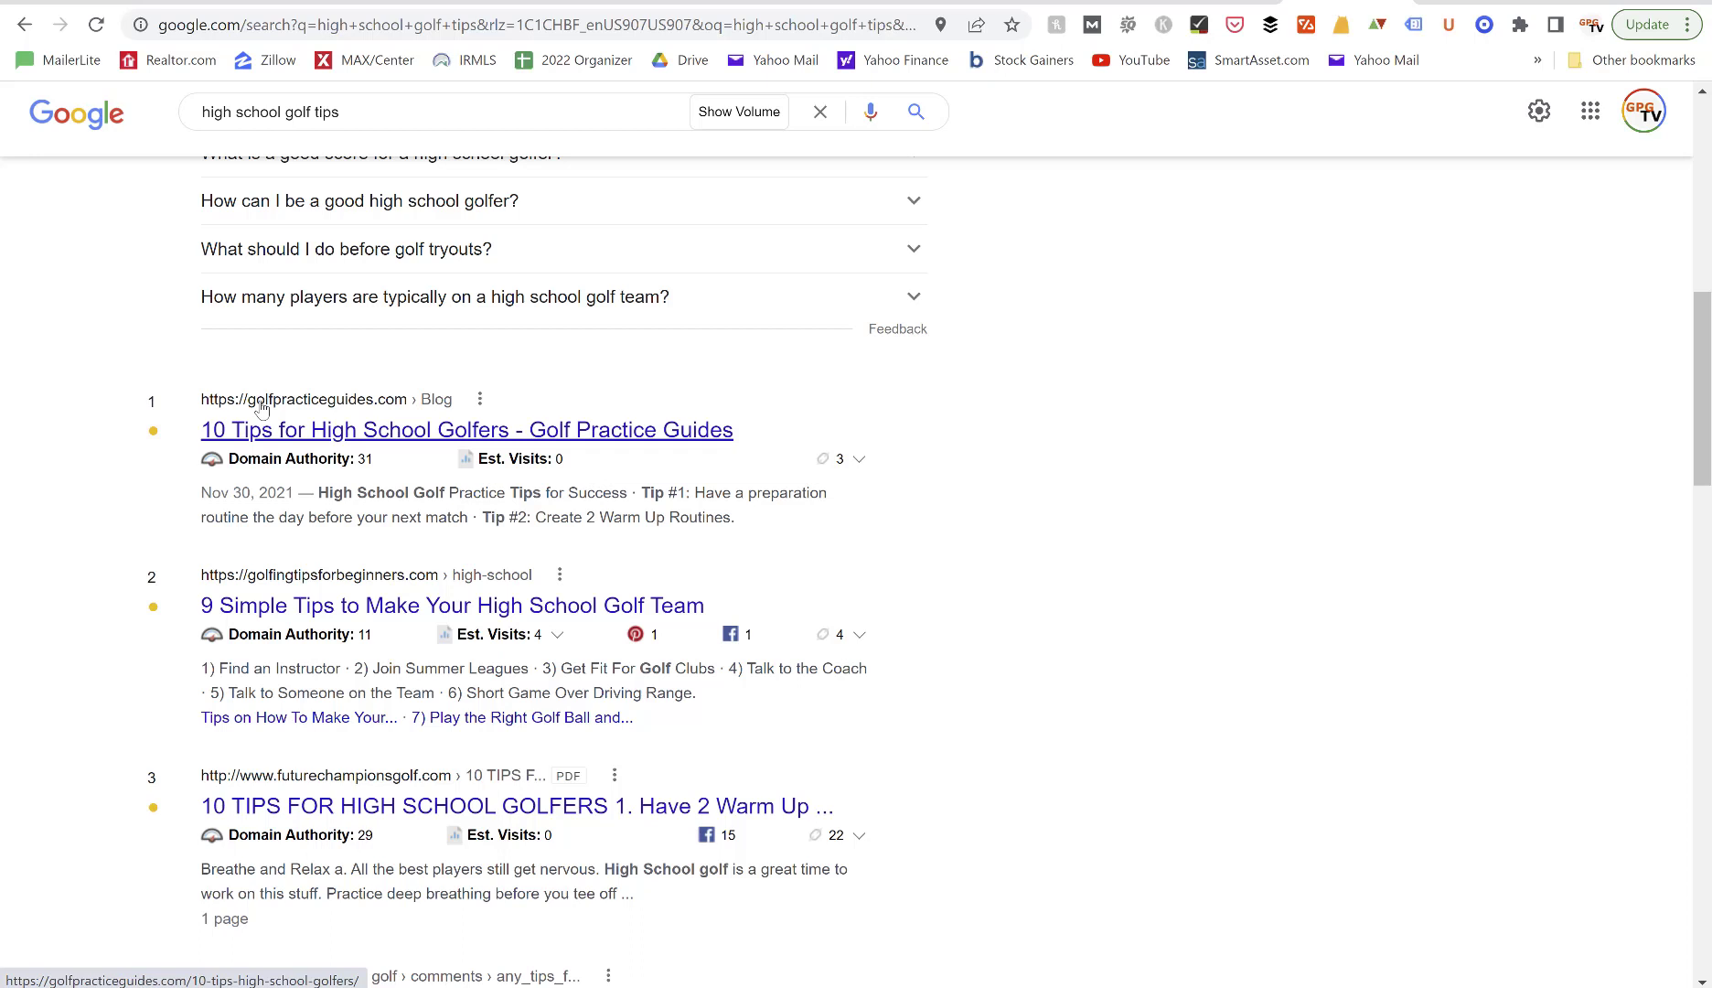
click(402, 431)
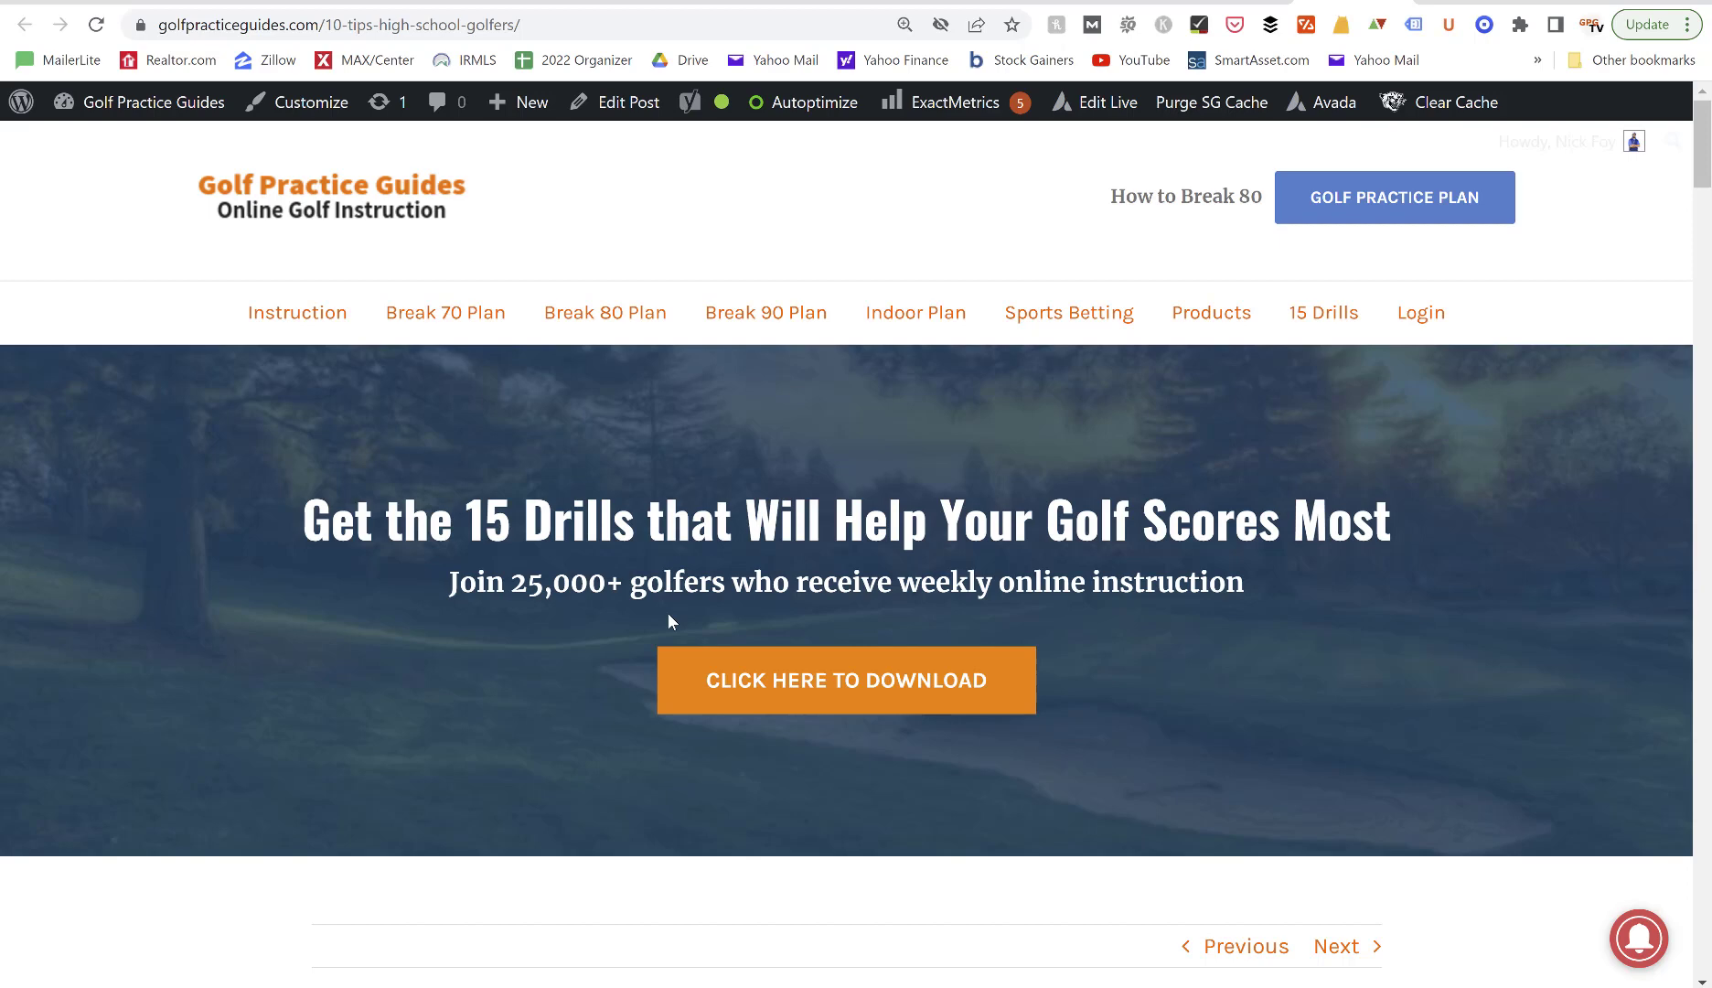
Examine the high school golfers article from its header through the ten tips, promotional banners and resource links, and return to its beginning.
scroll(668, 620, down, 3)
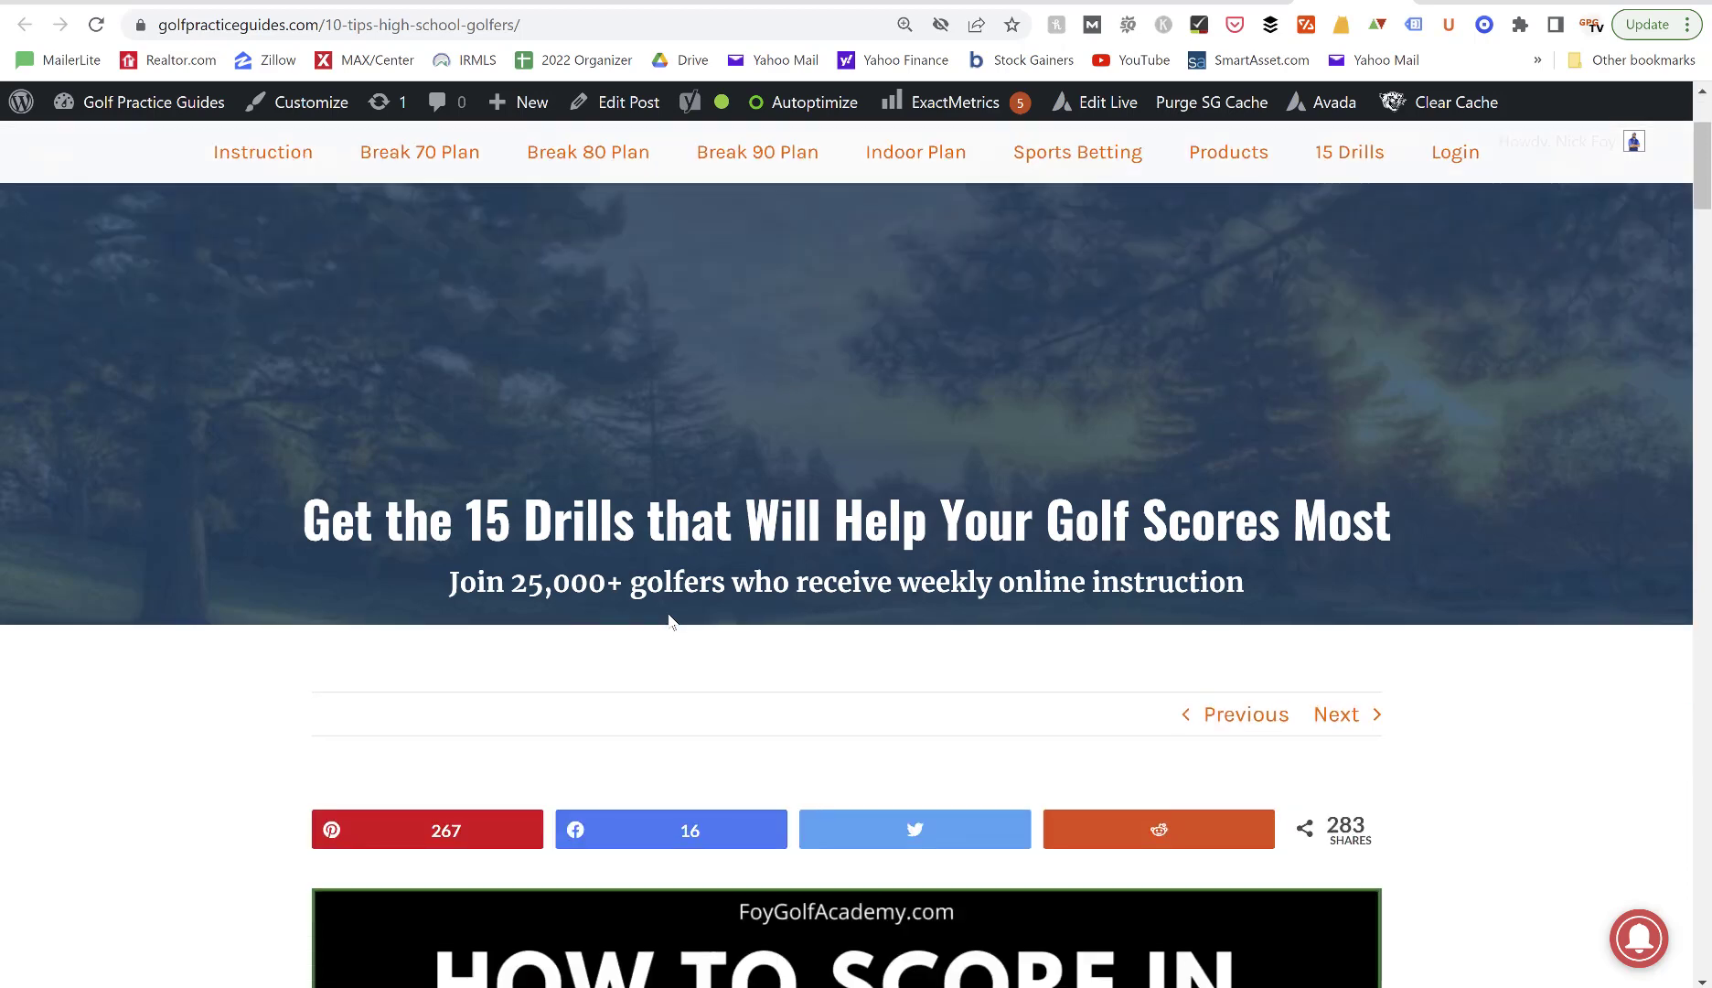
scroll(670, 621, up, 3)
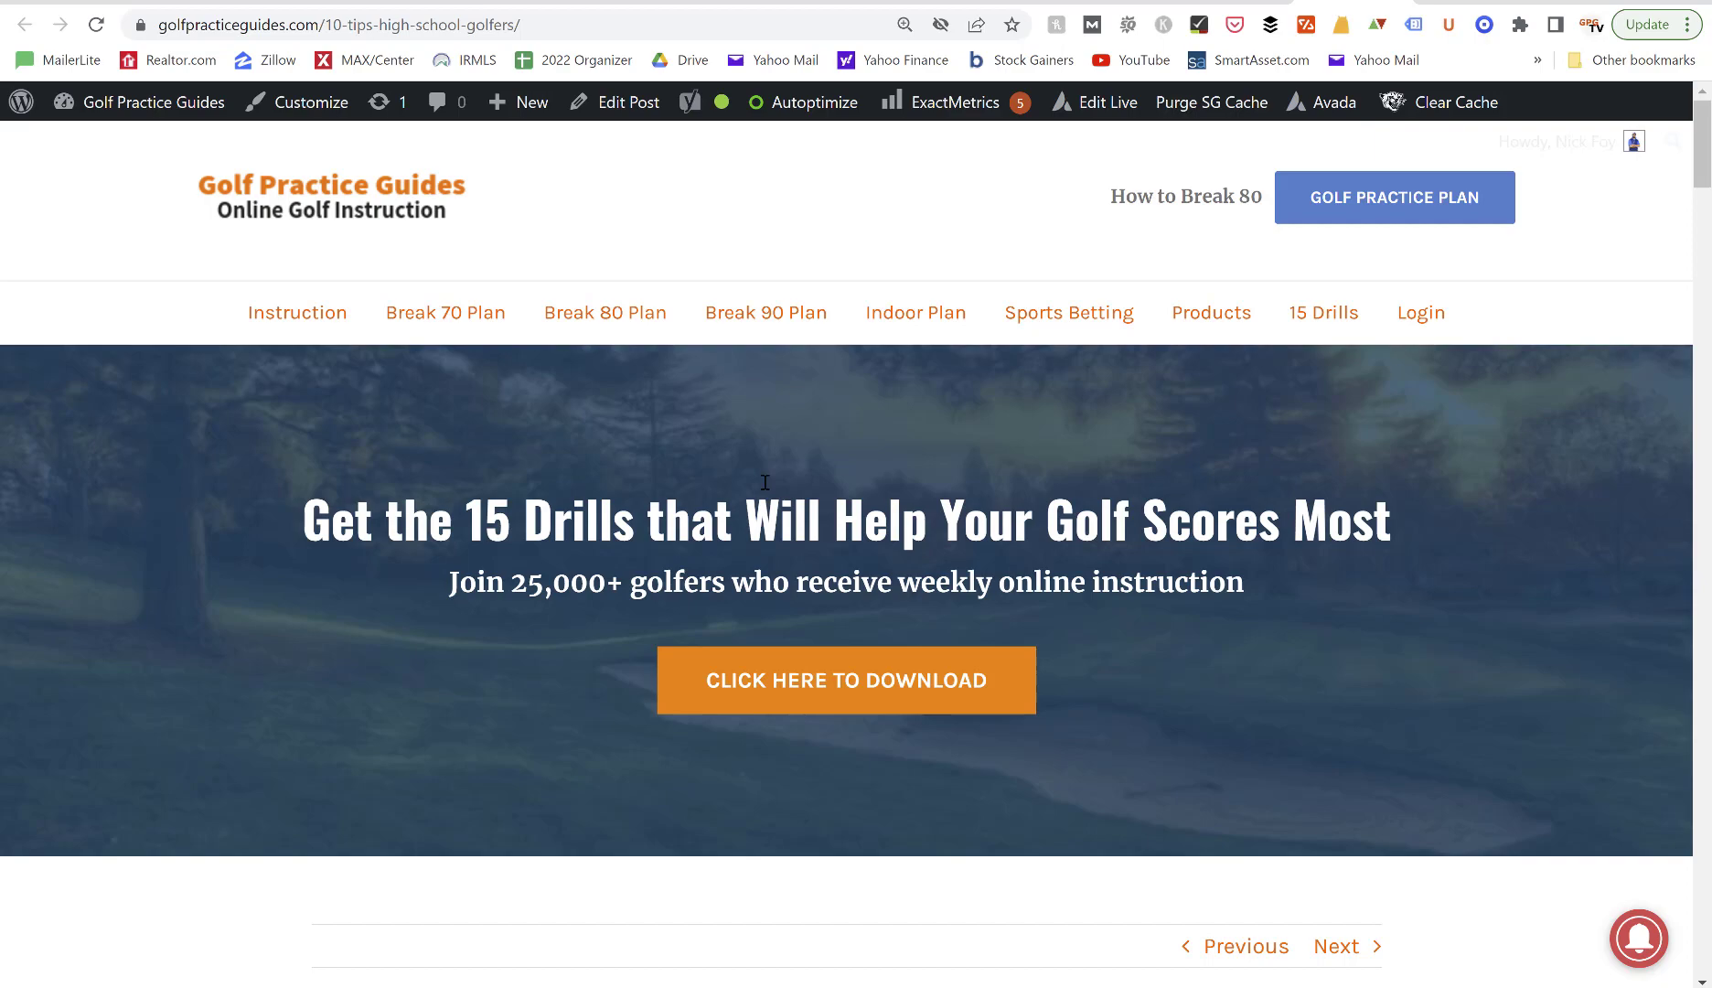
scroll(764, 482, down, 6)
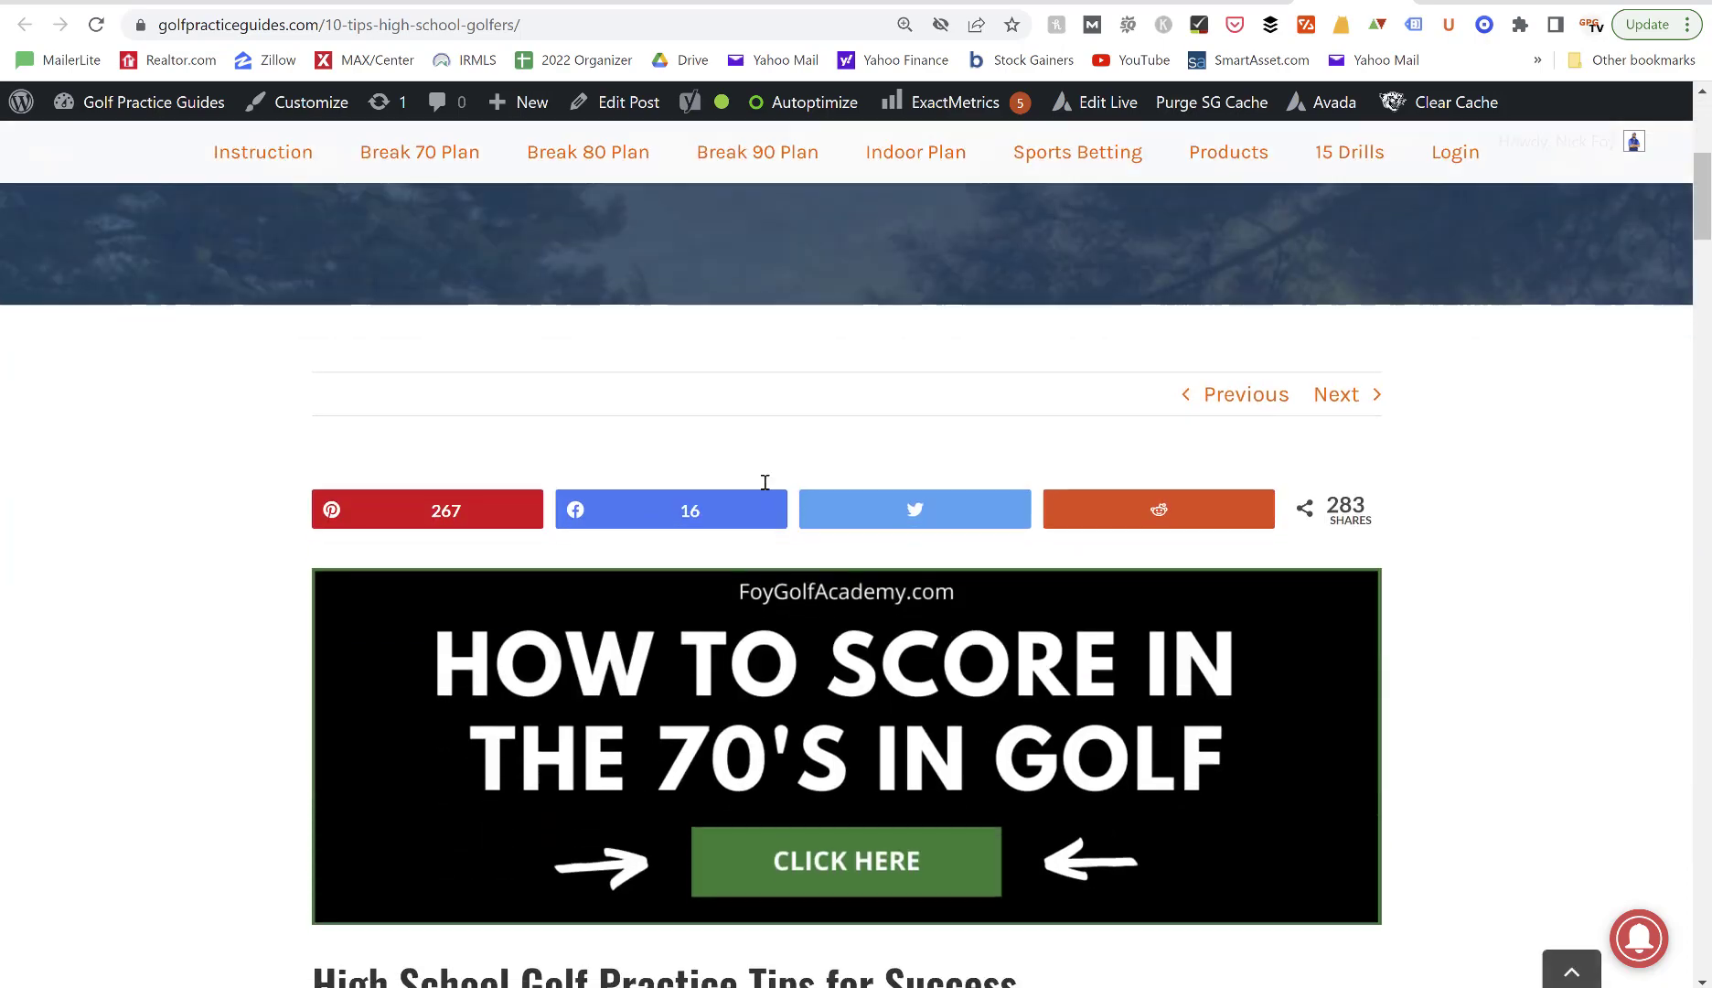
scroll(765, 482, down, 6)
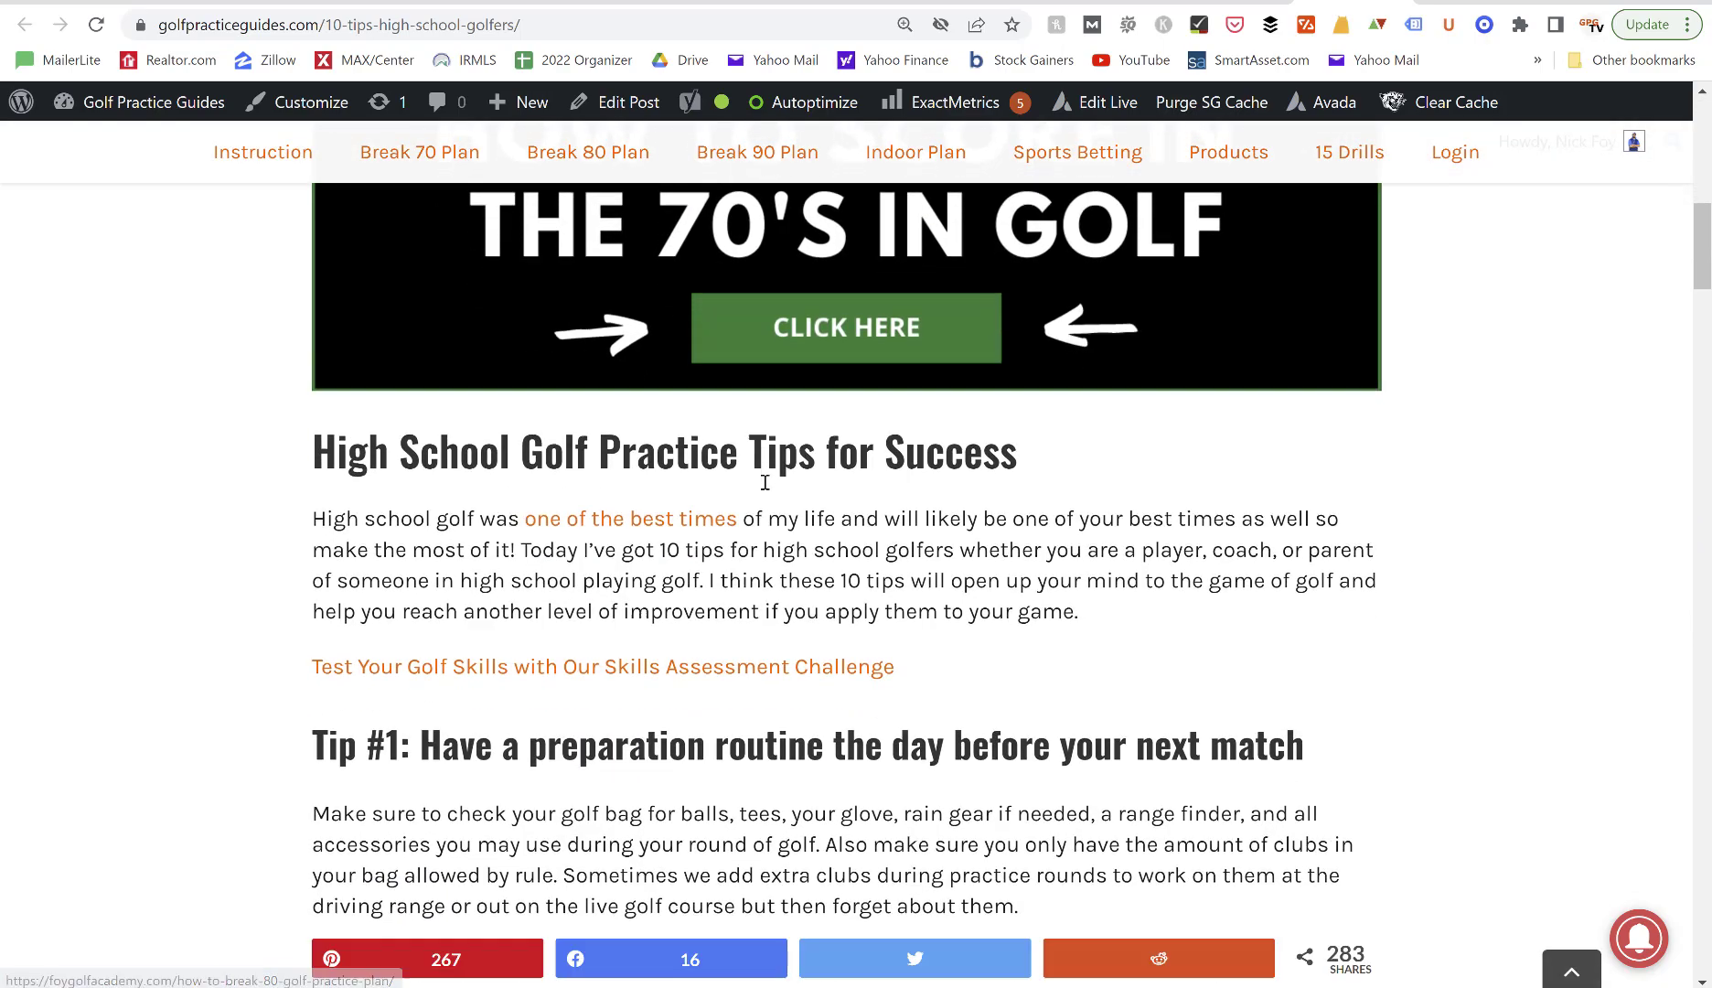
scroll(765, 482, down, 10)
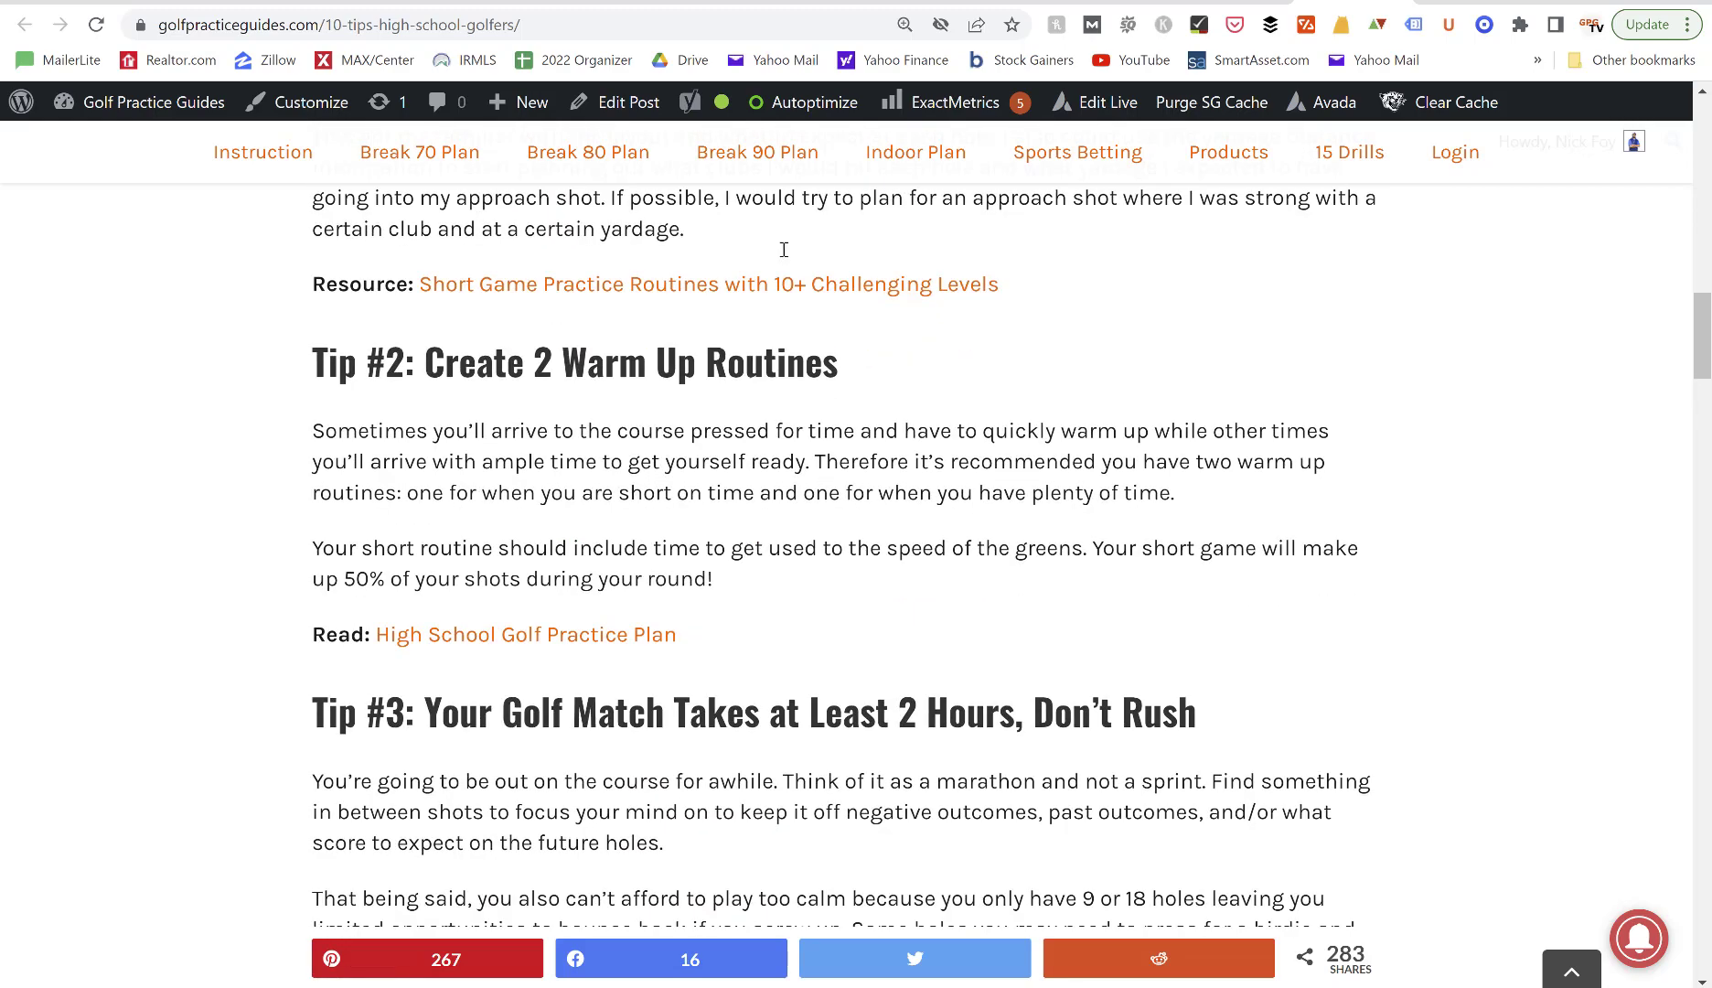
scroll(783, 248, down, 3)
scroll(577, 406, down, 7)
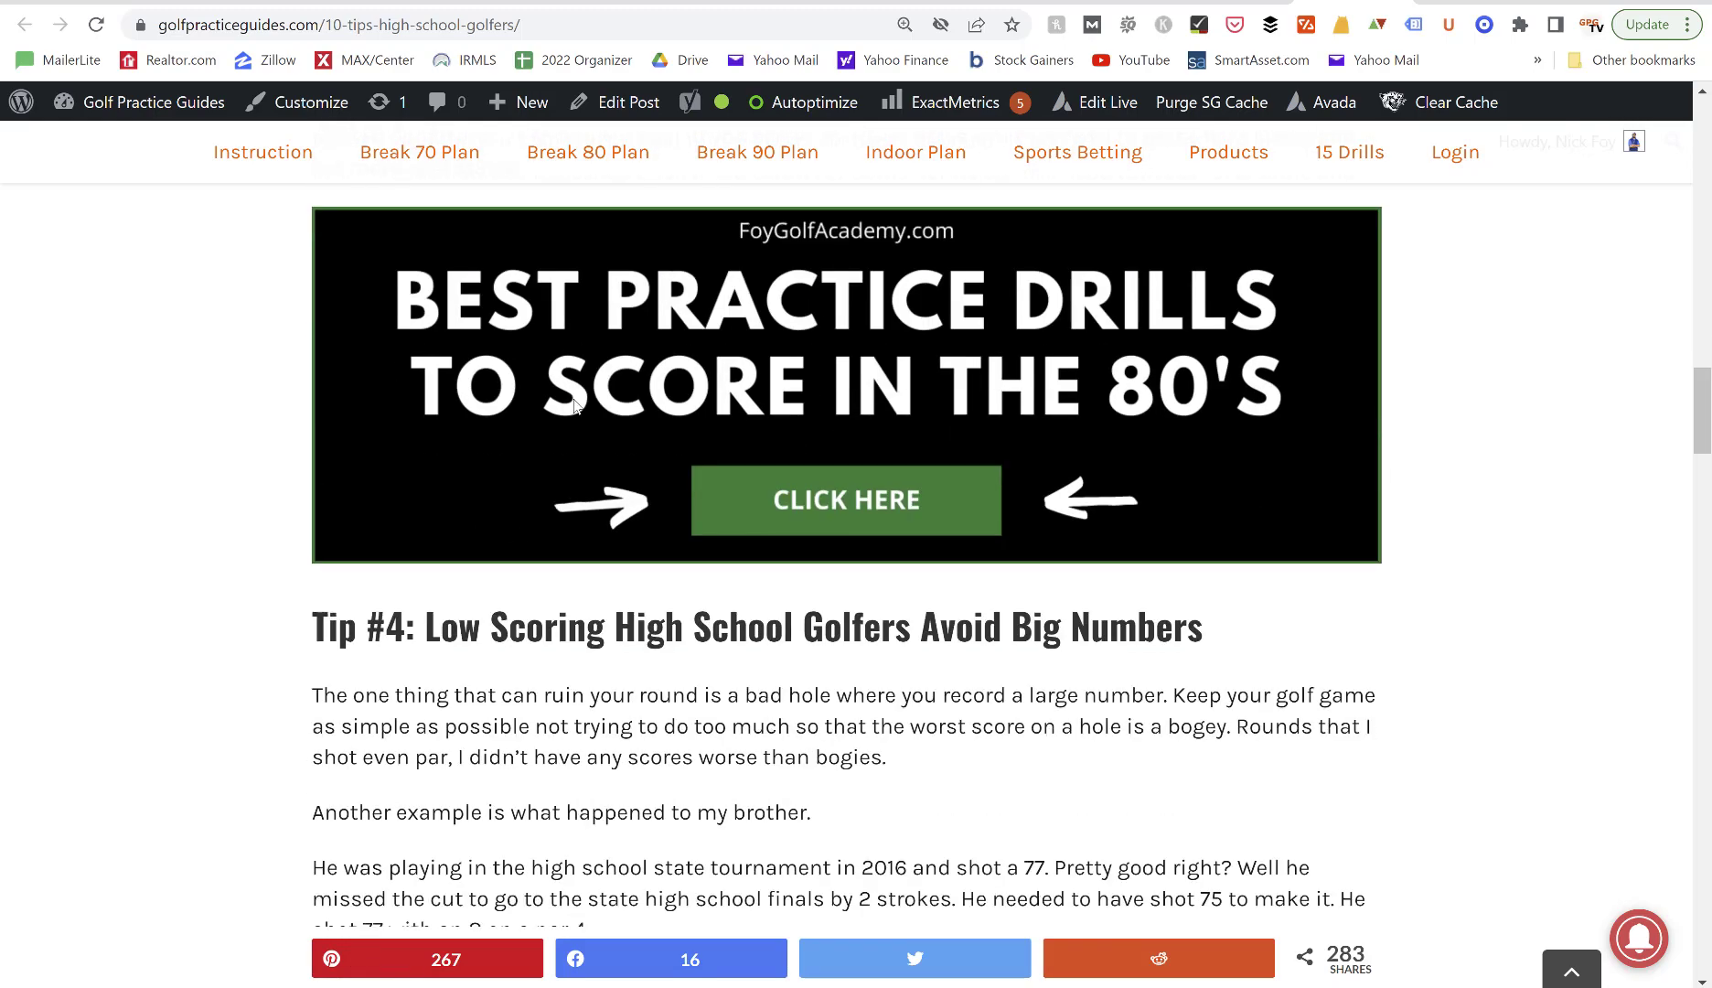
scroll(747, 332, down, 7)
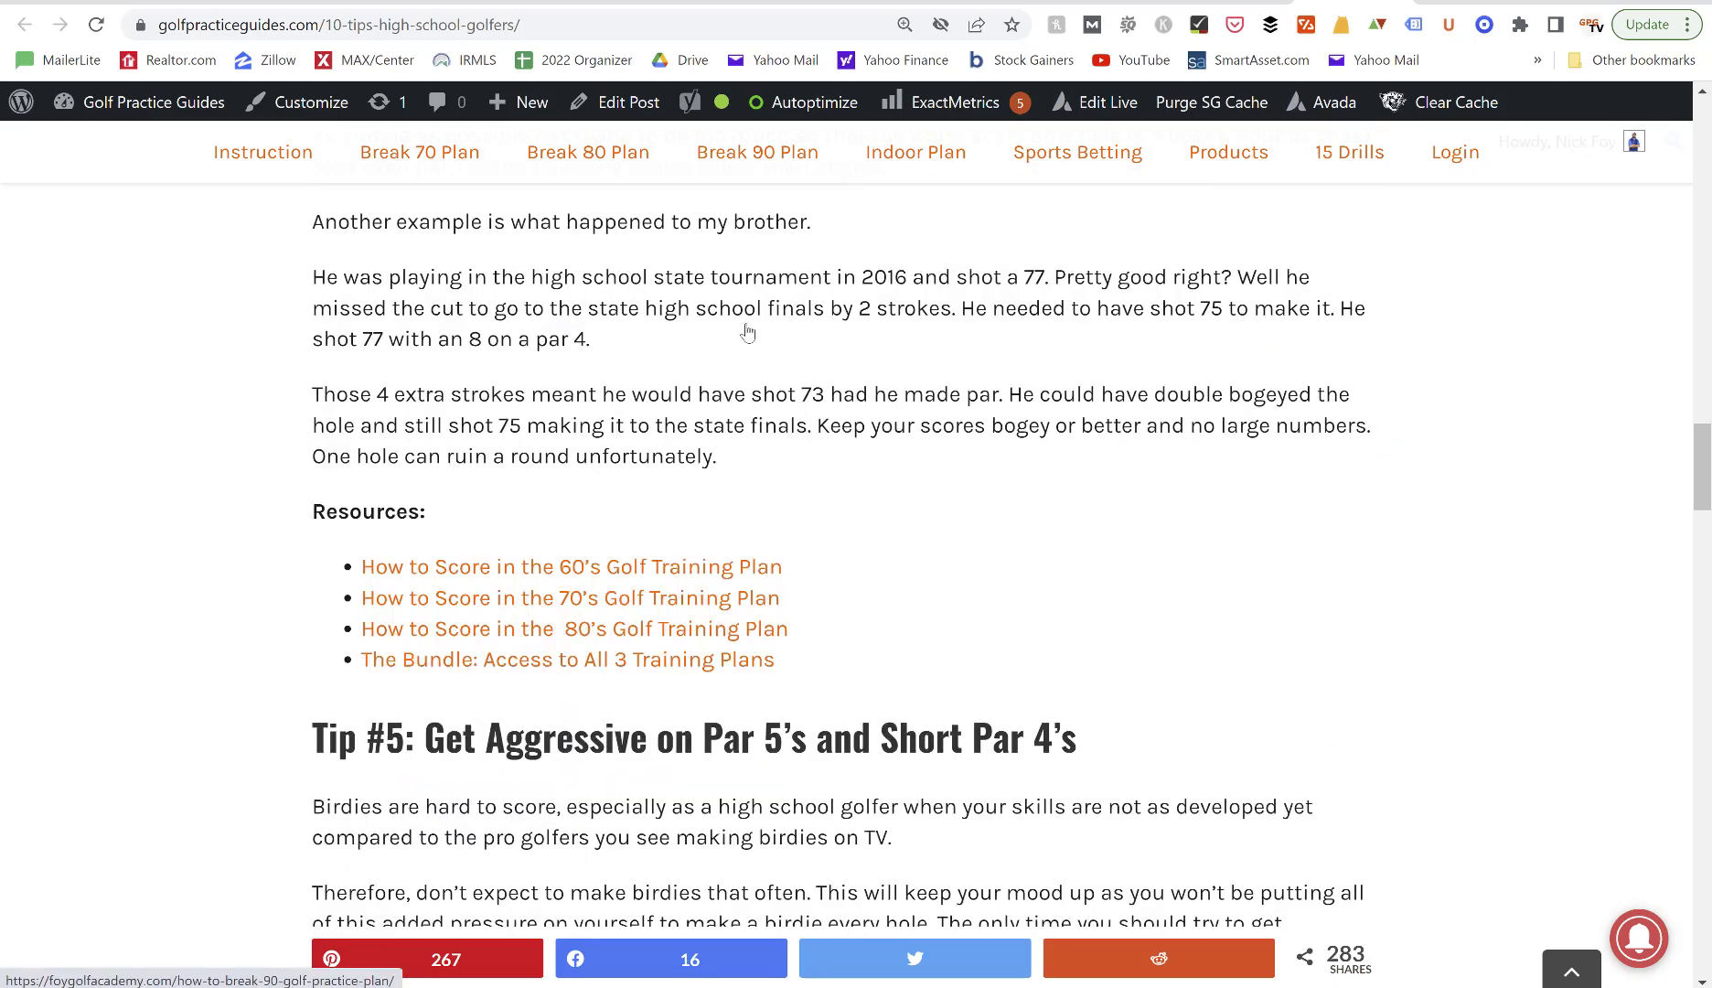
scroll(747, 332, down, 10)
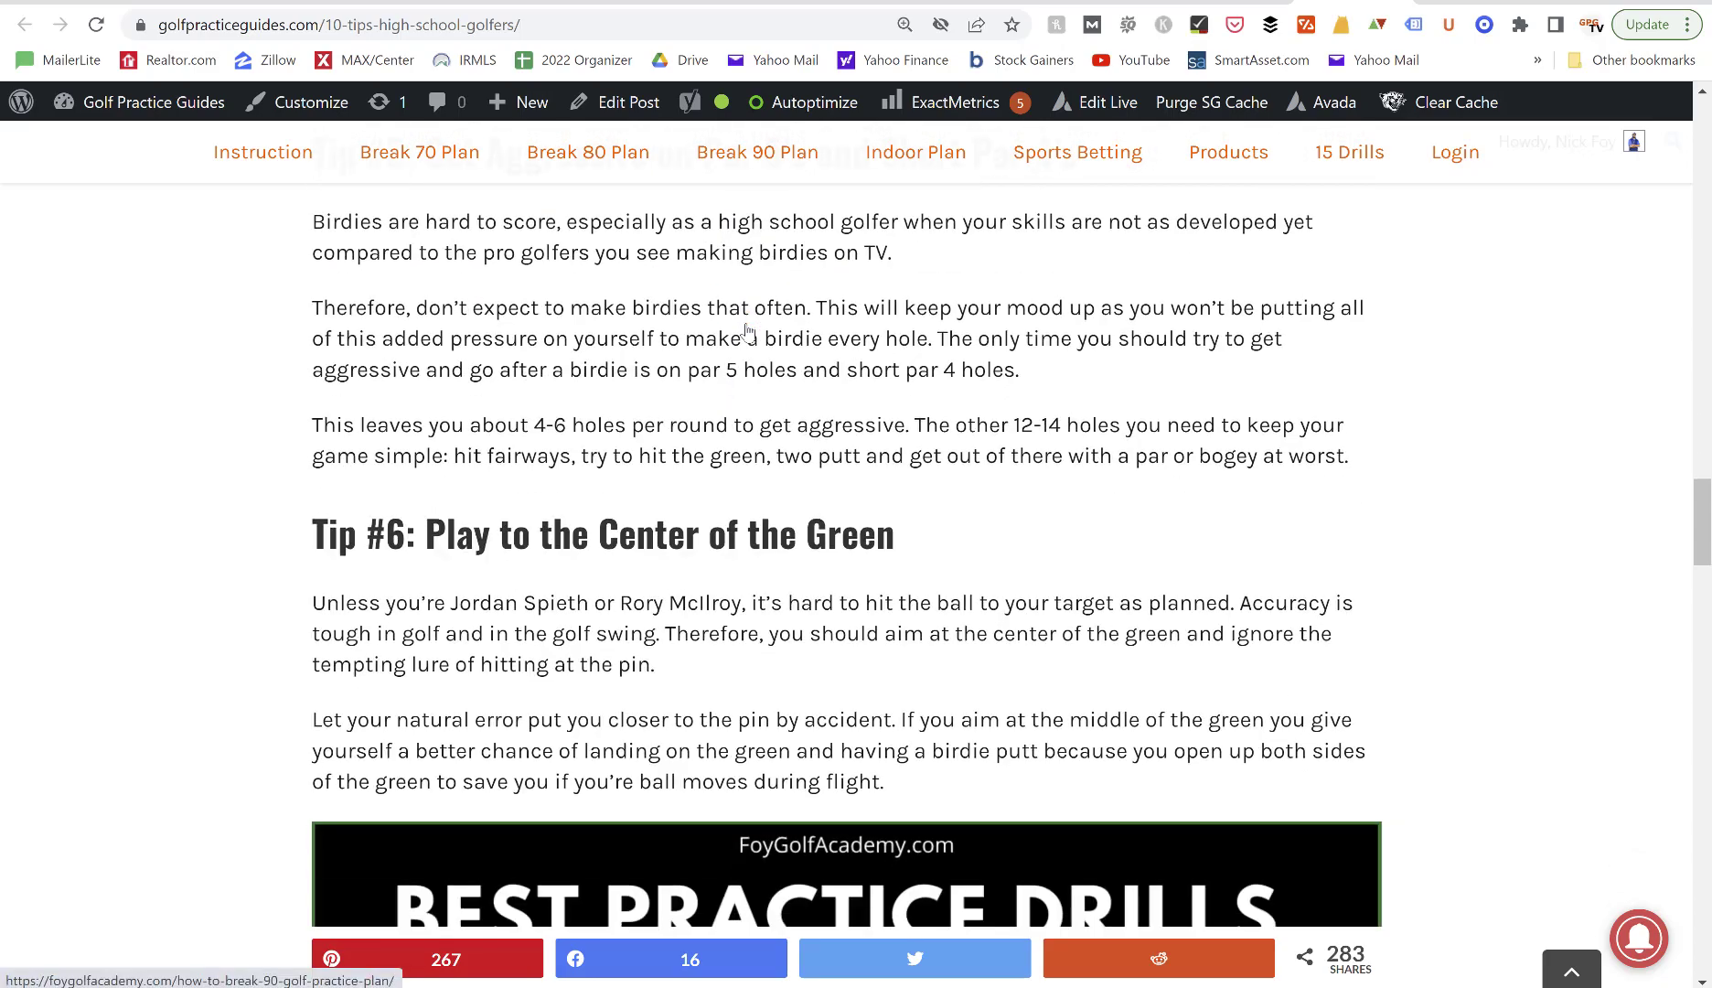
scroll(747, 332, down, 16)
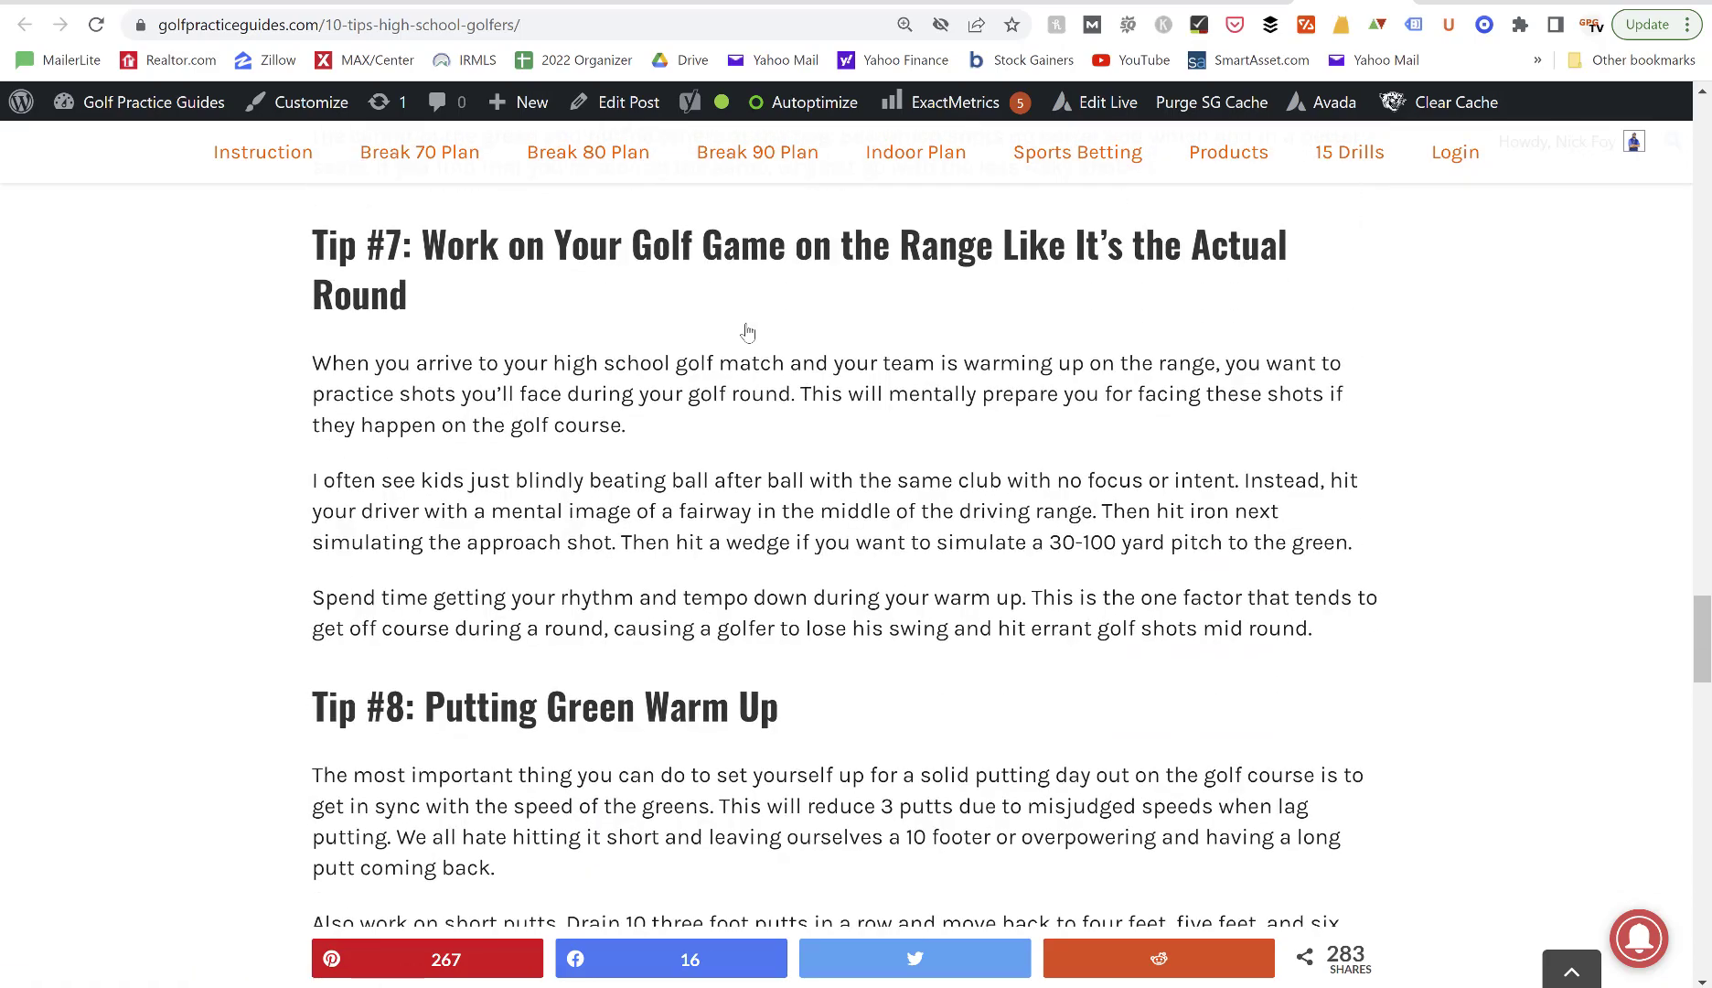
scroll(747, 332, down, 8)
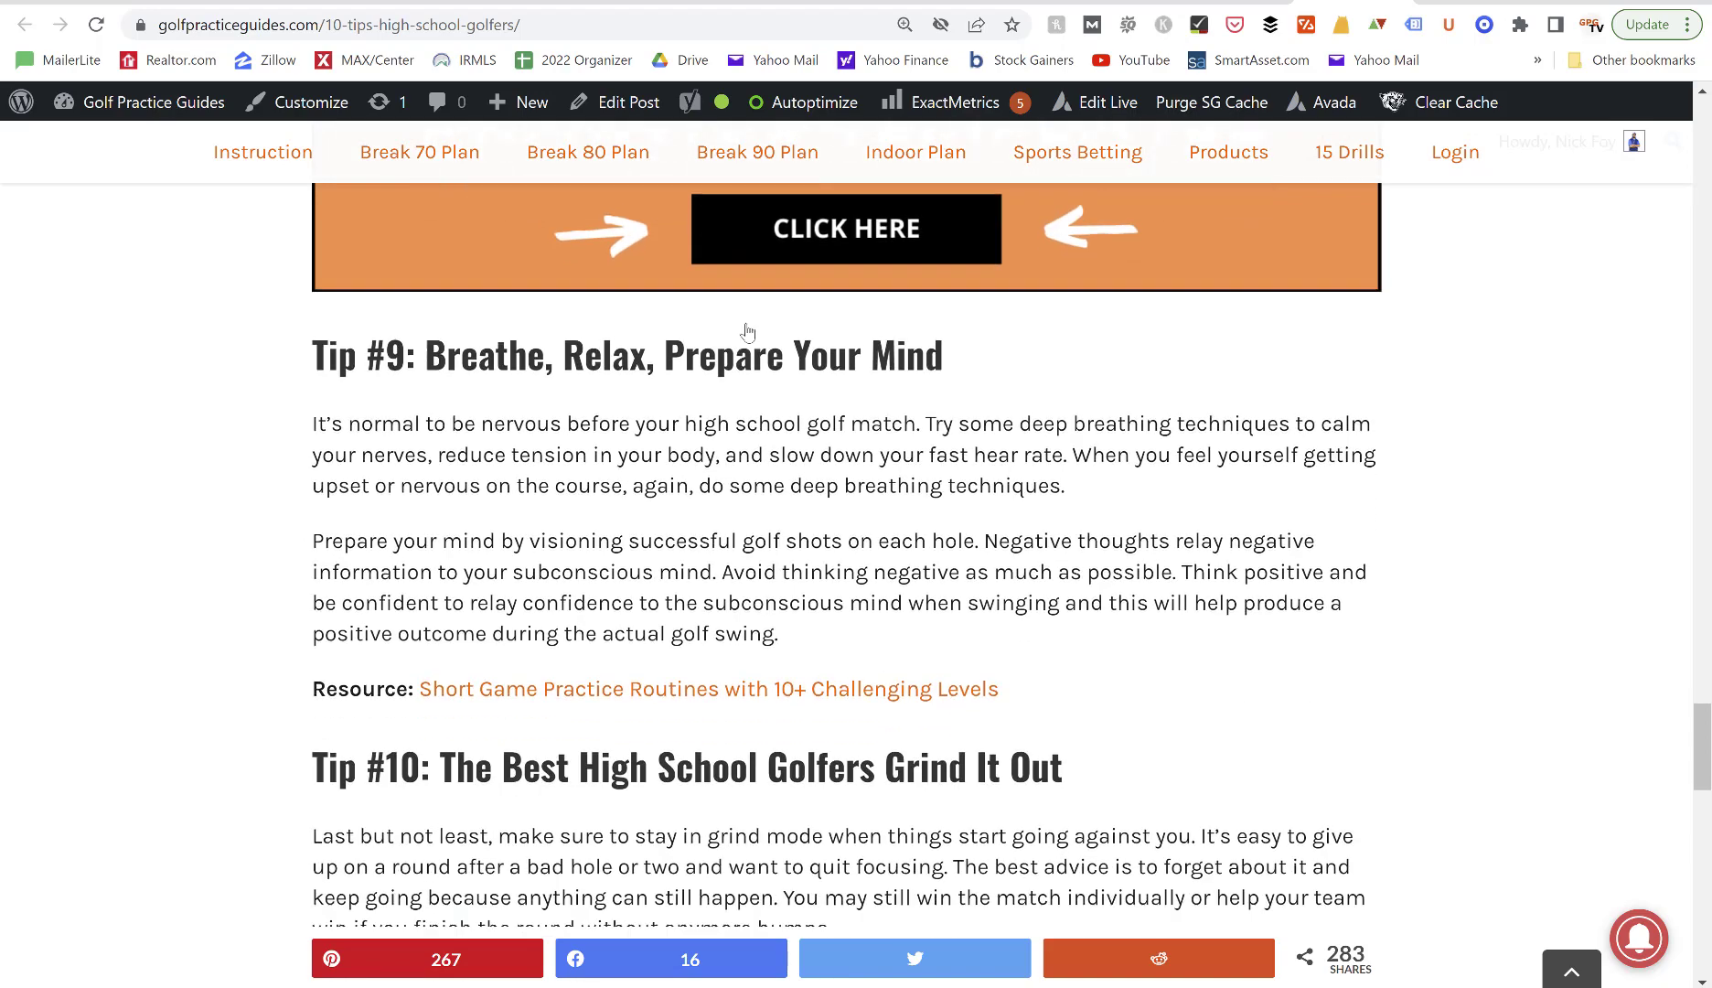
scroll(747, 332, down, 9)
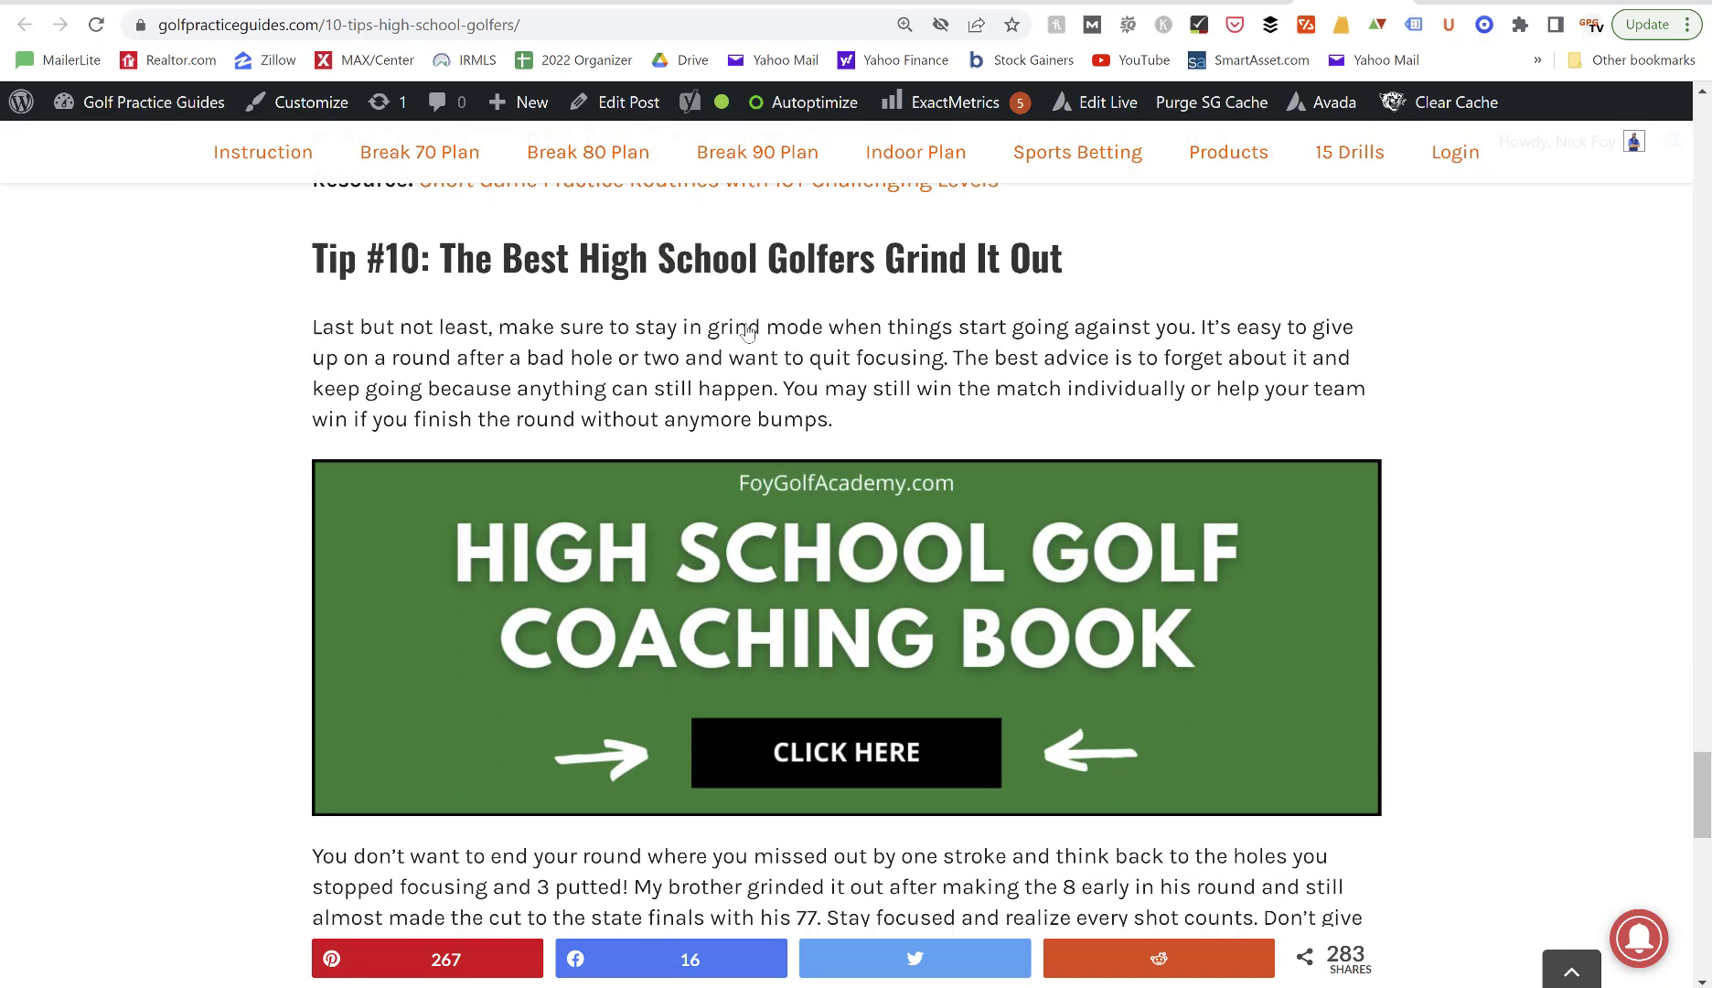
scroll(747, 332, down, 6)
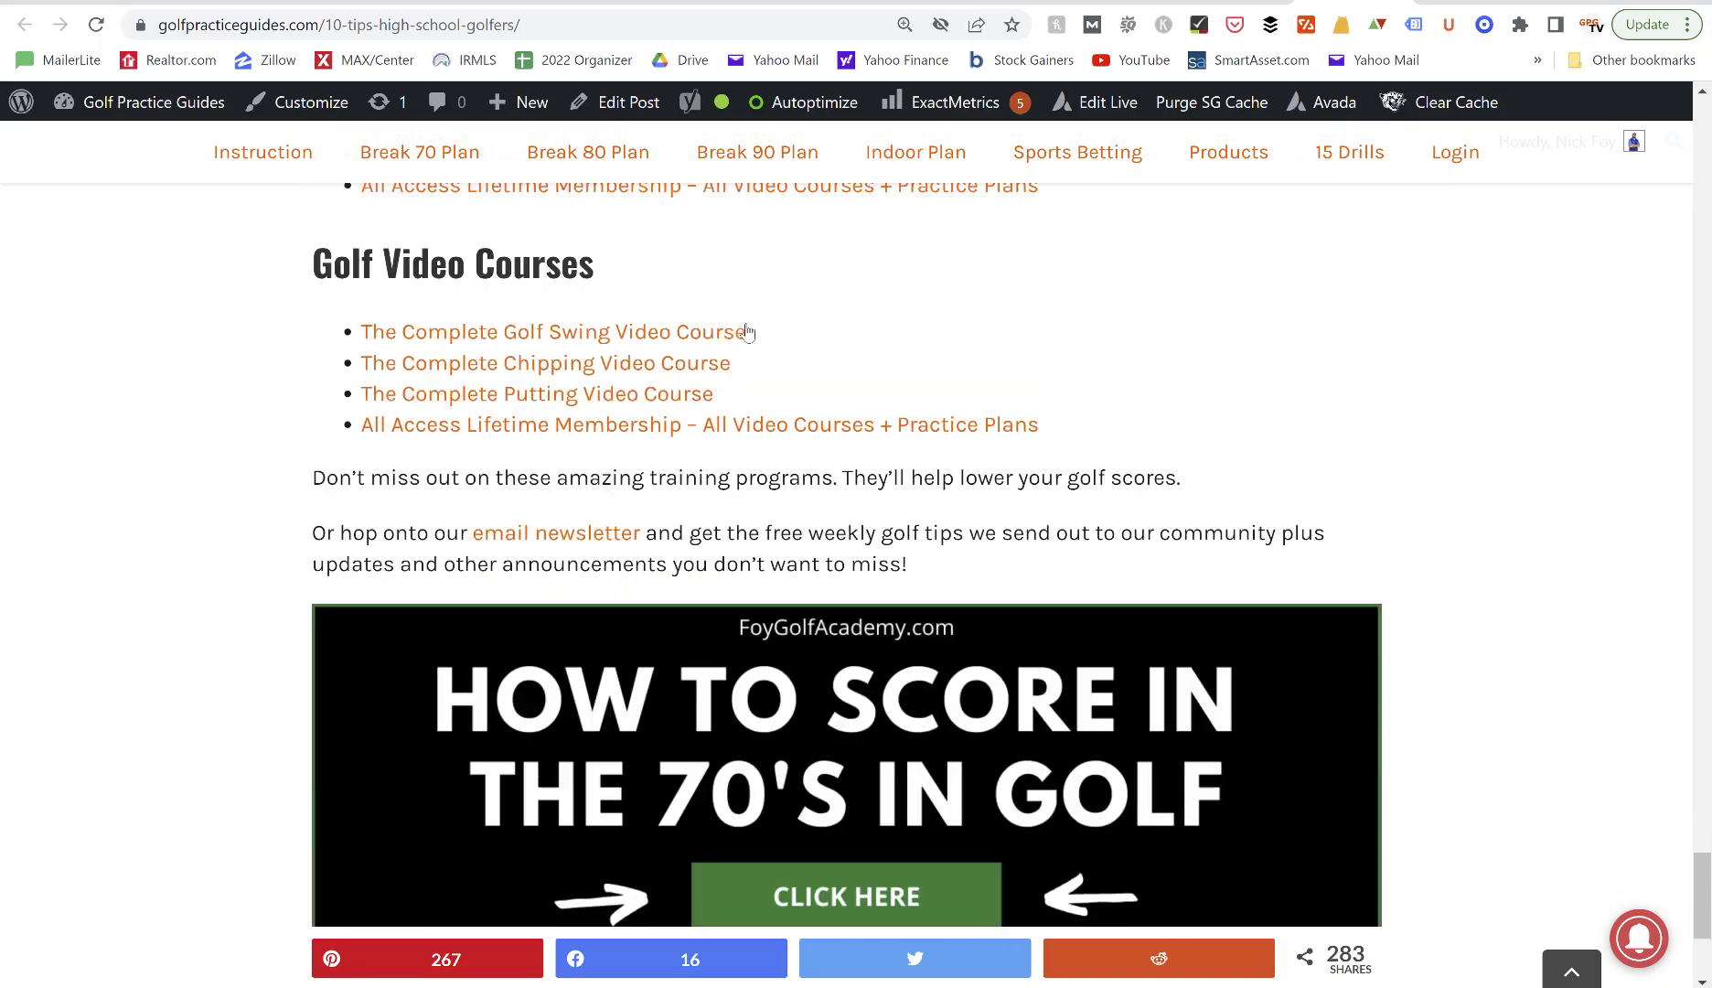
scroll(748, 332, up, 13)
scroll(747, 332, up, 20)
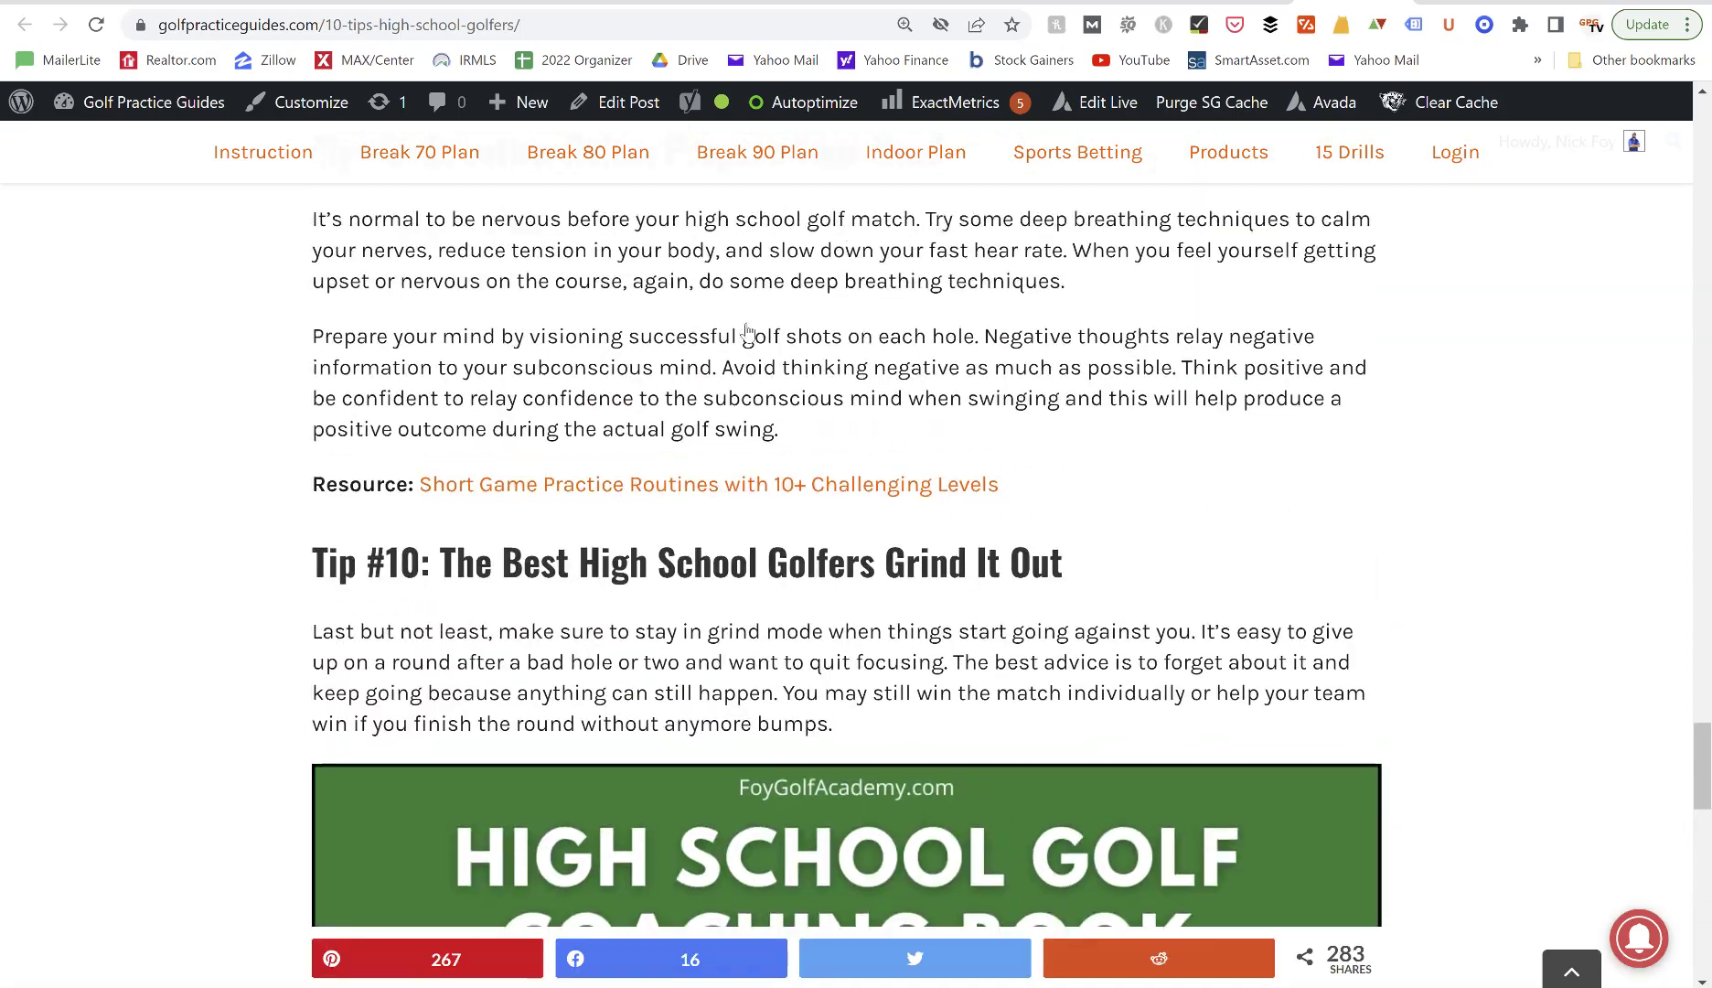
scroll(747, 332, up, 20)
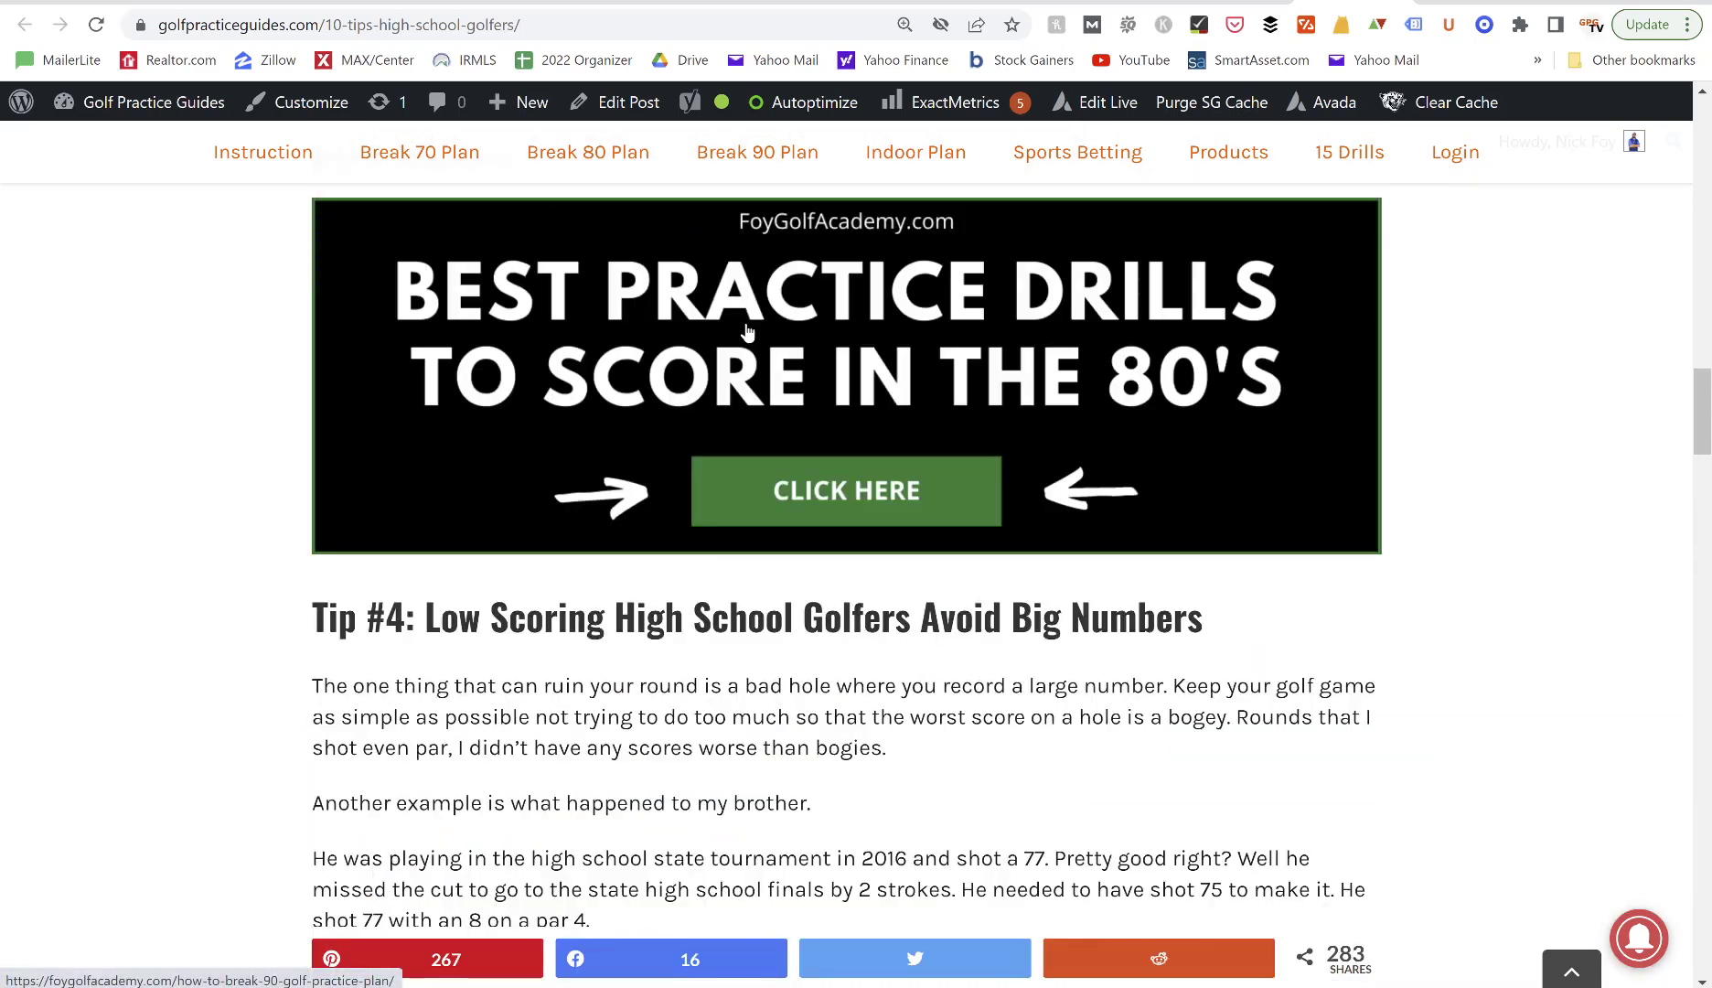
scroll(747, 332, up, 5)
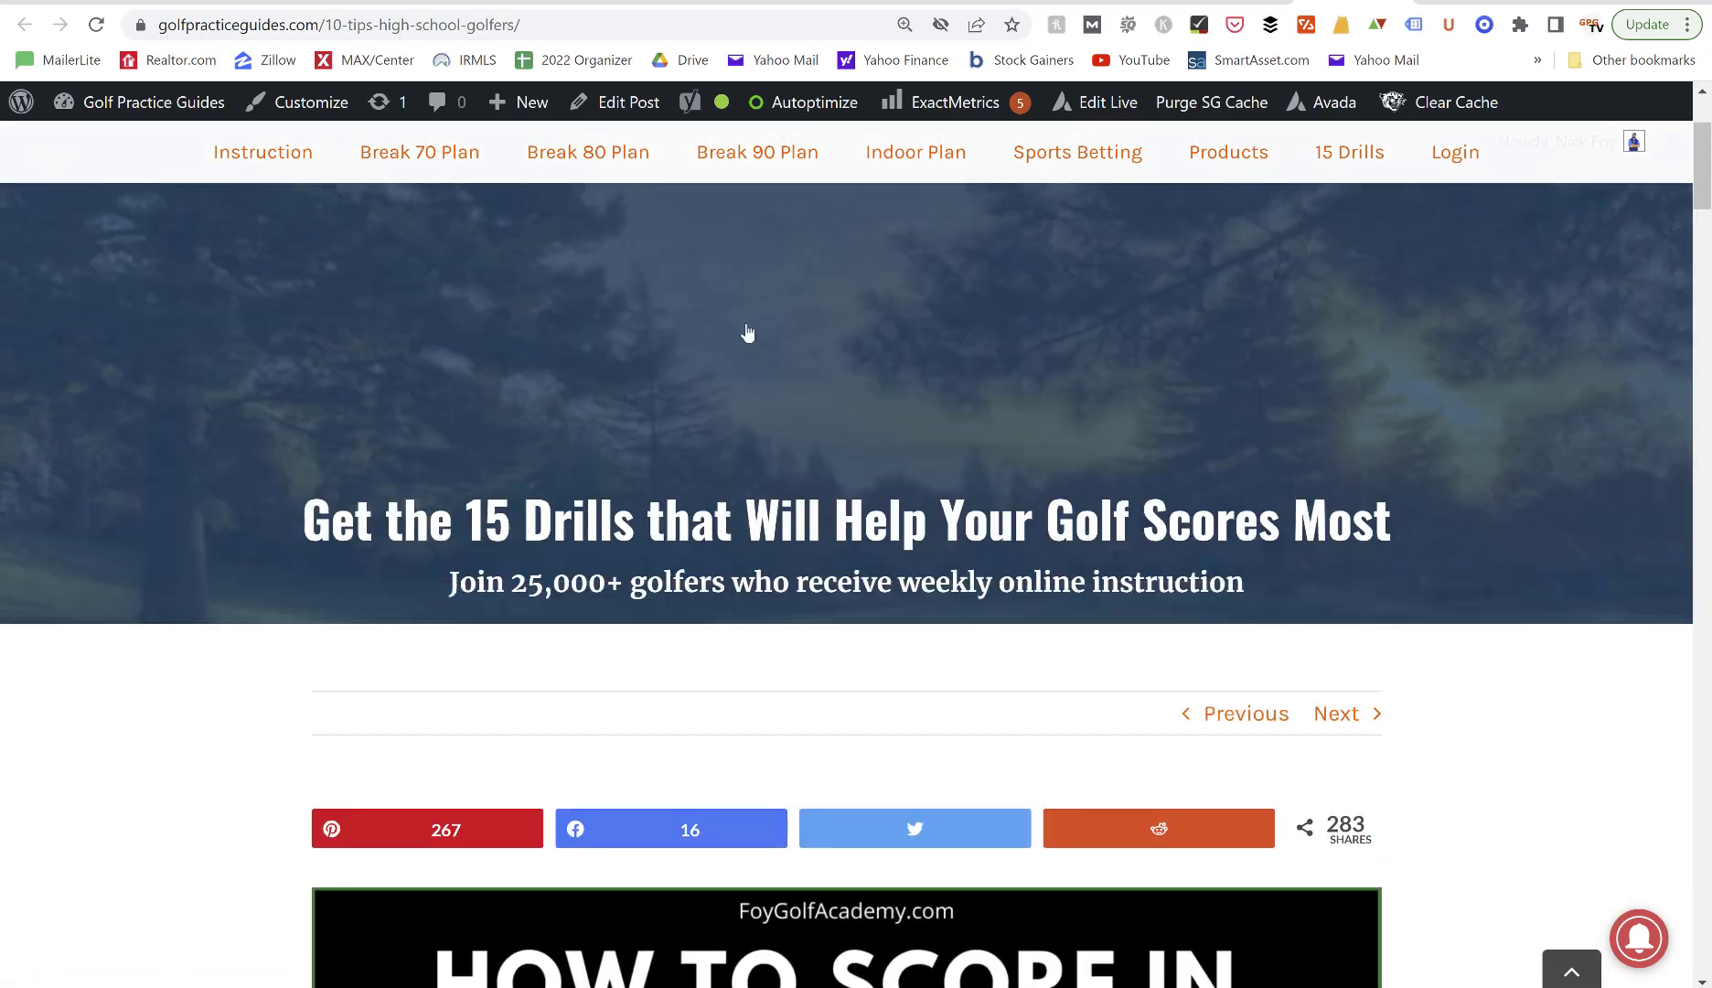
scroll(911, 677, down, 15)
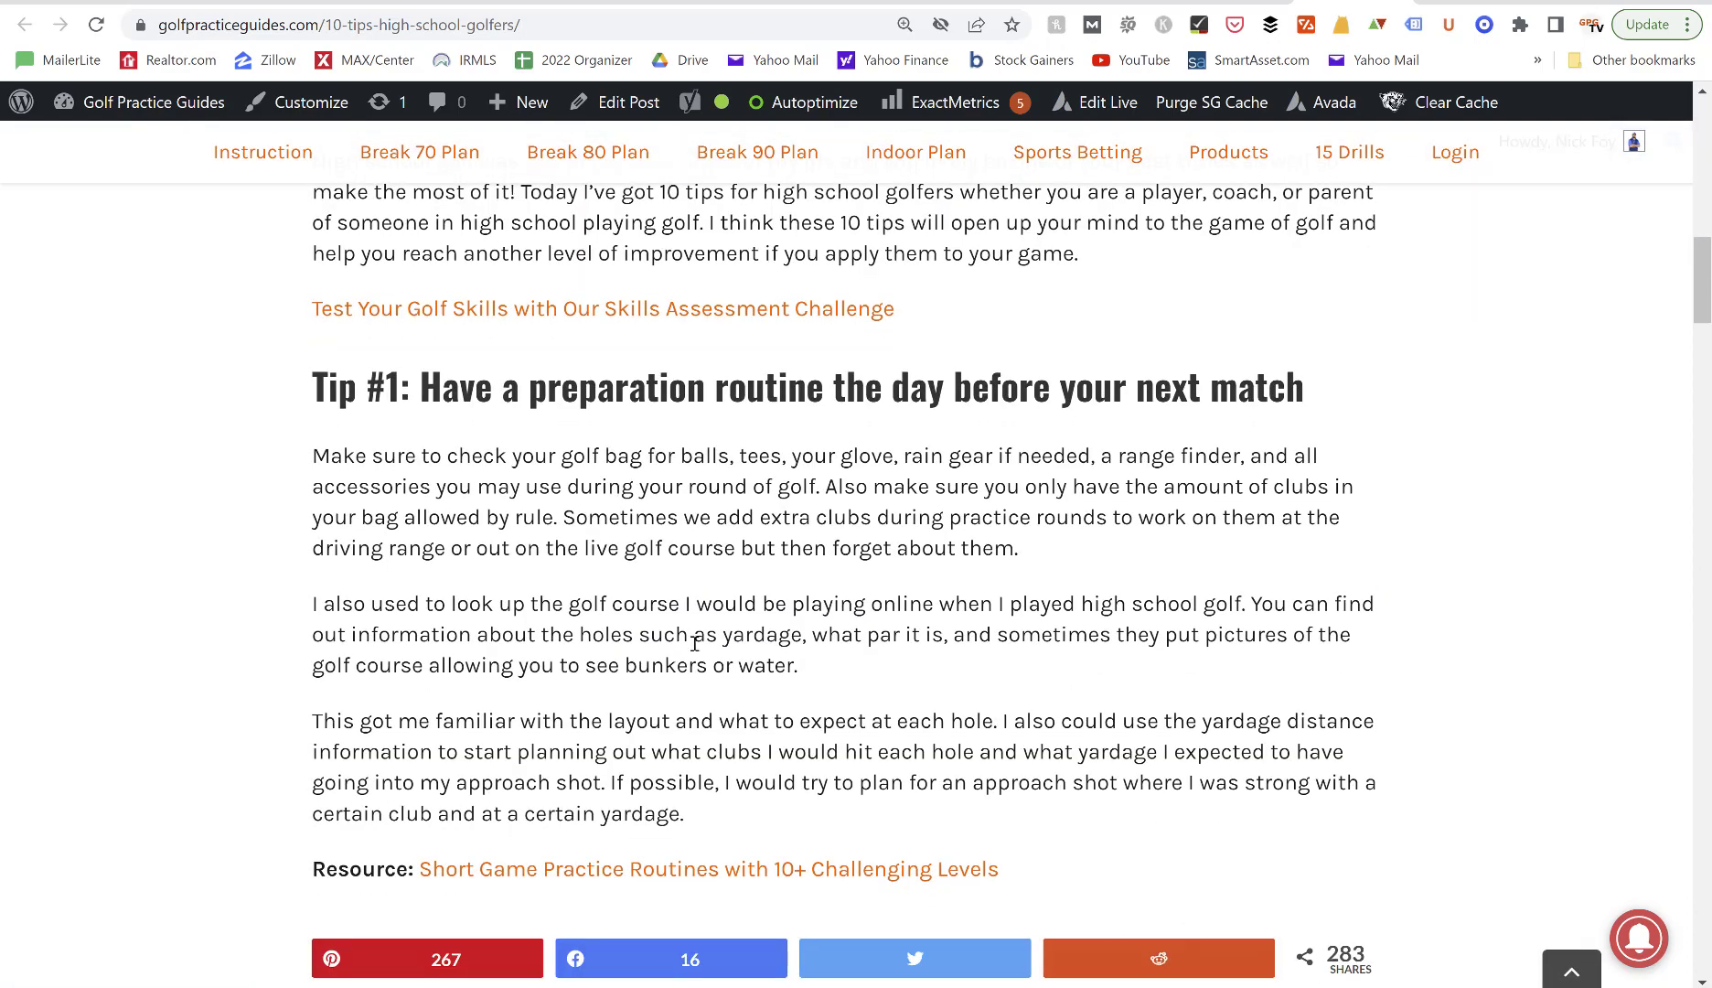
scroll(694, 643, up, 4)
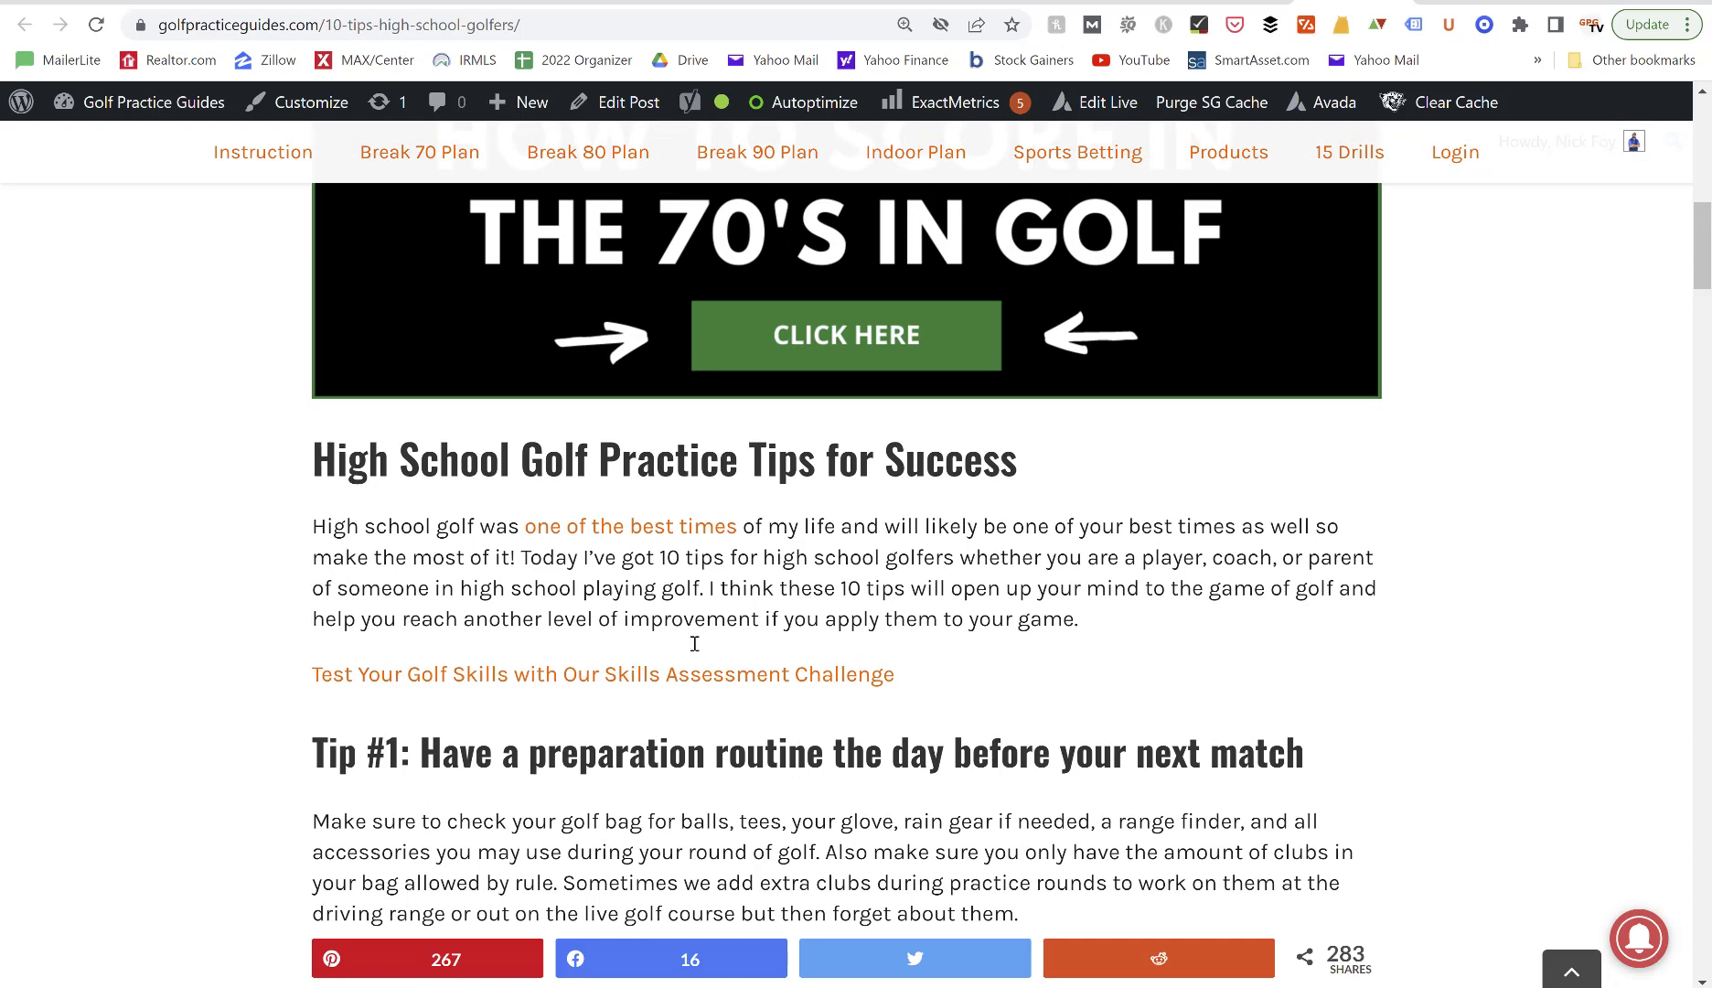
scroll(694, 642, up, 2)
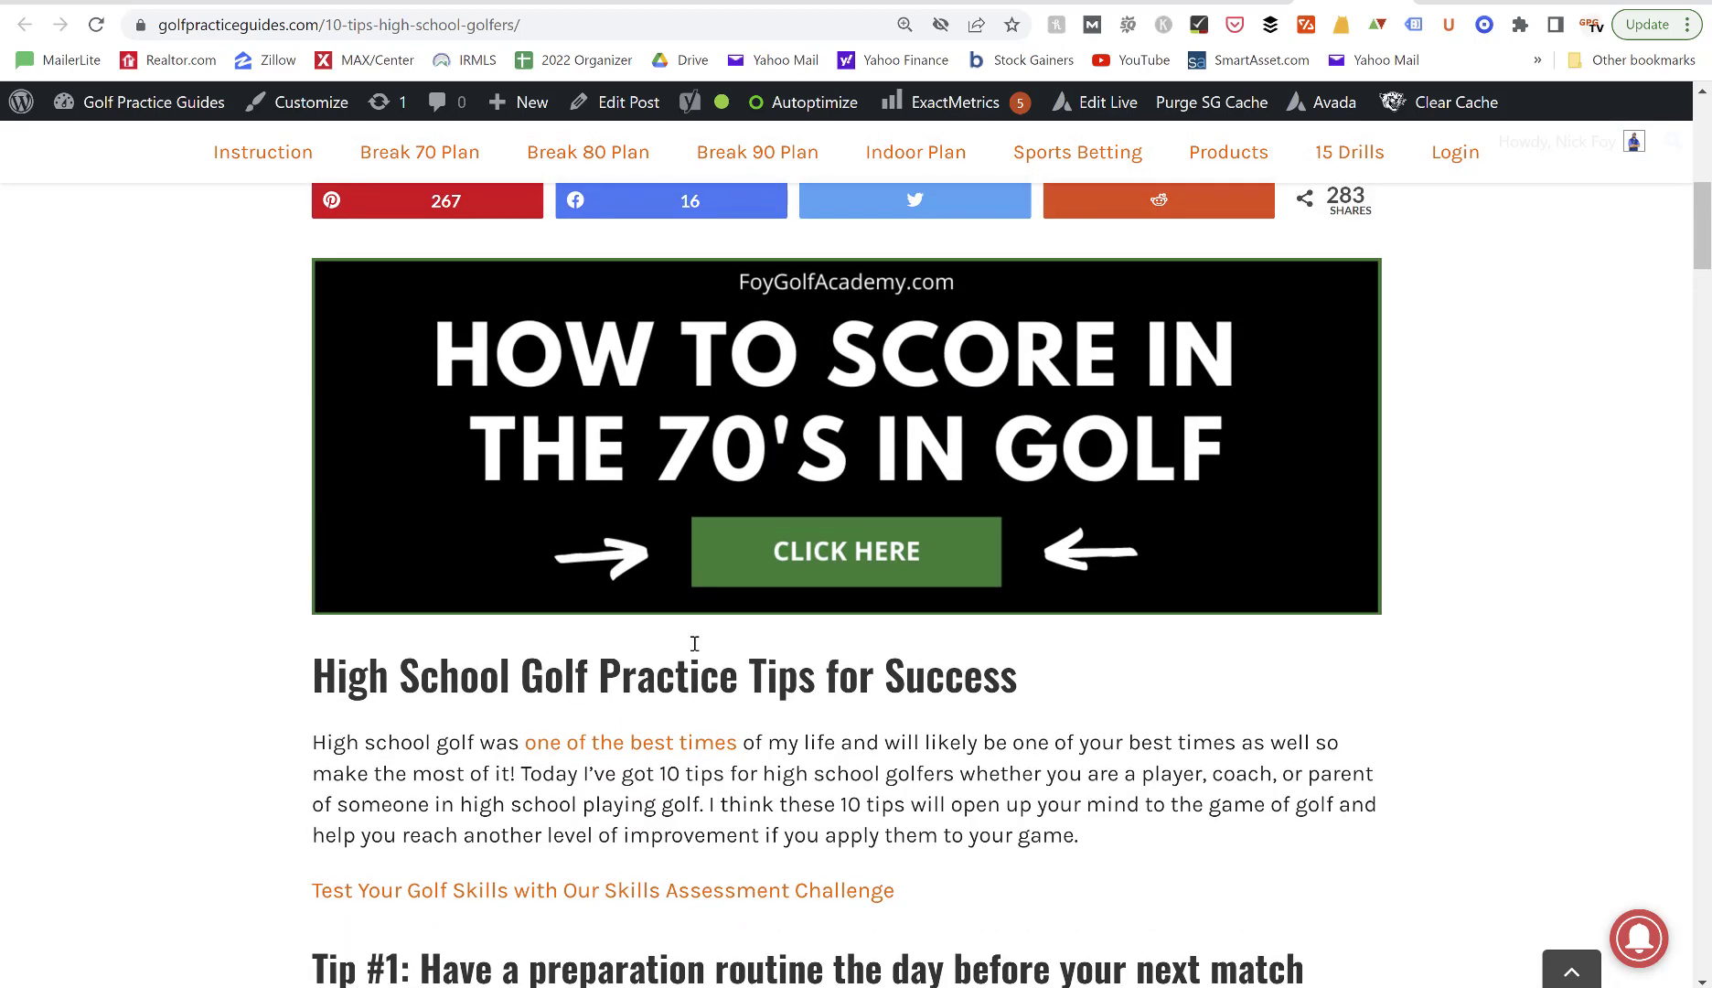
scroll(694, 643, up, 9)
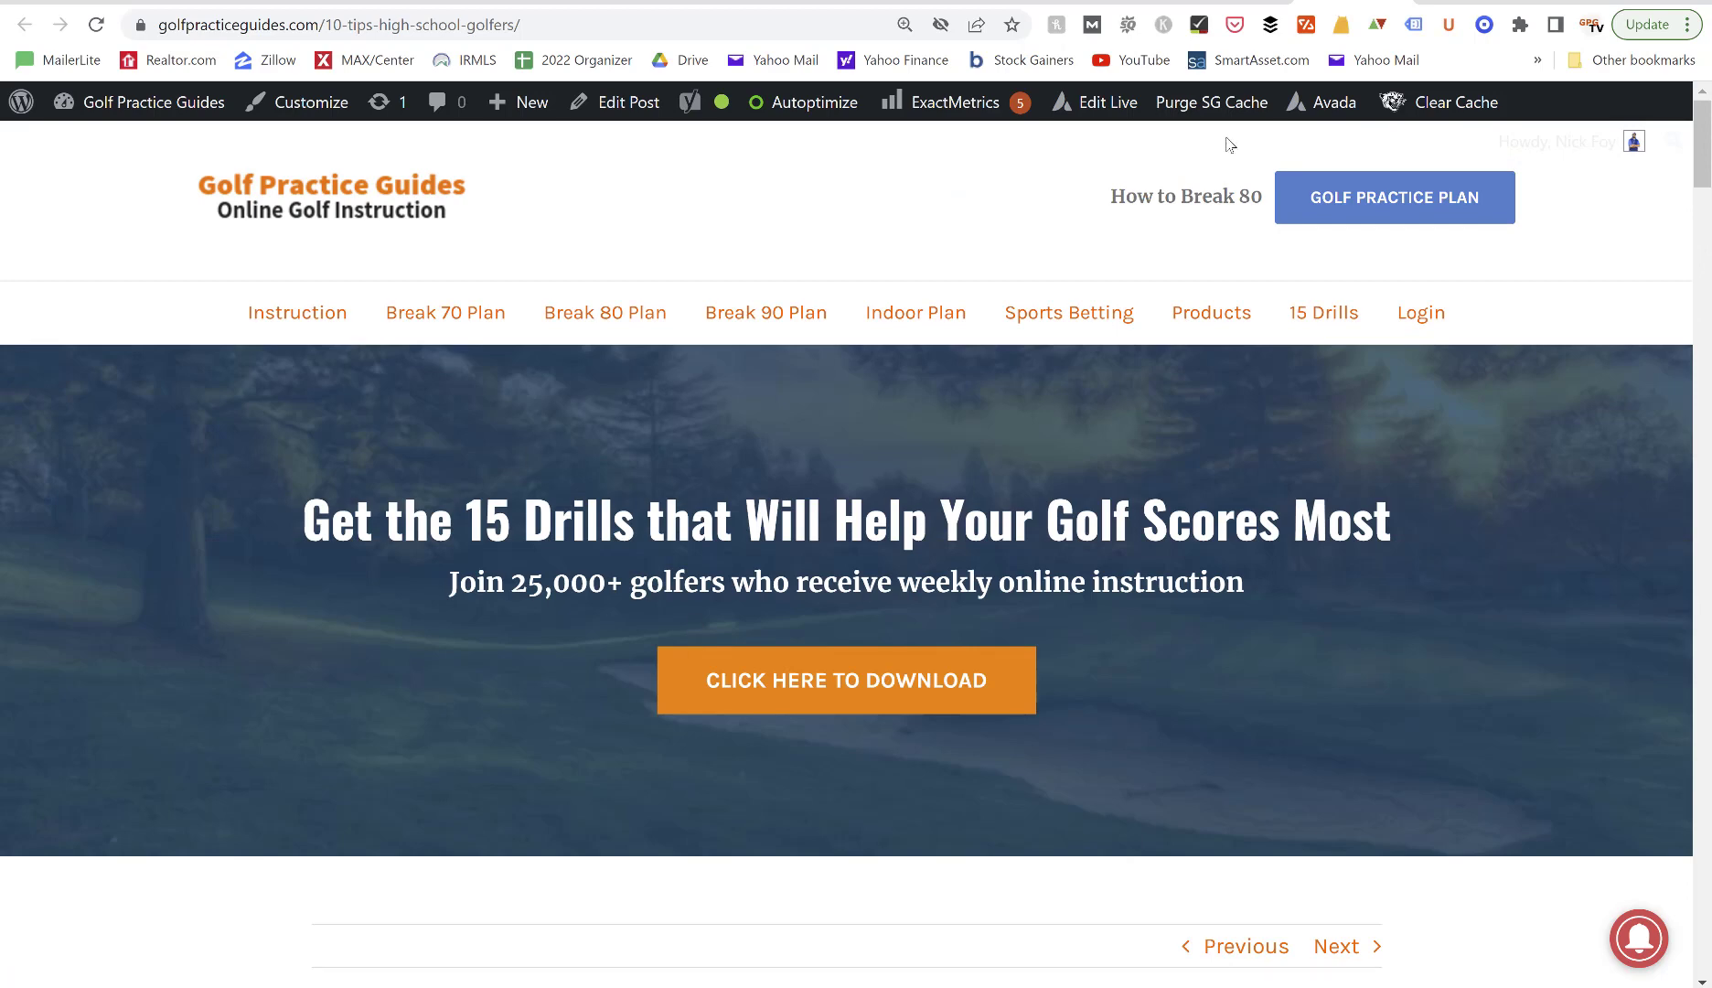
Switch back to the demo site's Media Library by way of the Google results and look at the available Posts options.
key(alt+Left)
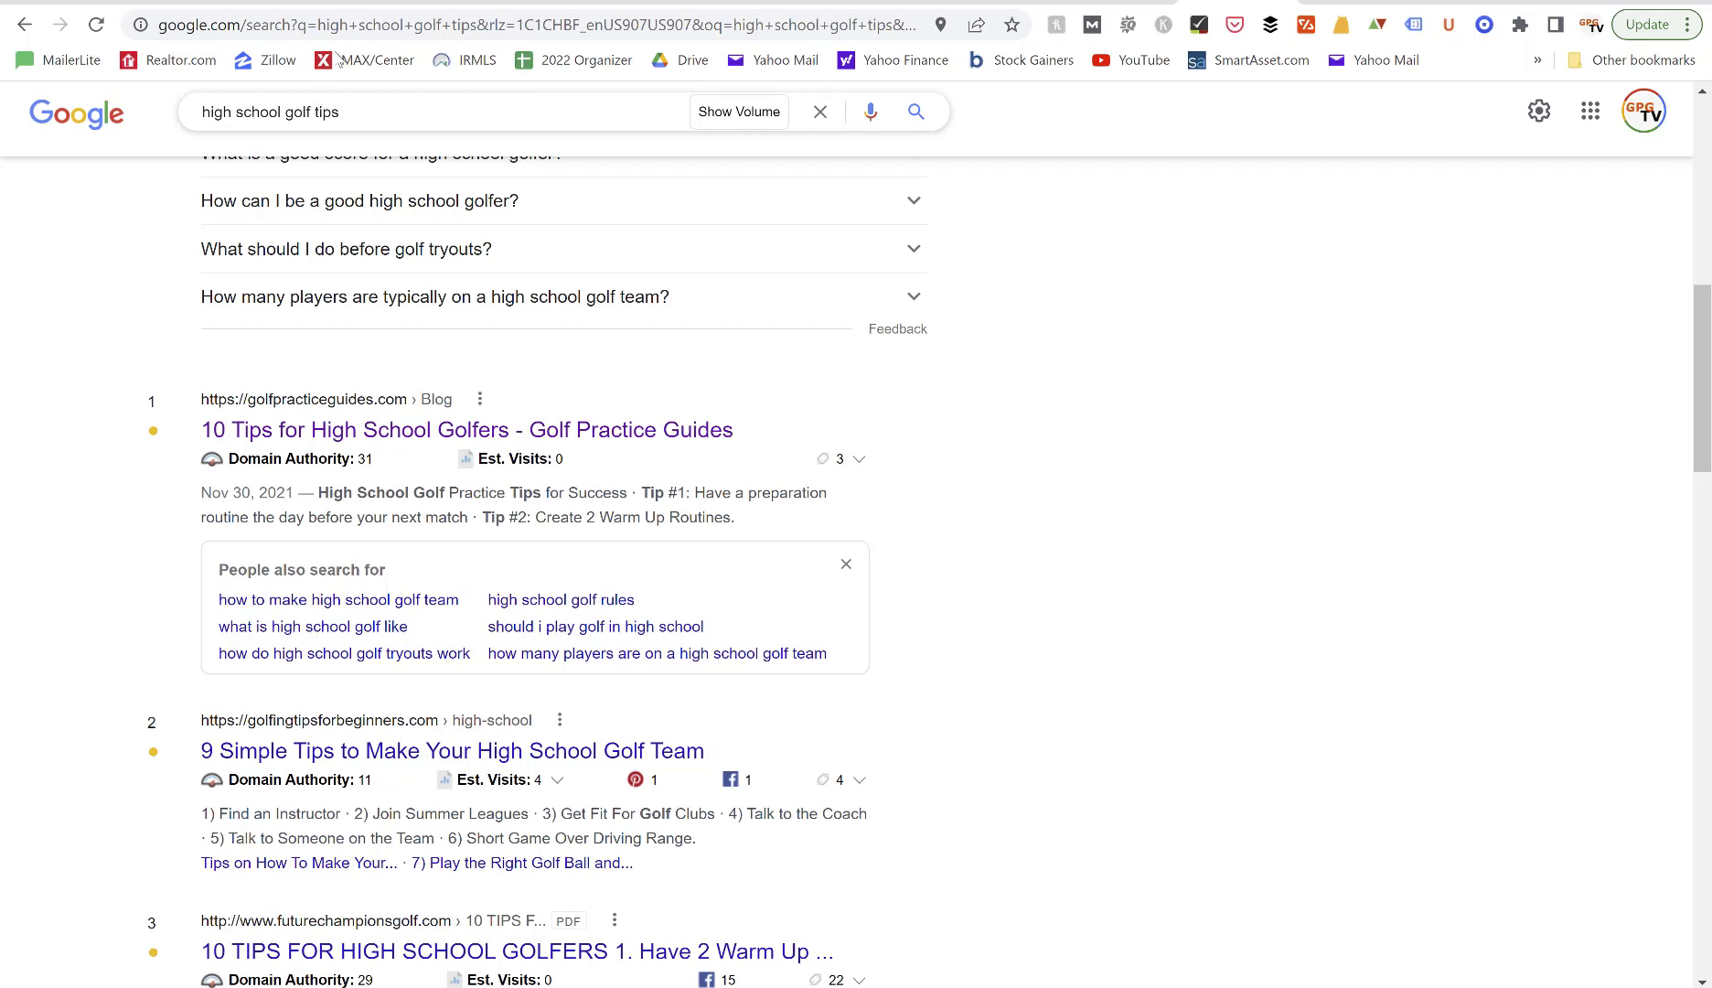
click(71, 2)
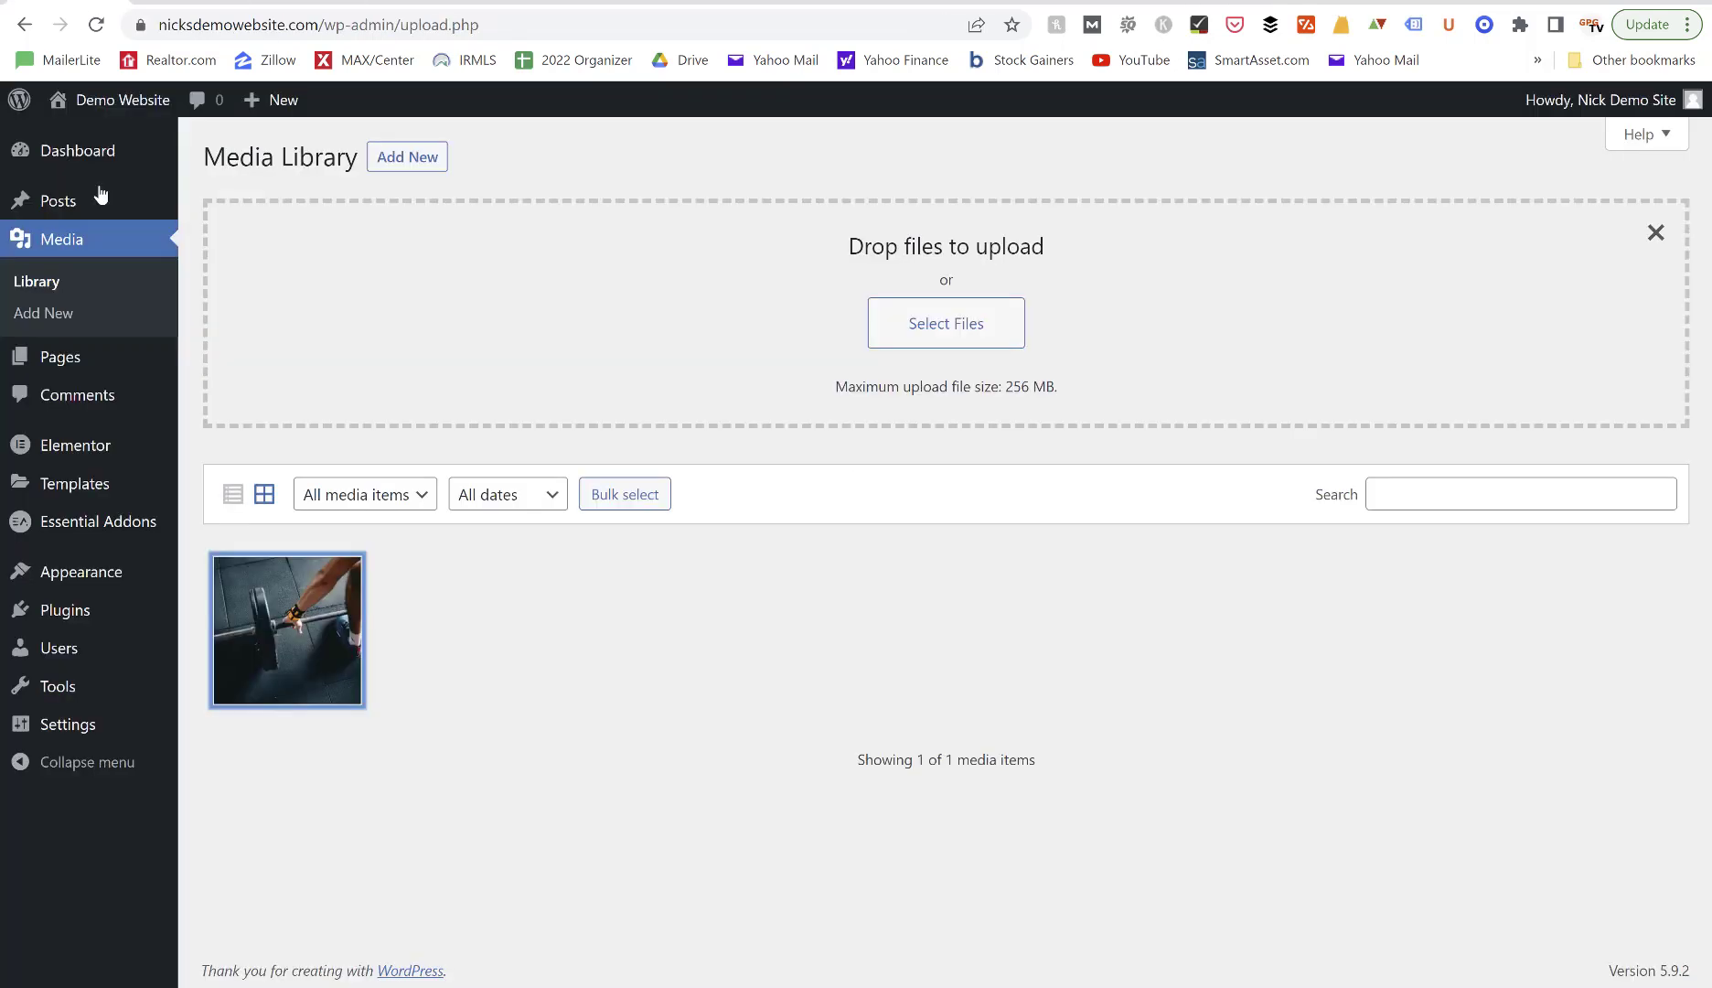
mouse_move(96, 216)
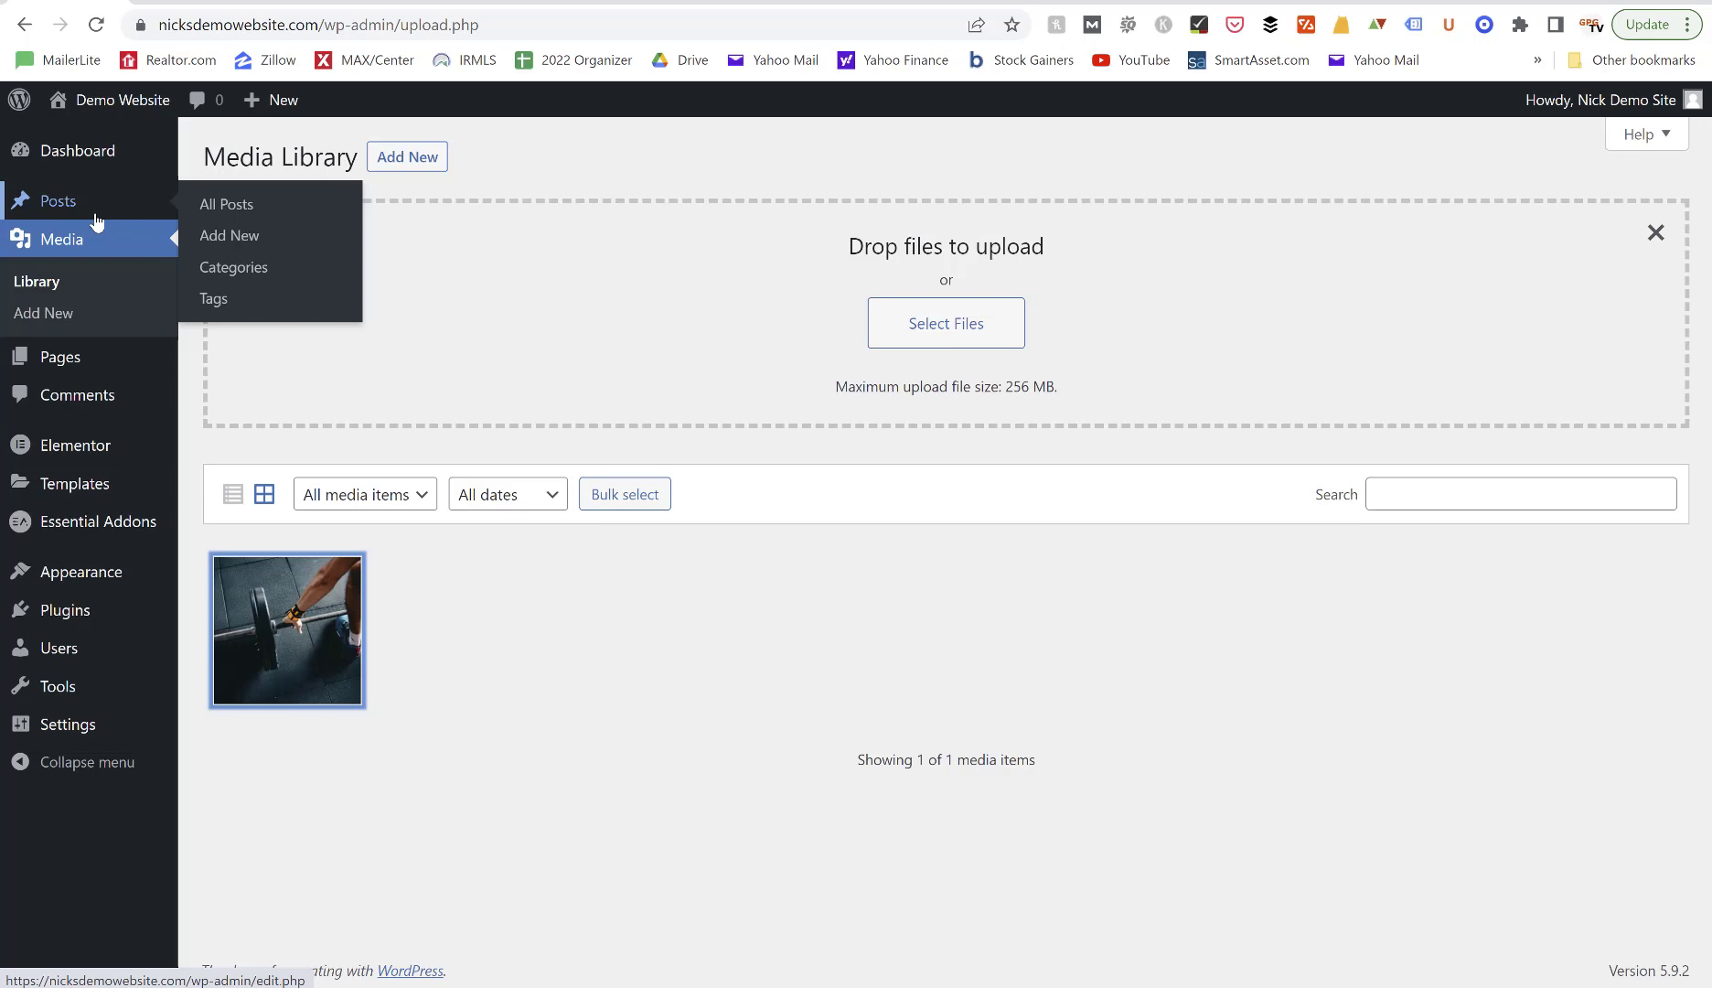
Return to the high school golfers article and review its introduction and first two tips, ending back at its header.
click(235, 216)
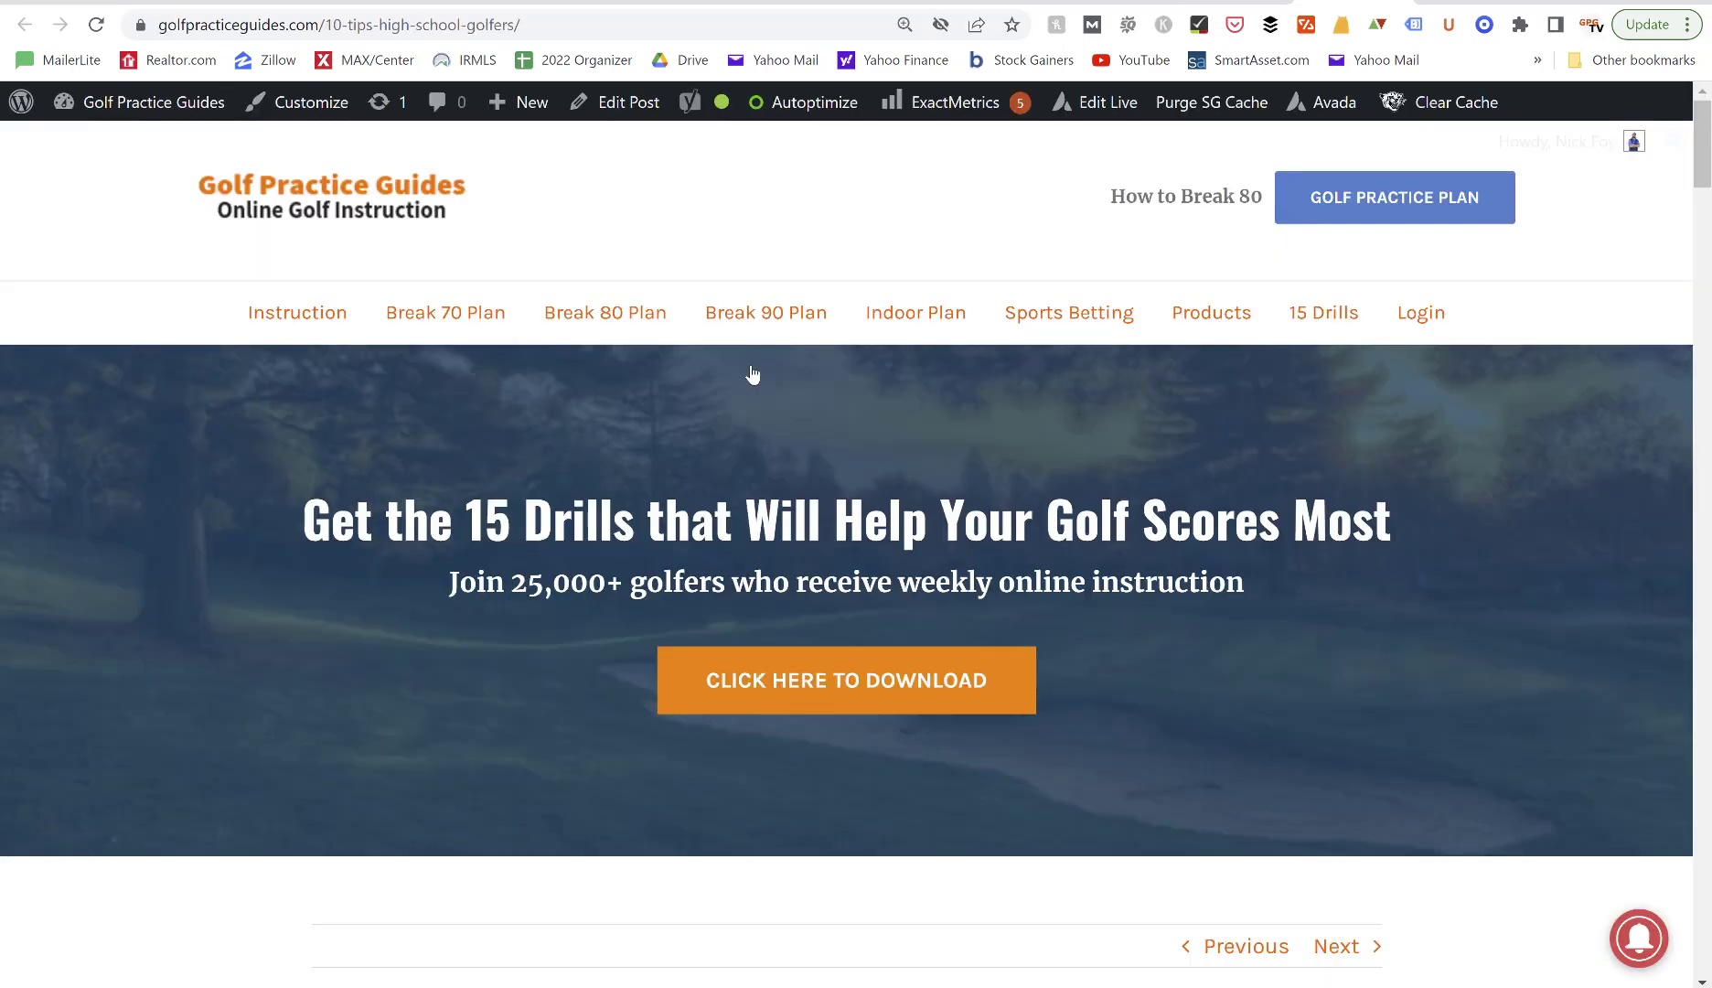
scroll(752, 373, down, 10)
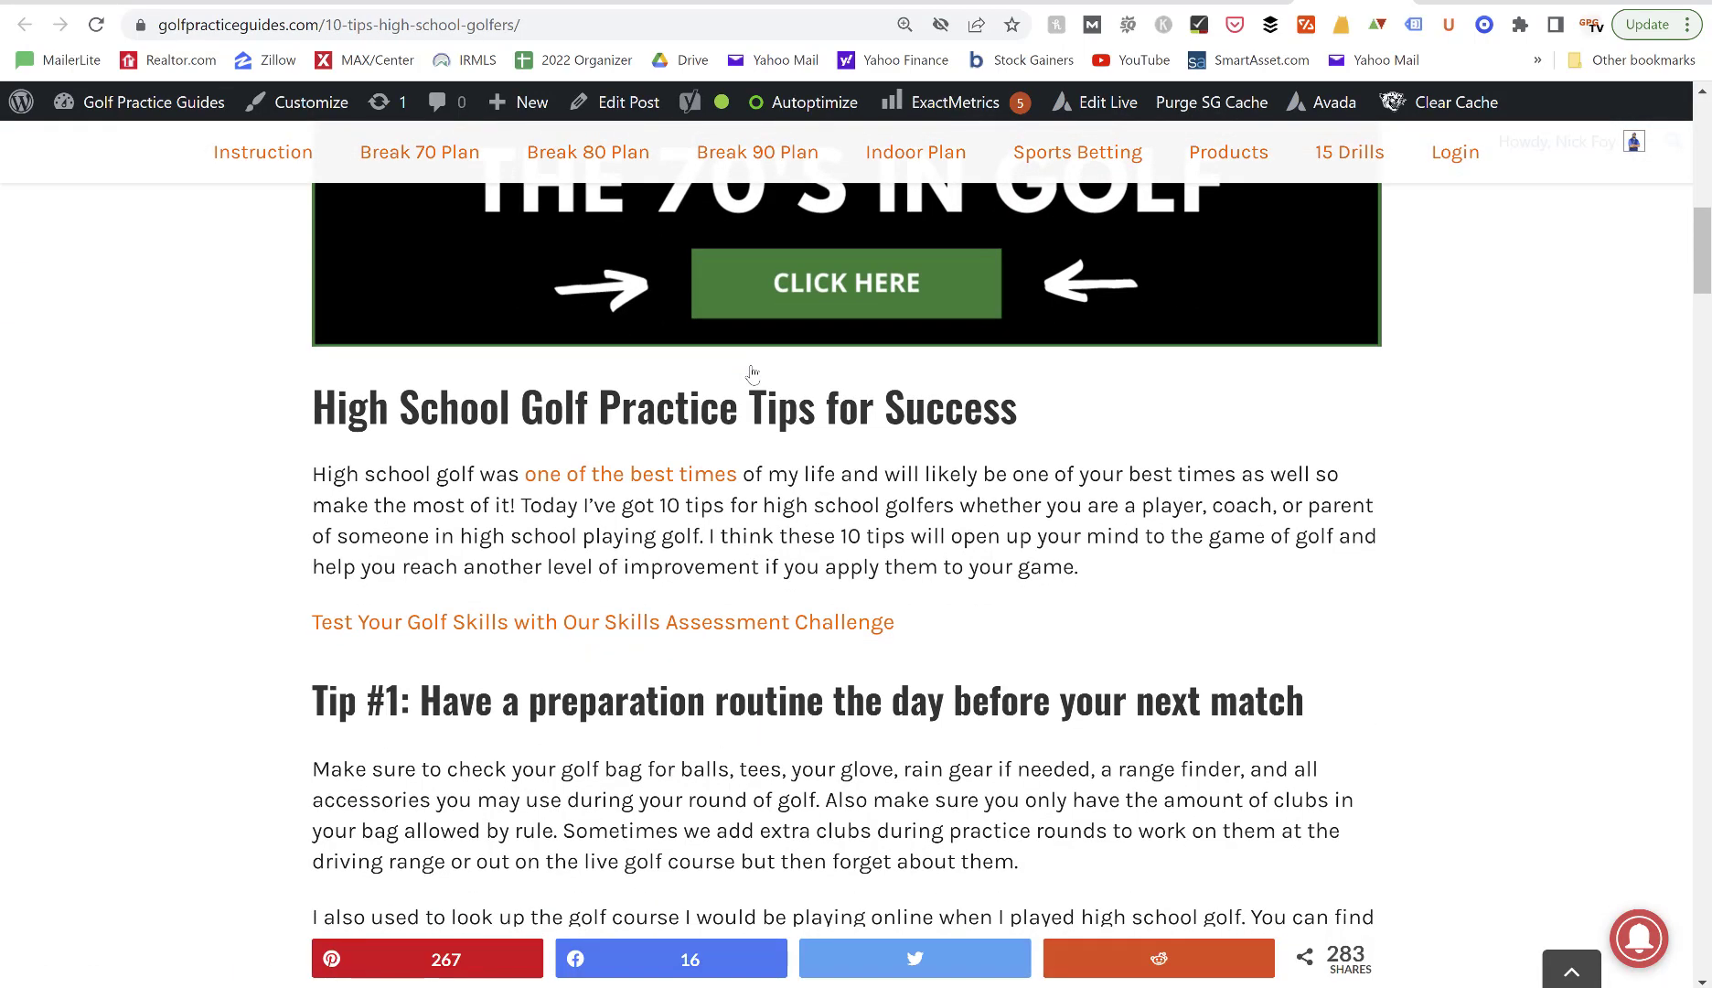
scroll(752, 373, down, 5)
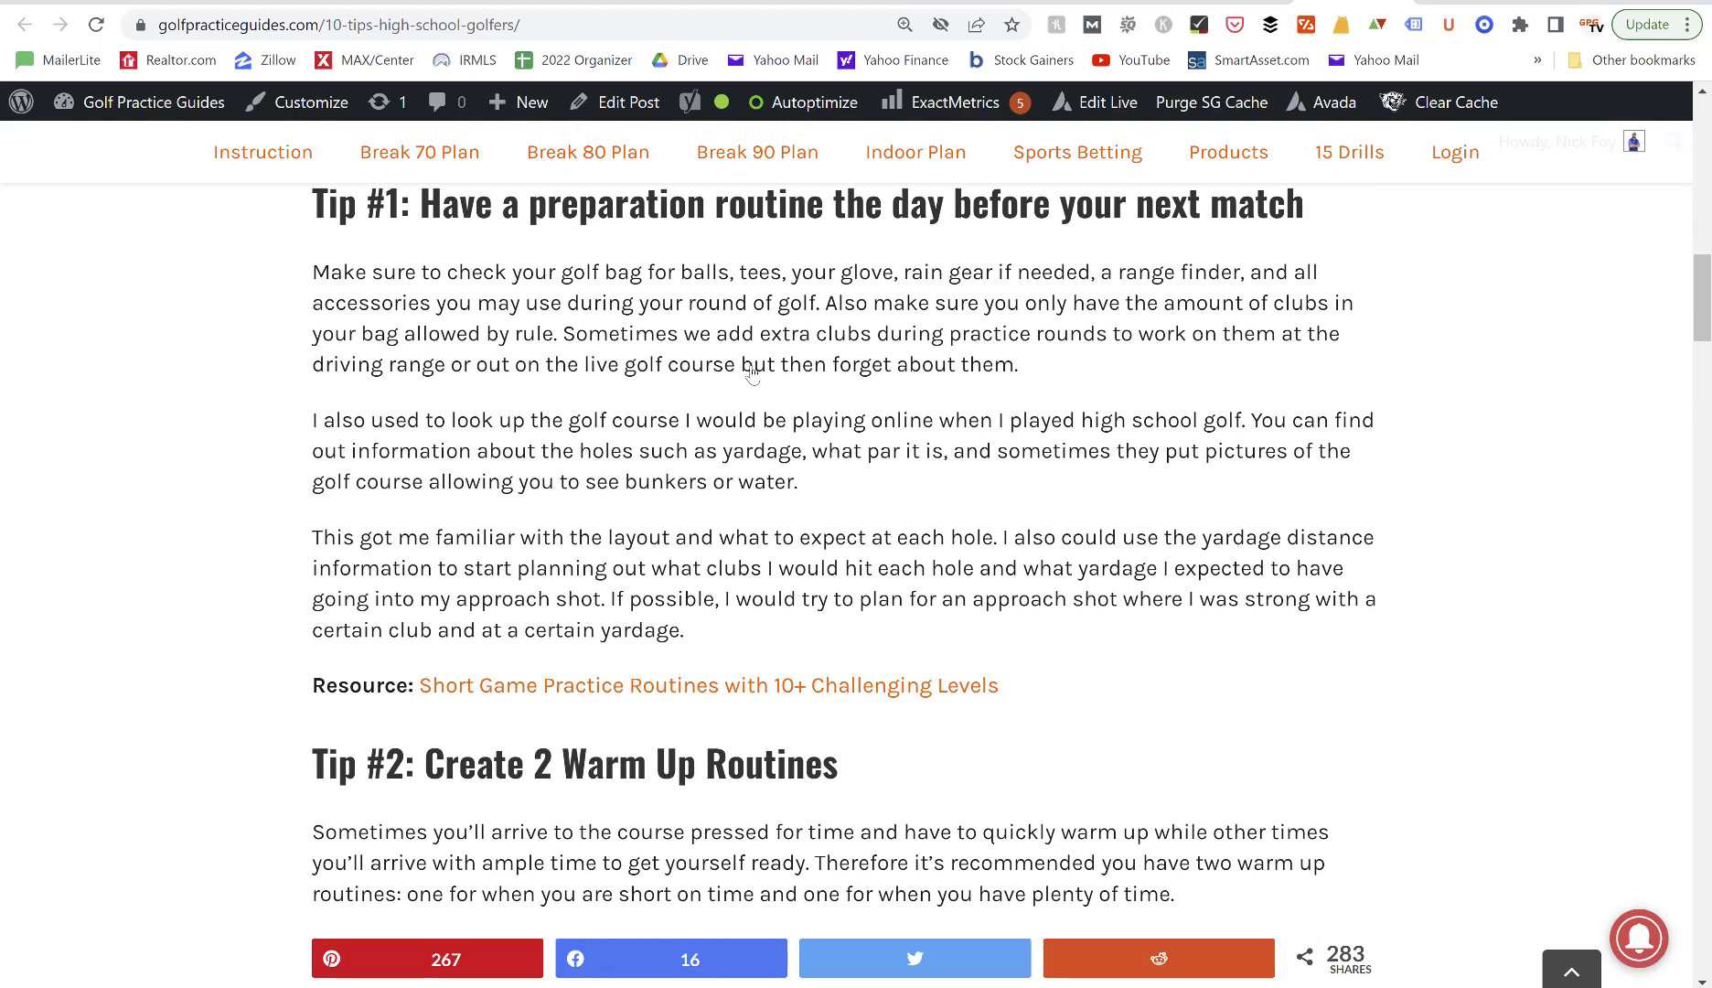
scroll(752, 373, up, 10)
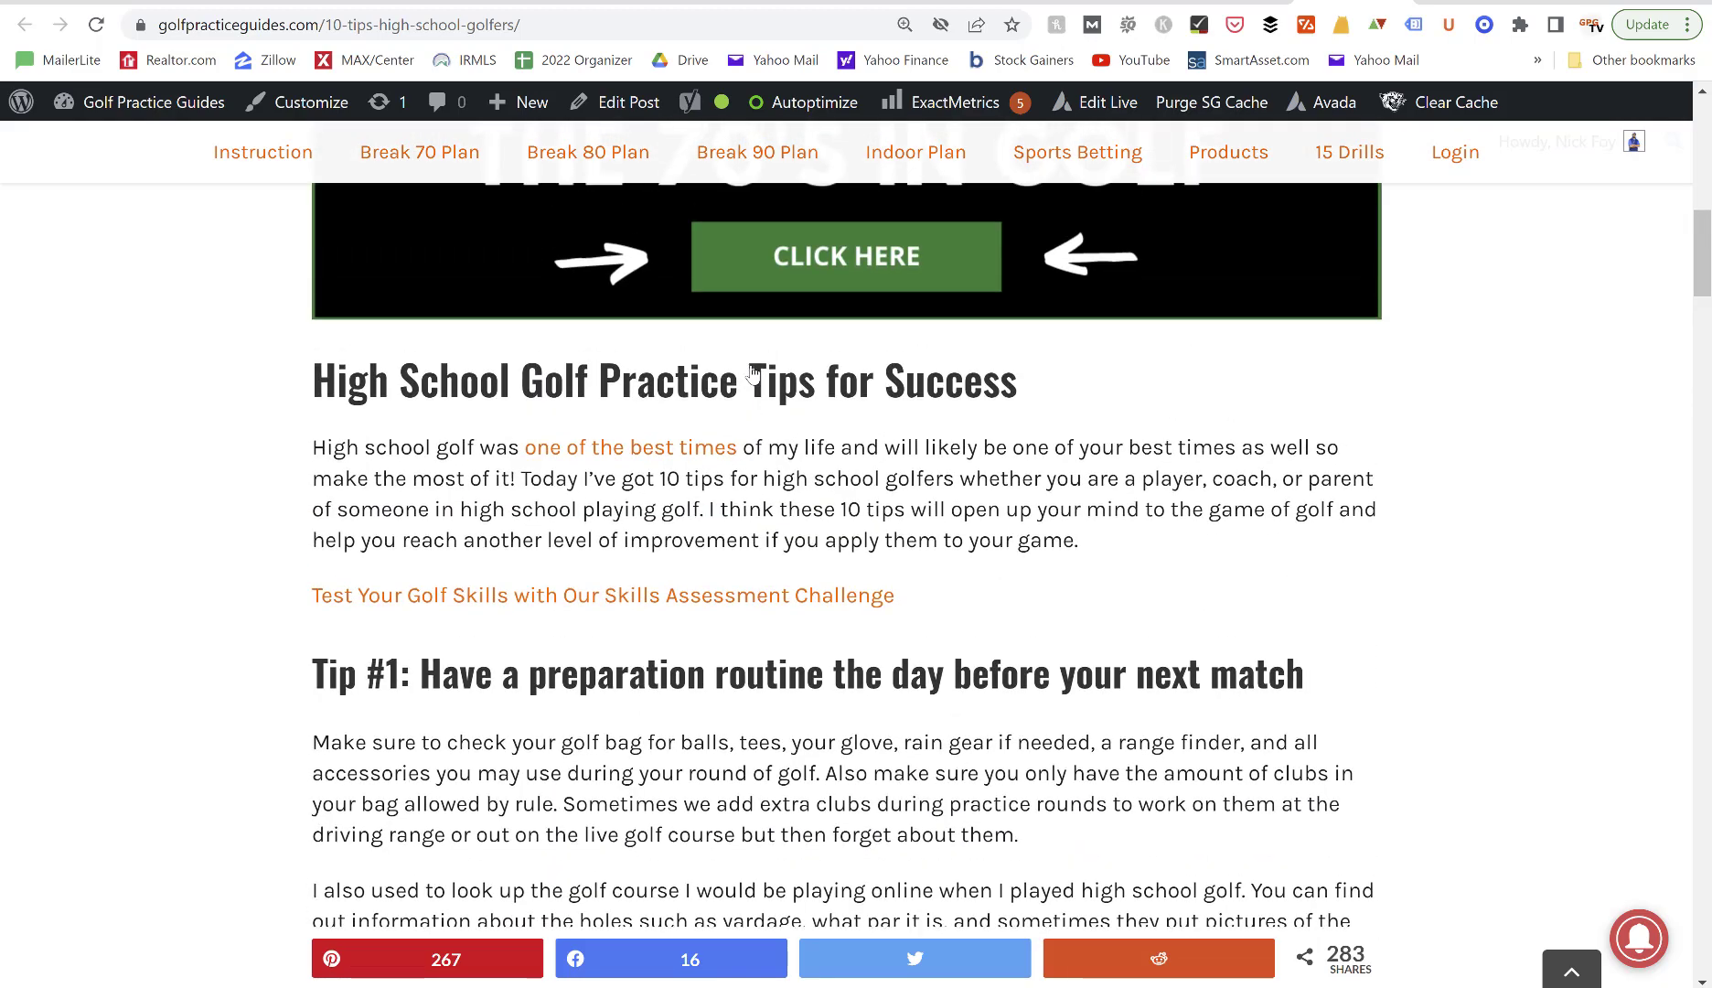
scroll(752, 373, up, 5)
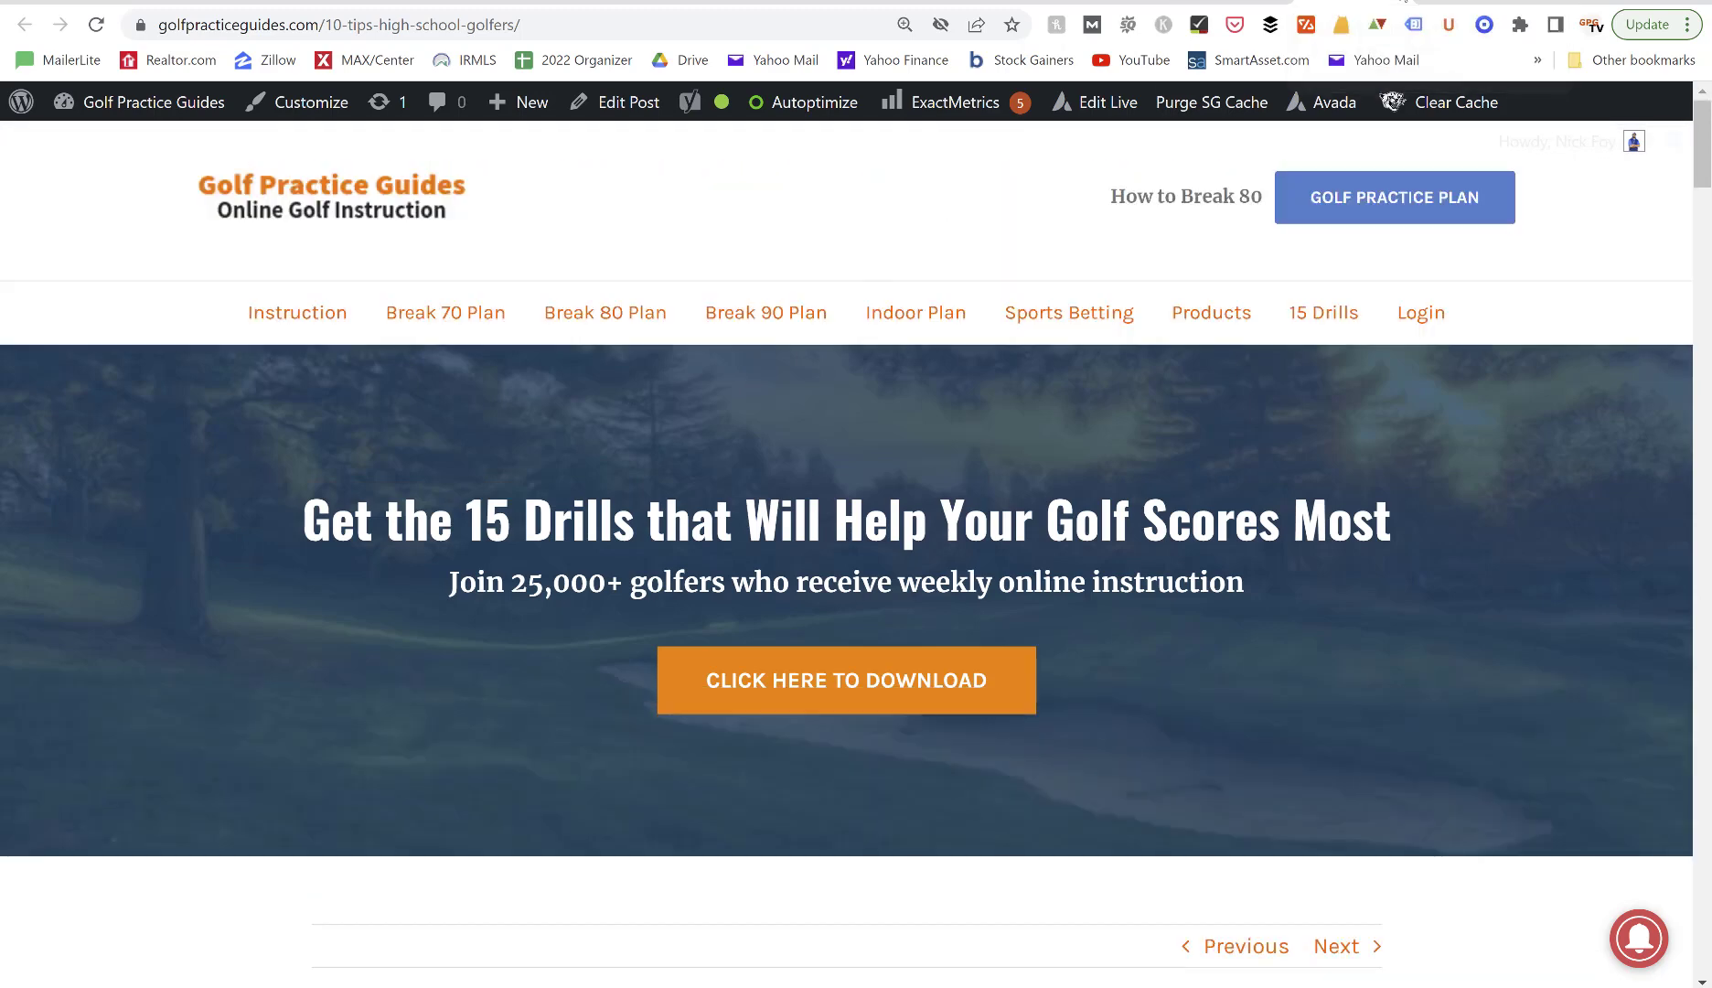
Look over the Google results for "high school golf tips", and return to the demo site's Media Library to view the Pages and Posts options.
click(1403, 2)
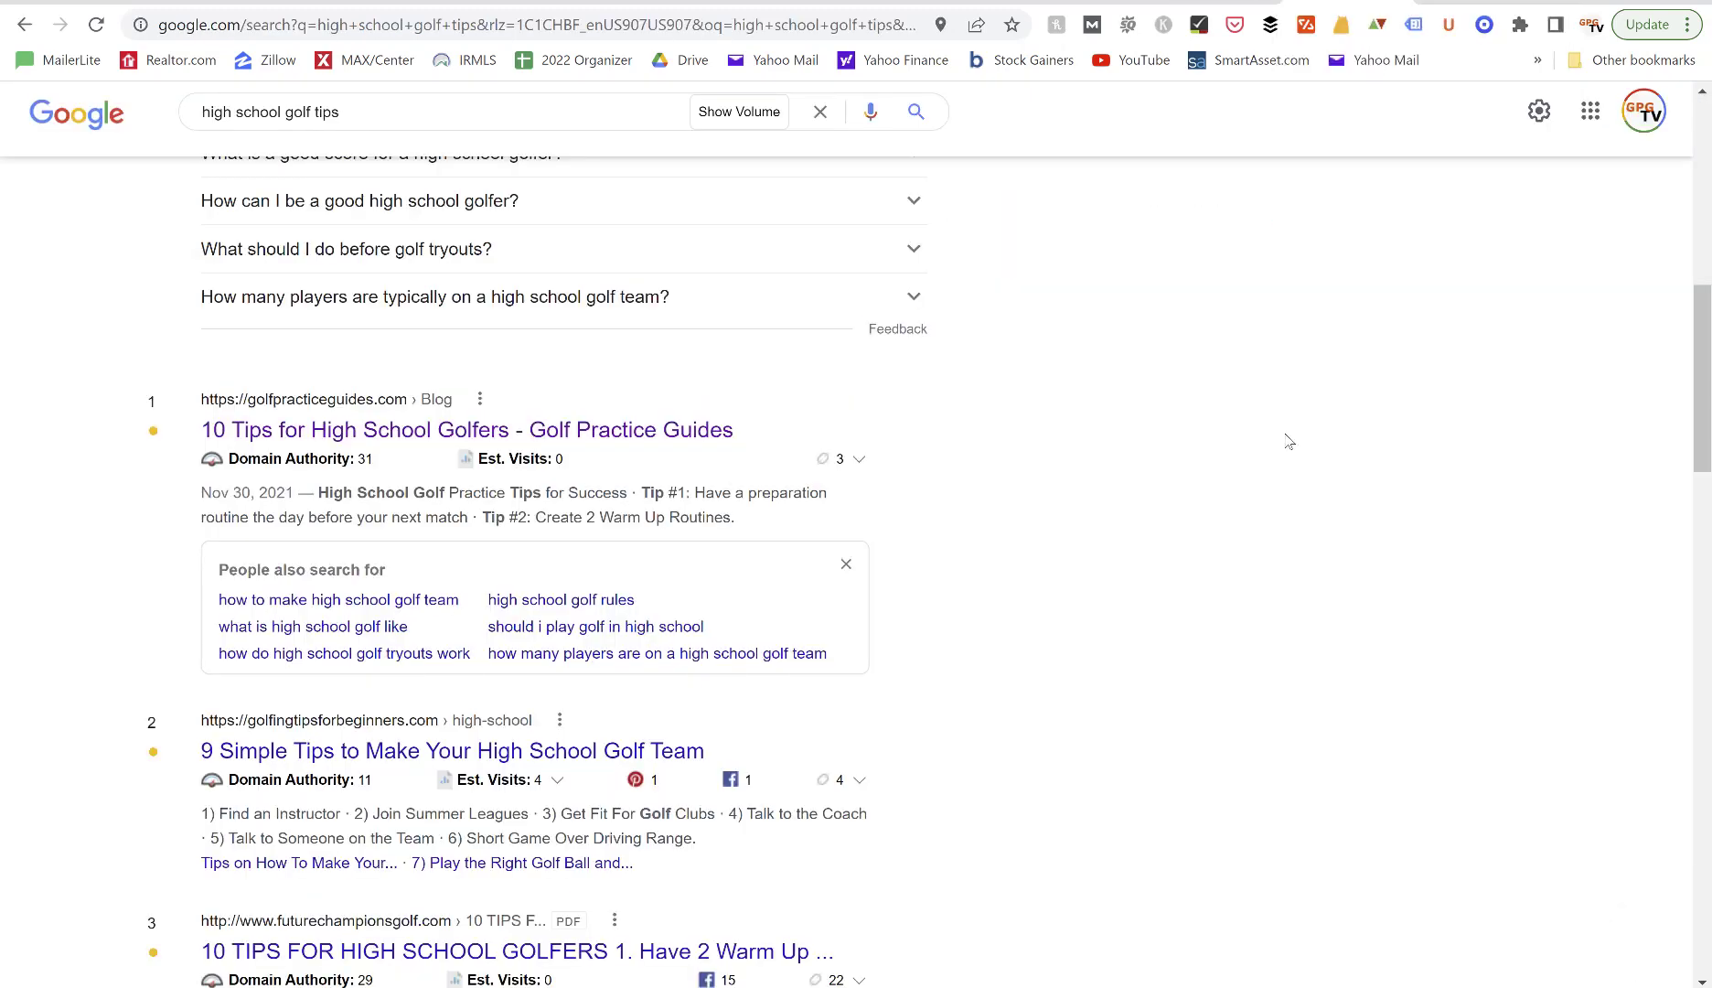
scroll(1288, 442, down, 3)
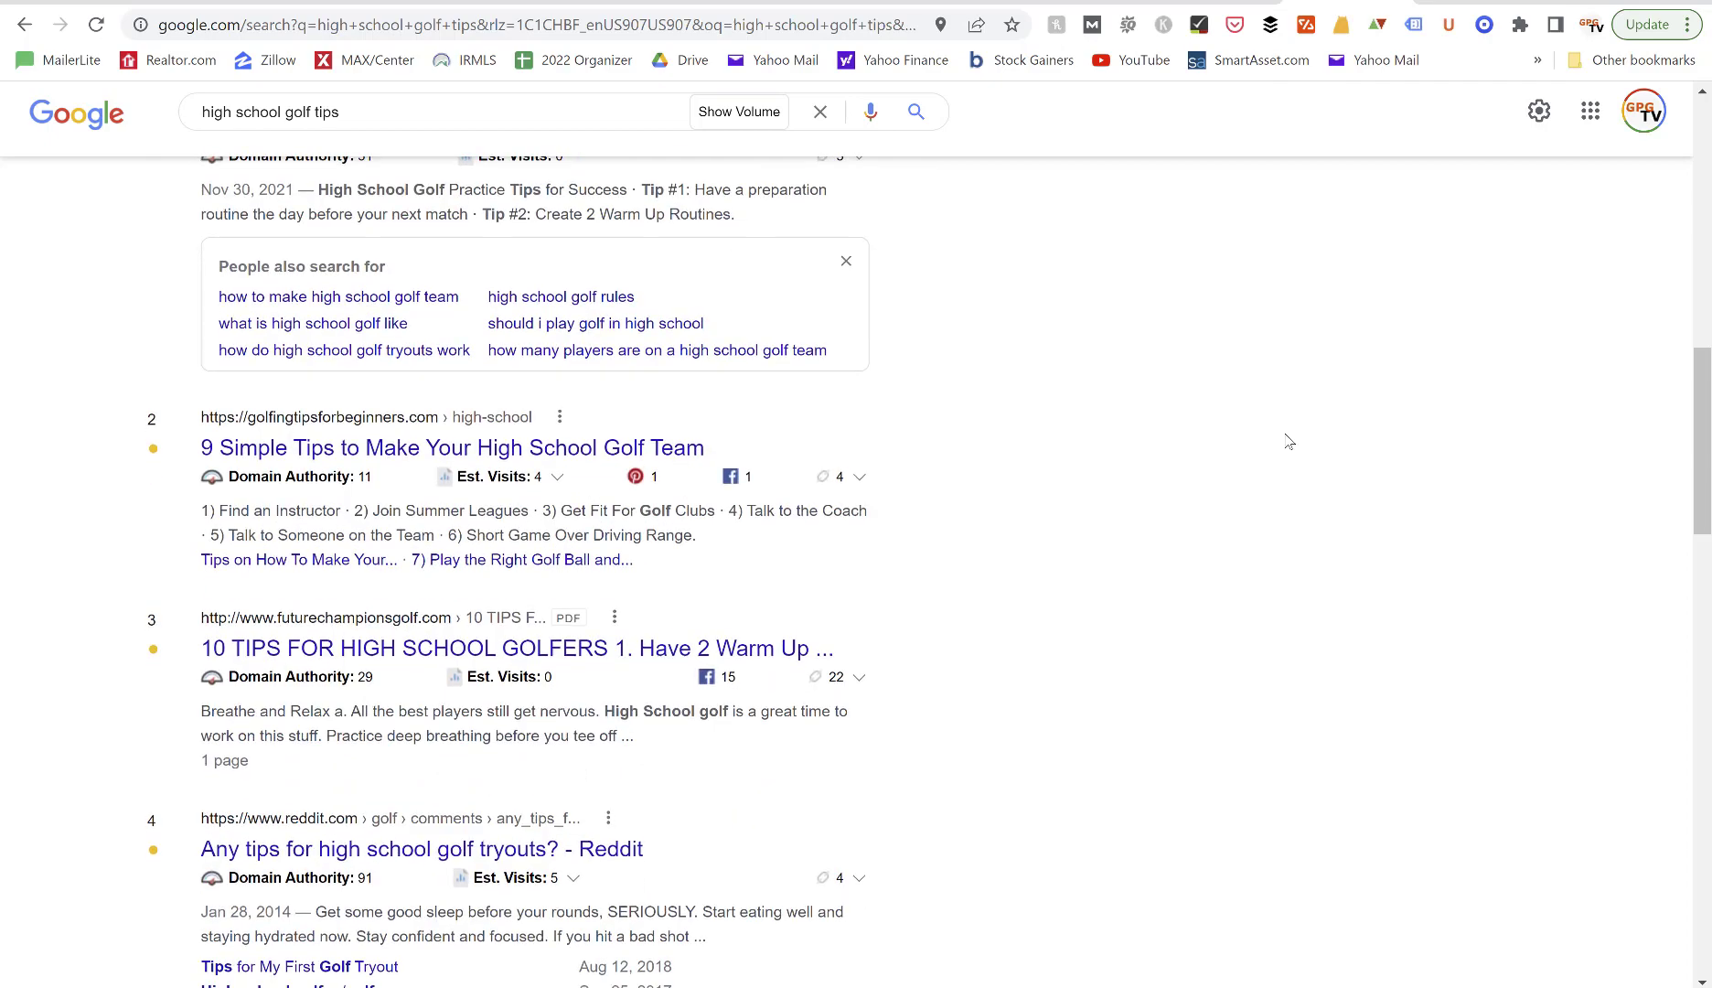
scroll(1287, 441, up, 10)
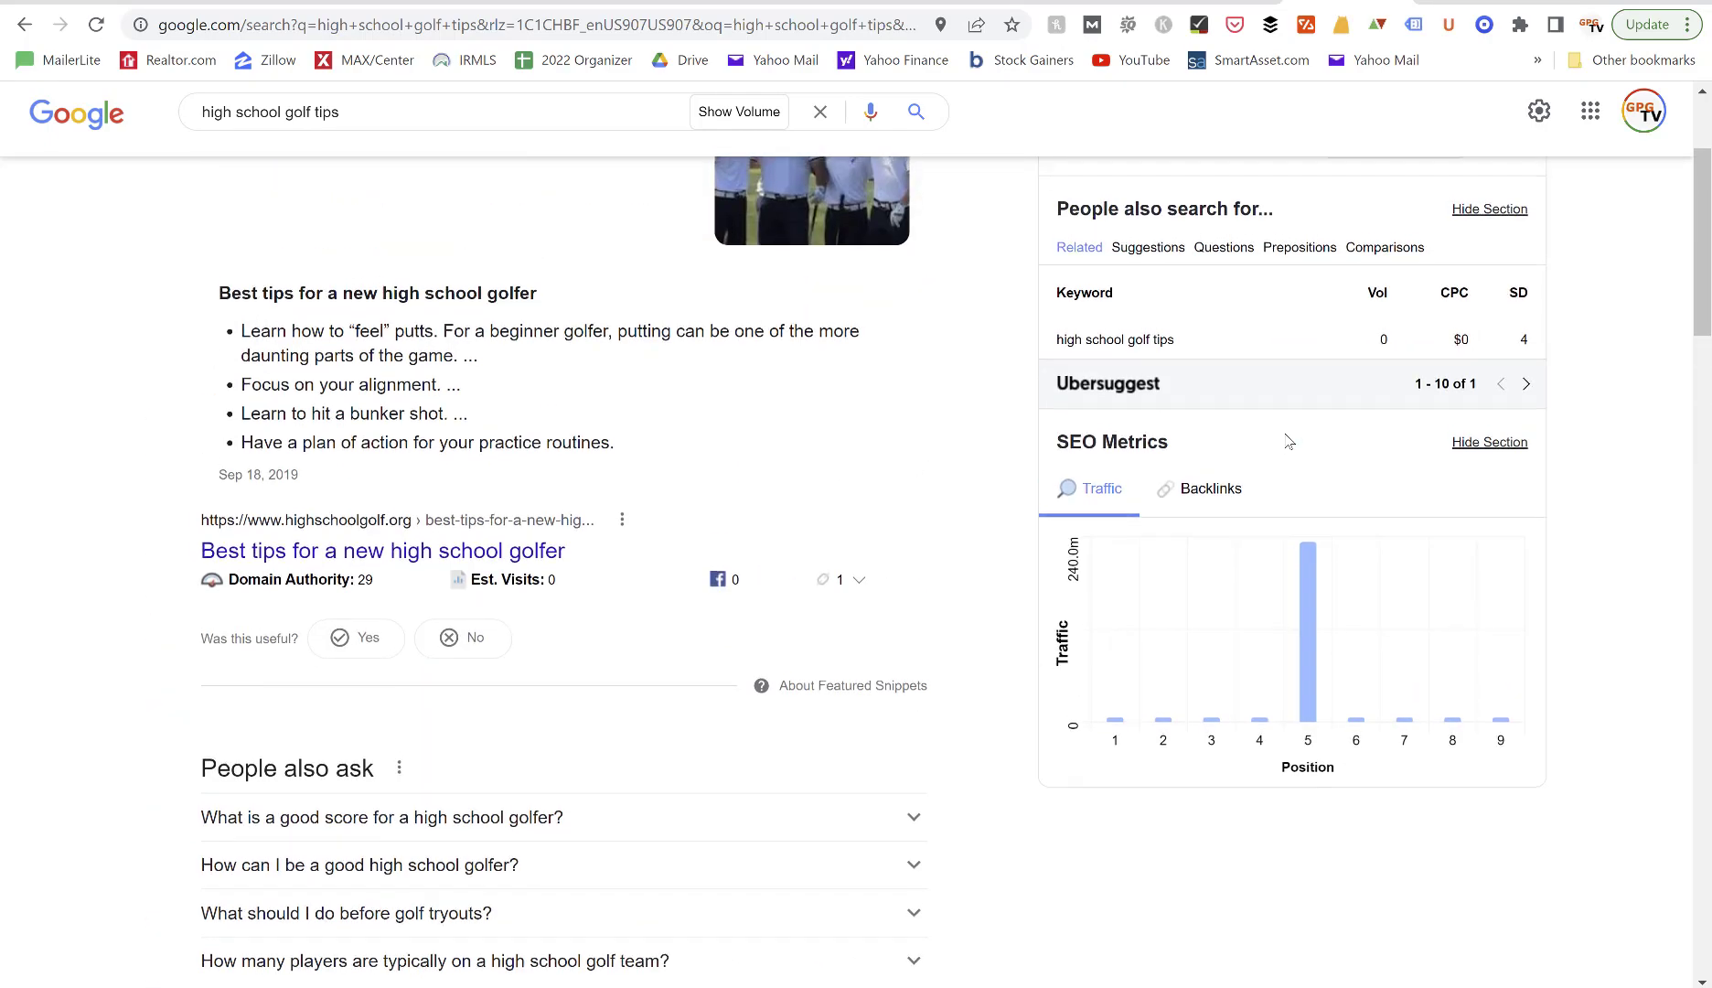
scroll(1287, 441, up, 3)
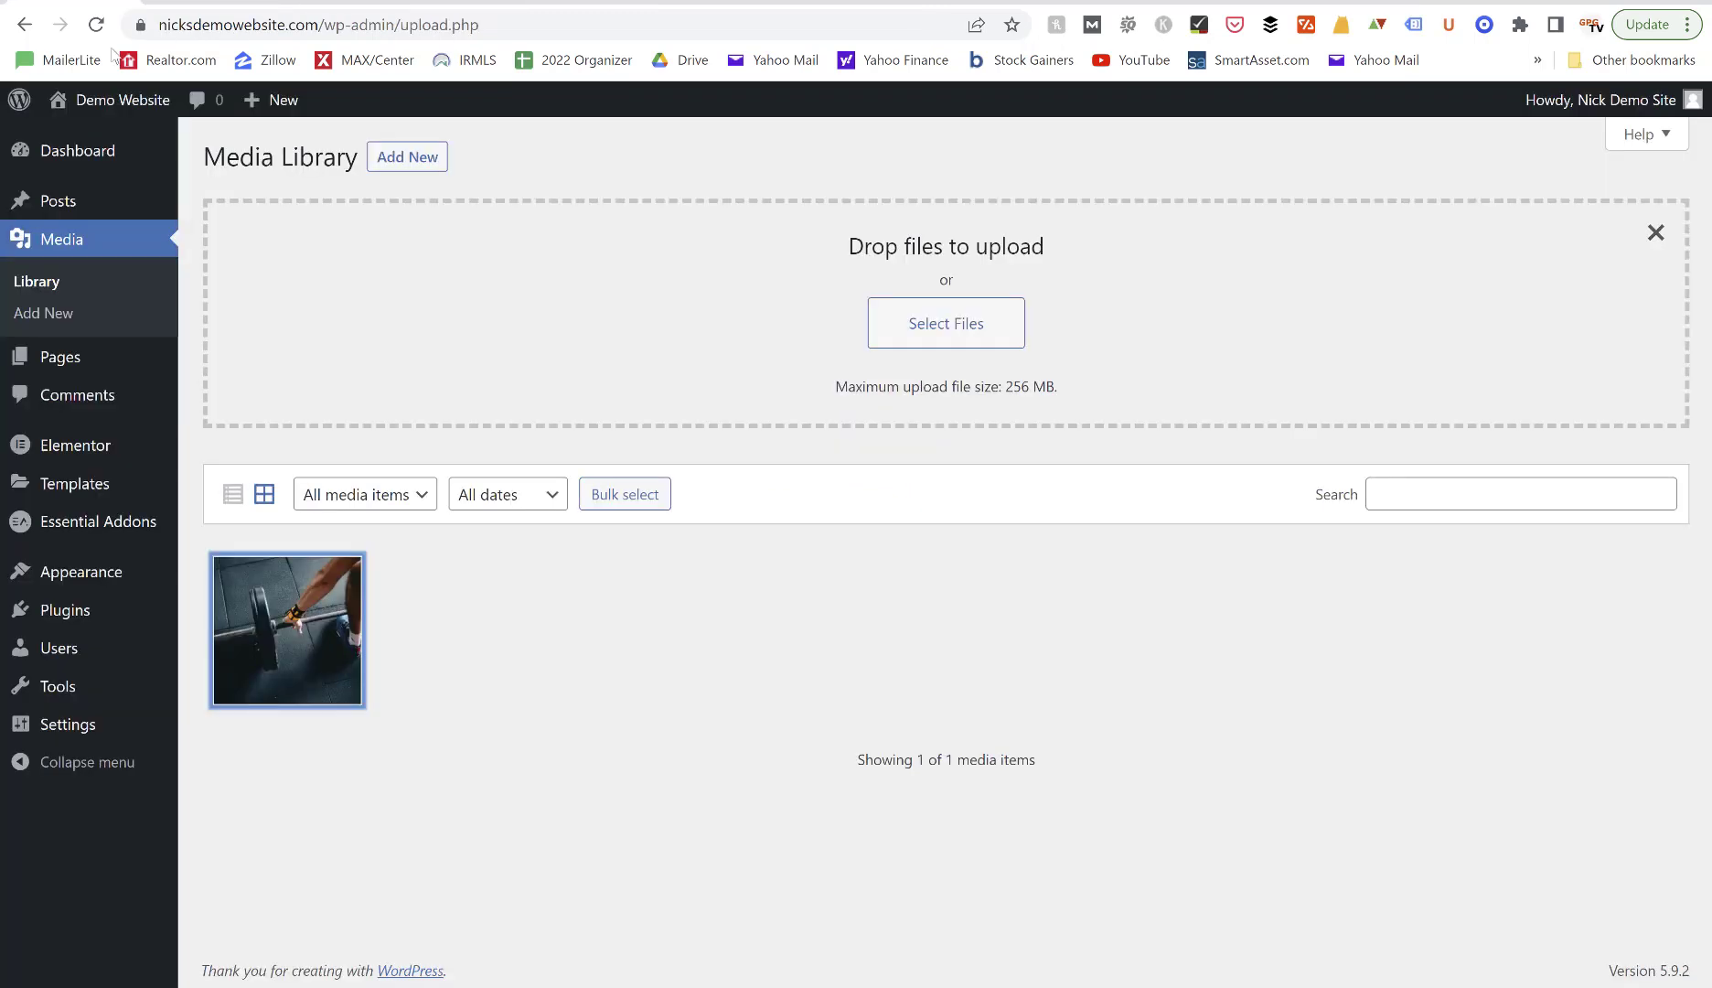
mouse_move(78, 364)
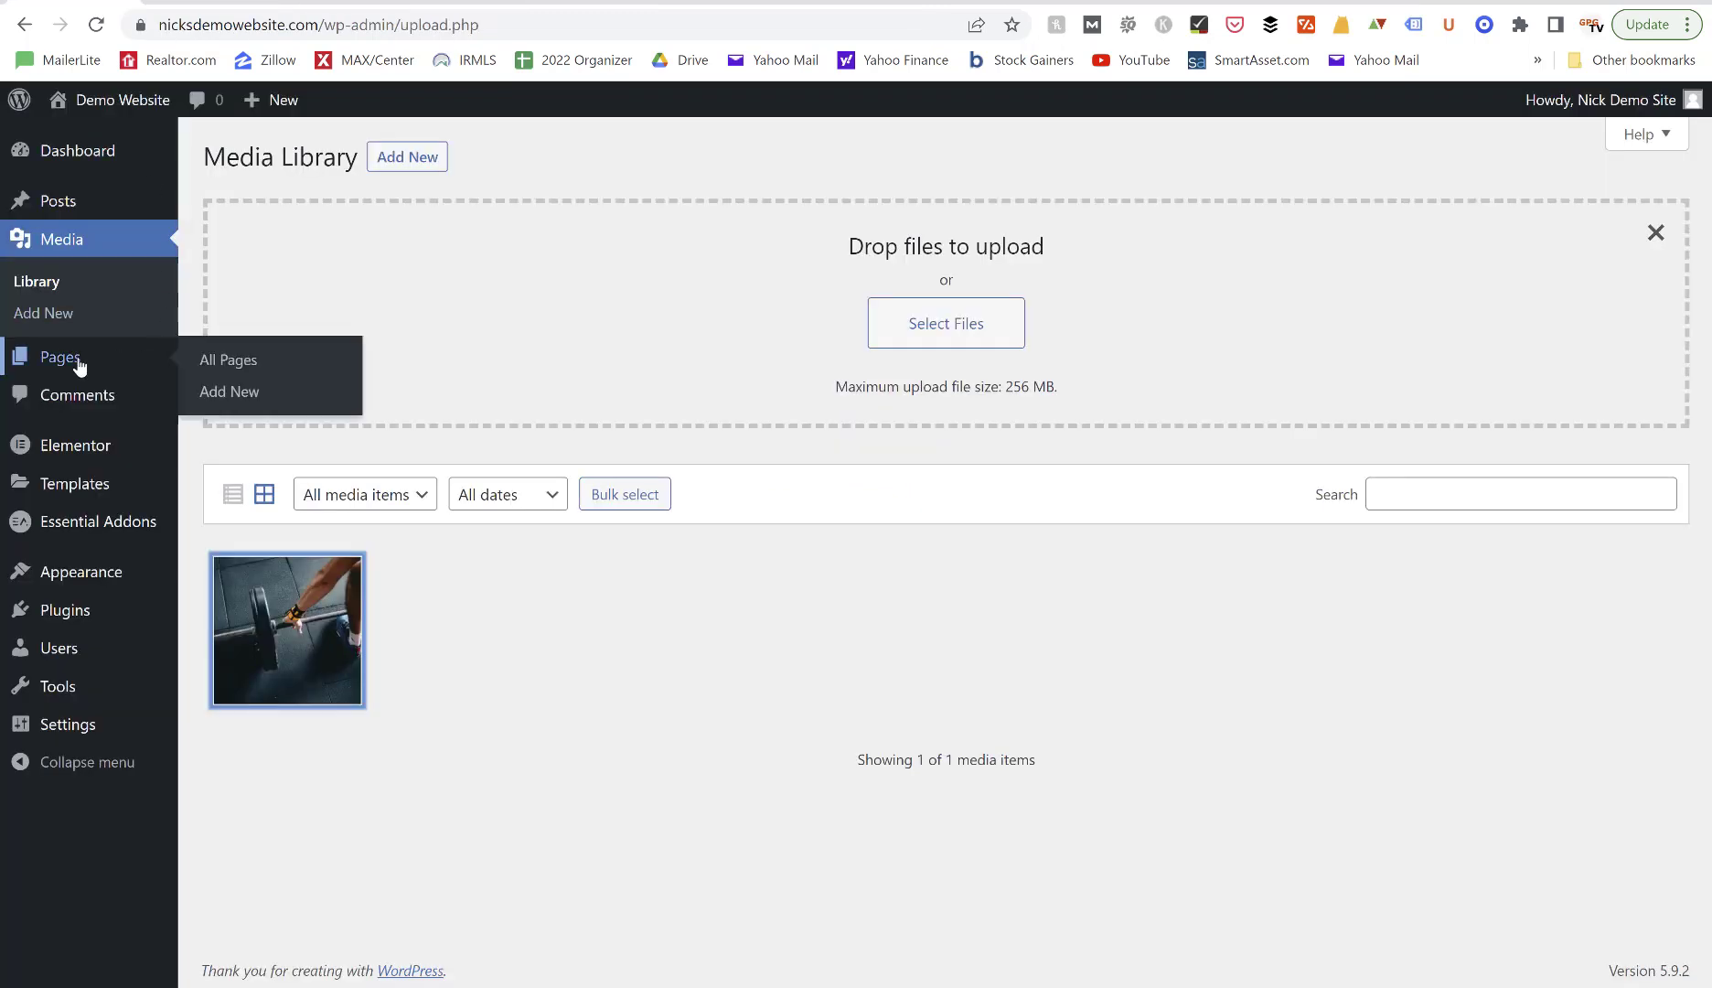
mouse_move(66, 207)
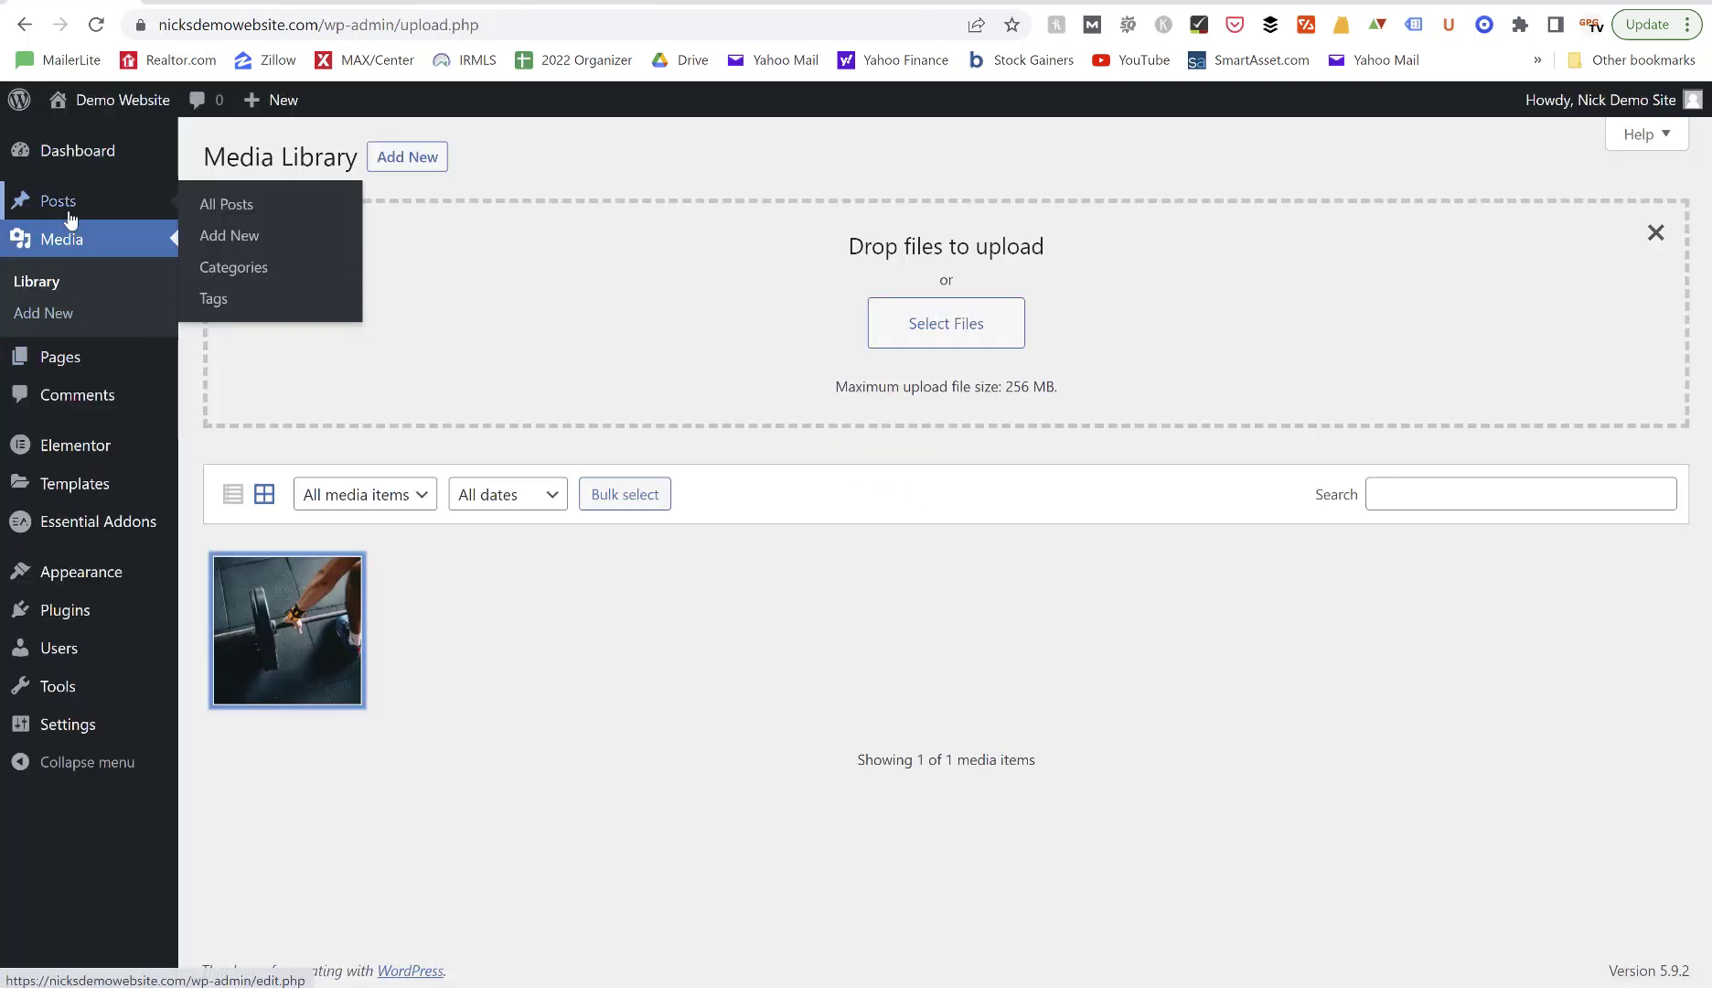